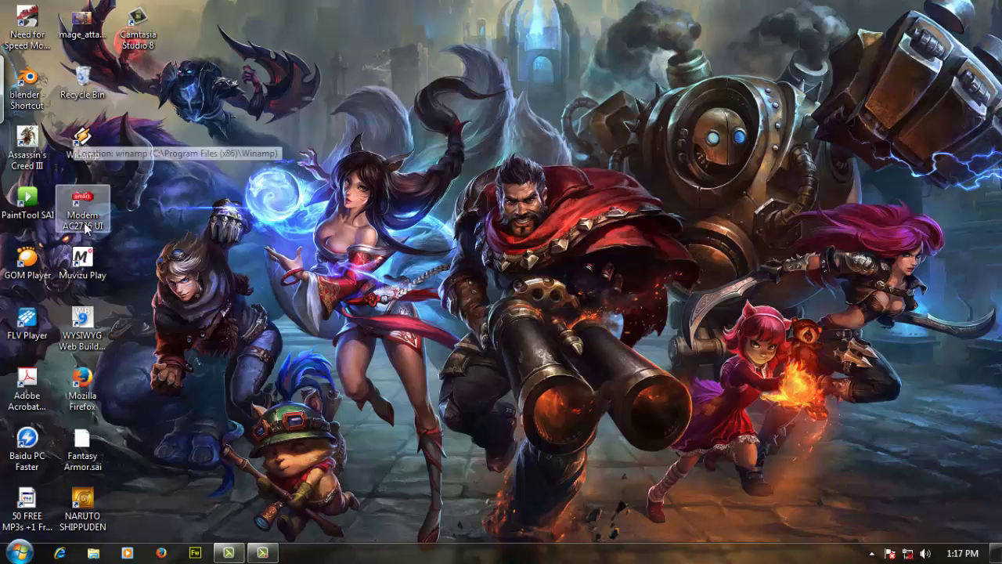
Start Adobe Photoshop CS6 (64 Bit) and create a white A4 document at 300 pixels/inch in RGB Color.
left_click(20, 552)
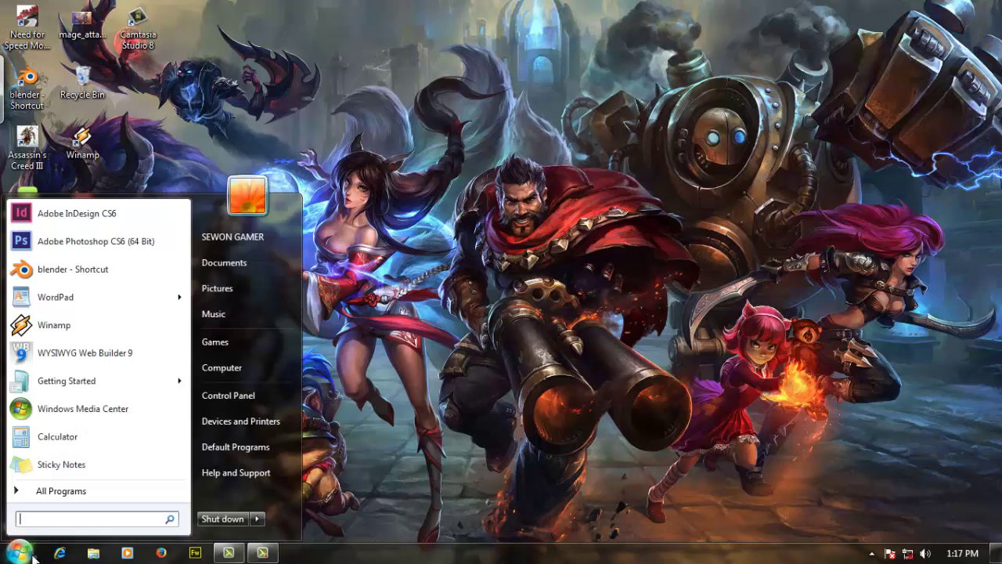
left_click(102, 241)
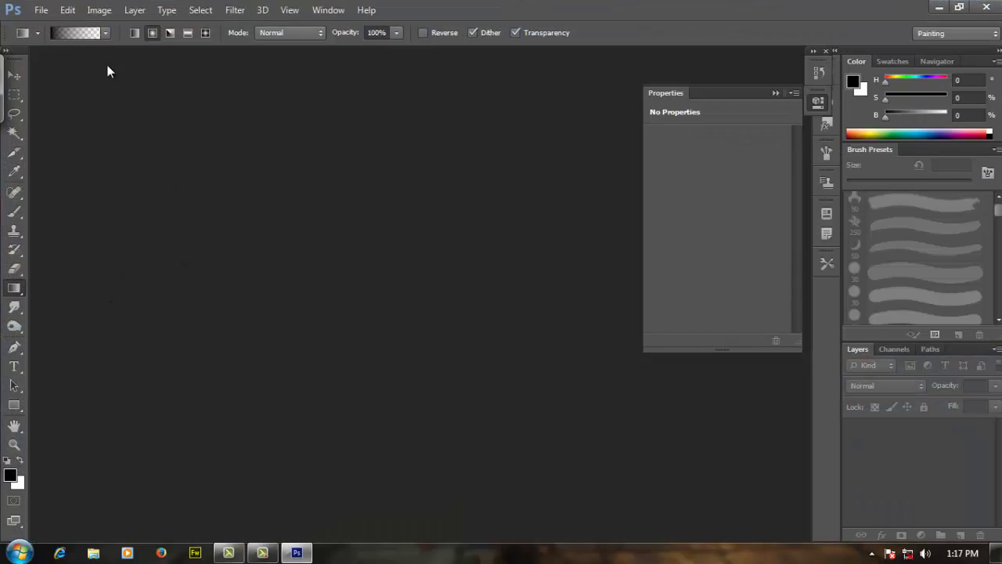
left_click(40, 11)
left_click(74, 29)
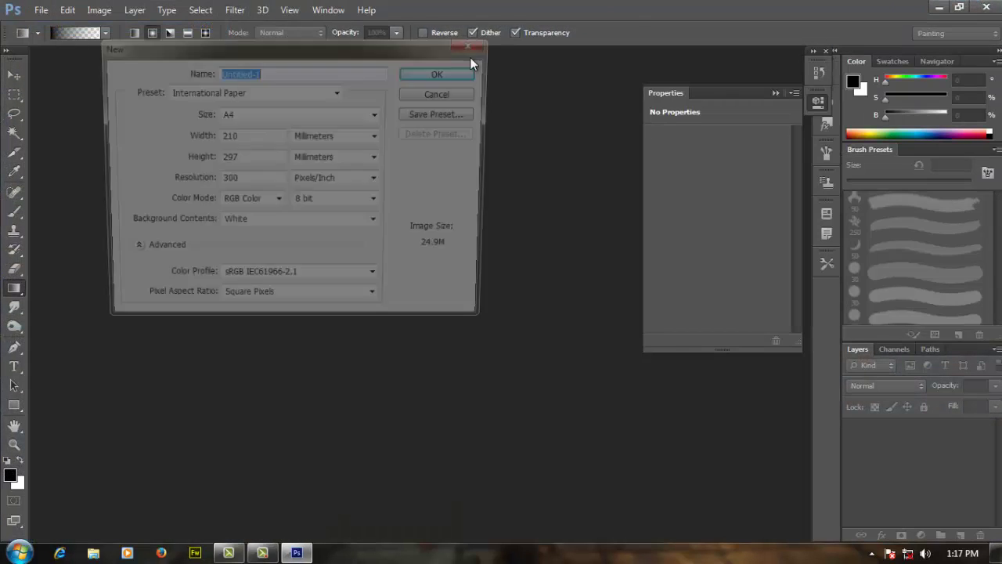
left_click(439, 72)
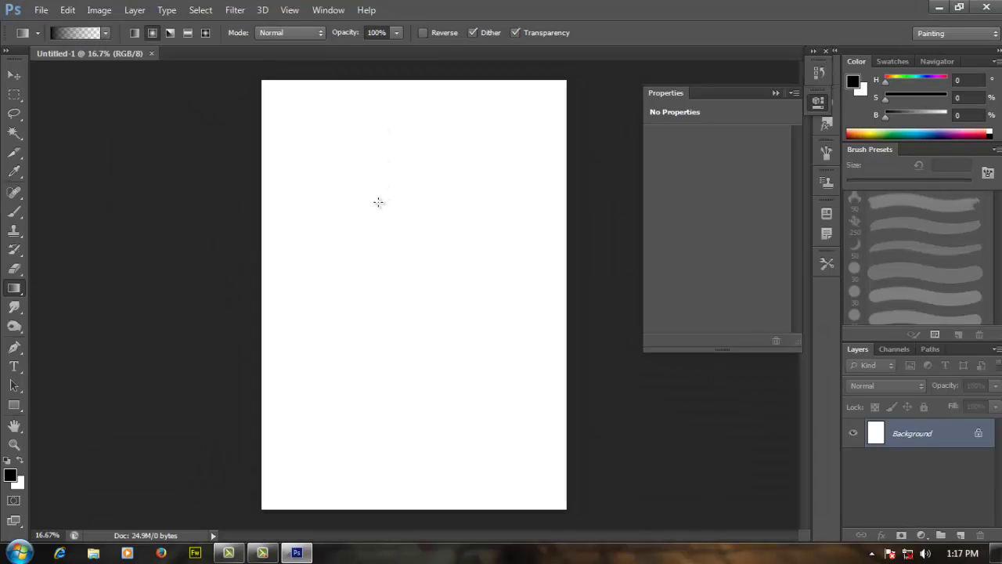
Test the 150 px soft brush with a stroke and a dab on the upper canvas, undoing each one.
key("b")
mouse_move(358, 208)
left_mouse_down()
mouse_move(393, 221)
mouse_move(431, 212)
left_mouse_up()
key("ctrl+z")
left_click(387, 178)
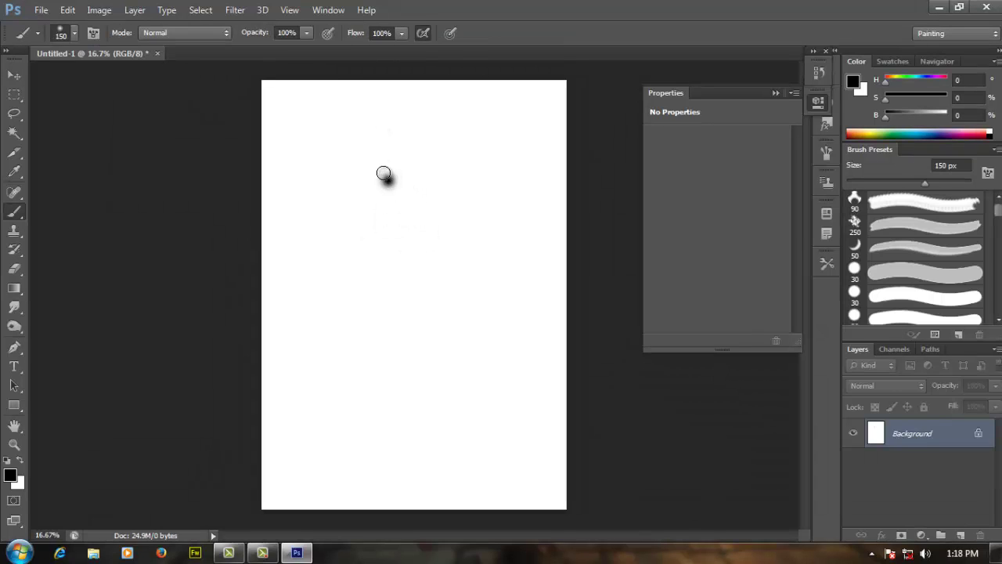
key("ctrl+z")
Choose the 19 px brush preset, test it with a diagonal stroke on the canvas and undo the stroke.
right_click(376, 180)
left_click(348, 176)
right_click(361, 175)
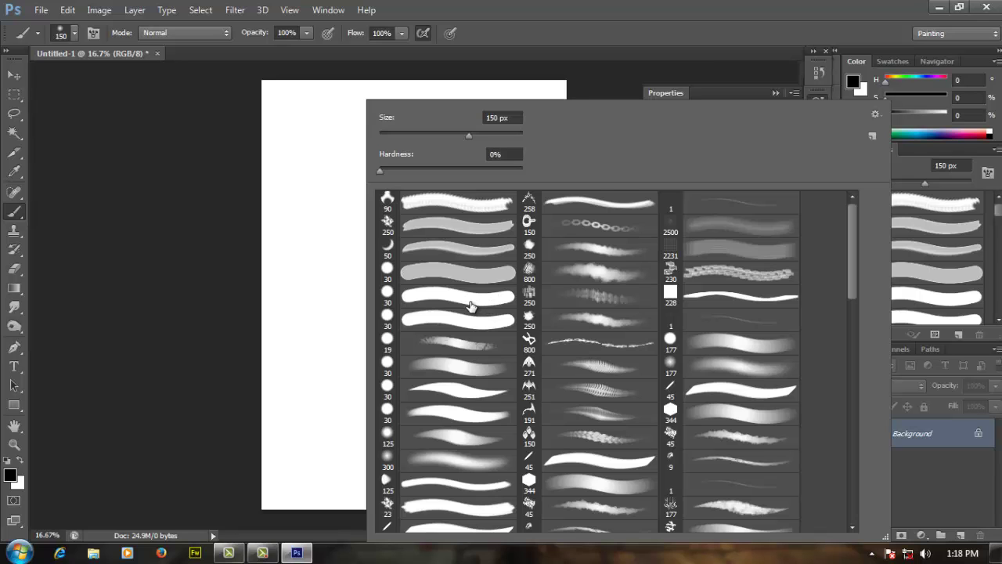
left_click(474, 345)
left_click(308, 268)
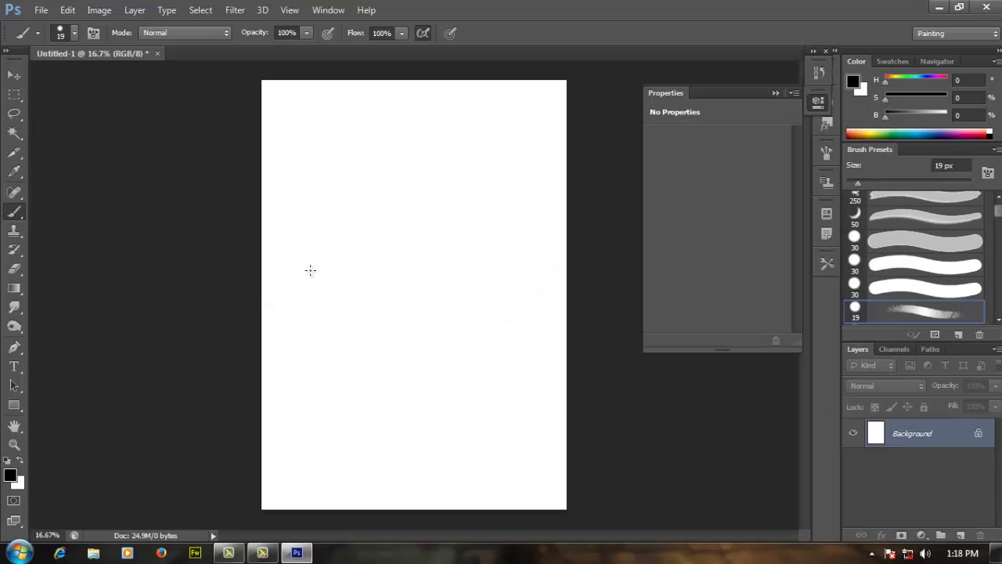
left_click_drag(318, 265, 411, 327)
key("ctrl+z")
Choose the 30 px hard round preset directly above the 19 px one, test a stroke with it and undo the stroke.
right_click(391, 256)
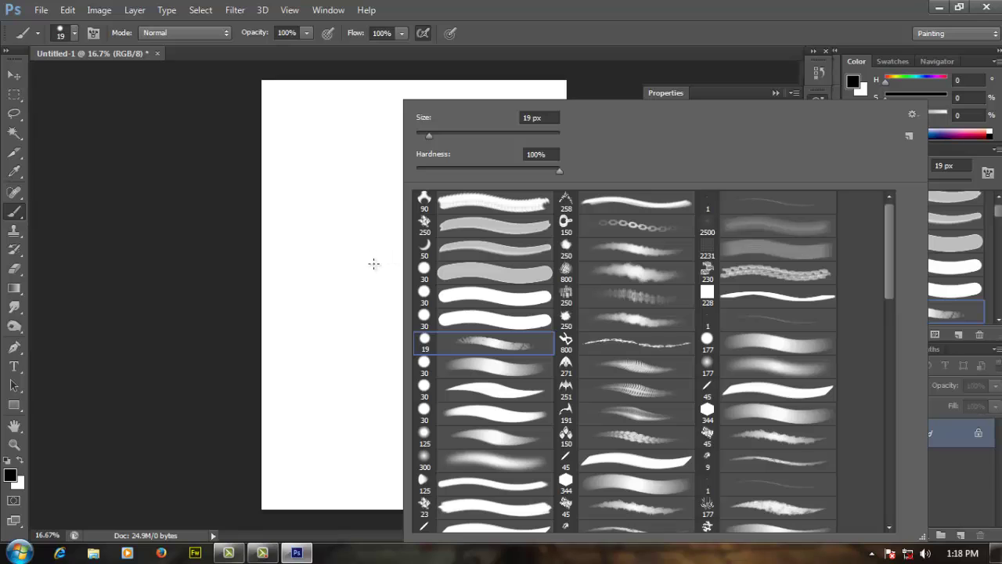
left_click(465, 319)
left_click(370, 303)
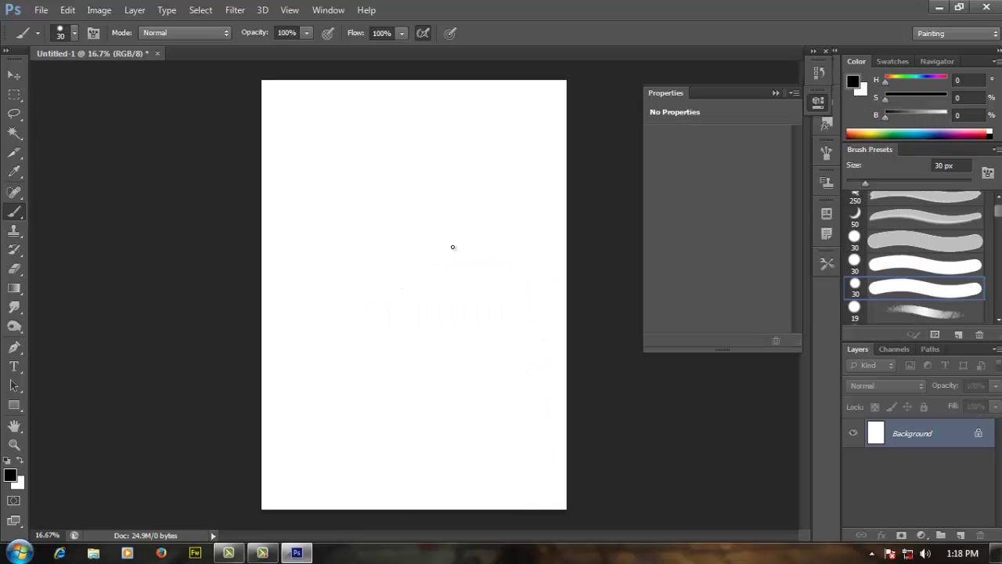
key("F5")
key("F5")
mouse_move(423, 259)
left_mouse_down()
mouse_move(468, 305)
mouse_move(509, 308)
left_mouse_up()
key("ctrl+z")
Enlarge the brush to 100 px, test a stroke in the middle of the canvas and undo it.
key("bracketright")
key("bracketright")
key("bracketright")
key("bracketright")
key("bracketright")
key("bracketright")
key("bracketright")
key("bracketright")
key("bracketright")
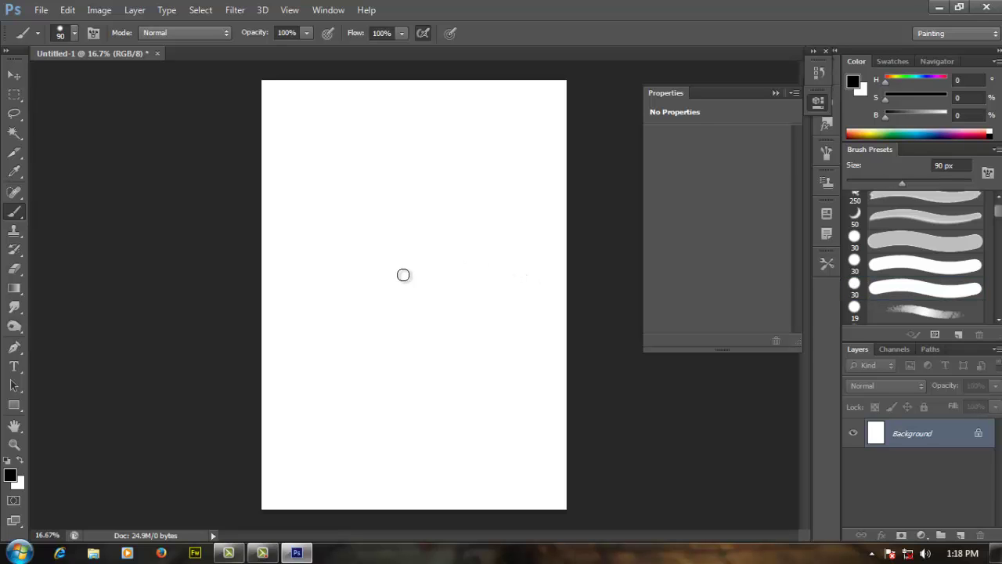
mouse_move(402, 261)
left_mouse_down()
mouse_move(440, 297)
mouse_move(481, 327)
left_mouse_up()
key("ctrl+z")
key("ctrl+z")
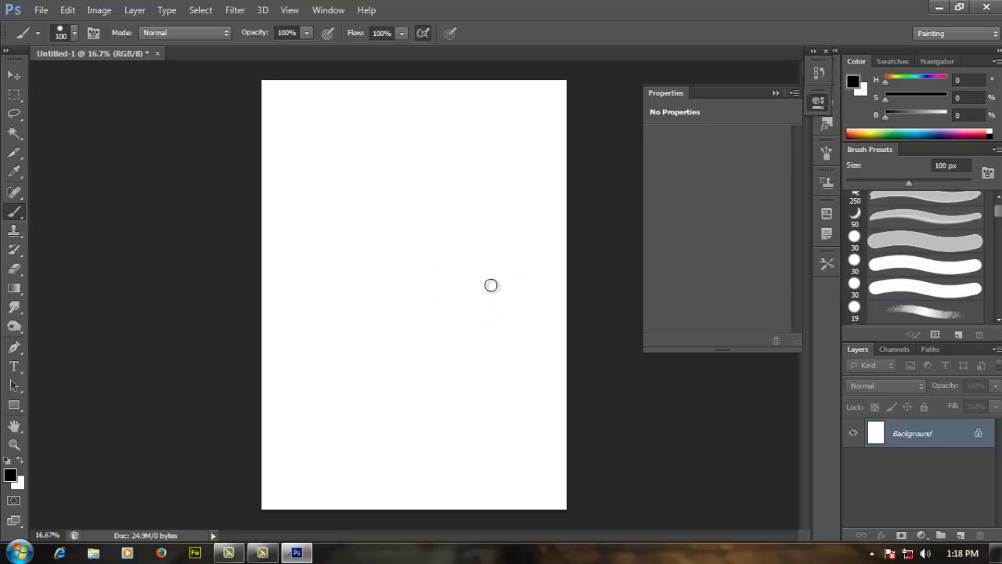
Restart Photoshop without saving the open document and create a new white A4 document at 300 pixels/inch.
left_click(987, 10)
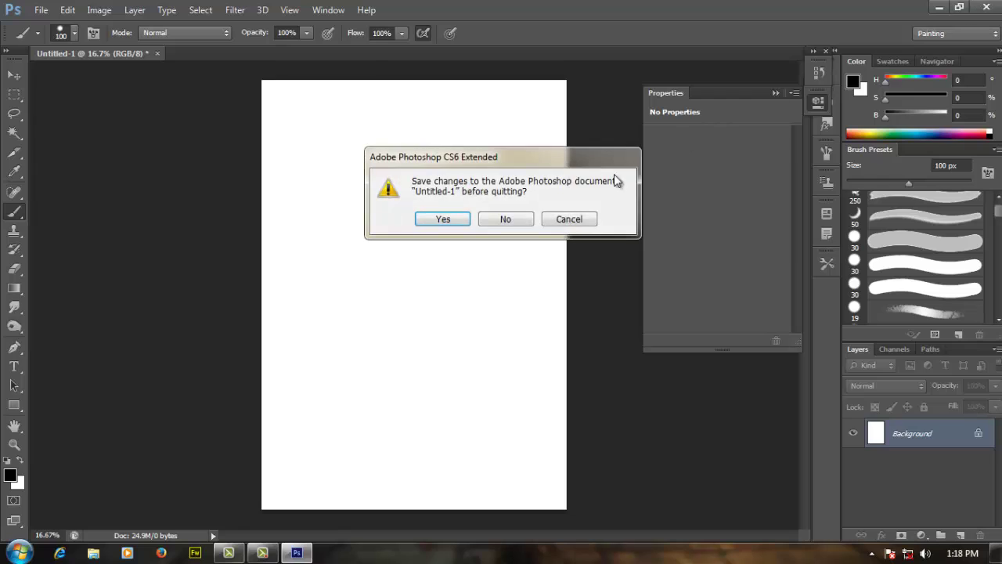
left_click(513, 220)
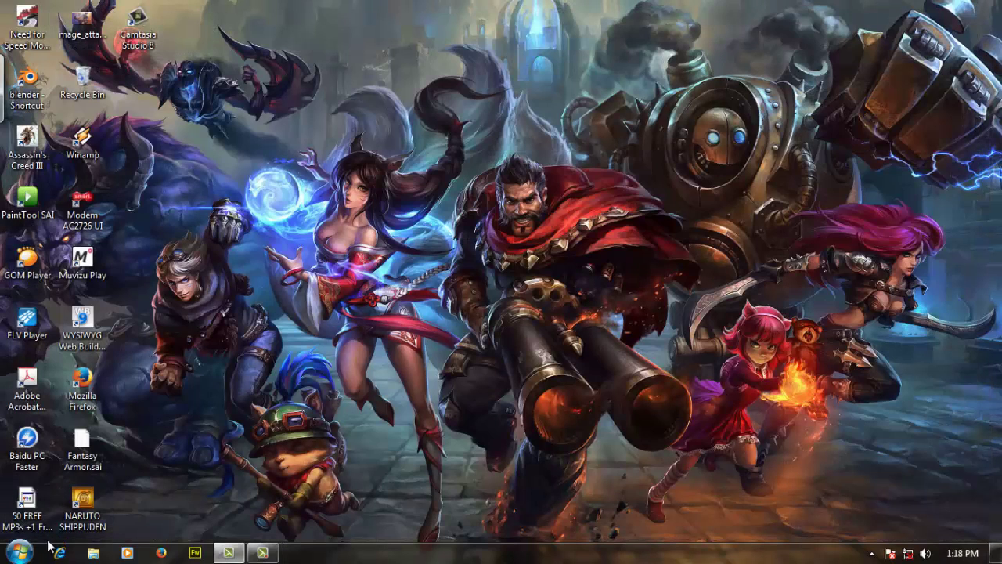
left_click(21, 553)
left_click(137, 231)
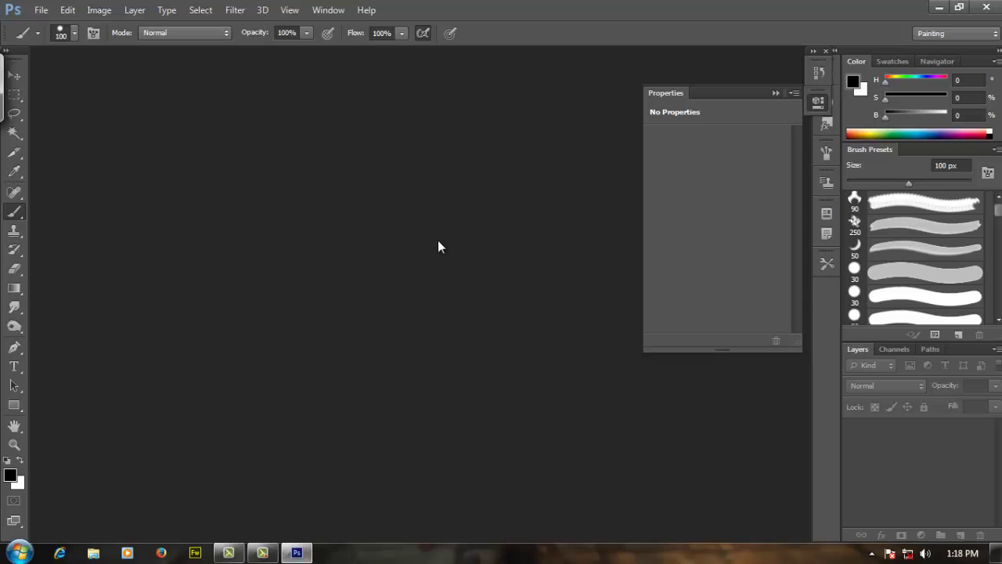
key("ctrl+n")
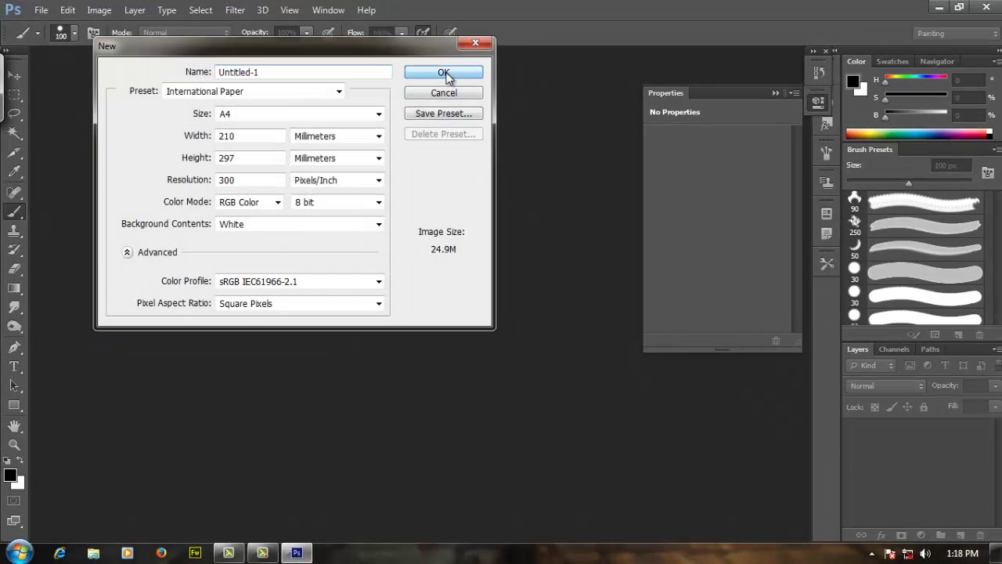
left_click(444, 75)
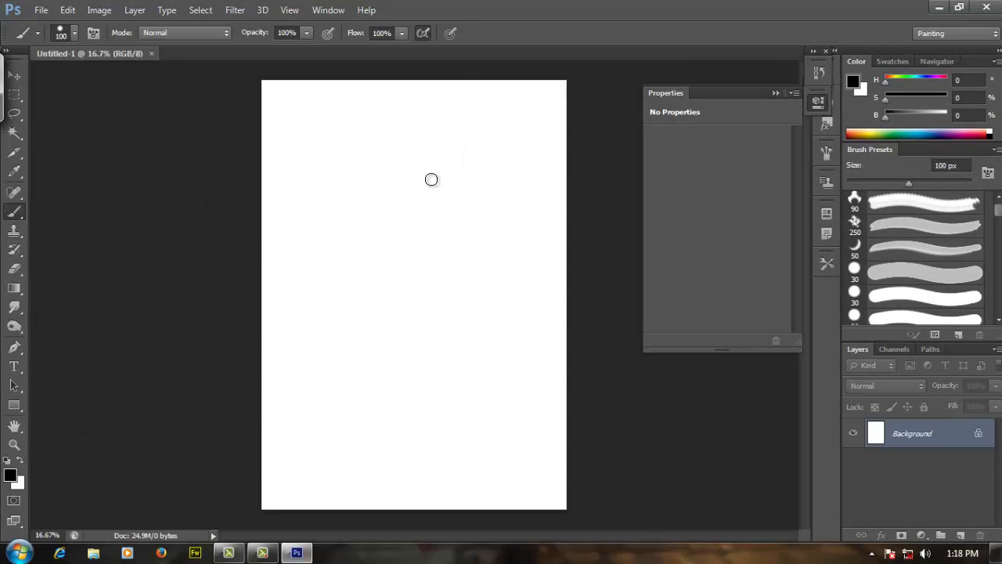
Test pen pressure with several zigzag strokes of the 100 px brush, undo each one, and briefly view the brush presets.
left_click_drag(408, 193, 459, 224)
key("ctrl+z")
mouse_move(429, 168)
left_mouse_down()
mouse_move(425, 199)
mouse_move(461, 242)
mouse_move(458, 267)
left_mouse_up()
key("ctrl+z")
mouse_move(431, 168)
left_mouse_down()
mouse_move(396, 188)
mouse_move(454, 237)
mouse_move(451, 265)
left_mouse_up()
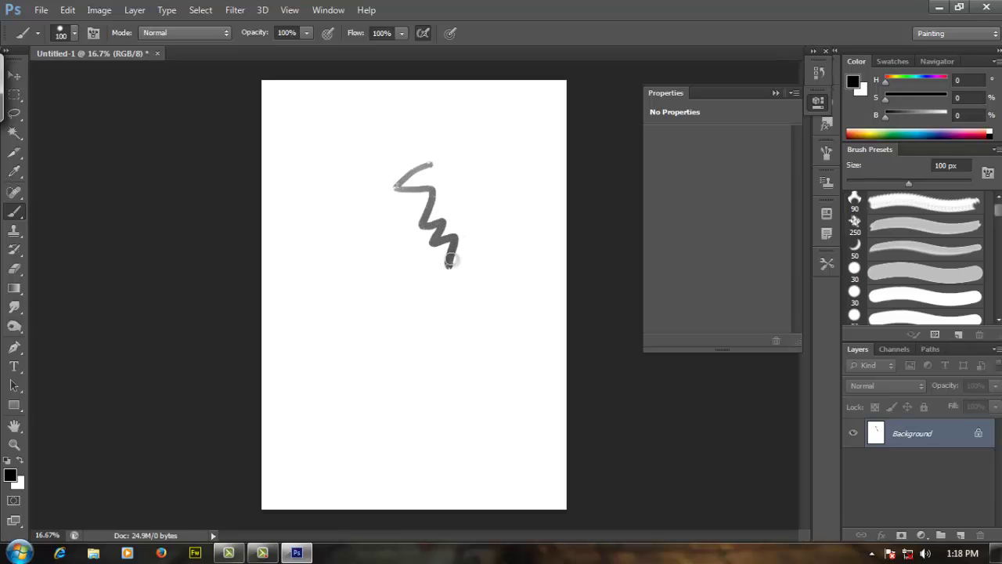
key("ctrl+z")
mouse_move(442, 190)
left_mouse_down()
mouse_move(440, 242)
mouse_move(476, 284)
left_mouse_up()
key("ctrl+z")
right_click(387, 182)
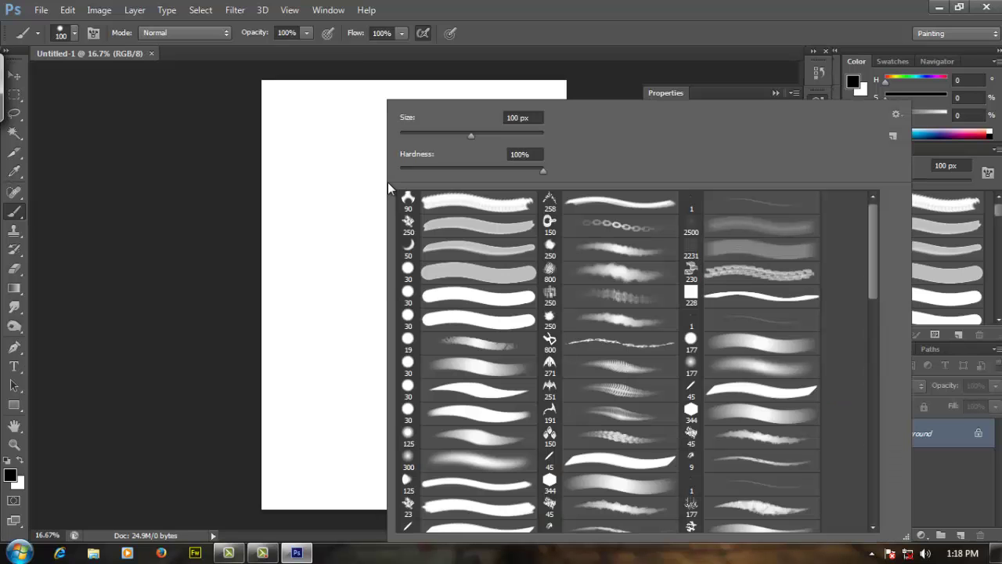
left_click(363, 244)
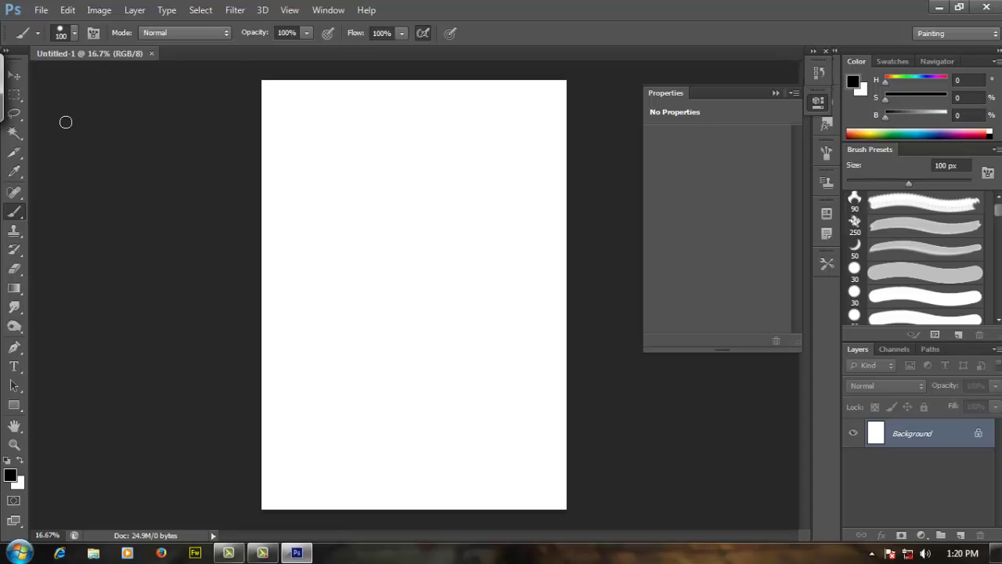
Set the image resolution to 200 pixels/inch and fit the whole page in view.
key("ctrl+alt+i")
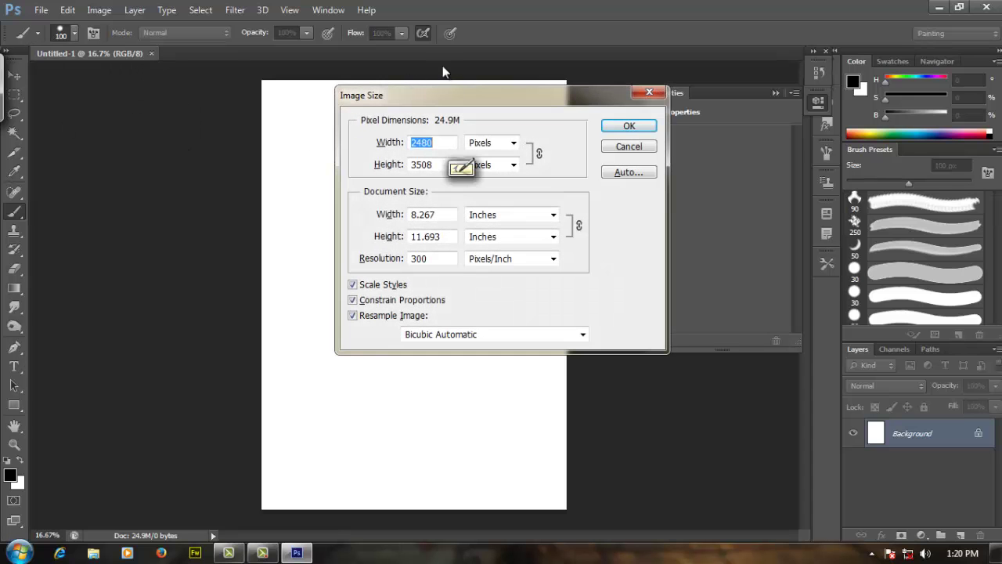
double_click(433, 265)
type("200")
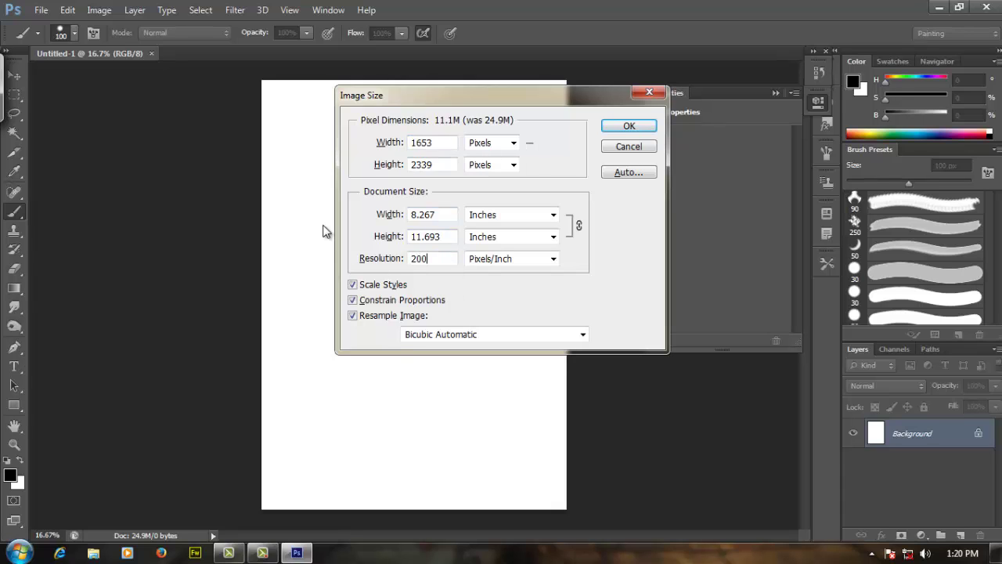
key("Return")
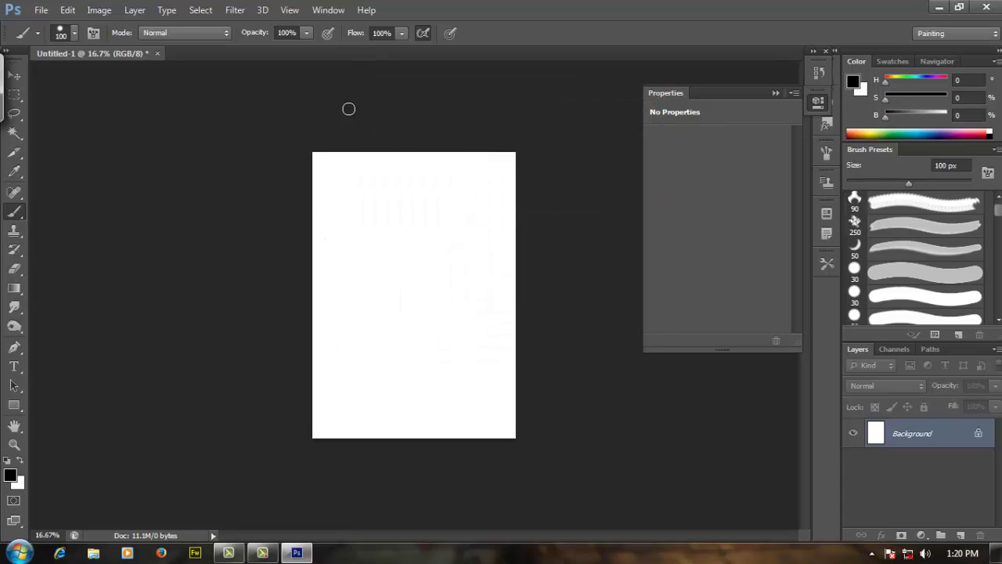
left_click(396, 225, "ctrl")
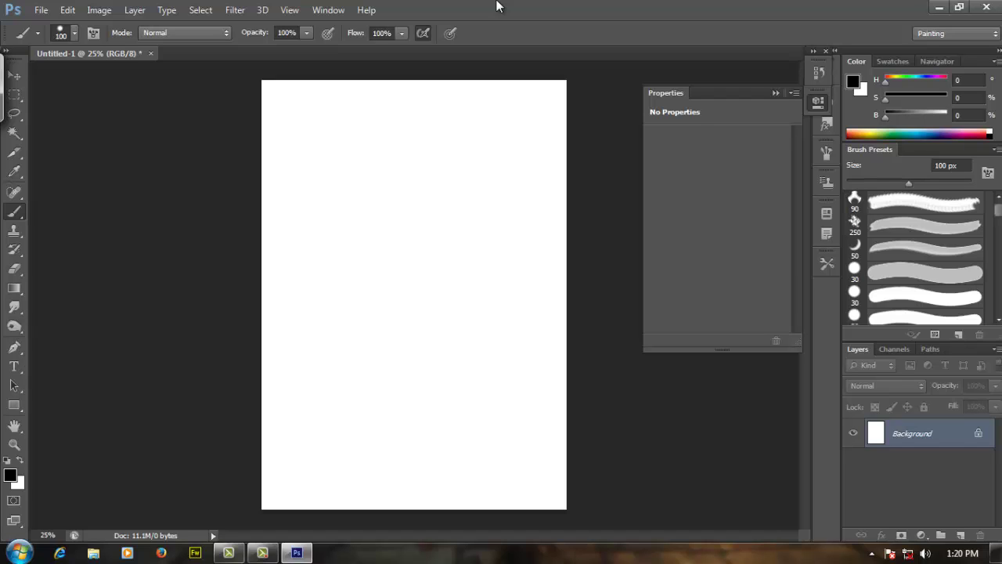
Disable the Use the Input Panel tab option in the Windows handwriting Input Panel's settings.
left_click(6, 94)
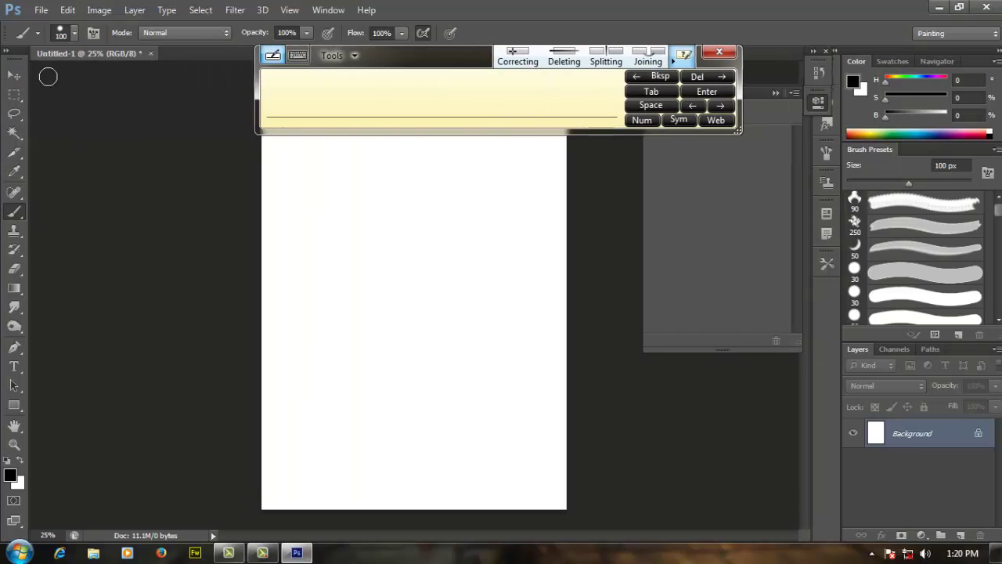
left_click(363, 57)
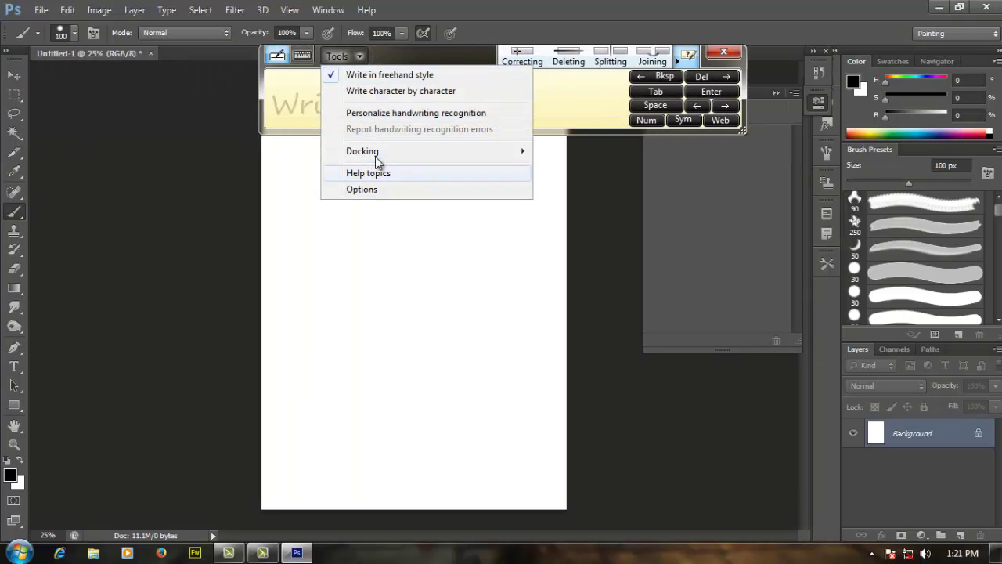
left_click(387, 193)
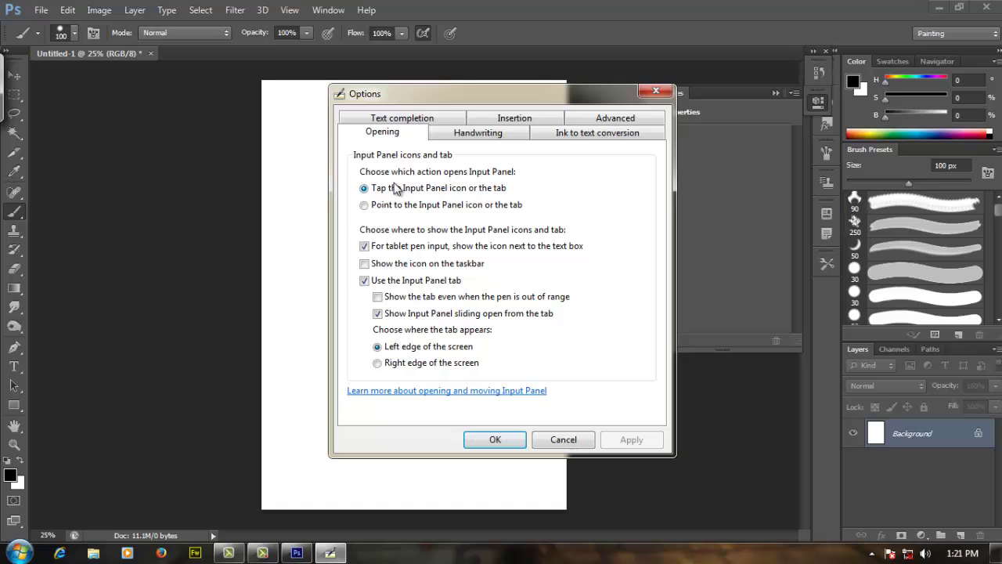
left_click(364, 281)
left_click(495, 441)
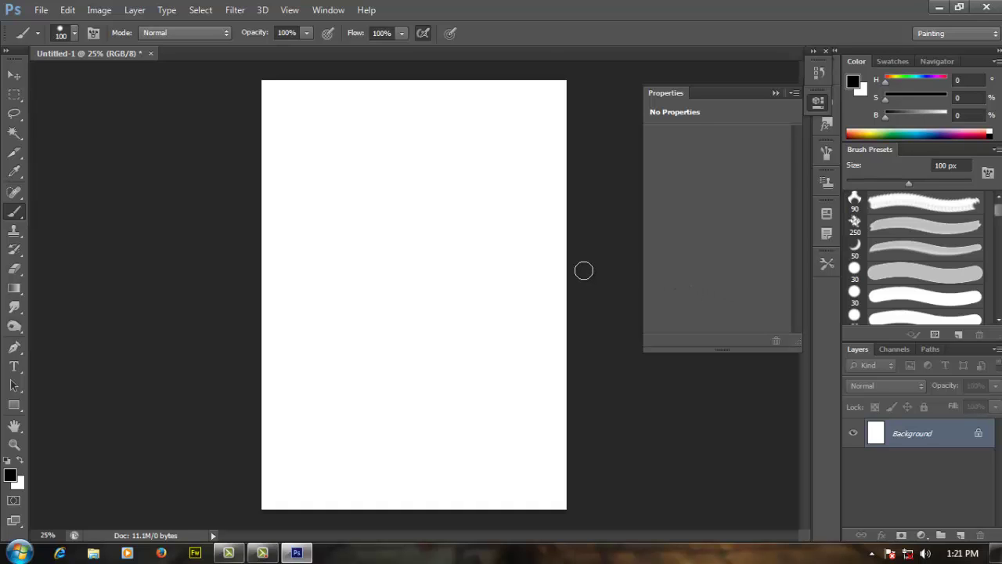
Reduce the brush size to 20 px, test a stroke on the upper canvas and undo it.
key("bracketleft")
key("bracketleft")
key("bracketleft")
key("bracketleft")
key("bracketleft")
key("bracketleft")
key("bracketleft")
key("bracketleft")
left_click_drag(530, 170, 491, 250)
key("ctrl+z")
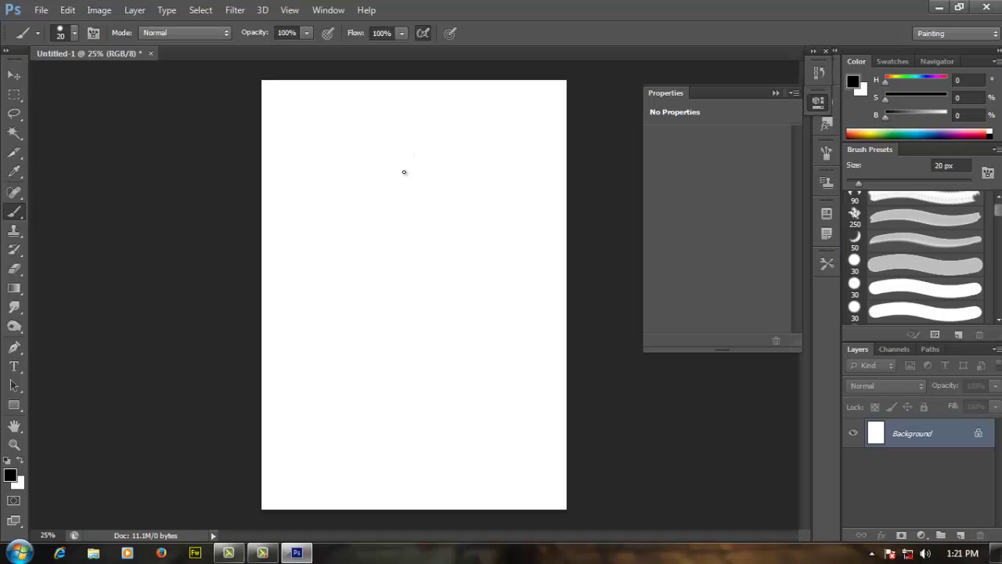
Turn off the brush's Transfer setting, test a stroke with it and undo the stroke.
key("F5")
left_click(555, 255)
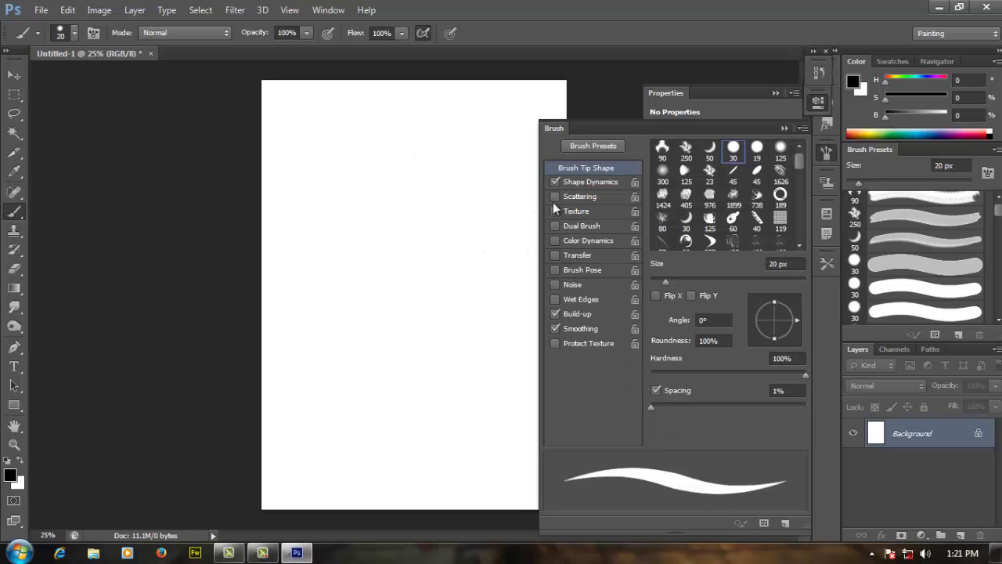
key("F5")
left_click_drag(456, 161, 486, 229)
key("ctrl+z")
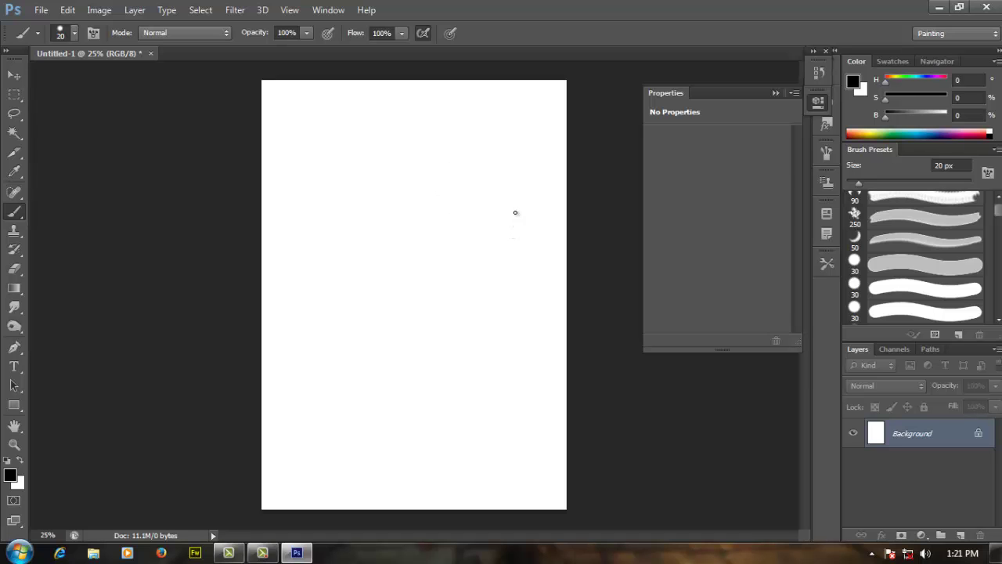
Enable the brush's Transfer setting with Pen Pressure control, test a stroke and undo it.
key("F5")
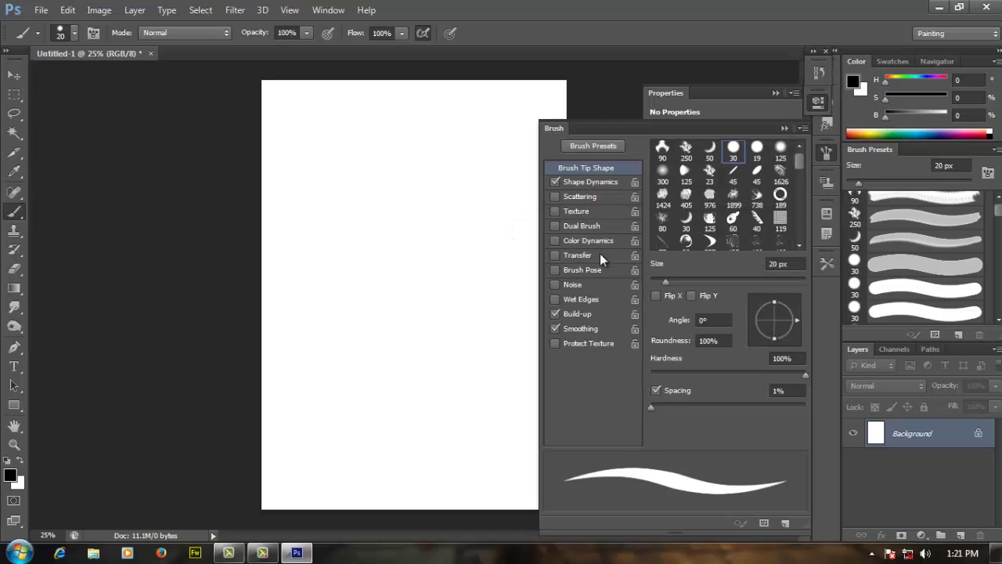
left_click(599, 254)
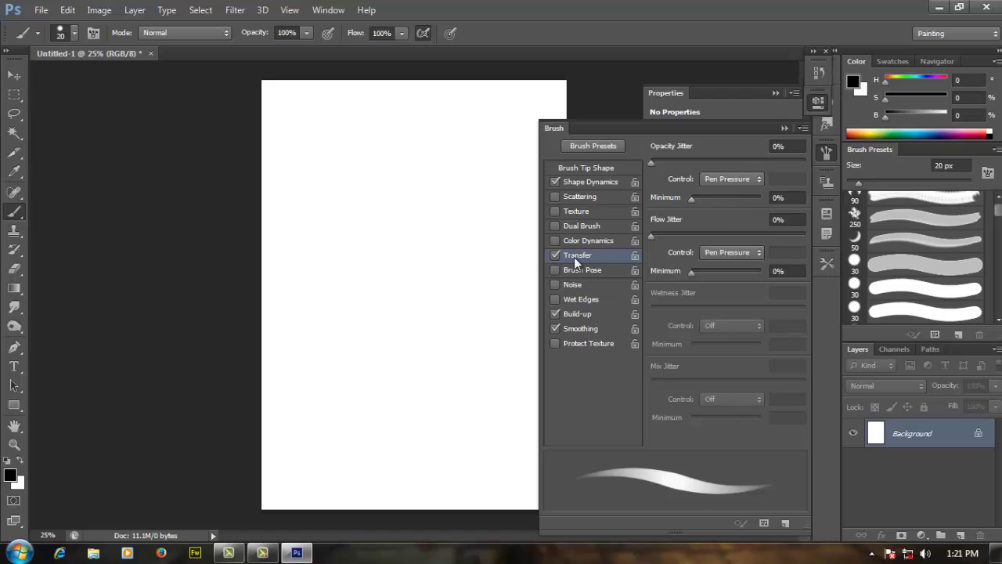
key("F5")
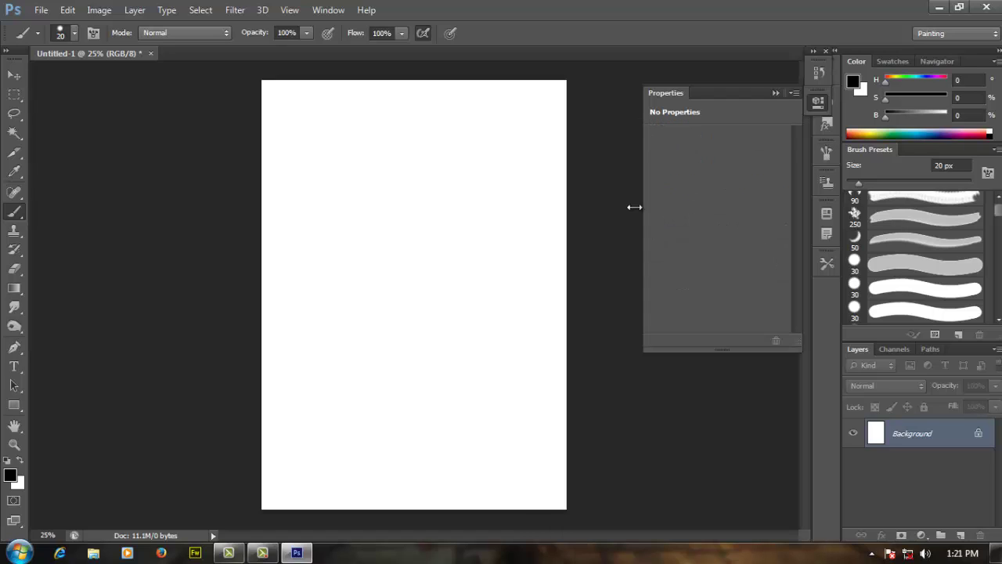
mouse_move(475, 192)
left_mouse_down()
mouse_move(496, 220)
mouse_move(498, 244)
left_mouse_up()
key("ctrl+z")
Move the collapsed History and Properties panels to the end of the main icon dock and switch to full screen mode with menu bar.
left_click_drag(815, 60, 824, 279)
left_click_drag(824, 88, 827, 313)
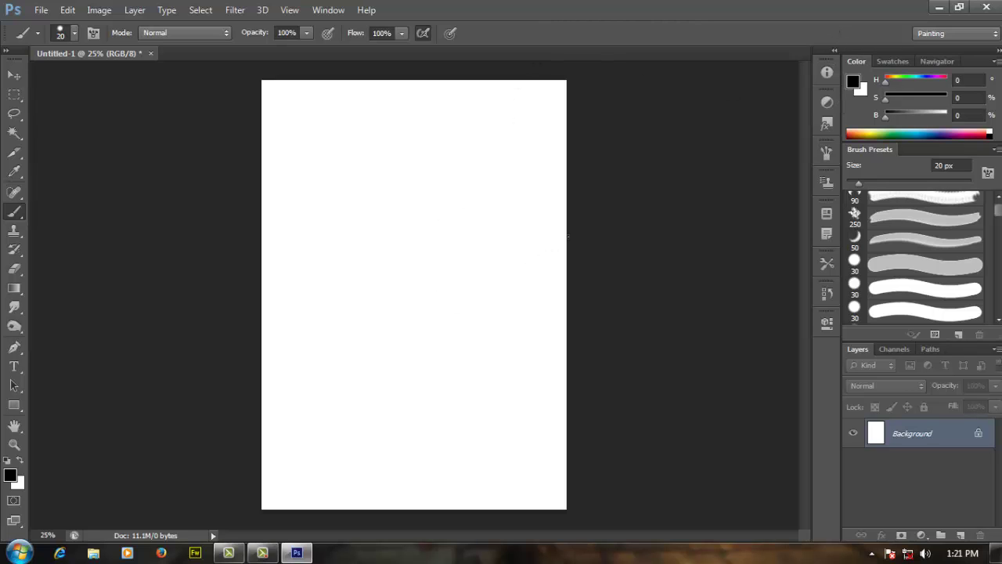
key("f")
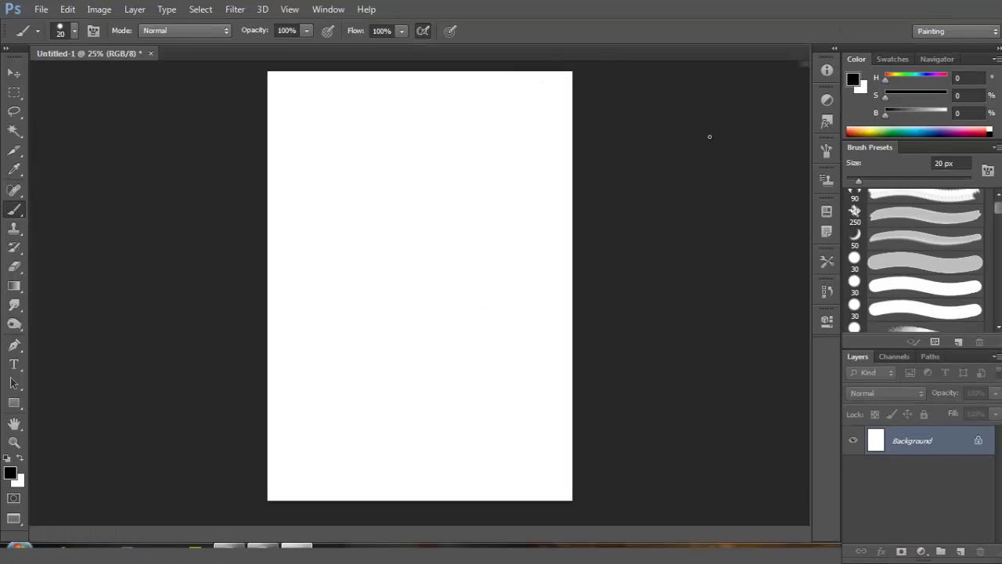
Add a new empty layer above the Background layer.
key("space")
left_click_drag(614, 212, 559, 206)
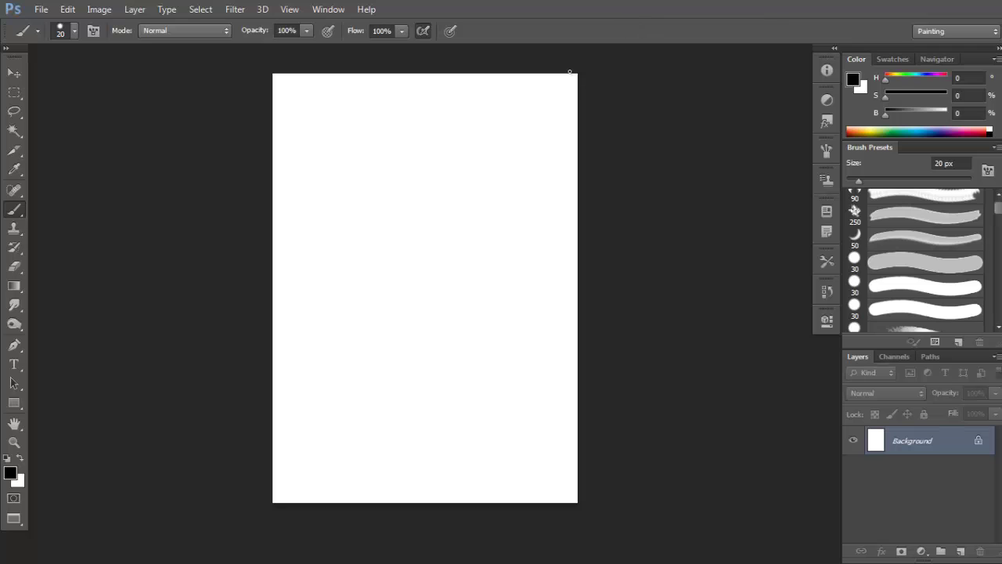
left_click(961, 551)
left_click_drag(951, 450, 979, 551)
left_click(959, 553)
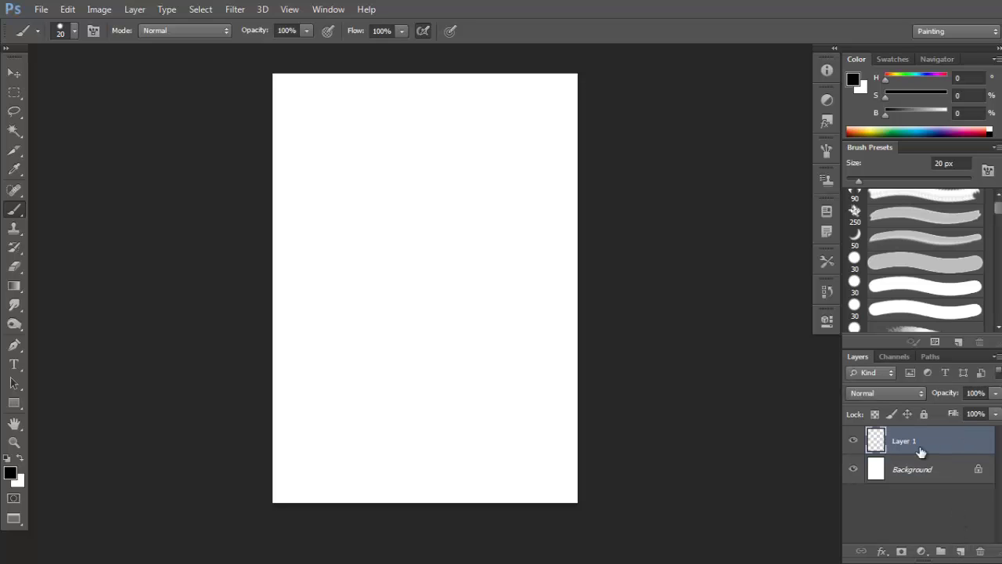
Test a stroke on the new layer, undo it and reduce the brush size to 15 px.
left_click_drag(427, 136, 443, 192)
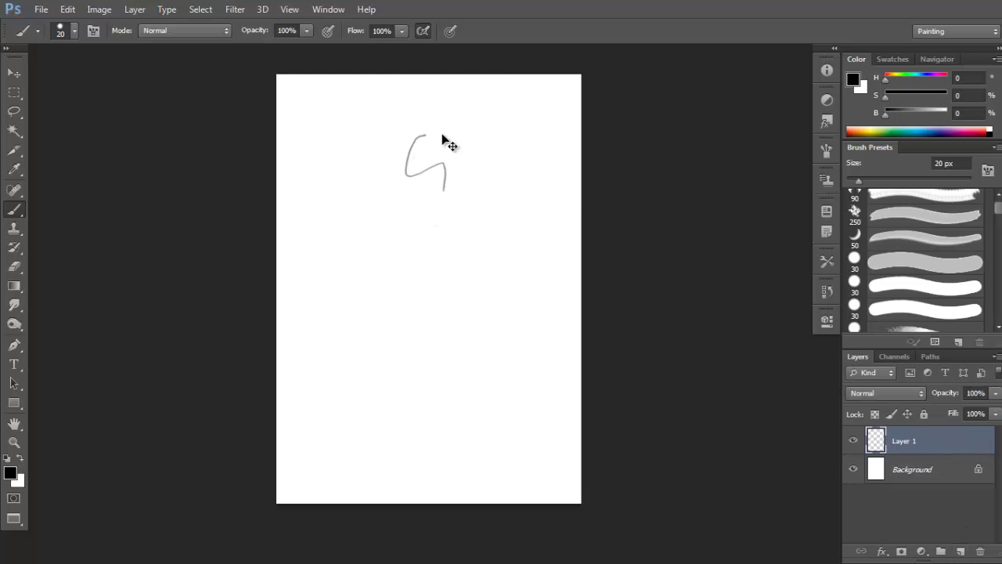
key("ctrl+z")
key("bracketleft")
Set the Opacity Jitter and Flow Jitter controls to Pen Pressure in the brush's Transfer settings.
key("F5")
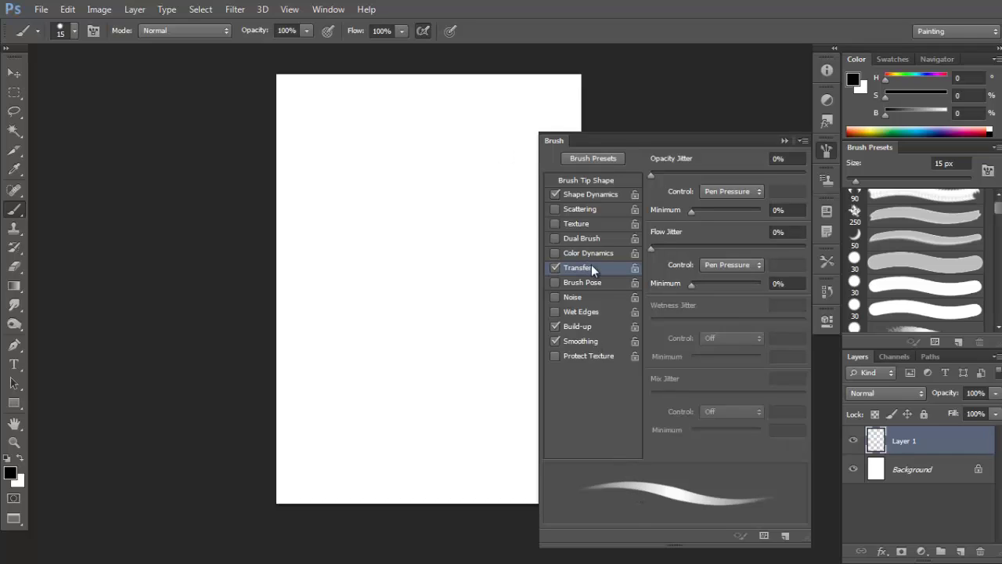
left_click(726, 190)
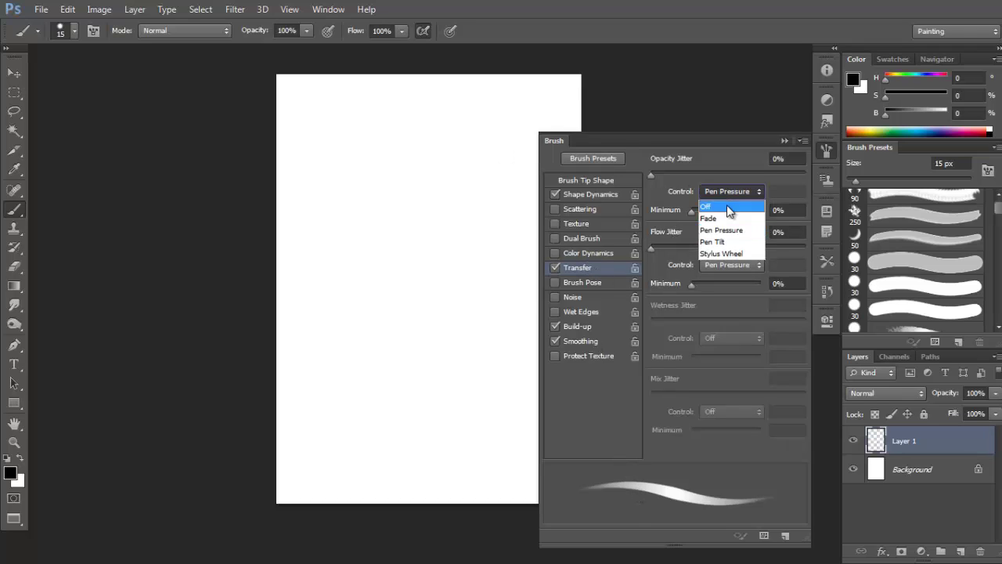
left_click(728, 229)
left_click(734, 265)
left_click(721, 304)
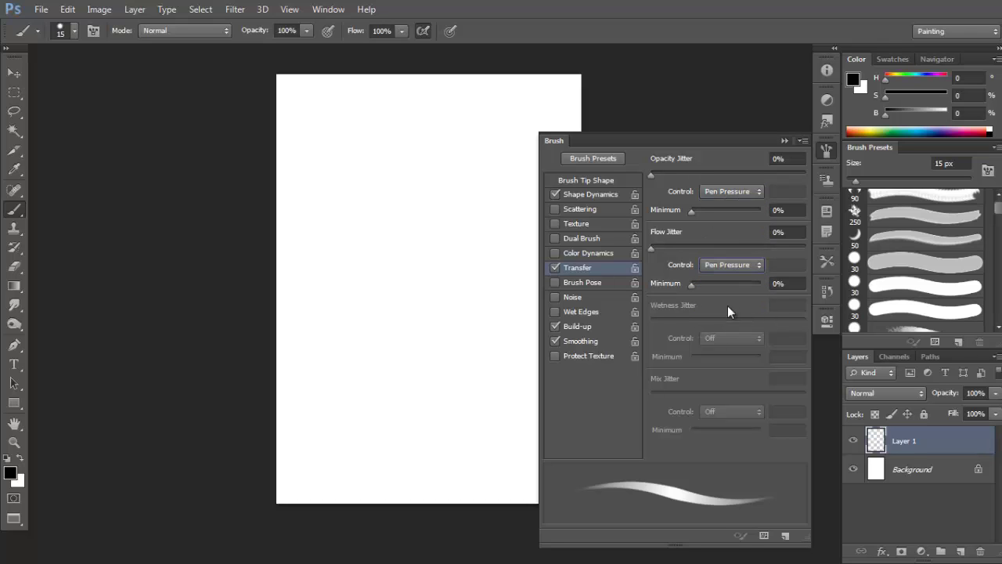
left_click(828, 152)
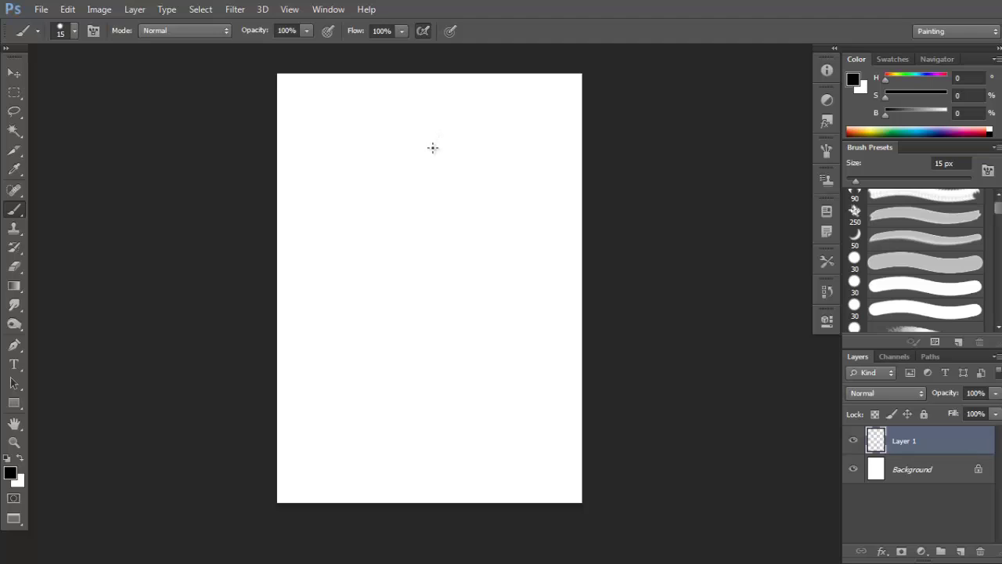
Sketch a small oval head outline with a vertical guide line in the upper middle of the canvas.
mouse_move(405, 167)
left_mouse_down()
mouse_move(419, 199)
mouse_move(425, 166)
mouse_move(466, 154)
left_mouse_up()
key("ctrl+z")
left_click_drag(438, 191, 444, 193)
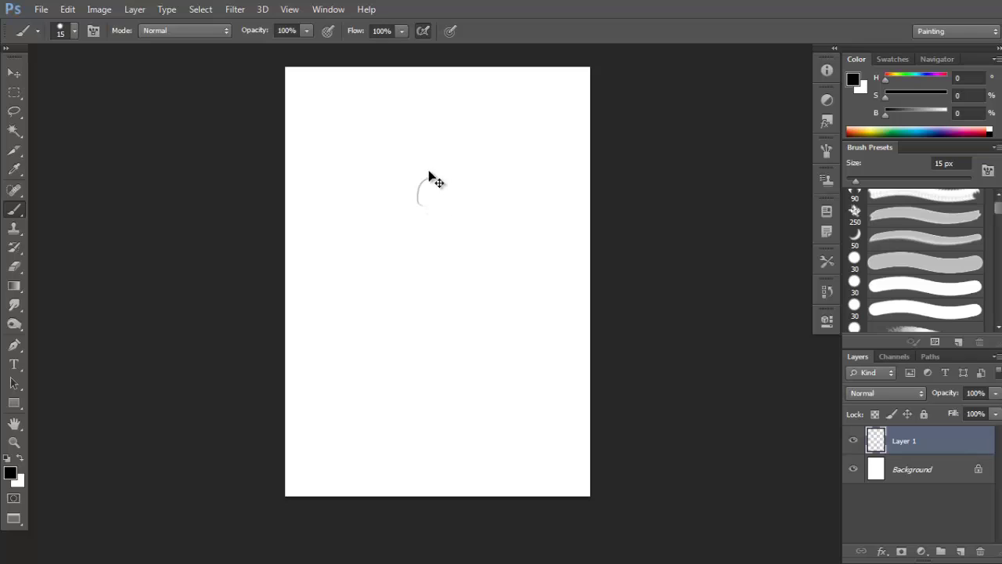
mouse_move(434, 181)
left_mouse_down()
mouse_move(446, 210)
mouse_move(442, 188)
mouse_move(415, 193)
left_mouse_up()
key("space")
mouse_move(427, 190)
left_mouse_down()
mouse_move(428, 215)
mouse_move(416, 196)
mouse_move(417, 214)
mouse_move(427, 211)
mouse_move(414, 201)
mouse_move(434, 198)
mouse_move(423, 185)
mouse_move(443, 212)
left_mouse_up()
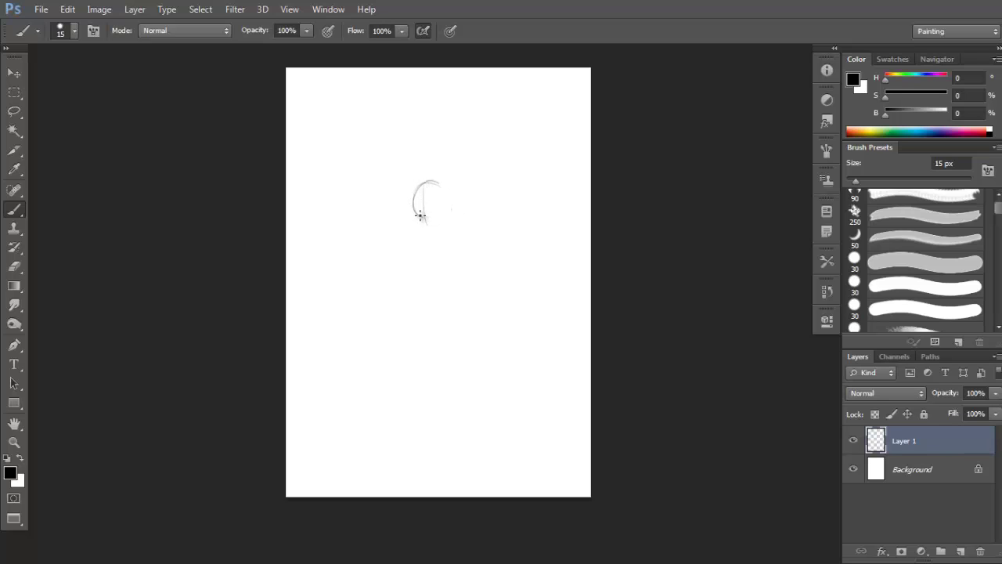
left_click_drag(416, 208, 423, 225)
Sketch the ear and far side of the head, redoing failed strokes and cleaning up with the Eraser.
mouse_move(446, 198)
left_mouse_down()
mouse_move(413, 207)
mouse_move(443, 206)
left_mouse_up()
key("ctrl+z")
key("ctrl+z")
left_click_drag(444, 198, 439, 207)
key("e")
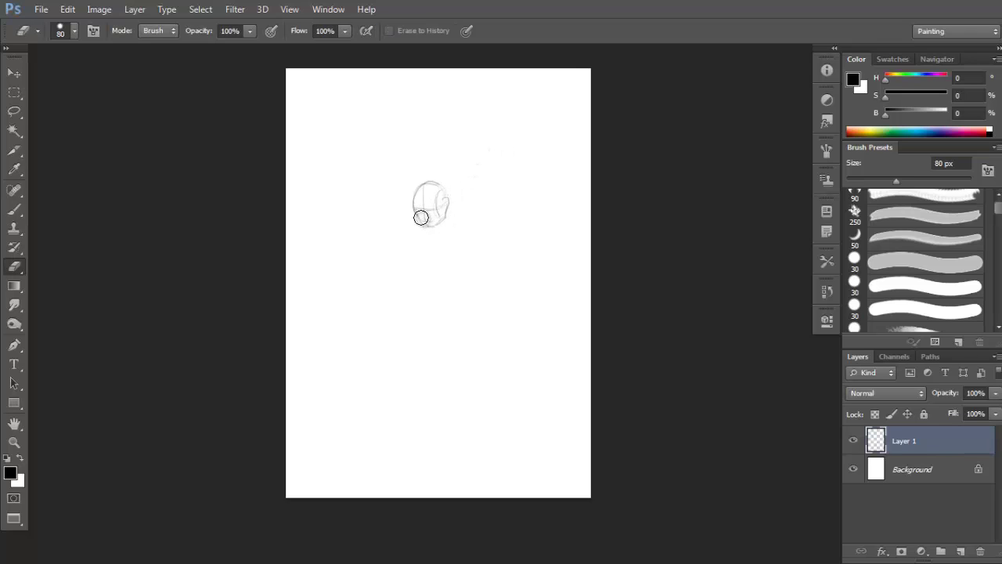
key("b")
mouse_move(454, 204)
left_mouse_down()
mouse_move(428, 205)
mouse_move(441, 204)
left_mouse_up()
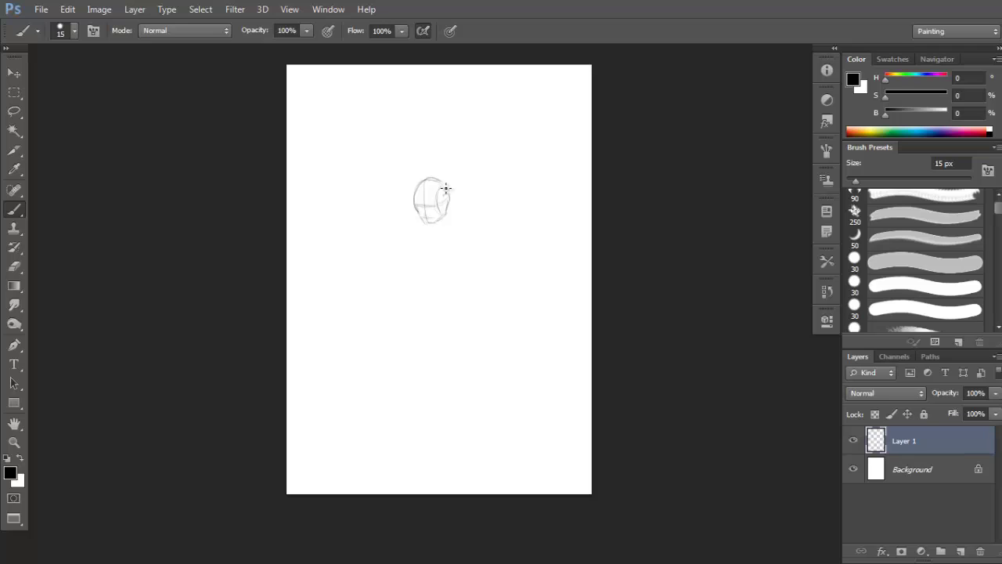
Move the head sketch slightly up and to the left and start the large curved torso outline around it.
key("v")
left_click_drag(437, 189, 424, 179)
key("b")
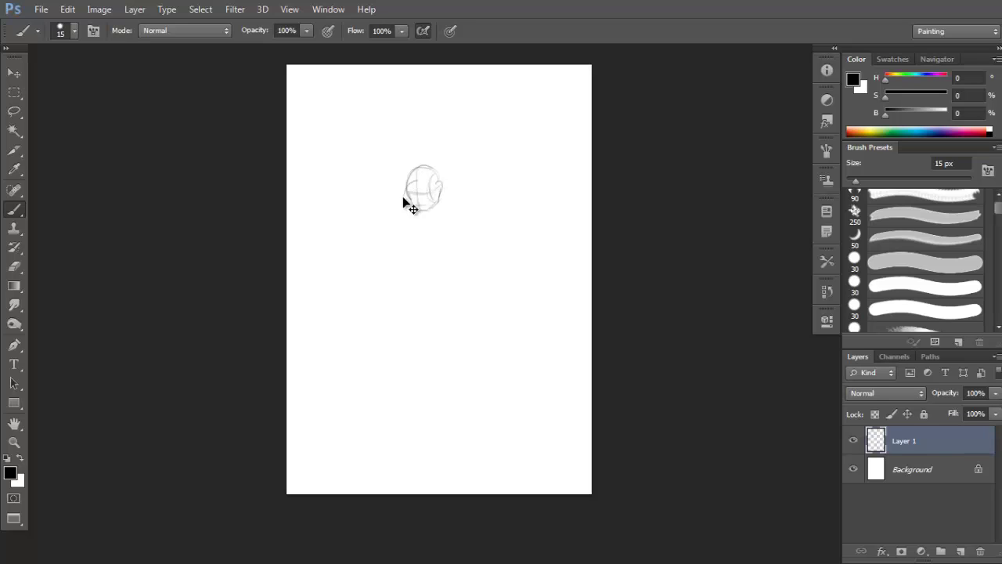
mouse_move(423, 169)
left_mouse_down()
mouse_move(383, 219)
mouse_move(472, 195)
left_mouse_up()
key("ctrl+z")
Check the document's color mode and bit depth.
left_click(99, 10)
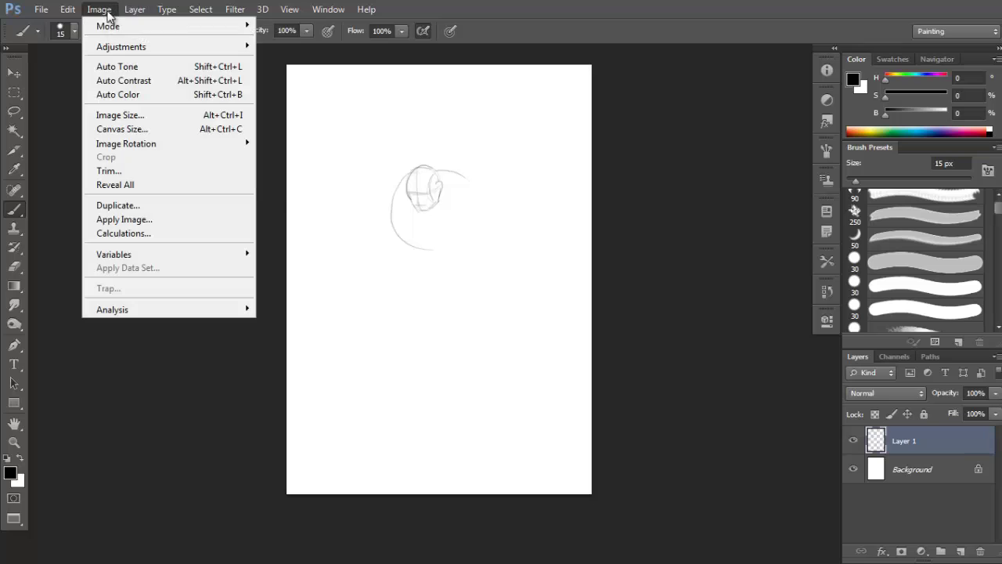
mouse_move(123, 30)
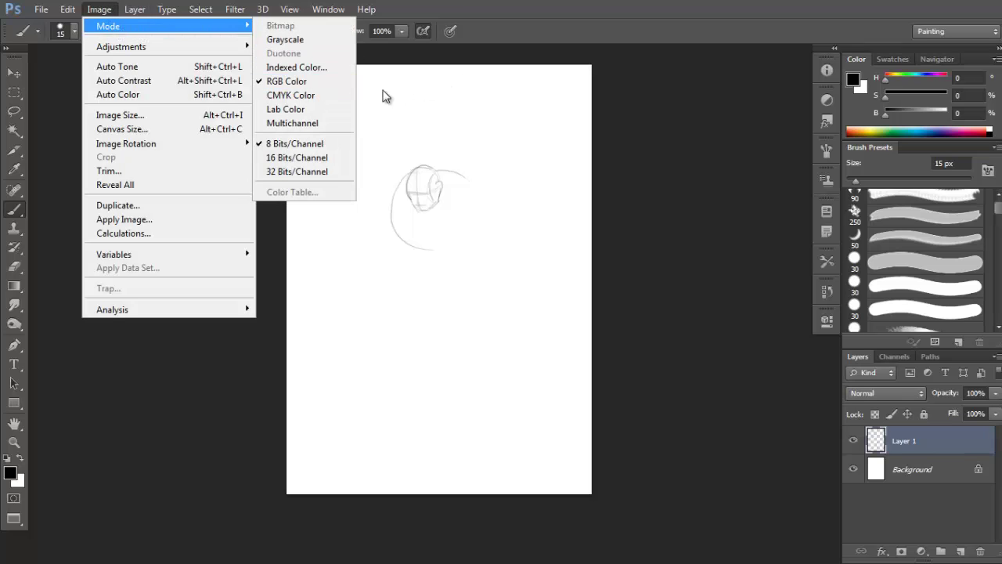
left_click(555, 31)
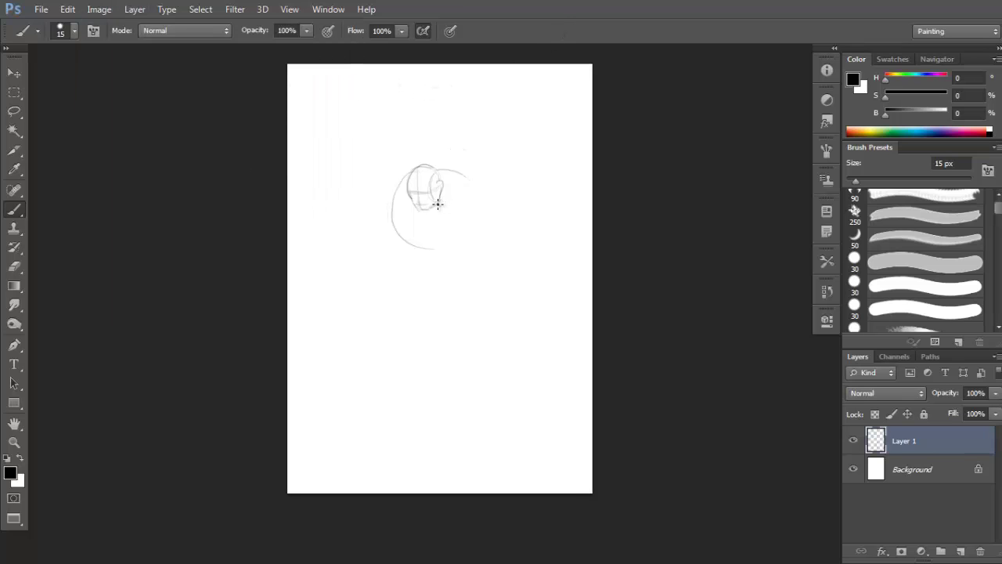
Complete the round torso outline below the head and add the flank and left shoulder lines.
mouse_move(450, 170)
left_mouse_down()
mouse_move(478, 203)
mouse_move(407, 250)
mouse_move(459, 253)
left_mouse_up()
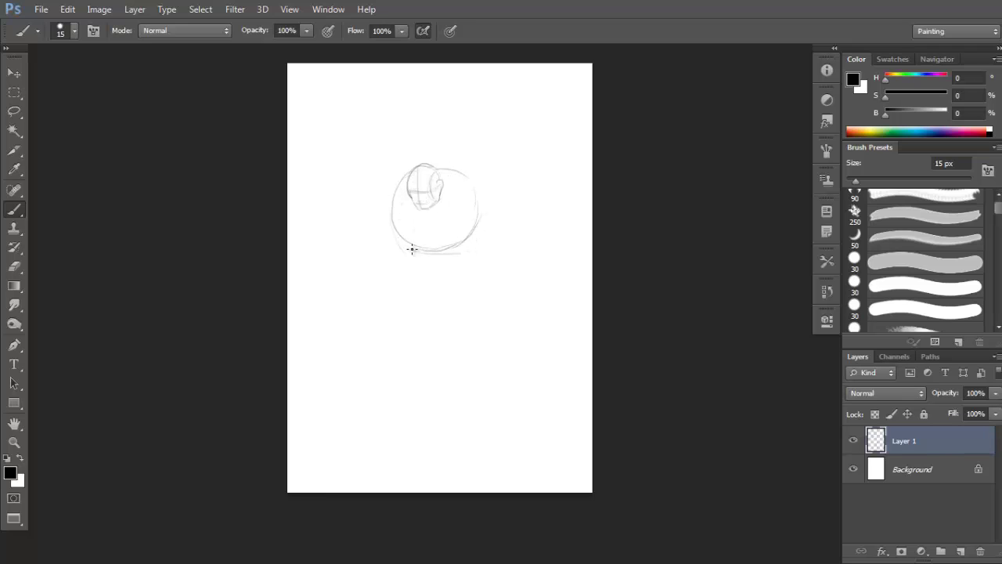
mouse_move(392, 213)
left_mouse_down()
mouse_move(429, 267)
mouse_move(421, 261)
mouse_move(439, 238)
mouse_move(433, 246)
mouse_move(458, 255)
left_mouse_up()
left_click_drag(483, 194, 483, 258)
mouse_move(394, 197)
left_mouse_down()
mouse_move(415, 175)
mouse_move(430, 210)
mouse_move(443, 198)
mouse_move(368, 219)
mouse_move(374, 206)
left_mouse_up()
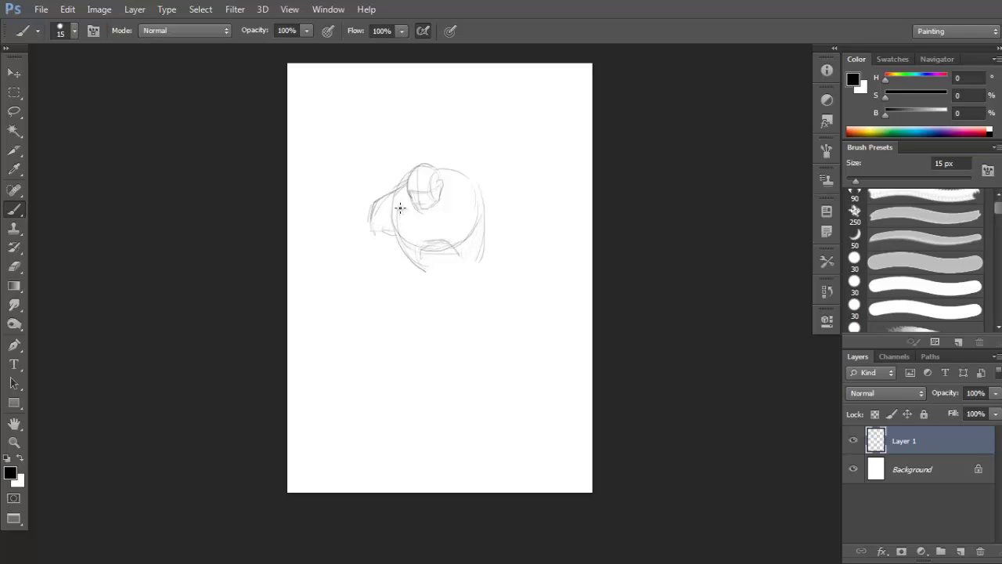
Sketch the top of the right shoulder and the upper arm reaching down to the left of the torso.
left_click_drag(453, 168, 483, 175)
left_click_drag(364, 229, 347, 264)
left_click_drag(397, 238, 353, 257)
left_click_drag(396, 240, 375, 255)
left_click_drag(383, 196, 343, 262)
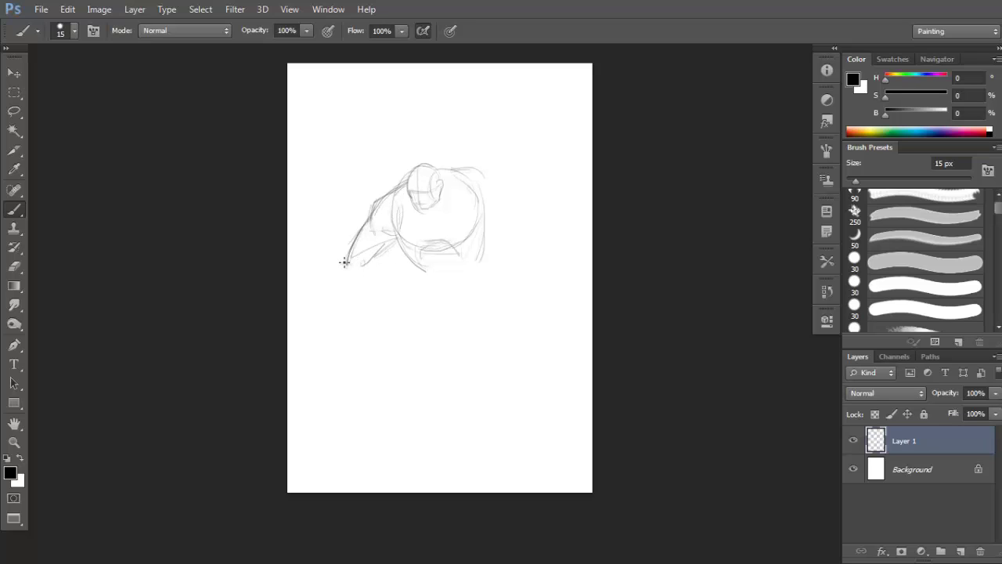
key("ctrl+z")
left_click_drag(413, 188, 377, 208)
Erase stray lines at the base of the torso and sketch the chest line, waist and abdomen centre line.
key("e")
mouse_move(441, 233)
left_mouse_down()
mouse_move(422, 251)
mouse_move(445, 237)
mouse_move(461, 258)
mouse_move(413, 244)
mouse_move(447, 238)
left_mouse_up()
key("b")
mouse_move(409, 211)
left_mouse_down()
mouse_move(413, 243)
mouse_move(404, 204)
mouse_move(464, 255)
mouse_move(474, 221)
left_mouse_up()
key("ctrl+z")
left_click_drag(402, 234, 422, 268)
mouse_move(430, 263)
left_mouse_down()
mouse_move(435, 249)
mouse_move(471, 244)
mouse_move(452, 243)
mouse_move(433, 306)
left_mouse_up()
Sketch the lines running down the right side of the torso.
key("e")
key("b")
left_click_drag(486, 235, 490, 272)
left_click_drag(484, 240, 481, 279)
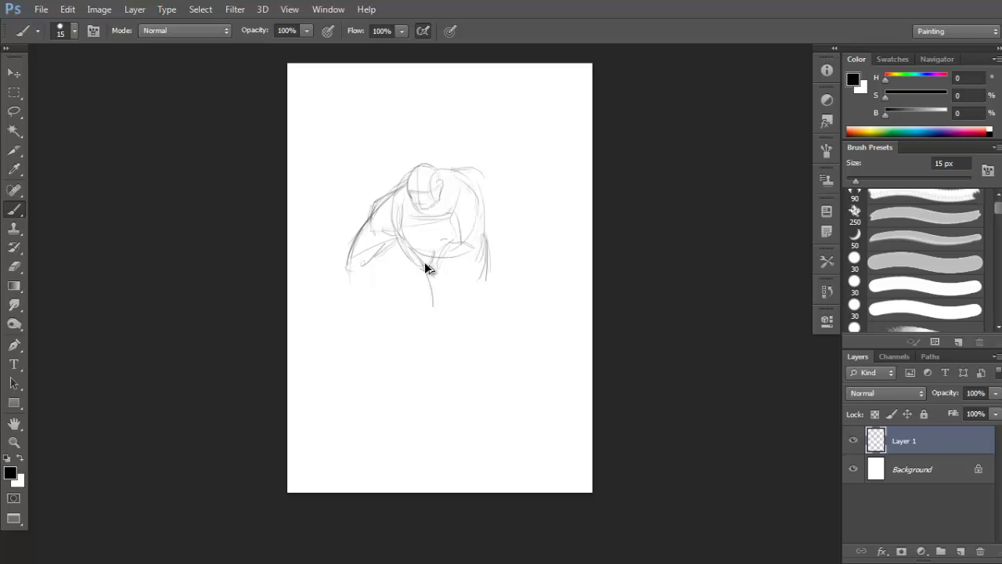
Sketch the curved hips and the oval top of the thigh below the waist.
left_click_drag(421, 293, 430, 271)
left_click_drag(430, 313, 452, 315)
mouse_move(410, 288)
left_mouse_down()
mouse_move(423, 333)
mouse_move(443, 336)
left_mouse_up()
left_click_drag(470, 295, 490, 282)
mouse_move(425, 294)
left_mouse_down()
mouse_move(451, 338)
mouse_move(433, 291)
left_mouse_up()
mouse_move(465, 246)
left_mouse_down()
mouse_move(452, 285)
mouse_move(447, 311)
left_mouse_up()
mouse_move(465, 292)
left_mouse_down()
mouse_move(447, 318)
mouse_move(479, 293)
left_mouse_up()
mouse_move(484, 289)
left_mouse_down()
mouse_move(473, 315)
mouse_move(487, 289)
left_mouse_up()
Move the whole figure sketch slightly up and to the left and return to the Brush tool.
key("v")
left_click_drag(459, 208, 449, 190)
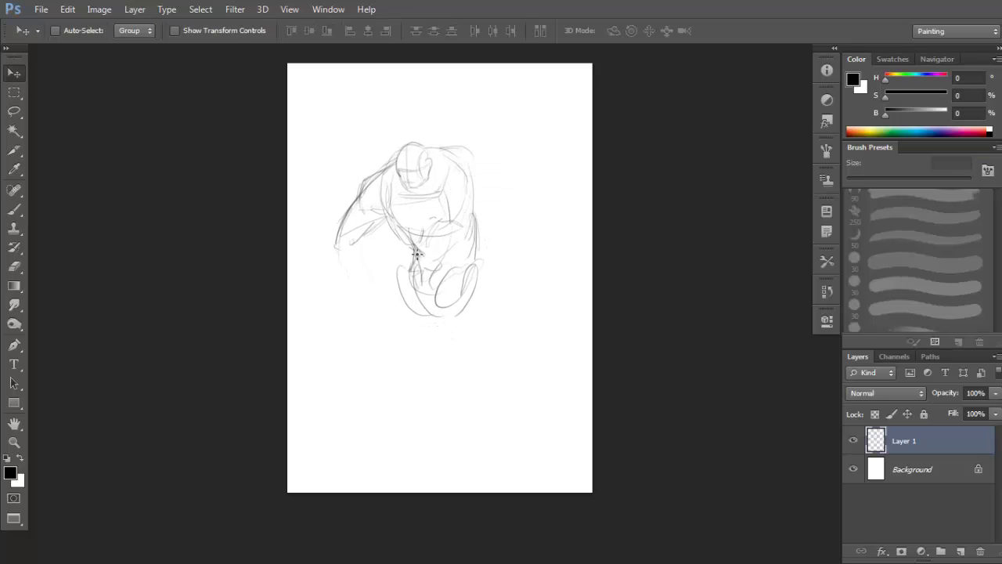
key("b")
key("v")
key("b")
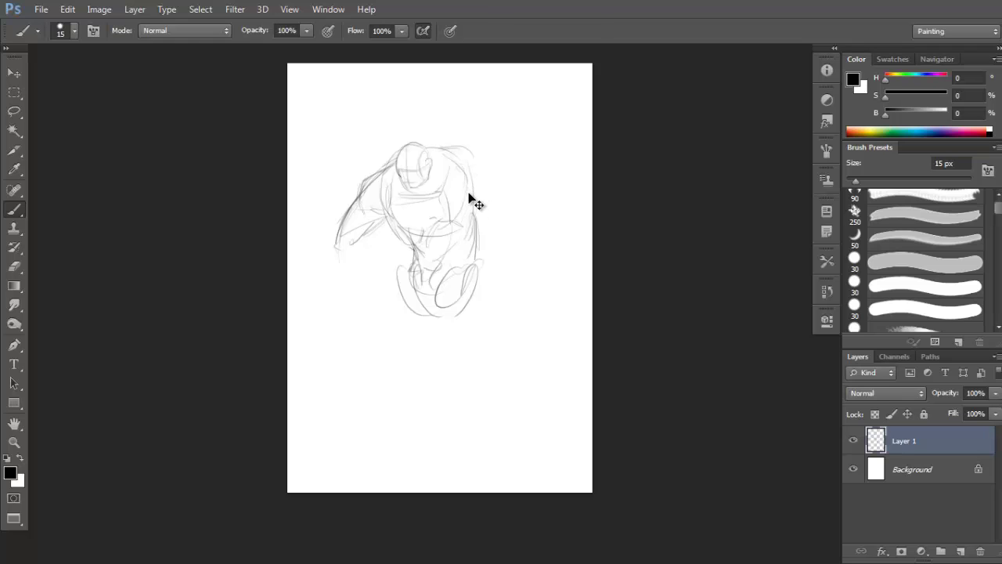
key("ctrl+t")
mouse_move(485, 320)
left_mouse_down()
mouse_move(513, 335)
mouse_move(505, 340)
mouse_move(481, 314)
left_mouse_up()
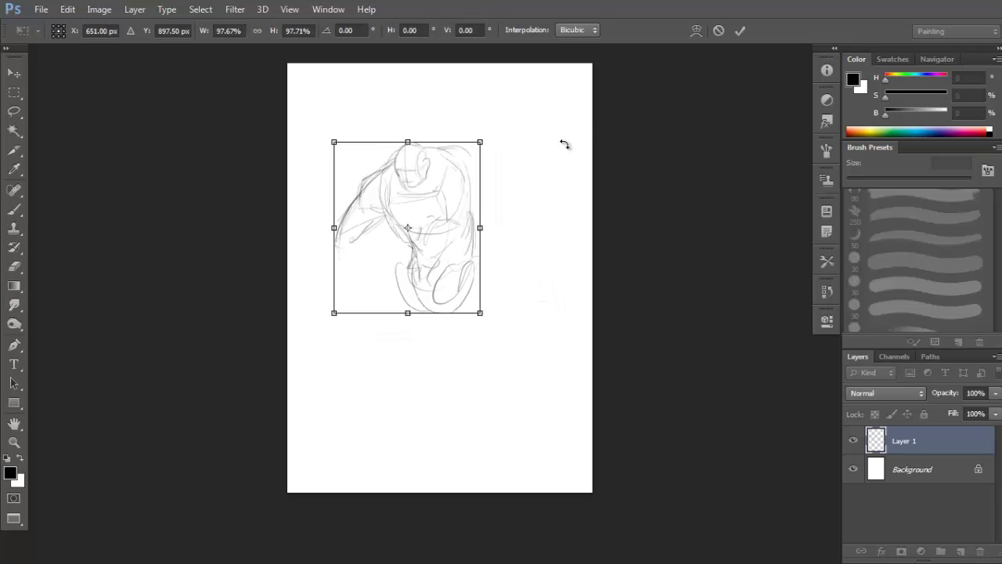
left_click(717, 32)
Sketch the bent forearm and fist at the end of the left upper arm.
key("e")
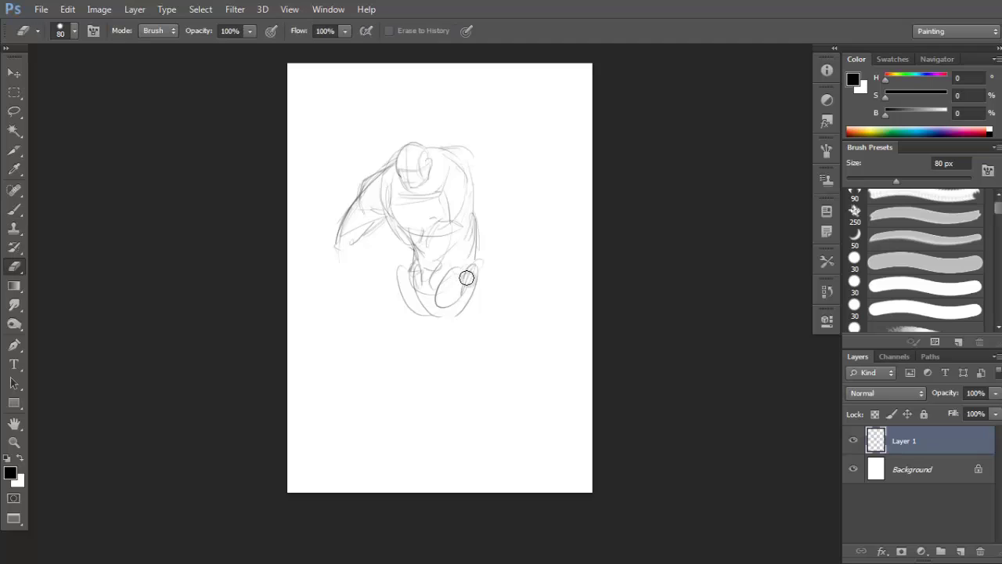
key("b")
left_click_drag(438, 268, 437, 268)
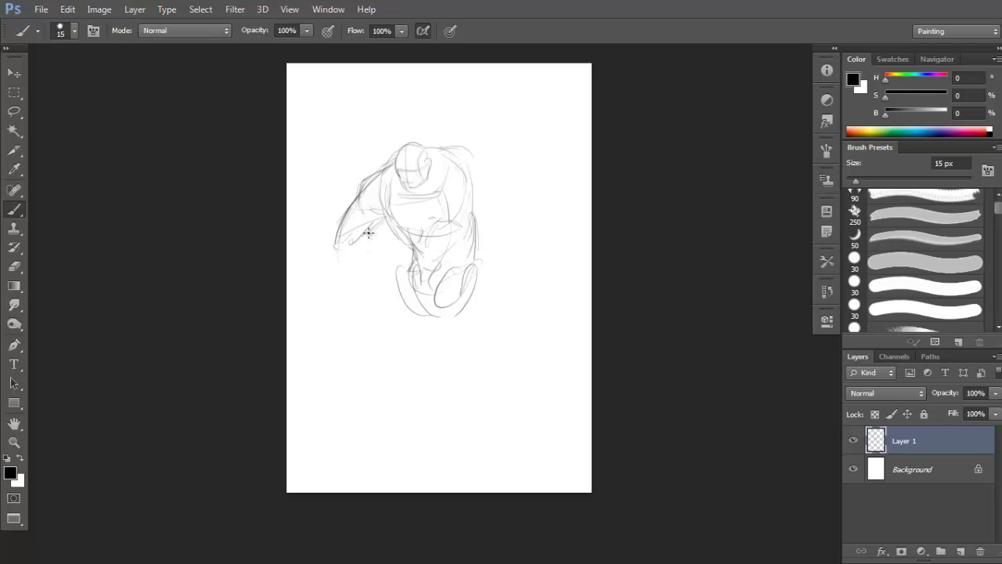
mouse_move(342, 235)
left_mouse_down()
mouse_move(380, 233)
mouse_move(380, 251)
mouse_move(352, 262)
mouse_move(365, 251)
mouse_move(376, 264)
mouse_move(395, 256)
left_mouse_up()
left_click_drag(396, 256, 358, 272)
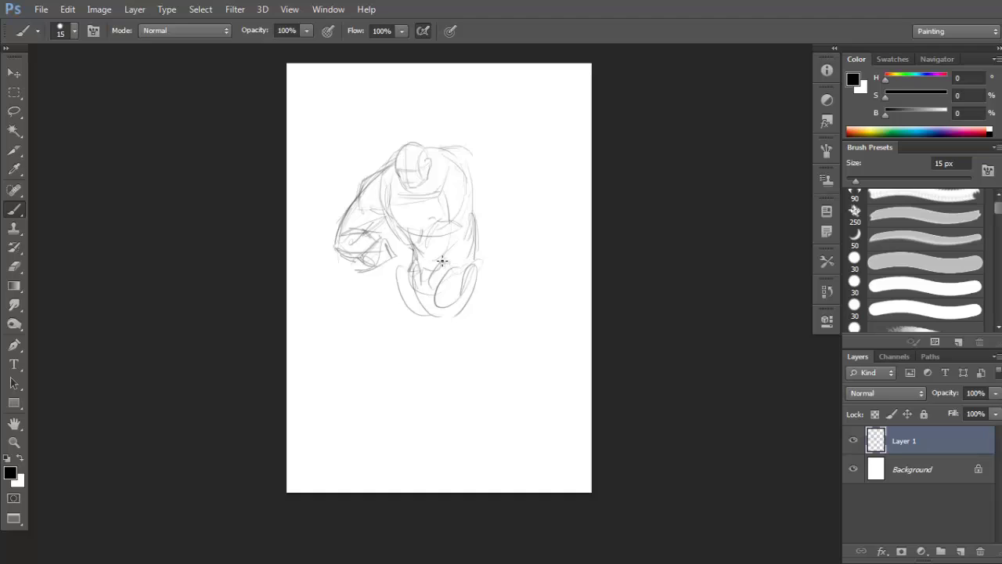
Turn off the brush's Transfer setting and lower the Minimum Diameter in Shape Dynamics.
key("F5")
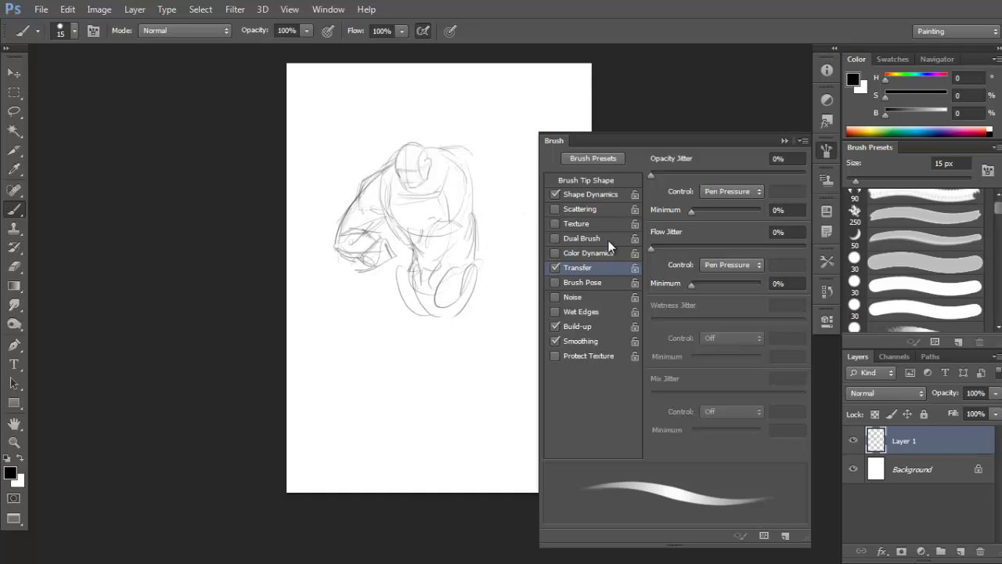
left_click(552, 267)
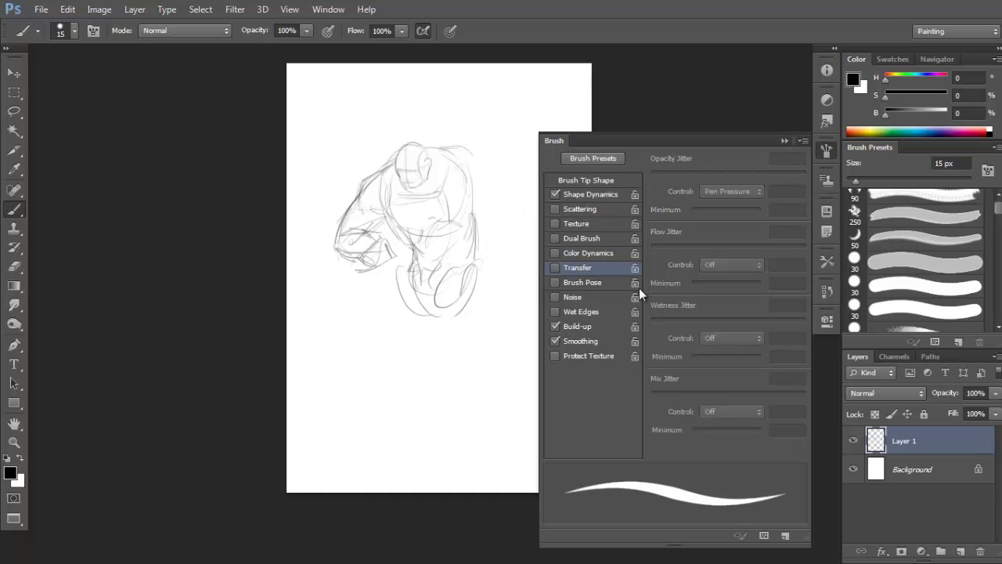
left_click(591, 196)
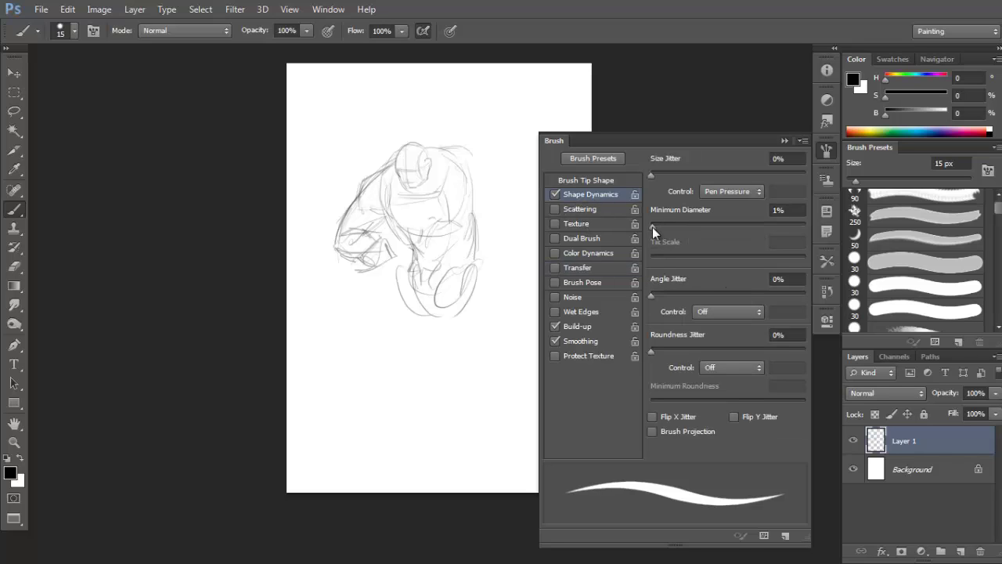
left_click_drag(652, 227, 650, 224)
Enable the brush's Transfer setting with Pen Pressure controlling both opacity and flow jitter.
left_click(593, 268)
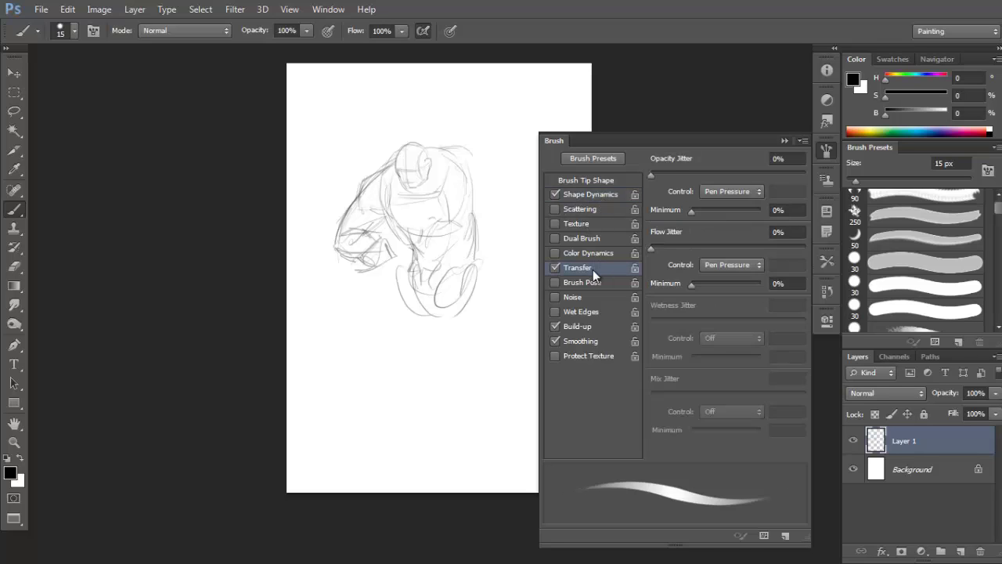
left_click(735, 192)
left_click(732, 227)
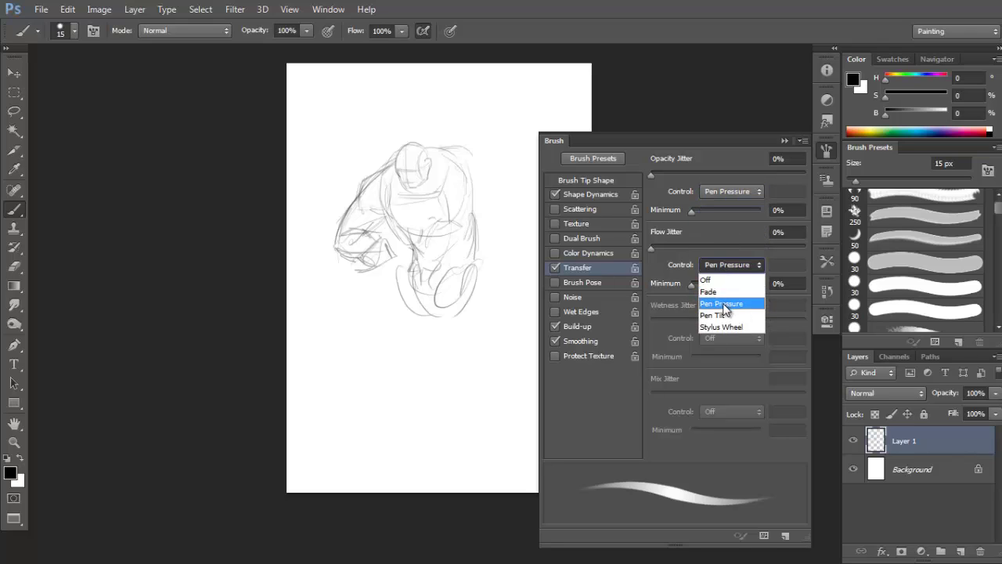
left_click(724, 304)
left_click(825, 152)
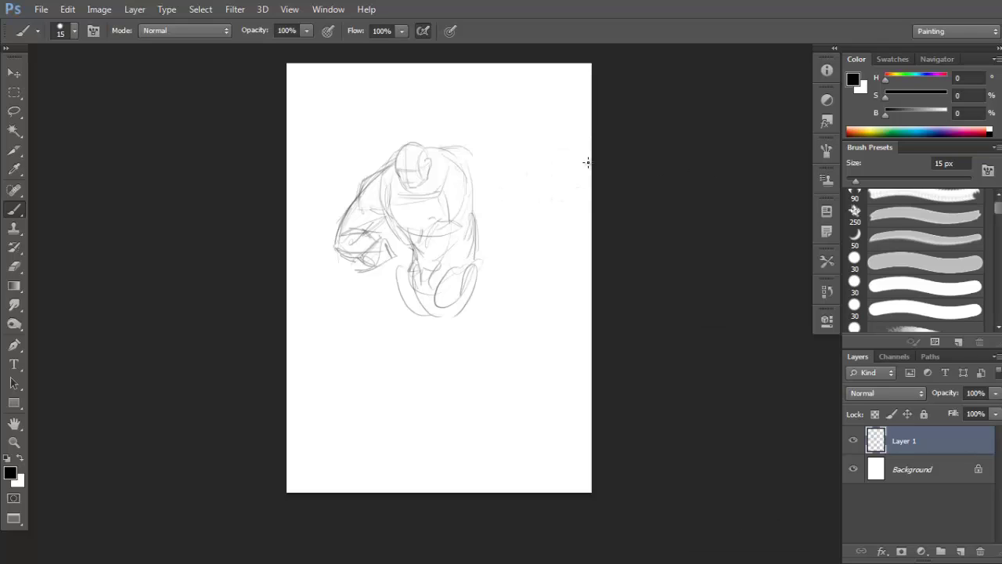
Test two strokes in the empty area beside the figure and undo them.
left_click_drag(519, 130, 537, 168)
key("ctrl+z")
left_click_drag(459, 101, 570, 156)
key("ctrl+z")
Turn off the brush's Transfer setting, test several strokes beside the figure and undo them.
key("F5")
left_click(552, 263)
key("F5")
mouse_move(508, 96)
left_mouse_down()
mouse_move(519, 198)
mouse_move(530, 206)
left_mouse_up()
key("ctrl+z")
key("ctrl+z")
mouse_move(510, 114)
left_mouse_down()
mouse_move(509, 217)
mouse_move(517, 139)
mouse_move(519, 180)
left_mouse_up()
key("ctrl+z")
key("ctrl+z")
left_click_drag(537, 100, 523, 184)
key("ctrl+z")
Turn the brush's Transfer setting back on and undo the last test stroke.
key("F5")
left_click(573, 267)
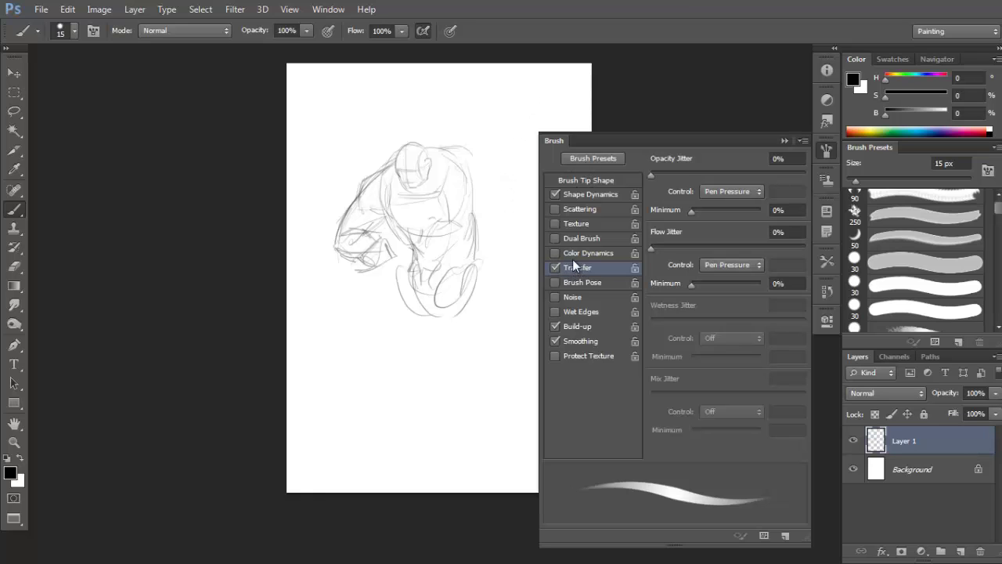
key("F5")
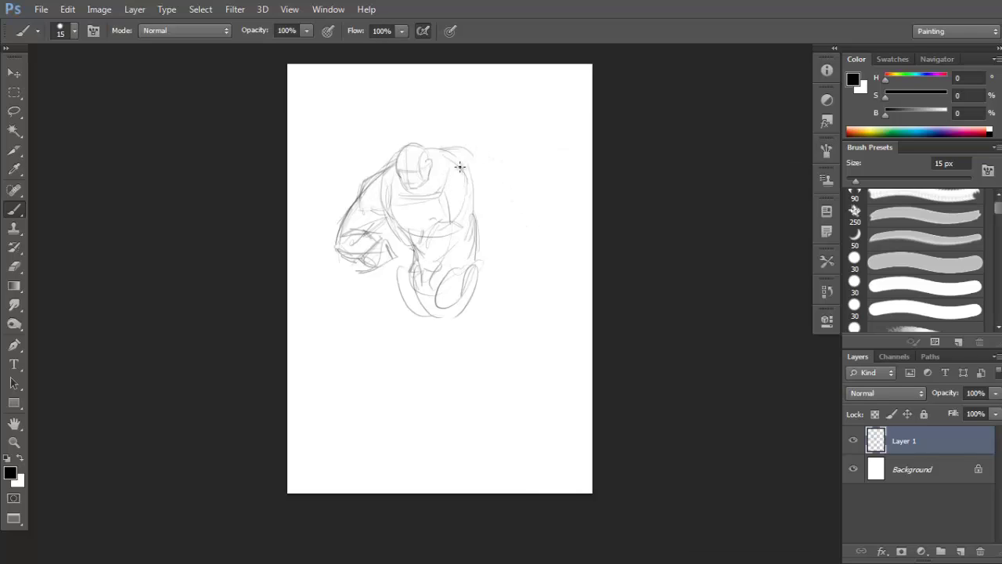
key("ctrl+z")
Sketch the leg extending from the hips down to the lower left.
left_click_drag(438, 266, 446, 240)
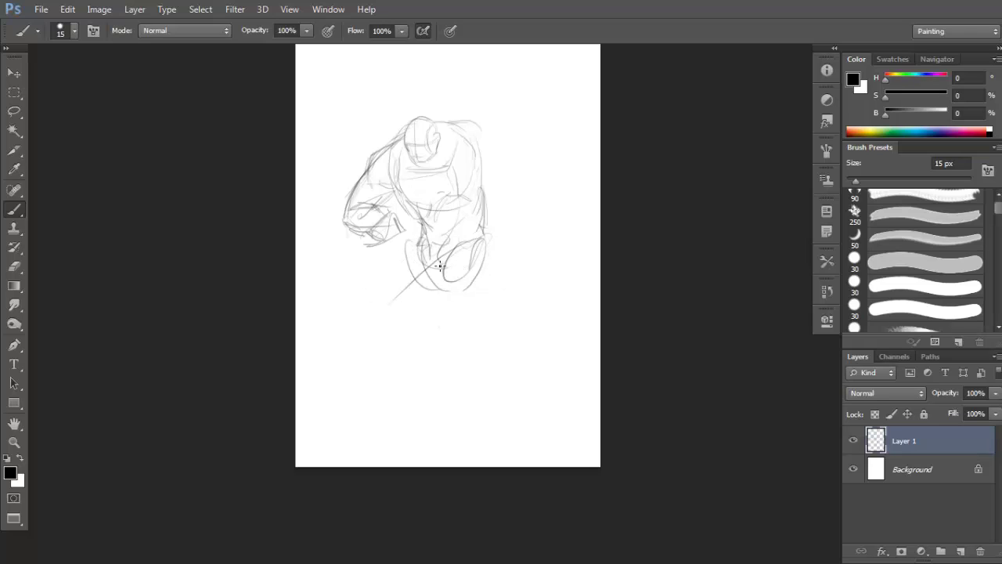
left_click_drag(442, 256, 405, 306)
mouse_move(486, 244)
left_mouse_down()
mouse_move(495, 267)
mouse_move(418, 319)
left_mouse_up()
left_click_drag(480, 269, 403, 333)
left_click_drag(419, 288, 382, 323)
mouse_move(429, 270)
left_mouse_down()
mouse_move(385, 324)
mouse_move(411, 328)
left_mouse_up()
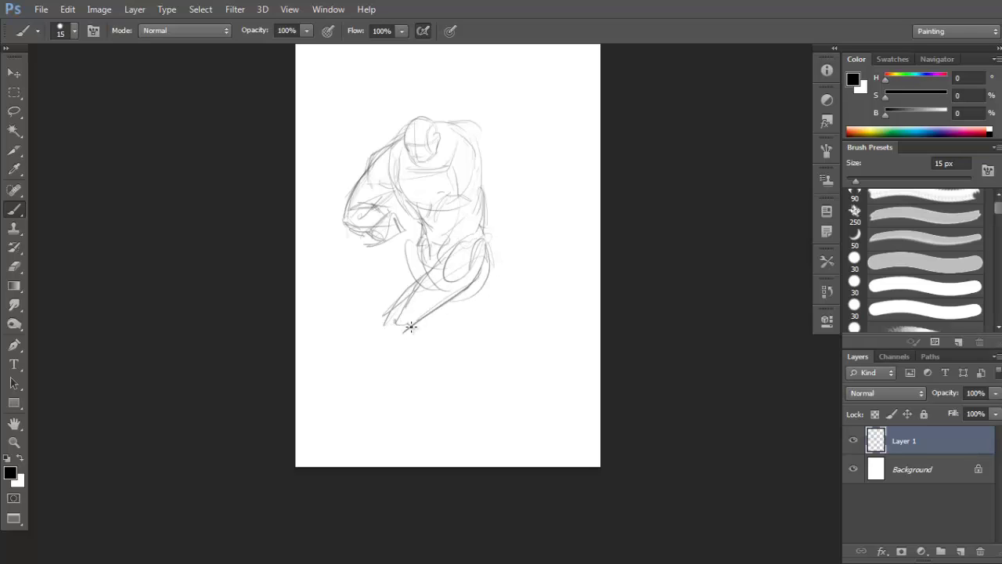
Add a stroke to the lower leg and undo the recent leg strokes below the hips.
mouse_move(421, 240)
left_mouse_down()
mouse_move(408, 299)
mouse_move(419, 332)
mouse_move(396, 324)
mouse_move(415, 346)
left_mouse_up()
key("ctrl+alt+z")
key("ctrl+alt+z")
key("ctrl+alt+z")
key("ctrl+alt+z")
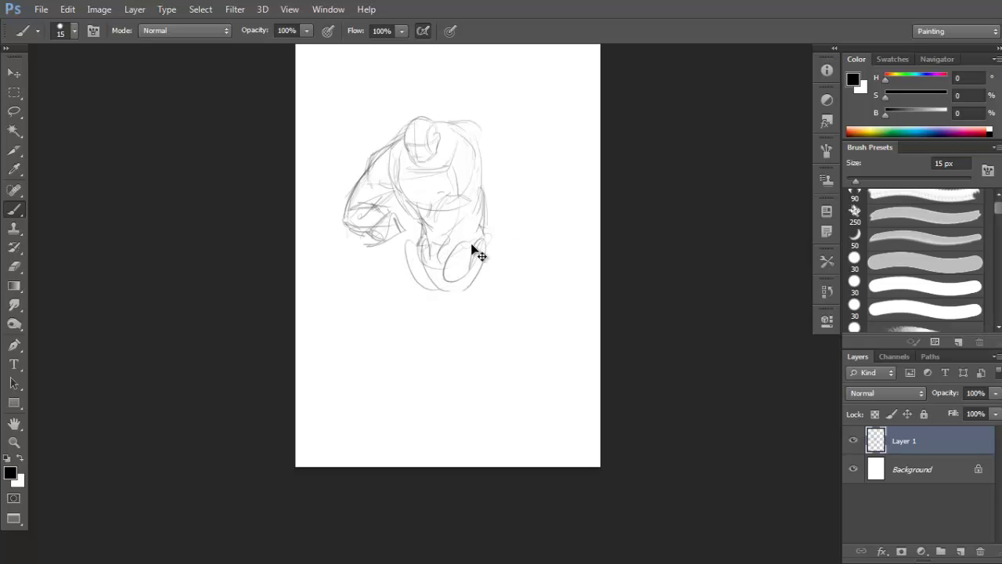
key("ctrl+alt+z")
Sketch both thighs spreading apart from the hips, undoing the stray contour strokes.
left_click_drag(413, 244, 357, 330)
key("ctrl+alt+z")
left_click_drag(434, 290, 377, 324)
left_click_drag(415, 304, 387, 334)
mouse_move(443, 293)
left_mouse_down()
mouse_move(480, 287)
mouse_move(455, 306)
mouse_move(444, 286)
mouse_move(444, 301)
mouse_move(481, 331)
left_mouse_up()
left_click_drag(486, 244, 508, 365)
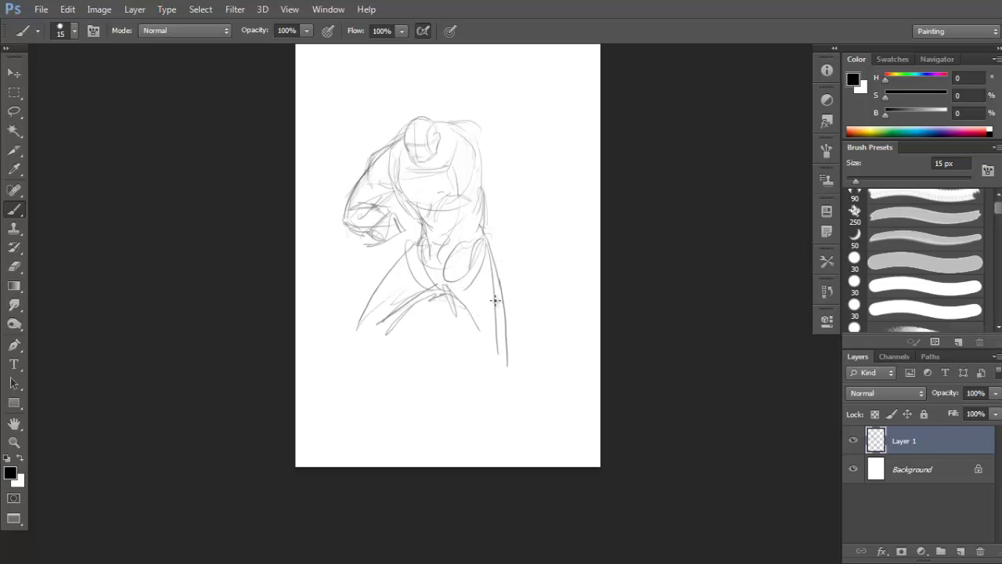
key("ctrl+alt+z")
left_click_drag(490, 236, 505, 288)
Lasso the hips and thighs and move them slightly up toward the torso.
key("l")
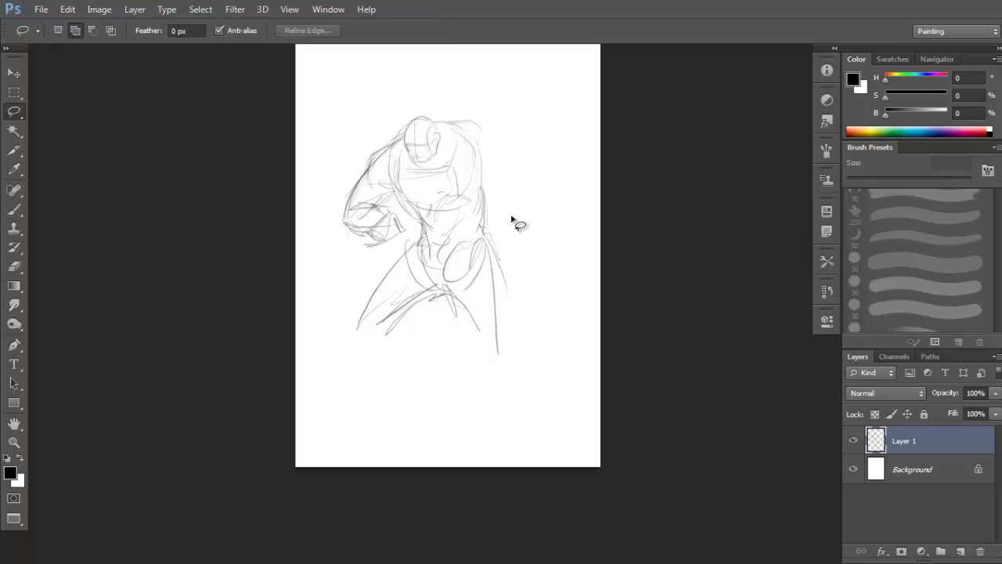
mouse_move(510, 216)
left_mouse_down()
mouse_move(361, 273)
mouse_move(381, 393)
mouse_move(517, 235)
left_mouse_up()
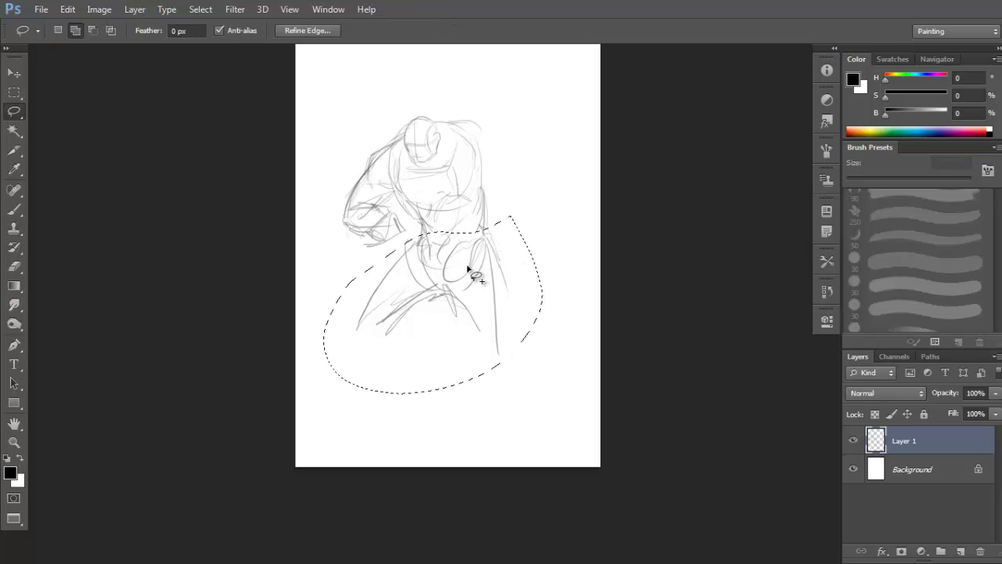
key("v")
left_click_drag(470, 270, 472, 260)
Refine the thigh on the figure's right side of the canvas with brush and eraser, and sketch both knees.
key("b")
mouse_move(459, 306)
left_mouse_down()
mouse_move(473, 340)
mouse_move(504, 342)
left_mouse_up()
left_click_drag(512, 276, 506, 328)
key("e")
left_click_drag(512, 283, 513, 304)
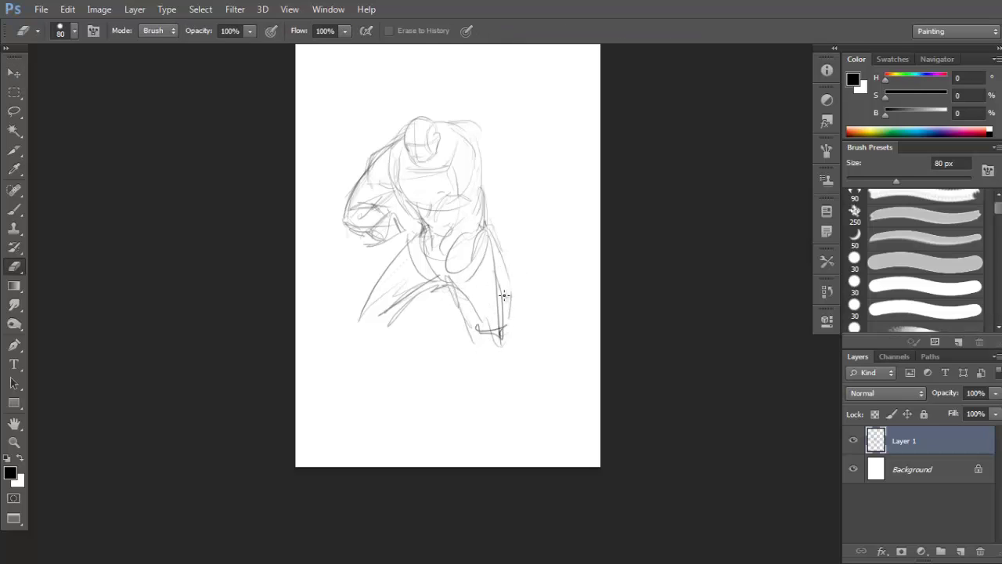
key("b")
left_click_drag(373, 299, 362, 318)
left_click_drag(364, 315, 407, 333)
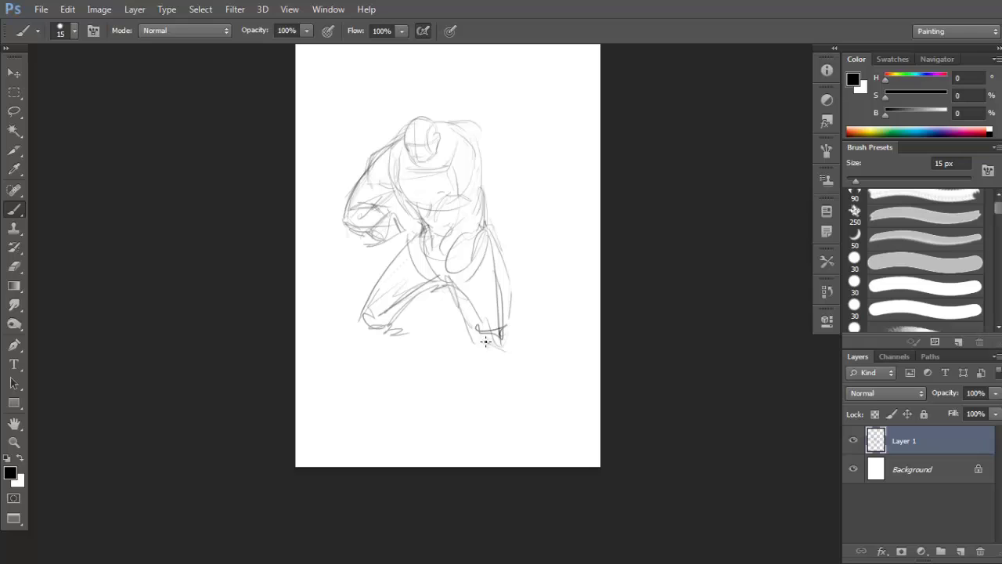
Sketch the lower leg and foot extending from the knee to the lower right, and touch up the opposite knee.
left_click_drag(486, 341, 521, 367)
left_click_drag(512, 317, 541, 406)
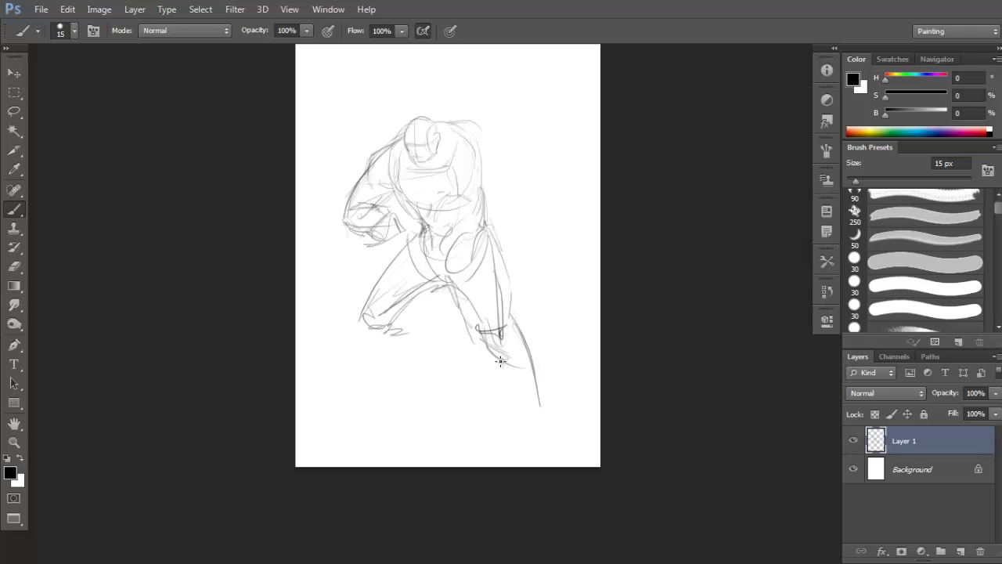
left_click_drag(501, 361, 540, 388)
mouse_move(524, 339)
left_mouse_down()
mouse_move(541, 376)
mouse_move(537, 395)
left_mouse_up()
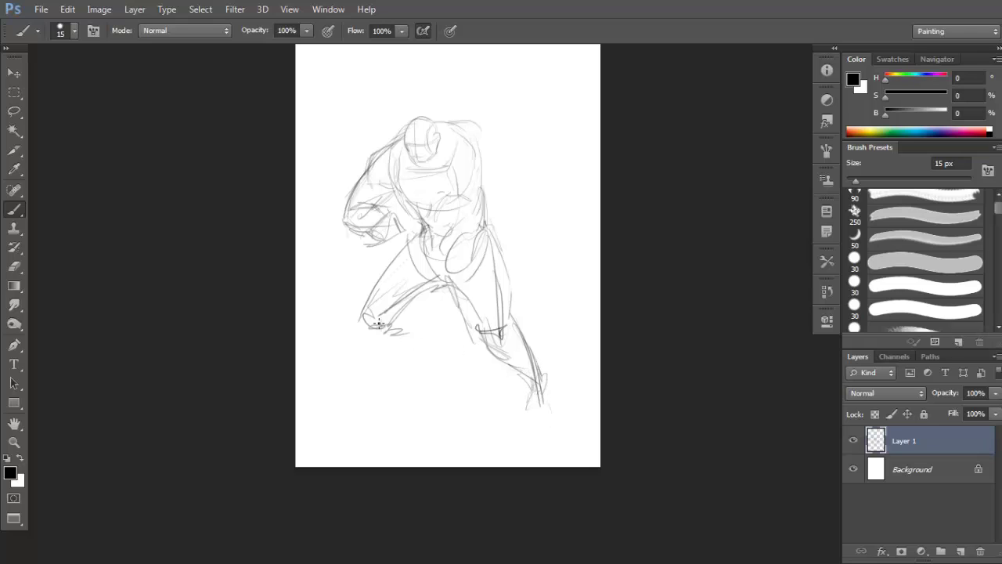
mouse_move(379, 323)
left_mouse_down()
mouse_move(429, 339)
mouse_move(417, 325)
left_mouse_up()
key("e")
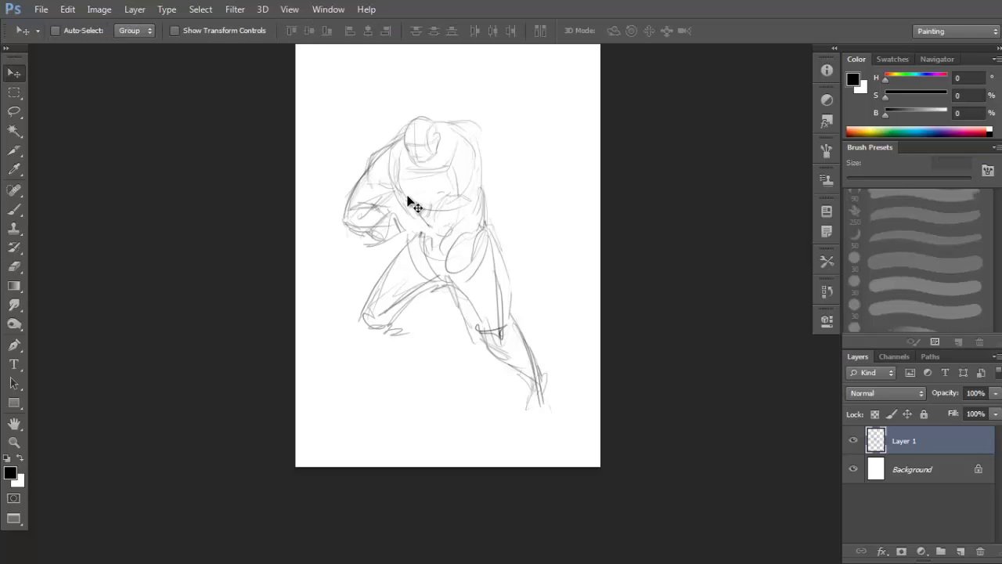
key("b")
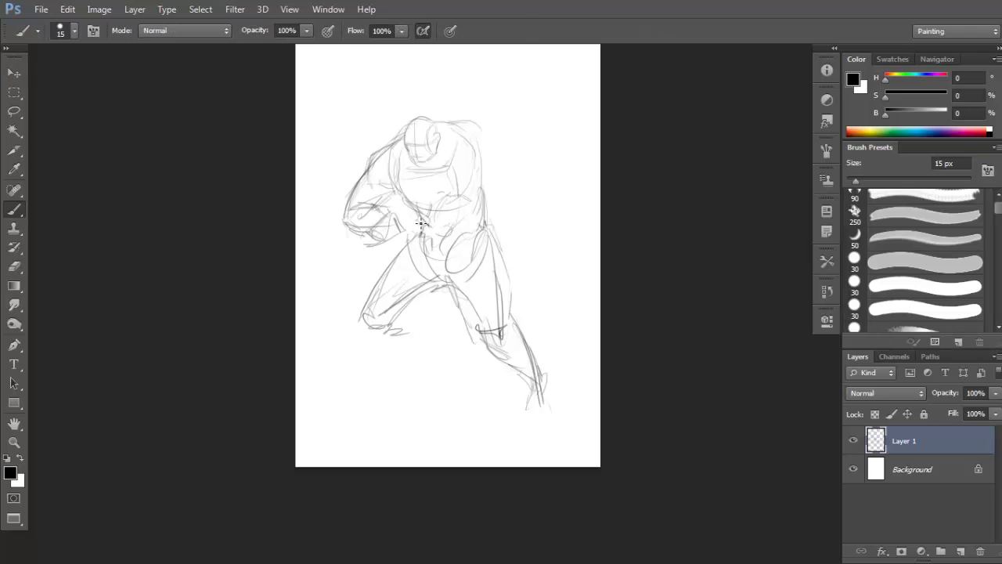
Lasso the hips and both legs, shift them slightly down and left, and deselect.
key("l")
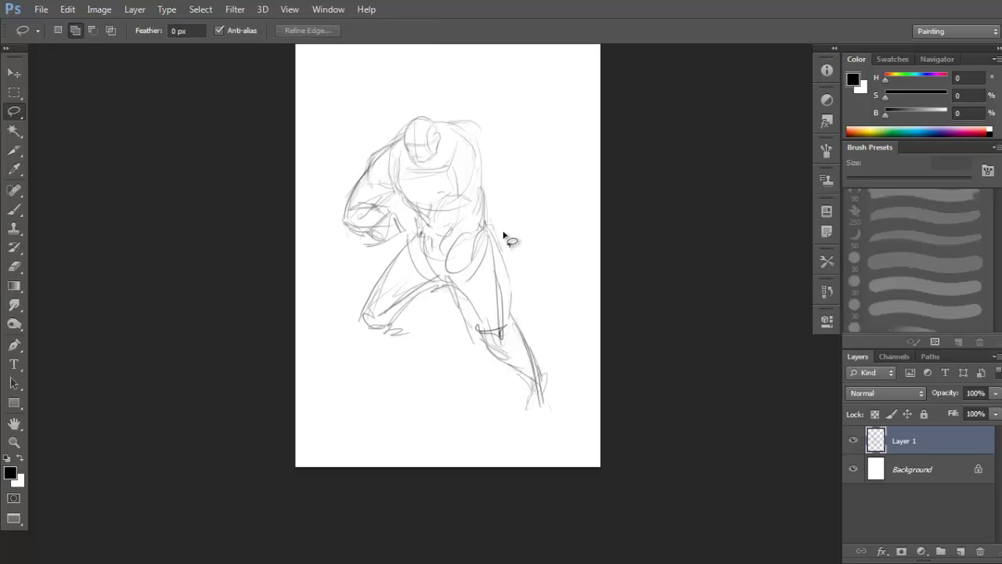
mouse_move(509, 217)
left_mouse_down()
mouse_move(449, 224)
mouse_move(347, 346)
mouse_move(537, 292)
mouse_move(585, 337)
left_mouse_up()
key("v")
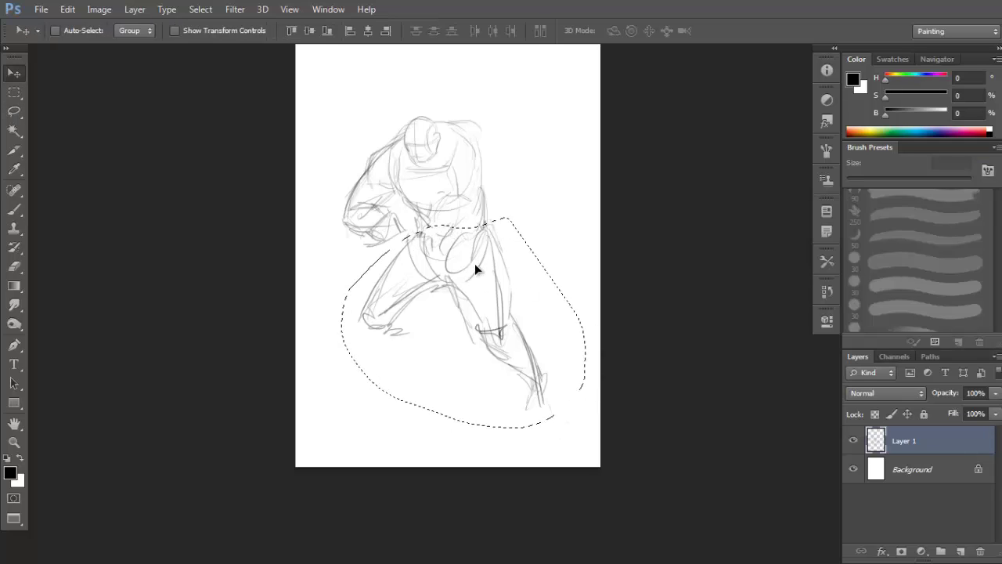
mouse_move(476, 268)
left_mouse_down()
mouse_move(472, 255)
mouse_move(472, 272)
left_mouse_up()
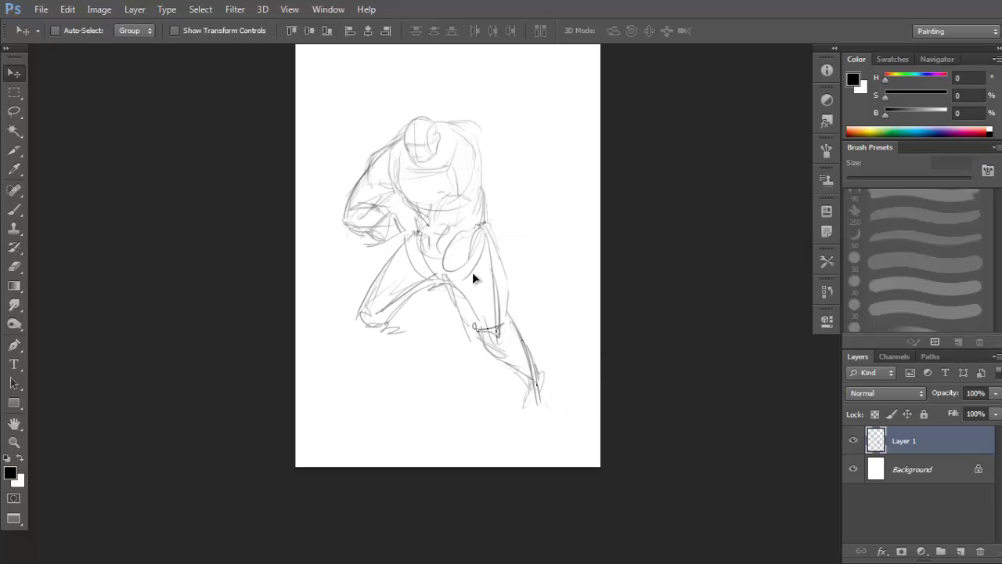
key("ctrl+d")
Try sketching the bent lower leg below the left-hand knee and undo those strokes.
key("b")
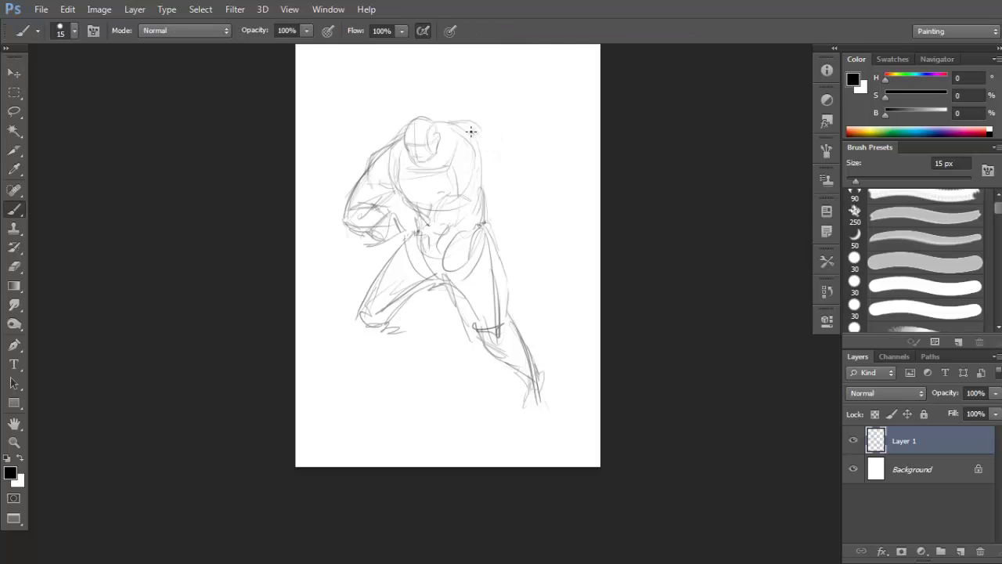
mouse_move(374, 328)
left_mouse_down()
mouse_move(442, 339)
mouse_move(427, 338)
mouse_move(407, 379)
left_mouse_up()
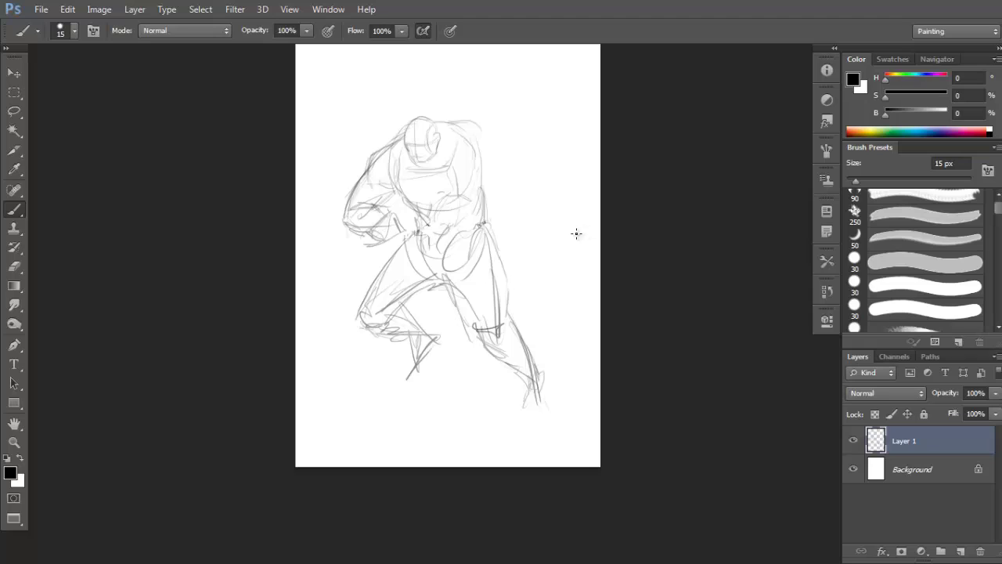
key("ctrl+alt+z")
key("ctrl+alt+z")
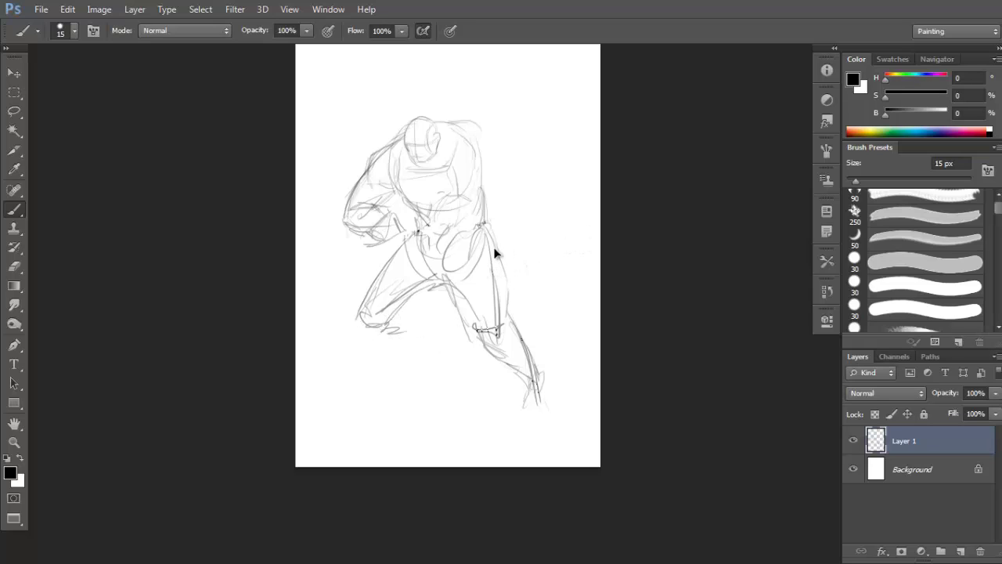
Lasso the hips and both legs, delete them from the sketch, and clear the selection.
key("l")
mouse_move(511, 215)
left_mouse_down()
mouse_move(448, 239)
mouse_move(463, 449)
mouse_move(584, 290)
left_mouse_up()
key("Delete")
key("ctrl+d")
Sketch new rounded hips and an oval upper thigh below the figure's waist.
left_click_drag(406, 325, 410, 324)
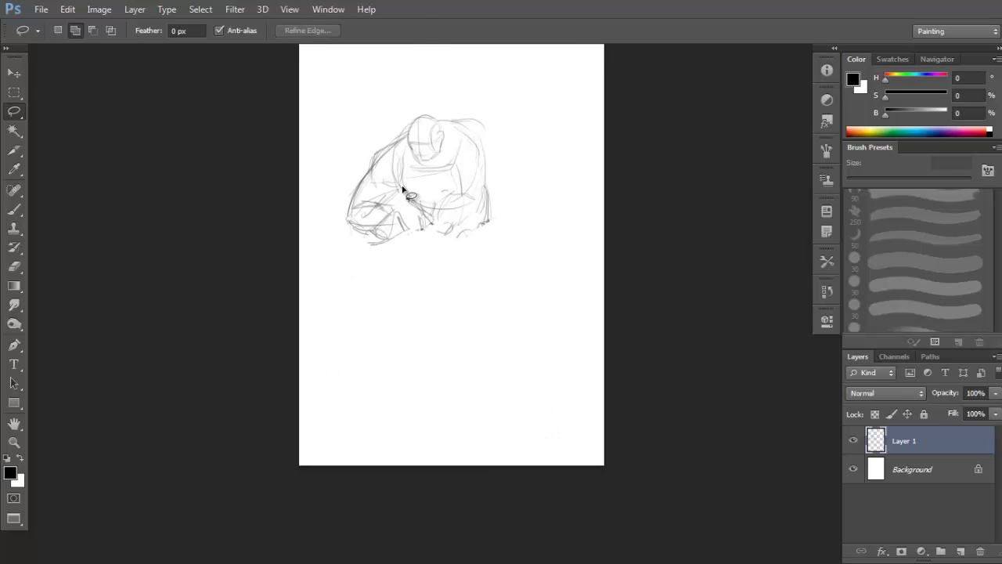
key("b")
left_click_drag(428, 233, 424, 243)
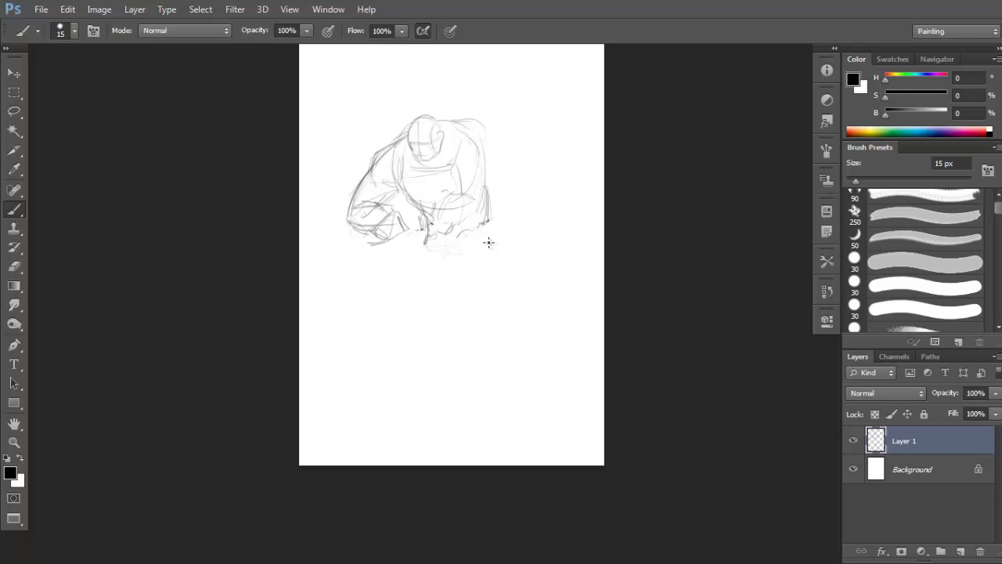
mouse_move(488, 242)
left_mouse_down()
mouse_move(449, 286)
mouse_move(498, 259)
mouse_move(442, 276)
mouse_move(496, 247)
mouse_move(501, 259)
mouse_move(456, 261)
mouse_move(449, 290)
mouse_move(494, 245)
left_mouse_up()
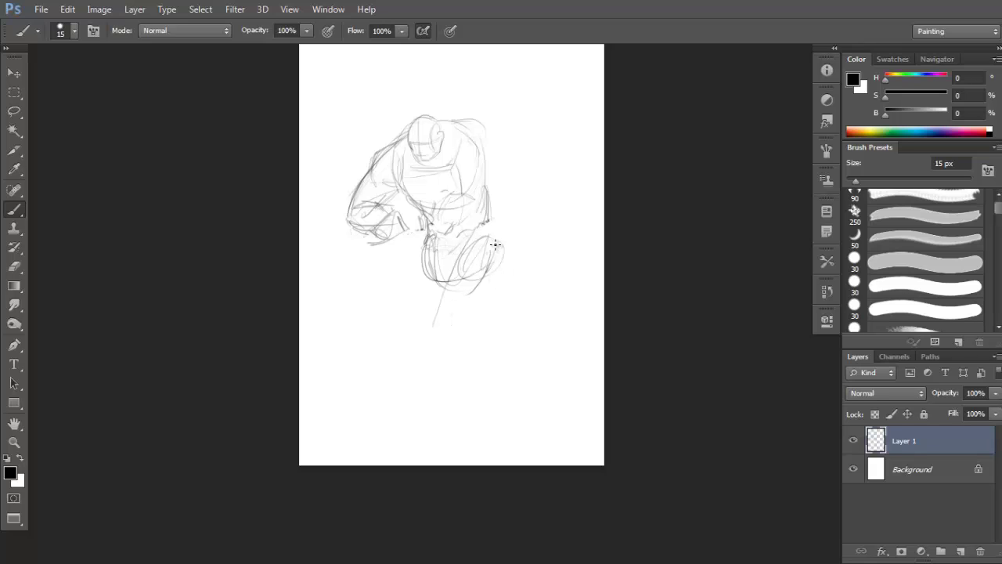
Undo the stray leg strokes and sketch a leg stretching from the hips to the lower right.
key("ctrl+z")
left_click_drag(454, 247, 385, 306)
key("ctrl+z")
mouse_move(423, 256)
left_mouse_down()
mouse_move(443, 321)
mouse_move(429, 266)
mouse_move(475, 284)
mouse_move(496, 222)
mouse_move(447, 251)
mouse_move(462, 294)
mouse_move(483, 298)
mouse_move(427, 276)
mouse_move(491, 319)
mouse_move(487, 333)
mouse_move(505, 347)
mouse_move(502, 372)
left_mouse_up()
mouse_move(427, 285)
left_mouse_down()
mouse_move(461, 300)
mouse_move(496, 334)
mouse_move(482, 341)
mouse_move(523, 369)
mouse_move(522, 352)
mouse_move(523, 379)
mouse_move(540, 400)
left_mouse_up()
Add a shoulder contour at the upper right of the torso and rough in the forearm and hand near the waist.
mouse_move(472, 120)
left_mouse_down()
mouse_move(491, 136)
mouse_move(482, 166)
mouse_move(490, 137)
left_mouse_up()
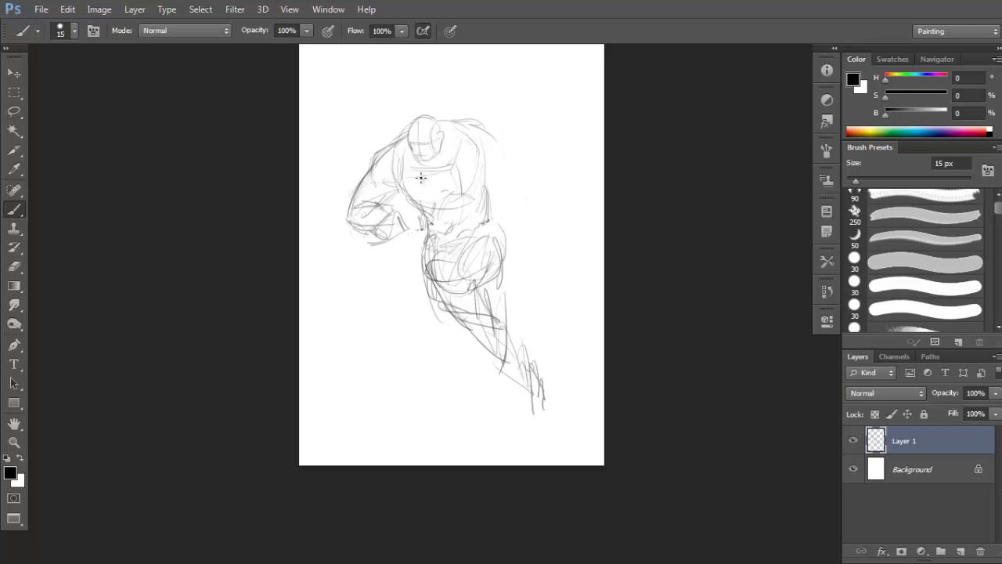
mouse_move(367, 229)
left_mouse_down()
mouse_move(338, 242)
mouse_move(406, 234)
mouse_move(430, 203)
left_mouse_up()
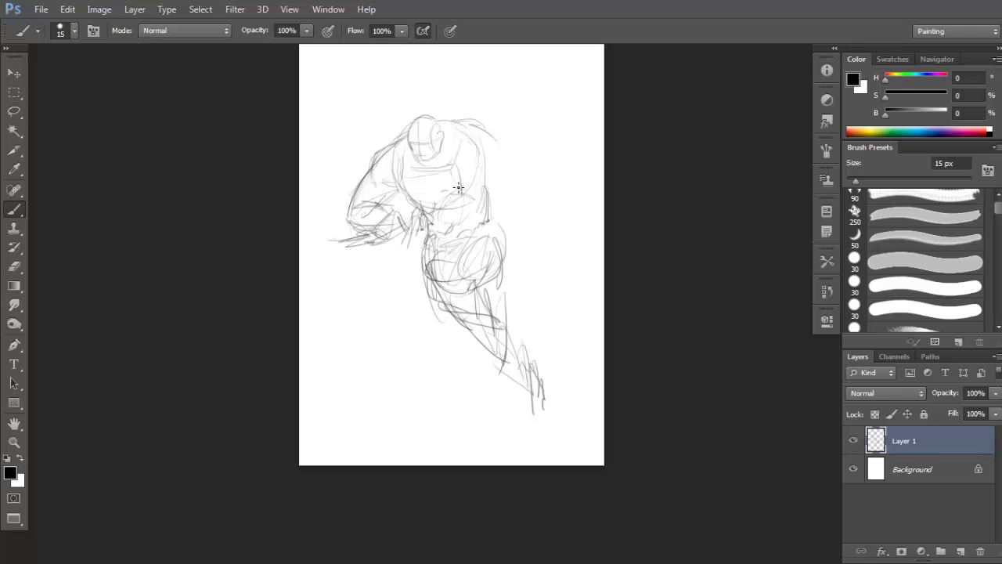
Rotate the whole figure by -5.58° with Free Transform and shift it slightly left.
key("ctrl+t")
left_click_drag(575, 103, 558, 91)
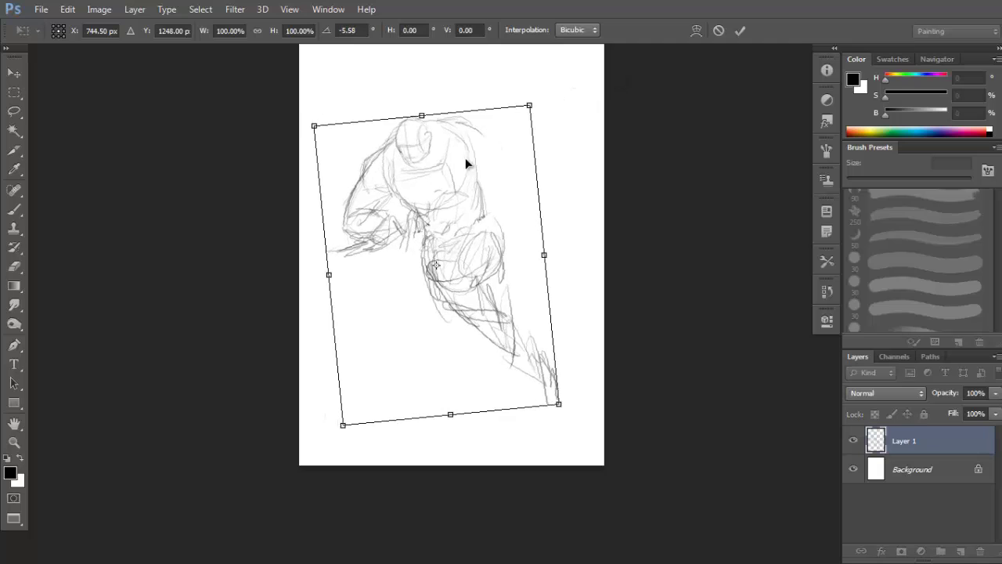
left_click_drag(429, 146, 415, 145)
key("Return")
Sketch a long, pointed sword rising from the waist to the upper right, undoing the first attempt.
key("b")
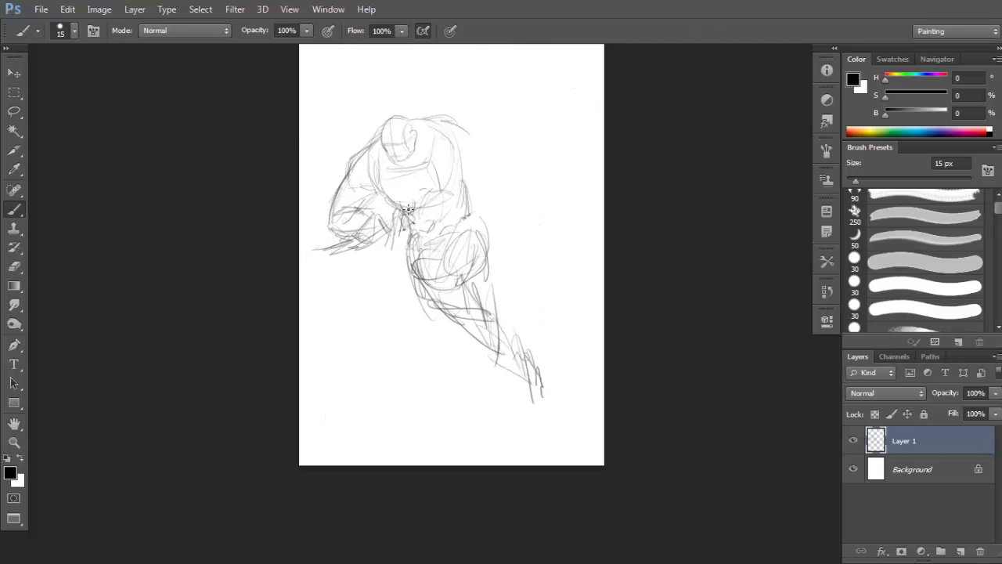
left_click_drag(409, 210, 537, 127)
key("ctrl+z")
key("ctrl+z")
key("ctrl+z")
left_click_drag(410, 201, 543, 119)
mouse_move(417, 222)
left_mouse_down()
mouse_move(546, 145)
mouse_move(546, 118)
mouse_move(565, 132)
left_mouse_up()
left_click_drag(553, 120, 584, 98)
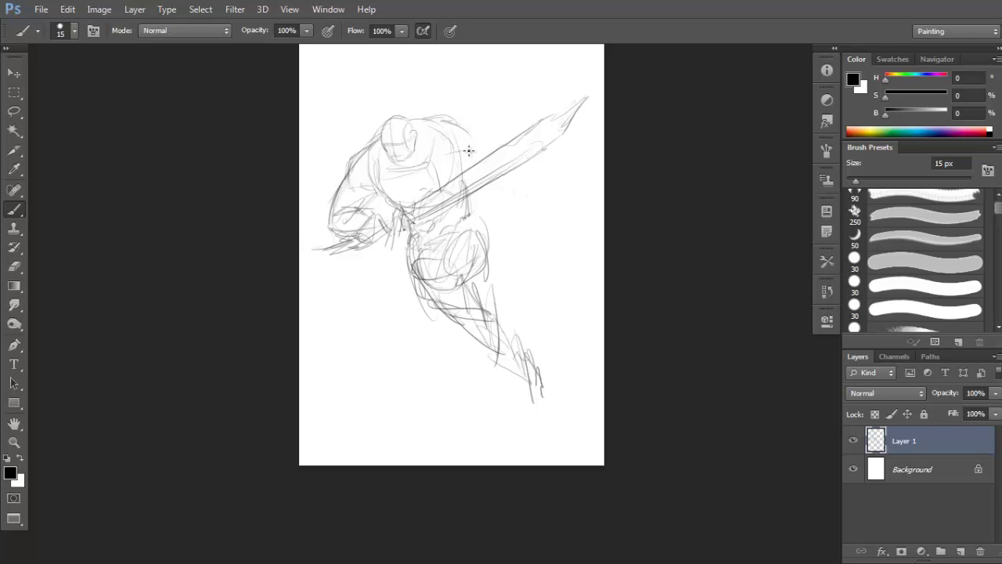
Sketch the second arm and hand reaching out below the sword, cleaning up lines with the eraser.
mouse_move(486, 187)
left_mouse_down()
mouse_move(516, 202)
mouse_move(521, 189)
mouse_move(505, 191)
mouse_move(512, 182)
mouse_move(474, 209)
mouse_move(512, 213)
mouse_move(520, 209)
mouse_move(480, 204)
mouse_move(534, 211)
left_mouse_up()
key("e")
key("b")
key("e")
key("b")
key("e")
key("b")
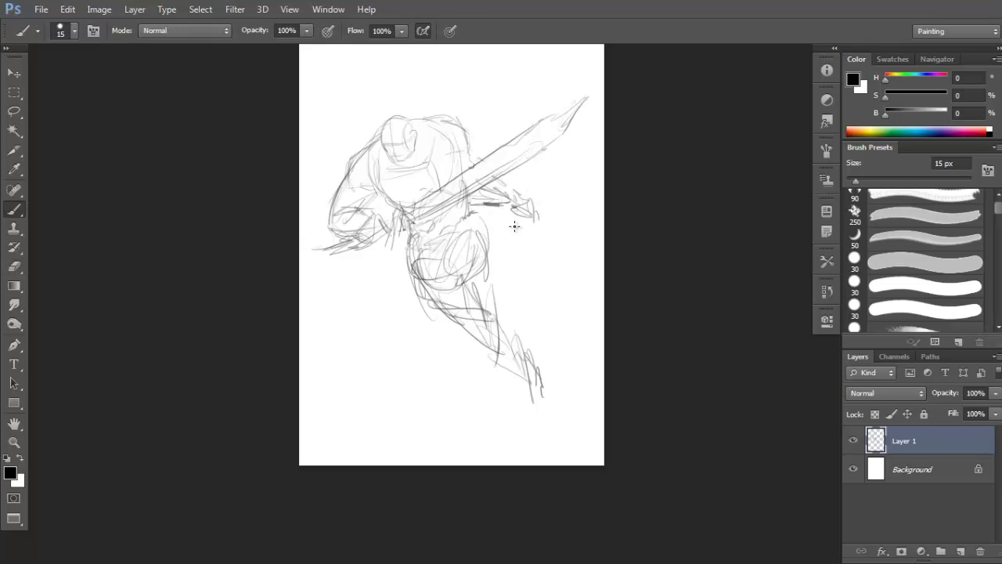
Darken the contours of the thigh, knee and hip to define the bent leg.
mouse_move(448, 234)
left_mouse_down()
mouse_move(418, 256)
mouse_move(438, 306)
mouse_move(470, 303)
mouse_move(452, 304)
mouse_move(485, 247)
mouse_move(486, 272)
mouse_move(453, 287)
mouse_move(509, 318)
left_mouse_up()
left_click_drag(425, 287, 464, 304)
left_click_drag(423, 279, 440, 250)
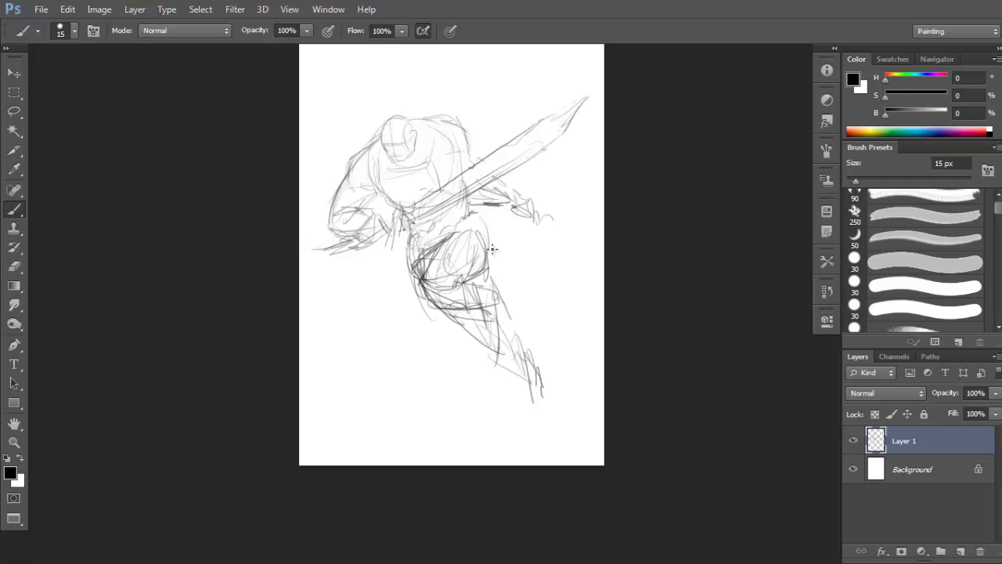
mouse_move(474, 214)
left_mouse_down()
mouse_move(492, 258)
mouse_move(485, 268)
left_mouse_up()
Reinforce the contour of the lower leg down to the foot.
left_click_drag(483, 172, 450, 183)
left_click_drag(466, 376, 464, 371)
left_click_drag(393, 323, 425, 327)
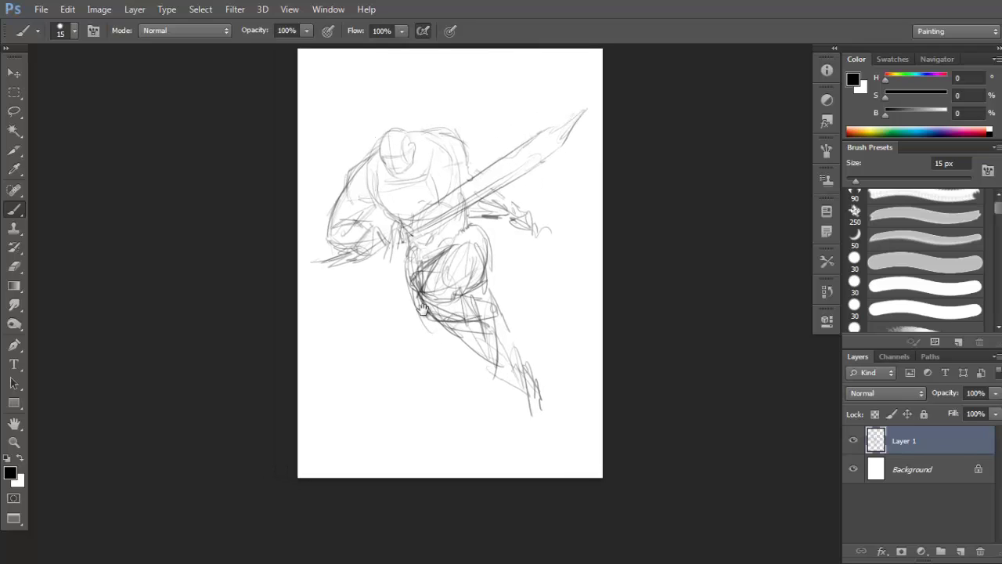
left_click_drag(501, 360, 537, 390)
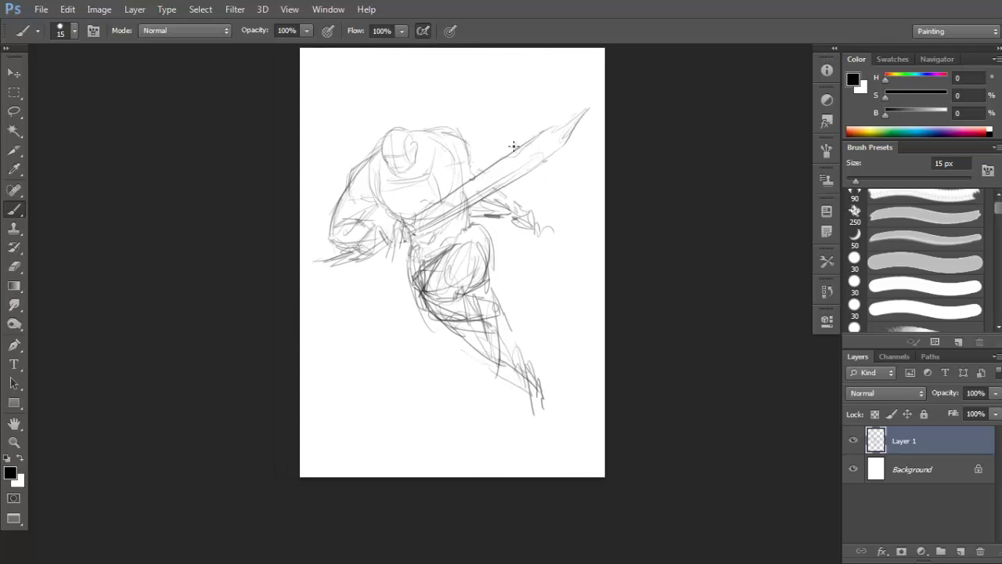
left_click_drag(417, 281, 432, 256)
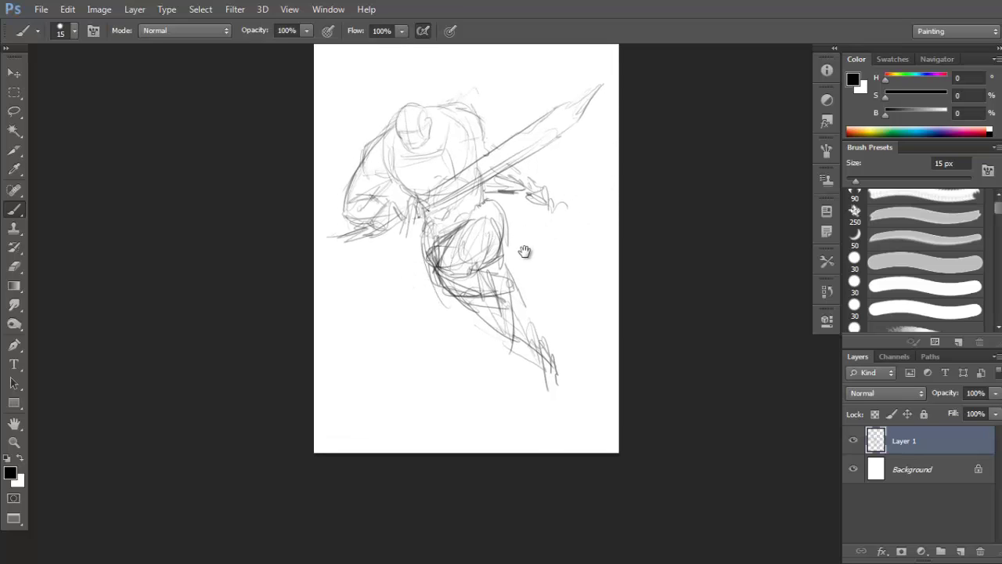
Strengthen the edges of the sword blade with darker strokes along its length.
left_click_drag(526, 253, 548, 237)
left_click(473, 292, "ctrl+alt")
left_click_drag(519, 280, 517, 287)
scroll(530, 223, "up", 1)
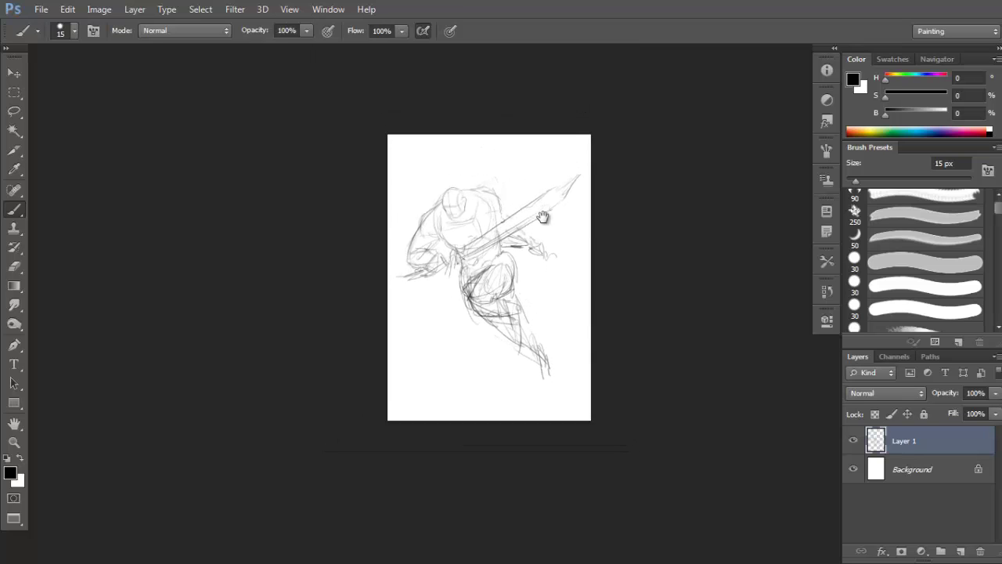
scroll(548, 211, "up", 2)
mouse_move(496, 249)
left_mouse_down()
mouse_move(556, 196)
mouse_move(540, 188)
mouse_move(562, 178)
mouse_move(561, 199)
left_mouse_up()
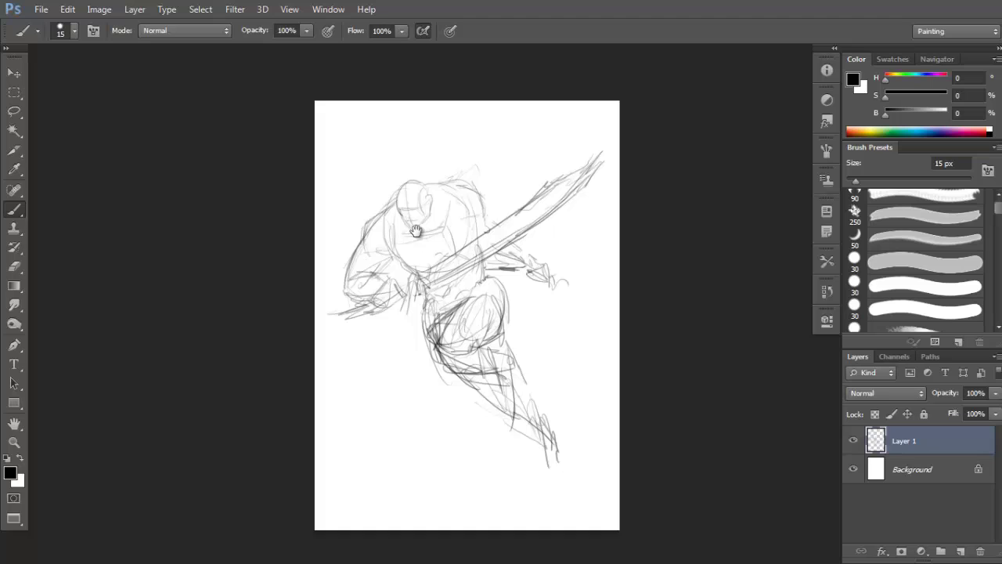
scroll(417, 232, "down", 1)
left_click_drag(421, 238, 425, 236)
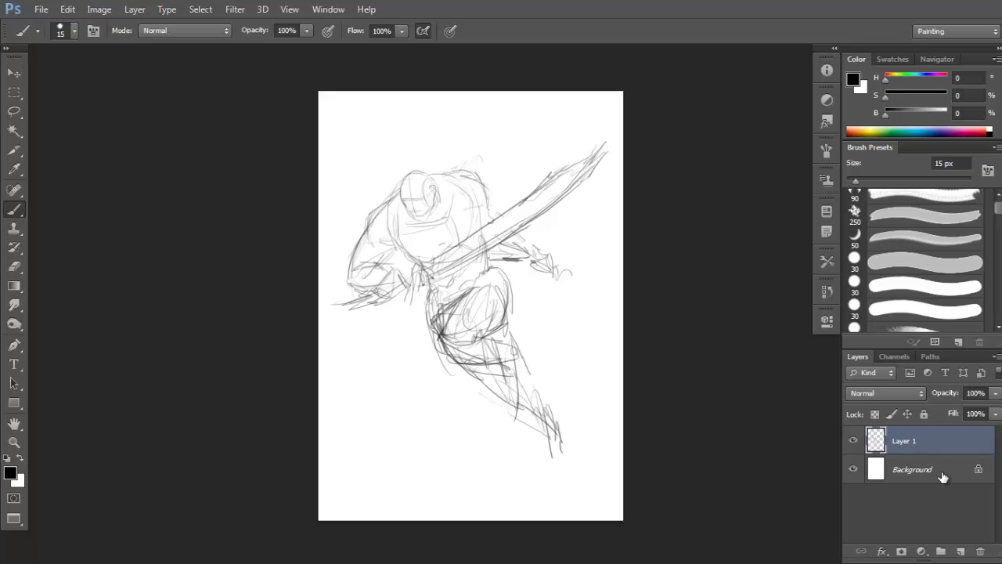
Create a new layer above Layer 1 and toggle Layer 1's visibility off and on.
left_click(960, 551)
left_click(854, 469)
left_click(853, 470)
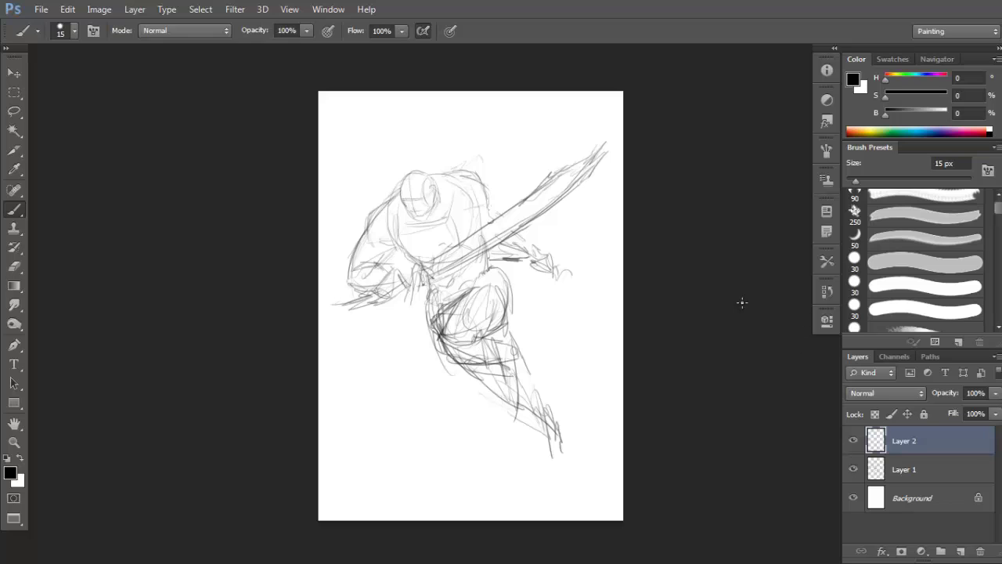
Preview the Layer 1 sketch at about 51% opacity, and restore it to 100%.
scroll(360, 176, "up", 2)
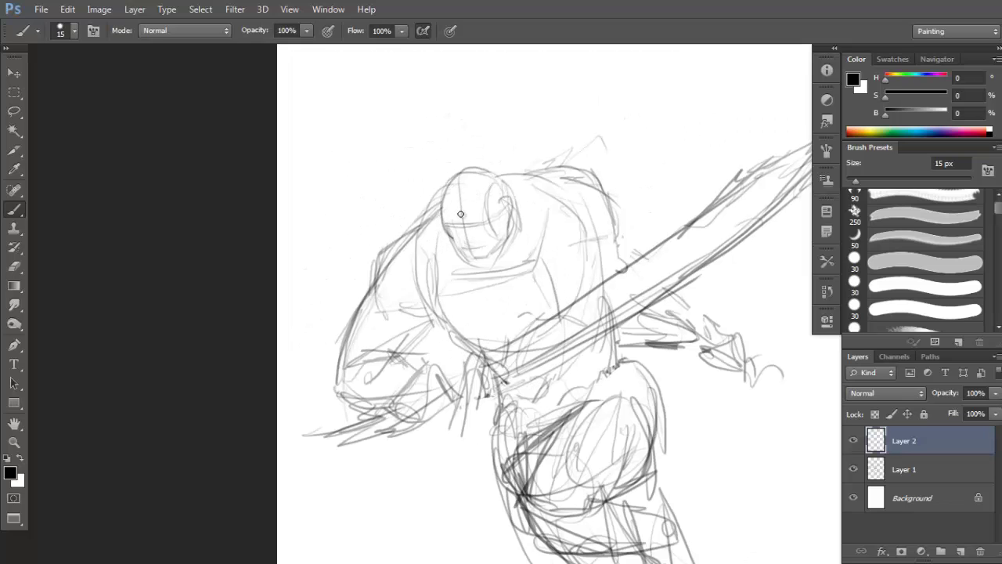
scroll(460, 214, "down", 1)
left_click(950, 469)
left_click(995, 393)
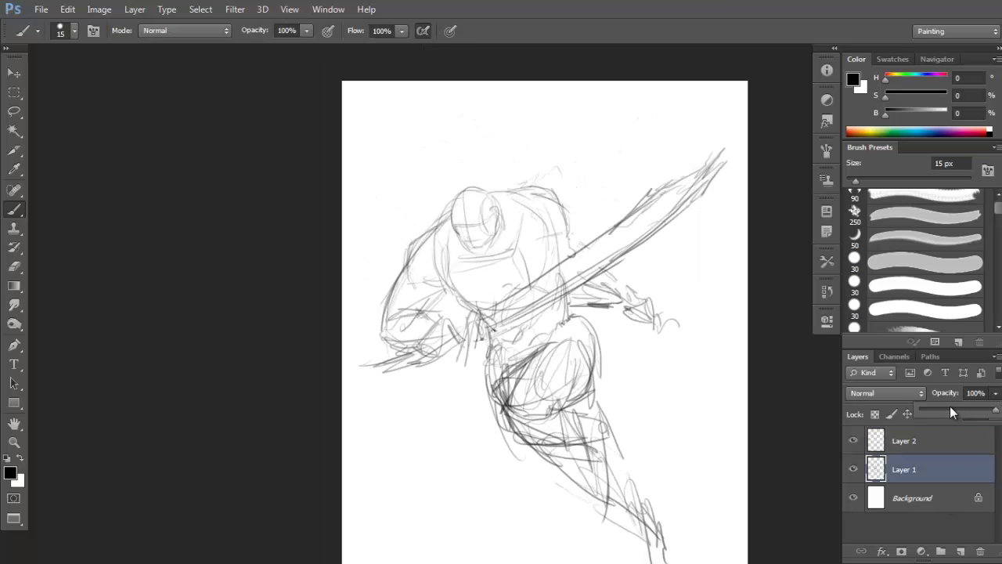
left_click(949, 408)
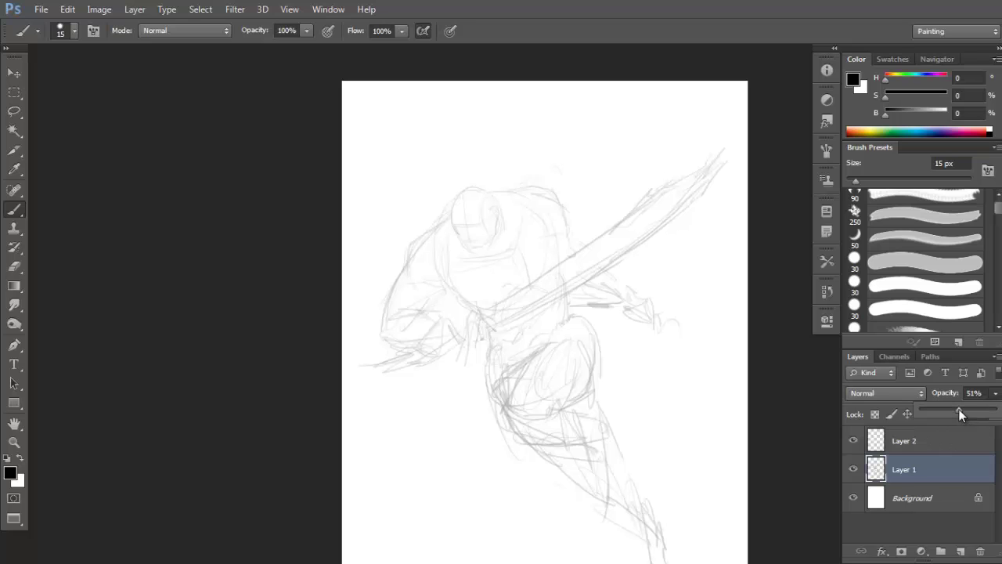
left_click(989, 411)
Hide Layer 2 and make Layer 1 the active layer for further sketching.
left_click(924, 443)
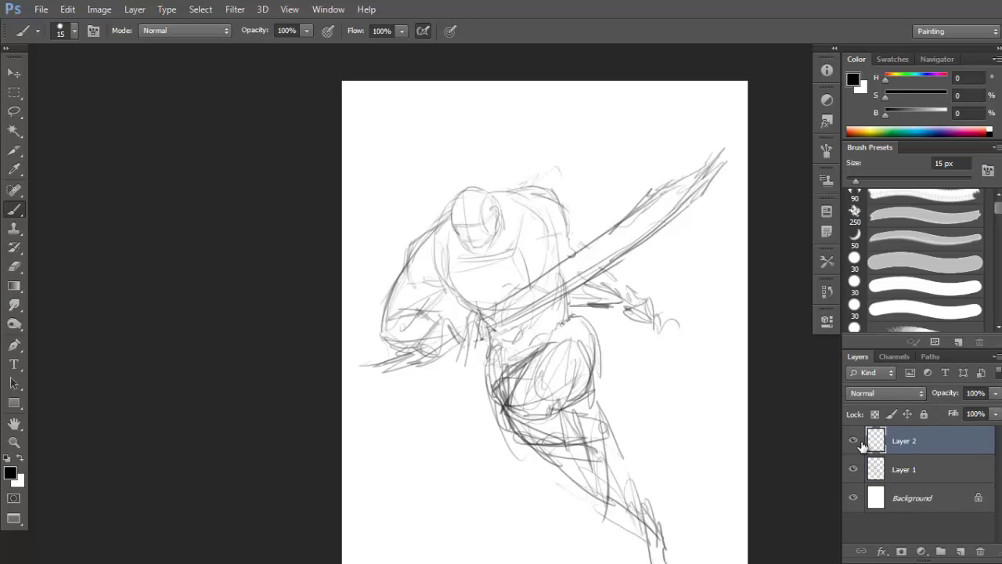
left_click(853, 441)
left_click(903, 469)
left_click(514, 280, "alt")
left_click(521, 258, "alt")
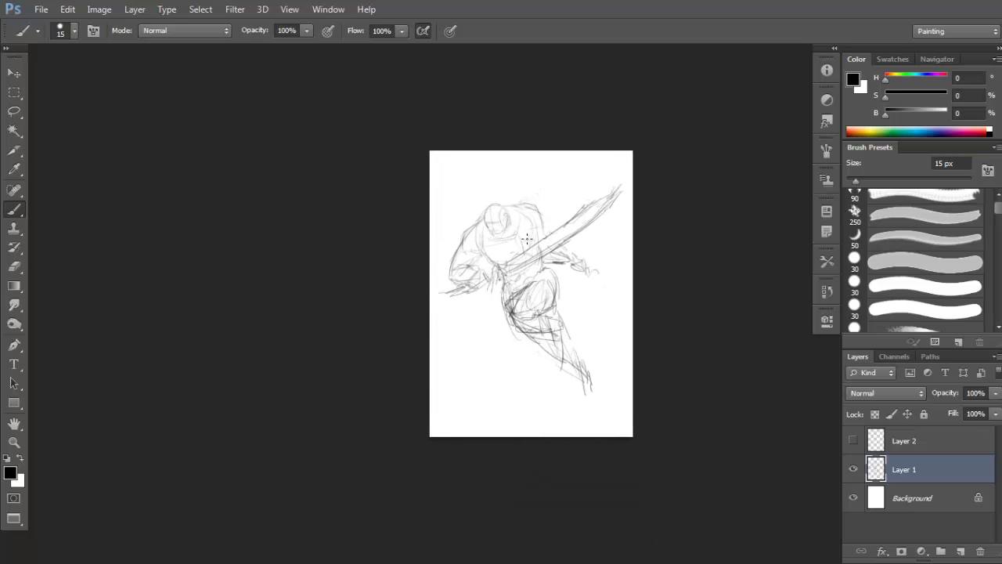
left_click(522, 240)
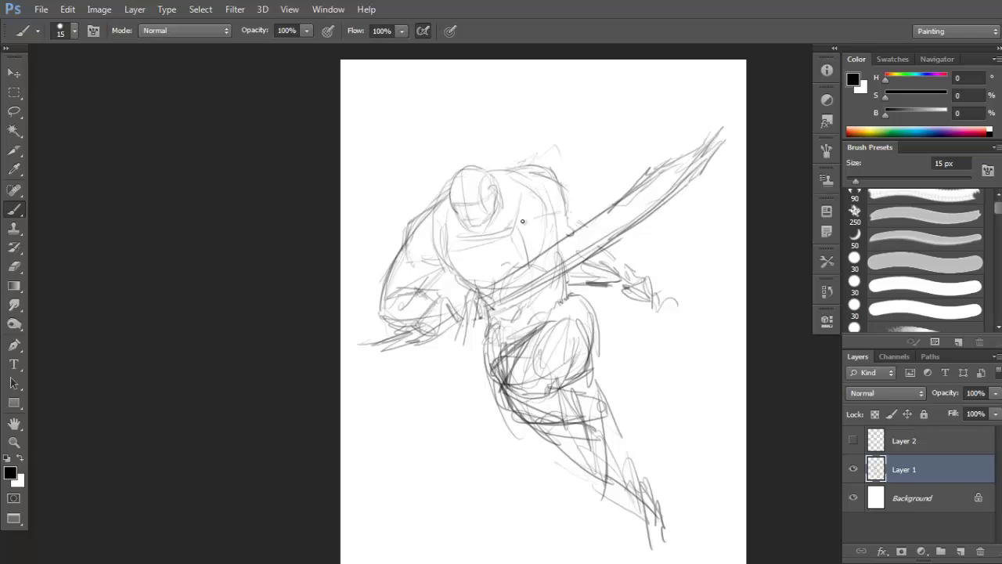
Try several dark contour strokes along the outer edge of the bent arm and shoulder, undoing each one.
mouse_move(483, 226)
left_mouse_down()
mouse_move(489, 221)
mouse_move(448, 199)
mouse_move(439, 207)
left_mouse_up()
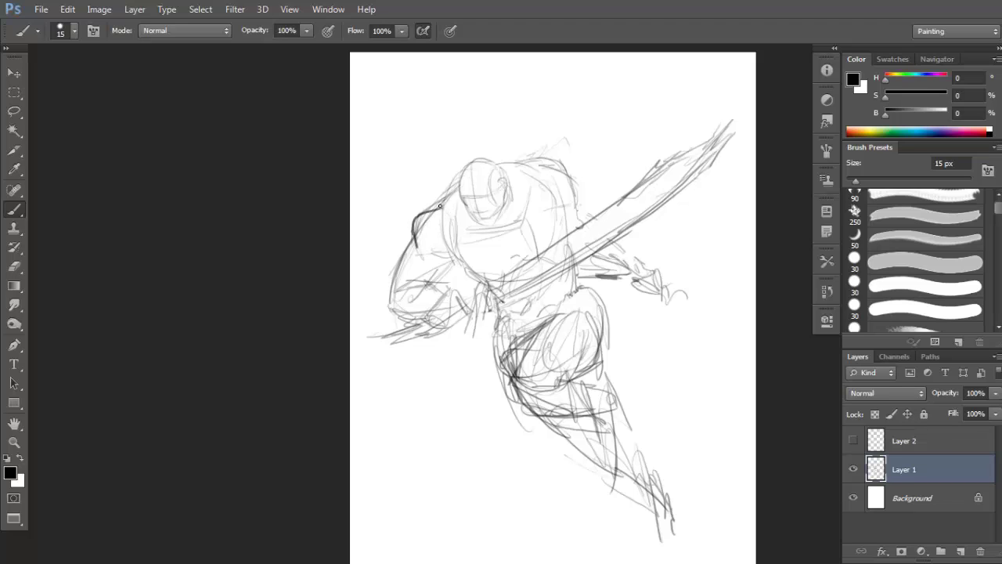
key("ctrl+z")
left_click_drag(440, 206, 415, 238)
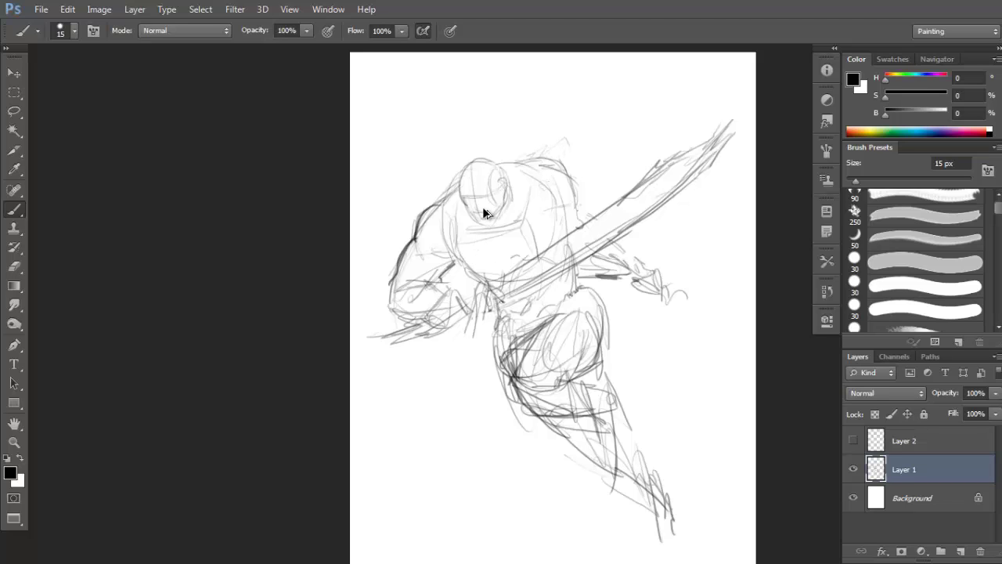
key("ctrl+alt+z")
key("ctrl+alt+z")
key("ctrl+alt+z")
key("ctrl+alt+z")
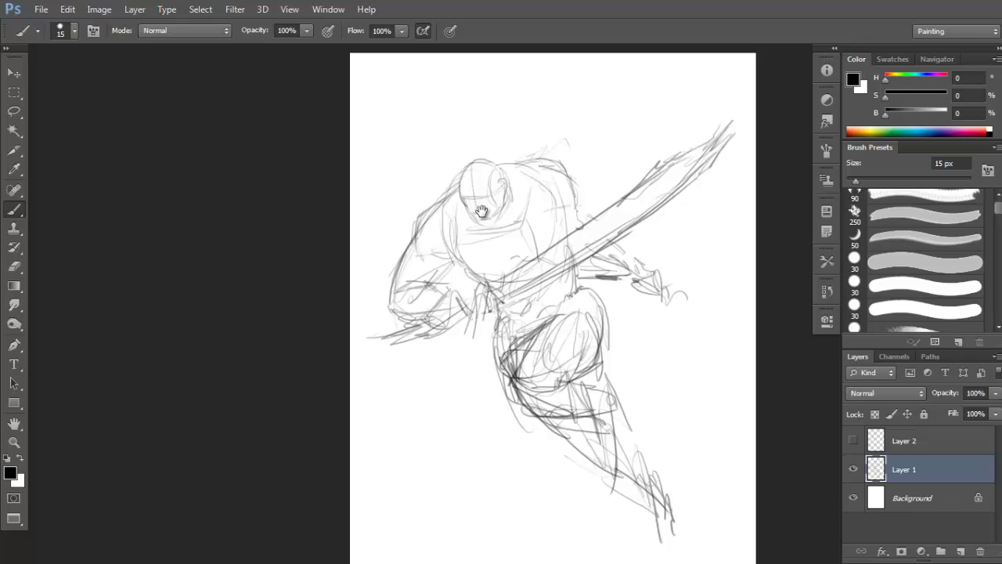
left_click_drag(444, 247, 465, 187)
key("ctrl+alt+z")
left_click_drag(396, 308, 467, 183)
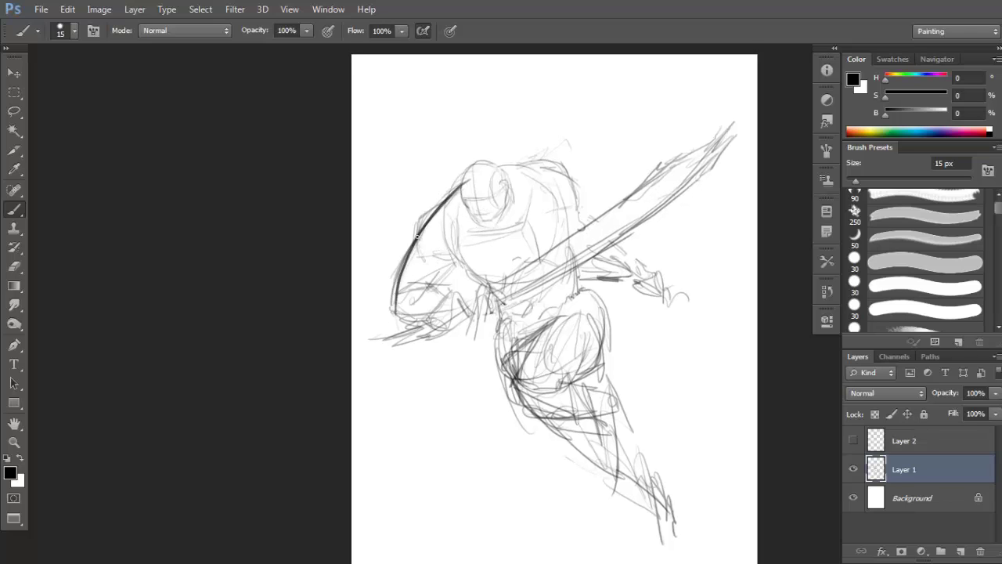
key("ctrl+alt+z")
Sweep one smooth dark curve from the bent arm's elbow to the shoulder, and another across the top of the opposite shoulder.
left_click_drag(394, 312, 462, 189)
key("ctrl+z")
key("ctrl+z")
key("ctrl+z")
key("ctrl+z")
key("ctrl+z")
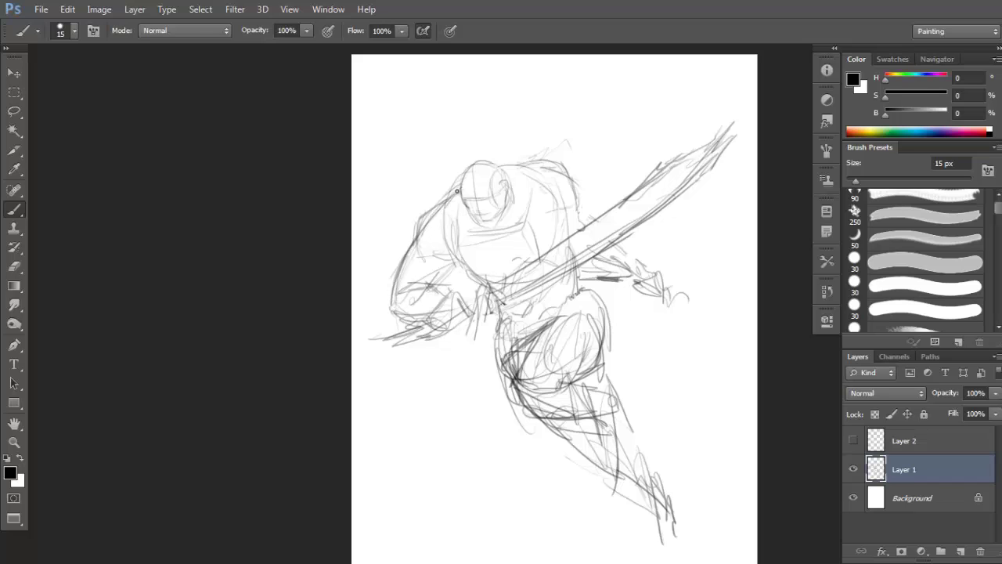
key("ctrl+z")
key("ctrl+z")
key("ctrl+z")
key("ctrl+z")
key("ctrl+z")
key("ctrl+z")
mouse_move(514, 164)
left_mouse_down()
mouse_move(569, 183)
mouse_move(563, 163)
left_mouse_up()
Try long gesture curves through the torso and down the leg to the foot, undoing them.
left_click(505, 245, "alt")
key("ctrl+z")
key("ctrl+z")
key("ctrl+z")
key("ctrl+z")
key("ctrl+z")
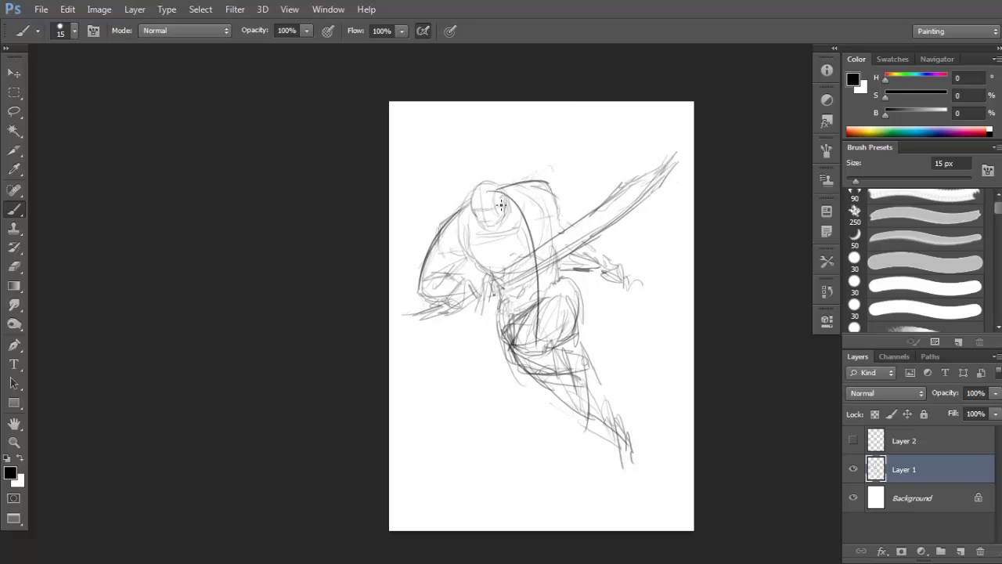
key("ctrl+z")
left_click_drag(462, 249, 625, 450)
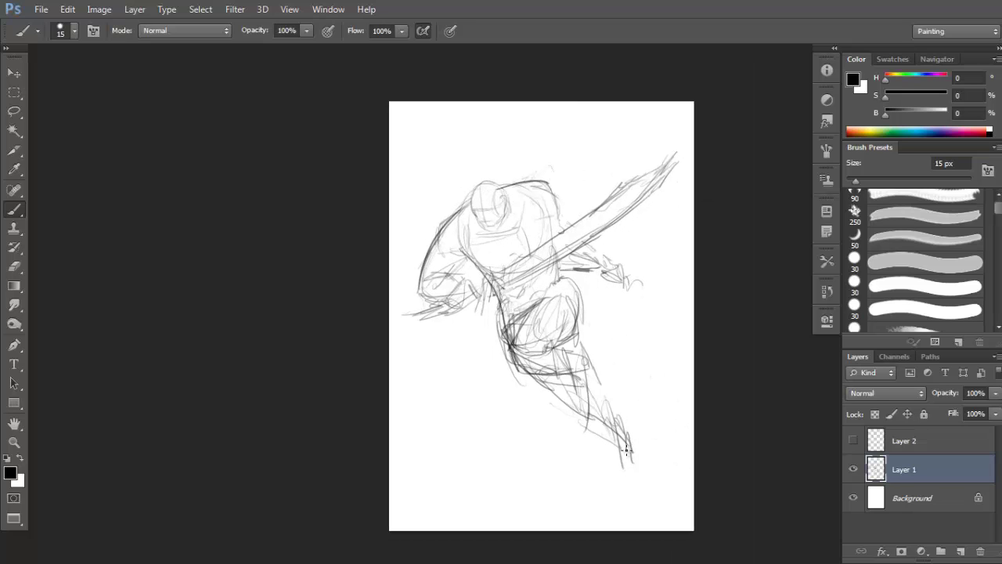
left_click_drag(548, 202, 582, 373)
key("ctrl+z")
left_click_drag(549, 221, 633, 438)
key("ctrl+alt+z")
key("ctrl+alt+z")
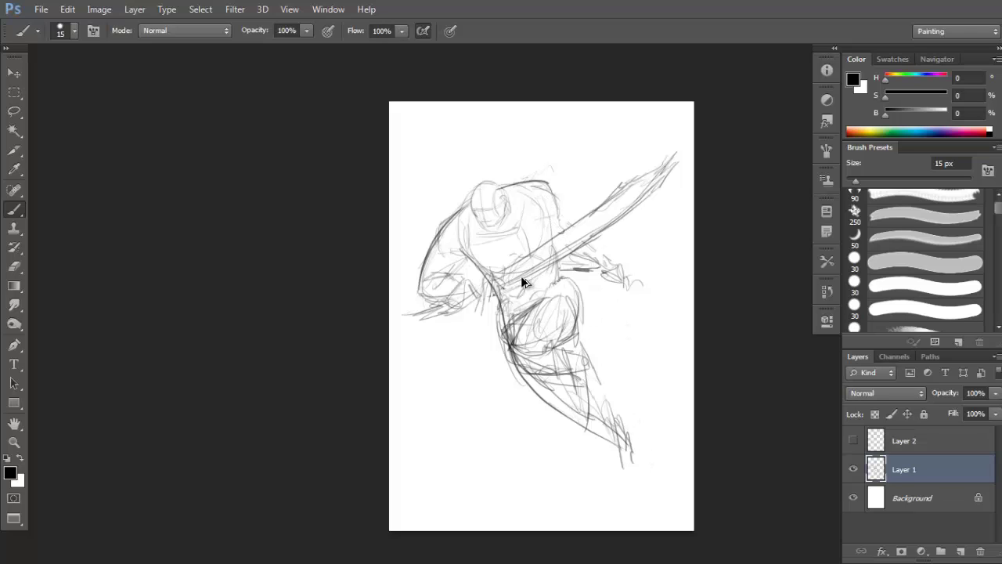
Try a sweeping curve from the bent arm's hand along the length of the sword, and undo it.
mouse_move(433, 310)
left_mouse_down()
mouse_move(647, 215)
mouse_move(678, 170)
mouse_move(660, 162)
left_mouse_up()
key("ctrl+z")
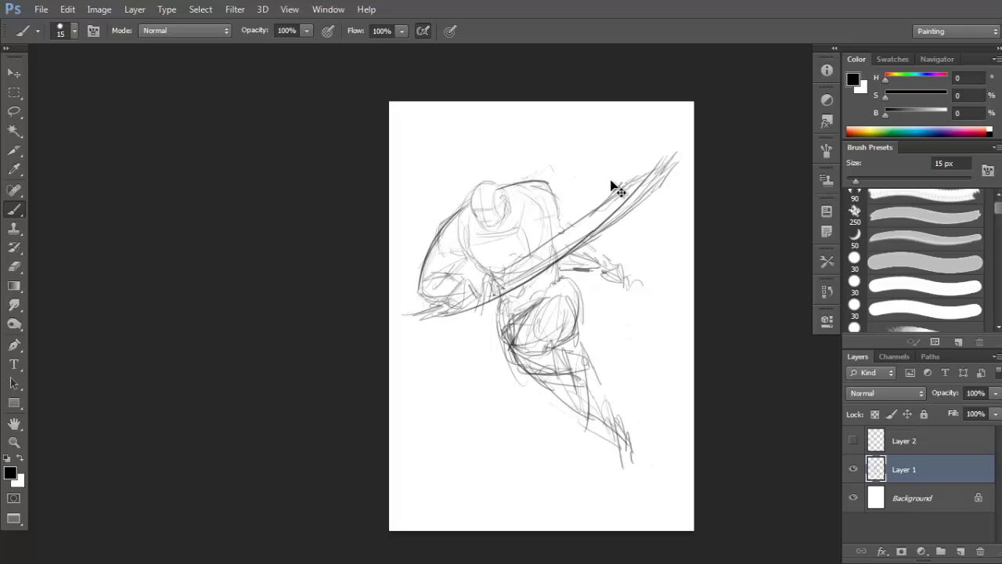
key("ctrl+z")
Show Layer 2 again, and preview Layer 1 at about 51% opacity before restoring it to 100%.
left_click(532, 204)
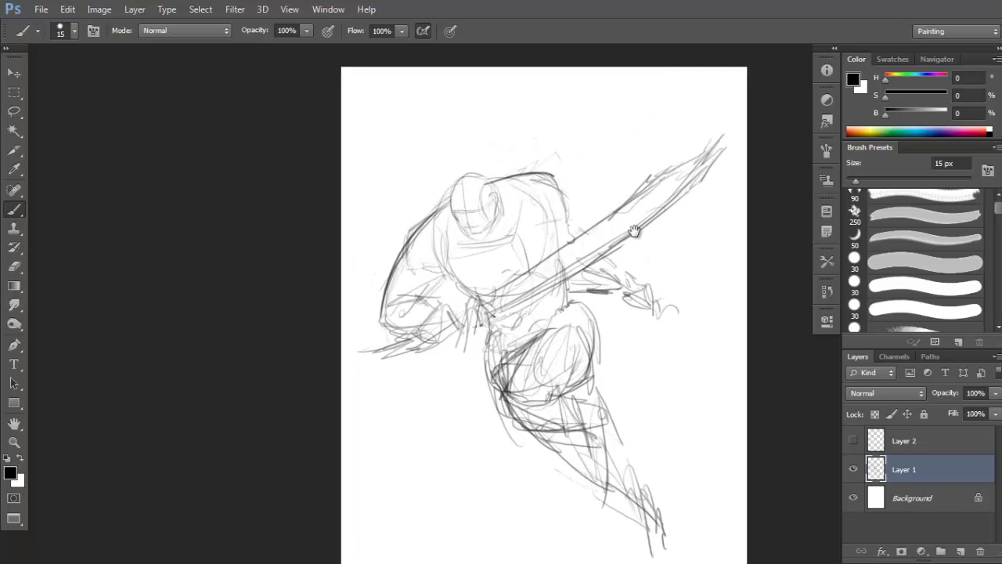
left_click_drag(636, 263, 638, 260)
left_click(853, 440)
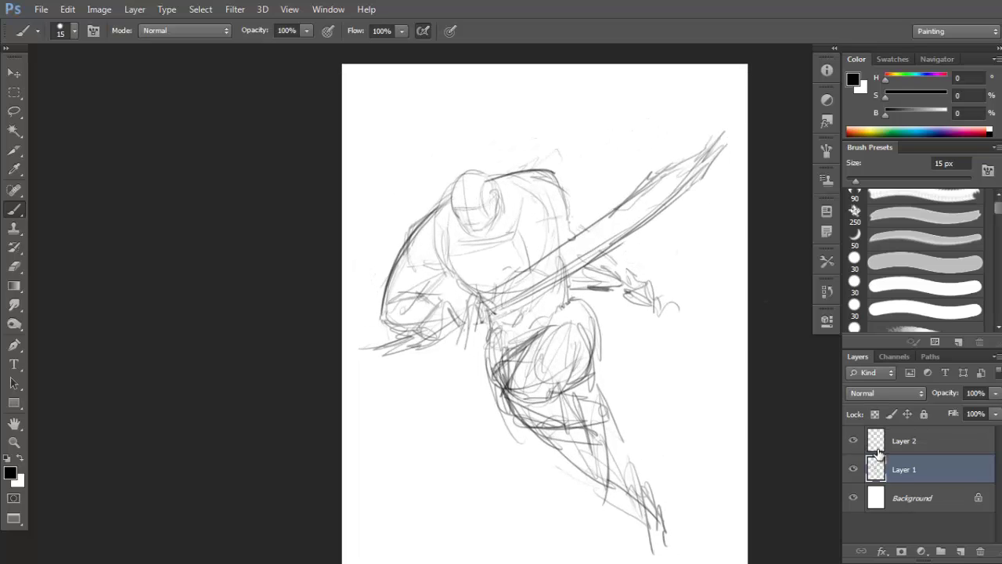
left_click(995, 393)
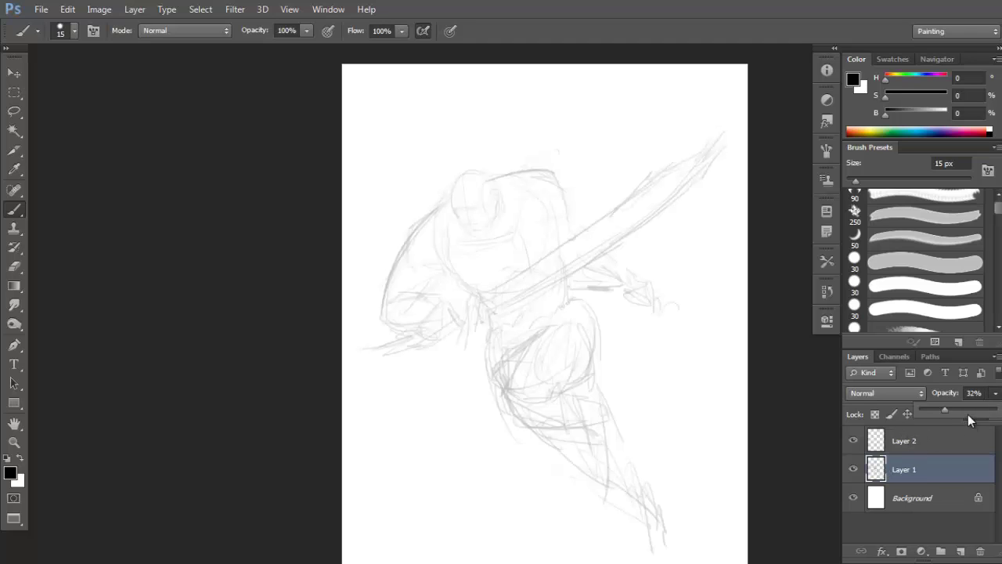
scroll(622, 387, "down", 3)
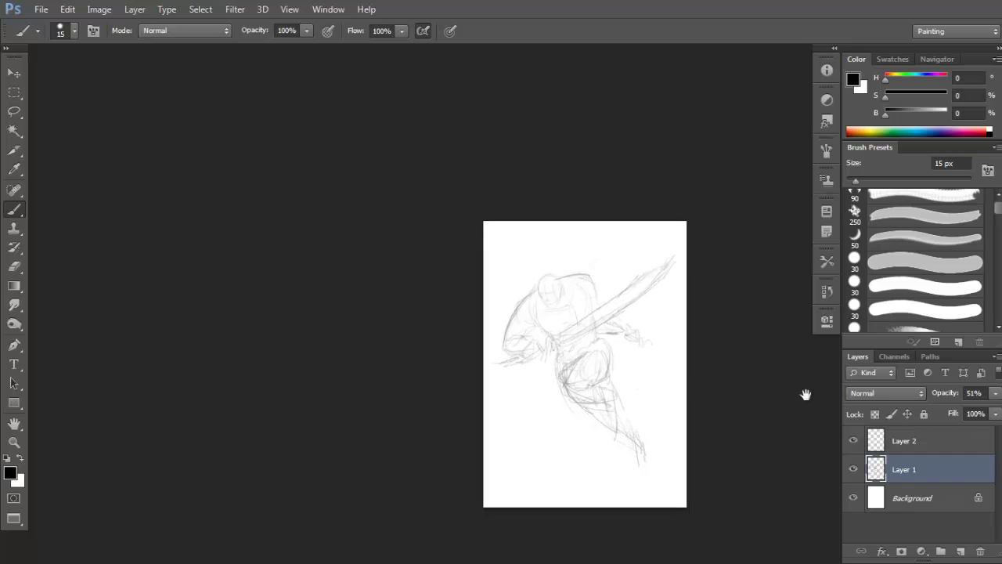
left_click(995, 393)
left_click(998, 410)
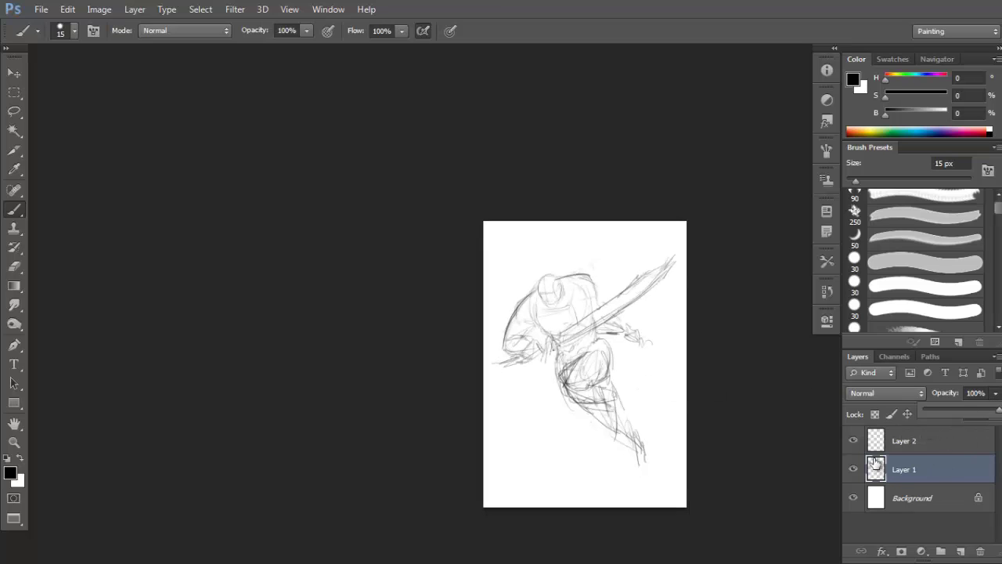
Round out the figure's foot and sketch a rock outline in the lower-right corner of the canvas.
left_click_drag(597, 371, 601, 378)
scroll(601, 378, "up", 1)
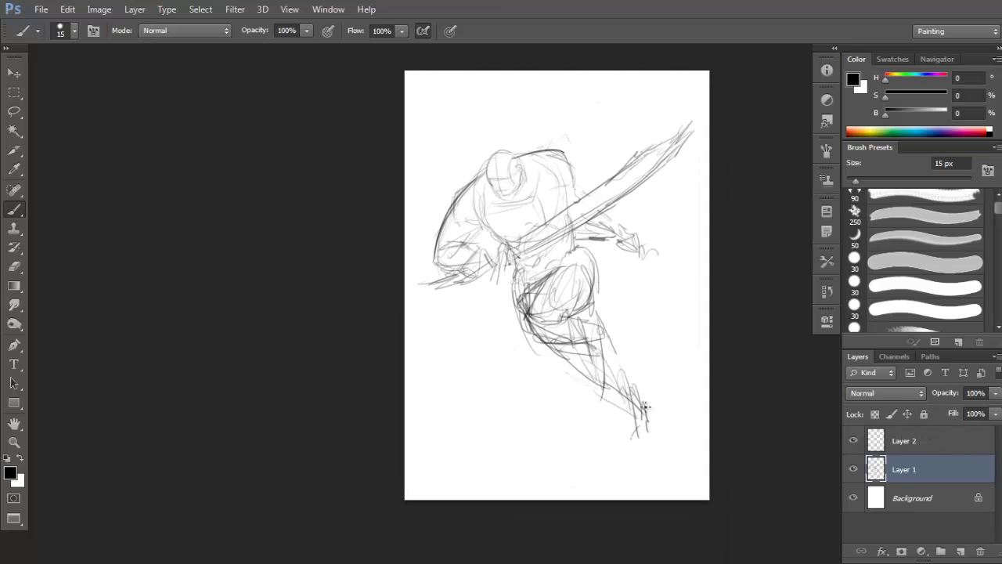
left_click_drag(646, 406, 650, 429)
mouse_move(708, 361)
left_mouse_down()
mouse_move(696, 437)
mouse_move(664, 462)
left_mouse_up()
mouse_move(689, 428)
left_mouse_down()
mouse_move(624, 499)
mouse_move(675, 474)
mouse_move(698, 492)
left_mouse_up()
Sketch loose ground contours and tufts of grass across the lower-left part of the canvas.
left_click_drag(556, 423, 527, 420)
left_click_drag(459, 394, 405, 403)
mouse_move(405, 407)
left_mouse_down()
mouse_move(488, 412)
mouse_move(548, 445)
mouse_move(533, 454)
mouse_move(562, 448)
mouse_move(521, 476)
mouse_move(423, 483)
left_mouse_up()
mouse_move(417, 448)
left_mouse_down()
mouse_move(429, 472)
mouse_move(454, 449)
mouse_move(513, 477)
mouse_move(500, 494)
mouse_move(540, 462)
left_mouse_up()
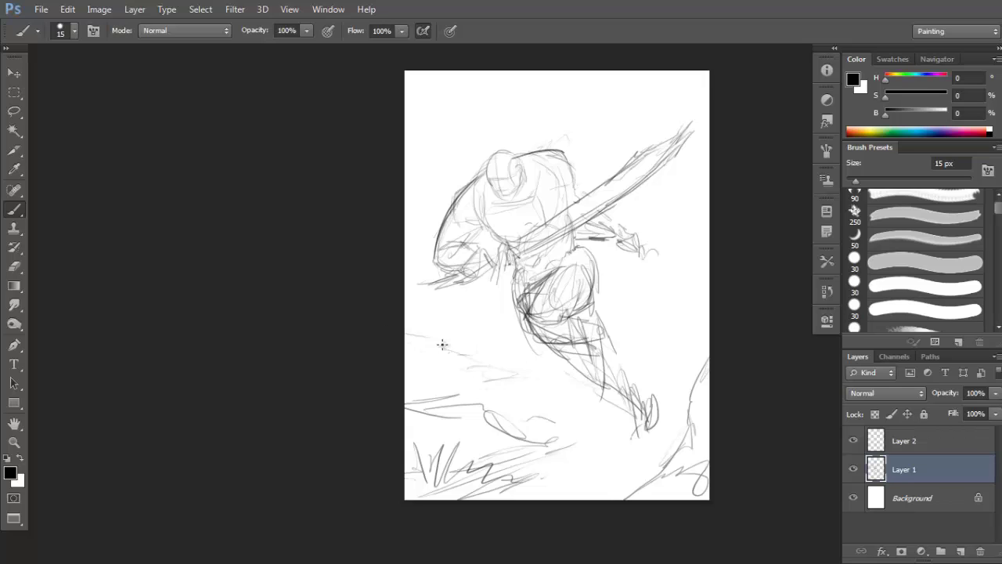
Add sloping terrain lines left of the figure and jagged rock edges along the canvas's right side, replacing a rejected ground stroke.
mouse_move(443, 344)
left_mouse_down()
mouse_move(474, 352)
mouse_move(538, 375)
mouse_move(515, 392)
mouse_move(480, 383)
left_mouse_up()
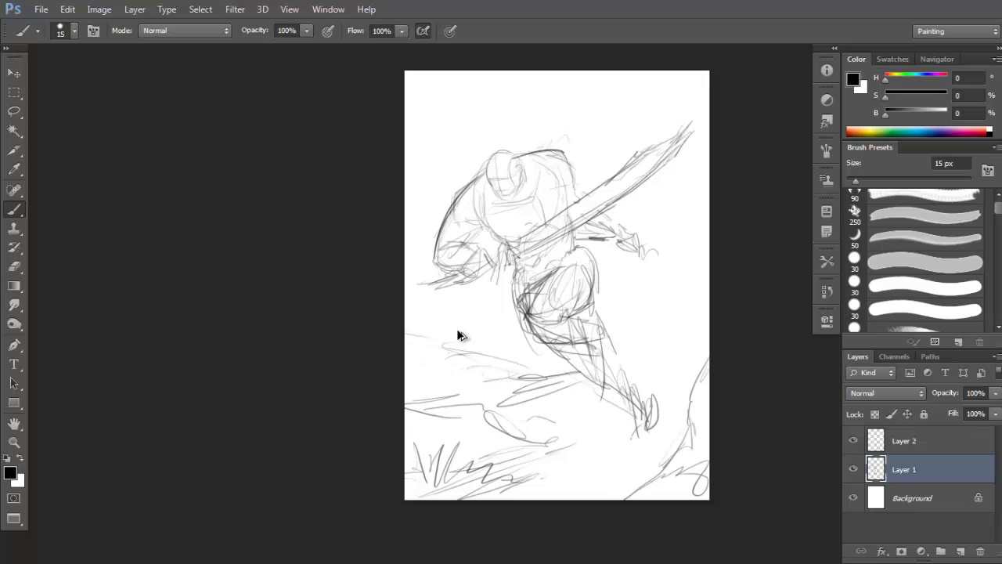
key("ctrl+z")
mouse_move(437, 340)
left_mouse_down()
mouse_move(510, 380)
mouse_move(467, 369)
mouse_move(540, 399)
left_mouse_up()
mouse_move(649, 380)
left_mouse_down()
mouse_move(703, 345)
mouse_move(702, 333)
left_mouse_up()
left_click_drag(686, 329, 708, 286)
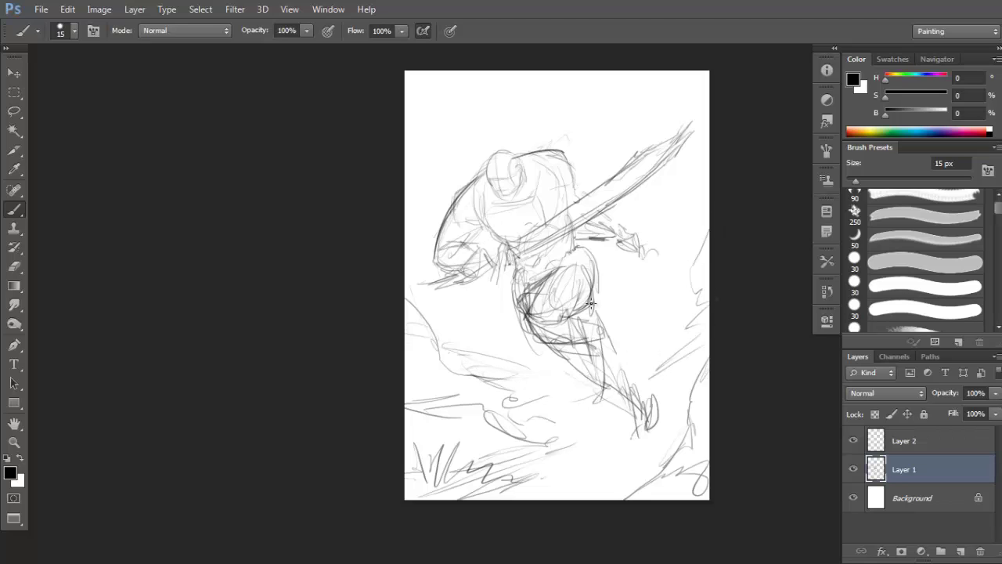
Try erasing and redrawing the contours of the bent thigh and knee, and undo the changes.
key("e")
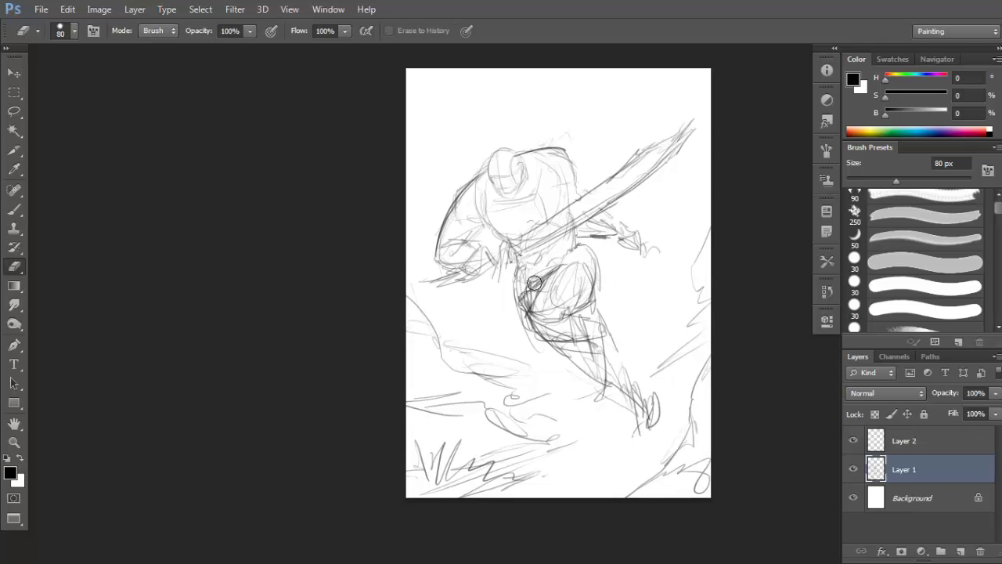
left_click_drag(537, 294, 528, 313)
key("b")
mouse_move(556, 272)
left_mouse_down()
mouse_move(536, 294)
mouse_move(561, 338)
mouse_move(587, 306)
mouse_move(555, 301)
mouse_move(595, 283)
mouse_move(584, 309)
left_mouse_up()
key("e")
key("b")
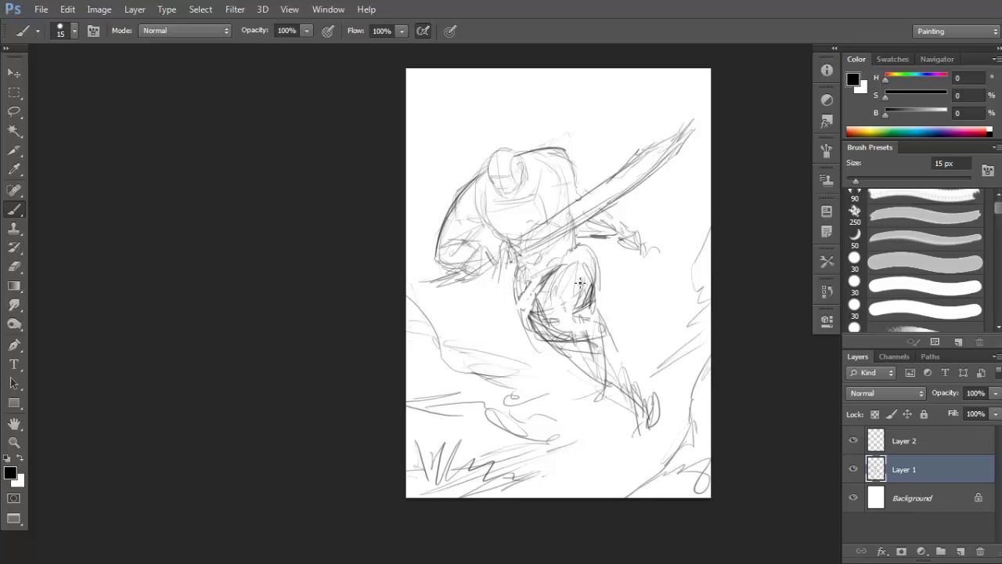
key("ctrl+alt+z")
key("ctrl+alt+z")
key("ctrl+alt+z")
key("ctrl+alt+z")
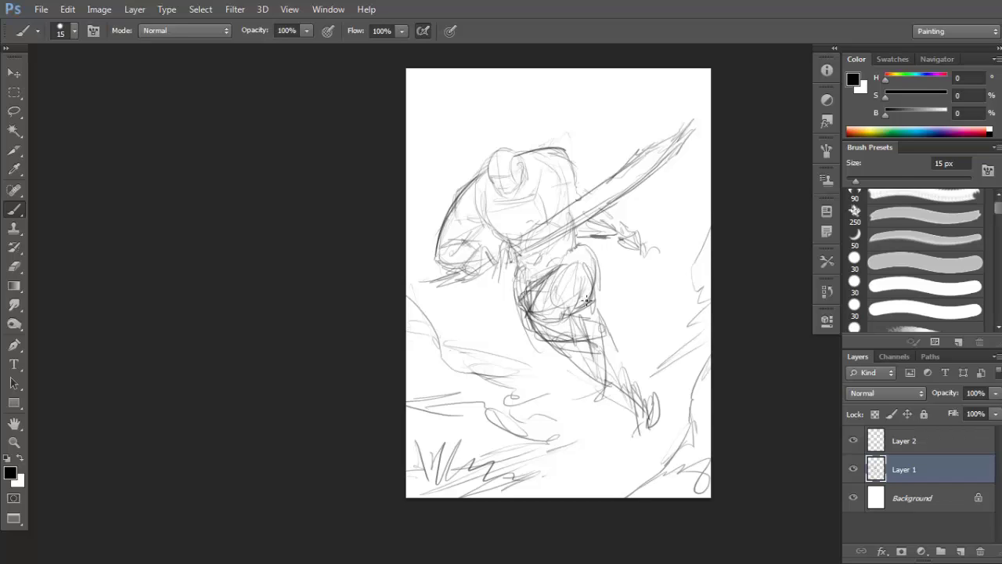
Darken the line under the bent knee and add an angular foot shape at its end.
key("e")
key("b")
mouse_move(543, 342)
left_mouse_down()
mouse_move(598, 331)
mouse_move(599, 317)
mouse_move(598, 330)
mouse_move(617, 344)
left_mouse_up()
left_click_drag(608, 304, 624, 349)
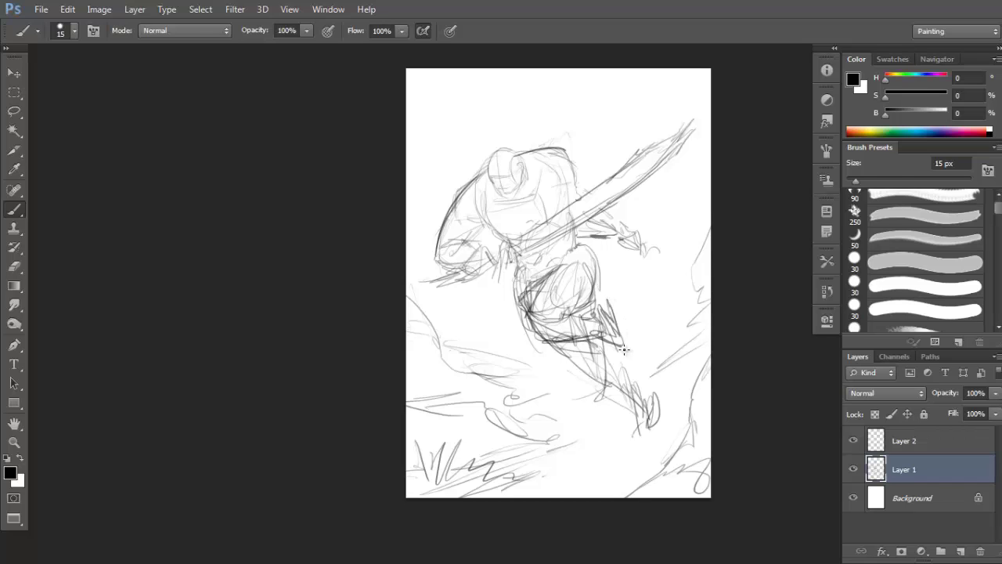
key("e")
key("b")
Toggle Layer 1's visibility repeatedly to review the sketch it contains.
left_click(855, 469)
left_click(857, 471)
left_click(853, 469)
left_click(853, 469)
left_click(853, 469)
left_click(854, 469)
Duplicate Layer 1, hide the original, and rename the original 1 and the copy 2.
key("ctrl+j")
left_click(853, 497)
double_click(904, 497)
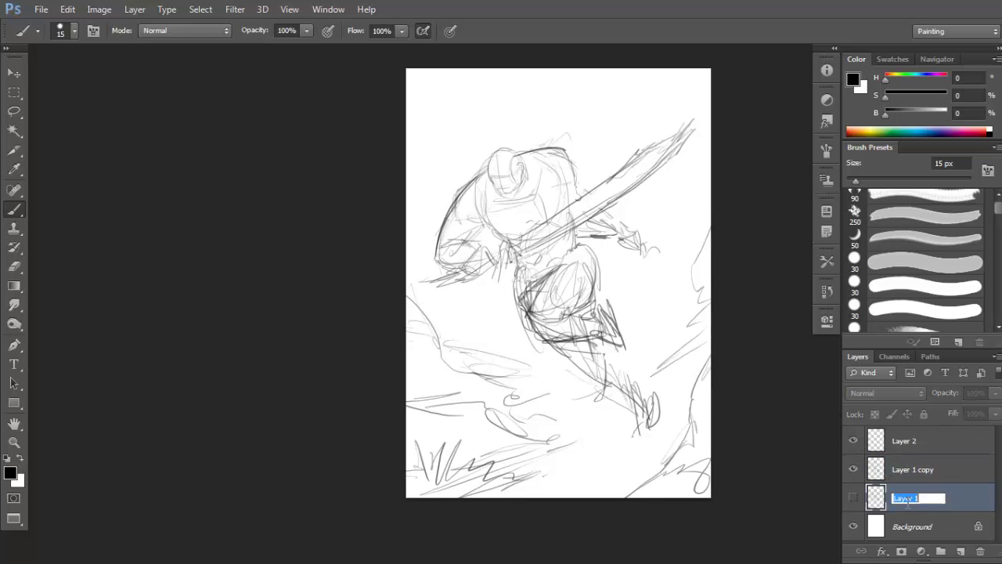
type("1")
double_click(914, 469)
type("2")
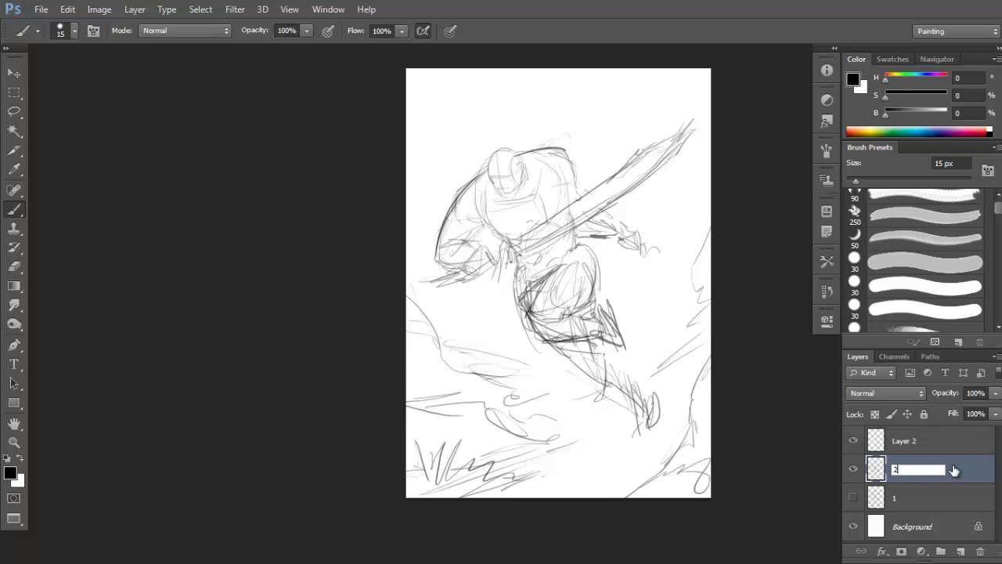
key("Return")
Lasso the figure's hips and legs on layer 2, delete them, and clear the selection.
left_click_drag(509, 271, 517, 267)
key("l")
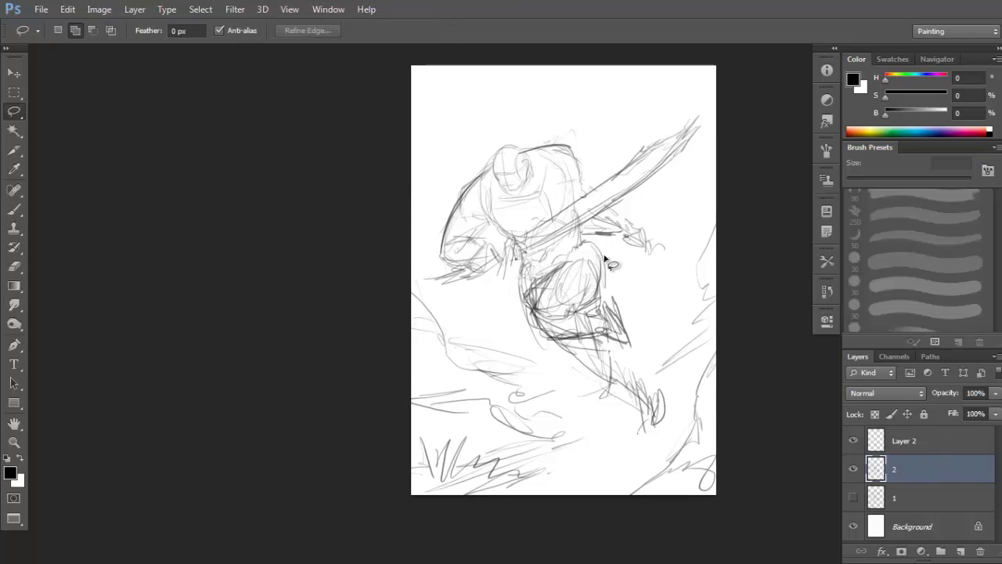
mouse_move(605, 257)
left_mouse_down()
mouse_move(575, 241)
mouse_move(535, 265)
mouse_move(525, 356)
mouse_move(612, 428)
mouse_move(677, 389)
mouse_move(643, 289)
left_mouse_up()
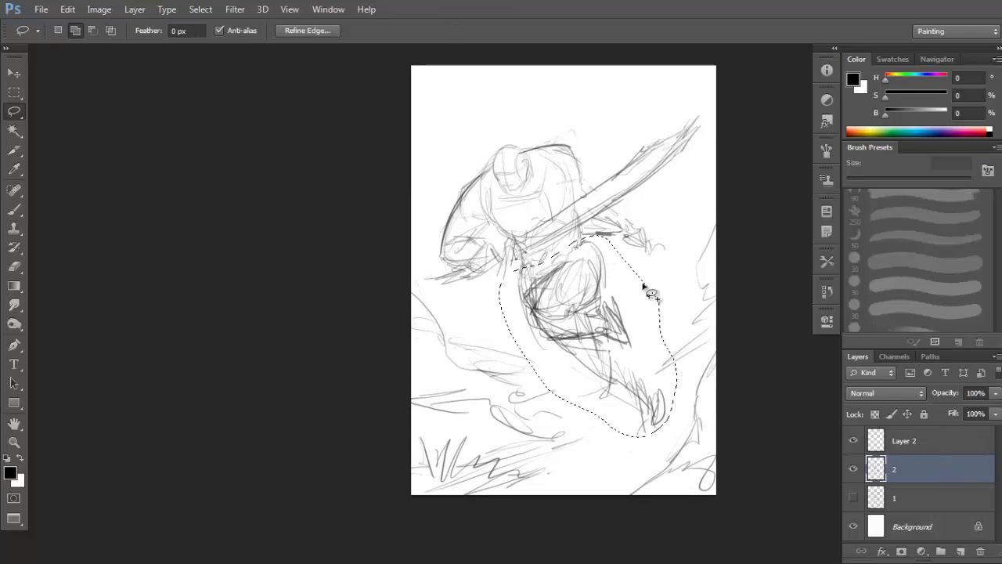
key("Delete")
key("ctrl+d")
key("b")
Erase the outstretched arm and hand below the sword on layer 2, and return to the Brush tool.
left_click_drag(560, 126, 566, 123)
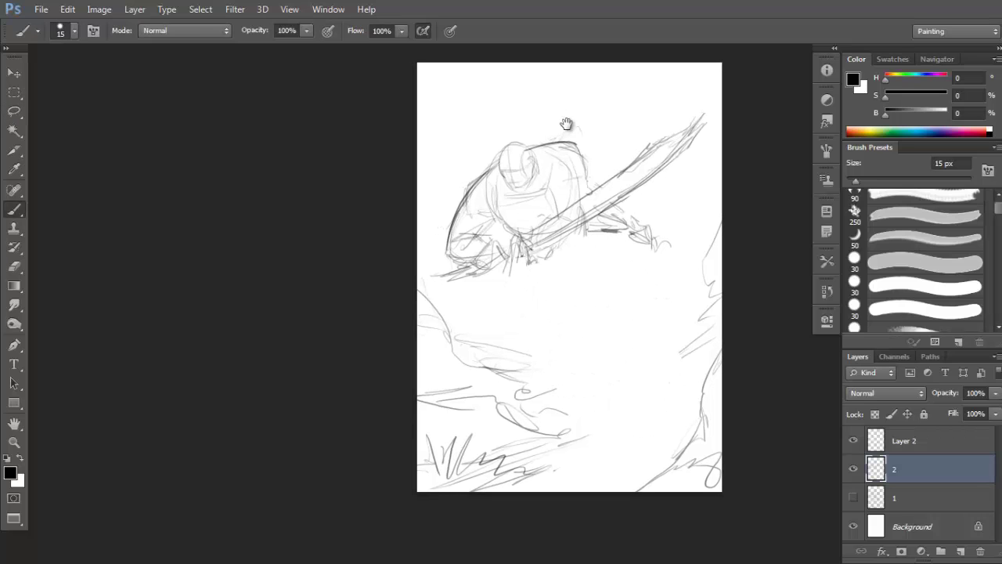
key("e")
mouse_move(599, 219)
left_mouse_down()
mouse_move(656, 227)
mouse_move(654, 252)
left_mouse_up()
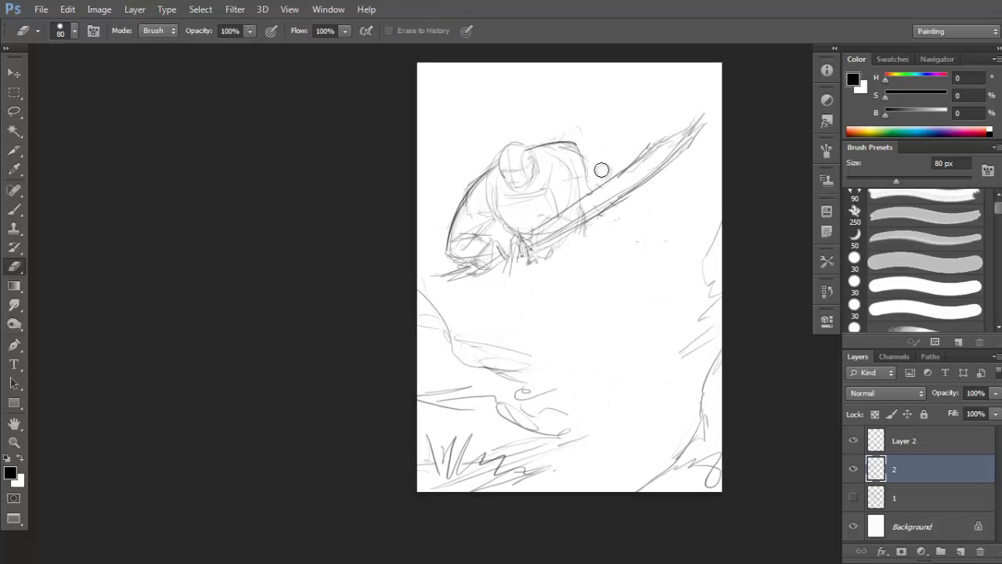
key("b")
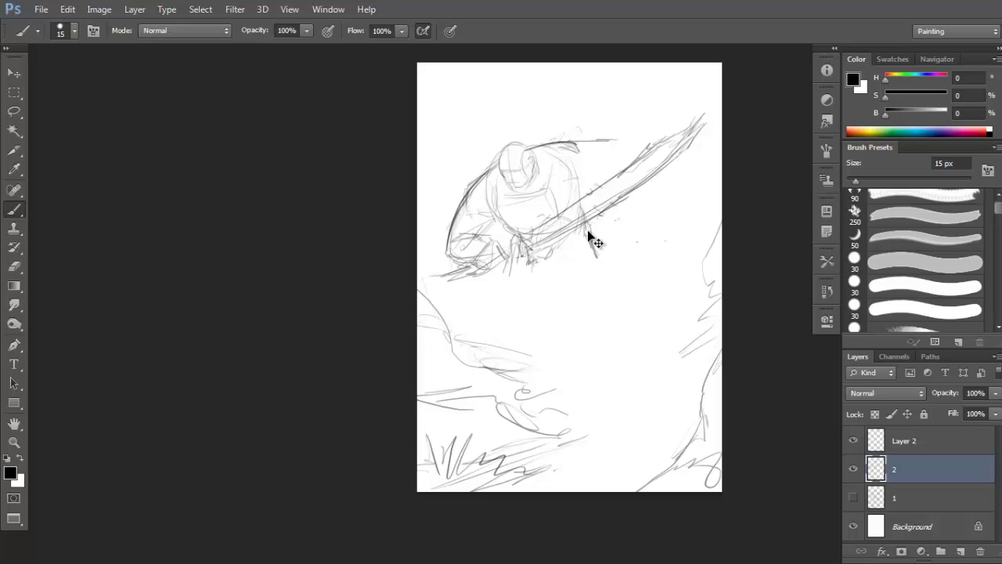
Sketch the figure's rounded hips below the torso on layer 2, undoing the trial leg strokes.
left_click_drag(584, 224, 601, 265)
mouse_move(569, 304)
left_mouse_down()
mouse_move(524, 284)
mouse_move(562, 292)
mouse_move(544, 274)
mouse_move(579, 283)
mouse_move(582, 302)
mouse_move(590, 237)
mouse_move(603, 273)
mouse_move(592, 249)
mouse_move(600, 280)
mouse_move(568, 276)
mouse_move(556, 371)
left_mouse_up()
key("ctrl+z")
left_click_drag(578, 255, 544, 369)
key("ctrl+z")
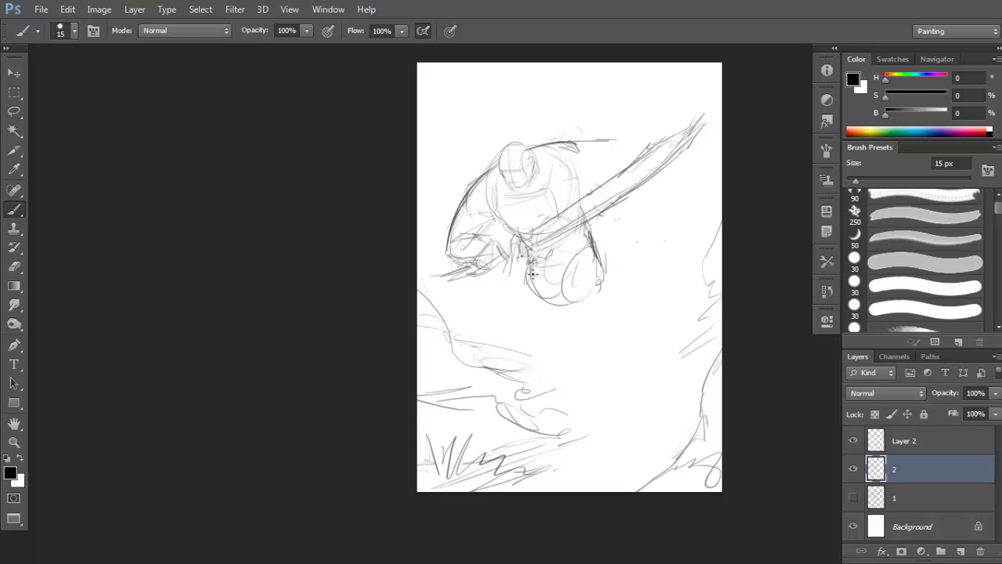
Try out a straight standing leg reaching from the hips down to the ground, redrawing the thigh and lower leg.
left_click_drag(573, 255, 537, 336)
key("ctrl+z")
left_click_drag(567, 249, 541, 350)
left_click_drag(609, 268, 544, 350)
key("ctrl+z")
mouse_move(579, 262)
left_mouse_down()
mouse_move(573, 286)
mouse_move(565, 267)
mouse_move(550, 382)
left_mouse_up()
key("ctrl+z")
key("ctrl+z")
left_click_drag(553, 291, 547, 368)
mouse_move(604, 279)
left_mouse_down()
mouse_move(559, 359)
mouse_move(540, 340)
mouse_move(550, 377)
mouse_move(541, 360)
mouse_move(579, 347)
mouse_move(566, 414)
left_mouse_up()
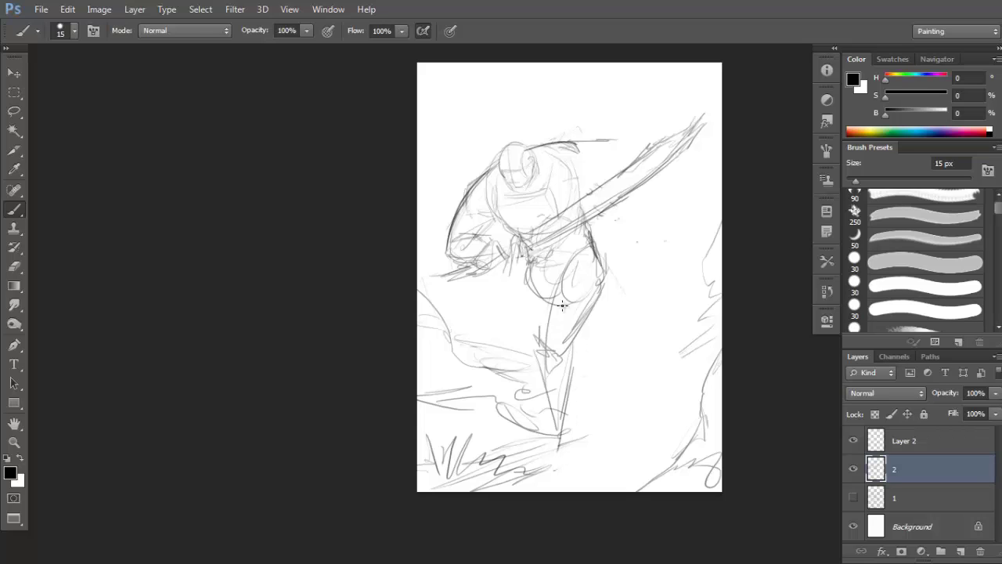
left_click_drag(542, 322, 551, 436)
Lasso the figure's head, scale it to 103.75% width and 103.70% height, and return to the Brush tool.
key("l")
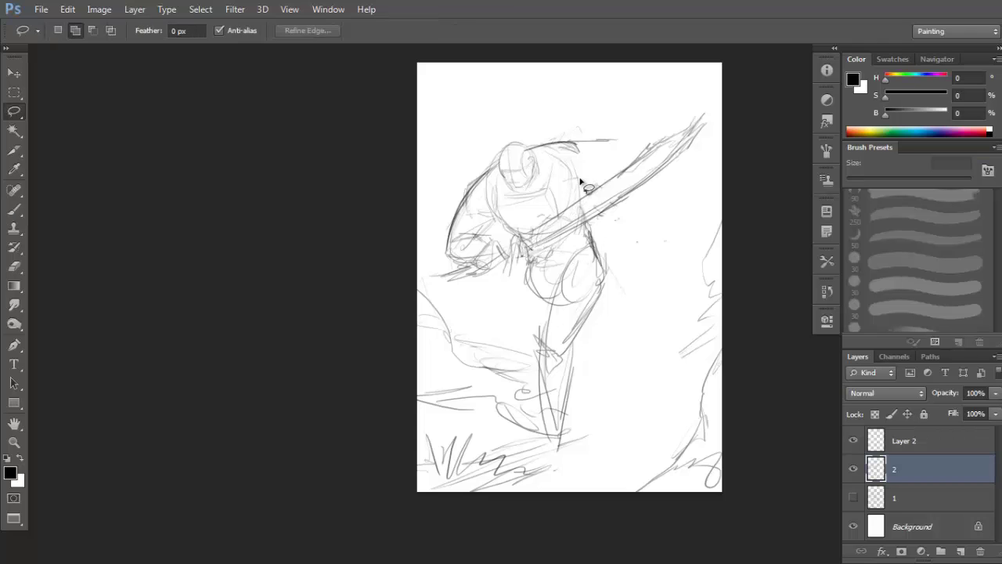
mouse_move(551, 176)
left_mouse_down()
mouse_move(524, 138)
mouse_move(489, 166)
mouse_move(522, 188)
mouse_move(539, 184)
mouse_move(486, 131)
mouse_move(522, 189)
left_mouse_up()
key("v")
key("ctrl+t")
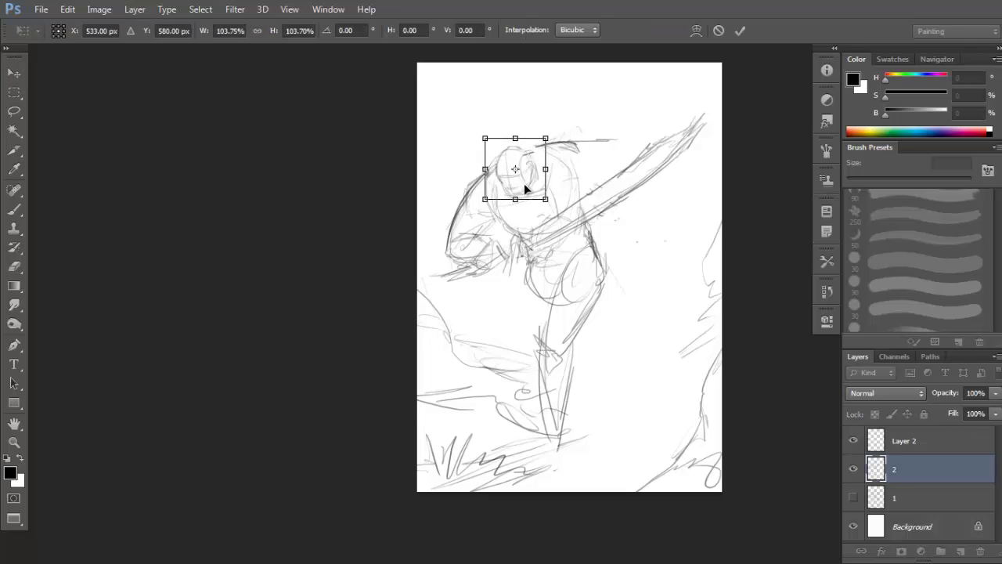
key("Return")
key("b")
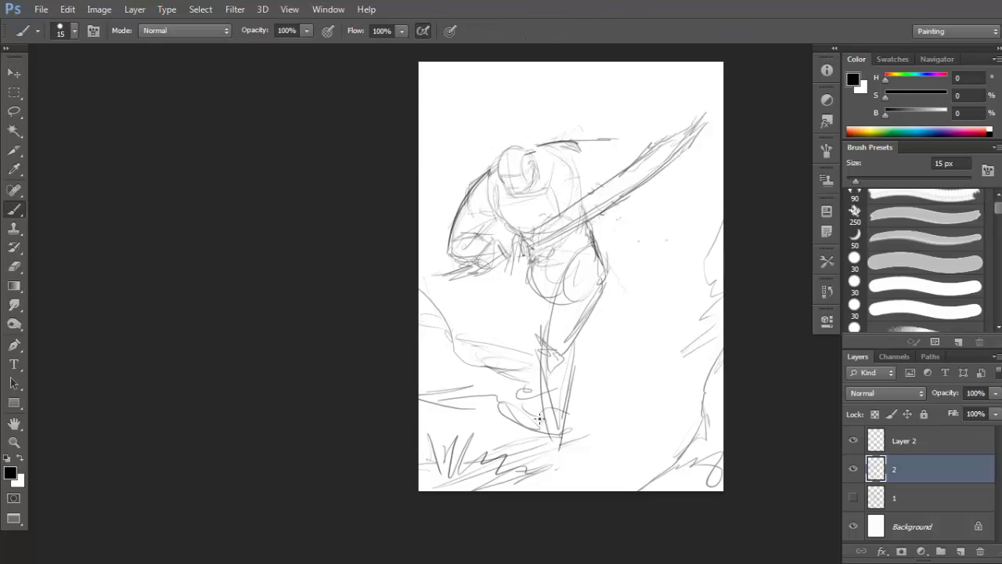
Sketch the standing leg's foot and outer thigh, and rough in a second leg bent back behind the knee.
left_click_drag(538, 419, 557, 440)
mouse_move(550, 280)
left_mouse_down()
mouse_move(553, 313)
mouse_move(536, 305)
left_mouse_up()
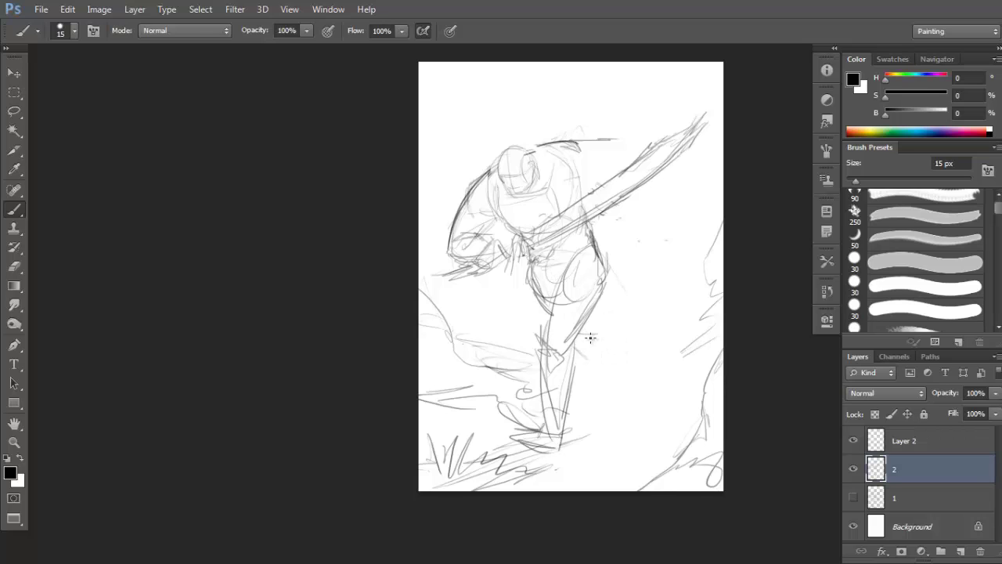
mouse_move(591, 337)
left_mouse_down()
mouse_move(611, 315)
mouse_move(637, 334)
mouse_move(630, 314)
mouse_move(614, 337)
mouse_move(636, 313)
left_mouse_up()
left_click_drag(627, 312, 649, 358)
left_click_drag(626, 228, 633, 205)
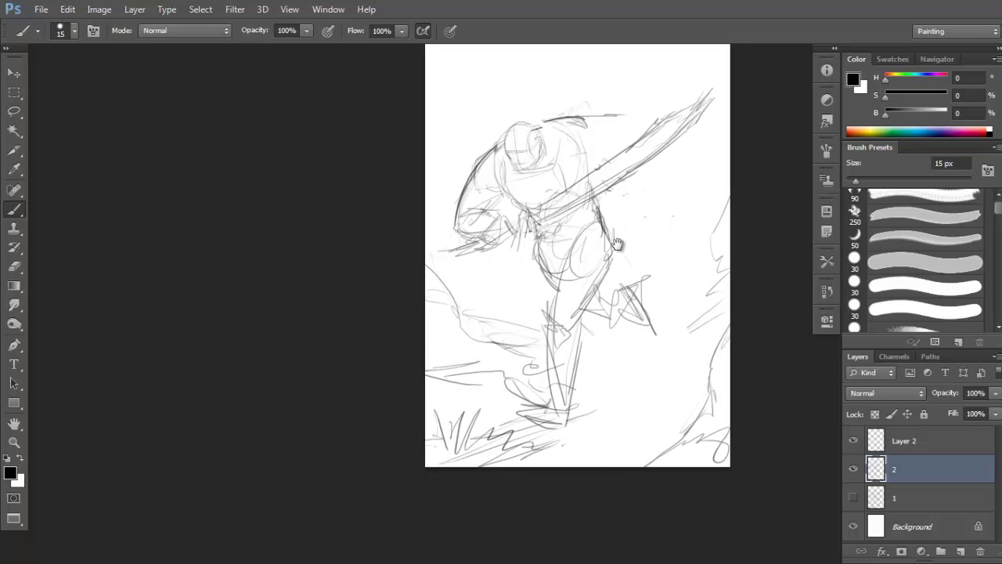
Step back through the history to remove both legs and the head scaling, keeping the sketched hips.
key("ctrl+alt+z")
key("ctrl+alt+z")
key("ctrl+alt+z")
key("ctrl+alt+z")
key("ctrl+alt+z")
key("ctrl+alt+z")
key("ctrl+alt+z")
key("ctrl+alt+z")
key("ctrl+alt+z")
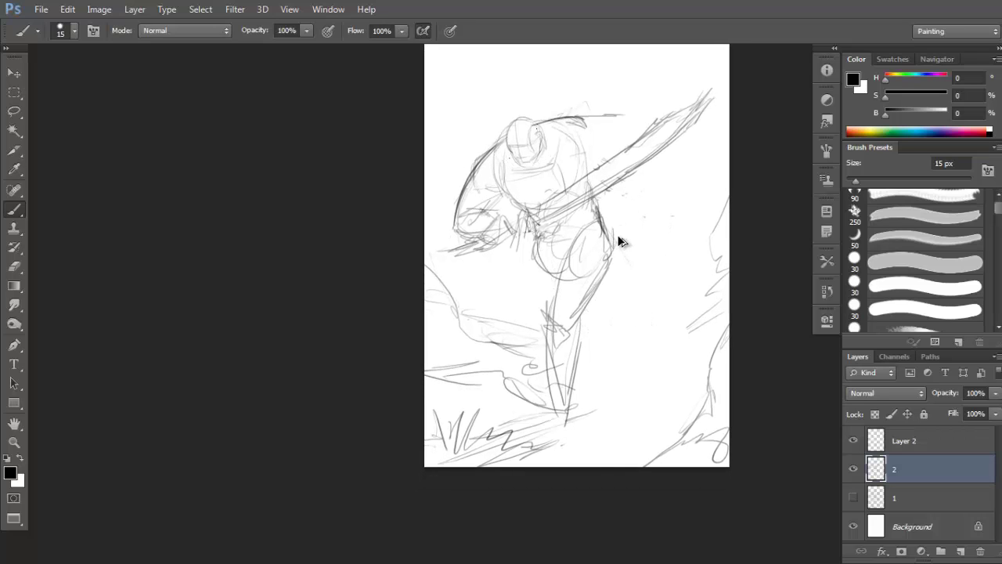
left_click_drag(590, 267, 593, 265)
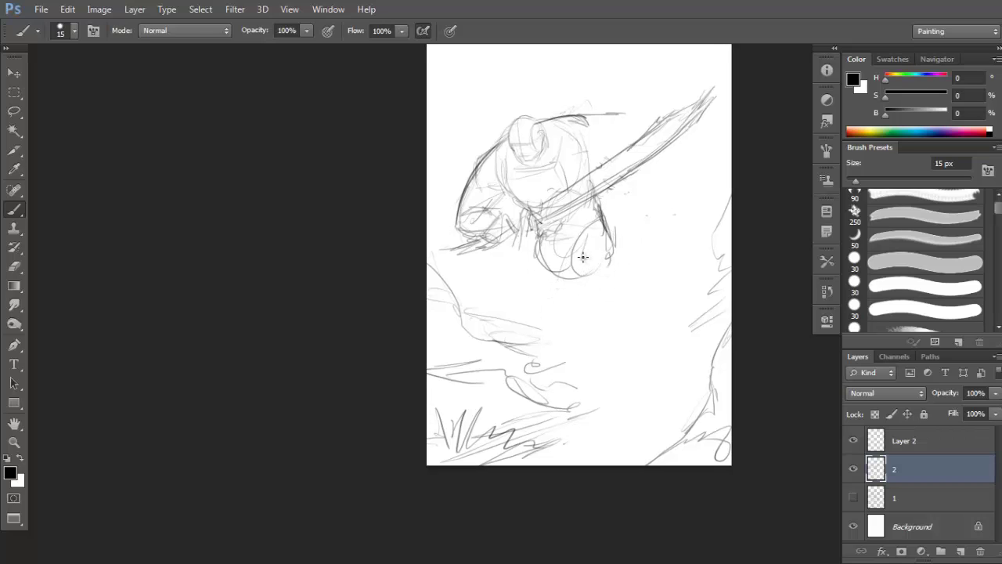
Sketch a blocky, darker fist at the end of the bent arm around the sword's grip on layer 2.
key("e")
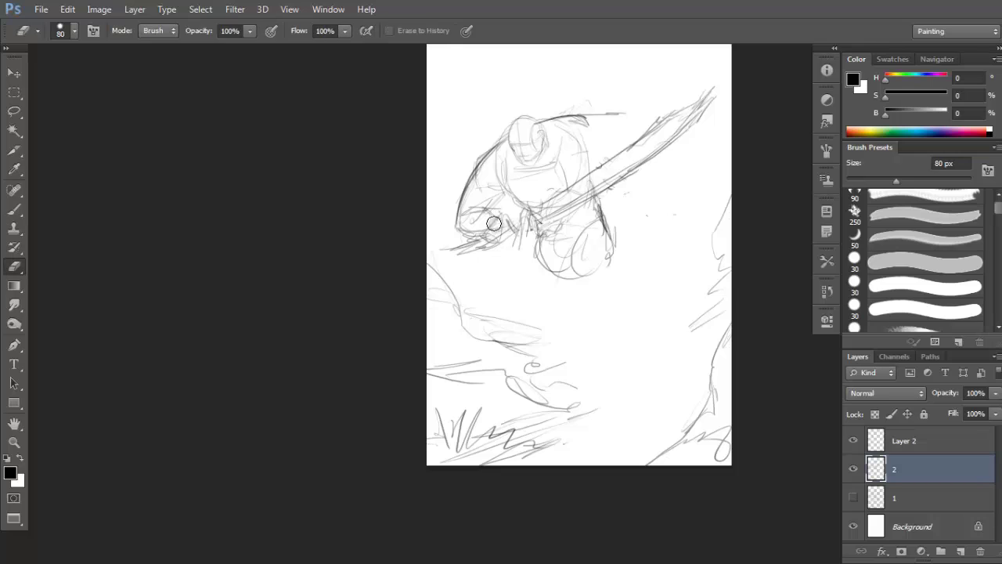
key("b")
left_click_drag(487, 231, 469, 245)
mouse_move(472, 236)
left_mouse_down()
mouse_move(499, 253)
mouse_move(505, 227)
mouse_move(488, 255)
mouse_move(515, 258)
left_mouse_up()
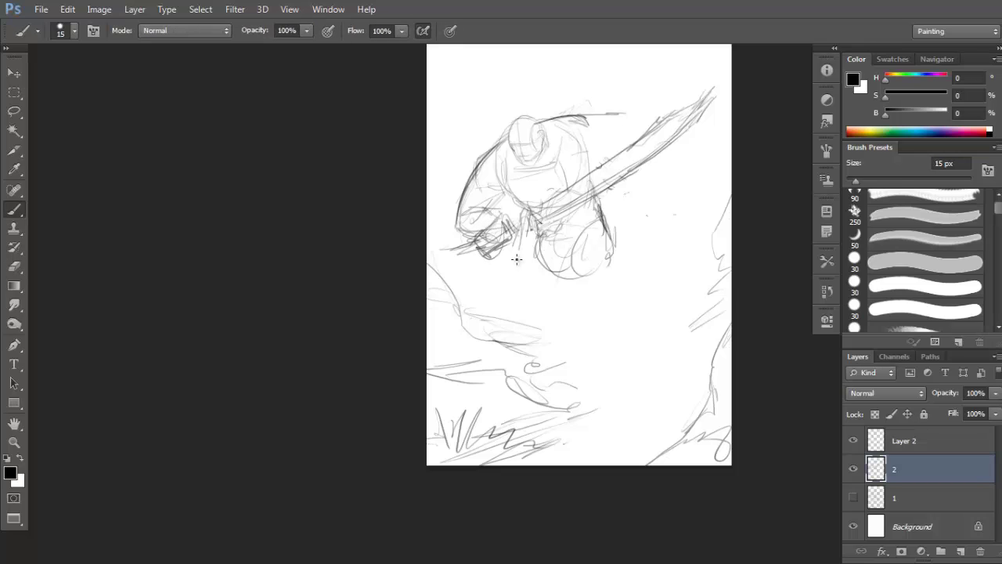
key("e")
key("b")
Try out different thigh lines from the hips for a new leg pose and undo them.
mouse_move(633, 332)
left_mouse_down()
mouse_move(615, 238)
mouse_move(641, 289)
left_mouse_up()
key("ctrl+z")
left_click_drag(585, 261, 603, 291)
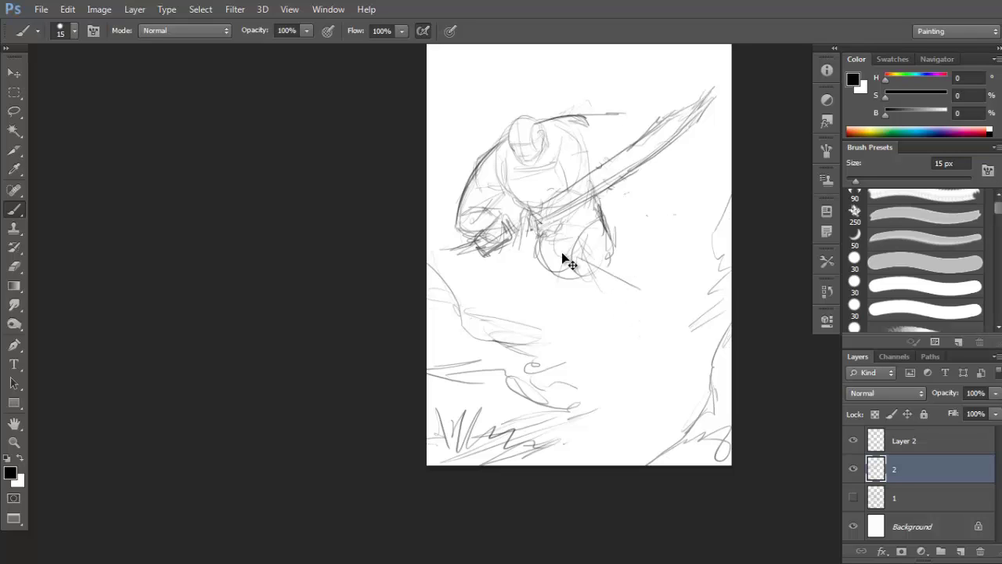
key("ctrl+z")
left_click_drag(540, 234, 526, 332)
key("ctrl+z")
left_click_drag(562, 282, 527, 343)
mouse_move(529, 342)
left_mouse_down()
mouse_move(586, 285)
mouse_move(577, 279)
mouse_move(606, 287)
left_mouse_up()
left_click_drag(579, 278, 600, 276)
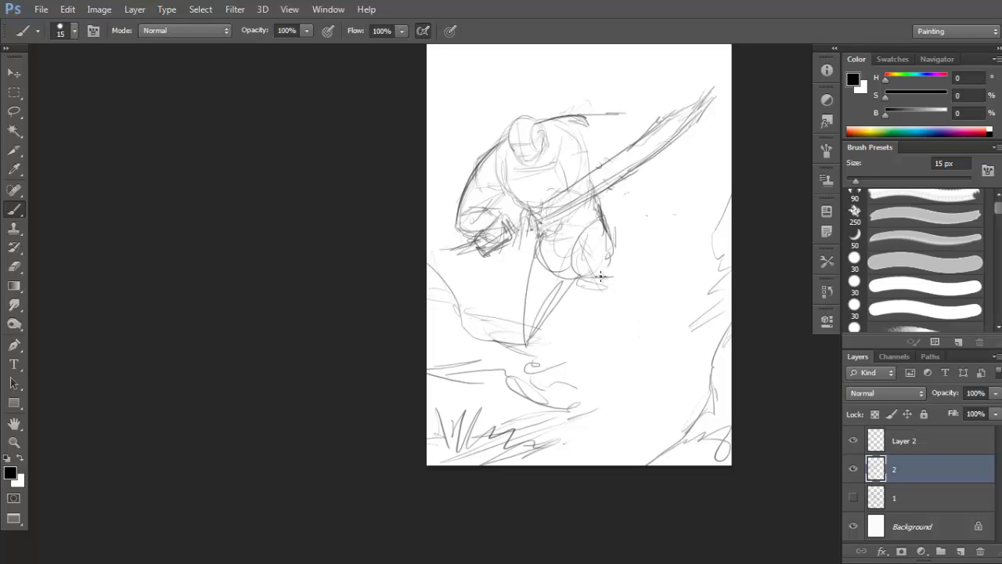
key("ctrl+z")
key("ctrl+z")
Sketch the thighs in a wide lunge, with the rear leg stretching out to the rocks at the canvas edge.
left_click_drag(539, 233, 507, 350)
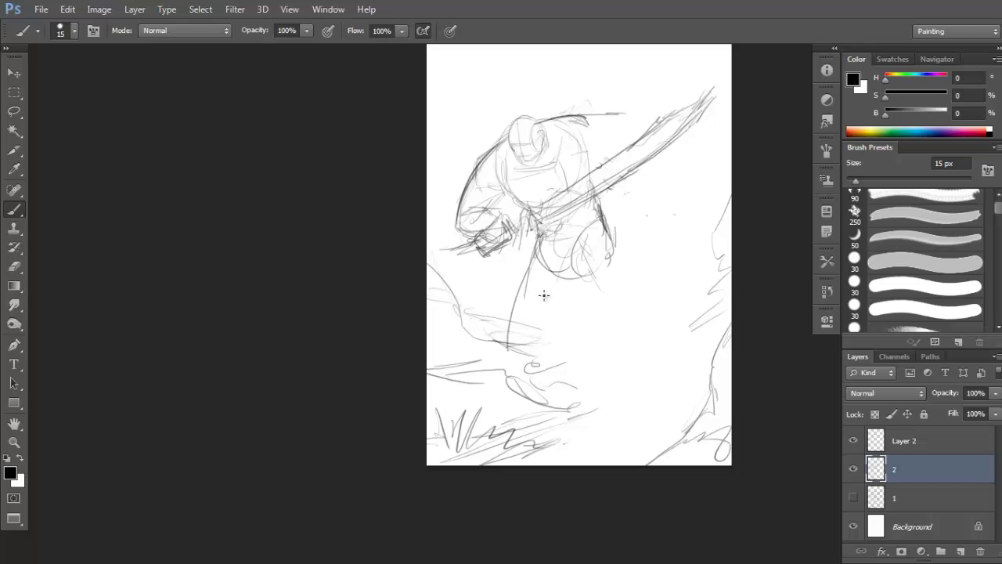
left_click_drag(561, 280, 508, 349)
mouse_move(573, 284)
left_mouse_down()
mouse_move(530, 315)
mouse_move(627, 280)
left_mouse_up()
left_click_drag(591, 266, 651, 290)
left_click_drag(616, 224, 656, 311)
left_click_drag(626, 239, 671, 307)
left_click_drag(619, 274, 671, 307)
mouse_move(671, 307)
left_mouse_down()
mouse_move(674, 298)
mouse_move(725, 360)
left_mouse_up()
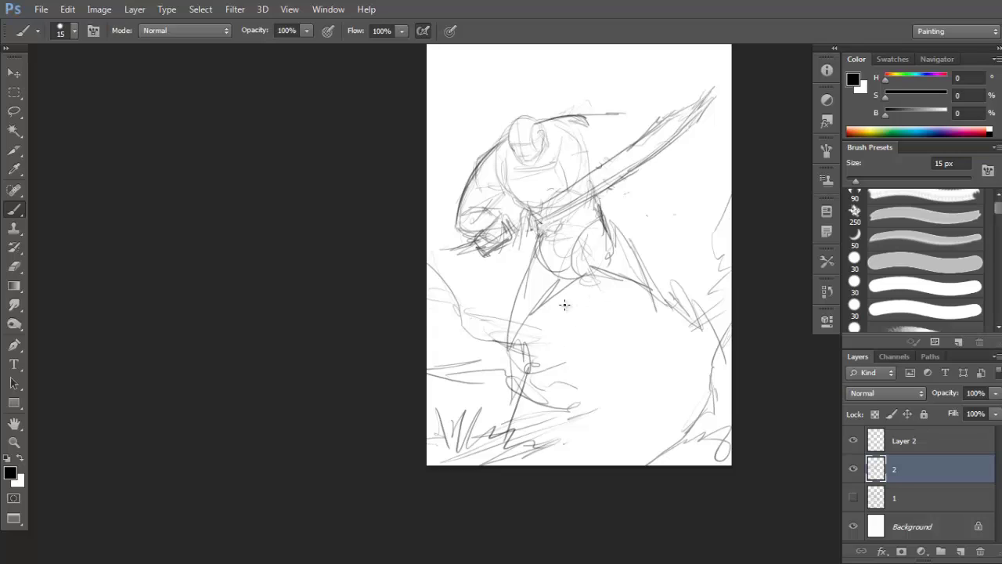
Sketch the front leg's shin folded back from the knee with a pointed foot, and touch up the rear foot.
mouse_move(516, 330)
left_mouse_down()
mouse_move(554, 326)
mouse_move(592, 339)
left_mouse_up()
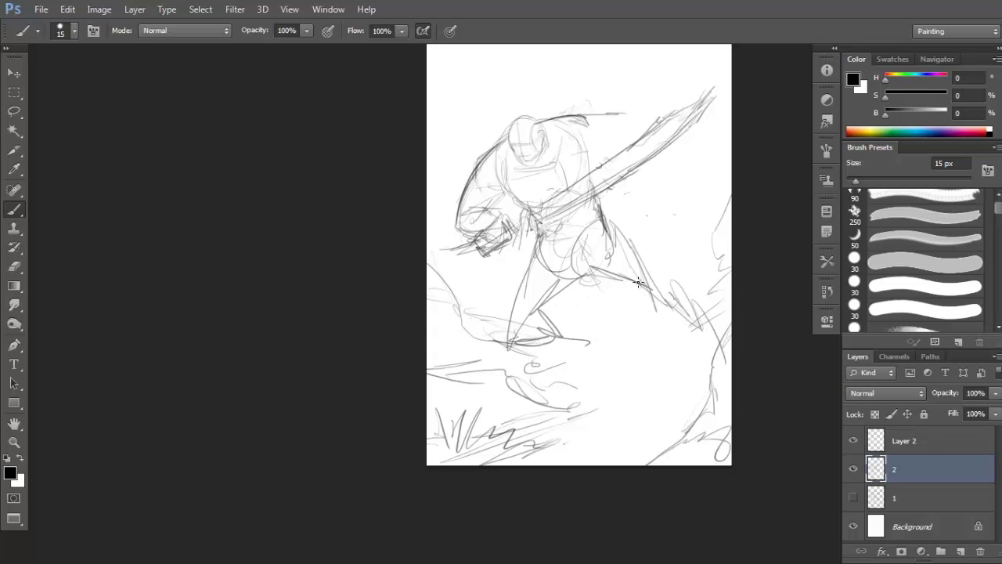
mouse_move(540, 316)
left_mouse_down()
mouse_move(566, 339)
mouse_move(581, 332)
mouse_move(571, 329)
mouse_move(615, 372)
left_mouse_up()
left_click_drag(721, 341, 725, 345)
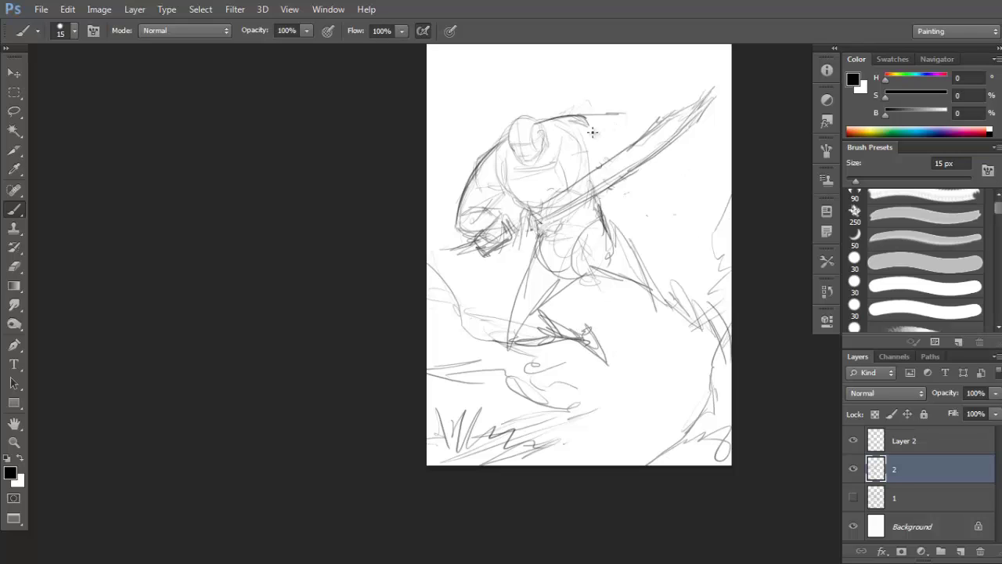
Erase the stray shoulder line and sketch an outstretched arm with a hand below the sword.
key("e")
key("b")
mouse_move(625, 113)
left_mouse_down()
mouse_move(589, 116)
mouse_move(589, 141)
left_mouse_up()
left_click_drag(612, 185, 668, 209)
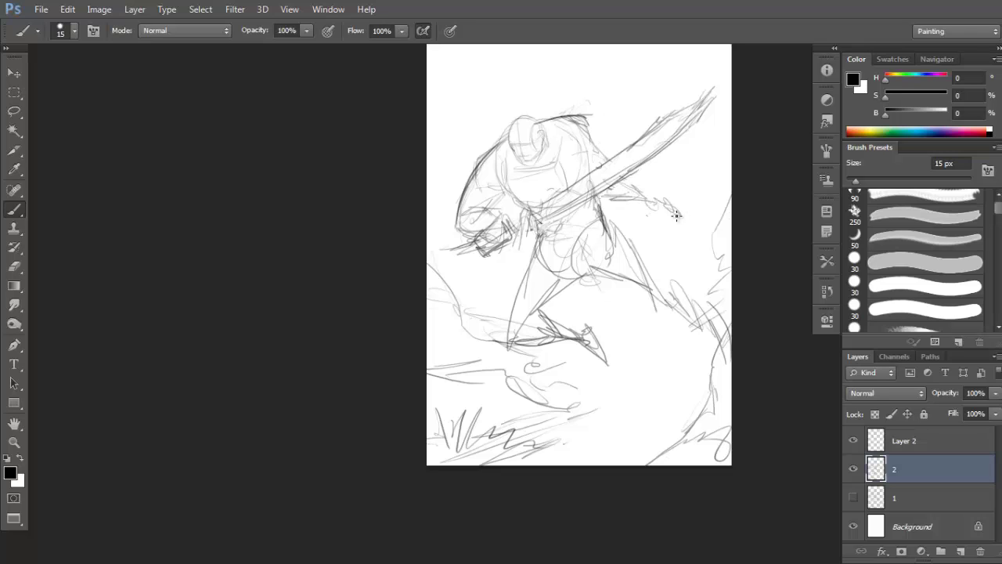
Lasso the whole figure and try rotating it clockwise with Free Transform.
mouse_move(696, 277)
left_mouse_down()
mouse_move(718, 244)
mouse_move(694, 302)
mouse_move(700, 311)
mouse_move(655, 351)
mouse_move(574, 351)
mouse_move(537, 299)
mouse_move(710, 170)
mouse_move(681, 242)
mouse_move(687, 262)
left_mouse_up()
left_click(690, 281, "ctrl+alt")
key("l")
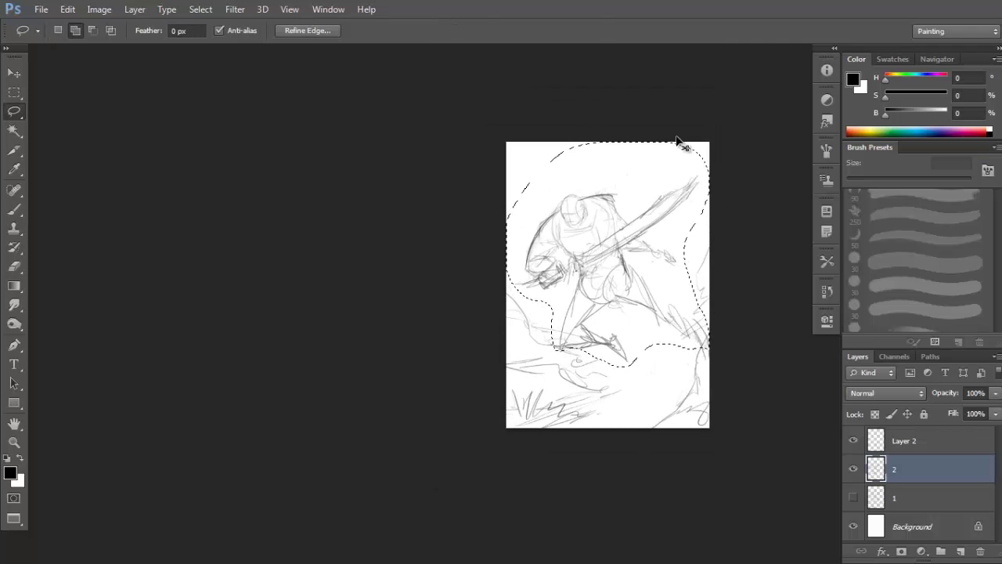
key("ctrl+t")
mouse_move(739, 134)
left_mouse_down()
mouse_move(749, 161)
mouse_move(744, 188)
mouse_move(736, 187)
left_mouse_up()
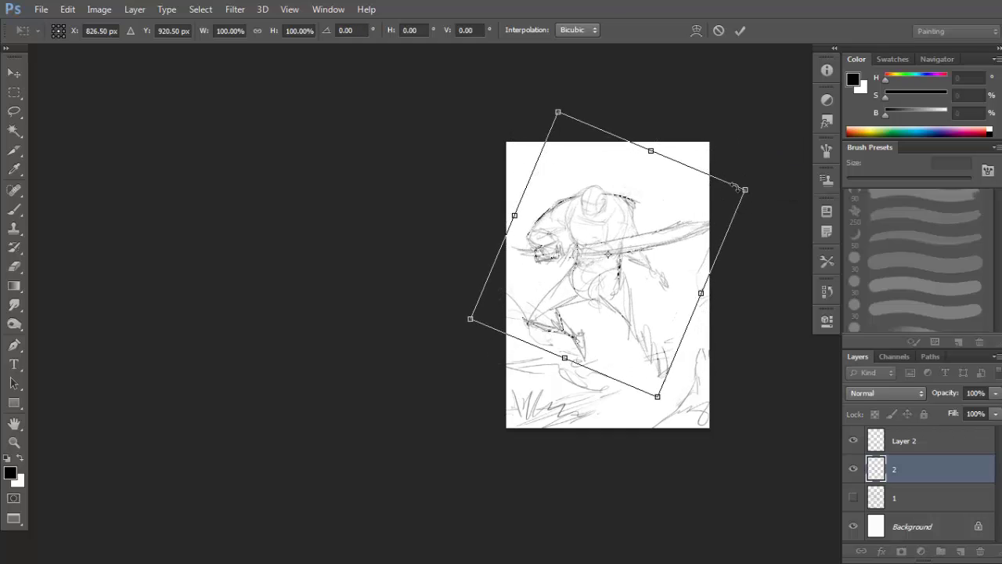
key("ctrl+z")
Shift the selected figure slightly, scale it to 98.19% width and 103.91% height, and clear the selection.
left_click_drag(666, 206, 655, 213)
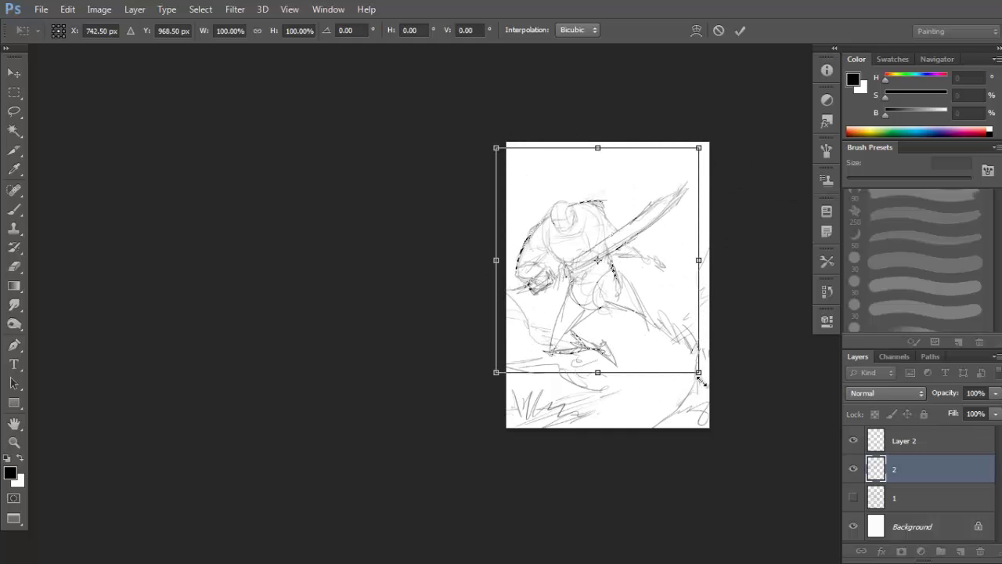
left_click_drag(701, 377, 699, 388)
key("ctrl+z")
left_click_drag(596, 195, 600, 188)
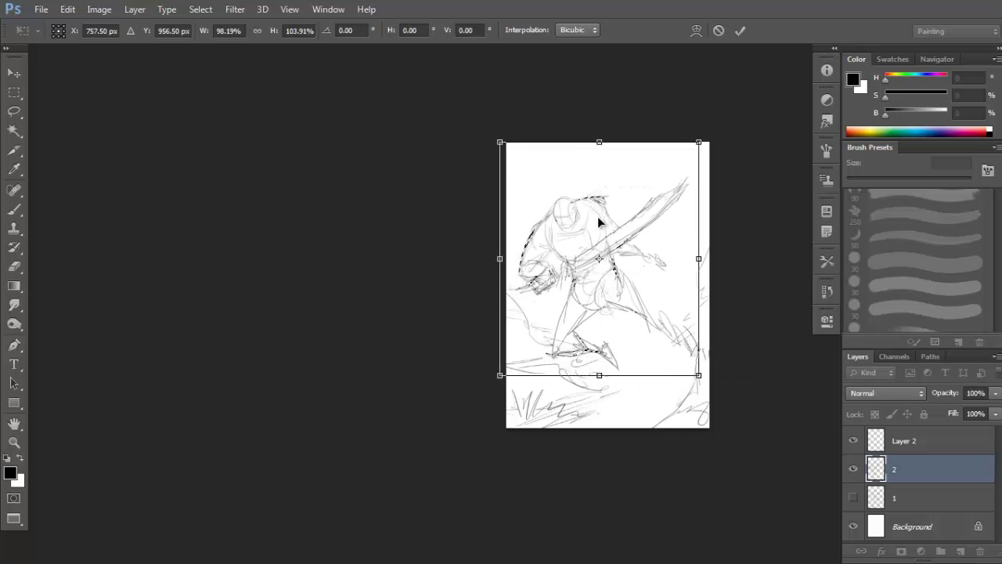
key("Return")
key("ctrl+d")
Clean up the sword's edge with the Eraser and try a brush stroke beside the outstretched arm.
left_click(647, 254, "ctrl")
key("b")
key("e")
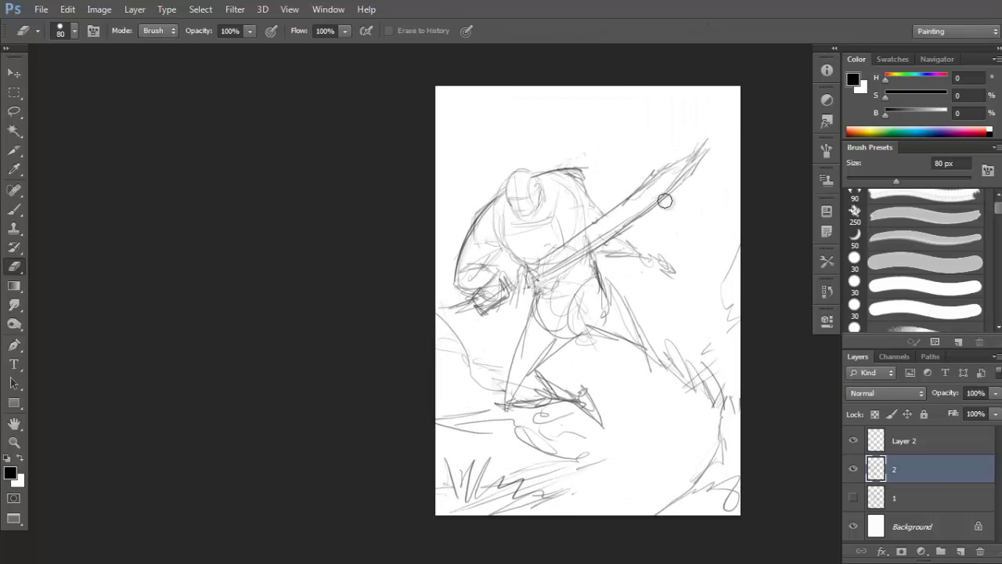
left_click_drag(665, 201, 709, 149)
key("b")
left_click_drag(644, 257, 665, 219)
key("ctrl+z")
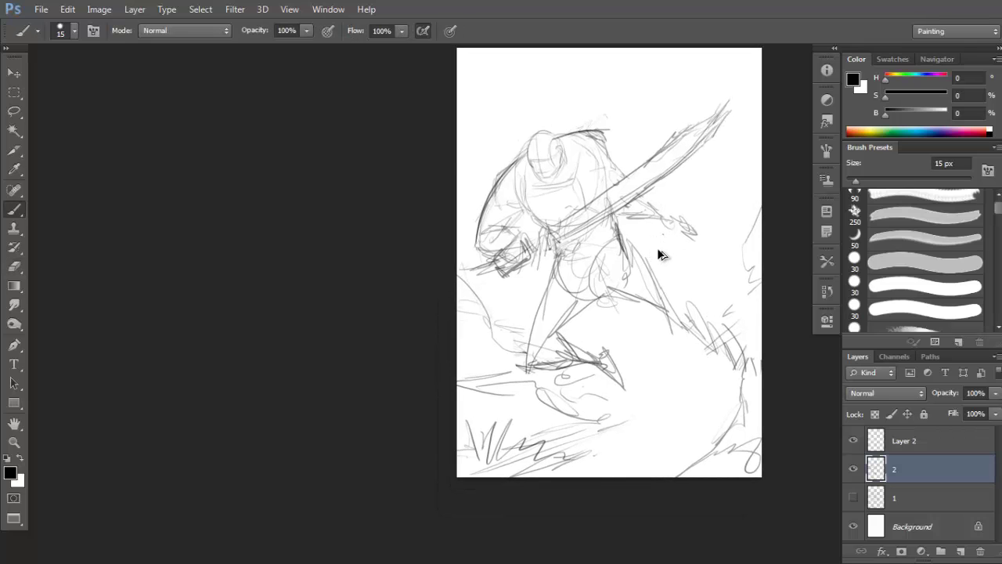
Step back through the history to remove the figure's transform, the outstretched arm and the lunging legs.
key("ctrl+alt+z")
key("ctrl+alt+z")
key("ctrl+alt+z")
key("ctrl+alt+z")
key("ctrl+alt+z")
key("ctrl+alt+z")
key("ctrl+alt+z")
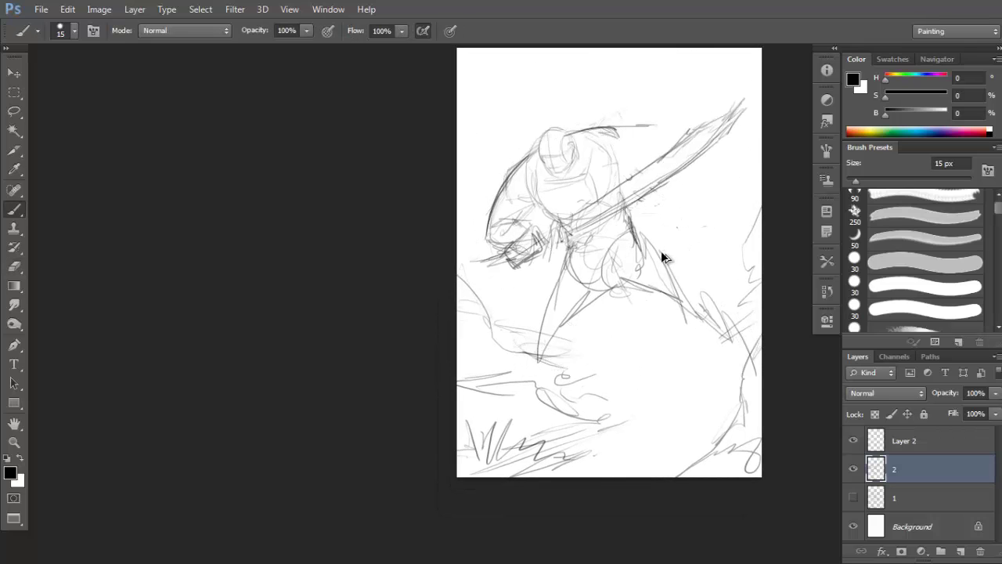
key("ctrl+alt+z")
key("ctrl+alt+z")
key("ctrl+alt+z")
key("ctrl+alt+z")
Extend the pelvis on layer 2 and sketch a tapering leg running diagonally down from the hips.
left_click_drag(614, 273, 618, 270)
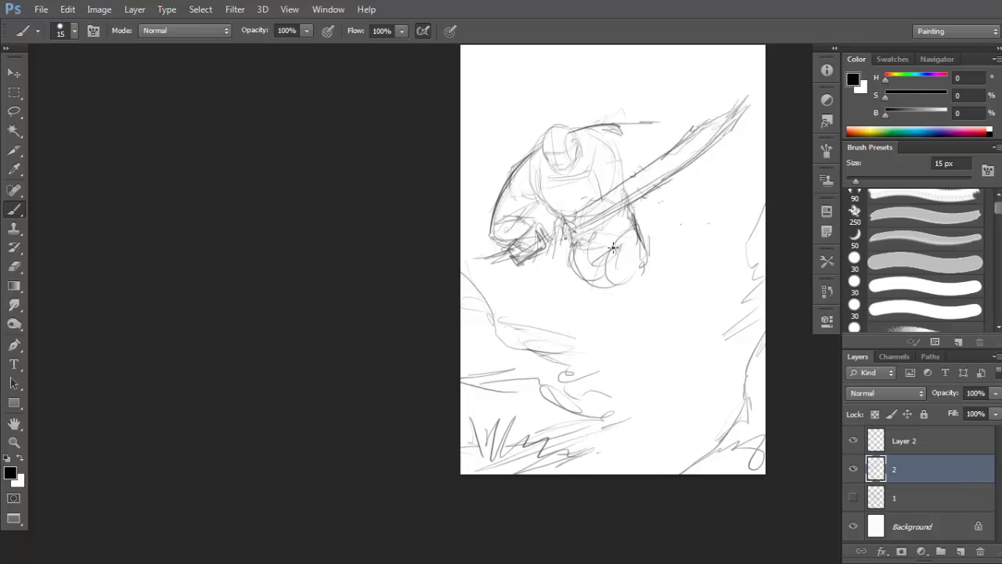
mouse_move(586, 279)
left_mouse_down()
mouse_move(598, 309)
mouse_move(616, 275)
left_mouse_up()
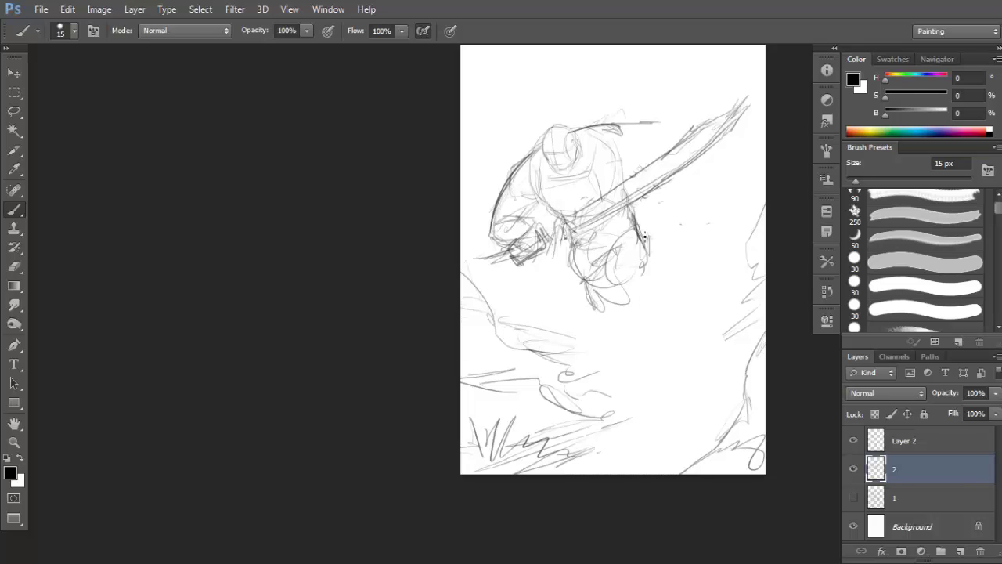
mouse_move(645, 235)
left_mouse_down()
mouse_move(601, 265)
mouse_move(631, 304)
mouse_move(650, 283)
mouse_move(601, 311)
mouse_move(653, 316)
mouse_move(654, 287)
mouse_move(667, 342)
left_mouse_up()
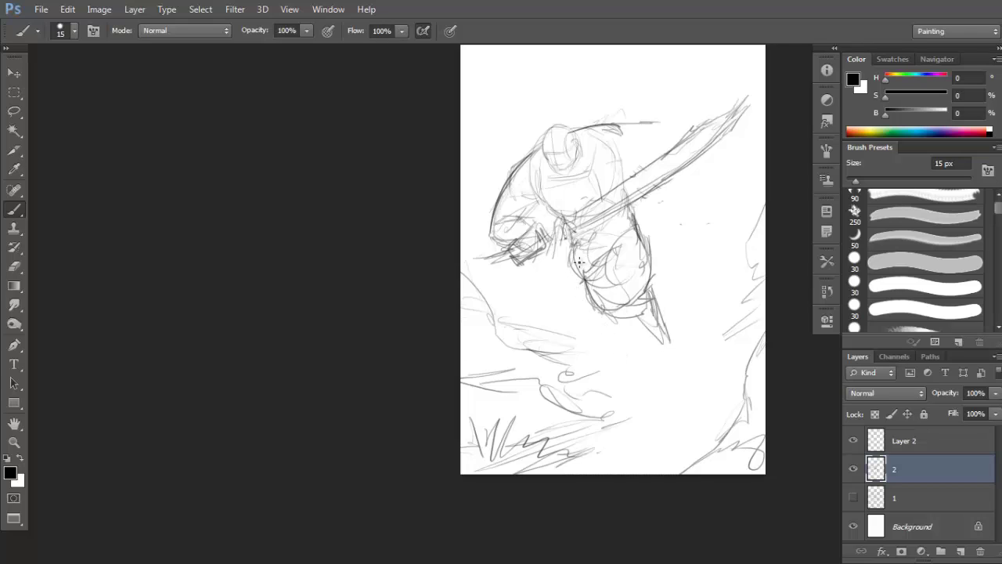
mouse_move(578, 257)
left_mouse_down()
mouse_move(614, 339)
mouse_move(651, 365)
mouse_move(613, 329)
mouse_move(693, 391)
left_mouse_up()
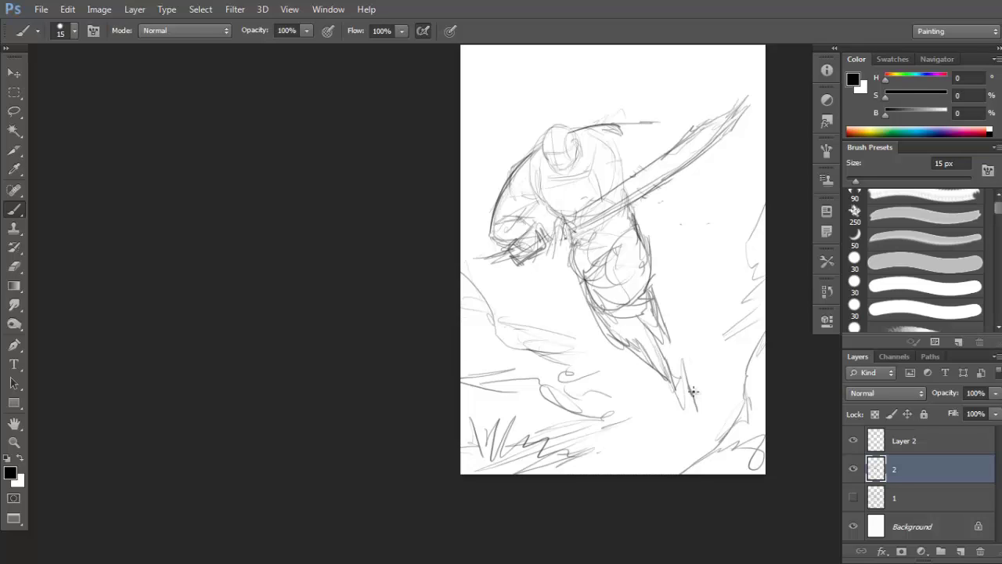
key("ctrl+alt+z")
key("ctrl+alt+z")
left_click_drag(589, 288, 705, 403)
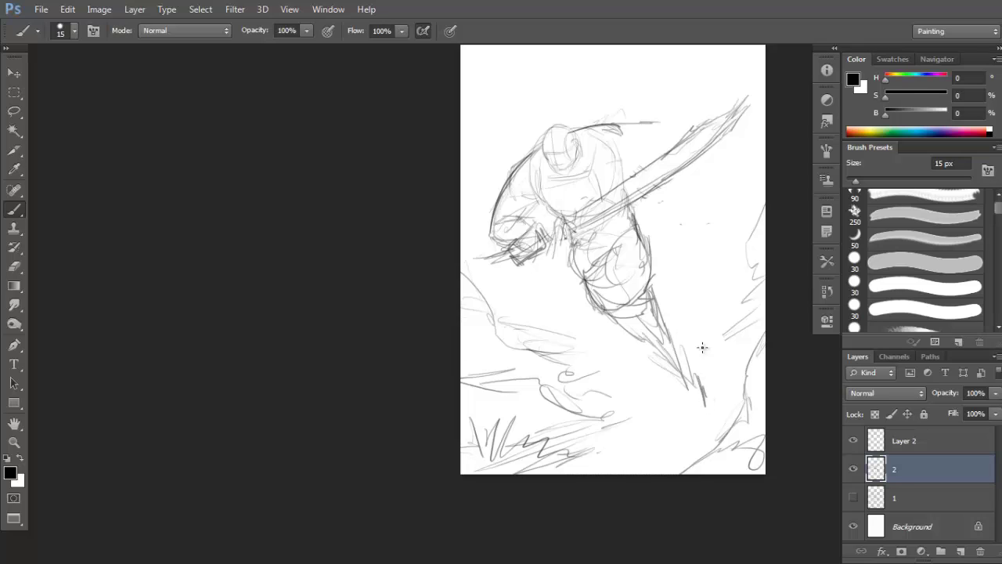
Define the diagonal leg's calf and pointed foot, and add light strokes beside the hip and behind the leg.
left_click_drag(661, 301, 671, 352)
left_click_drag(686, 392, 696, 408)
left_click_drag(696, 409, 699, 372)
left_click_drag(648, 244, 669, 268)
mouse_move(601, 398)
left_mouse_down()
mouse_move(670, 387)
mouse_move(670, 368)
left_mouse_up()
Lower the sketch layer 2's opacity to 40%, readjust it once more, and make Layer 2 above it active.
left_click(995, 393)
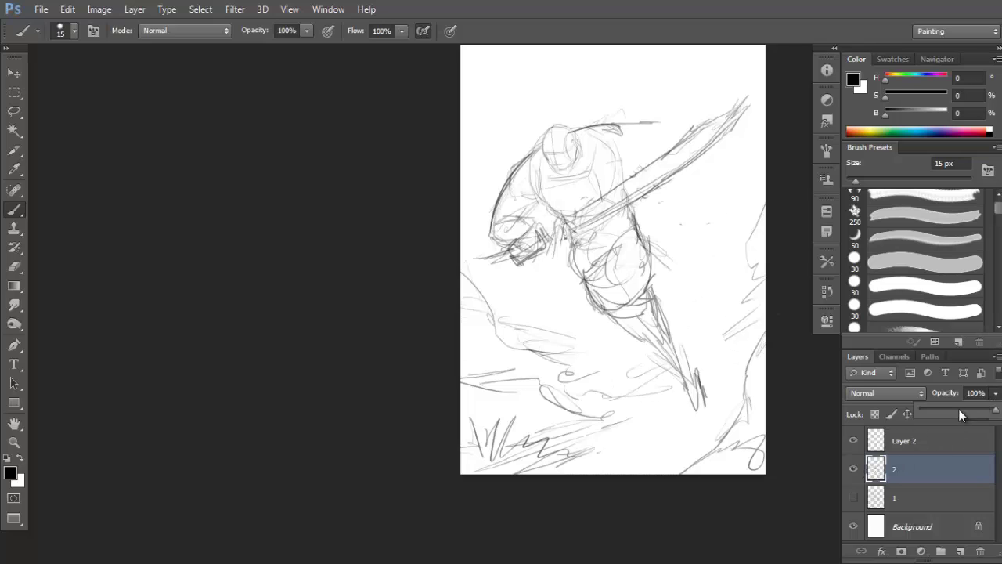
left_click(952, 409)
left_click(919, 446)
left_click(925, 465)
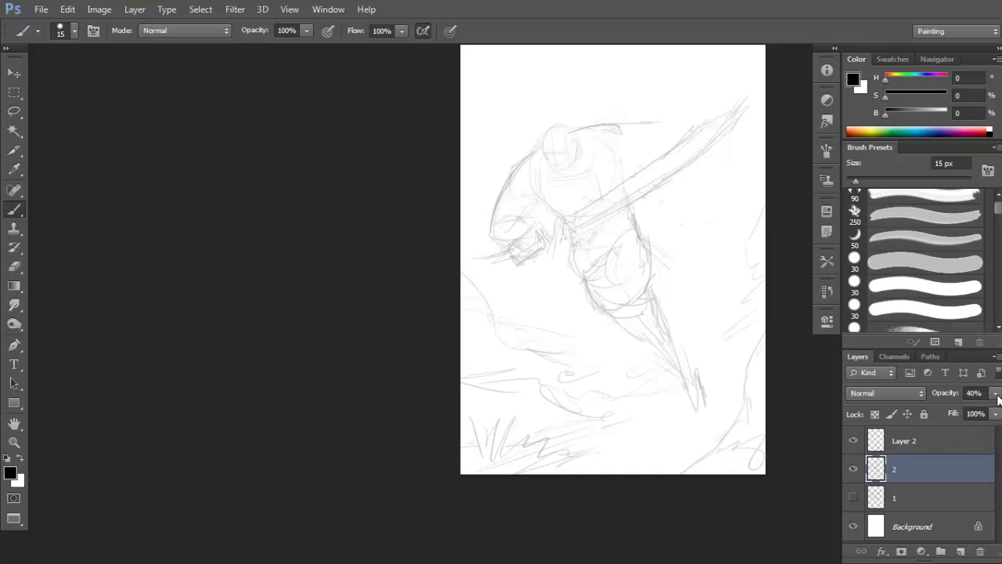
left_click(995, 394)
left_click(960, 410)
left_click(929, 442)
Reduce the brush to 8 px and draw the face's angled brows, narrow eyes, nose and first mouth lines on Layer 2.
left_click(581, 144, "ctrl")
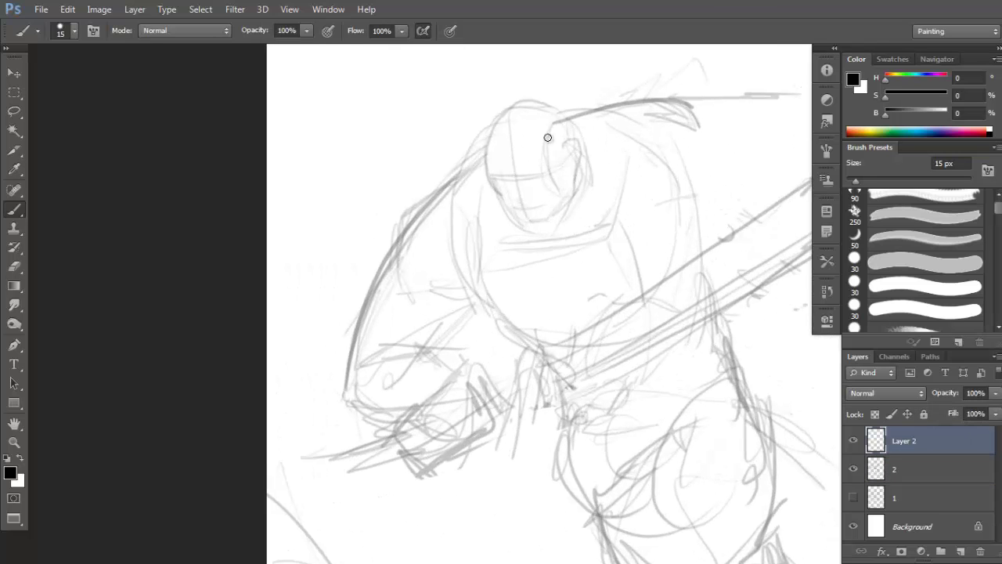
left_click_drag(531, 169, 566, 191)
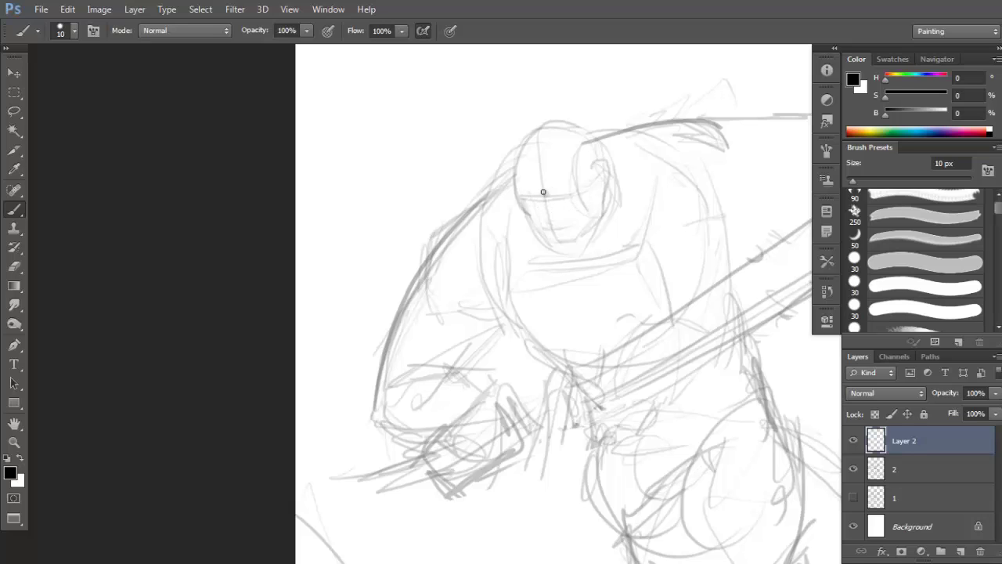
mouse_move(543, 192)
left_mouse_down()
mouse_move(588, 163)
mouse_move(537, 183)
mouse_move(548, 193)
left_mouse_up()
key("bracketleft")
key("bracketleft")
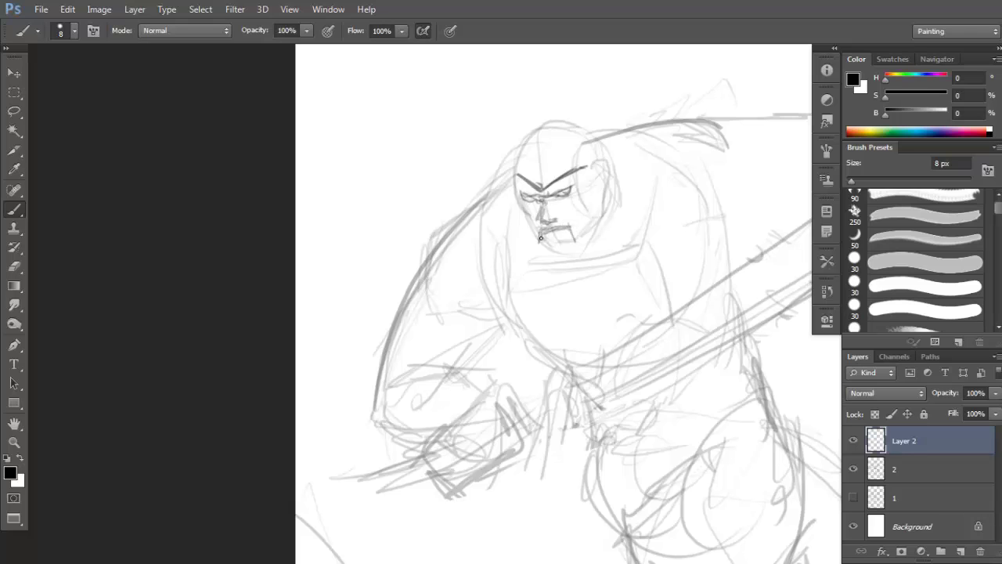
Erase the mouth lines and redraw the mouth open in a shout, framed by short beard strokes.
key("e")
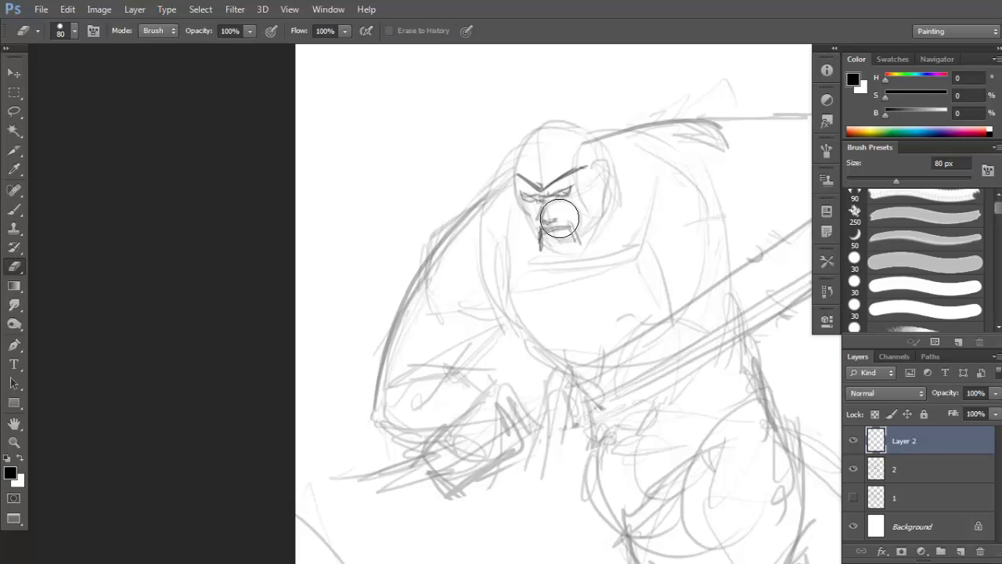
mouse_move(555, 220)
left_mouse_down()
mouse_move(539, 224)
mouse_move(573, 230)
left_mouse_up()
key("b")
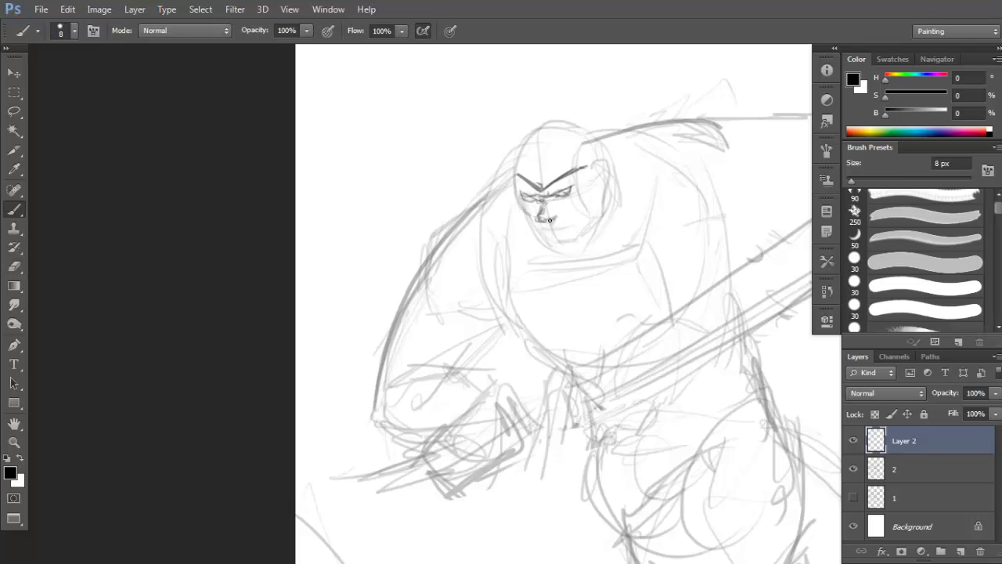
left_click_drag(544, 229, 571, 225)
key("ctrl+z")
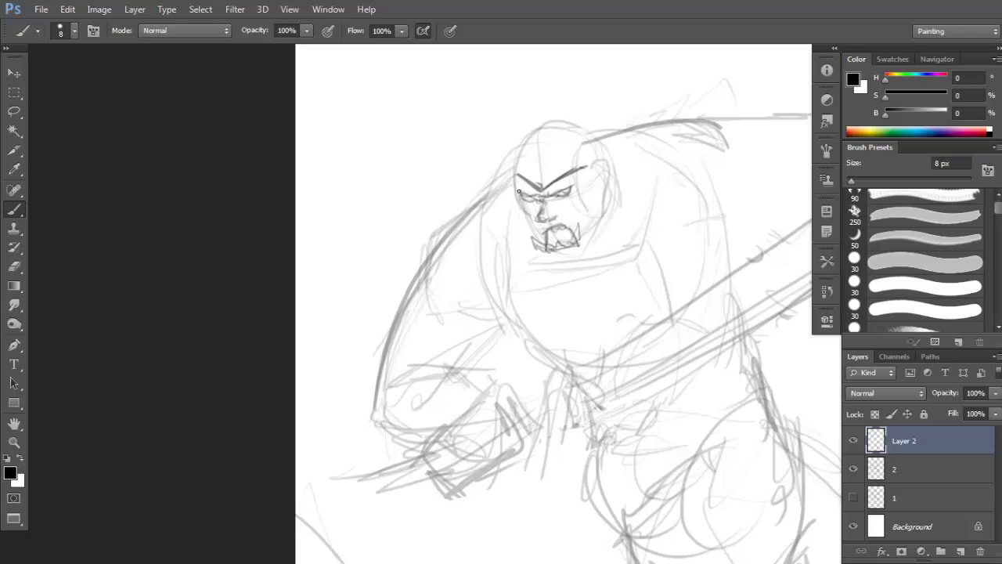
Erase and redraw the outer end of the far brow, and outline the jaw, cheek and side of the face.
key("e")
left_click_drag(532, 178, 521, 173)
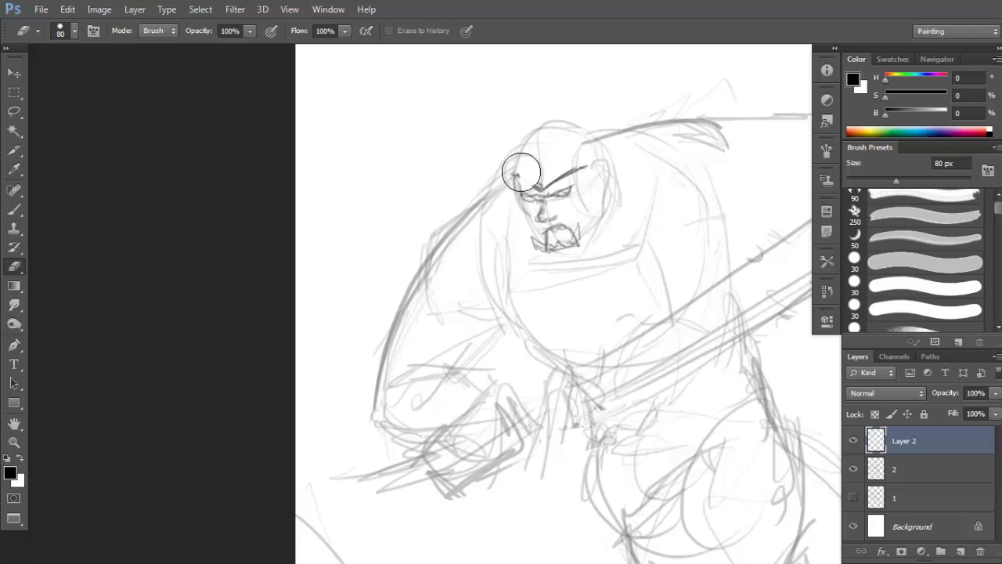
key("b")
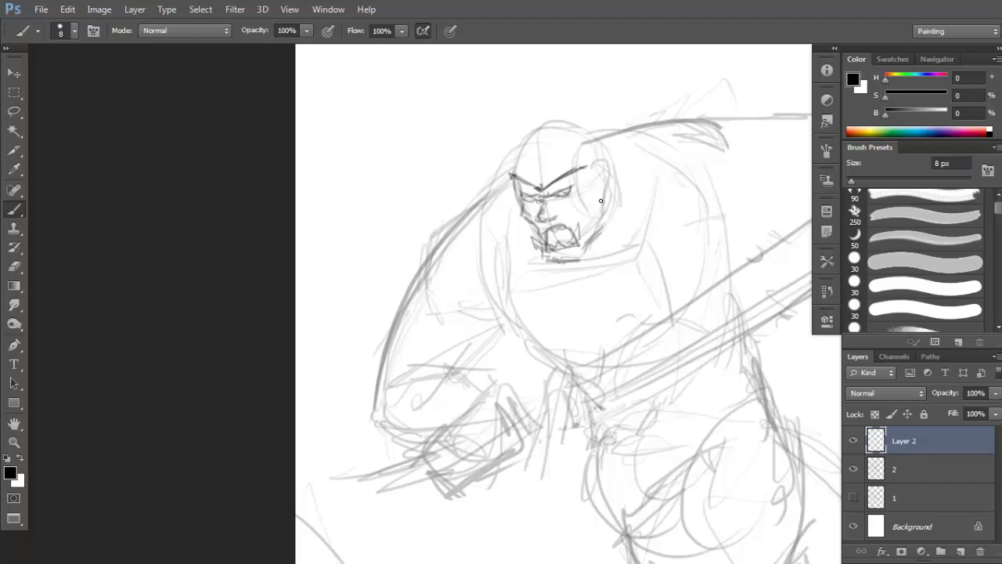
left_click_drag(608, 204, 601, 228)
mouse_move(576, 151)
left_mouse_down()
mouse_move(533, 167)
mouse_move(537, 184)
mouse_move(518, 178)
mouse_move(544, 191)
mouse_move(529, 175)
left_mouse_up()
key("e")
key("b")
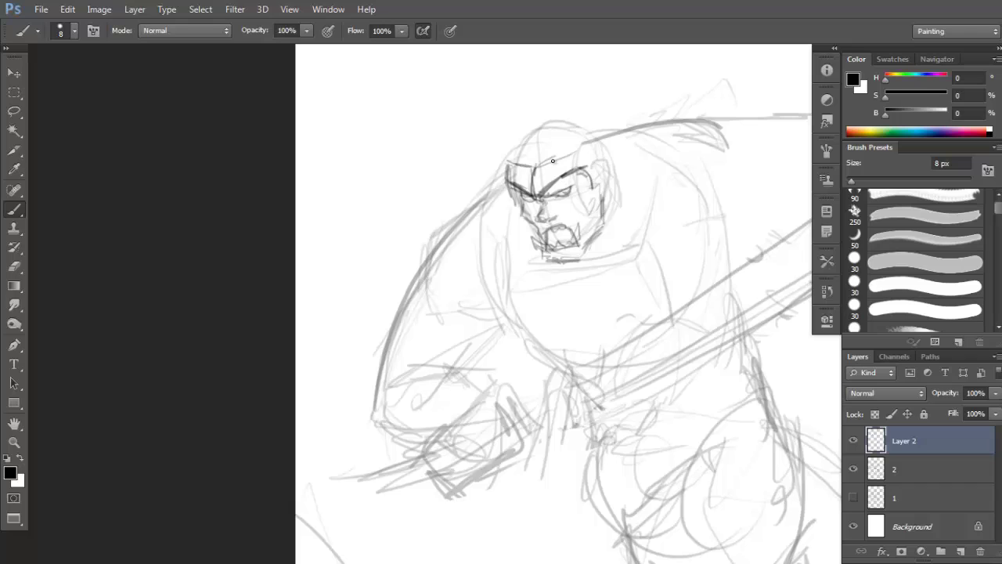
Draw the helmet's rim across the forehead and its side edges around the temples.
mouse_move(538, 167)
left_mouse_down()
mouse_move(575, 143)
mouse_move(579, 165)
left_mouse_up()
key("space")
left_click_drag(512, 192, 505, 171)
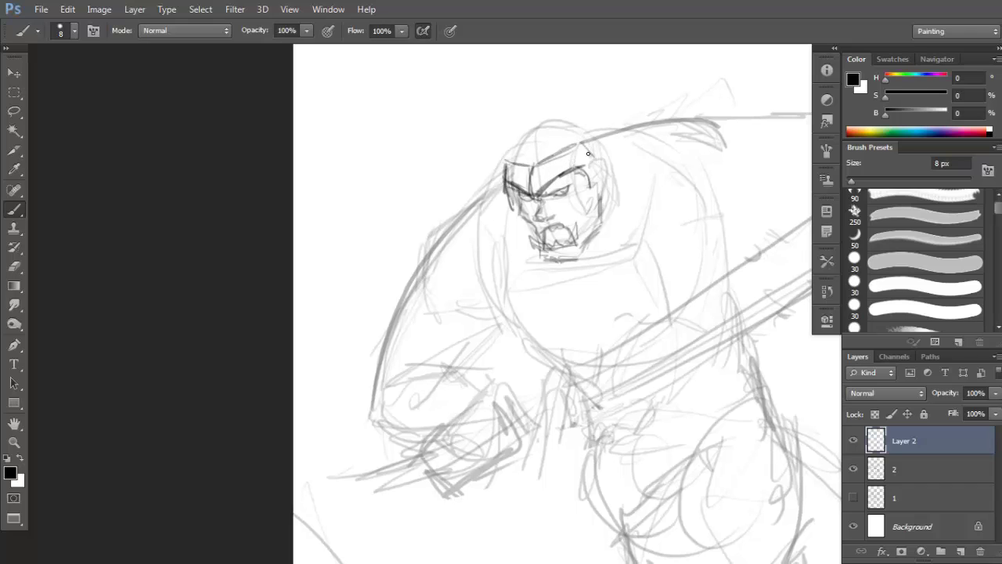
left_click_drag(589, 155, 601, 172)
key("space")
mouse_move(508, 165)
left_mouse_down()
mouse_move(525, 237)
mouse_move(517, 229)
left_mouse_up()
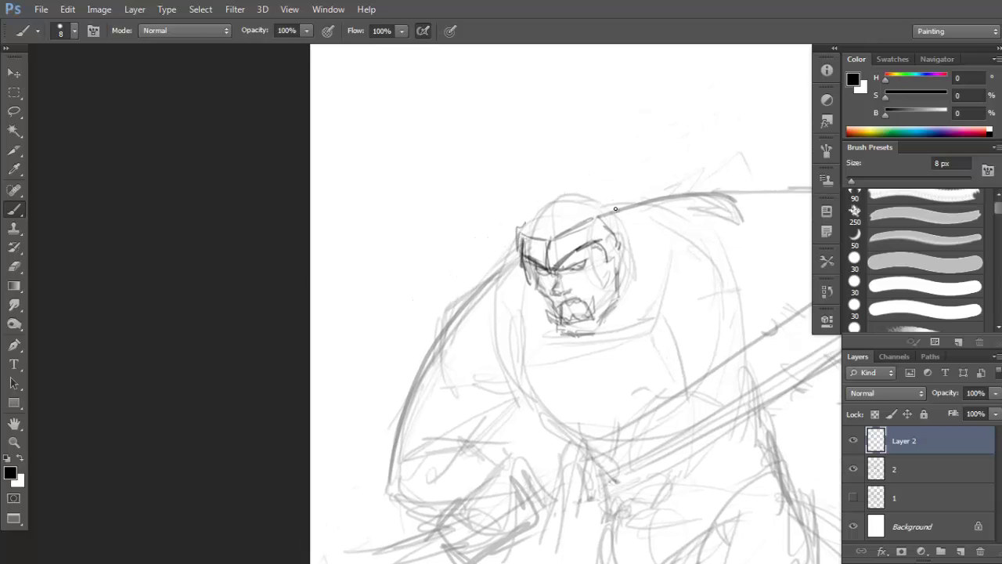
key("space")
left_click_drag(609, 205, 614, 188)
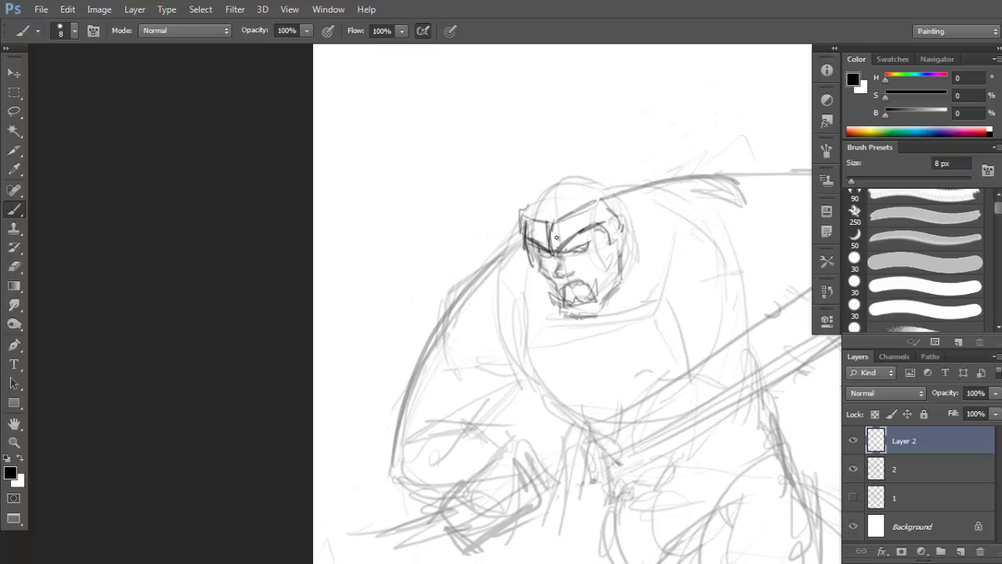
Sketch the helmet's domed crown with a central ridge and a curved horn on the side nearest the raised shoulder.
mouse_move(551, 179)
left_mouse_down()
mouse_move(544, 205)
mouse_move(574, 170)
left_mouse_up()
mouse_move(563, 217)
left_mouse_down()
mouse_move(572, 165)
mouse_move(525, 217)
mouse_move(577, 163)
left_mouse_up()
key("ctrl+z")
left_click_drag(527, 217, 570, 168)
left_click_drag(528, 195, 562, 167)
mouse_move(531, 184)
left_mouse_down()
mouse_move(519, 205)
mouse_move(501, 186)
mouse_move(510, 213)
mouse_move(490, 155)
left_mouse_up()
mouse_move(518, 208)
left_mouse_down()
mouse_move(490, 153)
mouse_move(521, 180)
left_mouse_up()
scroll(591, 182, "down", 2)
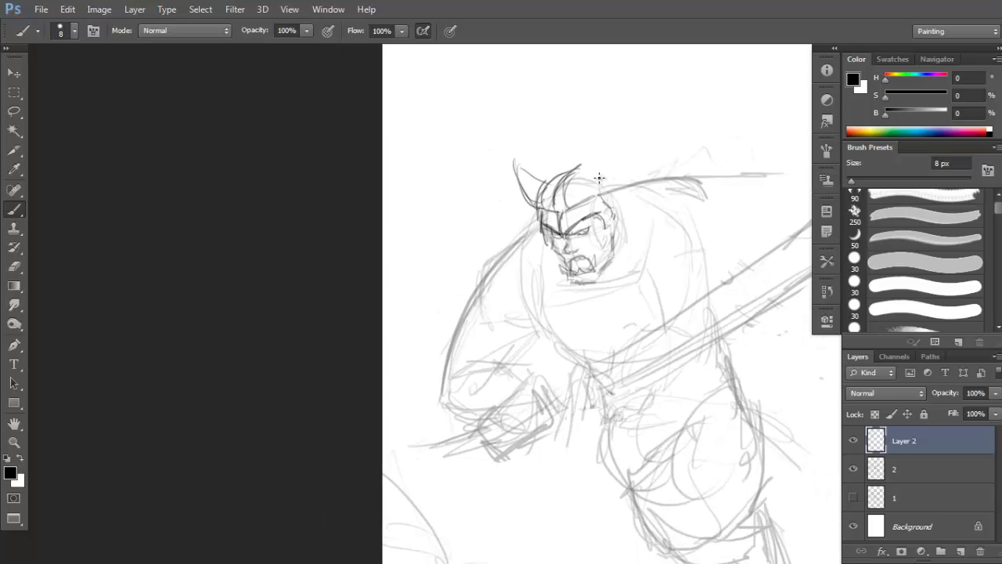
Add the helmet's second curved horn, small spikes along the crest, and an angular guard beside the ear.
mouse_move(599, 177)
left_mouse_down()
mouse_move(619, 192)
mouse_move(601, 172)
mouse_move(637, 154)
left_mouse_up()
mouse_move(628, 191)
left_mouse_down()
mouse_move(641, 146)
mouse_move(636, 170)
left_mouse_up()
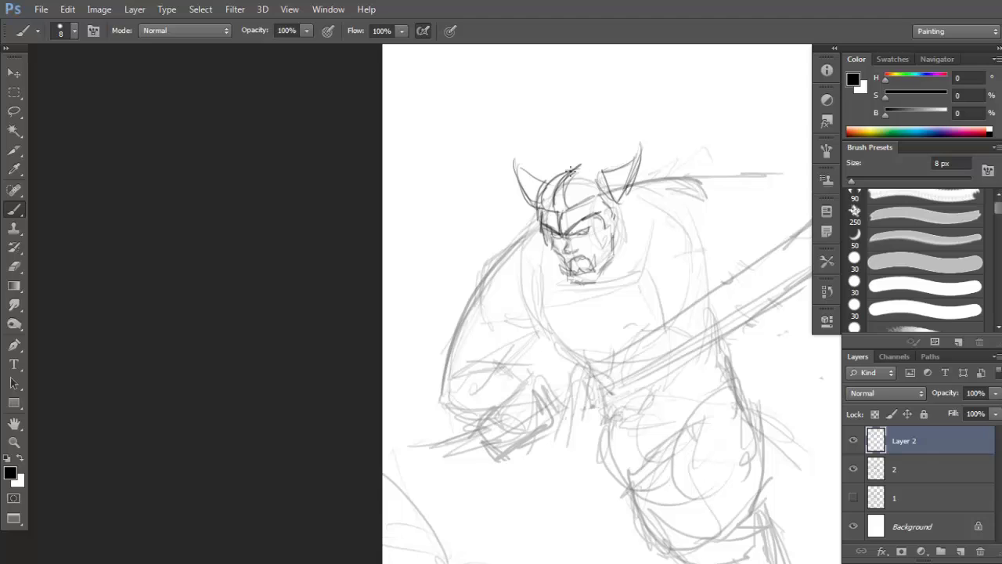
left_click_drag(573, 169, 596, 169)
mouse_move(556, 195)
left_mouse_down()
mouse_move(559, 161)
mouse_move(560, 180)
left_mouse_up()
mouse_move(631, 207)
left_mouse_down()
mouse_move(611, 163)
mouse_move(595, 182)
mouse_move(613, 208)
left_mouse_up()
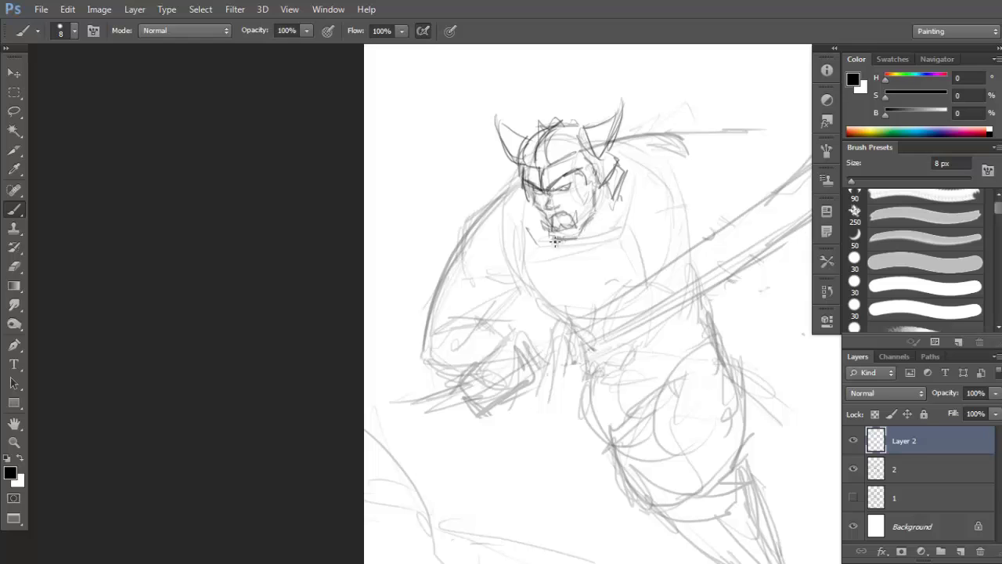
Draw the neckline under the chin and strengthen the helmet's side guard and the jaw edge.
left_click_drag(555, 241, 587, 227)
left_click(649, 181, "alt")
left_click(648, 180, "alt")
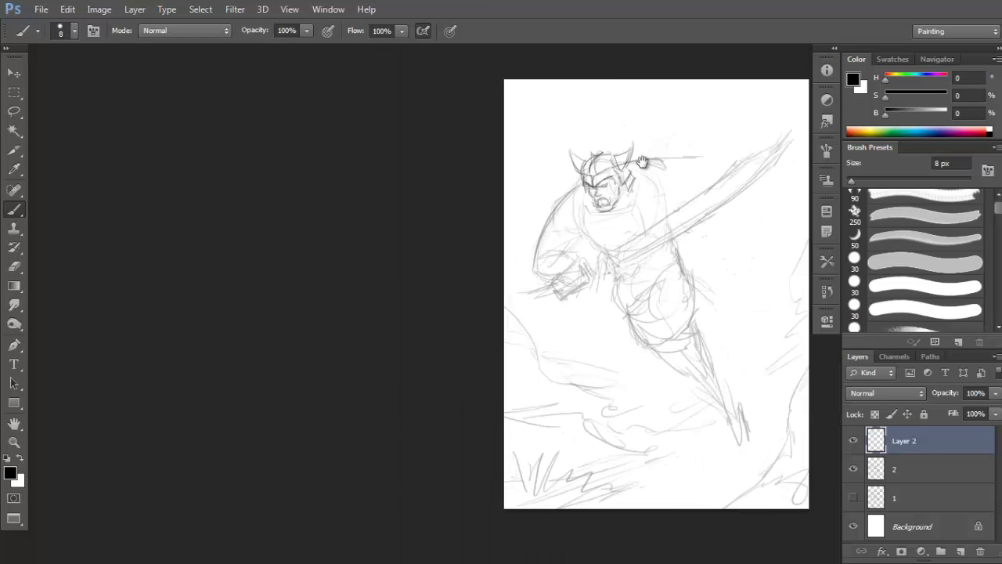
scroll(642, 162, "up", 3)
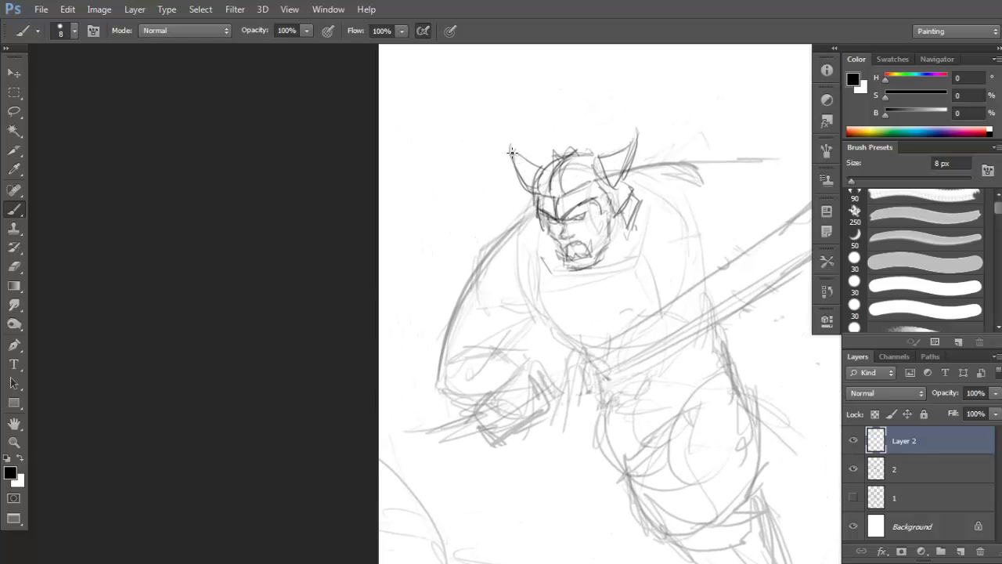
left_click_drag(634, 180, 637, 178)
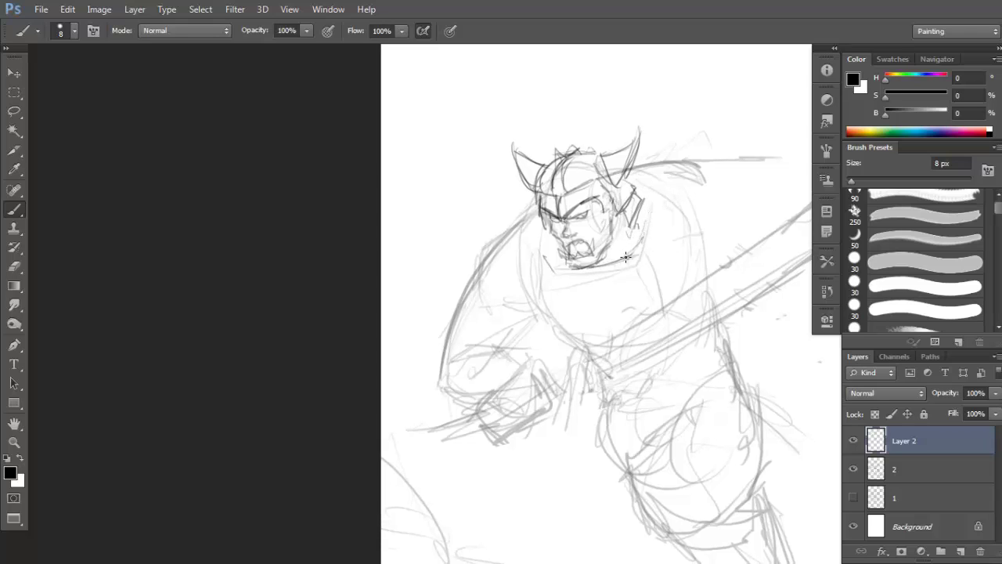
left_click_drag(610, 247, 627, 224)
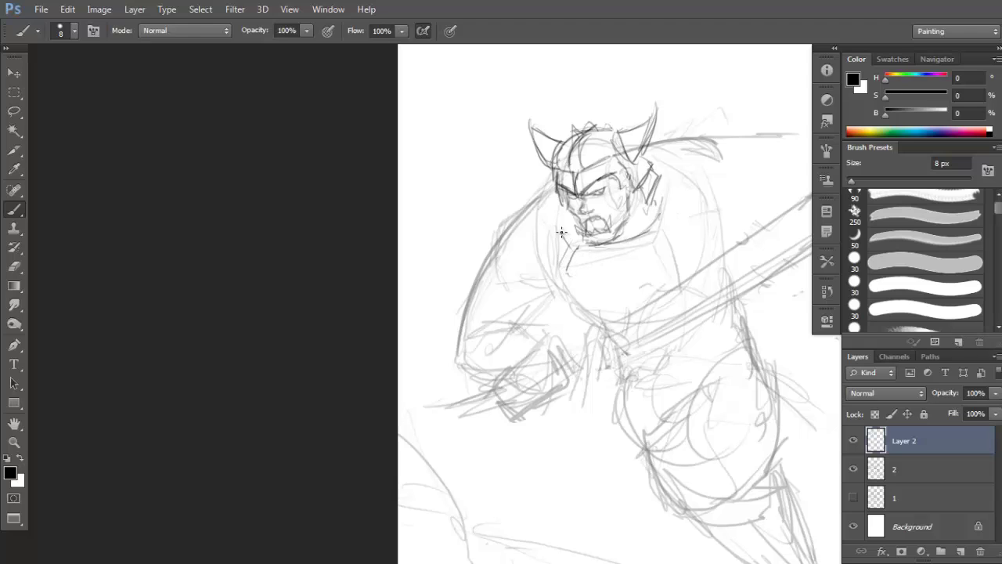
Sketch the collar's corner and a curved shoulder line beside the face, and erase most of the shoulder line.
left_click_drag(562, 233, 575, 249)
left_click_drag(529, 198, 572, 244)
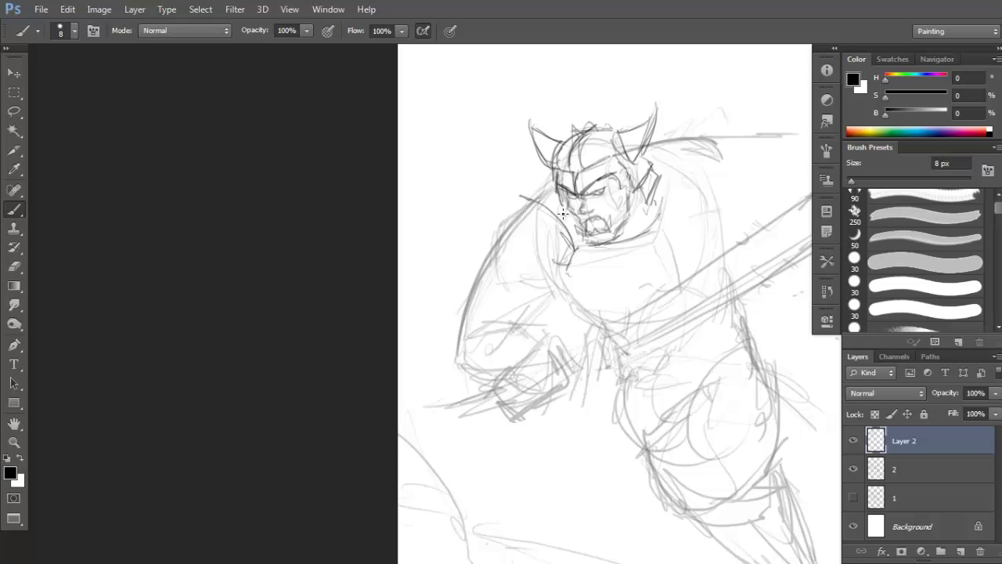
key("e")
mouse_move(533, 180)
left_mouse_down()
mouse_move(574, 246)
mouse_move(525, 191)
mouse_move(561, 235)
left_mouse_up()
key("b")
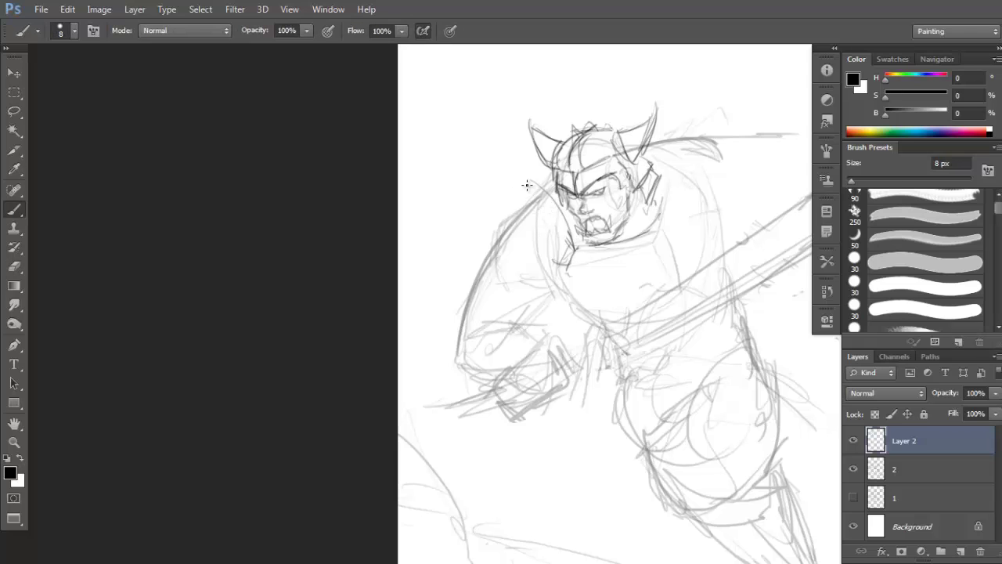
Lower the opacity of sketch layer 2 further and make Layer 2 above it active again.
left_click(948, 466)
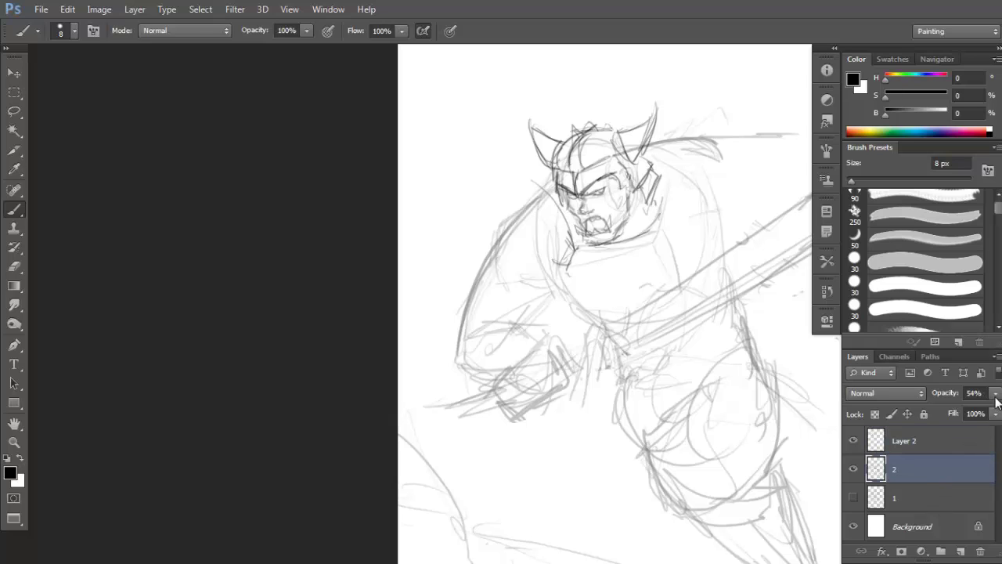
left_click(995, 392)
left_click_drag(998, 410, 958, 415)
left_click(928, 441)
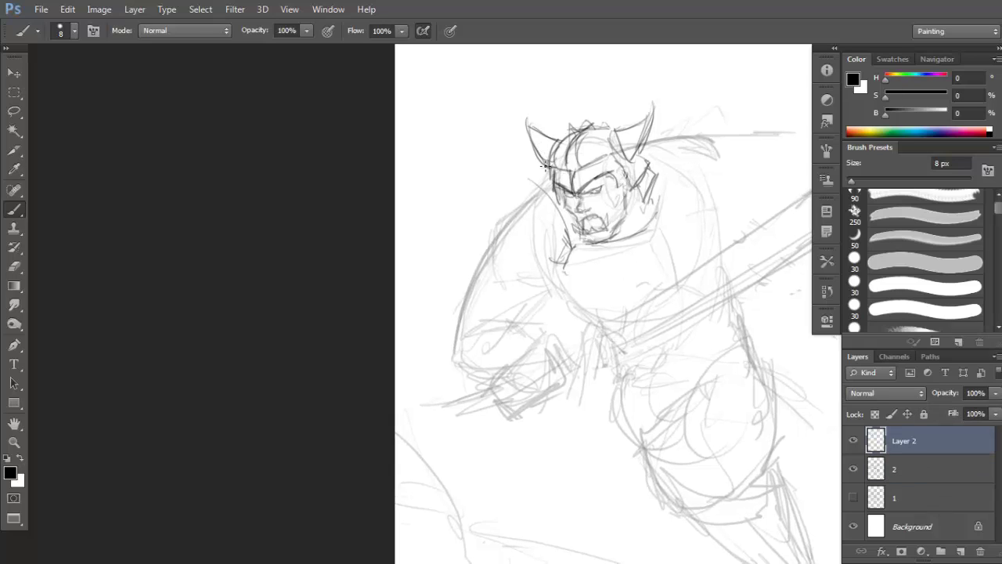
Redraw the shoulder guard's raised, curved edge beside the face, with a small fastening at the collar and an outer edge.
mouse_move(518, 167)
left_mouse_down()
mouse_move(544, 189)
mouse_move(512, 167)
mouse_move(511, 184)
mouse_move(535, 201)
mouse_move(511, 188)
mouse_move(532, 192)
mouse_move(512, 185)
mouse_move(557, 237)
left_mouse_up()
key("ctrl+z")
key("ctrl+z")
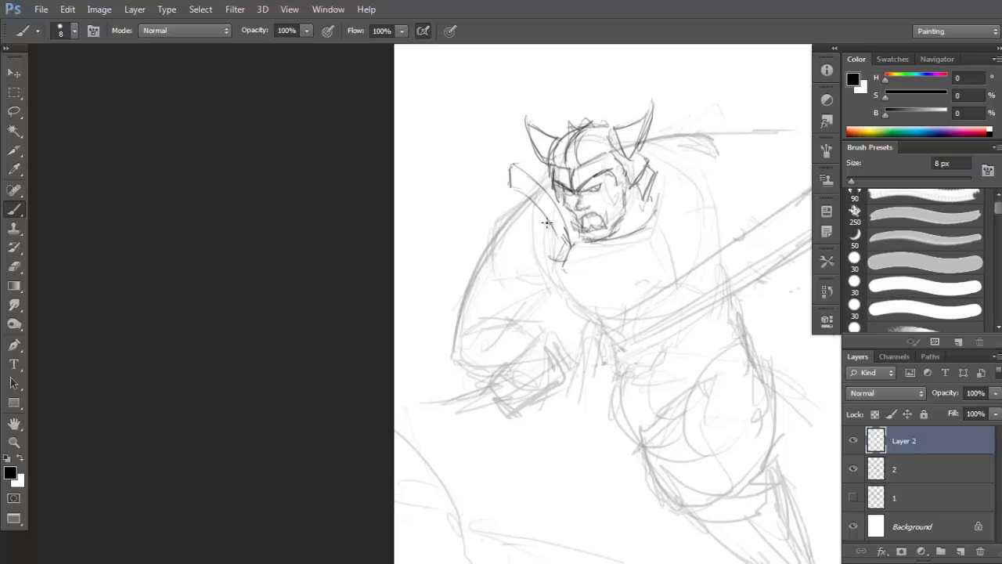
key("ctrl+z")
left_click_drag(518, 191, 558, 238)
left_click_drag(557, 241, 560, 252)
mouse_move(474, 233)
left_mouse_down()
mouse_move(535, 192)
mouse_move(510, 196)
mouse_move(507, 168)
mouse_move(500, 198)
mouse_move(517, 191)
mouse_move(492, 216)
left_mouse_up()
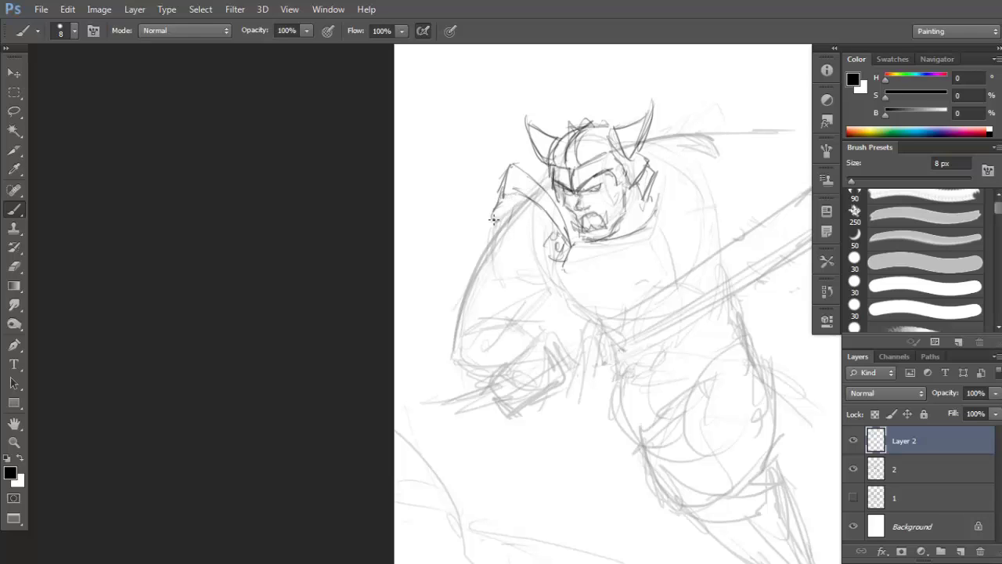
Draw a tall curved horn rising from the outer side of the shoulder guard.
mouse_move(467, 141)
left_mouse_down()
mouse_move(490, 225)
mouse_move(490, 183)
mouse_move(501, 196)
mouse_move(480, 165)
mouse_move(509, 202)
mouse_move(476, 219)
mouse_move(500, 238)
mouse_move(507, 213)
mouse_move(498, 240)
left_mouse_up()
key("ctrl+z")
key("ctrl+z")
key("e")
key("b")
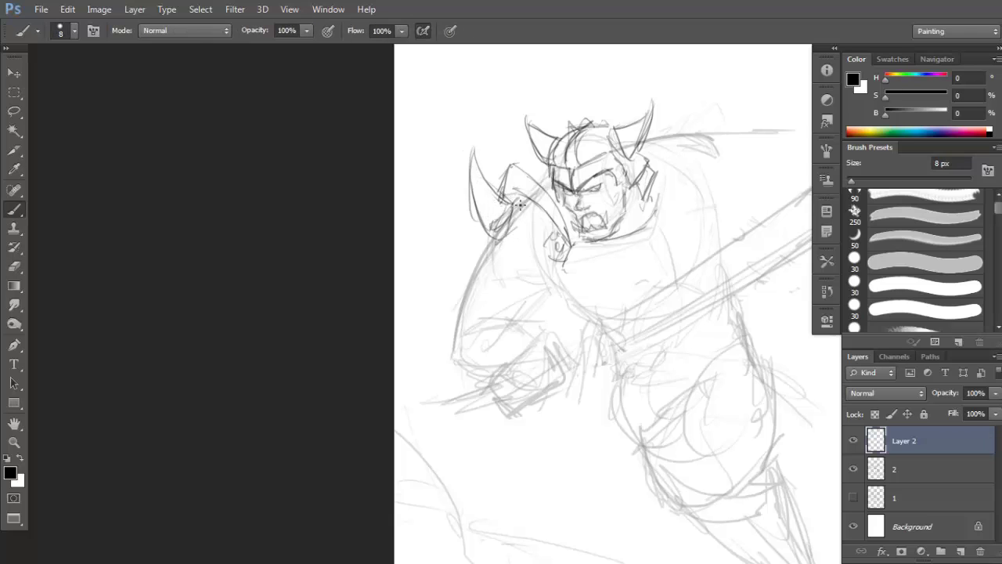
Shade the shoulder guard beneath the horn and add a flared lower band across the upper arm.
mouse_move(518, 204)
left_mouse_down()
mouse_move(510, 250)
mouse_move(488, 243)
left_mouse_up()
key("e")
mouse_move(487, 238)
left_mouse_down()
mouse_move(479, 253)
mouse_move(486, 235)
mouse_move(516, 265)
mouse_move(543, 249)
mouse_move(542, 277)
left_mouse_up()
key("b")
mouse_move(476, 256)
left_mouse_down()
mouse_move(462, 280)
mouse_move(475, 269)
mouse_move(537, 278)
left_mouse_up()
Erase the shoulder guard's curved horn and sketch a short, blocky stud in its place.
left_click_drag(666, 178, 639, 189)
left_click_drag(645, 189, 639, 189)
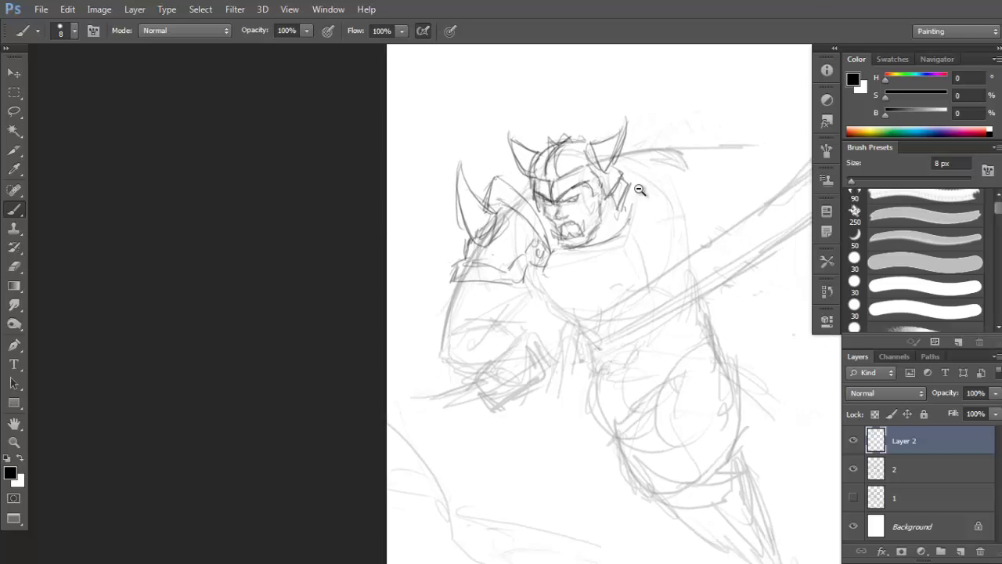
left_click(639, 188, "alt")
key("e")
key("b")
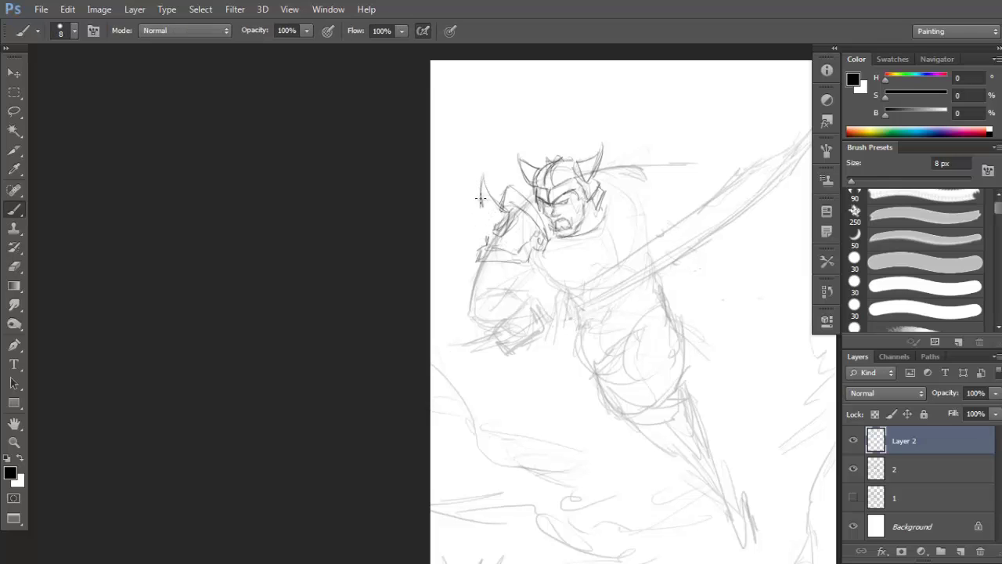
left_click_drag(486, 227, 482, 206)
key("e")
mouse_move(495, 200)
left_mouse_down()
mouse_move(489, 185)
mouse_move(493, 195)
left_mouse_up()
key("b")
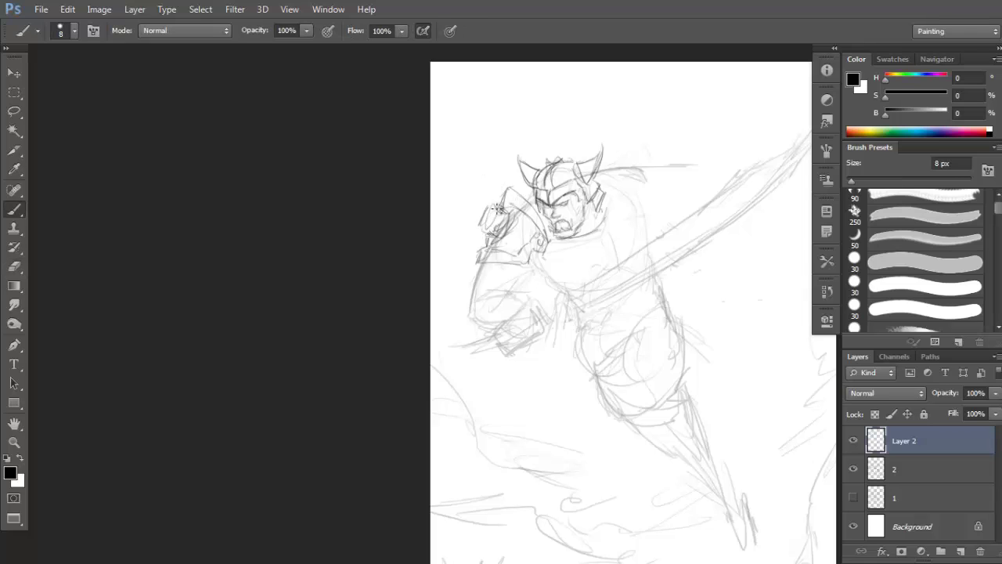
Erase the messy lines at the base of the blocky stud and redraw its edges.
key("e")
left_click_drag(501, 223, 488, 241)
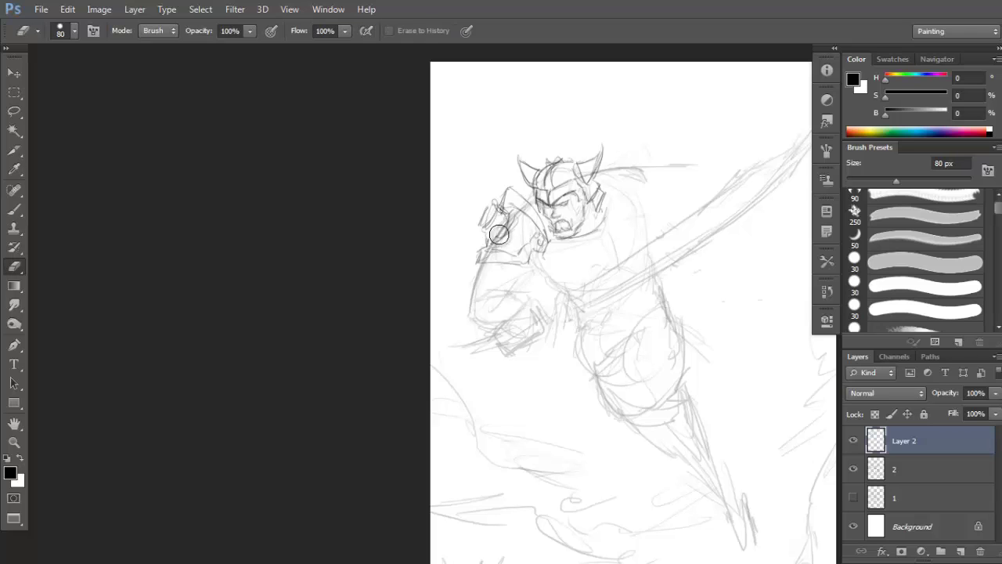
key("b")
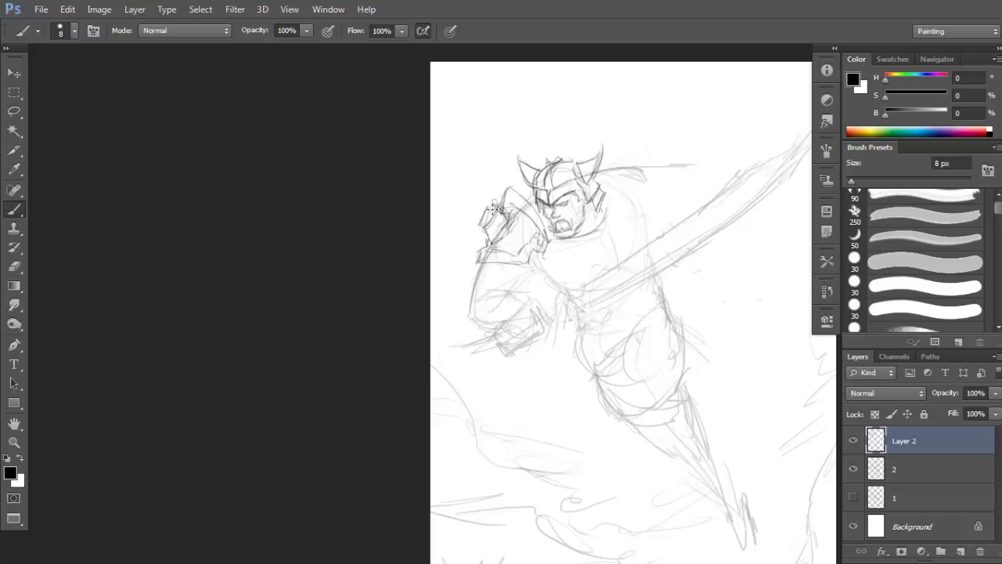
Draw the second shoulder guard's curved inner edge and rounded outer end behind the helmet.
scroll(629, 180, "up", 1)
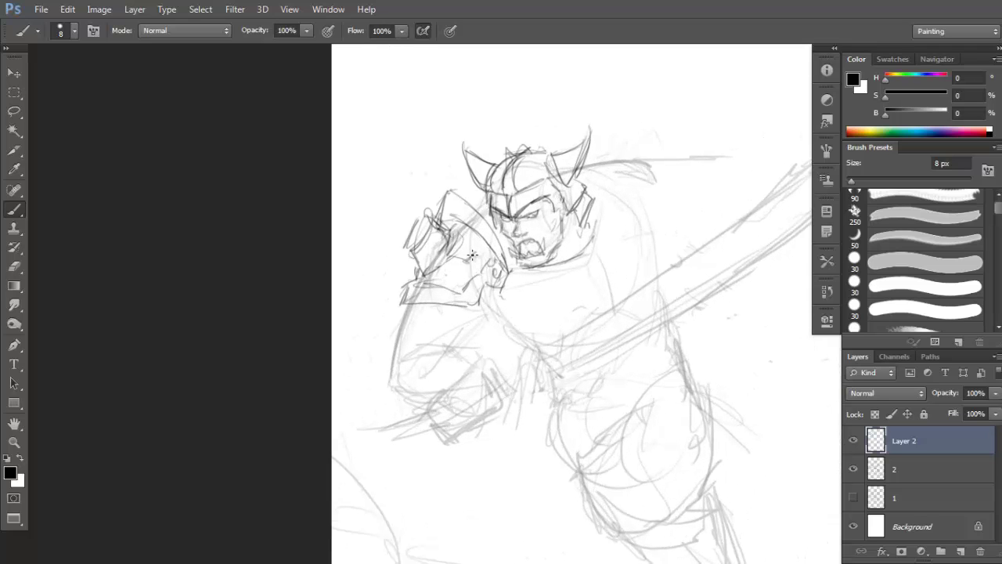
left_click_drag(574, 202, 597, 186)
left_click_drag(557, 232, 560, 202)
scroll(552, 235, "up", 1)
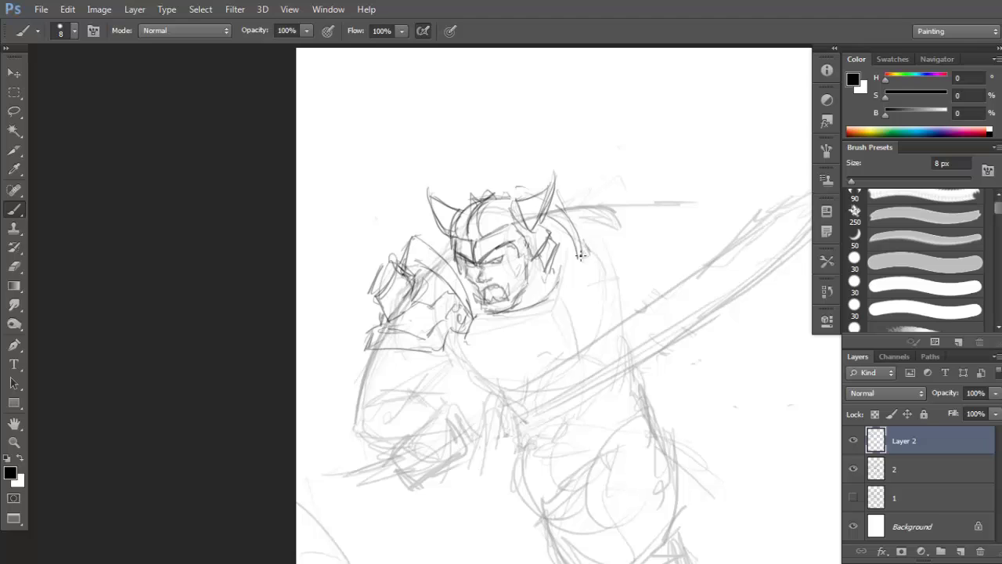
left_click_drag(580, 254, 601, 267)
mouse_move(621, 223)
left_mouse_down()
mouse_move(619, 186)
mouse_move(628, 195)
mouse_move(612, 197)
mouse_move(613, 221)
left_mouse_up()
Undo the latest strokes over the second shoulder guard, redraw its outer edge, and add armour lines on the arm and chest.
mouse_move(562, 148)
left_mouse_down()
mouse_move(614, 160)
mouse_move(623, 192)
mouse_move(612, 210)
left_mouse_up()
key("ctrl+z")
key("ctrl+z")
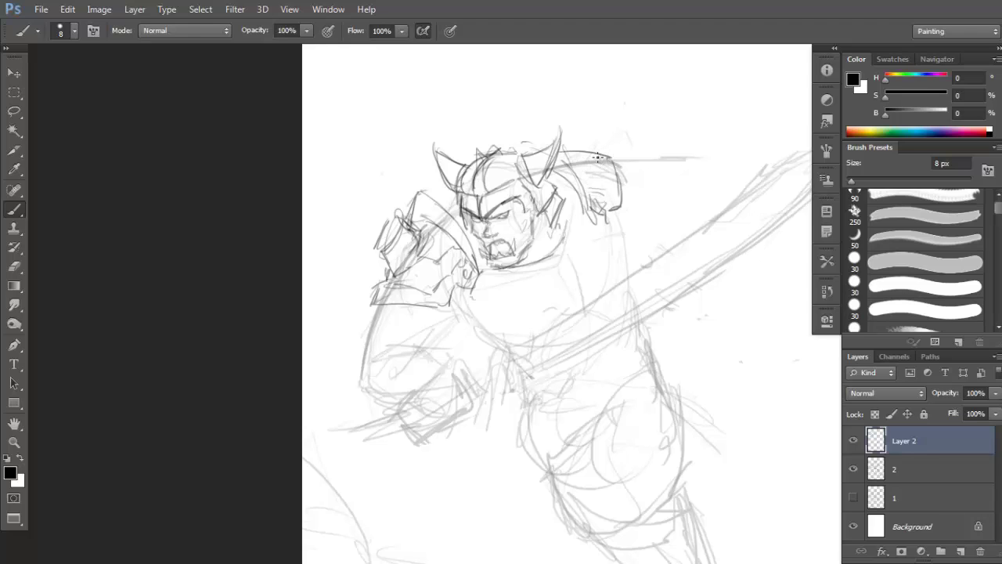
left_click_drag(598, 151, 615, 192)
scroll(579, 160, "down", 1)
mouse_move(451, 267)
left_mouse_down()
mouse_move(445, 275)
mouse_move(493, 273)
mouse_move(576, 227)
left_mouse_up()
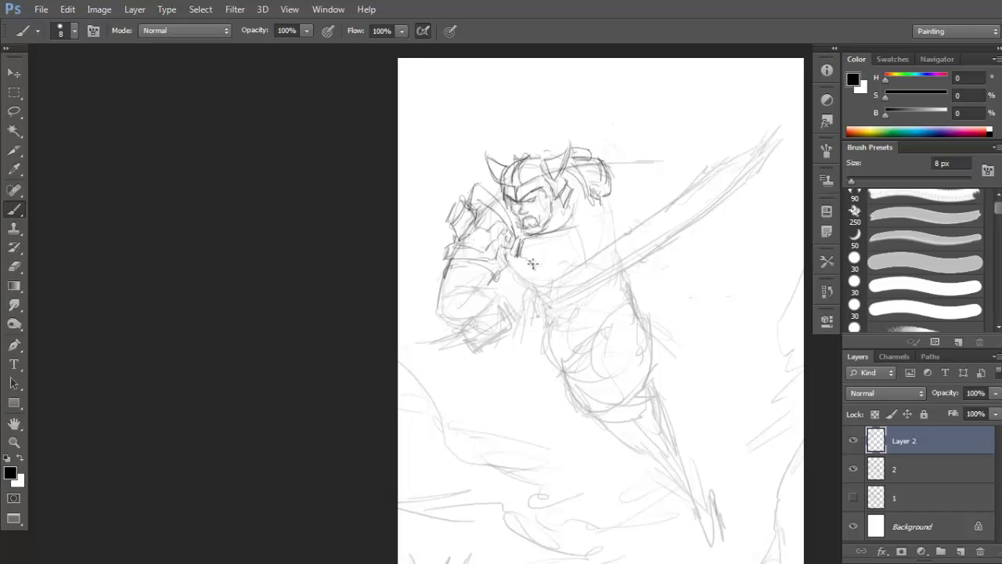
Draw the breastplate's lower and side edges below the collar and remove the stray lines.
mouse_move(538, 268)
left_mouse_down()
mouse_move(587, 255)
mouse_move(574, 228)
mouse_move(581, 202)
mouse_move(596, 238)
mouse_move(575, 262)
mouse_move(533, 268)
left_mouse_up()
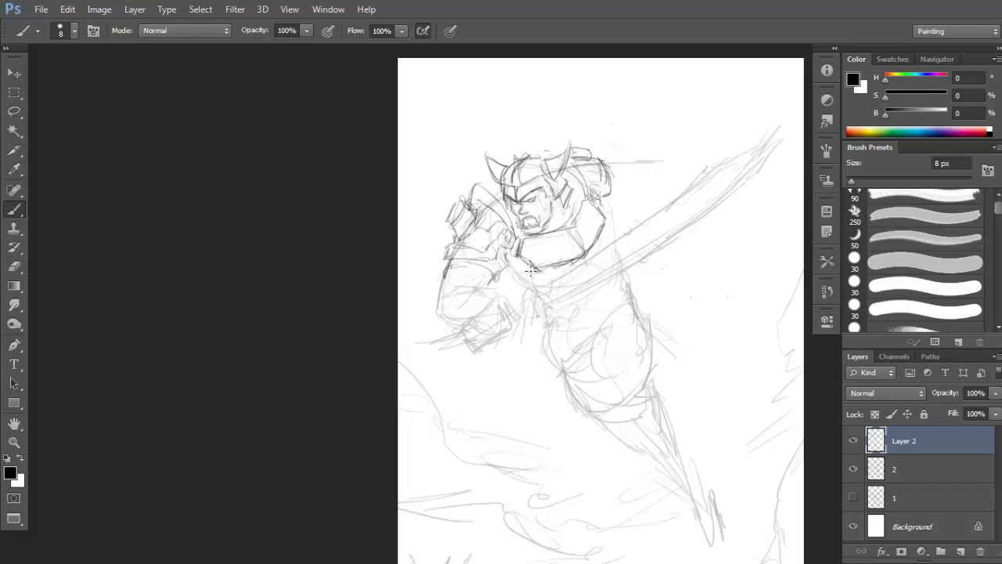
mouse_move(531, 271)
left_mouse_down()
mouse_move(555, 274)
mouse_move(585, 257)
mouse_move(569, 250)
mouse_move(597, 238)
mouse_move(543, 268)
left_mouse_up()
key("e")
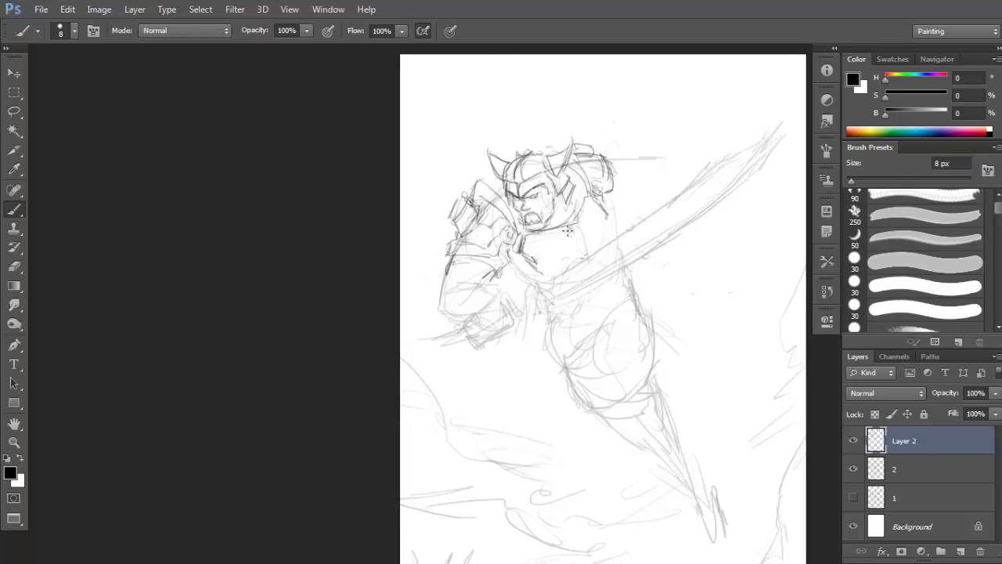
key("b")
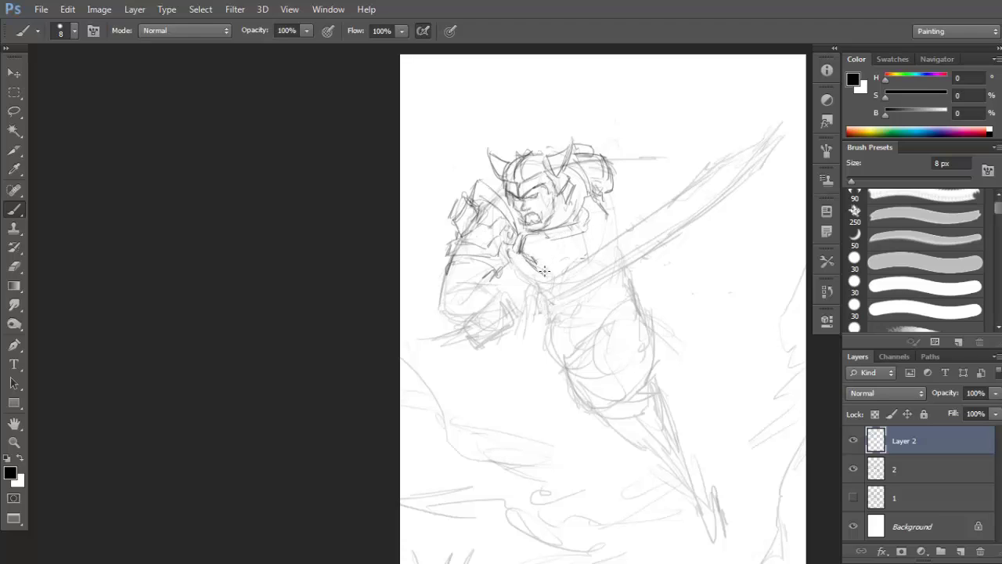
Redraw the breastplate's curved lower edge from the near armpit across to the sword side, undoing the misplaced strokes.
mouse_move(545, 271)
left_mouse_down()
mouse_move(575, 254)
mouse_move(560, 276)
left_mouse_up()
key("ctrl+z")
left_click_drag(562, 267, 601, 243)
key("ctrl+z")
key("ctrl+z")
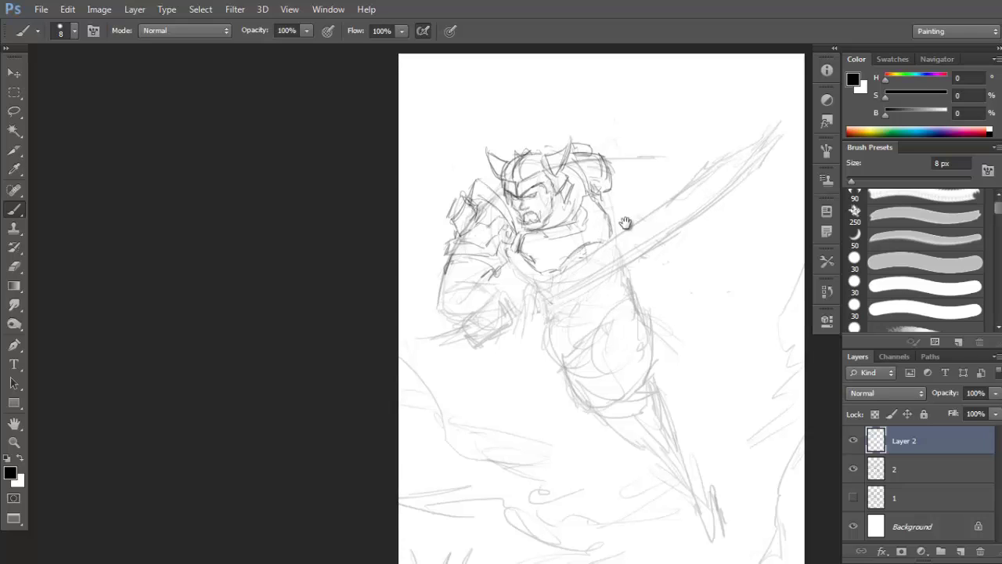
left_click_drag(538, 268, 572, 236)
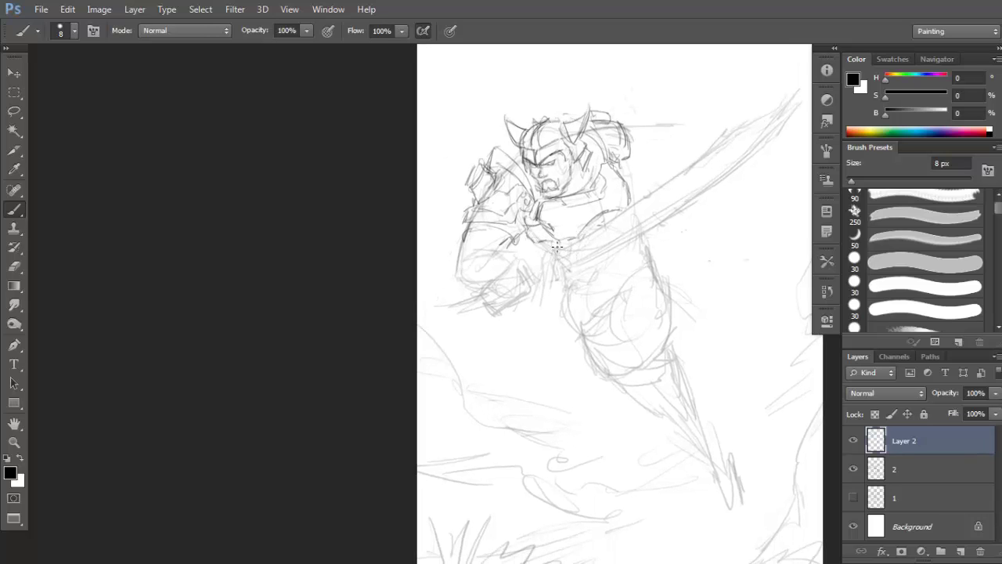
left_click_drag(642, 208, 639, 203)
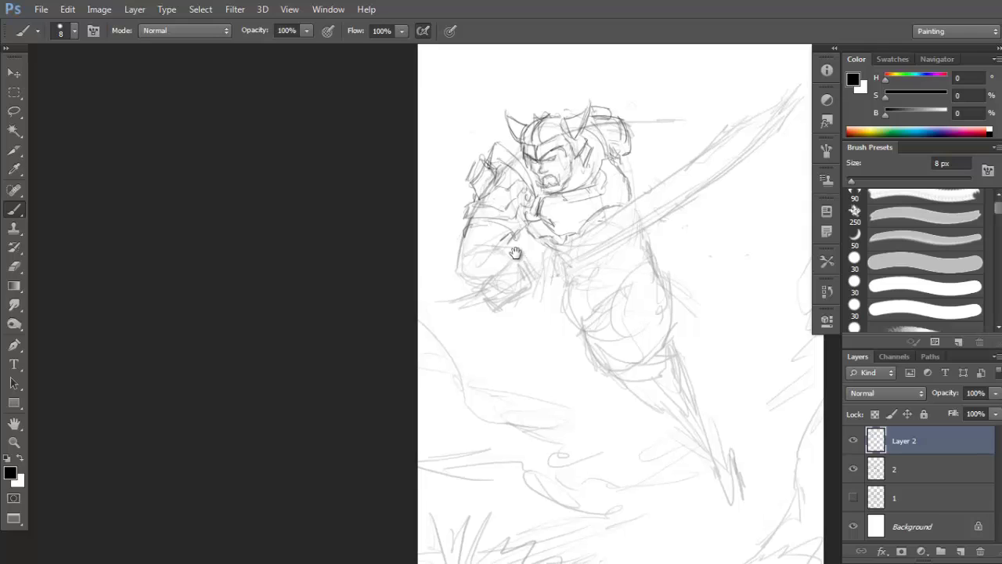
Draw the sword arm's elbow and forearm guard, cleaning up the elbow and adding fold lines toward the wrist.
mouse_move(505, 245)
left_mouse_down()
mouse_move(472, 247)
mouse_move(504, 245)
left_mouse_up()
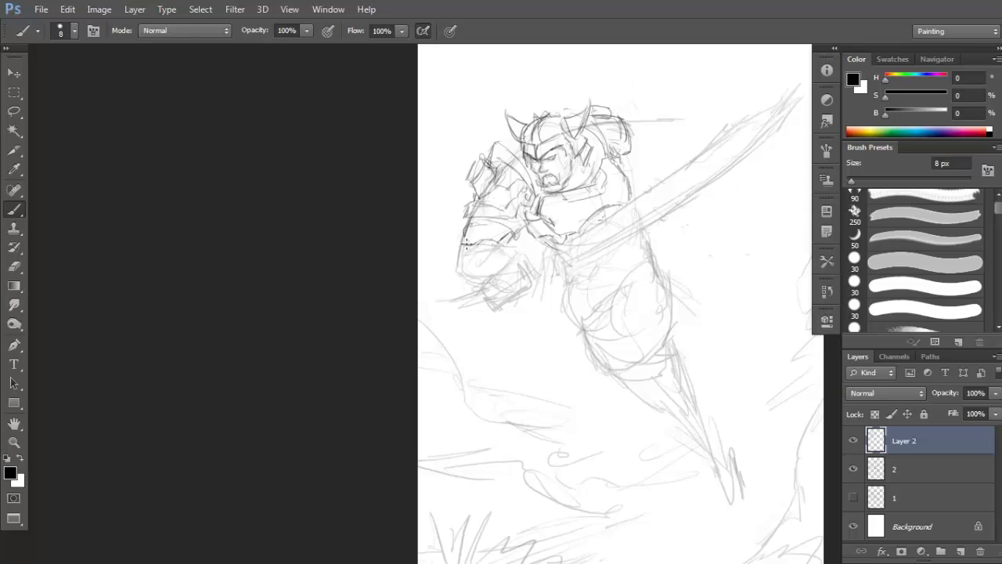
key("ctrl+z")
mouse_move(454, 235)
left_mouse_down()
mouse_move(481, 241)
mouse_move(461, 264)
left_mouse_up()
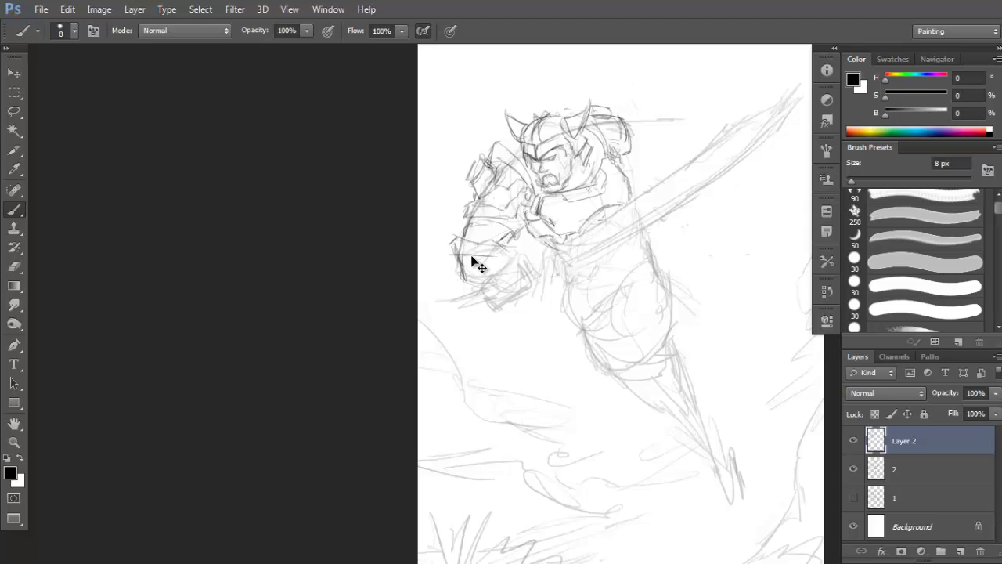
key("e")
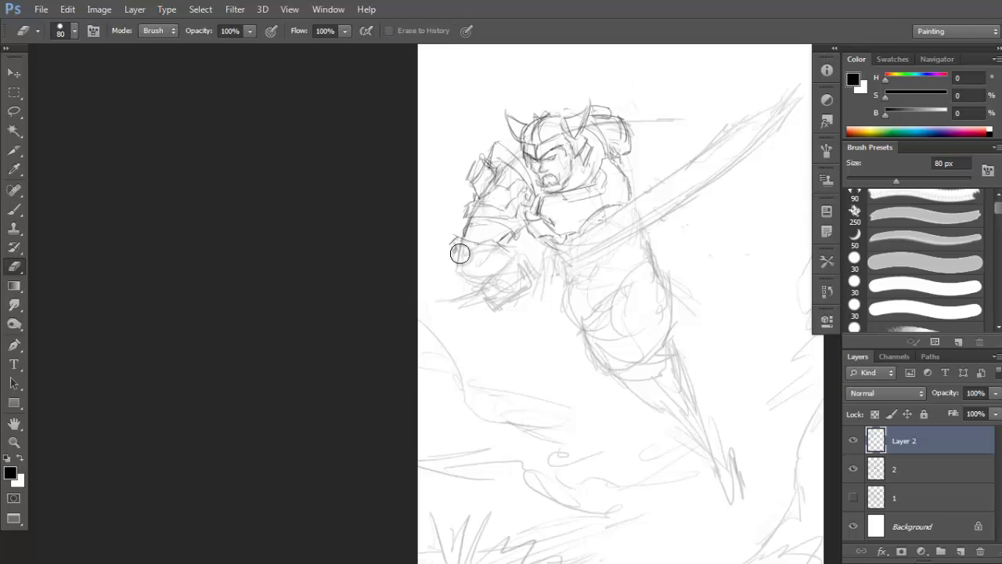
key("b")
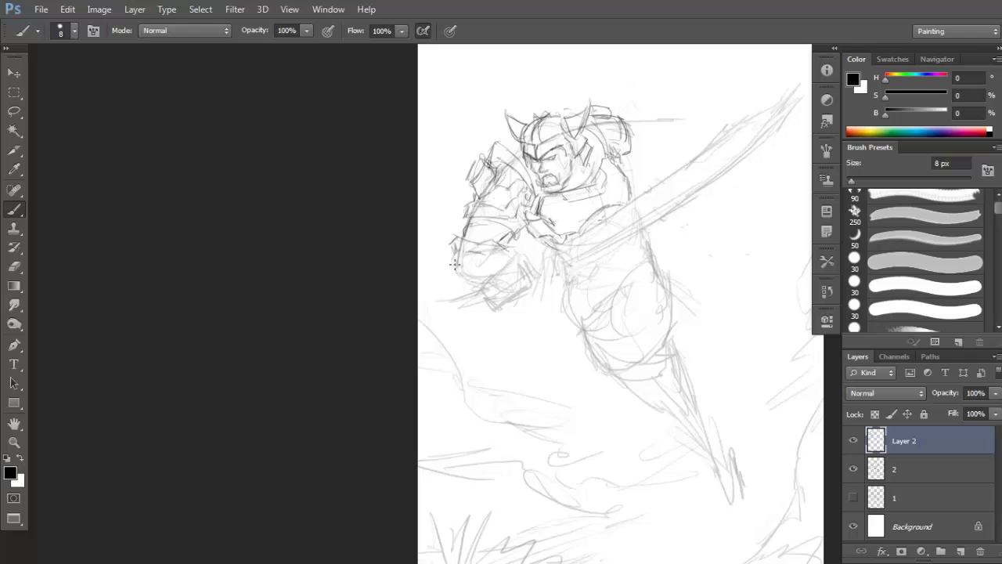
mouse_move(472, 286)
left_mouse_down()
mouse_move(478, 294)
mouse_move(479, 258)
mouse_move(479, 290)
mouse_move(516, 252)
left_mouse_up()
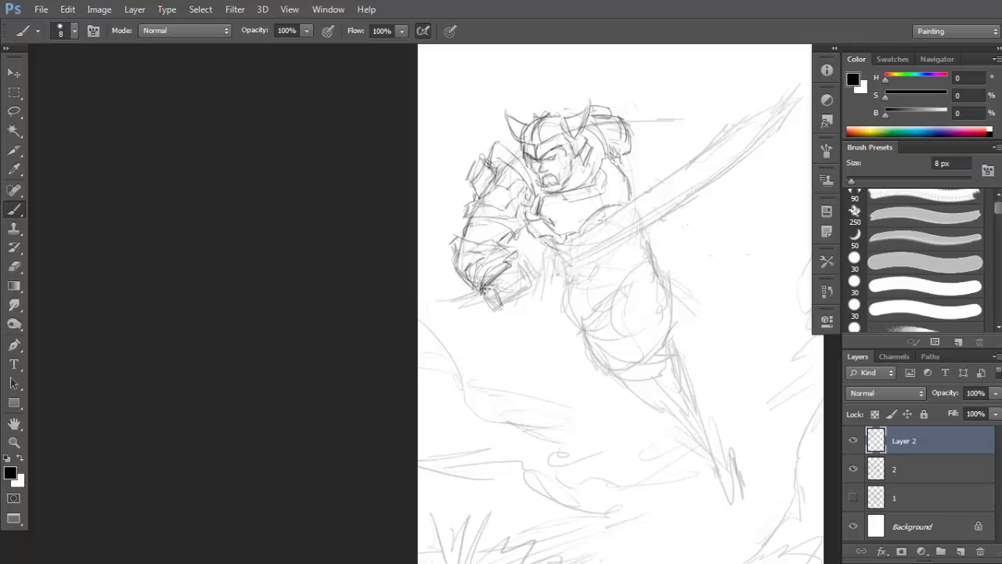
Clean up the forearm's outer edge and draw the clenched fist gripping a sword handle with a pointed pommel.
key("e")
left_click_drag(507, 271, 481, 287)
key("b")
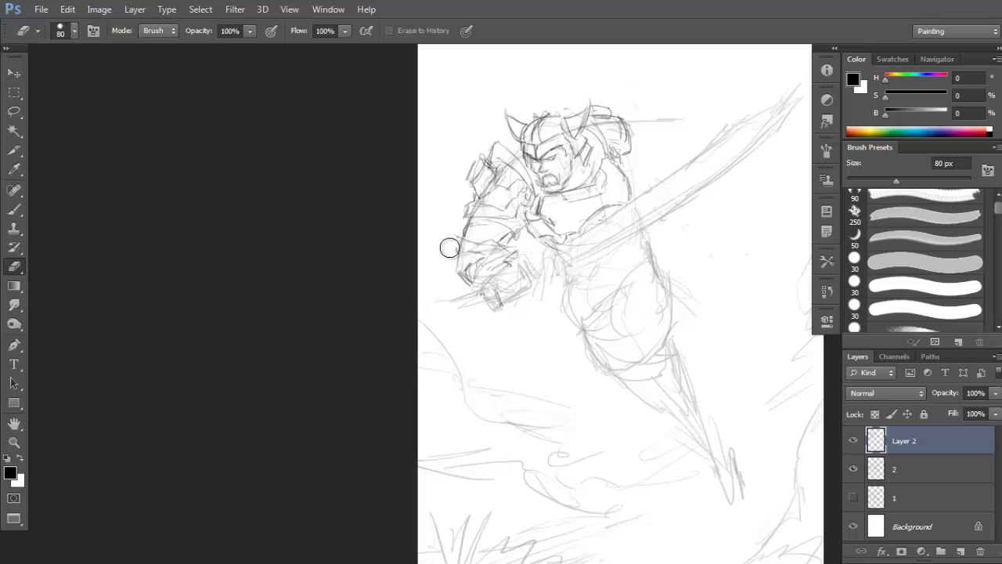
key("b")
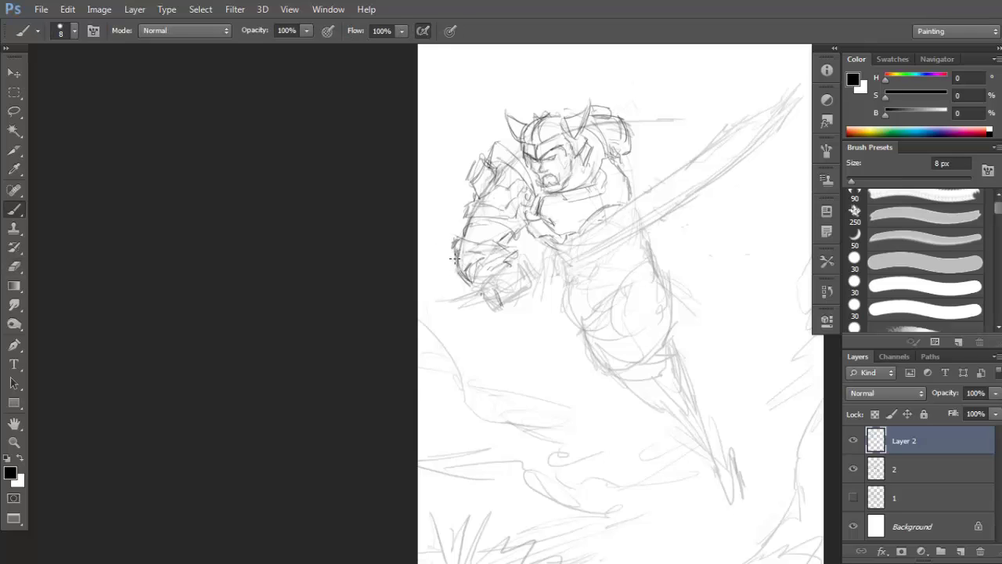
mouse_move(456, 260)
left_mouse_down()
mouse_move(469, 290)
mouse_move(478, 264)
mouse_move(468, 275)
mouse_move(472, 258)
mouse_move(473, 290)
mouse_move(476, 253)
mouse_move(472, 294)
mouse_move(480, 261)
mouse_move(476, 287)
mouse_move(489, 281)
mouse_move(482, 262)
mouse_move(495, 260)
mouse_move(485, 288)
mouse_move(490, 280)
mouse_move(497, 306)
mouse_move(519, 278)
mouse_move(526, 283)
mouse_move(517, 265)
mouse_move(528, 280)
mouse_move(508, 298)
mouse_move(483, 289)
mouse_move(495, 309)
left_mouse_up()
key("e")
key("b")
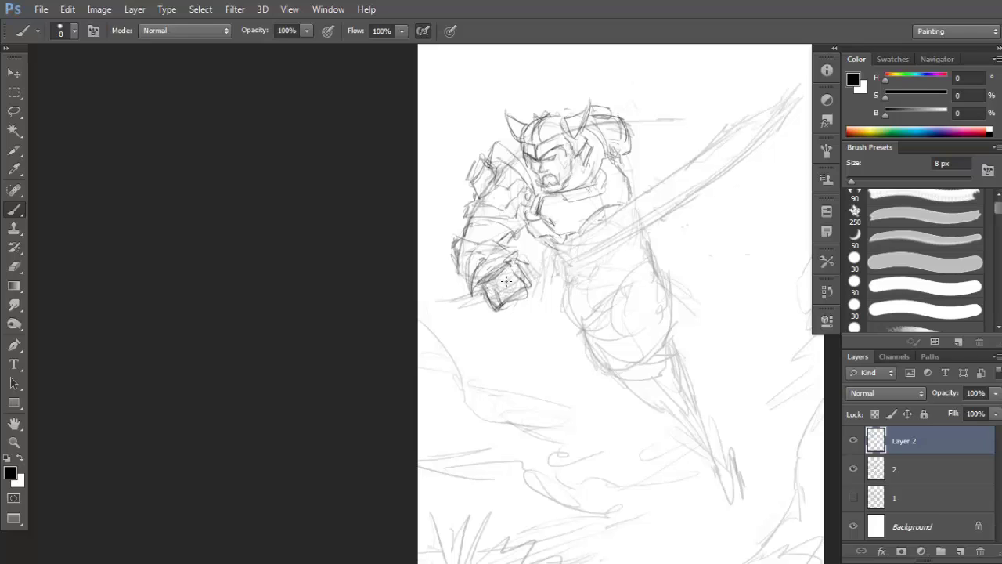
mouse_move(476, 291)
left_mouse_down()
mouse_move(443, 313)
mouse_move(470, 306)
mouse_move(441, 313)
left_mouse_up()
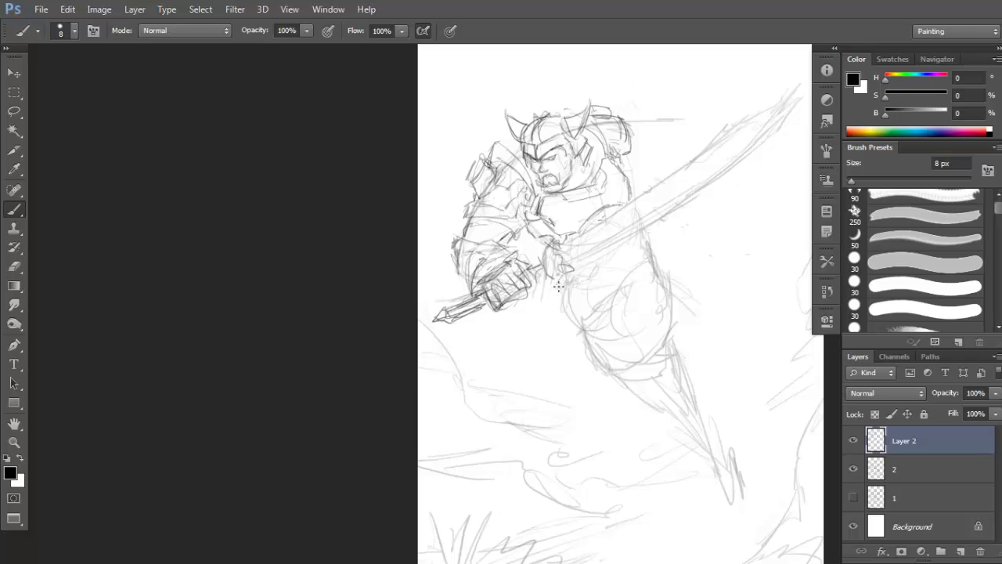
mouse_move(621, 246)
left_mouse_down()
mouse_move(562, 277)
mouse_move(667, 180)
left_mouse_up()
key("ctrl+z")
left_click_drag(509, 283, 709, 144)
key("ctrl+z")
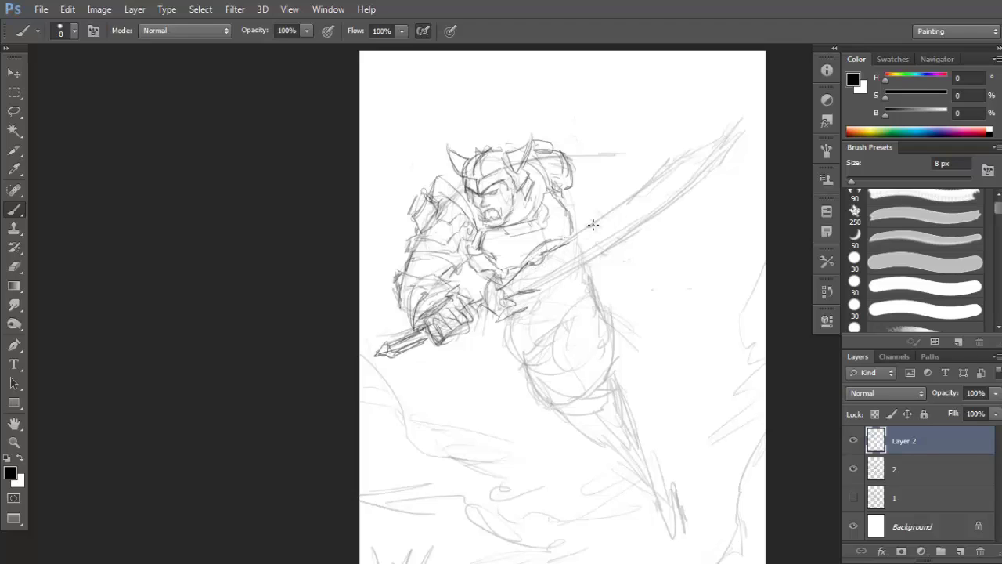
mouse_move(638, 185)
left_mouse_down()
mouse_move(540, 292)
mouse_move(638, 228)
left_mouse_up()
key("ctrl+z")
left_click_drag(561, 277, 665, 216)
left_click_drag(598, 252, 670, 210)
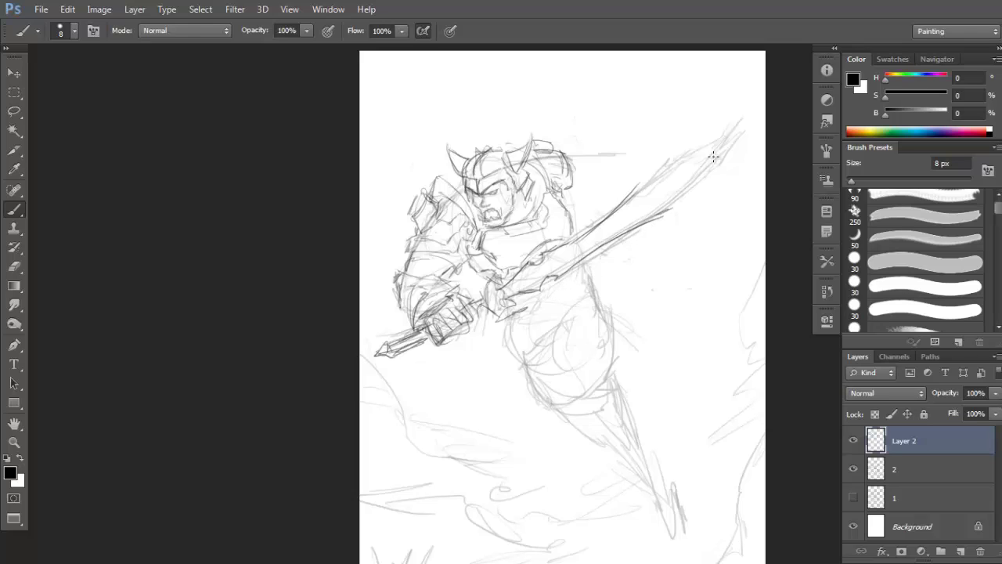
left_click_drag(646, 177, 723, 134)
left_click_drag(670, 220, 735, 126)
key("ctrl+z")
left_click_drag(672, 205, 728, 124)
key("ctrl+alt+z")
key("ctrl+alt+z")
key("ctrl+alt+z")
key("ctrl+alt+z")
key("ctrl+alt+z")
Draw the sword blade's long upper and lower edges and its angular pointed tip over the faded sketch.
left_click_drag(610, 213, 674, 156)
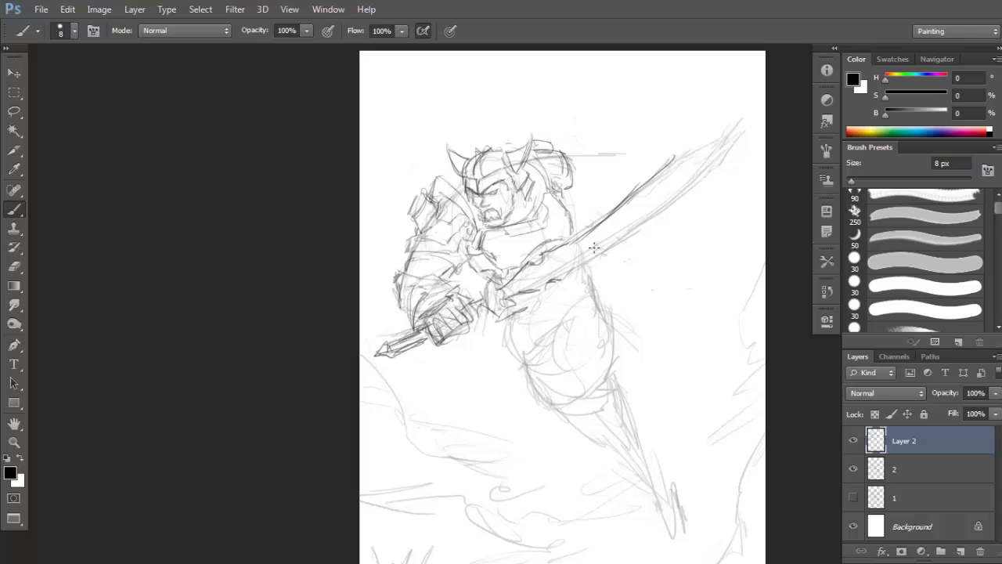
left_click_drag(579, 263, 689, 204)
left_click_drag(572, 276, 679, 209)
key("ctrl+z")
left_click_drag(580, 267, 708, 185)
key("ctrl+z")
left_click_drag(577, 268, 693, 188)
mouse_move(678, 154)
left_mouse_down()
mouse_move(735, 126)
mouse_move(708, 173)
left_mouse_up()
left_click_drag(737, 123, 704, 173)
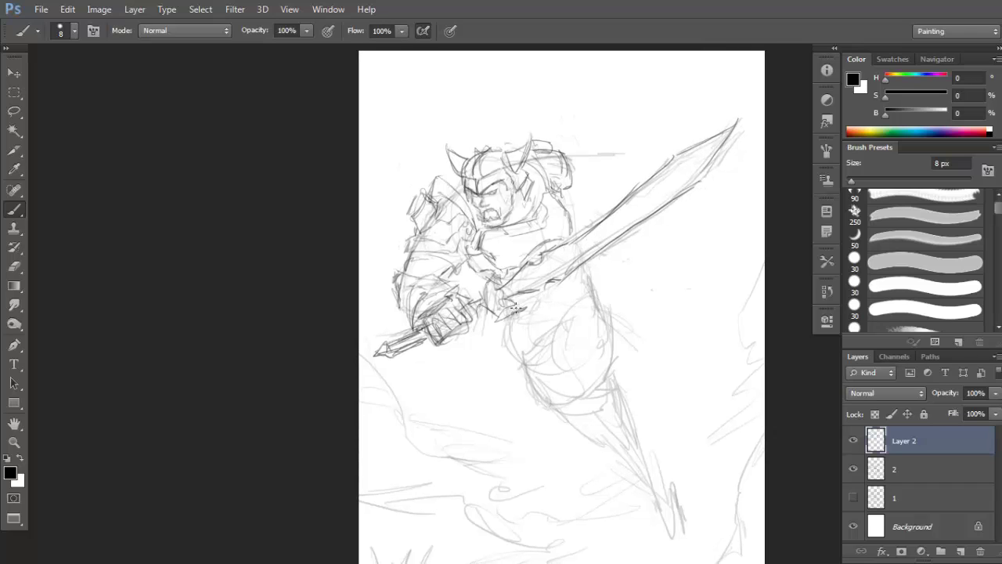
Draw the belt across the waist and the armoured skirt panels flaring out behind the hip.
scroll(589, 272, "down", 2)
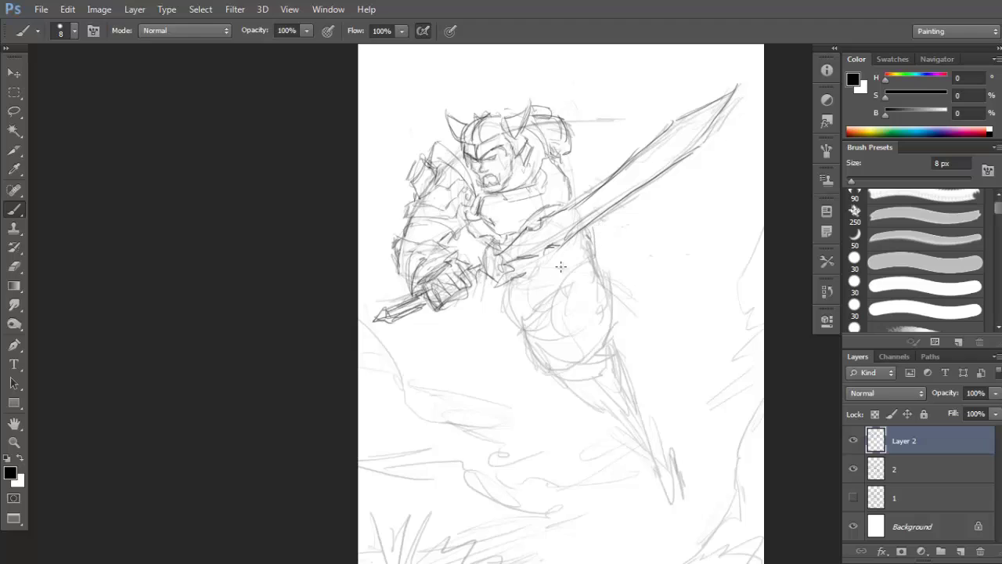
left_click_drag(509, 283, 569, 279)
mouse_move(619, 247)
left_mouse_down()
mouse_move(583, 267)
mouse_move(620, 247)
left_mouse_up()
key("ctrl+z")
key("ctrl+z")
mouse_move(567, 274)
left_mouse_down()
mouse_move(629, 262)
mouse_move(616, 261)
mouse_move(638, 286)
mouse_move(597, 304)
mouse_move(584, 274)
left_mouse_up()
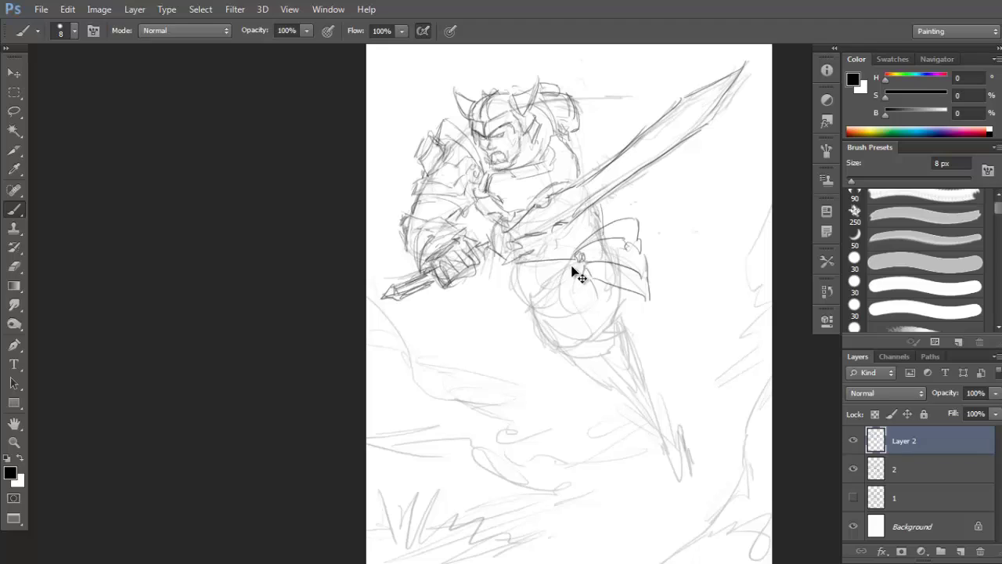
mouse_move(578, 257)
left_mouse_down()
mouse_move(545, 268)
mouse_move(566, 259)
mouse_move(506, 275)
left_mouse_up()
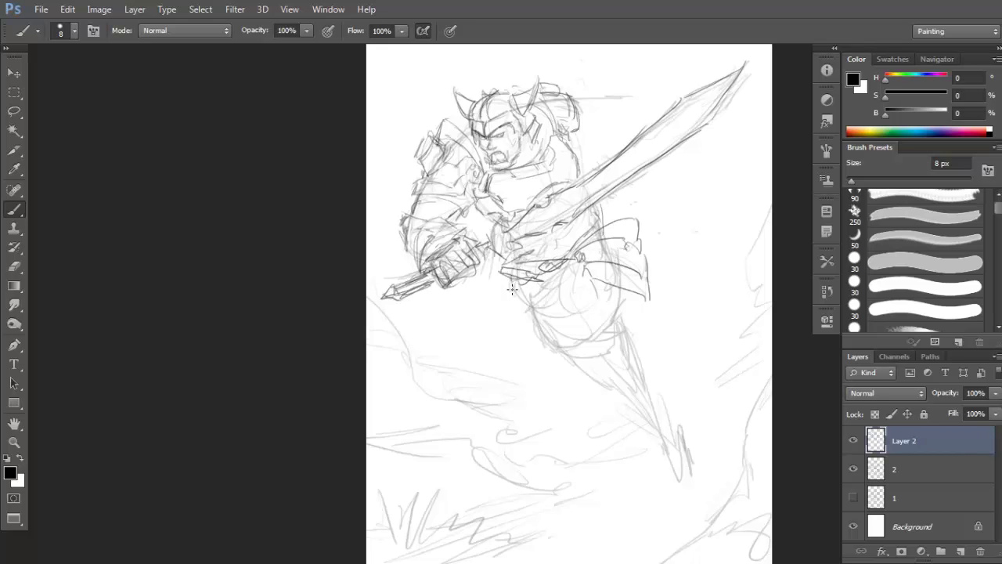
Draw the bent front leg's thigh plates and pointed knee guard below the belt.
mouse_move(573, 283)
left_mouse_down()
mouse_move(573, 249)
mouse_move(603, 248)
mouse_move(588, 243)
mouse_move(569, 256)
mouse_move(580, 234)
mouse_move(606, 258)
mouse_move(546, 266)
left_mouse_up()
mouse_move(551, 265)
left_mouse_down()
mouse_move(536, 303)
mouse_move(534, 280)
mouse_move(539, 306)
mouse_move(570, 273)
mouse_move(566, 288)
mouse_move(541, 302)
mouse_move(577, 318)
mouse_move(584, 293)
mouse_move(584, 327)
left_mouse_up()
mouse_move(558, 296)
left_mouse_down()
mouse_move(541, 283)
mouse_move(534, 304)
mouse_move(542, 285)
left_mouse_up()
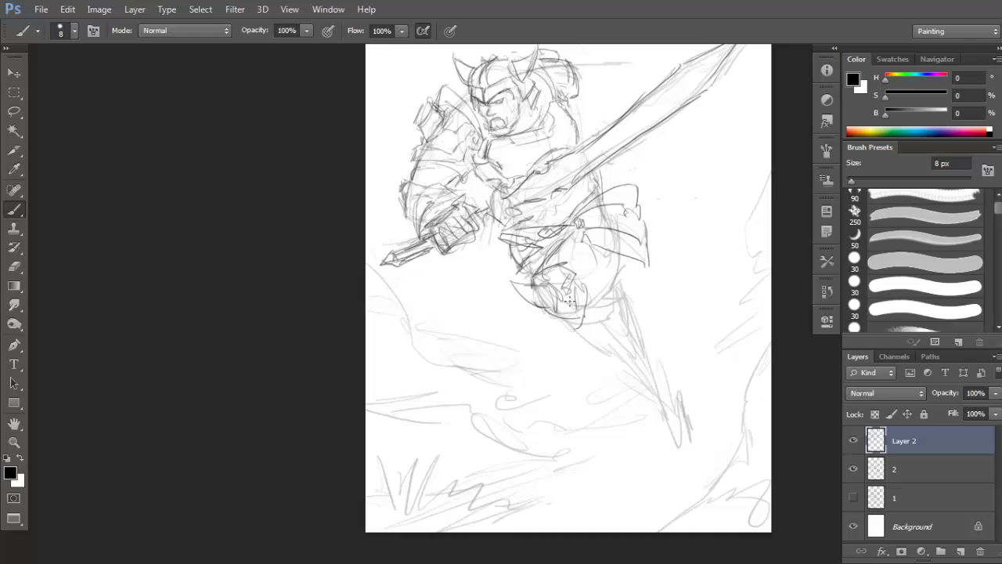
left_click_drag(605, 293, 611, 267)
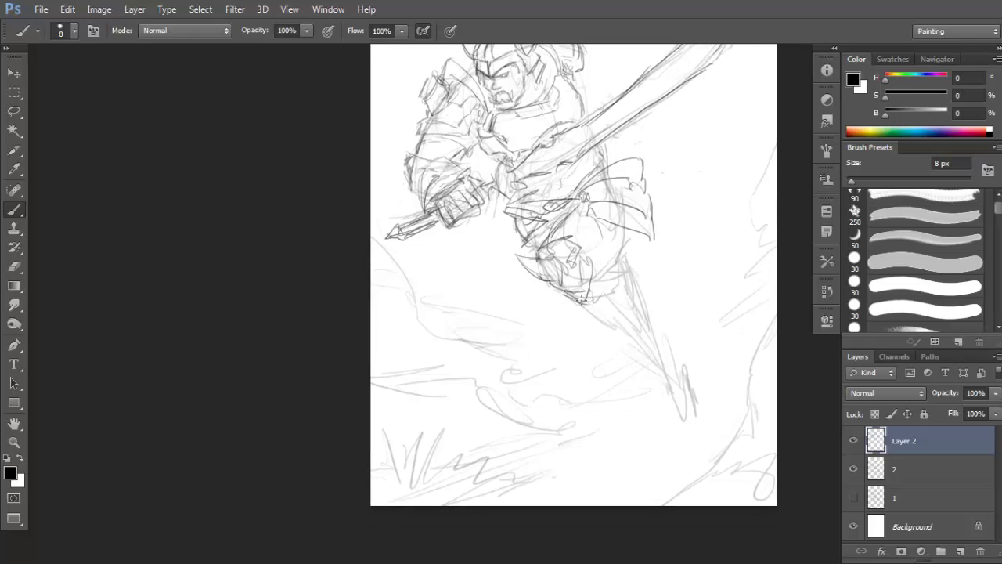
mouse_move(579, 301)
left_mouse_down()
mouse_move(619, 288)
mouse_move(602, 270)
mouse_move(625, 274)
mouse_move(643, 243)
mouse_move(609, 299)
mouse_move(619, 283)
mouse_move(602, 285)
mouse_move(605, 304)
mouse_move(652, 268)
left_mouse_up()
left_click_drag(595, 216, 620, 280)
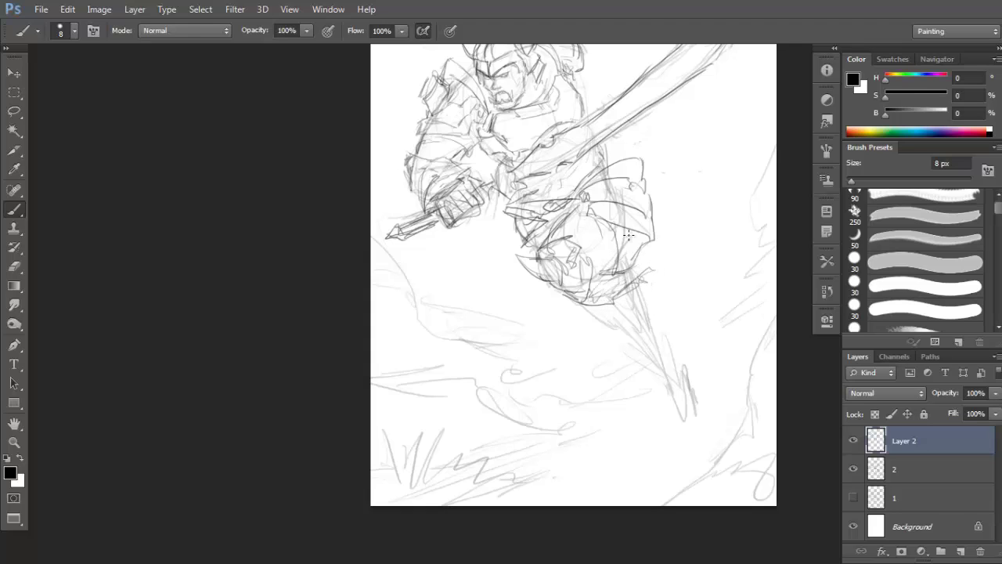
Add a pointed flap shape behind the bent leg, below the skirt's back corner.
mouse_move(634, 229)
left_mouse_down()
mouse_move(624, 263)
mouse_move(662, 277)
left_mouse_up()
mouse_move(654, 241)
left_mouse_down()
mouse_move(647, 276)
mouse_move(658, 263)
mouse_move(636, 282)
mouse_move(651, 249)
mouse_move(671, 291)
left_mouse_up()
mouse_move(651, 245)
left_mouse_down()
mouse_move(656, 294)
mouse_move(683, 282)
left_mouse_up()
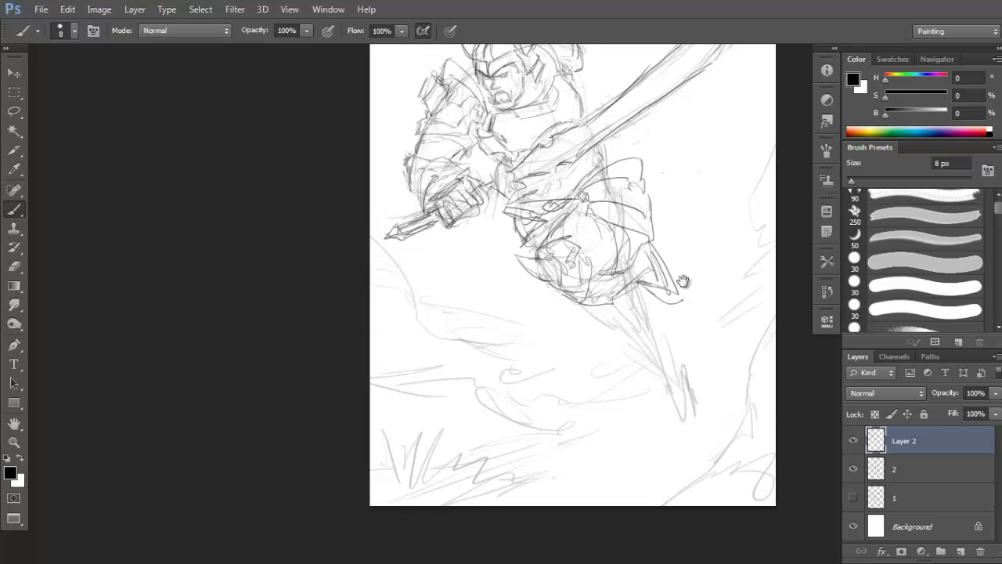
scroll(683, 281, "down", 1)
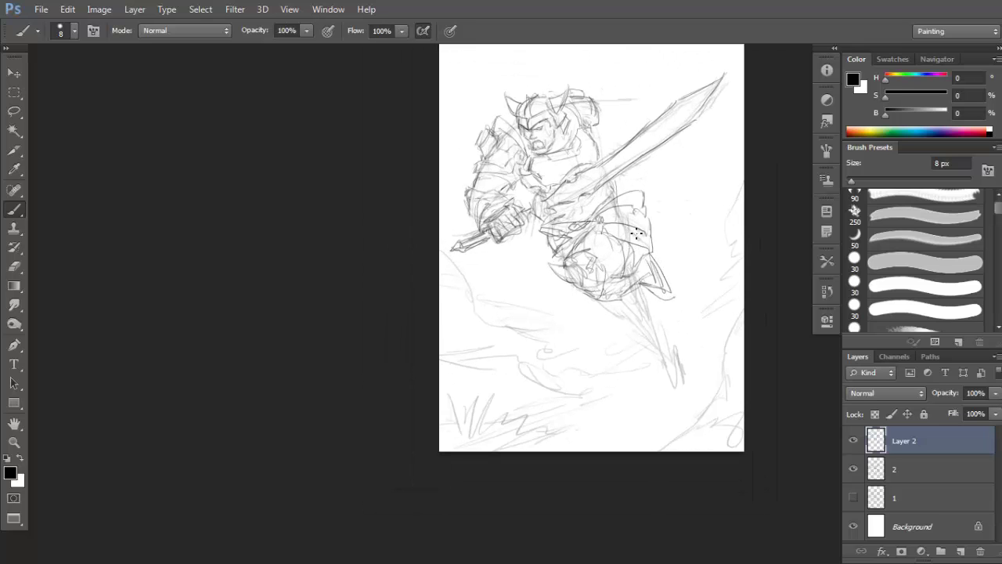
Erase and redraw the skirt's back edge, and draw the armoured lower leg tapering down from the knee.
key("e")
left_click_drag(647, 210, 646, 237)
key("b")
mouse_move(633, 190)
left_mouse_down()
mouse_move(663, 264)
mouse_move(649, 261)
mouse_move(650, 281)
mouse_move(660, 267)
mouse_move(627, 295)
mouse_move(652, 290)
mouse_move(648, 282)
mouse_move(652, 293)
mouse_move(639, 271)
mouse_move(649, 297)
mouse_move(635, 294)
mouse_move(648, 276)
mouse_move(659, 309)
mouse_move(584, 297)
mouse_move(619, 320)
mouse_move(544, 245)
mouse_move(542, 231)
mouse_move(628, 300)
mouse_move(606, 308)
mouse_move(618, 312)
mouse_move(610, 316)
mouse_move(615, 301)
mouse_move(633, 325)
mouse_move(617, 308)
mouse_move(626, 322)
mouse_move(601, 318)
mouse_move(609, 325)
mouse_move(639, 323)
mouse_move(638, 313)
mouse_move(629, 326)
mouse_move(649, 329)
mouse_move(650, 307)
mouse_move(638, 325)
mouse_move(655, 325)
mouse_move(656, 344)
mouse_move(643, 327)
mouse_move(664, 317)
mouse_move(661, 347)
mouse_move(671, 328)
mouse_move(691, 350)
left_mouse_up()
key("e")
key("b")
Hide the rough sketch layer named 2 and clean up the armour lines on the lower leg.
left_click(853, 468)
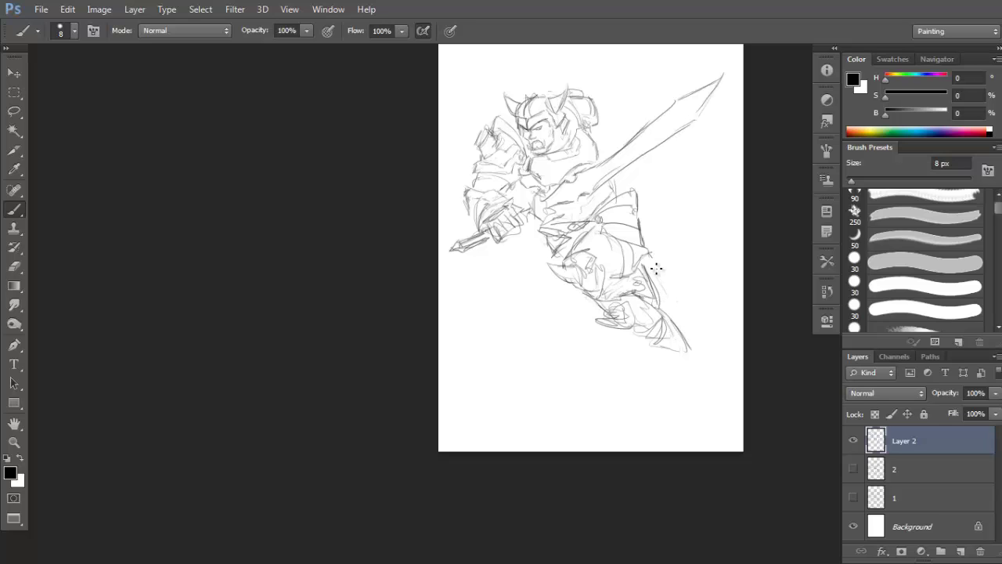
scroll(642, 255, "up", 1)
left_click_drag(564, 222, 551, 245)
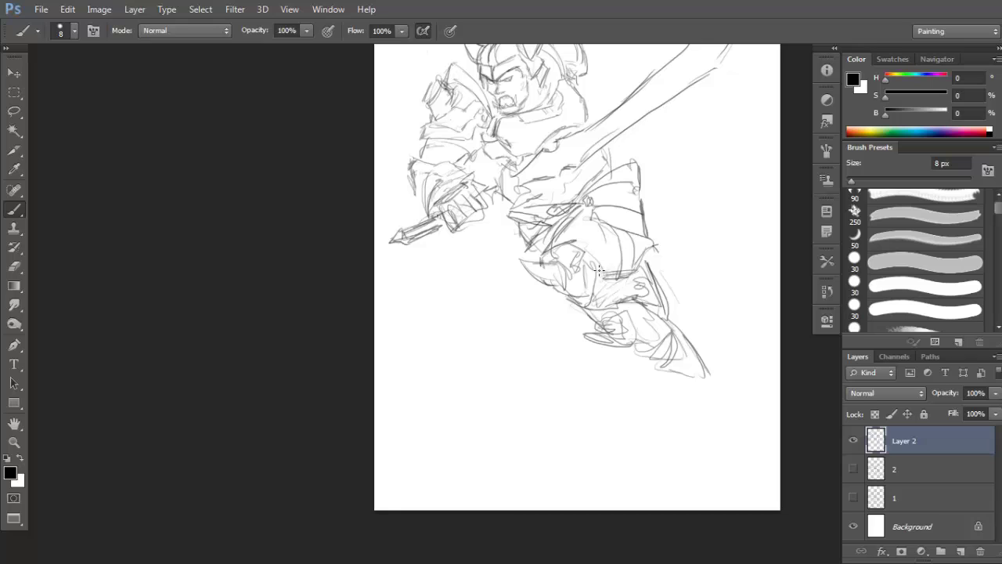
key("e")
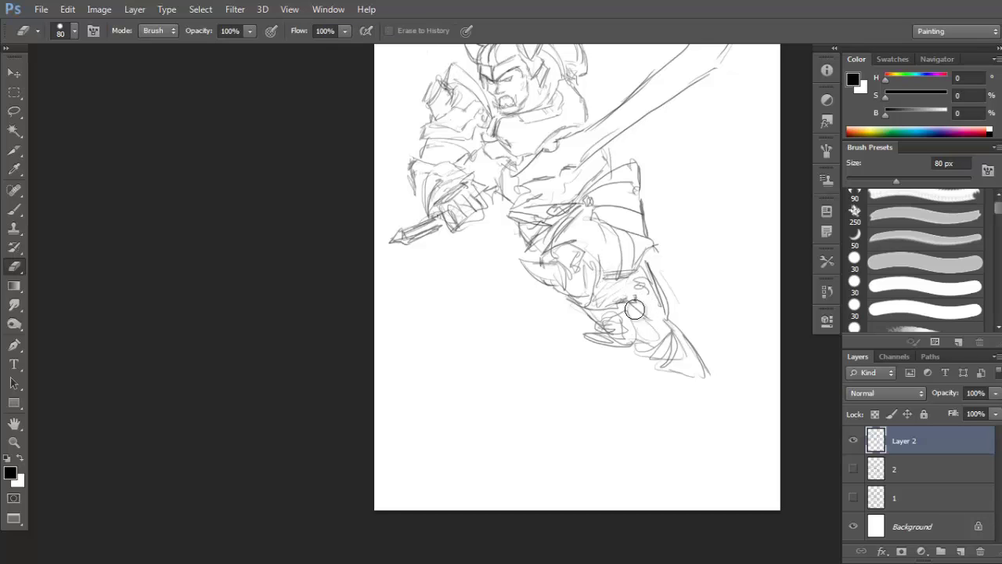
key("b")
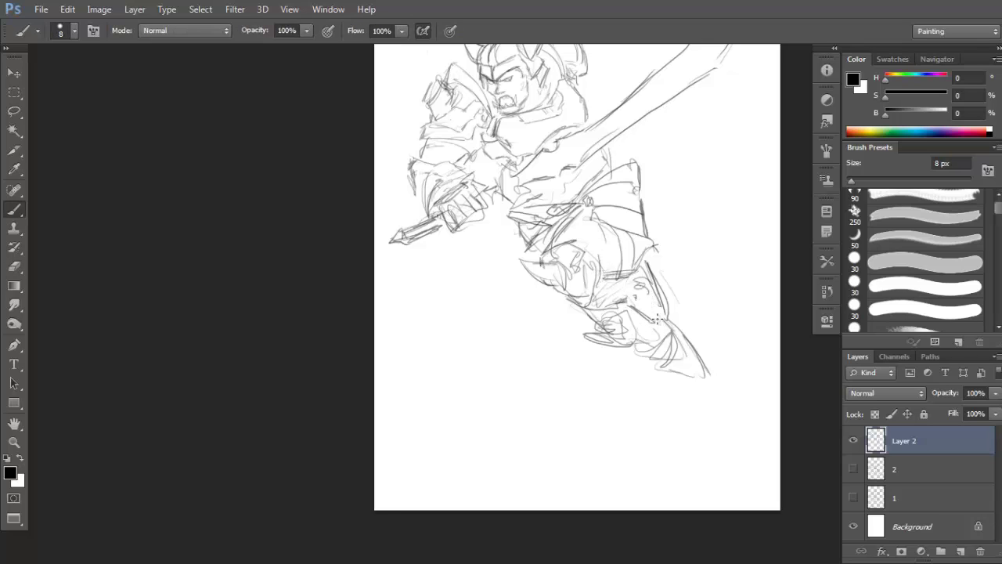
mouse_move(653, 266)
left_mouse_down()
mouse_move(631, 313)
mouse_move(640, 283)
left_mouse_up()
Draw the pointed foot and heel at the end of the extended lower leg.
mouse_move(708, 357)
left_mouse_down()
mouse_move(694, 386)
mouse_move(729, 402)
mouse_move(714, 393)
mouse_move(731, 388)
mouse_move(717, 410)
left_mouse_up()
scroll(718, 391, "down", 2)
key("e")
key("b")
left_click_drag(716, 374, 718, 392)
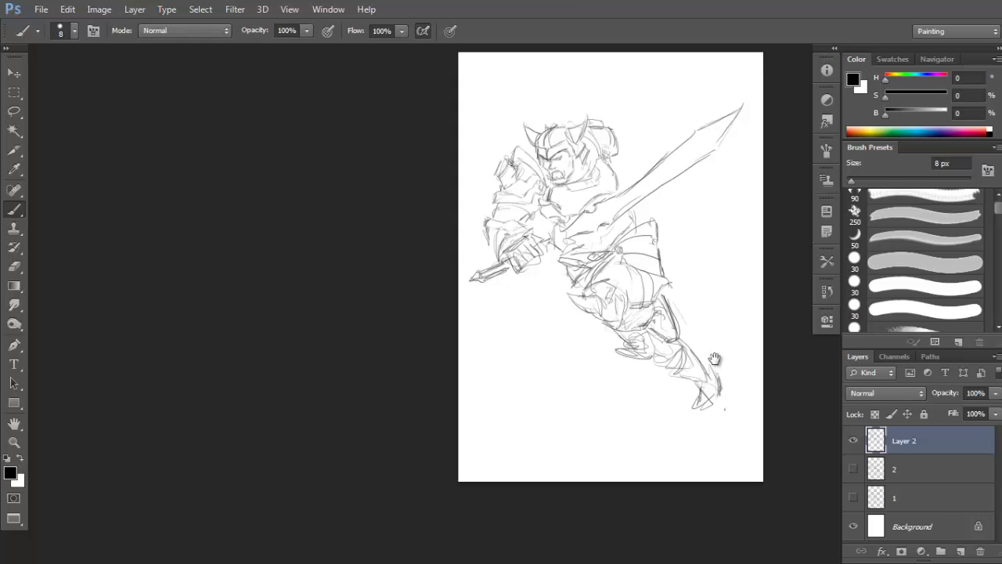
Show the rough sketch layer 2 and draw the back shoulder line and the rear forearm with its fist behind the sword.
left_click_drag(670, 242, 689, 289)
left_click(853, 468)
scroll(702, 287, "up", 1)
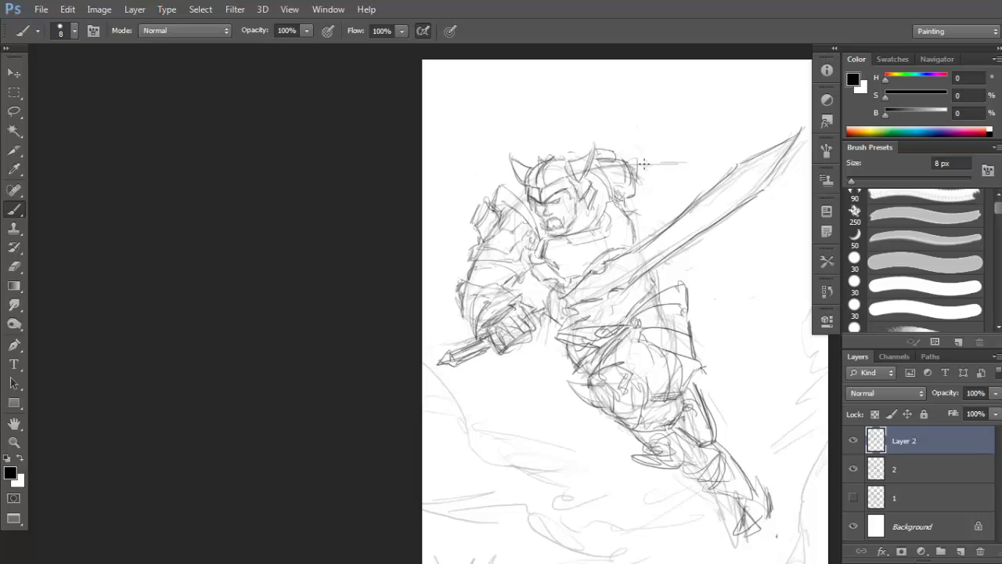
left_click_drag(650, 201, 641, 183)
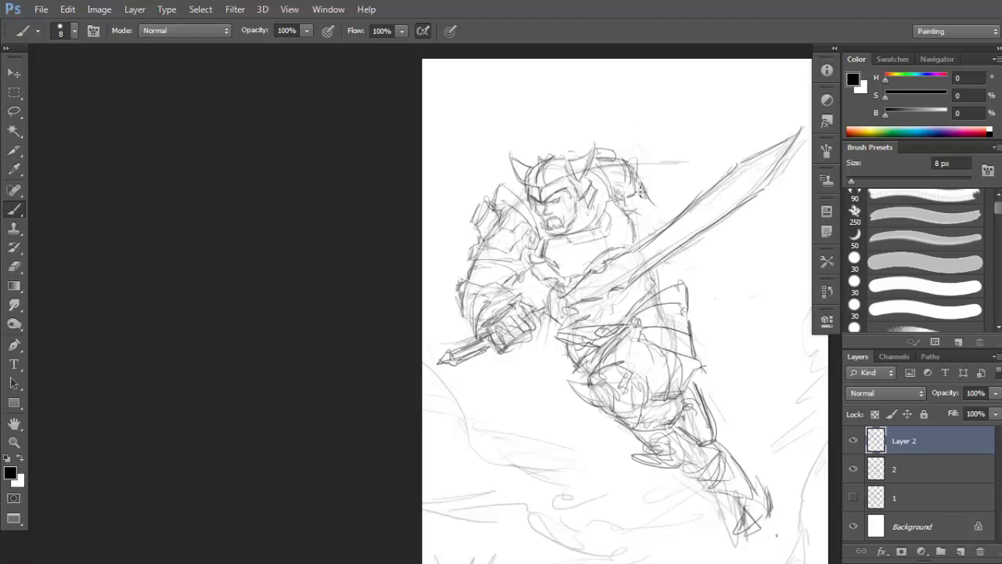
mouse_move(680, 238)
left_mouse_down()
mouse_move(665, 267)
mouse_move(706, 278)
mouse_move(703, 244)
mouse_move(694, 274)
mouse_move(708, 258)
mouse_move(722, 279)
left_mouse_up()
key("ctrl+z")
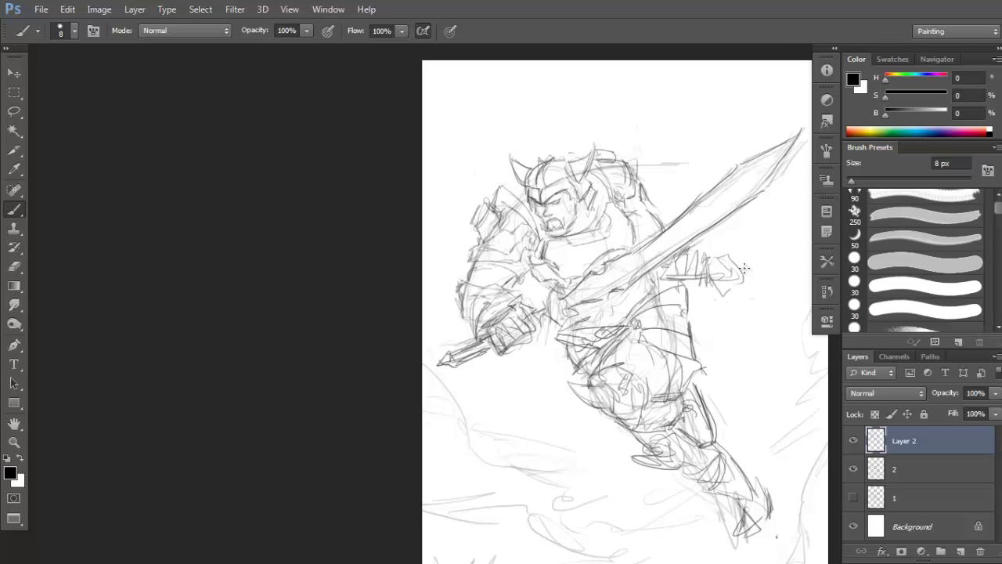
scroll(744, 276, "down", 1)
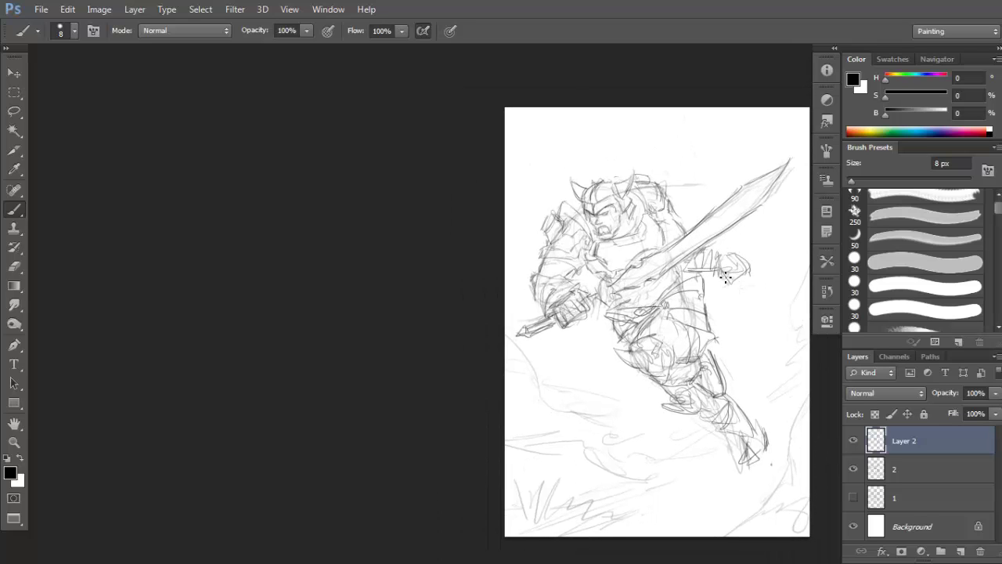
scroll(747, 240, "down", 1)
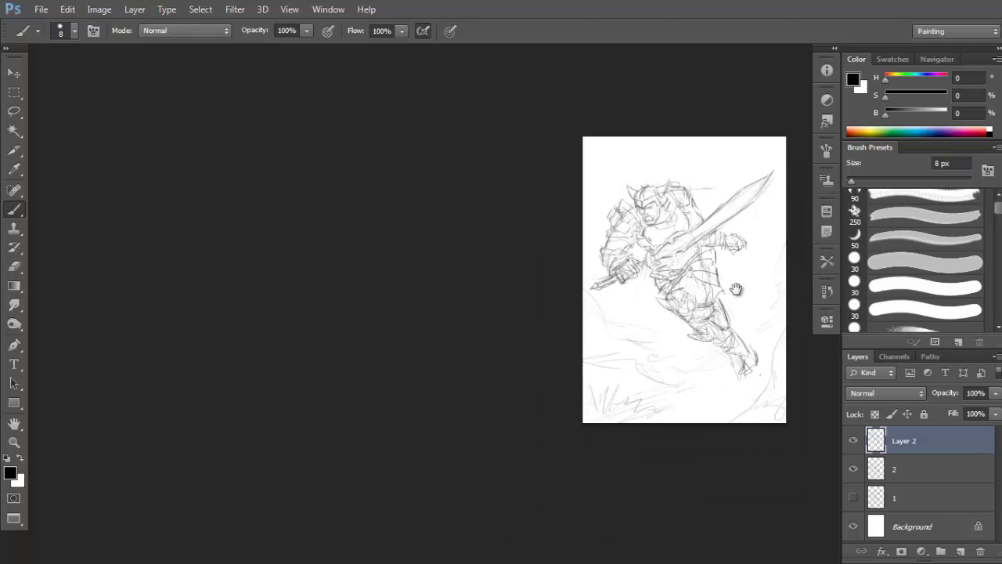
scroll(738, 291, "up", 1)
Hide the rough sketch layer 2, then erase and redraw the foot at the end of the extended leg.
key("e")
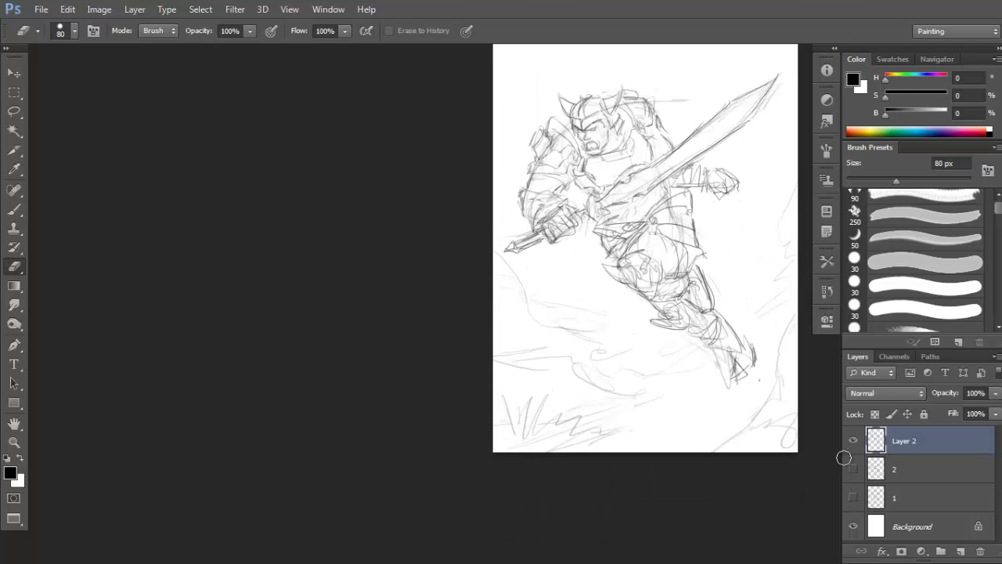
left_click(853, 468)
key("b")
key("e")
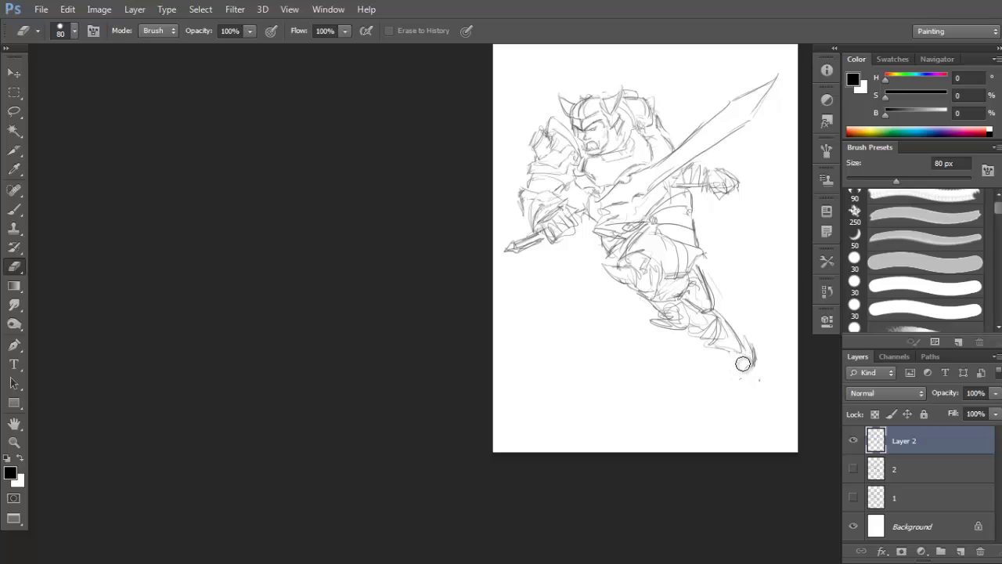
key("b")
left_click_drag(748, 348, 763, 372)
scroll(753, 352, "down", 1)
scroll(735, 294, "down", 1)
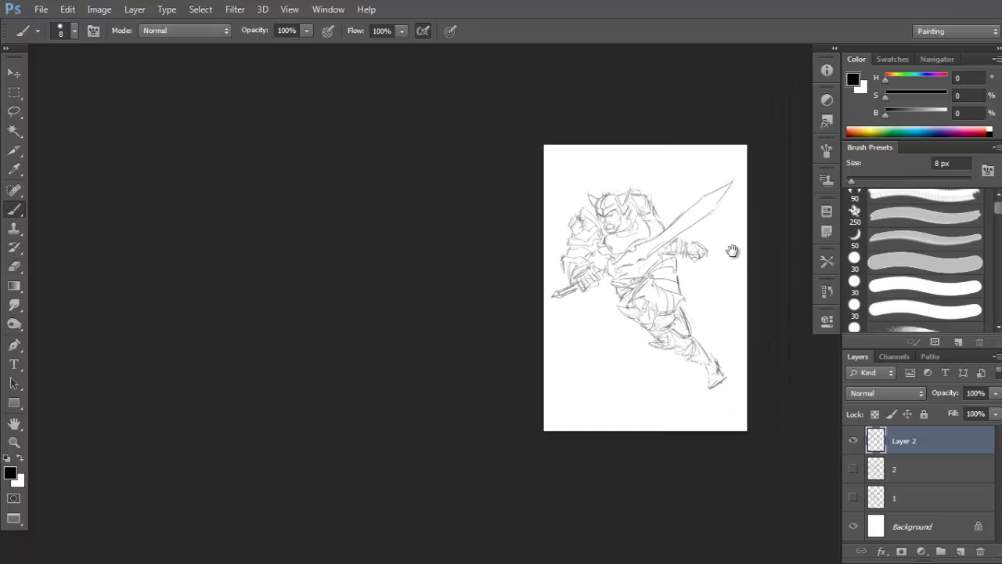
Transform the figure's line art with a 4.14° rotation, 1.74° horizontal skew and 101.07% height, and reposition it on the page.
key("ctrl+t")
left_click_drag(780, 179, 726, 216)
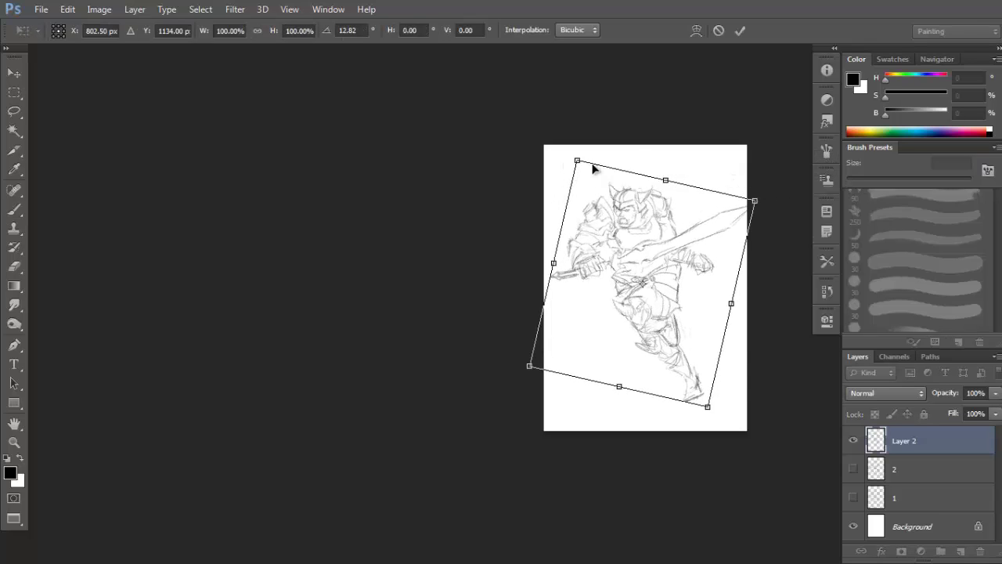
left_click_drag(578, 161, 580, 161)
left_click_drag(531, 359, 536, 369)
scroll(643, 296, "up", 1)
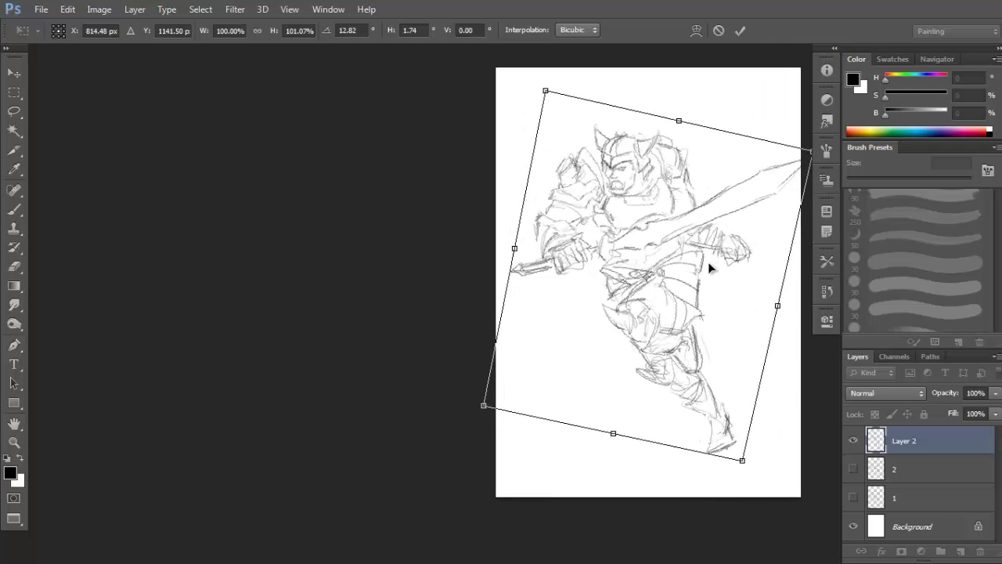
left_click_drag(709, 263, 696, 257)
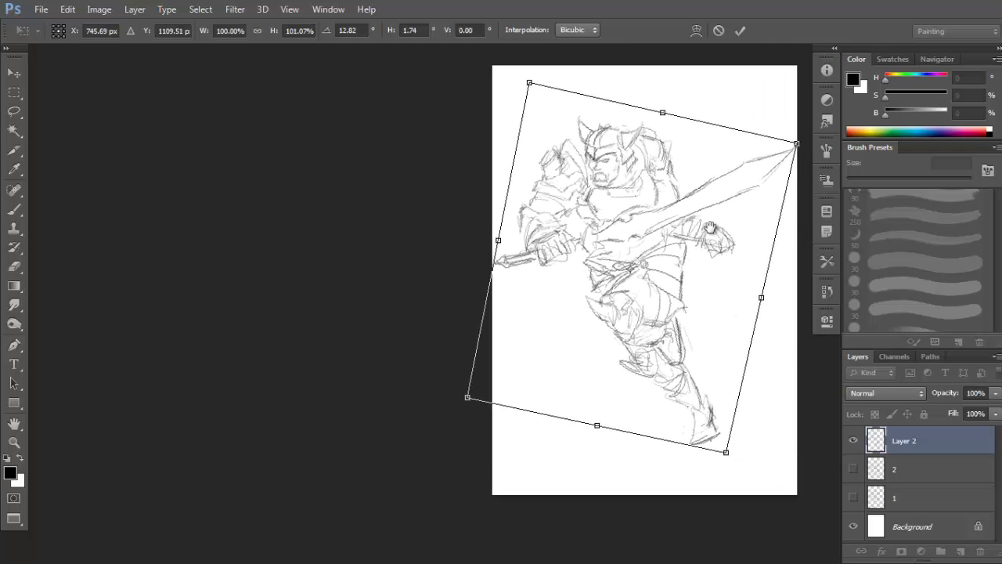
scroll(706, 235, "down", 1)
left_click_drag(745, 284, 775, 347)
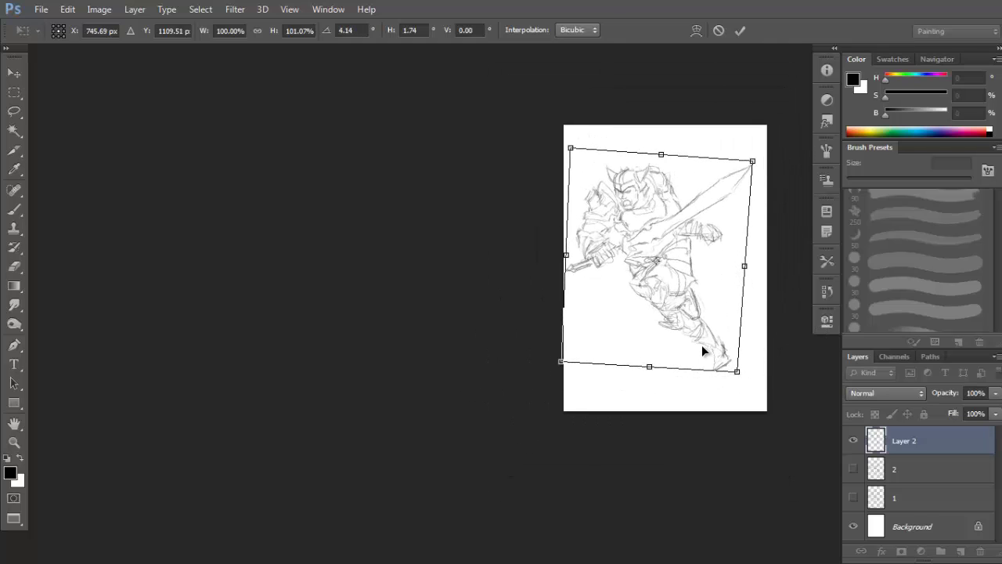
left_click_drag(702, 344, 707, 344)
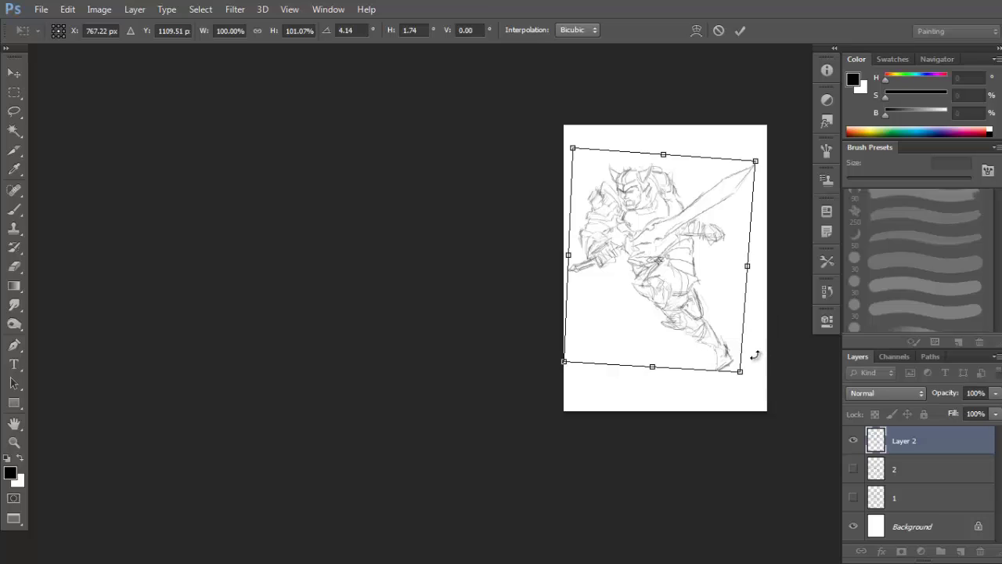
key("Return")
key("b")
scroll(672, 279, "up", 1)
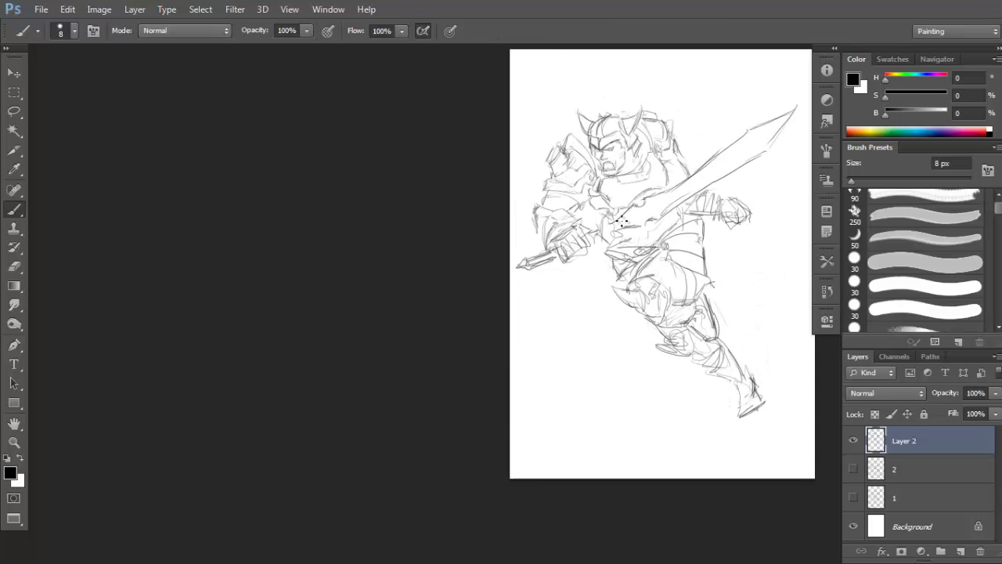
Draw a long ridge line along the middle of the sword blade, undoing unsatisfactory strokes.
left_click_drag(605, 233, 747, 145)
key("ctrl+z")
left_click_drag(598, 235, 761, 135)
key("ctrl+z")
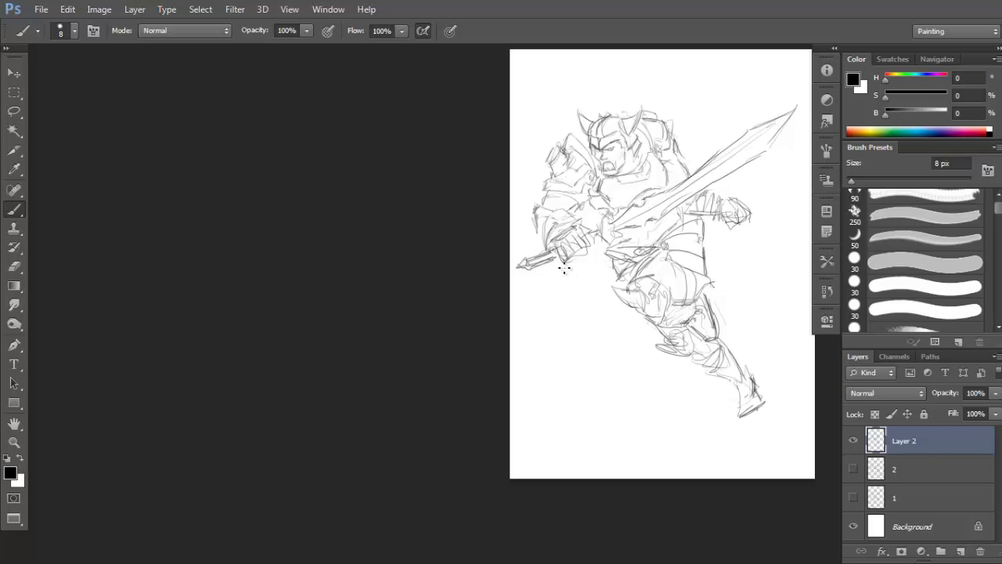
Lasso the sword's handle below the gripping hand, rotate it to -4.63° and nudge it into line with the blade.
key("l")
mouse_move(557, 249)
left_mouse_down()
mouse_move(514, 275)
mouse_move(561, 264)
mouse_move(591, 240)
mouse_move(546, 266)
left_mouse_up()
key("ctrl")
key("ctrl+t")
scroll(576, 253, "up", 1)
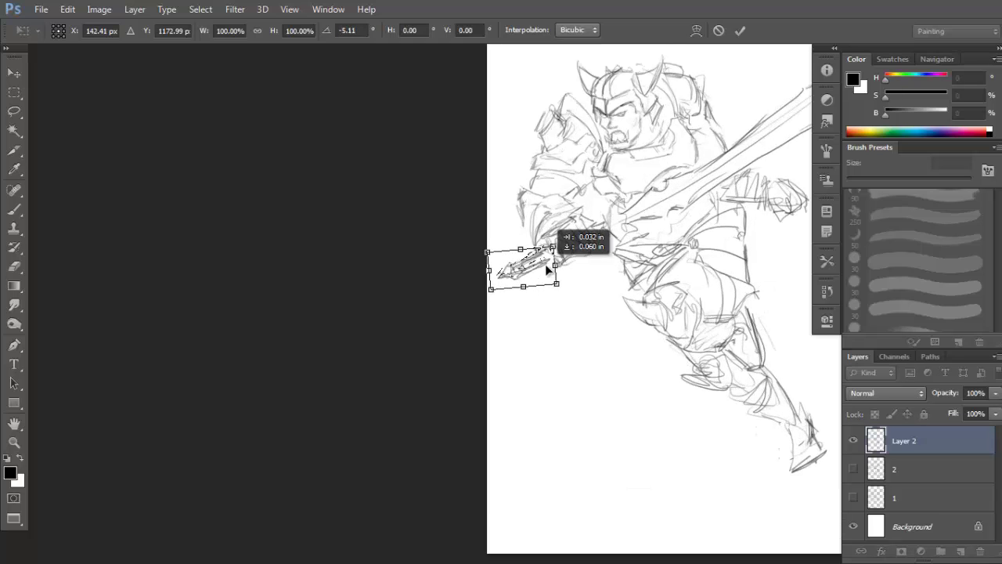
left_click_drag(595, 244, 595, 246)
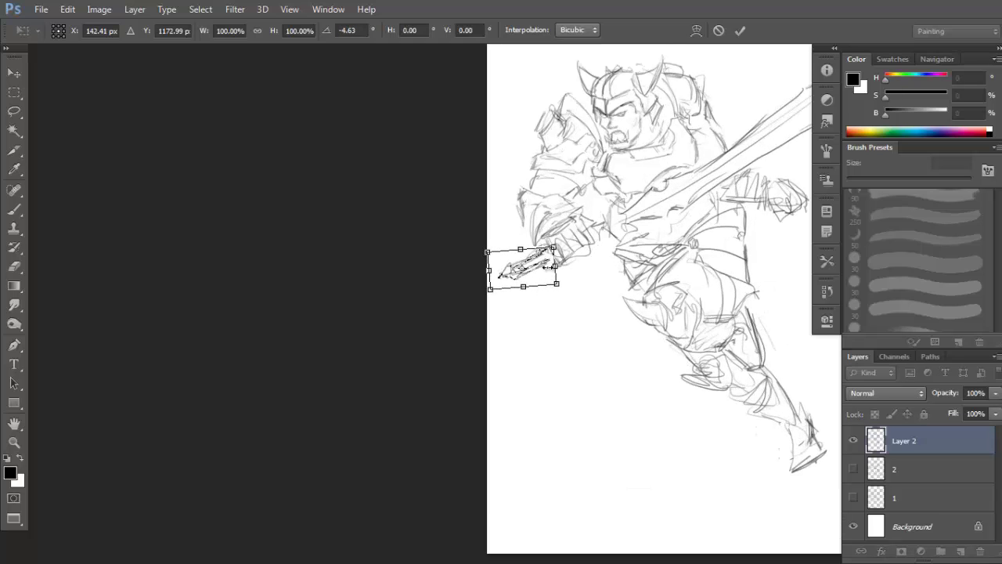
key("Return")
scroll(767, 333, "down", 4)
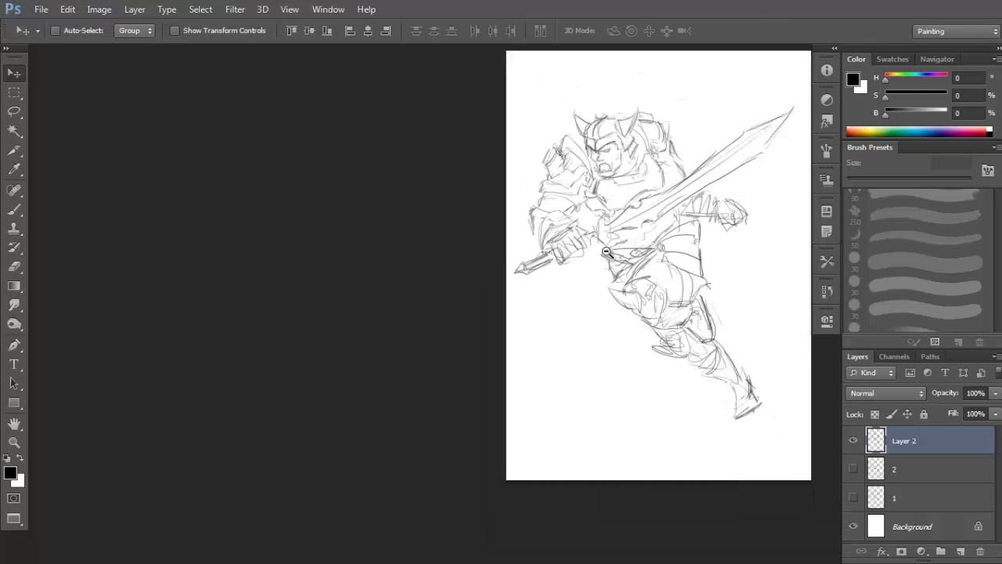
Show layer 1 and delete its rough figure with a lasso selection, keeping the sketched background.
left_click(853, 498)
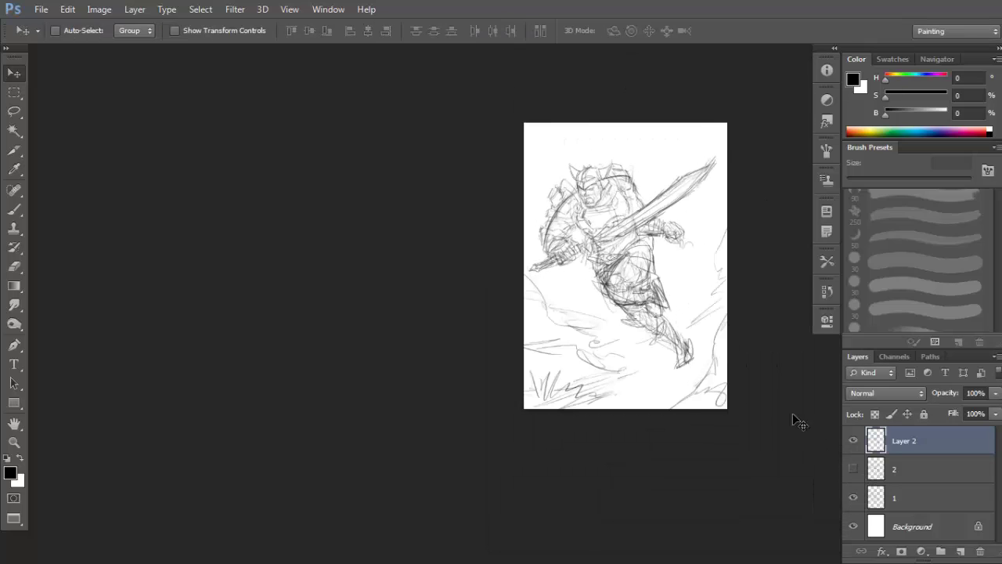
left_click(703, 321)
left_click(853, 498)
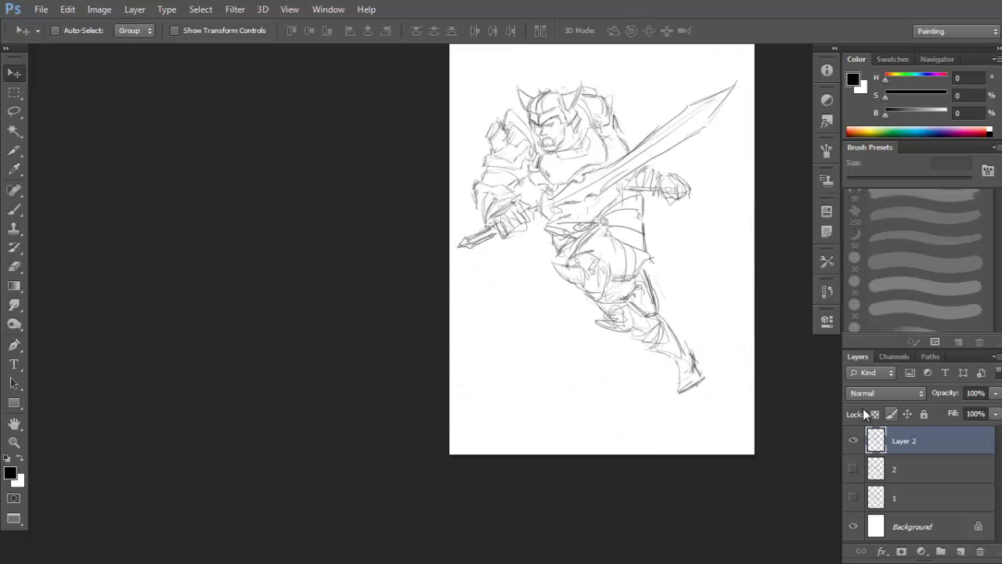
left_click(853, 497)
left_click(899, 498)
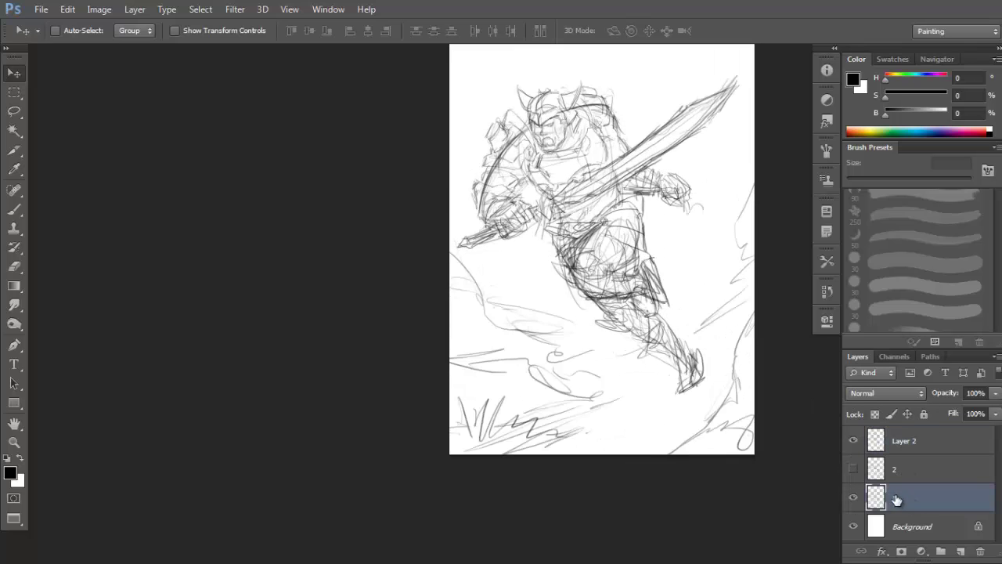
key("l")
mouse_move(694, 405)
left_mouse_down()
mouse_move(615, 357)
mouse_move(542, 290)
mouse_move(447, 234)
mouse_move(536, 43)
mouse_move(742, 96)
mouse_move(764, 83)
mouse_move(696, 208)
left_mouse_up()
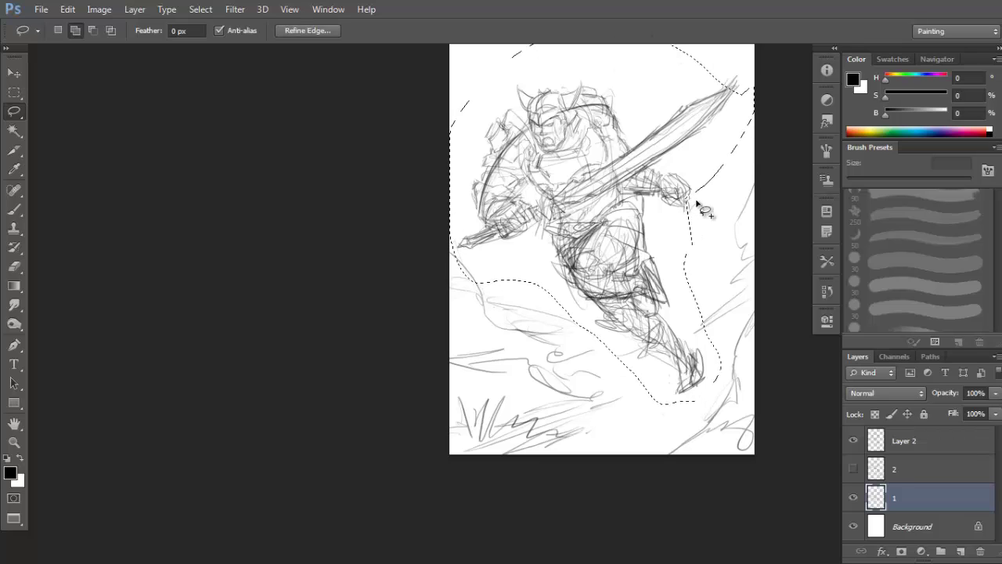
key("Delete")
key("ctrl+d")
left_click(675, 259, "ctrl+alt")
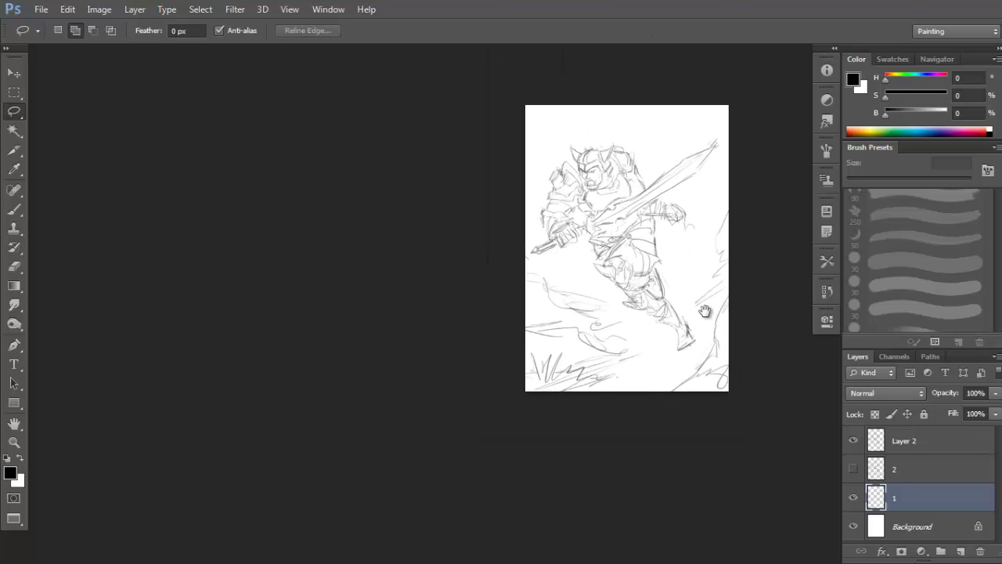
left_click_drag(705, 312, 708, 324)
Rotate the figure on Layer 2 counterclockwise by about 7° and shift it slightly within the scene.
left_click(887, 446)
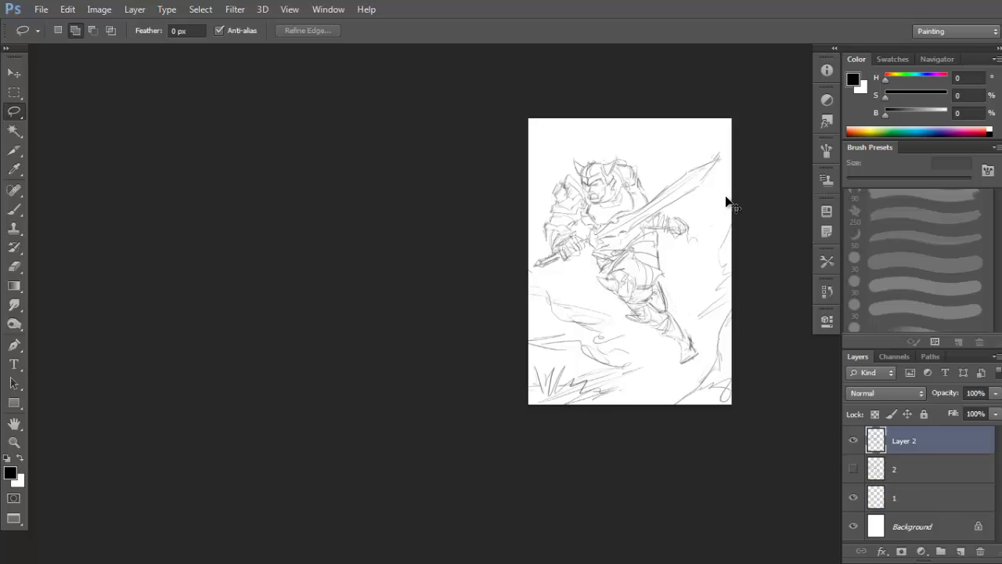
key("ctrl+t")
left_click_drag(739, 174, 744, 144)
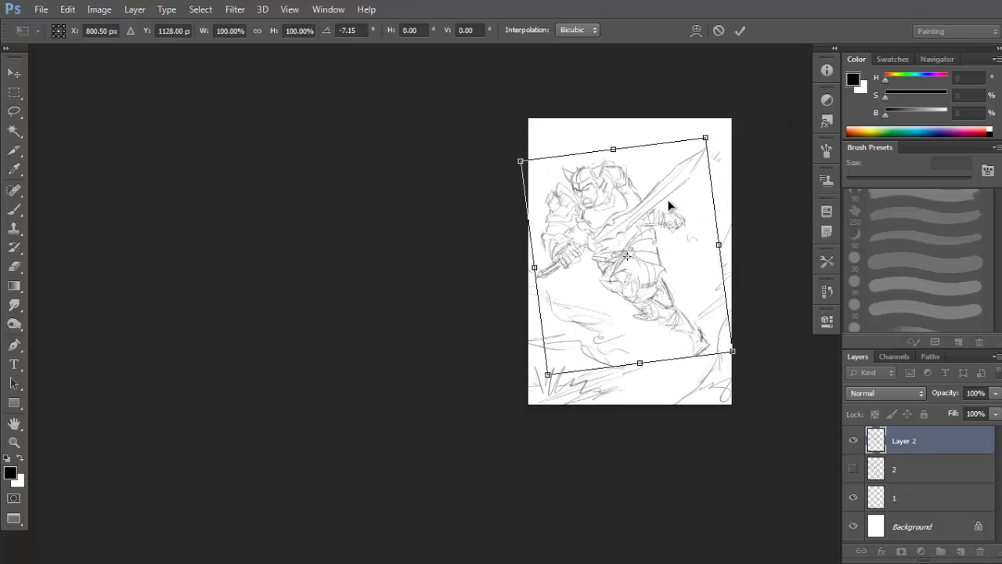
left_click_drag(667, 201, 670, 205)
left_click_drag(651, 251, 653, 251)
key("l")
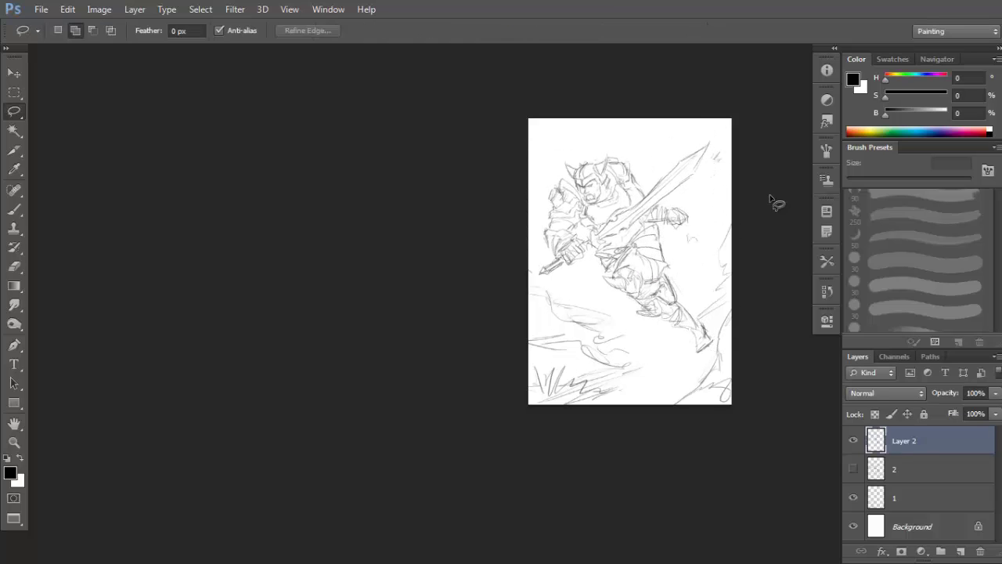
scroll(678, 312, "up", 2)
key("b")
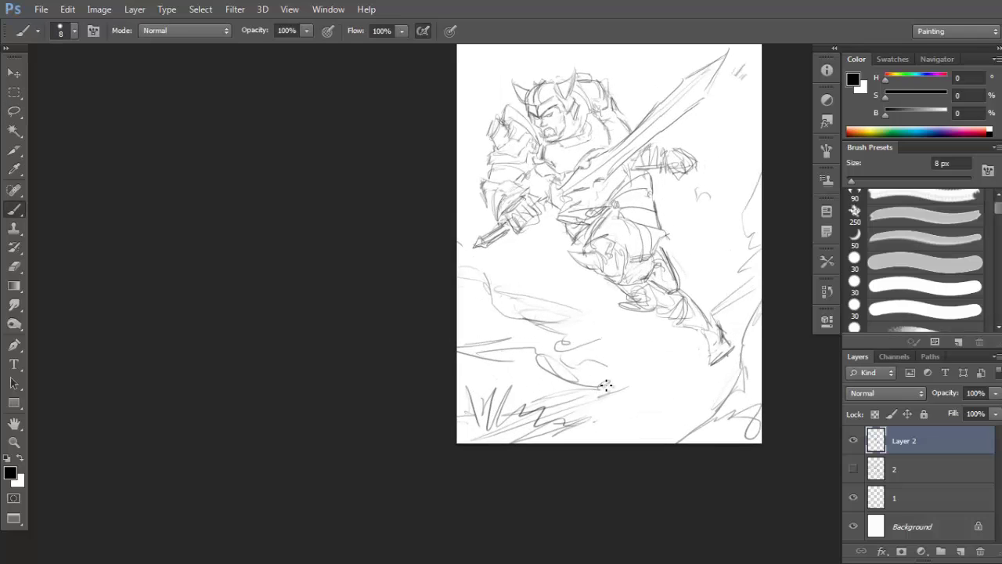
Move layer 1 above layer 2, and add a new layer between Layer 2 and layer 1.
left_click_drag(906, 502, 922, 461)
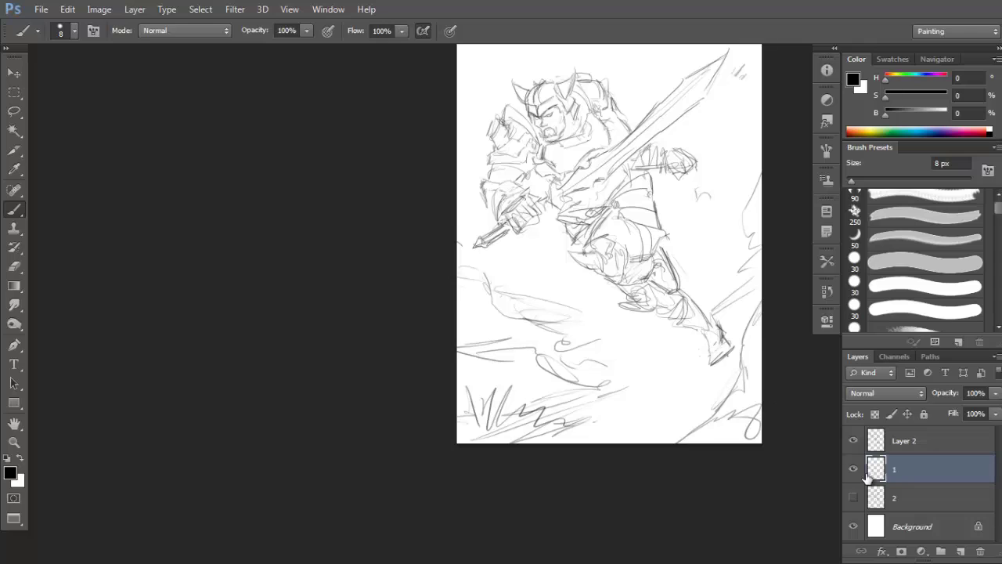
left_click(920, 530)
left_click(929, 500)
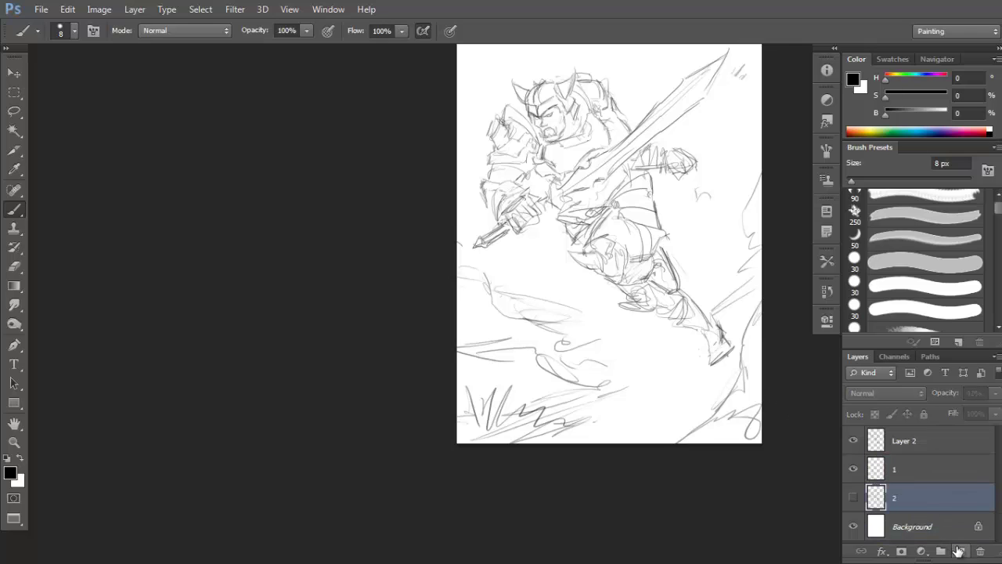
left_click(960, 551)
left_click_drag(637, 327, 650, 355)
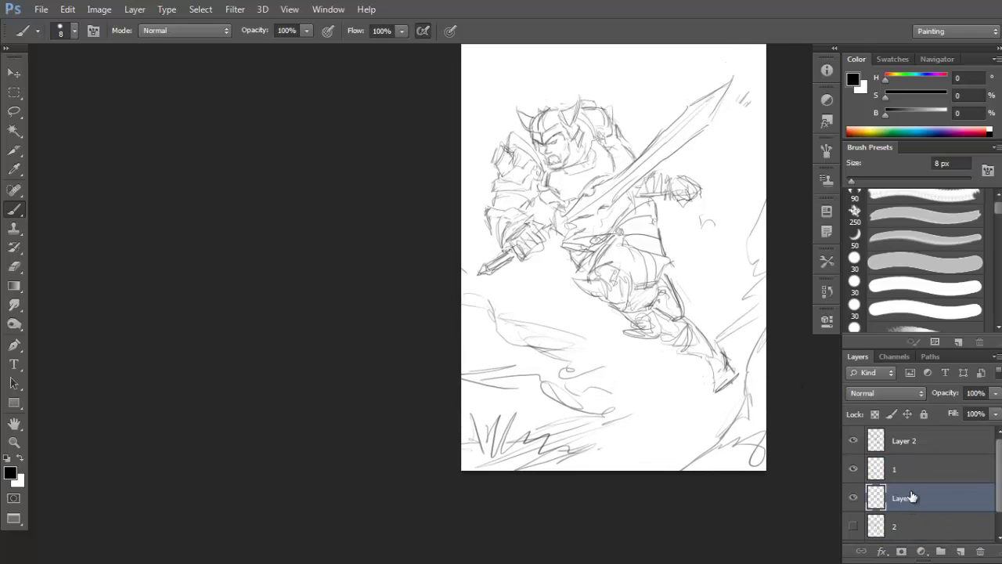
left_click_drag(912, 496, 921, 469)
scroll(609, 227, "up", 1)
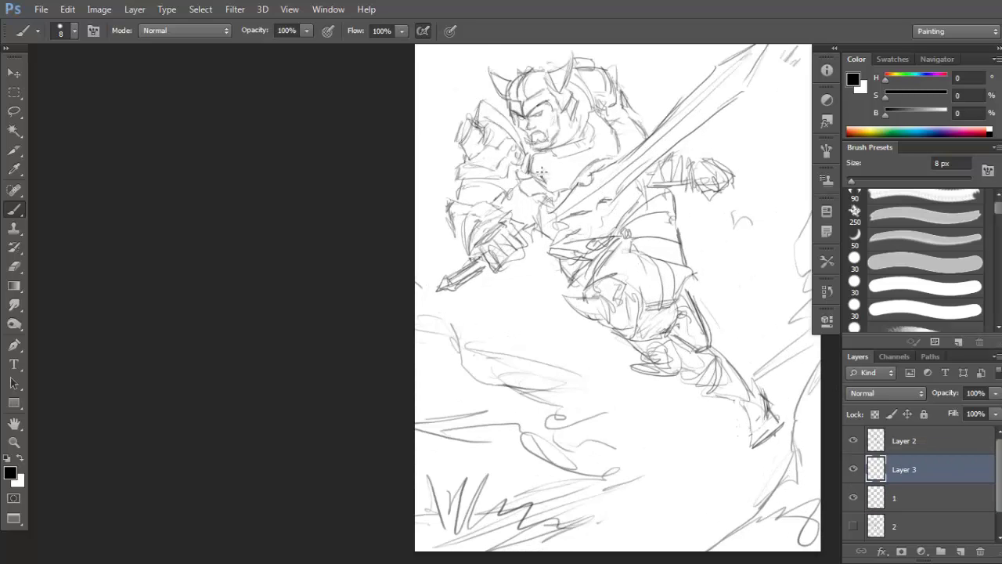
Enlarge the brush to 60 px and set the painting colour's brightness to 50% for a mid grey.
key("bracketright")
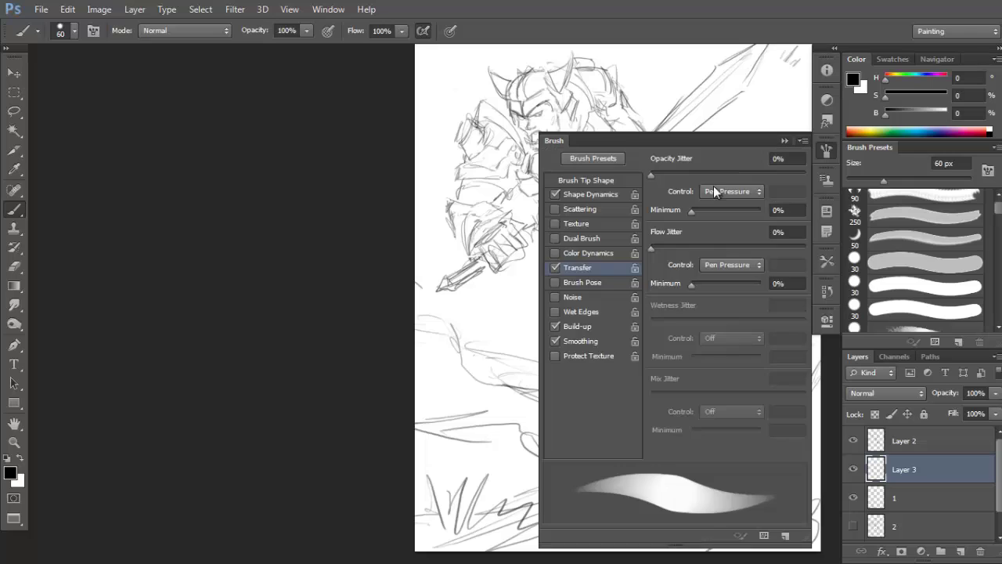
key("F5")
key("F5")
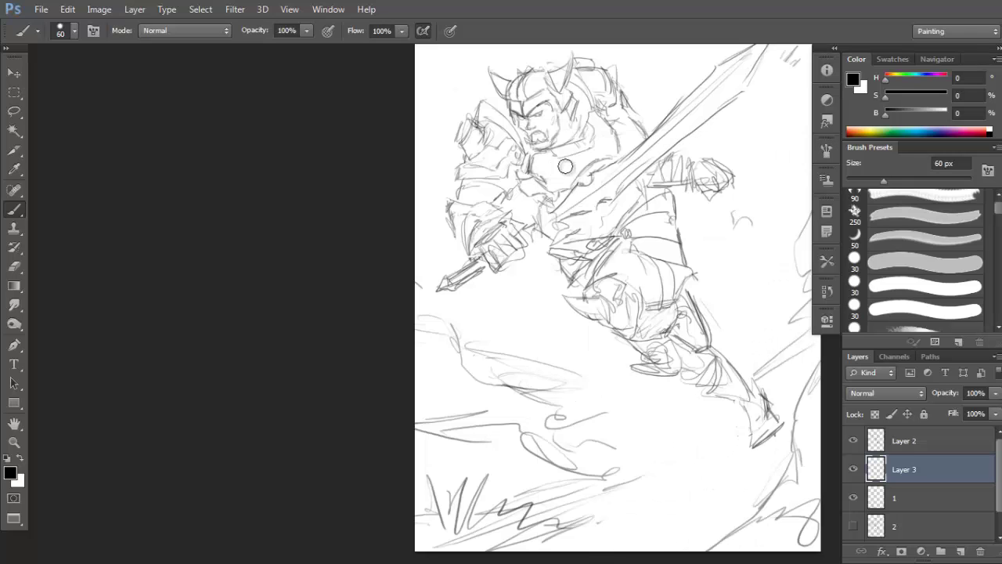
left_click(963, 113)
type("50")
key("Return")
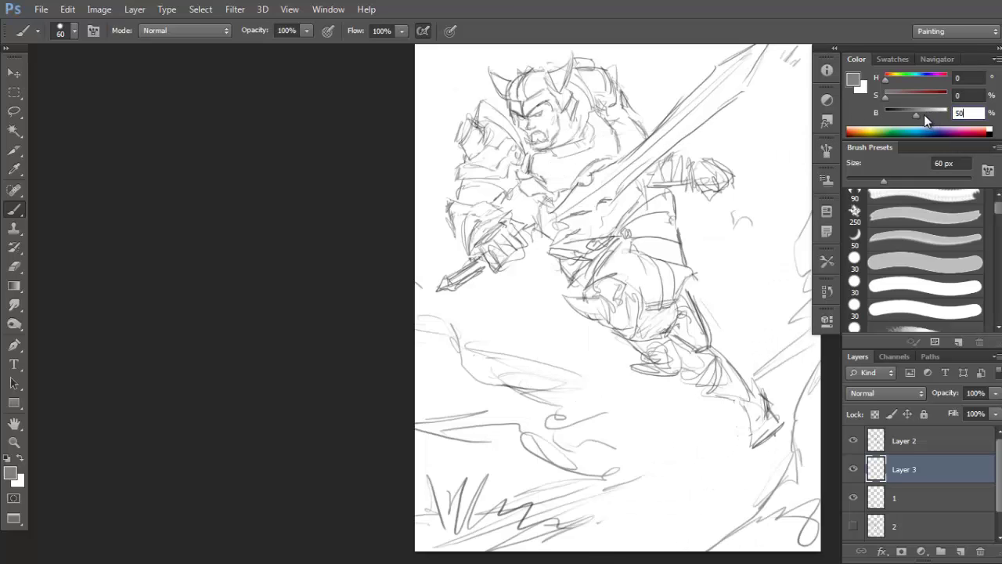
Brush mid grey around the figure's face and over the near shoulder on Layer 3, beneath the line art.
left_click_drag(587, 149, 624, 201)
mouse_move(581, 160)
left_mouse_down()
mouse_move(570, 171)
mouse_move(599, 160)
mouse_move(554, 205)
mouse_move(549, 187)
mouse_move(562, 158)
mouse_move(526, 174)
mouse_move(509, 199)
mouse_move(501, 174)
mouse_move(513, 165)
left_mouse_up()
scroll(513, 197, "up", 1)
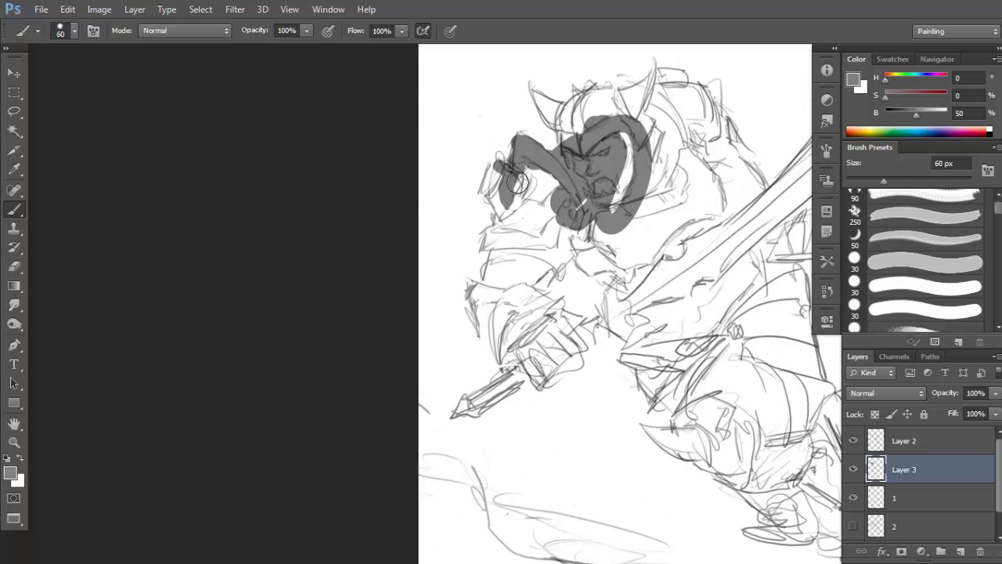
Lasso the outline of the near arm, gripping hand and sword hilt, fill it with mid grey, and deselect.
key("l")
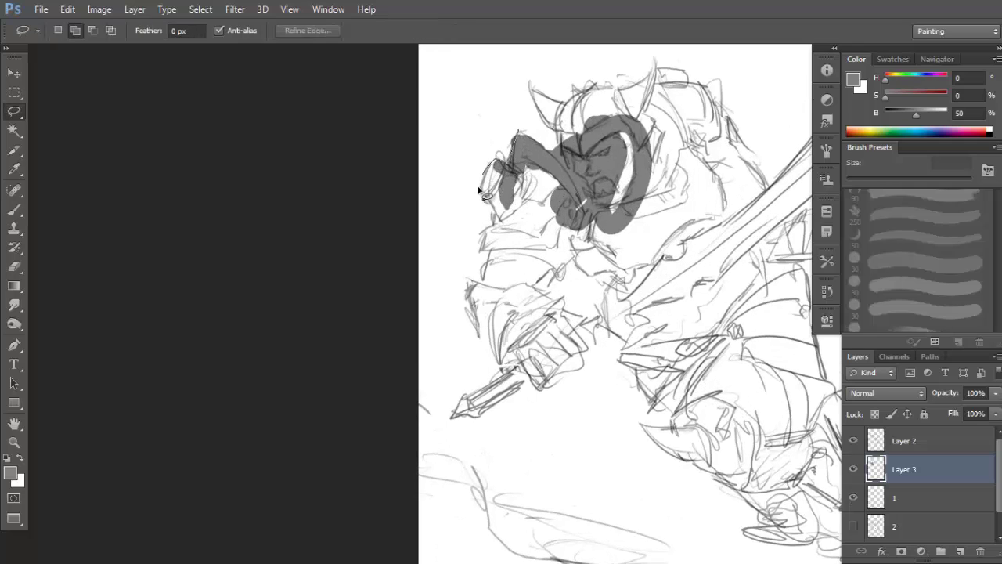
mouse_move(492, 204)
left_mouse_down()
mouse_move(483, 276)
mouse_move(469, 289)
mouse_move(476, 335)
left_mouse_up()
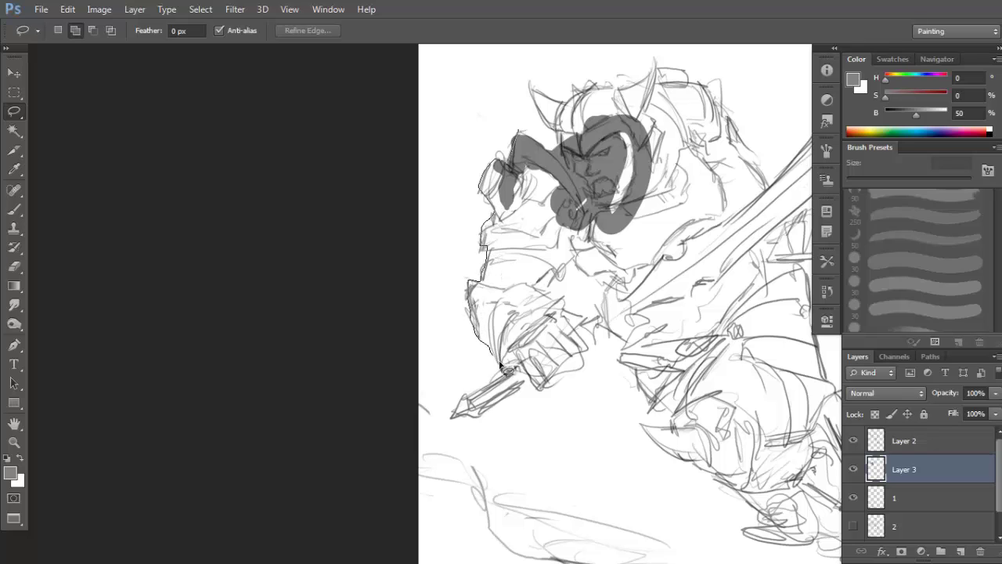
mouse_move(503, 382)
left_mouse_down()
mouse_move(458, 413)
mouse_move(480, 418)
mouse_move(533, 386)
mouse_move(591, 345)
mouse_move(608, 320)
mouse_move(547, 291)
mouse_move(593, 214)
mouse_move(510, 135)
left_mouse_up()
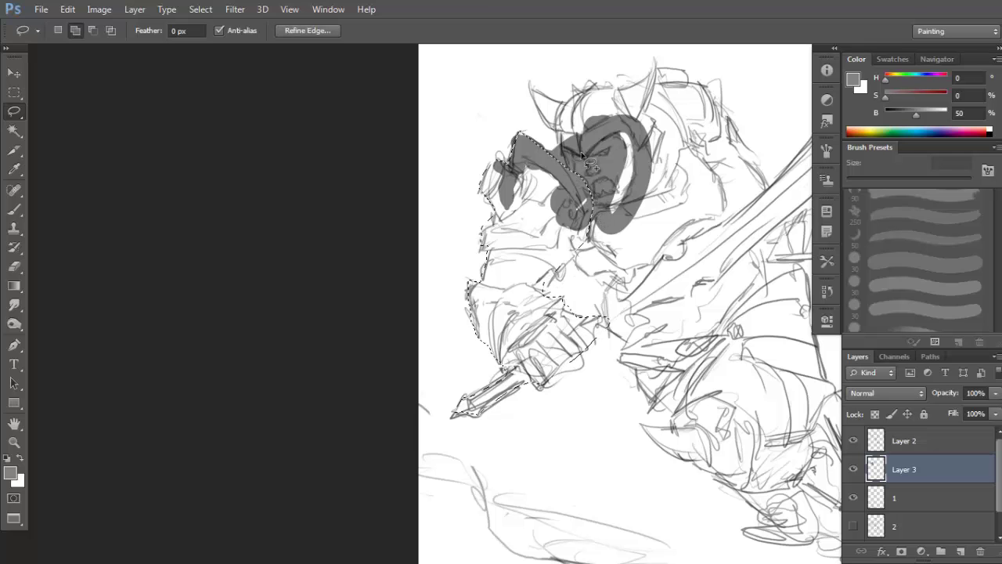
key("shift+BackSpace")
key("Return")
key("ctrl+d")
Lasso the horned helmet, head, shoulders and chest, fill the area with mid grey, and deselect.
mouse_move(498, 250)
left_mouse_down()
mouse_move(455, 339)
mouse_move(481, 340)
left_mouse_up()
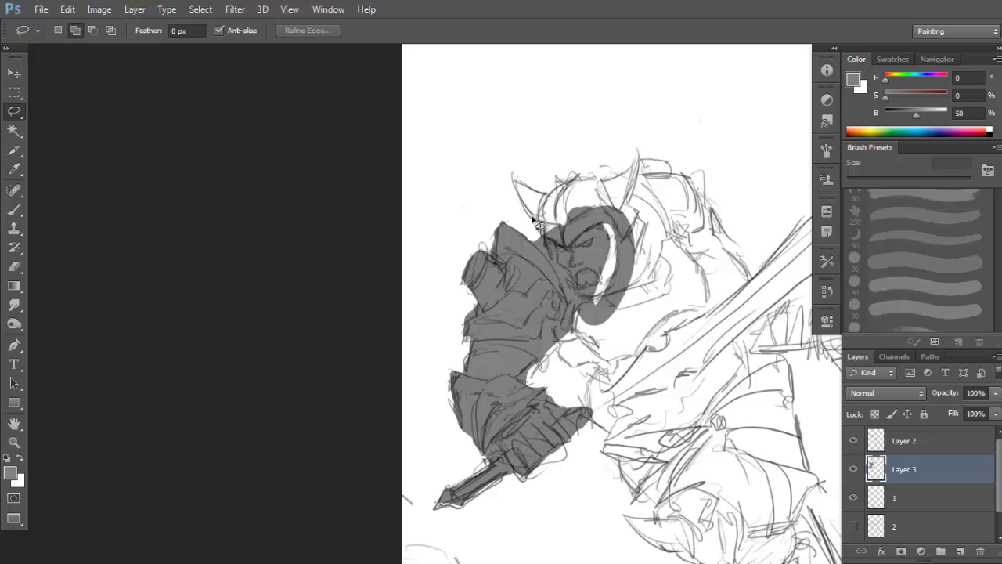
left_click_drag(517, 194, 527, 185)
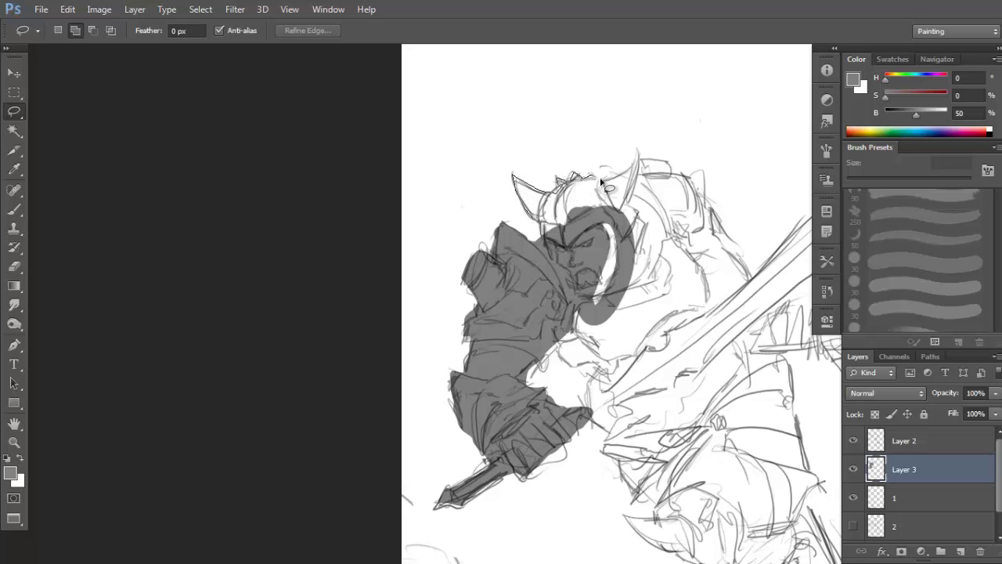
left_click_drag(601, 181, 640, 162)
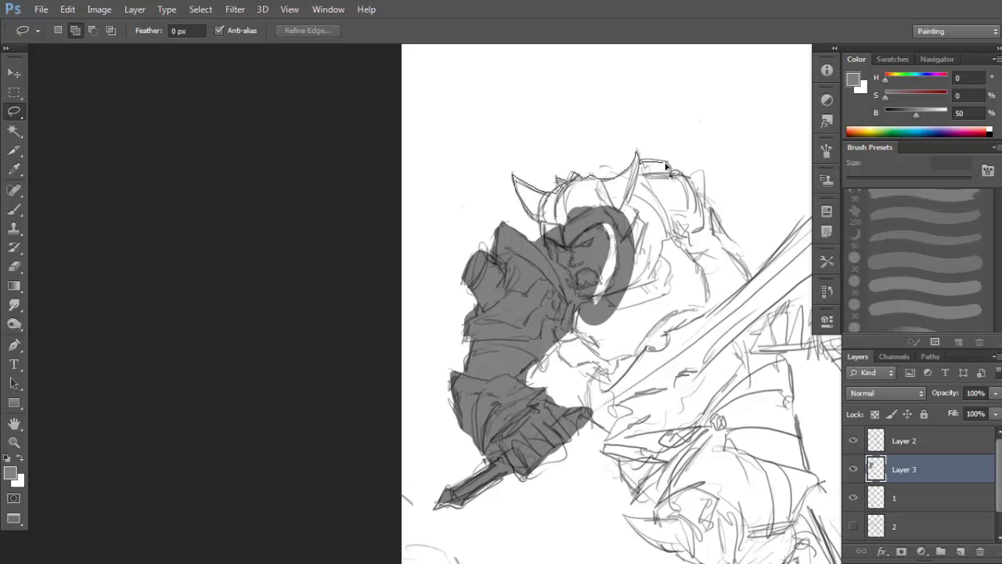
mouse_move(702, 182)
left_mouse_down()
mouse_move(750, 278)
mouse_move(746, 311)
mouse_move(685, 371)
mouse_move(692, 376)
mouse_move(607, 385)
mouse_move(536, 370)
left_mouse_up()
left_click_drag(567, 255, 586, 216)
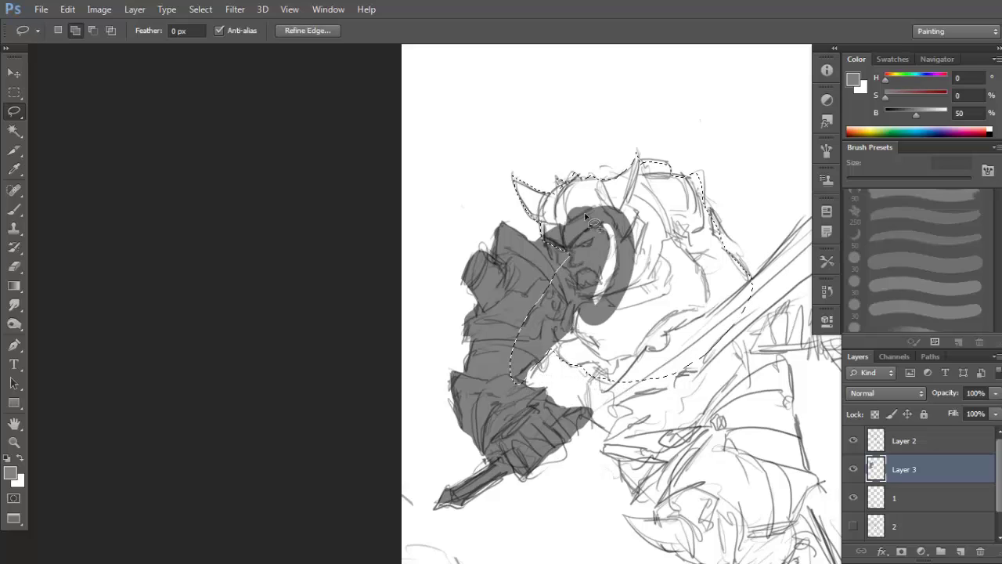
key("shift+F5")
key("Return")
key("ctrl+d")
Lasso the gap at the far shoulder plus the waist and upper thigh, fill them with mid grey, and deselect.
left_click_drag(458, 305, 425, 230)
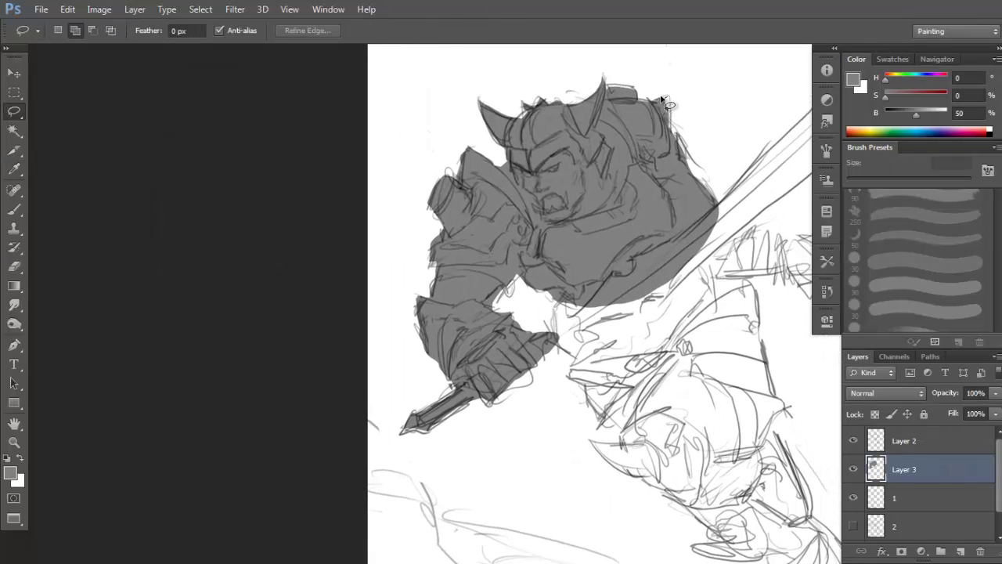
mouse_move(670, 95)
left_mouse_down()
mouse_move(656, 134)
mouse_move(650, 117)
left_mouse_up()
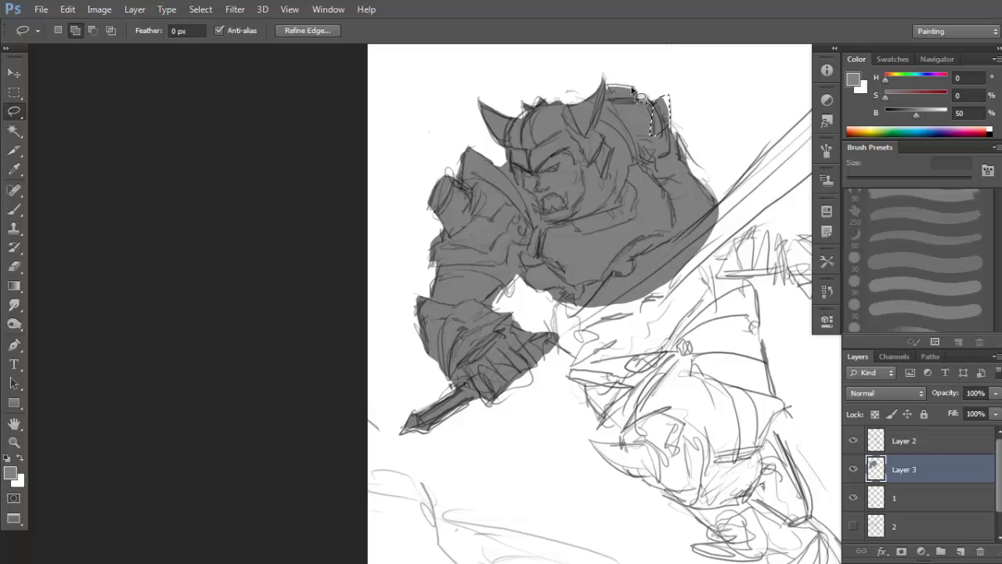
left_click_drag(592, 139, 568, 57)
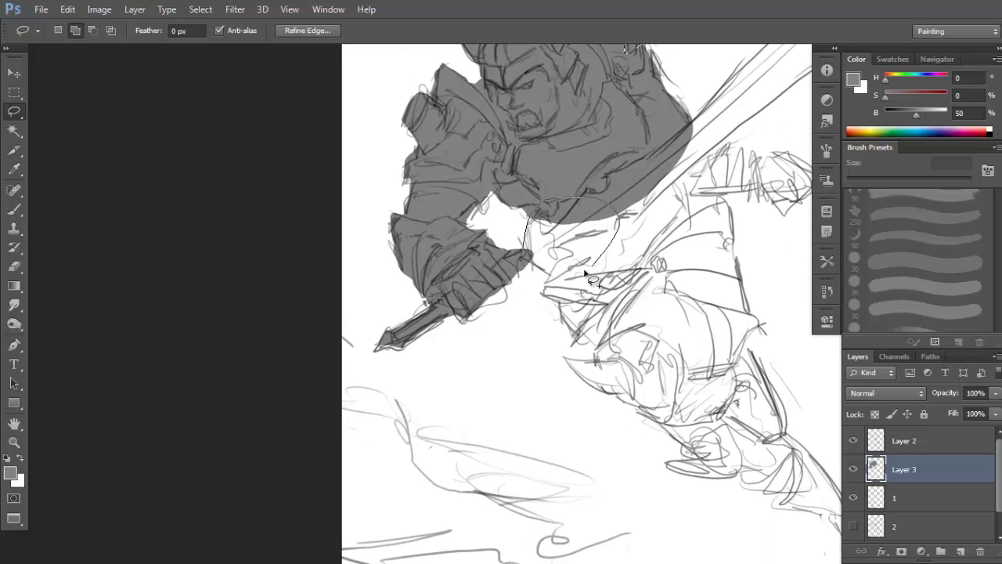
mouse_move(570, 274)
left_mouse_down()
mouse_move(558, 247)
mouse_move(539, 233)
mouse_move(525, 256)
mouse_move(582, 316)
mouse_move(570, 328)
mouse_move(545, 321)
mouse_move(590, 354)
mouse_move(622, 356)
mouse_move(674, 321)
mouse_move(707, 227)
mouse_move(642, 176)
left_mouse_up()
key("shift+BackSpace")
key("Return")
key("ctrl+d")
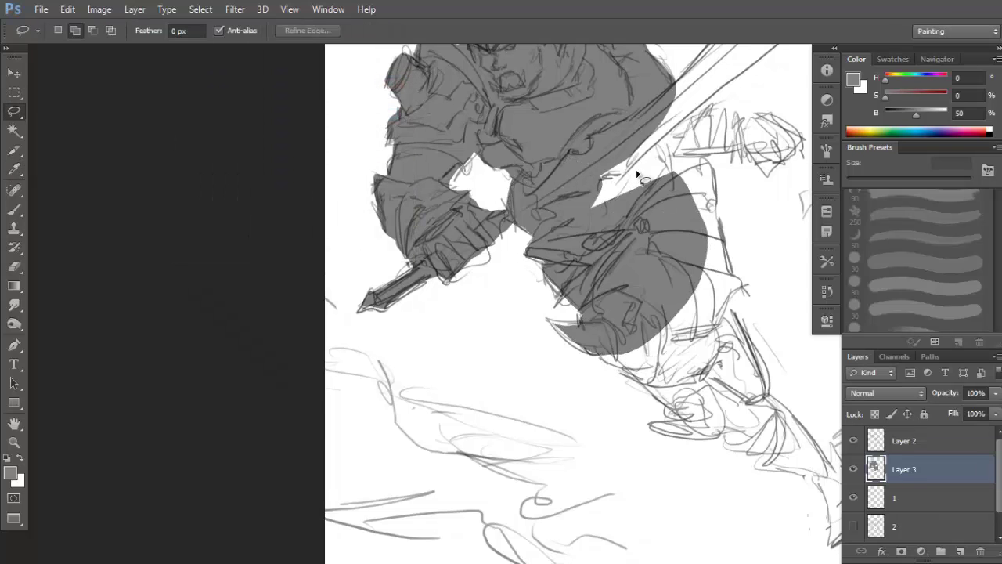
Brush mid grey over the unfilled edges of the pointed knee guard.
key("b")
mouse_move(573, 338)
left_mouse_down()
mouse_move(553, 321)
mouse_move(603, 350)
mouse_move(560, 327)
mouse_move(600, 347)
mouse_move(564, 327)
mouse_move(597, 331)
left_mouse_up()
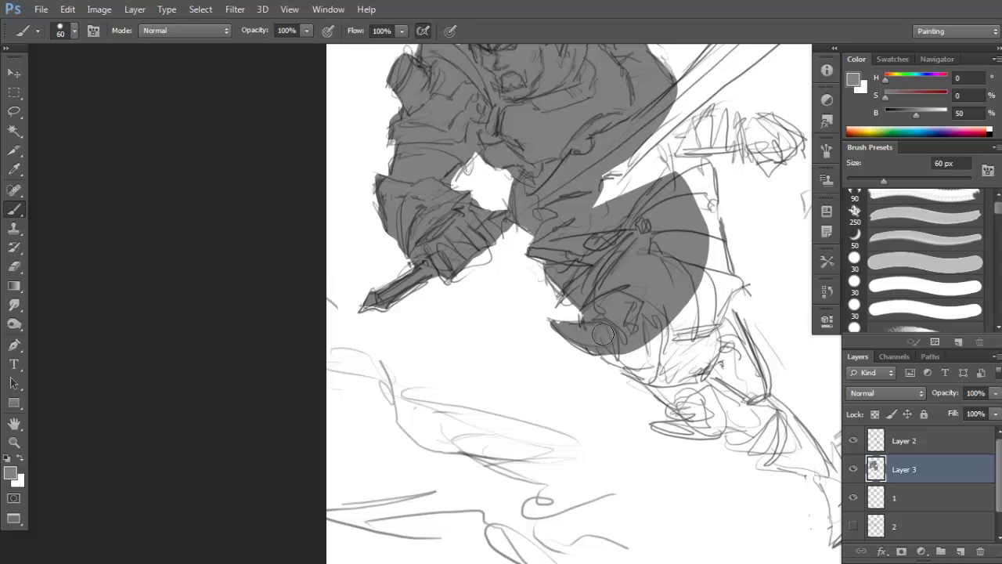
mouse_move(636, 212)
left_mouse_down()
mouse_move(591, 204)
mouse_move(635, 163)
left_mouse_up()
Brush mid grey over the whole sword blade and the outstretched far arm, keeping to the sketched outlines.
key("space")
left_click_drag(662, 155, 616, 228)
scroll(616, 227, "down", 4)
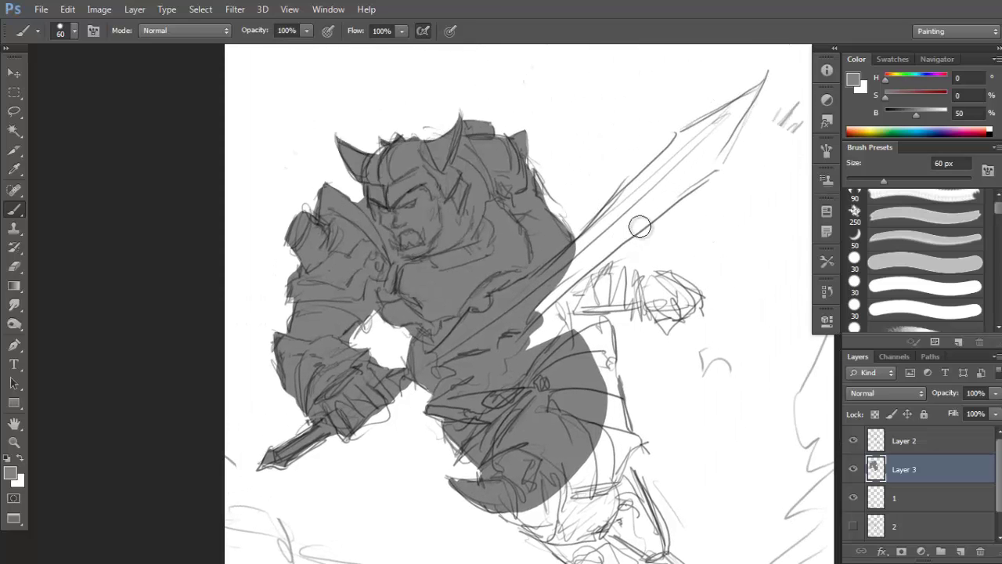
mouse_move(711, 162)
left_mouse_down()
mouse_move(614, 239)
mouse_move(749, 123)
mouse_move(707, 185)
mouse_move(696, 177)
mouse_move(702, 186)
mouse_move(625, 232)
mouse_move(707, 194)
mouse_move(631, 251)
mouse_move(717, 189)
mouse_move(630, 252)
mouse_move(692, 203)
mouse_move(639, 242)
mouse_move(578, 313)
mouse_move(636, 260)
mouse_move(655, 259)
mouse_move(666, 278)
mouse_move(674, 262)
mouse_move(673, 277)
mouse_move(688, 286)
mouse_move(669, 262)
mouse_move(695, 286)
mouse_move(713, 283)
mouse_move(672, 297)
mouse_move(674, 271)
left_mouse_up()
key("e")
key("b")
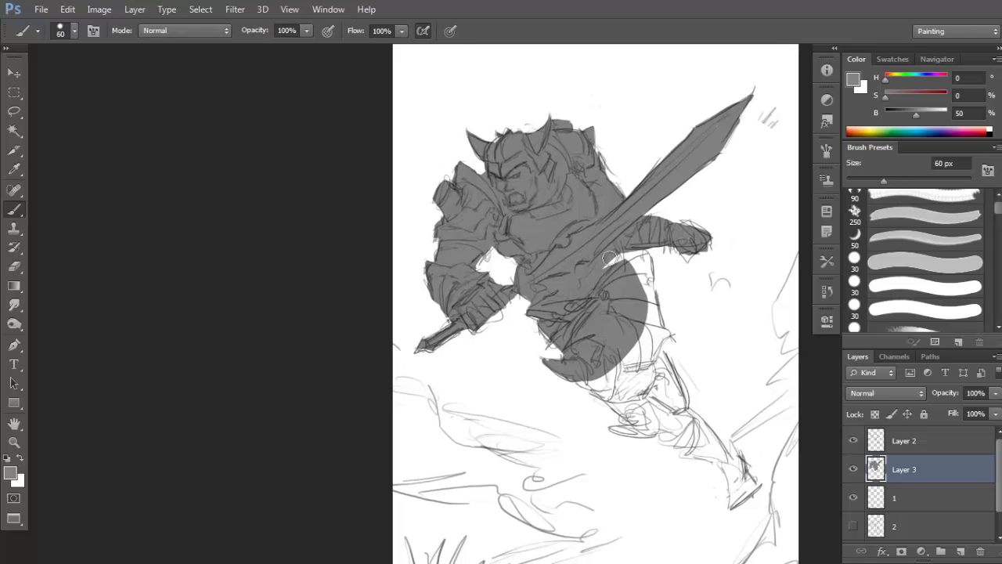
Brush mid grey over the hip armour, thigh and lower legs down to the foot to complete the silhouette.
mouse_move(609, 258)
left_mouse_down()
mouse_move(645, 296)
mouse_move(656, 271)
left_mouse_up()
mouse_move(654, 270)
left_mouse_down()
mouse_move(676, 253)
mouse_move(640, 255)
mouse_move(649, 252)
mouse_move(642, 264)
left_mouse_up()
key("e")
key("v")
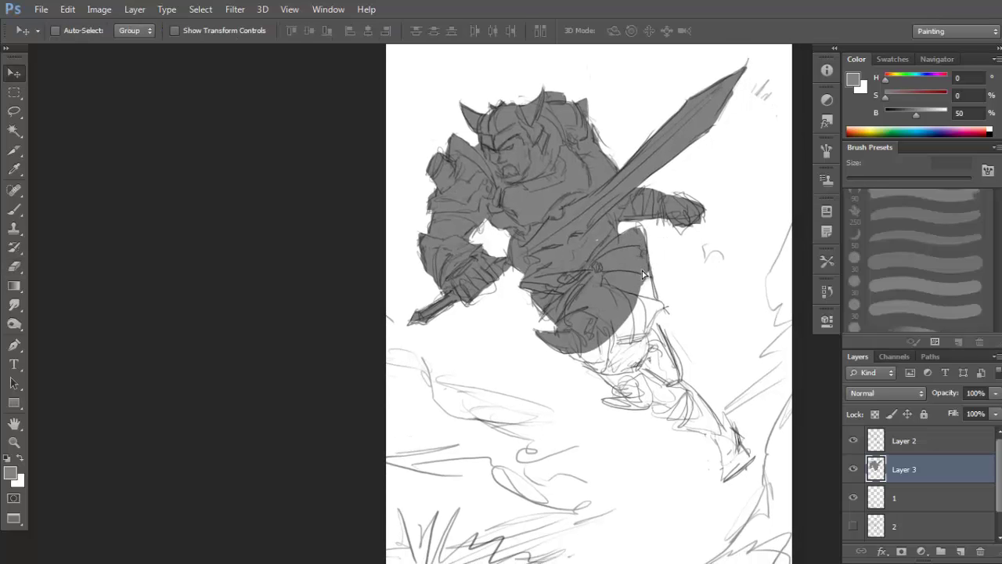
key("b")
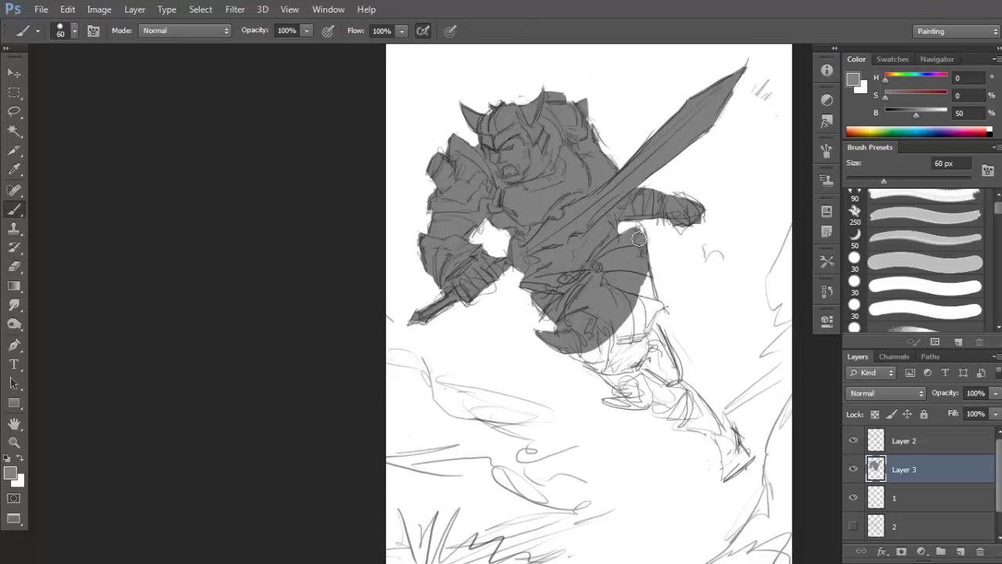
mouse_move(642, 268)
left_mouse_down()
mouse_move(647, 291)
mouse_move(636, 304)
mouse_move(646, 313)
mouse_move(644, 278)
mouse_move(643, 289)
left_mouse_up()
mouse_move(648, 258)
left_mouse_down()
mouse_move(627, 304)
mouse_move(633, 327)
mouse_move(655, 315)
mouse_move(614, 282)
mouse_move(616, 320)
mouse_move(636, 300)
mouse_move(633, 324)
mouse_move(604, 303)
mouse_move(627, 307)
mouse_move(574, 314)
mouse_move(586, 322)
mouse_move(571, 315)
mouse_move(600, 320)
mouse_move(619, 355)
mouse_move(645, 349)
mouse_move(632, 373)
mouse_move(613, 376)
mouse_move(632, 378)
mouse_move(655, 360)
mouse_move(682, 393)
mouse_move(708, 384)
mouse_move(642, 316)
mouse_move(638, 329)
mouse_move(657, 334)
mouse_move(656, 307)
mouse_move(682, 332)
mouse_move(688, 326)
mouse_move(696, 366)
left_mouse_up()
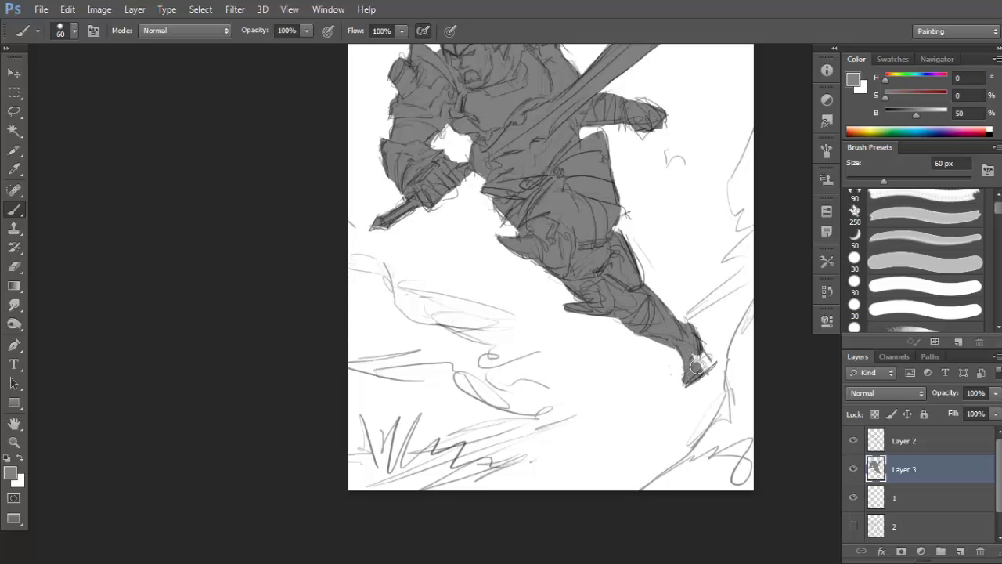
scroll(699, 343, "down", 3)
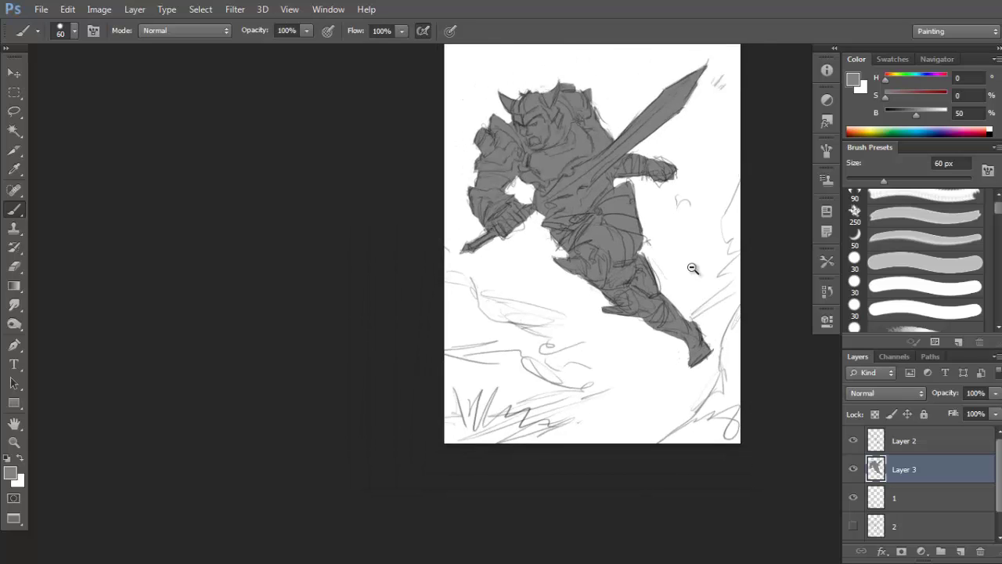
Select layer 2 at the bottom of the stack and set the painting colour's brightness to 71%.
left_click(910, 442, "shift")
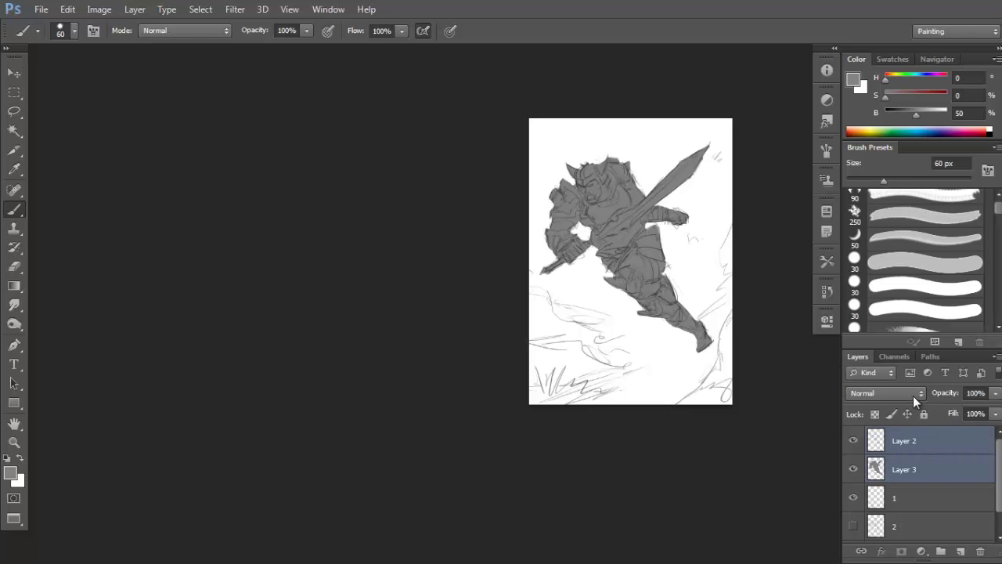
left_click(942, 468)
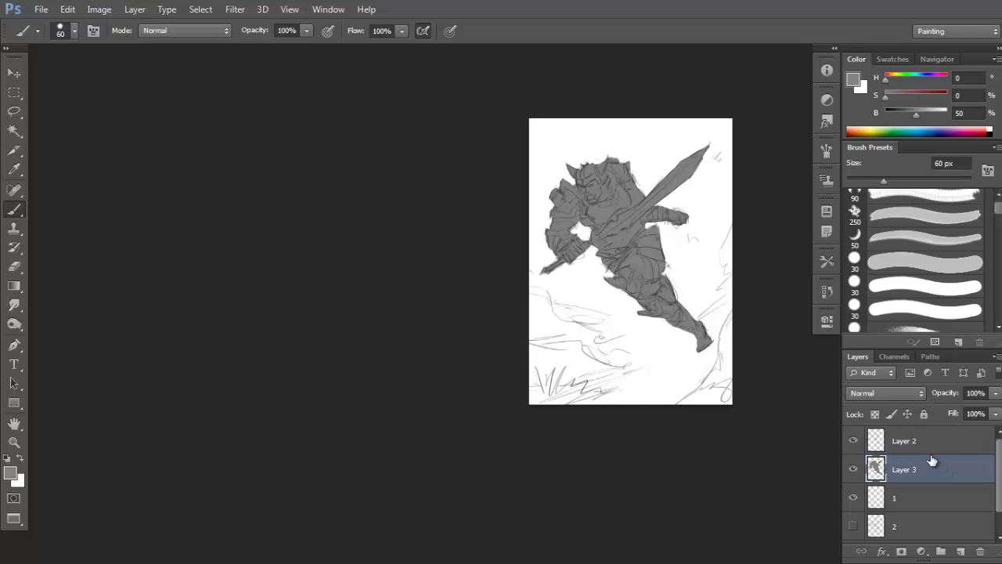
left_click(920, 525)
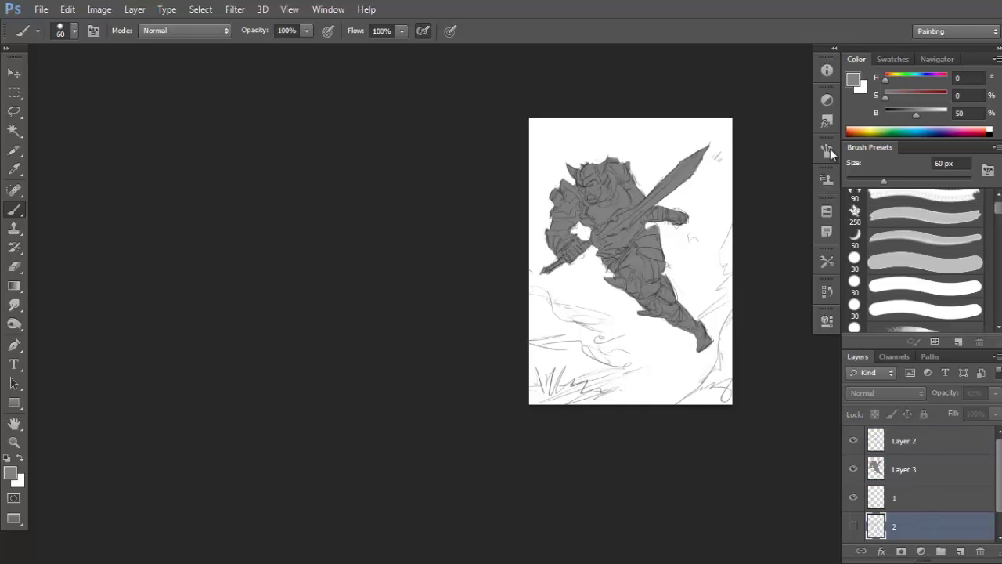
left_click_drag(923, 112, 929, 114)
Try to fill the hidden layer 2 with the light grey foreground colour in Normal mode.
key("shift+F5")
key("Return")
left_click(506, 227)
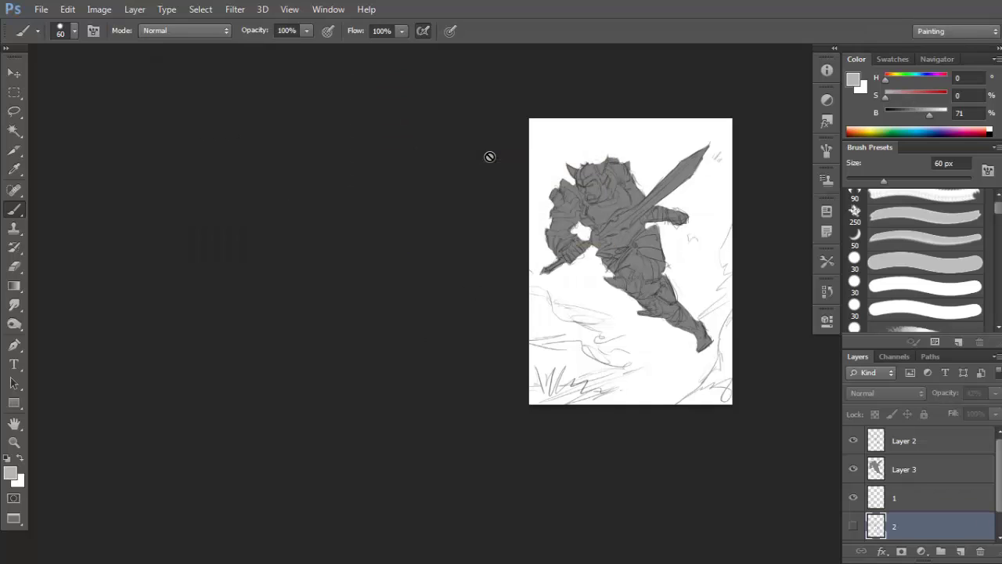
key("i")
key("shift+F5")
left_click(286, 195)
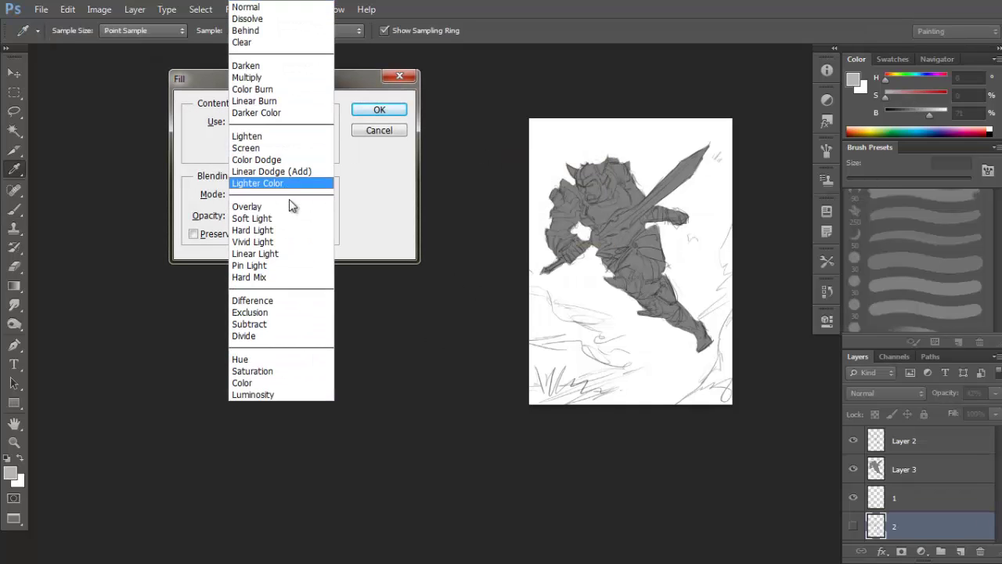
left_click(266, 6)
left_click(378, 111)
key("b")
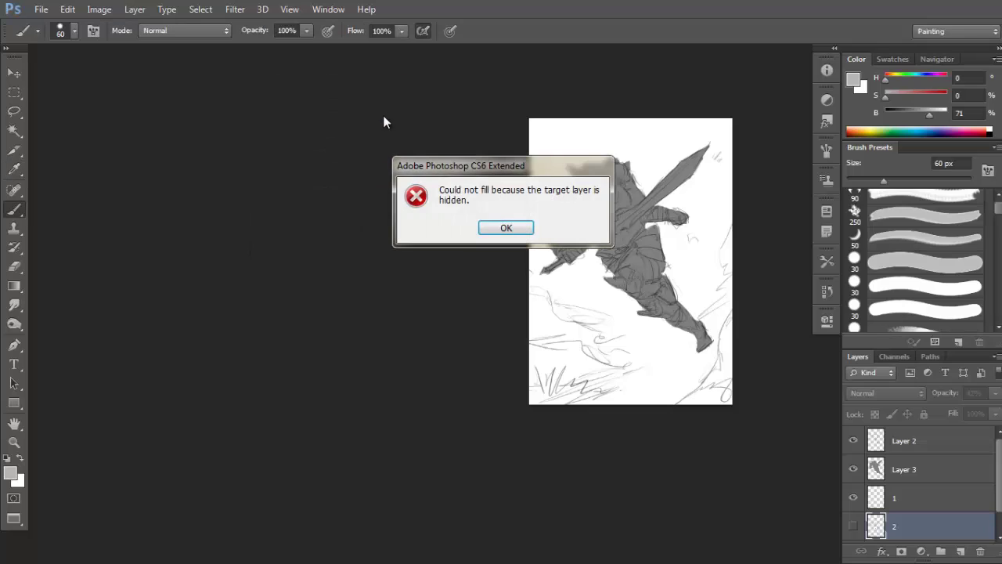
left_click(506, 228)
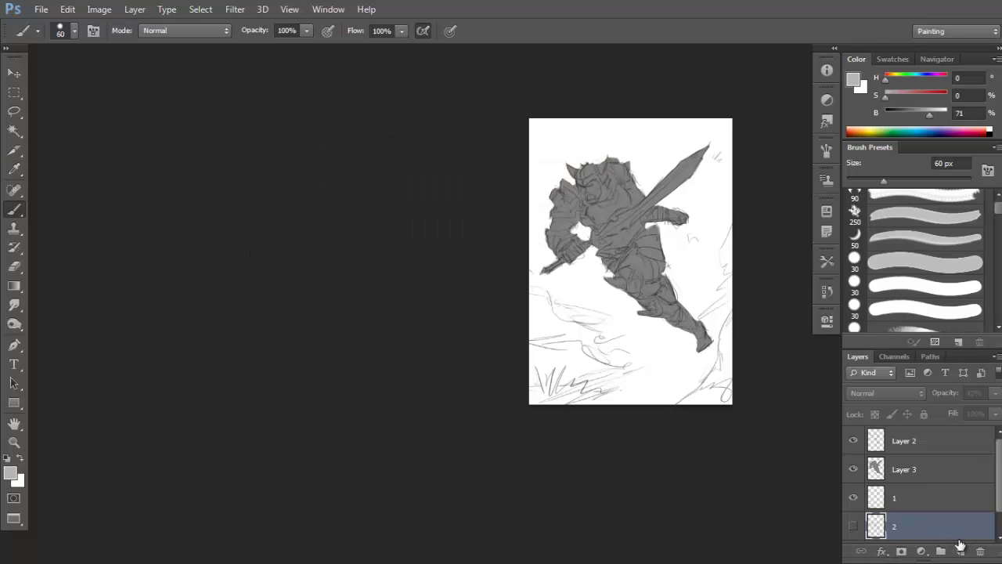
Add a new layer directly beneath layer 1 and fill it with the light grey foreground colour.
left_click(967, 554)
key("shift+F5")
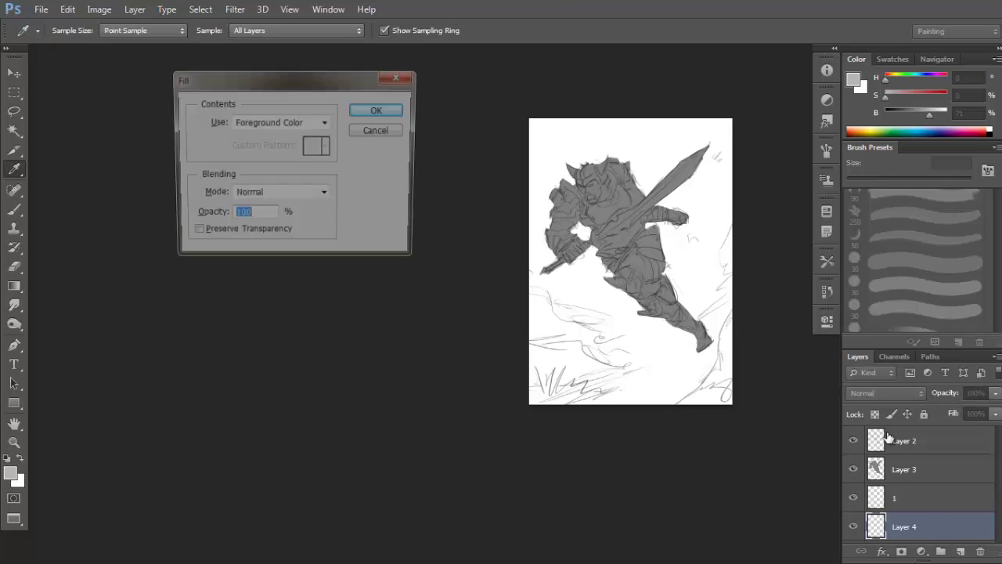
key("Return")
Toggle the visibility of the Layer 2 line art off and on, and add a new layer above it.
left_click_drag(664, 341, 709, 313)
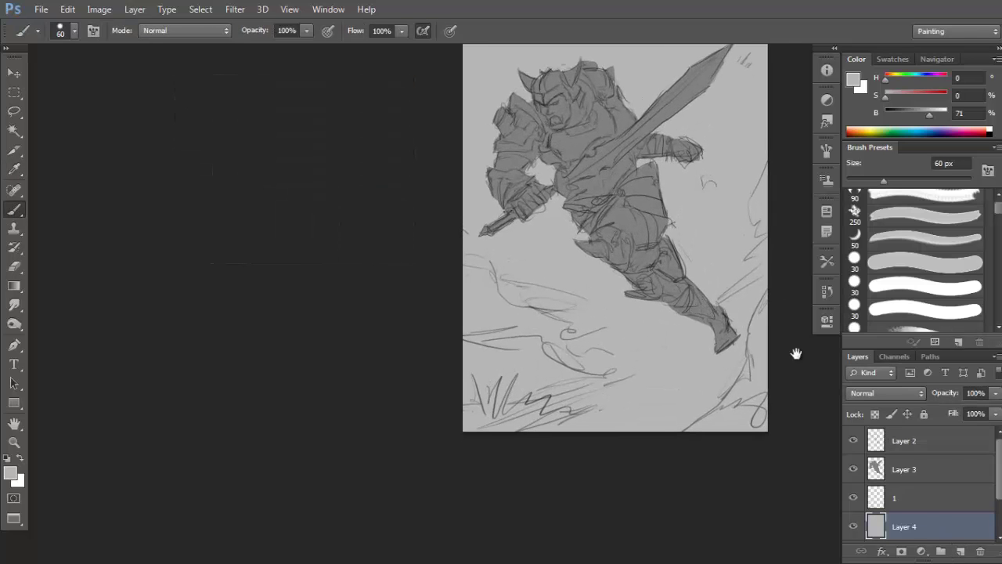
left_click(944, 443)
left_click(855, 440)
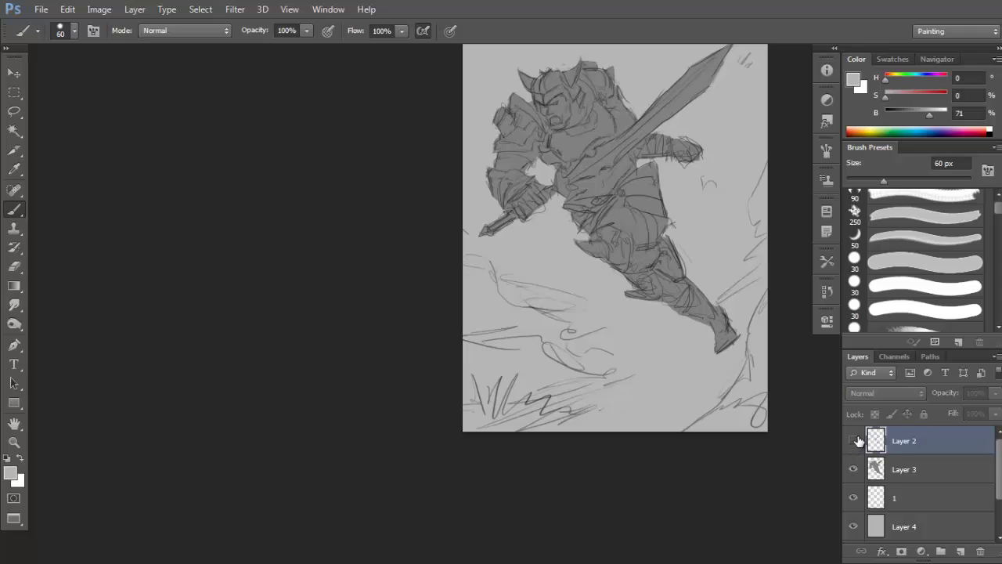
left_click(855, 440)
left_click(961, 550)
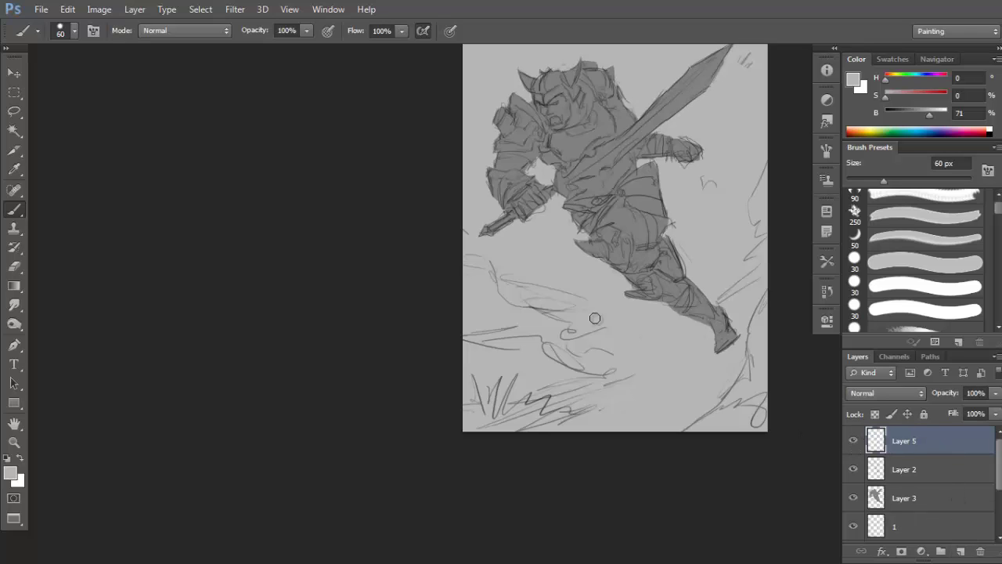
Lasso the rock in the canvas's lower right corner, fill it with grey of 27% brightness on Layer 5, and deselect.
key("l")
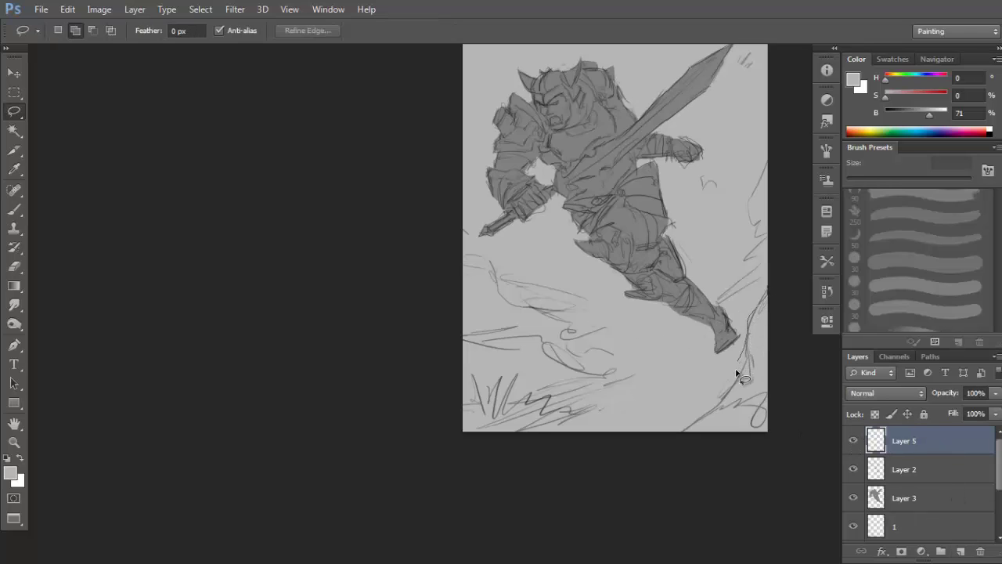
left_click_drag(803, 454, 804, 455)
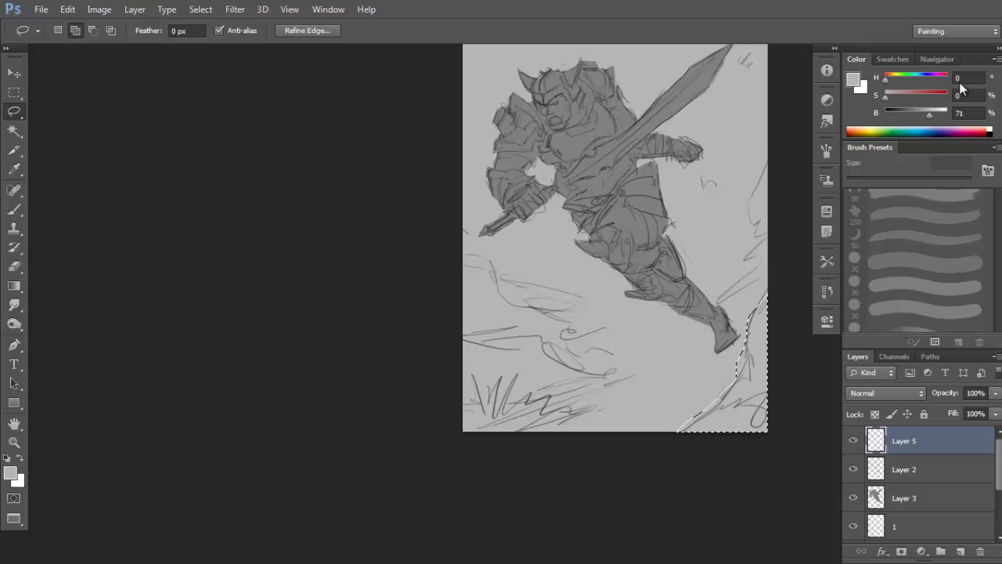
left_click(902, 113)
left_click_drag(479, 149, 480, 151)
key("shift+F5")
key("Return")
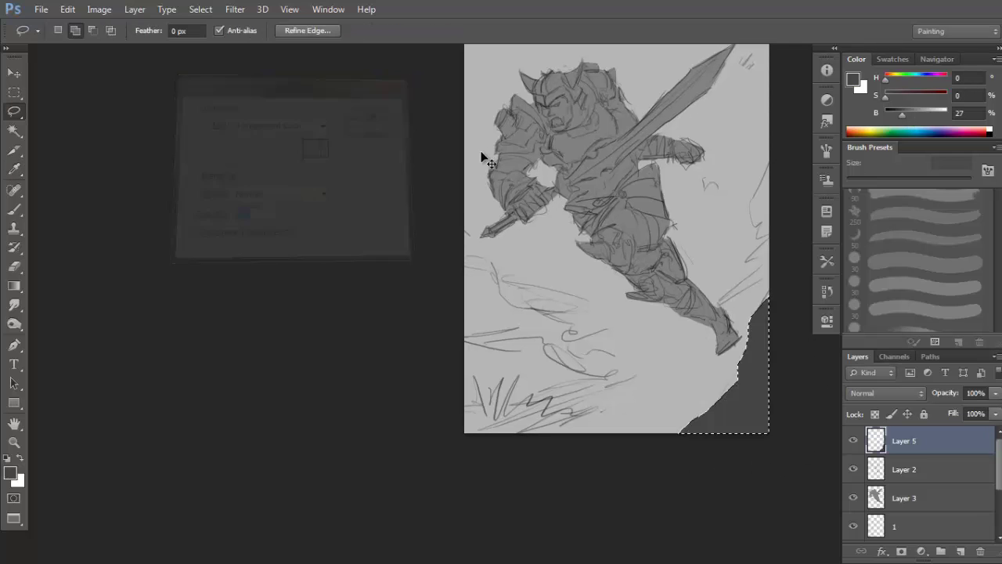
key("ctrl+d")
Lasso the grassy slope in the canvas's lower left on Layer 4, shade it with a dark grey-to-transparent radial gradient, and deselect.
left_click(678, 295, "alt")
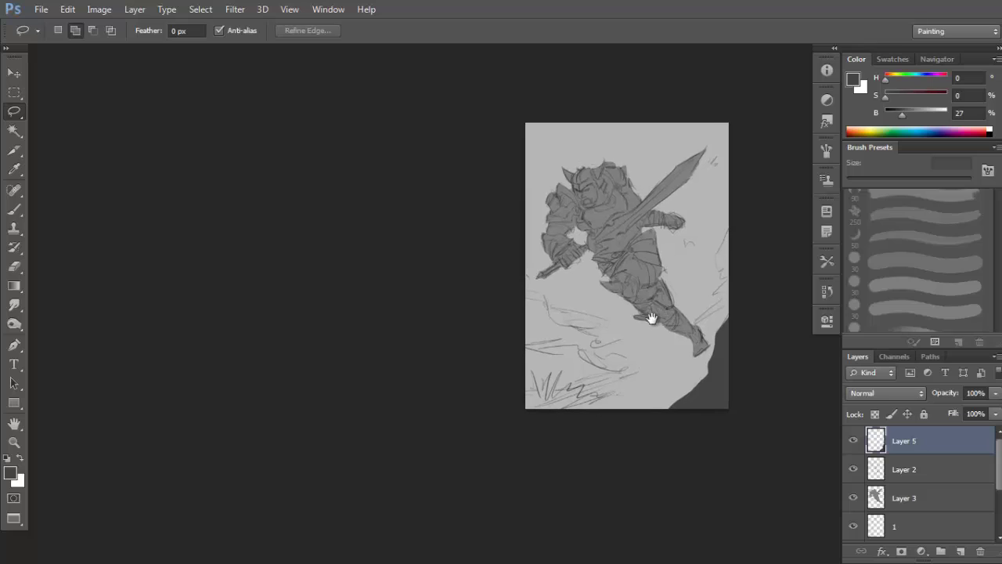
left_click(922, 515)
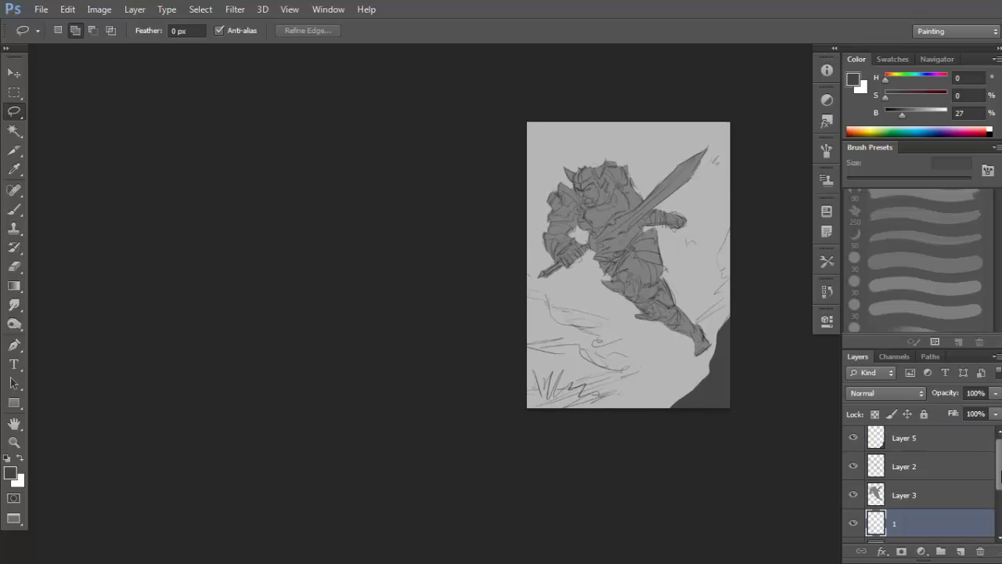
scroll(959, 512, "down", 1)
left_click(948, 528)
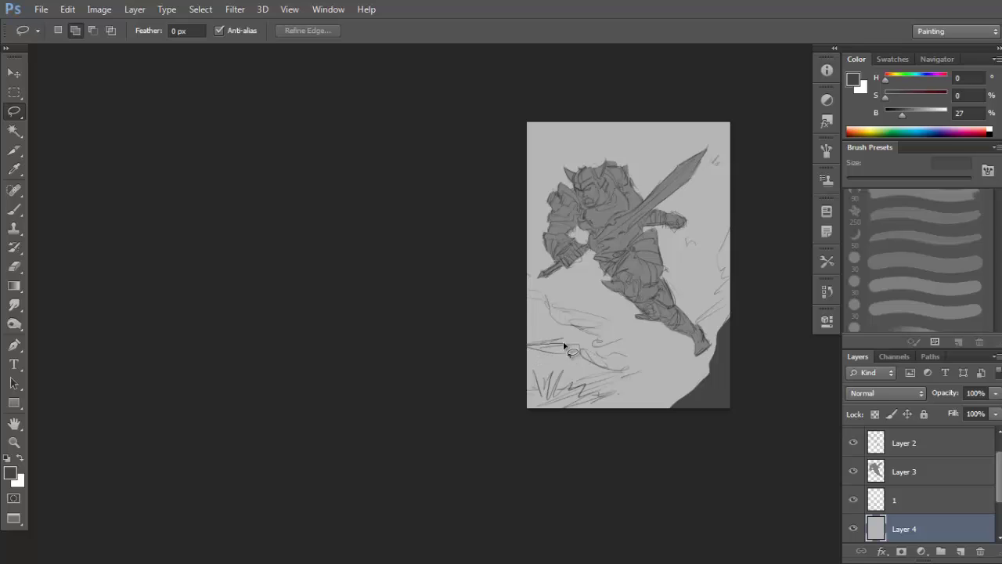
mouse_move(538, 347)
left_mouse_down()
mouse_move(638, 370)
mouse_move(457, 416)
left_mouse_up()
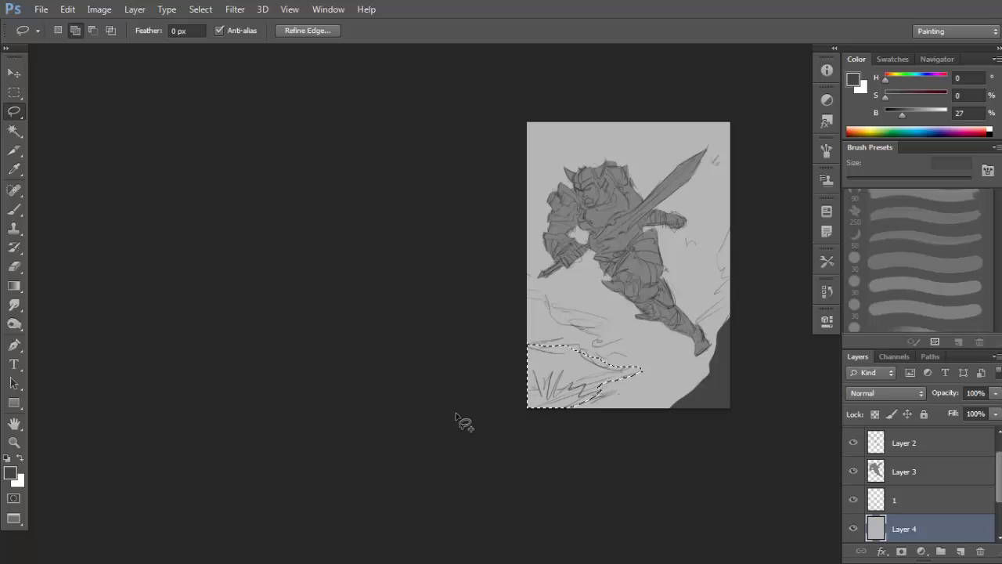
key("g")
left_click_drag(572, 265, 580, 408)
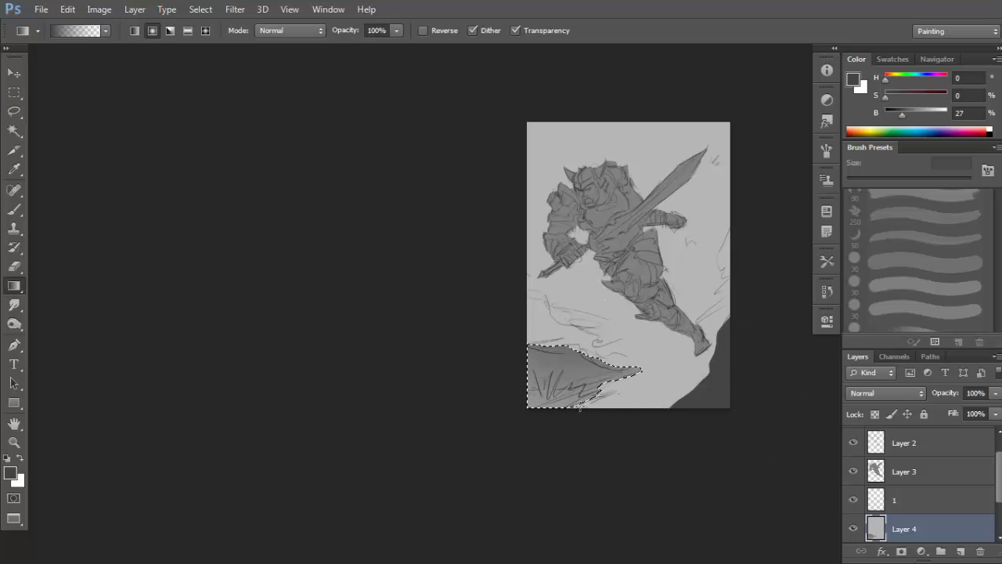
key("ctrl+z")
left_click_drag(524, 268, 614, 424)
key("ctrl+d")
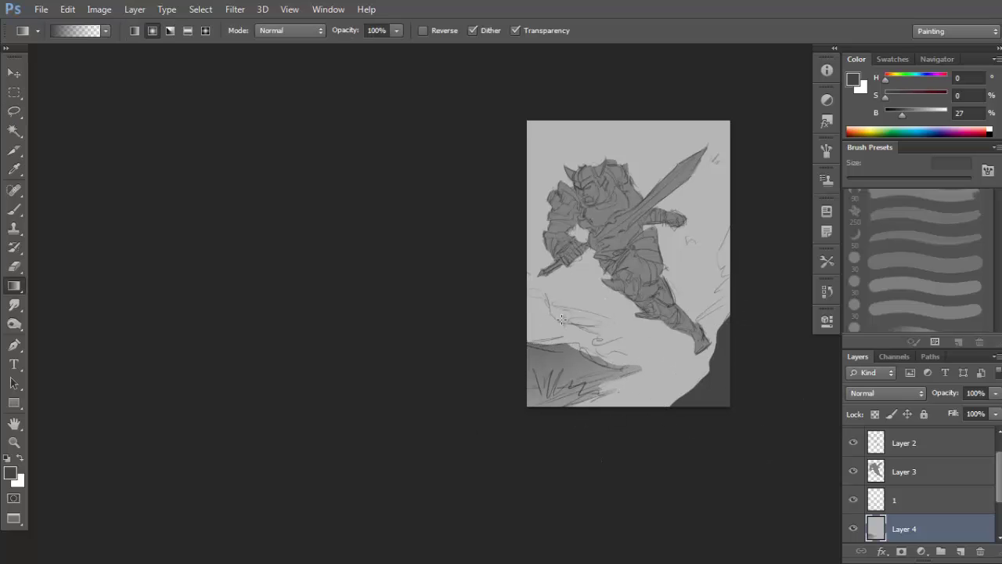
Lasso the slope just above the grassy one, shade it with the same dark grey radial gradient, and deselect.
key("l")
left_click_drag(523, 262, 545, 302)
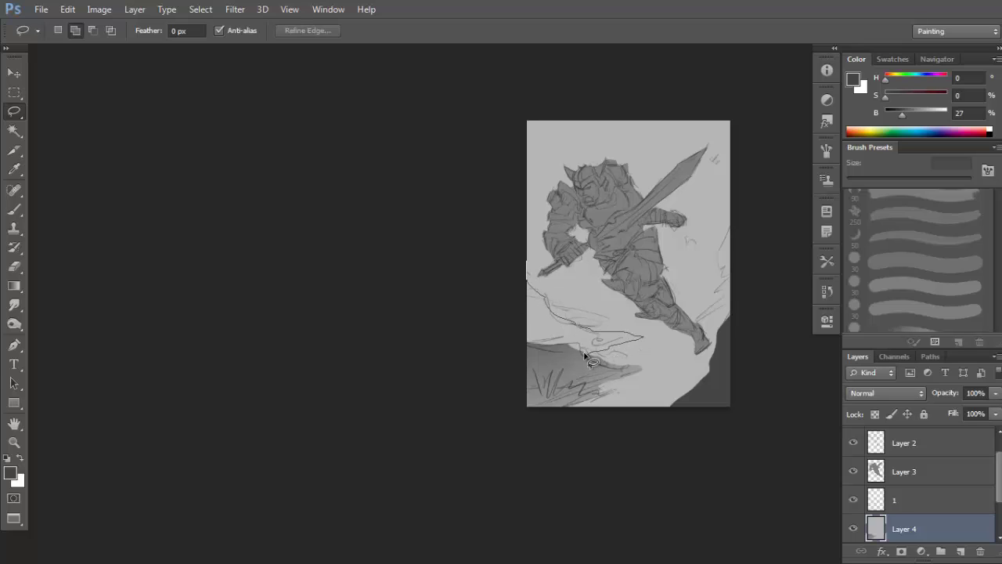
left_click_drag(468, 356, 469, 356)
left_click_drag(582, 395, 584, 394)
key("ctrl+d")
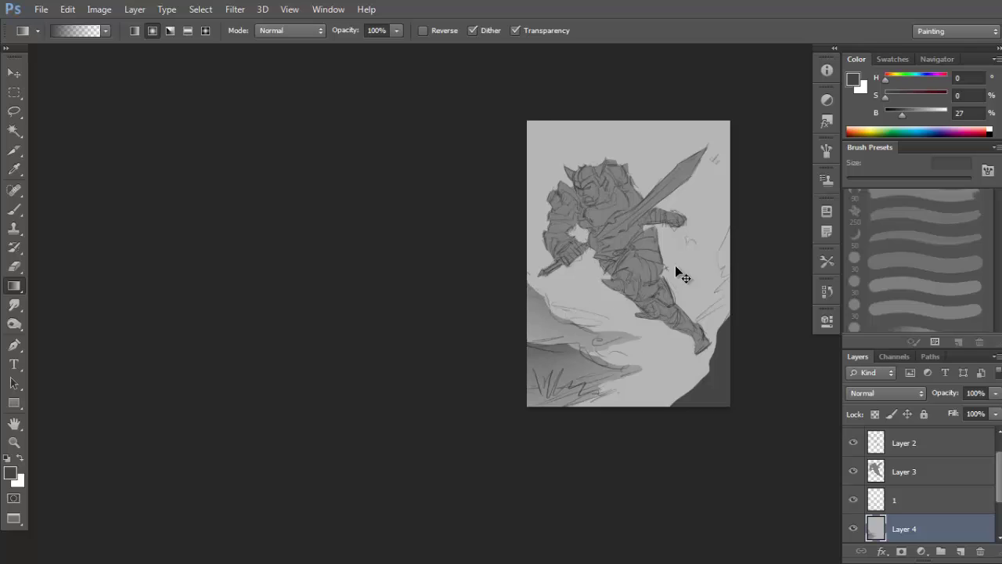
Brush diagonal strokes in greys sampled from the canvas over the ground between the grassy slope and the dark corner rock.
left_click_drag(698, 292, 697, 293)
key("b")
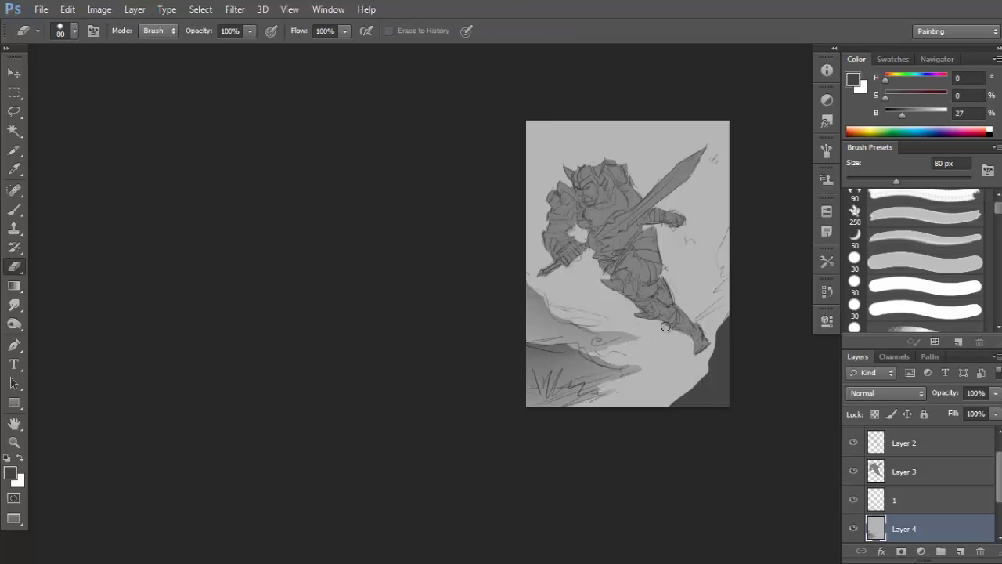
left_click(644, 332, "alt")
left_click_drag(647, 365, 649, 362)
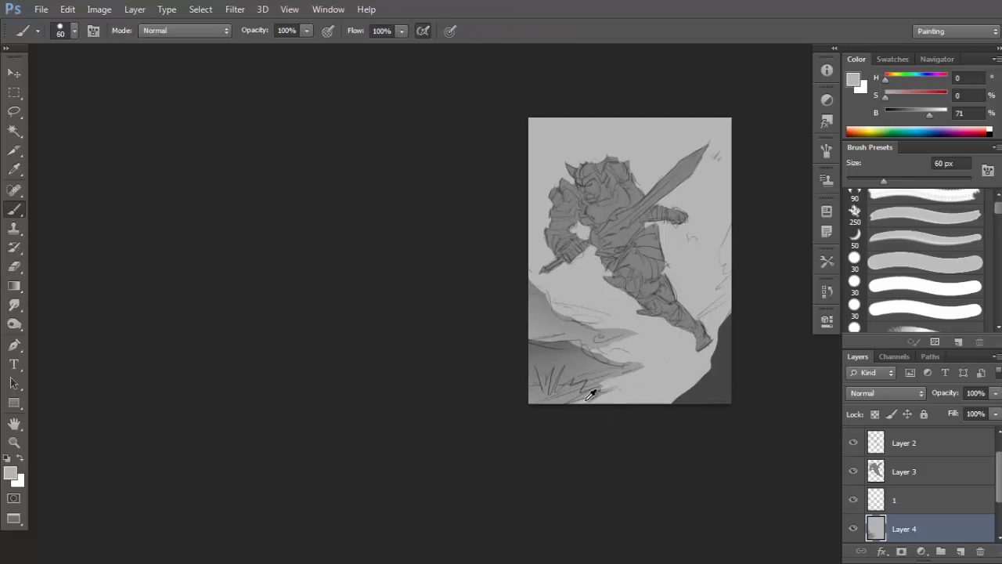
left_click(599, 380, "alt")
left_click_drag(638, 398, 728, 360)
mouse_move(659, 400)
left_mouse_down()
mouse_move(708, 372)
mouse_move(641, 379)
left_mouse_up()
left_click(679, 370, "alt")
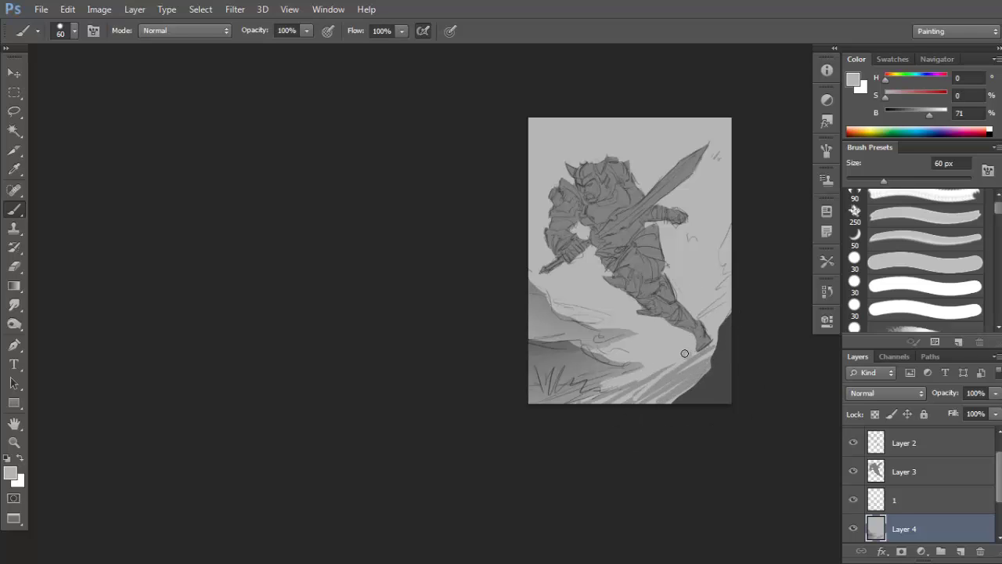
Blend the brushed ground strokes beside the dark rock with the Smudge tool at 51% strength and 150 px size.
left_click(19, 306)
left_click(59, 331)
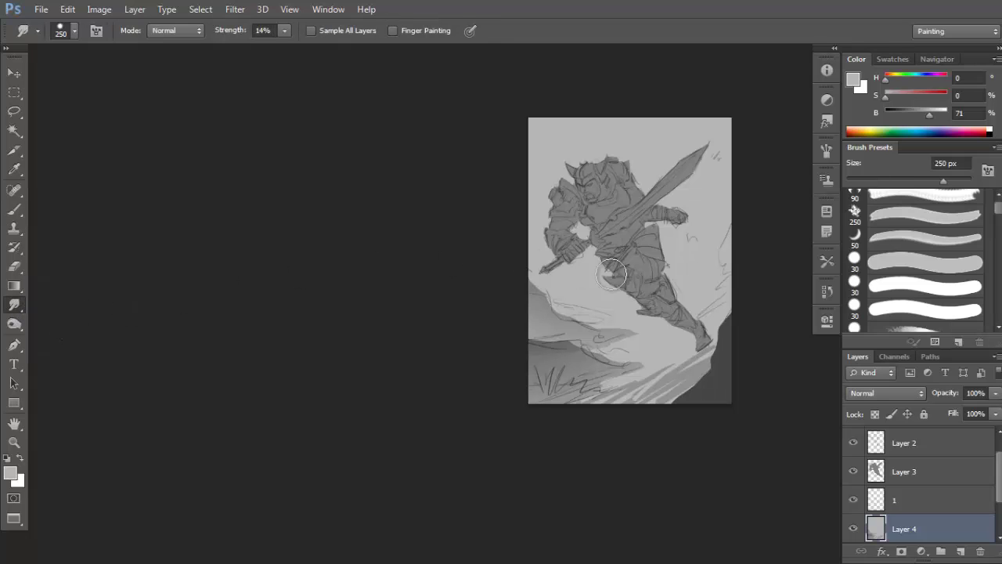
key("F5")
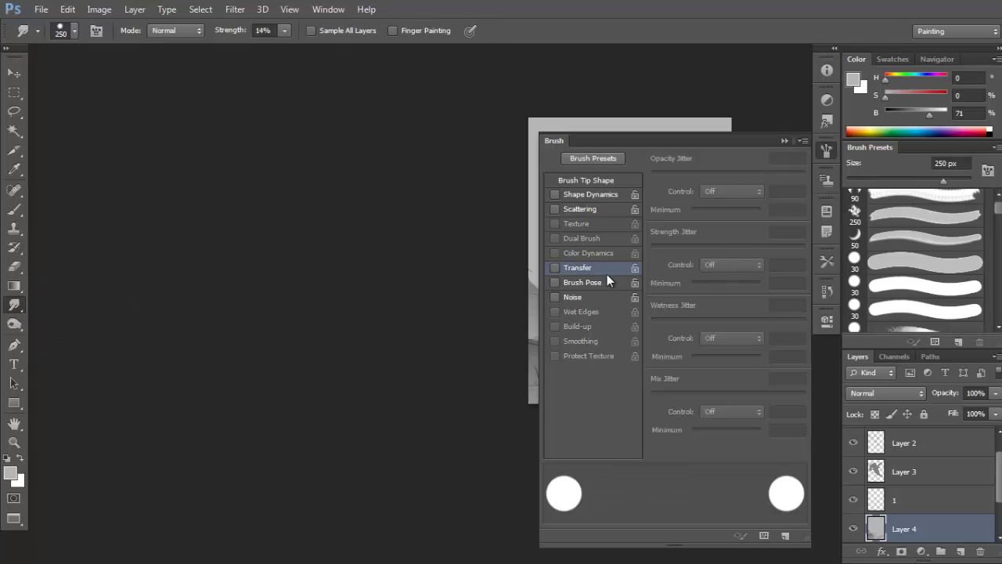
key("F5")
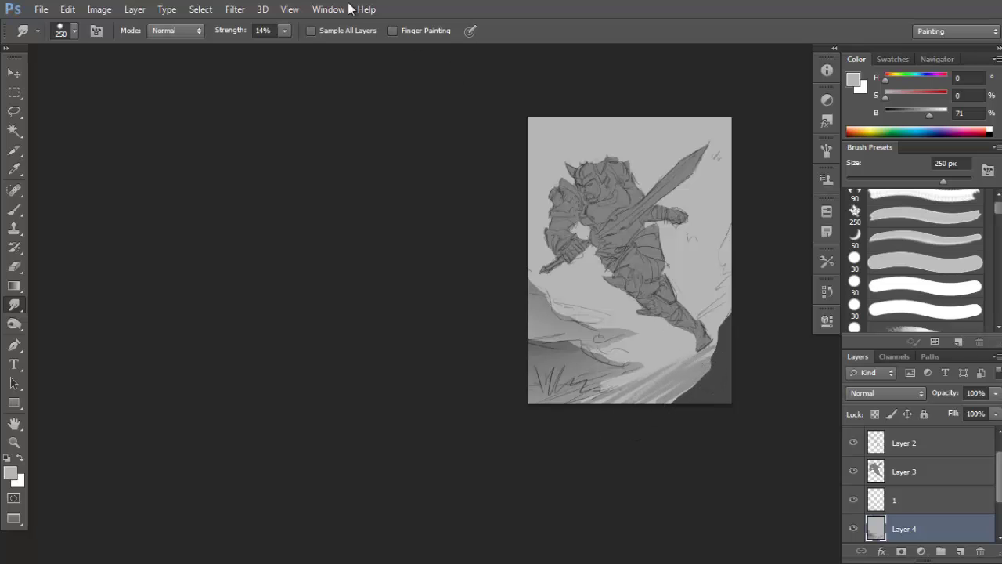
left_click(285, 31)
left_click_drag(602, 338, 603, 336)
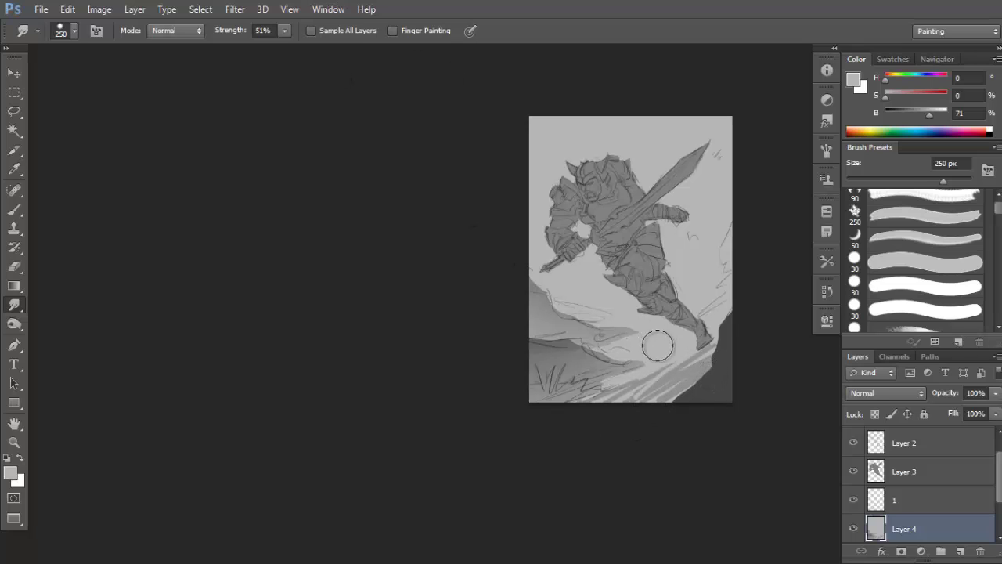
key("bracketleft")
key("bracketleft")
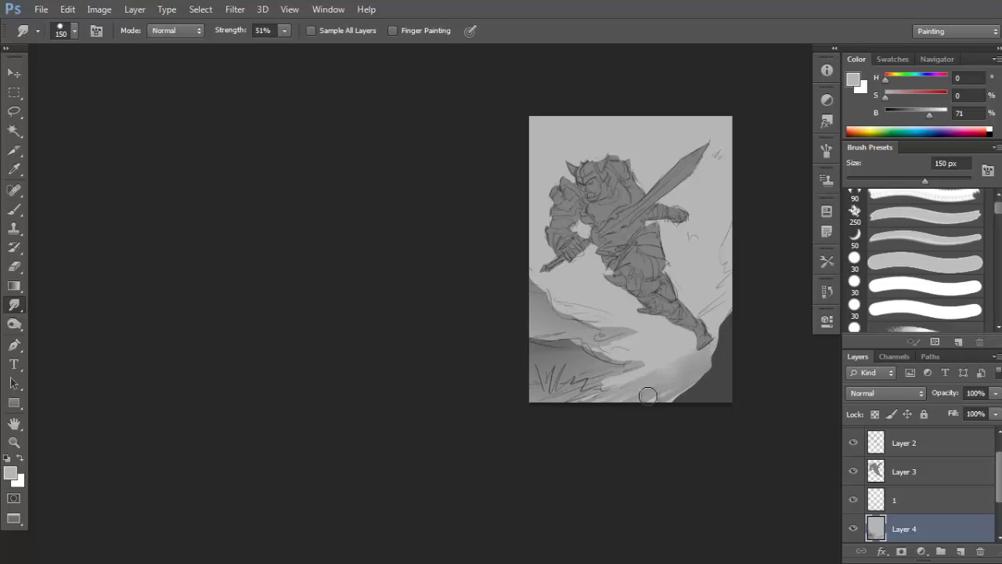
Lasso thin, jagged background streaks along the canvas's left edge, upper right corner and right edge as one combined selection.
key("b")
key("l")
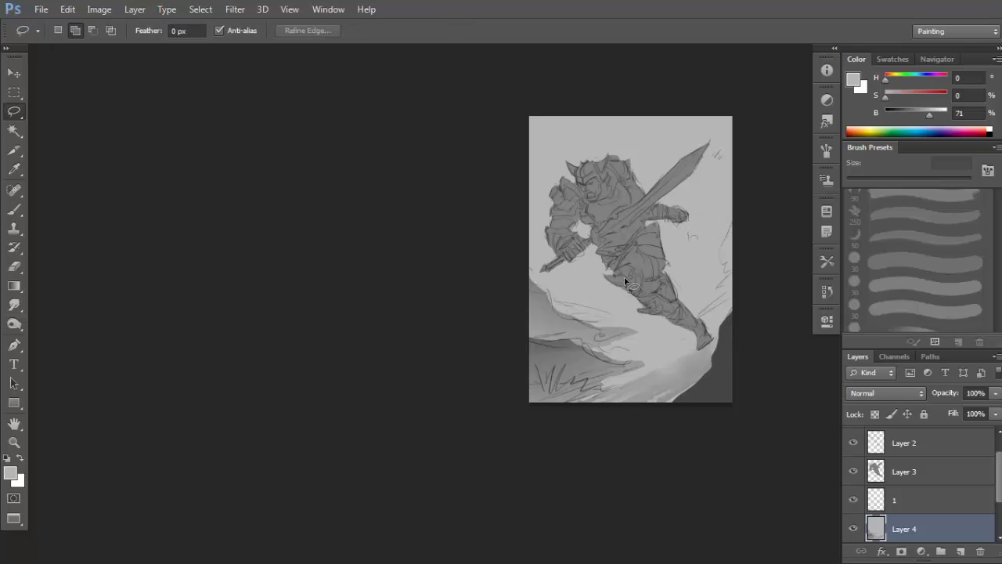
mouse_move(516, 251)
left_mouse_down()
mouse_move(537, 252)
mouse_move(555, 272)
mouse_move(549, 255)
mouse_move(579, 277)
mouse_move(568, 287)
left_mouse_up()
key("Escape")
key("Escape")
key("ctrl+d")
mouse_move(529, 200)
left_mouse_down()
mouse_move(551, 293)
mouse_move(529, 264)
mouse_move(530, 201)
left_mouse_up()
mouse_move(532, 176)
left_mouse_down()
mouse_move(562, 231)
mouse_move(530, 155)
left_mouse_up()
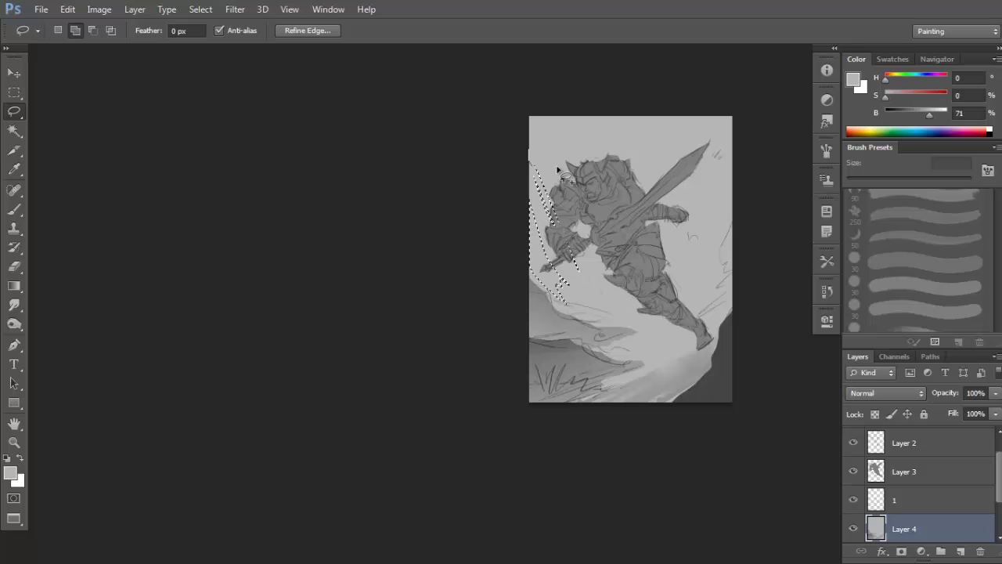
mouse_move(671, 151)
left_mouse_down()
mouse_move(598, 117)
mouse_move(671, 146)
mouse_move(617, 139)
mouse_move(595, 119)
mouse_move(681, 172)
mouse_move(658, 121)
mouse_move(689, 118)
mouse_move(725, 171)
mouse_move(723, 190)
mouse_move(741, 129)
mouse_move(695, 248)
mouse_move(756, 166)
left_mouse_up()
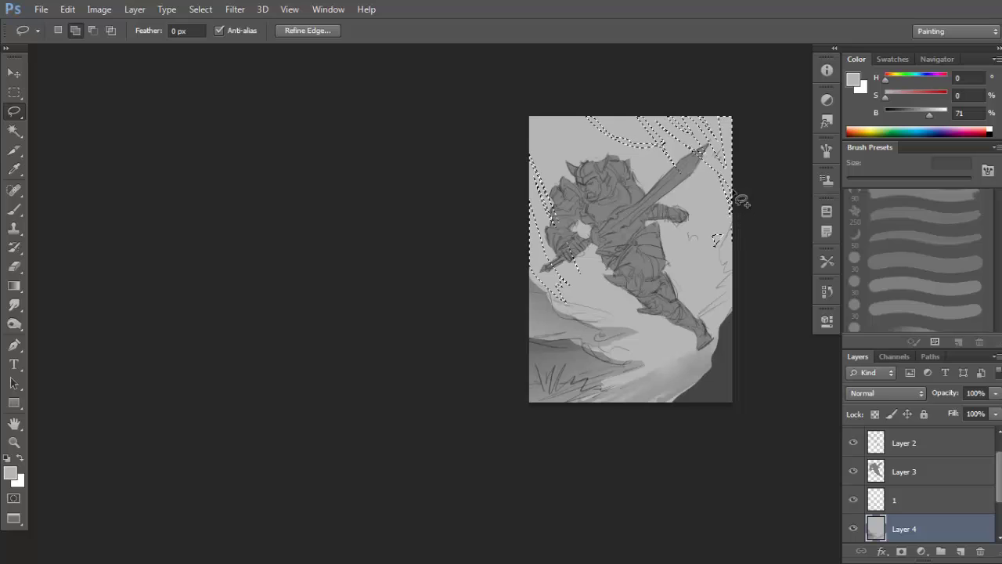
mouse_move(730, 227)
left_mouse_down()
mouse_move(727, 267)
mouse_move(744, 240)
mouse_move(697, 289)
mouse_move(725, 283)
mouse_move(689, 304)
mouse_move(733, 299)
left_mouse_up()
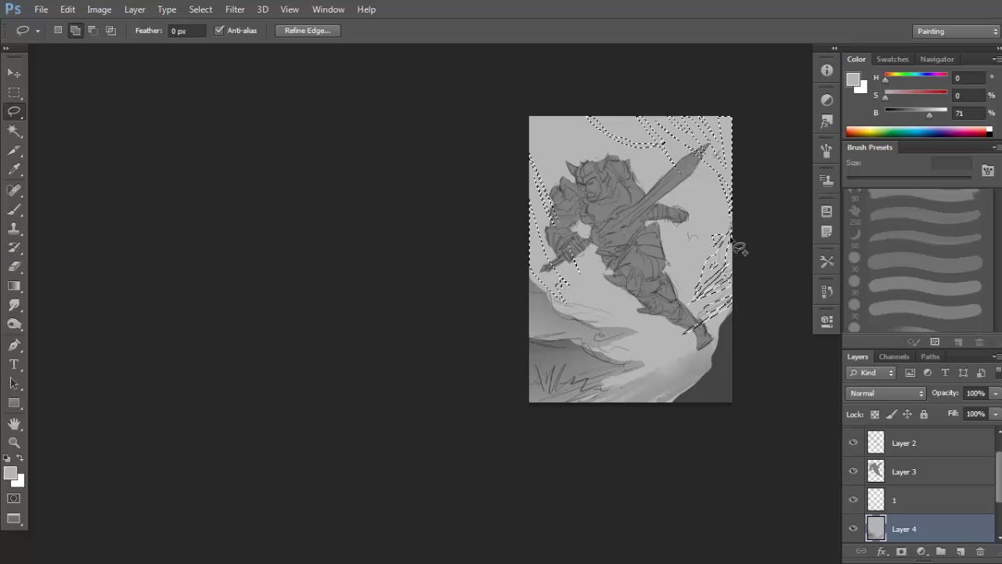
Fill the selected streaks with a radial gradient in the corner rock's dark grey fading to transparent, and deselect.
key("g")
key("ctrl+minus")
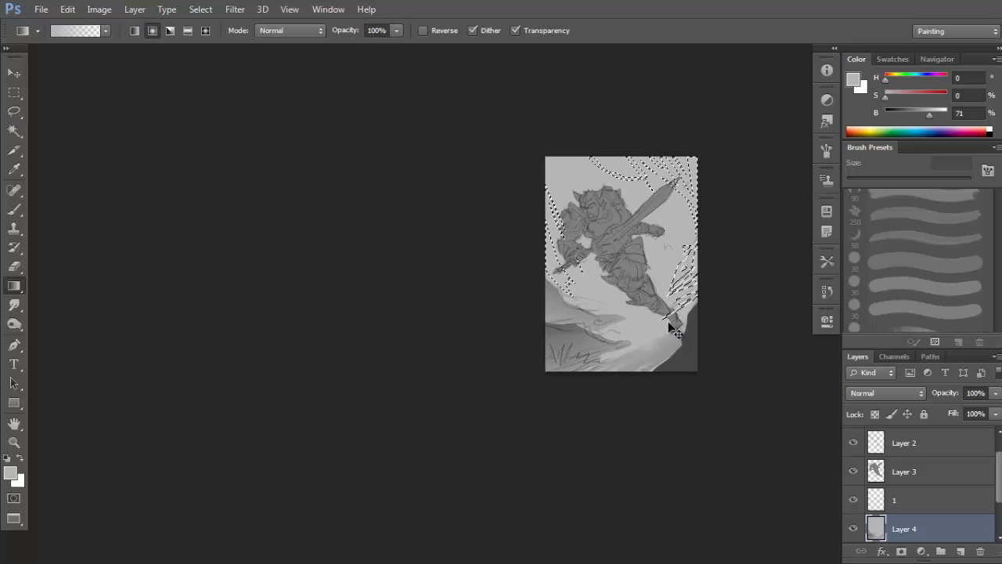
key("d")
left_click_drag(579, 77, 694, 393)
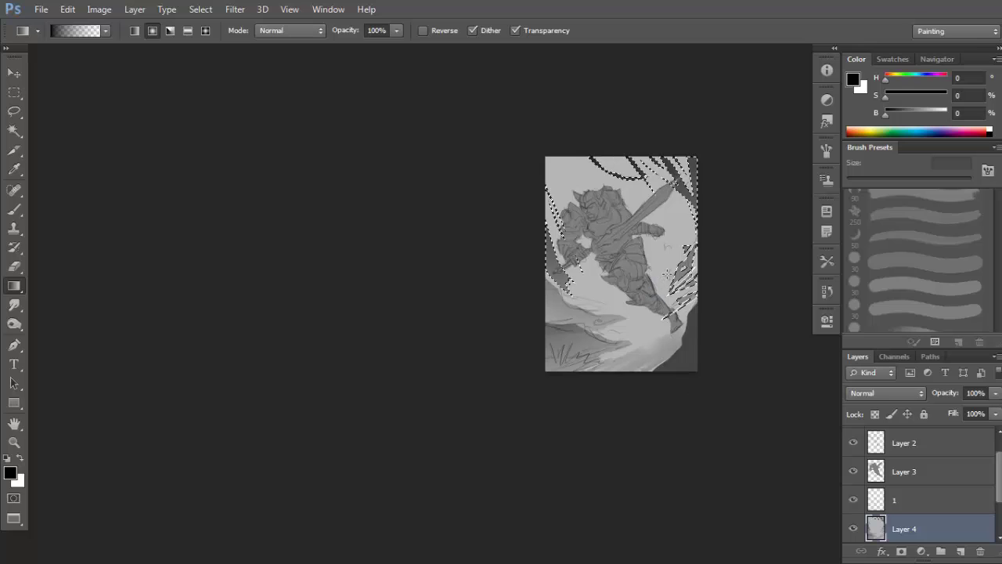
key("ctrl+z")
left_click(689, 336, "alt")
left_click_drag(578, 73, 679, 388)
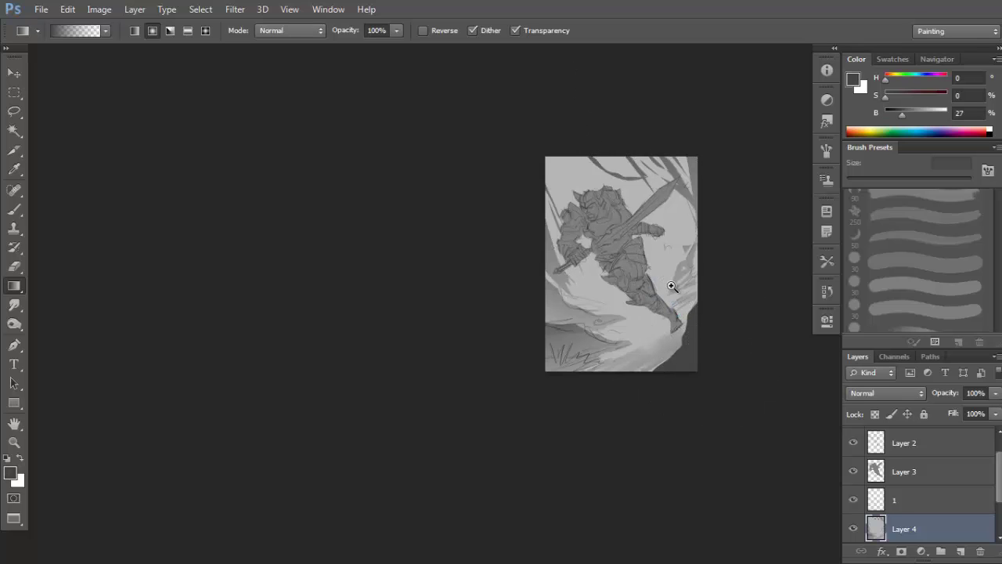
key("ctrl+d")
key("b")
scroll(674, 282, "up", 1)
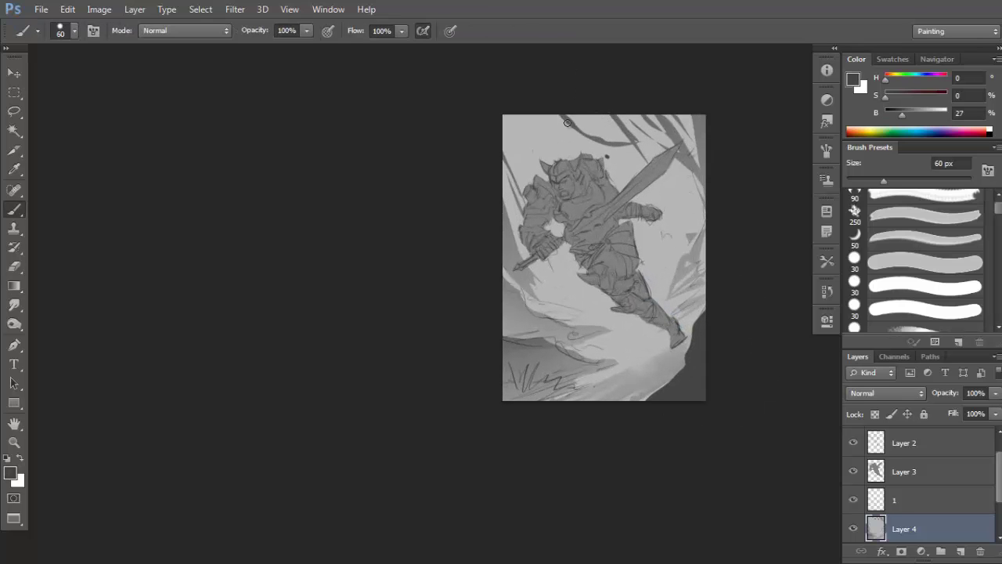
key("ctrl+z")
Soften the background streaks along the upper, left and right canvas edges with the Smudge tool at 250 px and 21% strength.
left_click(13, 305)
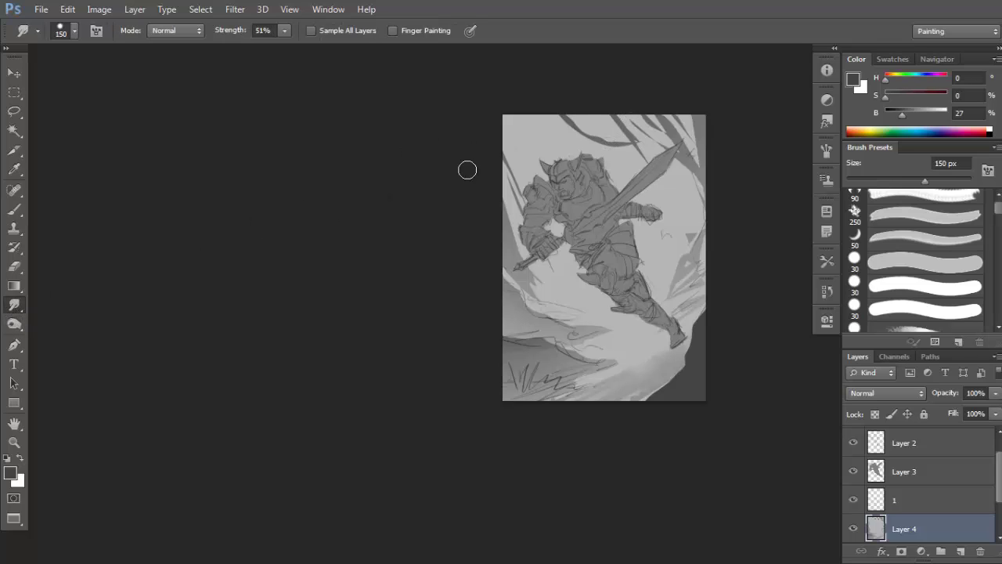
mouse_move(583, 128)
left_mouse_down()
mouse_move(670, 136)
mouse_move(616, 141)
mouse_move(566, 105)
left_mouse_up()
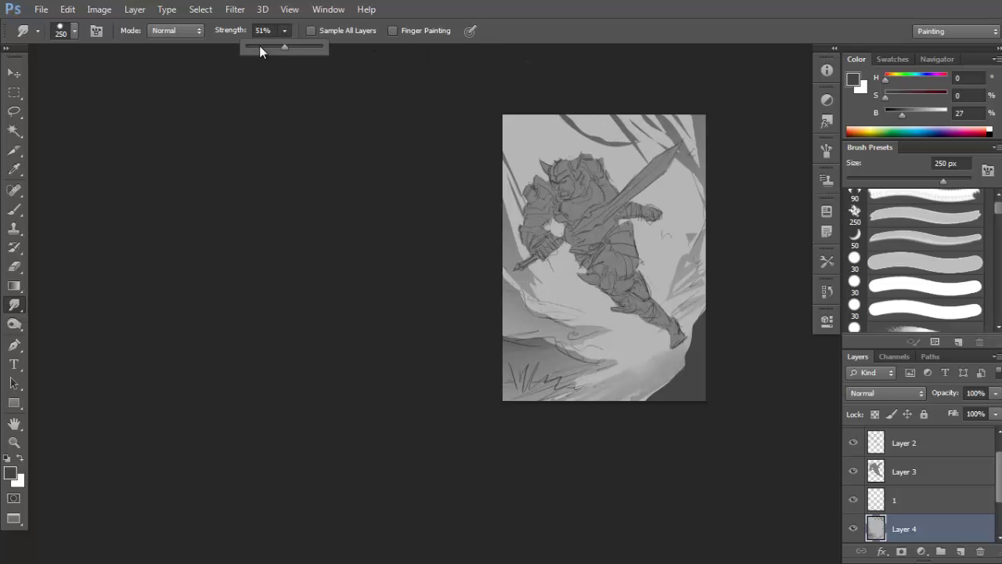
left_click(261, 47)
mouse_move(589, 140)
left_mouse_down()
mouse_move(645, 142)
mouse_move(682, 181)
mouse_move(708, 181)
left_mouse_up()
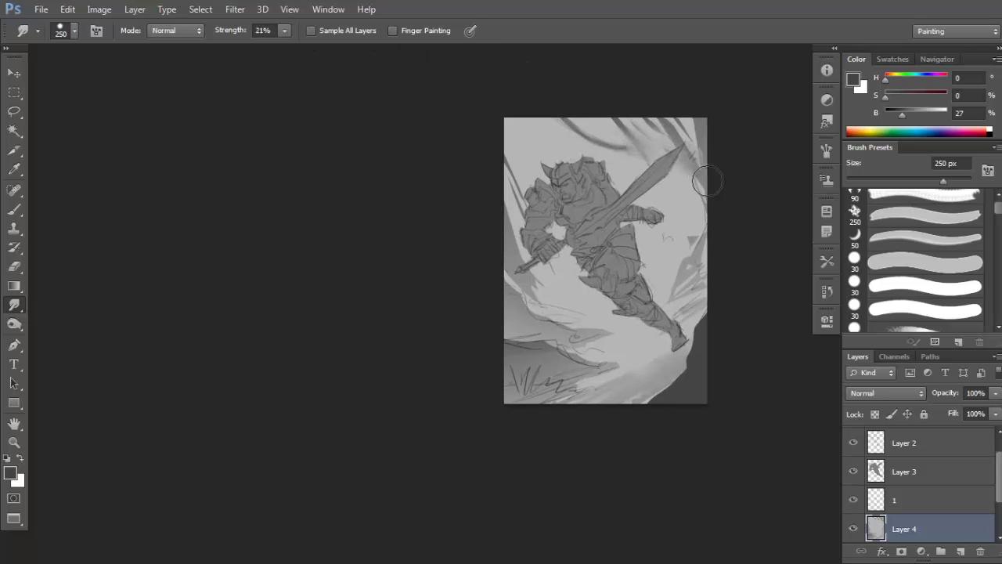
mouse_move(680, 123)
left_mouse_down()
mouse_move(718, 173)
mouse_move(714, 183)
left_mouse_up()
mouse_move(517, 171)
left_mouse_down()
mouse_move(534, 252)
mouse_move(519, 279)
left_mouse_up()
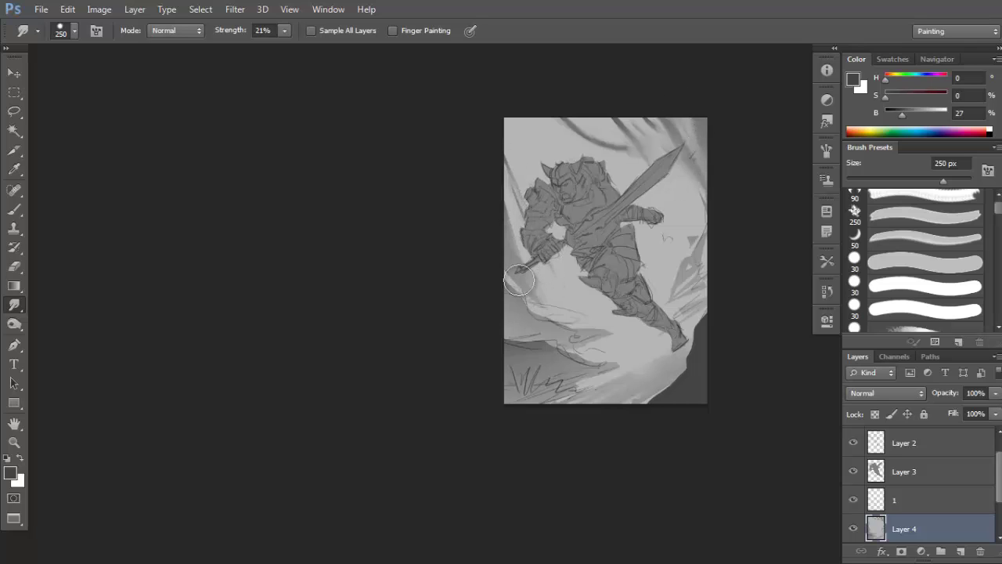
left_click_drag(615, 146, 604, 137)
mouse_move(685, 243)
left_mouse_down()
mouse_move(682, 277)
mouse_move(704, 238)
left_mouse_up()
Lasso the whole background above the ground line and prepare a black-to-transparent gradient using the default colours.
key("l")
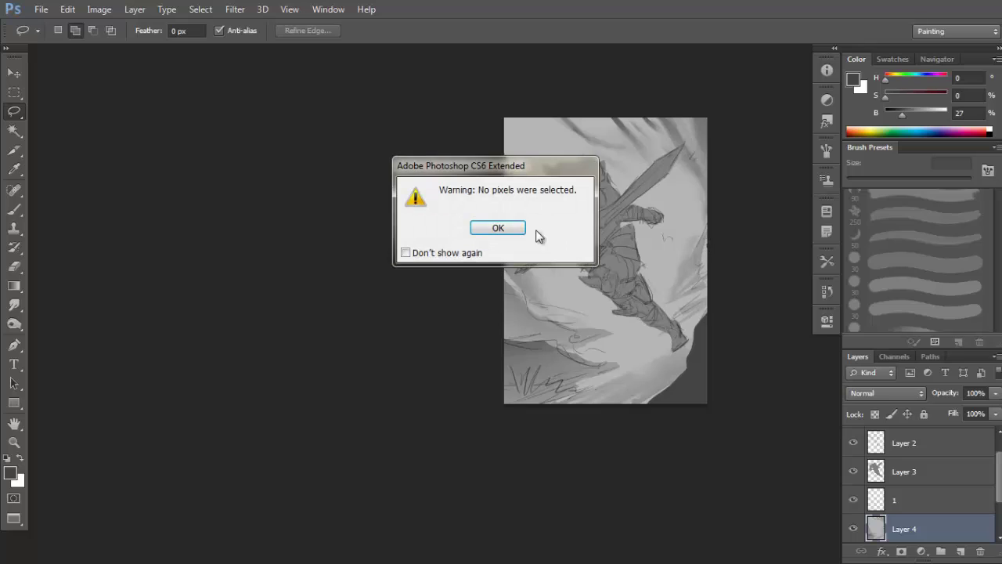
key("Return")
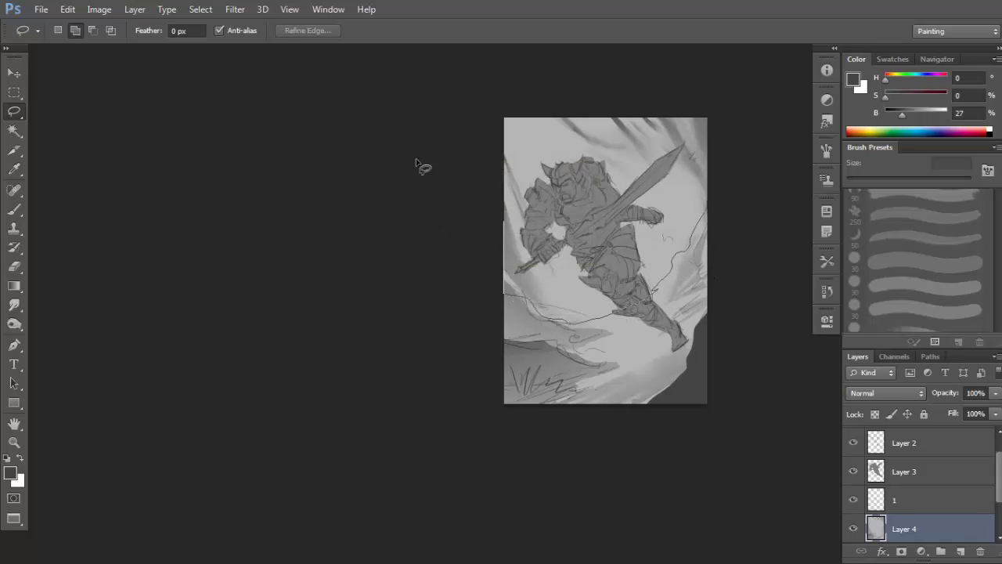
mouse_move(498, 298)
left_mouse_down()
mouse_move(721, 99)
mouse_move(503, 296)
left_mouse_up()
key("d")
key("g")
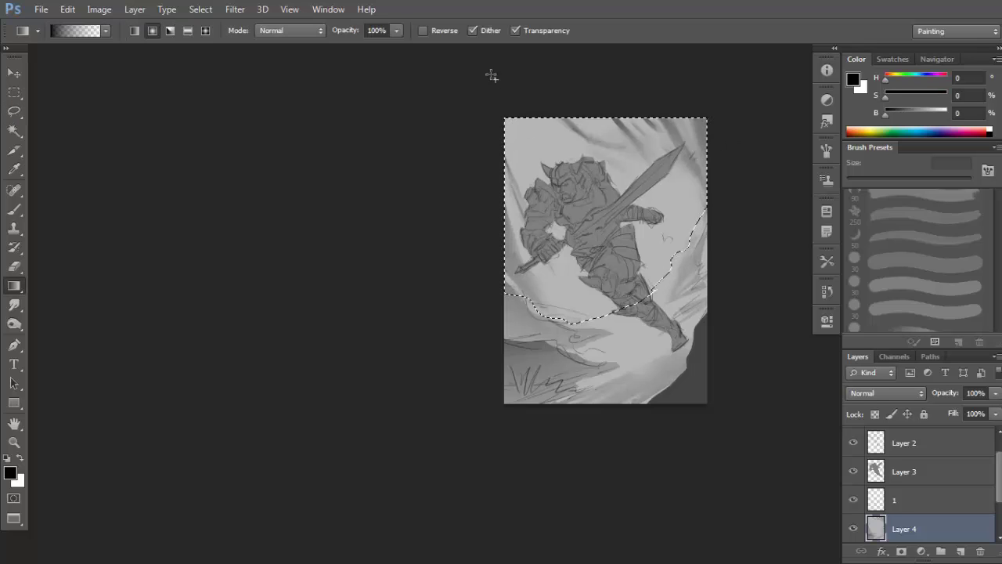
left_click_drag(491, 74, 584, 283)
key("ctrl+minus")
key("ctrl+minus")
key("ctrl+z")
left_click_drag(527, 97, 587, 302)
key("ctrl+z")
Darken the selected background from its upper left with a linear black-to-transparent gradient, and deselect.
left_click(136, 31)
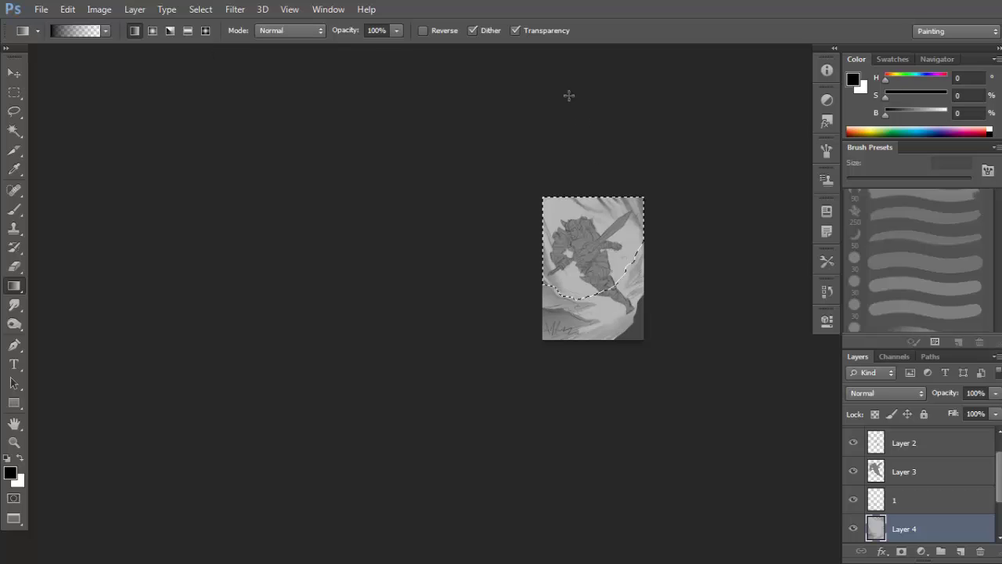
left_click_drag(570, 96, 642, 279)
key("ctrl+d")
scroll(626, 258, "up", 2)
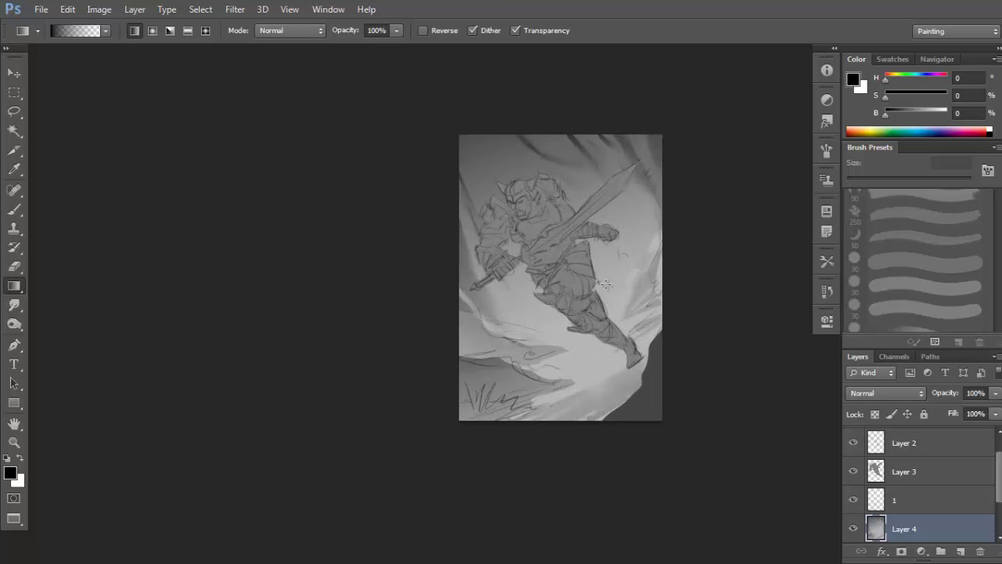
Lasso the ground below the figure up to both canvas edges and darken it with a linear black-to-transparent gradient.
key("l")
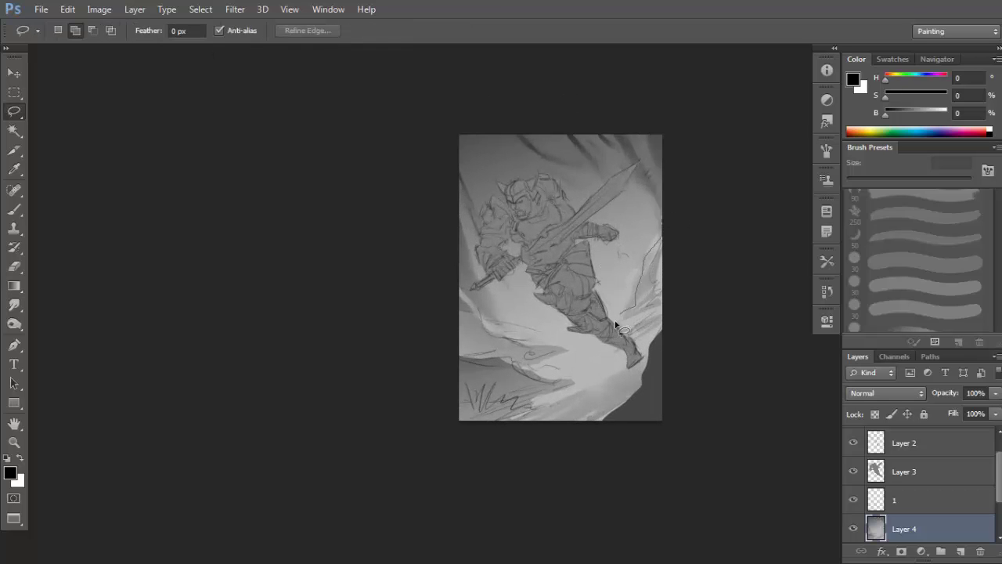
mouse_move(505, 335)
left_mouse_down()
mouse_move(410, 407)
mouse_move(727, 445)
mouse_move(689, 231)
left_mouse_up()
key("g")
left_click_drag(548, 205, 640, 451)
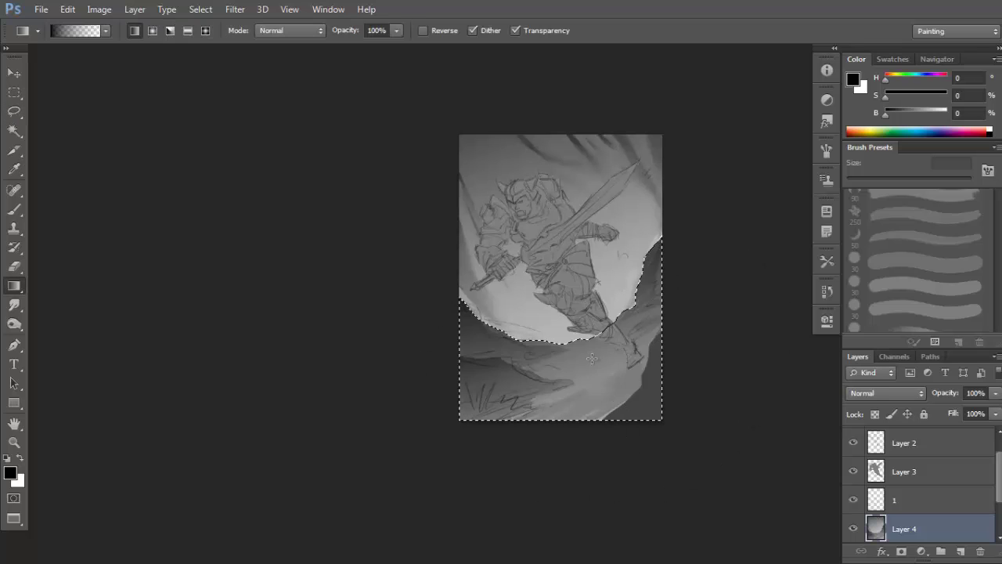
Undo the last ground gradient, redraw it diagonally from the upper left with the linear black-to-transparent gradient, and deselect.
key("ctrl+z")
left_click_drag(499, 179, 630, 400)
key("ctrl+d")
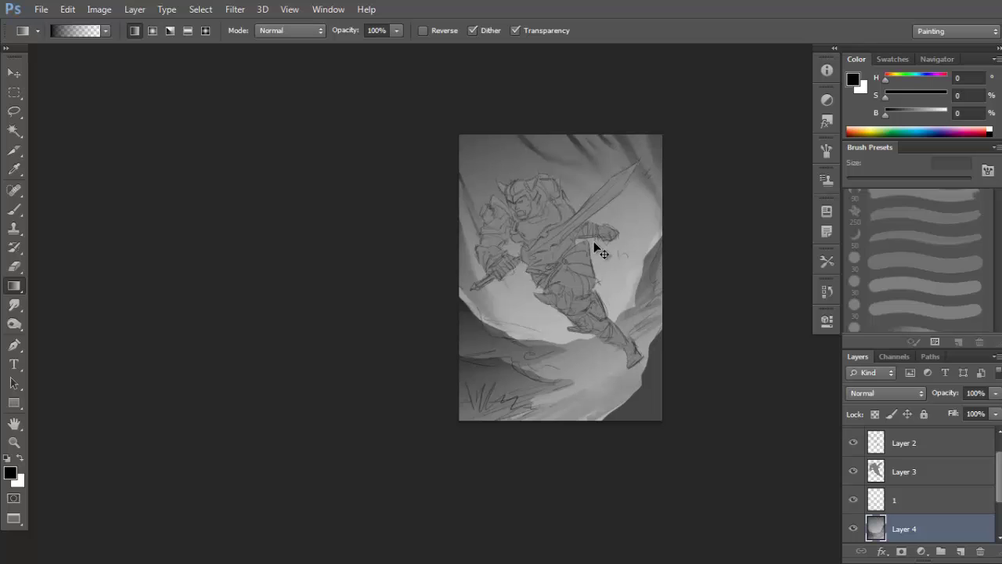
Lasso the mound in the lower-left corner of the ground, darken it with a linear black-to-transparent gradient, and deselect.
key("l")
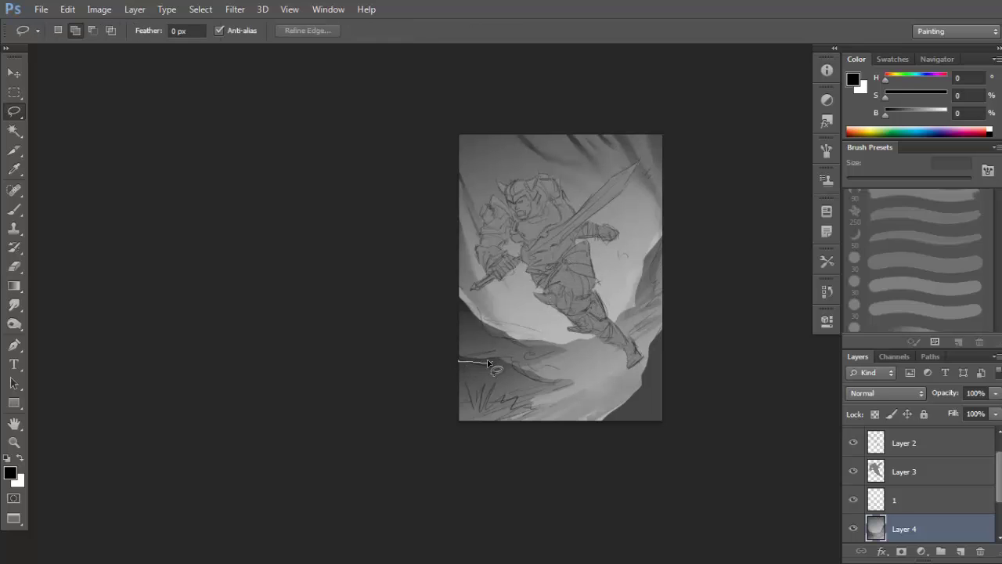
left_click_drag(451, 433, 505, 423)
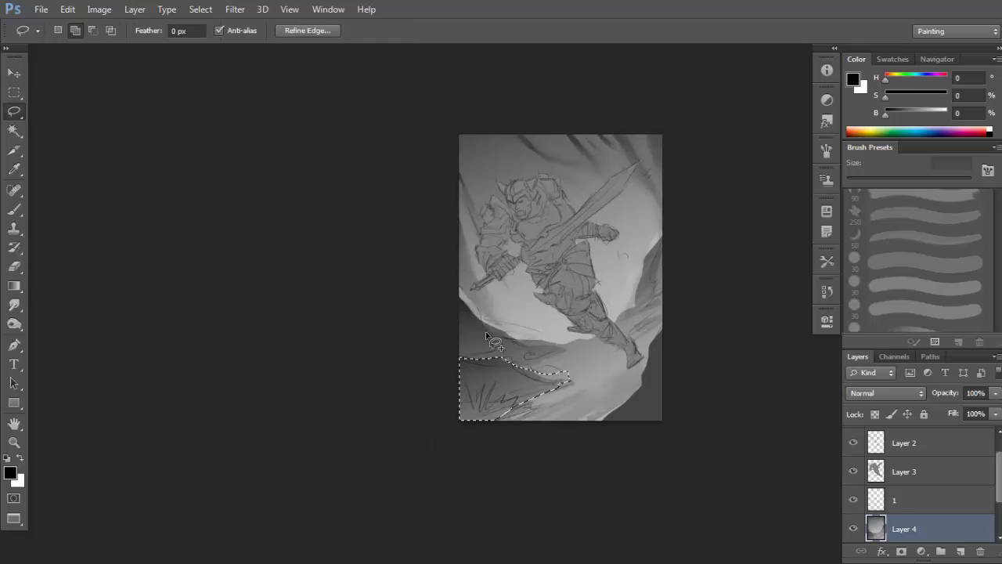
key("g")
left_click_drag(509, 352, 553, 394)
key("ctrl+d")
Step back to the lower-left mound's selection and apply the black-to-transparent gradient again, starting from below the canvas.
left_click_drag(619, 361, 618, 358)
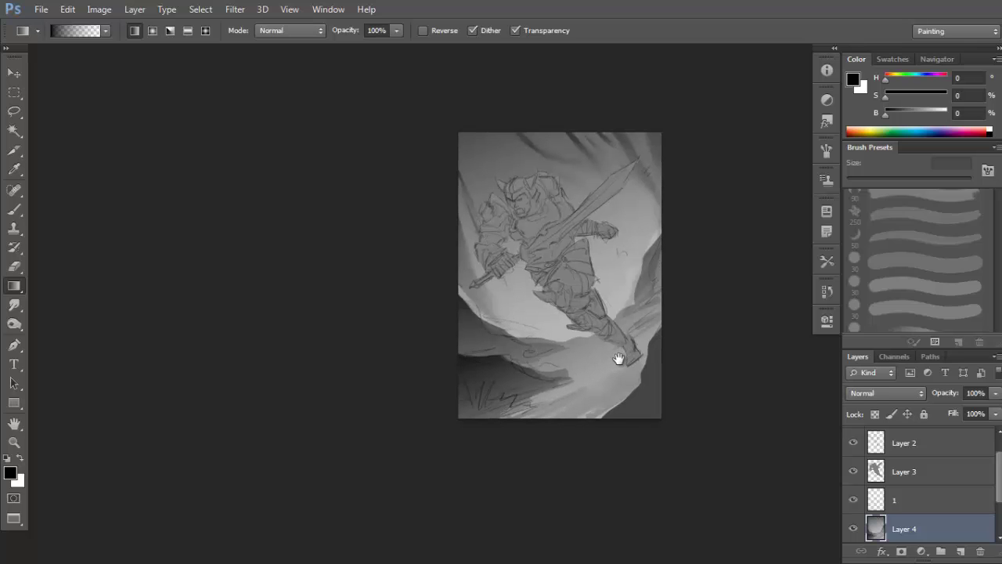
key("ctrl+alt+z")
key("ctrl+alt+z")
left_click(547, 372, "alt")
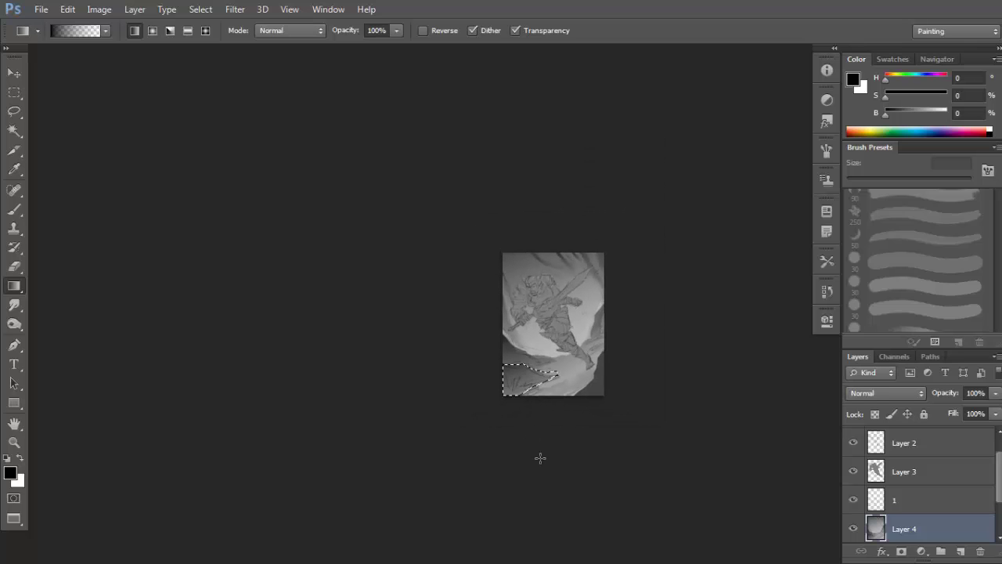
left_click_drag(540, 459, 548, 346)
scroll(535, 365, "up", 1)
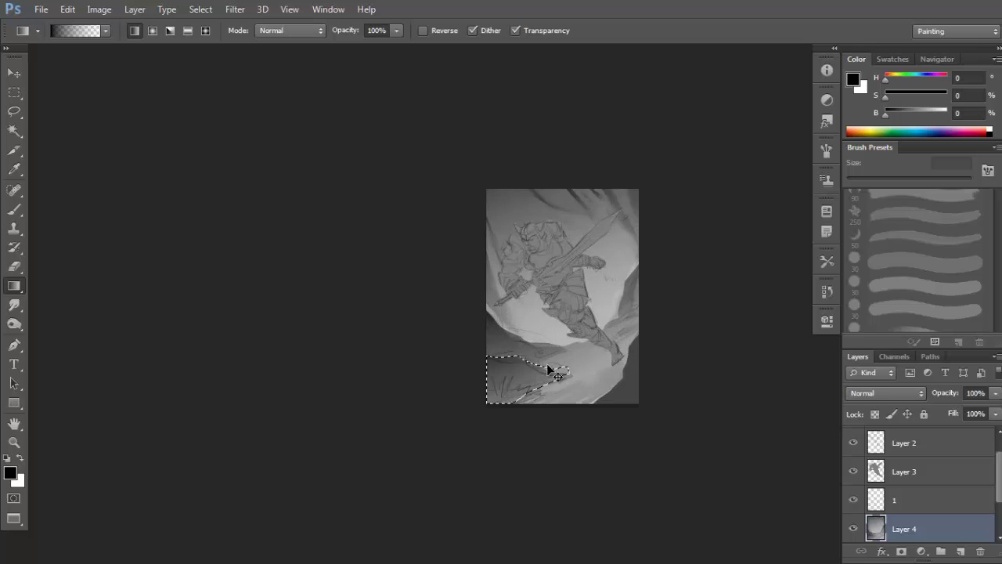
scroll(530, 376, "up", 1)
Lasso a spiky grass tuft in the lower-left corner, darken it with the black-to-transparent gradient, and deselect.
key("l")
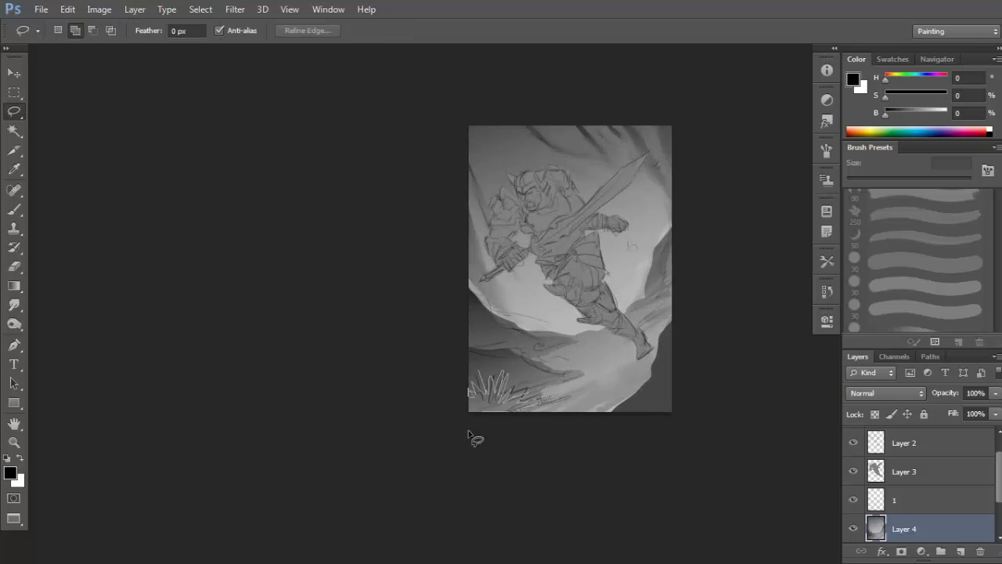
left_click_drag(470, 433, 470, 396)
key("g")
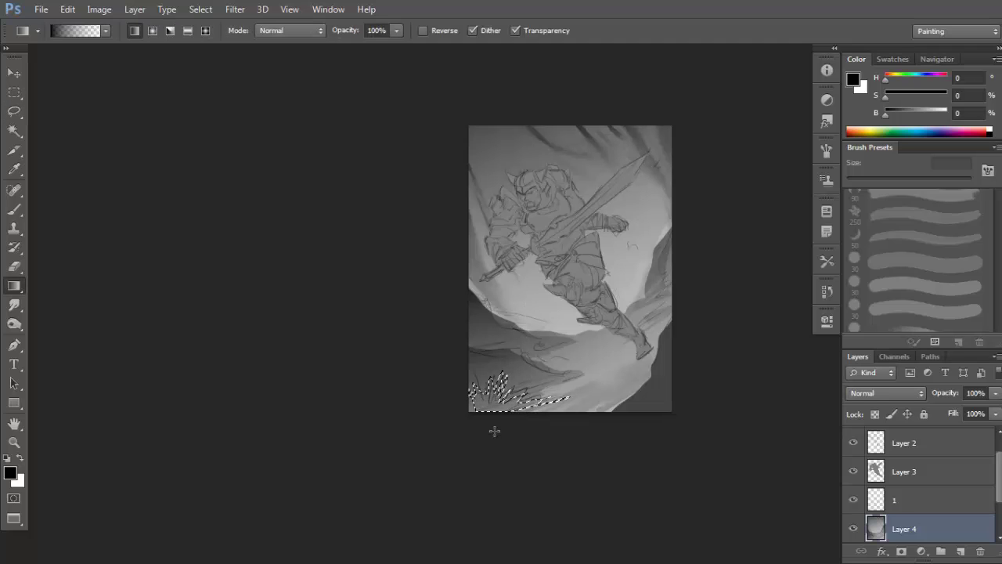
key("ctrl+d")
left_click_drag(664, 317, 665, 310)
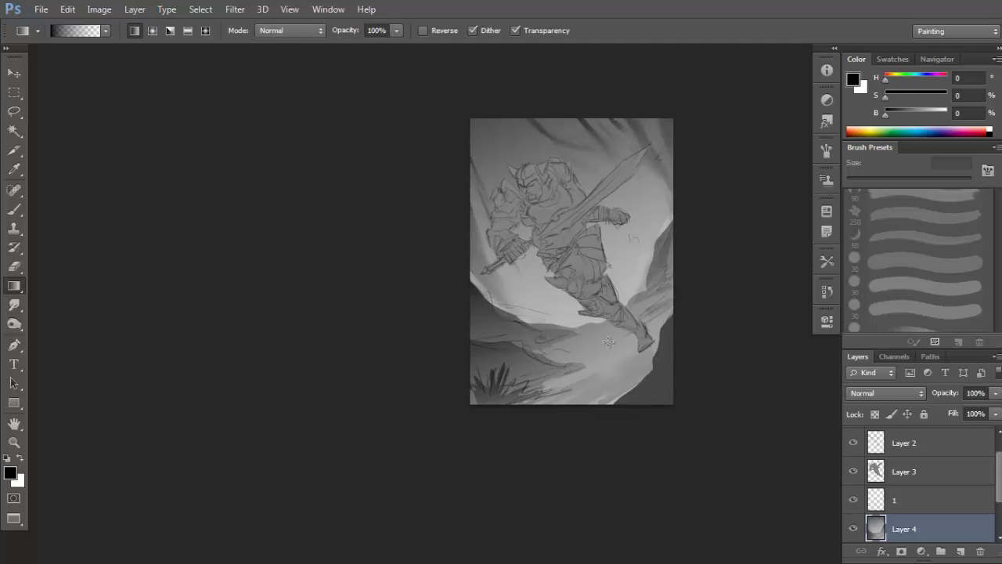
Lasso the strip of ground running from the figure's foot down to the lower canvas edge and prepare the linear gradient for it.
key("l")
key("ctrl+d")
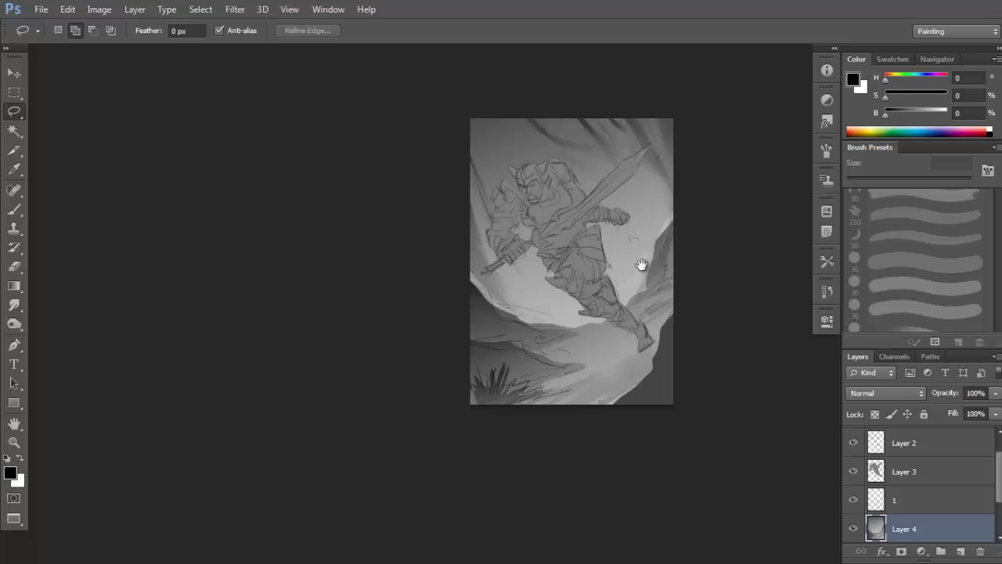
left_click_drag(650, 247, 651, 246)
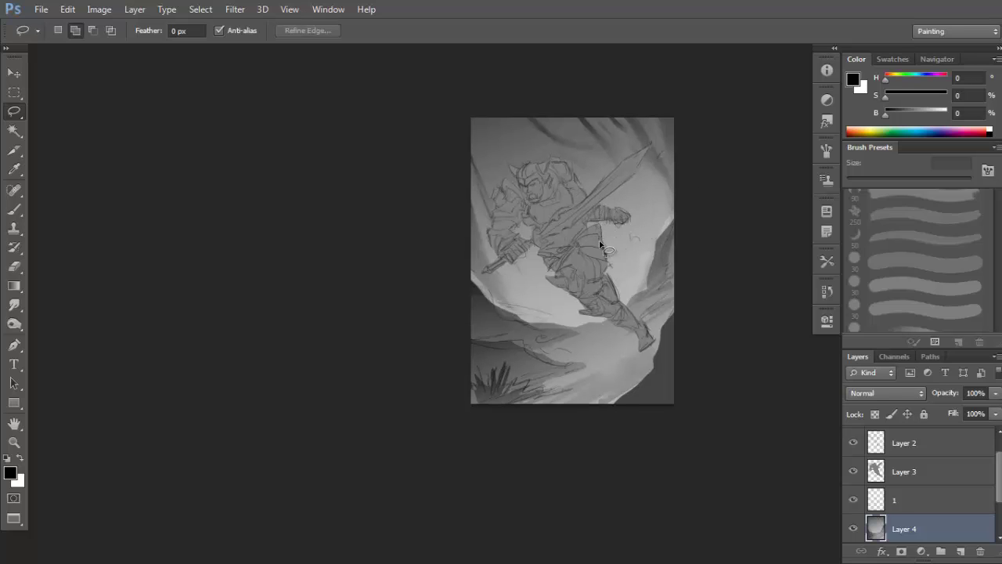
left_click(624, 237, "ctrl")
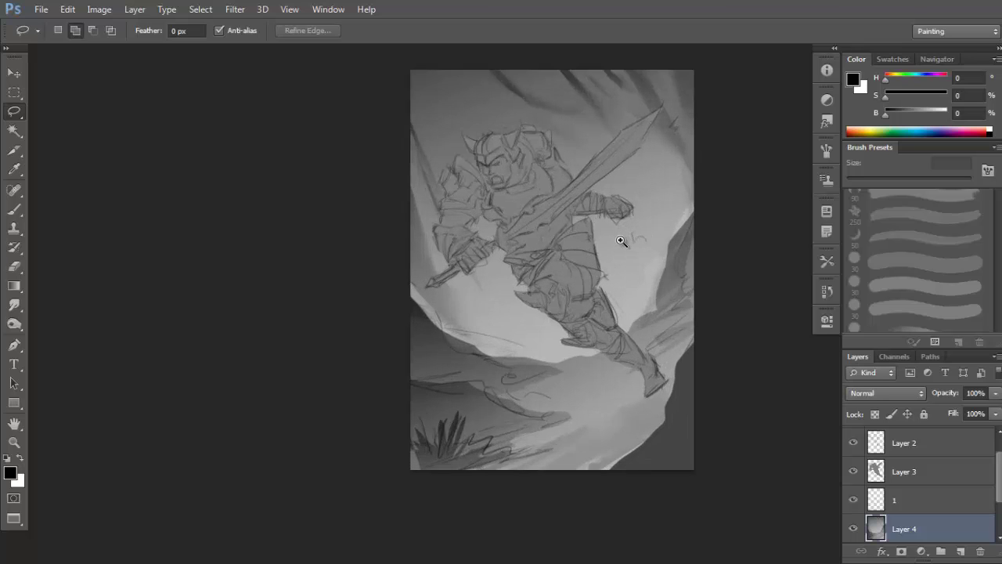
left_click(624, 237, "ctrl")
scroll(618, 244, "down", 2)
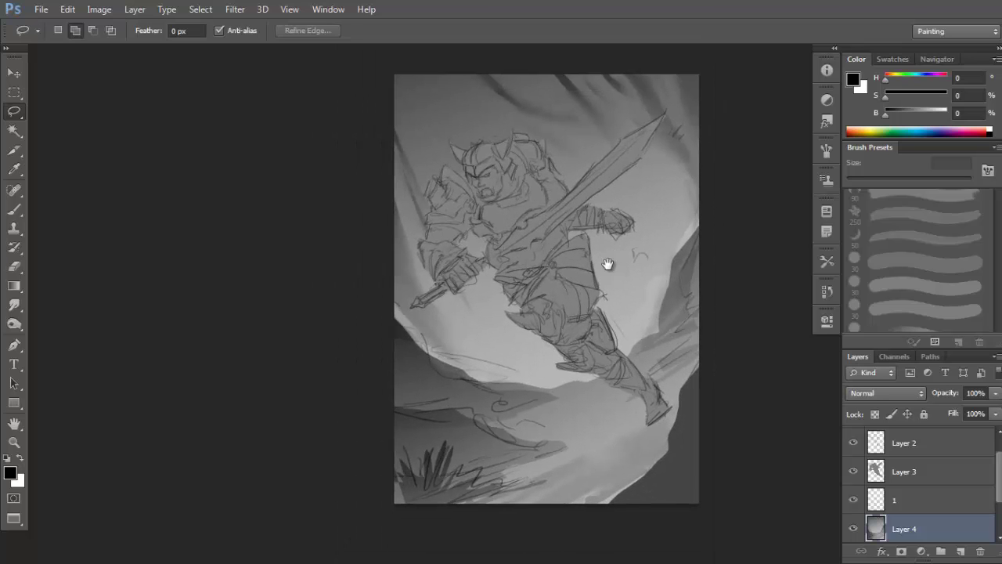
left_click_drag(539, 404, 570, 315)
mouse_move(638, 293)
left_mouse_down()
mouse_move(663, 346)
mouse_move(628, 371)
mouse_move(633, 382)
mouse_move(545, 431)
mouse_move(640, 420)
left_mouse_up()
left_click(524, 227)
left_click_drag(681, 368, 675, 344)
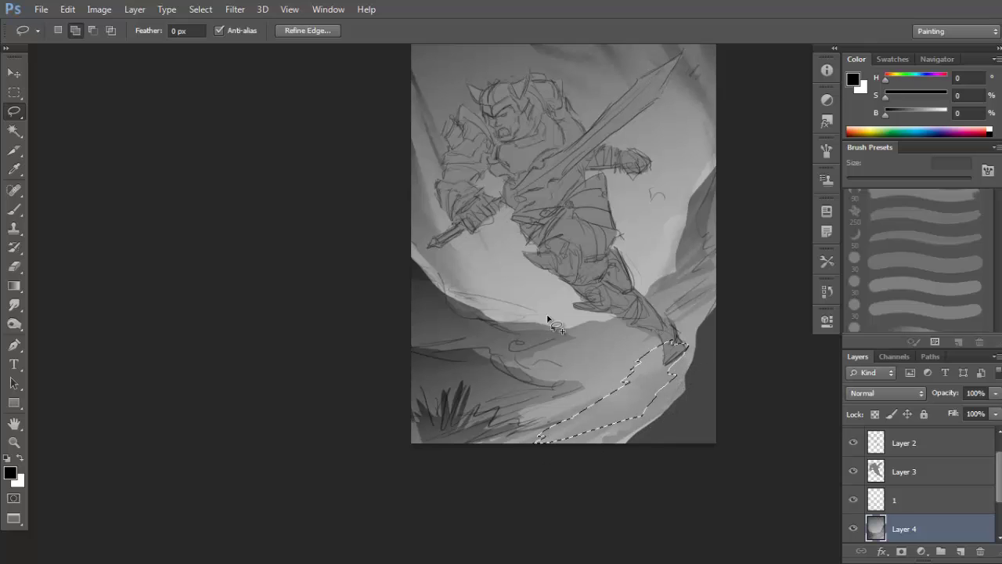
left_click(15, 286)
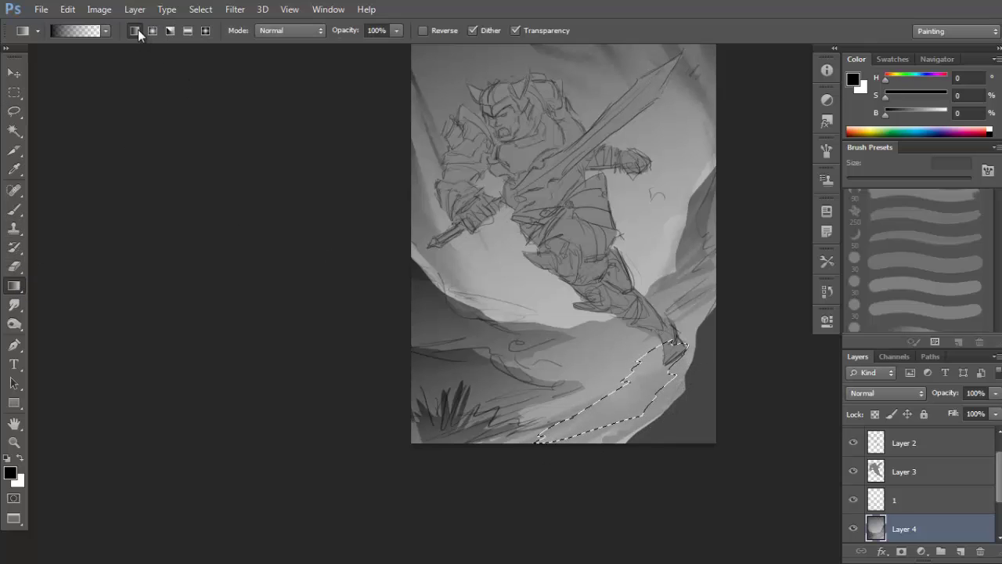
Darken the selected ground path below the warrior's foot with a black-to-transparent linear gradient, deselect it, and sample a dark gray from the canvas.
key("ctrl+minus")
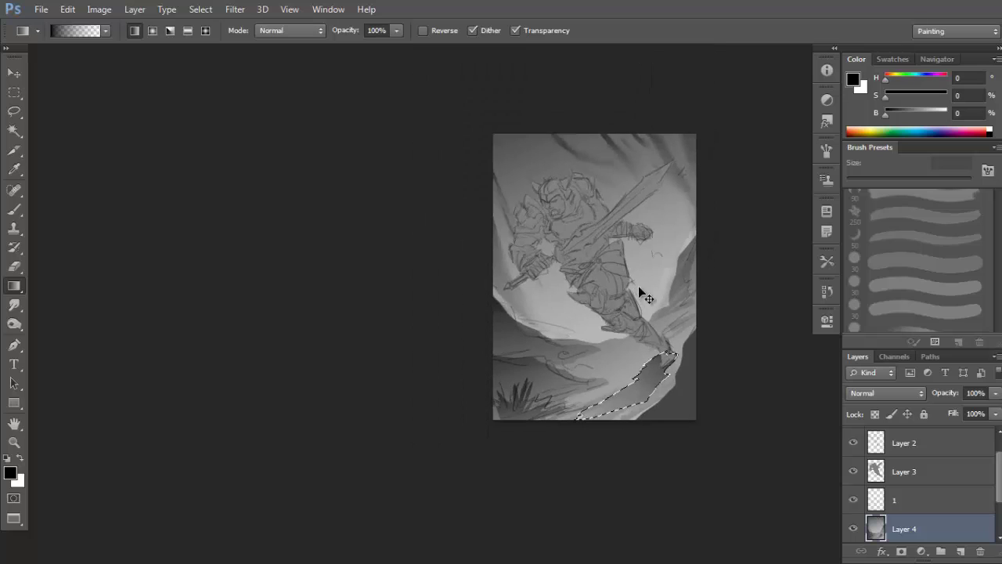
left_click_drag(608, 254, 658, 423)
key("ctrl+d")
key("b")
left_click(648, 381, "alt")
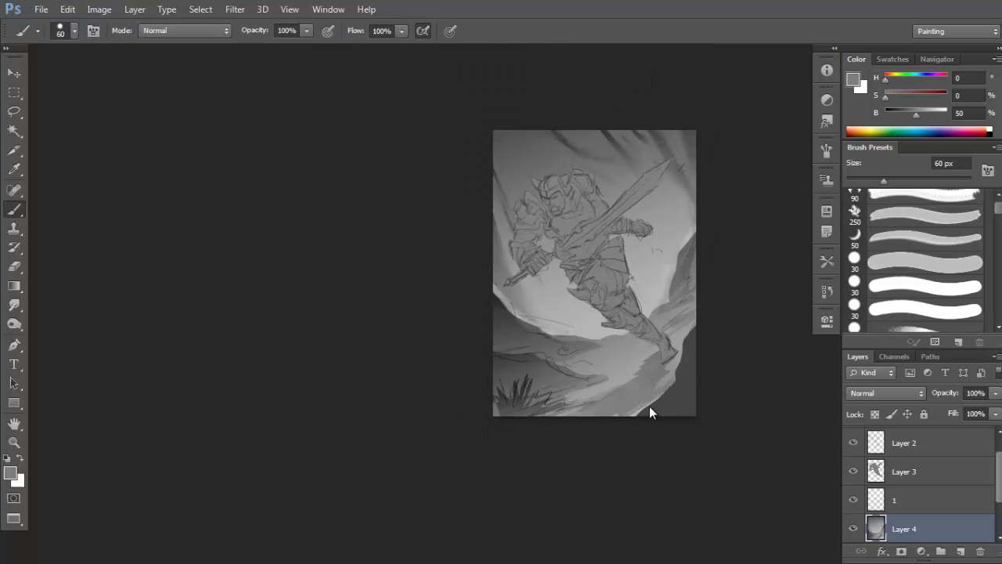
left_click(494, 406, "alt")
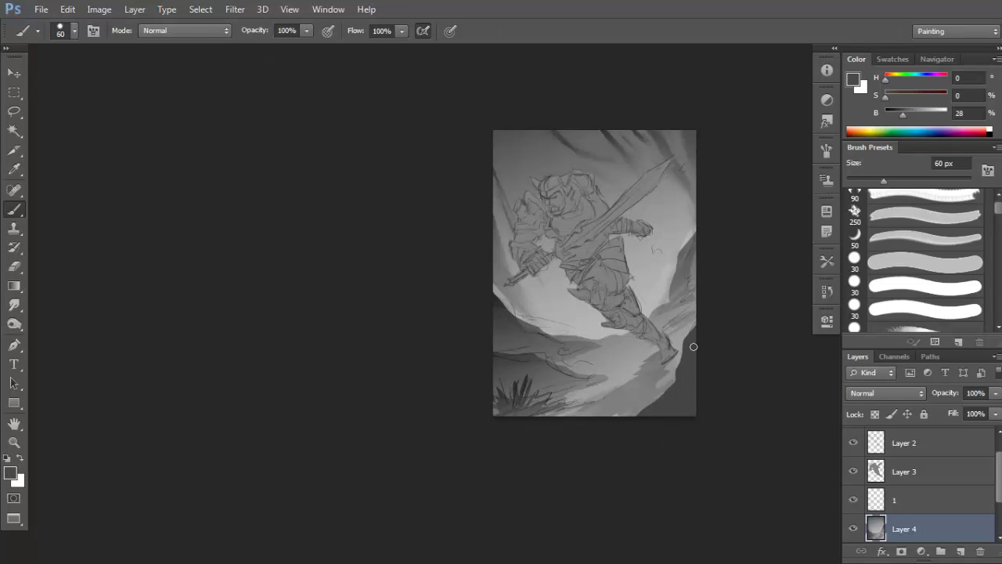
left_click_drag(654, 329, 664, 318)
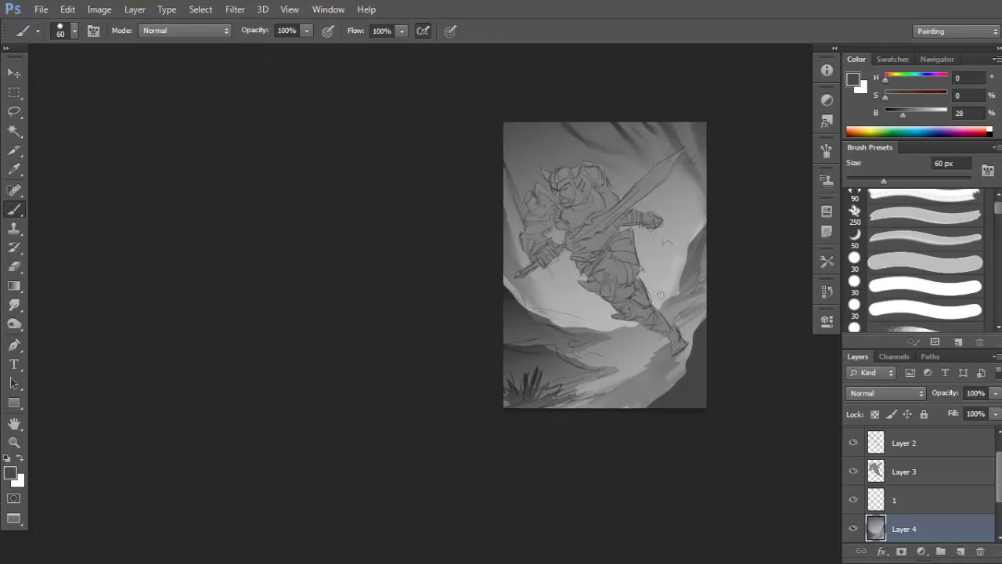
Lasso a band of distant hills behind the warrior's legs, spanning the full canvas width and rising toward the side of the raised fist.
key("l")
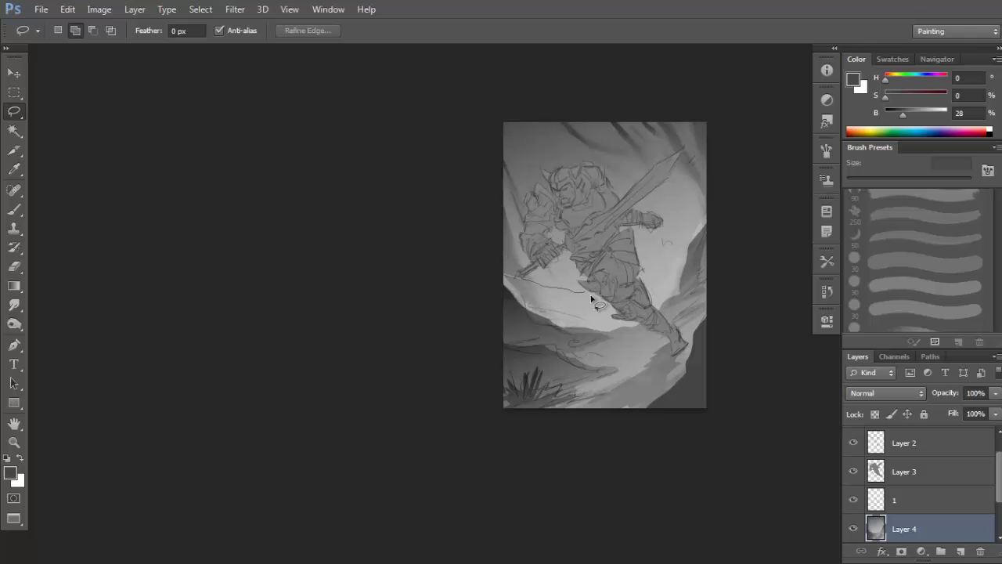
left_click_drag(512, 288, 540, 282)
left_click(509, 229)
mouse_move(708, 310)
left_mouse_down()
mouse_move(608, 346)
mouse_move(461, 312)
left_mouse_up()
Shade the selected hill band with a linear gradient from a sampled 47% brightness gray to transparent, then clear the selection.
key("g")
left_click_drag(551, 146, 627, 311)
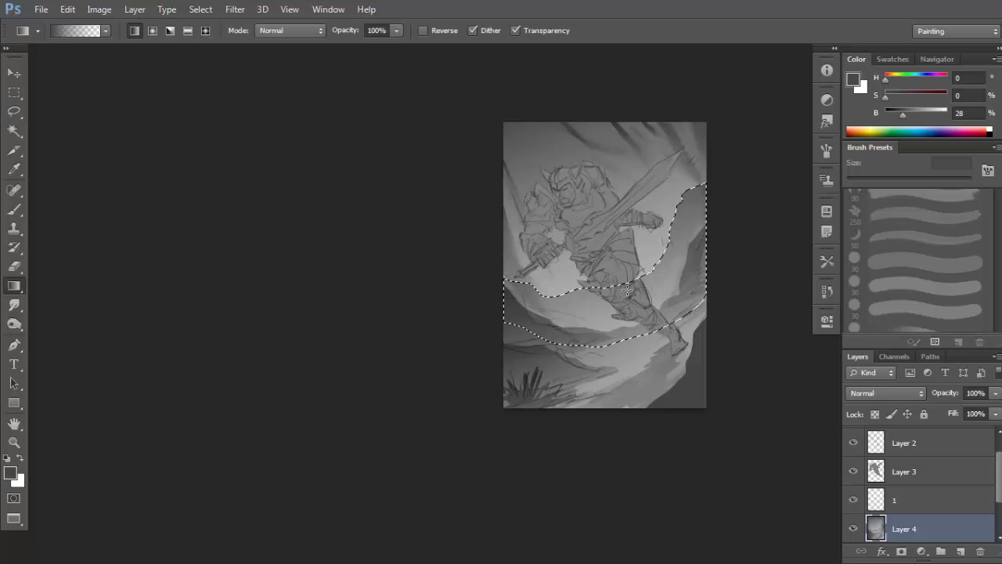
key("ctrl+z")
left_click(702, 289, "alt")
left_click_drag(518, 179, 648, 360)
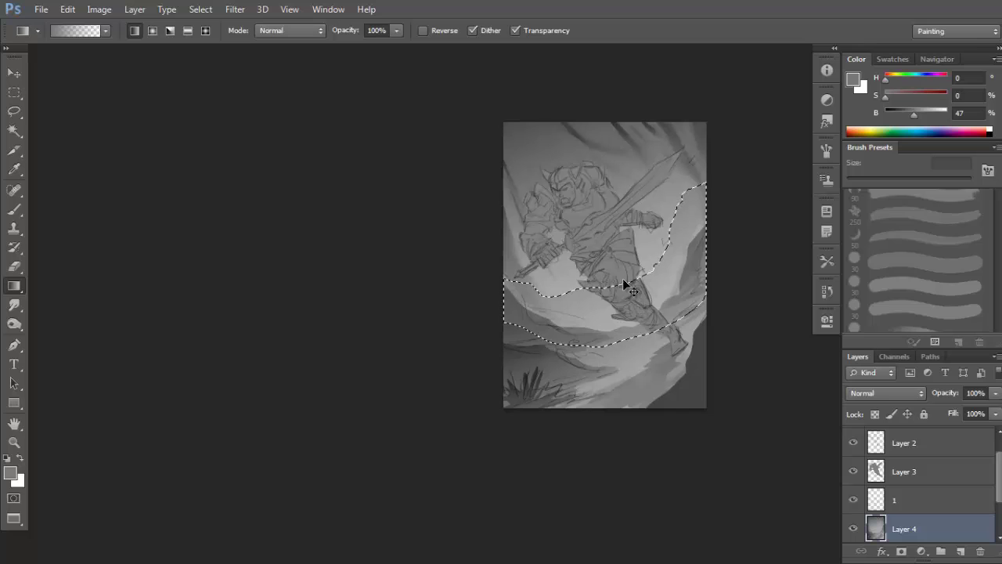
key("ctrl+z")
key("ctrl+z")
key("ctrl+d")
scroll(673, 281, "down", 1)
scroll(694, 235, "up", 1)
key("b")
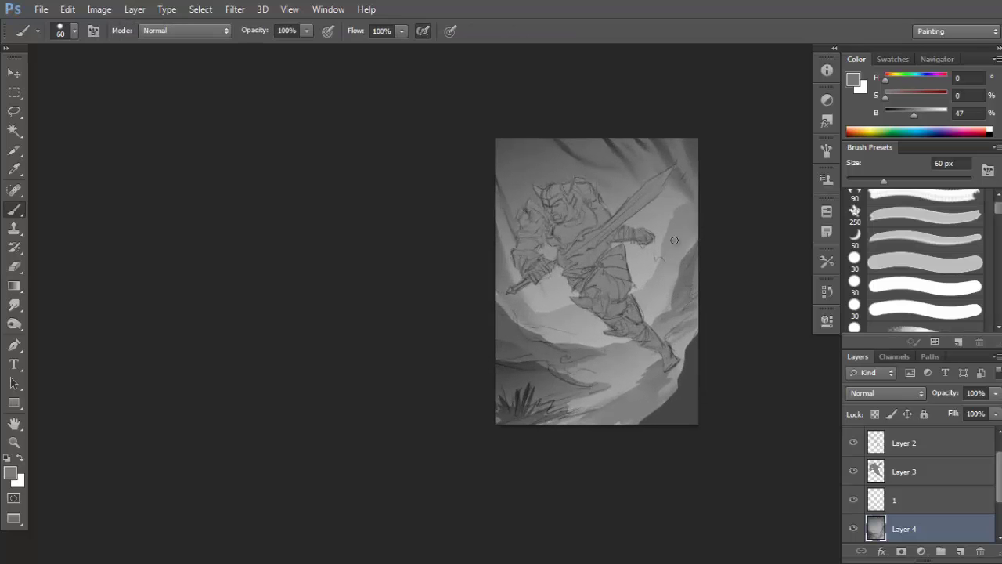
left_click_drag(663, 319, 669, 313)
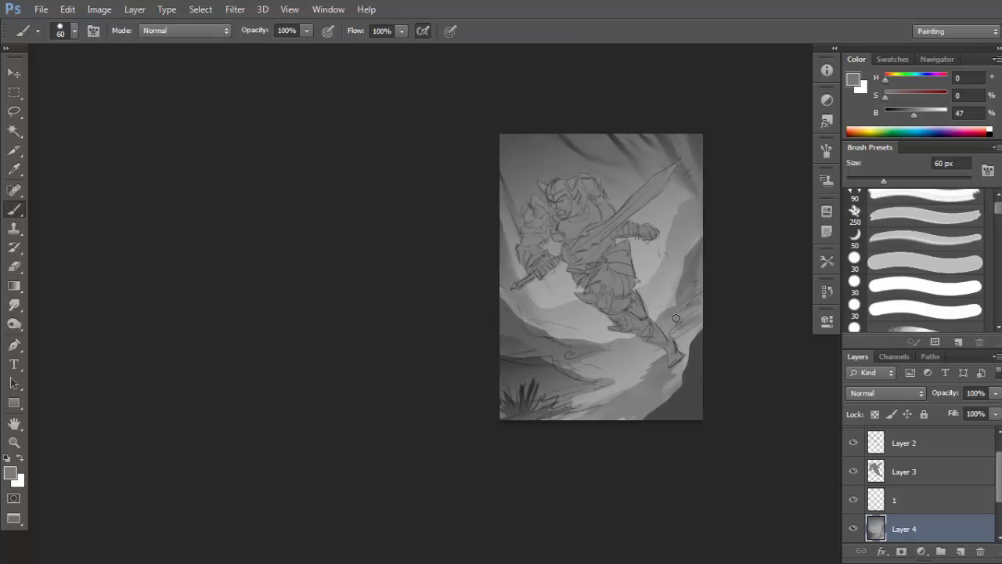
Make Layer 5 active, lock its transparent pixels, and reset the foreground colour to black for the Gradient tool.
left_click(908, 443)
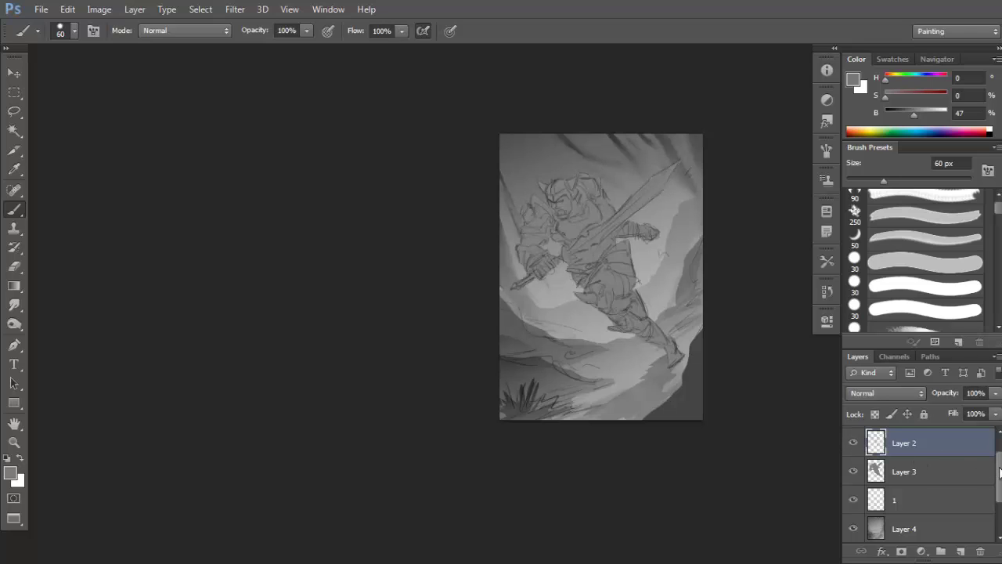
scroll(1000, 472, "up", 1)
left_click(931, 440)
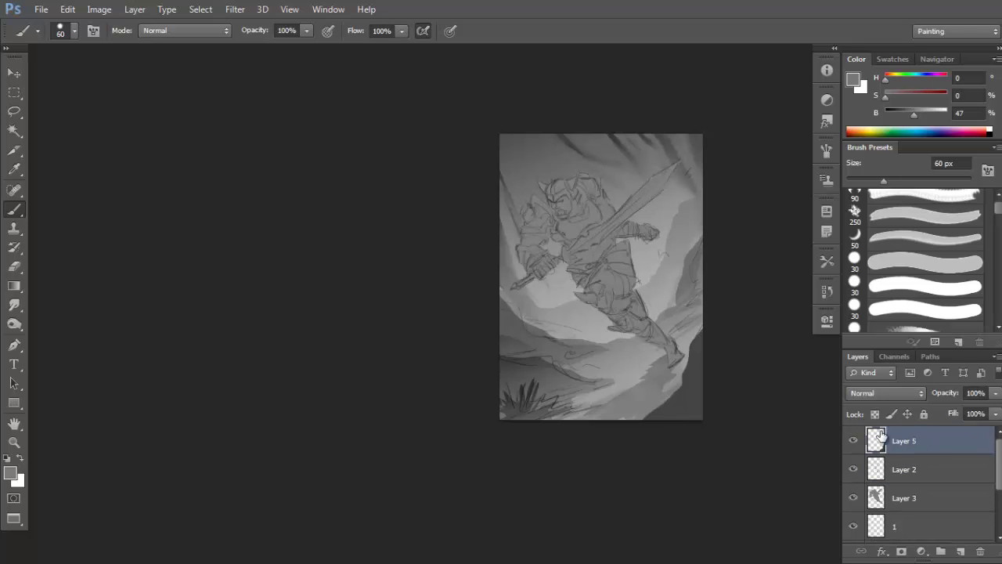
key("d")
key("g")
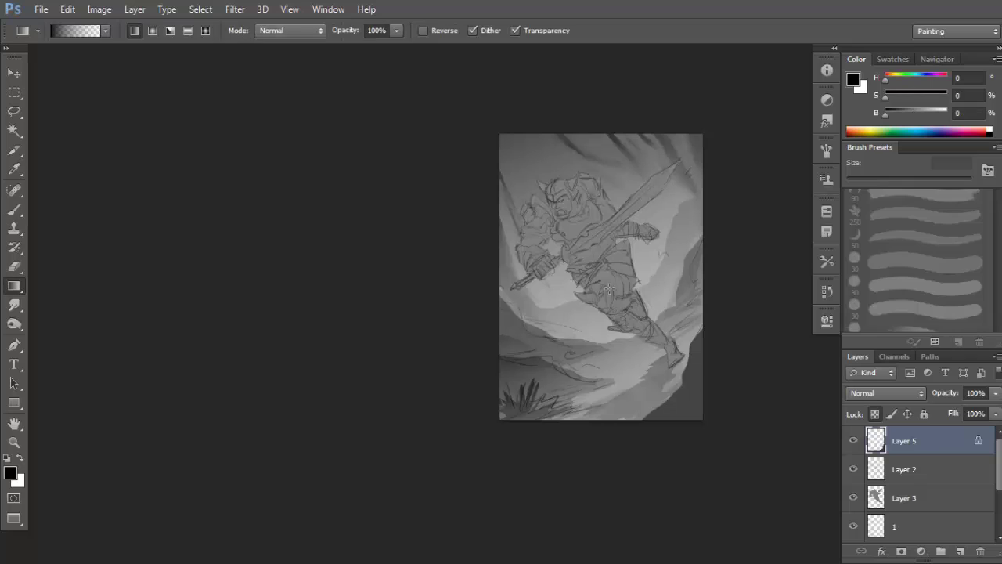
Darken the foreground rock in the painting's lower corner with a black-to-transparent linear gradient.
left_click_drag(670, 364, 707, 419)
key("ctrl+z")
mouse_move(682, 382)
left_mouse_down()
mouse_move(736, 463)
mouse_move(699, 385)
left_mouse_up()
key("ctrl+z")
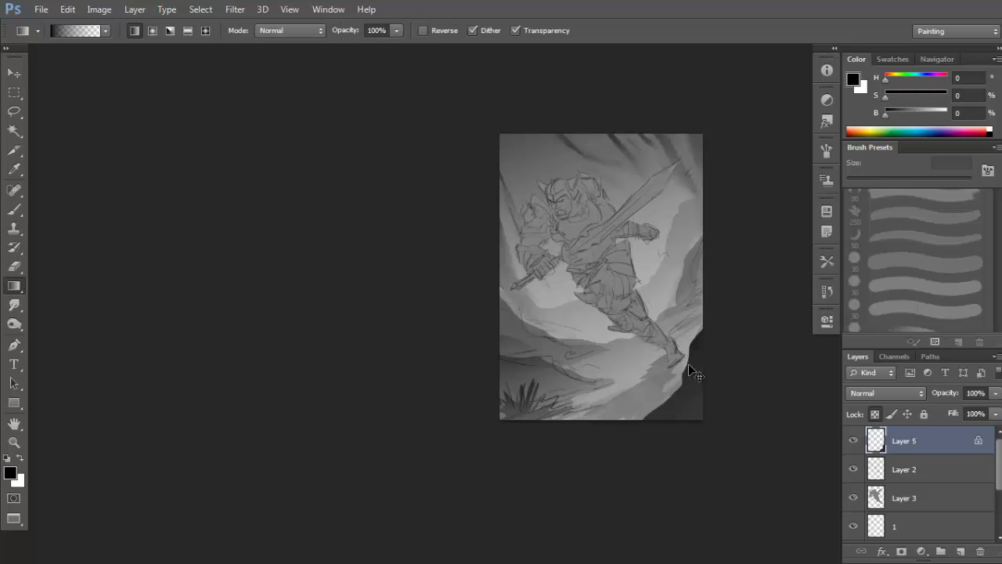
Lasso several jagged streaks along the edge of the foreground corner rock.
left_click(671, 348)
key("l")
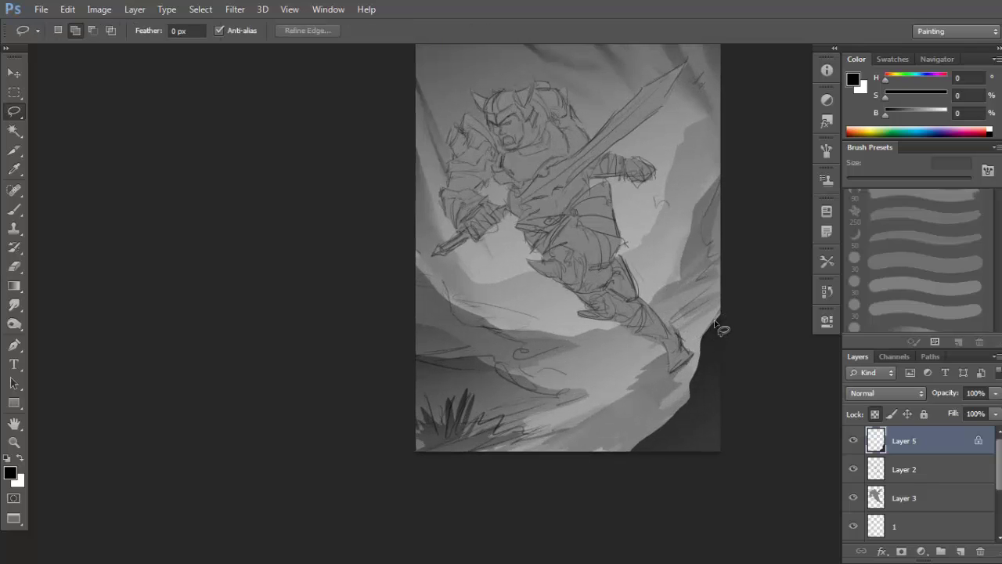
mouse_move(725, 324)
left_mouse_down()
mouse_move(700, 356)
mouse_move(693, 411)
mouse_move(640, 470)
mouse_move(659, 447)
left_mouse_up()
left_click_drag(735, 381, 732, 344)
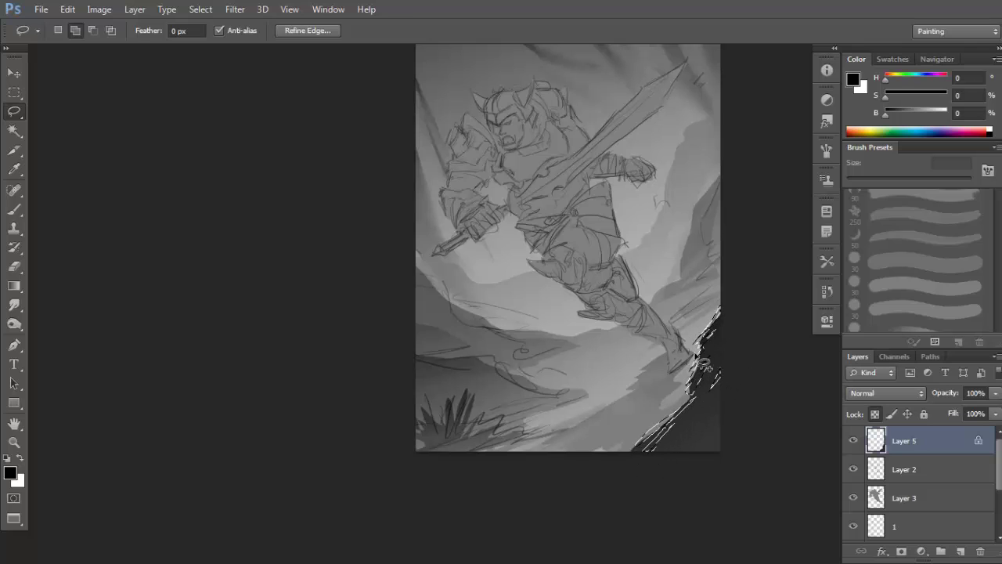
Lighten the selected rock-edge streaks with a 62% brightness gray-to-transparent gradient, deselect them, and sample the rock's dark gray for the brush.
key("g")
left_click(665, 241, "alt")
left_click_drag(624, 240, 746, 433)
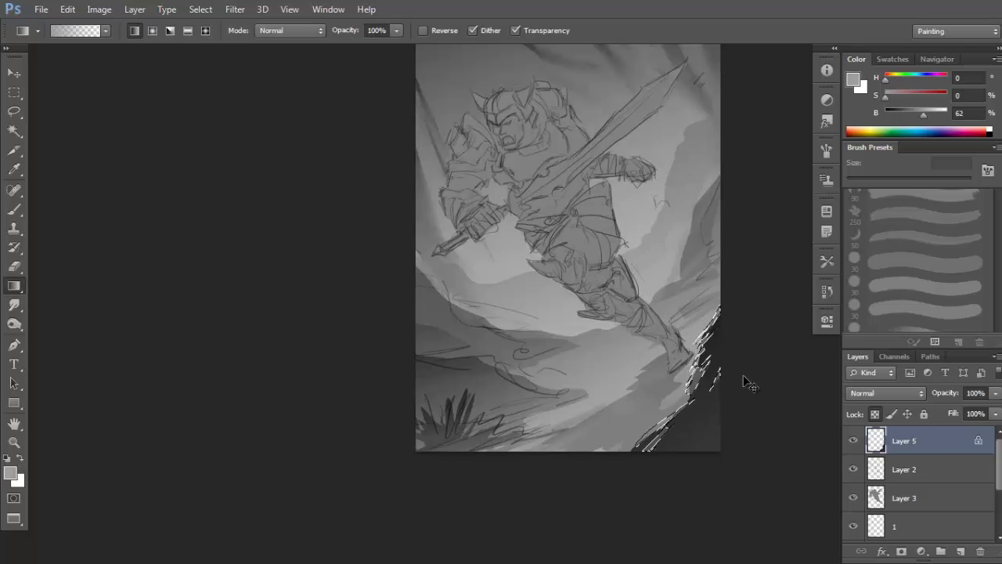
key("ctrl+d")
scroll(700, 330, "down", 1)
key("b")
left_click(710, 342, "alt")
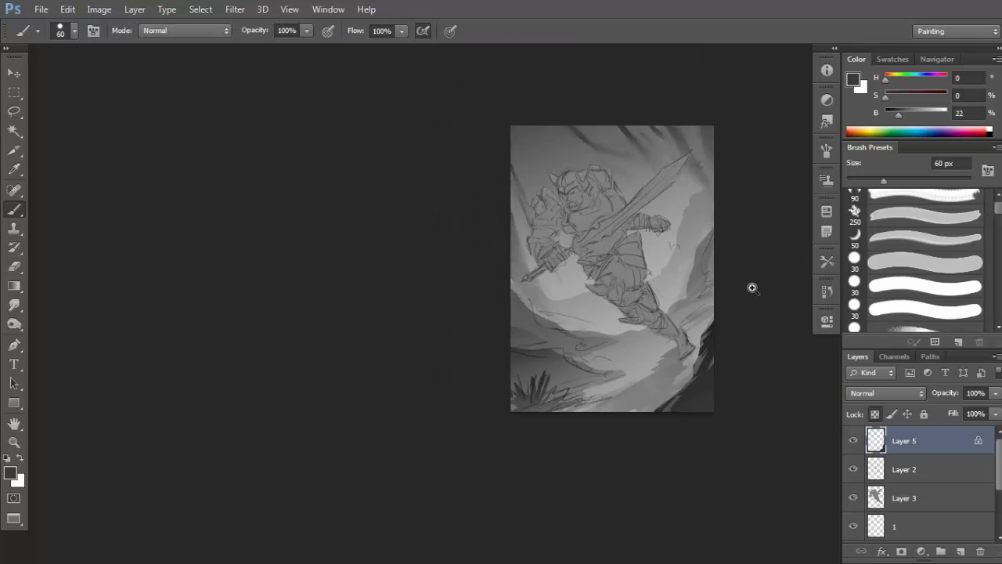
left_click(701, 255)
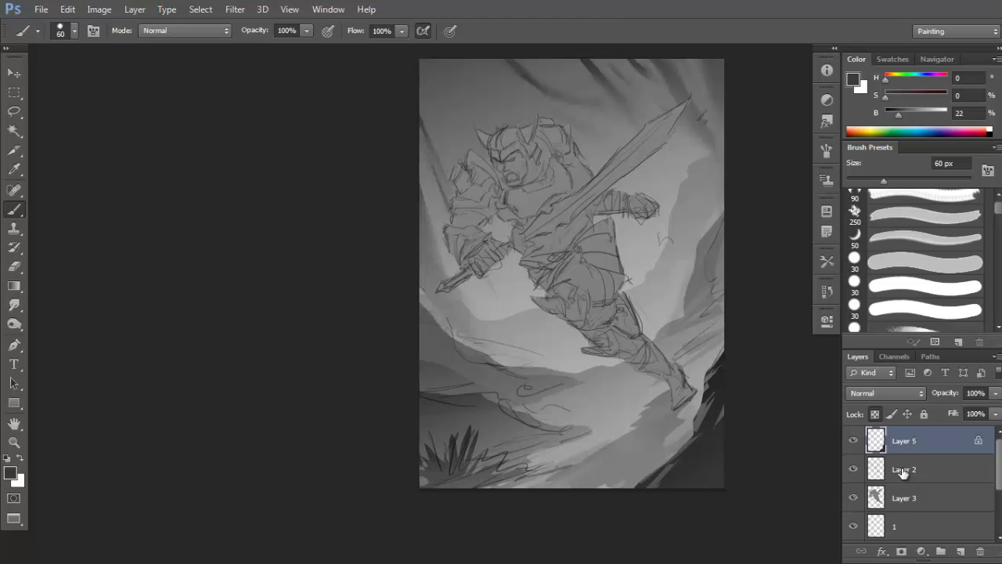
Make Layer 3 with the warrior's silhouette active, lock its transparent pixels, and ready the Gradient tool with black.
left_click(912, 497)
left_click(653, 256, "alt")
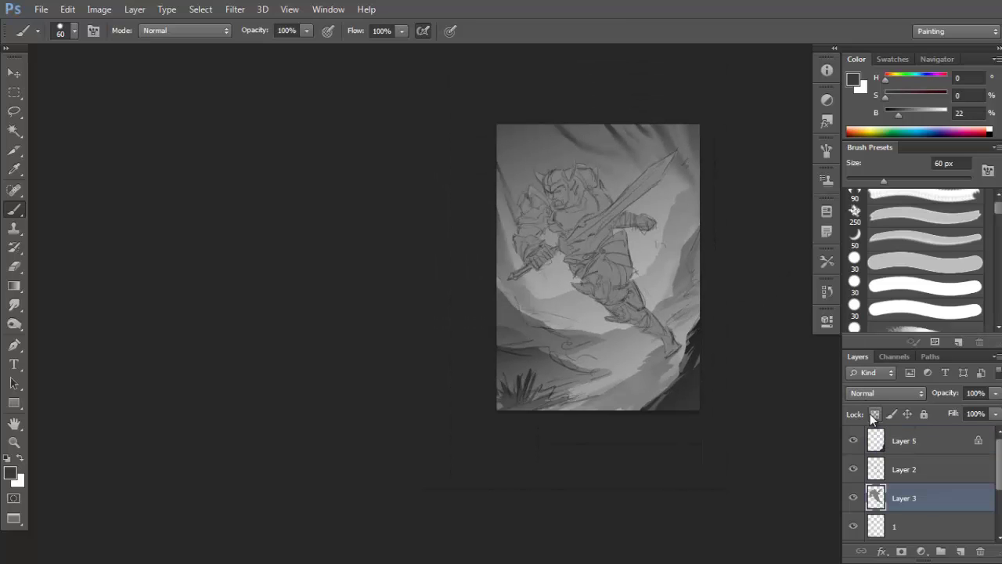
left_click_drag(643, 280, 644, 279)
key("d")
key("g")
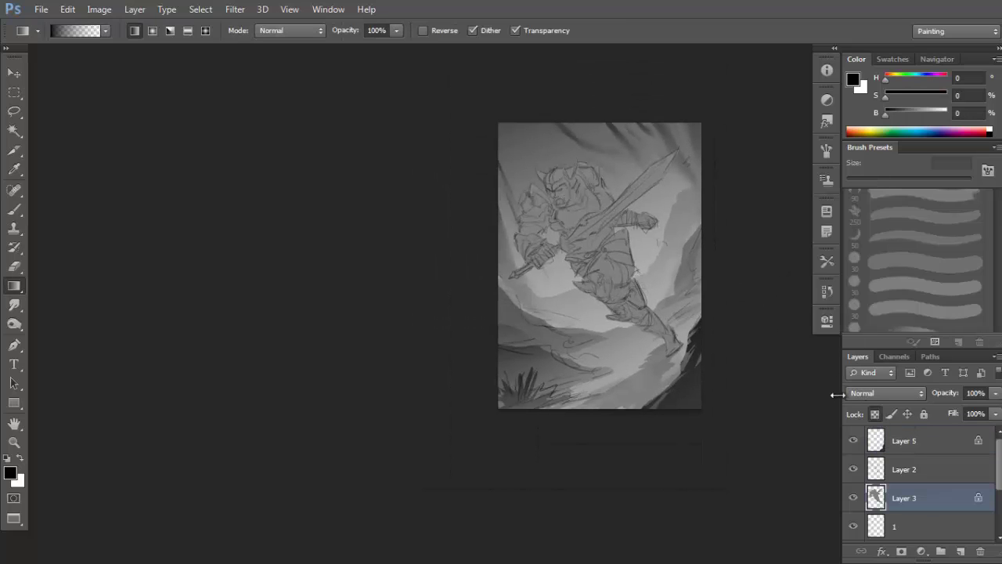
Try shading the warrior's silhouette with black-to-transparent gradients of different lengths and directions.
left_click_drag(570, 223, 593, 228)
left_click(598, 230, "alt")
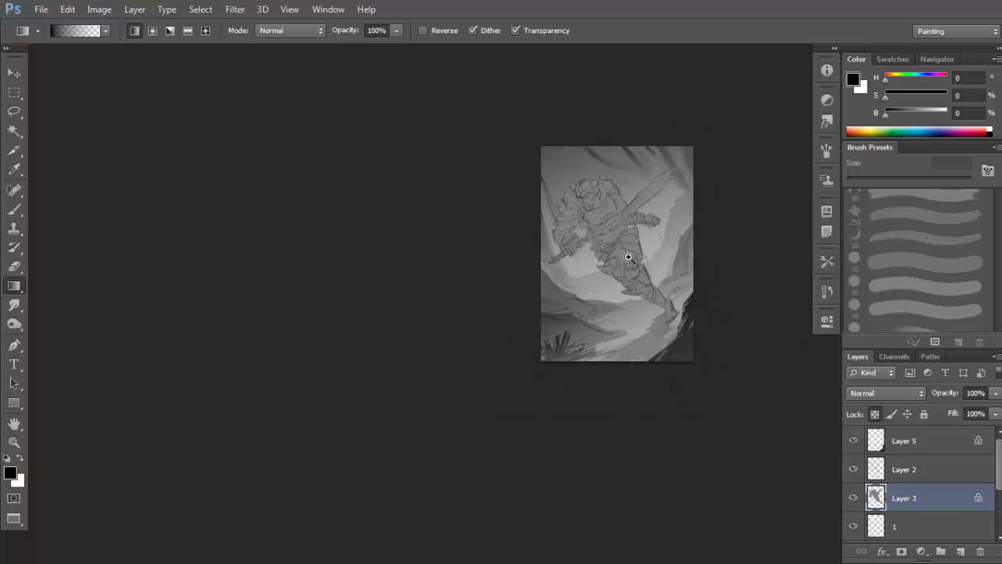
left_click(641, 251, "ctrl")
left_click_drag(640, 249, 627, 254)
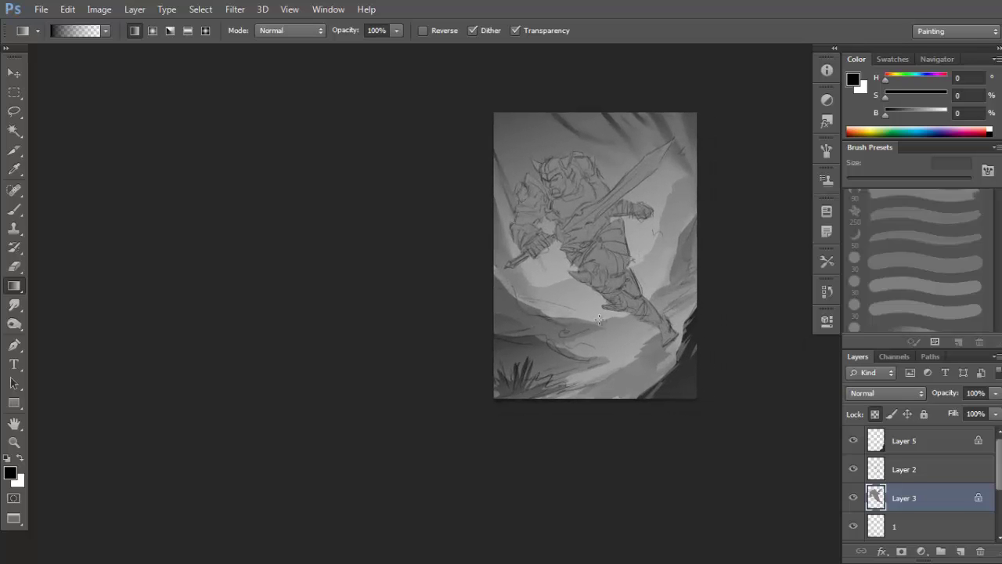
left_click_drag(571, 133, 580, 166)
key("ctrl+z")
left_click_drag(618, 399, 578, 130)
key("ctrl+z")
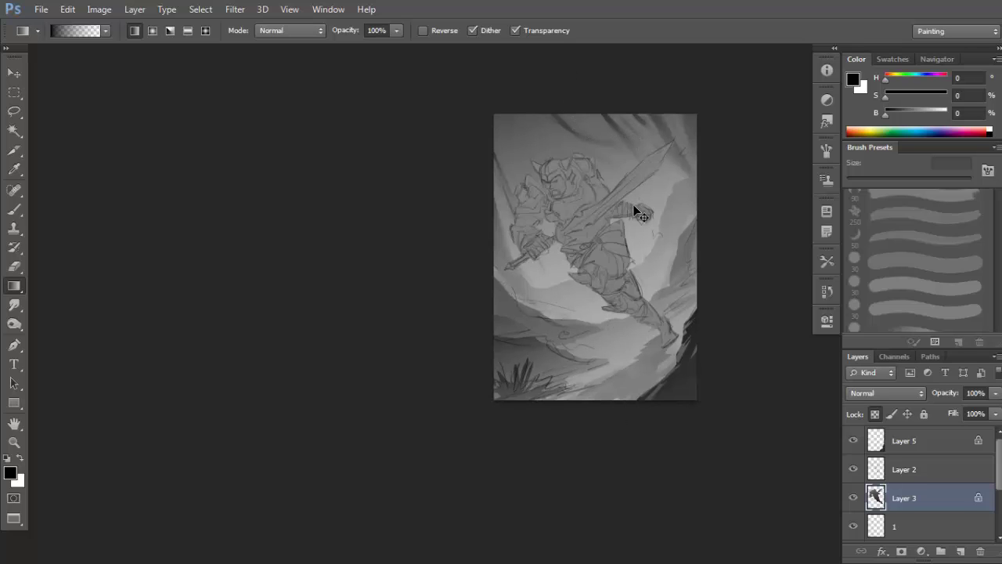
key("ctrl+z")
key("ctrl+z")
Darken the warrior from the feet up toward the chest with a black-to-transparent linear gradient on Layer 3.
left_click_drag(642, 443, 579, 159)
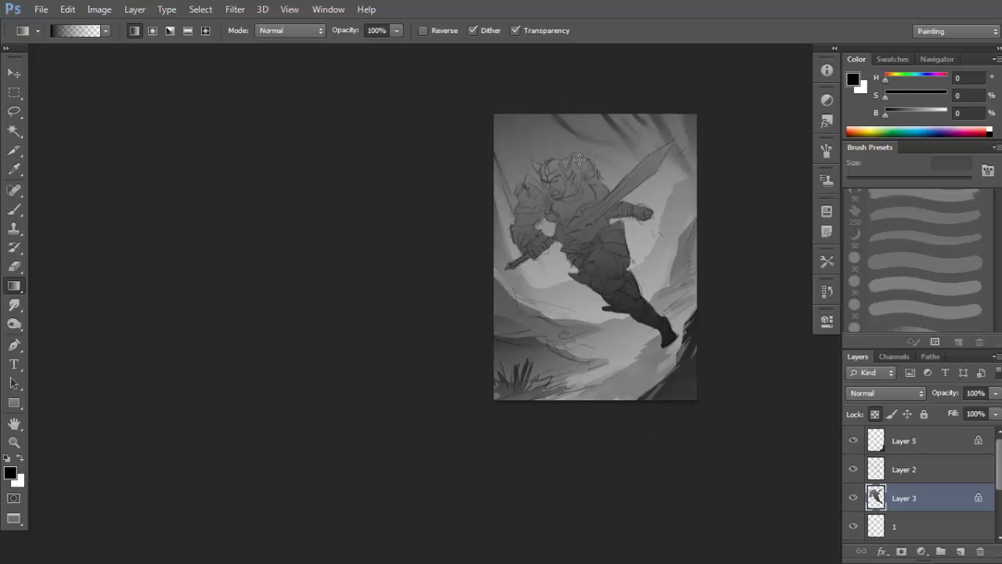
key("ctrl+z")
left_click_drag(642, 443, 581, 162)
key("ctrl+z")
left_click_drag(587, 425, 589, 183)
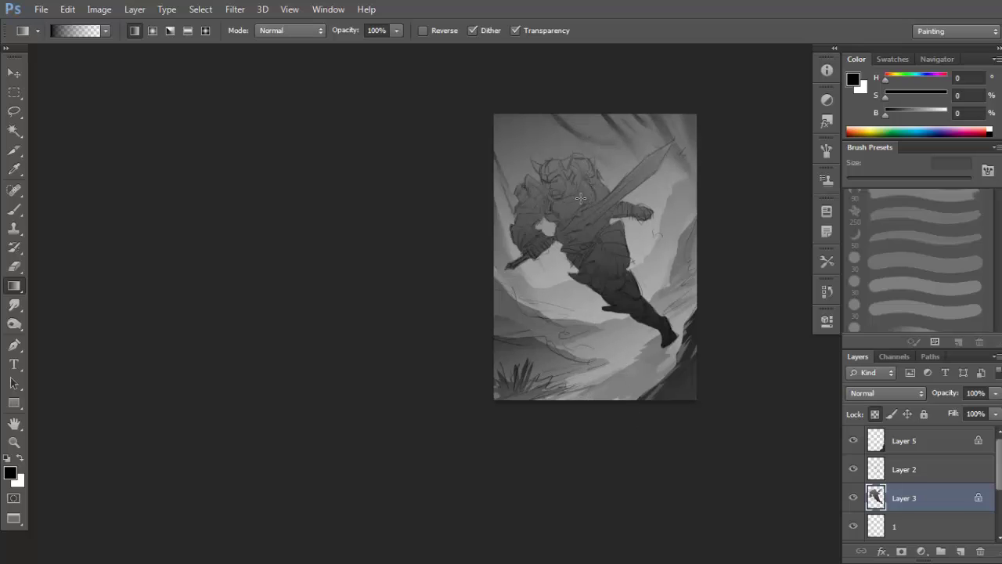
left_click(624, 269)
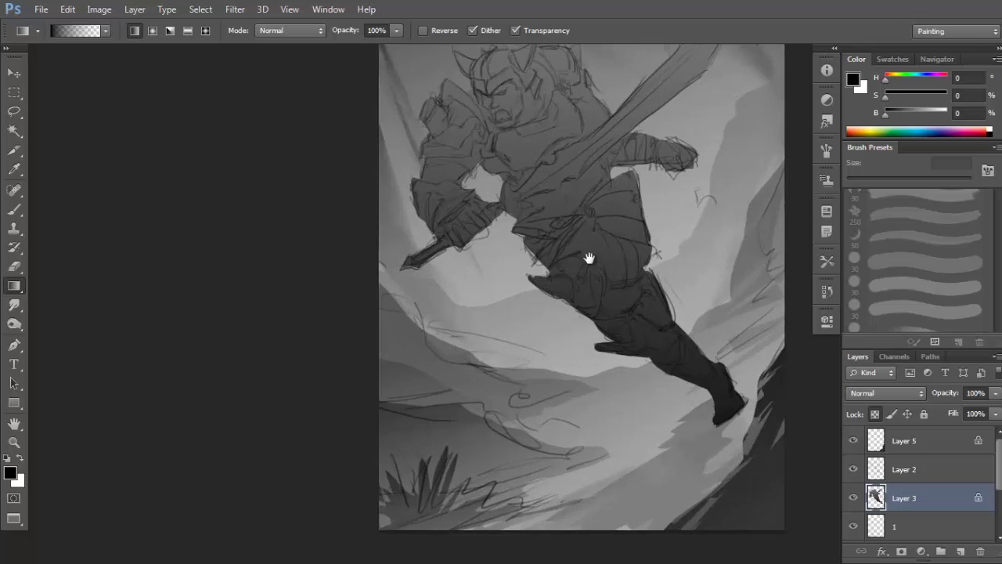
Paint shadows on the helmet horn and the torso beside the sword with a 60 px brush in 27% brightness gray.
key("b")
left_click(716, 263, "alt")
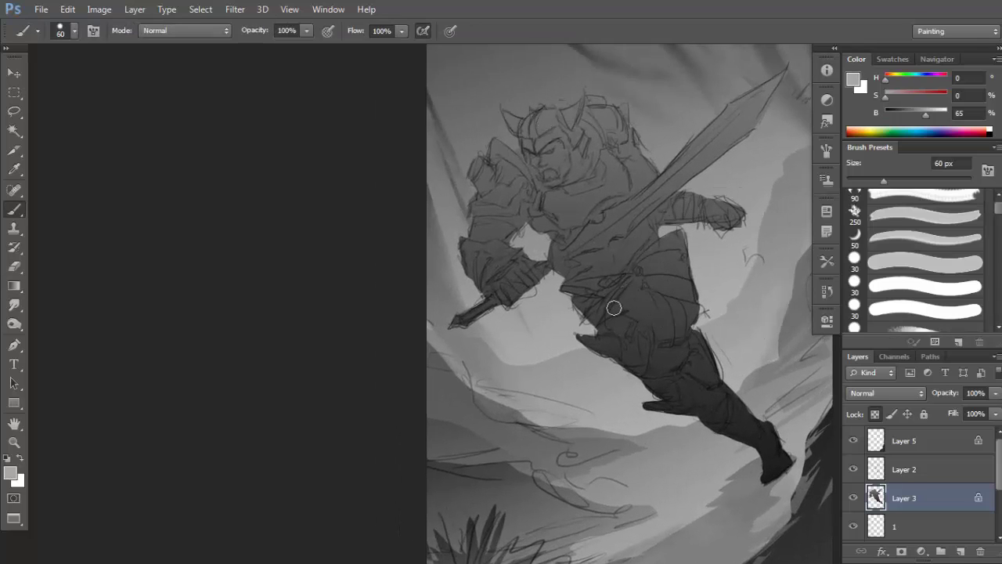
left_click(619, 305, "alt")
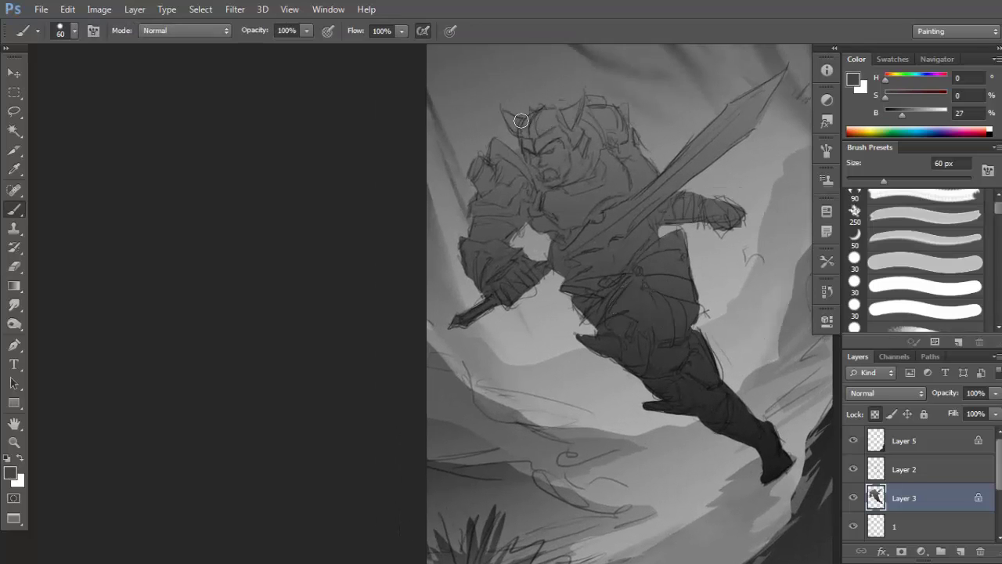
left_click_drag(520, 120, 508, 114)
left_click_drag(630, 167, 649, 178)
left_click_drag(671, 219, 660, 251)
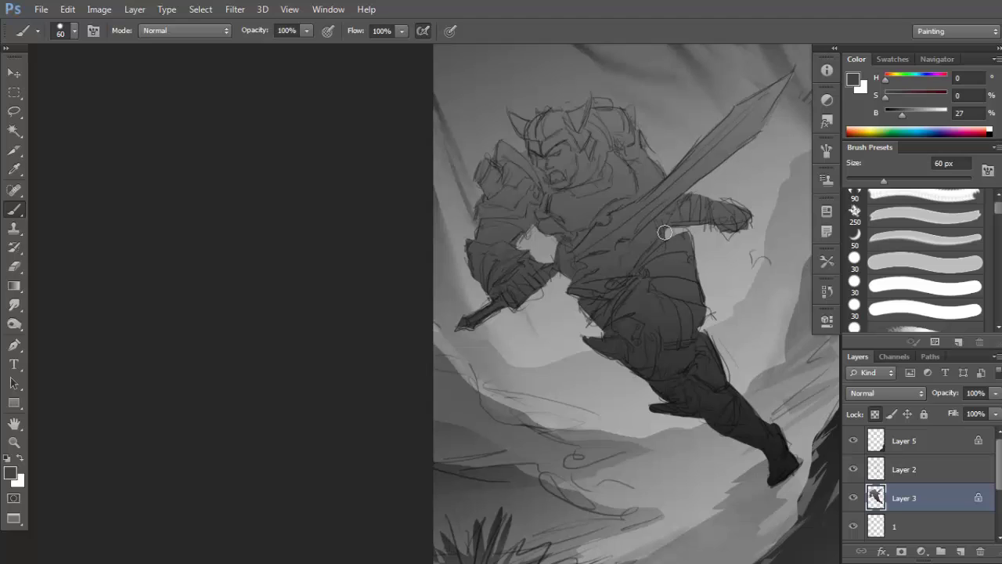
Adjust the brush settings, set the brush size to 70 px, and paint a dark gray shadow along the warrior's jaw and neck.
key("F5")
left_click(604, 270)
key("F5")
left_click_drag(583, 187, 597, 212)
key("d")
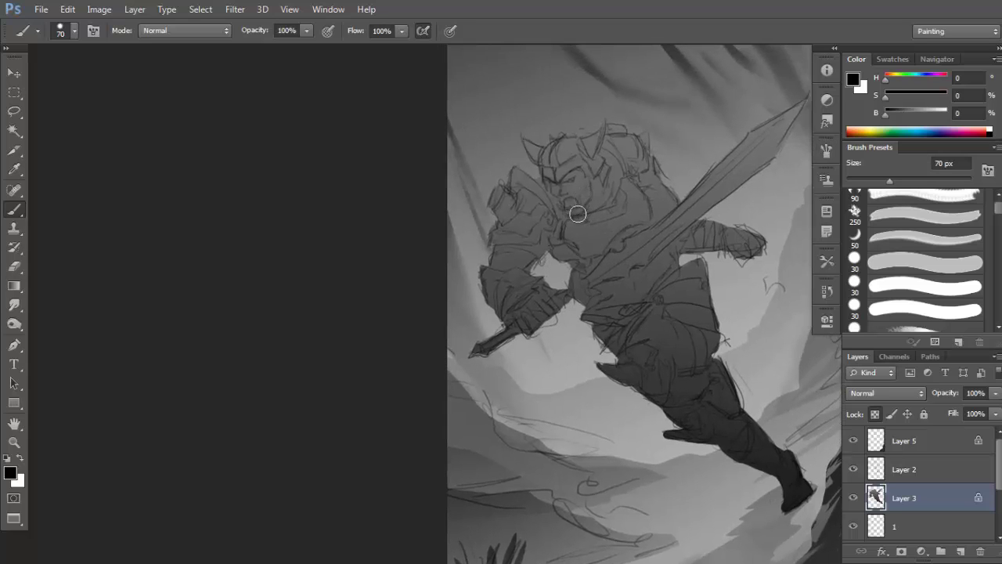
left_click(595, 190, "alt")
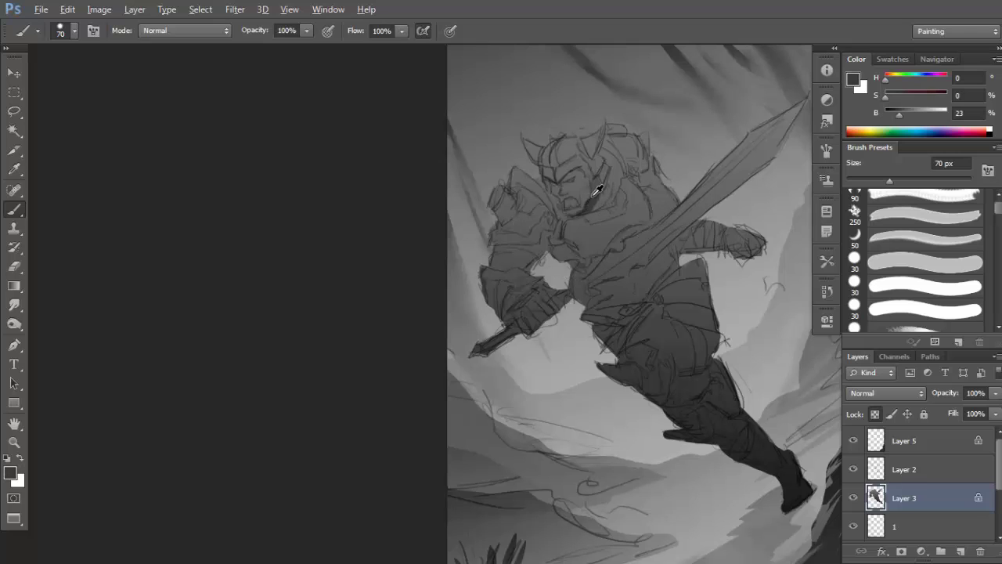
left_click_drag(585, 209, 608, 192)
left_click_drag(640, 232, 642, 232)
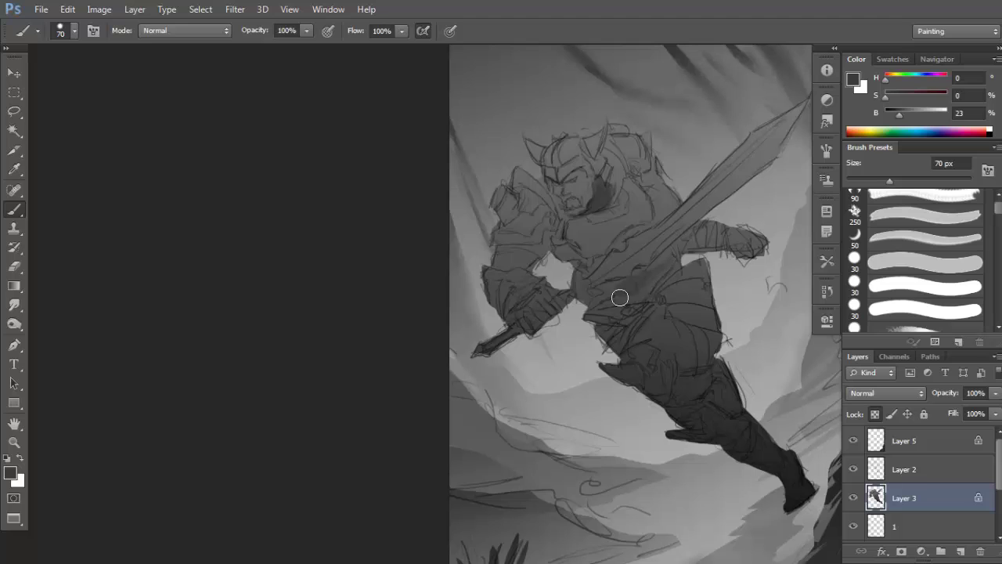
Lasso the warrior's waist area beneath the sword and darken it with a black-to-transparent linear gradient.
key("d")
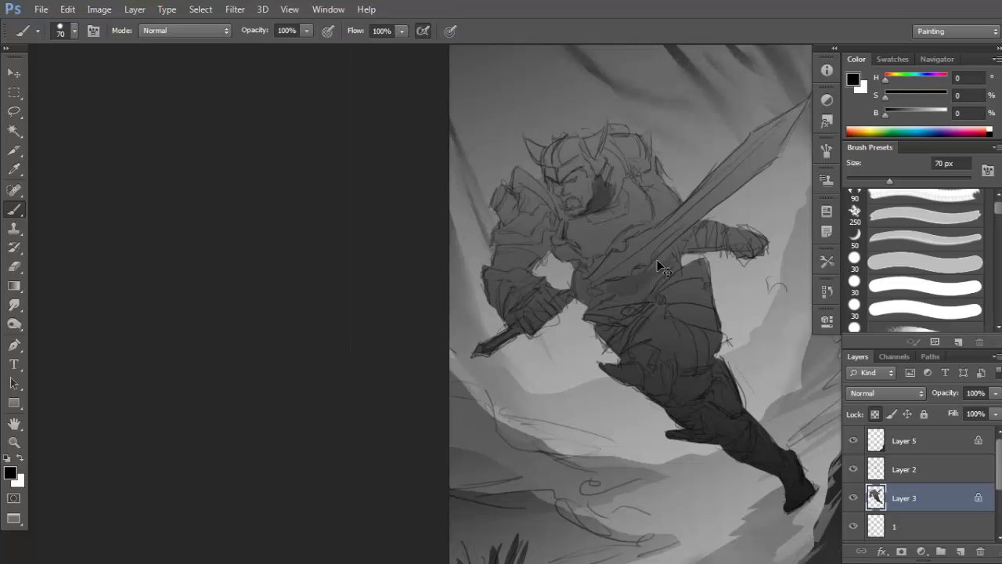
key("l")
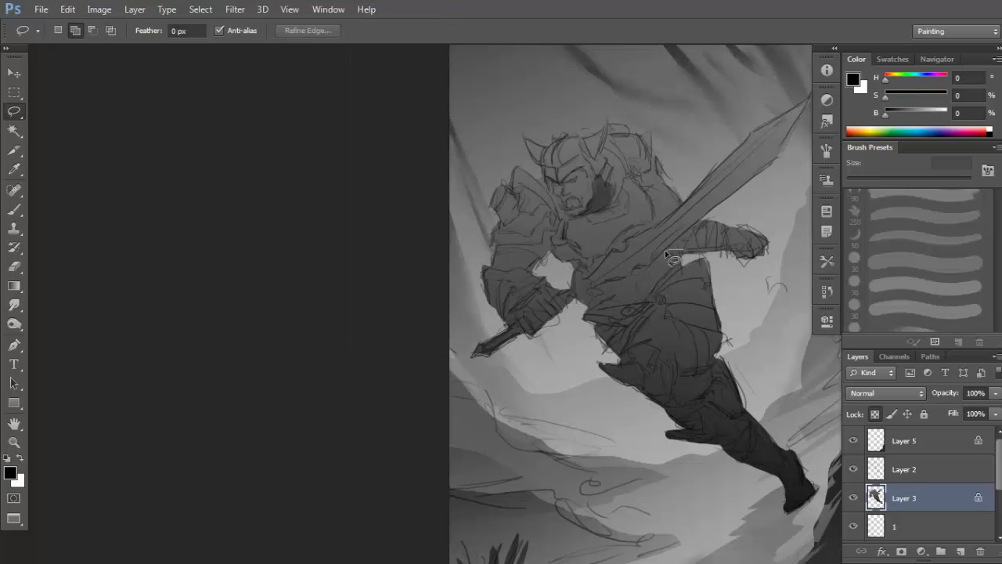
left_click_drag(666, 253, 647, 269)
mouse_move(600, 297)
left_mouse_down()
mouse_move(582, 335)
mouse_move(603, 348)
mouse_move(650, 312)
mouse_move(682, 252)
left_mouse_up()
scroll(663, 286, "down", 1)
key("g")
left_click_drag(593, 229, 670, 342)
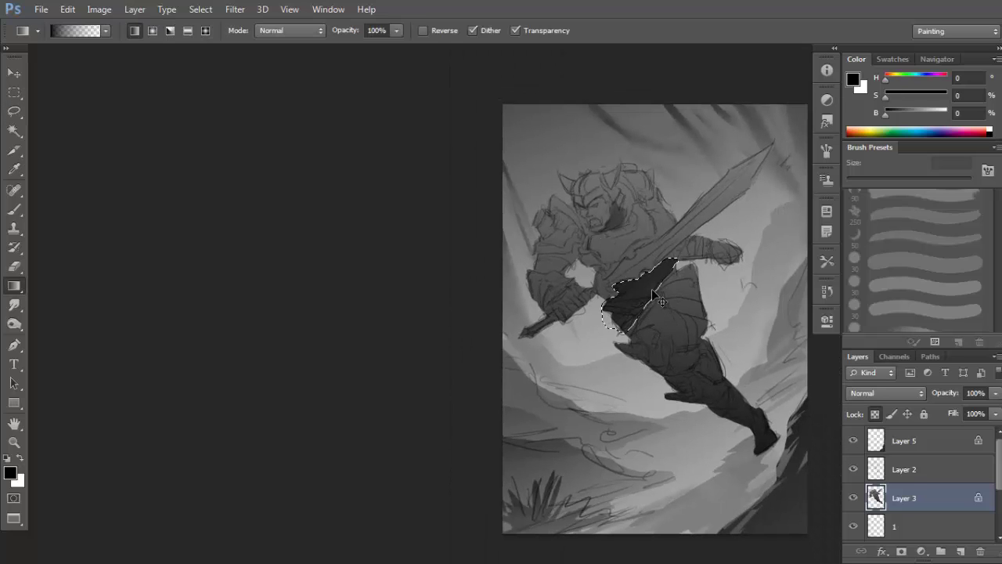
Replace the selected waist area's gradient with a longer black-to-transparent linear gradient, and clear the selection.
key("ctrl+z")
left_click_drag(576, 196, 657, 317)
key("ctrl+d")
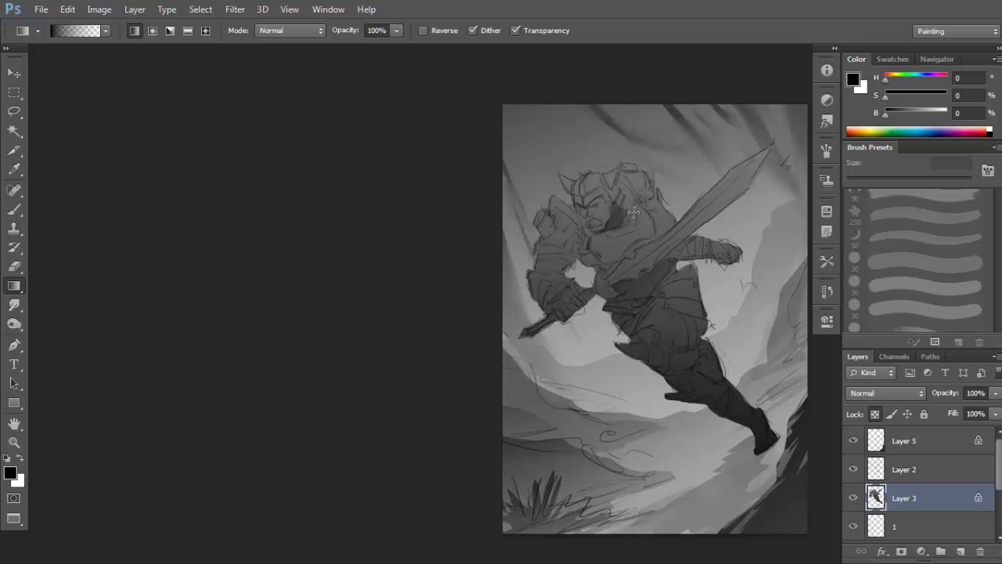
key("ctrl+z")
left_click_drag(559, 202, 690, 353)
key("ctrl+d")
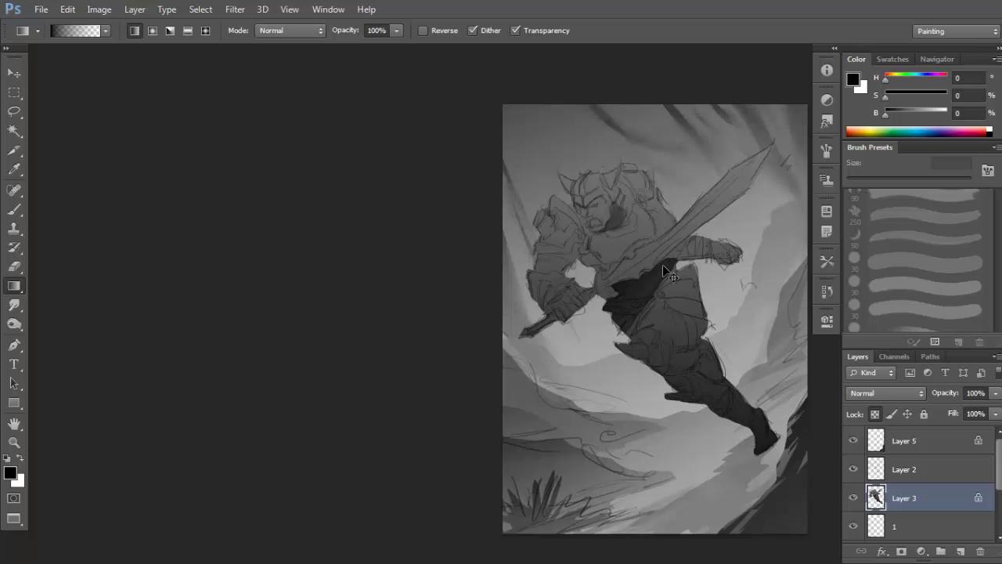
Brush shadows onto the warrior's extended forearm with a sampled dark gray of 18% brightness.
left_click(671, 270, "ctrl")
key("b")
left_click(664, 262, "alt")
mouse_move(665, 261)
left_mouse_down()
mouse_move(695, 231)
mouse_move(672, 258)
mouse_move(690, 244)
mouse_move(688, 264)
mouse_move(713, 225)
mouse_move(730, 253)
mouse_move(763, 259)
left_mouse_up()
left_click(688, 240, "alt")
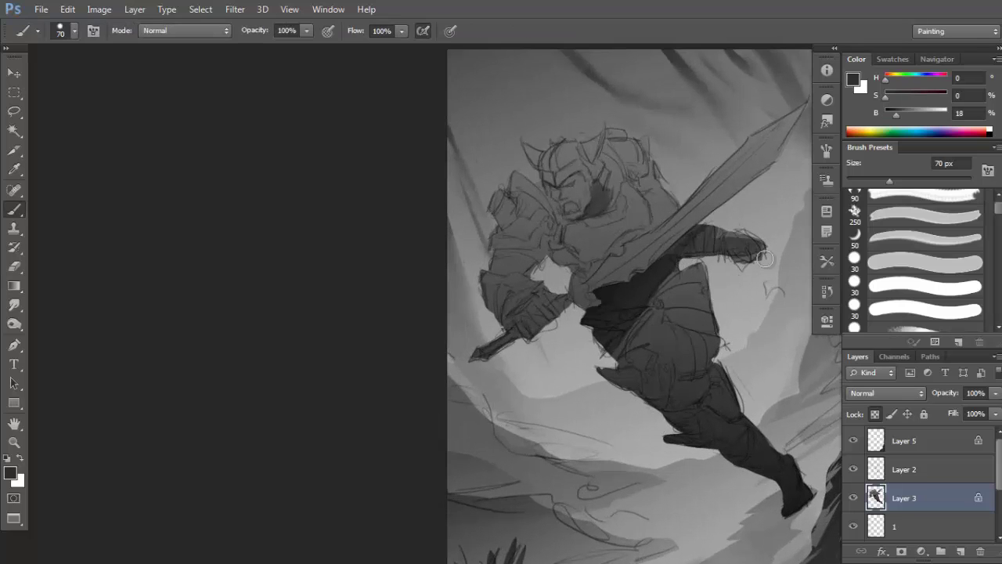
left_click_drag(719, 232, 754, 257)
left_click_drag(674, 246, 706, 276)
Shade the rear shoulder beside the sword, the face, and the sword-arm armour with sampled grays of 16% and 25% brightness.
left_click(709, 289, "alt")
left_click_drag(704, 239, 693, 249)
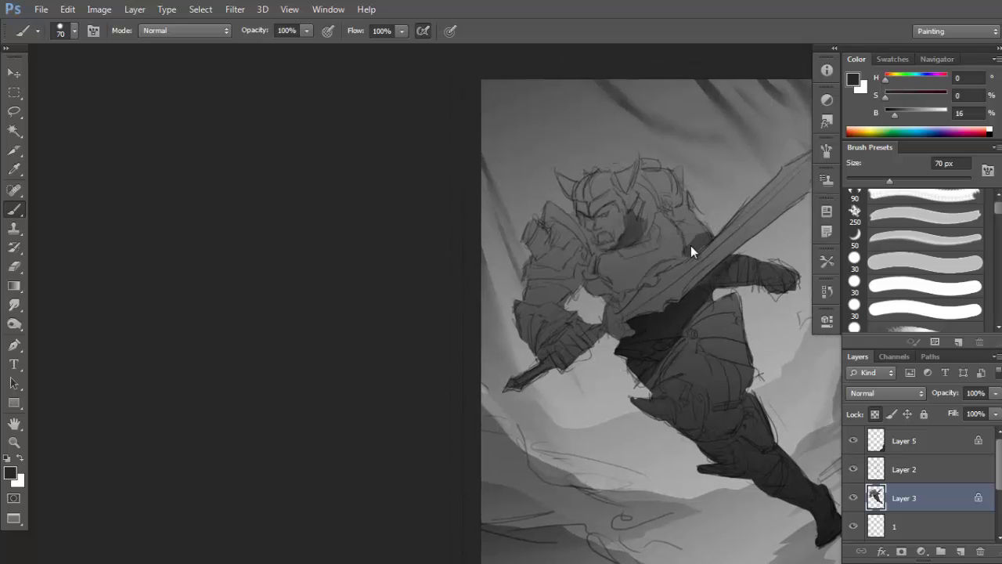
left_click(703, 234, "alt")
left_click(700, 233, "alt")
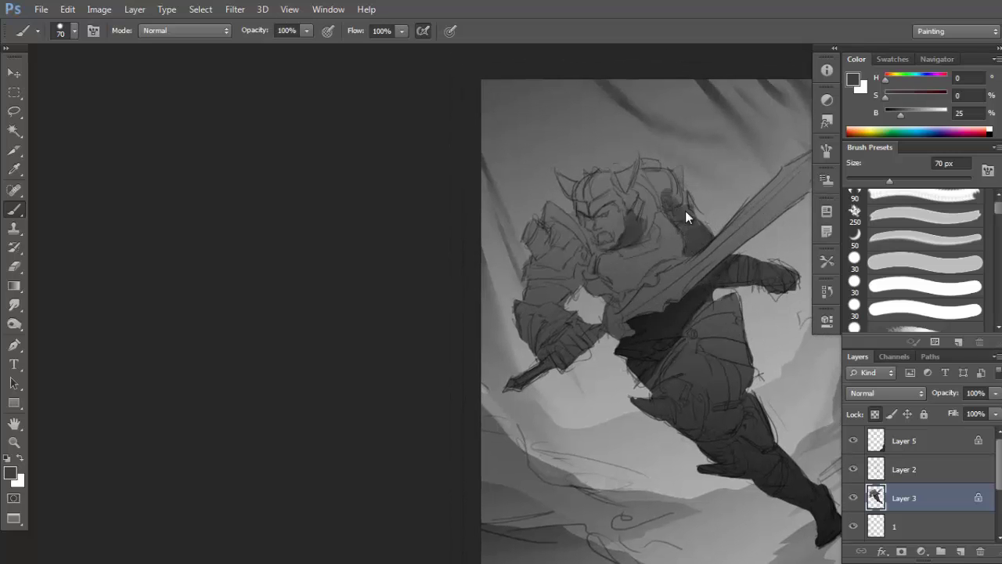
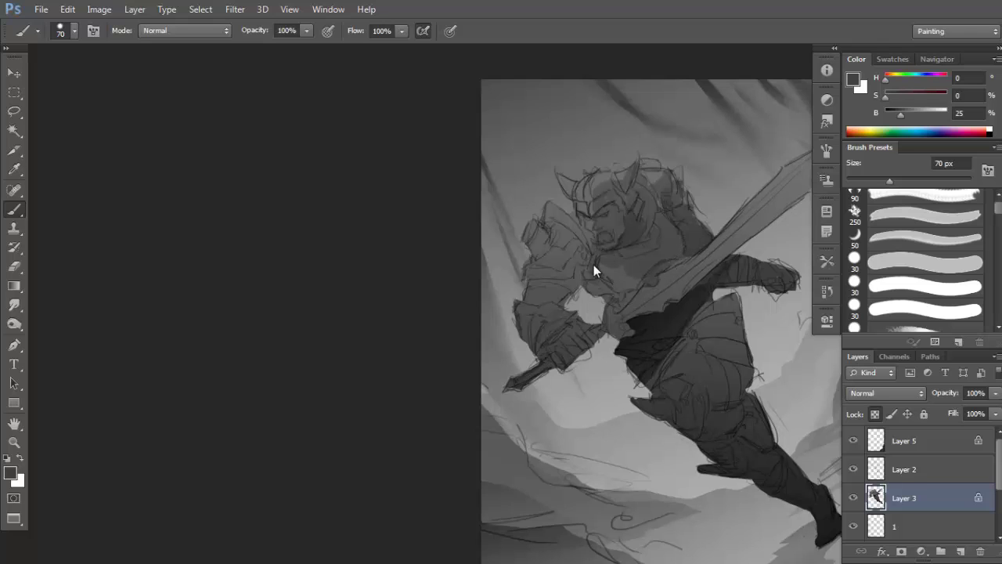
left_click_drag(595, 257, 575, 282)
mouse_move(579, 243)
left_mouse_down()
mouse_move(577, 224)
mouse_move(564, 246)
mouse_move(548, 232)
mouse_move(583, 236)
mouse_move(548, 293)
left_mouse_up()
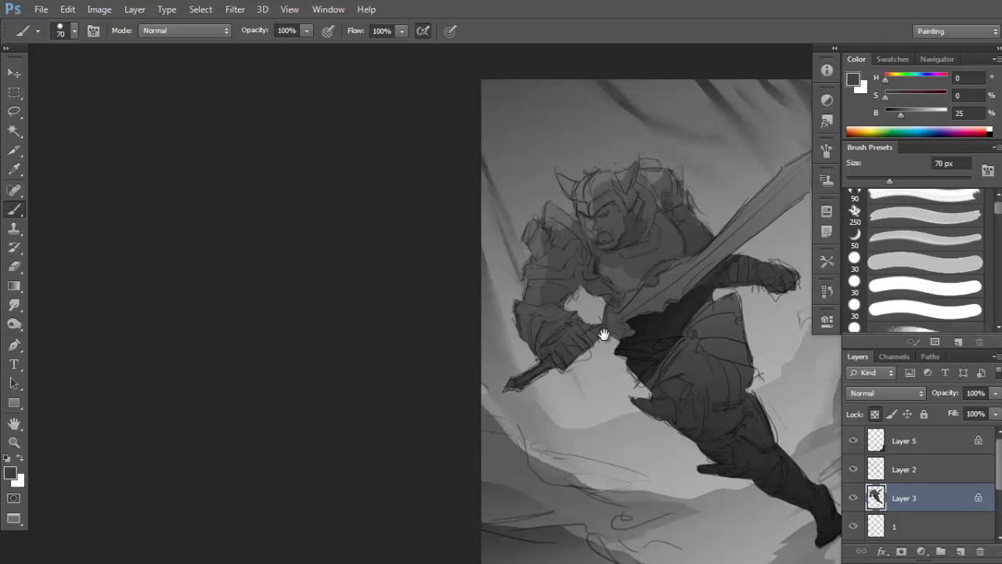
Darken the warrior's thighs with the 70 px brush using sampled grays of 18% and 15% brightness.
left_click_drag(604, 336, 586, 306)
left_click_drag(669, 288, 658, 243)
left_click(637, 242, "alt")
left_click_drag(707, 352, 698, 283)
mouse_move(639, 278)
left_mouse_down()
mouse_move(682, 252)
mouse_move(681, 239)
mouse_move(671, 246)
mouse_move(677, 223)
mouse_move(685, 227)
mouse_move(685, 283)
mouse_move(707, 238)
mouse_move(705, 212)
mouse_move(686, 220)
mouse_move(702, 260)
mouse_move(704, 168)
mouse_move(683, 173)
mouse_move(682, 245)
mouse_move(648, 262)
mouse_move(664, 188)
mouse_move(671, 268)
left_mouse_up()
left_click(688, 237, "alt")
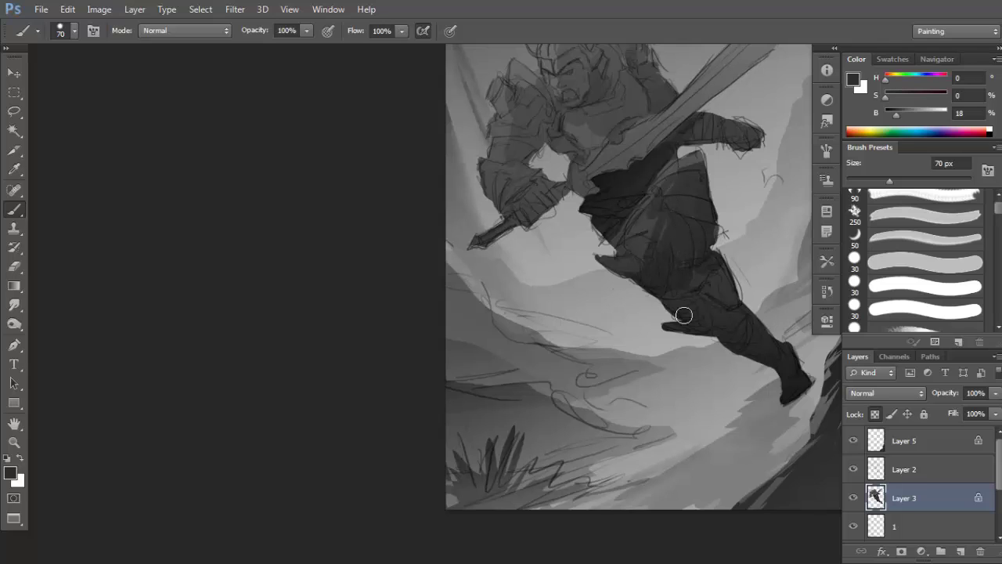
left_click(677, 240, "alt")
Lasso the trailing lower leg and foot, darken them with a black-to-transparent linear gradient, and deselect.
key("l")
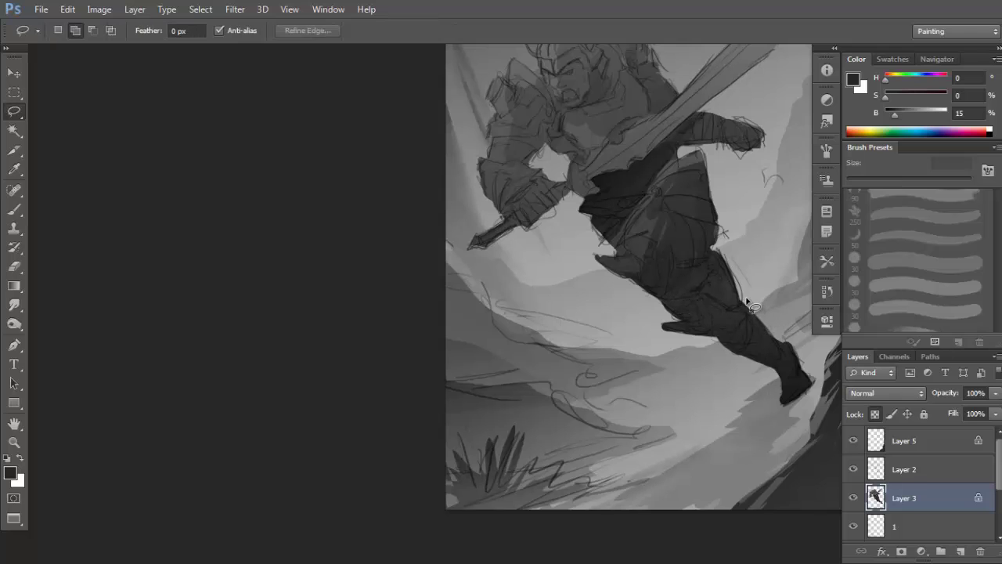
mouse_move(745, 300)
left_mouse_down()
mouse_move(709, 297)
mouse_move(648, 299)
mouse_move(648, 369)
mouse_move(783, 412)
mouse_move(813, 400)
mouse_move(744, 302)
left_mouse_up()
key("d")
key("g")
left_click_drag(682, 276, 742, 347)
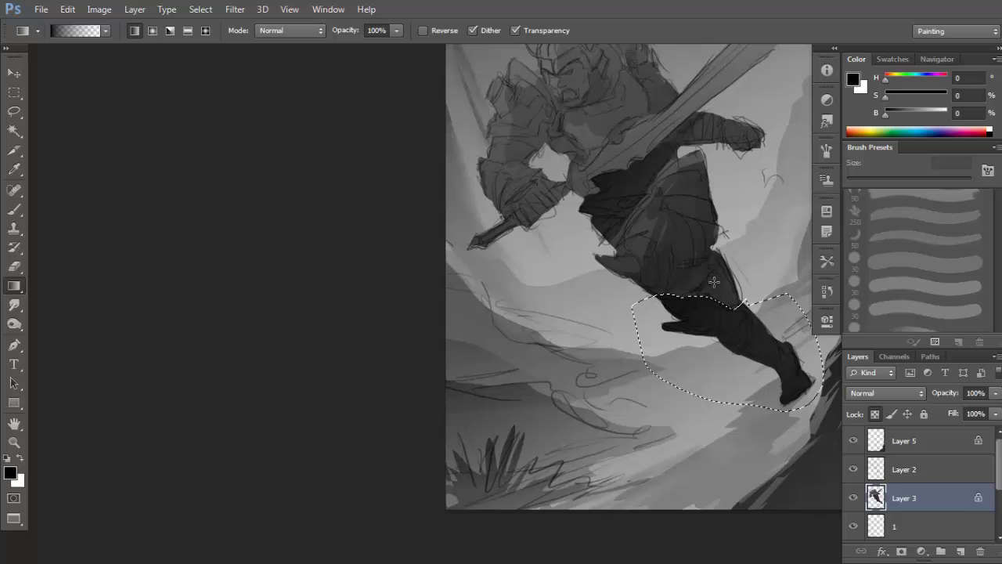
key("ctrl+z")
left_click_drag(714, 282, 754, 328)
key("ctrl+d")
Brush more shadow over the hip and upper thigh with sampled grays of 20% and 15% brightness.
left_click_drag(716, 295, 703, 365)
key("b")
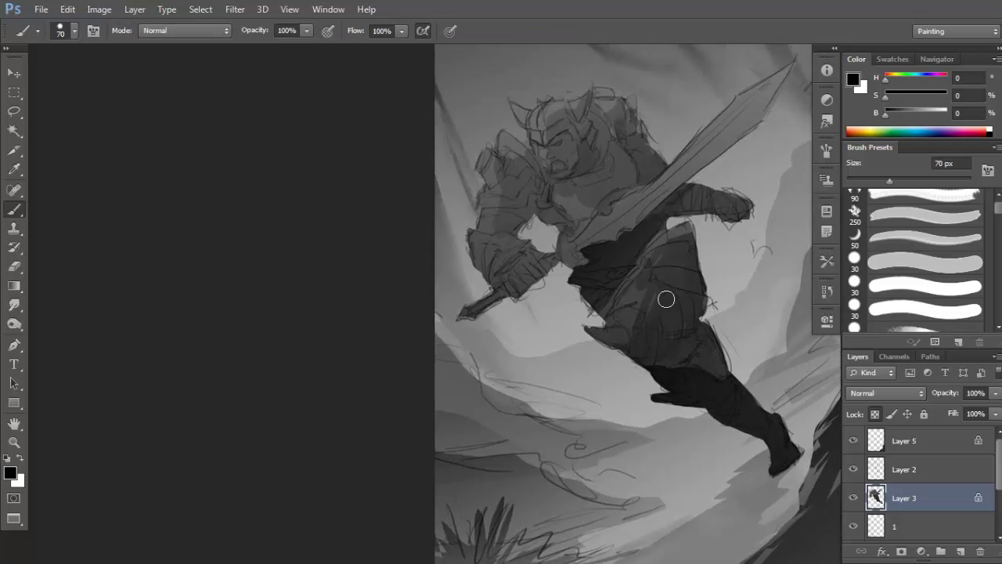
left_click(636, 316, "alt")
scroll(653, 294, "down", 1)
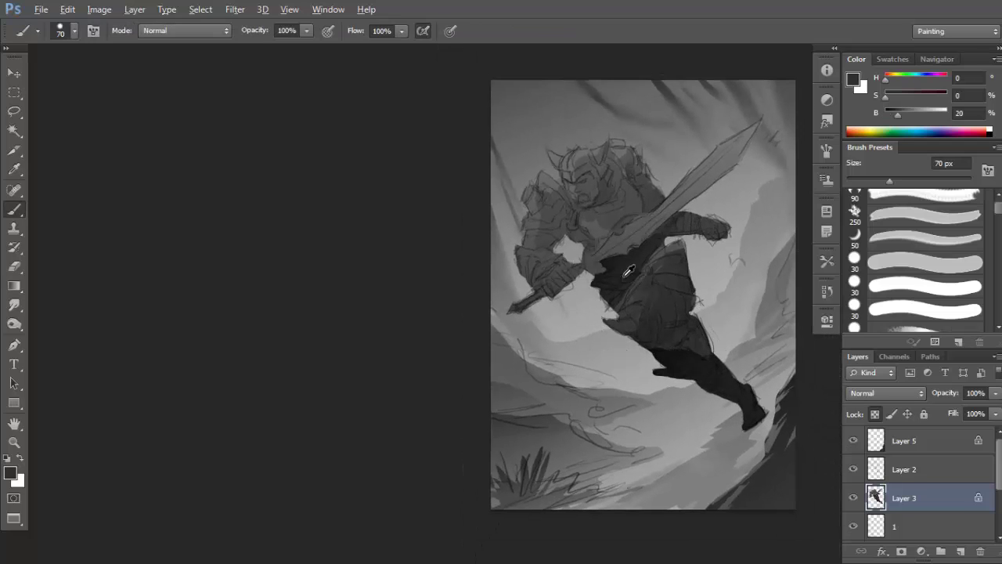
left_click(628, 271, "alt")
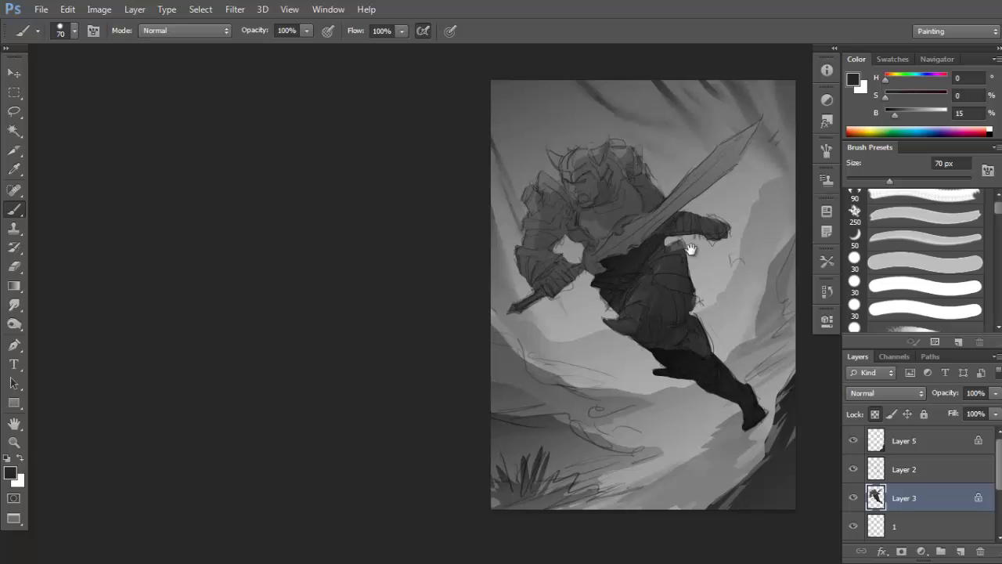
Paint a shadow on the sword arm above the elbow with a sampled gray of 18% brightness.
left_click_drag(689, 249, 710, 292)
left_click(606, 290, "alt")
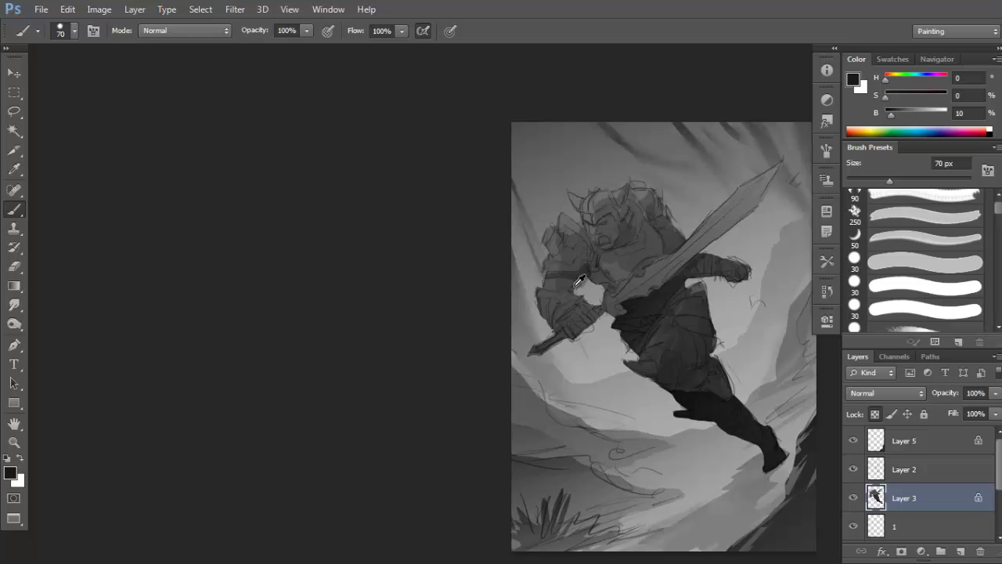
left_click(576, 288, "alt")
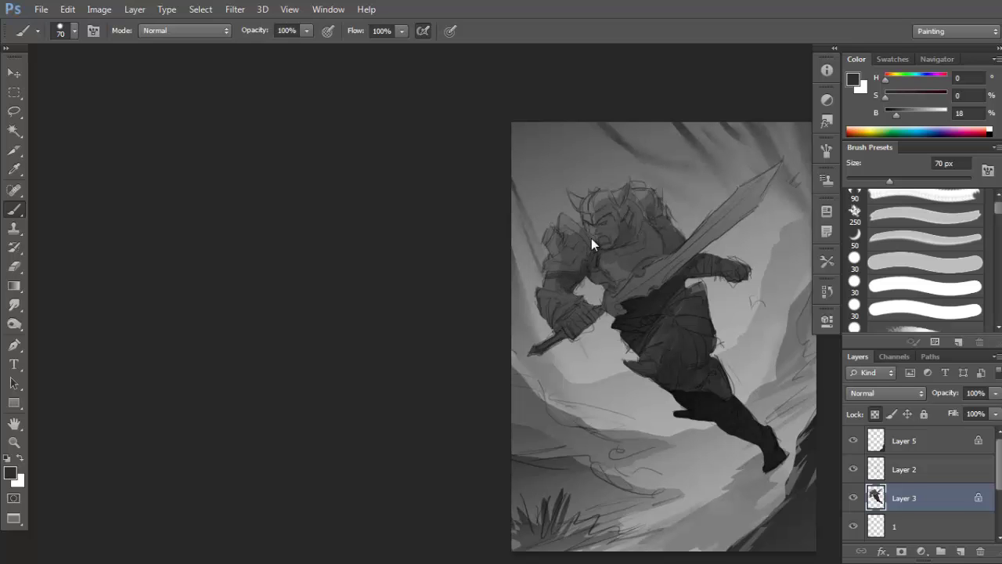
Deepen the shadows on the jaw, face and front helmet horn with sampled grays of 15% and 20% brightness.
scroll(631, 225, "up", 2)
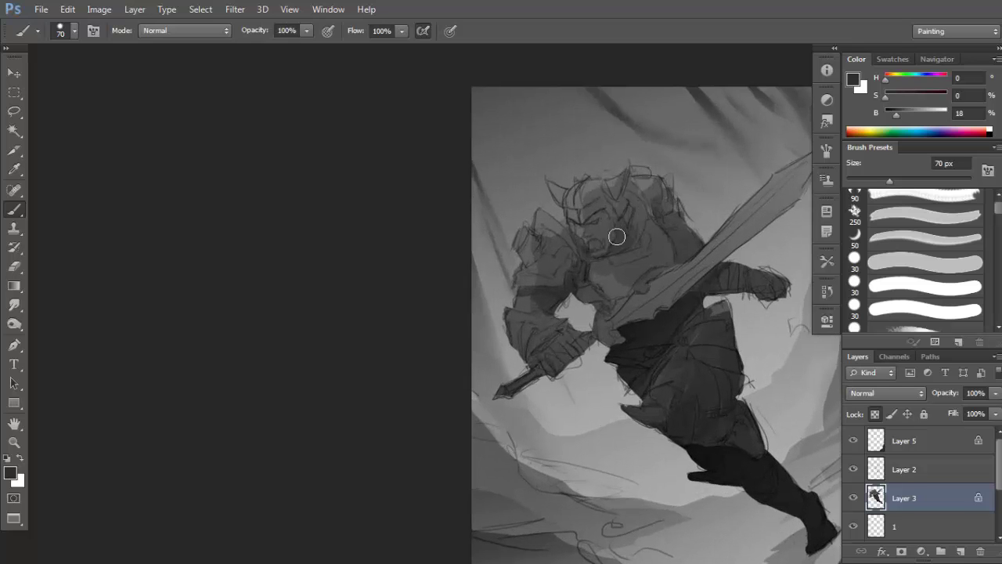
scroll(617, 236, "up", 1)
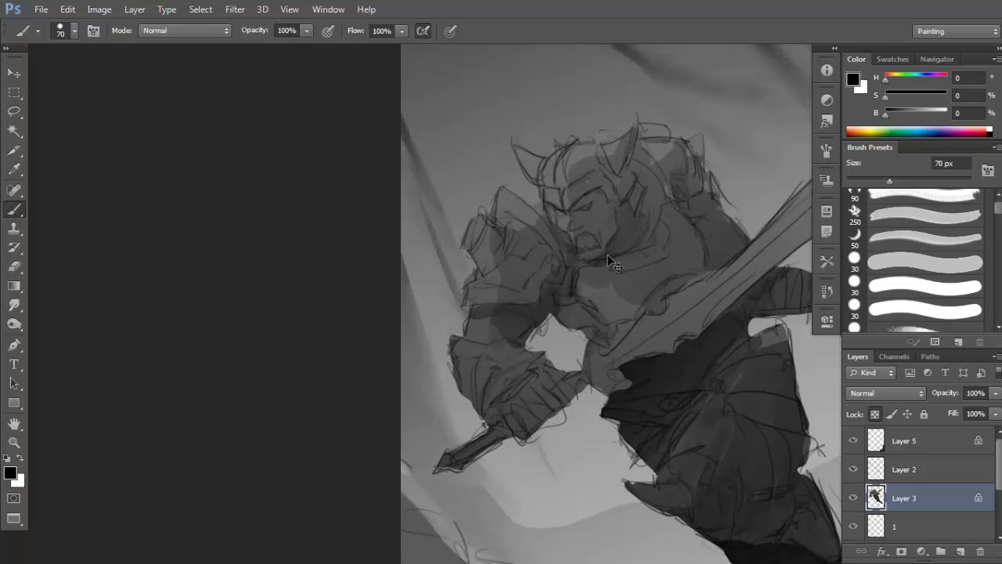
left_click(617, 250, "alt")
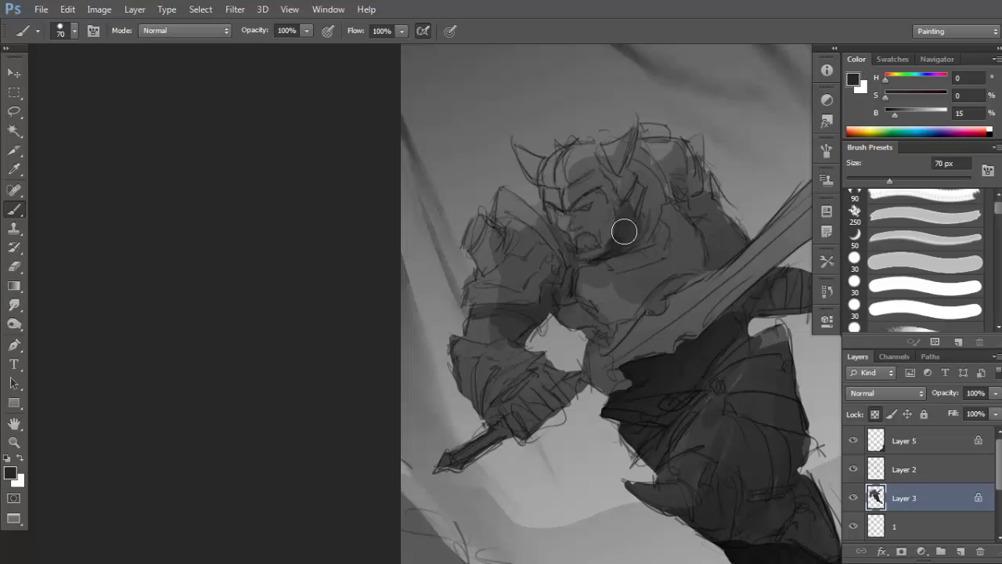
left_click(610, 229, "alt")
mouse_move(612, 223)
left_mouse_down()
mouse_move(579, 212)
mouse_move(589, 201)
mouse_move(573, 217)
mouse_move(570, 206)
mouse_move(600, 188)
mouse_move(573, 189)
mouse_move(570, 171)
mouse_move(584, 163)
mouse_move(514, 163)
left_mouse_up()
left_click(582, 184, "alt")
key("d")
left_click(535, 173, "alt")
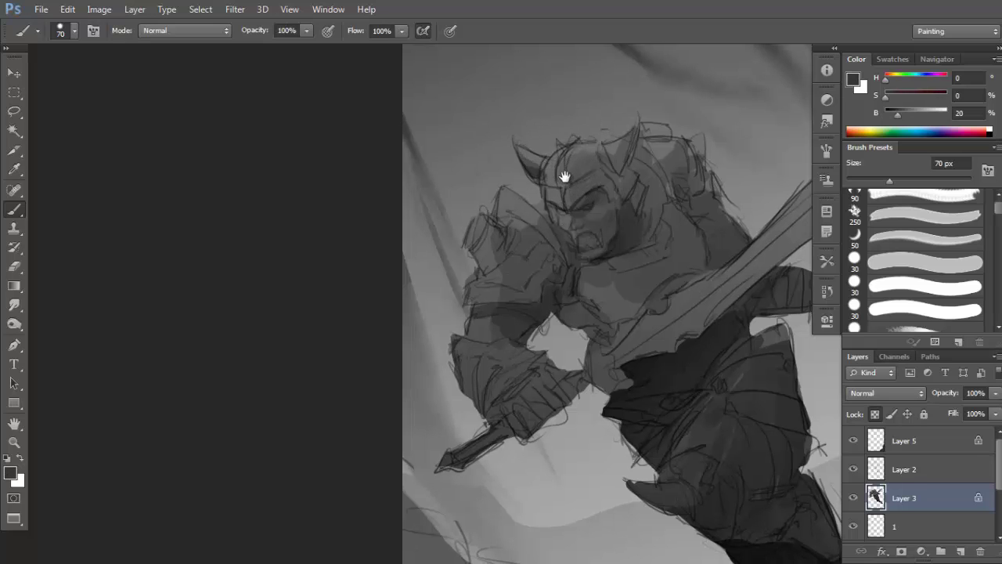
Darken the sword arm and the gloved hand on the hilt with sampled grays of 18% and 13% brightness.
left_click_drag(563, 260, 624, 226)
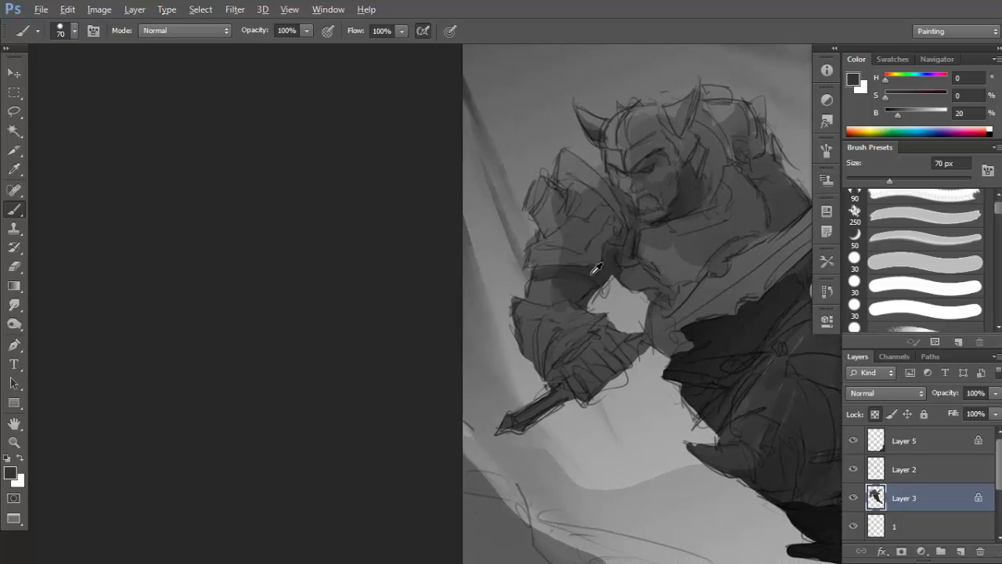
left_click(599, 303, "alt")
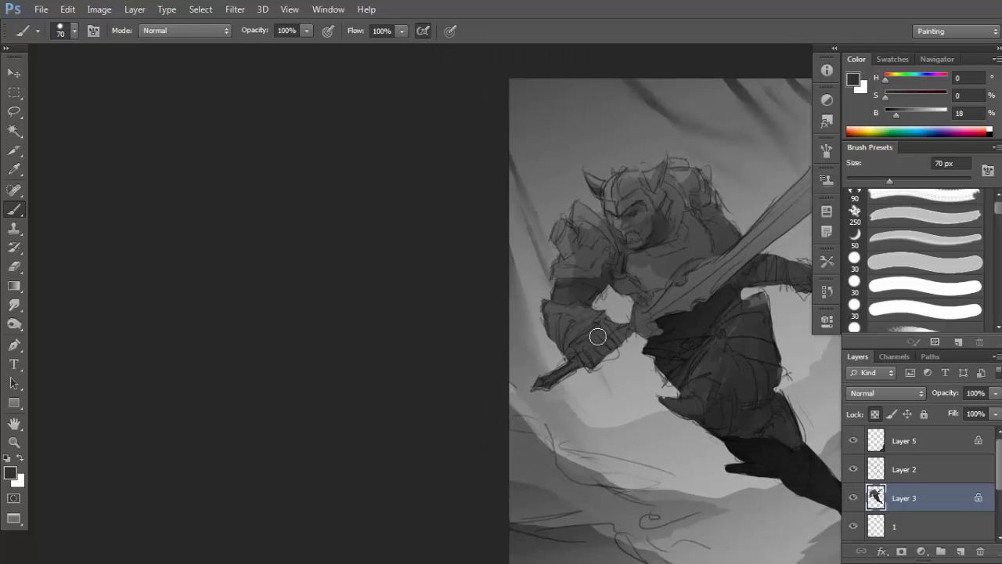
key("d")
left_click_drag(606, 340, 593, 359)
left_click(608, 338, "alt")
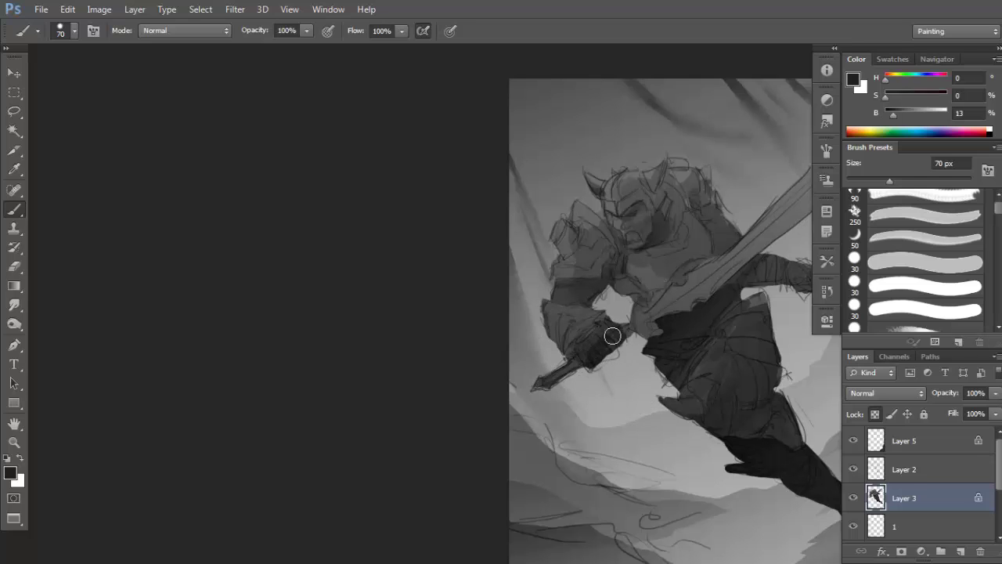
Paint a white highlight along the upper edge of the sword blade up to its tip with the 70 px brush.
mouse_move(641, 325)
left_mouse_down()
mouse_move(585, 329)
mouse_move(581, 318)
mouse_move(626, 296)
mouse_move(722, 215)
left_mouse_up()
key("x")
left_click(640, 282, "alt")
left_click_drag(678, 252, 753, 182)
mouse_move(696, 234)
left_mouse_down()
mouse_move(777, 161)
mouse_move(689, 221)
left_mouse_up()
key("d")
key("x")
left_click_drag(647, 266, 711, 207)
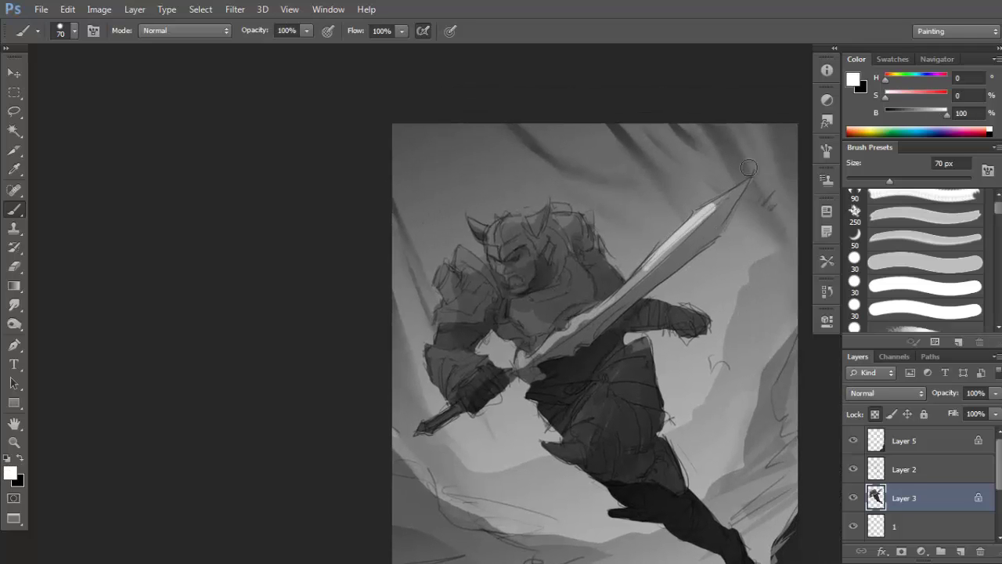
left_click_drag(748, 168, 706, 204)
Blend the blade's highlight and its base near the hilt with sampled grays of 64%, 24% and 40% brightness.
left_click(688, 230, "alt")
left_click(653, 260, "alt")
left_click(640, 272, "alt")
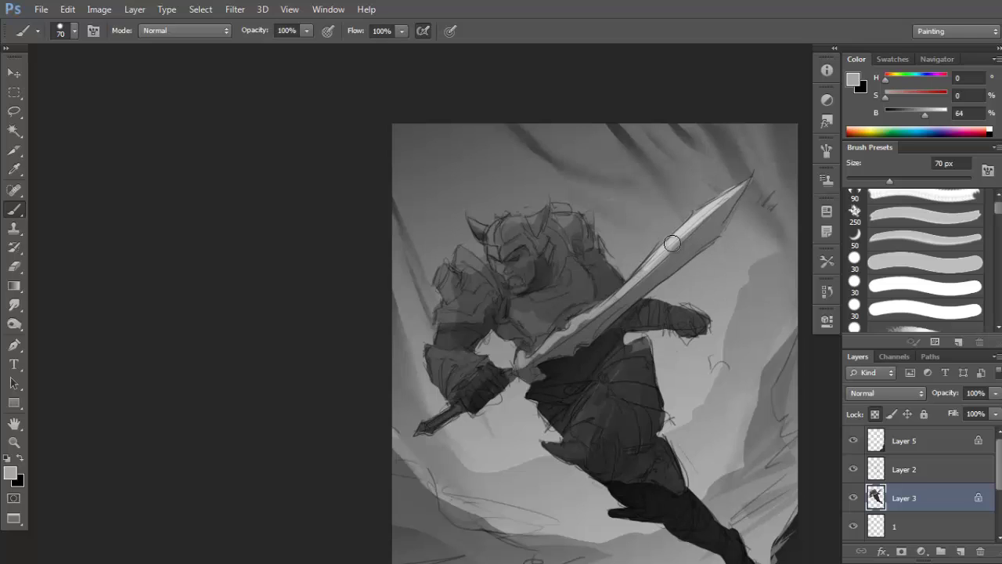
left_click(579, 321, "alt")
left_click(630, 284, "alt")
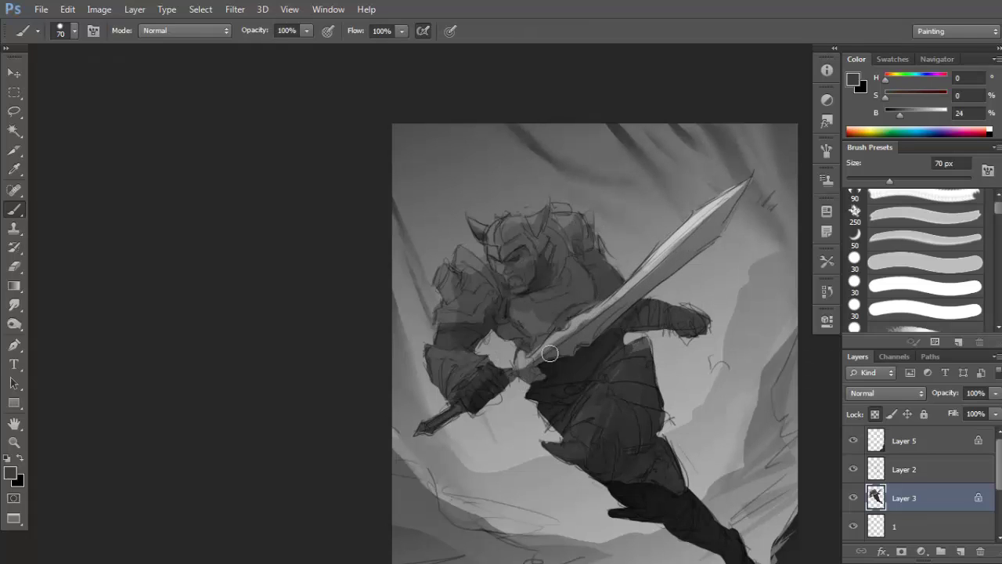
left_click(666, 267, "alt")
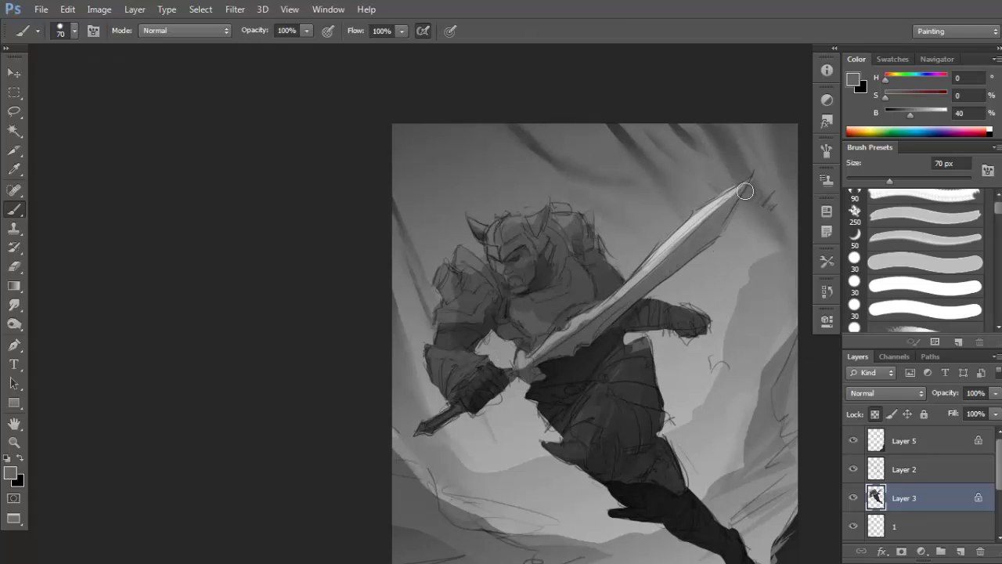
Darken the lower face of the sword blade along its length with grays sampled from the painting.
left_click(607, 343, "alt")
mouse_move(668, 259)
left_mouse_down()
mouse_move(596, 333)
mouse_move(649, 277)
mouse_move(641, 293)
left_mouse_up()
left_click(684, 248, "alt")
left_click(639, 294, "alt")
left_click(652, 274, "alt")
left_click_drag(724, 211, 526, 390)
Touch up the edge of the waist armour below the hilt with sampled grays of 11% and 62% brightness.
left_click(540, 360, "alt")
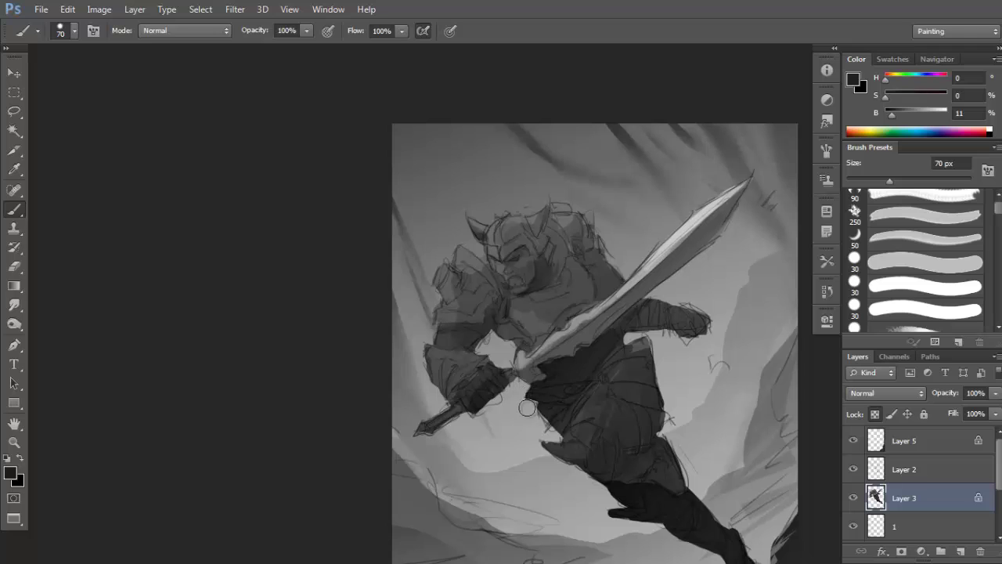
left_click(528, 393, "alt")
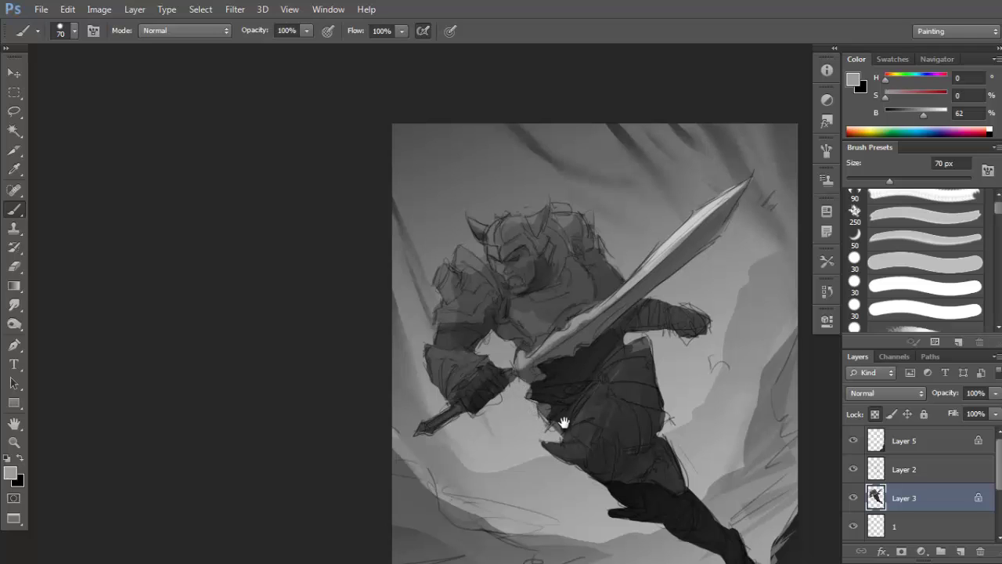
left_click_drag(564, 420, 587, 396)
left_click(571, 271, "alt")
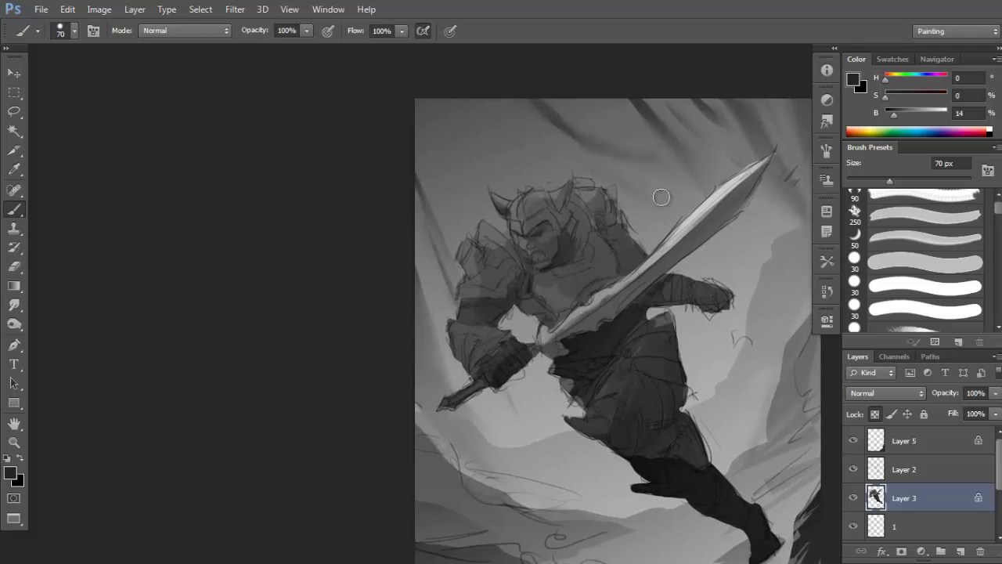
Review the brush's Transfer settings together with its opacity and flow values.
key("F5")
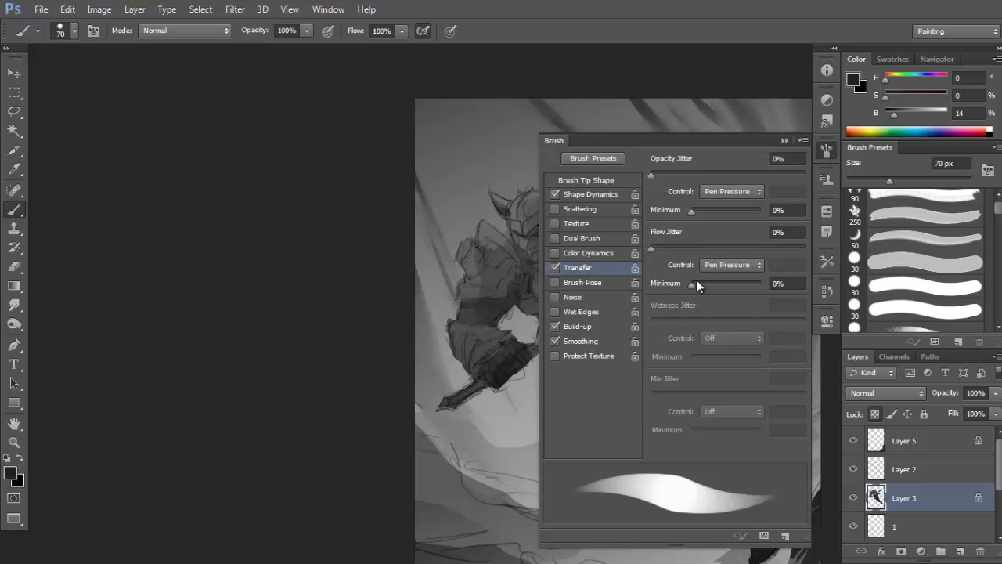
left_click(310, 32)
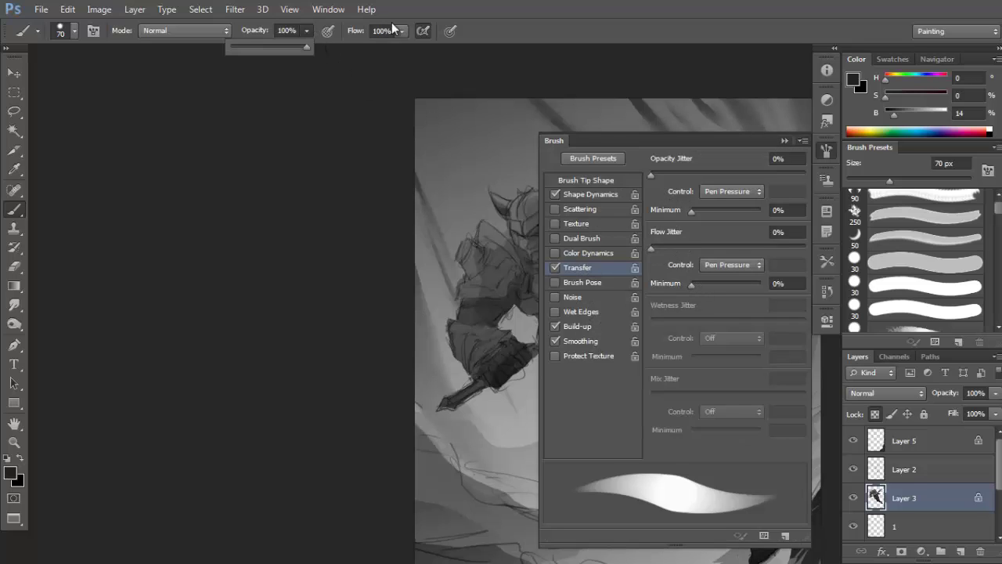
left_click(401, 34)
left_click(307, 32)
left_click(825, 153)
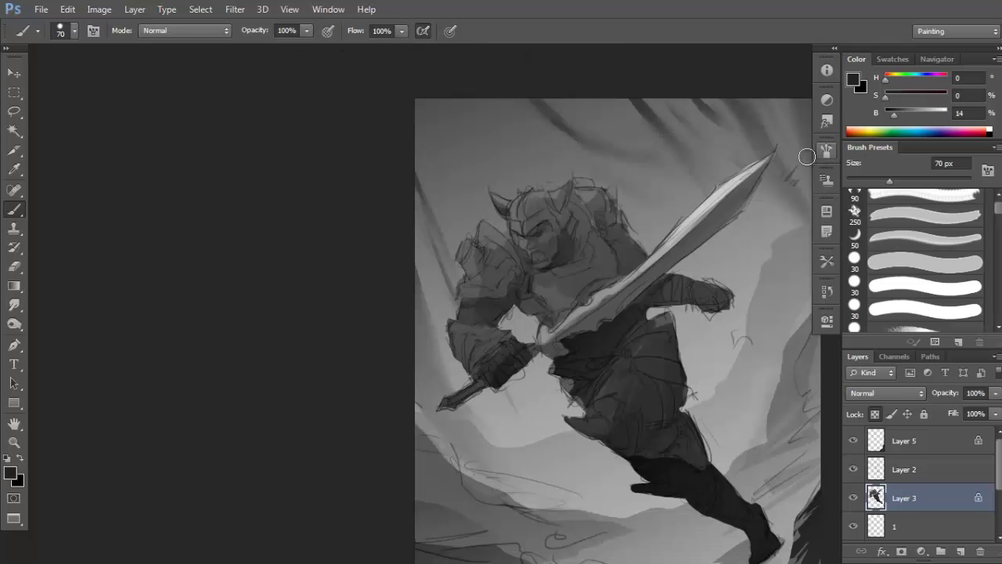
Hide and show Layer 2 and Layer 3 in turn to compare the line sketch with the painted warrior.
scroll(678, 386, "down", 2)
left_click(906, 480)
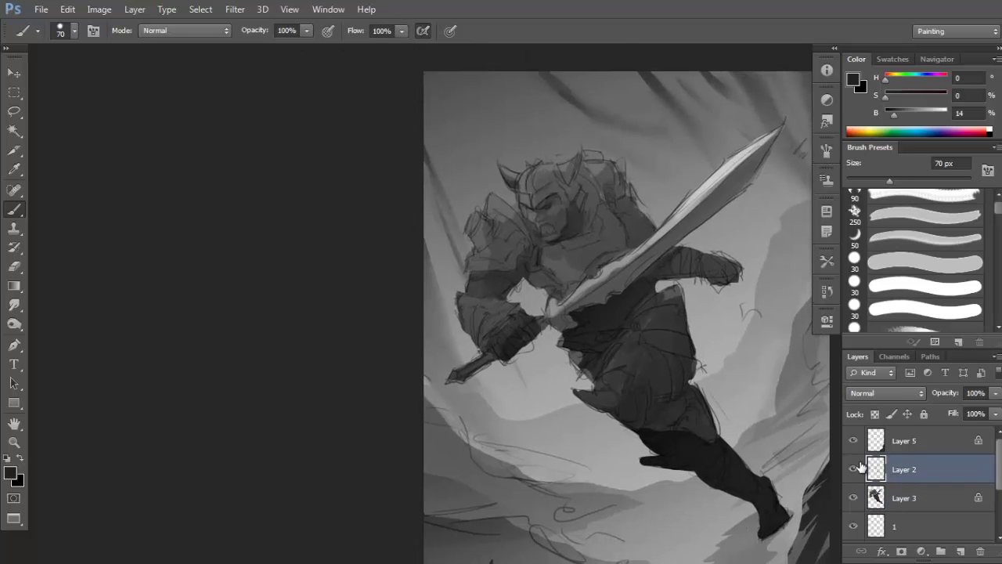
left_click(853, 469)
left_click(853, 469)
left_click(883, 498)
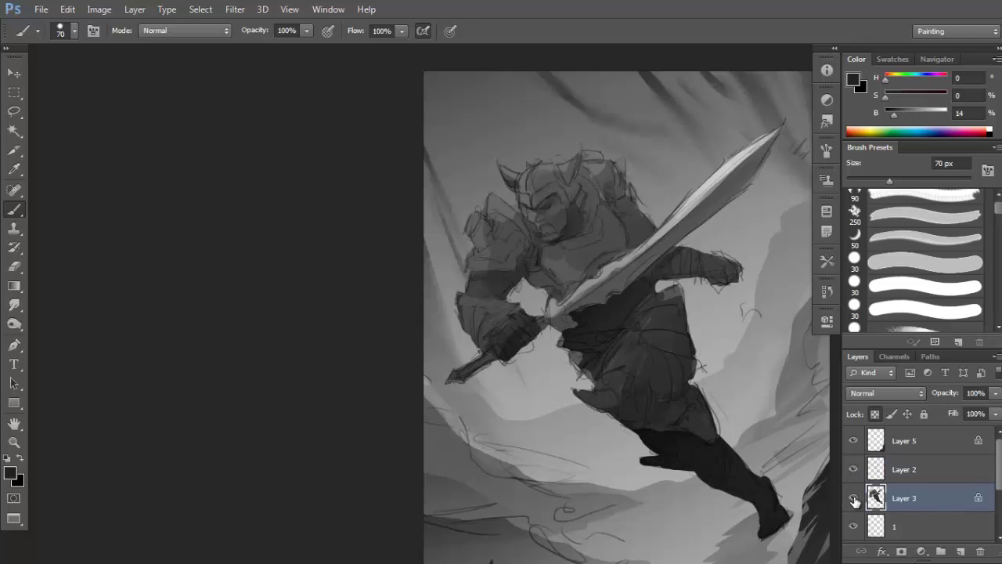
left_click(854, 498)
left_click(854, 499)
Try a brush stroke past the warrior's silhouette with Layer 3's transparent-pixel lock off, undo the stroke, and restore the lock.
left_click(875, 415)
left_click(875, 415)
left_click(875, 415)
left_click(875, 415)
left_click(875, 415)
mouse_move(656, 305)
left_mouse_down()
mouse_move(678, 328)
mouse_move(723, 316)
mouse_move(739, 339)
mouse_move(791, 349)
left_mouse_up()
key("ctrl+z")
left_click(876, 415)
left_click_drag(686, 297, 715, 325)
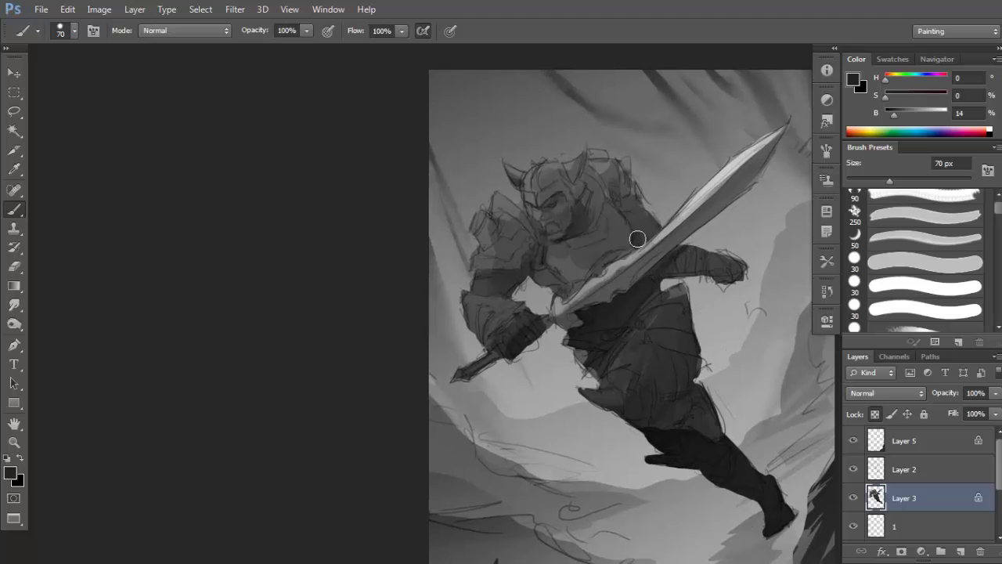
Shade the warrior's chest and far shoulder with a sampled 19% gray and touch up the blade edge with a sampled 64% gray.
mouse_move(637, 239)
left_mouse_down()
mouse_move(653, 223)
mouse_move(621, 172)
left_mouse_up()
left_click(626, 210, "alt")
left_click_drag(605, 198, 610, 195)
mouse_move(583, 216)
left_mouse_down()
mouse_move(586, 166)
mouse_move(597, 198)
mouse_move(591, 187)
left_mouse_up()
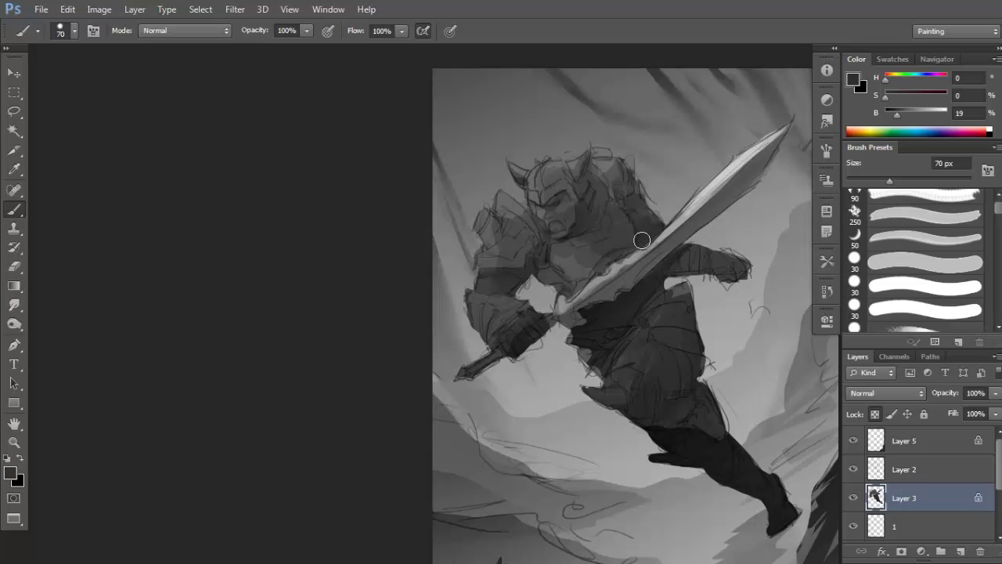
left_click(618, 266, "alt")
left_click_drag(618, 266, 665, 237)
left_click(657, 244, "alt")
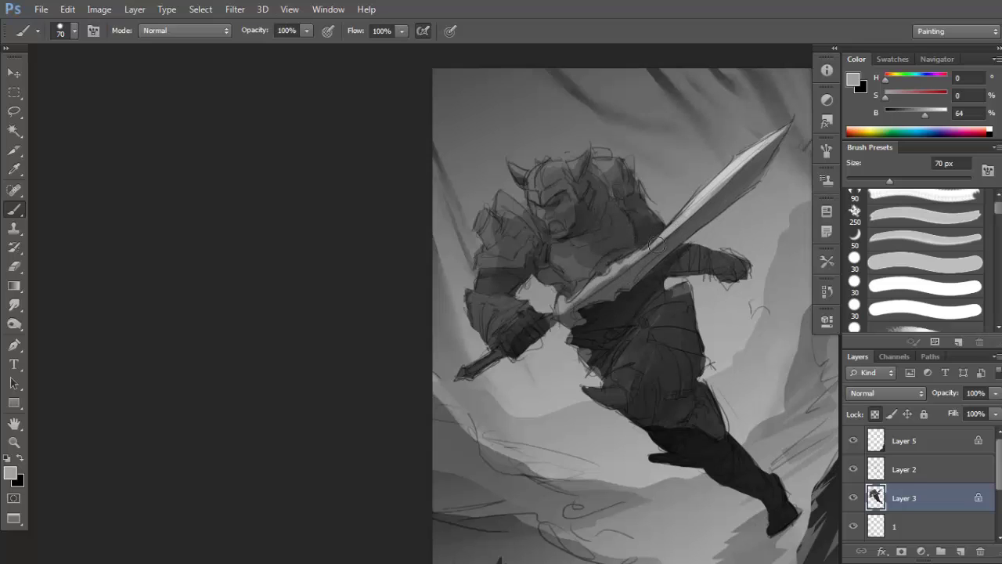
Shade the sword arm beneath the shoulder armour with a sampled 18% gray.
left_click_drag(567, 237, 602, 228)
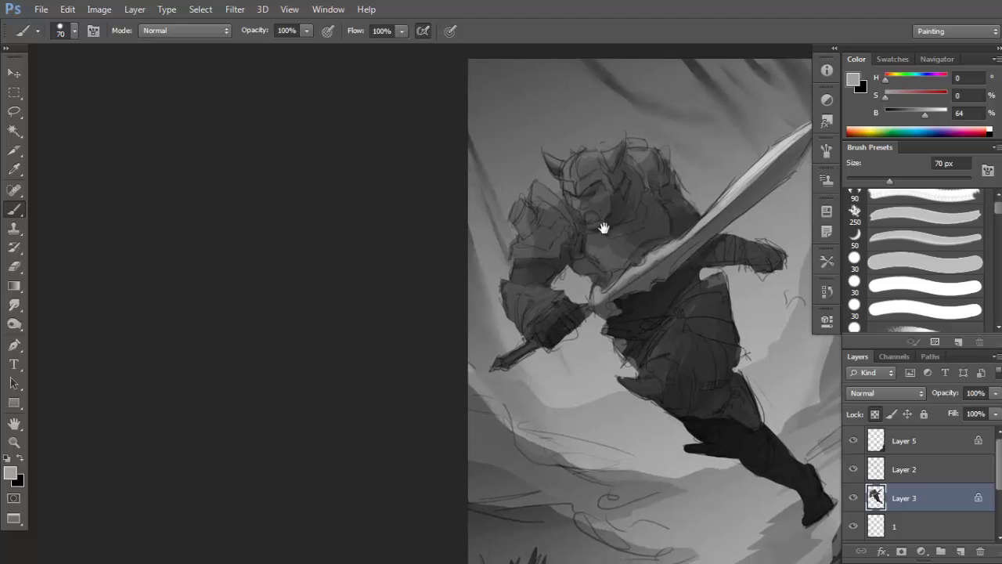
left_click(570, 252, "alt")
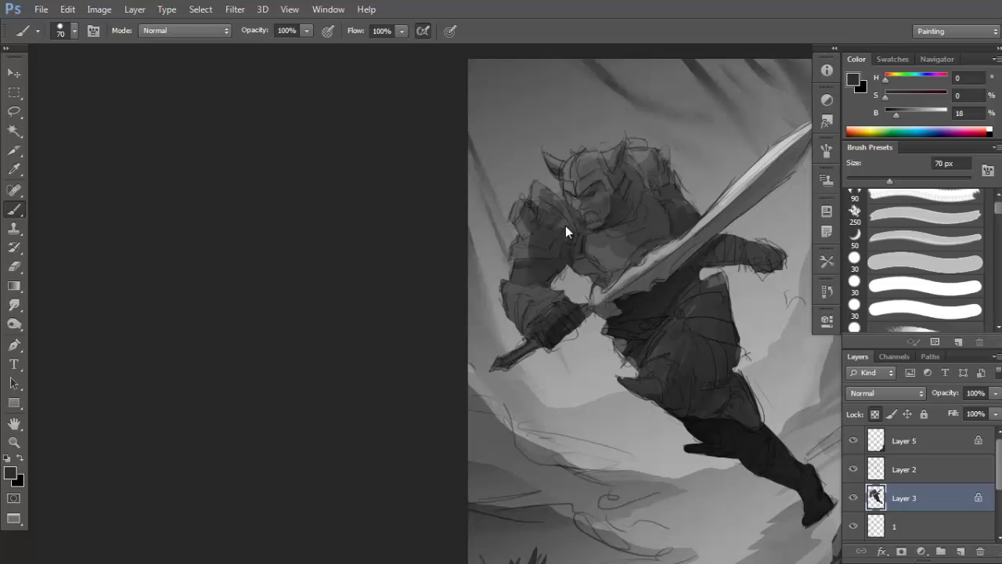
left_click_drag(579, 244, 542, 175)
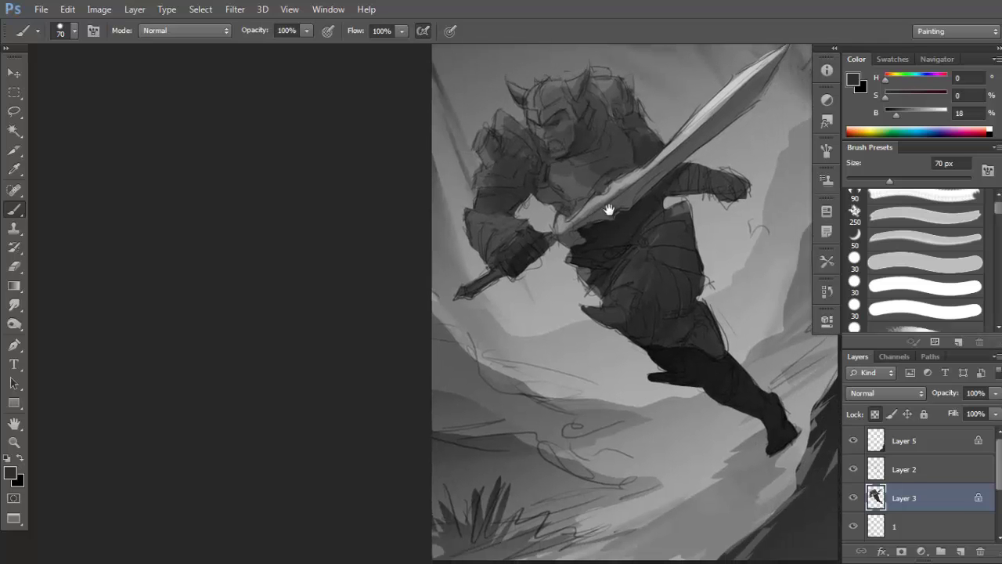
left_click(586, 173, "alt")
left_click_drag(641, 181, 615, 188)
left_click(647, 263, "alt")
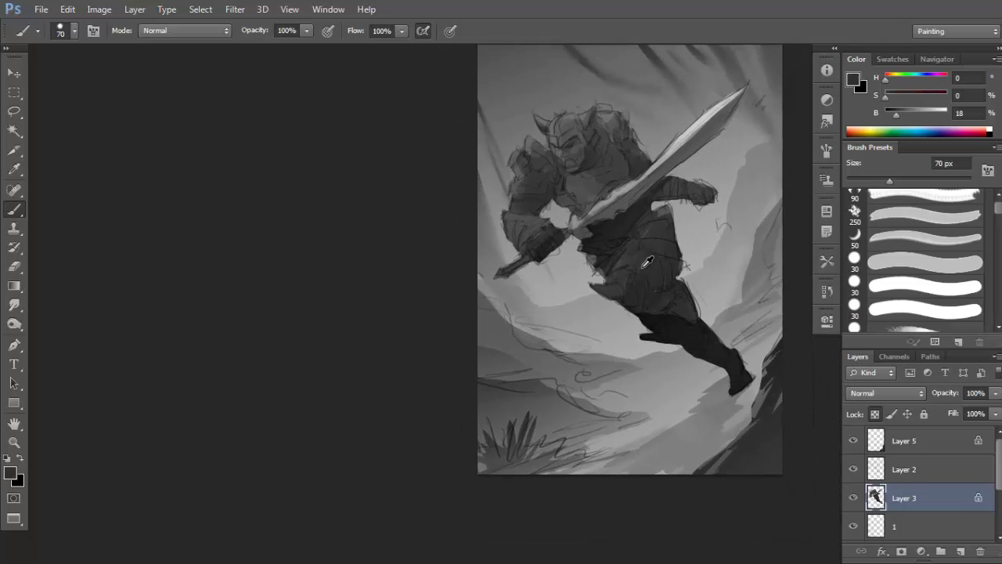
left_click(686, 292, "alt")
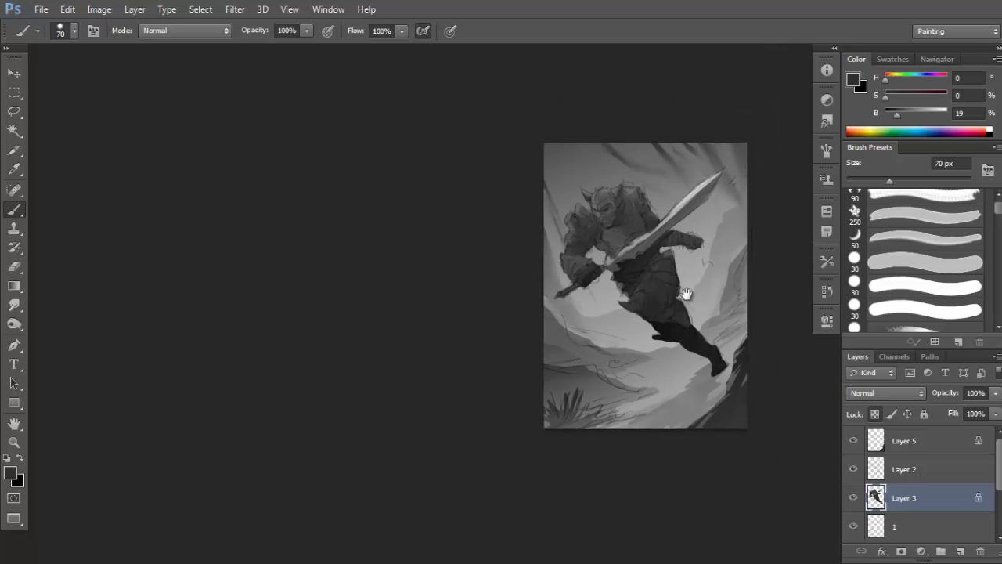
left_click(671, 253, "ctrl")
left_click_drag(684, 225, 688, 228)
left_click_drag(685, 283, 676, 229)
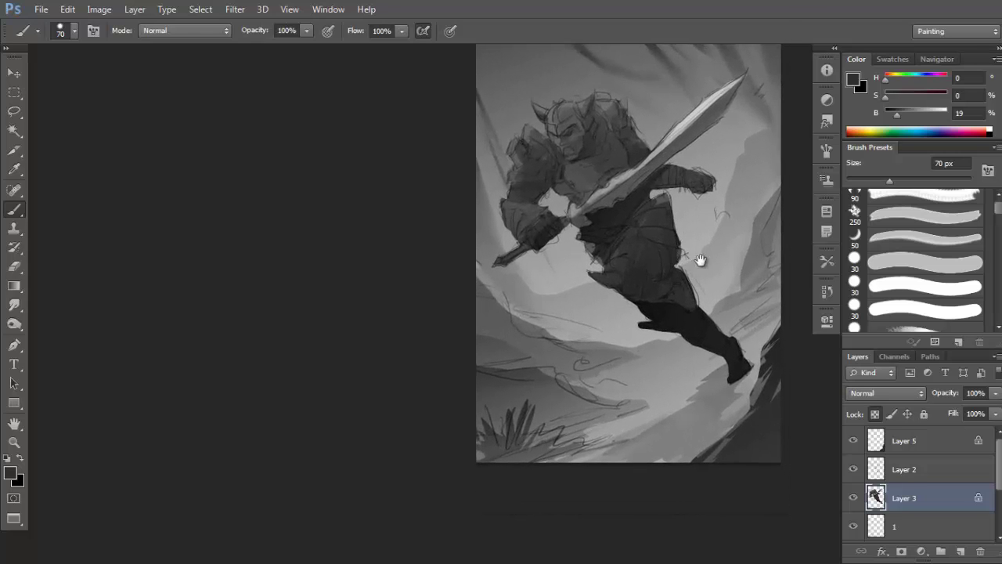
left_click_drag(660, 266, 592, 331)
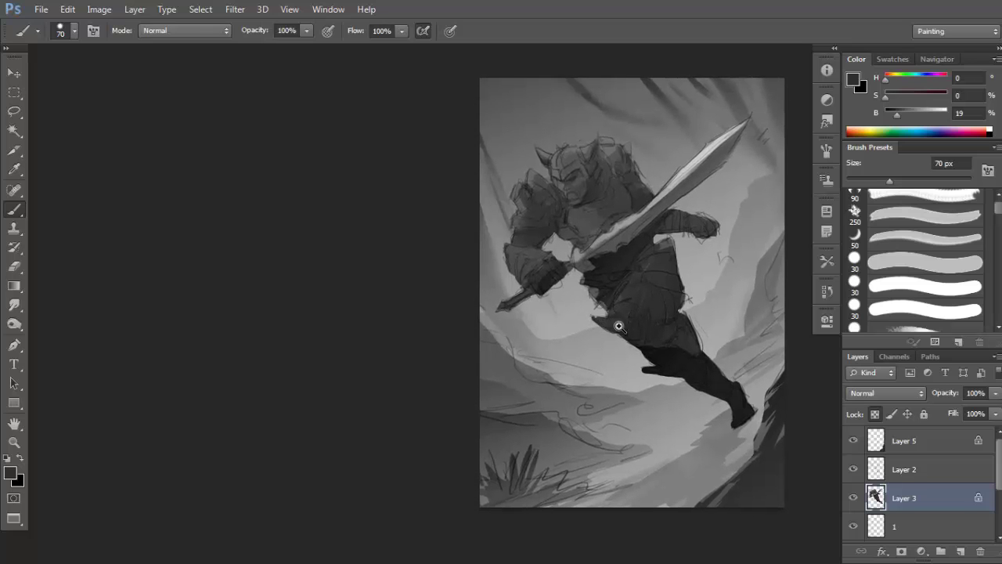
Brighten the knee guard's spike with brush strokes, blending with sampled grays of 42% and 31% brightness.
left_click(619, 326)
left_click(613, 317, "alt")
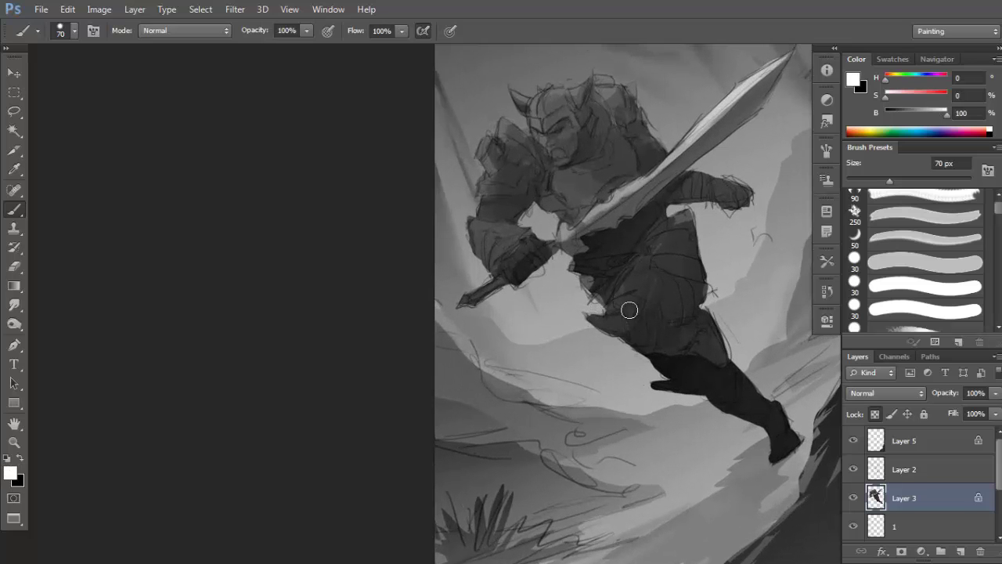
left_click(606, 322, "alt")
left_click(615, 321, "alt")
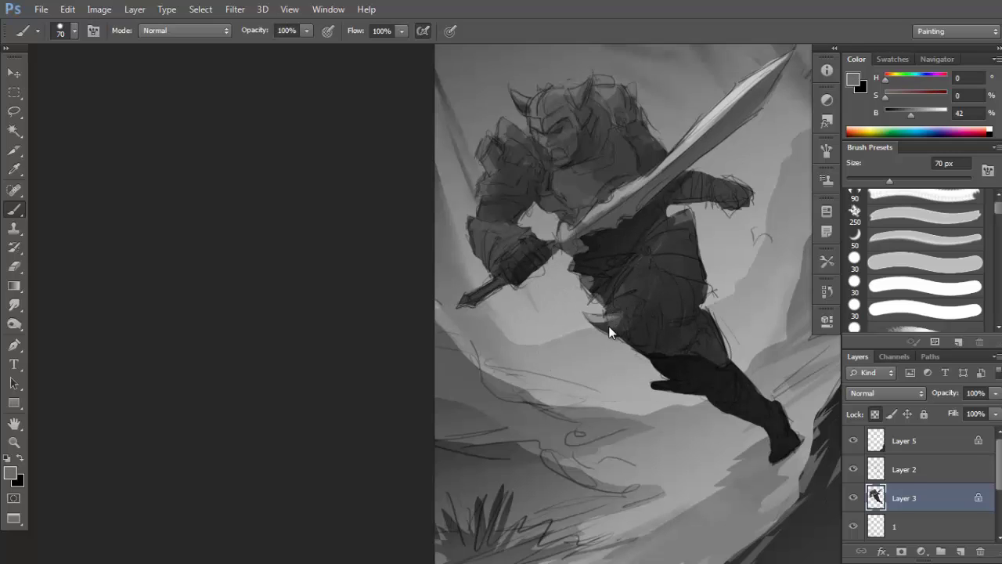
left_click(616, 317, "alt")
Paint a lighter tone on the armour plate across the upper thigh, blending with a sampled 25% gray.
left_click_drag(692, 258, 689, 256)
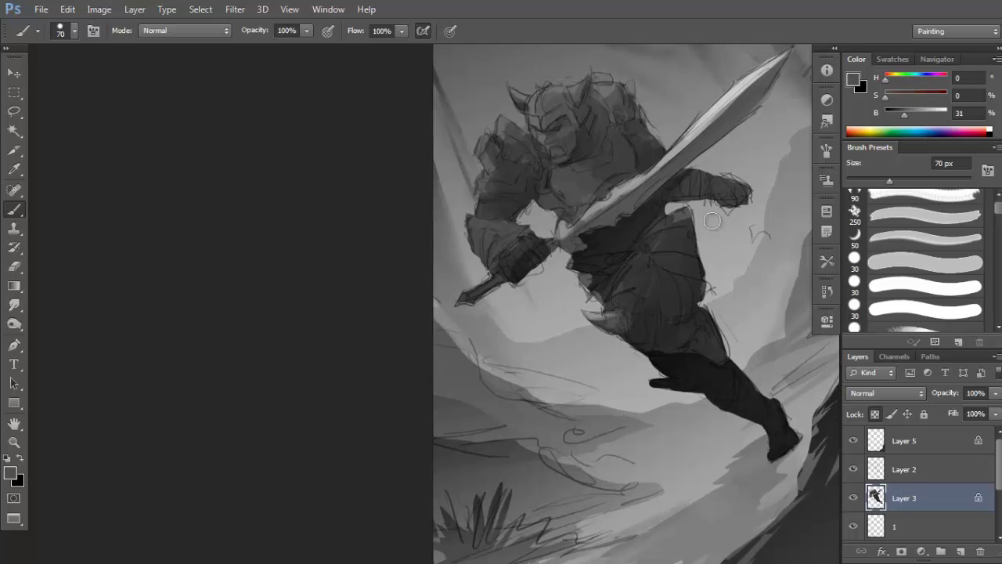
left_click(678, 242, "alt")
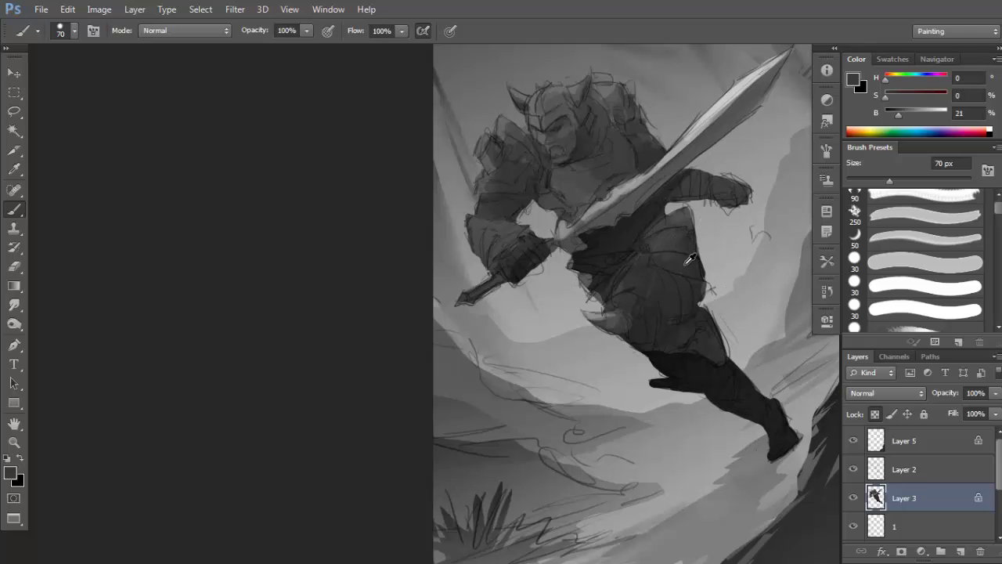
key("d")
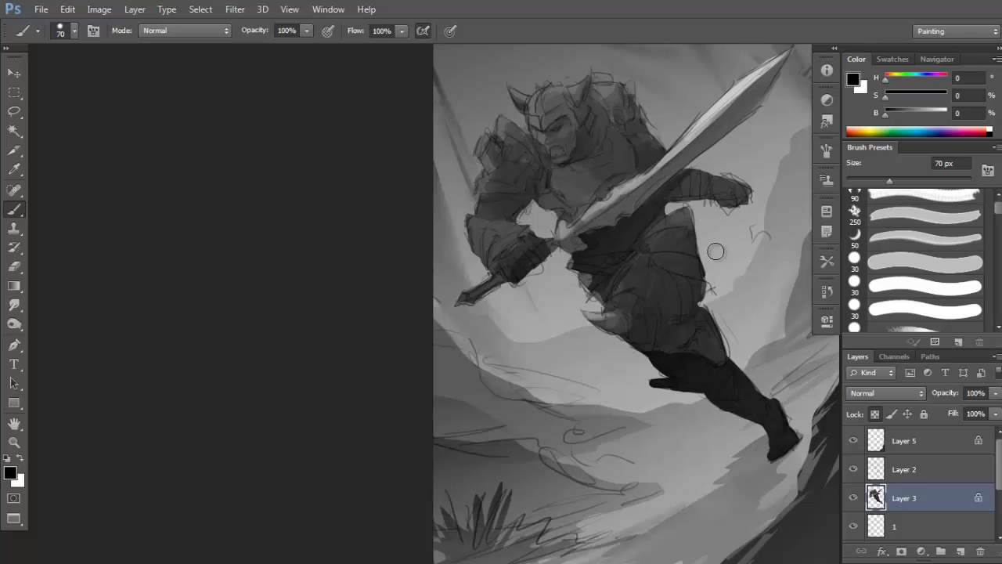
left_click(726, 251, "alt")
mouse_move(696, 259)
left_mouse_down()
mouse_move(658, 259)
mouse_move(670, 261)
left_mouse_up()
left_click(693, 223, "alt")
left_click(683, 266, "alt")
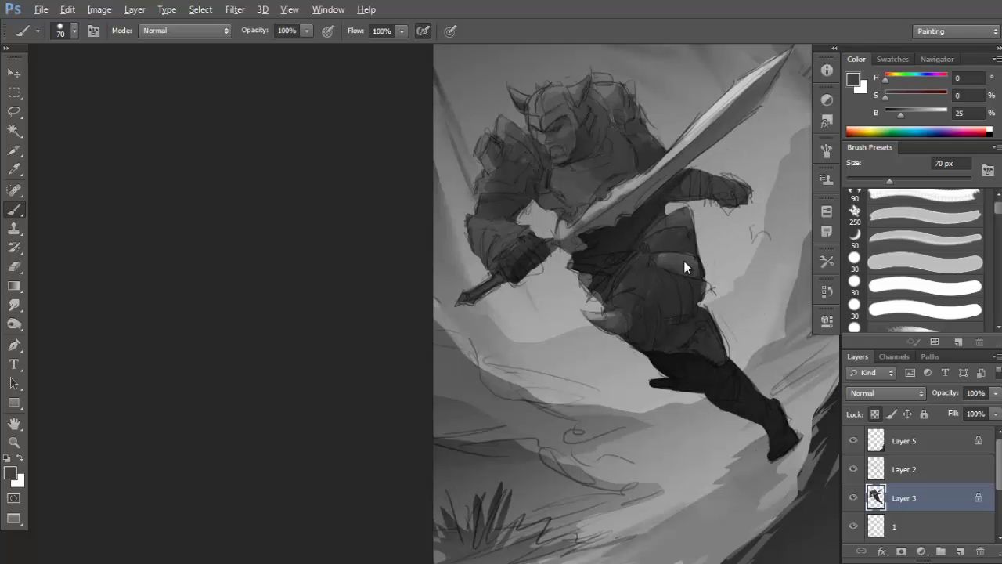
key("space")
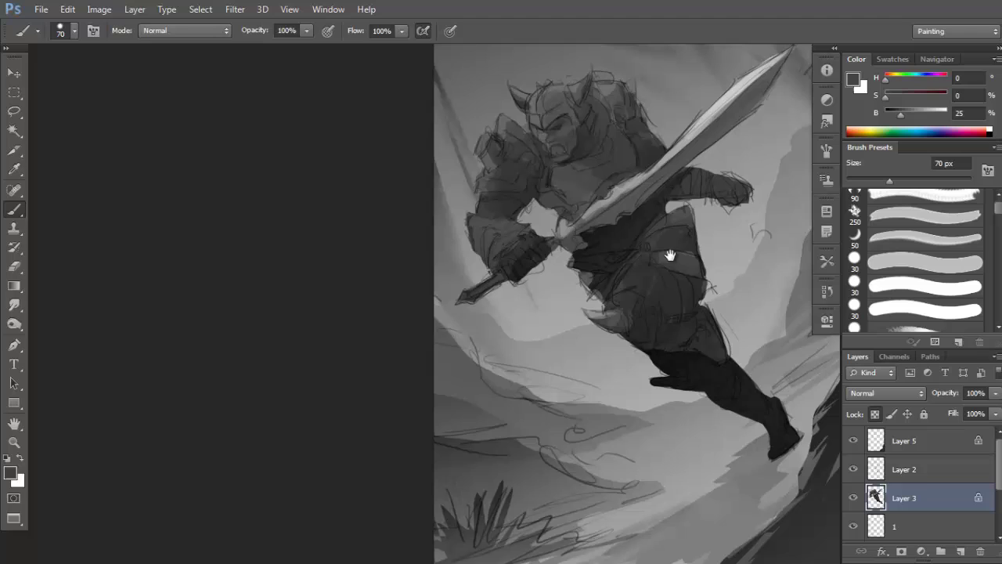
Lasso the thigh area below the armour plate, shade it with gradients using sampled dark grays of 14% and 9%, and deselect.
left_click(625, 241, "alt")
key("l")
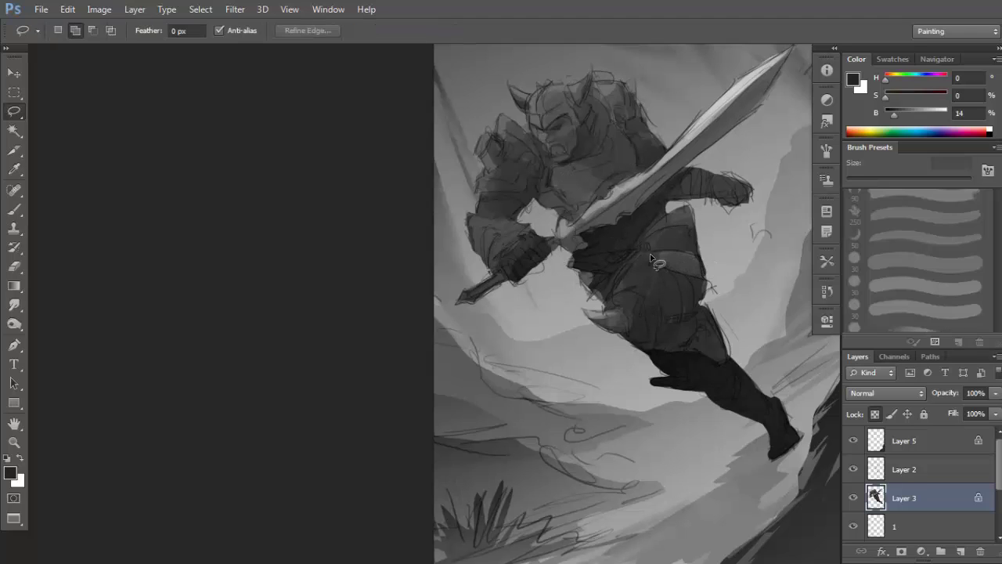
mouse_move(650, 255)
left_mouse_down()
mouse_move(674, 286)
mouse_move(656, 307)
mouse_move(652, 351)
mouse_move(716, 370)
mouse_move(708, 284)
mouse_move(647, 250)
mouse_move(709, 339)
left_mouse_up()
key("g")
left_click(681, 363, "alt")
key("ctrl+d")
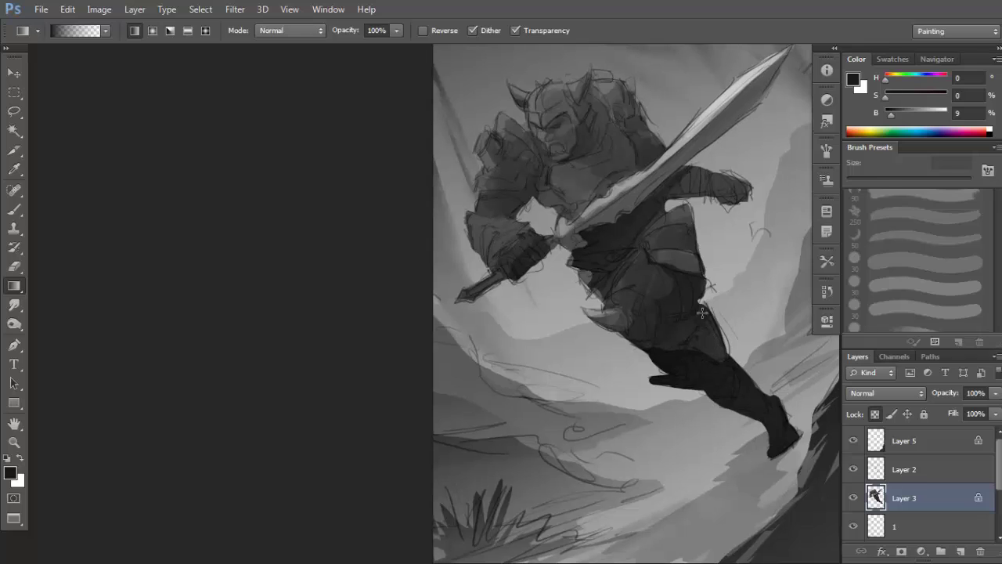
Brush lighter accents onto the knee guard and its spike using sampled grays of 56% and 19% brightness.
key("b")
left_click(658, 320, "alt")
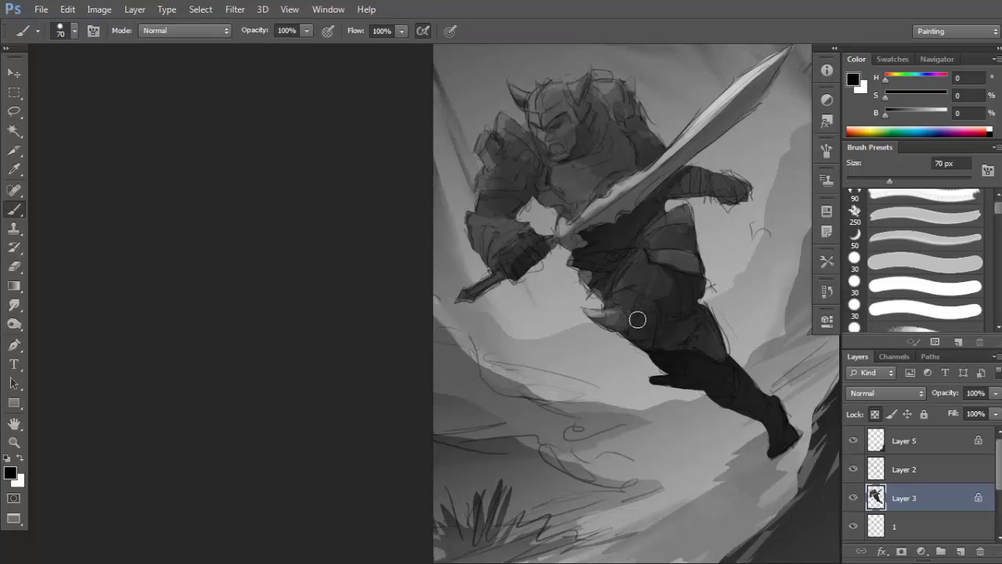
left_click(597, 311, "alt")
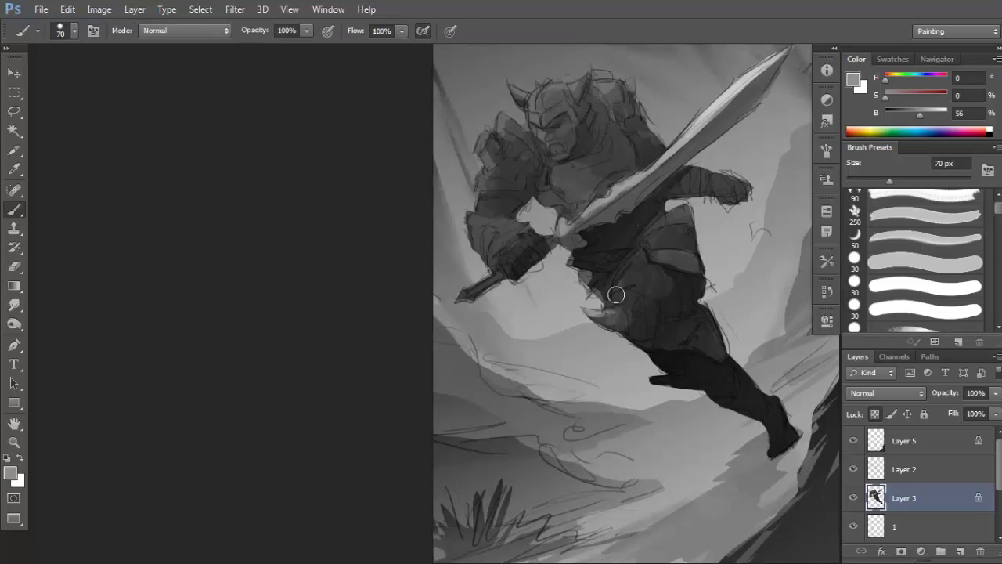
scroll(681, 296, "down", 3)
left_click(643, 304, "alt")
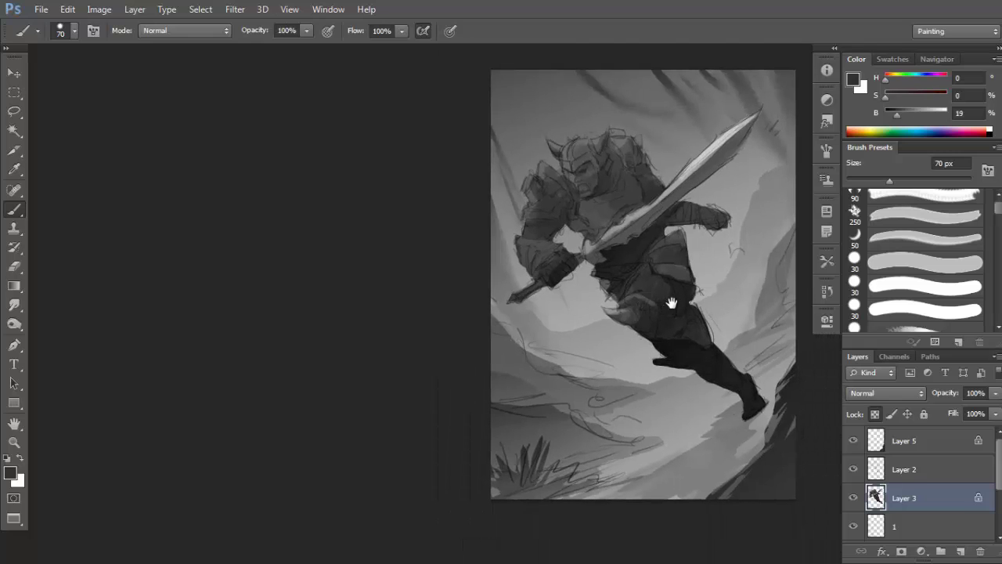
Lasso the shadow area under the sword arm's shoulder armour, darken it with a black gradient, and deselect.
scroll(658, 321, "up", 2)
scroll(566, 263, "up", 3)
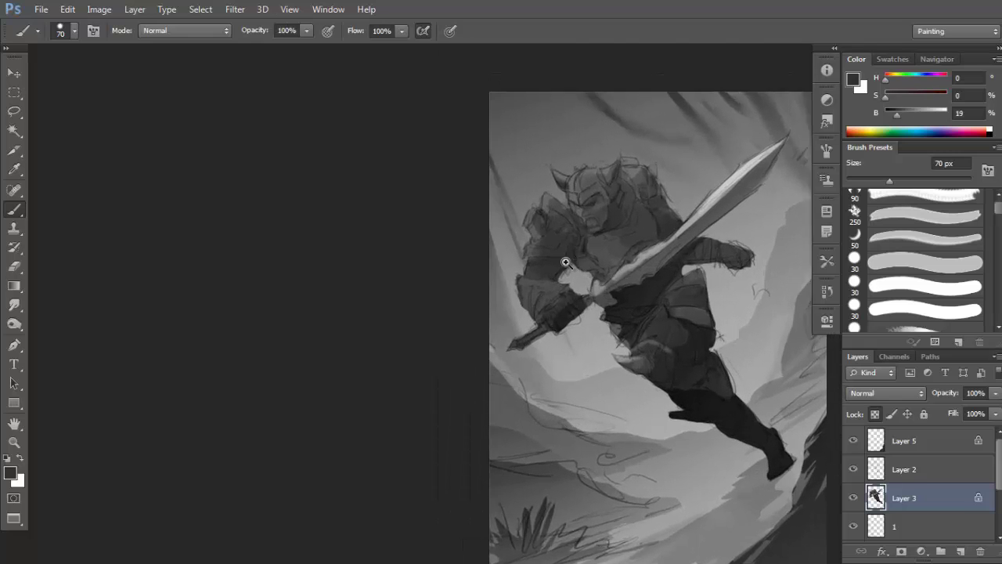
key("d")
key("l")
mouse_move(520, 266)
left_mouse_down()
mouse_move(559, 256)
mouse_move(580, 230)
mouse_move(585, 270)
mouse_move(526, 256)
mouse_move(587, 286)
left_mouse_up()
key("g")
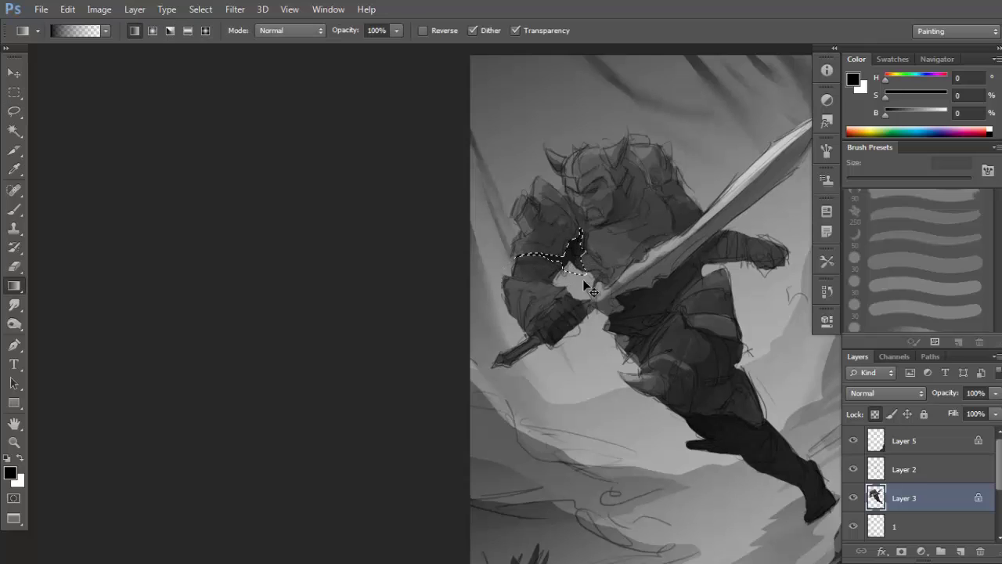
key("ctrl+d")
left_click(572, 255, "alt")
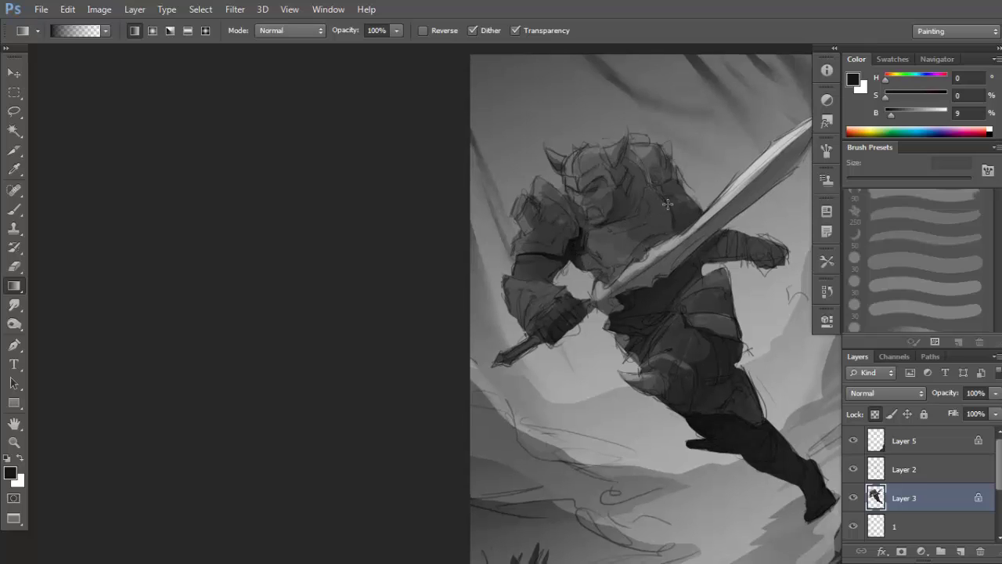
Lasso the area between the neck and far shoulder armour, darken it with a 9% gray gradient, and deselect.
key("l")
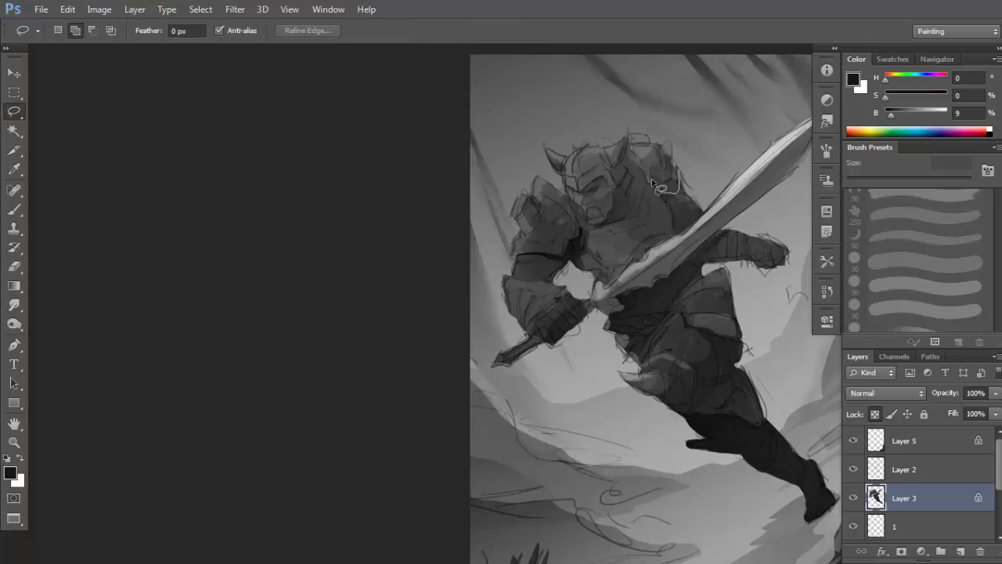
mouse_move(649, 177)
left_mouse_down()
mouse_move(621, 161)
mouse_move(667, 201)
mouse_move(685, 197)
mouse_move(687, 170)
left_mouse_up()
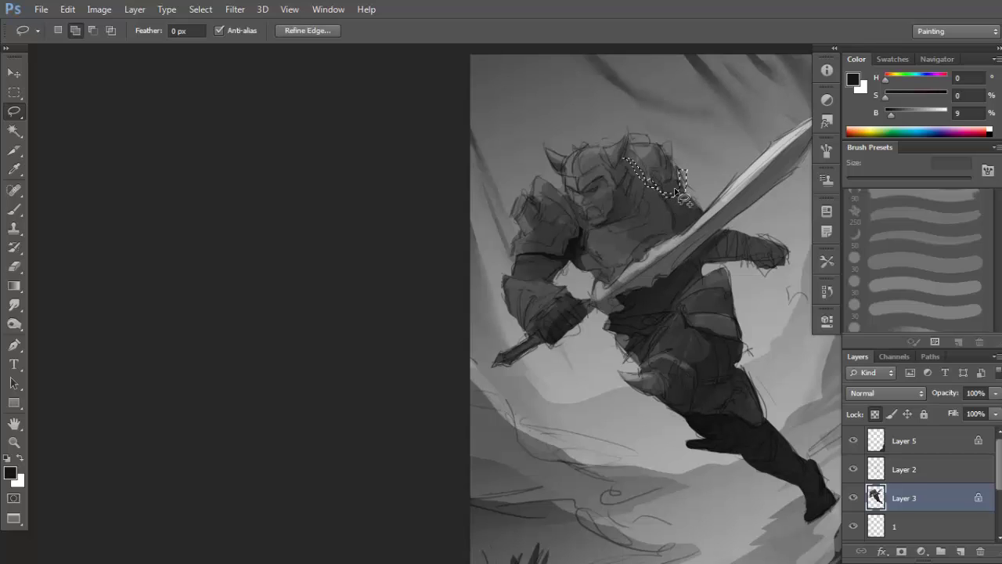
key("g")
left_click_drag(662, 114, 672, 228)
key("ctrl+d")
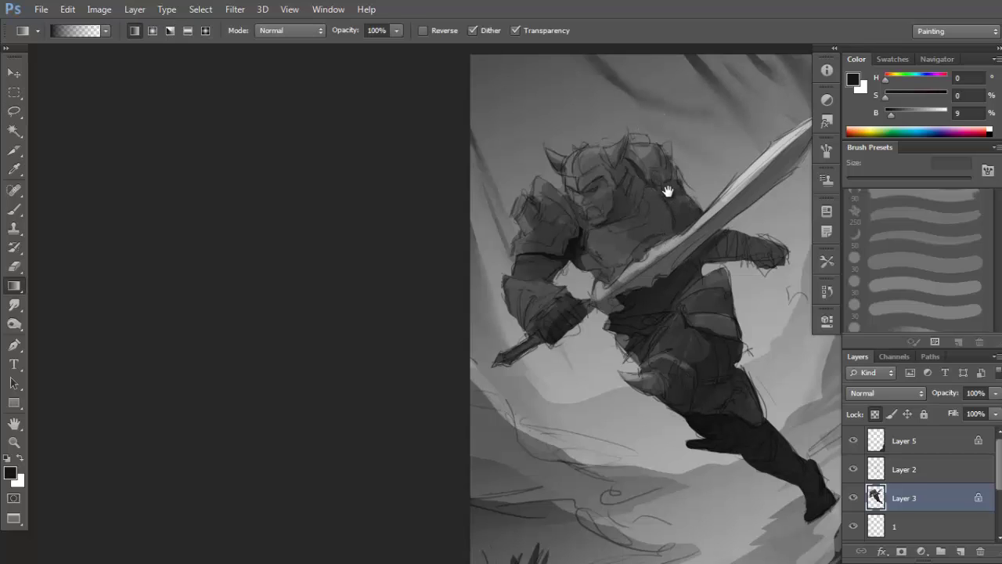
Brush shadows onto the neck and the side of the face behind the helmet with sampled grays of 16% and 20%.
left_click_drag(651, 165, 666, 224)
key("b")
left_click(654, 228, "alt")
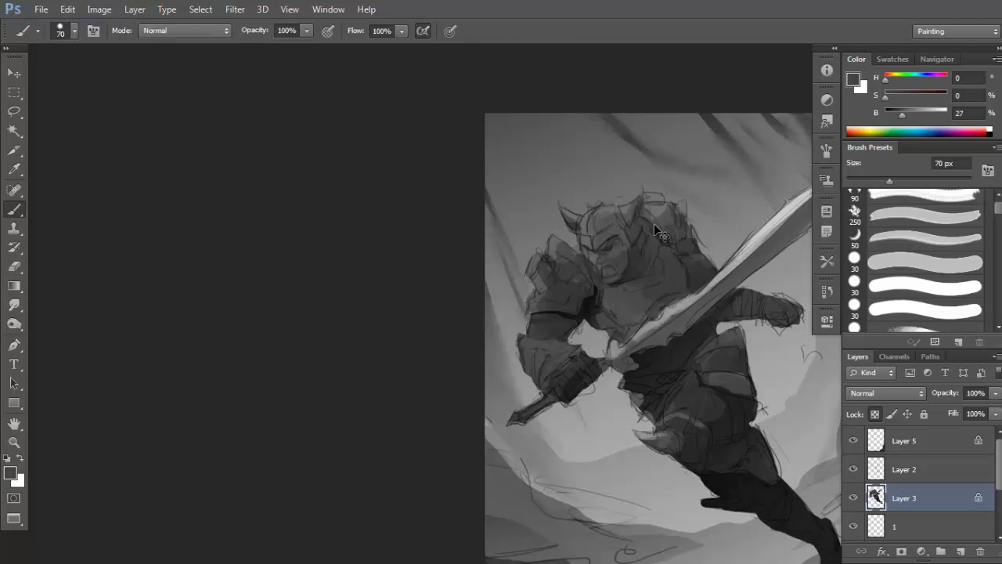
left_click(654, 226, "alt")
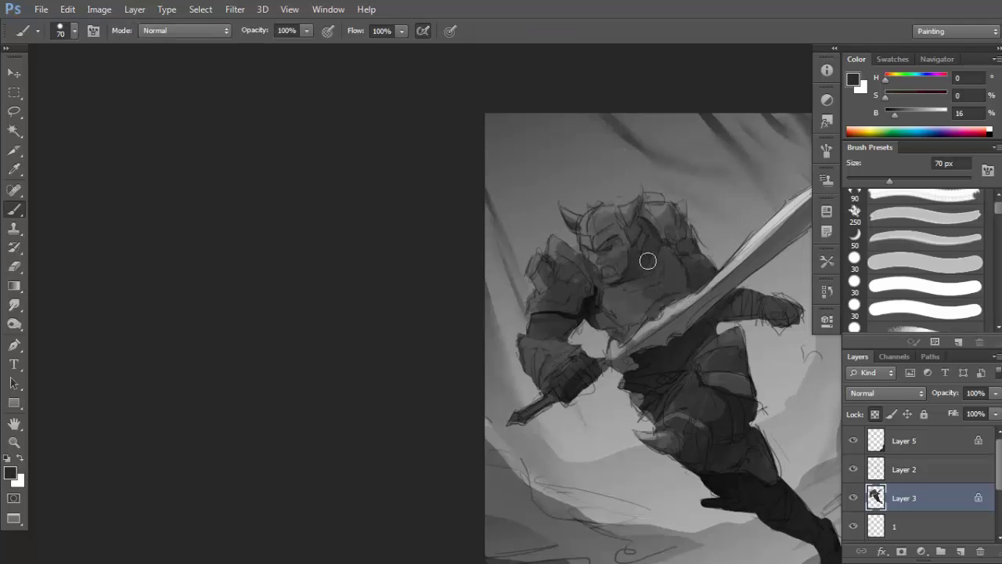
left_click_drag(632, 255, 632, 253)
scroll(621, 256, "up", 2)
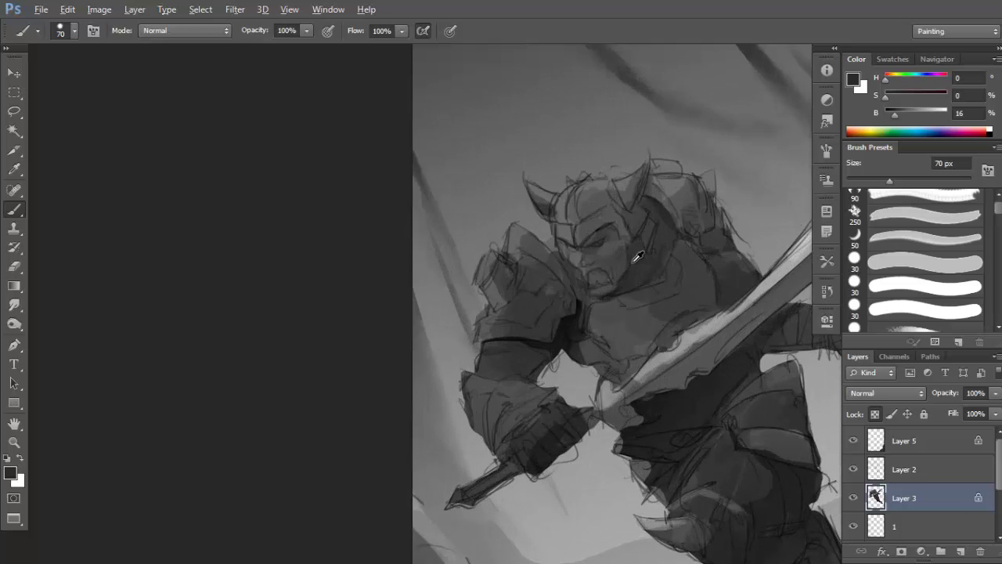
left_click(609, 237, "alt")
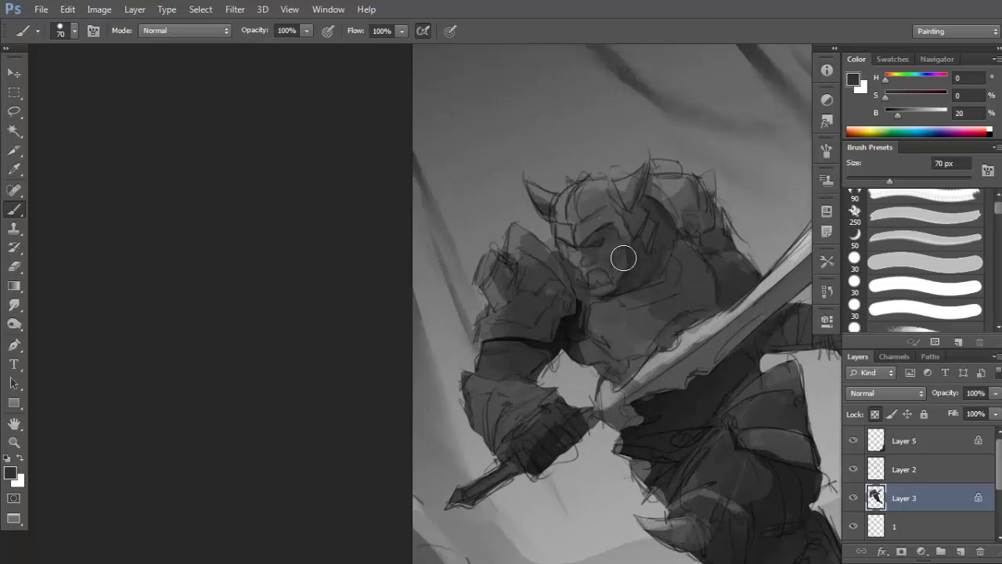
Darken the warrior's mouth using the 70 px brush with a sampled gray of 4% brightness.
scroll(665, 242, "down", 2)
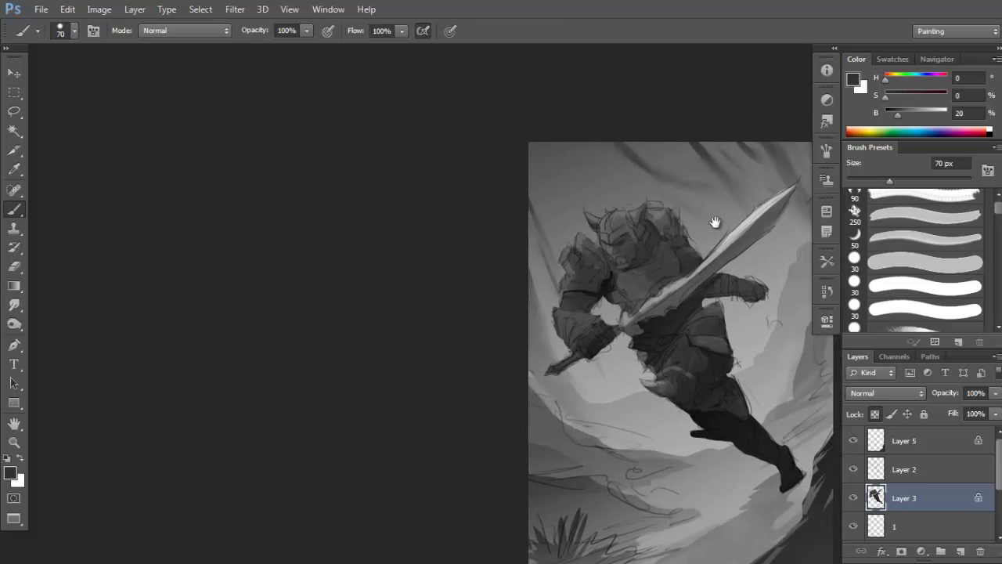
scroll(611, 251, "up", 1)
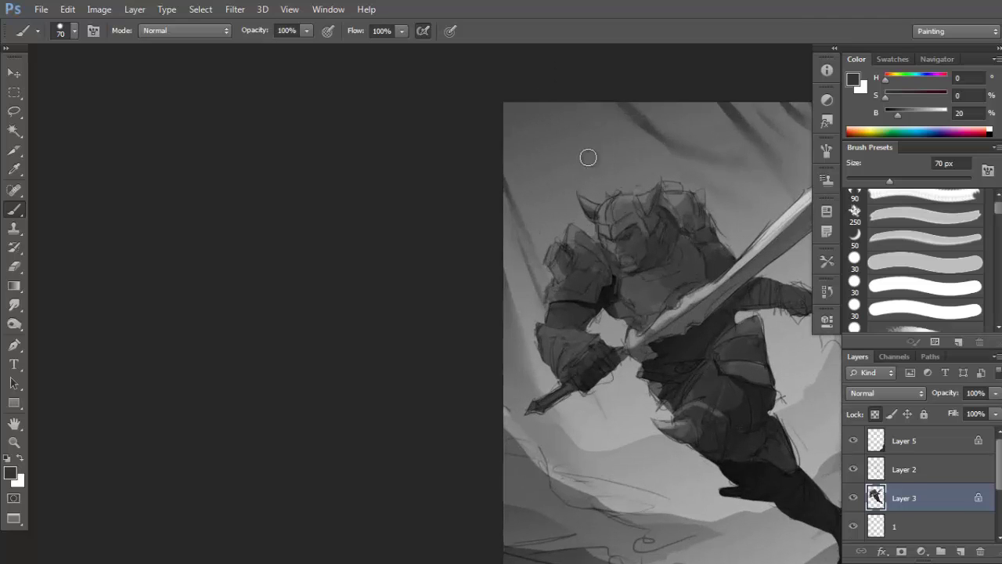
left_click_drag(586, 266, 586, 266)
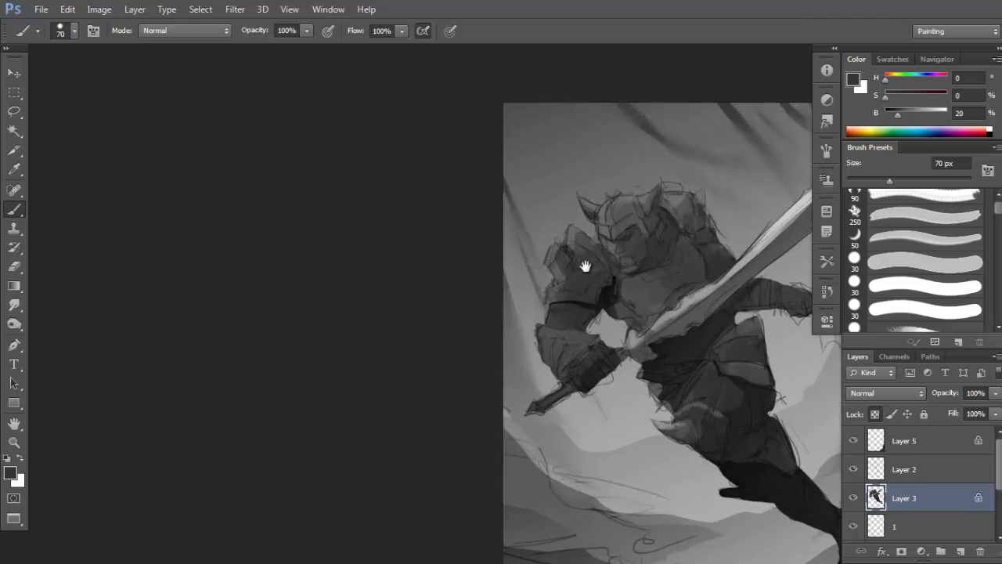
left_click(566, 263, "alt")
scroll(638, 249, "up", 1)
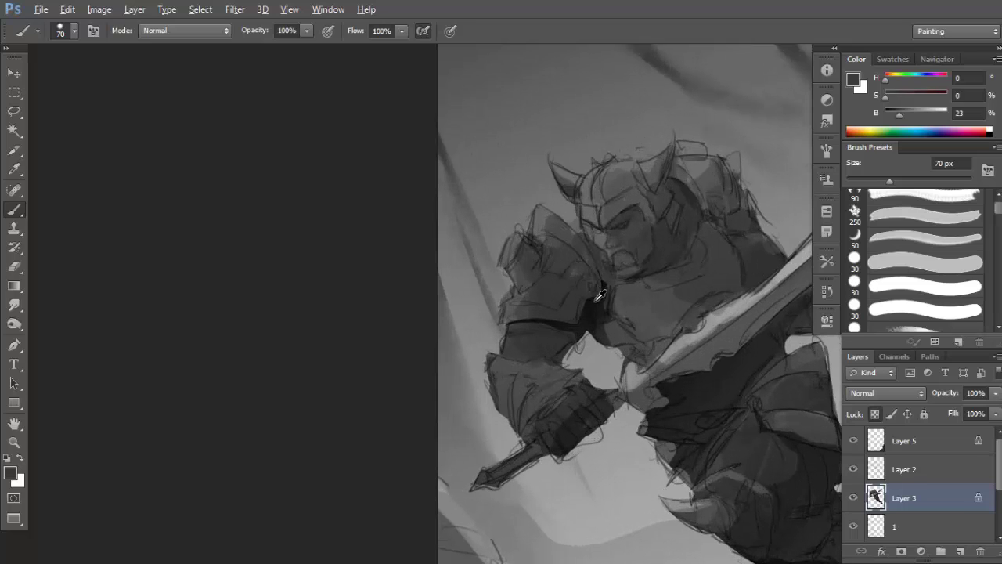
left_click(595, 300, "alt")
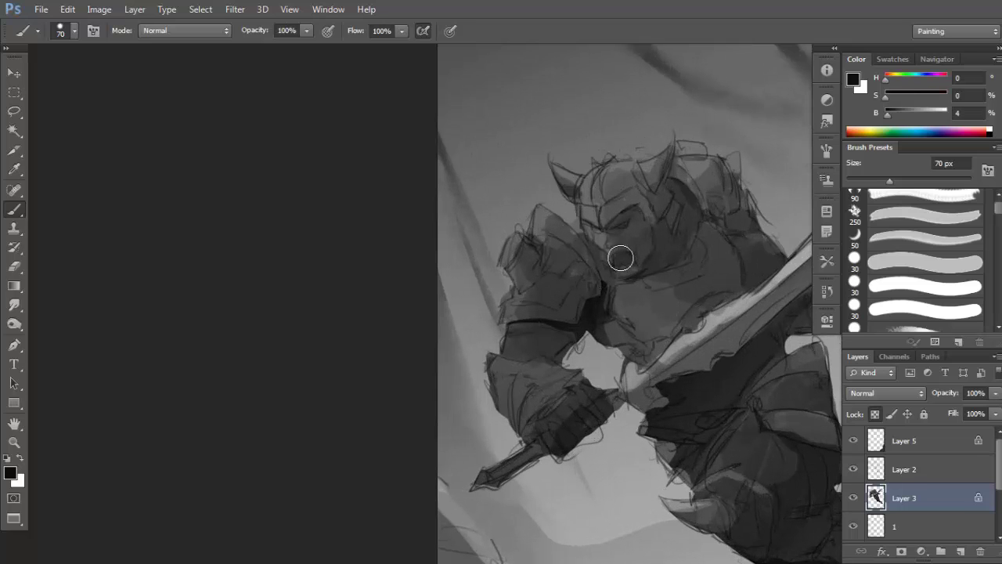
left_click_drag(620, 258, 619, 262)
scroll(649, 248, "down", 1)
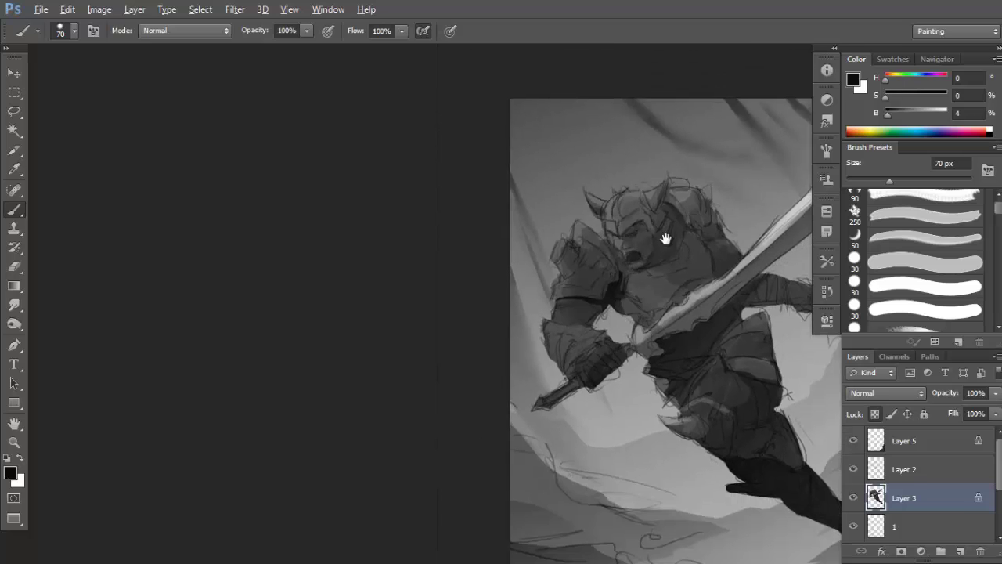
Brush white highlights with a 45 px brush onto the sword arm's shoulder armour, the helmet's forehead and the far shoulder armour's upper edge.
key("bracketleft")
key("bracketleft")
key("space")
left_click_drag(583, 247, 585, 246)
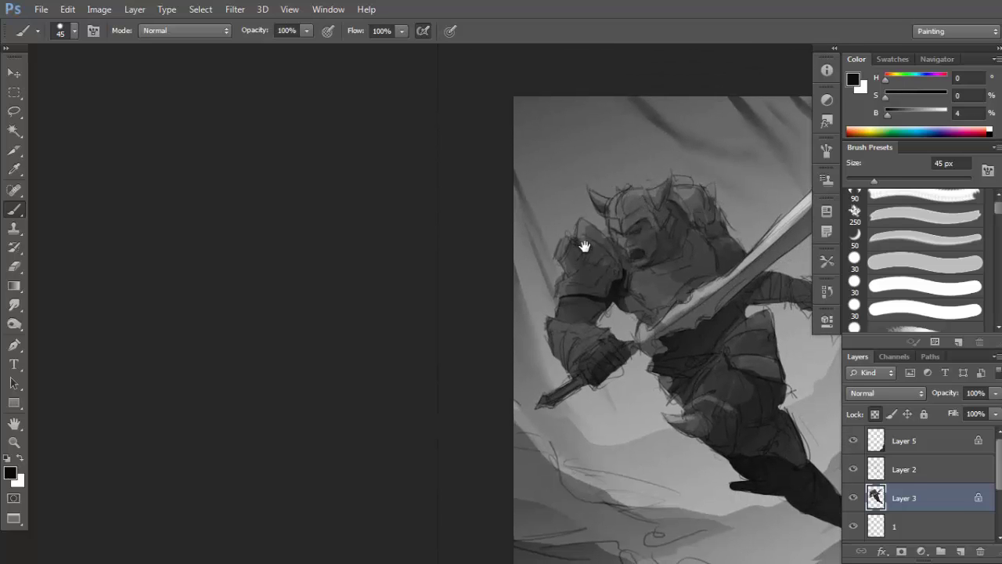
left_click(618, 399, "alt")
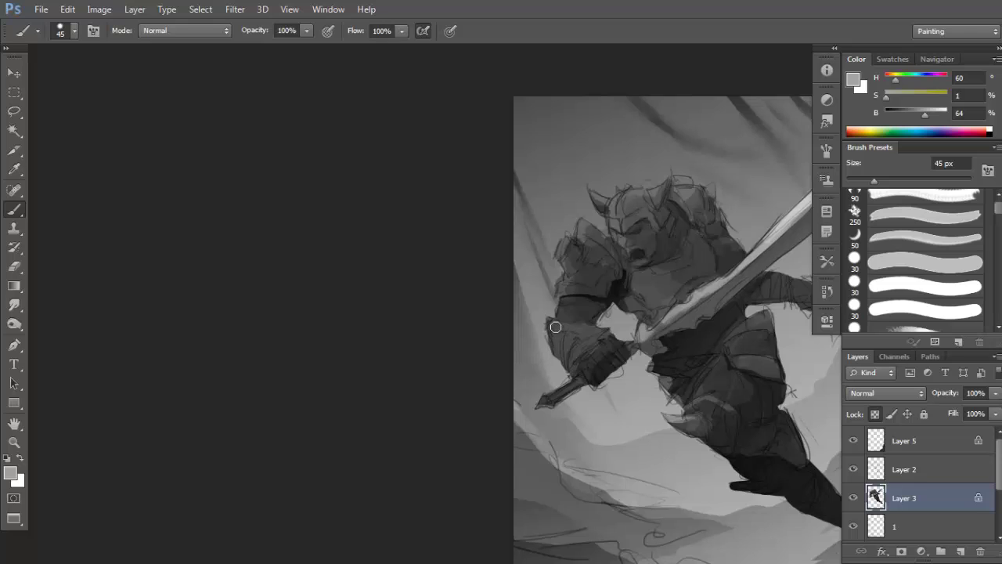
key("d")
key("x")
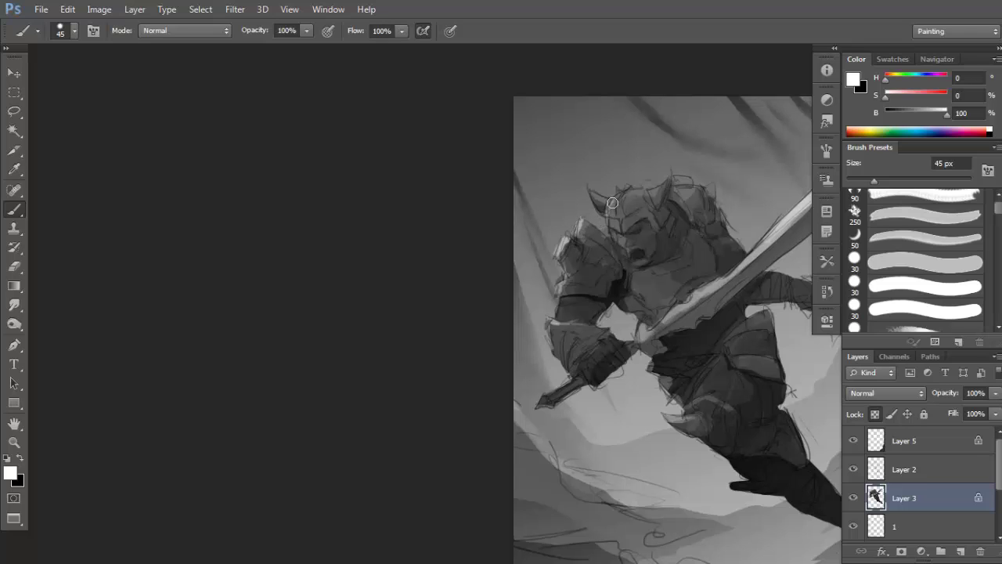
left_click_drag(612, 202, 616, 192)
scroll(680, 168, "down", 1)
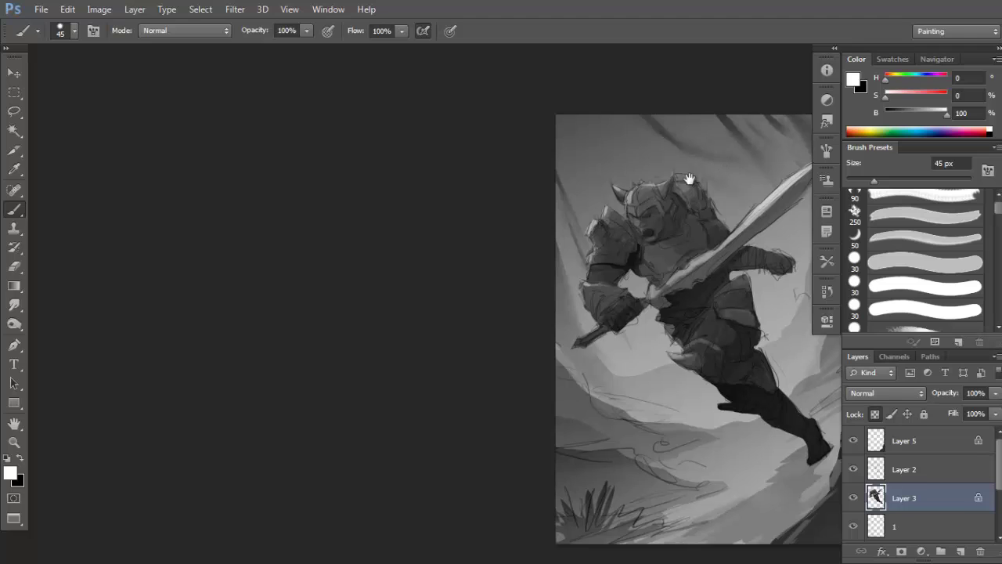
scroll(701, 178, "up", 1)
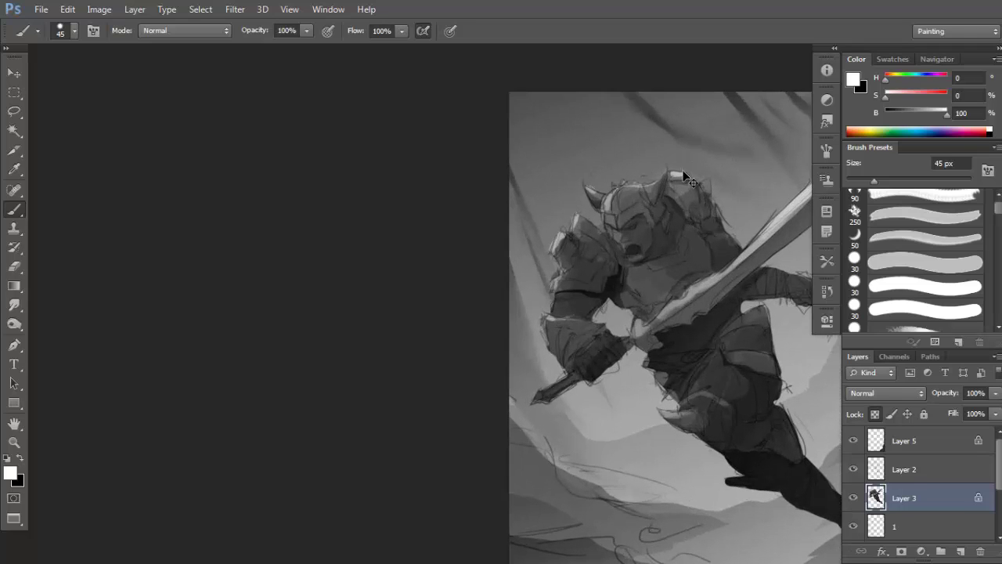
Refine the shading around the far shoulder armour and neck with sampled grays of 16% and 23% brightness.
left_click(670, 202, "alt")
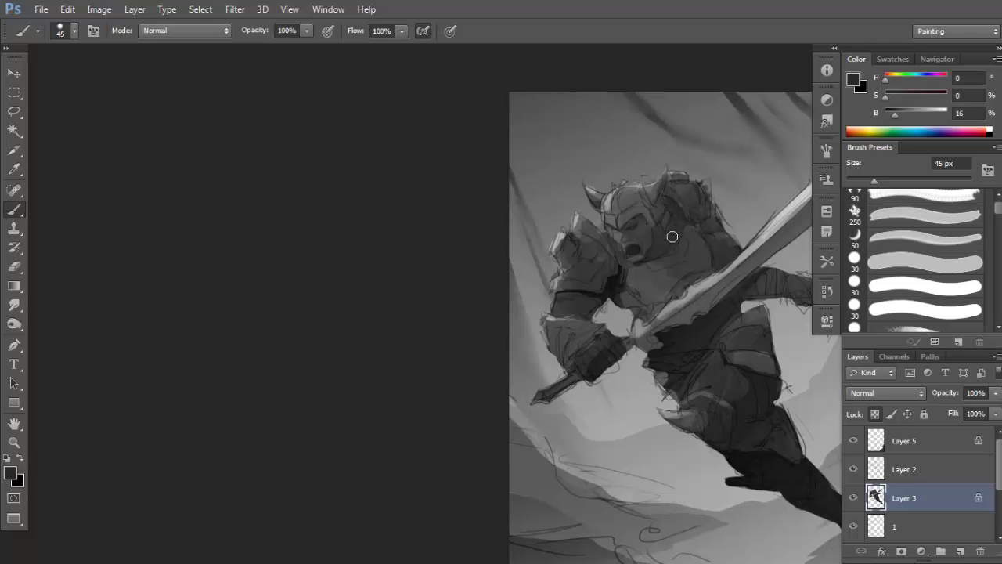
left_click(707, 190, "alt")
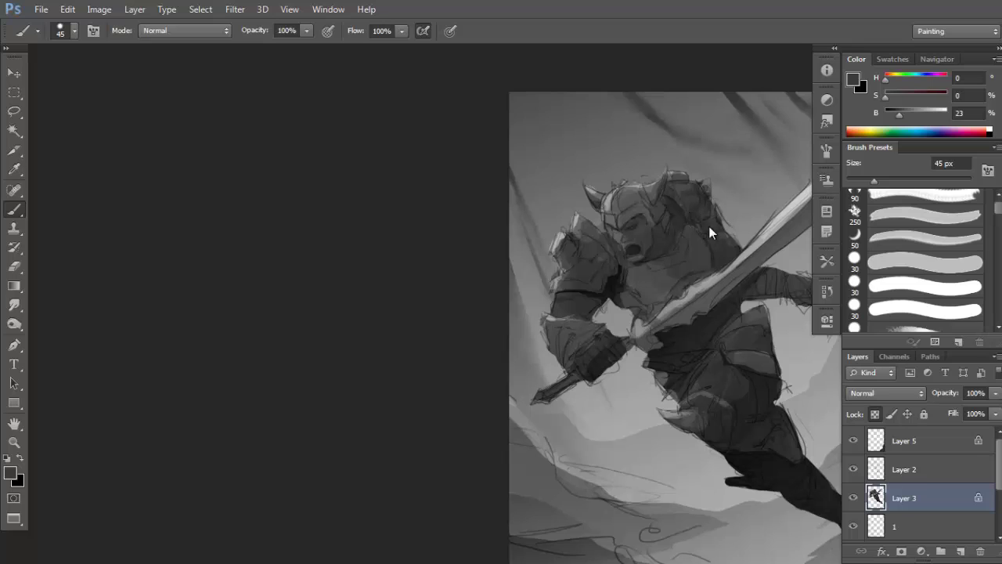
left_click_drag(733, 211, 730, 206)
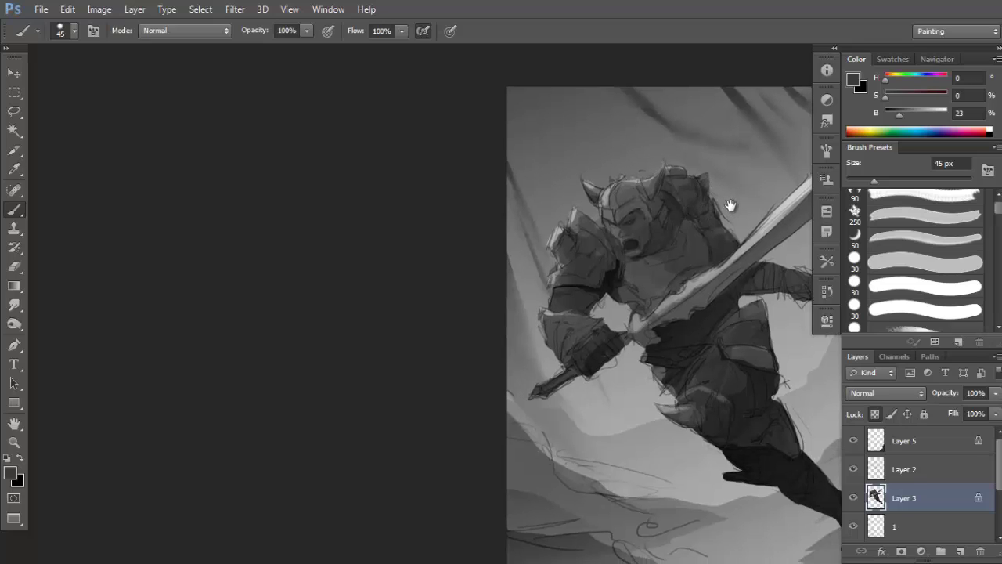
Brush shadows along the chest above the sword with a 60 px brush and sampled grays of 7% and 14% brightness.
key("bracketright")
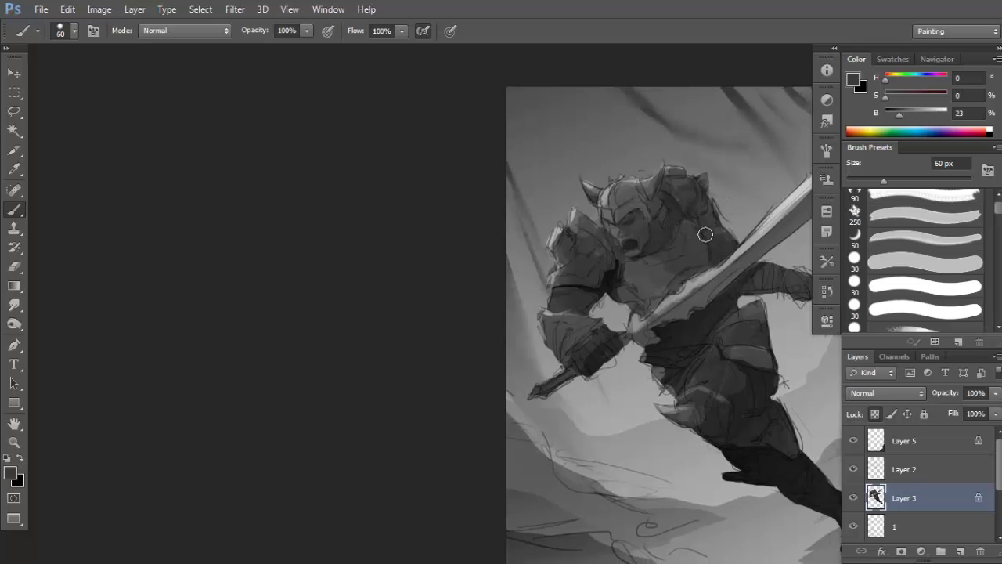
left_click(651, 314, "alt")
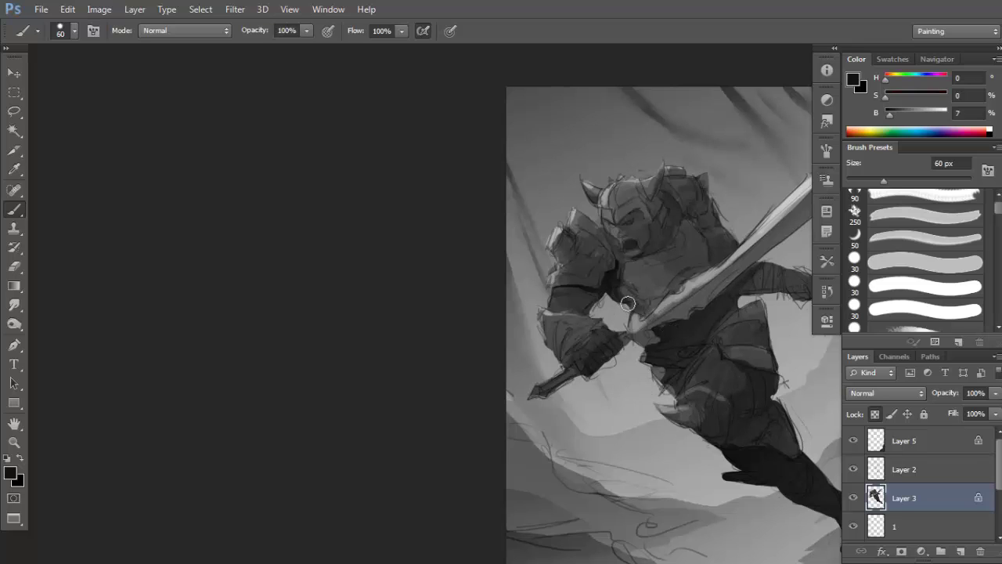
mouse_move(633, 304)
left_mouse_down()
mouse_move(722, 259)
mouse_move(707, 268)
left_mouse_up()
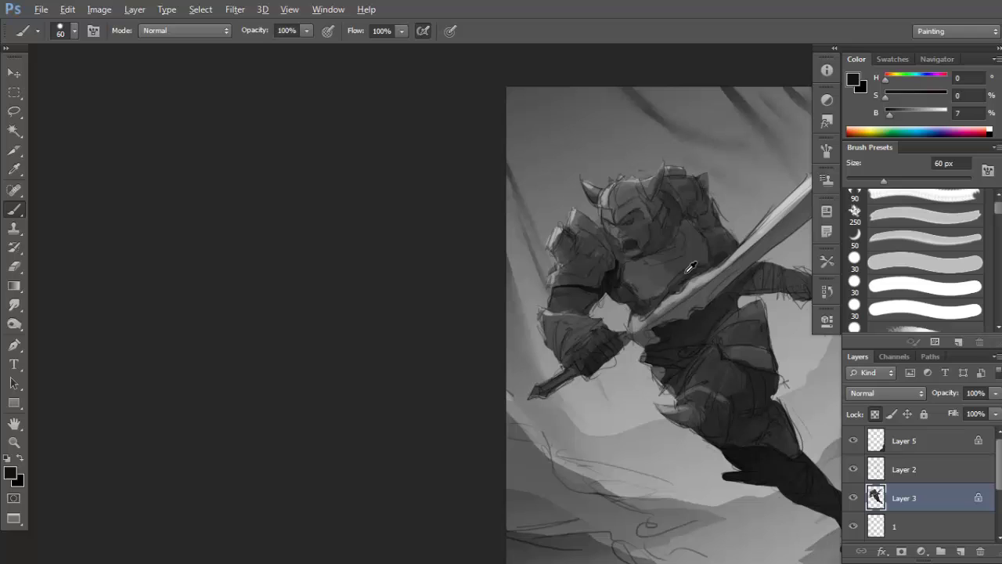
left_click(723, 249, "alt")
scroll(738, 227, "down", 2, "alt")
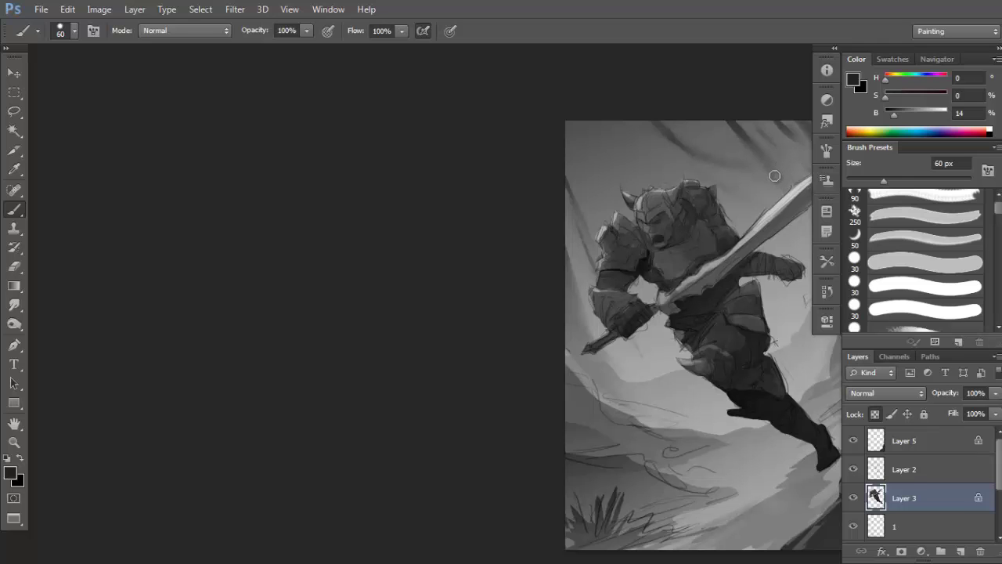
key("F5")
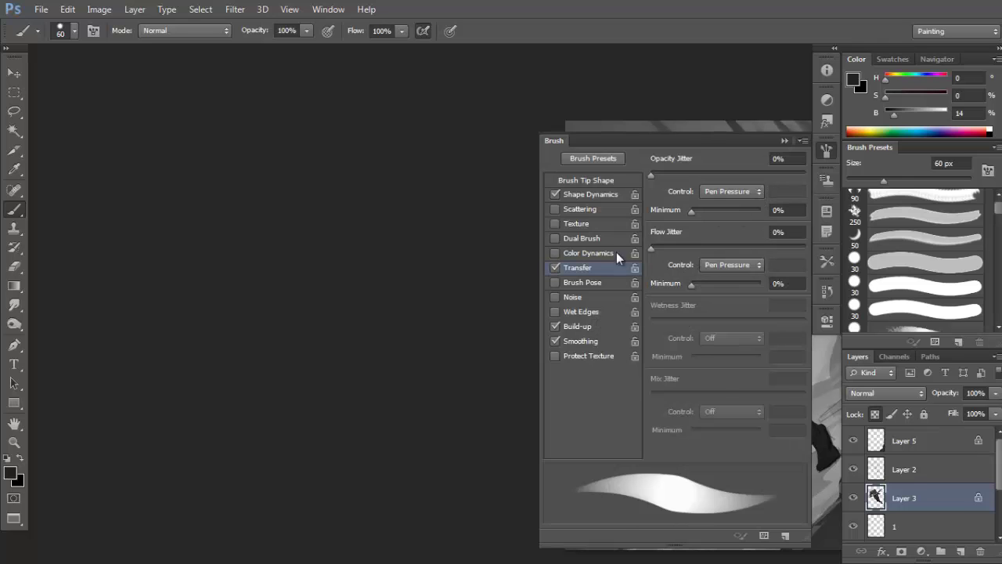
key("F5")
right_click(696, 174)
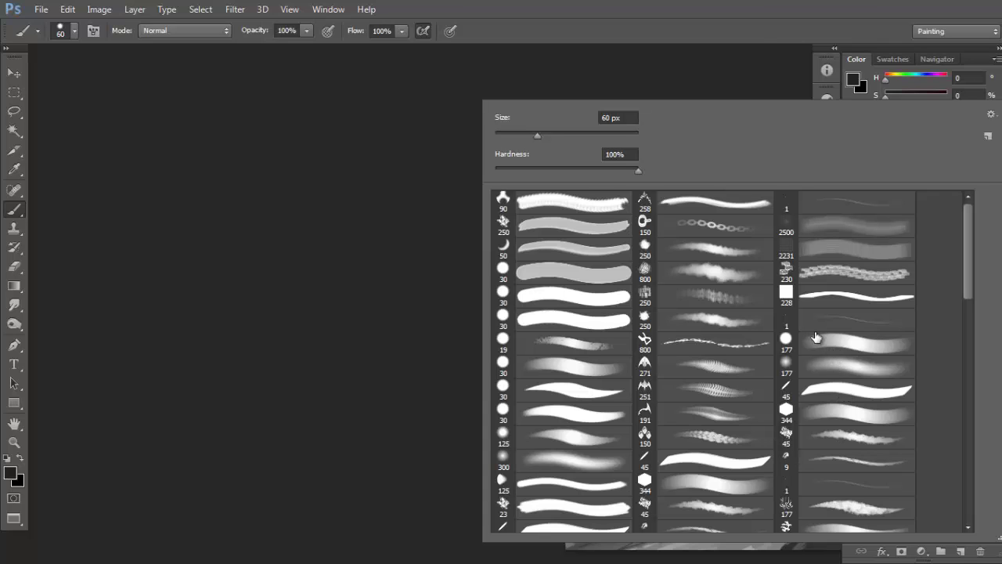
left_click(755, 22)
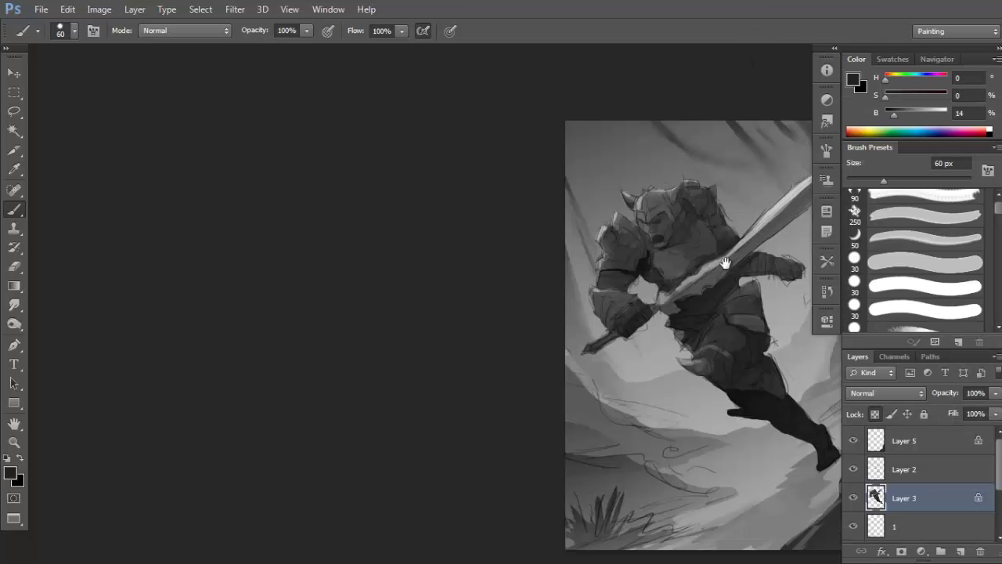
Brush dark shading onto the lower chest with a gray of 11% brightness.
left_click_drag(725, 264, 669, 212)
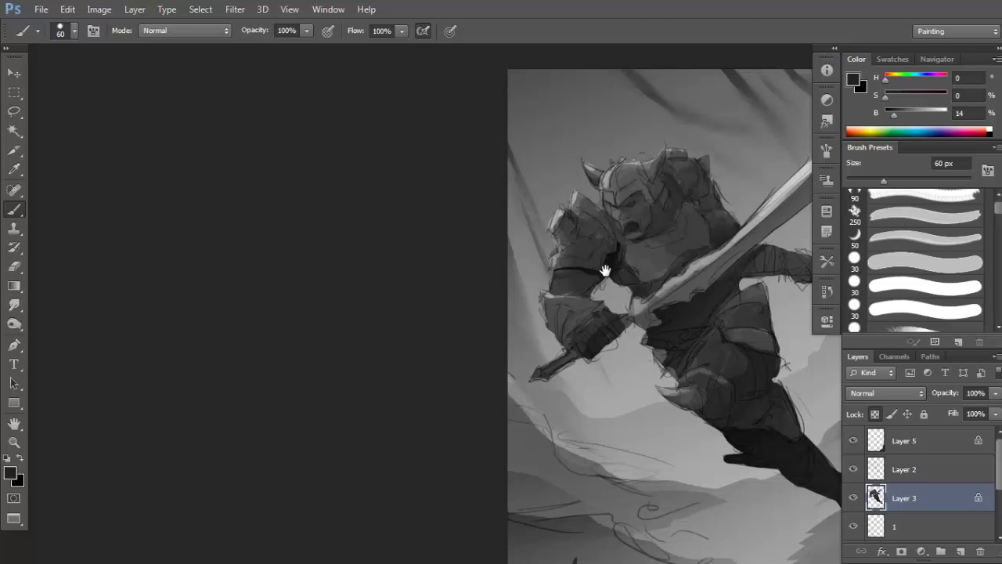
mouse_move(631, 270)
left_mouse_down()
mouse_move(629, 246)
mouse_move(651, 243)
mouse_move(643, 237)
left_mouse_up()
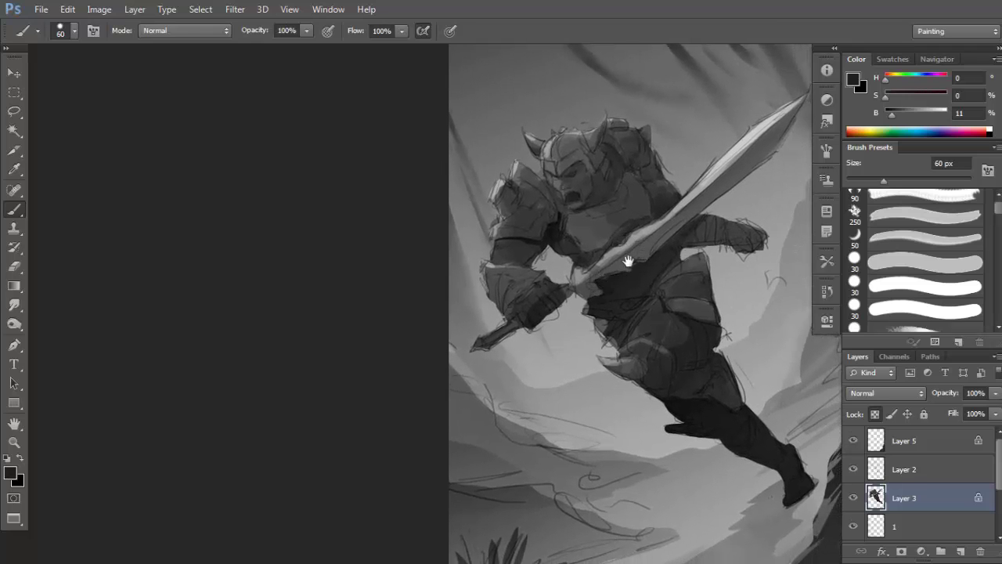
left_click_drag(613, 264, 593, 243)
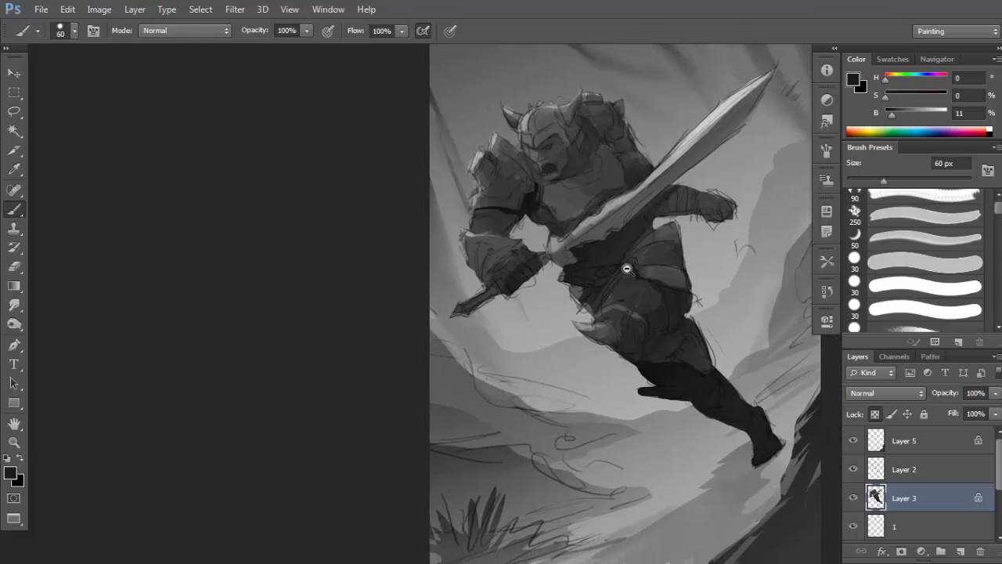
left_click(622, 270, "alt")
scroll(649, 286, "down", 1)
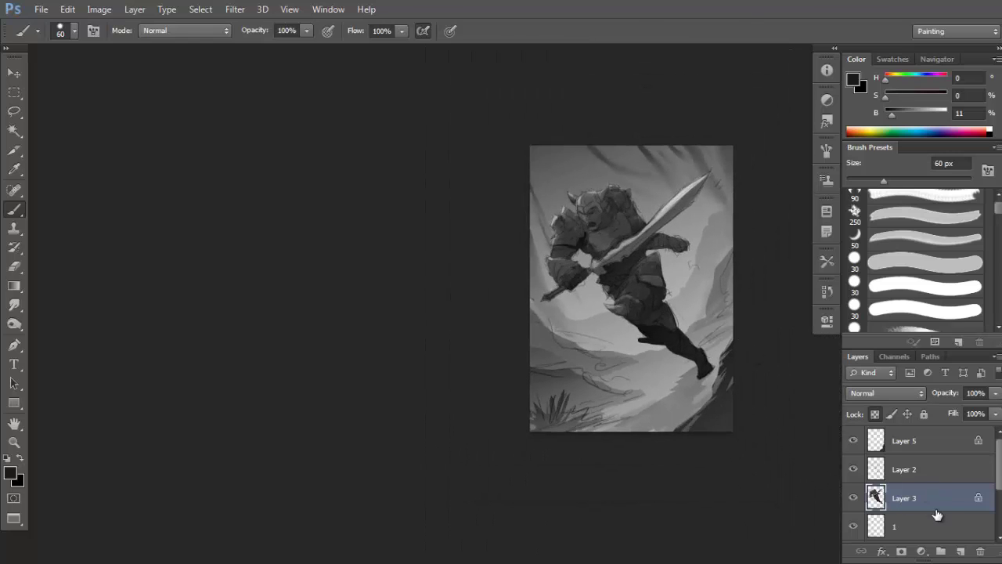
Make the background layer, Layer 4, active and get the Gradient tool ready with black as the foreground colour.
scroll(924, 486, "down", 2)
left_click(909, 502)
key("d")
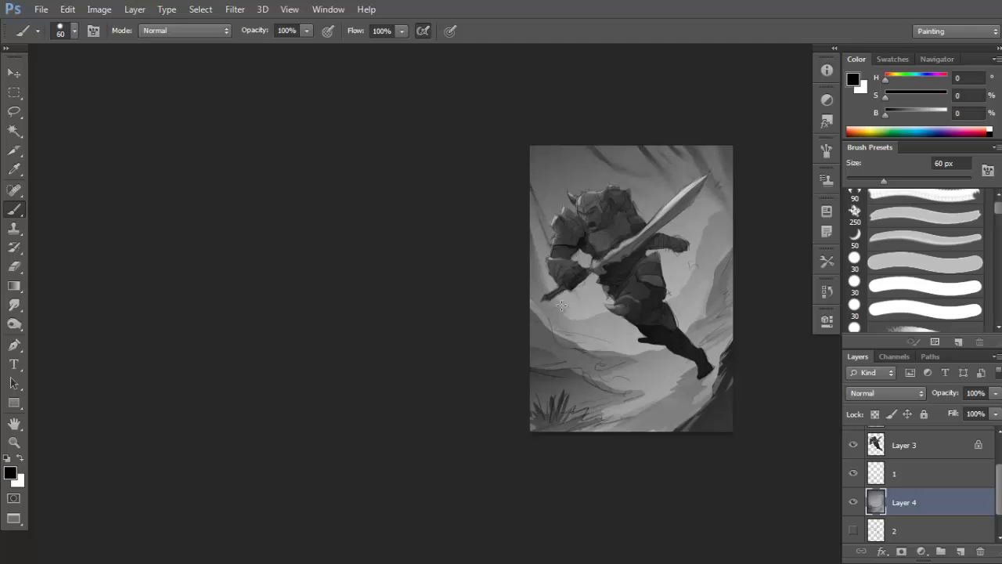
key("g")
left_click_drag(580, 394, 633, 228)
key("ctrl+z")
left_click_drag(634, 509, 658, 197)
key("ctrl+z")
left_click_drag(599, 493, 666, 234)
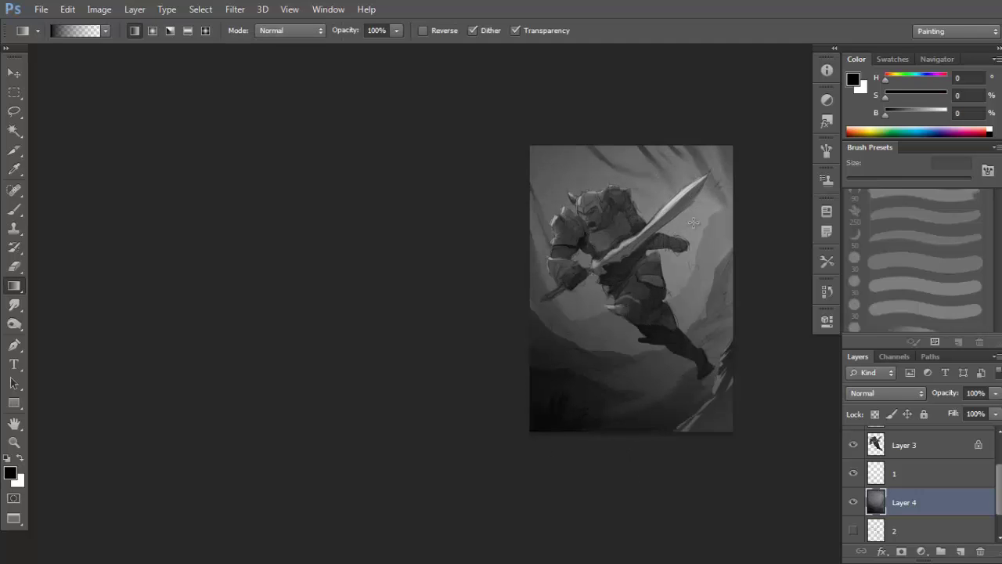
scroll(660, 264, "down", 2)
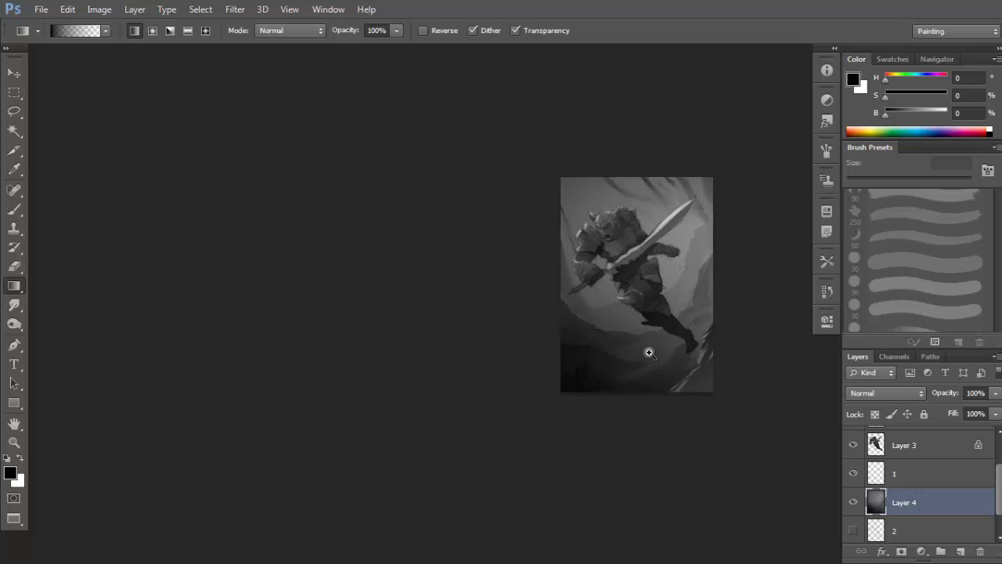
scroll(648, 353, "up", 2)
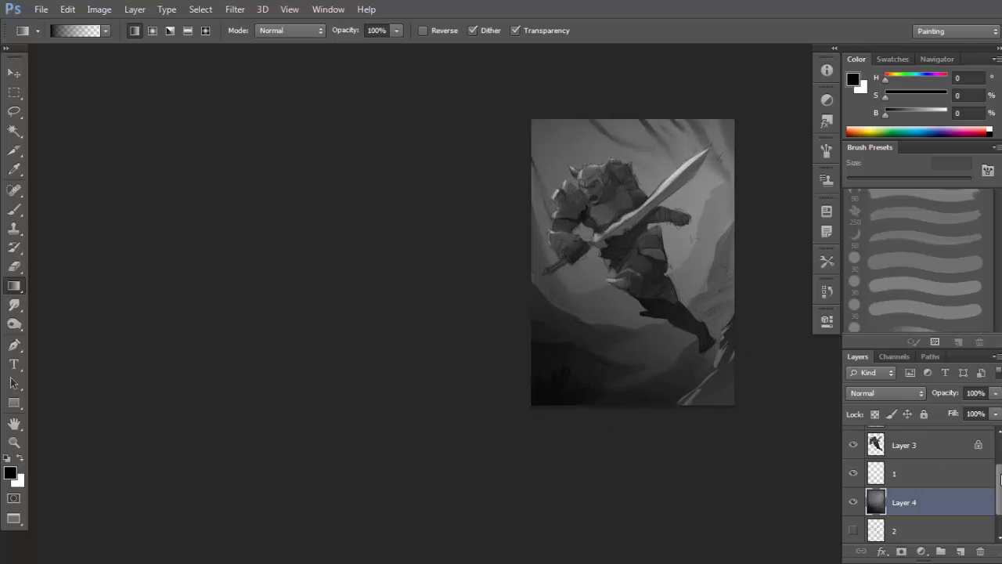
left_click_drag(999, 477, 1000, 461)
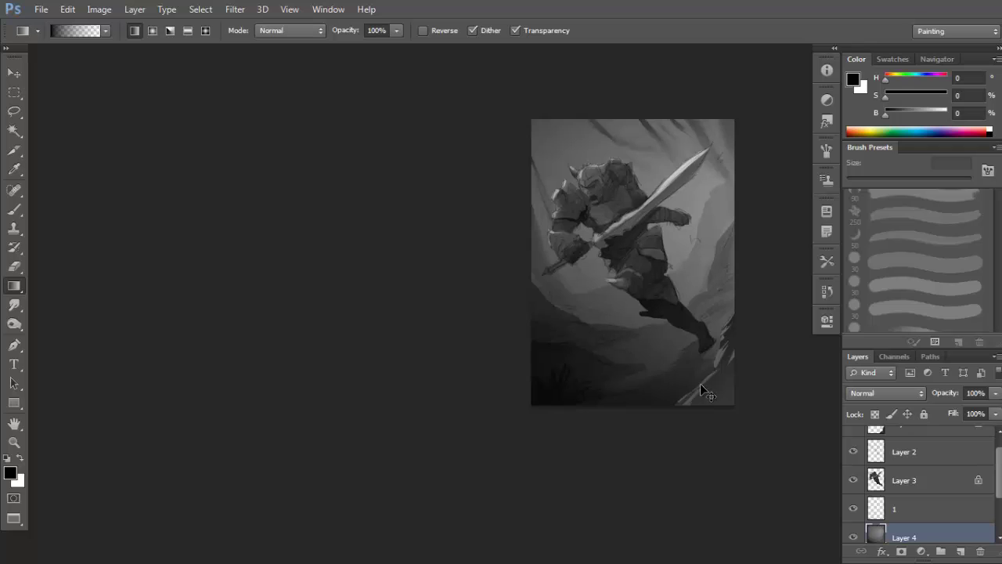
key("ctrl+z")
Darken the lower-left background on Layer 4 with a short black gradient rising diagonally from below the canvas.
left_click_drag(552, 459, 613, 315)
left_click(633, 282, "alt")
key("ctrl+z")
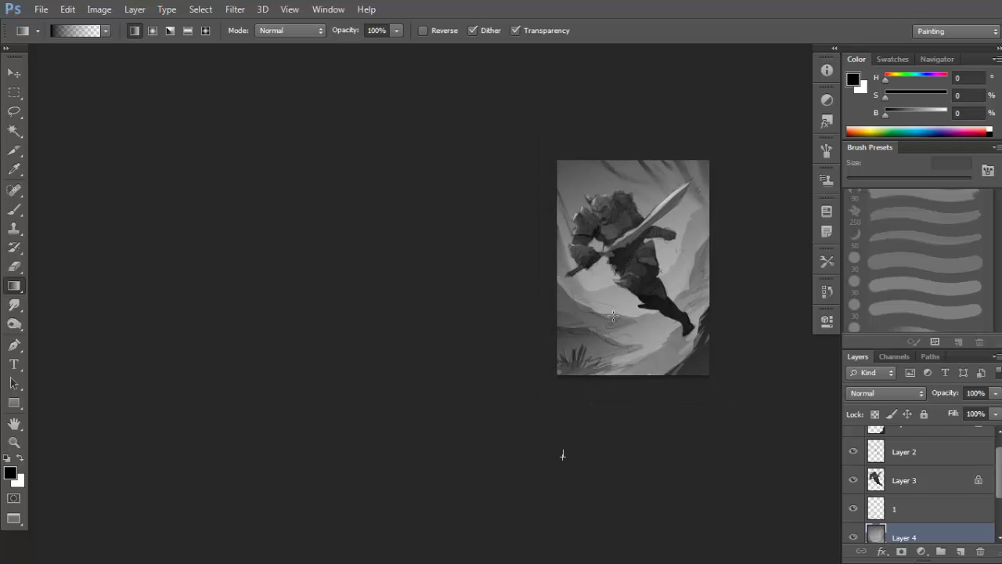
scroll(687, 239, "up", 2)
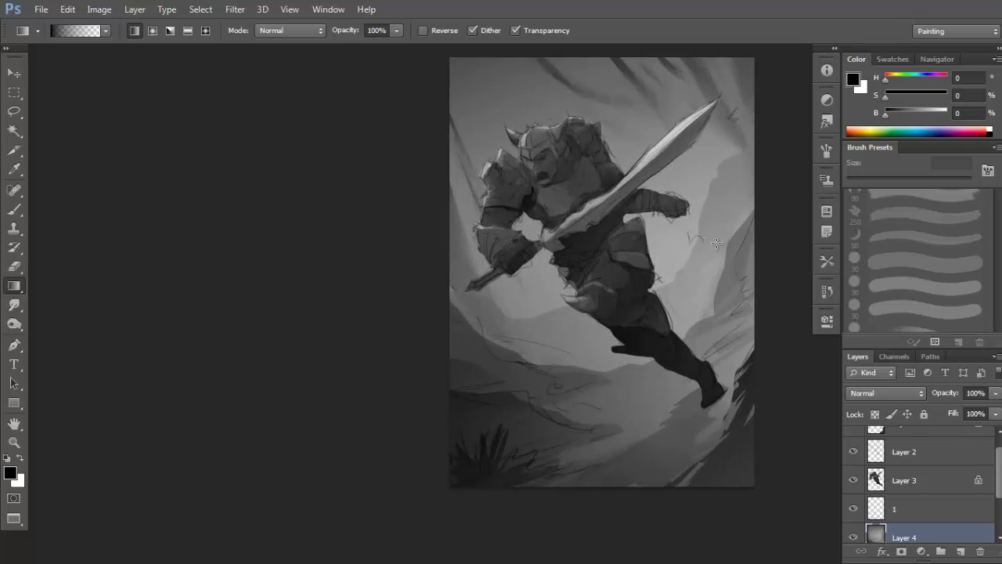
Darken the lower-right foreground rock on Layer 5 with a black gradient.
left_click(936, 481)
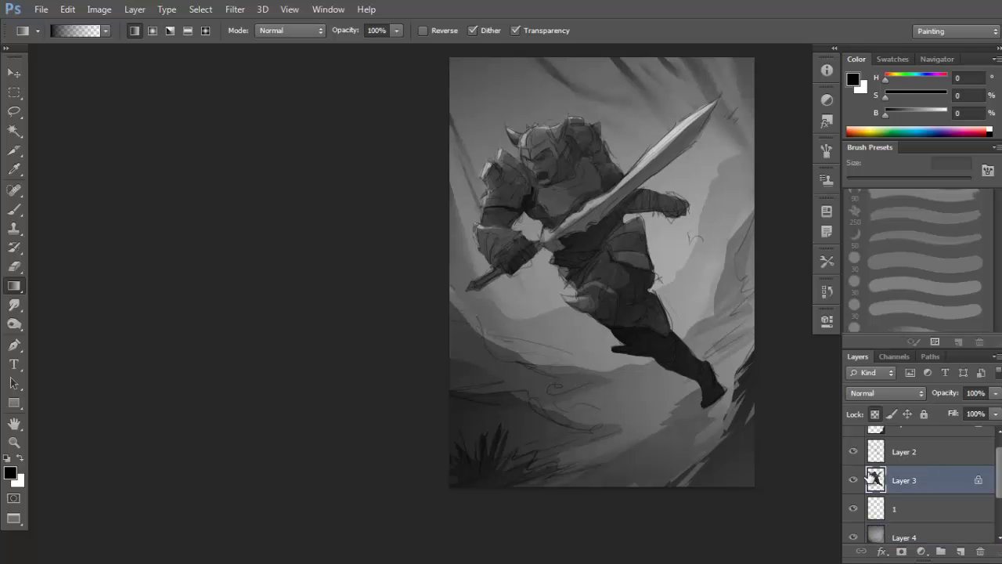
left_click(919, 429)
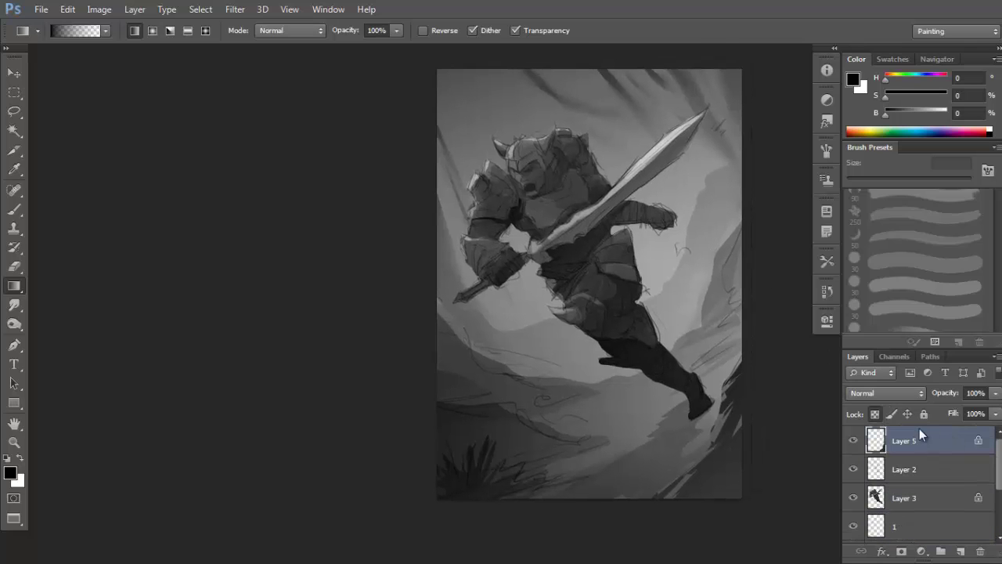
scroll(675, 335, "down", 2)
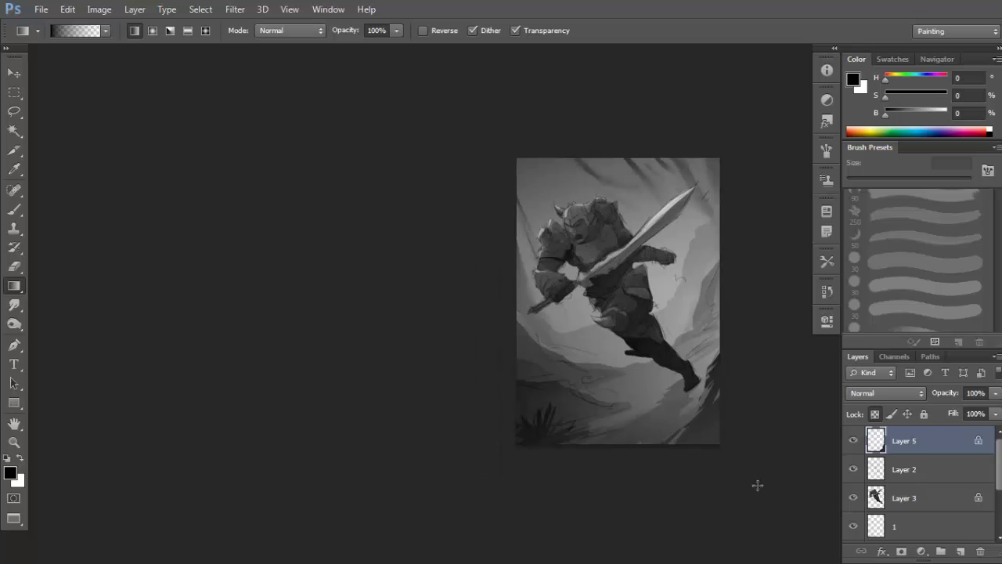
scroll(649, 316, "up", 4)
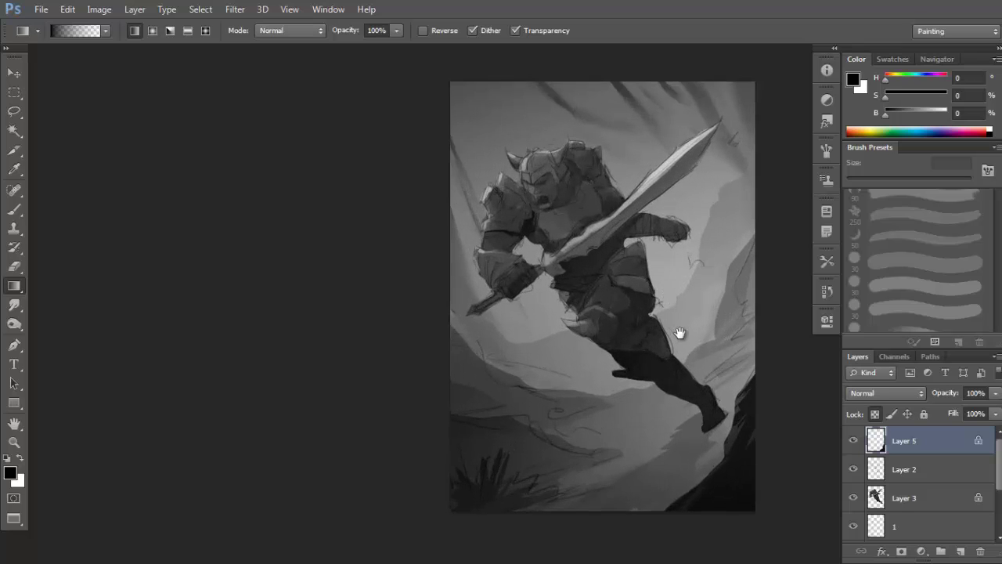
Toggle the visibility of Layer 2 and Layer 3 to check what each one contains.
left_click(975, 470)
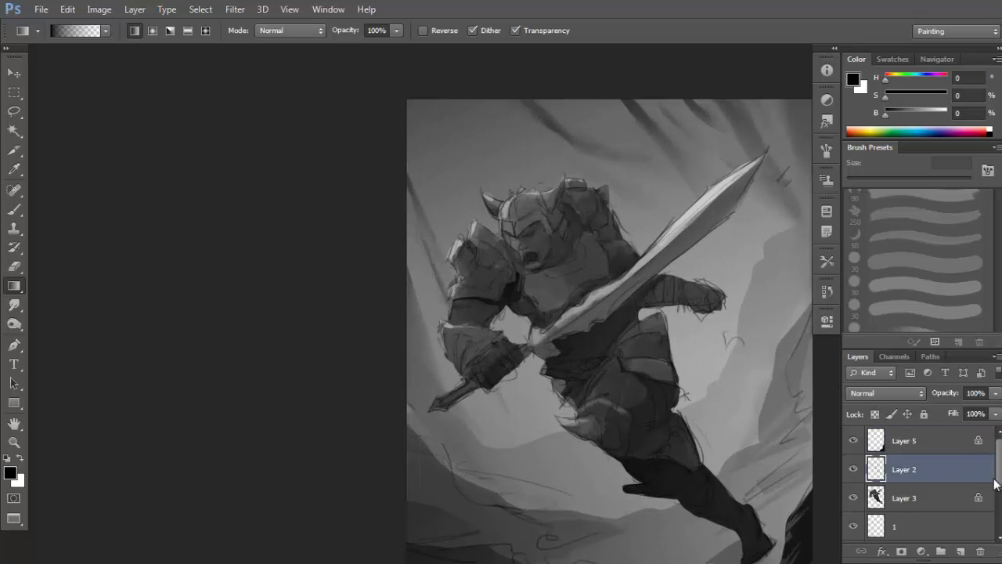
left_click(892, 496, "shift")
left_click(854, 495)
left_click(853, 496)
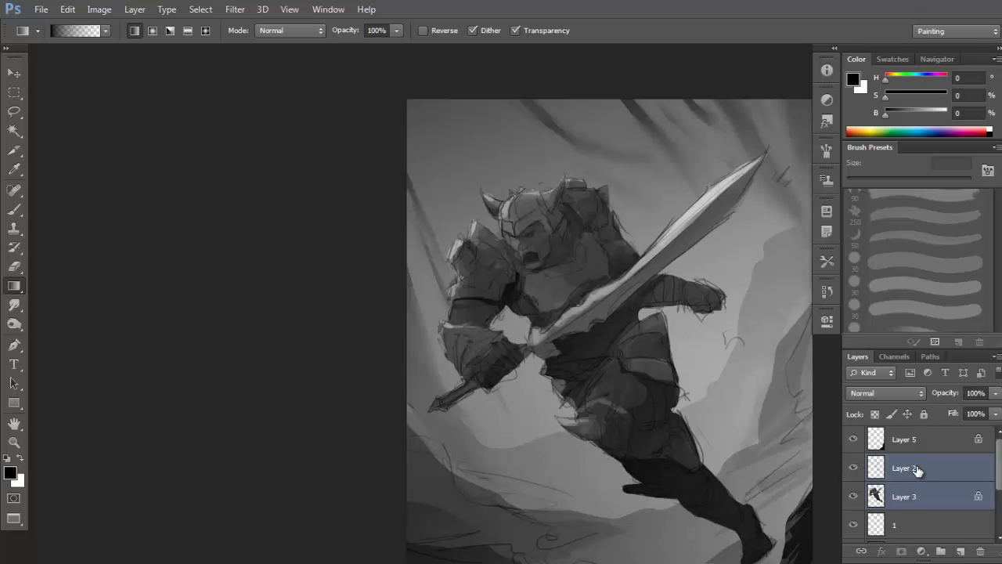
left_click(917, 471)
left_click(853, 468)
left_click(853, 468)
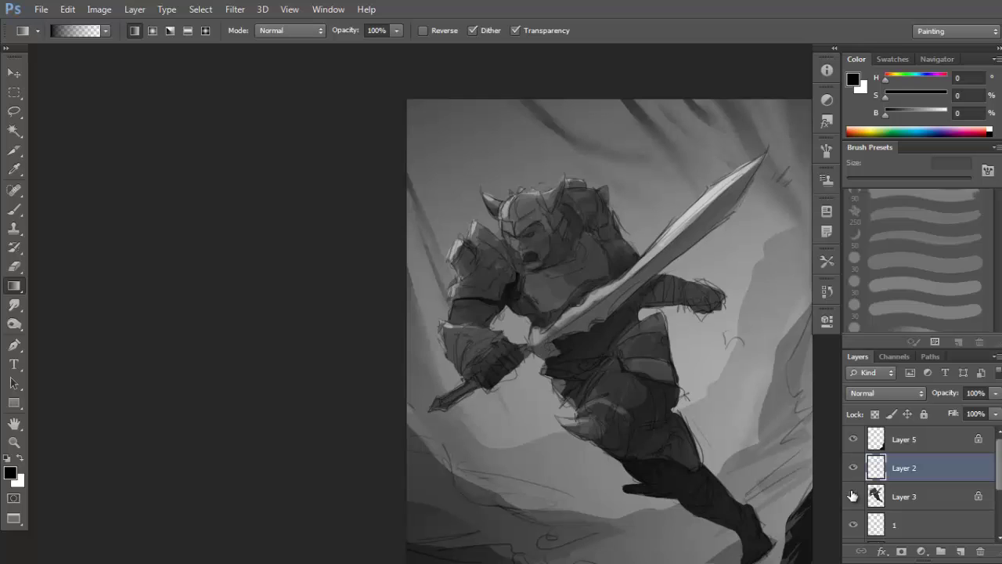
left_click(854, 496)
left_click(853, 495)
Merge duplicates of Layer 2 and Layer 3 into a single layer and hide the two originals.
left_click(910, 497)
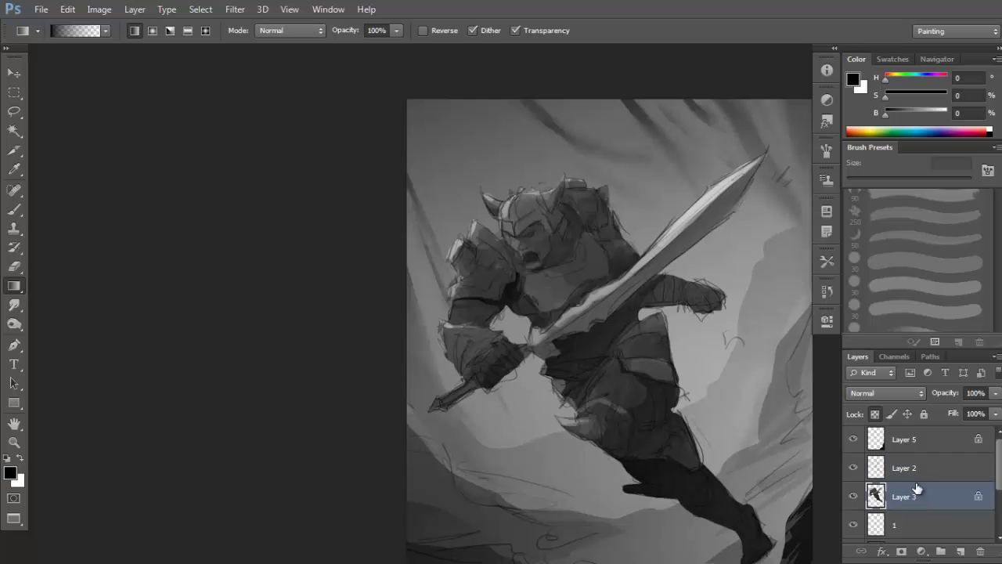
left_click(854, 496)
left_click(854, 496)
left_click(965, 470, "ctrl")
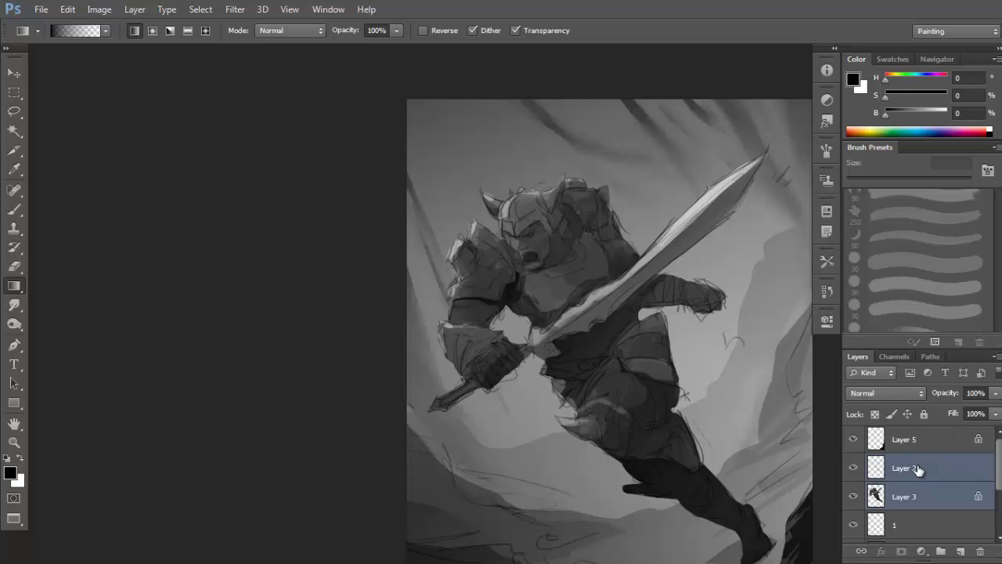
left_click_drag(918, 469, 959, 551)
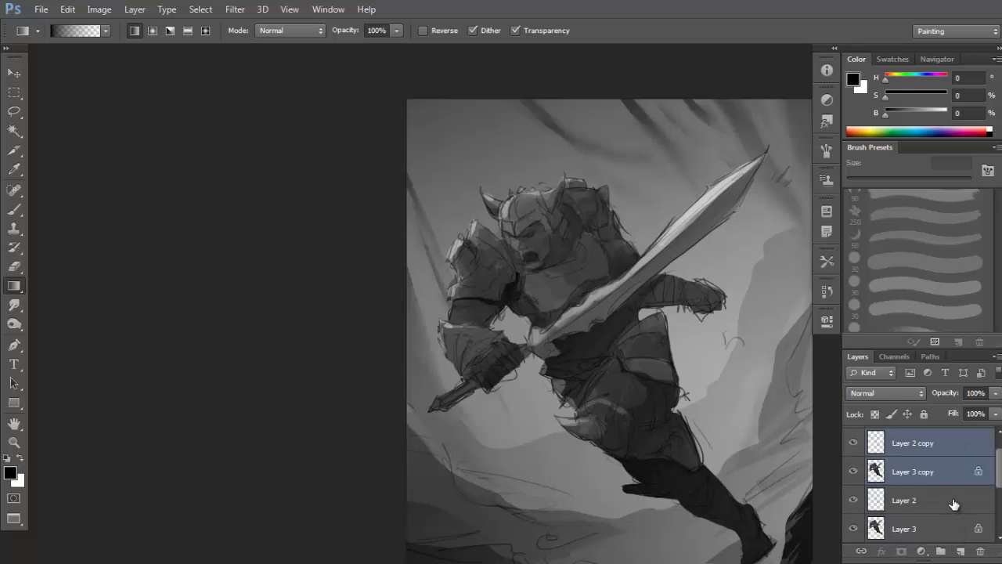
key("ctrl+e")
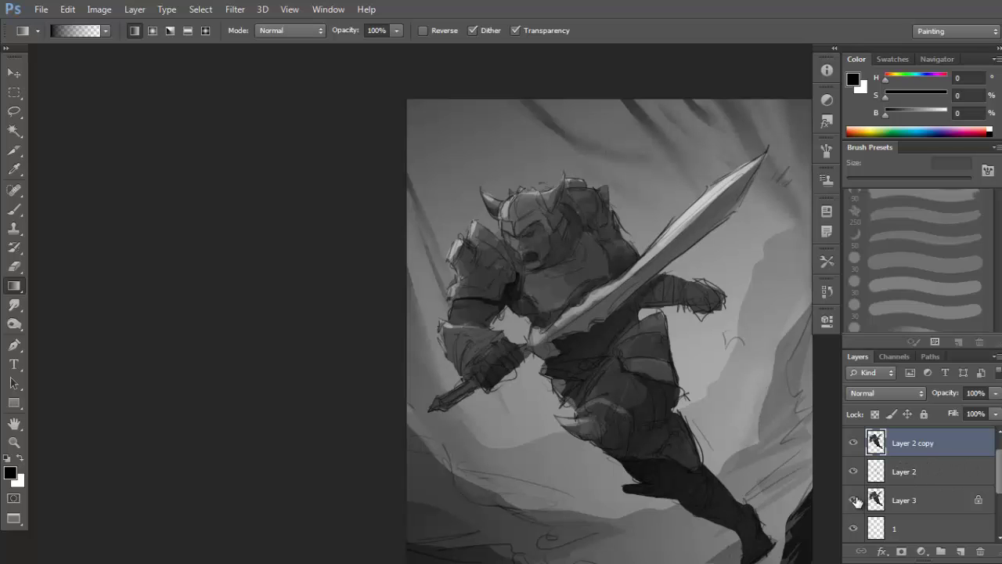
left_click_drag(853, 500, 853, 472)
Save the document on the D: drive in Photoshop format with the file name "bla bla".
key("ctrl+s")
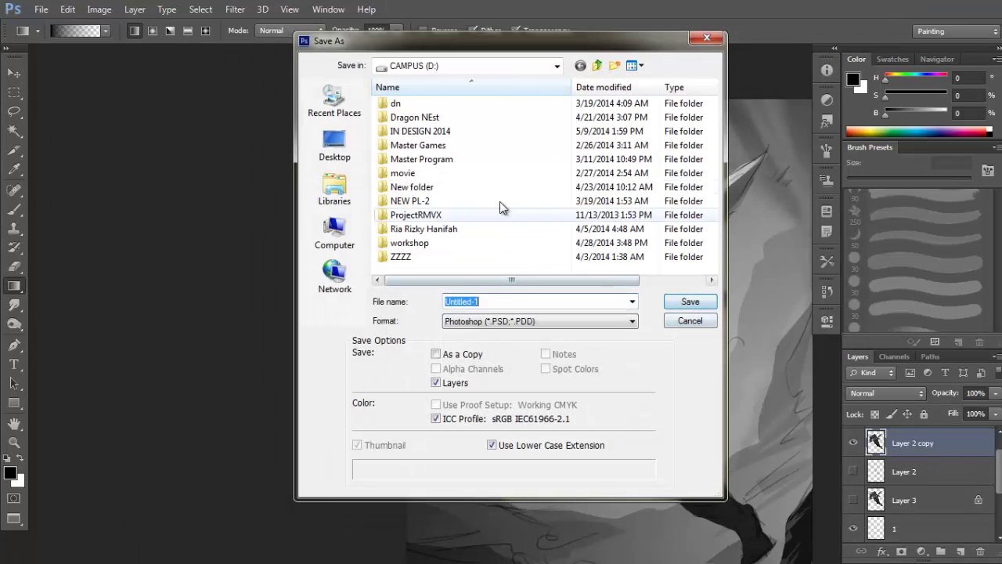
left_click(540, 65)
left_click(449, 170)
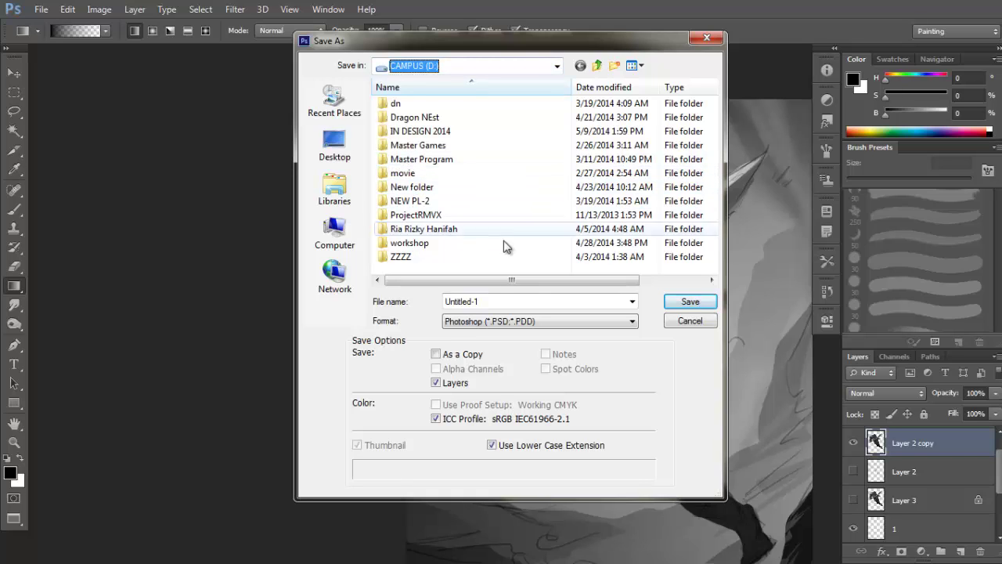
left_click(488, 302)
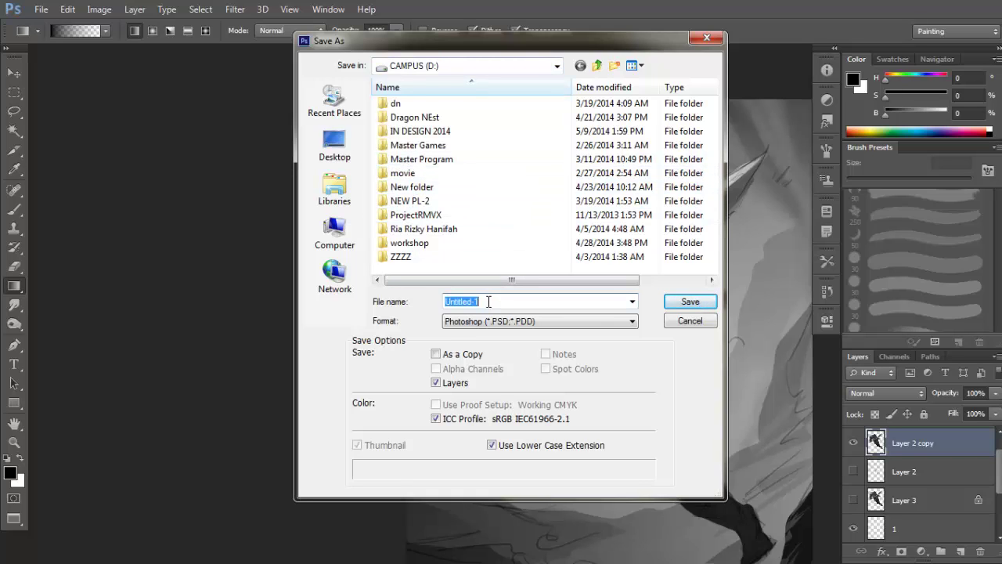
type("bla bla")
key("Return")
key("Return")
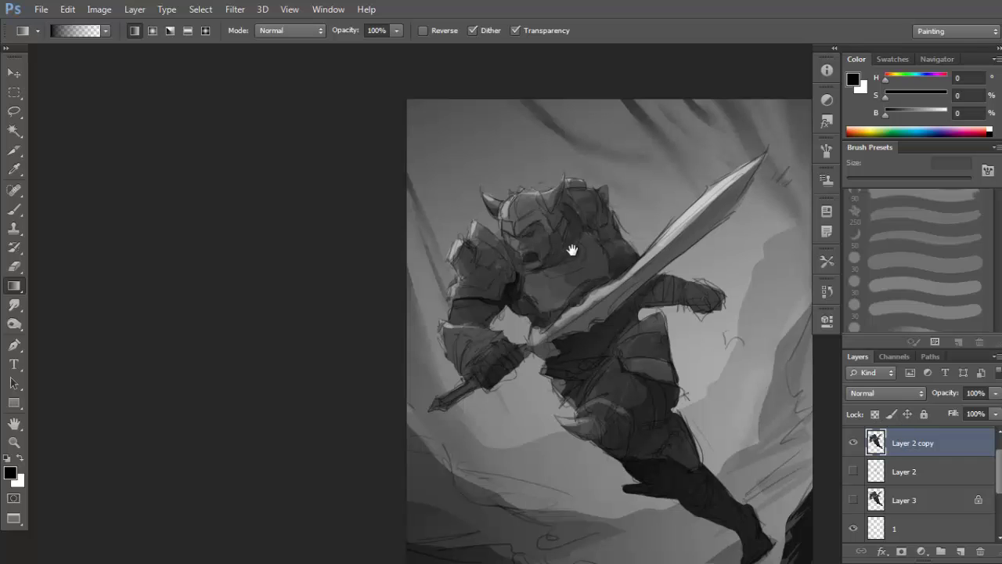
Lock the transparent pixels of Layer 2 copy and show that layer alone, hiding all others.
left_click_drag(572, 250, 630, 269)
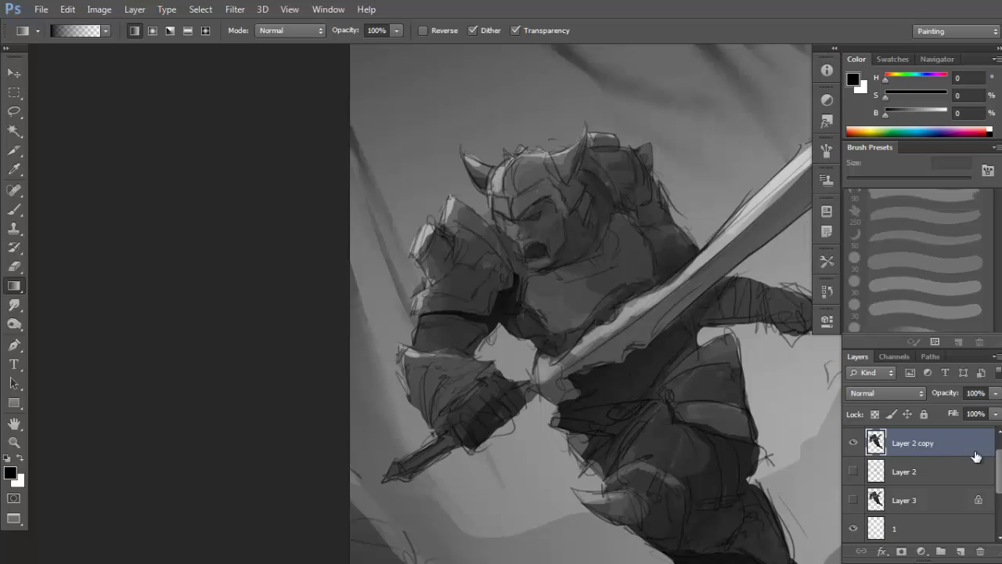
scroll(975, 455, "up", 1)
left_click(855, 474, "alt")
left_click(855, 476, "alt")
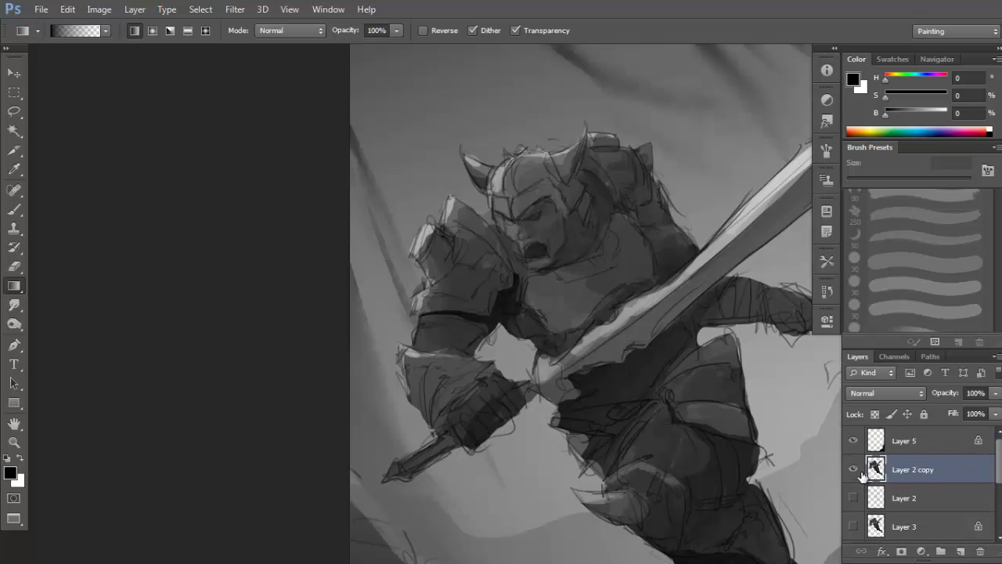
left_click(875, 413)
left_click(854, 474, "alt")
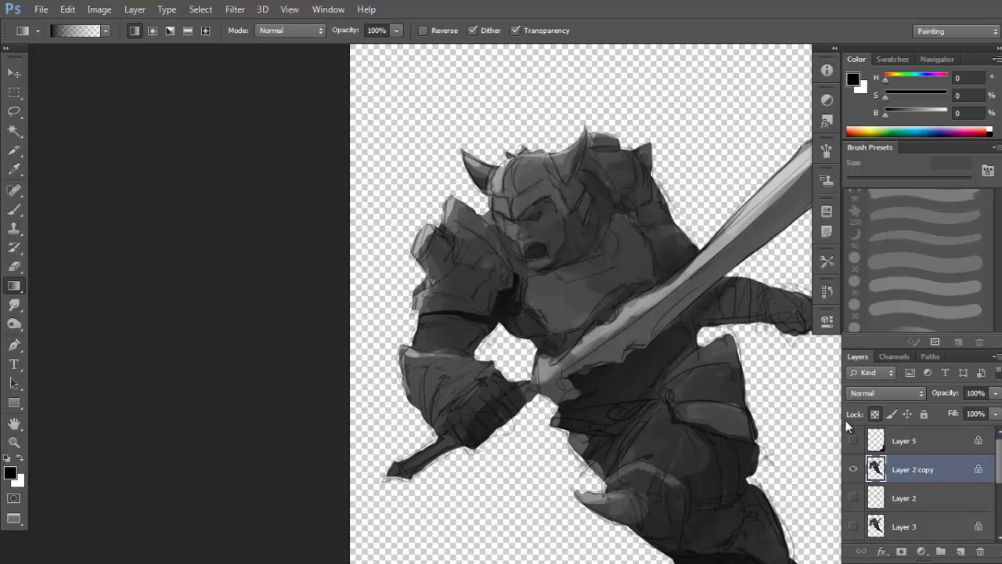
Choose the 30 px hard round dual-brush preset for painting and enlarge it to 45 px.
key("b")
scroll(516, 165, "up", 1)
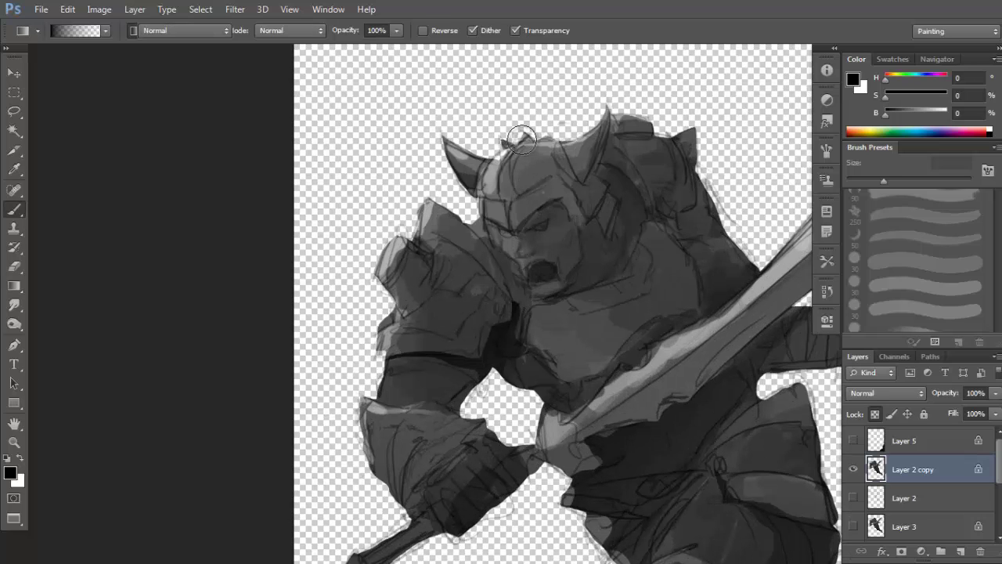
right_click(523, 138)
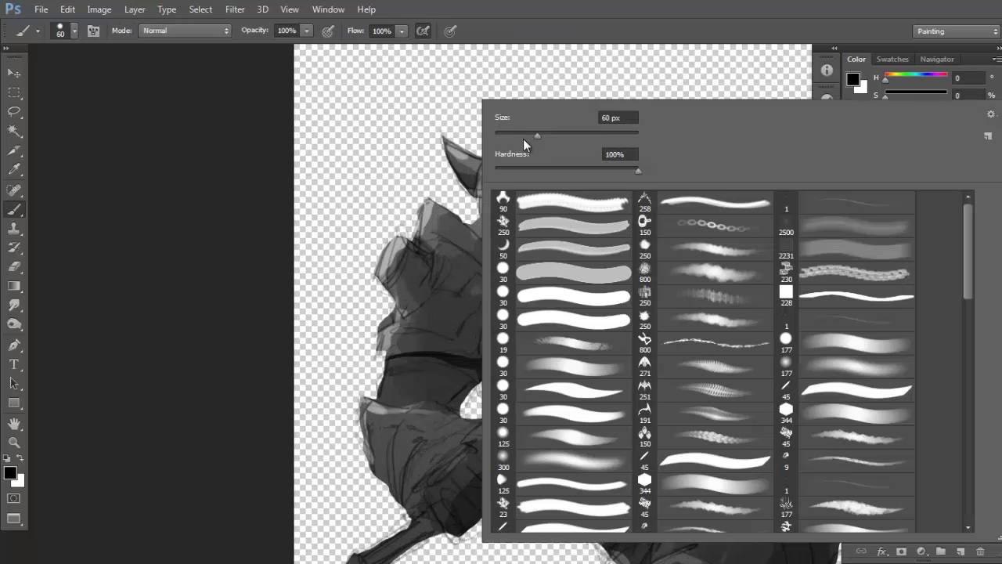
left_click(550, 321)
left_click(602, 237)
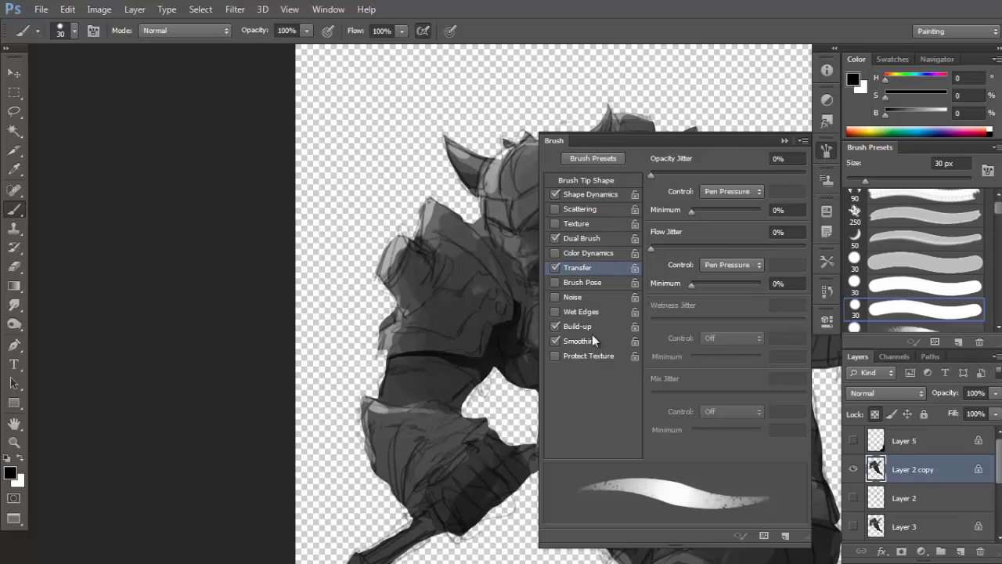
key("bracketright")
key("bracketright")
key("bracketright")
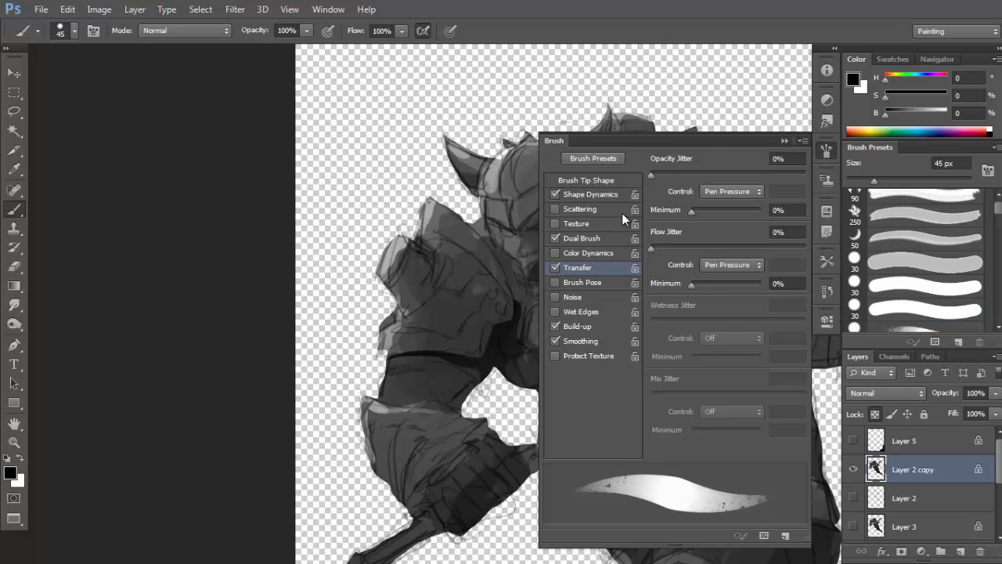
Set the Dual Brush spacing to 24% to roughen the brush texture.
left_click(597, 235)
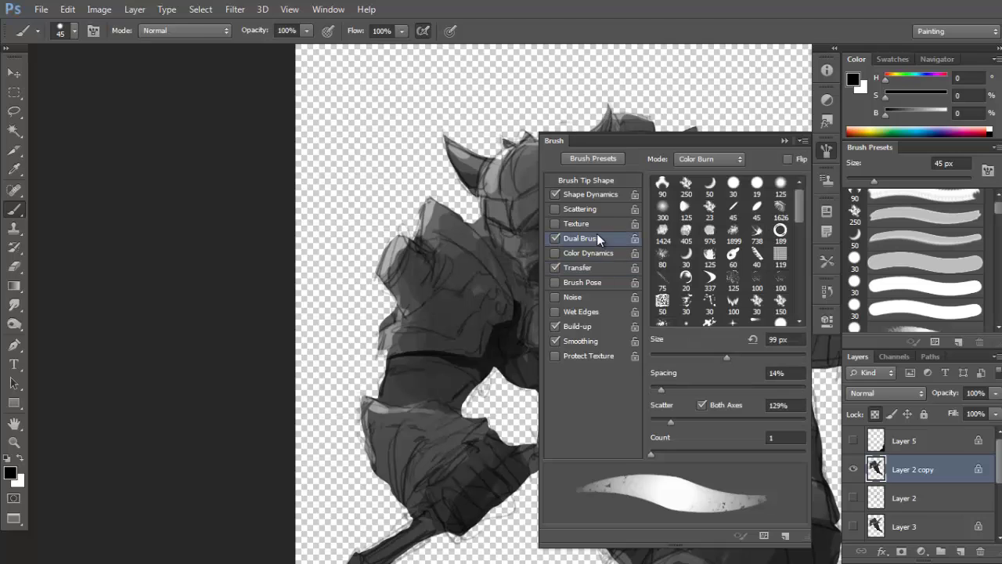
left_click(555, 238)
left_click(555, 238)
left_click_drag(660, 389, 668, 394)
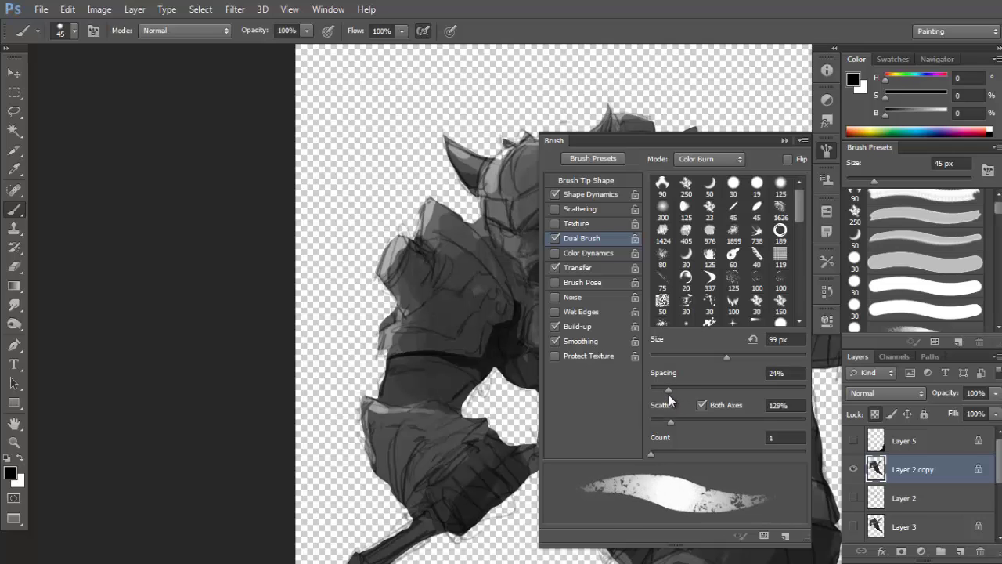
left_click(827, 150)
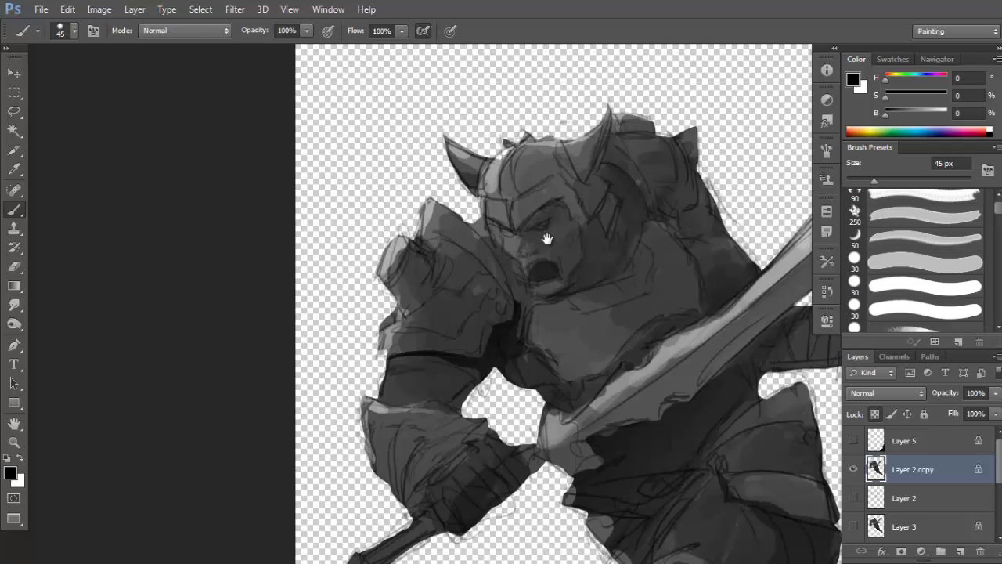
left_click_drag(566, 256, 566, 224)
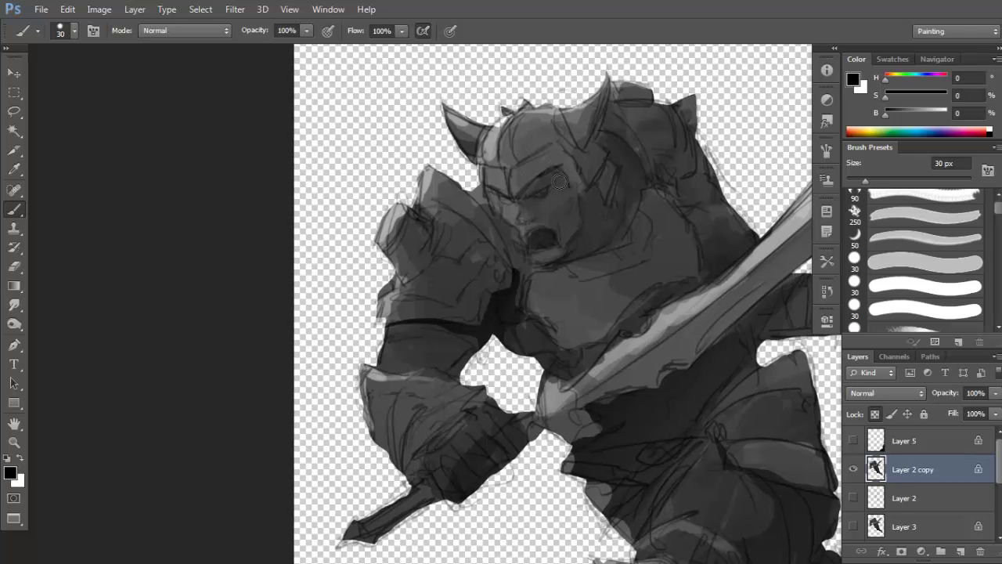
scroll(531, 167, "up", 1)
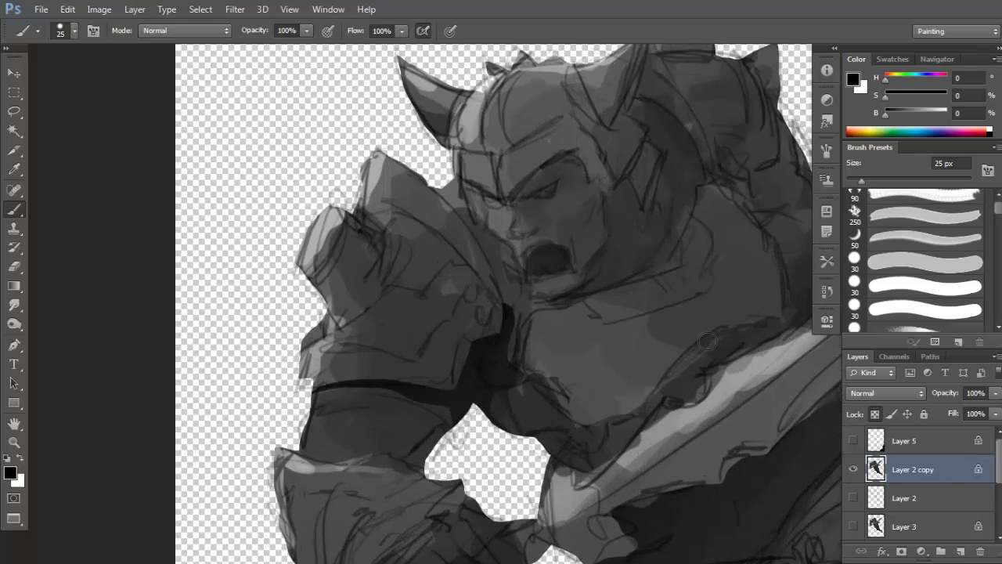
left_click_drag(570, 201, 580, 247)
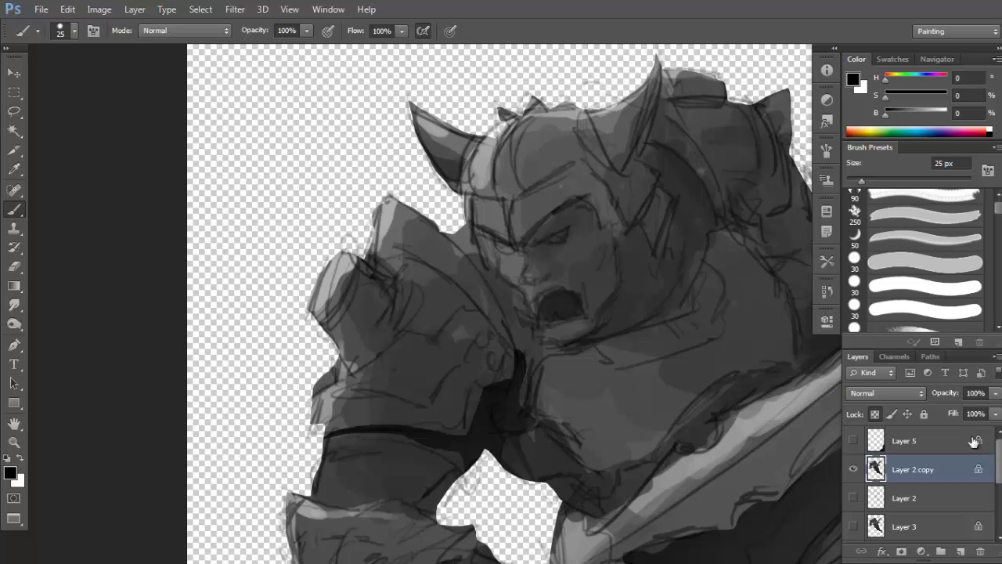
left_click_drag(489, 252, 491, 250)
scroll(916, 485, "down", 3)
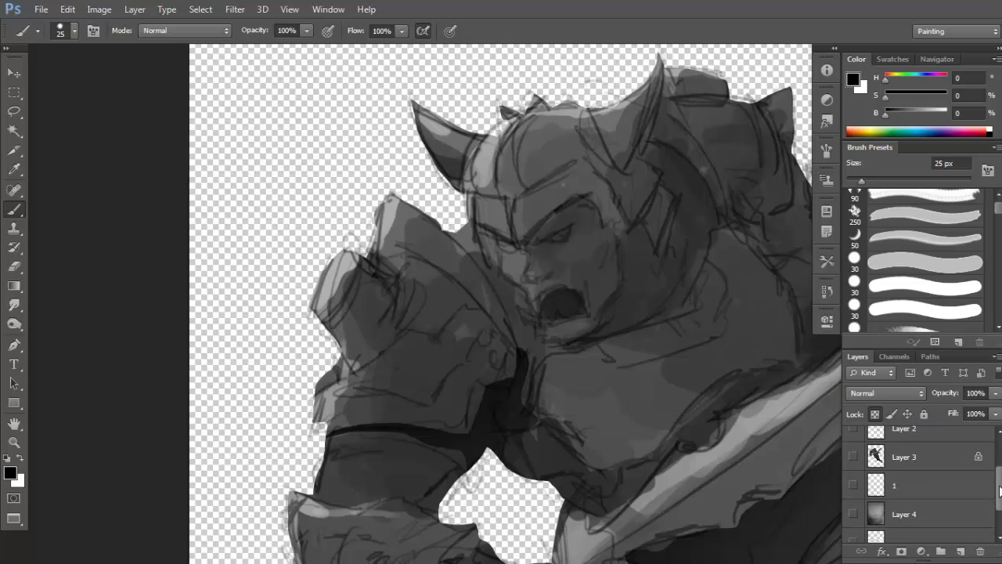
left_click(855, 501)
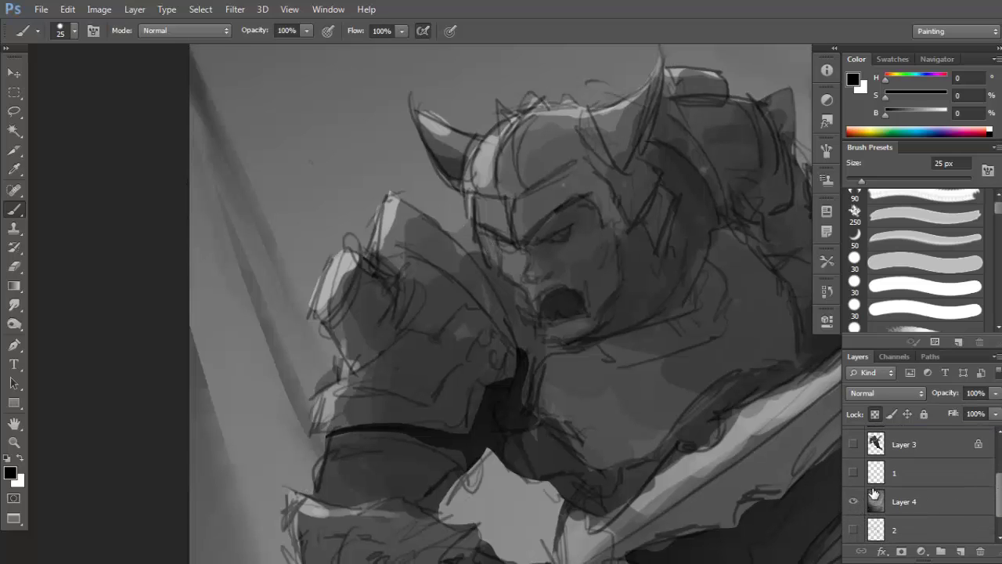
left_click(853, 501)
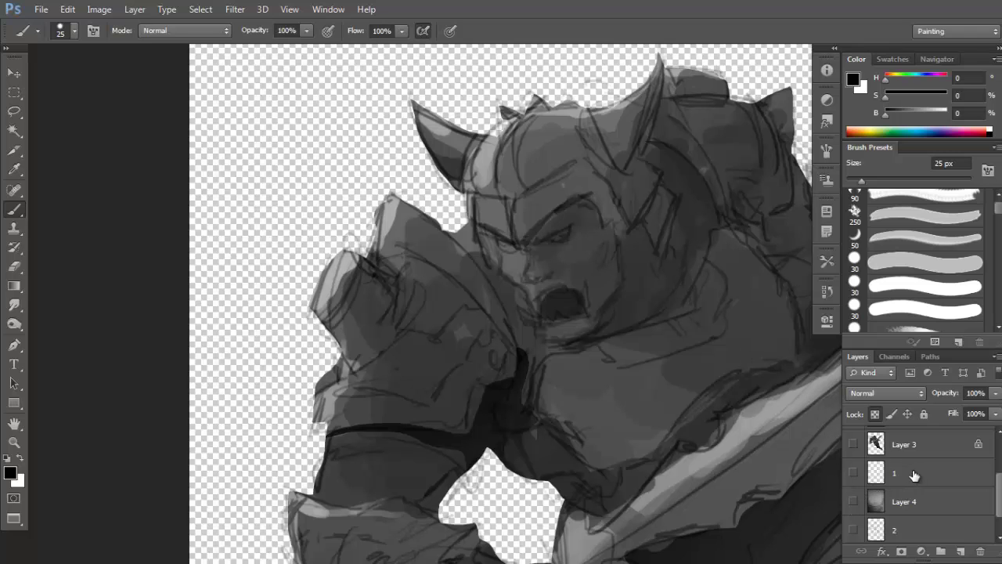
Add a new layer directly beneath Layer 2 copy and fill it with white as a plain backdrop.
left_click(916, 472)
scroll(990, 481, "up", 3)
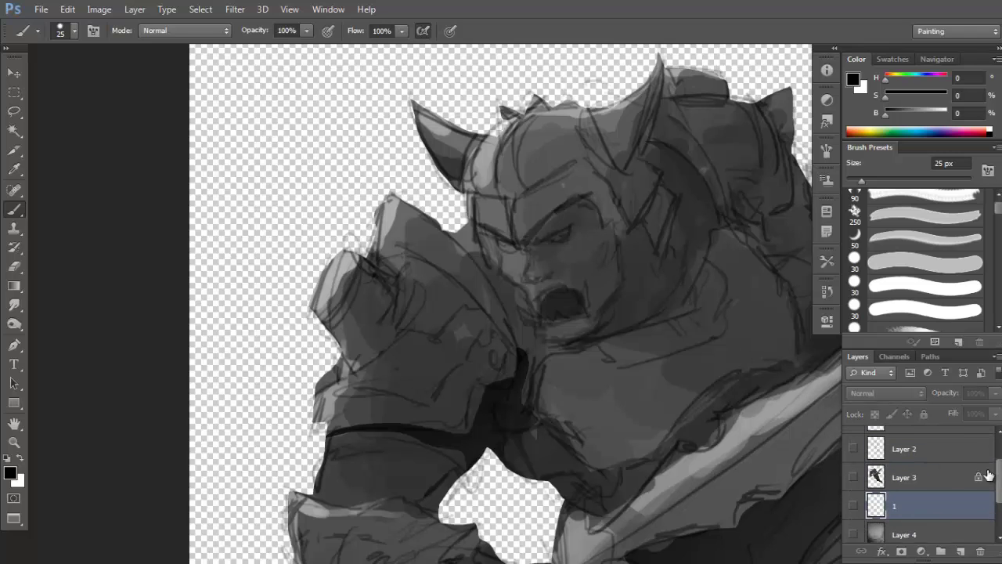
left_click(939, 497)
left_click(960, 551)
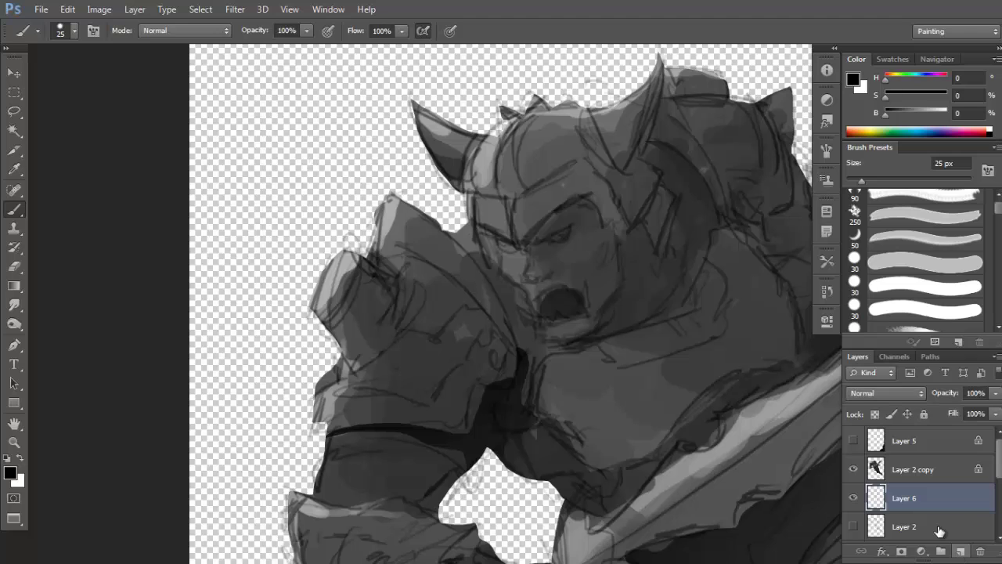
key("x")
key("shift+BackSpace")
key("Return")
Make Layer 2 copy active with black as the foreground colour and reduce the brush size to 8 px.
left_click_drag(479, 238, 501, 264)
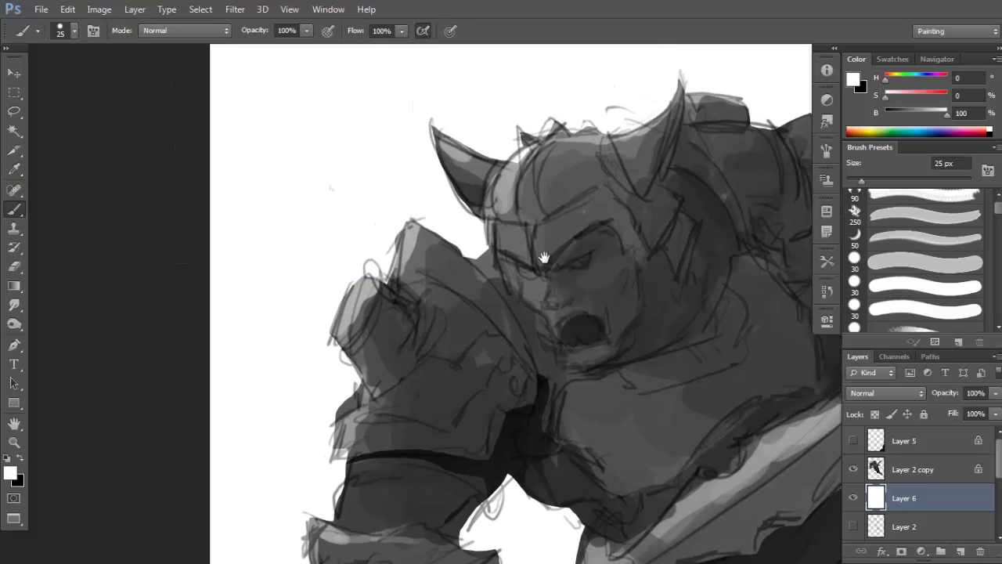
key("x")
left_click(913, 469)
left_click_drag(535, 191, 526, 186)
key("bracketleft")
key("bracketleft")
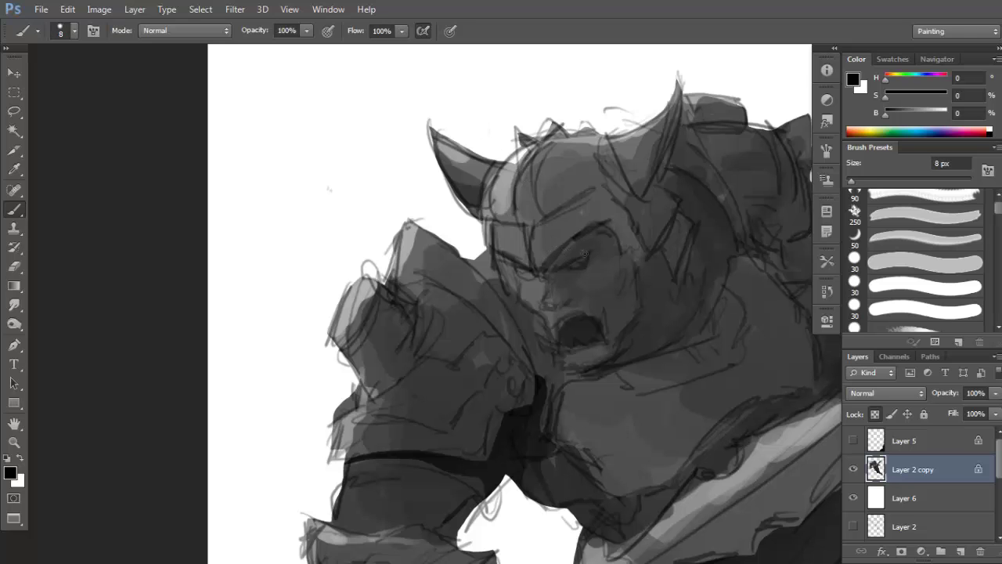
Darken the warrior's eye sockets and brow with dark greys sampled from the face, using a 30 px brush.
left_click(582, 256, "alt")
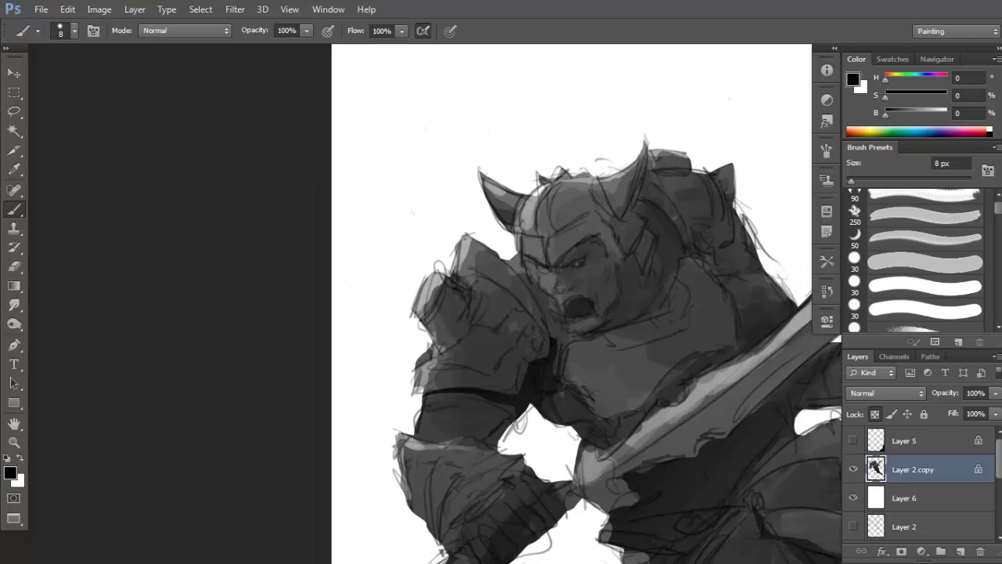
left_click_drag(576, 255, 576, 256)
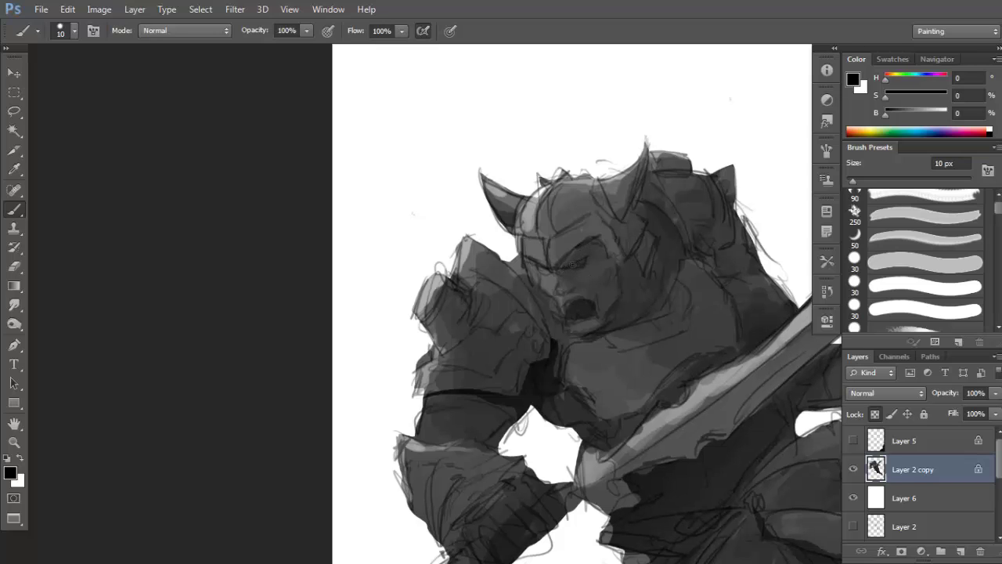
left_click(587, 256, "alt")
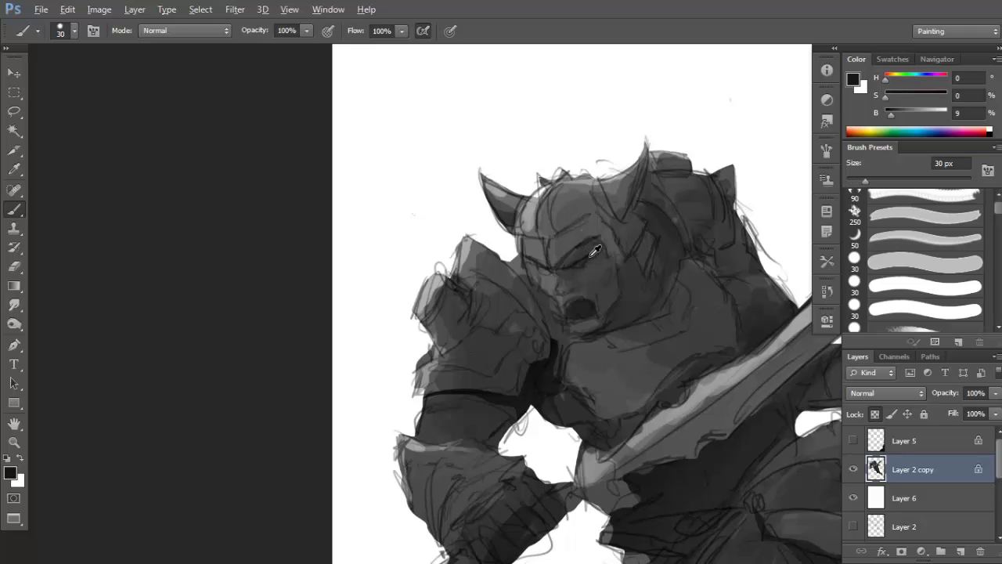
left_click(592, 254, "alt")
left_click(586, 248, "alt")
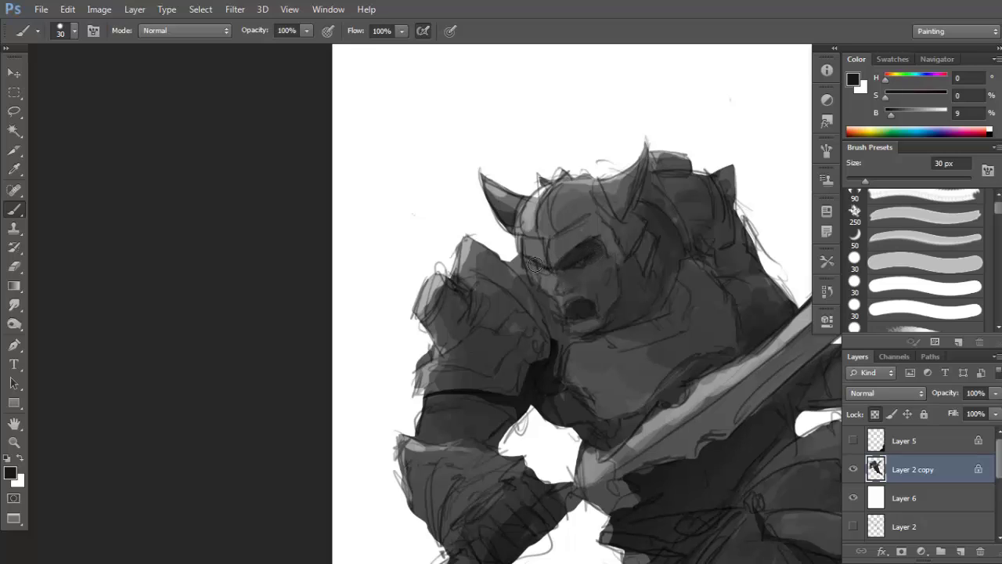
mouse_move(528, 263)
left_mouse_down()
mouse_move(534, 276)
mouse_move(531, 266)
left_mouse_up()
Switch to the solid white-stroke 30 px round preset, shrink it to about 10 px, and test a white highlight along the helmet's brow edge.
key("x")
left_click_drag(548, 240, 583, 216)
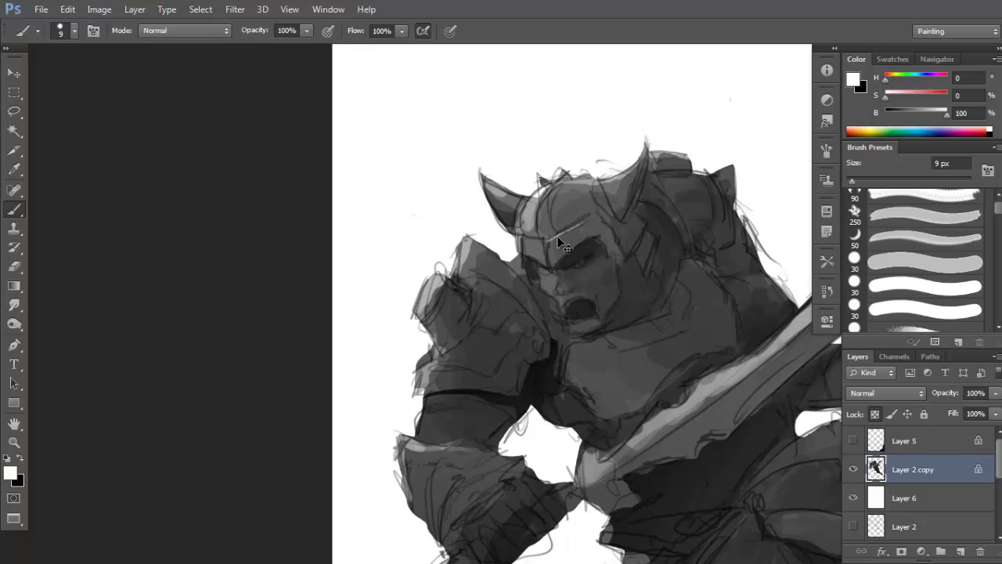
right_click(483, 101)
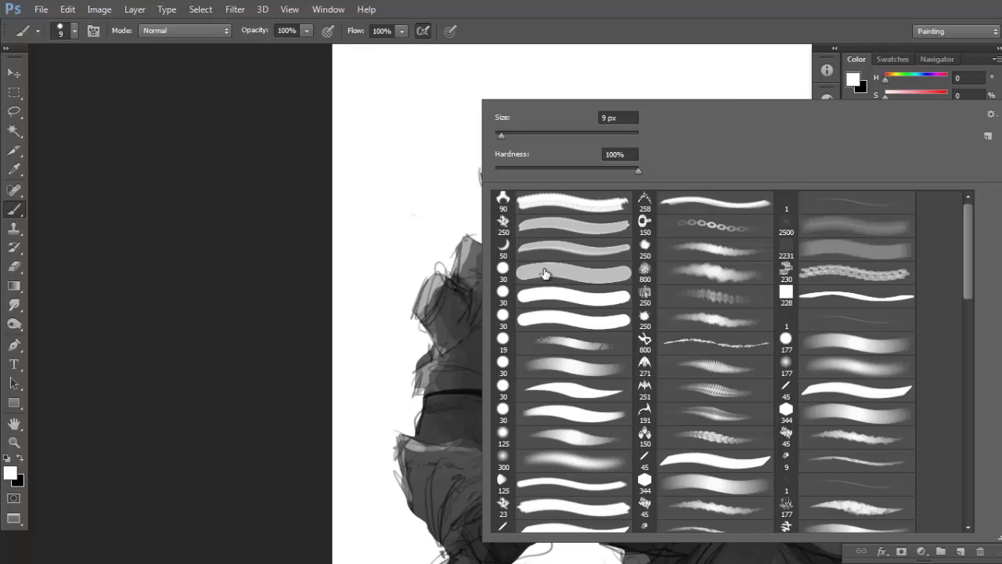
double_click(541, 320)
key("[")
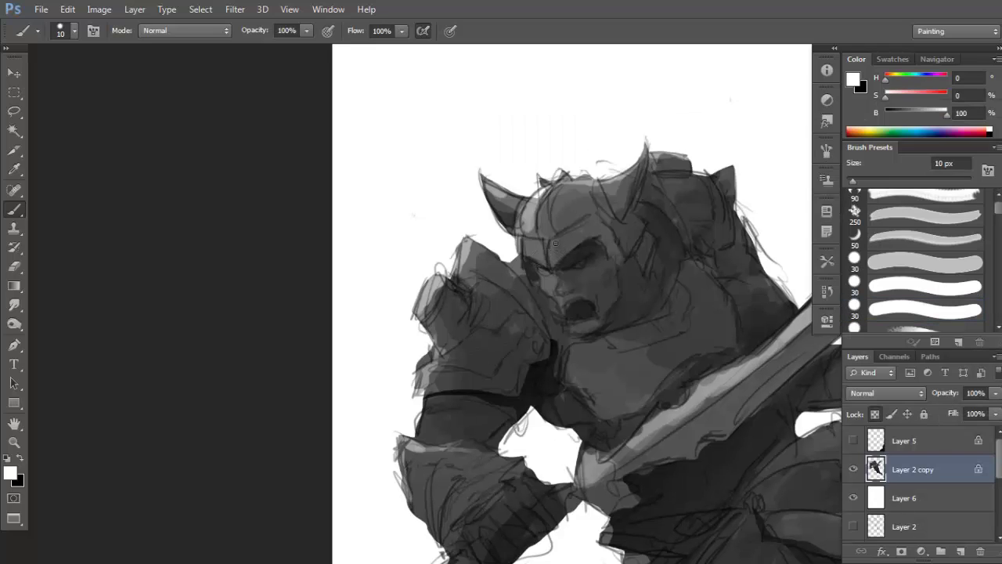
left_click_drag(548, 241, 586, 219)
key("ctrl+z")
Highlight the helmet's brow edge and blend the plate beneath it with sampled greys, using a 20 px brush.
left_click(566, 235, "alt")
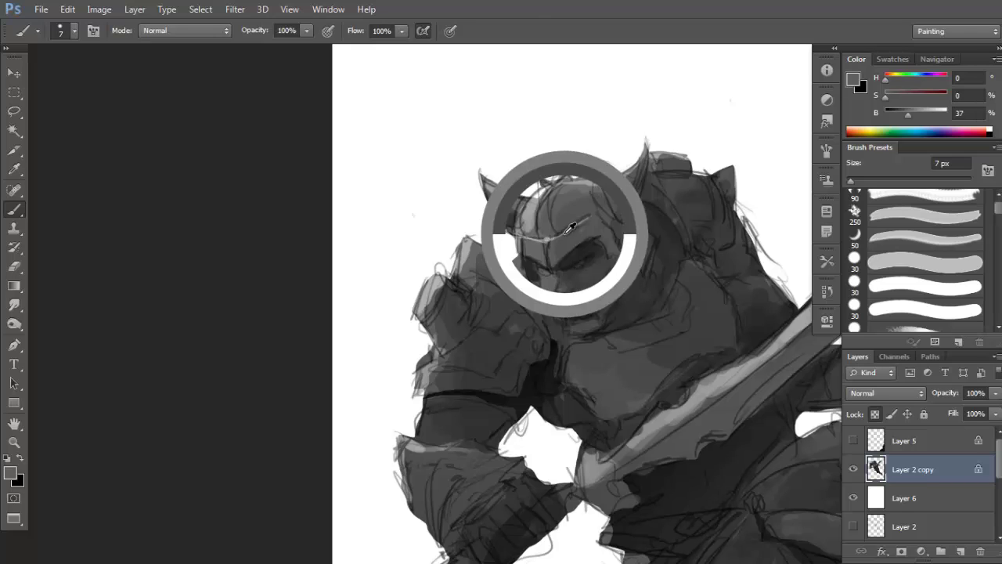
left_click(554, 243, "alt")
key("bracketright")
key("bracketright")
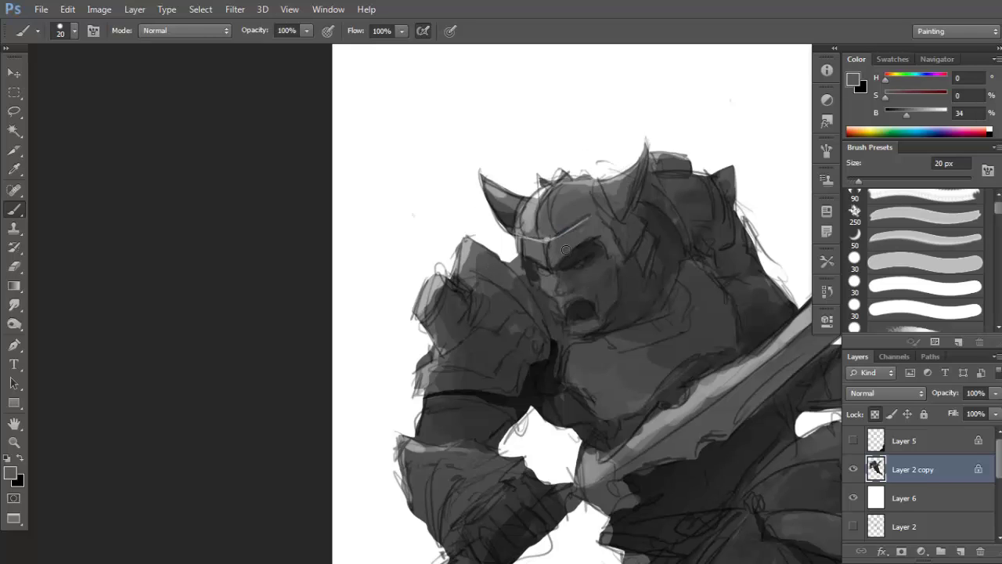
left_click(581, 255, "alt")
left_click(554, 242, "alt")
left_click(551, 244, "alt")
left_click(550, 247, "alt")
left_click(558, 249, "alt")
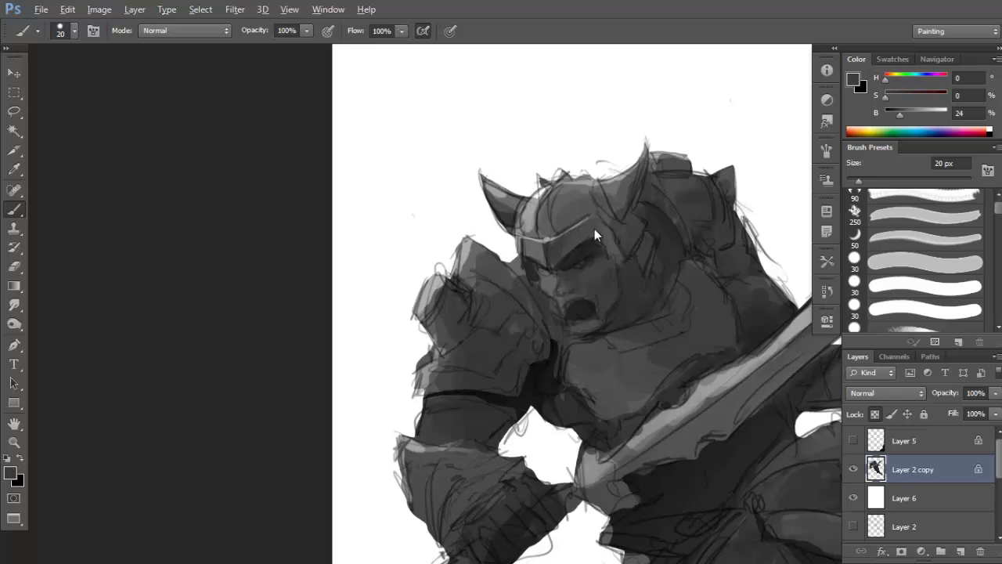
left_click(572, 235, "alt")
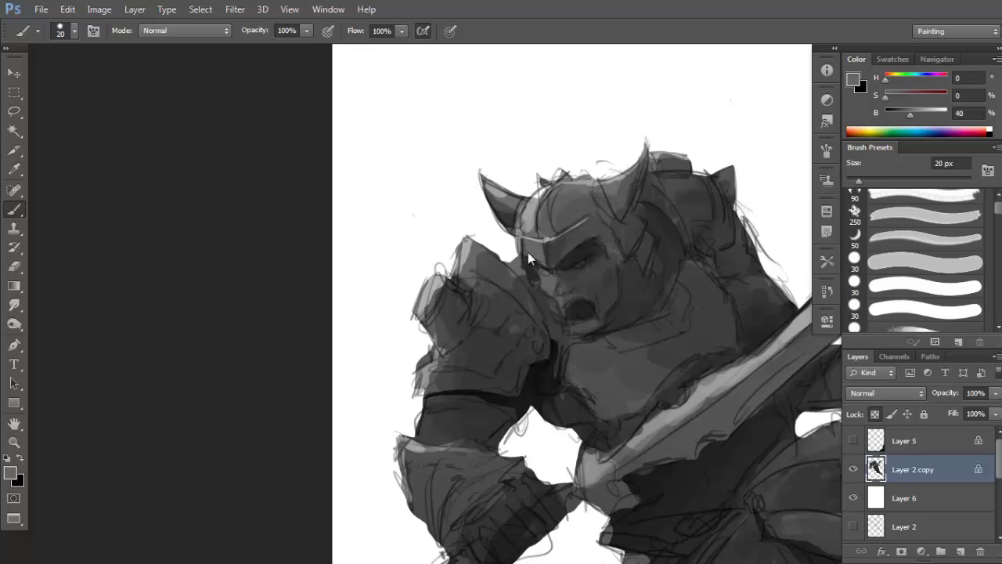
Lighten the front facet of the helmet's brow plate with white and sampled light greys at 20 px.
key("d")
key("x")
left_click(536, 248, "alt")
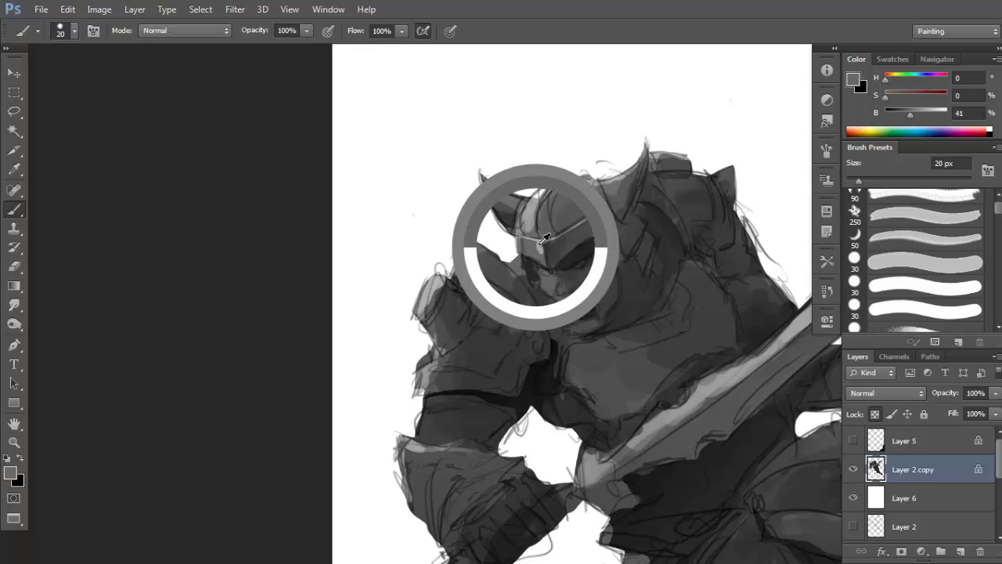
left_click(538, 248, "alt")
left_click(537, 247, "alt")
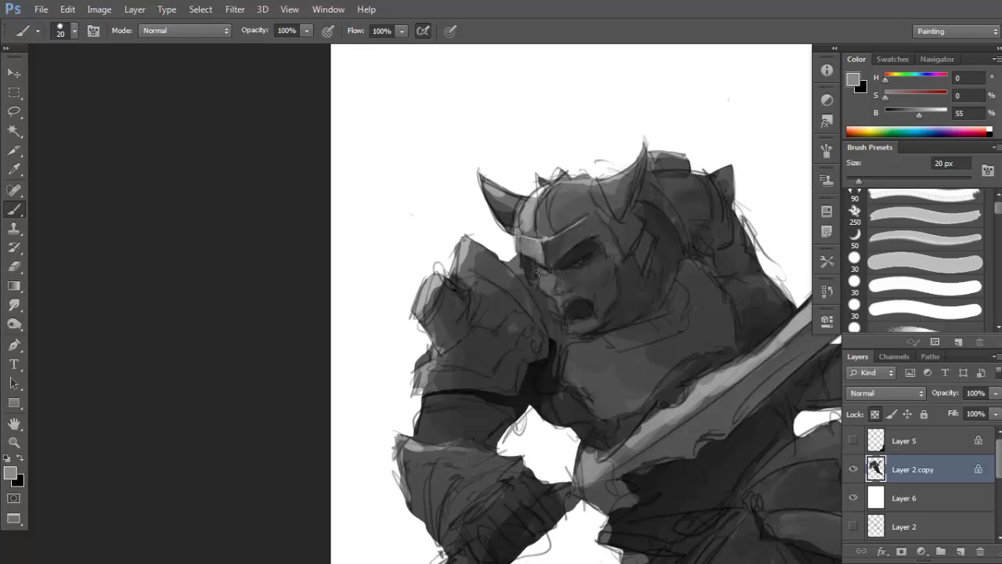
Deepen the shadows under the helmet's brow around both eyes with sampled dark greys.
left_click(536, 280, "alt")
left_click(561, 266, "alt")
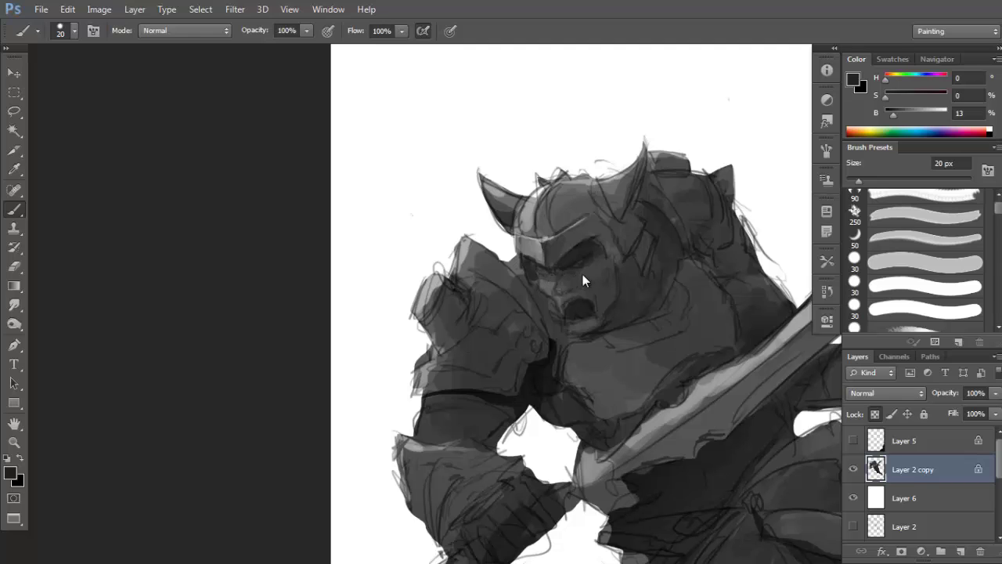
left_click(574, 264, "alt")
left_click_drag(606, 259, 593, 263)
Paint a bright glint in the eye on the shaded side of the face with a 10 px white brush.
key("d")
key("x")
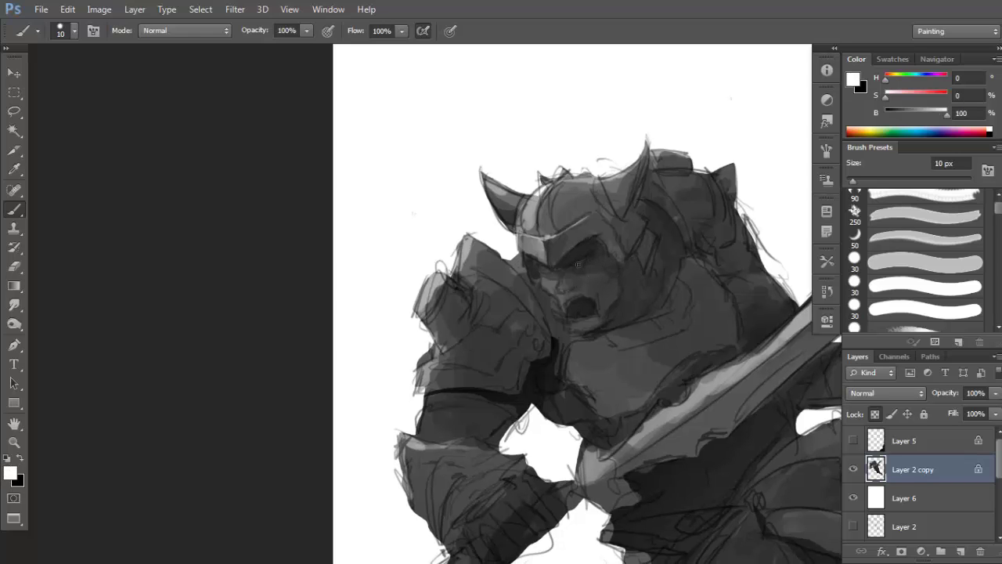
left_click(583, 261, "alt")
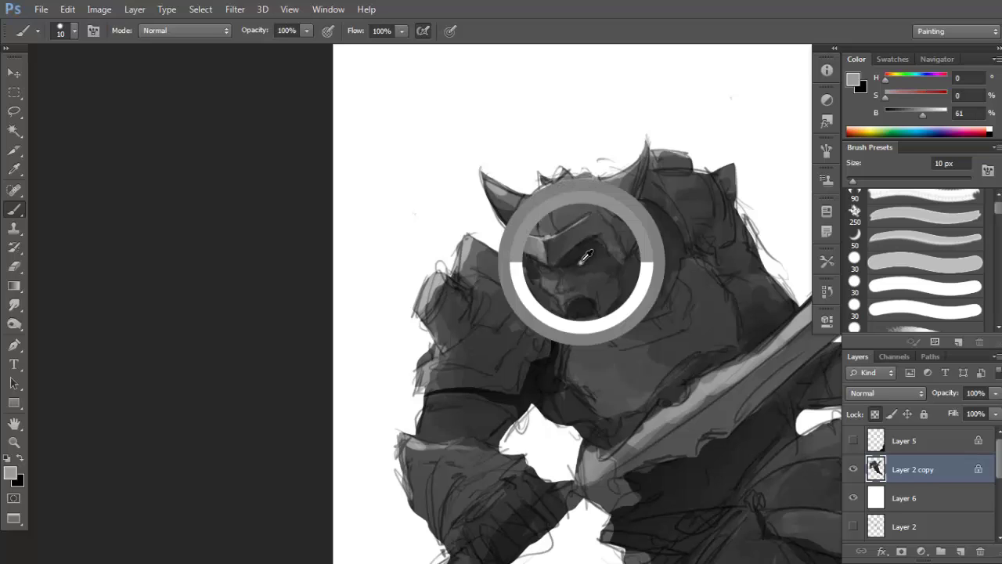
left_click(587, 257, "alt")
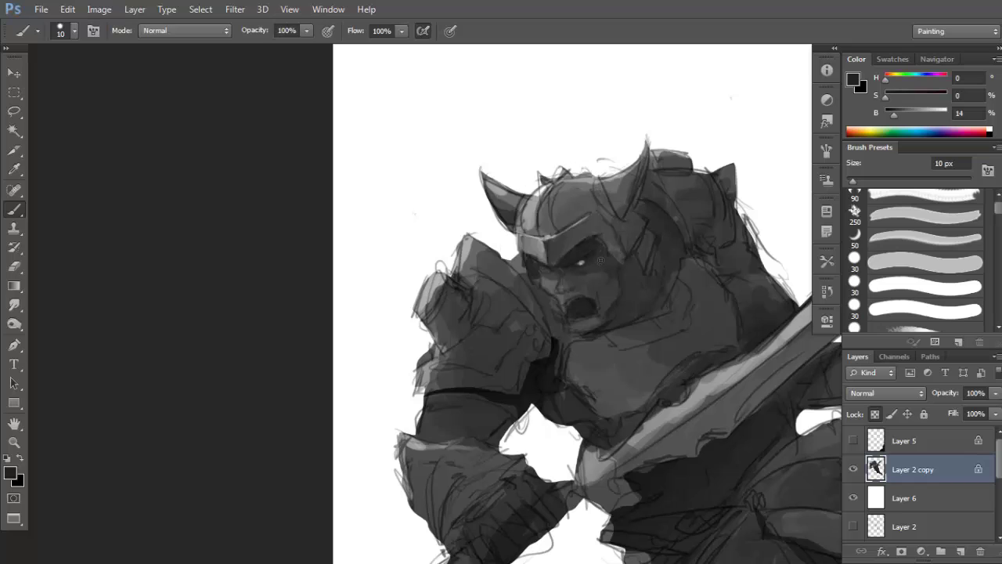
Shade around the eyes and nose bridge in black, and add a light glint to the other eye.
key("d")
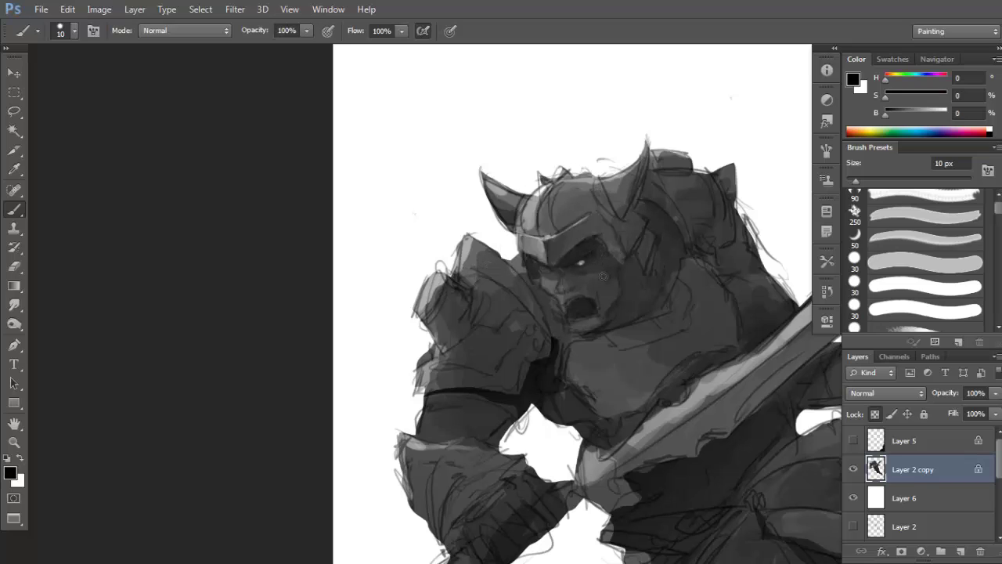
key("bracketright")
key("x")
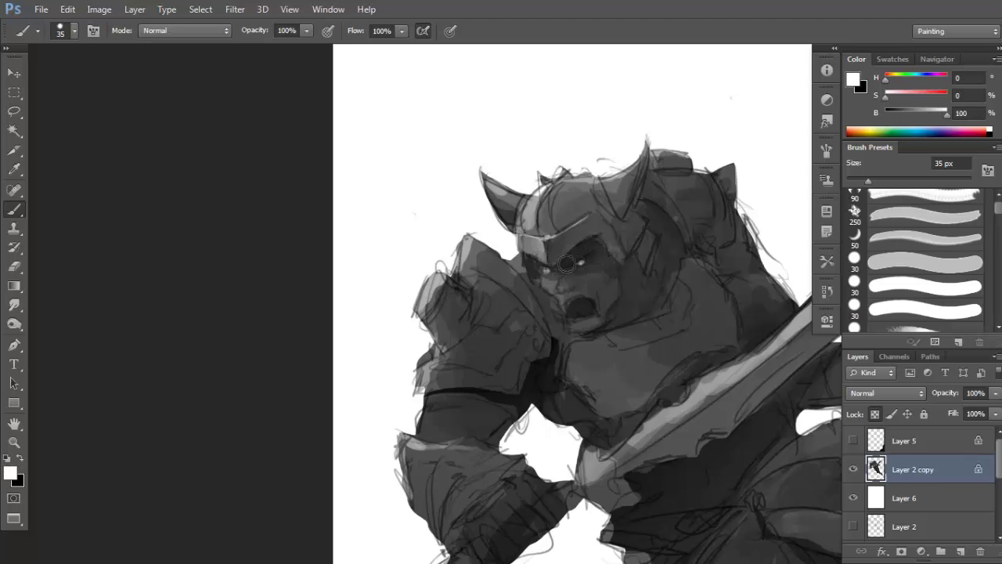
key("bracketleft")
key("x")
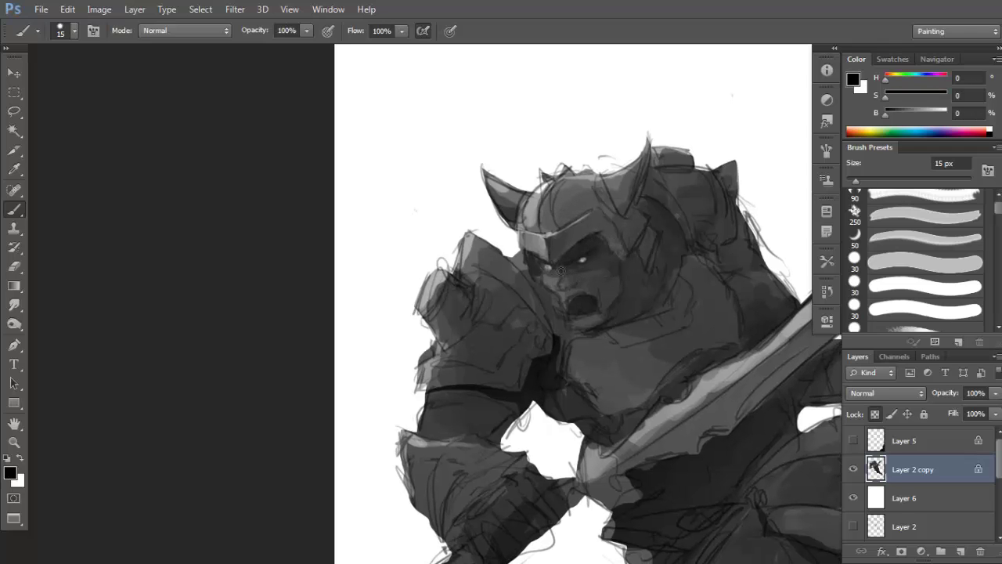
Model the nose and the cheek below the eye with white and sampled mid greys, using a 15 px brush.
key("x")
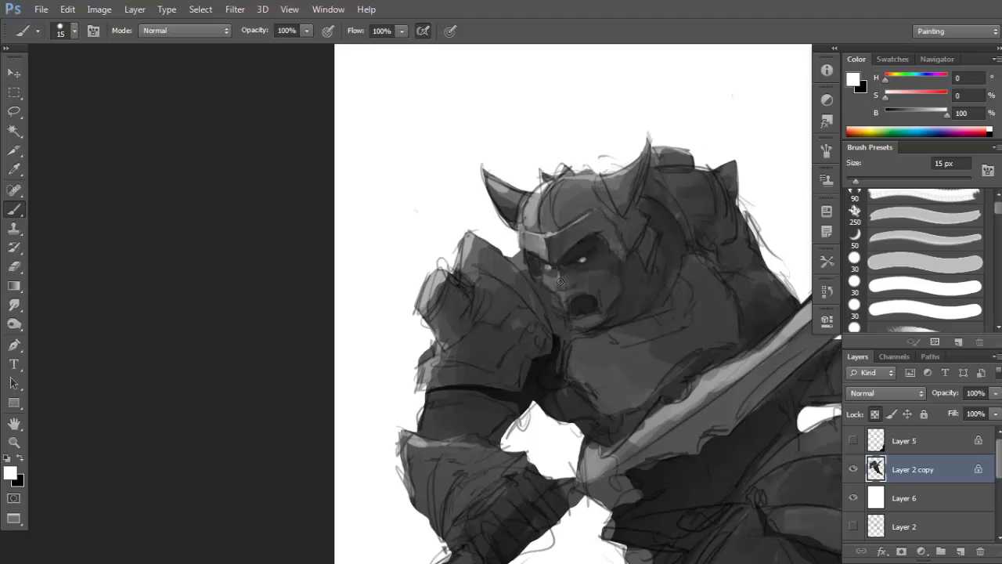
left_click(557, 279, "alt")
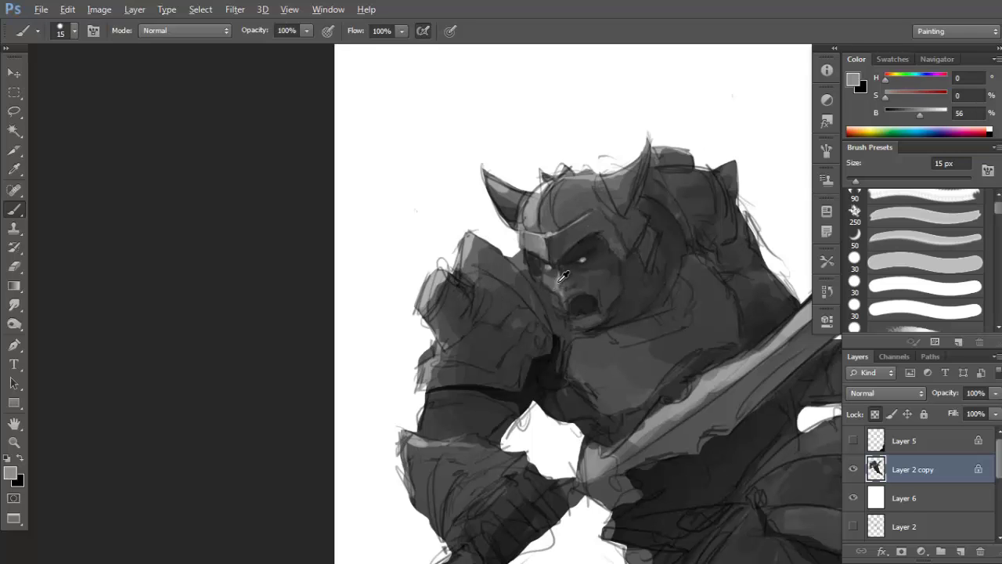
left_click(557, 285, "alt")
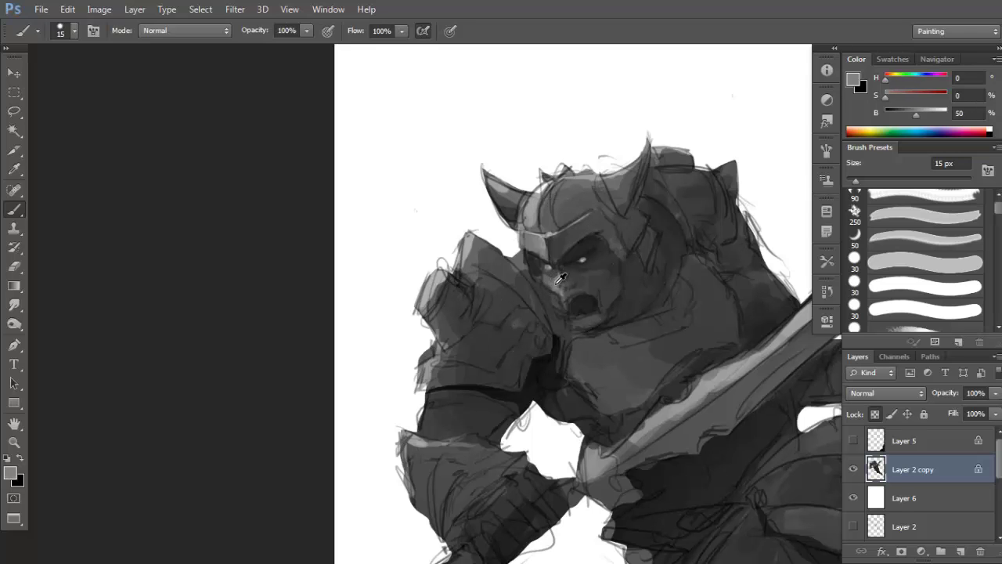
left_click(594, 267, "alt")
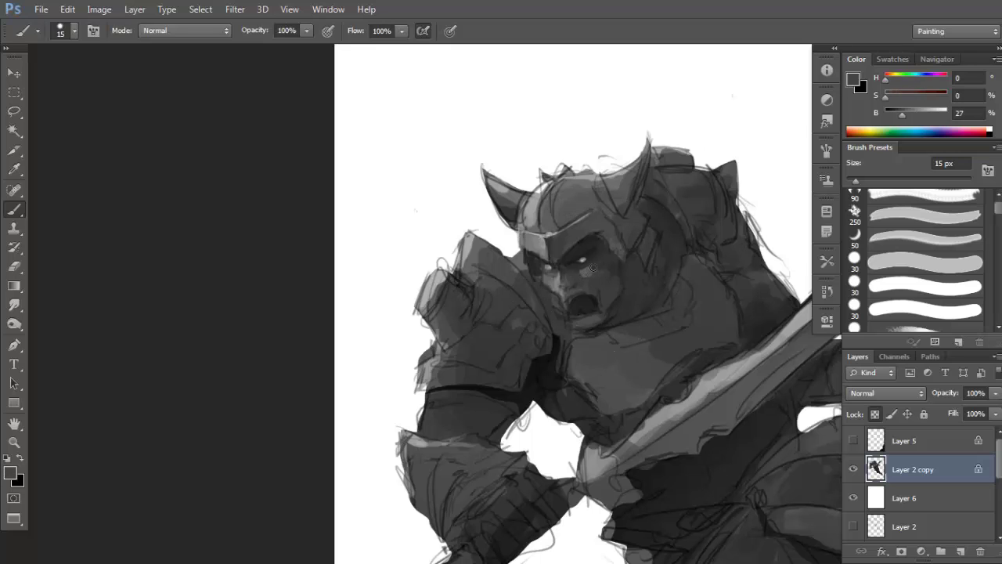
left_click(585, 269, "alt")
left_click(599, 268, "alt")
Darken the jawline and the side of the face beside the cheek guard with a 25 px black brush.
key("bracketright")
left_click_drag(638, 272, 641, 269)
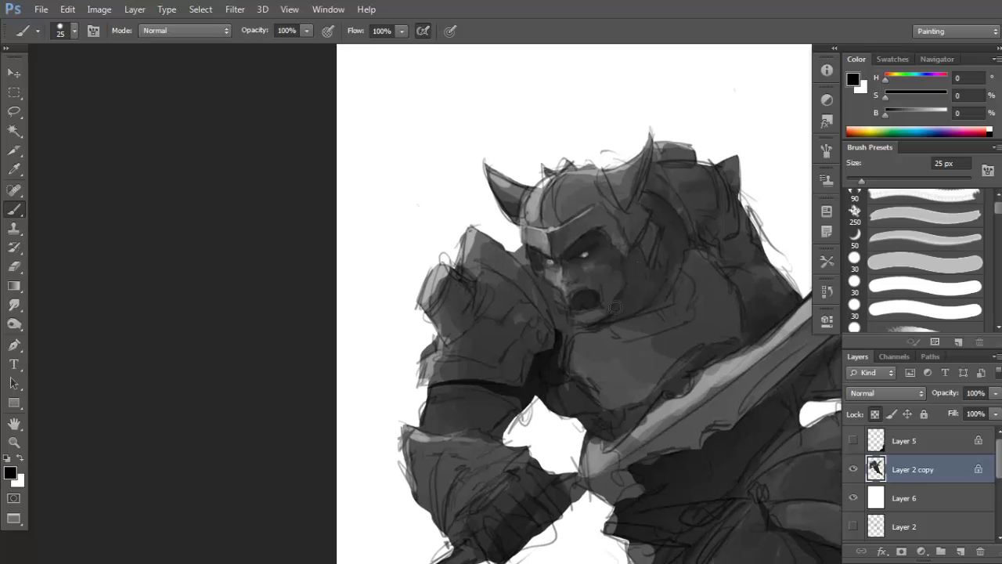
left_click(618, 307, "alt")
left_click(626, 283, "alt")
left_click(640, 244, "alt")
key("d")
left_click_drag(642, 265, 644, 267)
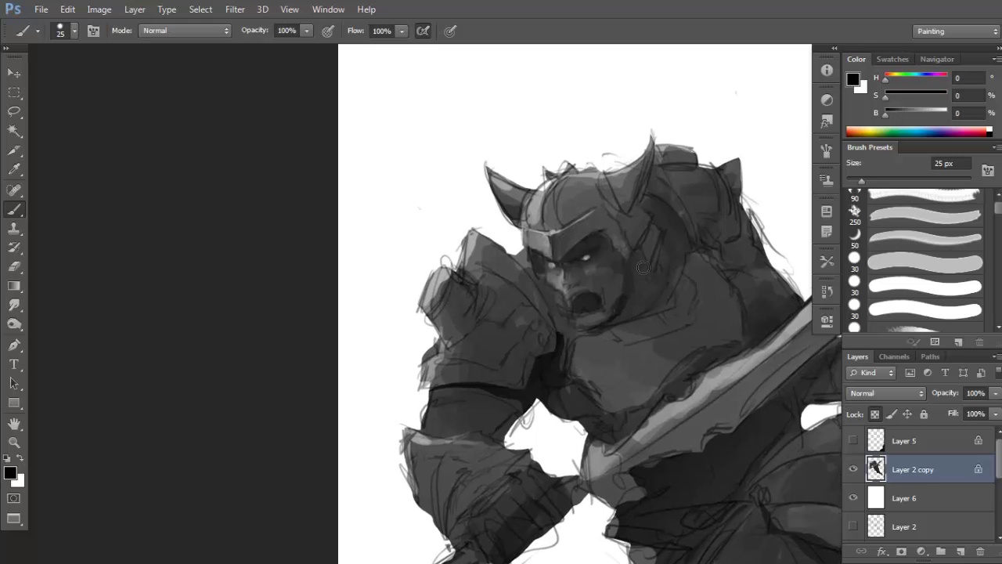
Deepen and blend the shadow between the face, cheek guard and neck with sampled dark greys.
left_click(638, 255, "alt")
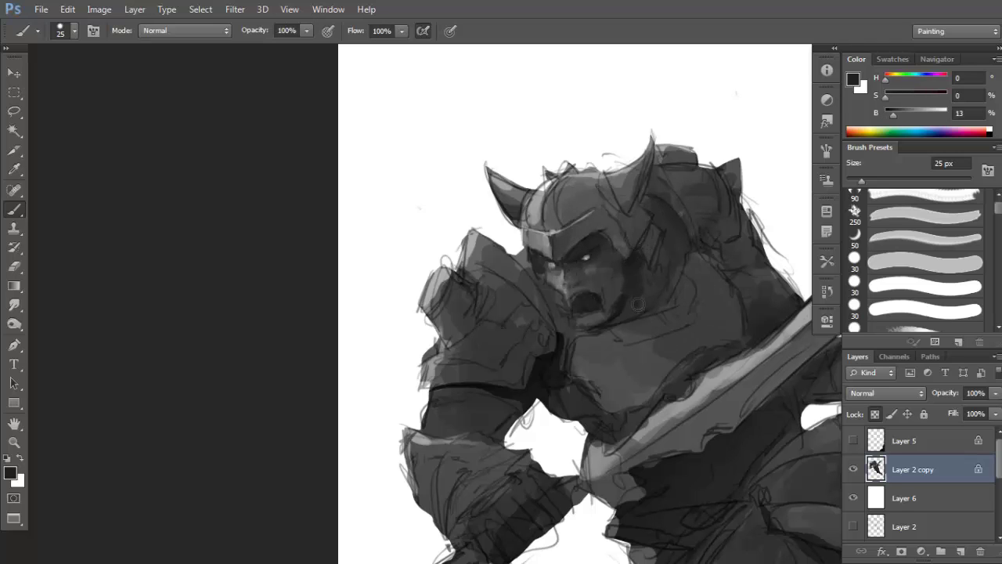
left_click(628, 283, "alt")
left_click(625, 305, "alt")
left_click(633, 289, "alt")
left_click(662, 236, "alt")
left_click_drag(595, 278, 595, 261)
Unlock transparent pixels on Layer 2 copy and paint light grey strokes beside the face with a 25 px brush.
key("d")
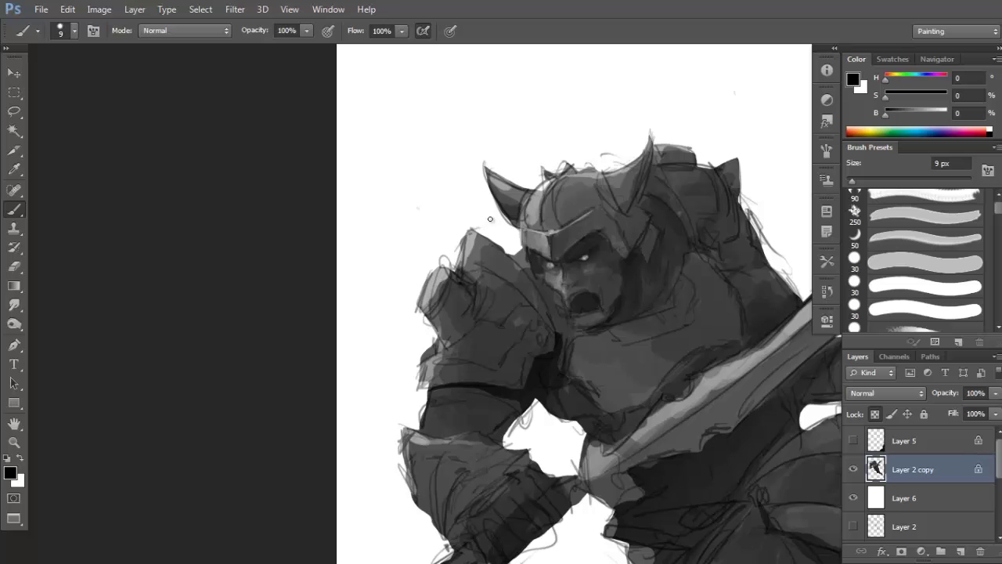
left_click(874, 414)
key("x")
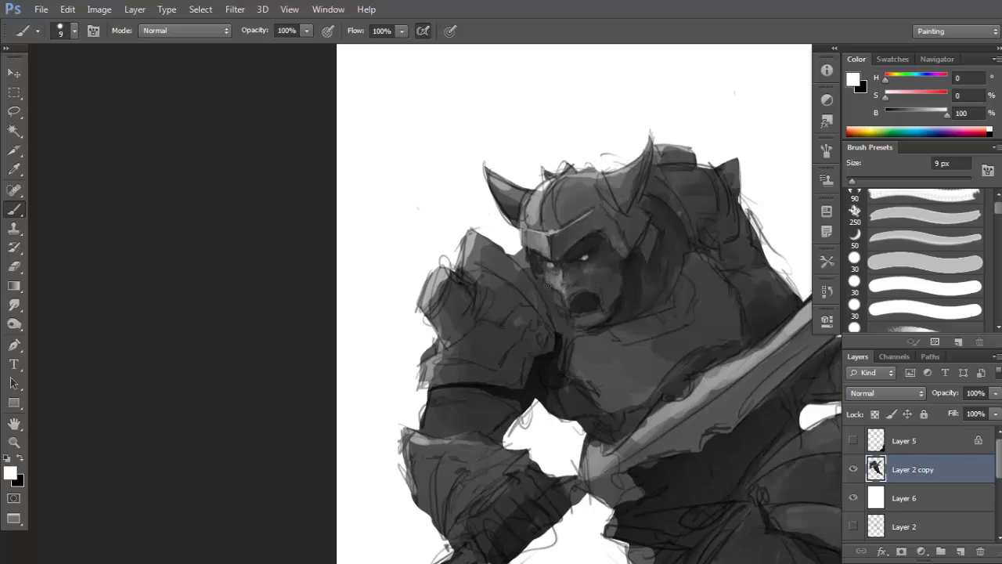
left_click(540, 208, "alt")
key("bracketright")
mouse_move(549, 294)
left_mouse_down()
mouse_move(514, 253)
mouse_move(525, 261)
mouse_move(519, 238)
mouse_move(516, 254)
mouse_move(499, 237)
mouse_move(514, 217)
left_mouse_up()
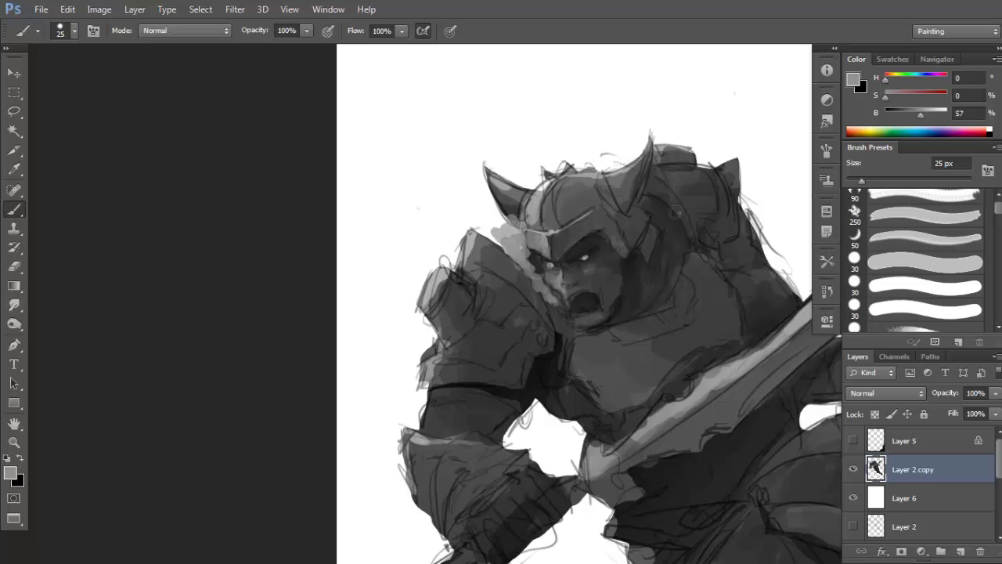
Paint light grey strokes behind the helmet's large horn and near the base of the opposite horn.
mouse_move(676, 232)
left_mouse_down()
mouse_move(651, 201)
mouse_move(670, 224)
mouse_move(649, 191)
mouse_move(644, 198)
mouse_move(650, 192)
mouse_move(653, 206)
mouse_move(677, 184)
mouse_move(655, 227)
mouse_move(661, 234)
mouse_move(674, 223)
mouse_move(658, 176)
left_mouse_up()
left_click_drag(594, 183, 619, 188)
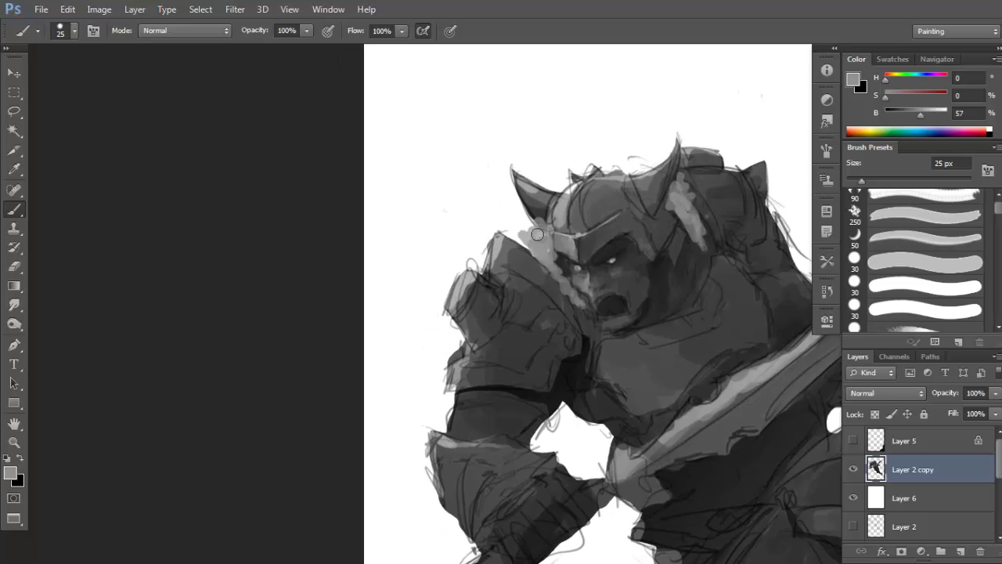
left_click_drag(555, 190, 580, 160)
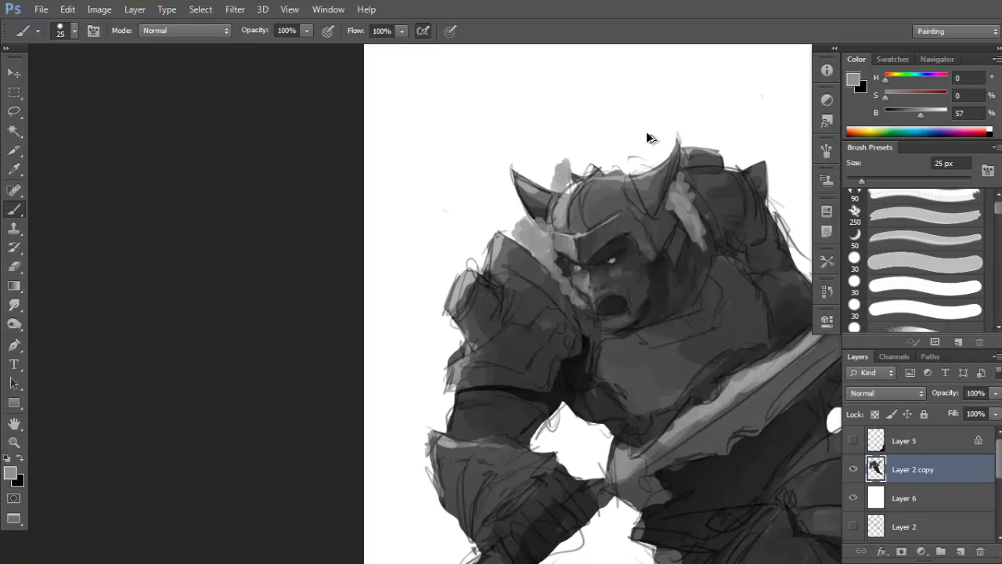
Undo the stroke above the helmet's horn, add a new layer directly above Layer 6, and activate the Lasso tool.
left_click(908, 498)
left_click(960, 552)
key("l")
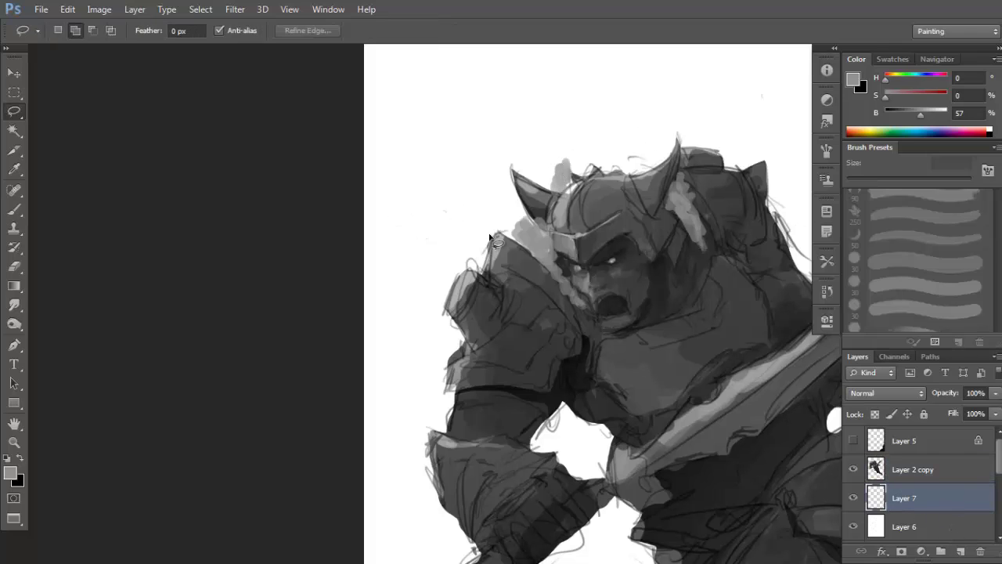
key("ctrl+z")
left_click(911, 506)
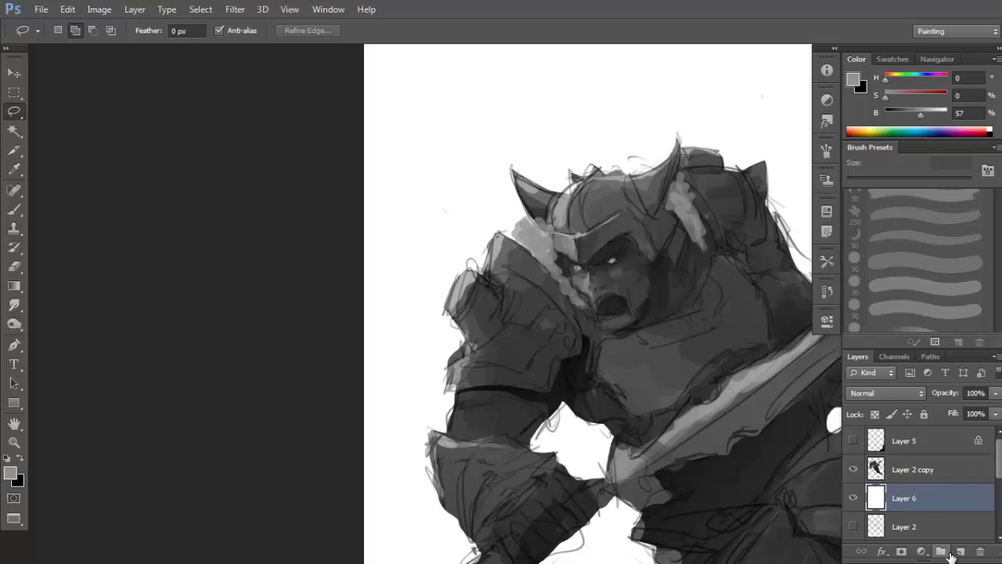
left_click(960, 551)
scroll(609, 161, "down", 1)
scroll(609, 161, "down", 2)
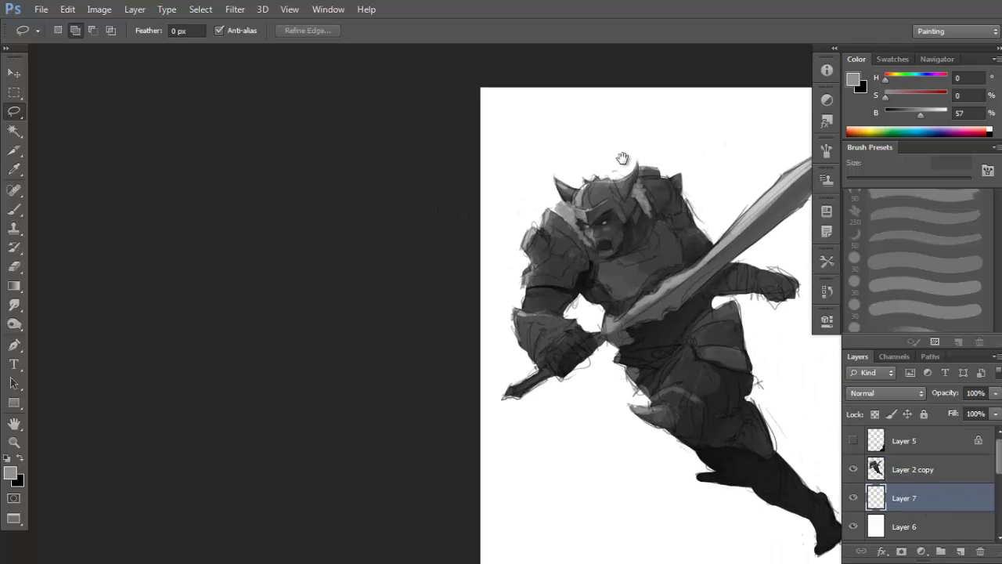
Outline a spiky hair shape behind the helmet on Layer 7 with the Lasso, paint it light grey with a 25 px brush, and deselect.
scroll(622, 157, "up", 1)
mouse_move(545, 237)
left_mouse_down()
mouse_move(539, 189)
mouse_move(573, 171)
mouse_move(544, 204)
mouse_move(552, 199)
mouse_move(569, 167)
mouse_move(631, 144)
mouse_move(667, 154)
mouse_move(675, 186)
mouse_move(569, 232)
mouse_move(548, 222)
left_mouse_up()
key("b")
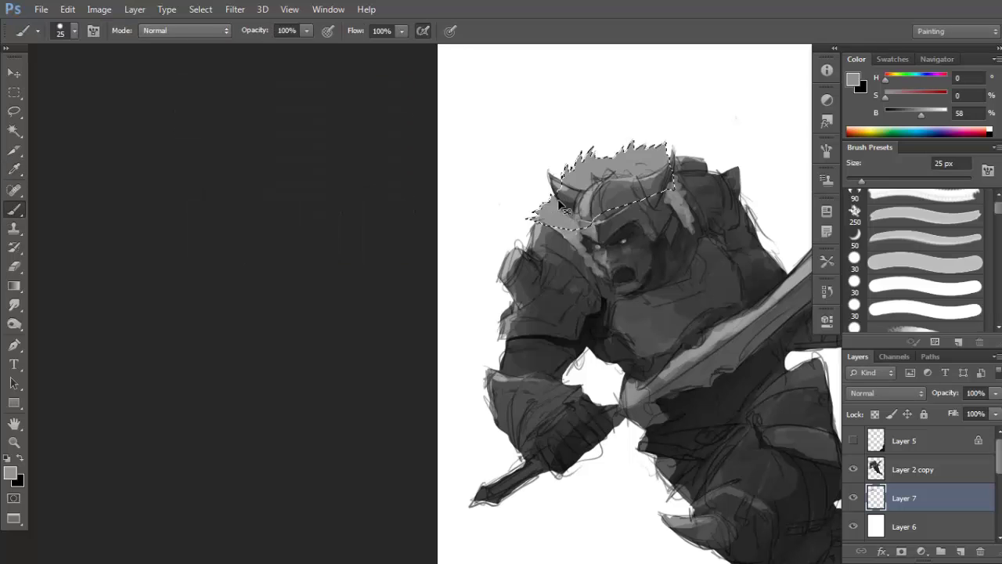
key("ctrl+d")
Add a new layer directly below Layer 7 and prepare a 9 px black brush for sketching on it.
key("ctrl+minus")
left_click_drag(701, 212, 590, 243)
key("ctrl+plus")
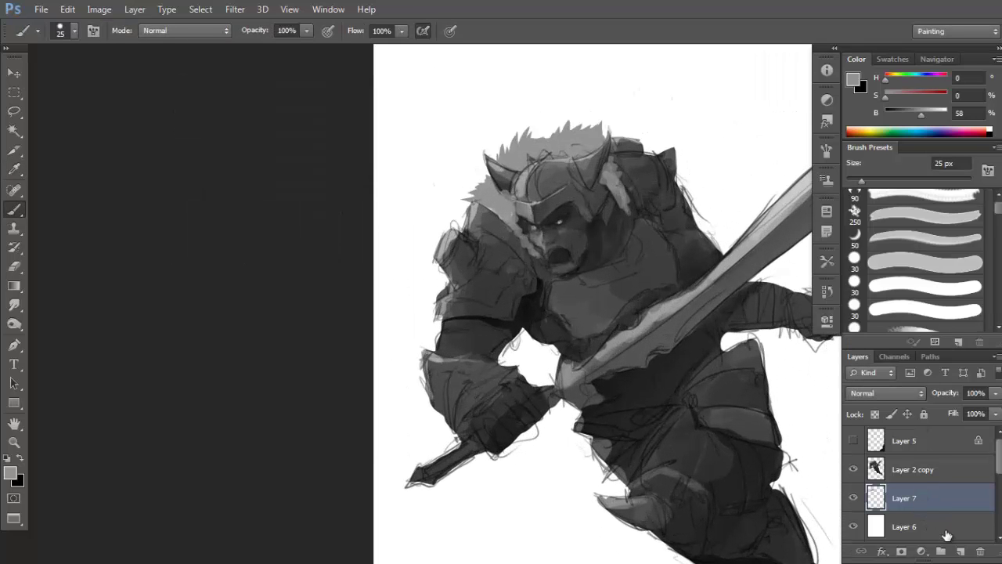
left_click(960, 551)
left_click_drag(948, 536, 949, 532)
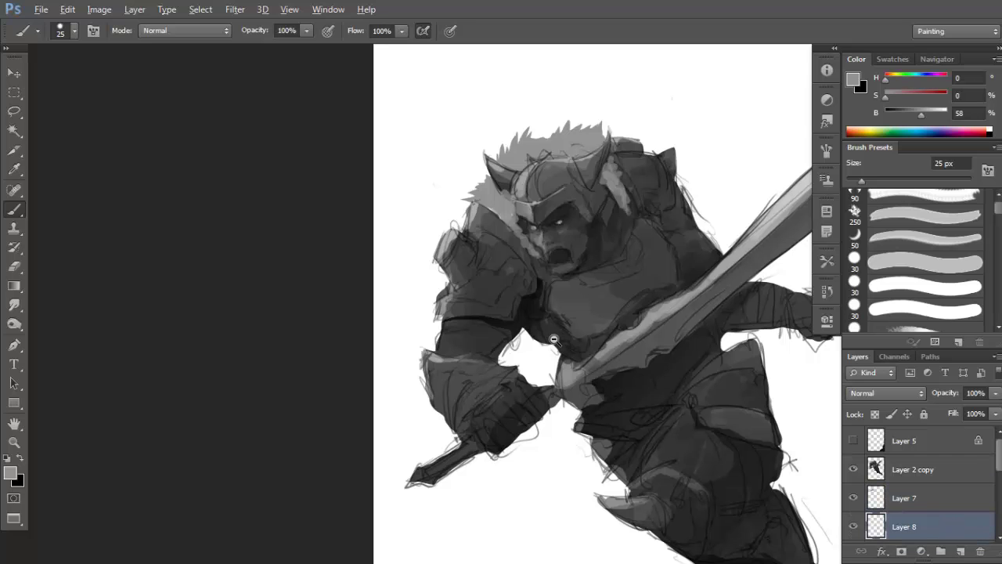
scroll(555, 341, "down", 2)
key("l")
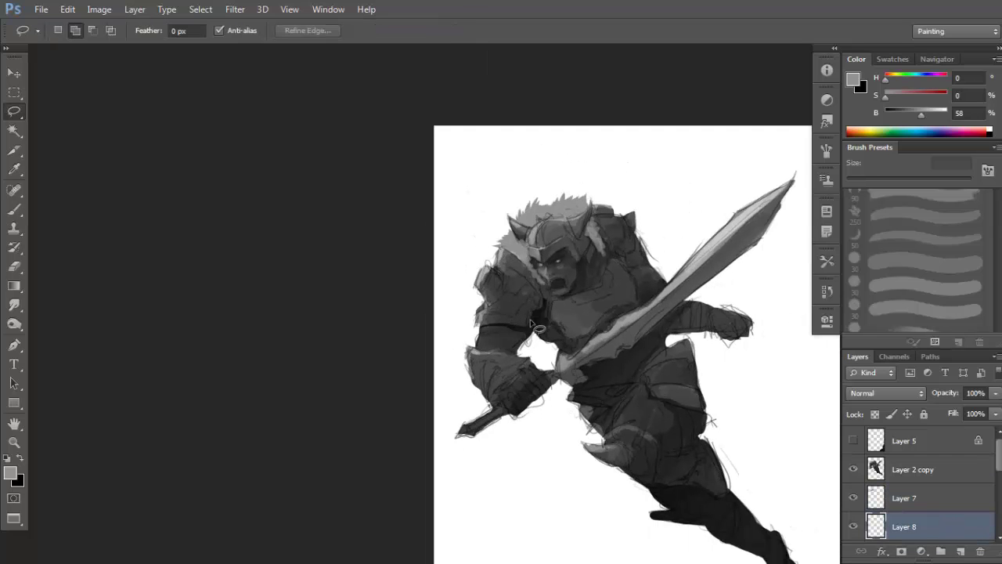
mouse_move(518, 321)
left_mouse_down()
mouse_move(716, 415)
mouse_move(587, 315)
left_mouse_up()
key("b")
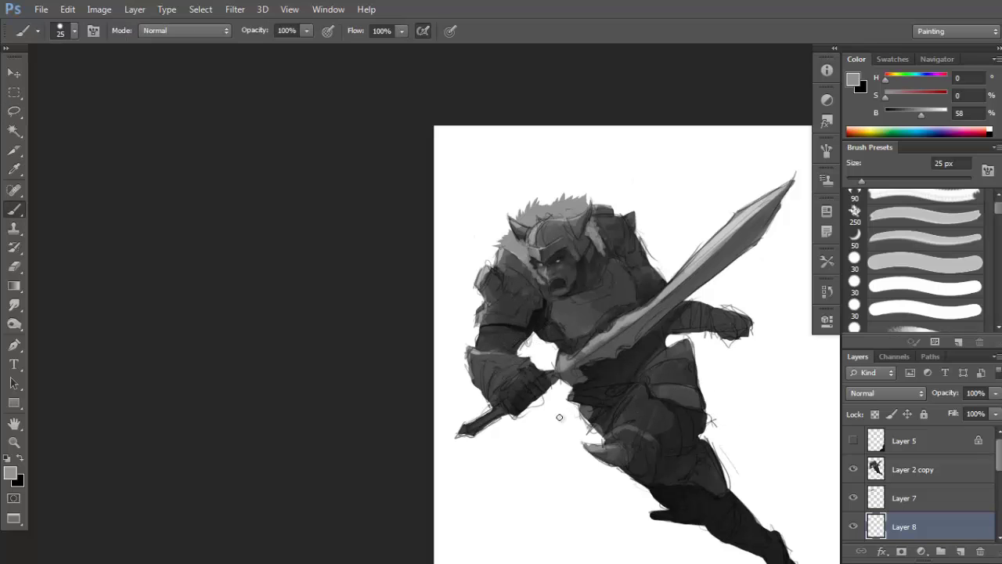
key("d")
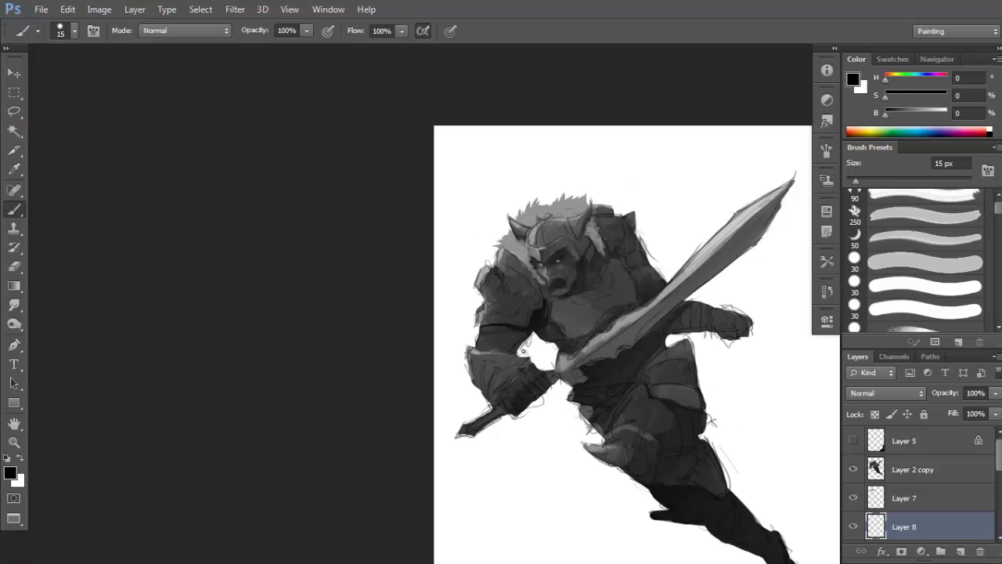
key("bracketleft")
key("bracketleft")
key("ctrl+z")
Try thin black cape lines beside the sword-arm's elbow and from the far shoulder past the blade.
left_click_drag(531, 336, 576, 416)
left_click_drag(710, 359, 711, 356)
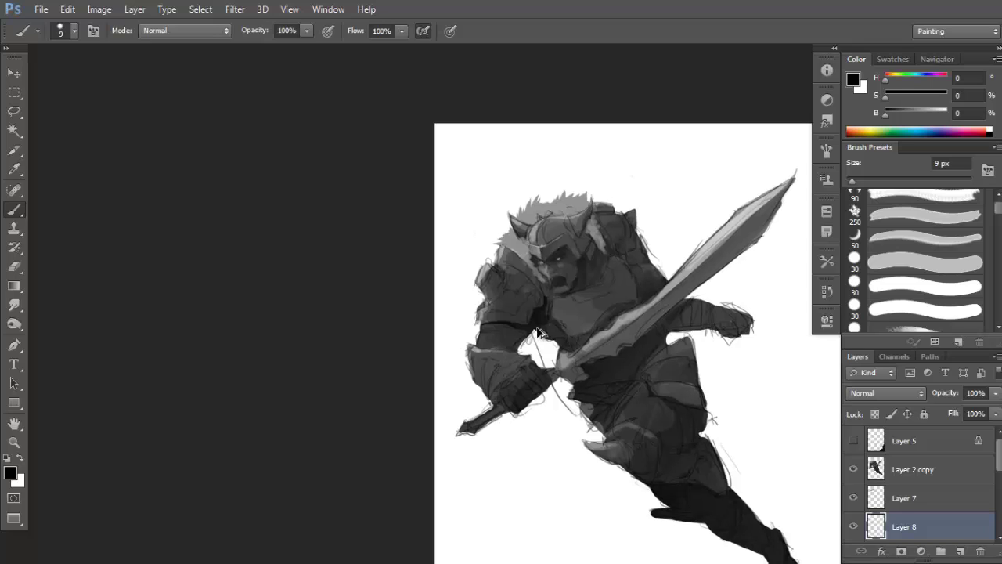
key("ctrl+z")
left_click_drag(533, 337, 567, 399)
left_click_drag(664, 283, 661, 285)
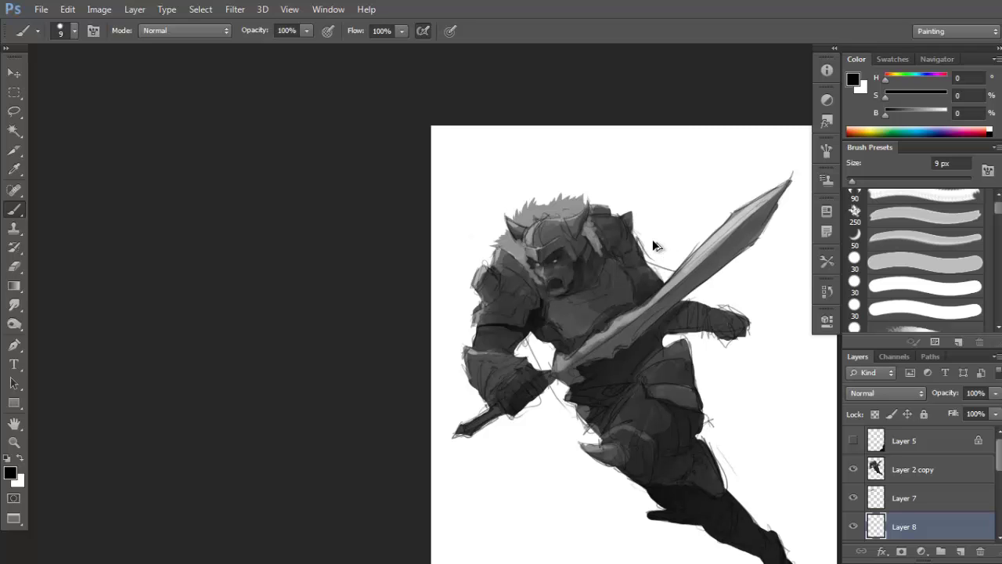
key("ctrl+alt+i")
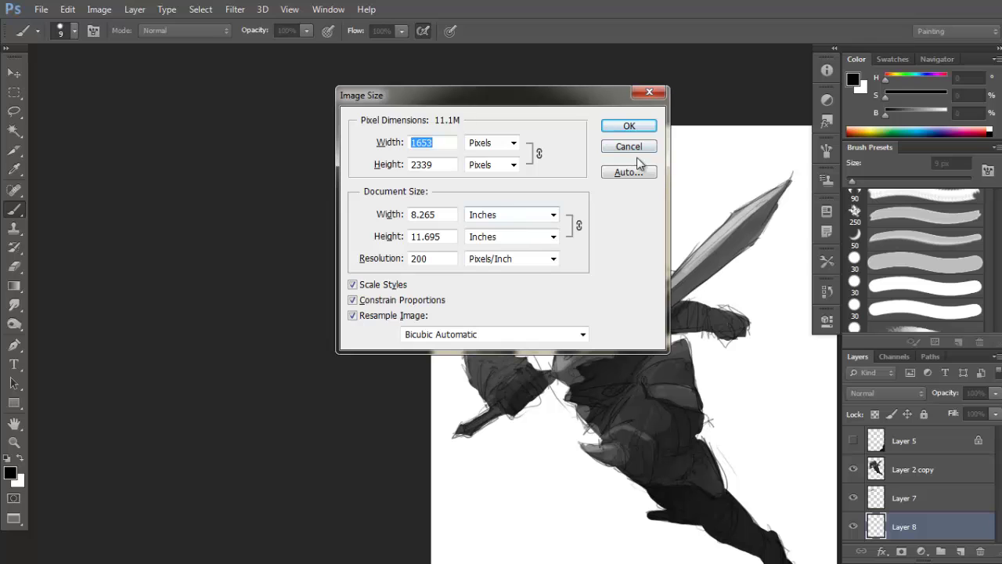
left_click(641, 160)
mouse_move(666, 311)
left_mouse_down()
mouse_move(665, 274)
mouse_move(678, 273)
left_mouse_up()
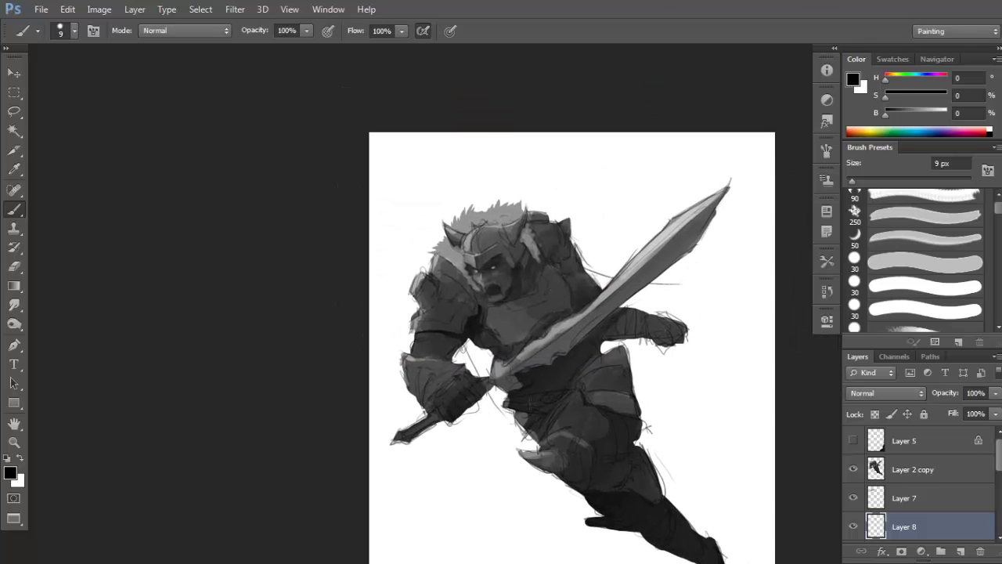
Try a sweeping lower cape edge and raised tip beyond the outstretched hand, and undo all the cape sketch lines.
left_click_drag(632, 385, 693, 364)
left_click_drag(710, 349, 729, 277)
key("ctrl+alt+z")
key("ctrl+alt+z")
left_click_drag(699, 340, 634, 374)
mouse_move(750, 236)
left_mouse_down()
mouse_move(696, 273)
mouse_move(719, 260)
left_mouse_up()
scroll(748, 253, "down", 1)
left_click_drag(734, 298, 712, 285)
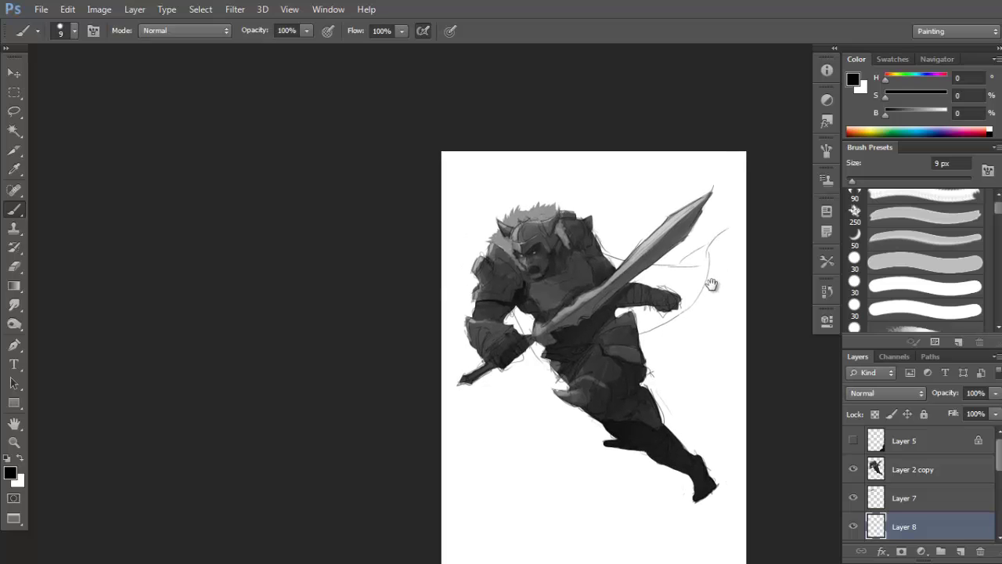
key("ctrl+alt+z")
key("ctrl+alt+z")
key("ctrl+alt+z")
key("ctrl+alt+z")
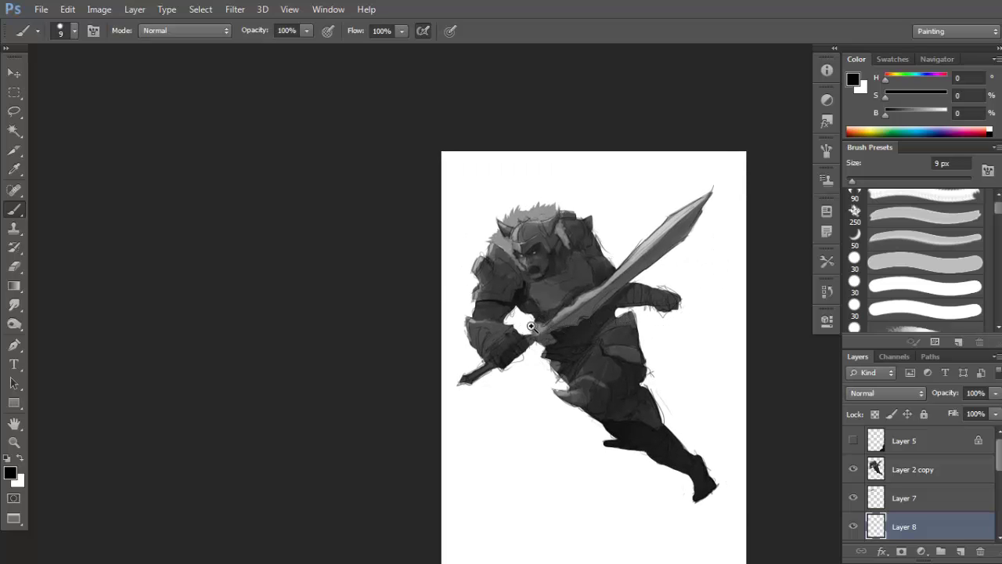
Sketch the cape's edge again beside the sword arm and its upper edge from the far shoulder past the blade.
left_click(531, 325, "ctrl")
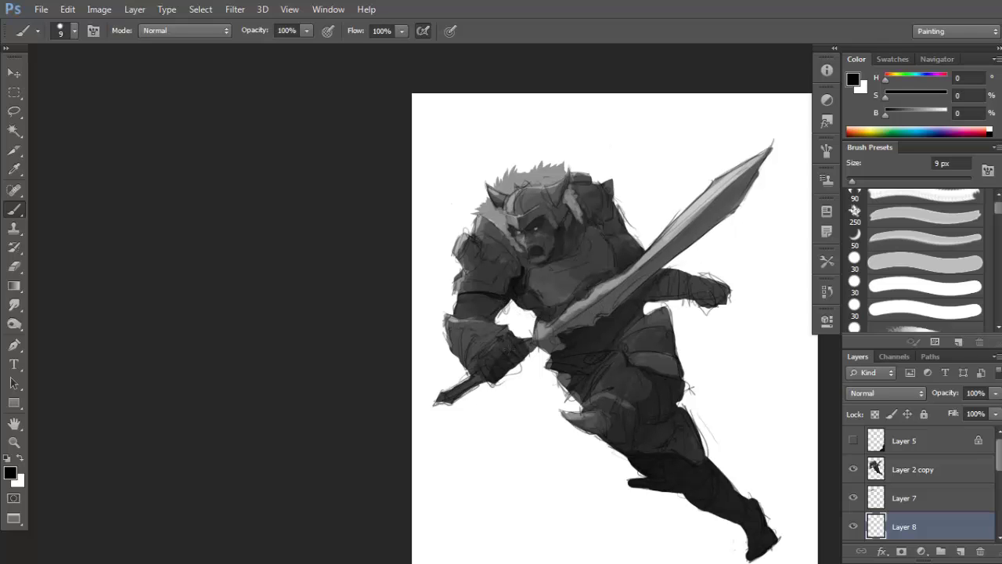
left_click_drag(517, 364, 521, 398)
key("ctrl+z")
left_click_drag(622, 210, 671, 224)
mouse_move(731, 230)
left_mouse_down()
mouse_move(679, 219)
mouse_move(709, 212)
mouse_move(699, 210)
mouse_move(741, 233)
left_mouse_up()
key("ctrl+z")
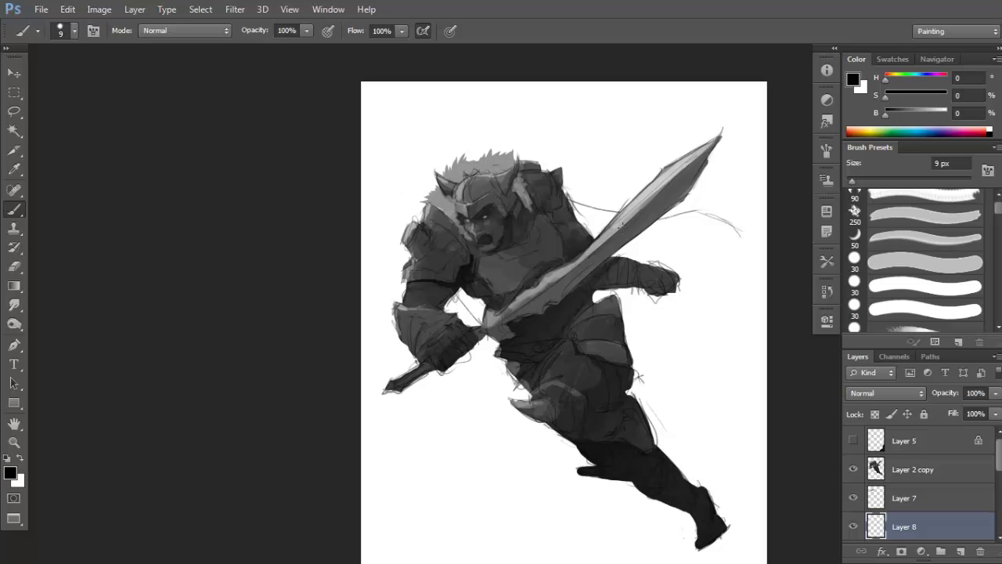
Sketch the cape's pointed tip and its lower edge curving back to the outstretched hand, tidying with the Eraser.
left_click_drag(622, 303, 647, 294)
key("ctrl+z")
mouse_move(682, 232)
left_mouse_down()
mouse_move(657, 265)
mouse_move(668, 267)
left_mouse_up()
key("ctrl+z")
mouse_move(730, 227)
left_mouse_down()
mouse_move(726, 273)
mouse_move(692, 269)
mouse_move(746, 270)
left_mouse_up()
key("e")
key("b")
key("e")
key("b")
left_click_drag(672, 278, 675, 247)
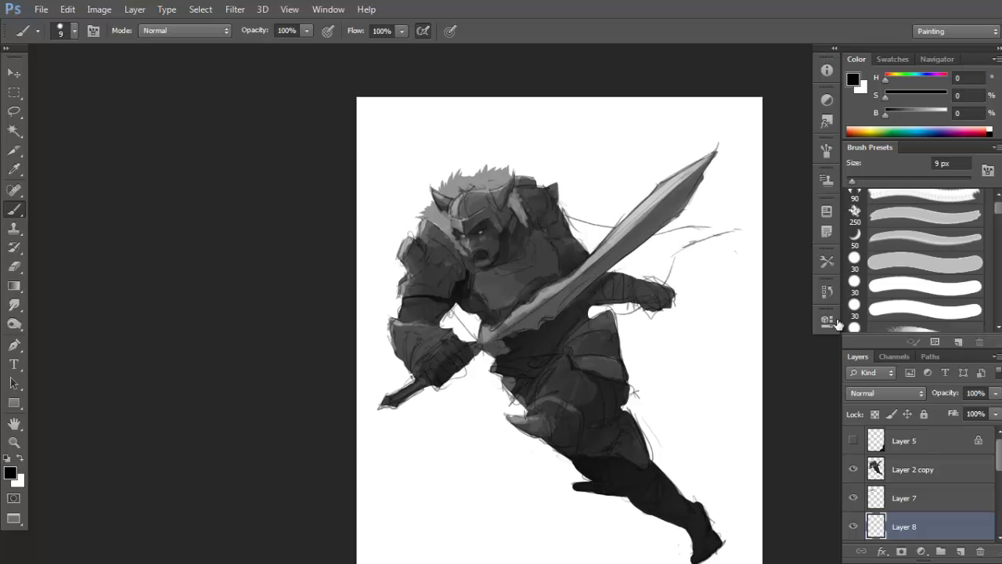
Trace the cape's upper edge with a Pen tool path from the far shoulder across the blade to the tip.
left_click(852, 526)
left_click(852, 526)
key("p")
left_click(544, 205)
left_click_drag(599, 225, 620, 226)
left_click(692, 226)
left_click(745, 232)
Continue the path along the cape's lower edge, behind the waist and up to the near shoulder, and convert it to a selection.
left_click_drag(707, 241, 684, 250)
left_click(675, 260)
left_click(657, 289)
left_click(631, 310)
left_click(598, 319)
left_click(559, 326)
left_click(508, 347)
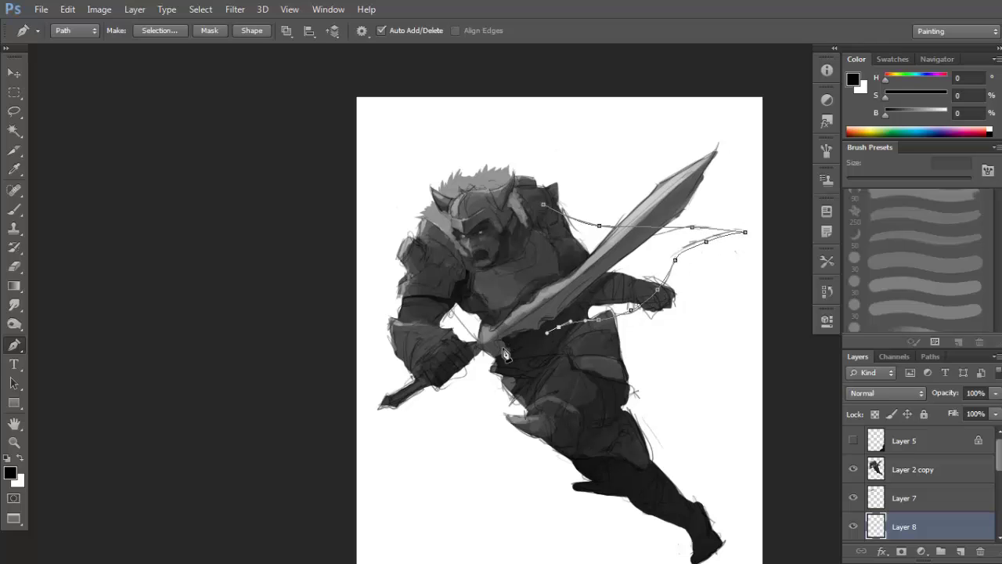
left_click(485, 346)
left_click(451, 307)
left_click(435, 255)
key("ctrl+Return")
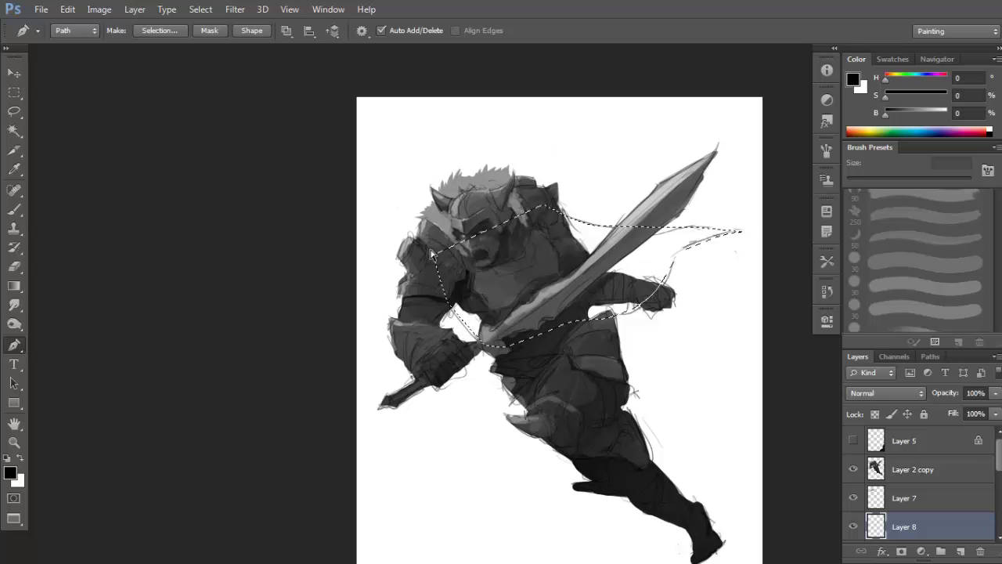
Sample the hair's light grey, fill the cape selection on Layer 8 with it, and deselect.
key("b")
left_click(489, 176, "alt")
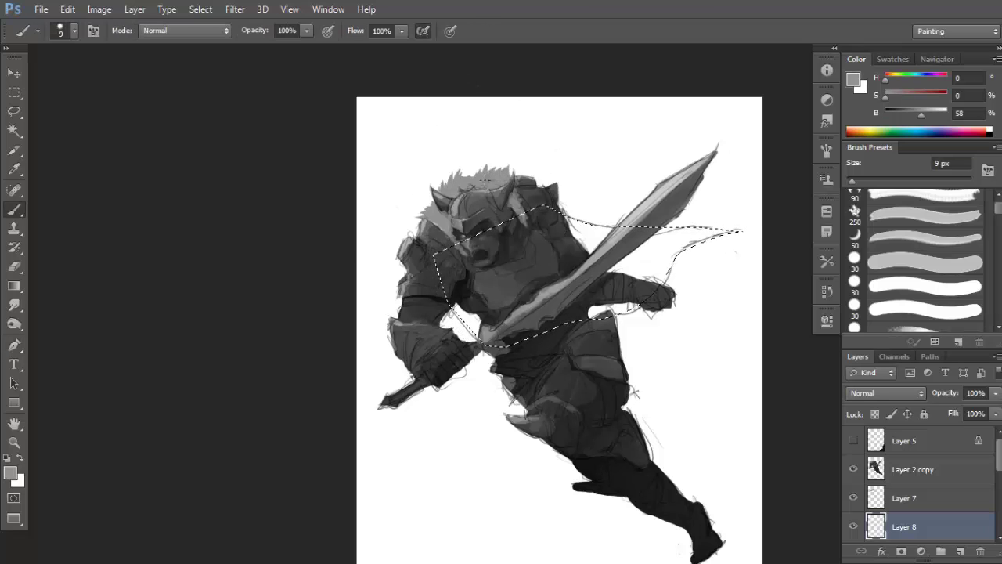
key("shift+BackSpace")
key("Return")
key("ctrl+d")
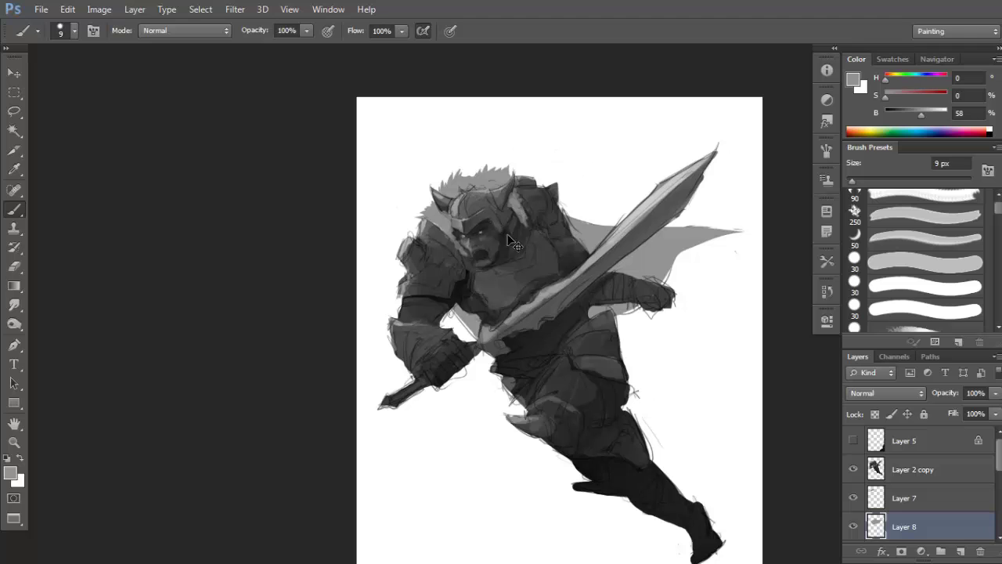
left_click(573, 258, "ctrl+alt")
left_click(621, 299, "ctrl")
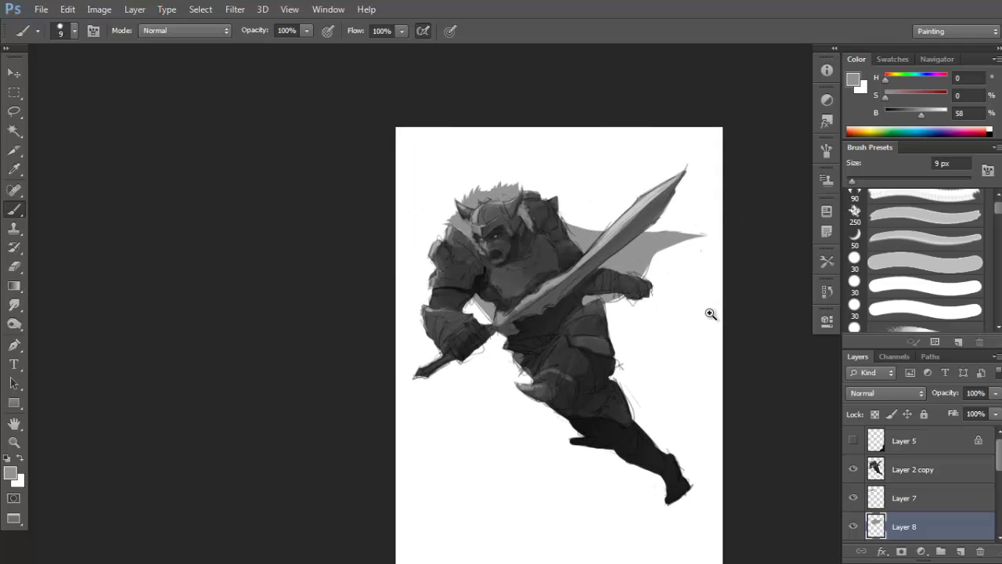
Lock Layer 8's transparent pixels and darken the cape with a black-to-transparent linear gradient running diagonally across the figure.
left_click(874, 414)
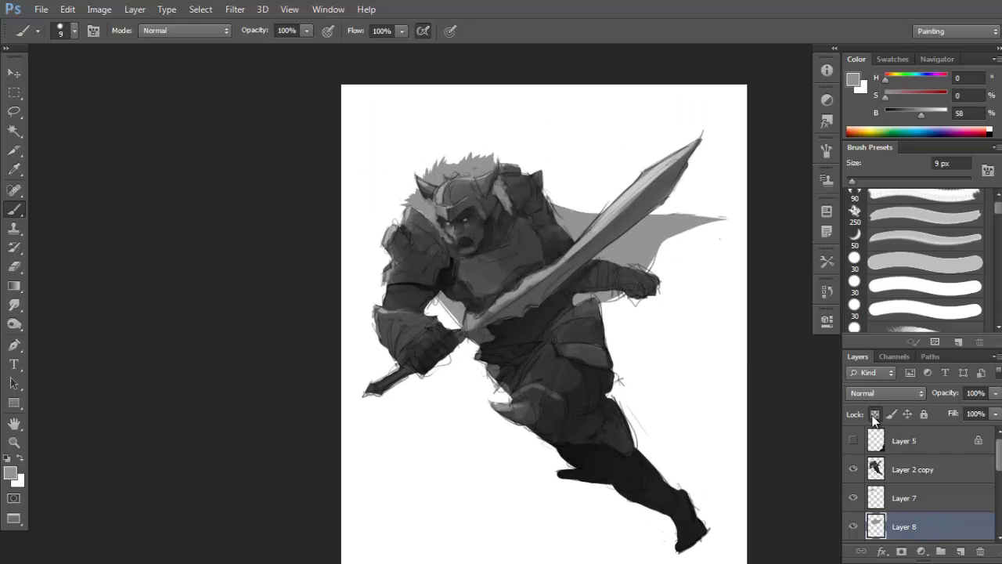
key("d")
key("g")
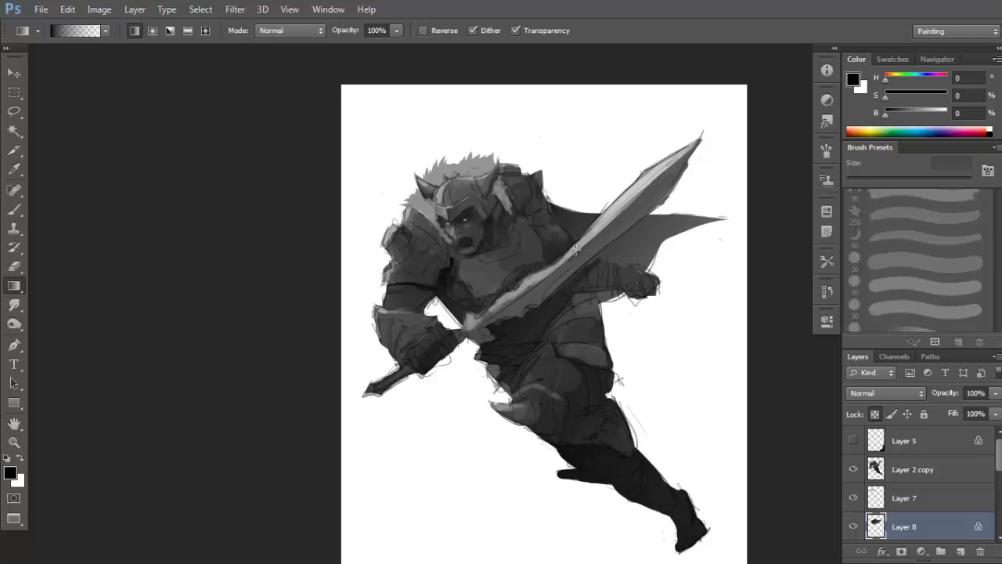
left_click_drag(678, 424, 666, 351)
key("ctrl+z")
left_click_drag(445, 115, 724, 483)
left_click(613, 298, "ctrl+alt")
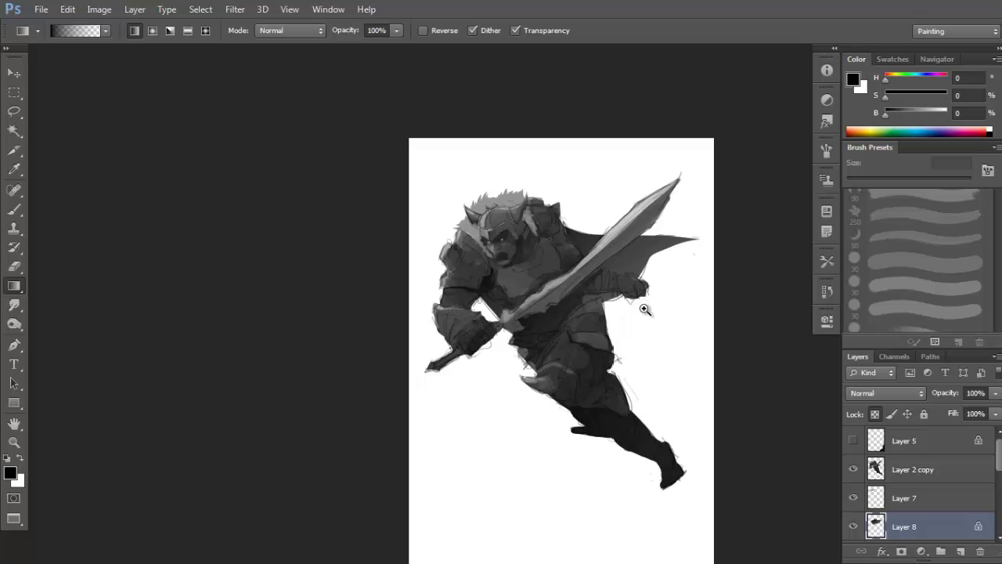
left_click(644, 308, "ctrl")
left_click_drag(644, 307, 671, 367)
Activate Layer 2 copy for brush work and lock its transparent pixels.
key("b")
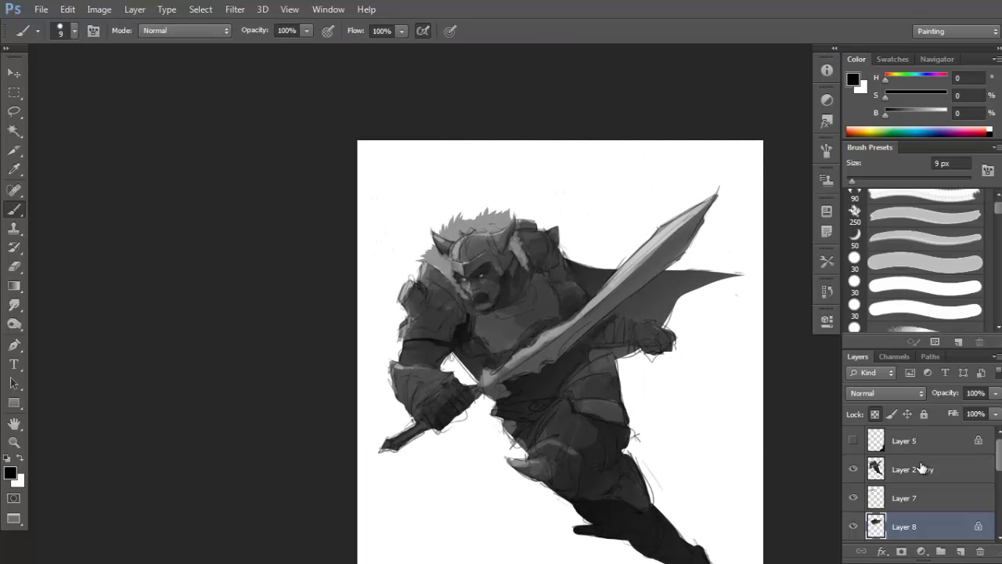
left_click(917, 468)
left_click(505, 291, "ctrl")
left_click(505, 292, "ctrl")
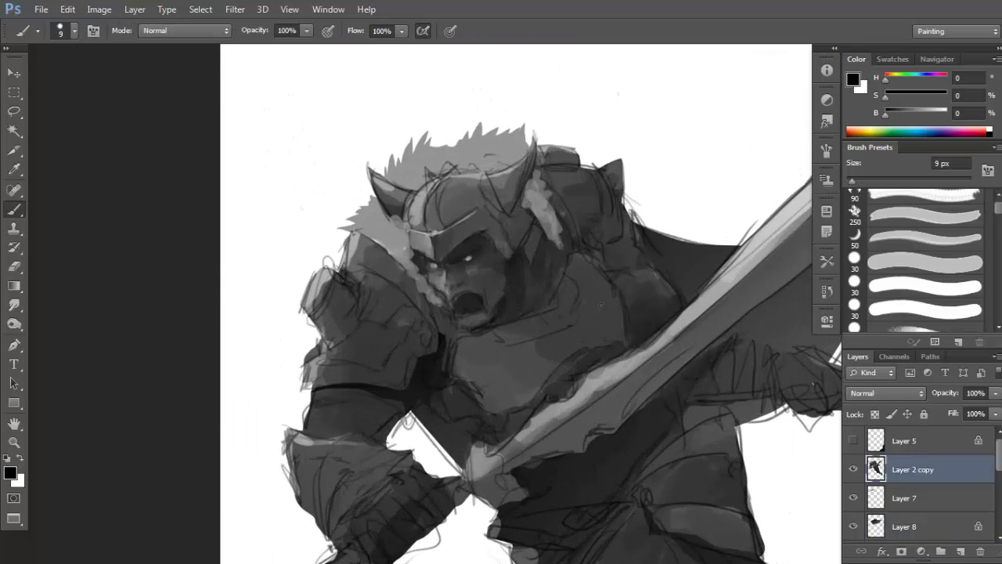
left_click(876, 414)
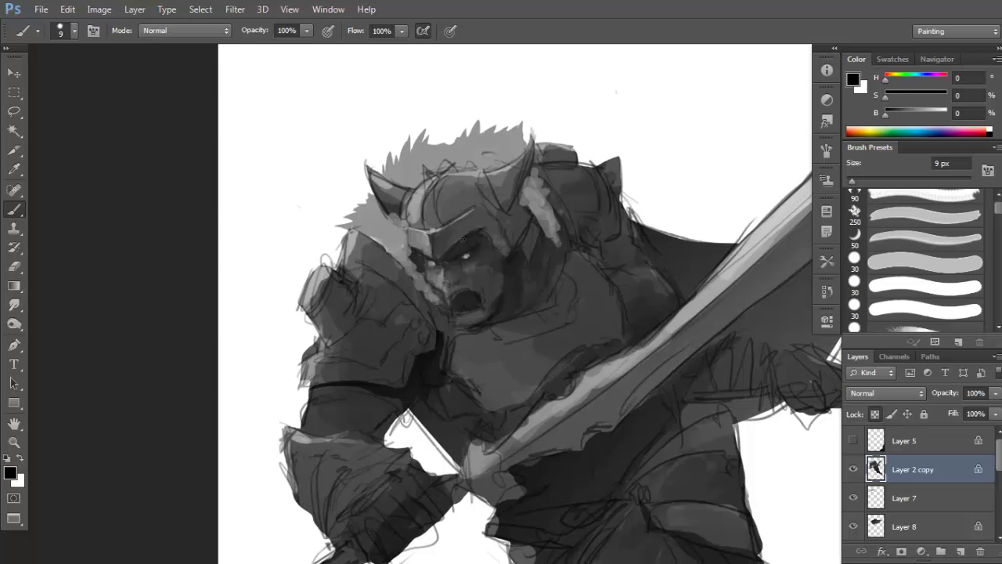
Paint a light grey highlight down the lit side of the nose with a 7 px brush.
left_click(462, 295, "ctrl")
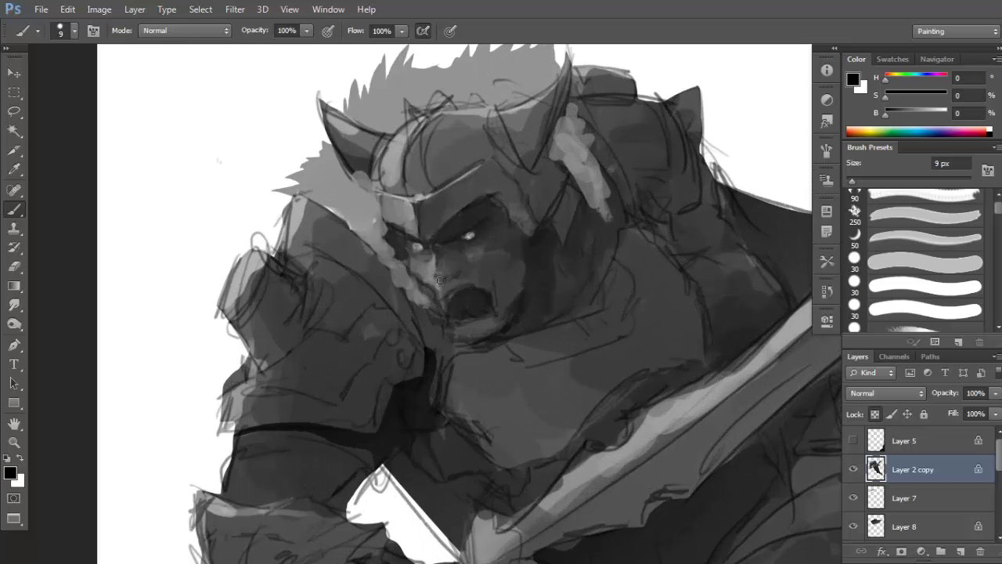
left_click(439, 279, "ctrl")
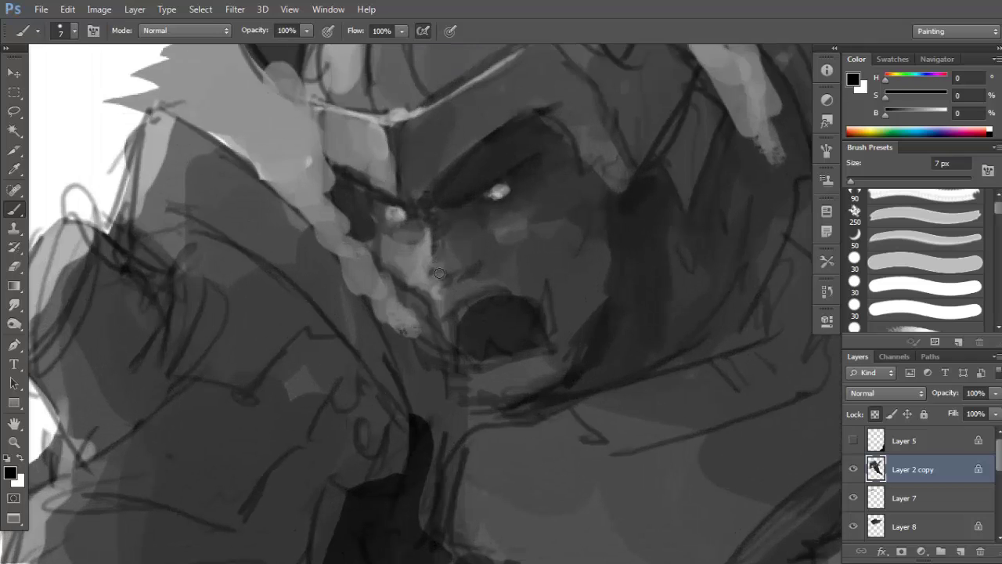
key("x")
left_click_drag(431, 253, 429, 276)
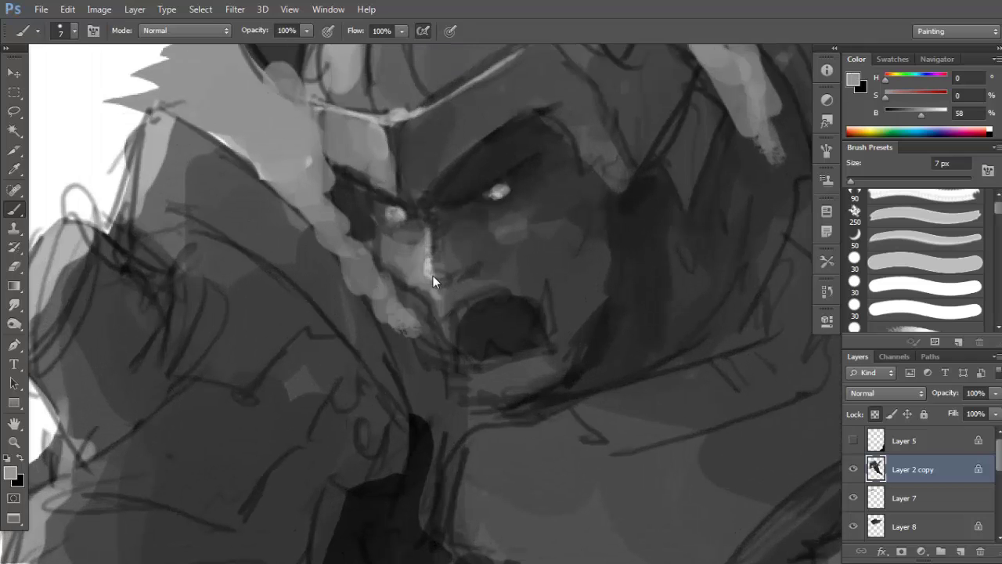
Darken the nostril with black and shade the side of the nose with sampled greys.
key("x")
left_click(469, 271, "alt")
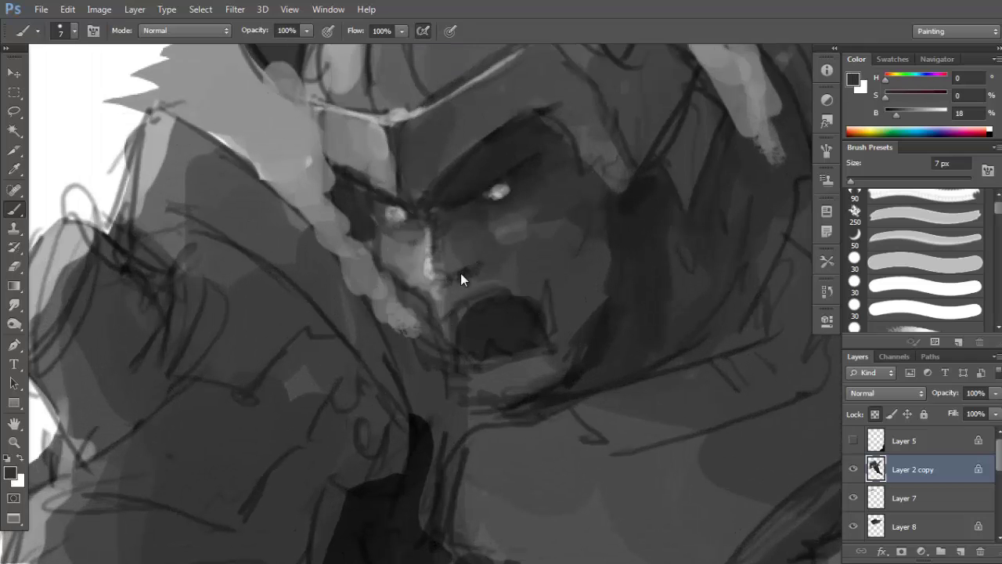
key("d")
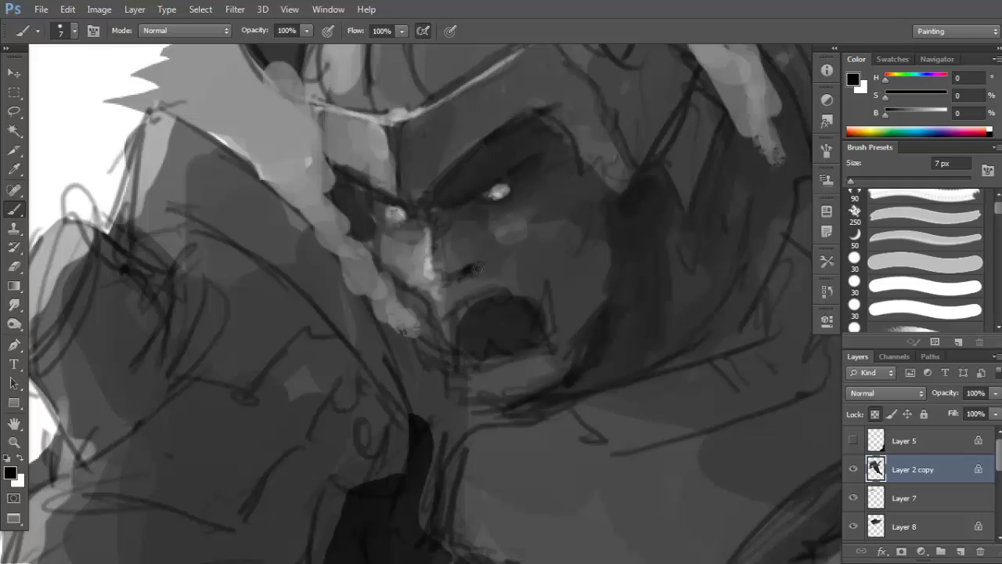
left_click(442, 232, "alt")
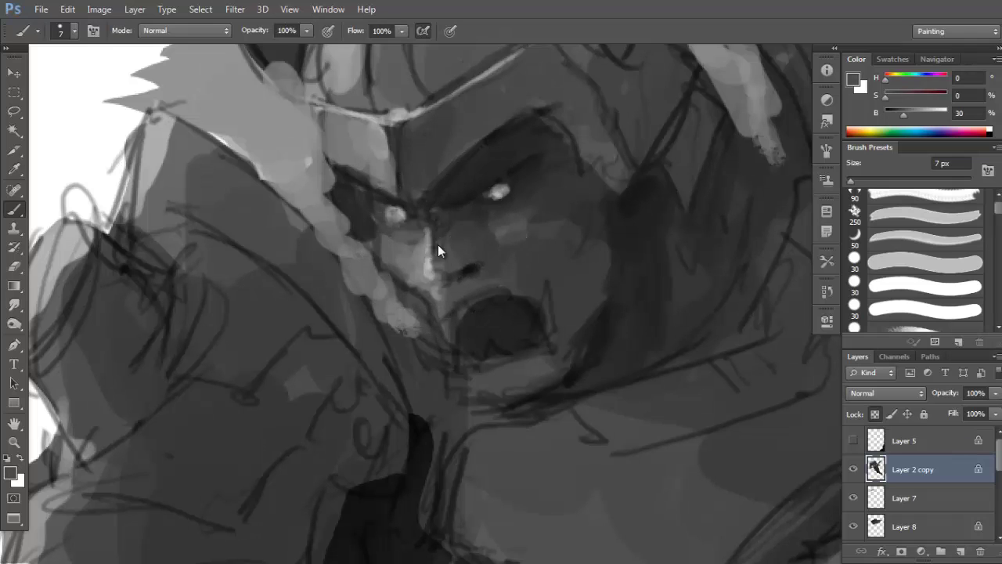
left_click(460, 263, "alt")
left_click(461, 262, "alt")
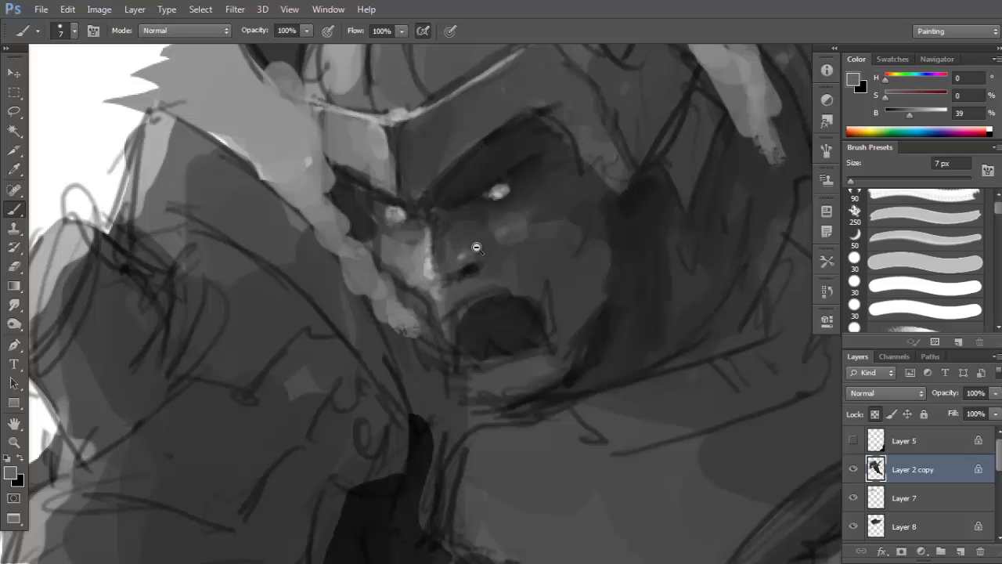
Refine the nostril, the side of the nose and the upper lip with the 7 px brush, using black and sampled greys.
left_click(476, 247, "alt")
key("d")
left_click(462, 261, "alt")
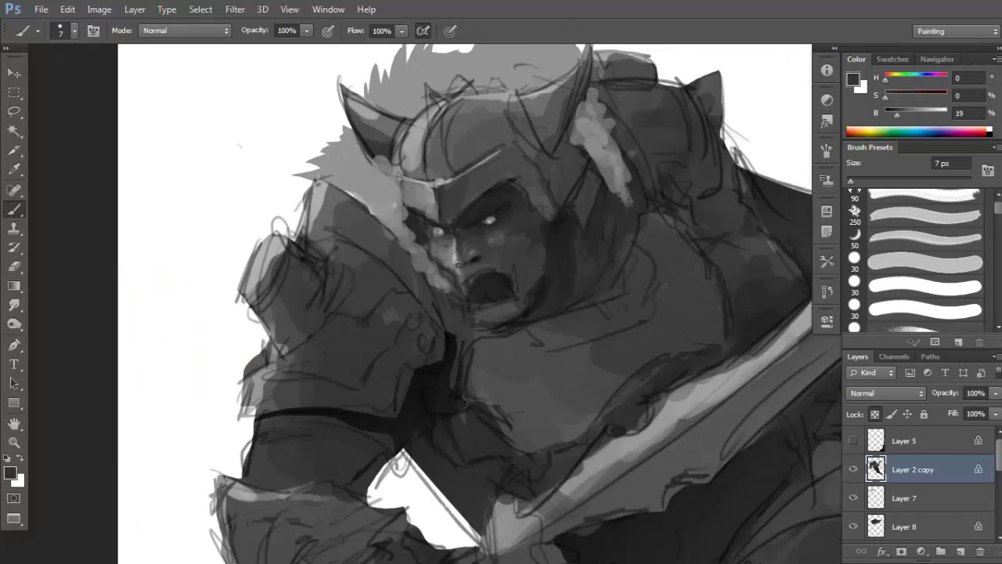
left_click(465, 256, "alt")
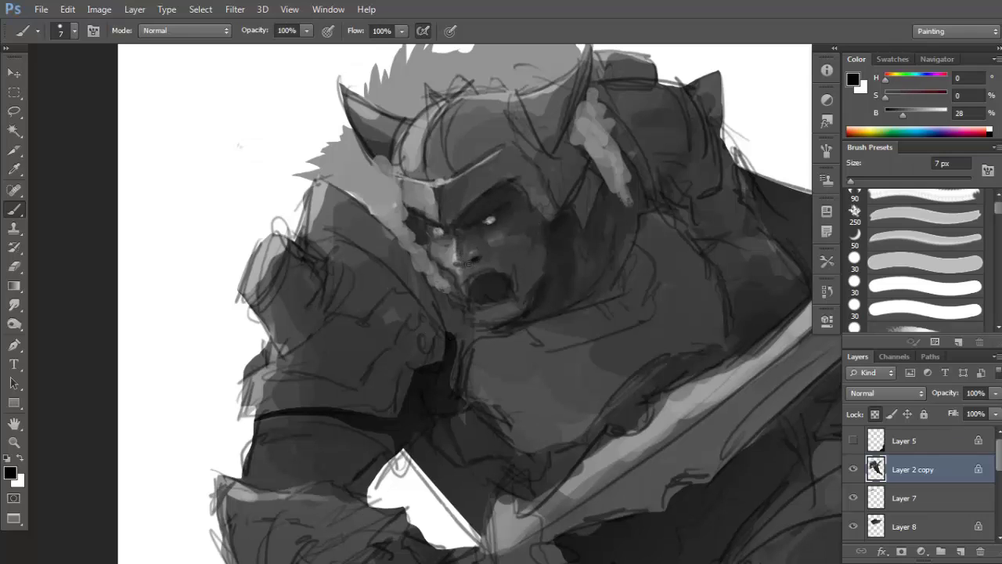
left_click(468, 263, "alt")
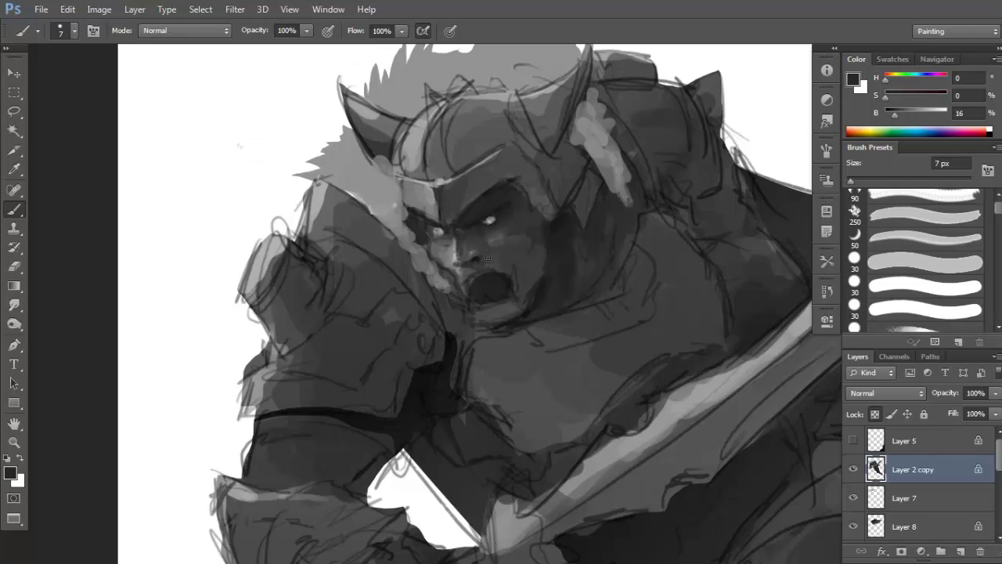
left_click(485, 261, "alt")
left_click(473, 240, "alt")
left_click(466, 252, "alt")
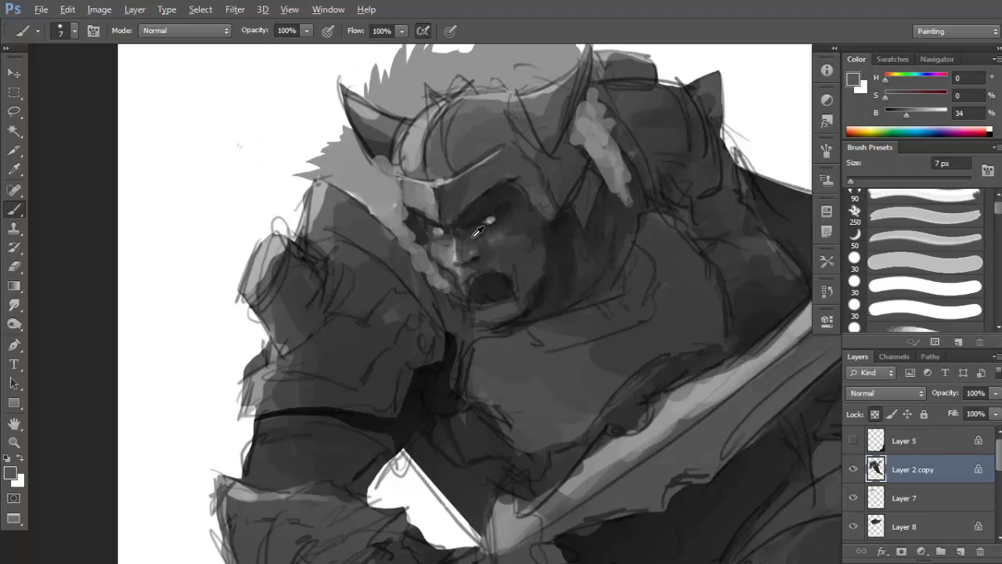
left_click(472, 240, "alt")
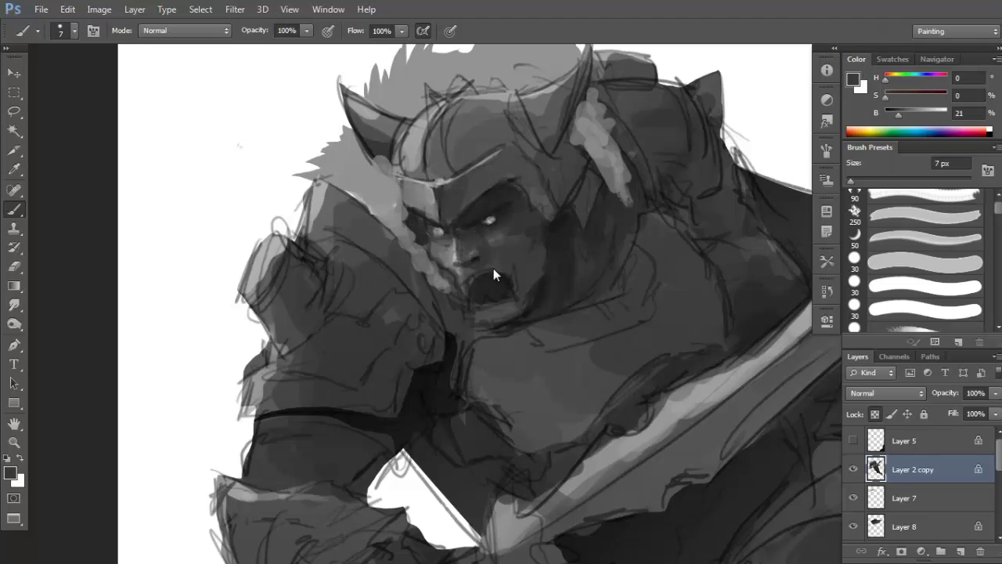
key("d")
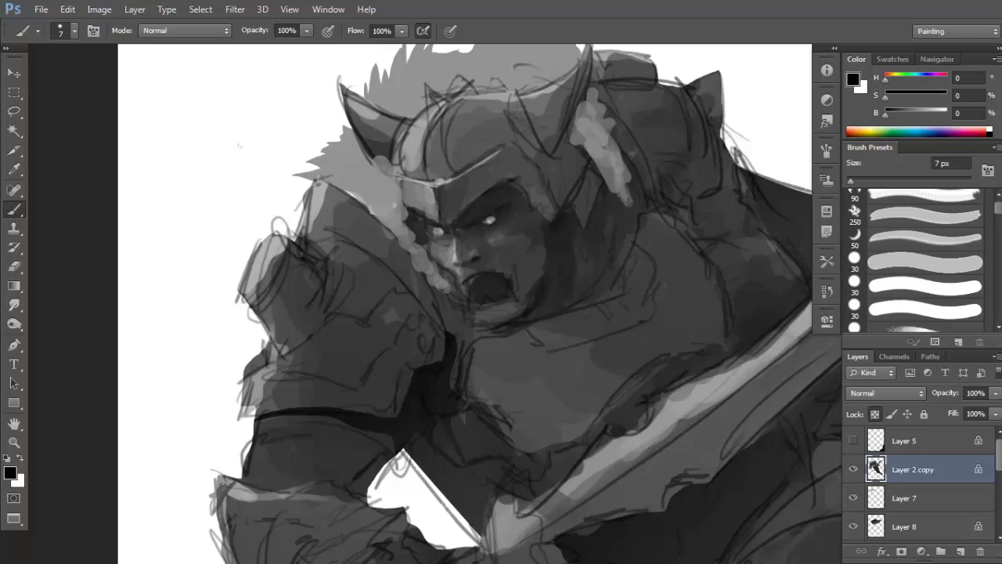
Outline a row of small pointed upper teeth with the Lasso, fill it with the sampled 55% grey, and deselect.
key("x")
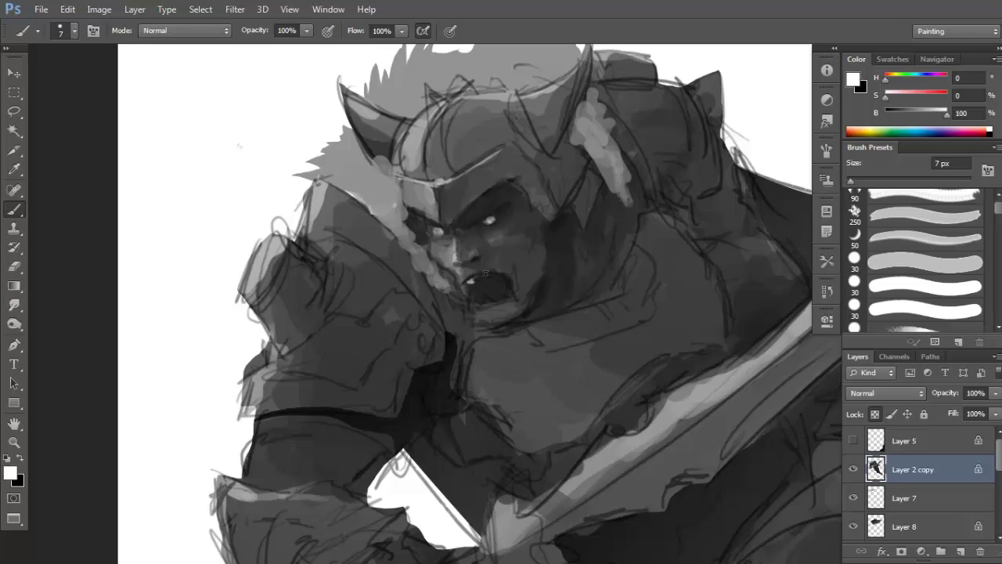
left_click(439, 232, "alt")
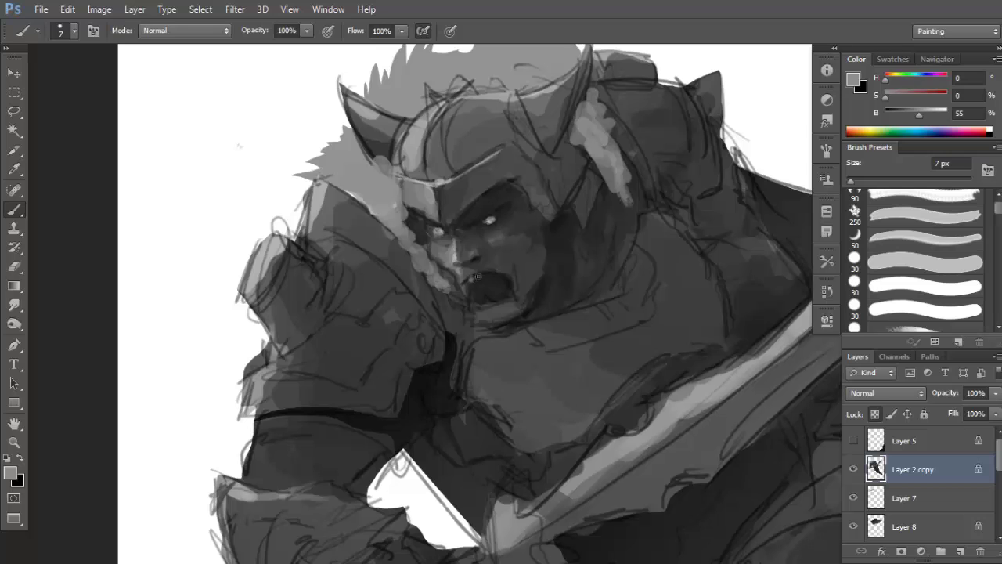
left_click(483, 277, "ctrl")
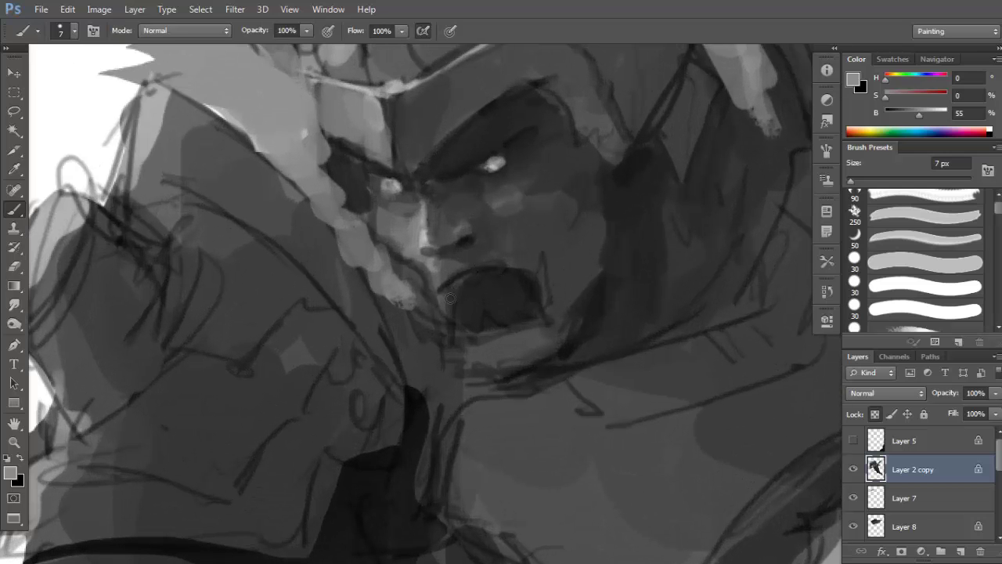
key("l")
mouse_move(451, 293)
left_mouse_down()
mouse_move(498, 267)
mouse_move(517, 295)
left_mouse_up()
key("shift+F5")
key("Return")
key("ctrl+d")
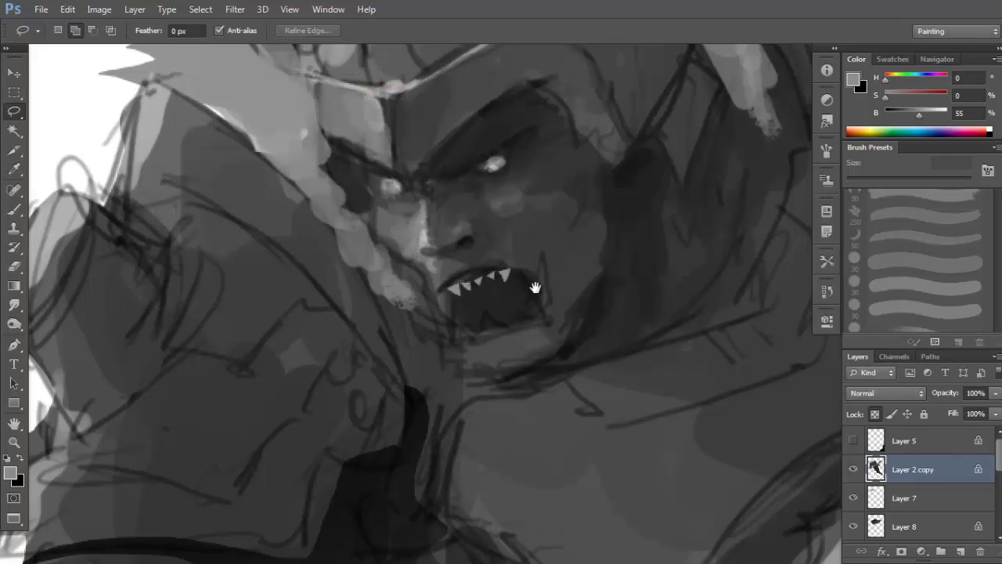
Draw a Lasso selection around the jagged lower teeth and the two tall tusks at the mouth corners.
key("b")
left_click(470, 277, "alt")
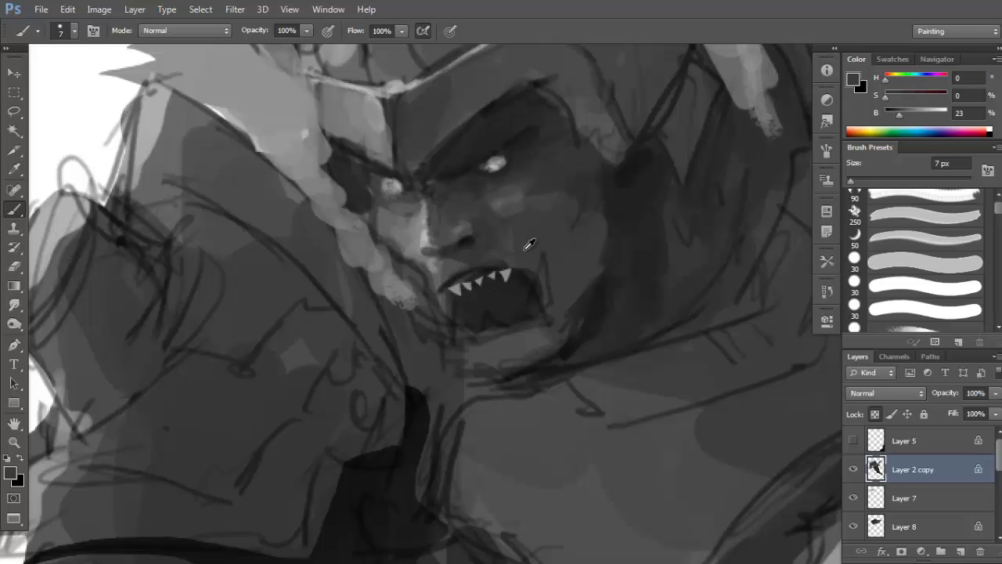
left_click_drag(515, 266, 511, 241)
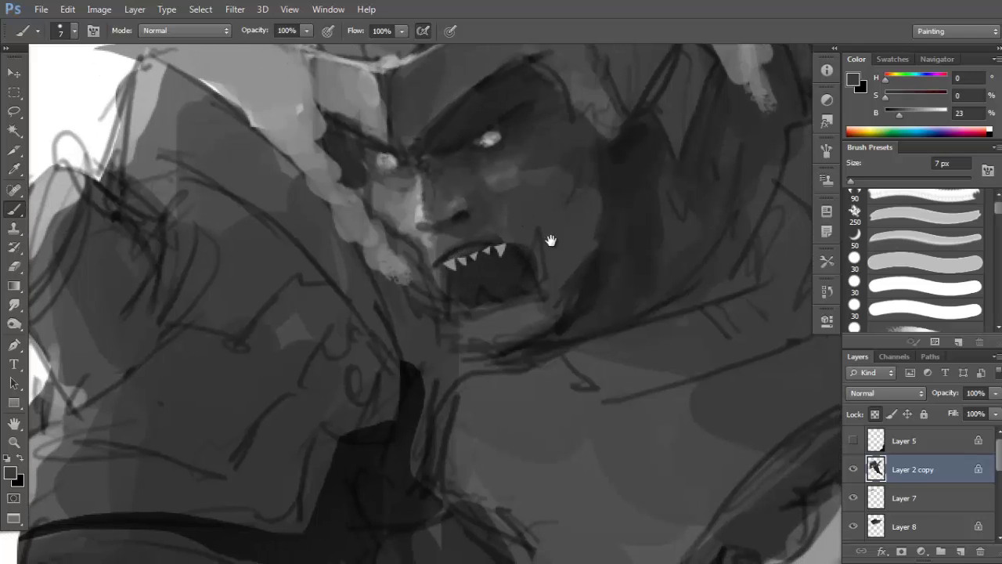
key("l")
mouse_move(523, 288)
left_mouse_down()
mouse_move(540, 230)
mouse_move(547, 283)
mouse_move(540, 228)
mouse_move(548, 279)
mouse_move(523, 290)
mouse_move(542, 227)
mouse_move(540, 292)
mouse_move(507, 278)
mouse_move(521, 294)
mouse_move(495, 298)
mouse_move(497, 288)
mouse_move(502, 301)
mouse_move(483, 292)
mouse_move(487, 302)
mouse_move(483, 289)
mouse_move(473, 305)
mouse_move(483, 306)
mouse_move(472, 294)
mouse_move(468, 311)
mouse_move(478, 309)
mouse_move(464, 291)
mouse_move(461, 308)
mouse_move(482, 302)
mouse_move(443, 289)
mouse_move(449, 303)
mouse_move(415, 280)
mouse_move(453, 296)
mouse_move(409, 254)
mouse_move(439, 305)
mouse_move(479, 302)
left_mouse_up()
key("ctrl+d")
key("ctrl+d")
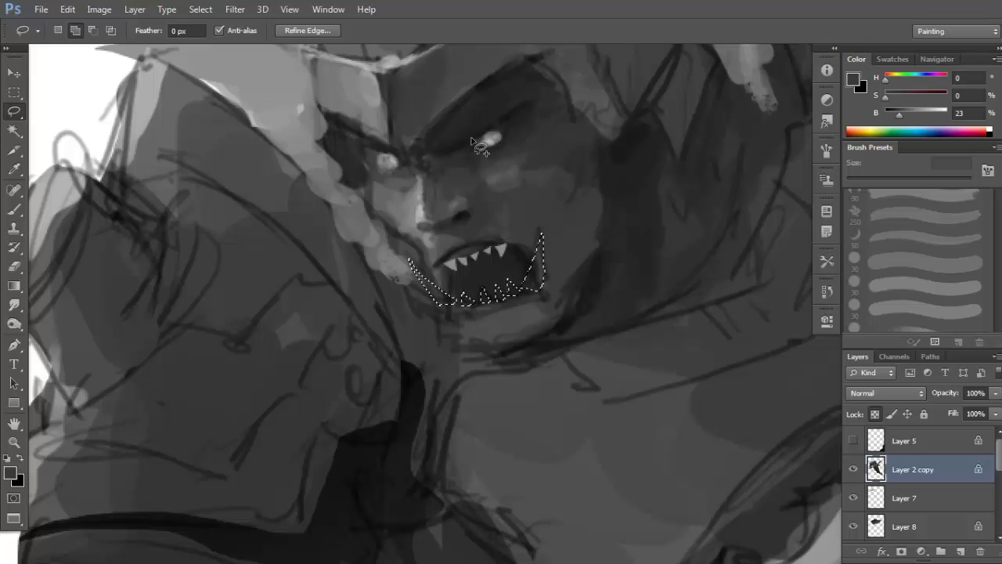
Fill the lower teeth and tusks with grey, lighten them with a 65% grey-to-transparent gradient, and deselect.
key("shift+F5")
key("Return")
key("ctrl+d")
key("g")
left_click(431, 208, "alt")
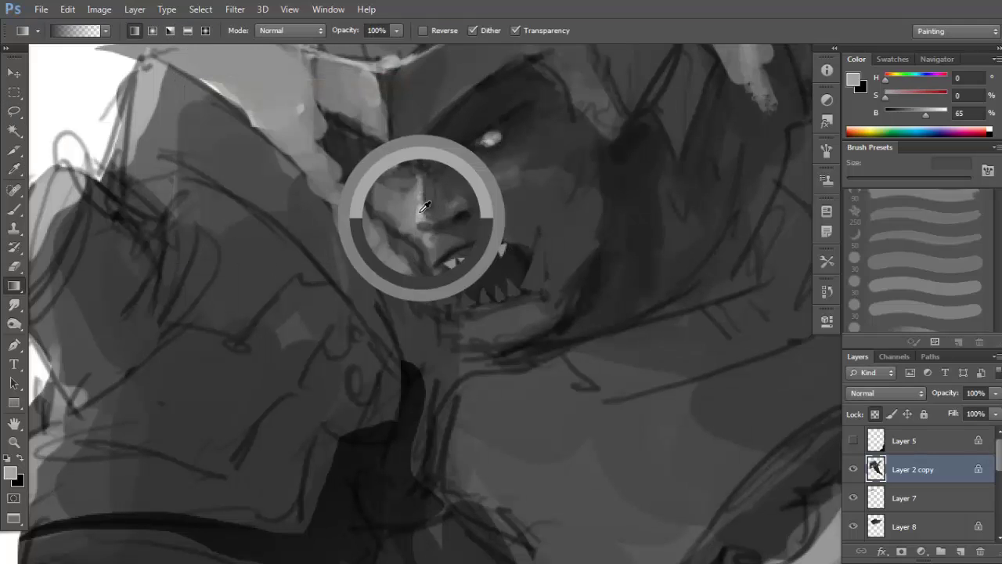
key("ctrl+shift+d")
key("alt+BackSpace")
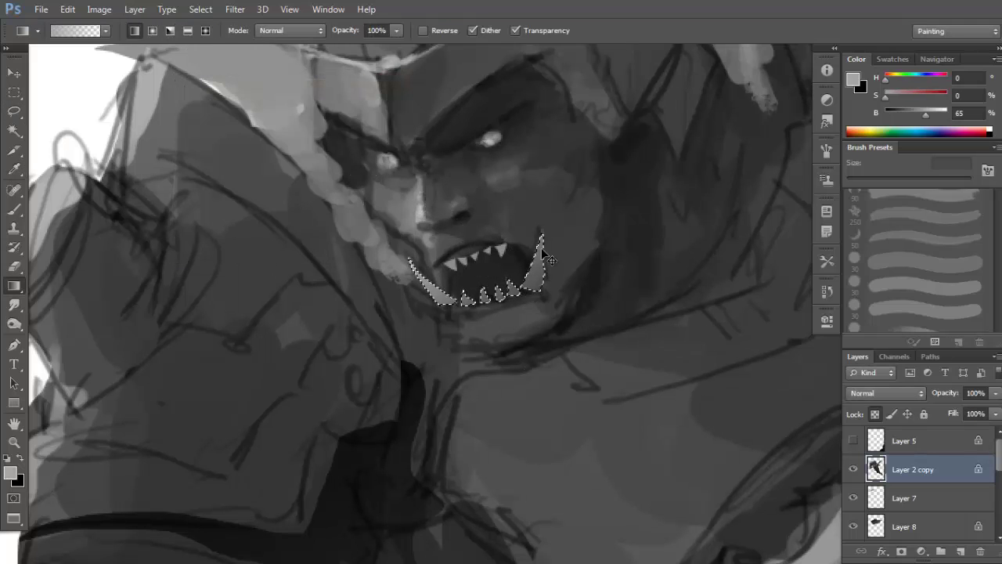
key("ctrl+d")
Paint the tongue inside the mouth in sampled grey and darken the cavity behind the teeth with black.
key("b")
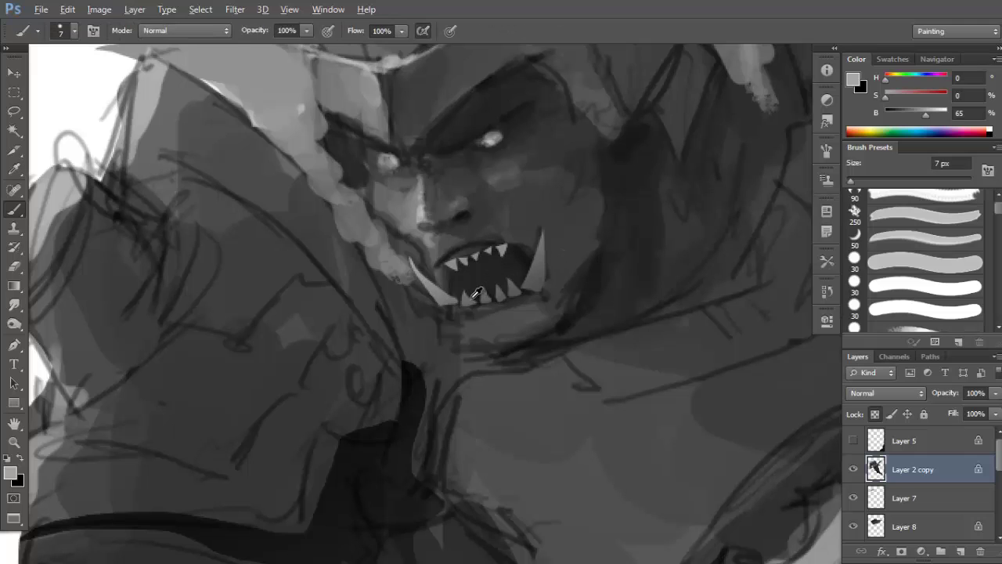
left_click(473, 295, "alt")
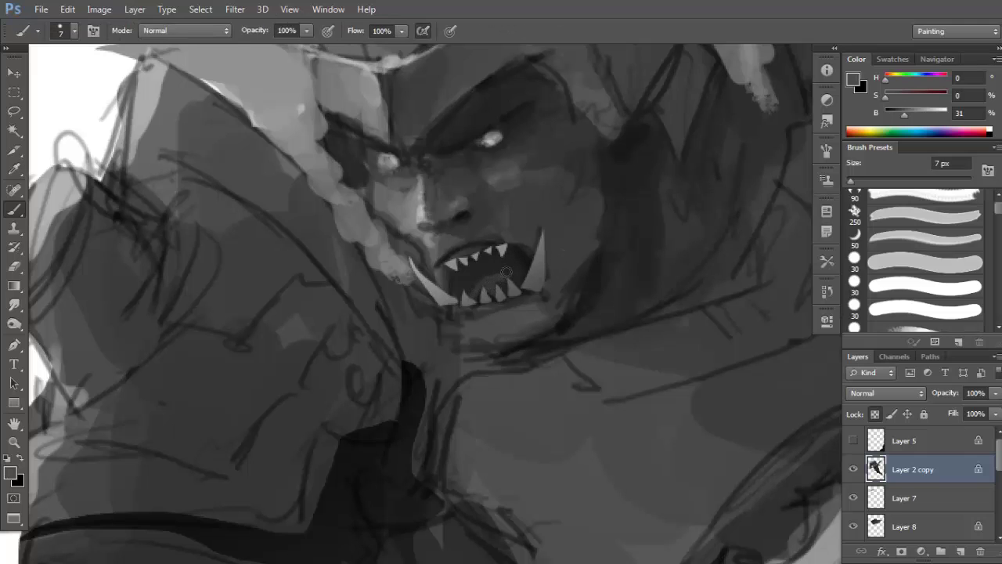
key("d")
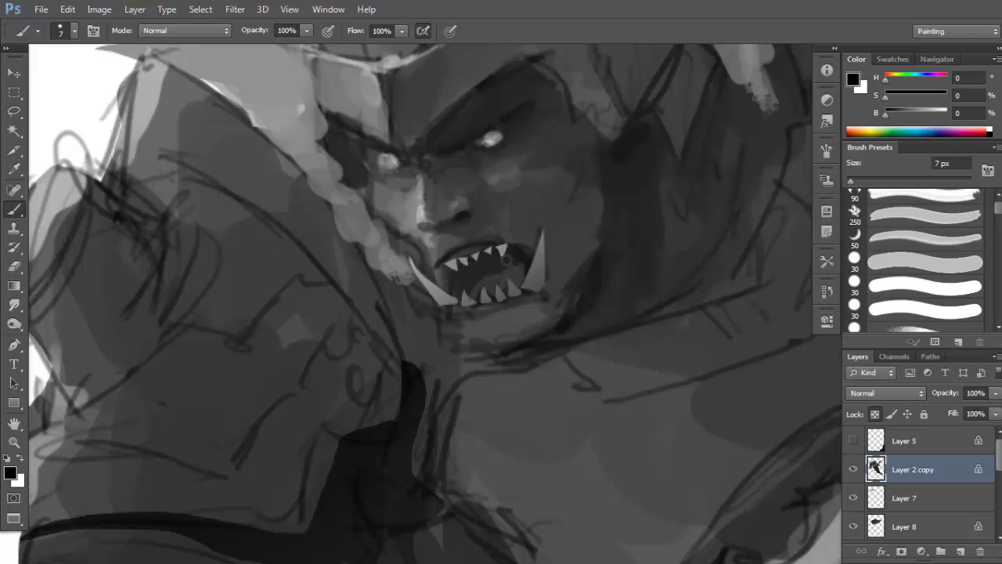
left_click(507, 258, "alt")
left_click(501, 257, "alt")
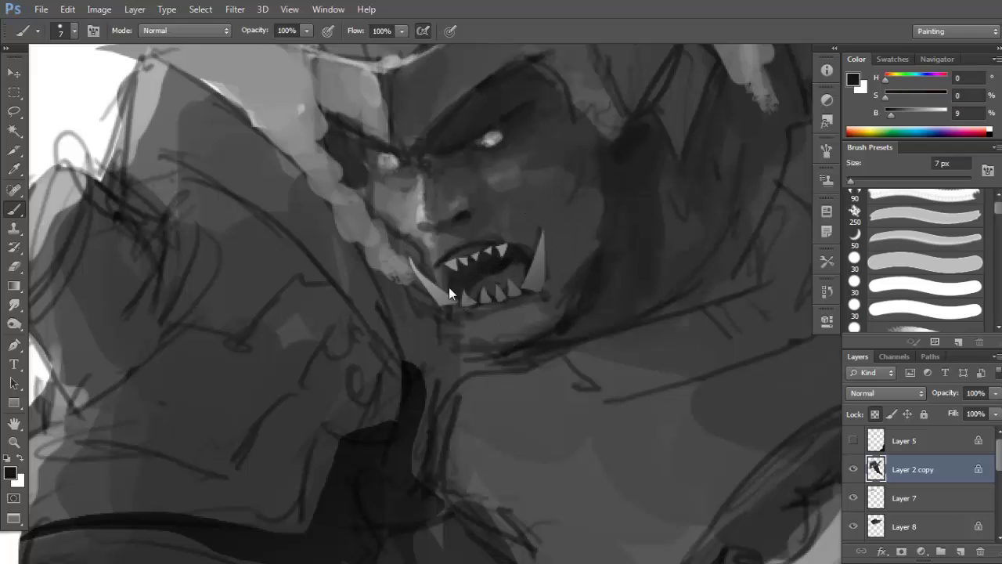
Define the lower lip line beneath the bottom teeth with a sampled grey and black.
left_click_drag(545, 274, 549, 272)
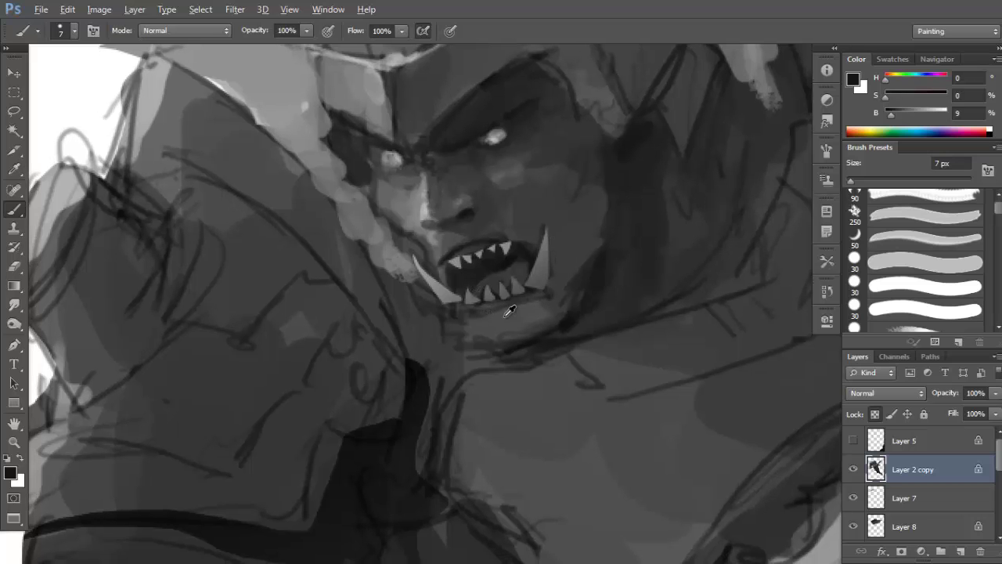
left_click(457, 327, "alt")
key("d")
left_click_drag(448, 313, 486, 309)
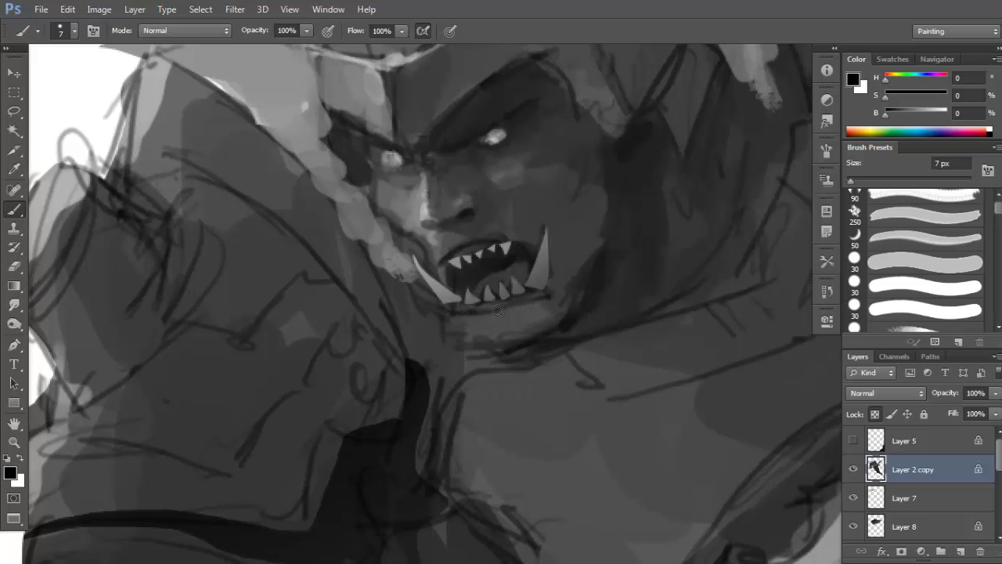
key("ctrl+minus")
Shade the large tusk and the mouth corner around it with sampled greys and black.
left_click(535, 300, "alt")
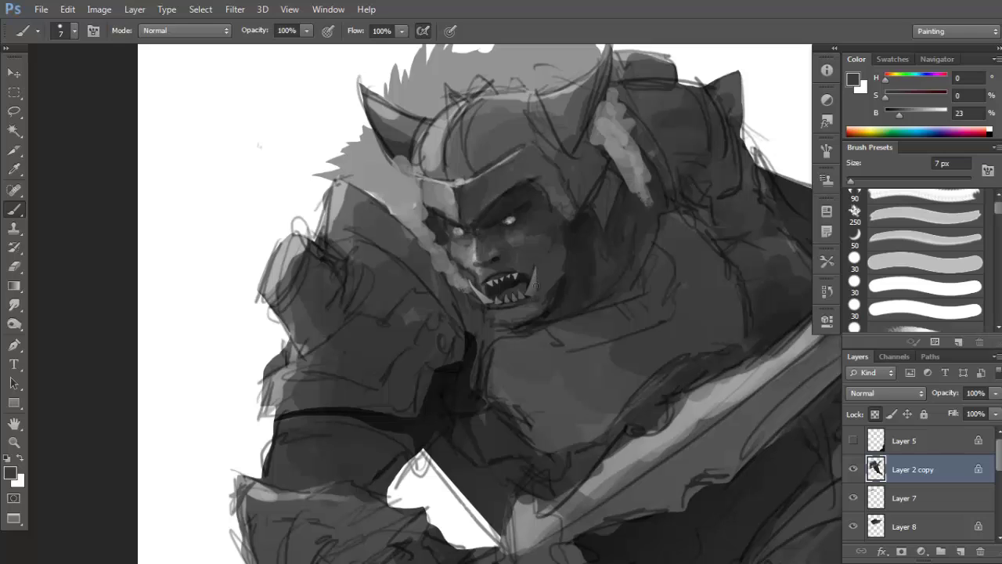
left_click(535, 287, "alt")
left_click_drag(534, 274, 537, 271)
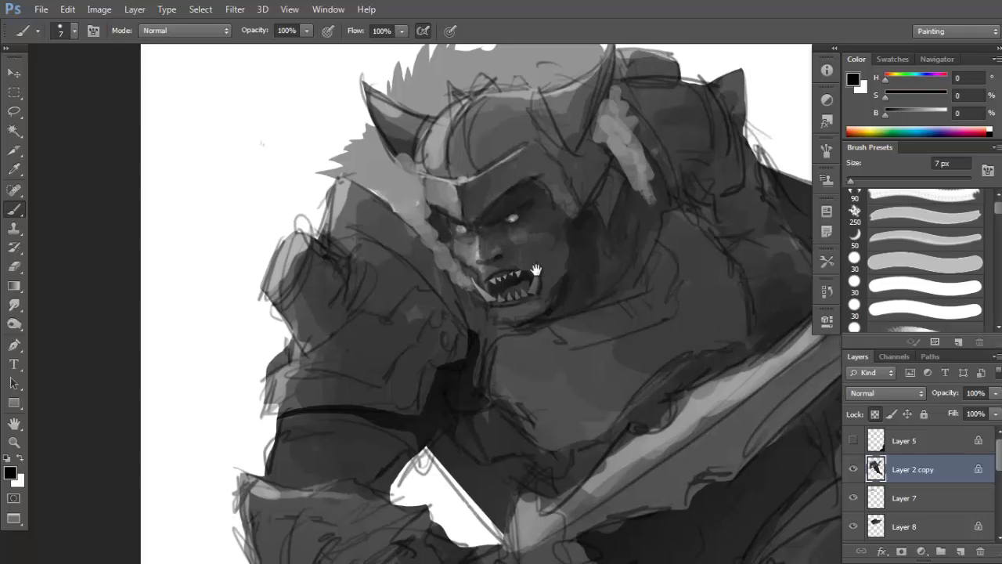
left_click_drag(458, 280, 469, 288)
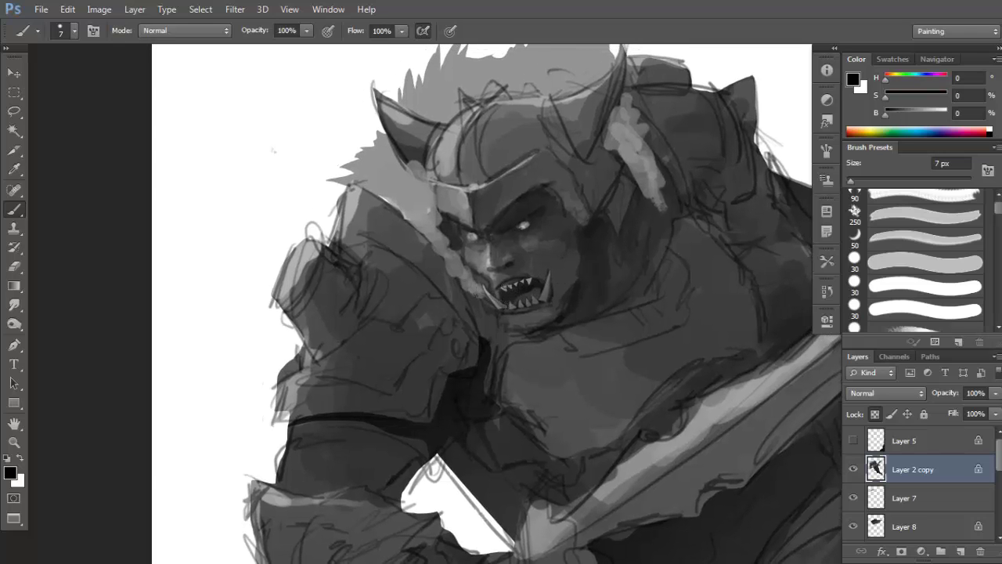
left_click(510, 290, "ctrl")
left_click(566, 267, "ctrl+alt")
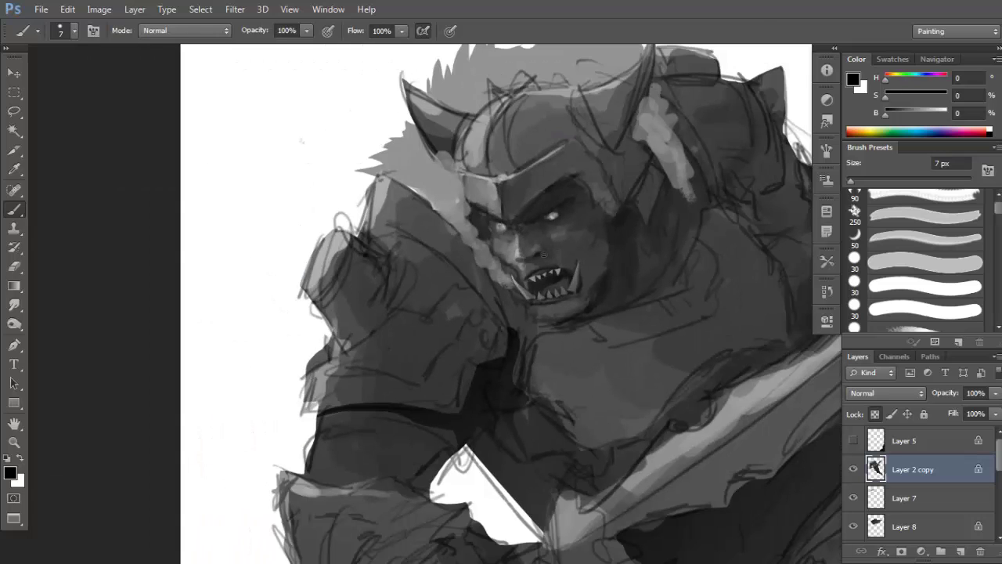
Touch up the shading between the nose and upper lip with black and sampled greys.
left_click(552, 252, "alt")
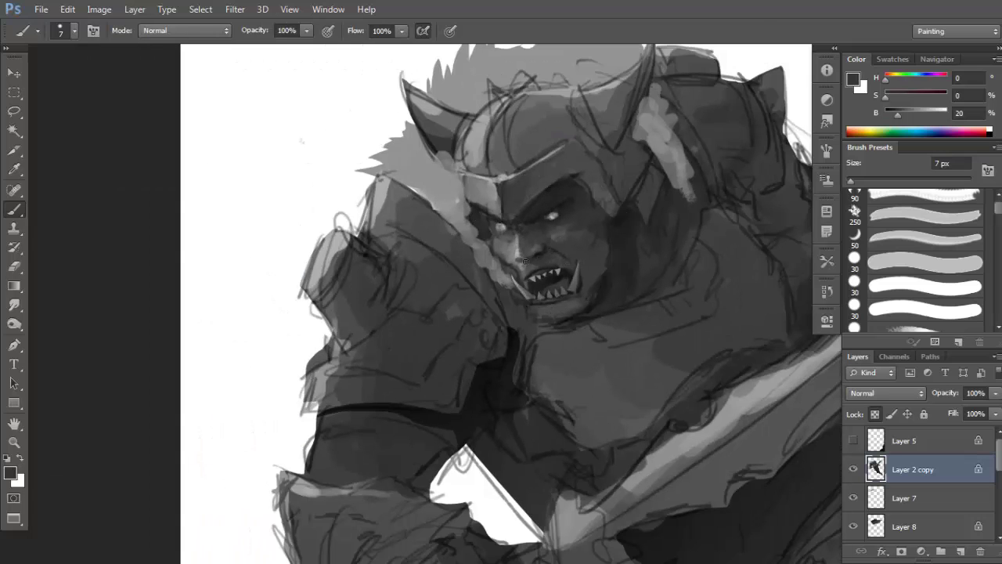
key("d")
left_click(521, 267, "alt")
mouse_move(455, 126)
left_mouse_down()
mouse_move(476, 161)
mouse_move(539, 205)
left_mouse_up()
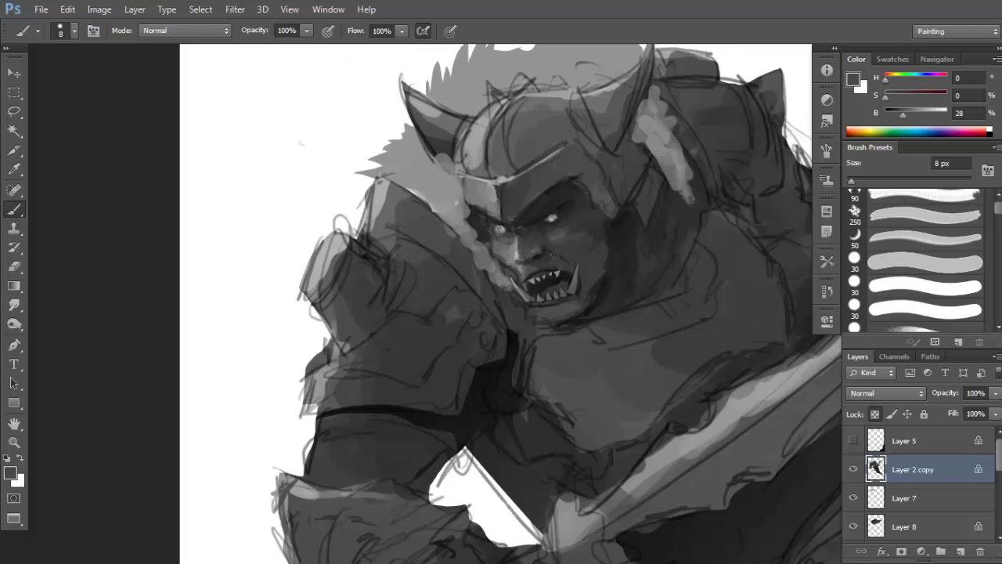
key("bracketright")
key("bracketright")
key("bracketright")
key("d")
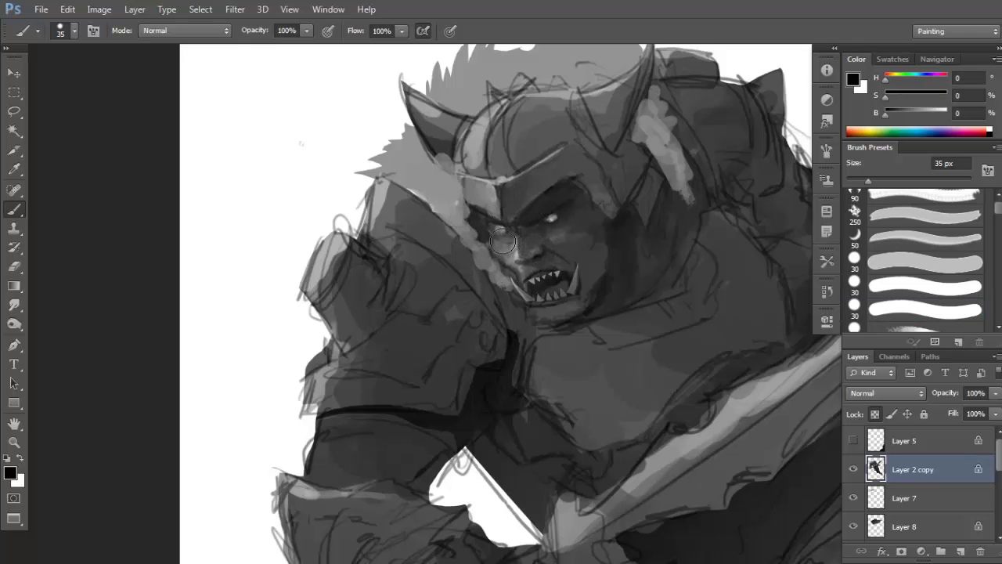
mouse_move(503, 243)
left_mouse_down()
mouse_move(498, 235)
mouse_move(505, 252)
mouse_move(523, 249)
left_mouse_up()
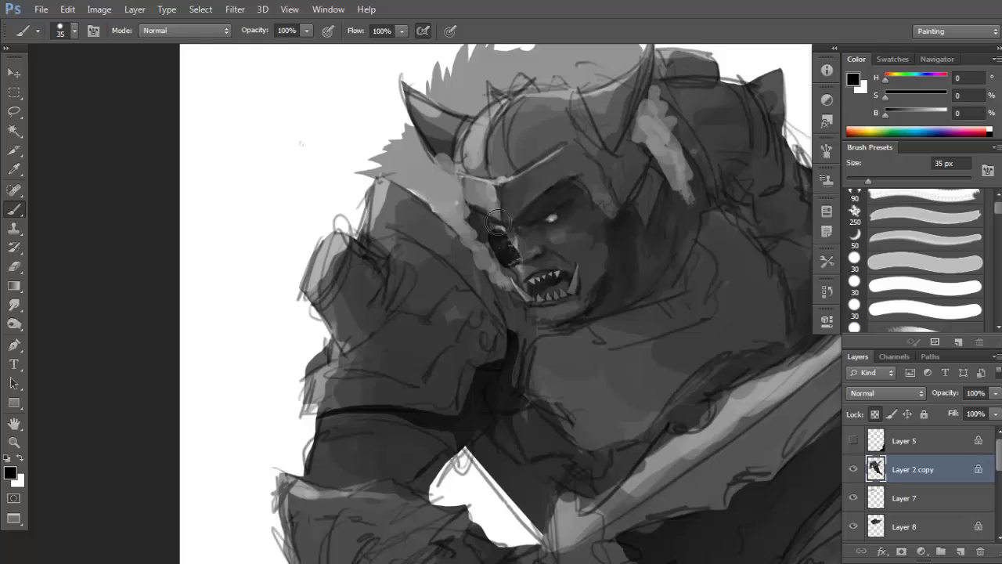
key("ctrl+z")
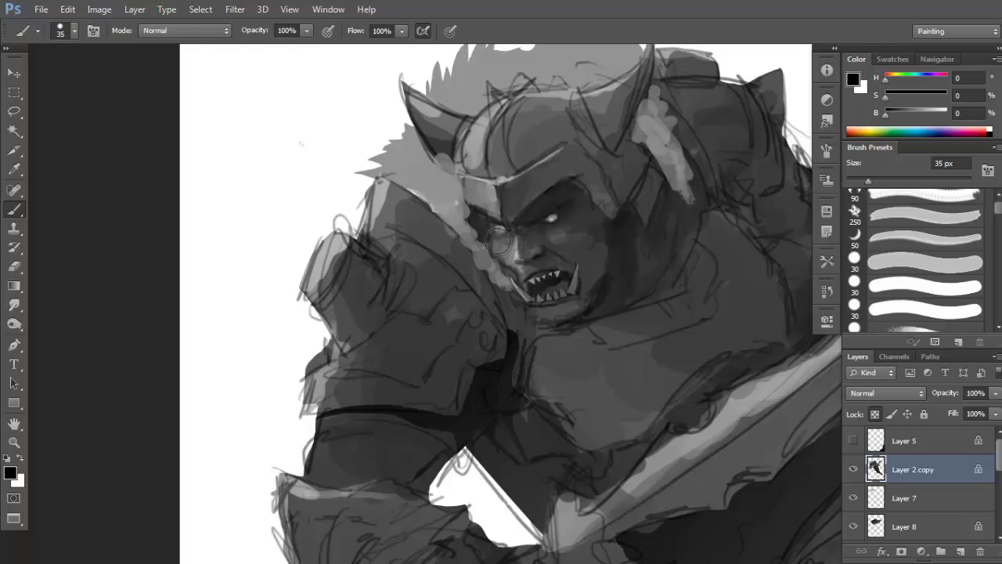
left_click_drag(497, 241, 507, 250)
key("ctrl+z")
Darken the helmet opening beside the far eye with an 8 px black brush and paint a white highlight along its edge.
key("bracketleft")
key("bracketleft")
key("bracketleft")
key("bracketleft")
key("bracketleft")
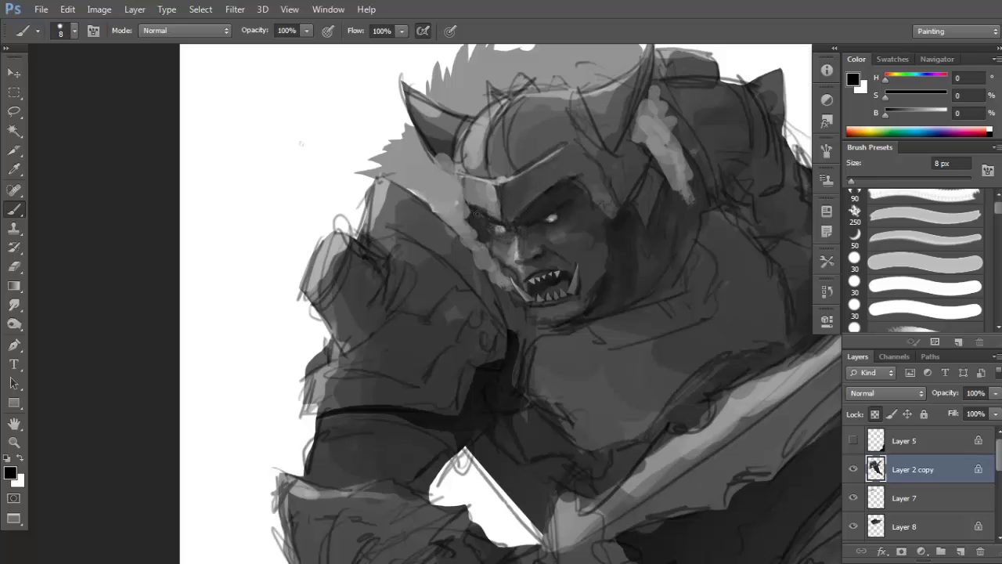
key("x")
key("x")
key("x")
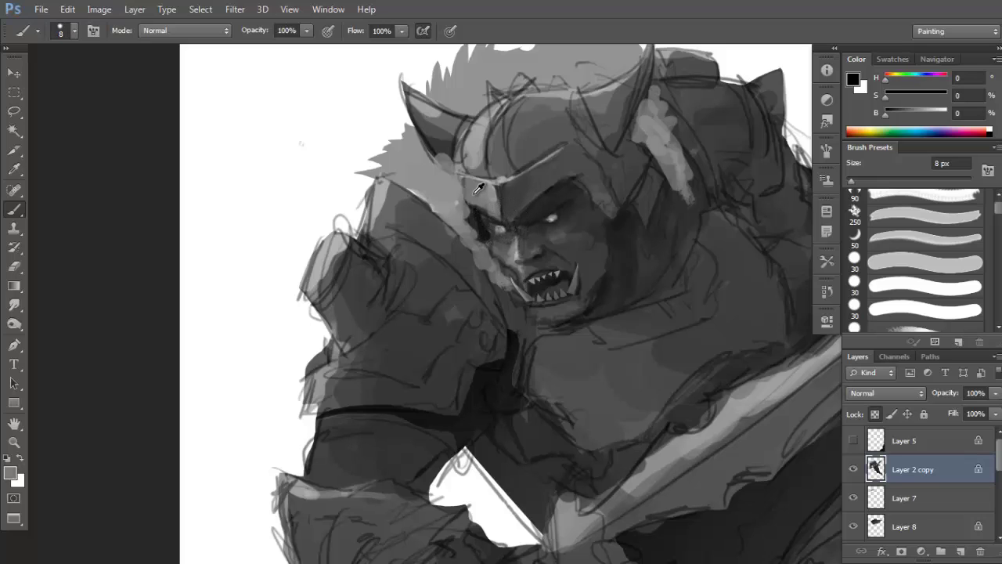
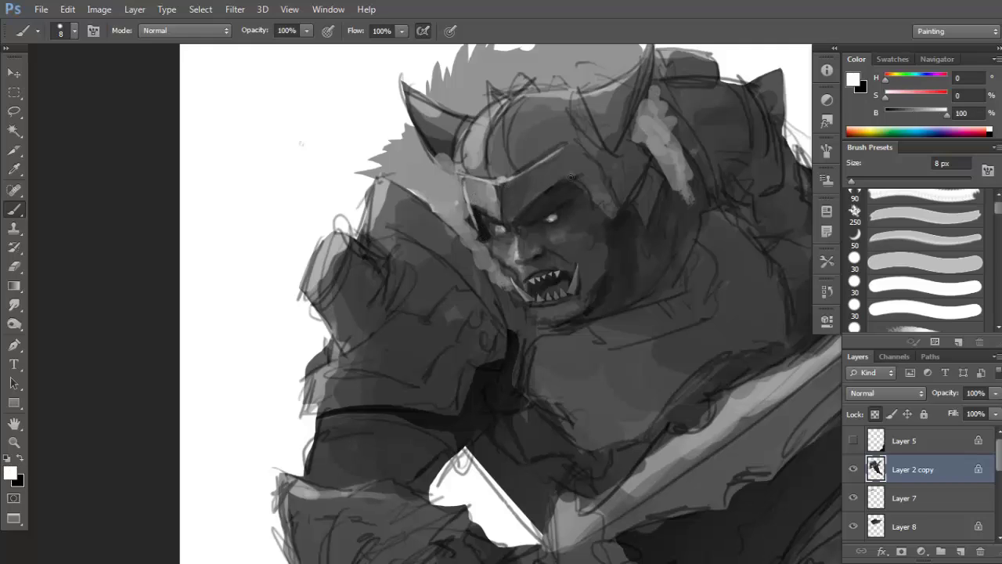
Check the spacing in the brush's Dual Brush settings and enlarge the brush to 15 px.
key("F5")
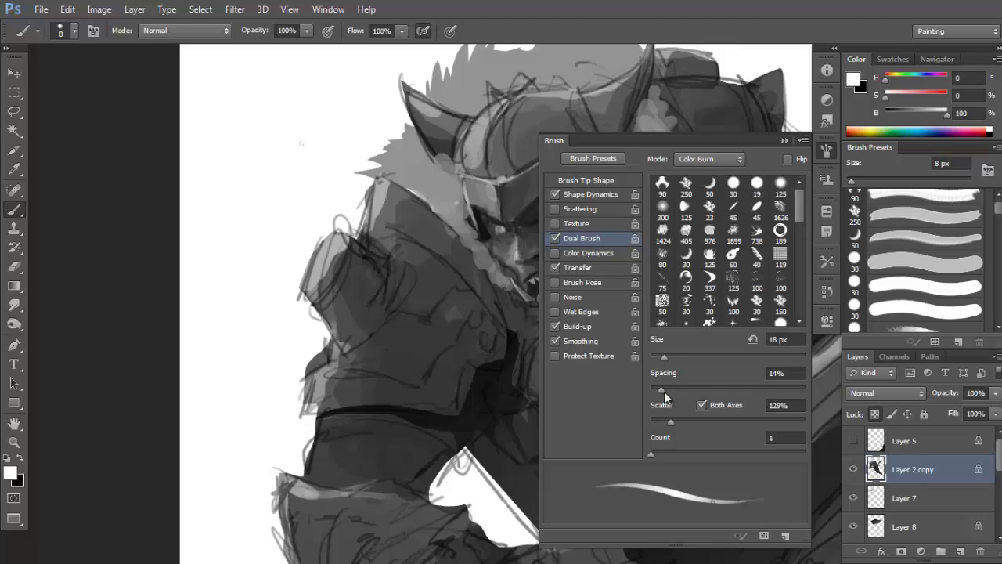
mouse_move(662, 393)
left_mouse_down()
mouse_move(684, 394)
mouse_move(661, 397)
left_mouse_up()
key("F5")
key("bracketright")
key("bracketright")
key("bracketright")
key("bracketright")
key("bracketright")
key("bracketright")
key("bracketright")
key("bracketright")
key("bracketright")
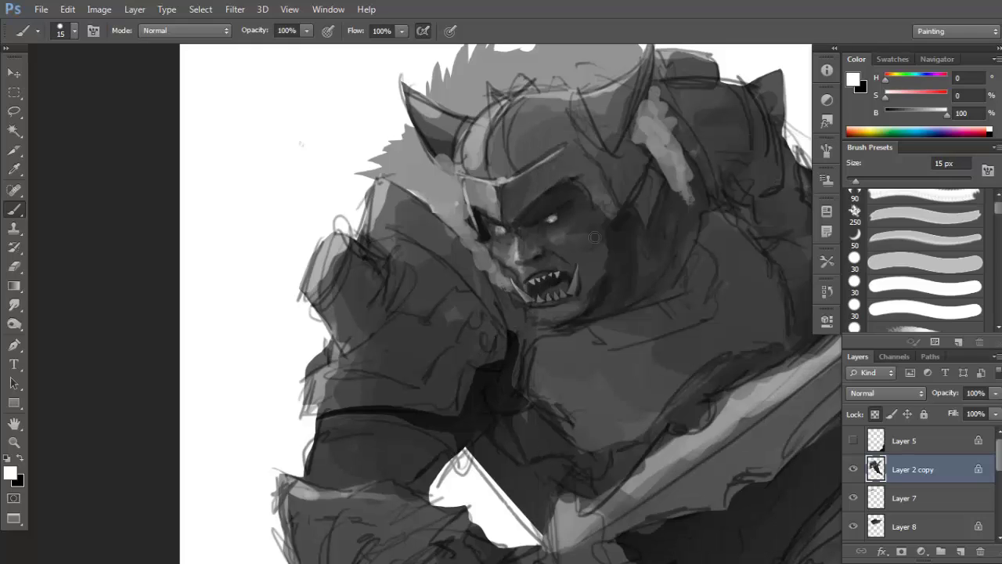
Try a white 50 px brush stroke across the upper chest.
key("bracketright")
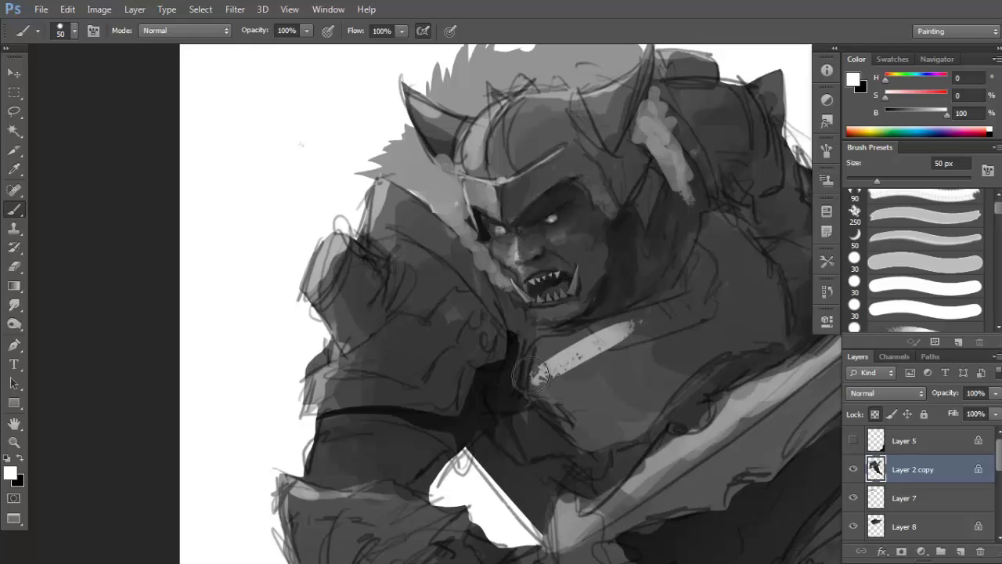
key("bracketleft")
key("bracketleft")
key("bracketleft")
key("bracketleft")
key("bracketleft")
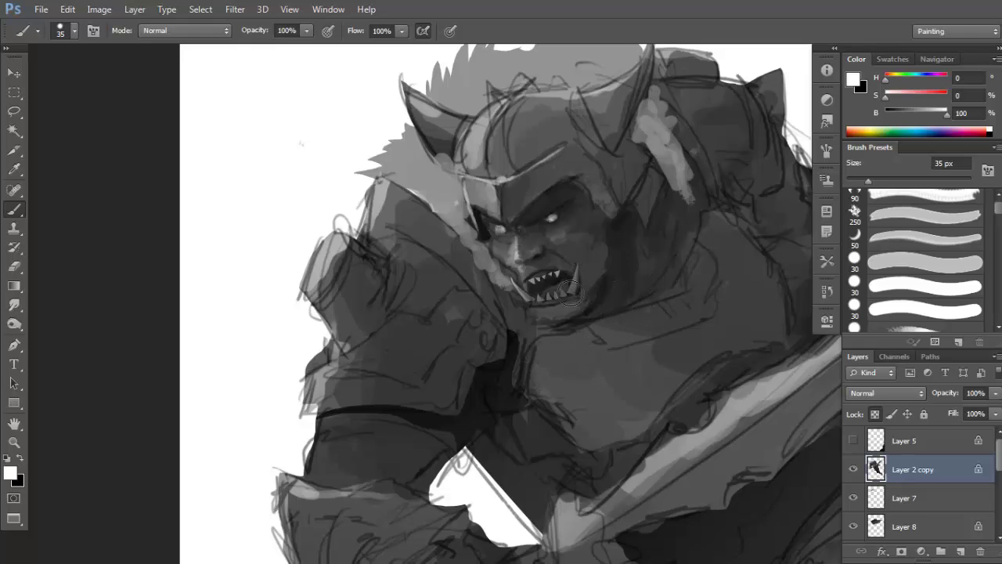
Paint highlights along the far cheek's edge with a 9 px brush, using white and sampled greys.
left_click_drag(507, 258, 505, 257)
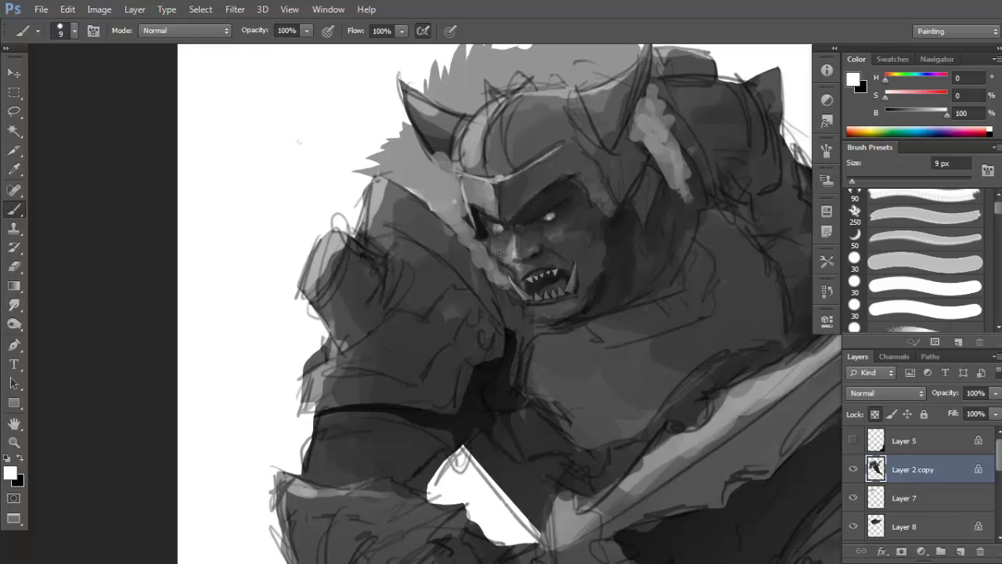
left_click(500, 266, "alt")
key("d")
key("x")
left_click(503, 260, "alt")
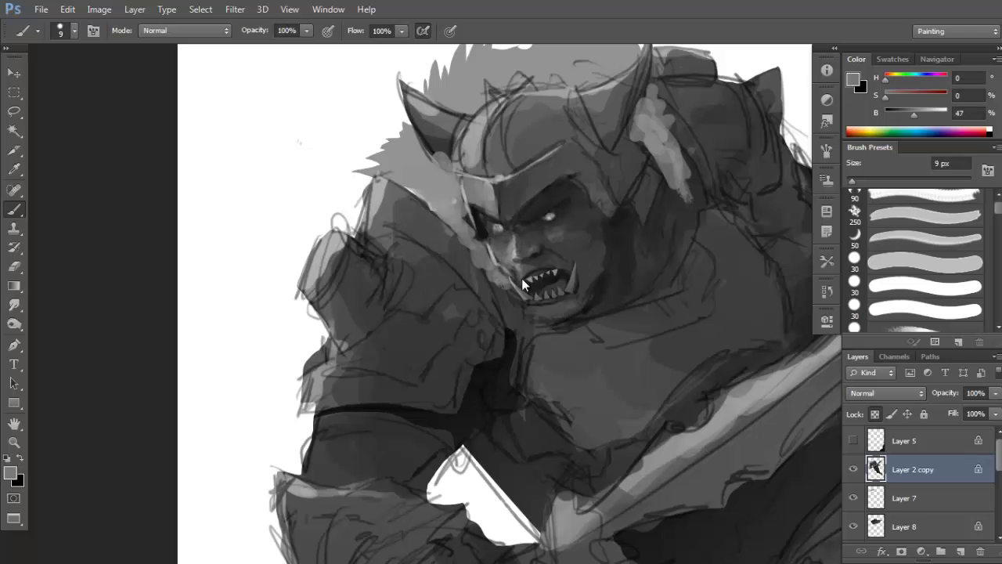
left_click(505, 264, "alt")
scroll(560, 269, "down", 2)
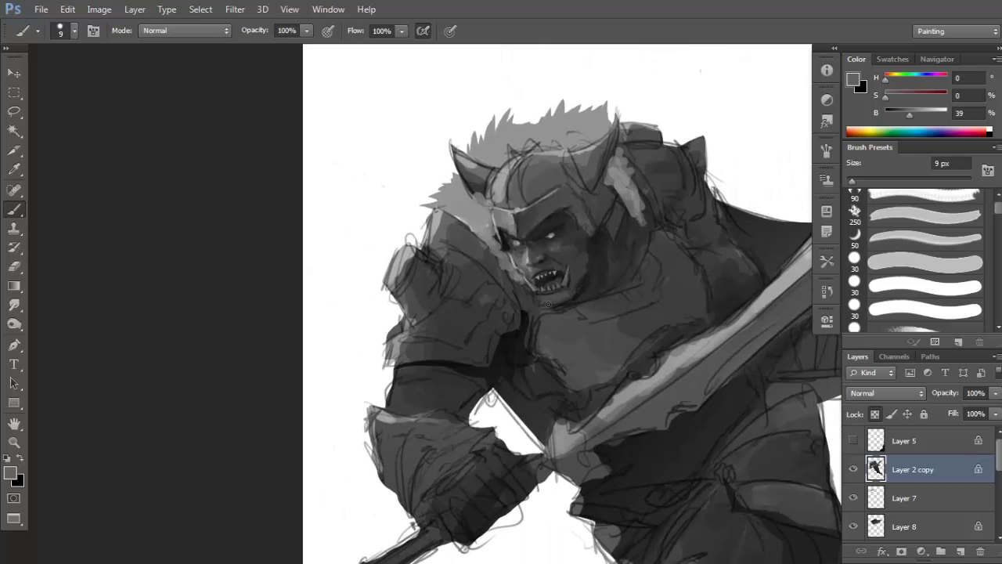
Blend the shading around the nose and both cheeks with a 25 px brush and sampled greys.
scroll(531, 262, "up", 2)
left_click(525, 254, "alt")
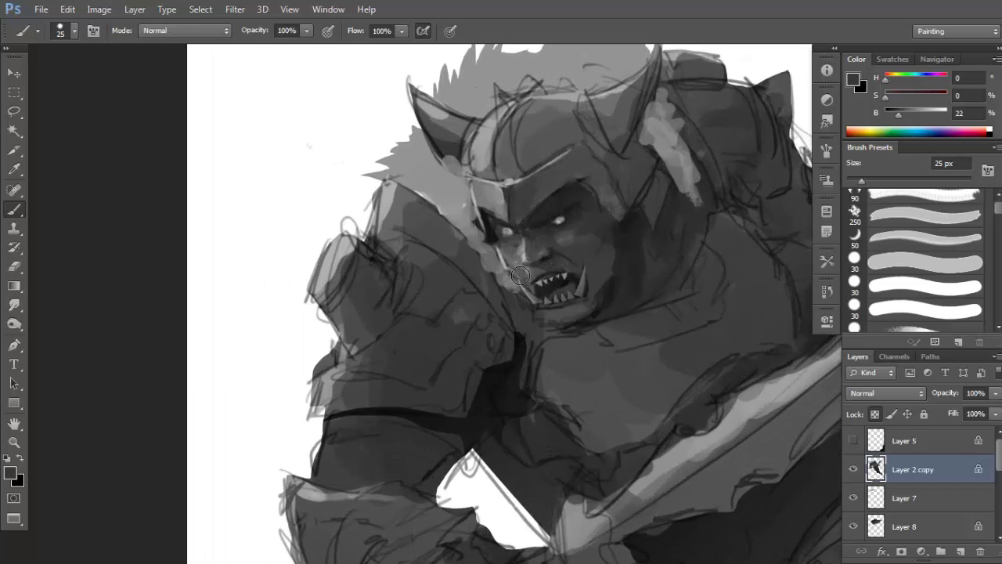
key("d")
left_click(522, 273, "alt")
left_click(519, 258, "alt")
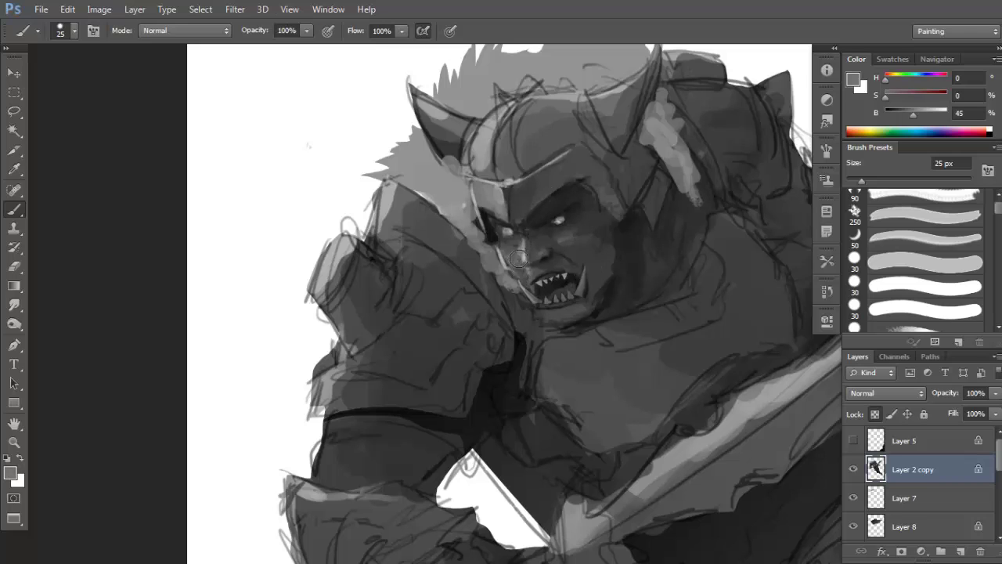
left_click(580, 249, "alt")
left_click(567, 254, "alt")
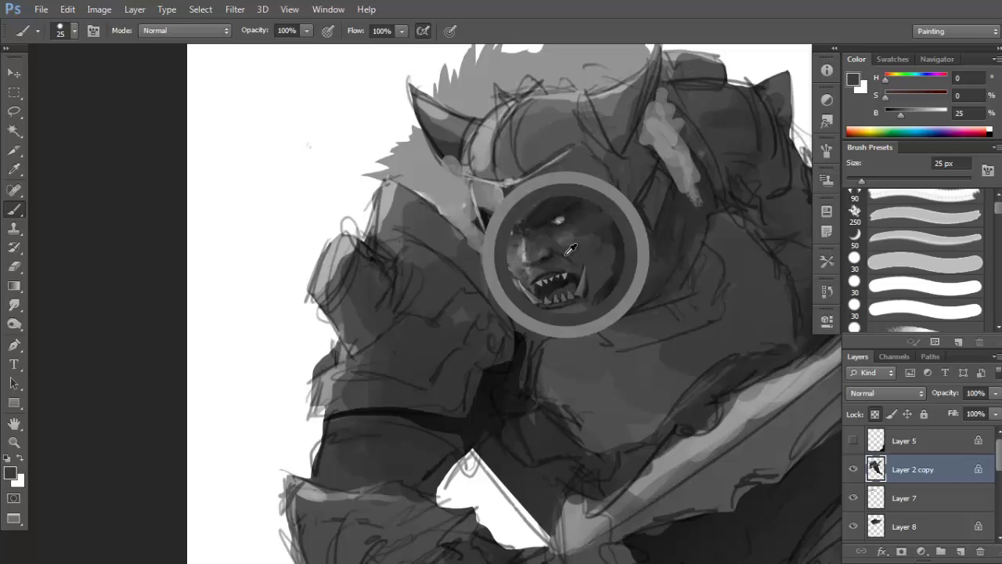
left_click_drag(550, 302, 553, 293)
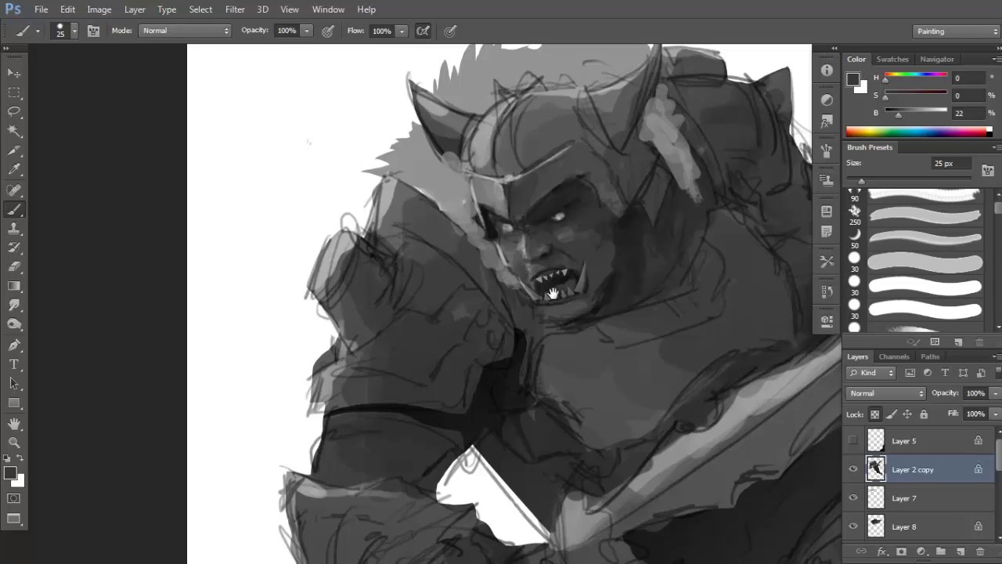
Refine the upper lip and the cheek beside the far tusk with a 7 px brush and sampled greys.
key("d")
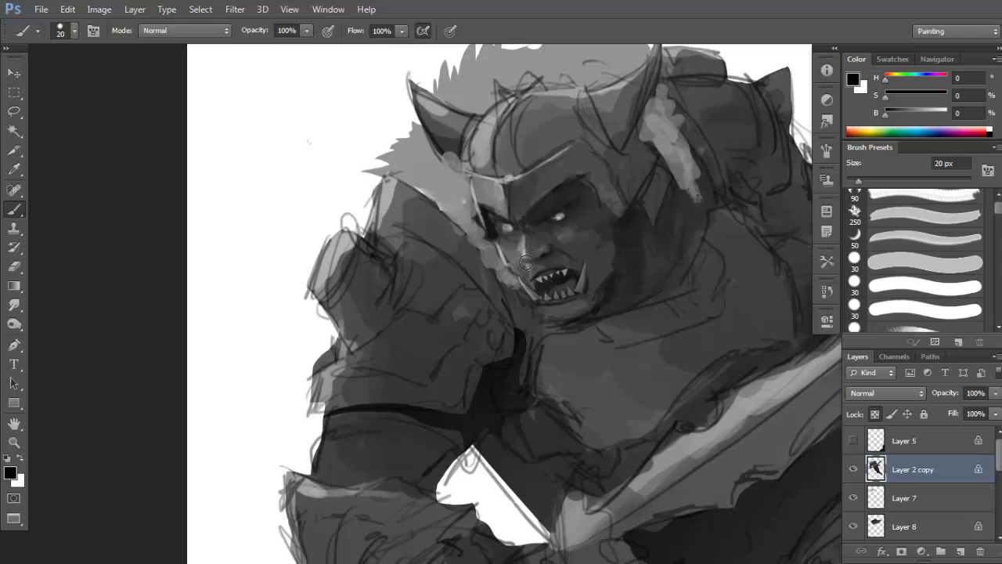
key("bracketleft")
key("bracketleft")
left_click(527, 267, "alt")
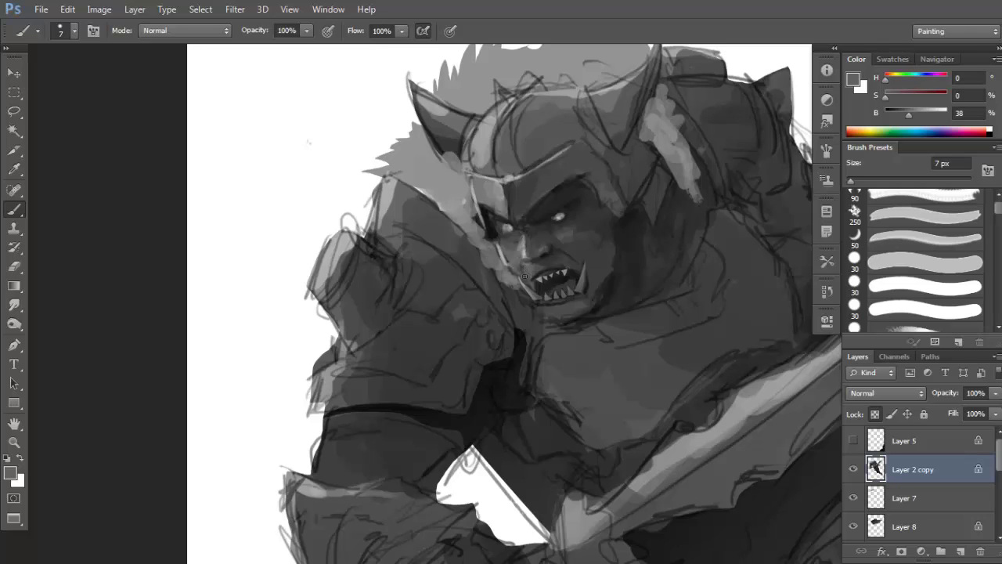
left_click(513, 270, "alt")
left_click(511, 279, "alt")
left_click_drag(541, 295, 541, 292)
Define the lower lip's edge below the teeth with 7 px strokes of black, white and sampled grey.
key("d")
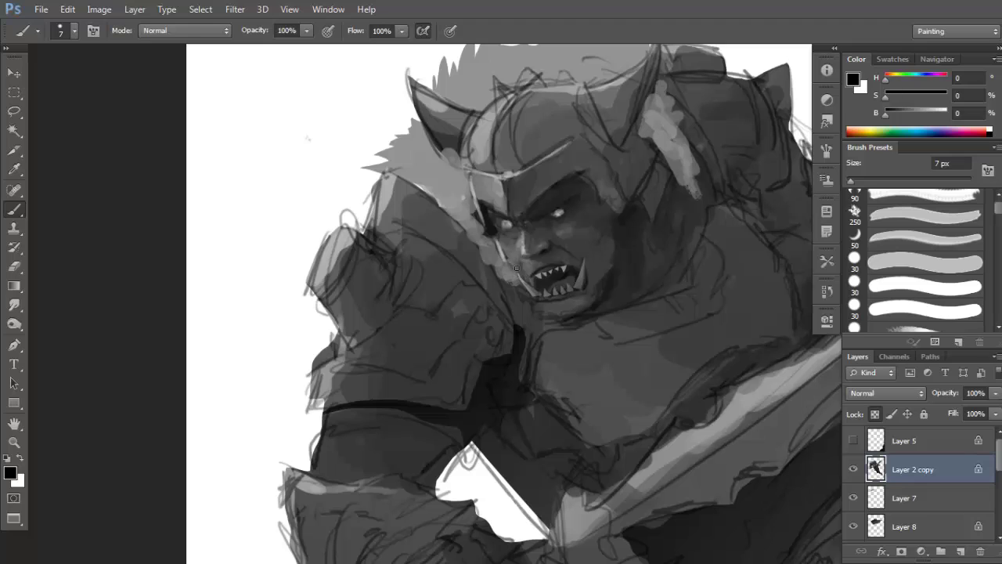
key("x")
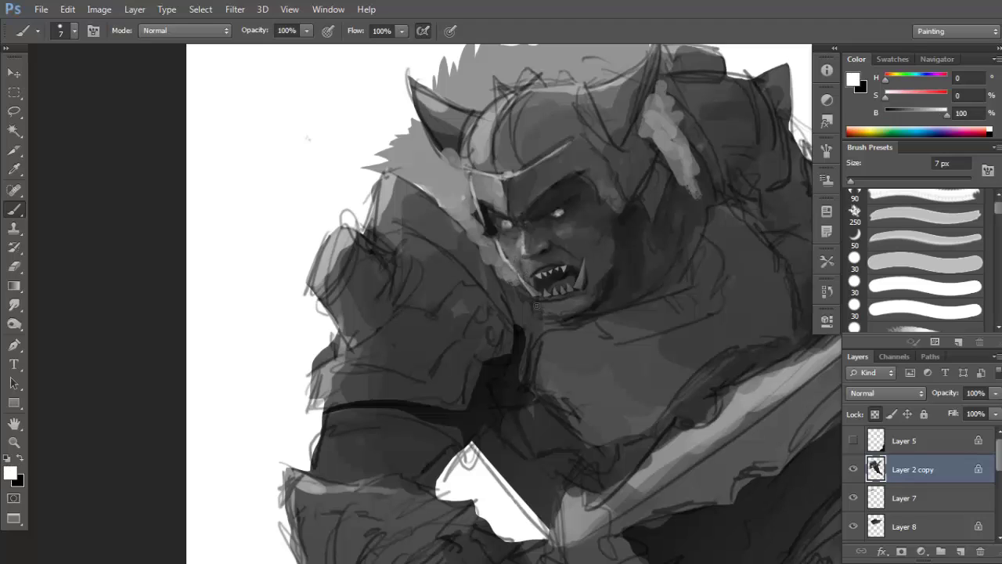
left_click(546, 300, "alt")
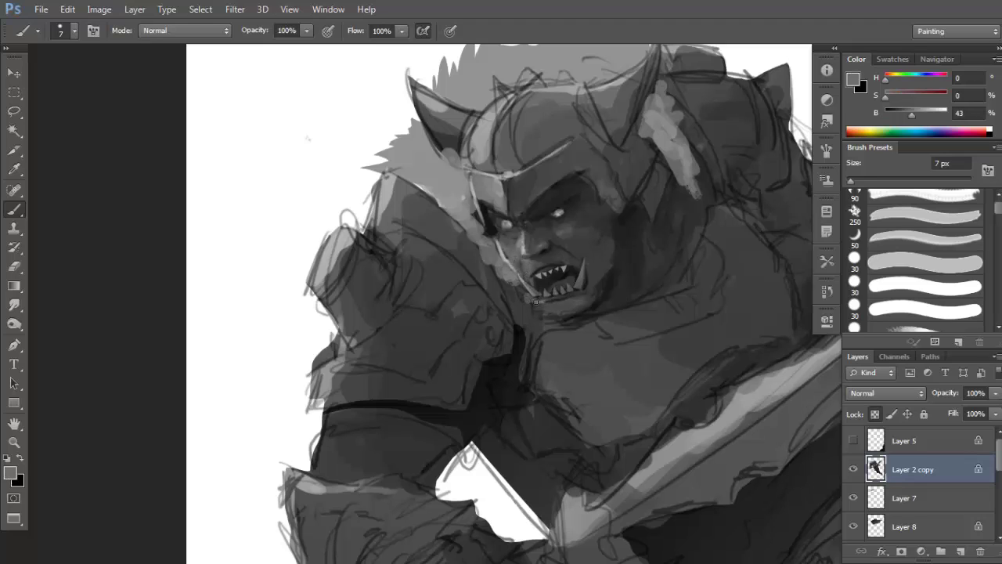
key("d")
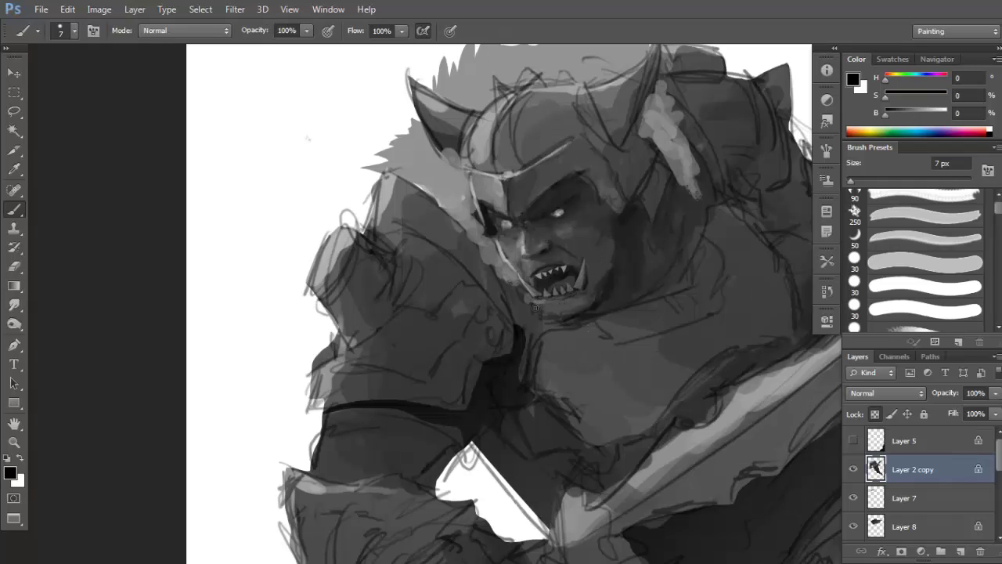
left_click(547, 300, "alt")
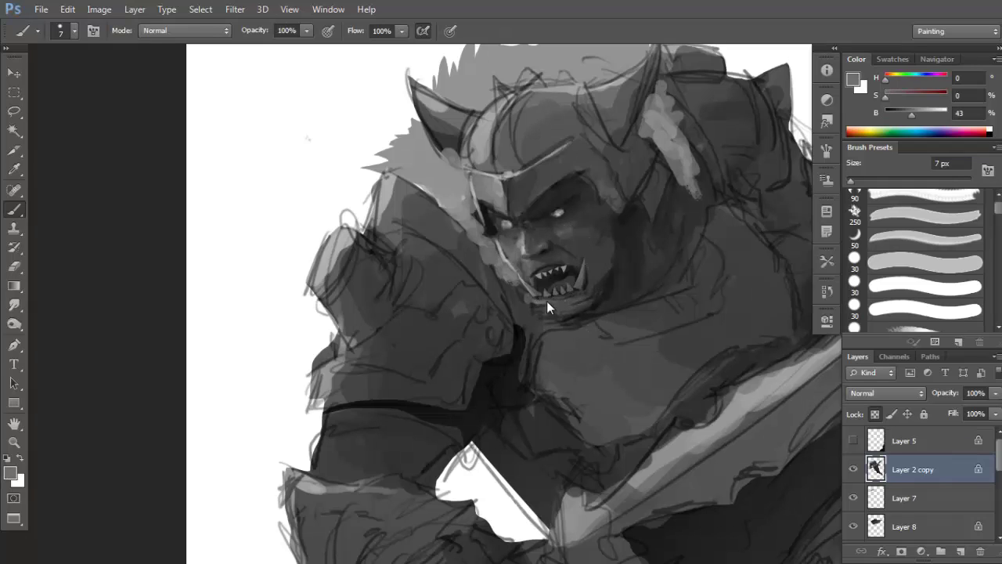
key("d")
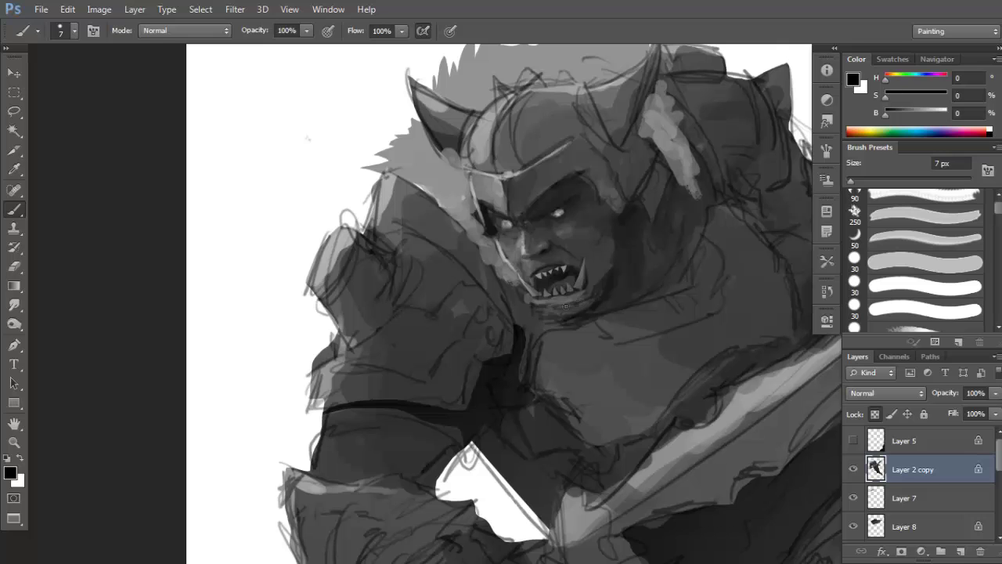
Paint a lighter patch on the chin with a 20 px brush and blend it with sampled greys.
scroll(566, 305, "down", 2)
key("bracketright")
key("bracketright")
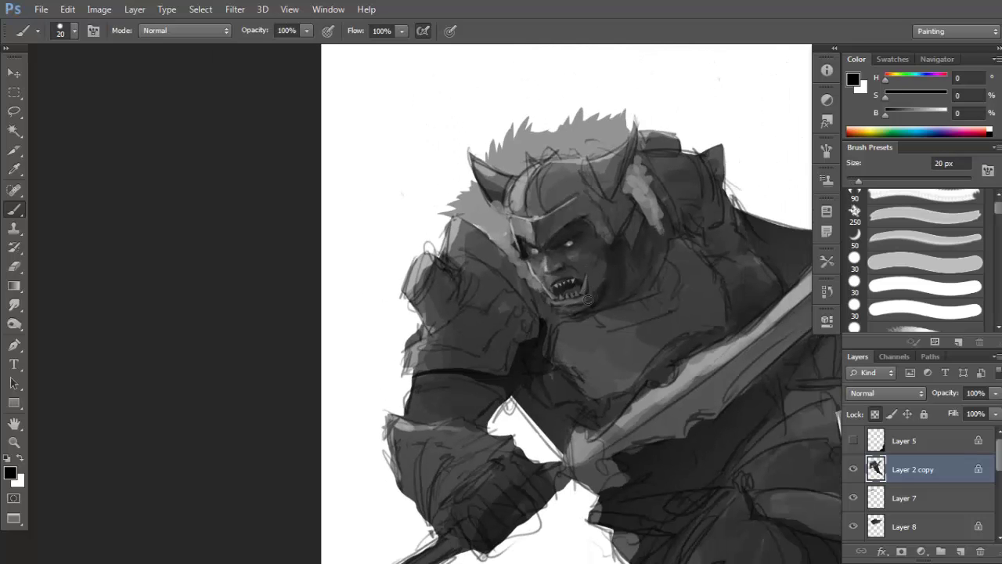
scroll(588, 299, "up", 2)
left_click(523, 251, "alt")
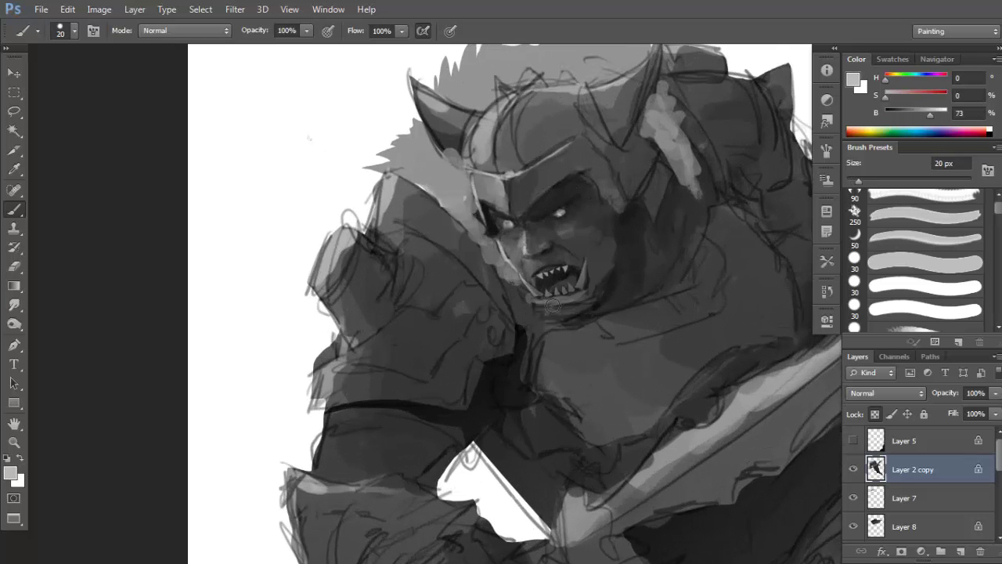
left_click(561, 312, "alt")
left_click(552, 311, "alt")
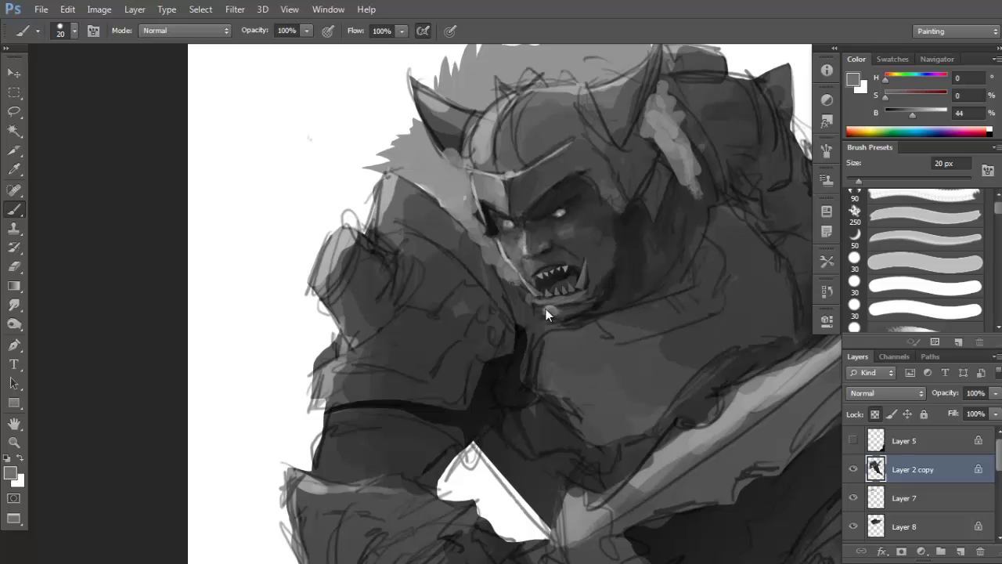
Shade the near jaw and cheek with sampled dark greys using the 20 px brush.
scroll(576, 307, "down", 2)
left_click(605, 295, "alt")
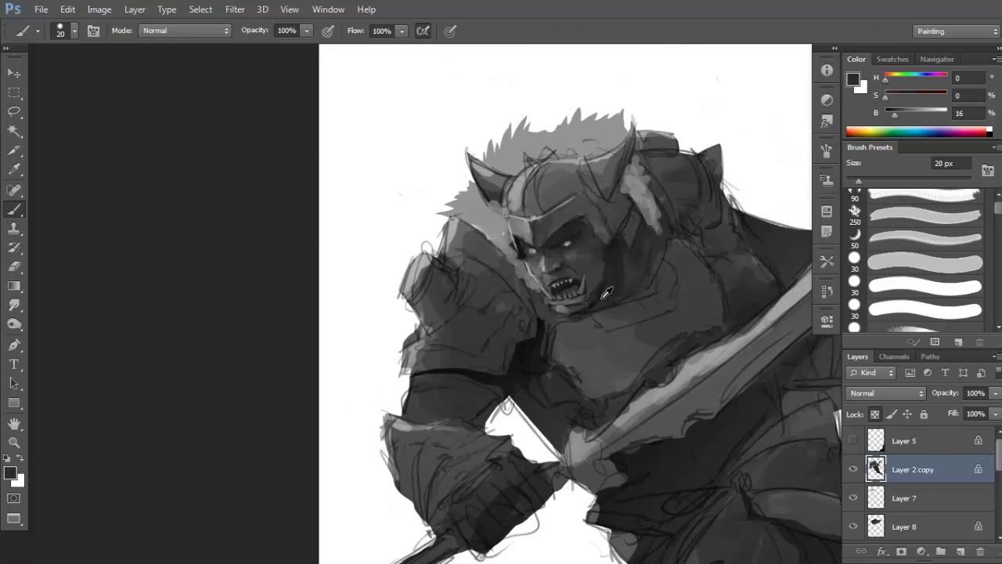
left_click(590, 309, "alt")
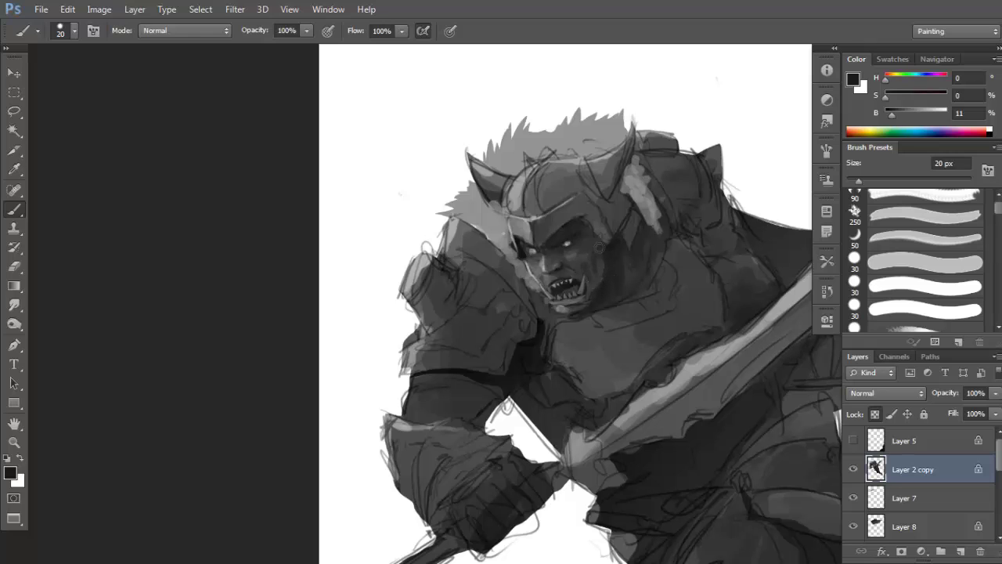
left_click(600, 278, "alt")
left_click(599, 262, "alt")
Paint a white highlight along the upper edge of the shoulder armour beside the face, redoing the stroke with a 30 px brush.
left_click_drag(556, 318, 560, 296)
left_click(564, 314, "alt")
key("d")
key("x")
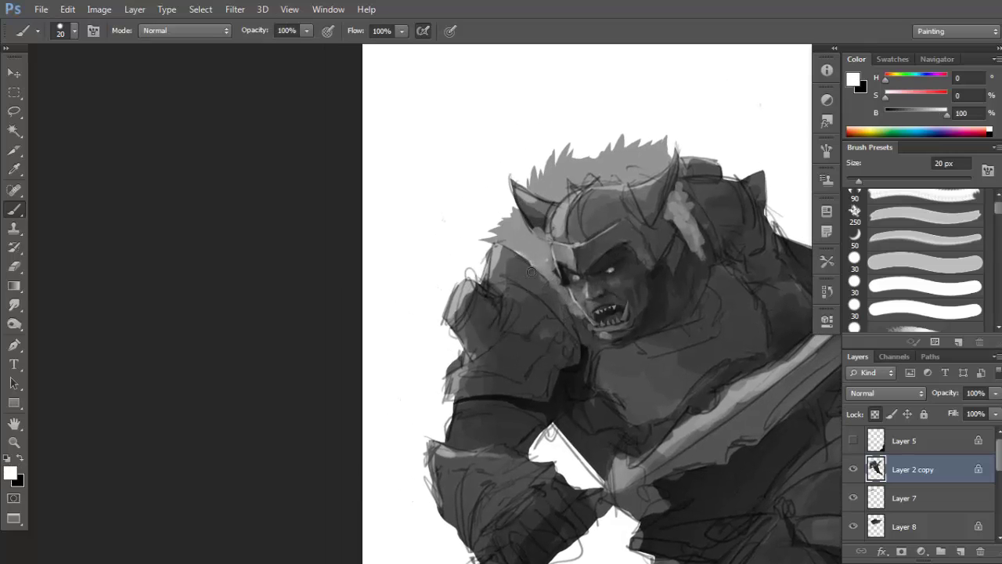
key("[")
key("[")
key("[")
mouse_move(513, 252)
left_mouse_down()
mouse_move(556, 291)
mouse_move(542, 278)
mouse_move(551, 280)
left_mouse_up()
key("ctrl+z")
key("bracketright")
key("bracketright")
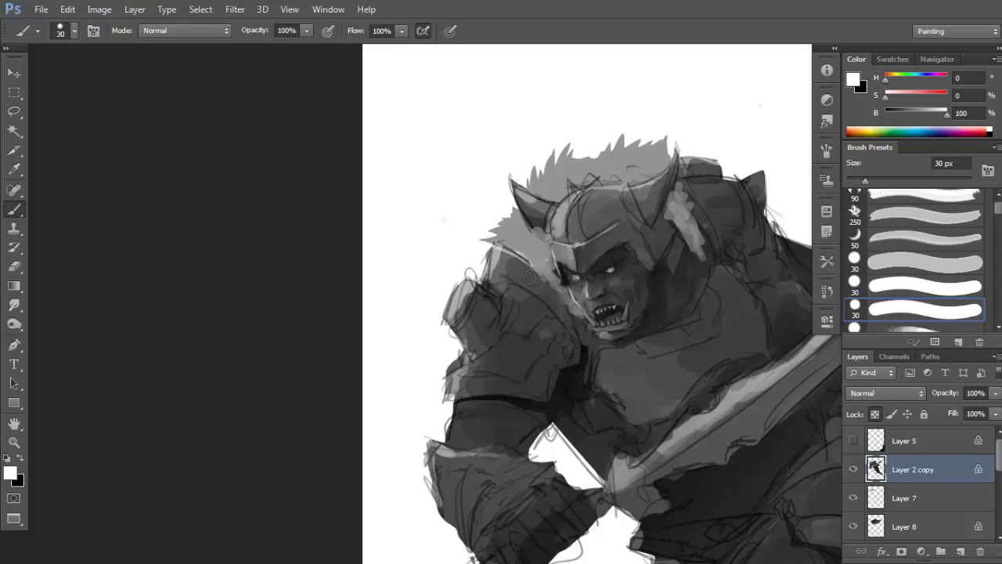
Isolate Layer 2 copy to inspect its painting, and restore the other layers' visibility.
left_click(854, 471, "alt")
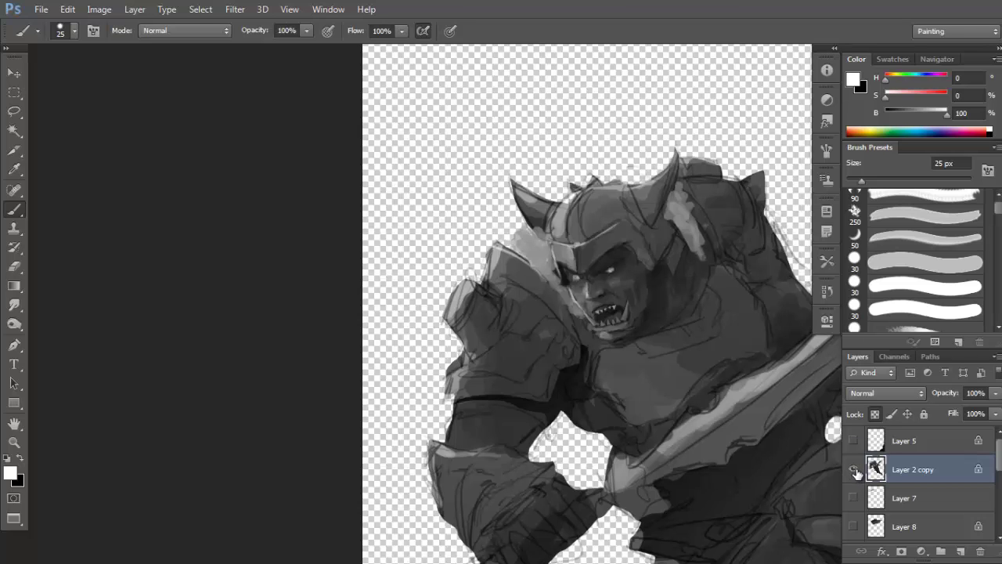
left_click(853, 473, "alt")
Highlight the far horn's upper edge with a 25 px white brush and blend its shading with sampled greys.
left_click_drag(592, 229, 621, 253)
key("x")
key("x")
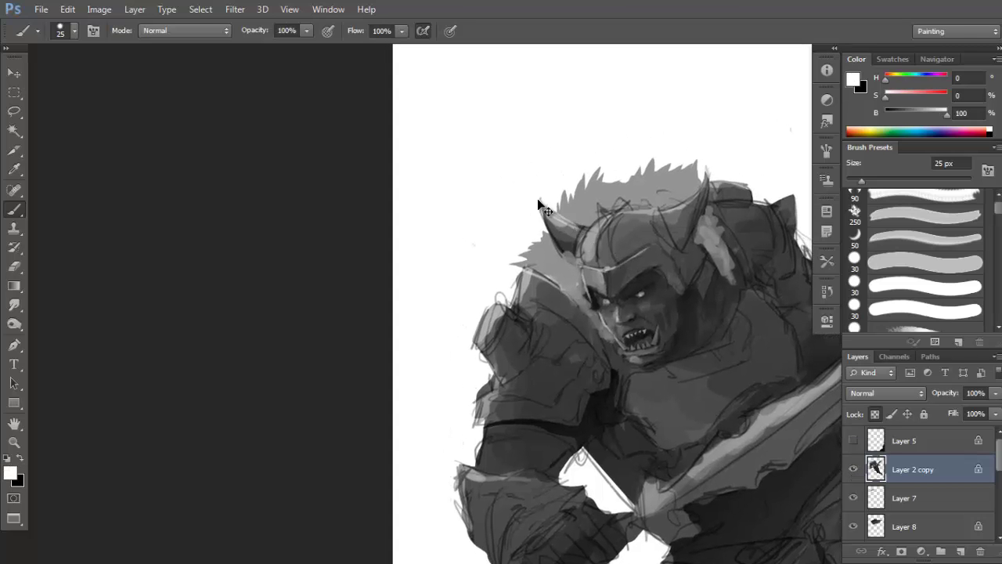
left_click(580, 218, "alt")
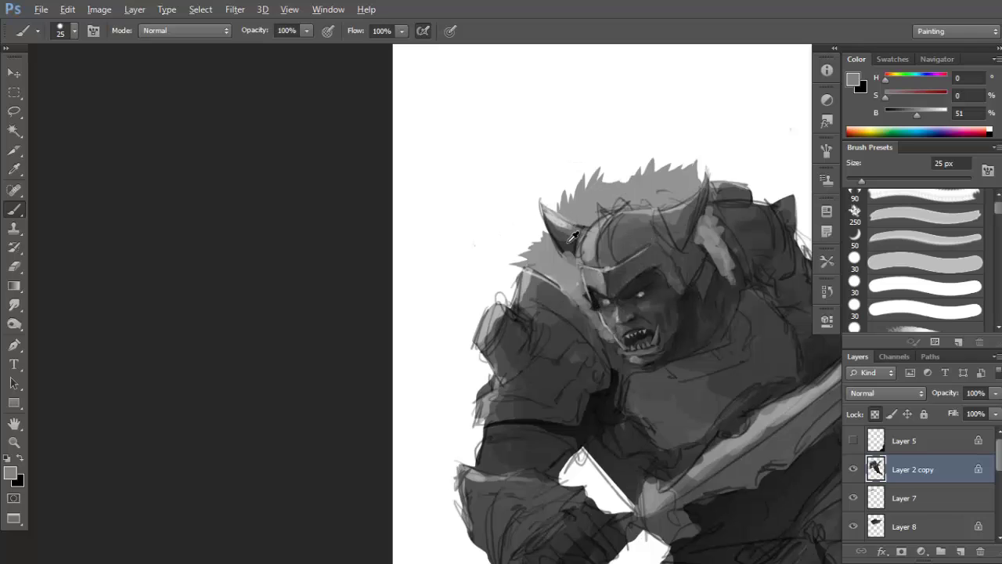
left_click(554, 232, "alt")
left_click(566, 238, "alt")
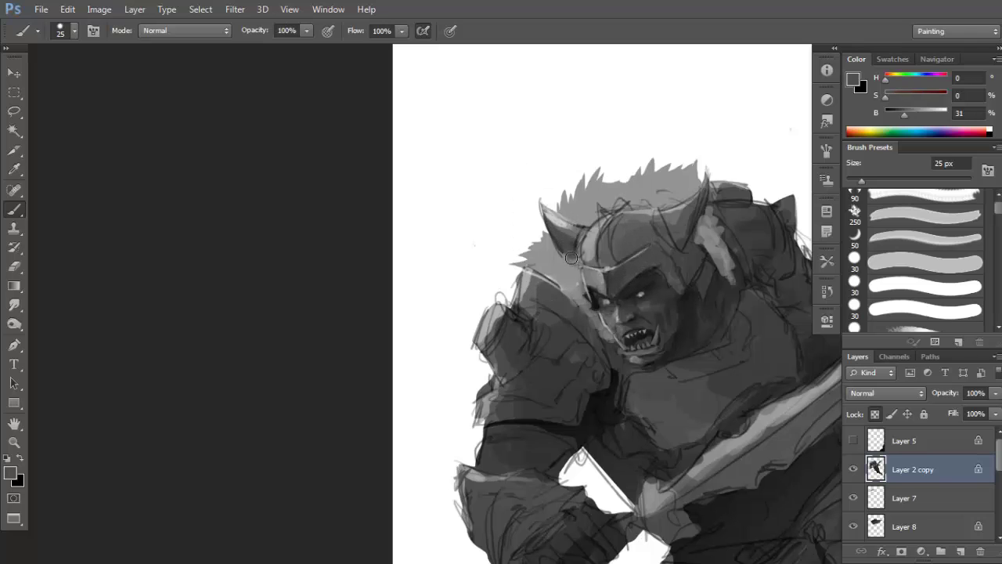
Unlock transparent pixels on Layer 2 copy and paint three dark spikes along the helmet's crest with a 15 px black brush.
left_click_drag(608, 235, 606, 235)
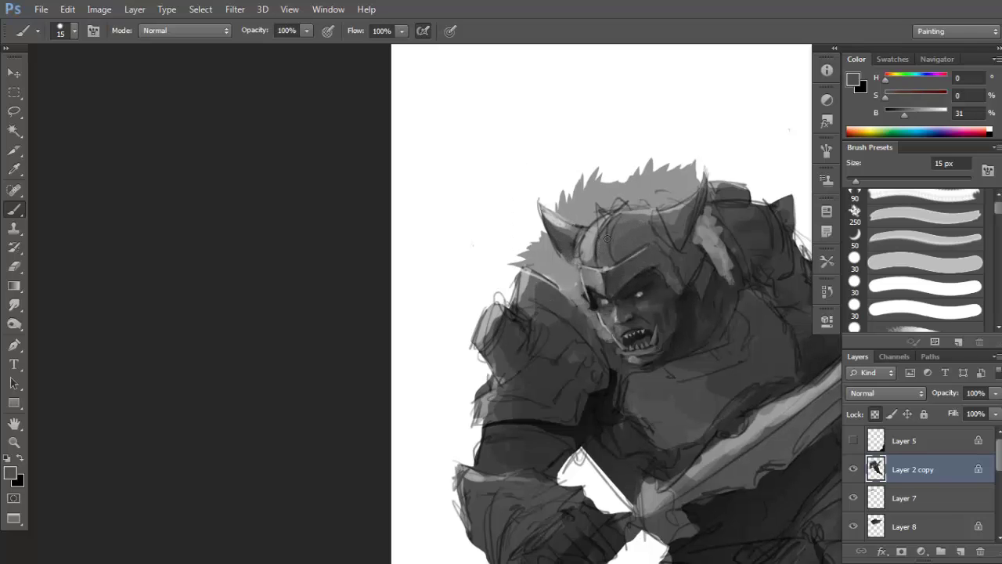
key("d")
key("x")
key("x")
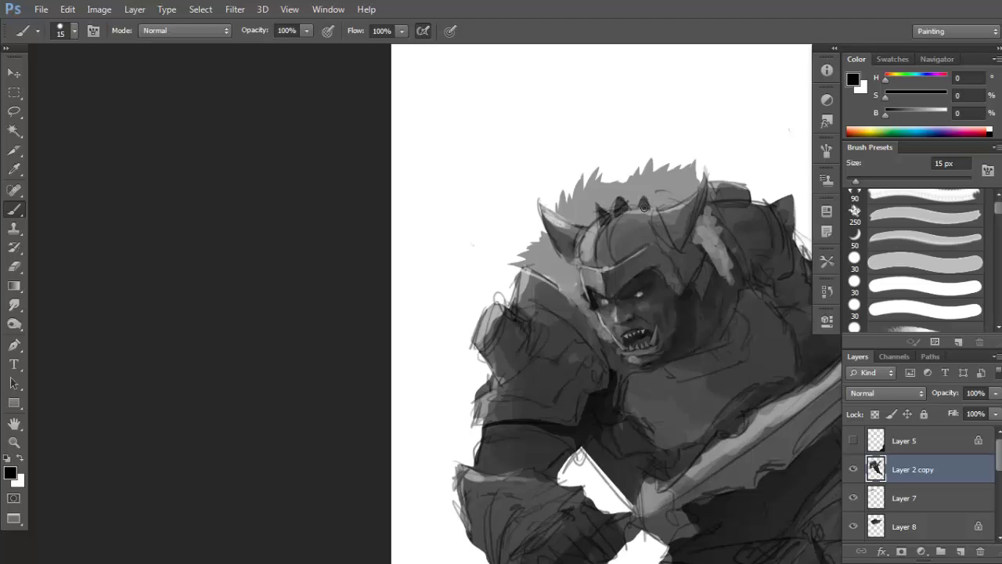
Paint white highlights on the crest spikes and shade the helmet's front band with a sampled grey.
key("x")
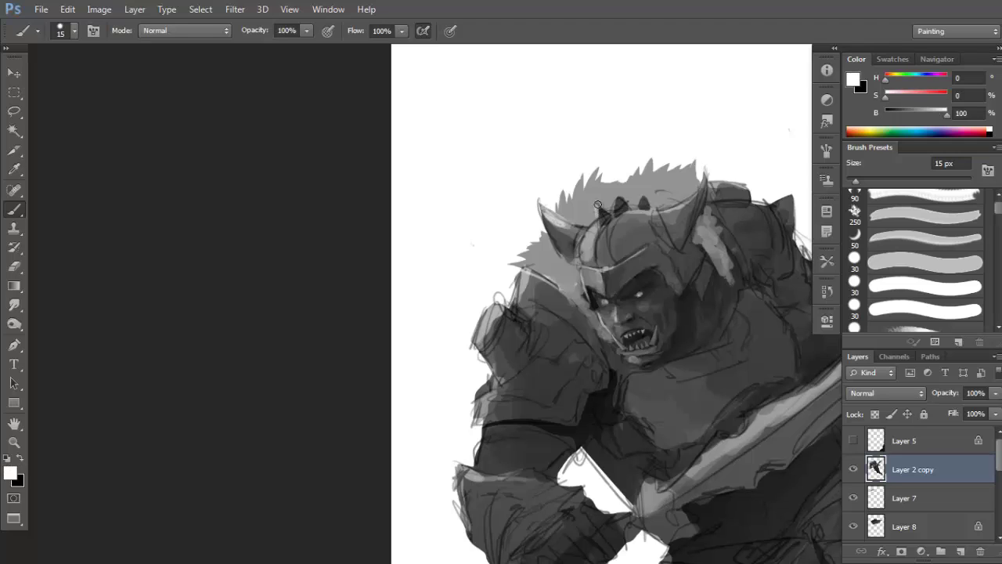
left_click_drag(613, 211, 623, 193)
left_click(599, 234, "alt")
Refine the crest spikes and the helmet's upper edge near the far horn with a 15 px brush in black and sampled greys.
key("d")
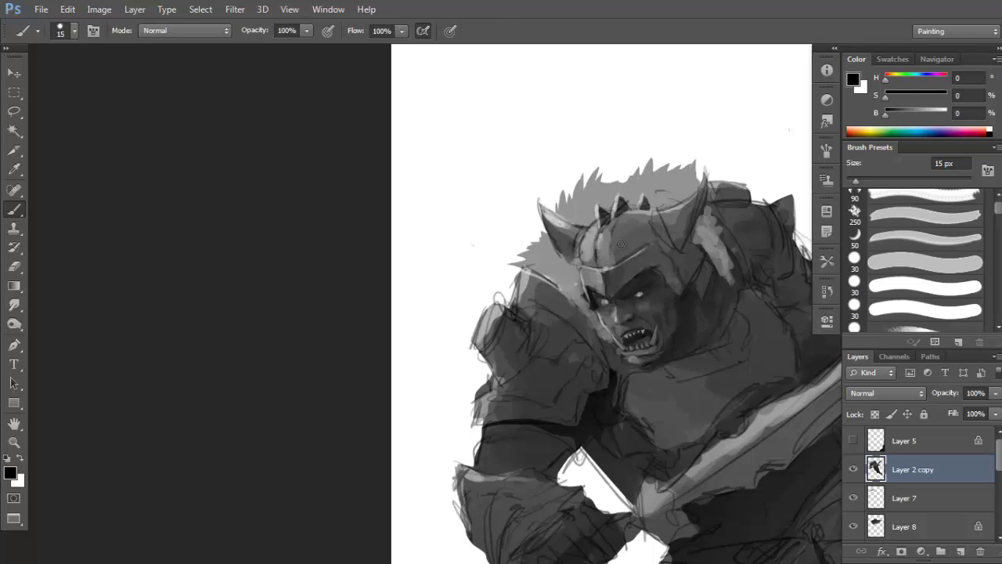
left_click_drag(624, 216, 630, 215)
left_click(594, 262, "alt")
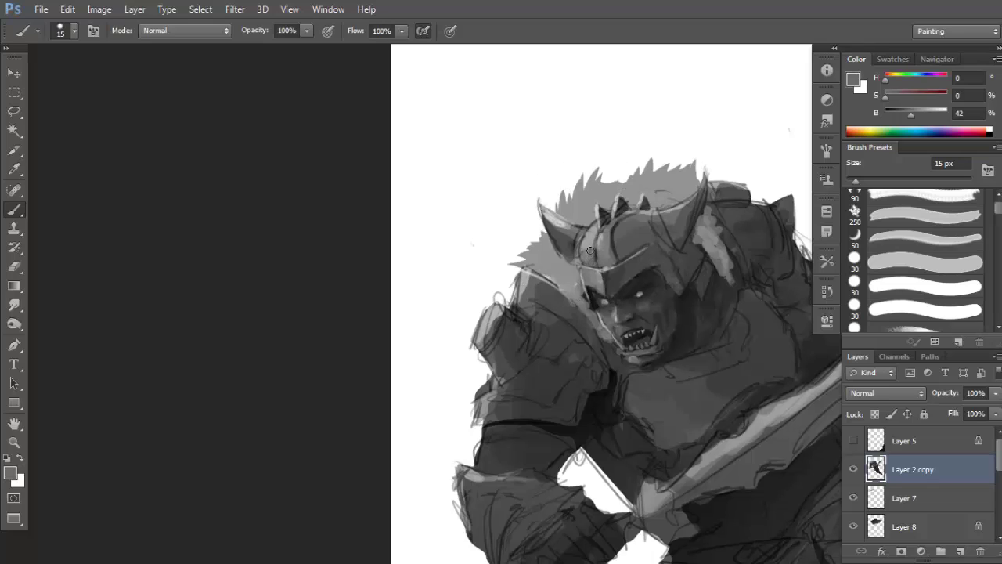
key("d")
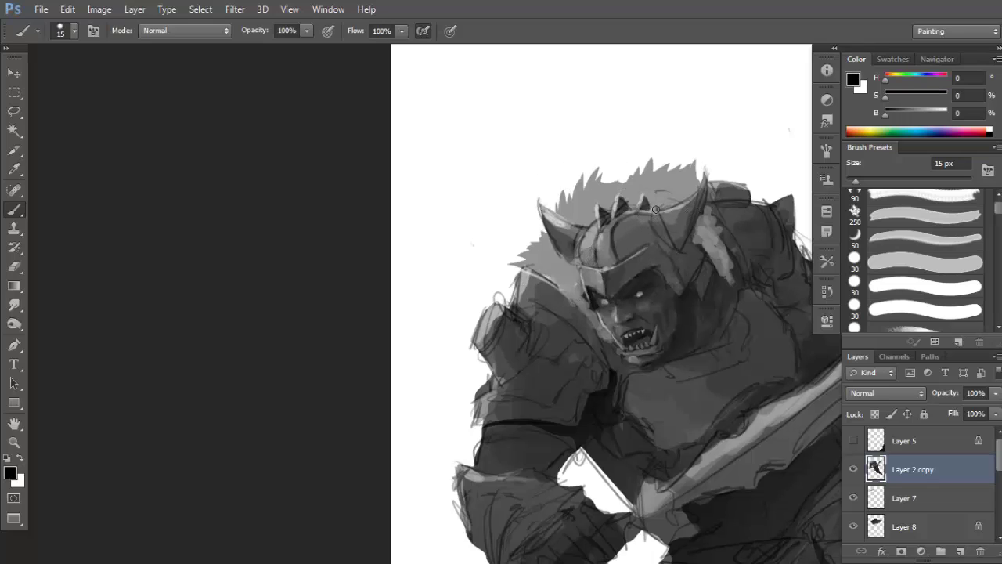
left_click(665, 227, "alt")
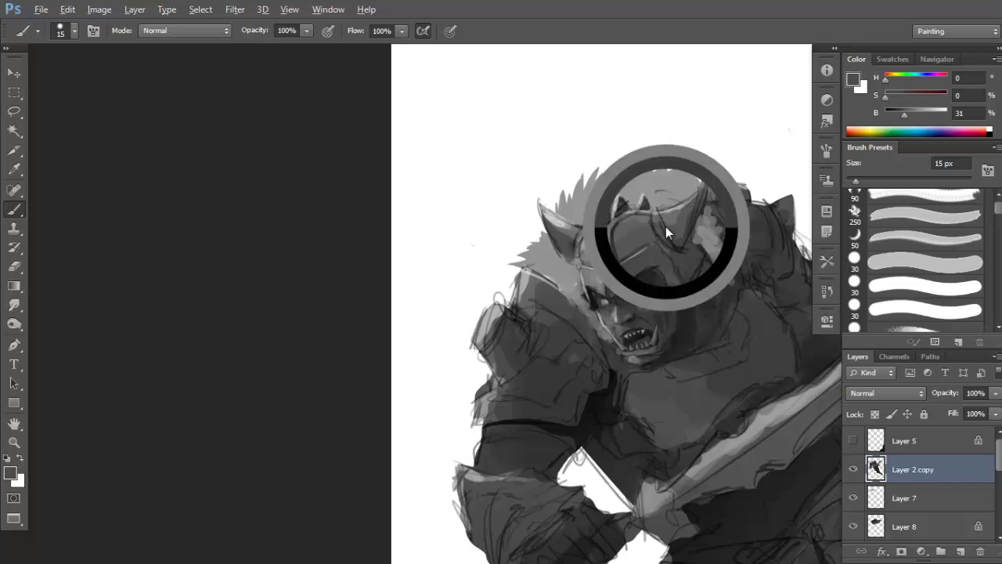
key("d")
key("x")
left_click(661, 211, "alt")
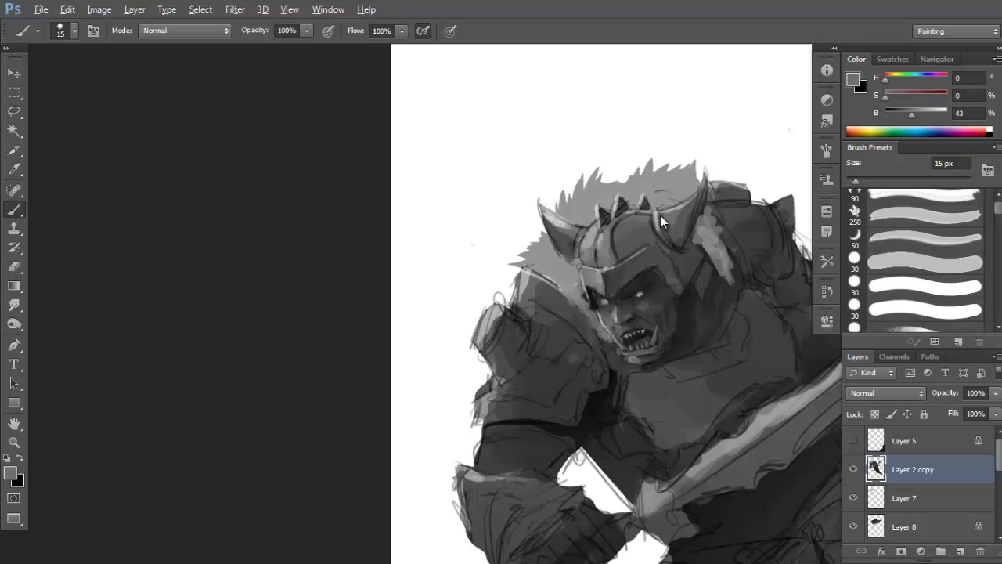
Darken the gap behind the helmet's cheek guard with a 25 px brush in black and sampled dark greys, and save the file.
key("ctrl+minus")
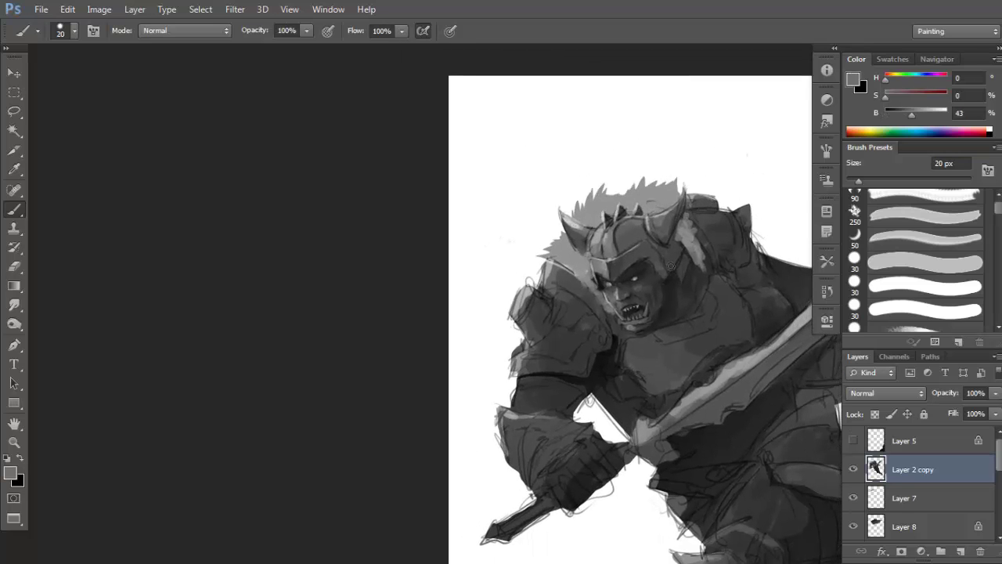
key("bracketright")
left_click_drag(678, 276, 661, 264)
key("d")
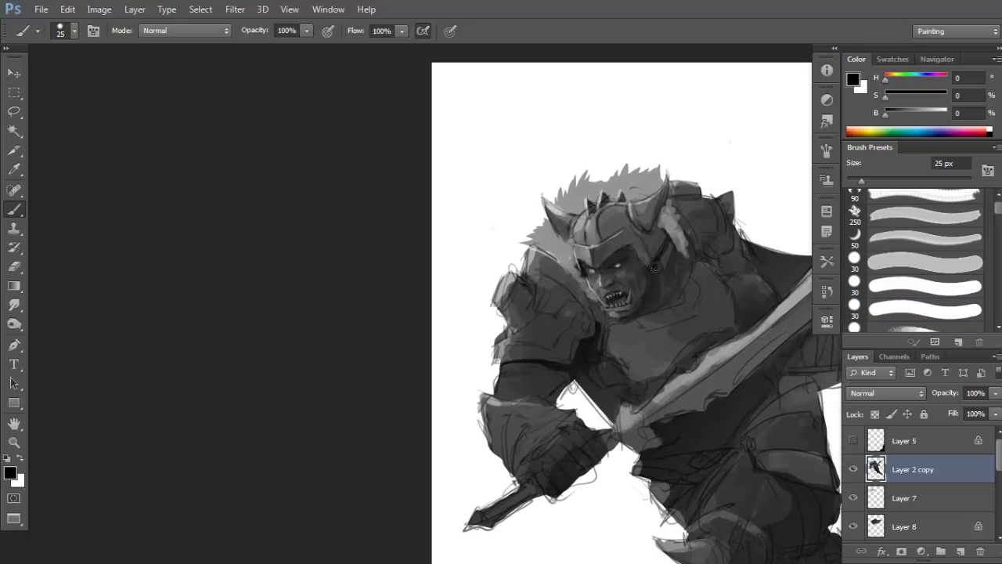
left_click(661, 264, "alt")
left_click(649, 266, "alt")
key("ctrl+s")
left_click_drag(650, 239, 650, 241)
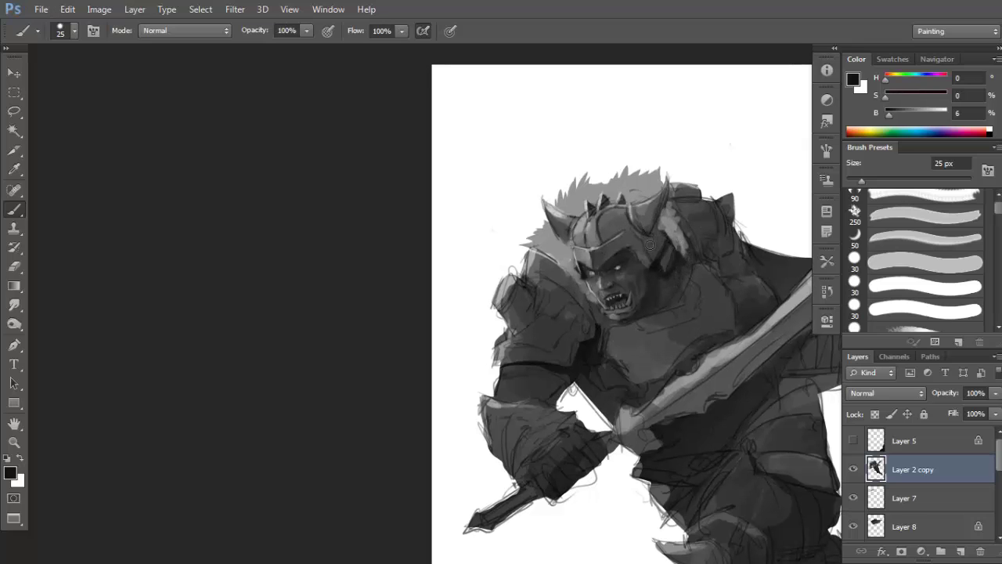
Detail the helmet's side plate below the far horn with a 9 px brush in black and sampled greys.
key("d")
scroll(650, 245, "up", 1)
key("bracketleft")
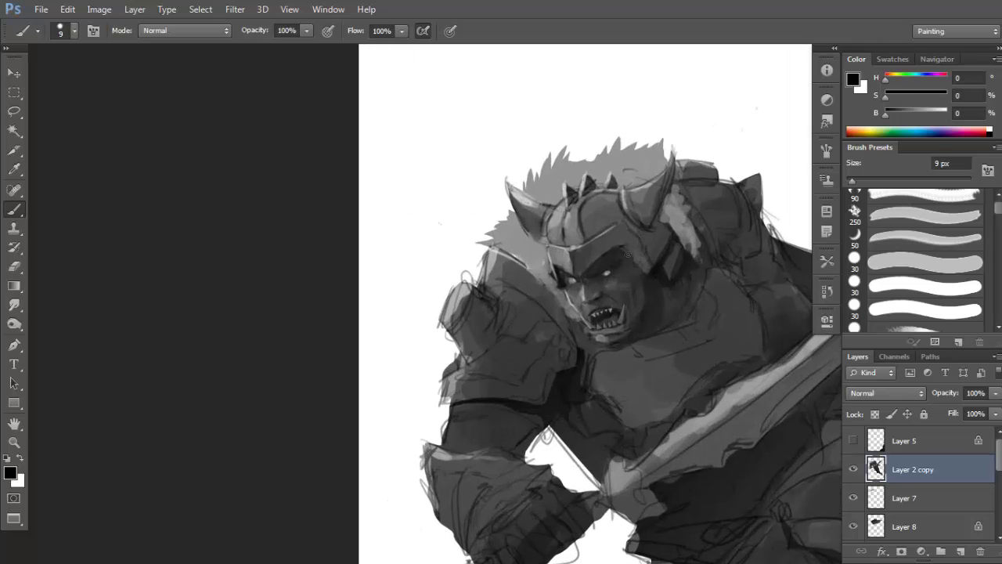
left_click(626, 248, "alt")
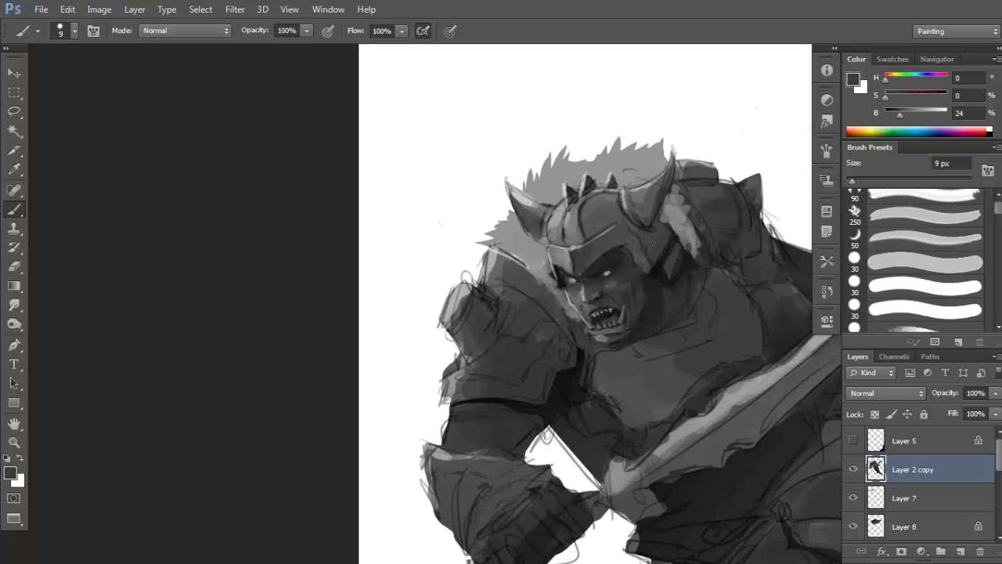
left_click(652, 270, "alt")
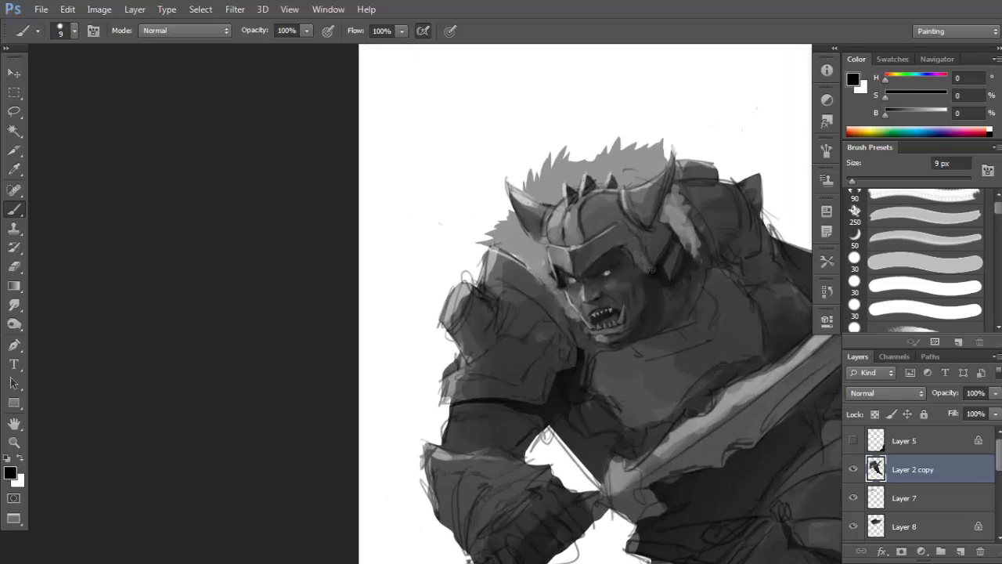
left_click(654, 228, "alt")
Touch up the pale fur beside the far horn with the 9 px brush and a sampled grey of 50% brightness.
left_click_drag(712, 206, 675, 225)
left_click(648, 226, "alt")
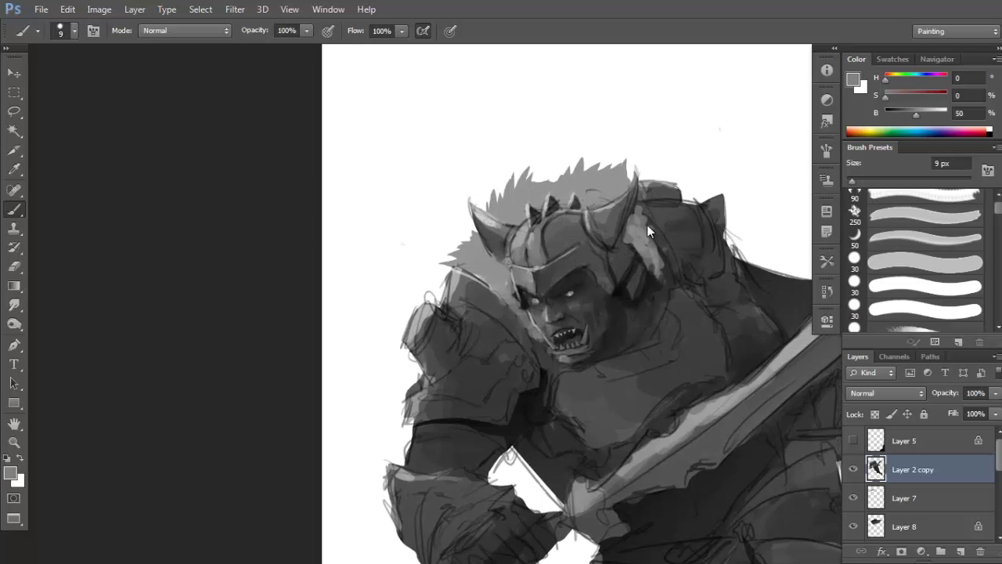
left_click(651, 225, "alt")
left_click_drag(652, 298, 663, 261)
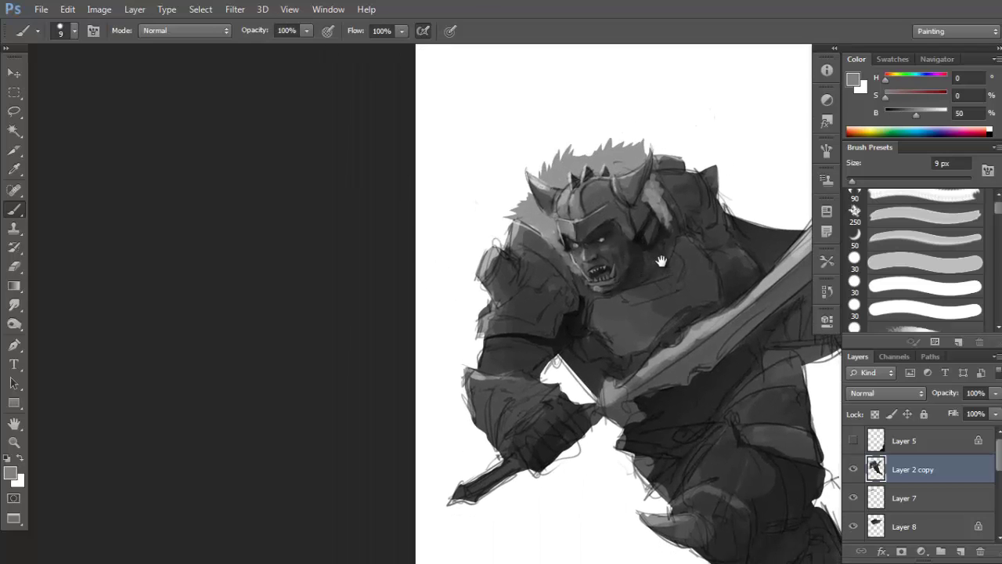
left_click(674, 234, "ctrl")
left_click_drag(655, 172, 700, 202)
left_click_drag(592, 274, 547, 219)
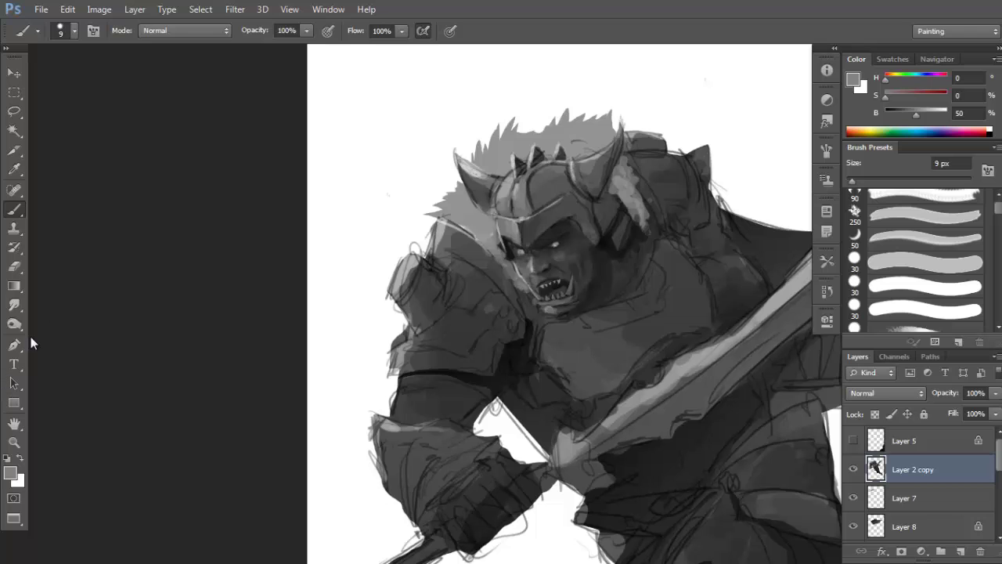
left_click(14, 305)
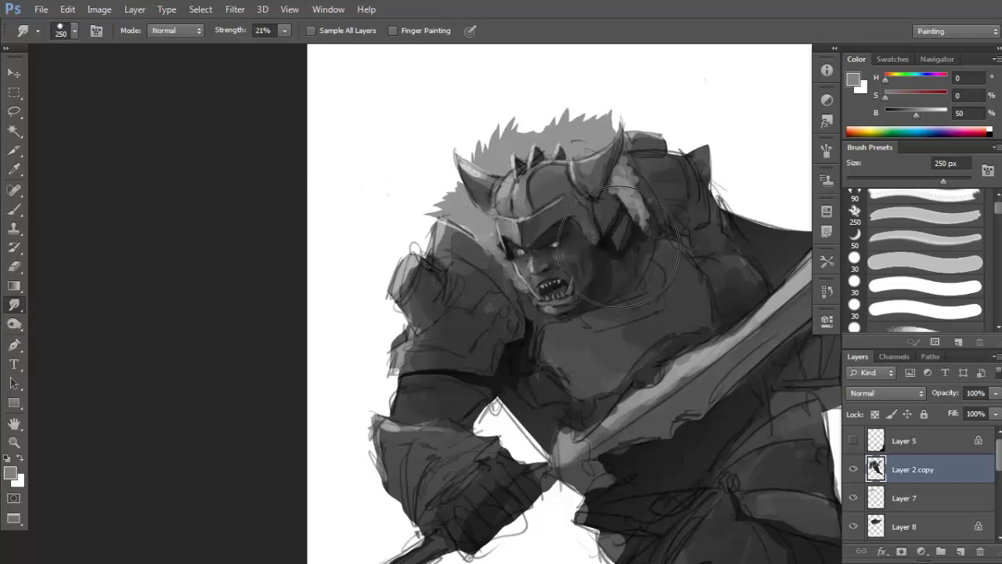
key("bracketleft")
key("bracketleft")
key("bracketleft")
key("bracketleft")
key("bracketleft")
key("bracketleft")
key("bracketleft")
key("bracketleft")
key("bracketleft")
key("F5")
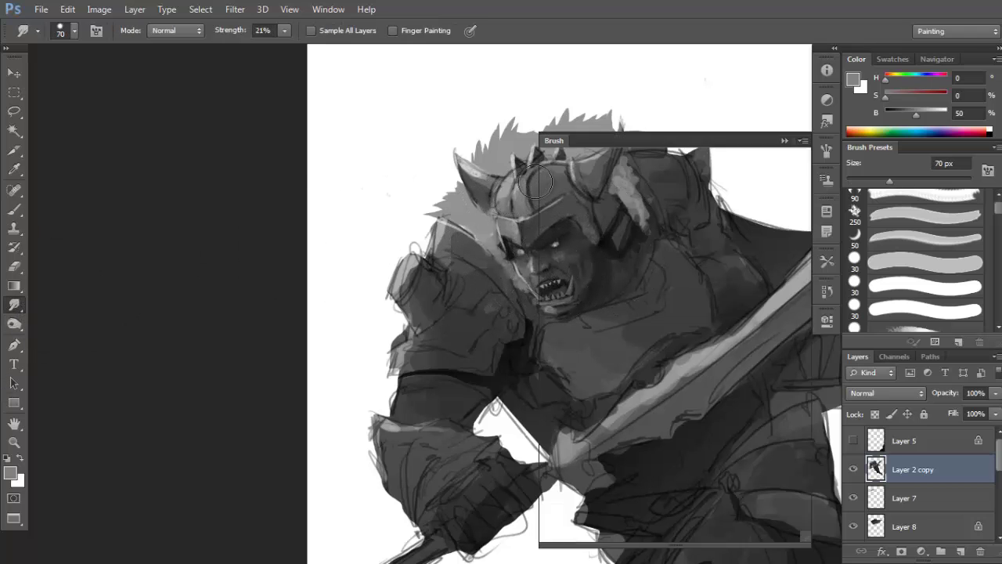
key("F5")
left_click_drag(497, 204, 541, 252)
key("b")
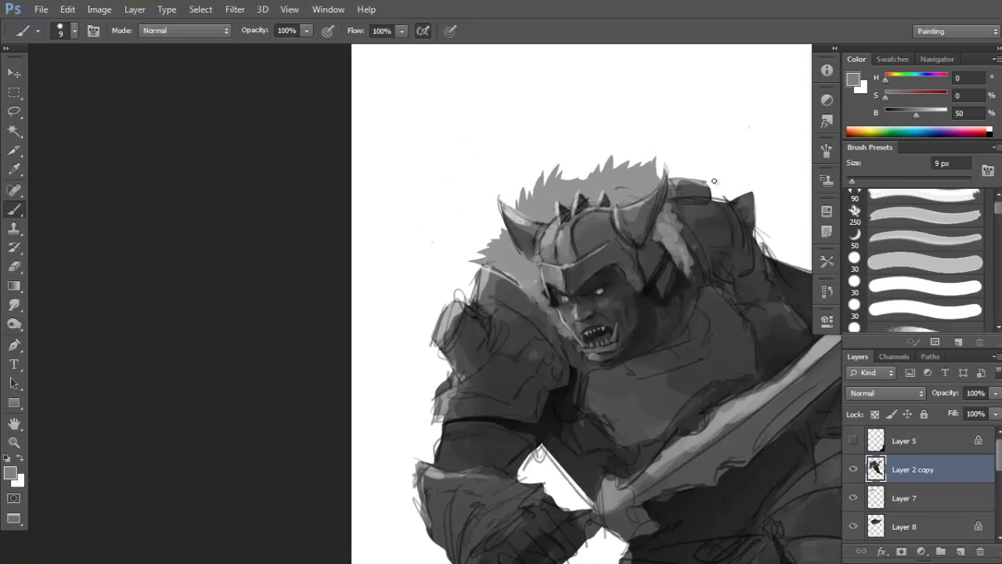
Add a new layer above Layer 2 copy and select three small circles in a triangular arrangement on the blank canvas.
left_click(960, 553)
key("m")
left_click_drag(421, 118, 481, 184)
key("ctrl+d")
left_click(15, 99, "alt")
scroll(389, 182, "up", 1)
left_click(465, 137)
left_click_drag(353, 155, 372, 188)
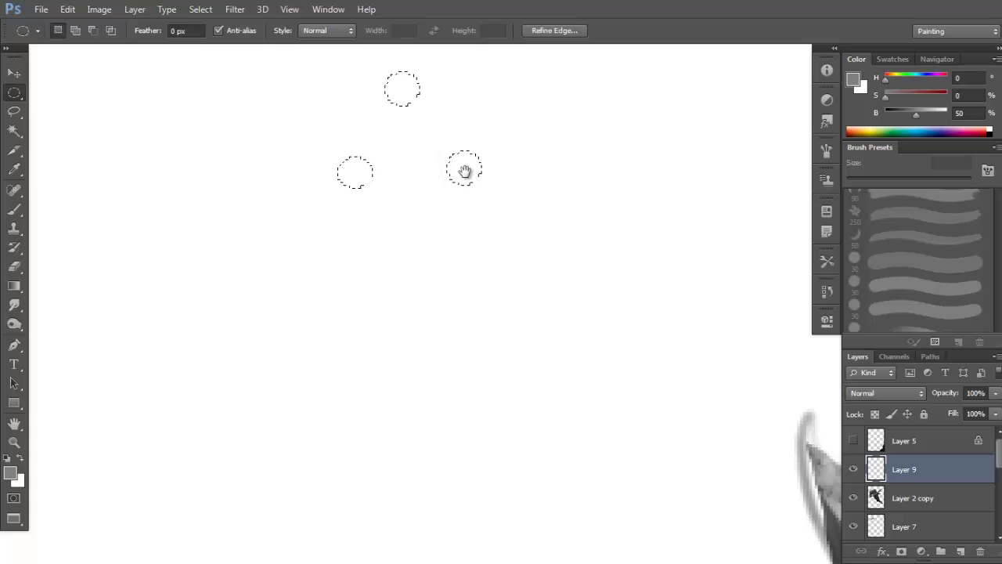
Fill the three circular selections with black and deselect them.
left_click_drag(465, 171, 472, 218)
key("d")
key("shift+BackSpace")
key("Return")
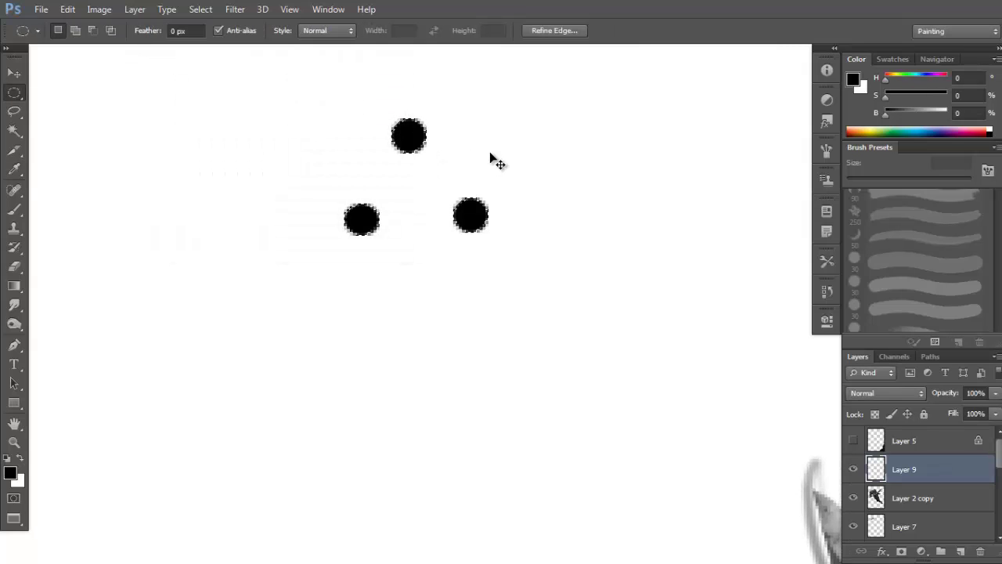
key("ctrl+d")
scroll(413, 185, "down", 1)
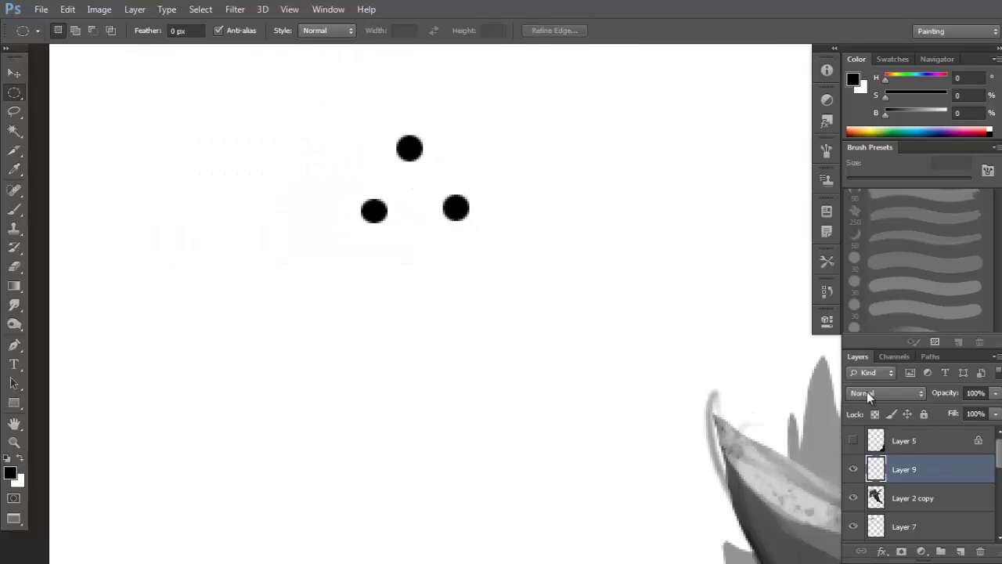
Load the three dots as a selection, define them as a brush preset, deselect, and hide Layer 9.
left_click(876, 469, "ctrl")
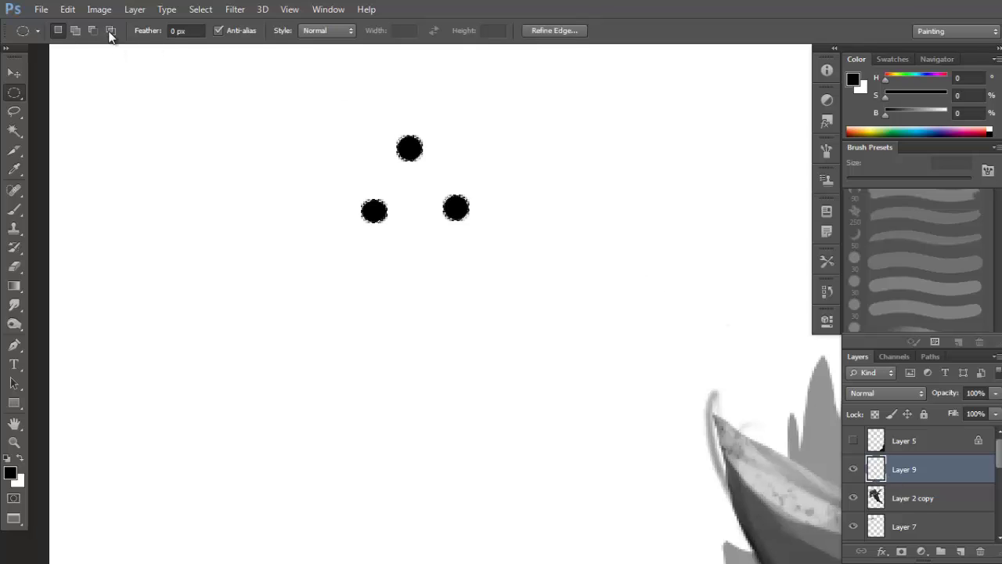
left_click(67, 8)
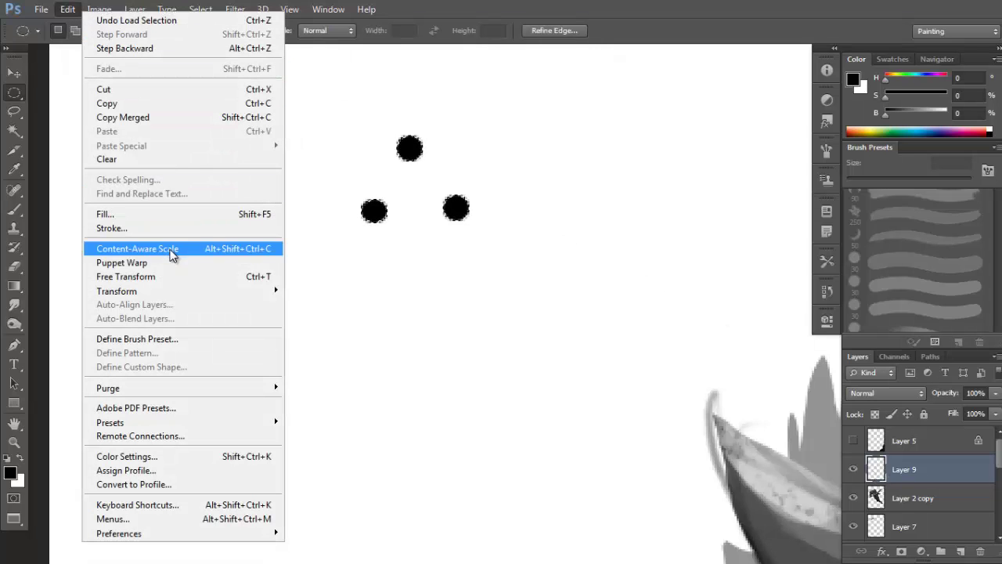
left_click(186, 339)
left_click(650, 188)
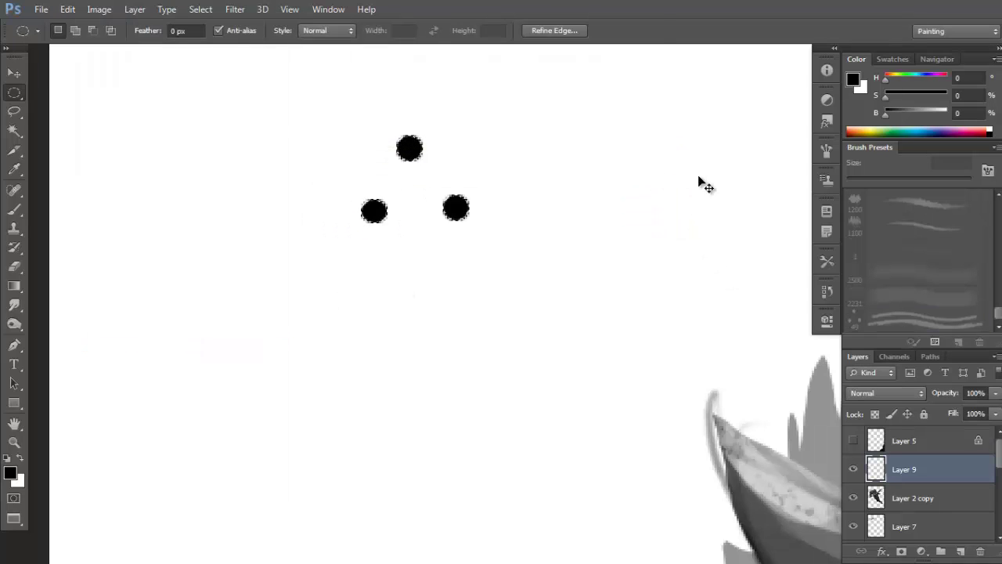
key("ctrl+d")
left_click(853, 468)
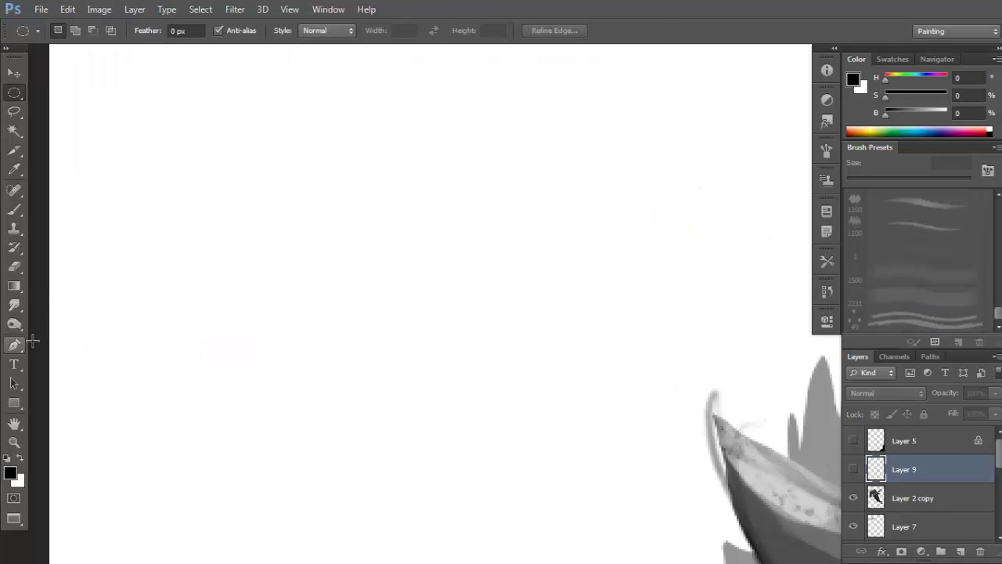
Give the Smudge tool the new 49 px three-dot brush and make Layer 2 copy the active layer.
left_click(14, 306)
right_click(382, 172)
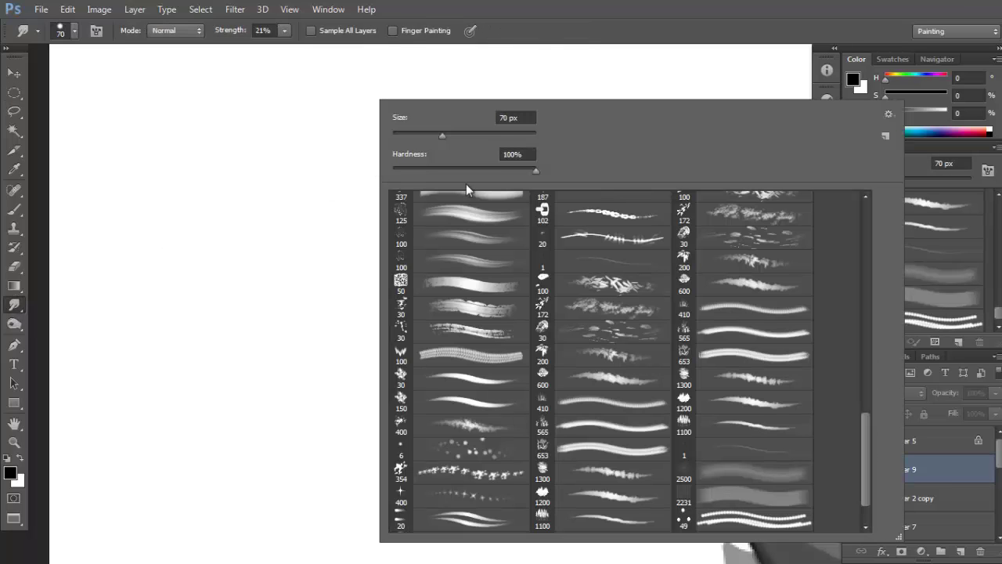
scroll(865, 434, "down", 2)
left_click(756, 475)
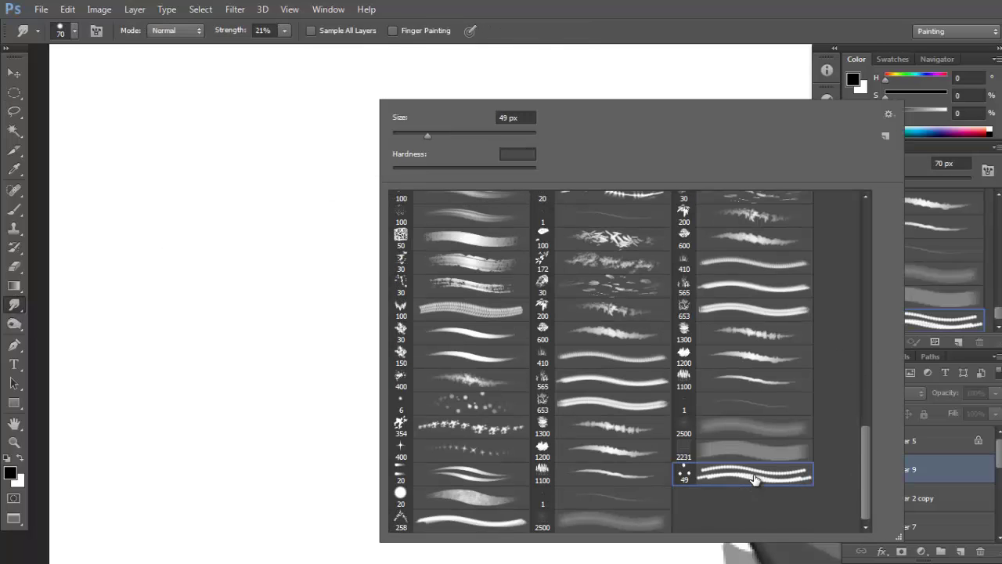
left_click(299, 299, "alt")
mouse_move(519, 330)
left_mouse_down()
mouse_move(518, 313)
mouse_move(398, 242)
left_mouse_up()
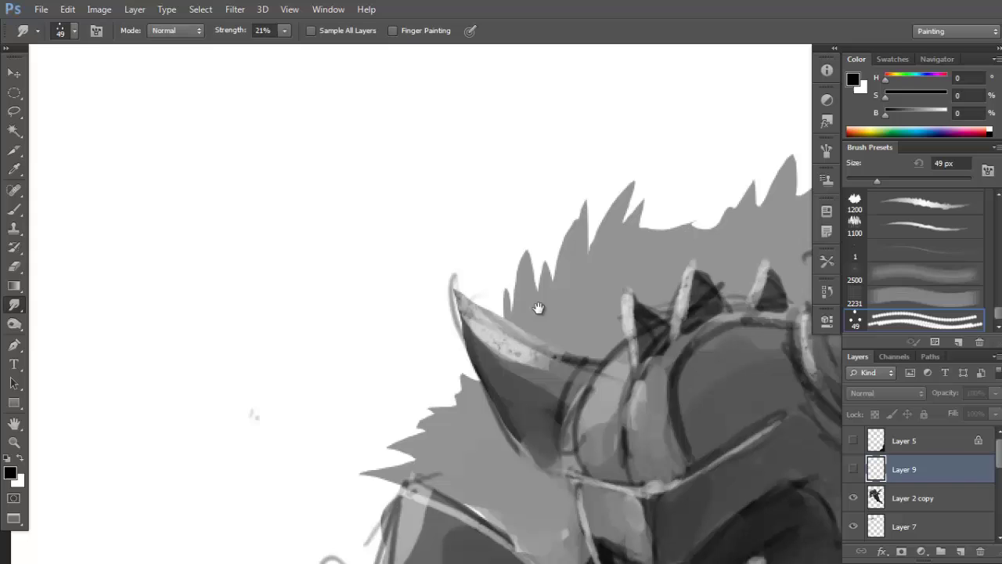
left_click(922, 501)
Turn off the Spacing option in the three-dot smudge brush's tip shape settings.
key("F5")
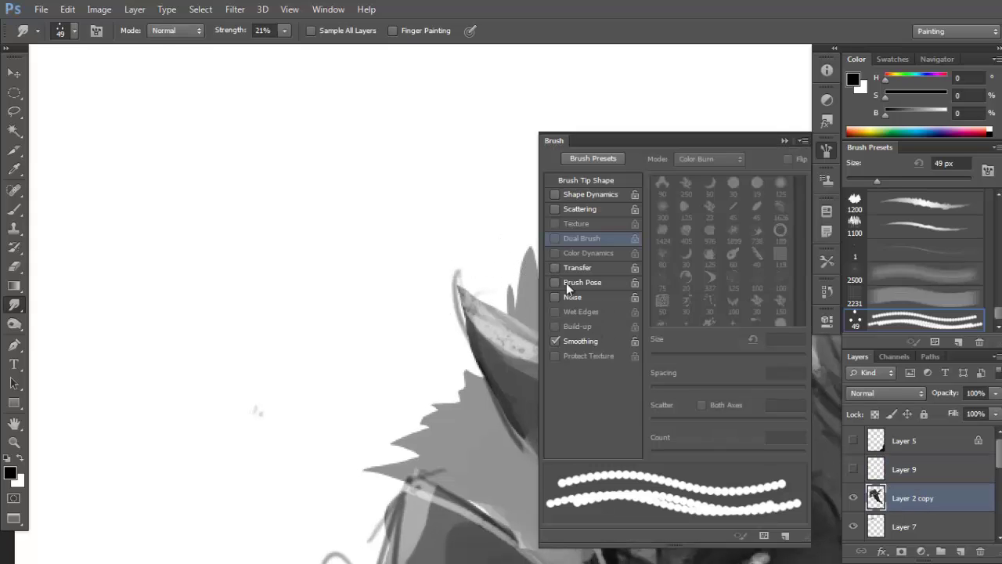
left_click(591, 182)
left_click(655, 403)
key("F5")
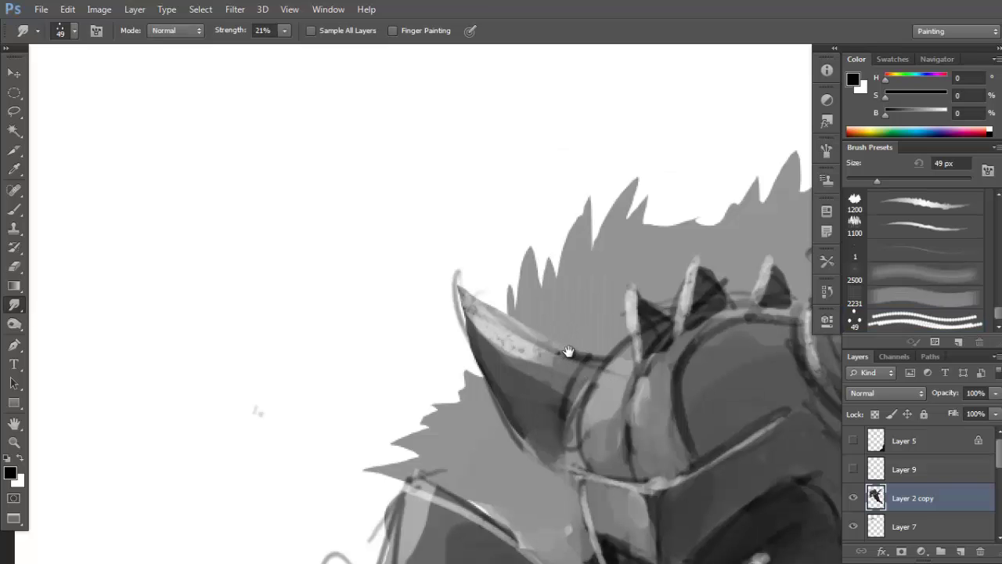
Reduce the three-dot smudge brush to 30 px and set its strength to 78%.
left_click_drag(570, 411, 411, 180)
key("[")
key("[")
key("[")
key("[")
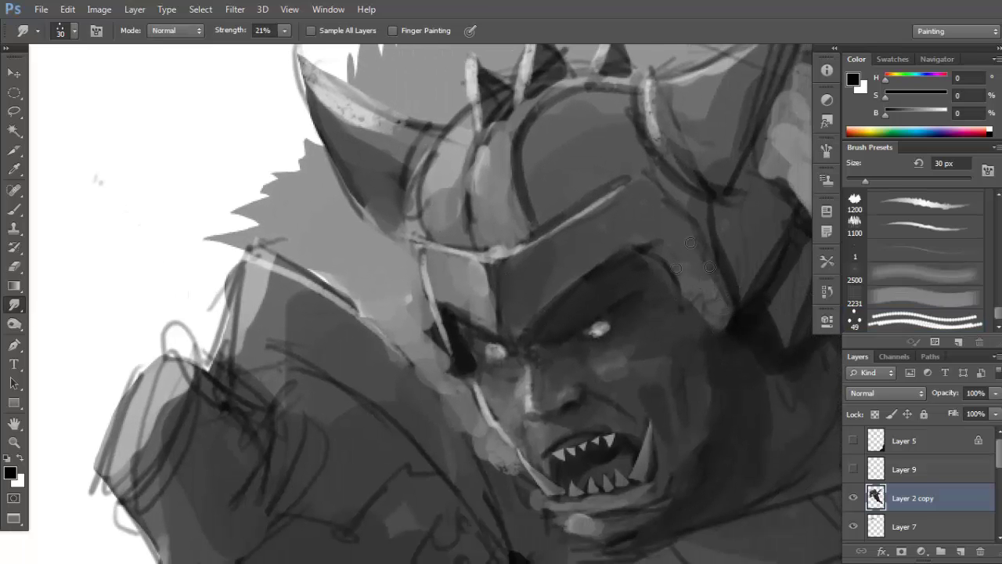
mouse_move(702, 179)
left_mouse_down()
mouse_move(582, 271)
mouse_move(552, 276)
left_mouse_up()
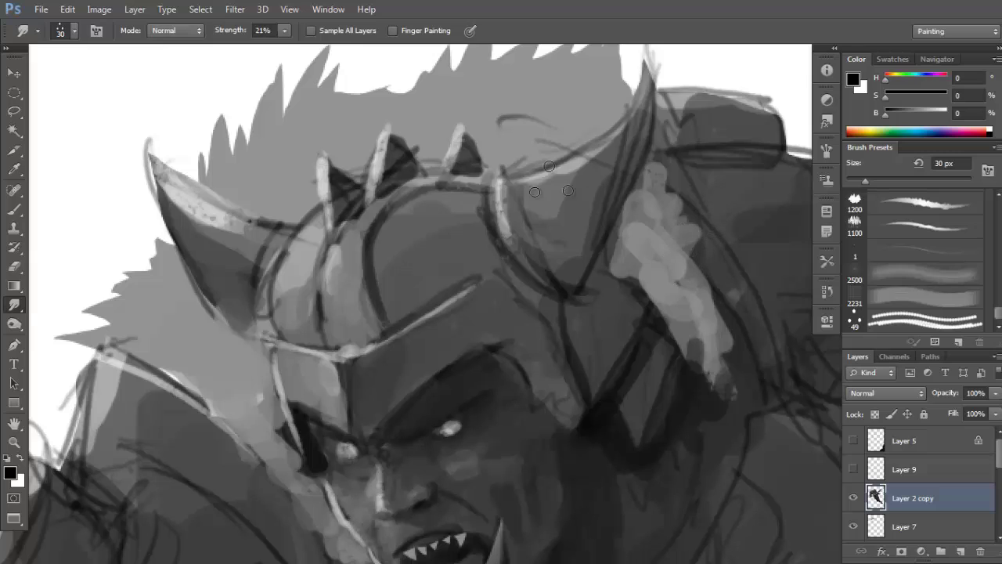
left_click(284, 31)
scroll(685, 273, "down", 1)
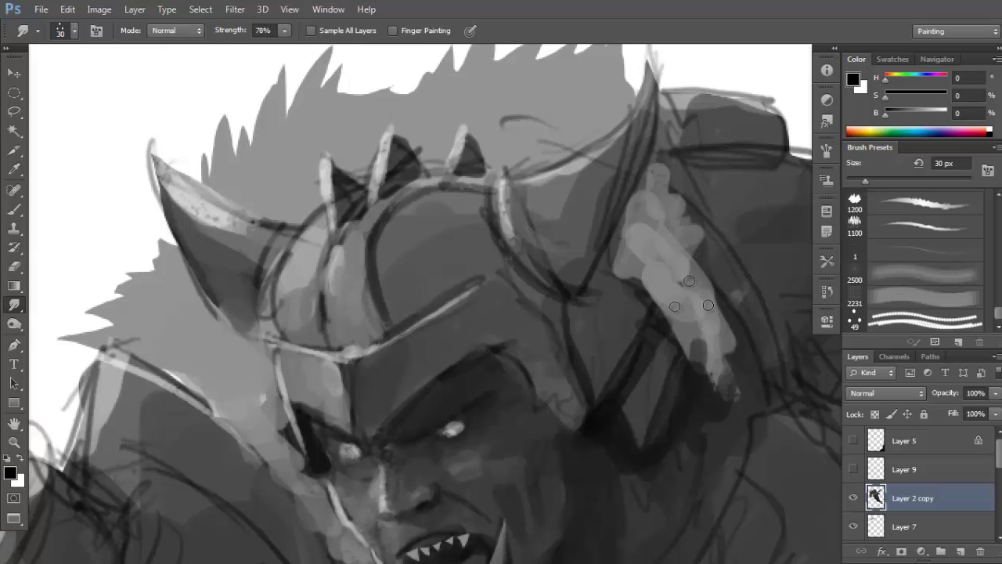
Set the smudge brush to 20 px and 100% strength, and smudge the pale fur beside the far horn.
scroll(708, 258, "down", 2)
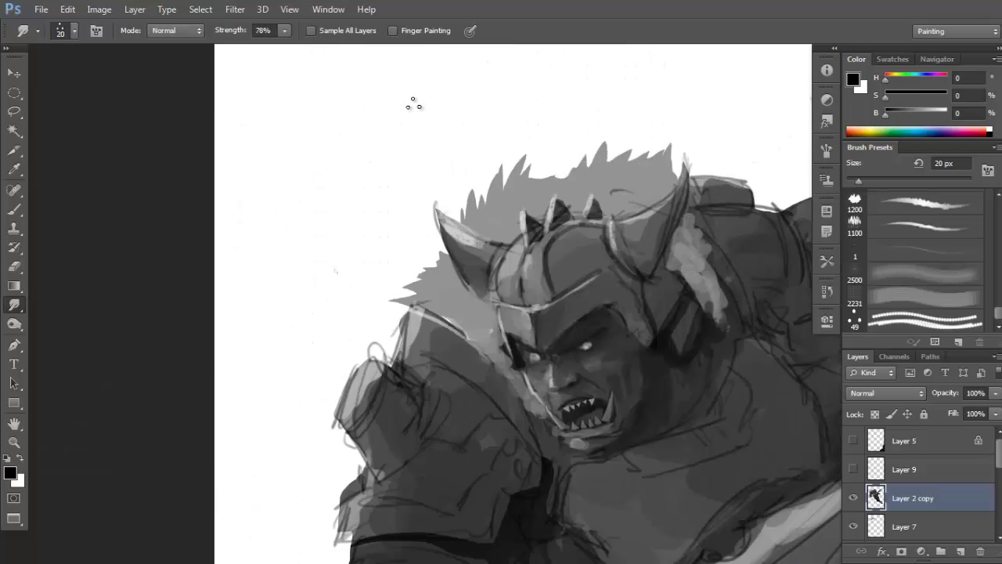
left_click(285, 30)
left_click_drag(291, 49, 315, 50)
scroll(684, 232, "up", 2)
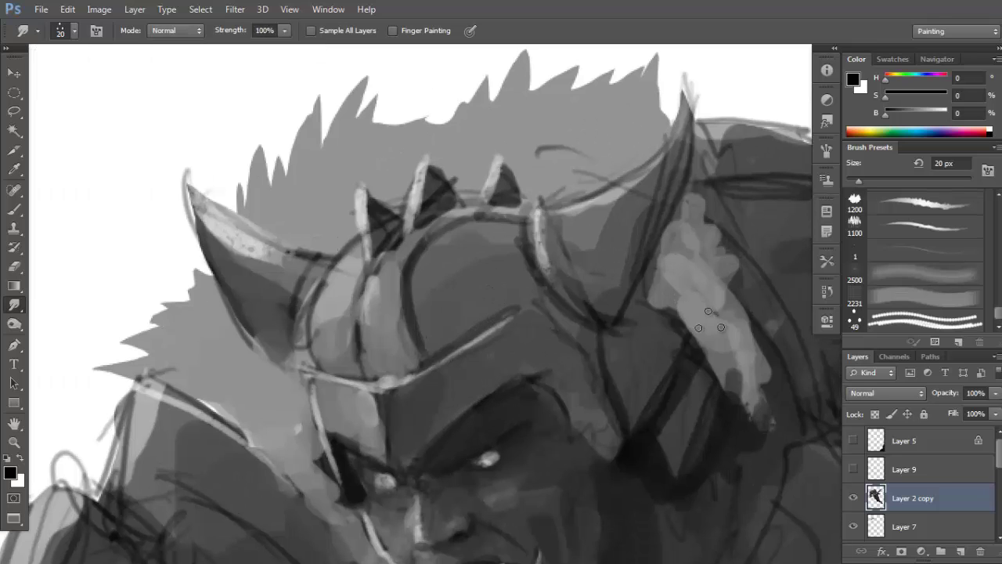
left_click_drag(738, 278, 753, 268)
key("F5")
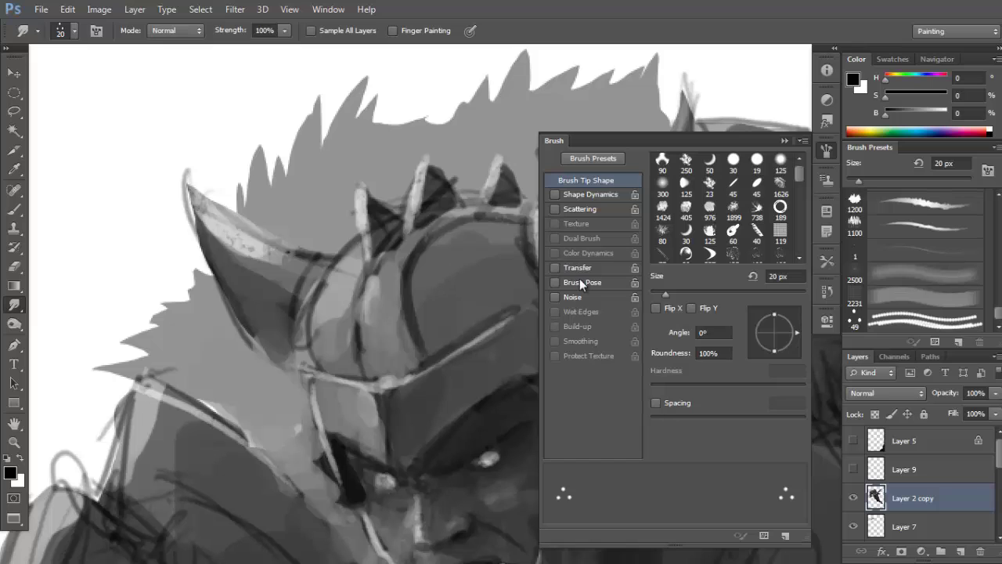
key("F5")
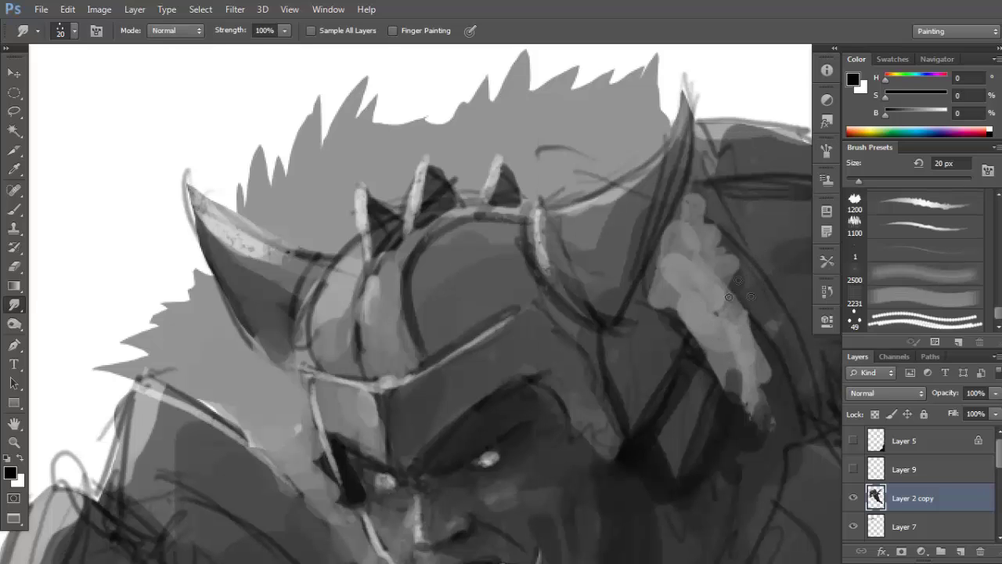
key("F5")
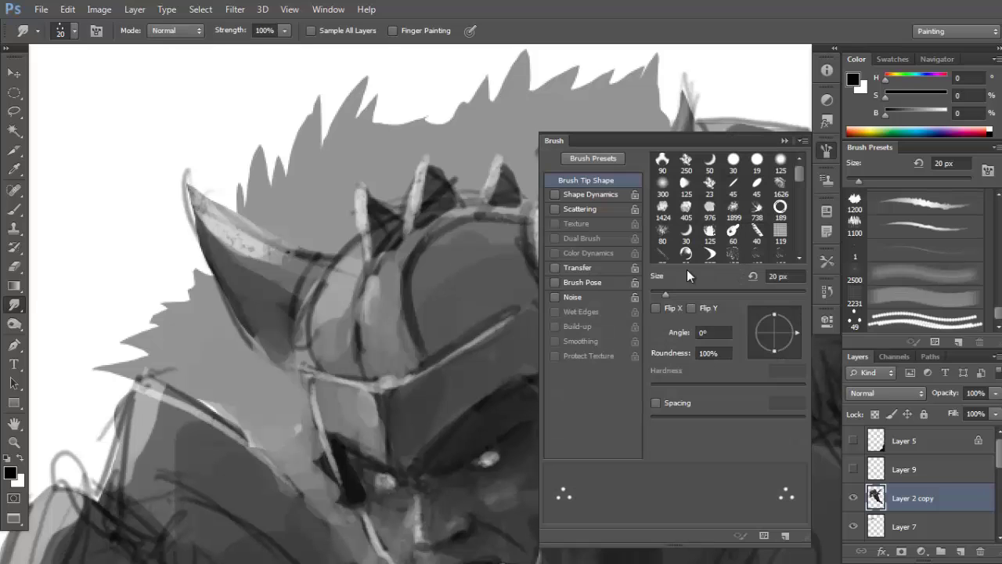
left_click(595, 285)
left_click(561, 281)
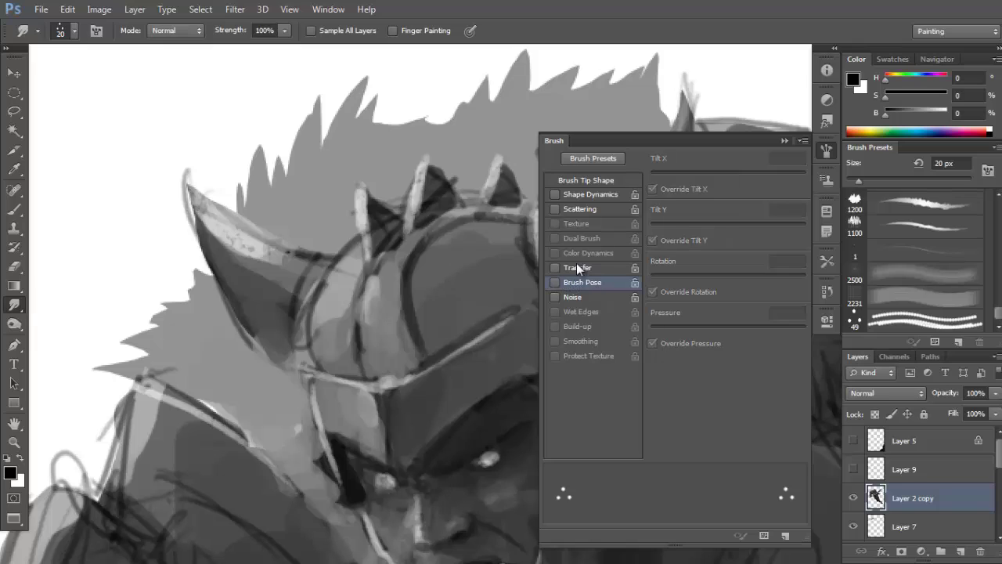
Reduce the three-dot smudge brush to 15 px.
left_click(595, 180)
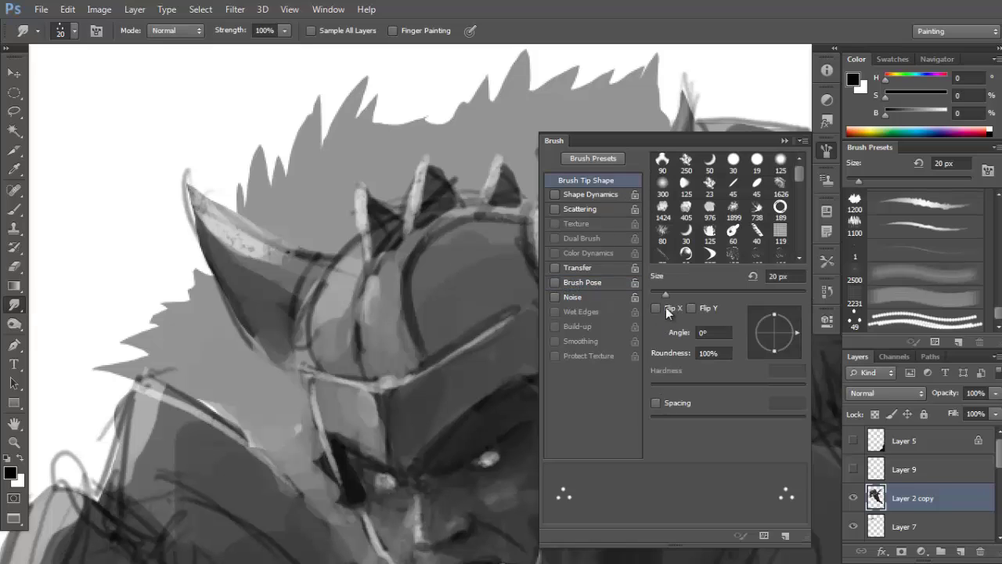
left_click_drag(665, 293, 636, 294)
key("F5")
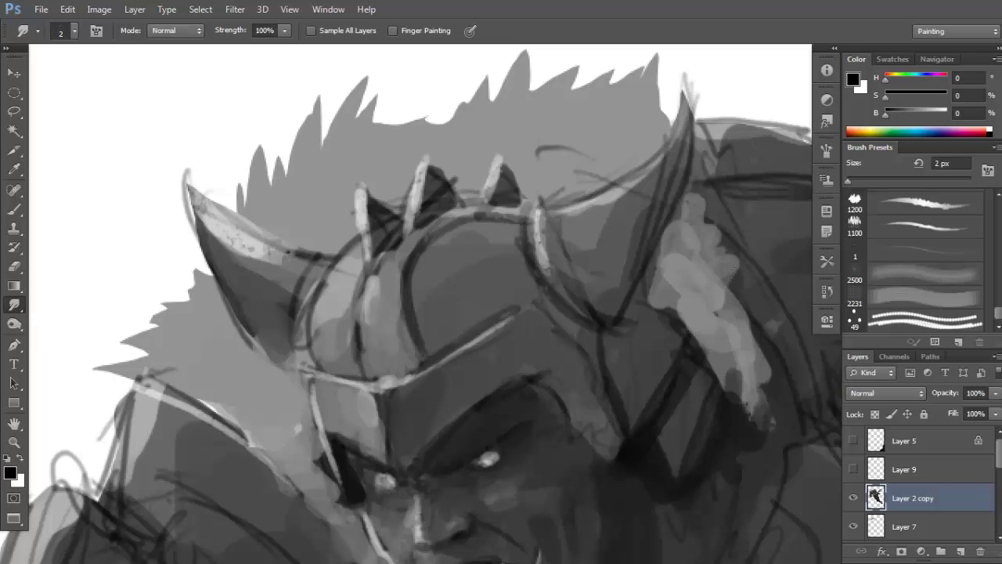
key("bracketright")
key("bracketright")
key("bracketright")
key("bracketright")
key("bracketright")
key("bracketright")
key("bracketright")
key("bracketright")
Turn on the Spacing option for the three-dot smudge brush tip and lower the spacing to its minimum.
key("F5")
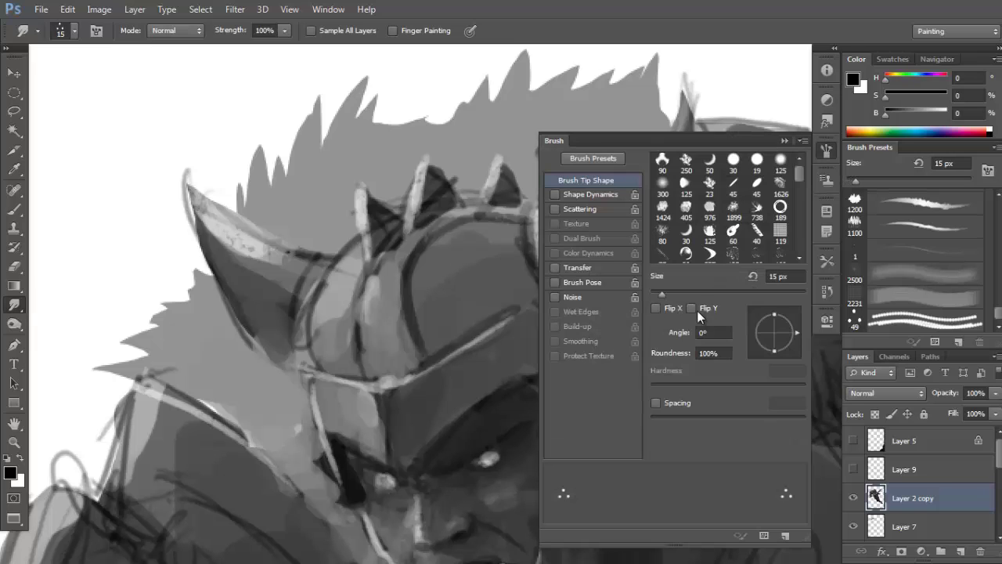
left_click(659, 403)
left_click_drag(664, 417, 646, 418)
key("F5")
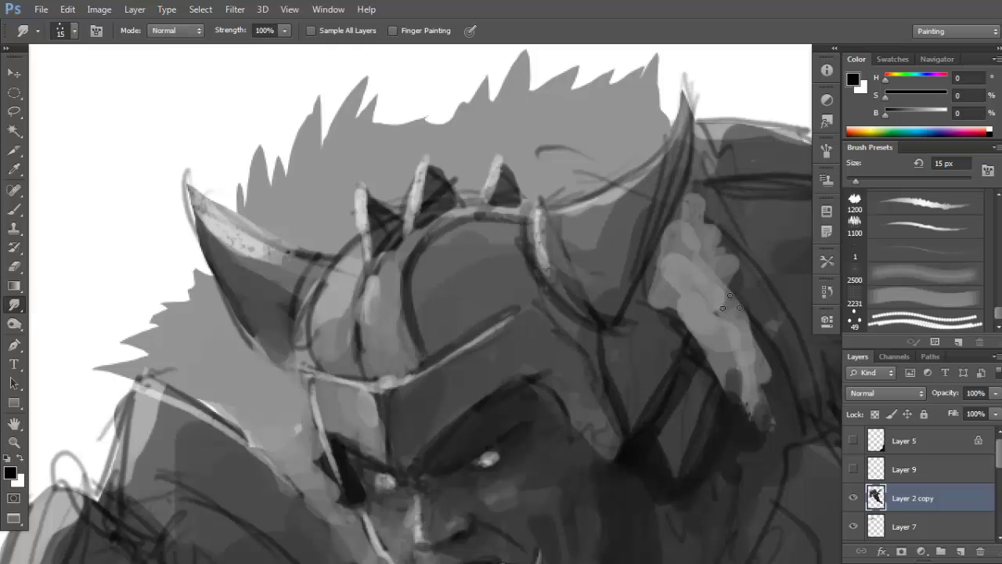
Smudge the pale fur edge over the warrior's near shoulder at 15 px and enlarge the smudge brush to 30 px.
left_click(751, 259, "alt")
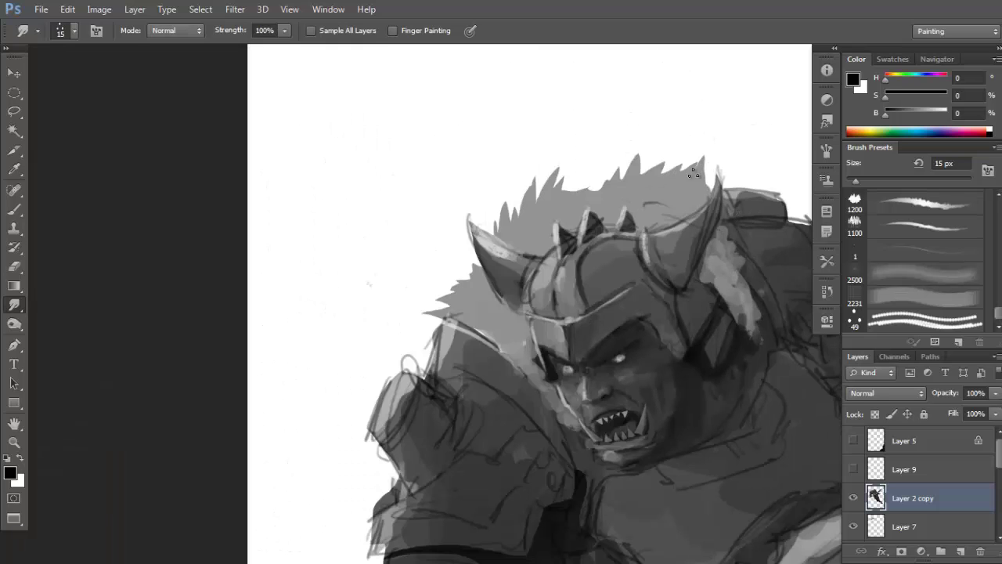
left_click(551, 350, "ctrl")
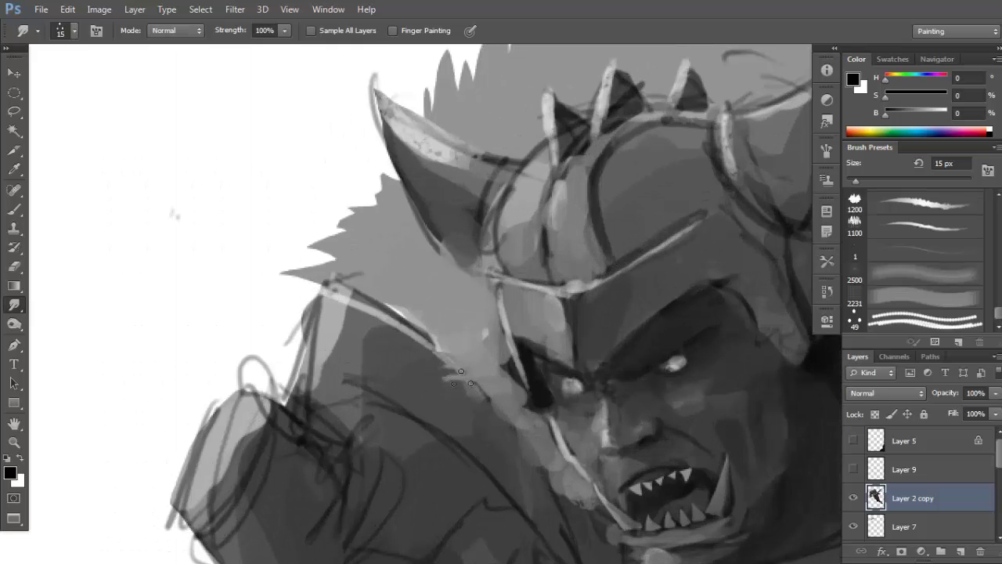
scroll(479, 375, "down", 3)
key("bracketright")
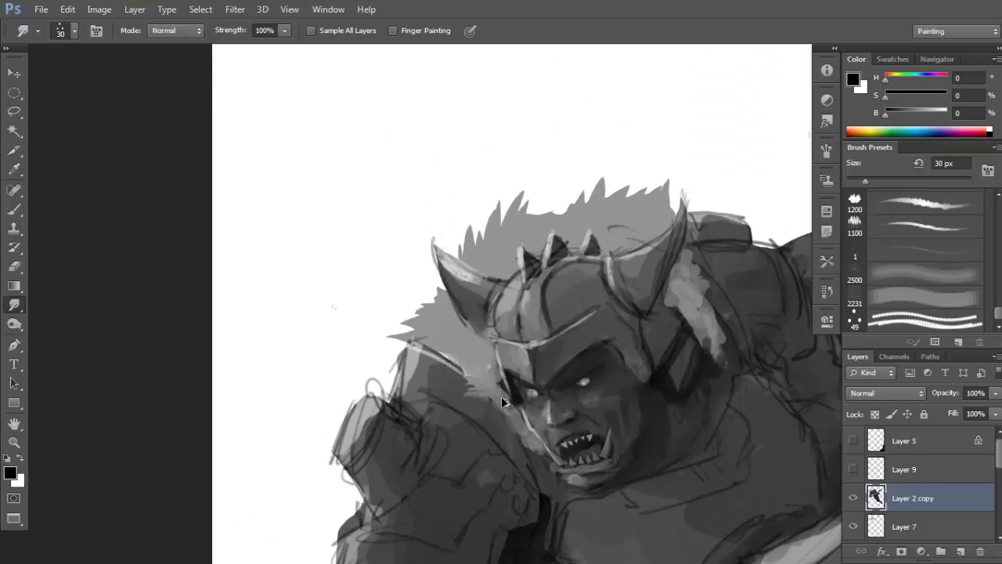
key("alt+bracketright")
left_click(499, 396)
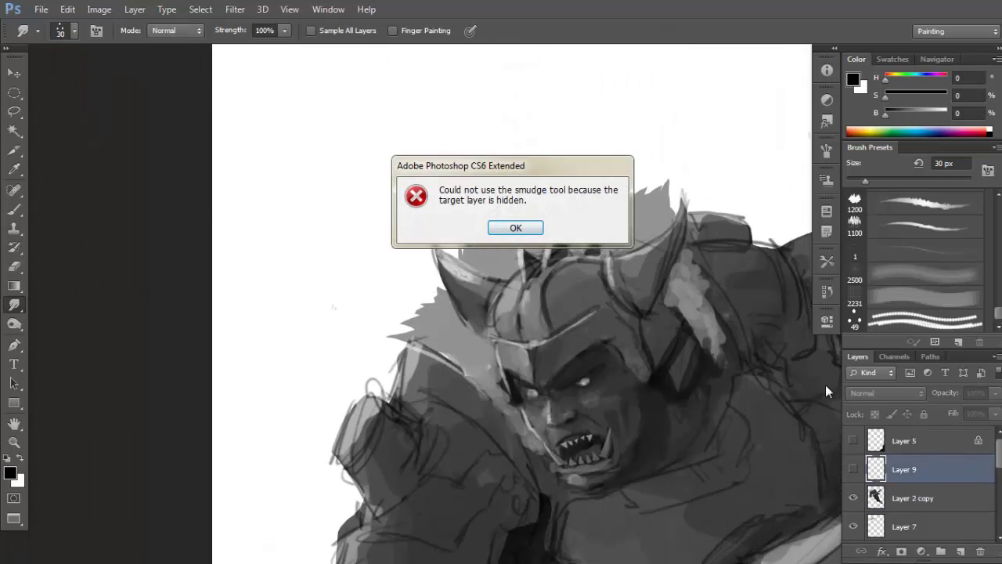
left_click(534, 227)
left_click(957, 501)
Reduce the smudge brush to 20 px and smudge the pale fur beside the far horn into ragged tufts.
scroll(709, 301, "up", 3)
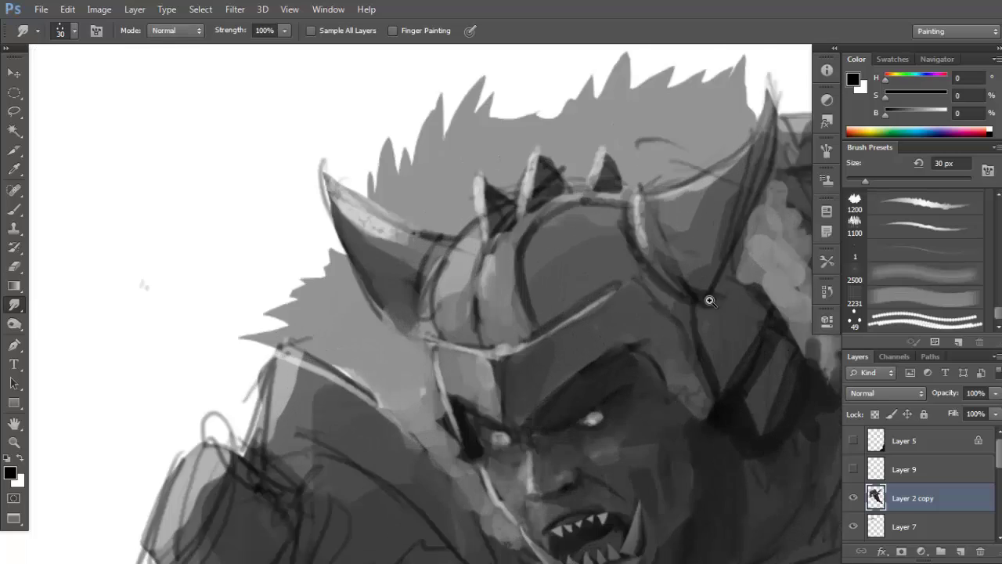
left_click_drag(709, 301, 756, 294)
mouse_move(756, 294)
left_mouse_down()
mouse_move(720, 285)
mouse_move(611, 301)
left_mouse_up()
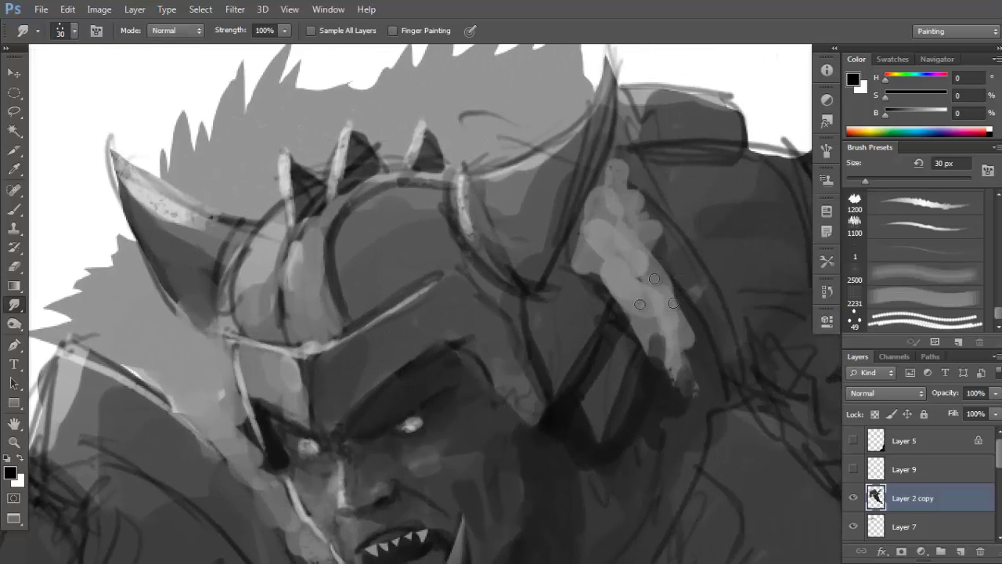
key("bracketleft")
scroll(666, 227, "down", 3)
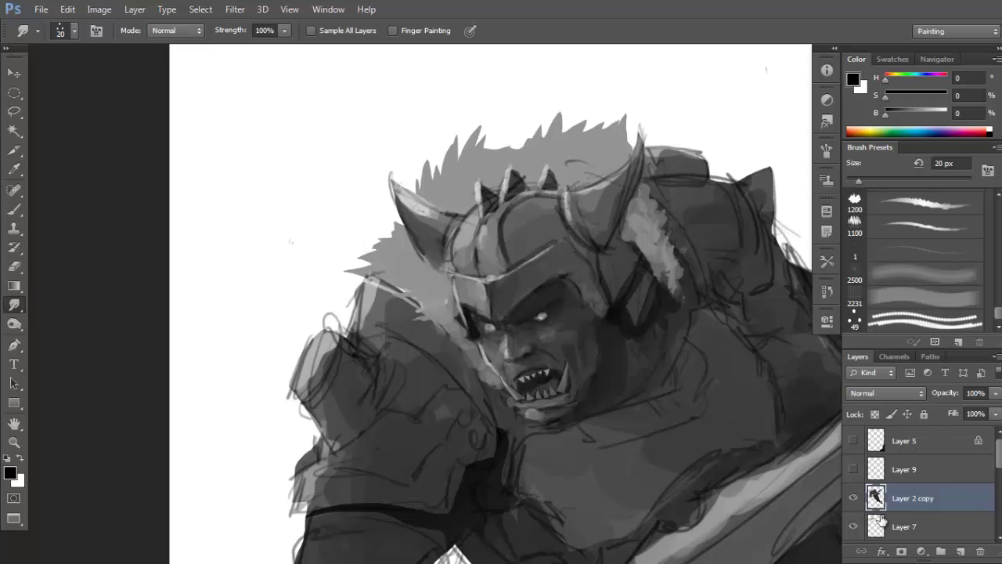
Merge Layer 2 copy, Layer 7 and Layer 8 into a single layer.
left_click(914, 525)
left_click(978, 470)
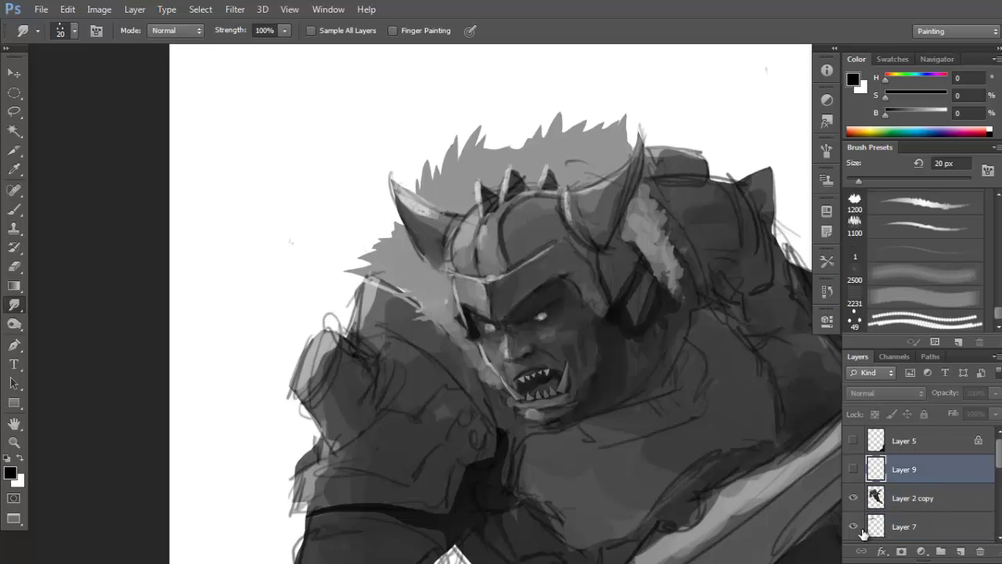
left_click(854, 526)
left_click(853, 526)
left_click(970, 487)
scroll(970, 487, "down", 2)
left_click(931, 517, "shift")
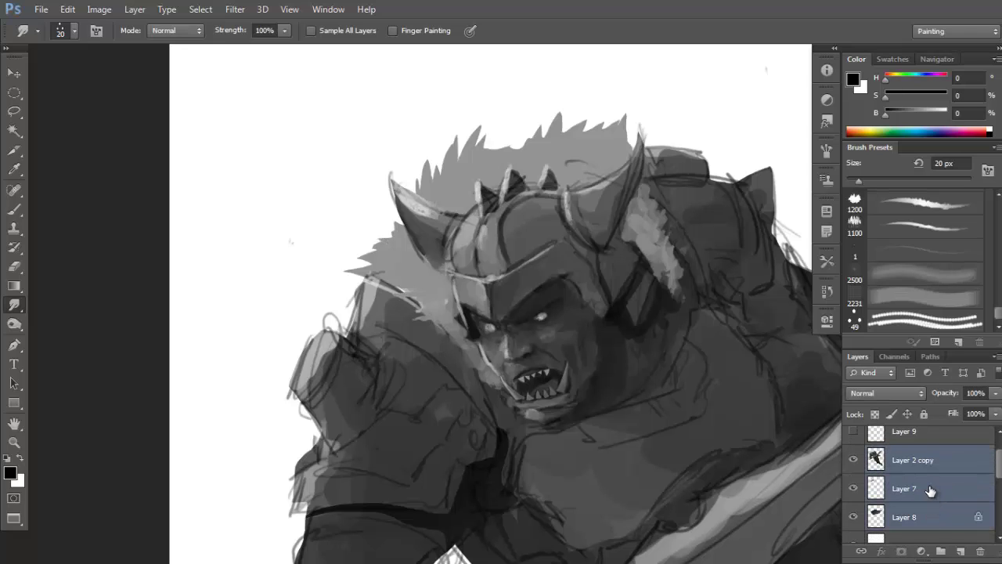
key("ctrl+e")
left_click_drag(620, 254, 642, 259)
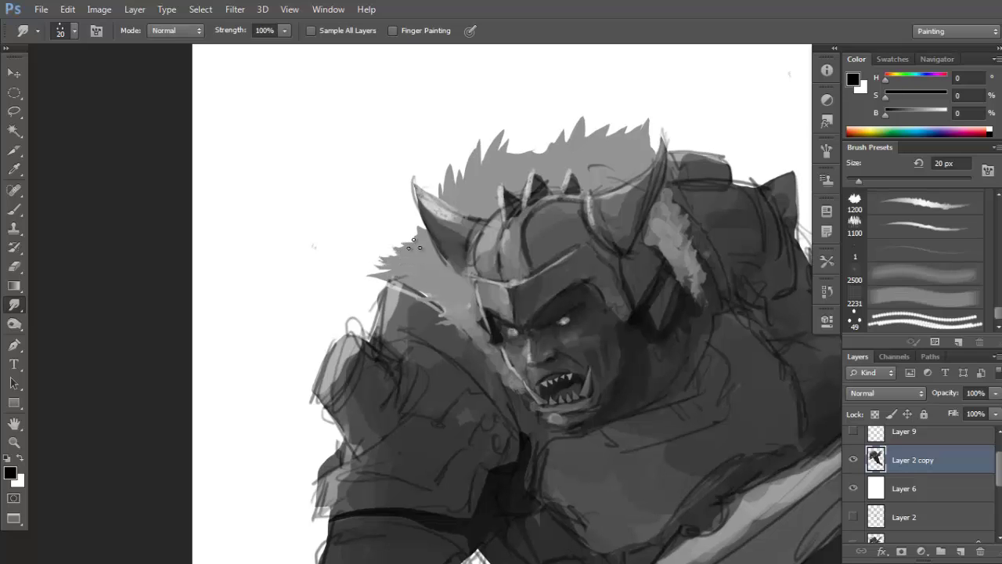
Smudge the top outline of the fur mane behind the helmet into finer, uneven tufts.
left_click_drag(459, 201, 436, 245)
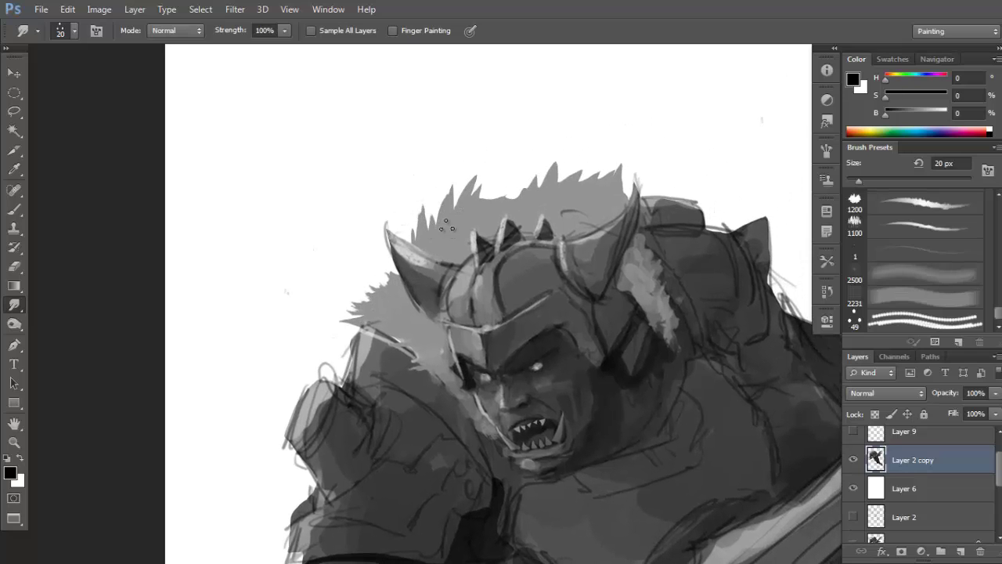
mouse_move(492, 201)
left_mouse_down()
mouse_move(540, 181)
mouse_move(572, 174)
left_mouse_up()
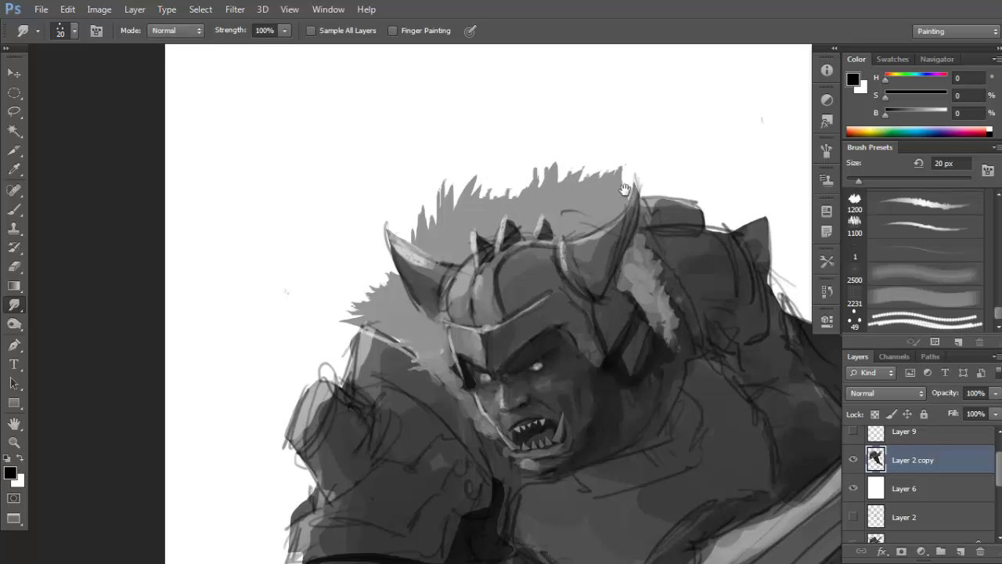
left_click_drag(432, 361, 397, 292)
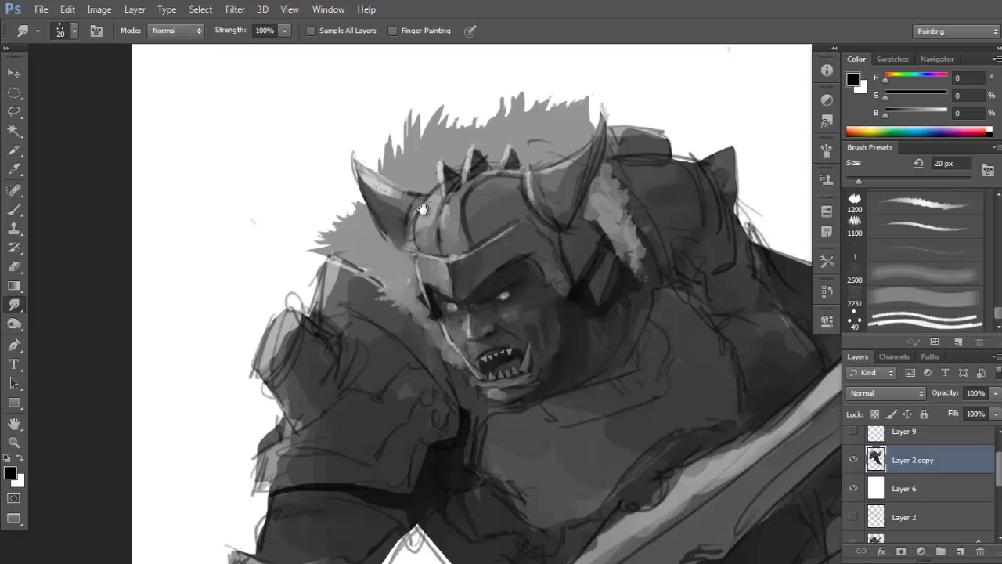
left_click_drag(422, 209, 425, 208)
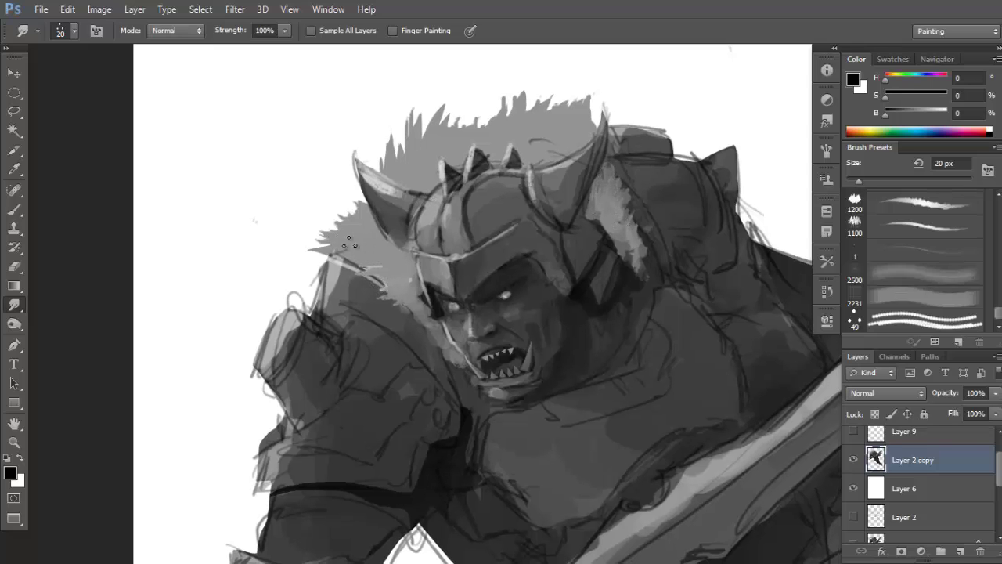
Lasso the inner fur areas behind the helmet and beside the face, with jagged outer edges.
key("l")
mouse_move(368, 277)
left_mouse_down()
mouse_move(361, 235)
mouse_move(391, 241)
mouse_move(409, 256)
mouse_move(423, 315)
left_mouse_up()
left_click_drag(430, 223, 433, 227)
mouse_move(405, 188)
left_mouse_down()
mouse_move(443, 139)
mouse_move(534, 135)
mouse_move(587, 110)
mouse_move(594, 134)
mouse_move(570, 164)
mouse_move(533, 169)
mouse_move(513, 150)
mouse_move(493, 162)
mouse_move(476, 152)
mouse_move(409, 197)
left_mouse_up()
Shade the selected fur with a transparent linear gradient in a sampled 15% brightness grey, and deselect it.
key("g")
left_click(513, 288, "alt")
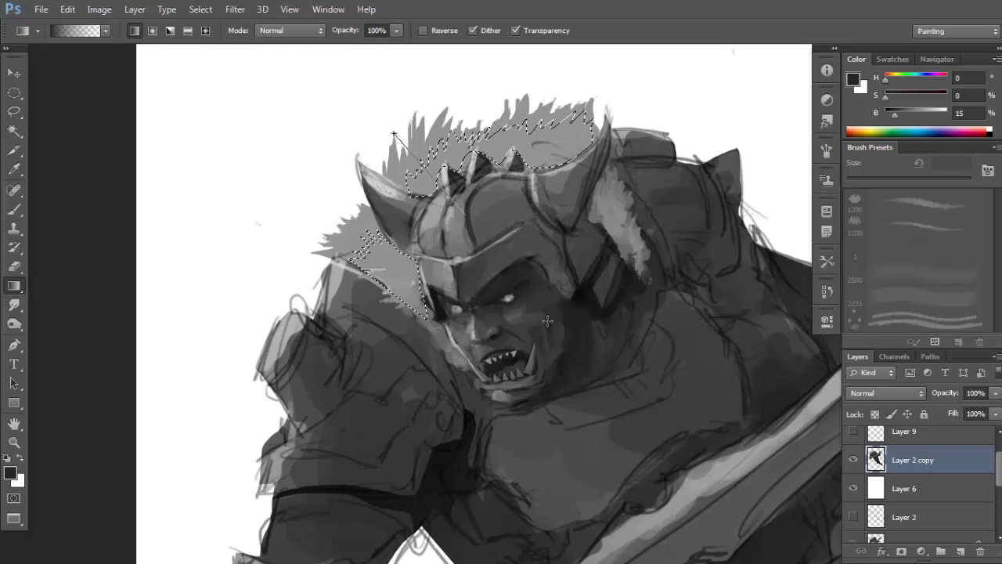
scroll(513, 288, "down", 1)
left_click_drag(392, 104, 497, 264)
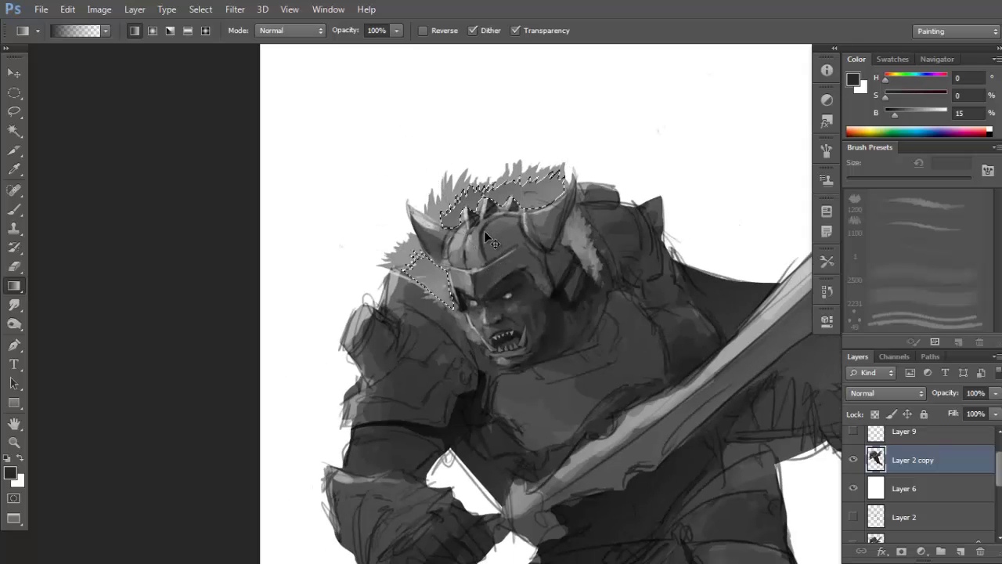
key("ctrl+d")
Smudge the edge of the shaded inner fur into tufts at 20 px, and switch to the Brush tool.
scroll(428, 256, "up", 1)
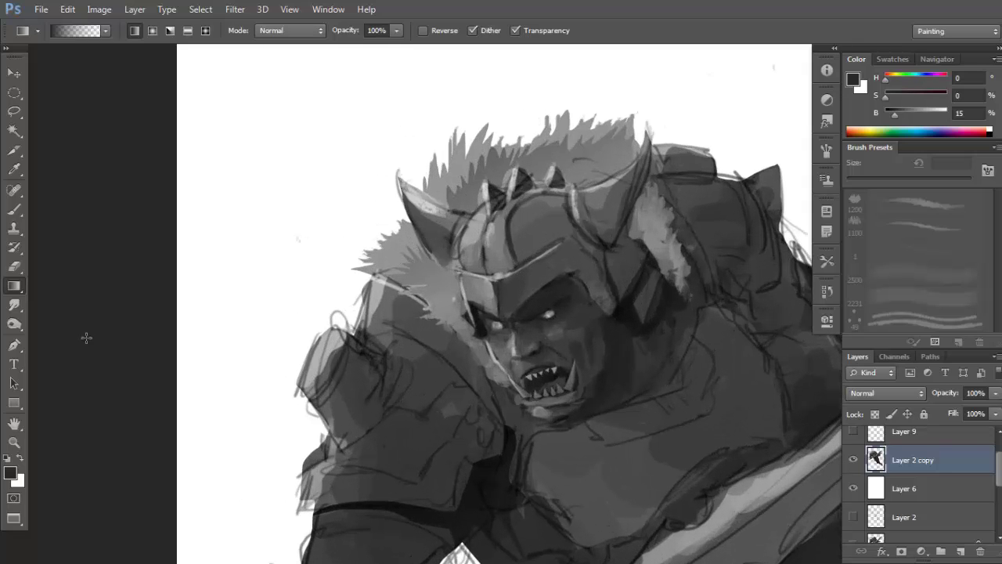
left_click(14, 307)
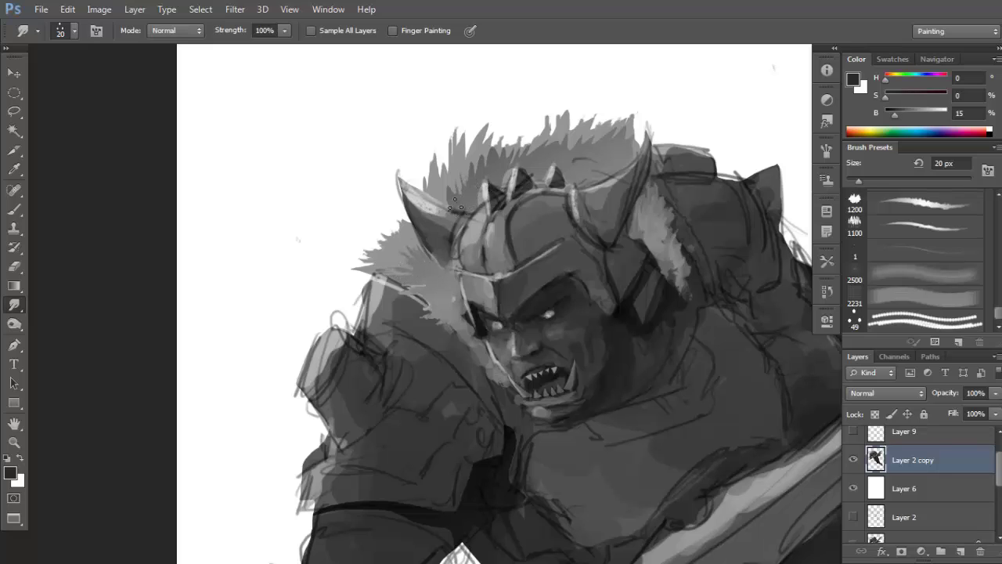
mouse_move(449, 183)
left_mouse_down()
mouse_move(479, 156)
mouse_move(525, 168)
left_mouse_up()
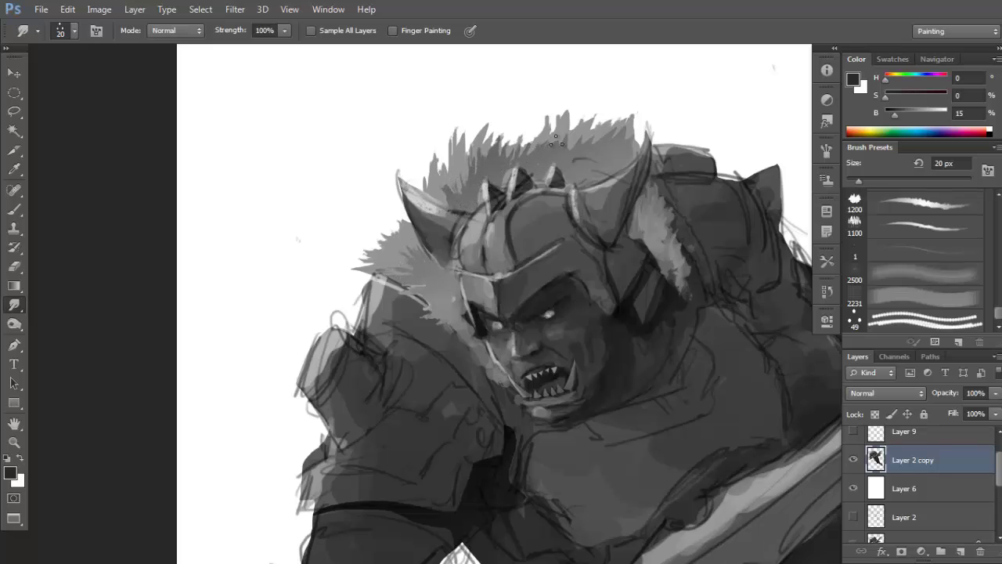
mouse_move(586, 140)
left_mouse_down()
mouse_move(574, 131)
mouse_move(625, 118)
left_mouse_up()
scroll(627, 138, "down", 1)
mouse_move(666, 216)
left_mouse_down()
mouse_move(631, 226)
mouse_move(611, 216)
left_mouse_up()
scroll(561, 302, "up", 1)
scroll(526, 278, "down", 1)
mouse_move(529, 278)
left_mouse_down()
mouse_move(556, 301)
mouse_move(556, 259)
left_mouse_up()
key("b")
right_click(605, 249)
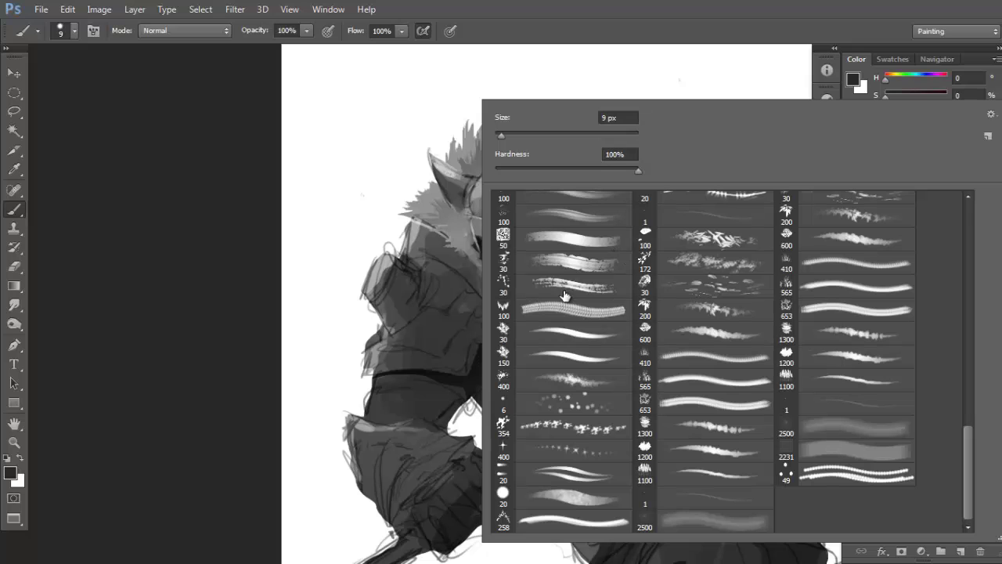
left_click(403, 307)
mouse_move(500, 315)
left_mouse_down()
mouse_move(470, 293)
mouse_move(476, 300)
mouse_move(424, 287)
left_mouse_up()
right_click(568, 245)
left_click(429, 288)
right_click(533, 250)
left_click(423, 289)
Choose a hard round 30 px brush preset and set its size to 25 px.
right_click(759, 294)
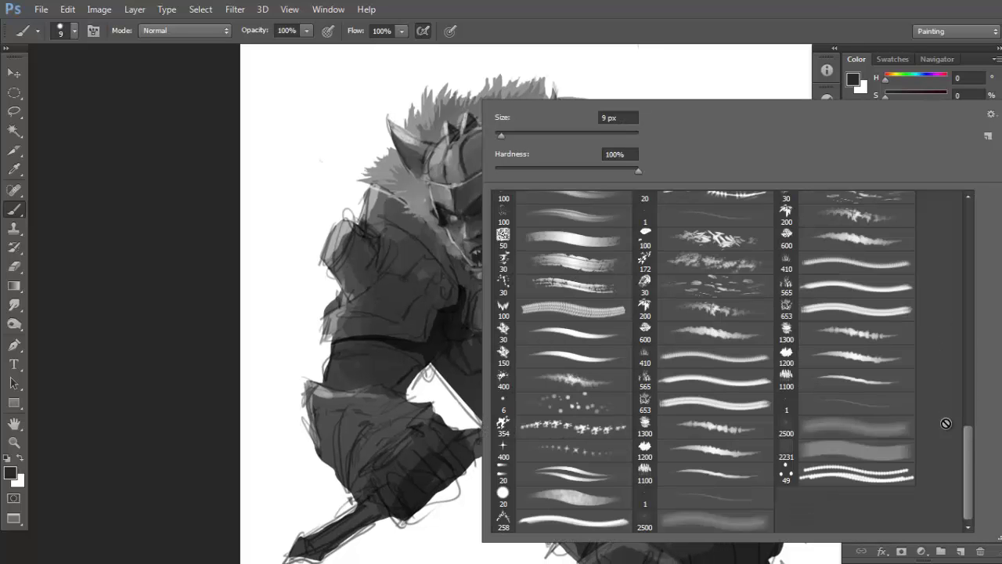
left_click_drag(969, 438, 988, 201)
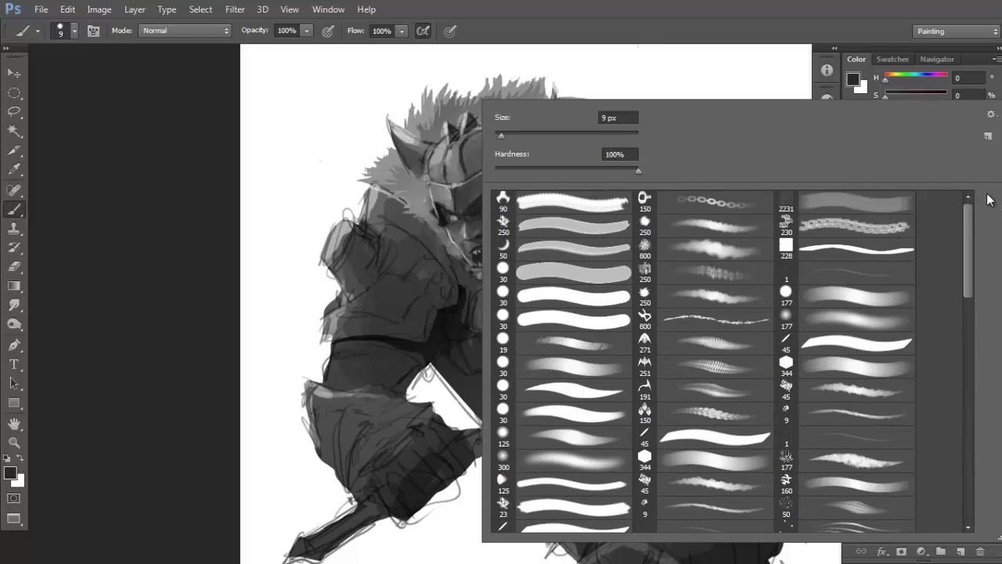
left_click(547, 317)
key("Escape")
key("bracketleft")
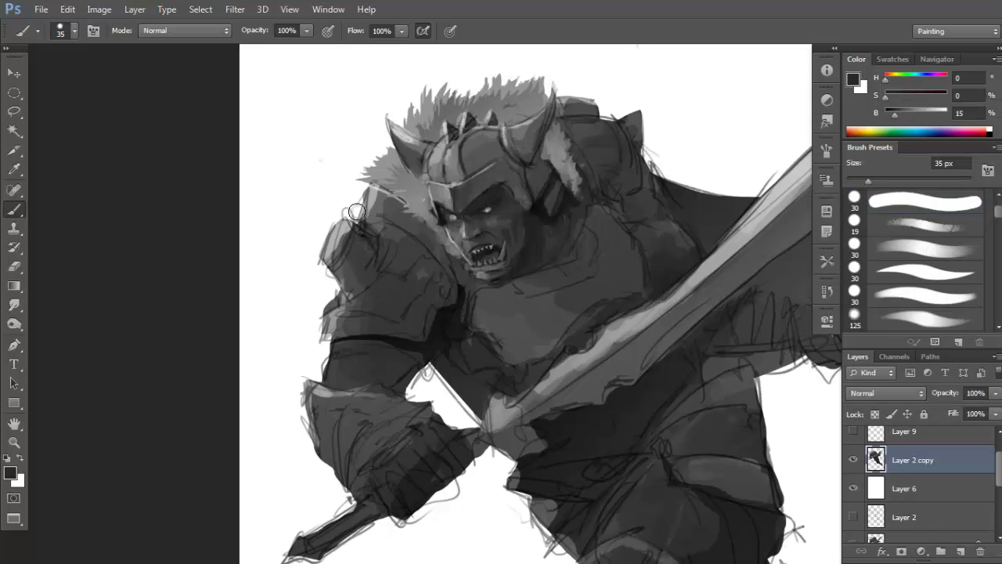
key("bracketright")
key("bracketleft")
Paint the near shoulder's stubby spike in dark and sampled grey tones, with a light grey tip.
key("d")
mouse_move(345, 229)
left_mouse_down()
mouse_move(398, 227)
mouse_move(403, 258)
left_mouse_up()
key("x")
left_click(342, 225, "alt")
left_click(384, 232, "alt")
left_click(364, 265, "alt")
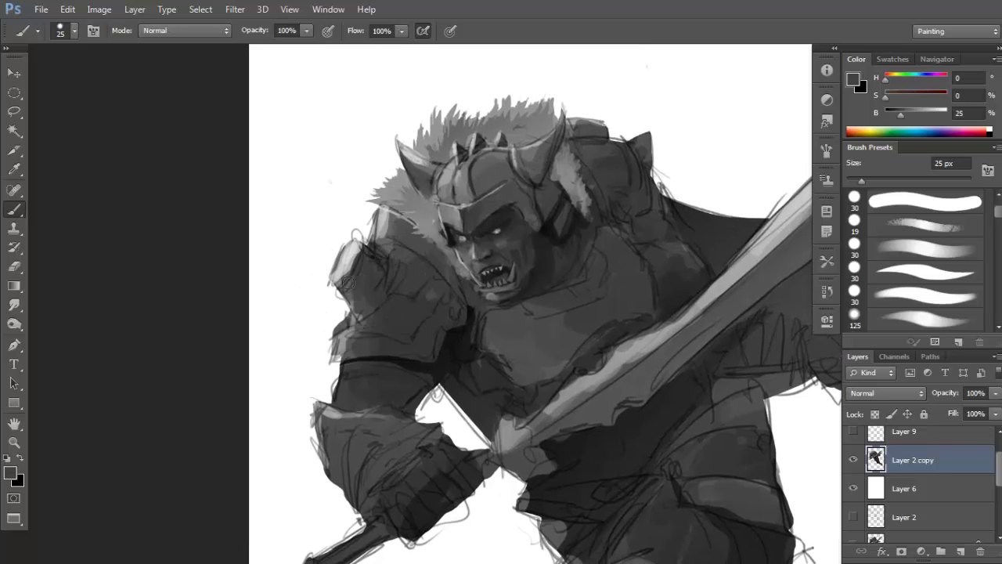
left_click(386, 224, "alt")
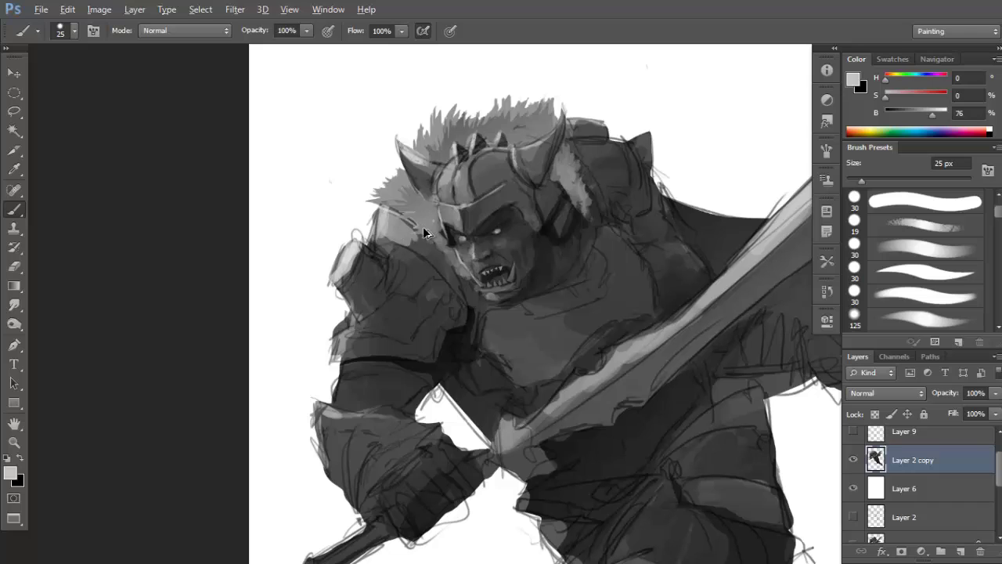
Paint the near shoulder armour's lower rim in sampled 40% brightness grey with a 40 px brush.
left_click(391, 226, "alt")
key("bracketright")
key("bracketright")
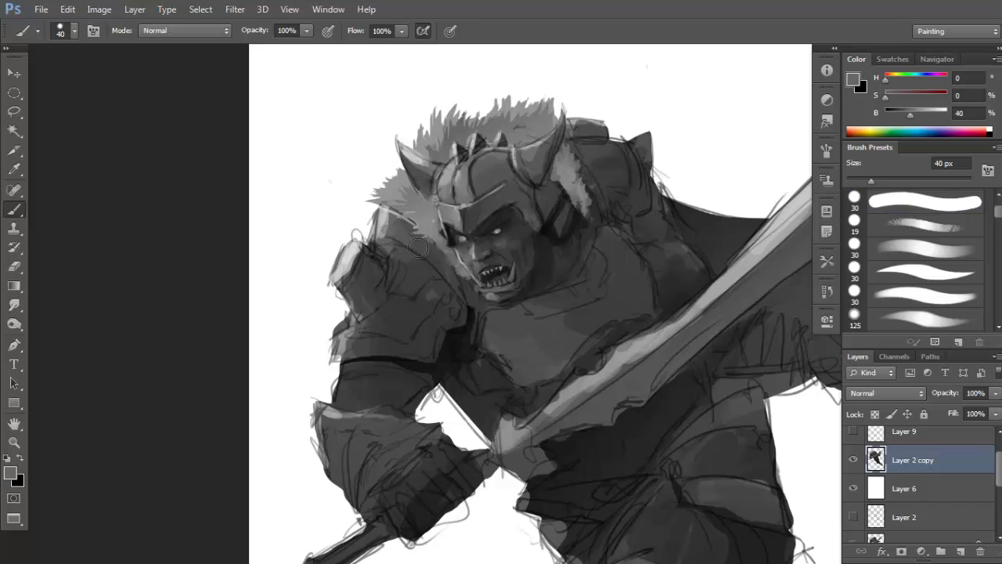
mouse_move(414, 232)
left_mouse_down()
mouse_move(466, 300)
mouse_move(454, 299)
mouse_move(411, 355)
mouse_move(355, 344)
mouse_move(391, 348)
left_mouse_up()
Lock the transparent pixels of Layer 2 copy and paint the far shoulder armour's rim in 40% brightness grey.
left_click_drag(570, 226, 542, 231)
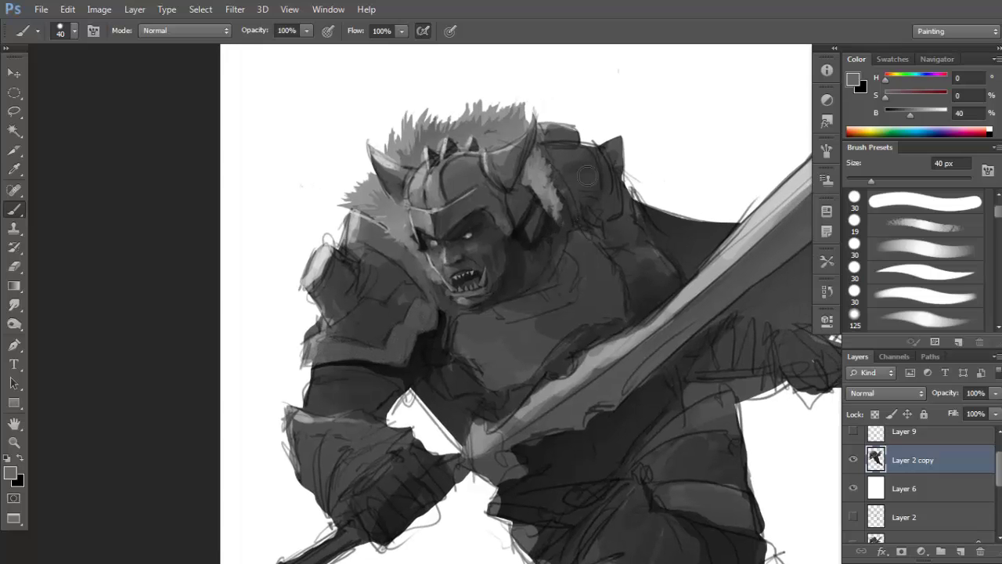
mouse_move(571, 188)
left_mouse_down()
mouse_move(595, 202)
mouse_move(588, 220)
mouse_move(610, 179)
mouse_move(589, 144)
mouse_move(616, 172)
left_mouse_up()
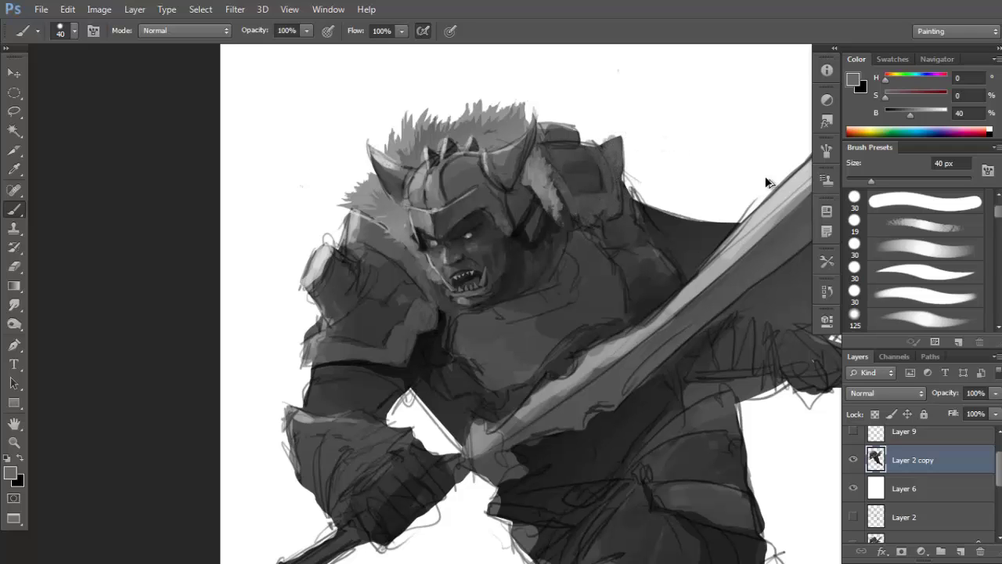
key("ctrl+z")
left_click(873, 415)
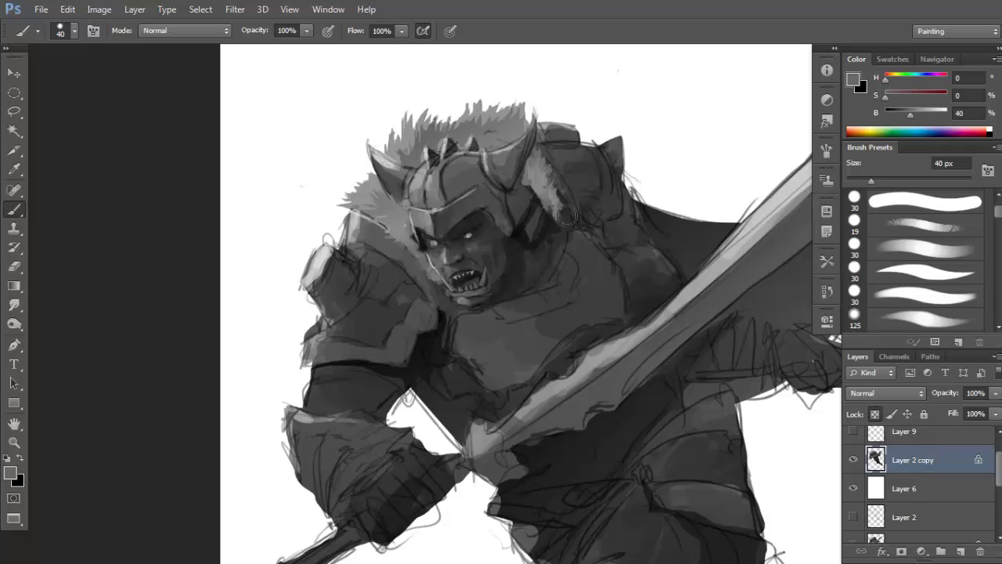
mouse_move(567, 215)
left_mouse_down()
mouse_move(554, 180)
mouse_move(565, 197)
mouse_move(605, 208)
mouse_move(589, 204)
mouse_move(593, 211)
mouse_move(610, 193)
mouse_move(617, 149)
left_mouse_up()
key("space")
left_click_drag(624, 184, 622, 186)
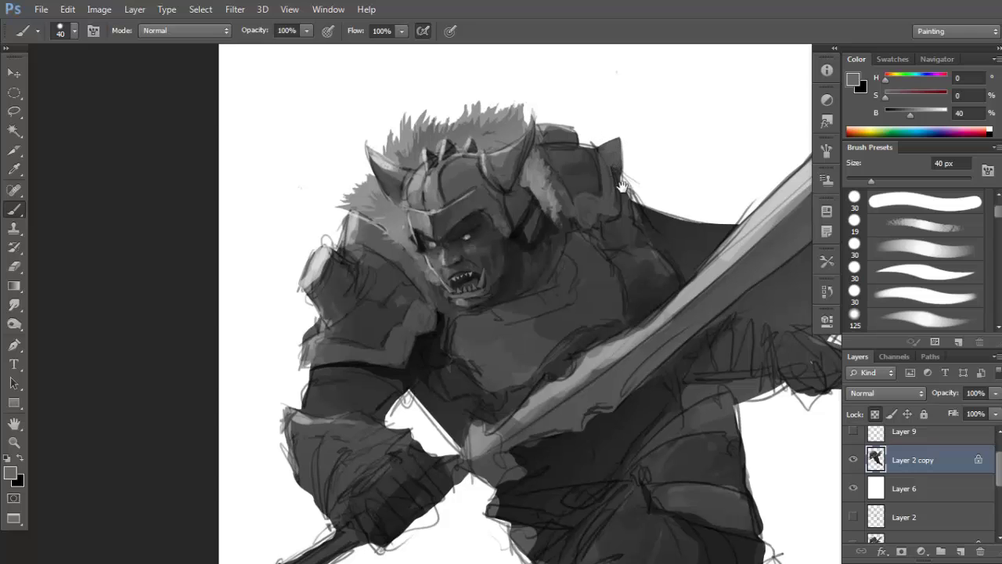
Set the brush to 9 px and paint a white highlight along the near shoulder armour's lower rim.
key("d")
key("bracketleft")
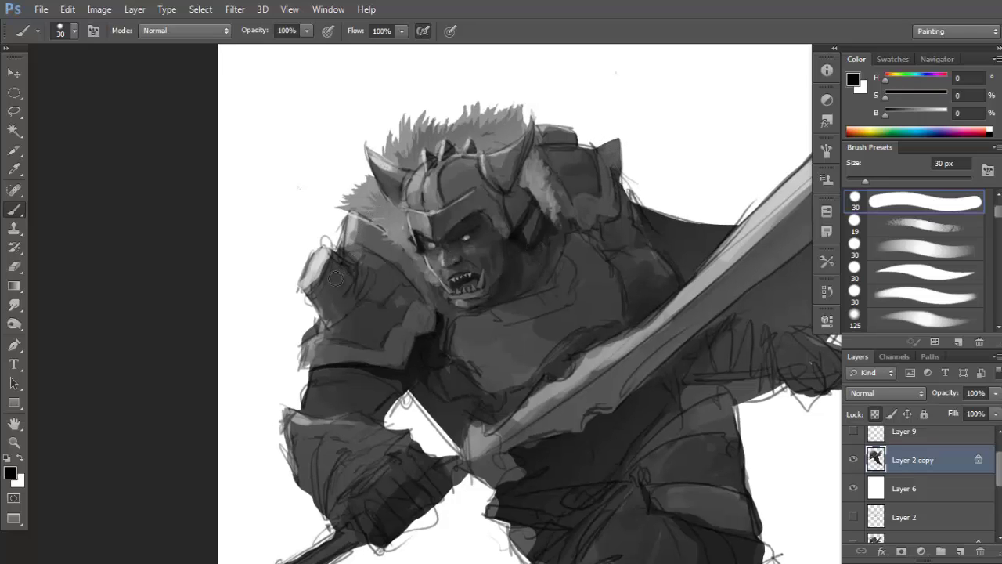
key("bracketleft")
key("bracketleft")
key("bracketleft")
key("space")
left_click_drag(394, 332, 396, 330)
key("x")
left_click_drag(306, 341, 382, 352)
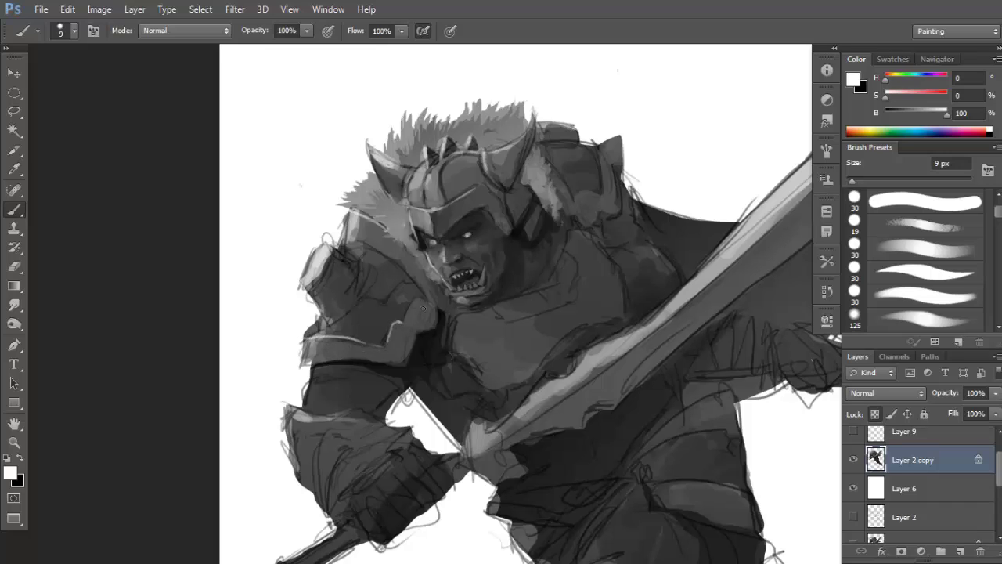
left_click_drag(429, 313, 431, 314)
Draw a rivet at the rim's inner end and a collar around the shoulder spike's base in black and white.
key("x")
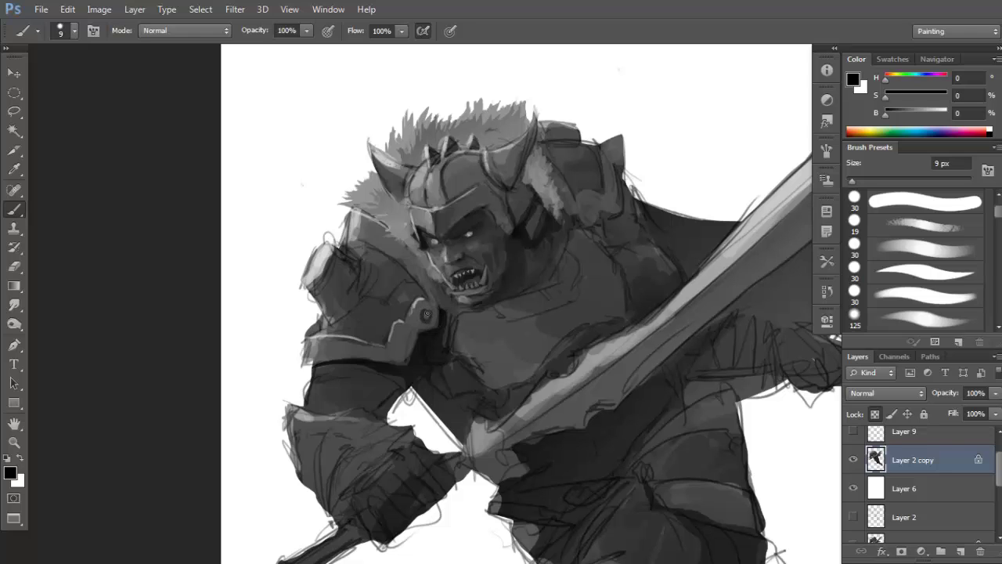
key("x")
left_click_drag(427, 317, 469, 322)
key("x")
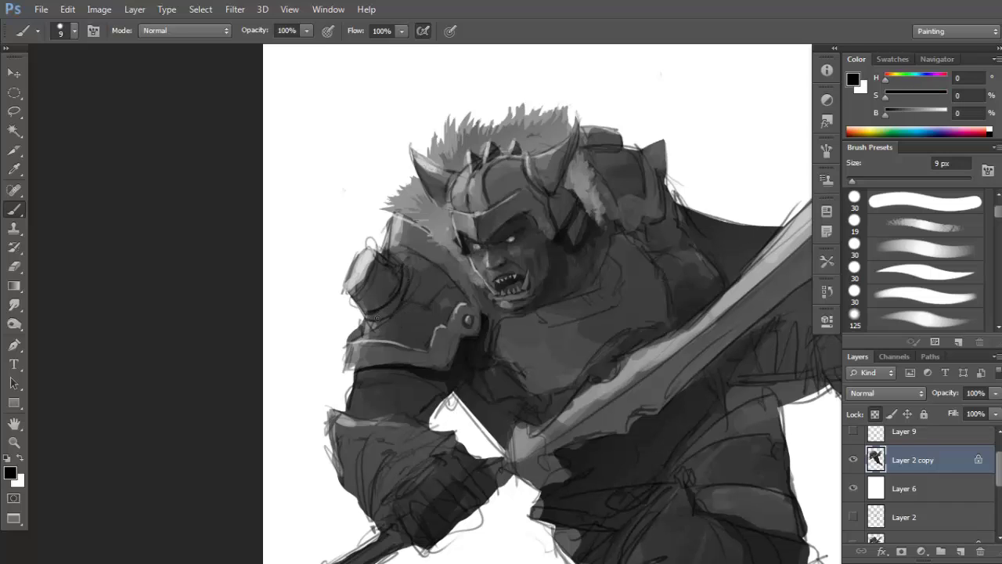
key("x")
left_click_drag(412, 236, 413, 234)
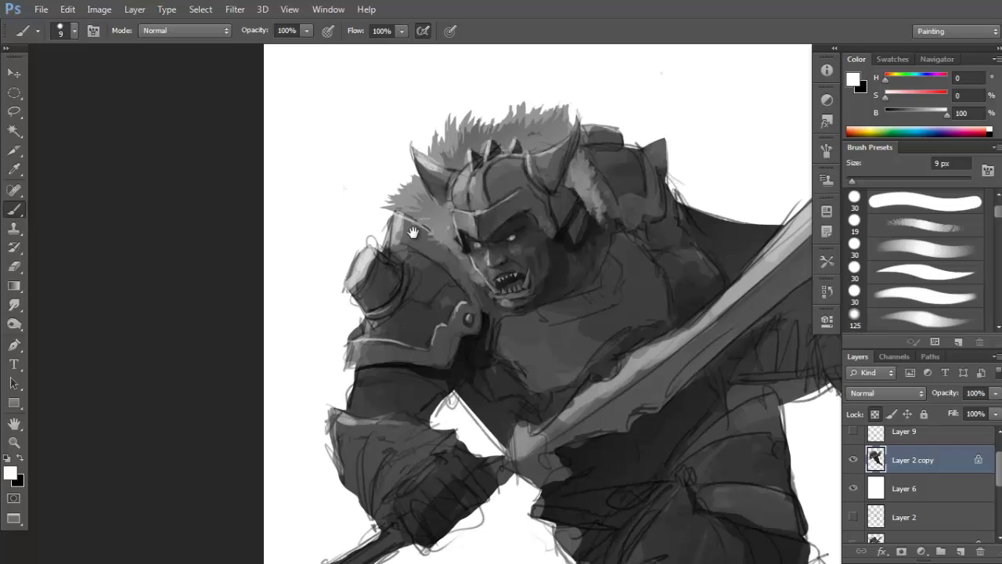
Darken the near shoulder plate and spike base with sampled dark greys using a 40 px brush.
key("alt")
key("bracketright")
key("bracketright")
key("bracketright")
left_click(382, 262, "alt")
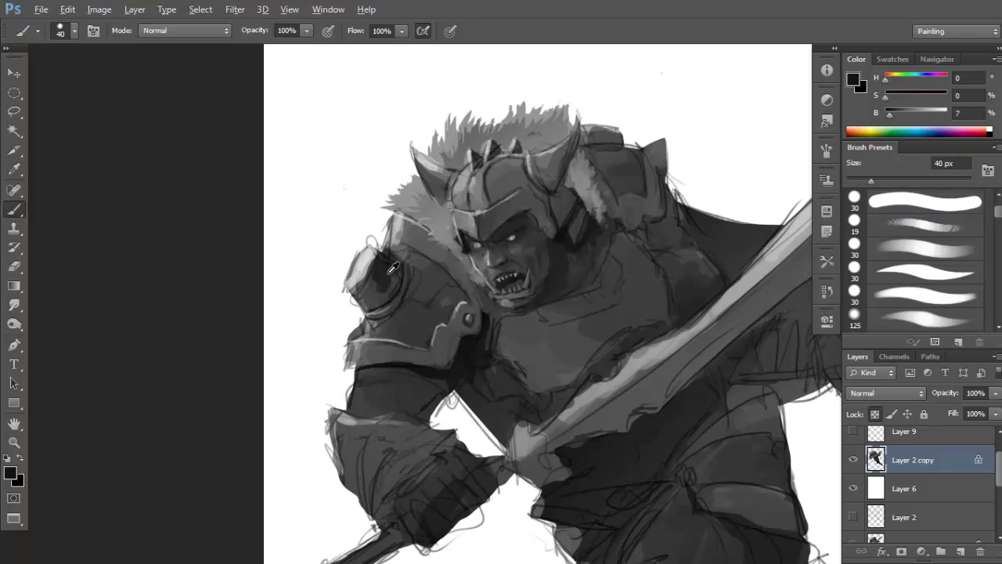
left_click(389, 273, "alt")
mouse_move(389, 274)
left_mouse_down()
mouse_move(419, 257)
mouse_move(430, 267)
mouse_move(414, 281)
mouse_move(415, 295)
mouse_move(432, 276)
mouse_move(452, 295)
mouse_move(430, 315)
mouse_move(451, 298)
mouse_move(397, 311)
mouse_move(399, 340)
mouse_move(451, 298)
left_mouse_up()
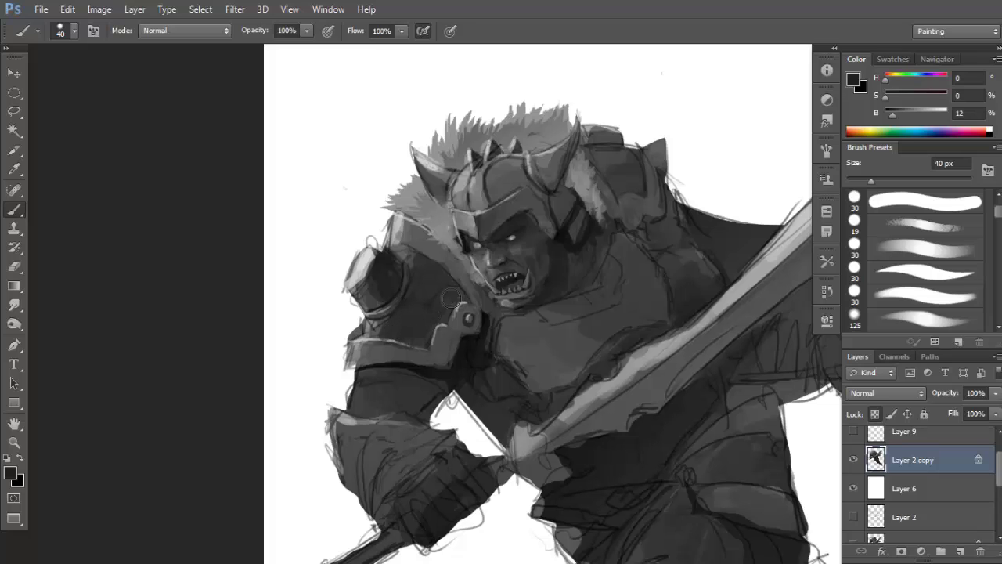
Reduce the brush to 20 px and define the upper edge of the near shoulder plate in black.
left_click(407, 247, "alt")
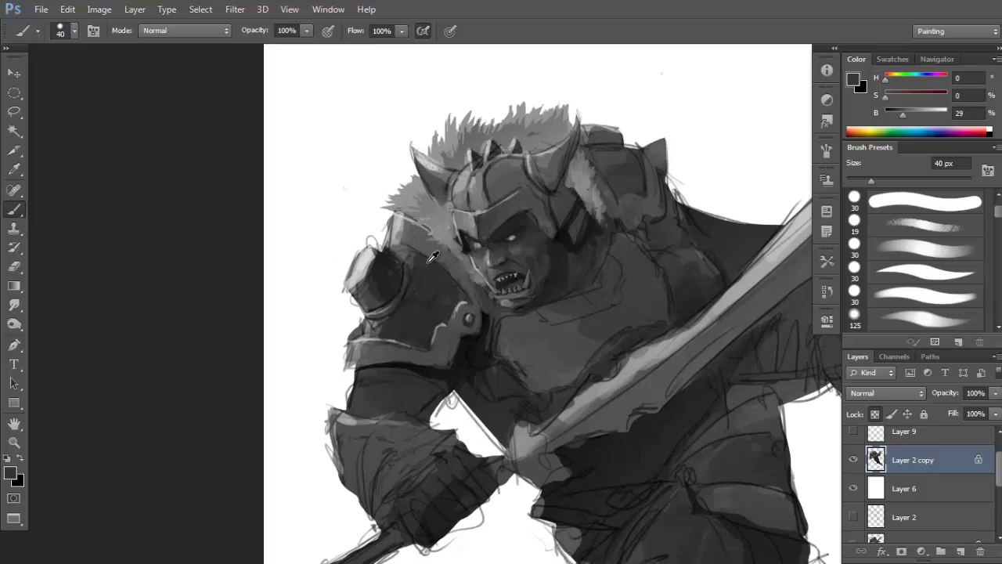
key("bracketleft")
key("bracketleft")
key("d")
left_click_drag(392, 249, 438, 268)
Paint sampled mid-greys onto the upper arm and lower rim of the near shoulder armour.
mouse_move(407, 365)
left_mouse_down()
mouse_move(404, 307)
mouse_move(432, 315)
left_mouse_up()
left_click(440, 311, "alt")
left_click(386, 258, "alt")
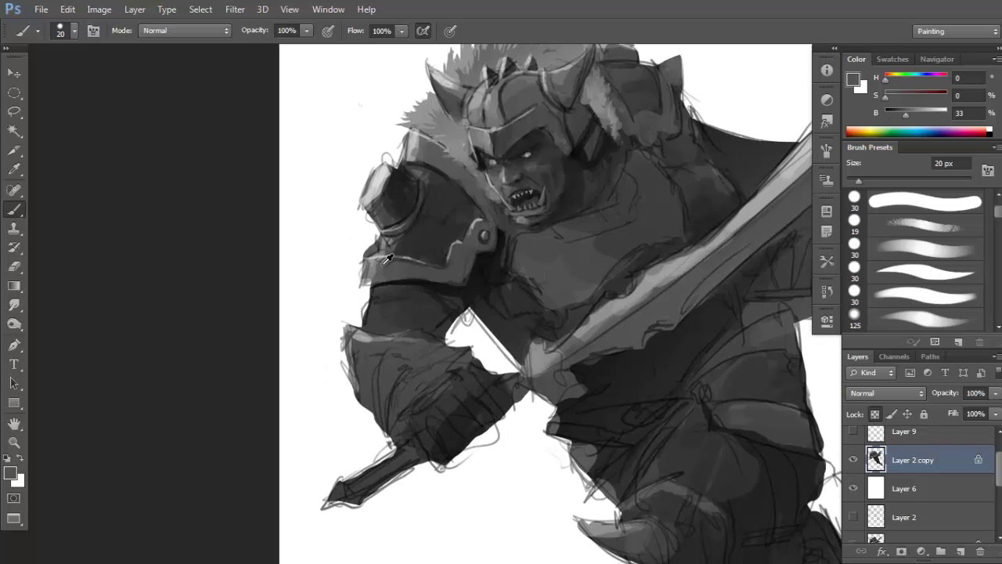
left_click(384, 301, "alt")
mouse_move(444, 307)
left_mouse_down()
mouse_move(418, 286)
mouse_move(405, 255)
left_mouse_up()
Draw black contour lines along the top and outer edge of the near forearm's wrap at 20 px.
key("d")
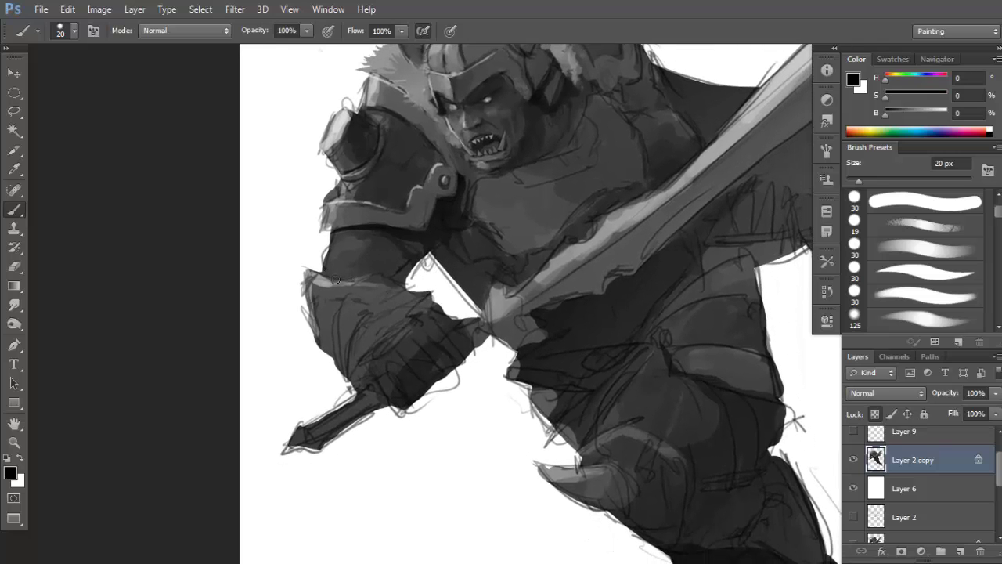
key("ctrl+z")
mouse_move(321, 275)
left_mouse_down()
mouse_move(382, 276)
mouse_move(368, 277)
mouse_move(412, 288)
mouse_move(355, 288)
mouse_move(344, 343)
left_mouse_up()
key("ctrl+z")
key("ctrl+z")
left_click_drag(348, 294, 405, 288)
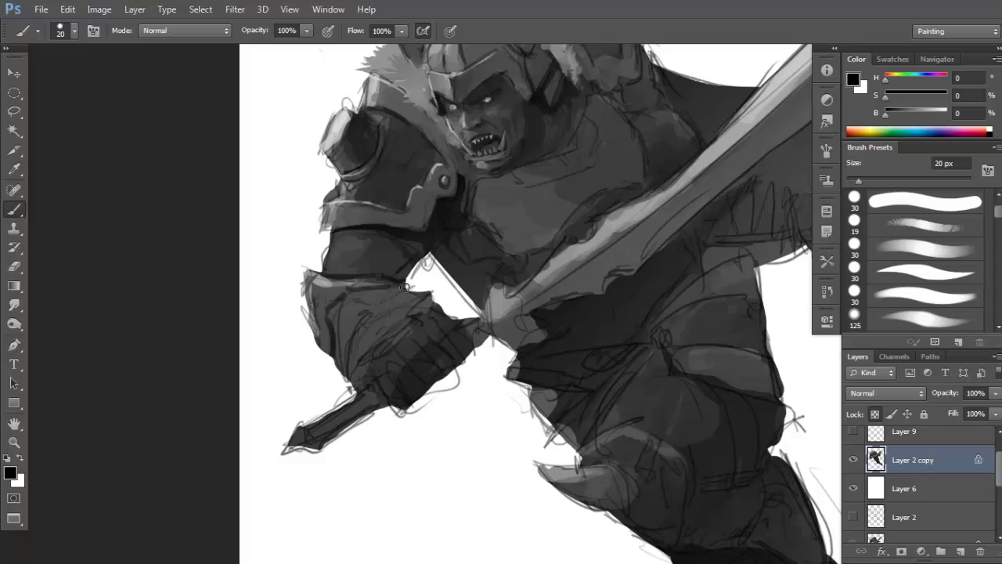
key("ctrl+z")
Draw dark folds across the forearm wrap and a heavy shadow where it meets the sword hand.
mouse_move(356, 317)
left_mouse_down()
mouse_move(345, 350)
mouse_move(353, 318)
mouse_move(411, 303)
left_mouse_up()
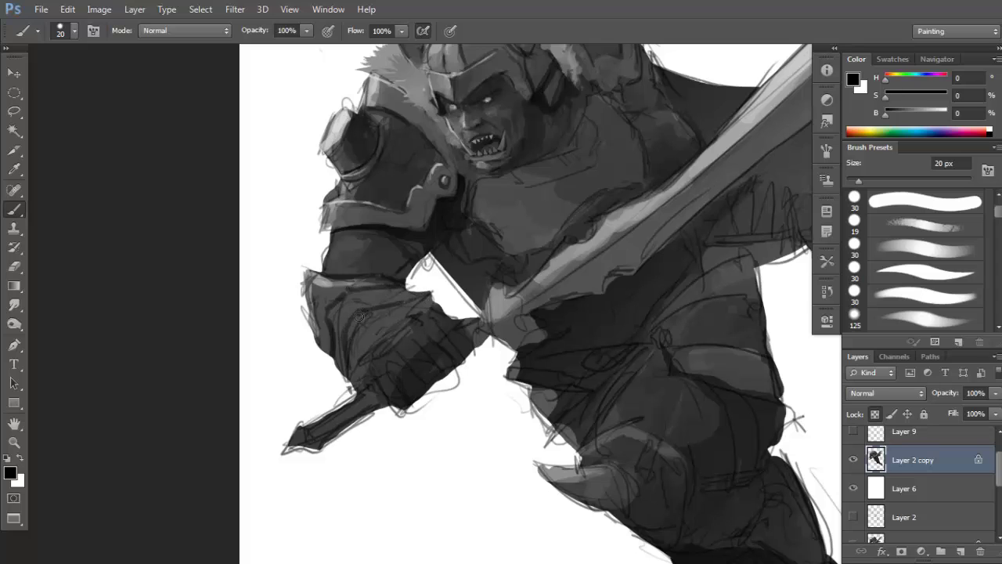
left_click_drag(378, 359, 416, 323)
key("ctrl+z")
mouse_move(366, 356)
left_mouse_down()
mouse_move(397, 321)
mouse_move(435, 310)
left_mouse_up()
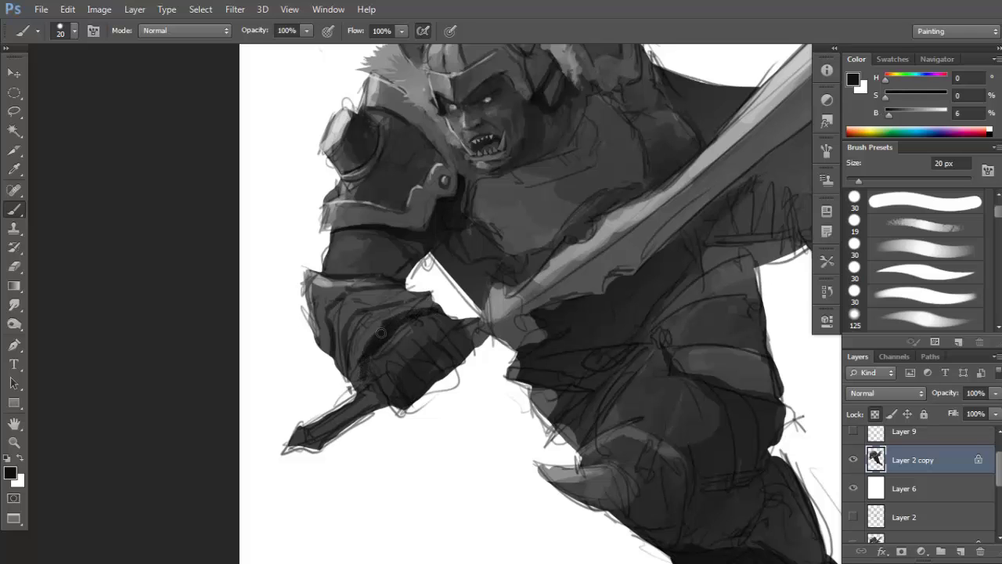
Paint sampled lighter greys onto the raised folds and upper rim of the near forearm wrap.
left_click(369, 329, "alt")
left_click(325, 284, "alt")
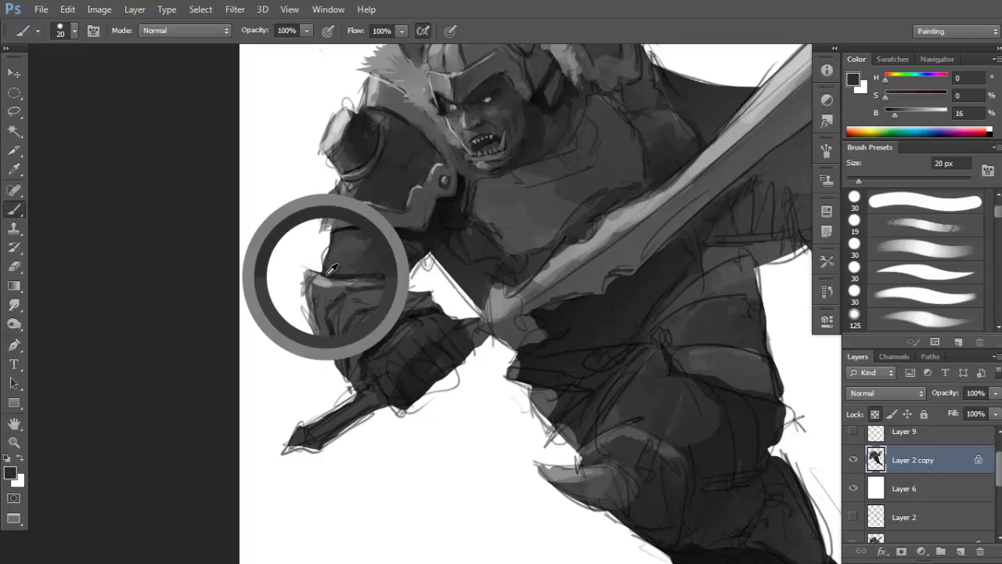
mouse_move(352, 296)
left_mouse_down()
mouse_move(349, 306)
mouse_move(364, 294)
mouse_move(376, 315)
mouse_move(387, 308)
left_mouse_up()
left_click(385, 311, "alt")
left_click(362, 293, "alt")
left_click(351, 290, "alt")
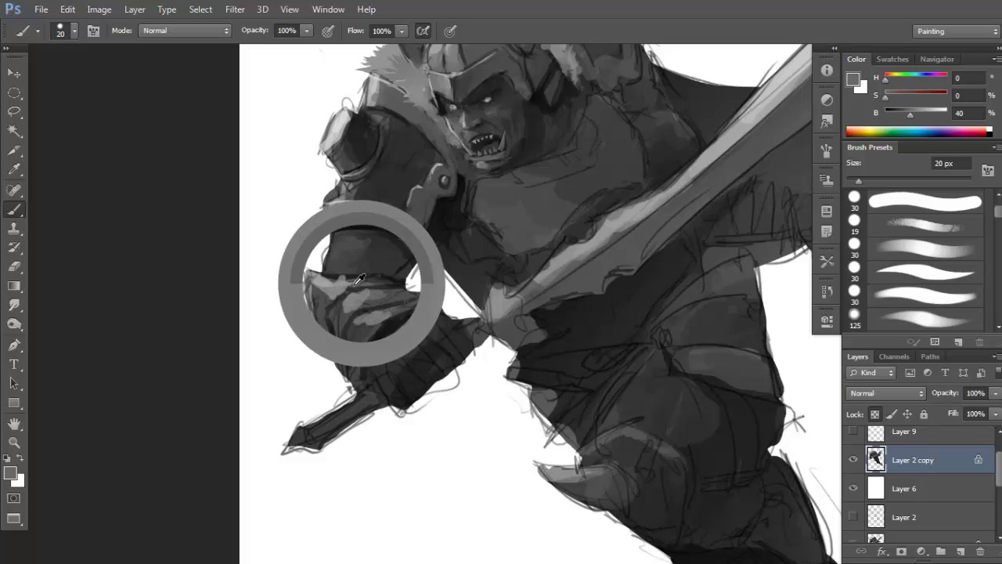
scroll(391, 303, "down", 2)
Paint sampled light grey over the knuckles of the sword hand at 20 px.
left_click(367, 330, "alt")
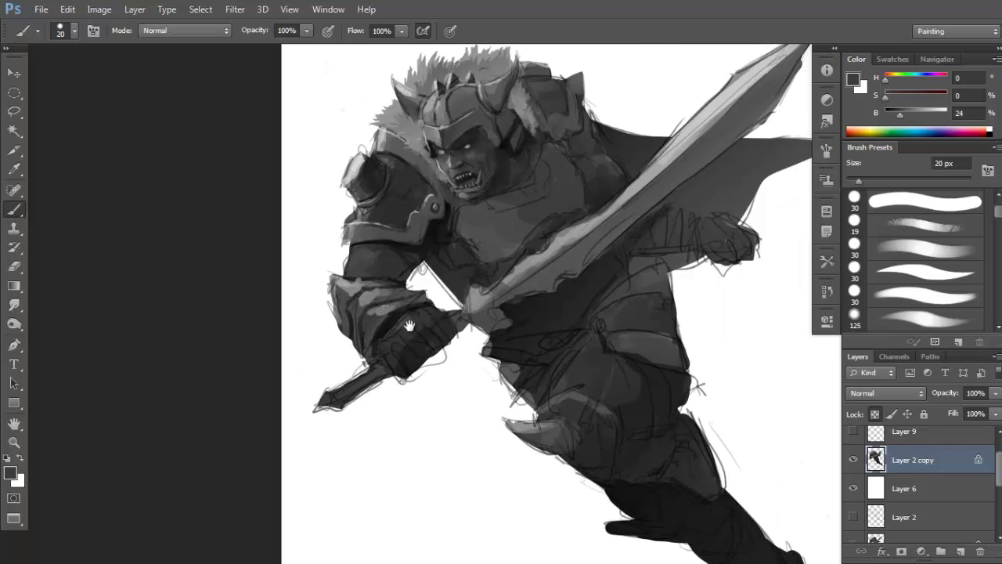
left_click_drag(410, 323, 398, 330)
left_click(368, 324, "alt")
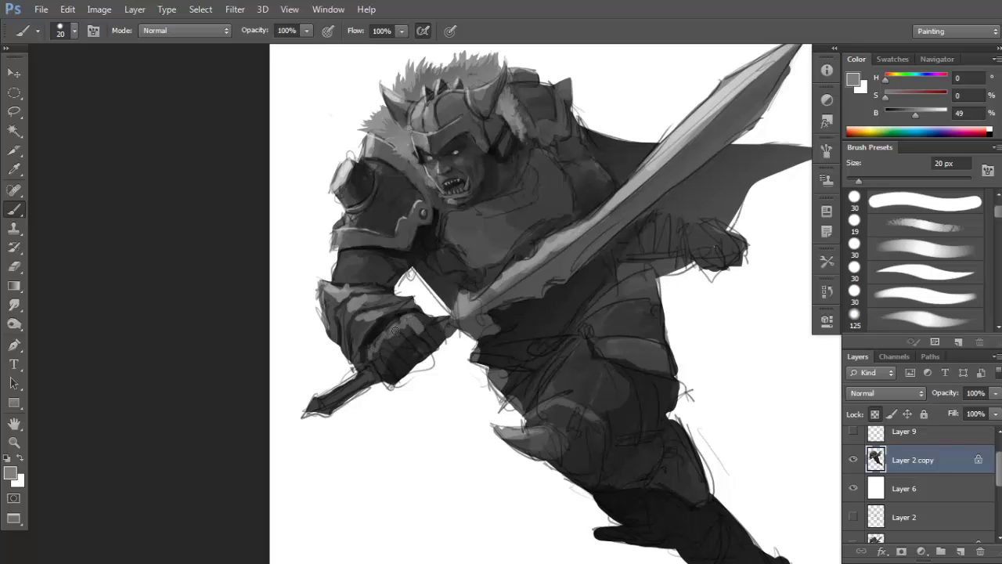
left_click_drag(395, 330, 394, 355)
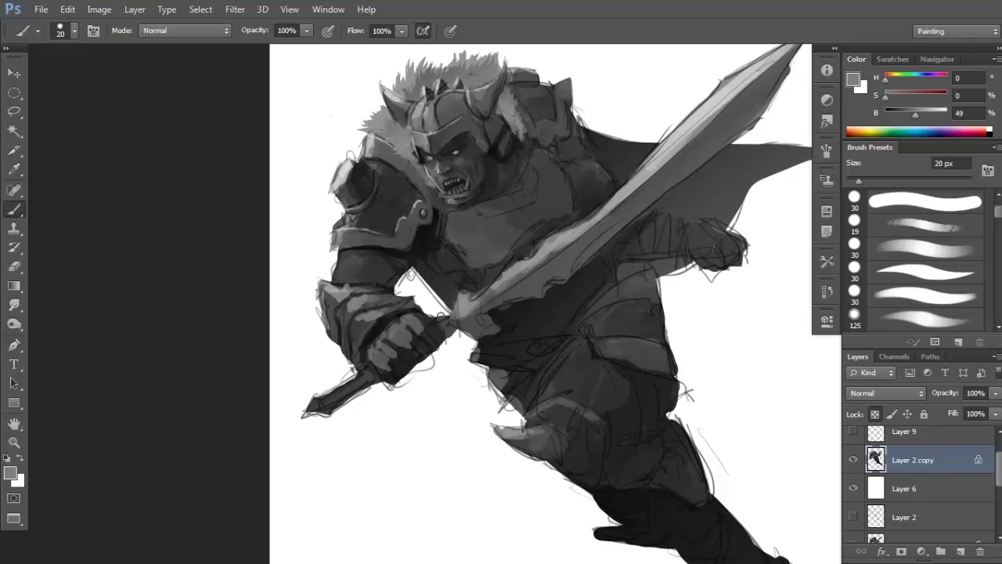
Enlarge the brush to 30 px and model the sword hand's fingers with sampled mid-greys.
key("bracketright")
left_click(383, 344, "alt")
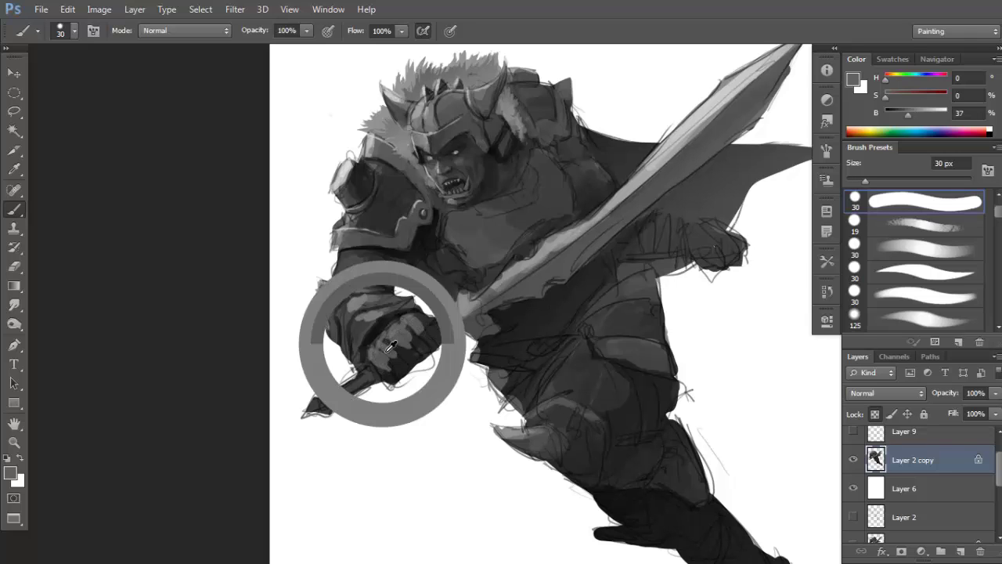
left_click(417, 329, "alt")
left_click(408, 343, "alt")
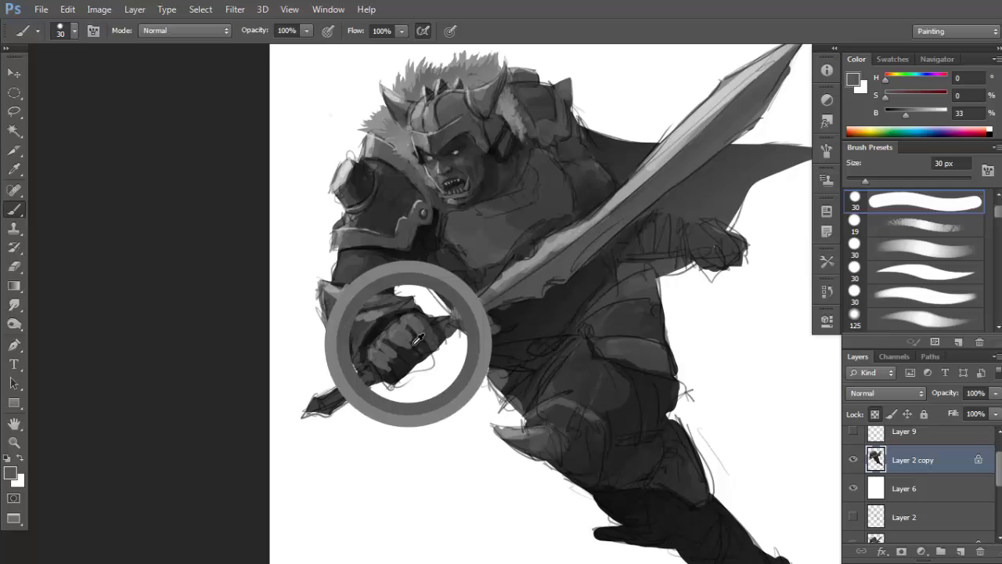
mouse_move(398, 352)
left_mouse_down()
mouse_move(410, 363)
mouse_move(397, 363)
mouse_move(432, 326)
left_mouse_up()
key("d")
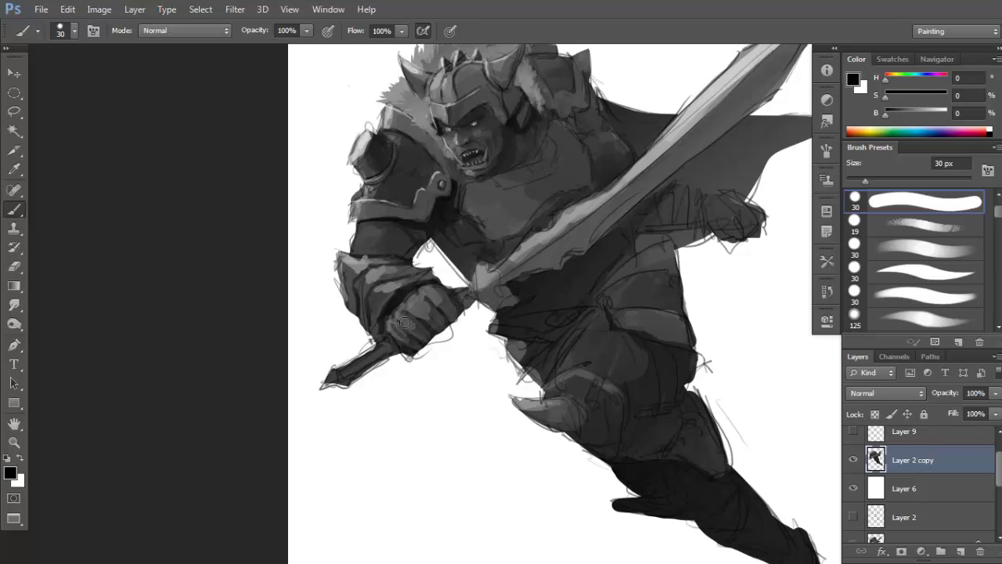
Lasso a small area at the outer edge of the sword fist, fill it with sampled dark grey and deselect.
left_click(464, 302, "alt")
key("l")
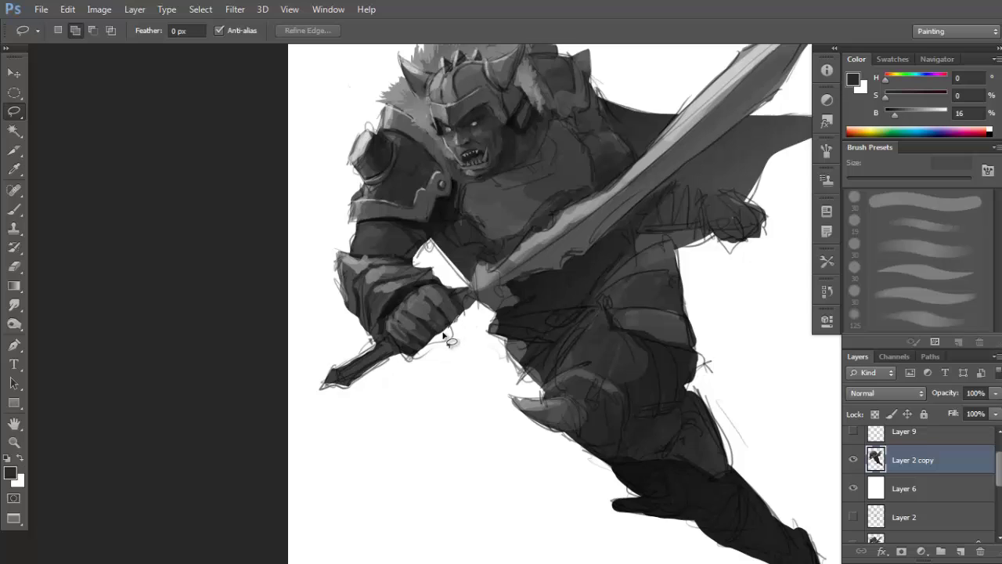
mouse_move(457, 328)
left_mouse_down()
mouse_move(453, 342)
mouse_move(474, 321)
mouse_move(462, 291)
left_mouse_up()
key("b")
left_click(463, 293, "alt")
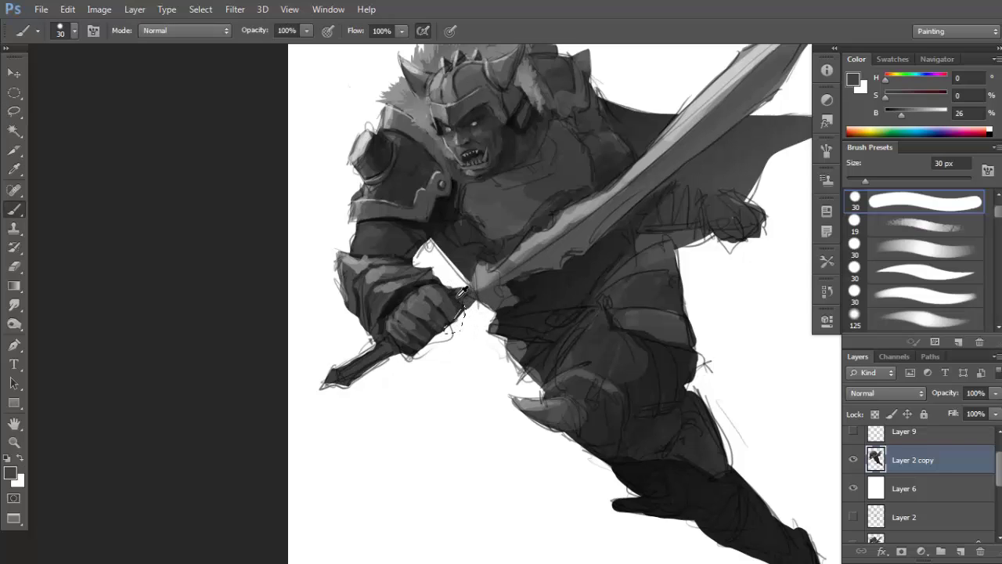
mouse_move(449, 339)
left_mouse_down()
mouse_move(466, 309)
mouse_move(445, 336)
mouse_move(479, 312)
left_mouse_up()
key("ctrl+d")
Lock the layer's transparent pixels and darken the lower outer edge of the sword fist in black.
key("d")
key("ctrl+z")
left_click(874, 415)
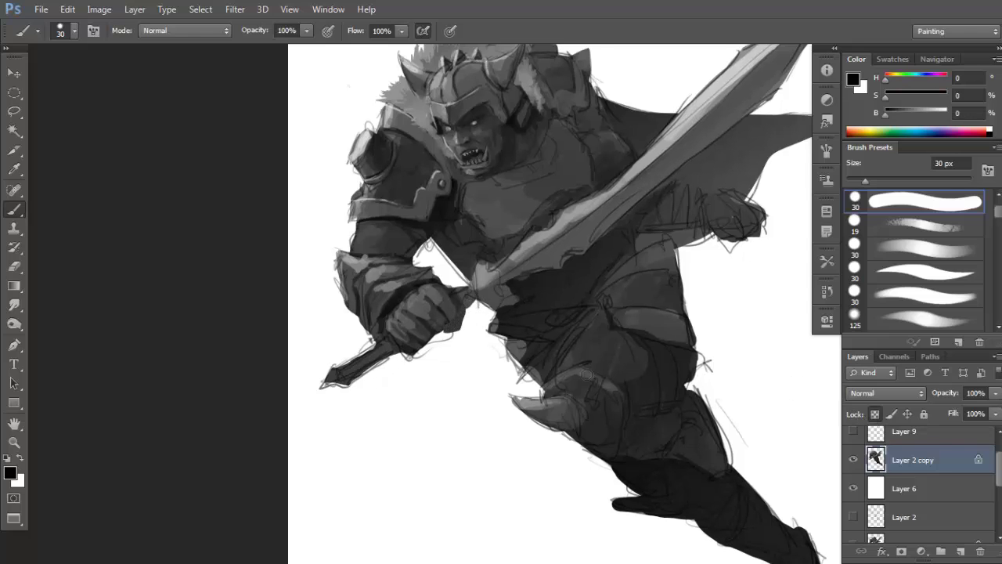
left_click_drag(440, 337, 457, 331)
left_click_drag(468, 292, 471, 295)
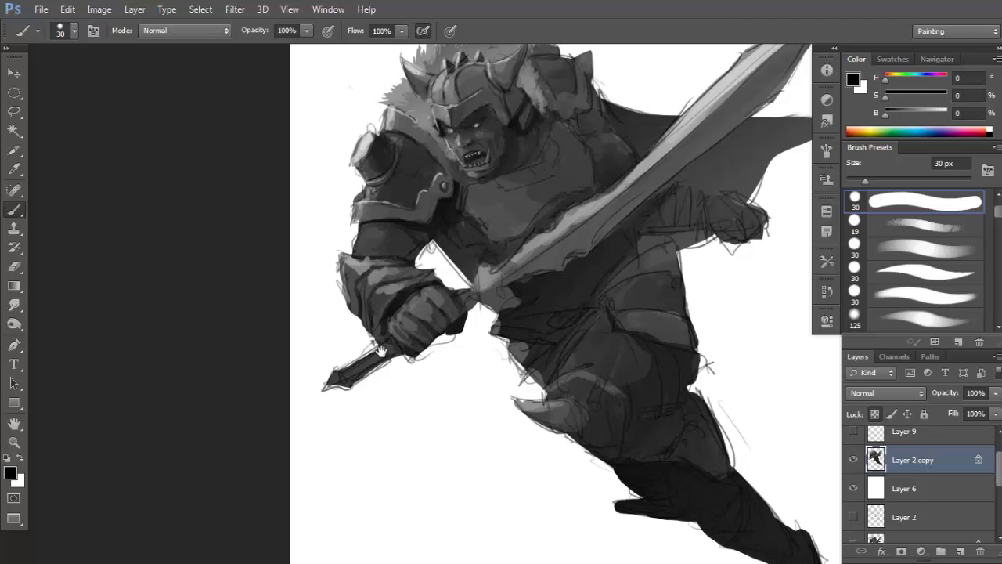
Paint black wrap bands across the sword grip and a near-white tone on the pommel.
mouse_move(379, 345)
left_mouse_down()
mouse_move(398, 357)
mouse_move(379, 345)
mouse_move(343, 383)
mouse_move(332, 380)
mouse_move(340, 372)
left_mouse_up()
key("x")
left_click(340, 372, "alt")
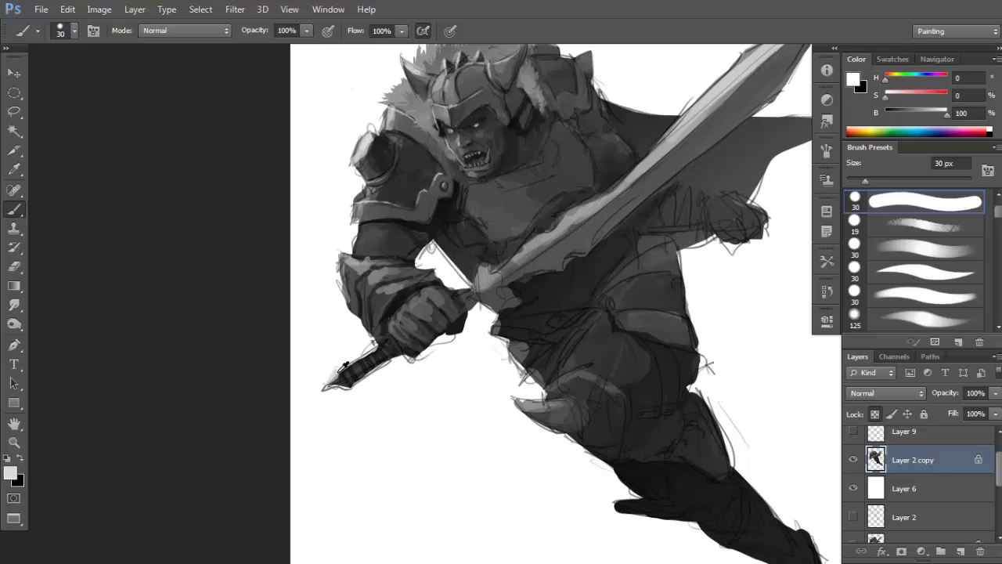
left_click_drag(443, 324, 427, 343)
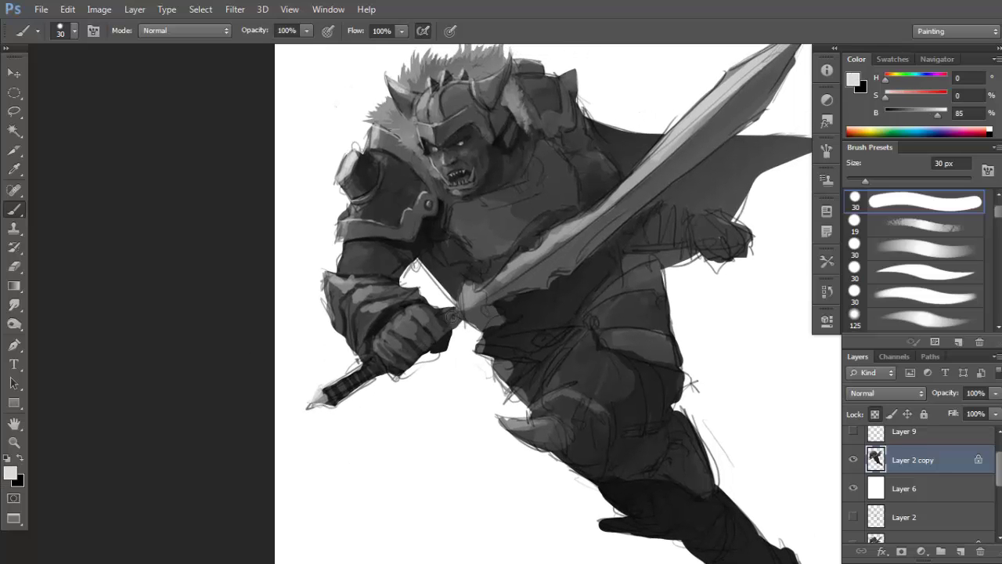
Shade the grip beside the guard, then reduce the brush to 10 px and draw black ornament details on the sword guard.
key("x")
key("x")
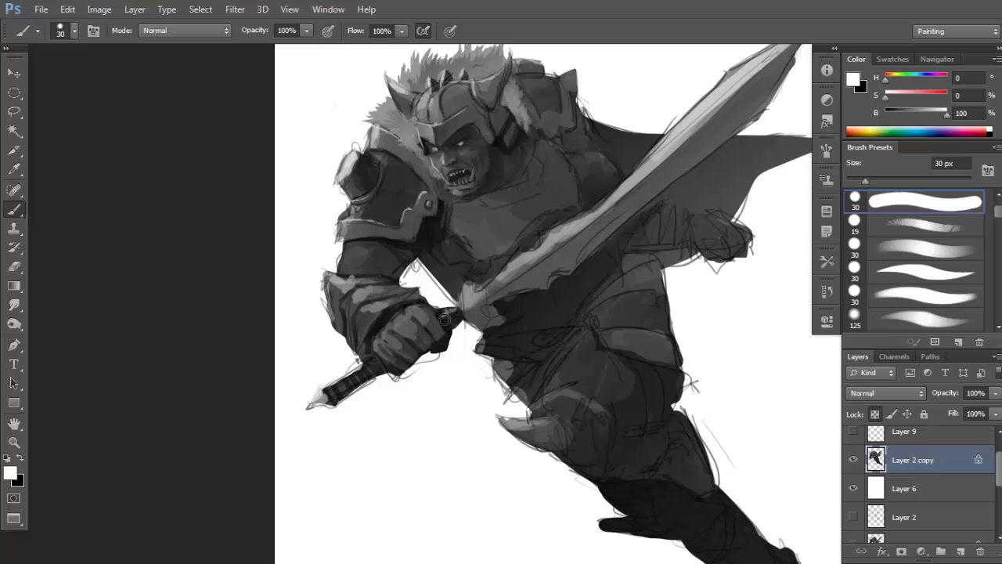
mouse_move(442, 317)
left_mouse_down()
mouse_move(430, 339)
mouse_move(481, 302)
left_mouse_up()
key("v")
key("b")
key("bracketleft")
key("x")
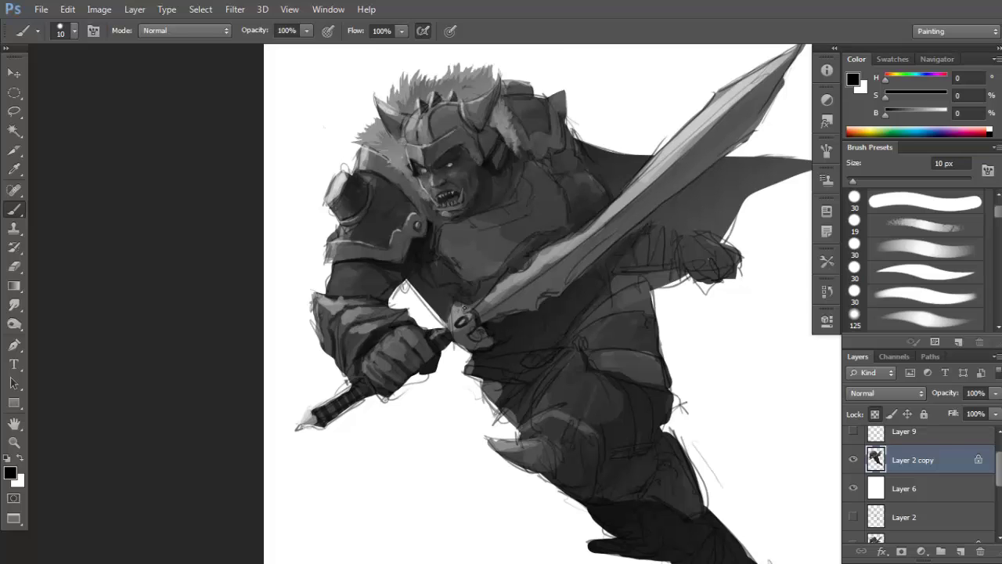
Add white highlights to the sword guard and a black notch near the base of the blade.
key("x")
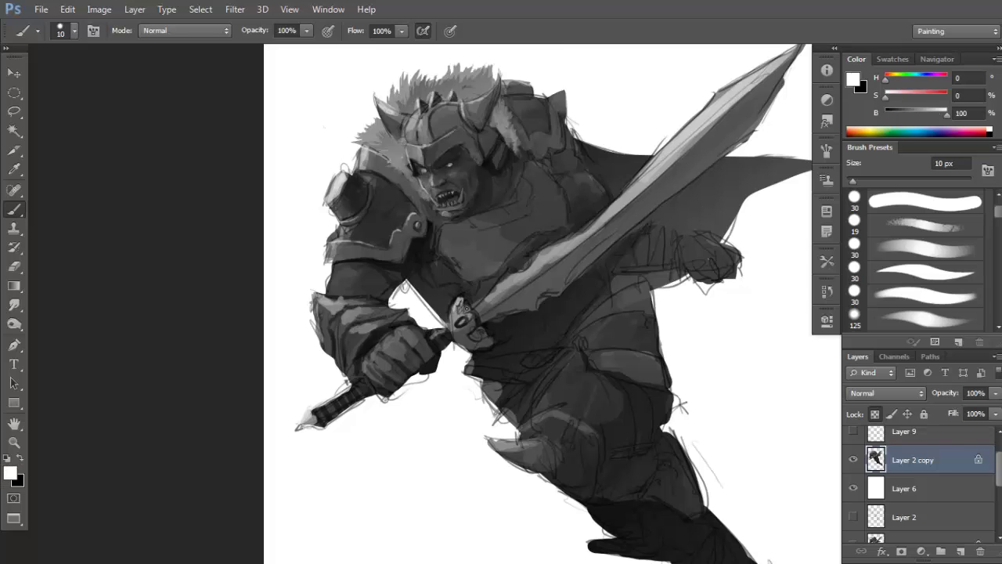
left_click_drag(490, 300, 469, 318)
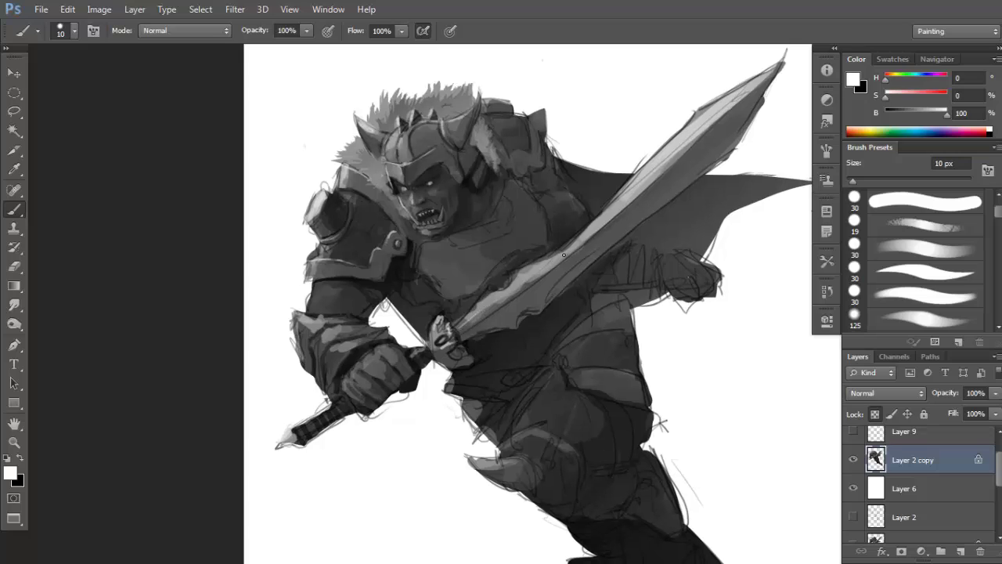
key("x")
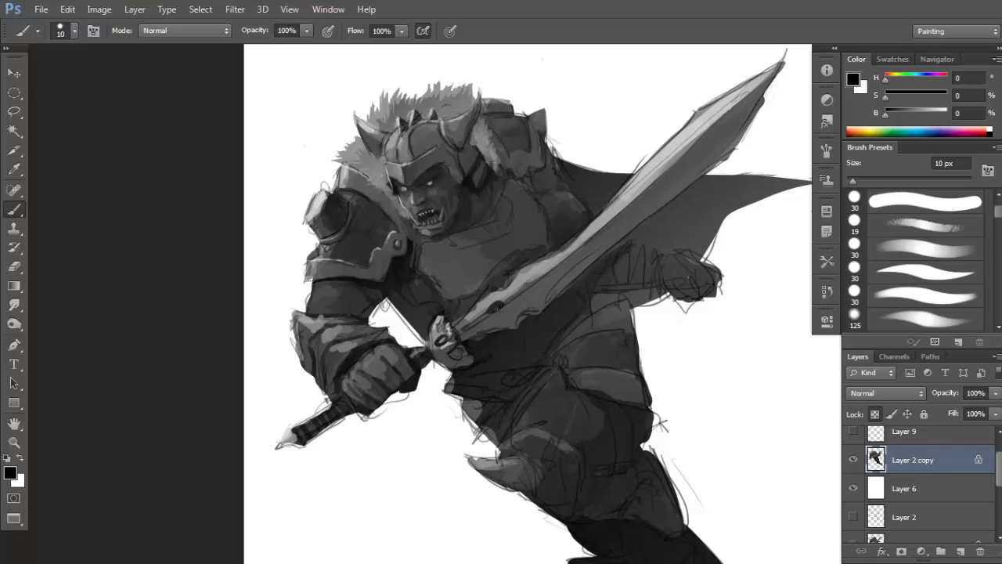
left_click_drag(508, 301, 490, 331)
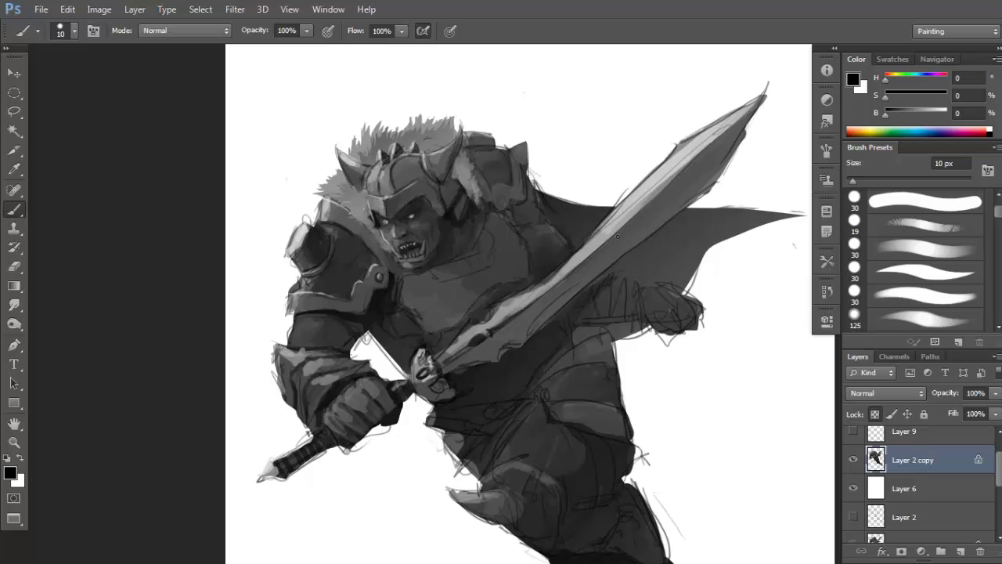
left_click_drag(601, 251, 552, 290)
key("ctrl+z")
left_click_drag(509, 317, 664, 190)
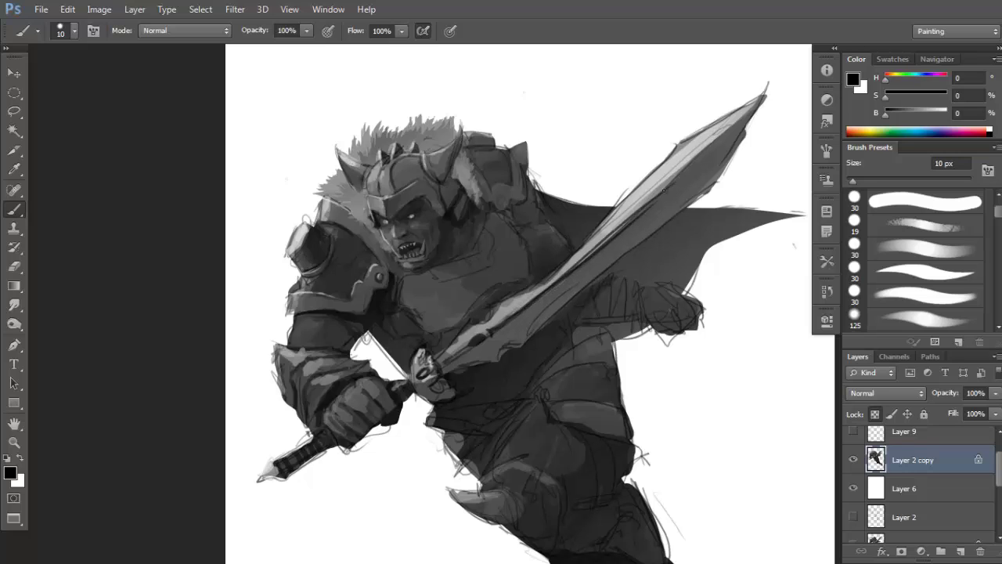
left_click_drag(552, 281, 648, 203)
key("ctrl+alt+z")
key("ctrl+alt+z")
Draw a black groove along the middle of the sword blade and enlarge the brush to 25 px.
mouse_move(549, 287)
left_mouse_down()
mouse_move(664, 188)
mouse_move(652, 201)
mouse_move(674, 195)
left_mouse_up()
key("]")
key("]")
key("]")
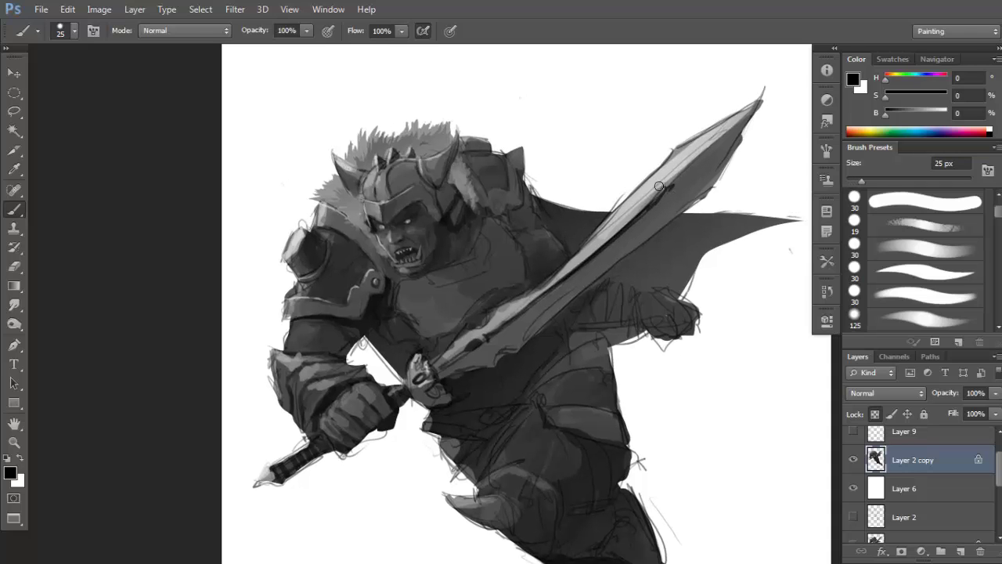
left_click_drag(596, 234, 598, 236)
Paint sampled light grey and white along the blade's upper face, from the groove toward the tip.
left_click(568, 266, "alt")
left_click_drag(519, 301, 602, 236)
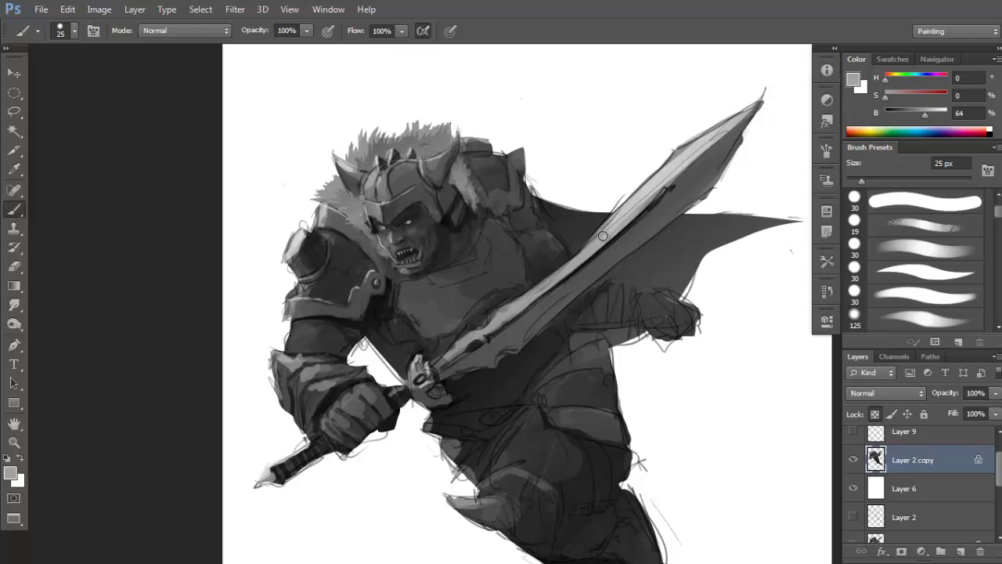
key("d")
key("x")
mouse_move(658, 190)
left_mouse_down()
mouse_move(747, 108)
mouse_move(622, 223)
left_mouse_up()
left_click(687, 159, "alt")
left_click(704, 141, "alt")
Blend sampled mid-greys along the lower part of the blade toward the guard.
key("alt")
left_click(540, 286, "alt")
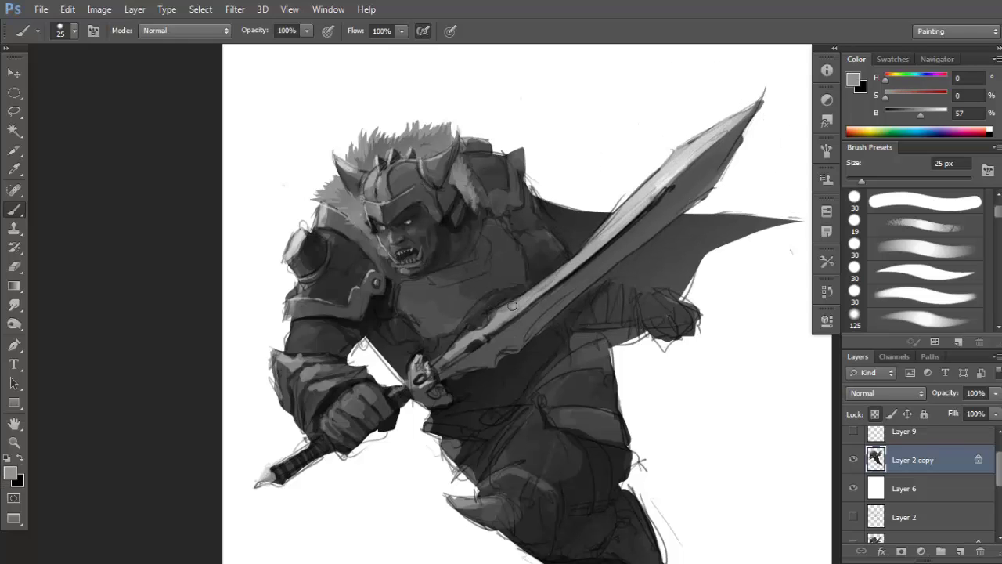
left_click(480, 319, "alt")
left_click_drag(464, 327, 498, 315)
Paint lighter sampled greys along the upper and near edges of the chest plate at 25 px.
key("d")
key("x")
left_click(436, 284, "alt")
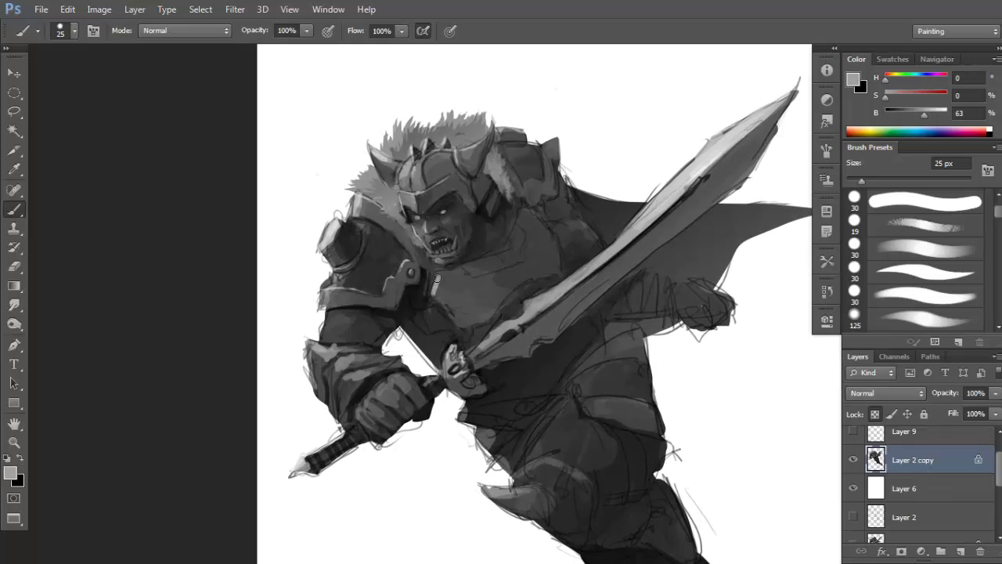
left_click(454, 270, "alt")
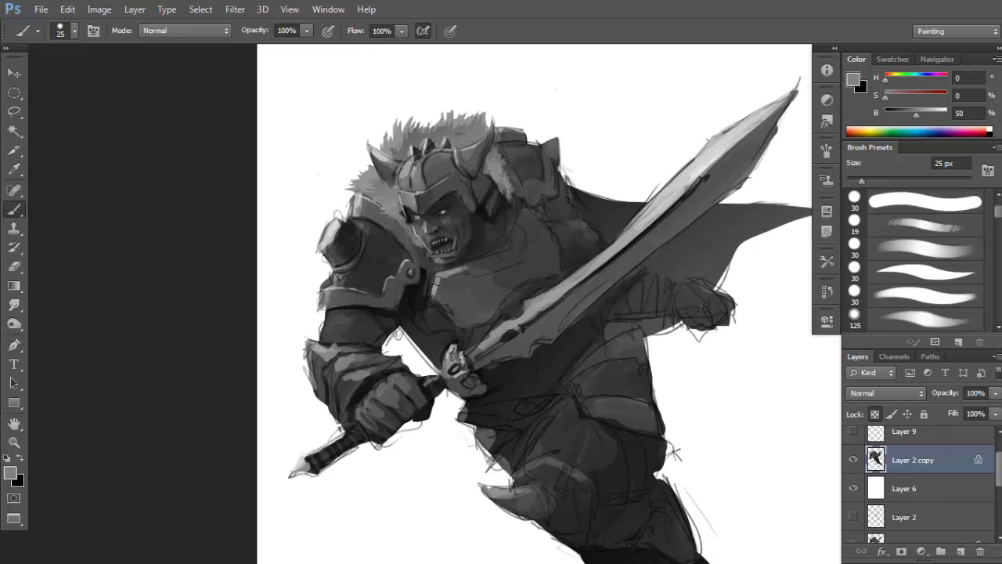
left_click(450, 274, "alt")
left_click(460, 281, "alt")
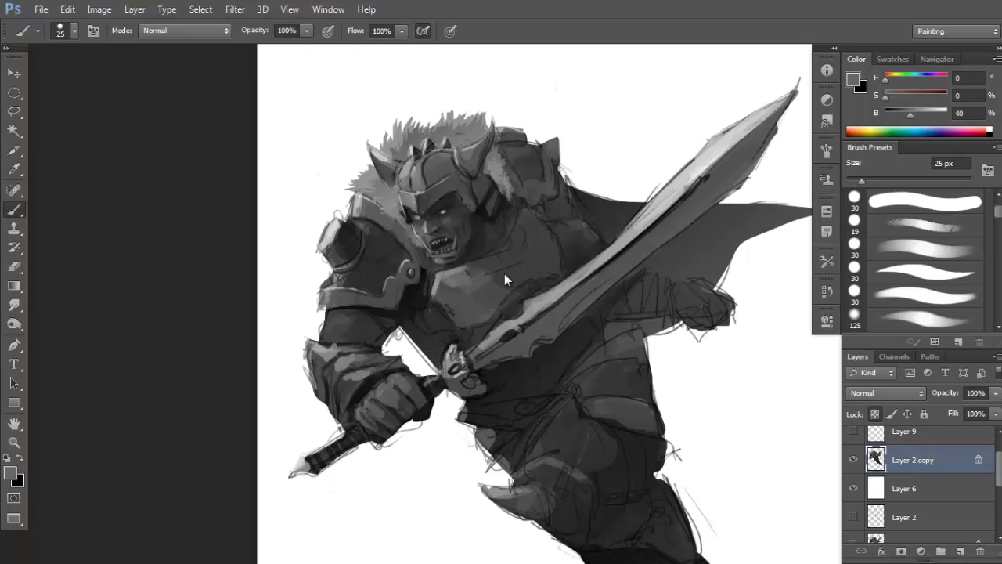
left_click(471, 285, "alt")
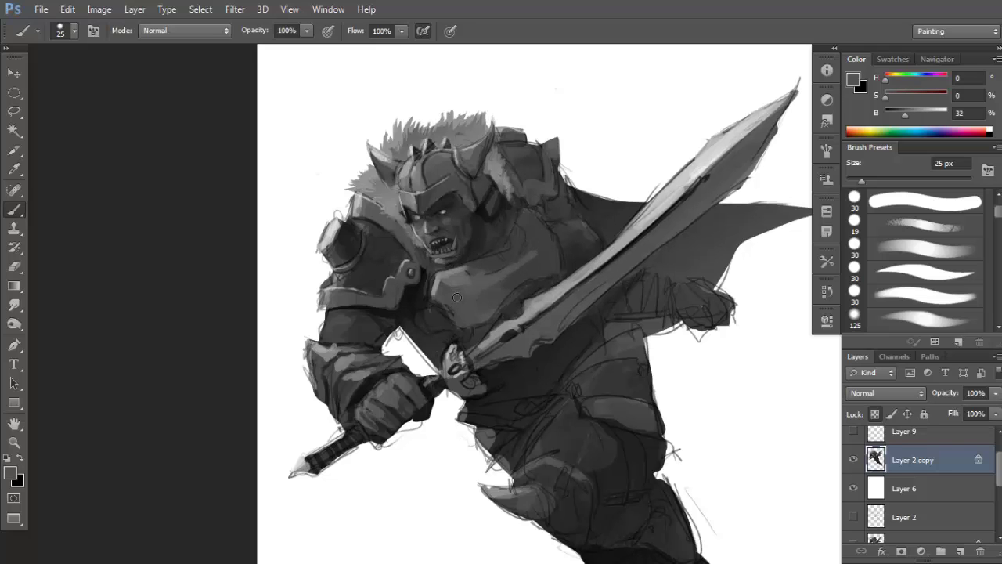
Brighten the lower front of the chest plate with sampled mid-greys.
key("l")
mouse_move(440, 288)
left_mouse_down()
mouse_move(477, 313)
mouse_move(533, 277)
mouse_move(560, 274)
mouse_move(483, 288)
mouse_move(442, 281)
mouse_move(448, 302)
mouse_move(481, 285)
mouse_move(479, 316)
left_mouse_up()
key("b")
left_click(461, 273, "alt")
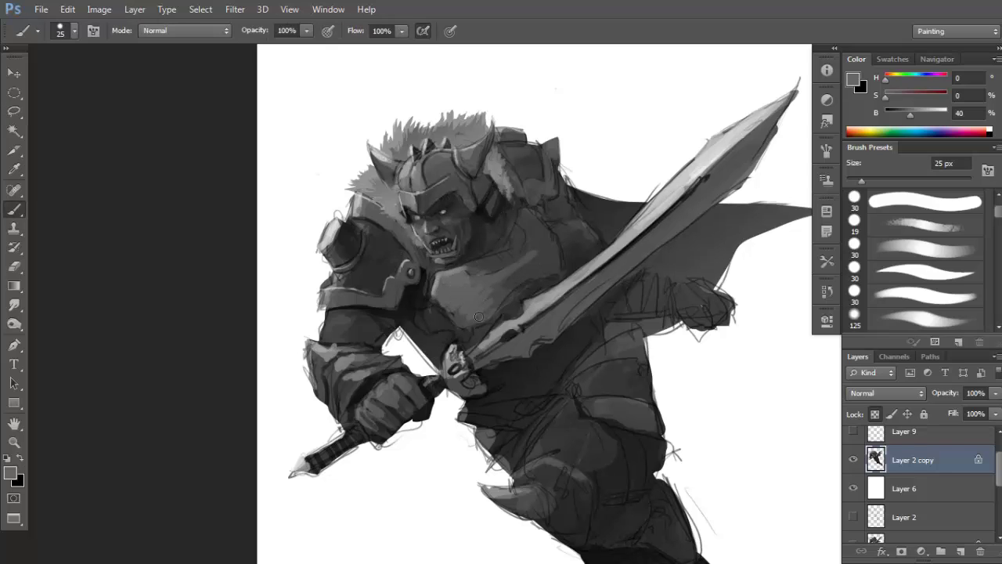
left_click(484, 295, "alt")
left_click_drag(483, 292, 474, 302)
Reduce the brush to 10 px and draw a dark contour along the lower edge of the chest plate.
key("d")
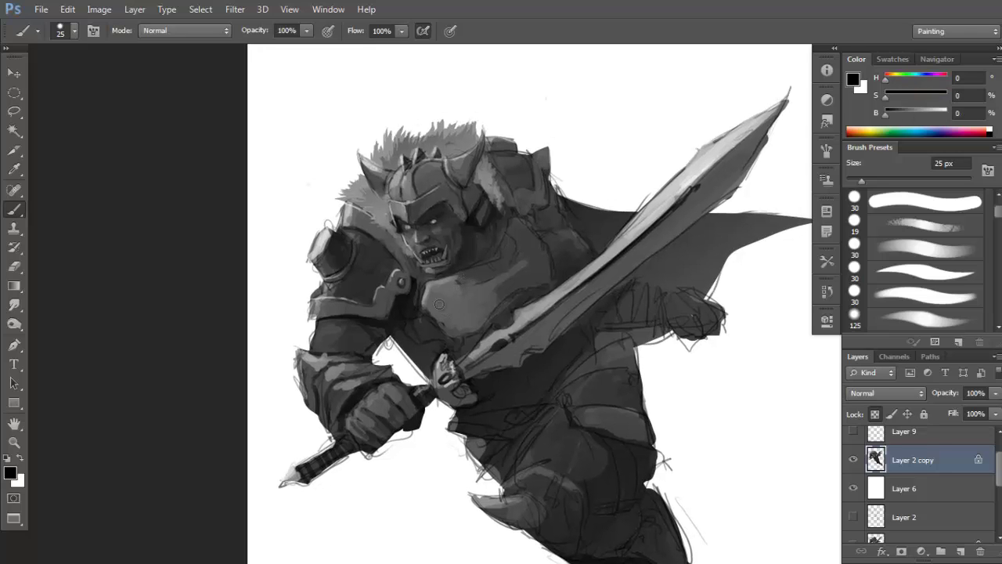
key("bracketleft")
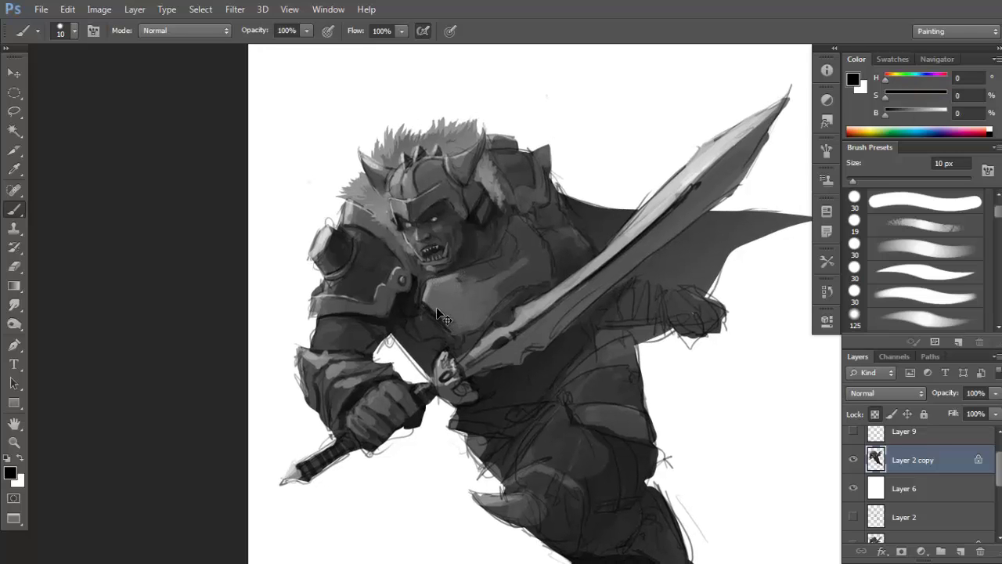
left_click(426, 305, "alt")
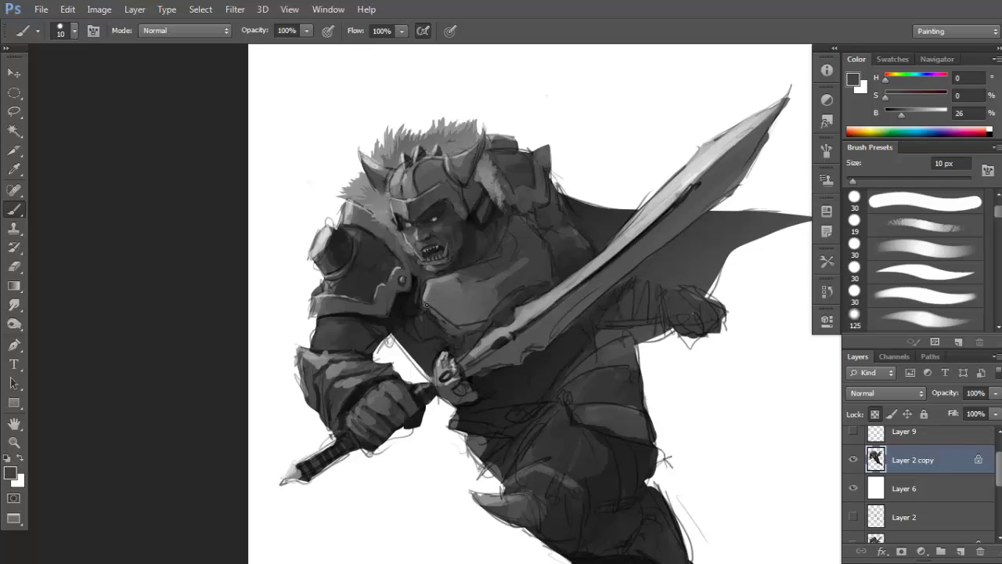
left_click(463, 325, "alt")
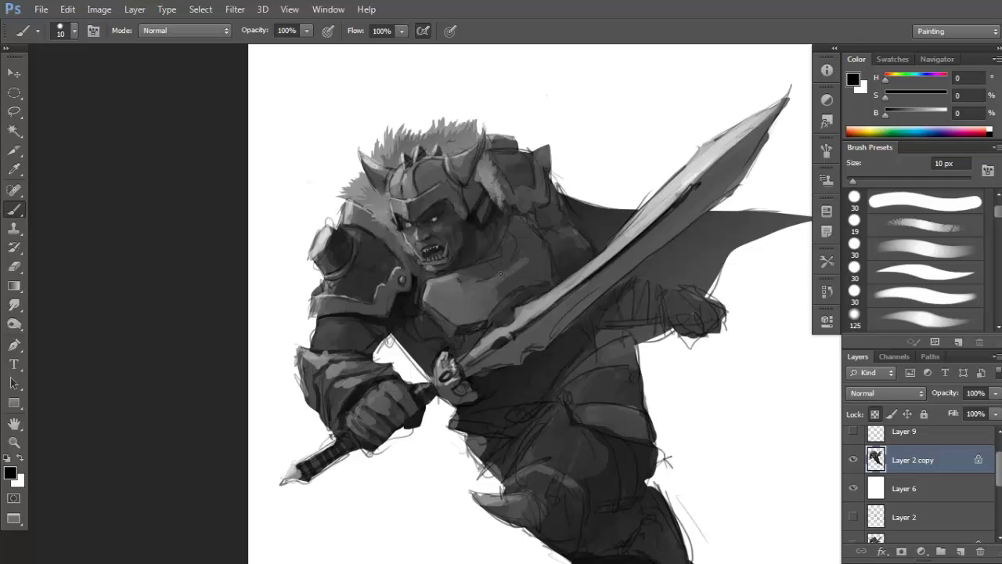
left_click(488, 324, "alt")
Extend the black shadow under the chest plate toward the sword blade at 25 px.
left_click(502, 307, "alt")
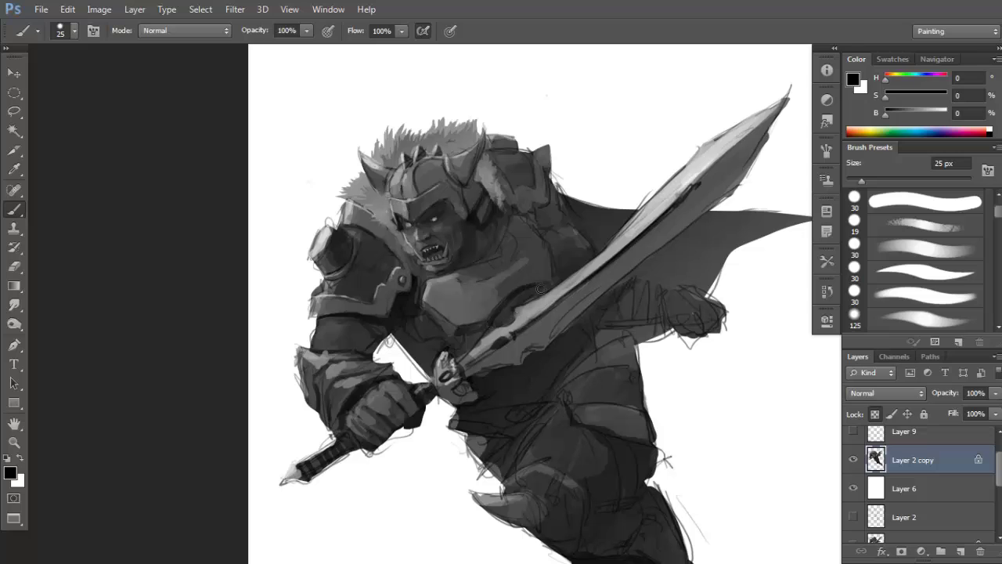
left_click(516, 302, "alt")
left_click_drag(557, 269, 560, 293)
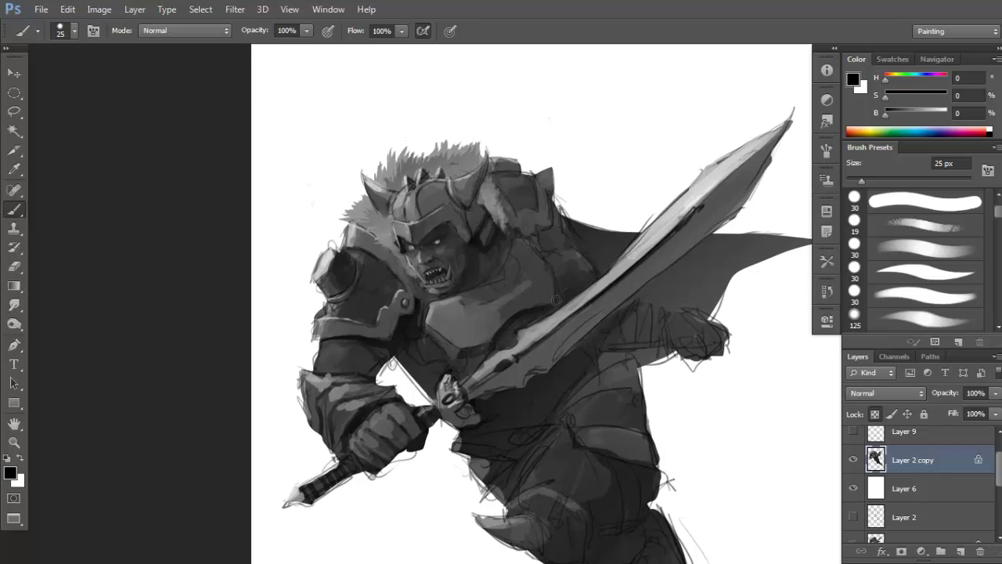
Blend the far side and lower edge of the chest plate with sampled mid and dark greys at 25 px.
left_click(538, 272, "alt")
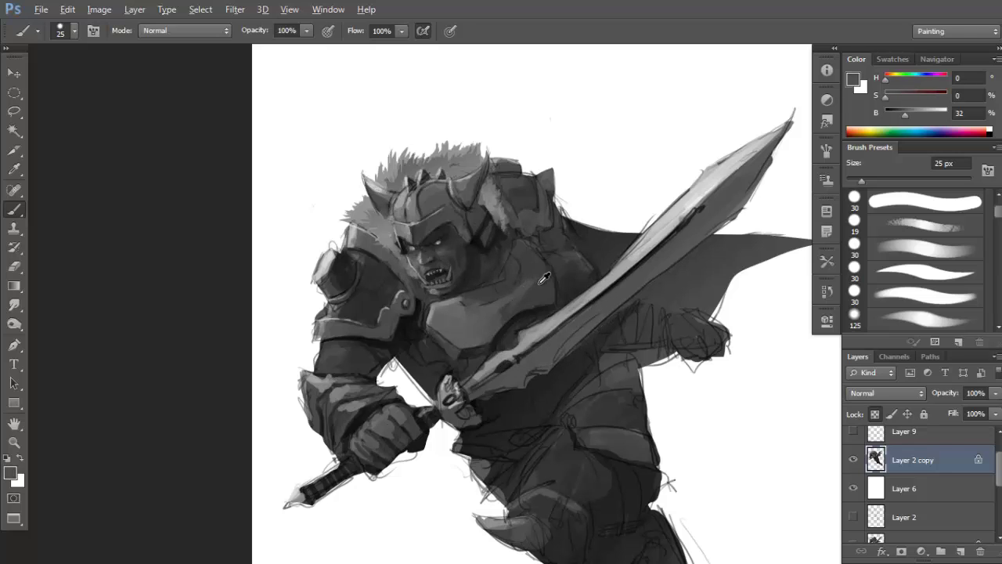
left_click(512, 299, "alt")
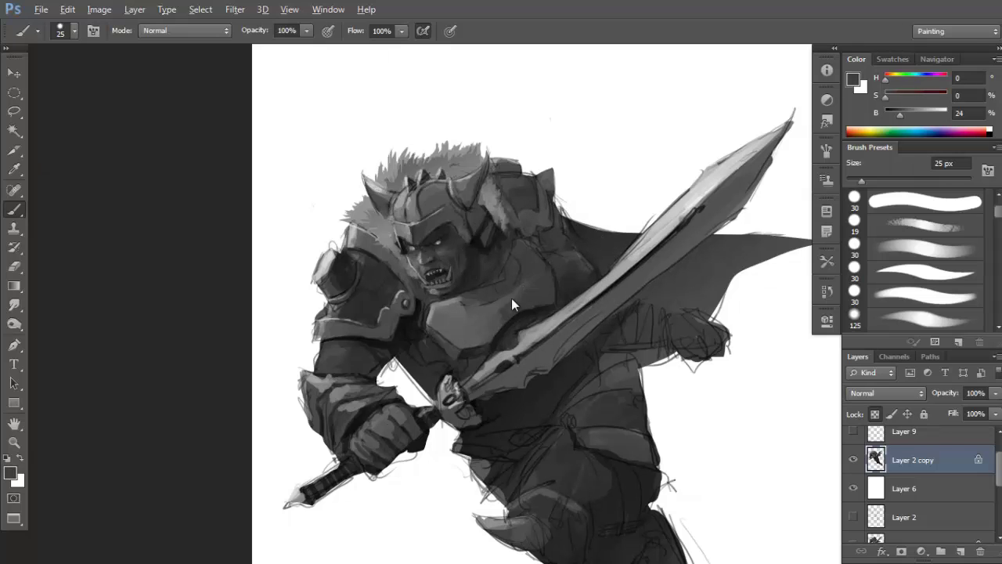
left_click(474, 319, "alt")
left_click(467, 360, "alt")
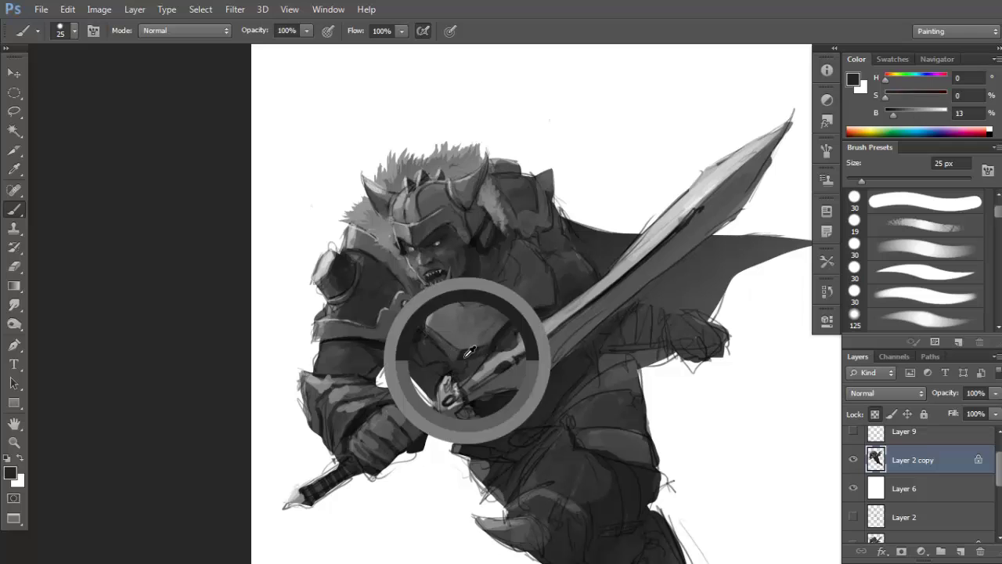
left_click(415, 335, "alt")
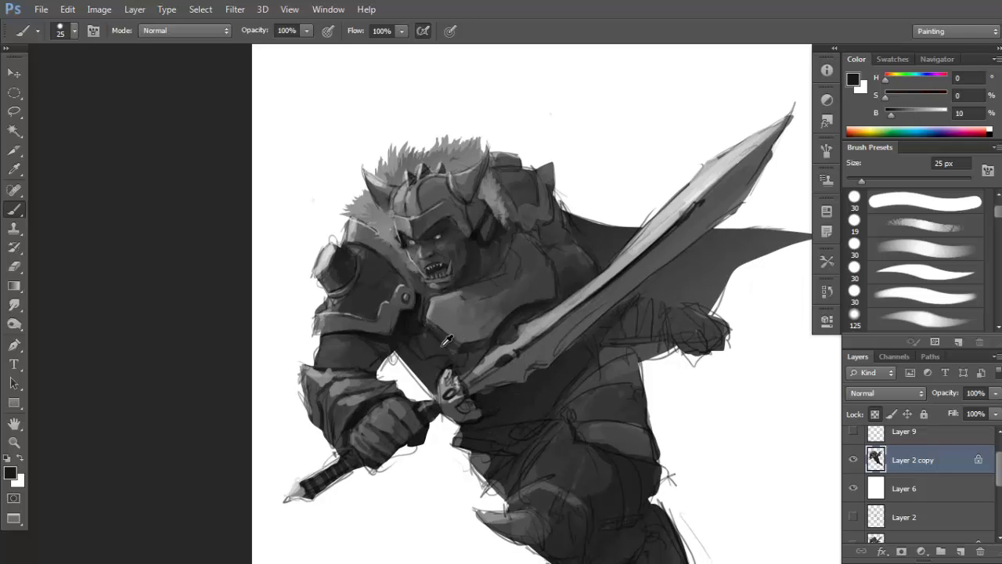
Define the small armour piece below the chest plate with black, white and sampled dark greys, reducing the brush to 10 px.
left_click(441, 353, "alt")
key("d")
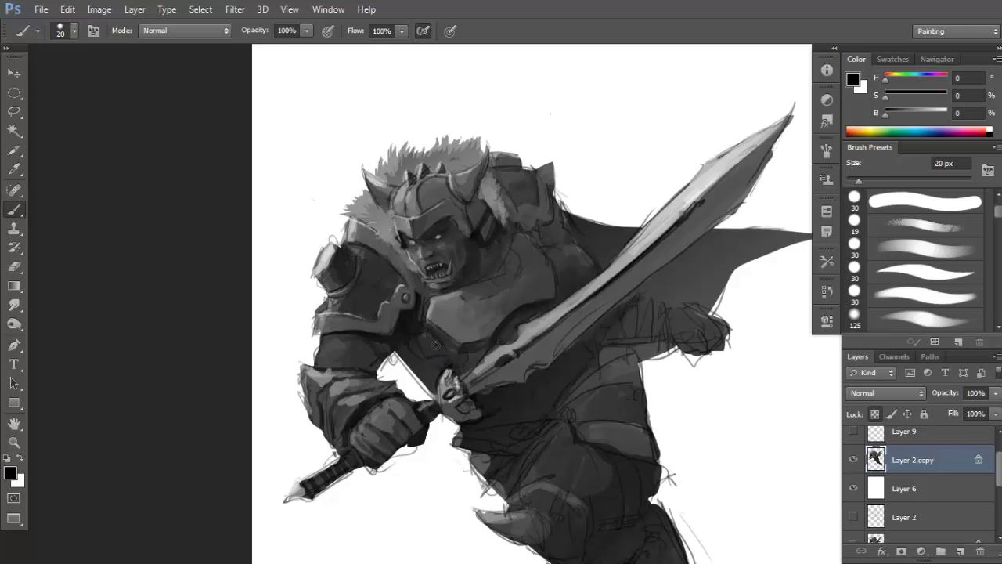
key("x")
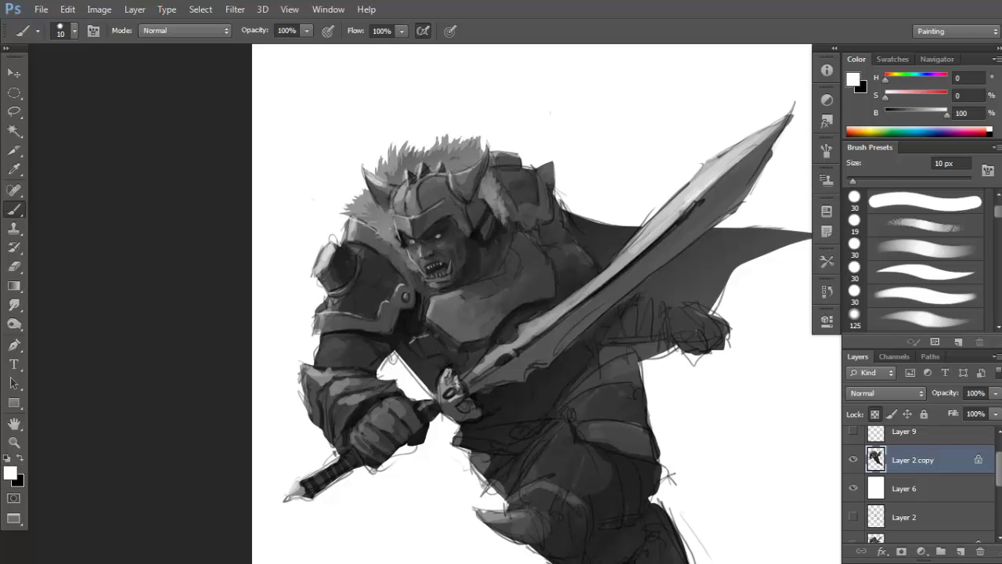
key("x")
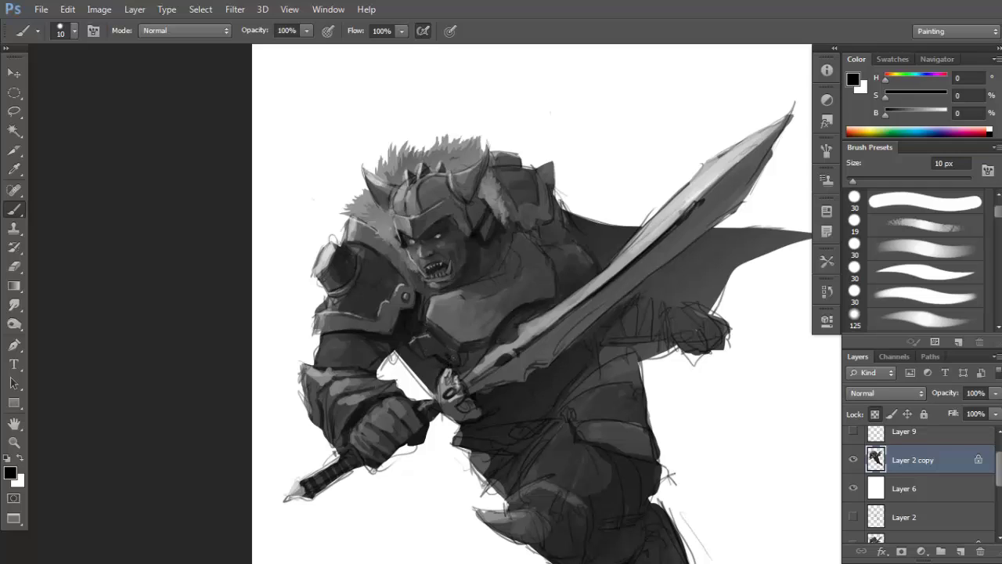
left_click(447, 356, "alt")
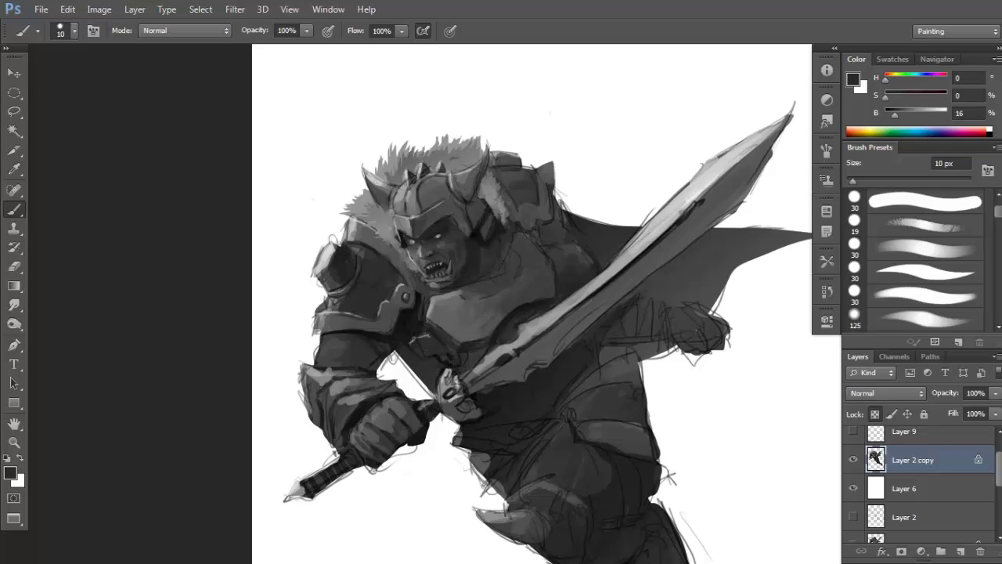
left_click_drag(450, 351, 464, 334)
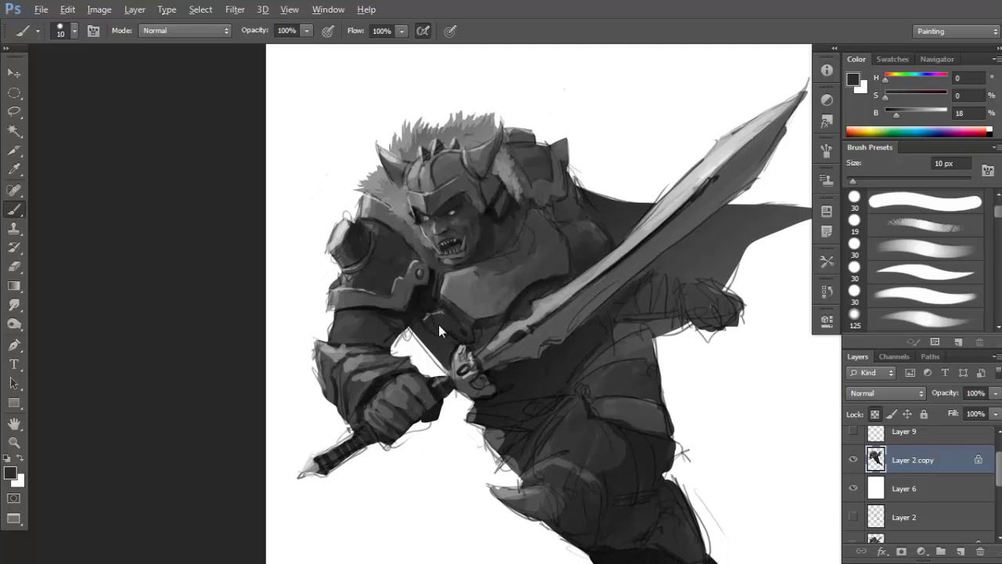
left_click_drag(438, 324, 428, 316)
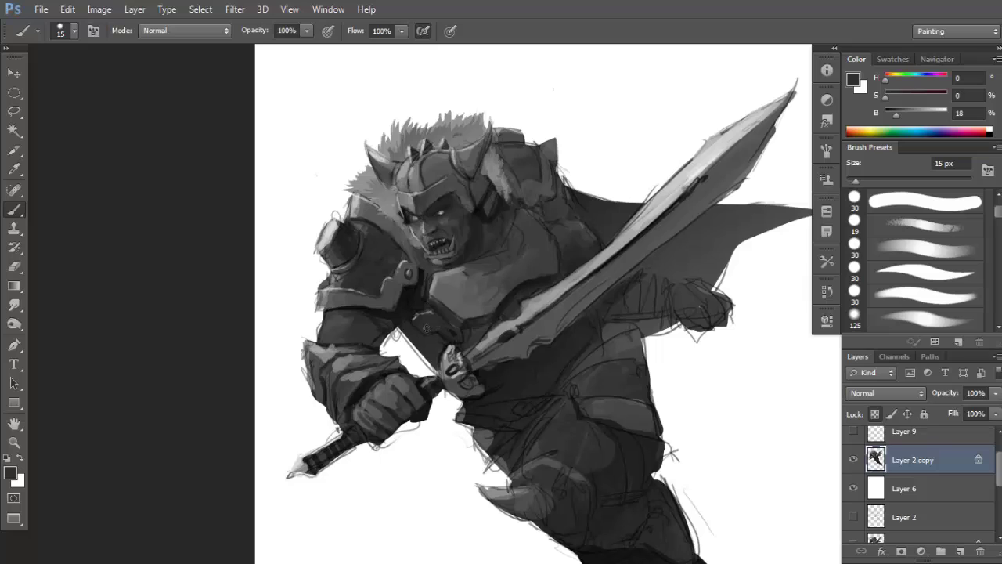
Enlarge the brush to 40 px and fill the shadow between the small armour piece and the sword hilt with black.
key("bracketright")
key("bracketright")
key("bracketright")
key("d")
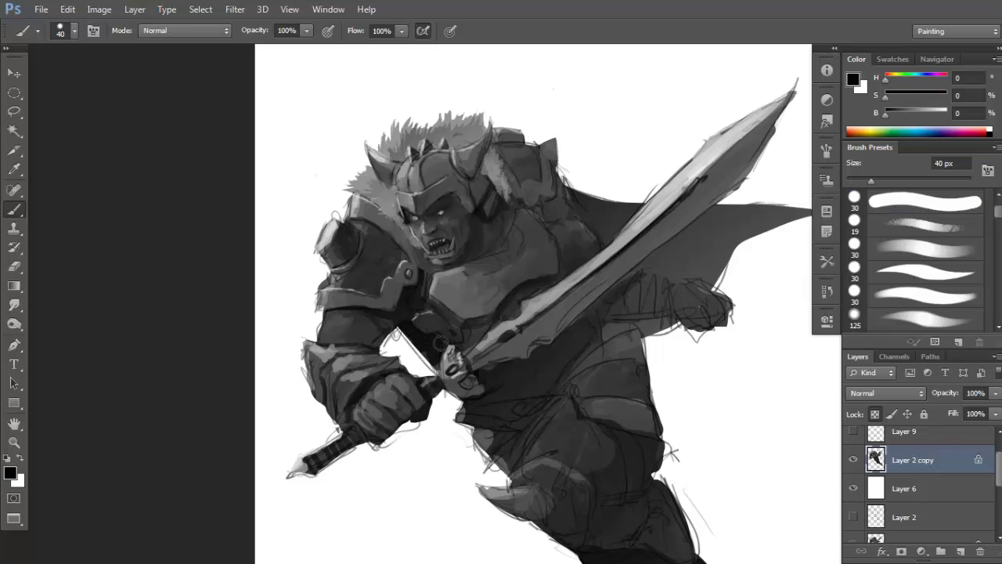
left_click_drag(611, 307, 602, 297)
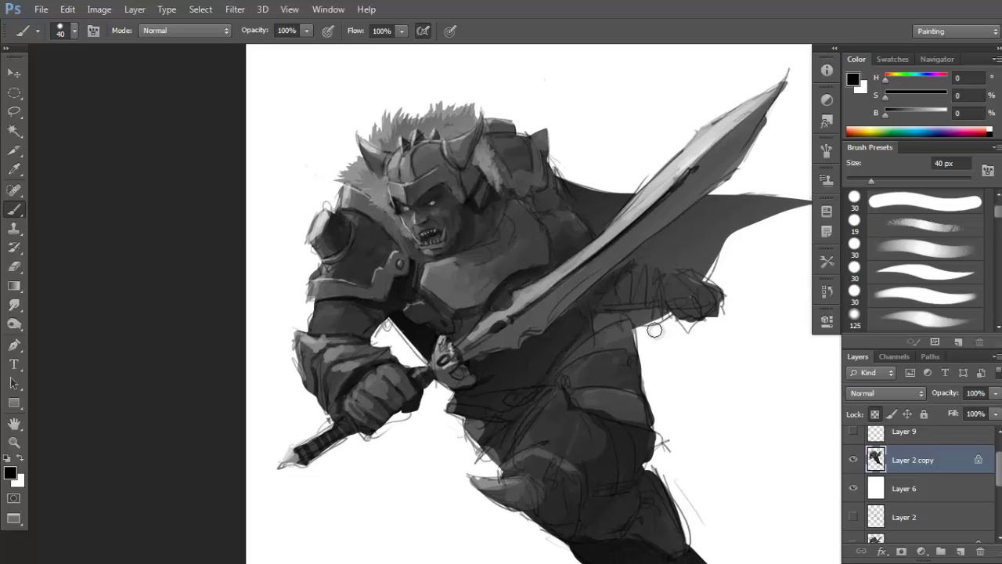
Darken the cape behind the sword and far arm with sampled dark greys, enlarging the brush to 70 px.
mouse_move(676, 283)
left_mouse_down()
mouse_move(648, 311)
mouse_move(689, 302)
mouse_move(617, 283)
mouse_move(694, 286)
left_mouse_up()
left_click(648, 289, "alt")
left_click(667, 288, "alt")
left_click(650, 284, "alt")
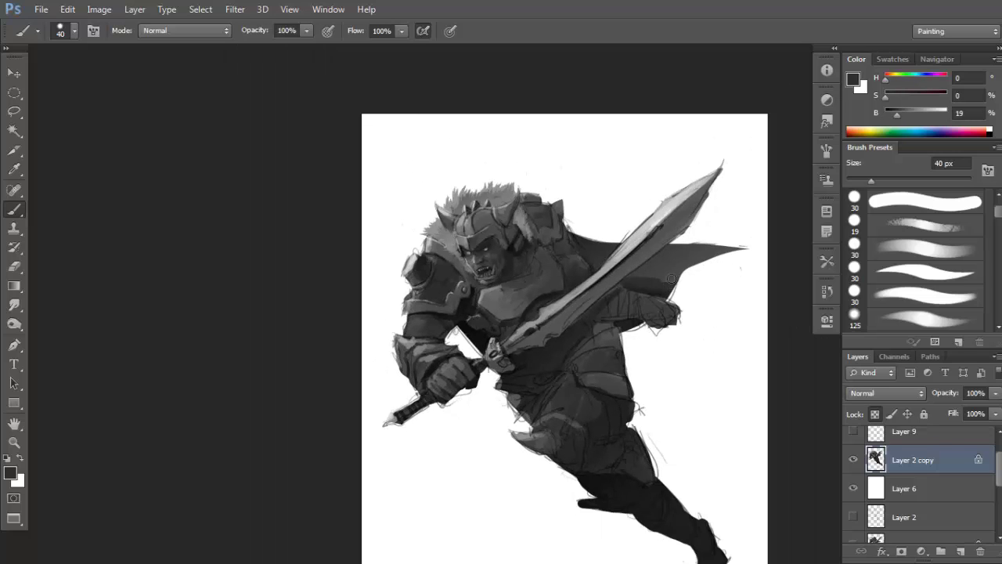
key("bracketright")
key("bracketright")
key("bracketright")
left_click(652, 286, "alt")
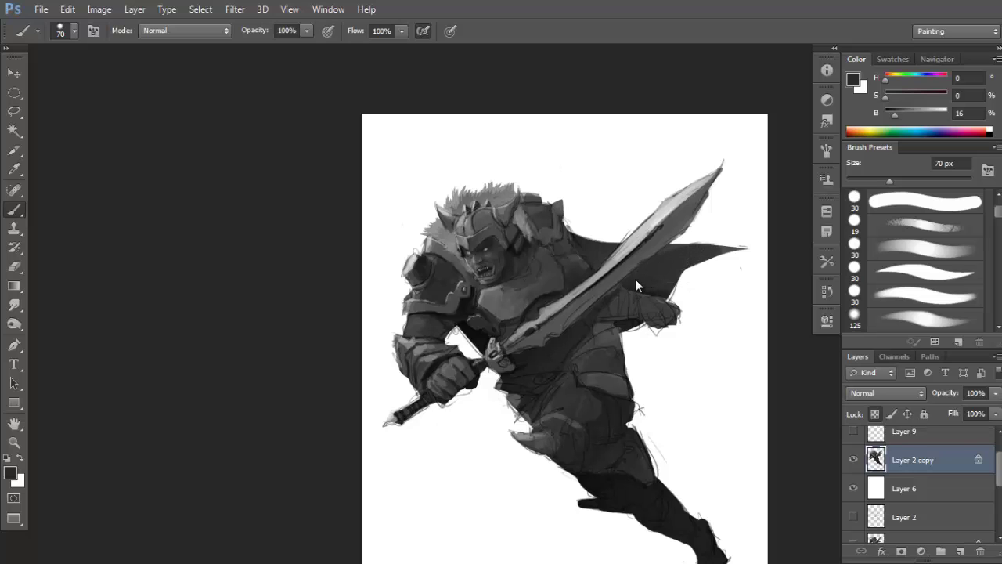
left_click(644, 250, "alt")
left_click(598, 248, "alt")
Reduce the brush to 10 px and define the rim and rivet of the far shoulder plate with black contours and white highlights.
scroll(585, 249, "up", 1)
key("bracketleft")
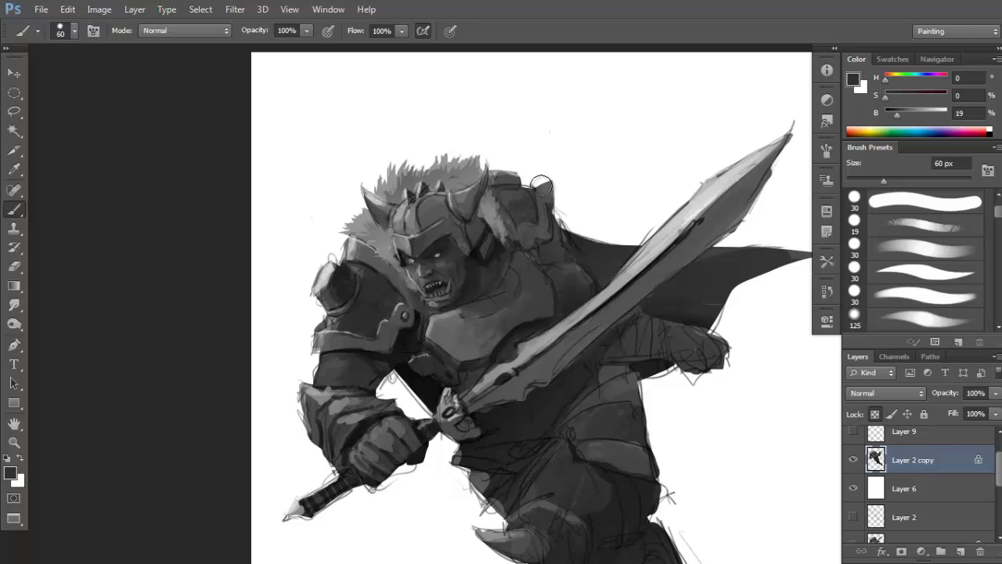
key("bracketleft")
key("bracketleft")
key("bracketleft")
key("bracketleft")
key("bracketleft")
left_click_drag(545, 202, 544, 200)
key("x")
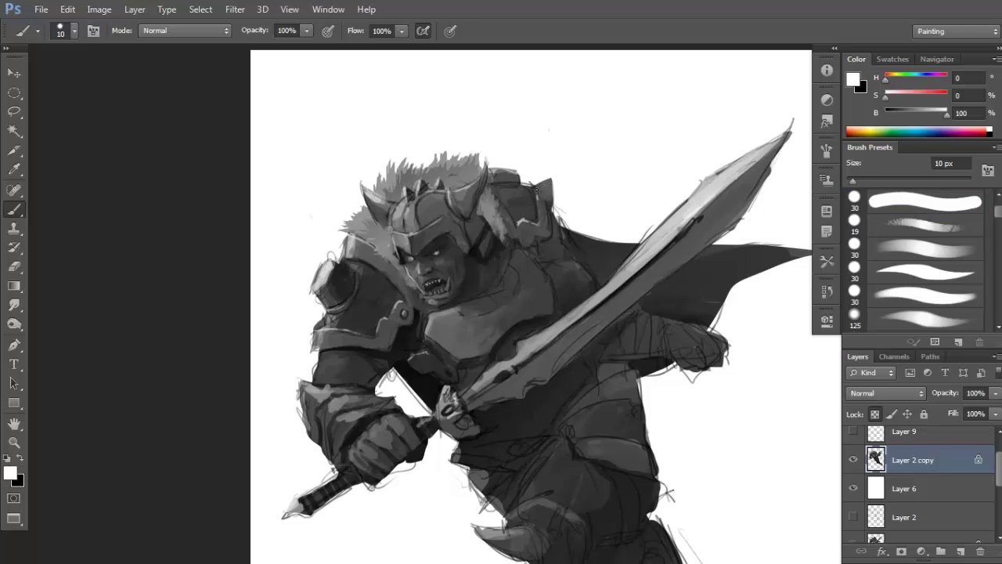
key("x")
key("x")
key("x")
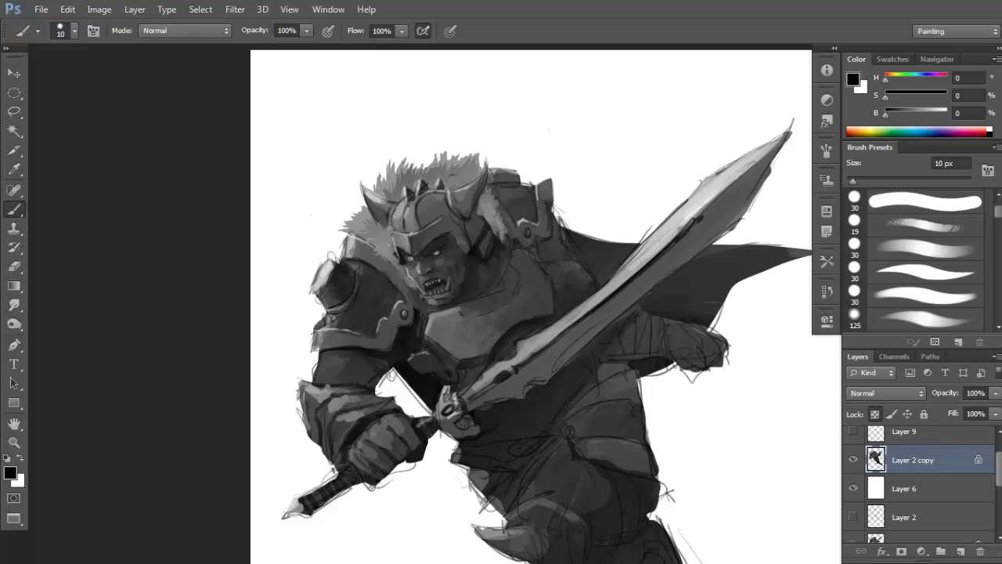
key("x")
left_click_drag(529, 205, 534, 226)
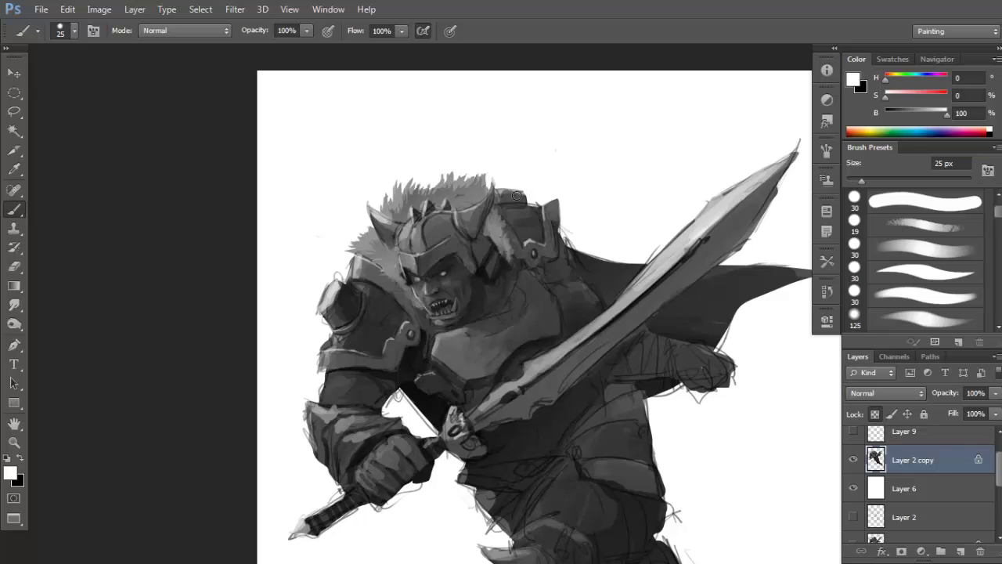
Shade the top band of the far shoulder armour with black and sampled greys at 35 px.
key("bracketright")
key("x")
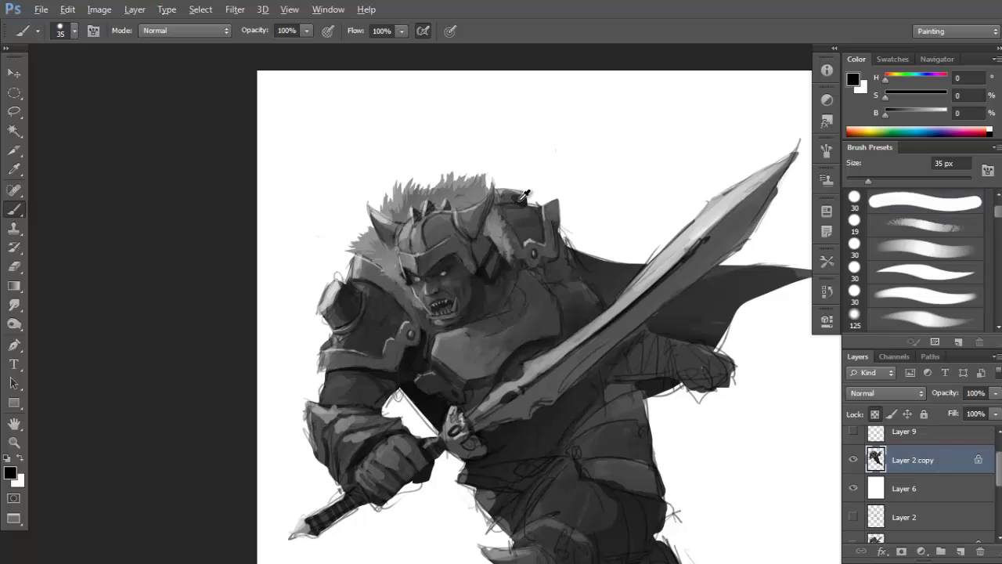
left_click(521, 200, "alt")
mouse_move(515, 197)
left_mouse_down()
mouse_move(503, 197)
mouse_move(525, 213)
left_mouse_up()
left_click(509, 196, "alt")
left_click(504, 196, "alt")
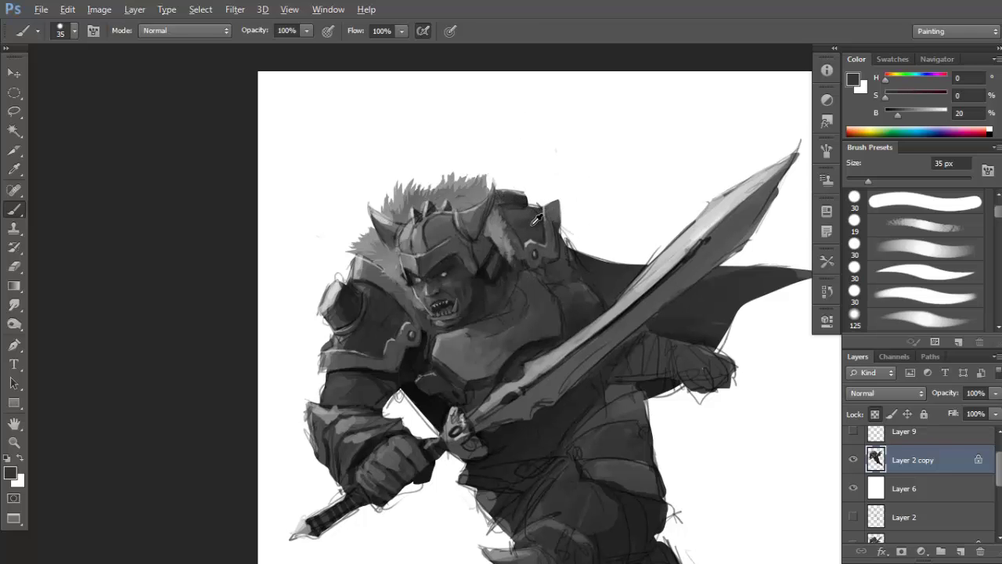
Deepen the shadows beside the fur collar and across the far shoulder plate with black and sampled greys.
left_click_drag(525, 271, 525, 271)
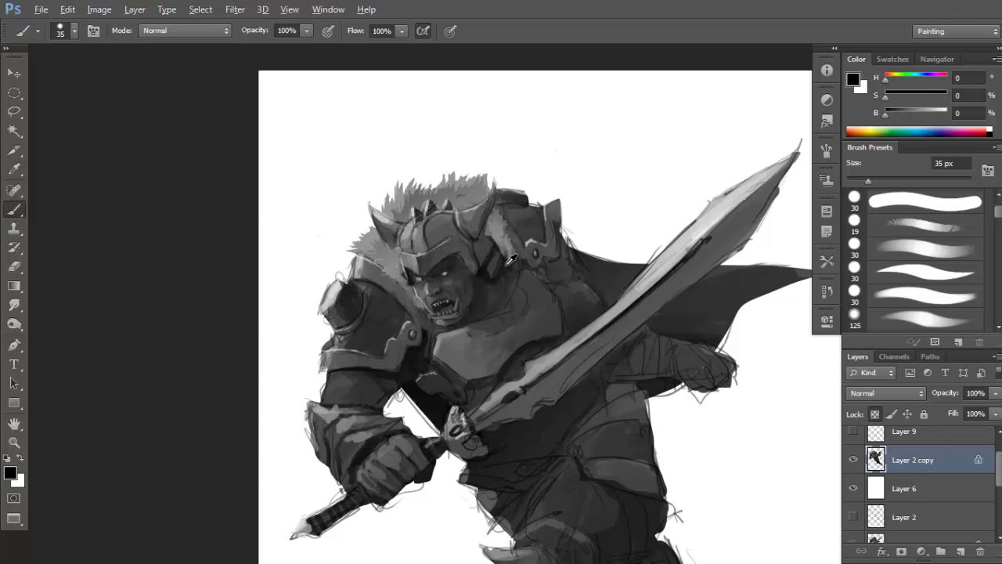
left_click(507, 270, "alt")
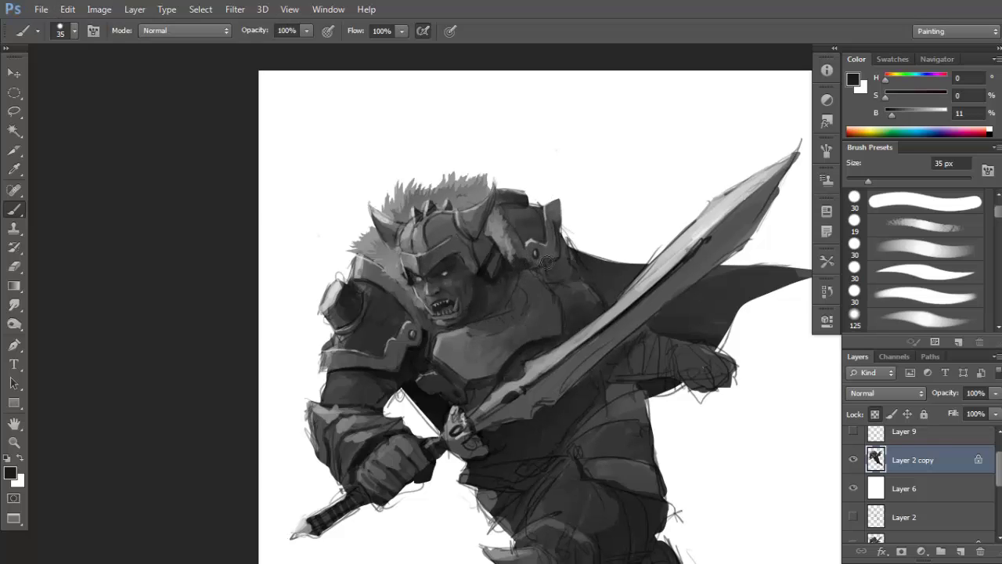
key("d")
left_click(519, 223, "alt")
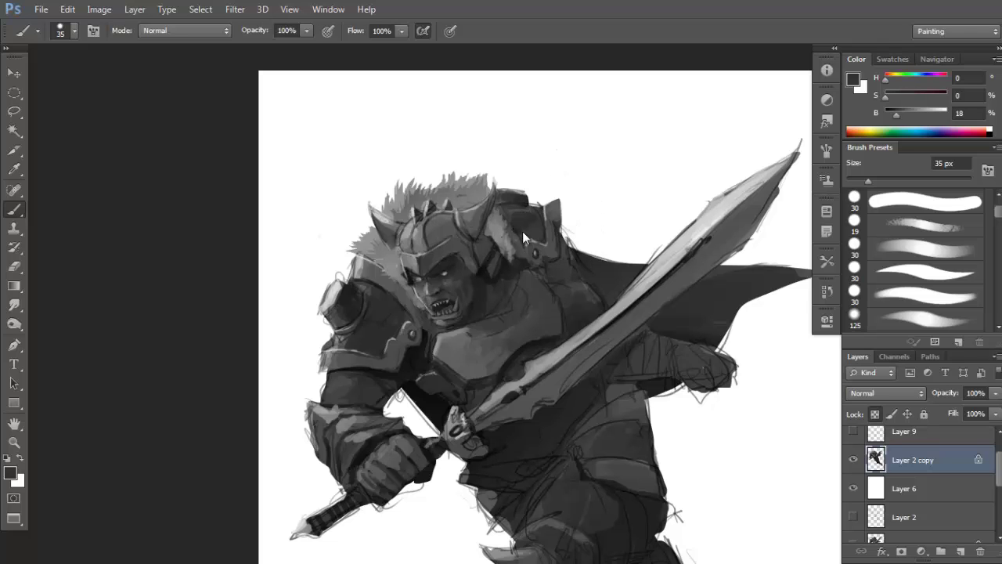
key("d")
key("x")
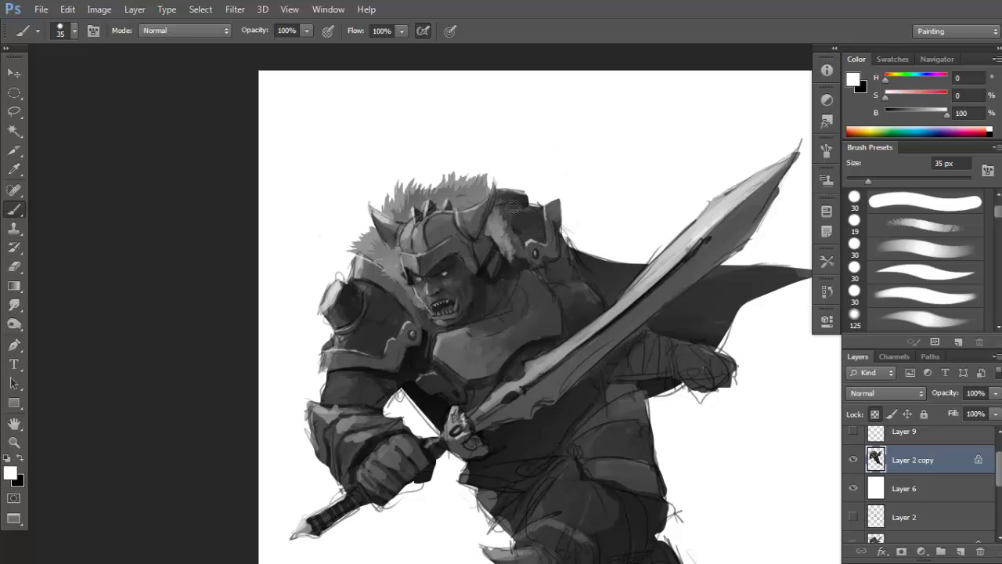
scroll(533, 208, "down", 3)
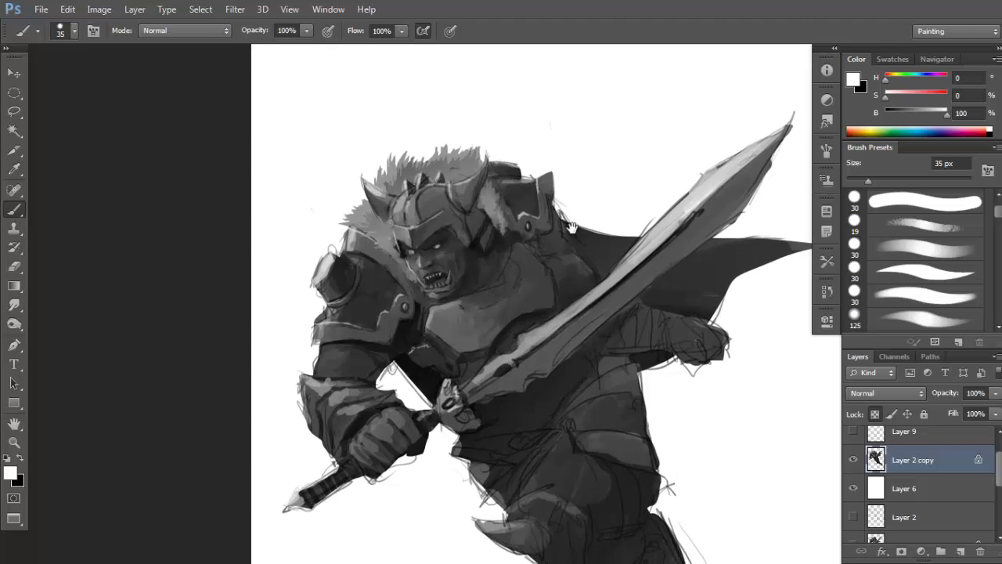
Shade the far upper arm beneath the shoulder plate with black and sampled dark greys at 35 px.
key("x")
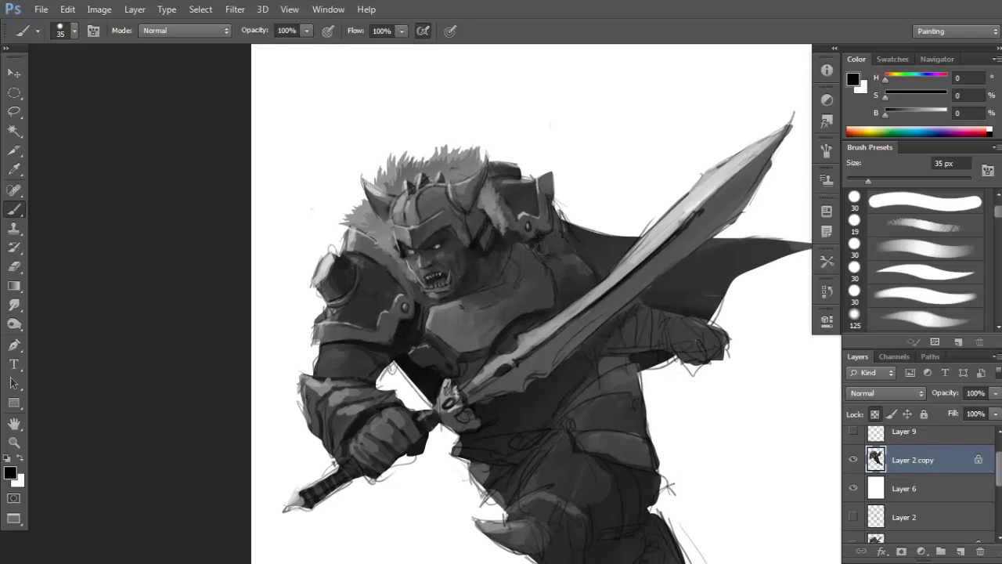
left_click(540, 242, "alt")
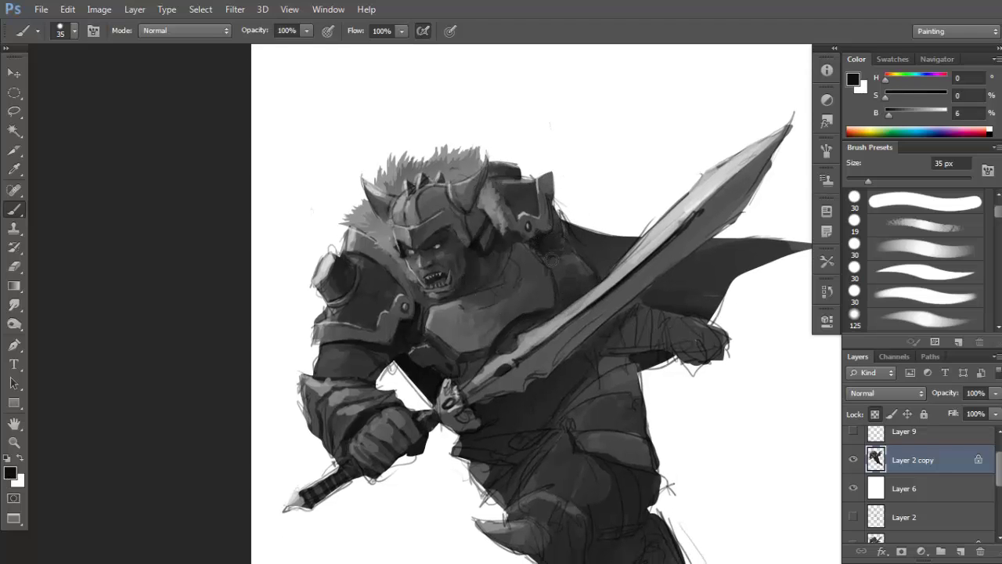
scroll(548, 249, "down", 4)
left_click(554, 239, "alt")
scroll(580, 208, "down", 3)
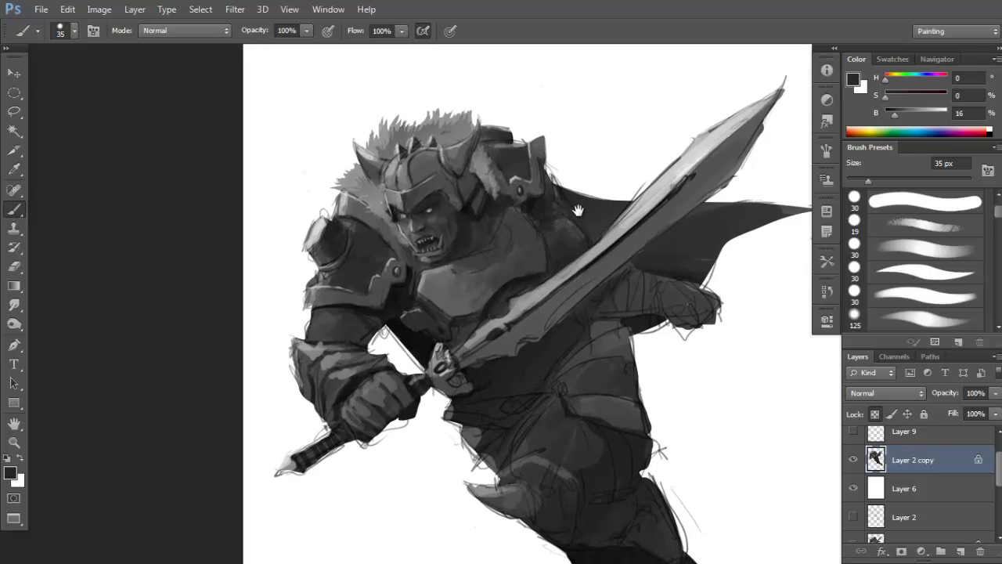
left_click_drag(579, 210, 568, 197)
scroll(610, 218, "down", 1)
scroll(599, 210, "up", 1)
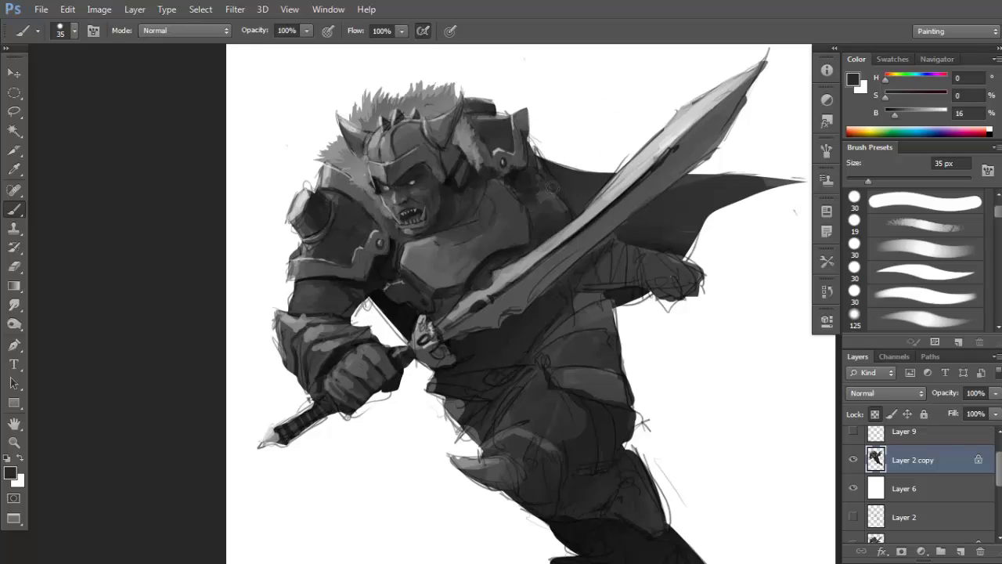
Darken the edge of the far upper arm and the adjoining cape with black and sampled dark greys.
left_click(565, 198, "alt")
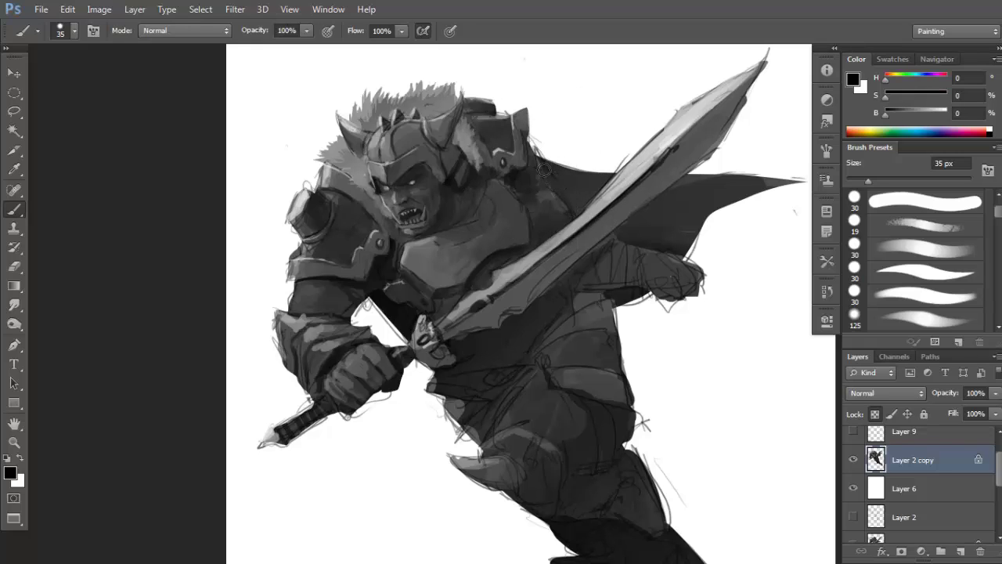
left_click(563, 205, "alt")
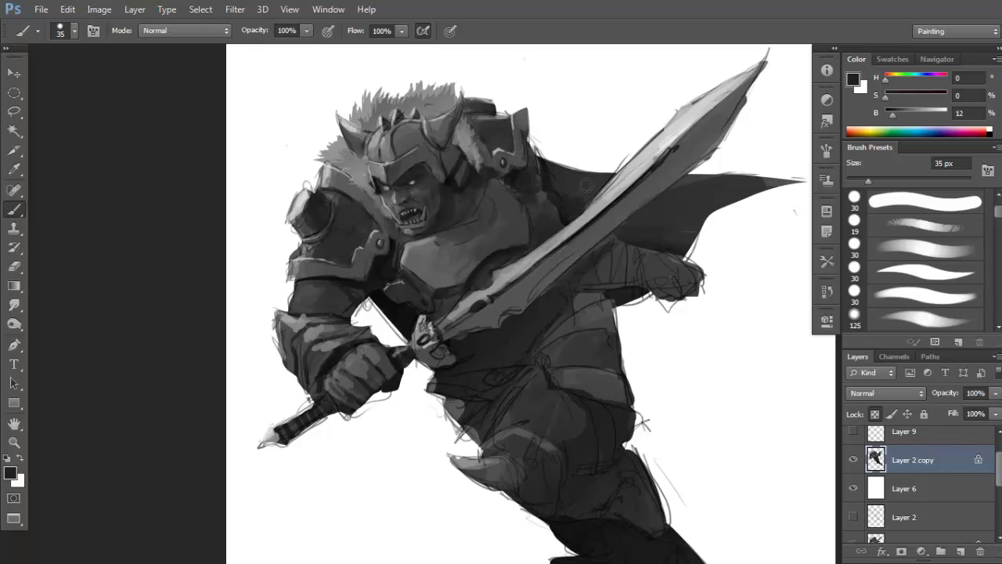
left_click(569, 202, "alt")
left_click(571, 196, "alt")
scroll(572, 195, "down", 3)
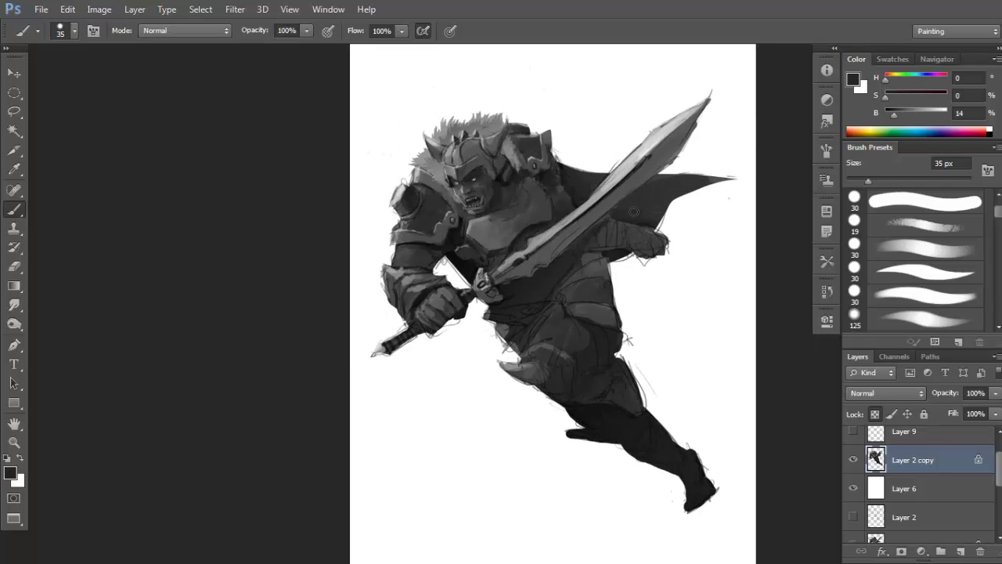
left_click(632, 213, "alt")
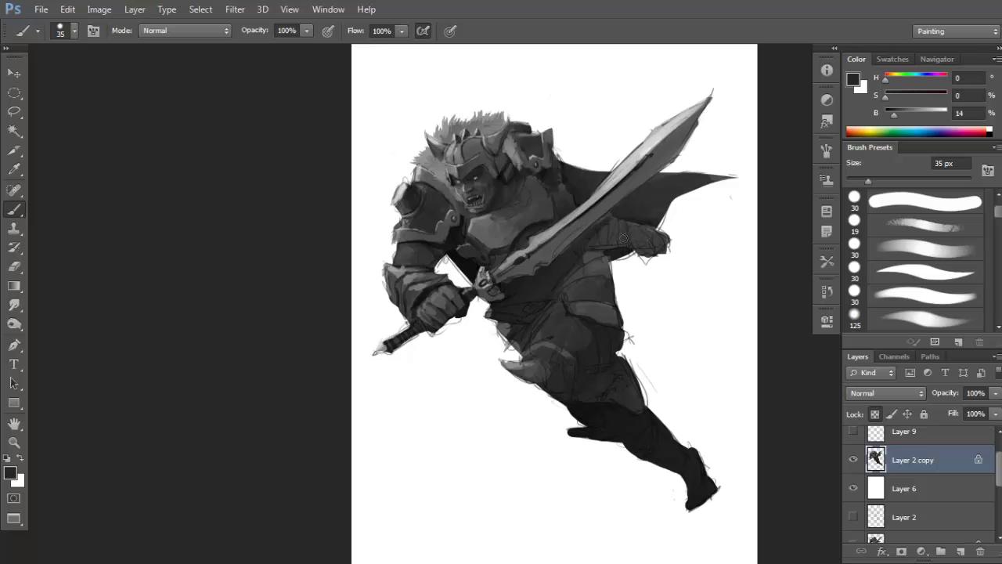
Refine the bands of the far forearm guard with black and sampled dark greys at 15 px.
key("bracketleft")
key("bracketleft")
left_click(637, 238, "ctrl")
key("d")
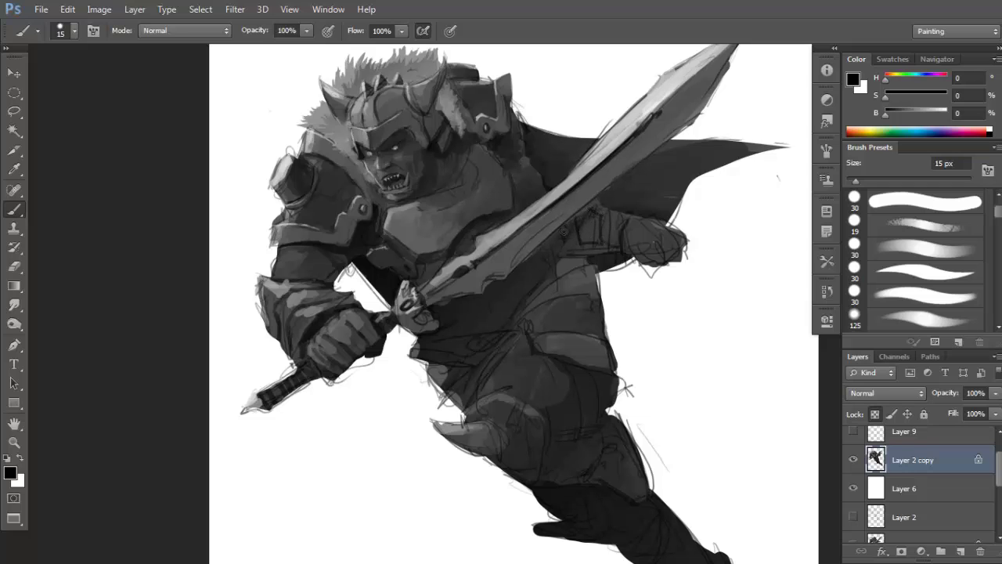
left_click(607, 250, "alt")
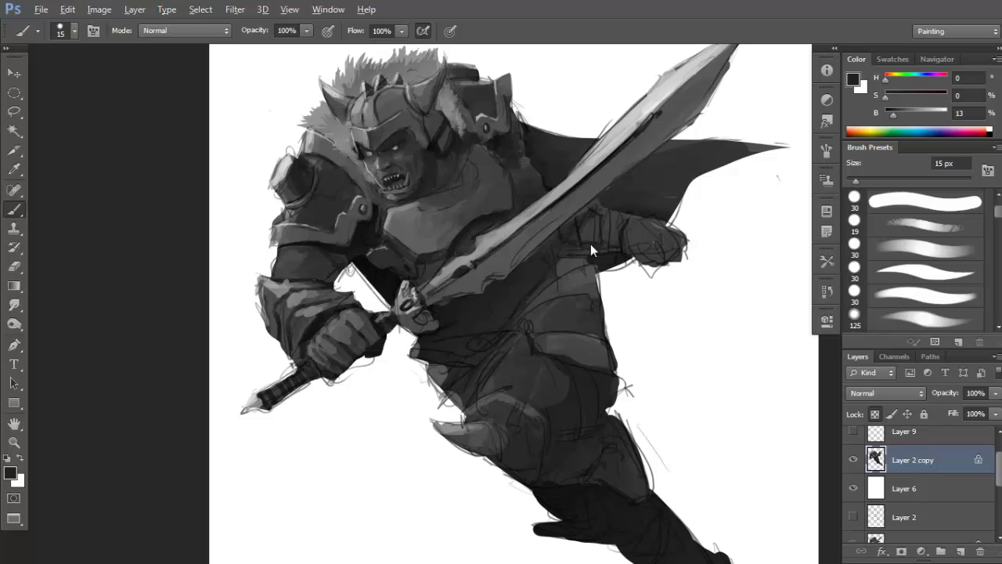
left_click(574, 246, "alt")
scroll(590, 249, "down", 1)
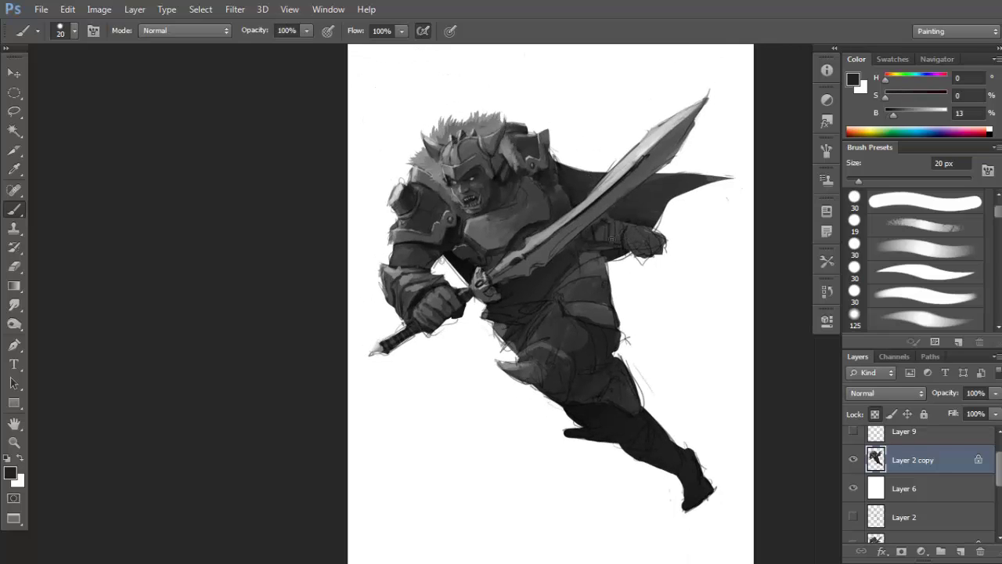
Darken the inner part of the far forearm beside the blade with sampled dark greys at 45 px.
key("]")
key("]")
key("]")
key("]")
key("]")
left_click(608, 232, "alt")
left_click(583, 243, "alt")
left_click(581, 242, "alt")
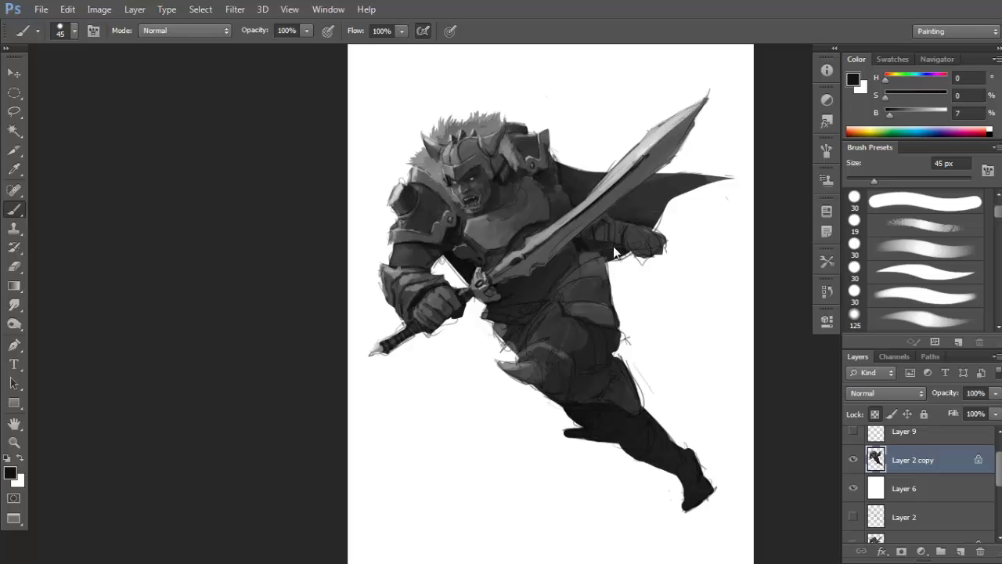
Blend the far forearm guard's bands beneath the sword with sampled mid greys at 45 px.
scroll(627, 226, "up", 1)
left_click(564, 219, "alt")
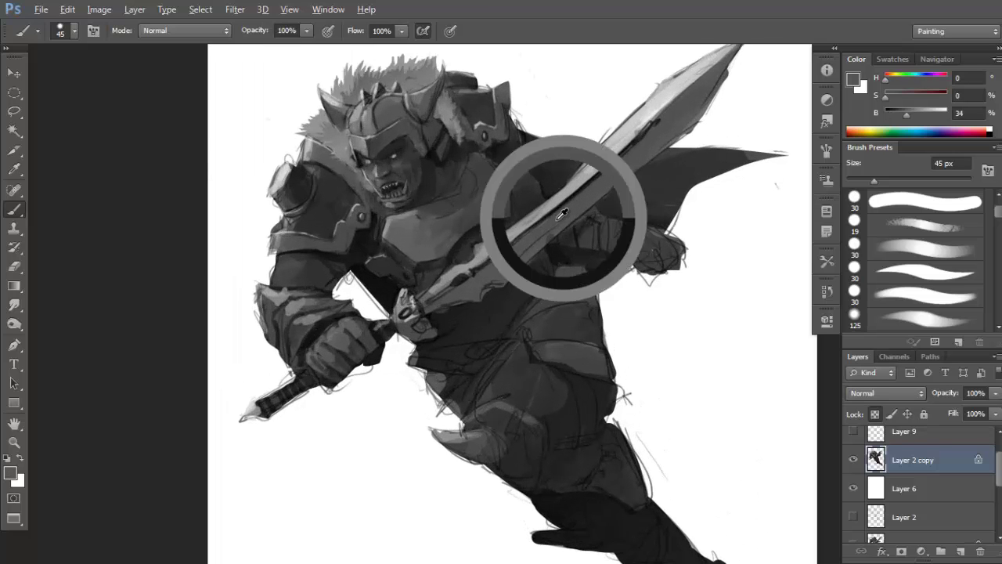
left_click(570, 211, "alt")
scroll(575, 231, "up", 1)
left_click(588, 246, "alt")
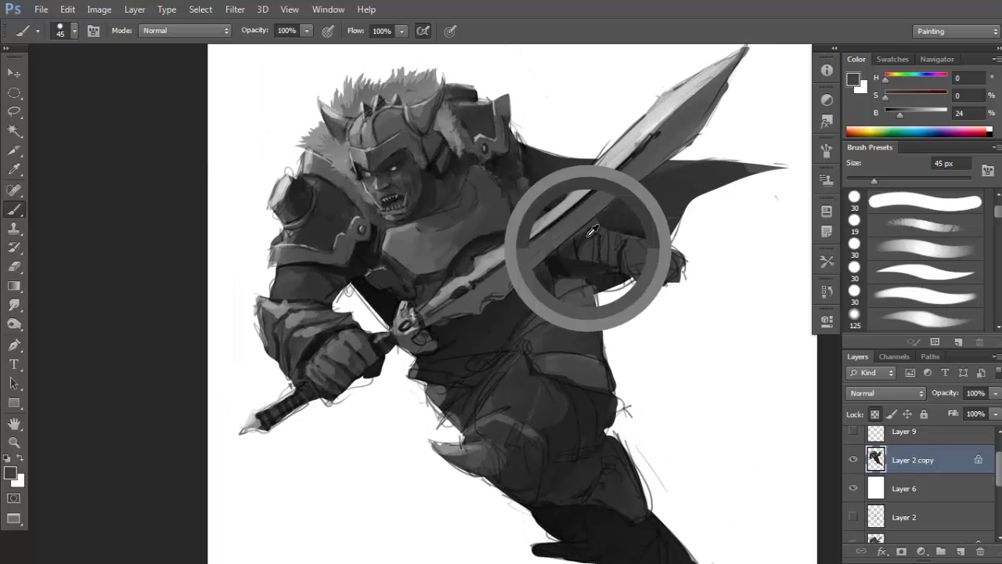
left_click(607, 237, "alt")
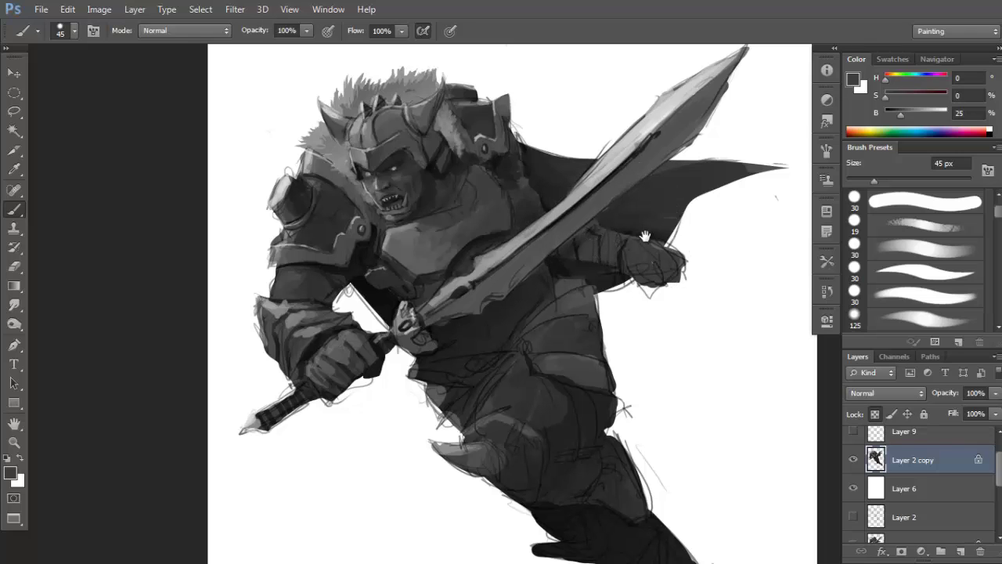
Block in the shadows of the far fist and wrist with black and sampled greys at 25 px.
key("bracketleft")
key("bracketleft")
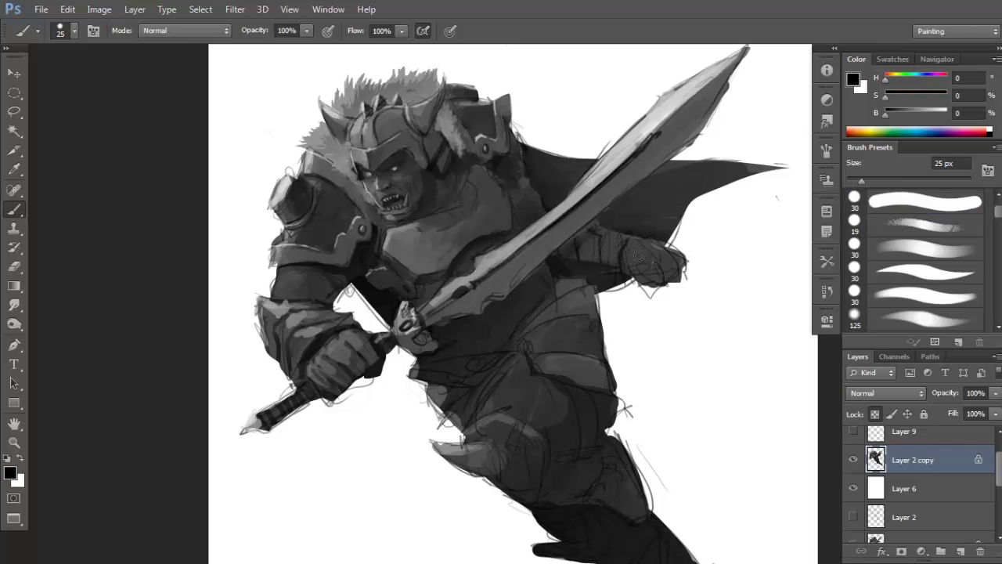
mouse_move(625, 252)
left_mouse_down()
mouse_move(642, 288)
mouse_move(656, 272)
mouse_move(644, 265)
mouse_move(665, 286)
left_mouse_up()
left_click(645, 274, "alt")
left_click(650, 239, "alt")
Lighten the upper edge of the far fist with a white gradient inside a freehand selection, and deselect it.
key("l")
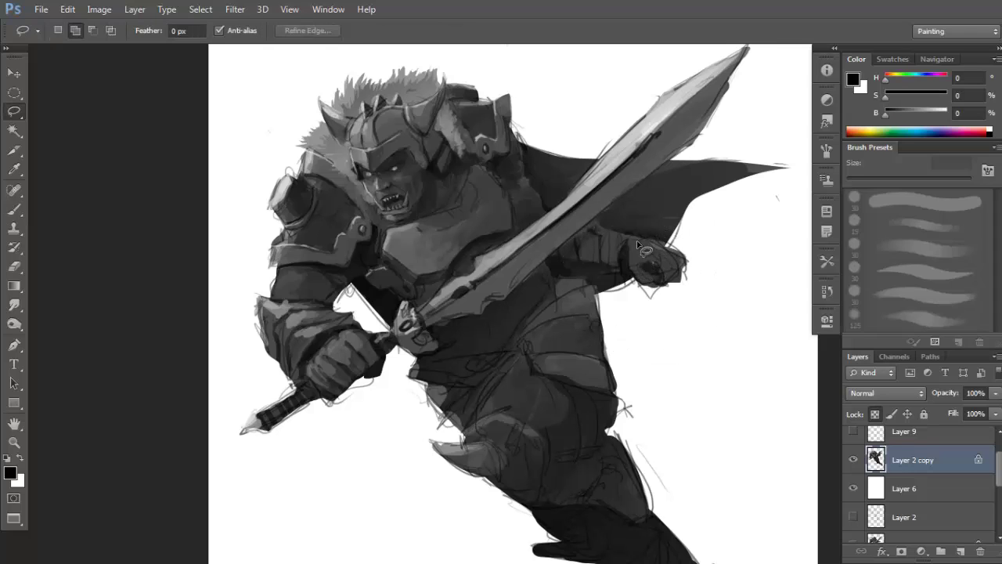
mouse_move(648, 249)
left_mouse_down()
mouse_move(689, 258)
mouse_move(625, 235)
mouse_move(544, 225)
mouse_move(525, 177)
mouse_move(574, 195)
mouse_move(652, 202)
left_mouse_up()
key("g")
left_click(738, 134, "alt")
left_click_drag(645, 150, 607, 267)
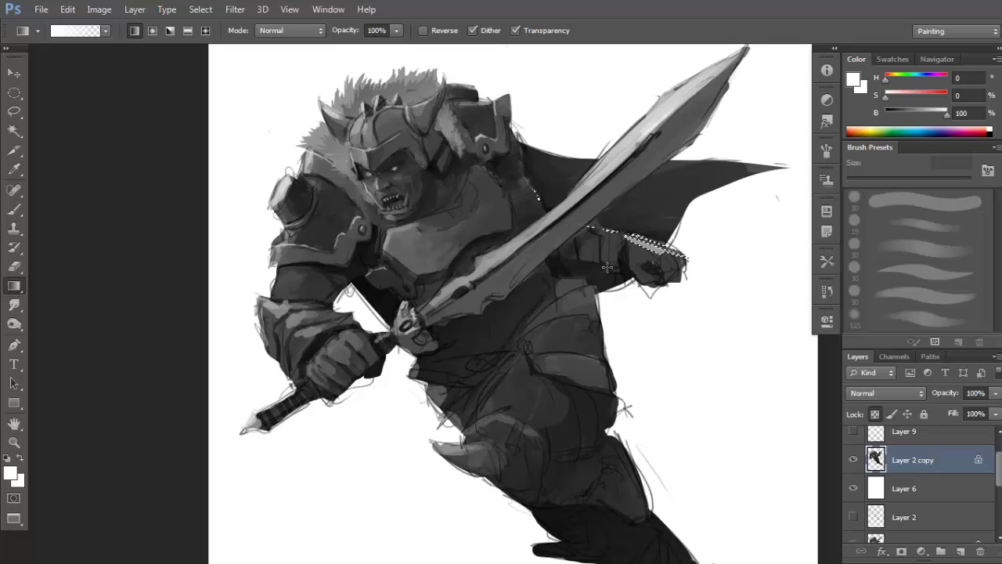
key("ctrl+d")
Blend the lit top plane of the far fist with sampled greys at 25 px.
key("b")
left_click(645, 254, "alt")
left_click(668, 249, "alt")
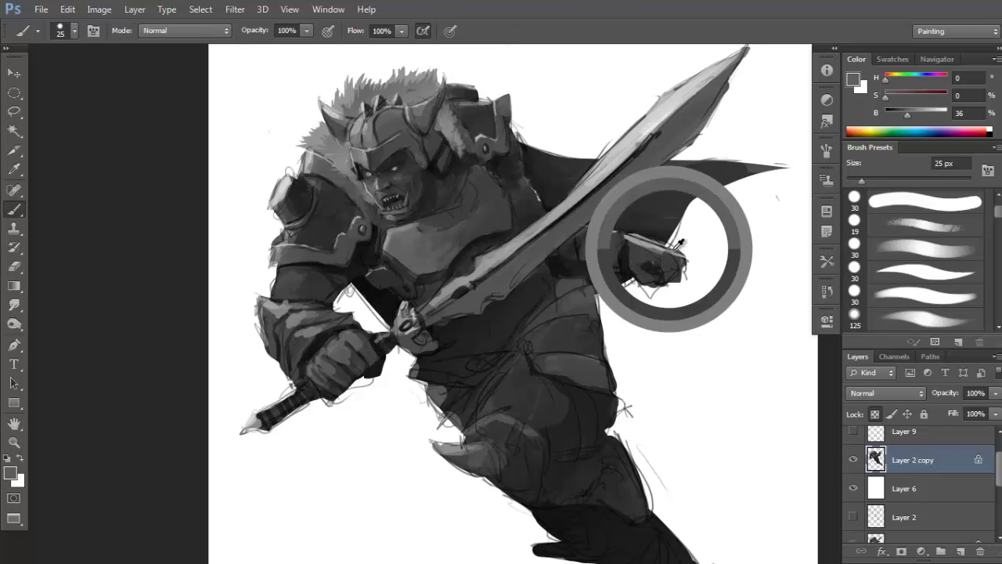
left_click(667, 248, "alt")
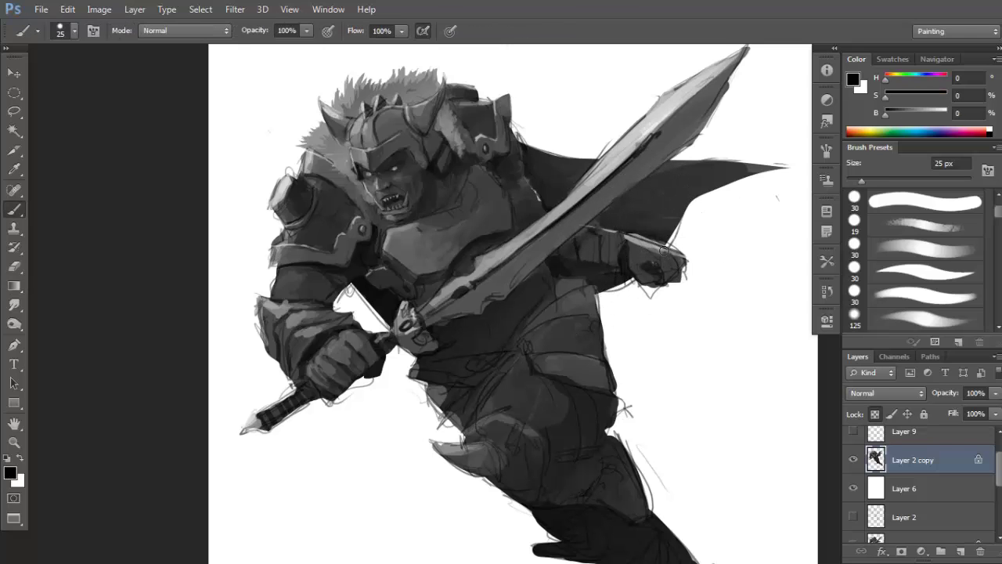
Define the far fist's knuckles and fingers with light and dark sampled greys at 25 px.
left_click(673, 261, "alt")
left_click(663, 248, "alt")
left_click(665, 262, "alt")
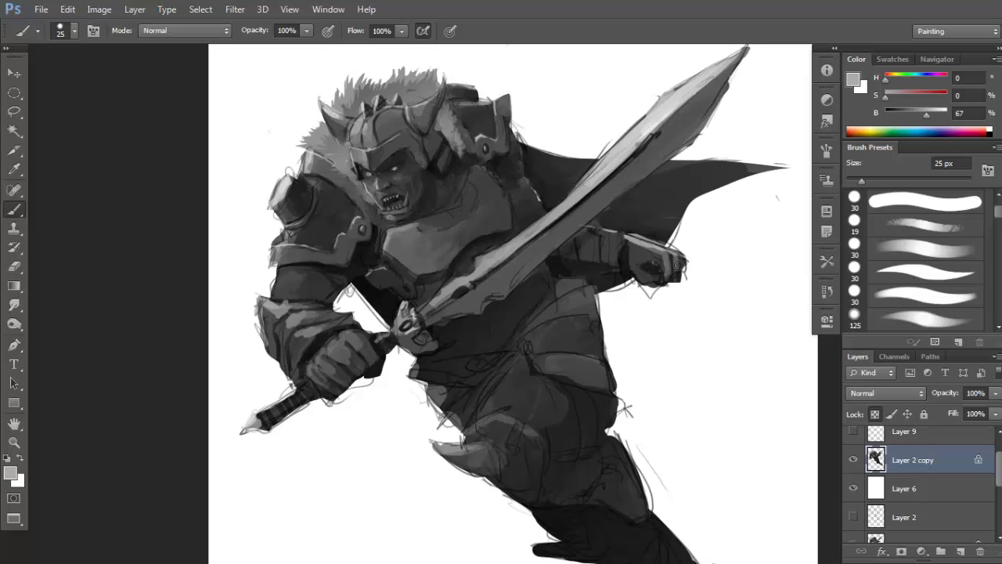
left_click(680, 255, "alt")
left_click(657, 260, "alt")
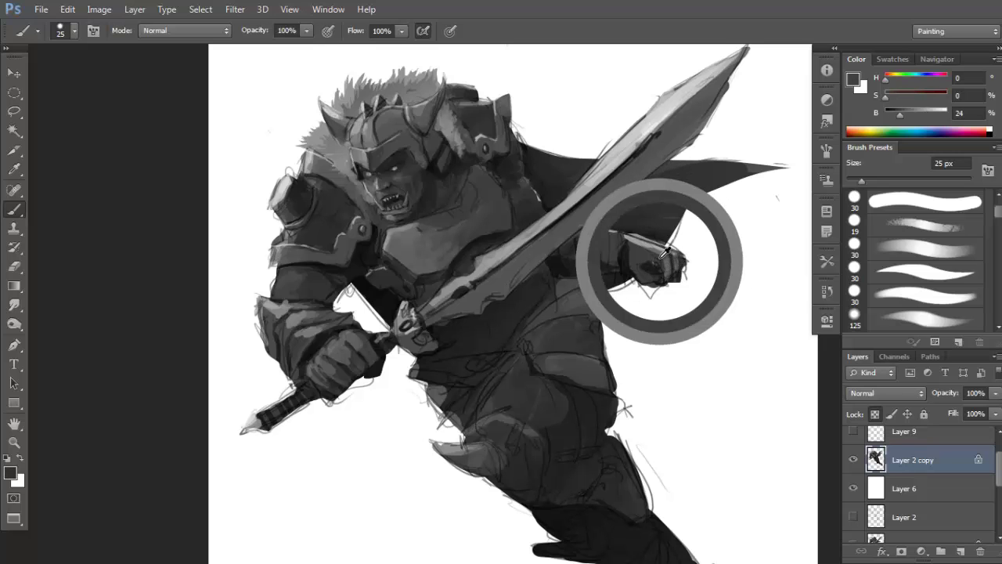
left_click(656, 256, "alt")
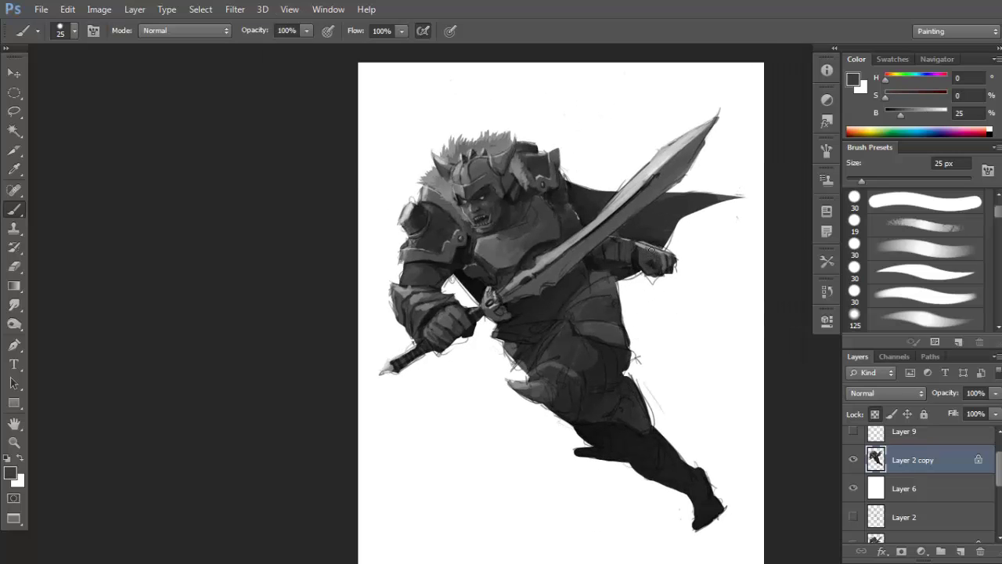
Touch up the far wrist and forearm guard beside the cape with sampled dark greys at 25 px.
left_click(637, 254, "alt")
left_click_drag(648, 245, 649, 249)
scroll(635, 241, "up", 1)
left_click(624, 254, "alt")
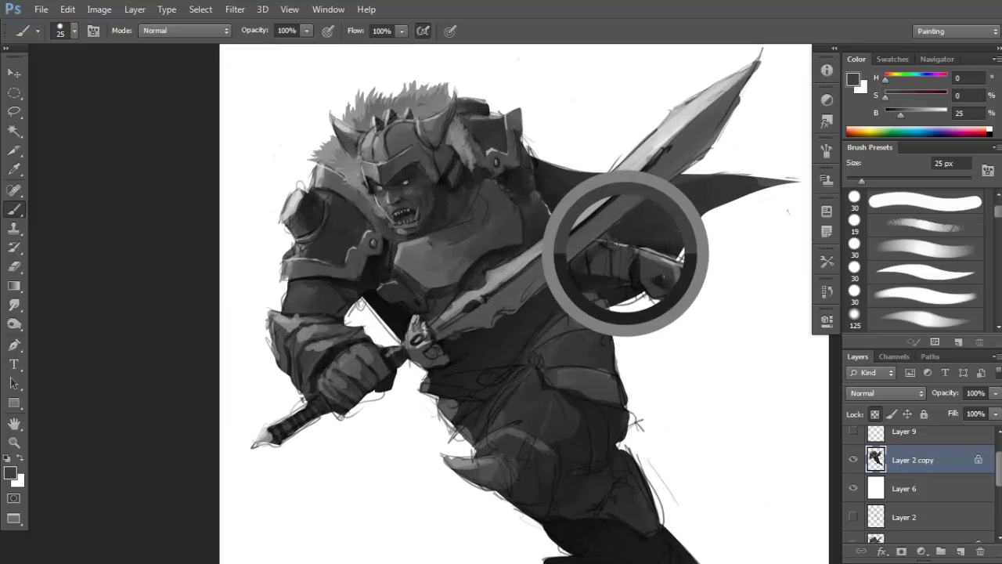
left_click(625, 233, "alt")
left_click(640, 222, "alt")
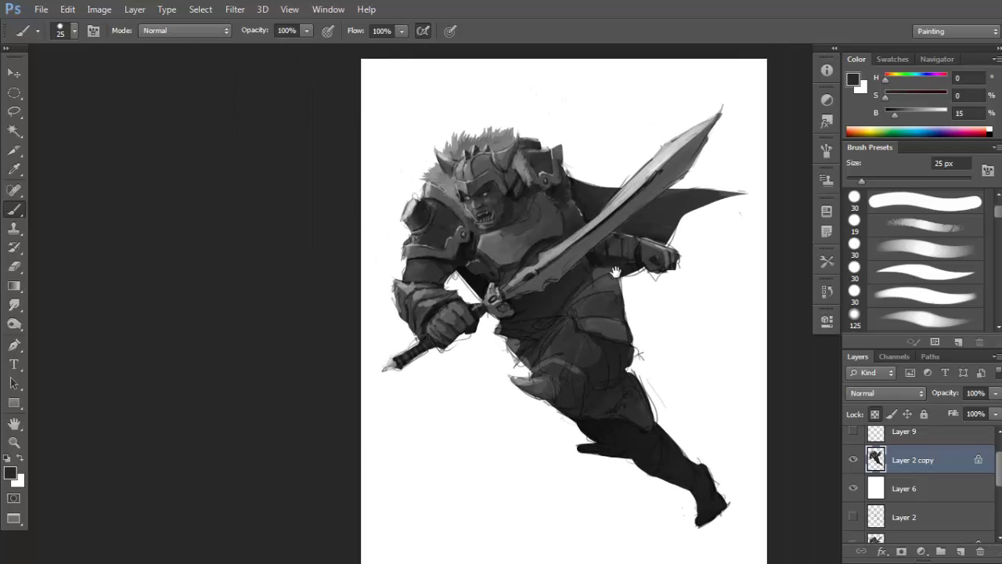
Outline the oval belt buckle at the waist with black at 9 px.
left_click(548, 297, "ctrl")
key("d")
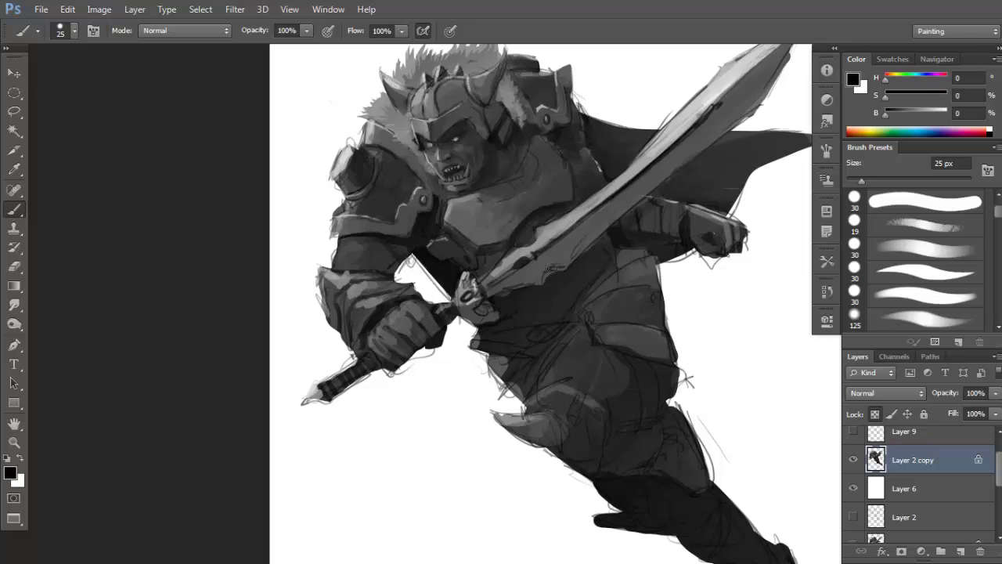
key("bracketleft")
key("bracketleft")
key("bracketleft")
key("bracketleft")
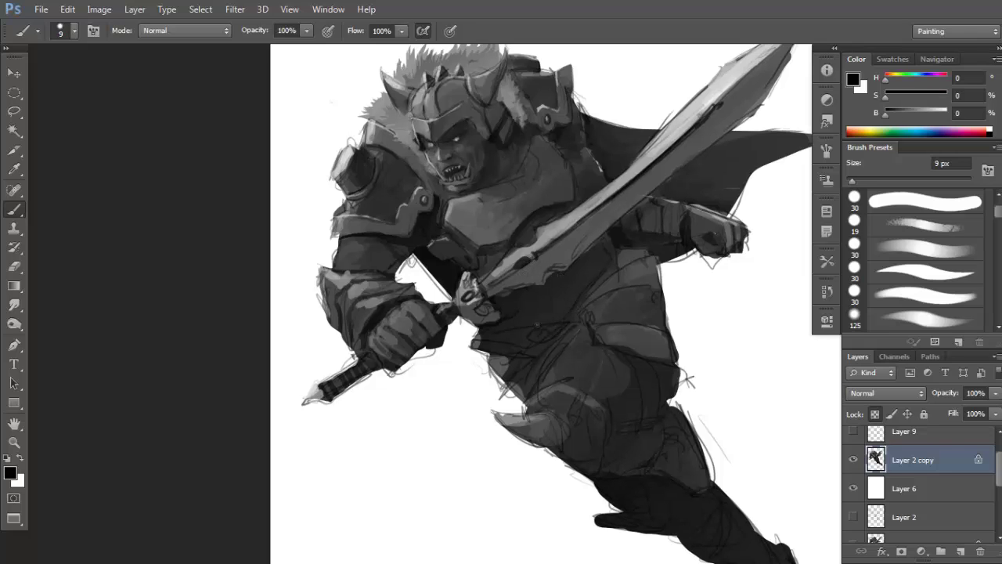
Fill the oval belt buckle with sampled grey and lighten its rim with white at 9 px.
left_click(613, 279, "alt")
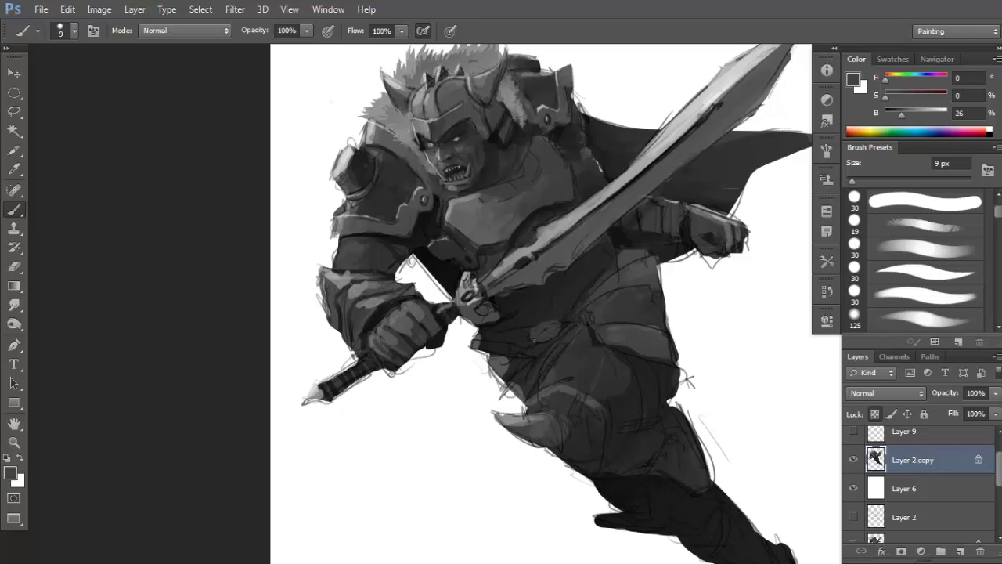
key("d")
key("x")
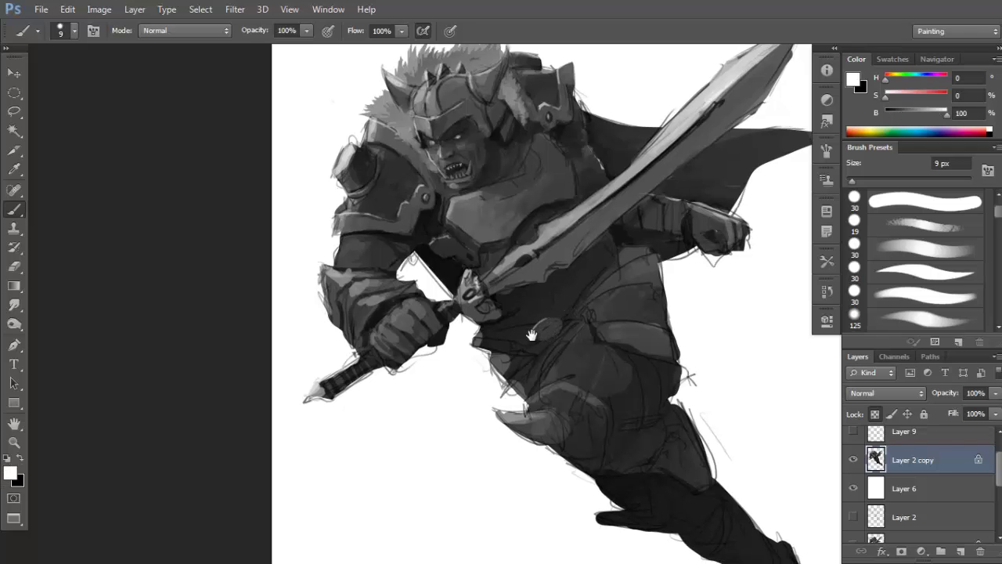
left_click(520, 325, "alt")
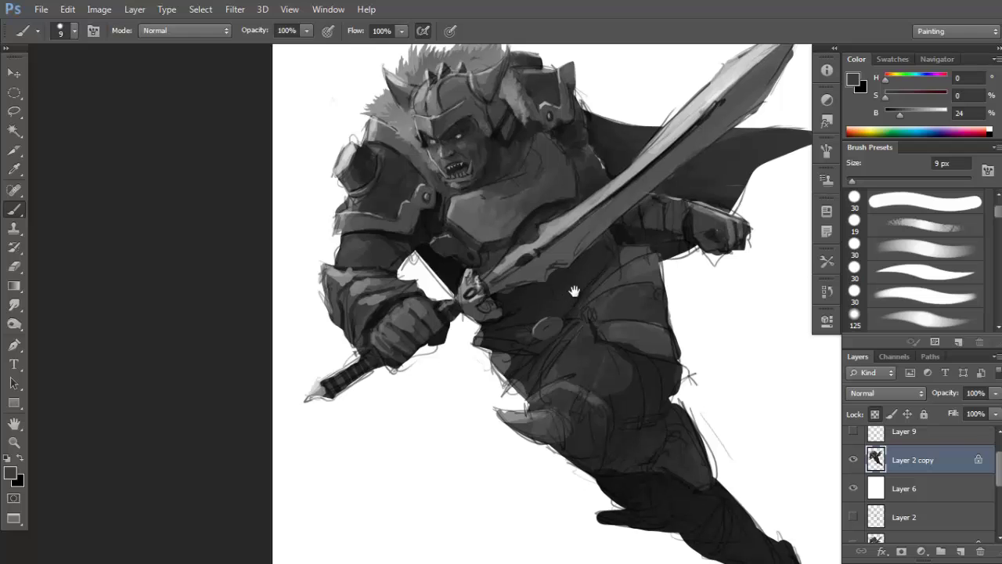
Paint a thin white highlight along the hip plate's curved upper edge at 9 px and tone it with sampled greys.
key("d")
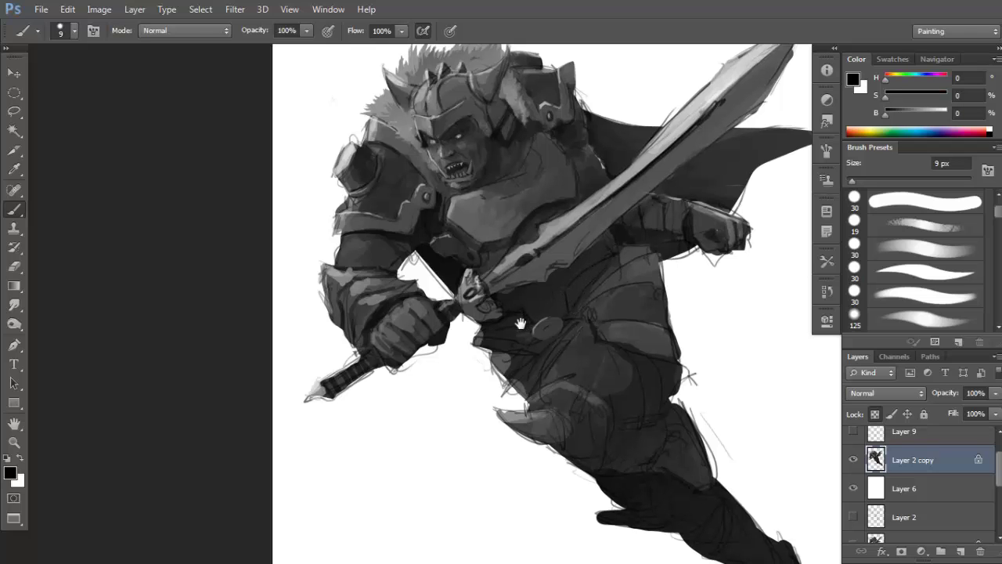
left_click_drag(521, 324, 635, 251)
key("x")
left_click_drag(584, 280, 644, 227)
key("ctrl+z")
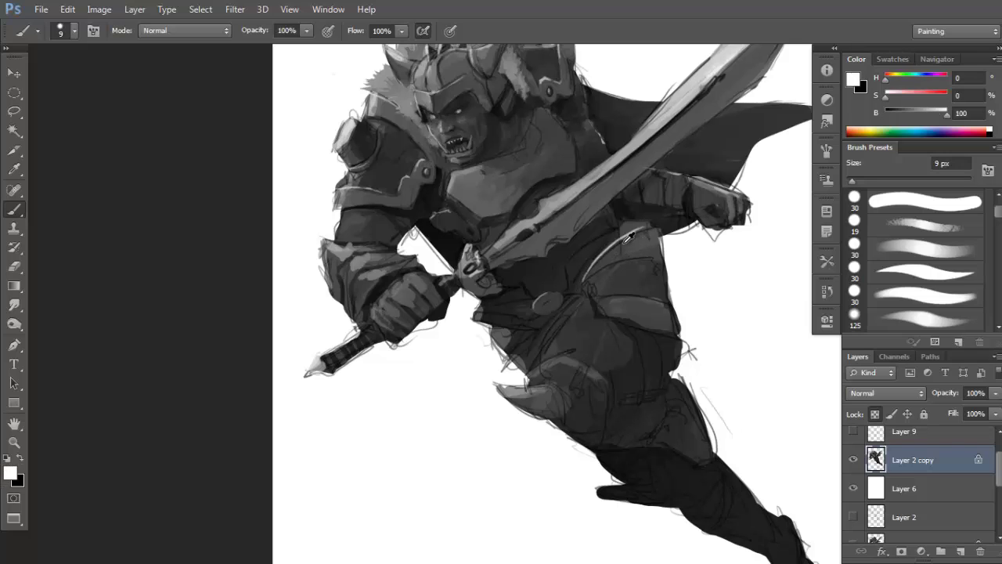
left_click(602, 253, "alt")
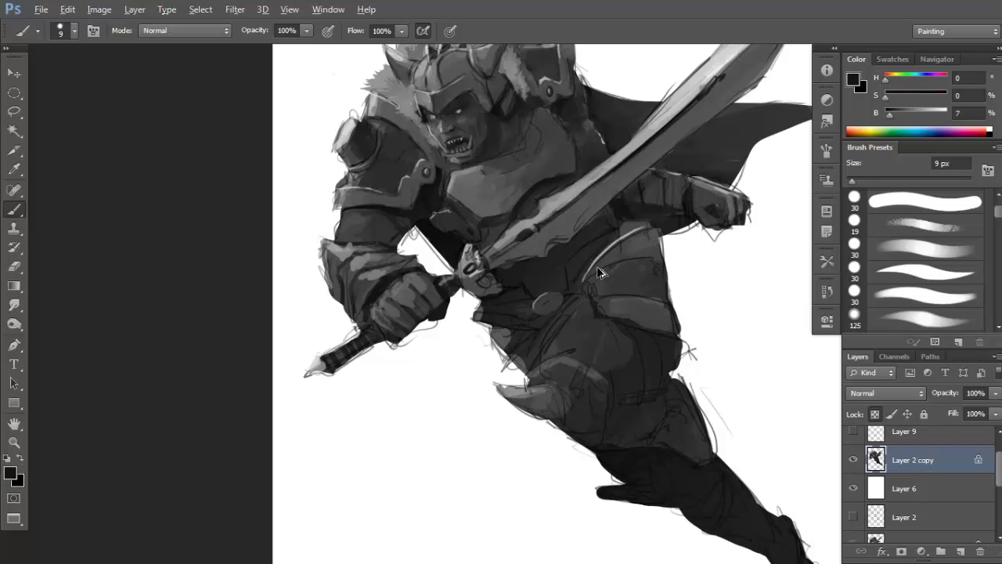
key("d")
key("x")
mouse_move(591, 271)
left_mouse_down()
mouse_move(649, 234)
mouse_move(601, 259)
mouse_move(628, 237)
mouse_move(600, 249)
left_mouse_up()
left_click(623, 244, "alt")
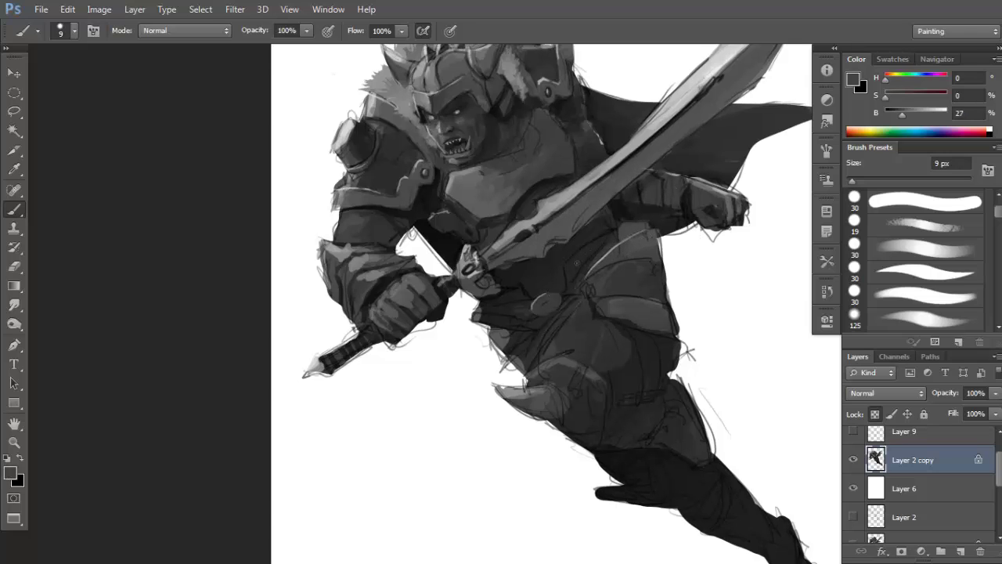
Add a light edge line beside the hip plate and define the abdomen's armour bands with black at 10 px.
left_click(600, 177, "alt")
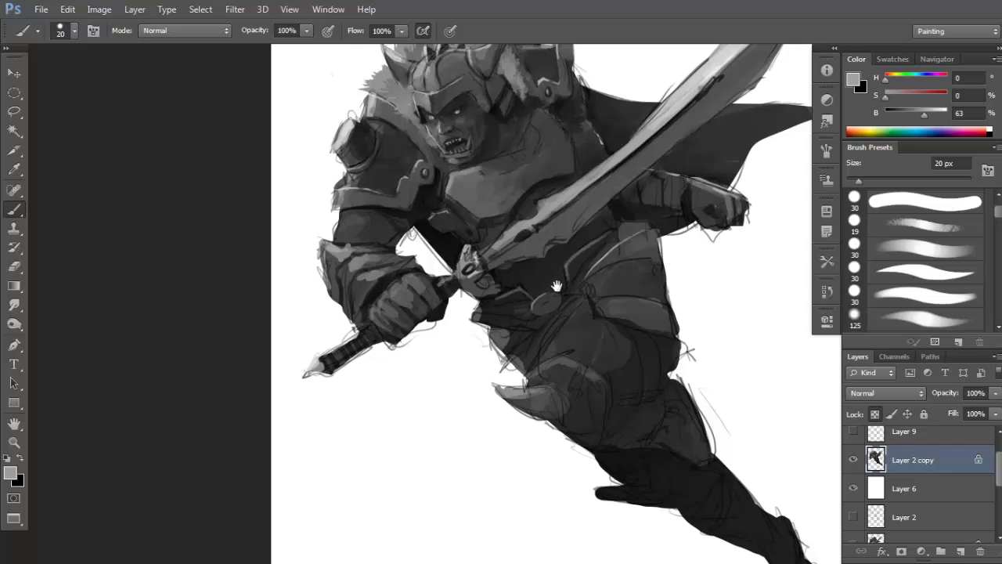
left_click_drag(556, 285, 574, 275)
key("d")
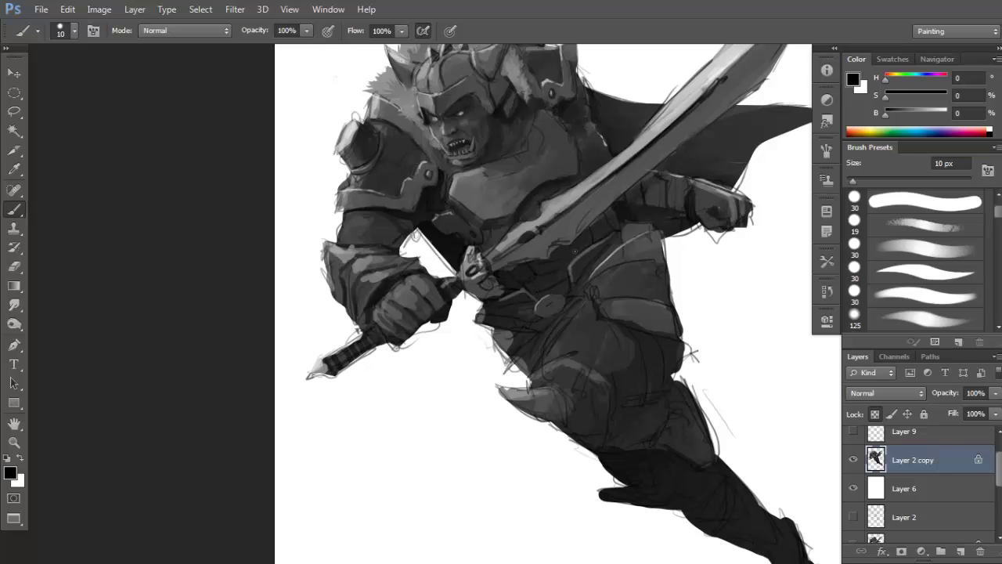
left_click(501, 270, "alt")
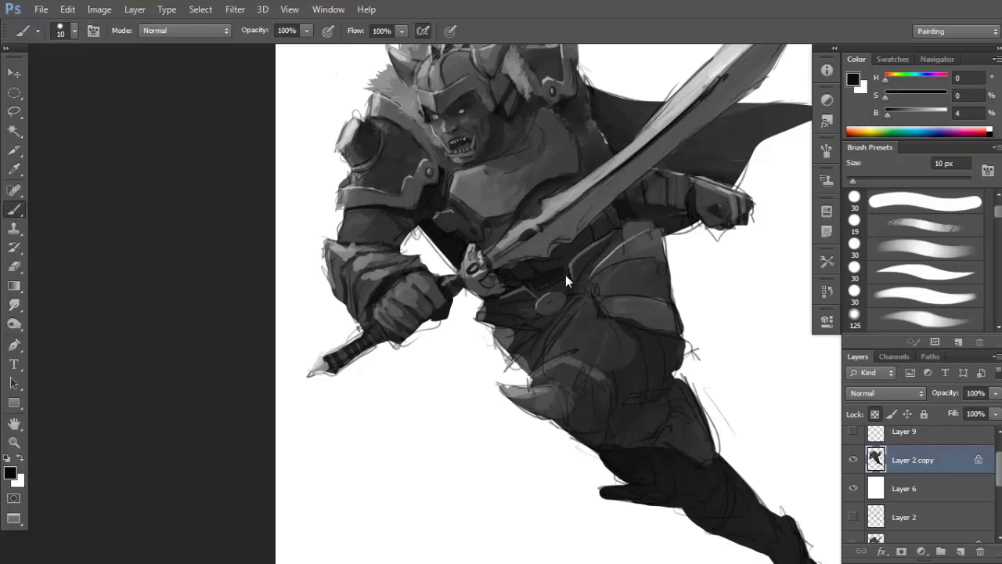
scroll(565, 275, "down", 2)
key("v")
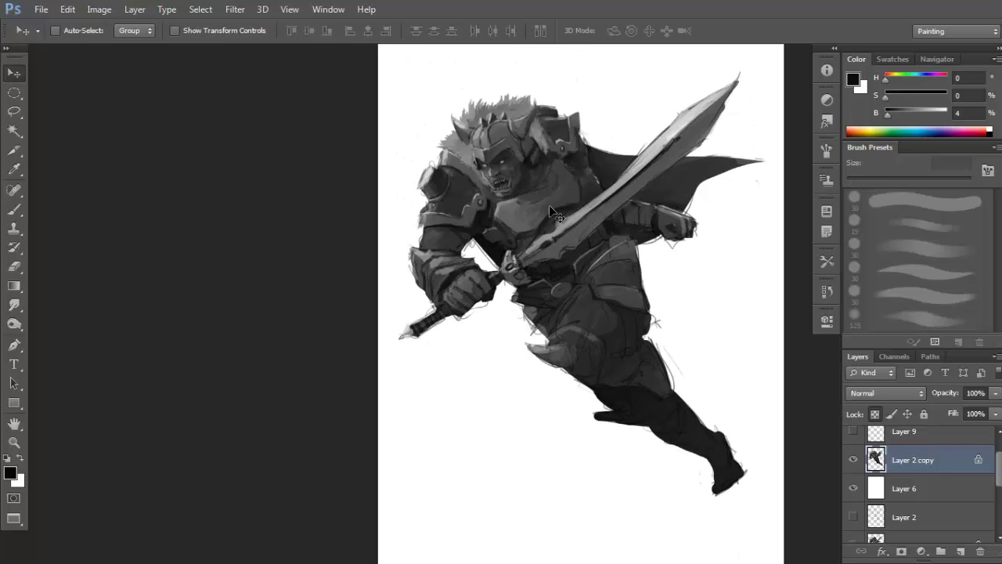
key("b")
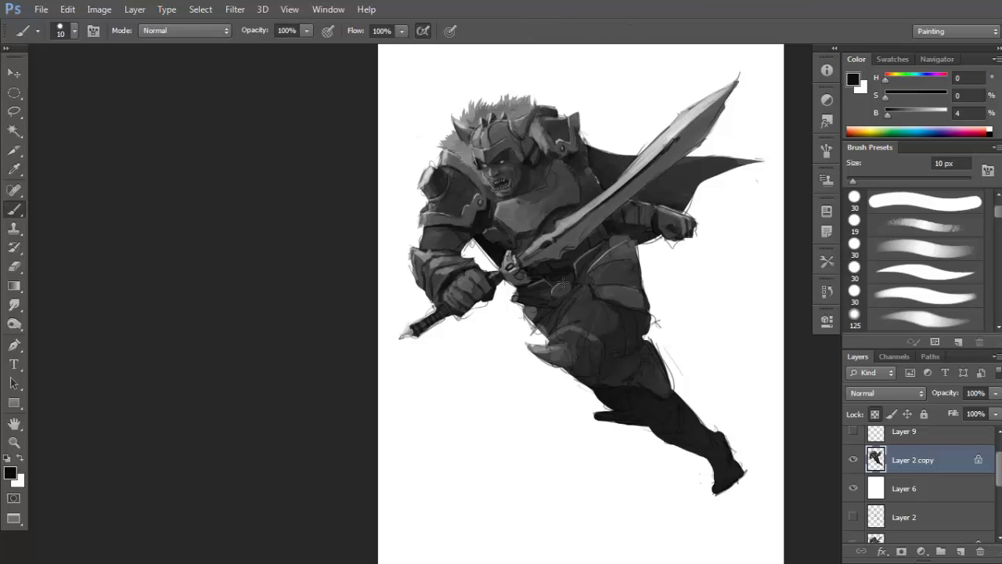
Shade the belt and waist cloth beside the oval buckle with sampled dark greys at 25 px.
scroll(544, 301, "up", 2)
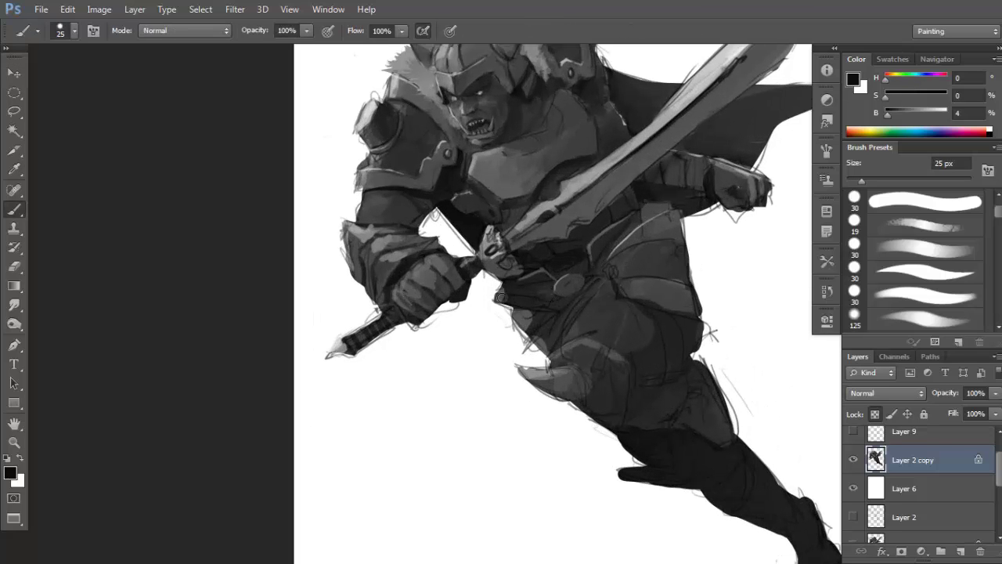
left_click(534, 305, "alt")
mouse_move(534, 305)
left_mouse_down()
mouse_move(505, 299)
mouse_move(533, 305)
left_mouse_up()
key("ctrl+z")
left_click(564, 256, "alt")
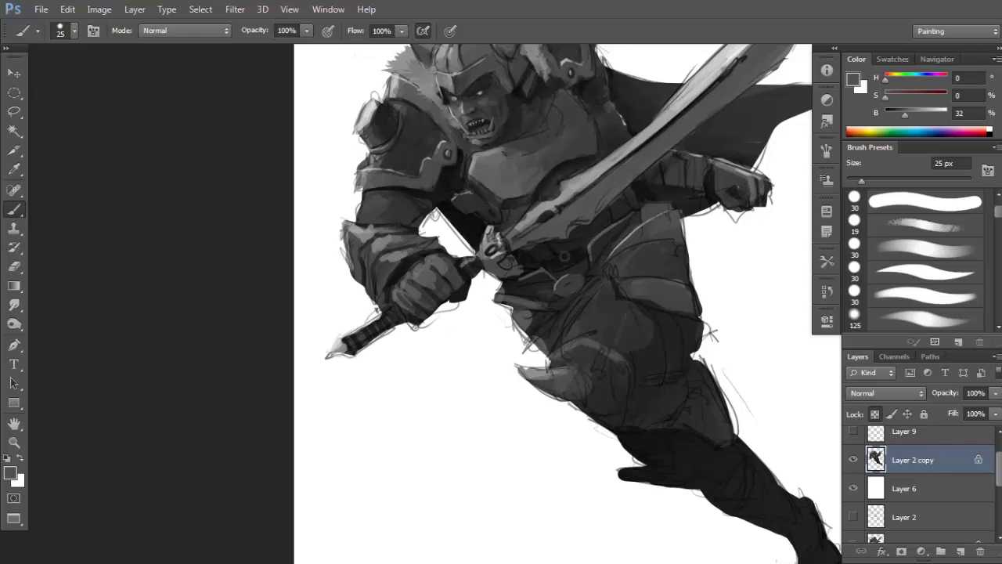
left_click(529, 287, "alt")
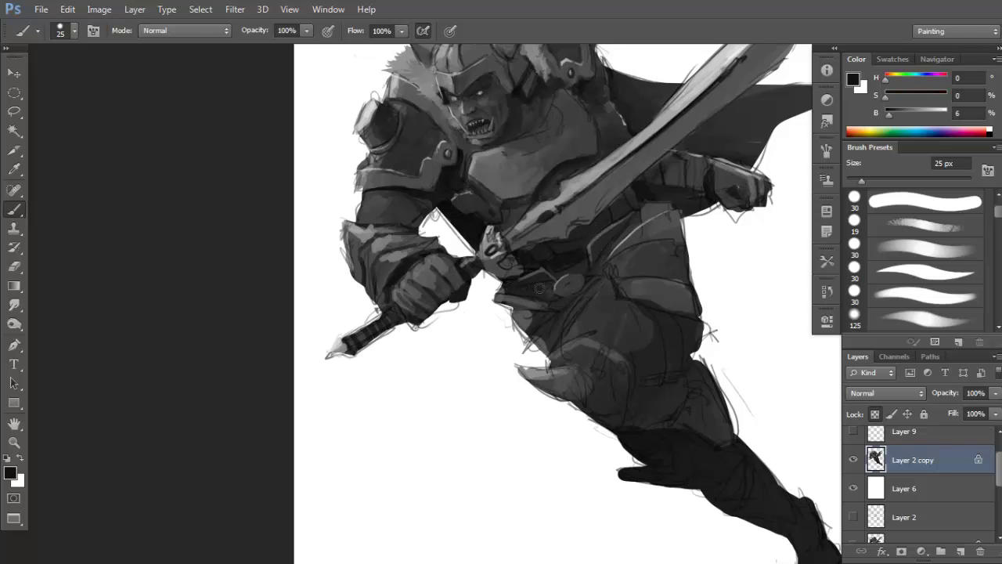
left_click(535, 285, "alt")
left_click(533, 291, "alt")
left_click(545, 286, "alt")
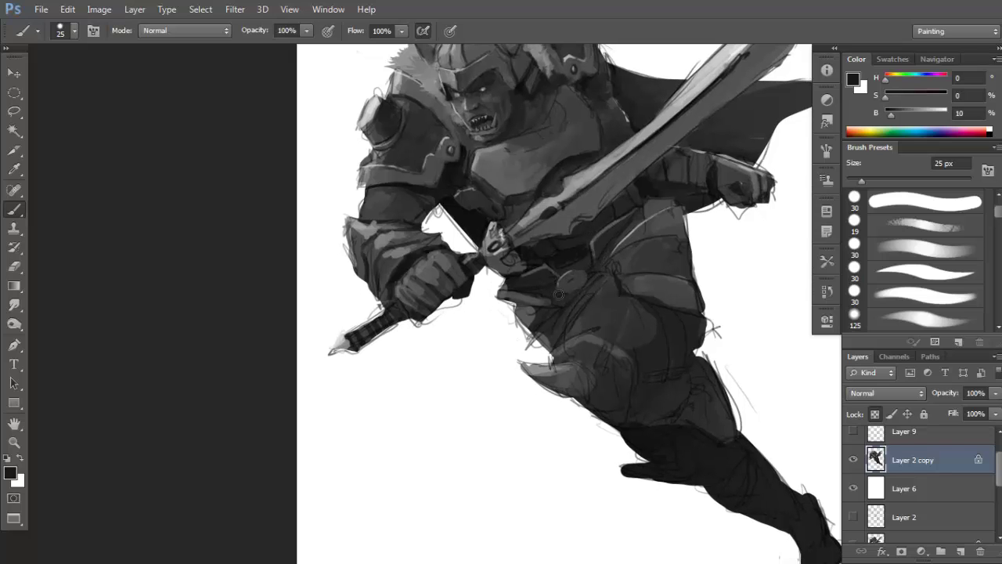
Paint a light grey highlight along the front thigh's upper edge below the belt buckle at 25 px.
left_click(561, 304, "alt")
left_click_drag(614, 267, 610, 252)
key("d")
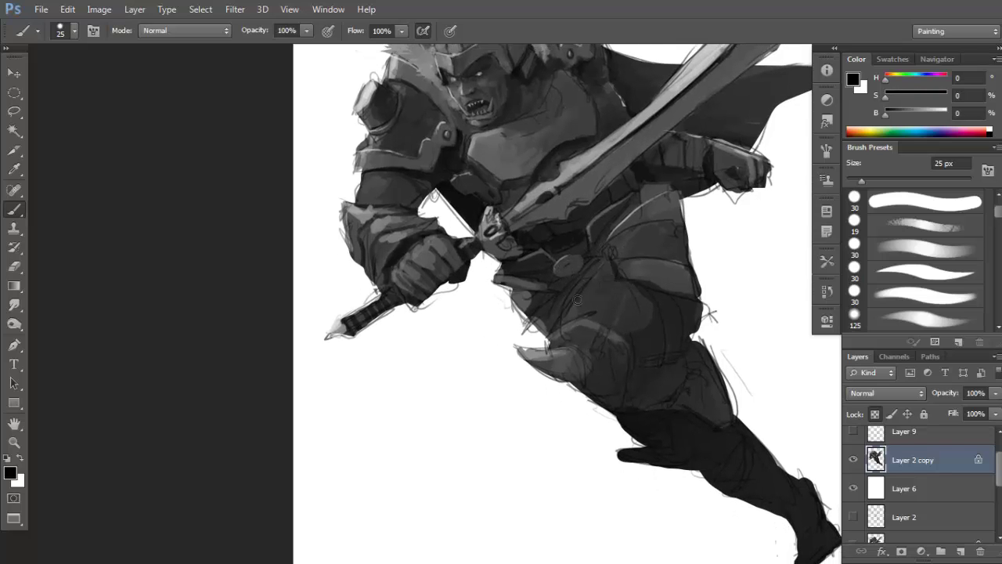
key("x")
left_click_drag(590, 287, 565, 316)
key("ctrl+z")
left_click(581, 294, "alt")
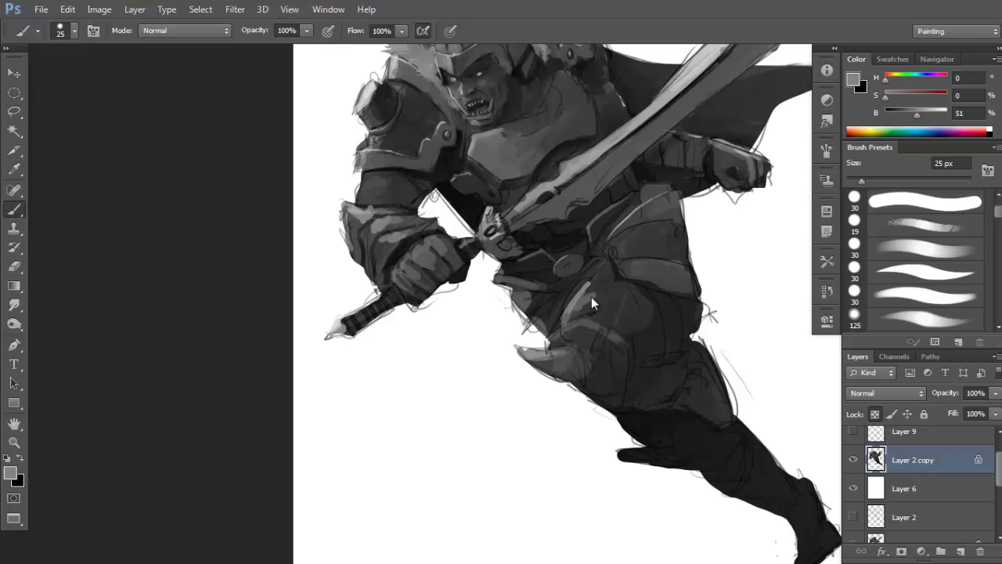
Blend the front thigh highlight into the surrounding armour with sampled mid and dark greys at 25 px.
left_click(591, 297, "alt")
left_click(599, 284, "alt")
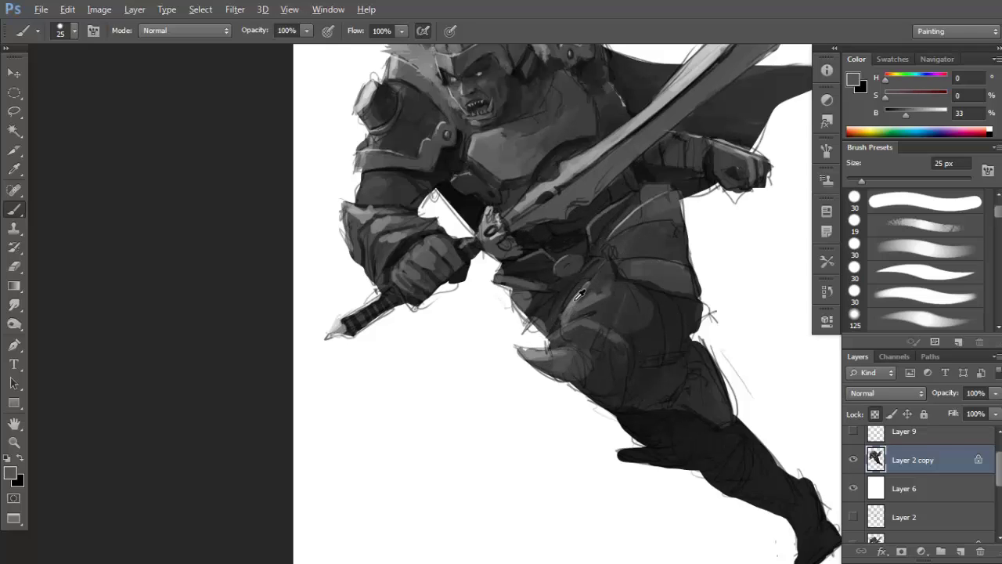
left_click(576, 302, "alt")
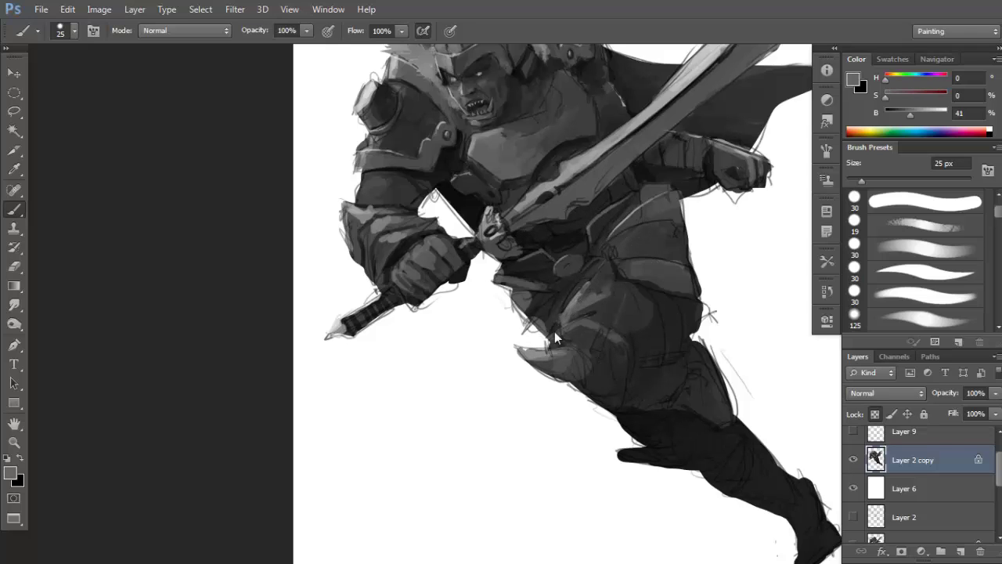
left_click(592, 293, "alt")
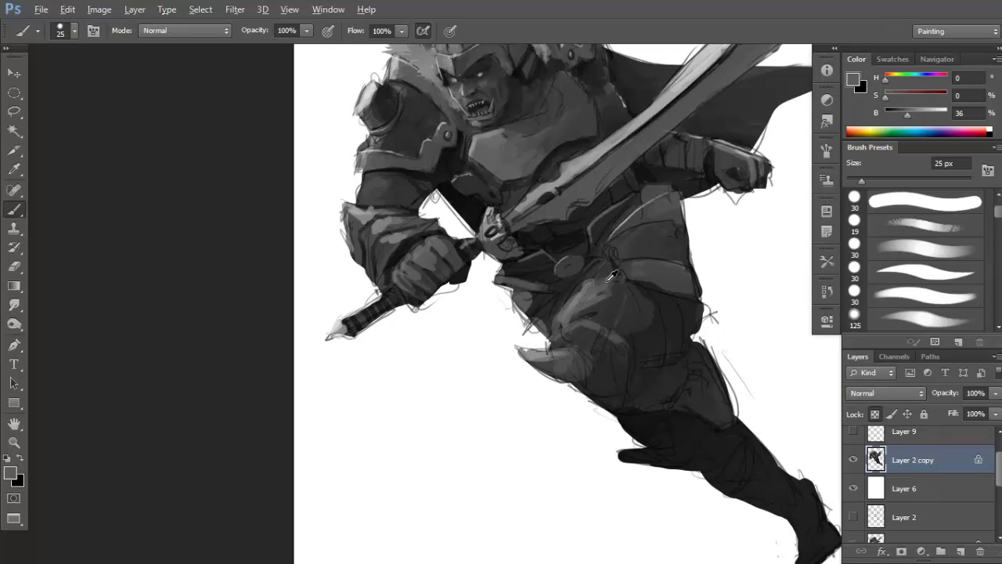
left_click(609, 280, "alt")
scroll(603, 277, "down", 2)
left_click(569, 282, "alt")
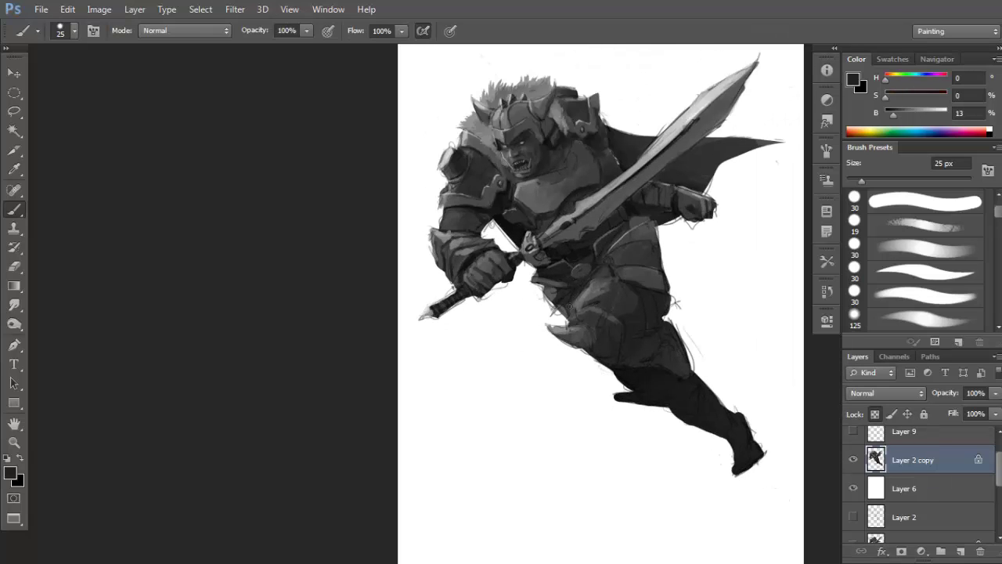
mouse_move(569, 308)
left_mouse_down()
mouse_move(591, 279)
mouse_move(574, 303)
left_mouse_up()
Mark the knee guard's upper rim and its dark recess with black at 9 px.
key("d")
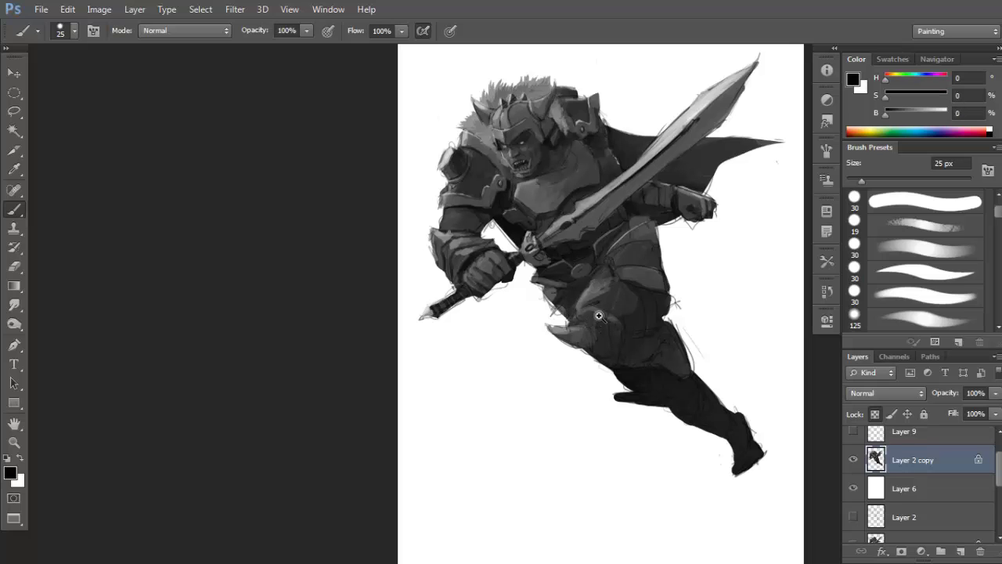
scroll(593, 315, "up", 1)
key("bracketleft")
key("bracketleft")
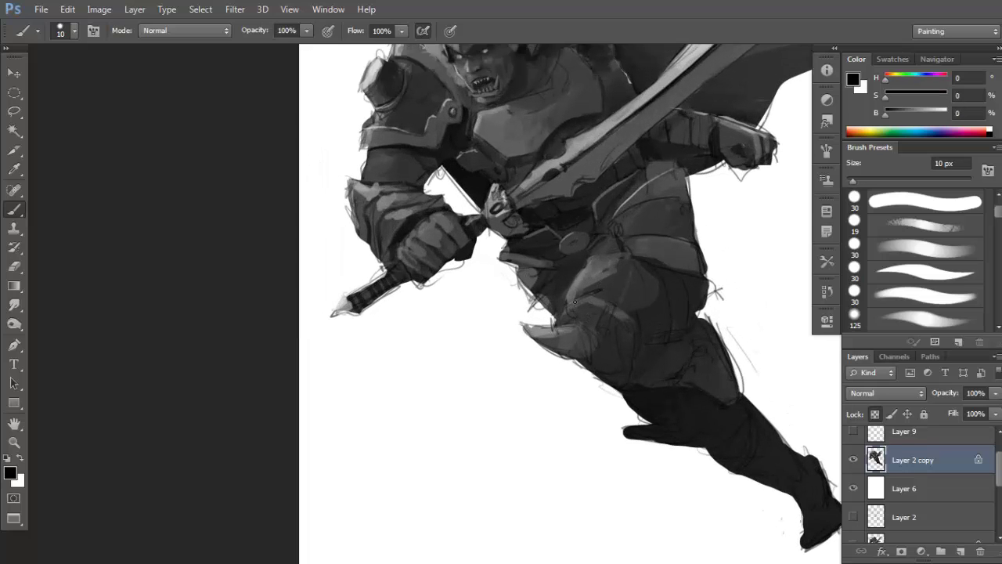
key("bracketleft")
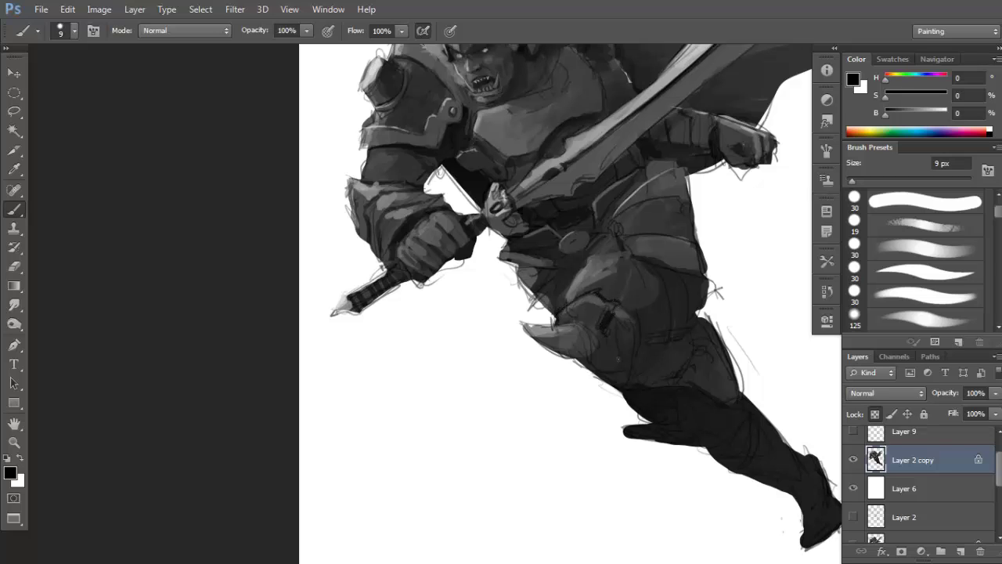
Define the knee spike's base ring and the knee guard's contours with black and sampled dark greys at 9 px.
left_click(571, 323, "alt")
key("d")
left_click(580, 321, "alt")
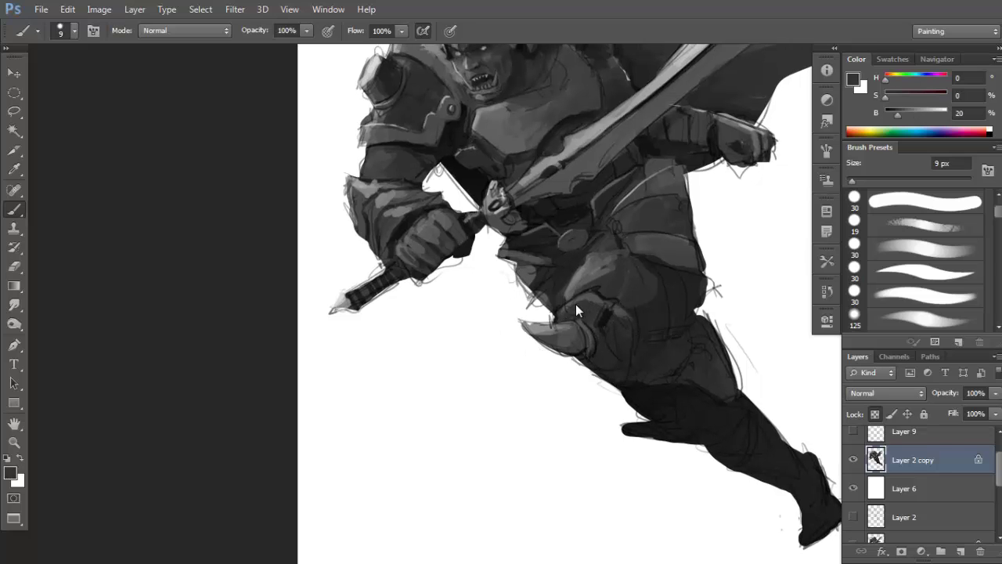
left_click(620, 352, "alt")
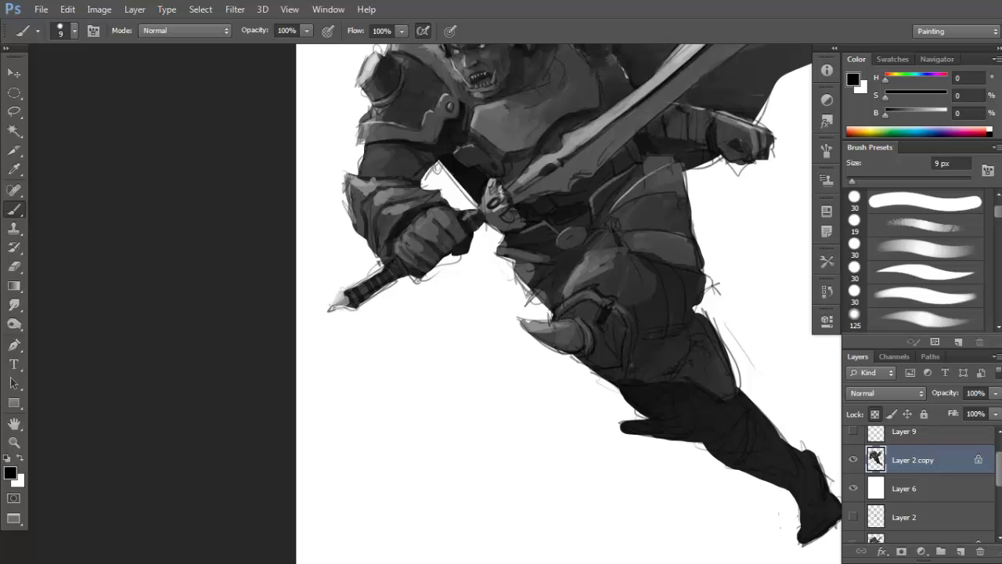
left_click(627, 333, "alt")
left_click_drag(638, 325, 599, 284)
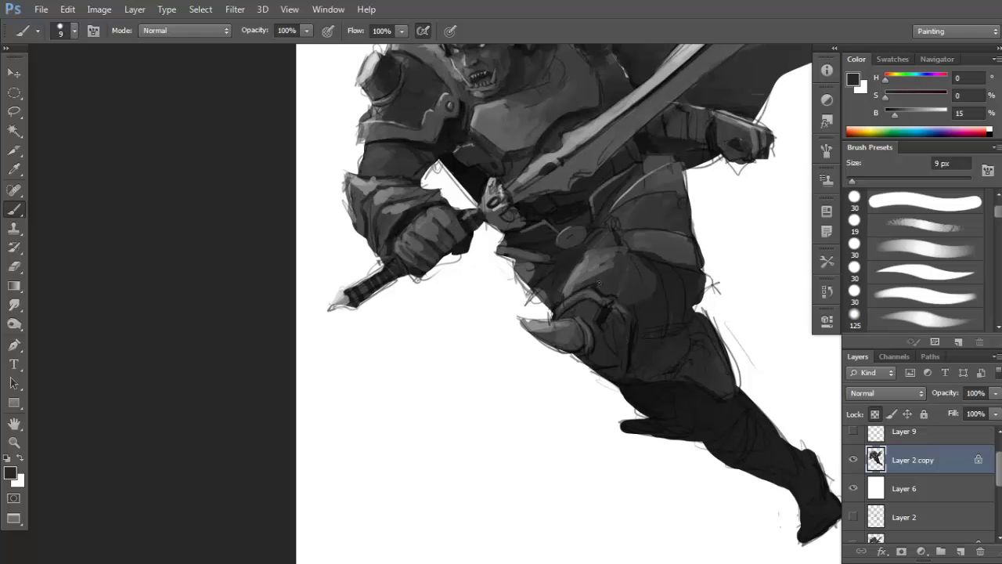
Paint the knee guard's angled rim down its side with sampled greys at 25 px.
key("bracketright")
key("bracketright")
key("bracketright")
left_click(589, 298, "alt")
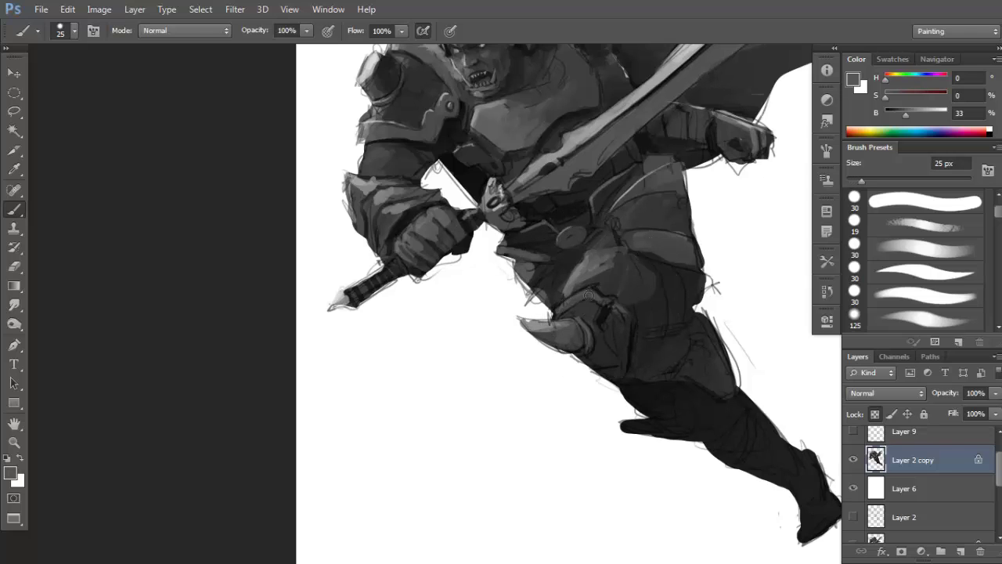
left_click_drag(593, 371, 616, 369)
left_click_drag(627, 326, 624, 368)
left_click(630, 325, "alt")
scroll(630, 325, "down", 2)
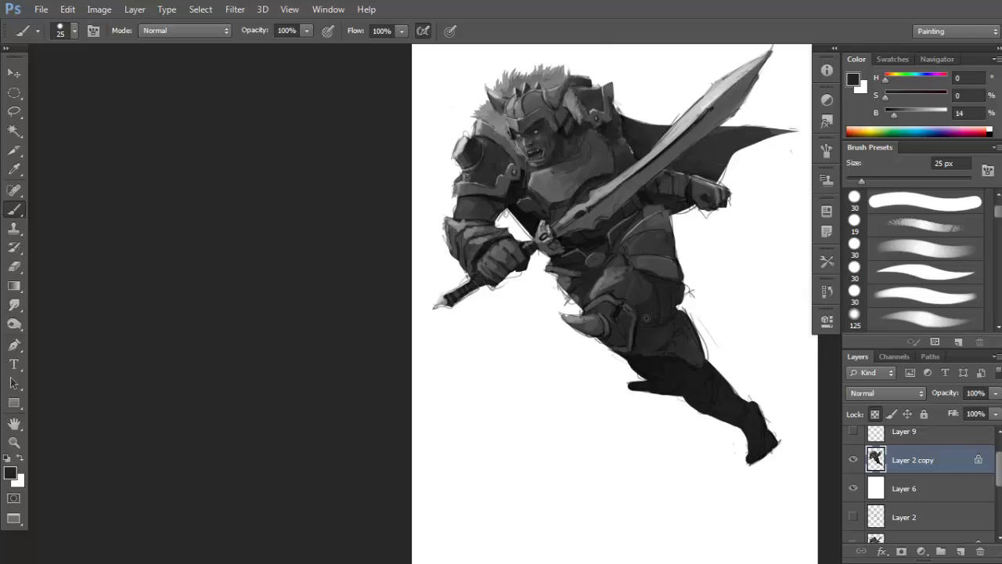
Define the leg armour shapes behind the knee guard with black and sampled dark grey at 15 px.
key("d")
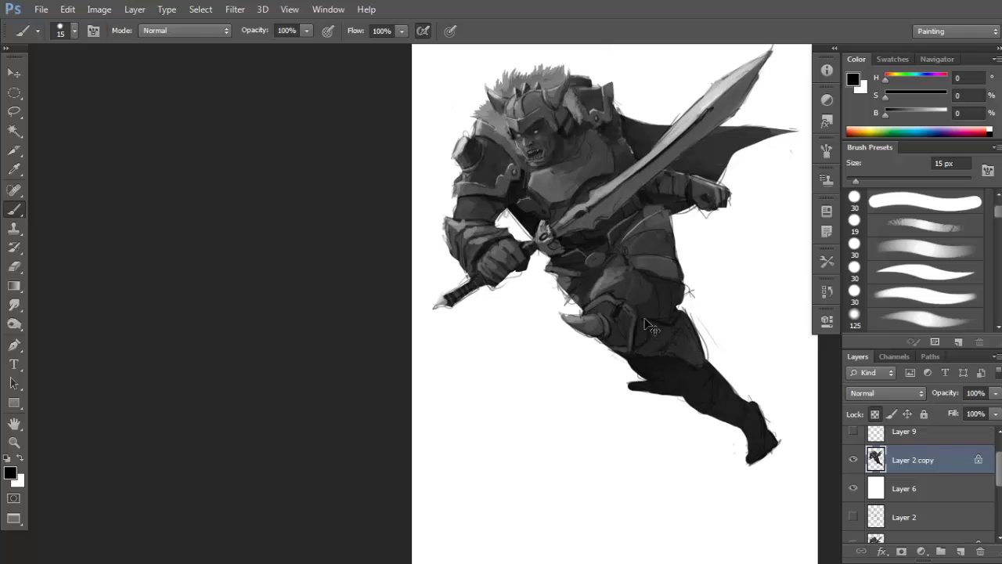
left_click(653, 343, "ctrl")
left_click(630, 359, "alt")
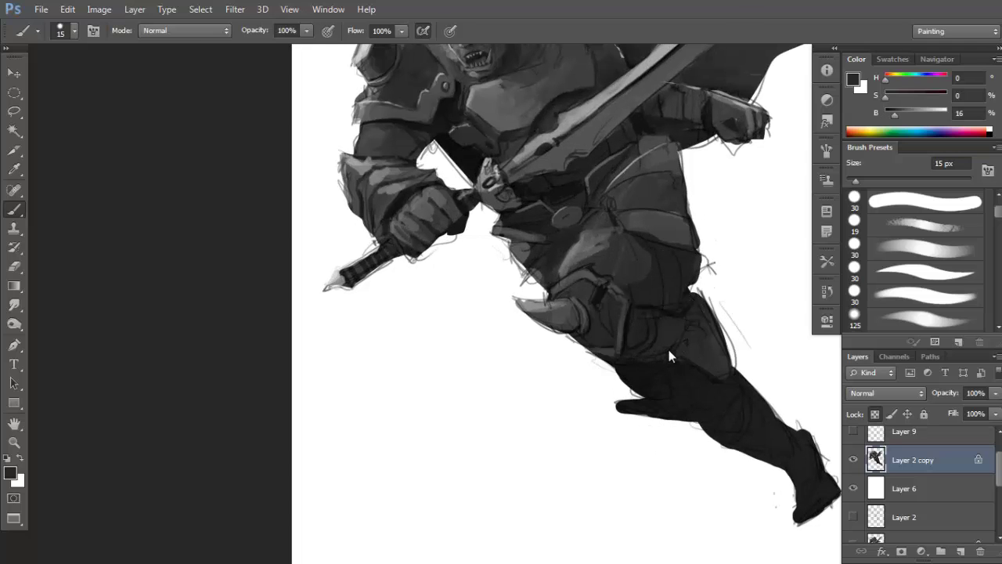
scroll(689, 329, "down", 2)
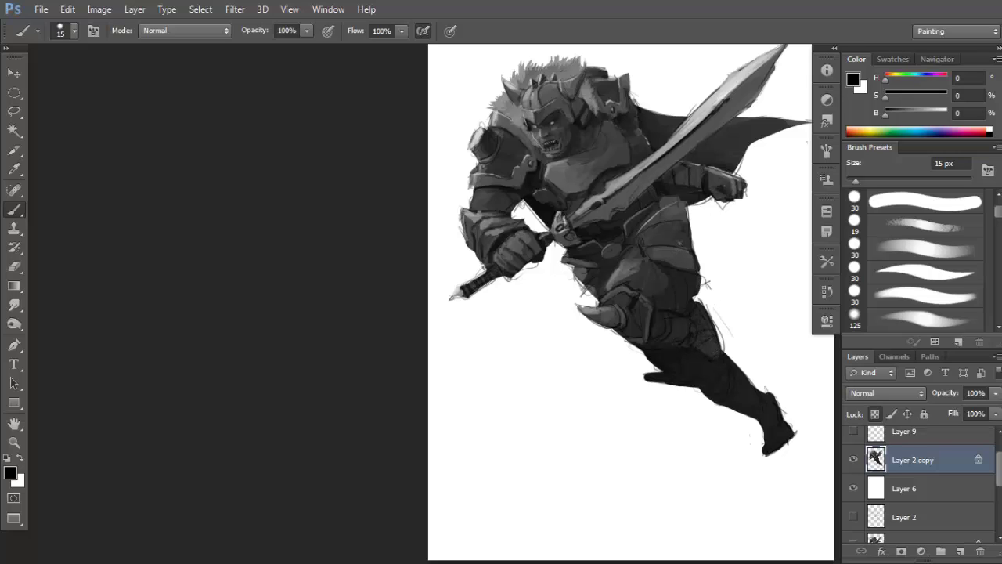
Examine the brush's Dual Brush settings.
key("F5")
left_click(583, 238)
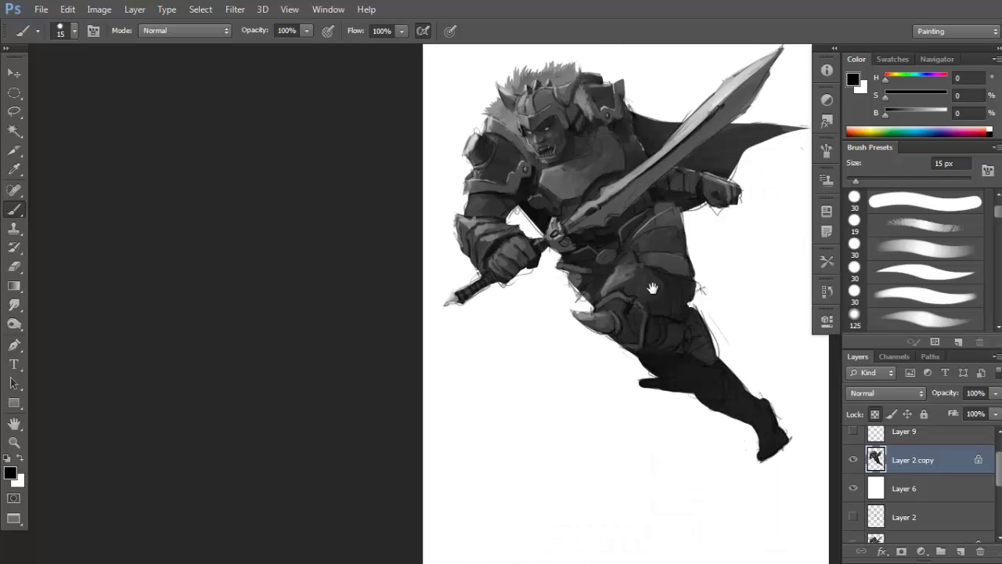
left_click(683, 312, "ctrl")
left_click(597, 306, "alt")
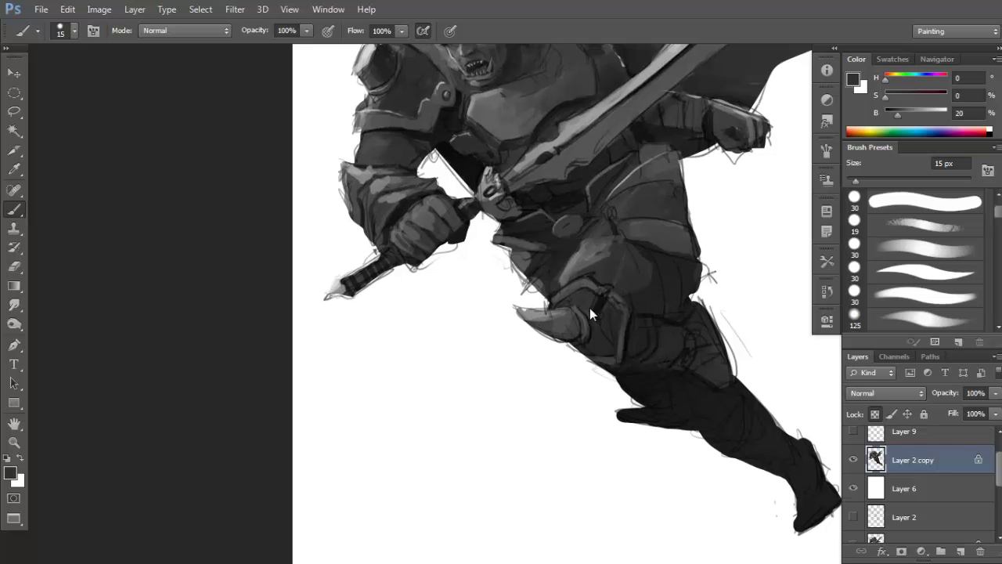
key("F5")
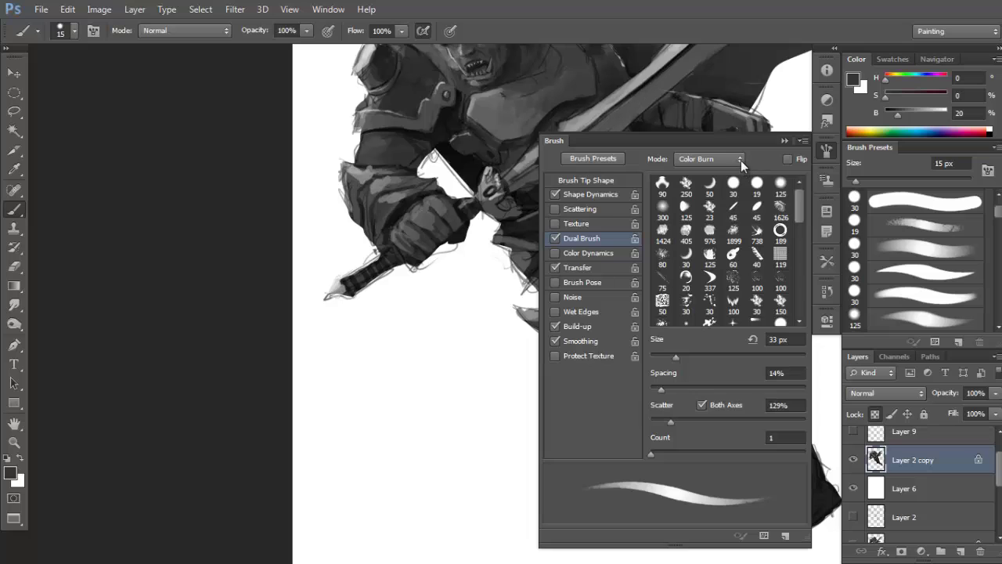
key("F5")
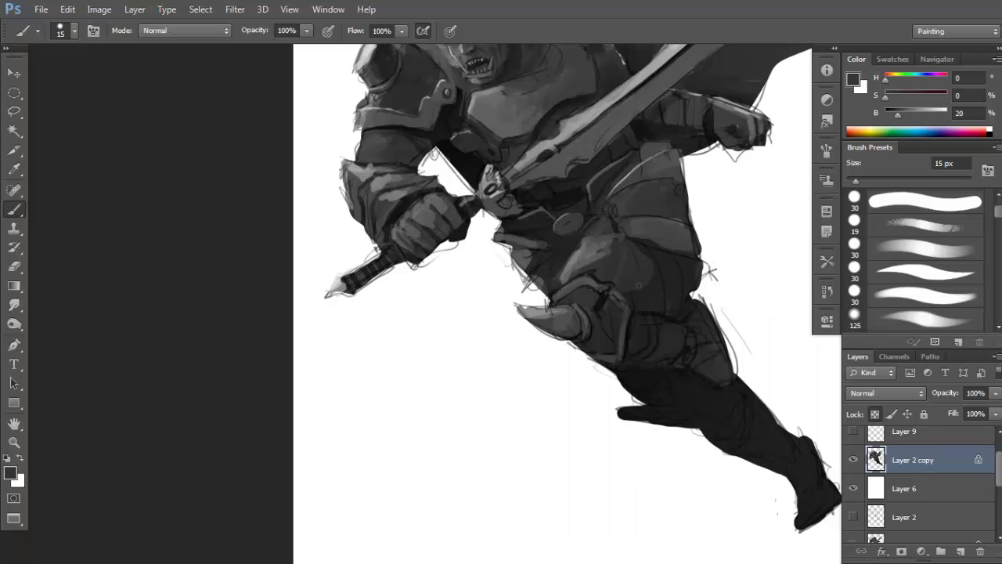
Paint a curved lighter band behind the knee guard with sampled greys at 20 px.
left_click(599, 286, "alt")
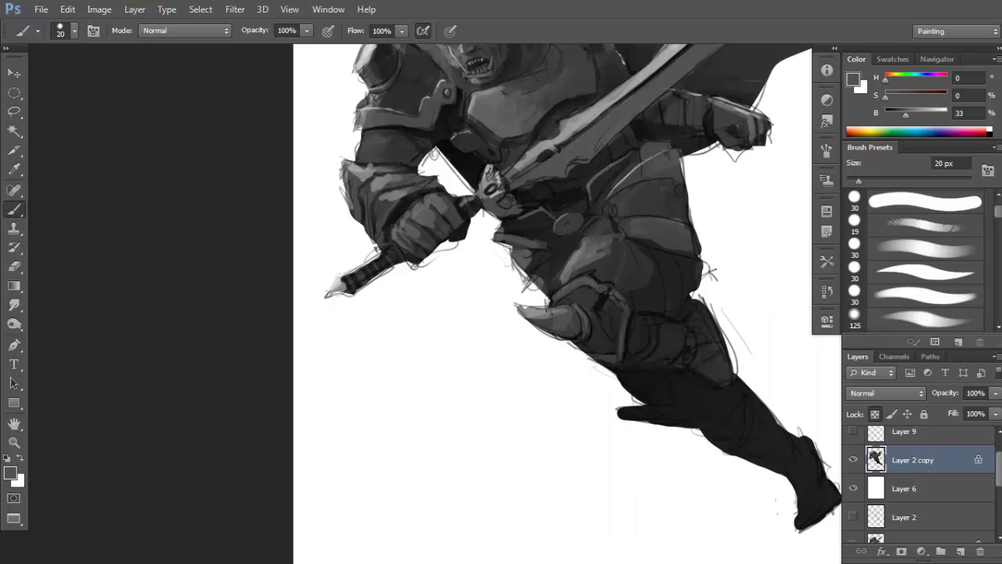
left_click_drag(681, 290, 669, 271)
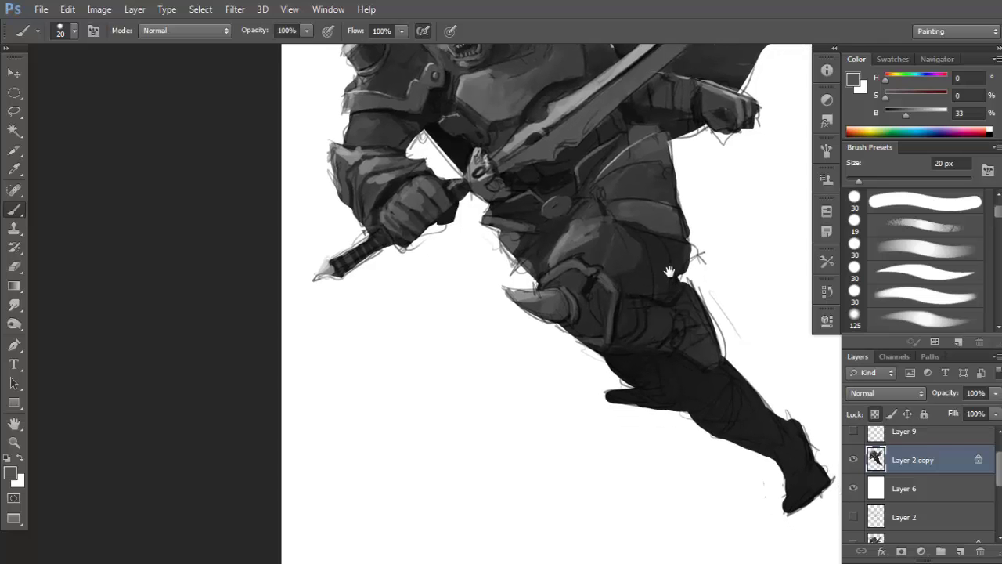
left_click(604, 249, "alt")
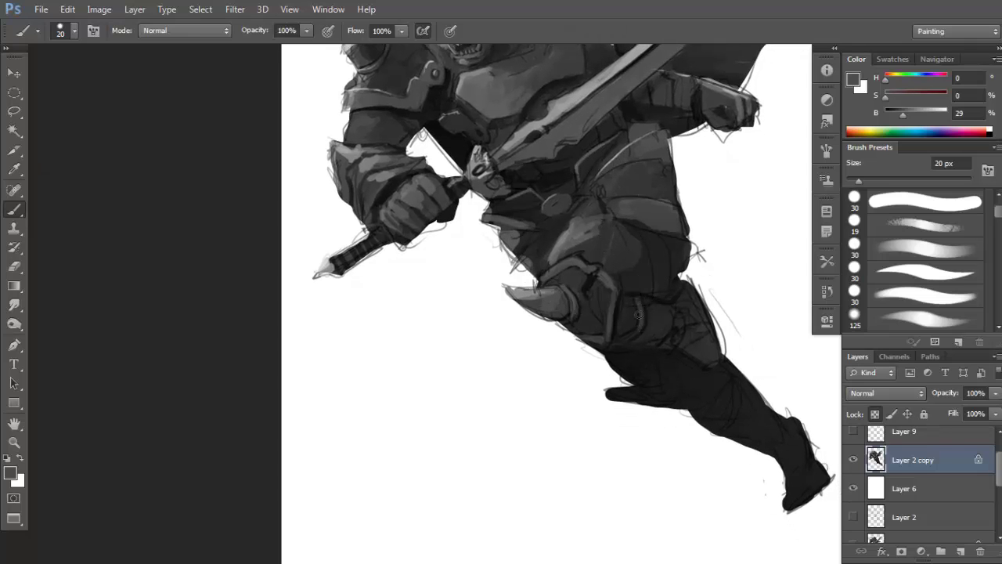
Darken the recess behind the knee armour with sampled near-black and dark greys at 20 px.
left_click(677, 327, "alt")
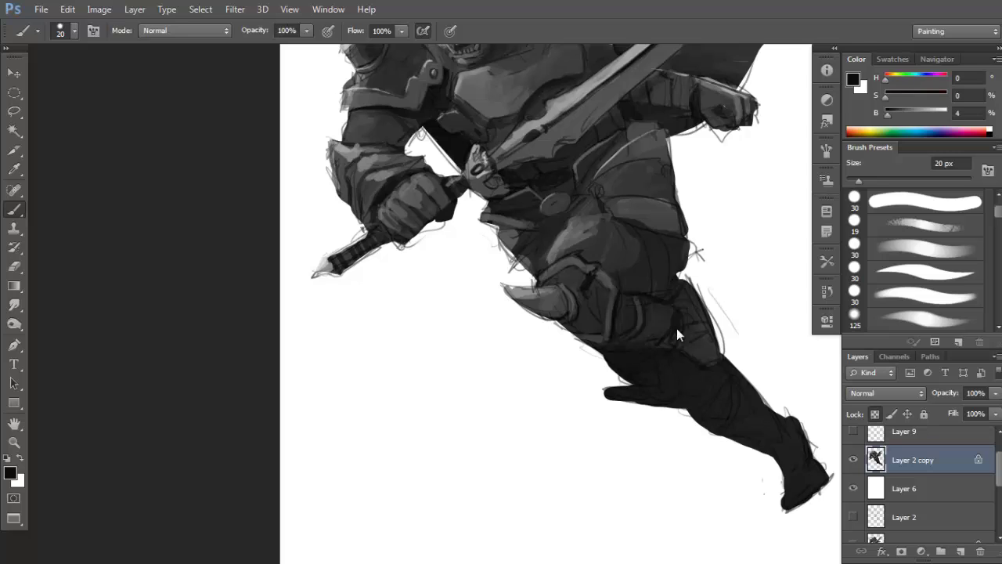
left_click_drag(677, 304, 686, 328)
scroll(697, 313, "down", 2)
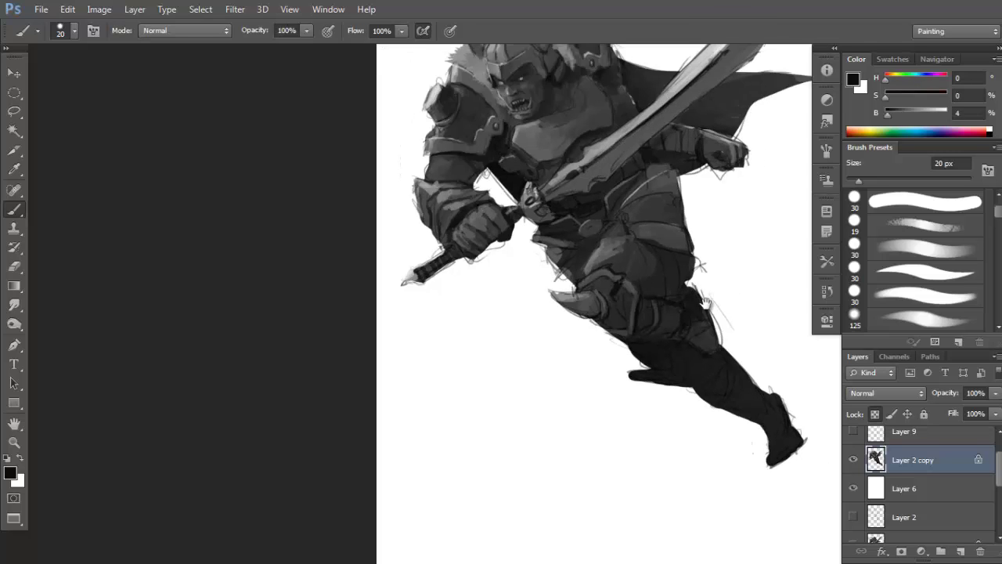
left_click(692, 307, "alt")
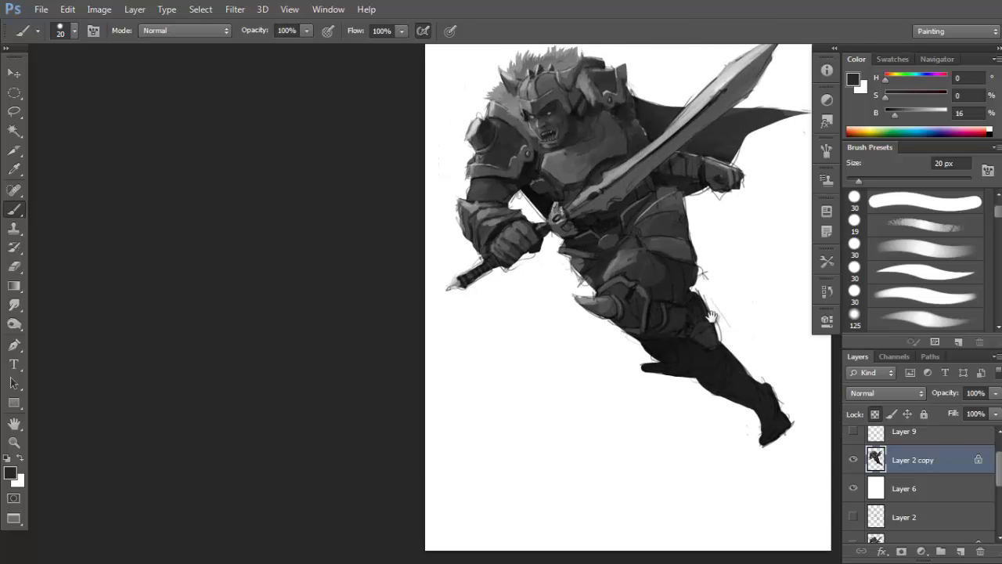
left_click(693, 298, "alt")
left_click_drag(680, 285, 682, 286)
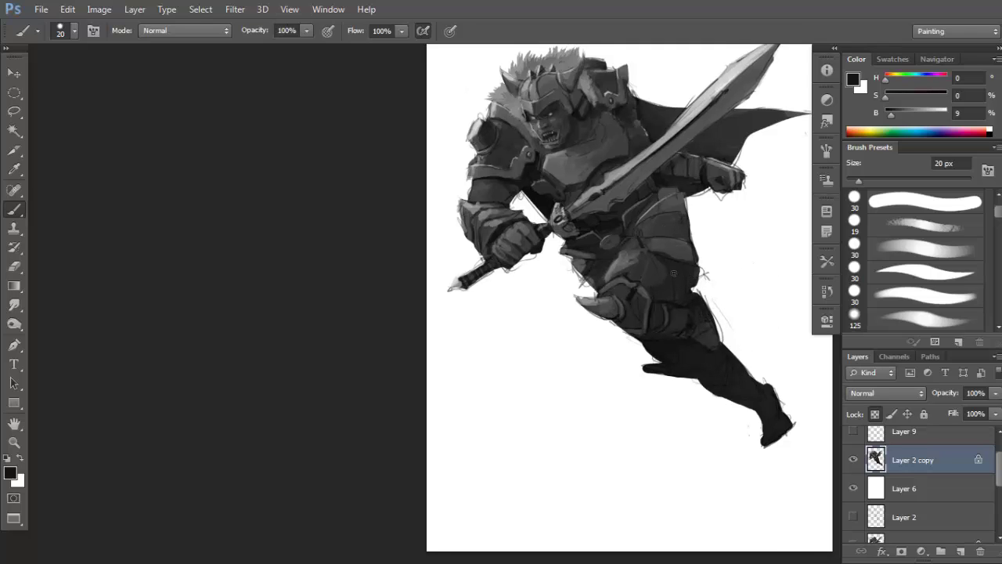
Smooth the front thigh's shading with sampled dark and mid greys, enlarging the brush from 20 to 45 px.
left_click(646, 258, "alt")
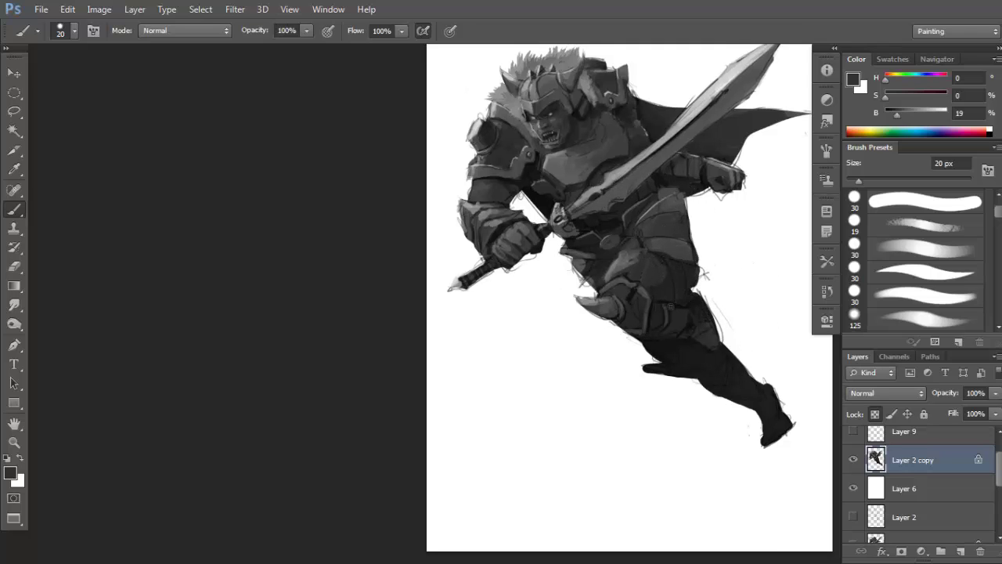
left_click(689, 273, "alt")
left_click(671, 252, "alt")
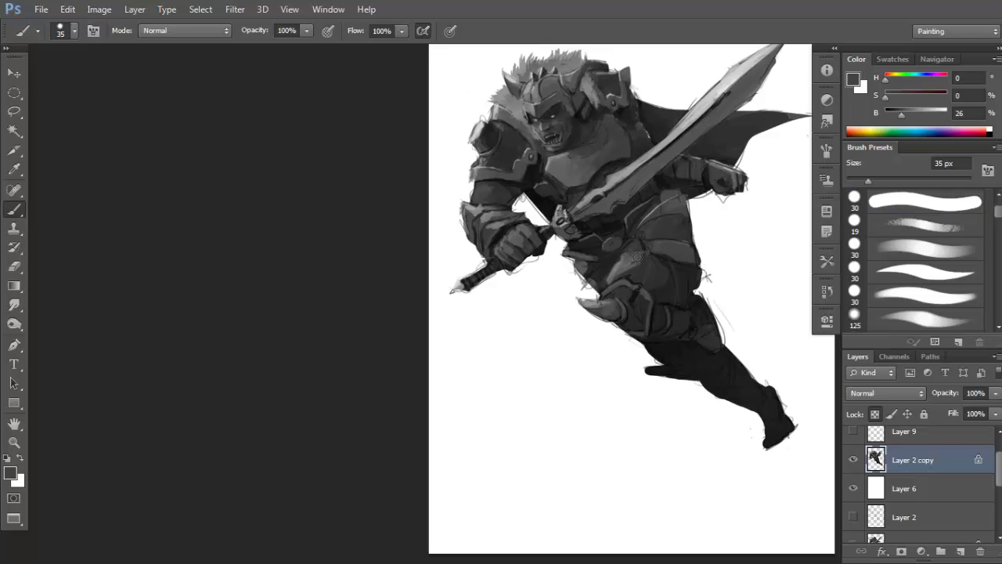
left_click(637, 258, "alt")
left_click(643, 260, "alt")
left_click(623, 271, "alt")
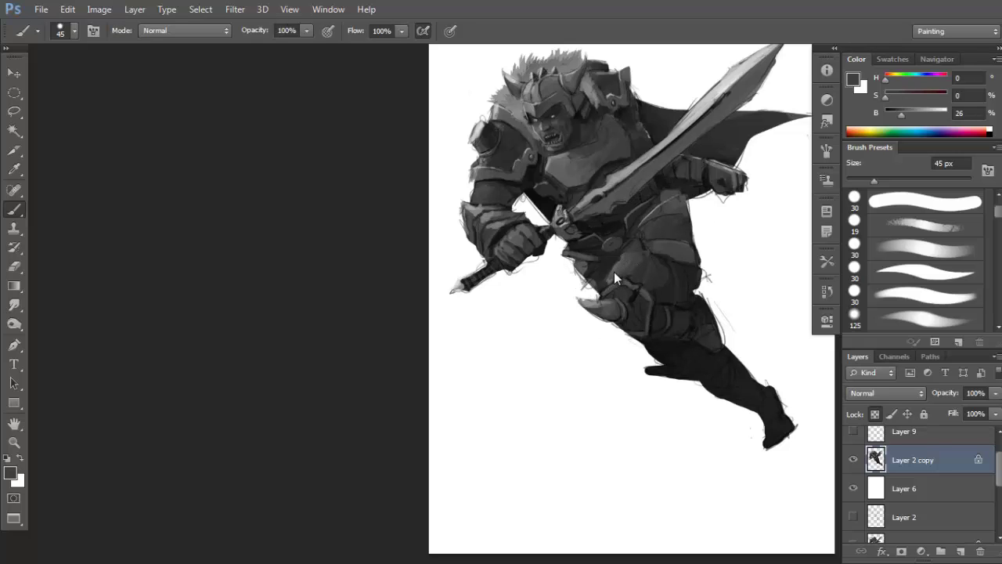
left_click(614, 271, "alt")
mouse_move(683, 288)
left_mouse_down()
mouse_move(671, 257)
mouse_move(649, 243)
mouse_move(662, 273)
left_mouse_up()
Draw the overlapping plate lines across the hip armour with black at 9 px.
key("bracketleft")
key("bracketleft")
key("bracketleft")
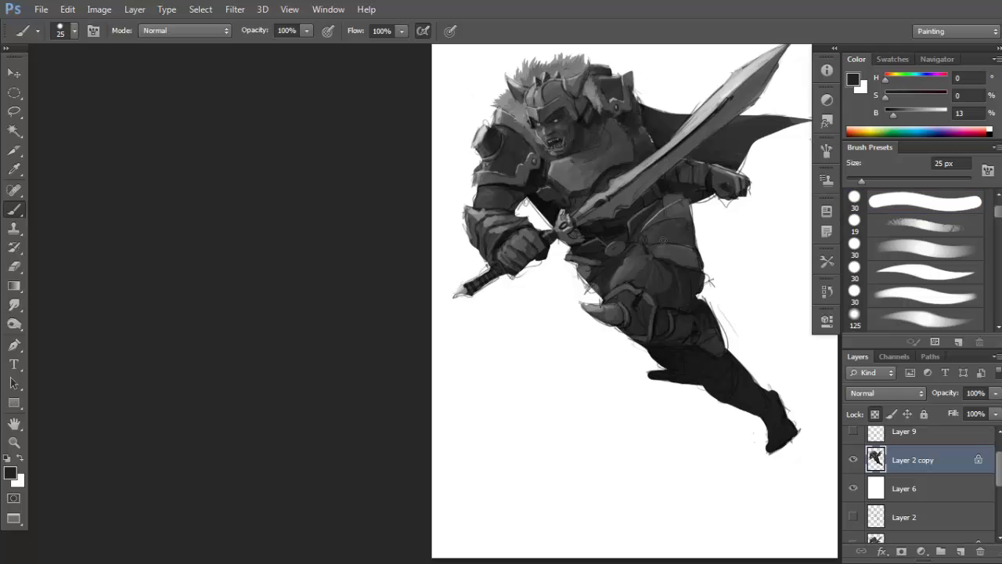
left_click(663, 244, "ctrl")
key("d")
left_click_drag(632, 235, 642, 254)
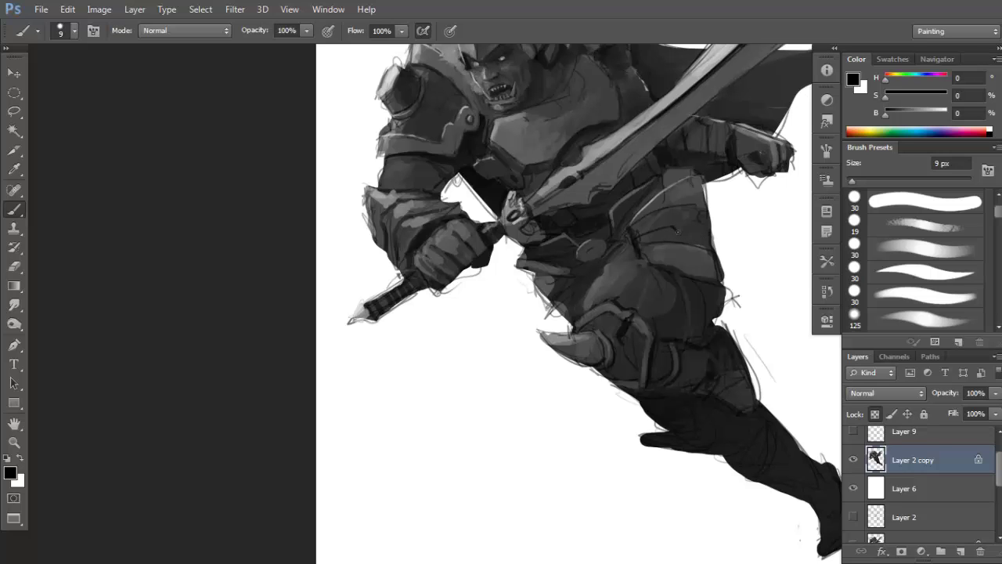
left_click(703, 222, "alt")
mouse_move(721, 255)
left_mouse_down()
mouse_move(679, 249)
mouse_move(674, 304)
mouse_move(689, 282)
mouse_move(689, 294)
left_mouse_up()
left_click(683, 368, "ctrl")
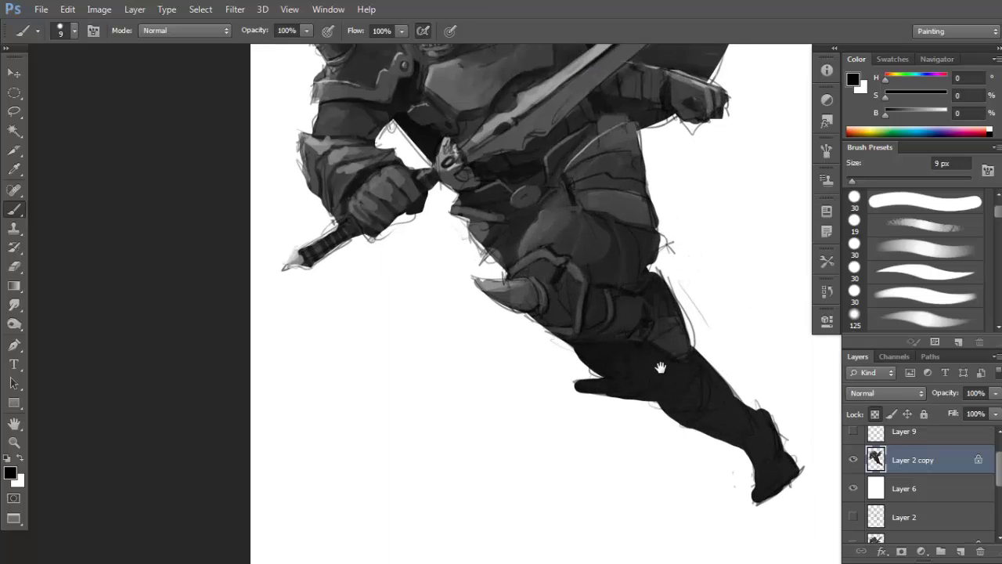
mouse_move(660, 367)
left_mouse_down()
mouse_move(668, 339)
mouse_move(657, 359)
left_mouse_up()
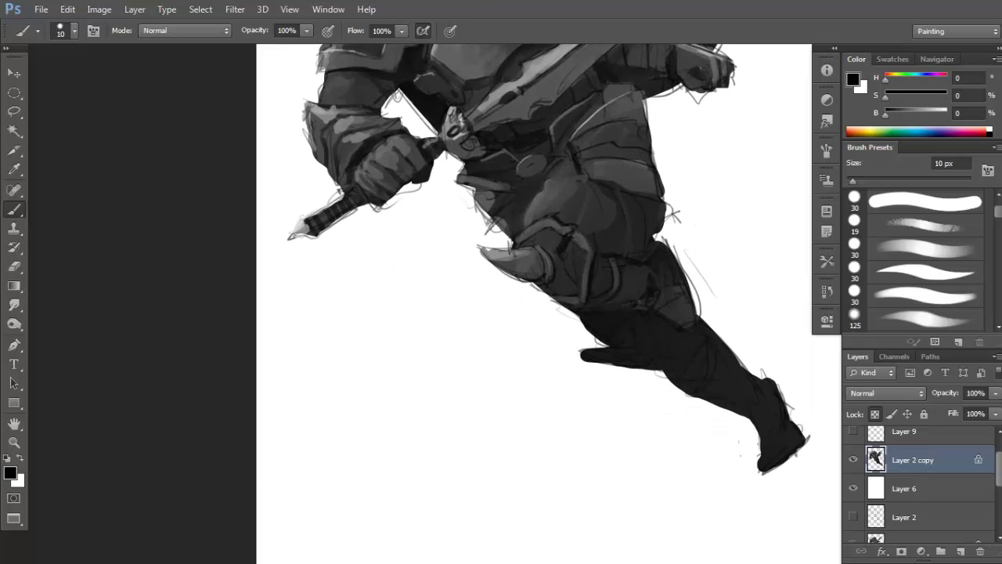
Trim the edge around the rear lower-leg spike with the Eraser at 80 px, unlocking transparency on Layer 2 copy for the erasing only.
key("bracketright")
key("bracketright")
key("bracketright")
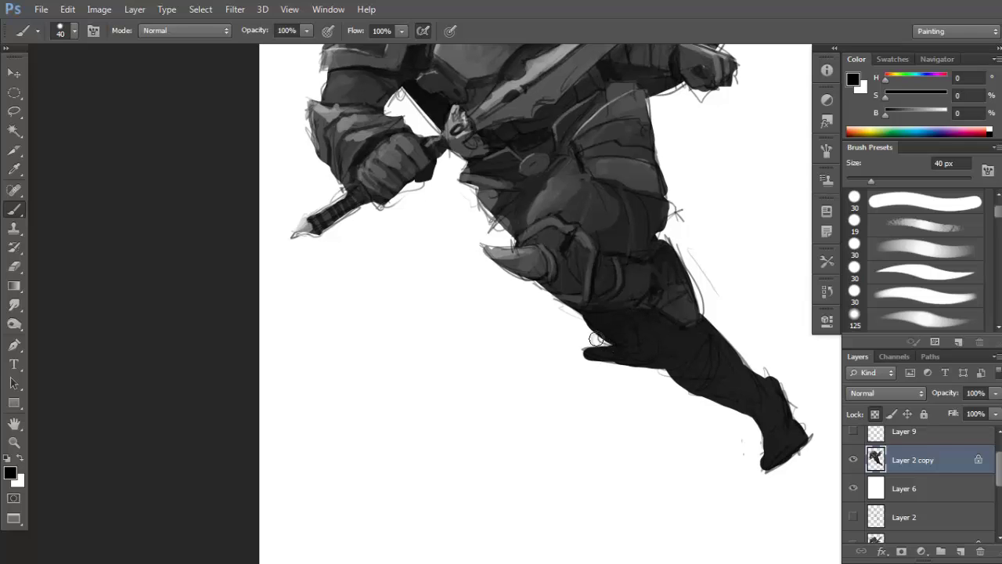
left_click(874, 413)
key("e")
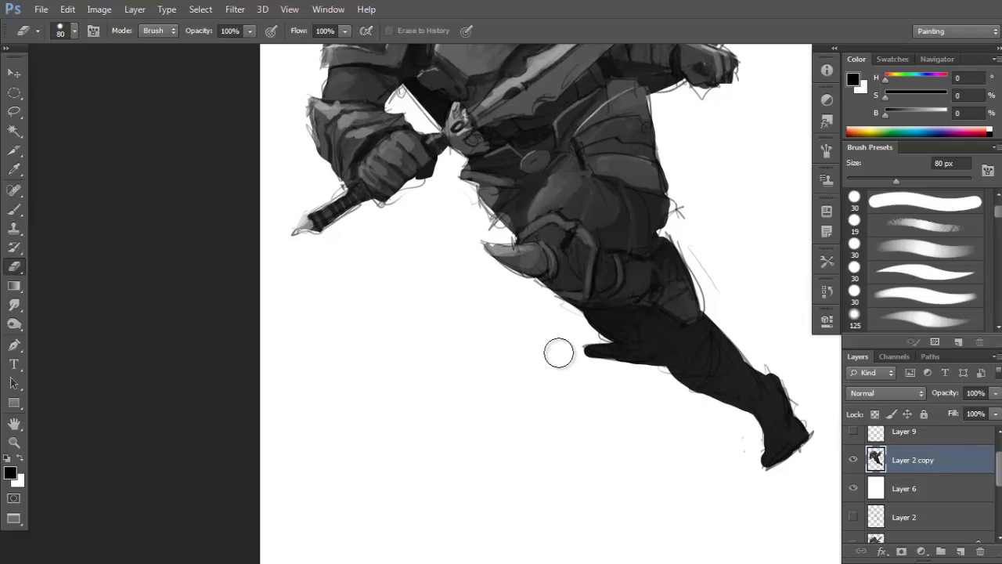
left_click(876, 416)
Shade the shin and calf below the knee armour with sampled dark greys at 40 px.
key("b")
left_click(537, 262, "alt")
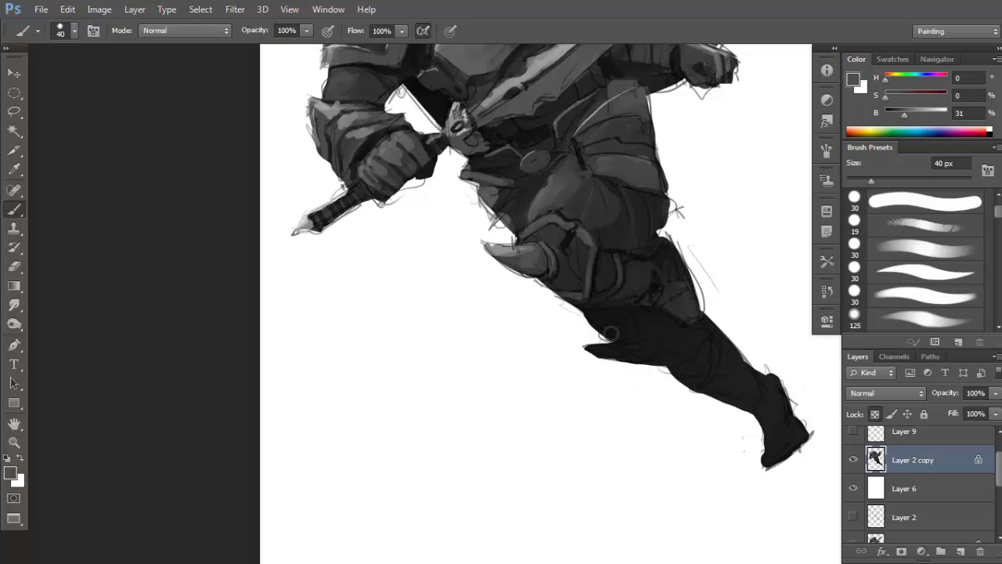
scroll(673, 325, "down", 4)
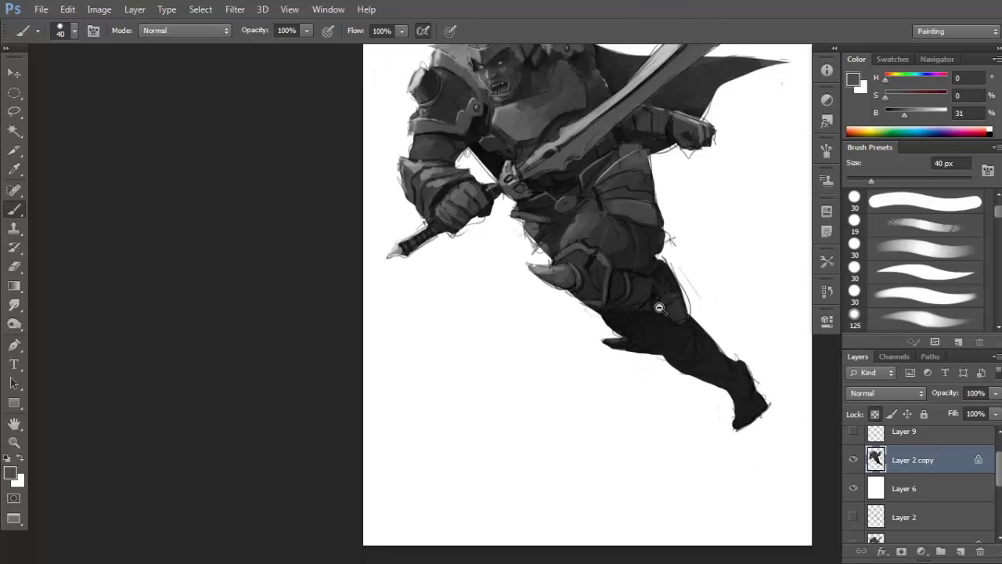
left_click_drag(687, 331, 708, 351)
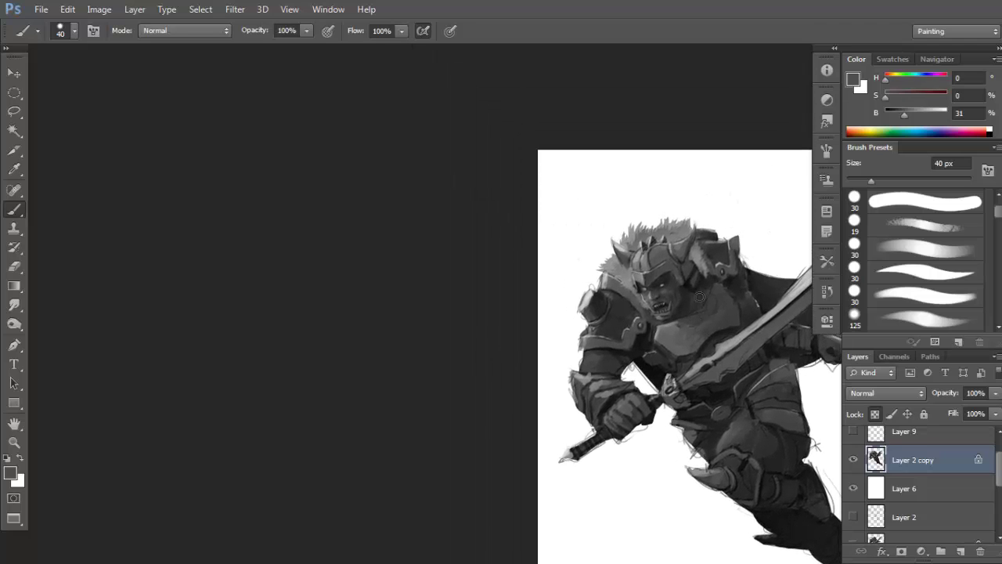
left_click_drag(694, 300, 643, 243)
scroll(691, 365, "up", 4)
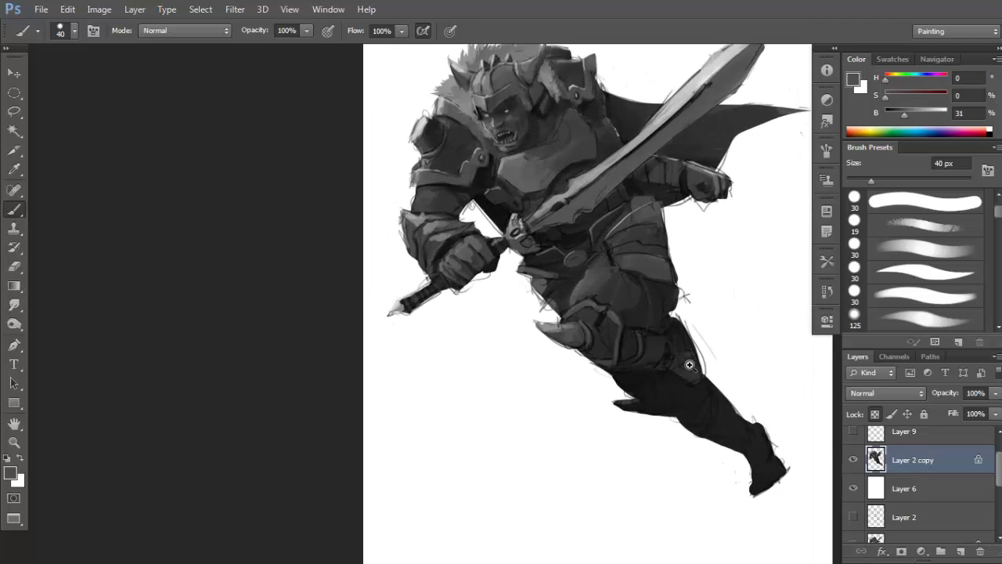
left_click(626, 410, "alt")
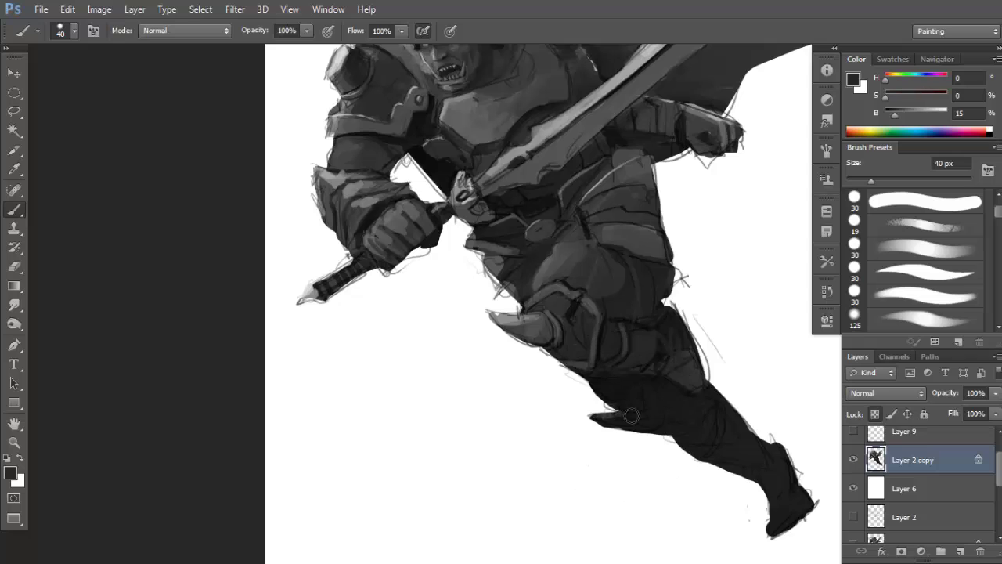
left_click(687, 374, "alt")
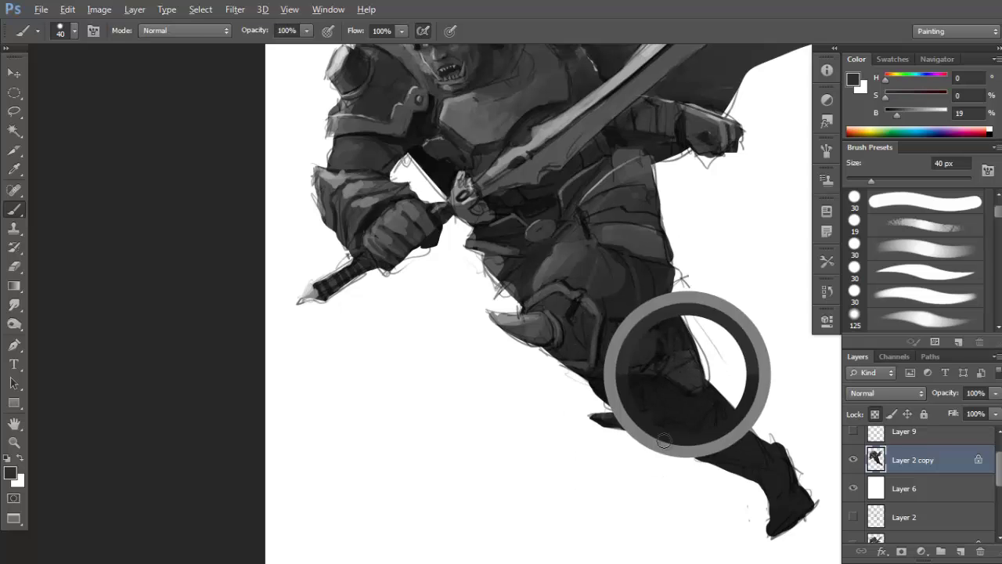
left_click(700, 425, "alt")
scroll(720, 415, "down", 3)
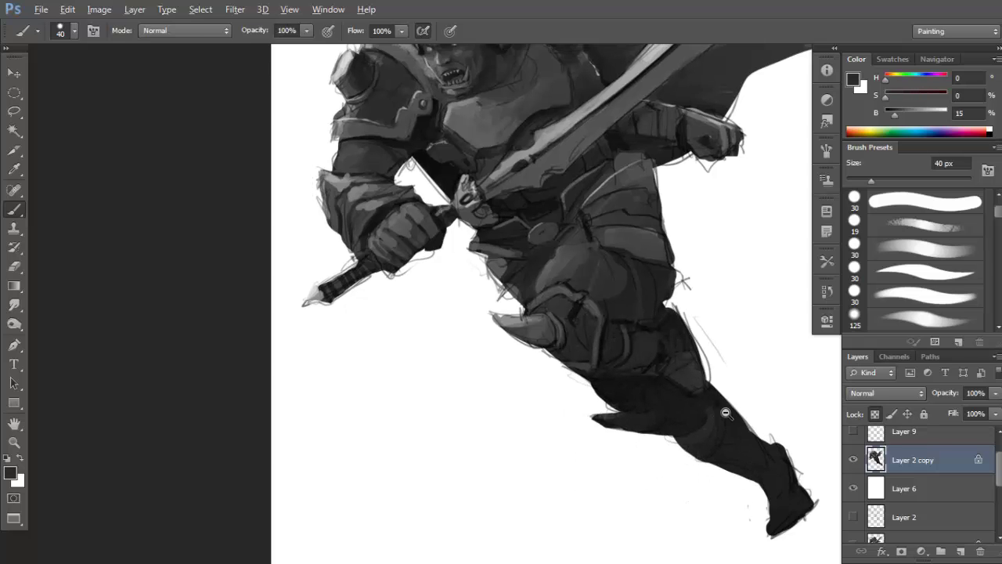
Deepen the shadow below the knee and model the shin down to the ankle with sampled near-blacks at 40 px.
left_click(663, 395, "alt")
left_click_drag(662, 395, 676, 399, "alt")
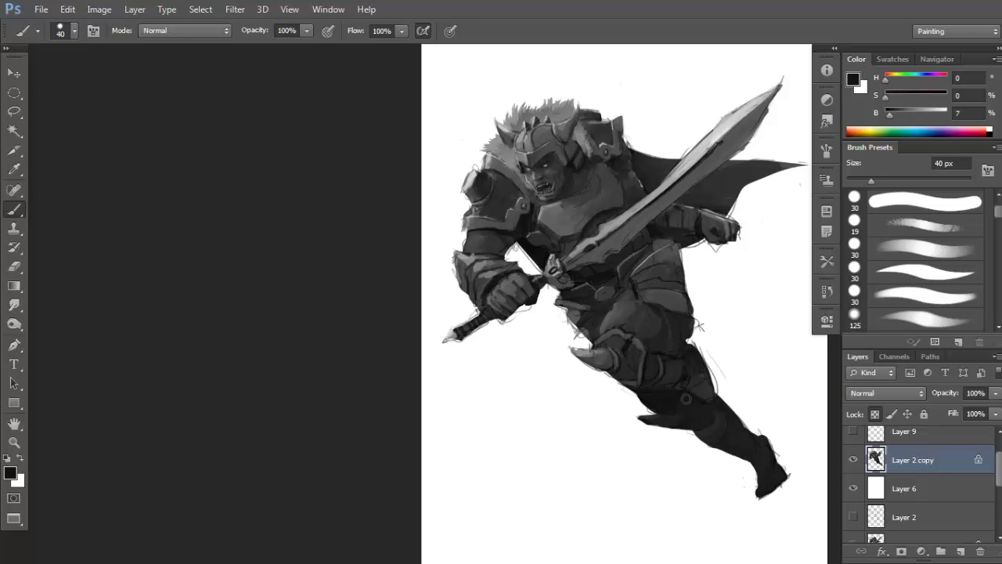
left_click(675, 408, "alt")
left_click(696, 411, "alt")
left_click(711, 427, "alt")
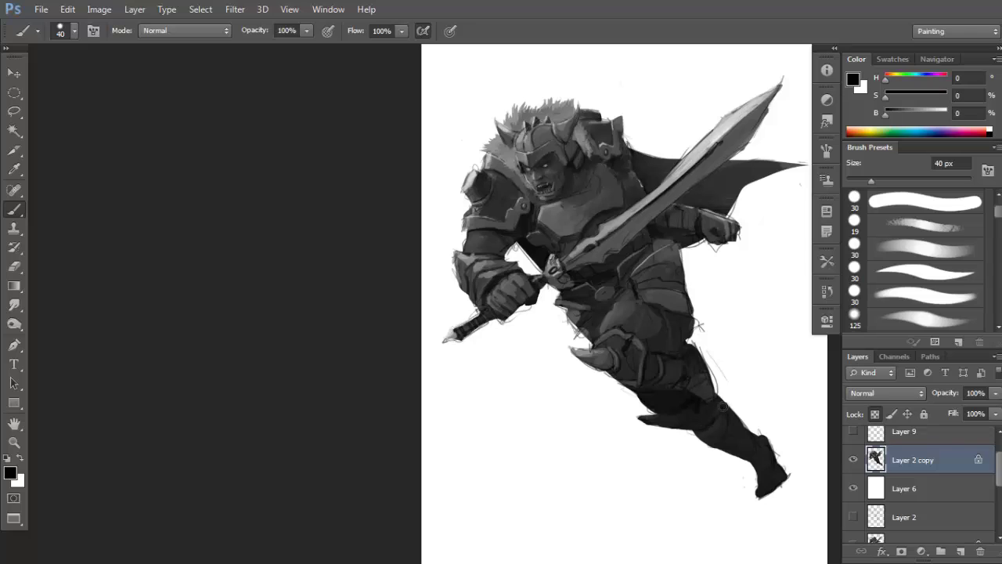
left_click(736, 443, "alt")
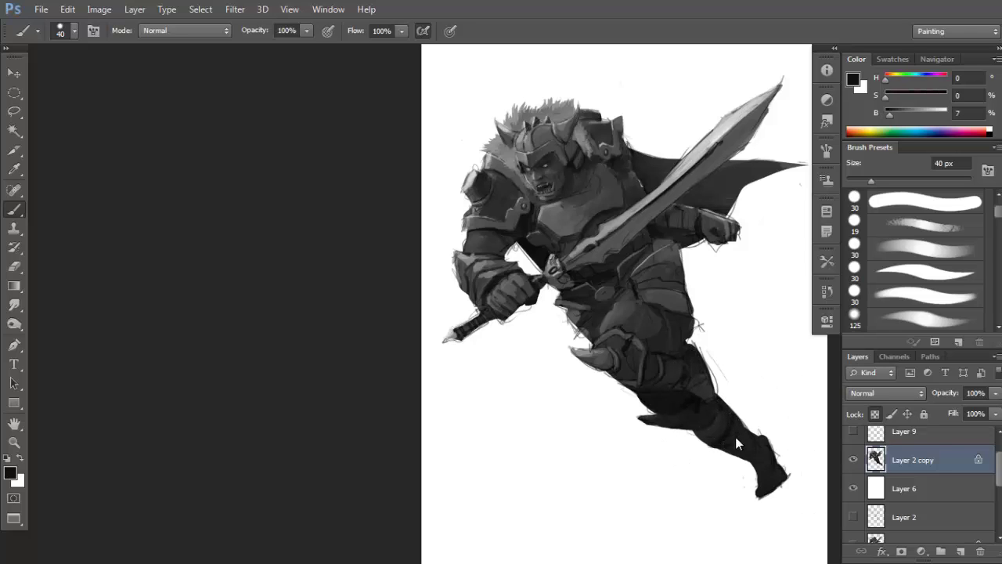
left_click(751, 445, "alt")
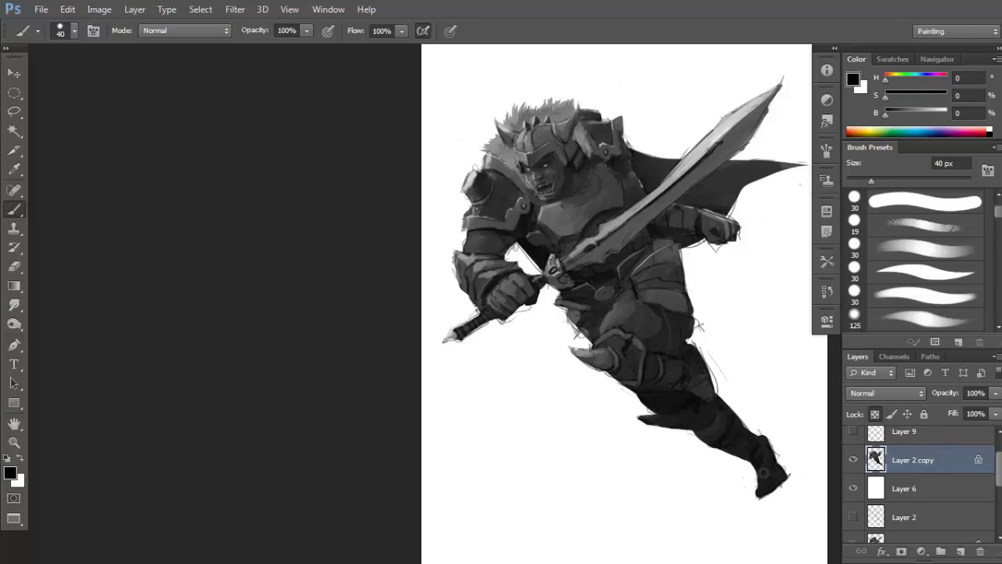
Add form to the boot and ankle with swapped and sampled greys at 40 px.
key("x")
left_click(760, 479, "alt")
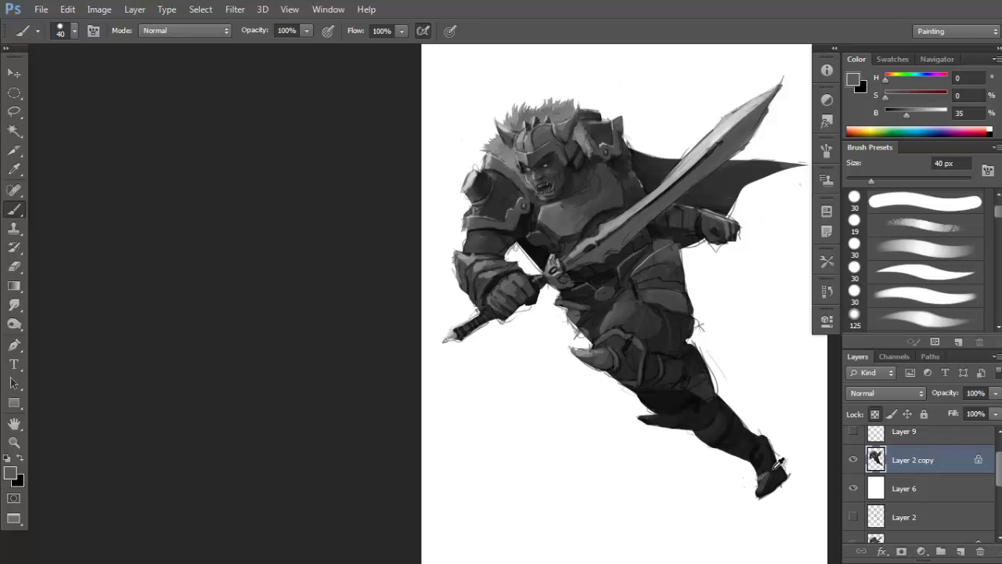
left_click(772, 474, "alt")
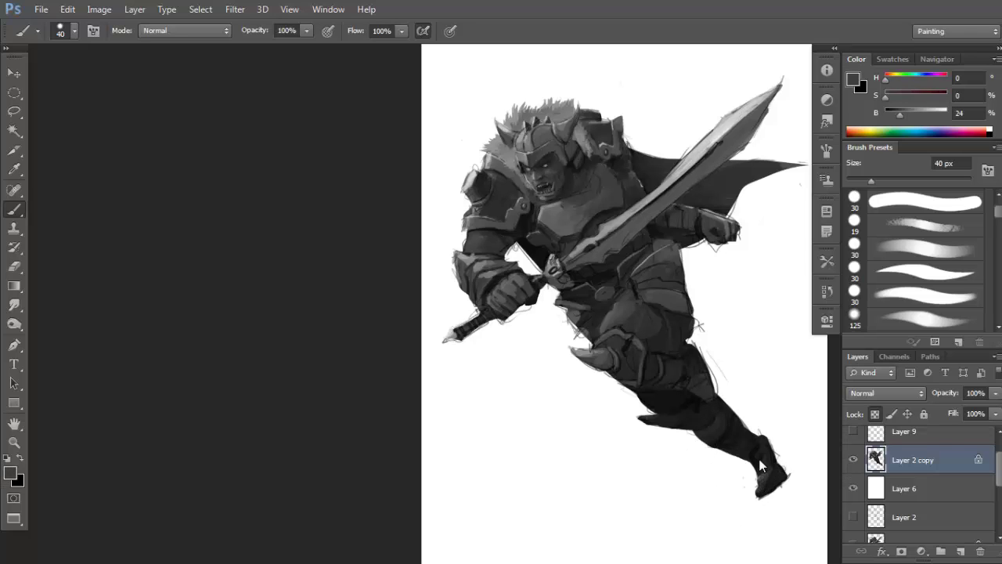
left_click(752, 460, "alt")
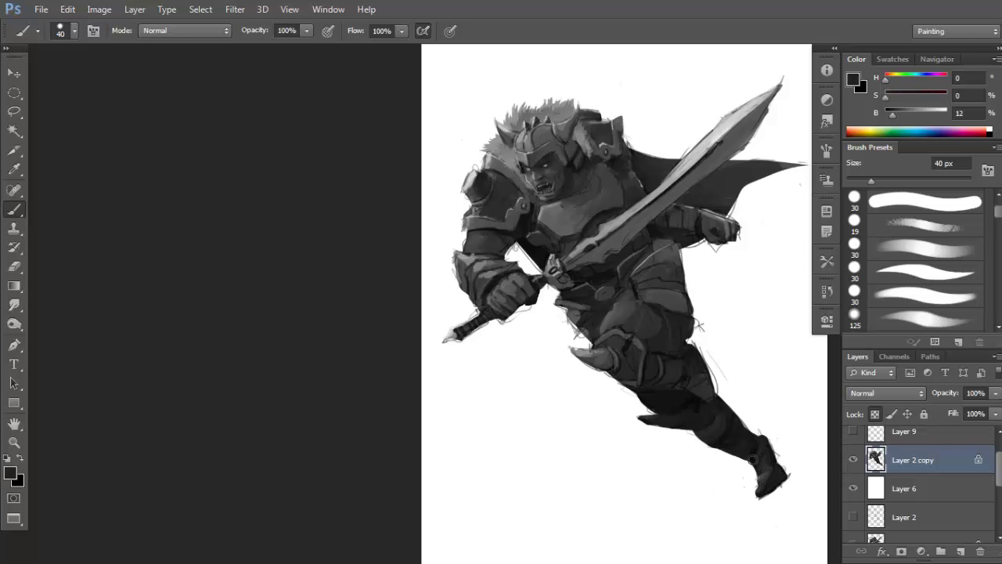
Darken the upper calf and the area under the knee armour with sampled near-black greys at 40 px.
left_click(728, 397, "alt")
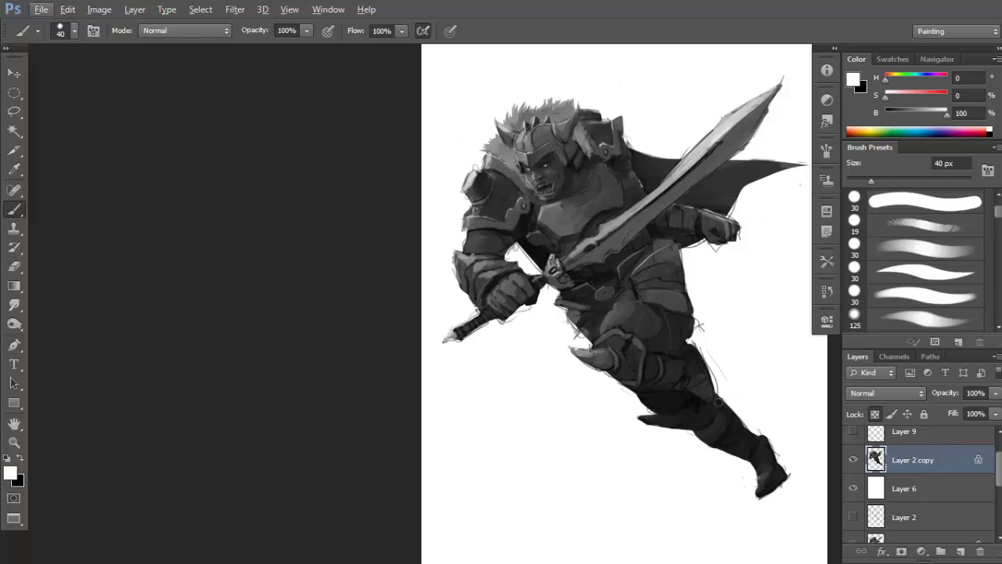
left_click(696, 397, "alt")
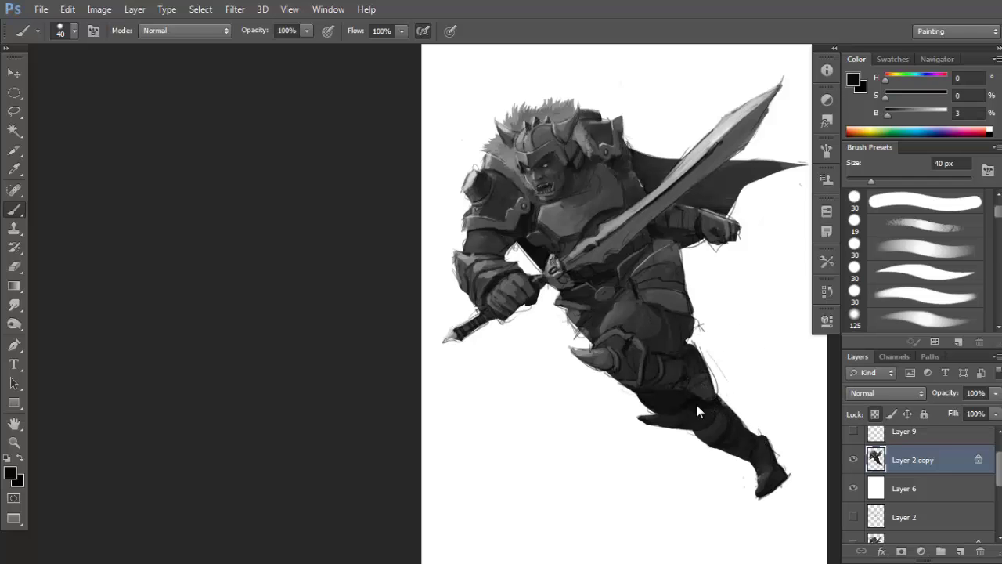
left_click(694, 398, "alt")
left_click(676, 393, "alt")
left_click(678, 393, "alt")
scroll(727, 329, "down", 1)
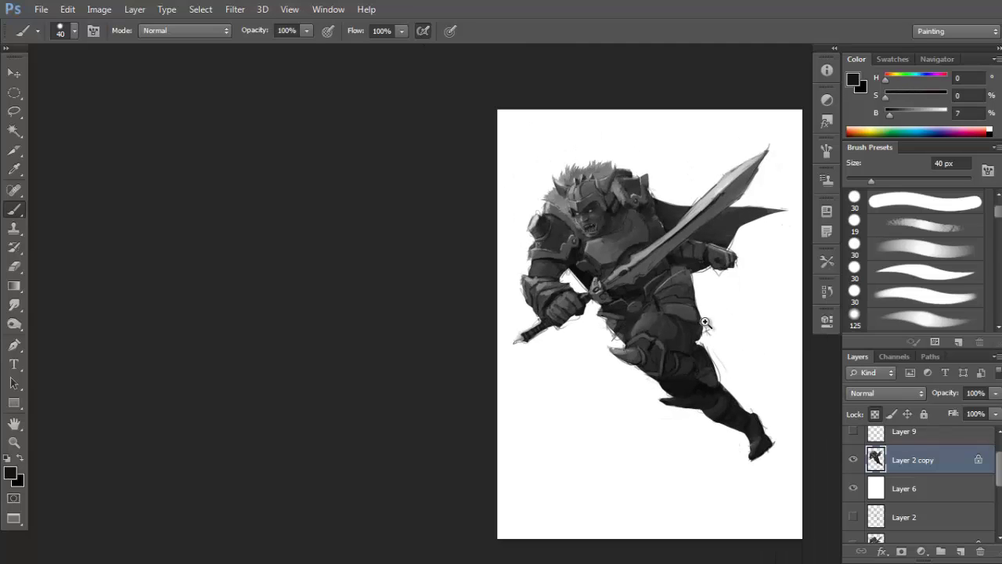
scroll(704, 322, "up", 1)
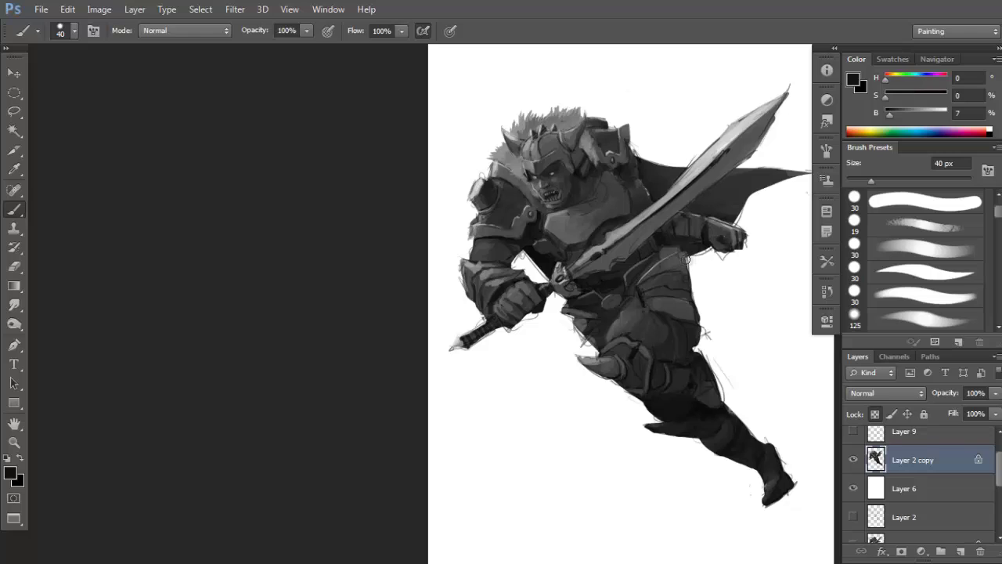
Deepen the shadows beside the belt and along the hip plates with black and sampled dark grey at 40 px.
left_click(634, 312, "alt")
key("d")
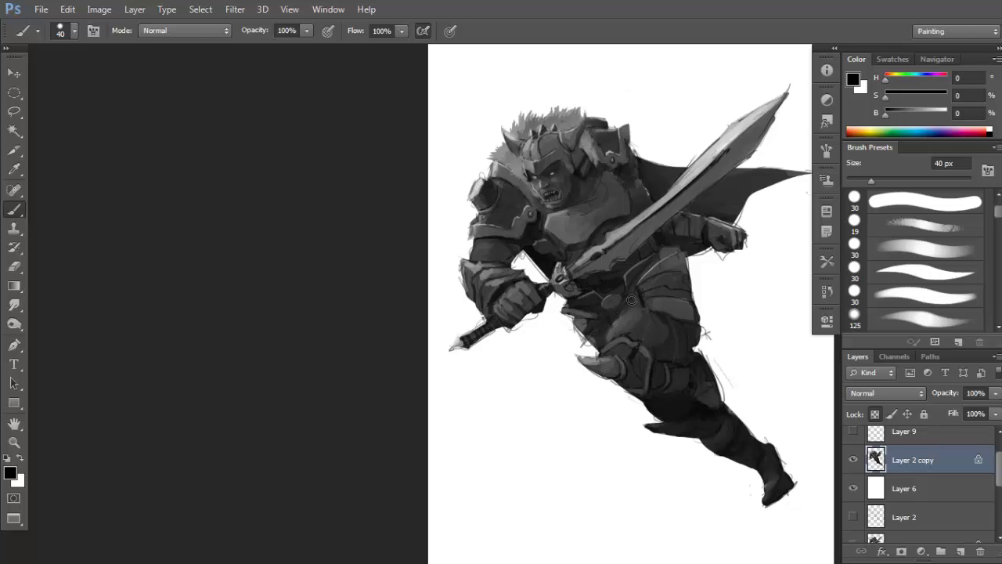
left_click(645, 312, "alt")
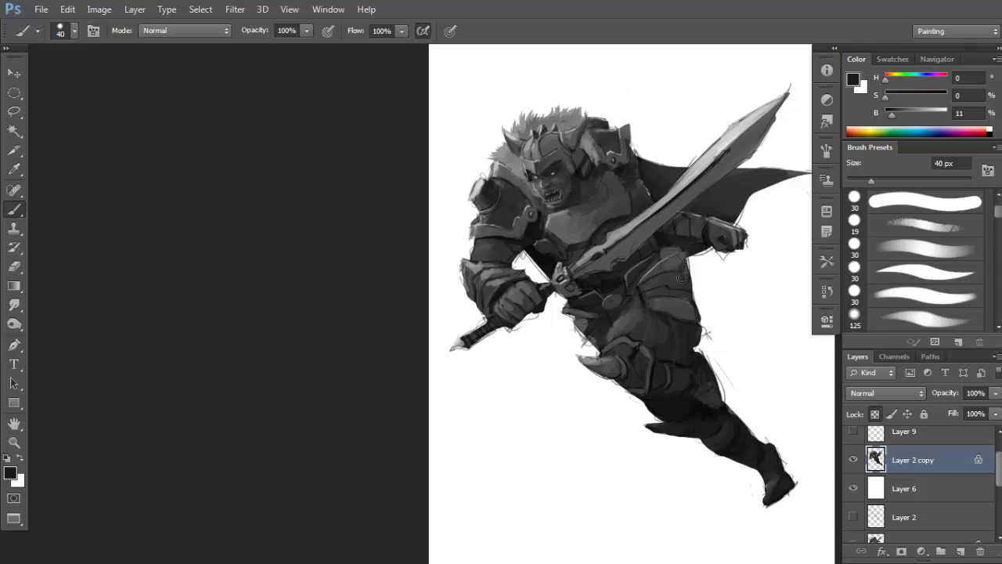
key("d")
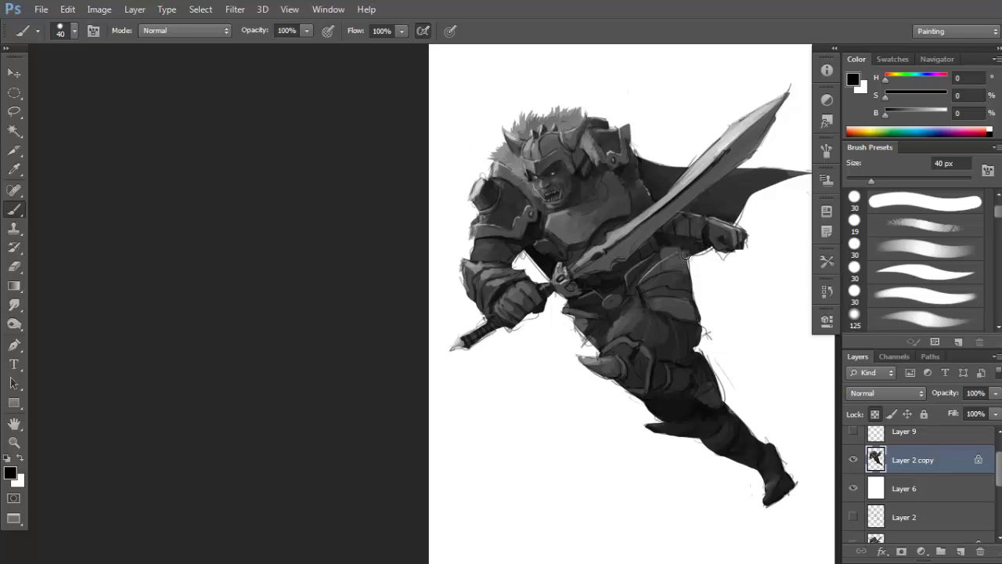
left_click_drag(681, 292, 688, 275)
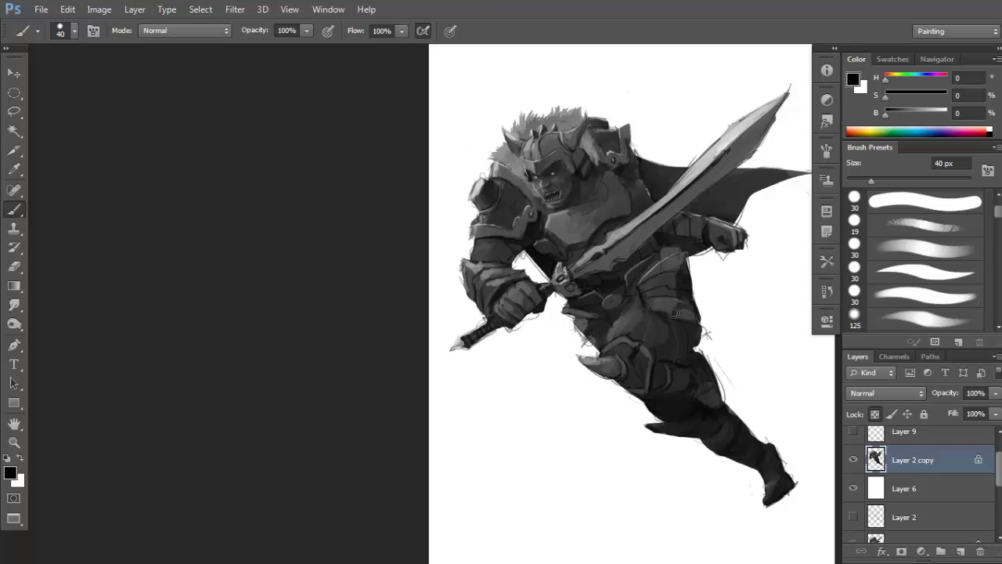
scroll(701, 288, "down", 2)
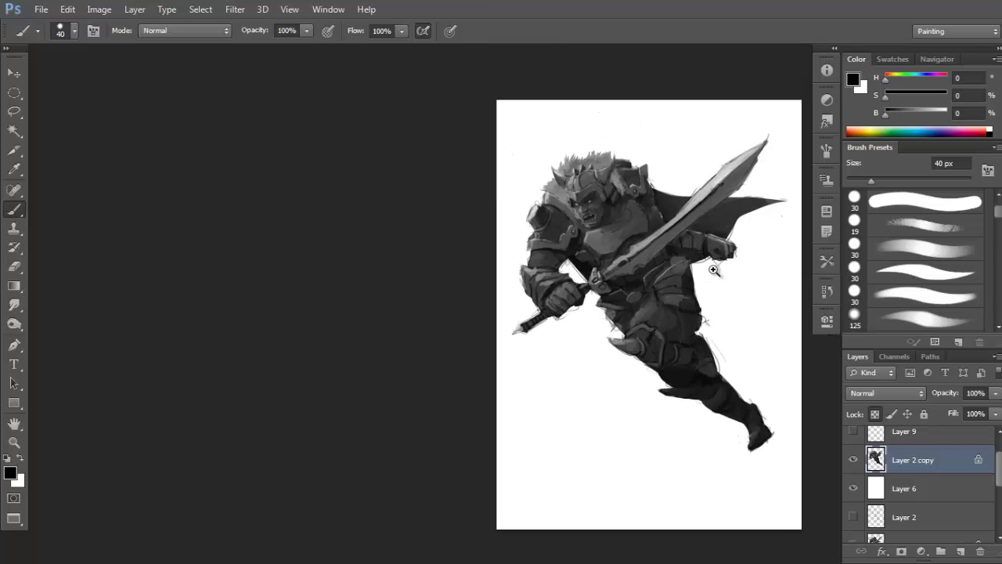
scroll(709, 279, "up", 2)
mouse_move(703, 287)
left_mouse_down()
mouse_move(703, 302)
mouse_move(684, 283)
left_mouse_up()
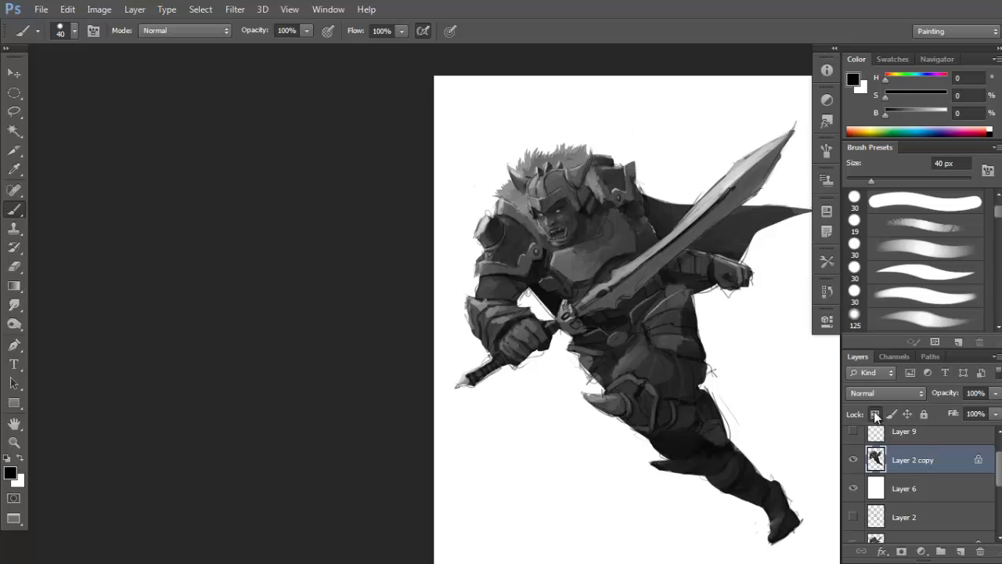
Try to lasso the small area between the outstretched forearm and the hip, with the layer's transparency lock off only meanwhile.
key("l")
left_click(712, 294)
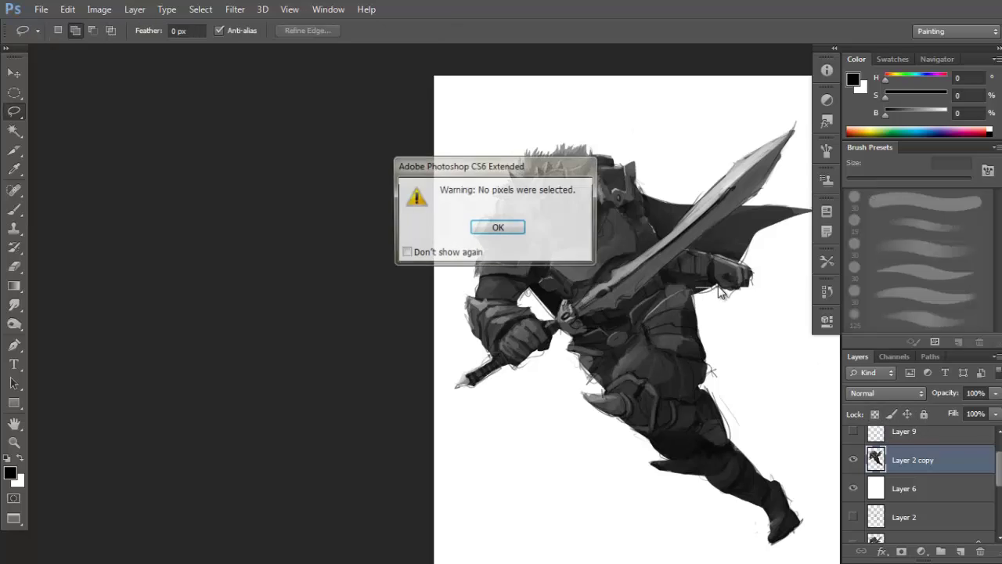
key("Return")
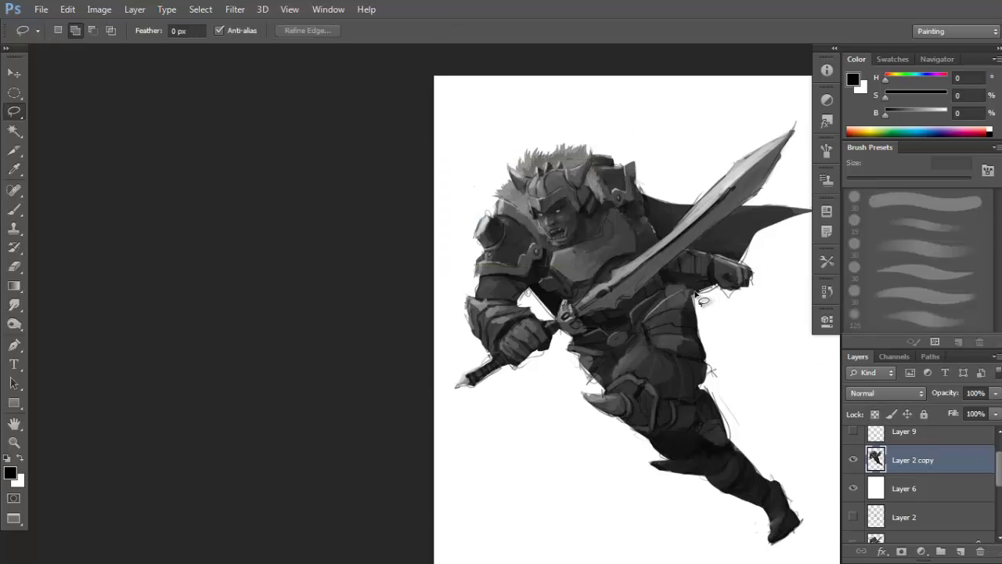
key("b")
left_click(875, 414)
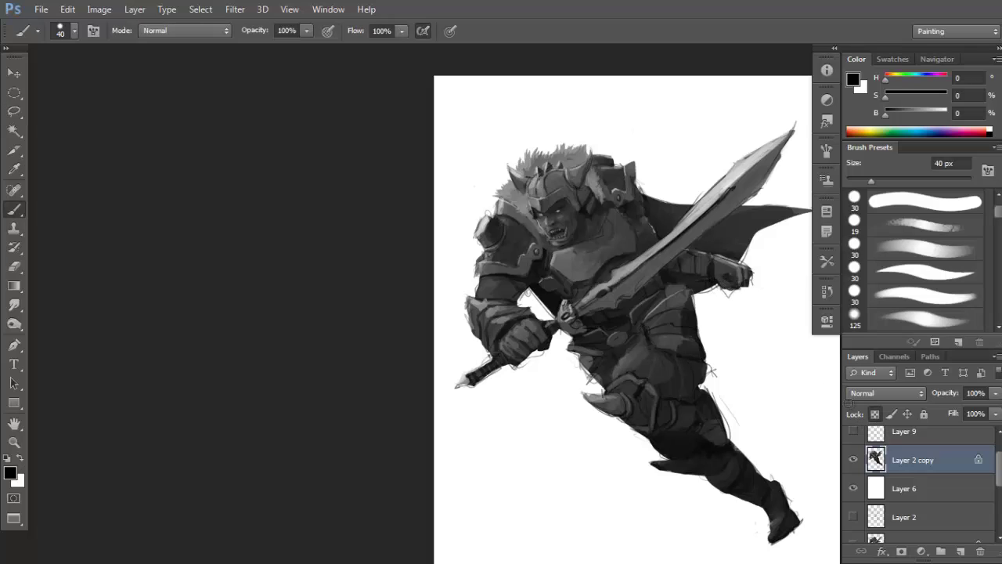
Darken the underside of the outstretched forearm near the waist with sampled near-black at 40 px.
left_click(670, 282, "alt")
left_click(679, 279, "alt")
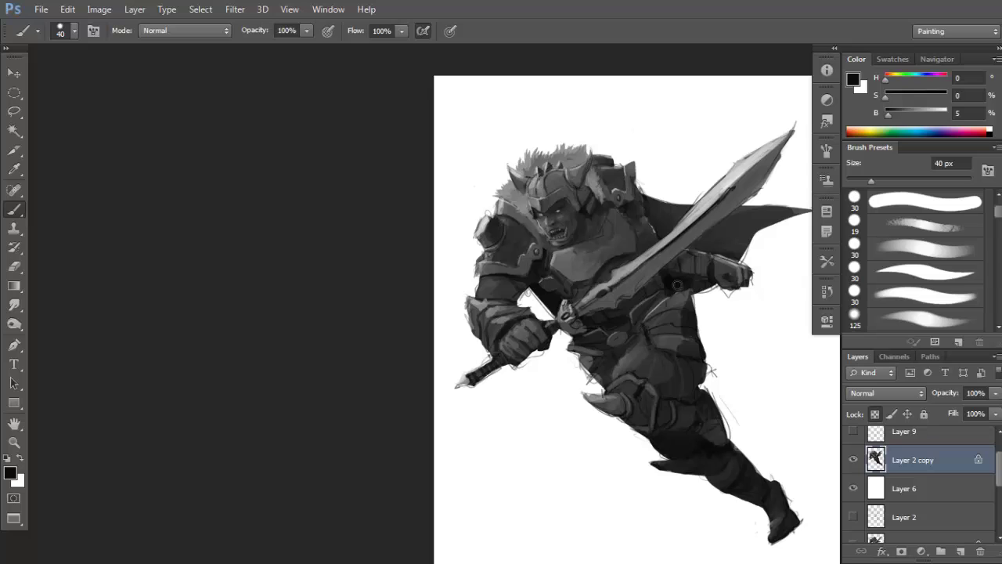
left_click_drag(683, 274, 690, 268)
left_click(699, 276, "alt")
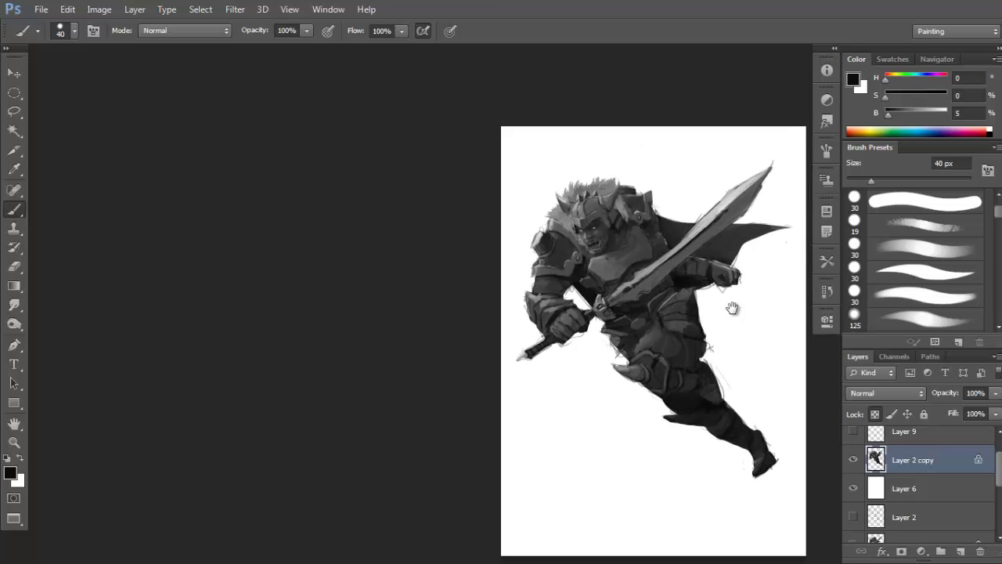
Hide the white Layer 6 and show the Layer 4 background scenery behind the warrior.
left_click(853, 488)
scroll(916, 486, "down", 3)
left_click(854, 530)
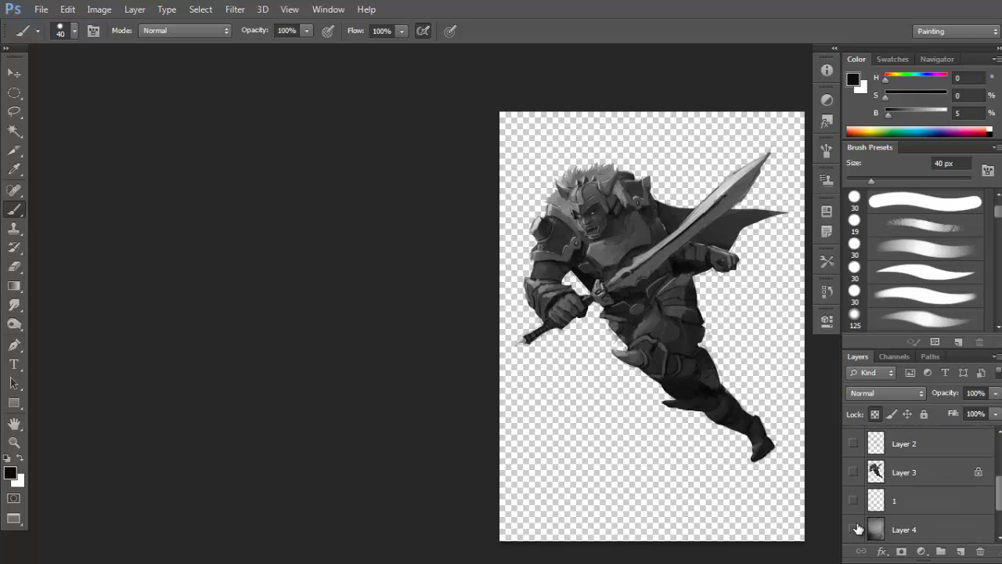
left_click_drag(697, 391, 670, 363)
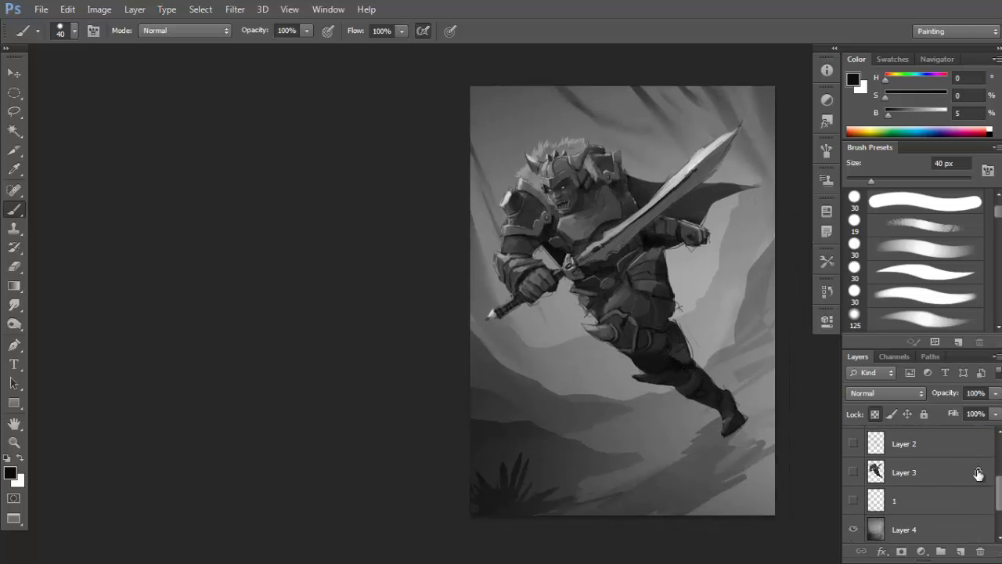
Show the foreground rock on Layer 5 and make it the active layer.
scroll(924, 474, "up", 3)
left_click(854, 441)
left_click(912, 441)
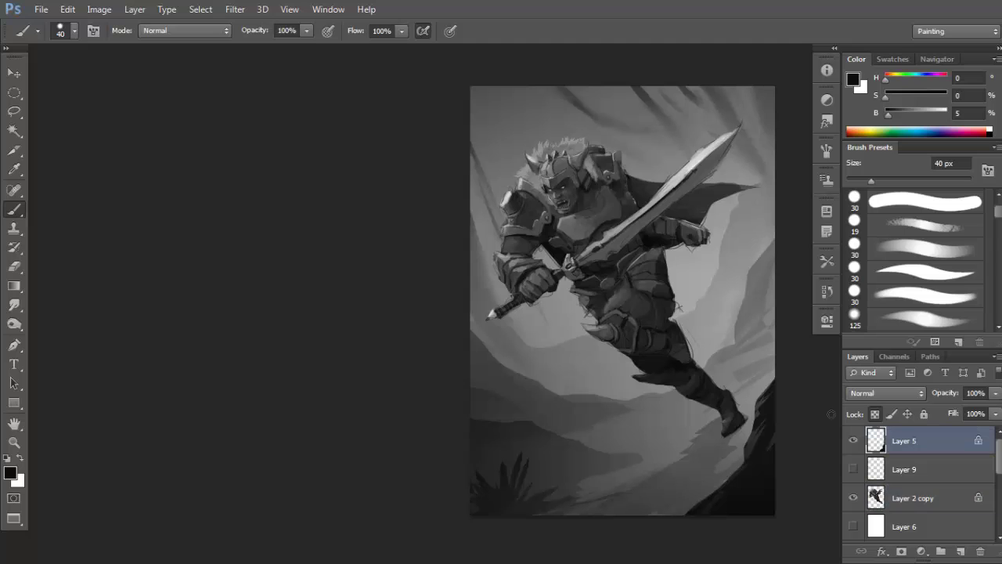
left_click_drag(717, 439, 699, 419)
left_click(709, 406, "alt")
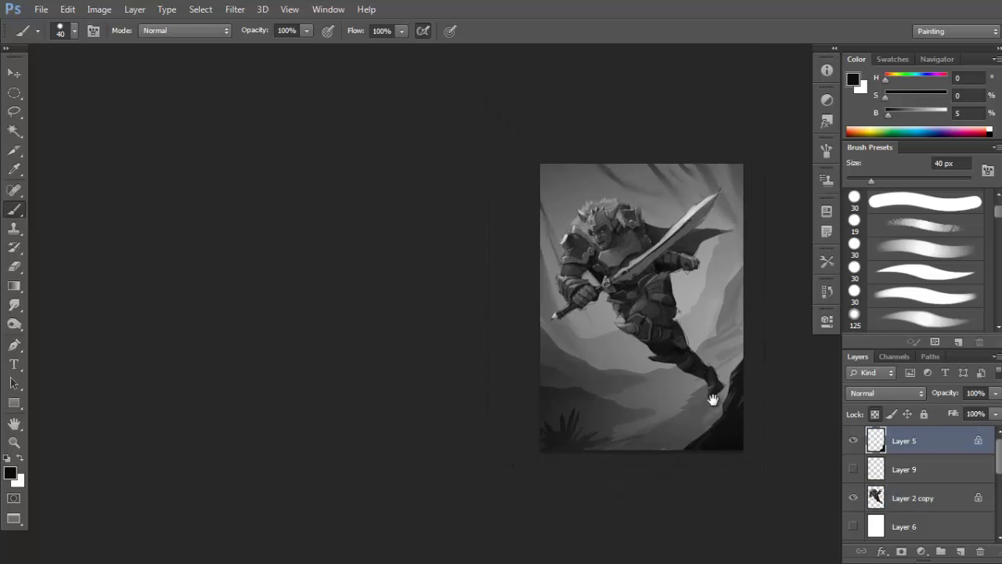
left_click(688, 380, "ctrl")
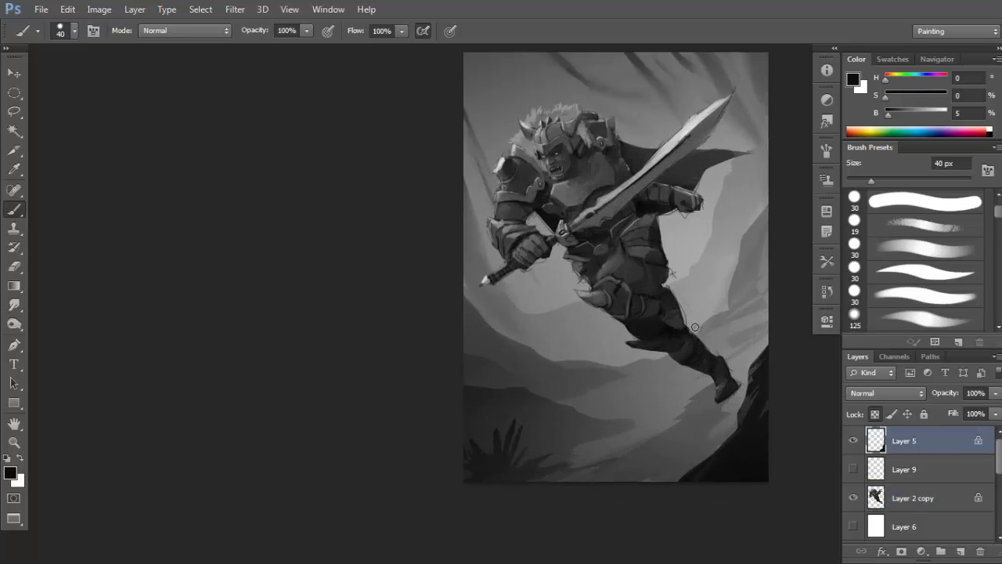
mouse_move(657, 338)
left_mouse_down()
mouse_move(653, 319)
mouse_move(616, 283)
mouse_move(648, 303)
mouse_move(649, 319)
left_mouse_up()
right_click(655, 304)
left_click(443, 313)
left_click_drag(675, 397, 673, 381)
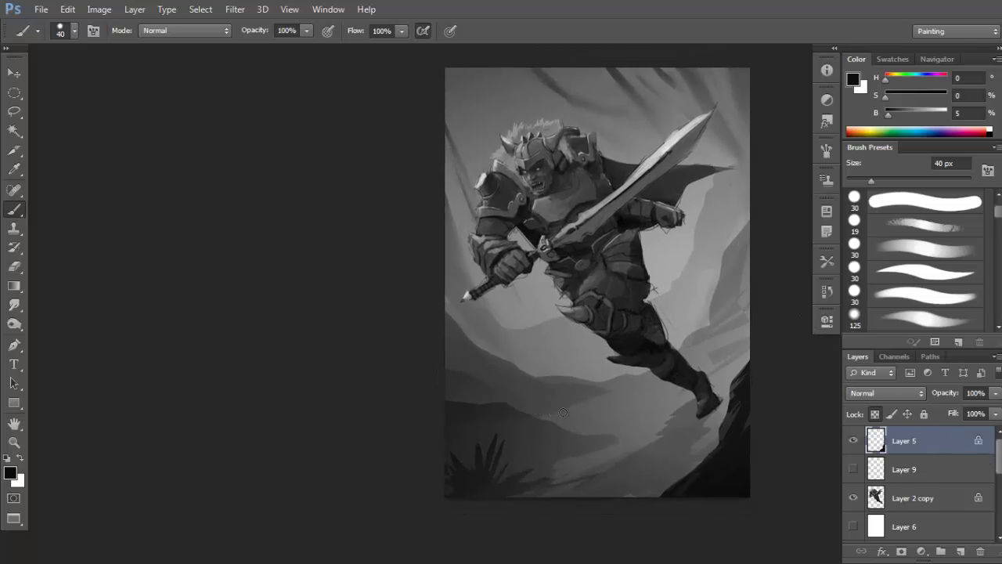
Make the Layer 4 background scenery the active layer, with the Lasso tool ready.
key("l")
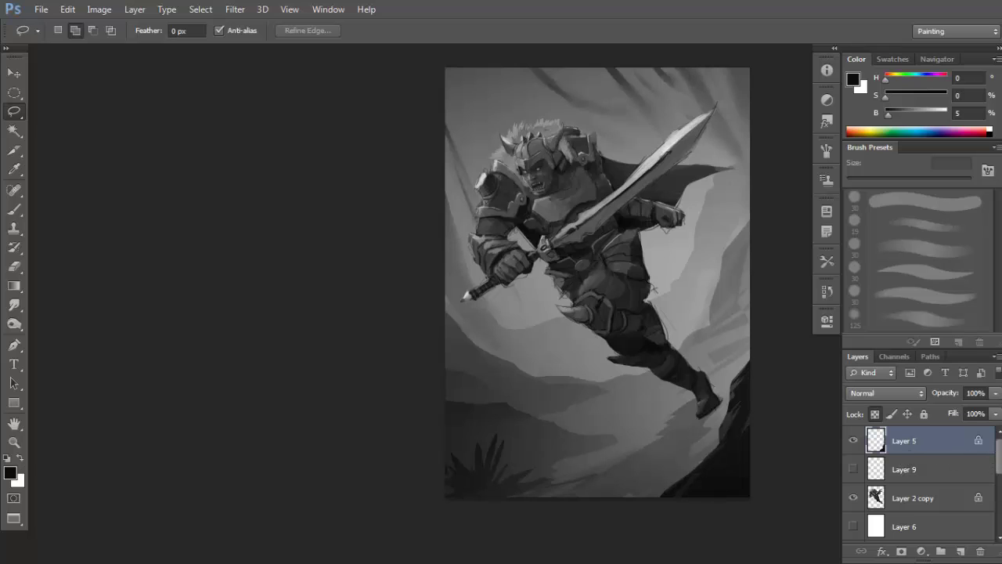
scroll(1000, 495, "down", 5)
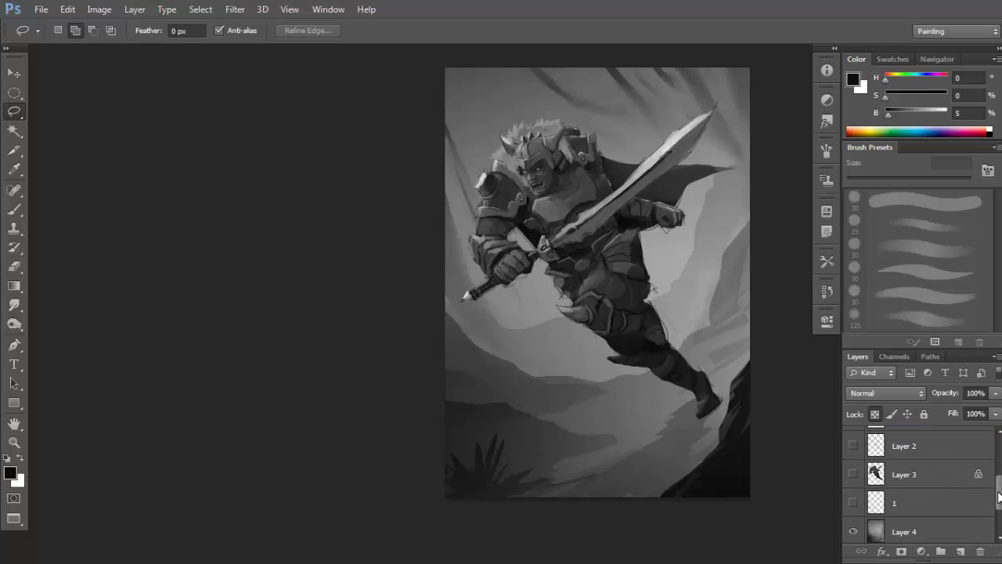
scroll(999, 496, "up", 3)
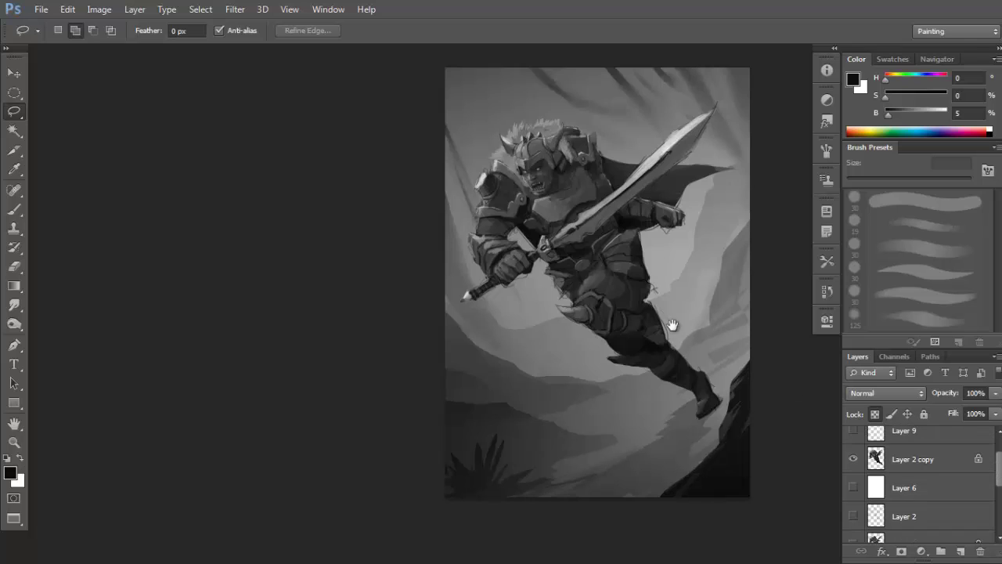
left_click_drag(673, 325, 663, 346)
scroll(665, 347, "down", 1)
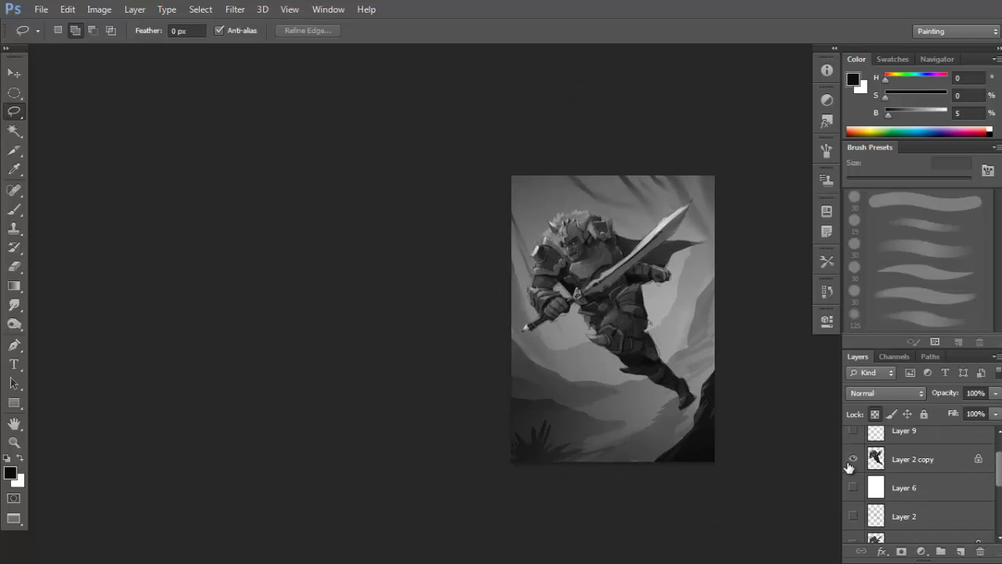
scroll(908, 524, "down", 2)
scroll(931, 501, "down", 3)
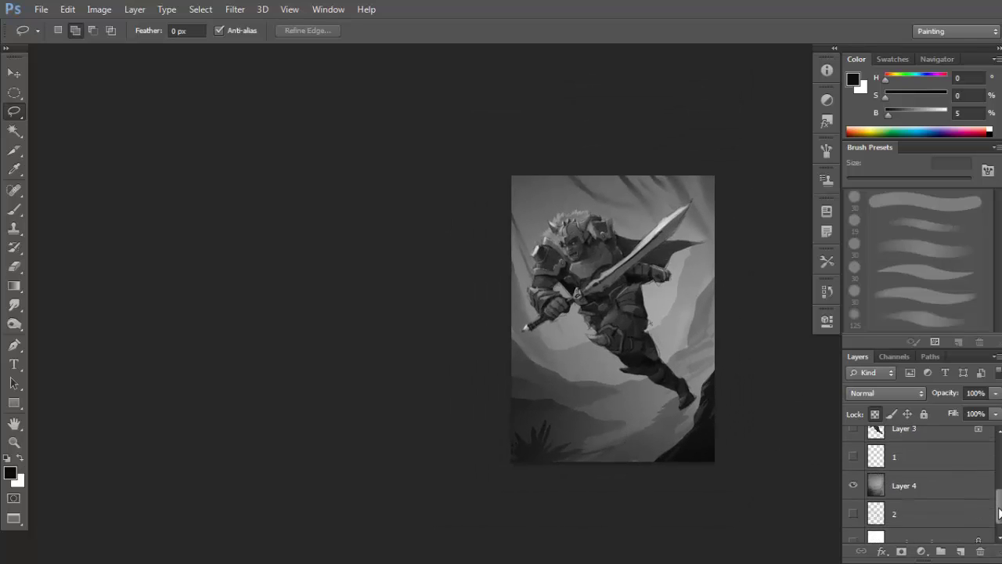
left_click(936, 482)
scroll(600, 389, "up", 2)
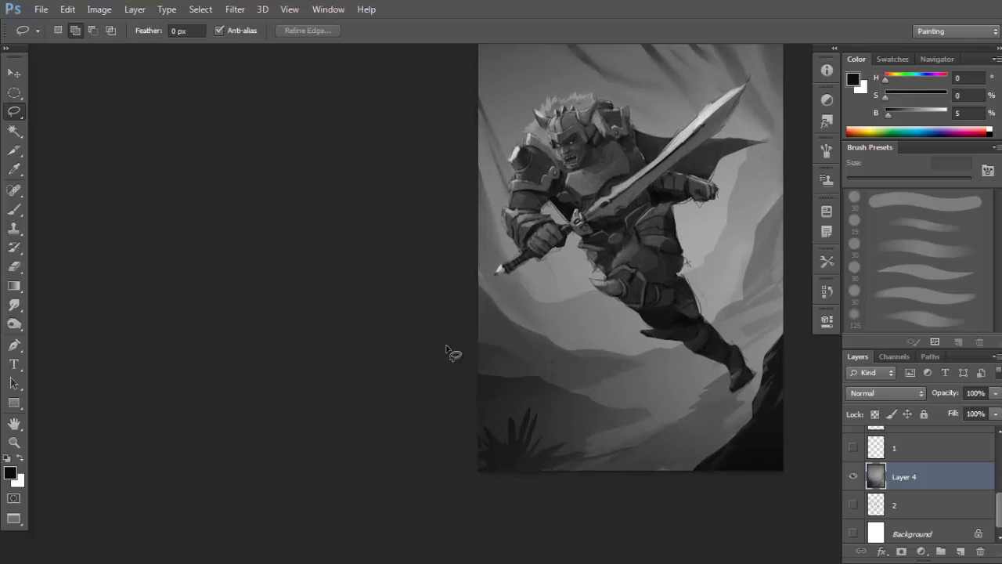
Lasso the dark foreground hill around the plant, trim its upper edge and darken it with a near-black to transparent linear gradient, then deselect.
mouse_move(479, 375)
left_mouse_down()
mouse_move(630, 418)
mouse_move(567, 456)
mouse_move(419, 485)
left_mouse_up()
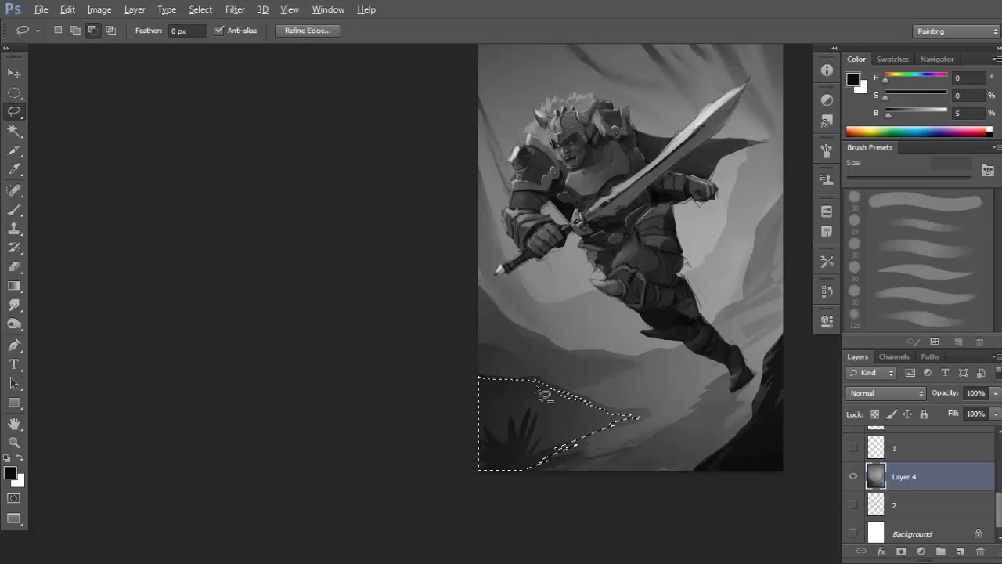
mouse_move(548, 390)
left_mouse_down()
mouse_move(508, 384)
mouse_move(576, 403)
left_mouse_up()
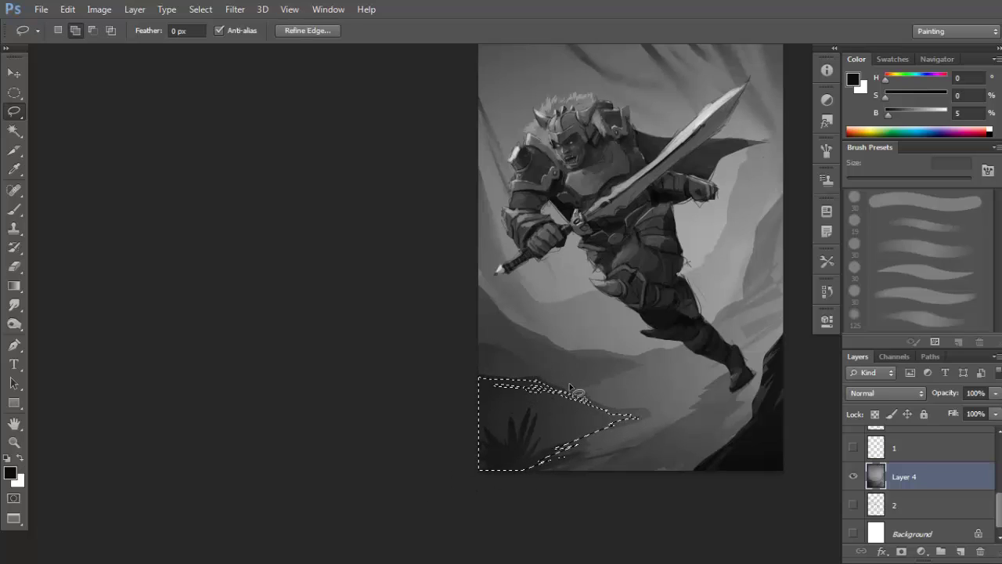
key("g")
key("d")
left_click_drag(546, 295, 518, 482)
key("ctrl+z")
mouse_move(582, 281)
left_mouse_down()
mouse_move(553, 386)
mouse_move(561, 408)
left_mouse_up()
key("ctrl+d")
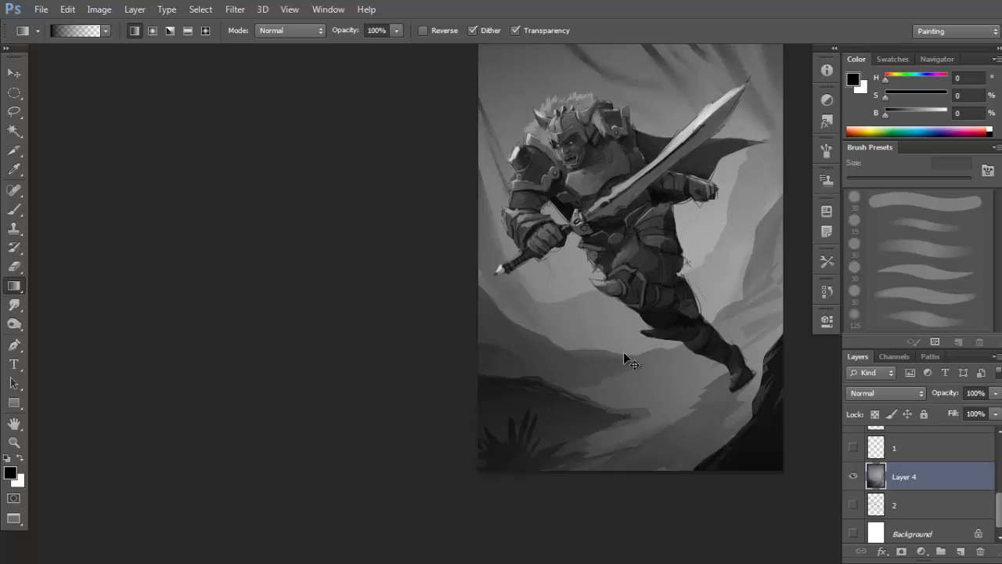
Sample a dark grey of 18% brightness from the hill's tip for the 40 px brush.
scroll(650, 375, "down", 1)
key("b")
left_click(620, 406, "alt")
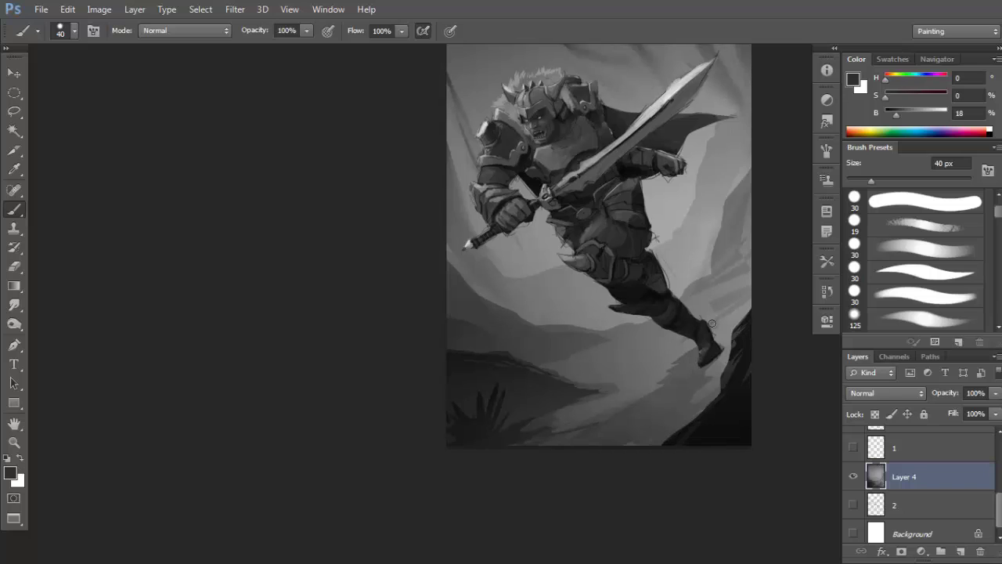
left_click_drag(685, 366, 647, 362)
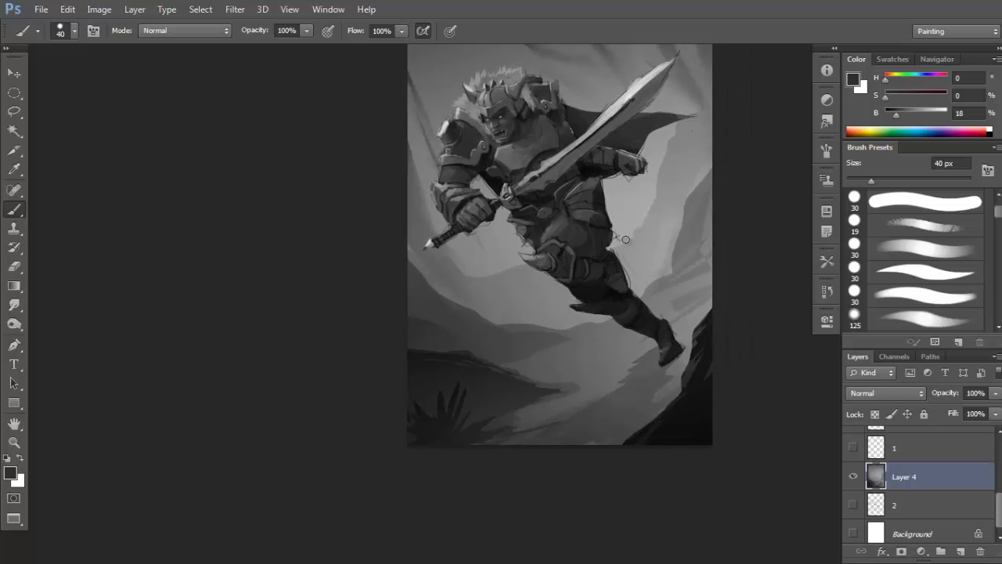
left_click_drag(553, 303, 574, 319)
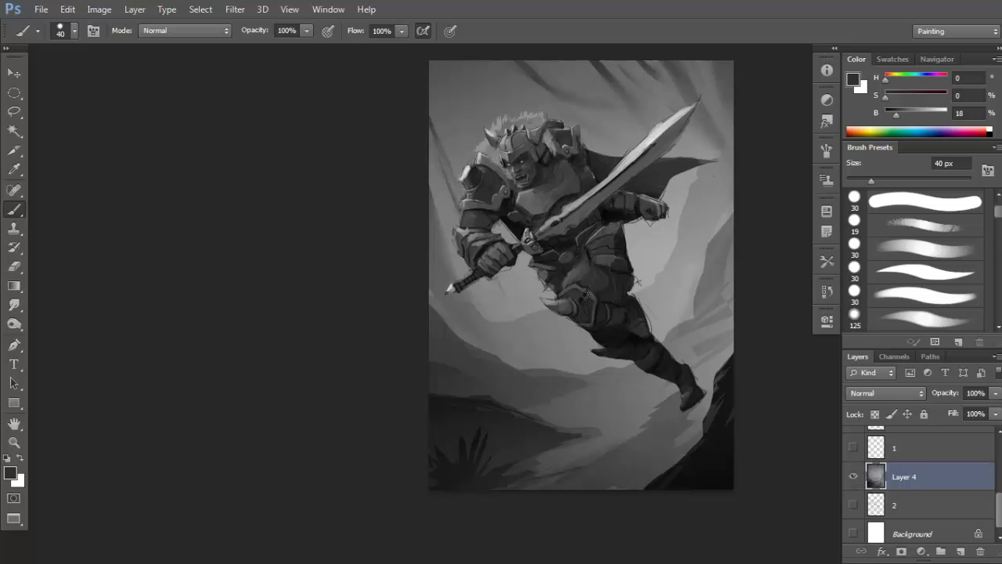
right_click(560, 267)
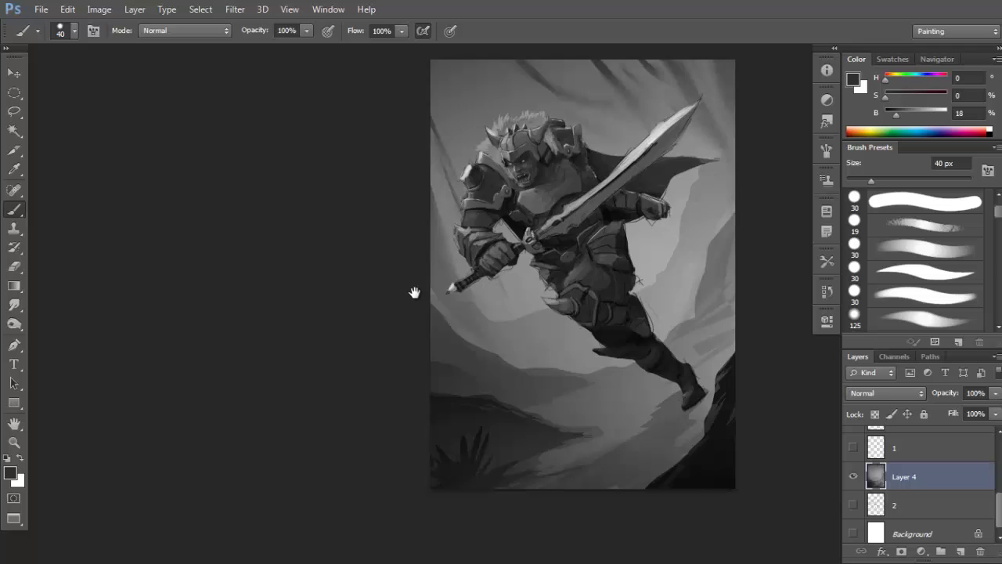
left_click(419, 292)
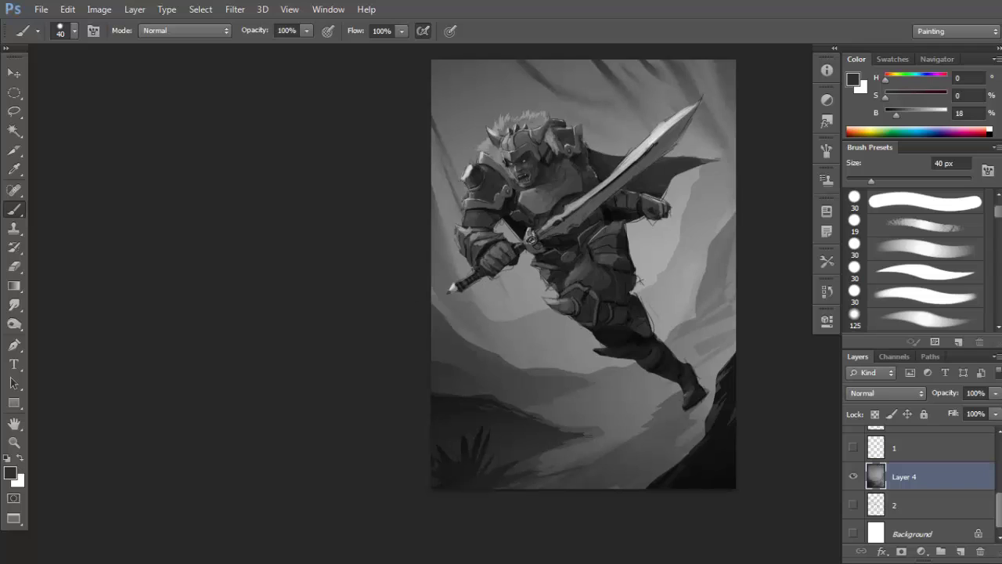
Turn off the brush's Transfer, Dual Brush, Build-up and Smoothing options, and set its minimum diameter to 100%.
key("F5")
left_click(555, 267)
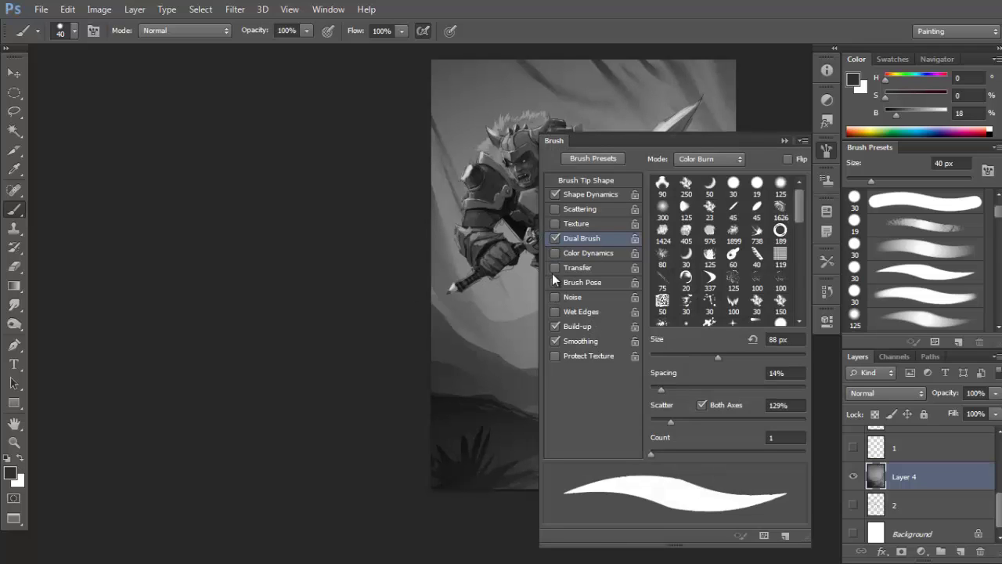
left_click(555, 238)
left_click(555, 325)
left_click(591, 194)
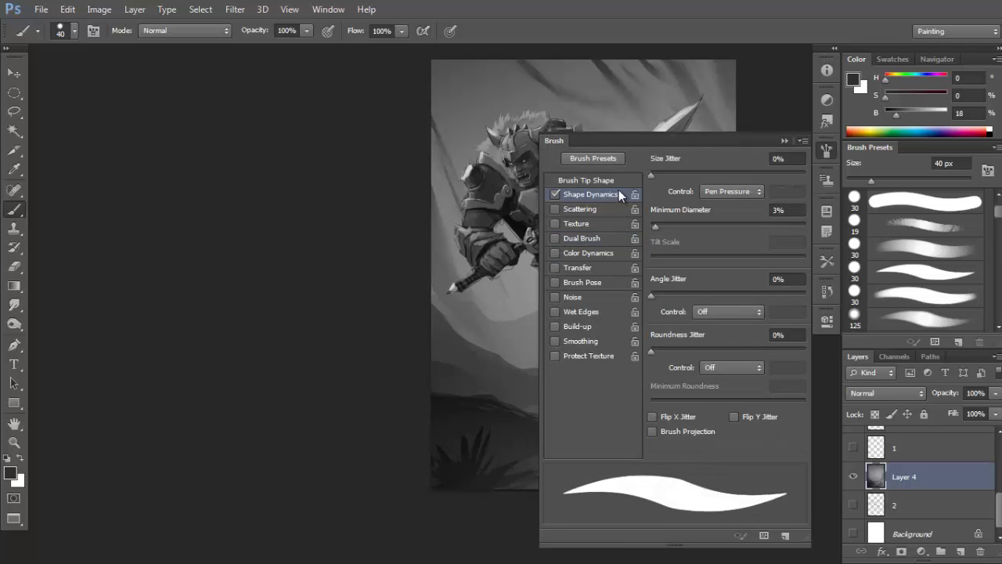
left_click_drag(655, 226, 806, 227)
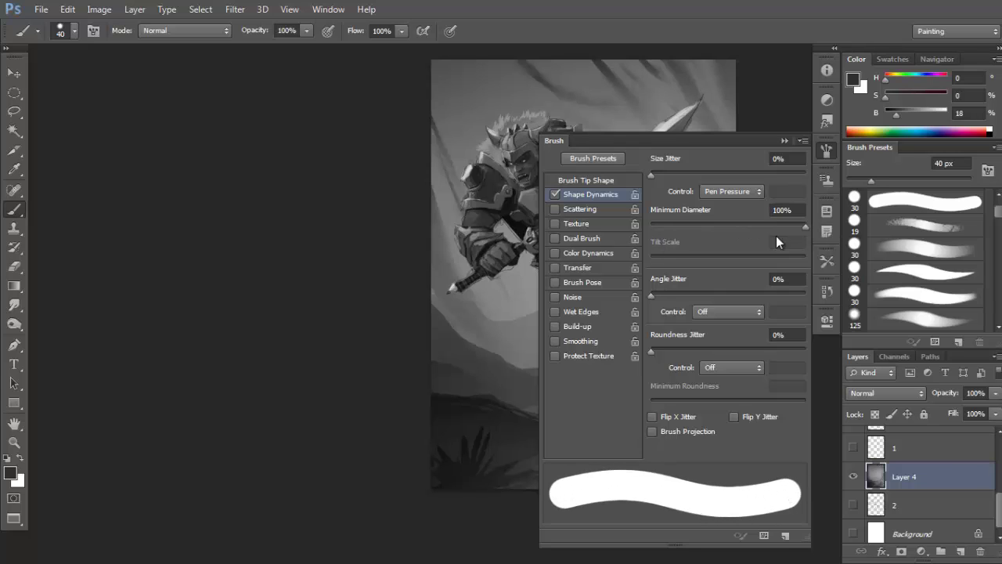
Enlarge the brush to 125 px and flatten its tip to 0% roundness.
key("bracketright")
key("bracketright")
key("bracketright")
key("bracketright")
key("bracketright")
key("bracketright")
key("bracketright")
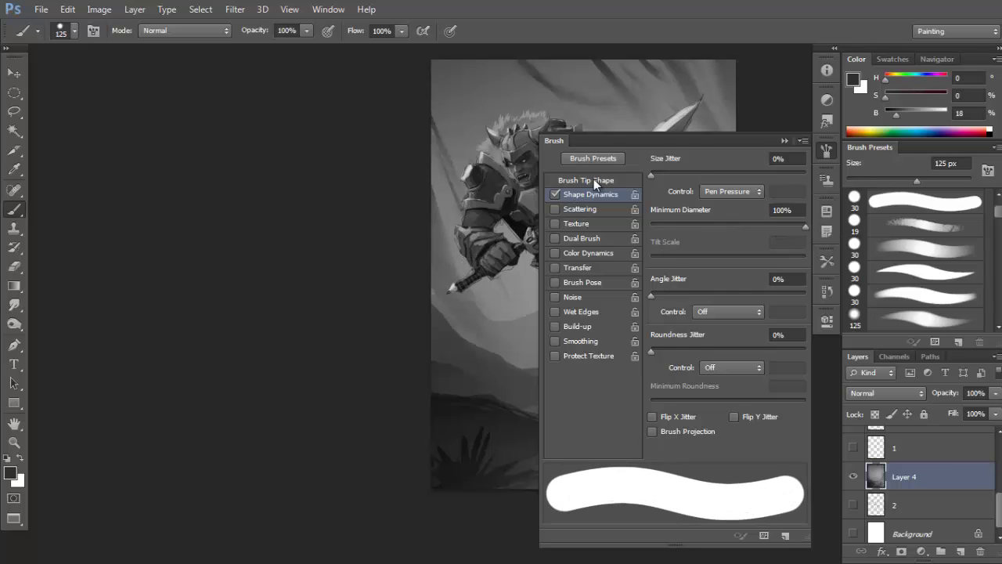
left_click(586, 180)
left_click_drag(774, 349, 778, 333)
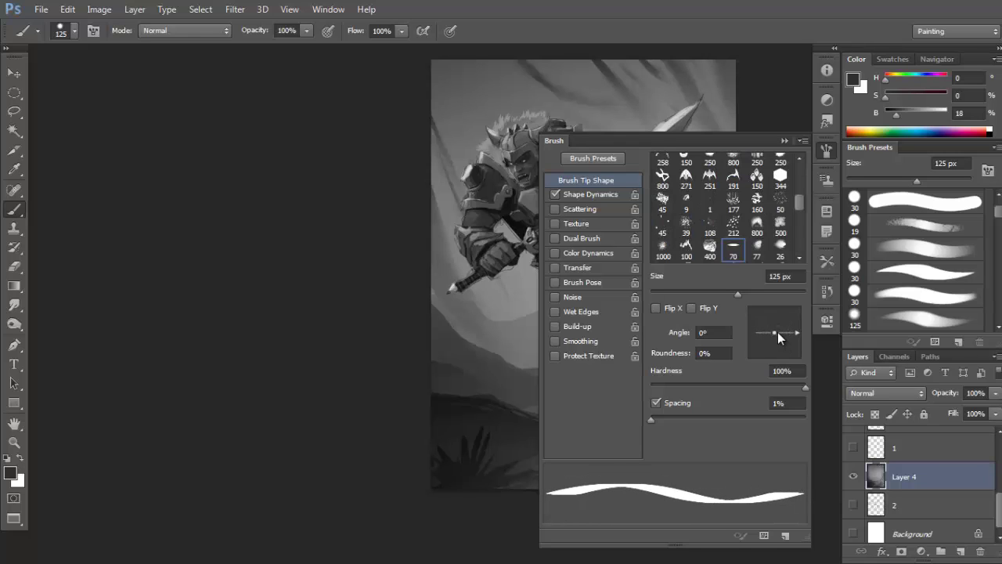
Turn on Scattering for the flat brush at 124% on both axes and set the tip spacing to 545%.
left_click(593, 211)
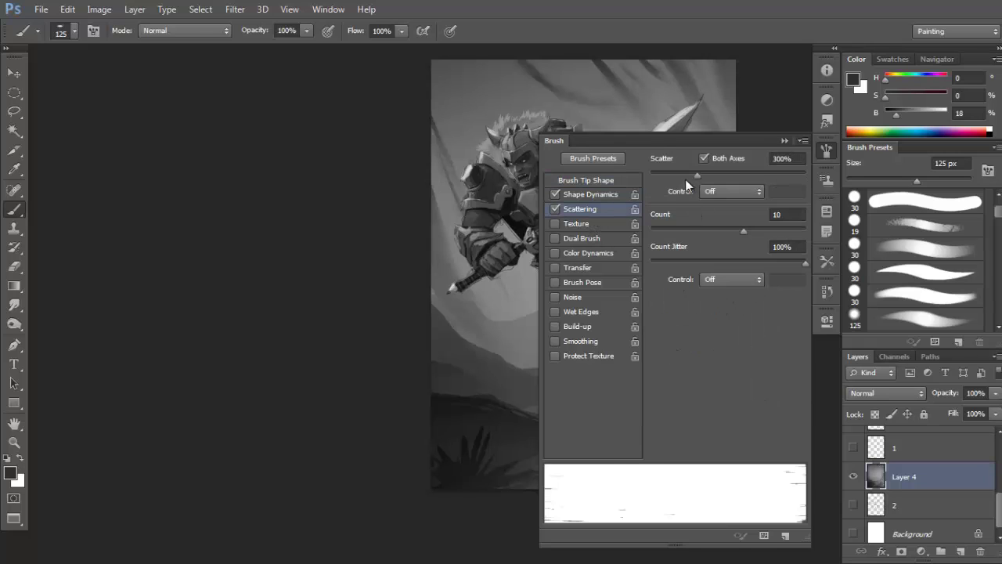
mouse_move(696, 179)
left_mouse_down()
mouse_move(663, 177)
mouse_move(670, 181)
left_mouse_up()
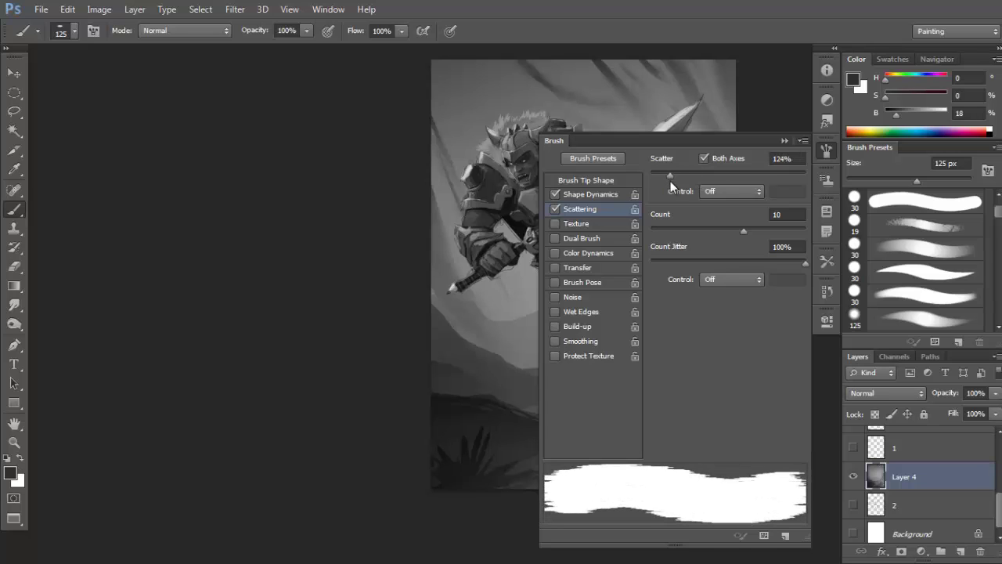
left_click(611, 180)
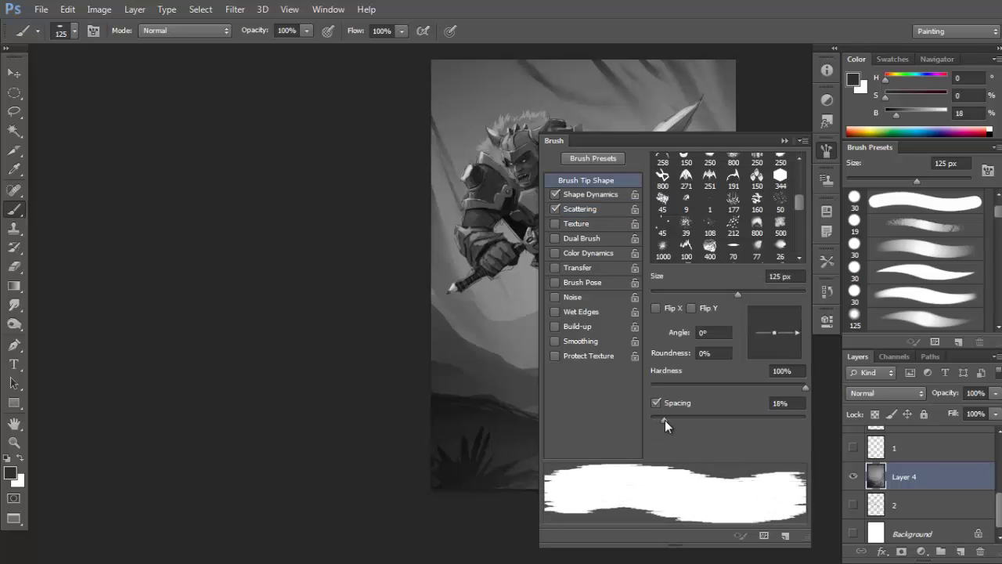
mouse_move(664, 420)
left_mouse_down()
mouse_move(807, 416)
mouse_move(791, 419)
left_mouse_up()
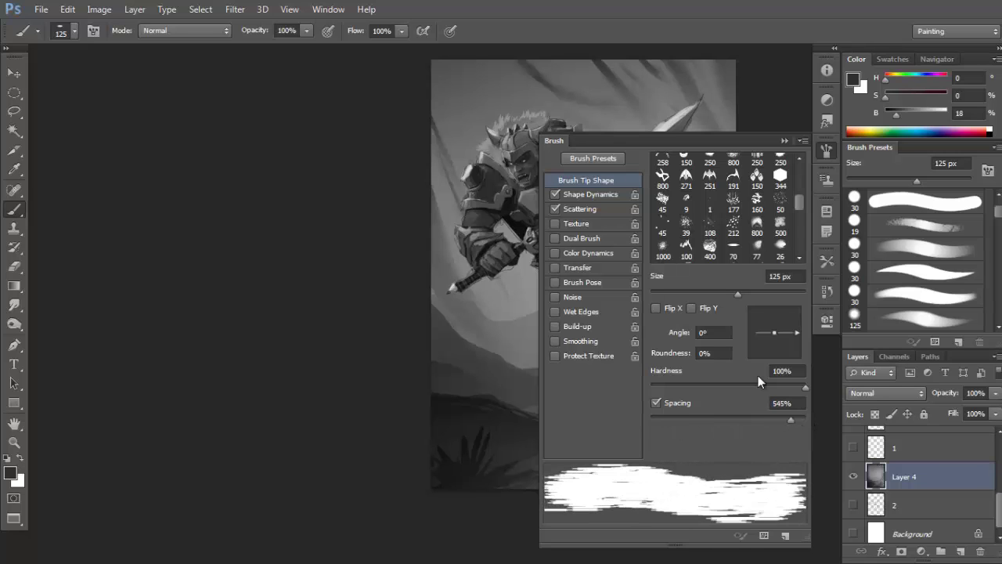
Set the brush's scatter to 167% with a count of 1, and turn on Transfer with pen-pressure control.
left_click(614, 210)
mouse_move(678, 176)
left_mouse_down()
mouse_move(655, 180)
mouse_move(674, 192)
left_mouse_up()
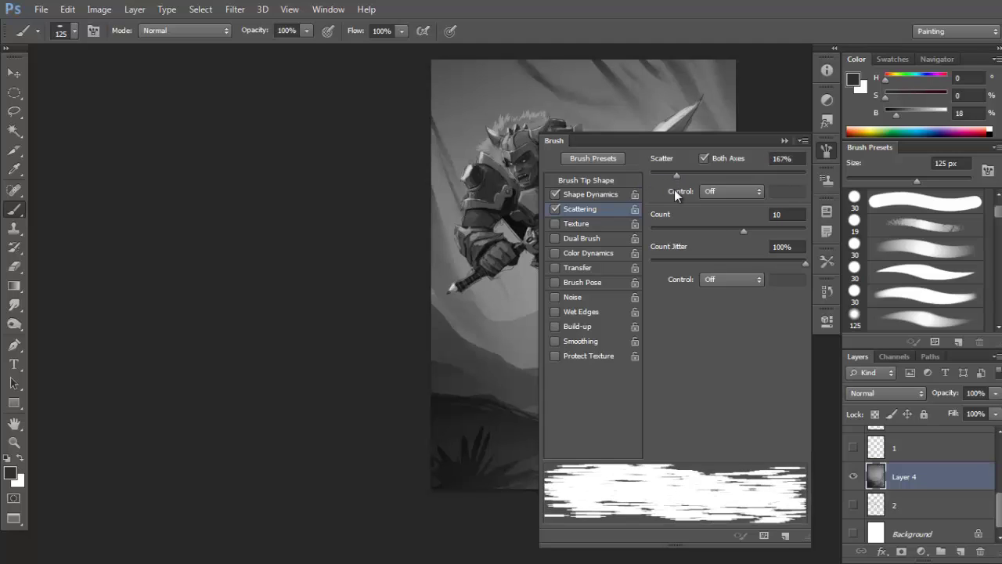
left_click_drag(731, 232, 648, 231)
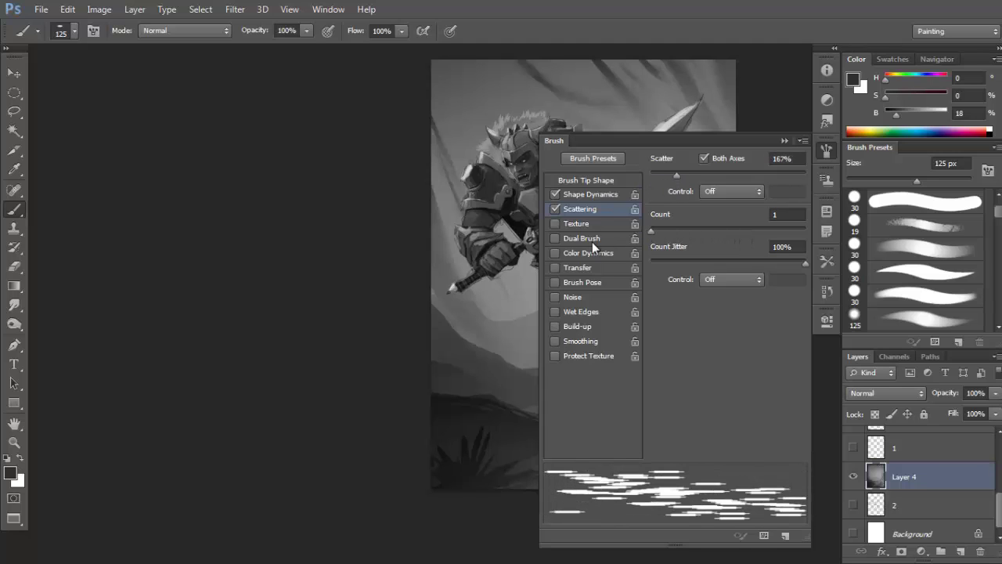
left_click(587, 267)
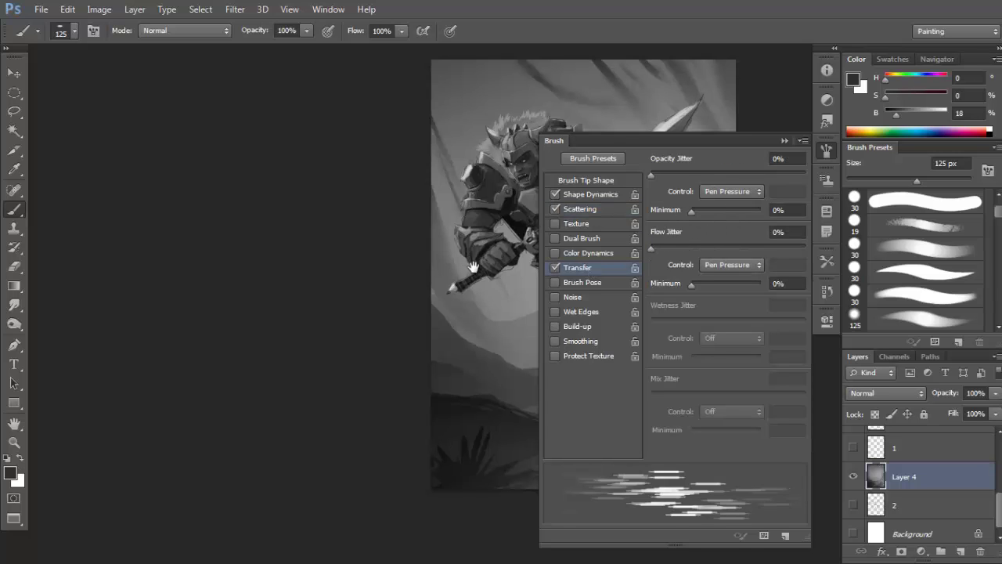
Enlarge the brush to 175 px with 4% roundness and try horizontal streaks on the valley floor beneath the warrior.
mouse_move(475, 268)
left_mouse_down()
mouse_move(406, 261)
mouse_move(356, 234)
left_mouse_up()
key("bracketright")
key("bracketright")
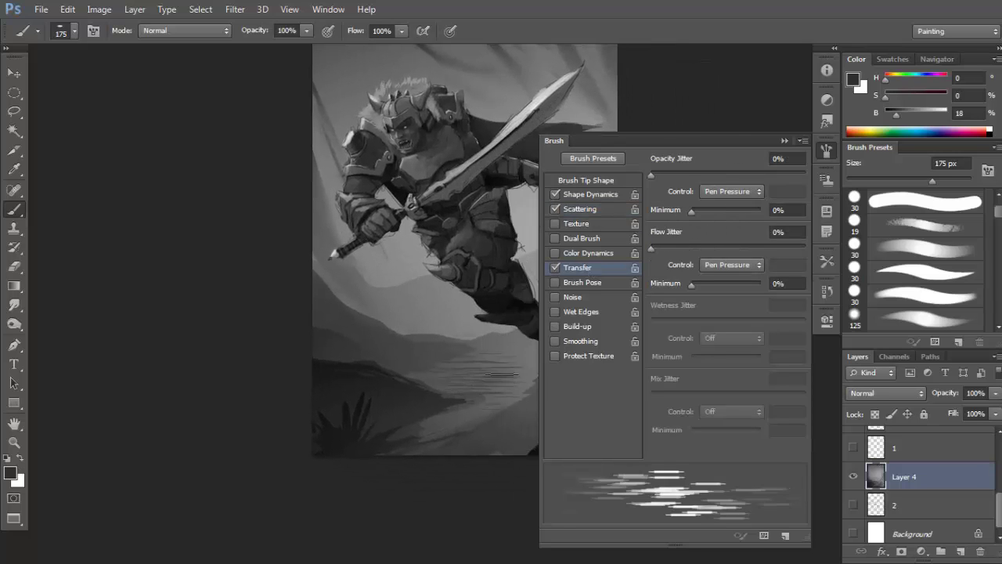
left_click(607, 183)
left_click_drag(774, 332, 774, 331)
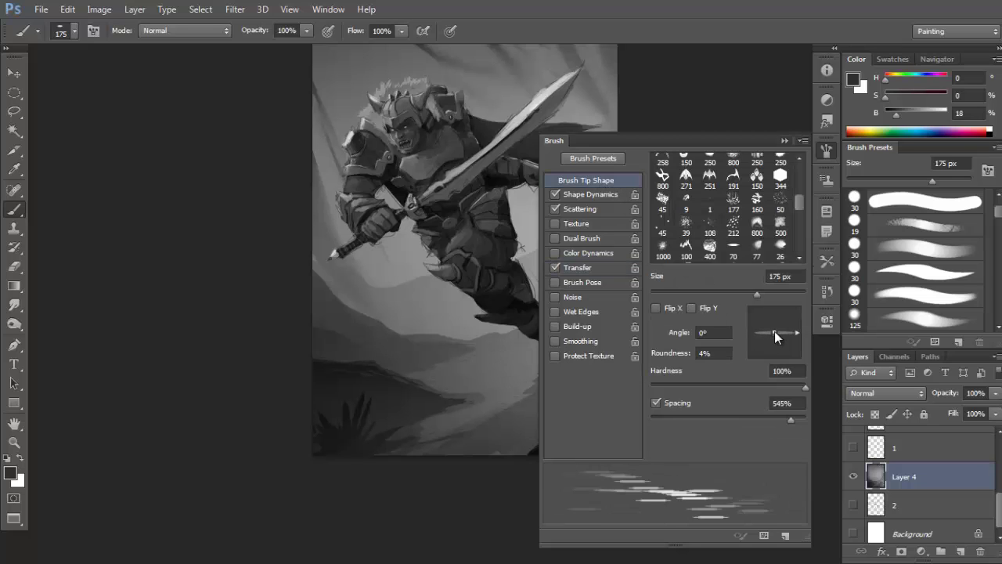
left_click(827, 148)
mouse_move(543, 353)
left_mouse_down()
mouse_move(524, 317)
mouse_move(502, 344)
left_mouse_up()
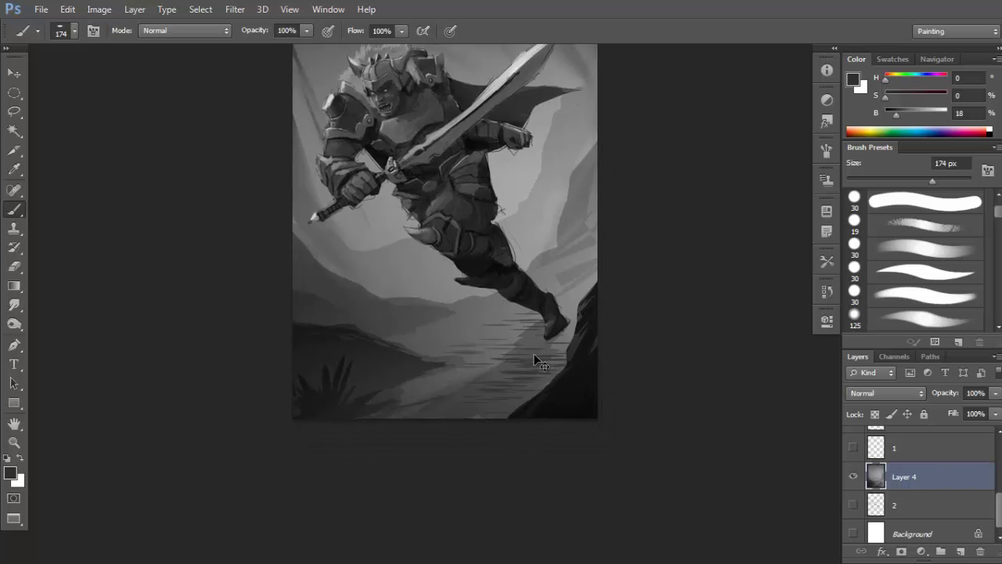
Set the brush's scatter count to 2, try a streaked stroke on the valley floor, and undo that stroke.
key("F5")
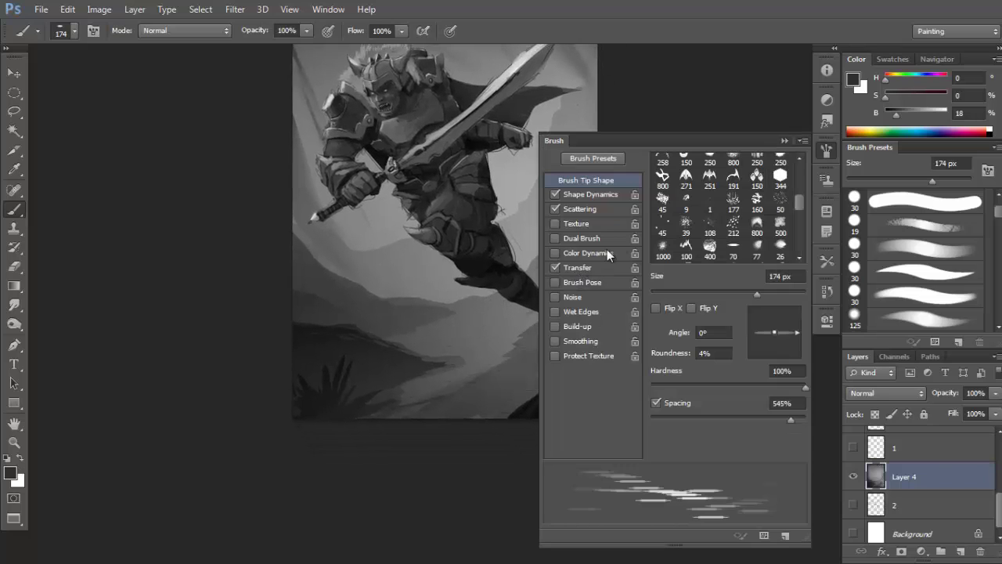
left_click(603, 208)
left_click_drag(651, 230, 662, 230)
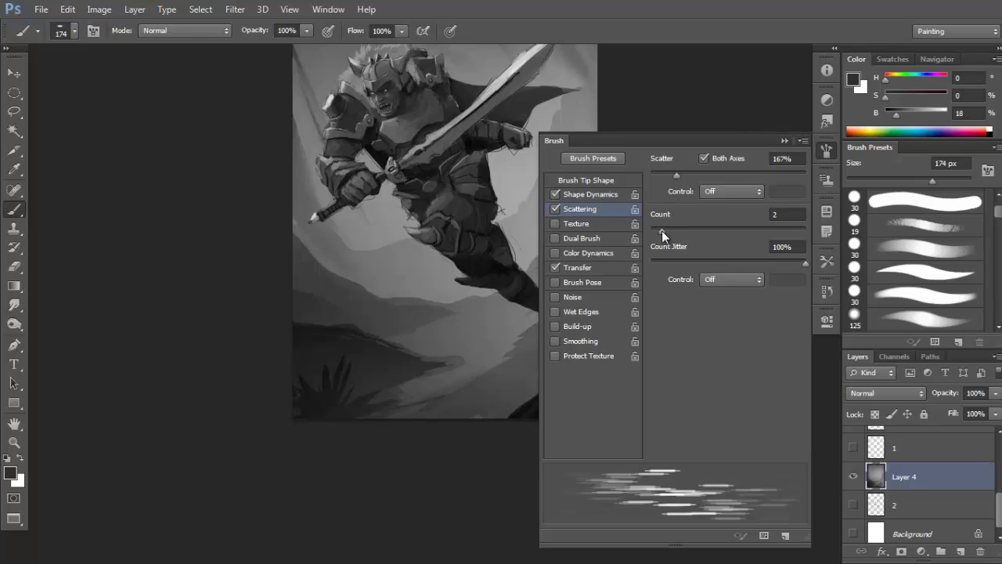
left_click_drag(454, 352, 512, 338)
key("ctrl+z")
Tilt the flat brush tip to an angle of 19°.
left_click(610, 181)
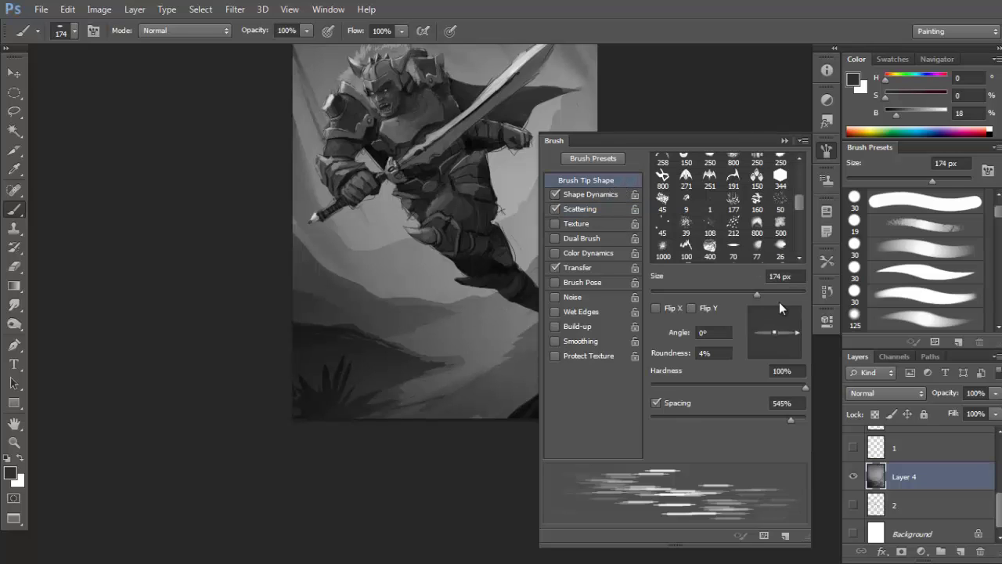
left_click_drag(798, 335, 803, 324)
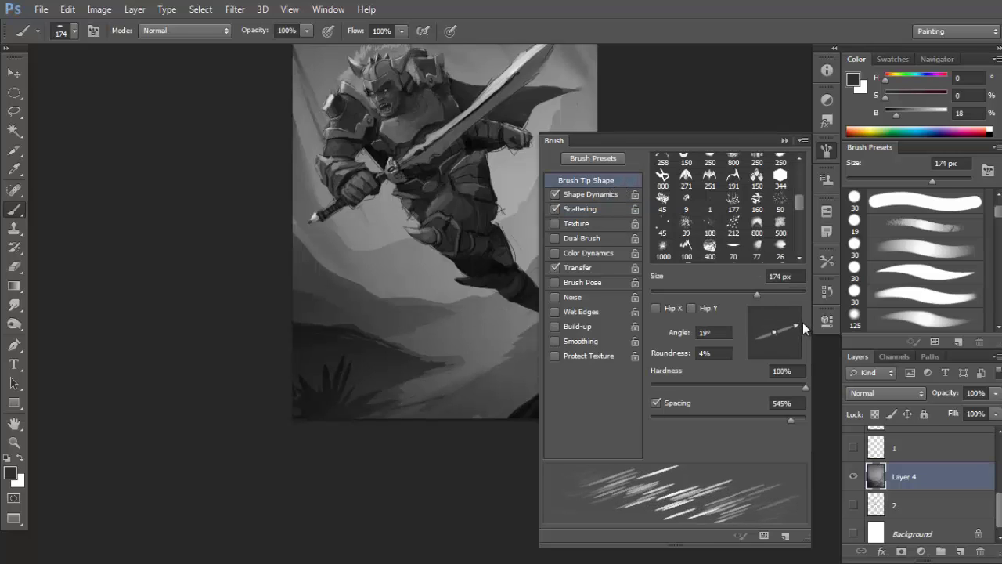
Tilt the flat brush tip to an angle of 30°, try a streak on the valley floor, and undo it.
key("F5")
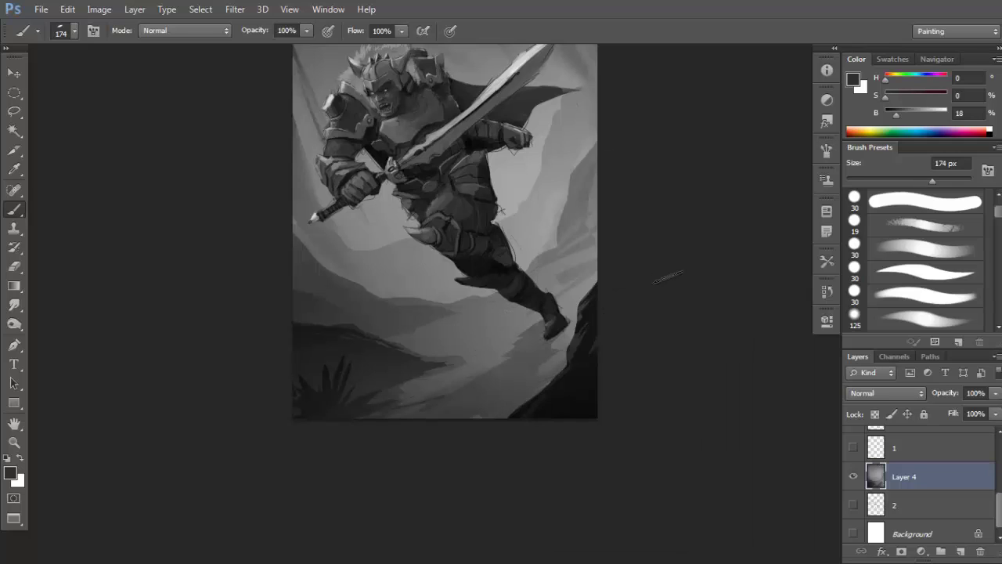
key("F5")
left_click_drag(800, 325, 798, 318)
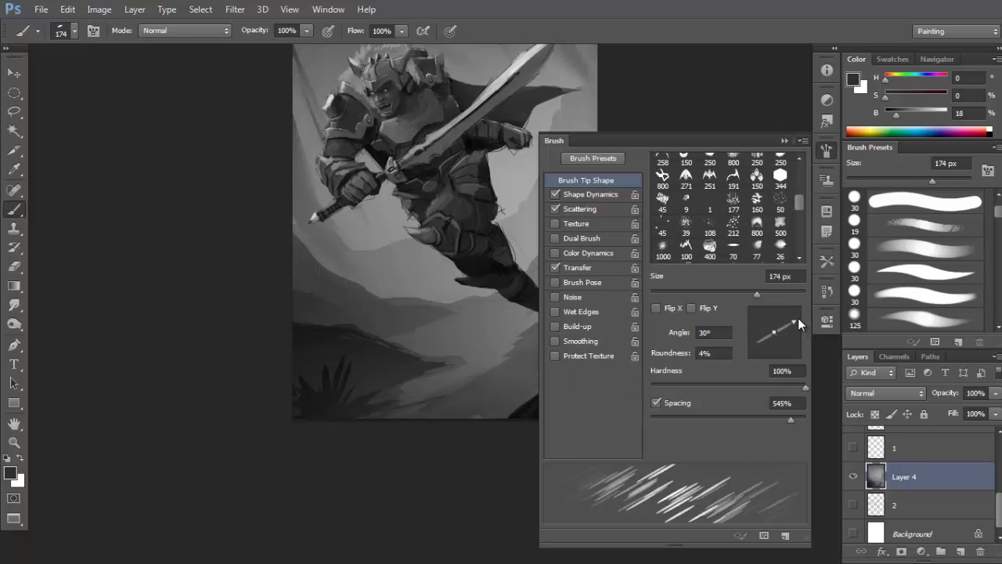
mouse_move(486, 333)
left_mouse_down()
mouse_move(506, 369)
mouse_move(519, 329)
left_mouse_up()
mouse_move(523, 267)
left_mouse_down()
mouse_move(410, 266)
mouse_move(405, 253)
left_mouse_up()
key("ctrl+z")
left_click(823, 153)
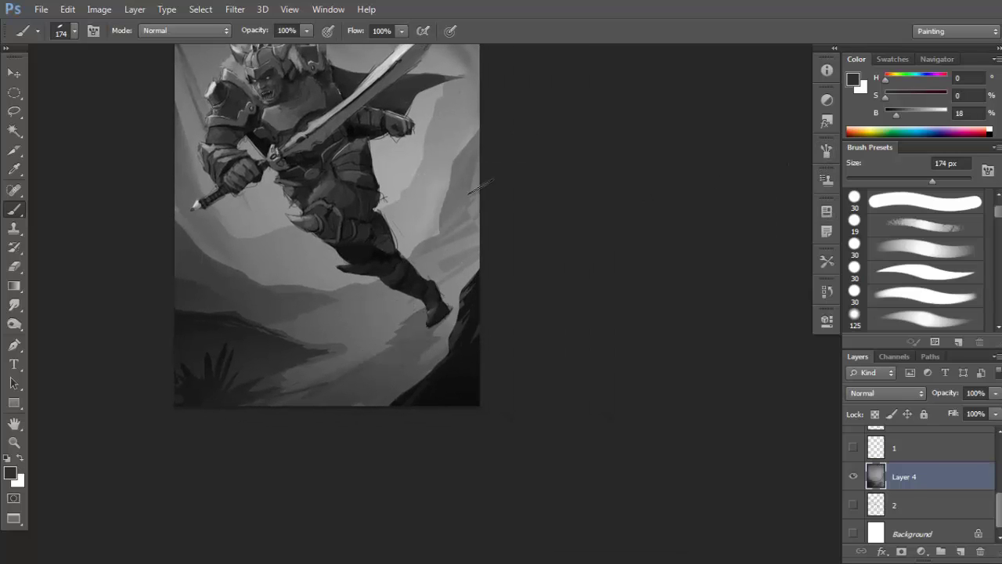
Save the 174 px streak brush as a new brush preset with its size captured.
right_click(385, 166)
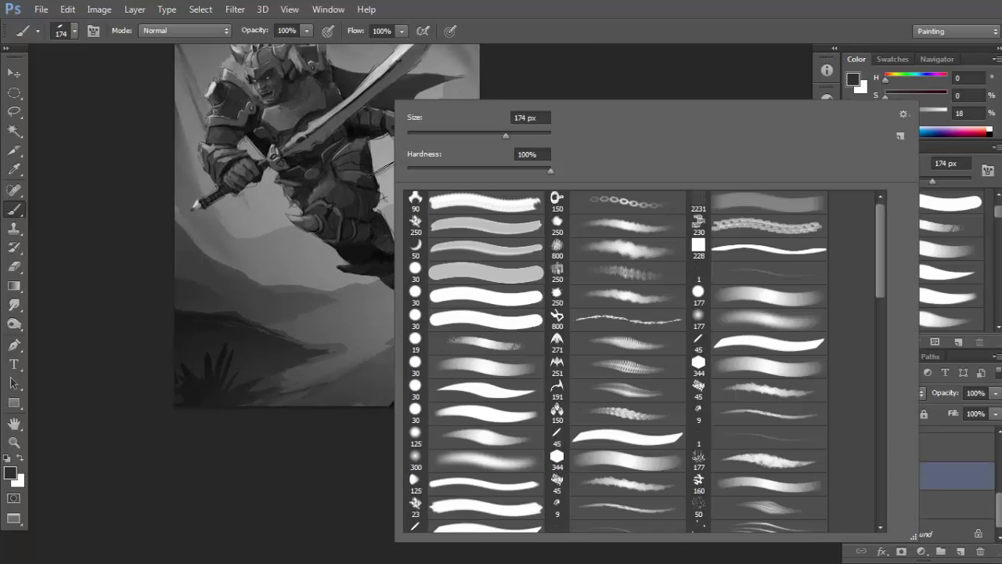
left_click(900, 137)
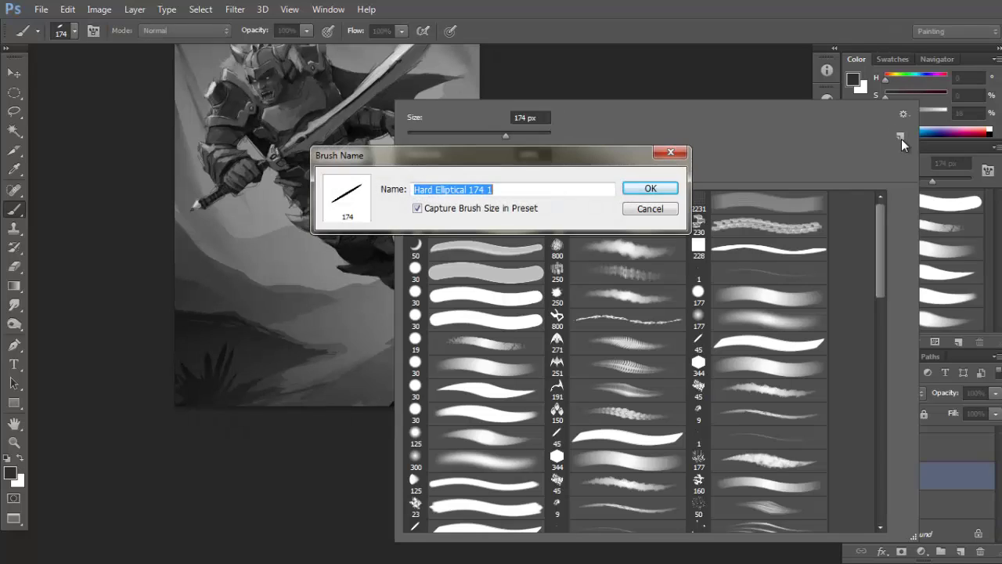
left_click(664, 190)
scroll(830, 485, "down", 1)
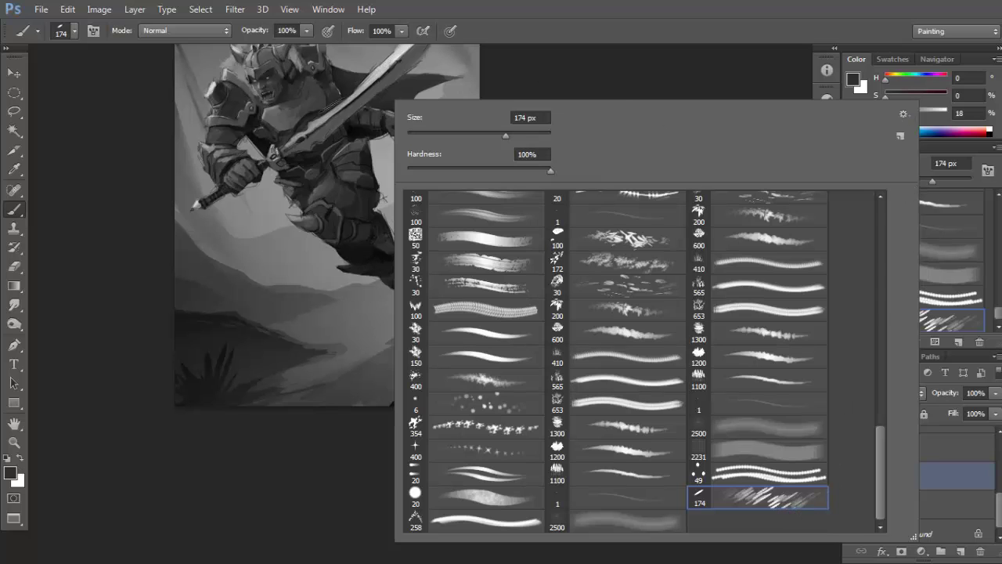
key("Return")
Save the same streak brush again as a second preset, keeping its captured size.
left_click_drag(458, 299, 512, 290)
right_click(407, 216)
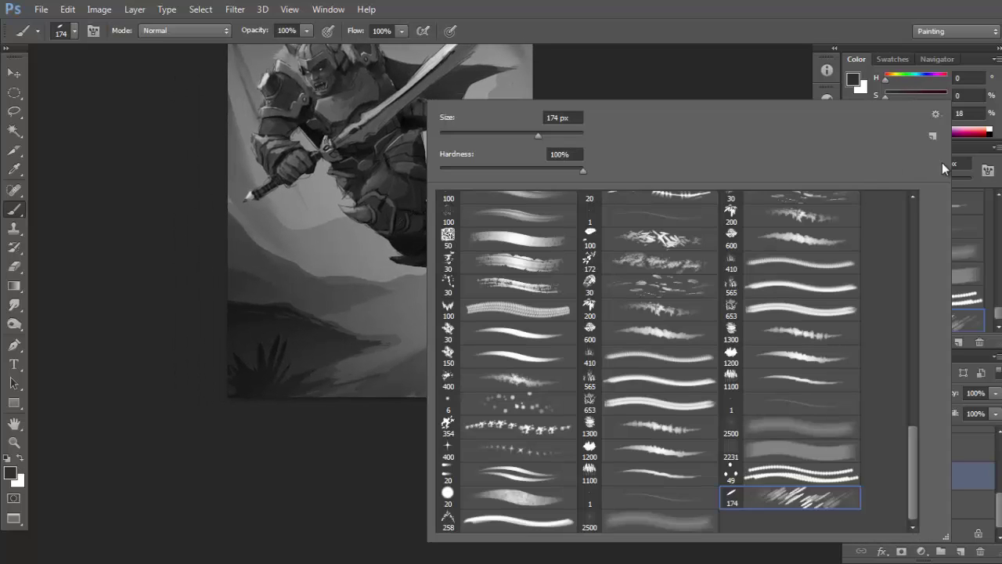
left_click(932, 136)
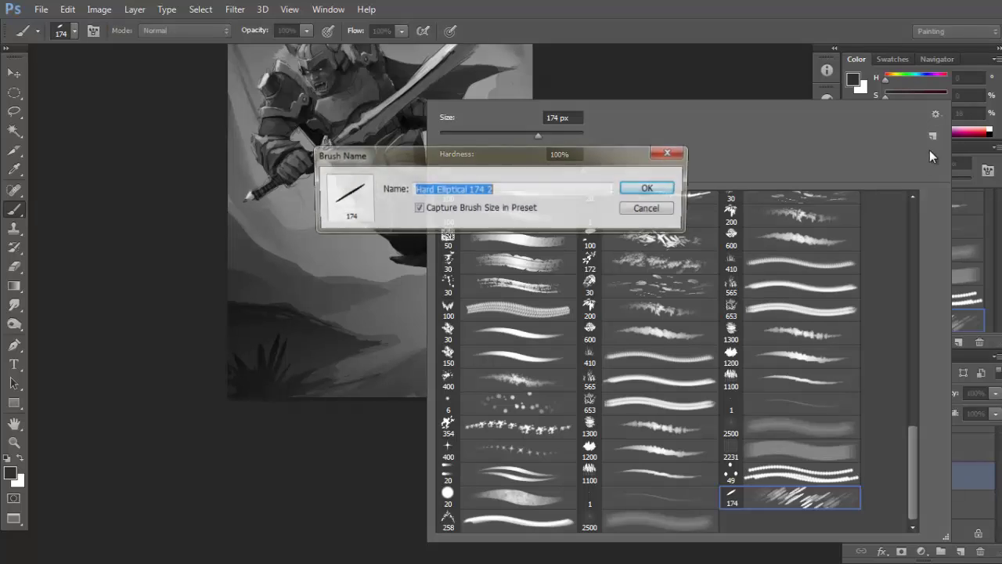
left_click(645, 188)
left_click_drag(289, 186, 297, 187)
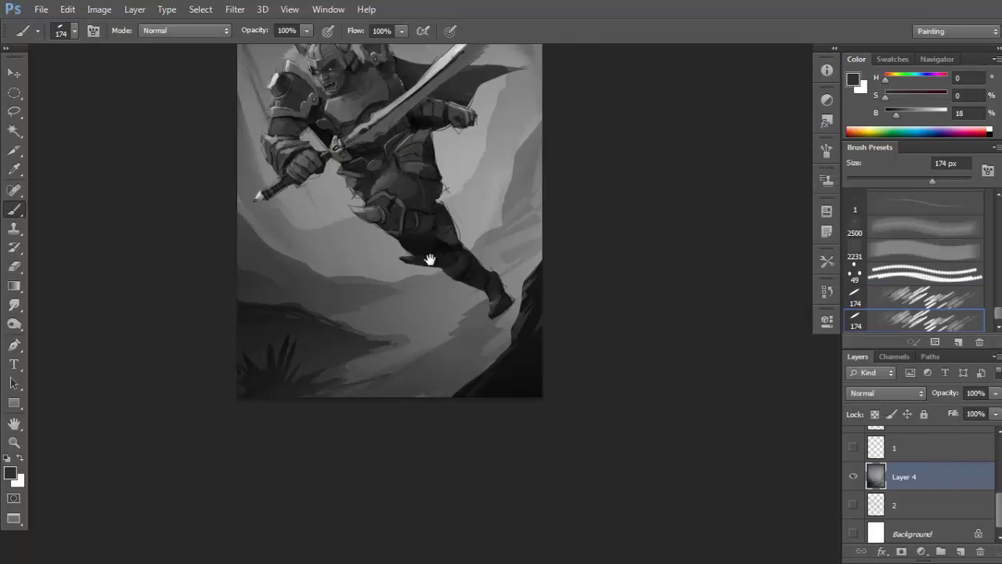
Reduce the streak brush to 125 px, paint dark streaks down the slope beneath the warrior's foot, and sample a mid grey there.
mouse_move(503, 315)
left_mouse_down()
mouse_move(551, 292)
mouse_move(507, 308)
mouse_move(493, 337)
left_mouse_up()
key("bracketleft")
key("bracketleft")
left_click(548, 287, "alt")
left_click_drag(537, 312, 459, 365)
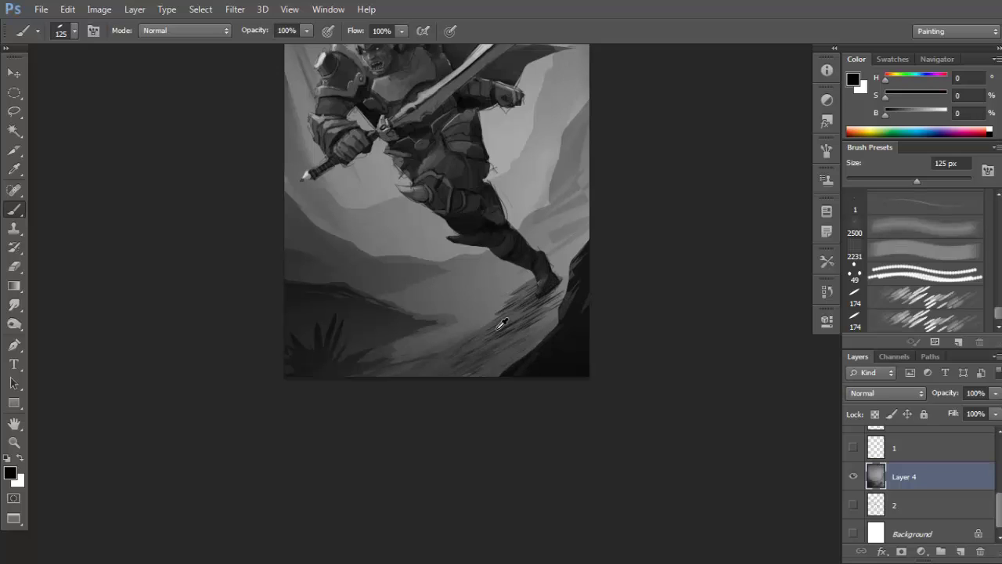
left_click_drag(509, 318, 479, 335)
left_click(455, 360, "alt")
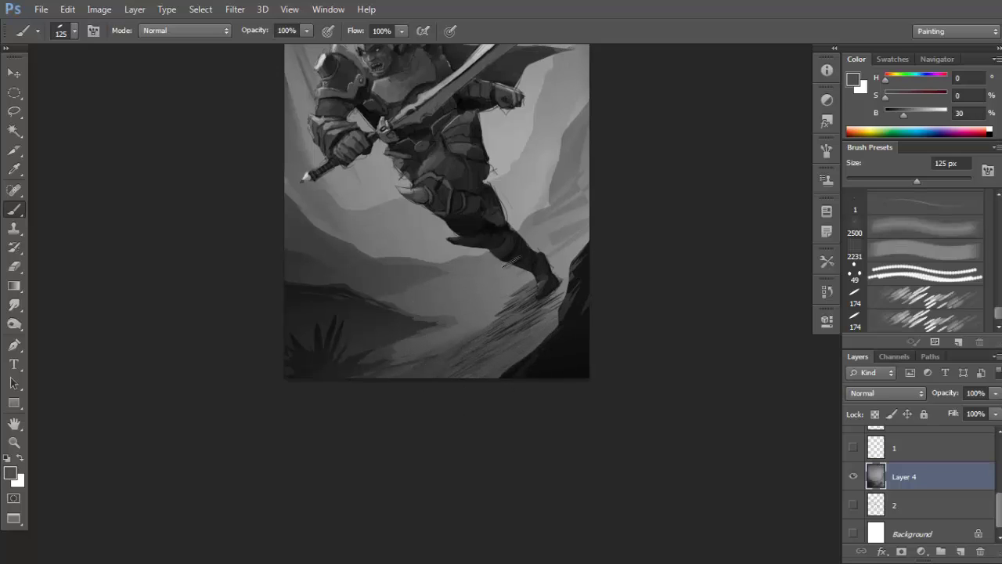
Try black and white streaks around the warrior's trailing leg, undoing the poor ones, and paint light streaks across the sunlit slope.
key("d")
mouse_move(506, 267)
left_mouse_down()
mouse_move(490, 270)
mouse_move(540, 235)
left_mouse_up()
key("ctrl+z")
key("x")
mouse_move(475, 270)
left_mouse_down()
mouse_move(539, 231)
mouse_move(542, 246)
left_mouse_up()
key("ctrl+z")
mouse_move(517, 267)
left_mouse_down()
mouse_move(459, 304)
mouse_move(579, 235)
left_mouse_up()
left_click(489, 284, "alt")
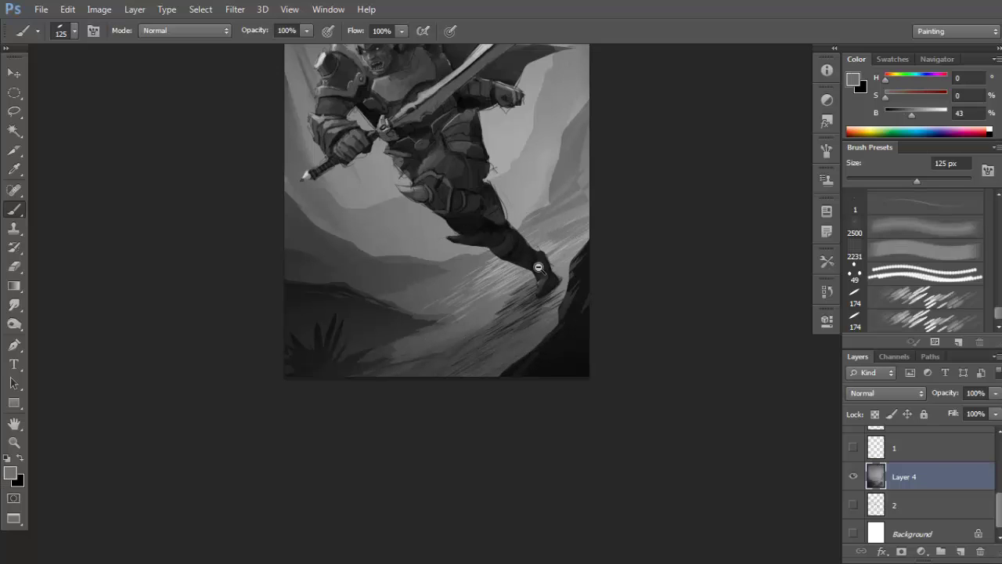
Sample dark greys from the lower slope and paint darker streaks below the foot and toward the rock edge.
scroll(537, 268, "down", 3)
key("d")
left_click(490, 336, "alt")
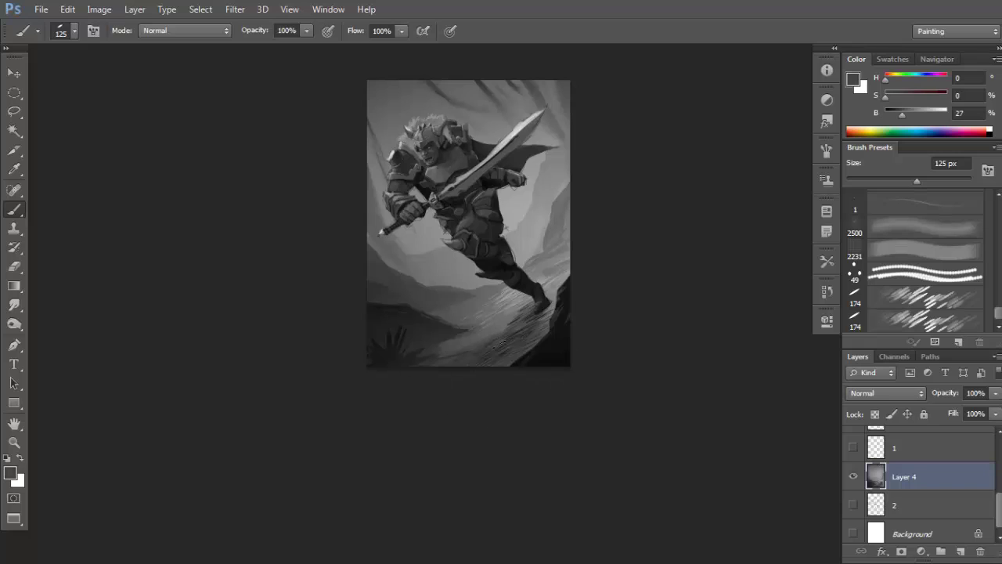
left_click(507, 342, "alt")
left_click_drag(526, 307, 454, 313)
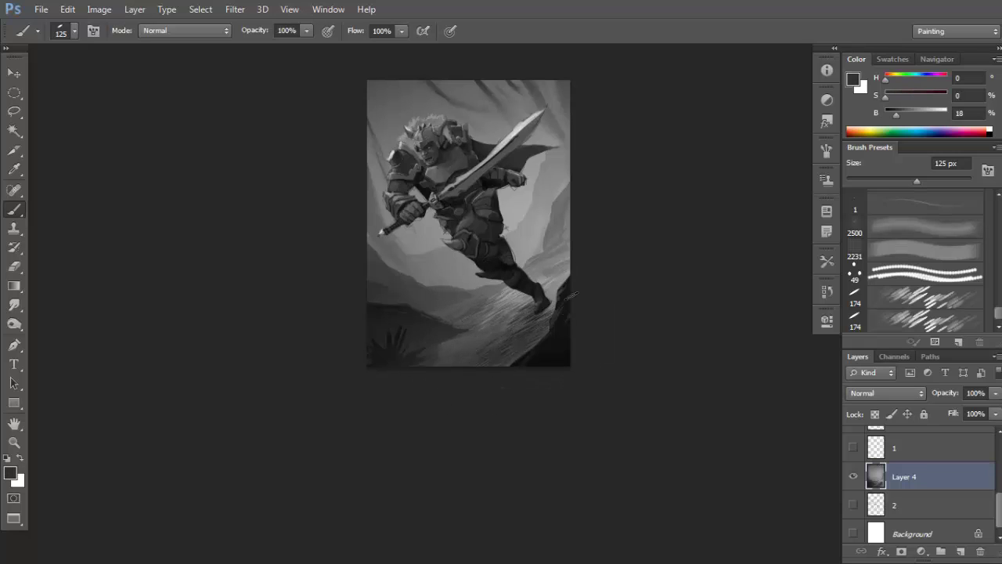
mouse_move(550, 307)
left_mouse_down()
mouse_move(594, 259)
mouse_move(574, 277)
left_mouse_up()
scroll(549, 342, "up", 2)
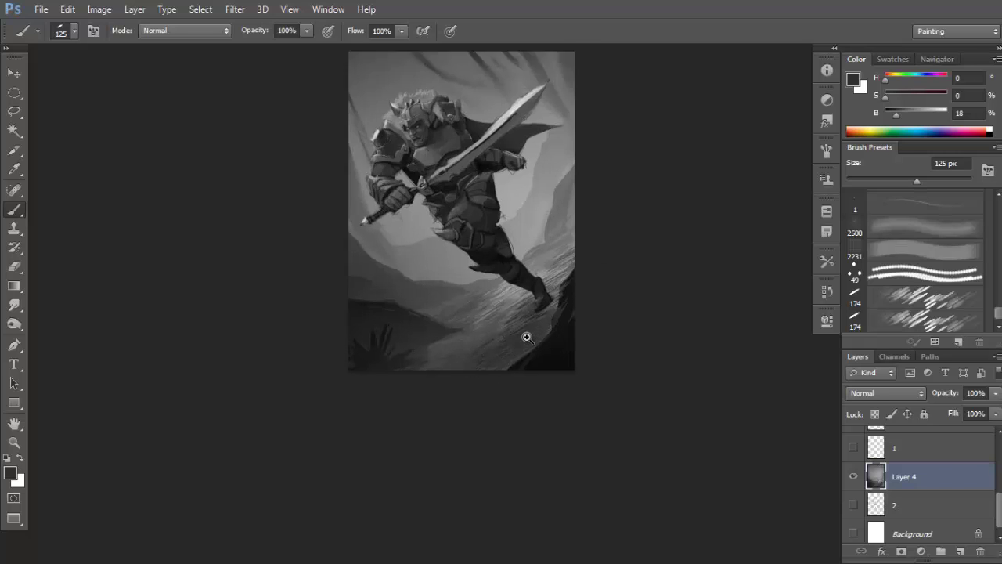
Sample a light grey at 55% brightness and add brighter streaks to the slope beneath the trailing leg.
left_click(503, 272, "alt")
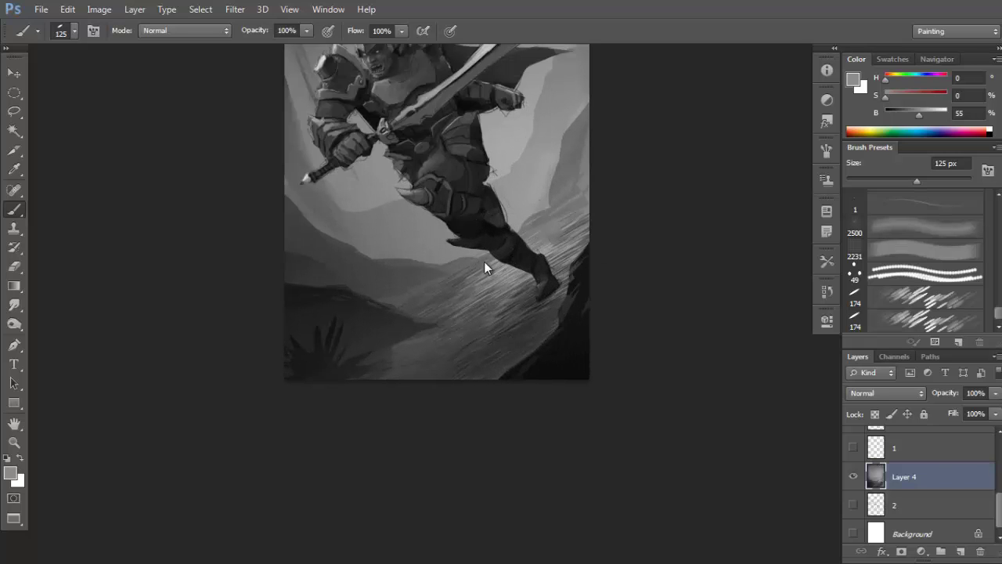
left_click_drag(550, 291, 547, 314)
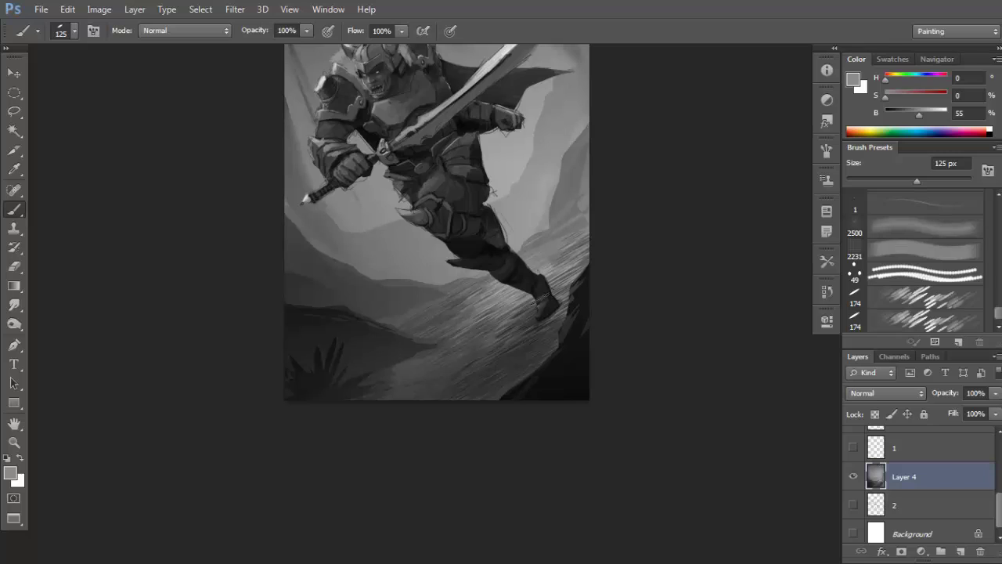
left_click_drag(548, 245, 553, 287)
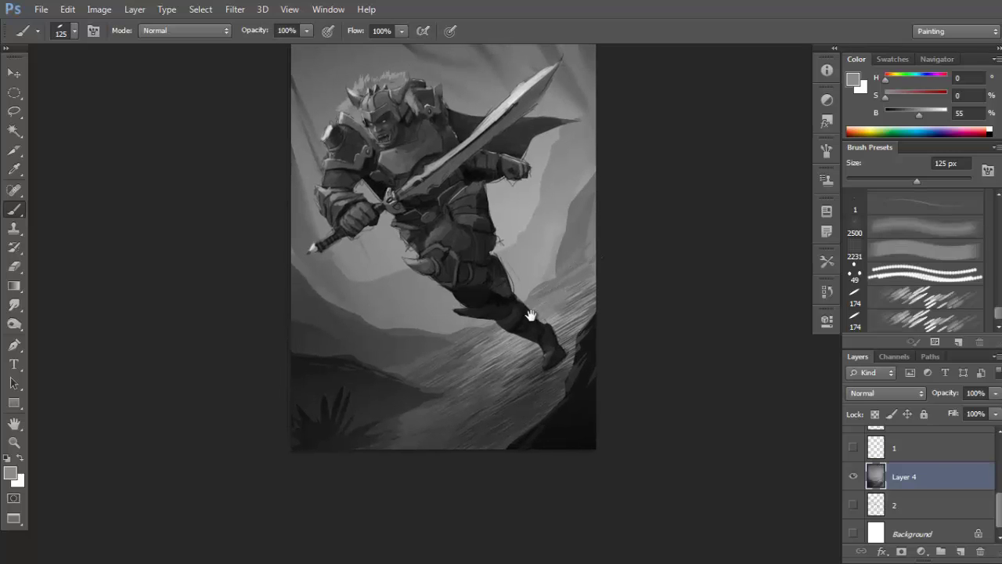
left_click_drag(527, 331, 551, 303)
Sample dark greys around the foot and streak them over the lower slope beside the black rock.
left_click(569, 324, "alt")
left_click(562, 331, "alt")
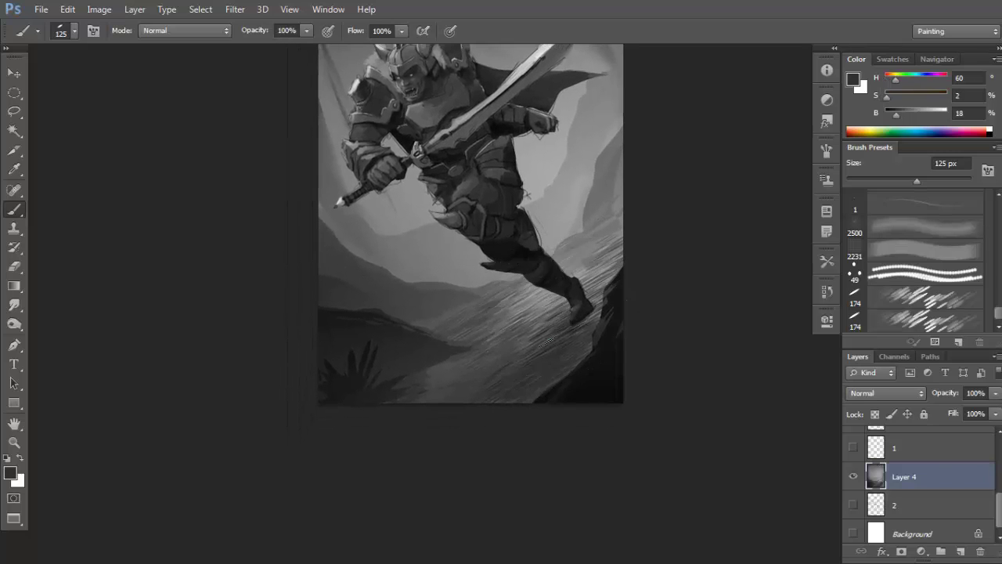
key("d")
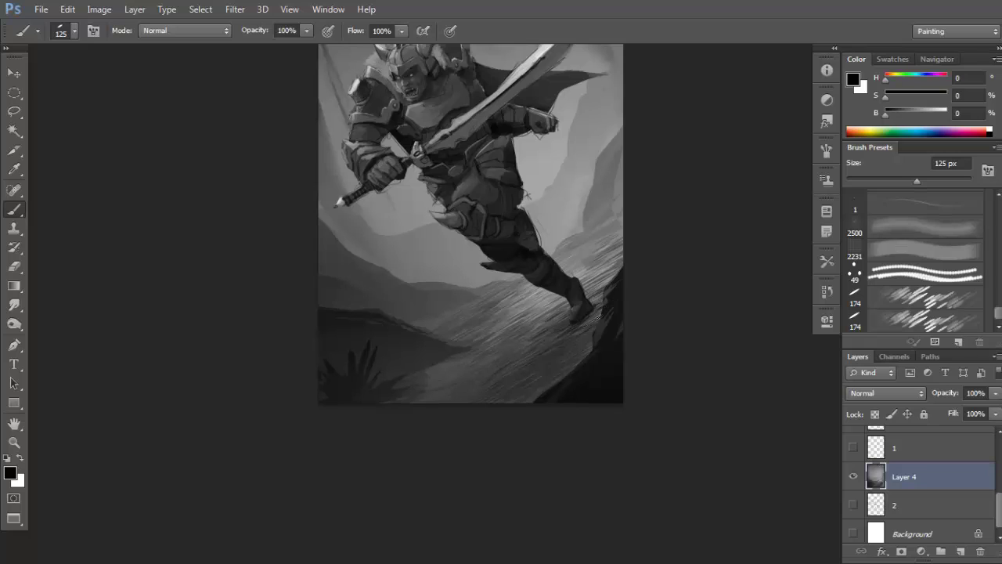
left_click(583, 318, "alt")
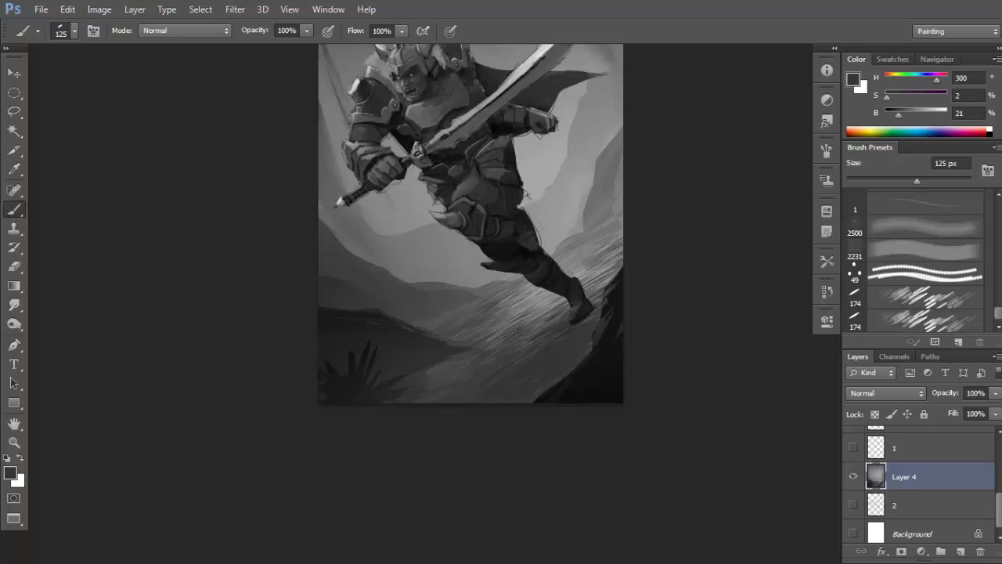
left_click_drag(615, 220, 615, 285)
left_click_drag(580, 318, 557, 288)
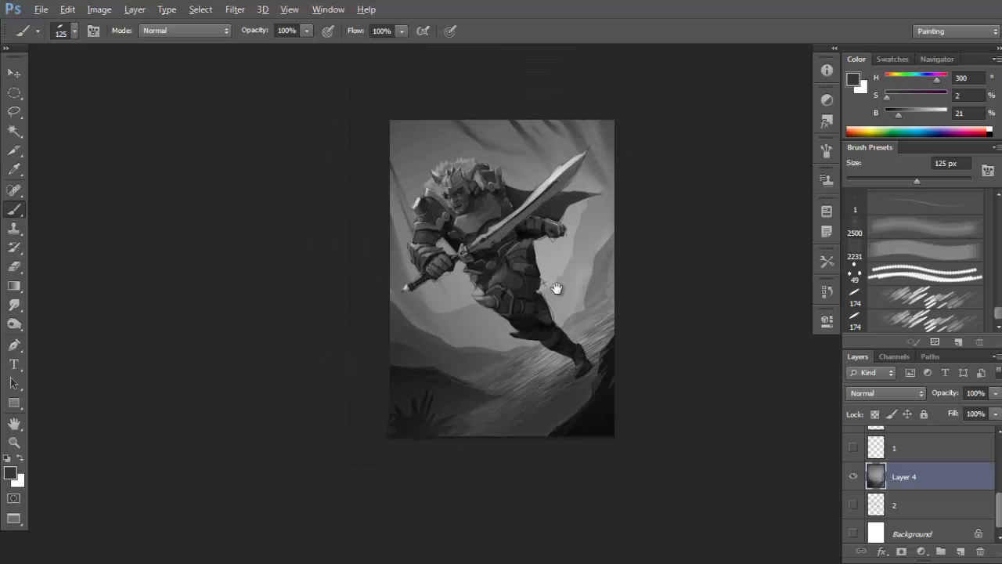
Lasso the ground below the foot and darken it with a foreground-to-transparent gradient, redoing the gradient once before deselecting.
scroll(580, 376, "up", 1)
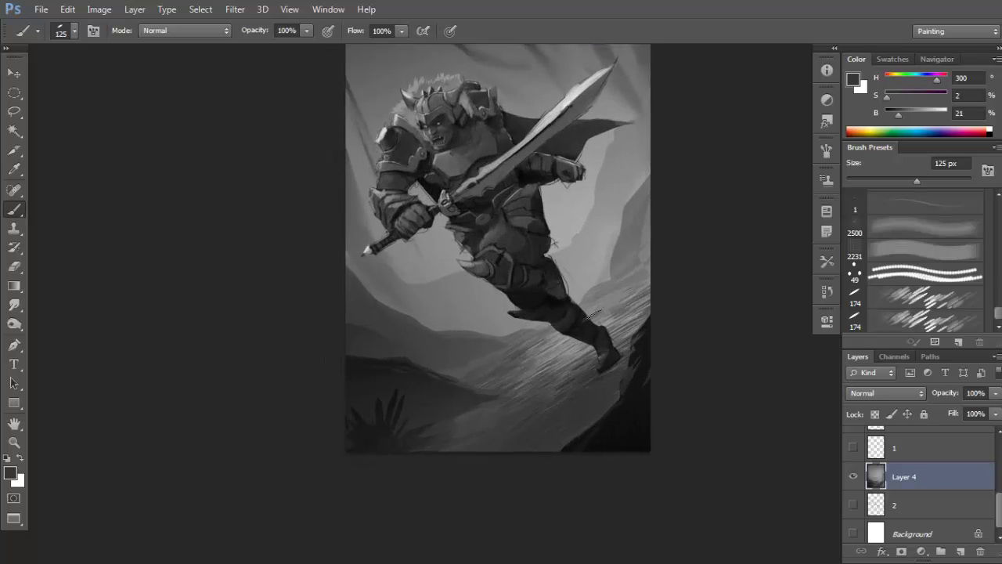
key("l")
mouse_move(604, 342)
left_mouse_down()
mouse_move(537, 411)
mouse_move(453, 467)
mouse_move(489, 472)
mouse_move(578, 448)
mouse_move(618, 423)
mouse_move(645, 378)
mouse_move(632, 365)
mouse_move(641, 351)
mouse_move(579, 387)
mouse_move(548, 431)
mouse_move(595, 440)
mouse_move(645, 383)
mouse_move(620, 361)
left_mouse_up()
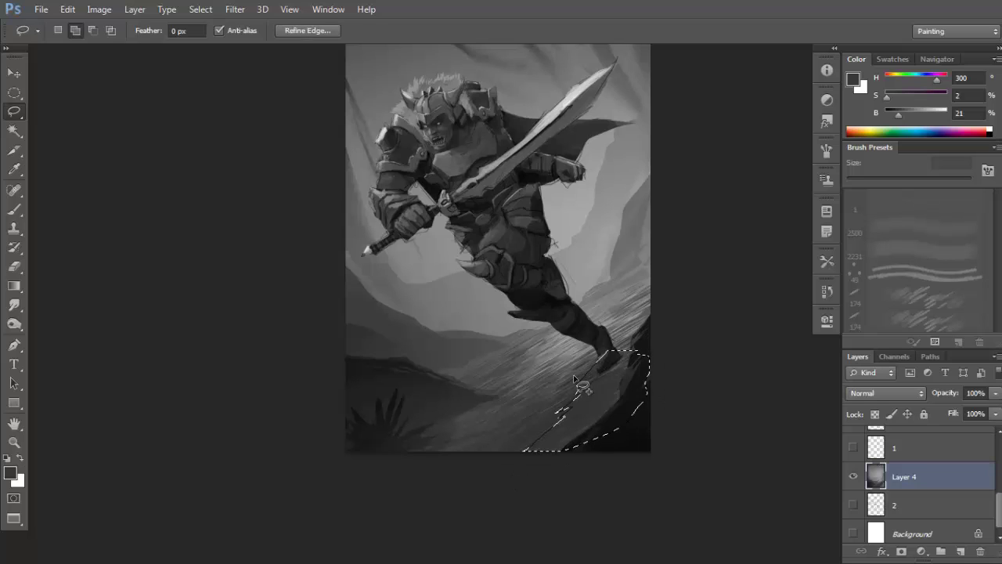
key("g")
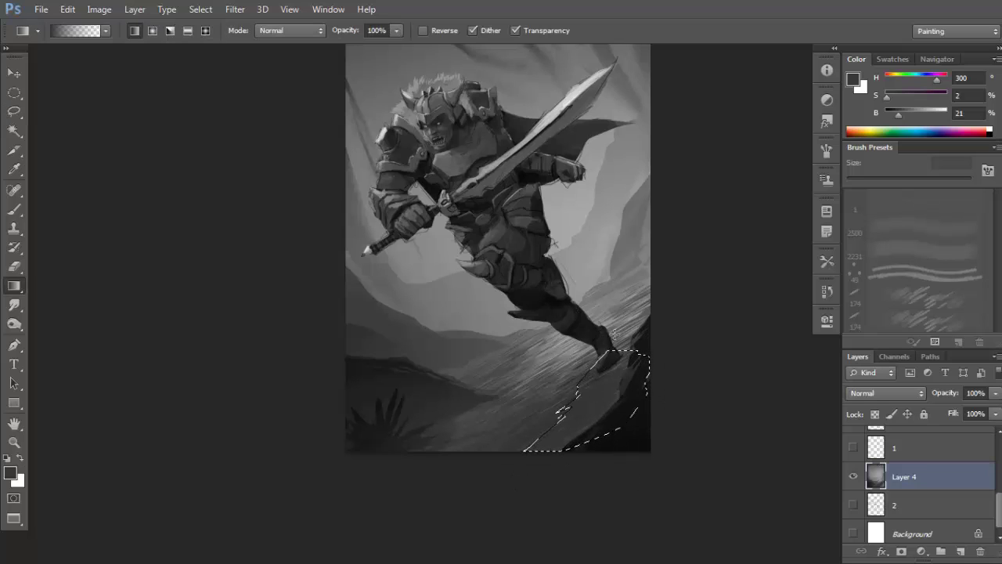
left_click(527, 303, "alt")
left_click_drag(527, 303, 664, 460)
key("ctrl+z")
left_click_drag(532, 280, 658, 445)
key("ctrl+d")
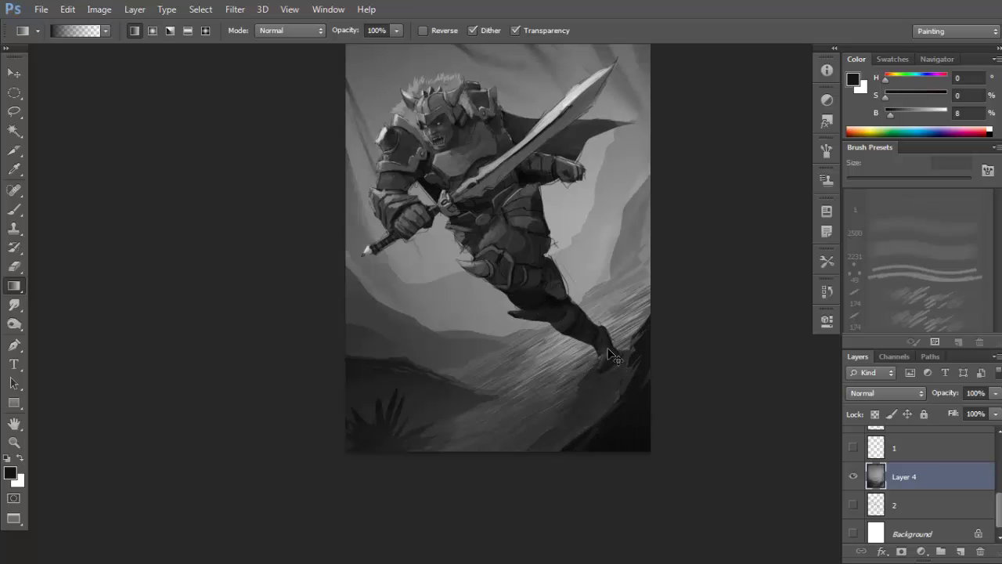
Lasso the wedge of valley floor beside the grass tuft, darken it with a gradient in a sampled dark grey, and deselect.
left_click(602, 334, "alt")
left_click(587, 346, "ctrl")
mouse_move(564, 368)
left_mouse_down()
mouse_move(601, 337)
mouse_move(568, 347)
mouse_move(515, 405)
mouse_move(455, 387)
left_mouse_up()
key("l")
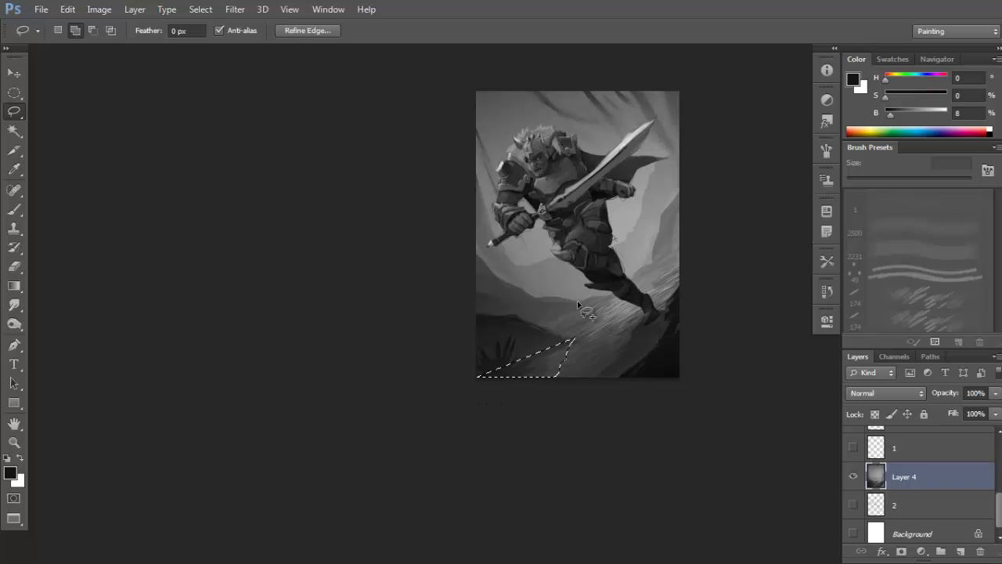
mouse_move(578, 302)
left_mouse_down()
mouse_move(580, 325)
mouse_move(525, 339)
mouse_move(573, 303)
mouse_move(569, 364)
left_mouse_up()
key("ctrl+z")
key("g")
left_click(534, 341, "alt")
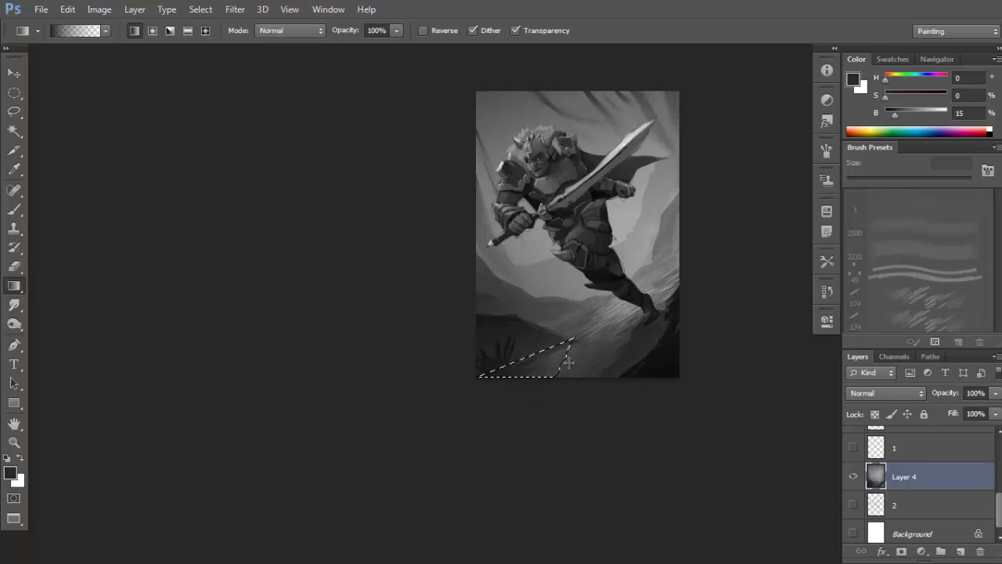
key("ctrl+d")
Lasso the patch where the distant hill meets the streaked slope, apply a dark gradient across it, and deselect.
left_click(590, 333, "ctrl")
key("l")
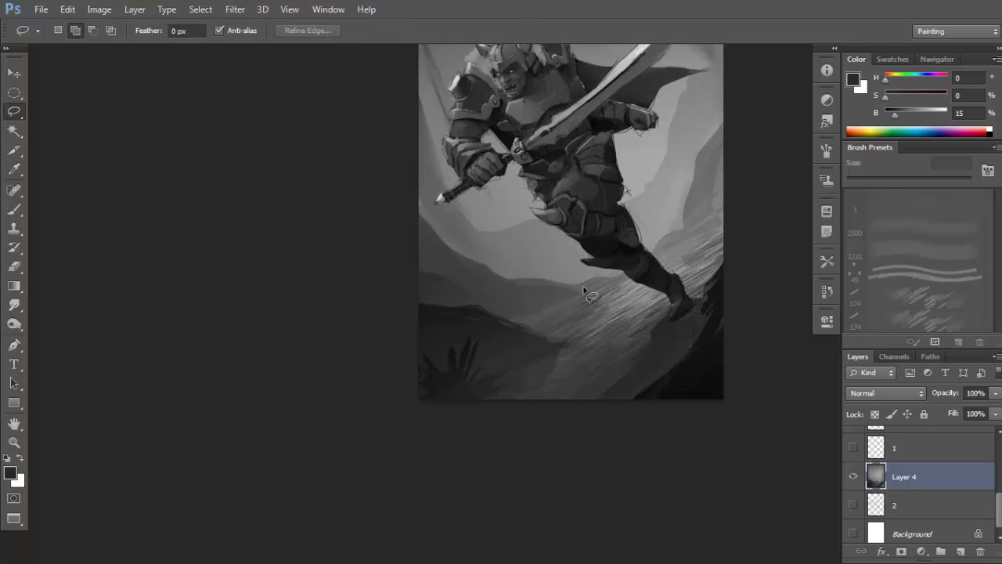
mouse_move(585, 288)
left_mouse_down()
mouse_move(563, 326)
mouse_move(520, 334)
mouse_move(544, 310)
left_mouse_up()
key("g")
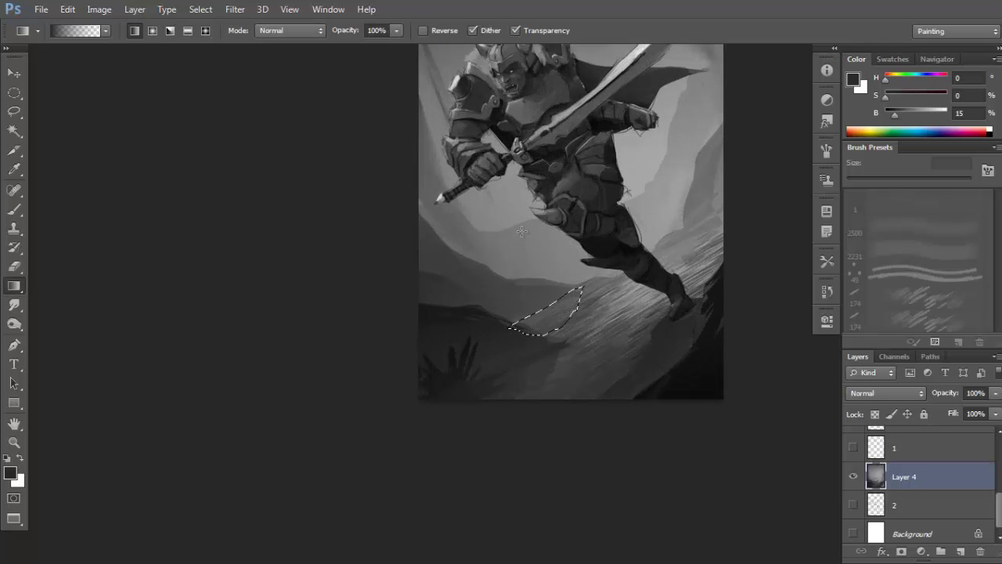
left_click_drag(514, 215, 572, 352)
key("ctrl+d")
left_click_drag(642, 283, 637, 287)
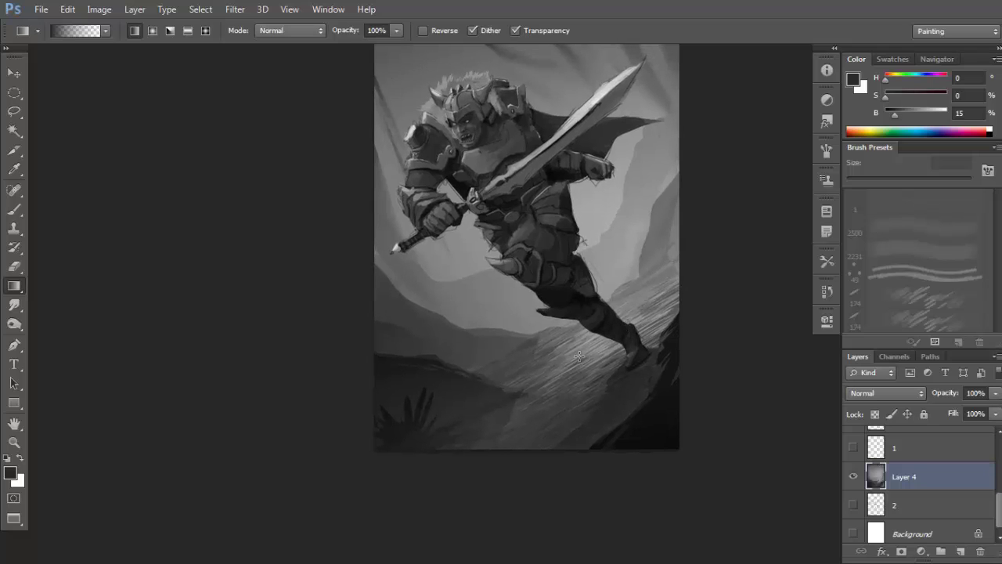
Switch to the Smudge tool and enlarge its brush to 100 px.
left_click(14, 304)
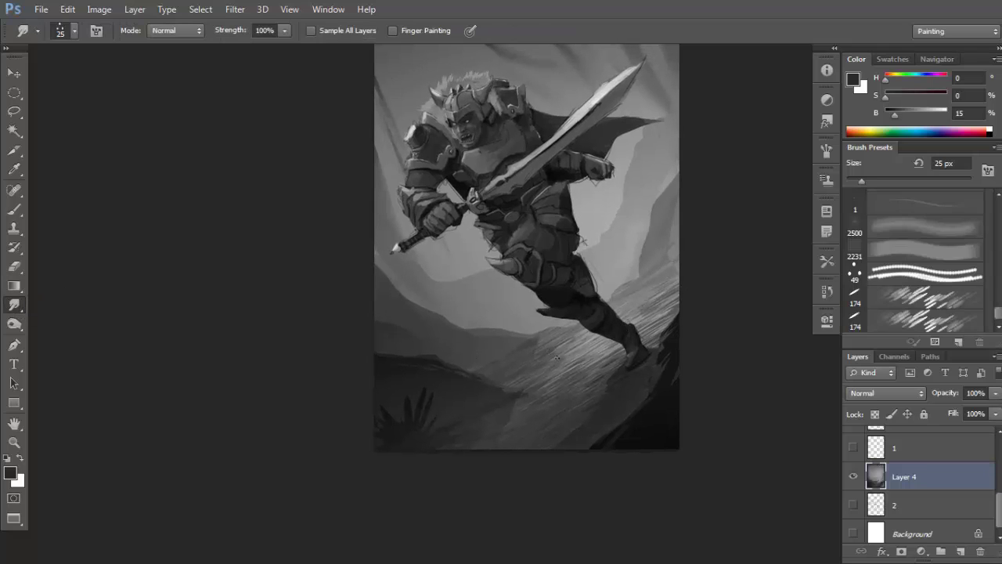
key("bracketright")
key("bracketright")
key("bracketright")
key("bracketright")
key("bracketright")
key("bracketright")
key("bracketright")
Give the Smudge tool the 30 px hard round tip and disable its Transfer, Shape Dynamics and Spacing options.
right_click(466, 239)
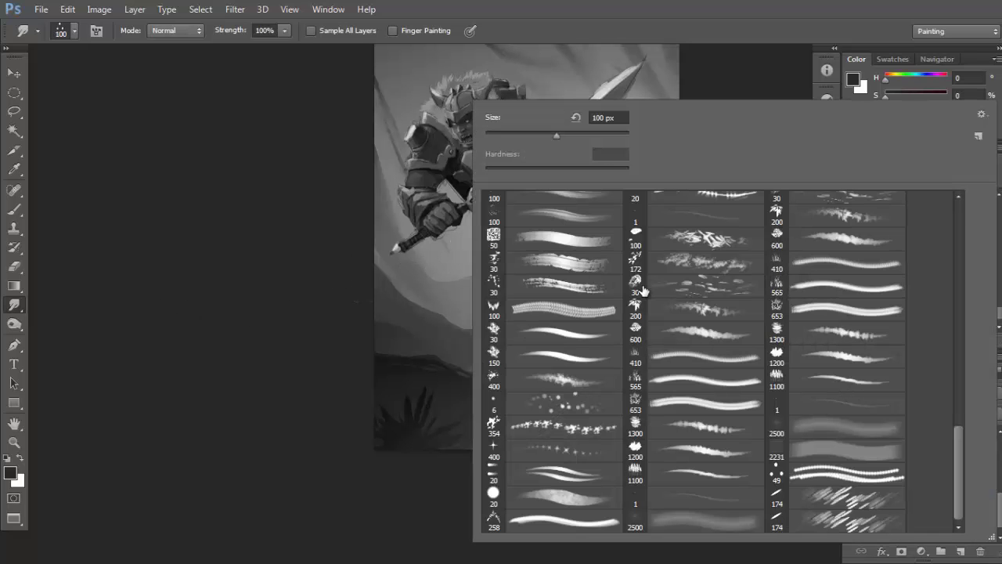
left_click_drag(964, 424, 965, 200)
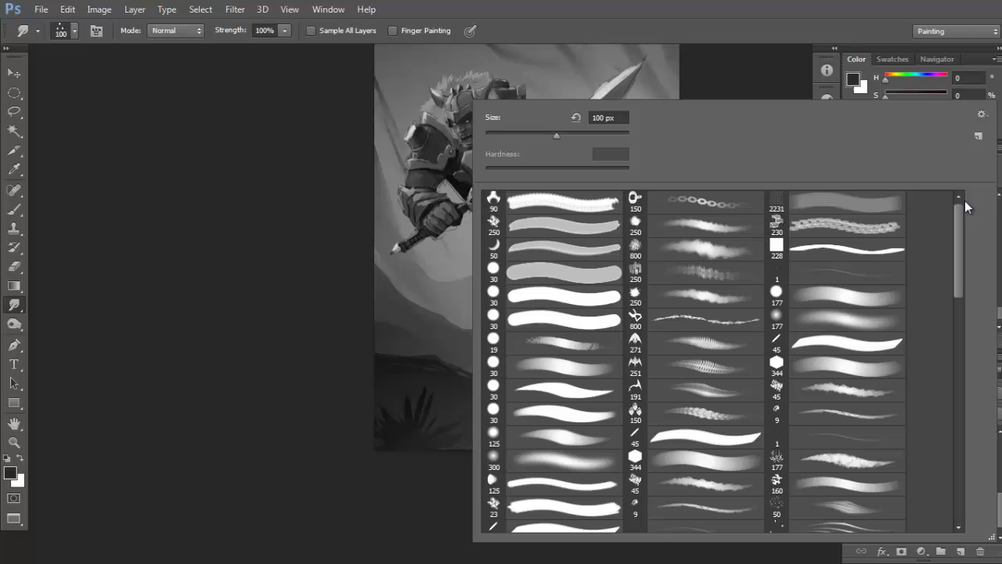
left_click(540, 320)
left_click(408, 307)
key("F5")
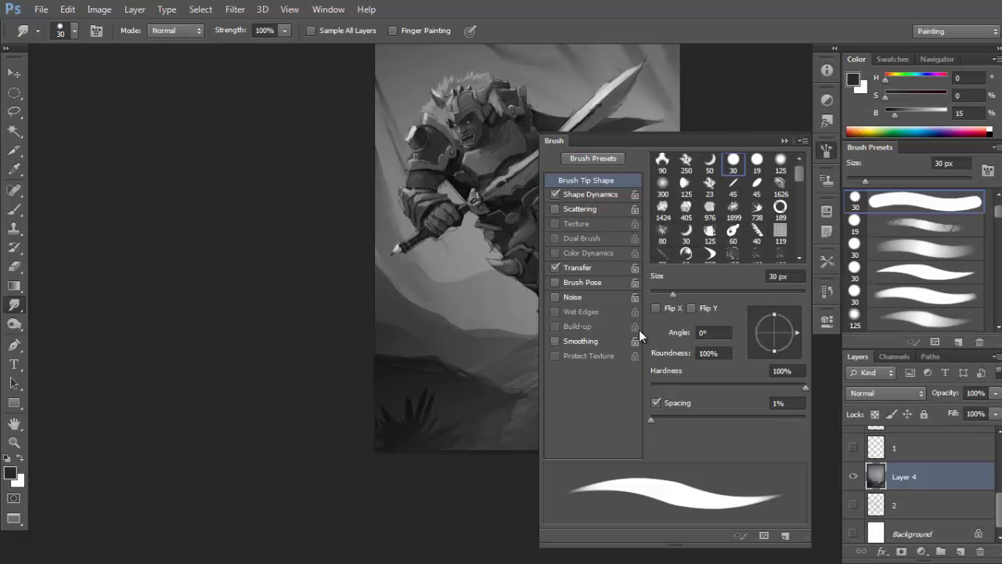
left_click(554, 268)
left_click(555, 194)
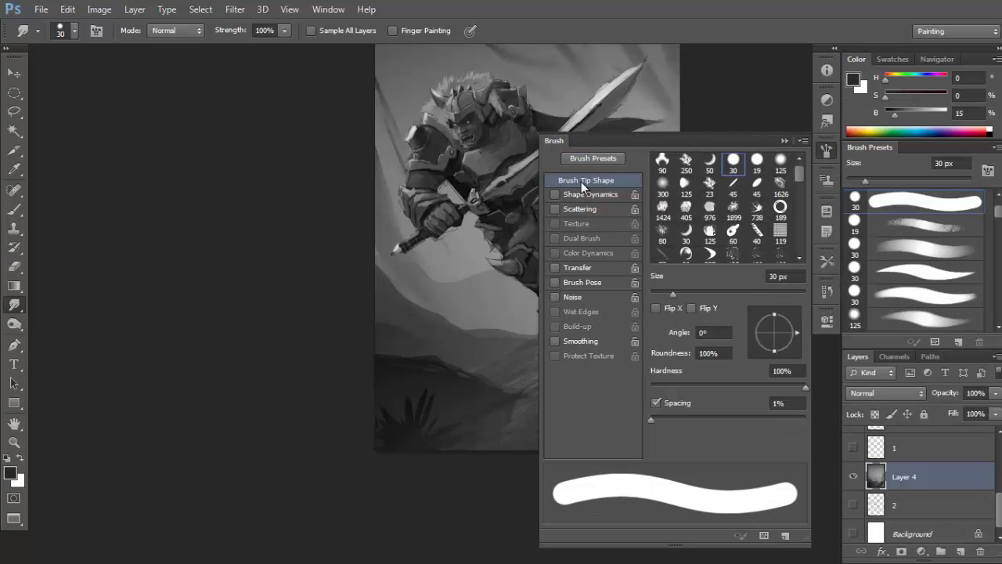
left_click(656, 402)
key("F5")
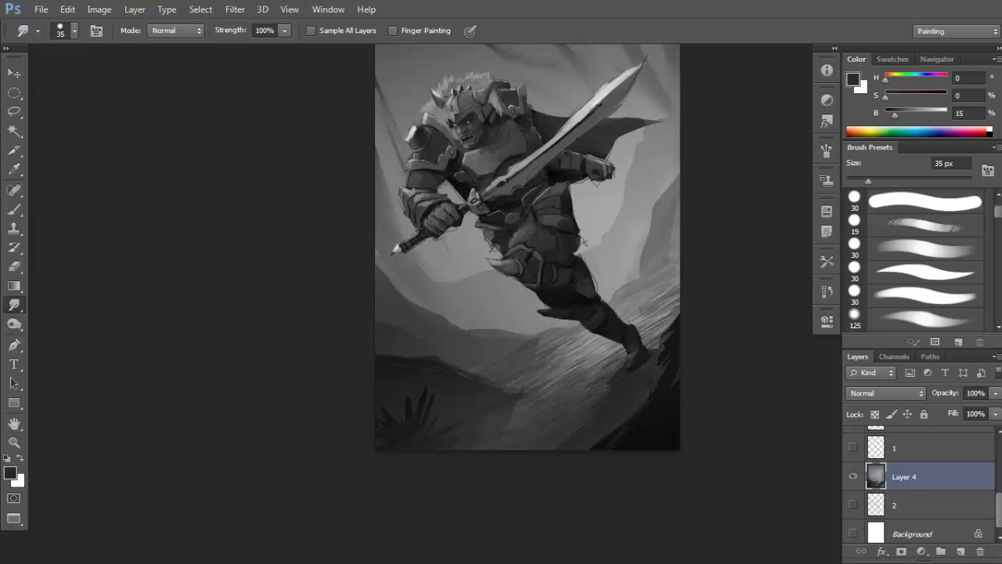
Enlarge the Smudge brush to 80 px and review its tip settings.
key("bracketright")
key("bracketright")
key("bracketright")
key("bracketleft")
key("bracketleft")
key("F5")
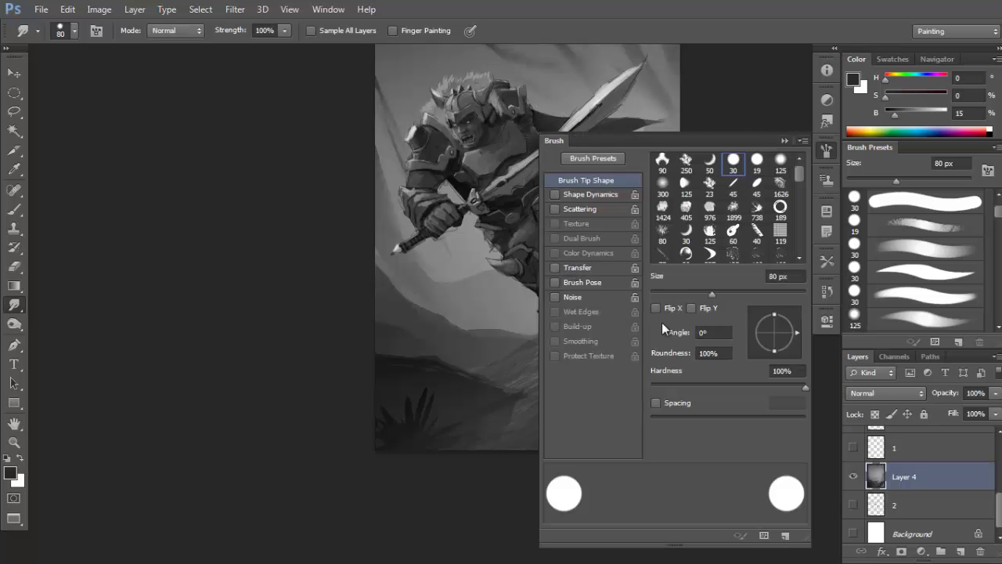
key("F5")
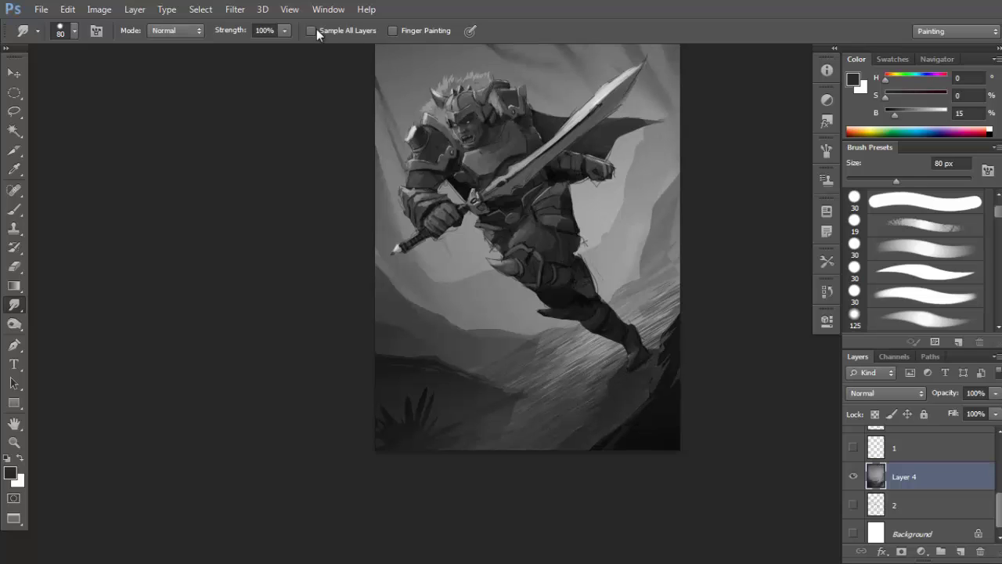
Lower the Smudge strength to 40% and undo the last test smudge on the slope.
left_click(285, 30)
left_click_drag(594, 398, 571, 369)
left_click(285, 30)
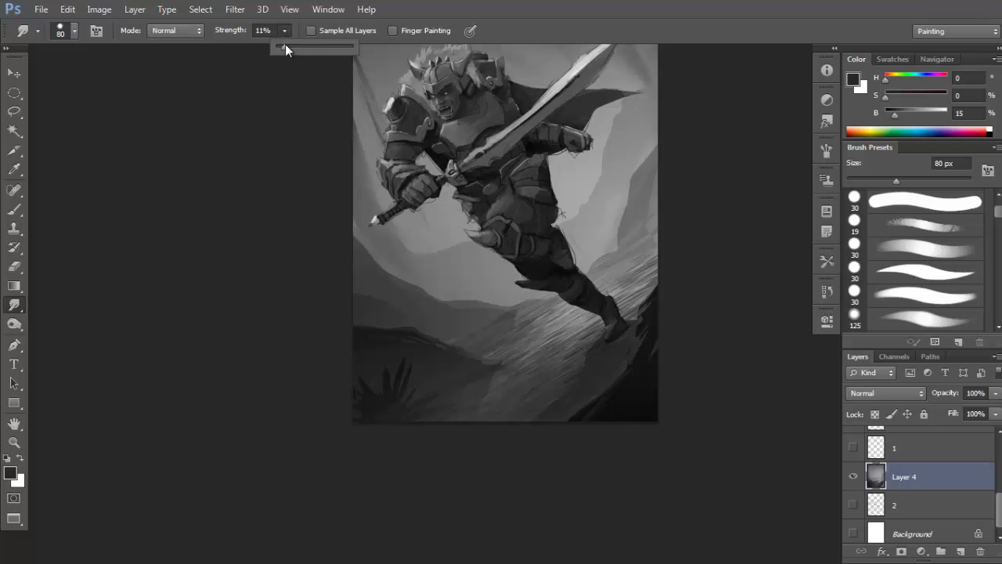
left_click_drag(307, 49, 310, 48)
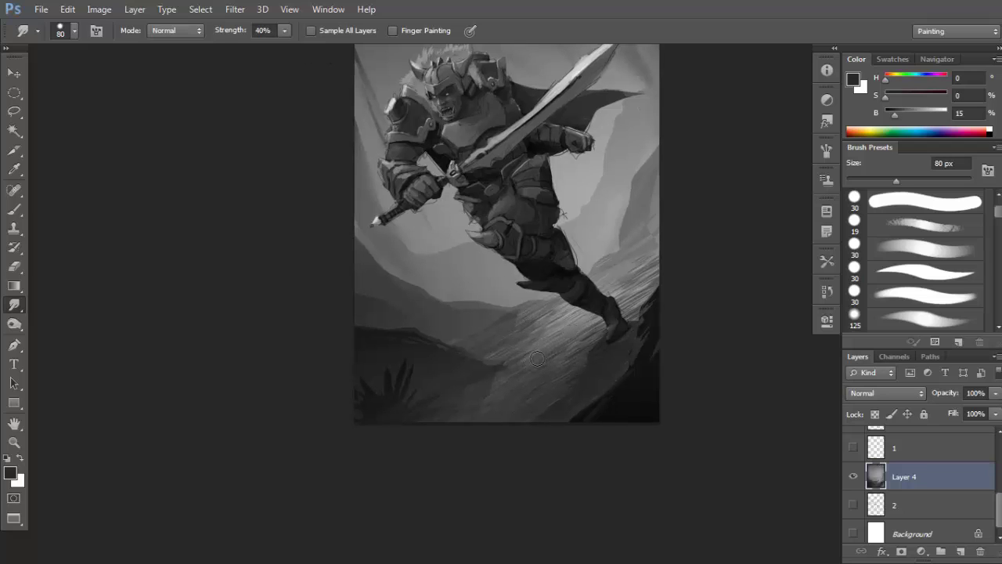
key("ctrl+z")
mouse_move(571, 272)
left_mouse_down()
mouse_move(575, 283)
mouse_move(615, 286)
left_mouse_up()
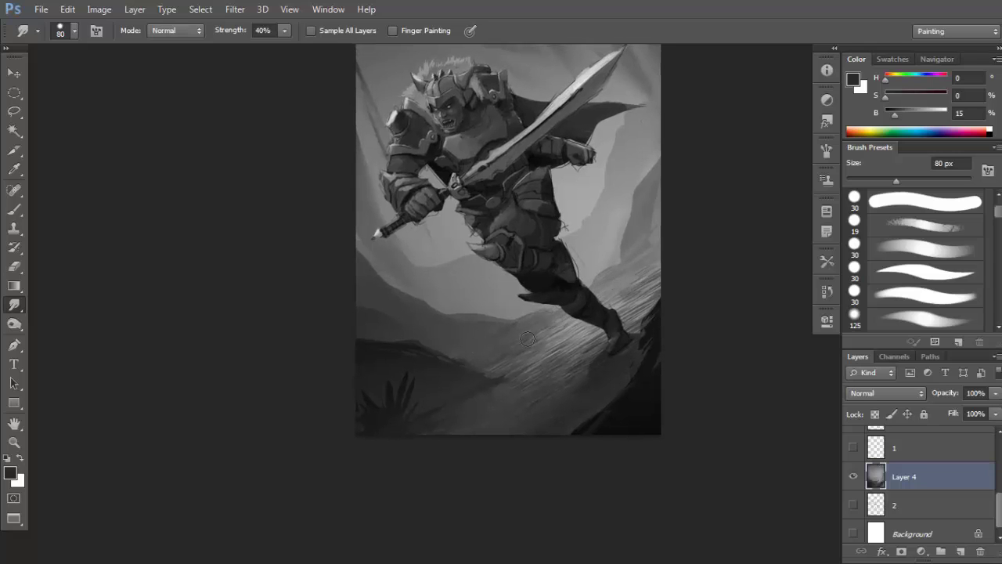
Set the Smudge brush size to 104 px and enable Transfer for it.
key("bracketright")
key("bracketright")
key("bracketright")
key("F5")
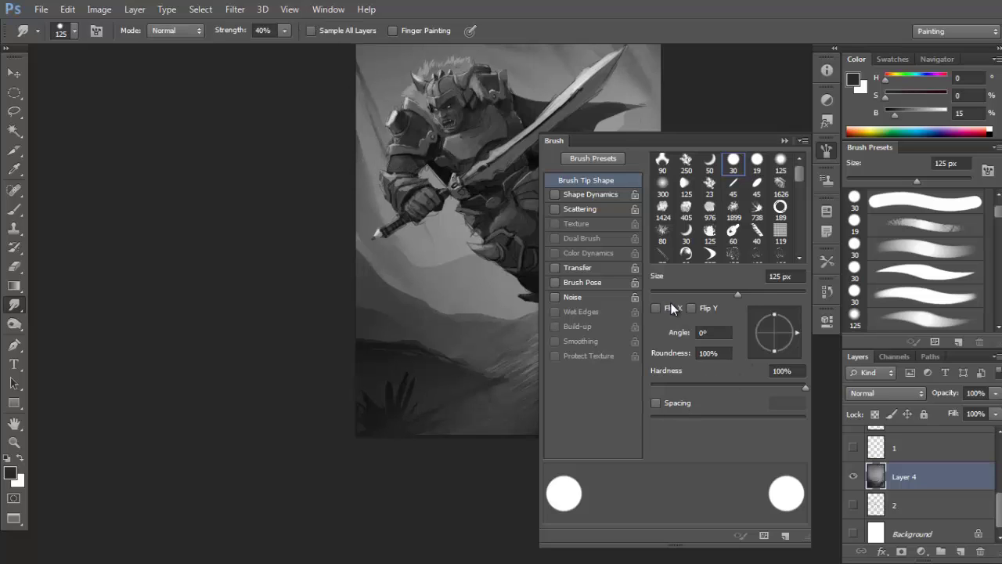
left_click_drag(712, 293, 729, 293)
left_click(595, 269)
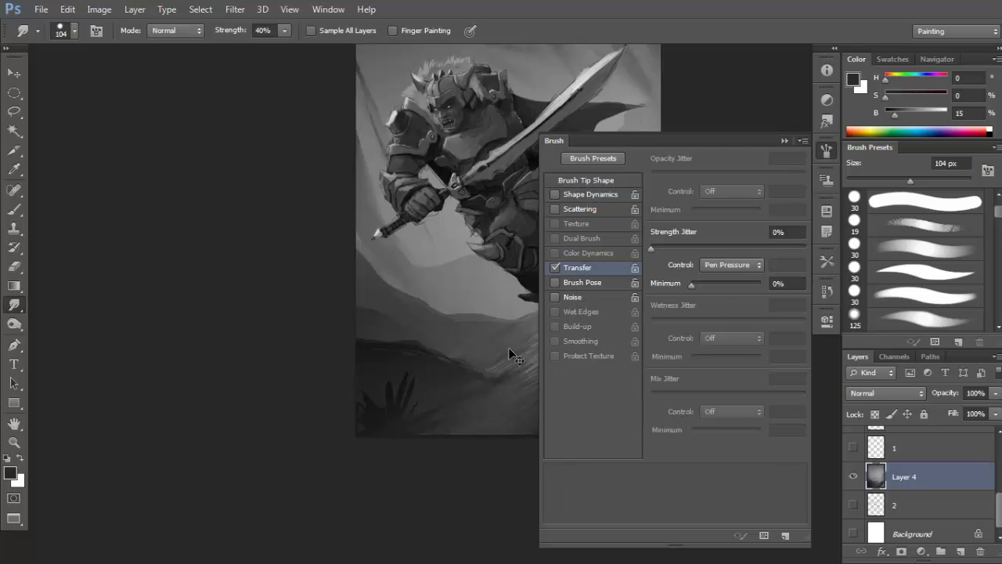
left_click_drag(508, 347, 437, 315)
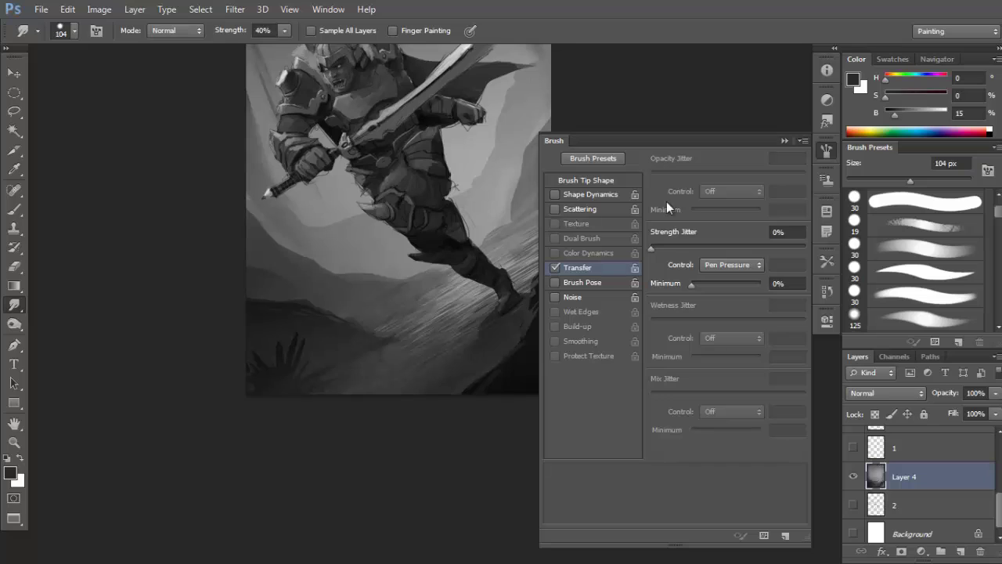
left_click(824, 150)
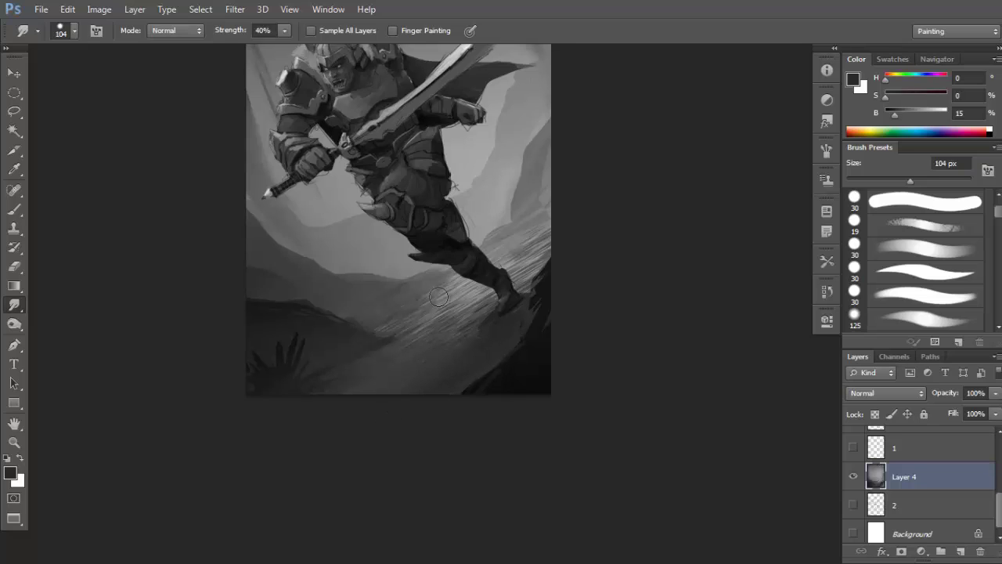
Smudge the streaked slope from the valley floor up towards the canvas edge behind the foot, and check the whole painting.
mouse_move(388, 312)
left_mouse_down()
mouse_move(457, 280)
mouse_move(395, 321)
mouse_move(544, 237)
mouse_move(487, 264)
mouse_move(546, 245)
left_mouse_up()
scroll(545, 246, "up", 3)
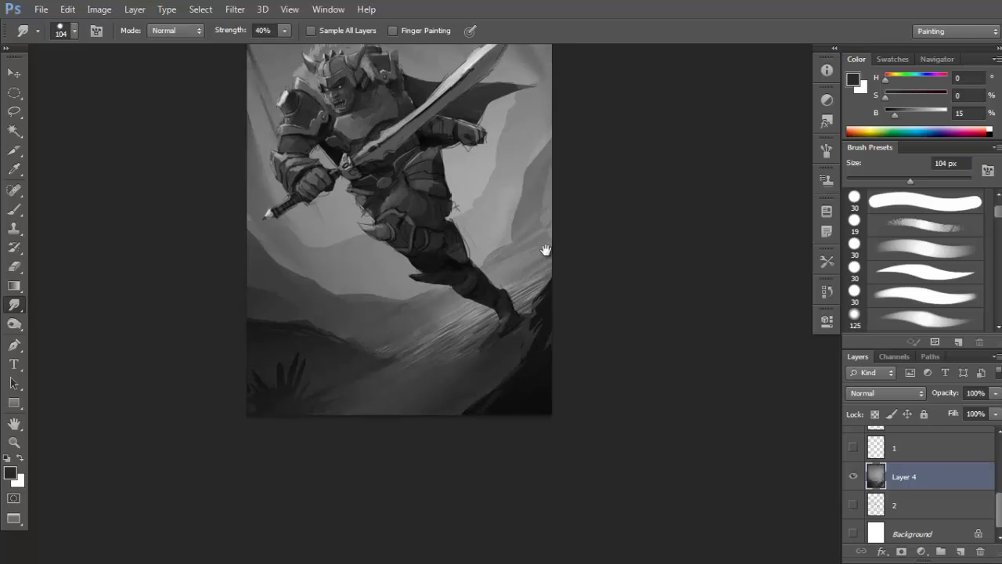
scroll(543, 214, "down", 3)
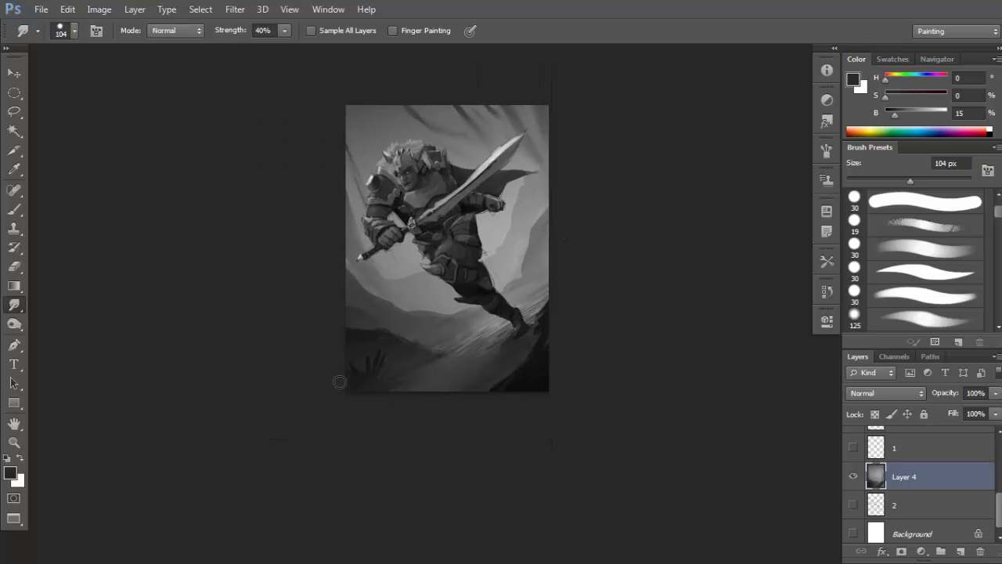
mouse_move(340, 382)
left_mouse_down()
mouse_move(355, 372)
mouse_move(338, 375)
left_mouse_up()
left_click_drag(516, 236, 548, 274)
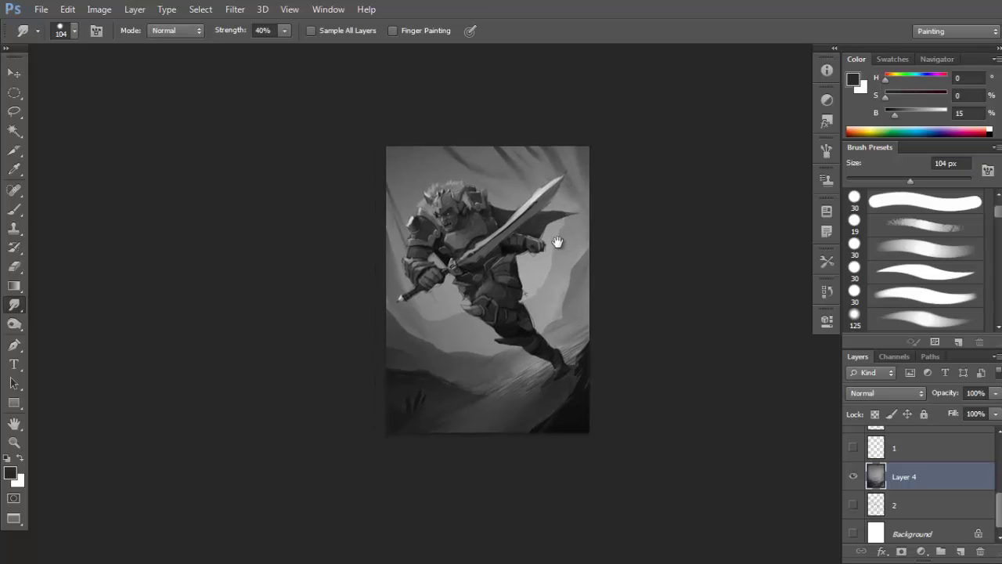
scroll(555, 228, "up", 3)
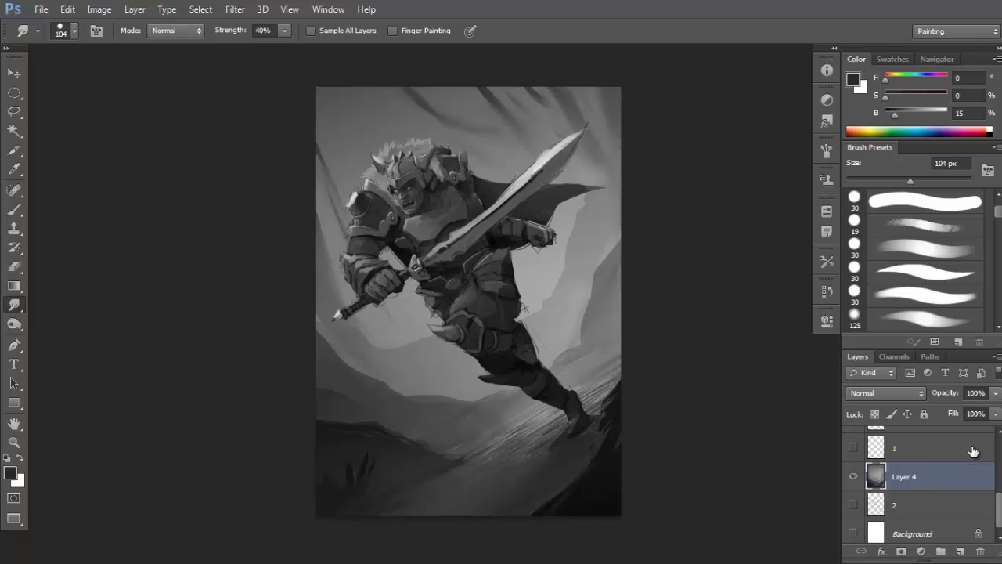
scroll(534, 276, "down", 3)
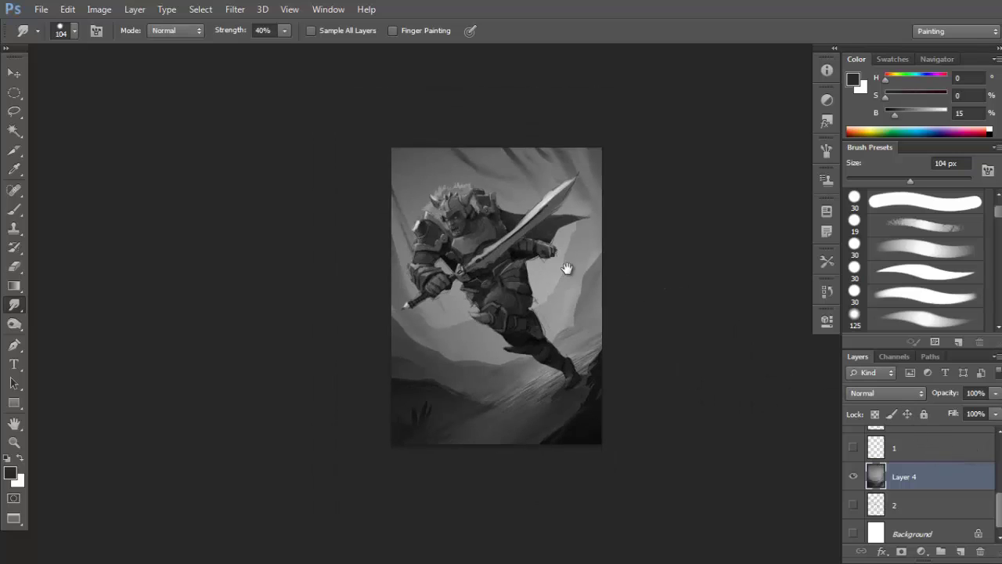
scroll(567, 260, "up", 3)
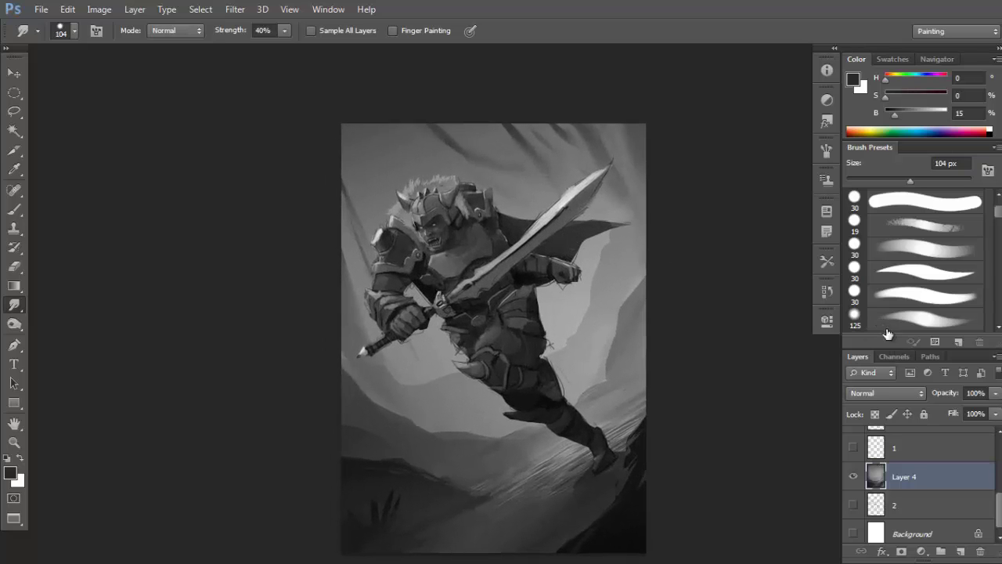
Add a new layer directly above Layer 2 copy and set its blend mode to Soft Light.
scroll(990, 508, "up", 2)
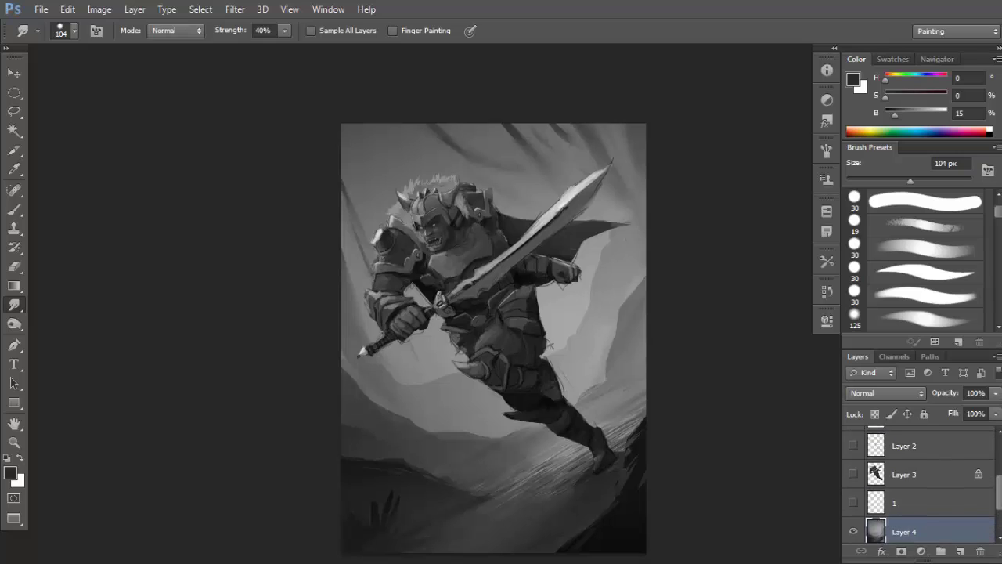
scroll(971, 469, "up", 3)
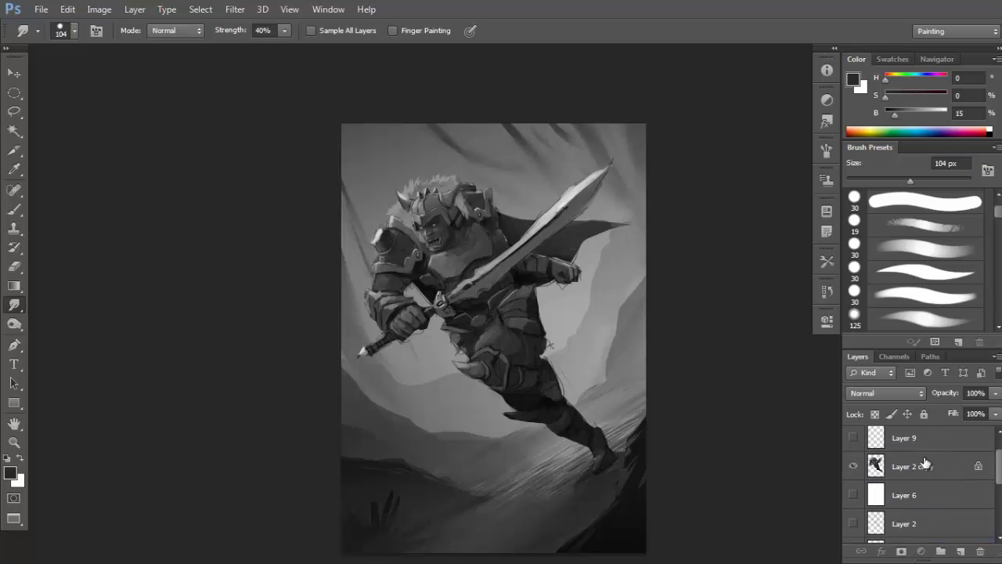
left_click(924, 465)
scroll(999, 465, "up", 1)
scroll(999, 465, "up", 1)
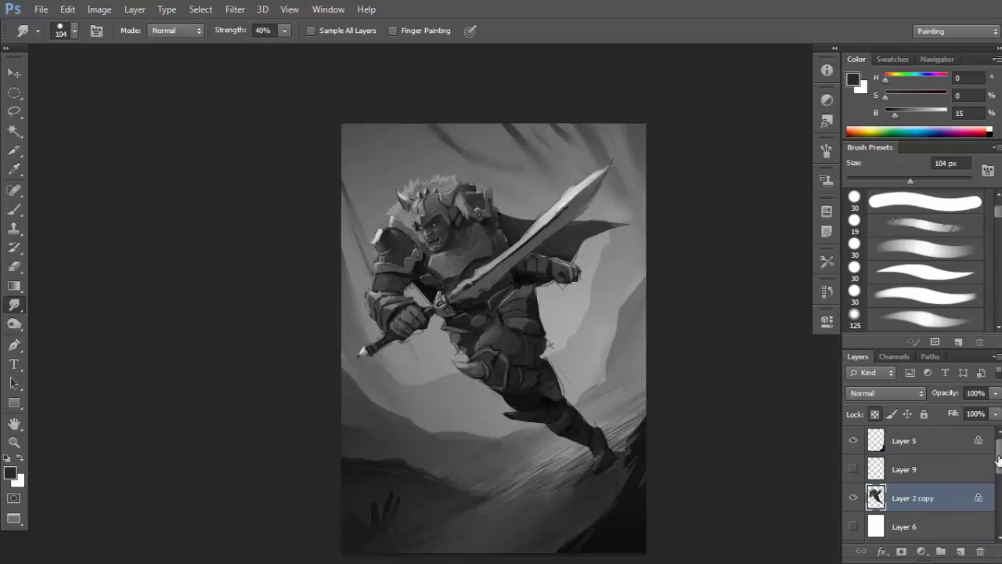
left_click(960, 552)
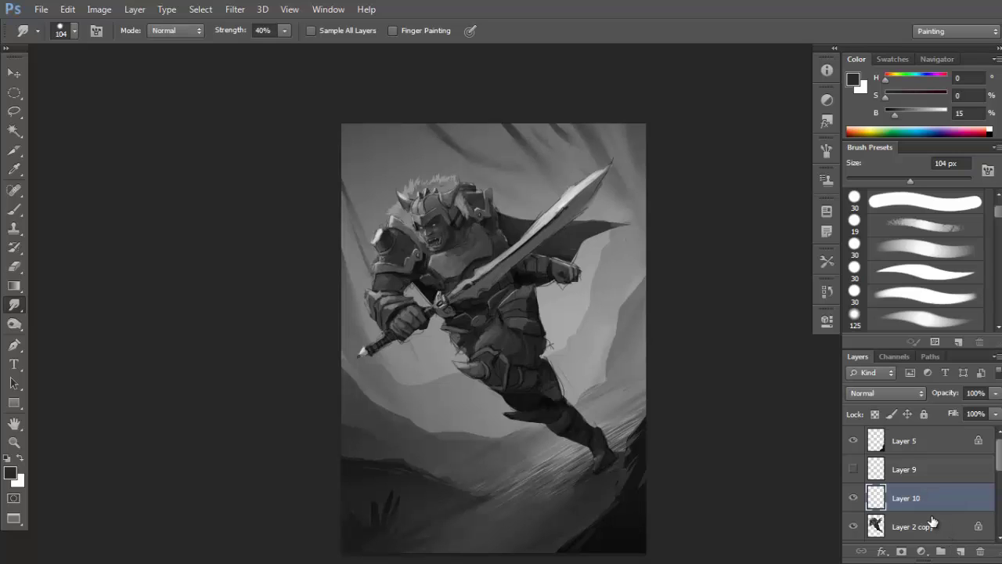
left_click(875, 390)
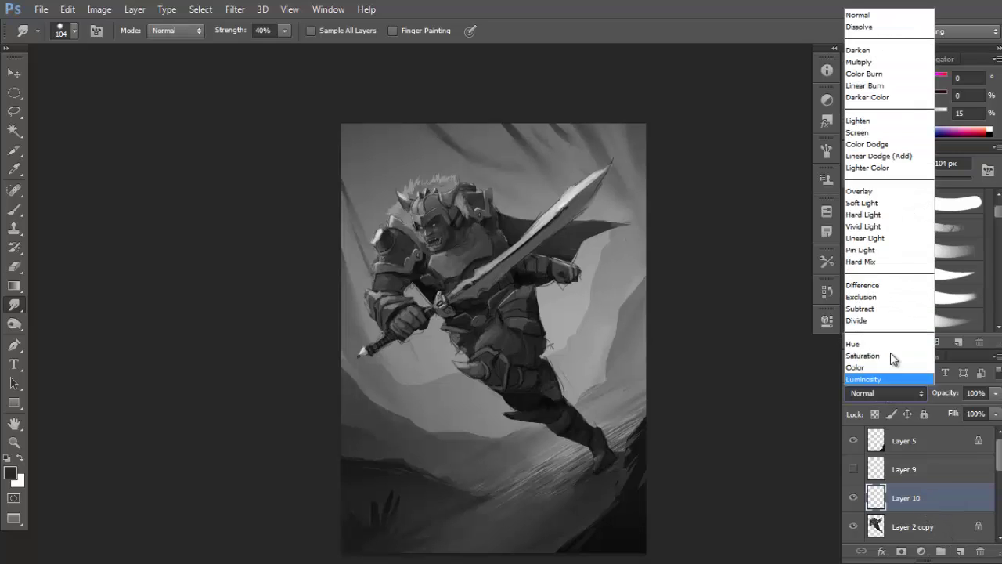
left_click(861, 202)
left_click_drag(526, 323, 526, 279)
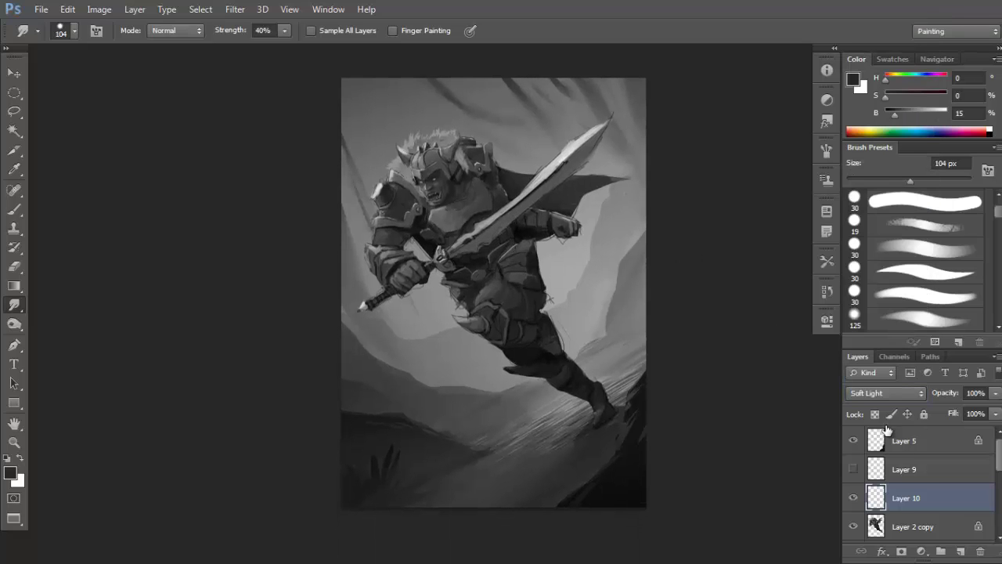
Switch to the Brush tool, choose the hard round 30 px preset, and enlarge it to 90 px.
key("b")
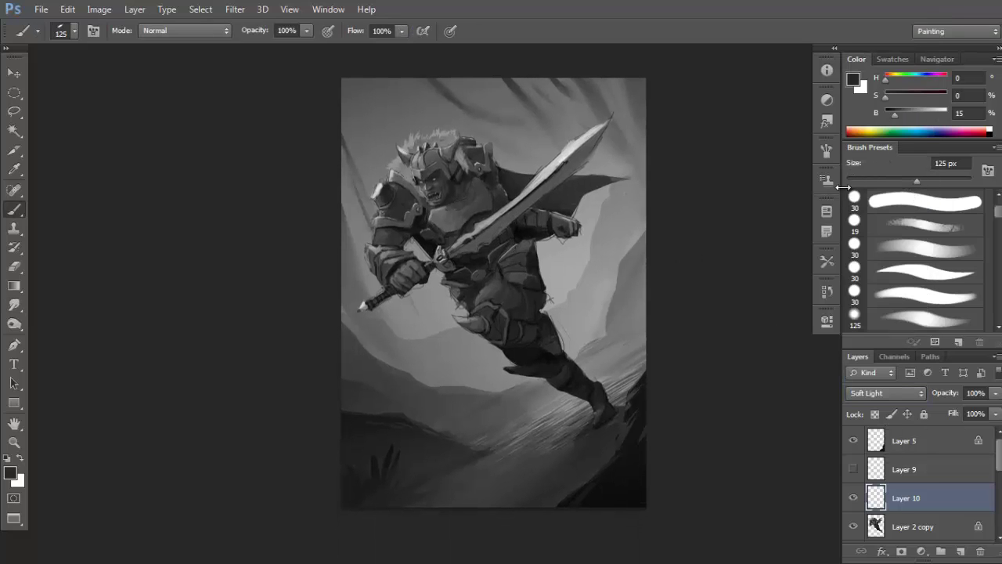
key("]")
key("]")
key("]")
key("]")
key("]")
right_click(464, 171)
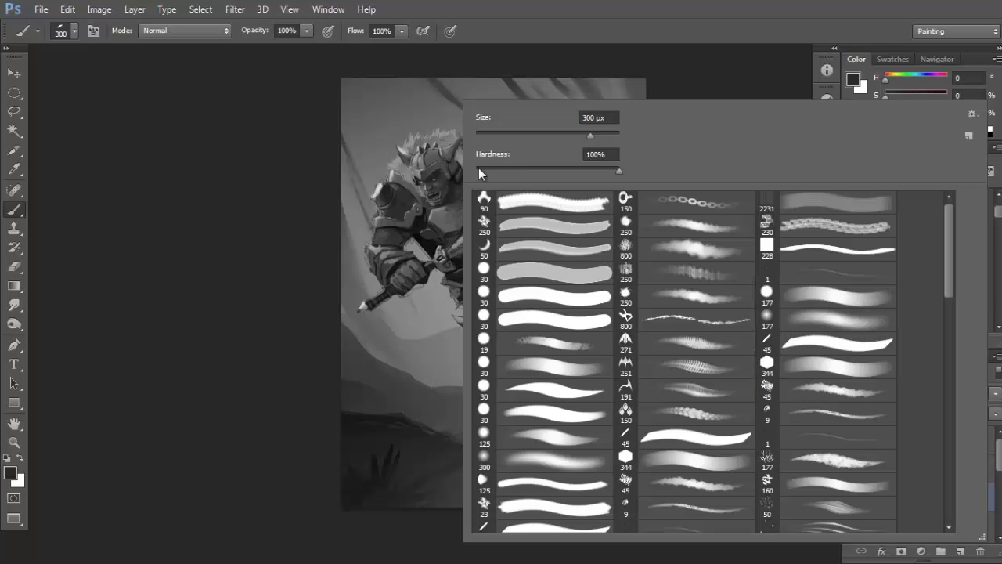
left_click(526, 324)
key("Return")
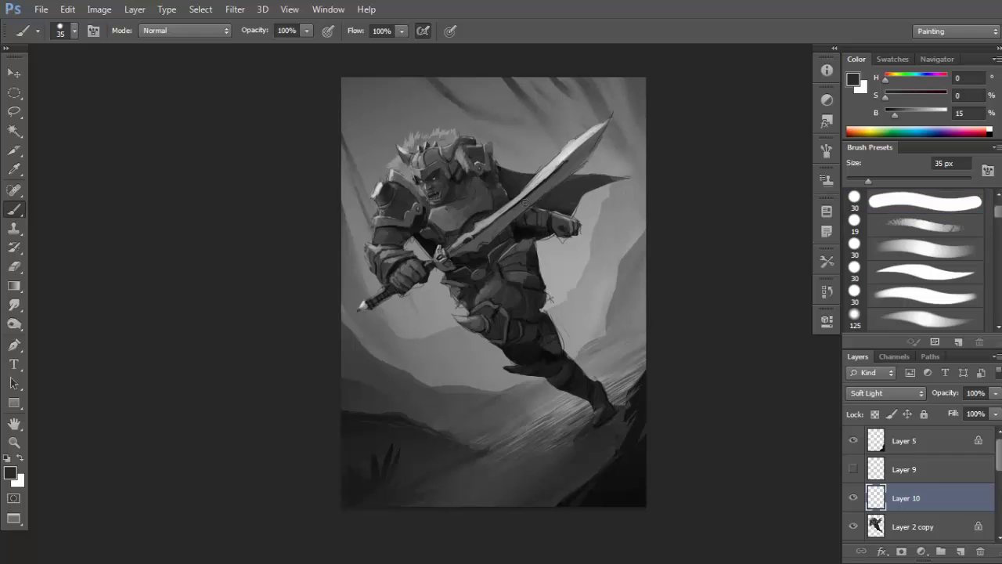
key("bracketright")
key("bracketright")
key("bracketright")
key("bracketright")
key("bracketright")
Clip the Soft Light layer to Layer 2 copy, fill it with 50% brightness grey, and compare with it hidden and shown.
left_click(971, 114)
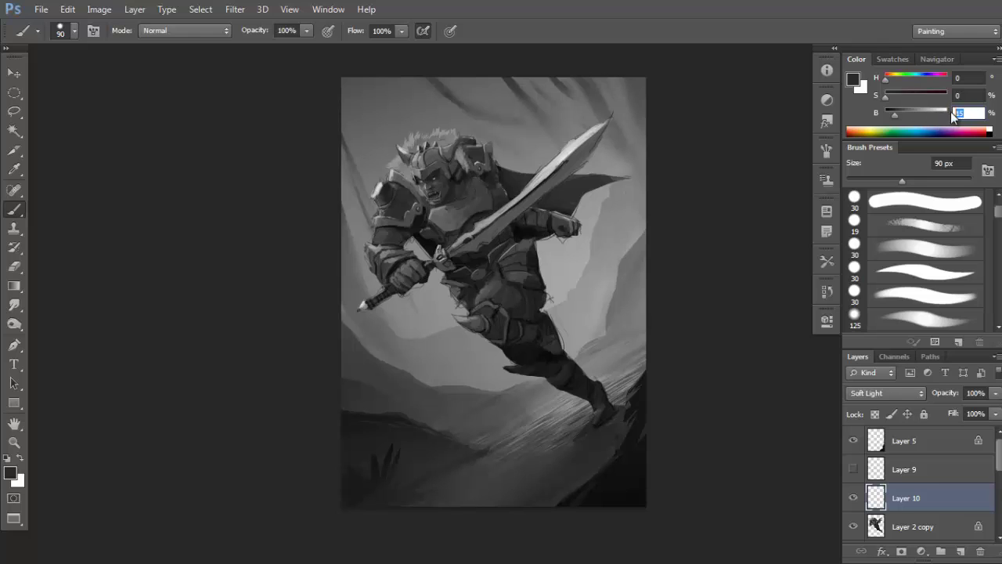
type("50")
key("Return")
left_click_drag(646, 220, 663, 222)
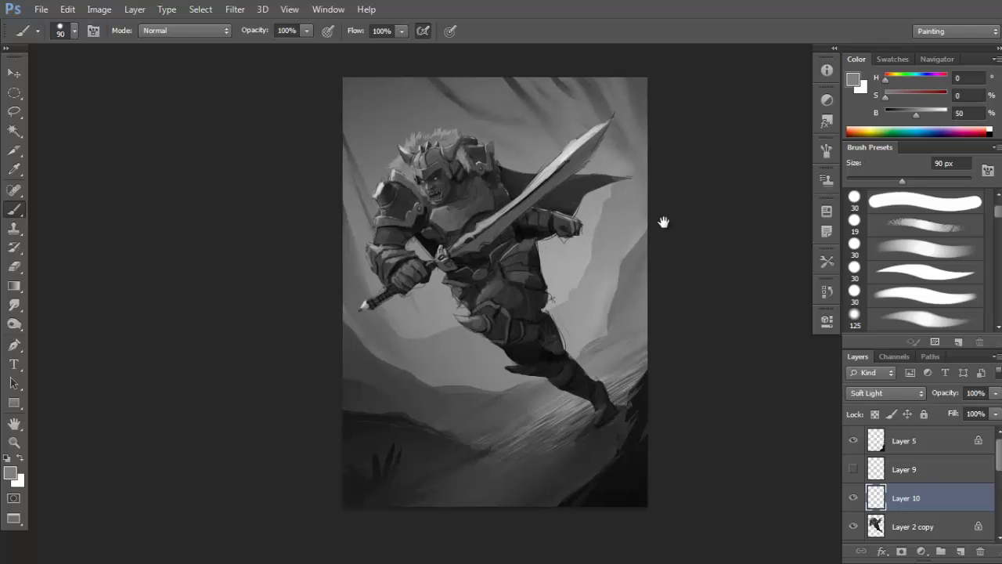
left_click(917, 511, "alt")
key("shift+F5")
key("Return")
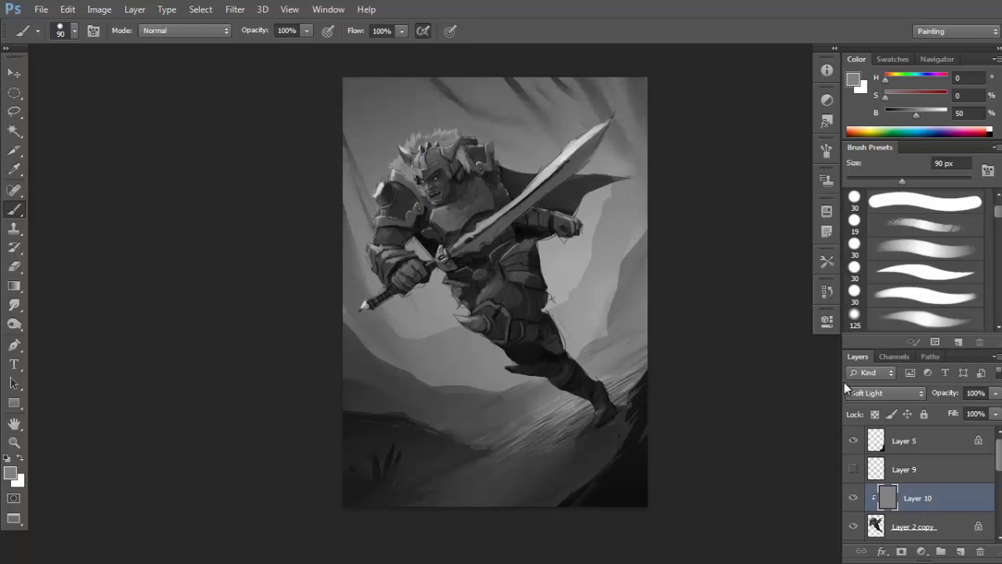
left_click(853, 498)
left_click(852, 498)
left_click(852, 498)
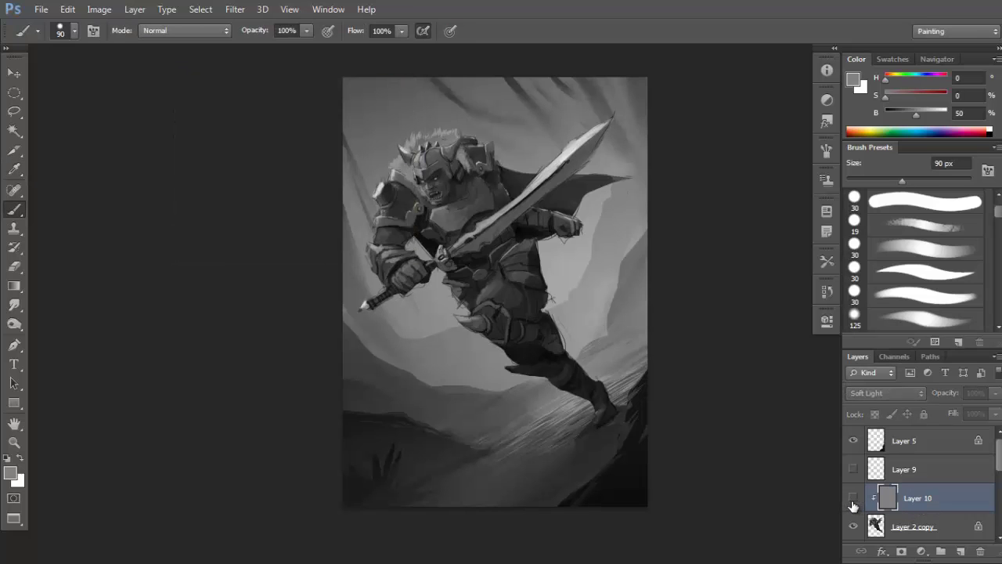
left_click(853, 498)
Try light grey strokes at 77% brightness over the warrior's shoulder and face, and undo them.
left_click_drag(929, 112, 932, 115)
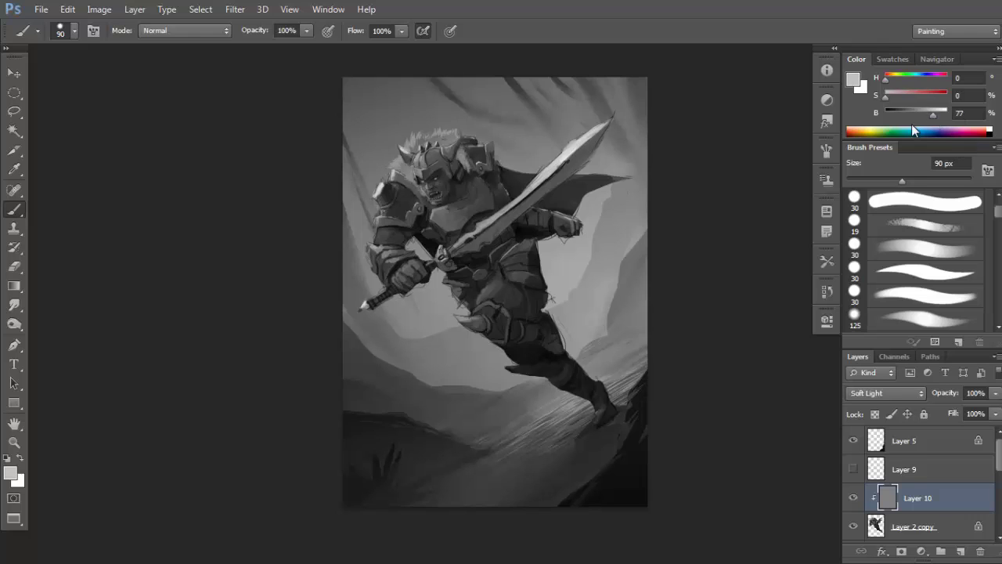
left_click_drag(406, 184, 391, 227)
mouse_move(434, 169)
left_mouse_down()
mouse_move(418, 200)
mouse_move(419, 163)
mouse_move(415, 184)
mouse_move(440, 174)
left_mouse_up()
key("ctrl+z")
mouse_move(406, 174)
left_mouse_down()
mouse_move(430, 149)
mouse_move(451, 208)
left_mouse_up()
key("ctrl+z")
Try dark grey strokes at about 25% brightness on the warrior's far shoulder, and undo them.
left_click_drag(933, 112, 902, 112)
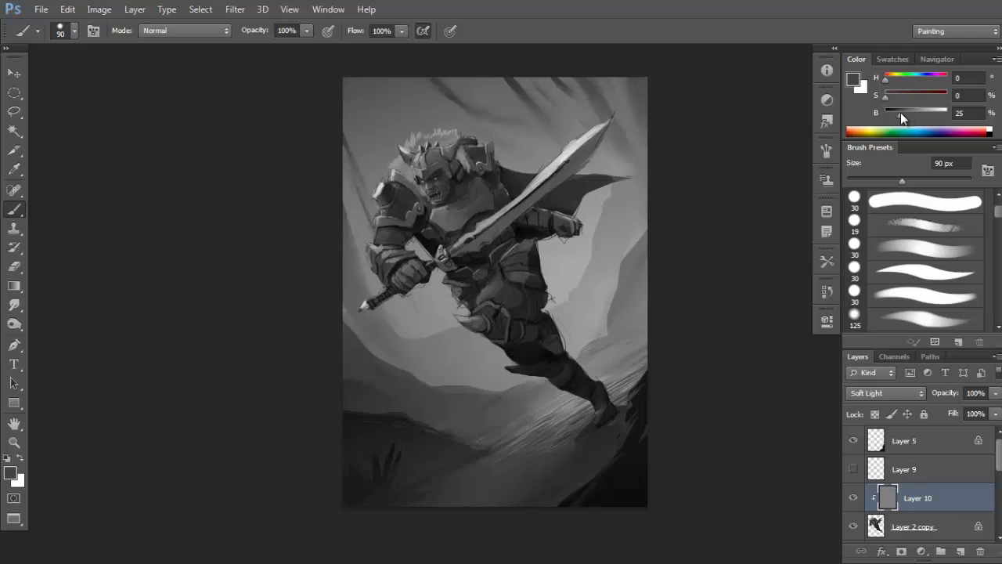
mouse_move(493, 171)
left_mouse_down()
mouse_move(416, 179)
mouse_move(404, 194)
mouse_move(492, 146)
mouse_move(447, 186)
mouse_move(487, 166)
mouse_move(492, 221)
mouse_move(510, 191)
left_mouse_up()
key("ctrl+z")
key("ctrl+z")
left_click(510, 182)
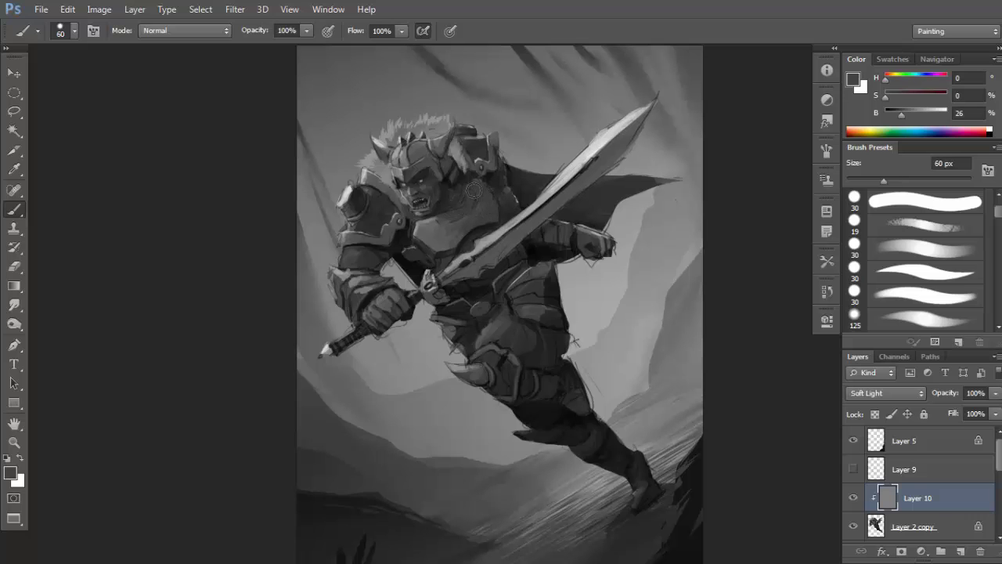
Choose the soft round 300 px brush preset and reduce its size to 125 px.
right_click(546, 161)
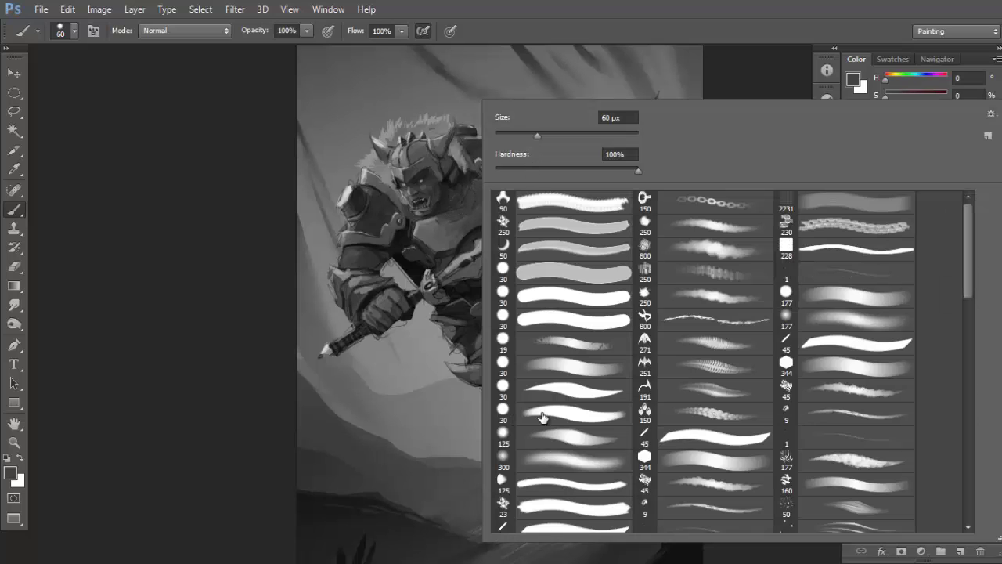
left_click(548, 460)
left_click_drag(424, 306, 427, 306)
key("[")
key("[")
key("[")
key("[")
key("[")
key("[")
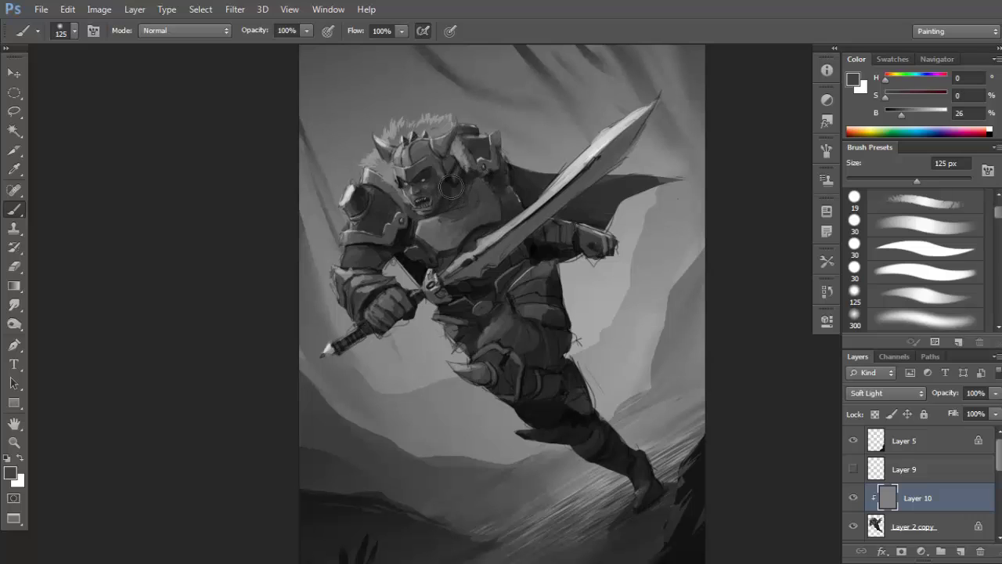
Set the foreground colour to green (H 137, S 50, B 44), test a stroke on the orc's face, and undo it.
left_click(898, 96)
left_click(915, 95)
left_click(912, 111)
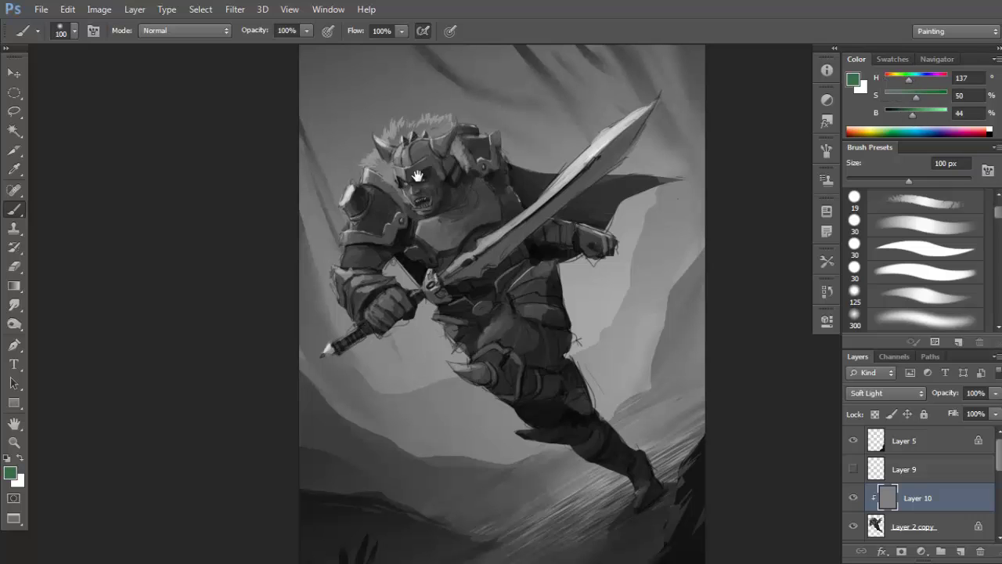
mouse_move(417, 176)
left_mouse_down()
mouse_move(430, 221)
mouse_move(409, 219)
left_mouse_up()
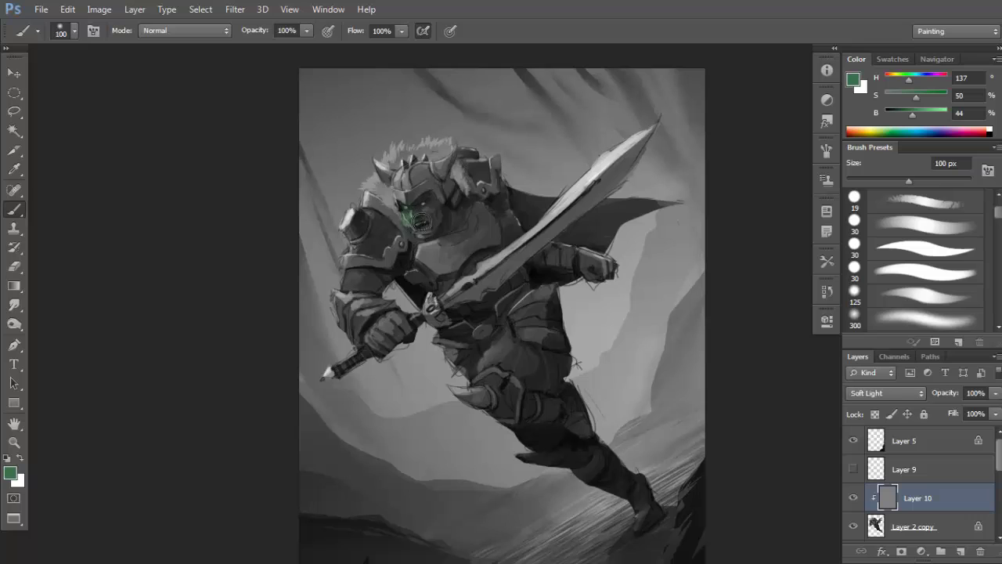
key("ctrl+z")
Set the brush's opacity control to Pen Pressure and enable Shape Dynamics with a minimum diameter of 53%.
key("F5")
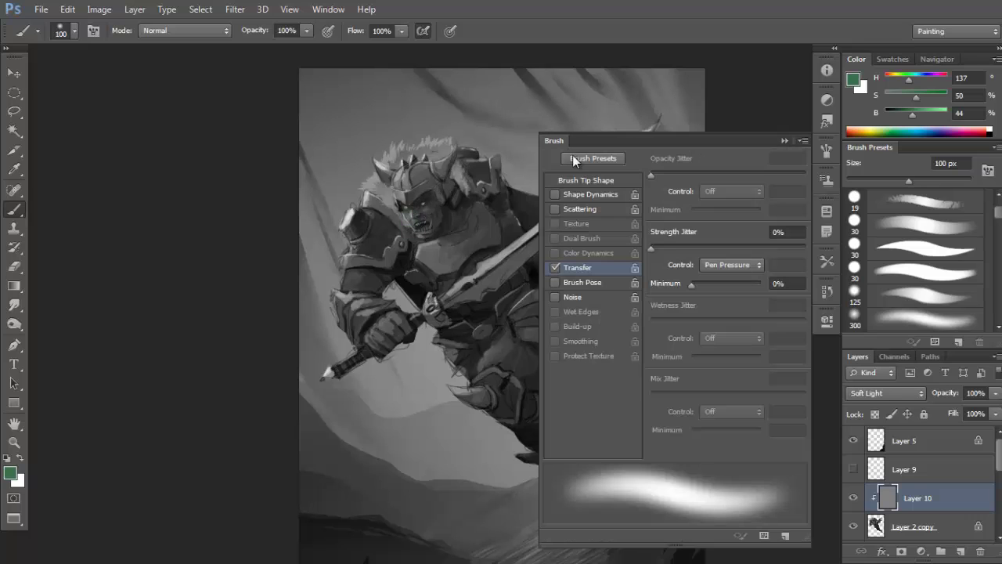
left_click(732, 191)
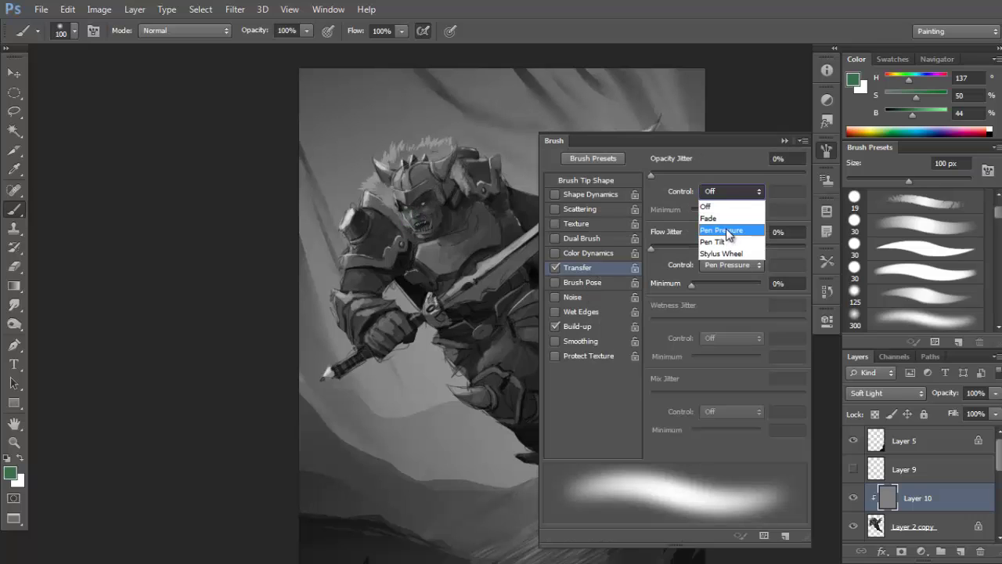
left_click(726, 227)
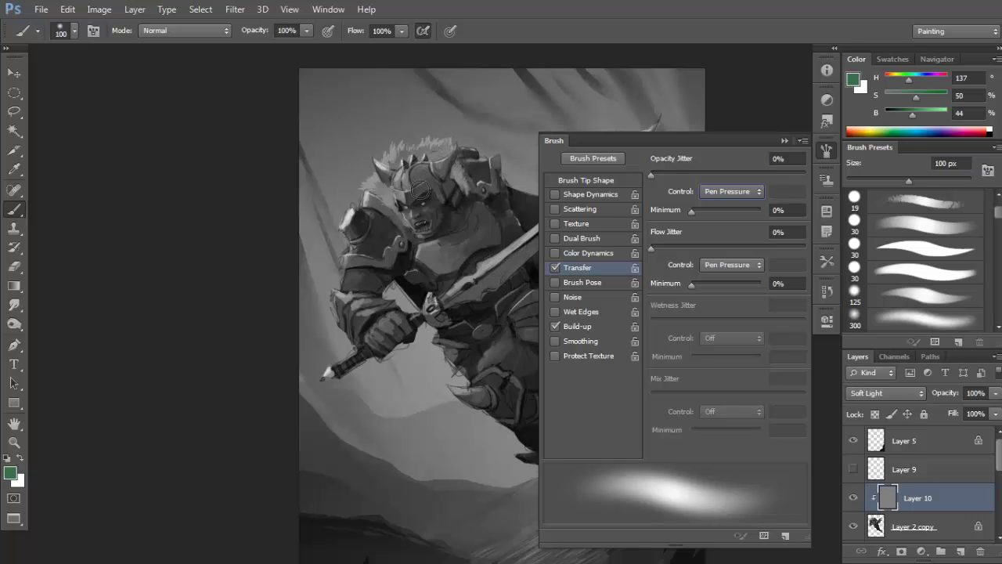
left_click(564, 193)
left_click_drag(721, 227, 735, 227)
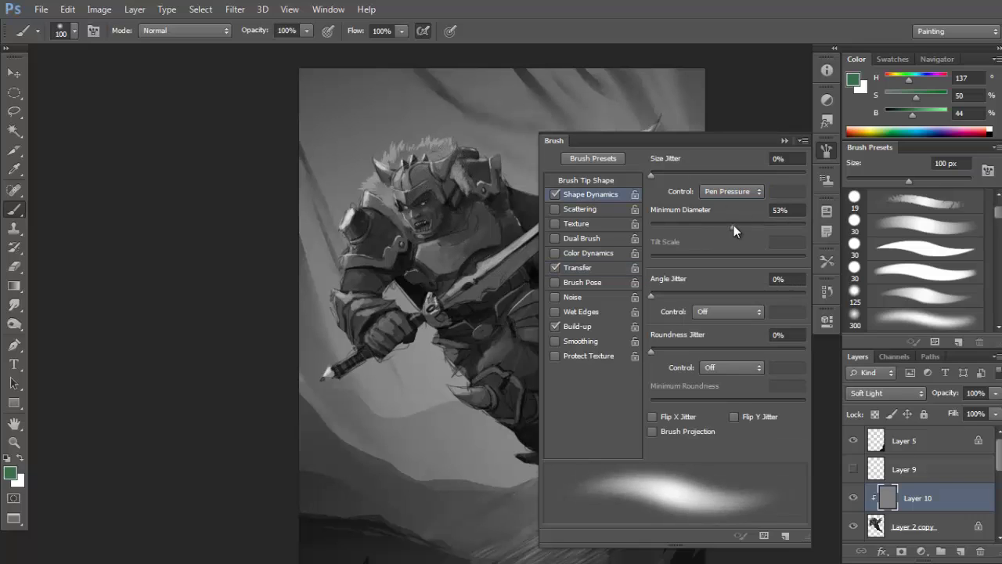
key("F5")
Paint the orc's face, bare upper arm and both hands green with the soft brush at 125 px.
mouse_move(429, 214)
left_mouse_down()
mouse_move(440, 212)
mouse_move(433, 202)
mouse_move(458, 221)
mouse_move(435, 197)
left_mouse_up()
key("ctrl+z")
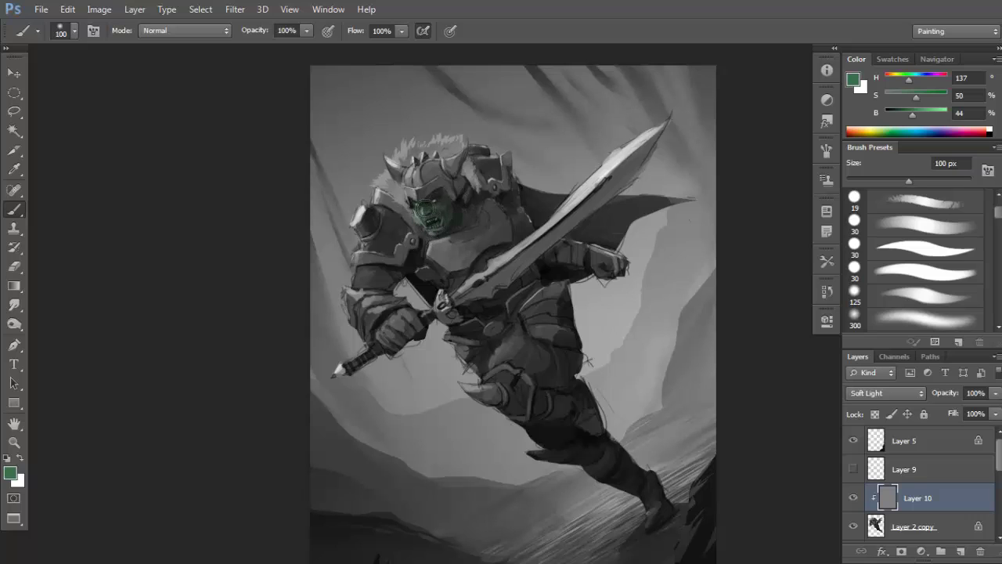
key("ctrl+z")
key("bracketright")
left_click_drag(419, 208, 433, 223)
left_click_drag(382, 276, 362, 276)
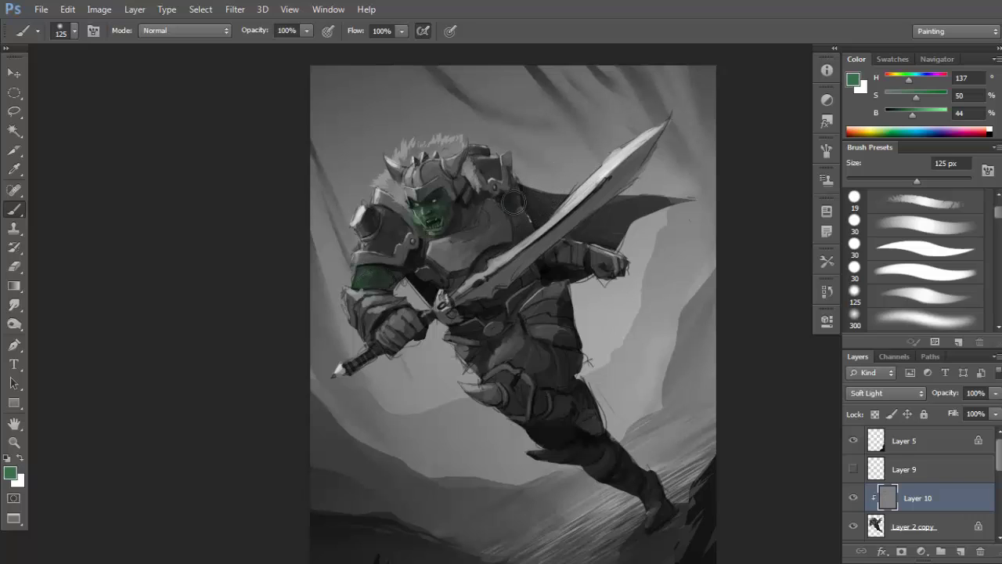
mouse_move(616, 247)
left_mouse_down()
mouse_move(595, 262)
mouse_move(612, 271)
mouse_move(611, 252)
left_mouse_up()
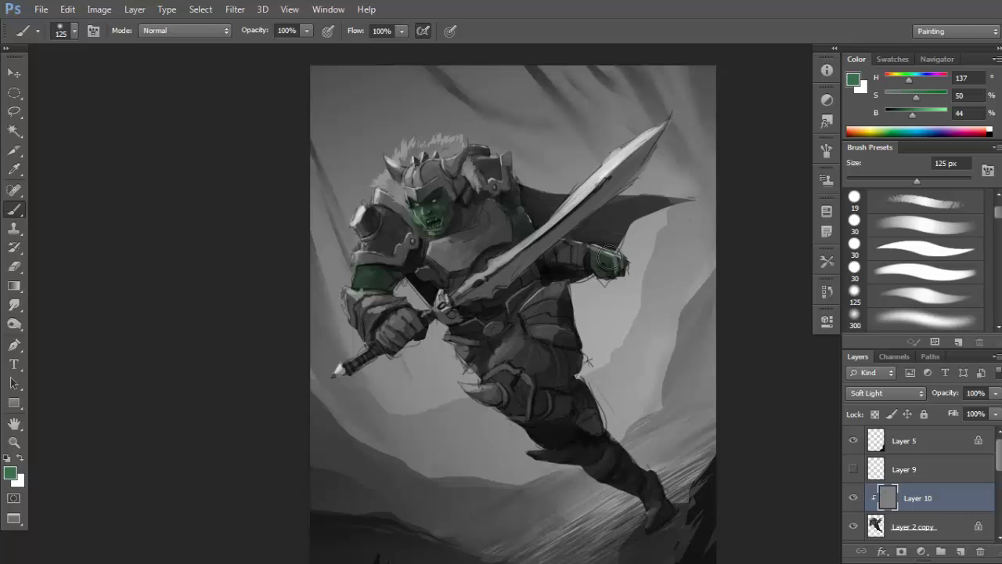
mouse_move(408, 312)
left_mouse_down()
mouse_move(386, 324)
mouse_move(409, 335)
left_mouse_up()
Paint the orc's bare thigh above the knee armour with the same green.
left_click_drag(494, 318, 488, 287)
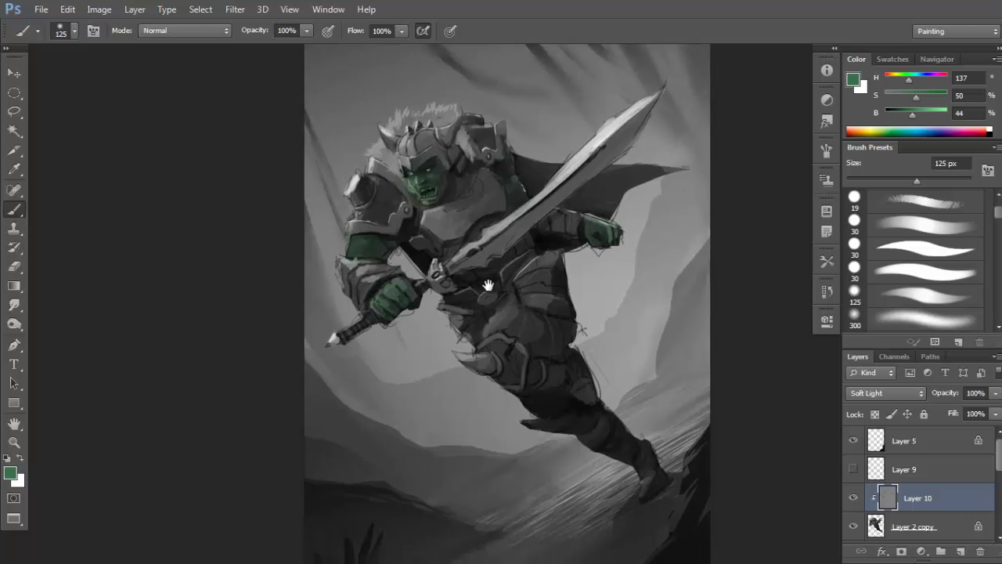
mouse_move(494, 335)
left_mouse_down()
mouse_move(536, 319)
mouse_move(509, 344)
mouse_move(530, 324)
mouse_move(488, 346)
mouse_move(527, 314)
left_mouse_up()
left_click_drag(545, 368, 564, 308)
left_click_drag(509, 227, 553, 319)
left_click_drag(489, 261, 494, 260)
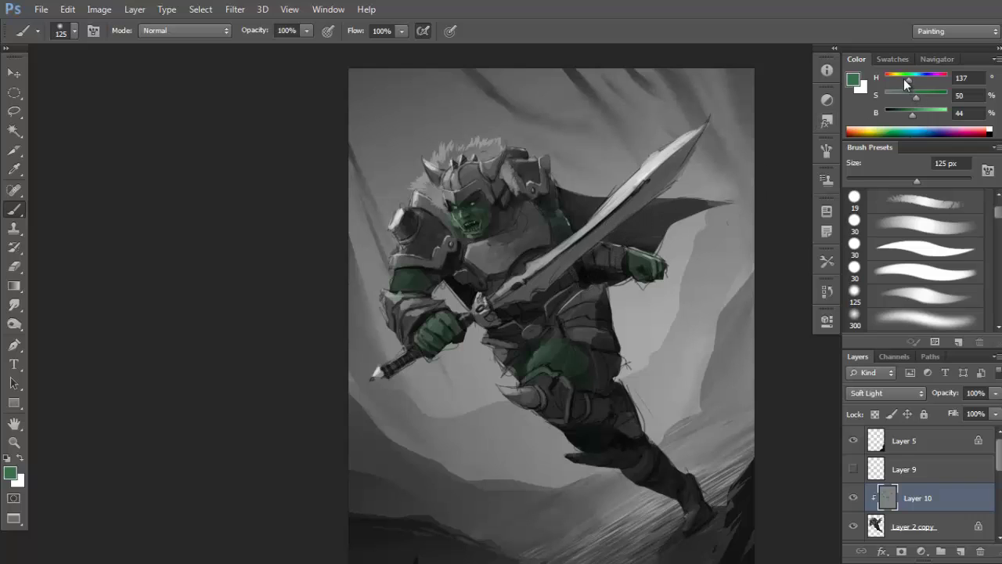
Set the foreground colour to light beige (H 30, S 21, B 85) and tint the sword along its blade.
left_click_drag(904, 79, 897, 79)
left_click(937, 110)
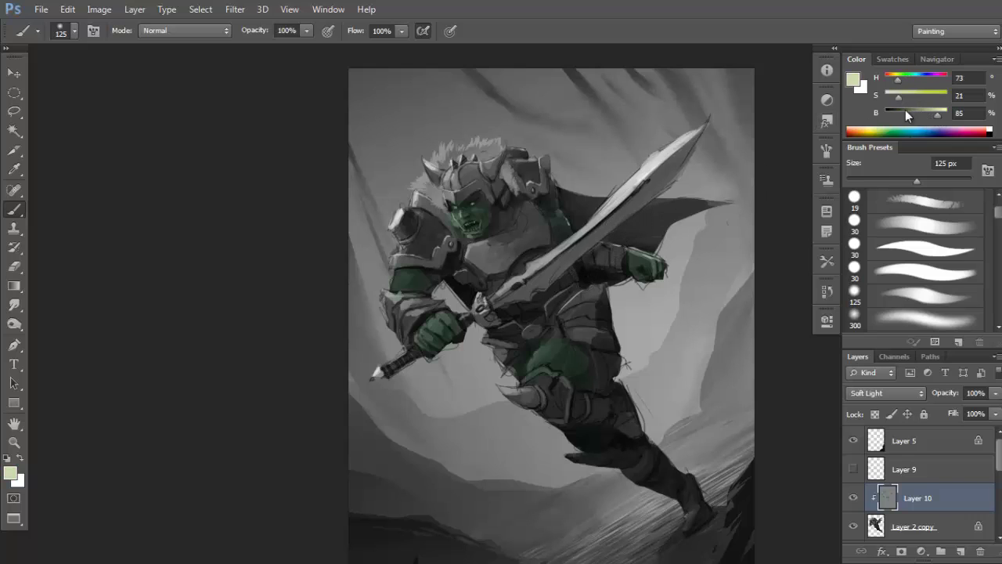
left_click_drag(891, 80, 890, 80)
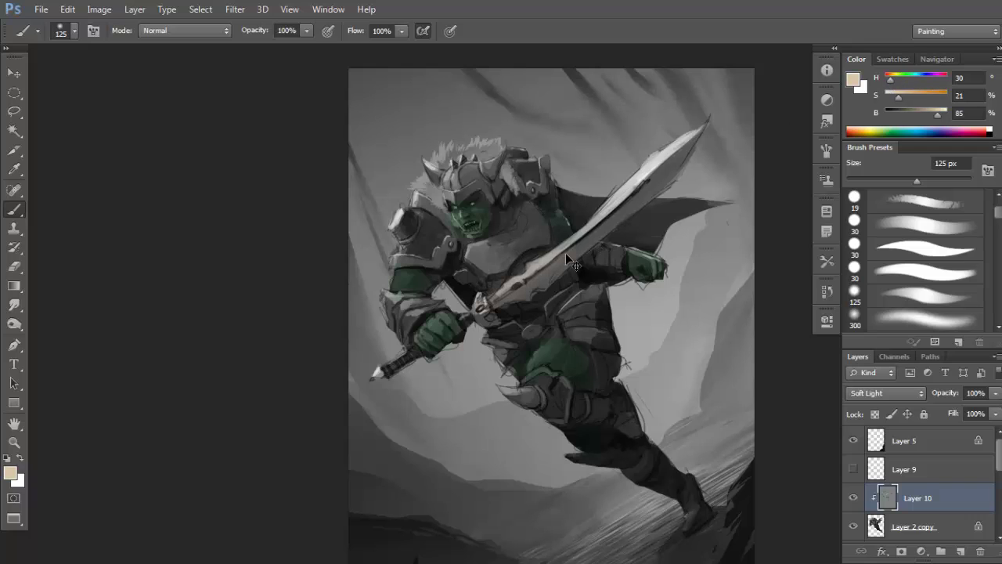
mouse_move(507, 296)
left_mouse_down()
mouse_move(585, 245)
mouse_move(677, 155)
left_mouse_up()
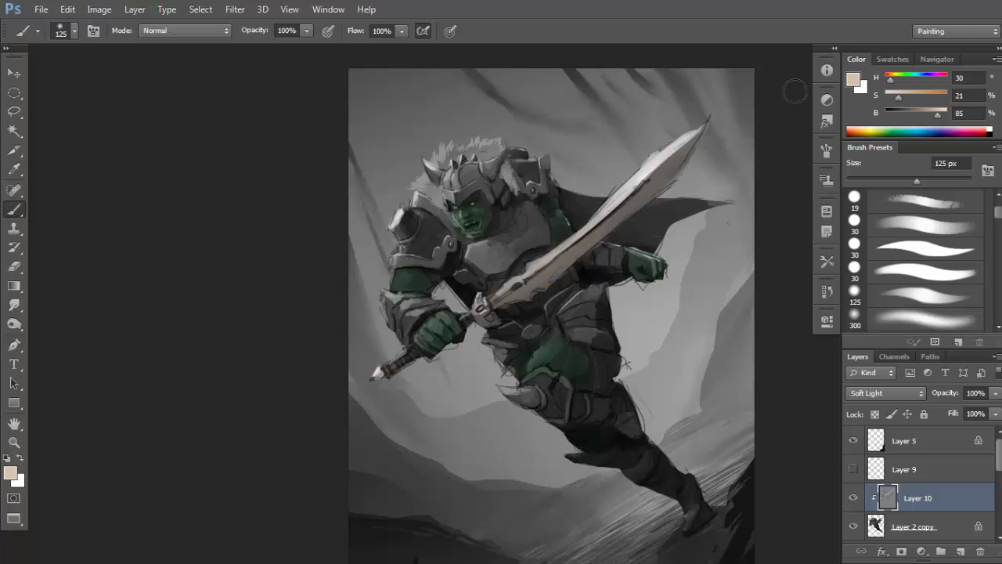
Mix an orange (H 30, S 79, B 74) and tint the shoulder armour's lower trim with a 60 px brush.
left_click_drag(890, 79, 892, 79)
left_click_drag(898, 97, 923, 111)
left_click_drag(893, 79, 890, 79)
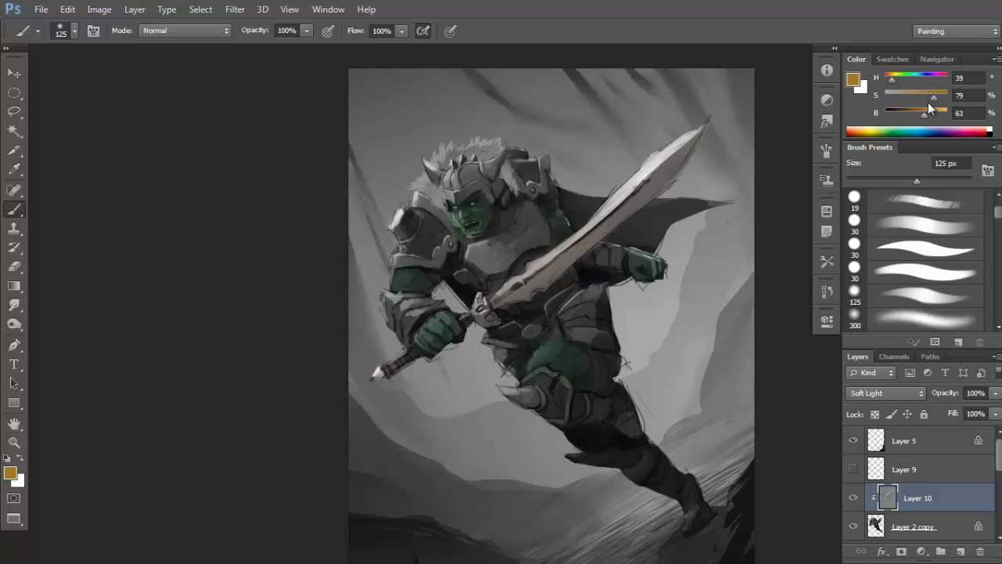
left_click_drag(927, 115, 932, 115)
left_click_drag(895, 78, 890, 80)
key("bracketleft")
key("bracketleft")
key("bracketleft")
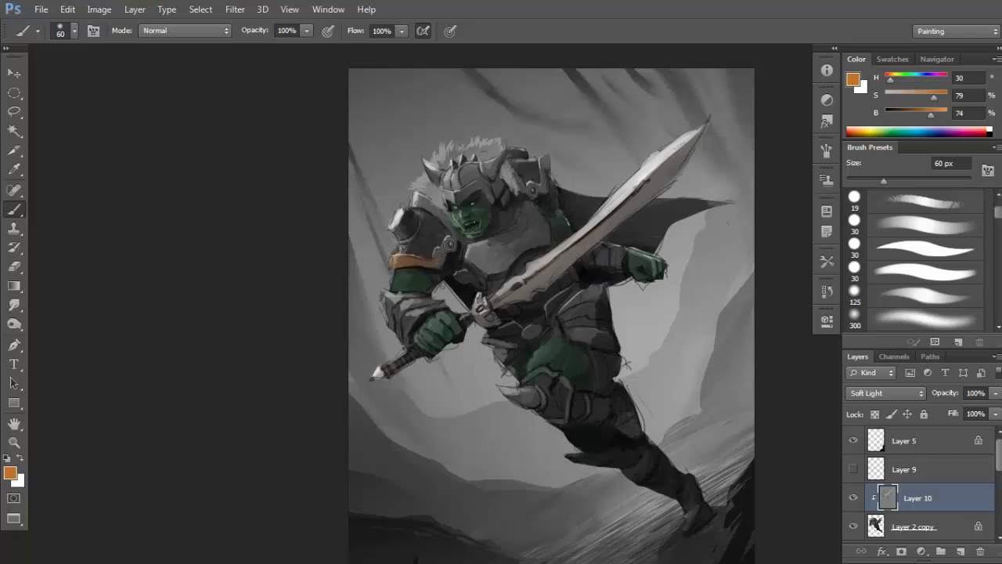
Set the colour to gold (H 47, S 77, B 74) and tint the trims and spike of the shoulder armour.
left_click(919, 95)
left_click(897, 78)
left_click(932, 96)
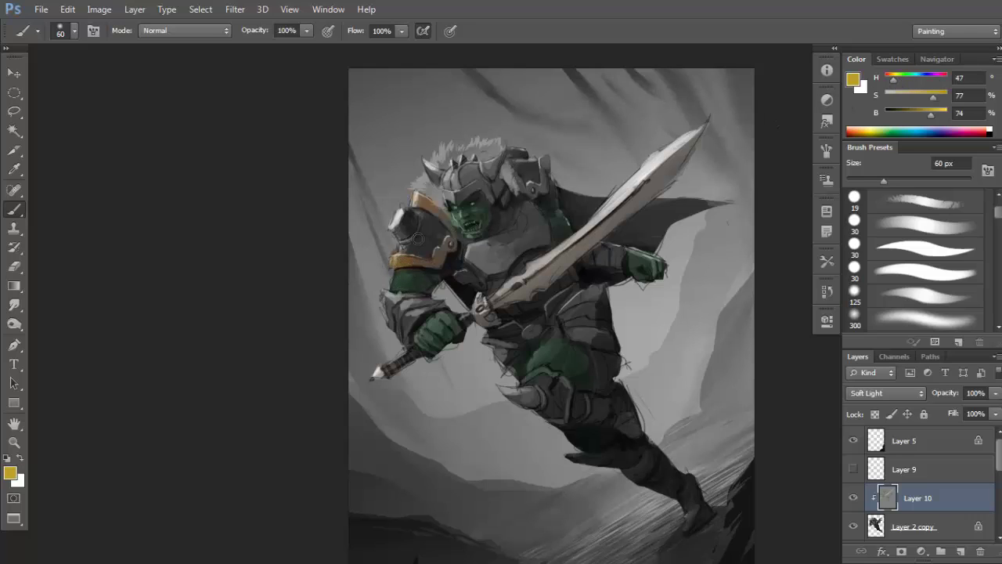
key("bracketright")
left_click_drag(425, 193, 415, 197)
key("bracketleft")
Set the colour to red (H 0, S 65, B 74) and tint the whole cape with a progressively larger brush.
left_click_drag(939, 76, 874, 80)
left_click_drag(929, 100, 924, 98)
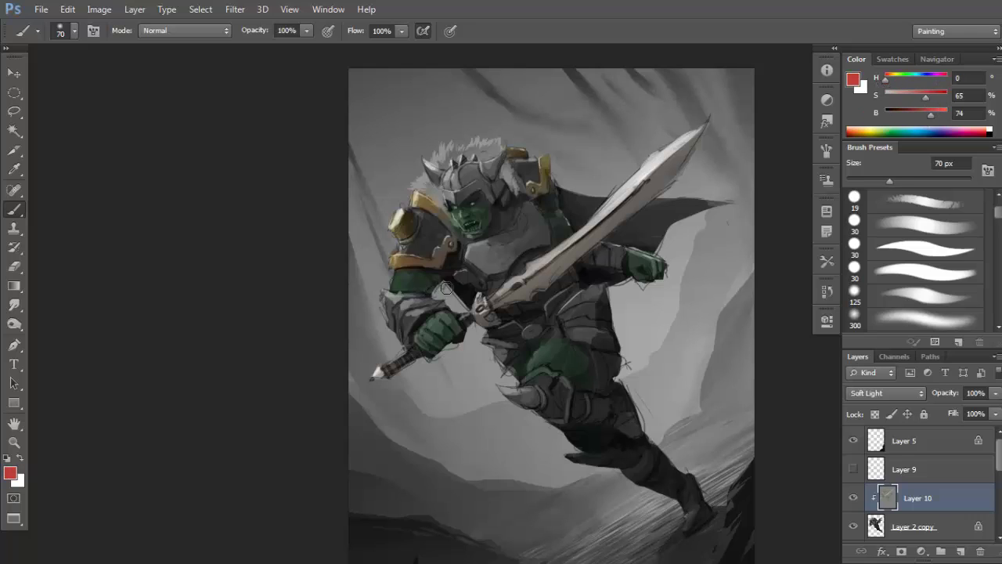
key("bracketright")
key("bracketright")
key("bracketright")
mouse_move(447, 284)
left_mouse_down()
mouse_move(467, 304)
mouse_move(444, 284)
left_mouse_up()
mouse_move(573, 205)
left_mouse_down()
mouse_move(565, 196)
mouse_move(589, 210)
mouse_move(592, 199)
left_mouse_up()
key("bracketright")
mouse_move(583, 276)
left_mouse_down()
mouse_move(615, 278)
mouse_move(631, 224)
mouse_move(639, 250)
mouse_move(683, 216)
mouse_move(660, 249)
left_mouse_up()
key("bracketright")
left_click_drag(706, 223, 738, 202)
Tint the sword guard, hip armour plates and knee spike bronze (H 34, S 89, B 62) with a smaller brush.
key("bracketleft")
key("bracketleft")
key("bracketleft")
key("bracketleft")
key("bracketleft")
left_click(891, 79)
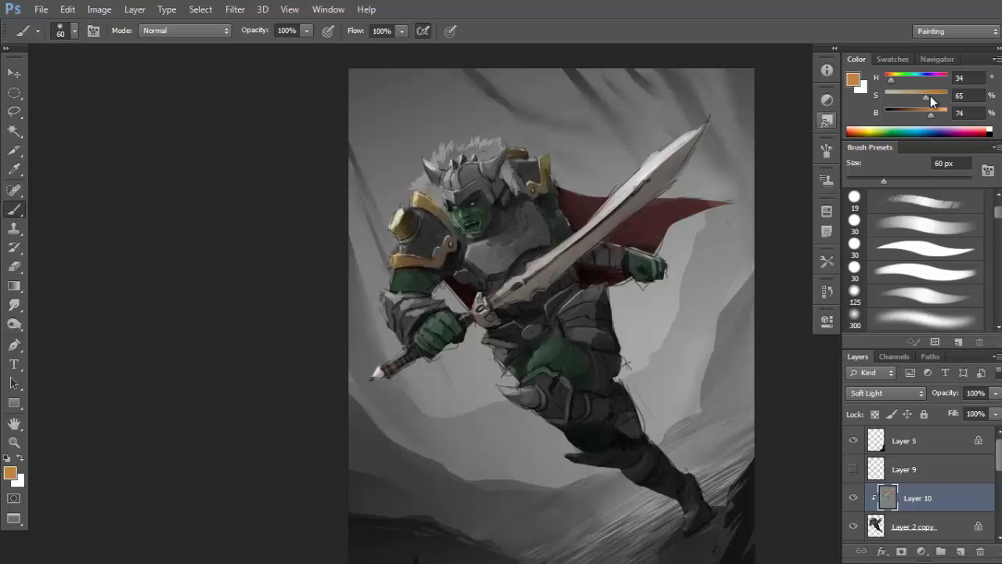
mouse_move(928, 96)
left_mouse_down()
mouse_move(937, 114)
mouse_move(929, 113)
mouse_move(940, 97)
mouse_move(923, 114)
left_mouse_up()
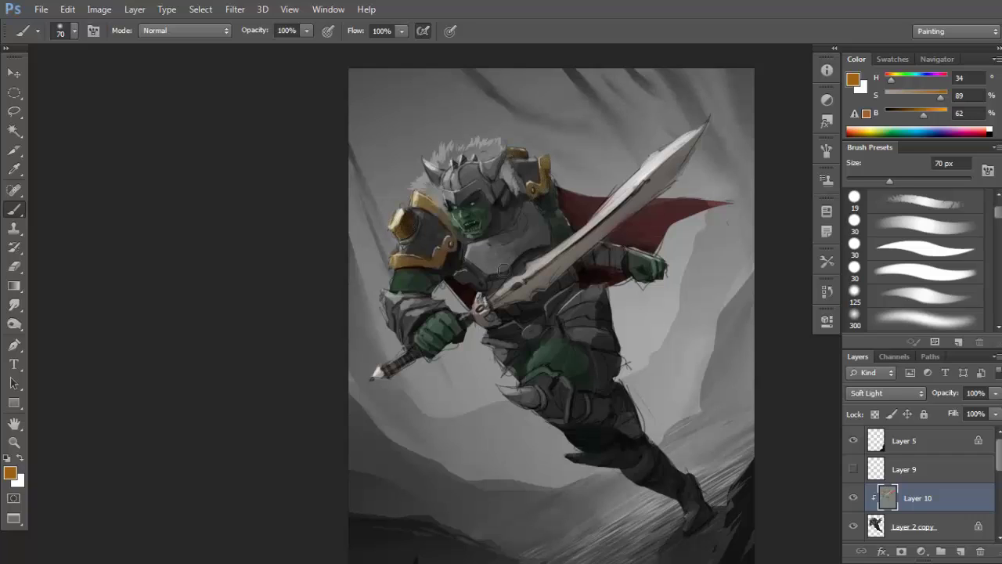
key("bracketleft")
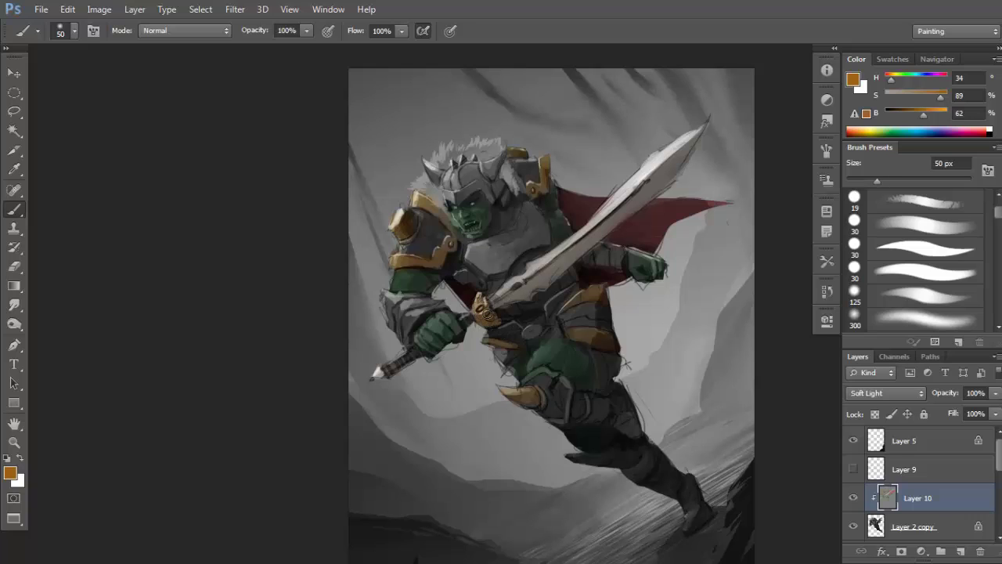
Tint the waist area and helmet brown (H 21, S 76, B 45), resizing the brush as needed, and toggle layer visibility to compare.
left_click_drag(890, 80, 888, 80)
left_click(891, 80)
left_click(933, 96)
left_click(912, 113)
key("bracketleft")
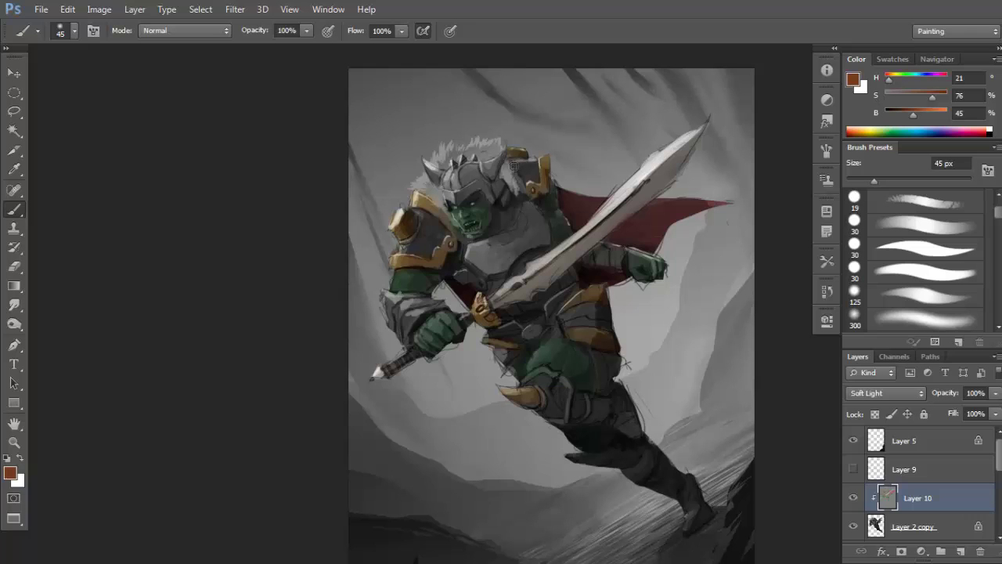
key("bracketright")
key("bracketright")
key("bracketright")
key("bracketright")
key("bracketright")
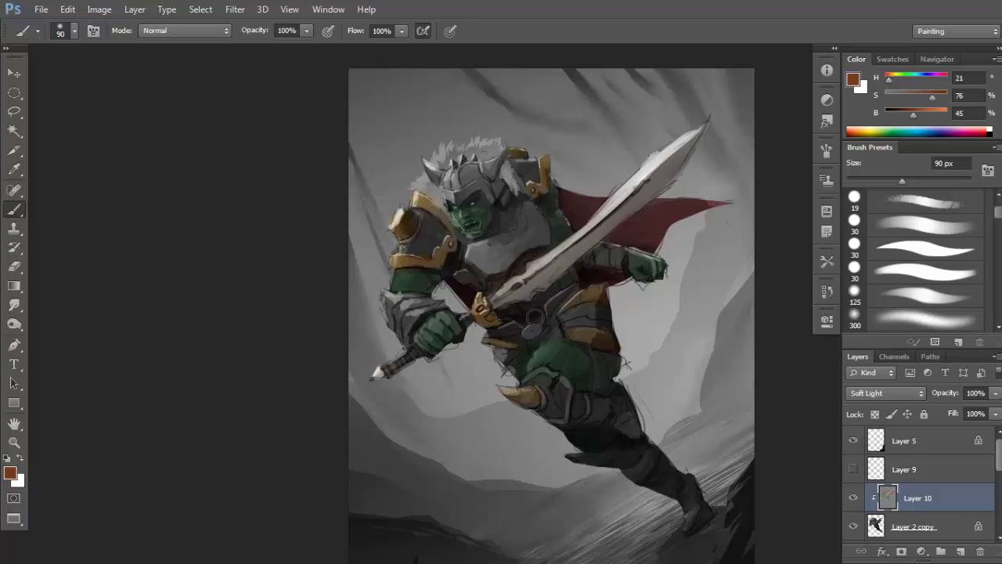
key("bracketleft")
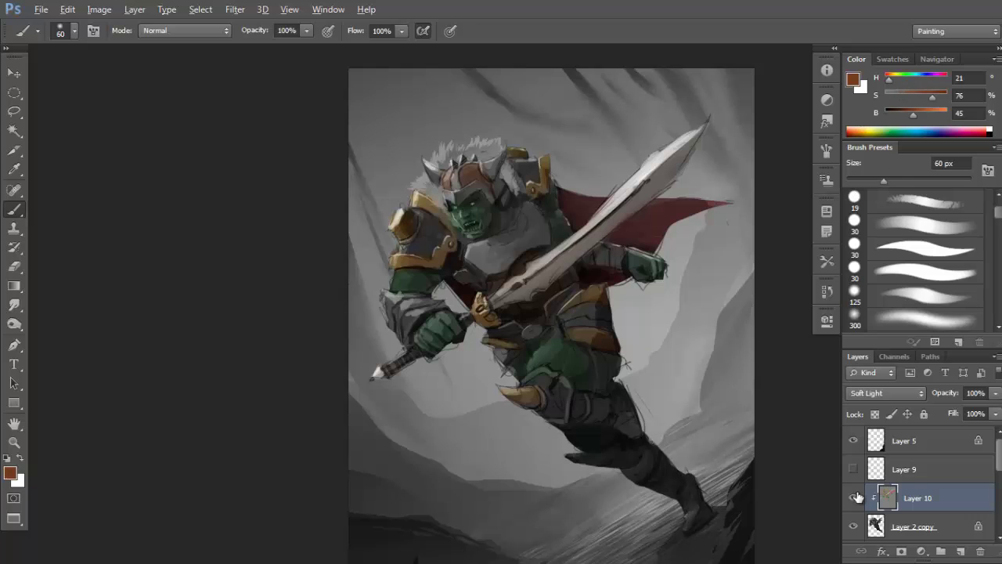
left_click(853, 440)
left_click(854, 440)
Tint the helmet's horns gold (H 43, S 80, B 76) and enlarge the brush to 175 px.
left_click(893, 79)
left_click(938, 94)
left_click(934, 114)
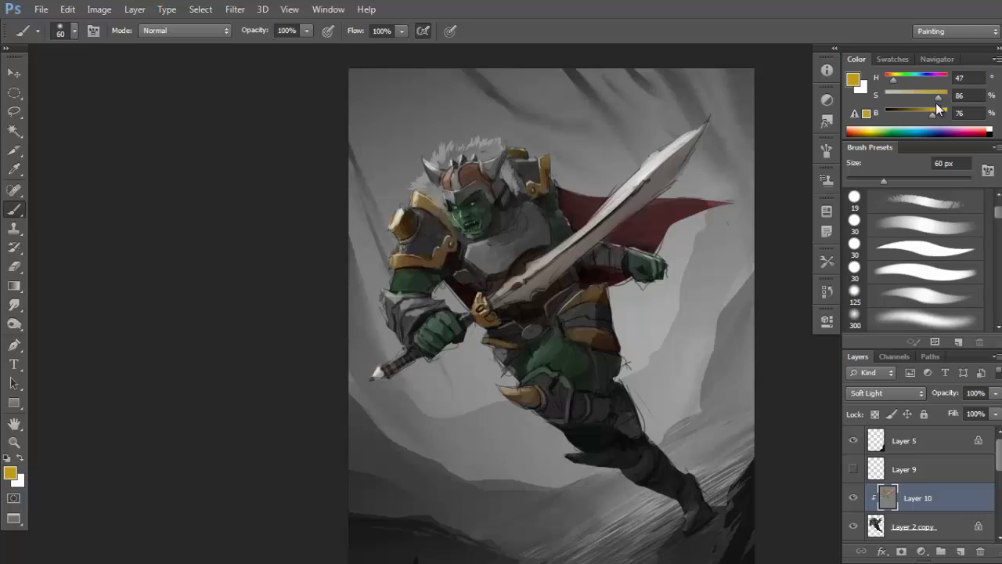
left_click(934, 95)
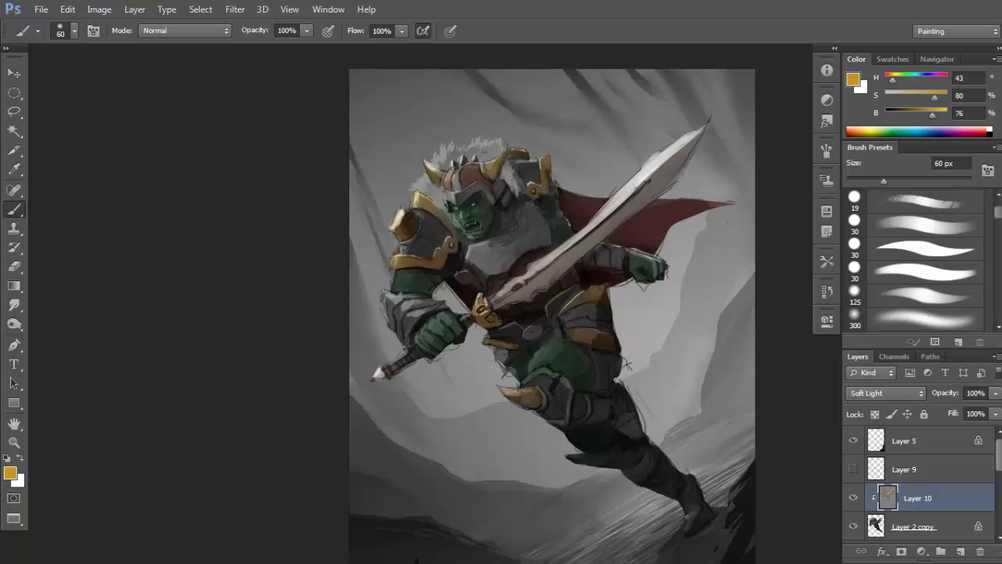
key("bracketright")
key("bracketright")
key("bracketright")
key("bracketright")
key("bracketright")
key("bracketright")
key("bracketright")
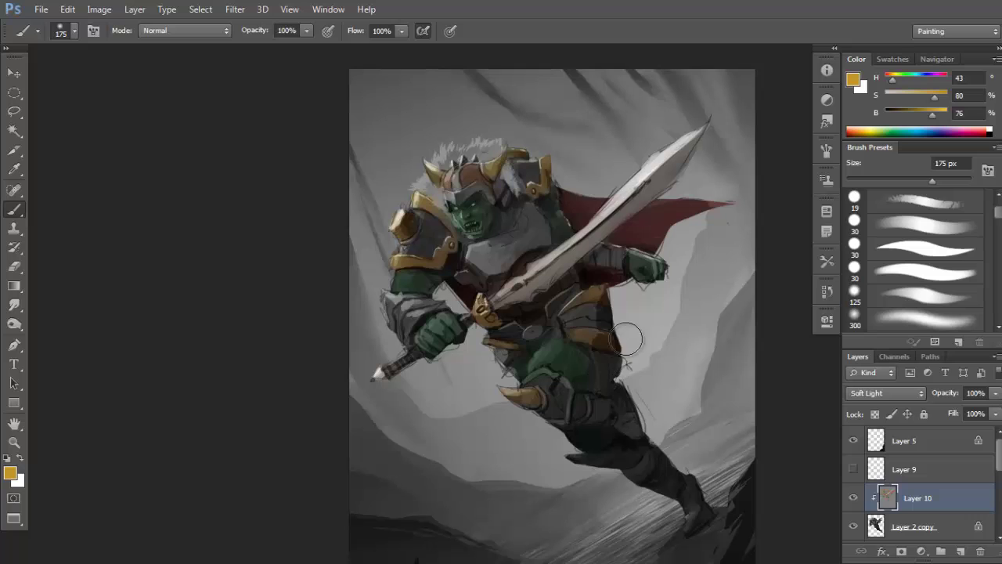
Darken the figure's lower body with a reddish-brown gradient (H 9, S 29, B 32) drawn upward on the tint layer, undoing the trial gradients.
left_click(600, 337, "alt")
key("g")
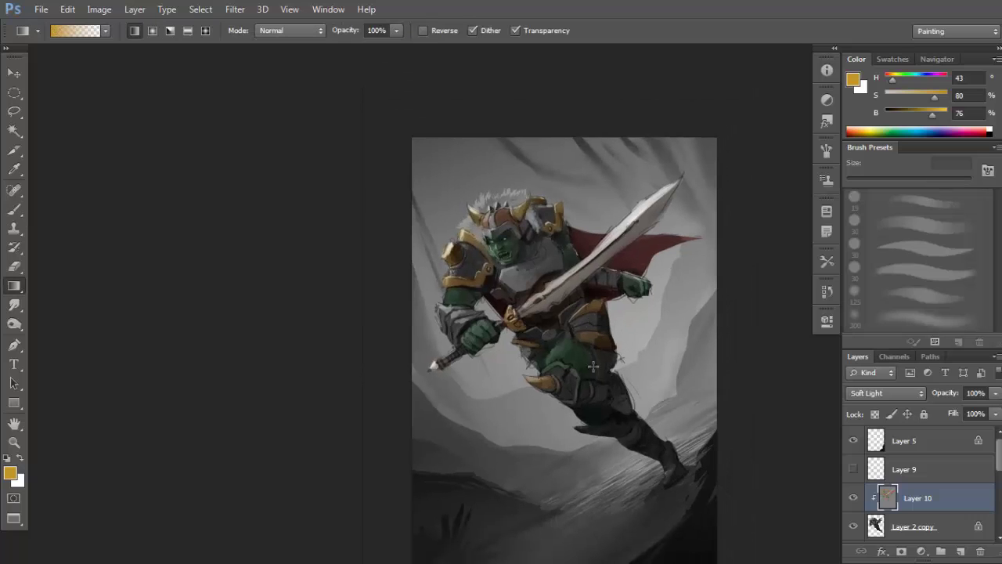
left_click(912, 112)
left_click(909, 93)
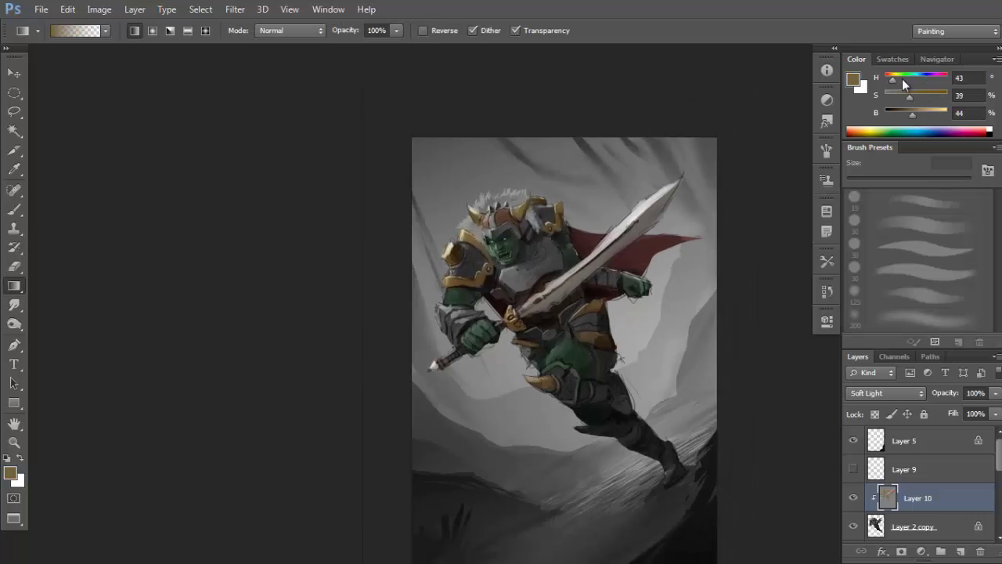
left_click(891, 79)
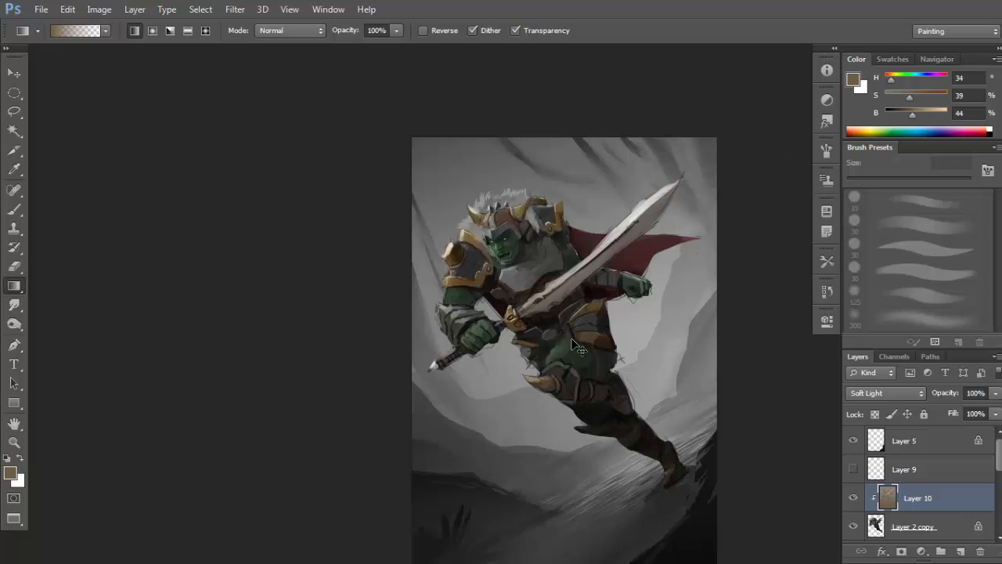
left_click_drag(890, 79, 887, 79)
left_click(903, 94)
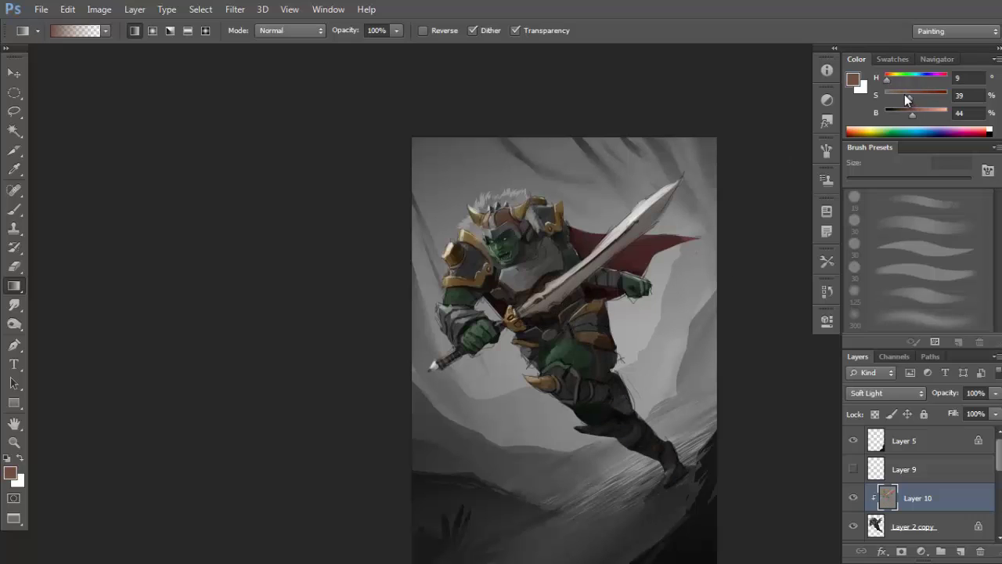
left_click(905, 112)
left_click_drag(557, 476, 593, 251)
key("ctrl+z")
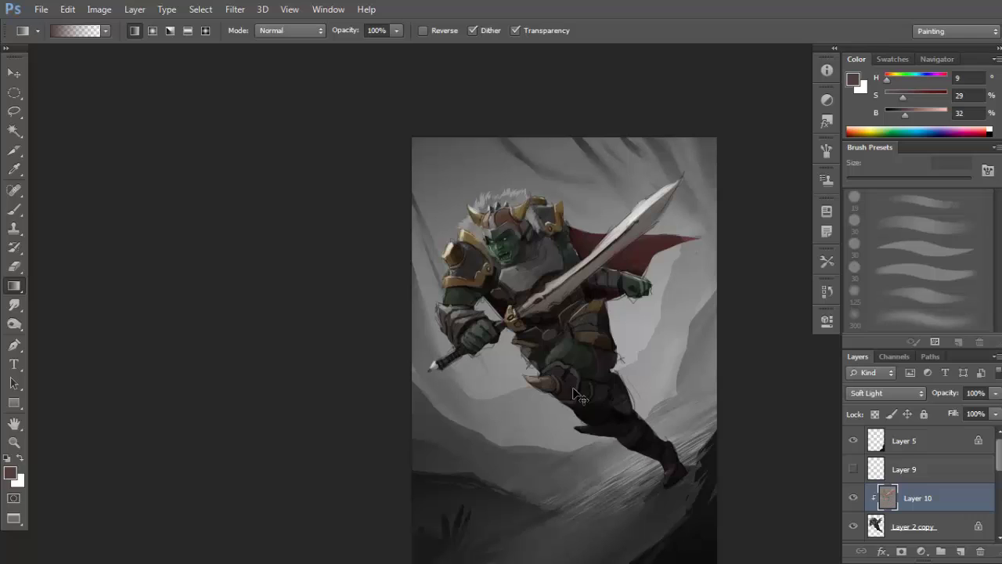
left_click_drag(584, 435, 601, 255)
key("ctrl+z")
left_click_drag(579, 487, 564, 234)
Try light red (H 9, S 61, B 81) and yellow-green (H 64) gradients over the figure's upper body and undo them.
left_click(849, 130)
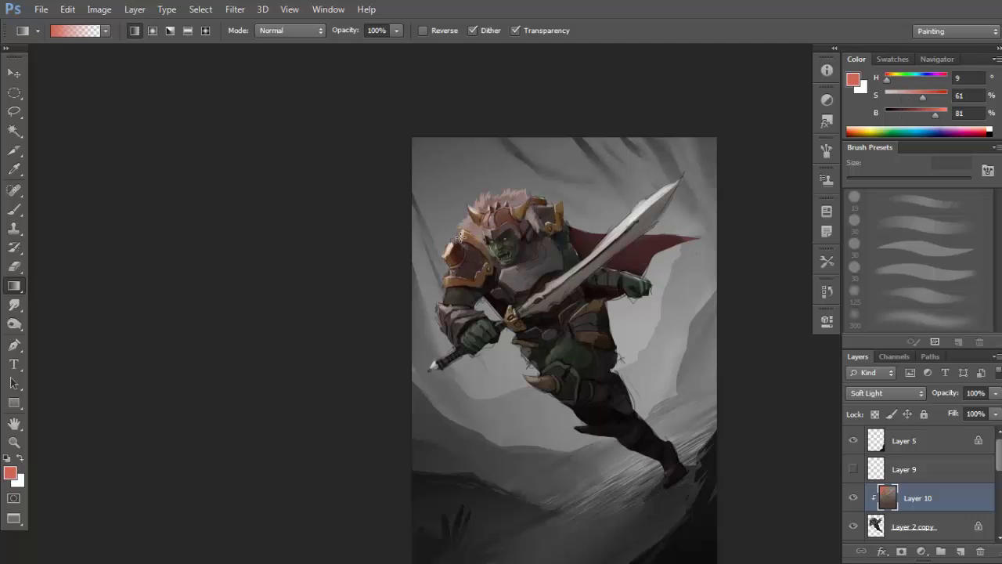
left_click(897, 76)
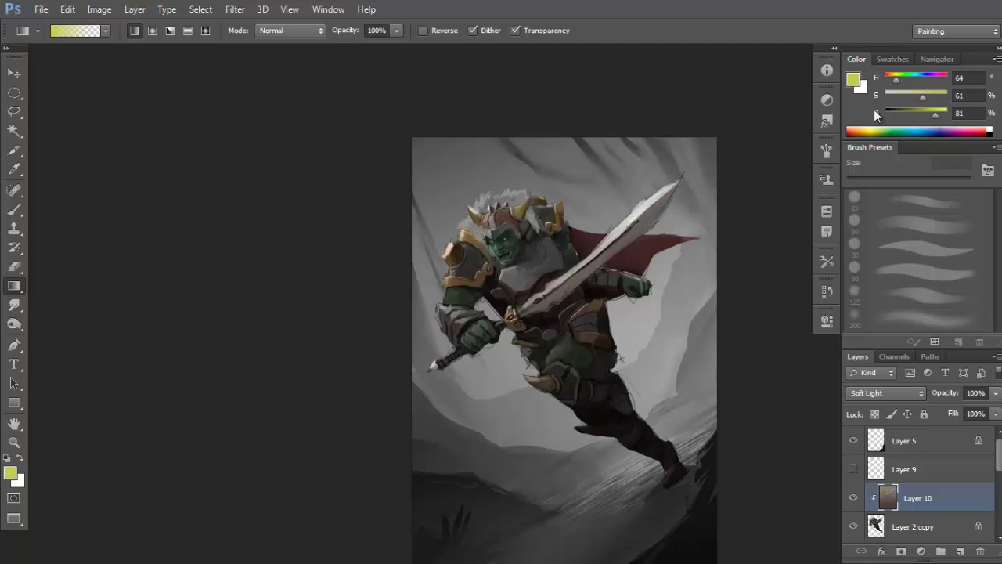
left_click_drag(455, 214, 489, 224)
left_click_drag(575, 264, 630, 224)
key("b")
key("ctrl+z")
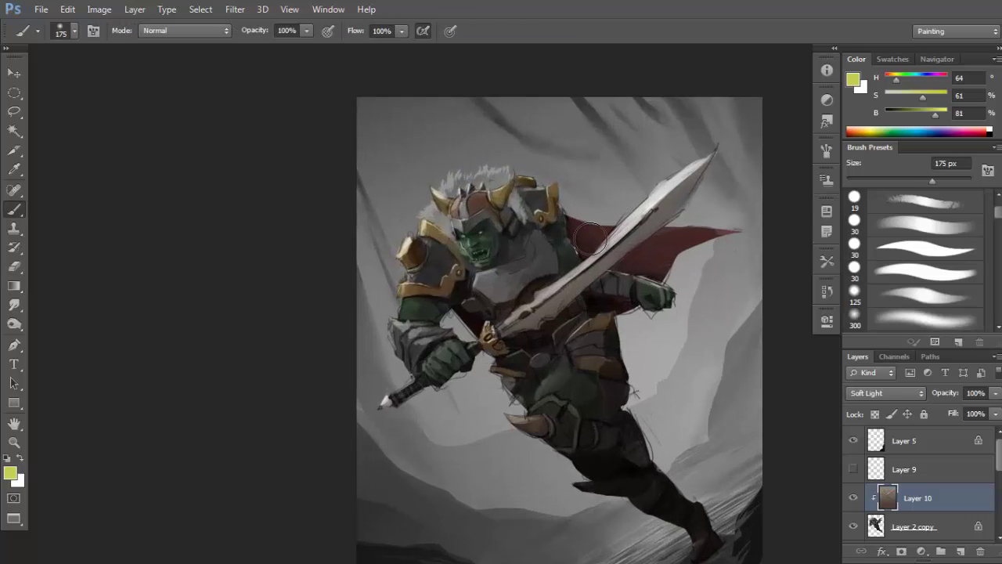
Reduce the brush to 80 px and sample the skin green from the temporarily unclipped, isolated Layer 10, restoring its clipping and the other layers.
key("bracketleft")
key("bracketleft")
key("bracketleft")
key("bracketleft")
key("bracketleft")
left_click(917, 510, "alt")
left_click(853, 498, "alt")
left_click(471, 247, "alt")
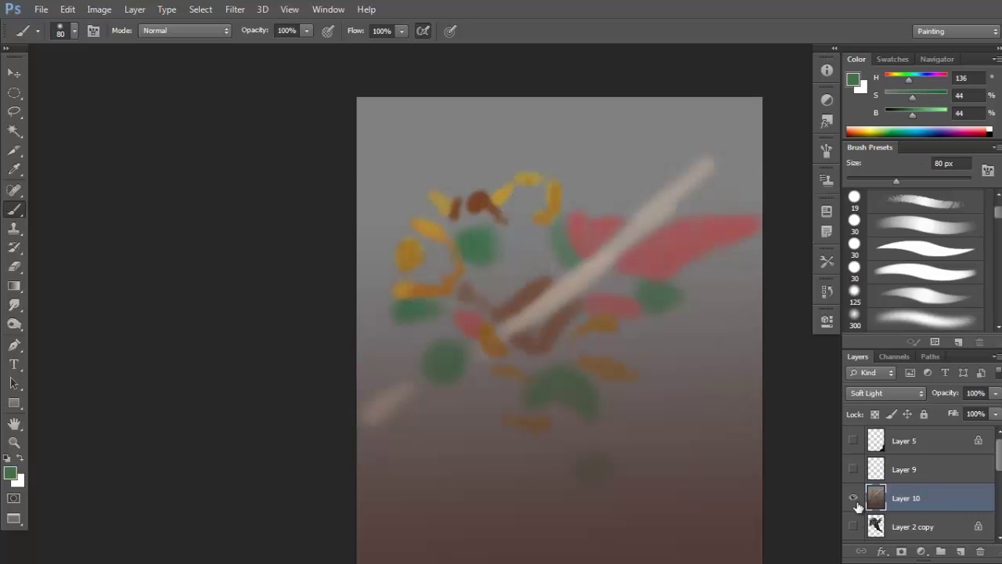
left_click(853, 498, "alt")
left_click(908, 512, "alt")
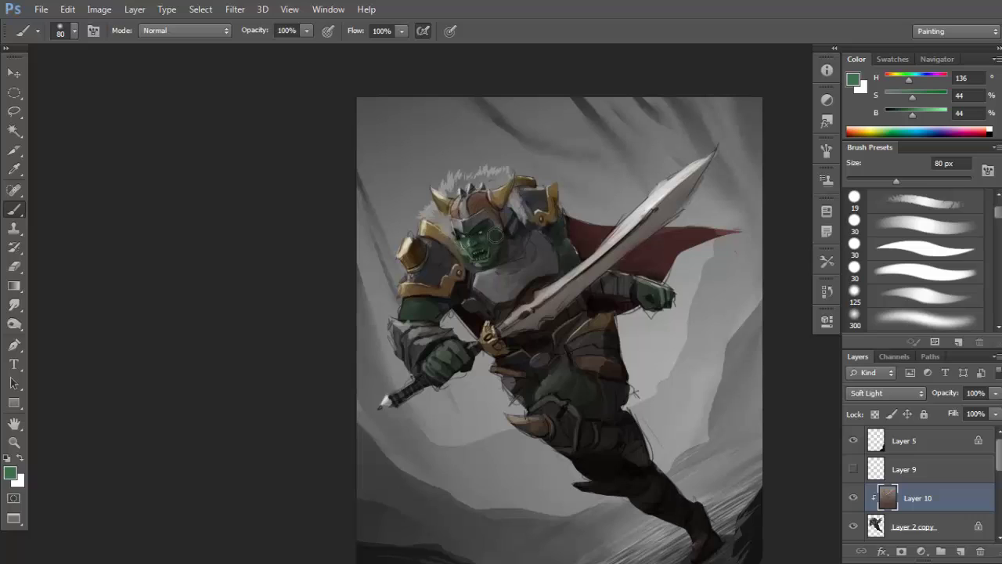
Set the skin colour to a darker green (H 120, S 44, B 35) and tint the neck beside the face.
left_click_drag(912, 115, 908, 116)
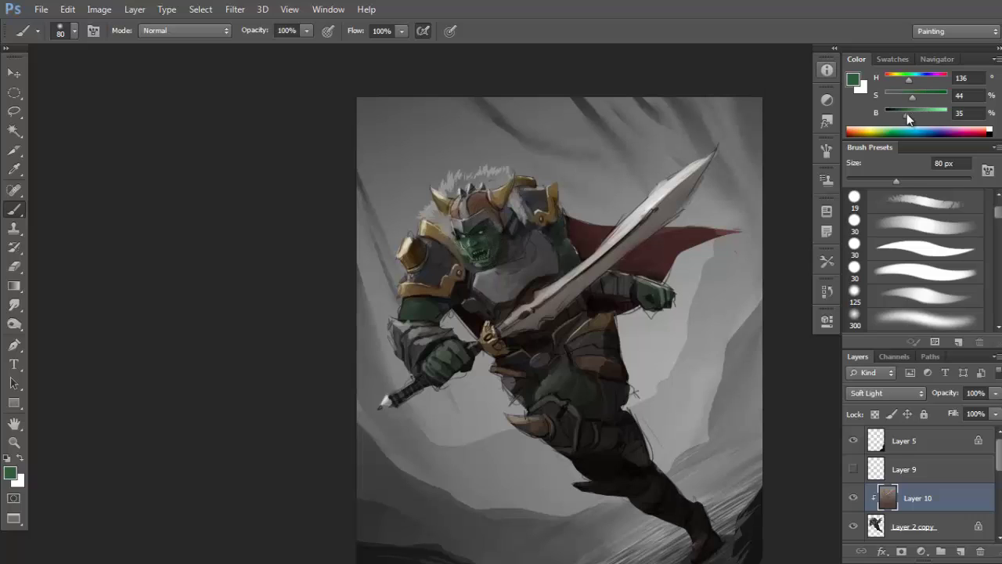
left_click_drag(908, 78, 906, 78)
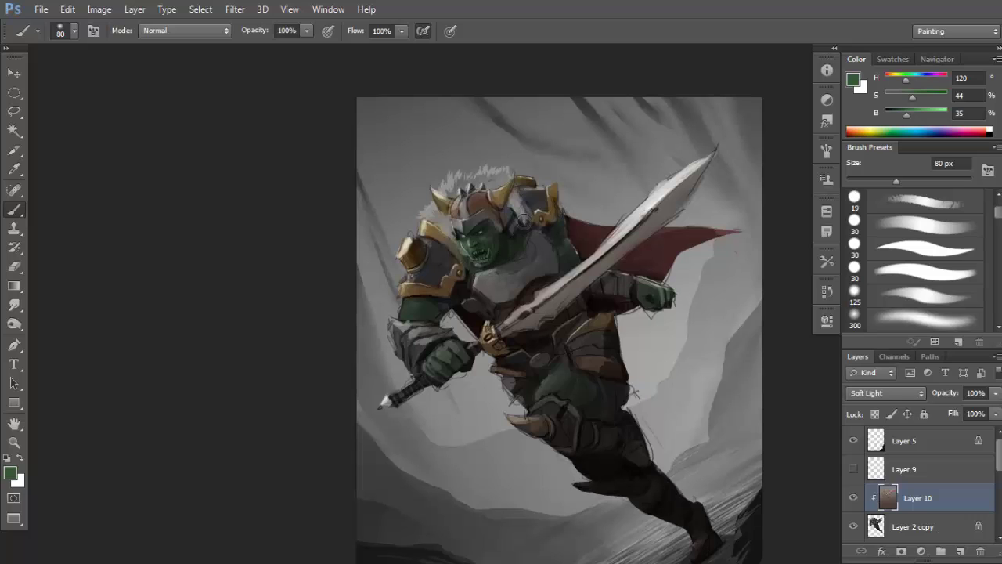
left_click_drag(553, 213, 561, 172)
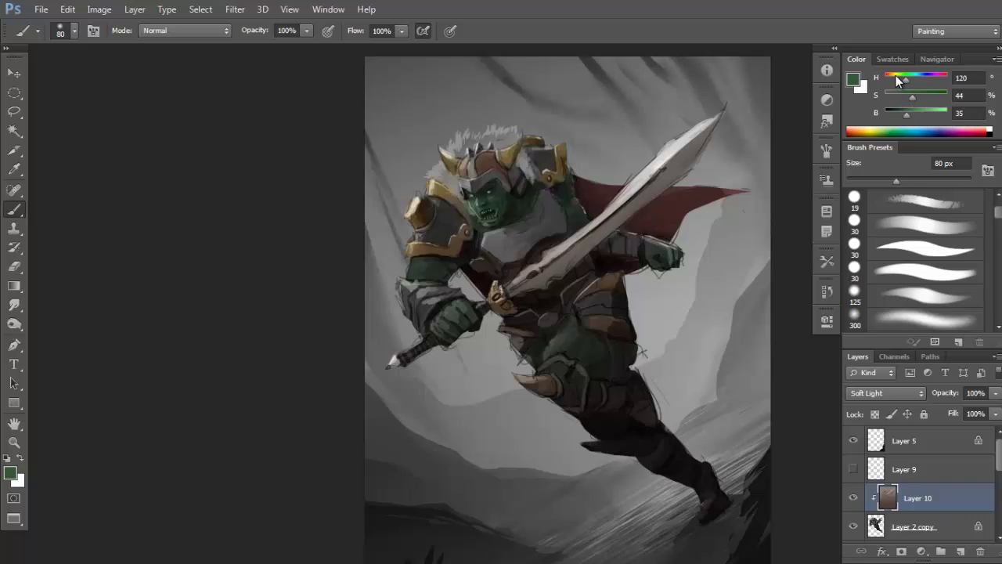
Set the colour to red (H 0, S 57, B 57) and tint the shoulder plates, hip armour and knee guard.
left_click_drag(905, 79, 920, 115)
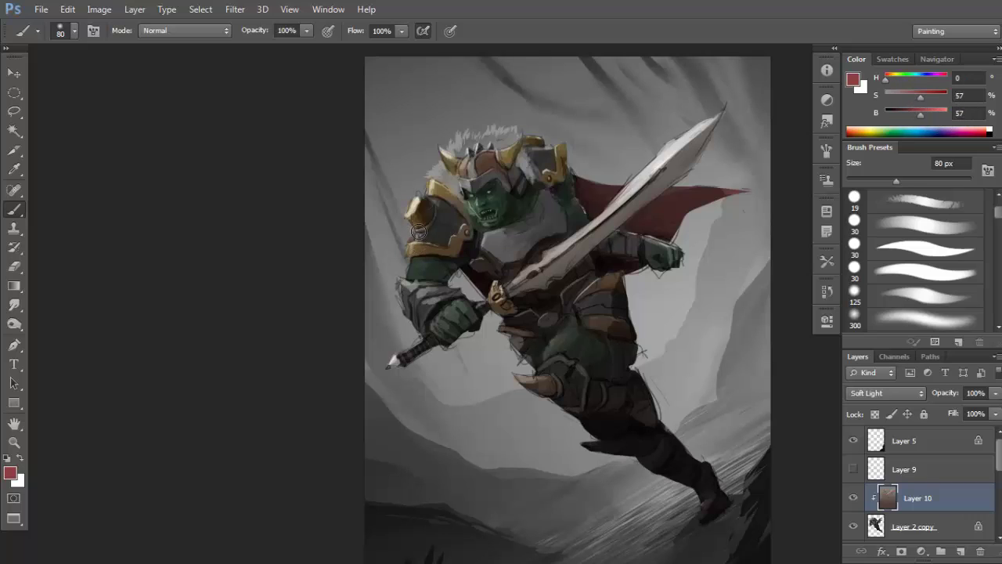
left_click_drag(419, 232, 441, 240)
left_click_drag(567, 270, 580, 252)
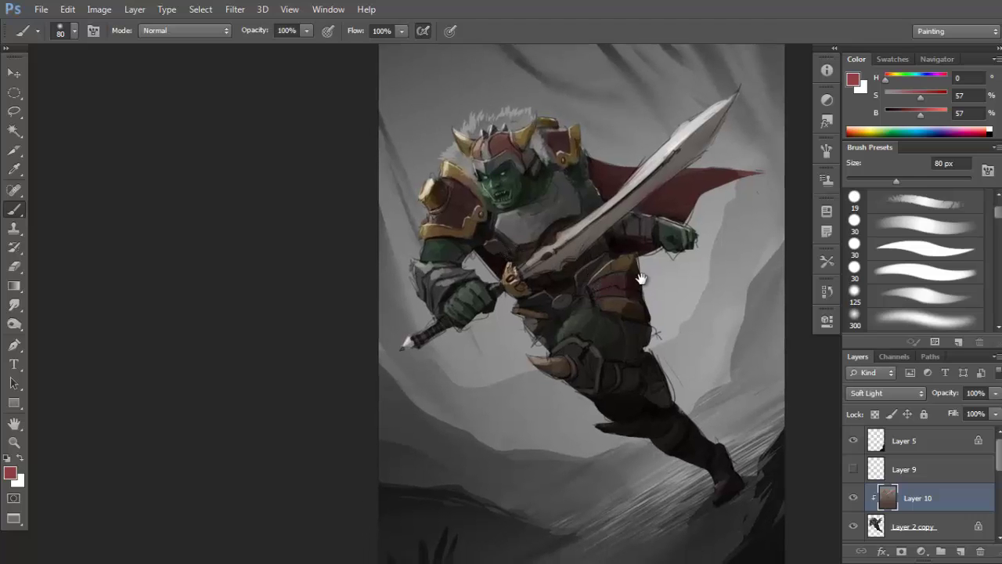
left_click_drag(638, 281, 645, 250)
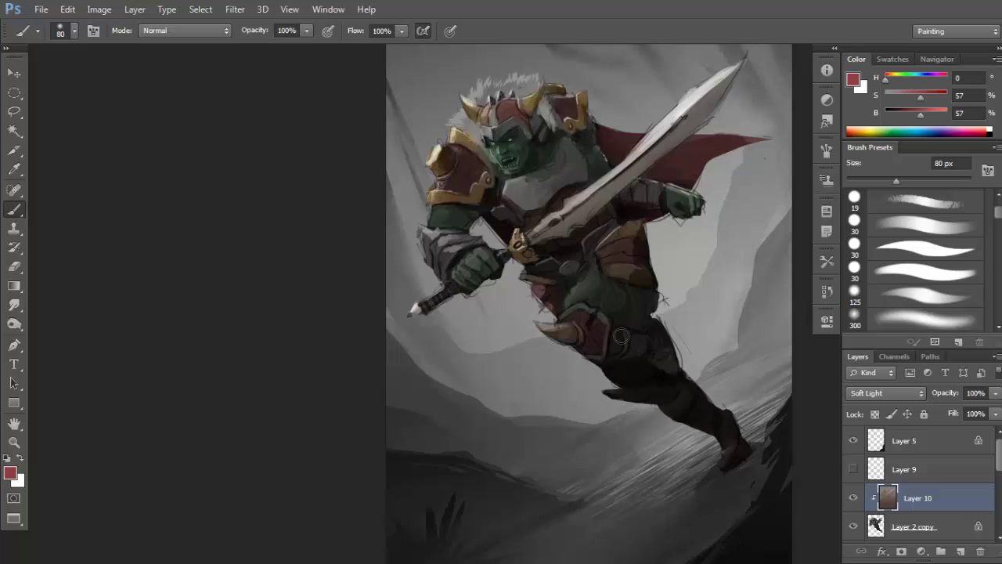
Brighten the orc's face on Layer 10 by painting over it in vivid green (H 137, S 85, B 82).
left_click(671, 335, "ctrl+alt")
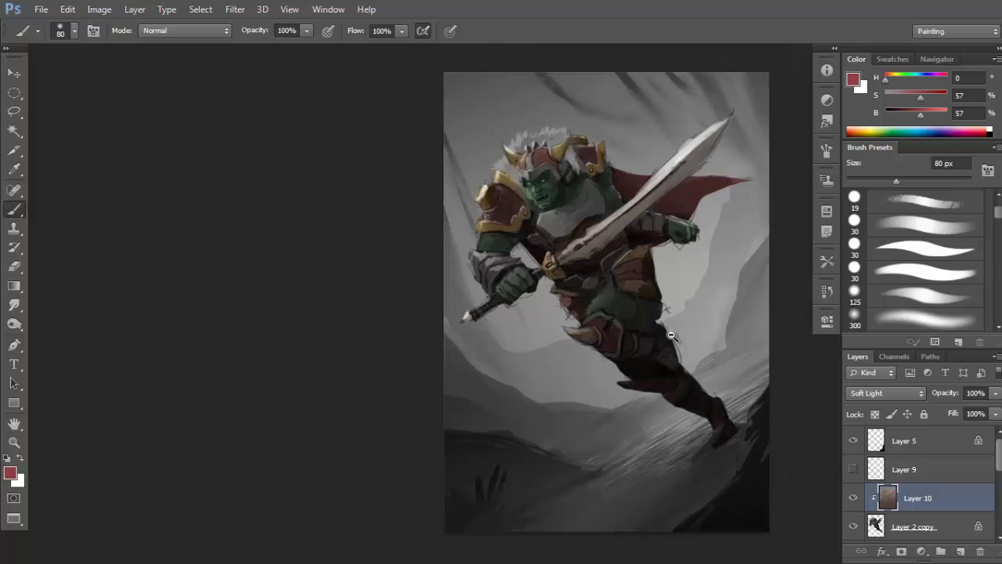
left_click_drag(531, 271, 569, 294)
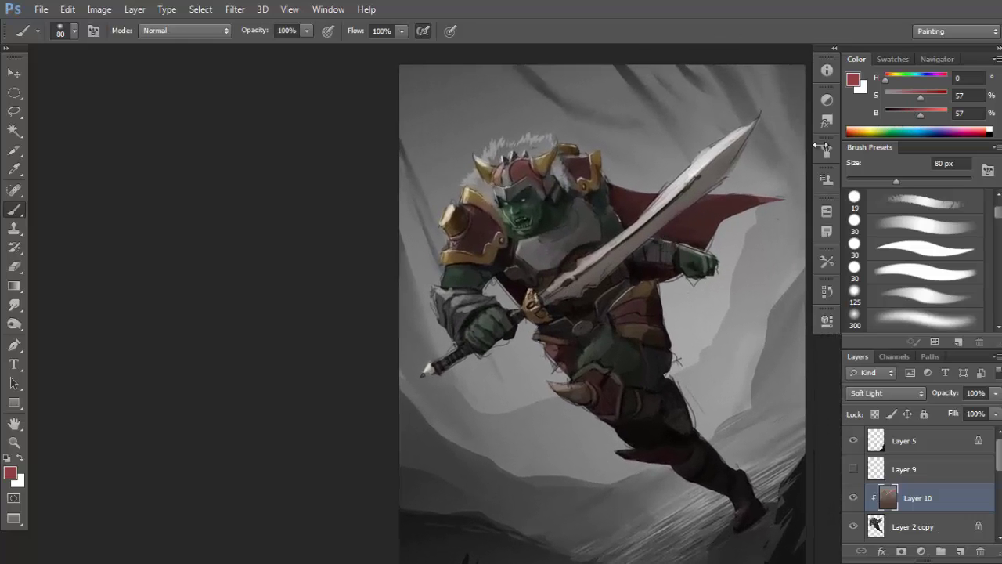
key("ctrl+plus")
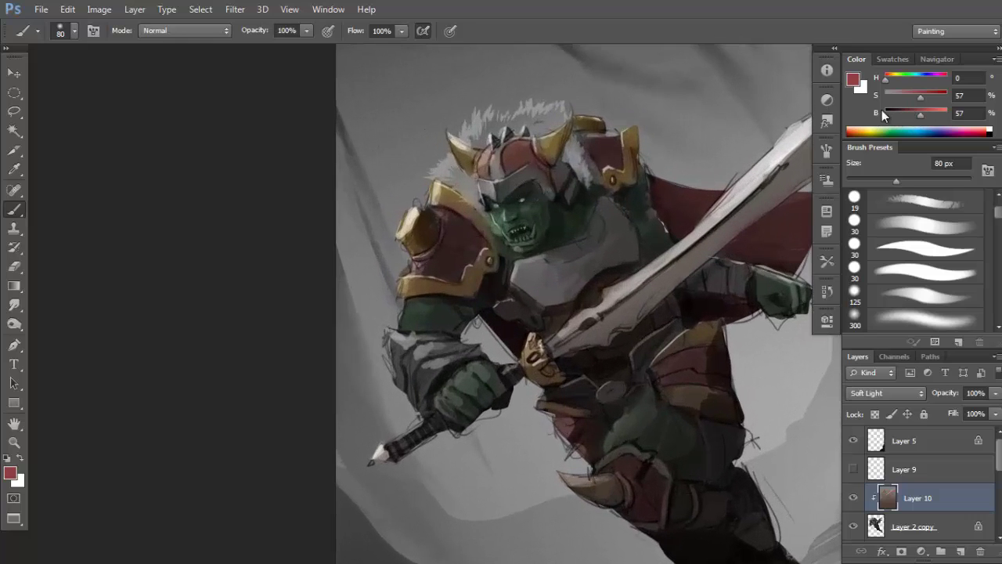
left_click(912, 77)
left_click(931, 112)
left_click(933, 96)
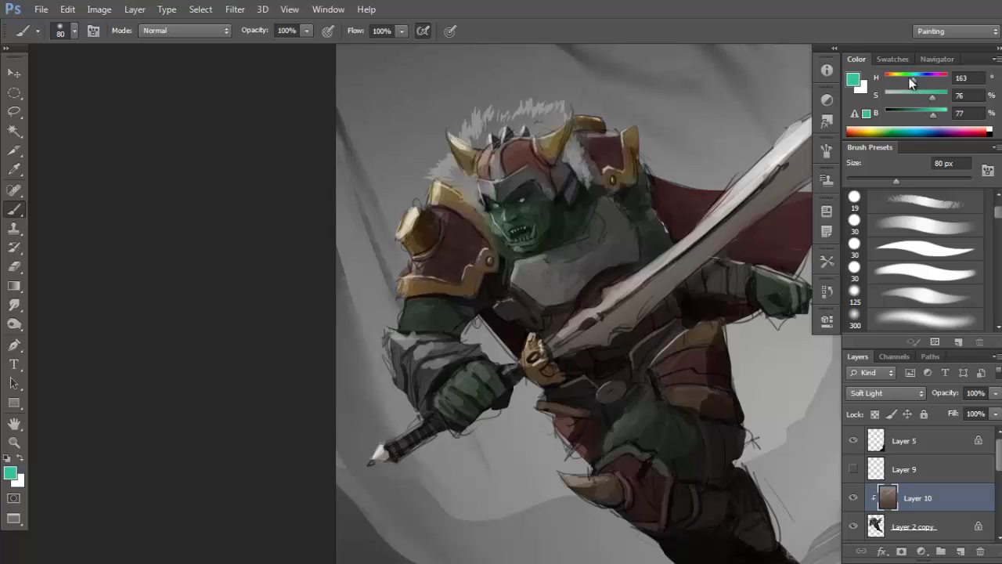
left_click(909, 77)
mouse_move(493, 214)
left_mouse_down()
mouse_move(512, 244)
mouse_move(500, 200)
mouse_move(515, 240)
mouse_move(495, 216)
left_mouse_up()
left_click_drag(933, 113, 937, 114)
mouse_move(507, 222)
left_mouse_down()
mouse_move(498, 229)
mouse_move(510, 234)
mouse_move(517, 201)
left_mouse_up()
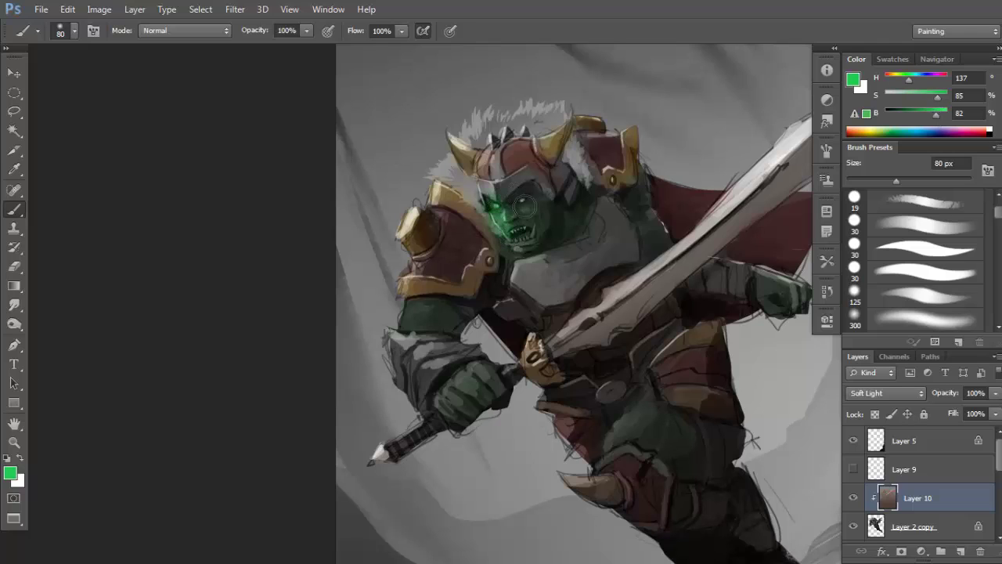
key("ctrl+z")
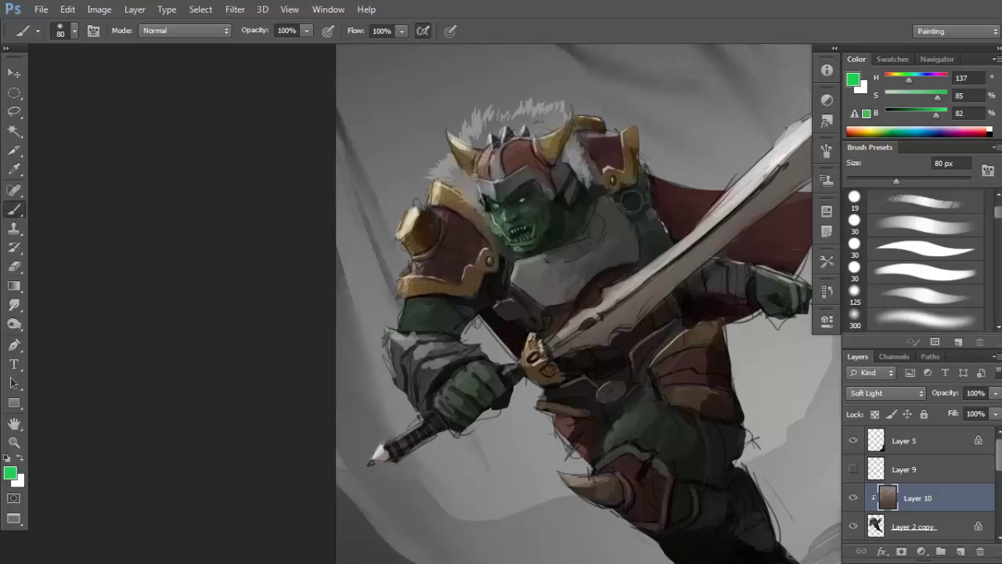
left_click_drag(509, 239, 487, 192)
Tint the helmet horns, shoulder and hip armor trim, and knee spike with yellow (H 60, S 85, B 82).
left_click_drag(900, 76, 895, 76)
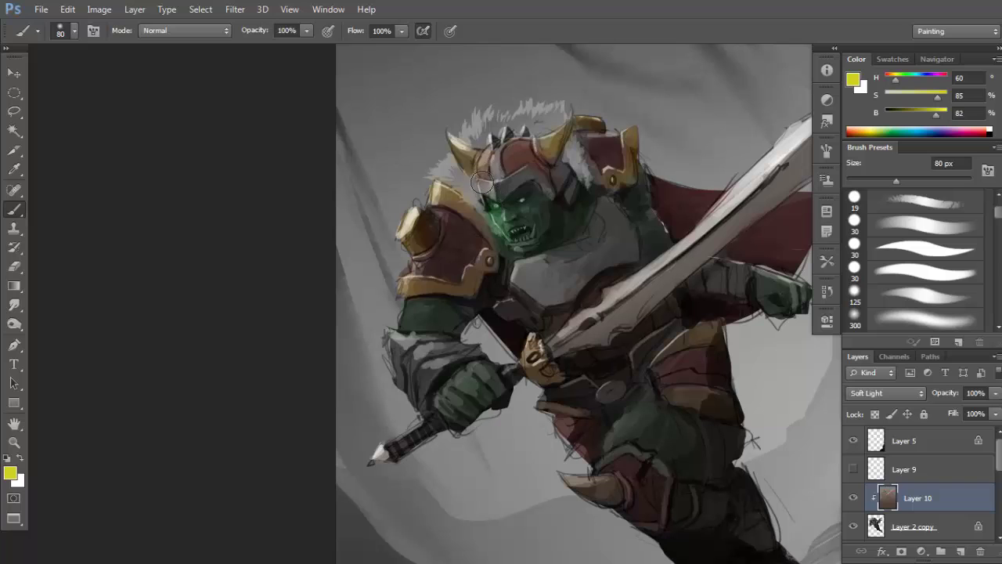
scroll(456, 132, "down", 3)
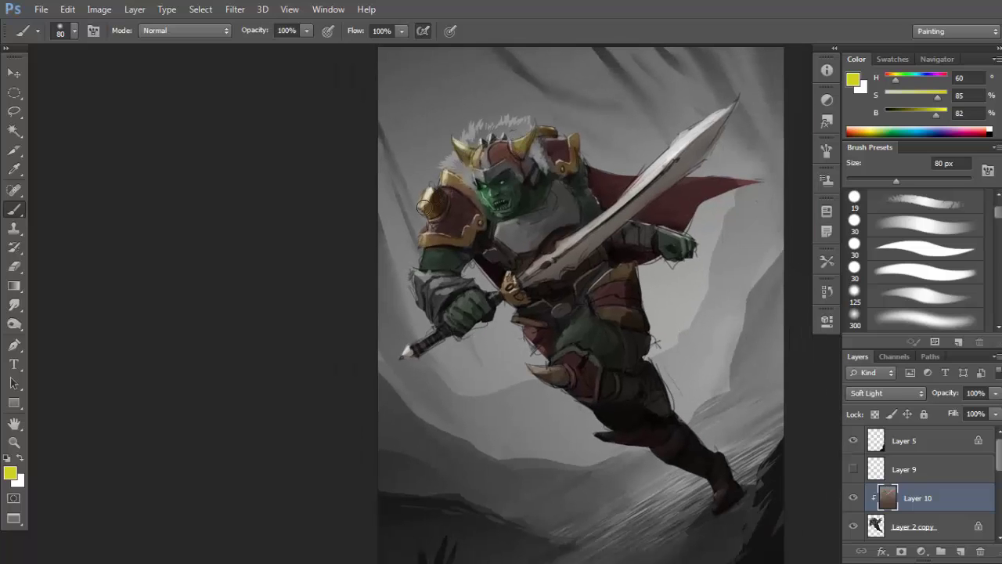
mouse_move(426, 205)
left_mouse_down()
mouse_move(437, 230)
mouse_move(422, 238)
mouse_move(553, 168)
mouse_move(500, 161)
mouse_move(463, 185)
left_mouse_up()
left_click_drag(650, 274, 615, 278)
left_click_drag(552, 373, 565, 366)
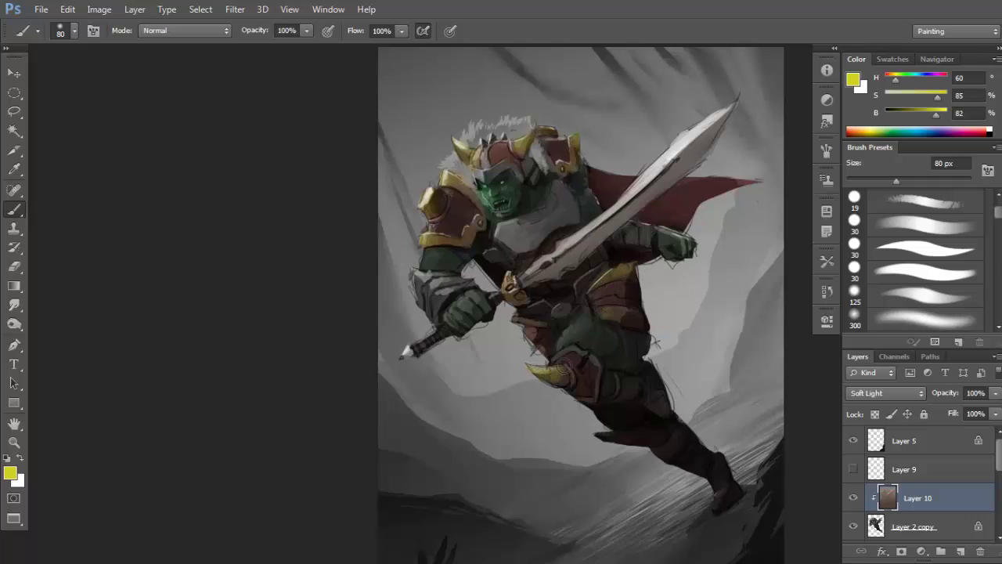
left_click_drag(459, 291, 462, 286)
left_click(461, 301, "alt")
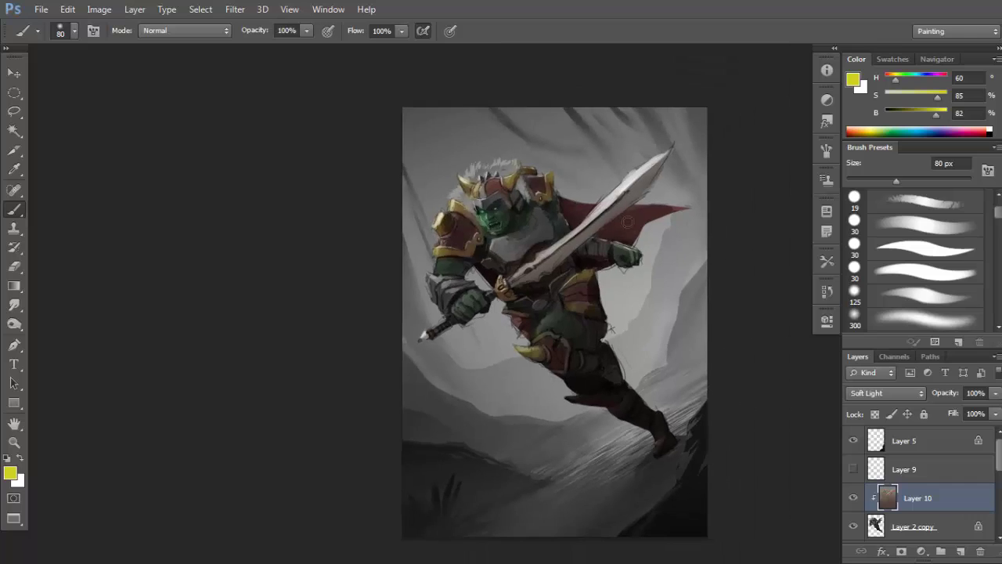
Darken and mute the orc's chest, arms and legs with a 300 to 500 px brush in near-black (S 0, B 13).
key("bracketright")
key("bracketright")
key("bracketright")
key("bracketright")
key("bracketright")
key("bracketright")
key("bracketright")
left_click(905, 112)
left_click(911, 95)
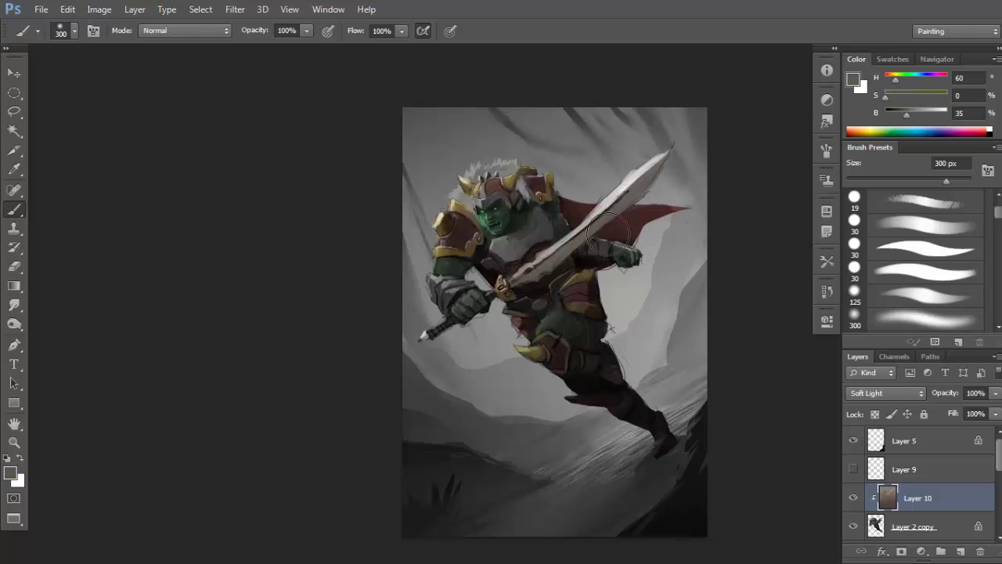
left_click(894, 112)
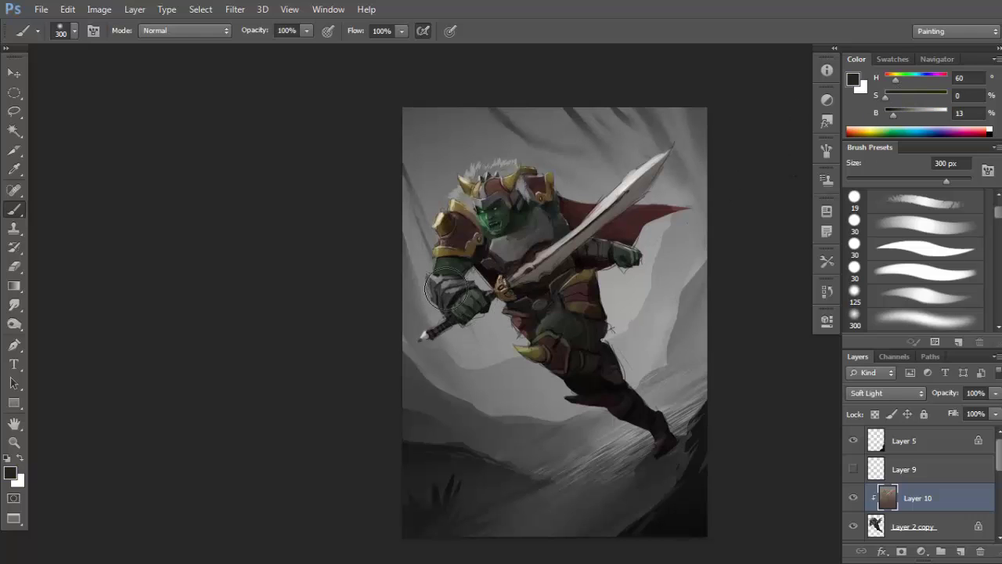
key("bracketright")
key("bracketright")
key("bracketleft")
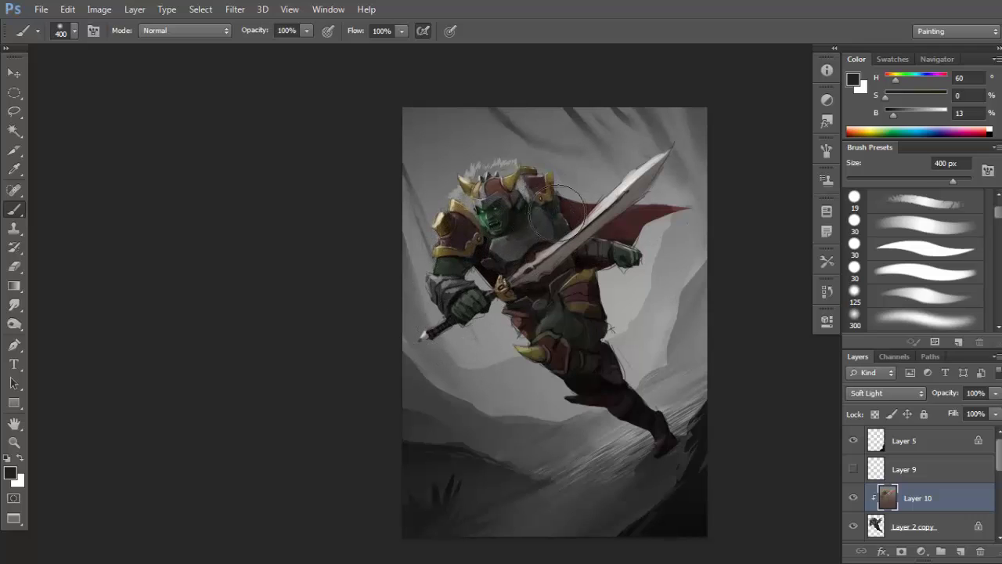
key("bracketright")
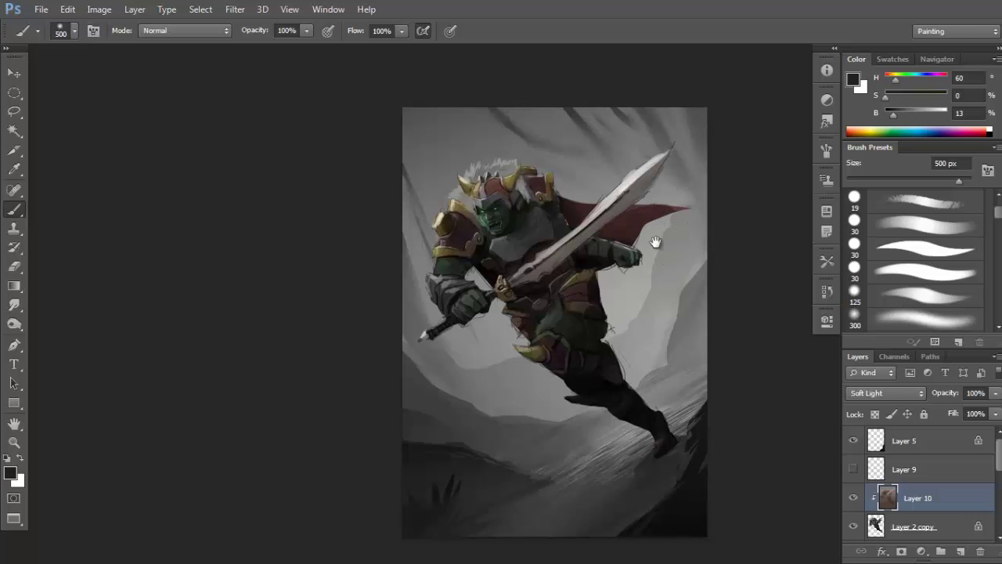
Find and select the grey background painting layer, Layer 4, directly beneath the character layer.
left_click(617, 293, "alt")
left_click(598, 289, "ctrl")
left_click(587, 261, "ctrl")
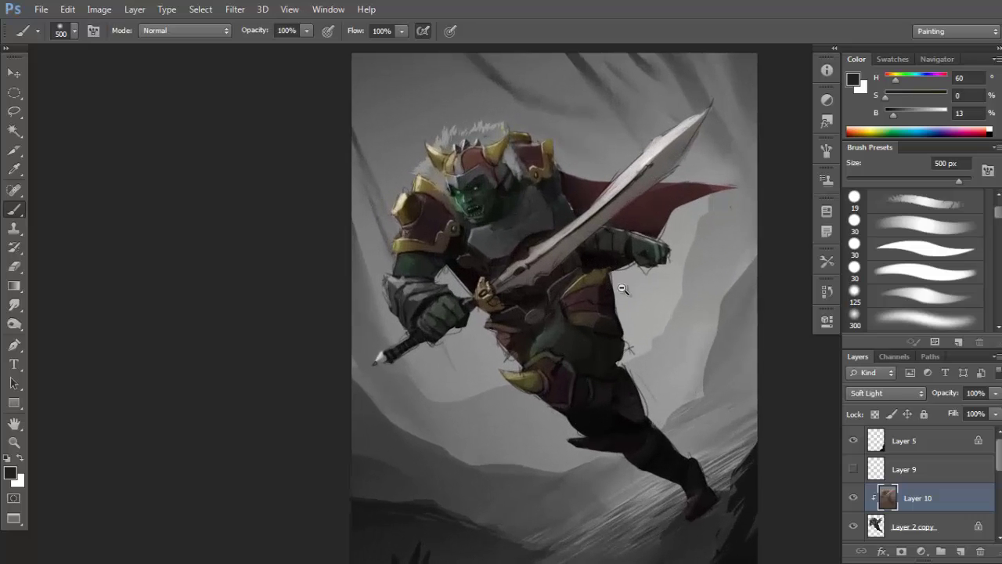
scroll(622, 289, "down", 1)
scroll(936, 485, "down", 3)
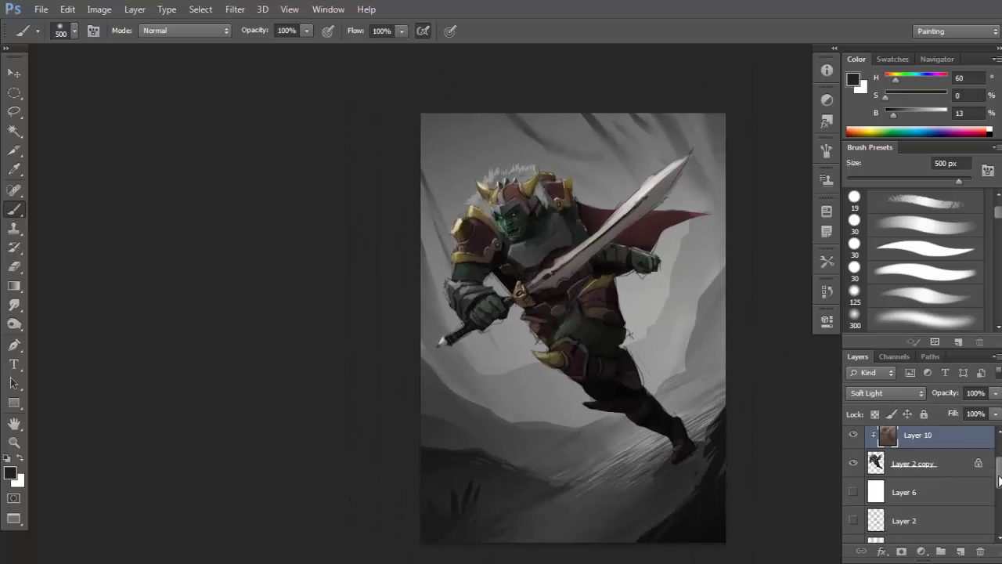
scroll(988, 496, "down", 3)
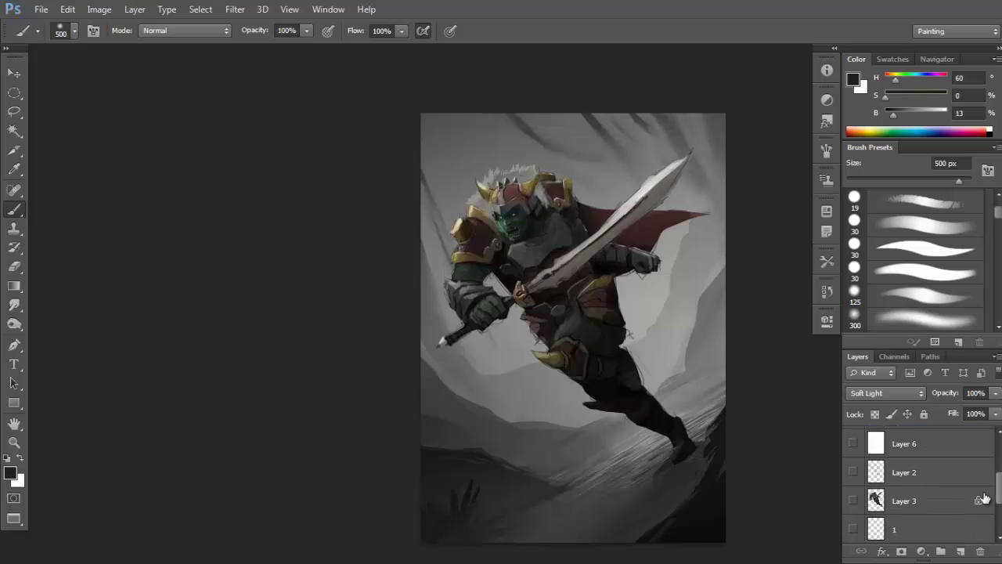
left_click_drag(998, 501, 969, 432)
left_click_drag(998, 495, 999, 491)
scroll(971, 501, "up", 3)
left_click_drag(947, 510, 946, 462)
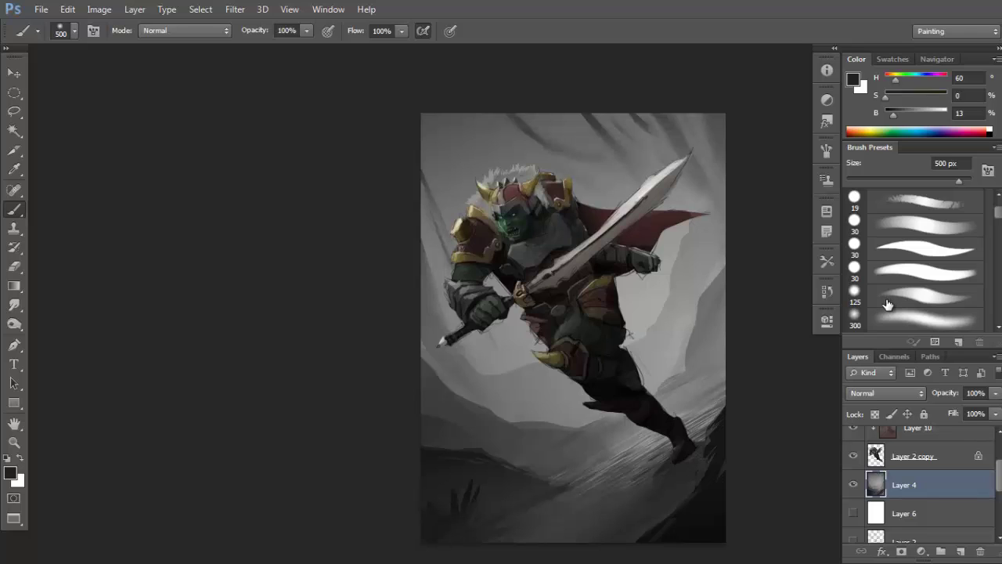
Add a Soft Light layer above Layer 4 and fill it with dark green (H 116, S 24, B 27).
left_click_drag(707, 305, 698, 294)
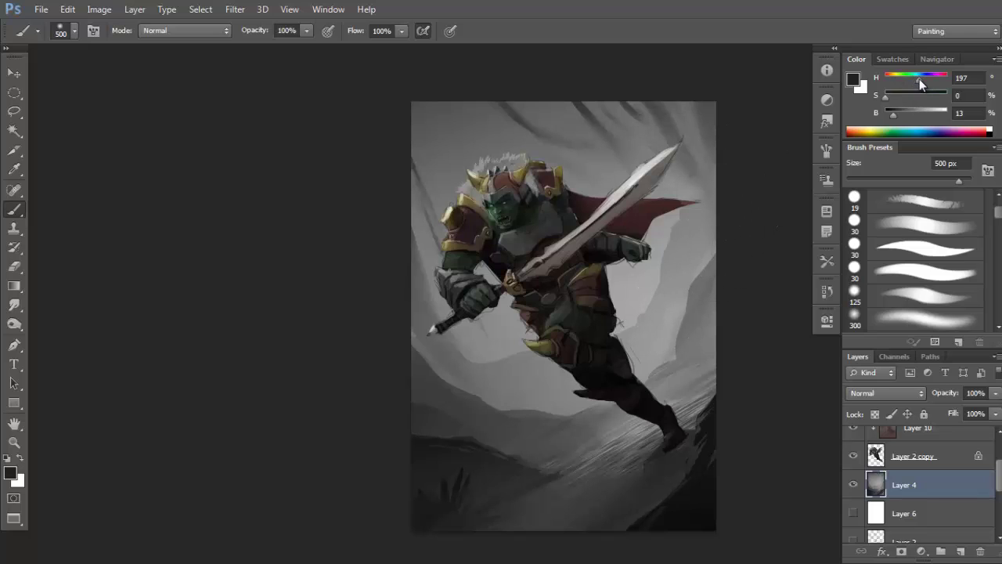
left_click(906, 110)
left_click_drag(905, 114, 901, 114)
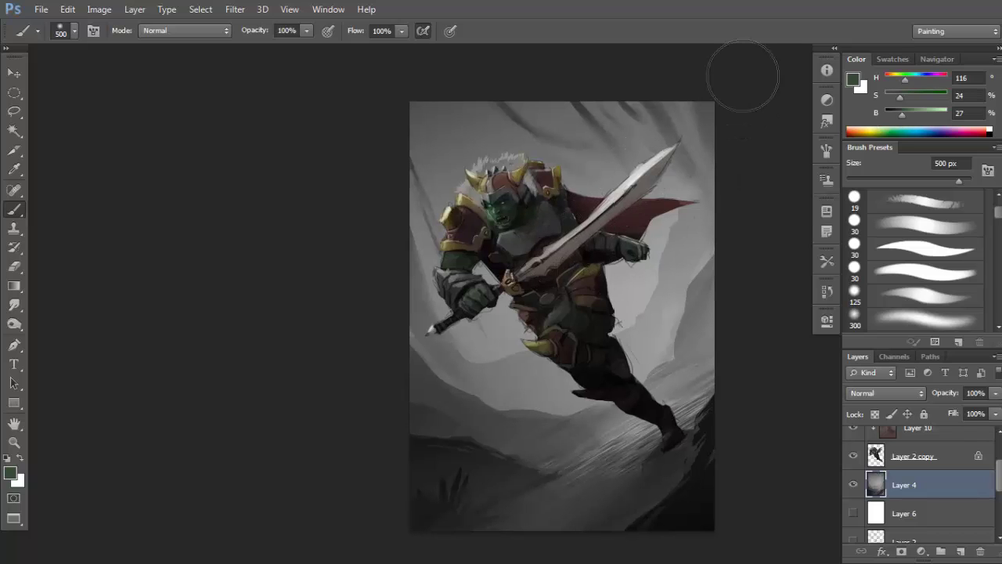
left_click(893, 393)
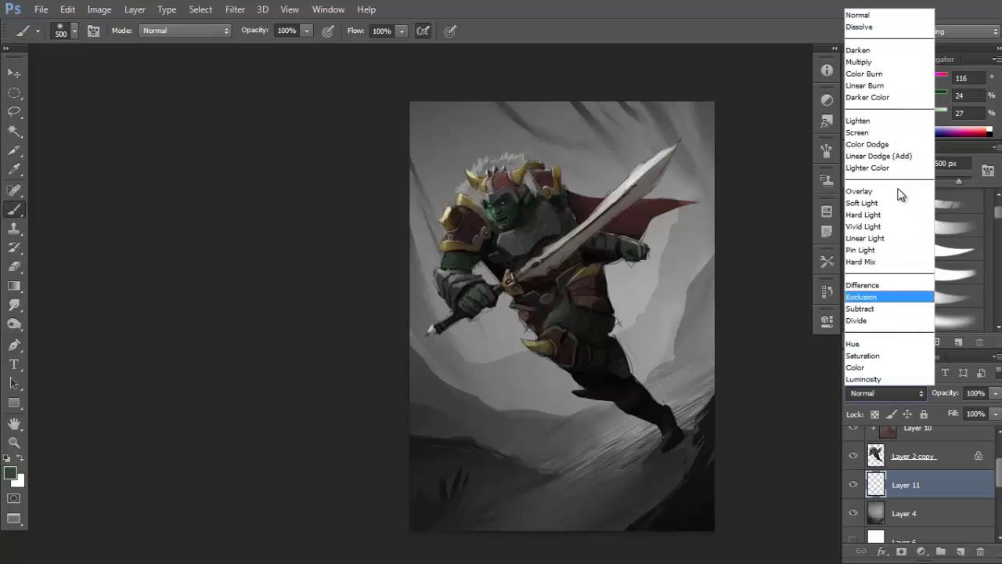
left_click(869, 205)
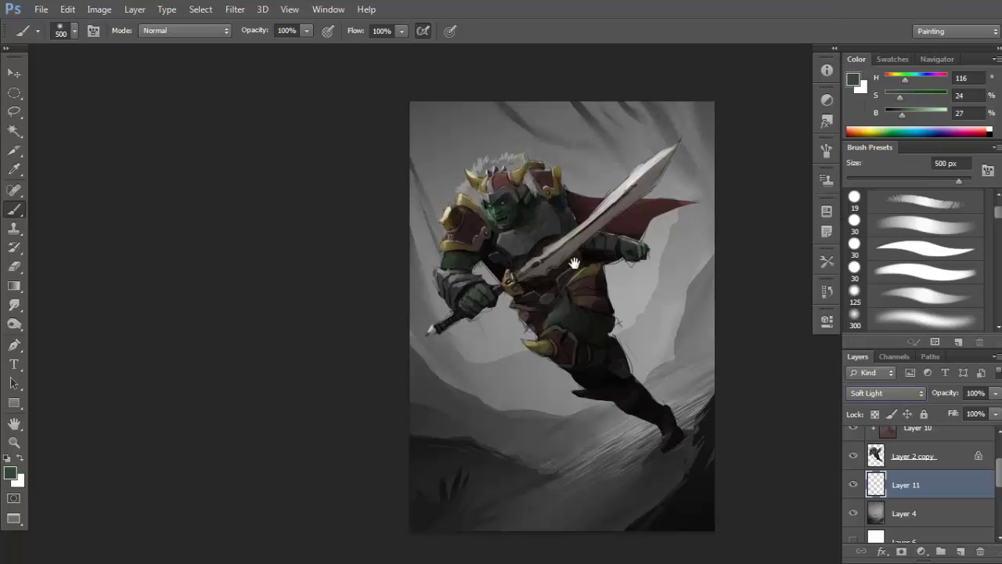
key("shift+F5")
key("Return")
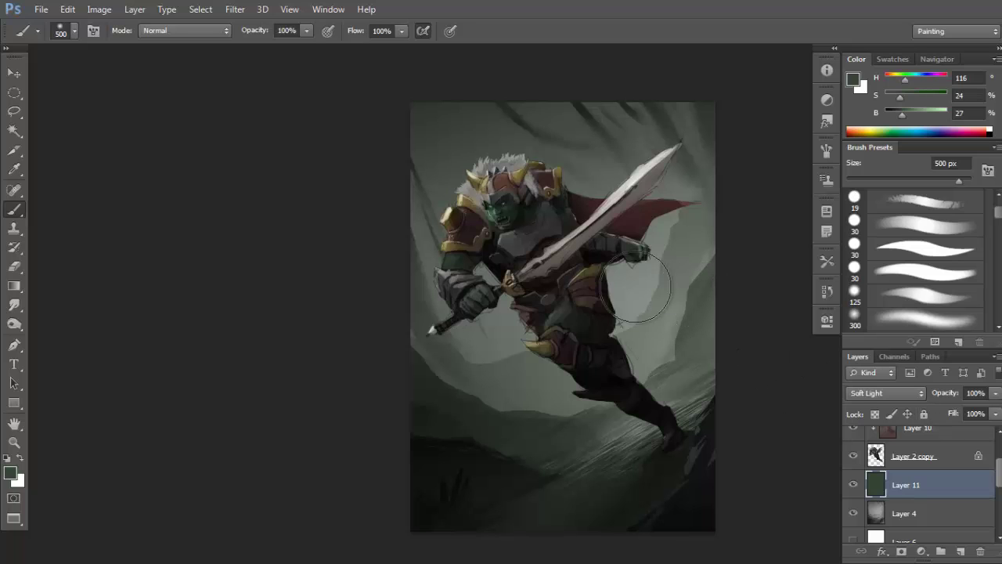
left_click_drag(523, 287, 515, 263)
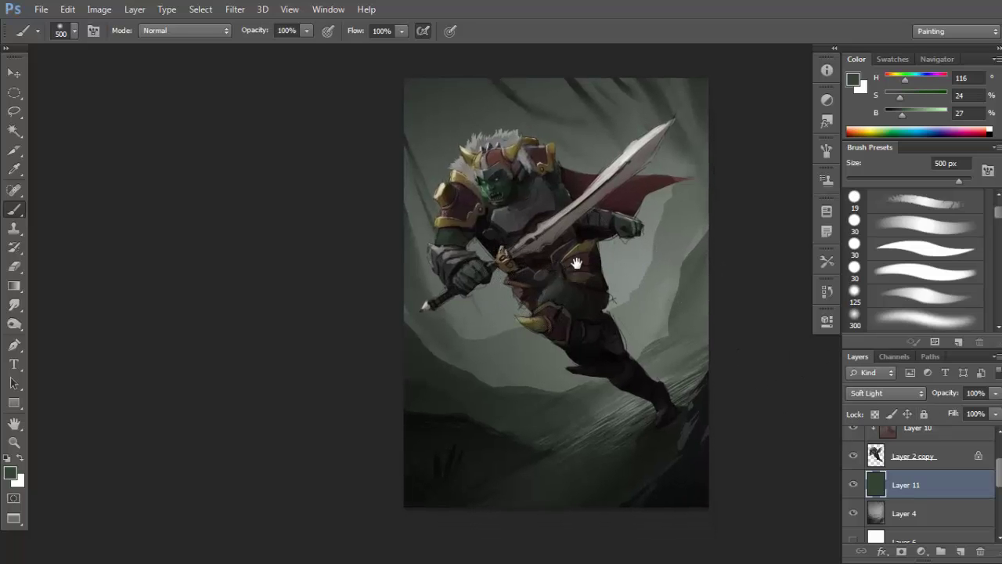
mouse_move(568, 288)
left_mouse_down()
mouse_move(574, 255)
mouse_move(601, 253)
mouse_move(625, 271)
left_mouse_up()
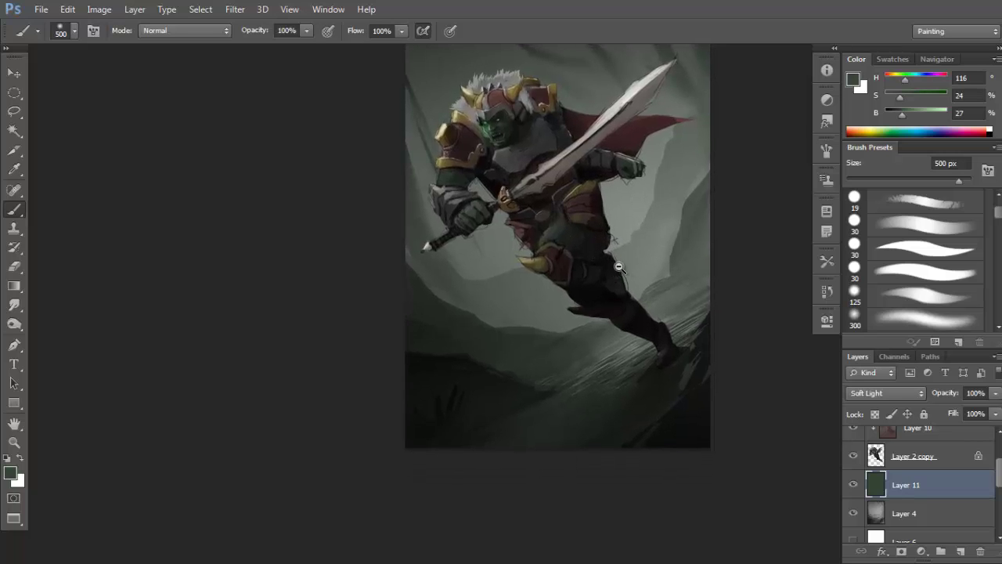
scroll(625, 271, "down", 1)
key("d")
key("g")
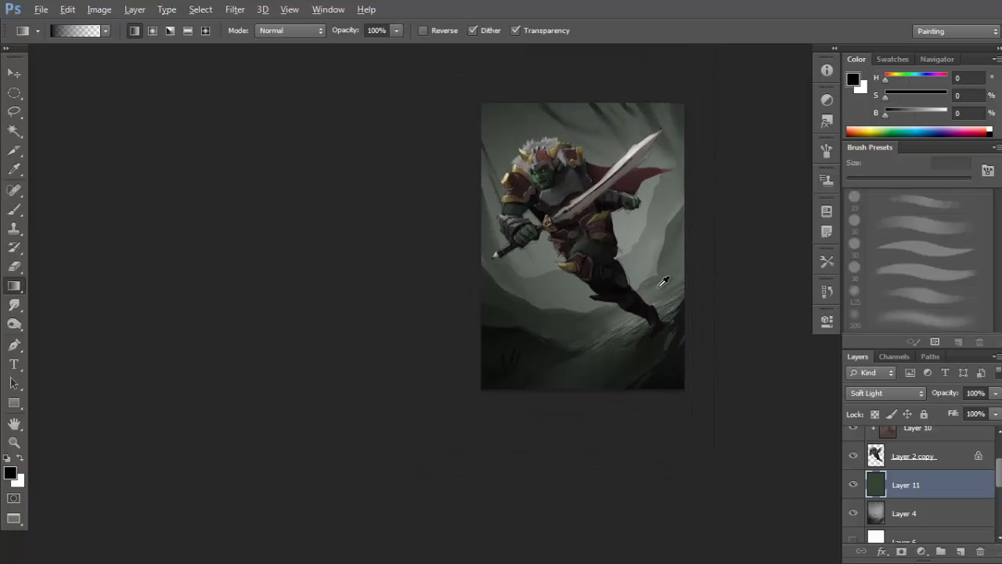
key("alt")
left_click(905, 74)
left_click(910, 112)
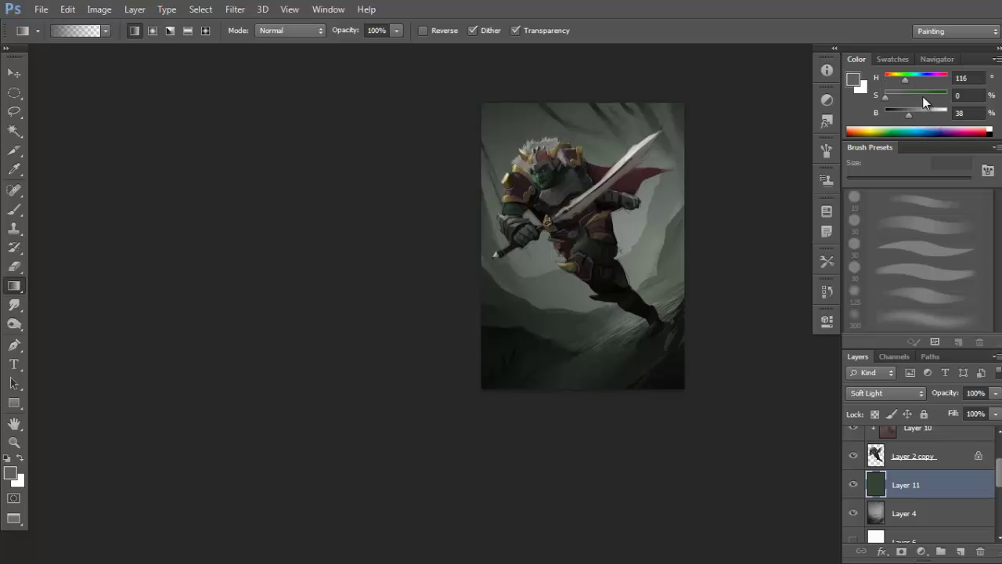
left_click(923, 95)
left_click(928, 112)
left_click(934, 112)
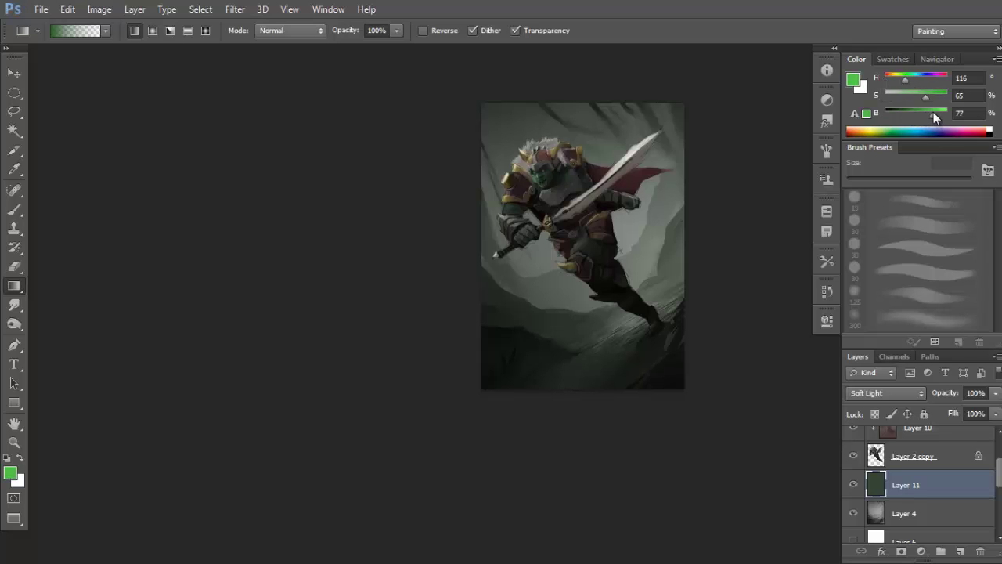
left_click(909, 95)
left_click_drag(526, 187, 559, 302)
left_click_drag(512, 110, 704, 450)
left_click_drag(627, 316, 620, 294)
key("ctrl+z")
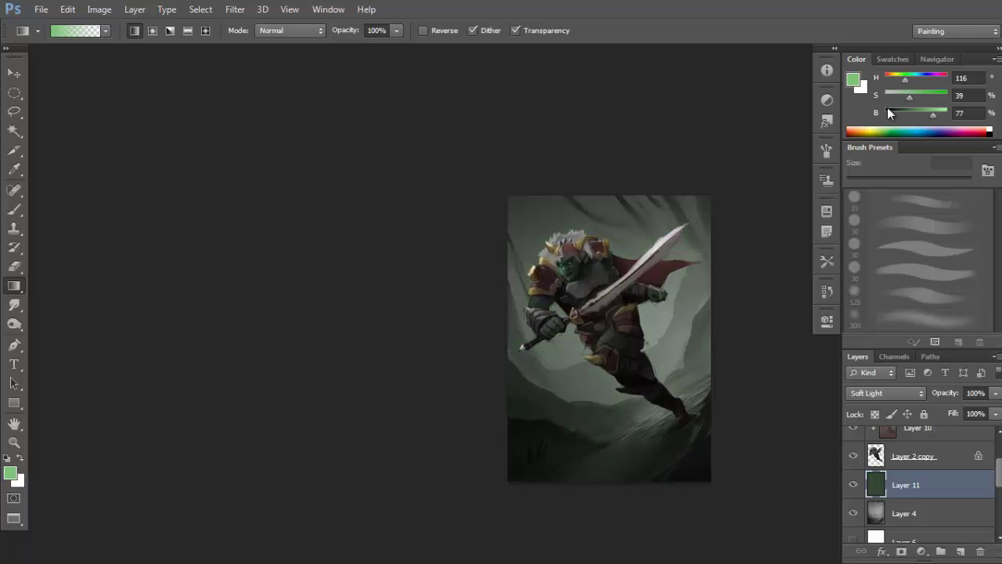
Paint the background sky around the orc on Layer 11 in blue (H 206, S 60, B 56) with a 500 px brush.
key("b")
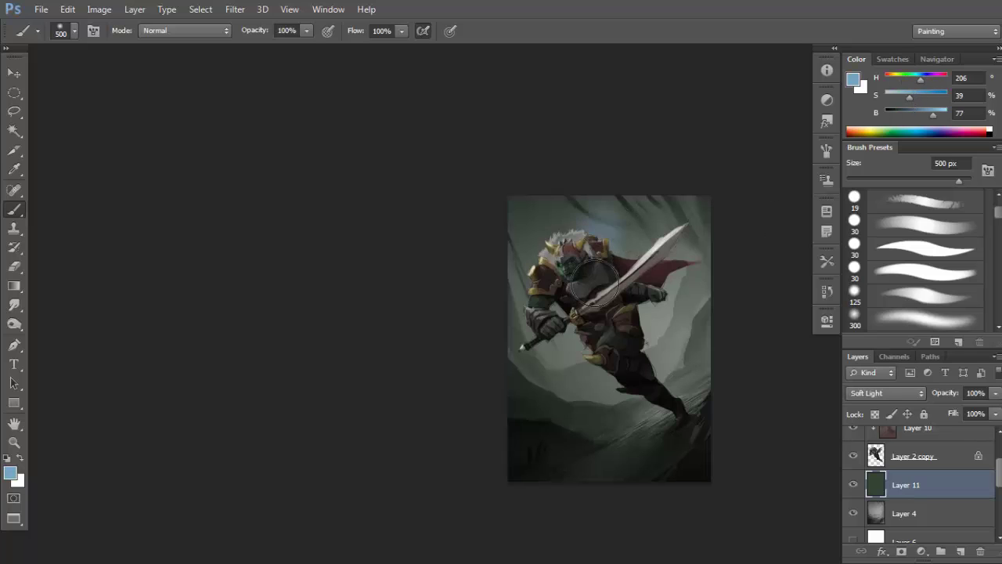
left_click(920, 113)
left_click(922, 97)
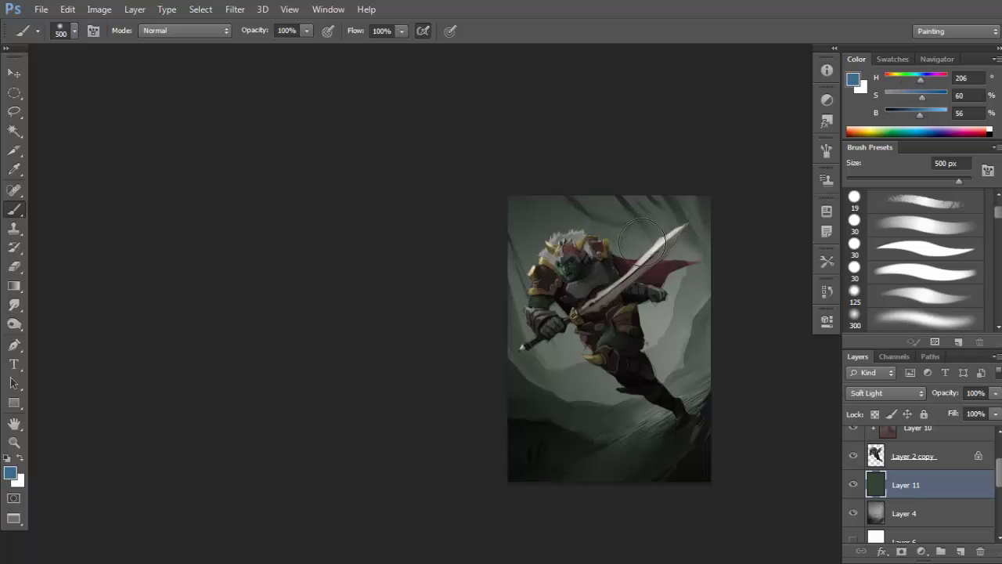
mouse_move(642, 243)
left_mouse_down()
mouse_move(605, 323)
mouse_move(573, 336)
mouse_move(575, 258)
mouse_move(596, 221)
mouse_move(532, 232)
mouse_move(514, 196)
left_mouse_up()
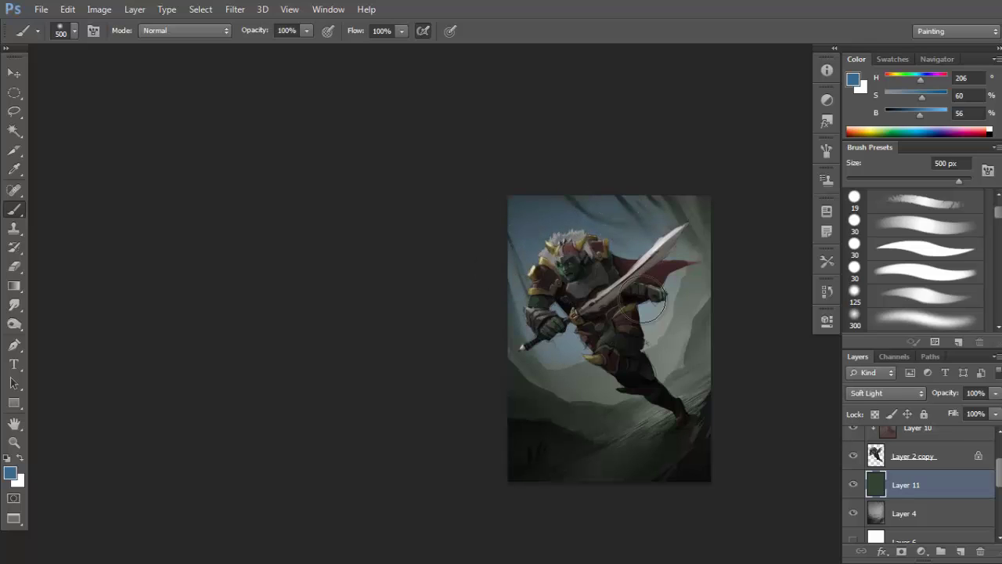
left_click_drag(641, 329, 637, 296)
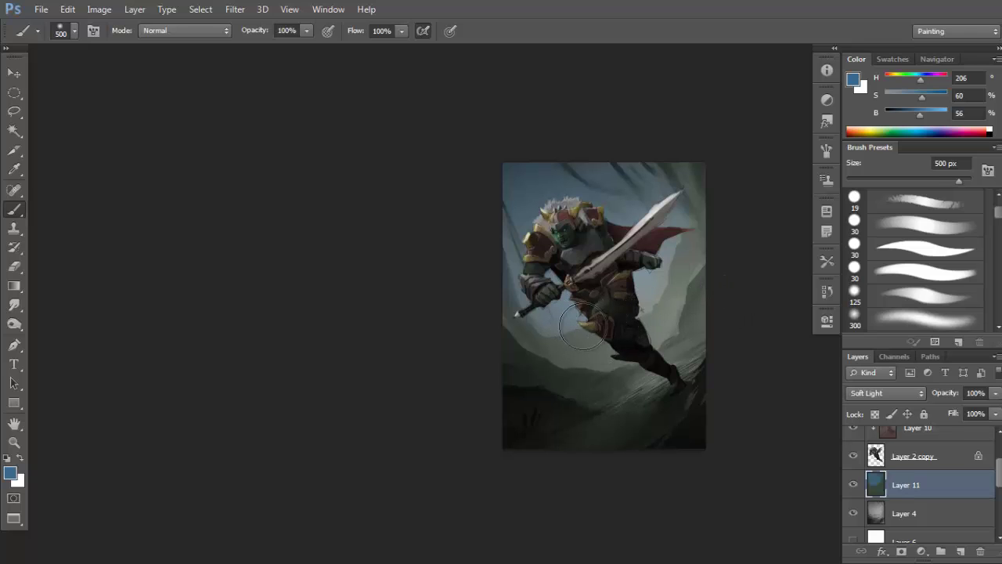
Tint the rocky ground and lower background on Layer 11 dark brown (H 17, S 38, B 19) with an 800 px brush.
key("bracketleft")
key("bracketleft")
key("bracketleft")
left_click_drag(902, 74, 910, 97)
left_click(915, 114)
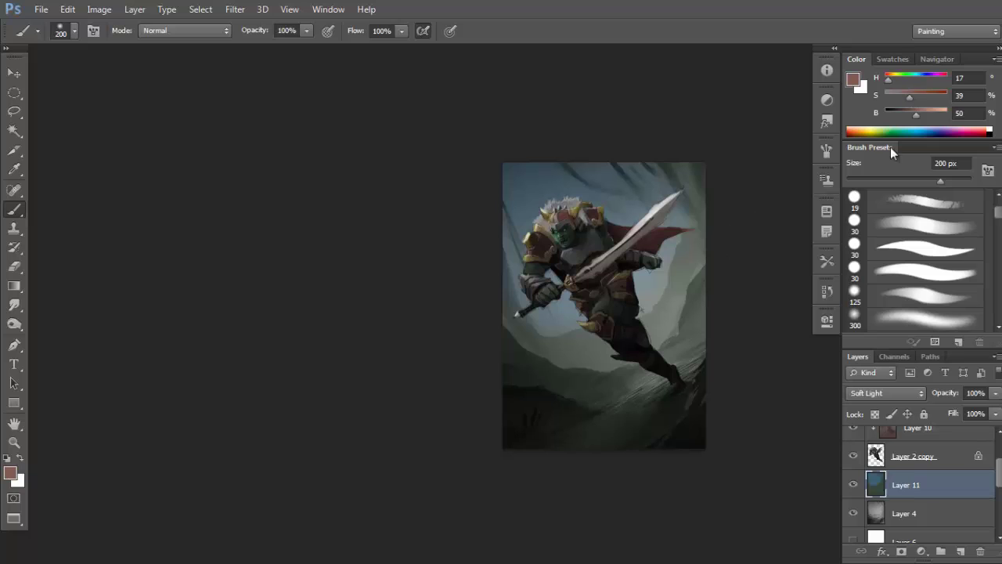
left_click(910, 115)
left_click(919, 96)
key("space")
left_click_drag(659, 365, 690, 336)
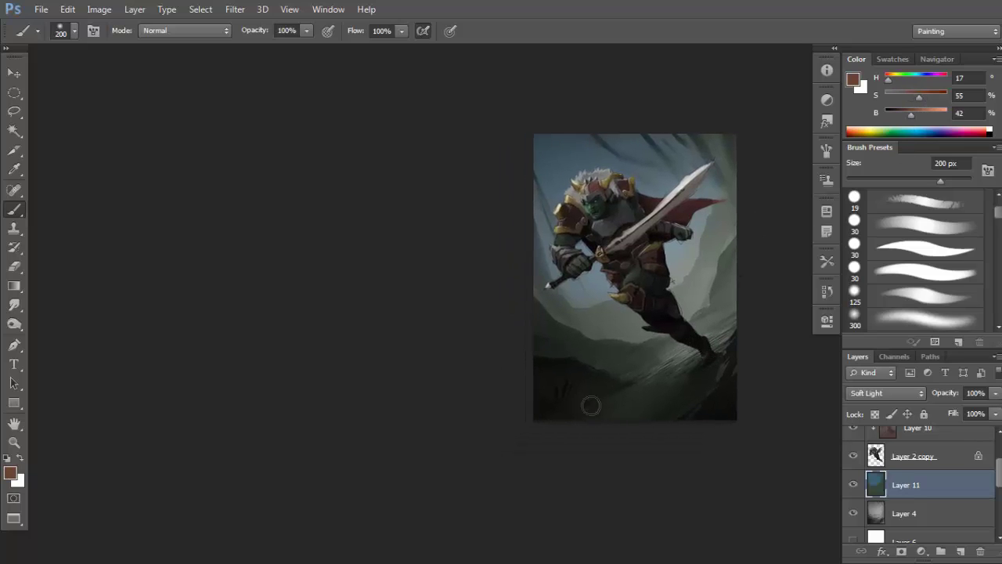
left_click(897, 115)
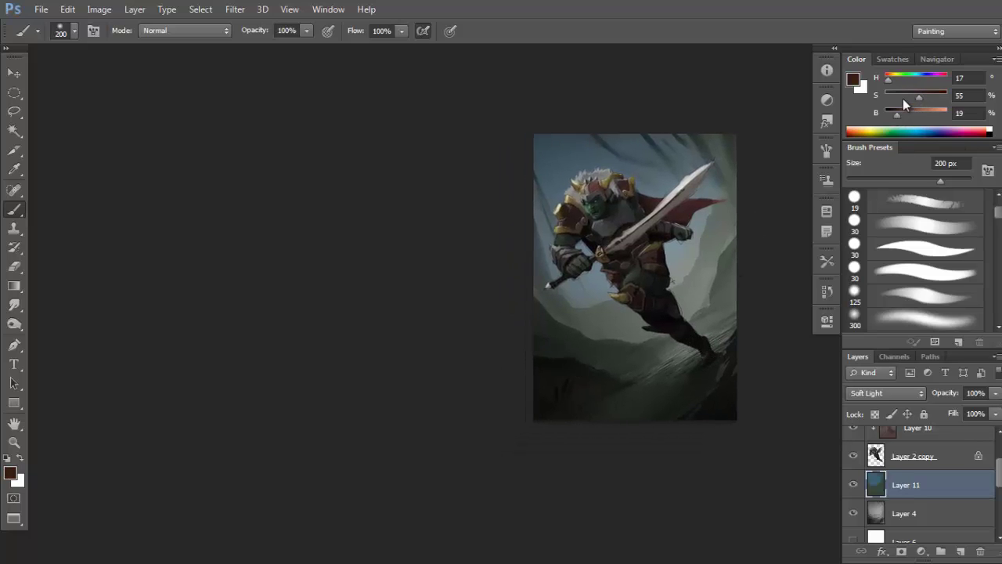
left_click(909, 96)
key("bracketright")
key("bracketright")
key("bracketright")
key("bracketright")
key("bracketright")
key("bracketright")
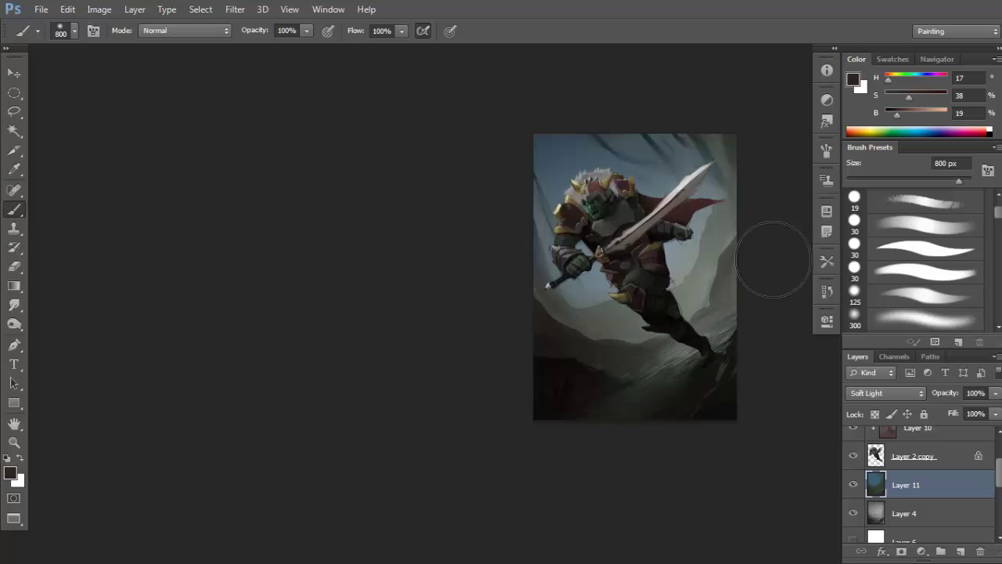
Darken the ground on Layer 11 with a black-to-transparent linear gradient rising from the painting's lower edge.
left_click(674, 288)
key("d")
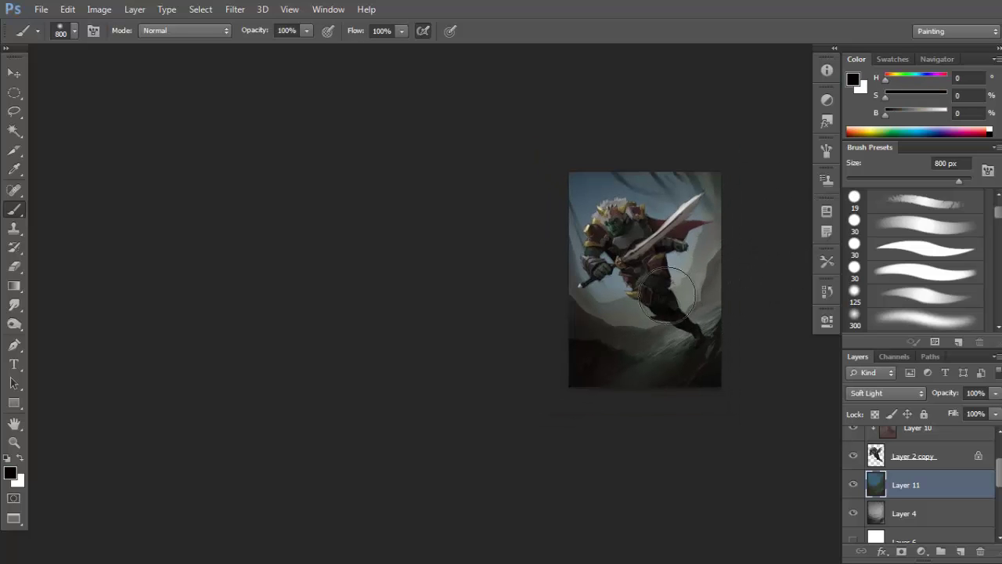
key("g")
left_click_drag(626, 458, 625, 217)
key("ctrl+z")
left_click_drag(620, 355, 634, 254)
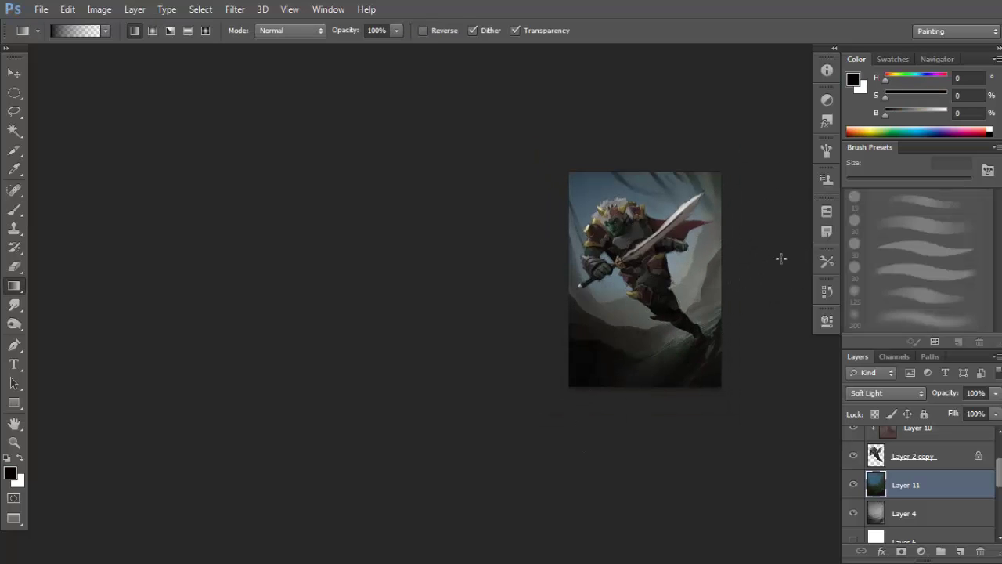
Darken the right edge and corners of the background on Layer 11 with black-to-transparent gradients.
left_click_drag(762, 275, 687, 250)
left_click_drag(793, 221, 604, 195)
left_click_drag(750, 165, 556, 229)
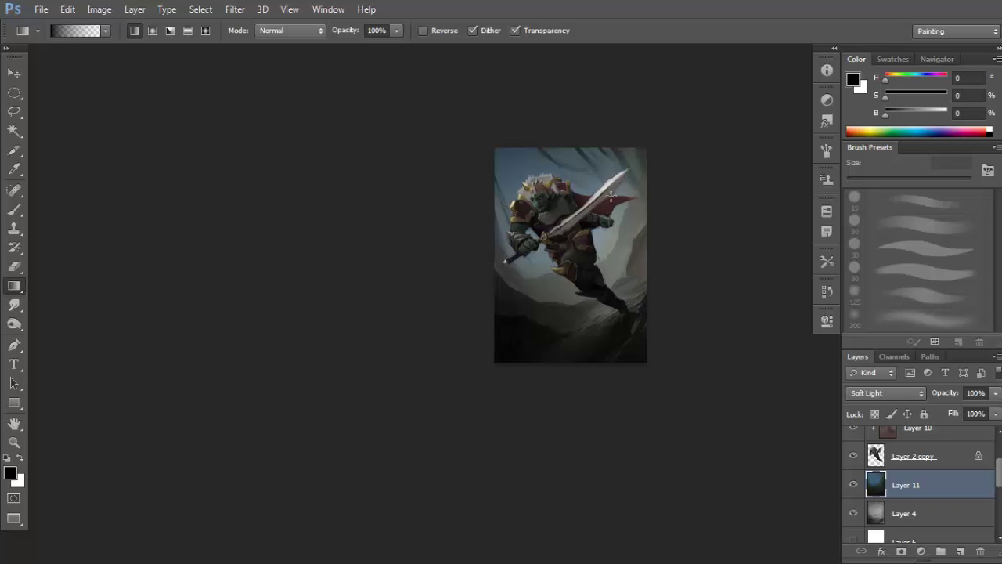
left_click_drag(652, 103, 529, 211)
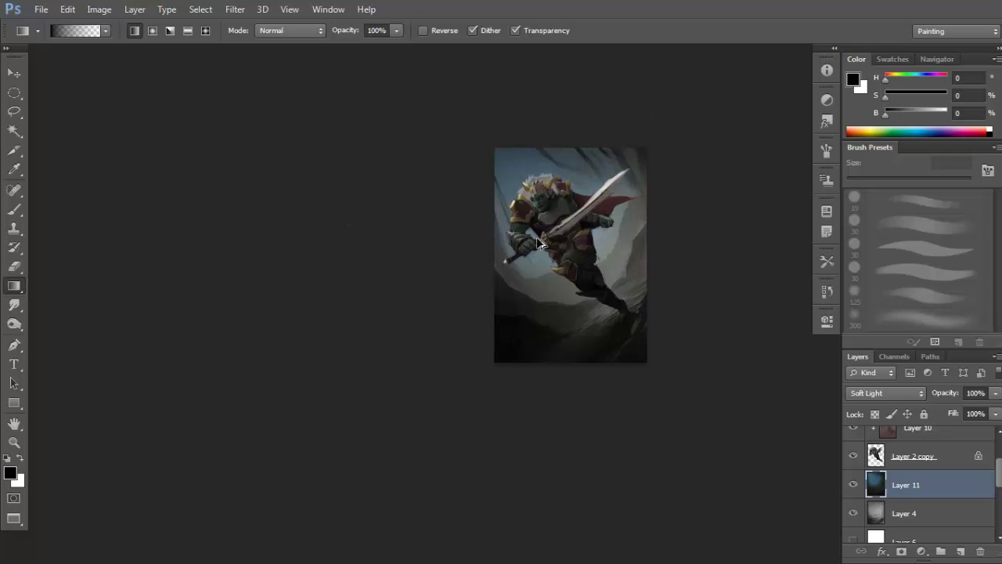
left_click_drag(409, 353, 559, 174)
left_click(607, 214, "ctrl")
left_click_drag(676, 301, 680, 294)
key("ctrl+z")
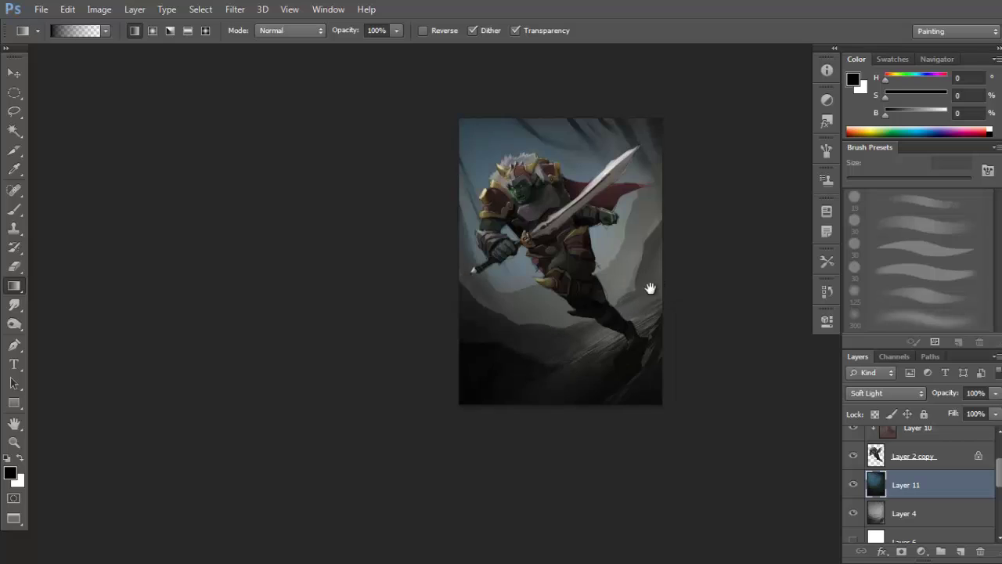
Select Layer 10, the character's color layer, and toggle its visibility to compare the orc with and without color.
left_click(602, 312, "ctrl")
left_click_drag(998, 471, 999, 462)
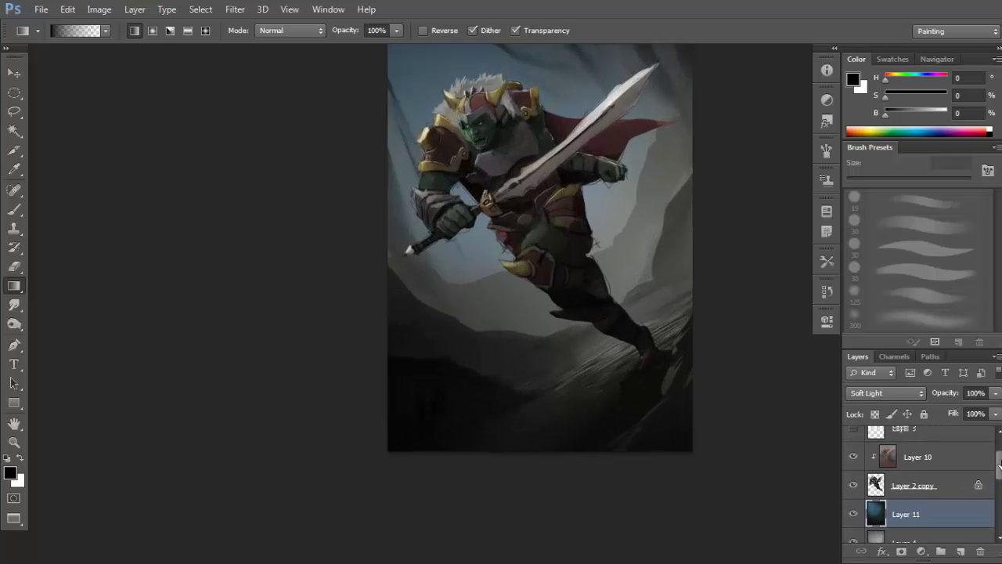
scroll(999, 465, "up", 1)
left_click(870, 476)
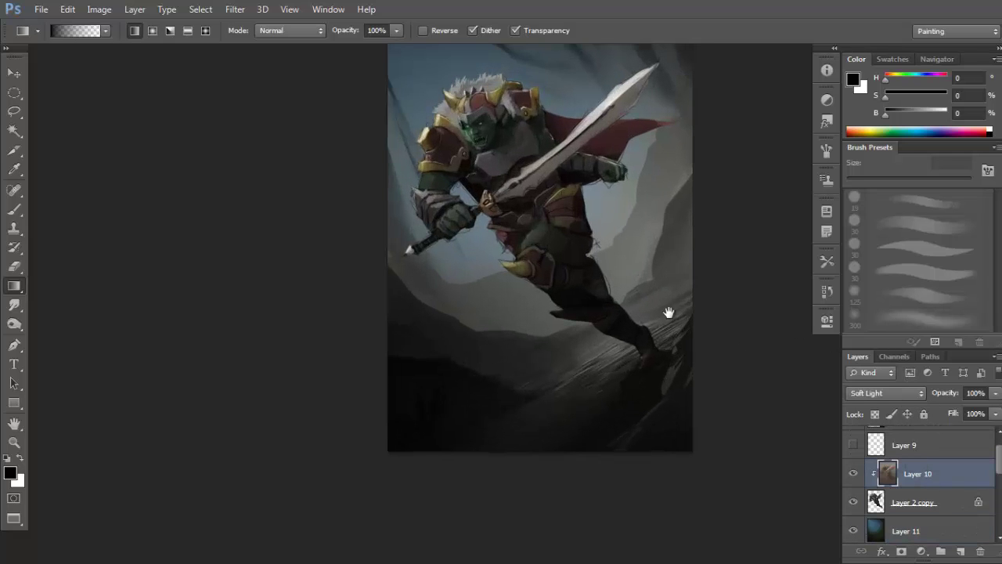
left_click_drag(622, 308, 630, 350)
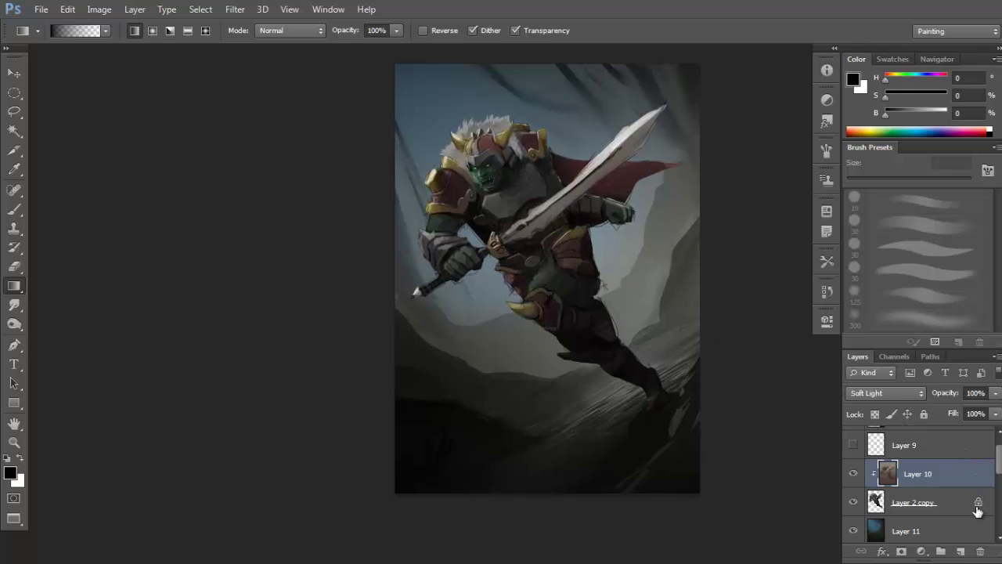
scroll(999, 468, "up", 1)
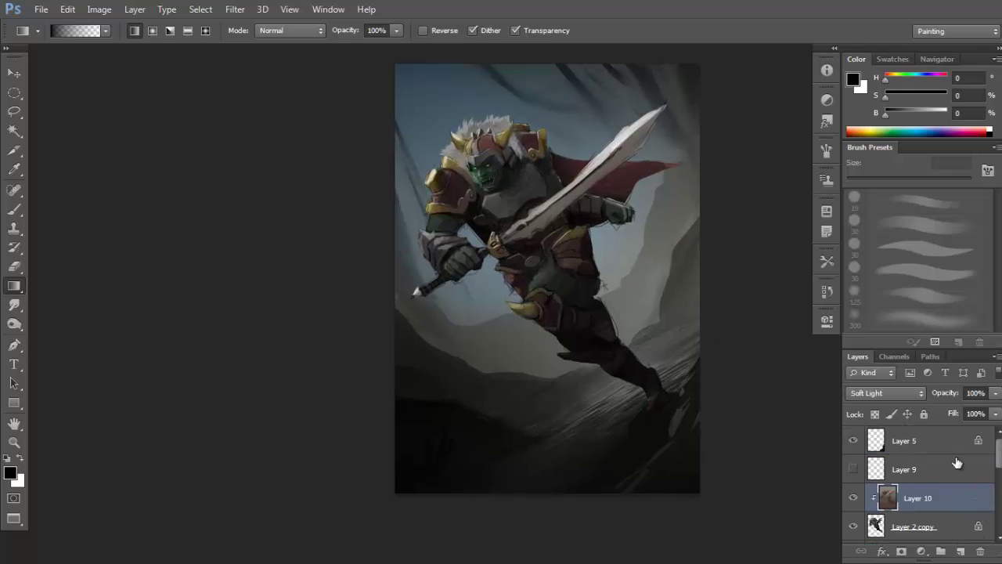
left_click(853, 498)
left_click(853, 498)
Add a Color Balance adjustment layer above Layer 10 and clip it to the character layer.
left_click(922, 551)
left_click(932, 391)
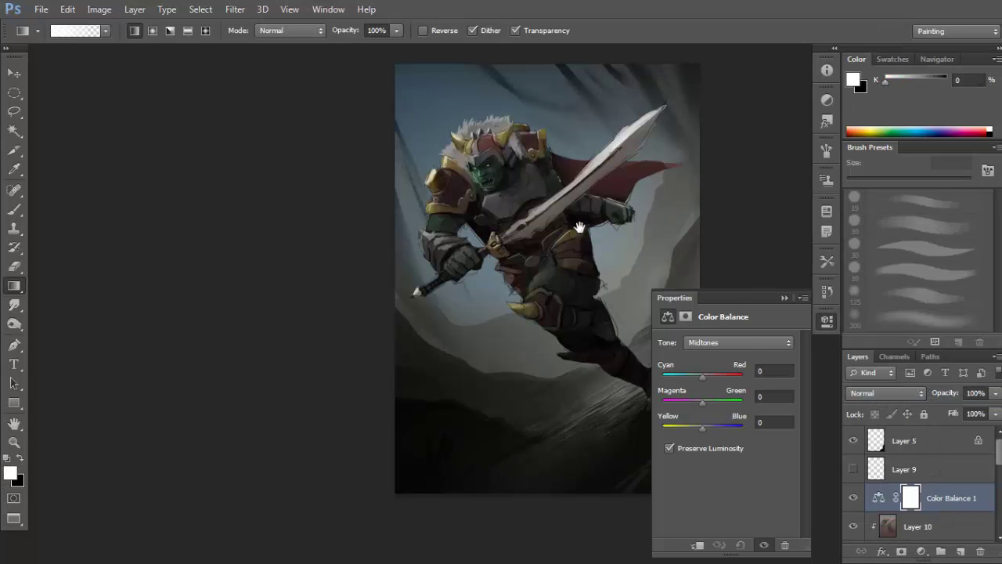
left_click_drag(579, 228, 525, 230)
scroll(939, 470, "down", 2)
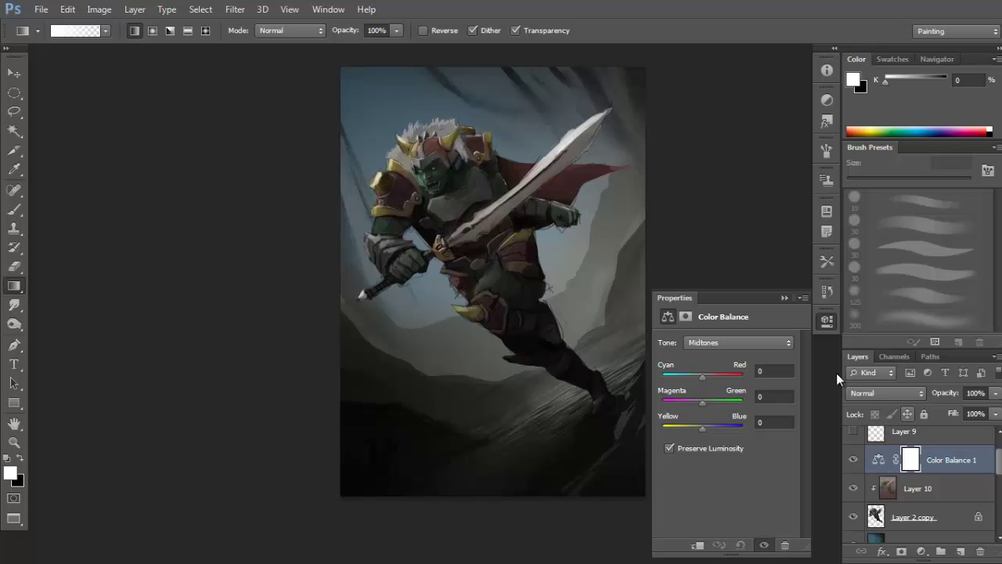
left_click(952, 472, "alt")
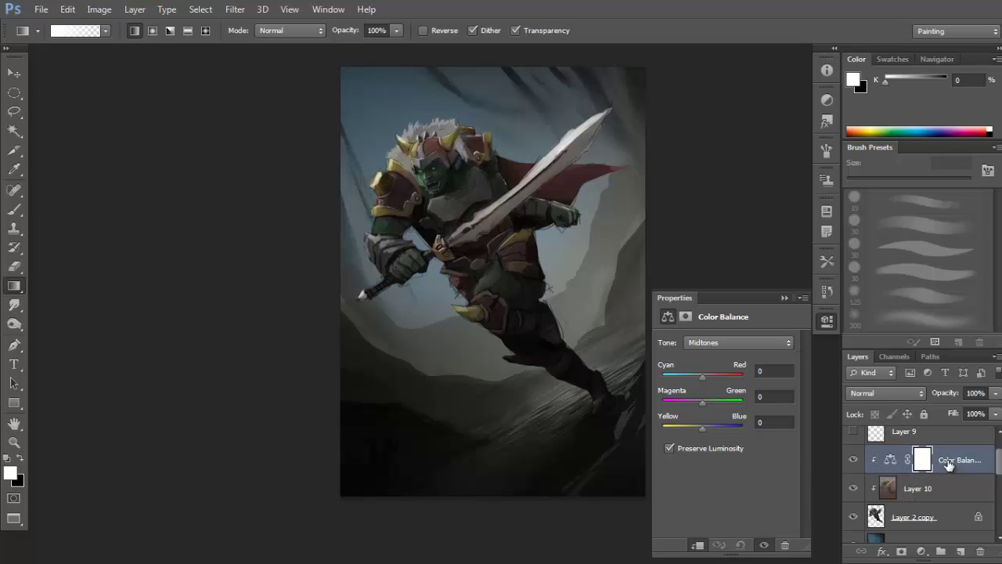
Warm the character's highlights in Color Balance with Cyan–Red +22 and Yellow–Blue -18.
left_click_drag(490, 205, 481, 224)
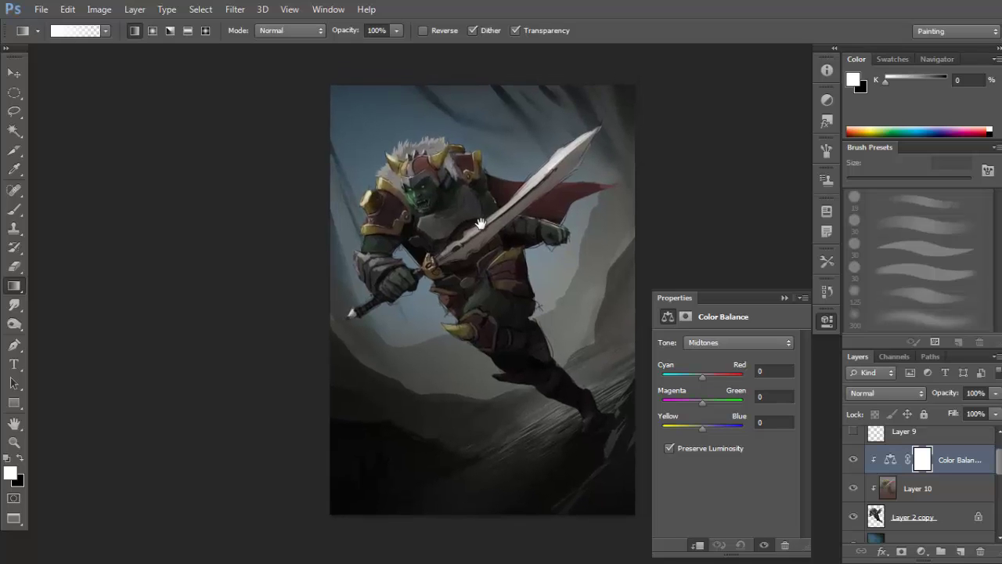
left_click(718, 342)
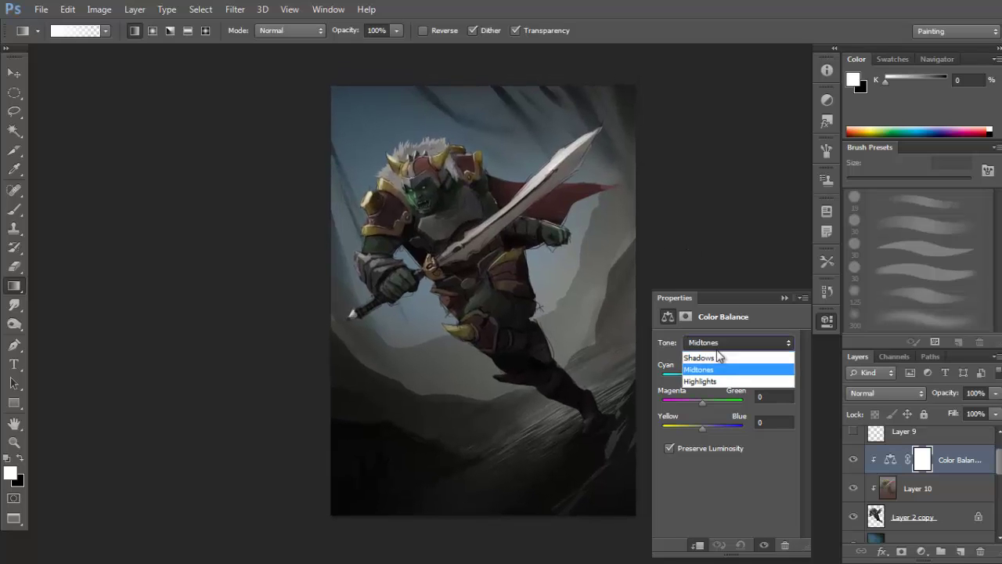
left_click(708, 380)
left_click_drag(703, 427, 696, 429)
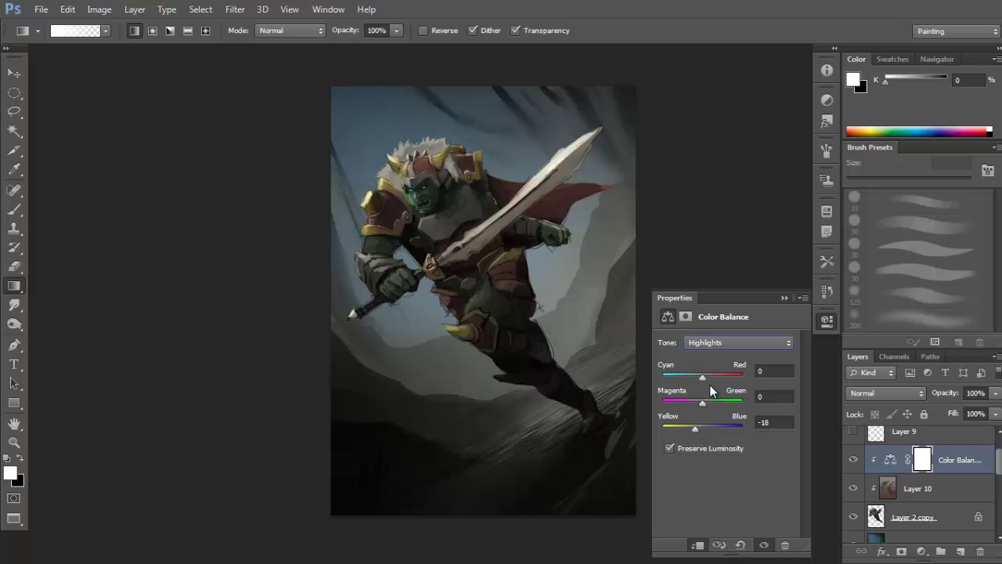
left_click_drag(710, 375, 713, 377)
Cool the character's shadows with Cyan–Red -5 and Yellow–Blue +4, and compare the orc with the adjustment hidden and shown.
left_click(729, 342)
left_click(709, 354)
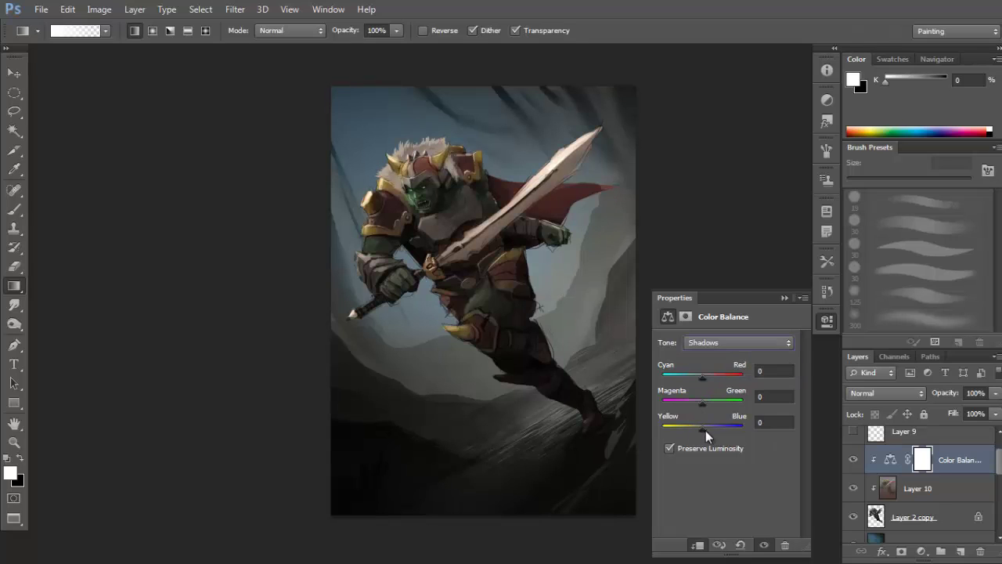
left_click_drag(702, 427, 704, 425)
left_click_drag(702, 377, 700, 380)
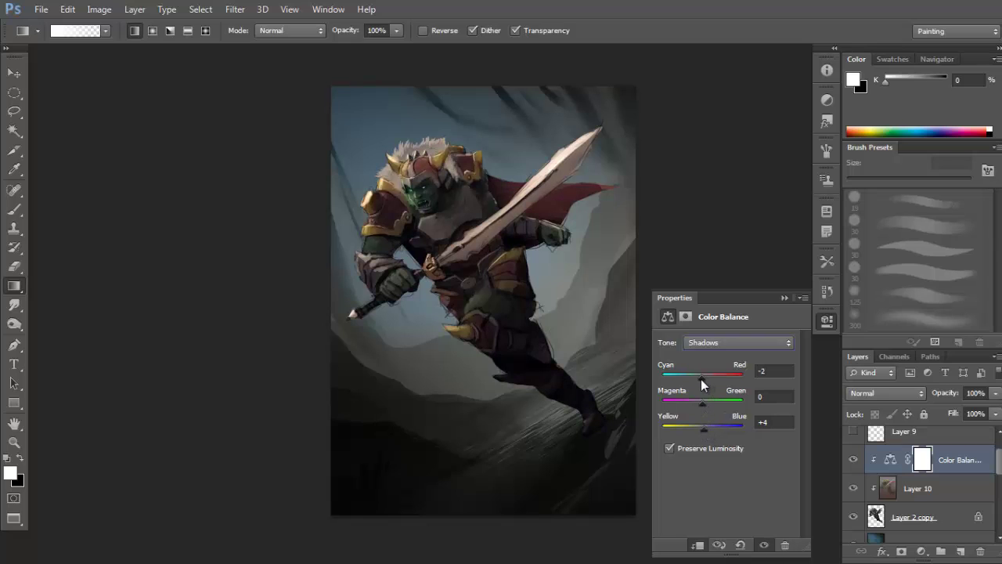
left_click(853, 460)
scroll(557, 306, "up", 2)
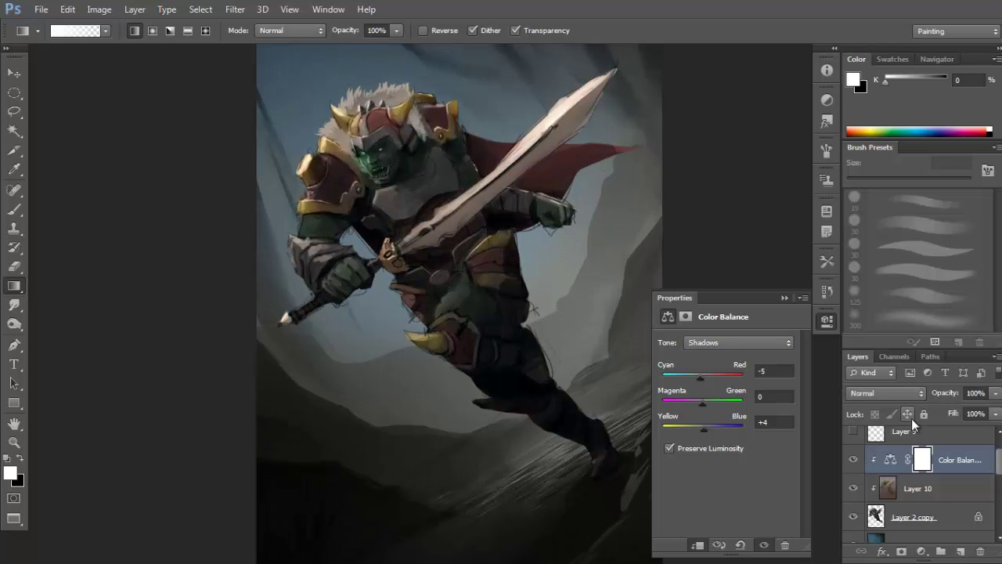
left_click(854, 461)
Push the character's highlights further toward yellow by setting Yellow–Blue to -42.
left_click(784, 346)
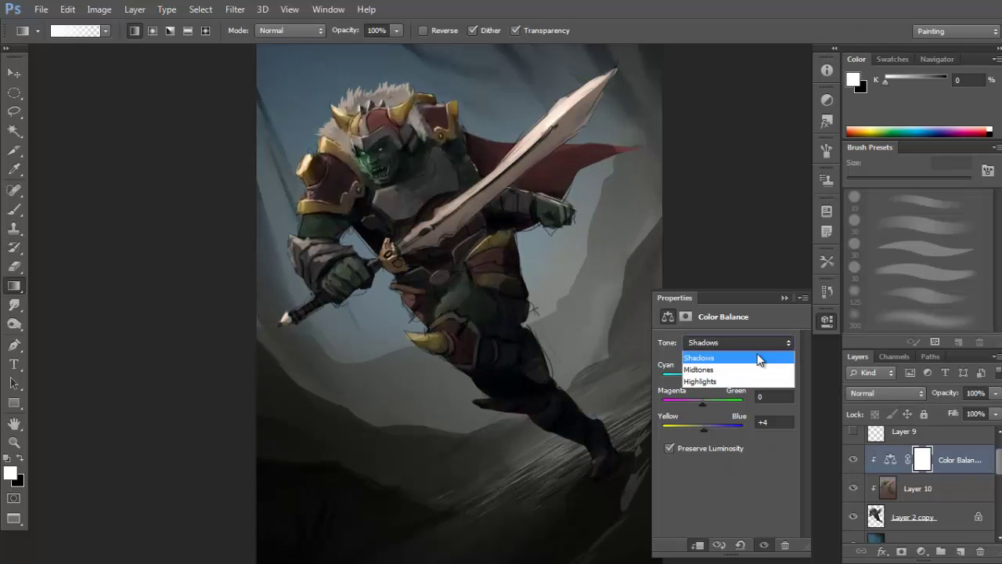
left_click(736, 381)
left_click_drag(694, 429, 687, 432)
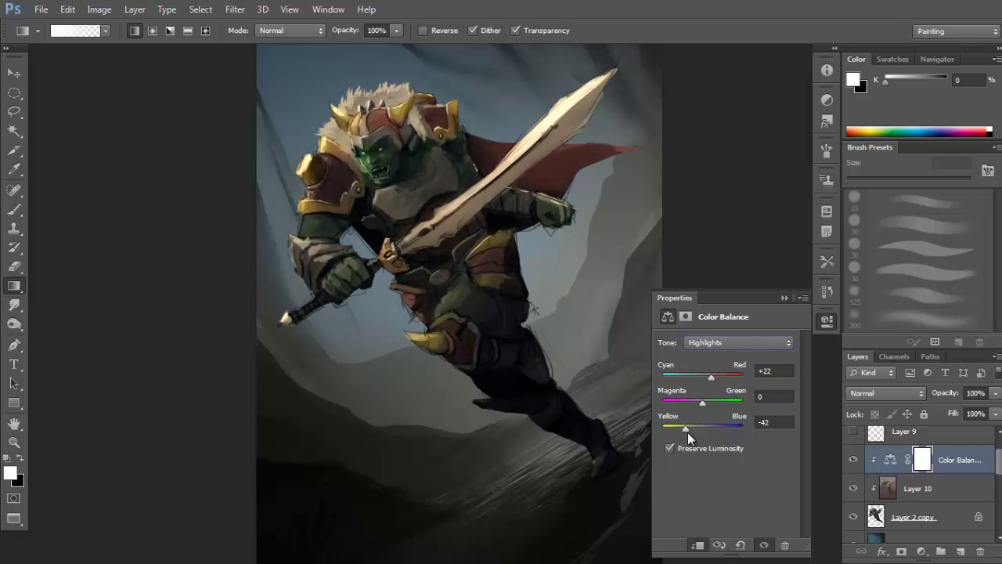
Set the character's shadows in Color Balance to Cyan–Red -5 and Yellow–Blue +7.
left_click(757, 349)
left_click(742, 356)
left_click_drag(698, 377, 698, 377)
left_click(699, 378)
left_click_drag(558, 340, 580, 363)
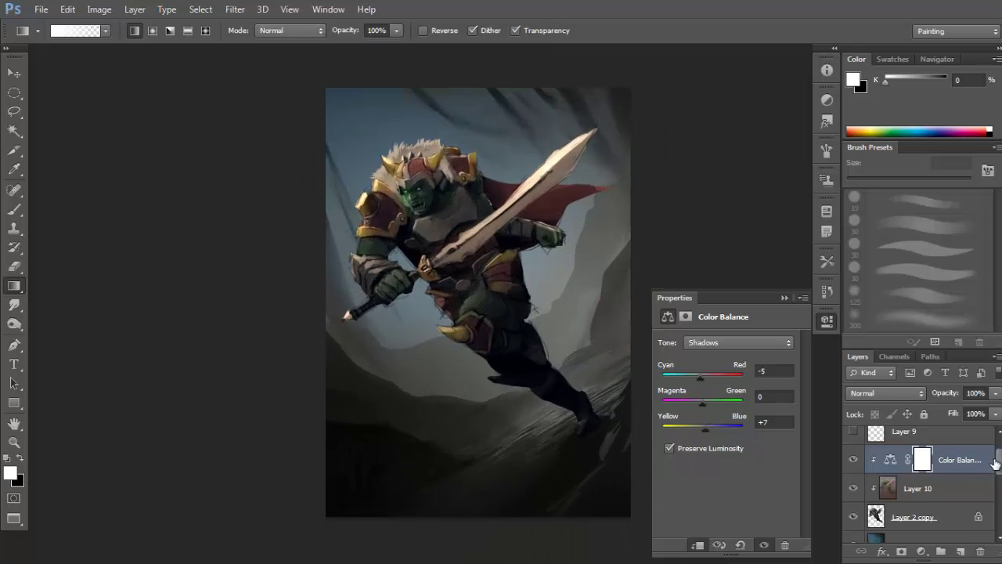
Add a Color Balance adjustment layer directly above Layer 11 for the background.
scroll(996, 464, "down", 2)
left_click(942, 521)
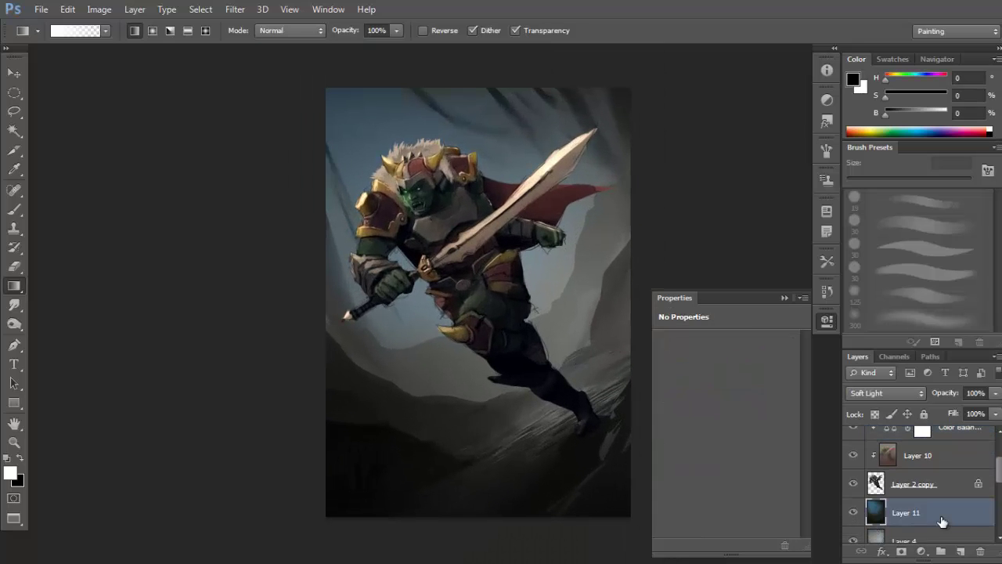
key("d")
left_click(922, 551)
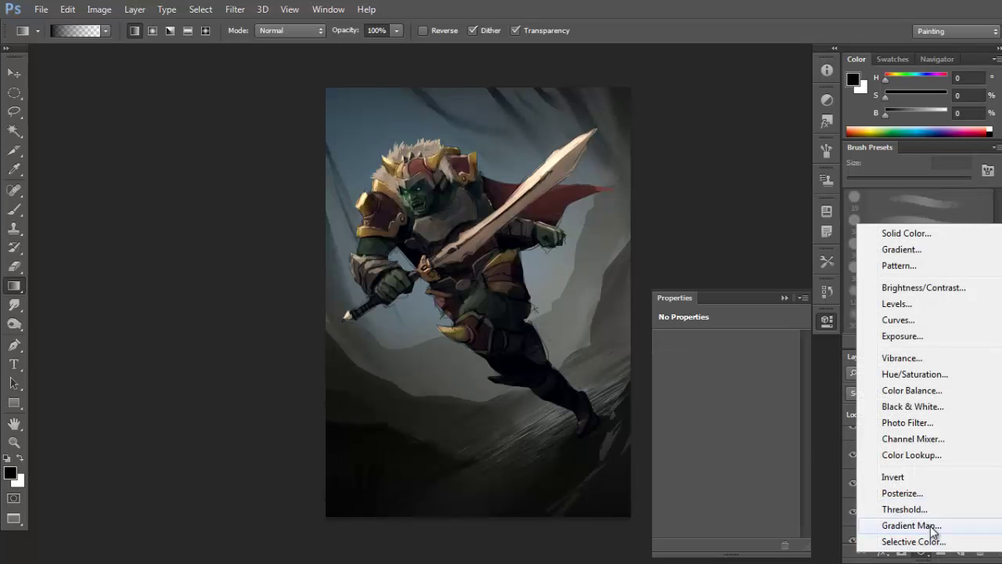
left_click(935, 390)
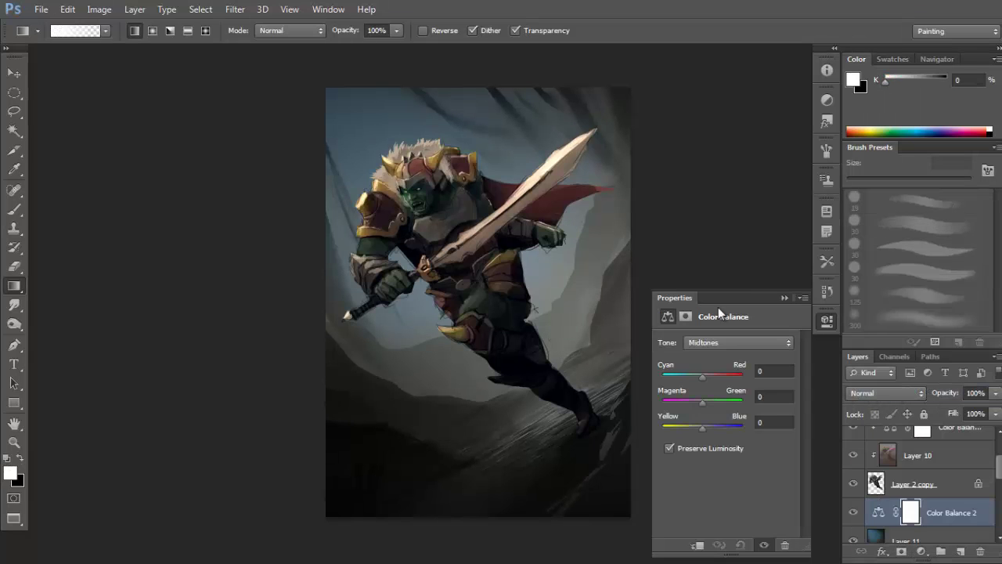
Try warming the background's midtones in Color Balance with Cyan–Red +9 and Yellow–Blue -5.
left_click_drag(693, 429, 697, 429)
left_click(708, 376)
left_click(705, 377)
left_click(701, 428)
left_click(719, 345)
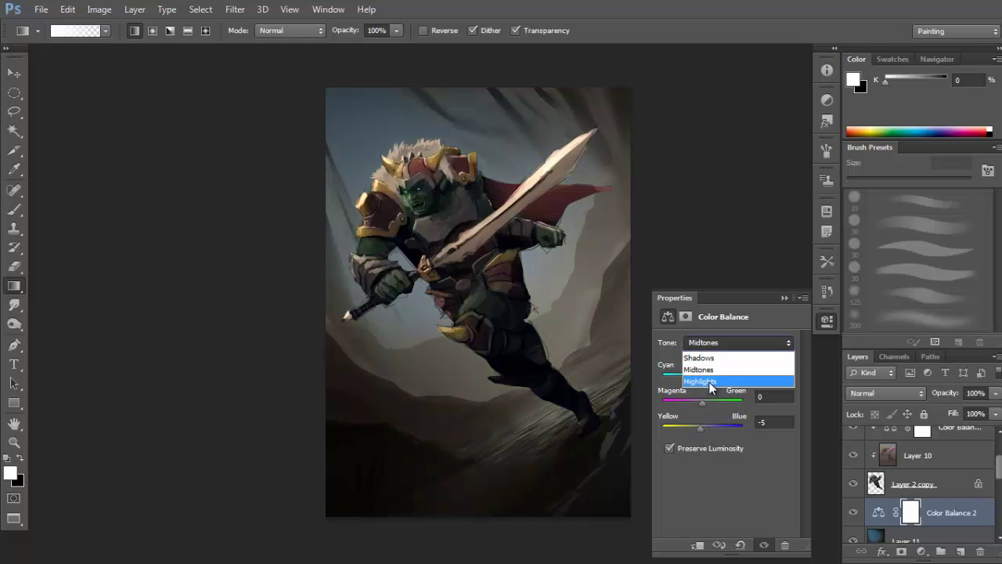
left_click(708, 382)
left_click(724, 342)
left_click(714, 382)
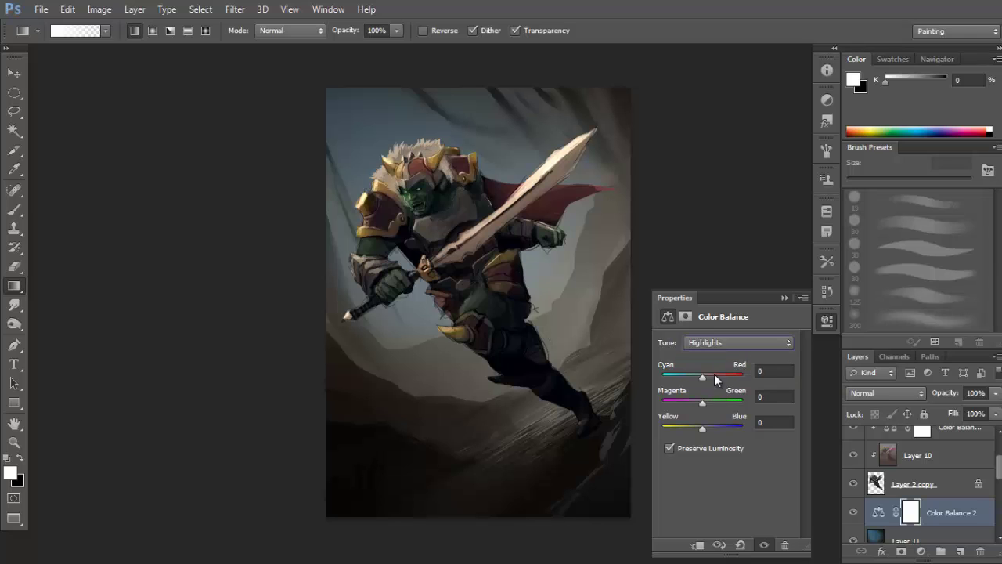
Reset the background's midtone color balance values to 0.
left_click(716, 343)
left_click(716, 368)
left_click(767, 371)
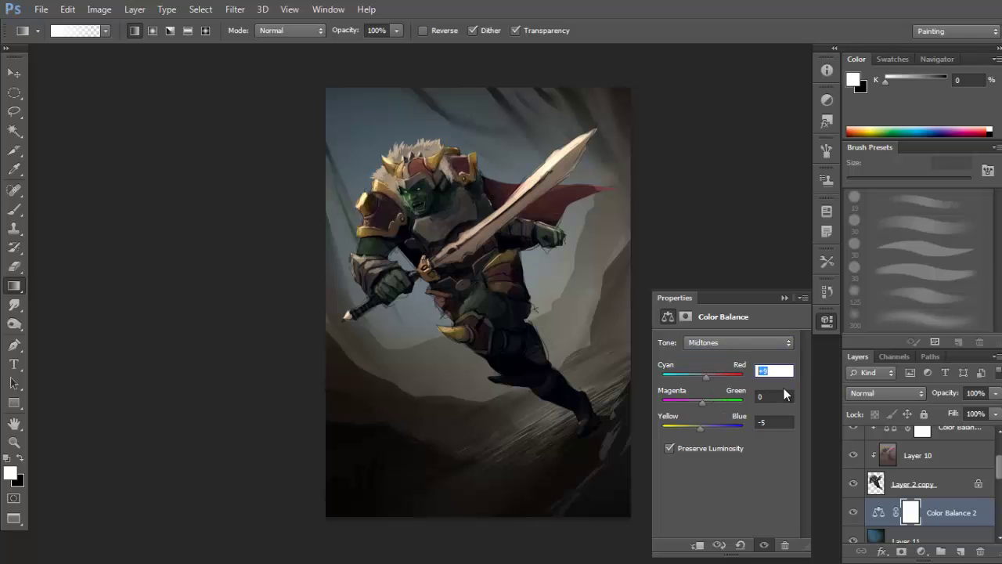
type("0")
Warm the background's highlights in Color Balance with Cyan–Red +13 and Yellow–Blue -20.
left_click(765, 346)
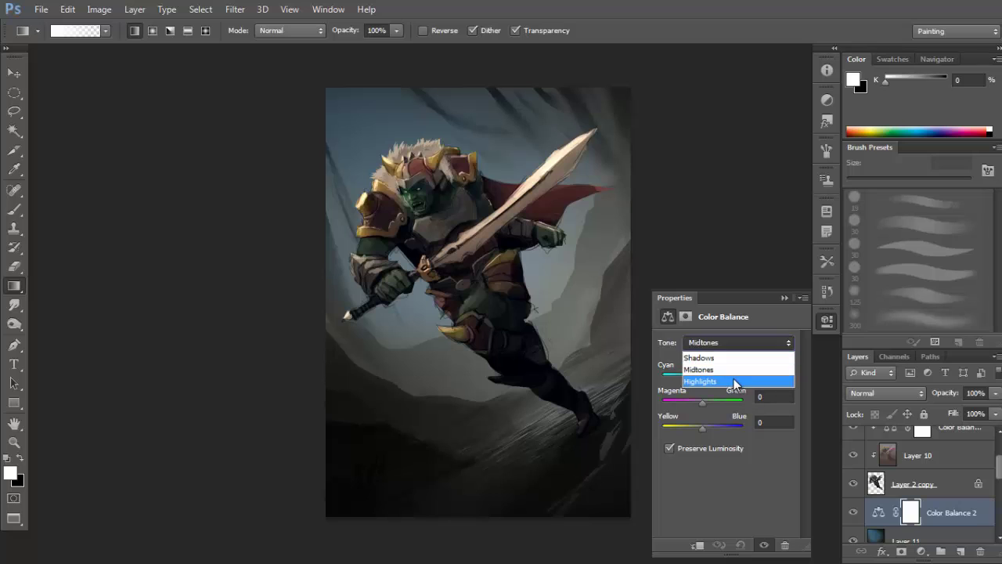
left_click(734, 380)
left_click(695, 429)
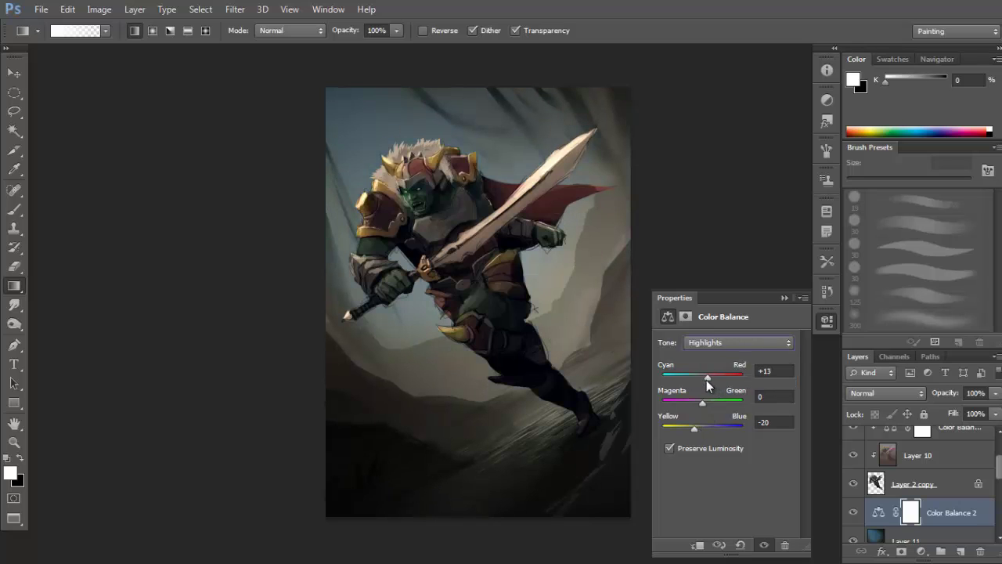
Cool the background's shadows in Color Balance with Cyan–Red -4 and Yellow–Blue +11.
left_click(741, 345)
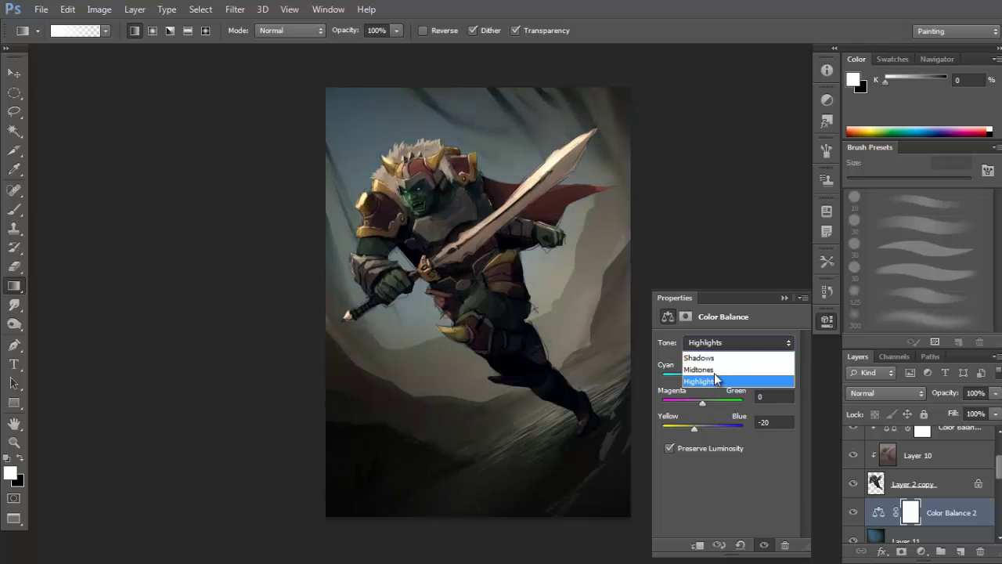
left_click(714, 372)
left_click(708, 431)
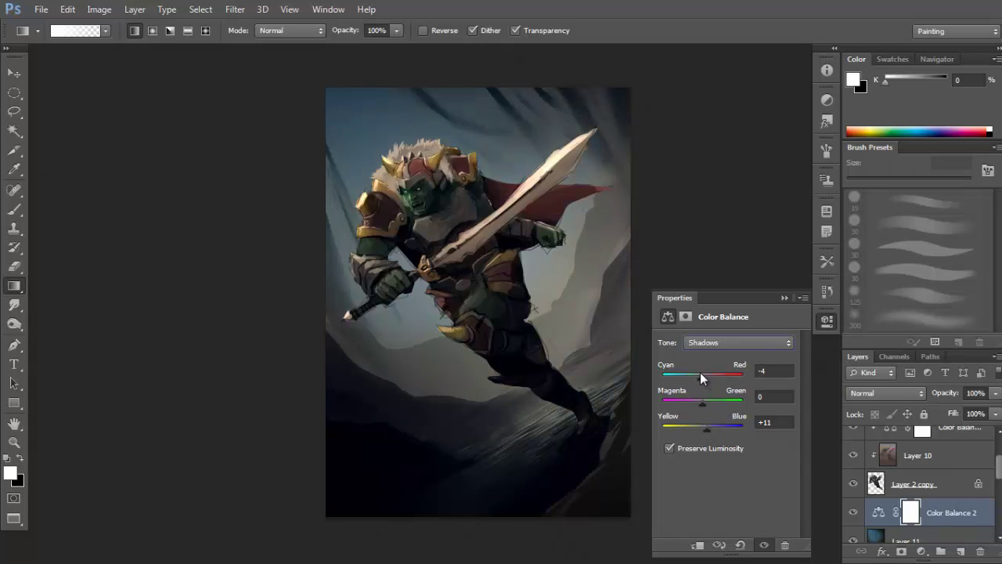
Fine-tune the Cyan–Red and Yellow–Blue balance of the background's shadows, including a Yellow–Blue value of +9.
left_click_drag(704, 424, 705, 427)
left_click_drag(562, 329, 519, 297)
left_click_drag(558, 318, 548, 322)
scroll(548, 323, "up", 1)
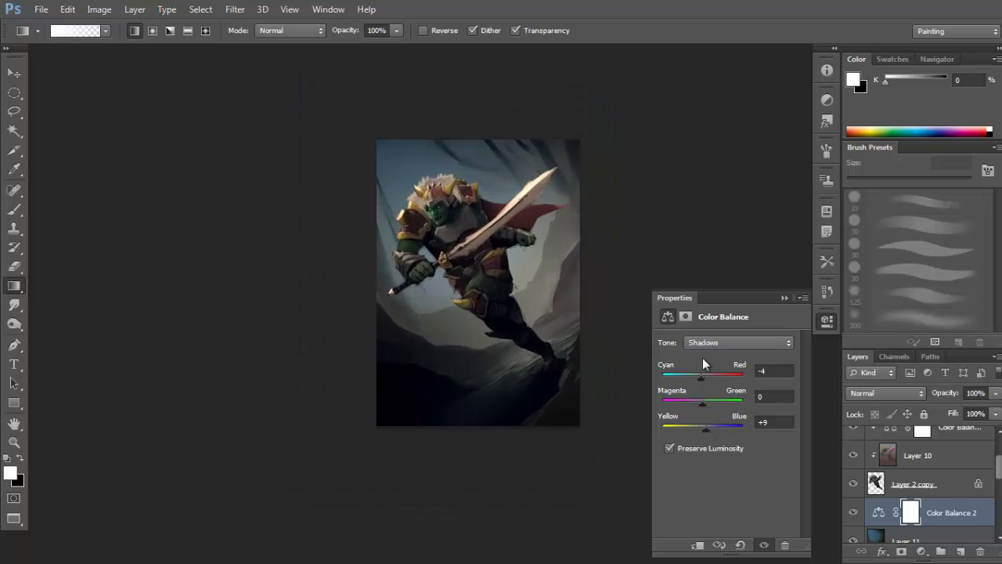
left_click_drag(704, 430, 701, 428)
left_click_drag(698, 378, 697, 379)
Set the background highlights to Cyan–Red +13 and Yellow–Blue 0 in Color Balance, and collapse the adjustment's properties.
left_click(725, 345)
left_click(713, 377)
left_click_drag(694, 425, 701, 430)
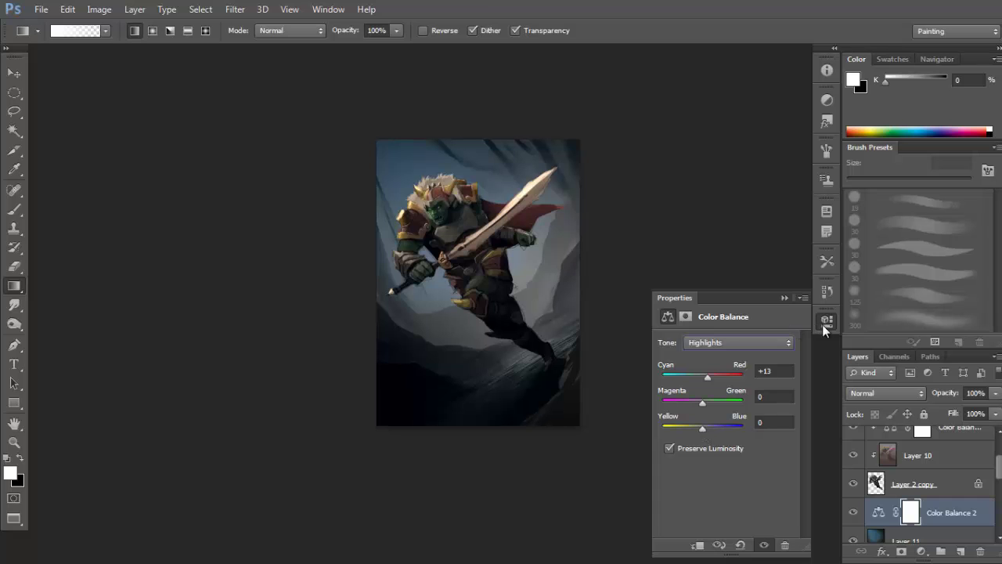
left_click(826, 321)
scroll(570, 291, "up", 2)
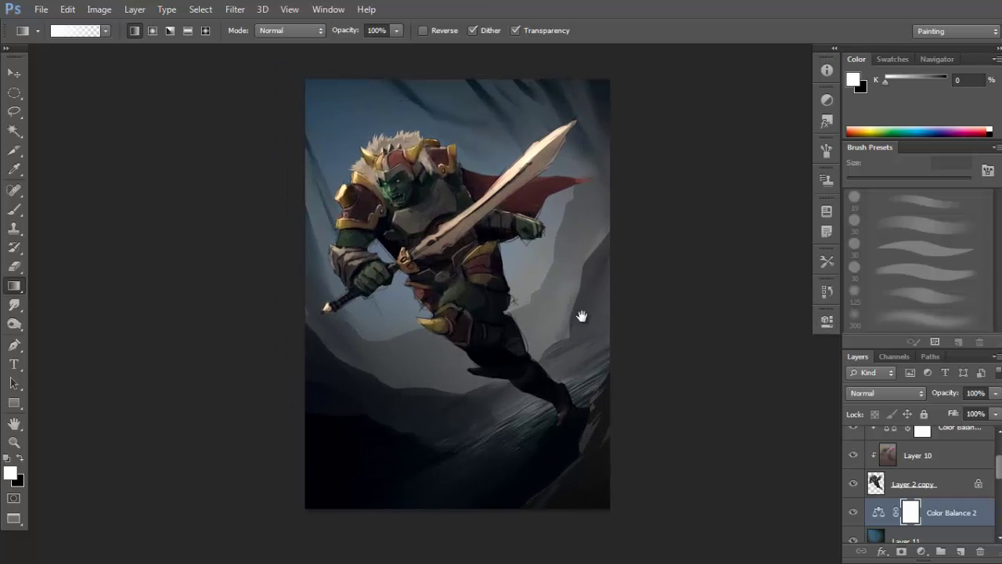
Warm the highlights of Layer 5 with a direct Color Balance of Cyan–Red +14 and Yellow–Blue -10.
left_click_drag(581, 315, 598, 339)
key("v")
scroll(940, 462, "up", 2)
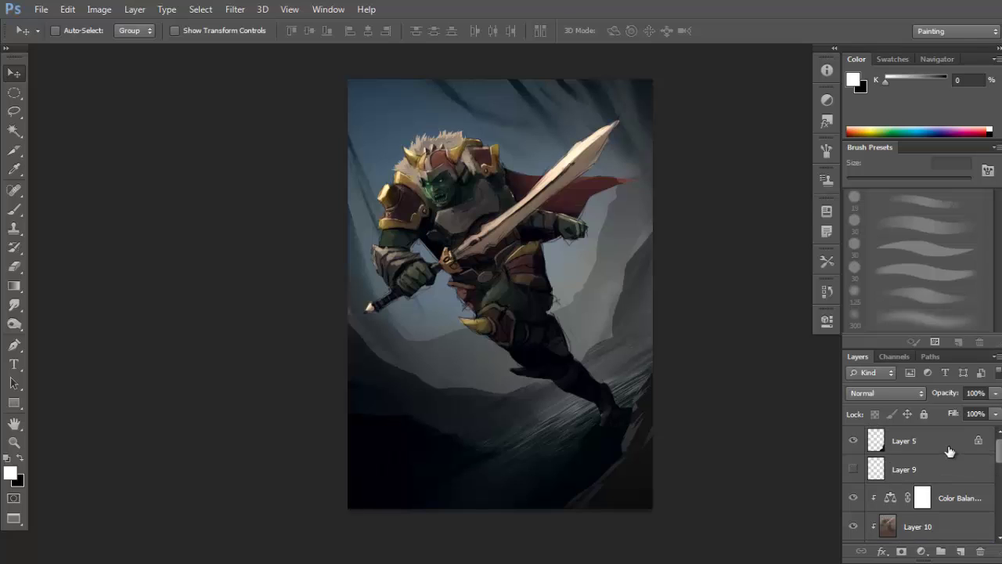
left_click(949, 451)
key("ctrl+b")
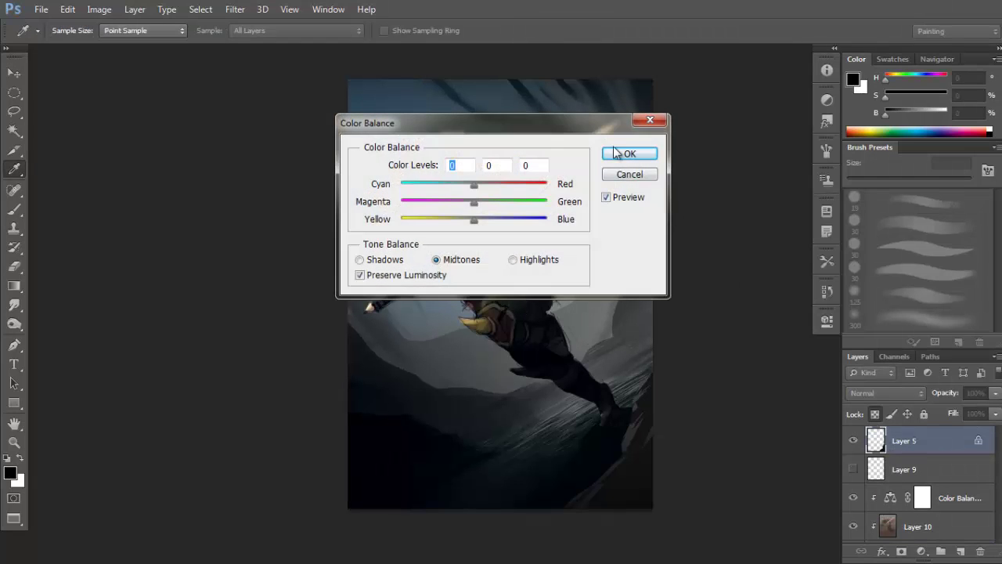
left_click_drag(597, 123, 864, 205)
left_click_drag(838, 293, 795, 293)
left_click(842, 332)
left_click(813, 257)
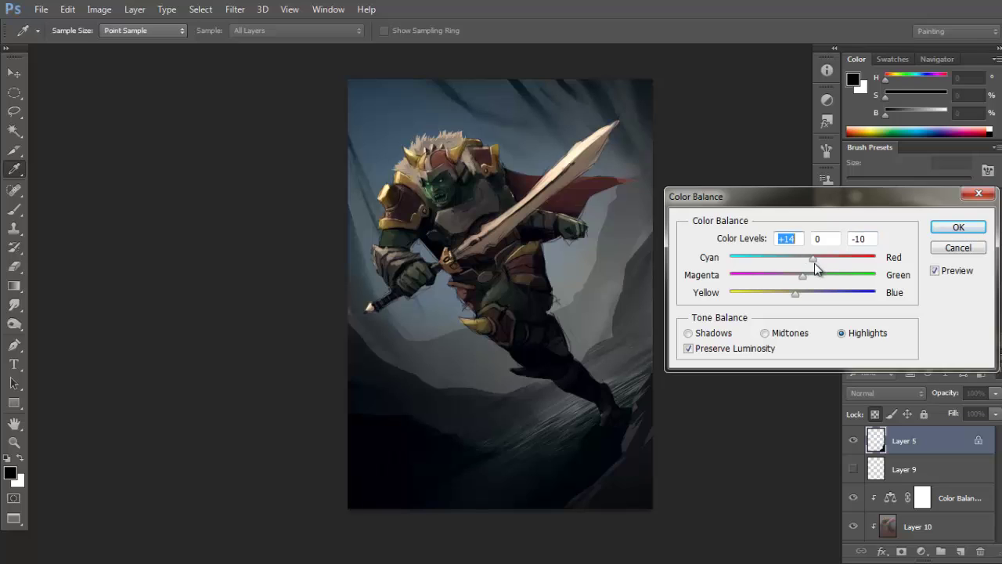
left_click(942, 228)
Try a gradient in a dark blue sampled from the painting over the foreground rock on Layer 5.
key("g")
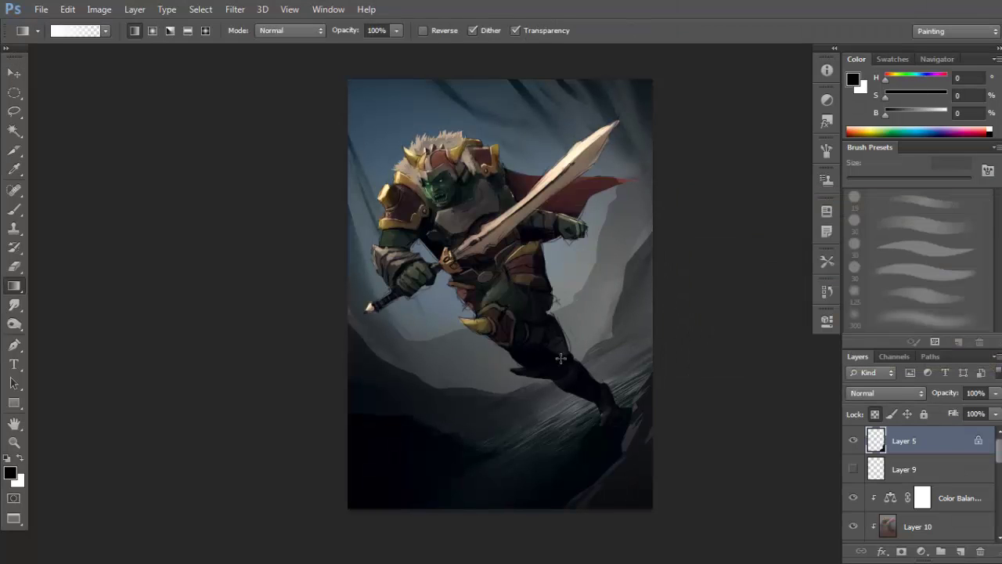
left_click(602, 448, "alt")
left_click_drag(699, 496, 560, 358)
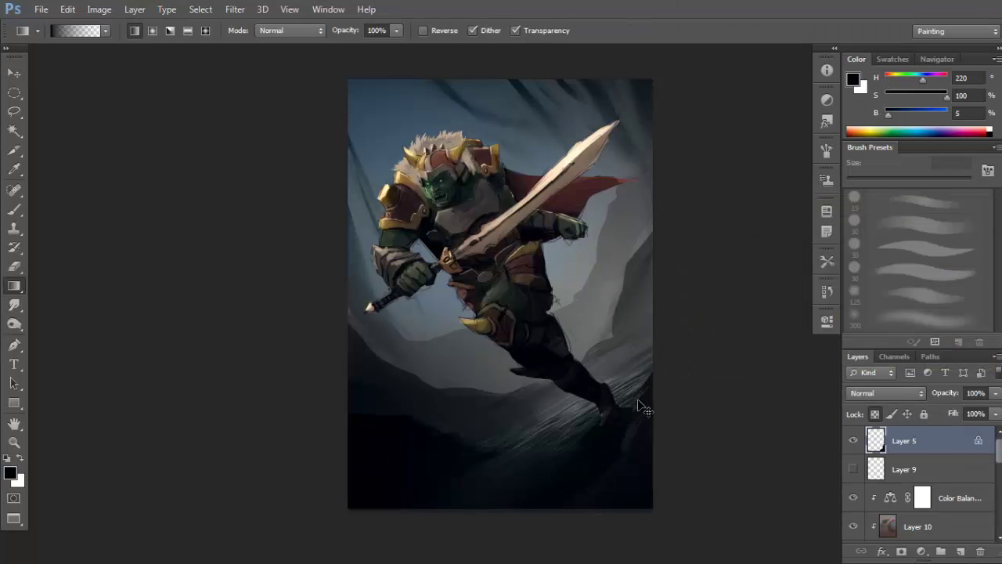
key("ctrl+z")
Darken the foreground rock on Layer 5 with a black-to-transparent gradient in Multiply mode.
key("d")
left_click_drag(595, 397, 559, 310)
right_click(551, 294, "shift")
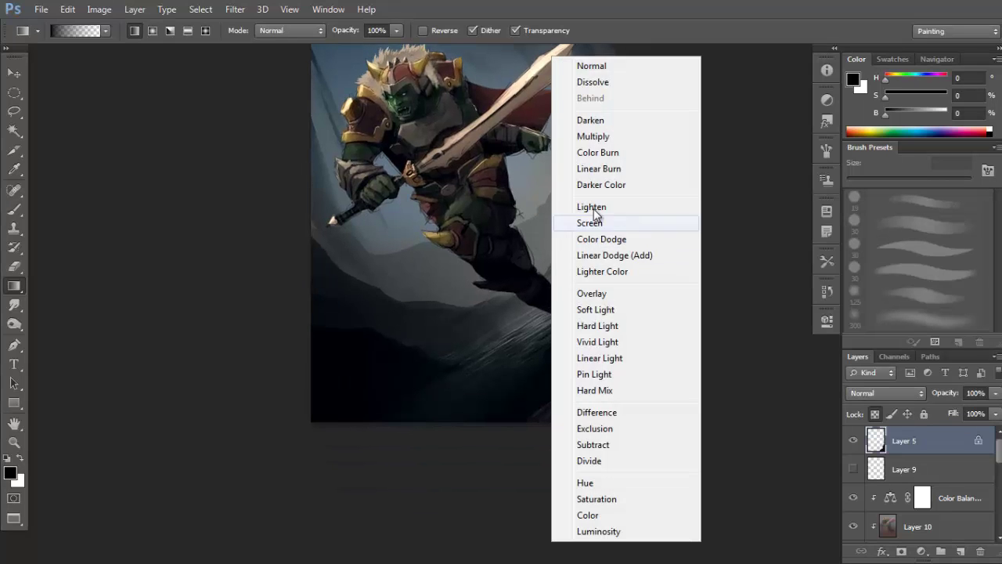
left_click(593, 136)
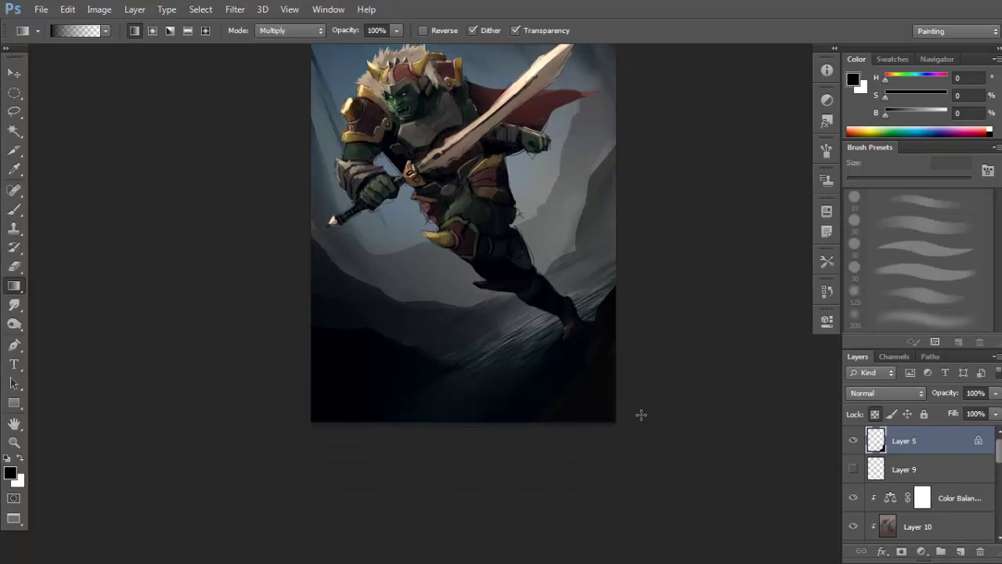
left_click_drag(601, 369, 600, 368)
left_click_drag(607, 396, 618, 403)
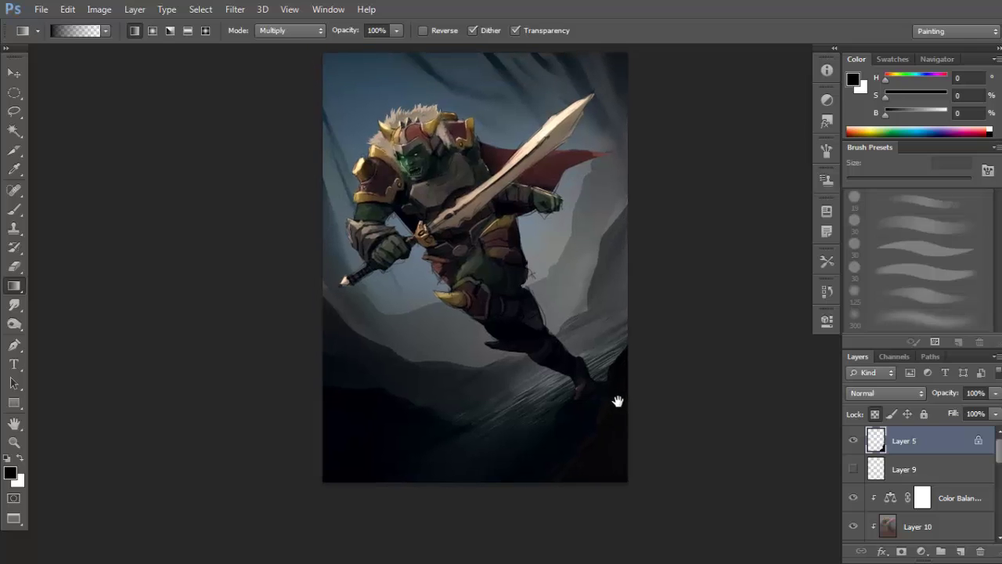
Add a new empty layer directly above the Color Balance 2 adjustment, below the warrior's Layer 2 copy.
left_click_drag(999, 458, 998, 479)
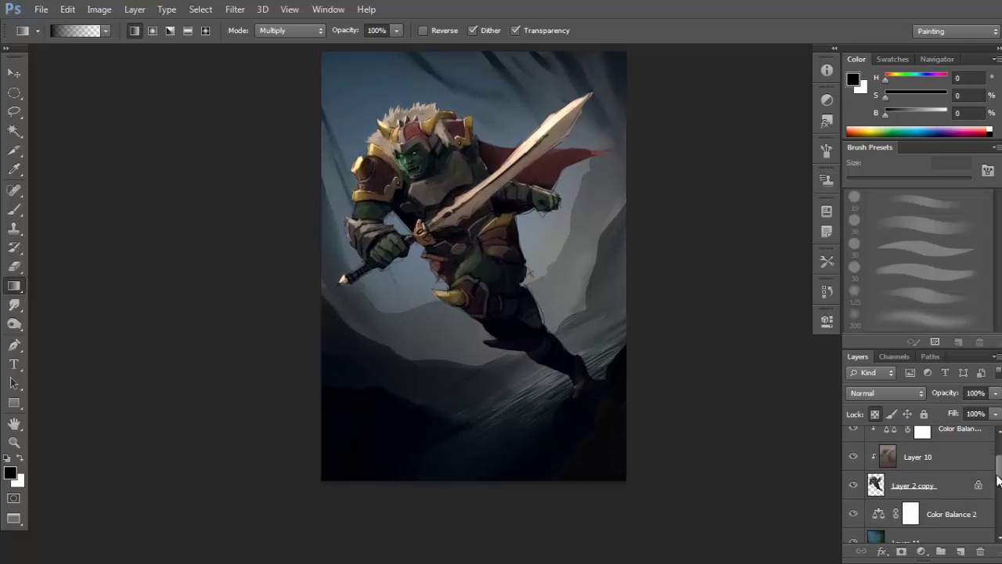
left_click_drag(566, 322, 558, 290)
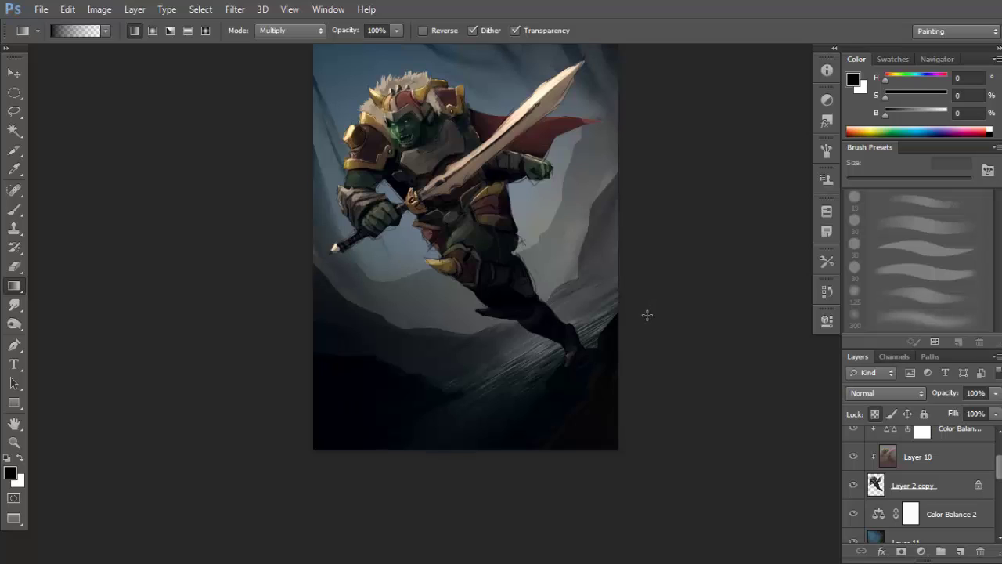
left_click_drag(585, 345, 583, 346)
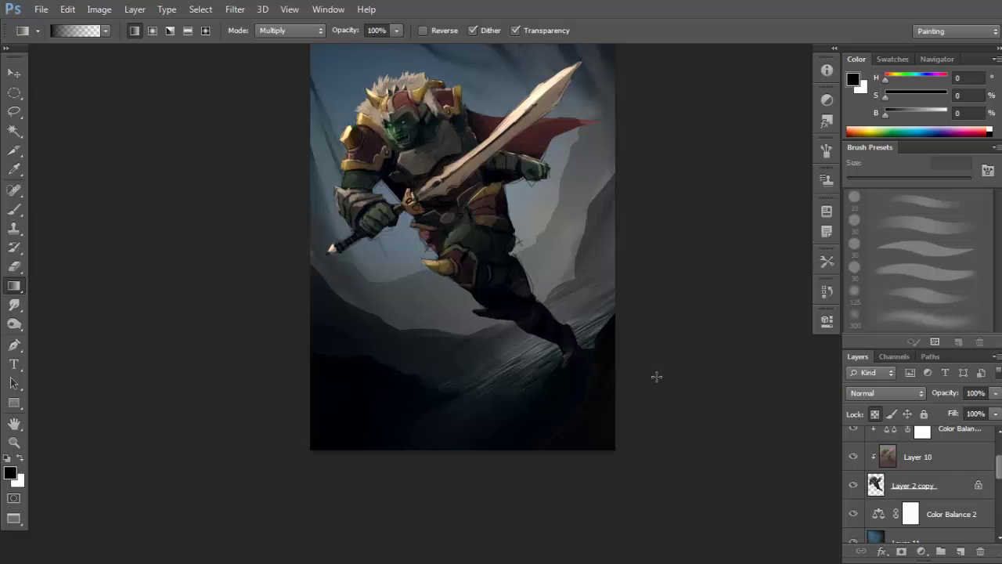
mouse_move(999, 475)
left_mouse_down()
mouse_move(999, 490)
mouse_move(999, 480)
left_mouse_up()
left_click(957, 491)
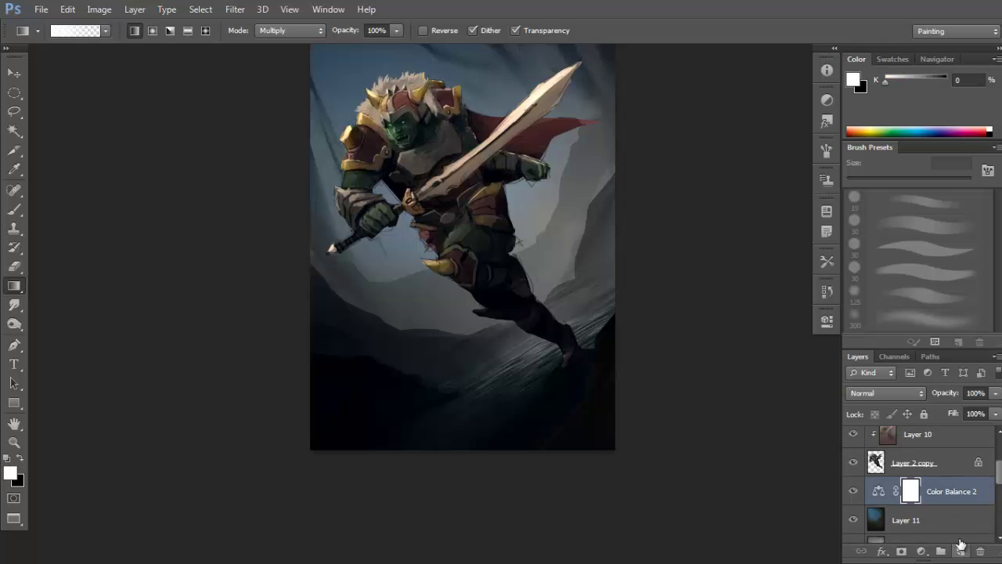
left_click(959, 552)
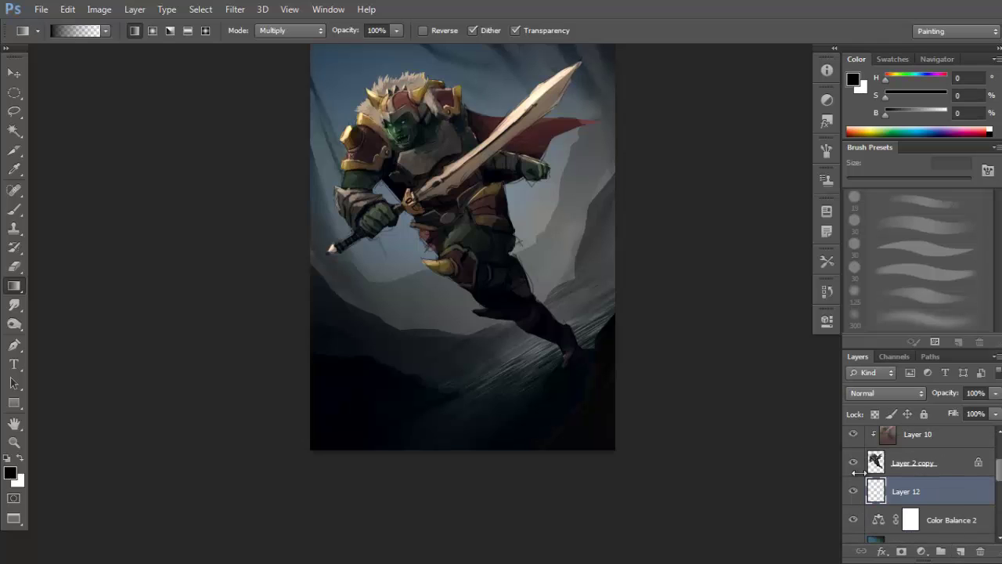
Apply a grey gradient sampled from the background across the painting's lower right corner on Layer 12, comparing with and without it.
left_click(557, 261, "alt")
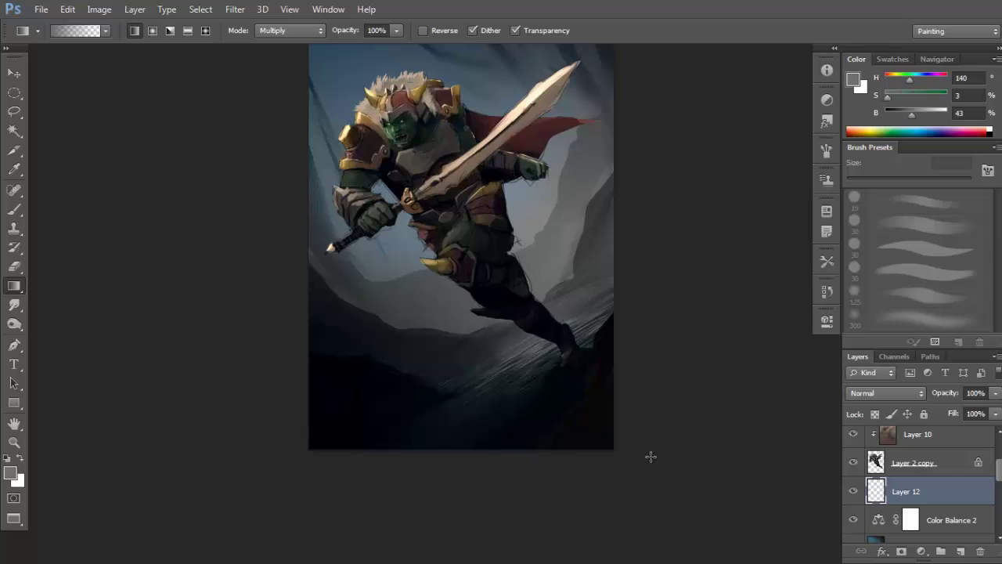
scroll(577, 327, "down", 2)
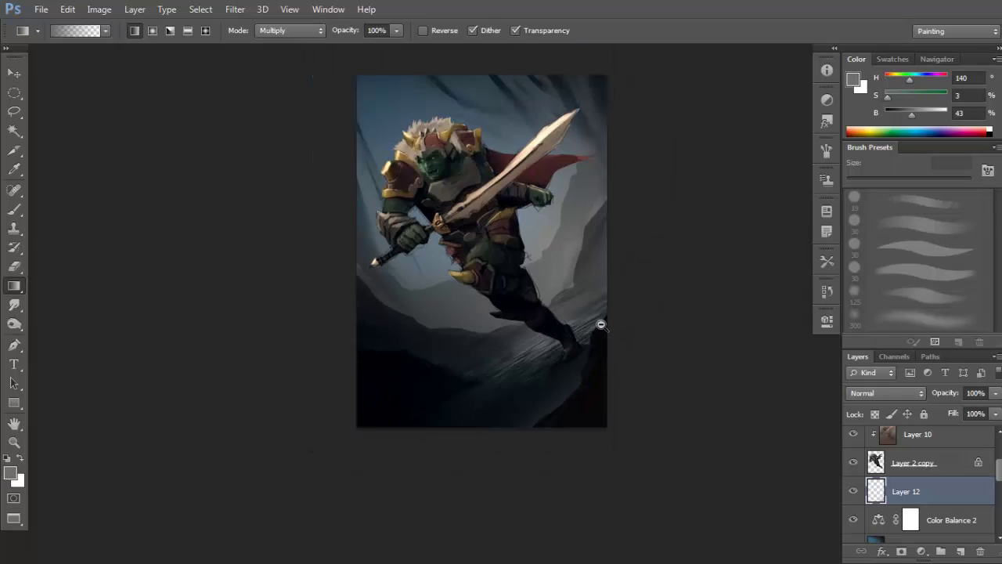
left_click_drag(662, 410, 546, 335)
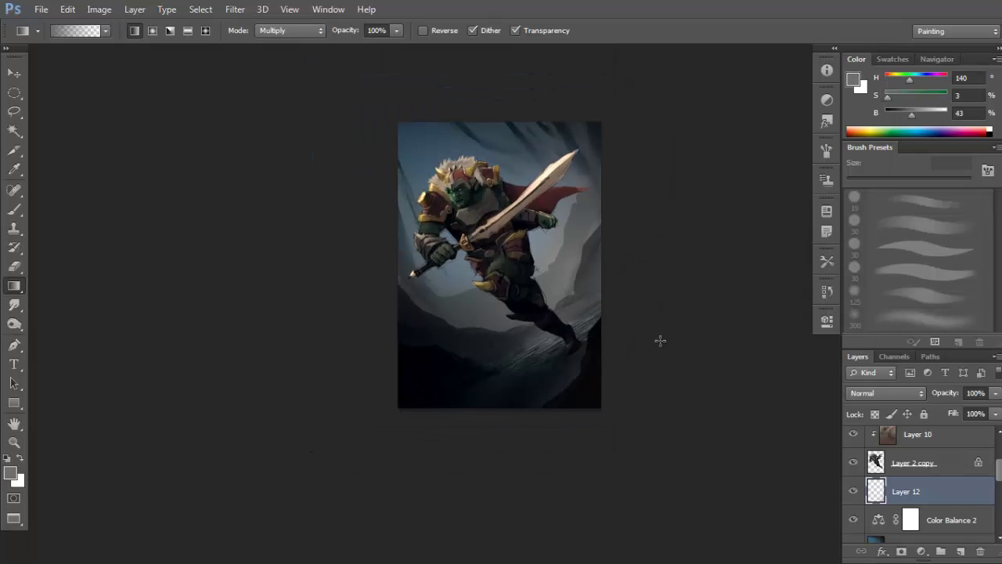
key("ctrl+z")
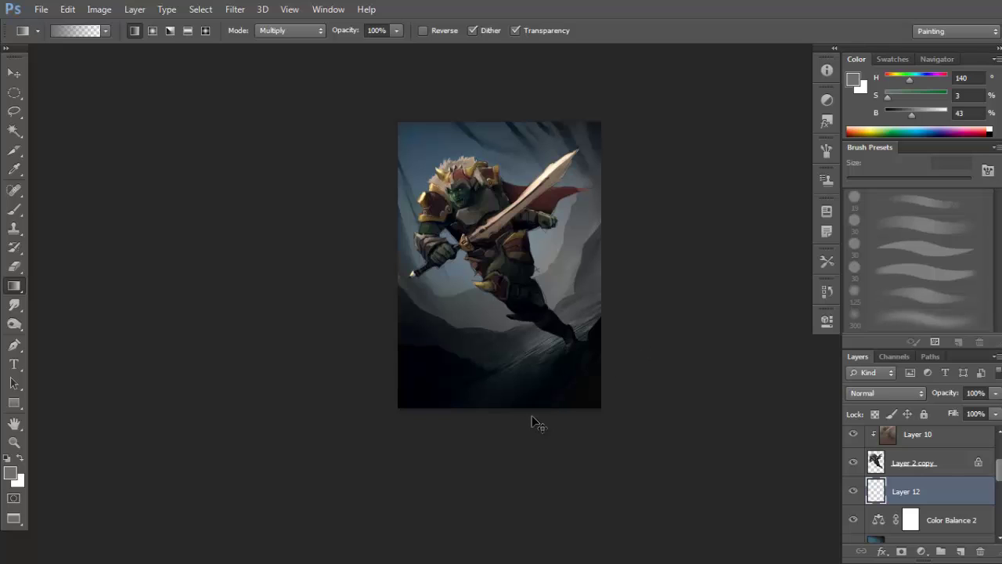
key("ctrl+z")
key("ctrl+z")
key("ctrl+z")
key("ctrl+z")
key("ctrl+z")
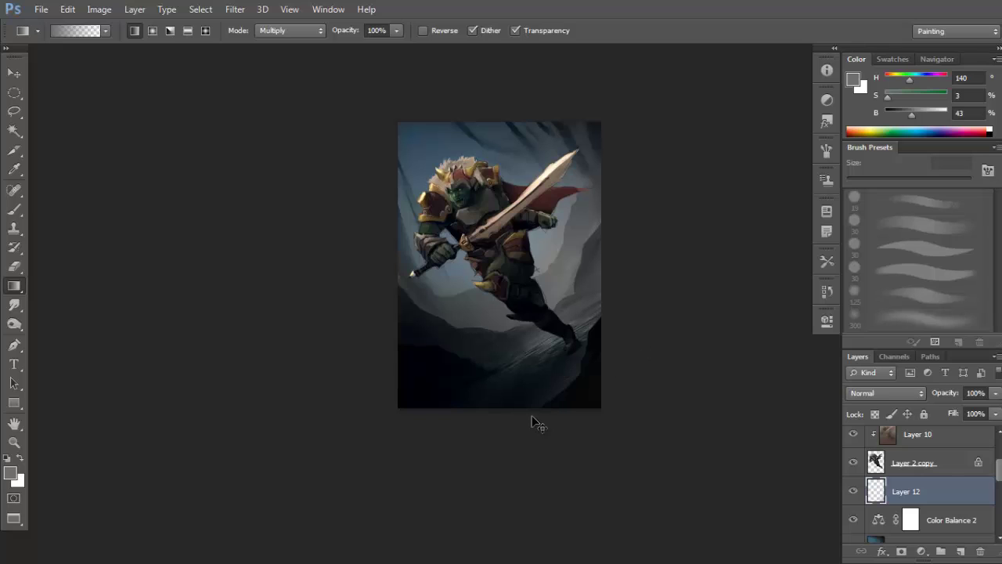
Examine the warrior's foot, the foreground rock and the overall composition at several zoom levels.
left_click(577, 342, "ctrl")
left_click(576, 343, "ctrl")
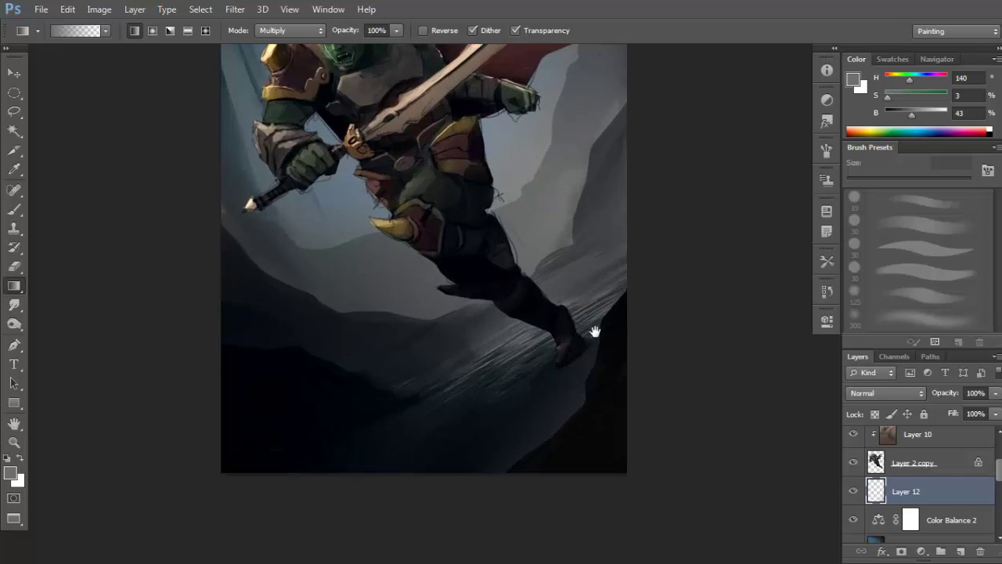
left_click(603, 341, "alt")
left_click_drag(624, 339, 649, 360)
scroll(618, 352, "down", 1)
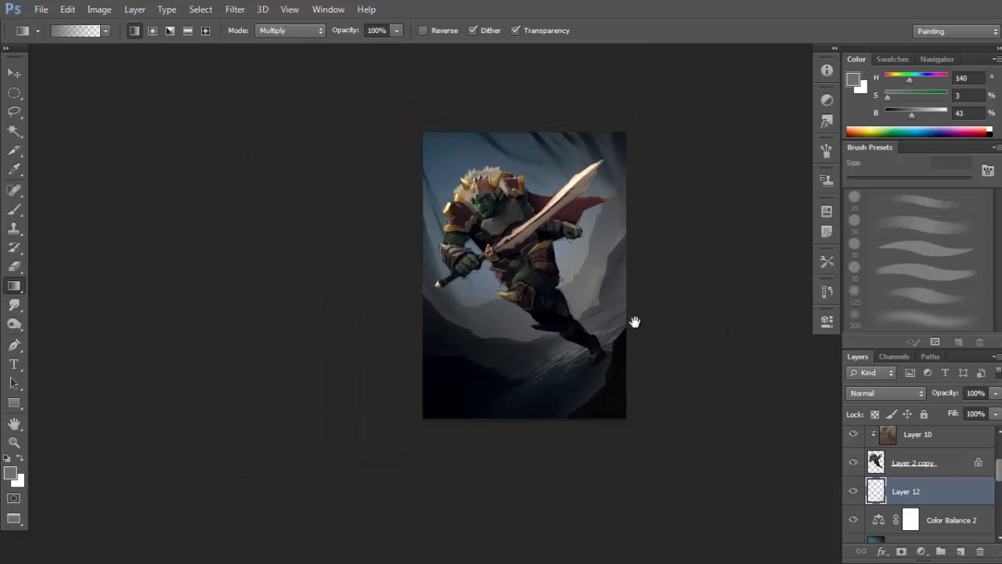
scroll(579, 343, "up", 1)
scroll(599, 340, "down", 2)
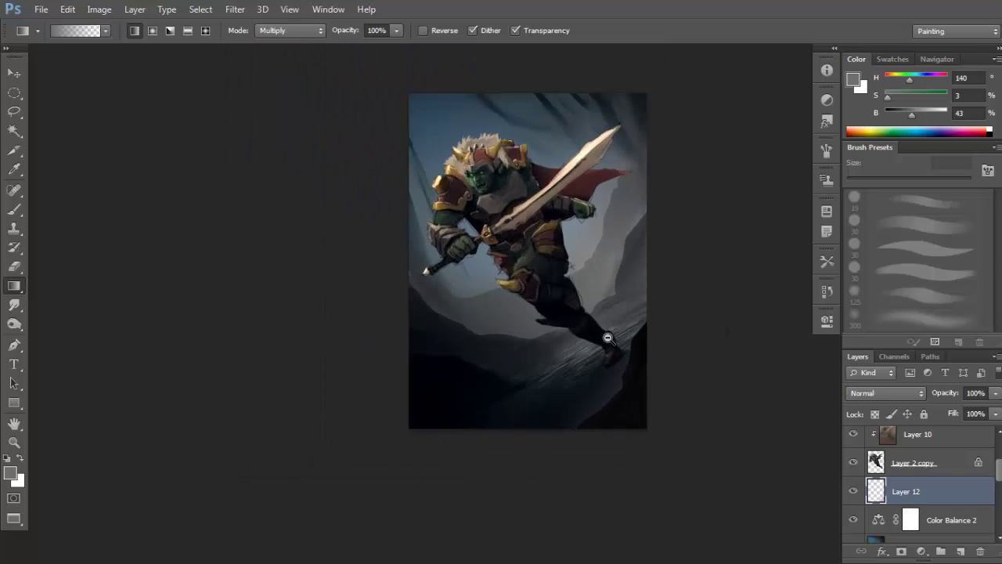
scroll(604, 333, "up", 2)
left_click_drag(605, 329, 619, 341)
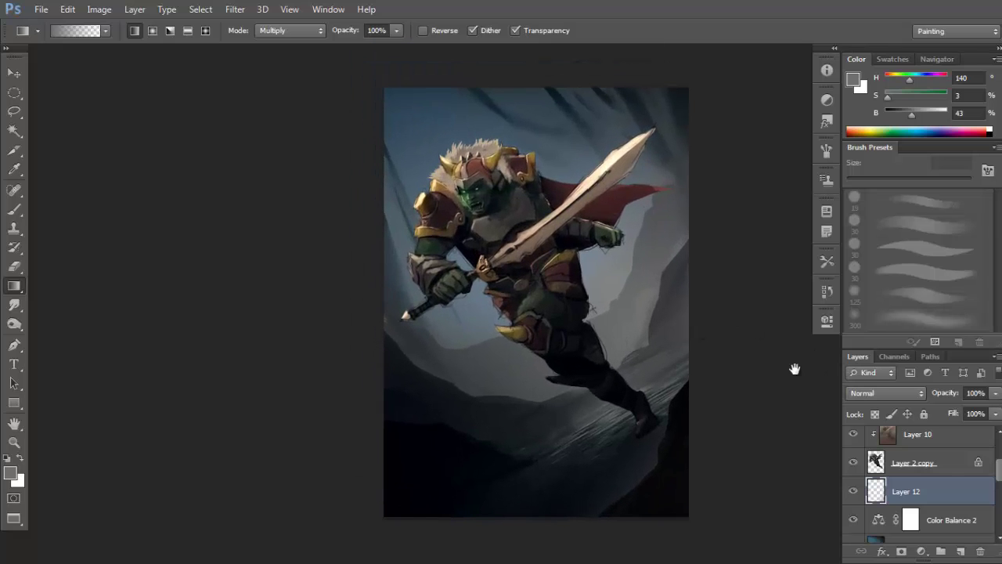
left_click(639, 251, "alt")
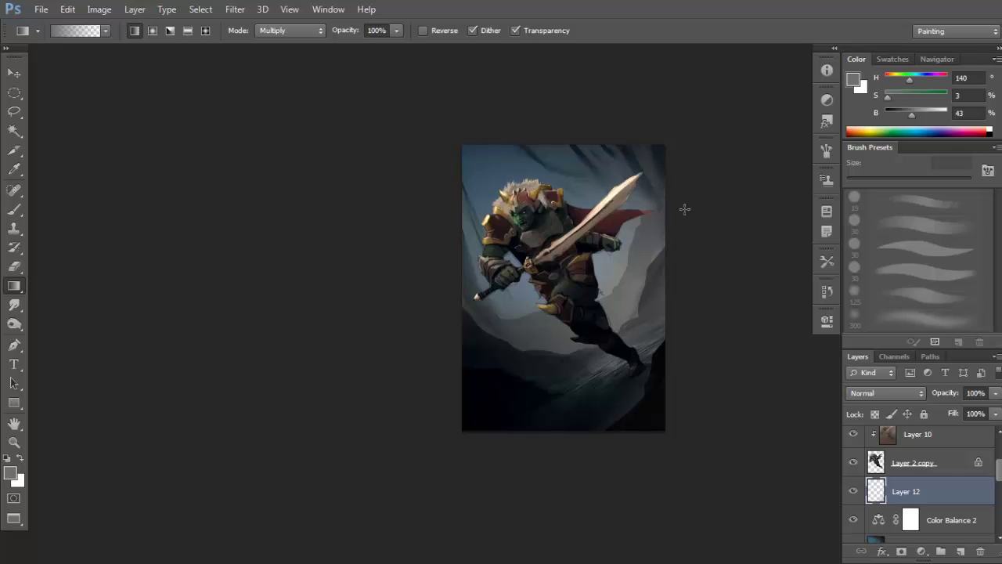
left_click(494, 335, "ctrl")
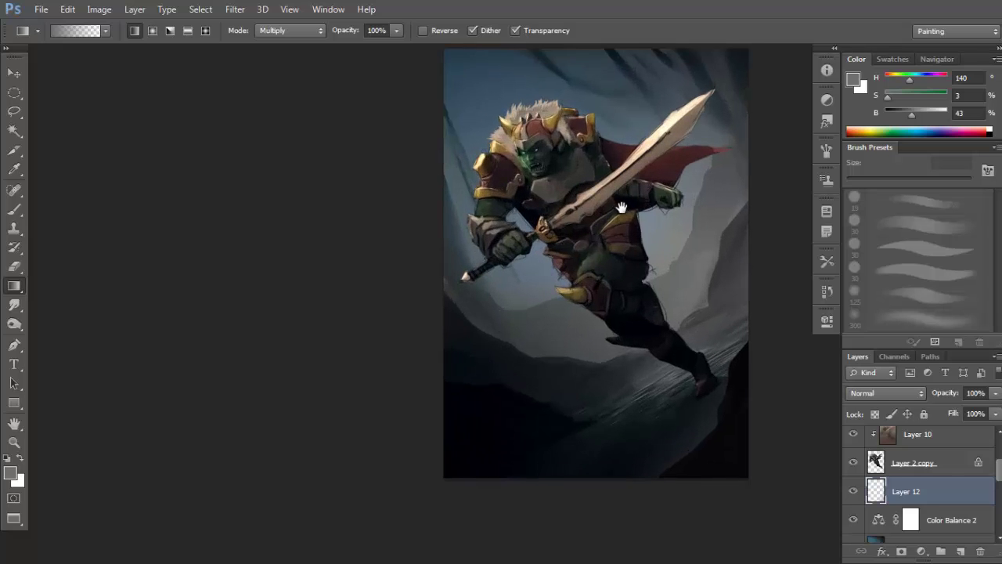
left_click_drag(629, 248, 603, 265)
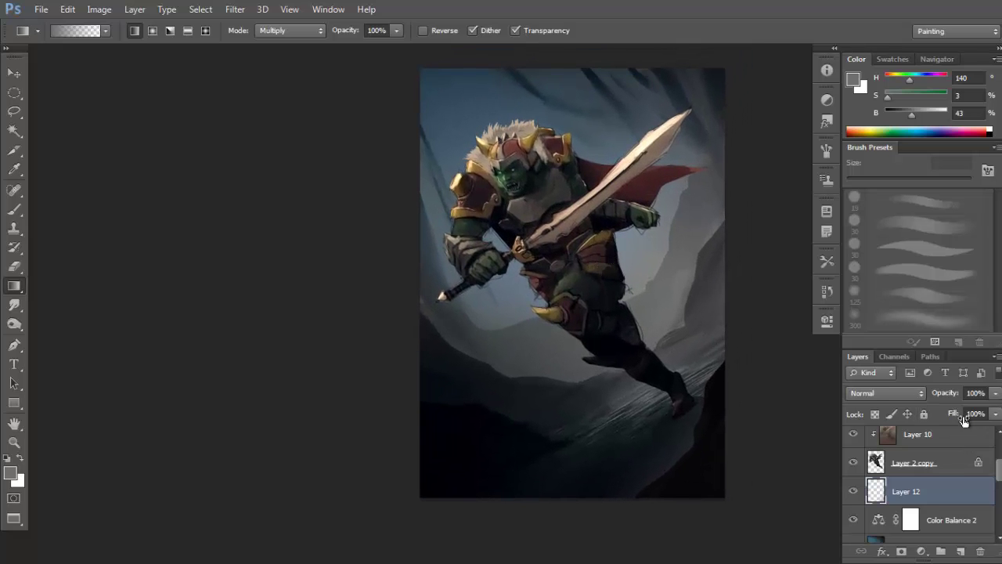
Enlarge the layer list and select all layers from Layer 12 down to Background.
left_click_drag(976, 349, 983, 252)
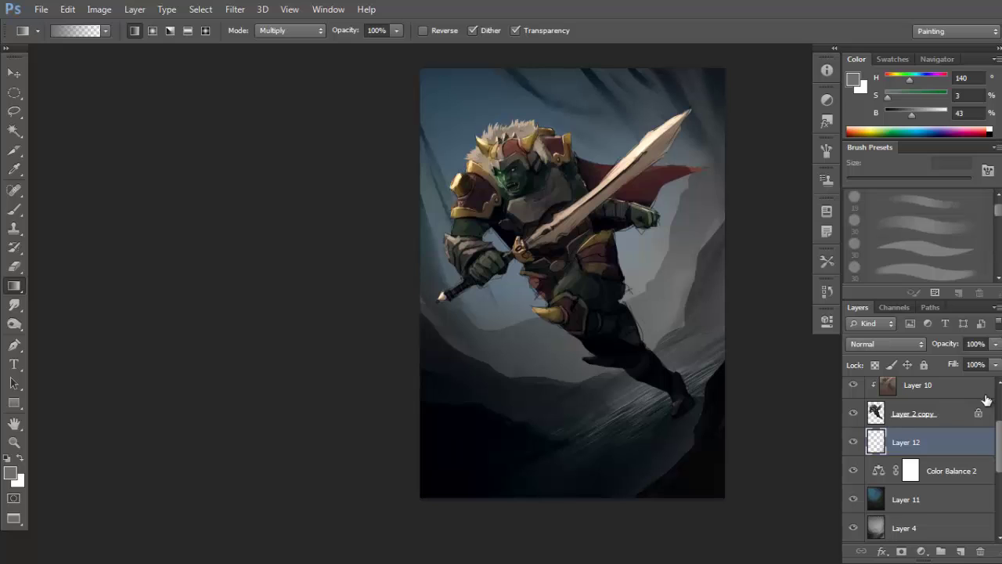
scroll(999, 444, "down", 1)
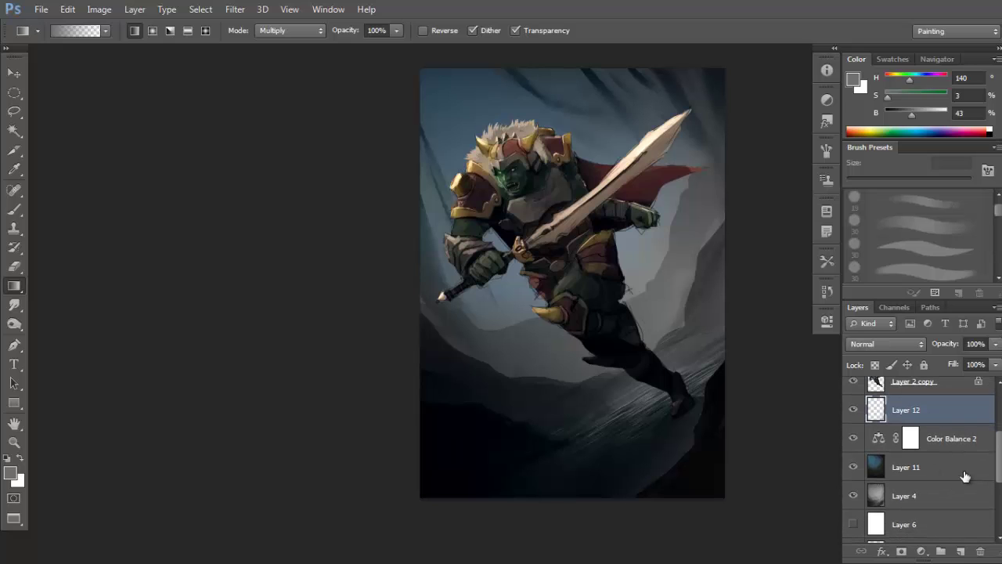
scroll(964, 470, "up", 4)
scroll(996, 495, "down", 8)
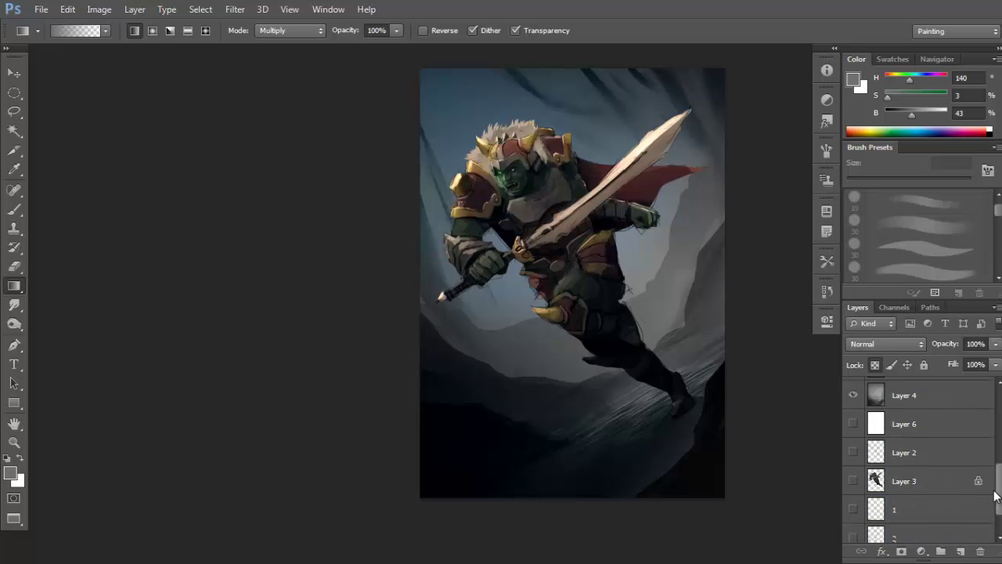
scroll(994, 496, "down", 2)
left_click(959, 525, "shift")
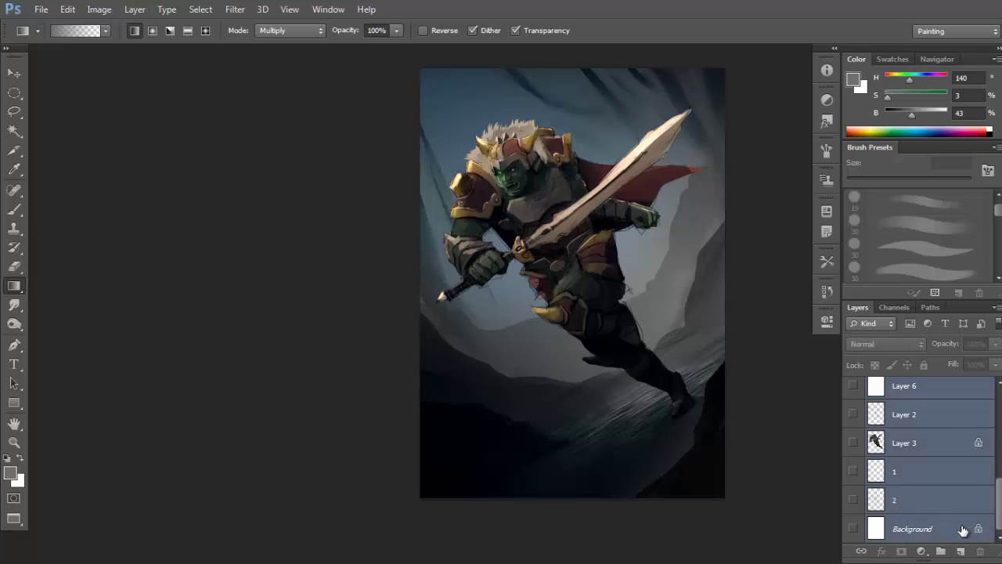
double_click(944, 529)
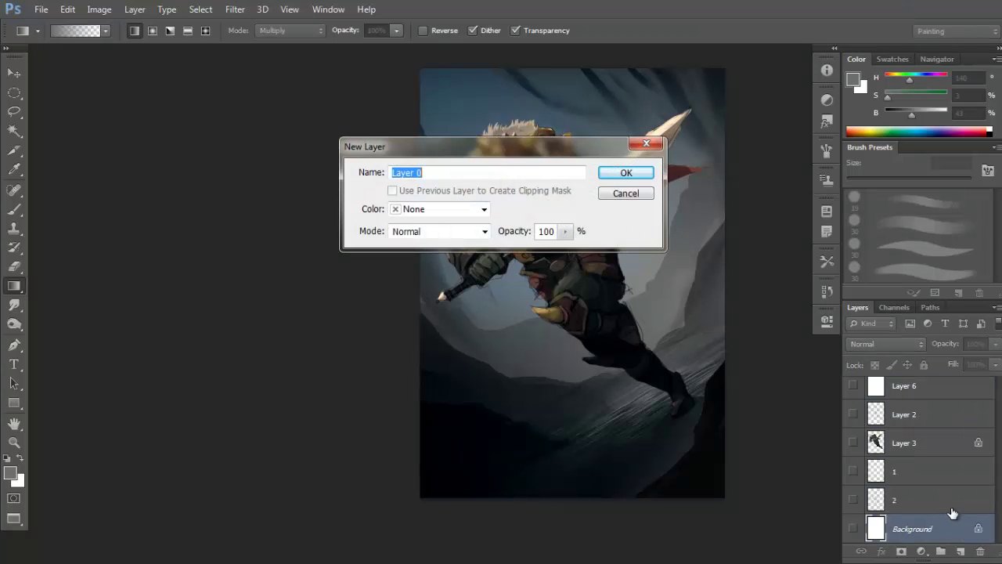
left_click(625, 192)
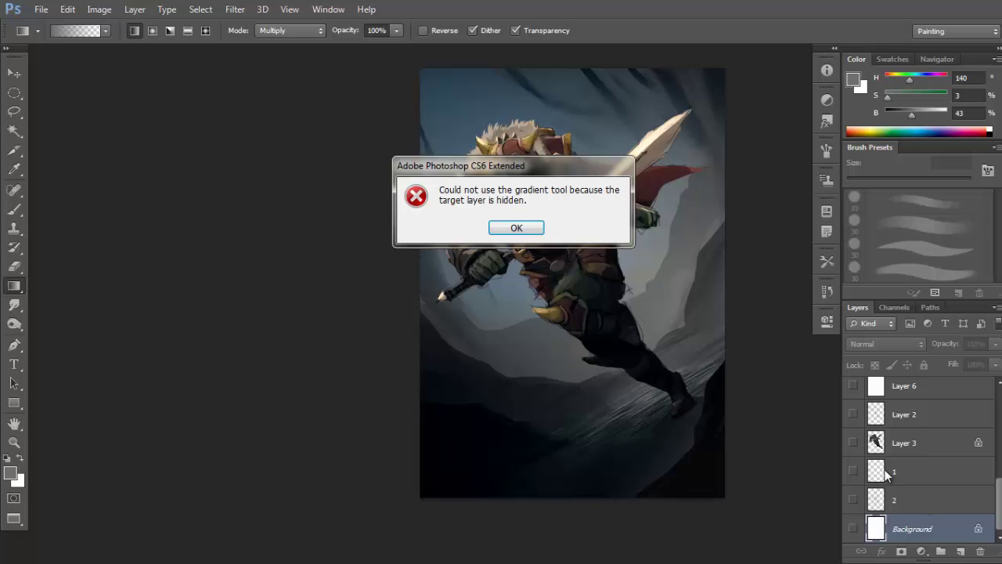
left_click(515, 229)
Group all layers from Layer 5 down to layer 2, leaving only the Background outside the group.
left_click(955, 500)
scroll(952, 454, "up", 3)
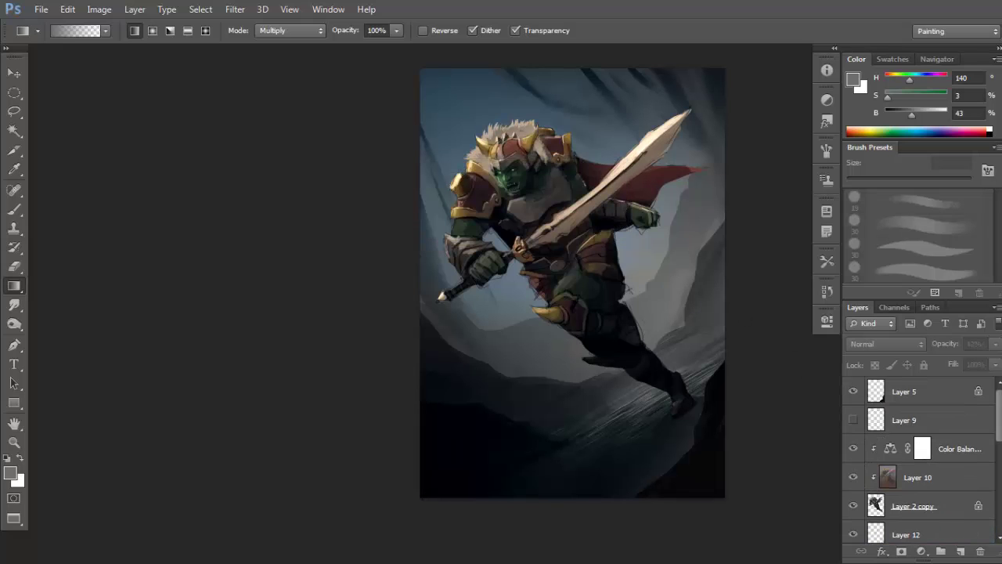
left_click(950, 390, "shift")
key("ctrl+g")
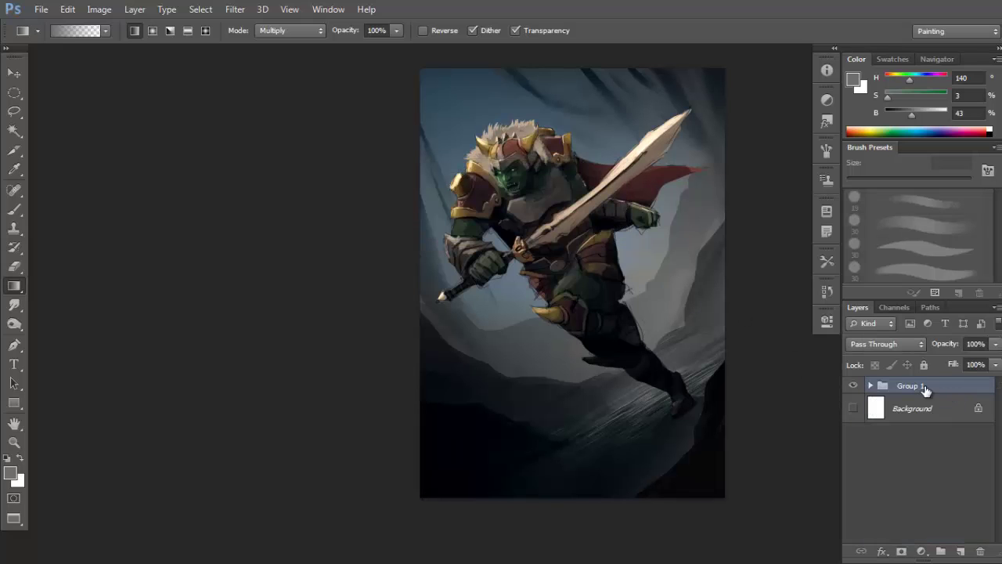
Duplicate Group 1, expand the copy and rename it "detail".
left_click(852, 386)
left_click(852, 386)
left_click_drag(946, 392, 960, 551)
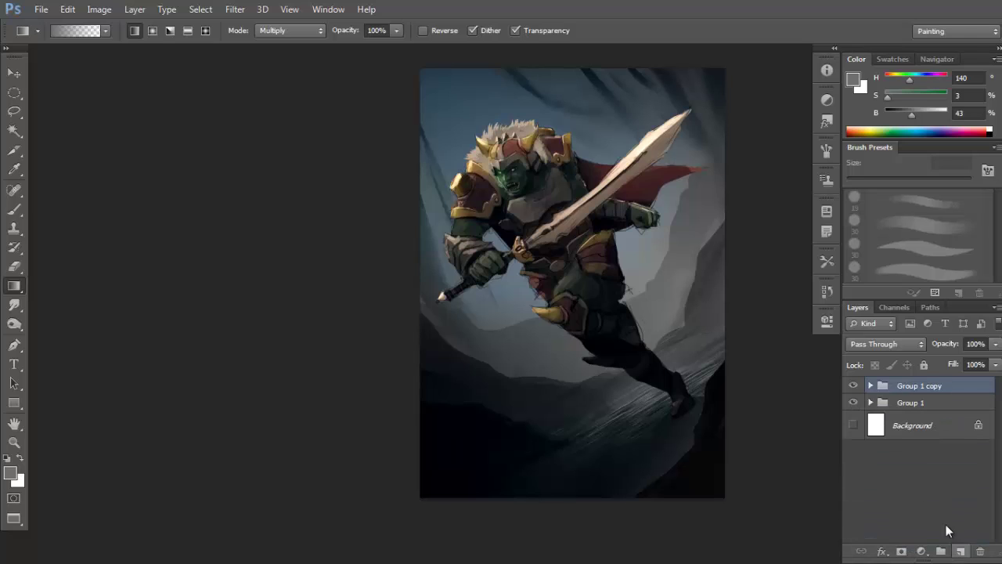
left_click(871, 386)
double_click(915, 386)
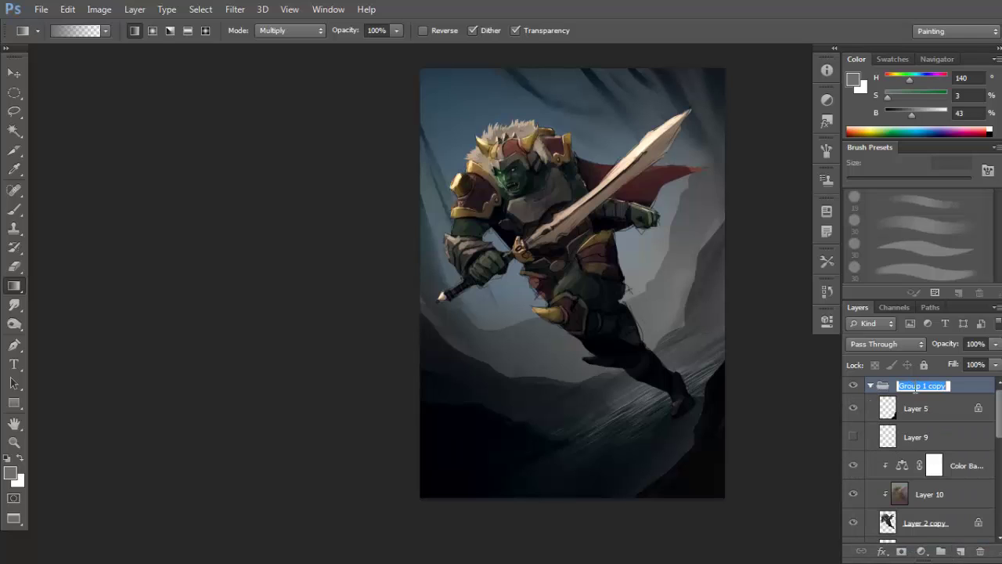
type("detail")
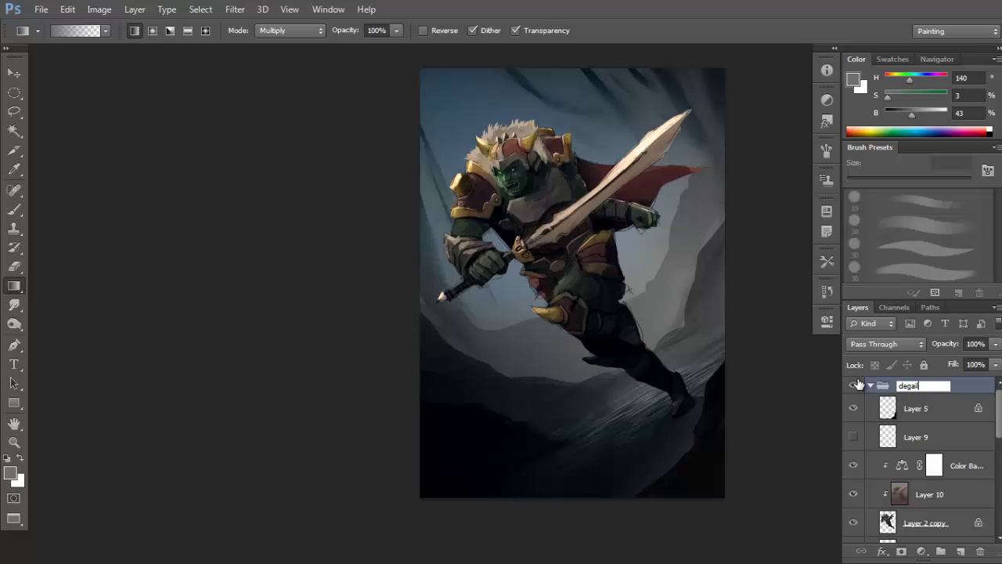
key("Return")
double_click(908, 386)
key("BackSpace")
type("t")
key("Return")
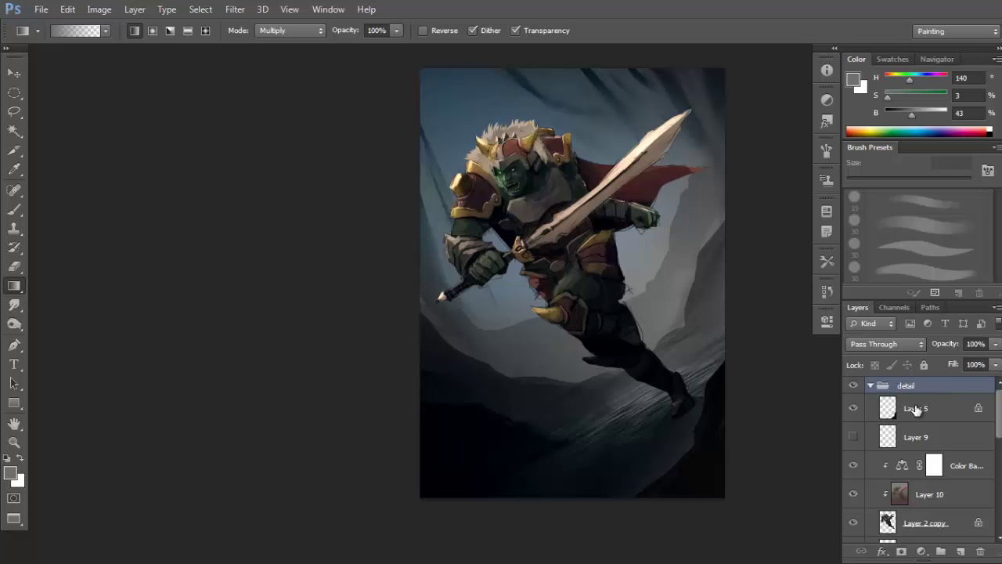
Hide the original Group 1 and delete the unused hidden layers below Layer 4 in the detail group.
left_click_drag(998, 418, 981, 552)
left_click(948, 437)
left_click(950, 483, "shift")
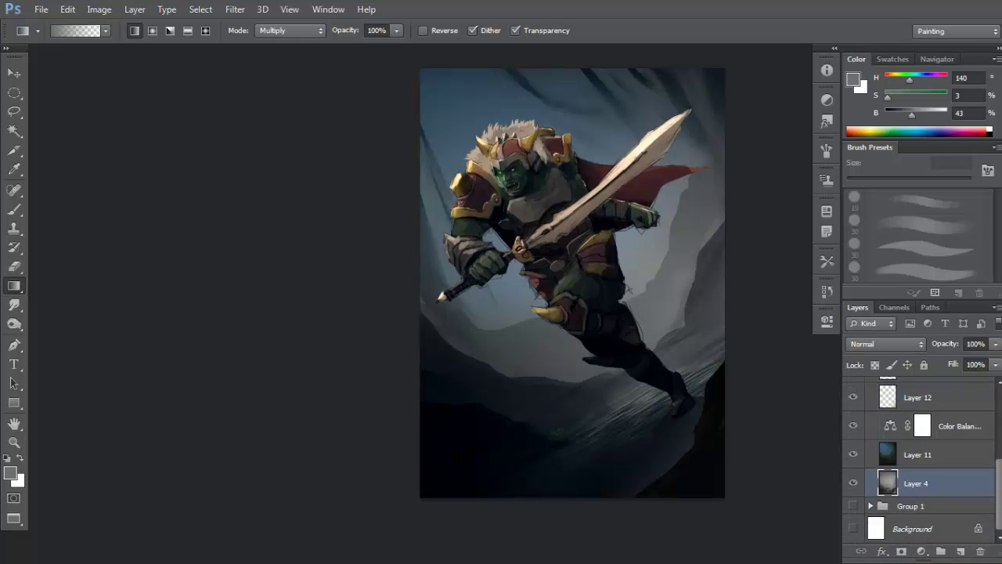
Merge the background's Color Balance 2, Layer 11 and Layer 4 into a single layer.
left_click(950, 454, "shift")
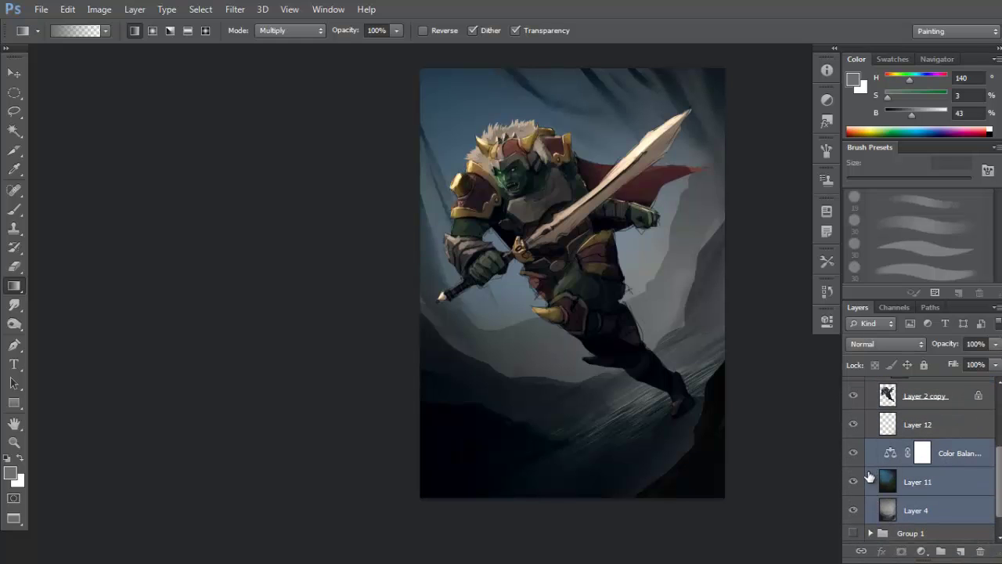
left_click(853, 505)
left_click(853, 505)
key("ctrl+e")
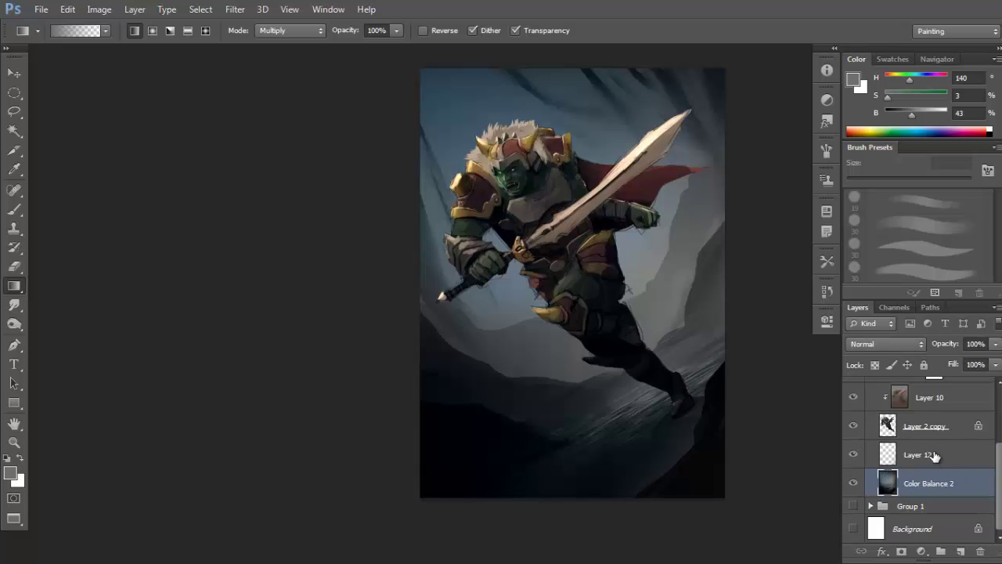
Check Layer 12's effect and merge it with the merged background layer beneath it.
left_click(934, 456)
left_click(854, 454)
left_click(854, 455)
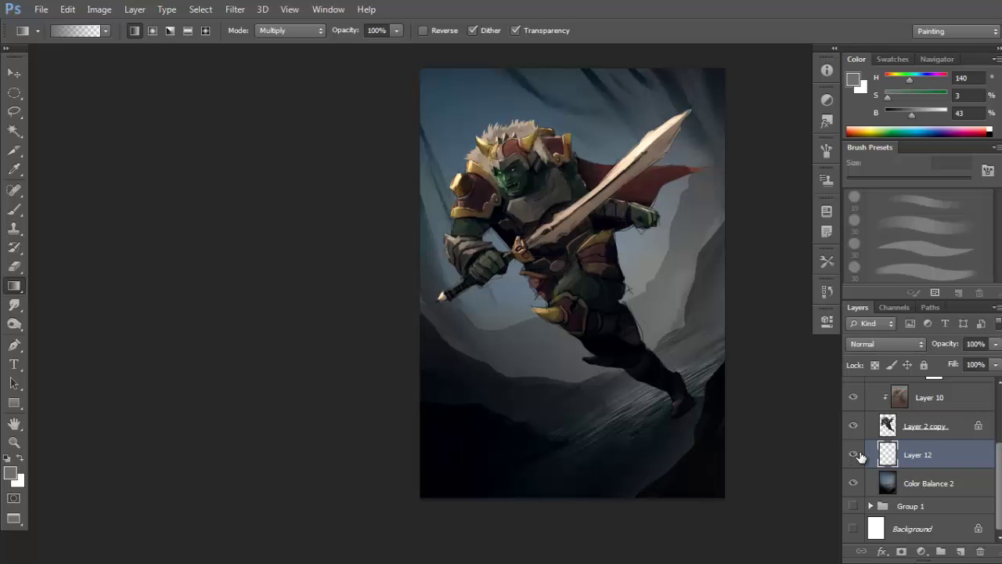
left_click(924, 481, "shift")
key("ctrl+e")
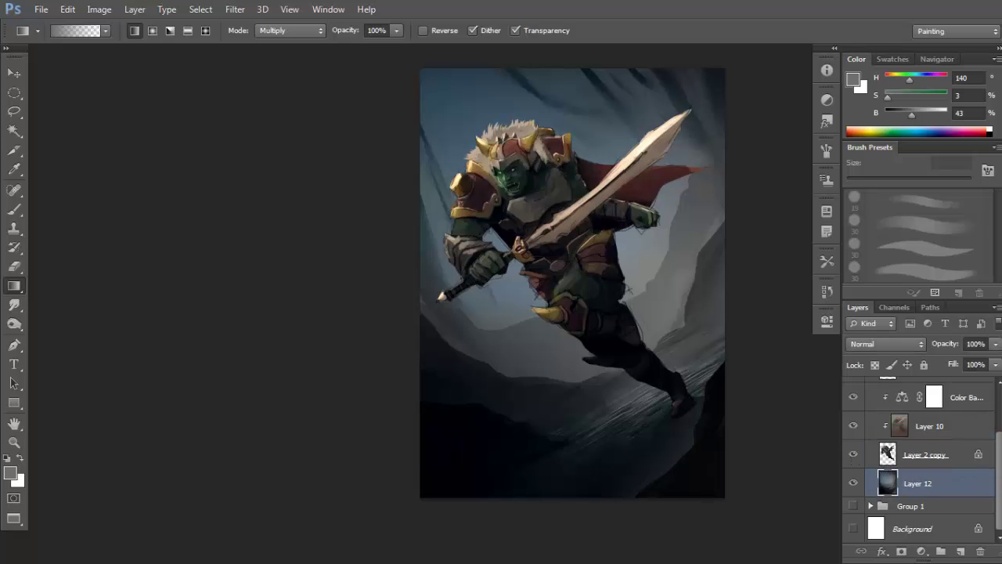
Merge the warrior's Layer 2 copy with its clipped Layer 10 and Color Balance 1, and delete the hidden Layer 9.
left_click_drag(998, 468, 998, 446)
left_click(939, 491)
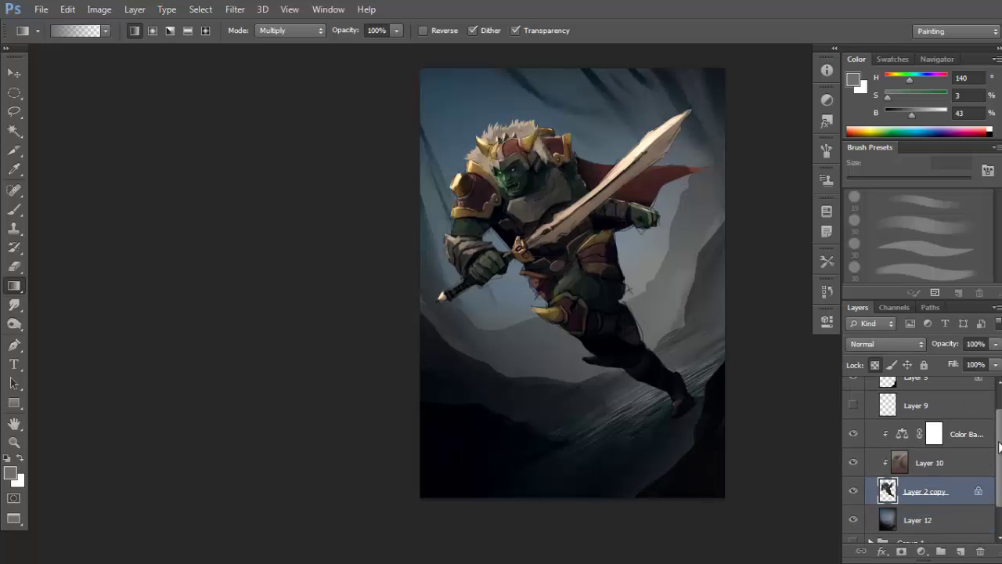
scroll(934, 458, "up", 1)
left_click(959, 465, "shift")
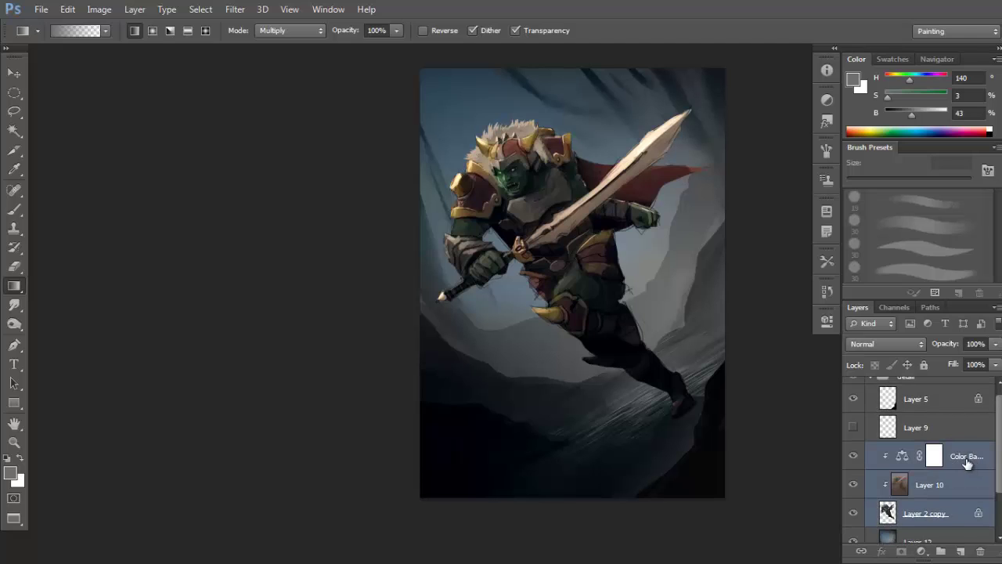
key("ctrl+e")
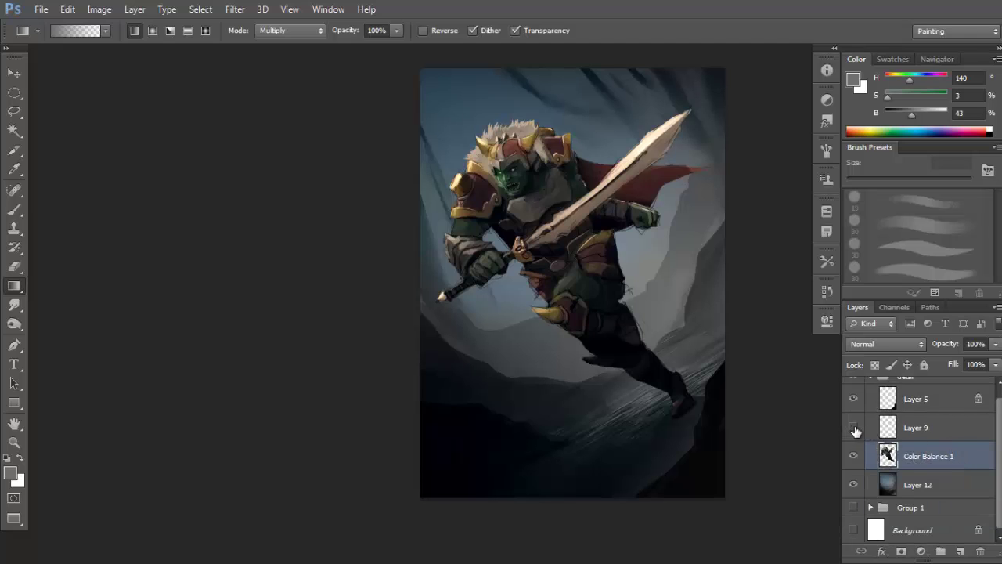
left_click(937, 431)
key("Delete")
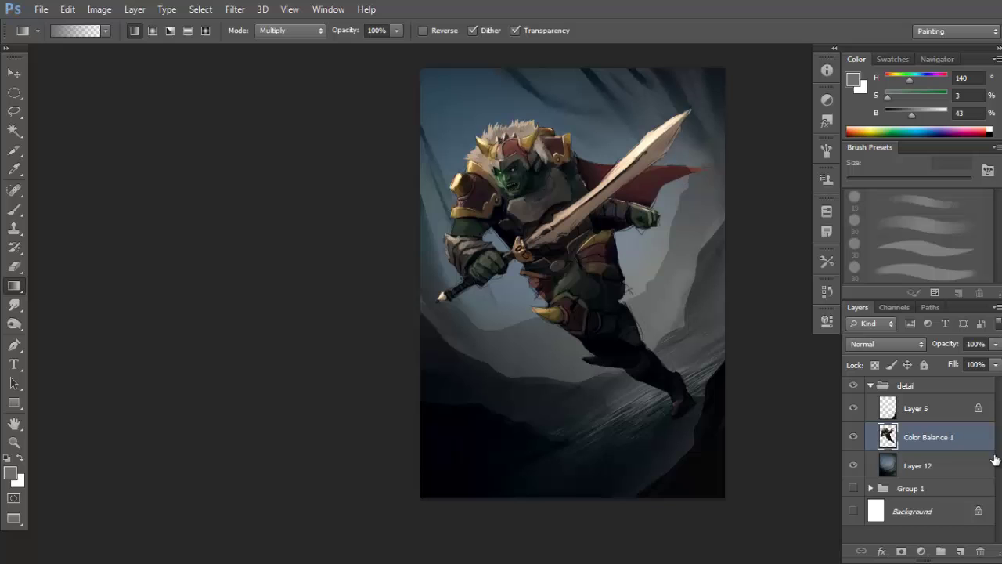
Toggle Layer 5, Color Balance 1 and Layer 12 off and on to check what each one contains.
left_click(932, 413)
left_click(852, 411)
left_click(853, 412)
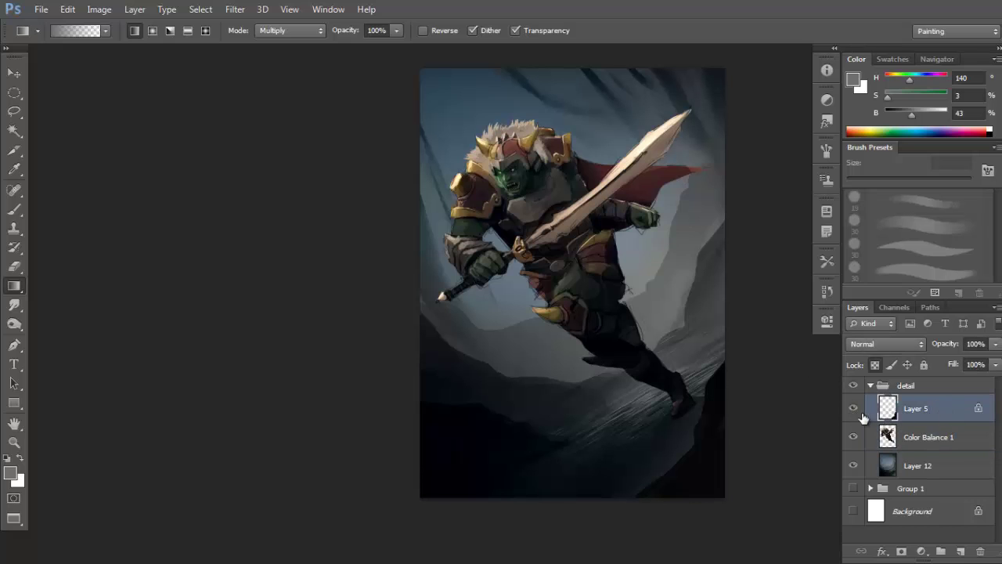
left_click(853, 408)
left_click(852, 408)
left_click(853, 438)
left_click(853, 438)
left_click(854, 465)
left_click(854, 465)
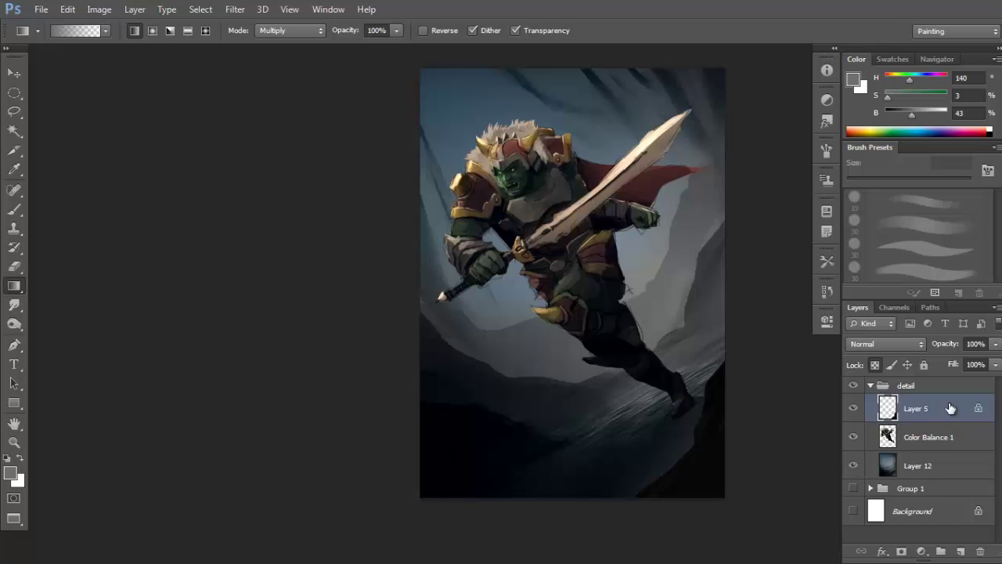
Duplicate the merged warrior layer Color Balance 1, hide the original and leave the copy's transparent pixels unlocked.
left_click(929, 439)
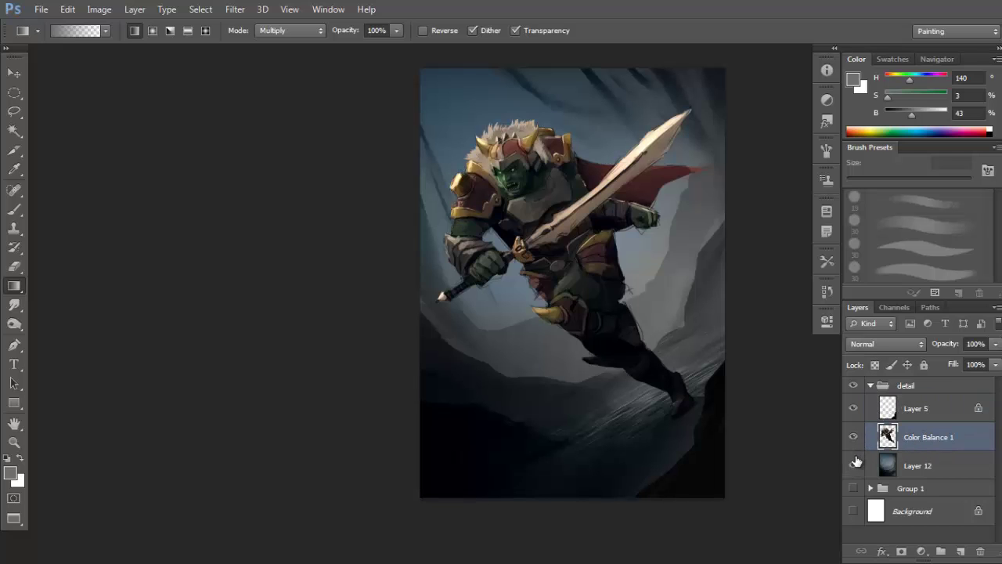
left_click_drag(491, 161, 530, 168)
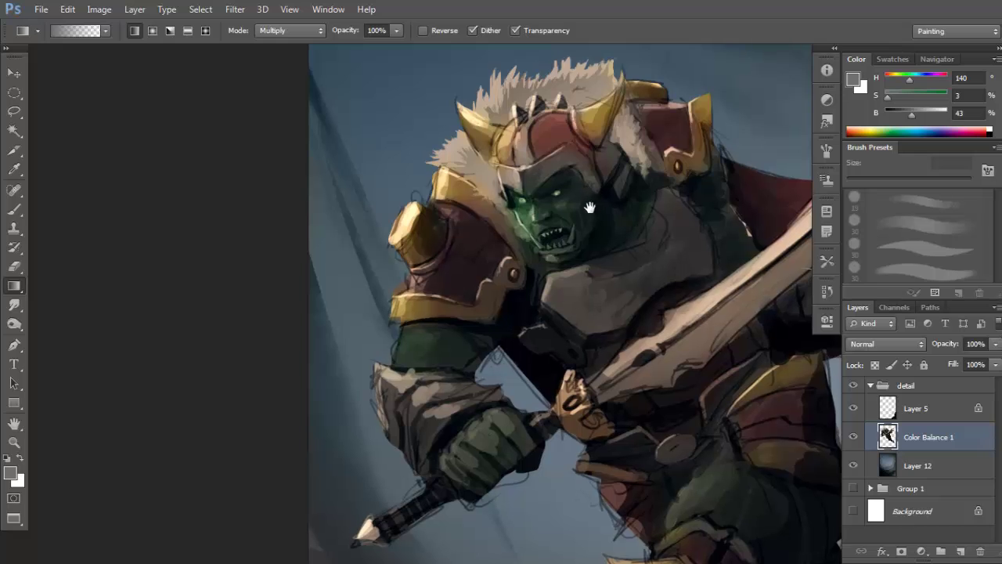
mouse_move(574, 206)
left_mouse_down()
mouse_move(534, 202)
mouse_move(570, 205)
left_mouse_up()
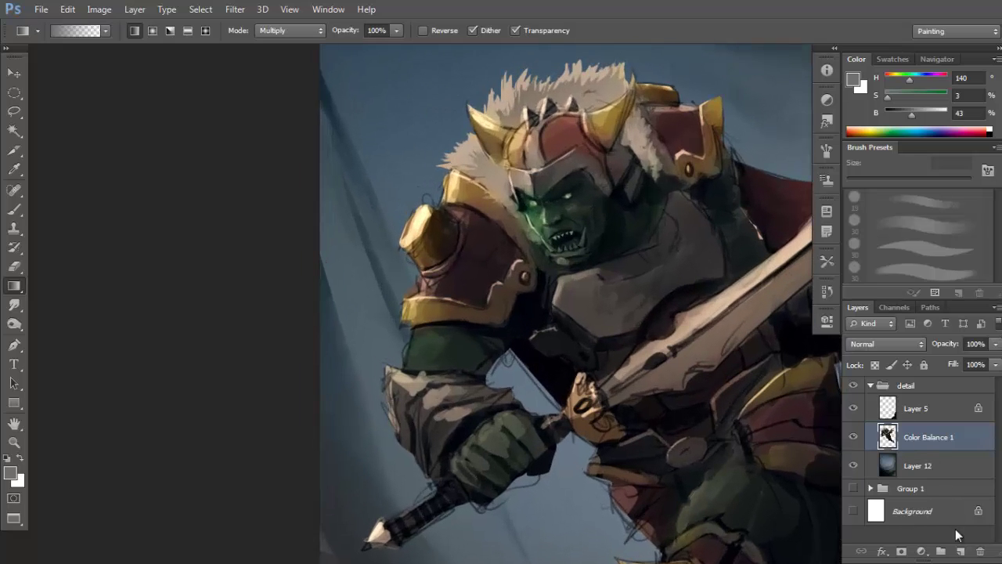
key("ctrl+j")
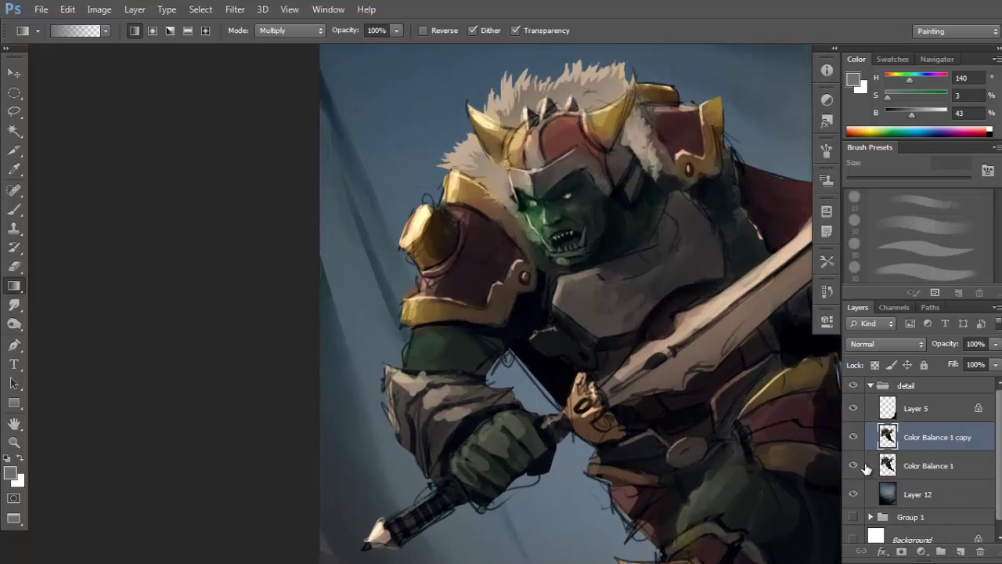
left_click(856, 464)
left_click(875, 365)
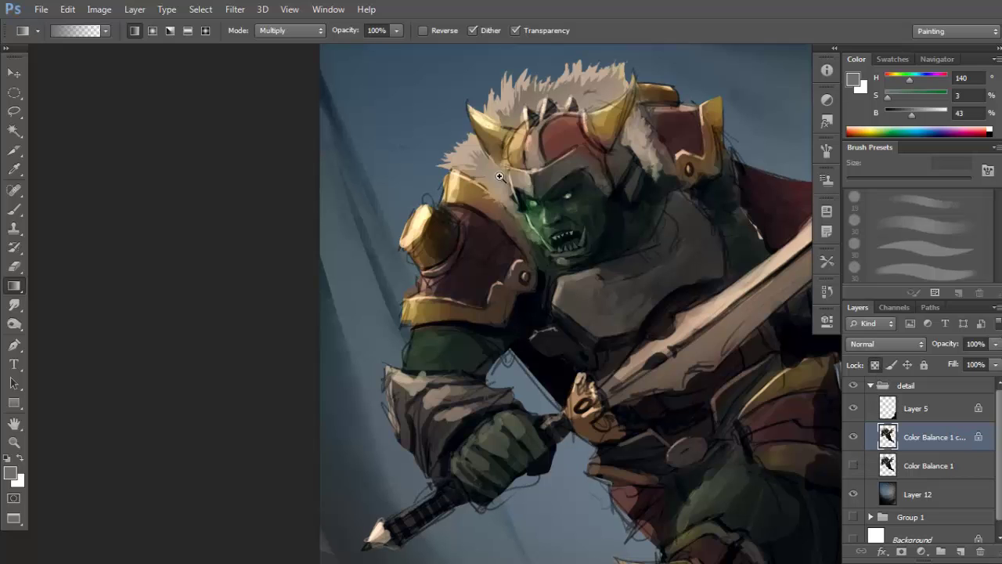
left_click(486, 202, "ctrl")
left_click(875, 364)
Switch to the Brush tool with the solid round 30 px preset.
key("e")
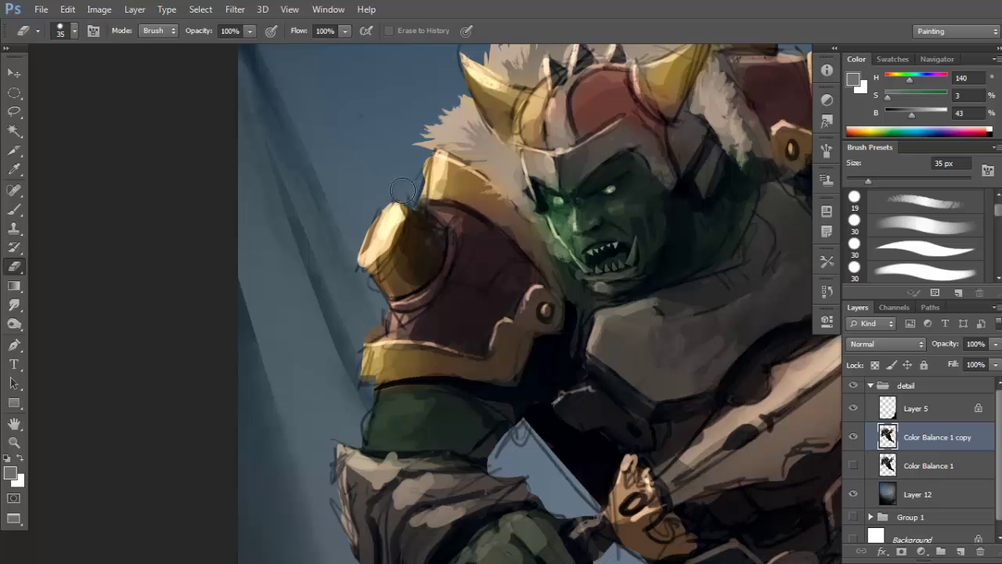
mouse_move(362, 238)
left_mouse_down()
mouse_move(365, 282)
mouse_move(293, 305)
left_mouse_up()
key("b")
right_click(519, 236)
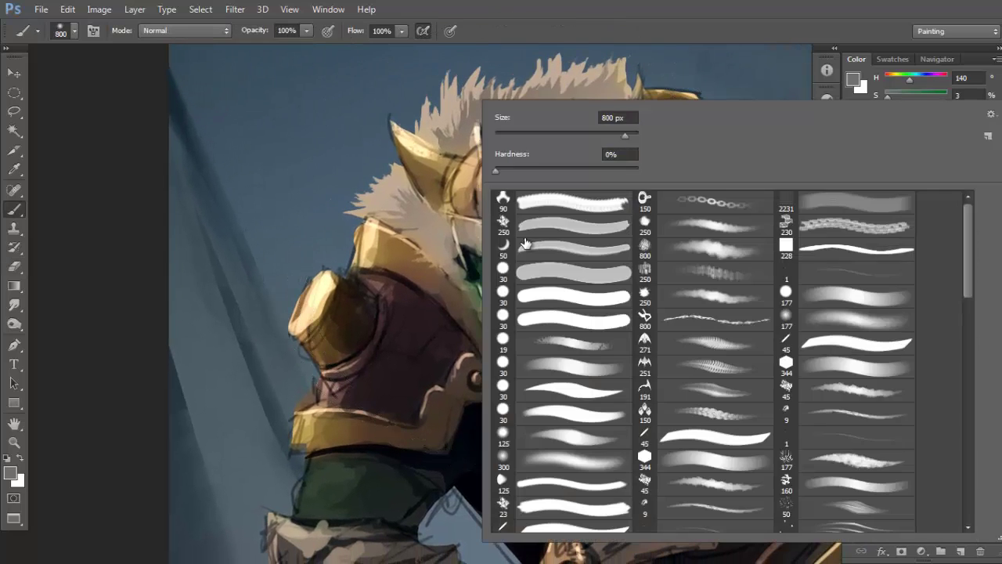
double_click(555, 319)
key("F5")
key("F5")
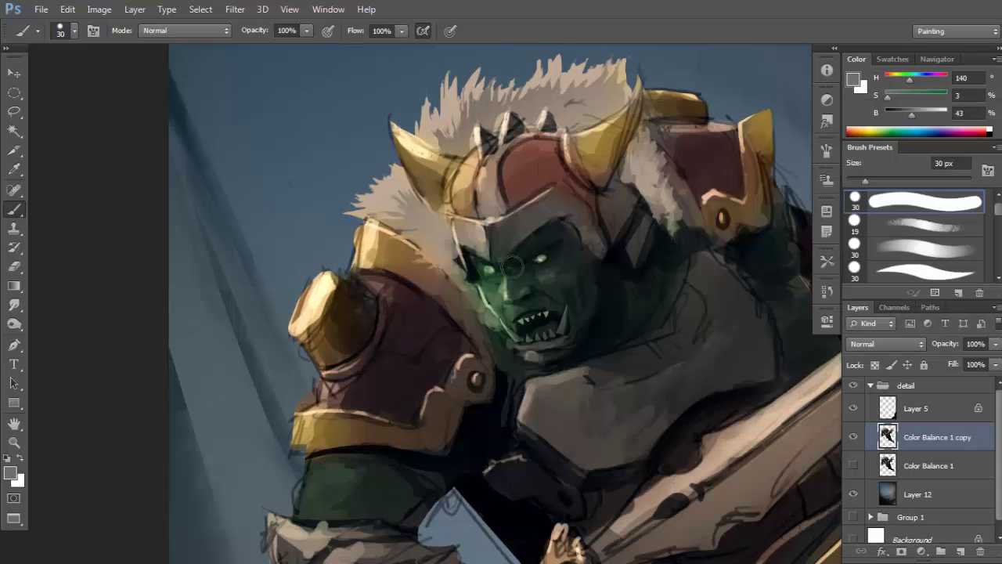
Review the round brush's Shape Dynamics settings and the list of brush presets, keeping the brush at 30 px.
key("bracketright")
key("F5")
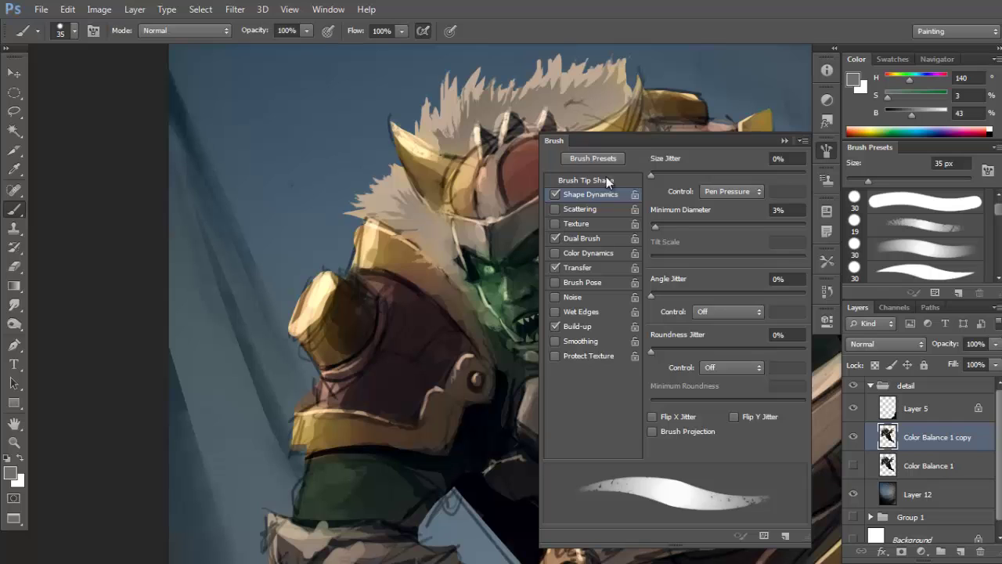
key("F5")
right_click(721, 176)
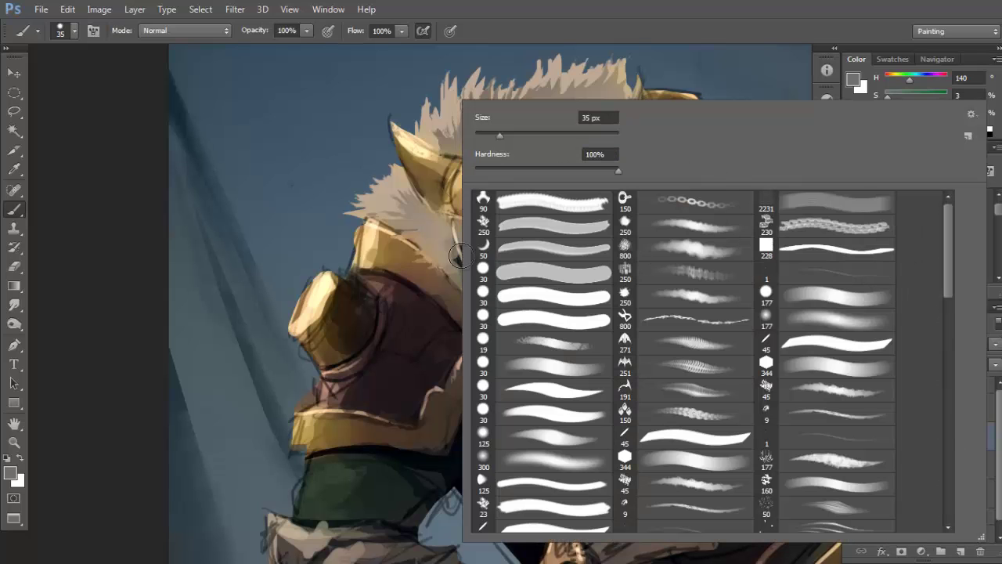
left_click(369, 240)
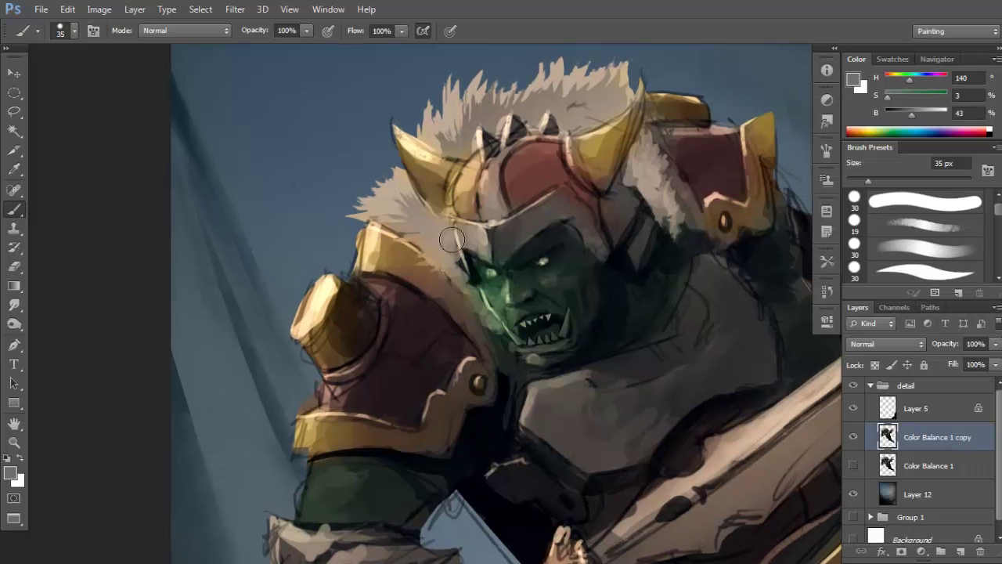
key("bracketleft")
left_click_drag(512, 260, 528, 199)
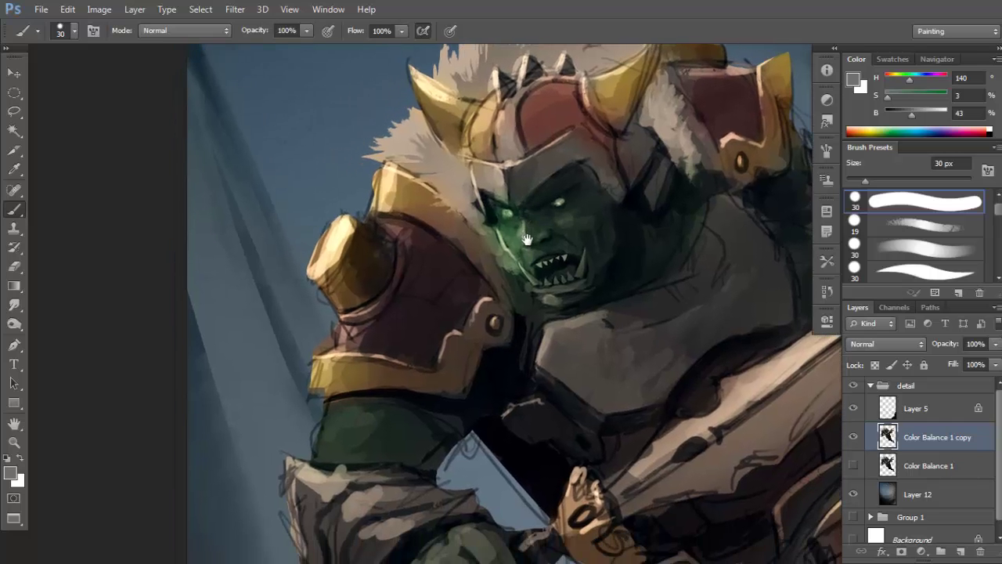
Enlarge the brush to 60 px and set its painting mode to Color Dodge.
scroll(523, 244, "down", 1)
key("bracketright")
key("bracketright")
key("bracketright")
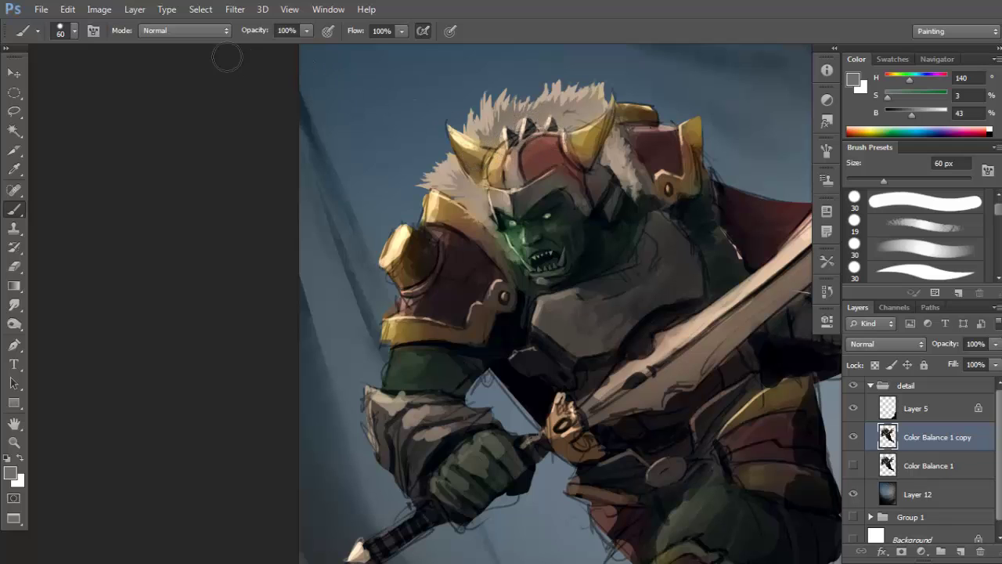
left_click(214, 32)
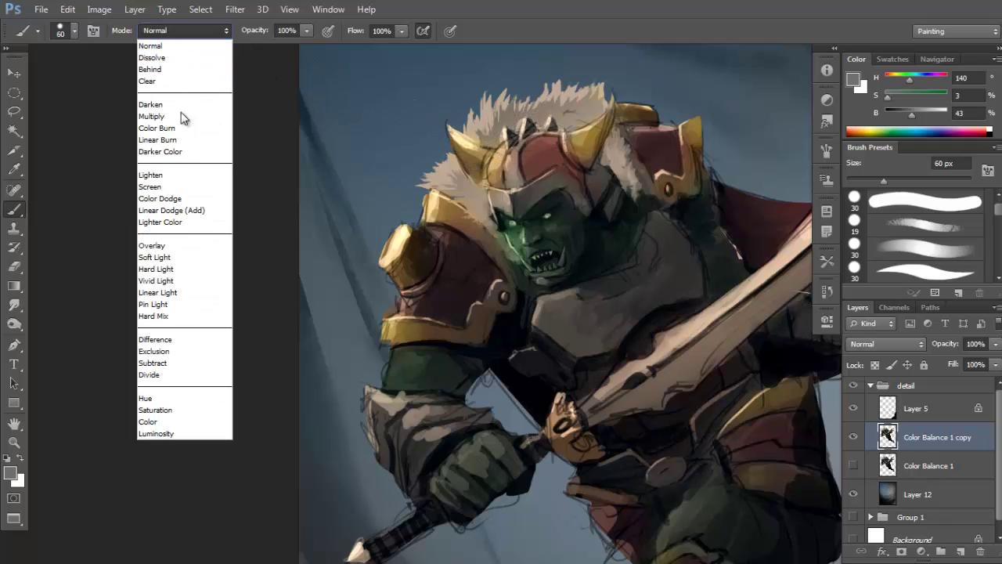
left_click(186, 199)
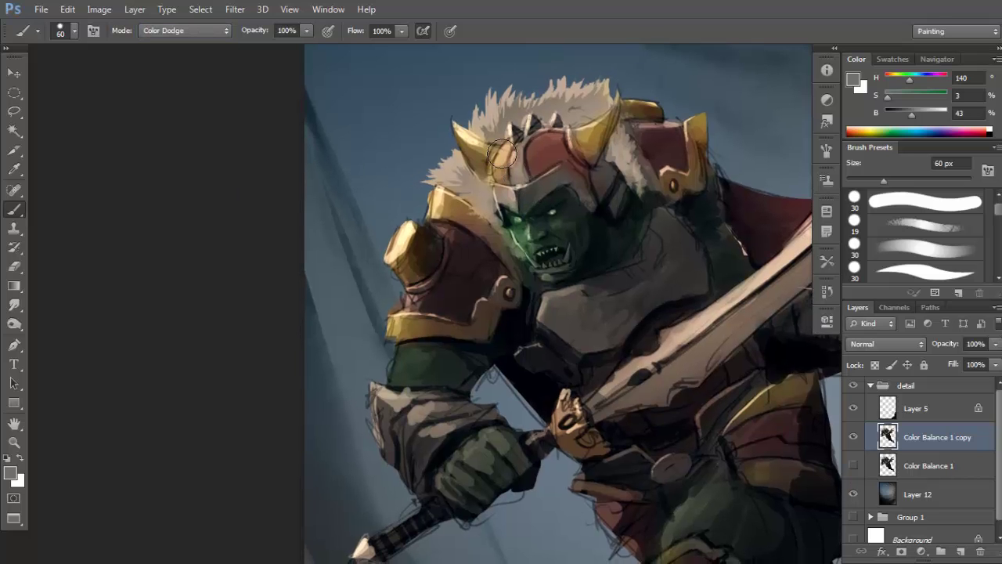
Sample a pale yellow from the helmet's horn, try a Color Dodge highlight on the helmet's gold band and undo the stroke.
left_click(483, 138, "alt")
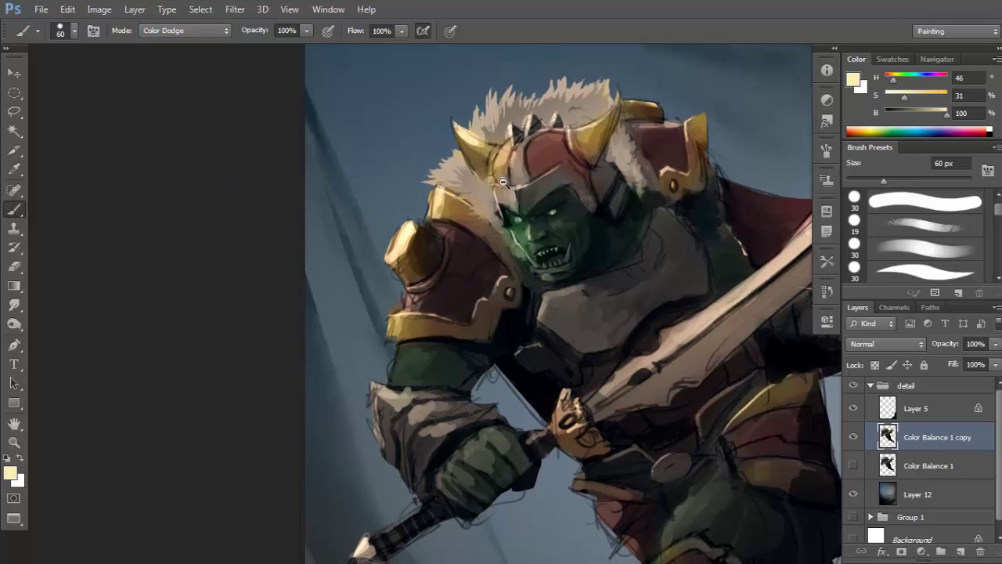
key("ctrl+minus")
key("ctrl+minus")
scroll(493, 163, "up", 3)
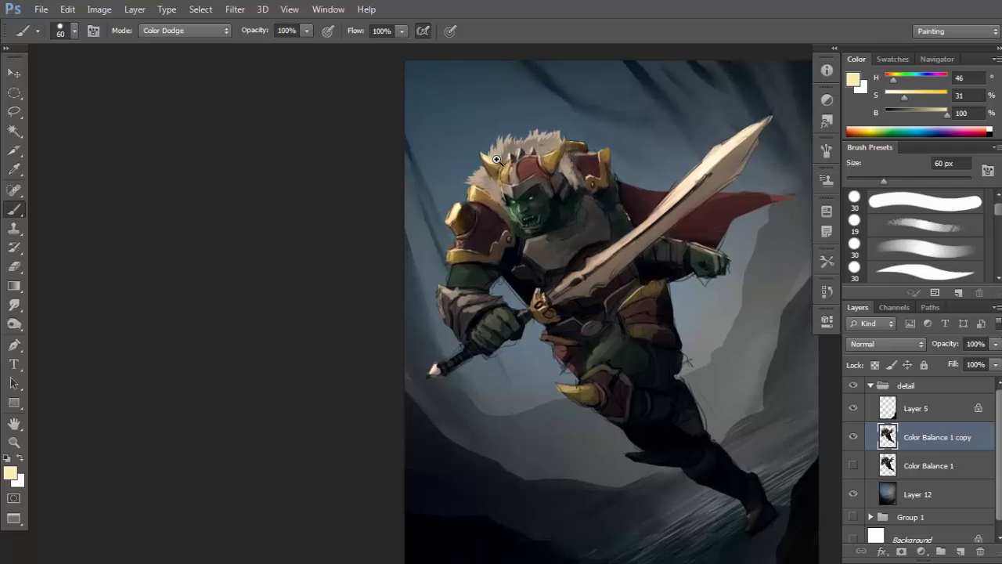
left_click_drag(518, 178, 516, 222)
key("ctrl+z")
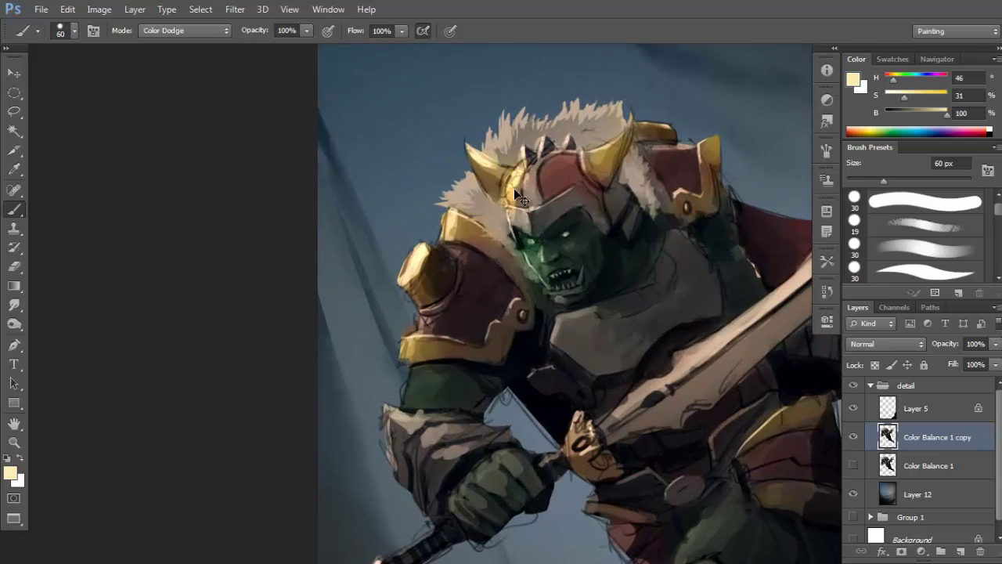
Choose another solid round 30 px brush preset, check its brush settings and enlarge it to 45 px.
scroll(525, 234, "up", 1)
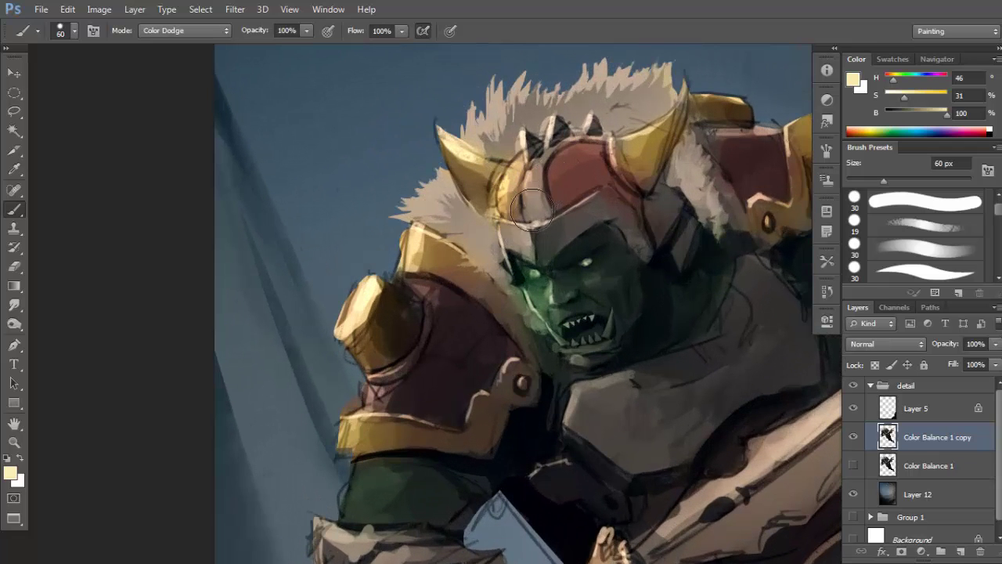
right_click(525, 144)
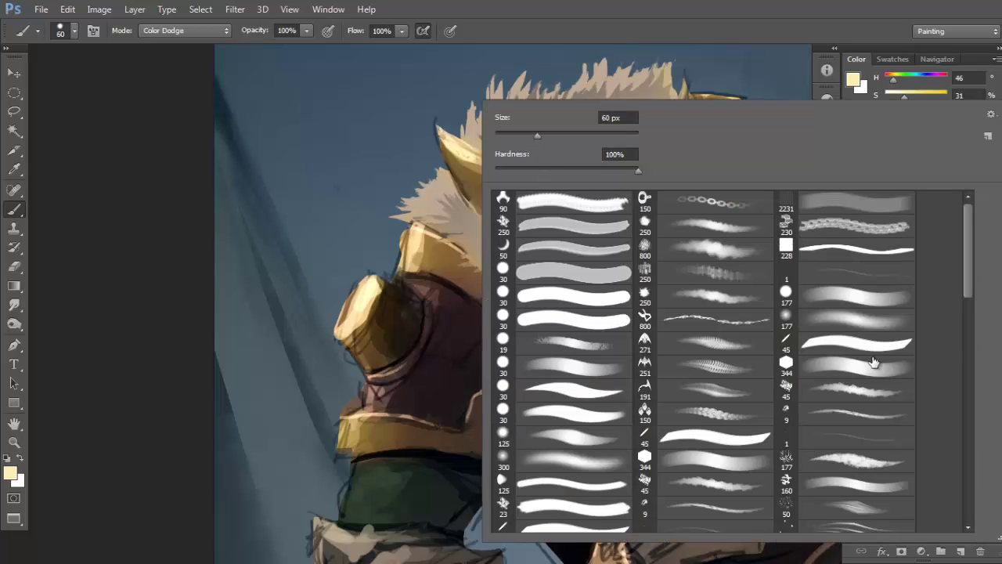
scroll(967, 320, "down", 5)
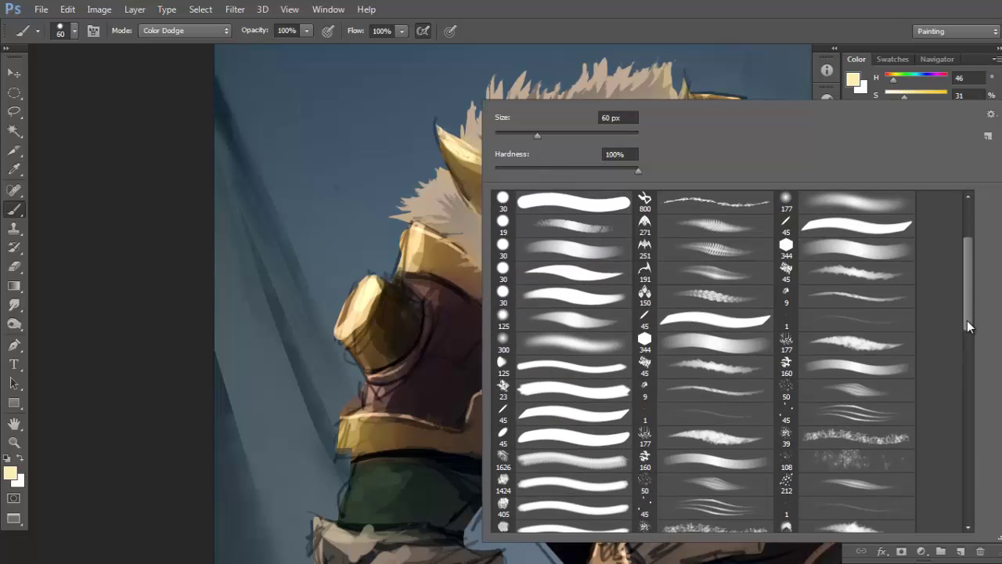
left_click_drag(962, 346, 963, 296)
left_click(577, 280)
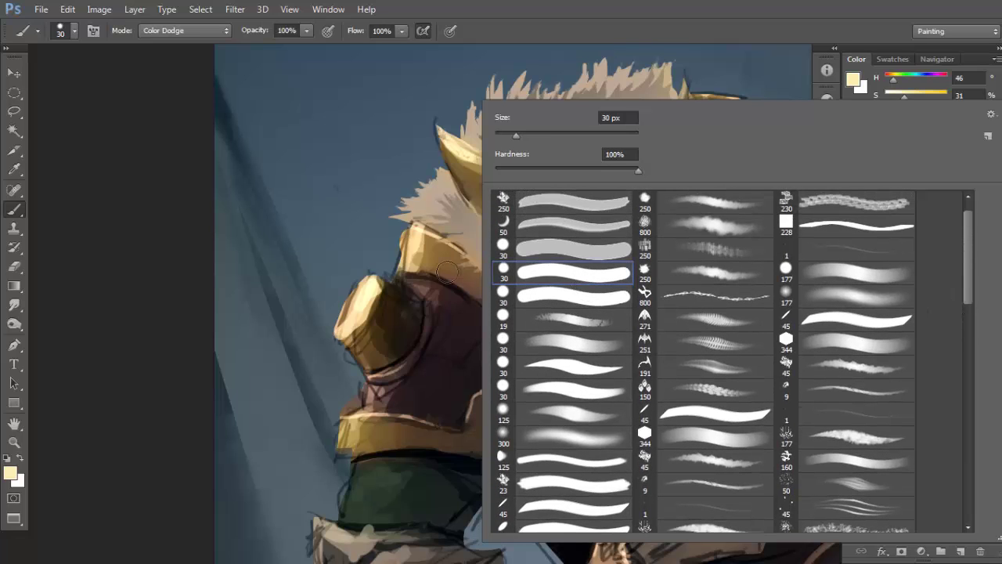
left_click(370, 265)
key("F5")
key("F5")
key("bracketright")
key("bracketright")
key("bracketright")
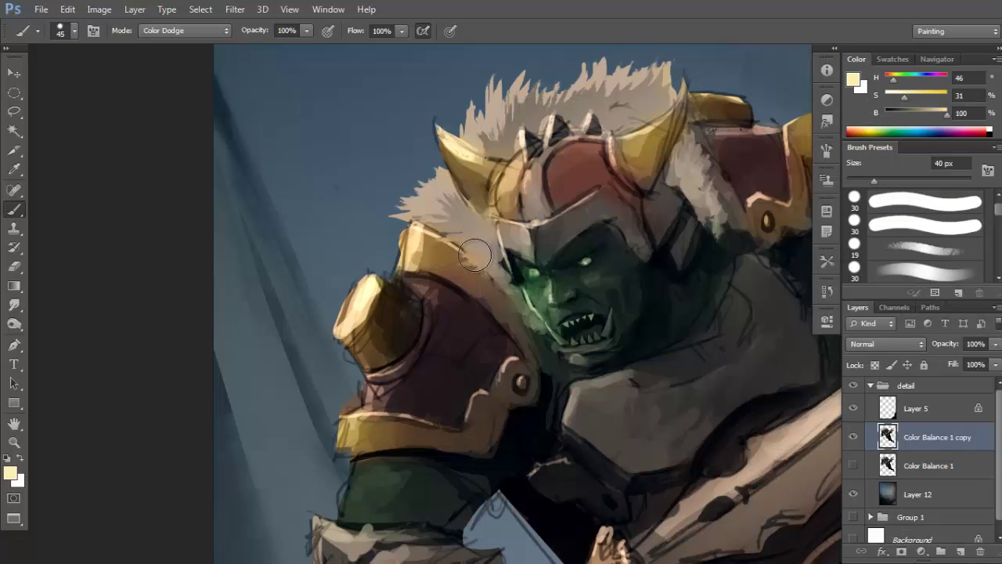
Brush Color Dodge highlights onto the helmet's horns and gold band, and lower the brush colour's brightness to 64%.
mouse_move(449, 130)
left_mouse_down()
mouse_move(485, 135)
mouse_move(467, 165)
mouse_move(508, 172)
mouse_move(501, 196)
mouse_move(527, 160)
left_mouse_up()
scroll(527, 160, "down", 1)
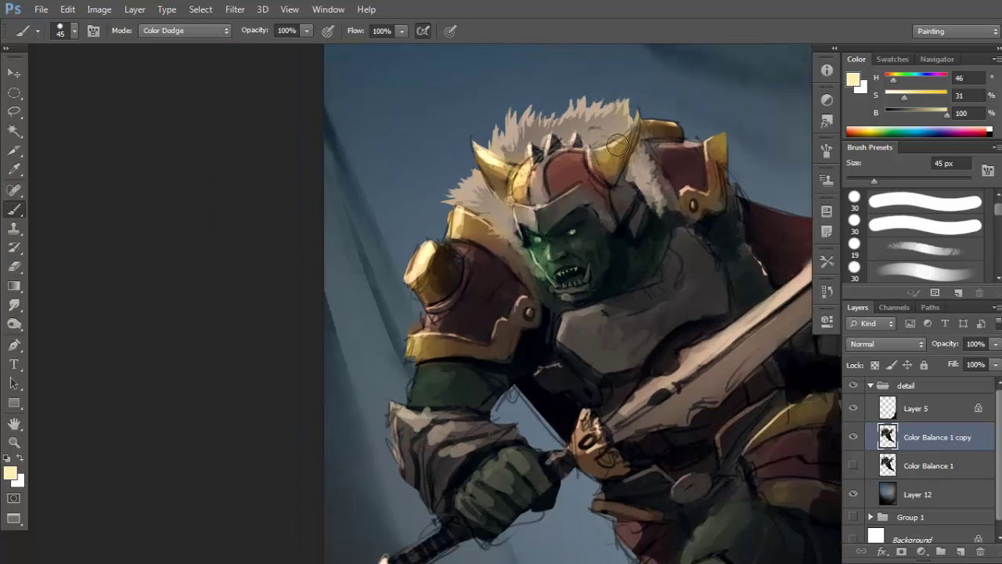
left_click(925, 111)
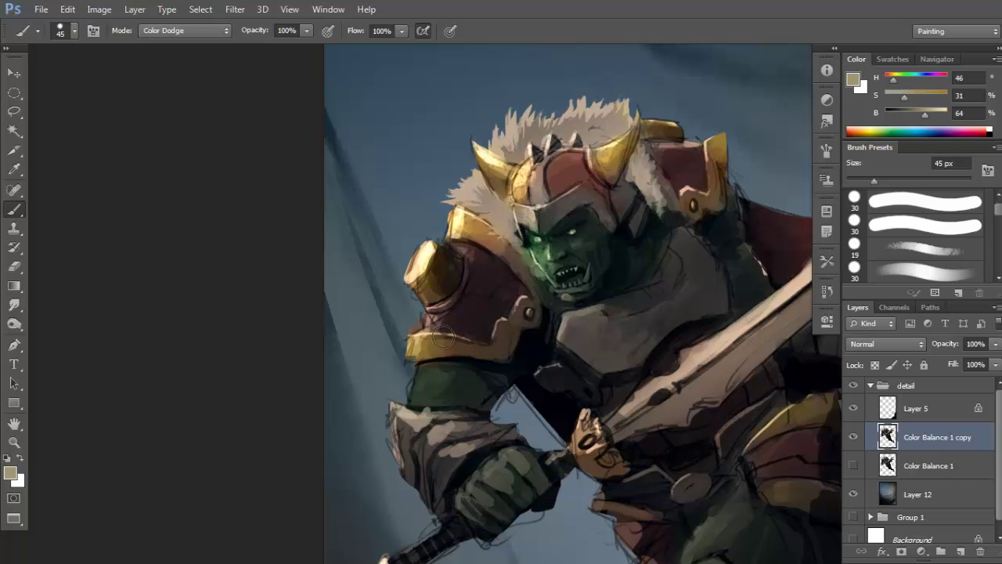
scroll(476, 324, "down", 2)
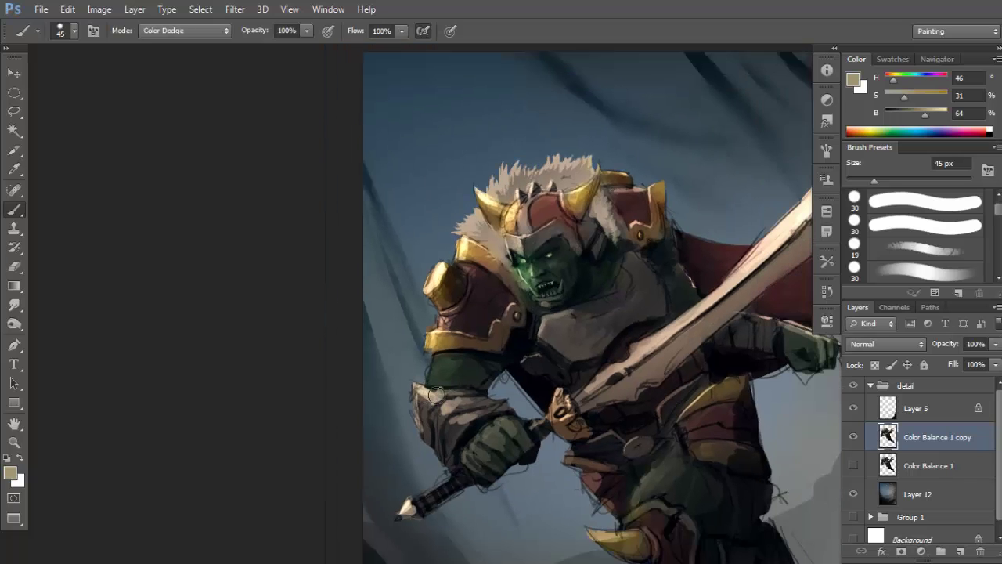
Set the brush size to 60 px and paint Color Dodge highlights along the sword blade's upper edge.
key("bracketright")
key("bracketright")
key("bracketright")
key("bracketright")
key("bracketright")
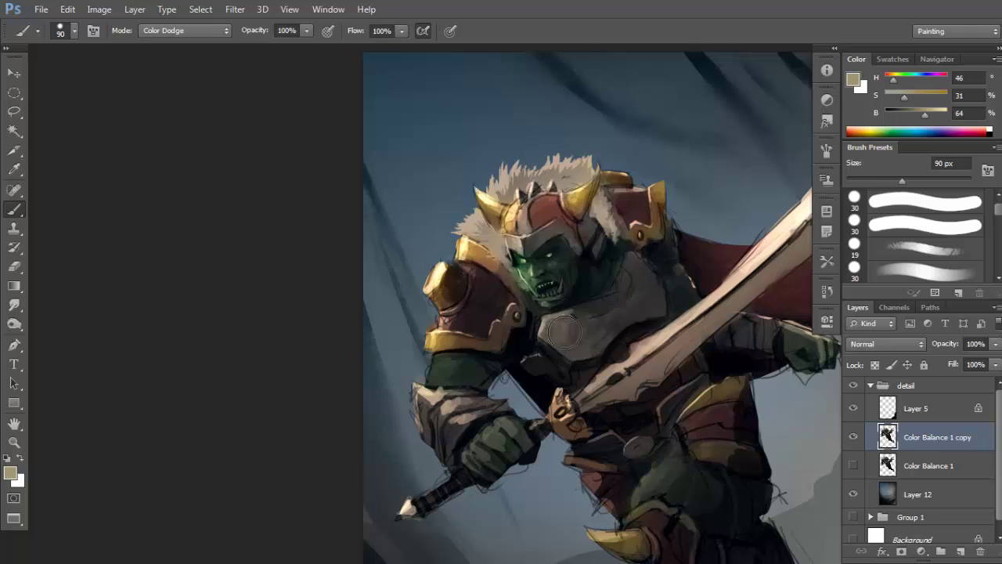
key("bracketleft")
key("bracketleft")
key("bracketleft")
left_click_drag(588, 390, 681, 320)
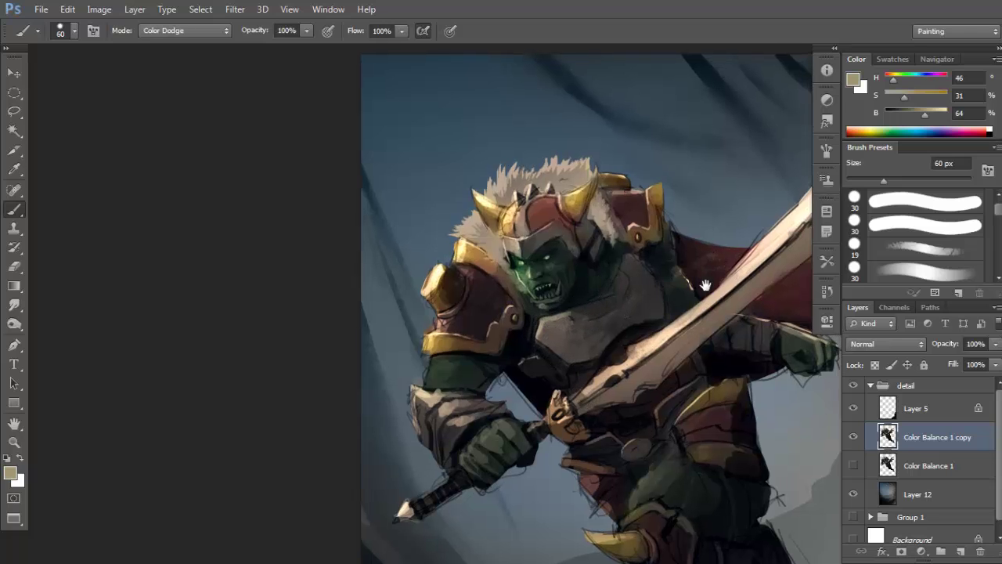
mouse_move(727, 275)
left_mouse_down()
mouse_move(625, 312)
mouse_move(764, 213)
left_mouse_up()
key("ctrl+z")
left_click_drag(678, 274, 740, 219)
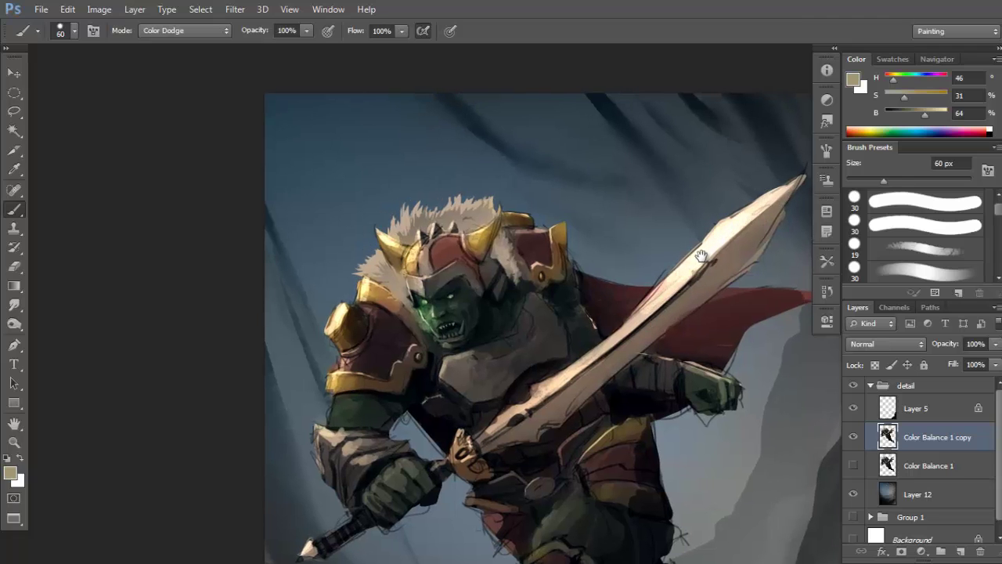
Lock the transparent pixels of the Color Balance 1 copy layer and highlight the tip of the red cape.
left_click_drag(639, 284, 634, 285)
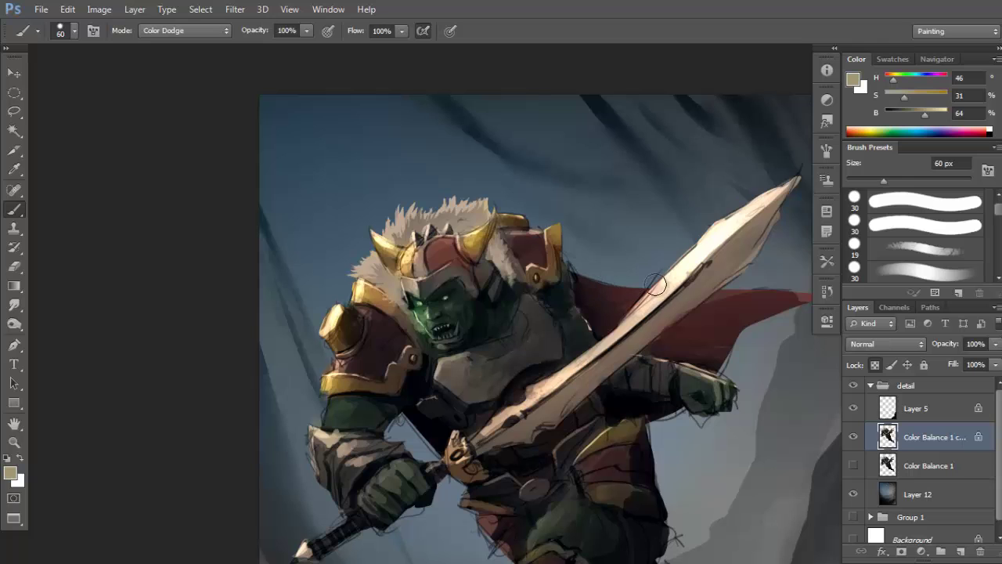
left_click_drag(786, 301, 709, 301)
left_click_drag(631, 295, 712, 299)
key("ctrl+z")
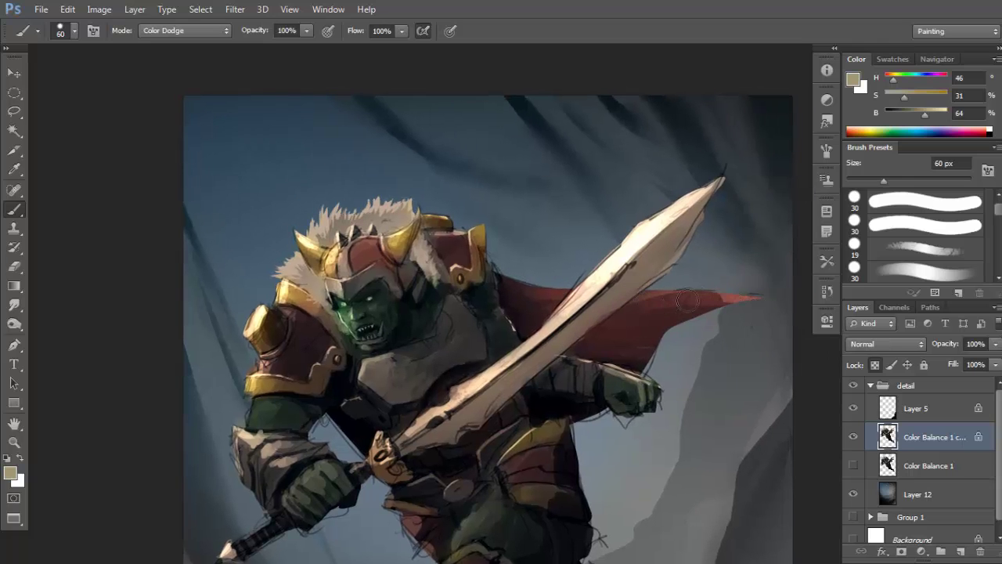
scroll(524, 302, "left", 2)
left_click_drag(504, 251, 508, 252)
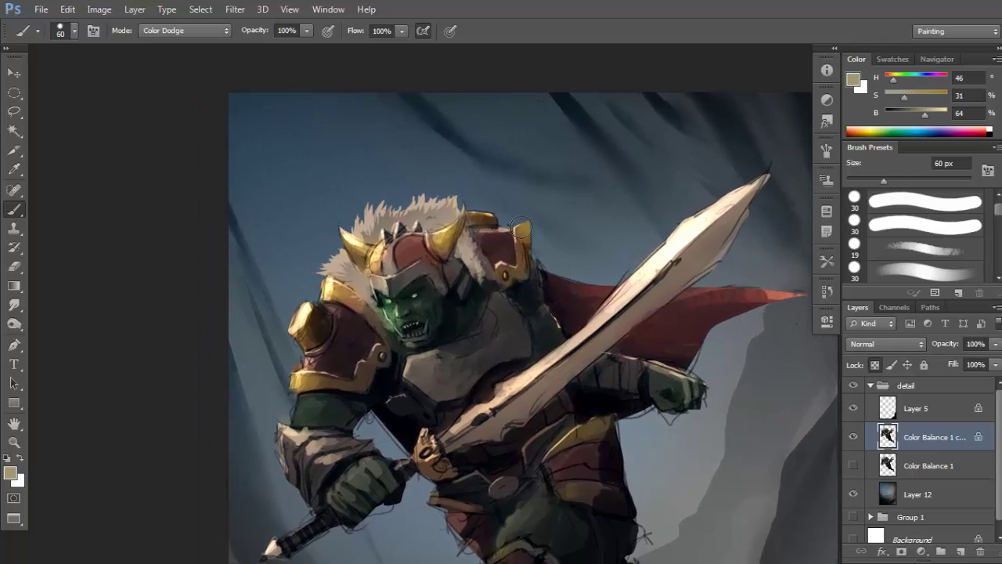
Compare the highlighted Color Balance 1 copy layer with the original Color Balance 1 layer by toggling their visibility.
left_click_drag(527, 436, 558, 348)
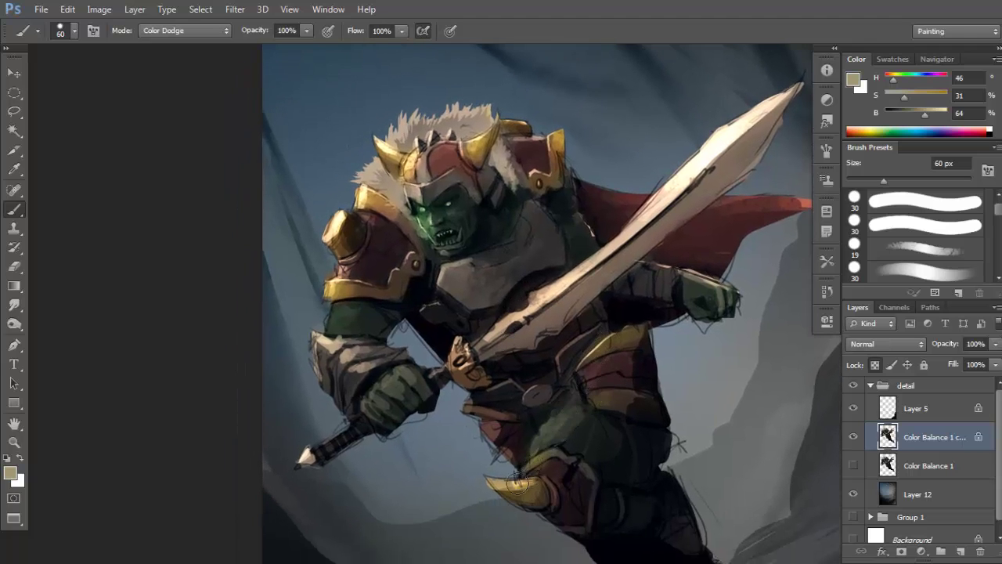
scroll(579, 362, "down", 2)
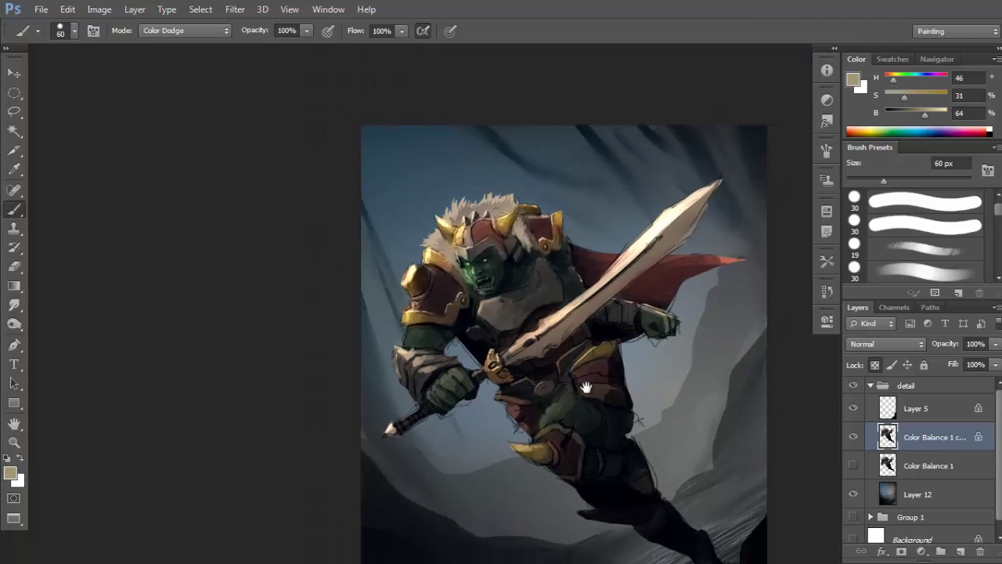
left_click_drag(594, 353, 599, 347)
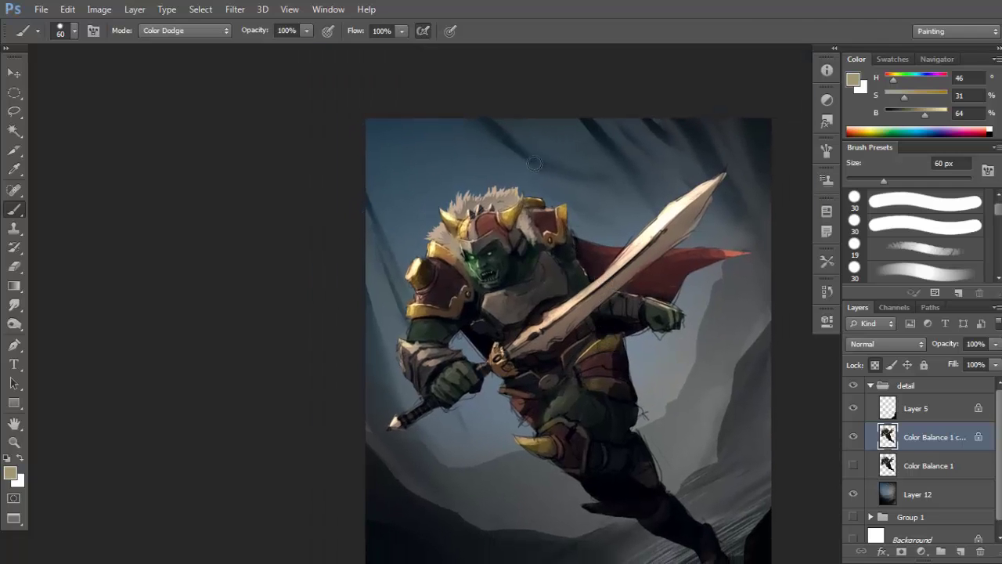
left_click(853, 465)
left_click(854, 437)
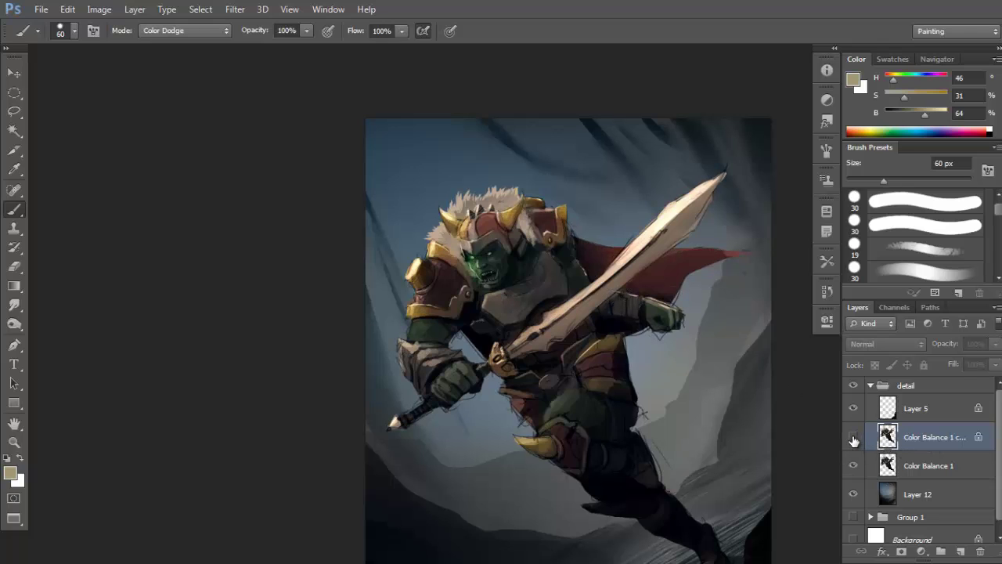
left_click(853, 437)
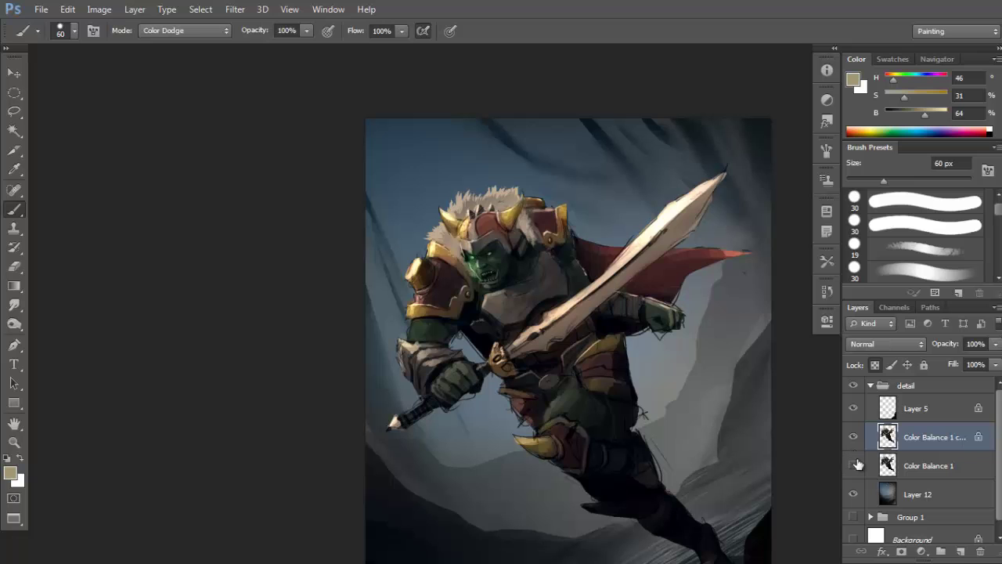
left_click(856, 465)
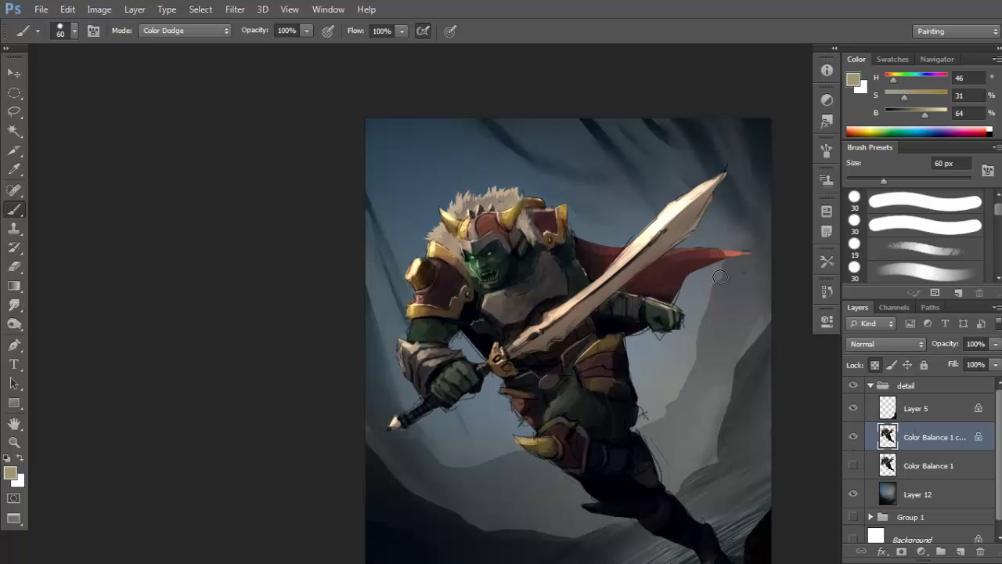
Paint a Color Dodge highlight on the orc's green upper arm below the gold-trimmed shoulder plate.
left_click(606, 203, "ctrl")
left_click_drag(494, 269, 534, 256)
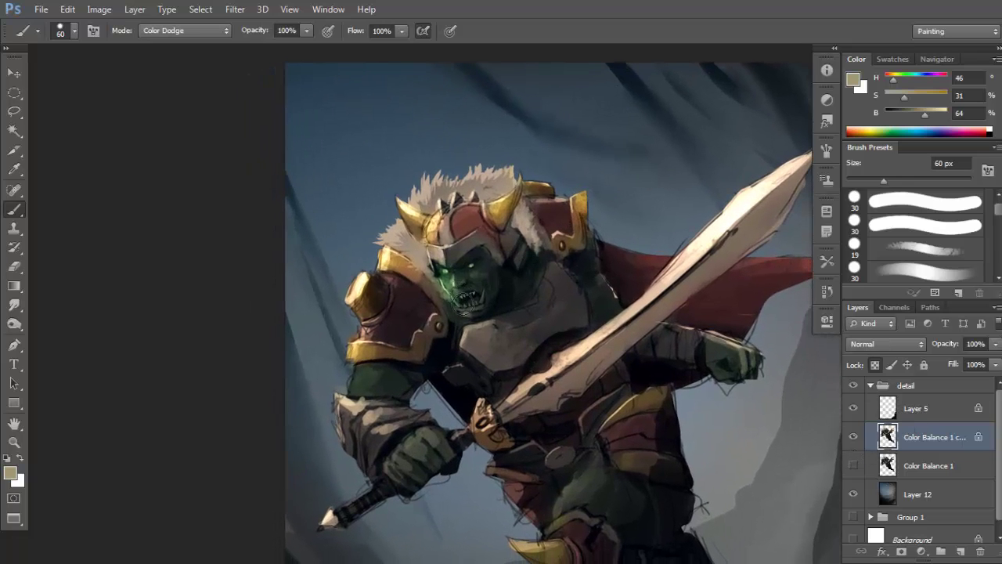
left_click_drag(481, 304, 561, 253)
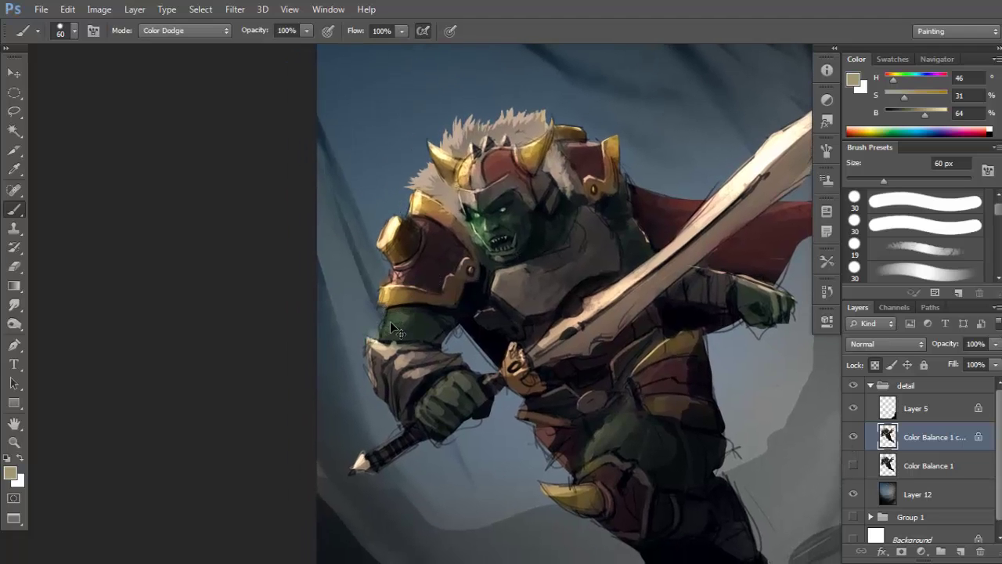
mouse_move(395, 331)
left_mouse_down()
mouse_move(415, 317)
mouse_move(408, 329)
mouse_move(388, 329)
mouse_move(405, 314)
mouse_move(405, 326)
mouse_move(399, 318)
mouse_move(415, 322)
left_mouse_up()
left_click_drag(490, 286, 481, 272)
scroll(618, 297, "down", 3)
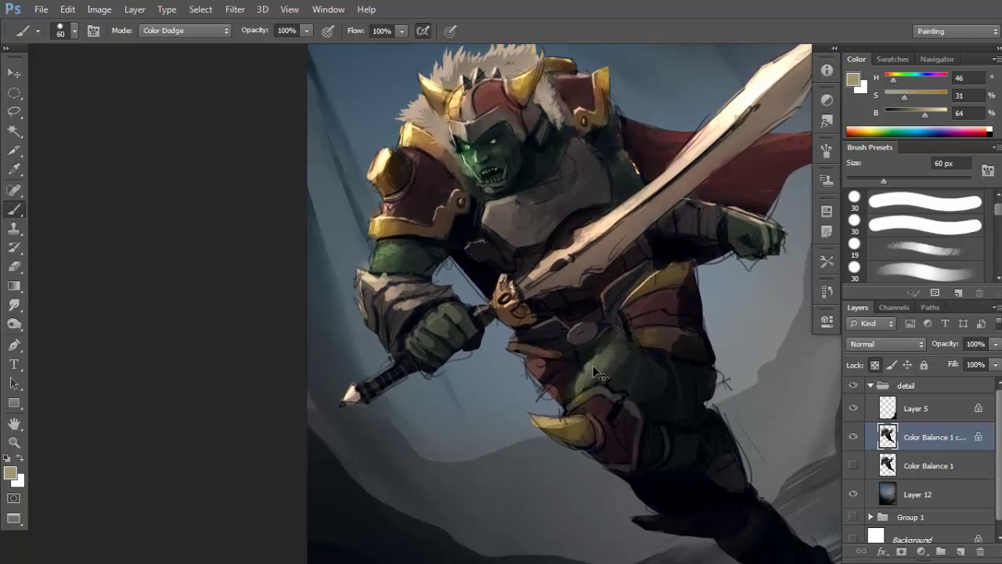
Try a Color Dodge highlight on the orc's green thigh and undo the strokes.
key("ctrl+z")
left_click_drag(580, 389, 615, 363)
key("ctrl+z")
key("ctrl+z")
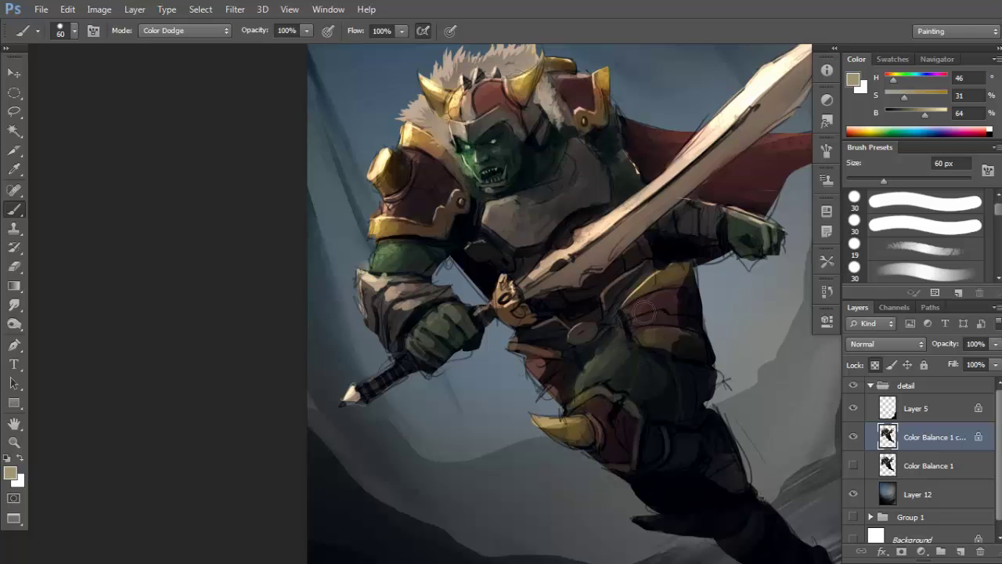
Sample a dark grey-green from the thigh and brush Color Dodge highlights over the thigh.
left_click(612, 364, "alt")
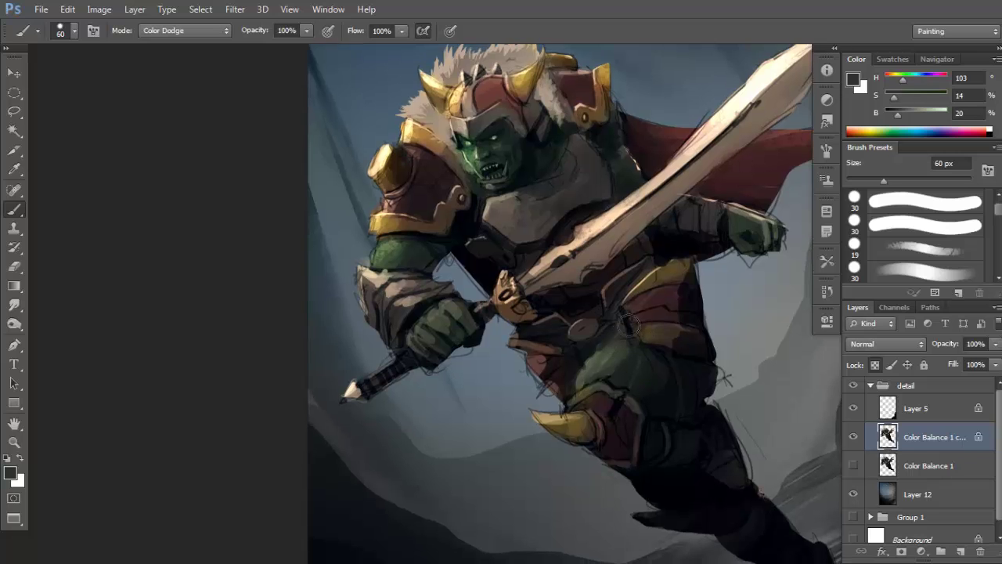
left_click_drag(639, 405, 605, 335)
mouse_move(615, 371)
left_mouse_down()
mouse_move(588, 319)
mouse_move(654, 392)
left_mouse_up()
left_click(637, 354, "alt")
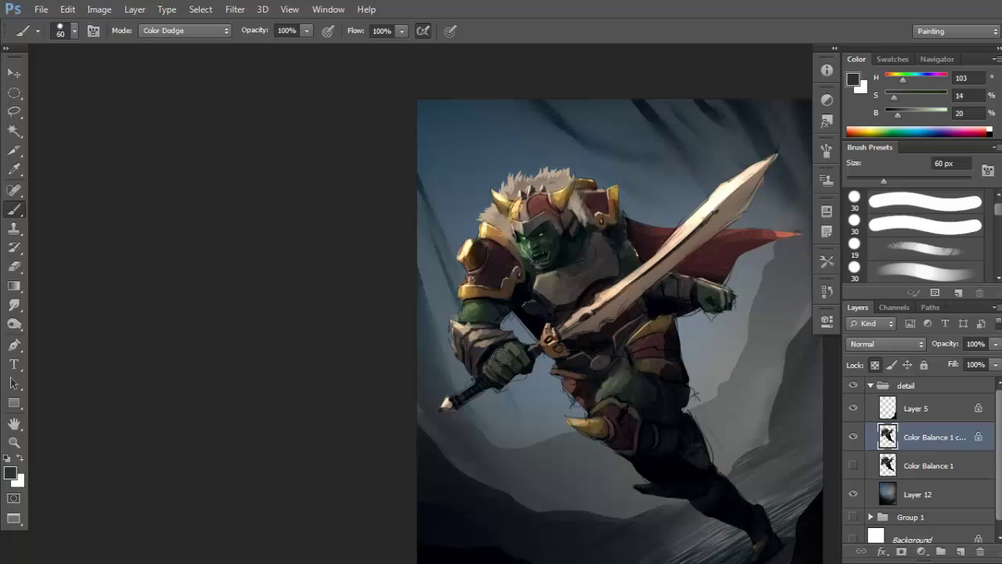
Set the brush colour to 56% saturation and 50% brightness, and highlight the sword hand and raised thigh in green.
left_click(924, 111)
left_click(920, 95)
left_click(916, 112)
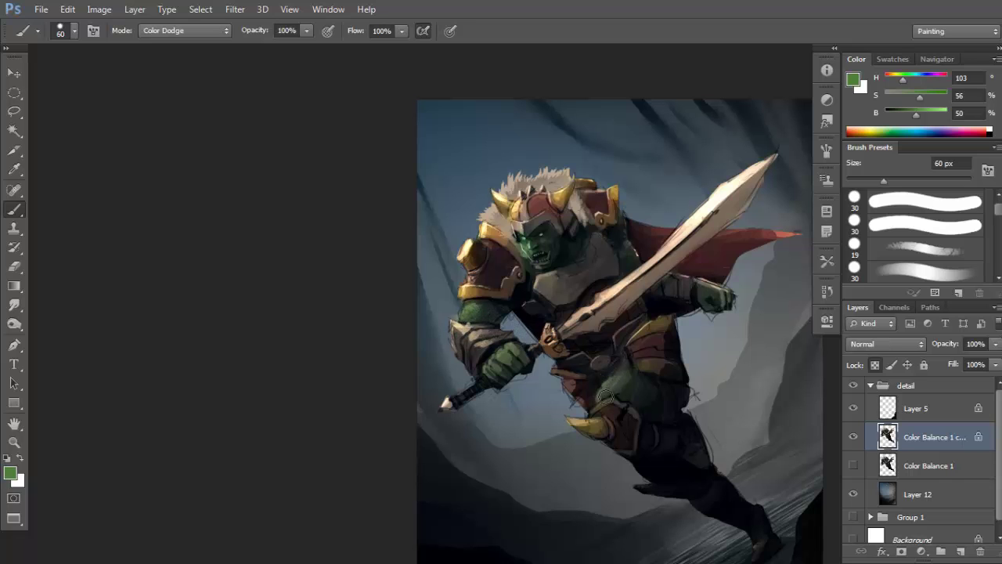
left_click_drag(628, 377, 628, 402)
Add green Color Dodge highlights to the orc's far arm and fist and to his face.
left_click(657, 343, "ctrl")
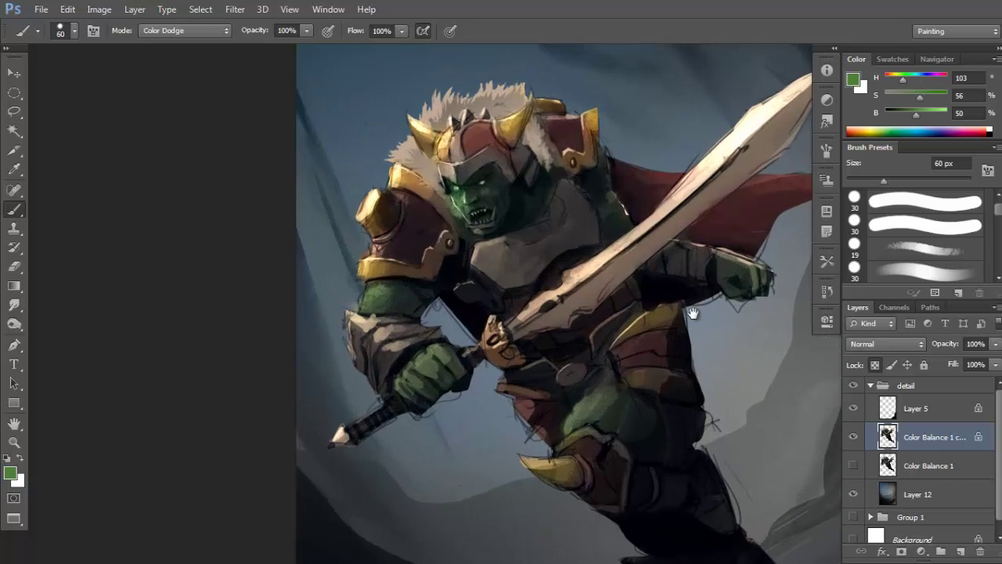
left_click_drag(751, 255, 763, 311)
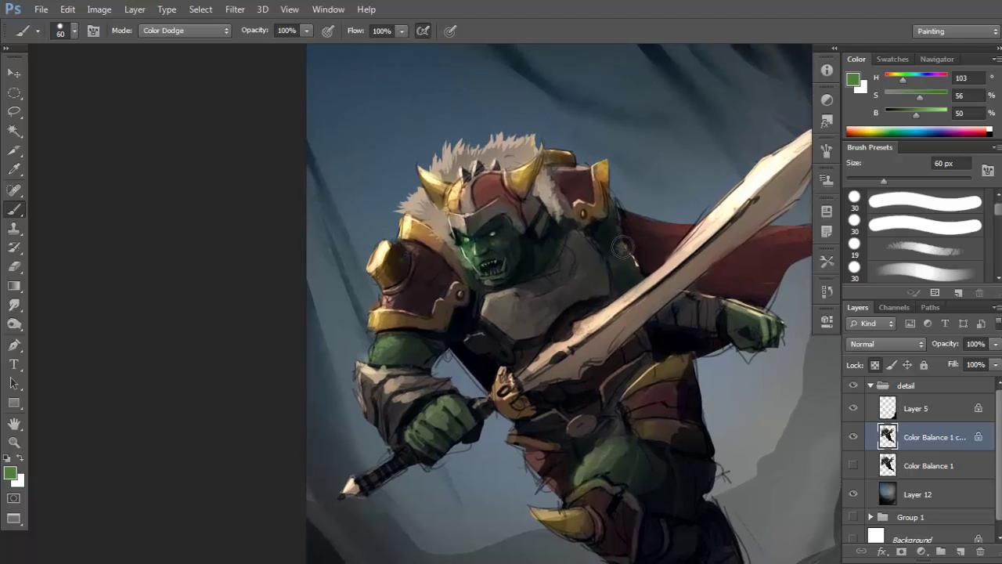
left_click_drag(539, 250, 544, 255)
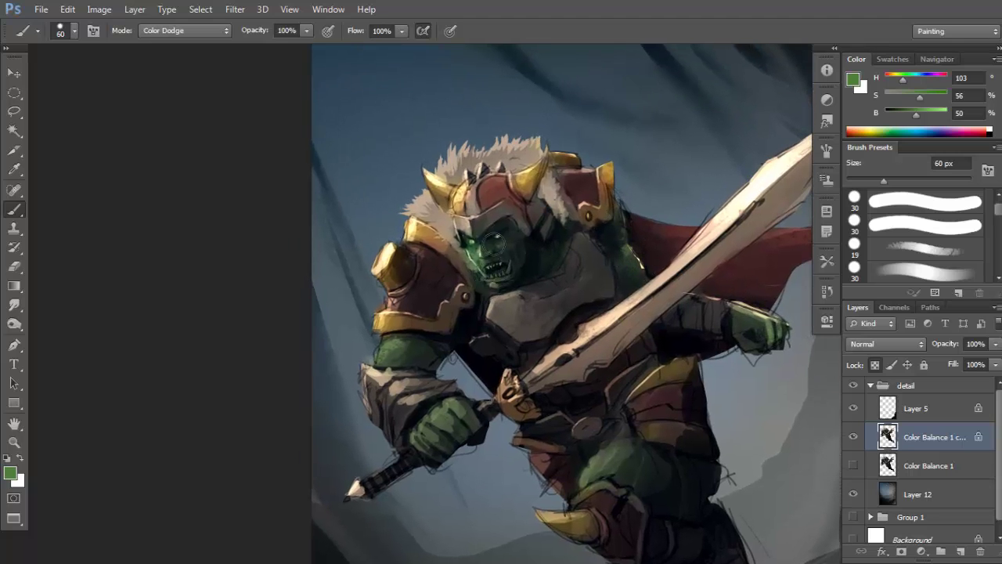
left_click_drag(512, 292, 530, 315)
left_click(519, 274)
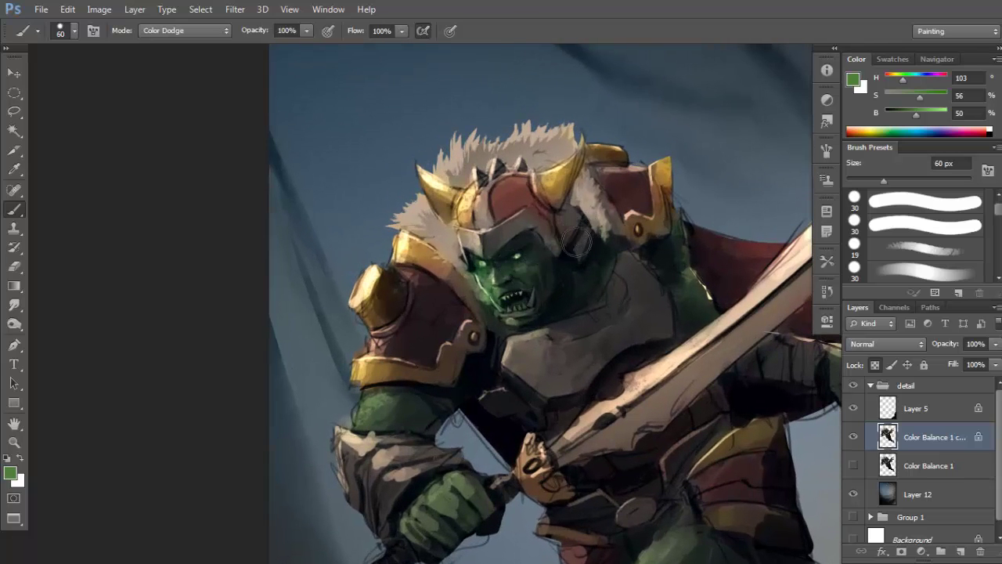
Undo the last stroke, touch up the helmet's spikes with a smaller brush and restore the brush size to 60 px.
key("bracketleft")
key("bracketleft")
key("bracketleft")
key("ctrl+z")
mouse_move(496, 193)
left_mouse_down()
mouse_move(523, 183)
mouse_move(482, 173)
left_mouse_up()
key("bracketright")
key("bracketright")
key("bracketright")
key("bracketright")
key("bracketright")
key("bracketright")
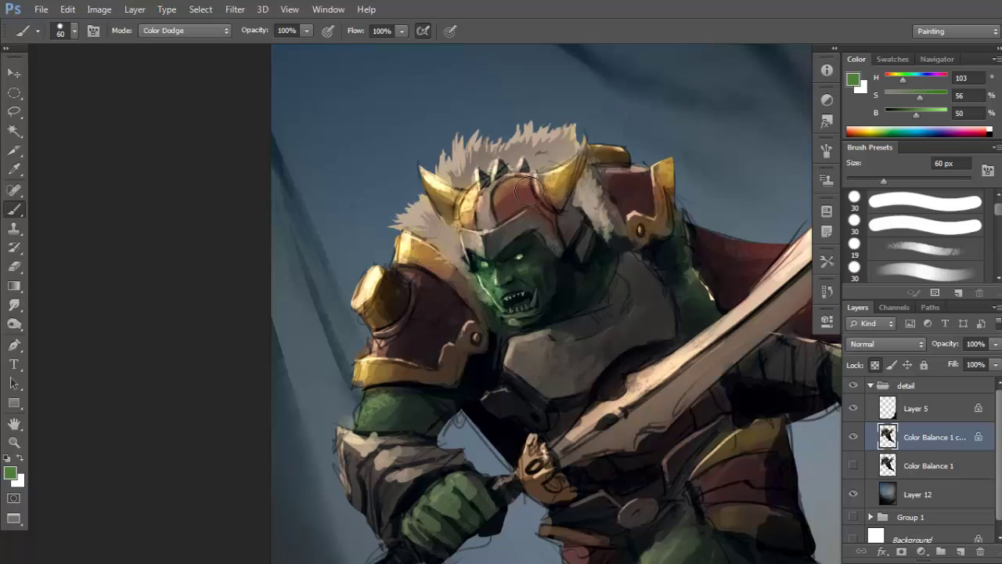
Sample a golden brown from the shoulder armour's trim and brush Color Dodge highlights over the fur mane behind the helmet.
left_click(420, 254, "alt")
mouse_move(417, 217)
left_mouse_down()
mouse_move(434, 233)
mouse_move(444, 166)
mouse_move(511, 129)
mouse_move(532, 139)
mouse_move(583, 134)
left_mouse_up()
scroll(584, 134, "down", 1)
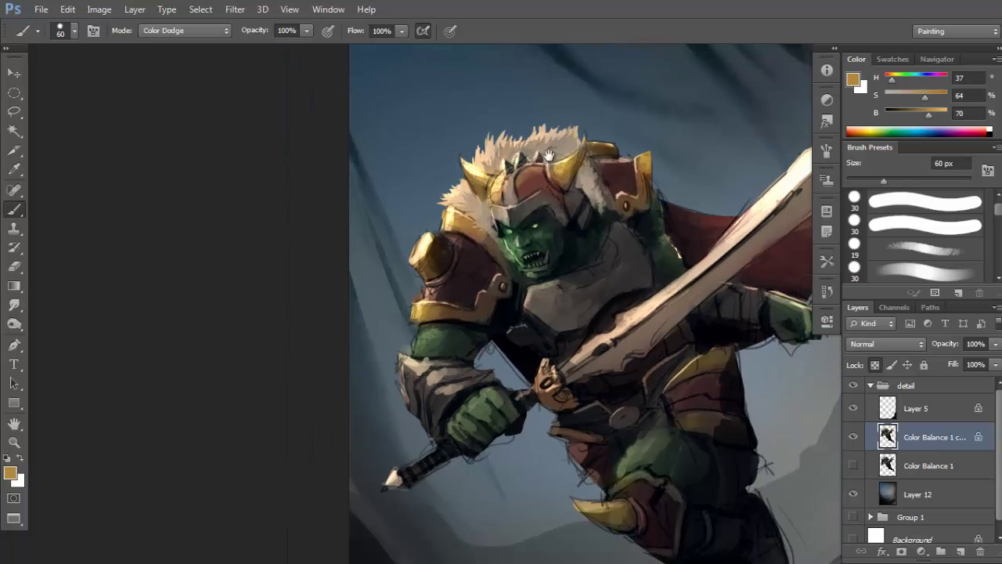
scroll(548, 162, "up", 2)
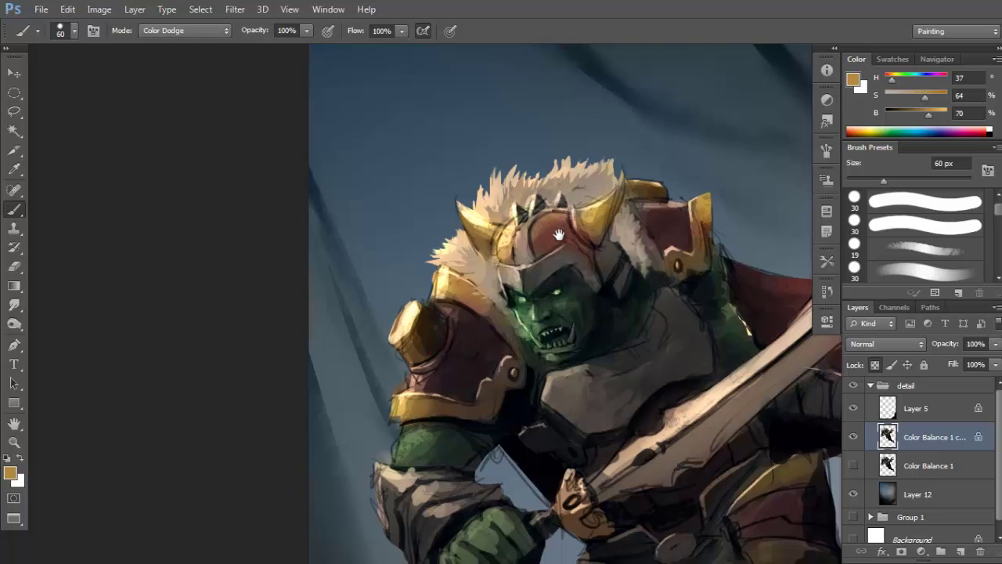
scroll(563, 275, "up", 1)
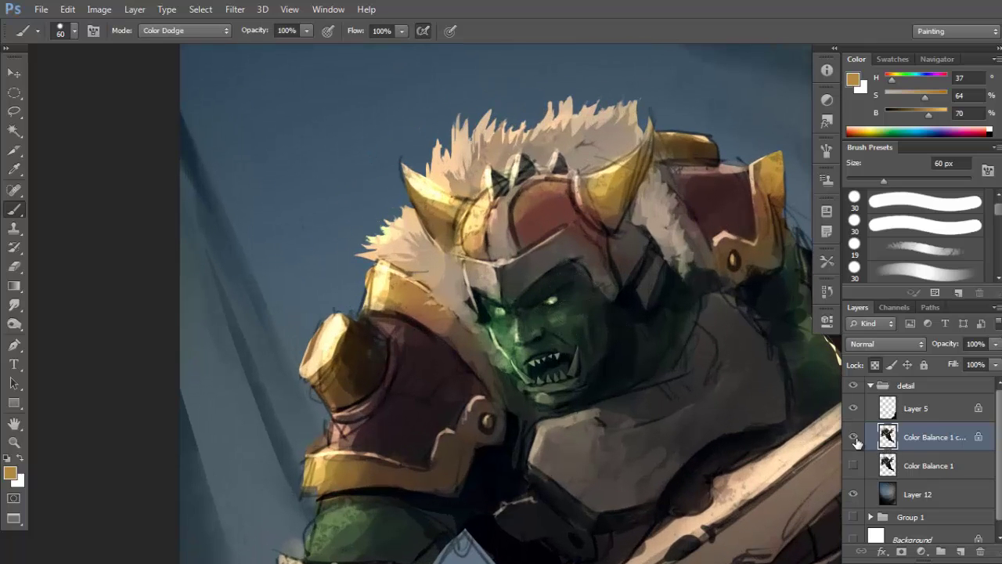
Switch to the hard round 30 px brush in Normal mode and shrink it to 5 px for detailing the orc's face.
right_click(521, 225)
left_click(531, 296)
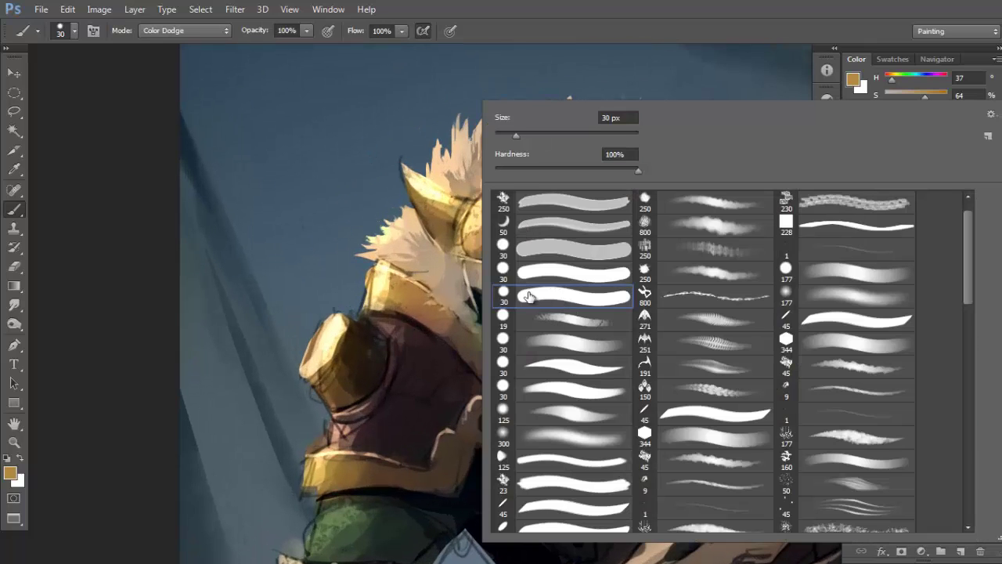
right_click(464, 212, "shift")
left_click(502, 49)
left_click_drag(539, 216, 540, 219)
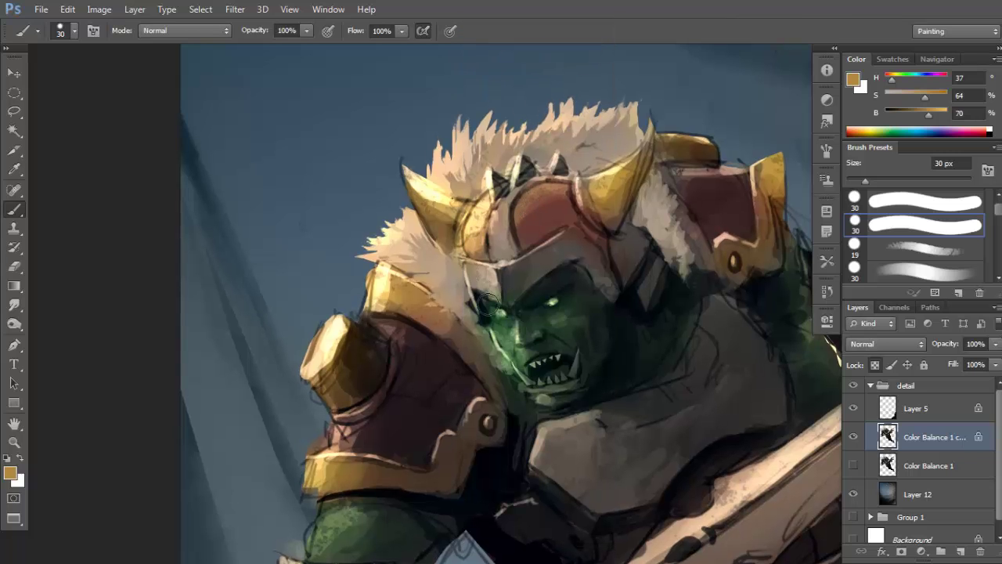
key("[")
key("bracketleft")
key("bracketleft")
key("bracketleft")
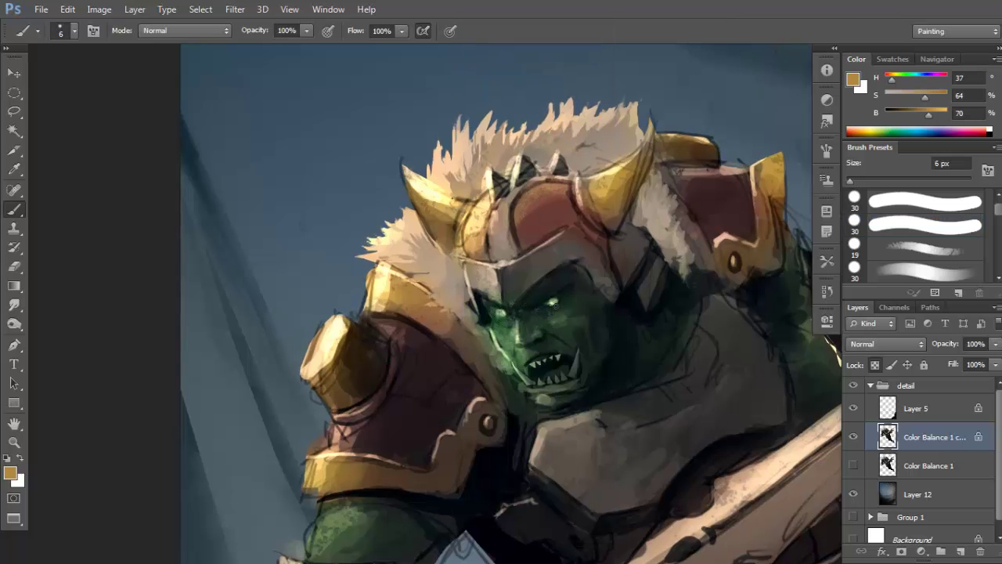
left_click(553, 310, "ctrl")
left_click(556, 305, "ctrl")
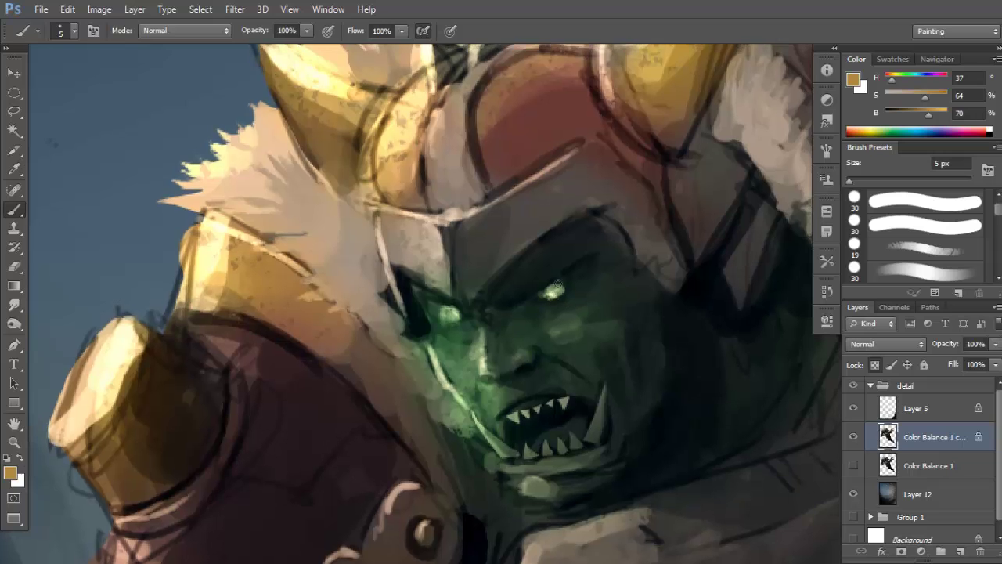
Set the brush colour to orange with hue 26, 75% saturation and 90% brightness, and the brush mode to Soft Light.
key("d")
left_click(572, 274, "alt")
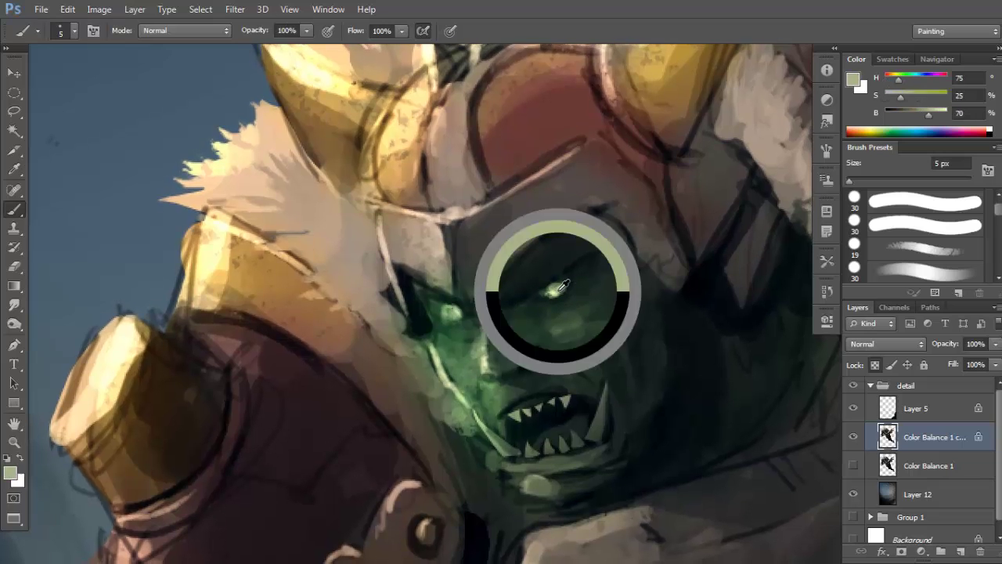
left_click(892, 77)
left_click(931, 94)
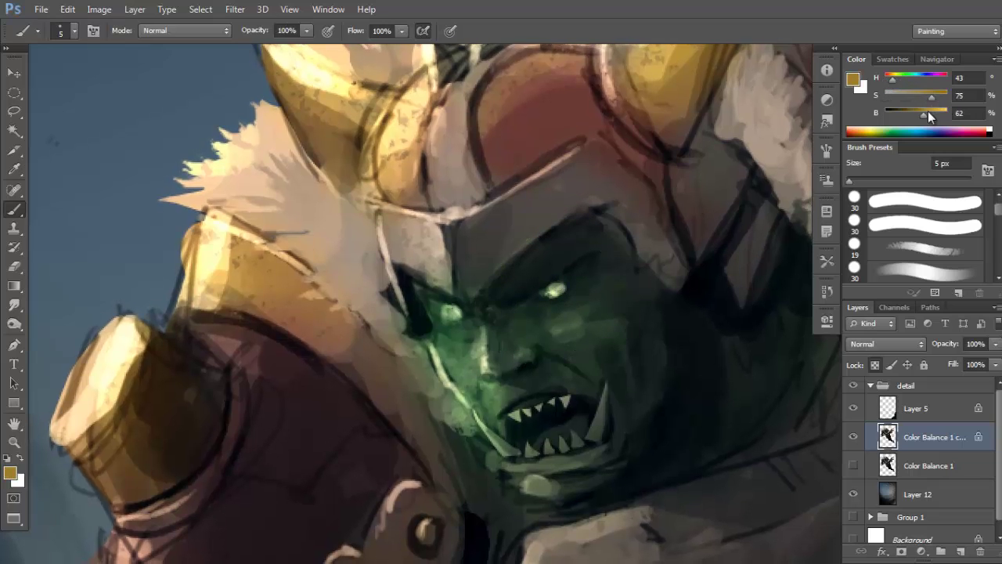
left_click(931, 112)
left_click(889, 77)
left_click(939, 111)
right_click(583, 181)
right_click(587, 184, "shift")
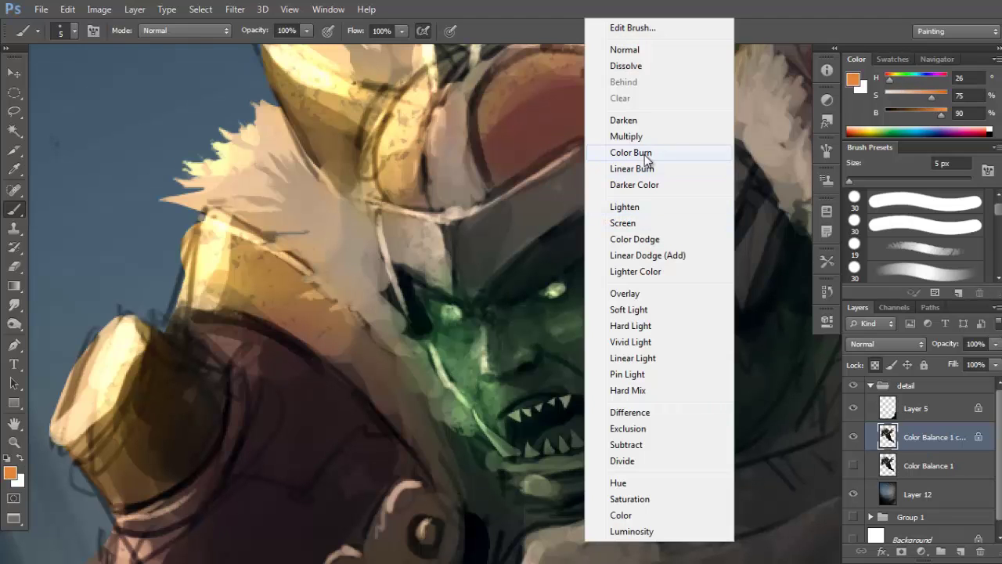
left_click(628, 309)
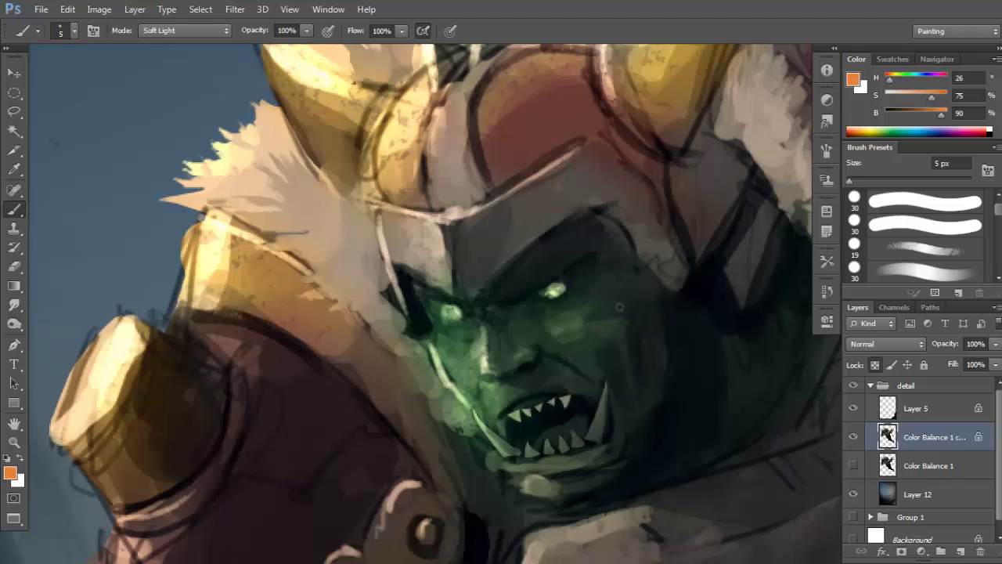
Resize the brush to 15 px and paint an orange Soft Light glow over both of the orc's eyes.
key("bracketright")
key("bracketright")
key("bracketright")
key("bracketright")
key("bracketright")
key("bracketright")
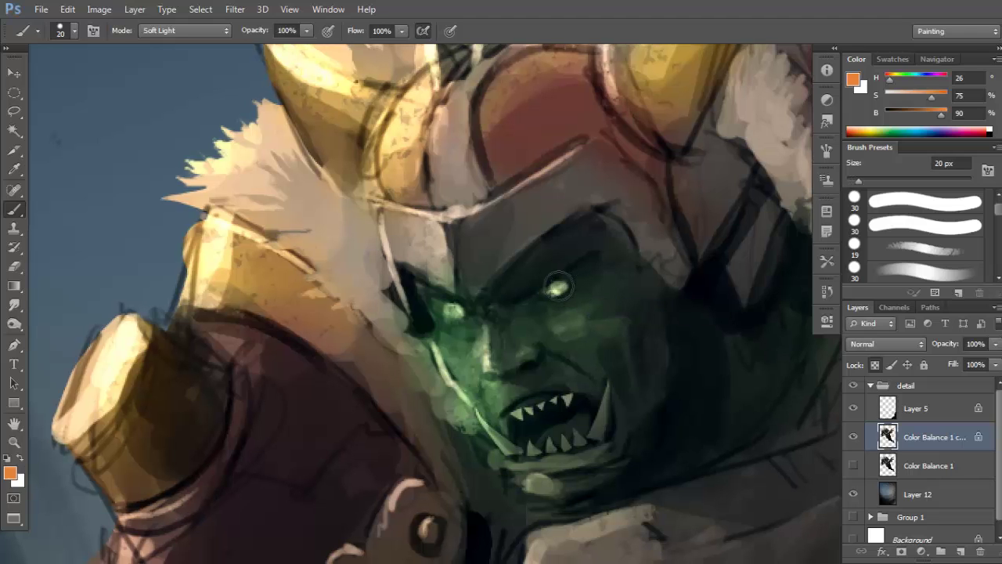
key("bracketleft")
mouse_move(565, 281)
left_mouse_down()
mouse_move(557, 288)
mouse_move(568, 279)
left_mouse_up()
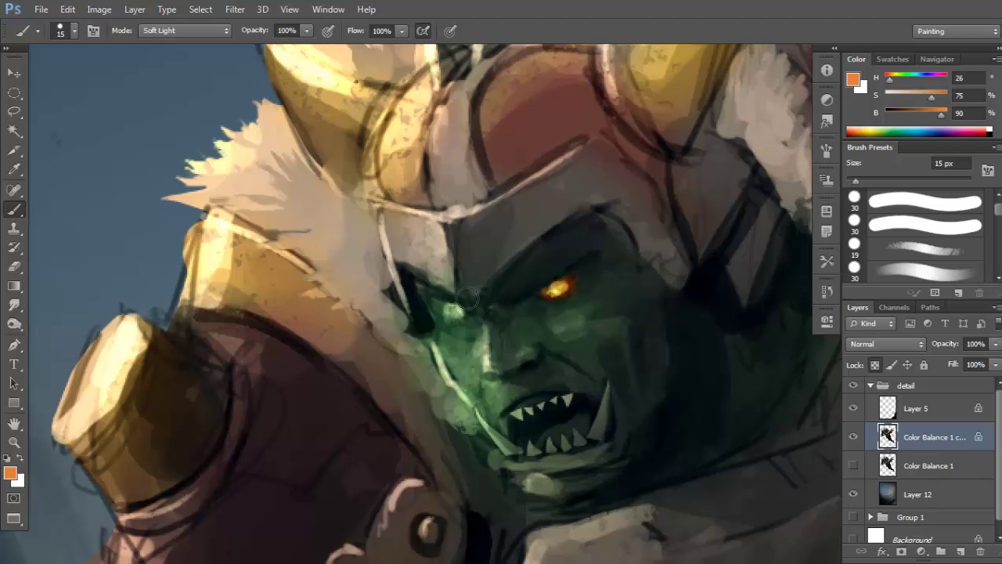
left_click_drag(468, 298, 438, 305)
mouse_move(545, 271)
left_mouse_down()
mouse_move(567, 284)
mouse_move(543, 297)
mouse_move(578, 272)
left_mouse_up()
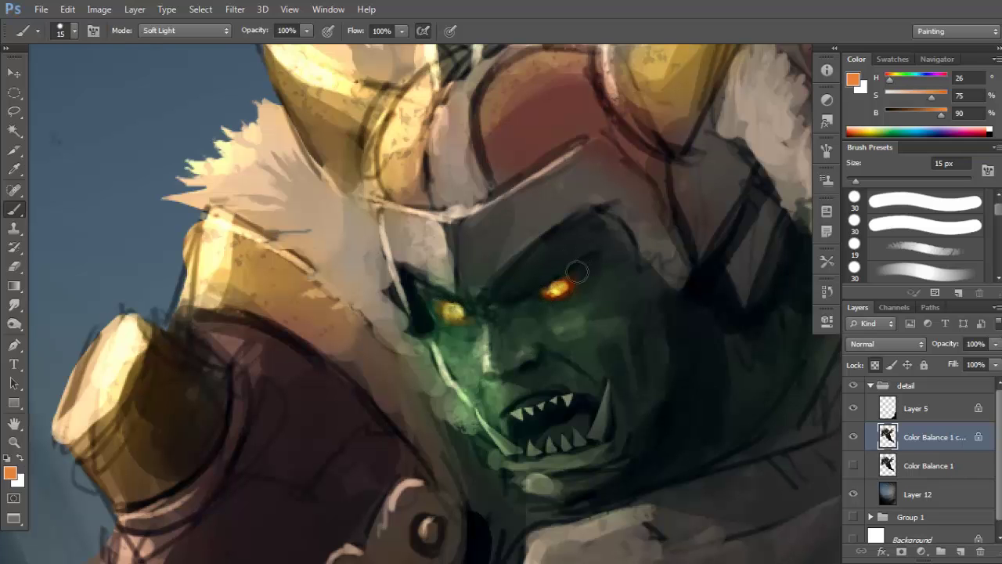
left_click_drag(444, 317, 453, 311)
Tint the orc's teeth, tusks and inner mouth with the orange Soft Light brush.
scroll(548, 271, "down", 3)
scroll(560, 271, "up", 3)
left_click_drag(537, 344, 548, 314)
left_click_drag(573, 403, 579, 380)
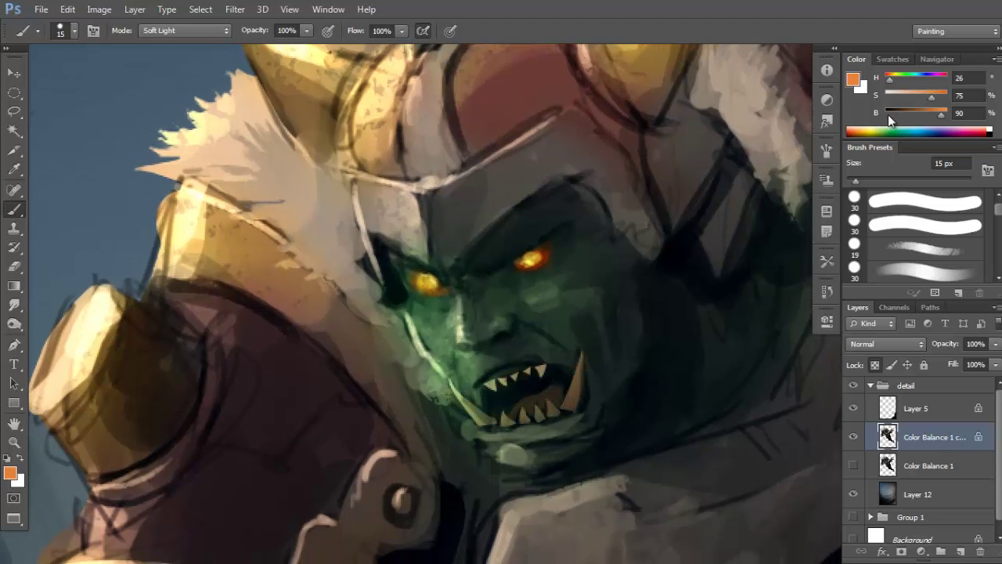
Set the brush colour to red with hue 0, 96% saturation and 96% brightness, and tint the orc's tongue.
left_click_drag(944, 115, 946, 116)
left_click(944, 96)
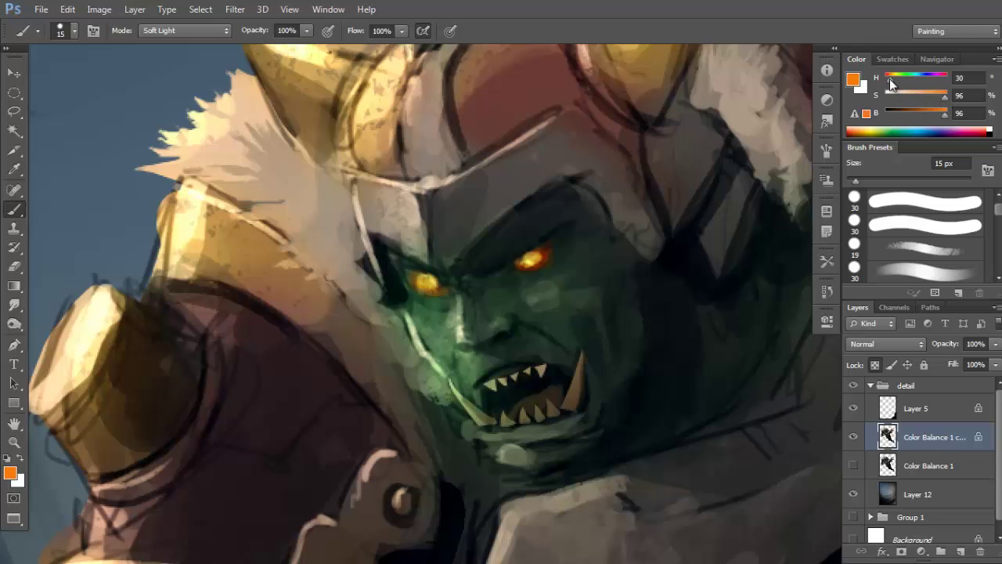
left_click_drag(890, 83, 885, 83)
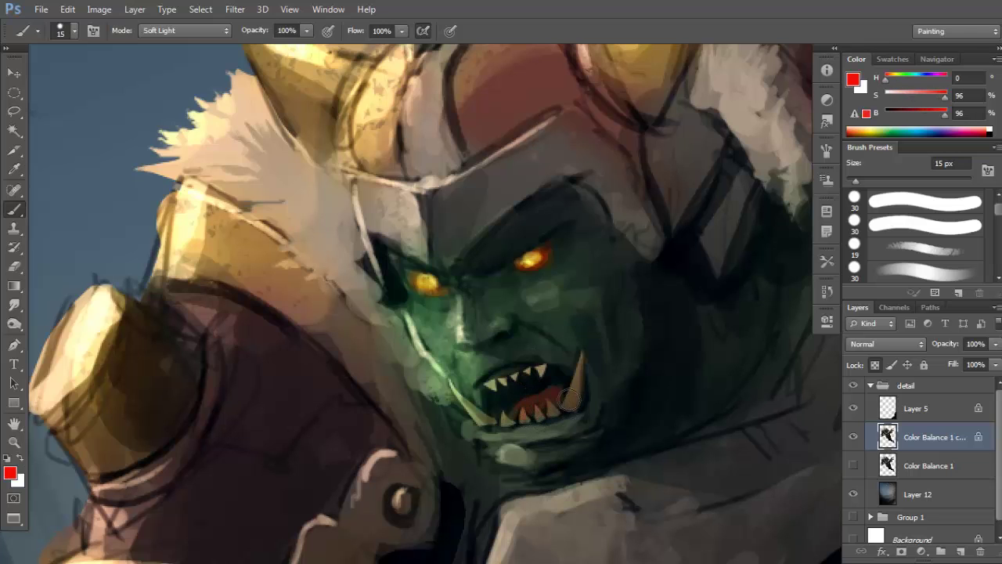
Return the brush to Normal mode at 5 px and sharpen the shadowed eye's inner corner with sampled dark tones.
right_click(586, 310, "shift")
left_click(644, 48)
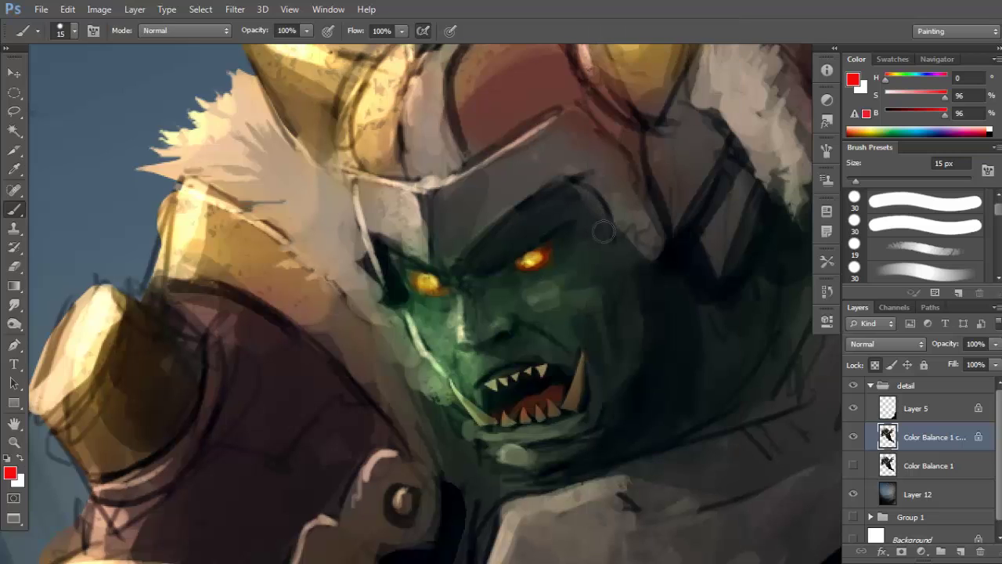
key("bracketleft")
key("bracketleft")
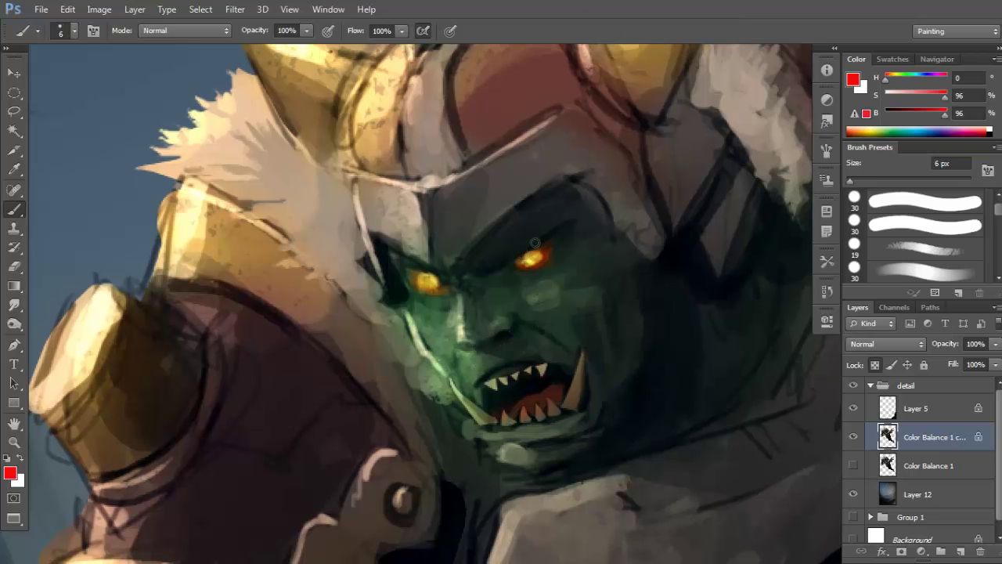
left_click(536, 247, "alt")
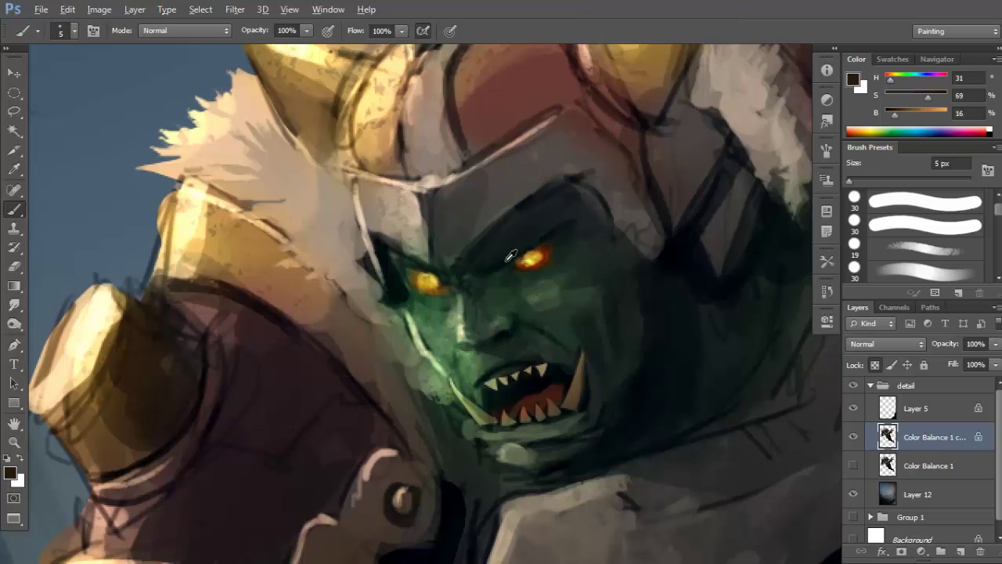
left_click(511, 258, "alt")
left_click(512, 267, "alt")
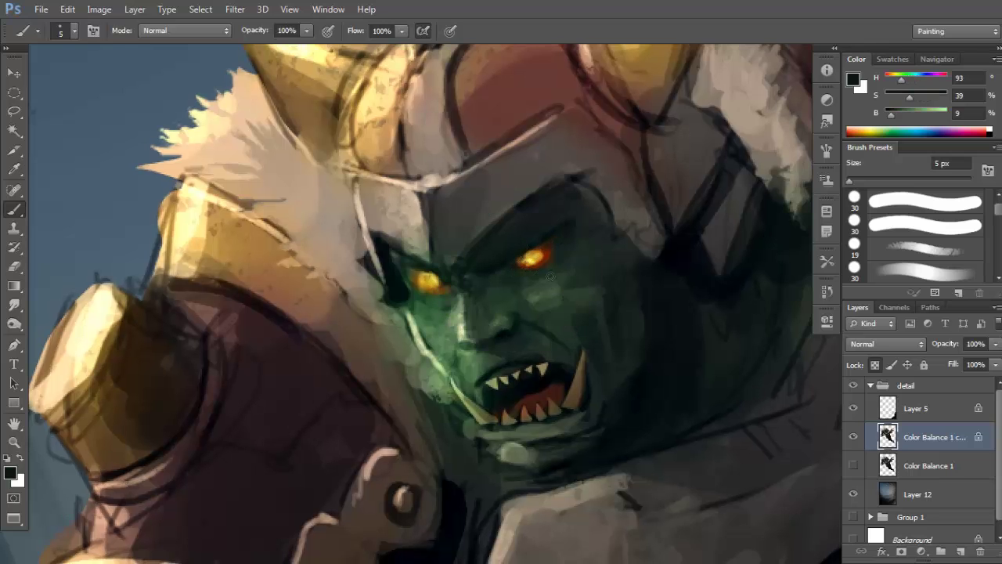
Refine the shadowed eye's lower lid and outer corner using sampled skin greens and black.
left_click(551, 274, "alt")
left_click(560, 246, "alt")
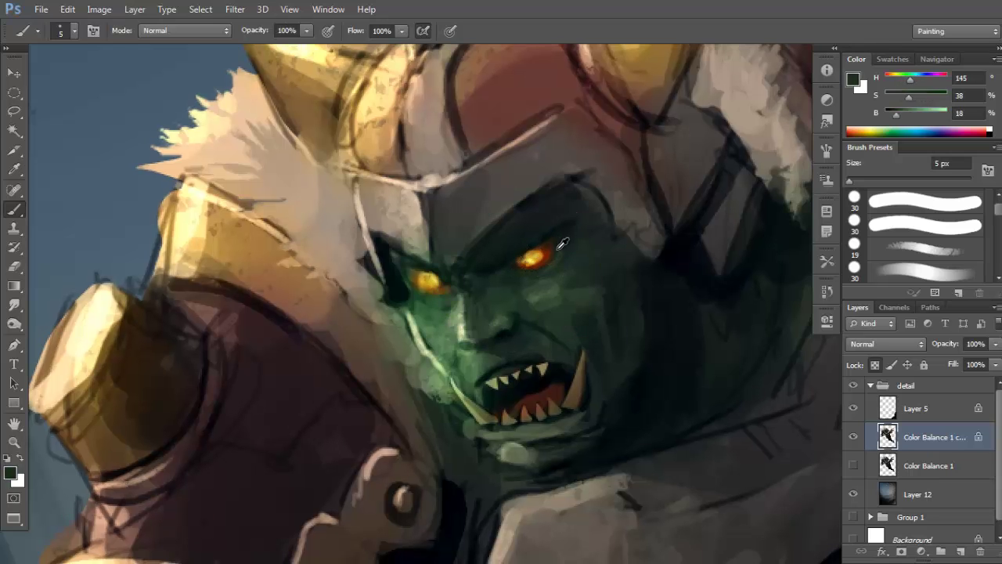
key("d")
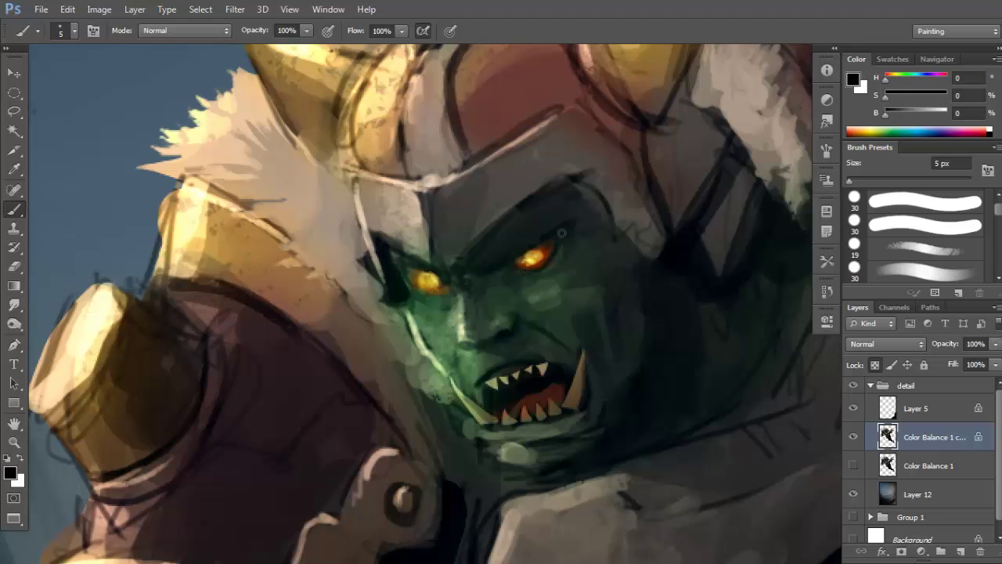
left_click(550, 267, "alt")
left_click_drag(533, 264, 554, 260)
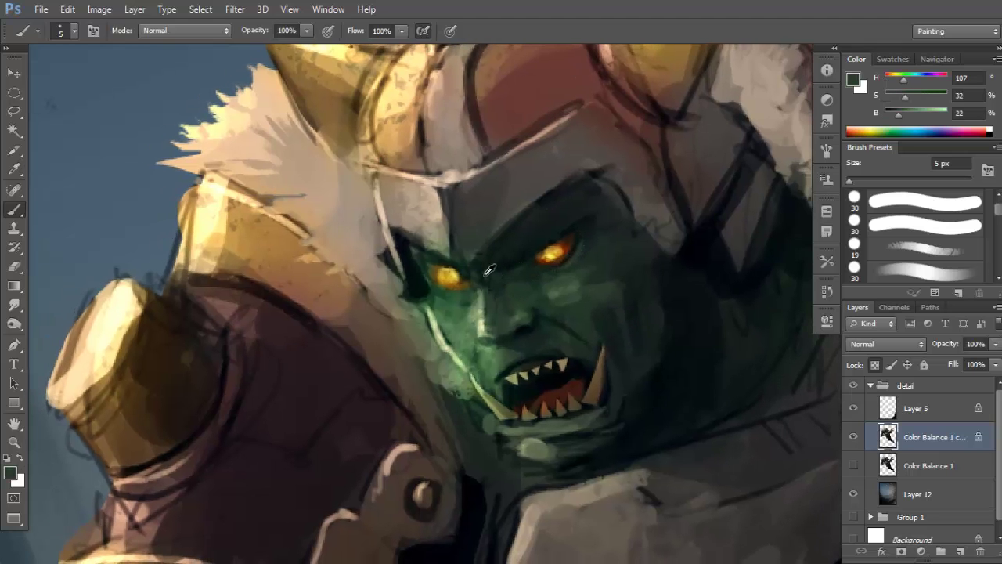
Sample greens around the nose bridge and paint over the skin between the orc's eyes.
left_click(507, 264, "alt")
left_click(510, 258, "alt")
left_click(503, 283, "alt")
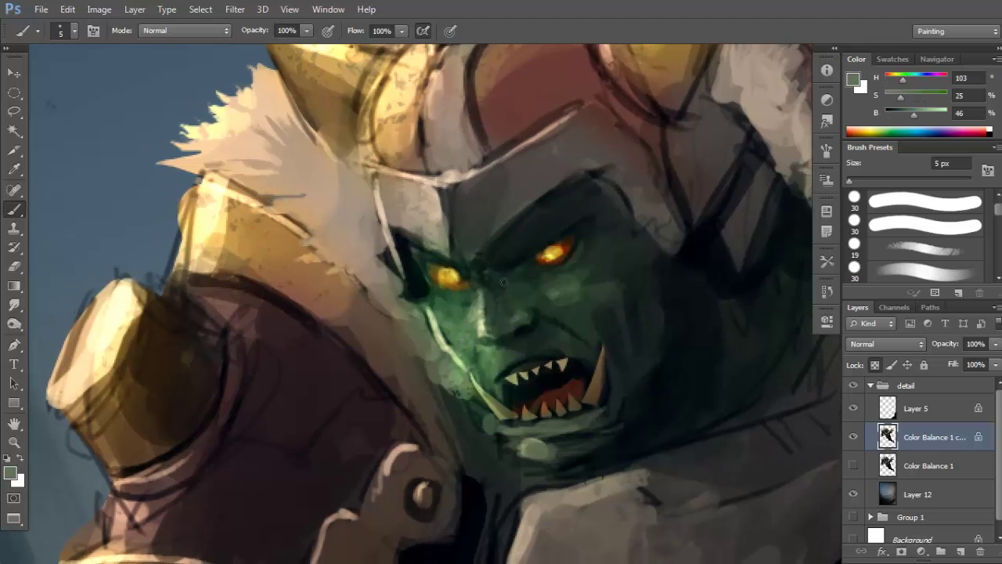
left_click_drag(488, 274, 518, 286)
Define the lit eye's upper lid and the furrow beneath the helmet's brow with black and sampled dark tones.
key("d")
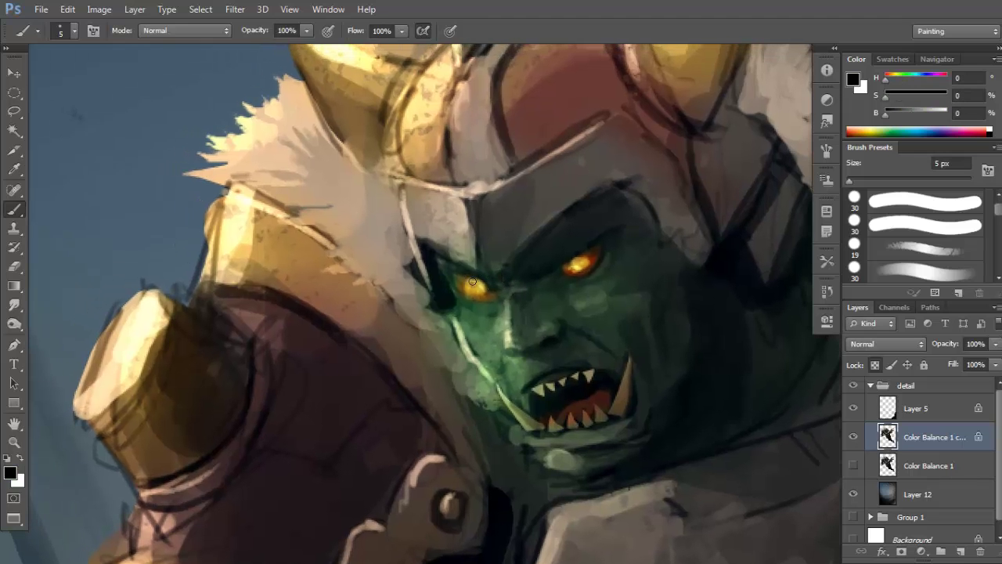
left_click(544, 263, "alt")
left_click(549, 247, "alt")
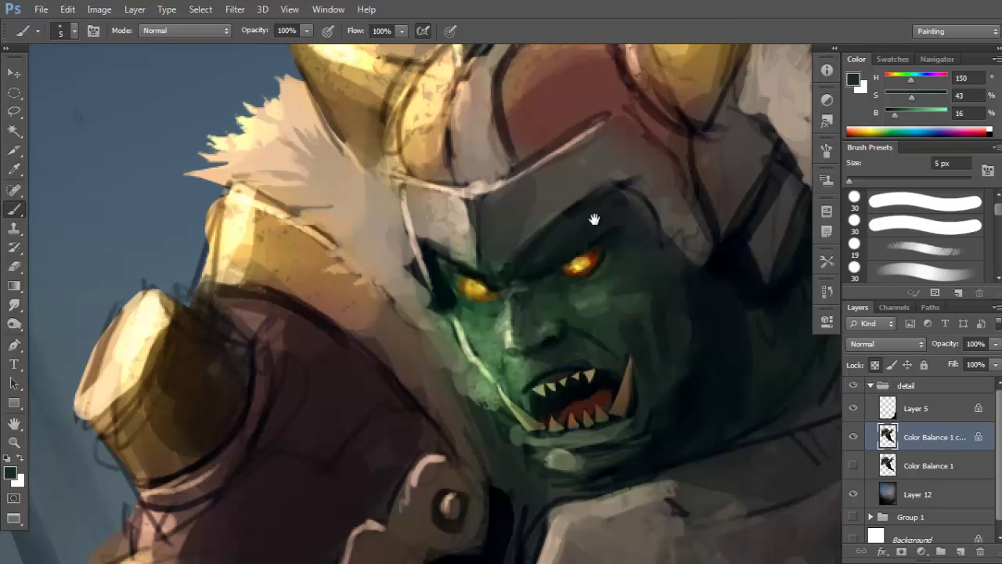
left_click_drag(594, 219, 592, 232)
left_click(537, 224, "alt")
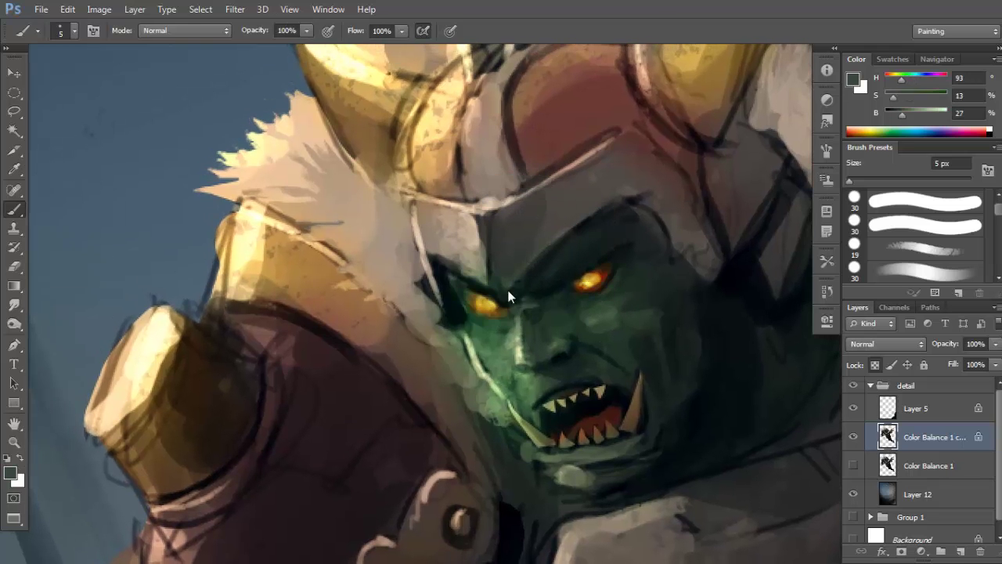
key("d")
left_click_drag(523, 289, 540, 266)
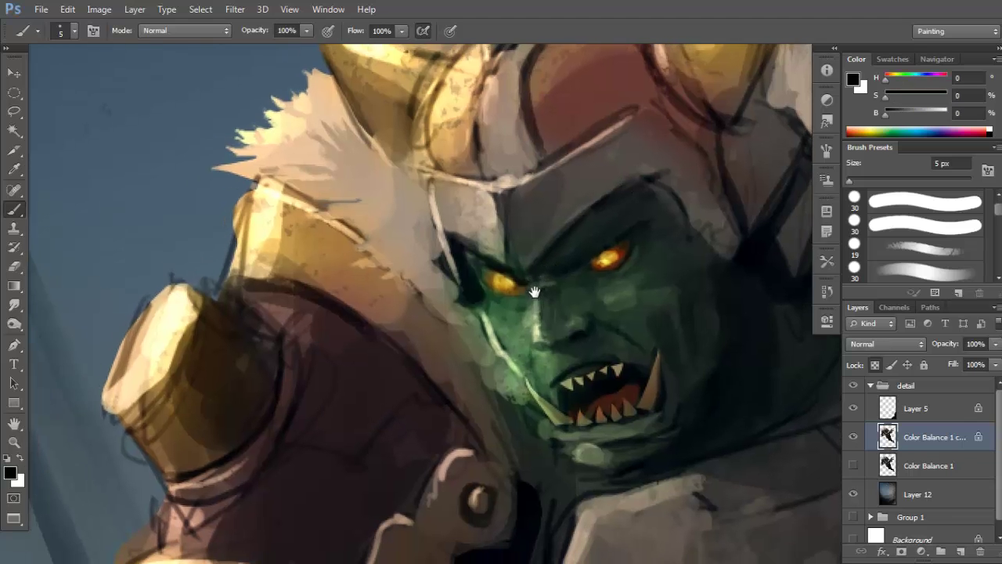
Shape the nose tip, its underside and the skin above the lip with sampled light and dark greens.
left_click(542, 329, "alt")
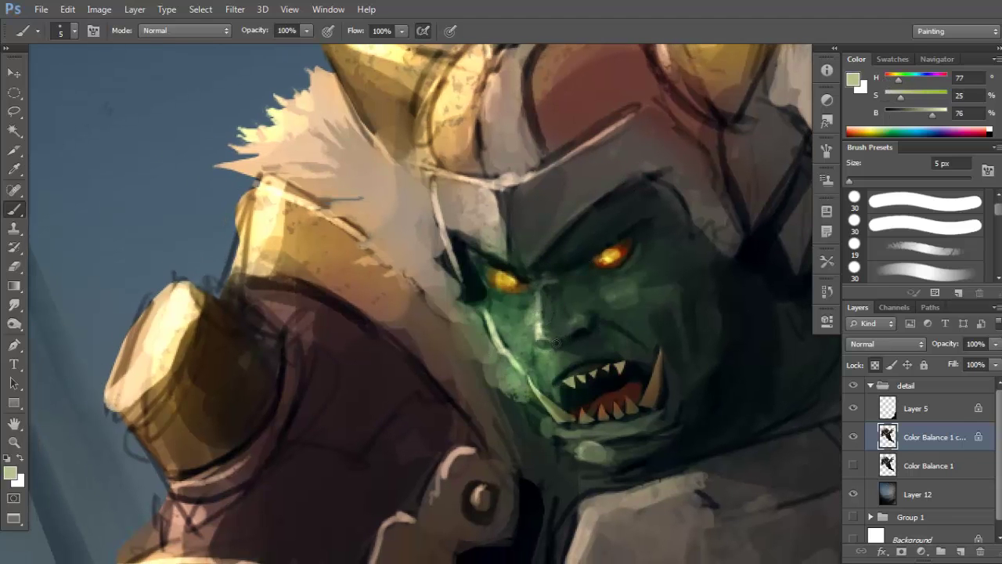
left_click(548, 342, "alt")
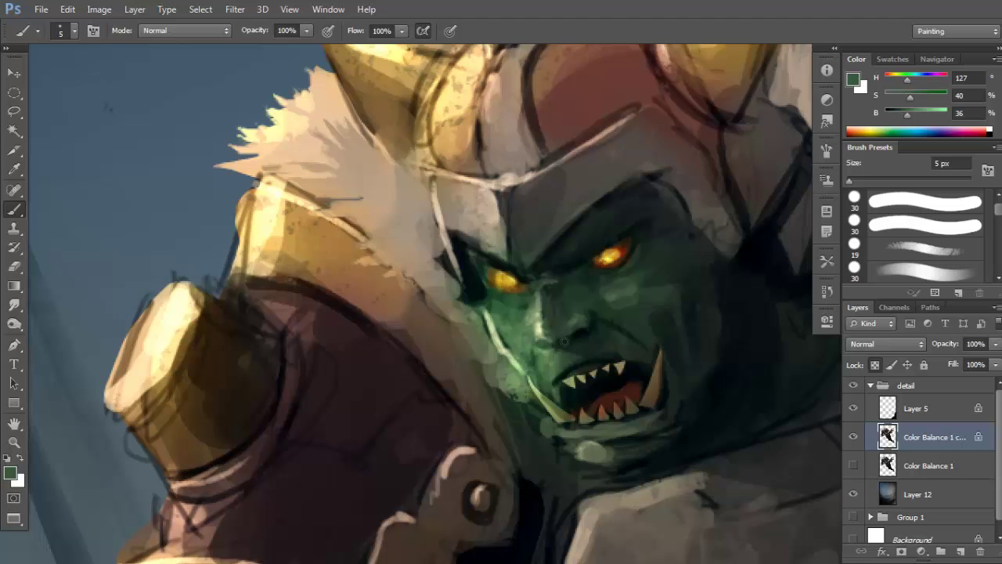
left_click(546, 340, "alt")
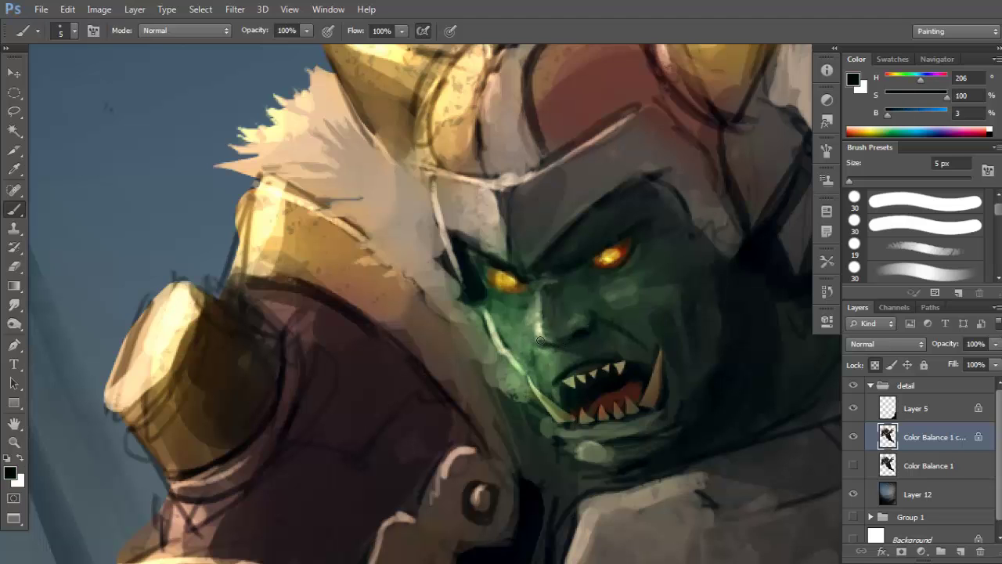
left_click_drag(534, 338, 530, 303)
left_click(538, 319, "alt")
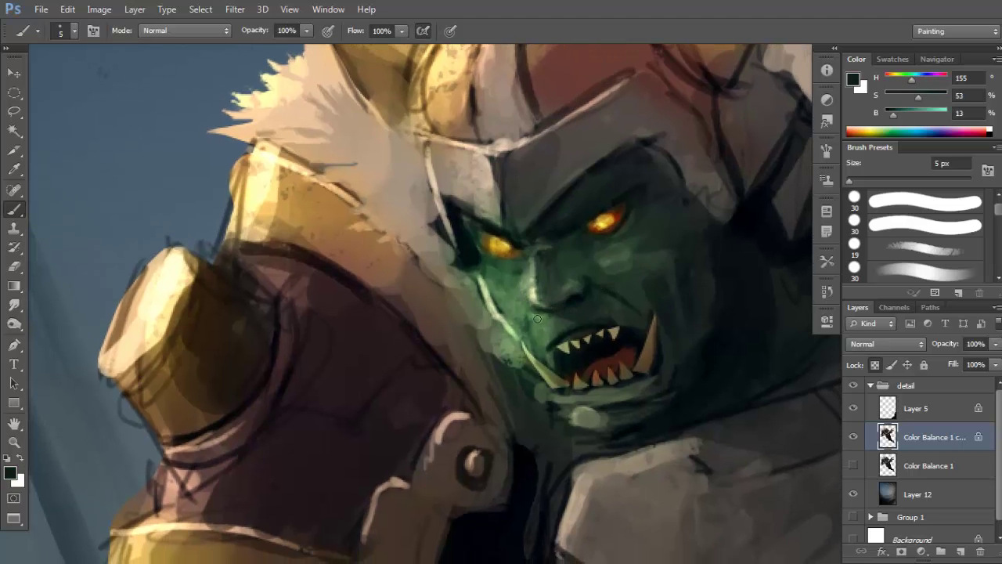
left_click(530, 321, "alt")
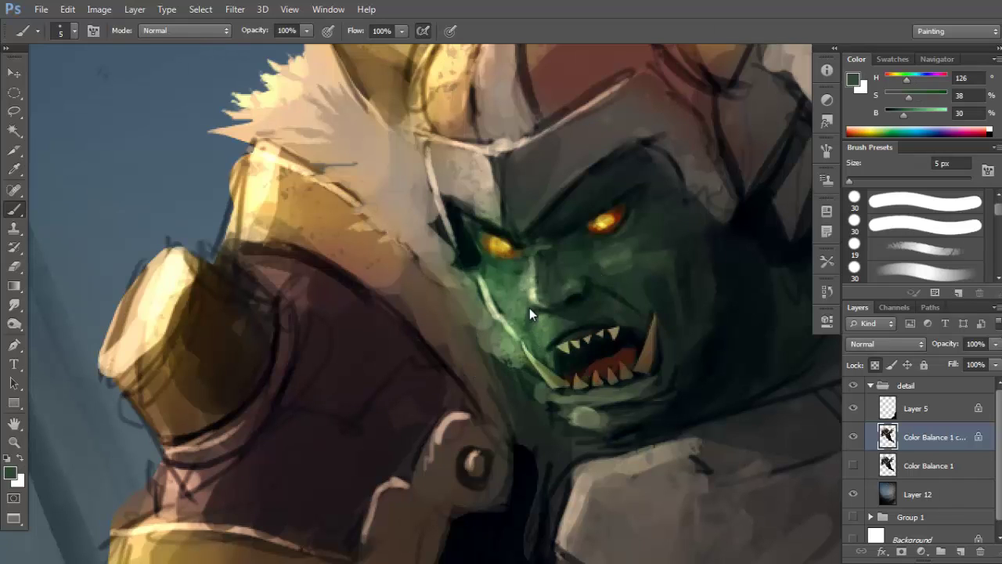
Refine the edge of the orc's upper lip with sampled dark greens and near-black using a 5 px brush.
left_click_drag(529, 308, 518, 272)
left_click(548, 308, "alt")
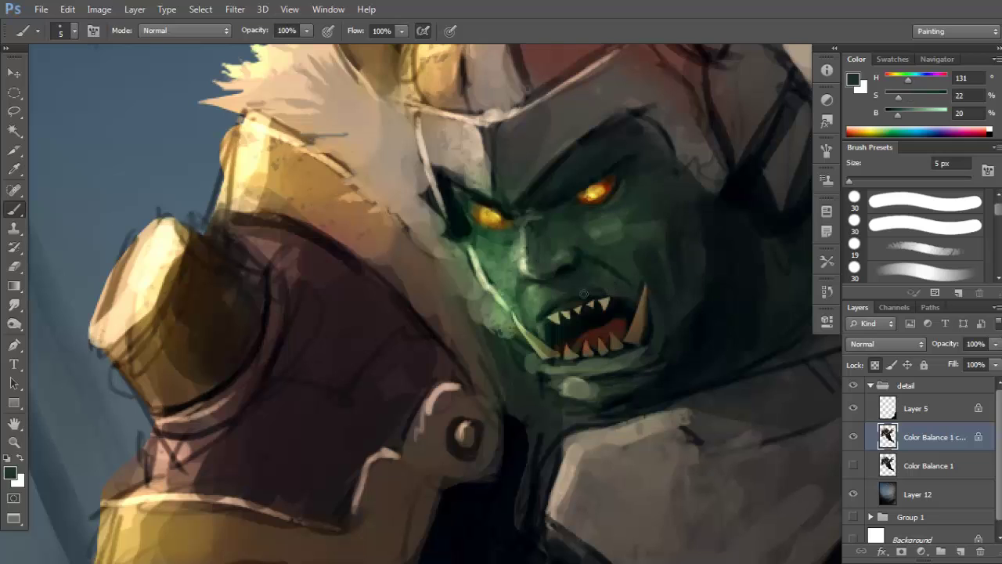
left_click(620, 302, "alt")
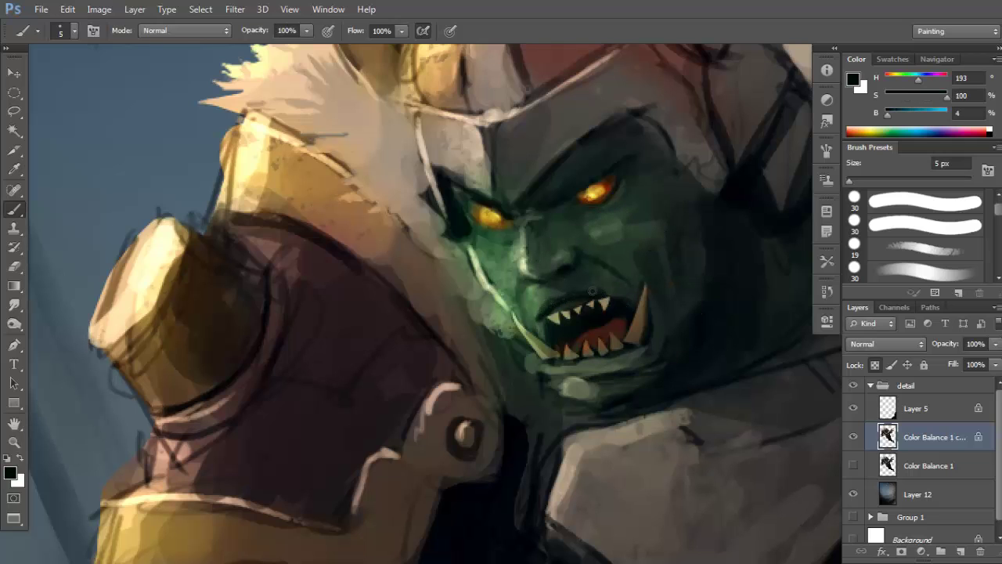
left_click(595, 289, "alt")
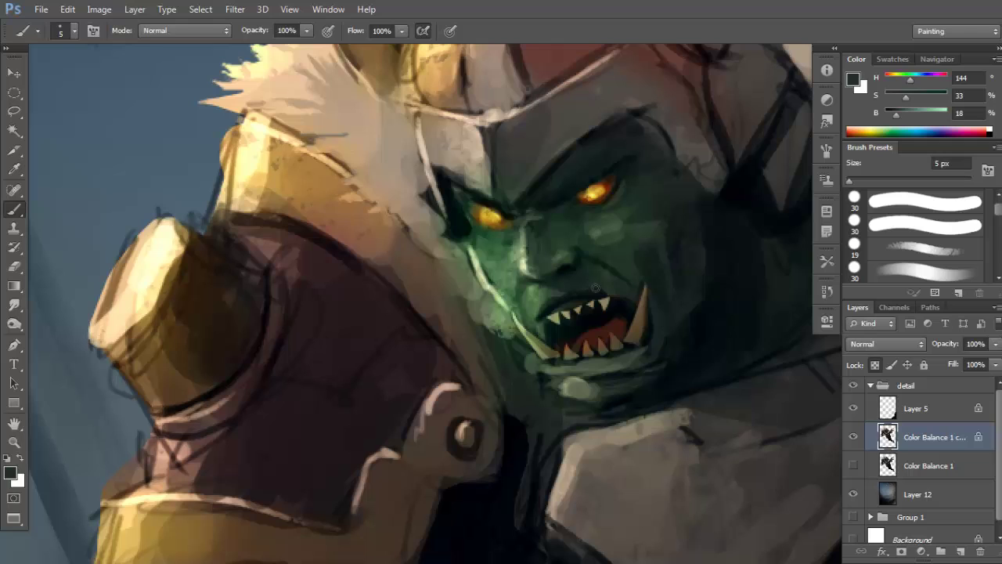
Paint the upper gum above the teeth with sampled dark red and orange, defining the lip edge in black and dark green.
left_click(612, 329, "alt")
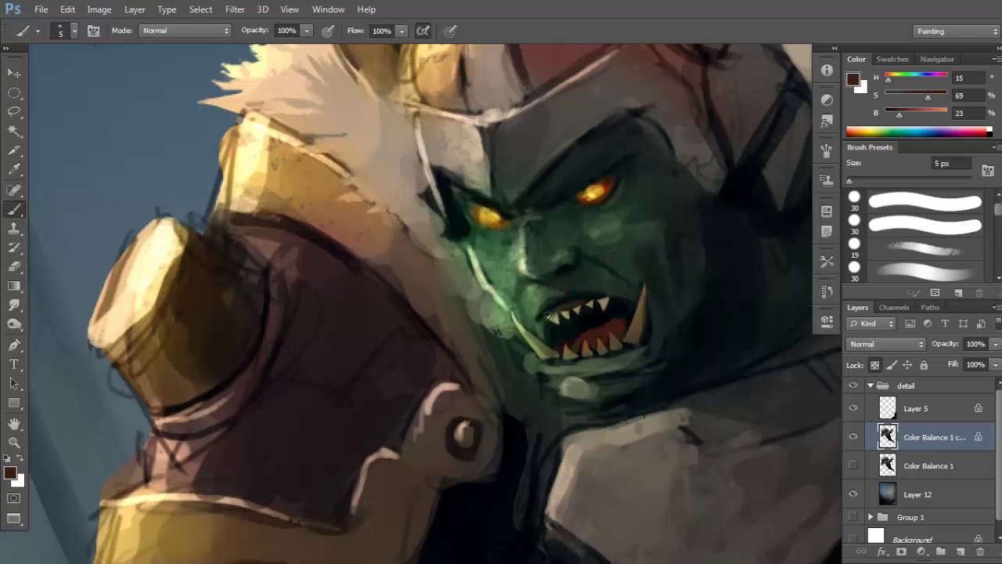
scroll(558, 317, "up", 2)
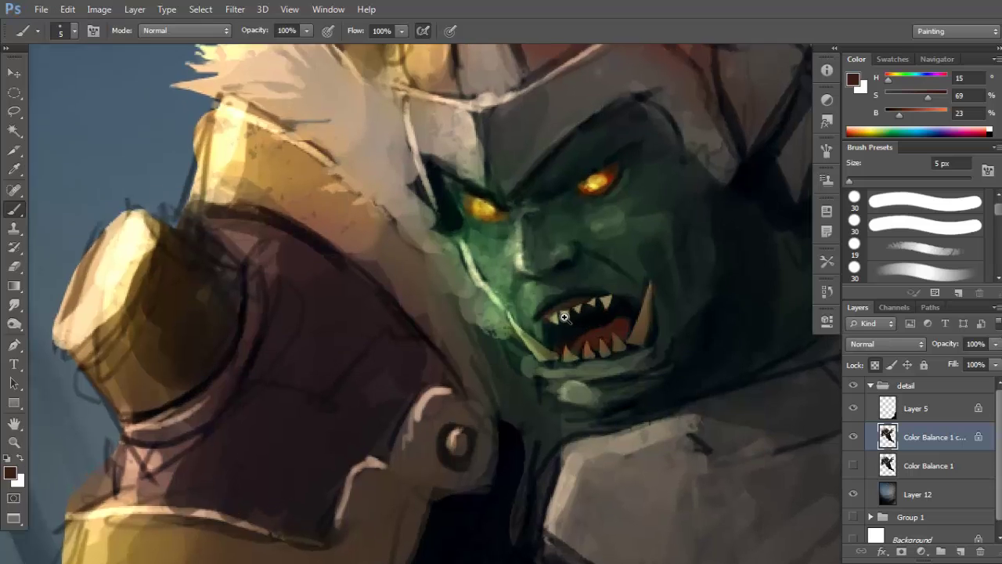
key("d")
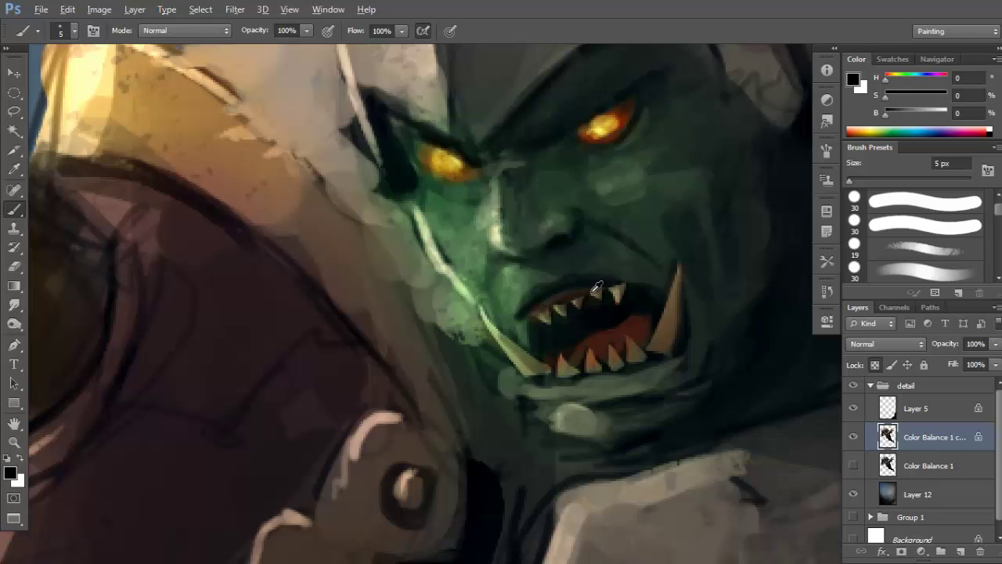
left_click(615, 124, "alt")
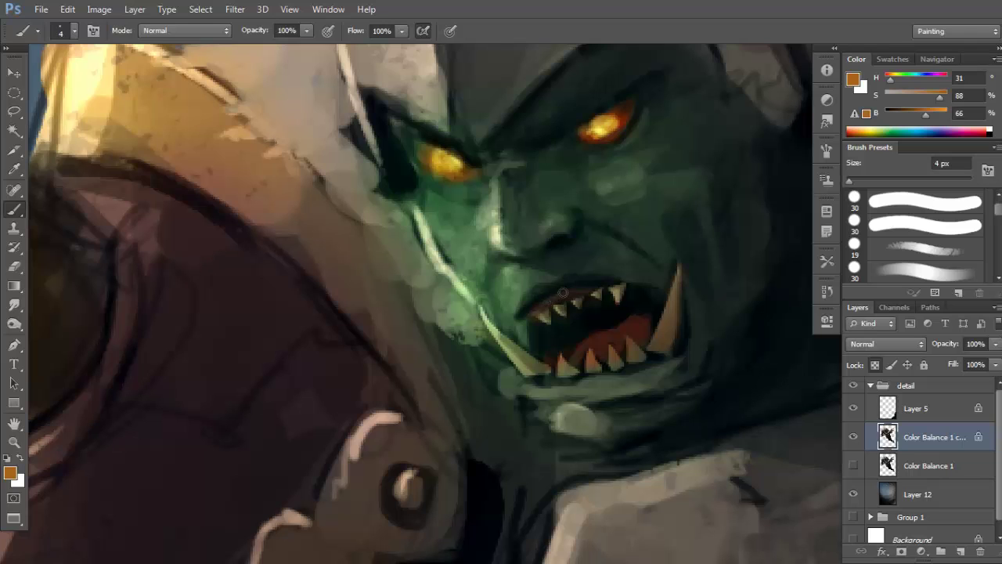
left_click(529, 315, "alt")
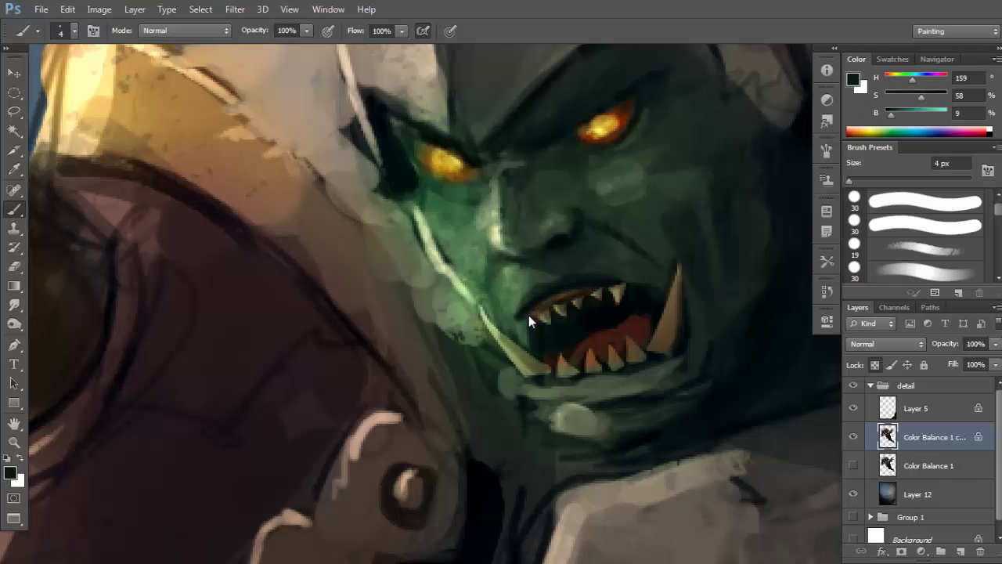
Darken the mouth's interior behind the teeth with sampled near-black, using a brush reduced to 3 px.
left_click_drag(628, 325, 640, 324)
left_click(633, 318, "alt")
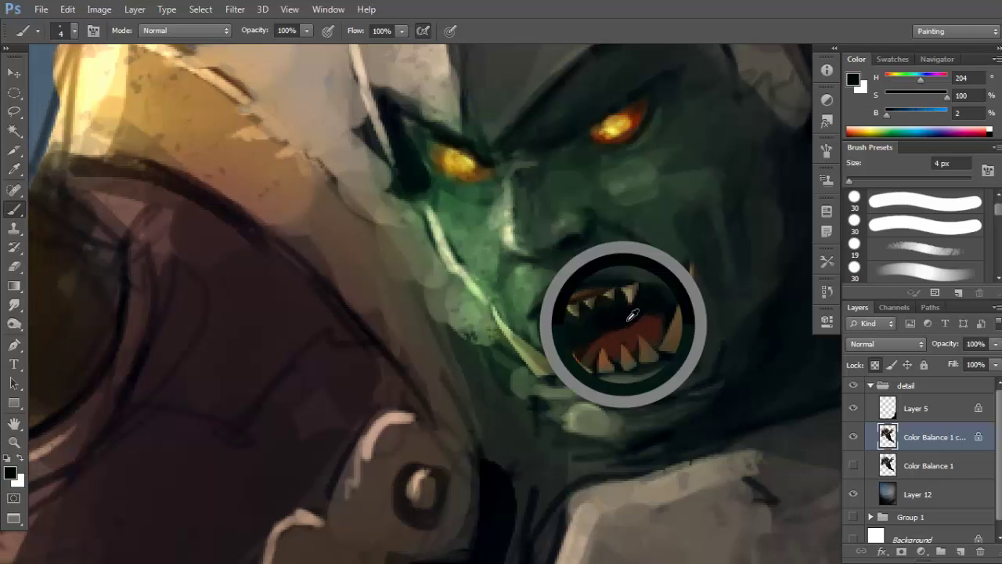
left_click(634, 321, "alt")
scroll(634, 321, "down", 1)
key("bracketleft")
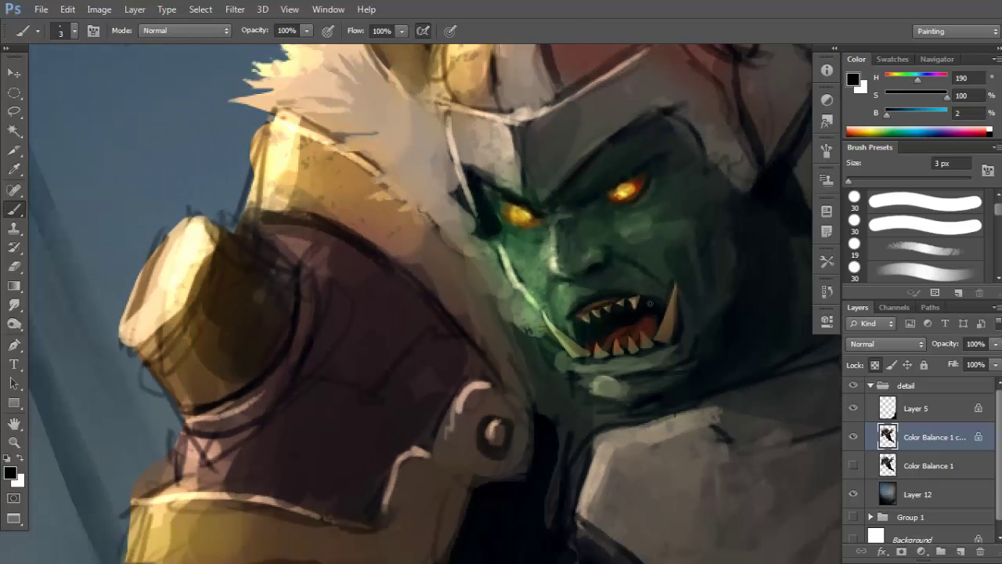
Shade the tongue inside the open mouth with near-black and sampled dark red-brown using a 10 px brush.
key("bracketright")
key("bracketright")
key("bracketright")
key("bracketright")
key("bracketright")
key("bracketright")
key("bracketright")
key("bracketright")
left_click(632, 323, "alt")
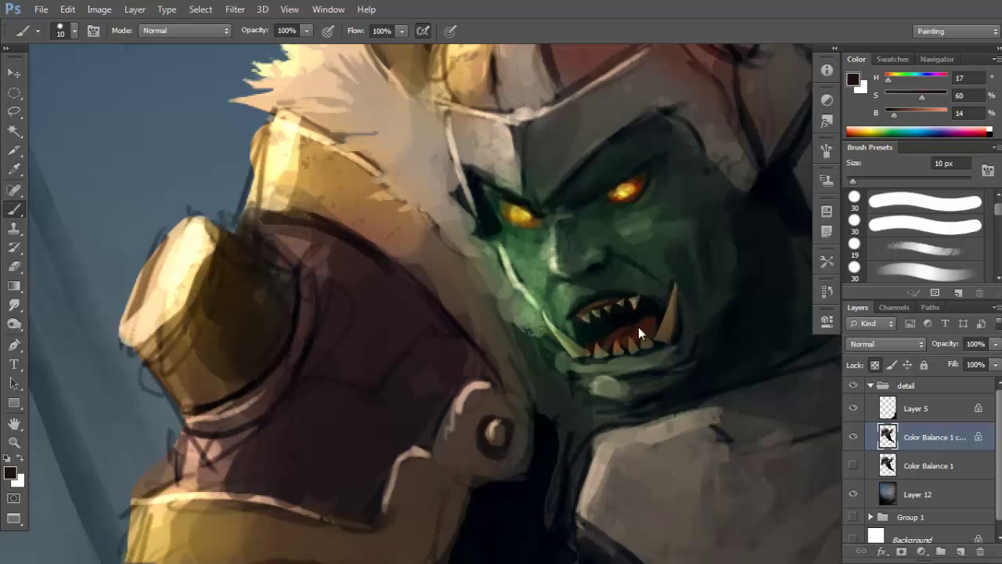
Highlight the shadow-side tusk in white with a 3 px brush and define its edge with sampled near-black.
left_click_drag(697, 303, 664, 321)
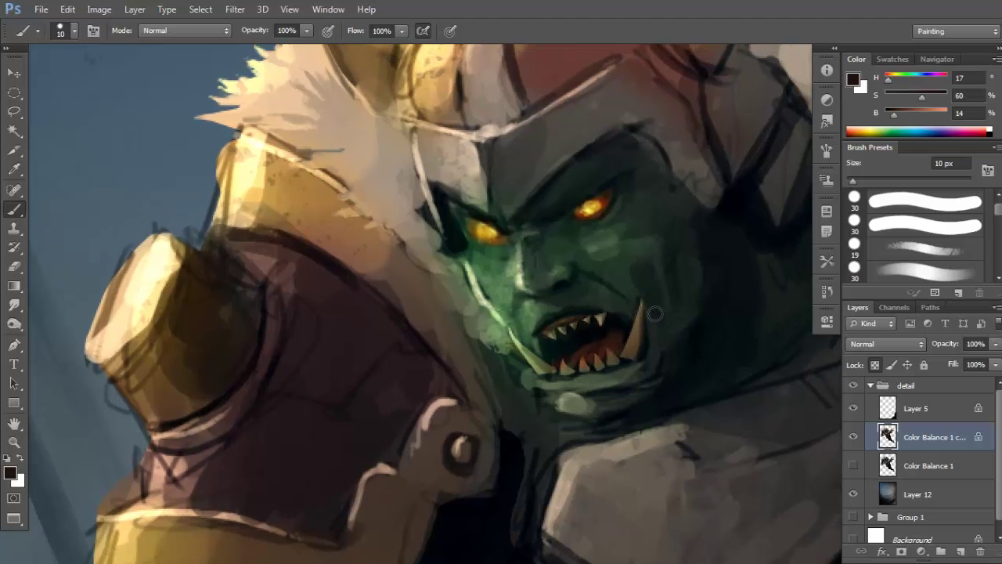
key("bracketleft")
key("x")
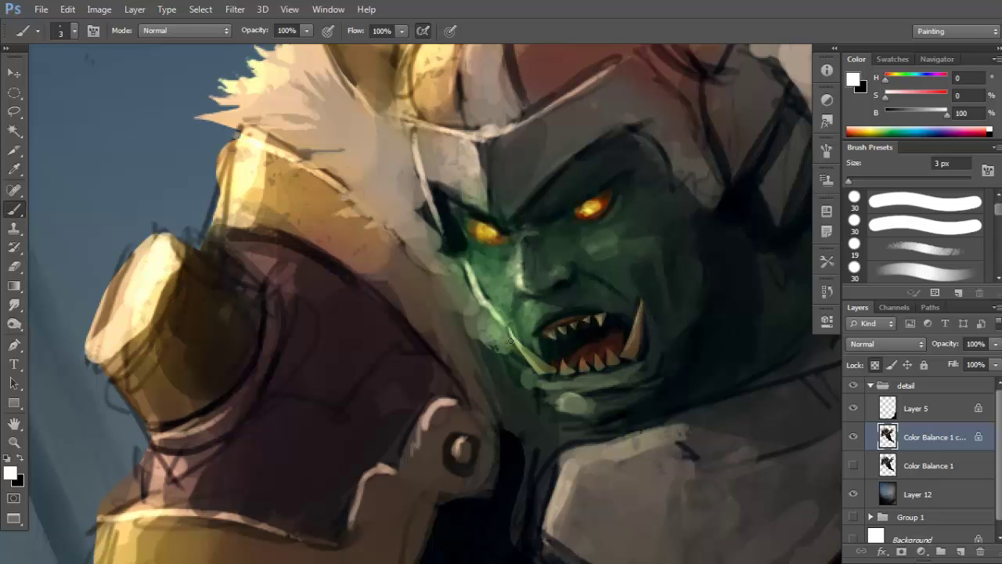
left_click(650, 334, "alt")
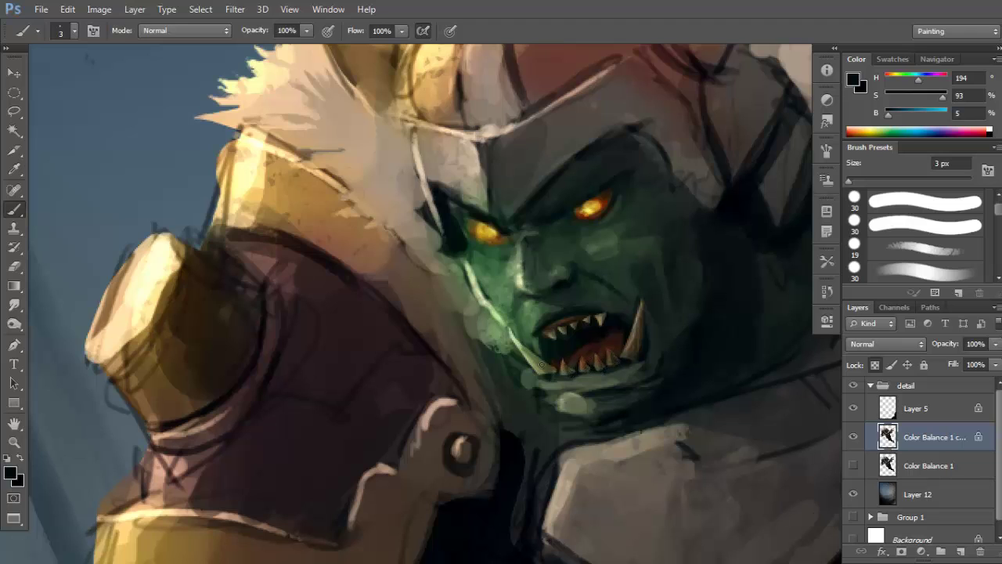
Add white highlights to the teeth and sharpen the gaps between the upper teeth with sampled near-black.
key("d")
key("x")
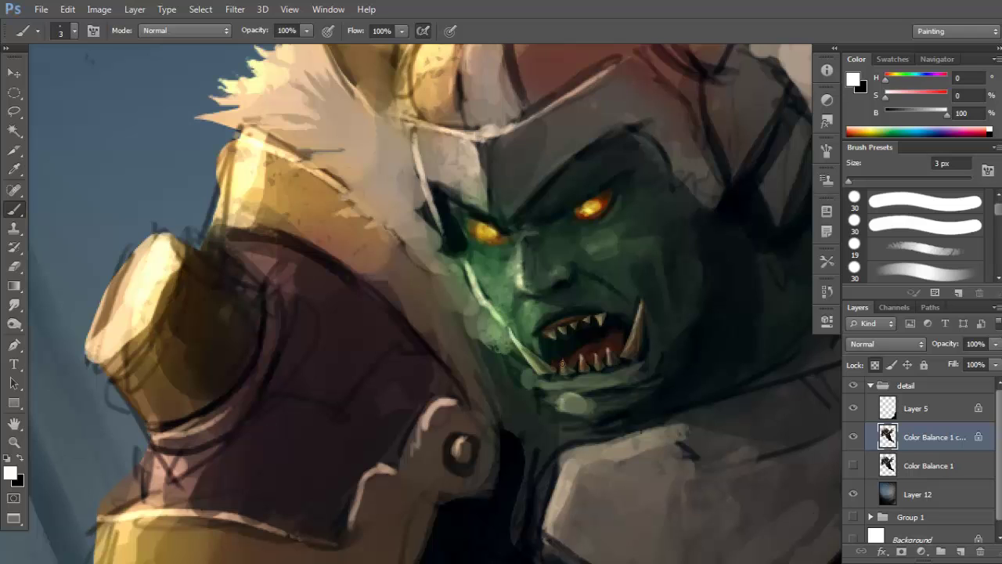
mouse_move(576, 323)
left_mouse_down()
mouse_move(602, 311)
mouse_move(580, 319)
left_mouse_up()
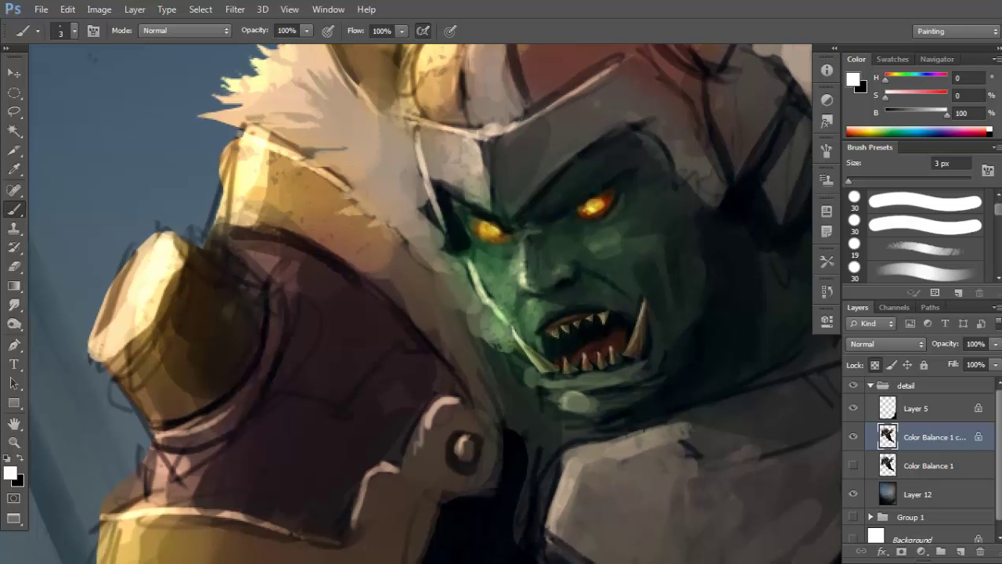
left_click(582, 337, "alt")
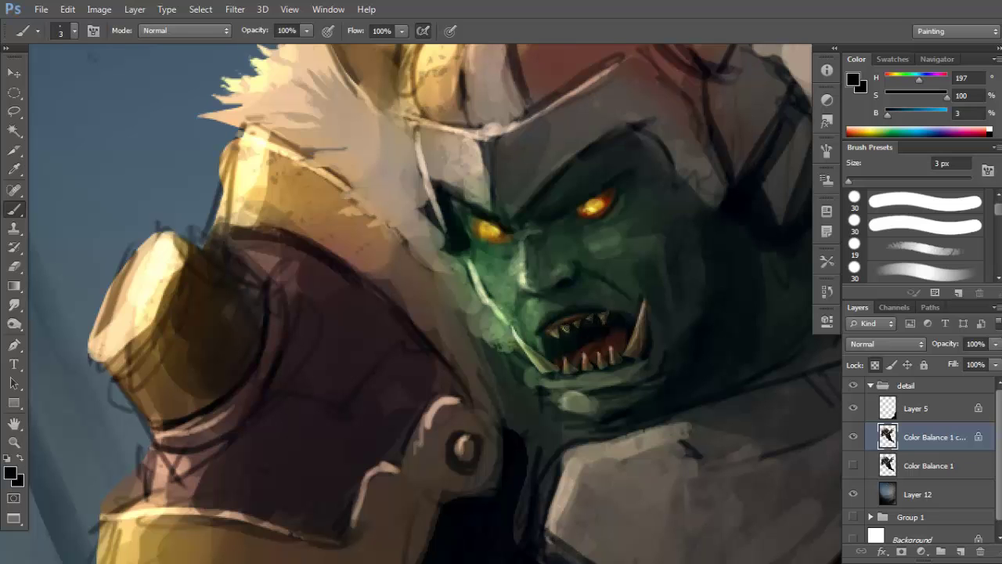
scroll(629, 316, "down", 2)
scroll(640, 320, "up", 2)
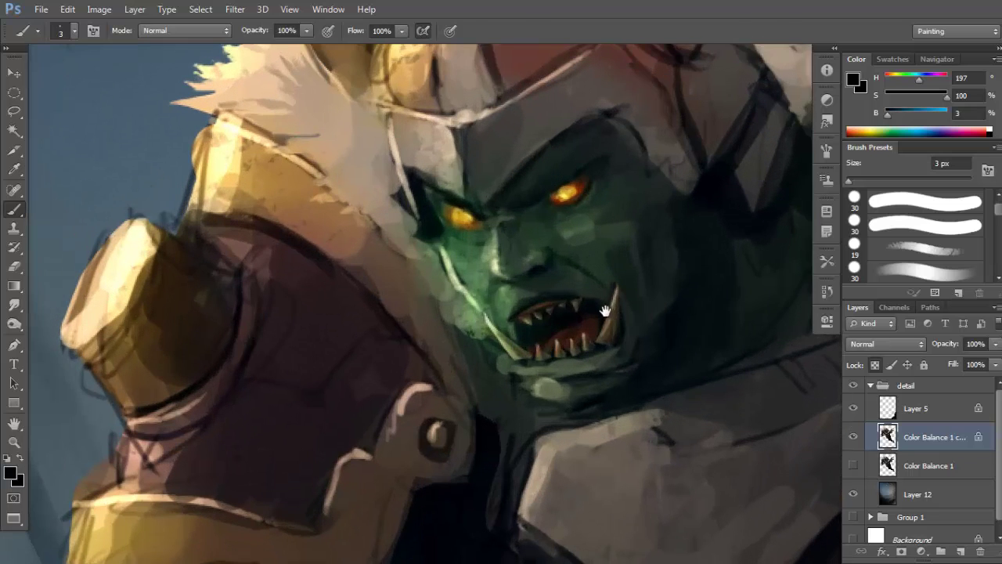
left_click_drag(576, 289, 602, 301)
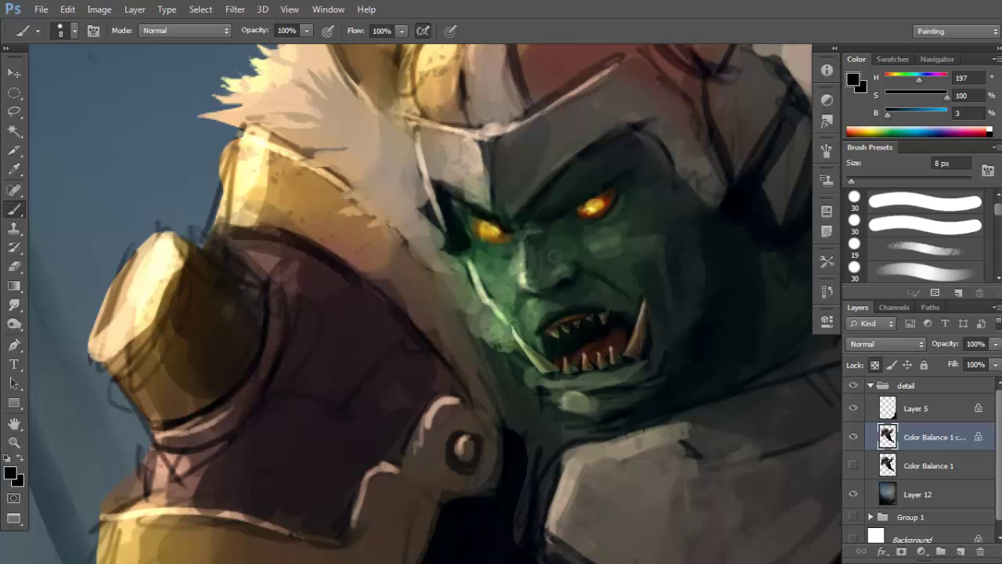
Blend the skin beside the nose and beneath the shadowed eye with sampled dark and mid greens using a 15 px brush.
key("bracketright")
key("bracketright")
left_click(558, 221, "alt")
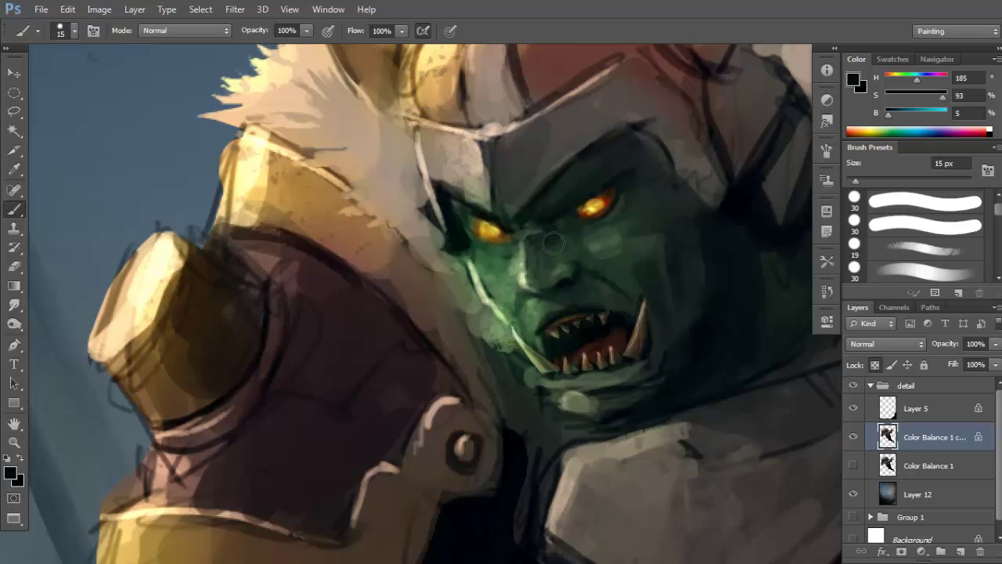
left_click(555, 239, "alt")
left_click(560, 234, "alt")
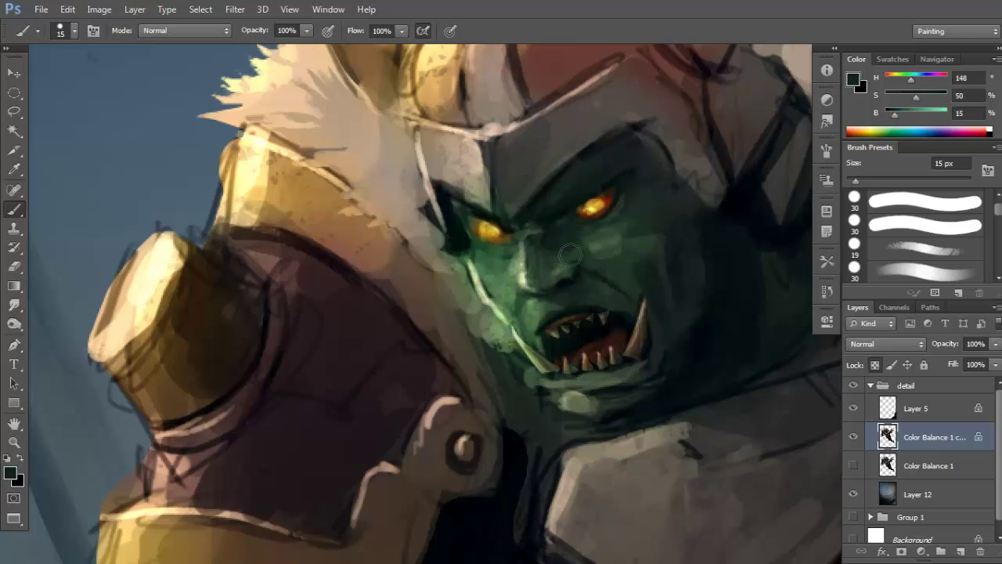
left_click(606, 225, "alt")
left_click(619, 241, "alt")
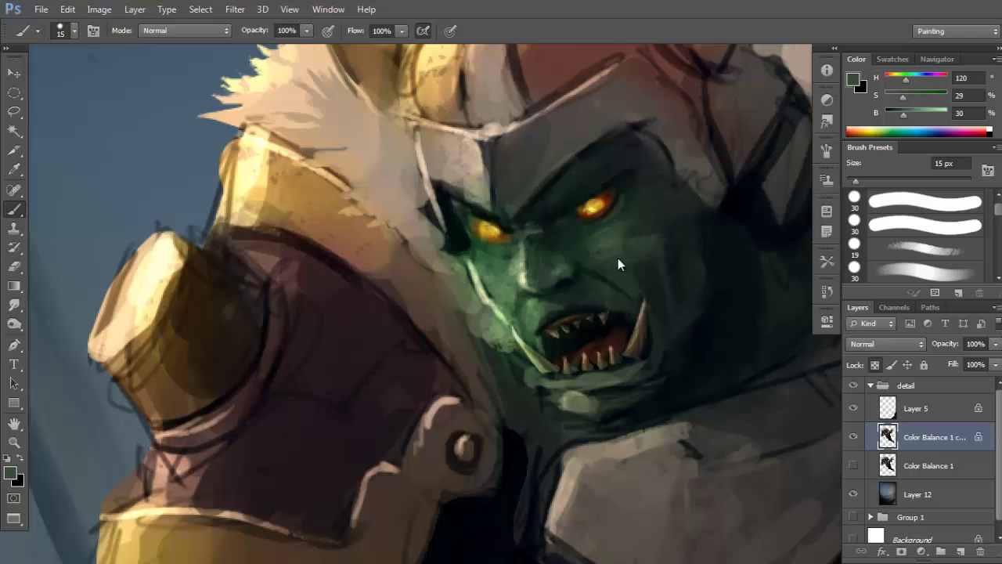
Refine the cheek, nostril and fold beside the nose with sampled greens using a 7–8 px brush.
key("bracketleft")
key("bracketleft")
key("bracketleft")
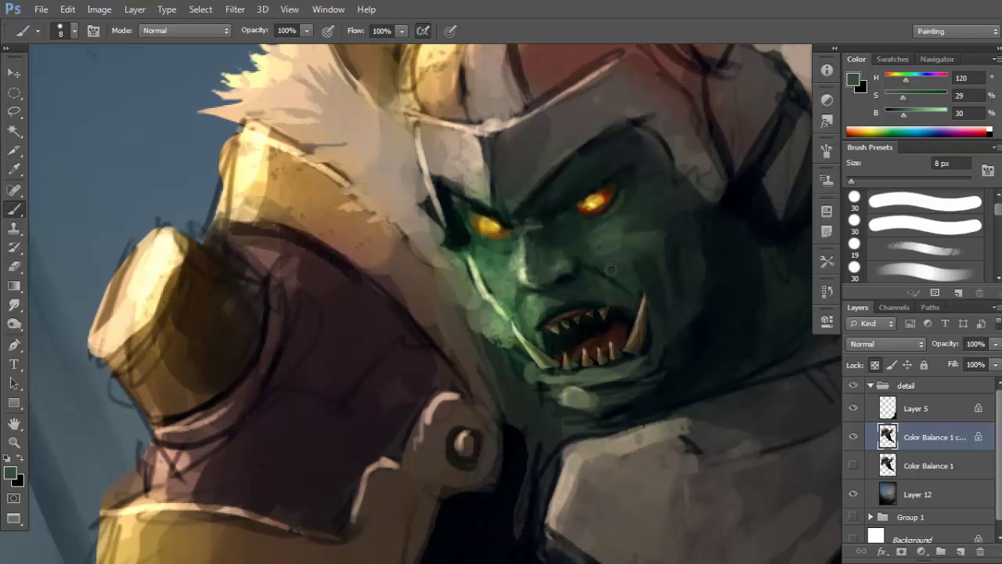
left_click(581, 272, "alt")
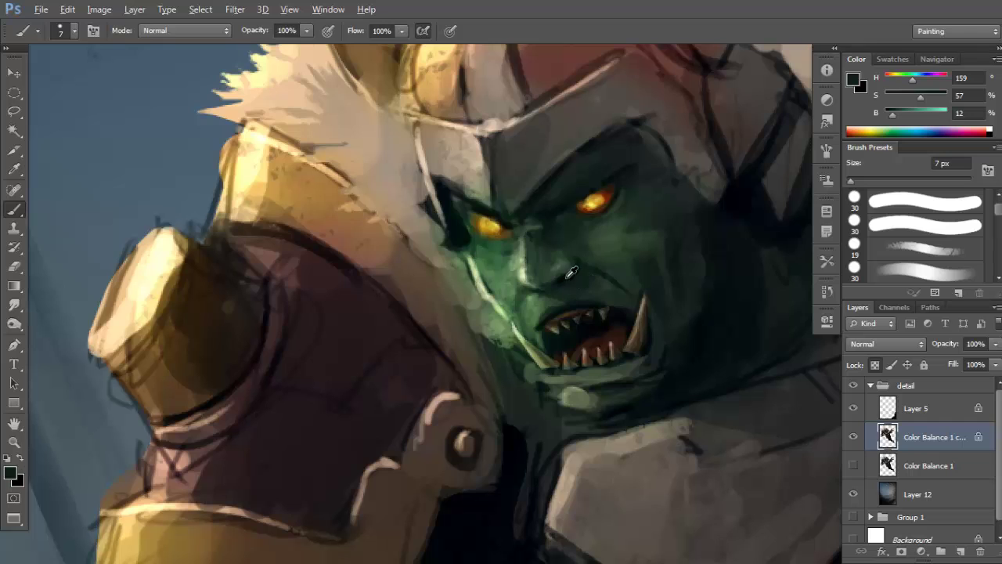
left_click(579, 285, "alt")
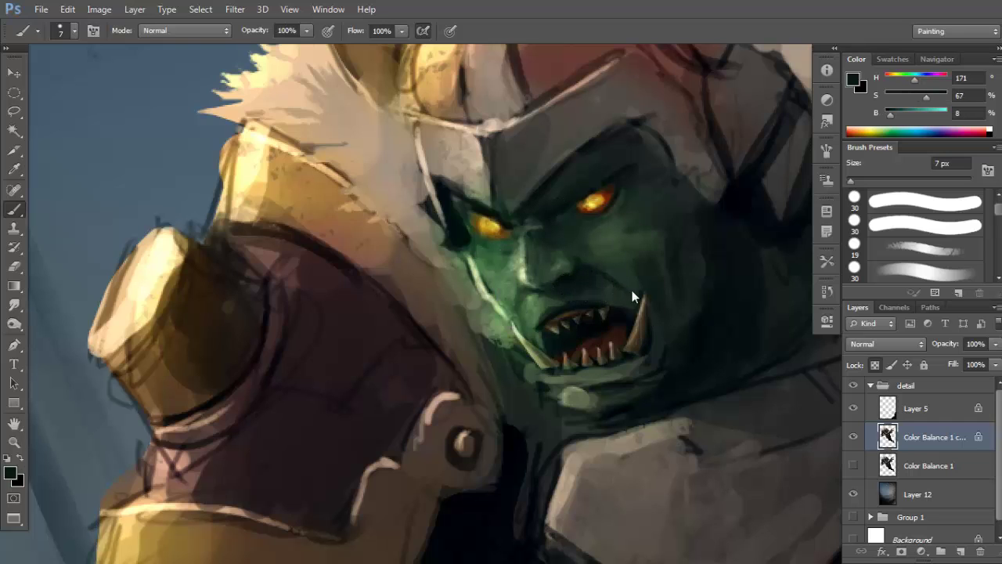
Lasso a freehand selection around both eyes, following the helmet's brow edge and crossing the nose bridge.
left_click_drag(559, 224, 583, 240)
key("l")
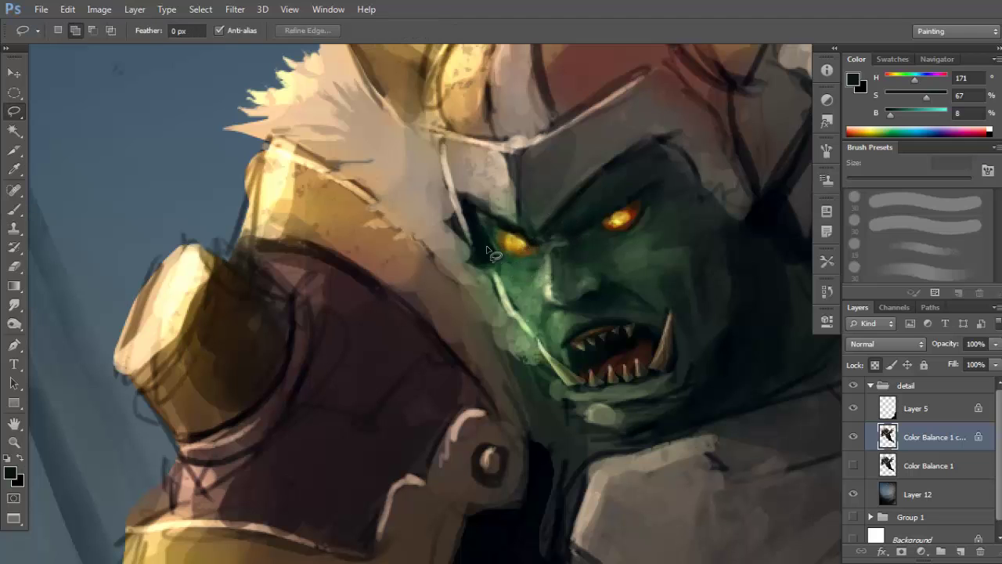
mouse_move(550, 268)
left_mouse_down()
mouse_move(696, 223)
mouse_move(739, 260)
mouse_move(745, 226)
mouse_move(687, 158)
mouse_move(652, 145)
mouse_move(620, 157)
mouse_move(531, 242)
mouse_move(484, 222)
left_mouse_up()
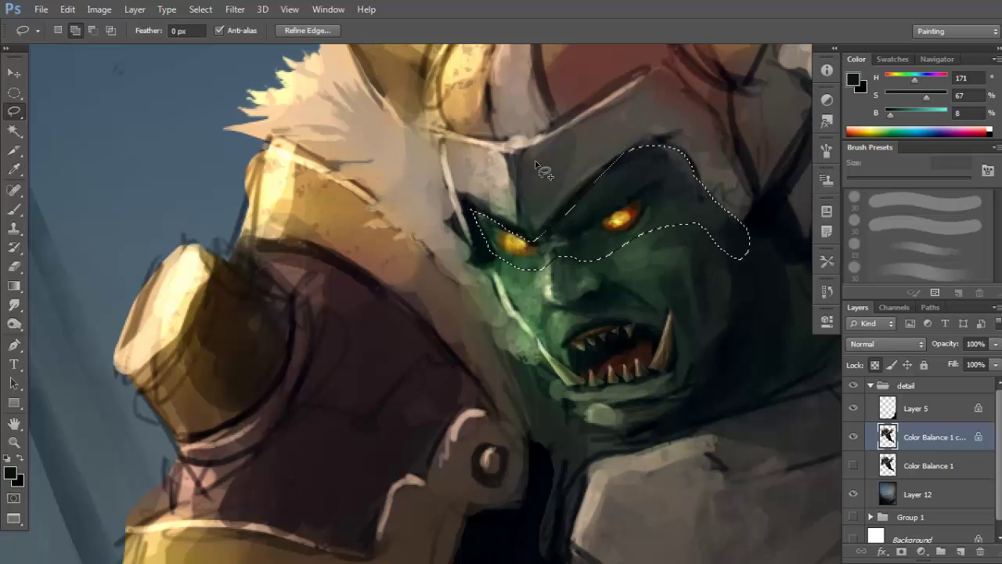
Set up a black-to-transparent gradient with its blending mode set to Multiply for the selected eye area.
key("d")
key("g")
right_click(626, 161, "shift")
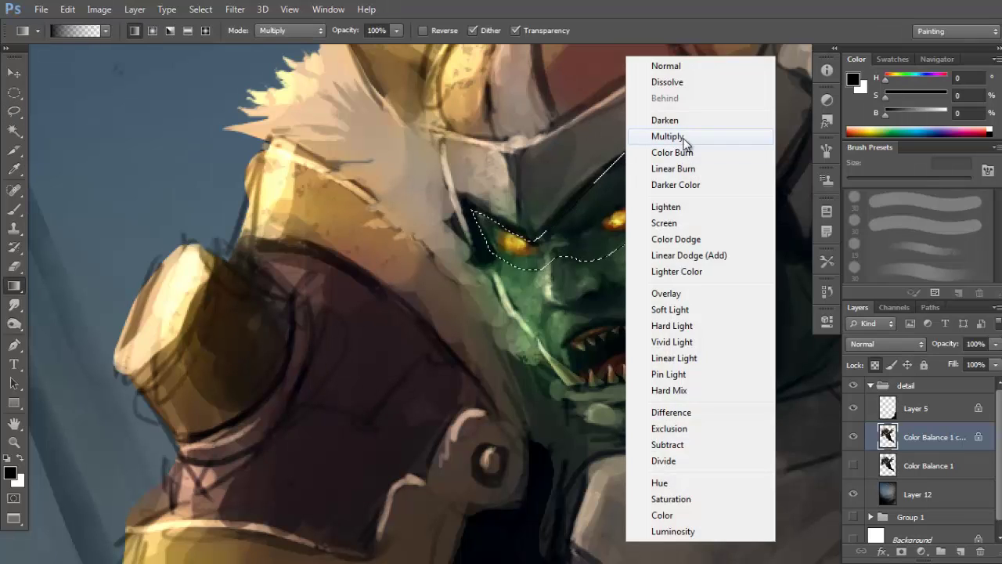
left_click(745, 137)
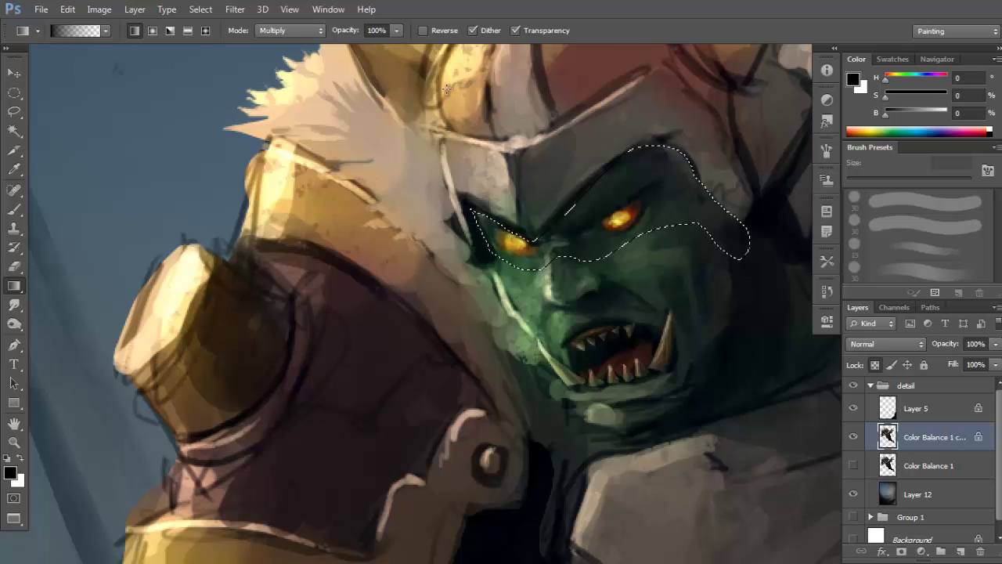
right_click(521, 94, "shift")
left_click(268, 86)
left_click(309, 28)
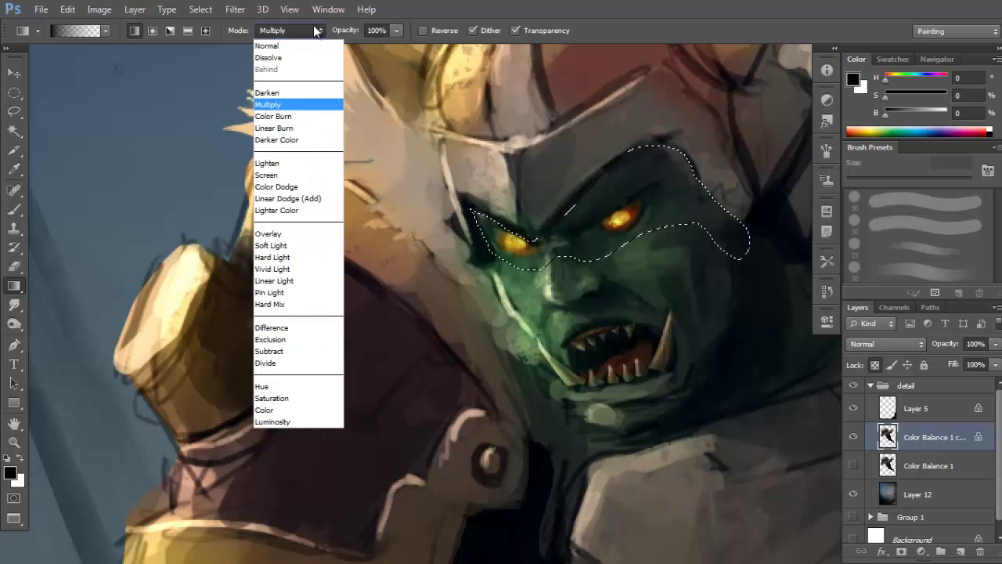
left_click(318, 32)
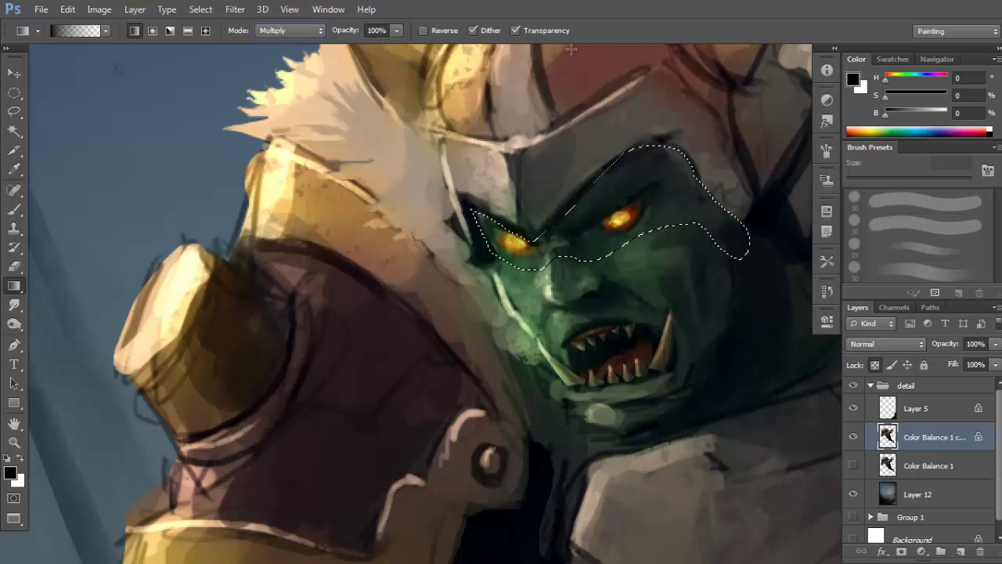
right_click(571, 157, "shift")
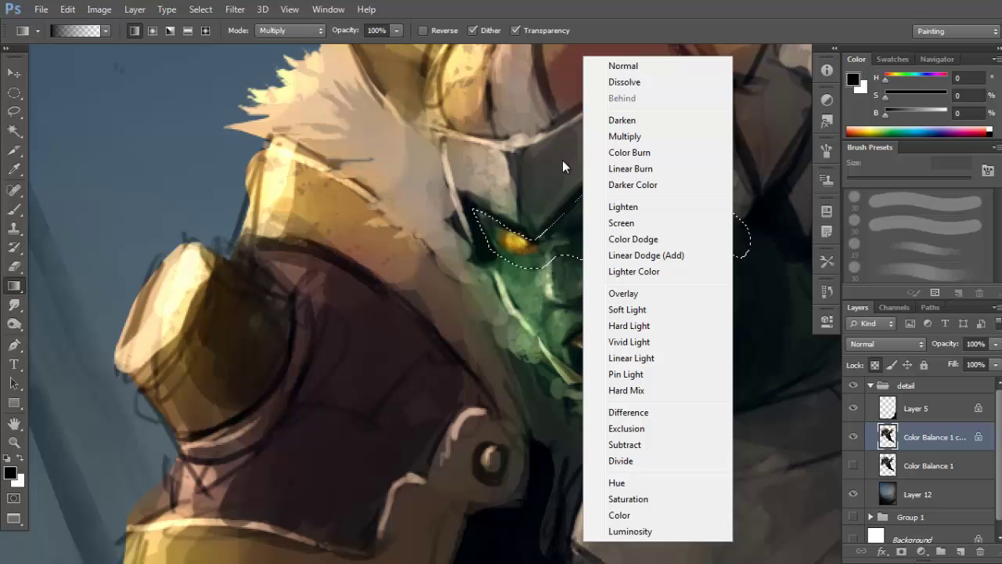
left_click(626, 136)
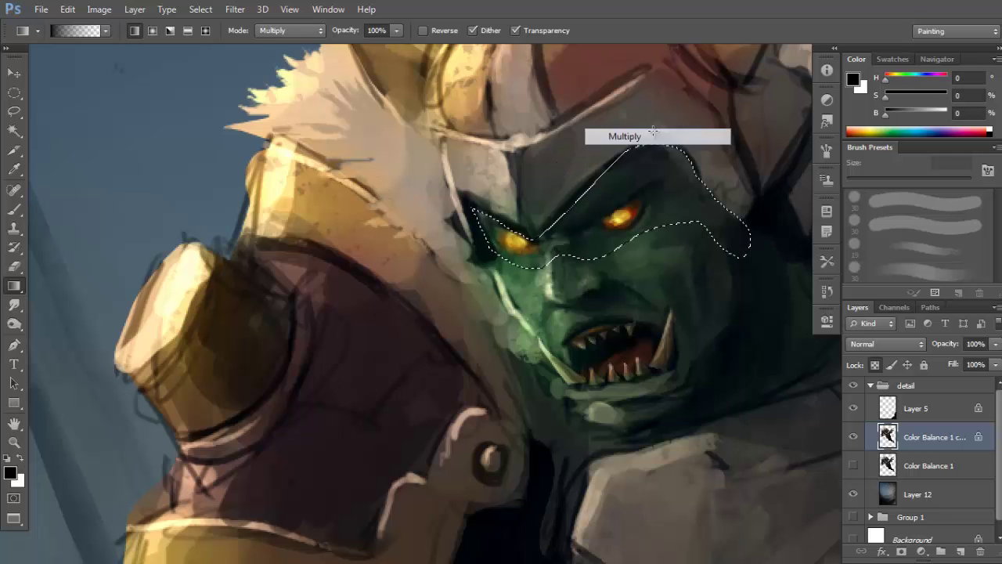
Darken the selected eye area with the black-to-transparent gradient in Multiply mode and deselect it.
scroll(612, 254, "down", 3)
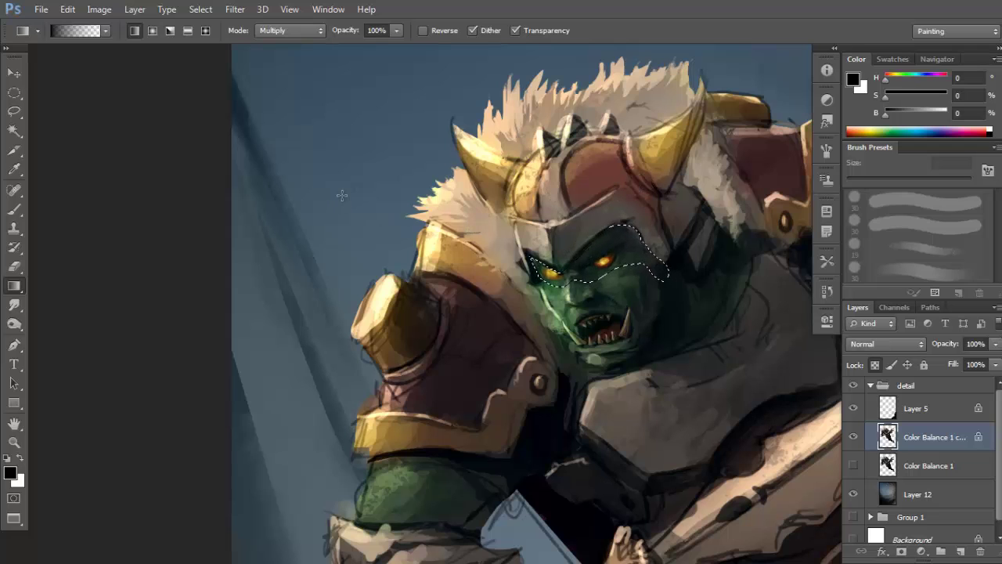
left_click(297, 30)
left_click(325, 46)
left_click(309, 36)
left_click(309, 40)
right_click(551, 183, "shift")
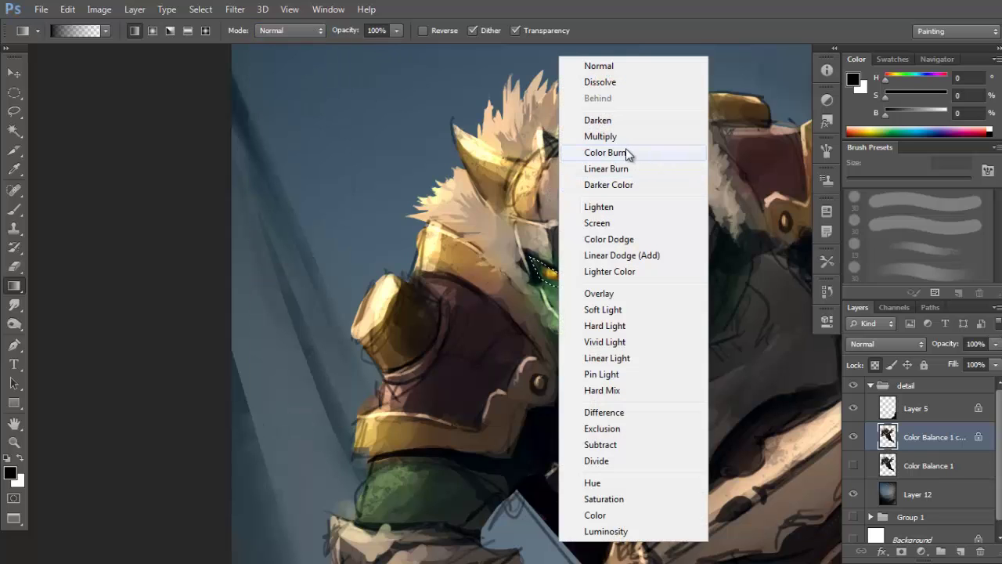
left_click(619, 137)
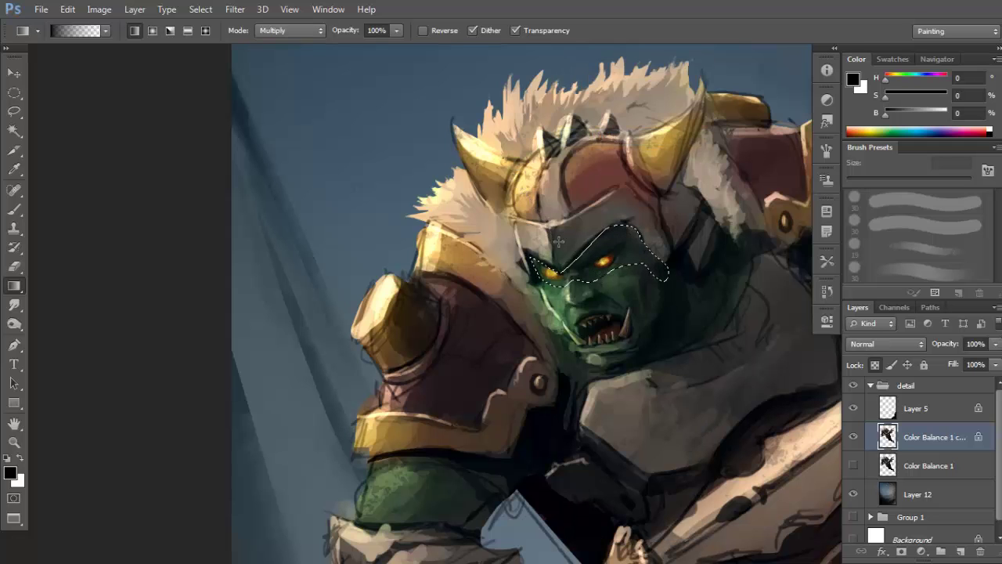
left_click_drag(557, 244, 453, 187)
key("ctrl+d")
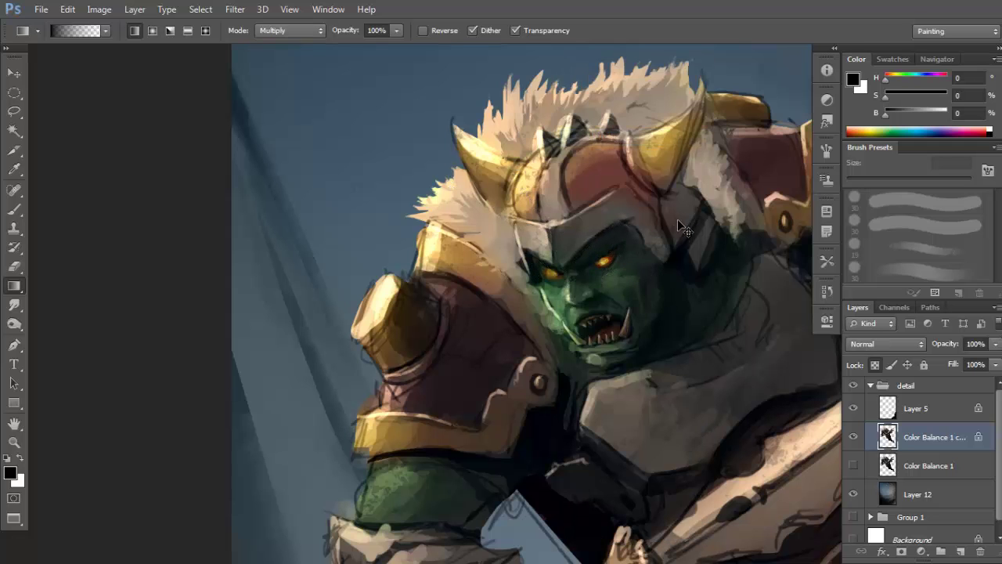
Set the brush to Normal mode and blend the skin below the shadowed eye with sampled dark greens at 7 px.
key("b")
scroll(619, 282, "up", 2)
right_click(624, 236, "shift")
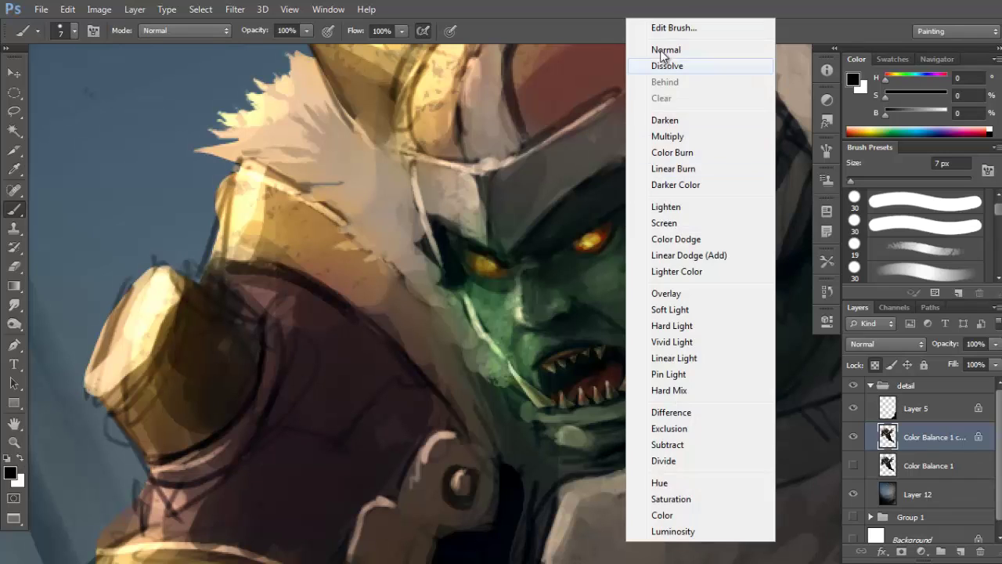
left_click(660, 50)
left_click_drag(674, 230, 656, 224)
left_click(564, 260, "alt")
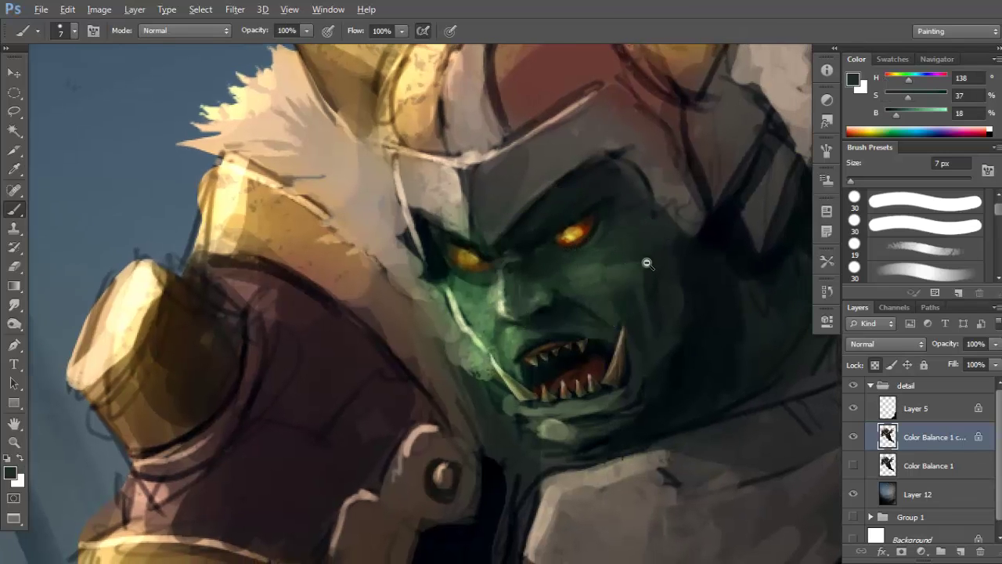
scroll(646, 263, "down", 2)
scroll(656, 264, "up", 2)
left_click(593, 257, "alt")
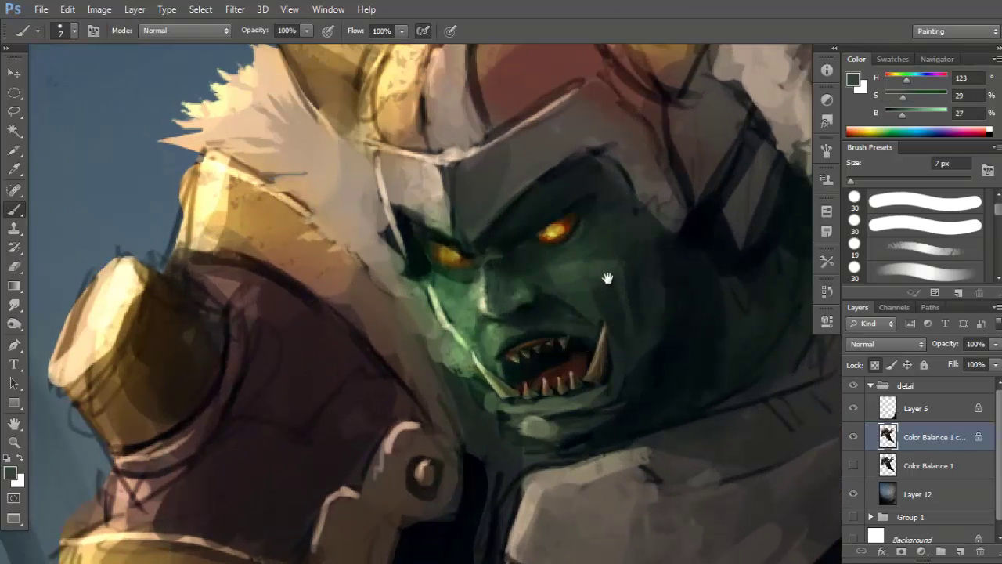
left_click(607, 278, "alt")
left_click(594, 266, "alt")
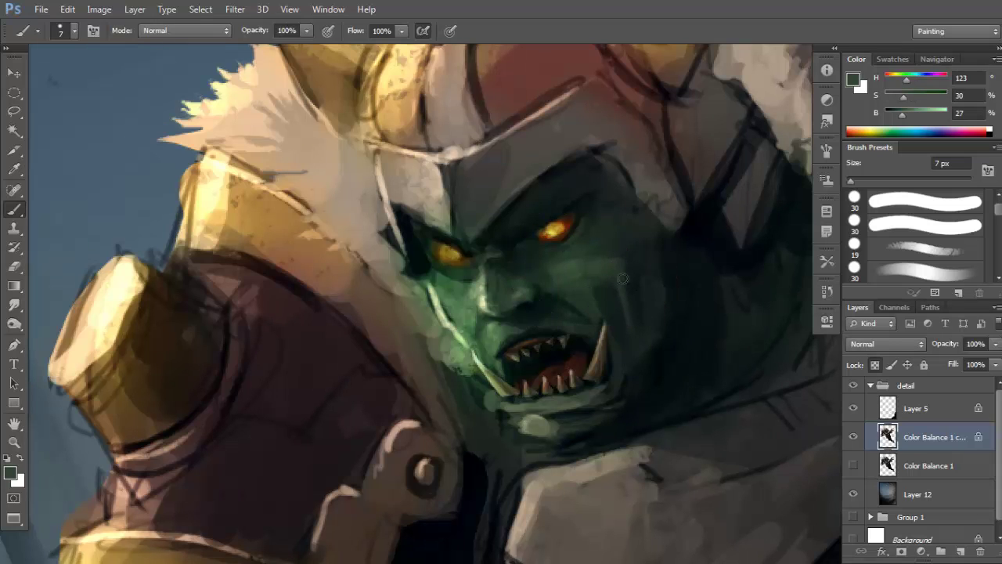
Refine the cheek fold and lower lip with sampled dark greens using a 5 px brush, undoing an unwanted stroke.
left_click(619, 290, "alt")
left_click(610, 315, "alt")
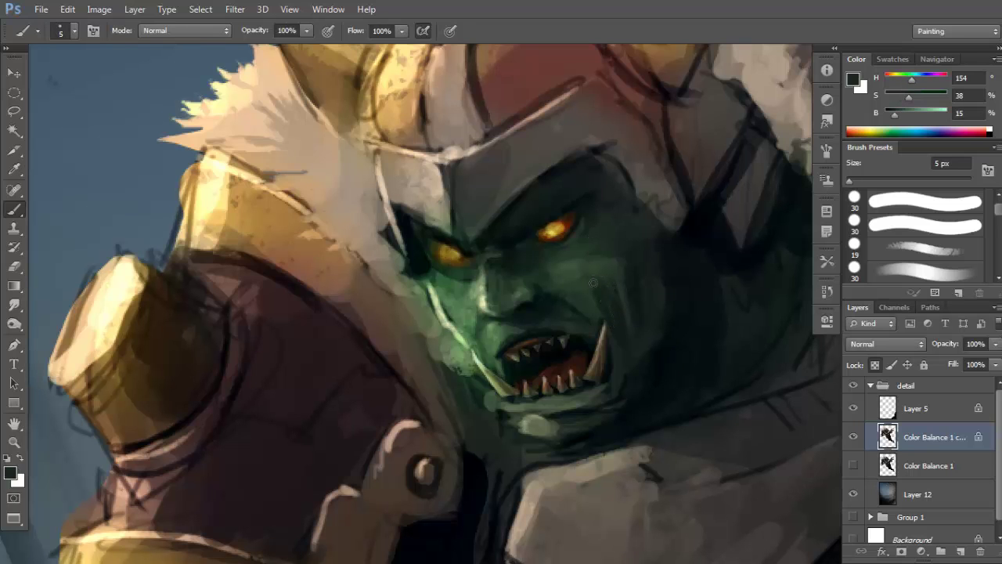
left_click(643, 276, "alt")
left_click_drag(626, 386, 631, 364)
left_click(585, 255, "alt")
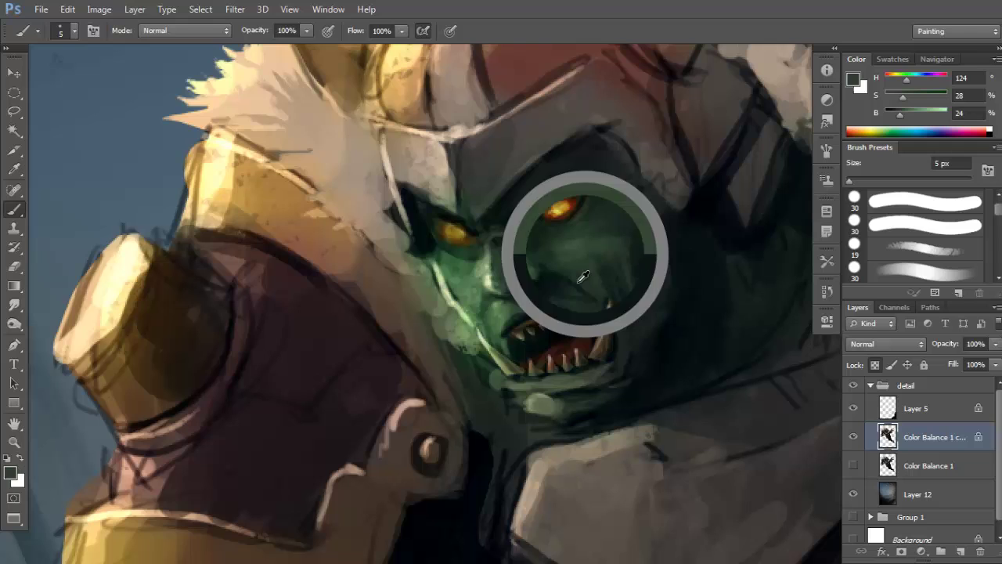
key("ctrl+z")
left_click(597, 244, "alt")
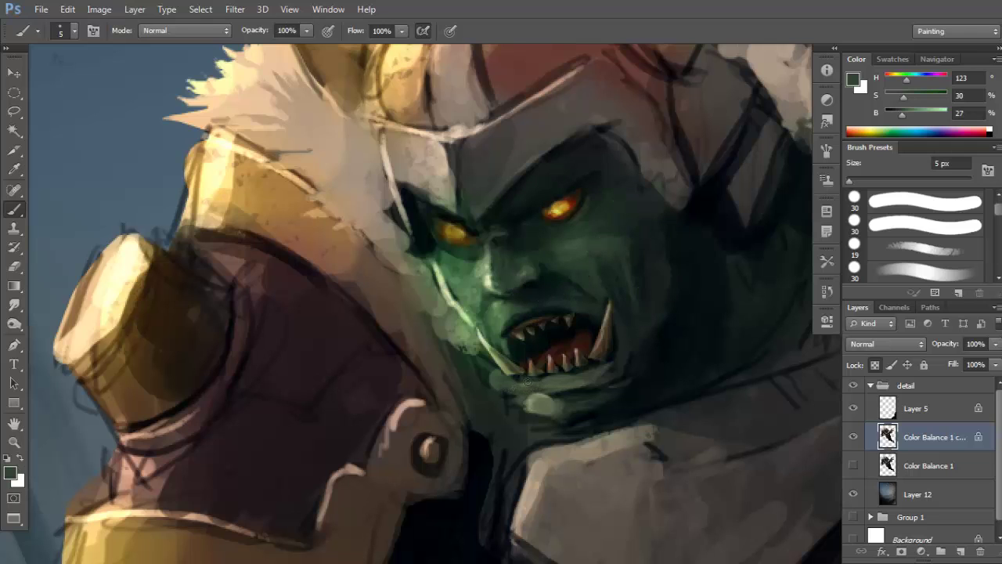
left_click(576, 373, "alt")
left_click(615, 369, "alt")
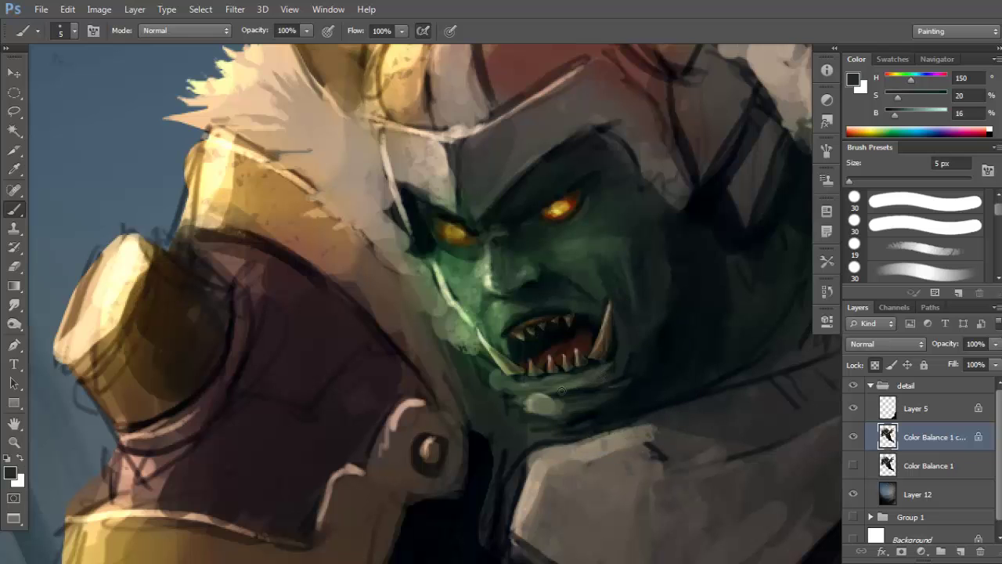
Unlock the transparent pixels of the Color Balance 1 copy layer.
scroll(561, 389, "down", 5)
left_click_drag(712, 336, 604, 291)
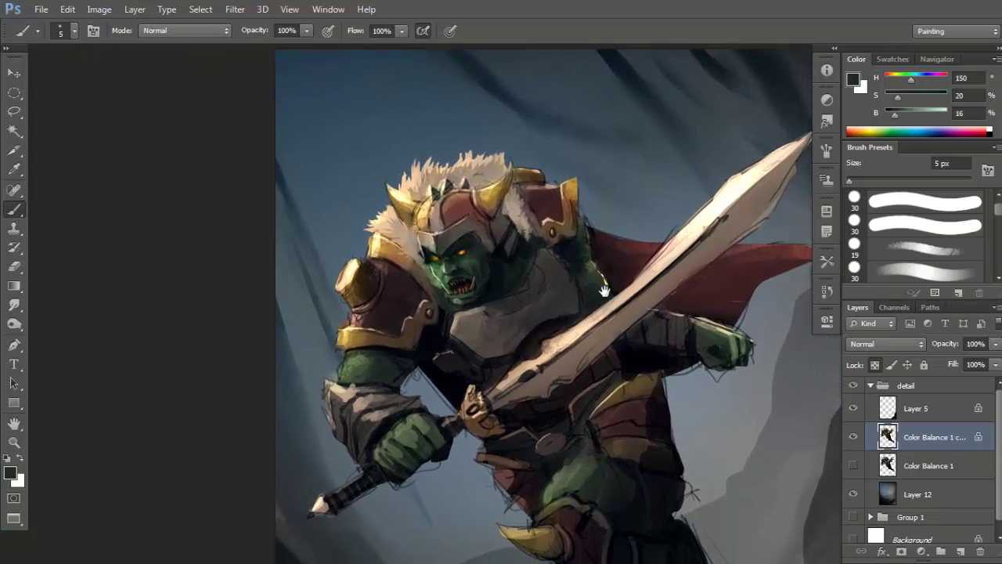
left_click(63, 11)
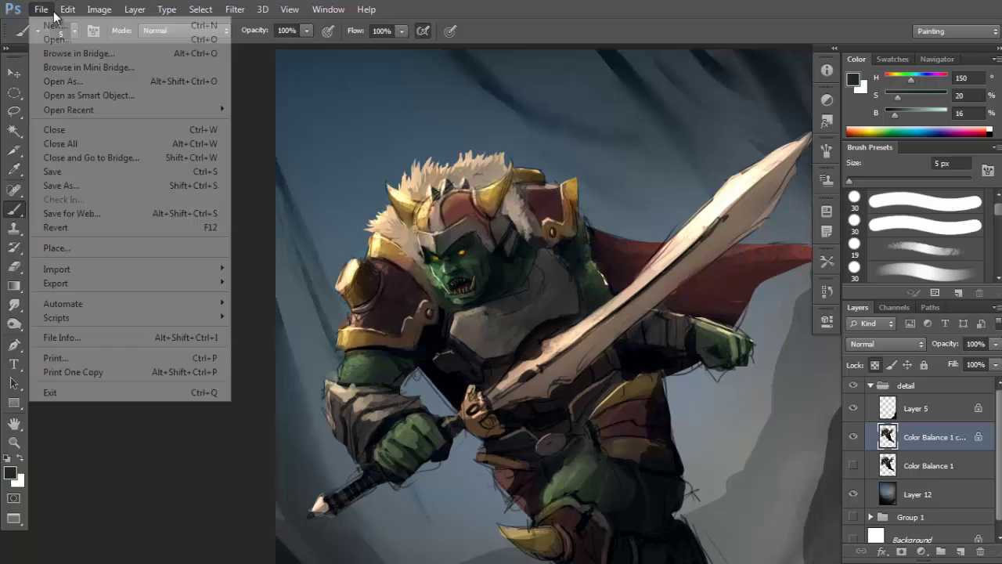
left_click(583, 271)
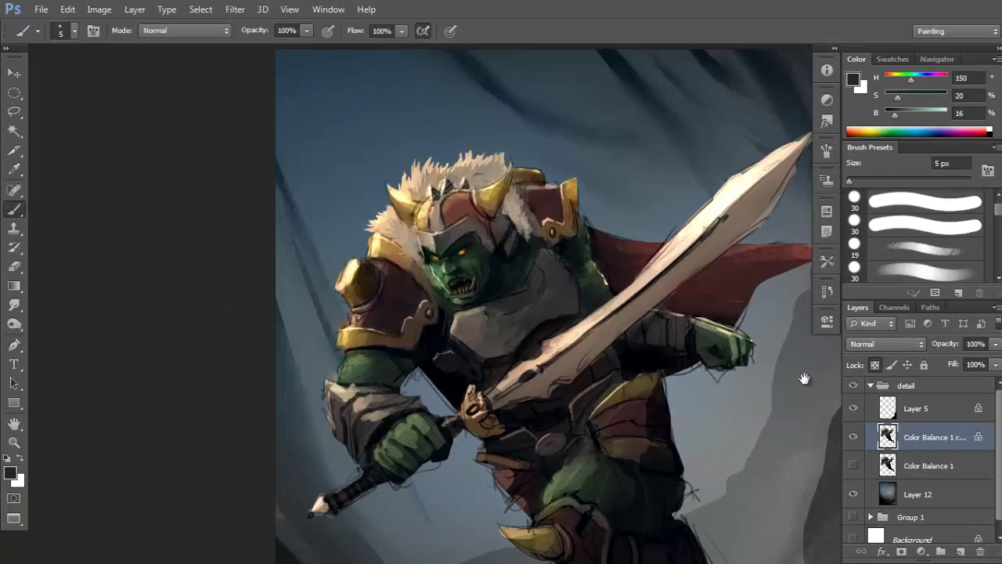
left_click(875, 365)
left_click_drag(578, 295, 572, 289)
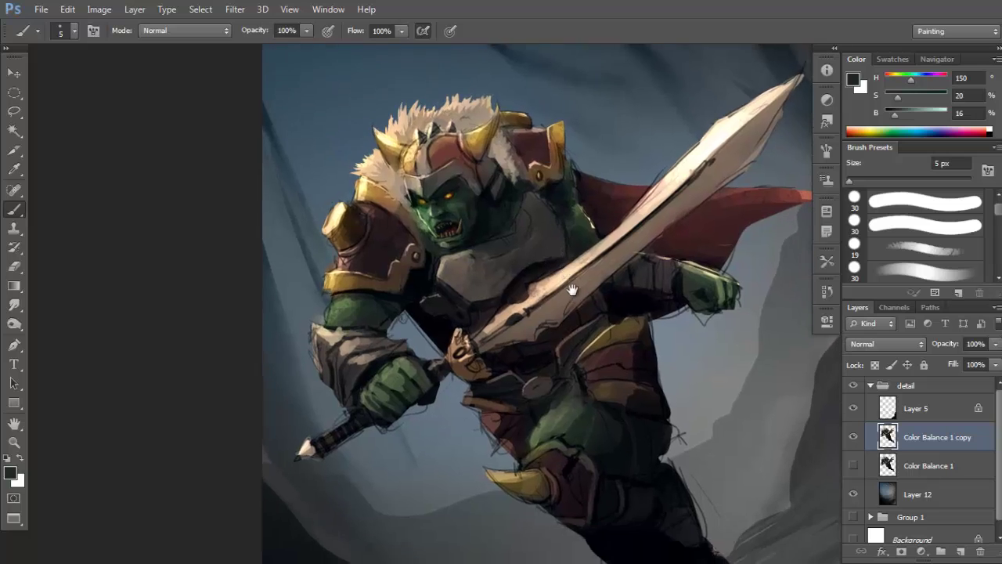
key("ctrl+minus")
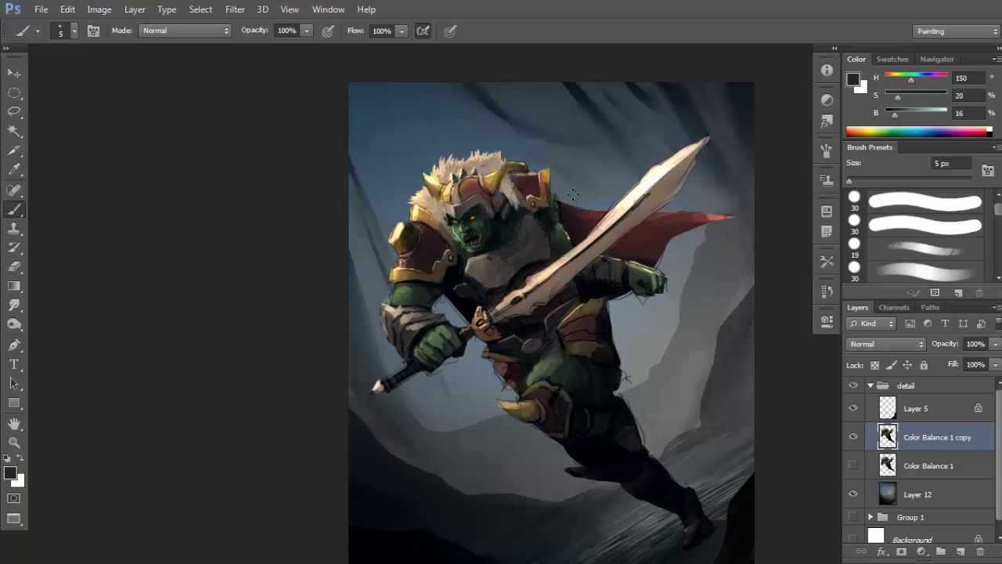
Start Puppet Warp with the mesh hidden and pin the head, sword arm, both hands, blade, knee and lower leg.
left_click(67, 10)
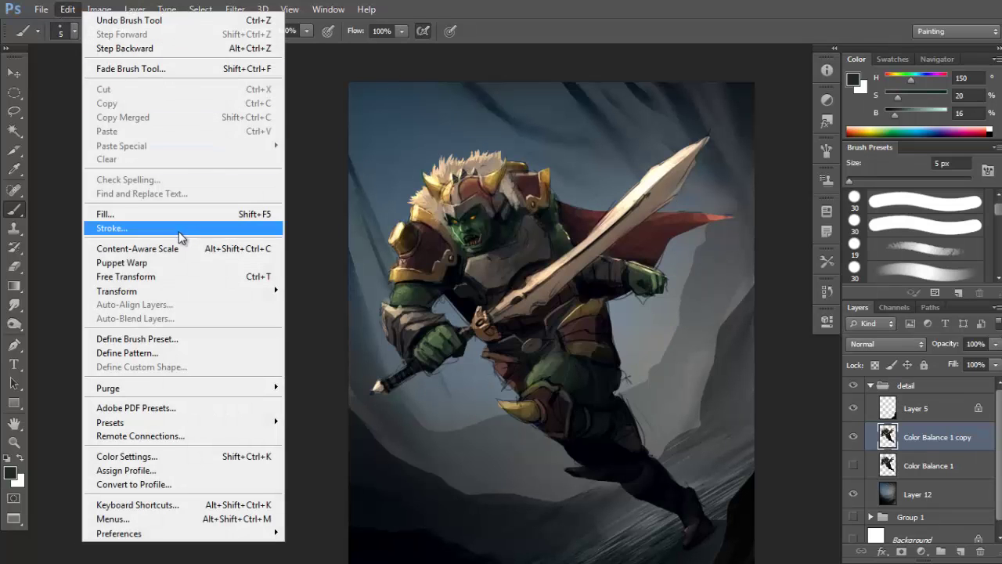
left_click(166, 263)
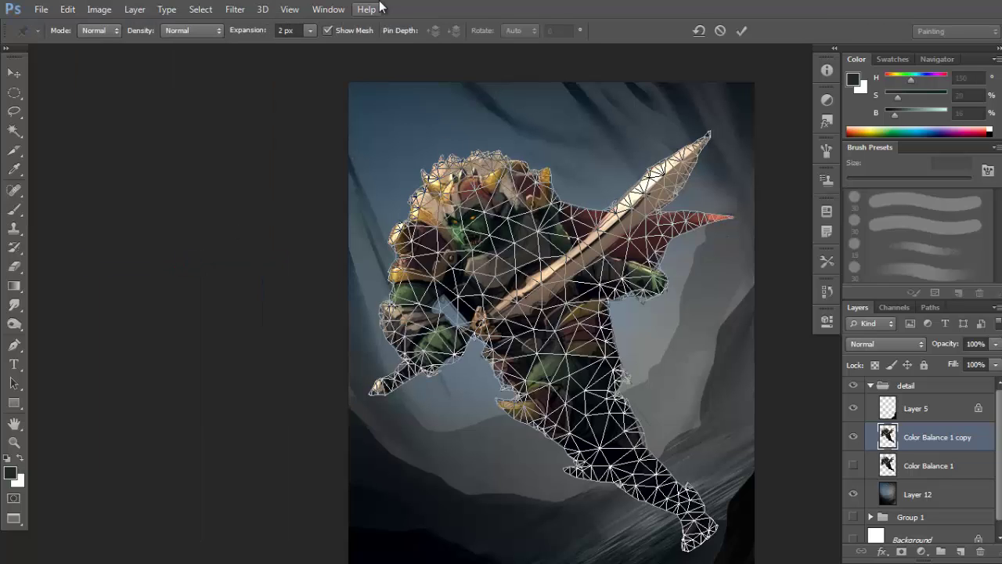
key("ctrl+h")
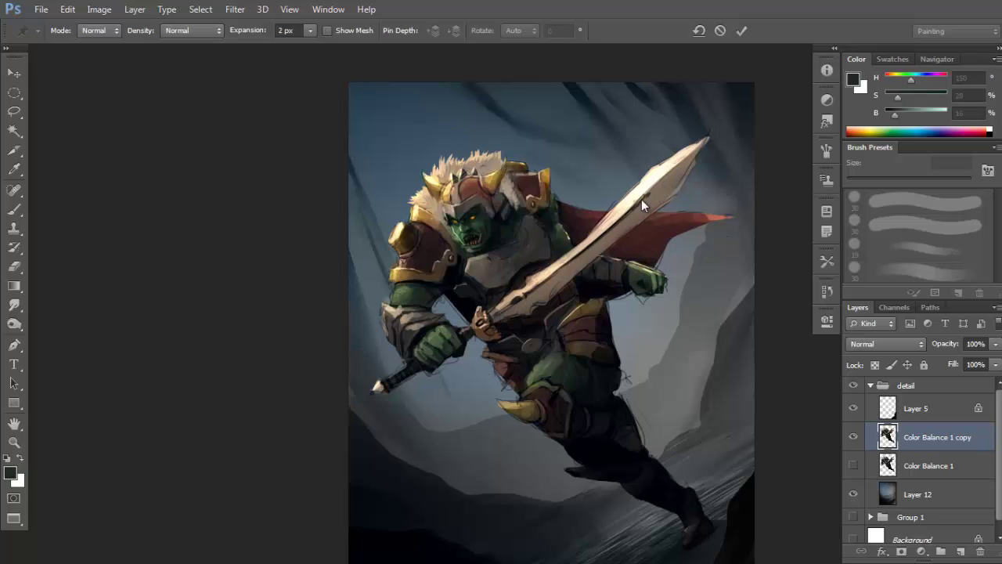
left_click(473, 215)
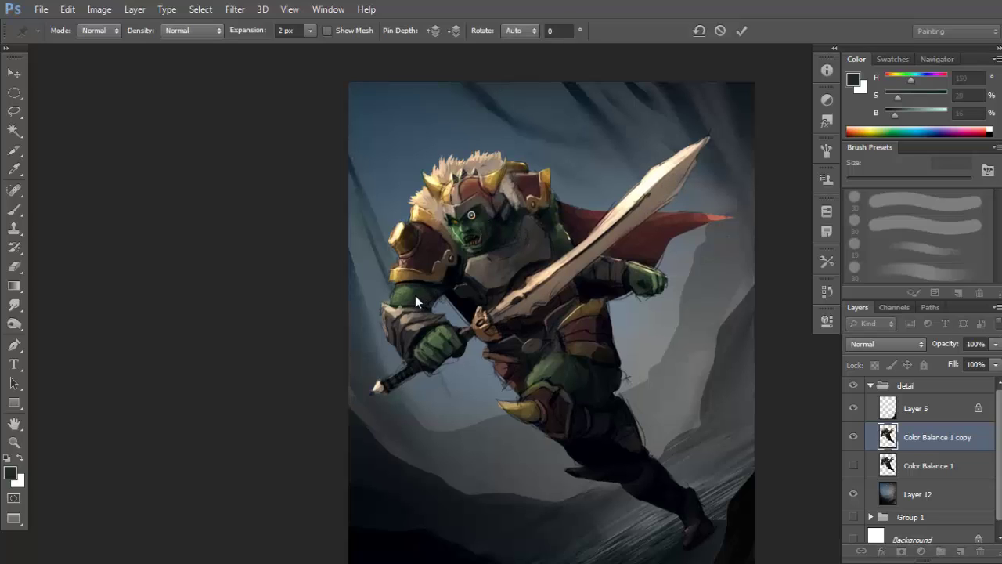
left_click(432, 341)
left_click(527, 296)
left_click(672, 177)
left_click(644, 277)
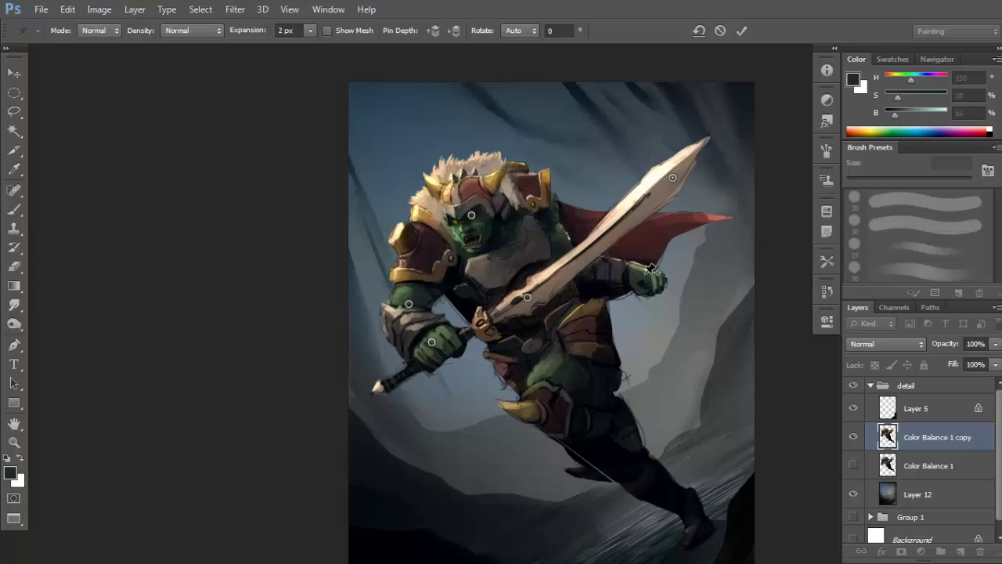
left_click(558, 403)
left_click(664, 491)
Undo a trial bend of the sword tip and replace the lower-leg pin with one higher up the leg.
mouse_move(672, 178)
left_mouse_down()
mouse_move(689, 176)
mouse_move(672, 177)
mouse_move(682, 185)
left_mouse_up()
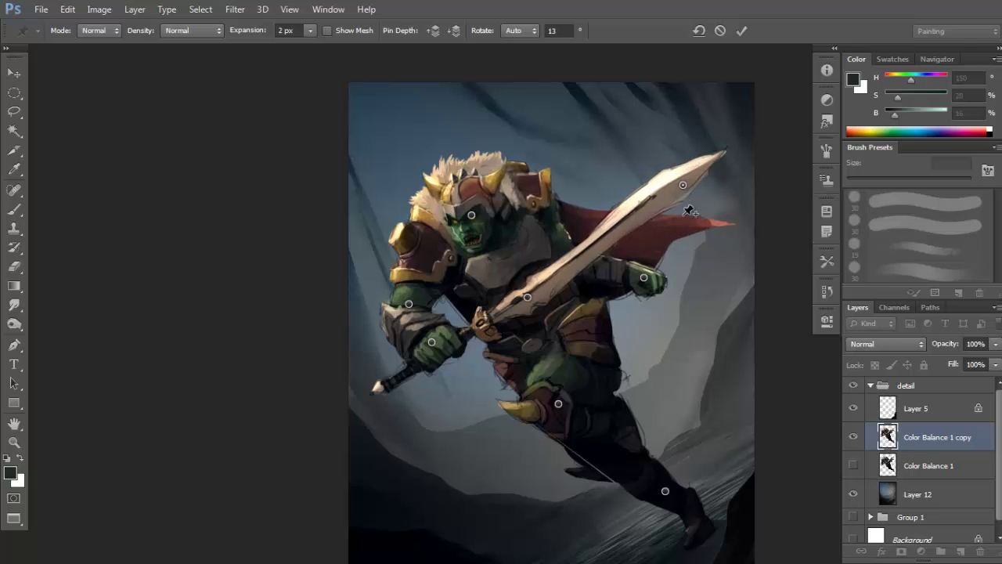
key("ctrl+z")
left_click(621, 472)
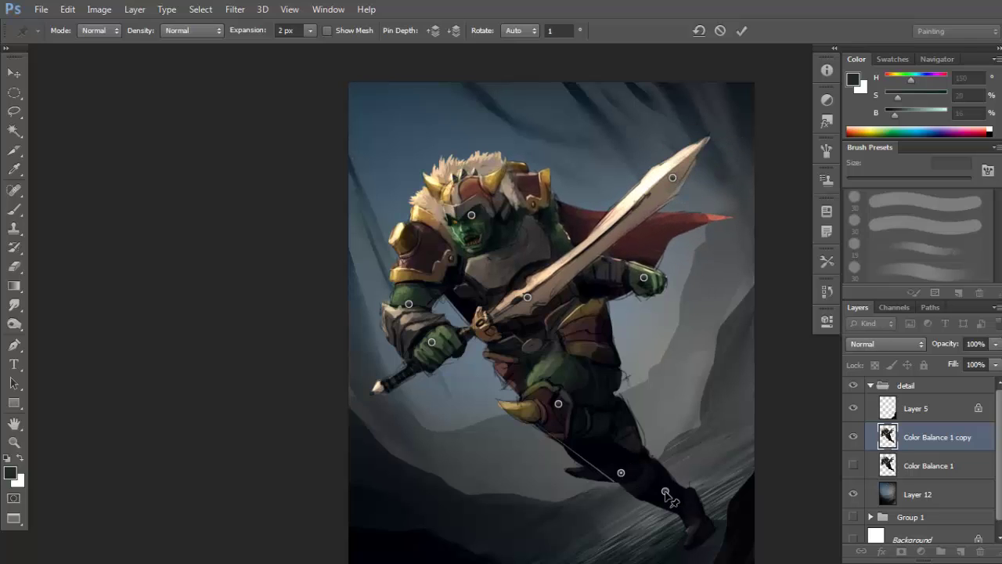
left_click_drag(665, 491, 702, 494)
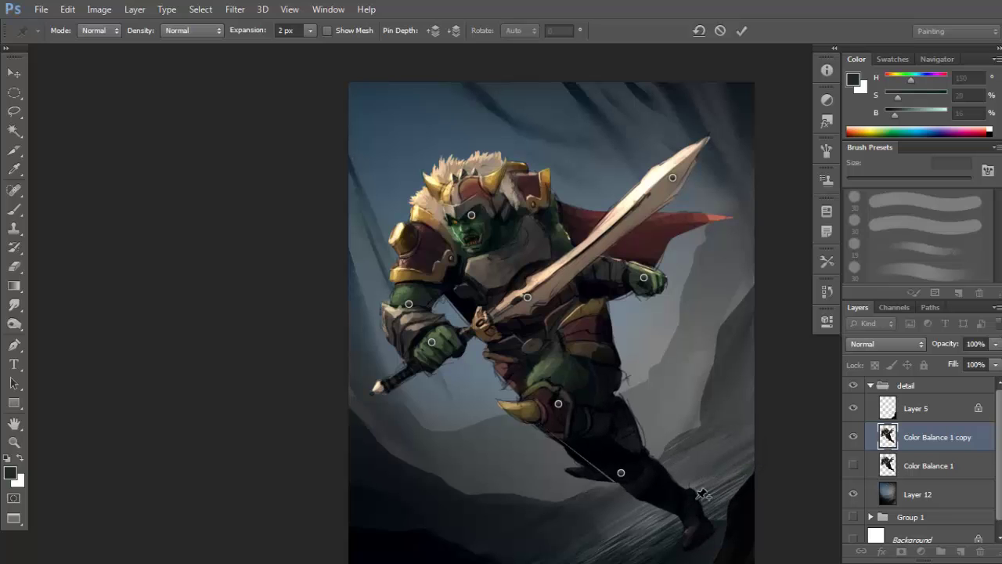
Try adding pins along the blade and shifting them to bend the sword into a wavy shape.
left_click(606, 234)
scroll(658, 202, "up", 1)
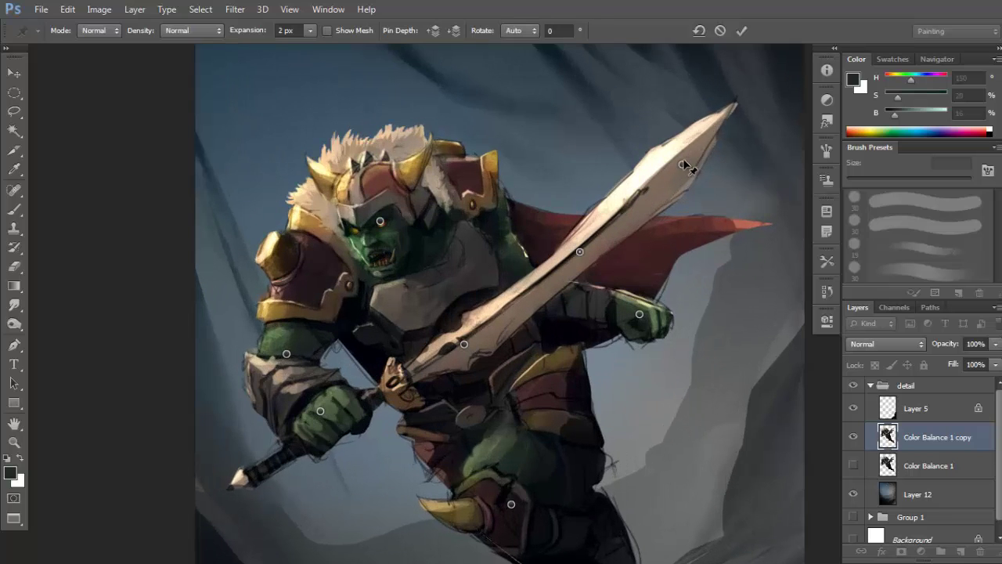
left_click(683, 164)
left_click_drag(636, 206, 640, 209)
left_click_drag(683, 170, 687, 170)
scroll(689, 170, "down", 1)
left_click(694, 186, "ctrl")
left_click_drag(633, 206, 531, 296)
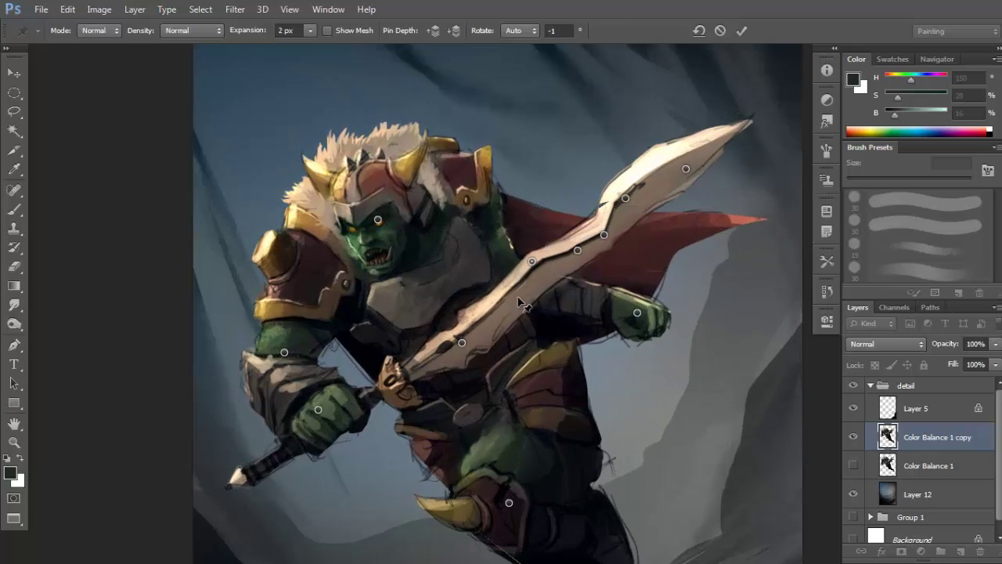
scroll(617, 227, "down", 1)
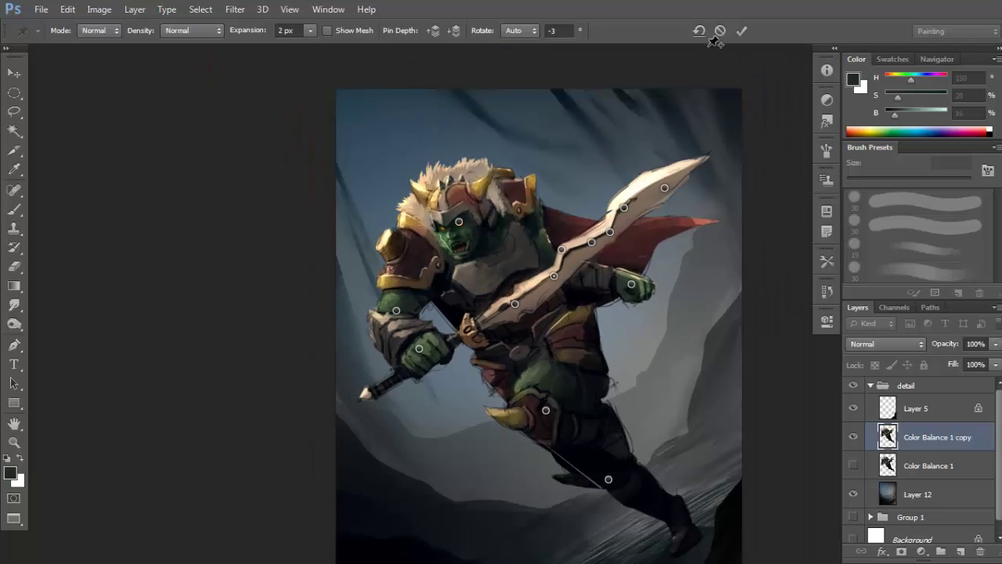
Remove the extra warp pins along the middle of the blade to straighten the sword.
key("alt")
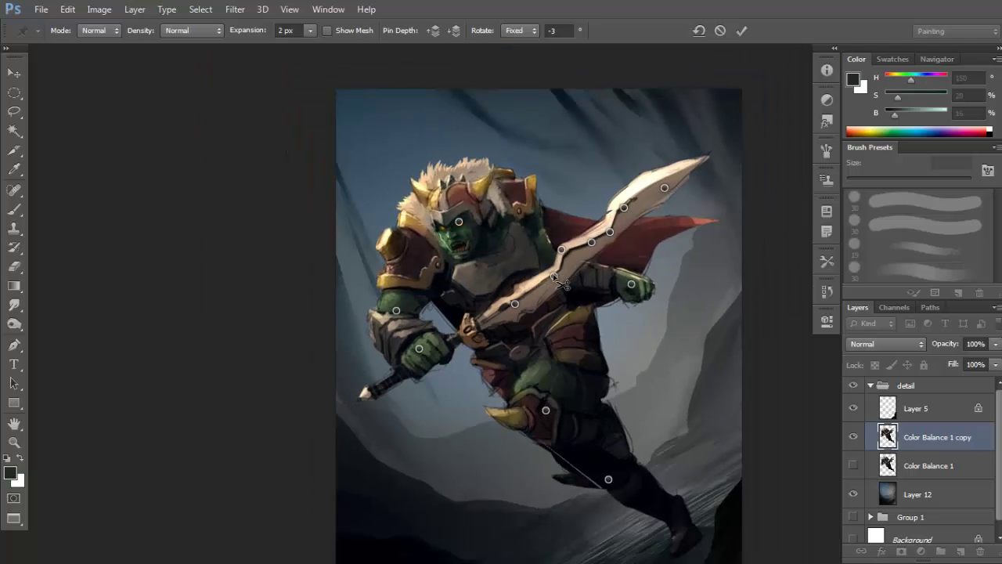
left_click(554, 275, "alt")
left_click(561, 249, "alt")
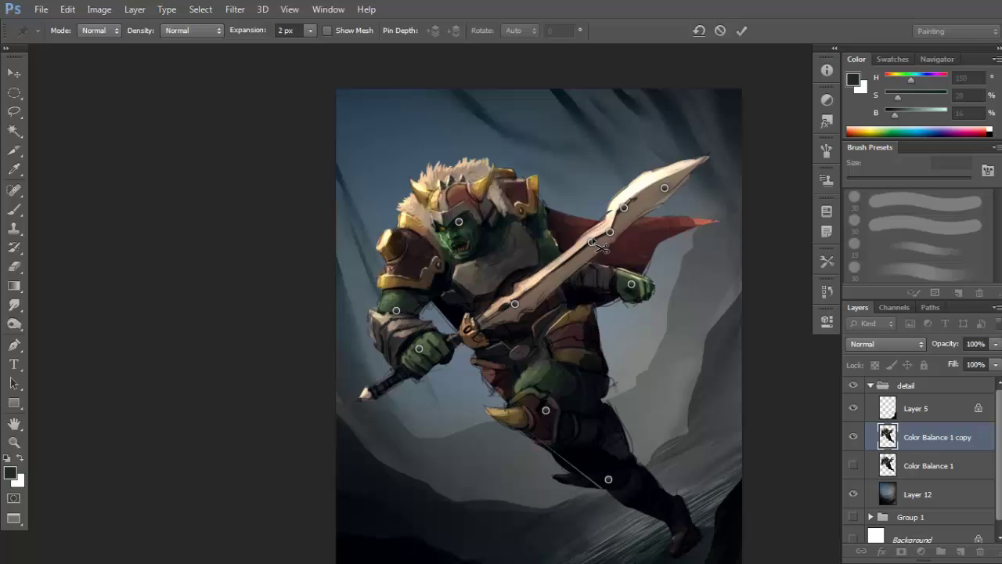
left_click(627, 209)
left_click(577, 236)
left_click(624, 208, "alt")
left_click(611, 232, "alt")
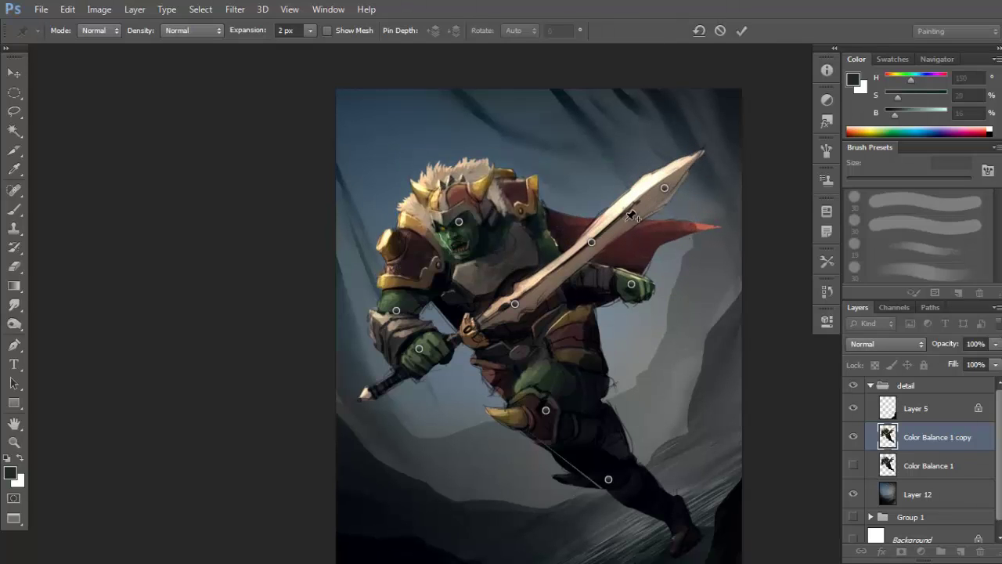
left_click(591, 242, "alt")
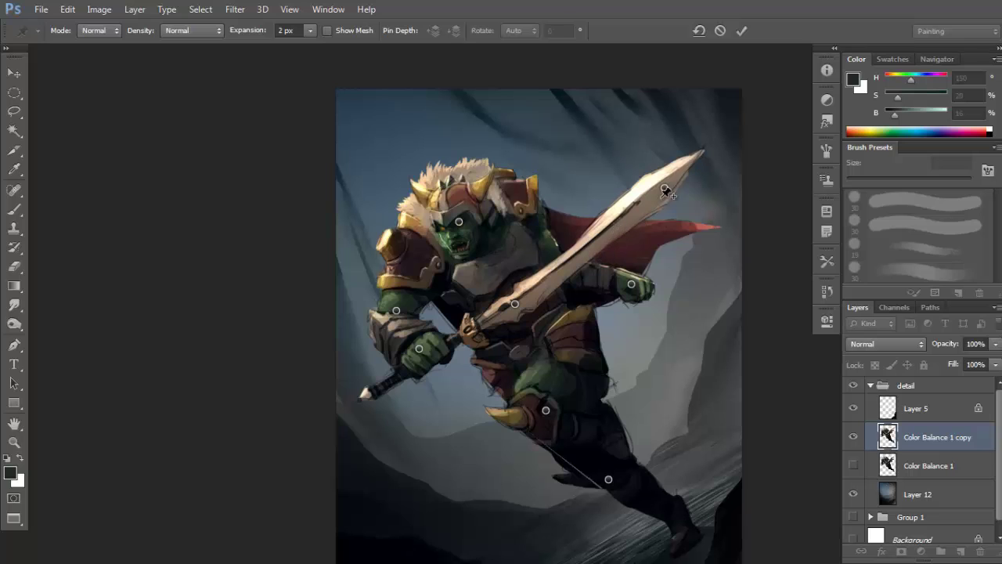
Pin the middle of the sword blade and undo a trial upward bend of it.
scroll(638, 216, "up", 1)
left_click(614, 220)
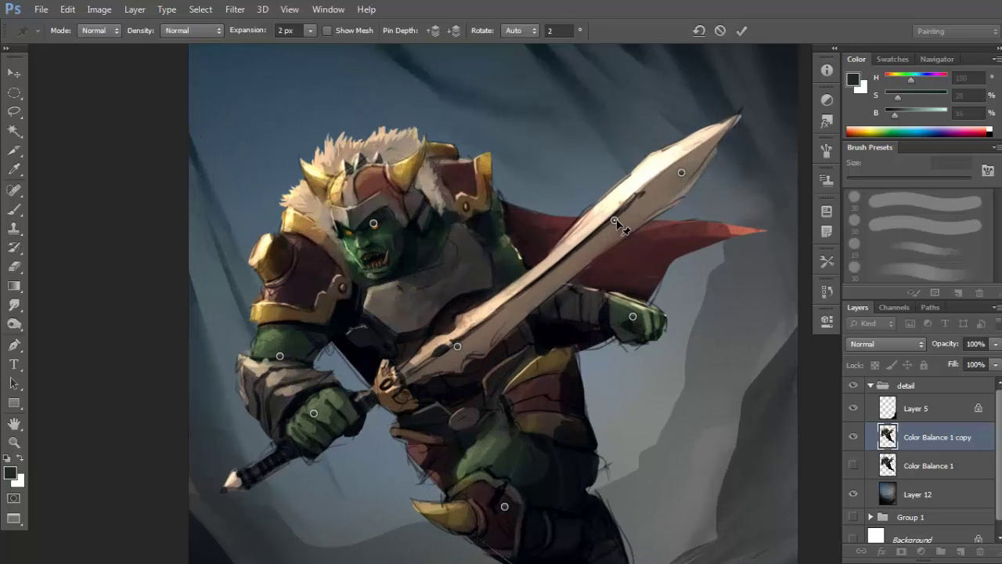
left_click_drag(615, 220, 625, 185)
key("ctrl+z")
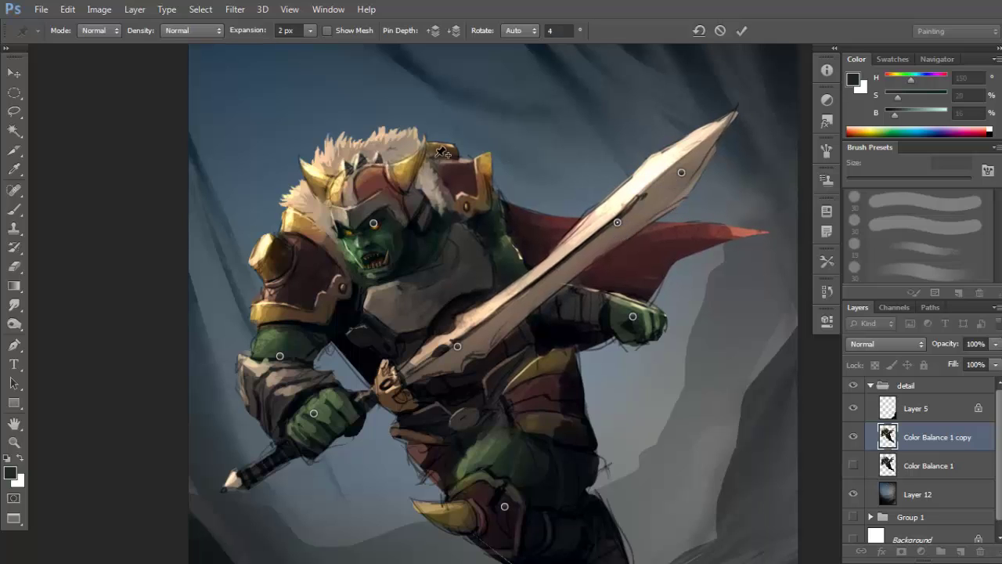
Apply the Puppet Warp, switch to the Brush and lock the transparent pixels of the Color Balance 1 copy layer.
left_click(67, 11)
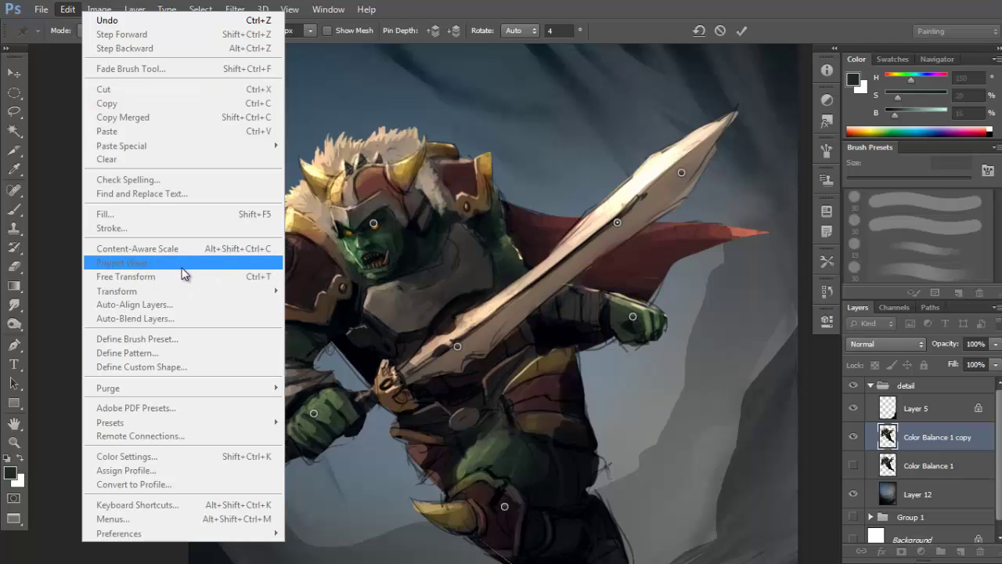
left_click(668, 39)
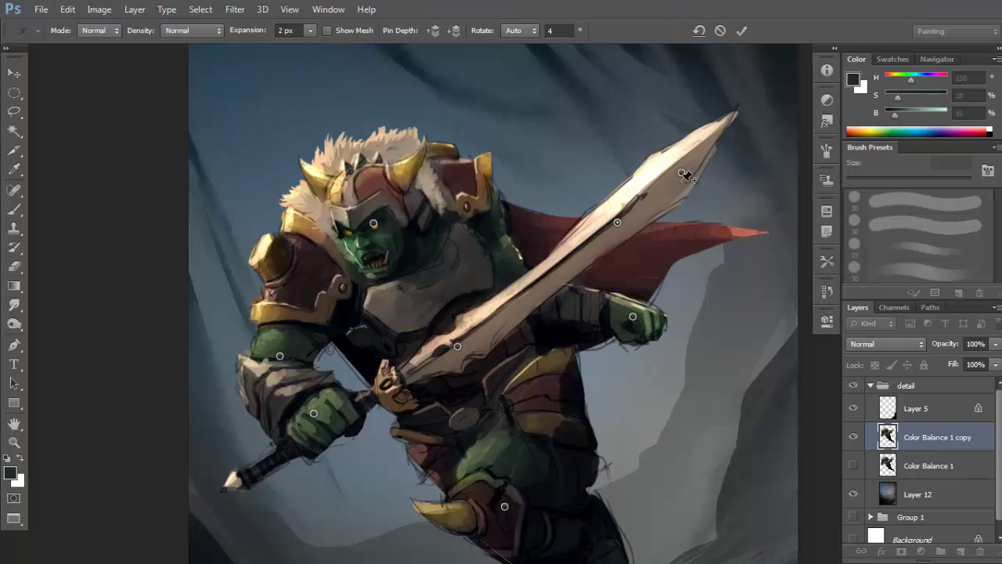
left_click(741, 31)
key("b")
mouse_move(515, 285)
left_mouse_down()
mouse_move(551, 230)
mouse_move(568, 258)
left_mouse_up()
left_click_drag(477, 233, 494, 266)
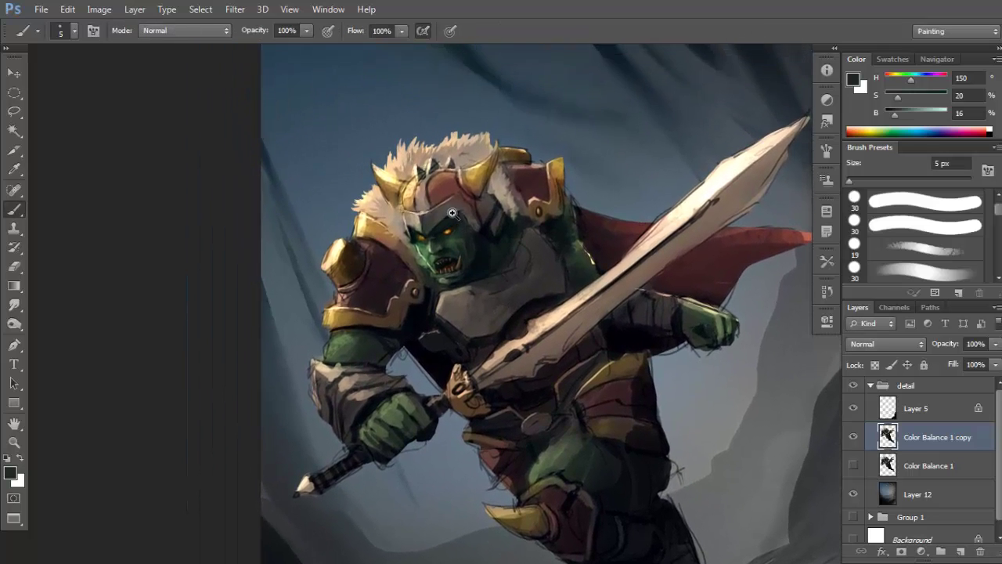
scroll(452, 213, "up", 2)
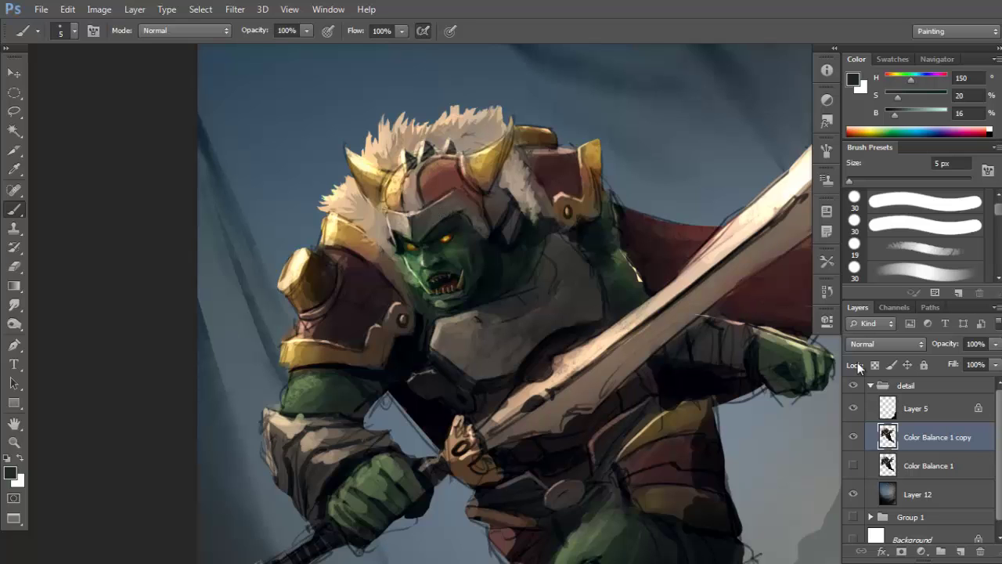
left_click_drag(487, 209, 483, 232)
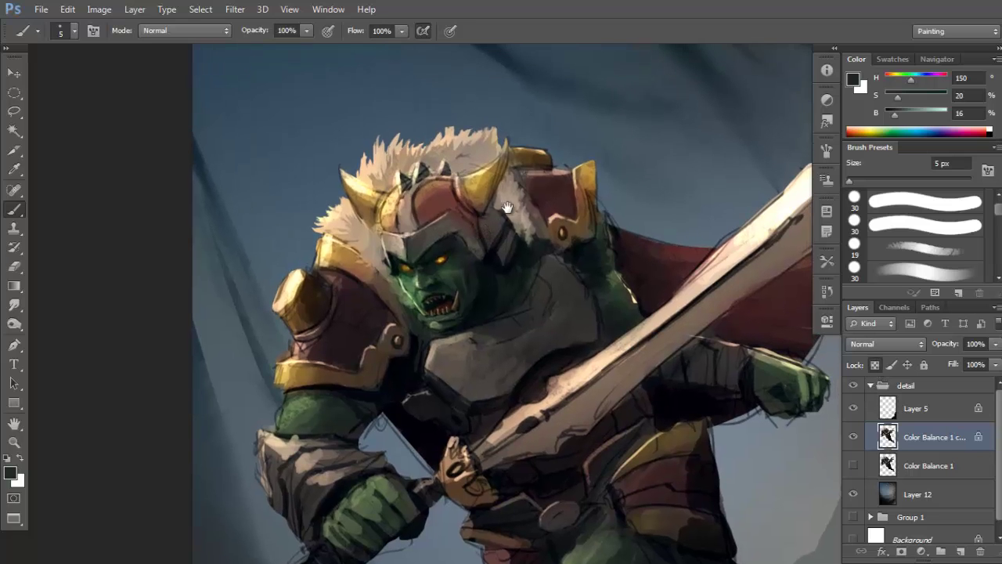
Touch up the orc's nose and lit cheek with sampled green and pale yellow-green using a 5 px brush.
scroll(492, 235, "up", 2)
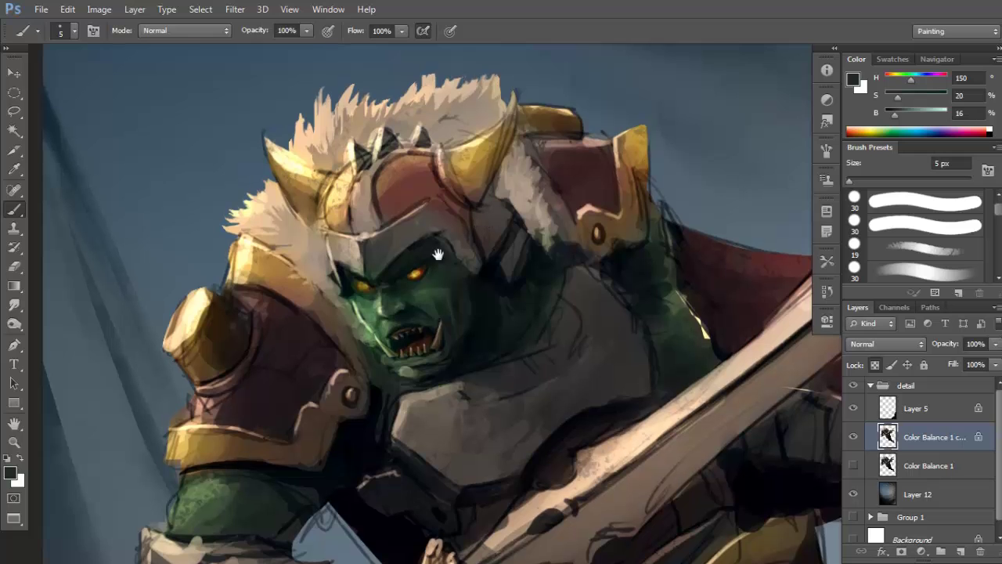
scroll(438, 282, "up", 2)
scroll(416, 305, "up", 1)
scroll(416, 305, "up", 1)
left_click(408, 299, "alt")
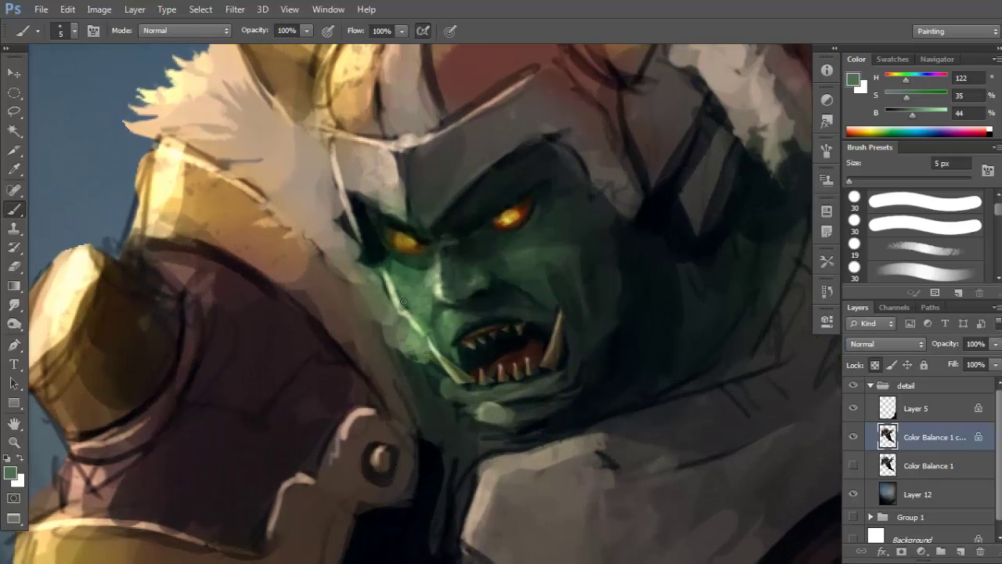
left_click_drag(432, 281, 425, 275)
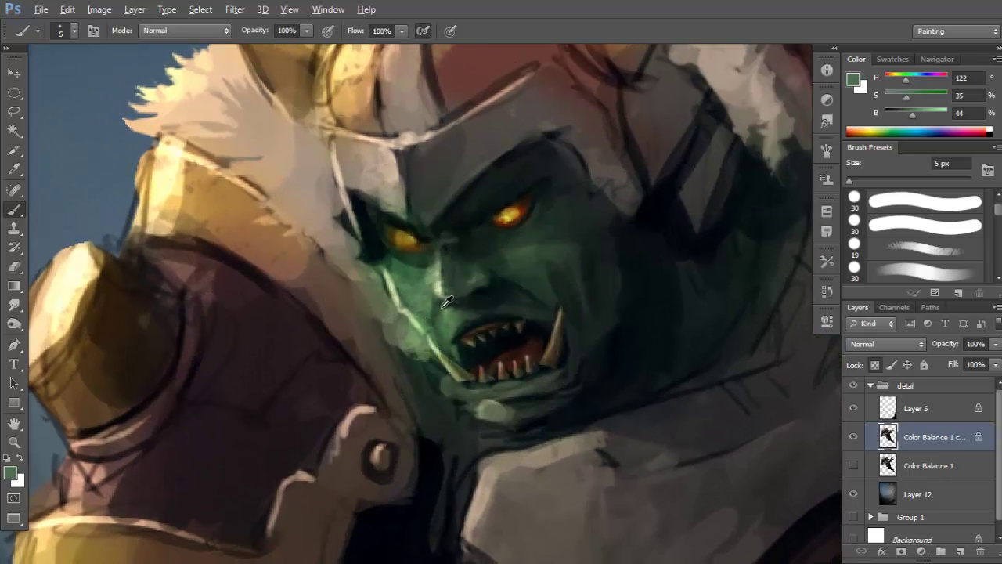
key("d")
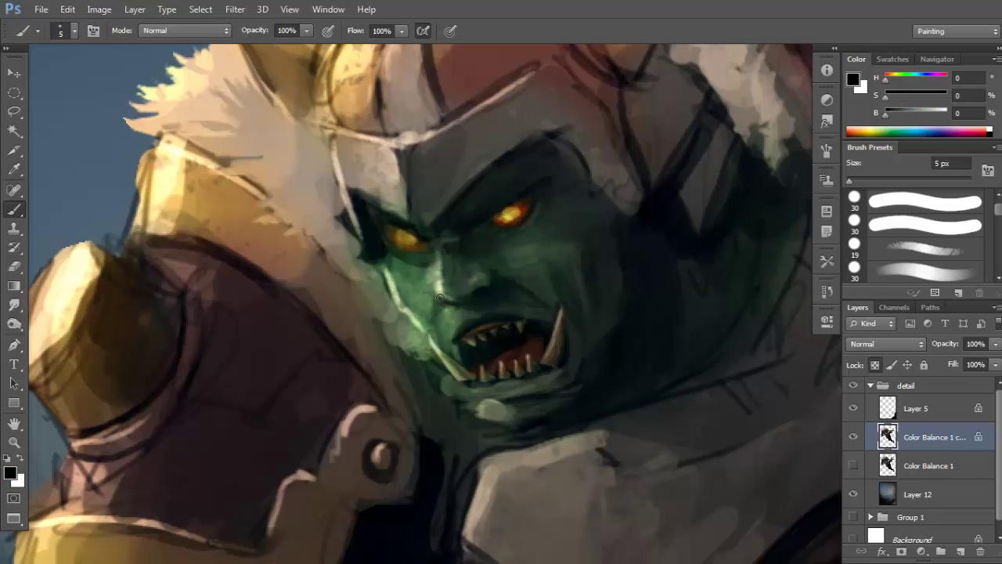
left_click(439, 297, "alt")
left_click(439, 278, "alt")
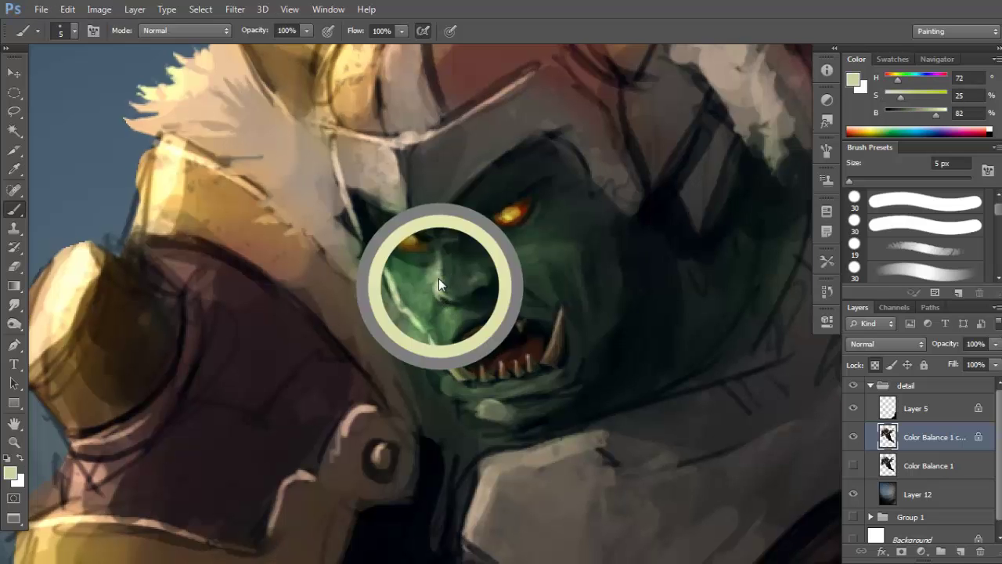
left_click_drag(428, 270, 420, 279)
Deepen the shadows beneath the eye and along the cheek crease beside the mouth with sampled dark greens.
left_click(518, 244, "alt")
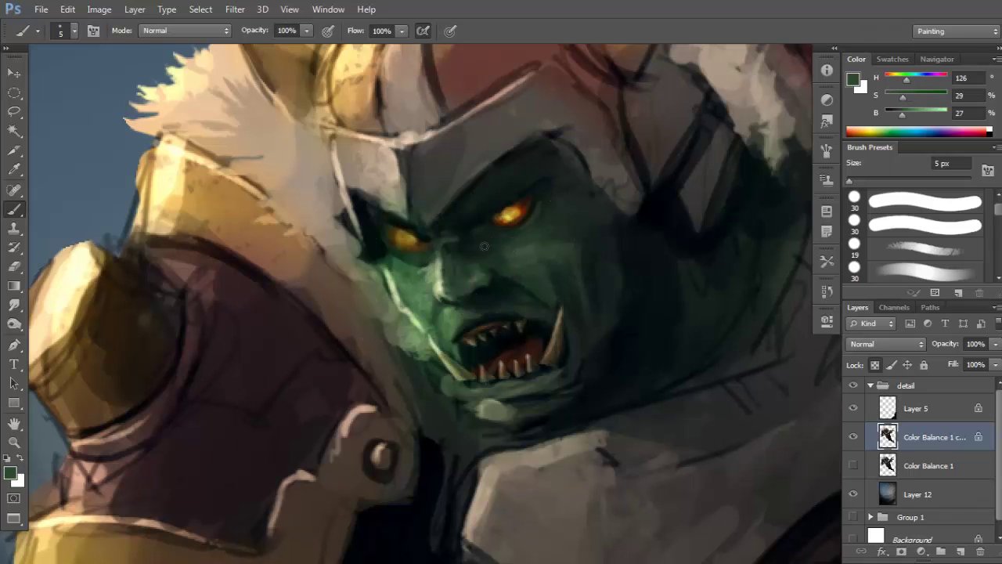
left_click_drag(497, 268, 511, 289)
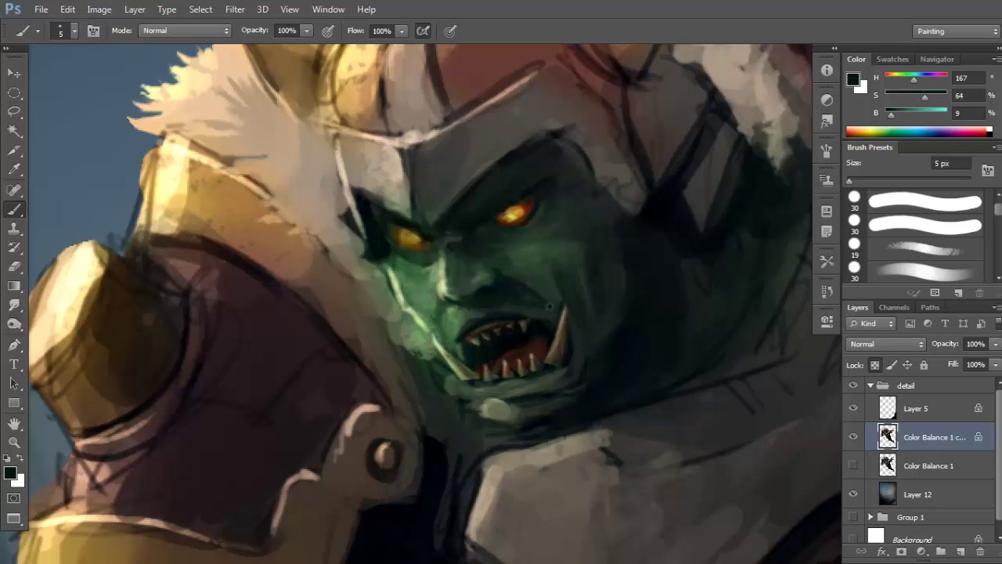
left_click(535, 301, "alt")
left_click(561, 312, "alt")
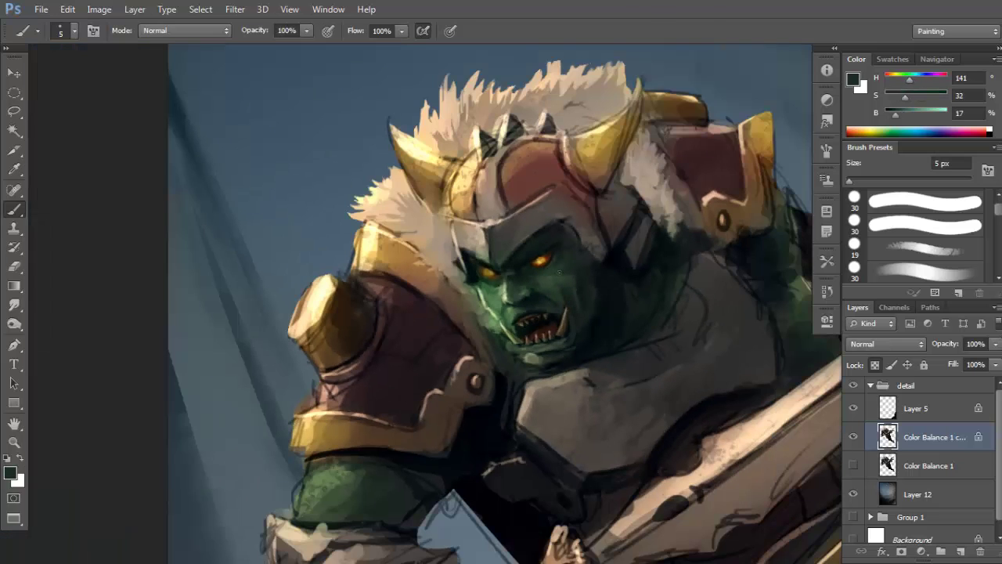
Enlarge the brush and shade the jaw and cheek beside the large tusk with sampled dark greens, finishing at 10 px.
key("bracketright")
key("bracketright")
key("bracketright")
key("bracketright")
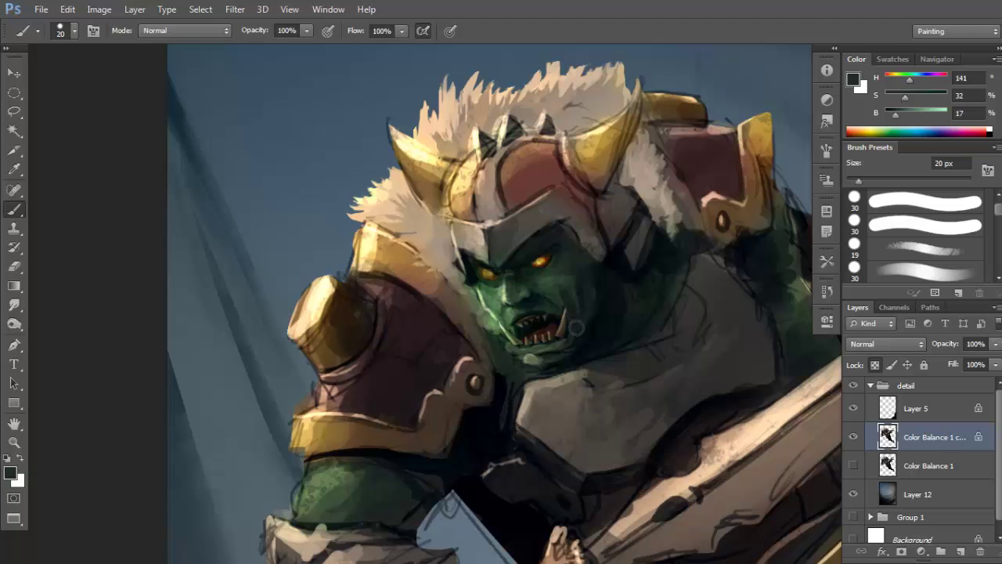
left_click(579, 337, "alt")
left_click(563, 289, "alt")
left_click(567, 346, "alt")
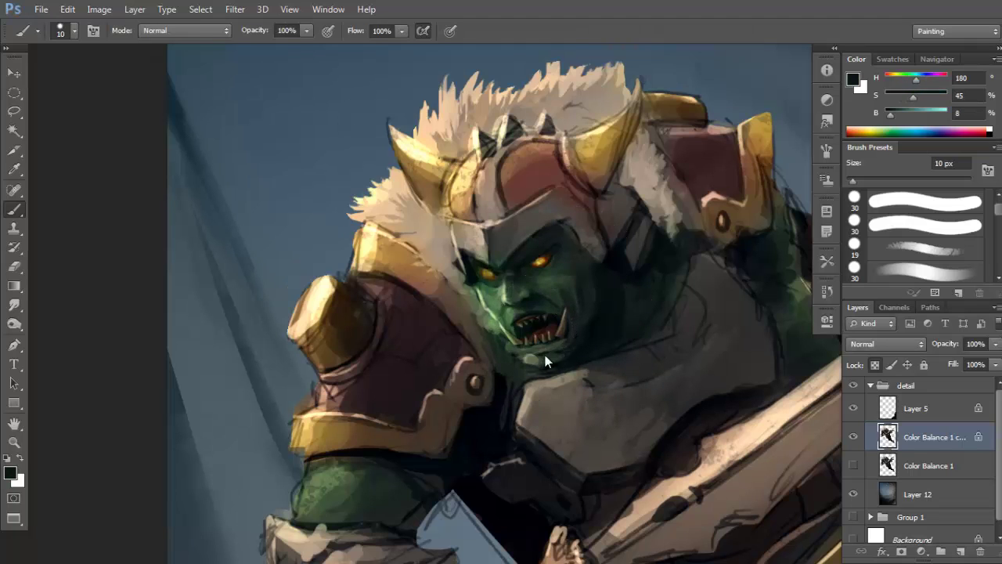
Repaint the chin below the lower lip with sampled greens to soften its bright highlight, using a 10 px brush.
left_click(542, 354, "alt")
left_click(532, 354, "alt")
left_click(532, 357, "alt")
left_click(530, 355, "alt")
left_click(537, 355, "alt")
left_click(532, 355, "alt")
left_click(540, 348, "alt")
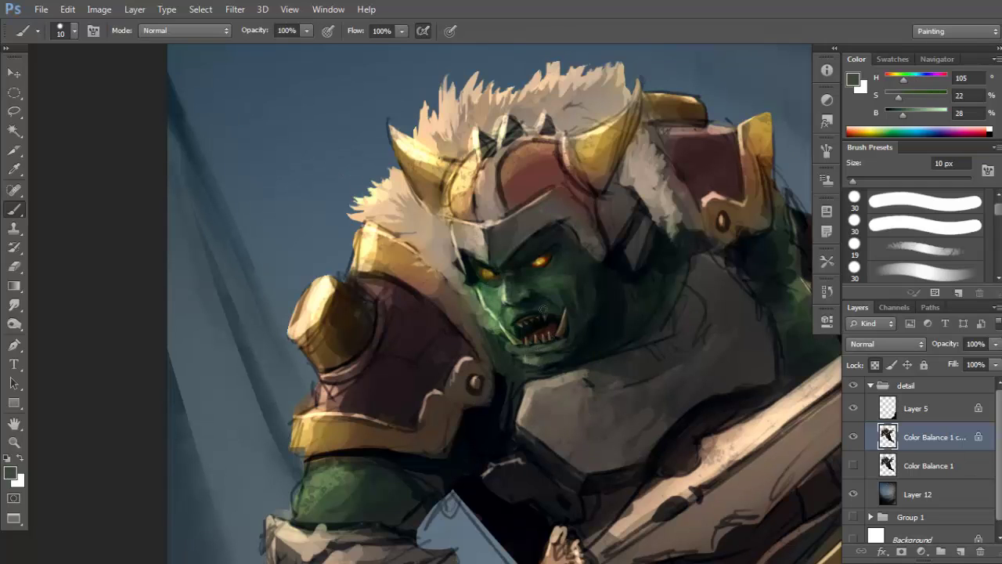
Blend the lower lip, jawline and shadowed cheek with sampled mid and dark greens.
left_click(492, 297, "alt")
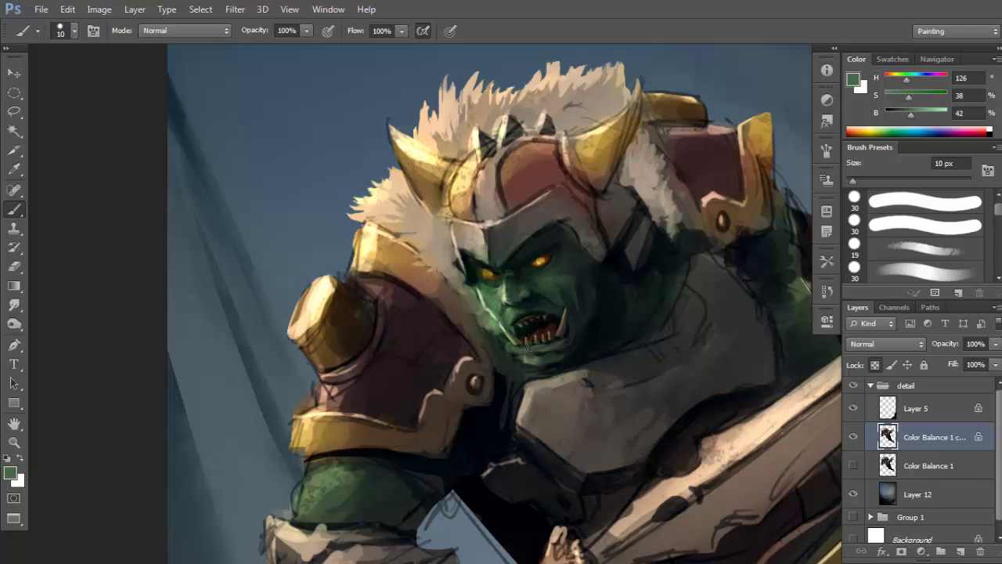
left_click(548, 345, "alt")
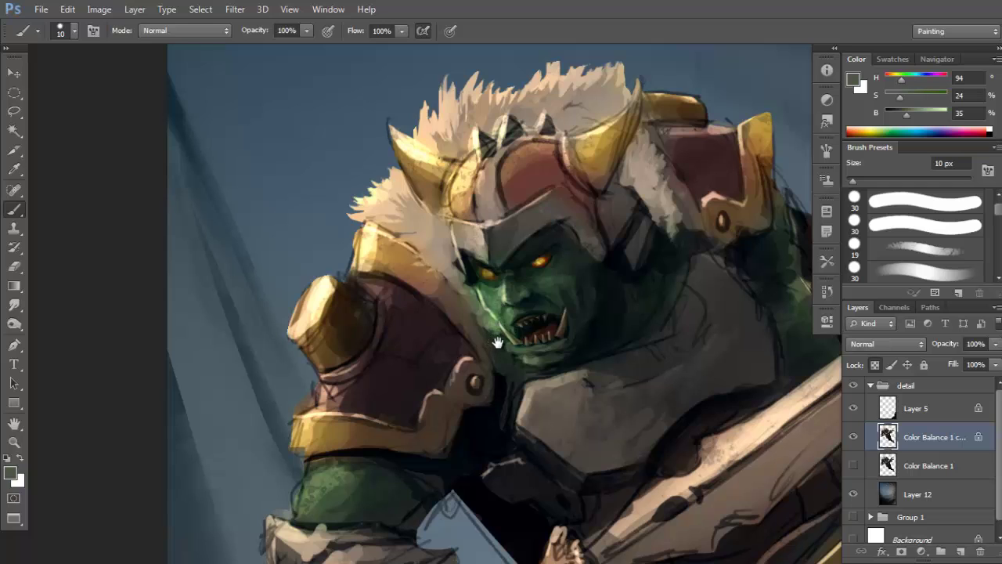
left_click(499, 332, "alt")
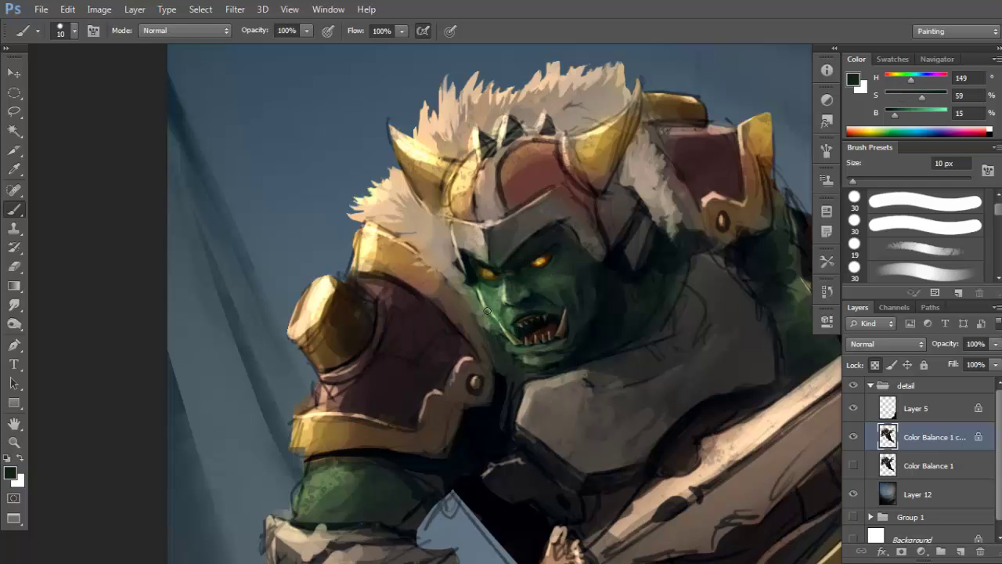
left_click(583, 332, "alt")
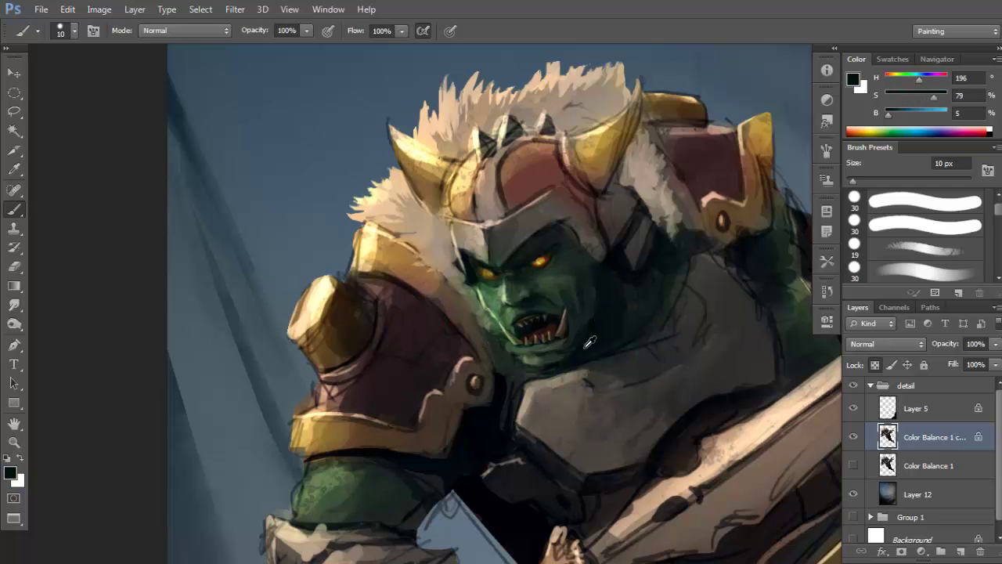
left_click(561, 347, "alt")
scroll(519, 291, "up", 1)
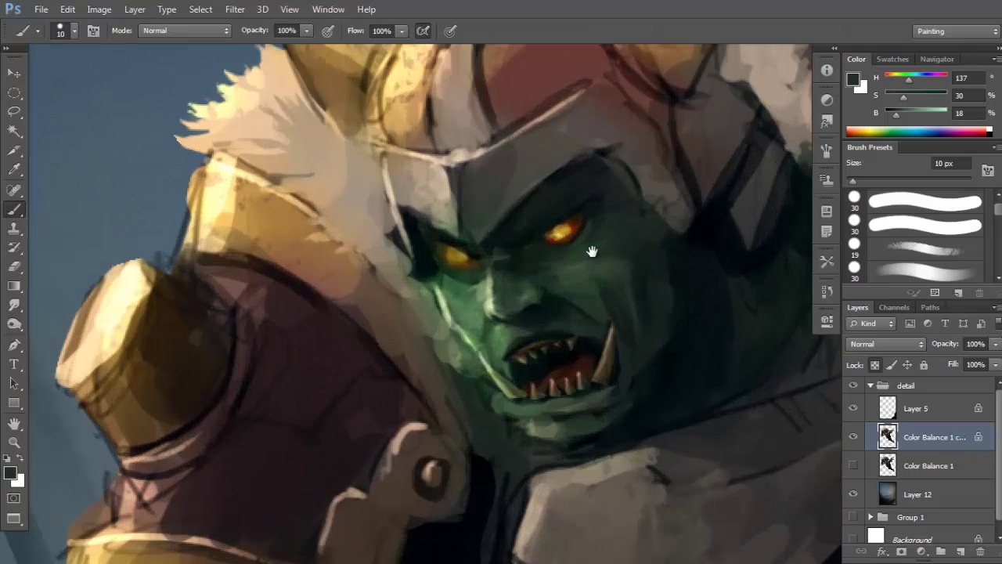
left_click(623, 282, "alt")
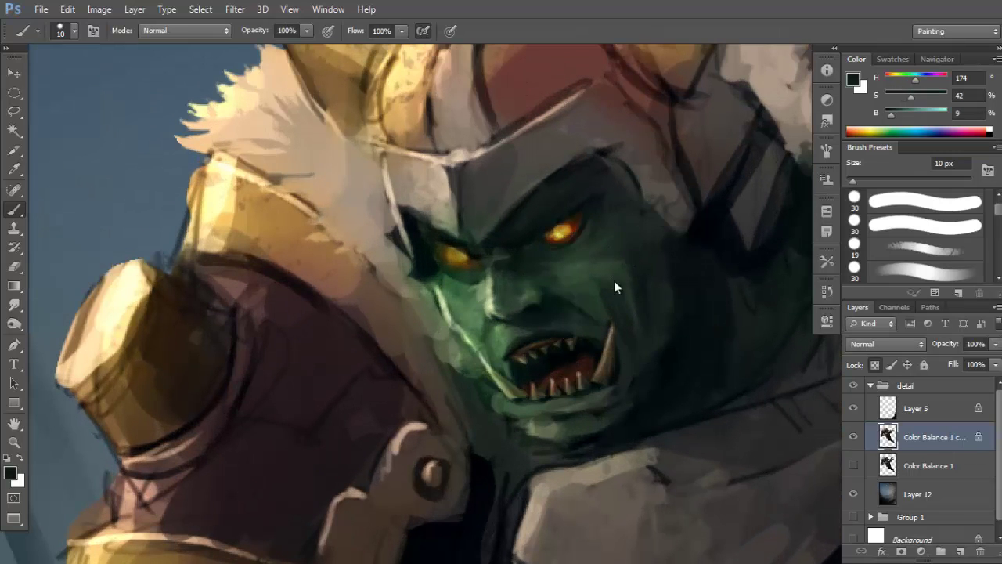
scroll(613, 257, "down", 1)
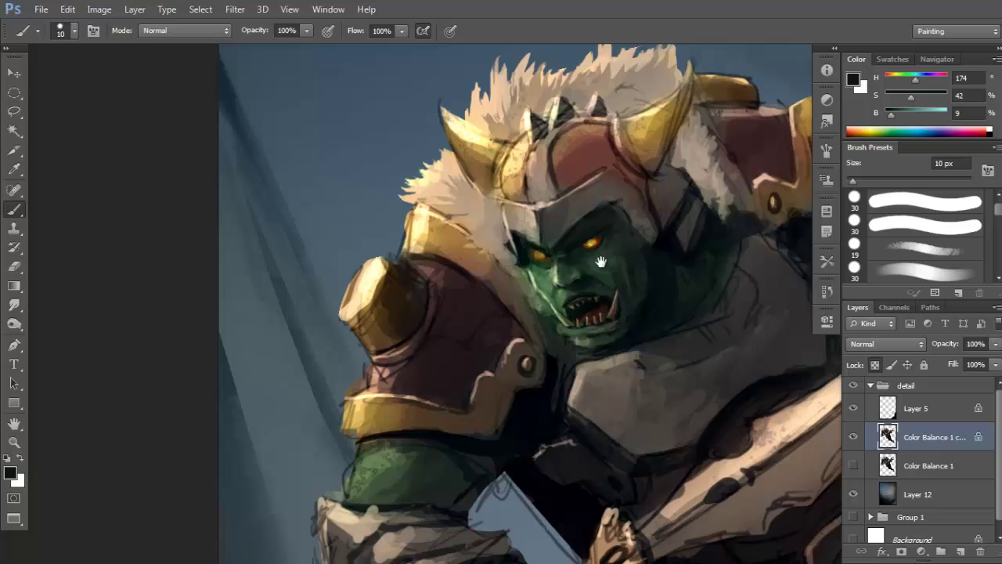
Paint the fur edge and shadow between the face and the shoulder armor with sampled browns and near-black tones.
left_click(548, 315, "alt")
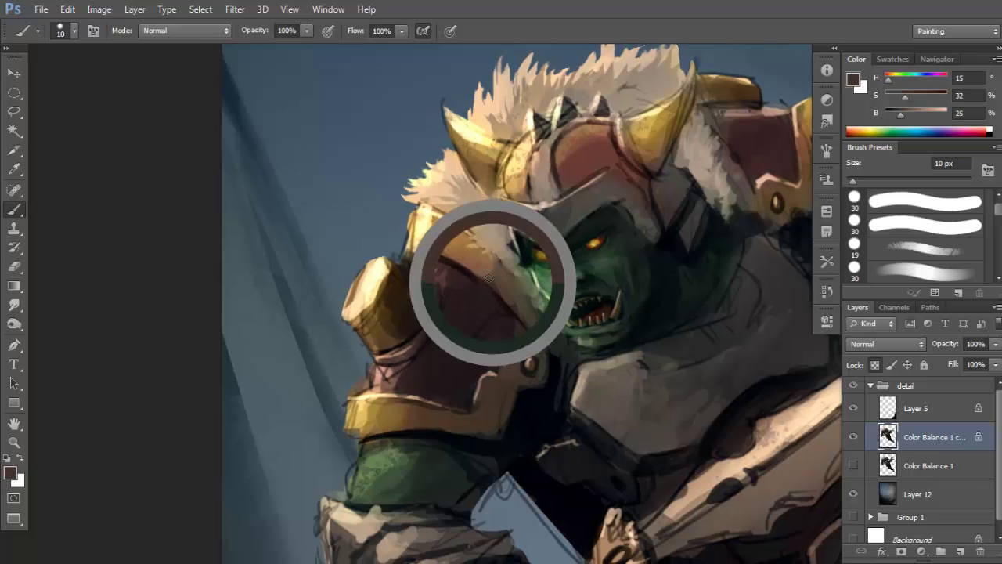
left_click(492, 274, "alt")
left_click(514, 293, "alt")
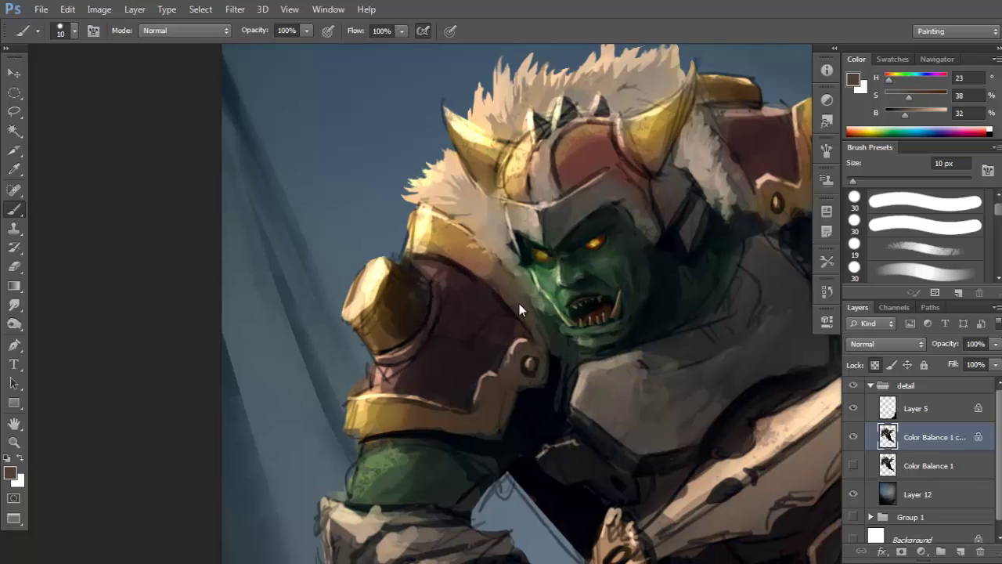
left_click(539, 346, "alt")
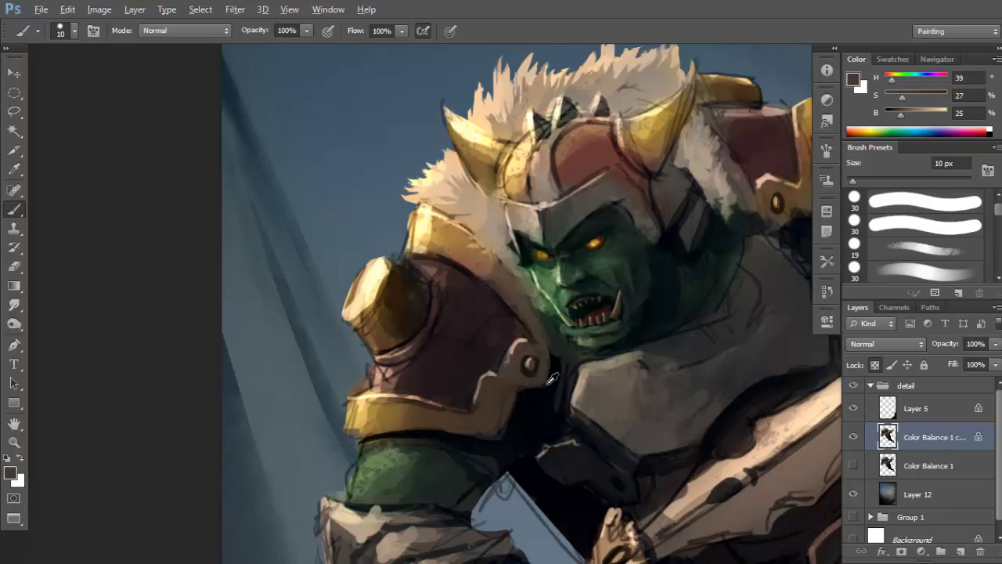
left_click(551, 379, "alt")
left_click(561, 357, "alt")
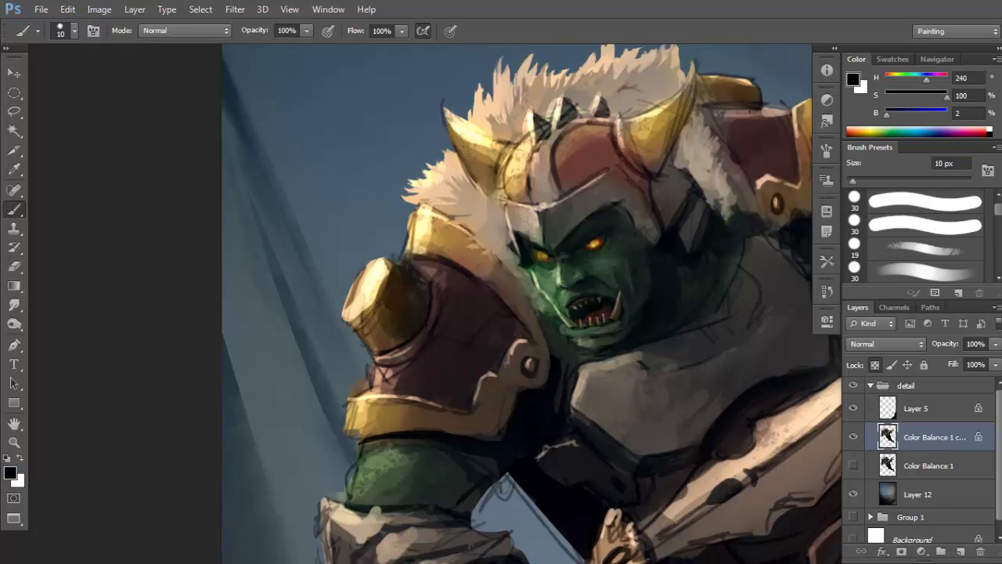
left_click(551, 330, "alt")
left_click(551, 332, "alt")
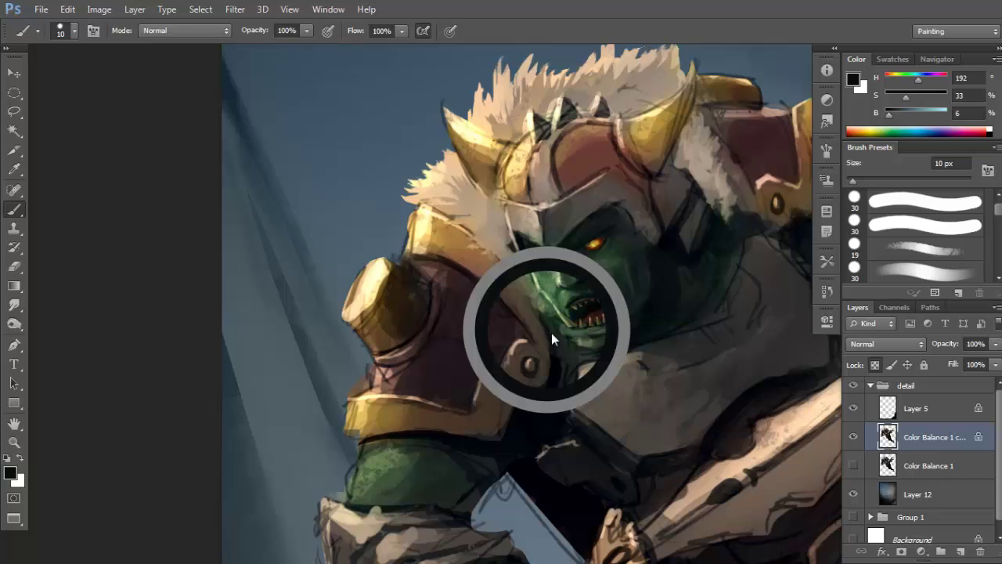
Set the foreground color to white and paint light highlights along the upper edge of the chest plate.
left_click_drag(672, 336, 611, 309)
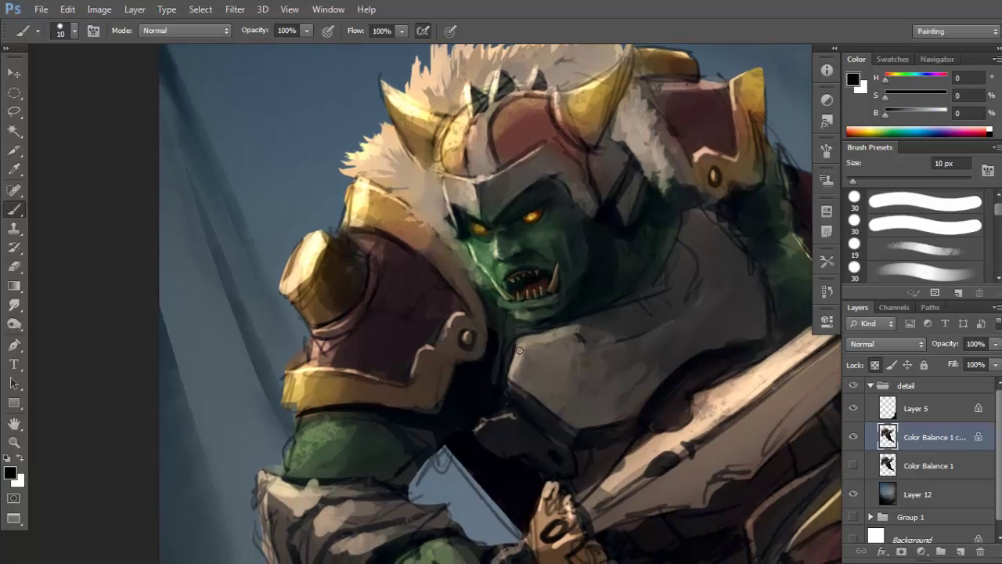
key("x")
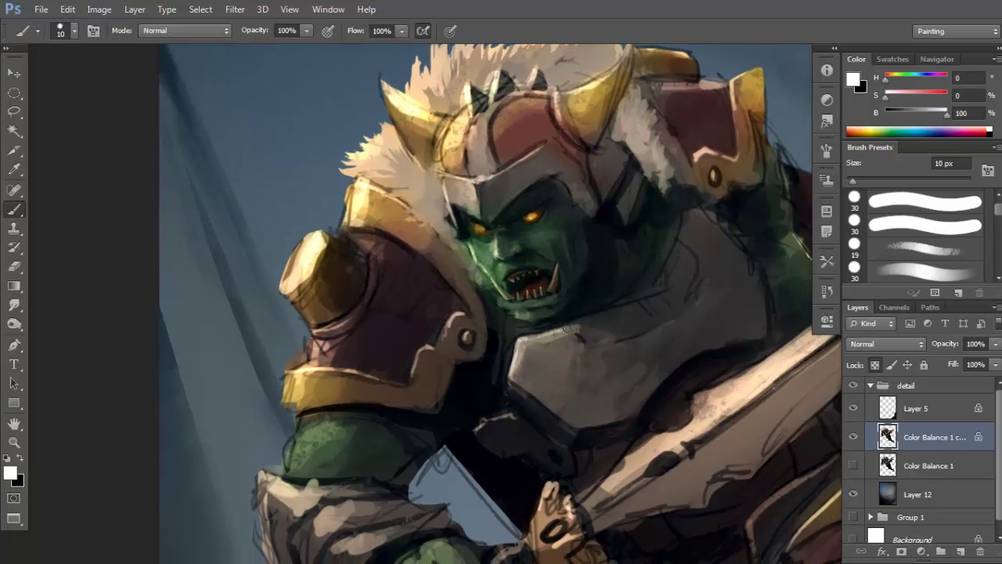
left_click_drag(639, 307, 638, 310)
left_click_drag(632, 248, 654, 242)
left_click(618, 248, "ctrl")
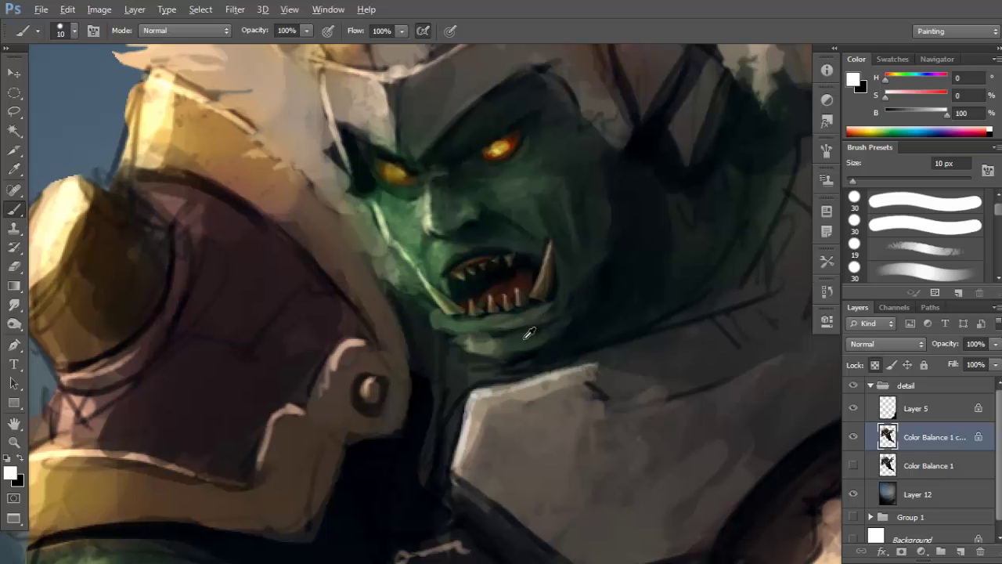
Blend the shadowed cheek and jaw beside the tusk with sampled dark greens using a 10 px brush.
left_click(526, 349, "alt")
left_click(573, 319, "ctrl+alt")
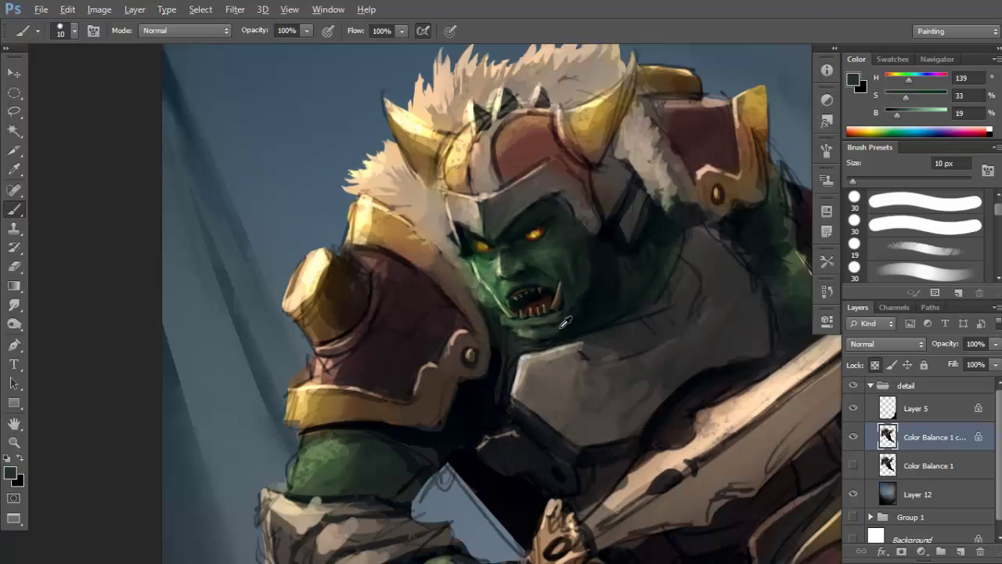
left_click(582, 290, "alt")
left_click(591, 267, "ctrl")
left_click(587, 264, "alt")
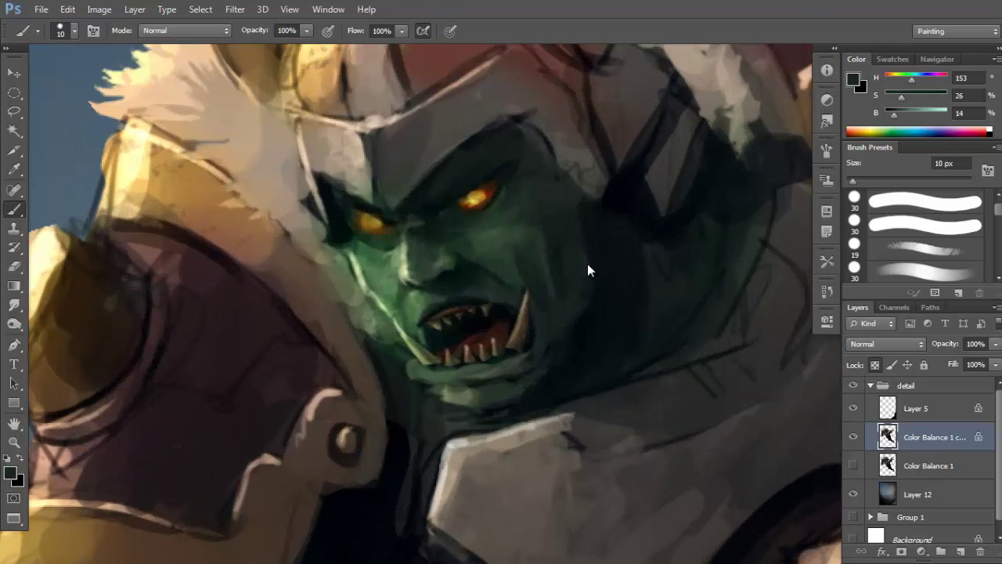
left_click(591, 238, "ctrl+alt")
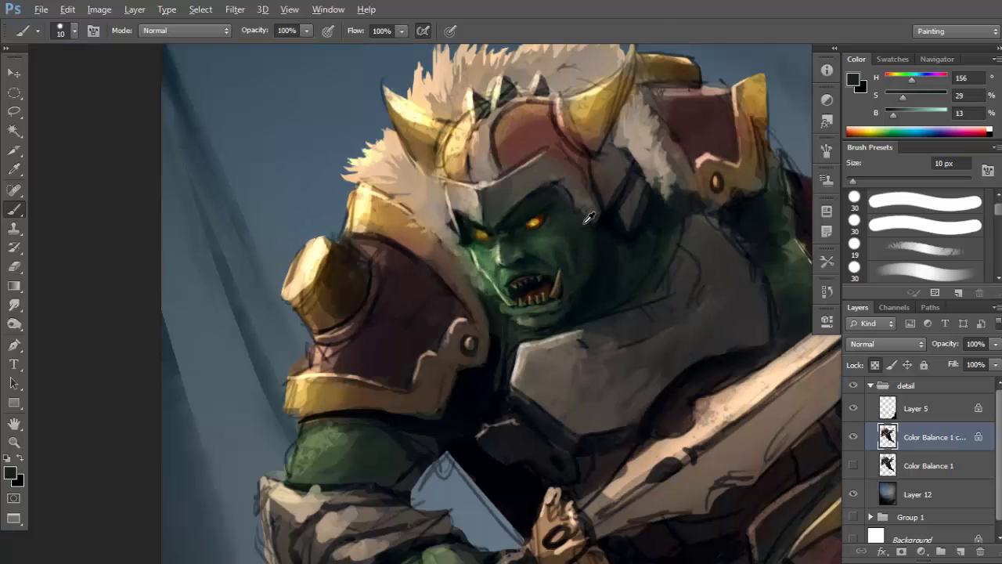
left_click(599, 244, "alt")
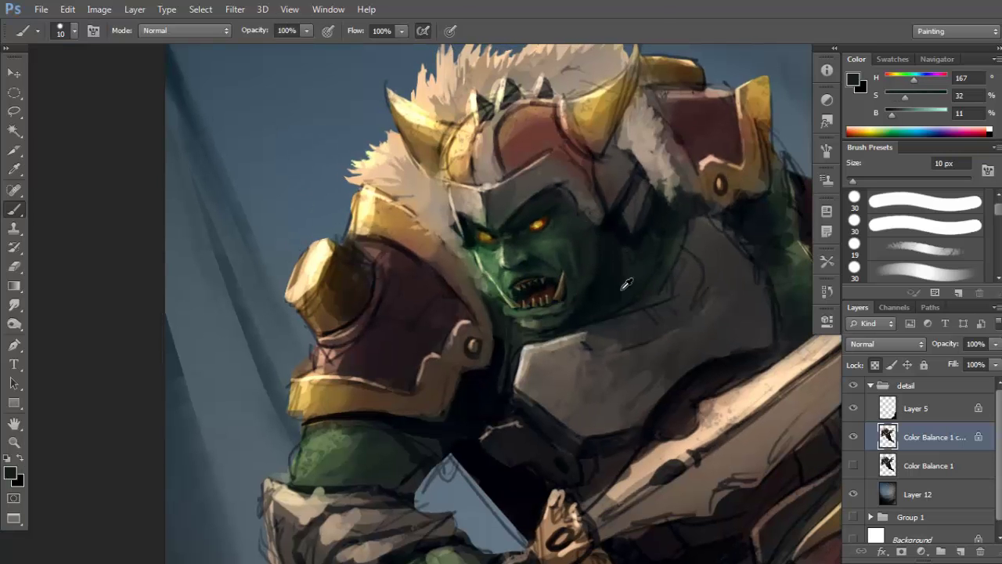
Deepen the neck shadow below the helmet's side guard with sampled dark green and near-black blue tones.
left_click(624, 276, "alt")
left_click(616, 292, "alt")
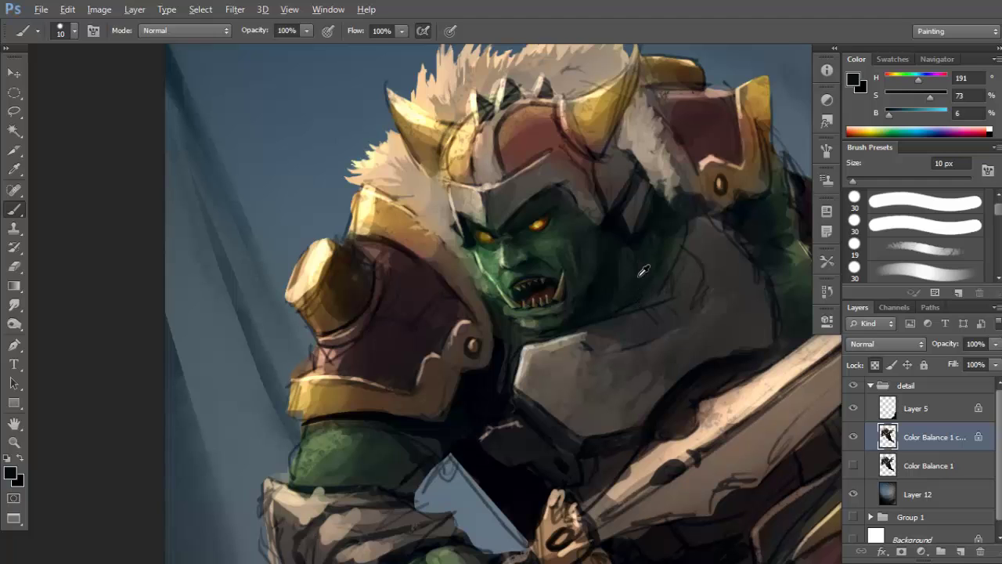
left_click(637, 278, "alt")
left_click(613, 248, "alt")
left_click(631, 233, "alt")
left_click_drag(640, 236, 627, 291)
left_click(631, 232, "alt")
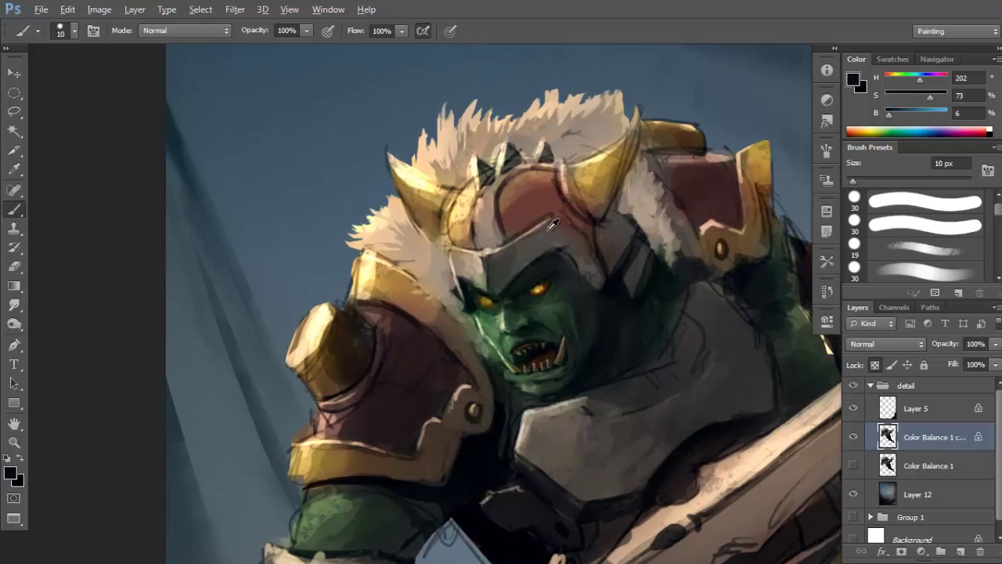
Repaint the helmet's brow plate and cheek guard over the shadowed eye with sampled grey-browns.
left_click(556, 232, "alt")
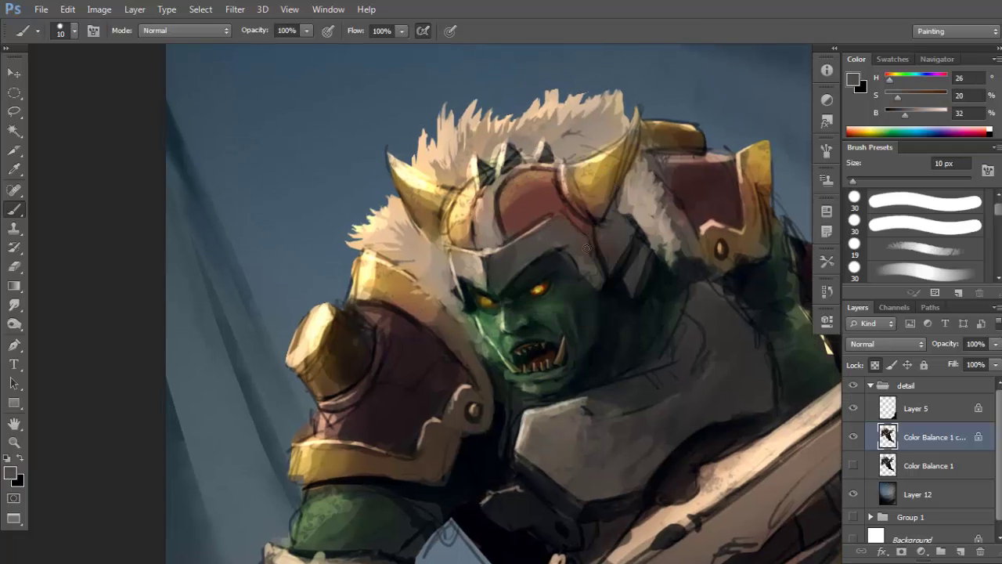
left_click(580, 246, "alt")
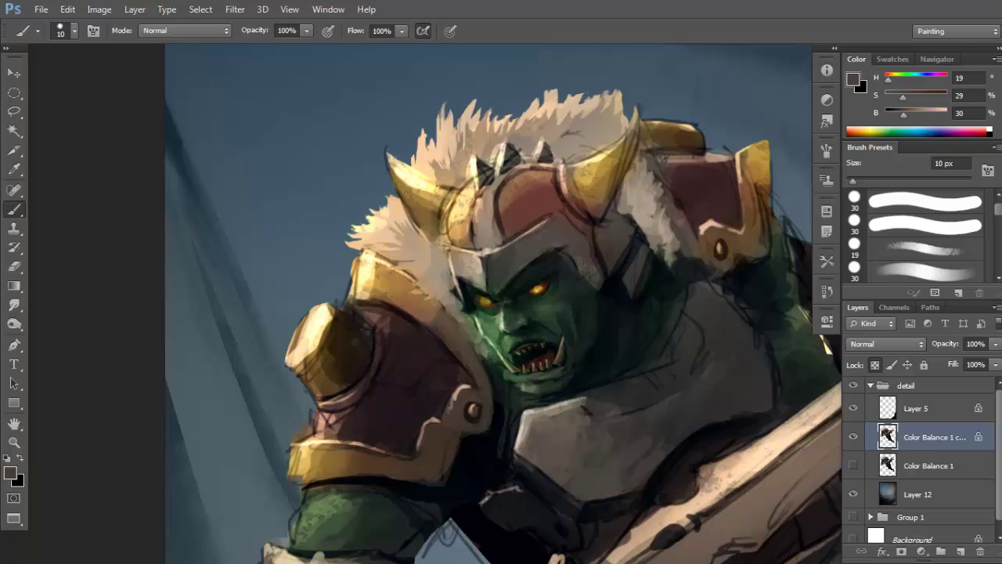
left_click(588, 265, "alt")
left_click(583, 255, "alt")
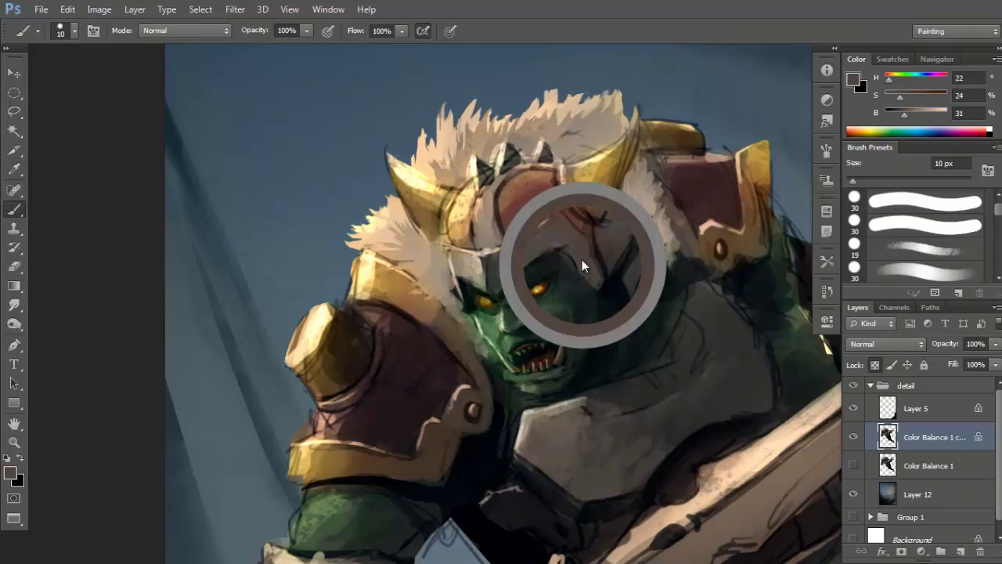
left_click(595, 262, "alt")
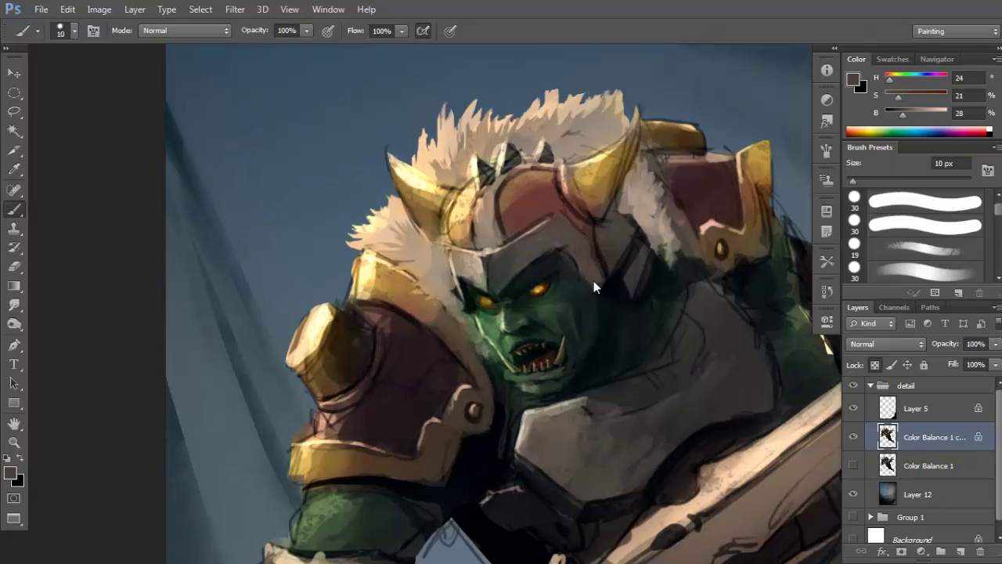
Refine the helmet's side plate with a sampled grey at 6 px and add thin white edge highlights.
left_click(608, 246, "alt")
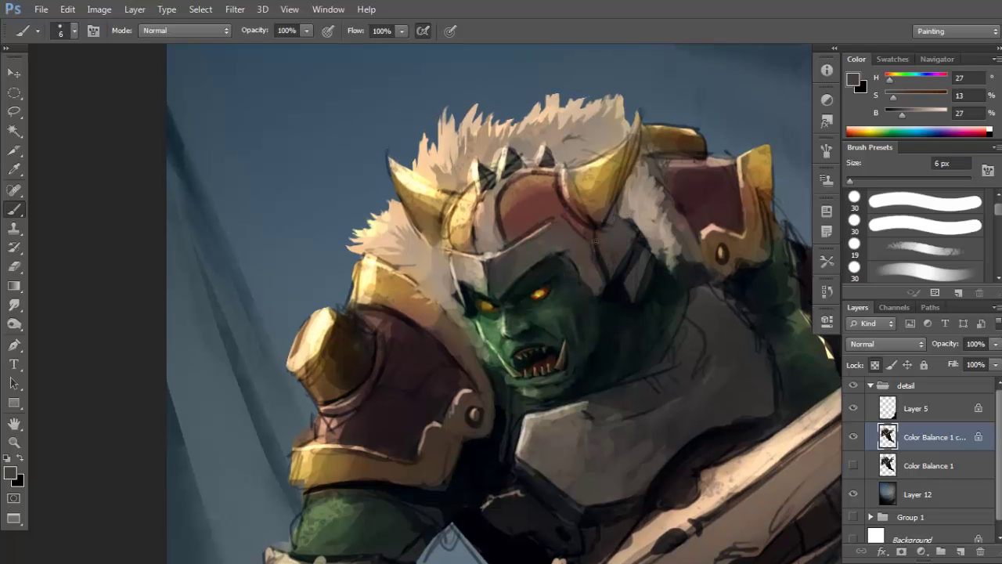
left_click_drag(615, 240, 628, 244)
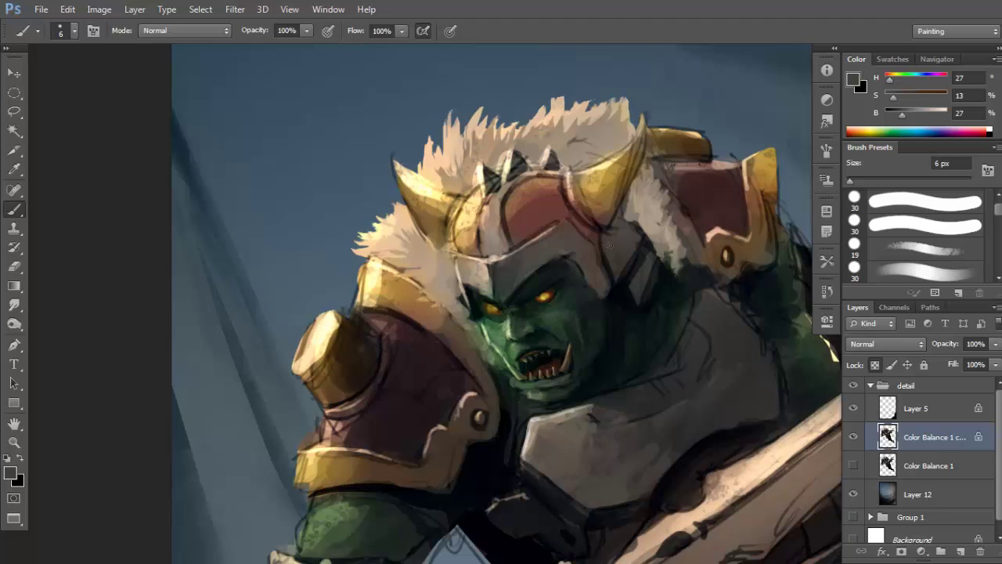
key("d")
key("x")
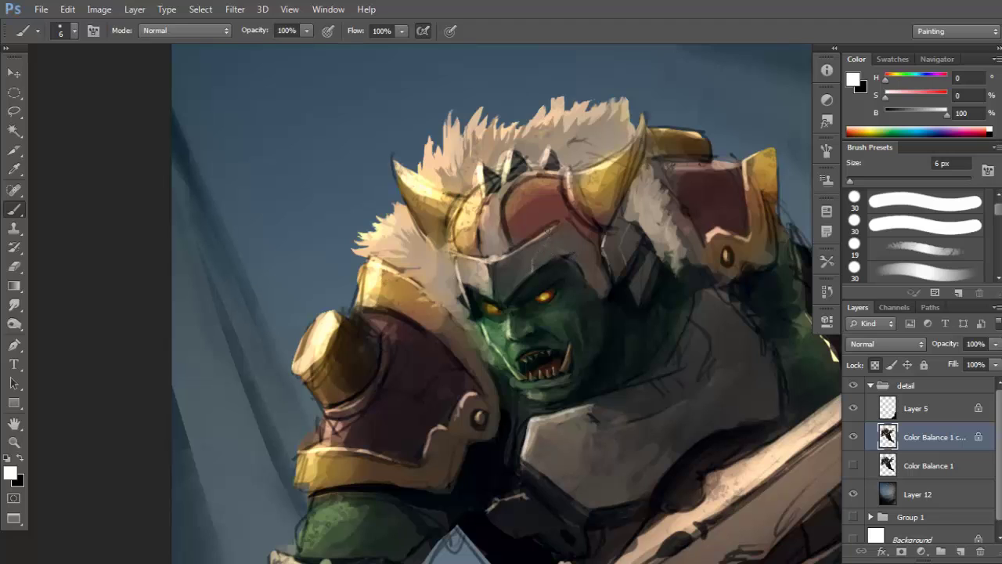
Define the lower edge of the helmet's brow and cheek guard with black and sampled grey-brown strokes.
key("x")
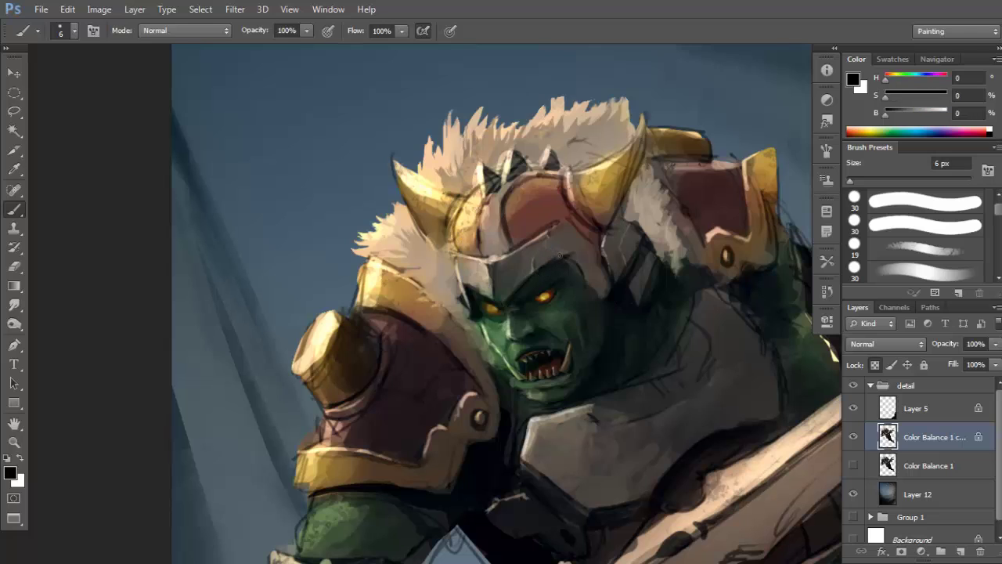
left_click_drag(609, 271, 606, 272)
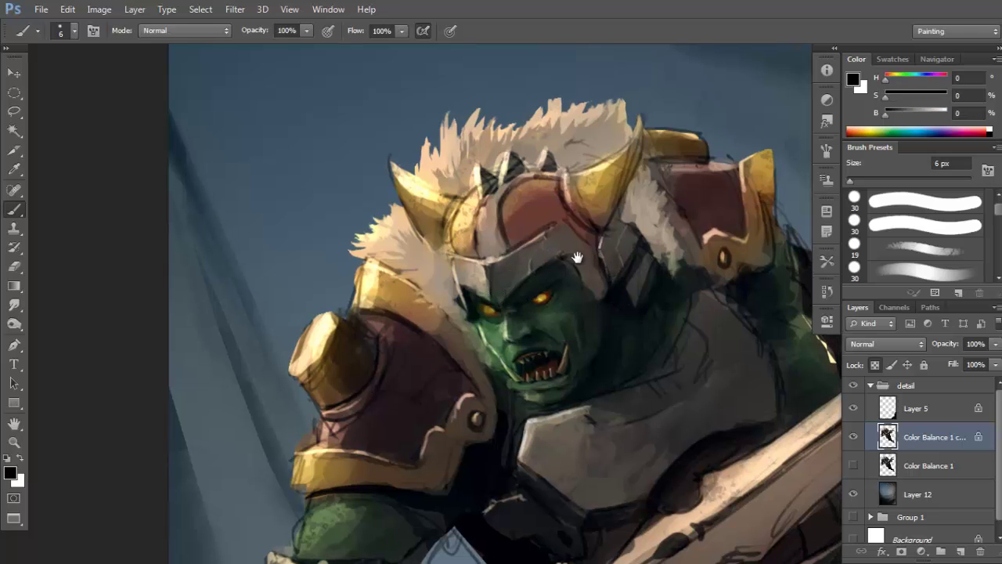
left_click(603, 298, "alt")
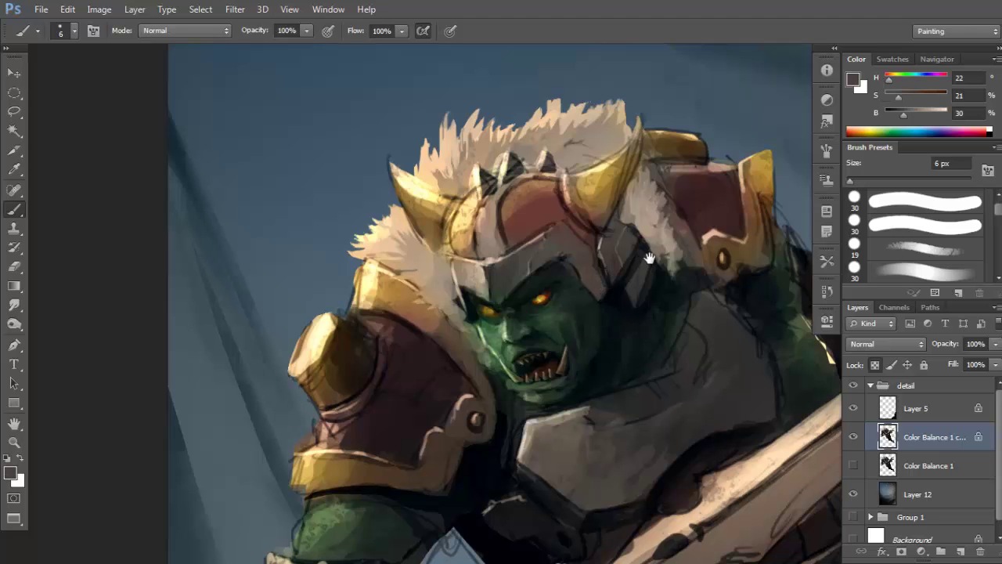
left_click_drag(650, 258, 648, 259)
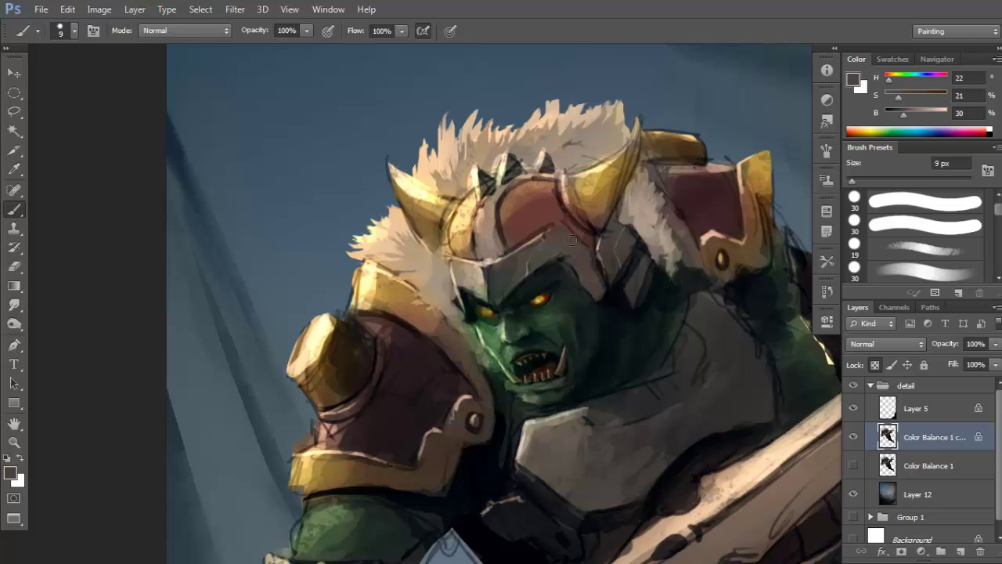
Darken the helmet's brow and side plates with a sampled grey-brown using a 50 px brush in Multiply mode.
key("bracketright")
key("bracketright")
key("bracketright")
key("bracketright")
key("bracketright")
key("bracketright")
key("bracketright")
key("bracketright")
key("bracketright")
left_click(617, 283, "alt")
left_click_drag(656, 217, 636, 229)
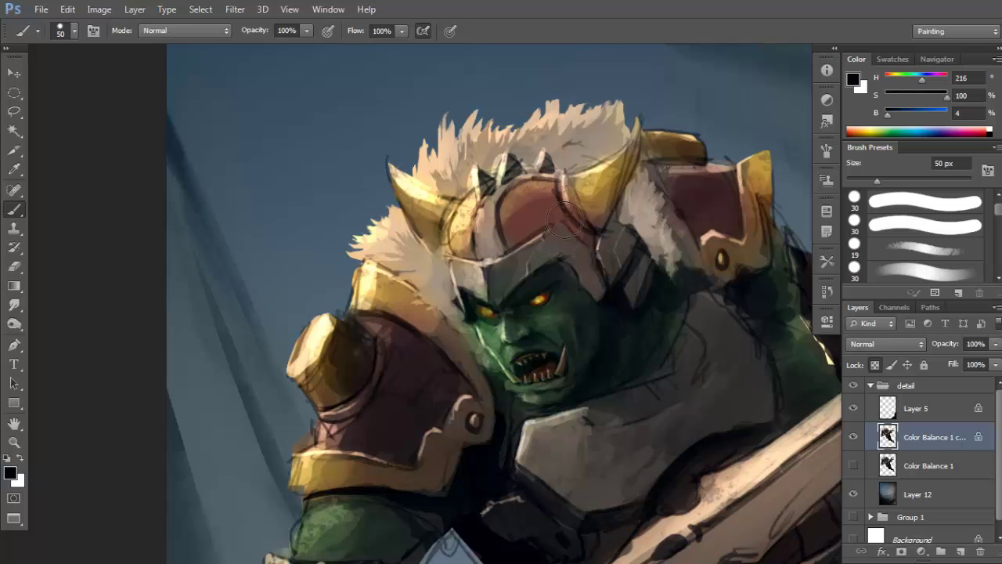
right_click(537, 188, "shift")
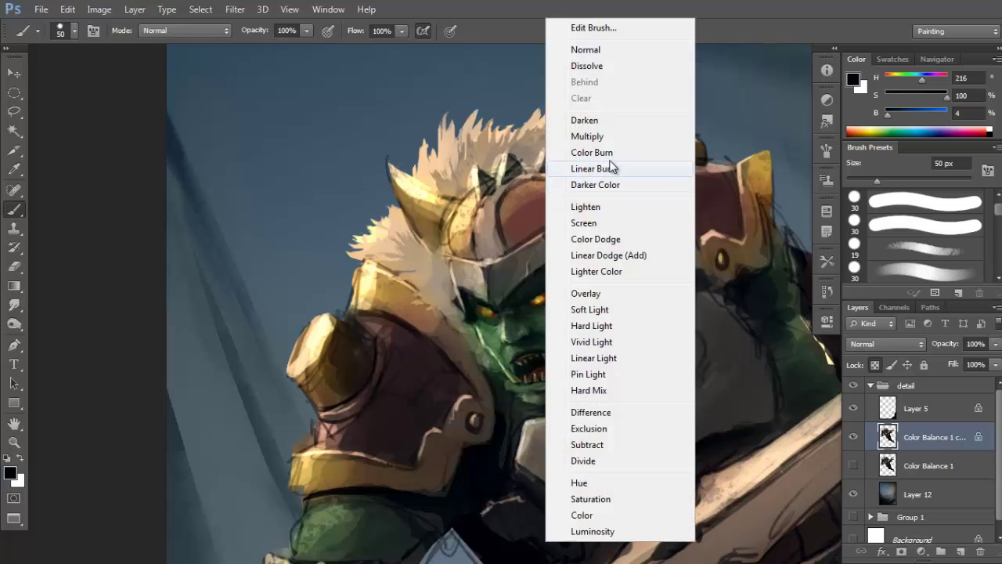
left_click(593, 136)
left_click(530, 247, "alt")
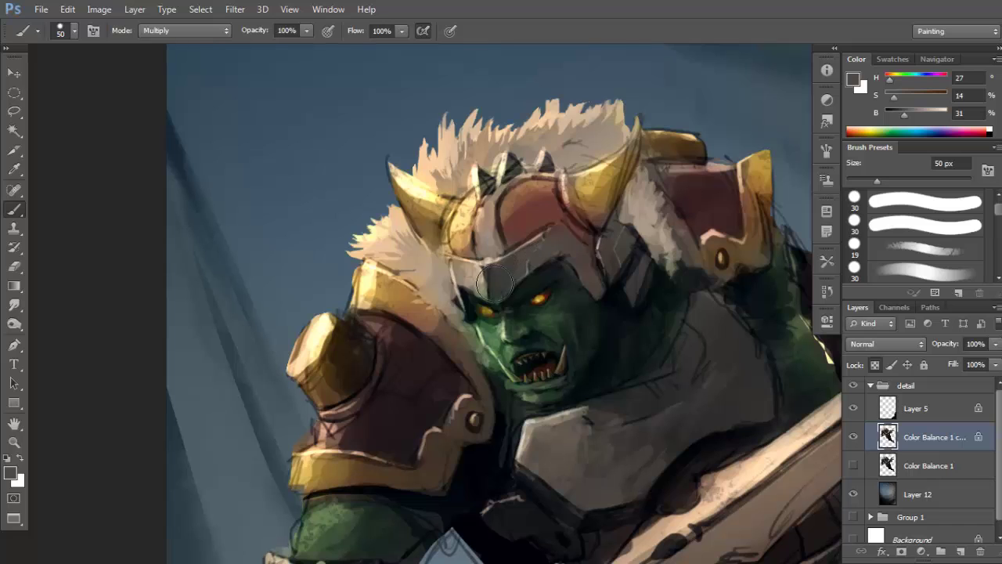
key("ctrl+z")
mouse_move(493, 282)
left_mouse_down()
mouse_move(547, 241)
mouse_move(576, 271)
mouse_move(602, 271)
mouse_move(619, 249)
left_mouse_up()
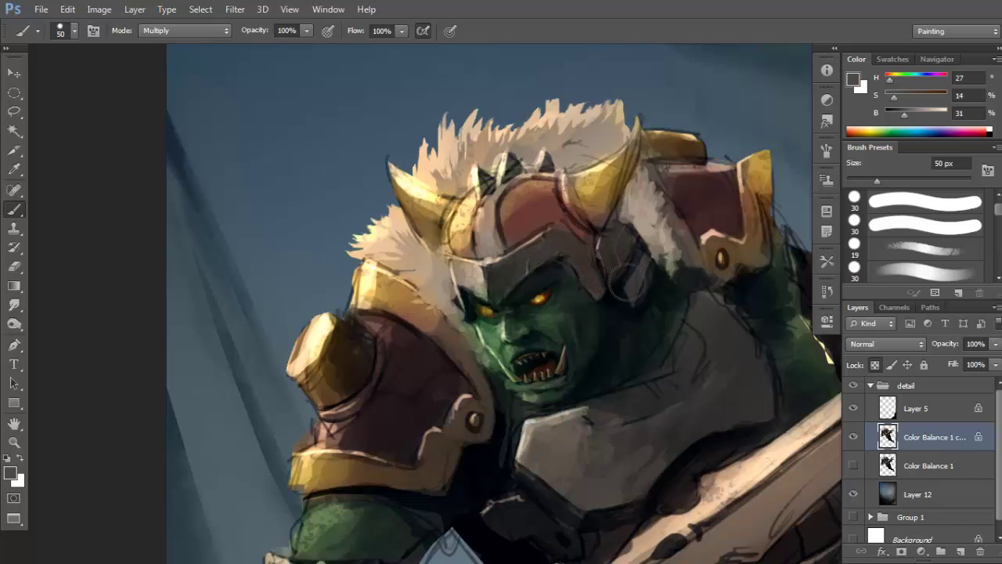
Extend the Multiply shading over the helmet's red panel, the base of the horn and the side guard.
key("ctrl+minus")
key("ctrl+minus")
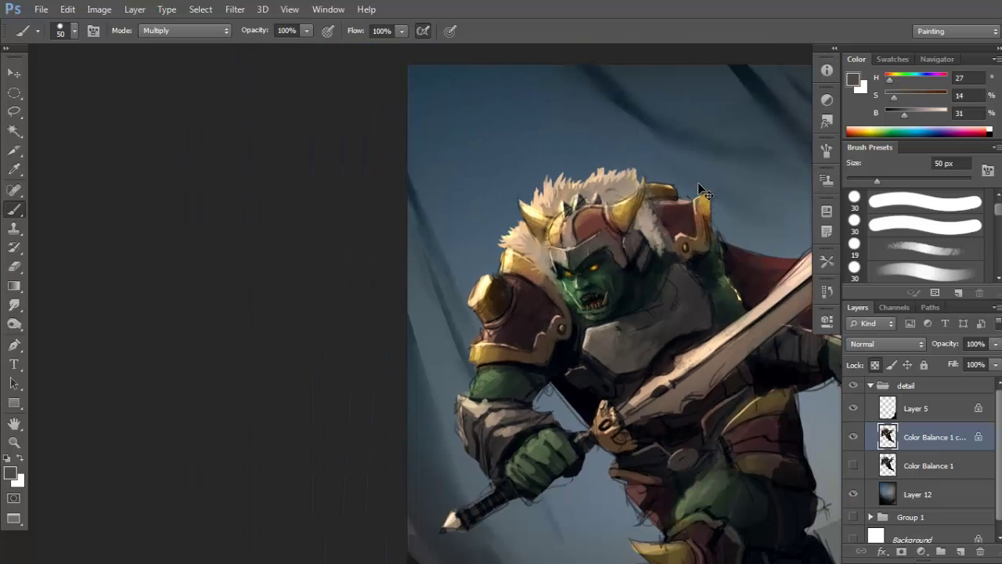
scroll(702, 196, "up", 2)
left_click(588, 231, "ctrl")
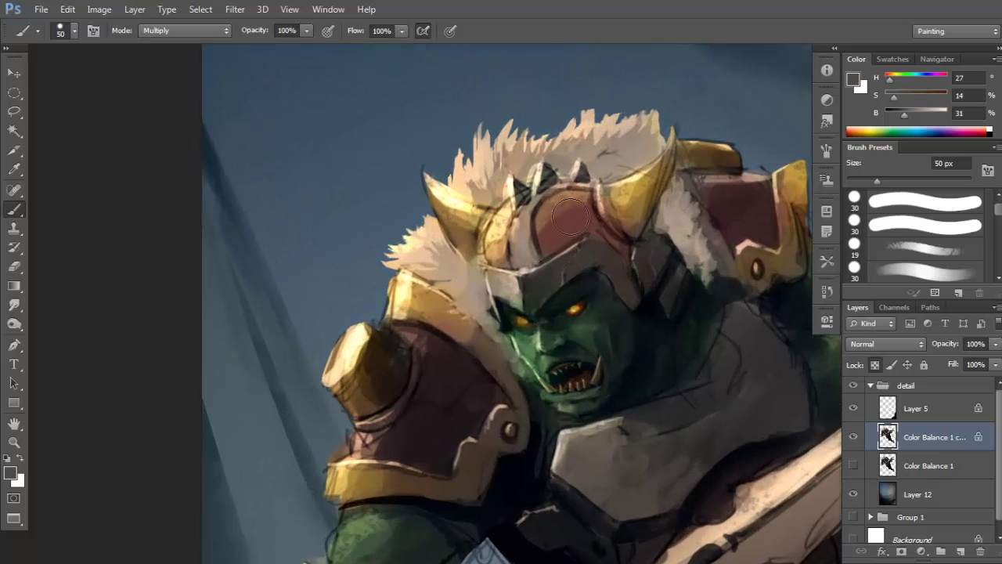
mouse_move(547, 242)
left_mouse_down()
mouse_move(532, 249)
mouse_move(619, 207)
mouse_move(630, 247)
mouse_move(620, 204)
mouse_move(662, 195)
mouse_move(664, 172)
left_mouse_up()
key("space")
mouse_move(681, 252)
left_mouse_down()
mouse_move(635, 224)
mouse_move(648, 222)
left_mouse_up()
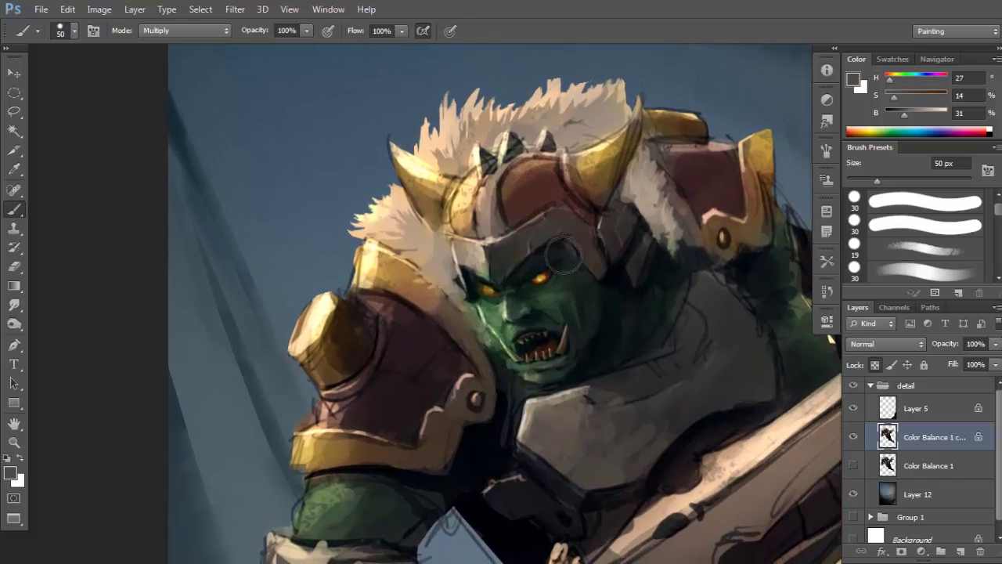
left_click_drag(616, 288, 590, 285)
Return the brush to Normal mode at 9 px and touch up the red panel's upper rim with a sampled tan.
right_click(595, 258, "shift")
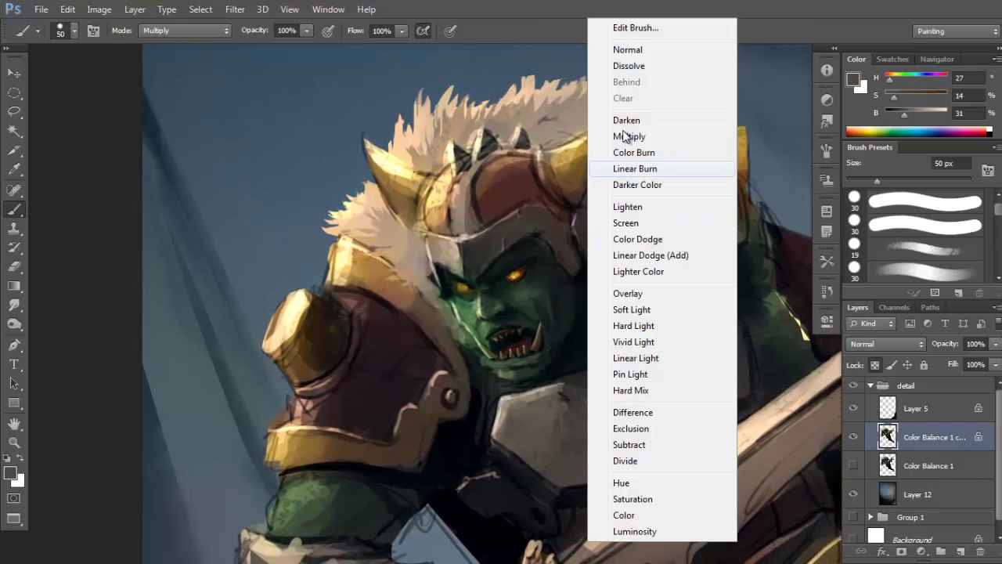
left_click(645, 51)
key("bracketleft")
key("bracketleft")
key("bracketleft")
key("bracketleft")
key("bracketleft")
key("bracketleft")
key("bracketleft")
key("bracketleft")
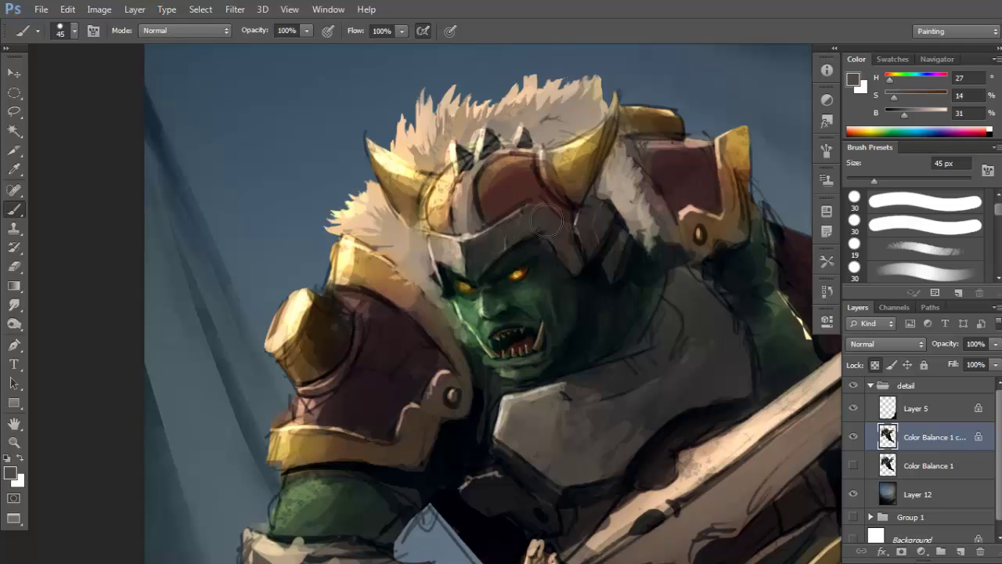
left_click(474, 181, "alt")
scroll(475, 176, "up", 1)
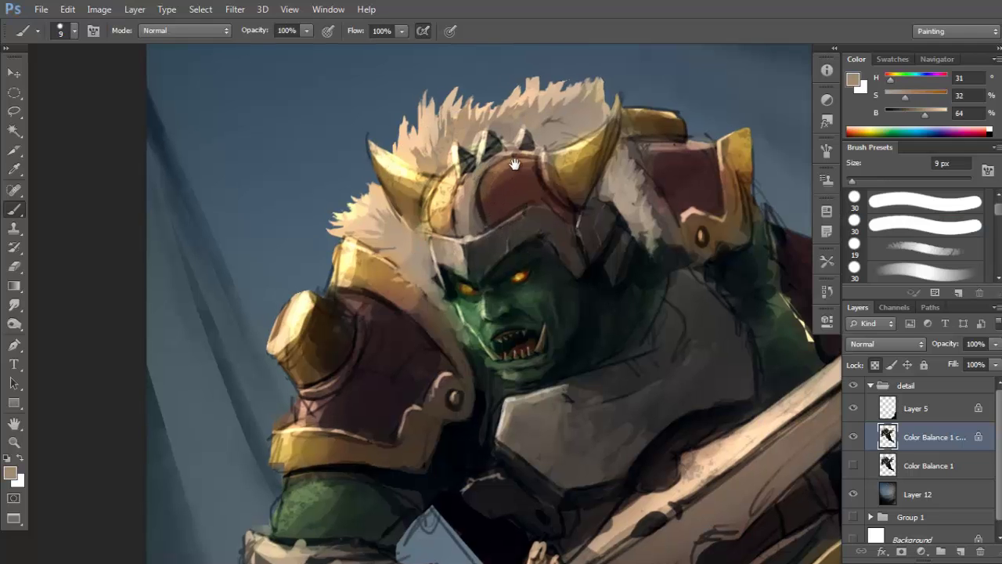
Sharpen the helmet's crest spikes with sampled dark browns and clean the fur around them with sampled tans.
left_click(467, 158, "alt")
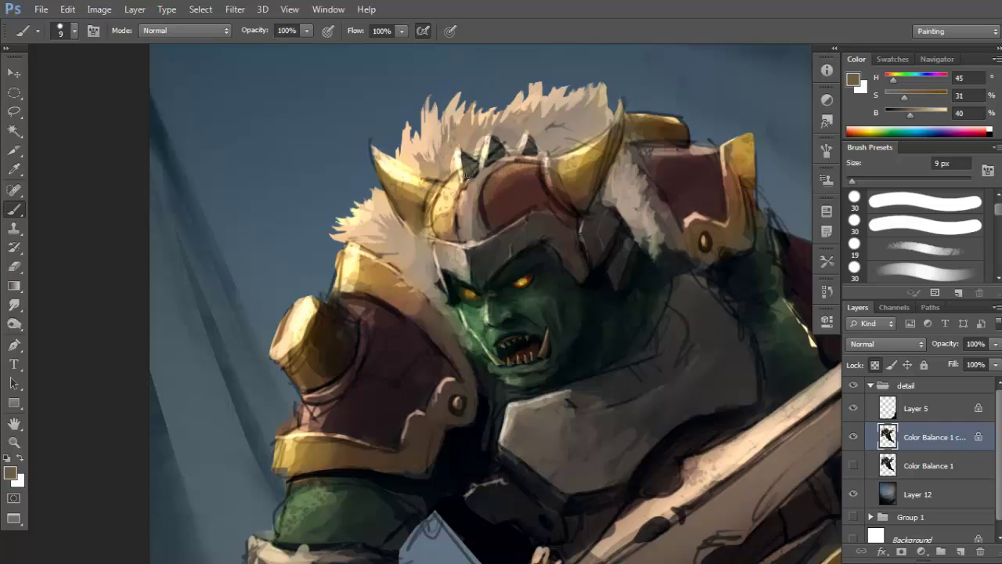
key("d")
left_click(459, 162, "alt")
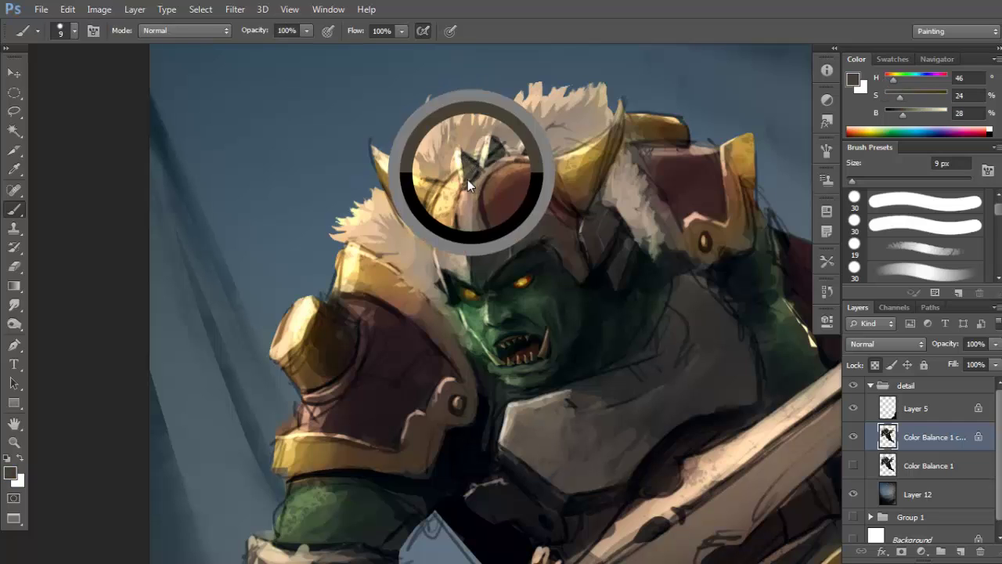
left_click(486, 131, "alt")
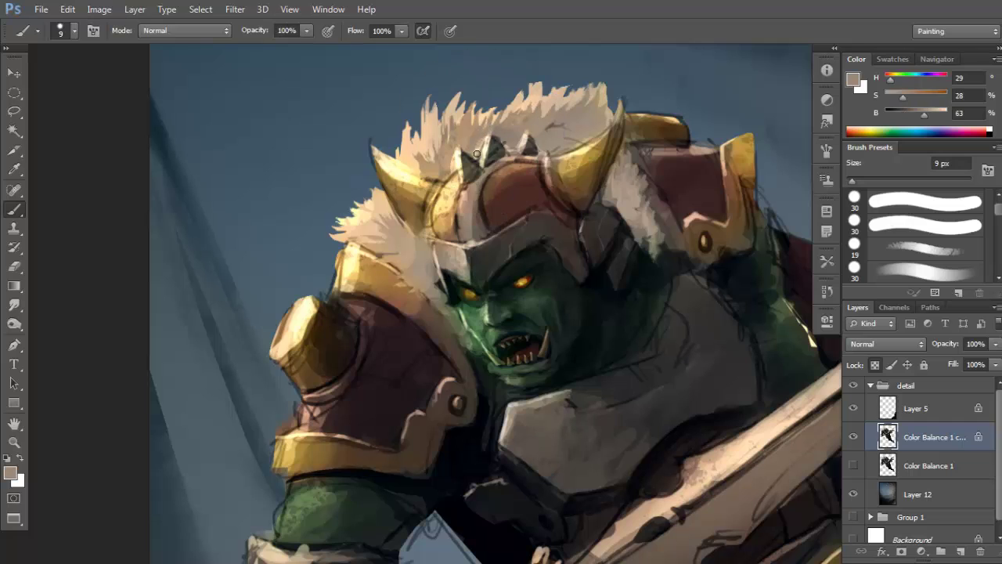
left_click(507, 144, "alt")
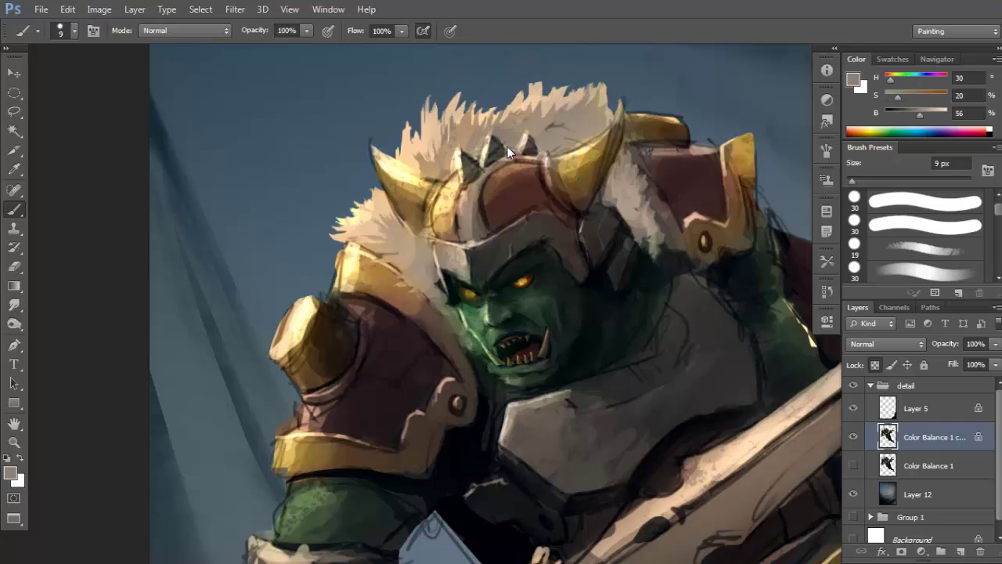
Touch up the helmet's light central band with white and a sampled warm tan.
left_click(459, 214, "alt")
key("d")
key("x")
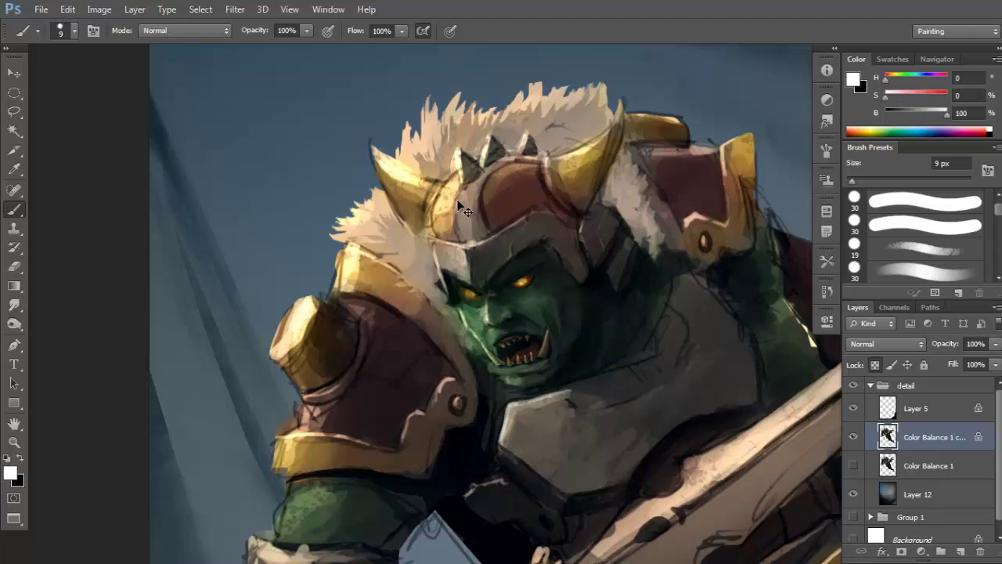
left_click(458, 232, "alt")
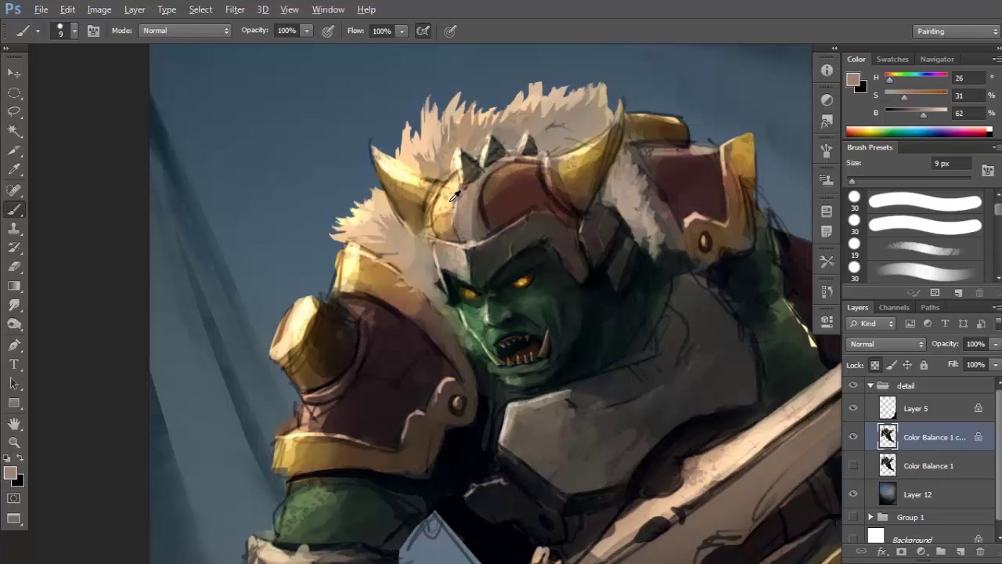
Enlarge the brush to 35 px and paint sampled reddish browns over the narrow helmet panel between the light central band and the horn.
left_click(509, 179, "alt")
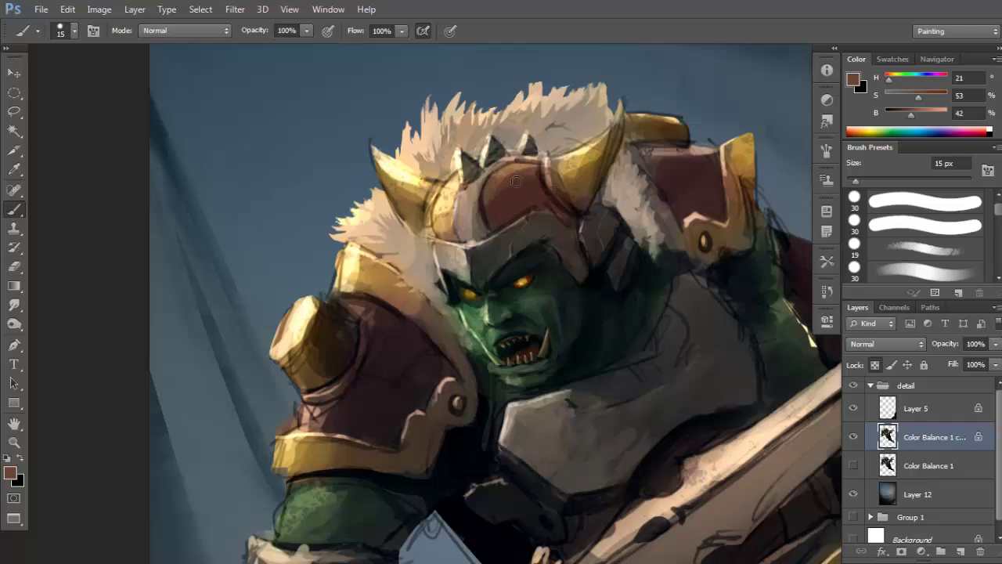
key("bracketright")
key("bracketright")
left_click(518, 181, "alt")
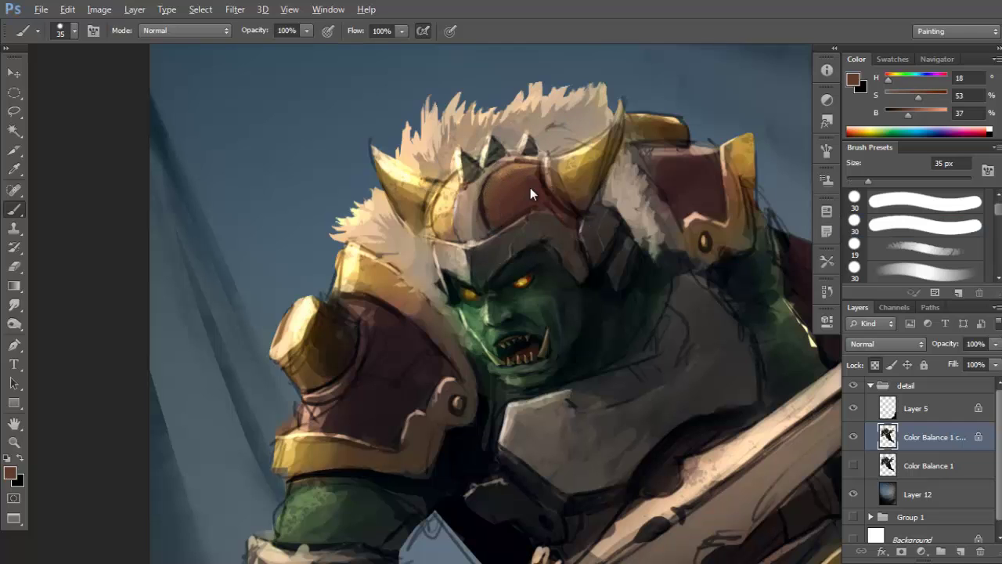
left_click(518, 182, "alt")
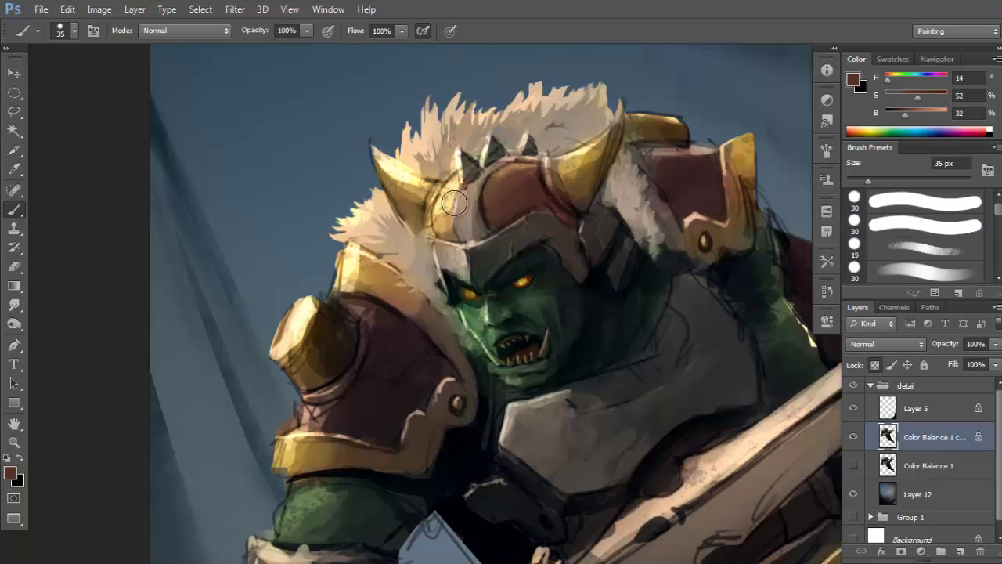
mouse_move(454, 203)
left_mouse_down()
mouse_move(508, 182)
mouse_move(445, 222)
mouse_move(452, 195)
mouse_move(452, 234)
left_mouse_up()
left_click(505, 184, "alt")
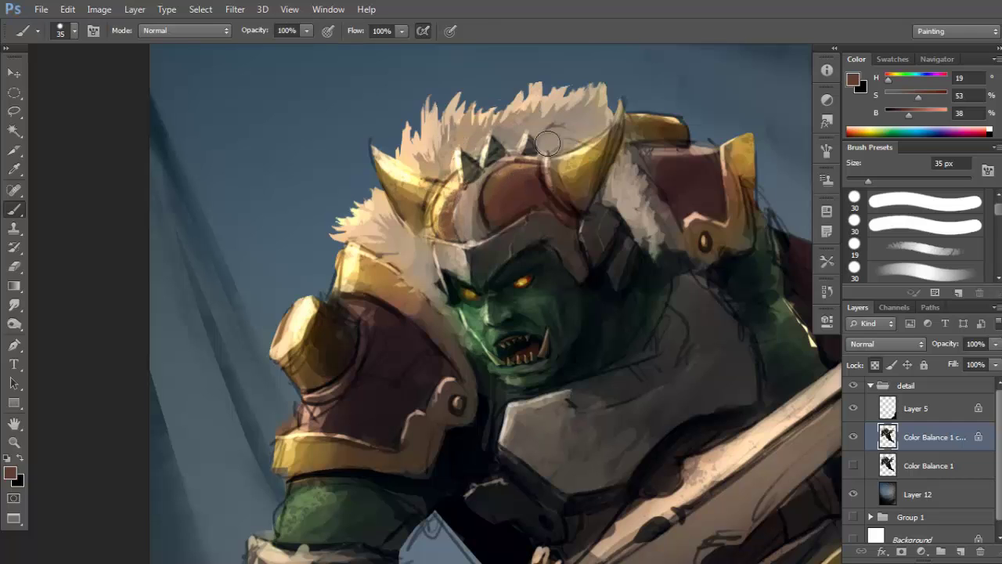
Warm up the narrow helmet panel beside the light band with sampled orange-browns and a lighter tan-orange.
left_click(578, 207, "alt")
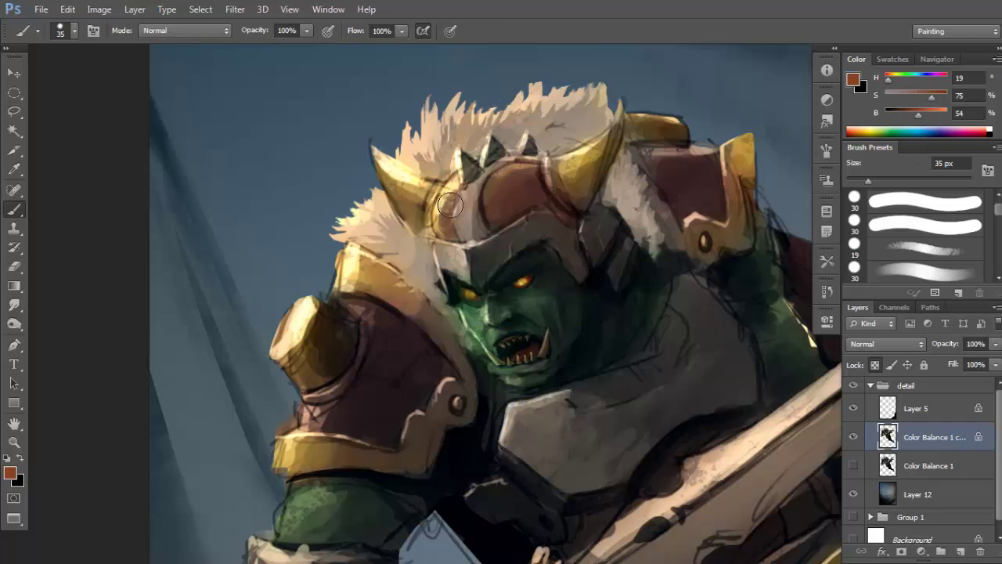
left_click_drag(453, 192, 443, 233)
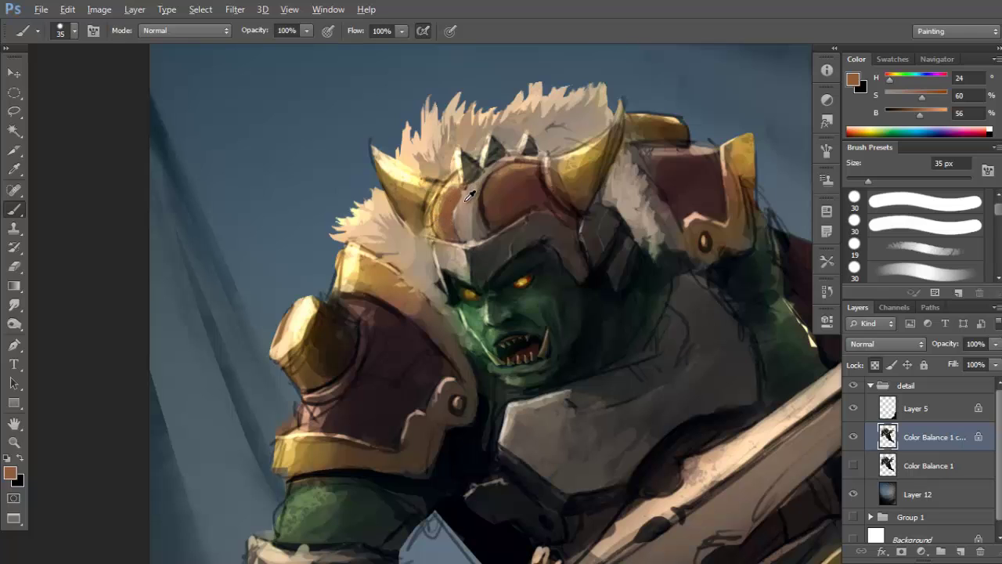
left_click(466, 203, "alt")
left_click(456, 186, "alt")
left_click_drag(521, 170, 512, 174)
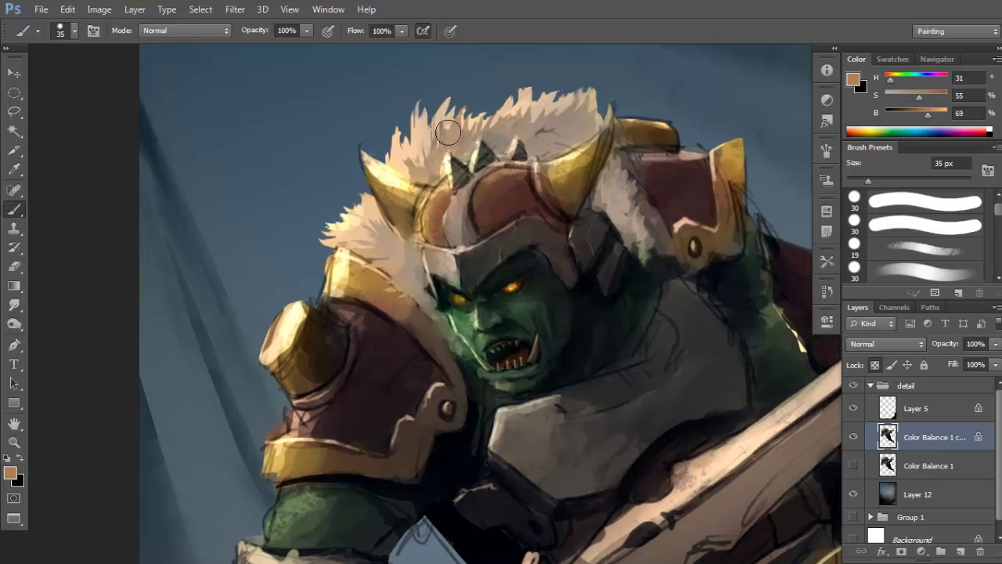
Reduce the brush to 8 px and clean up the light central band and the brow plate's upper edge with sampled tones.
key("bracketleft")
key("bracketleft")
key("bracketleft")
key("bracketleft")
left_click(453, 199, "alt")
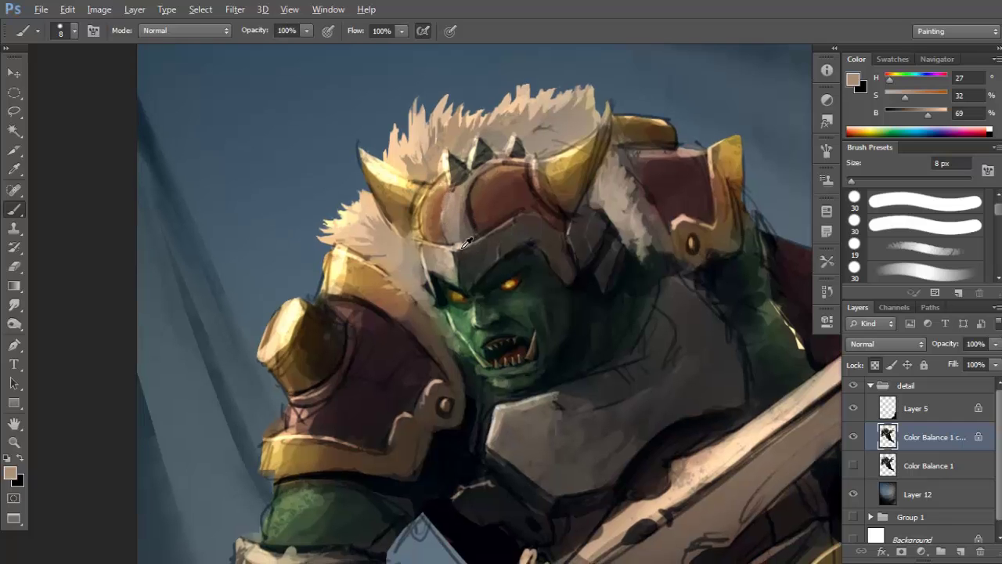
left_click(463, 244, "alt")
key("d")
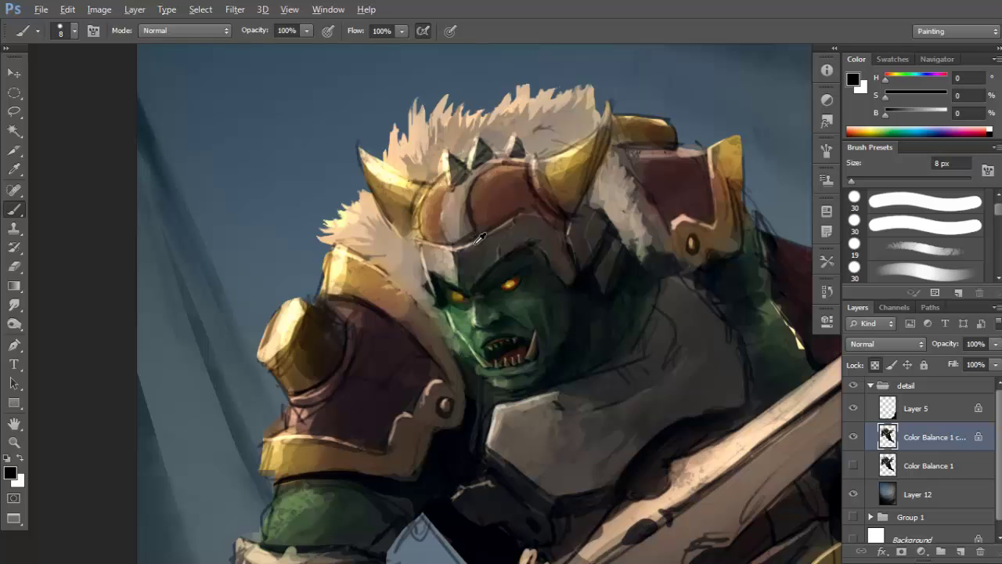
left_click(474, 243, "alt")
Define the gold ring between the large red panel and the horn base with sampled golds, reds and dark browns.
left_click_drag(555, 193, 510, 188)
left_click(543, 179, "alt")
left_click(522, 186, "alt")
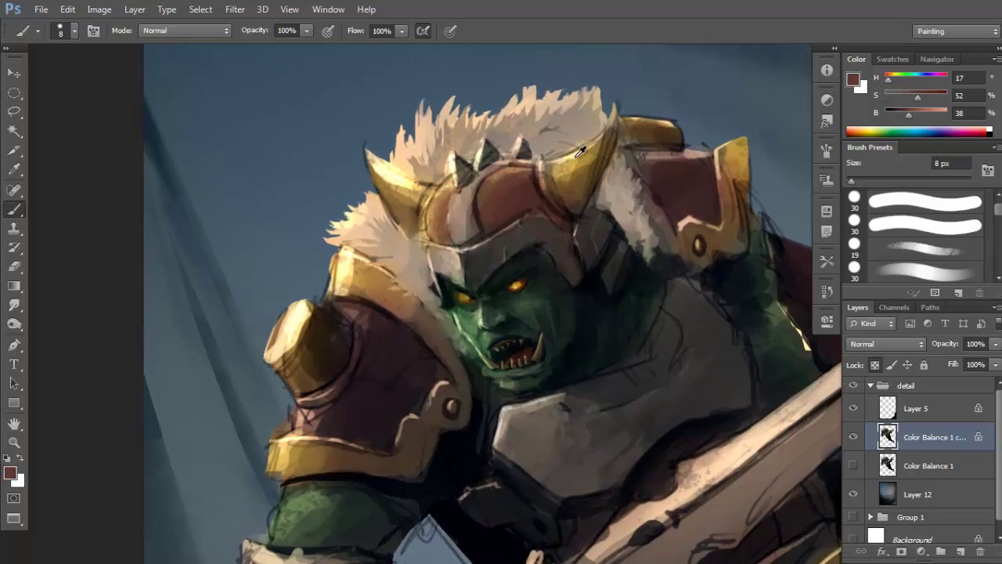
left_click(547, 173, "alt")
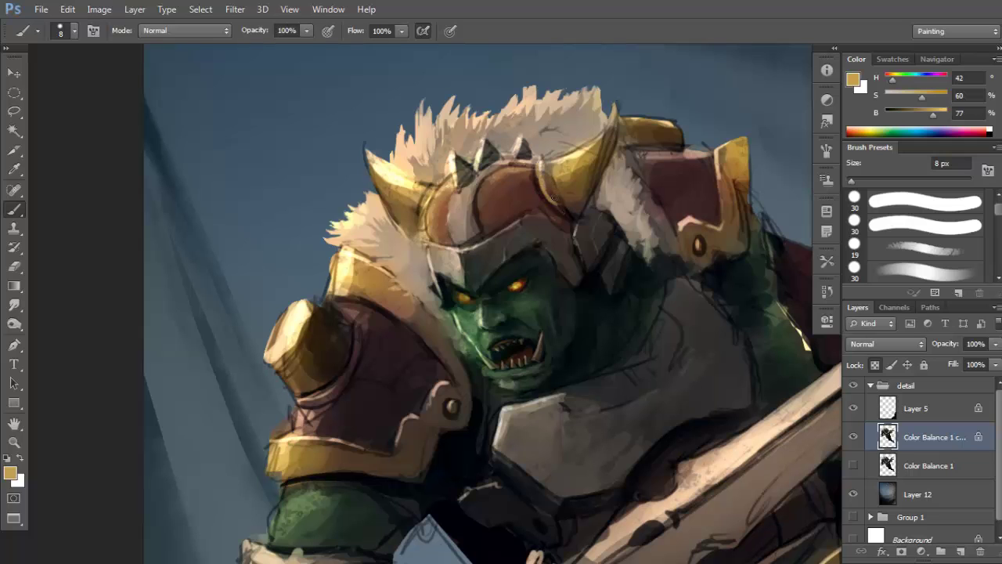
left_click(533, 185, "alt")
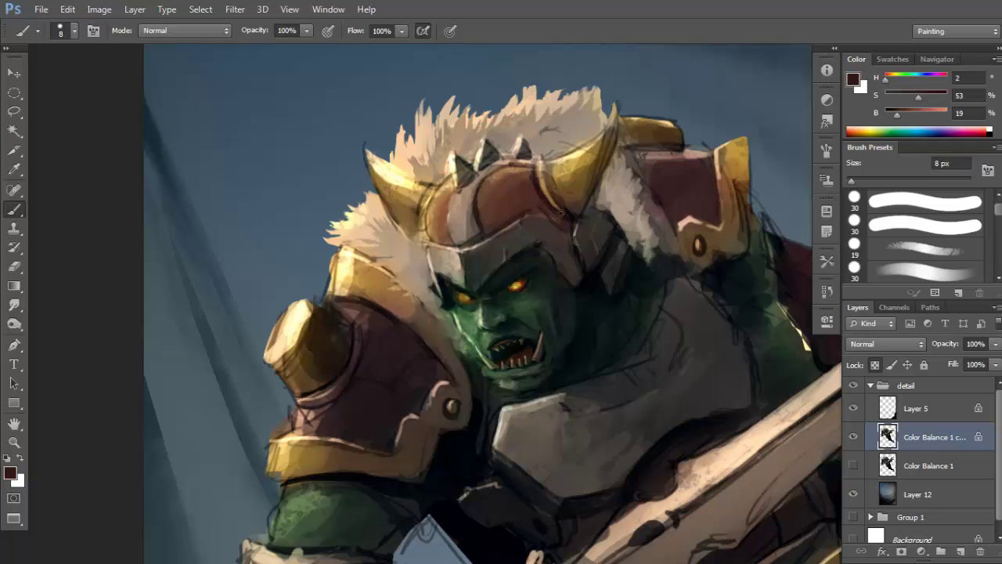
left_click(544, 192, "alt")
left_click(565, 190, "alt")
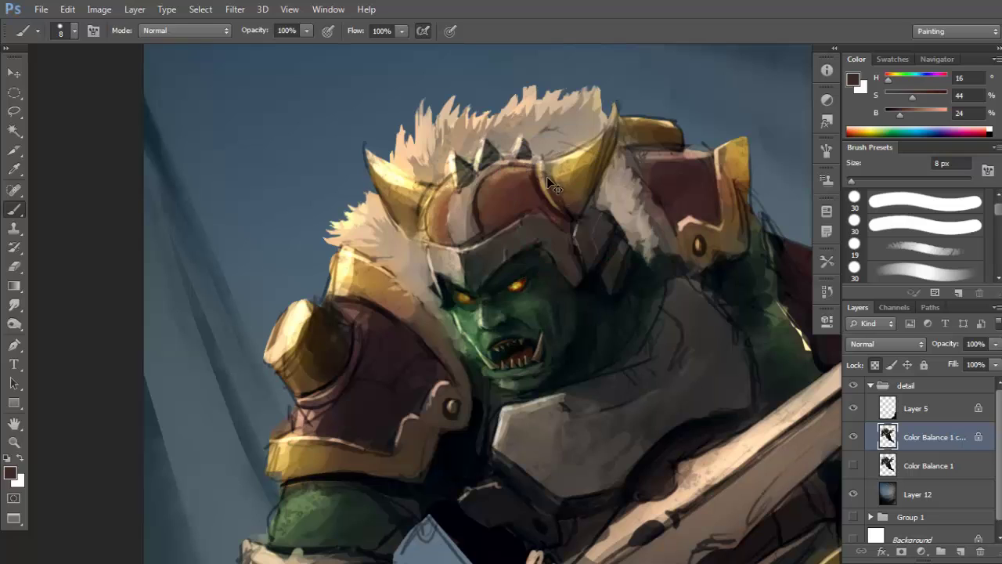
left_click(559, 195, "alt")
left_click(555, 205, "alt")
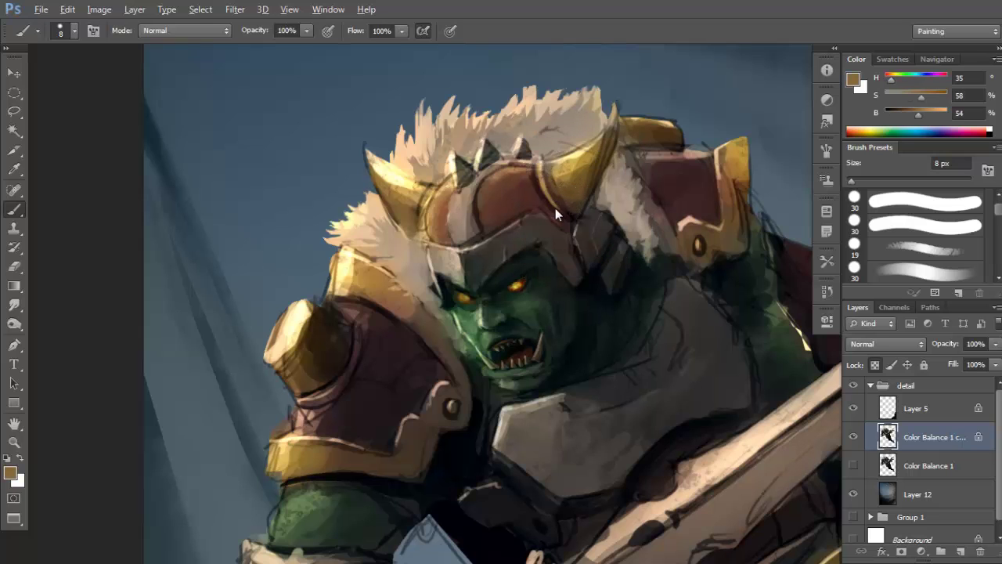
Enlarge the brush to 35 px and shade the horn beside the large red panel with sampled golden browns.
left_click_drag(594, 193, 573, 216)
left_click(562, 198, "alt")
key("bracketright")
key("bracketright")
key("bracketright")
key("bracketright")
key("bracketright")
key("bracketright")
key("bracketright")
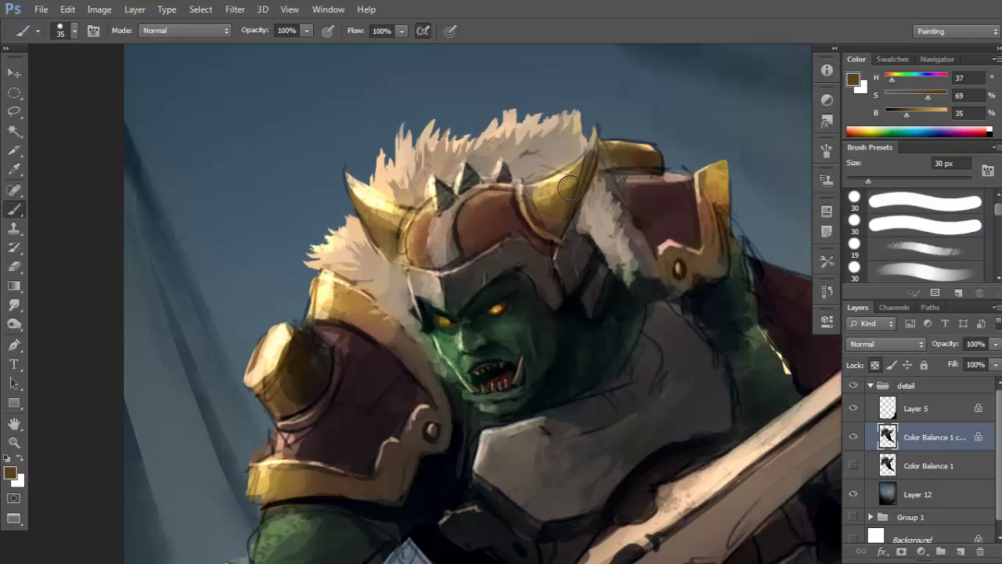
left_click(569, 199, "alt")
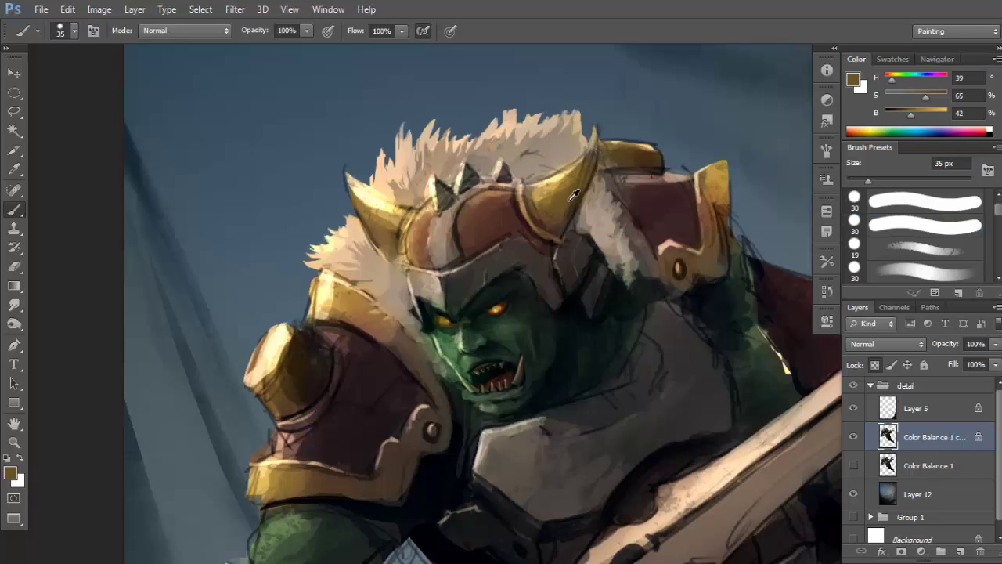
Mix a warm brown of H 26, S 55, B 33 from a sampled dark tone and deepen the same horn's shadow side.
left_click(560, 226, "alt")
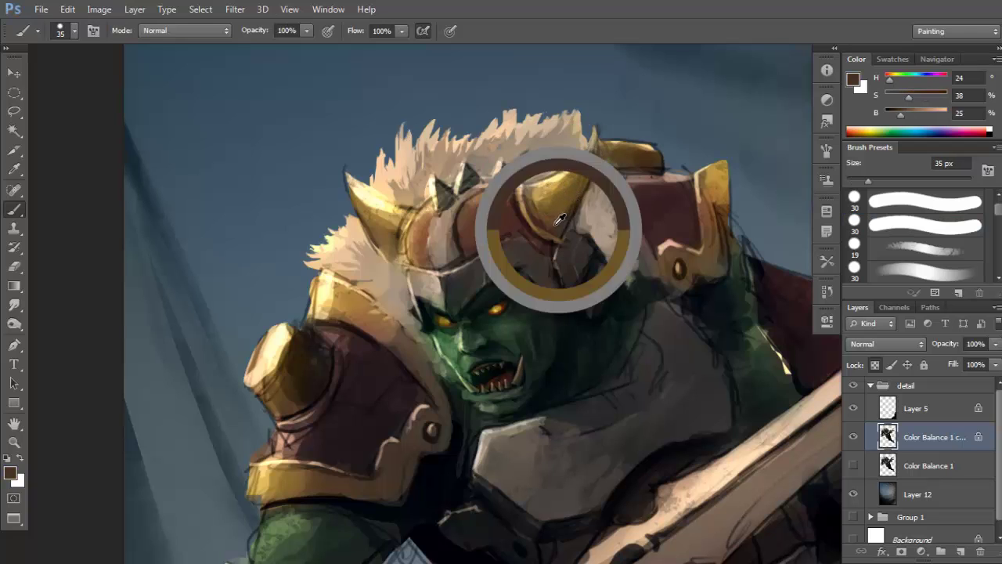
left_click(914, 98)
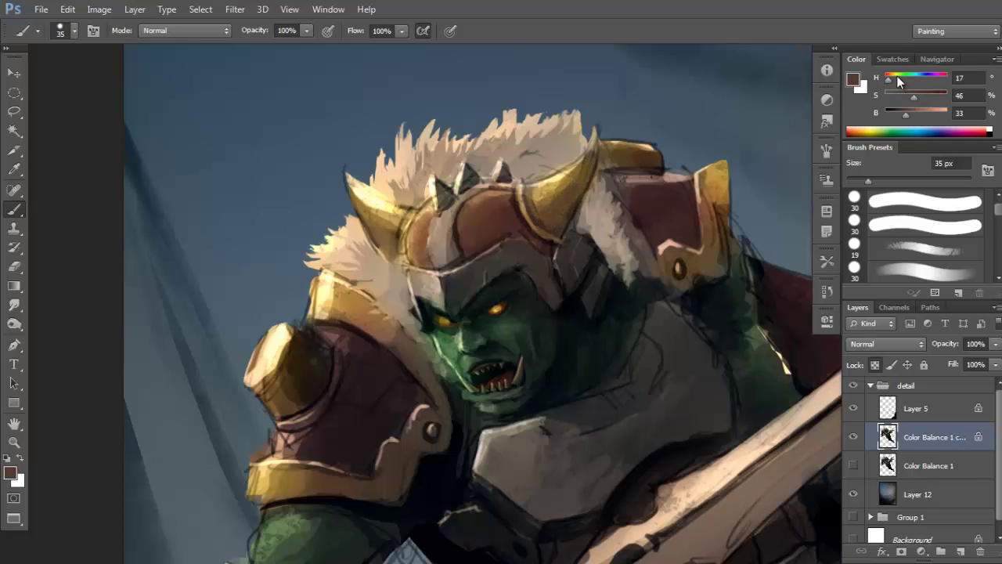
left_click(917, 96)
left_click(889, 79)
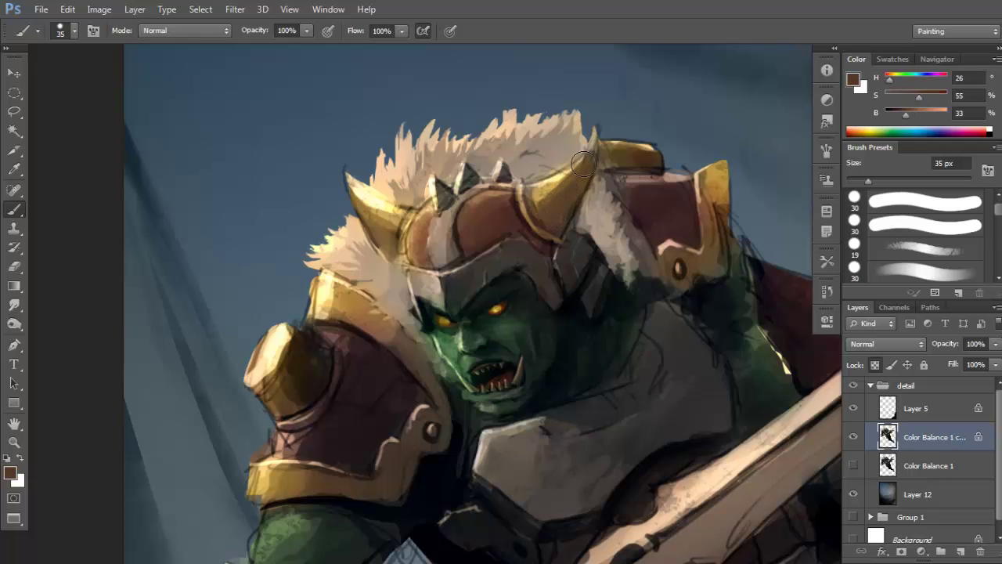
Paint fine dark and light detail strokes on the helmet's right horn with a 5 px brush.
left_click(574, 205, "alt")
key("period")
key("bracketleft")
key("bracketleft")
key("bracketleft")
key("d")
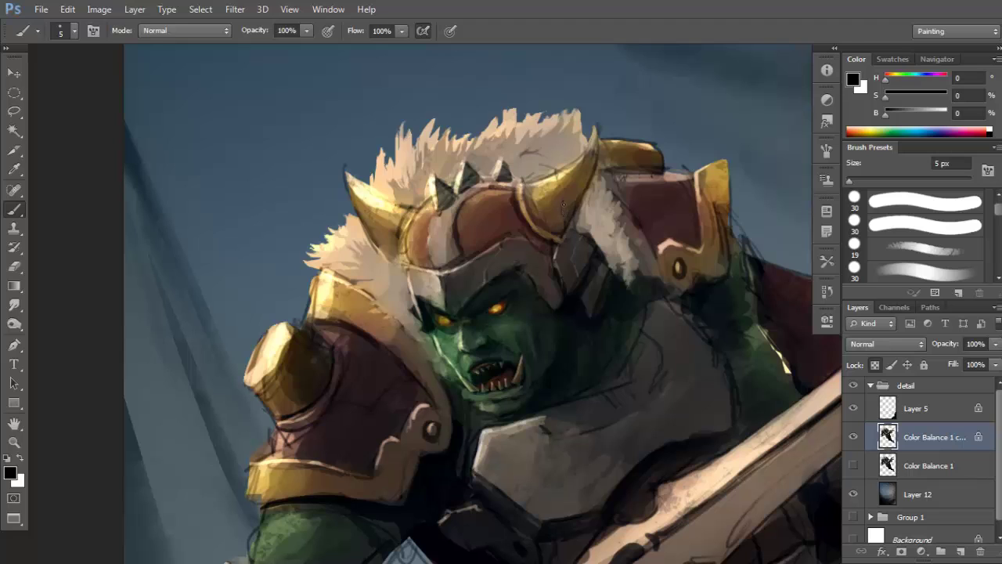
key("x")
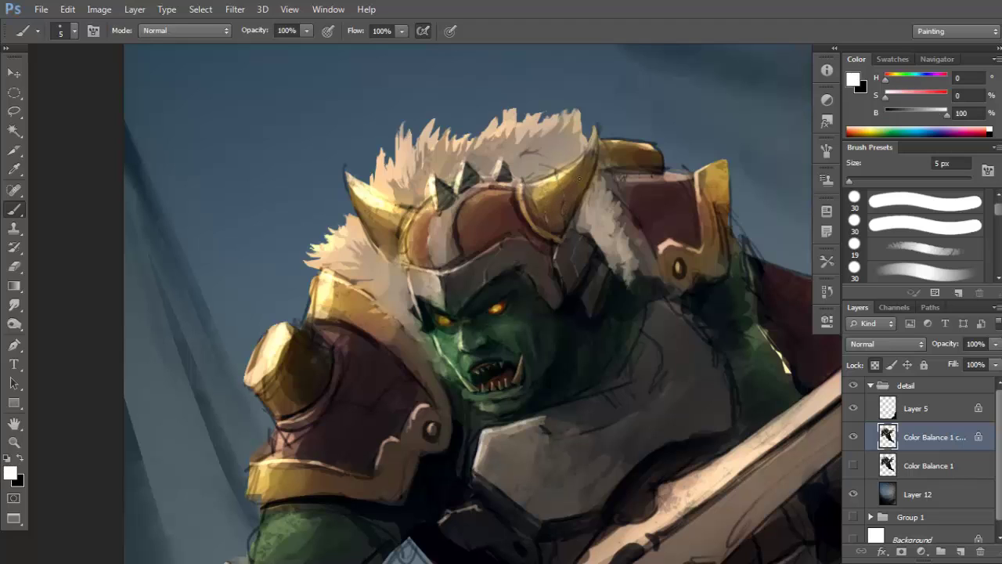
left_click(581, 178, "alt")
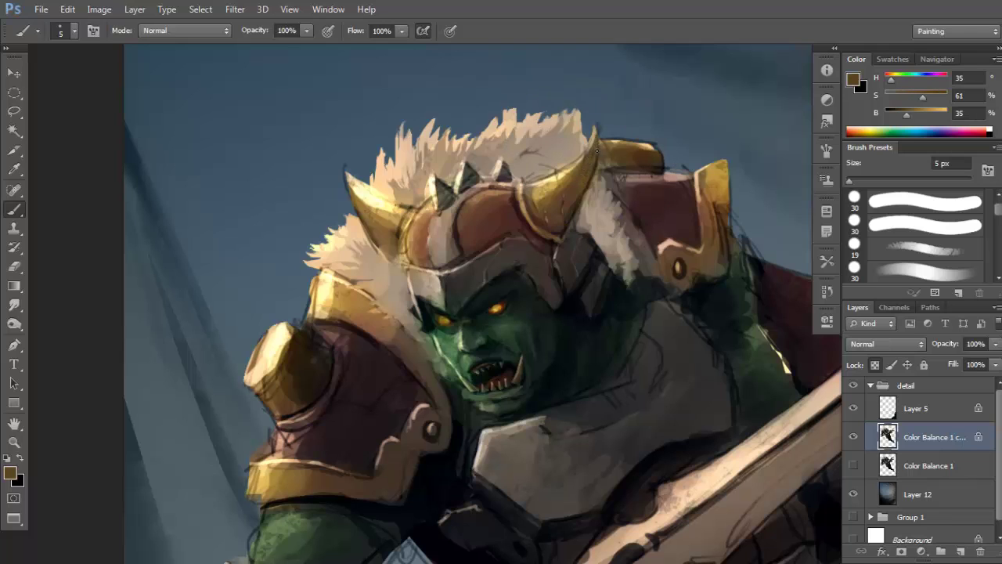
key("d")
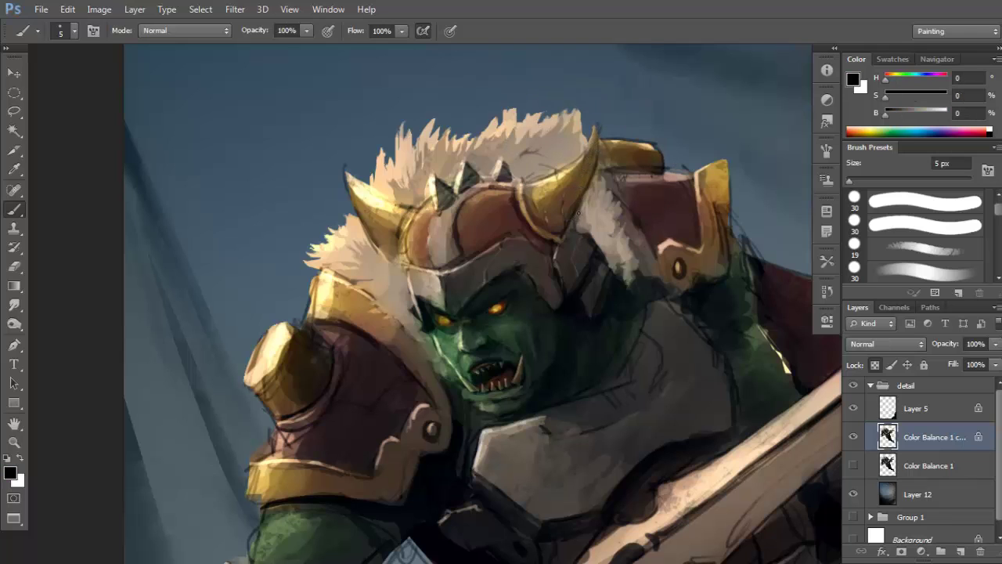
key("x")
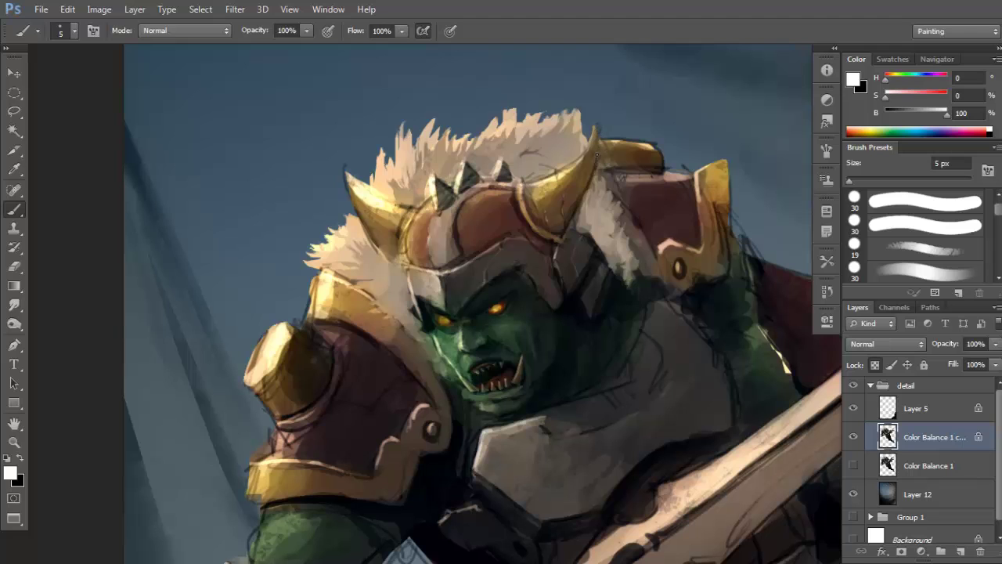
Refine the lower edge and base of the right horn with dark brown and grey tones sampled around it.
left_click_drag(593, 192, 589, 200)
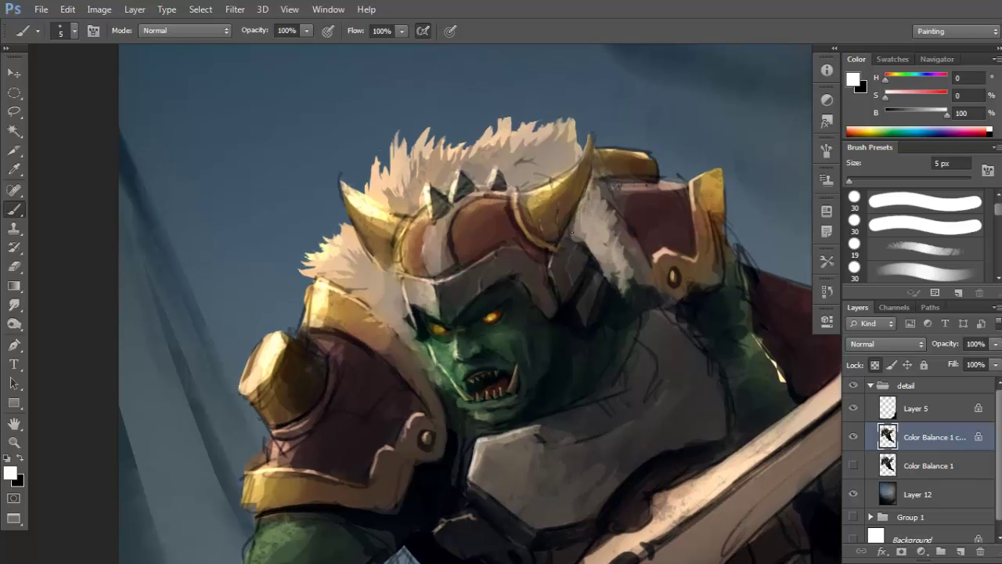
left_click(566, 216, "alt")
left_click_drag(573, 253, 573, 246)
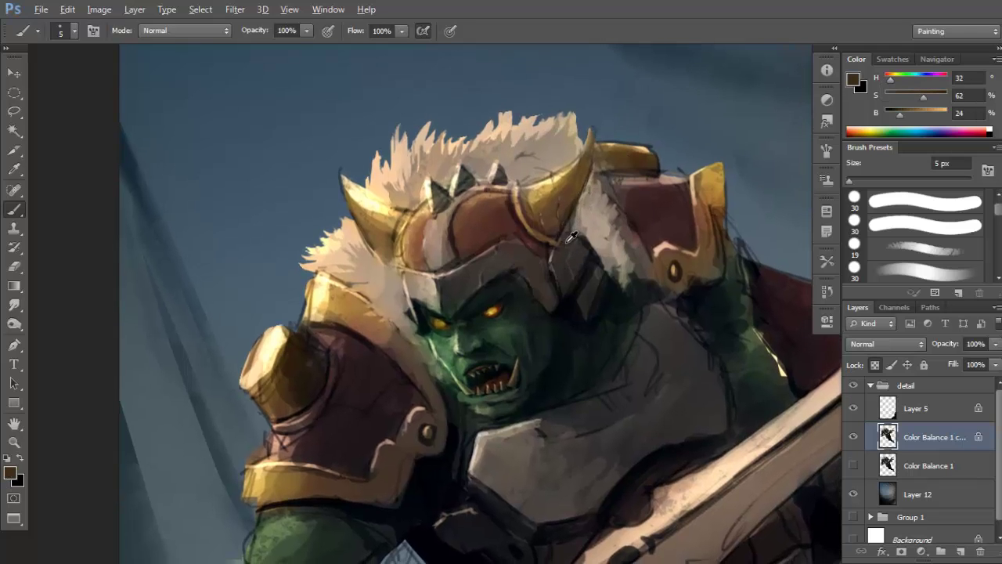
left_click(565, 241, "alt")
Lasso the underside of the right horn and the area beneath it, darken it with a dark brown Multiply gradient, and deselect.
key("l")
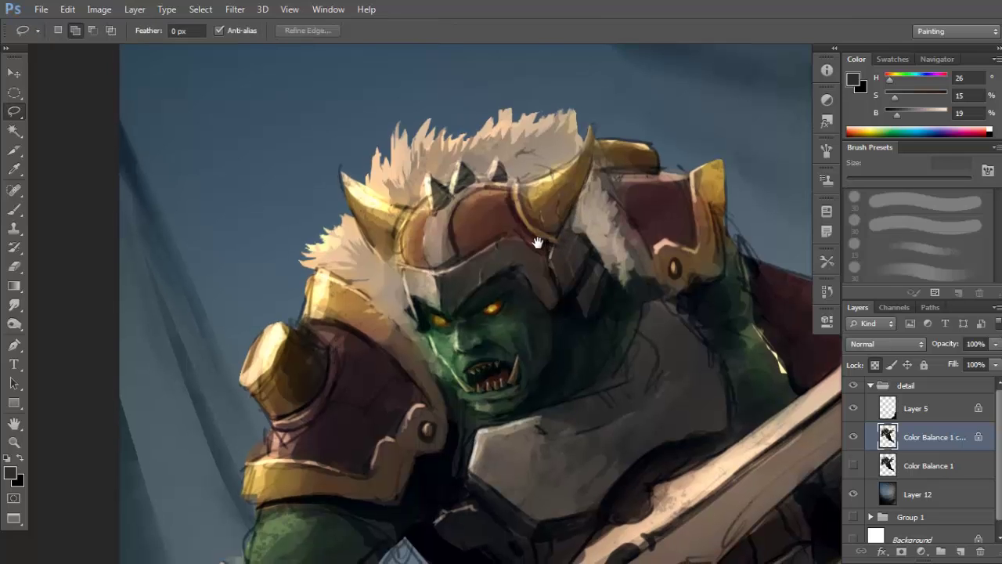
mouse_move(523, 221)
left_mouse_down()
mouse_move(563, 263)
mouse_move(625, 271)
mouse_move(583, 243)
mouse_move(571, 219)
mouse_move(600, 176)
mouse_move(548, 224)
mouse_move(523, 221)
left_mouse_up()
key("g")
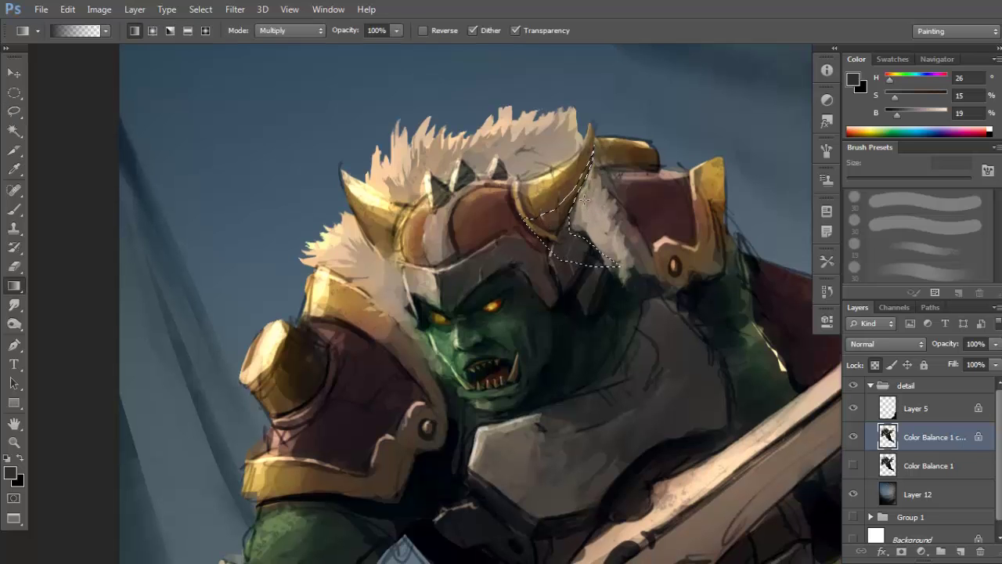
right_click(583, 174, "shift")
left_click(653, 139)
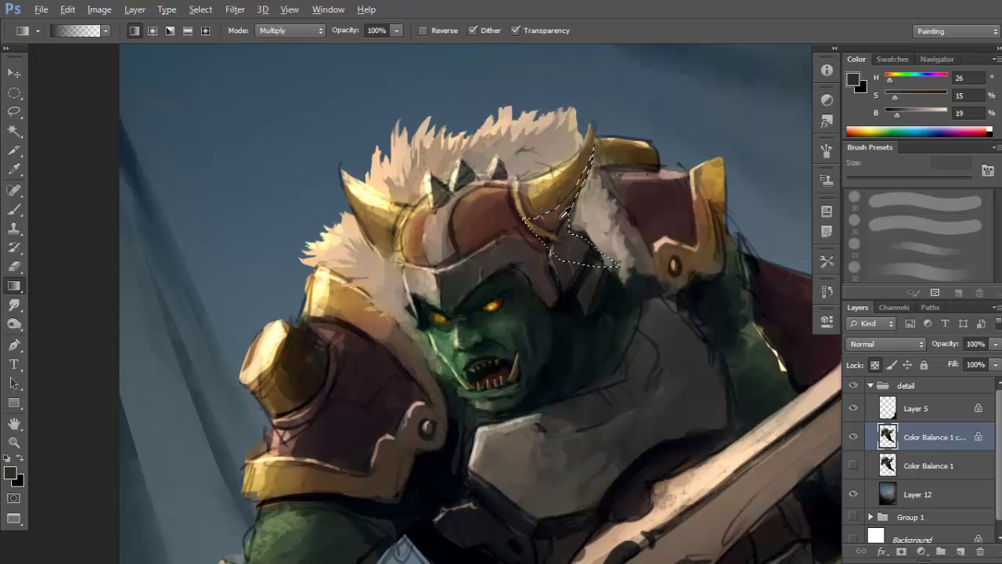
left_click(562, 218, "alt")
left_click_drag(580, 238, 591, 194)
key("ctrl+z")
left_click_drag(495, 322, 656, 129)
key("ctrl+z")
key("ctrl+d")
Add thin scratch marks to the right horn with a fine brush, using grey-beige sampled from the fur and black.
key("ctrl+minus")
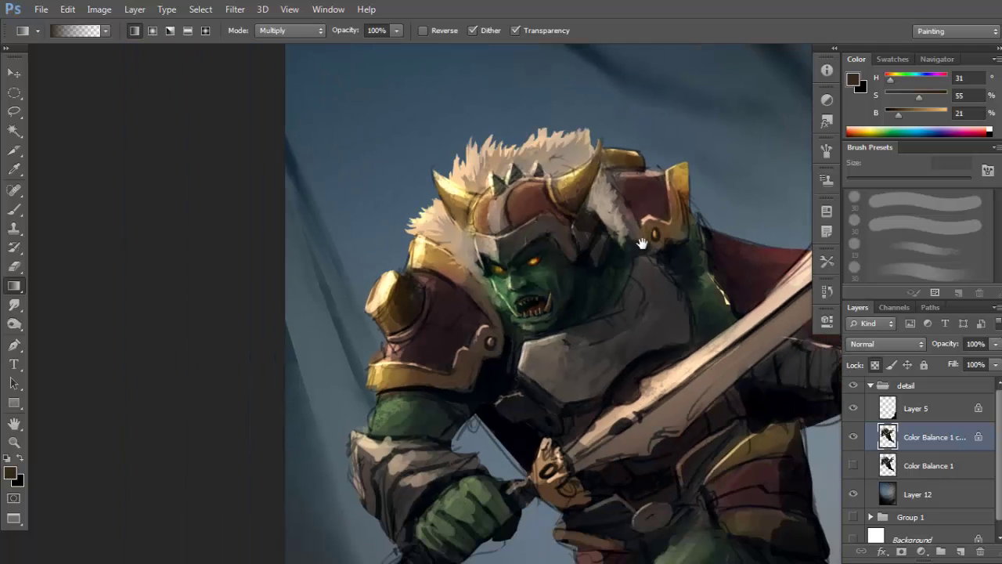
left_click(586, 227, "ctrl")
key("b")
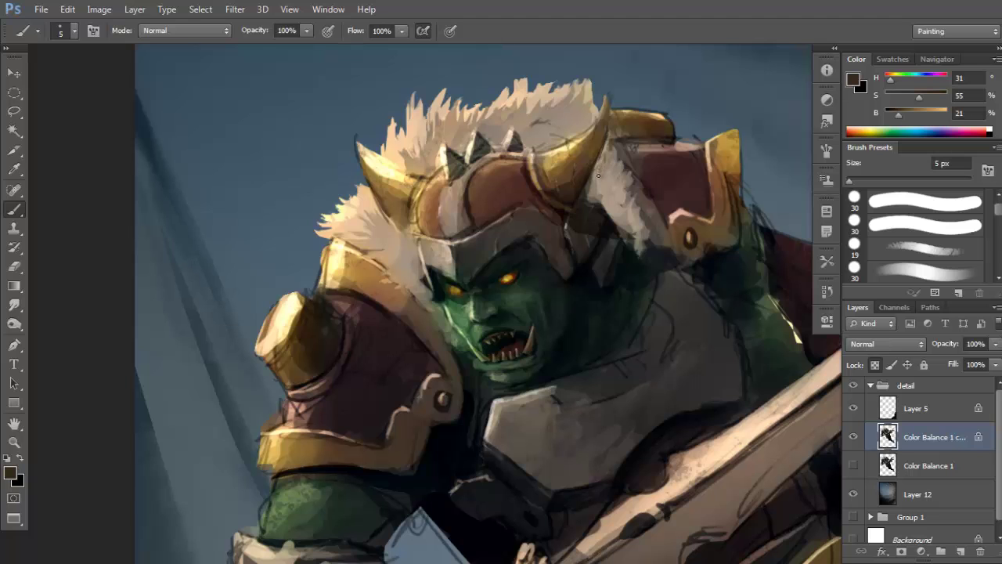
left_click(623, 232, "alt")
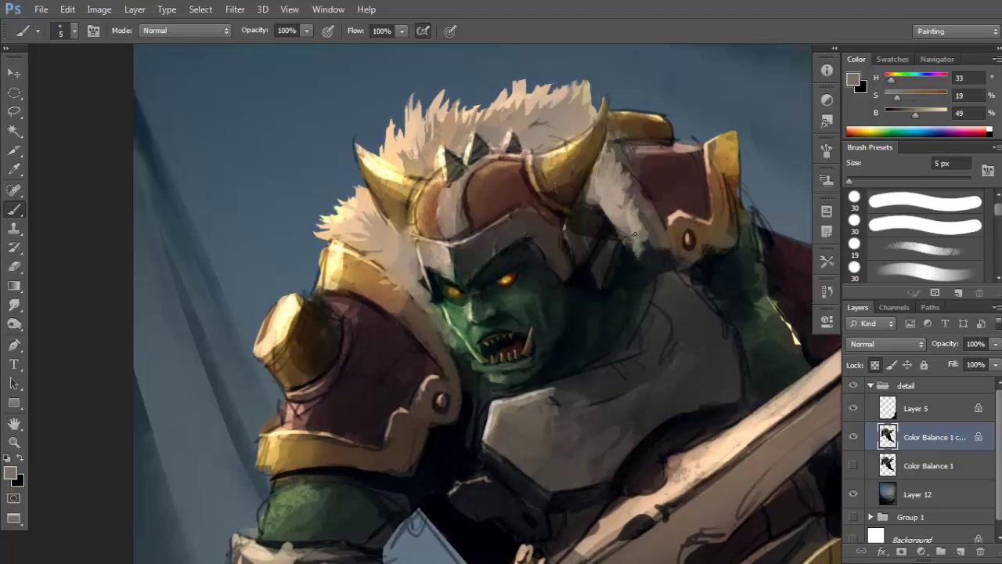
left_click_drag(601, 182, 603, 187)
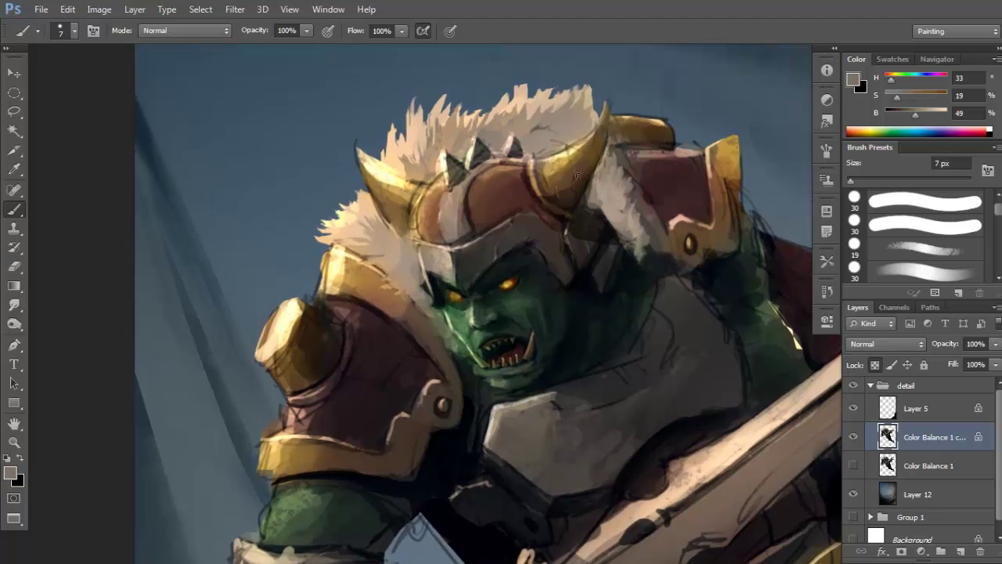
scroll(578, 175, "up", 2)
key("d")
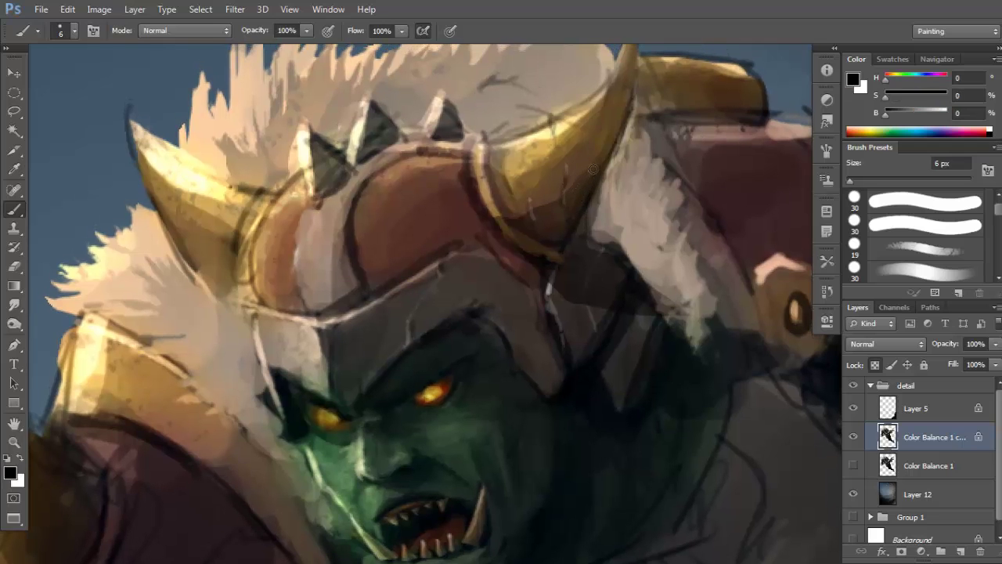
Draw thin black and white crack lines on the helmet's central band with a 3 px brush.
left_click_drag(411, 215, 520, 240)
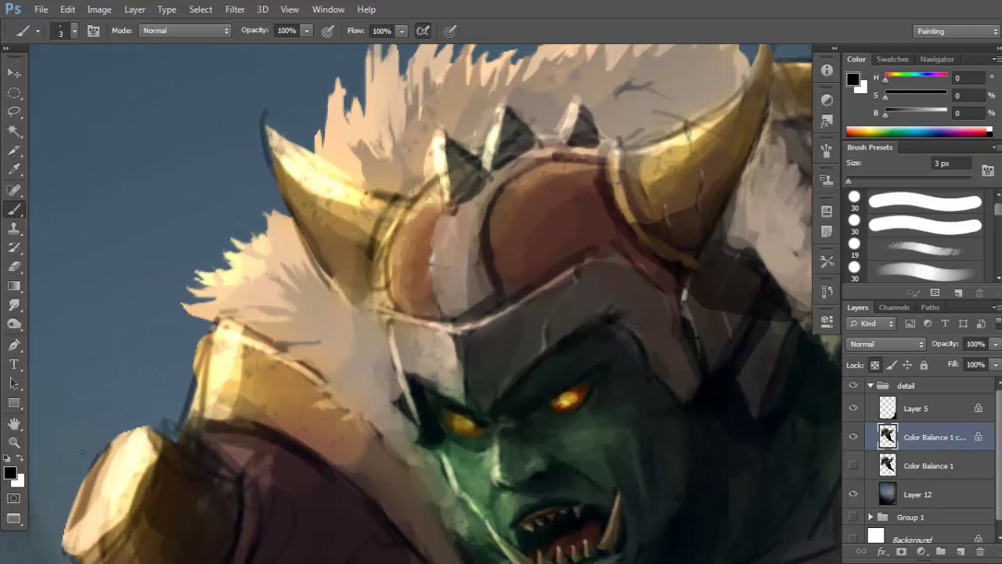
left_click(21, 463)
left_click(22, 464)
left_click(24, 465)
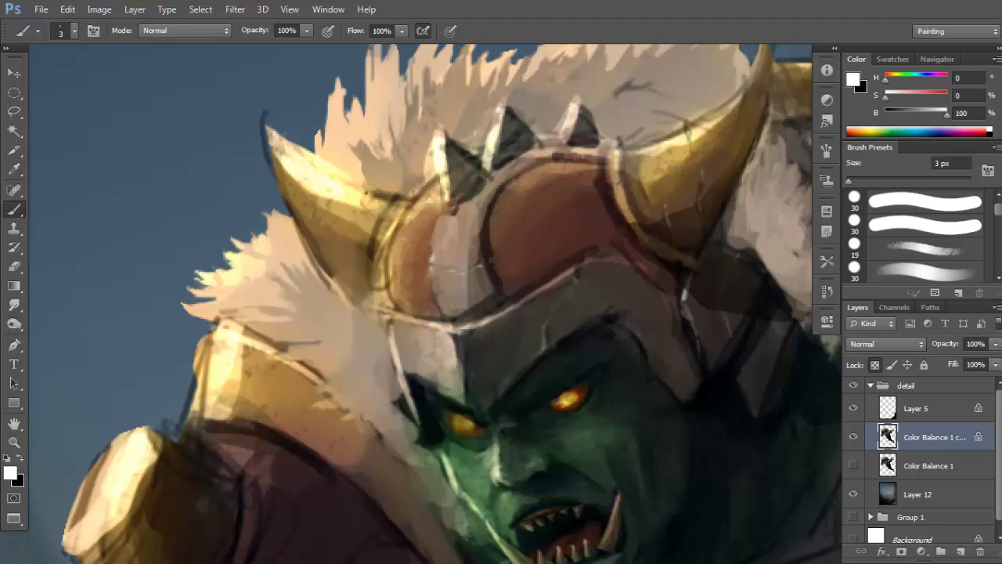
key("x")
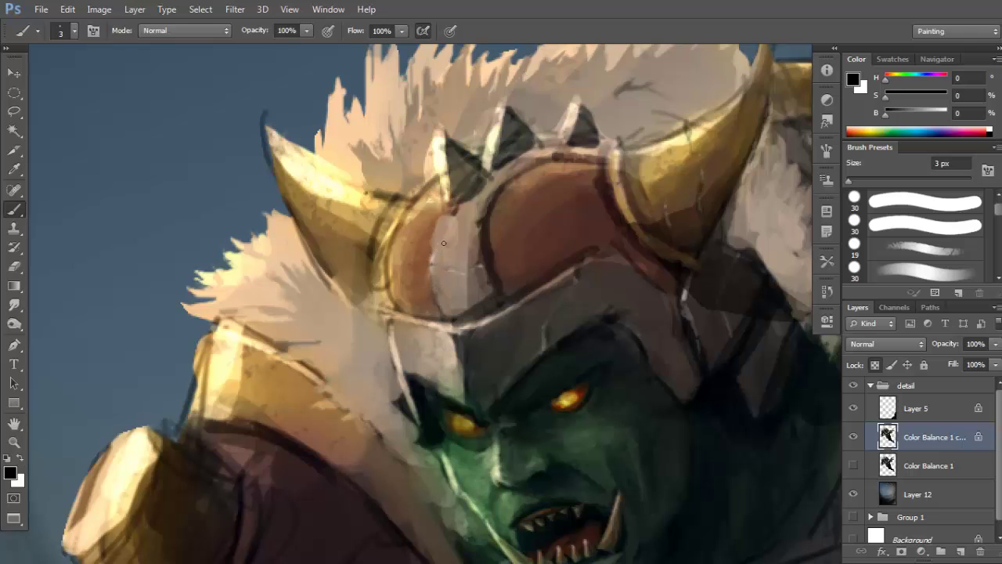
Refine the helmet band's surface marks with dark tones sampled from the shoulder and face, plus black and white.
left_click(311, 450, "alt")
left_click(302, 509, "alt")
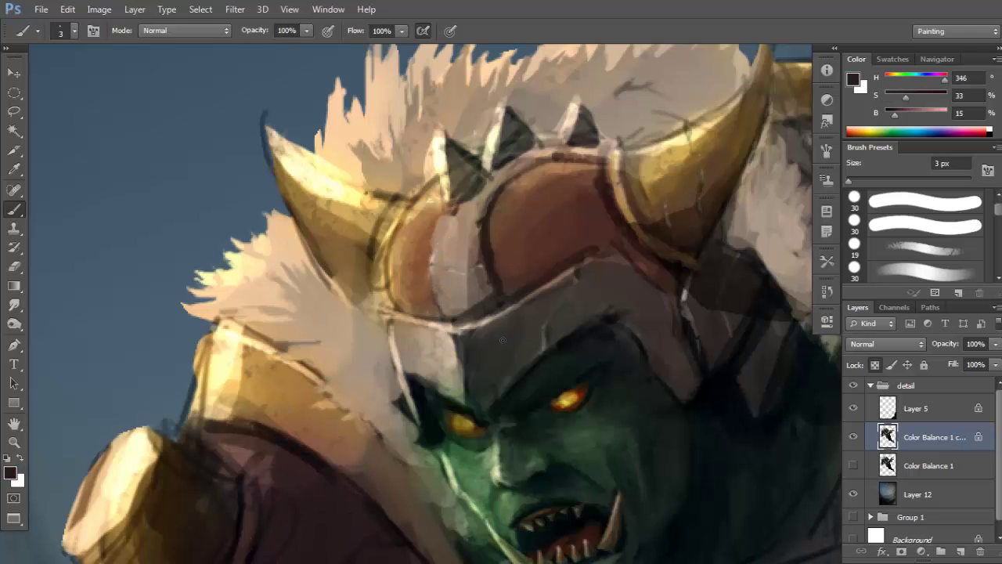
left_click(337, 379, "alt")
key("x")
left_click(562, 424, "alt")
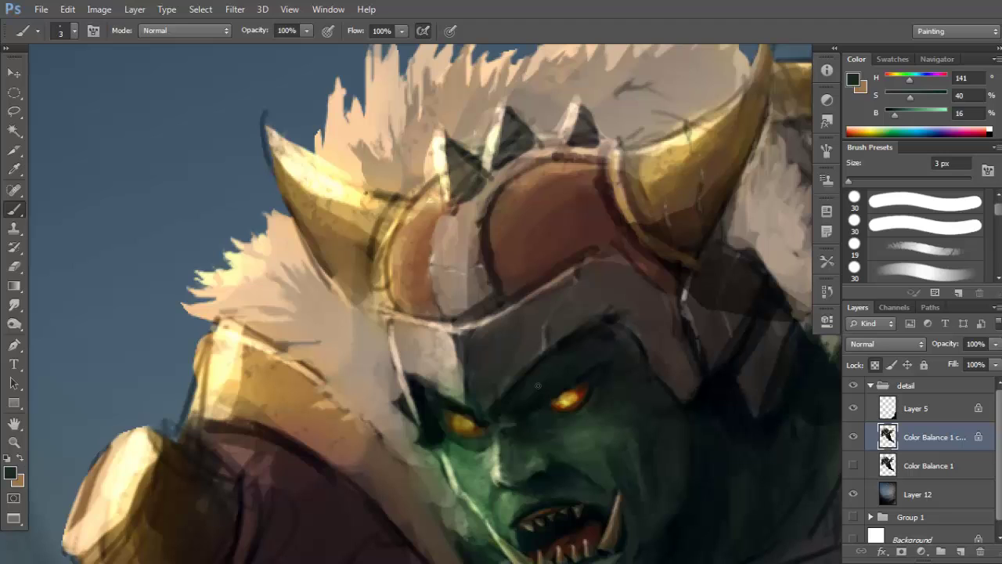
key("d")
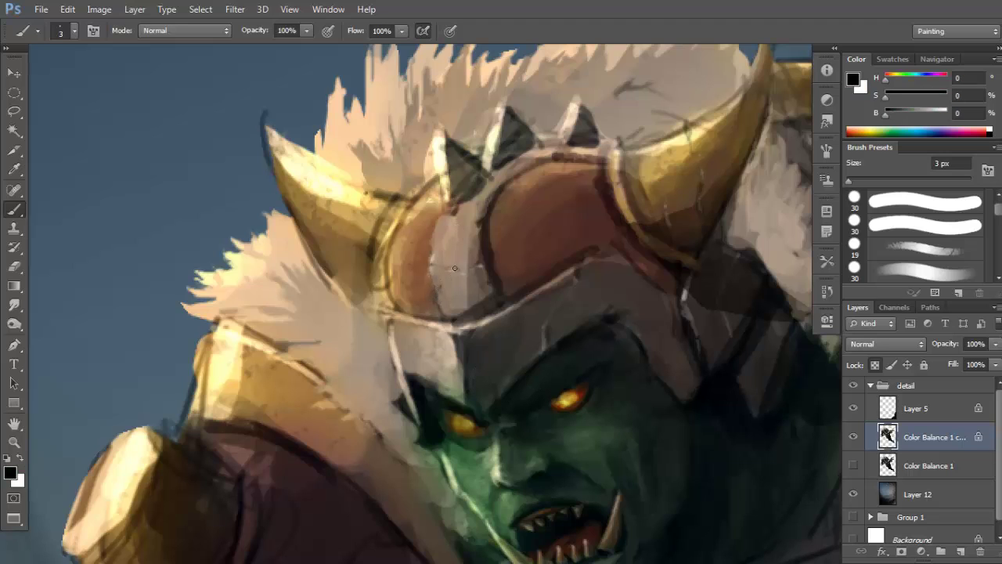
key("x")
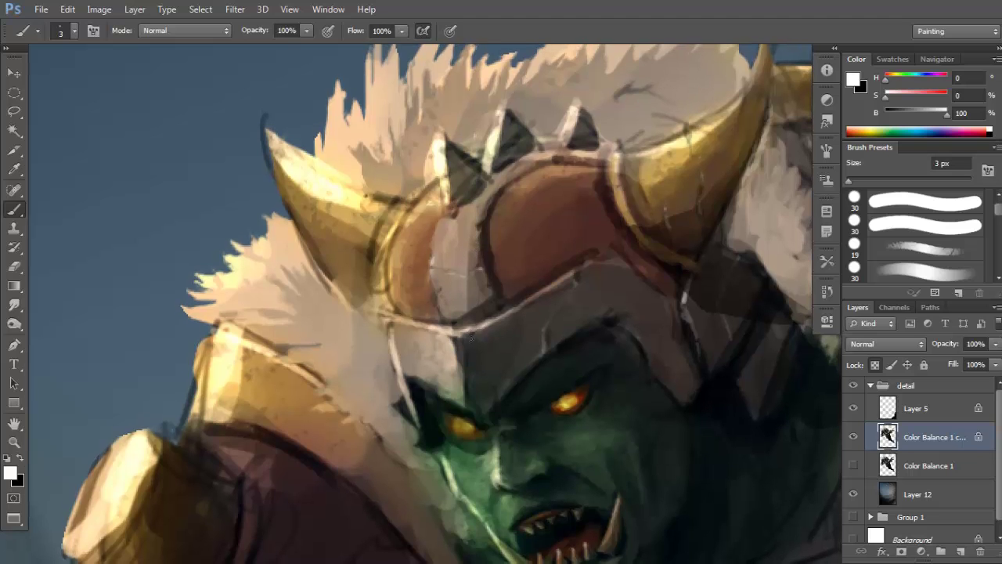
Touch up the centre ridge of the helmet's brow plate with light greys sampled from it.
left_click(466, 379, "alt")
left_click(451, 340, "alt")
left_click(462, 378, "alt")
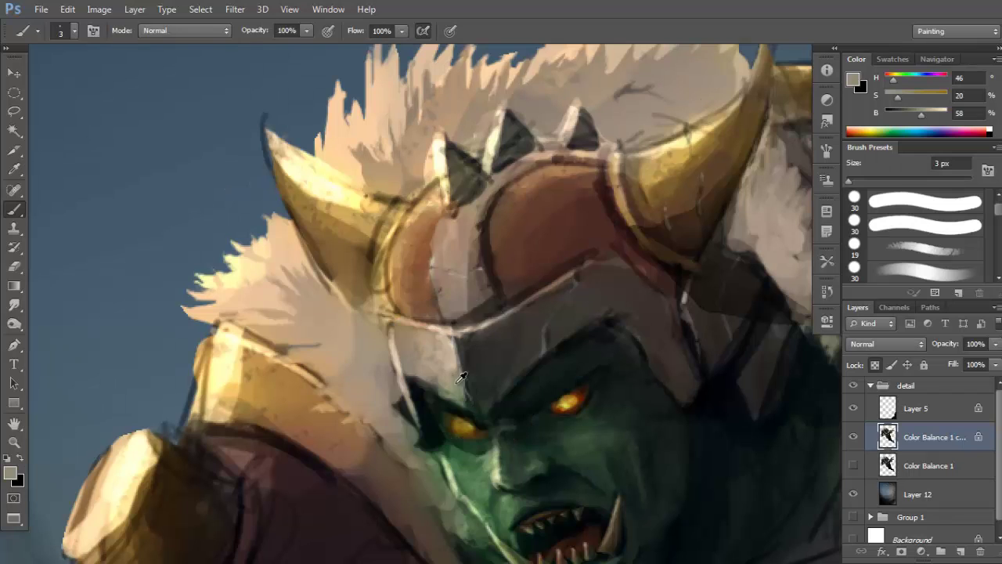
left_click(459, 387, "alt")
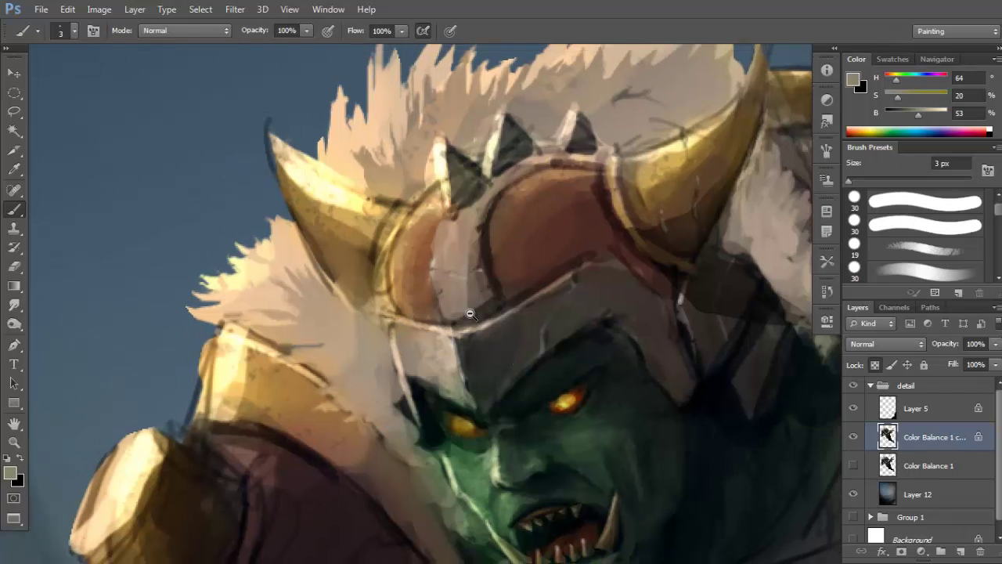
Define the edge where the central band meets the red helmet panel with a sampled dark brown.
left_click_drag(485, 290, 450, 300)
scroll(450, 299, "up", 2)
left_click(494, 297, "alt")
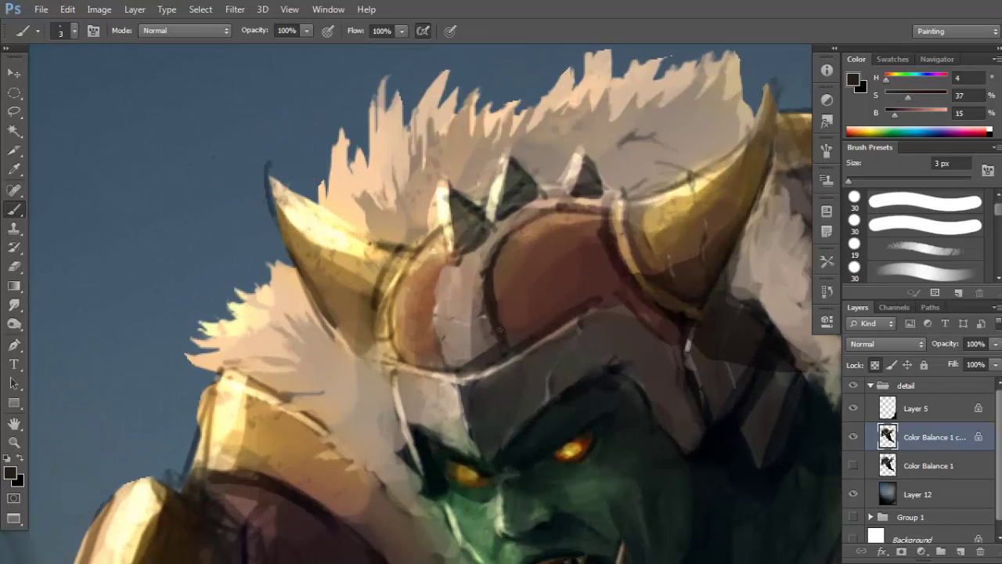
left_click(516, 326, "alt")
left_click_drag(458, 326, 487, 289)
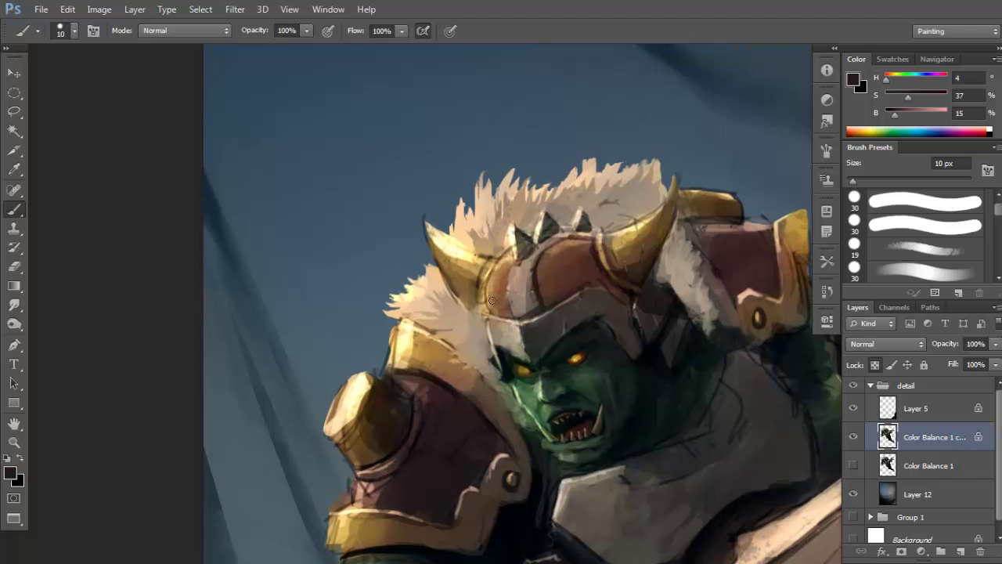
Paint the base of the left horn with sampled yellow and brown tones using a 10 px brush.
left_click(492, 261, "alt")
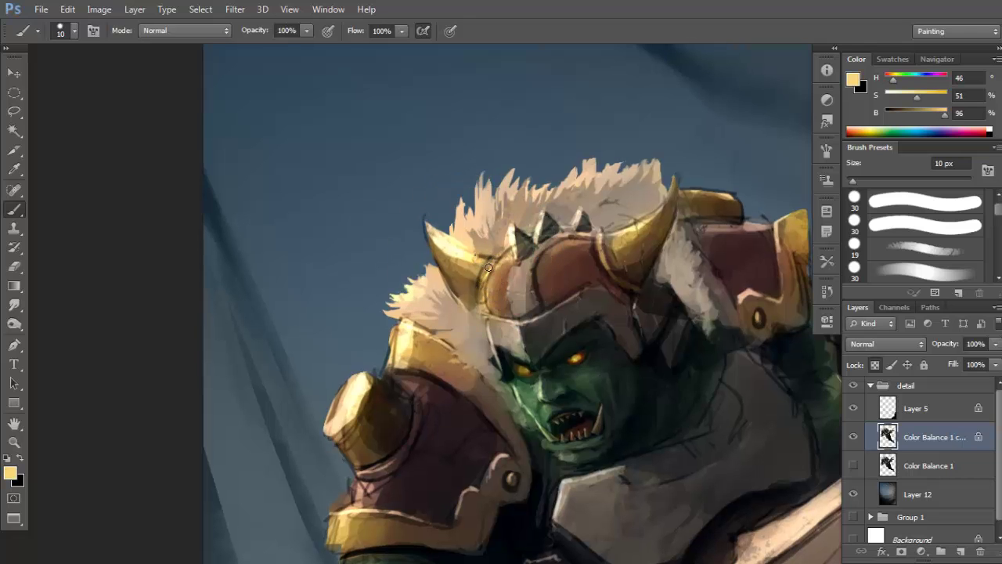
left_click(484, 288, "alt")
left_click(478, 282, "alt")
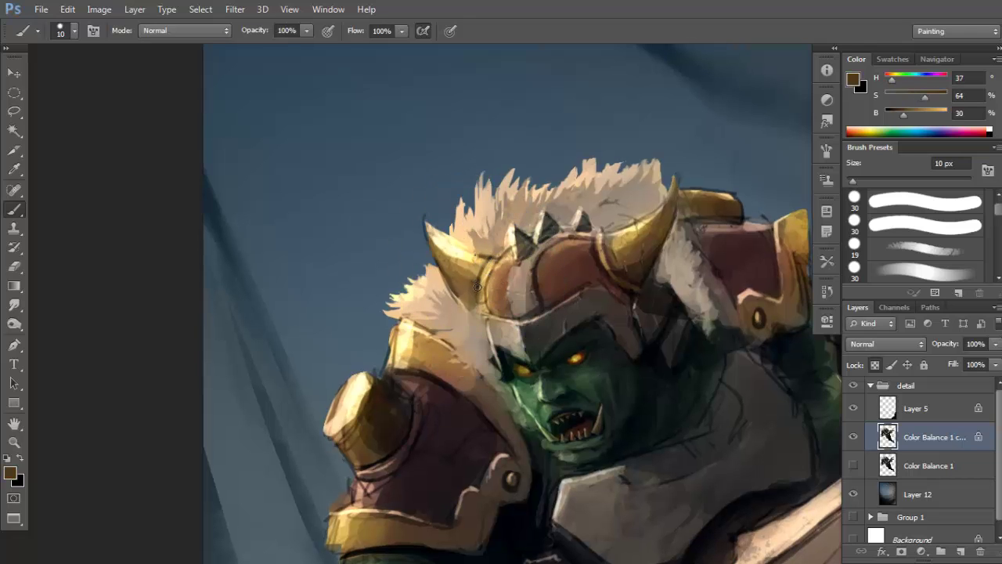
left_click(481, 301, "alt")
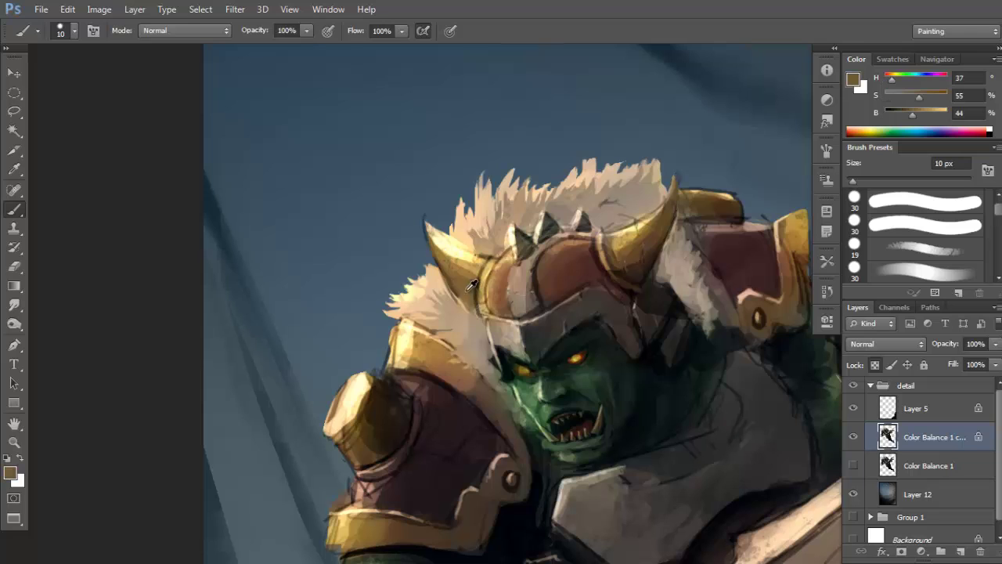
Shade the body of the left horn with a 30 px brush, using sampled dark brown and gold.
left_click(639, 266, "alt")
key("bracketright")
key("bracketright")
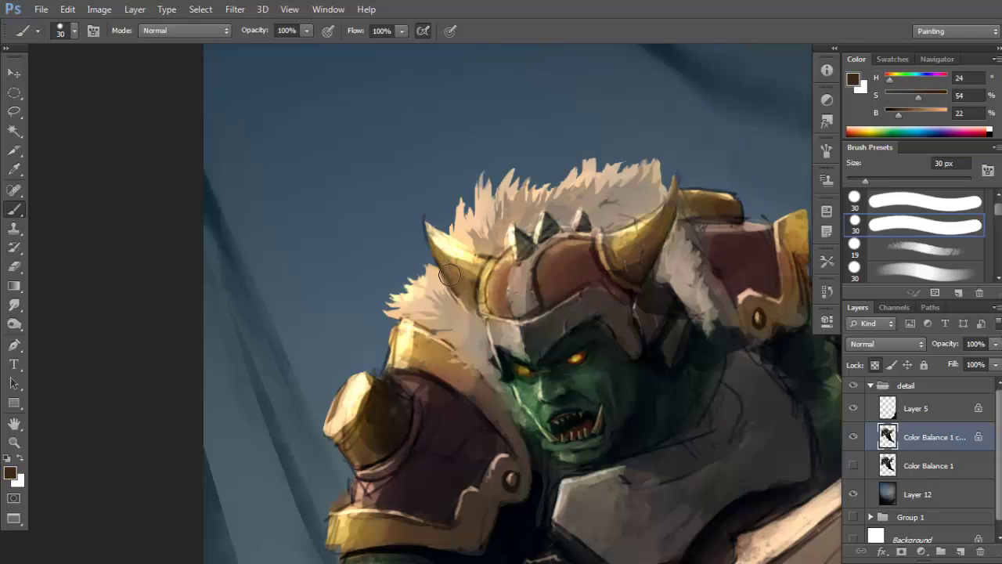
left_click(461, 286, "alt")
left_click(462, 261, "alt")
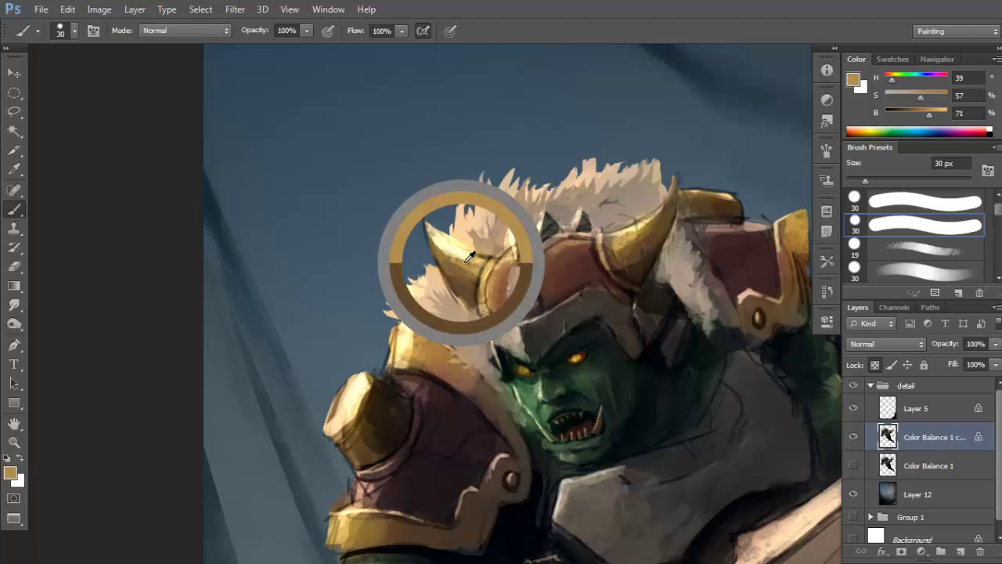
Paint the fur behind the left horn with sampled tan tones using the 30 px brush.
left_click_drag(504, 258, 514, 282)
left_click(483, 262, "alt")
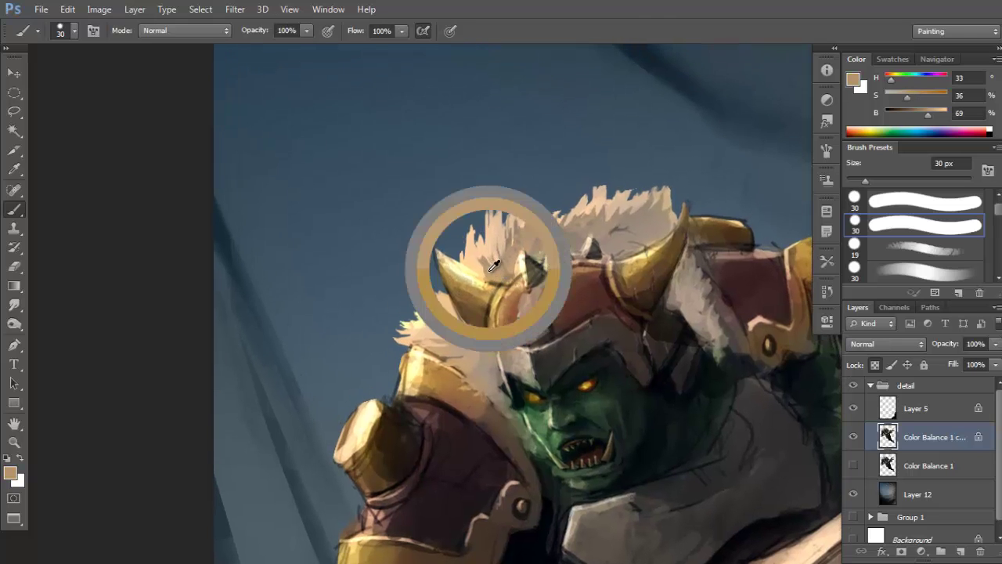
left_click(459, 260, "alt")
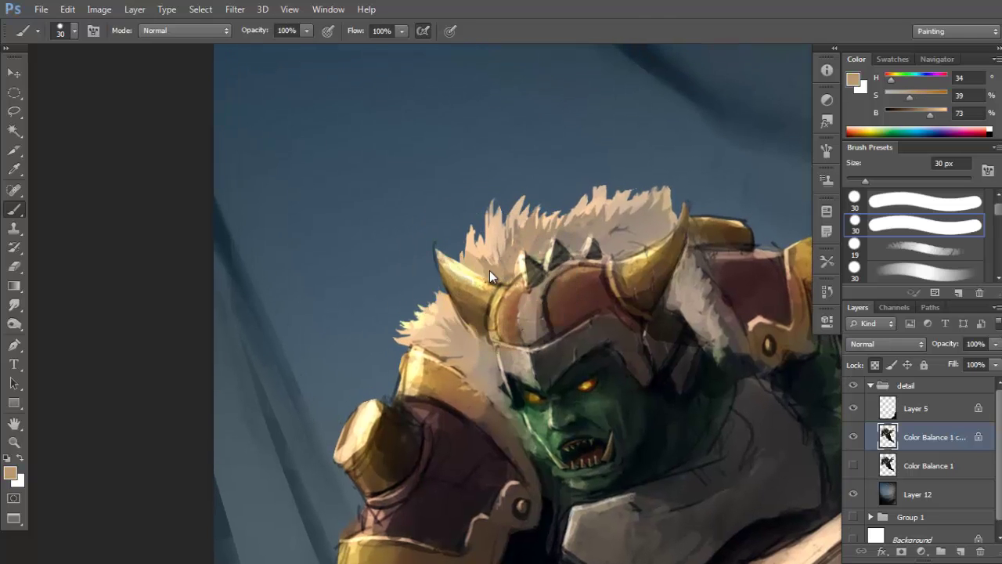
left_click_drag(489, 263, 510, 227)
left_click(596, 213, "alt")
left_click_drag(532, 336, 517, 285)
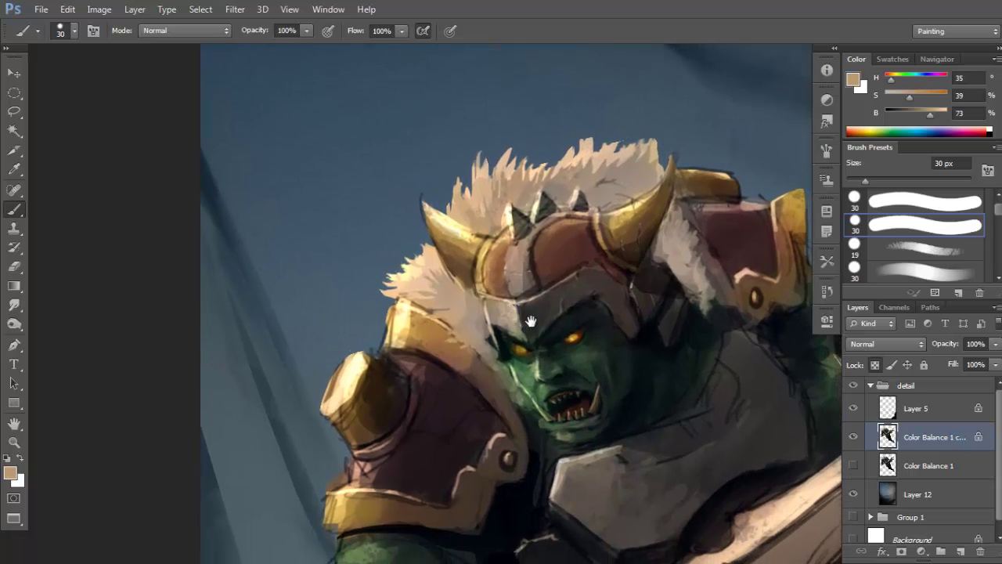
left_click_drag(551, 331, 544, 324)
left_click_drag(648, 295, 620, 285)
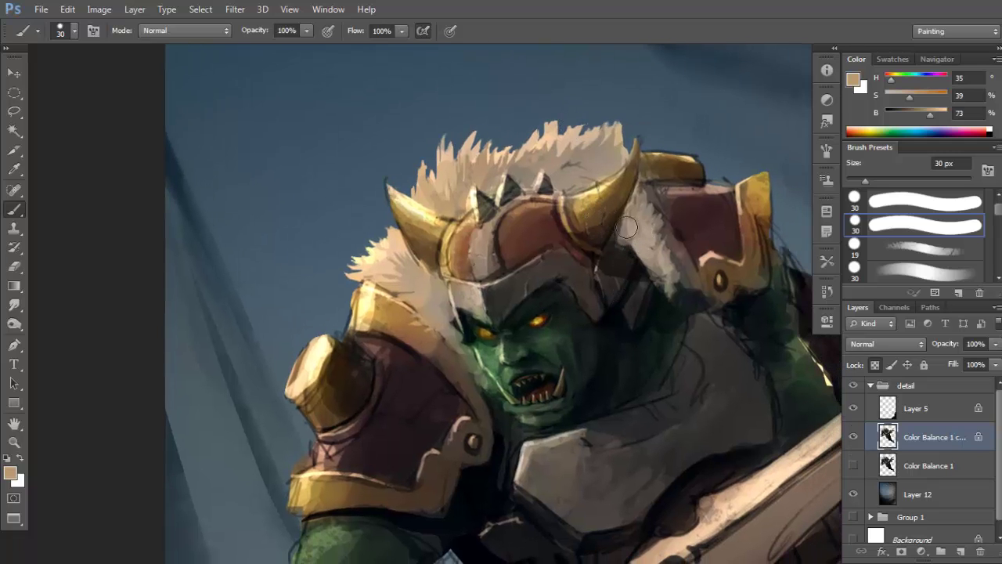
Add a new layer above the visible Color Balance painting layer and adjust the 30 px round brush's dynamics.
left_click_drag(526, 278, 631, 353)
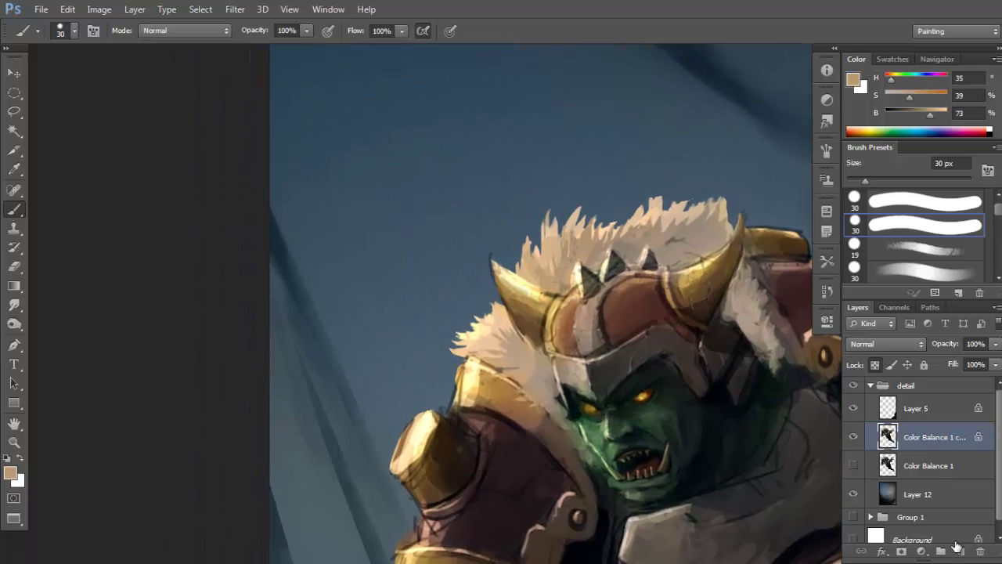
left_click(959, 551)
scroll(399, 246, "up", 2)
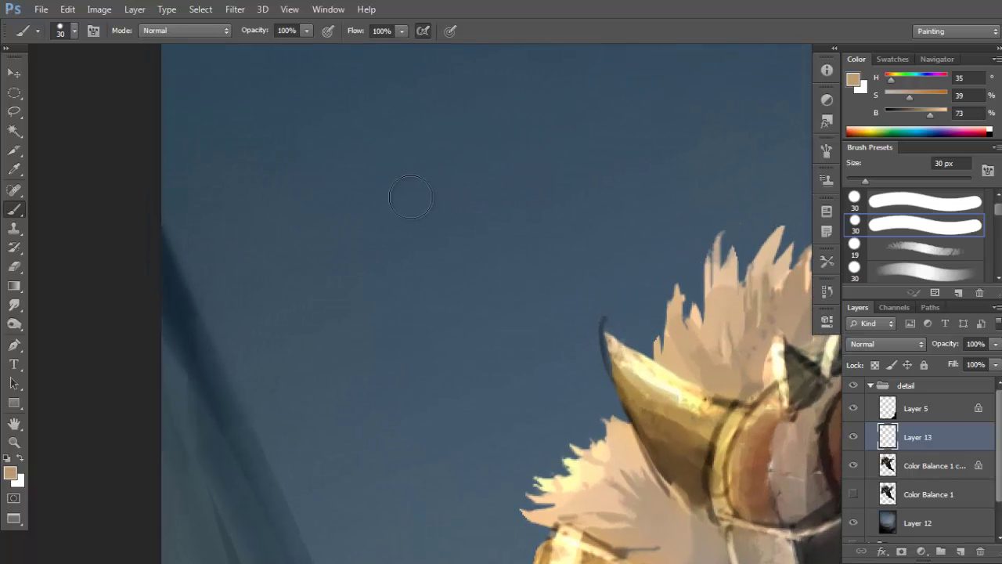
right_click(411, 198)
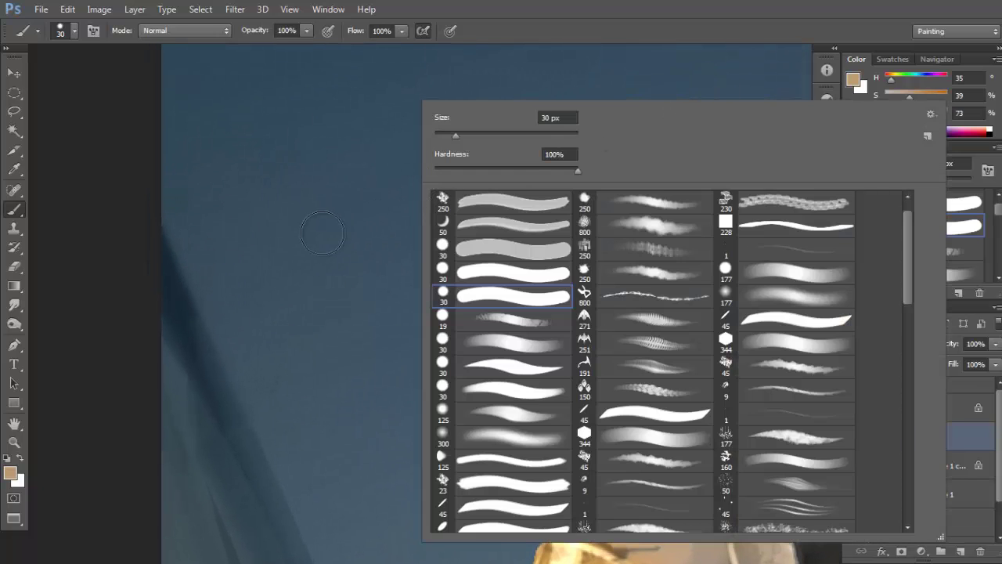
left_click_drag(300, 246, 305, 240)
key("F5")
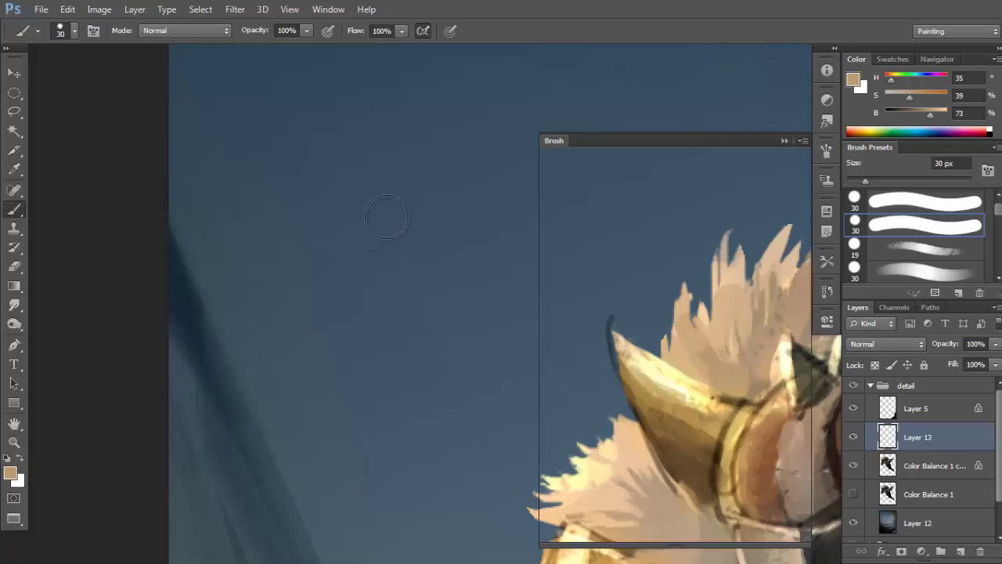
left_click(555, 268)
left_click(555, 238)
key("F5")
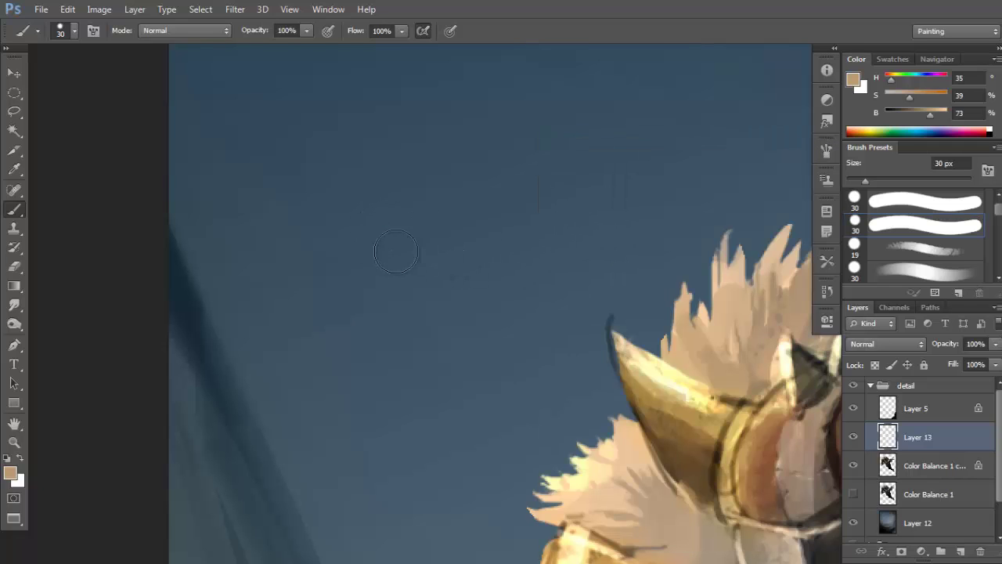
Dab a loose cluster of black dots on the empty background with a 6 px brush.
key("bracketleft")
key("bracketleft")
key("bracketleft")
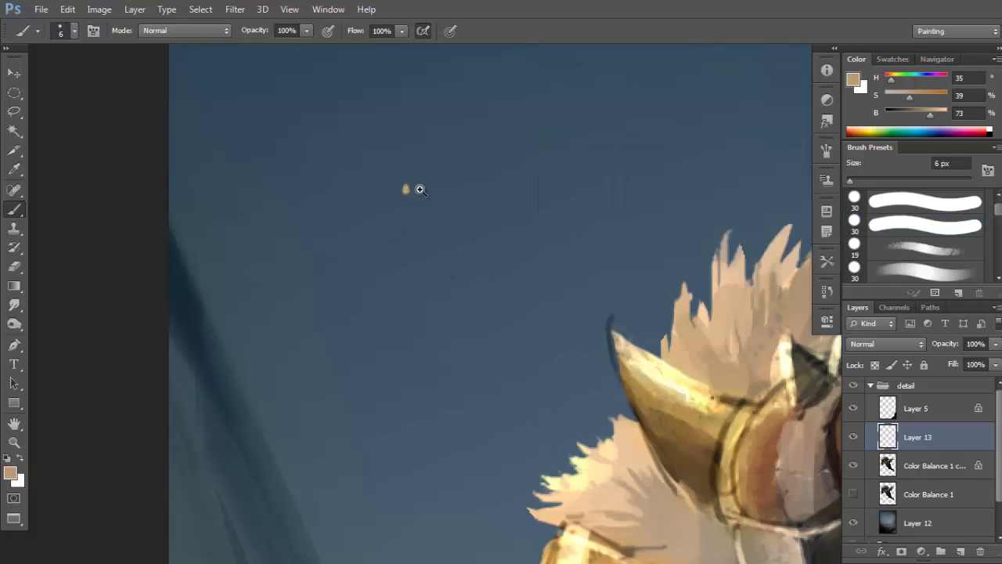
left_click(419, 189, "ctrl")
key("d")
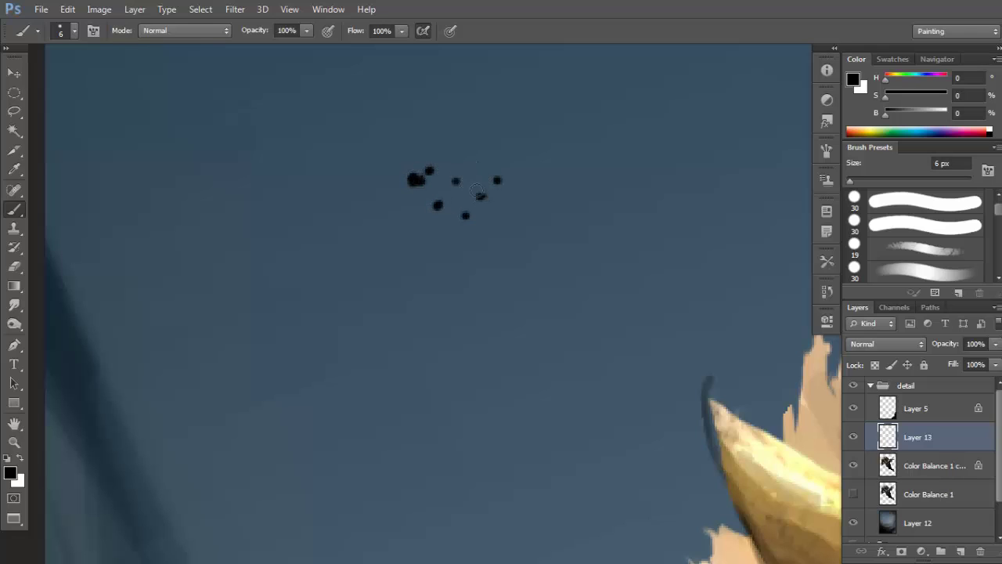
left_click(487, 189)
left_click(450, 181)
left_click(460, 161)
left_click(481, 155)
left_click(489, 227)
left_click(489, 146, "ctrl+alt")
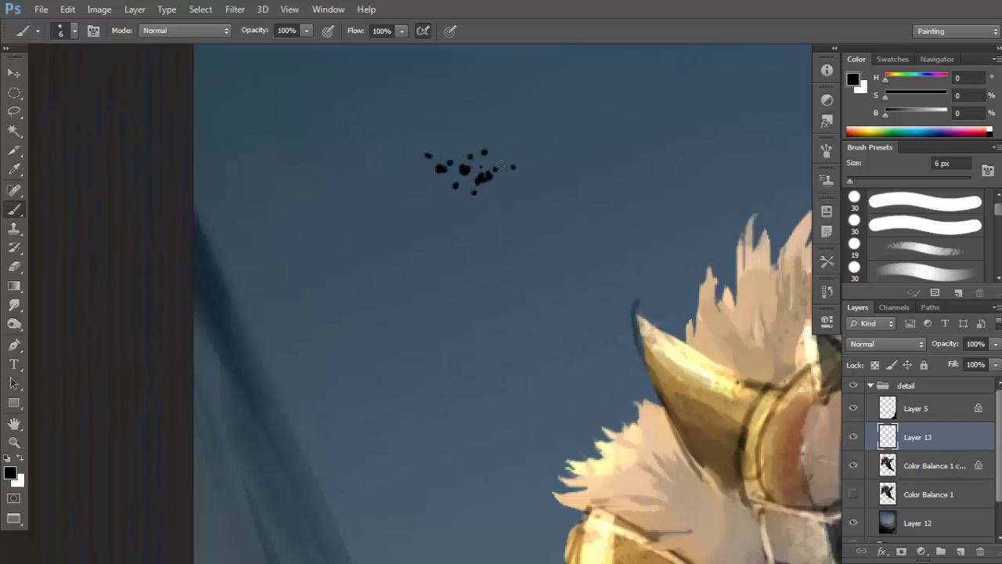
Define a brush preset from the dot cluster and hide Layer 13, which holds the dots.
left_click(888, 436, "ctrl")
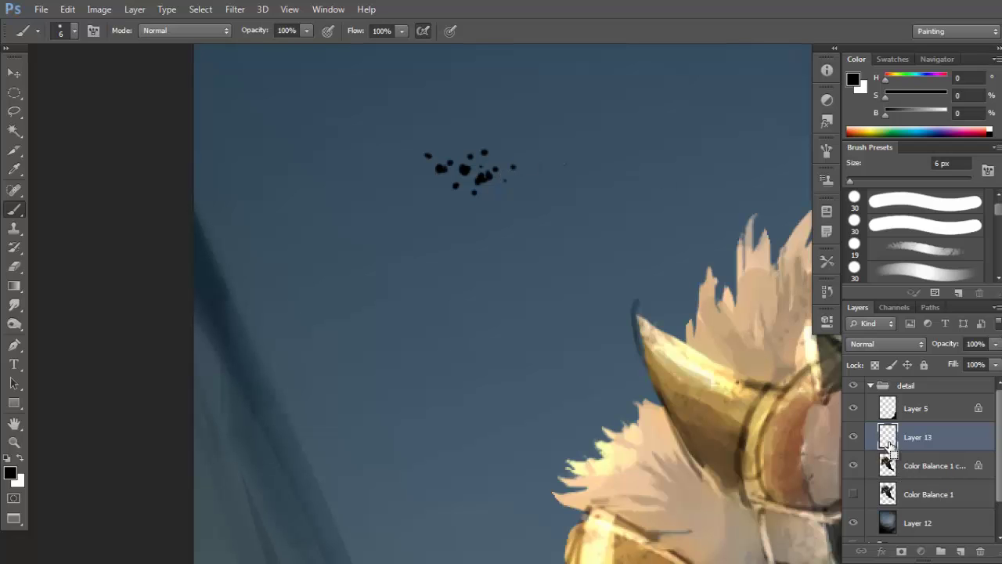
left_click(67, 9)
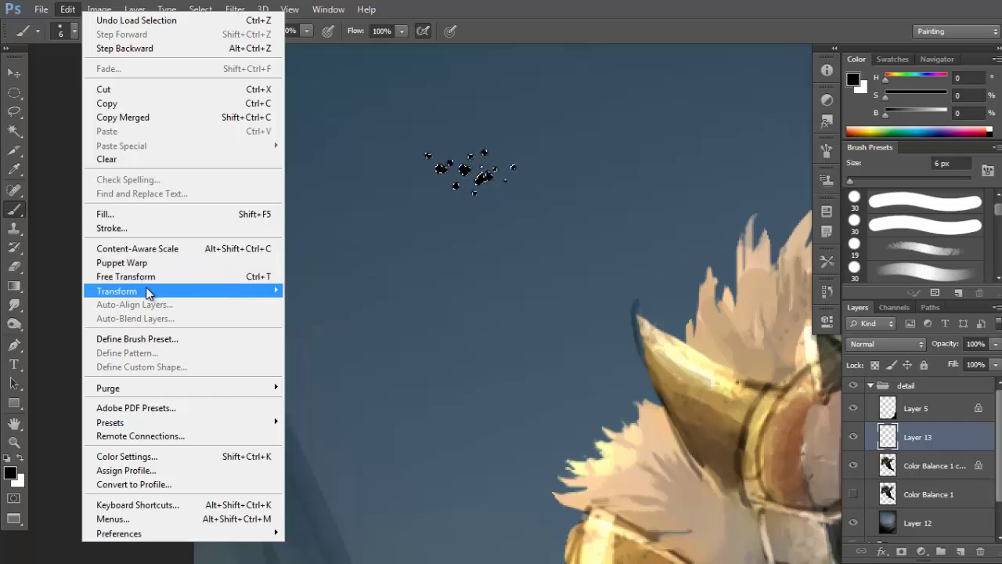
left_click(149, 339)
left_click(662, 188)
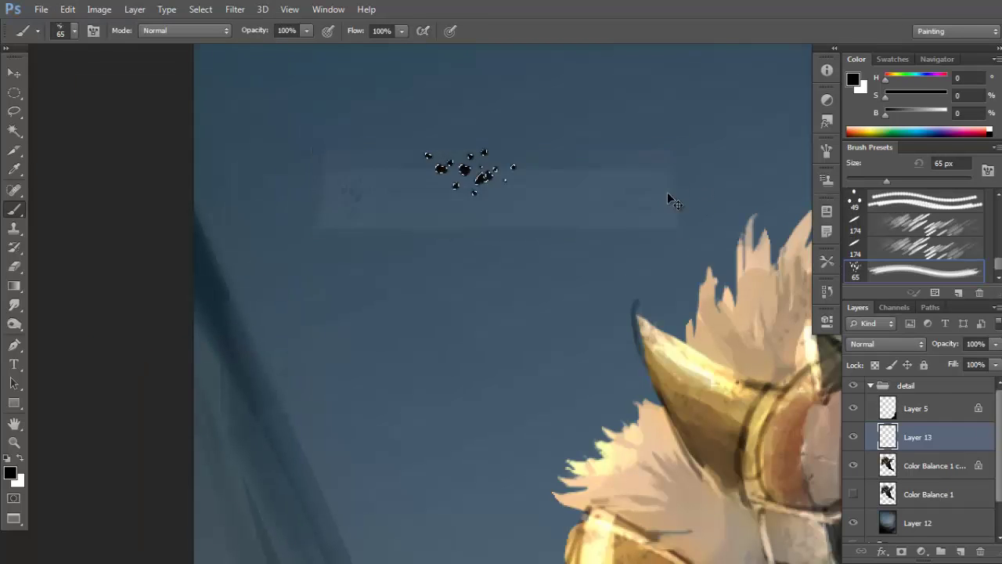
key("ctrl+d")
left_click(854, 436)
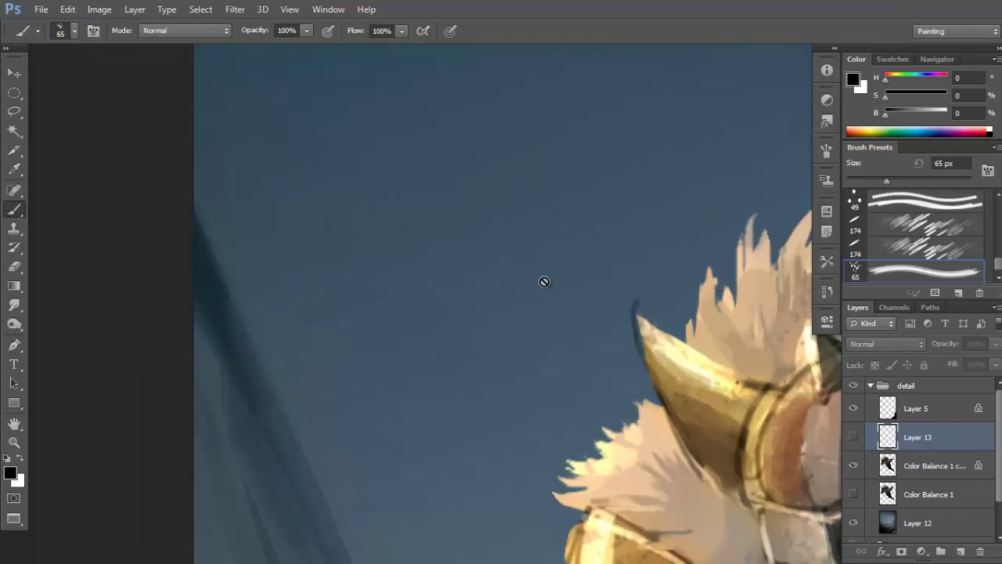
Set the tip spacing of the new 65 px dot brush to 3%.
right_click(480, 215)
left_click_drag(963, 427, 957, 470)
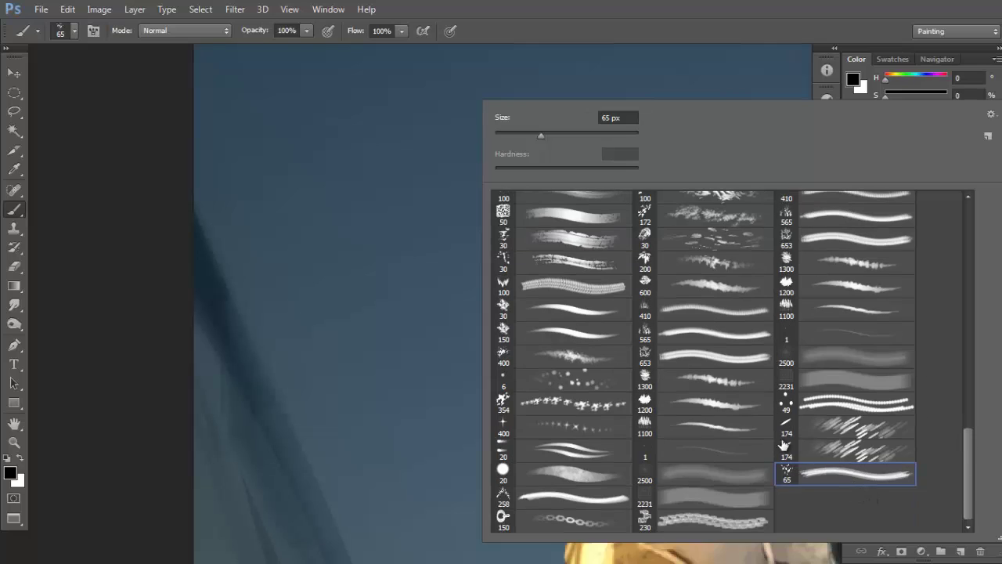
left_click(457, 306)
key("F5")
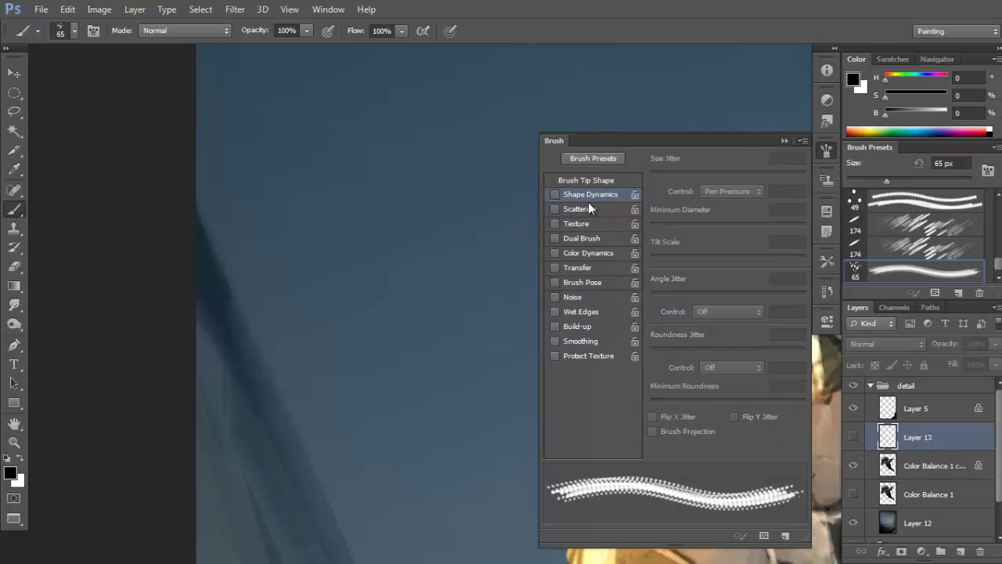
left_click(586, 180)
left_click_drag(670, 417, 653, 420)
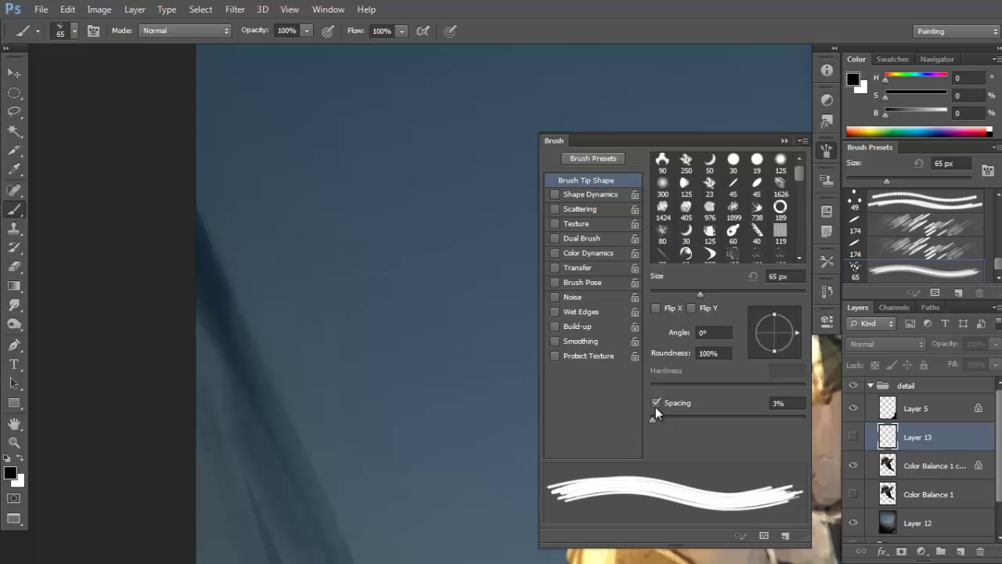
Enable Shape Dynamics with a raised minimum diameter and Transfer controlled by pen pressure for the dot brush.
left_click(591, 195)
left_click_drag(663, 225, 712, 230)
left_click(604, 269)
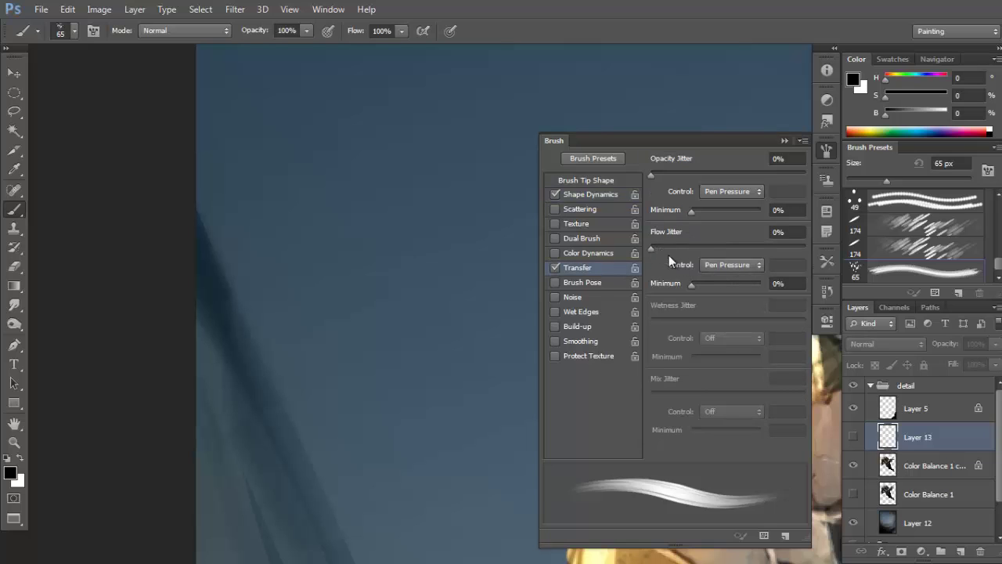
key("F5")
Select the visible Color Balance painting layer and set the dot brush to 40 px for working on the fur.
key("bracketright")
key("bracketright")
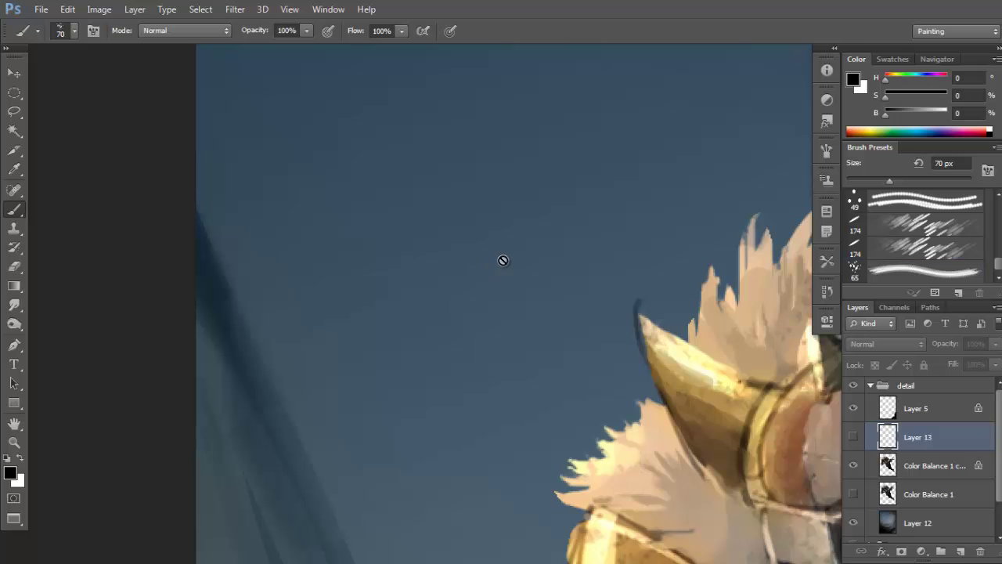
left_click(910, 470)
mouse_move(602, 331)
left_mouse_down()
mouse_move(581, 318)
mouse_move(227, 256)
left_mouse_up()
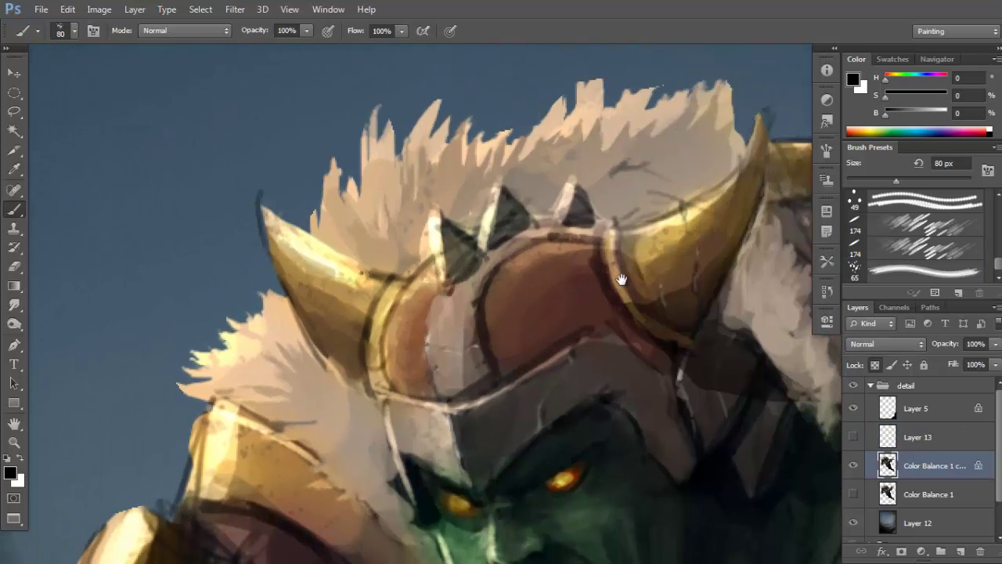
key("bracketright")
key("bracketright")
mouse_move(681, 282)
left_mouse_down()
mouse_move(685, 248)
mouse_move(479, 173)
left_mouse_up()
key("bracketleft")
key("bracketleft")
key("bracketleft")
key("bracketleft")
key("bracketleft")
key("bracketleft")
scroll(682, 250, "down", 3)
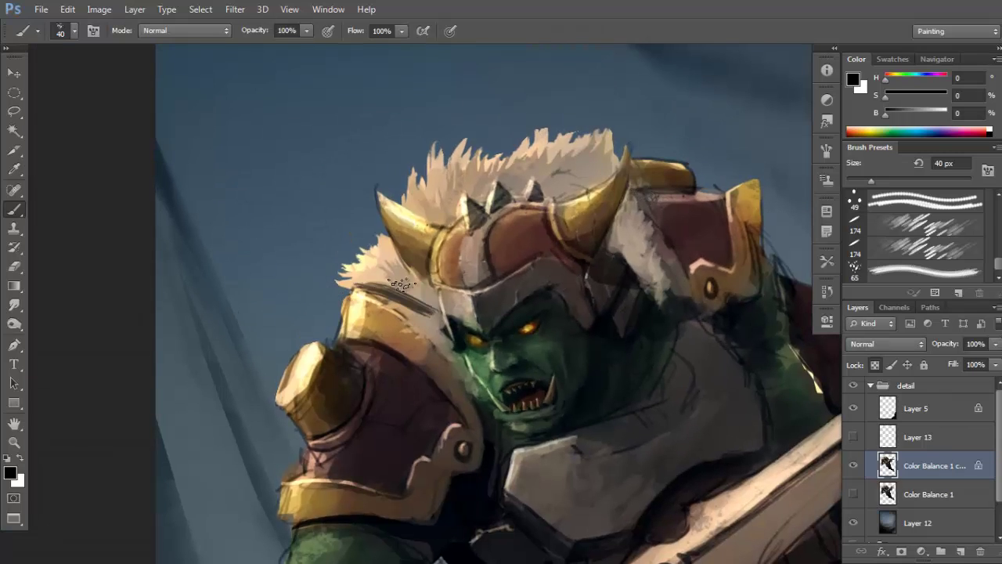
Test hair strokes in the fur below the left horn with sampled tan and dark grey, finishing on a sampled tan.
left_click(404, 288, "alt")
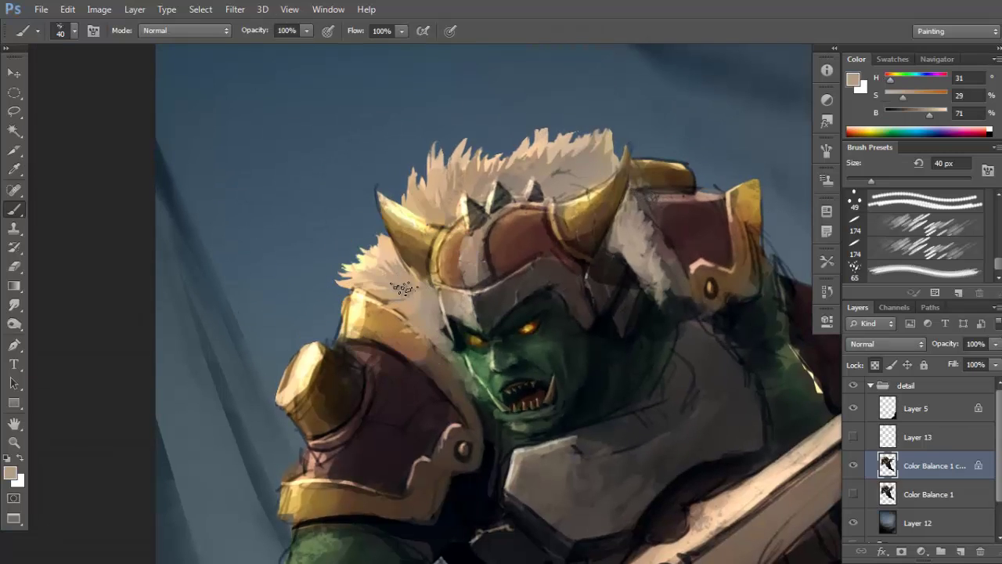
left_click(449, 317, "alt")
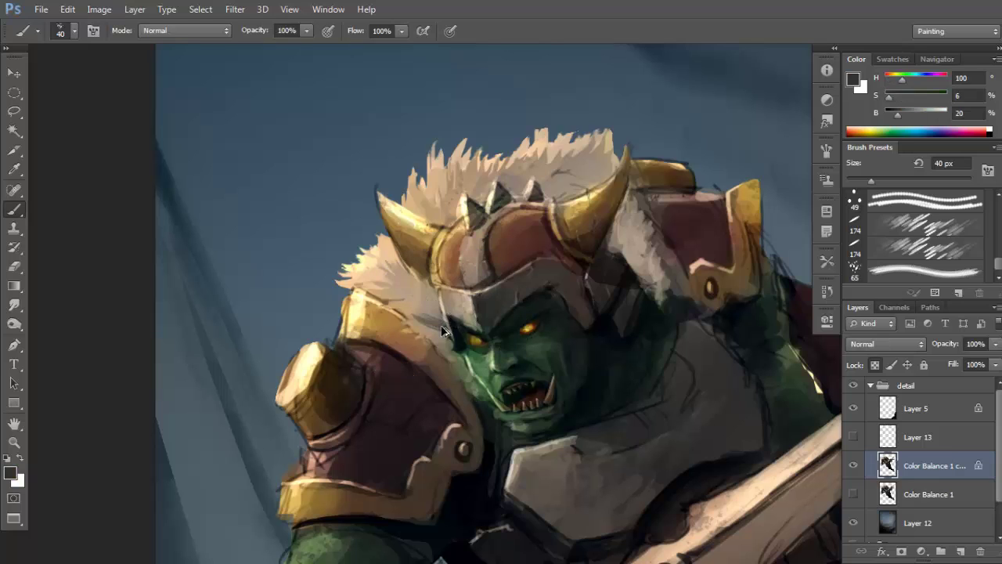
left_click(436, 328, "alt")
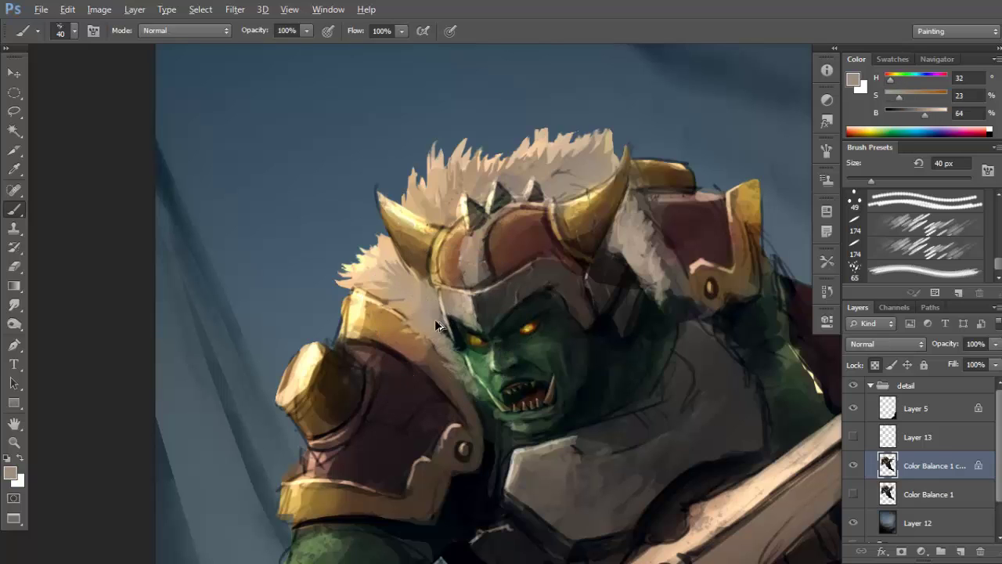
left_click(408, 283, "alt")
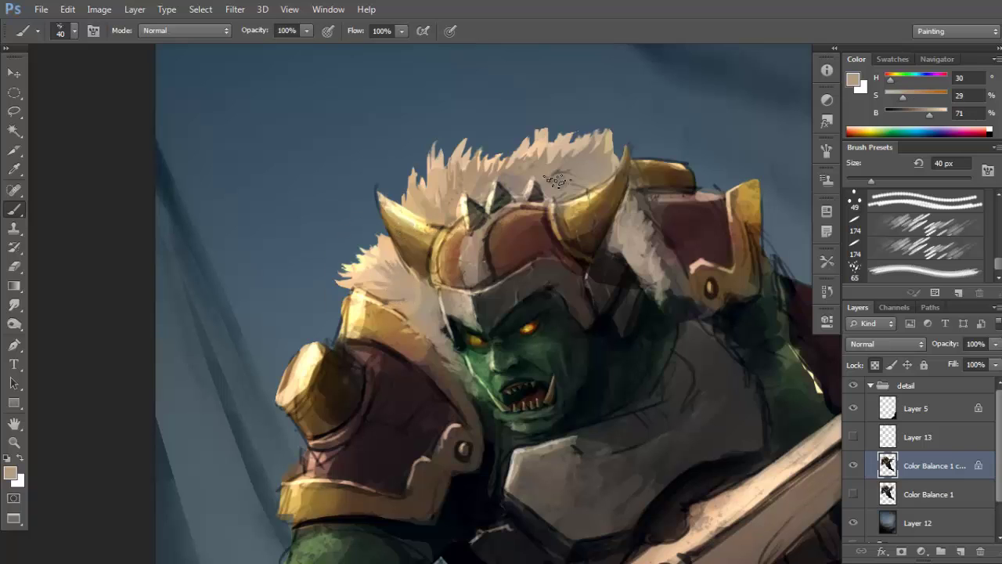
left_click(559, 150, "alt")
left_click(407, 286, "alt")
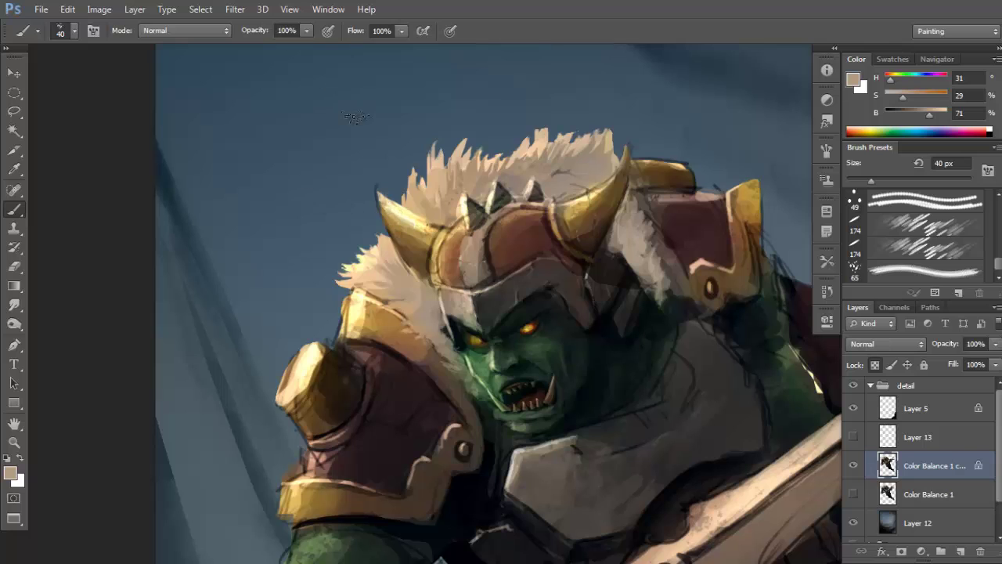
Brighten the fur behind the helmet with tan hair strokes in Color Dodge mode at 40 px.
left_click(187, 30)
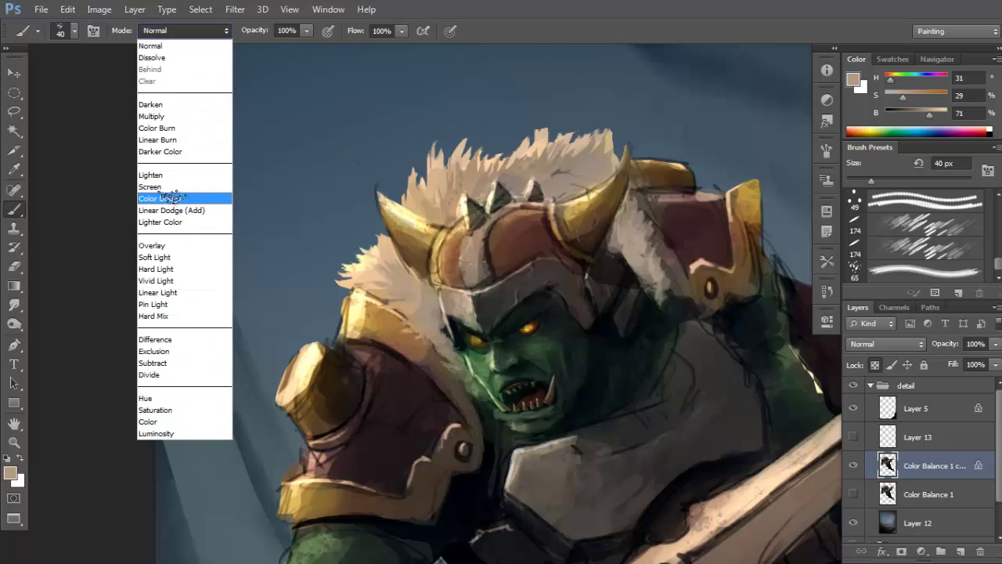
left_click(179, 194)
left_click(421, 285, "alt")
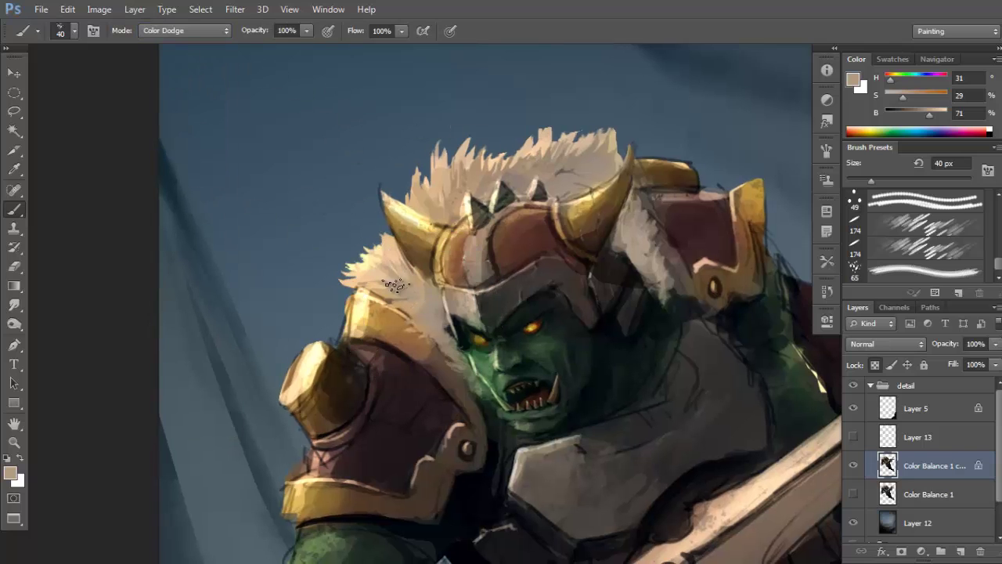
key("ctrl+z")
mouse_move(424, 211)
left_mouse_down()
mouse_move(424, 145)
mouse_move(425, 208)
mouse_move(432, 174)
mouse_move(430, 187)
mouse_move(447, 188)
mouse_move(475, 151)
mouse_move(499, 174)
mouse_move(516, 127)
mouse_move(547, 162)
mouse_move(602, 150)
left_mouse_up()
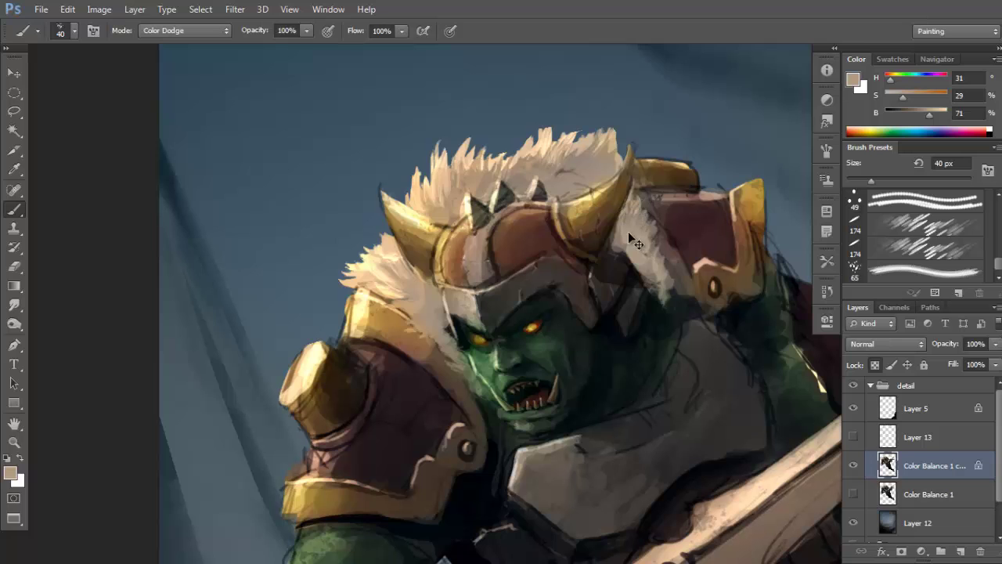
Darken the fur beside the right horn with hair strokes in Multiply mode.
left_click_drag(429, 264, 435, 227)
right_click(660, 198, "shift")
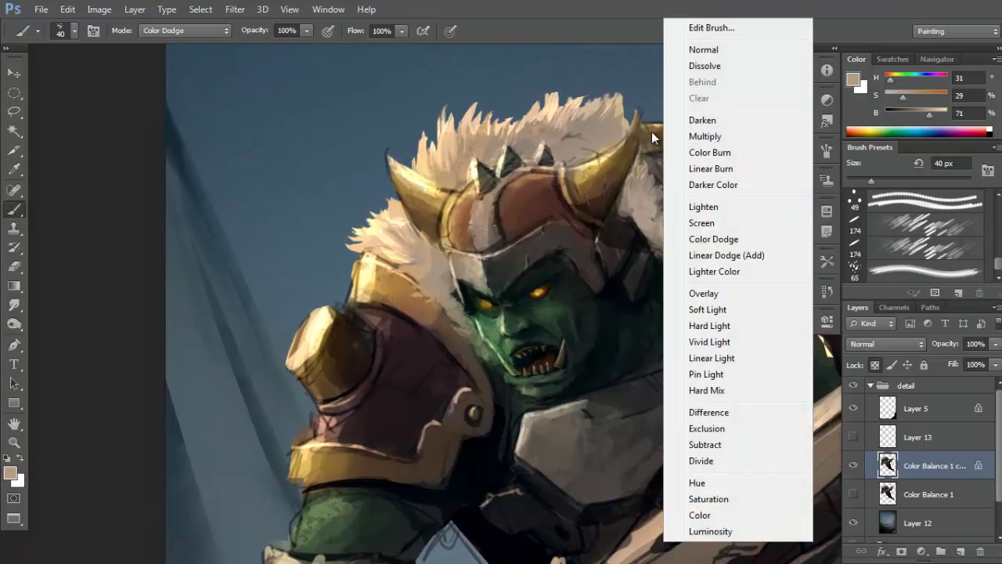
key("Escape")
right_click(662, 136, "shift")
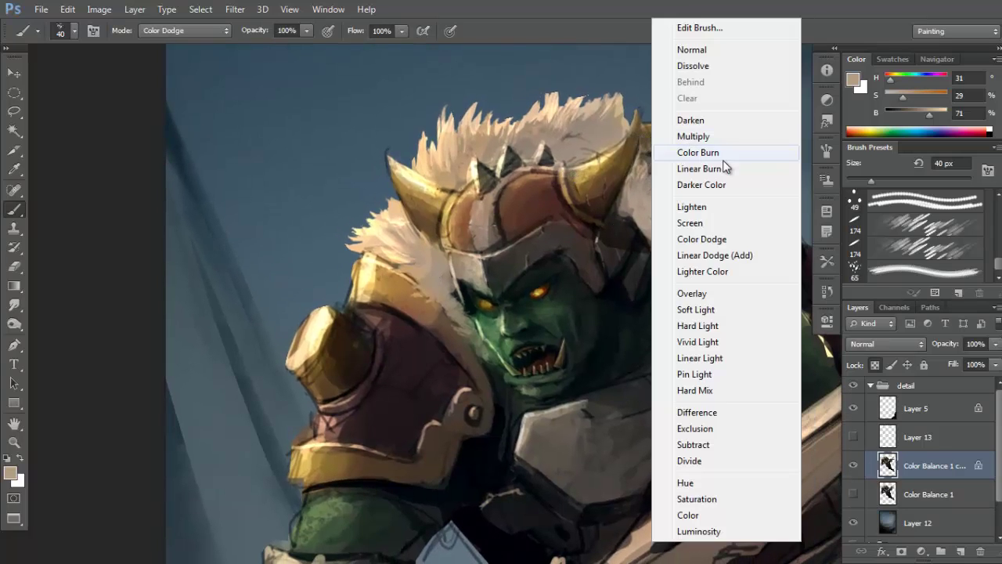
left_click(712, 135)
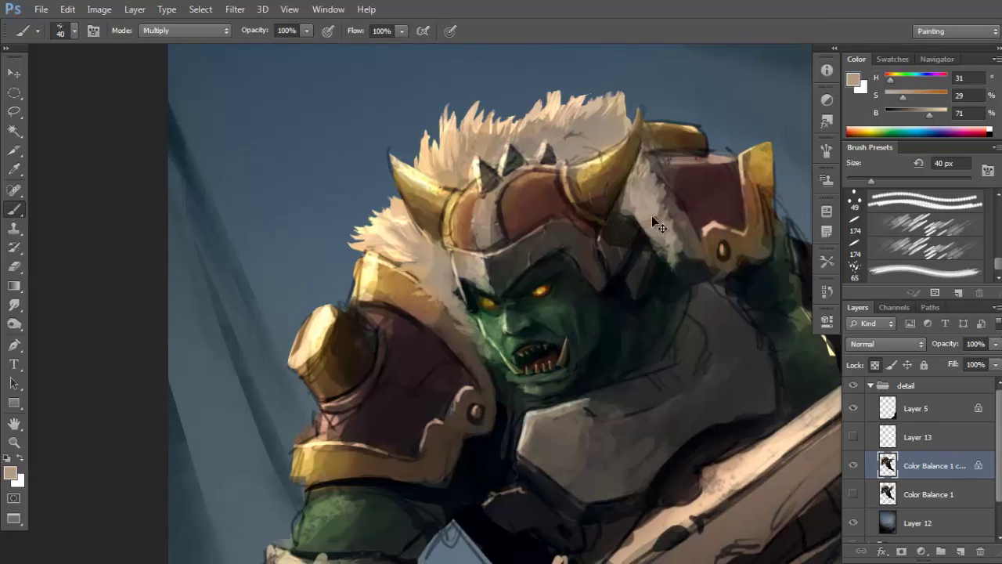
mouse_move(651, 215)
left_mouse_down()
mouse_move(659, 221)
mouse_move(650, 234)
mouse_move(666, 235)
mouse_move(650, 251)
left_mouse_up()
left_click(638, 229, "alt")
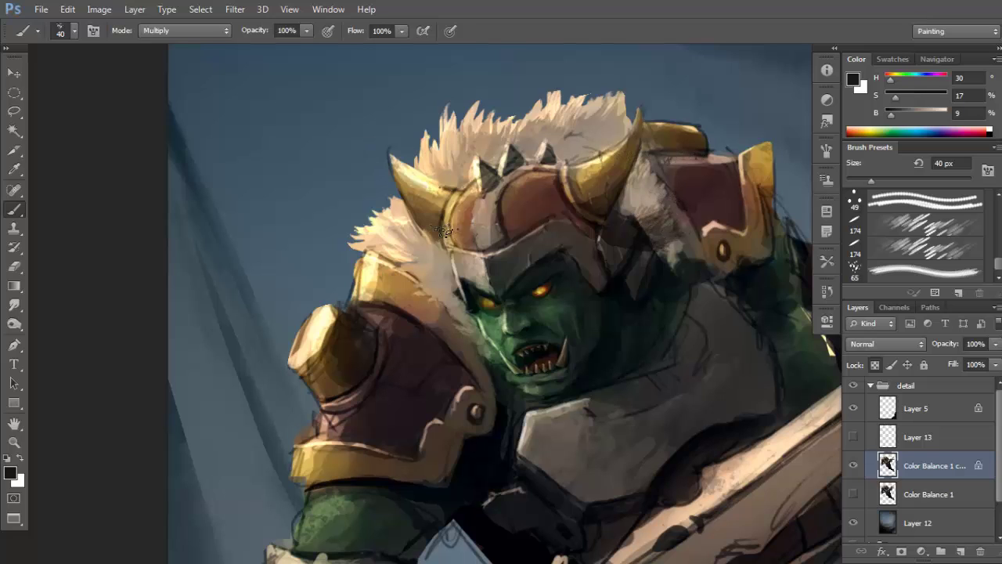
Shade the fur beside the left cheek and around the right horn with a sampled tan in Multiply mode.
left_click(427, 264, "alt")
mouse_move(447, 281)
left_mouse_down()
mouse_move(441, 253)
mouse_move(430, 259)
mouse_move(437, 283)
mouse_move(463, 323)
left_mouse_up()
mouse_move(603, 147)
left_mouse_down()
mouse_move(570, 158)
mouse_move(620, 108)
left_mouse_up()
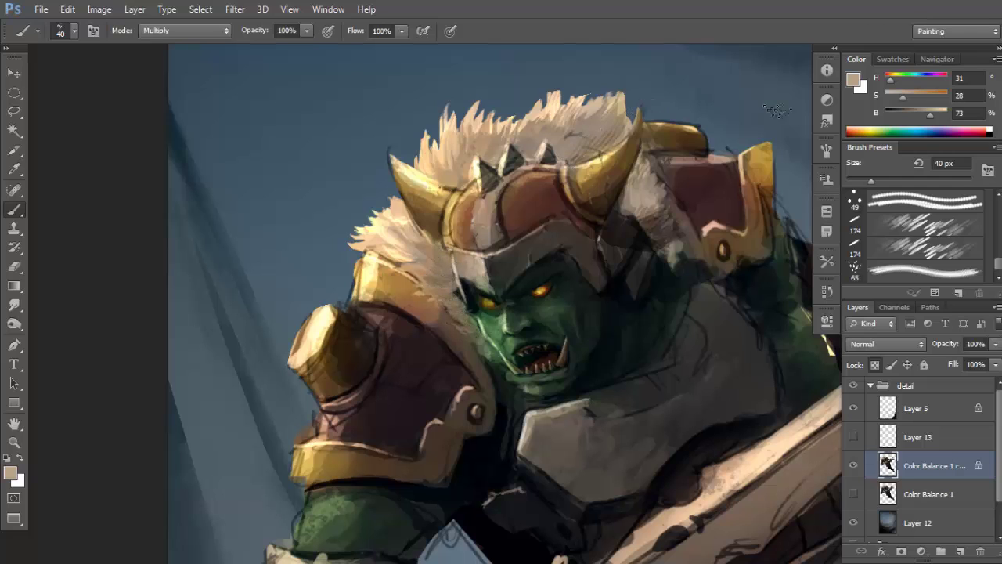
mouse_move(600, 145)
left_mouse_down()
mouse_move(565, 151)
mouse_move(573, 163)
mouse_move(569, 141)
mouse_move(578, 152)
mouse_move(634, 135)
mouse_move(624, 187)
mouse_move(630, 201)
mouse_move(673, 204)
mouse_move(644, 199)
mouse_move(651, 213)
mouse_move(671, 216)
mouse_move(659, 187)
mouse_move(661, 235)
mouse_move(675, 256)
left_mouse_up()
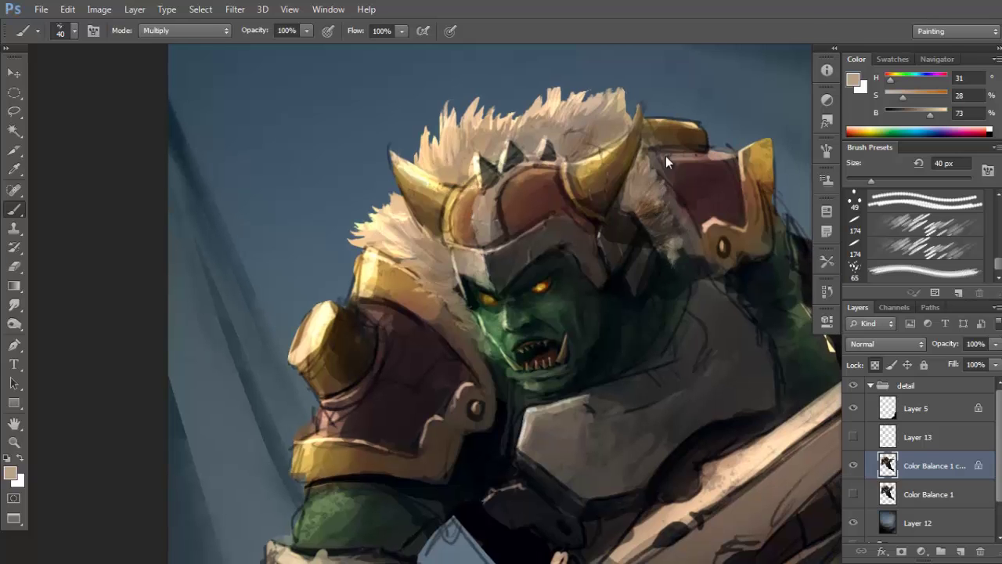
Repaint the fur beside the right horn with sampled tan and dark brown hair strokes in Normal mode at 40 px.
right_click(666, 161, "shift")
left_click(708, 47)
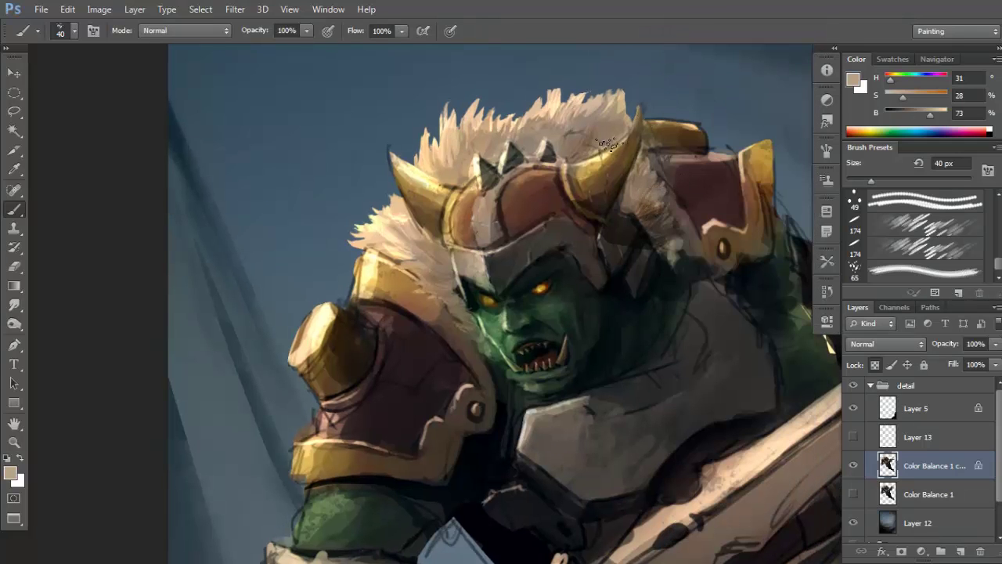
right_click(664, 163, "shift")
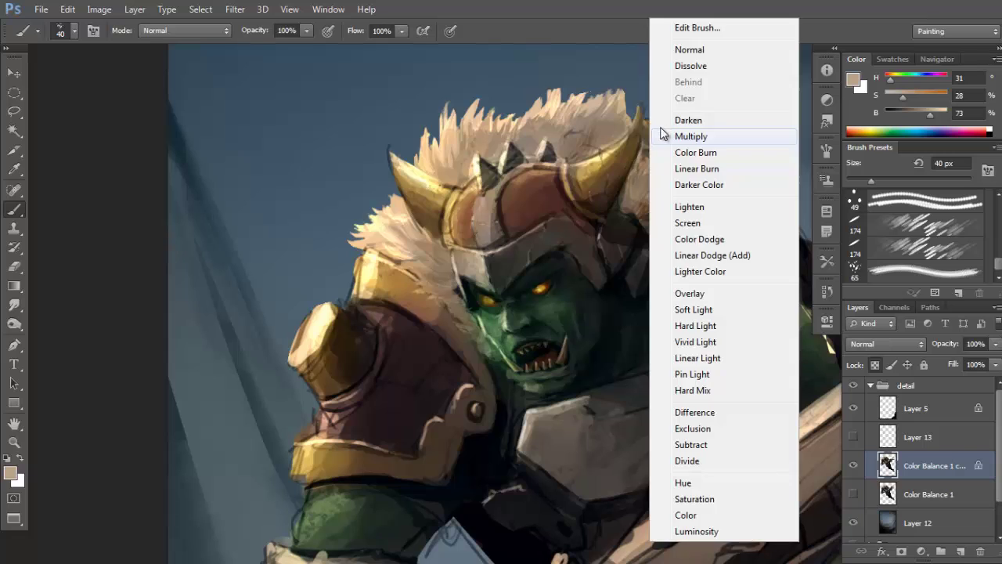
left_click(674, 46)
left_click(662, 164, "alt")
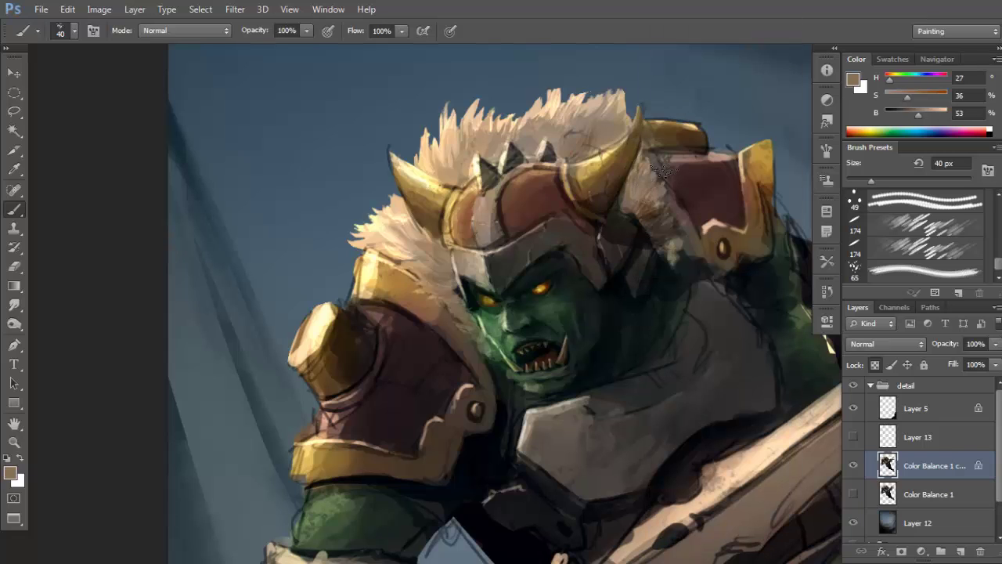
left_click(639, 208, "alt")
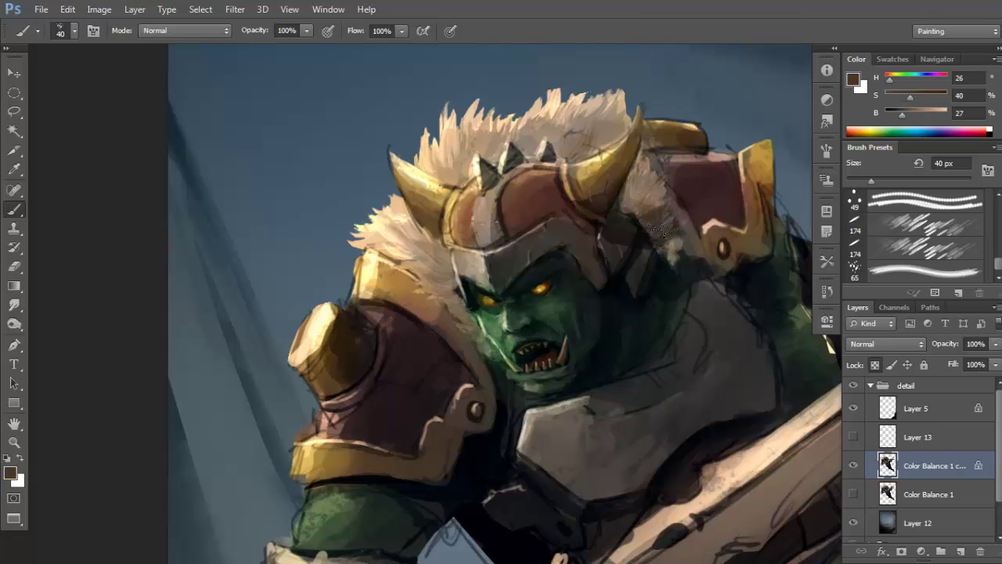
Fill in the lower end of the fur below the right horn with a sampled grey-brown, reducing the brush to 35 px.
left_click(668, 232, "alt")
left_click(673, 252, "alt")
left_click_drag(673, 260, 678, 274)
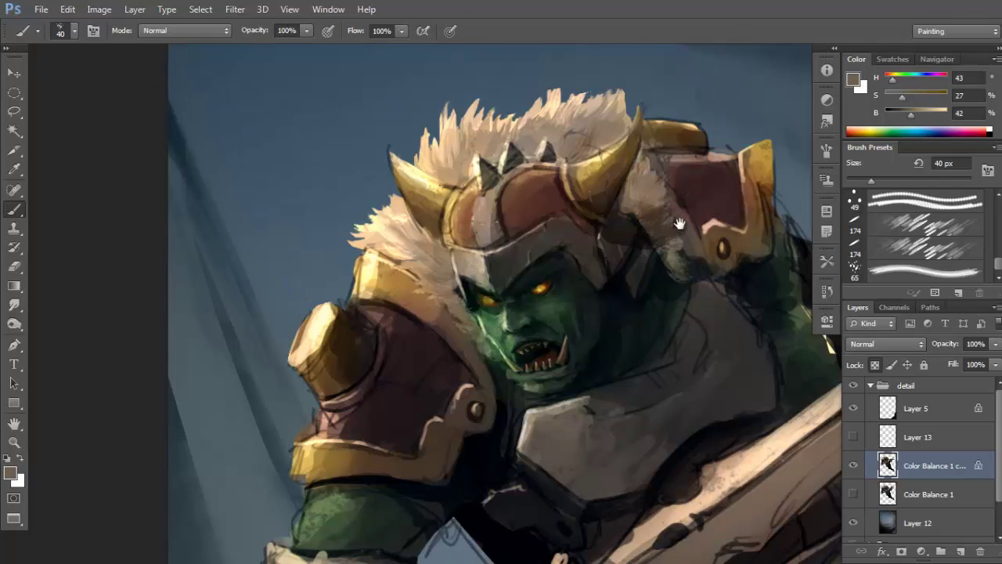
left_click_drag(681, 225, 685, 225)
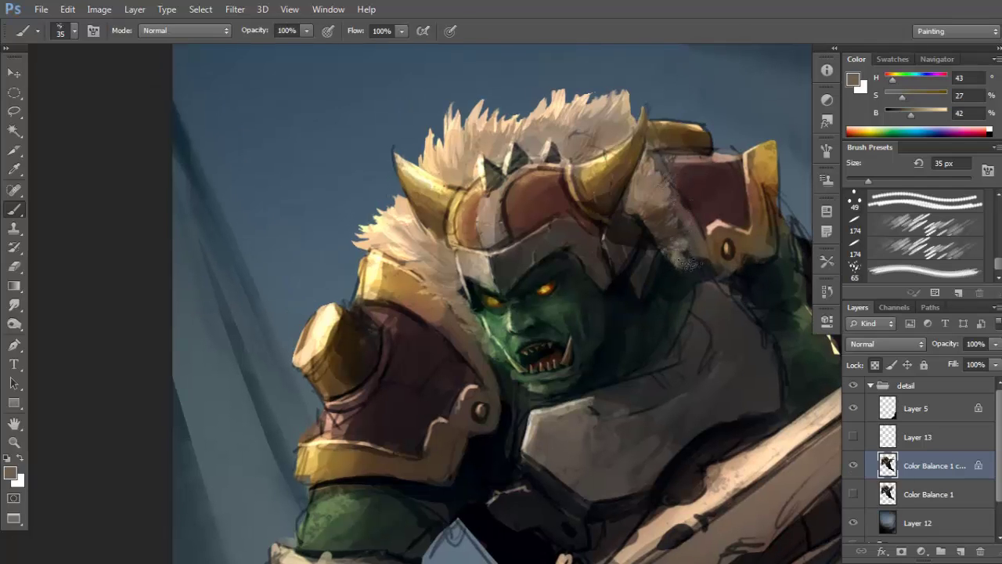
key("bracketleft")
left_click_drag(660, 192, 698, 216)
Unlock the layer's transparent pixels and try hair tufts past the fur's upper edge with sampled cream and tan at 30 px.
left_click(439, 234, "alt")
left_click_drag(534, 268, 540, 197)
left_click_drag(683, 127, 594, 179)
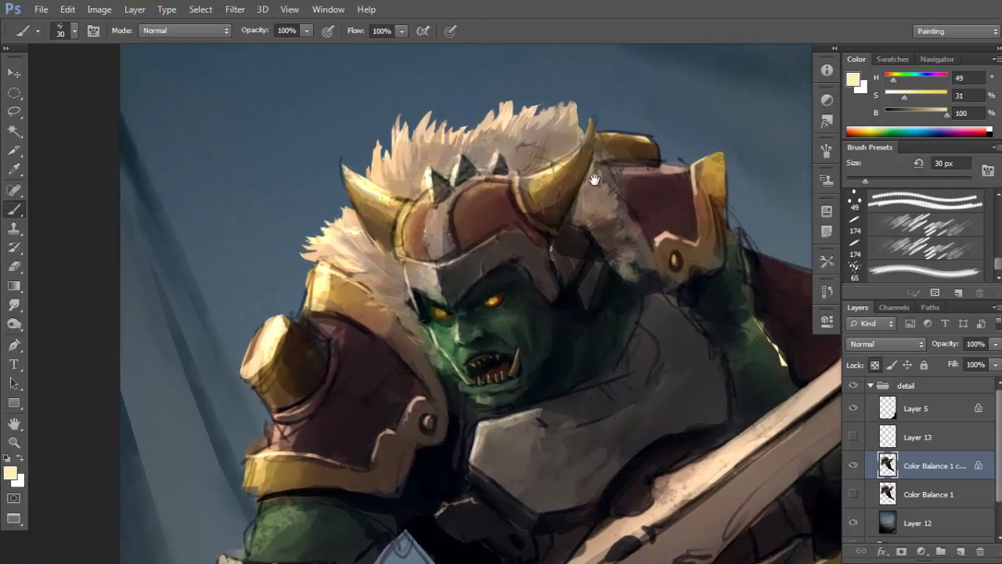
left_click(502, 117, "alt")
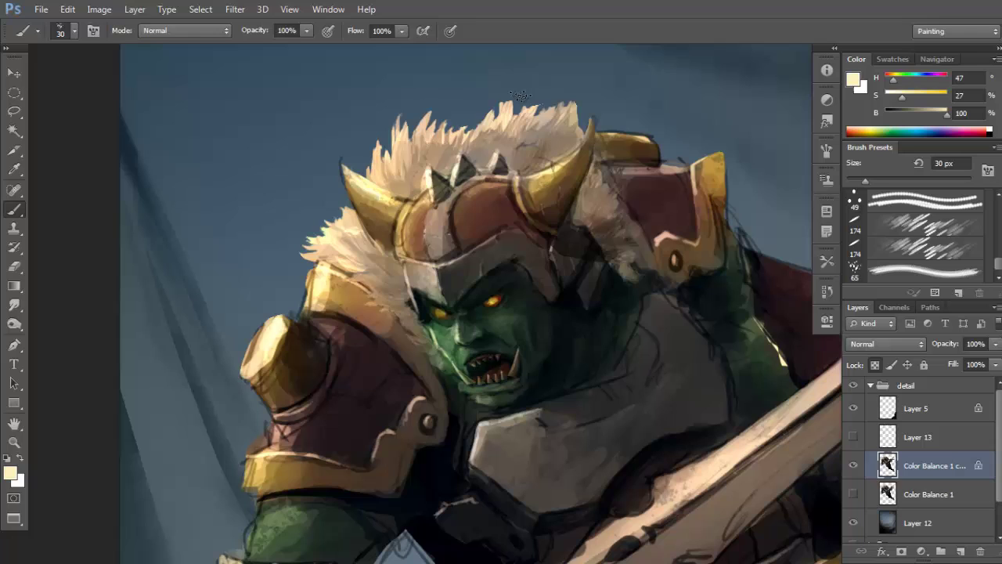
left_click(425, 130, "alt")
key("ctrl+z")
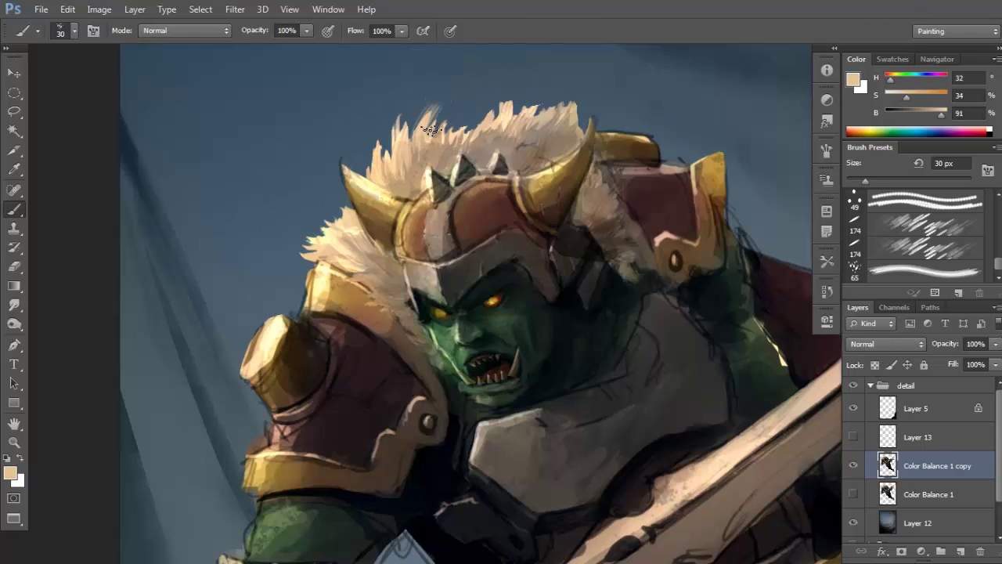
left_click_drag(482, 137, 494, 96)
key("ctrl+z")
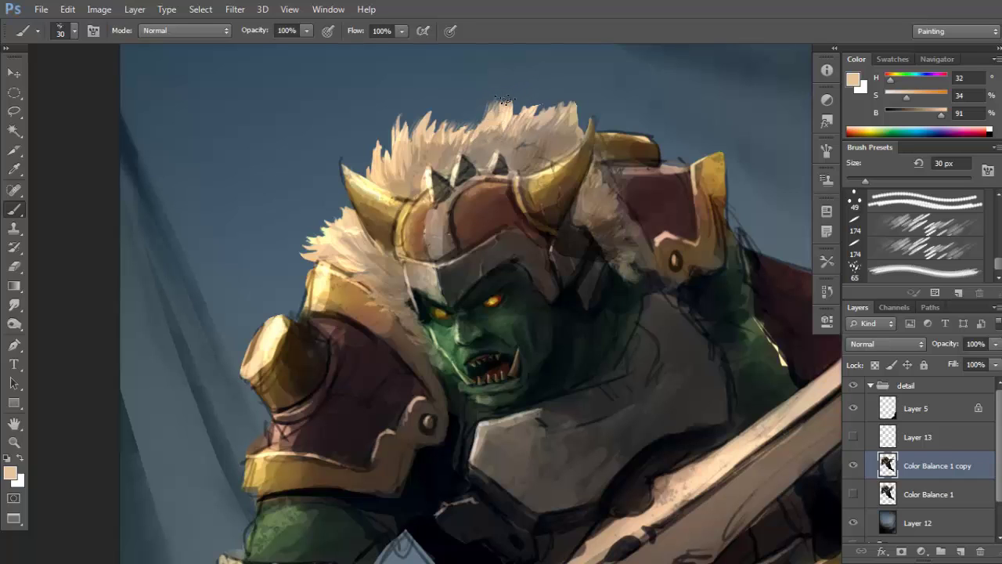
Check the hair brush's Shape Dynamics, then extend the tuft at the top of the fur with a sampled light tan at 15 px.
key("e")
key("b")
left_click(827, 149)
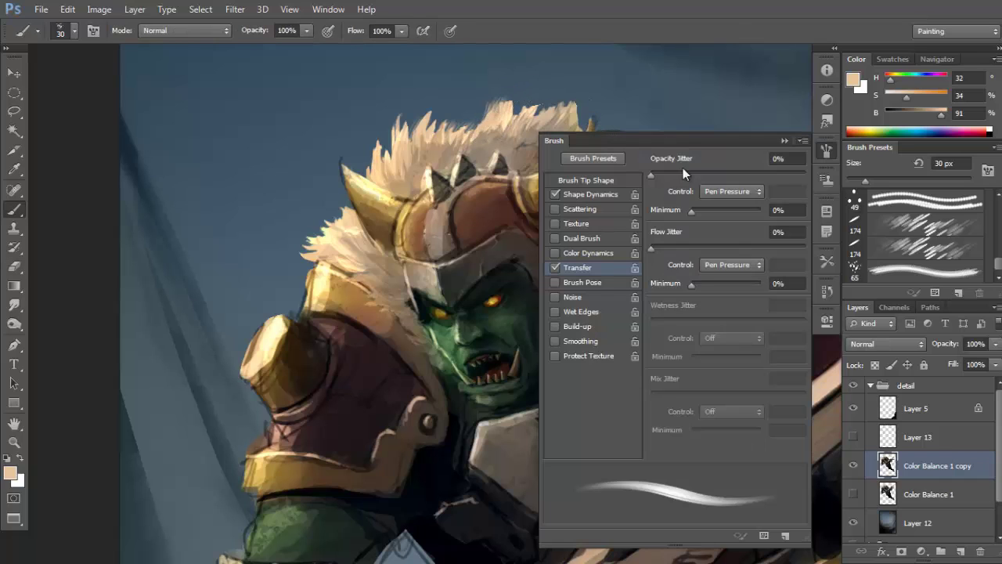
left_click(606, 193)
key("F5")
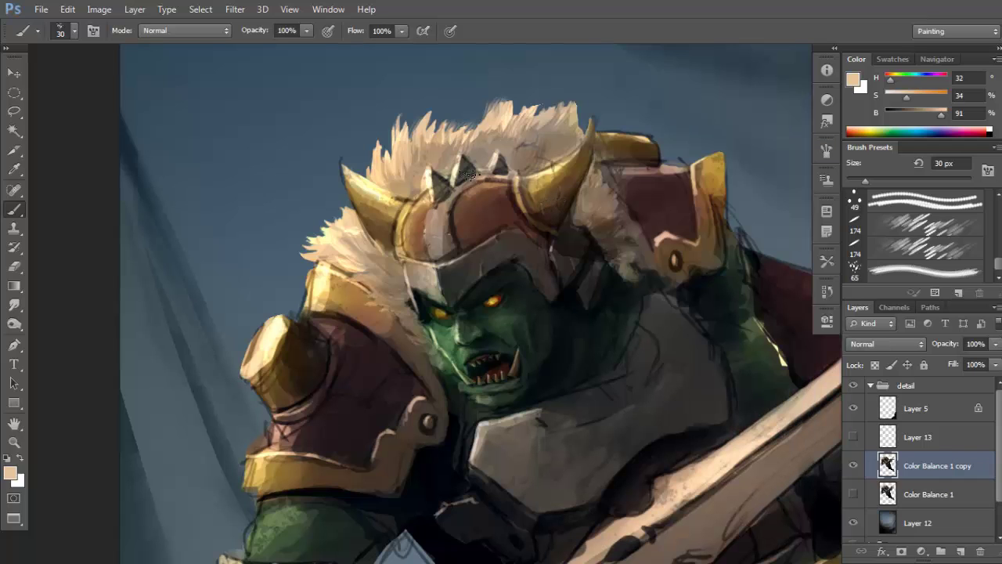
left_click_drag(499, 131, 498, 162)
left_click(488, 148, "alt")
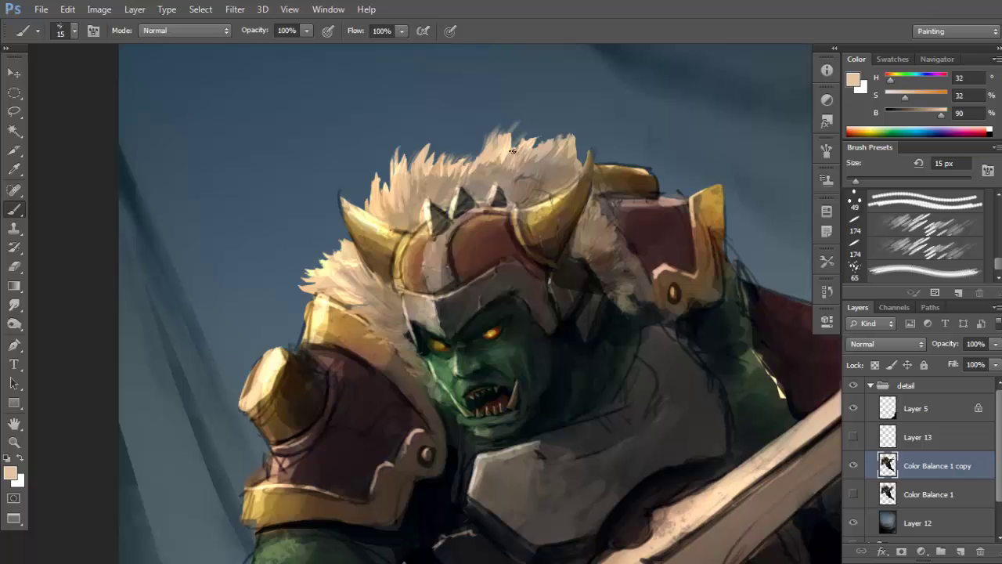
Choose Pen Pressure as the opacity jitter control in the hair brush's Transfer settings.
key("F5")
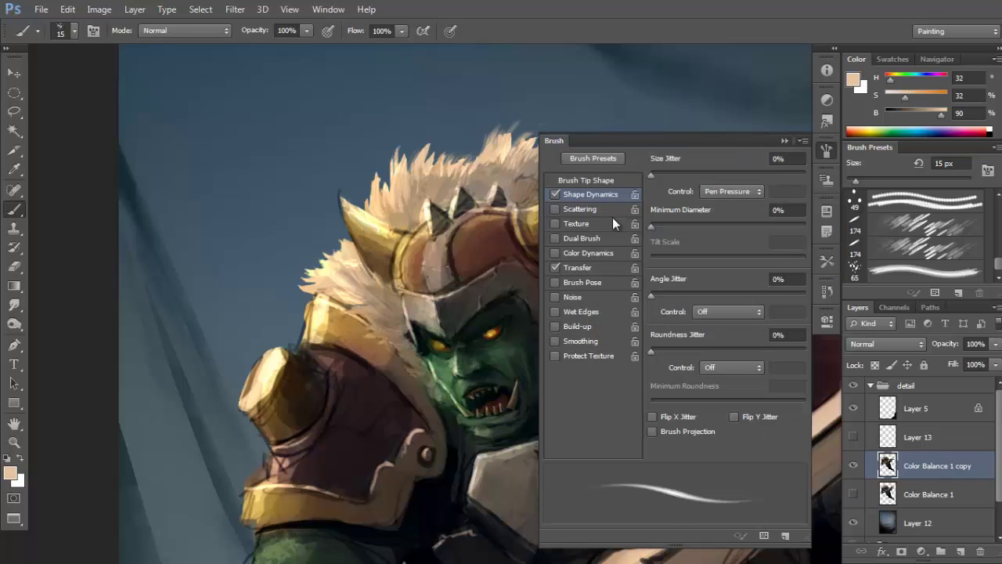
left_click(603, 267)
left_click(730, 191)
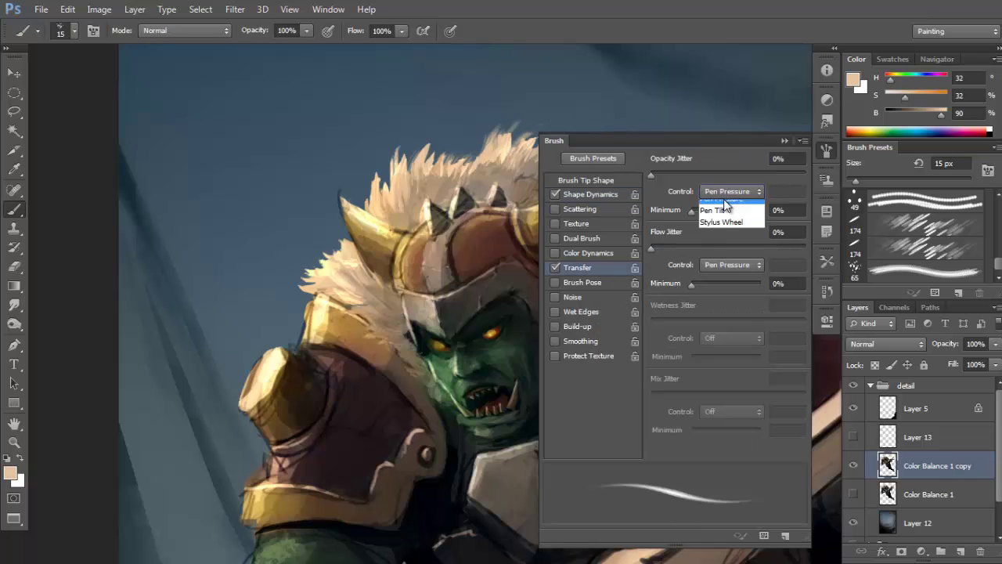
left_click(708, 201)
key("F5")
Paint fine strands along the upper edge of the fur behind the helmet with a sampled light peach at 15 px.
left_click(535, 142, "alt")
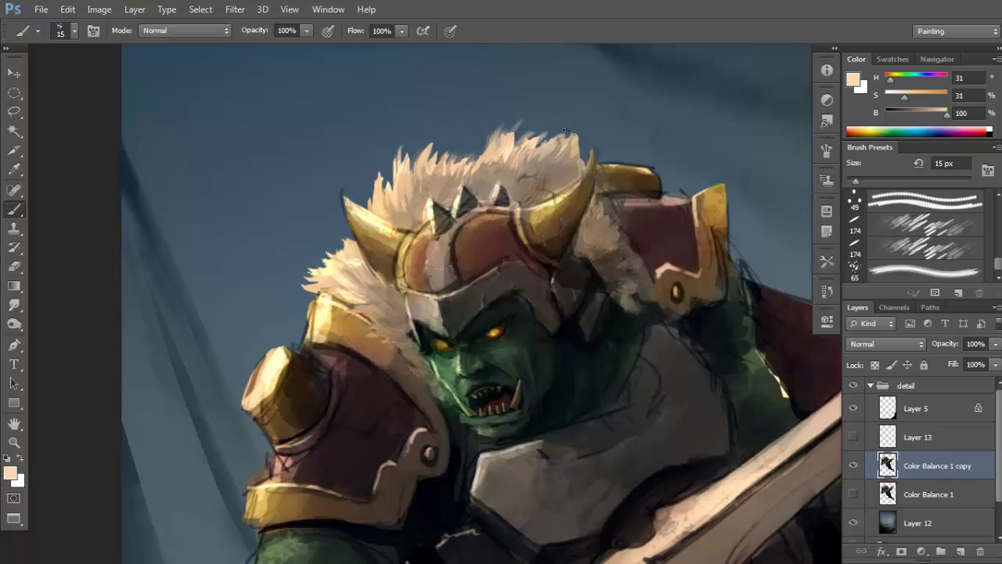
left_click_drag(538, 150, 548, 149)
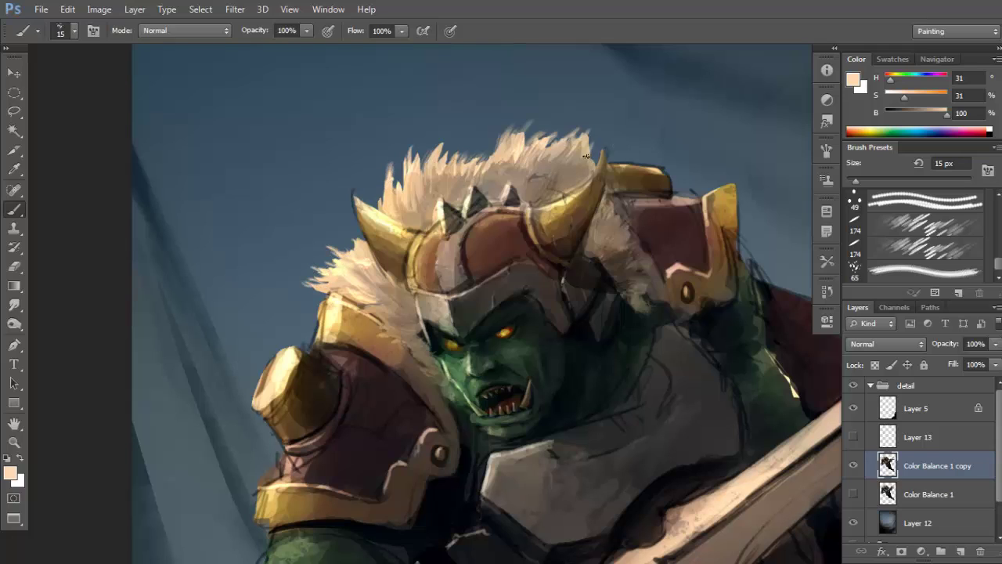
key("e")
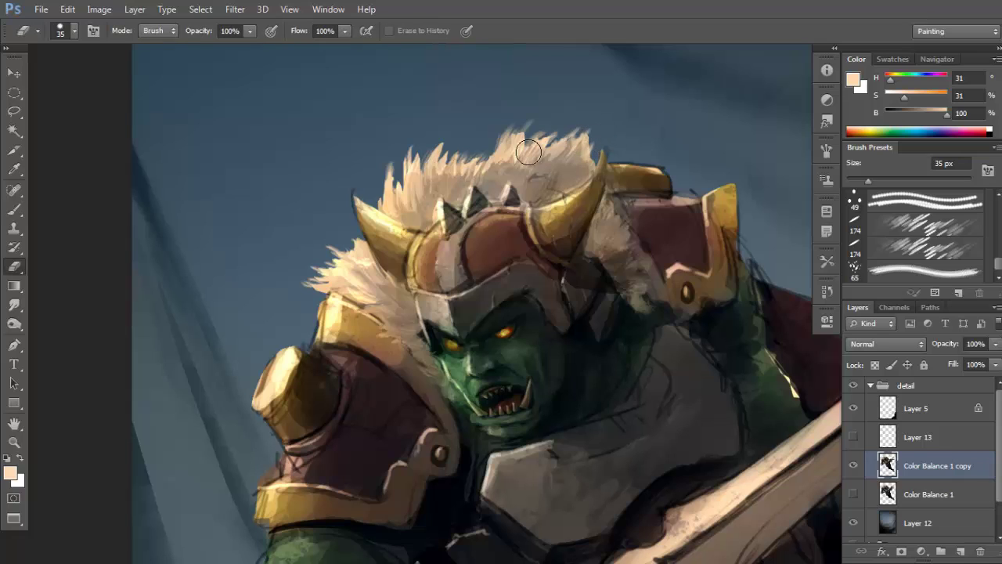
key("b")
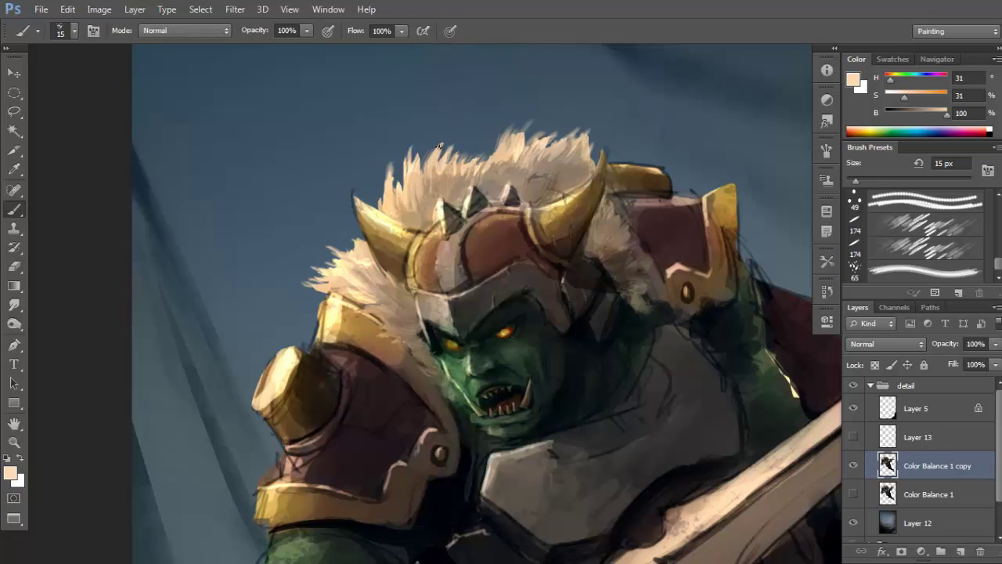
left_click_drag(571, 164, 568, 150)
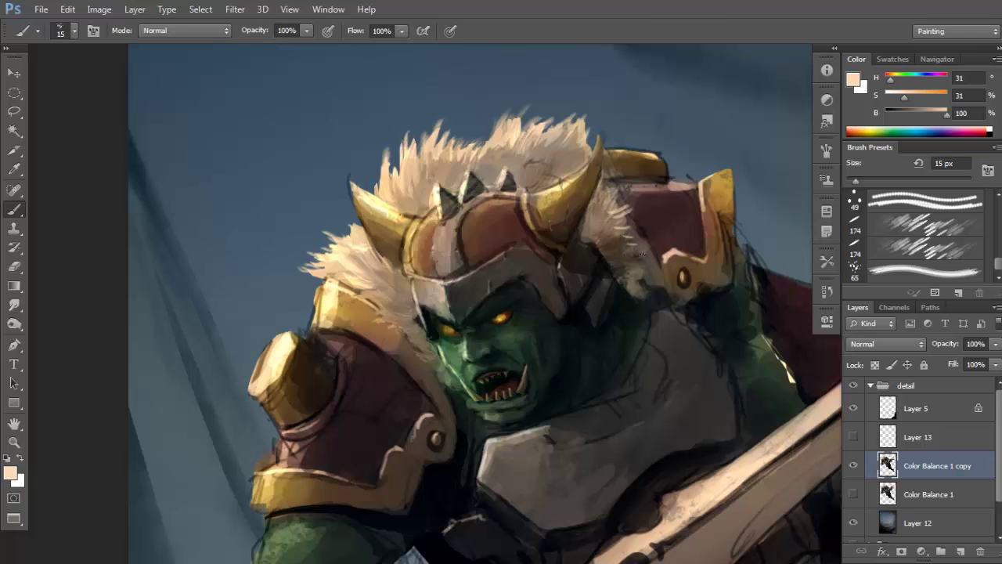
Define the lower strands of the fur below the right horn with sampled grey-brown and near-black at 15 px.
left_click(624, 228, "alt")
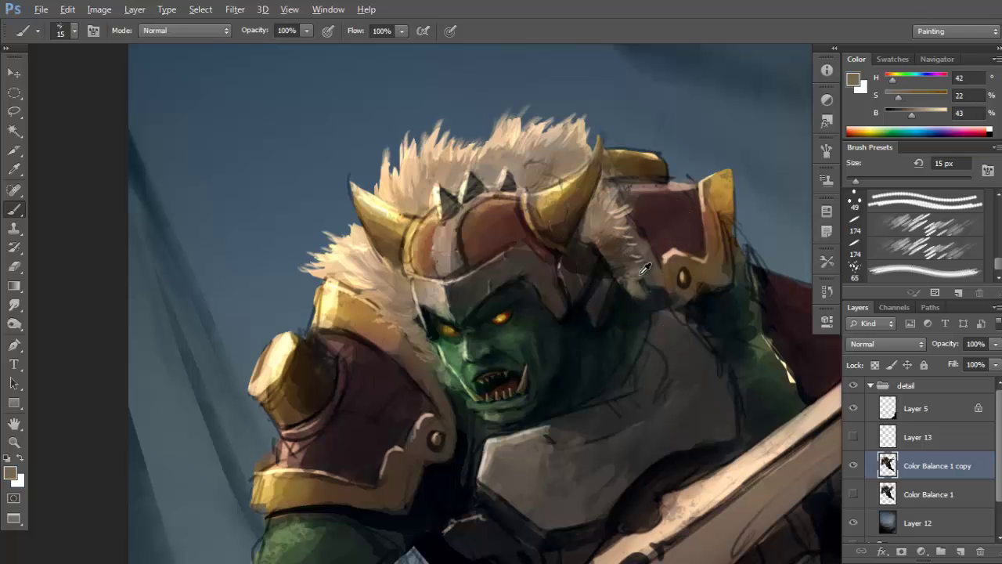
left_click(650, 288, "alt")
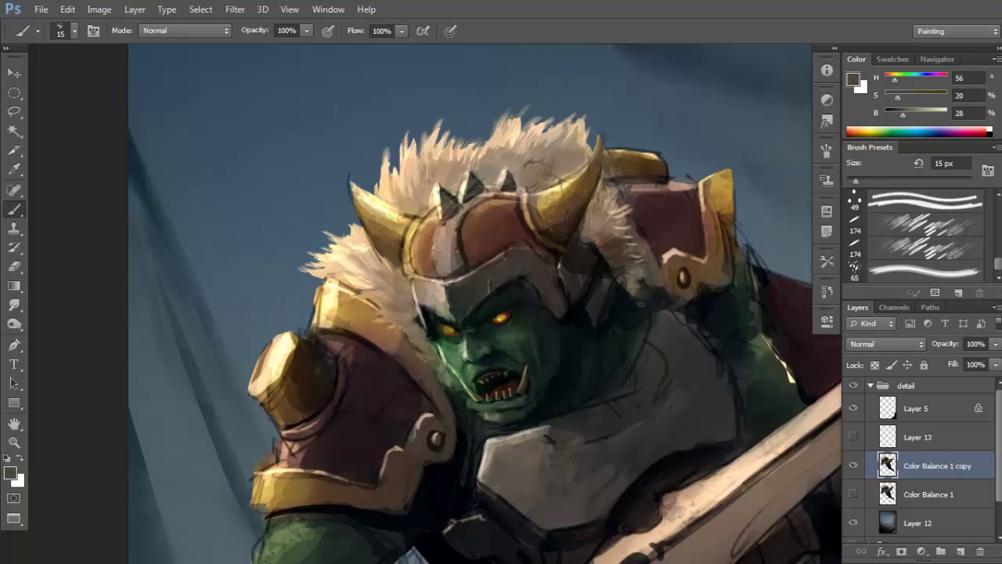
left_click(648, 302, "alt")
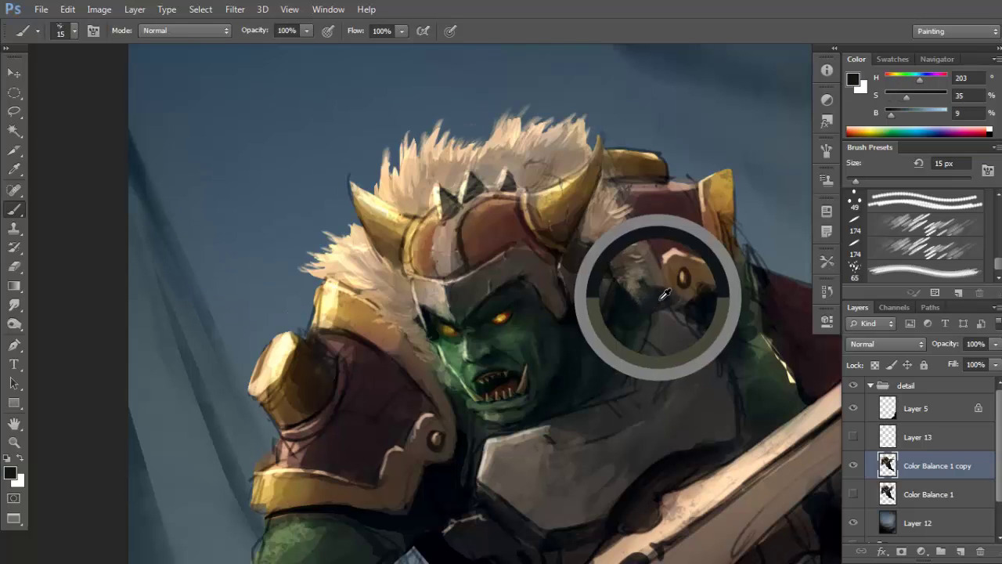
Layer light tan and brown strands over the fur beside the right horn with sampled colours at 15 px.
left_click(616, 205, "alt")
mouse_move(623, 201)
left_mouse_down()
mouse_move(624, 225)
mouse_move(607, 205)
left_mouse_up()
left_click(624, 228, "alt")
left_click_drag(630, 210, 608, 196)
left_click(599, 215, "alt")
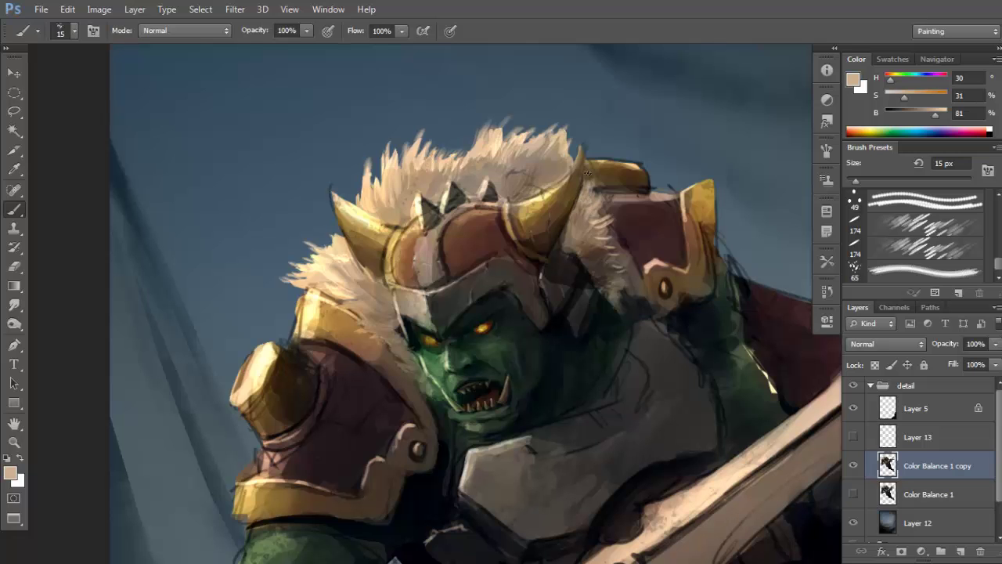
left_click(574, 224, "alt")
left_click_drag(550, 336, 587, 246)
left_click_drag(497, 255, 534, 275)
key("ctrl+minus")
mouse_move(611, 266)
left_mouse_down()
mouse_move(599, 253)
mouse_move(599, 267)
left_mouse_up()
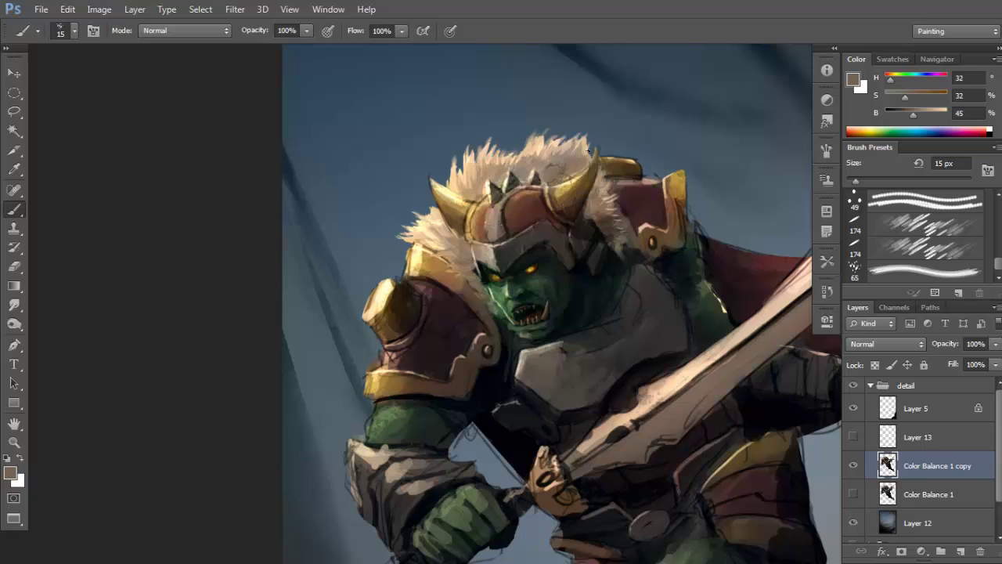
Highlight the top of the fur behind the helmet with sampled pale cream and peach hair strokes at 20 px.
left_click(540, 142, "alt")
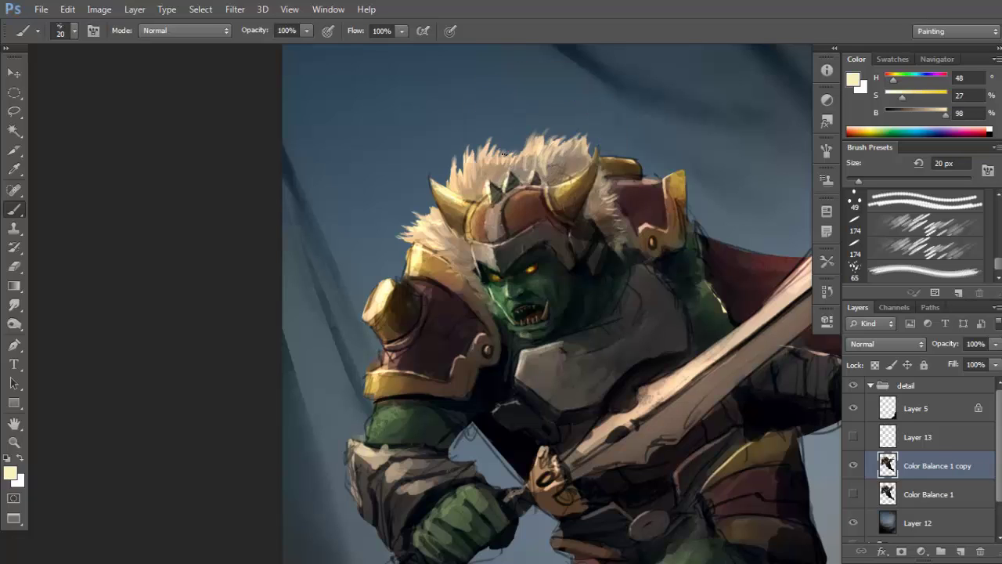
left_click(530, 142, "alt")
left_click(444, 224, "alt")
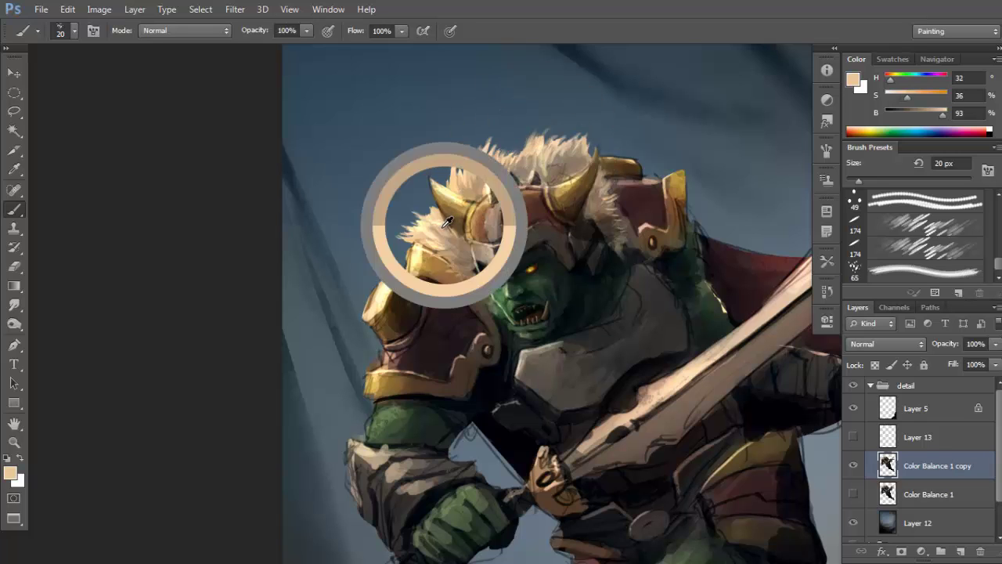
Lasso the fur edge above the left shoulder armour, shade it with a black Multiply gradient and clear the selection.
scroll(449, 238, "up", 2)
key("l")
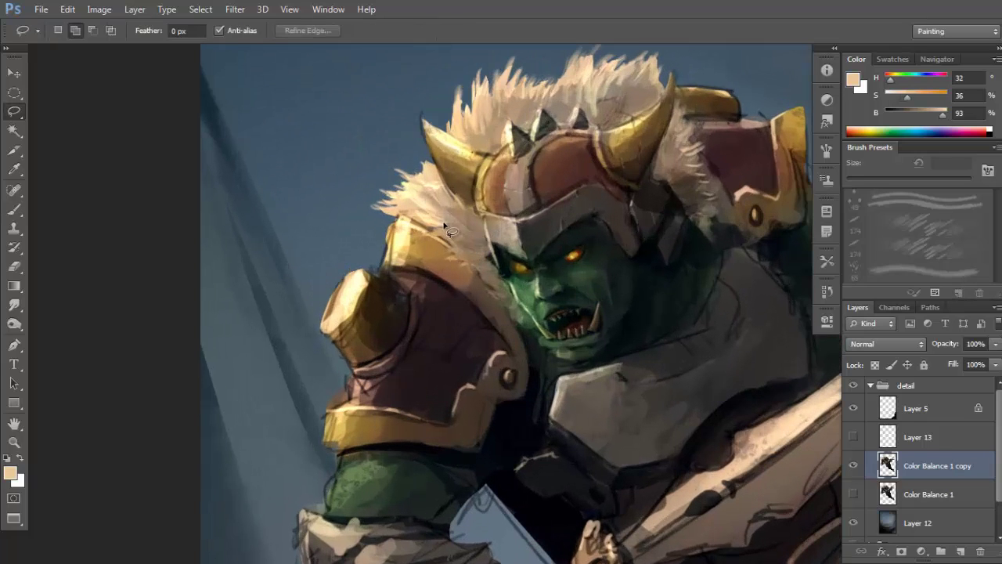
mouse_move(418, 222)
left_mouse_down()
mouse_move(491, 191)
mouse_move(487, 208)
mouse_move(444, 210)
mouse_move(425, 226)
mouse_move(448, 233)
mouse_move(436, 233)
mouse_move(458, 259)
mouse_move(481, 263)
mouse_move(474, 277)
mouse_move(505, 311)
left_mouse_up()
key("ctrl+d")
key("g")
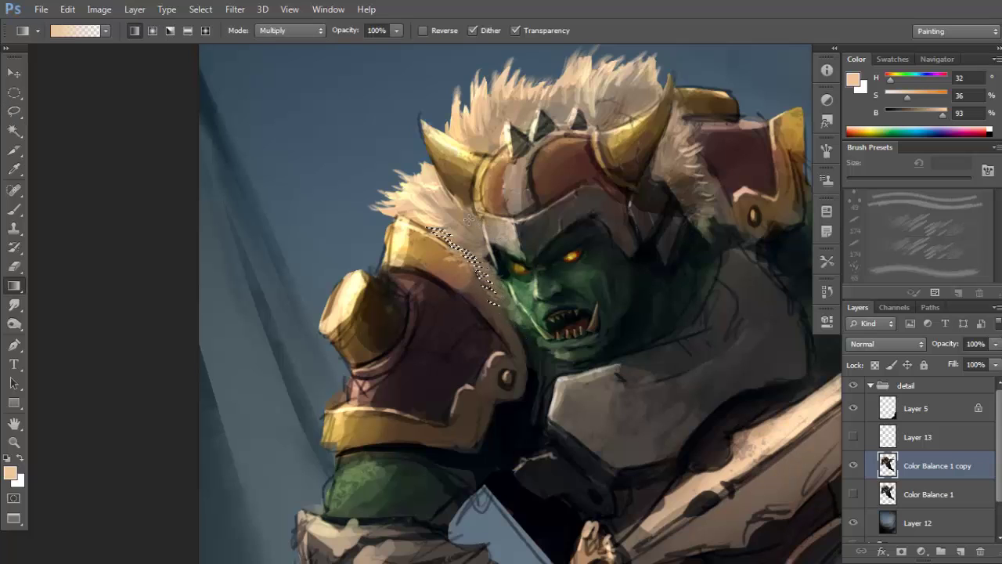
key("d")
left_click_drag(360, 199, 529, 283)
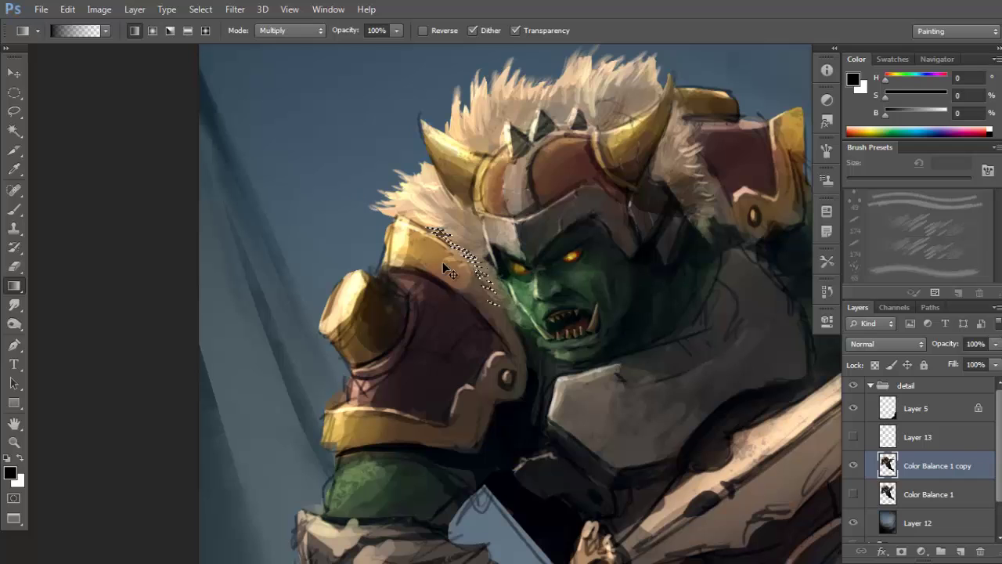
key("ctrl+d")
Sample a dark brown from the fur beside the left horn and return to the hair brush at 20 px.
left_click_drag(490, 230, 460, 244)
left_click(438, 208, "alt")
key("ctrl+z")
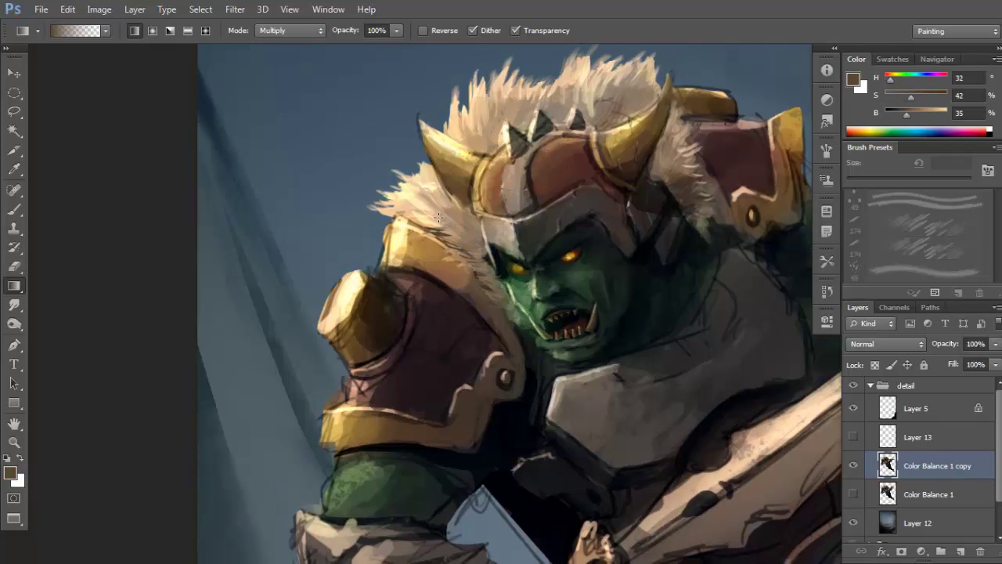
key("b")
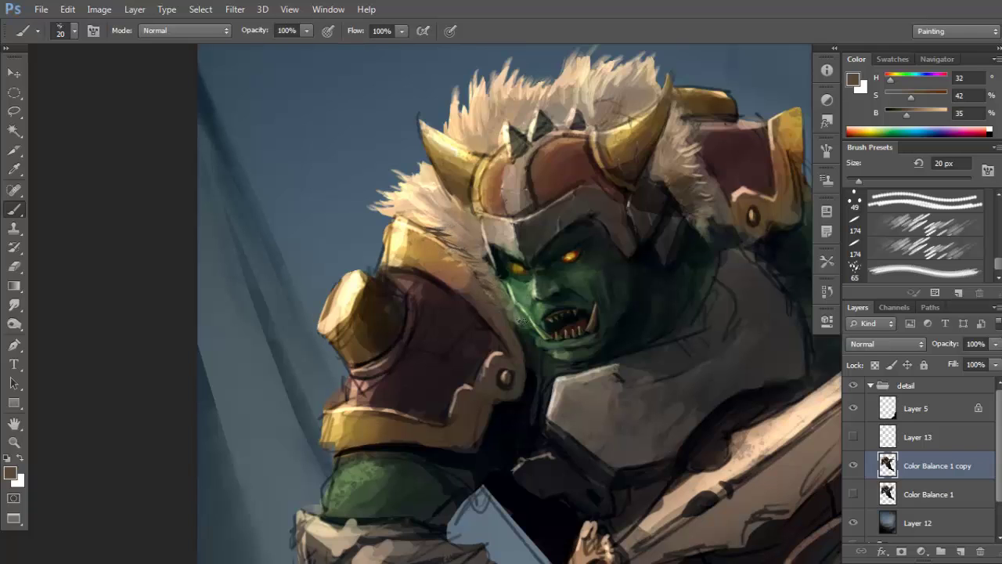
Lasso the fur between the left cheek and shoulder armour, darken it with a sampled brown Multiply gradient, and deselect.
left_click_drag(516, 267, 489, 264)
key("l")
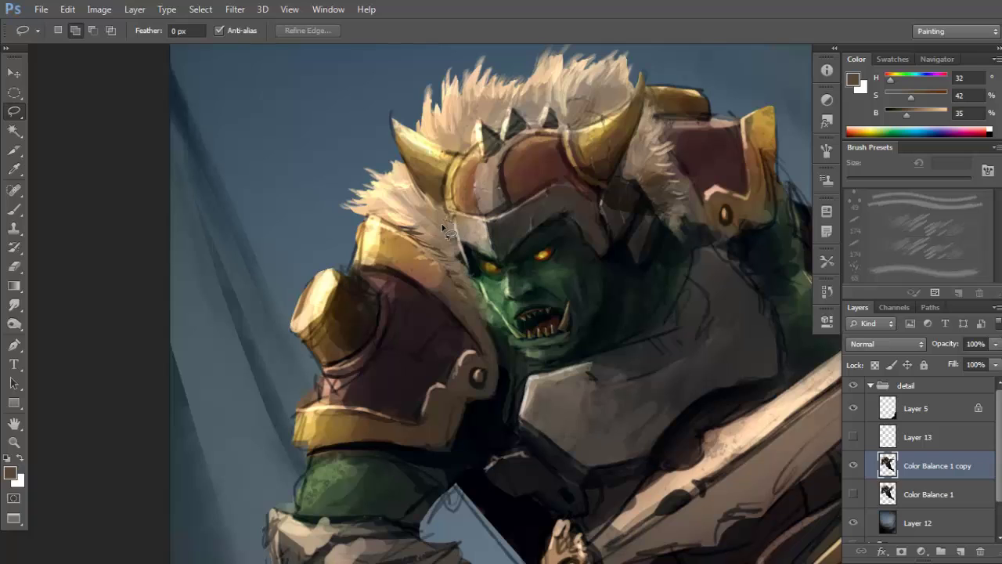
mouse_move(443, 226)
left_mouse_down()
mouse_move(453, 248)
mouse_move(448, 266)
mouse_move(462, 280)
mouse_move(461, 256)
mouse_move(458, 272)
mouse_move(468, 286)
mouse_move(463, 262)
mouse_move(502, 331)
mouse_move(469, 295)
mouse_move(448, 235)
left_mouse_up()
key("f")
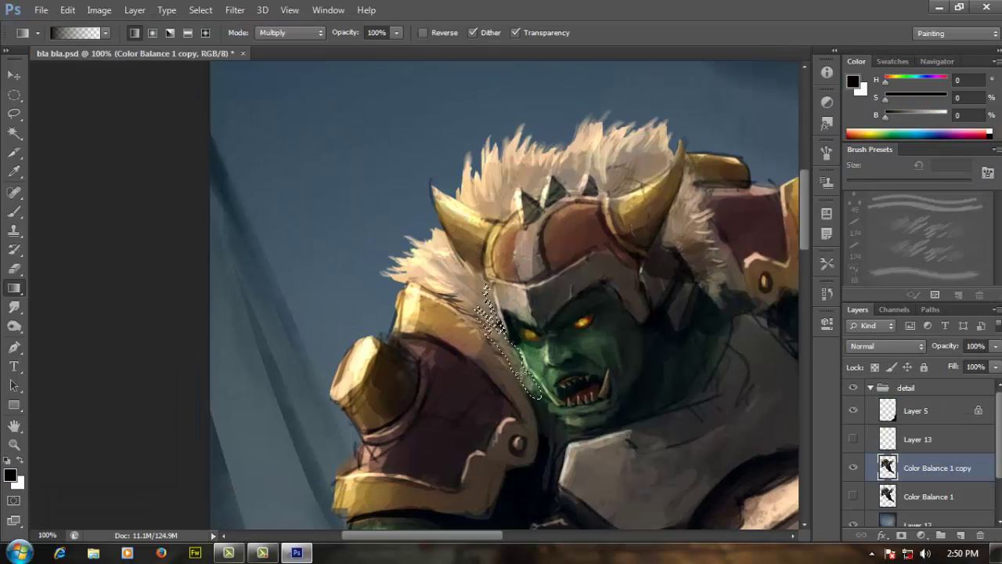
left_click(688, 257, "alt")
left_click_drag(516, 348, 413, 267)
key("ctrl+d")
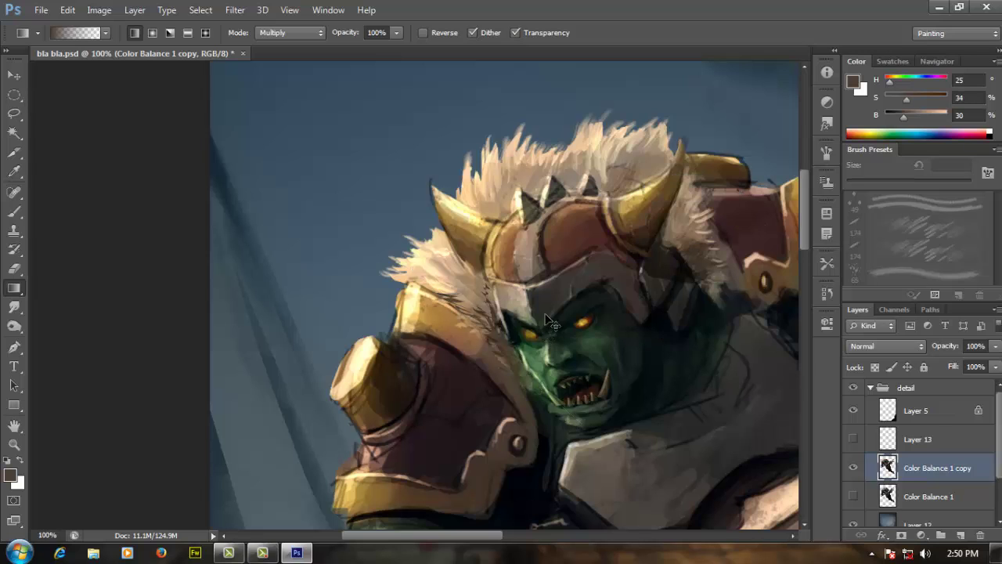
Restore the last fur selection beside the left cheek, extend it with the lasso, darken it with a black Multiply gradient, and deselect.
left_click_drag(551, 321, 538, 269)
key("b")
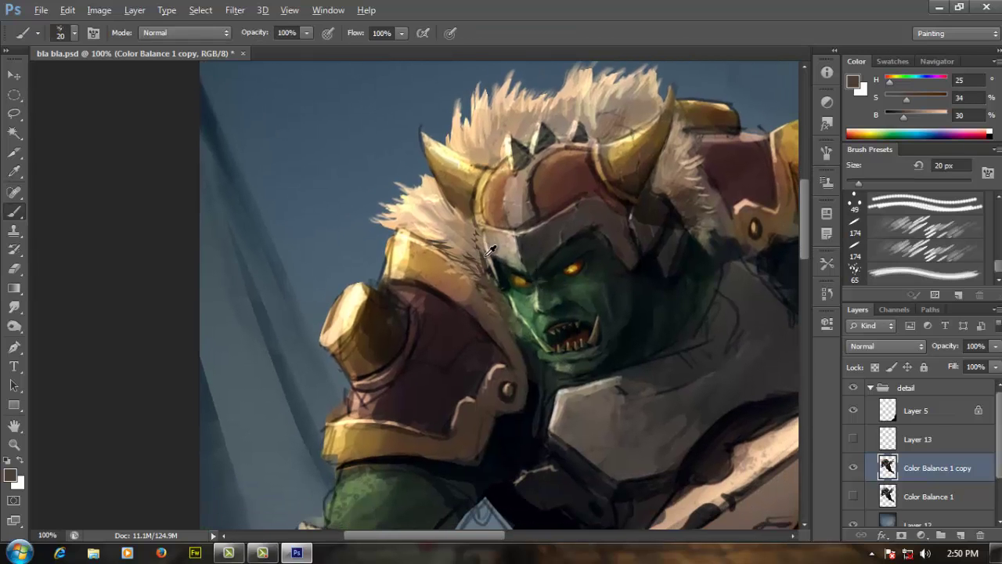
left_click(486, 255, "alt")
key("ctrl+z")
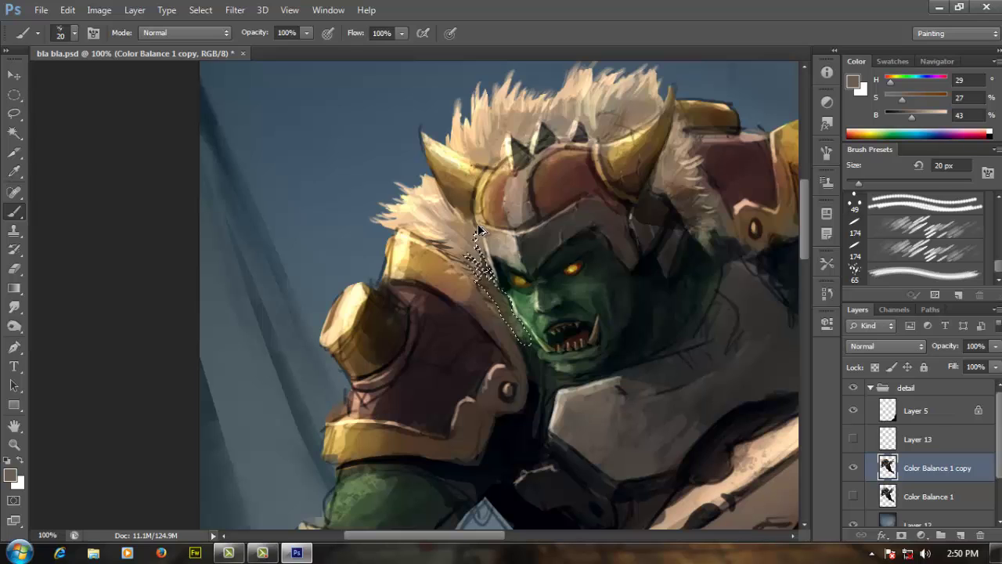
key("l")
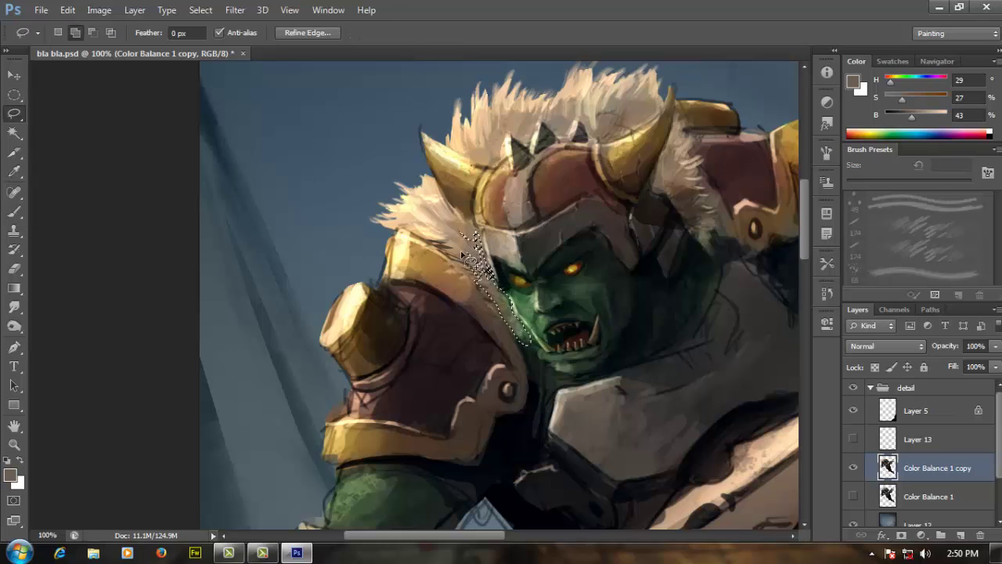
mouse_move(462, 256)
left_mouse_down()
mouse_move(494, 268)
mouse_move(530, 346)
mouse_move(495, 273)
left_mouse_up()
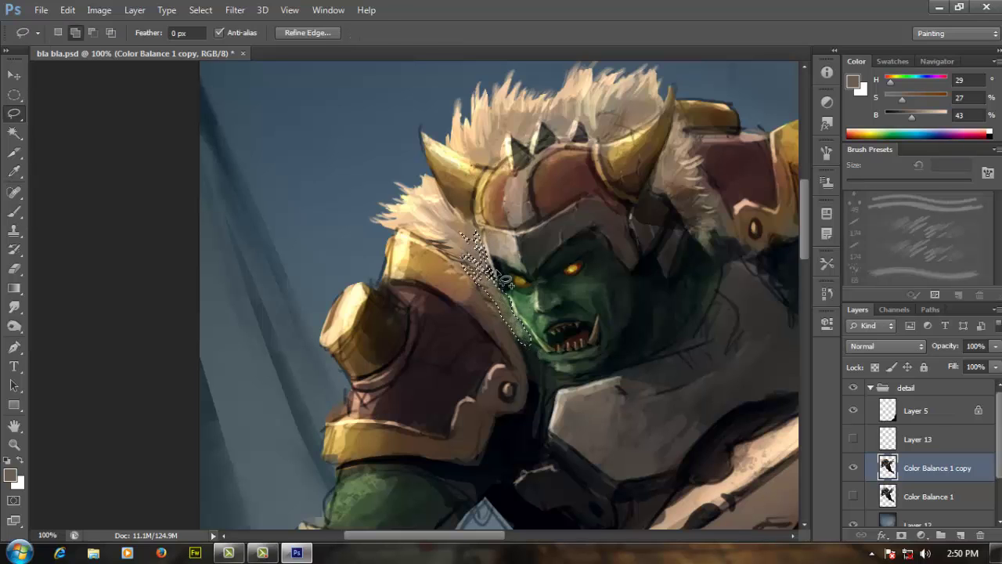
key("g")
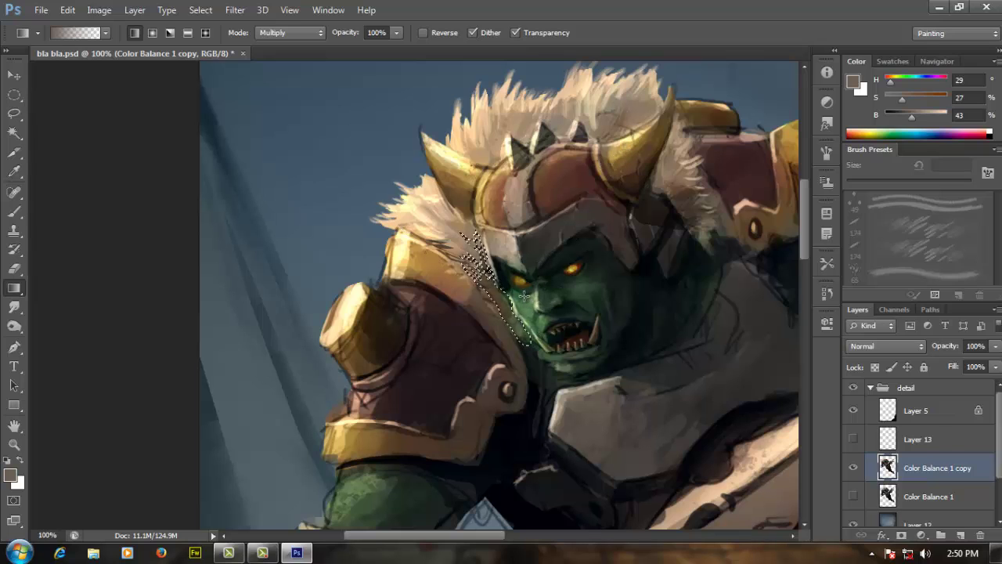
key("d")
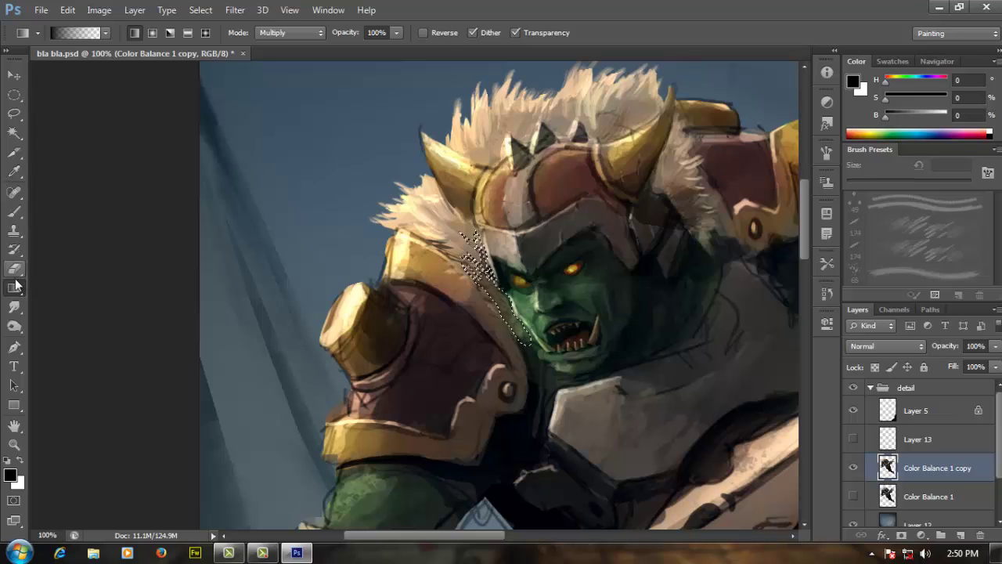
left_click_drag(501, 258, 553, 378)
key("ctrl+d")
Swap the hair brush for a hard round 30 px brush preset and reduce its size to 8 px.
key("b")
left_click(529, 321, "alt")
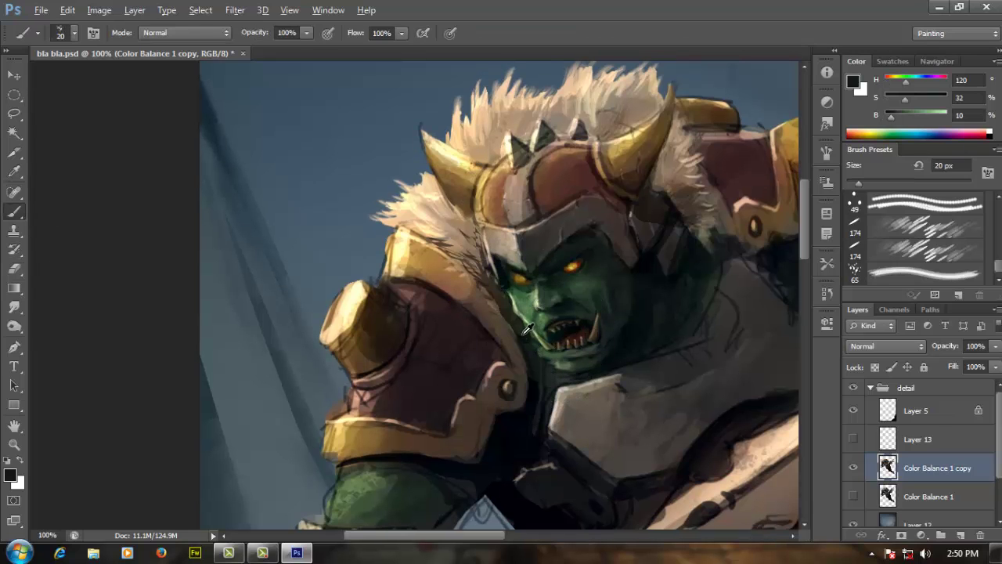
right_click(485, 188)
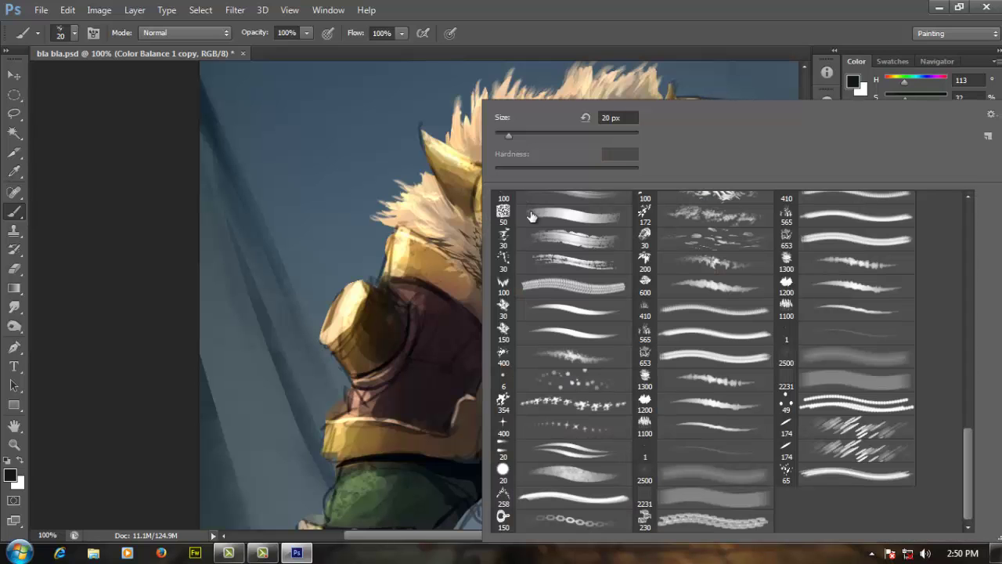
left_click_drag(968, 443, 977, 213)
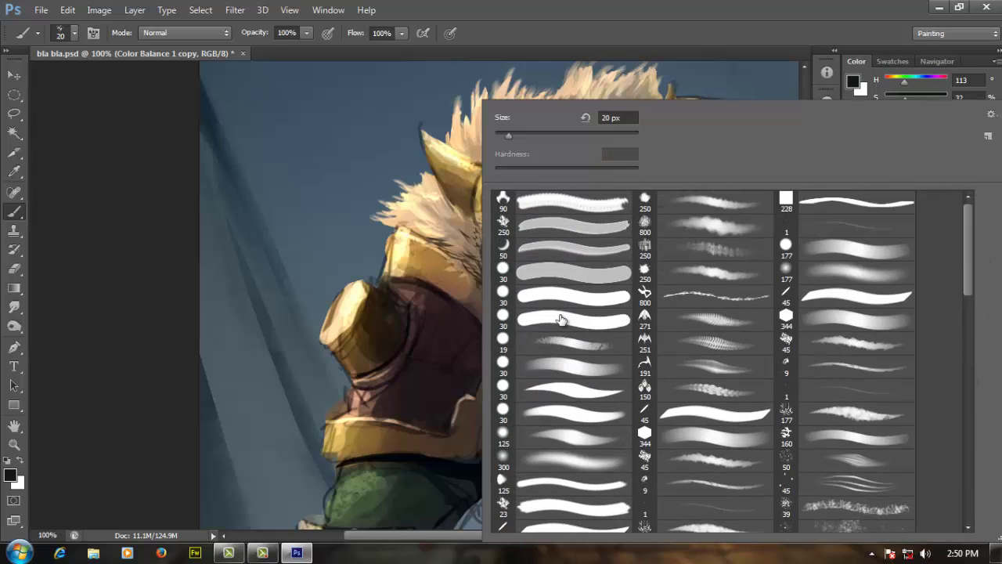
left_click(561, 322)
key("Return")
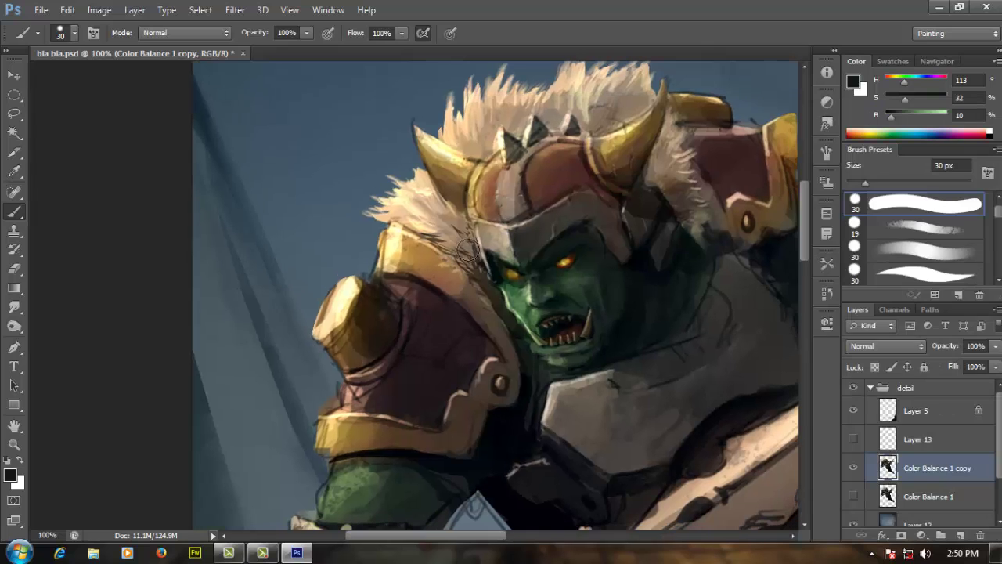
key("alt")
key("[")
key("[")
key("[")
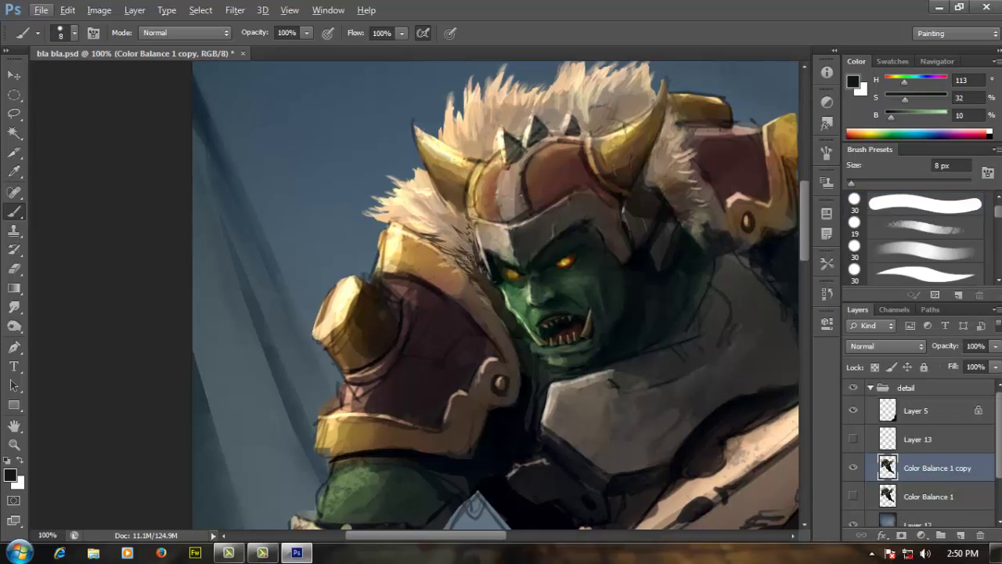
Refine the shaded fur between the right horn and shoulder armour with sampled browns and near-blacks at 8 px.
left_click(476, 273, "alt")
left_click_drag(541, 226, 477, 248)
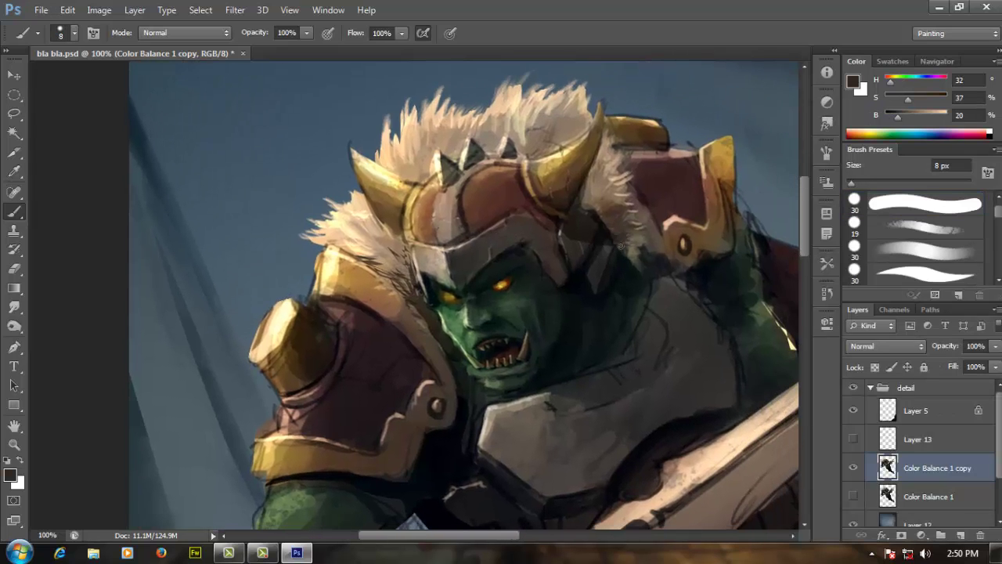
left_click(604, 208, "alt")
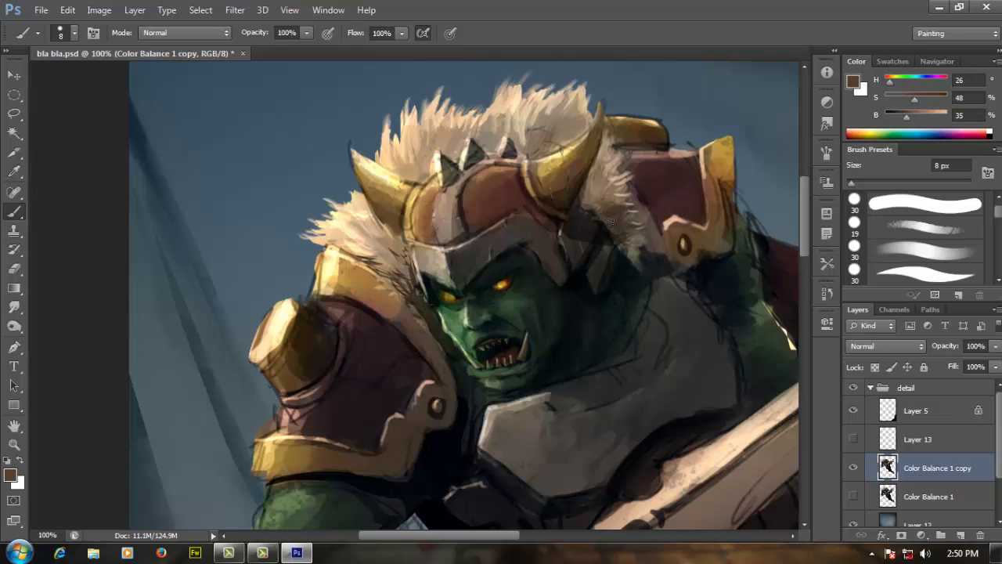
left_click_drag(610, 221, 631, 251)
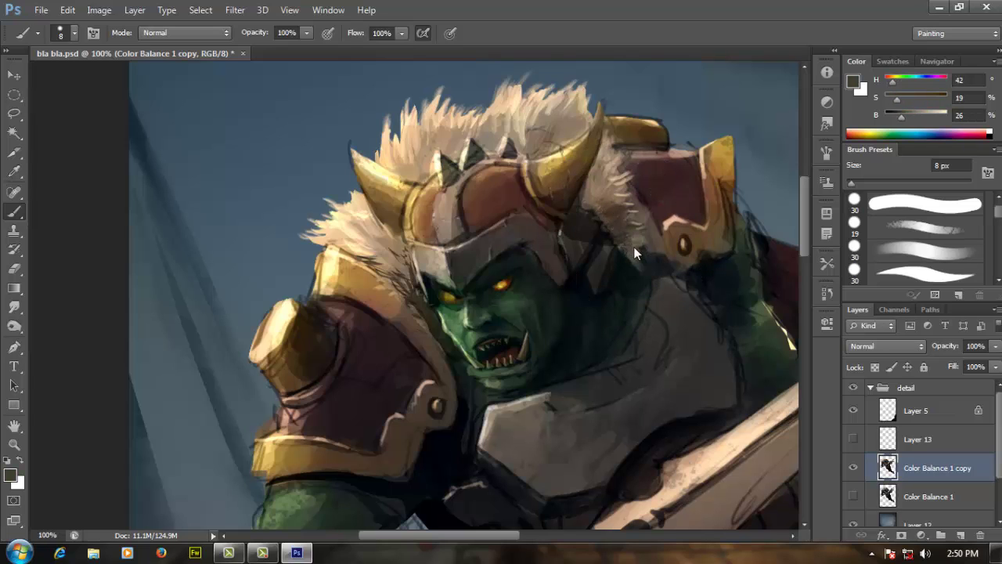
left_click(627, 267, "alt")
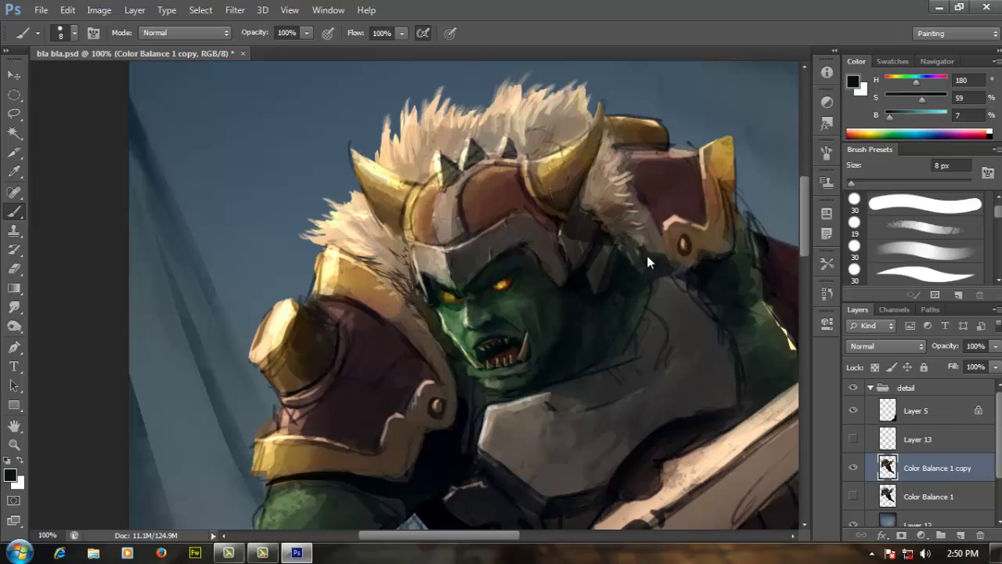
left_click(639, 240, "alt")
left_click(647, 268, "alt")
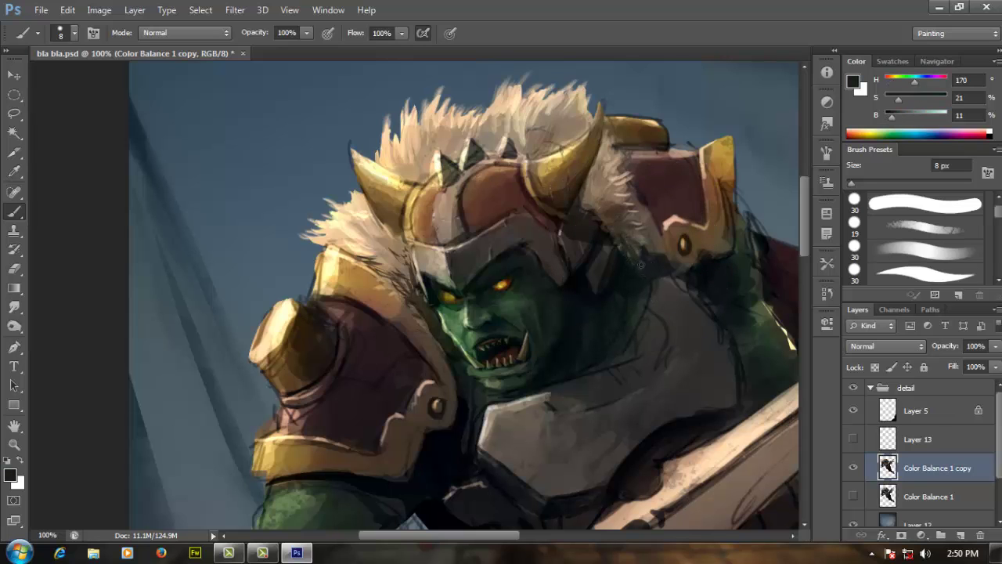
left_click_drag(677, 247, 685, 258)
Sketch black ornamental contour lines across the grey chest plate with the 8 px brush.
key("ctrl+minus")
left_click_drag(503, 203, 573, 181)
left_click(562, 177, "alt")
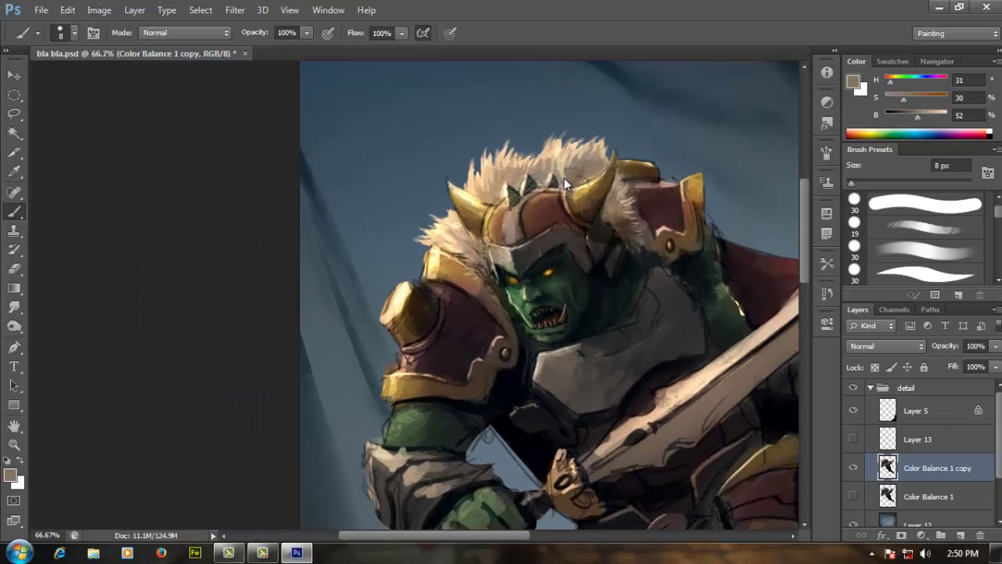
left_click_drag(591, 283, 602, 222)
left_click_drag(621, 320, 617, 301)
key("d")
left_click_drag(553, 314, 556, 312)
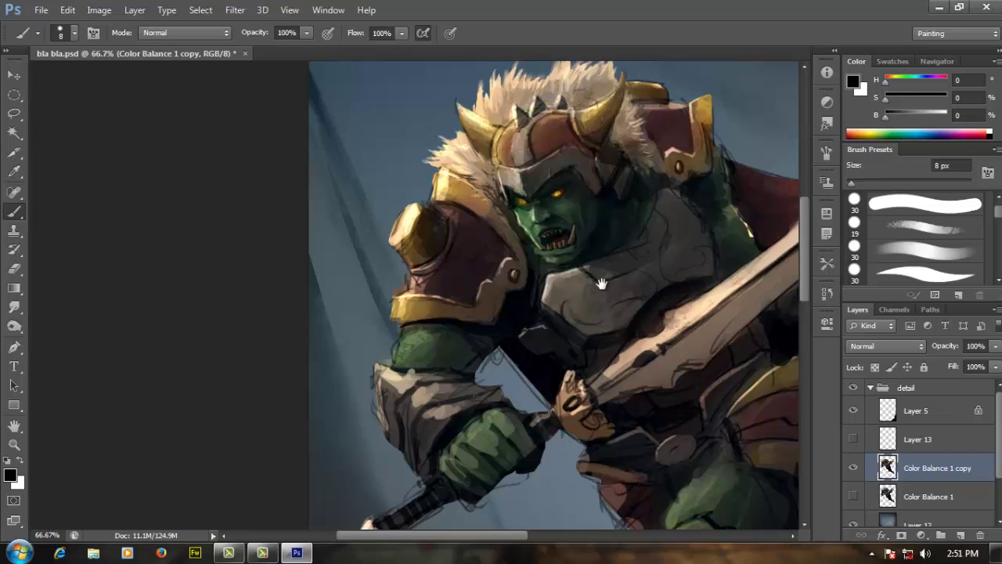
left_click_drag(601, 283, 606, 285)
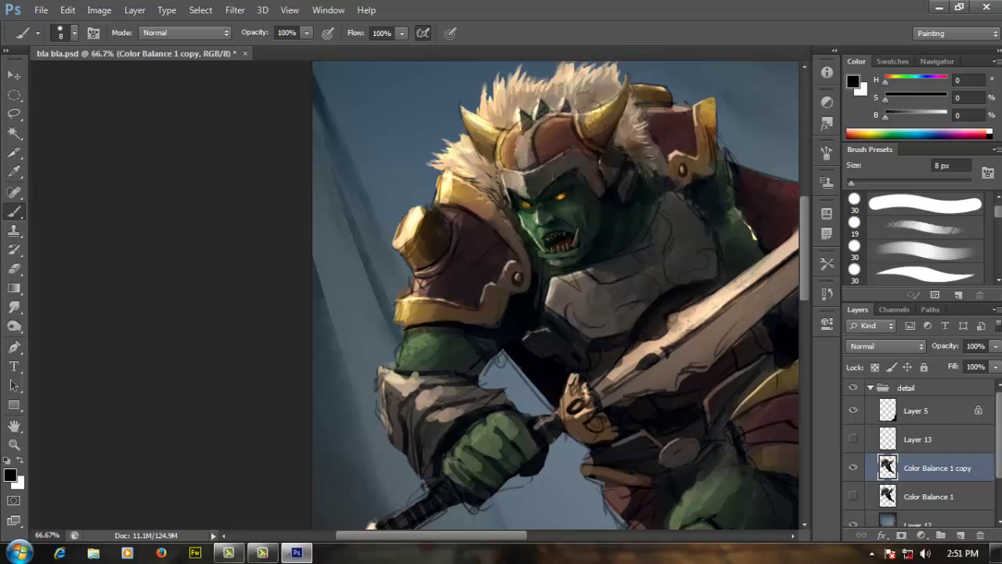
left_click_drag(580, 295, 574, 294)
Define the upper rim of the chest plate with sampled dark grey and beige-grey strokes at 8 px.
left_click(676, 250, "alt")
left_click(654, 247, "alt")
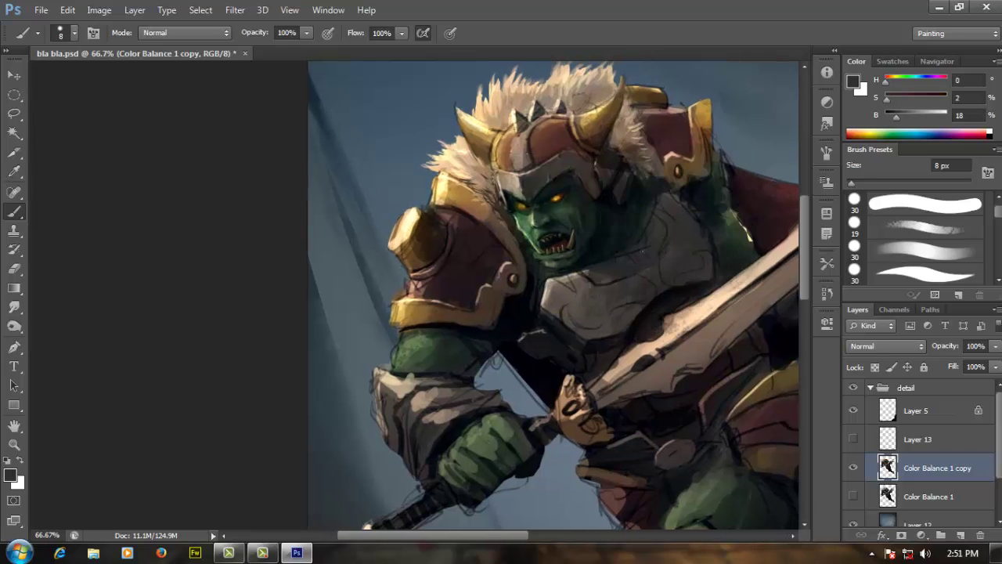
left_click(585, 272, "alt")
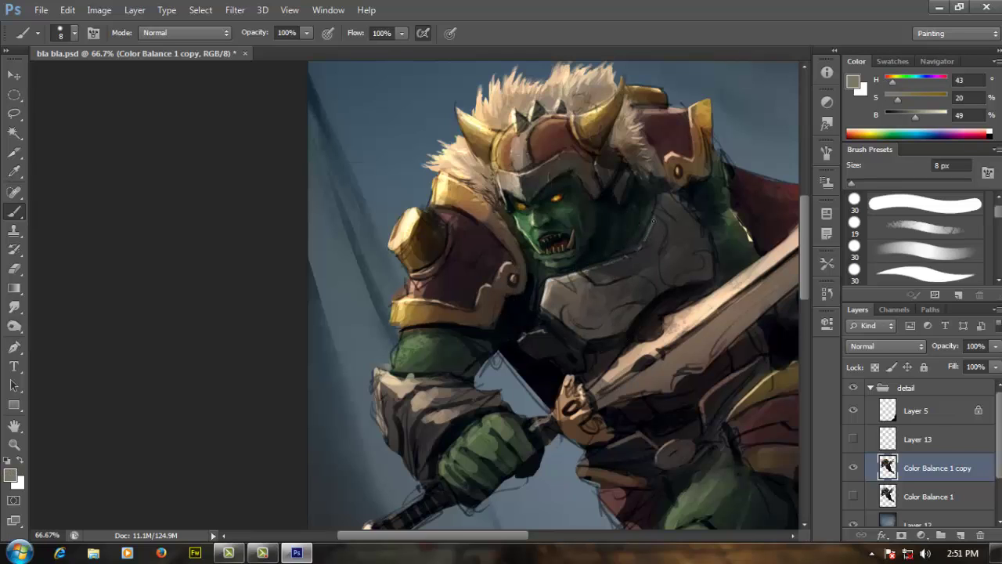
left_click_drag(585, 294, 590, 282)
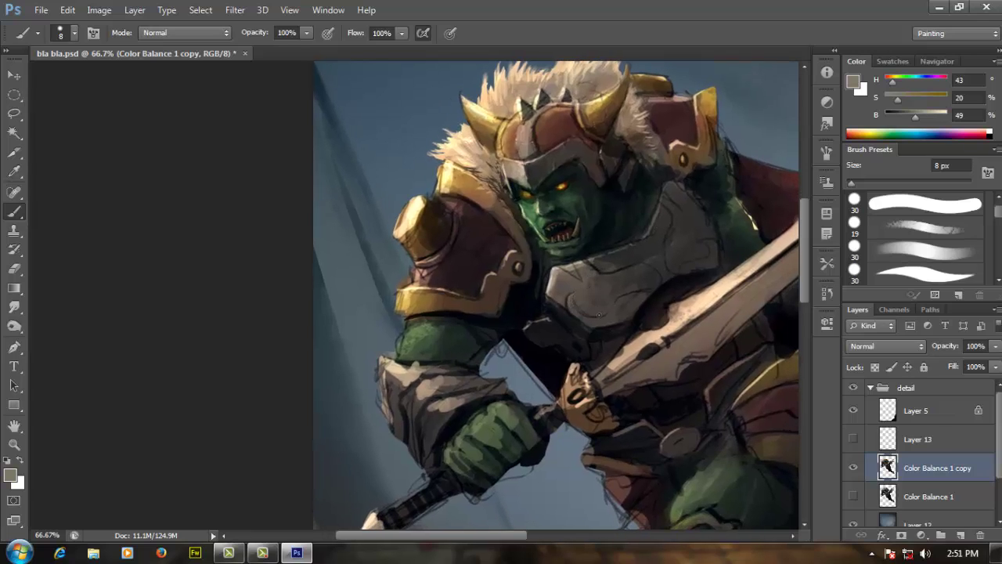
Enlarge the brush to 20 px and model the chest plate's curved relief with the beige-grey and a sampled near-black.
key("]")
key("]")
key("]")
left_click_drag(590, 320, 651, 293)
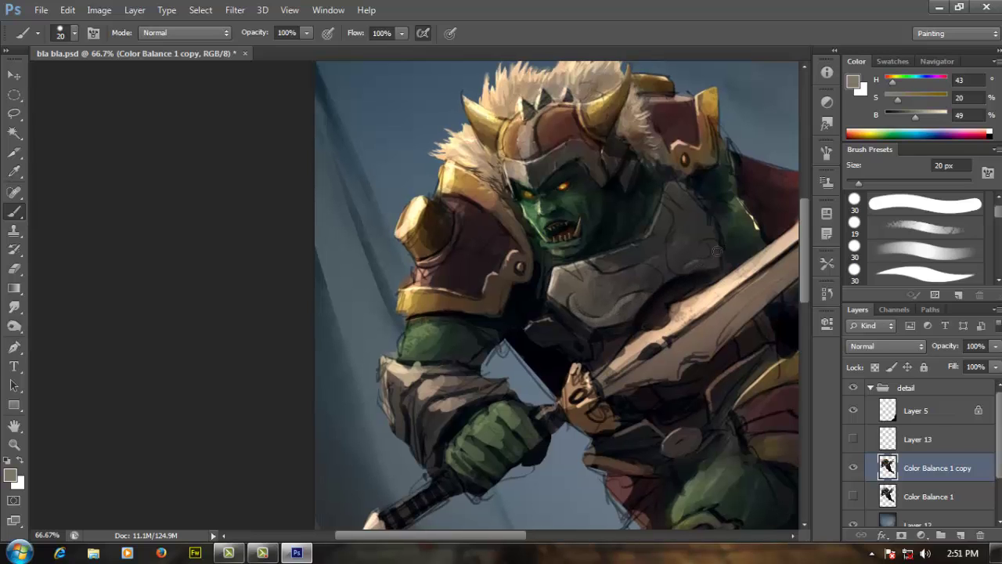
left_click_drag(629, 288, 631, 287)
left_click(627, 261, "alt")
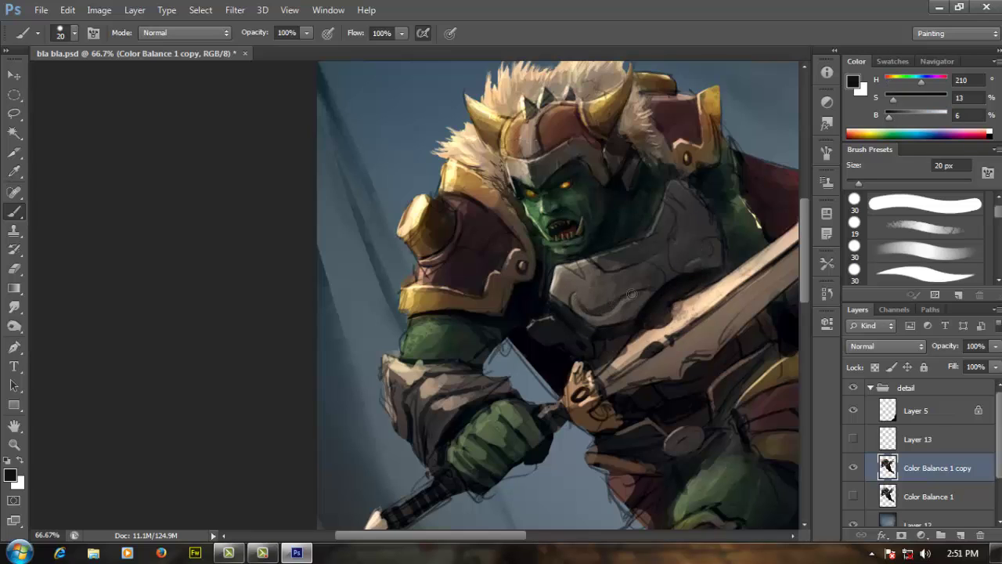
left_click_drag(665, 284, 629, 306)
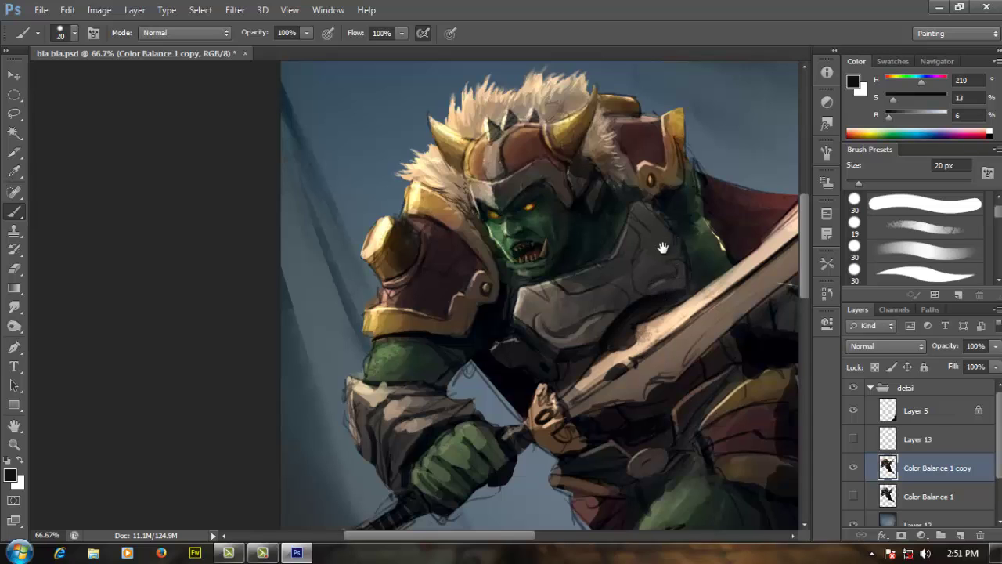
left_click_drag(663, 248, 666, 248)
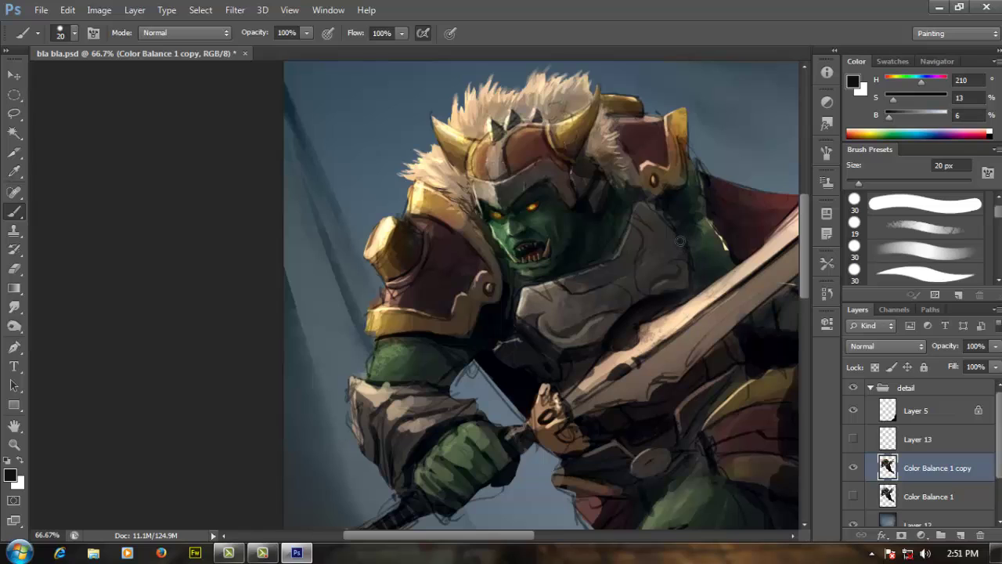
Detail the curled ornament on the chest plate's right side with black and sampled dark grey at 8 px.
left_click(683, 256, "alt")
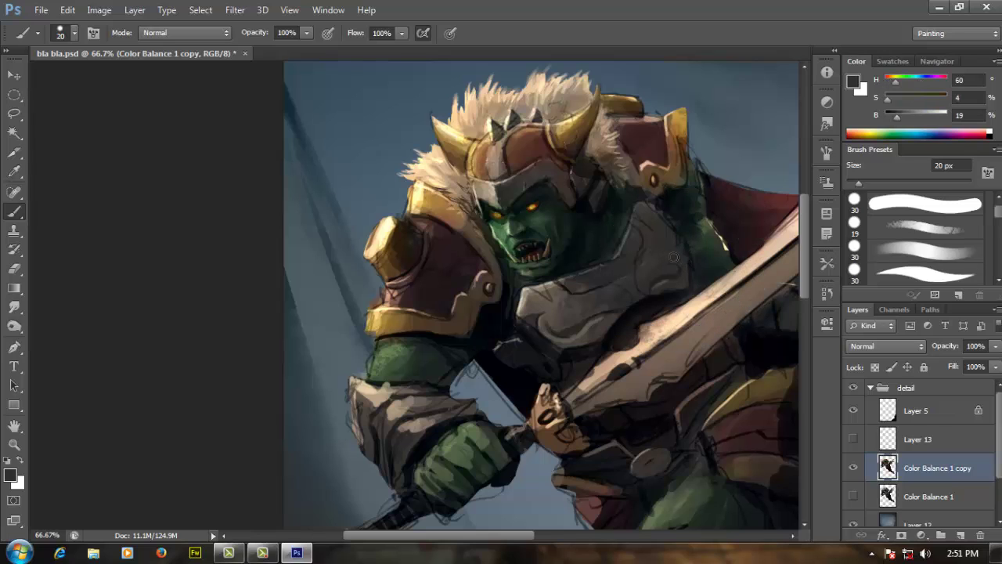
key("d")
key("bracketleft")
key("bracketleft")
key("bracketleft")
key("bracketleft")
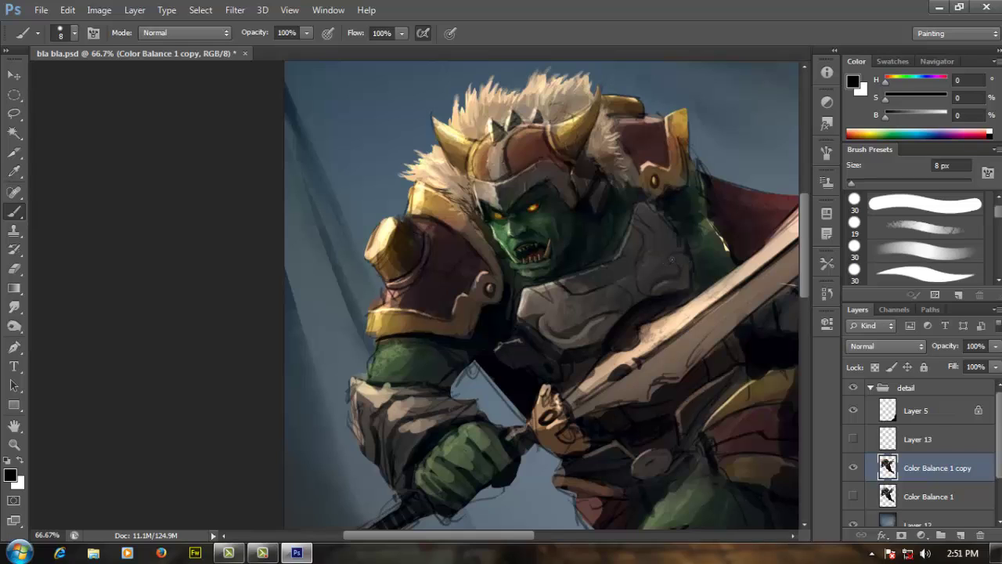
left_click(671, 264, "alt")
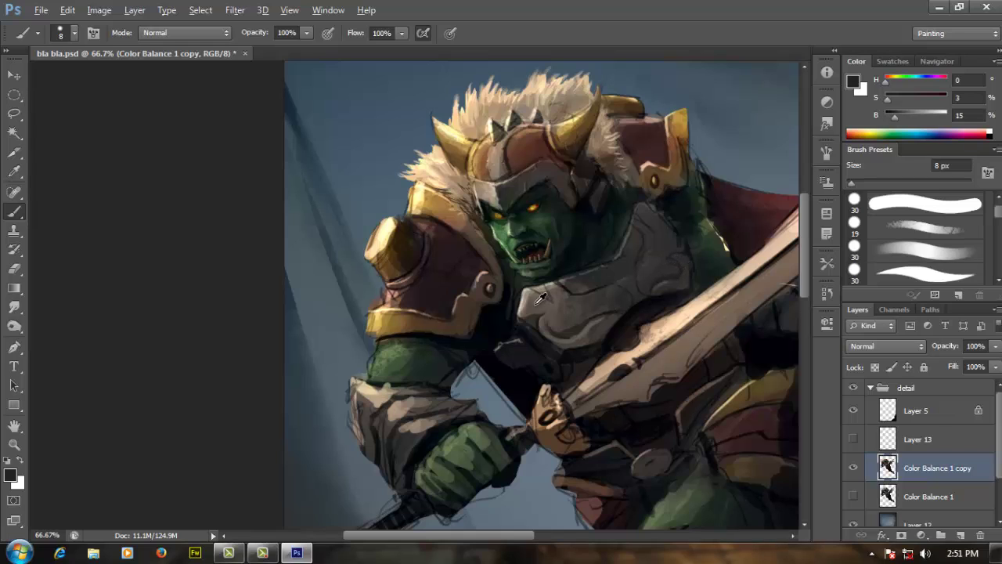
Blend the chest plate's right side with a sampled brown-grey at 25 px, and reset the foreground colour to black.
left_click(666, 258, "alt")
key("bracketright")
key("bracketright")
key("bracketright")
key("bracketright")
key("bracketright")
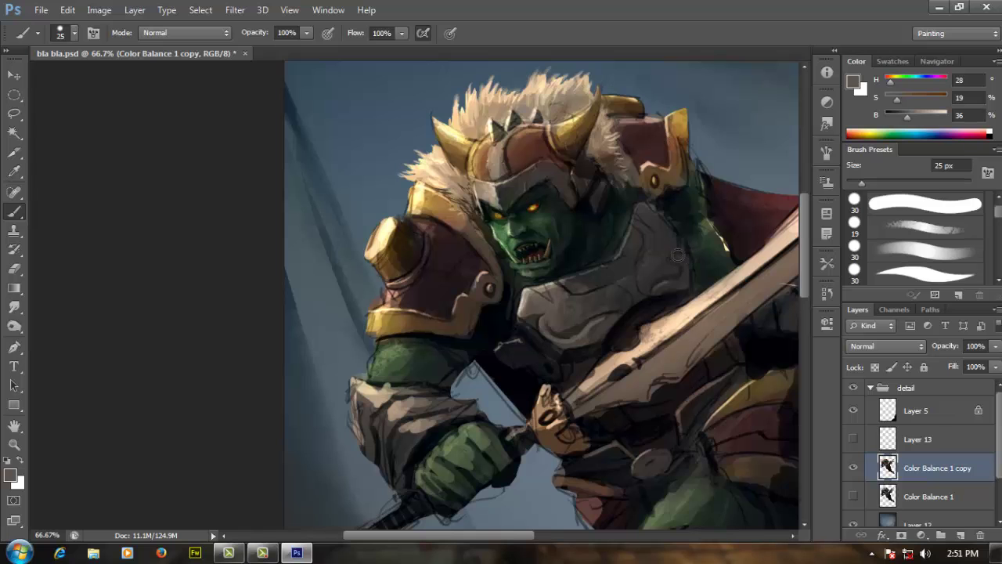
key("d")
left_click_drag(658, 262, 671, 217)
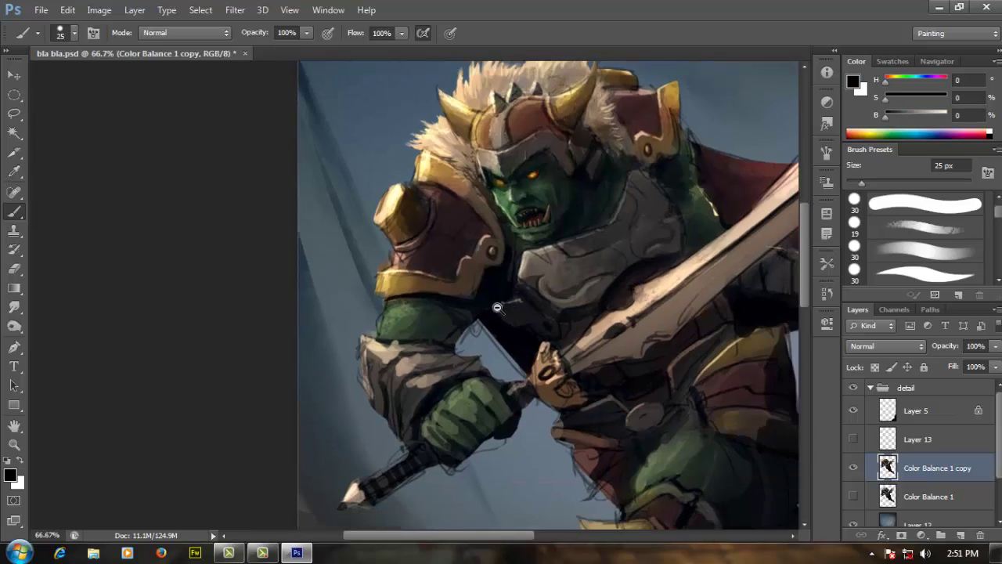
Sample the near-black beneath the left shoulder armour and review the whole orc figure at 33.33% zoom.
scroll(497, 306, "down", 1)
scroll(461, 313, "up", 1)
left_click(477, 301, "alt")
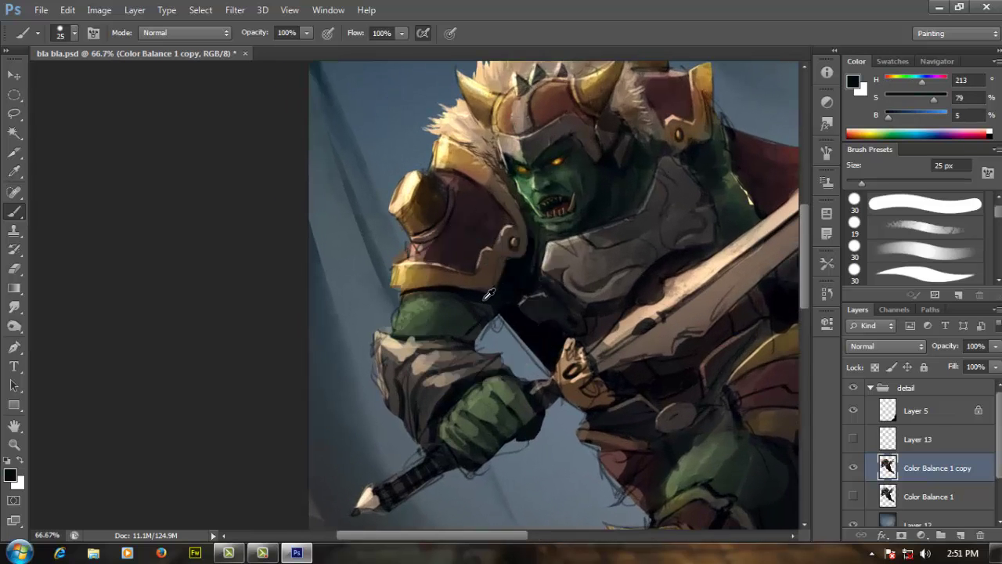
left_click_drag(529, 281, 562, 311)
left_click_drag(663, 336, 543, 207)
scroll(605, 256, "down", 1)
left_click_drag(606, 256, 572, 254)
left_click_drag(715, 317, 559, 257)
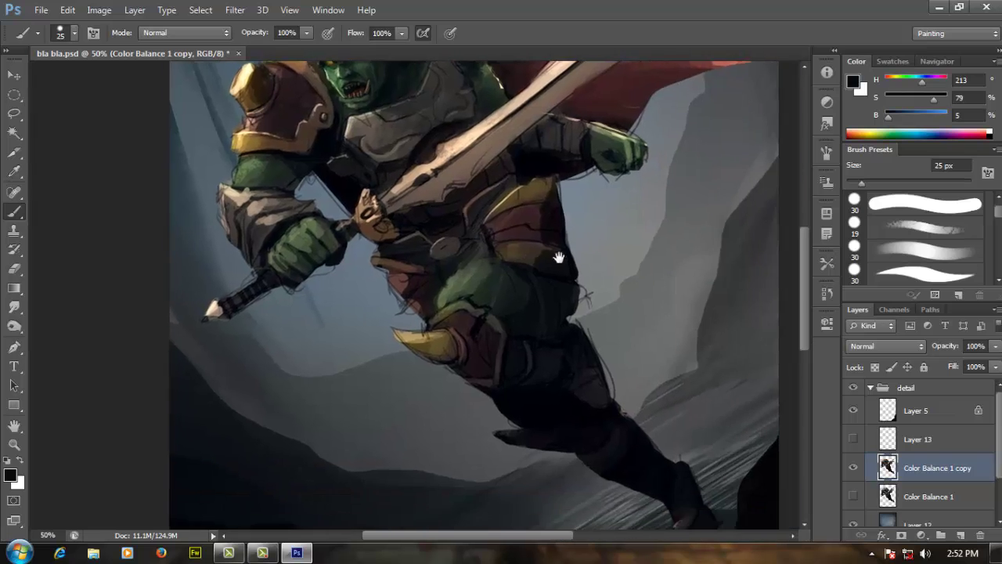
scroll(509, 271, "down", 1)
left_click_drag(562, 361, 548, 322)
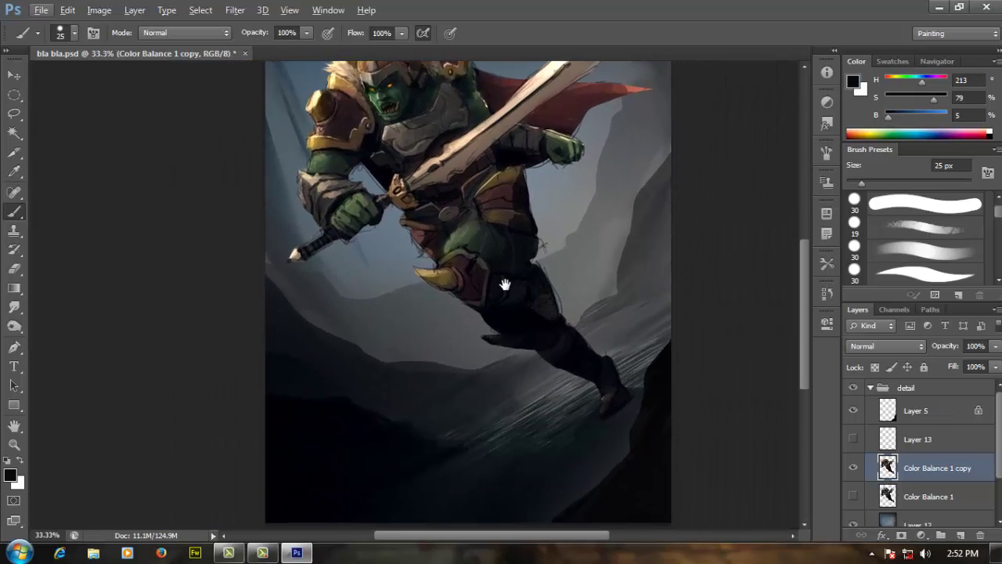
left_click_drag(530, 264, 570, 389)
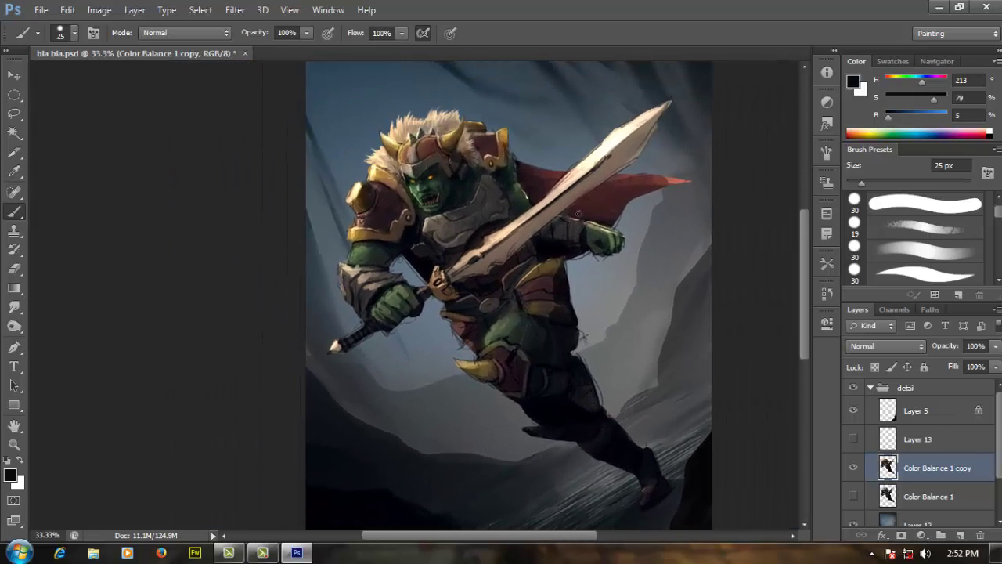
Review the orc figure from helmet to boots together with the surrounding background at 33.33% and 50% zoom.
left_click_drag(548, 255, 541, 246)
left_click_drag(580, 285, 576, 255)
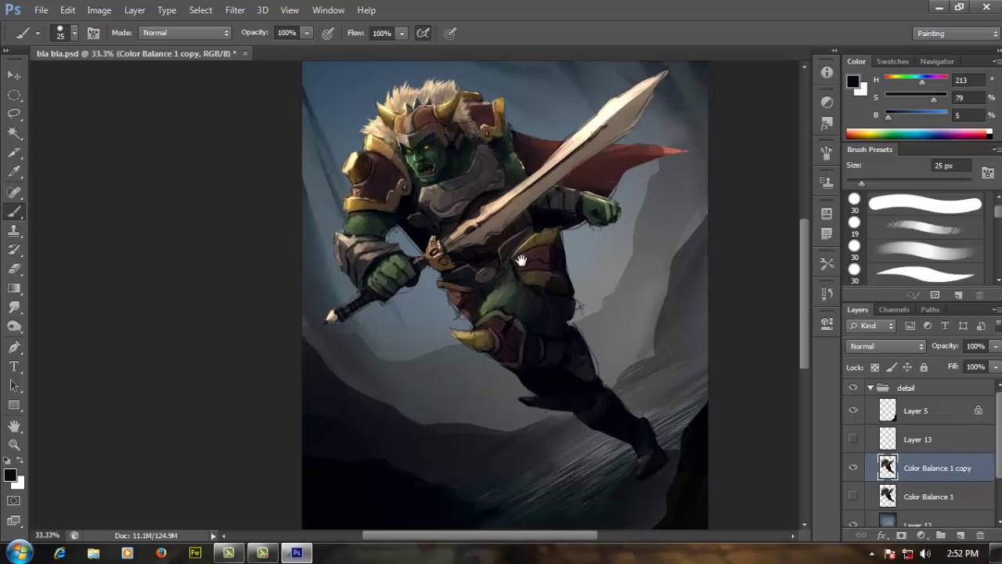
left_click_drag(496, 240, 564, 275)
mouse_move(610, 359)
left_mouse_down()
mouse_move(575, 255)
mouse_move(627, 260)
left_mouse_up()
mouse_move(645, 223)
left_mouse_down()
mouse_move(617, 242)
mouse_move(622, 283)
left_mouse_up()
key("ctrl+o")
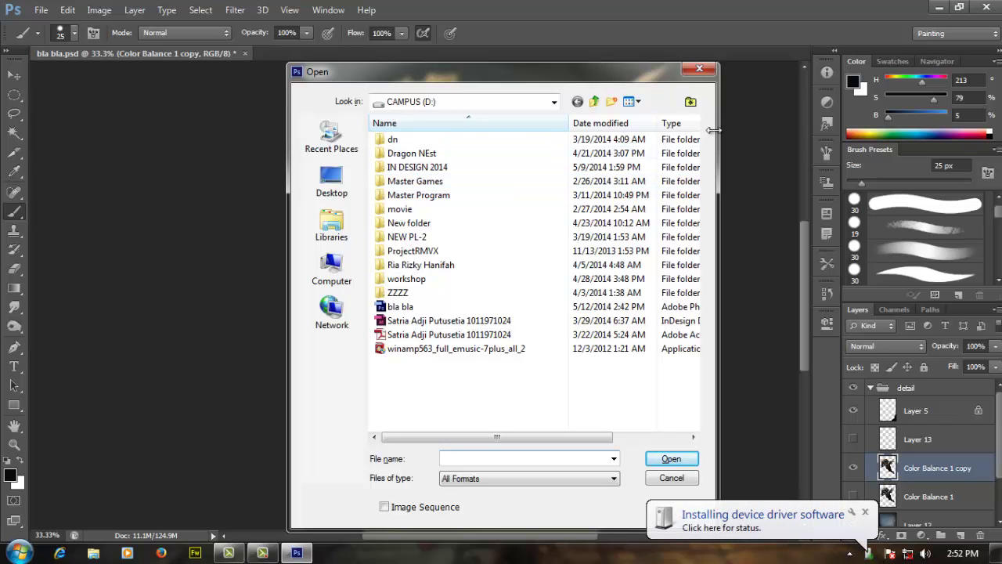
left_click(700, 69)
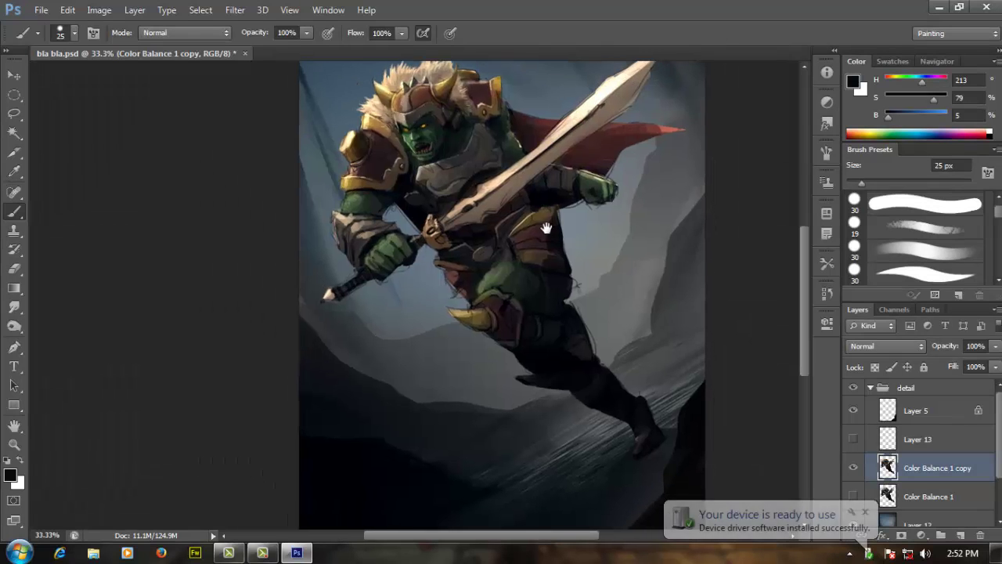
left_click_drag(511, 233, 520, 242)
left_click(422, 198, "ctrl")
left_click_drag(422, 198, 487, 174)
left_click_drag(516, 379, 481, 223)
left_click(503, 267, "alt")
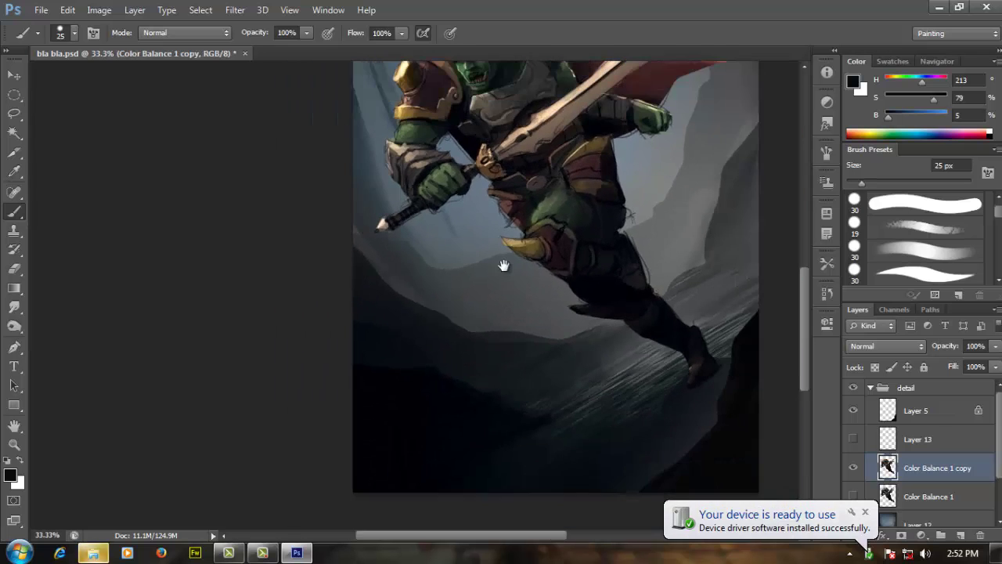
left_click_drag(510, 297, 540, 438)
left_click(498, 227, "ctrl")
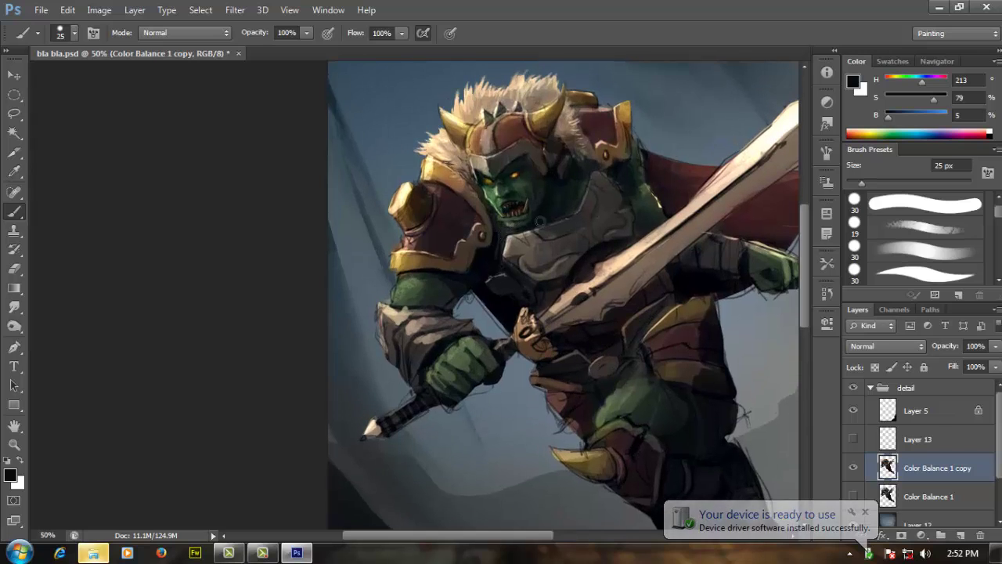
left_click_drag(589, 221, 563, 224)
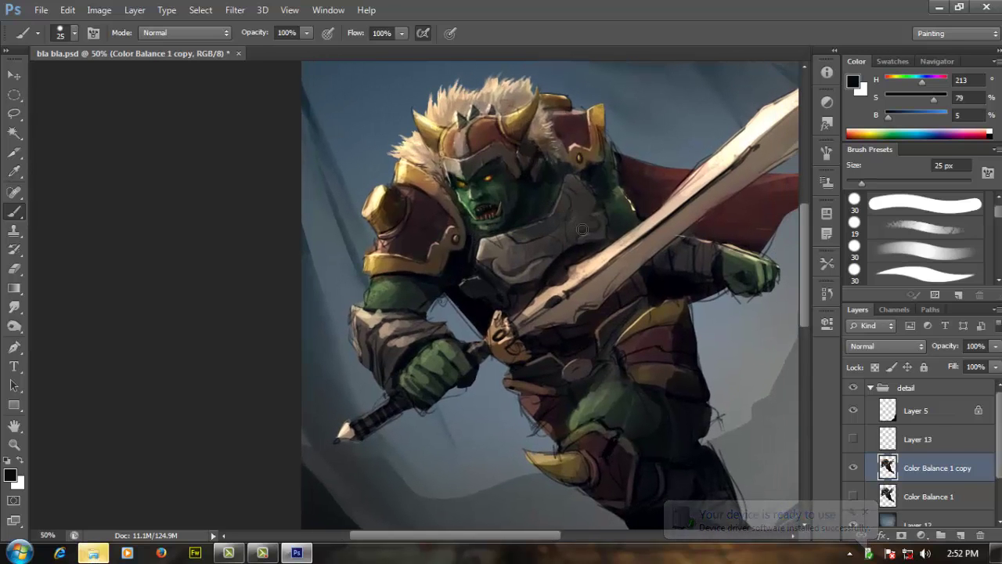
Set the brush to Multiply mode, sample the cape's dark red, and enlarge the brush to 80 px.
key("]")
key("bracketright")
key("bracketright")
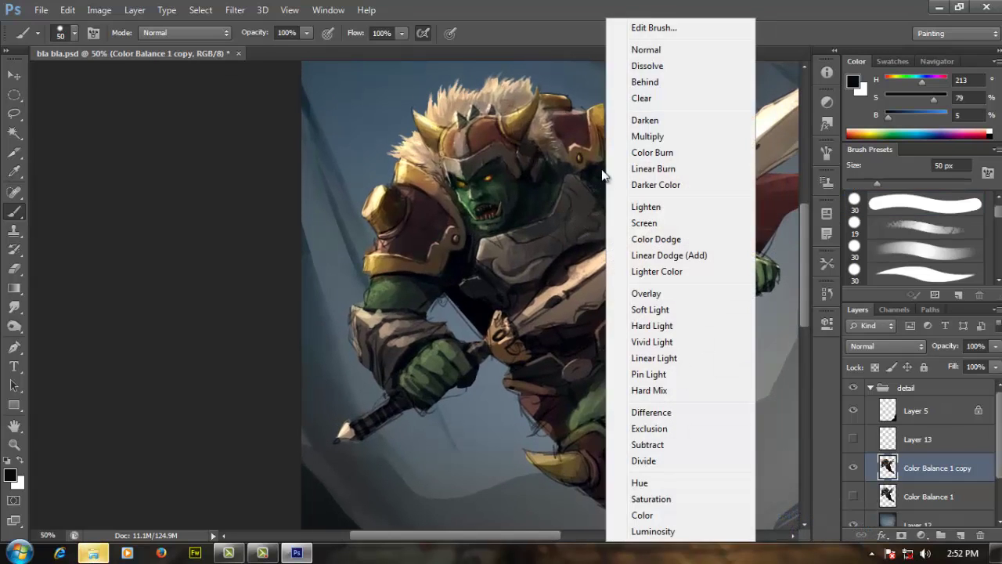
right_click(605, 186, "shift")
left_click(662, 136)
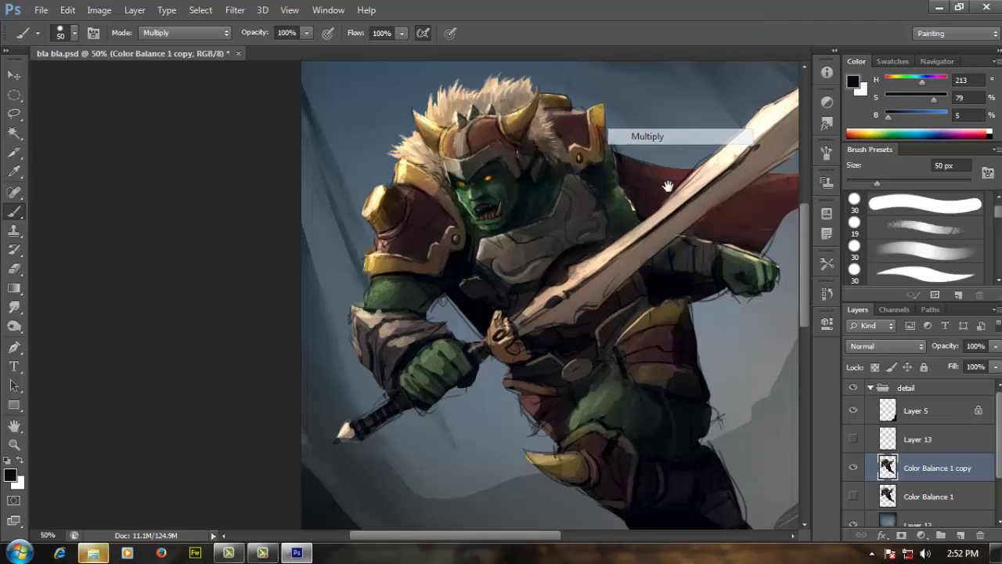
left_click_drag(630, 232, 596, 219)
left_click(704, 193, "alt")
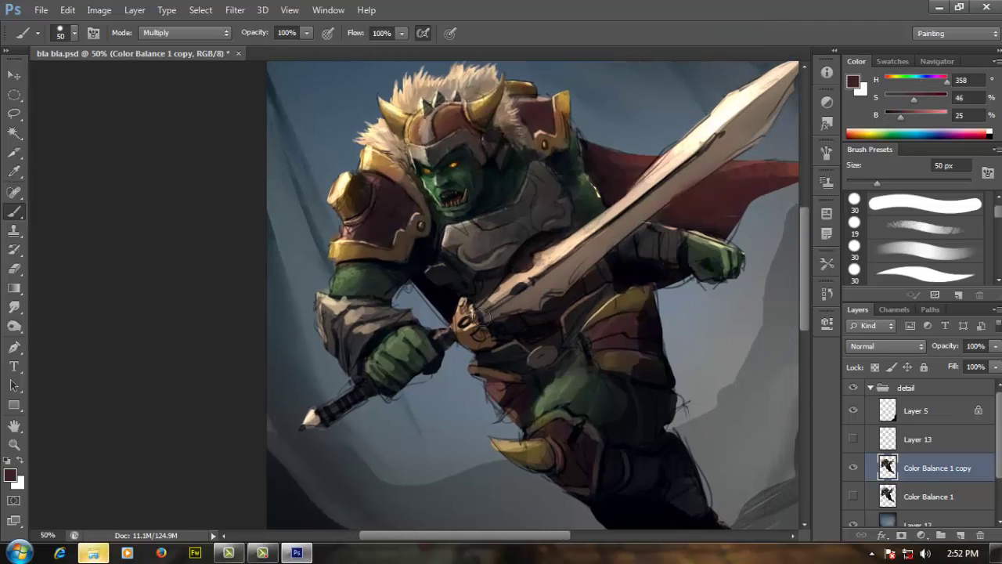
key("bracketright")
key("bracketright")
key("bracketright")
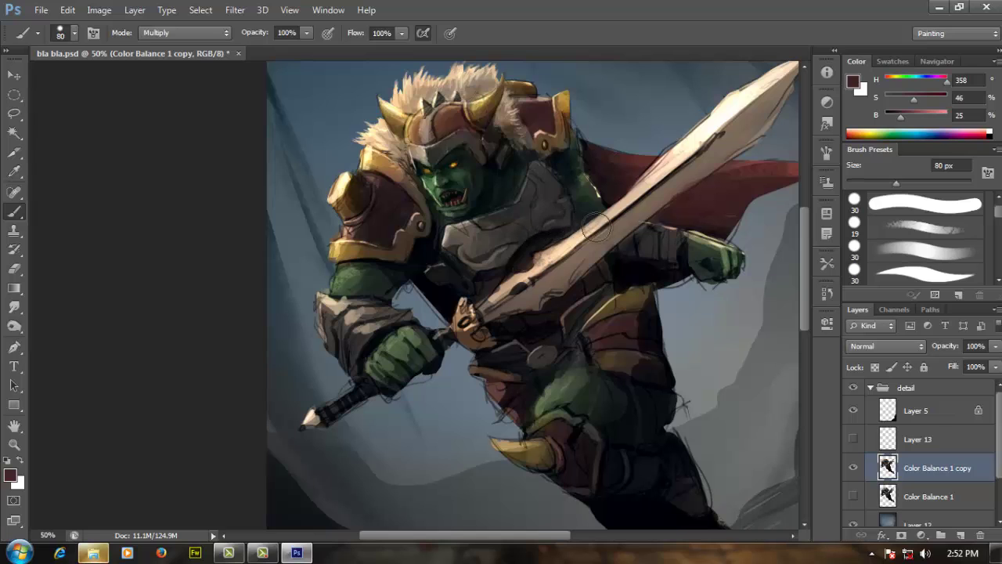
Paint dark bands across the middle of the sword blade's lower half with sampled dark browns.
left_click(606, 225, "alt")
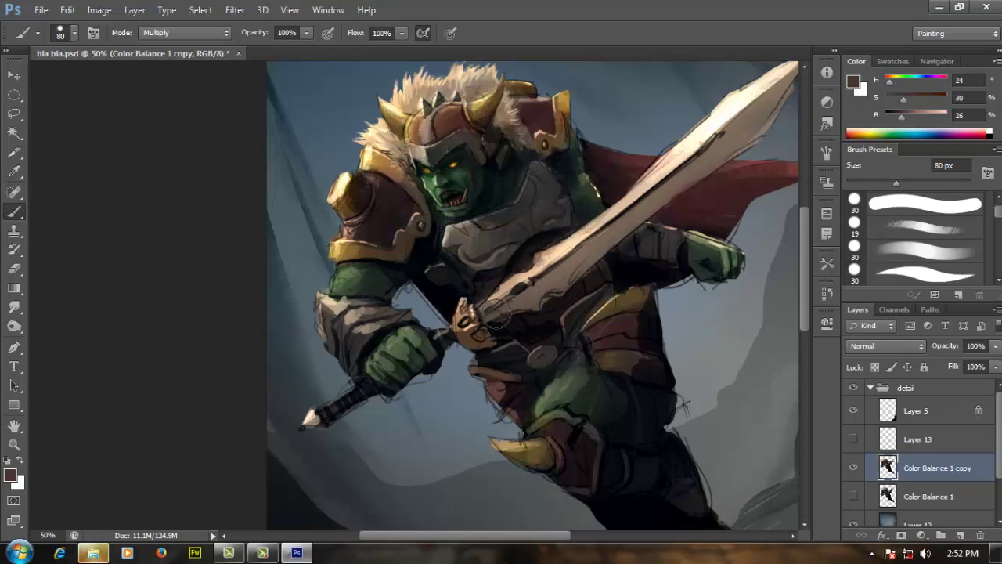
left_click(536, 283, "alt")
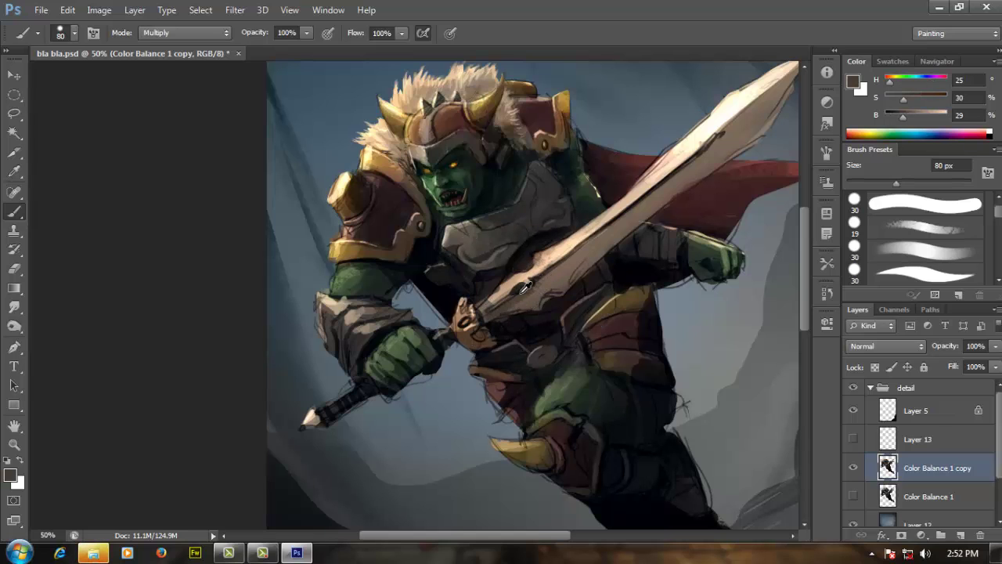
left_click(526, 294, "alt")
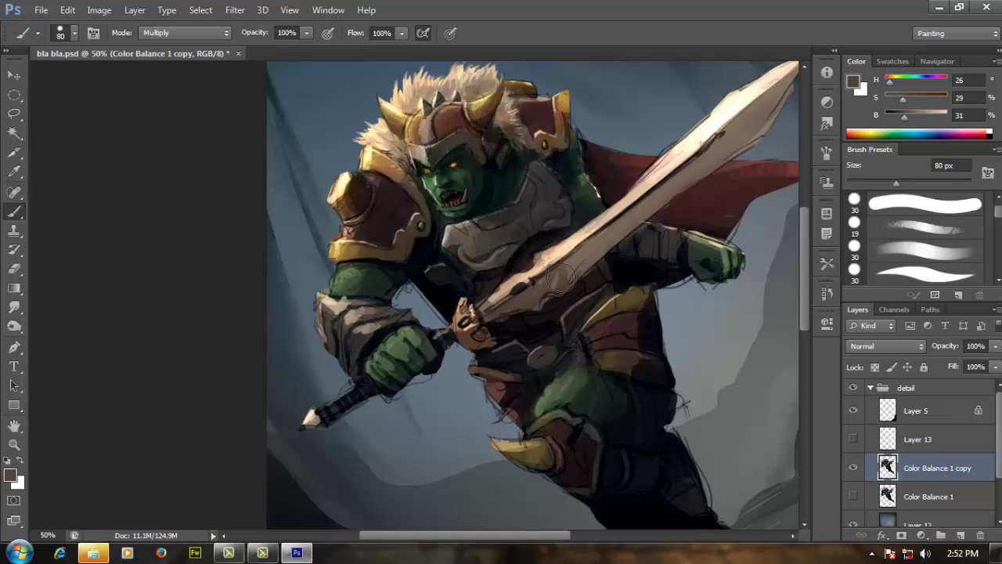
left_click_drag(566, 274, 597, 253)
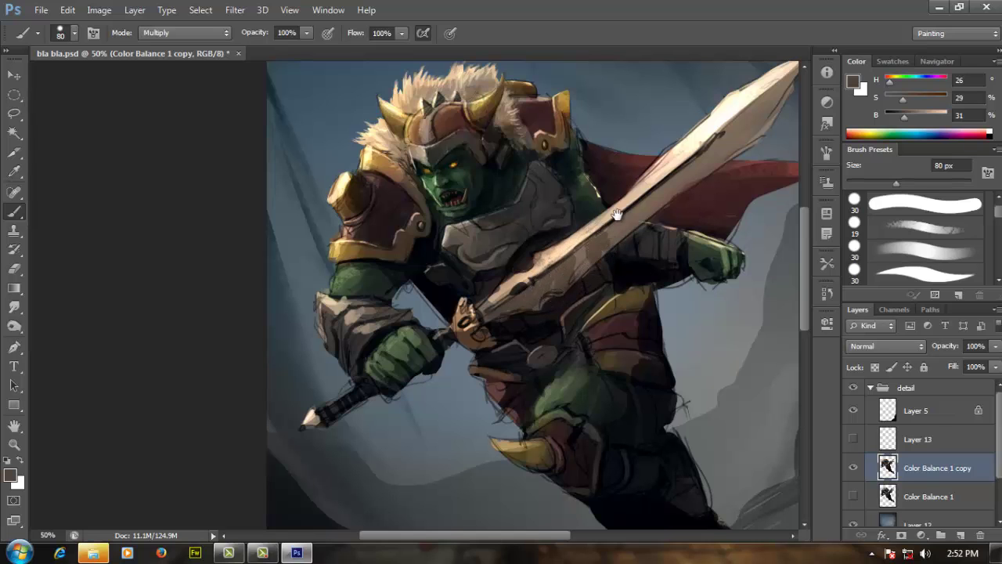
Return the brush to Normal mode and blend the blade's shaded half with sampled brown-greys.
left_click_drag(622, 205, 593, 265)
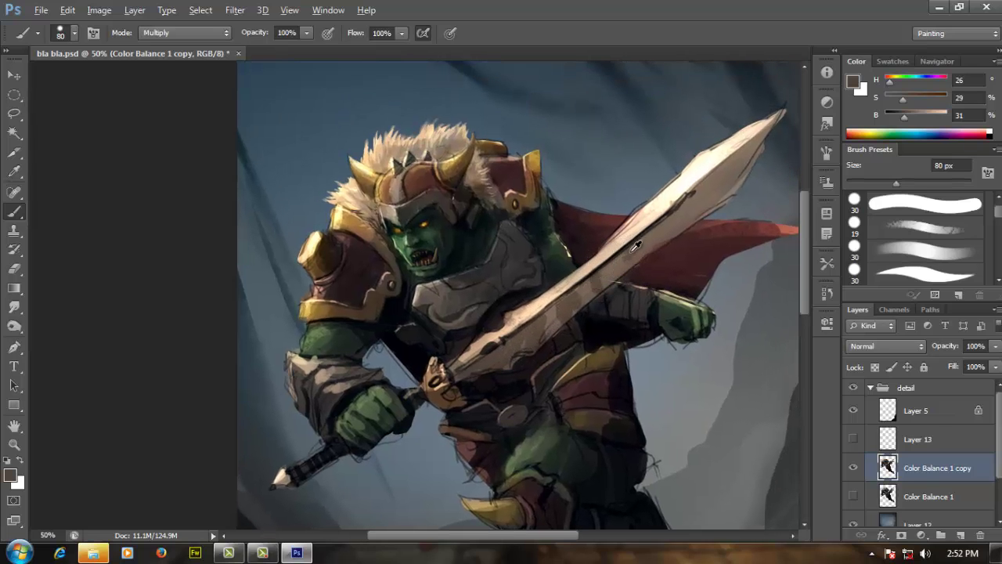
left_click(634, 251, "alt")
right_click(693, 163, "shift")
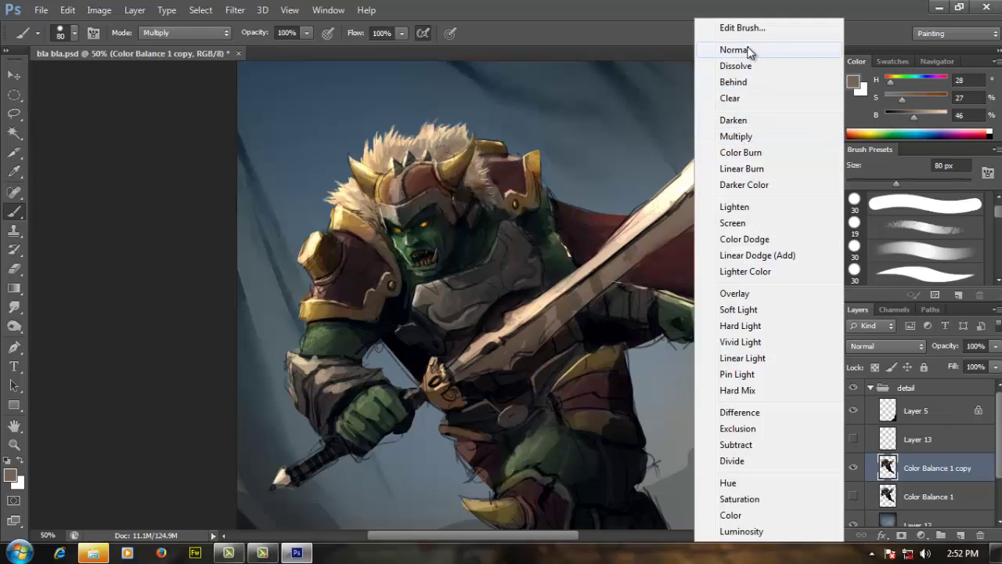
left_click(749, 50)
left_click_drag(683, 217, 686, 221)
left_click(631, 252, "alt")
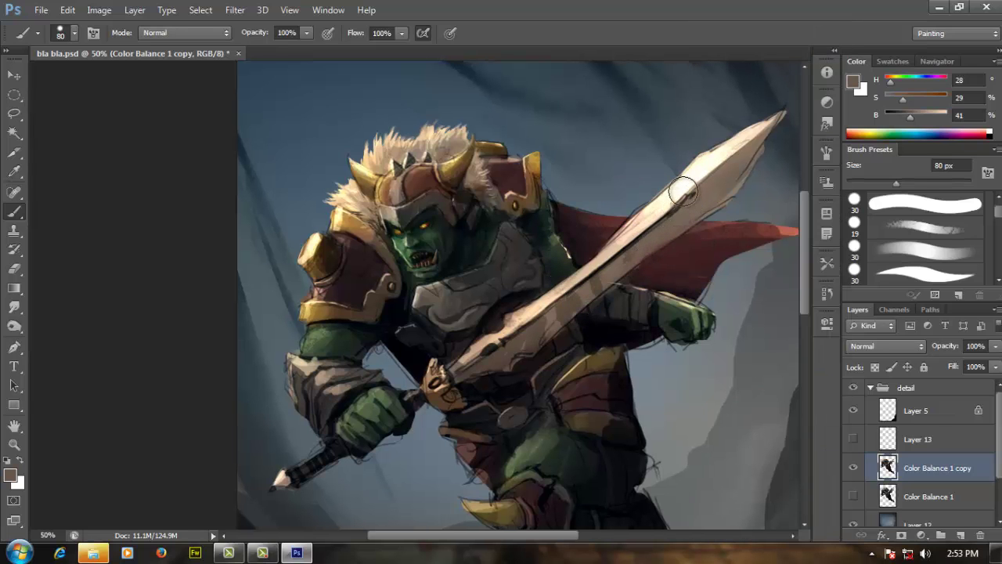
Reduce the brush to 40 px and refine the shading on the blade's lower half with a sampled lighter brown.
key("bracketleft")
key("bracketleft")
key("bracketleft")
key("bracketleft")
left_click(567, 307, "alt")
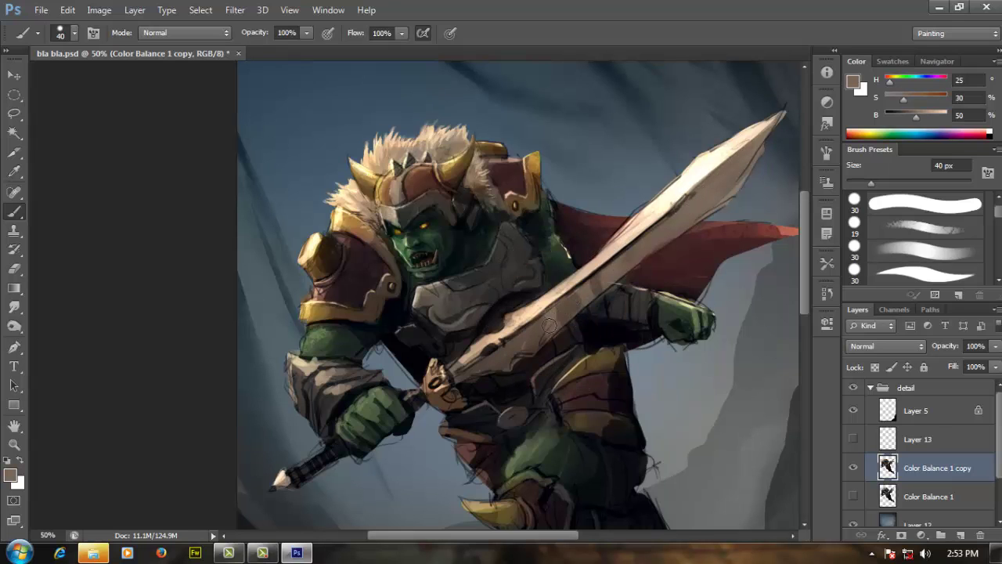
left_click_drag(567, 307, 595, 289)
Highlight the blade's upper edge around the notch near the hilt with white and a sampled tan at 7 px.
key("d")
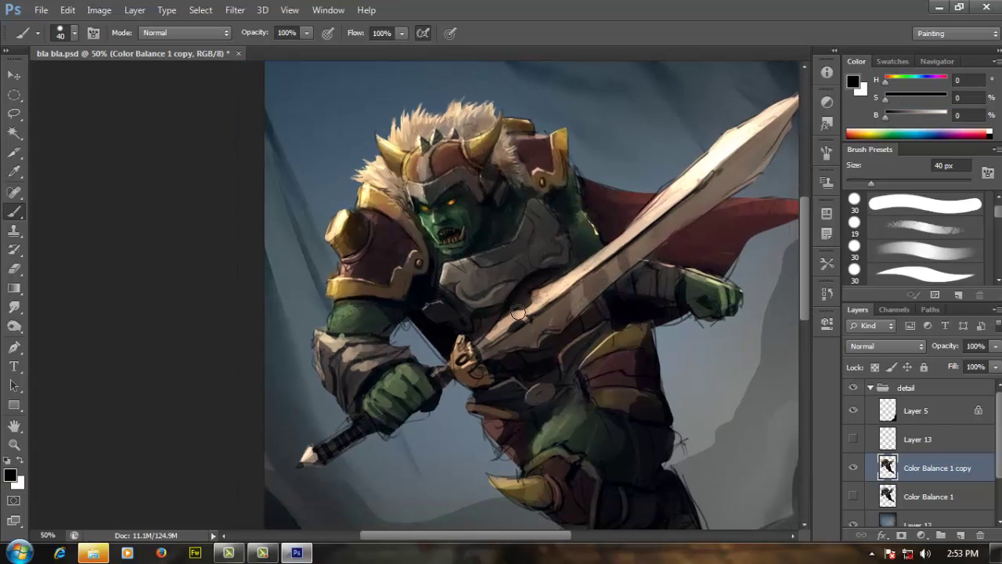
key("x")
key("v")
key("b")
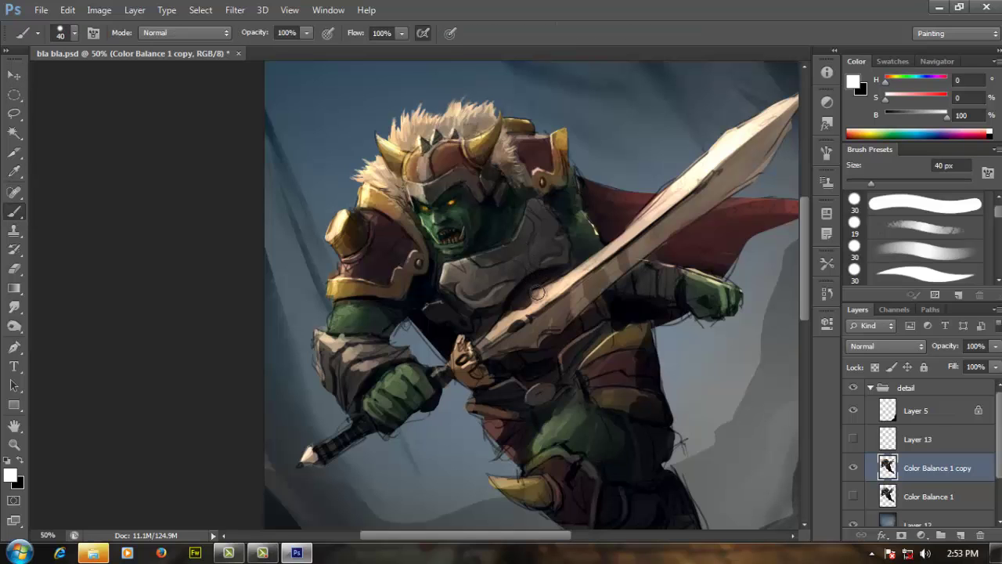
key("bracketleft")
key("bracketleft")
key("bracketleft")
scroll(509, 314, "up", 1)
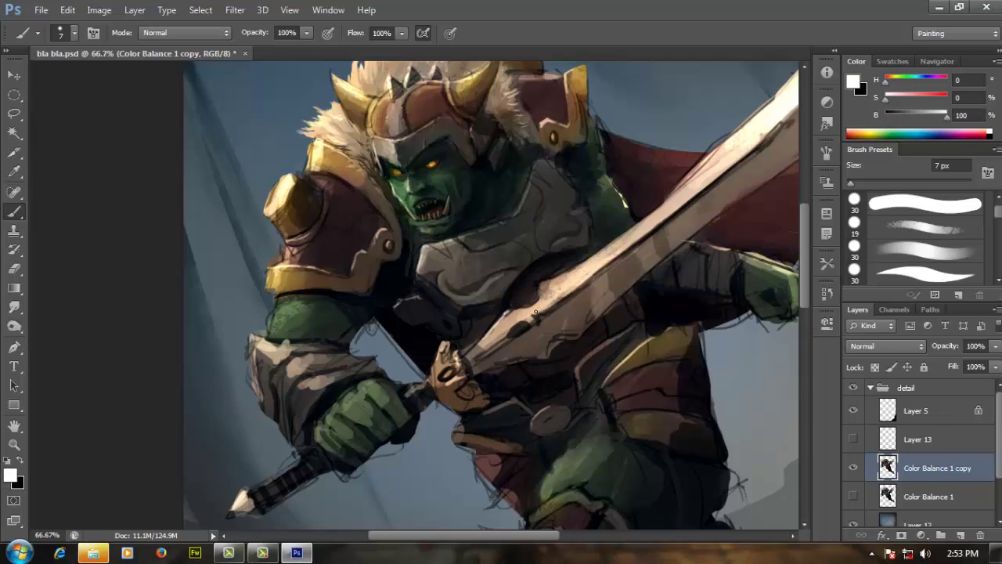
left_click_drag(561, 263, 546, 311)
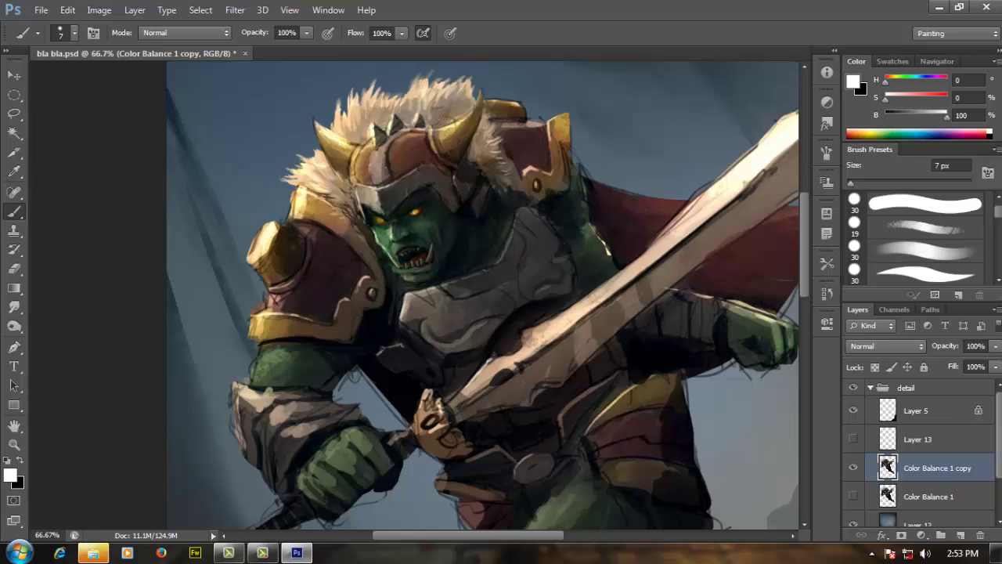
left_click(496, 358, "alt")
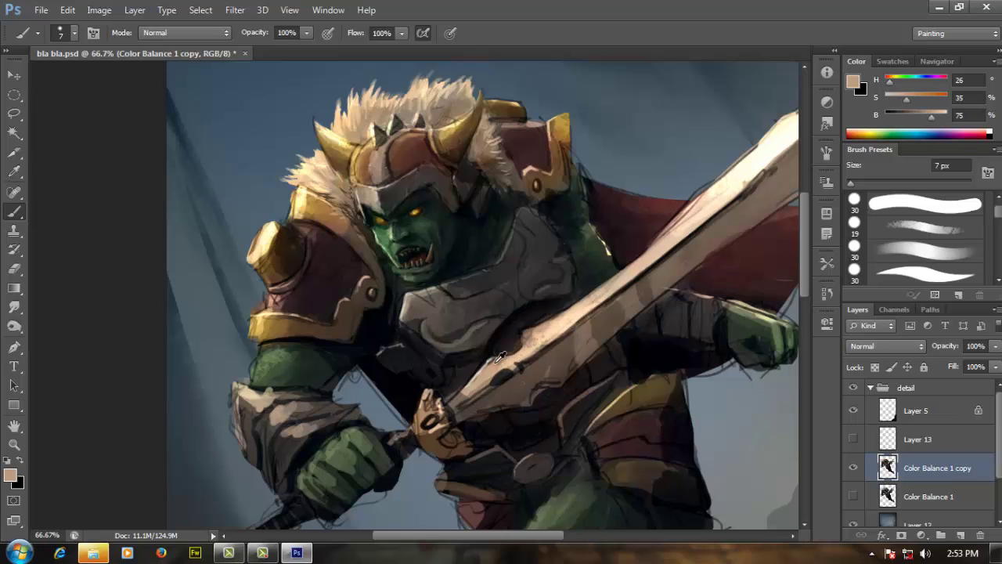
left_click(501, 357, "alt")
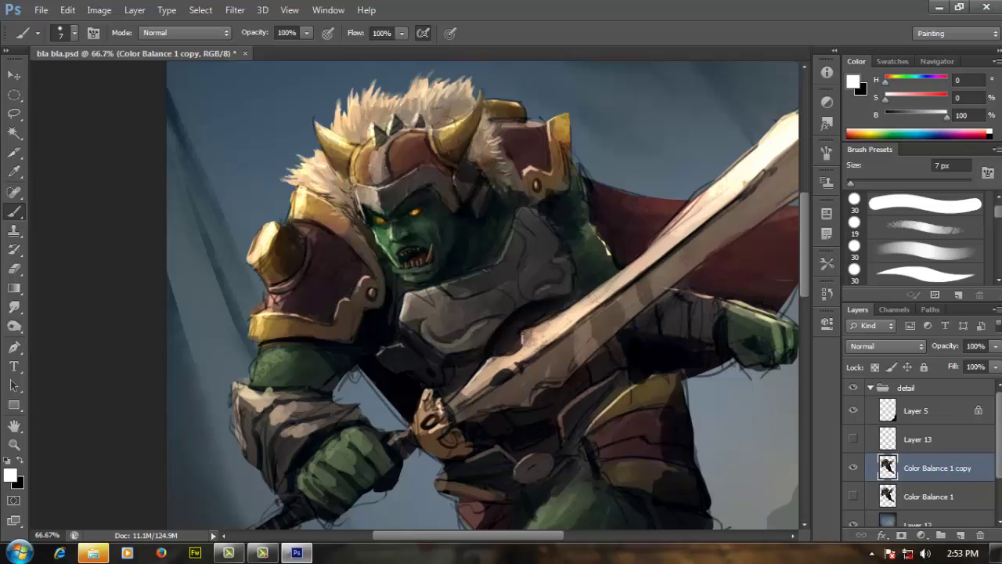
left_click_drag(521, 334, 498, 359)
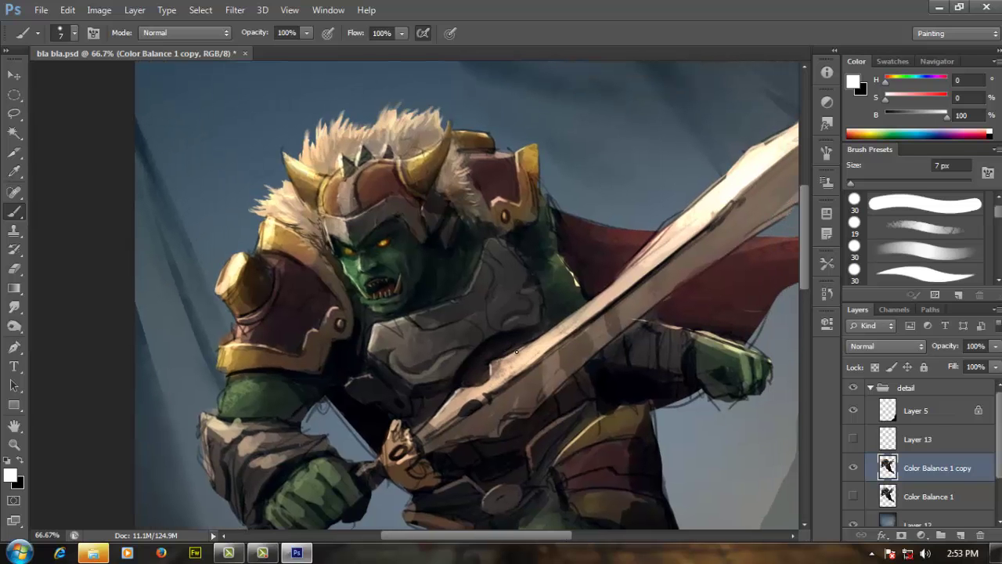
Extend the white highlight along the sword blade's upper edge toward the tip.
left_click_drag(586, 304, 534, 340)
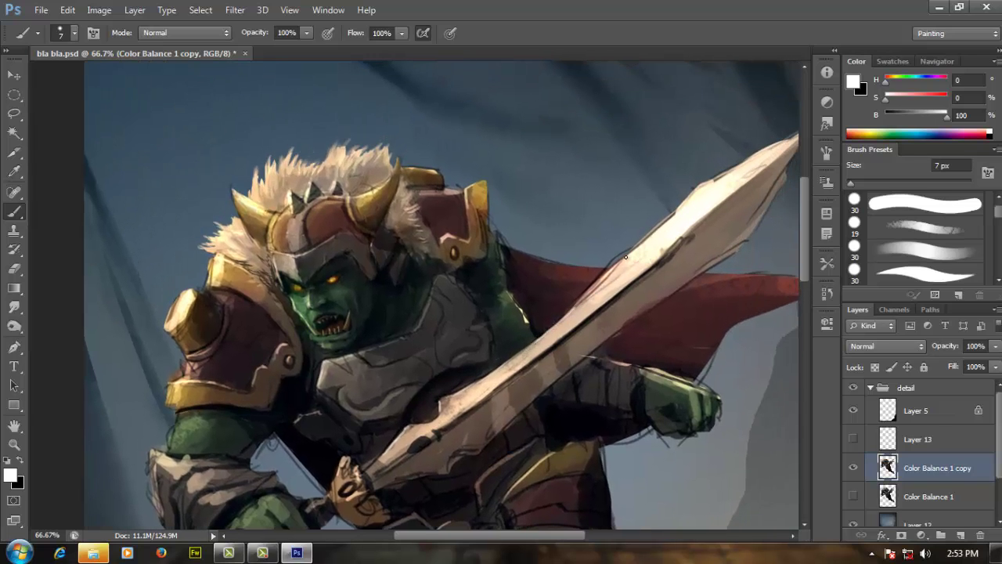
mouse_move(626, 256)
left_mouse_down()
mouse_move(689, 197)
mouse_move(631, 259)
mouse_move(658, 248)
left_mouse_up()
left_click_drag(731, 204, 659, 240)
scroll(714, 223, "down", 1)
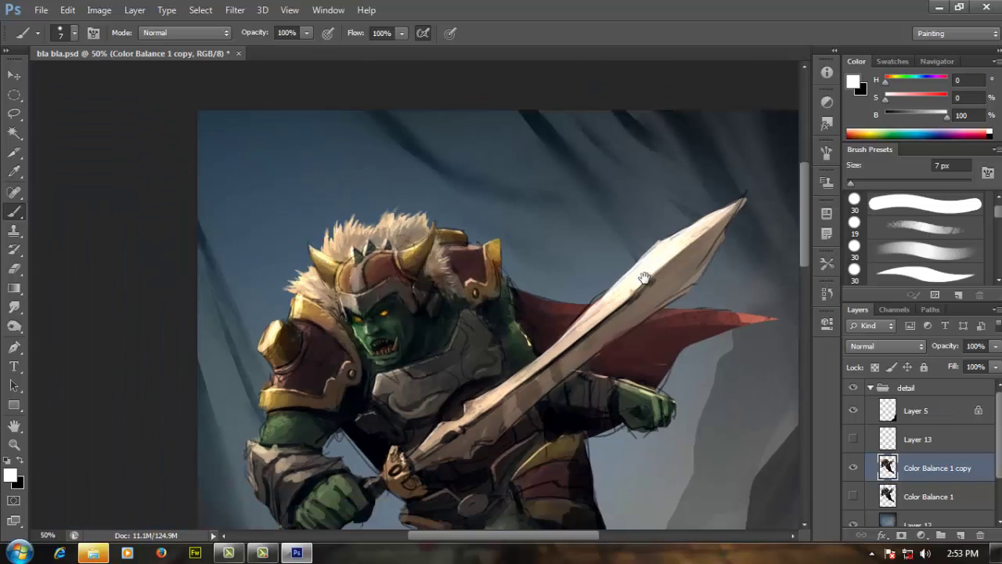
left_click_drag(644, 277, 660, 261)
left_click_drag(611, 302, 657, 246)
left_click_drag(538, 349, 564, 324)
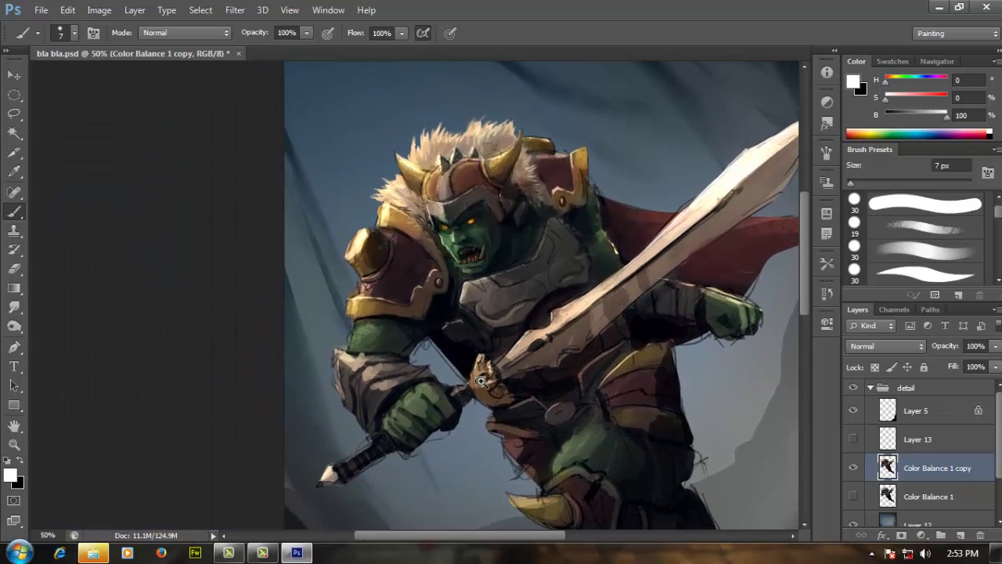
Paint the upper ring of the sword's hilt guard with a sampled gold at 10 px and darken its opening with black.
scroll(485, 364, "up", 1)
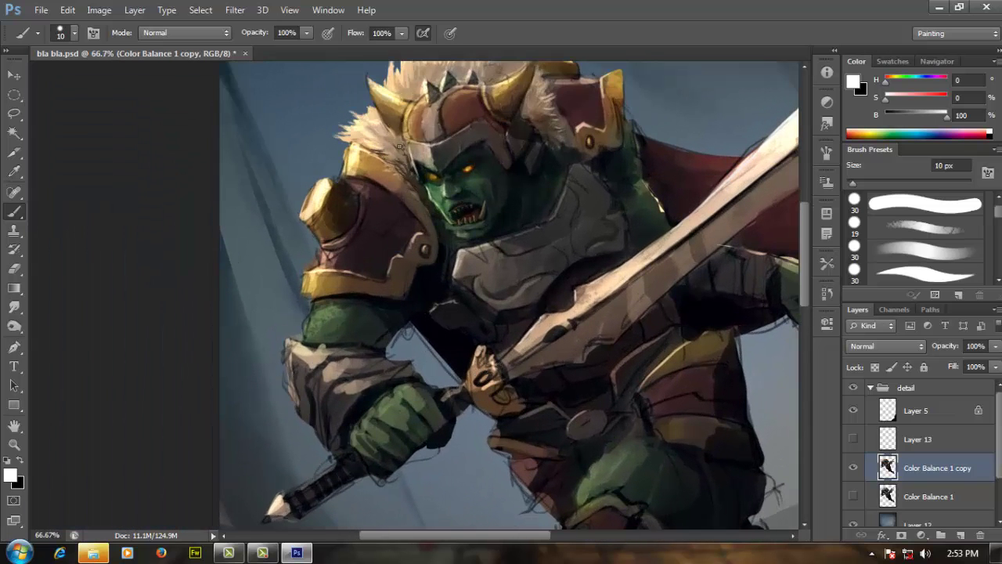
left_click(367, 163, "alt")
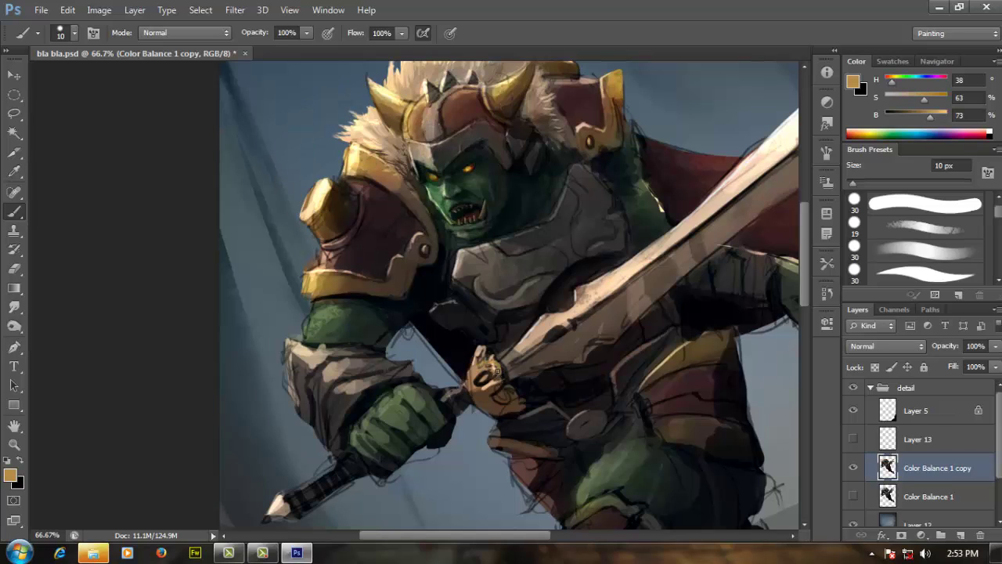
key("d")
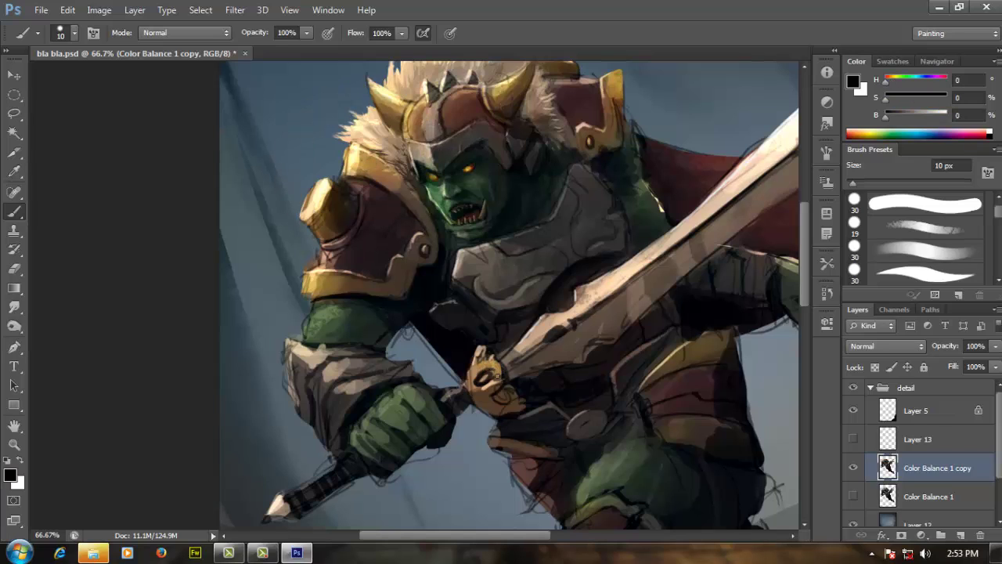
left_click(496, 367, "alt")
Paint the lower lobe and upper tip of the sword's hilt guard with sampled gold, browns and black at 10 px.
left_click(490, 383, "alt")
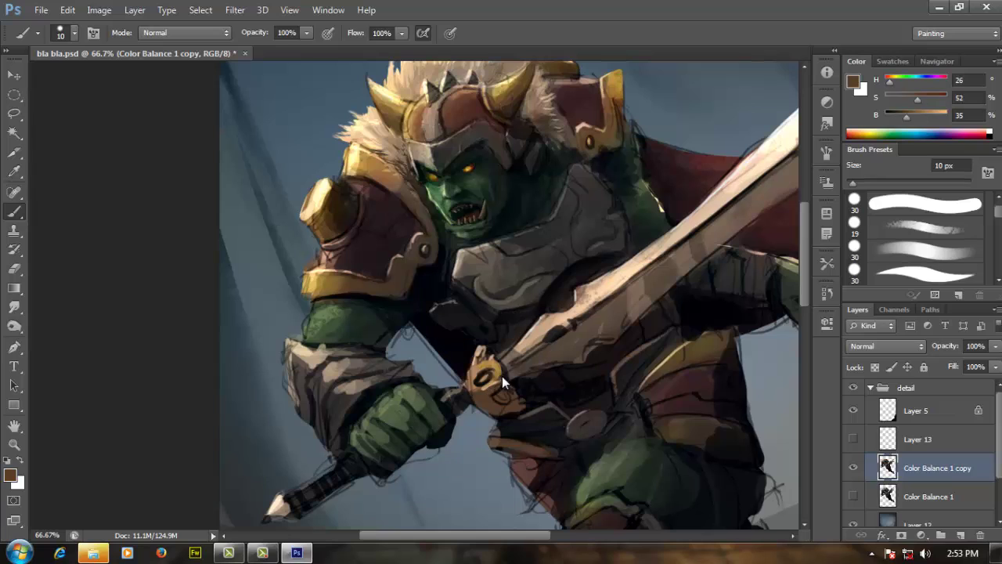
left_click(501, 387, "alt")
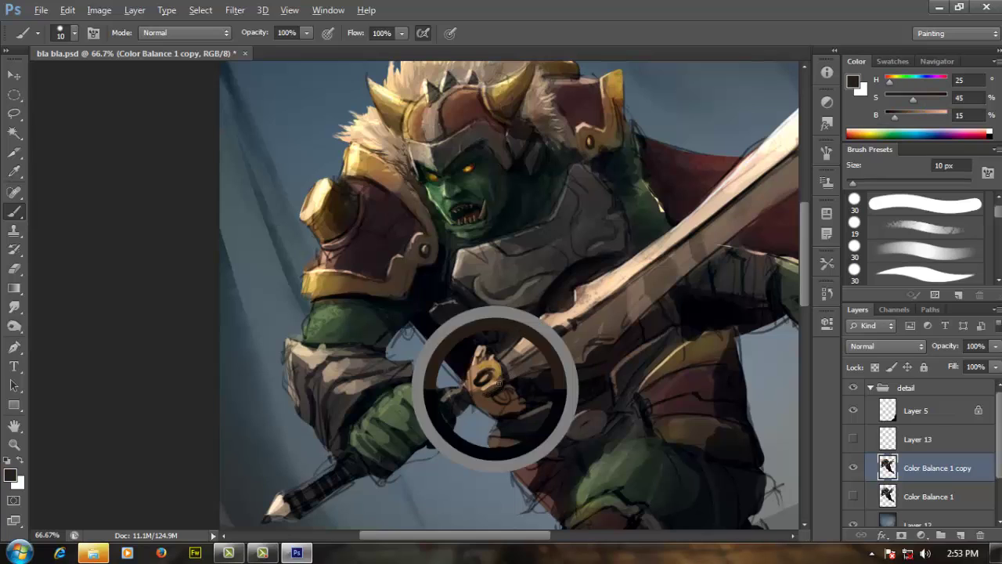
left_click(499, 399, "alt")
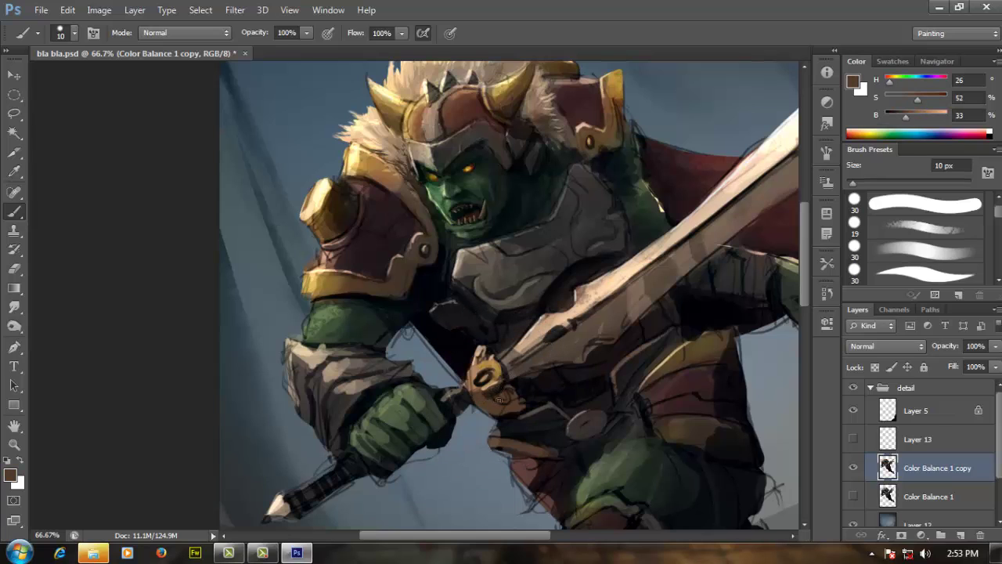
left_click(499, 365, "alt")
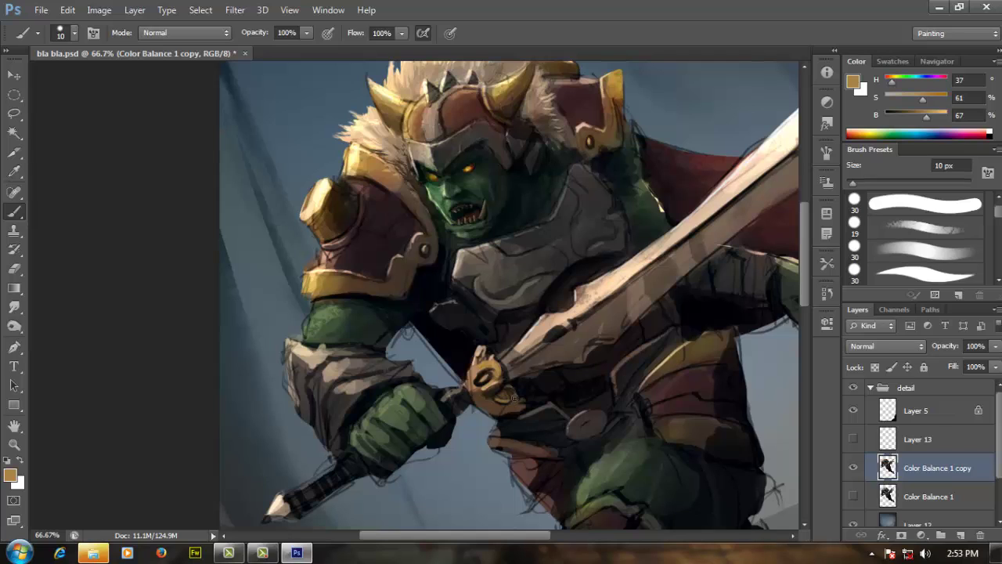
left_click_drag(476, 365, 482, 350)
left_click(486, 354, "alt")
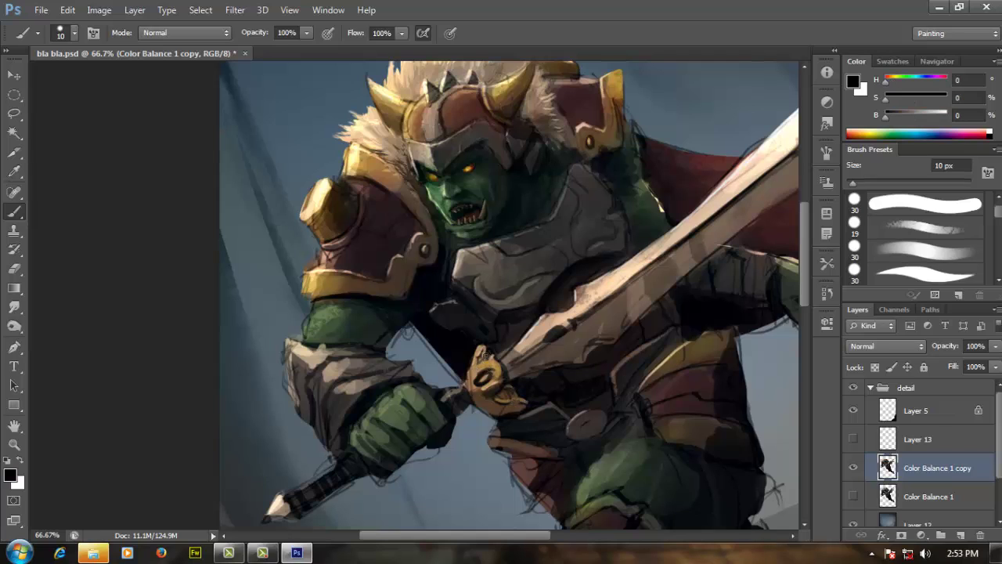
left_click(479, 359, "alt")
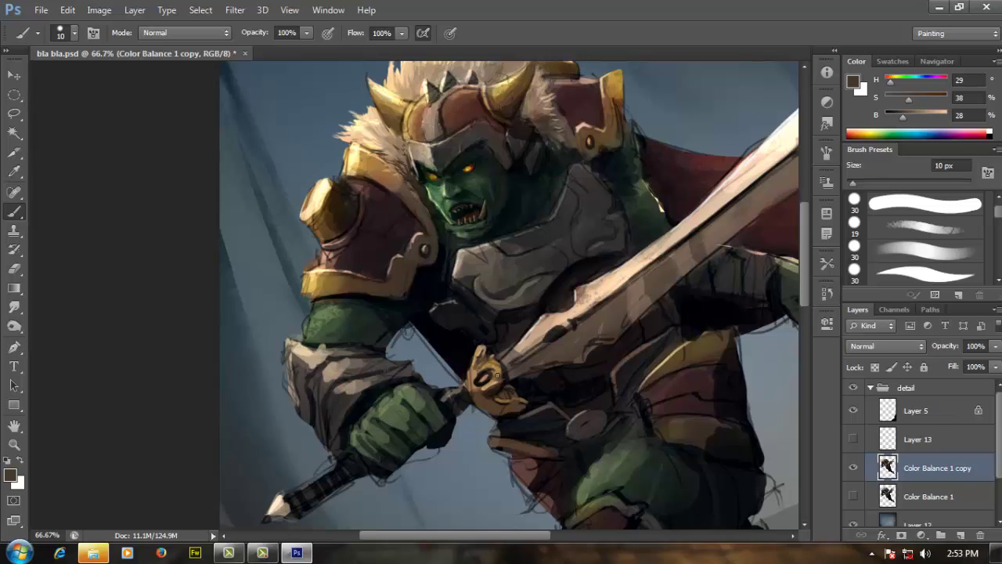
left_click(474, 374, "alt")
Refine the fingers of the hand gripping the sword with sampled greens and near-black shadow tones at 10 px.
mouse_move(519, 374)
left_mouse_down()
mouse_move(528, 339)
mouse_move(490, 345)
mouse_move(509, 343)
mouse_move(496, 330)
left_mouse_up()
left_click(475, 345, "alt")
left_click(460, 336, "alt")
left_click(459, 335, "alt")
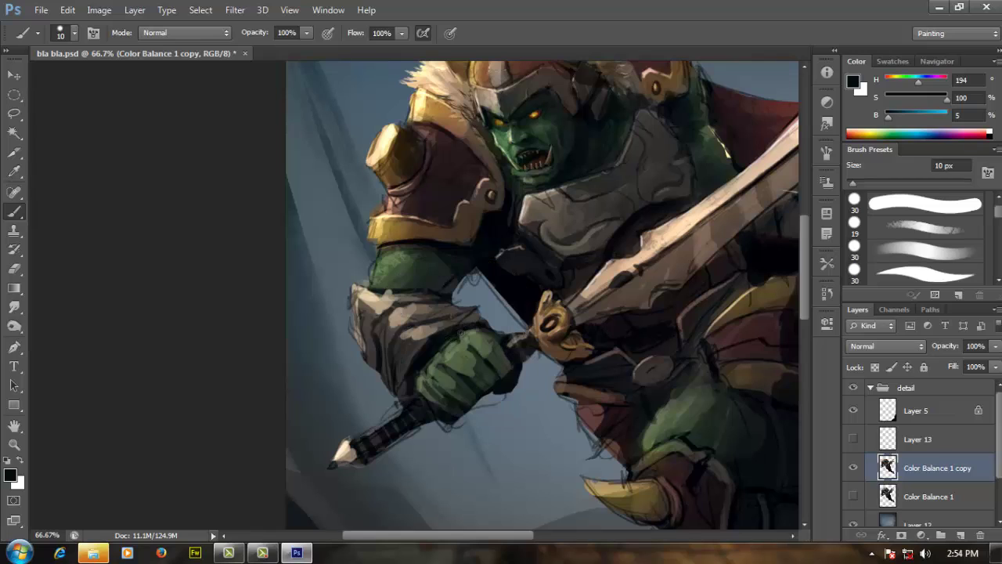
left_click(450, 342, "alt")
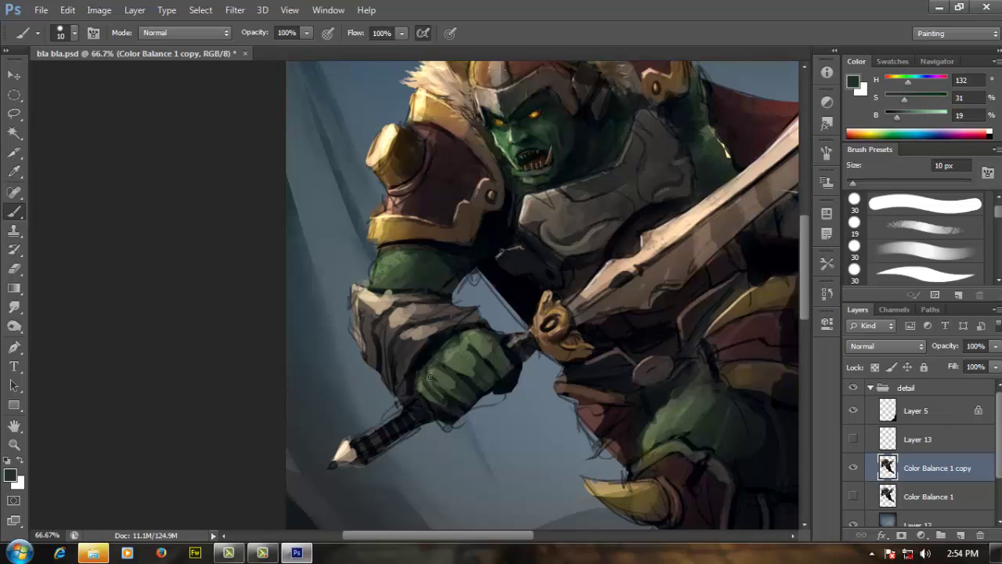
left_click_drag(440, 357, 456, 361)
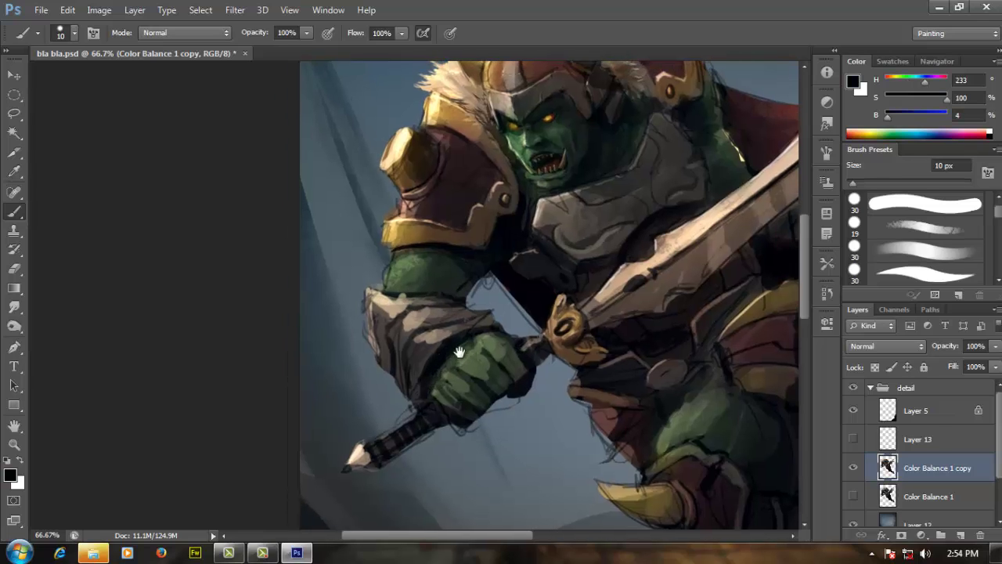
left_click(488, 362, "alt")
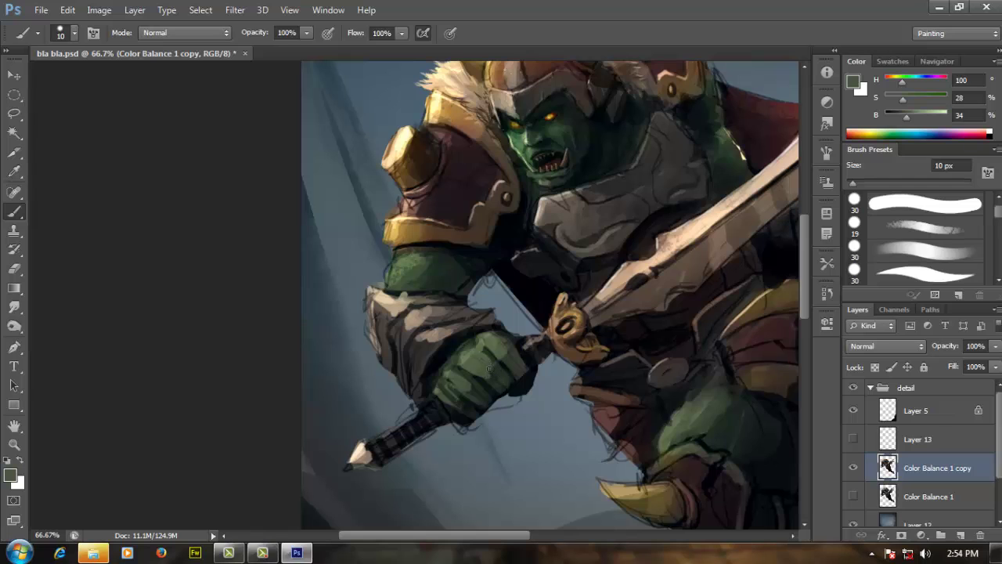
left_click(445, 391, "alt")
left_click_drag(521, 352, 516, 372)
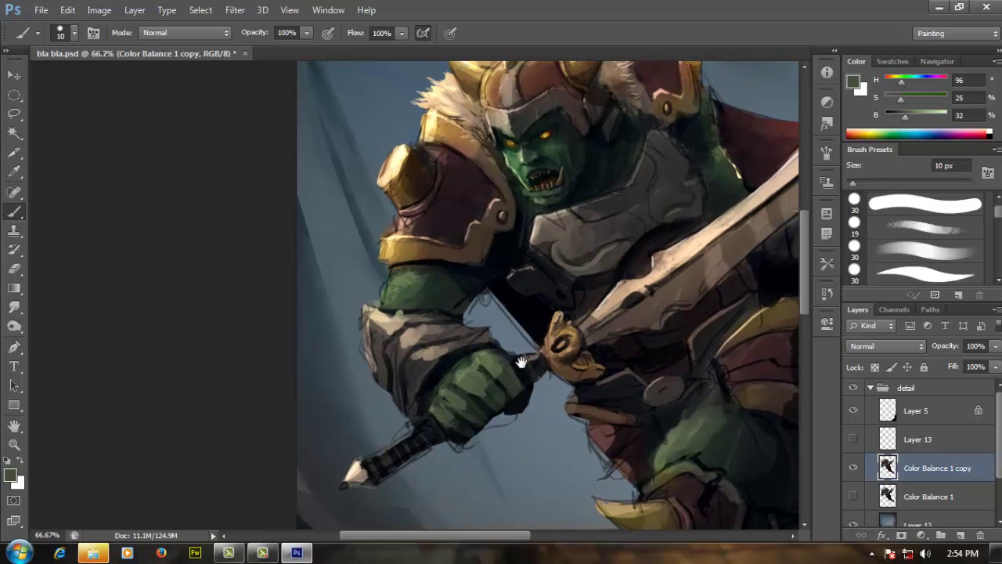
Intensify the green of the sword-gripping hand with a 50 px brush in Overlay mode, using greens sampled from it.
right_click(521, 282, "shift")
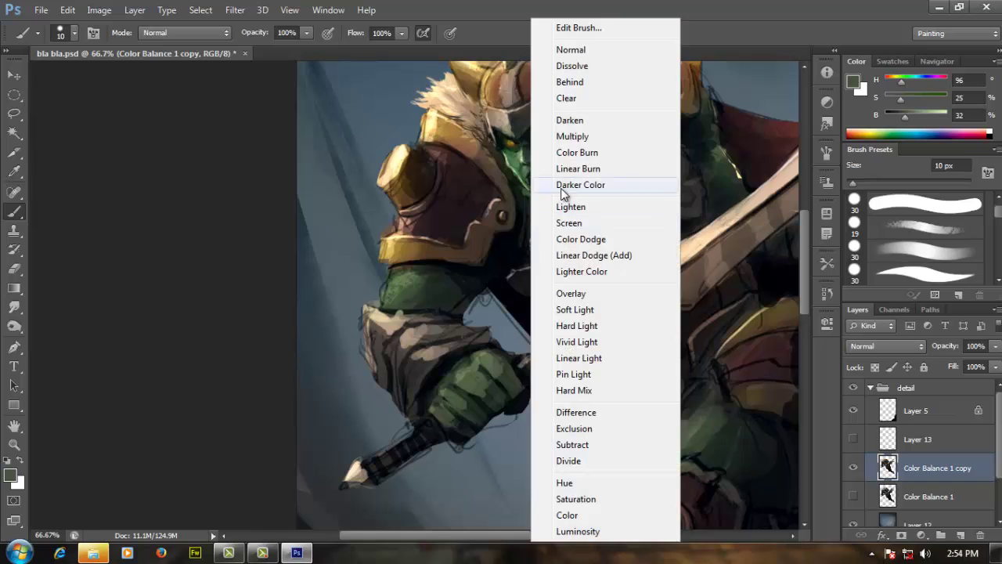
left_click(586, 292)
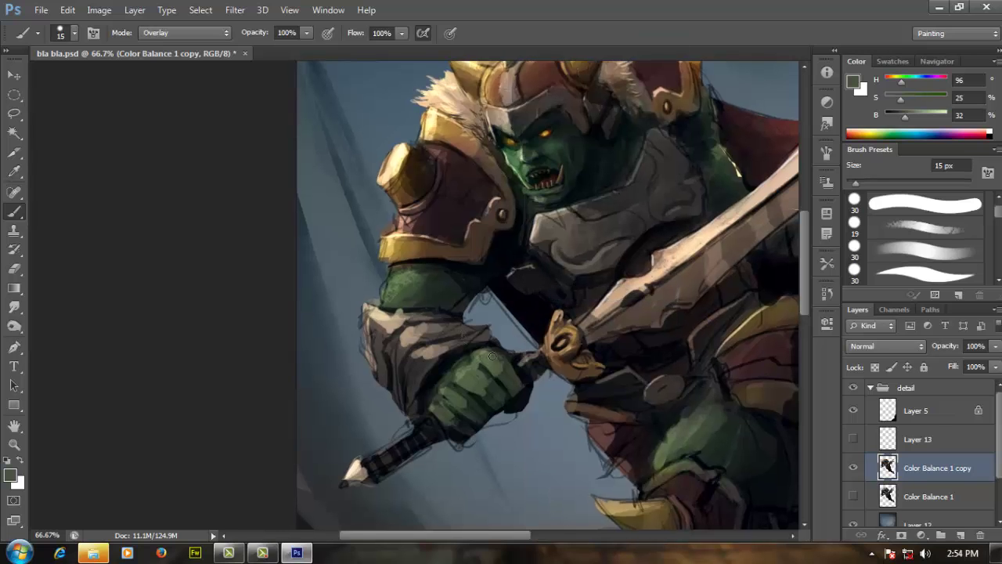
key("bracketright")
key("bracketright")
key("bracketright")
key("bracketright")
key("bracketright")
key("bracketright")
key("bracketright")
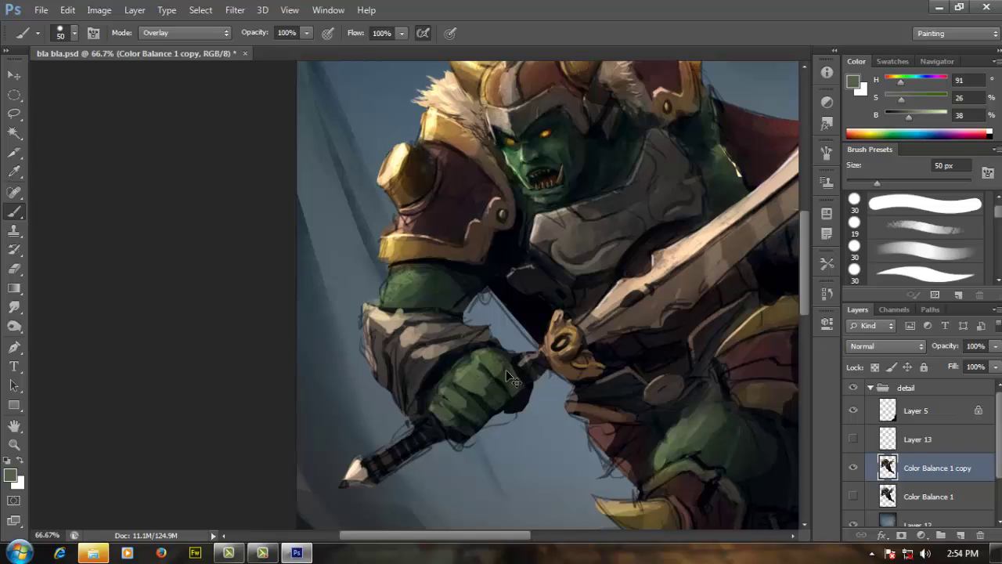
left_click(505, 359, "alt")
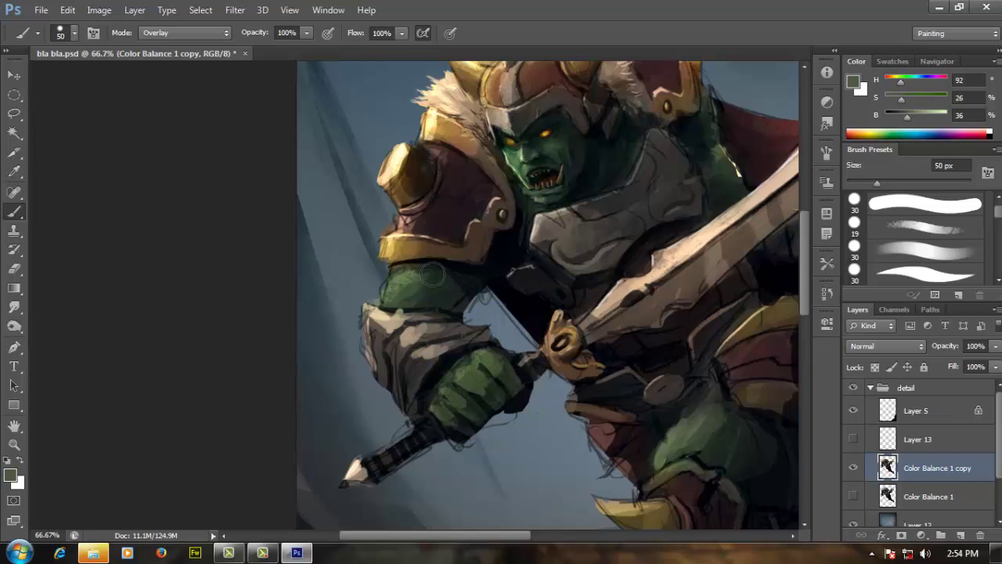
Enrich the green skin of the face, the outstretched fist and the thigh with the 50 px Overlay brush.
left_click_drag(646, 192, 551, 247)
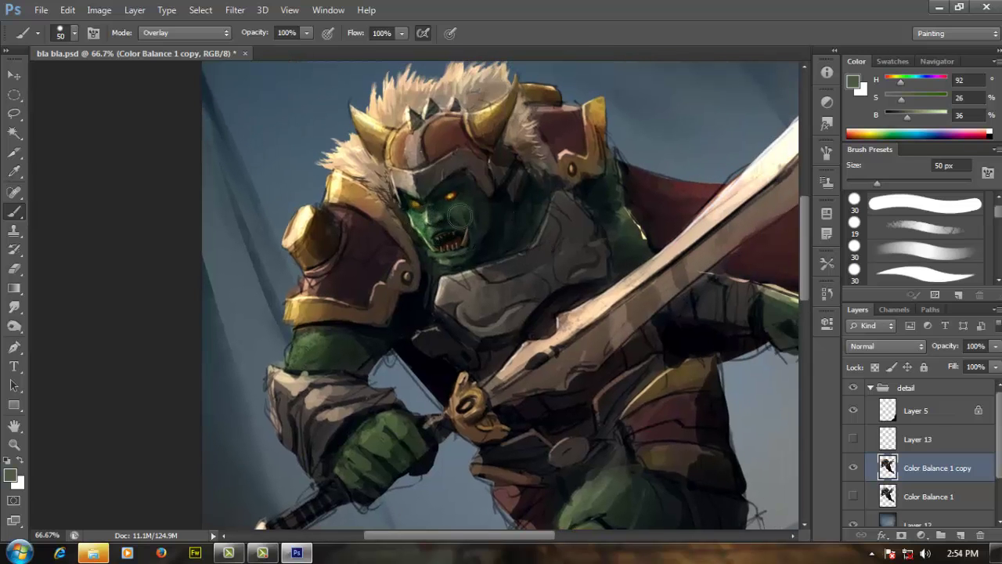
left_click_drag(647, 244, 609, 241)
left_click_drag(747, 310, 673, 211)
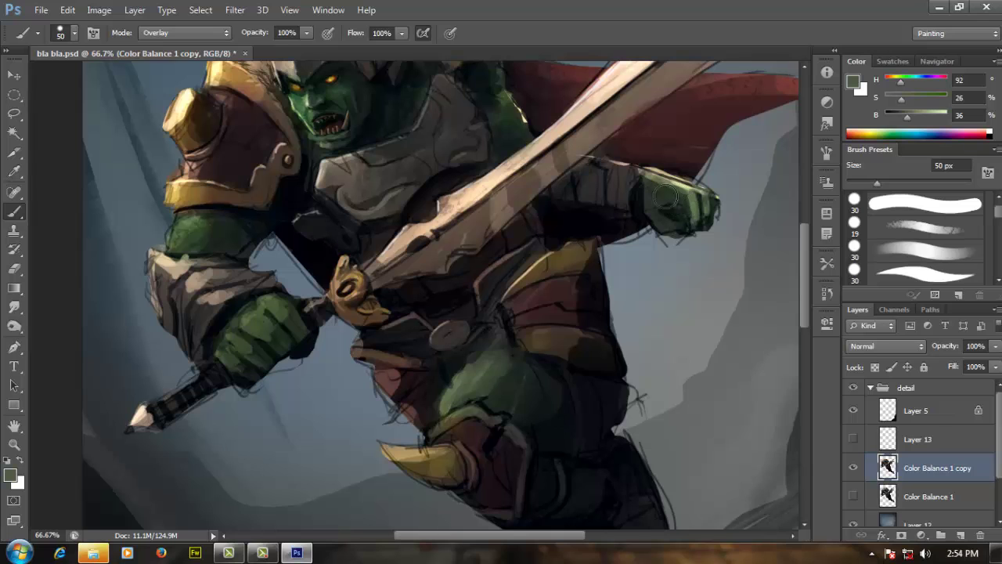
left_click_drag(635, 264, 676, 209)
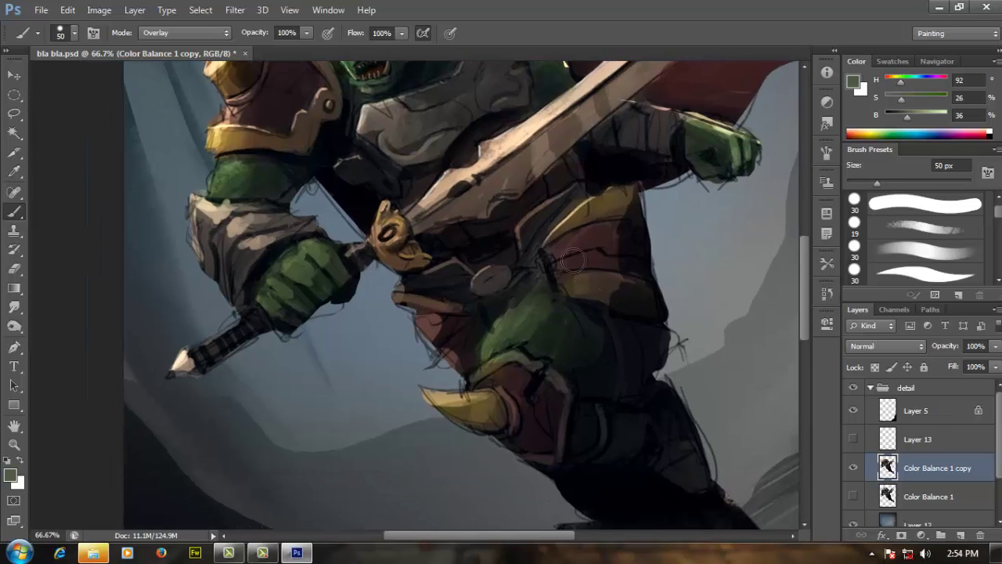
mouse_move(603, 274)
left_mouse_down()
mouse_move(618, 339)
mouse_move(575, 336)
mouse_move(603, 353)
mouse_move(611, 343)
mouse_move(616, 383)
mouse_move(640, 334)
left_mouse_up()
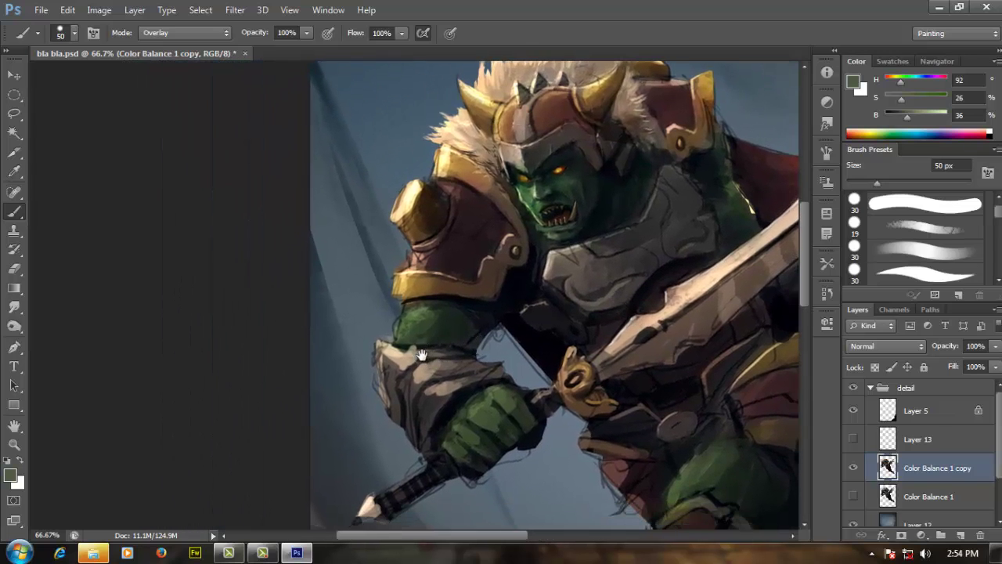
Shade the maroon shoulder plate above the sword arm in Multiply mode with a 15 px brush.
key("bracketleft")
right_click(475, 195, "shift")
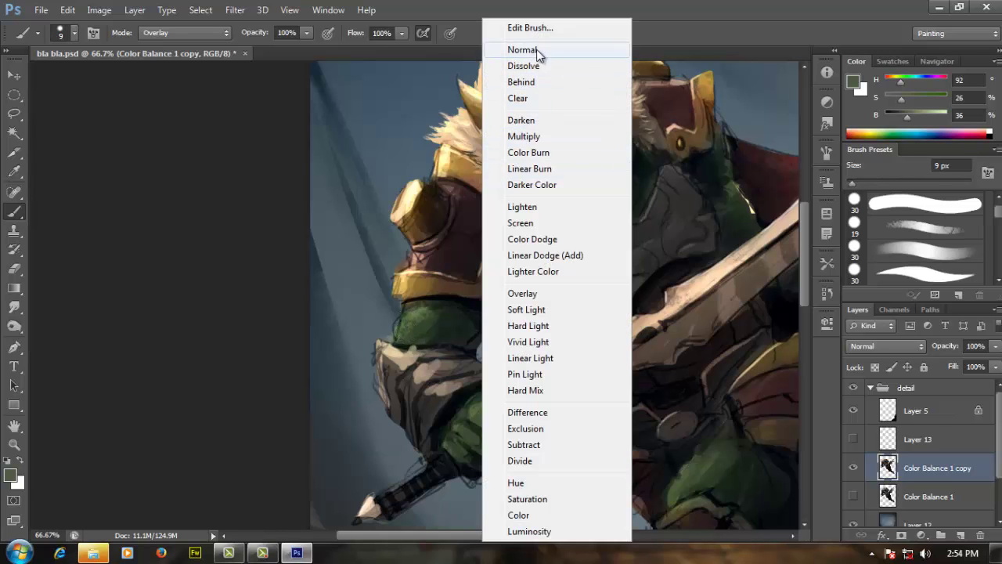
left_click(520, 136)
left_click_drag(510, 246, 510, 252)
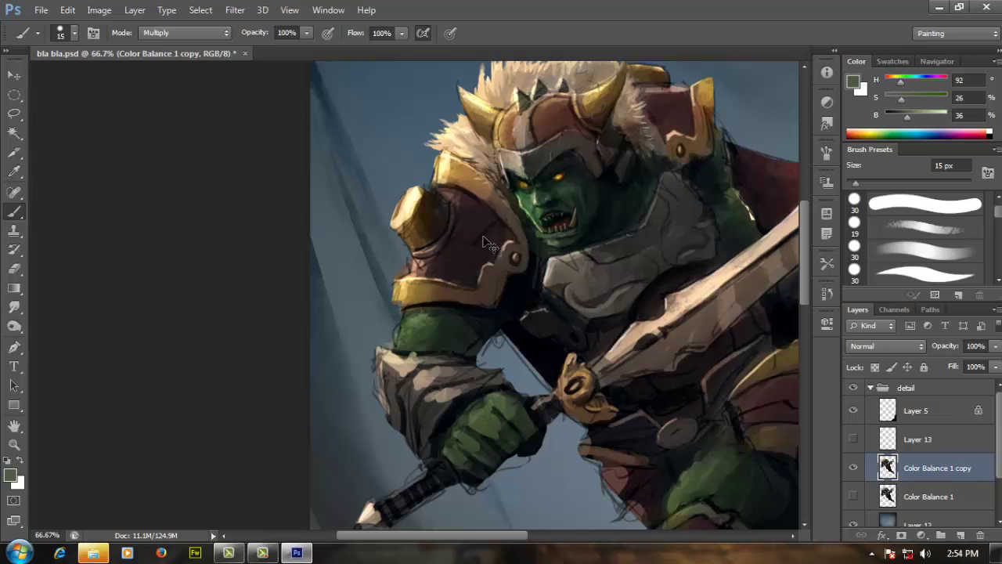
Add white Color Dodge highlights at 8 px along the shoulder plate's creases and the forearm guard's folds.
right_click(491, 206, "shift")
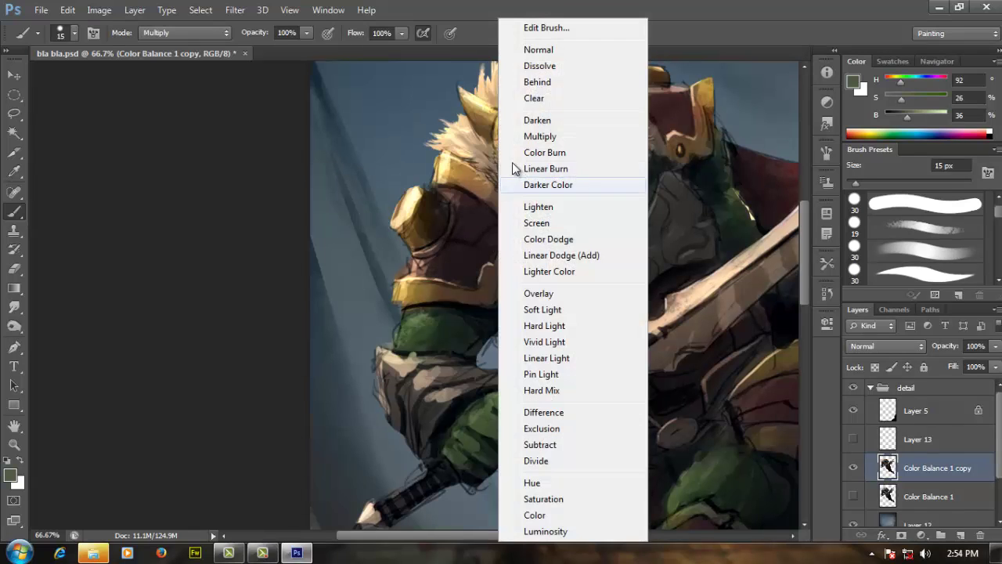
left_click(548, 242)
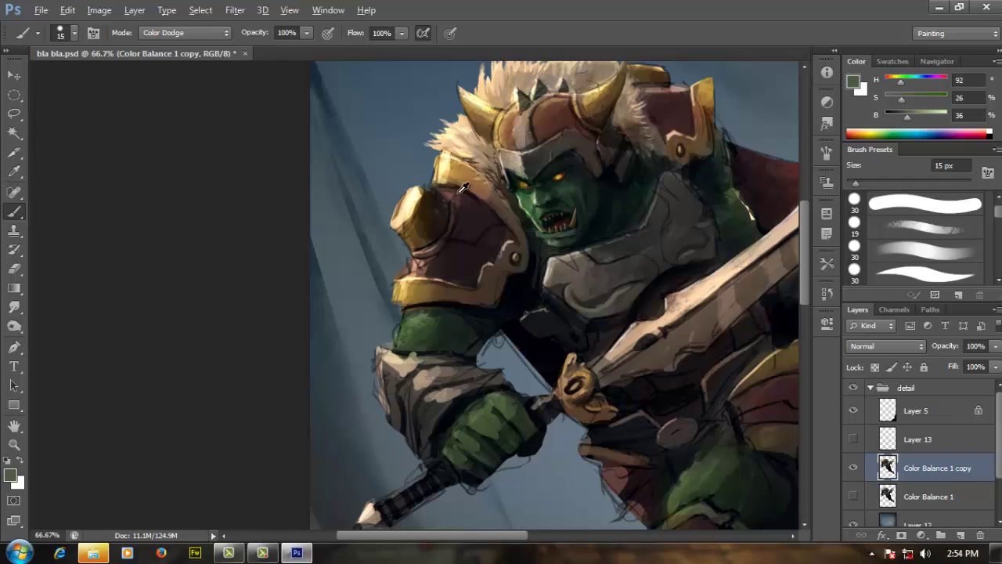
left_click(456, 193, "alt")
key("d")
key("x")
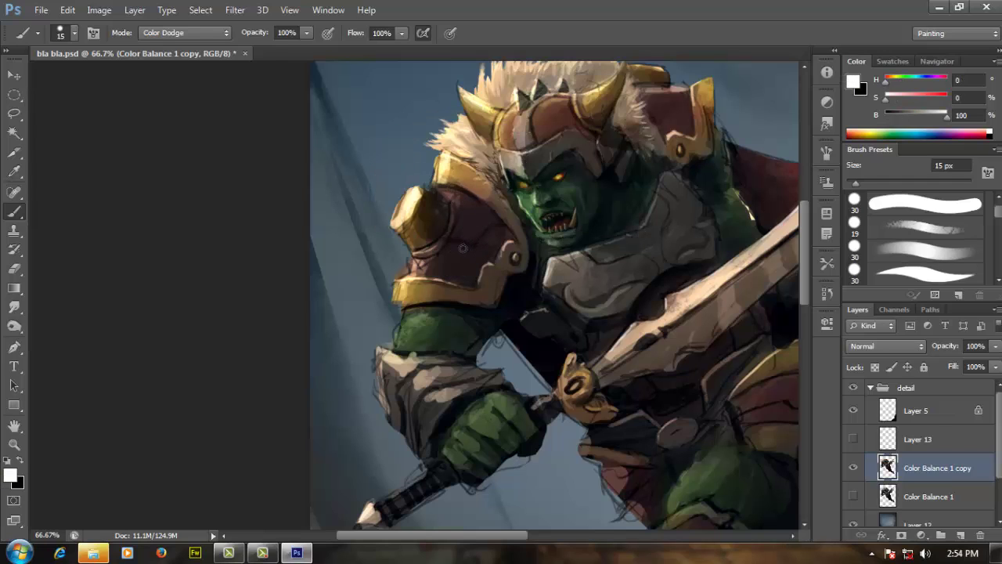
key("bracketleft")
key("bracketleft")
key("bracketleft")
key("space")
left_click_drag(452, 258, 472, 245)
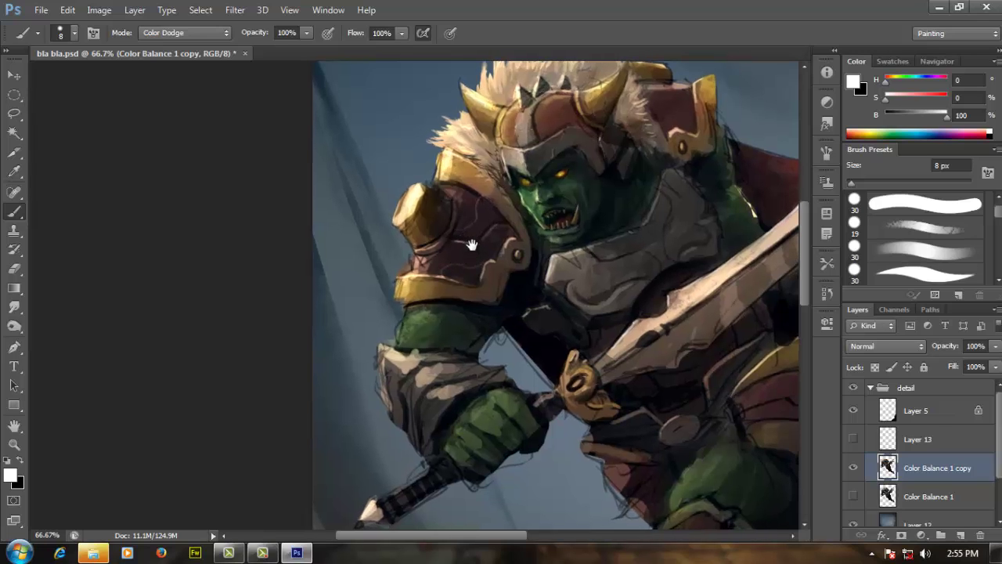
left_click_drag(444, 278, 450, 271)
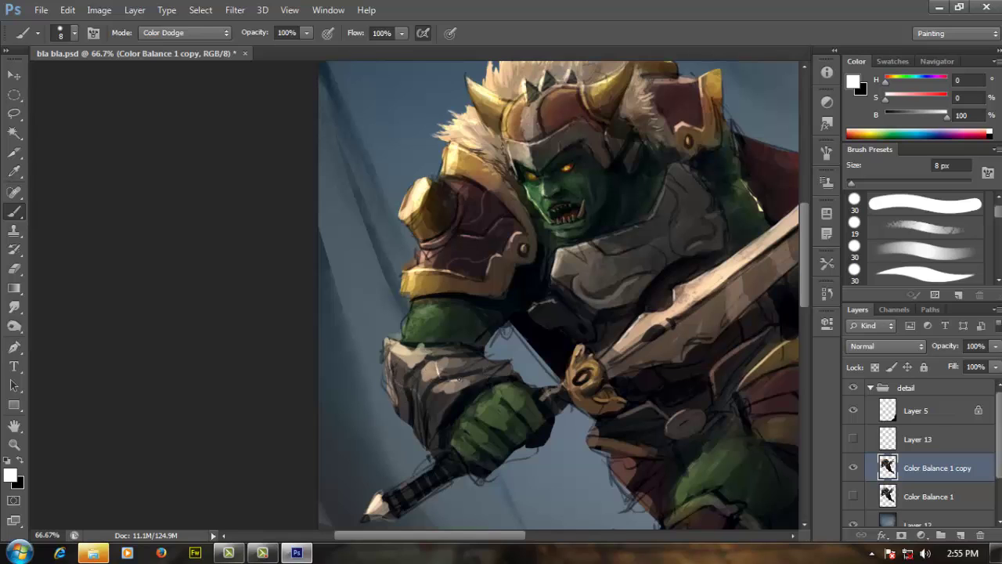
Deepen the shadows beside the new armour highlights in Multiply mode with a sampled dark maroon at 8 px.
right_click(494, 81, "shift")
left_click(513, 134)
left_click(451, 263, "alt")
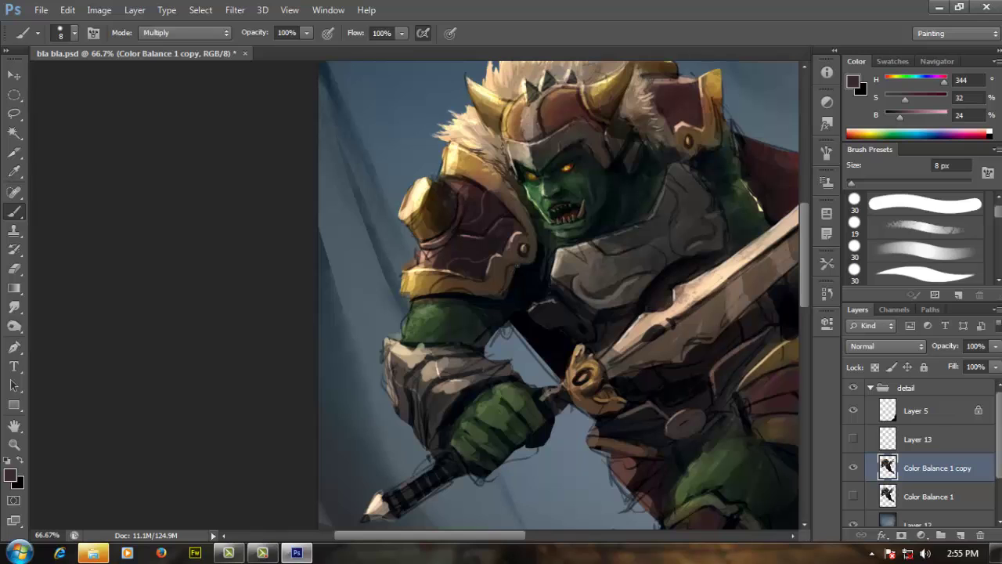
scroll(526, 256, "up", 2)
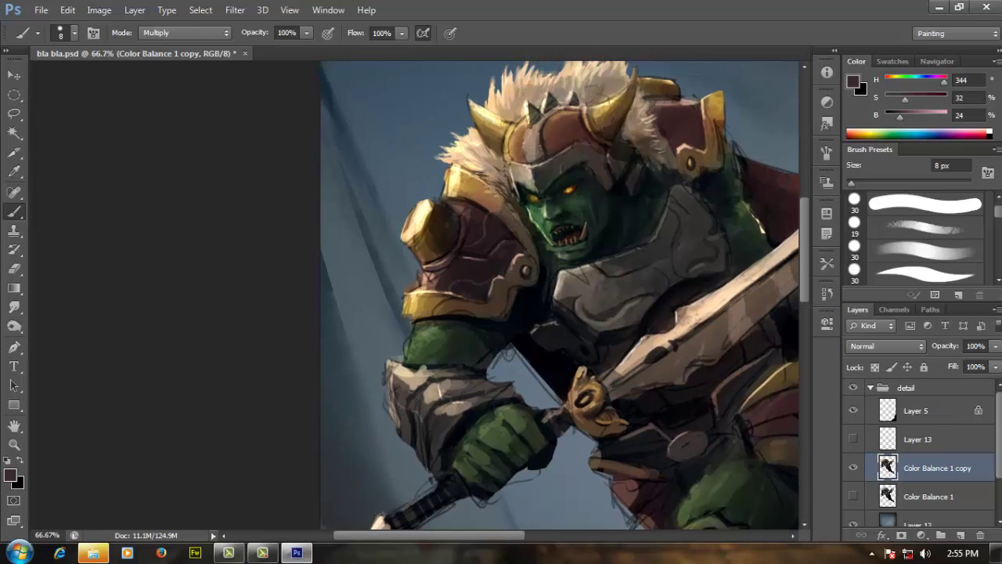
left_click_drag(494, 197, 513, 239)
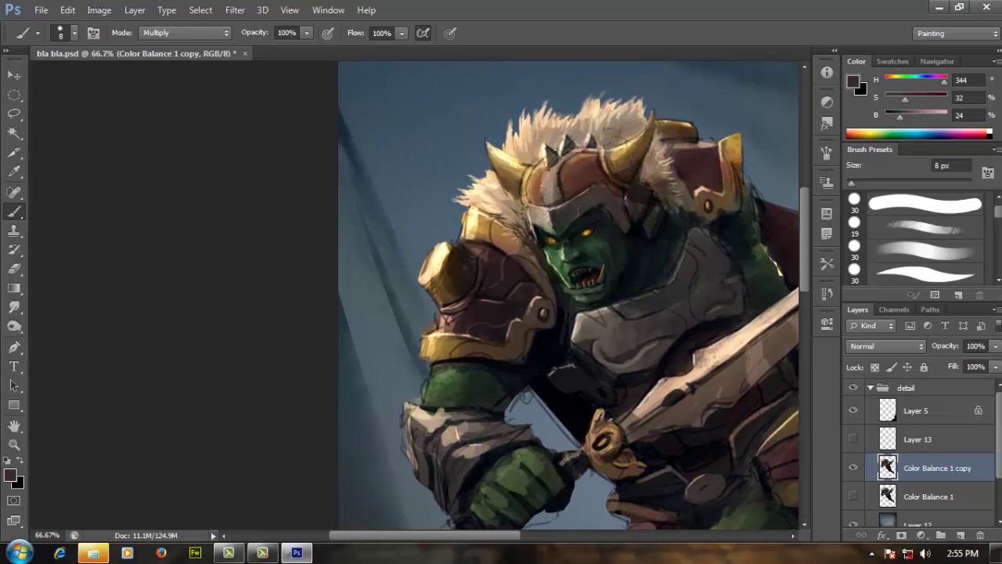
Highlight the gold shoulder spike in Color Dodge mode with a sampled pale yellow at 8 px, and reset the brush colours to default.
left_click(446, 270, "alt")
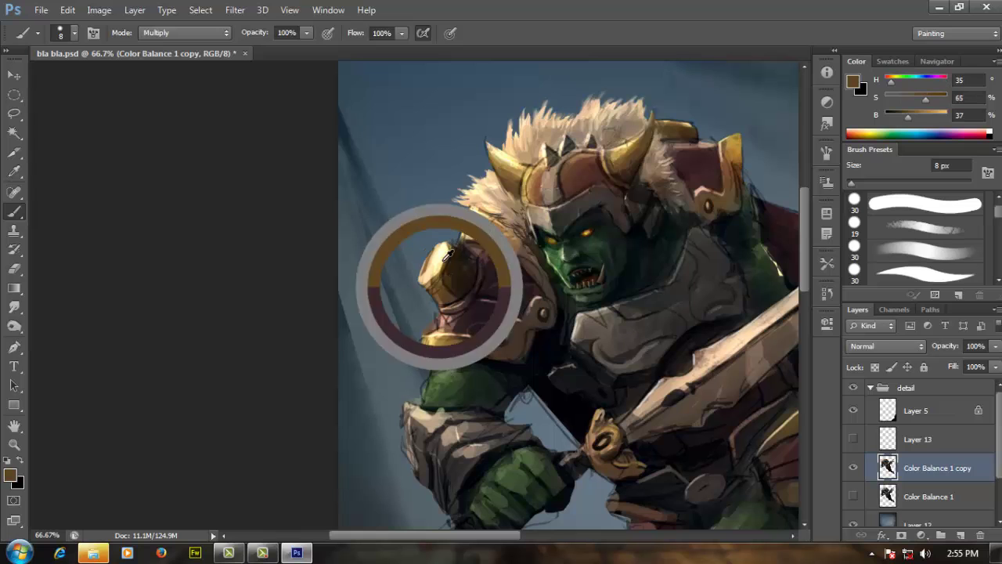
right_click(446, 252)
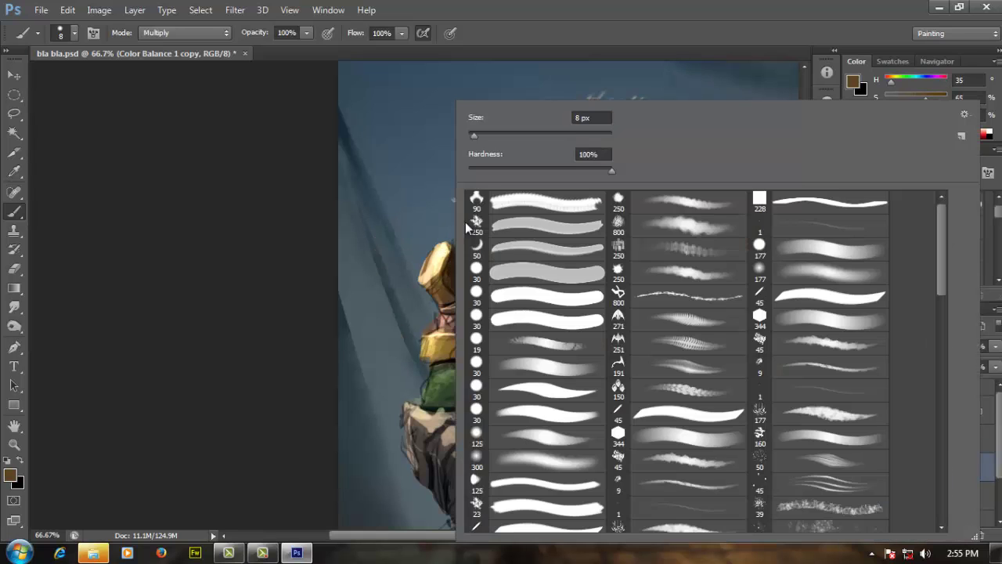
right_click(454, 201, "shift")
left_click(505, 239)
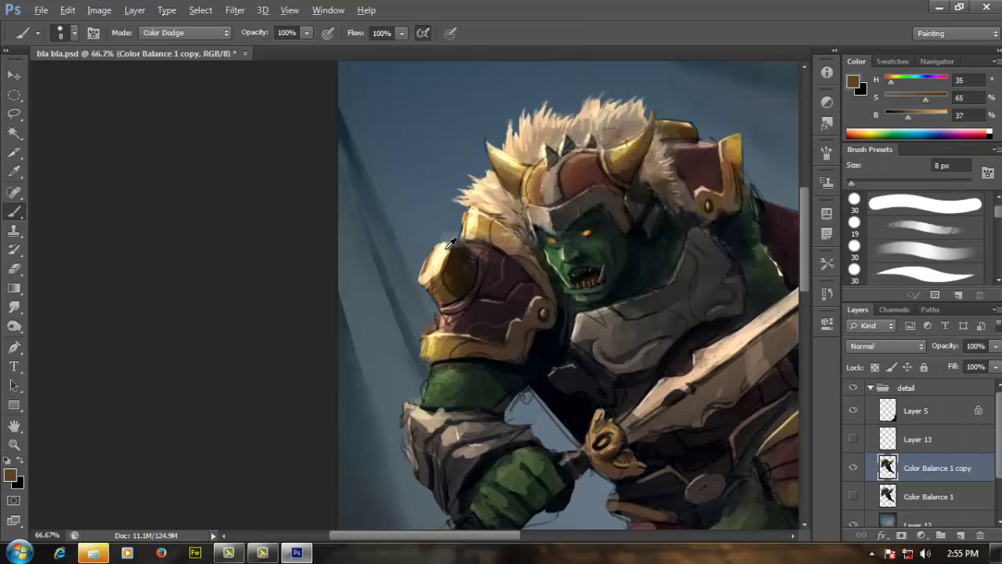
left_click(451, 264, "alt")
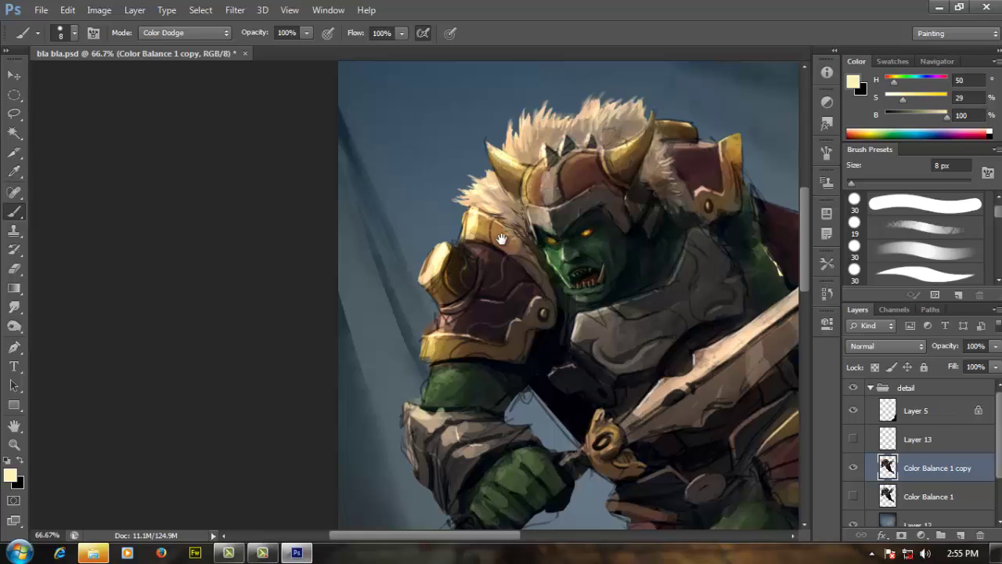
left_click_drag(512, 231, 516, 232)
left_click_drag(642, 208, 615, 226)
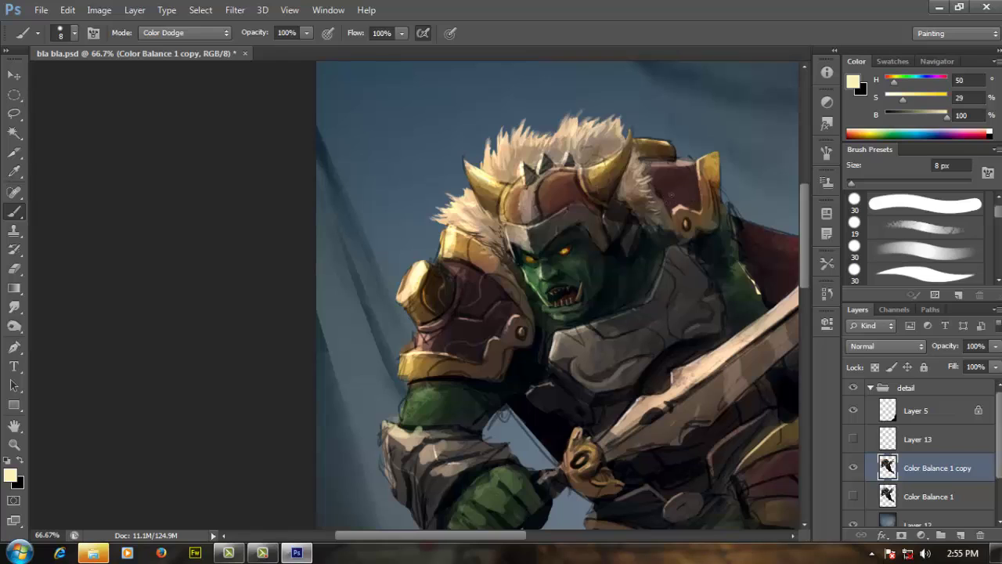
key("d")
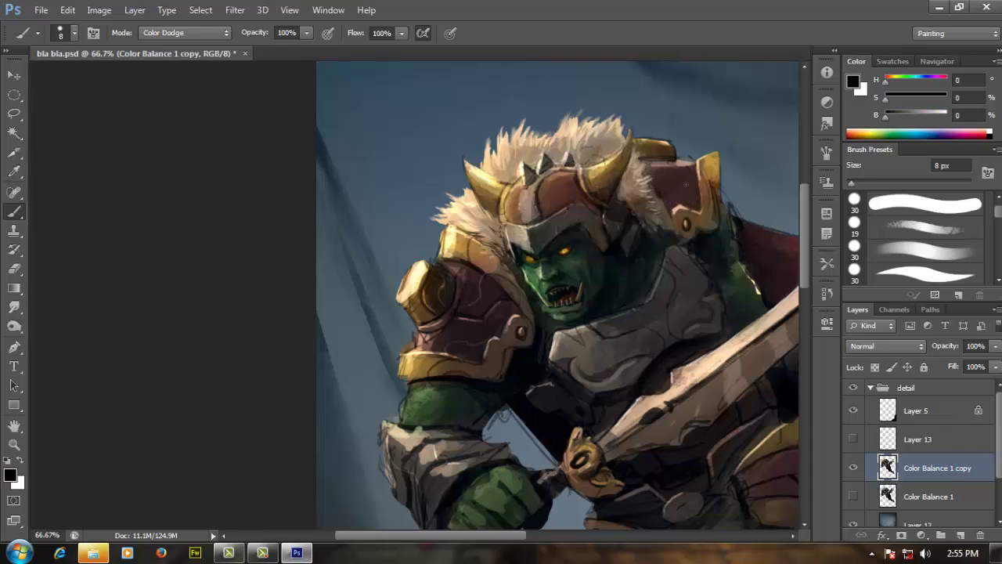
Reset the brush colours to default black and white and switch the brush to Normal mode.
left_click(420, 282, "alt")
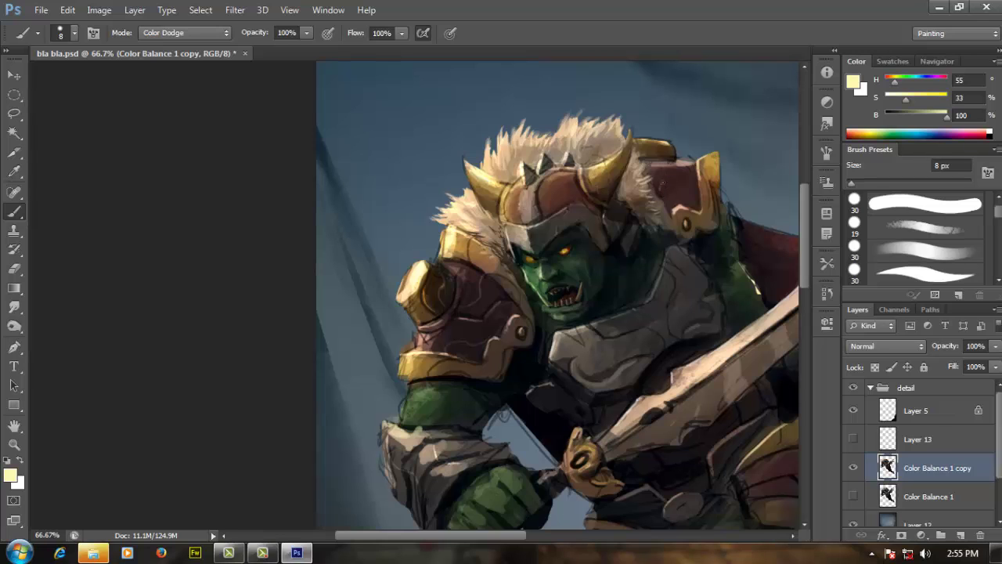
key("d")
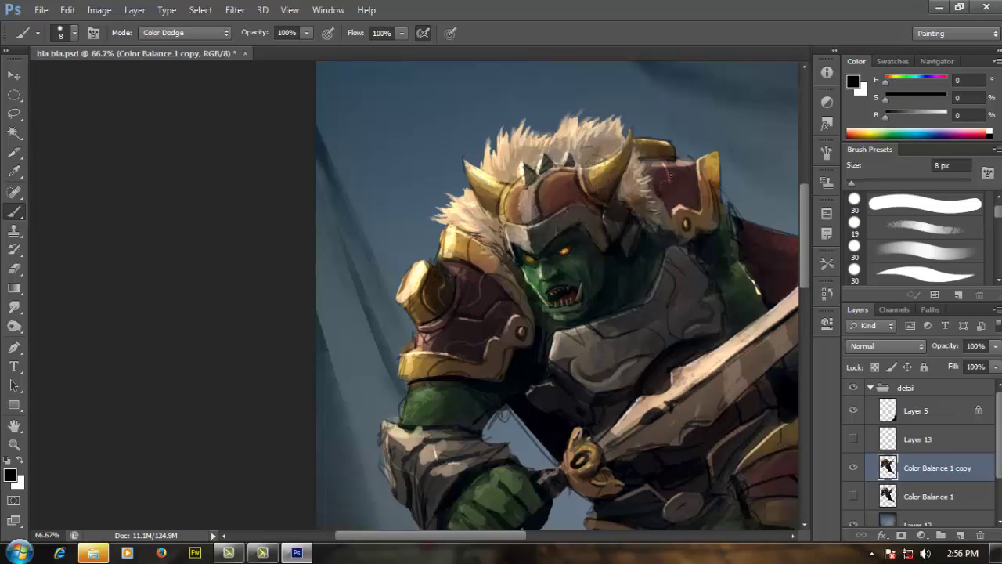
right_click(668, 149, "shift")
left_click(711, 47)
Examine the whole orc painting at reduced magnification, from the helmet and sword down to the legs and foreground.
left_click_drag(671, 175, 634, 111)
scroll(634, 224, "down", 1)
left_click_drag(637, 222, 611, 142)
key("ctrl+minus")
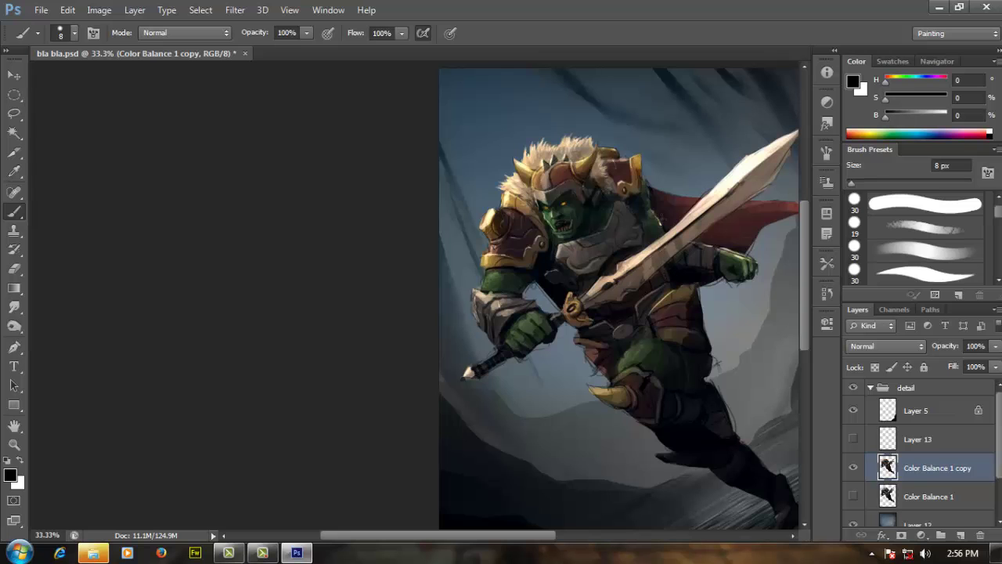
left_click_drag(627, 241, 597, 277)
left_click_drag(557, 205, 595, 253)
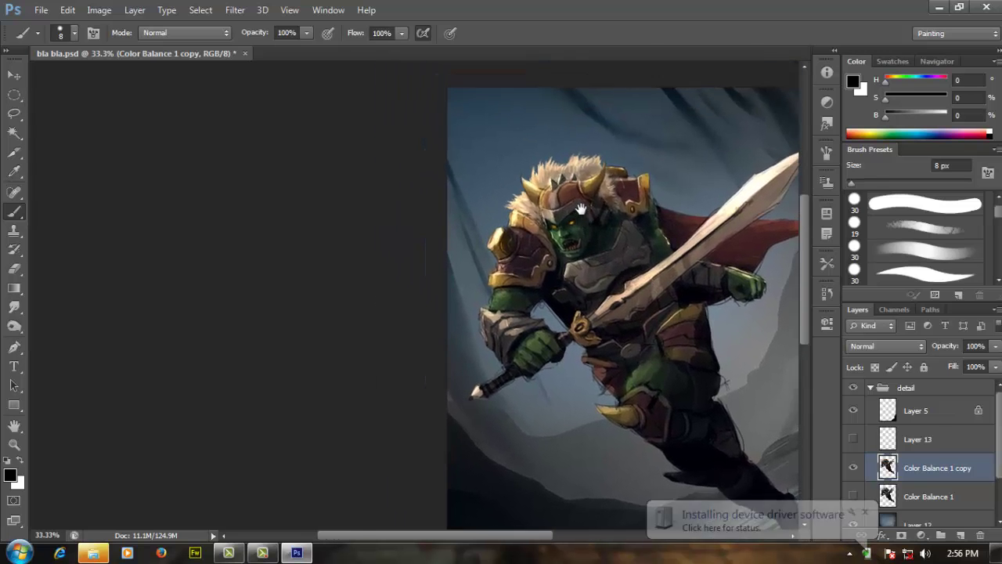
left_click(610, 197, "ctrl+alt")
left_click(411, 284, "ctrl")
left_click_drag(409, 224, 526, 241)
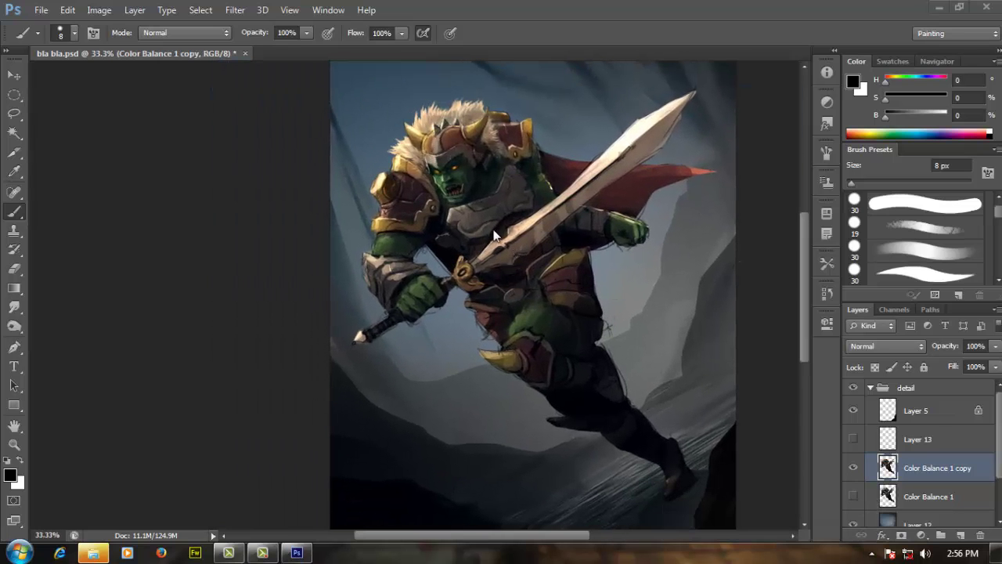
left_click_drag(553, 198, 565, 209)
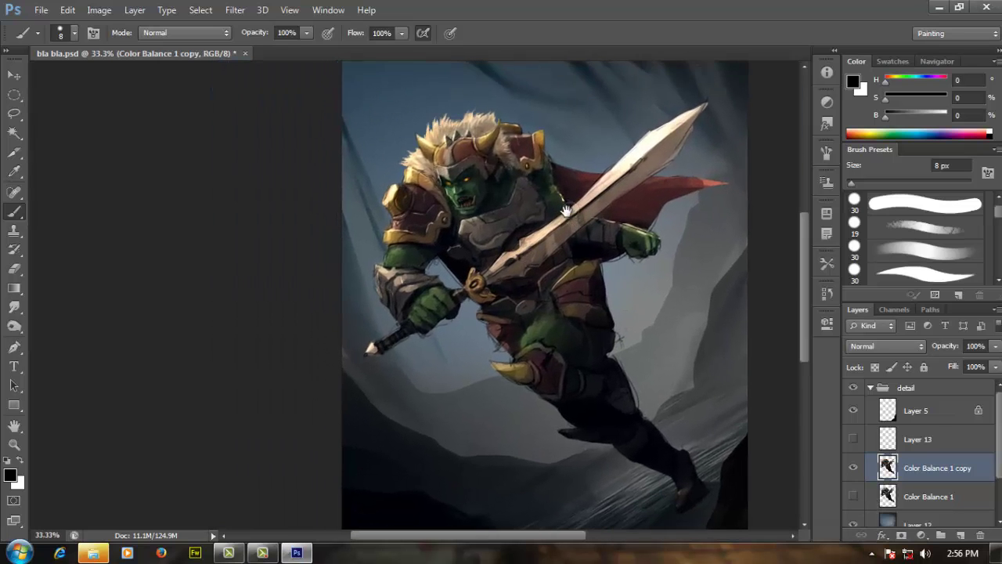
left_click(583, 301, "alt")
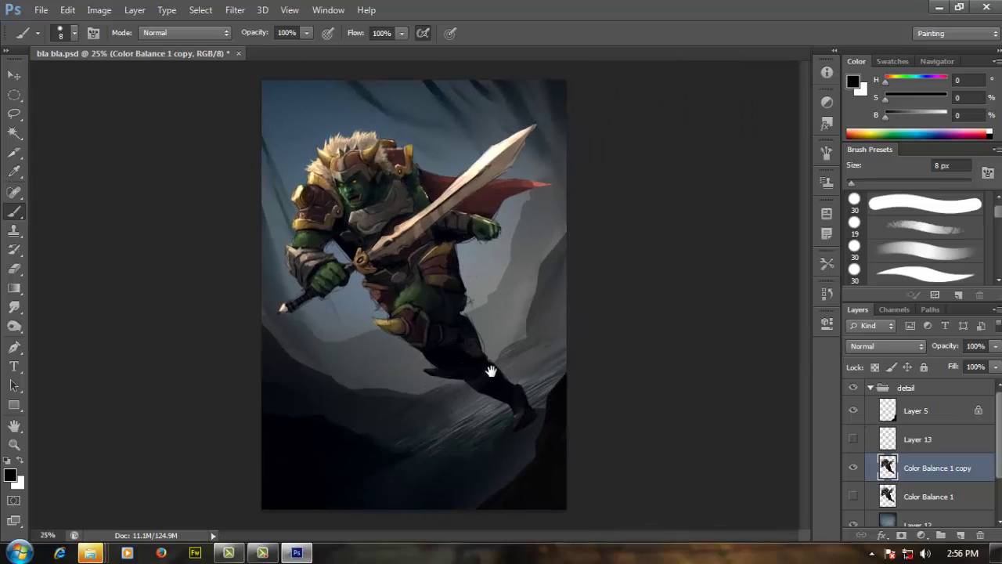
left_click(368, 418, "ctrl")
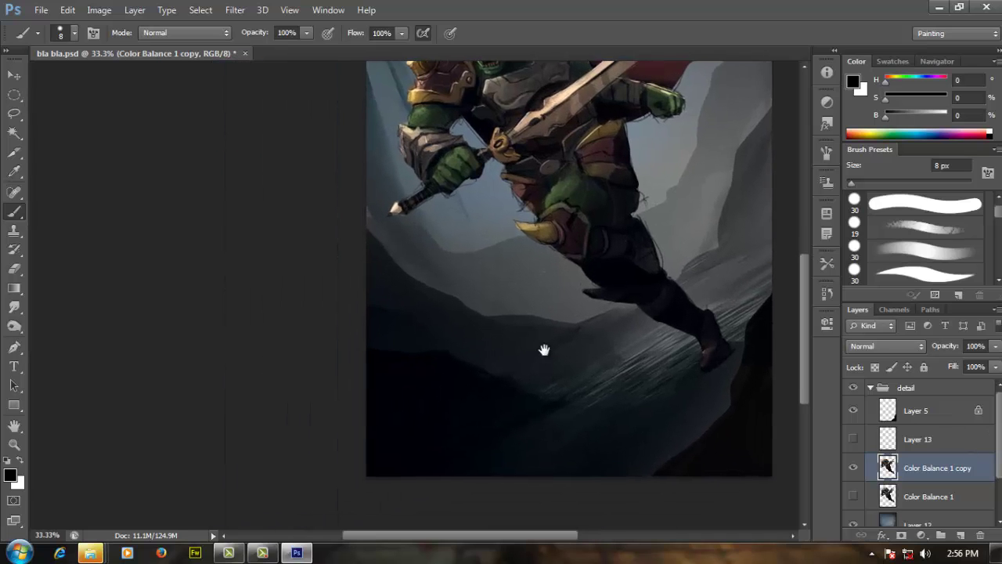
left_click_drag(544, 349, 547, 348)
left_click_drag(598, 236, 643, 423)
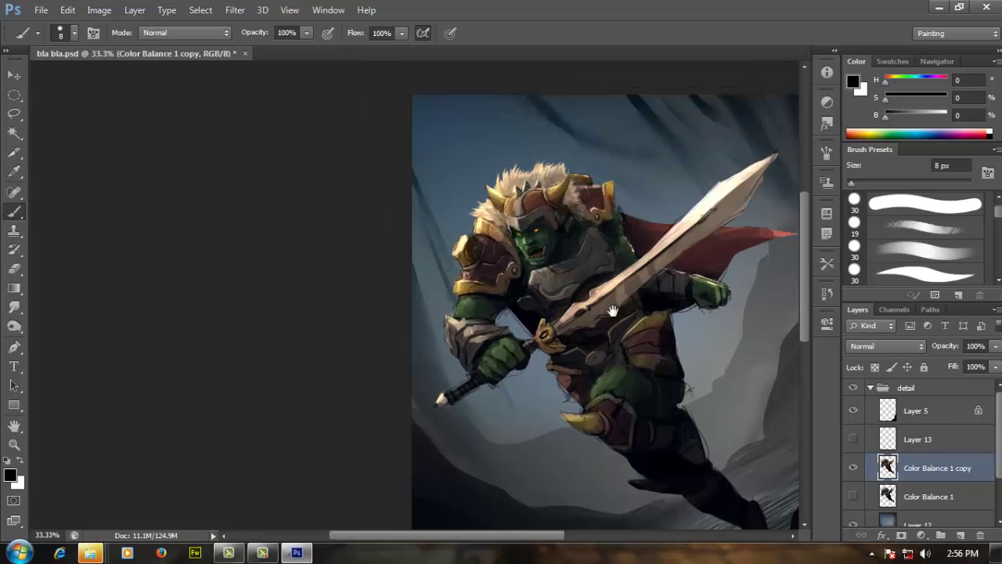
left_click_drag(478, 414, 503, 316)
left_click_drag(616, 283, 587, 415)
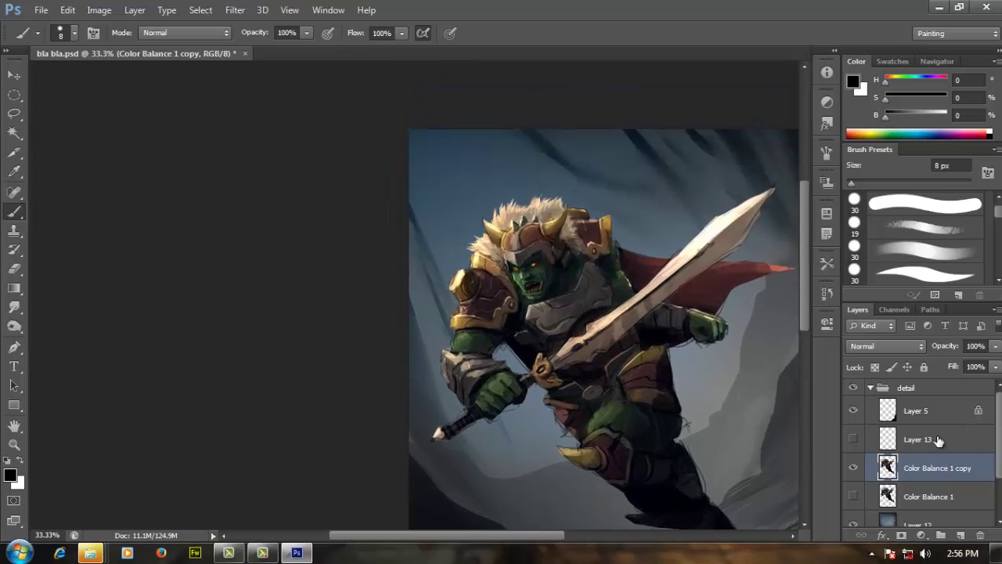
Add a new layer directly above Layer 13 and fill it with white.
left_click(909, 446)
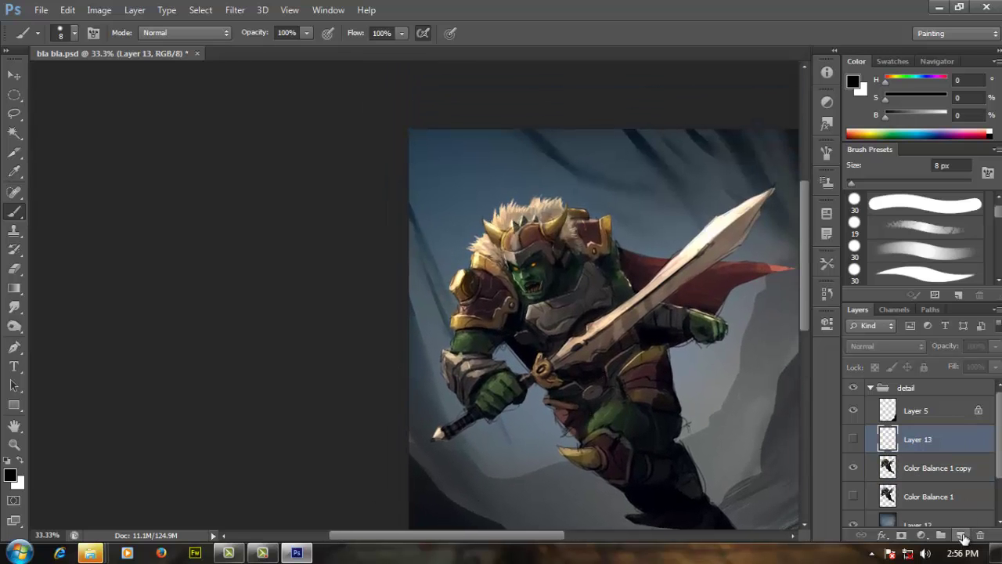
left_click(962, 537)
left_click(466, 189, "ctrl")
left_click_drag(476, 196, 491, 237)
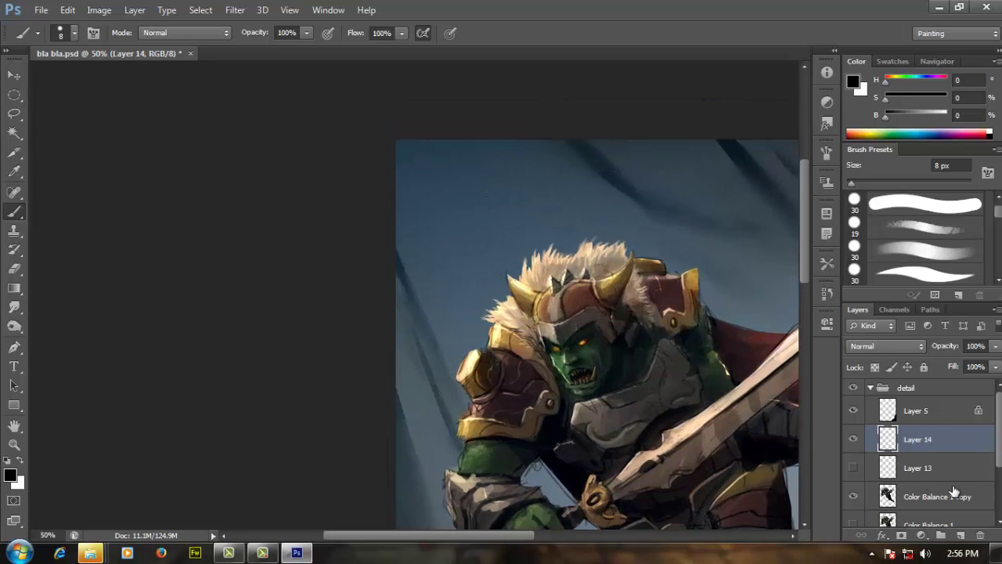
scroll(955, 489, "down", 2)
scroll(998, 427, "up", 2)
key("x")
key("shift+F5")
key("Return")
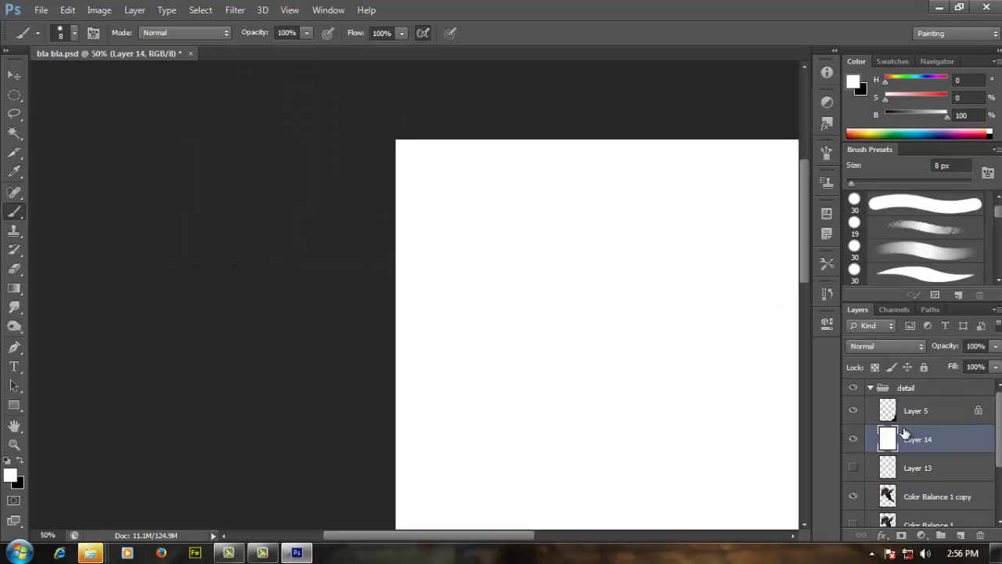
Add an empty layer above the white one, make black the foreground colour and activate the Lasso tool.
left_click(960, 535)
key("x")
left_click(467, 223, "ctrl")
key("l")
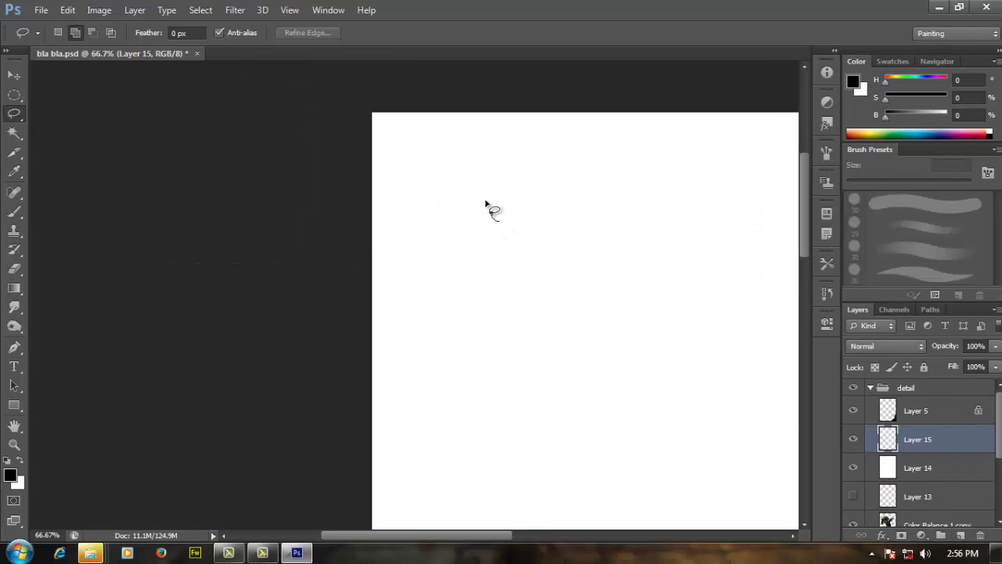
Try outlining a small radiating cluster of leaf shapes with the freehand Lasso on the empty layer.
left_click_drag(486, 200, 496, 219)
left_click(503, 220, "ctrl")
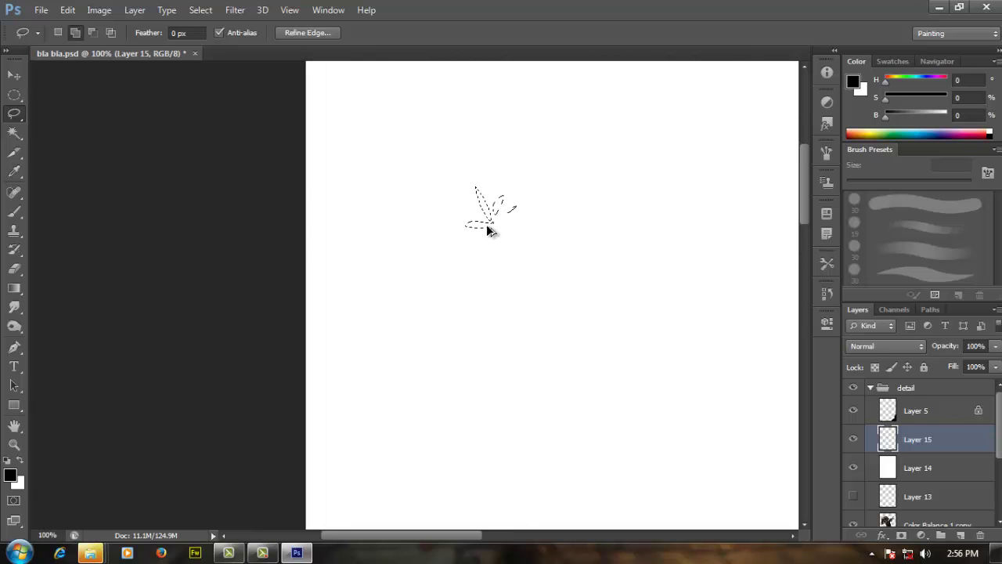
key("ctrl+z")
mouse_move(490, 223)
left_mouse_down()
mouse_move(458, 227)
mouse_move(493, 226)
mouse_move(497, 252)
mouse_move(504, 228)
left_mouse_up()
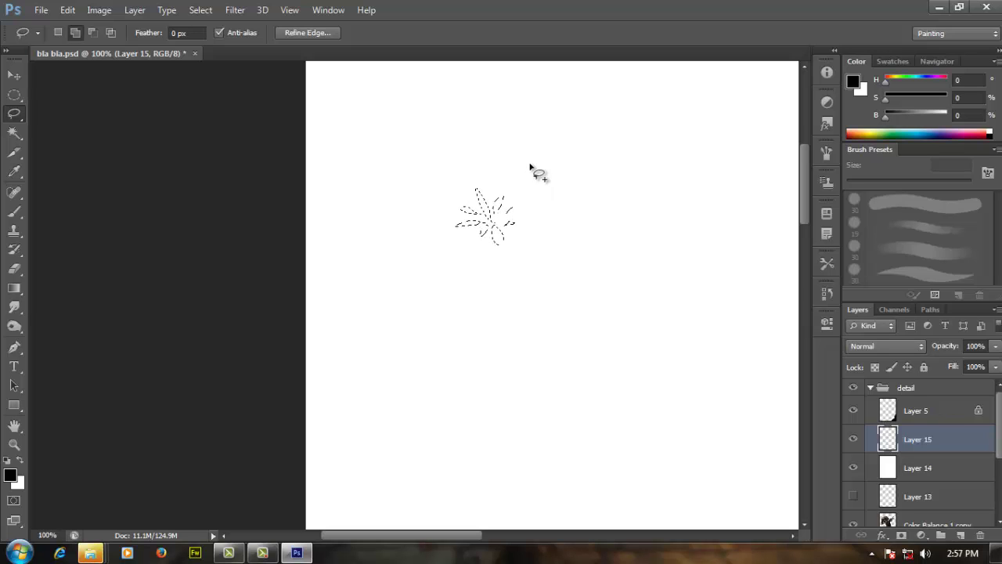
key("ctrl+d")
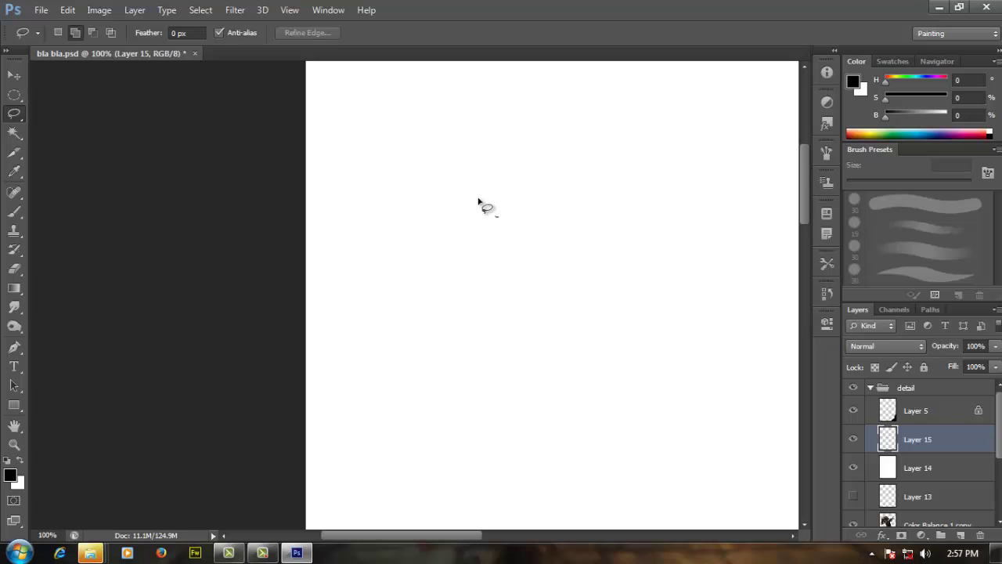
mouse_move(478, 200)
left_mouse_down()
mouse_move(506, 219)
mouse_move(507, 198)
mouse_move(527, 210)
left_mouse_up()
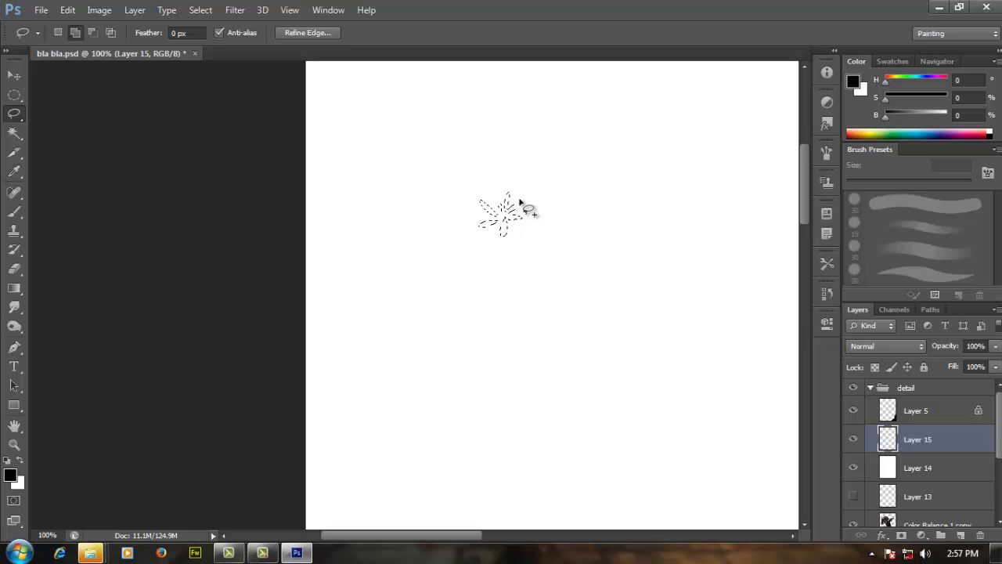
Try drawing small angular selections with the Polygonal Lasso on the empty layer, and discard them.
right_click(14, 120)
left_click(86, 121)
left_click(534, 167)
left_click(552, 145)
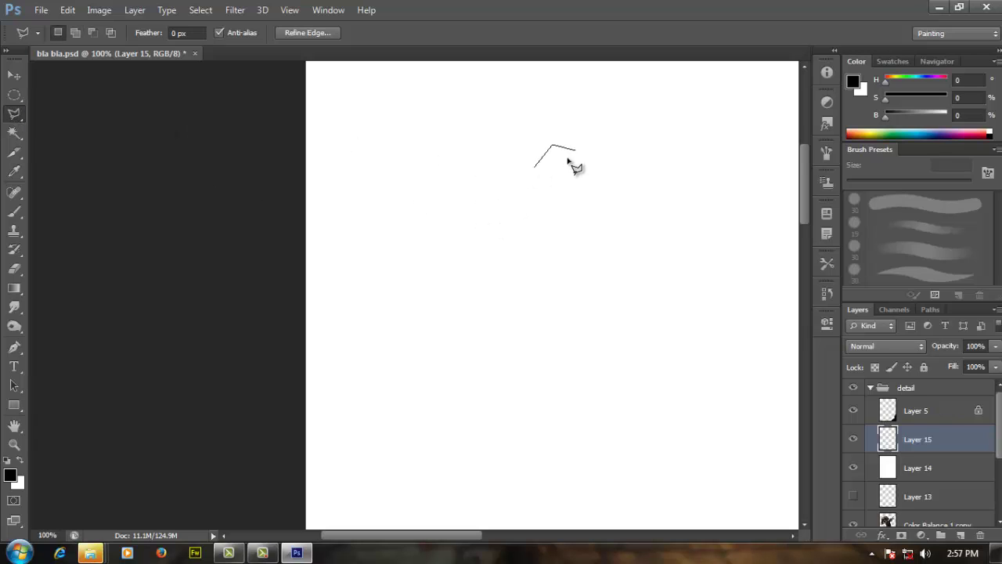
double_click(538, 180)
key("ctrl+z")
key("ctrl+d")
scroll(517, 196, "up", 1)
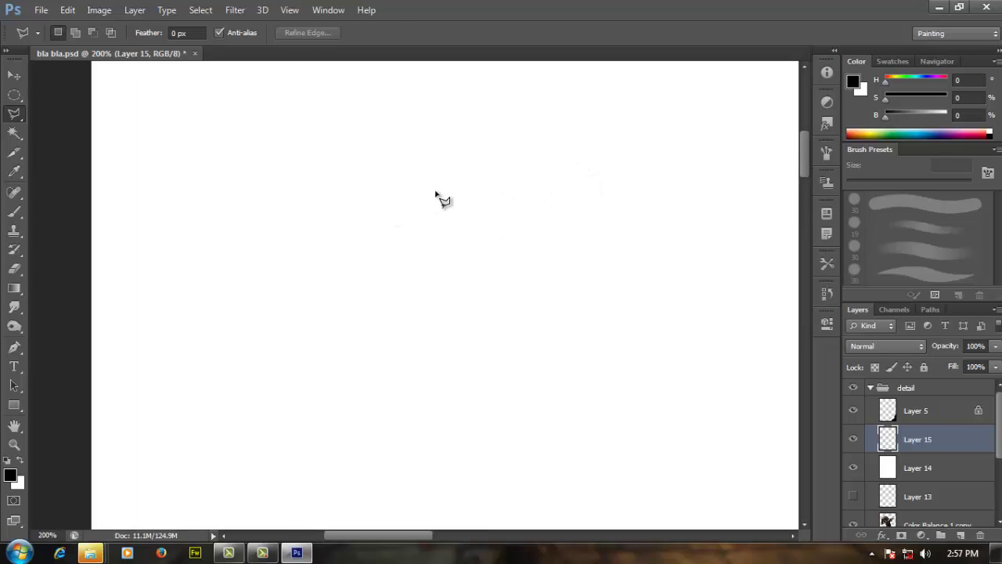
left_click(431, 196)
left_click(501, 185)
double_click(465, 230)
key("ctrl+d")
Return to the freehand Lasso and outline a radiating cluster of slender leaf shapes as one combined selection.
left_click(17, 115, "alt")
left_click(16, 115, "alt")
left_click_drag(285, 218, 296, 219)
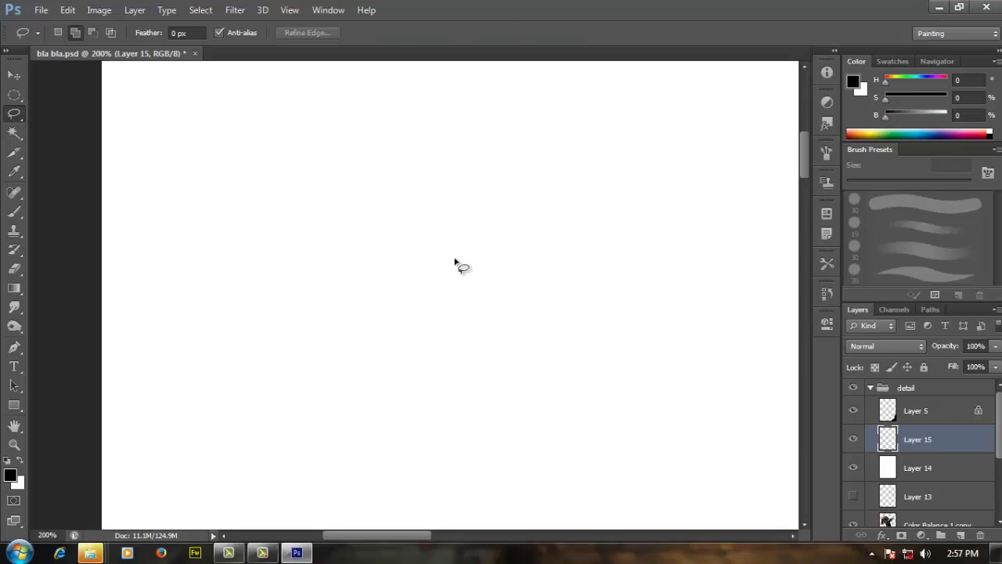
mouse_move(455, 217)
left_mouse_down()
mouse_move(467, 255)
mouse_move(454, 230)
mouse_move(481, 260)
left_mouse_up()
key("ctrl+d")
mouse_move(484, 256)
left_mouse_down()
mouse_move(492, 231)
mouse_move(491, 257)
left_mouse_up()
mouse_move(493, 257)
left_mouse_down()
mouse_move(455, 273)
mouse_move(487, 261)
left_mouse_up()
mouse_move(460, 256)
left_mouse_down()
mouse_move(506, 279)
mouse_move(477, 273)
mouse_move(488, 238)
mouse_move(489, 273)
mouse_move(501, 268)
mouse_move(479, 252)
left_mouse_up()
key("ctrl+z")
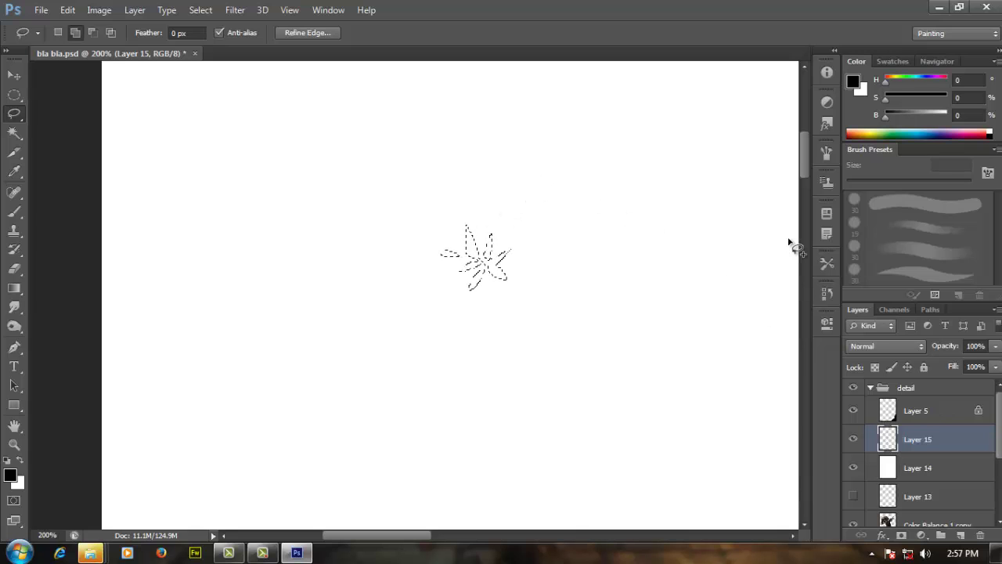
Try filling the leaf-shaped selection with black and deselecting it, and undo back to the active selection.
key("shift+F5")
key("Return")
key("ctrl+d")
left_click_drag(464, 256, 465, 254)
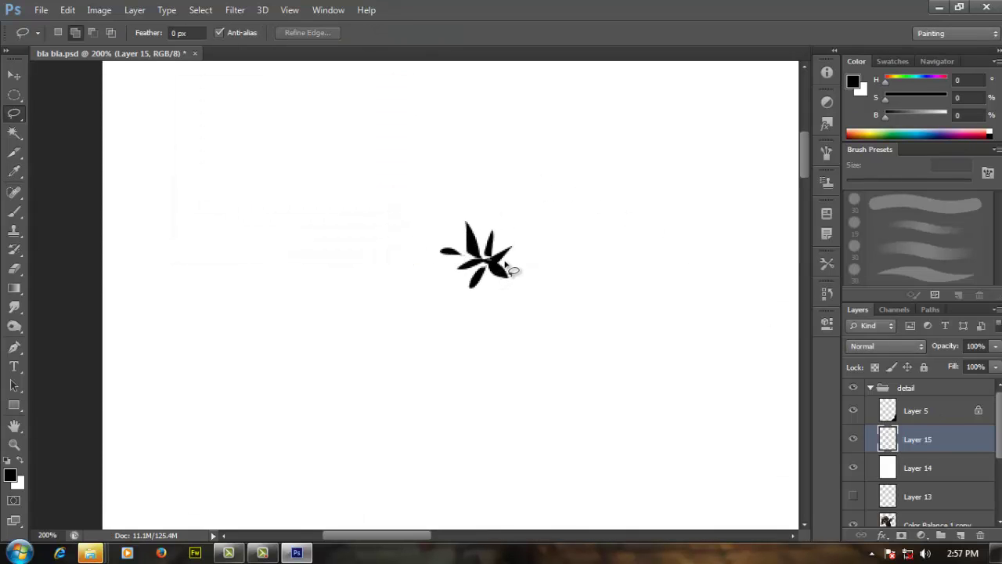
key("ctrl+alt+z")
key("ctrl+alt+z")
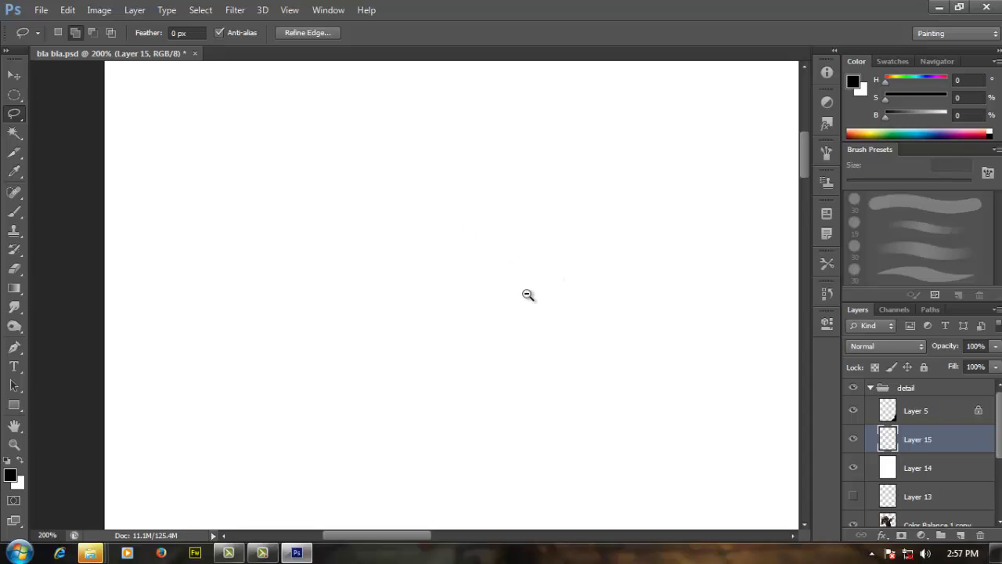
left_click(528, 293, "alt")
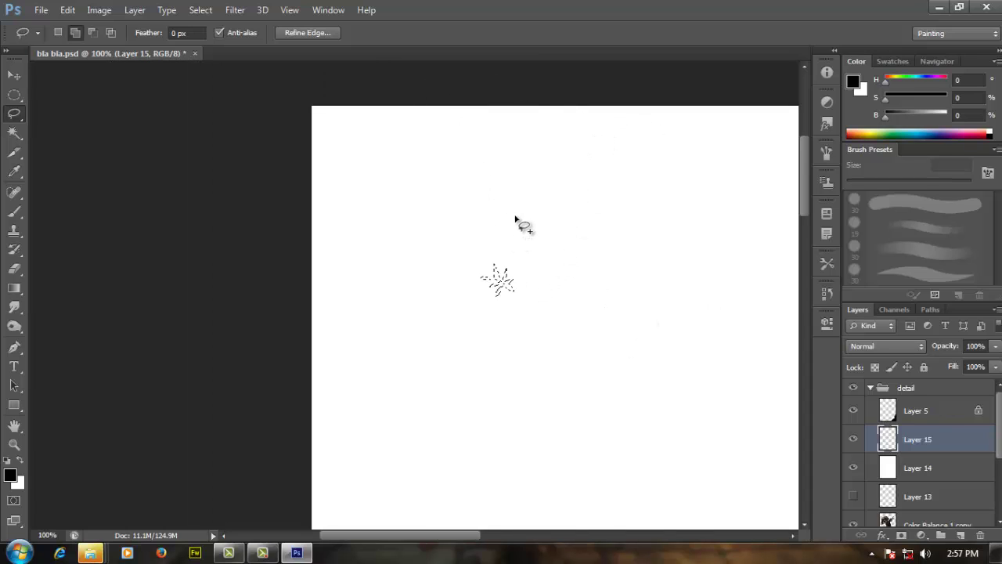
key("ctrl+d")
left_click(520, 306)
key("ctrl+z")
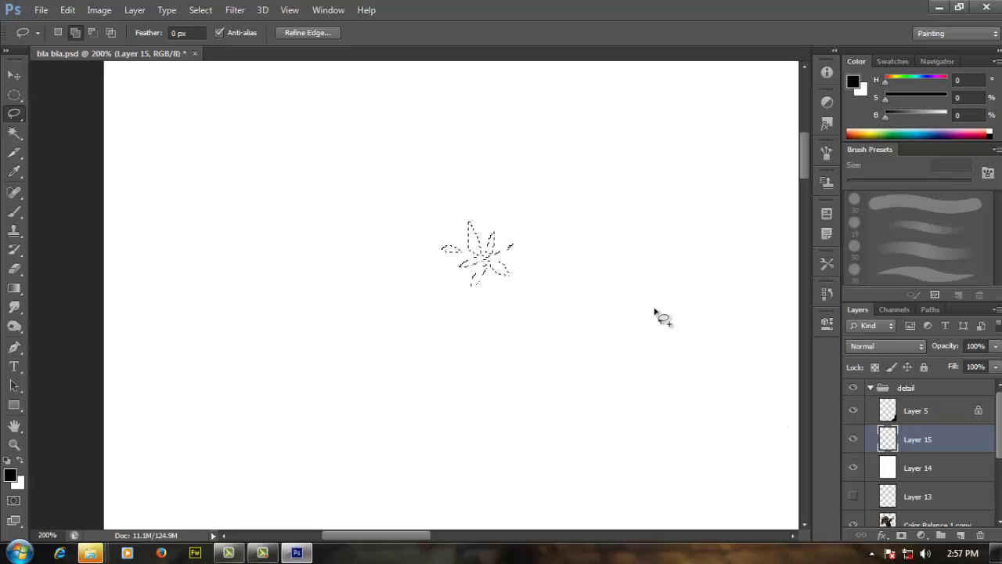
Try filling the leaf-shaped selection with the Paint Bucket, undo it, and open and cancel the Fill dialog.
left_click(19, 288)
left_click(62, 300)
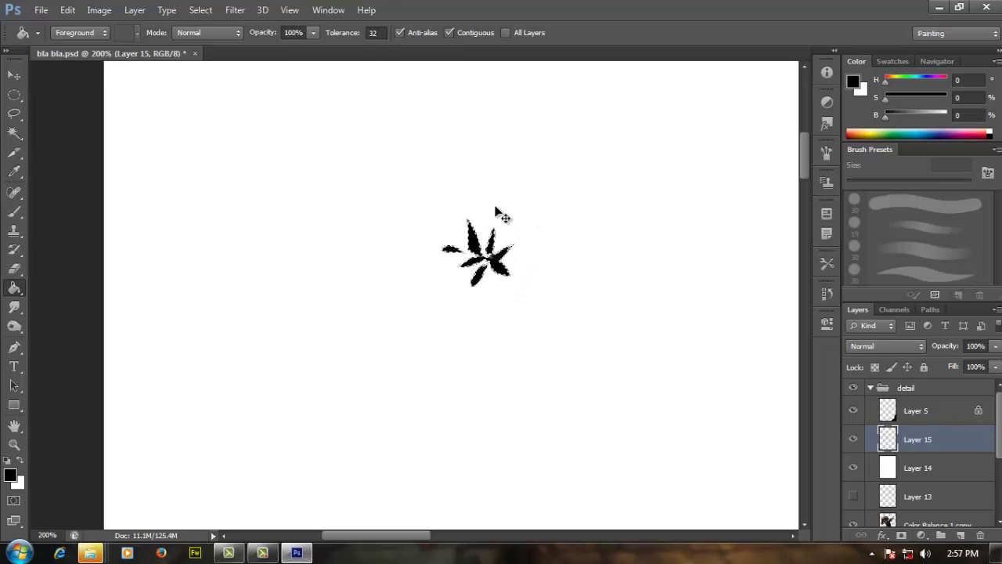
key("ctrl+z")
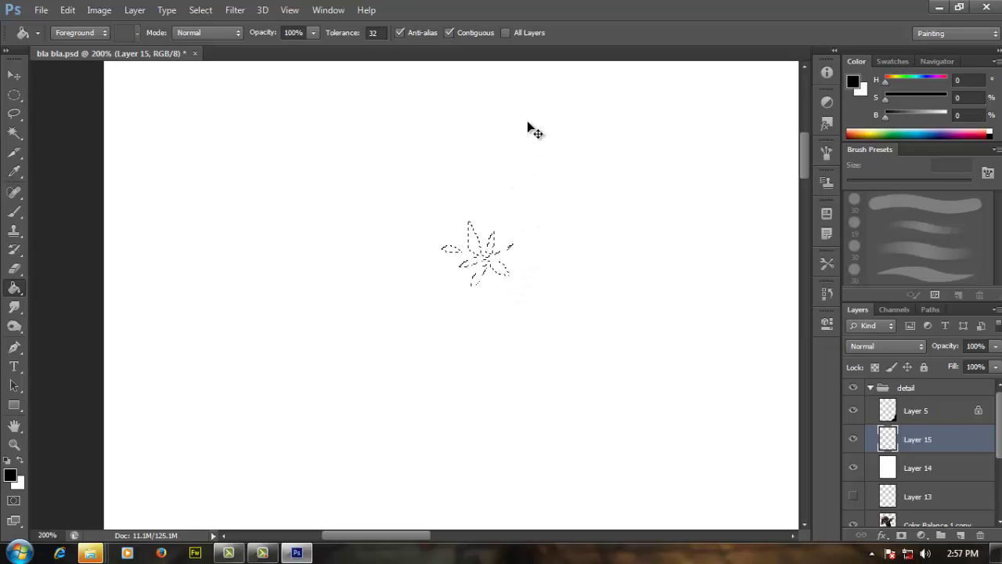
key("shift+BackSpace")
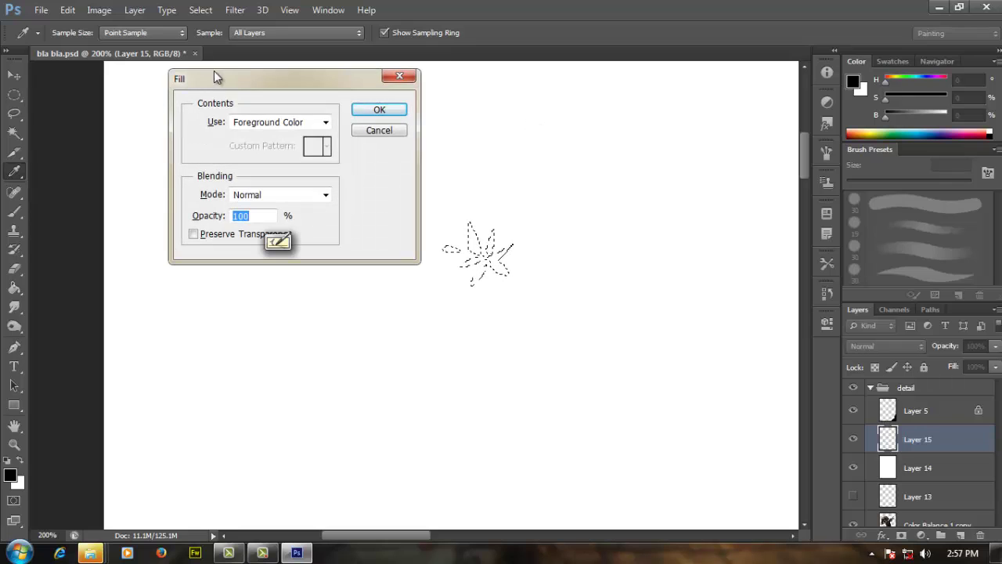
left_click(396, 131)
key("shift+BackSpace")
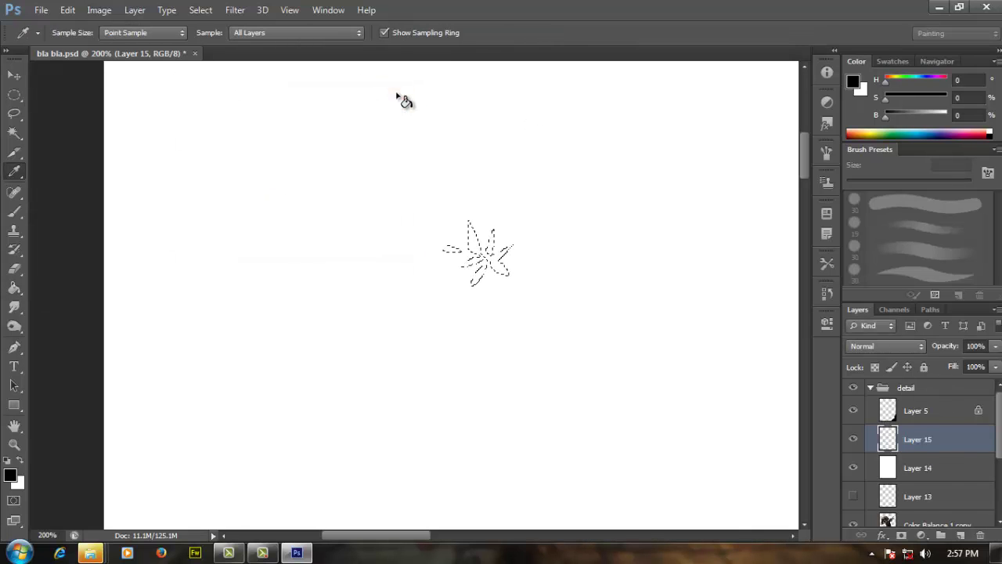
left_click(362, 130)
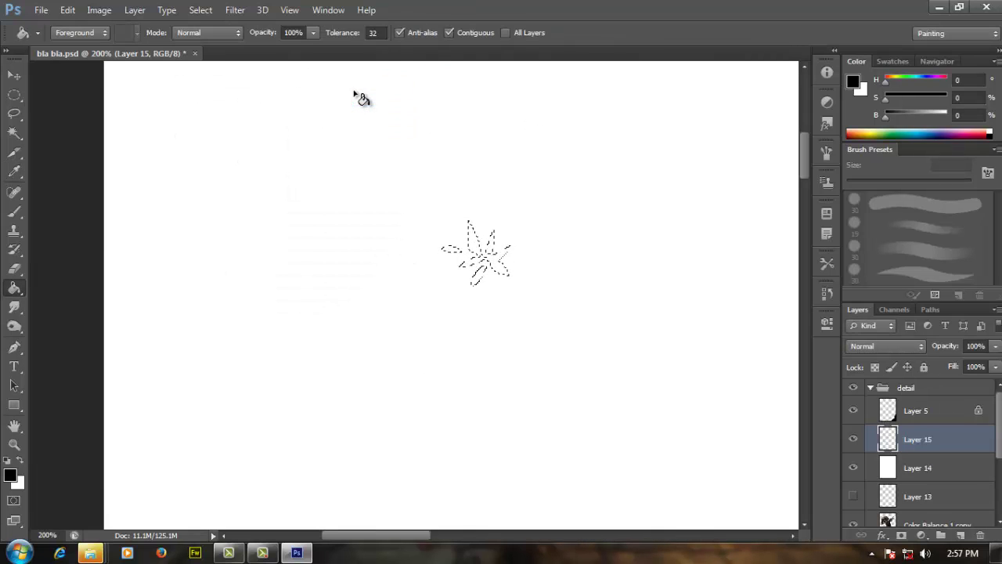
Fill the leaf-shaped selection with the black foreground colour in Normal mode at 100% opacity, and deselect it.
key("shift+BackSpace")
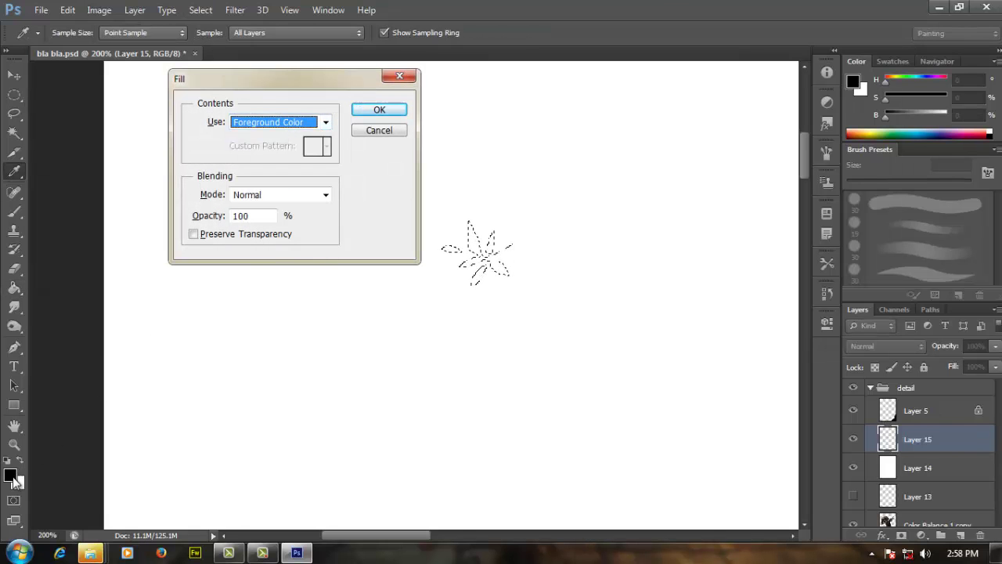
left_click(365, 110)
key("ctrl+d")
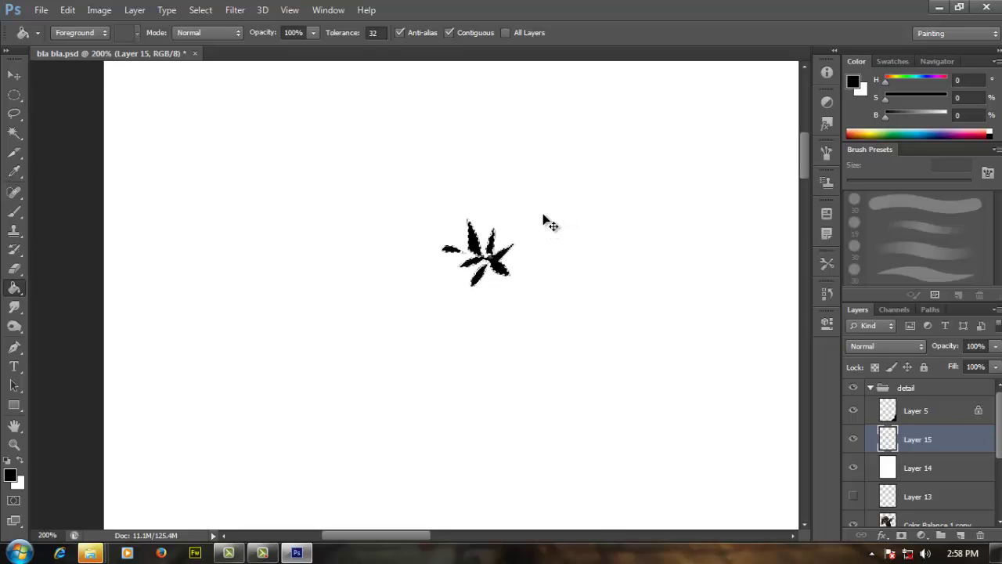
scroll(517, 222, "down", 2)
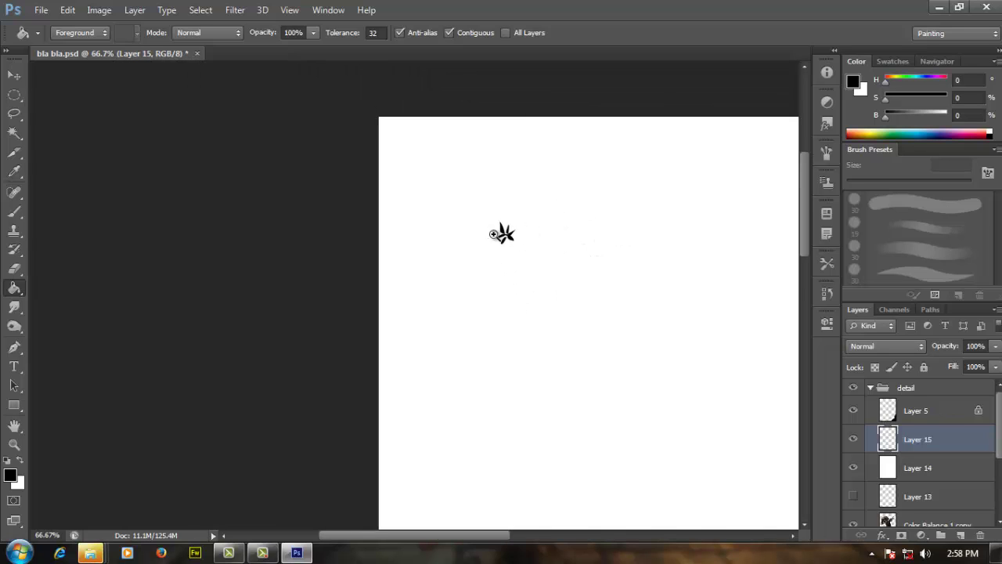
scroll(505, 231, "up", 2)
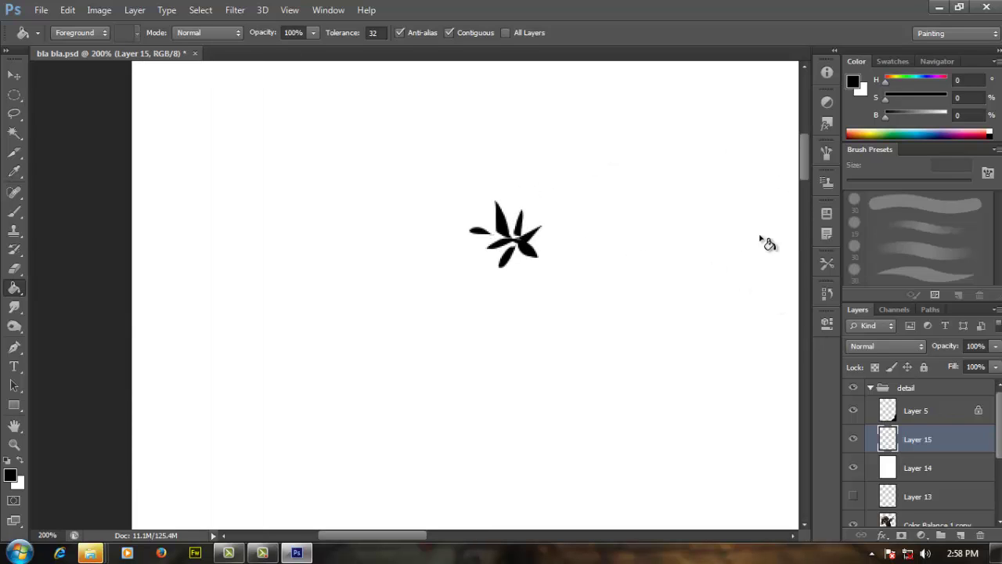
Hide the white backdrop on Layer 14 and load the leaf cluster on Layer 15 as a selection.
left_click(854, 440)
left_click(854, 441)
left_click(855, 468)
left_click(855, 442)
left_click(854, 441)
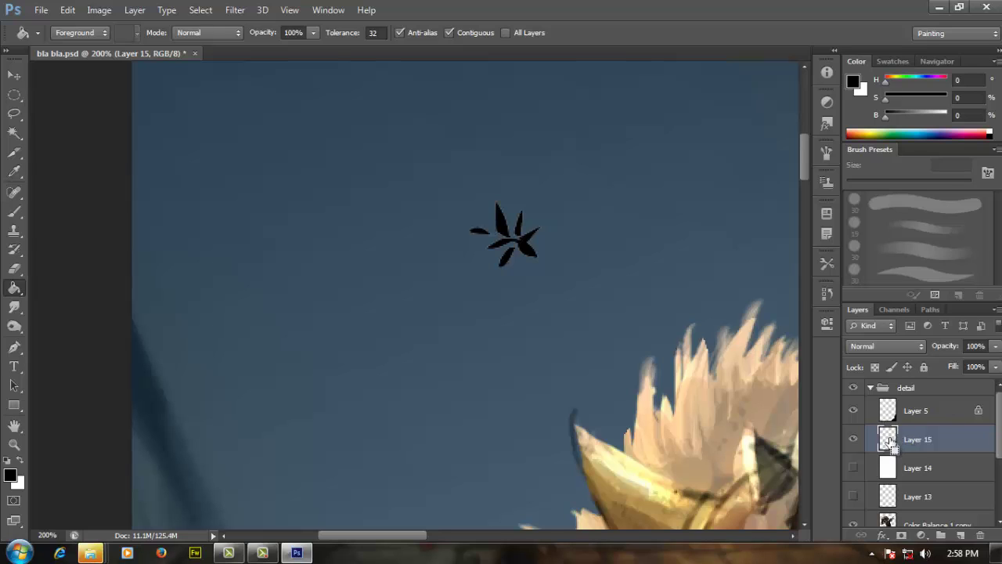
left_click(888, 438, "ctrl")
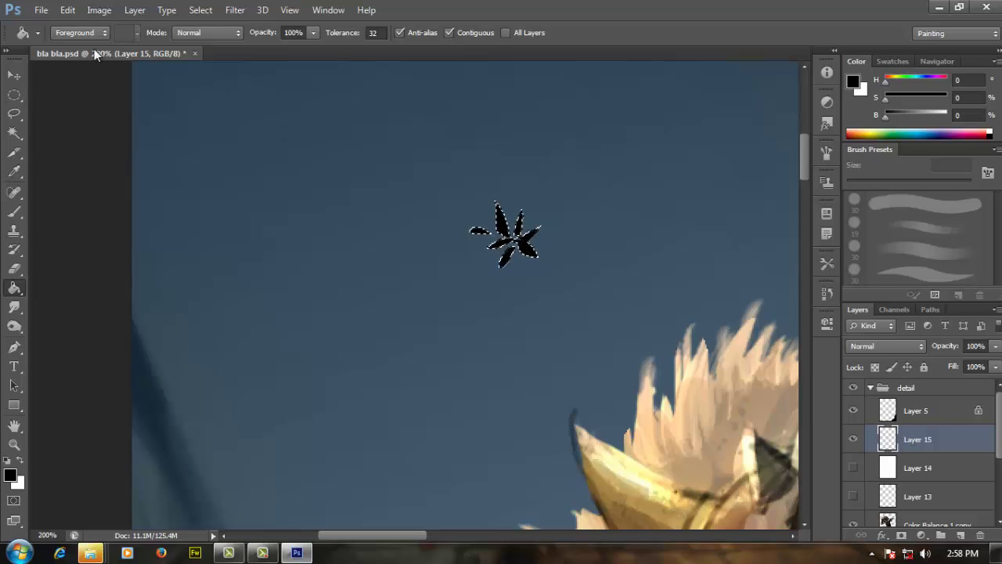
Define the selected leaf cluster as a brush preset, accepting the name Sampled Brush 40.
left_click(66, 14)
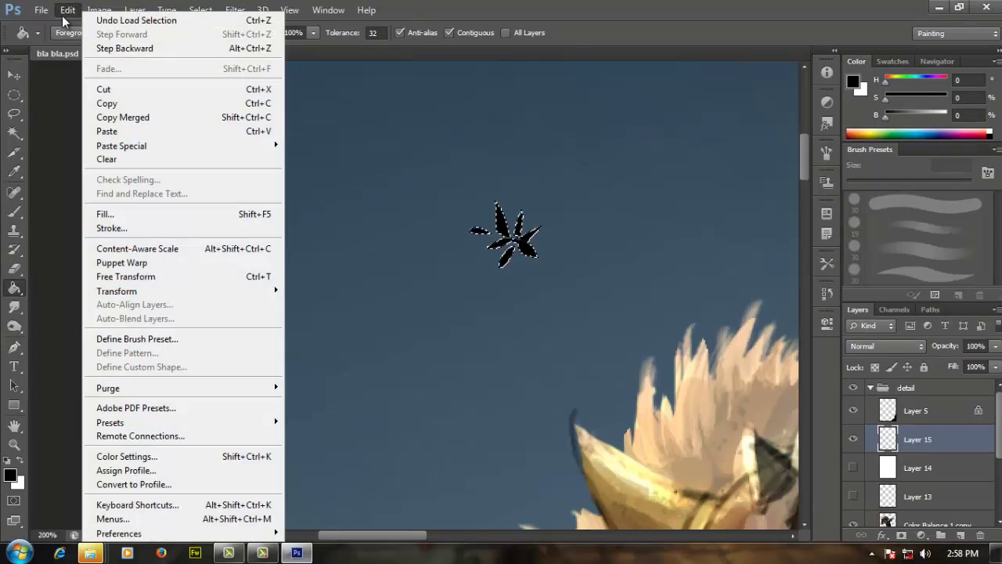
left_click(875, 439)
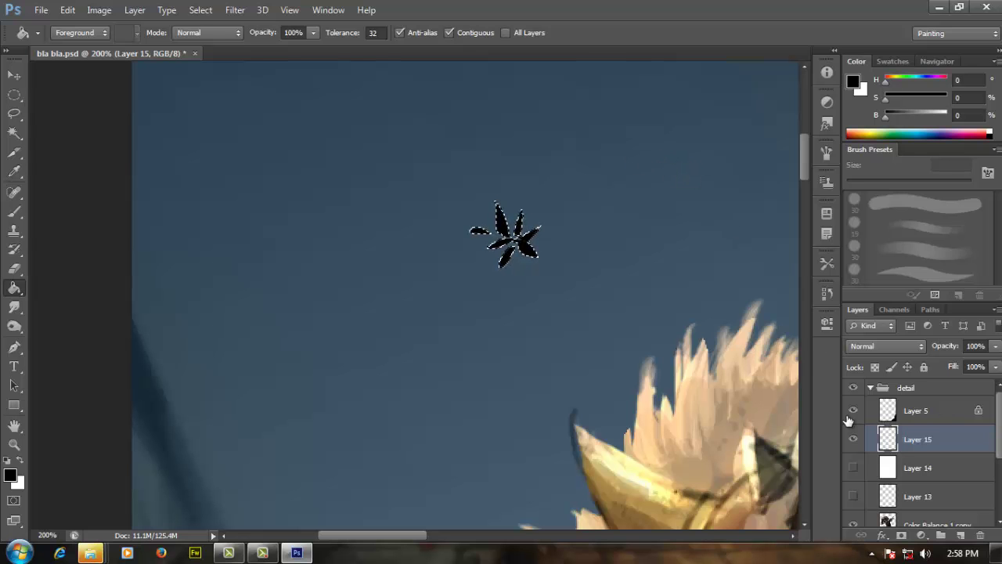
left_click(854, 440, "alt")
left_click(855, 441, "alt")
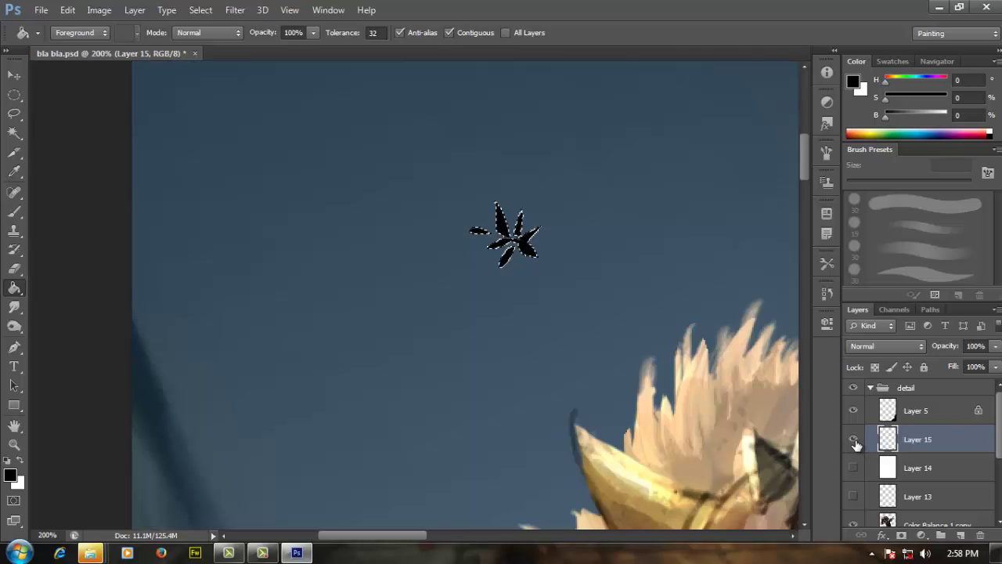
left_click(855, 442, "alt")
left_click(855, 442, "alt")
left_click(68, 9)
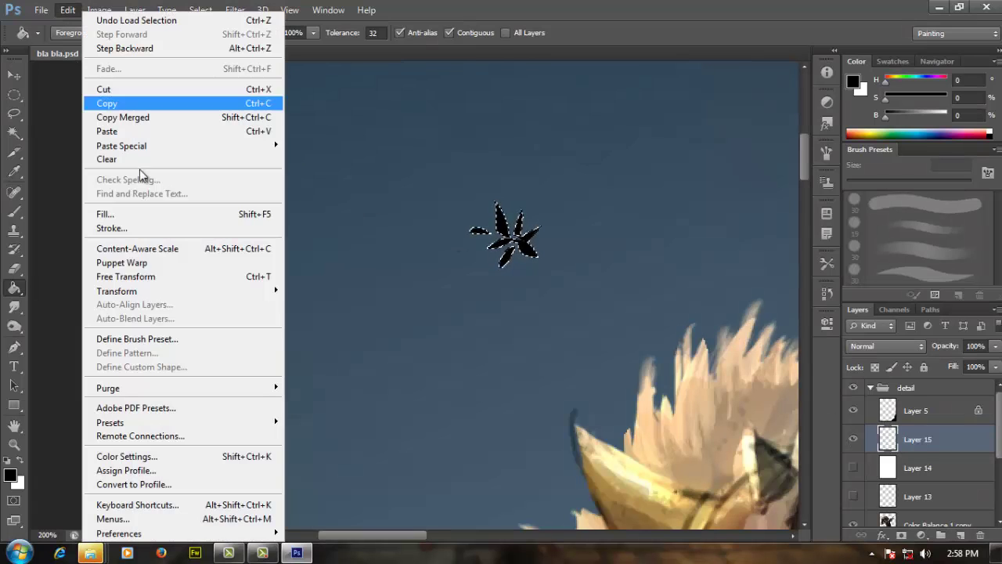
left_click(224, 336)
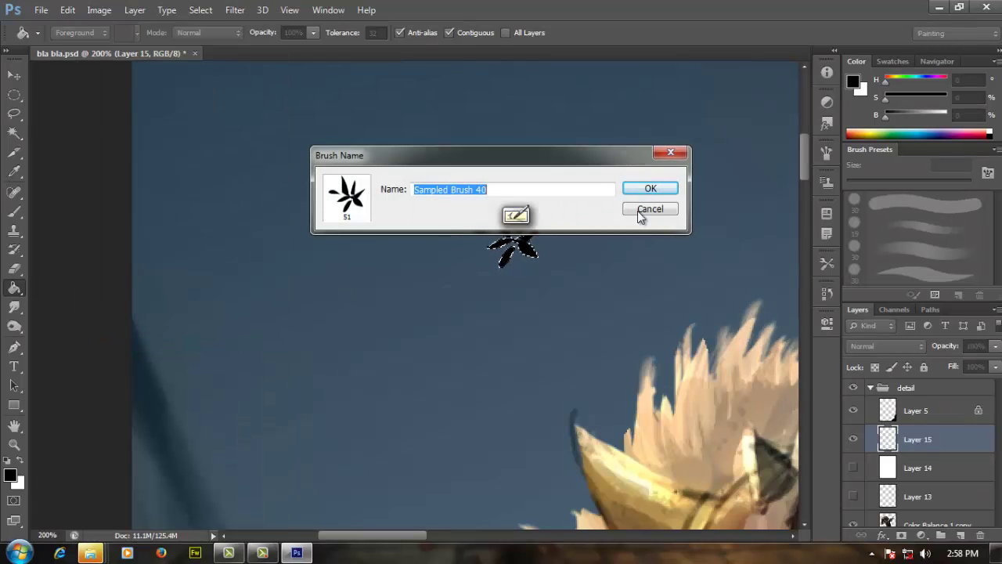
left_click(649, 189)
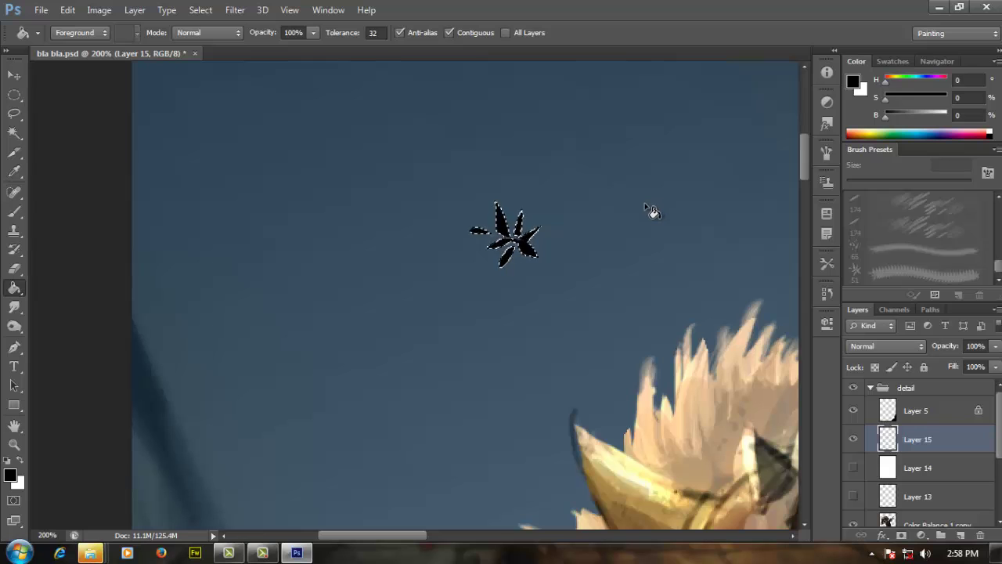
Deselect the leaf cluster, hide Layer 15, and choose the new 51 px leaf tip for the Brush tool.
key("ctrl+d")
left_click(853, 440)
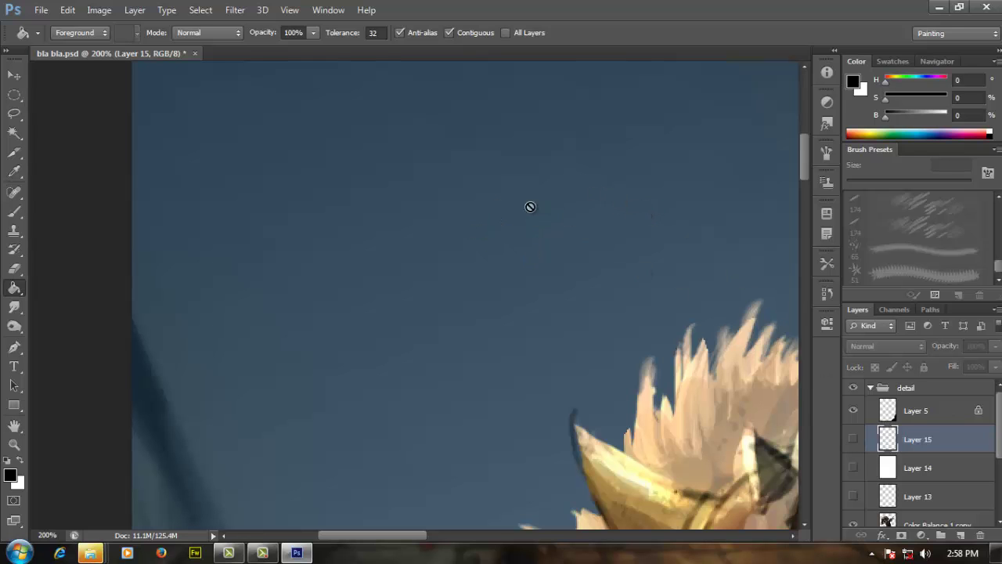
right_click(520, 207)
left_click(701, 302)
key("b")
right_click(453, 217)
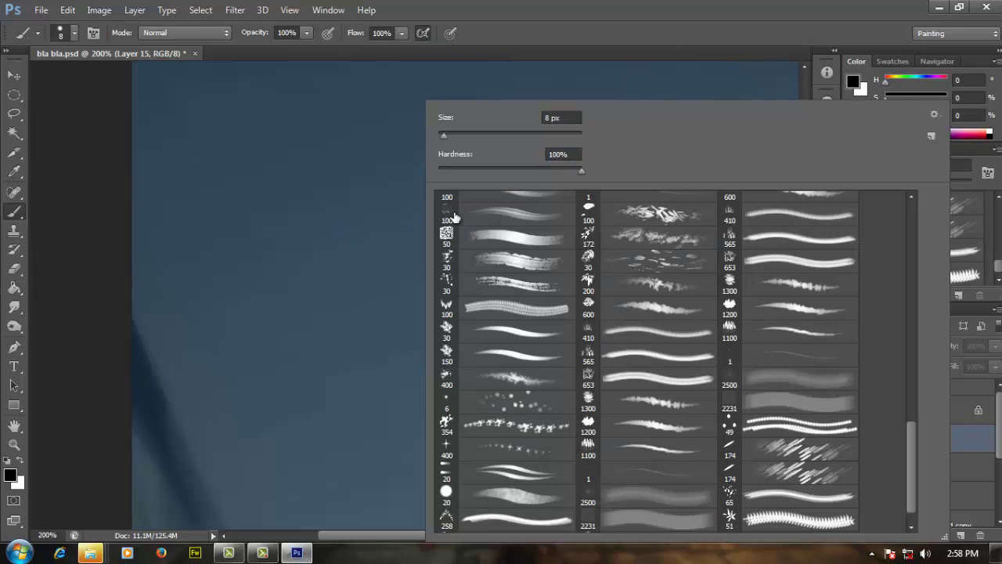
left_click_drag(910, 440, 911, 474)
left_click(760, 493)
left_click(351, 293)
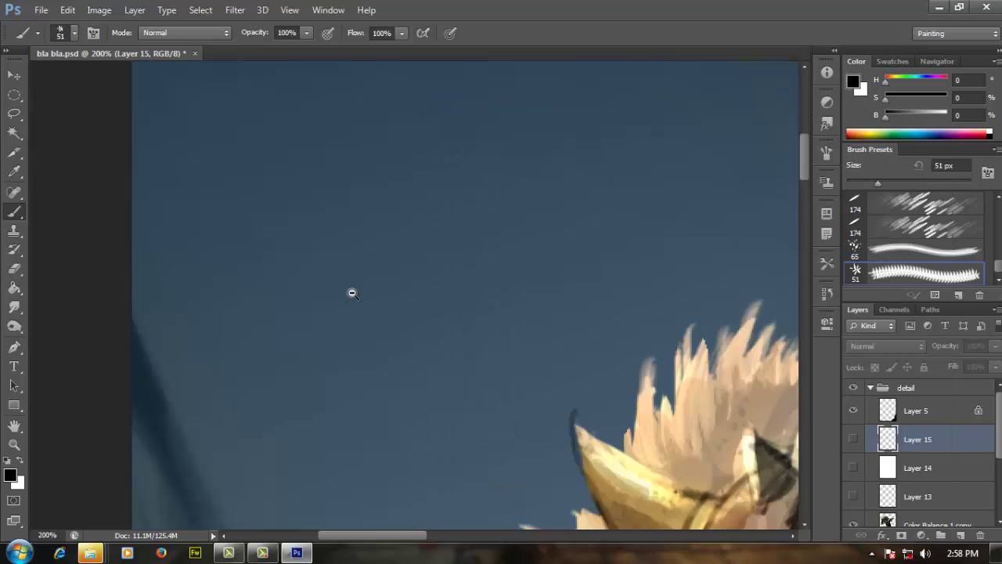
Select Layer 12 and enable Scattering on both axes for the leaf brush, lowering the count and adjusting the scatter amount.
scroll(349, 295, "down", 3)
scroll(959, 456, "down", 4)
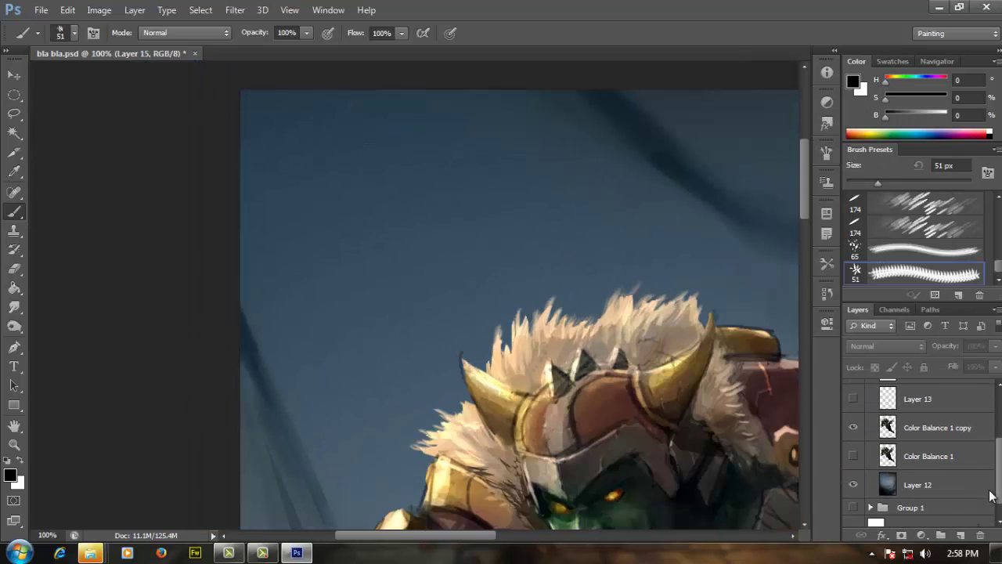
left_click(950, 486)
key("F5")
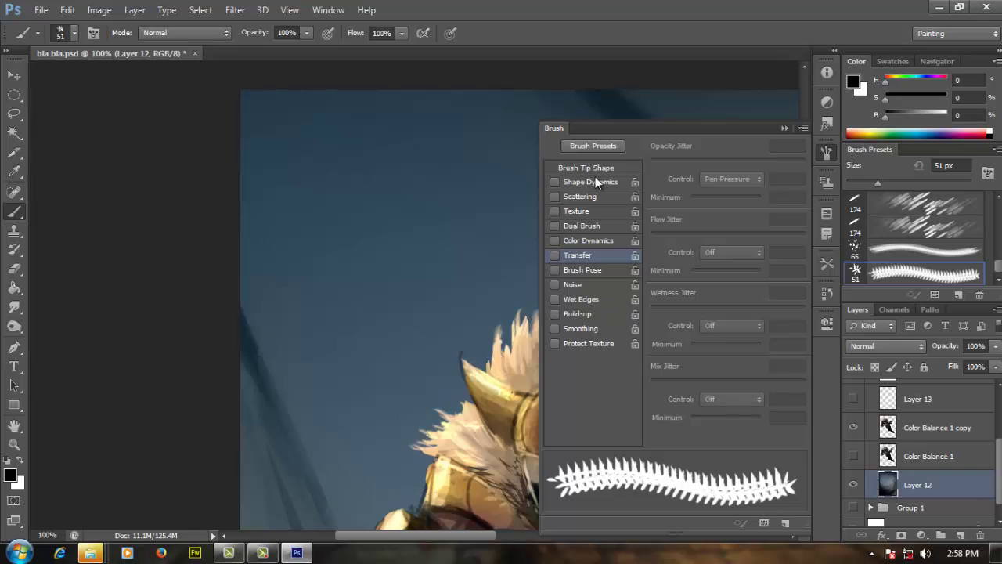
left_click(591, 197)
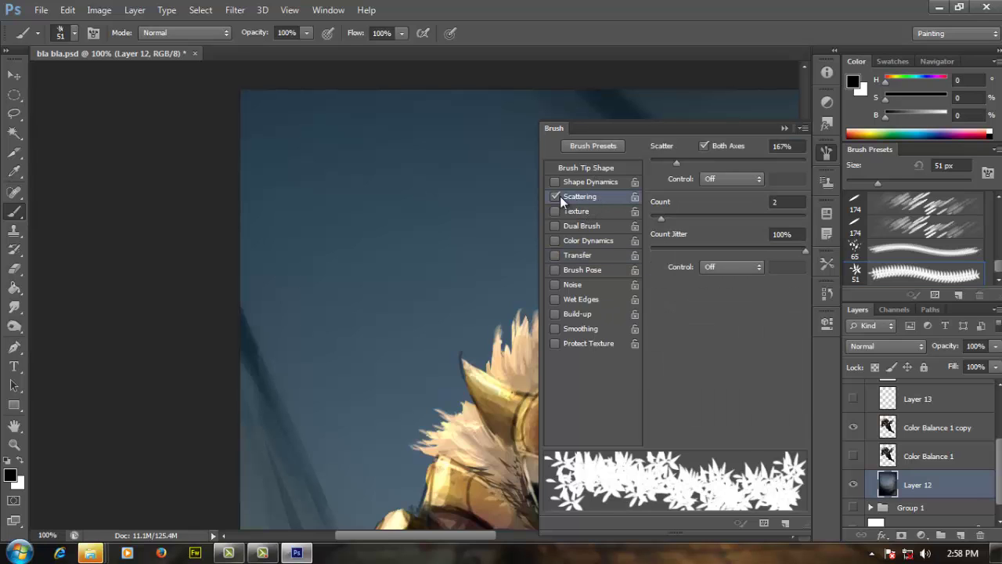
left_click(555, 196)
left_click(555, 196)
left_click_drag(667, 218, 637, 213)
left_click_drag(669, 161, 672, 163)
Enable Shape Dynamics for the leaf brush with pen-pressure size control, 62% minimum diameter and 25% angle jitter.
left_click(604, 184)
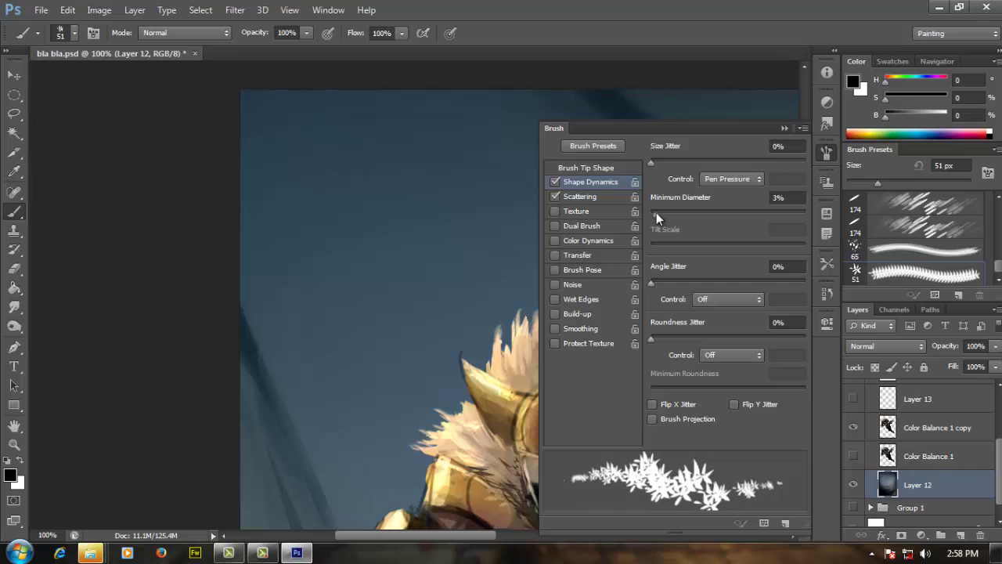
mouse_move(656, 212)
left_mouse_down()
mouse_move(738, 215)
mouse_move(654, 215)
left_mouse_up()
left_click_drag(664, 217, 736, 217)
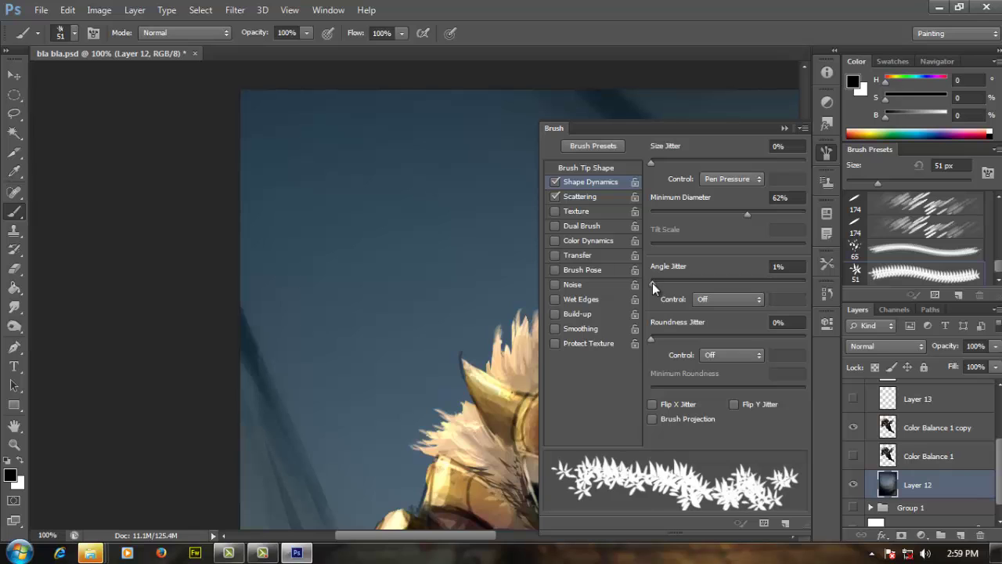
mouse_move(652, 283)
left_mouse_down()
mouse_move(690, 283)
mouse_move(625, 287)
left_mouse_up()
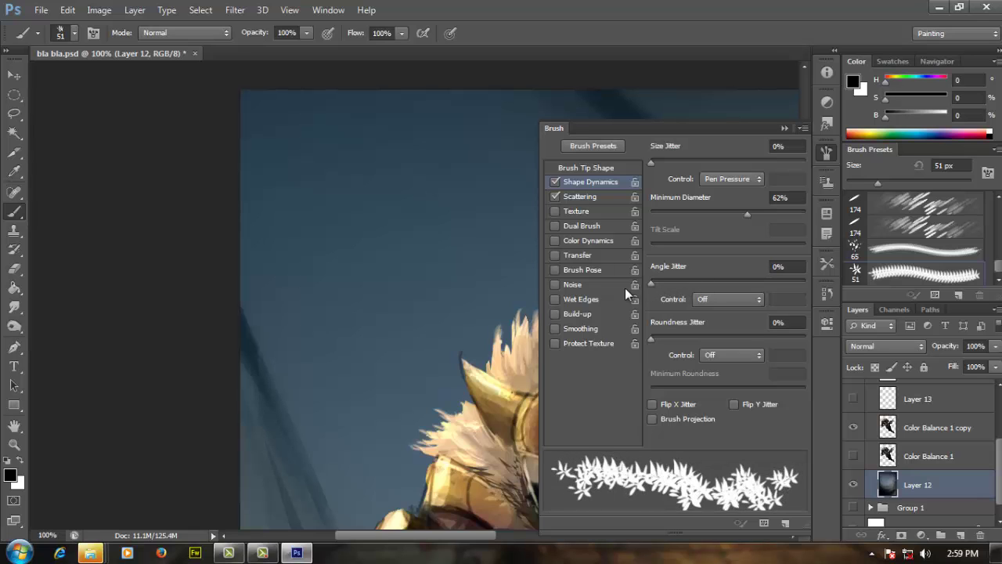
mouse_move(646, 288)
left_mouse_down()
mouse_move(706, 287)
mouse_move(687, 289)
left_mouse_up()
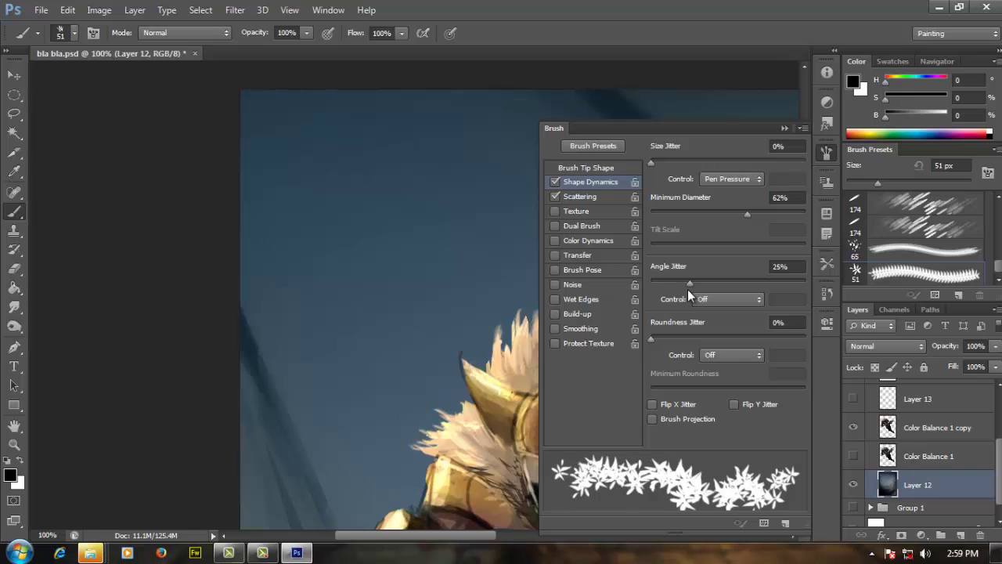
Enable Transfer for the leaf brush with opacity and flow controlled by Pen Pressure.
left_click(609, 258)
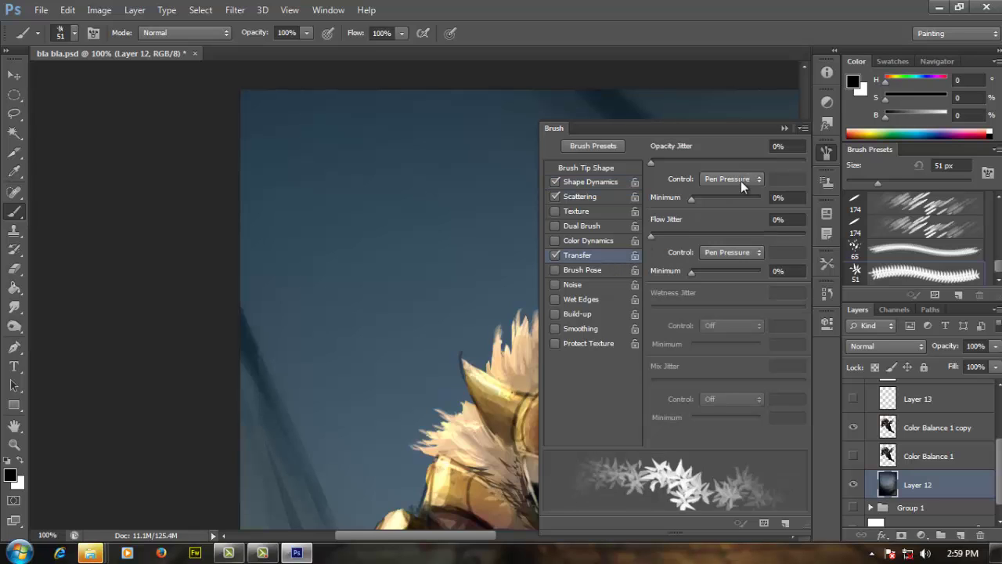
left_click(555, 257)
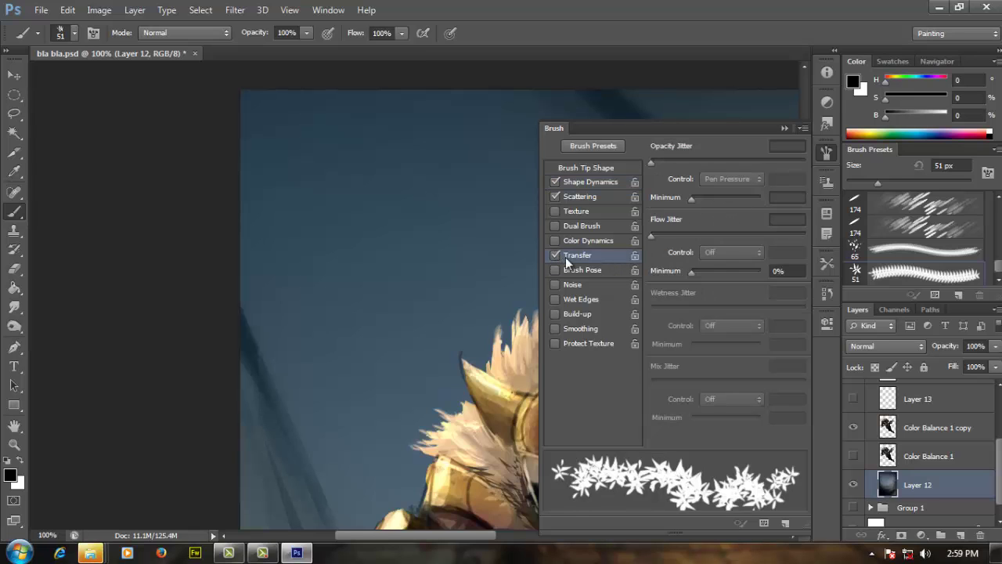
left_click(565, 257)
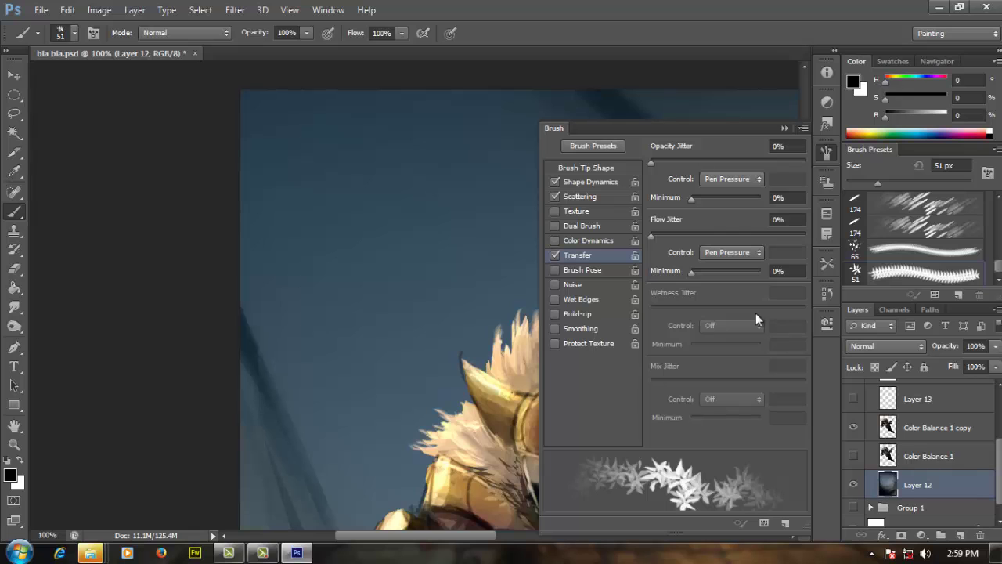
Save the adjusted leaf brush as a new preset named Sampled Brush 40 1, with its size captured, and close the brush settings.
right_click(353, 222)
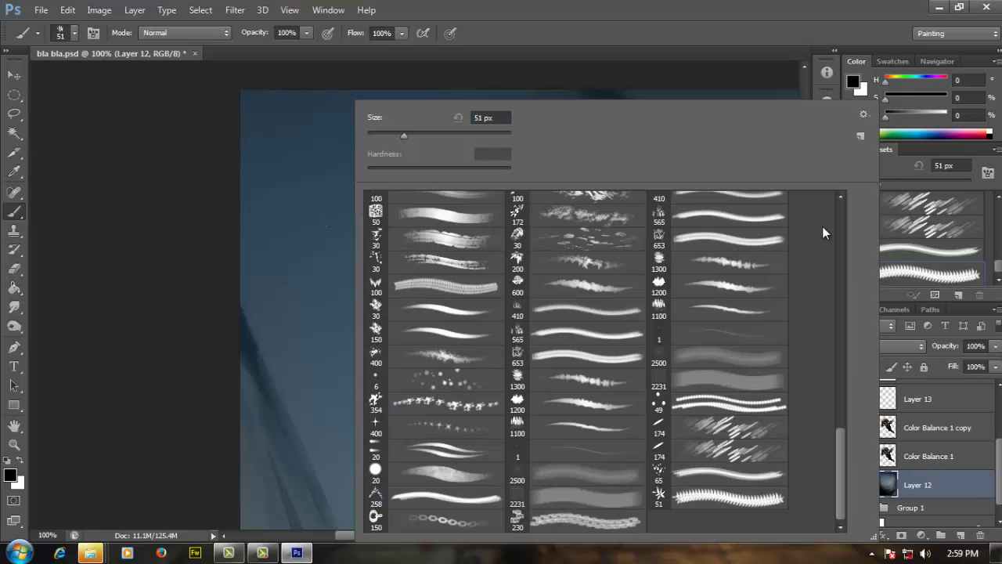
left_click(861, 135)
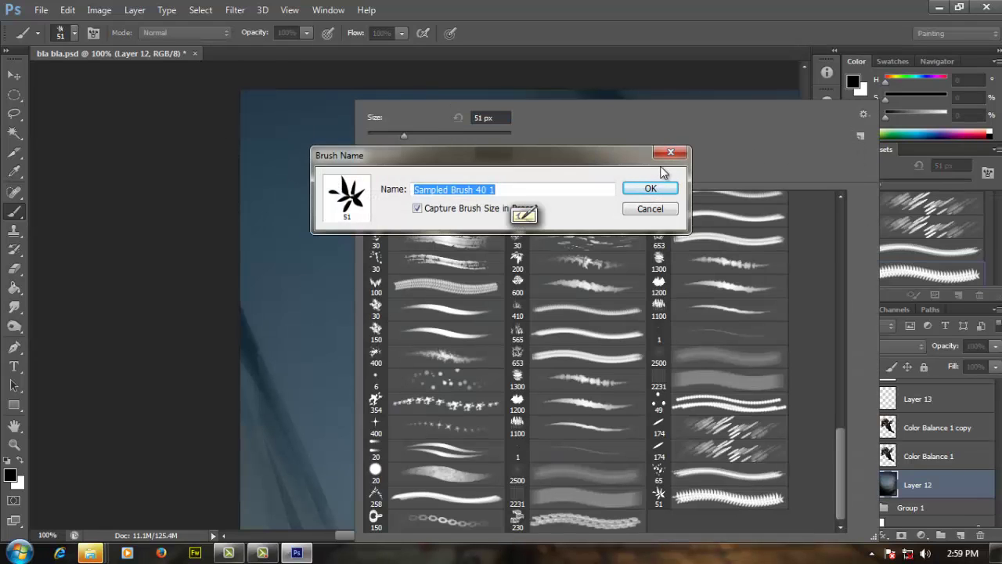
left_click(659, 190)
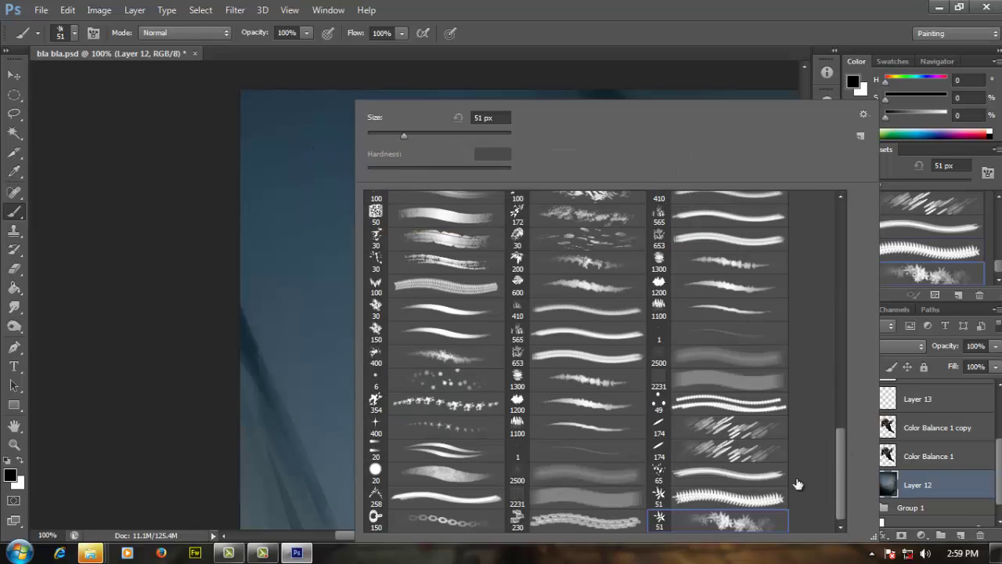
left_click(707, 19)
left_click(825, 154)
Add a new empty layer directly above Layer 12 for foliage in the painting's lower foreground.
key("ctrl+minus")
left_click_drag(525, 488, 525, 289)
left_click_drag(548, 508, 537, 294)
left_click(536, 294, "alt")
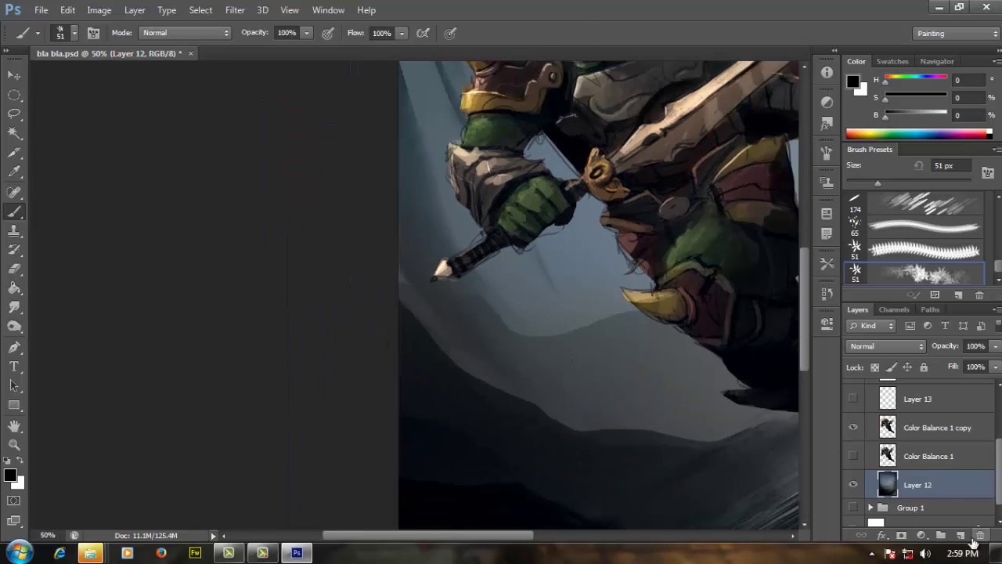
left_click(960, 535)
left_click_drag(534, 361, 489, 142)
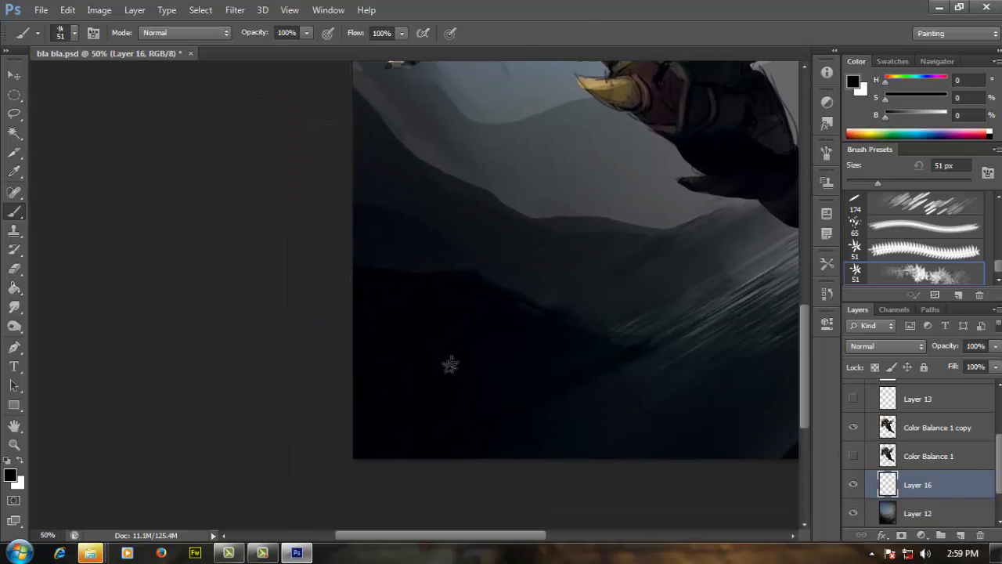
Enlarge the leaf brush to 125 px and paint black foliage across the dark ground at the painting's lower edge.
key("bracketright")
key("bracketright")
key("bracketright")
key("bracketright")
key("bracketright")
key("bracketright")
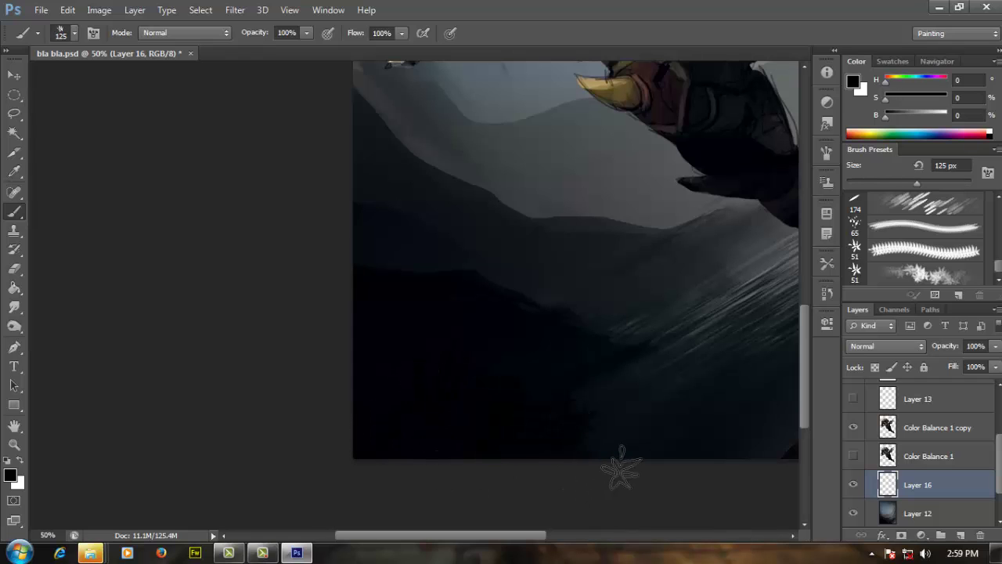
left_click_drag(668, 431, 603, 400)
left_click(559, 421, "alt")
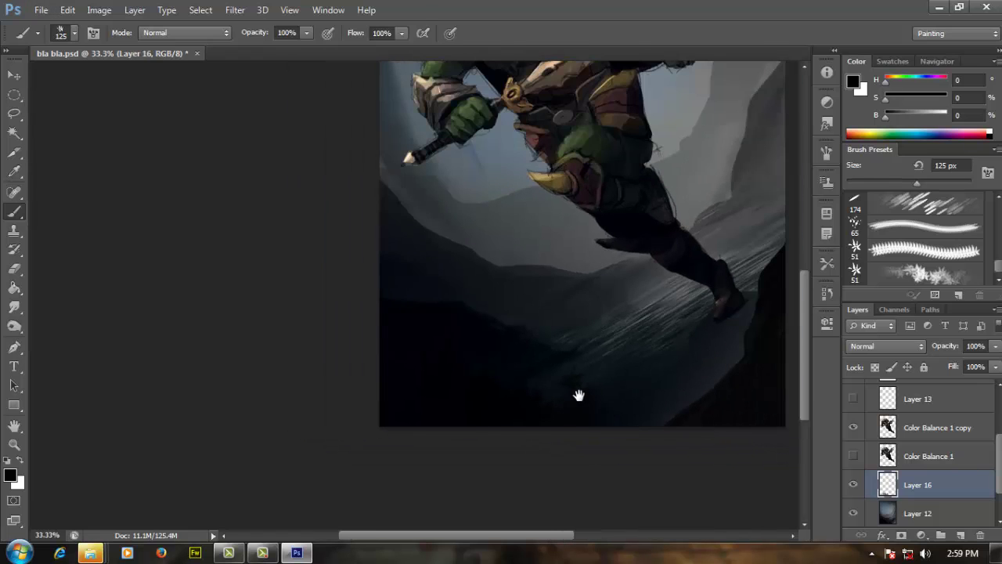
Set the foreground colour to dark green (H 116, S 33, B 26), try a foliage stroke at the lower edge, and undo it.
key("alt")
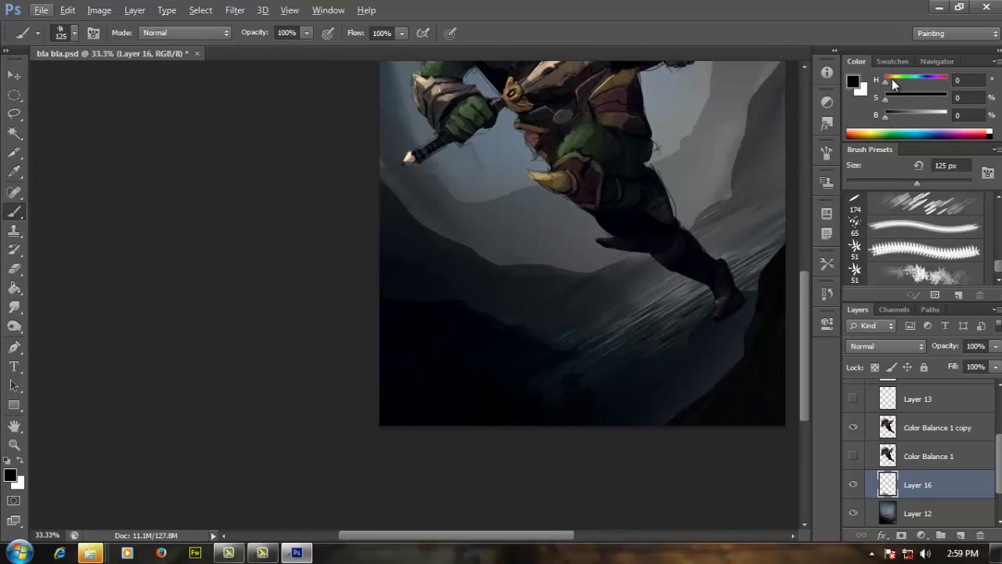
left_click_drag(911, 115, 901, 115)
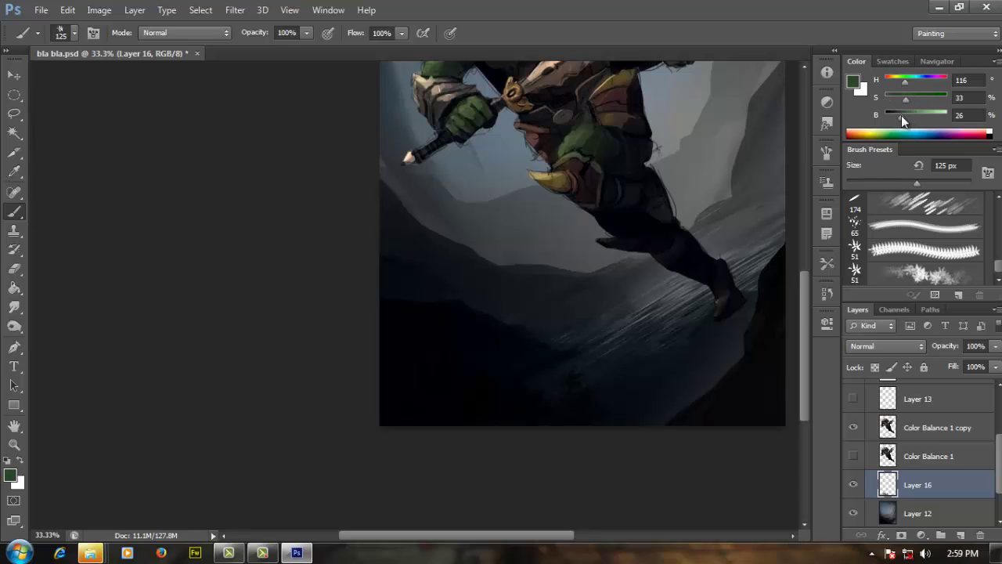
left_click_drag(513, 419, 560, 388)
key("ctrl+z")
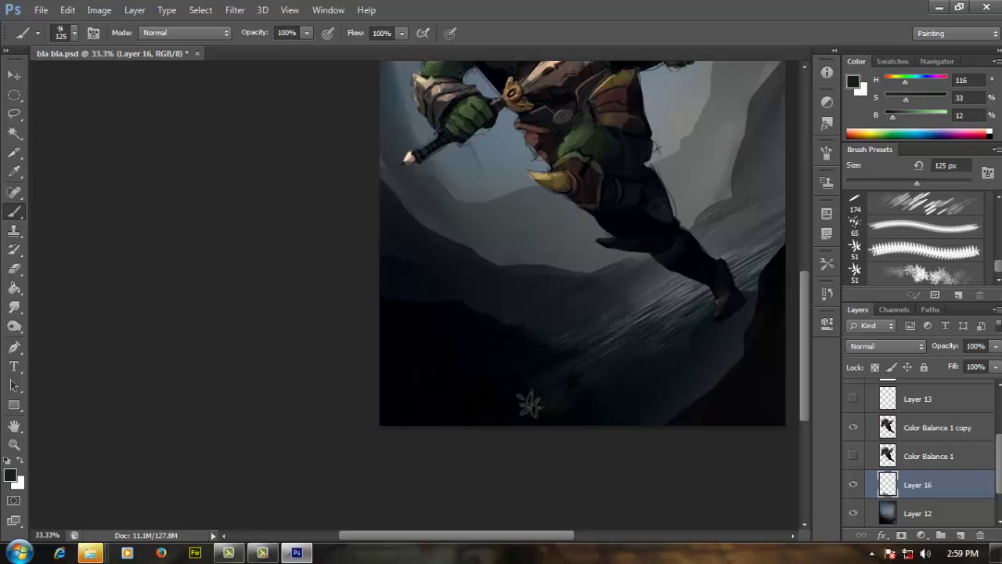
Paint very dark green foliage (H 116, S 33, B 12) along the painting's lower-left edge with the 125 px leaf brush.
mouse_move(495, 392)
left_mouse_down()
mouse_move(469, 394)
mouse_move(462, 414)
mouse_move(432, 388)
mouse_move(373, 379)
left_mouse_up()
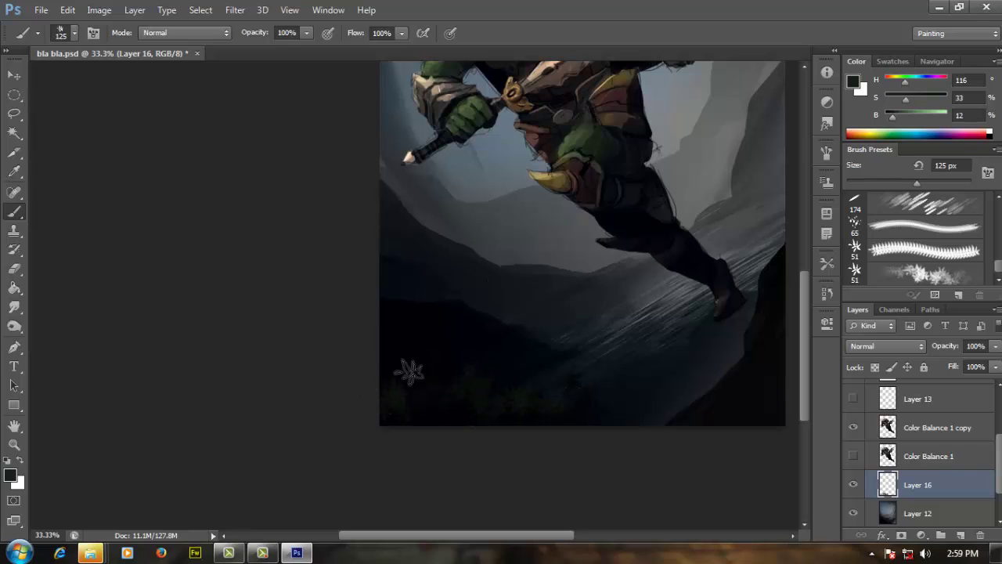
key("space")
left_click_drag(645, 315, 519, 365)
left_click_drag(493, 408, 514, 384)
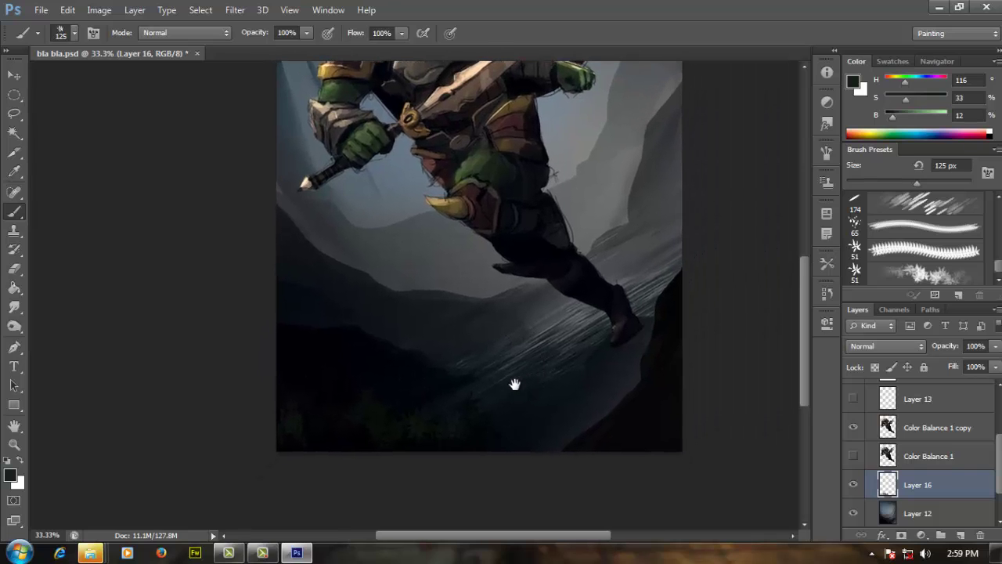
Sample a near-black colour from the lower-left ground and isolate Layer 16 briefly to inspect its foliage.
key("e")
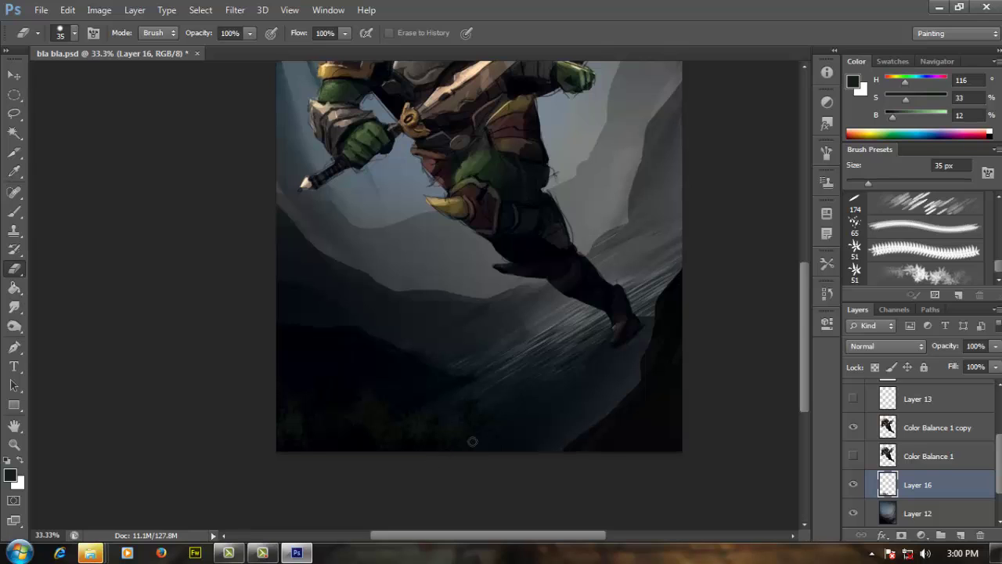
key("b")
left_click(360, 437, "alt")
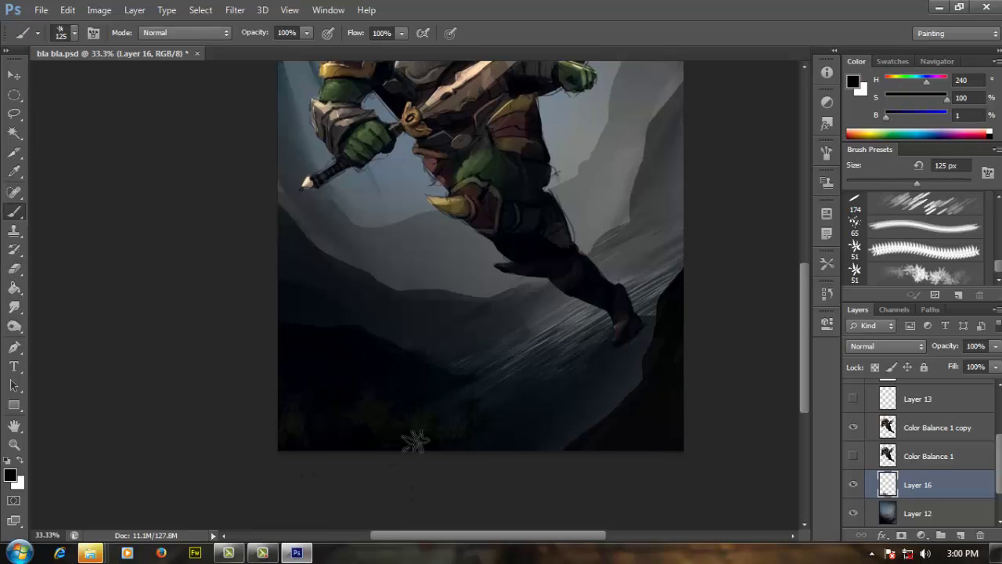
left_click(356, 430, "alt")
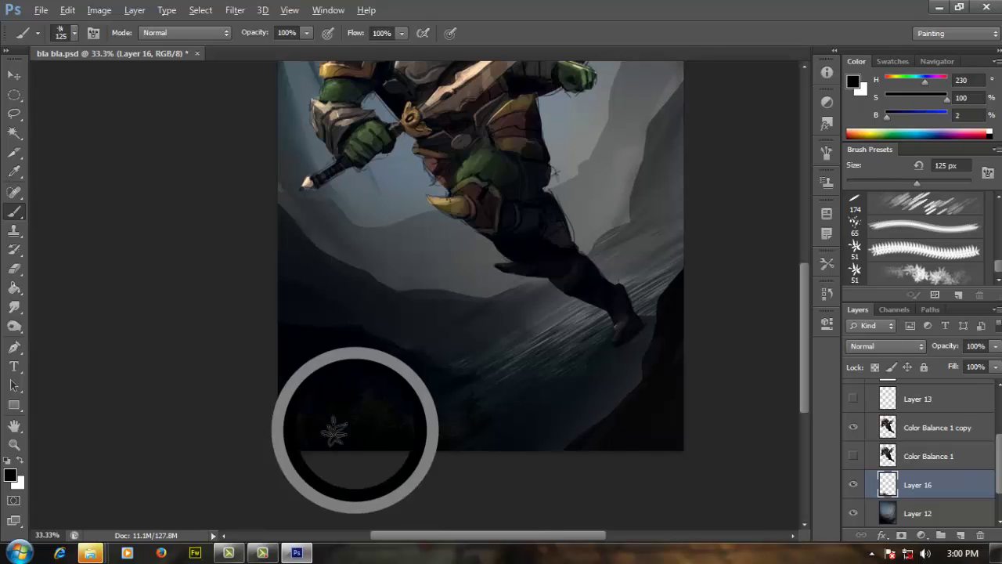
left_click_drag(497, 365, 549, 340)
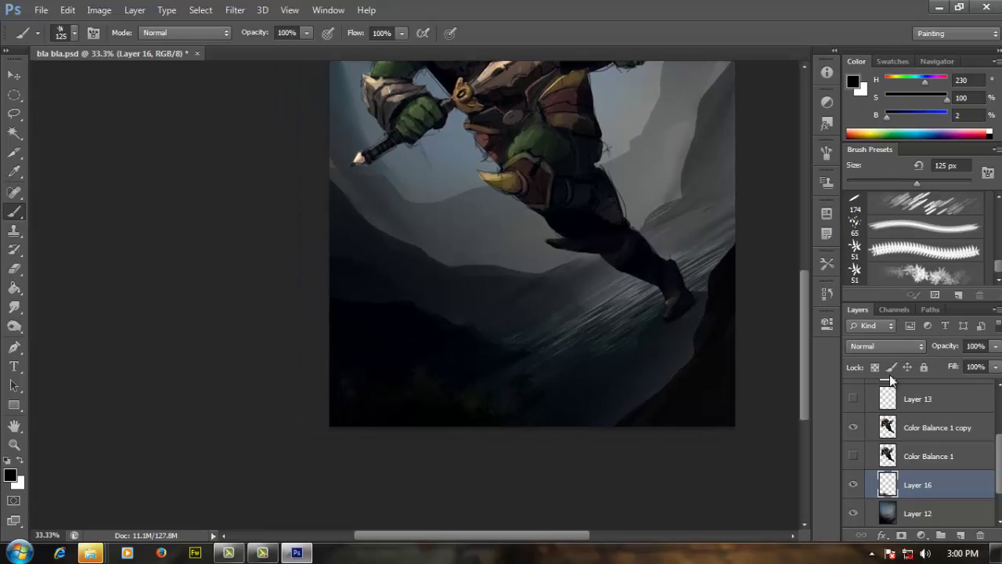
left_click(854, 485, "alt")
left_click(852, 484, "alt")
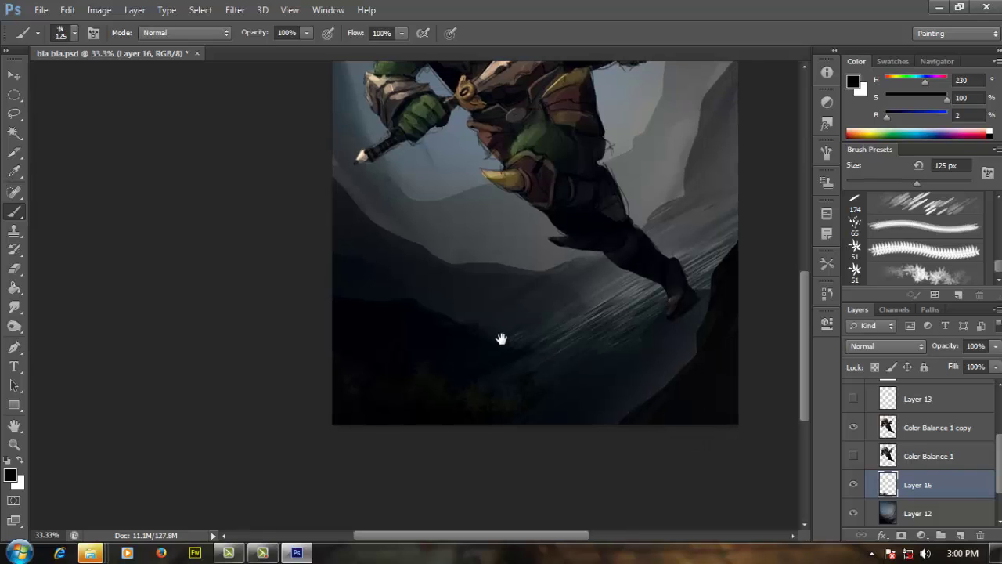
left_click_drag(501, 336, 524, 305)
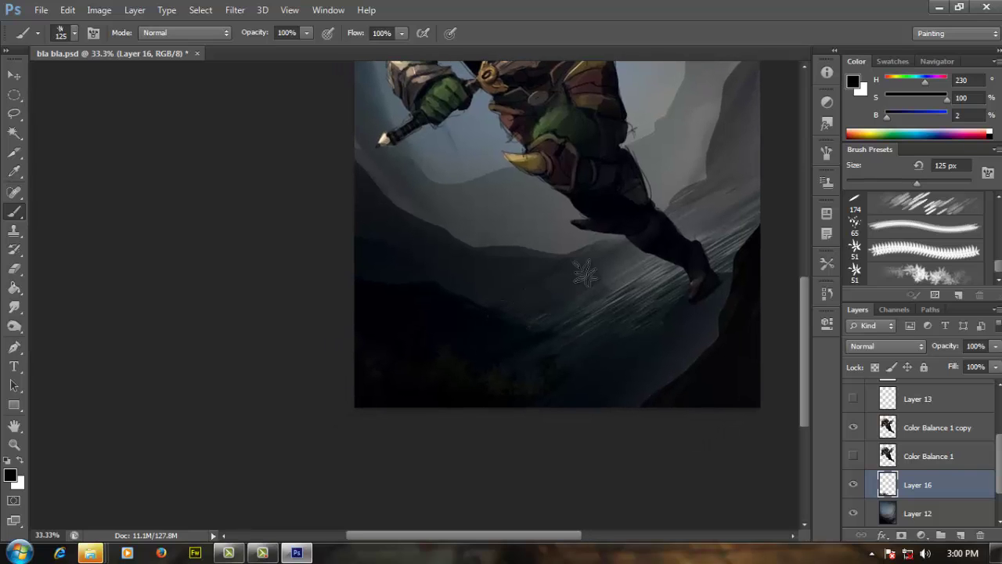
Lock Layer 16's transparent pixels and set the brush blending mode to Color Dodge.
left_click(875, 367)
left_click_drag(516, 178, 514, 206)
left_click(187, 32)
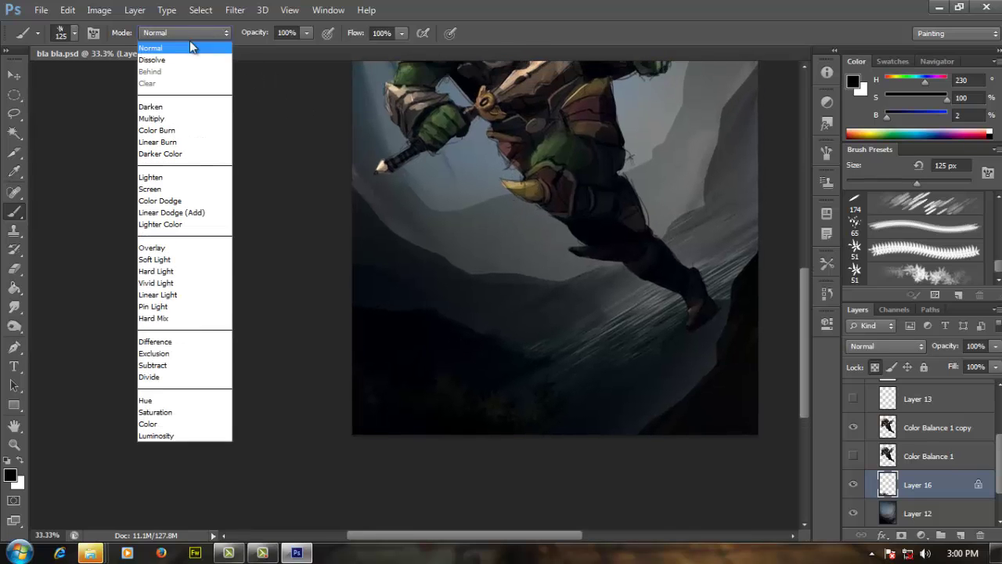
left_click(168, 202)
left_click_drag(509, 324, 512, 324)
Paint white Color Dodge highlights on the lower-left foliage with the 125 px leaf brush, undoing the excess stroke.
left_click(489, 185, "alt")
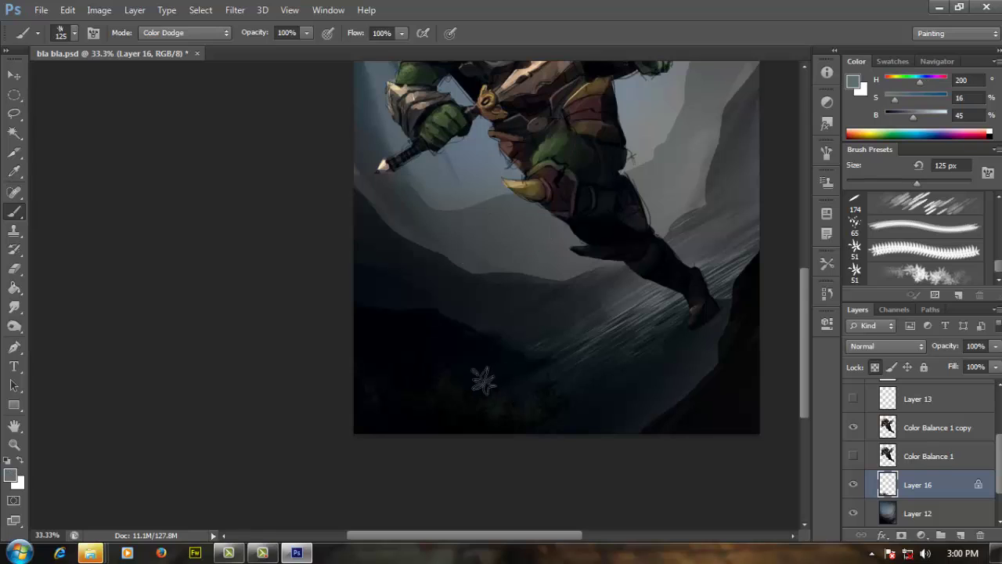
key("d")
key("x")
mouse_move(506, 394)
left_mouse_down()
mouse_move(549, 384)
mouse_move(500, 377)
mouse_move(564, 372)
mouse_move(485, 384)
mouse_move(473, 365)
mouse_move(499, 426)
mouse_move(523, 437)
left_mouse_up()
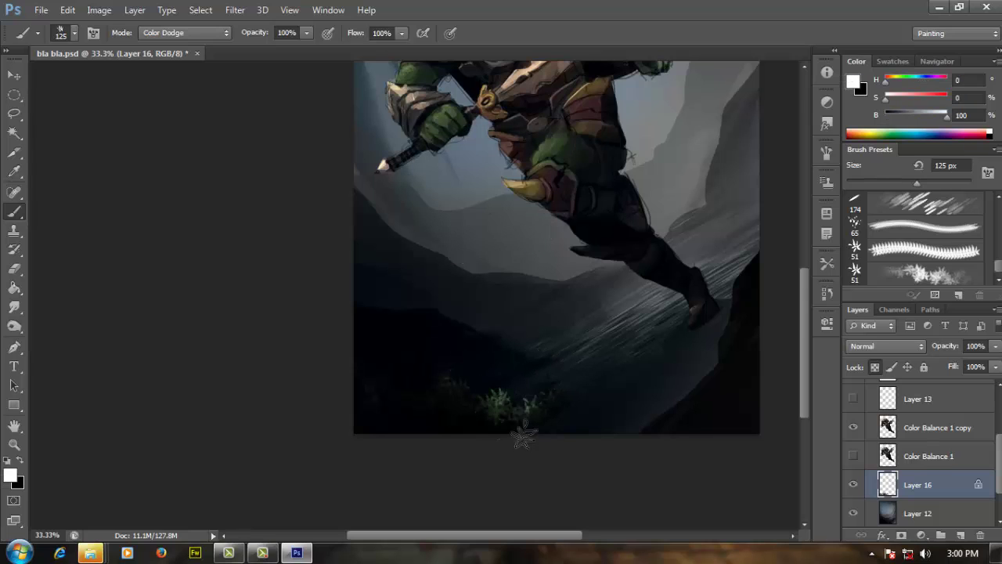
key("ctrl+z")
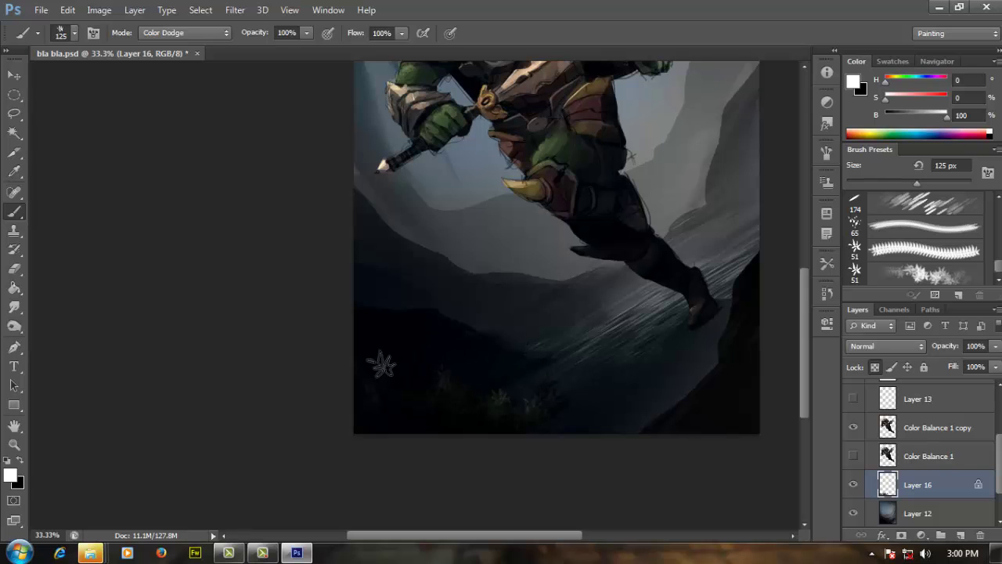
key("ctrl+minus")
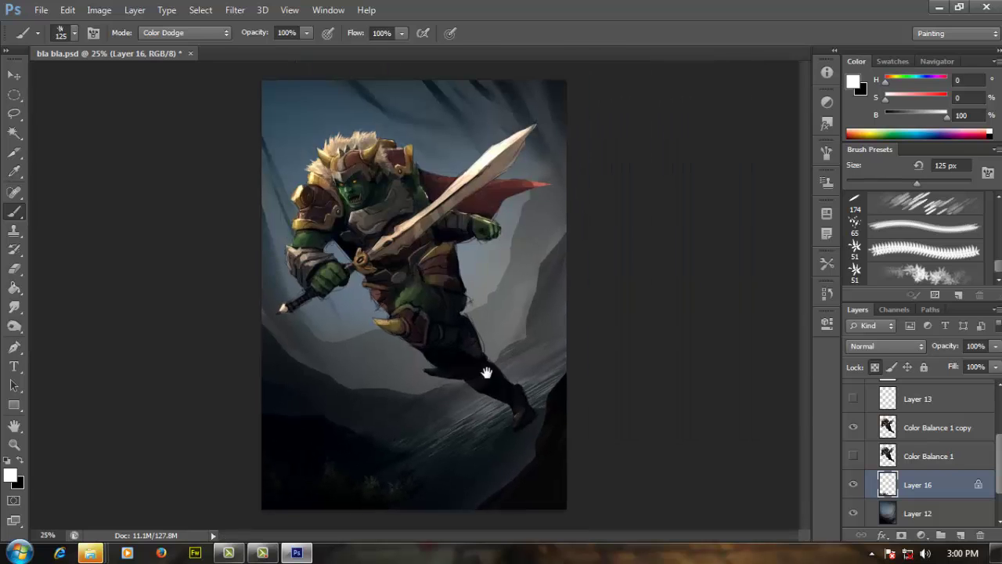
left_click(366, 445)
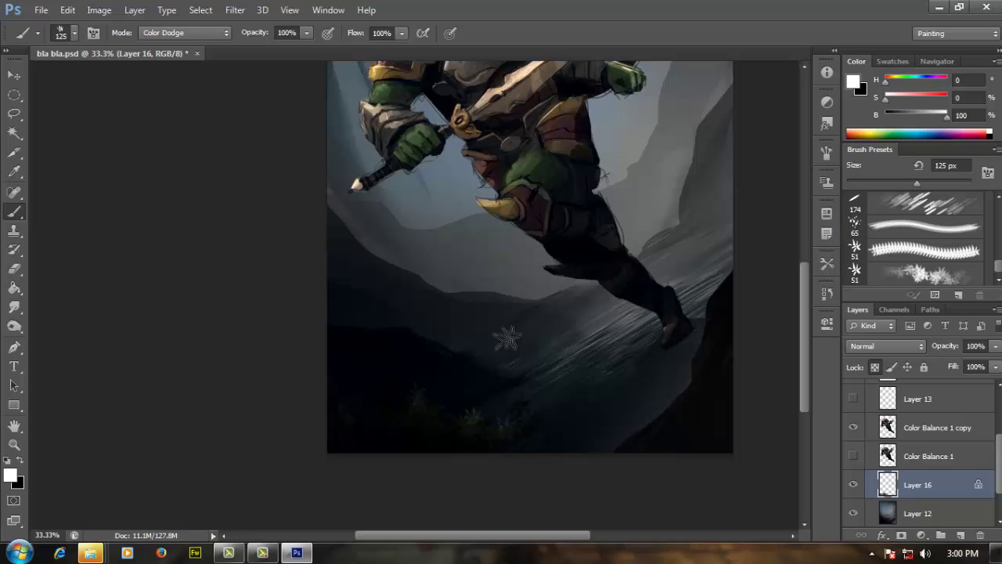
right_click(523, 299)
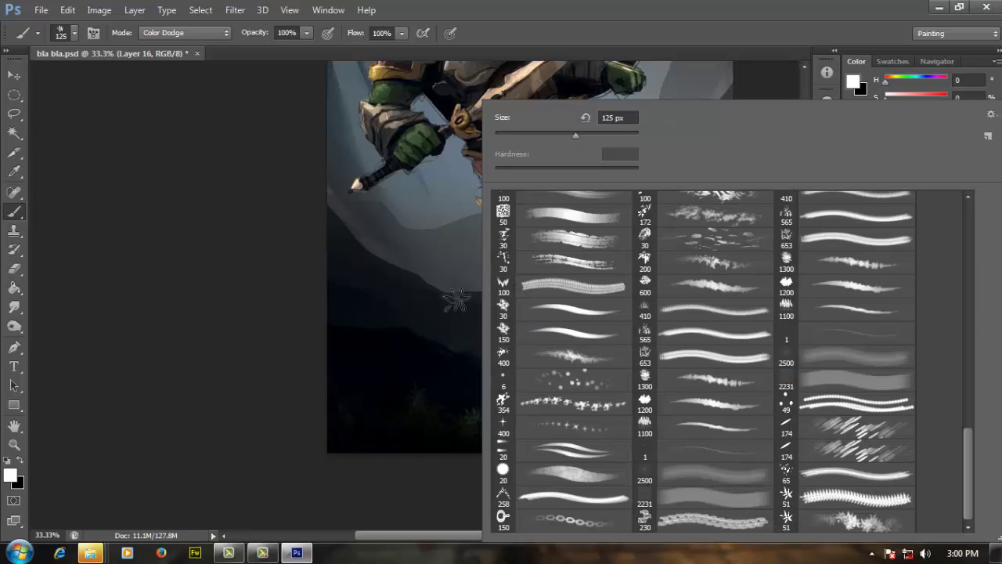
left_click(438, 324)
mouse_move(681, 329)
left_mouse_down()
mouse_move(720, 284)
mouse_move(669, 357)
left_mouse_up()
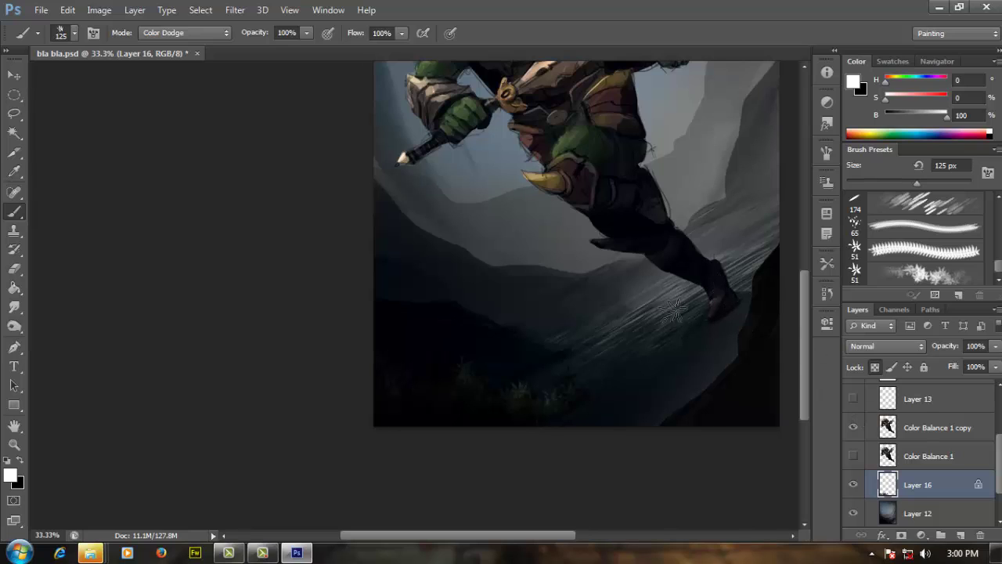
Add a new empty layer directly above Layer 16 for grass blades.
key("l")
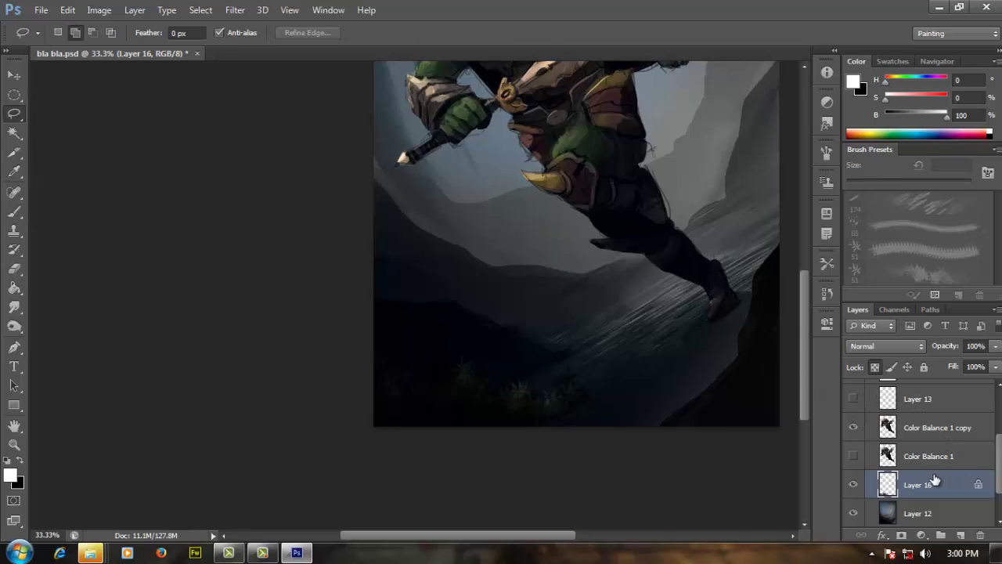
left_click(961, 535)
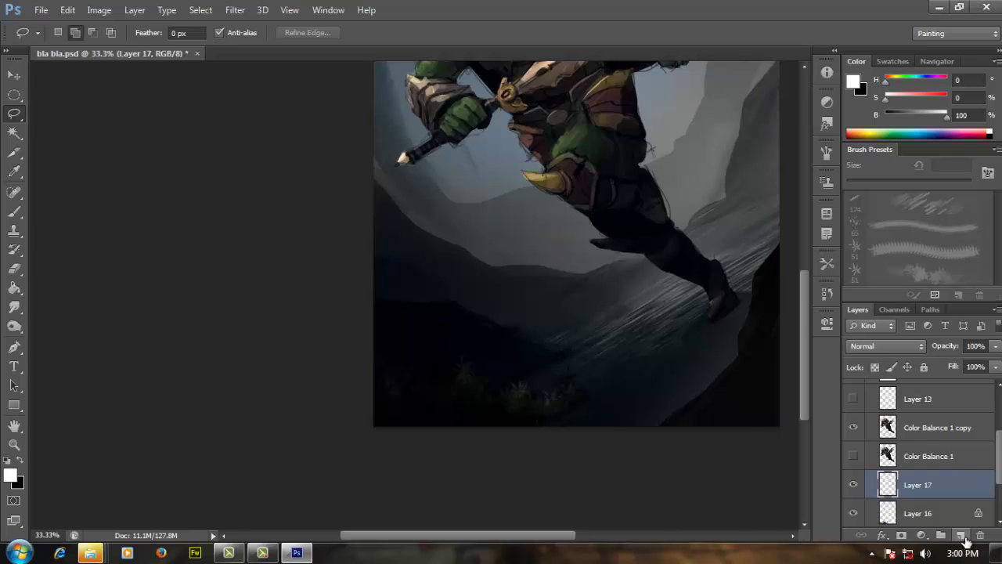
left_click_drag(561, 368, 475, 319)
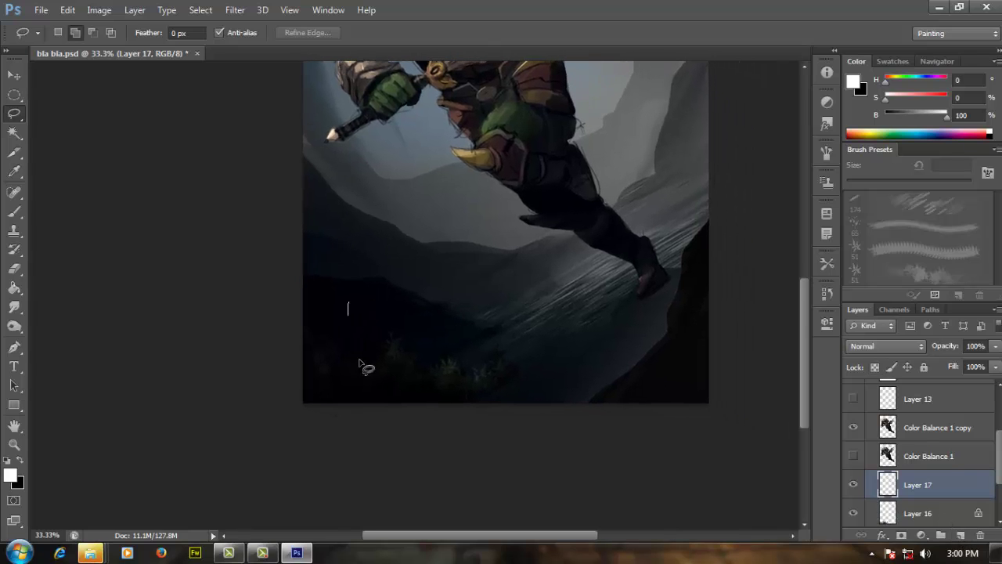
Lasso six thin, upright grass-blade shapes above the foliage in the painting's lower-left area.
left_click_drag(360, 362, 352, 310)
key("ctrl+d")
left_click_drag(362, 409, 363, 382)
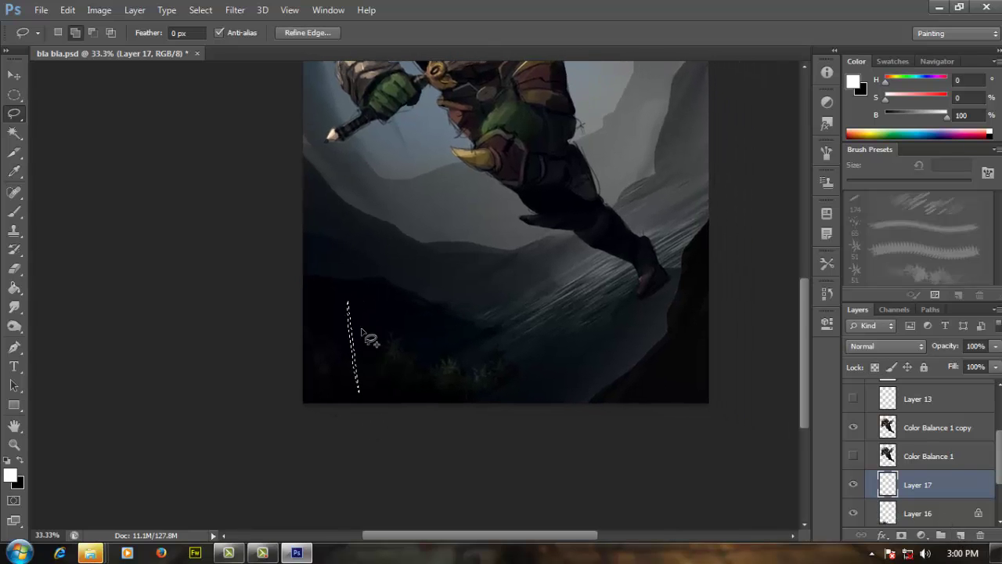
key("ctrl+d")
left_click_drag(354, 290, 363, 415)
key("ctrl+d")
left_click(353, 327, "ctrl")
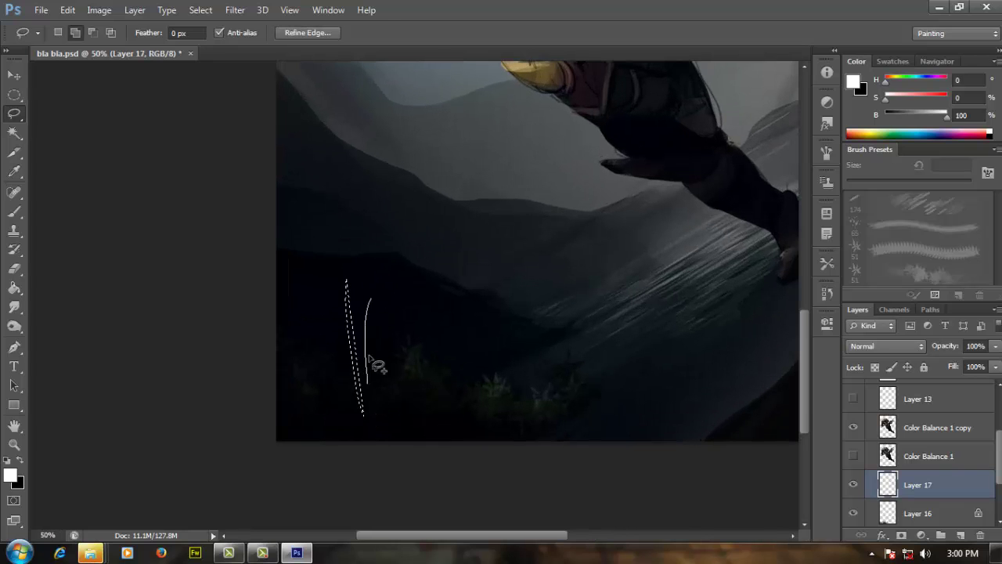
left_click_drag(381, 321, 380, 365)
left_click_drag(430, 304, 428, 352)
left_click_drag(320, 319, 325, 374)
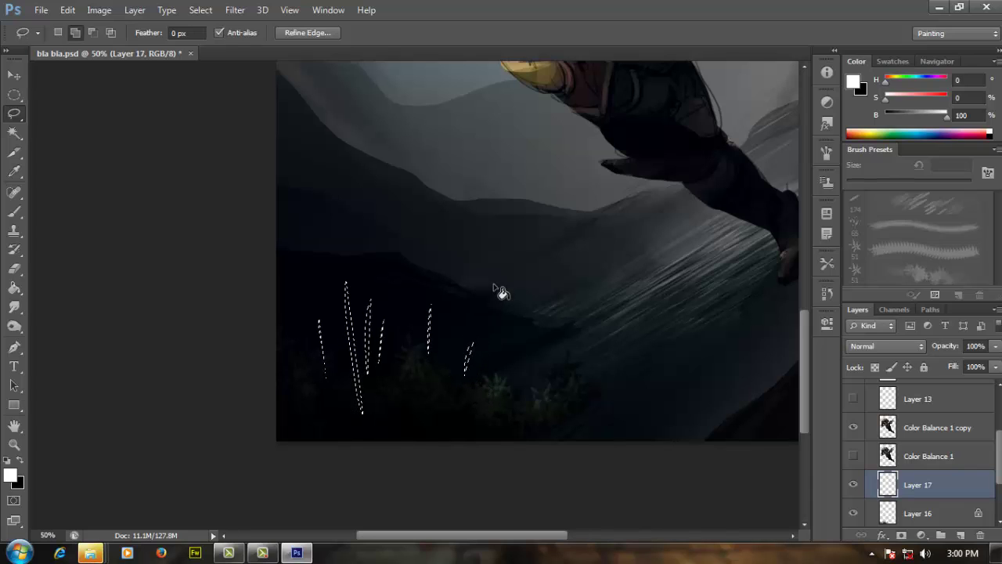
Toggle the visibility of Layer 17 and Layer 16 to check what each contributes to the foliage.
key("g")
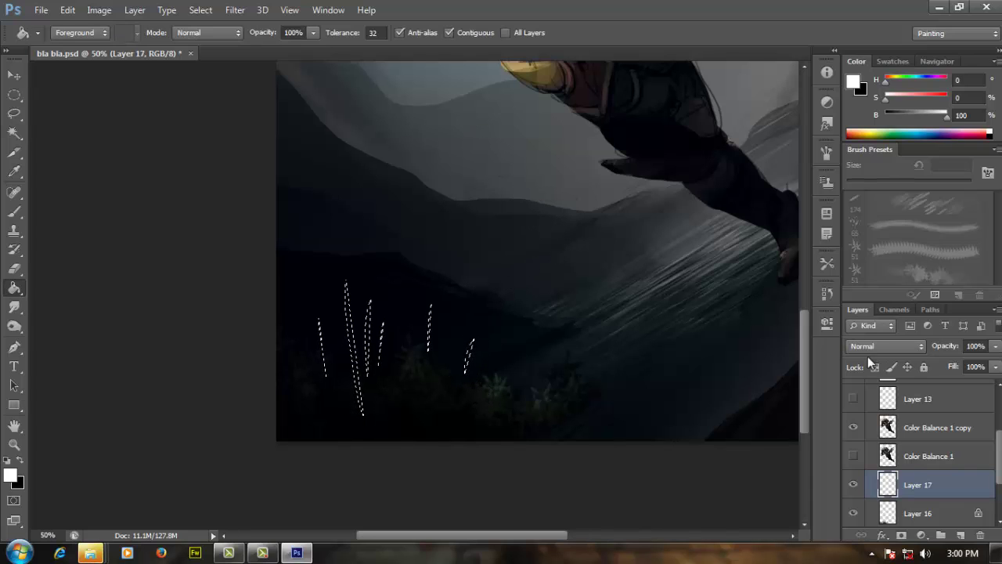
left_click(853, 485)
left_click(853, 485)
left_click(852, 514)
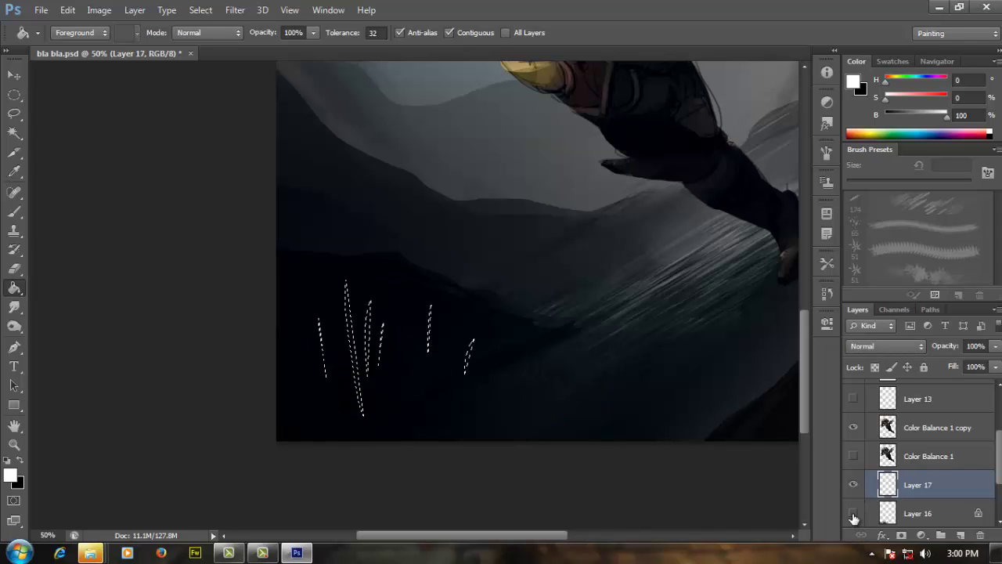
left_click(853, 513)
Try filling the selected grass blades with a black-to-transparent gradient in Multiply mode, keeping the selection for another fill.
scroll(486, 227, "down", 1)
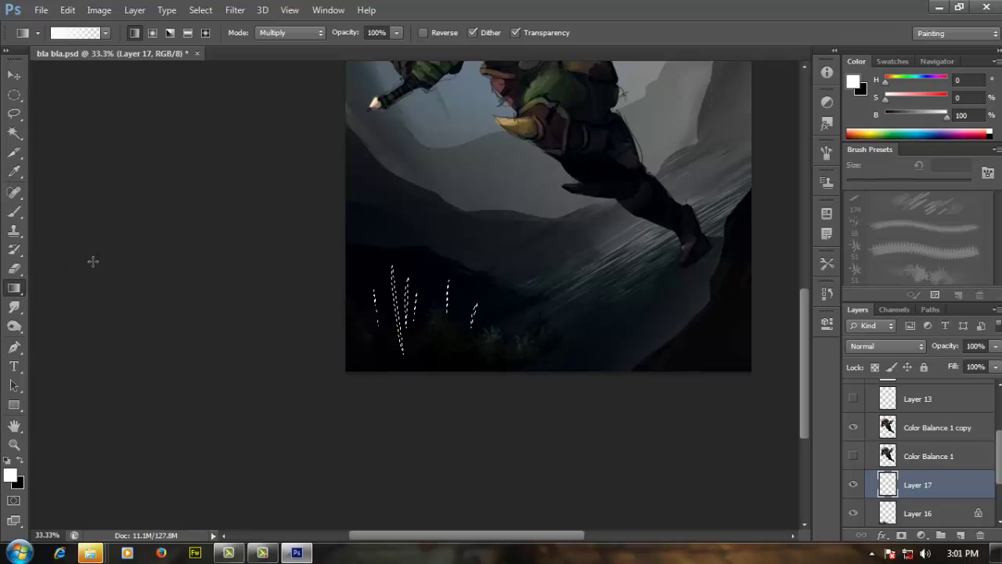
scroll(488, 293, "up", 5)
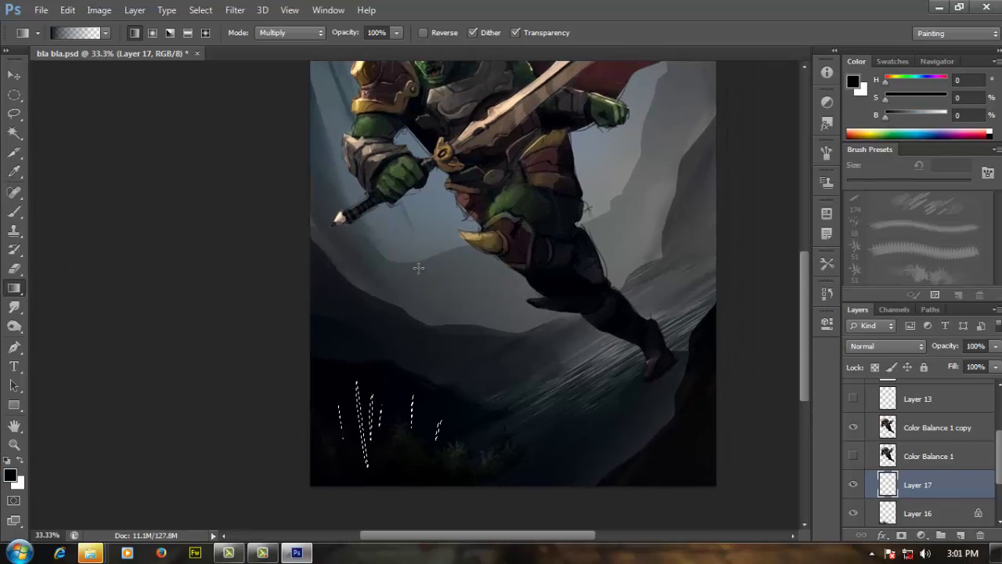
left_click_drag(403, 193, 427, 494)
key("ctrl+d")
key("ctrl+shift+d")
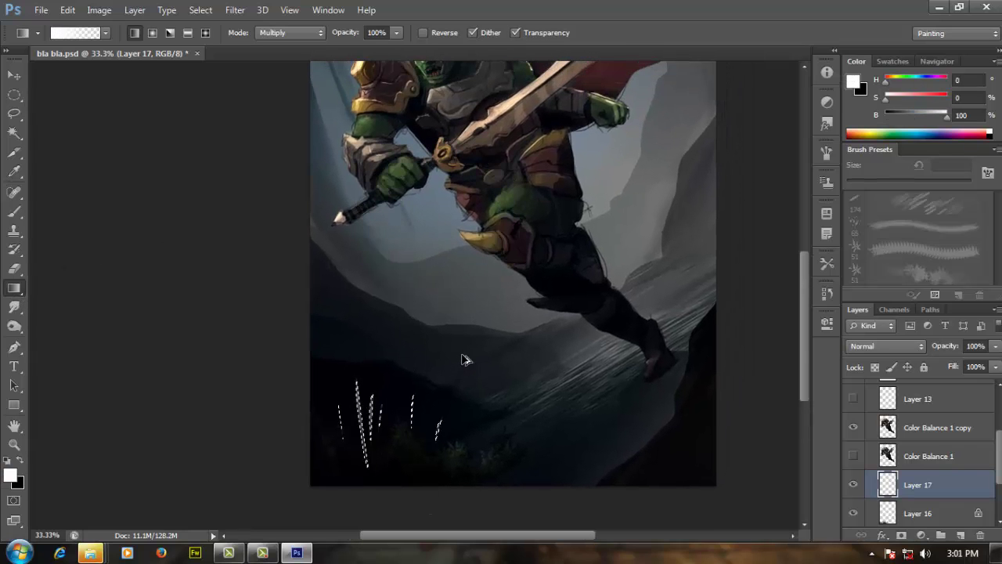
Fill the grass blades with a gradient of sampled dark green (H 97, S 38, B 25) and deselect them.
left_click(490, 219, "alt")
left_click_drag(363, 261, 399, 486)
key("ctrl+d")
key("ctrl+minus")
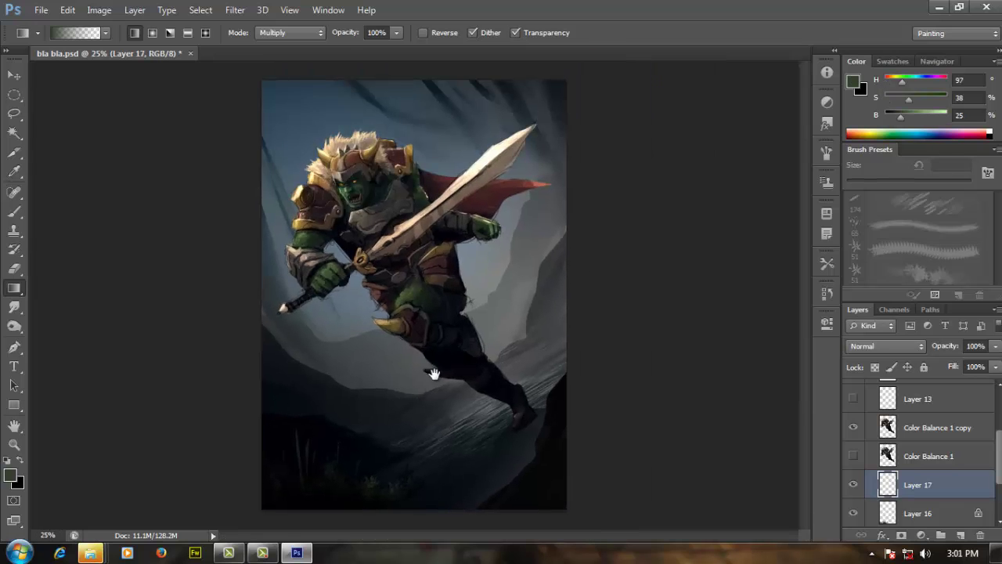
Lasso a small spiky twig shape at the painting's right edge, above the water.
left_click(367, 430, "ctrl")
left_click_drag(367, 434, 410, 383)
left_click_drag(584, 329, 486, 361)
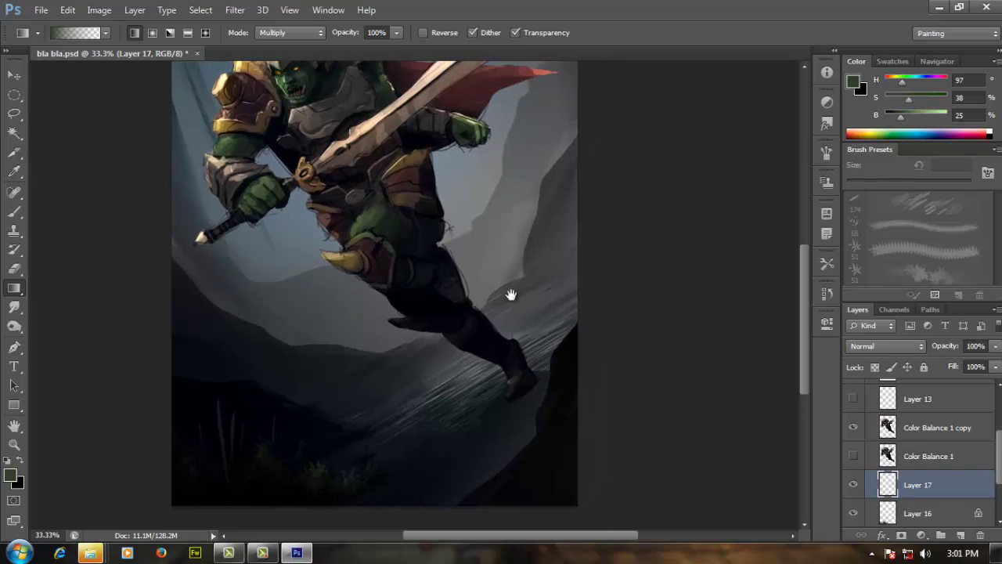
key("l")
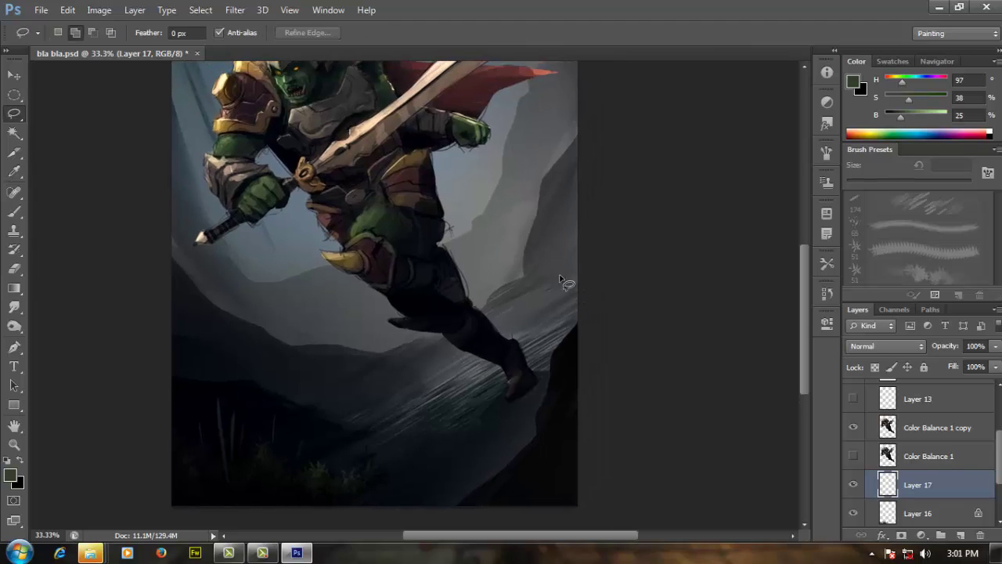
left_click_drag(586, 265, 595, 266)
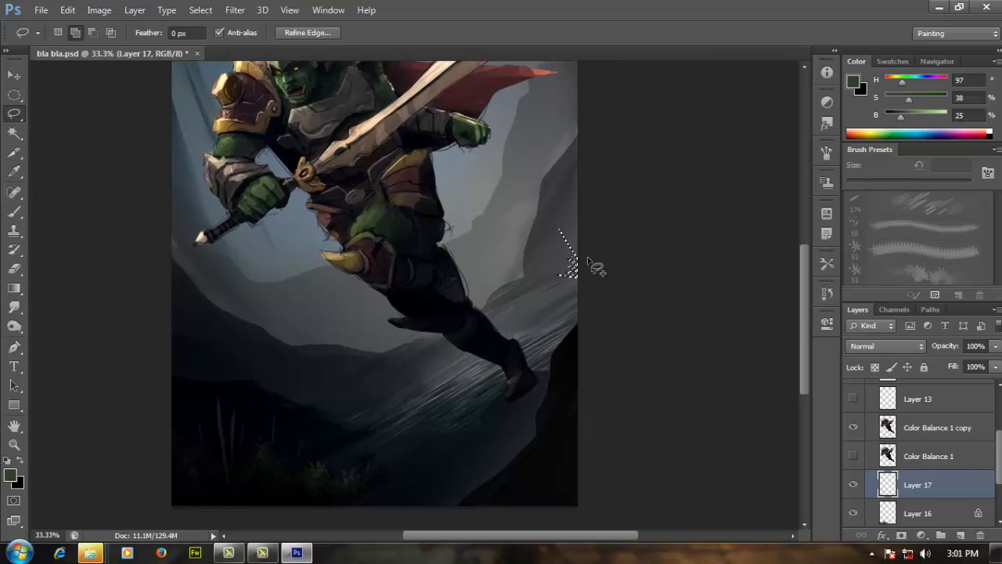
Fill the twig selection with a black-to-transparent gradient on Layer 17 and deselect it.
key("g")
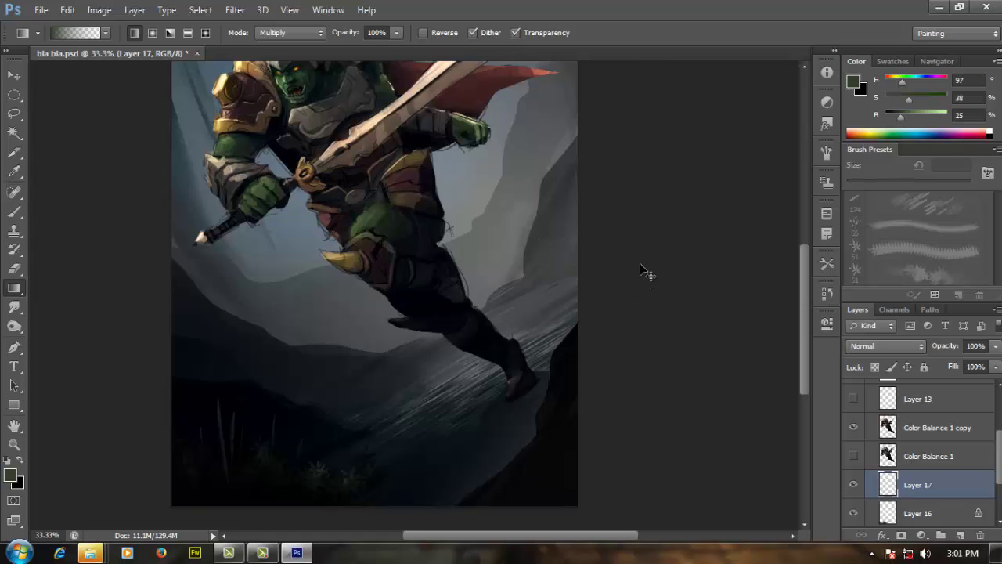
key("d")
left_click_drag(659, 312, 473, 209)
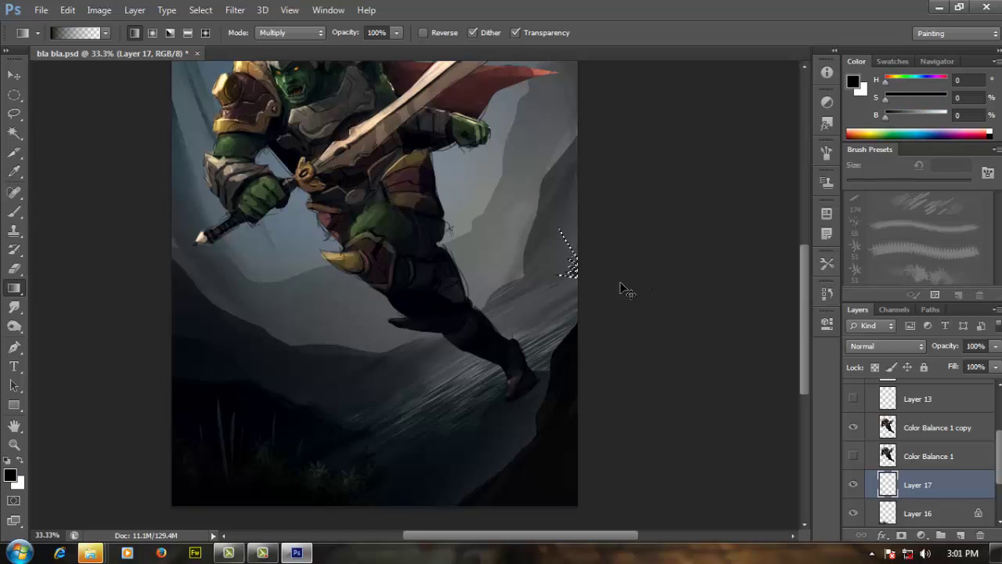
key("ctrl+d")
left_click(106, 34)
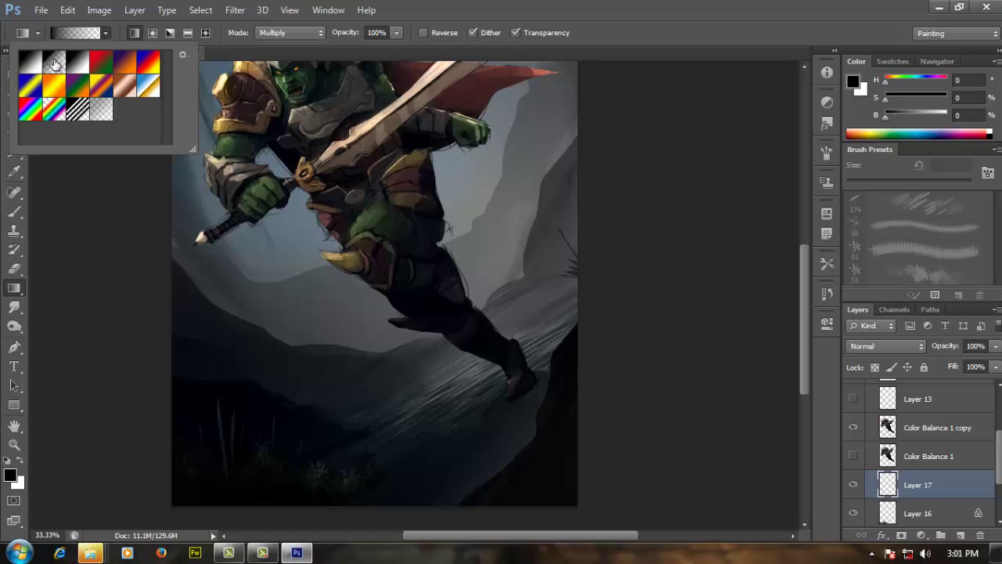
left_click(27, 69)
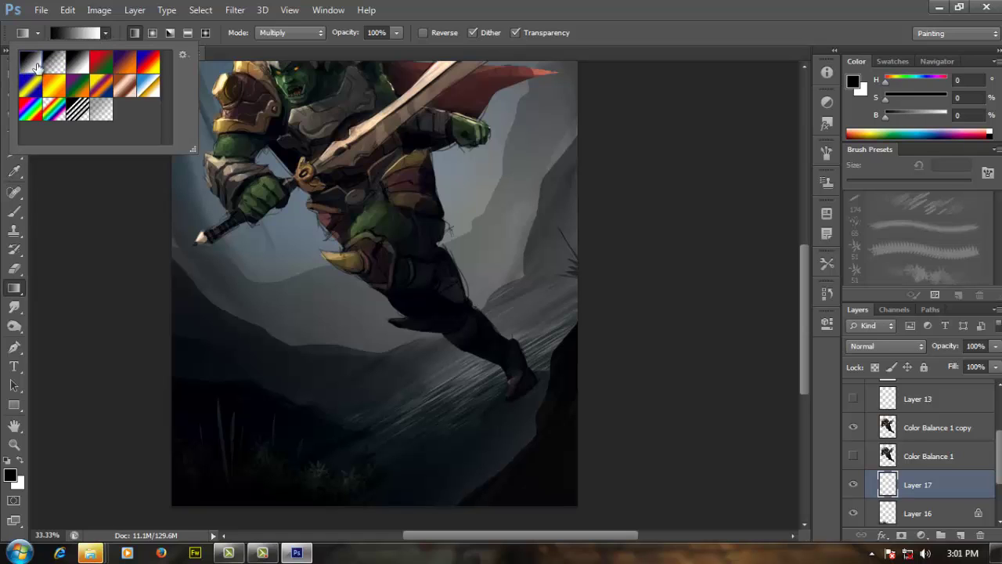
left_click(55, 63)
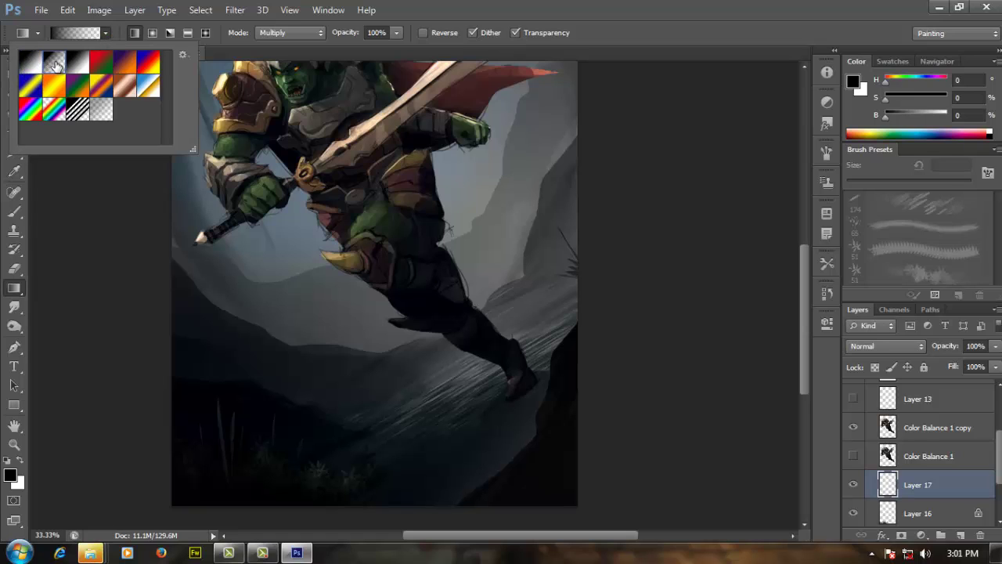
left_click(110, 30)
left_click_drag(558, 262, 544, 266)
scroll(544, 266, "down", 1)
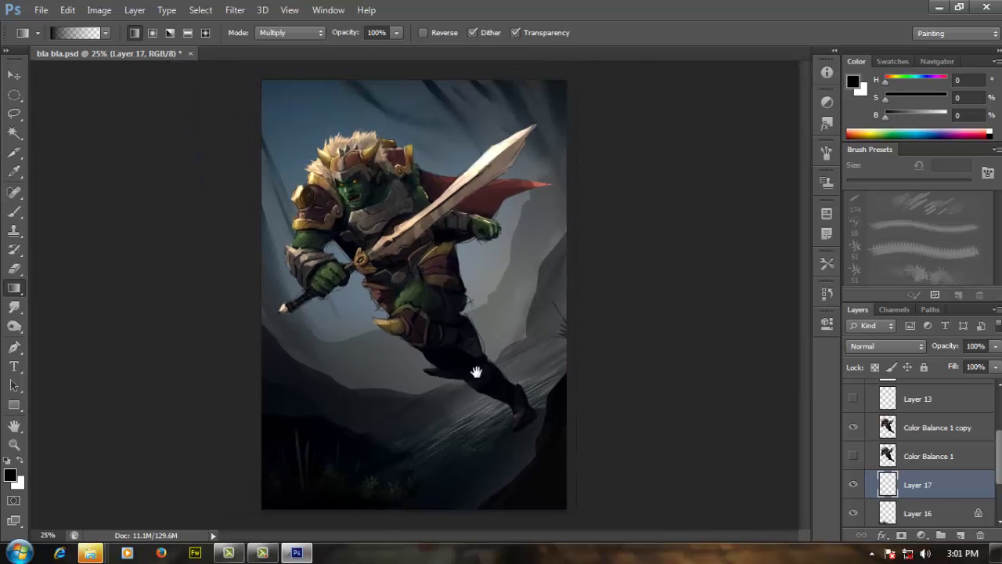
Pick the 172 px scattered-leaf brush from the brush presets and enlarge it to 300 px.
left_click(435, 448, "ctrl")
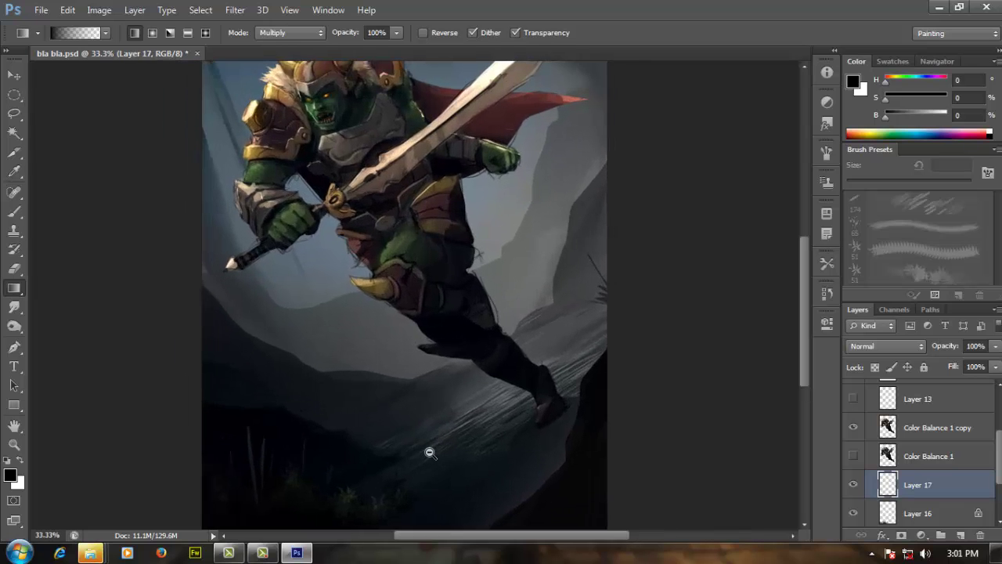
left_click(431, 451, "alt")
key("b")
right_click(479, 290)
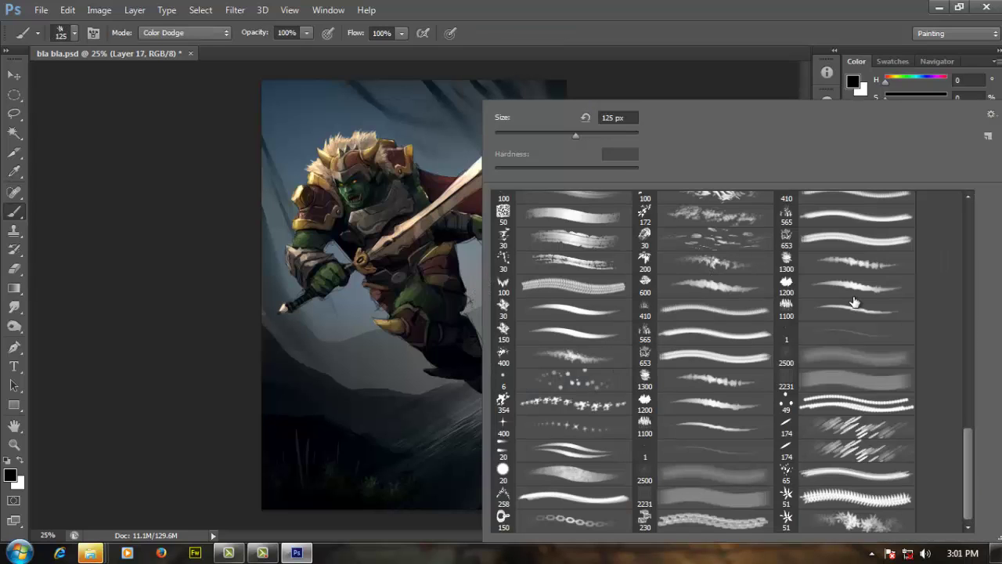
scroll(966, 433, "up", 2)
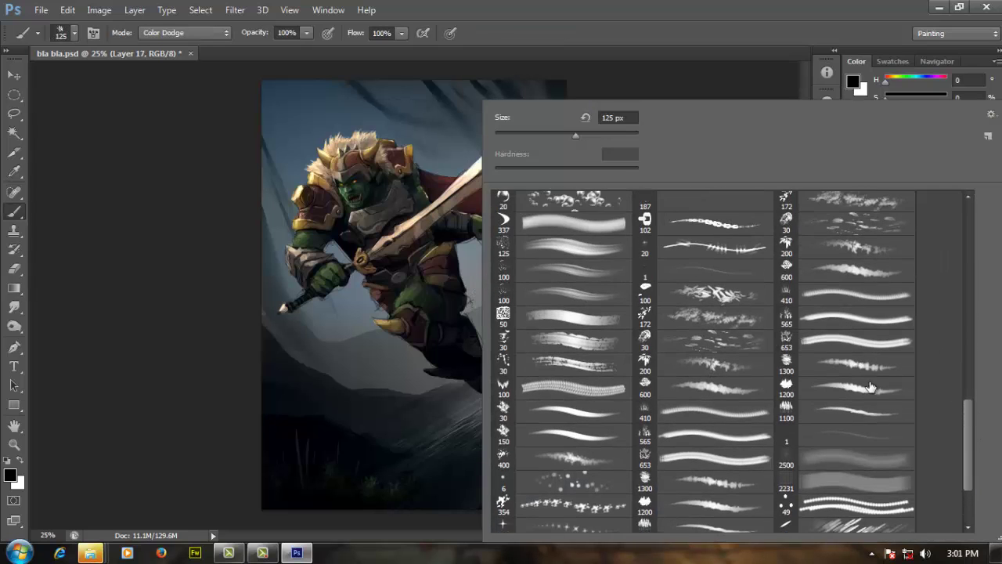
left_click(704, 323)
key("Return")
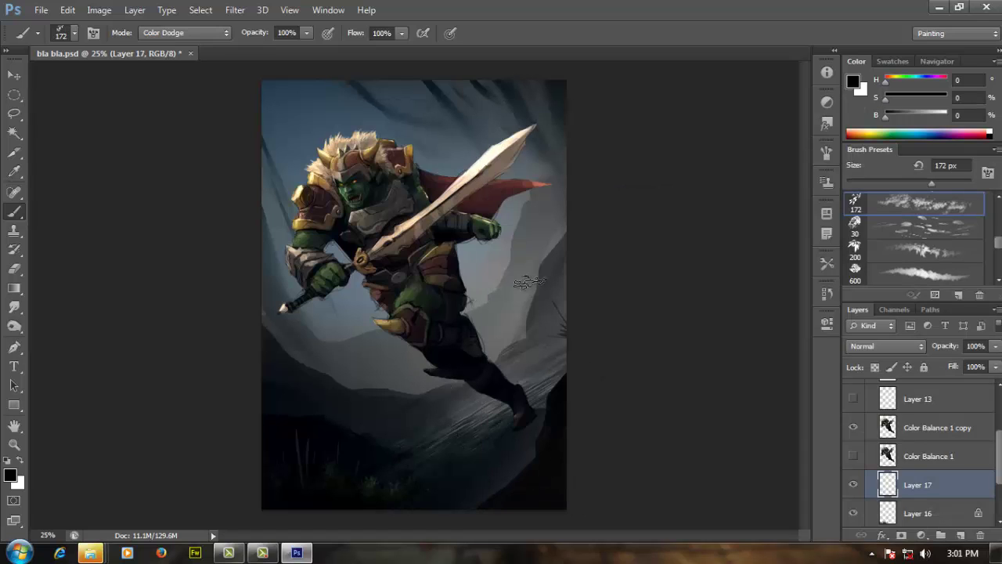
key("bracketright")
key("bracketright")
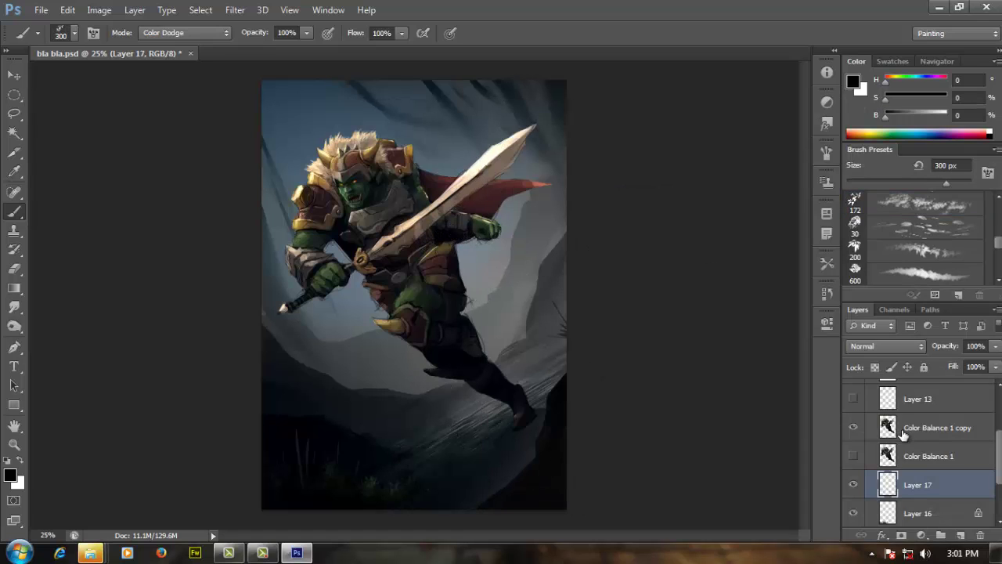
On Layer 16, darken the lower foreground with a Multiply gradient of sampled dark colours, including dark blue (H 210, S 55, B 9).
left_click(906, 513)
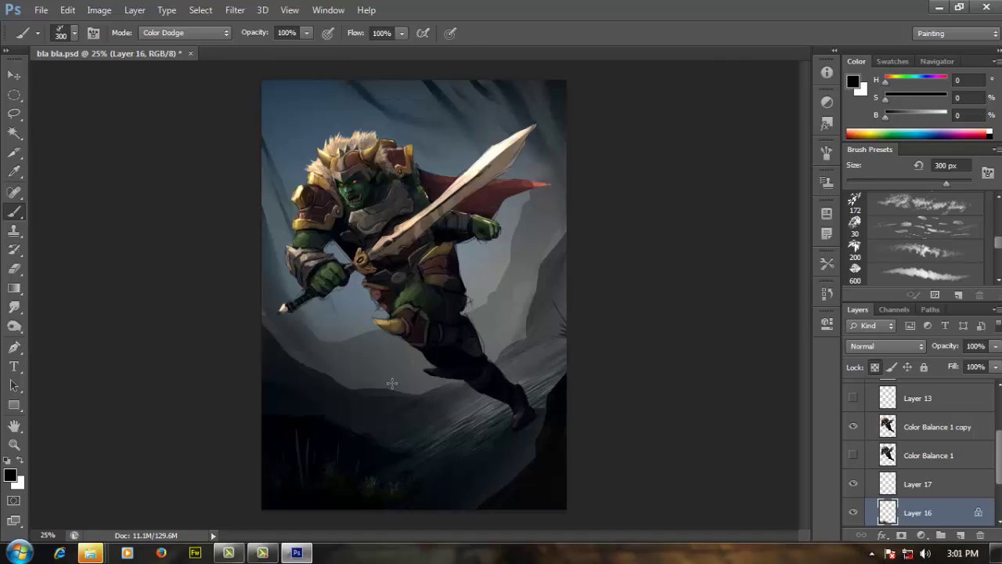
key("g")
left_click(454, 436, "alt")
key("ctrl+minus")
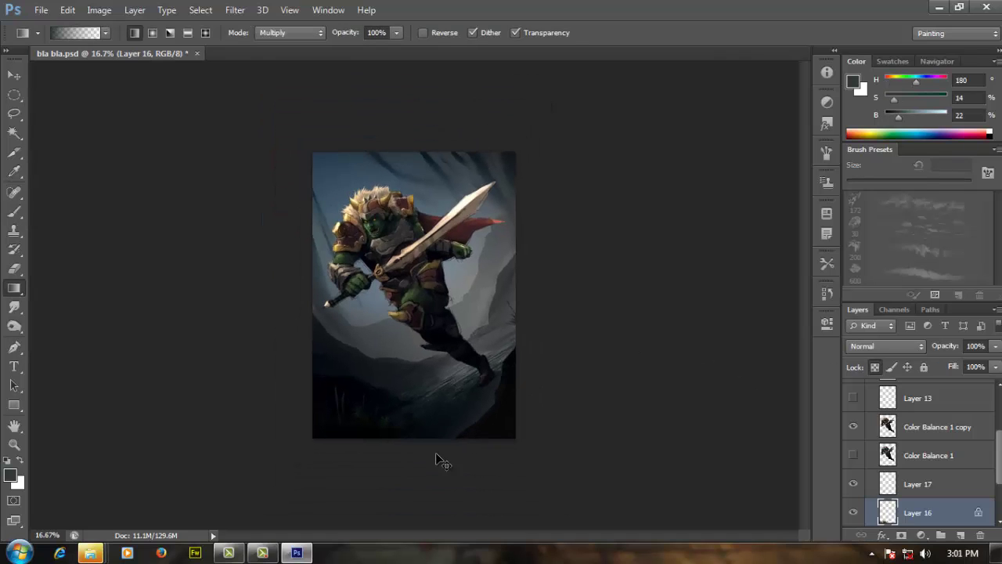
left_click(444, 411, "alt")
key("ctrl+plus")
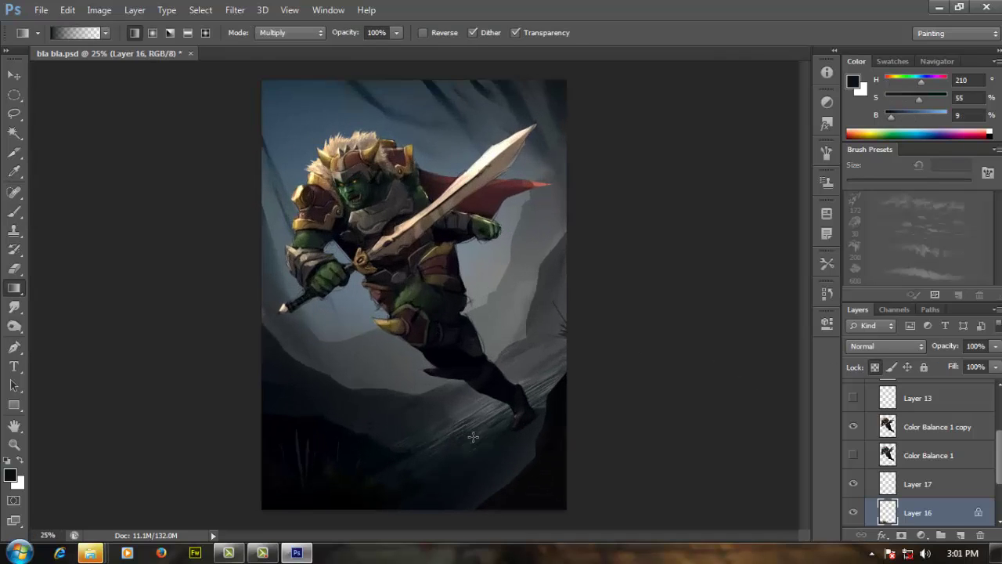
Set the gradient to Normal mode and fade sampled near-black blue (H 207, S 58, B 7) upward from the painting's bottom edge on Layer 16.
left_click(458, 498, "alt")
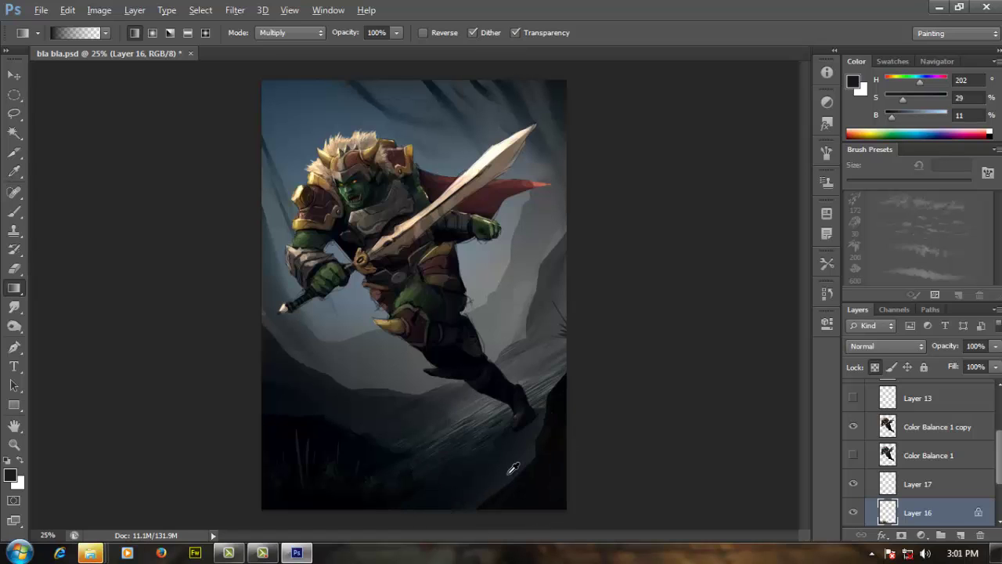
right_click(454, 284, "shift")
left_click(509, 66)
left_click_drag(407, 517, 388, 466)
left_click(436, 480, "alt")
left_click(402, 470, "alt")
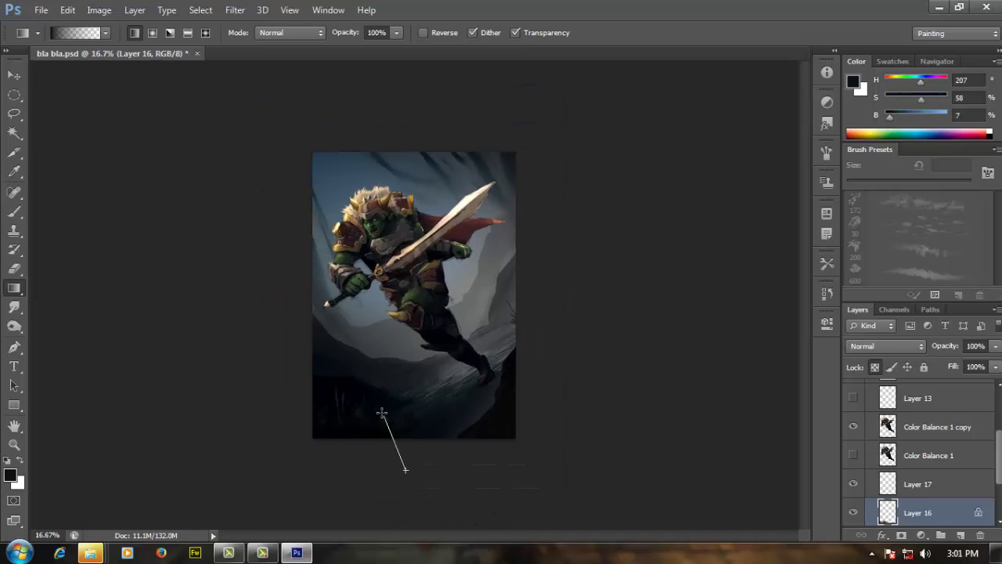
key("ctrl+plus")
Brush leaf foliage on Layer 17 in sampled dark blue (H 202, S 37, B 17) along the painting's top edge and upper left side.
key("b")
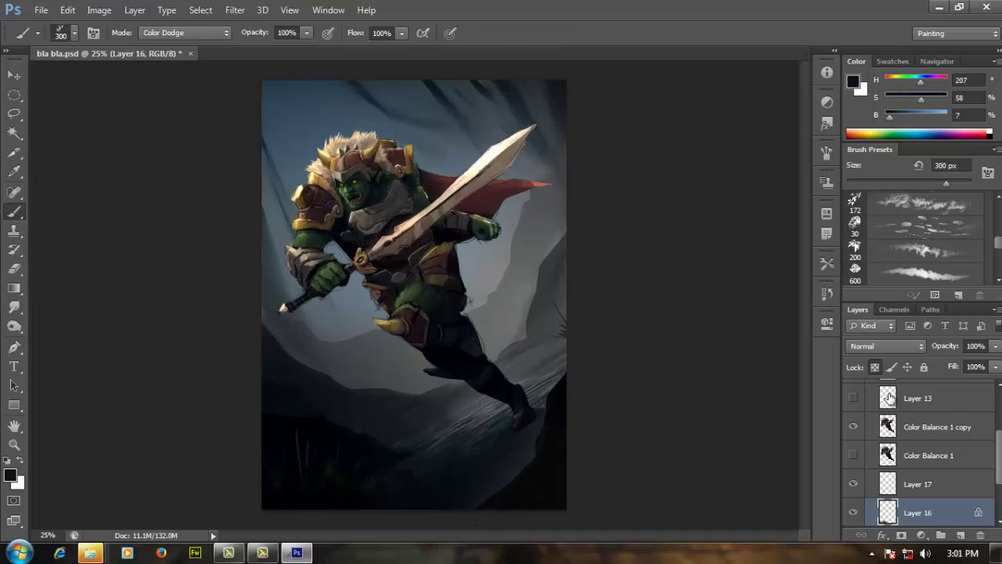
left_click(957, 483)
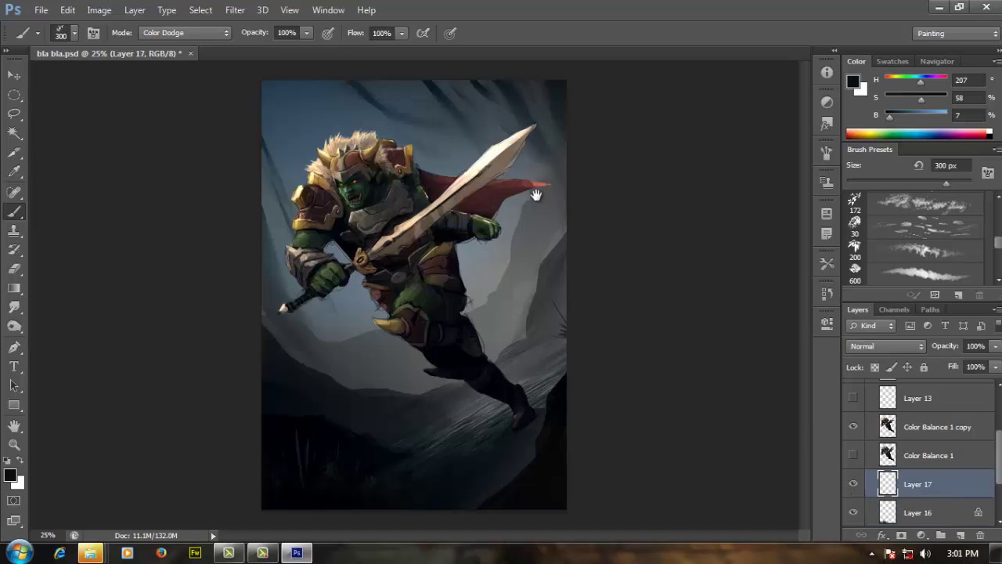
left_click(486, 136, "alt")
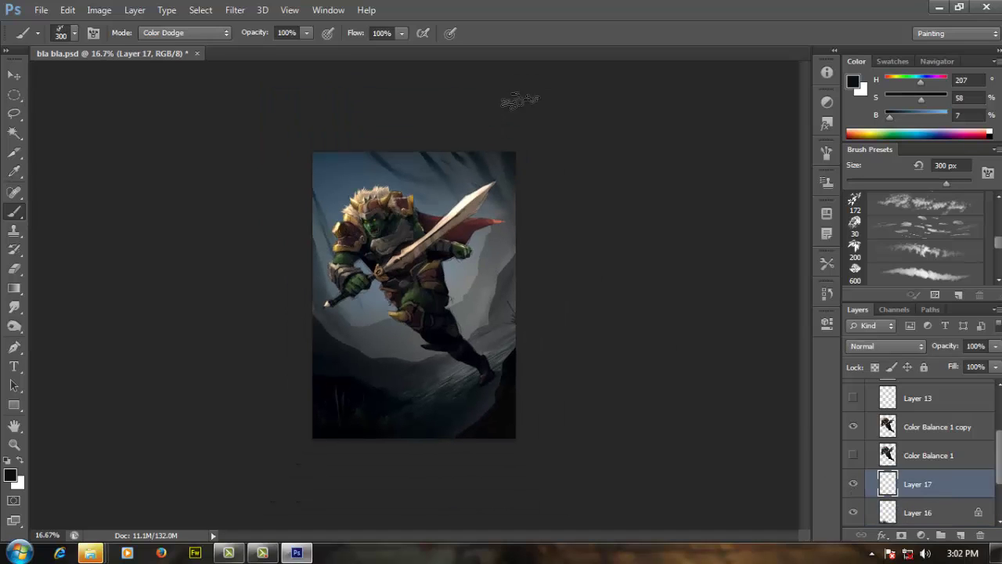
left_click(466, 154, "alt")
left_click(441, 158)
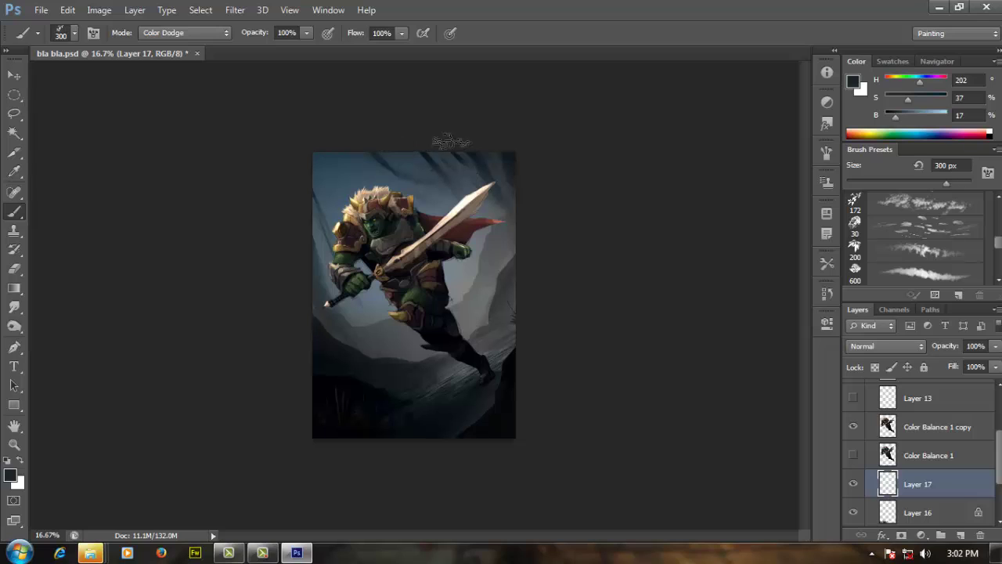
left_click_drag(315, 207, 302, 166)
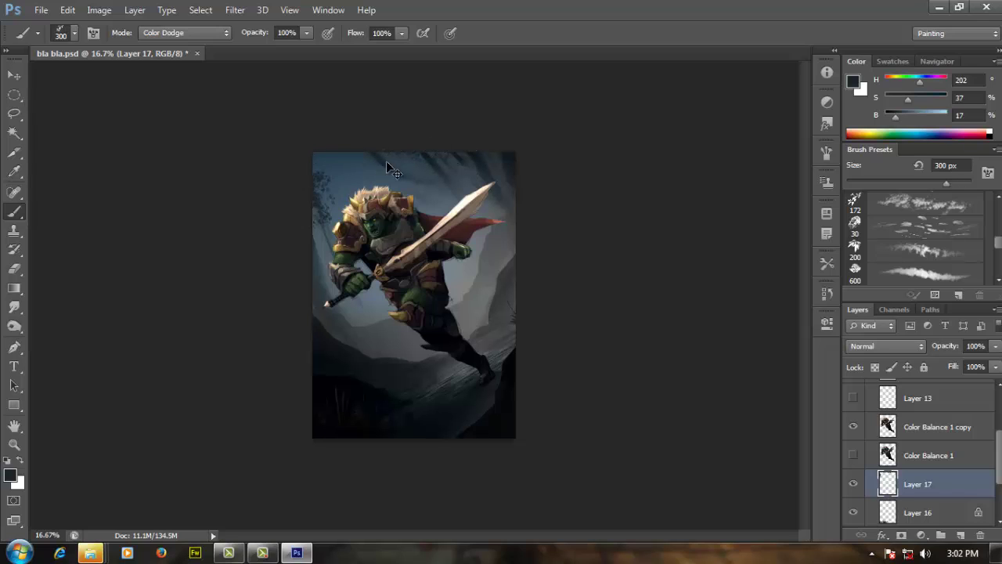
Add fainter leaves at the painting's upper left side and top right corner in sampled blue-grey (H 202, S 34, B 25).
left_click(467, 173, "alt")
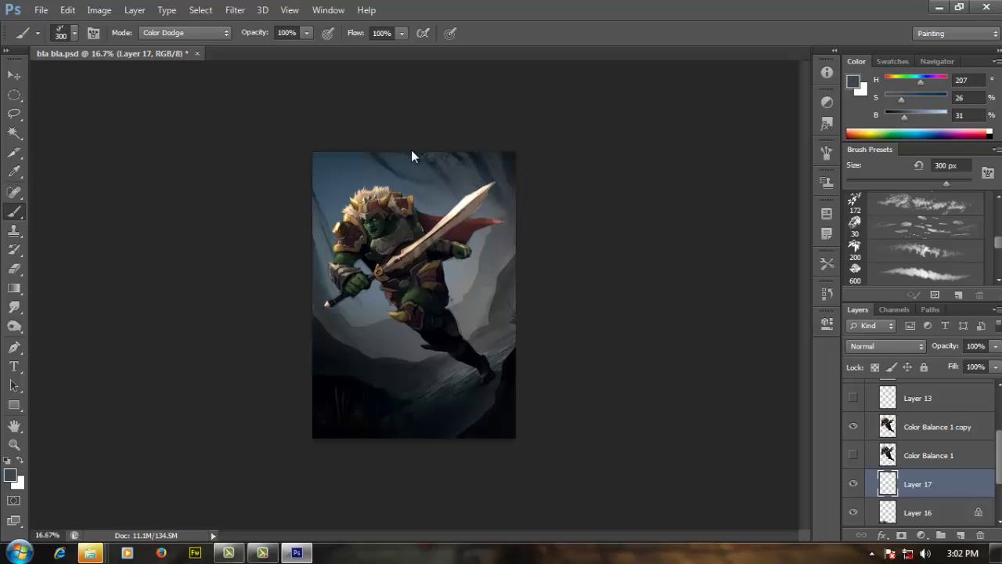
left_click(479, 173, "alt")
key("ctrl+plus")
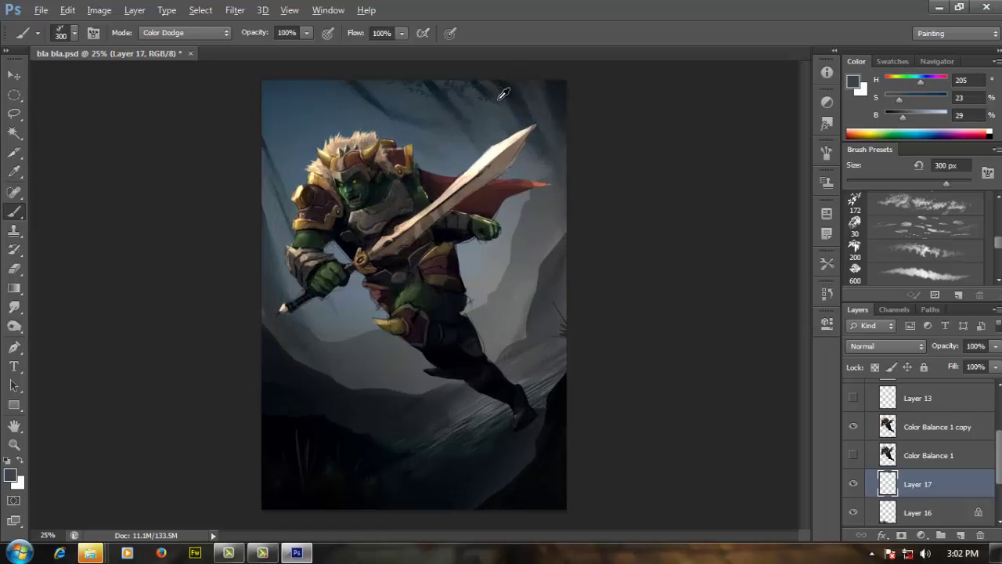
left_click(501, 99, "alt")
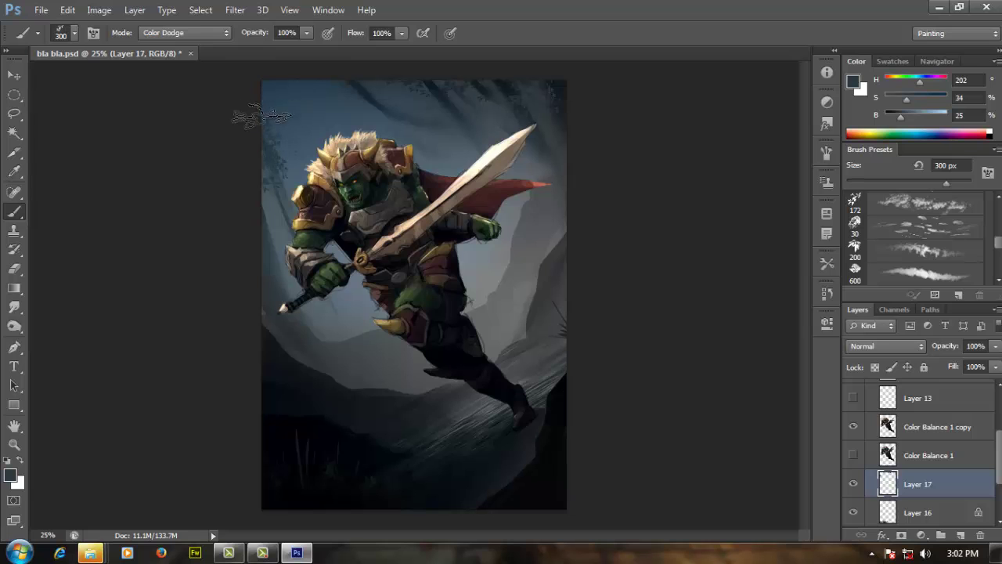
Paint denser leaf clusters along the painting's top edge and upper right corner in sampled dark blue (H 204, S 48, B 16).
key("ctrl+minus")
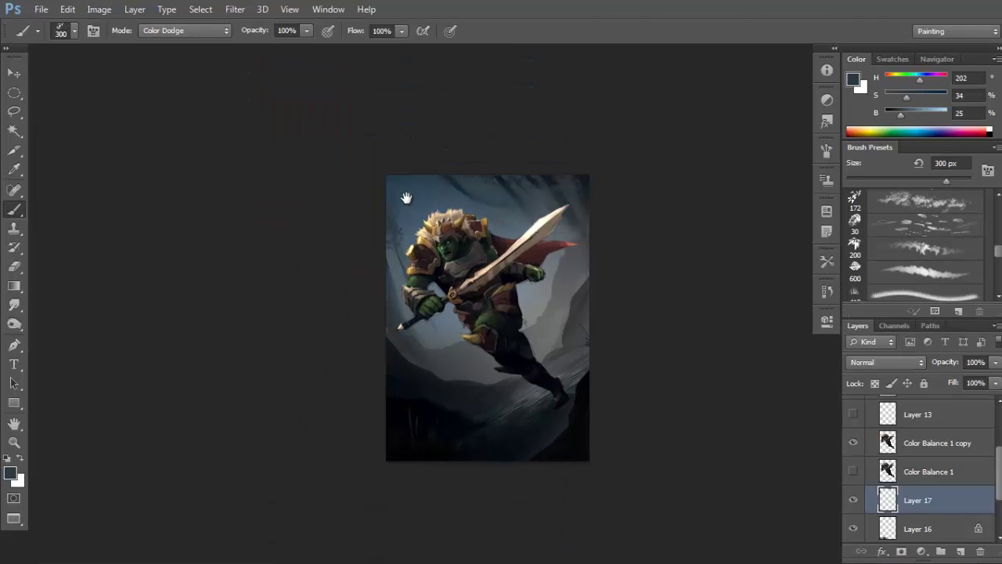
key("ctrl+plus")
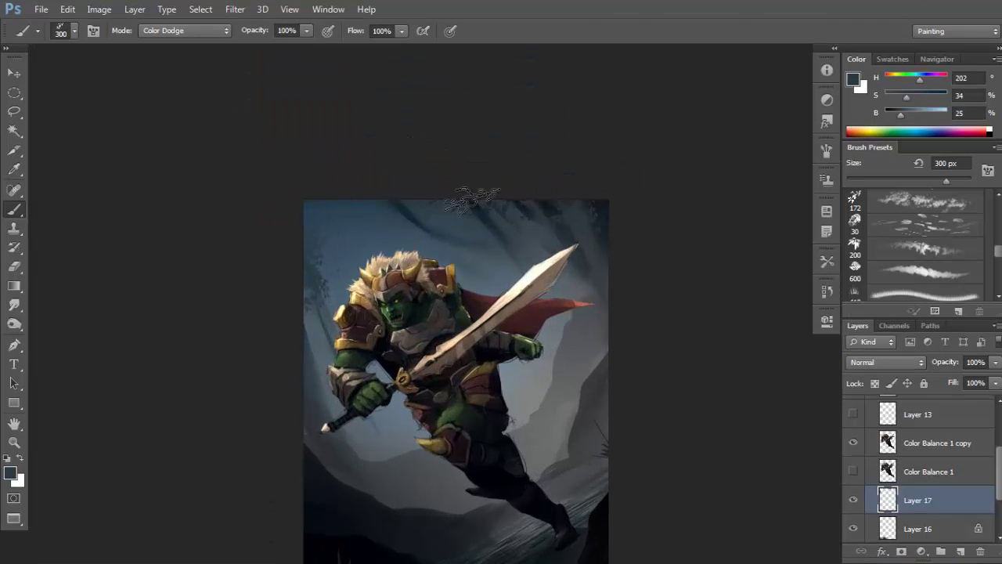
left_click(472, 197, "alt")
left_click_drag(435, 205, 468, 193)
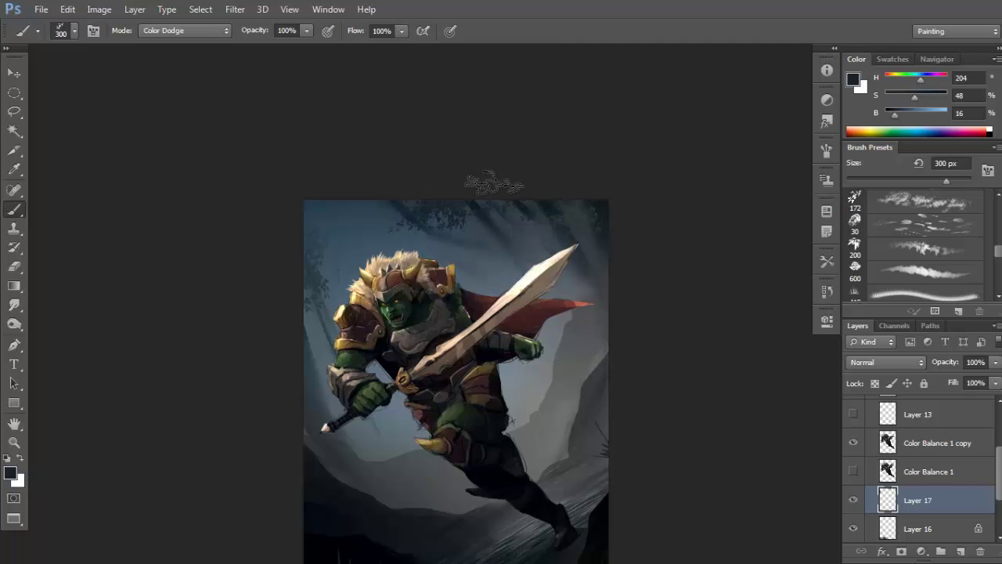
left_click_drag(559, 212, 584, 238)
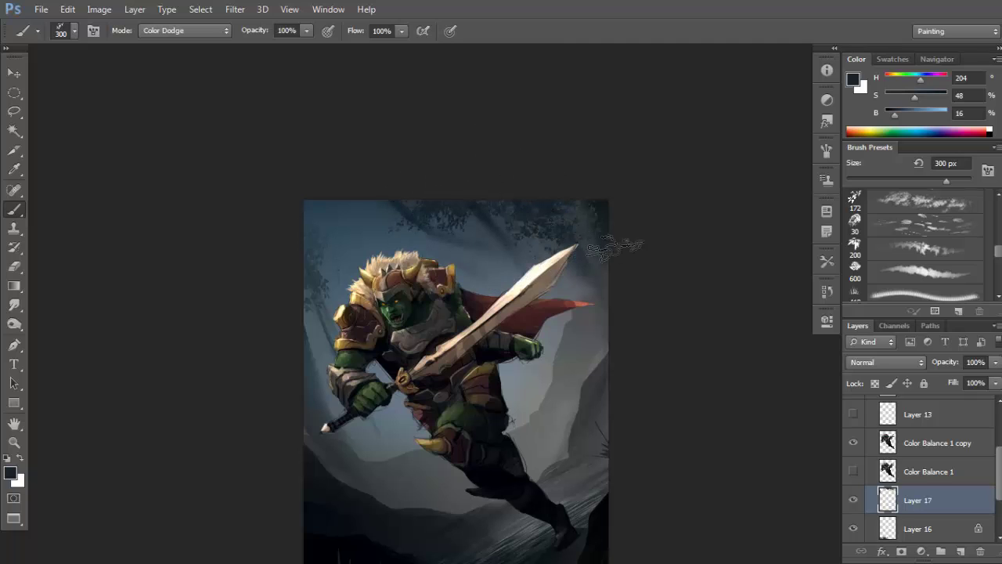
Sample the background blue (H 205, S 39, B 34) and switch the leaf brush from Color Dodge to Normal mode.
left_click(431, 231, "alt")
key("e")
key("b")
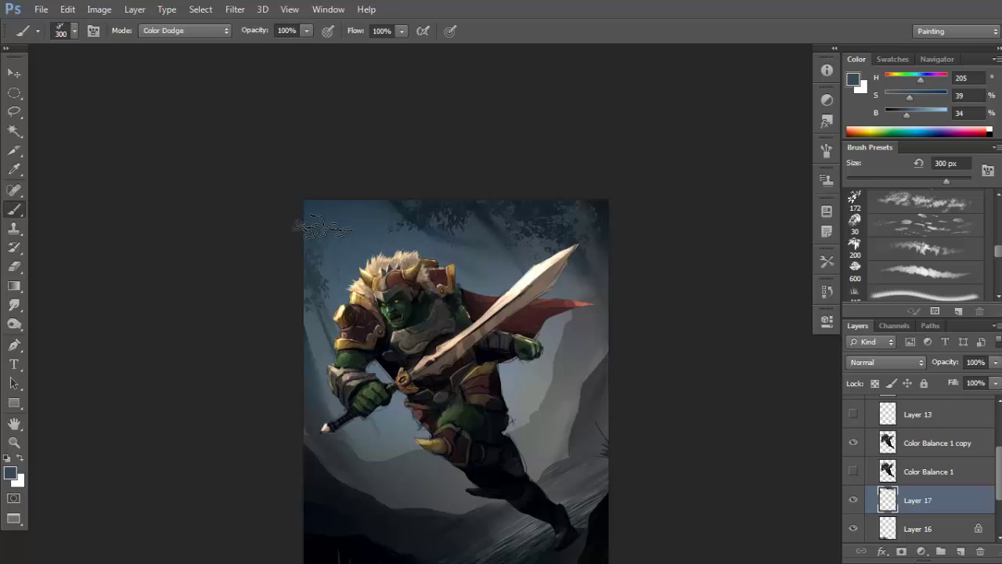
right_click(385, 200, "shift")
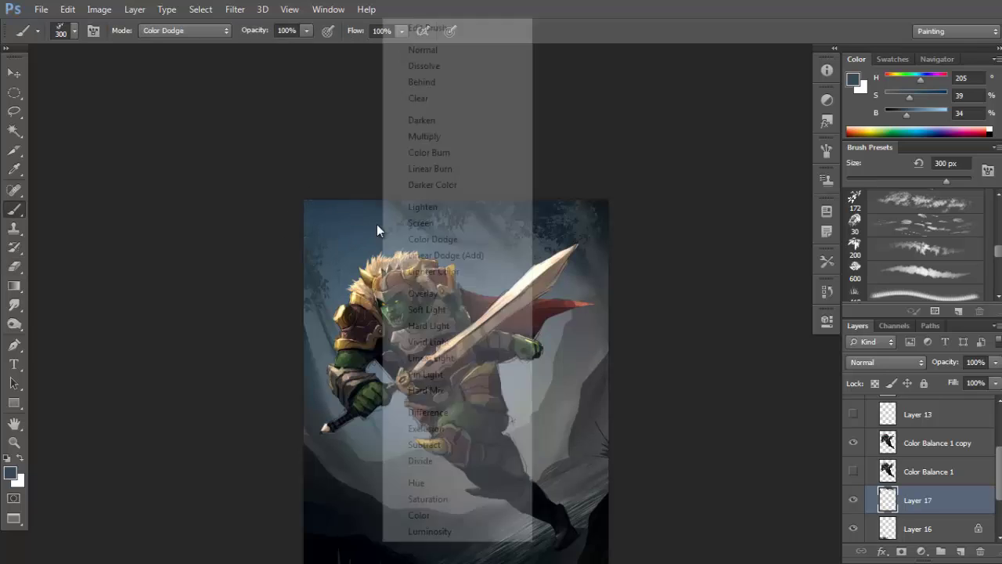
left_click(438, 48)
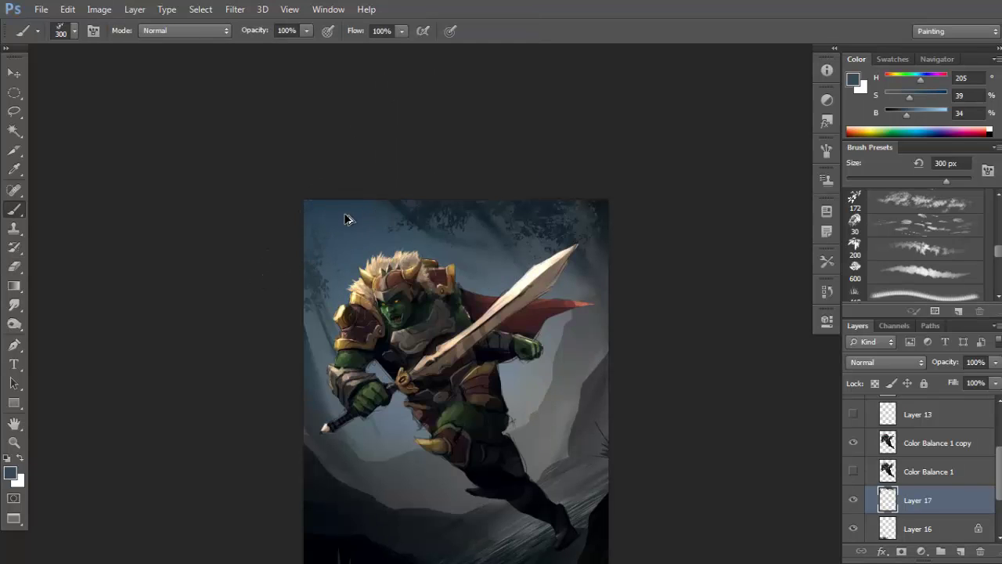
Try painting dense dark blue foliage (H 204, S 48, B 16) down the painting's upper left side, and undo it.
left_click(443, 195, "alt")
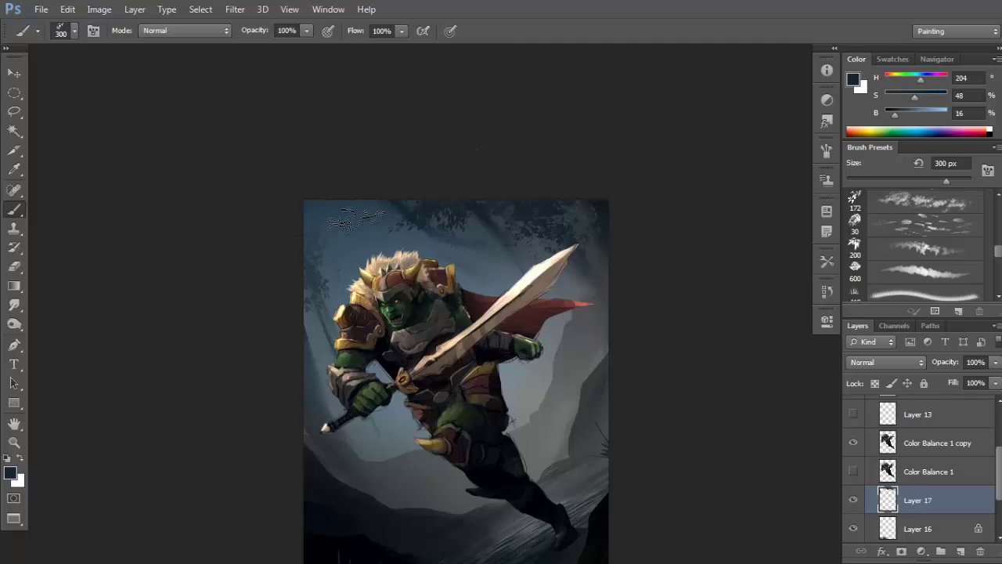
mouse_move(331, 316)
left_mouse_down()
mouse_move(269, 374)
mouse_move(311, 372)
mouse_move(296, 258)
mouse_move(292, 317)
mouse_move(269, 352)
mouse_move(303, 368)
mouse_move(316, 311)
mouse_move(288, 273)
mouse_move(323, 262)
mouse_move(292, 227)
mouse_move(344, 212)
left_mouse_up()
key("ctrl+z")
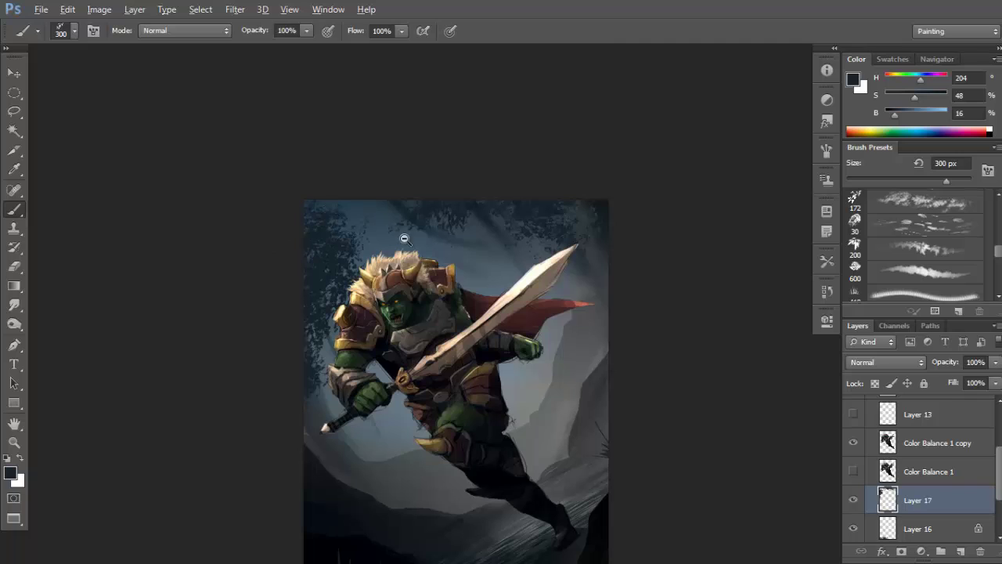
Enlarge the leaf brush to 500 px and try a dab of foliage on the pale background below the orc's fist.
scroll(406, 241, "down", 1)
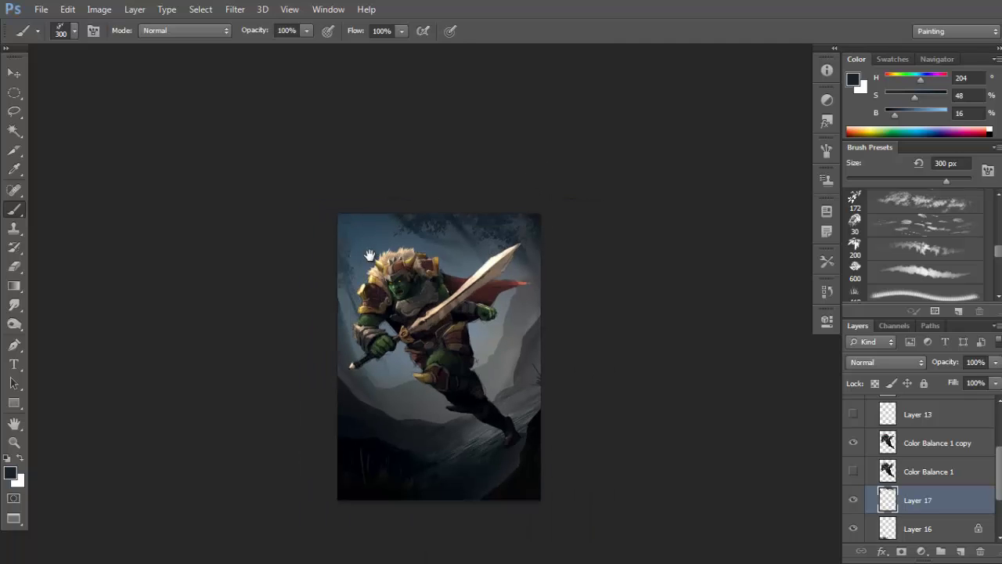
scroll(369, 256, "up", 2)
key("e")
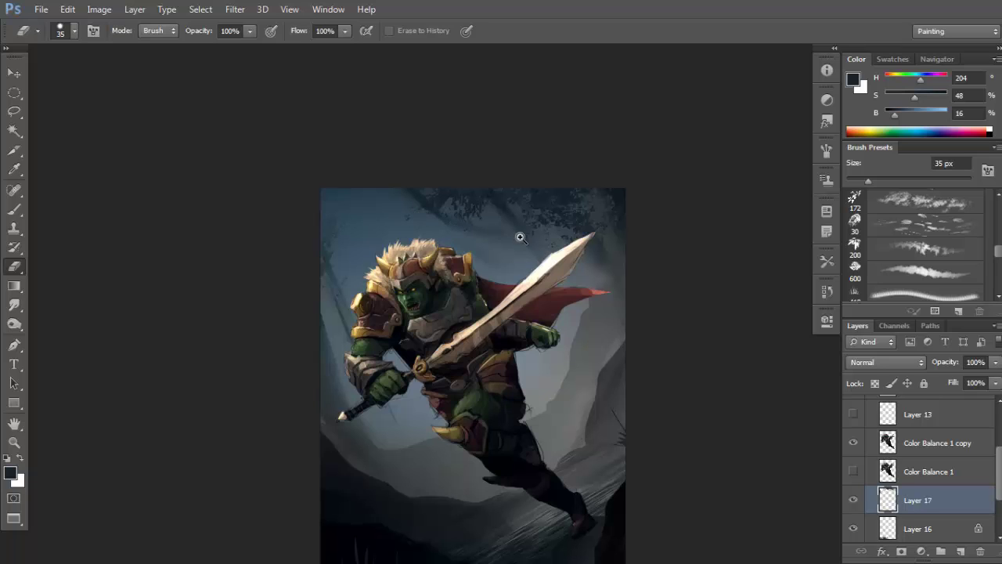
scroll(520, 236, "down", 1)
key("b")
scroll(594, 306, "up", 1)
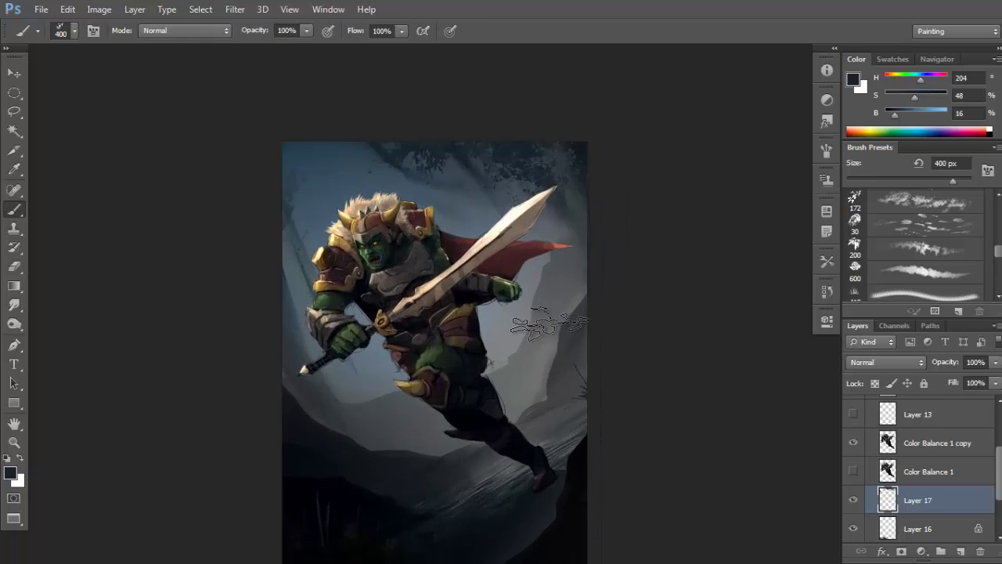
key("bracketright")
left_click_drag(531, 310, 533, 310)
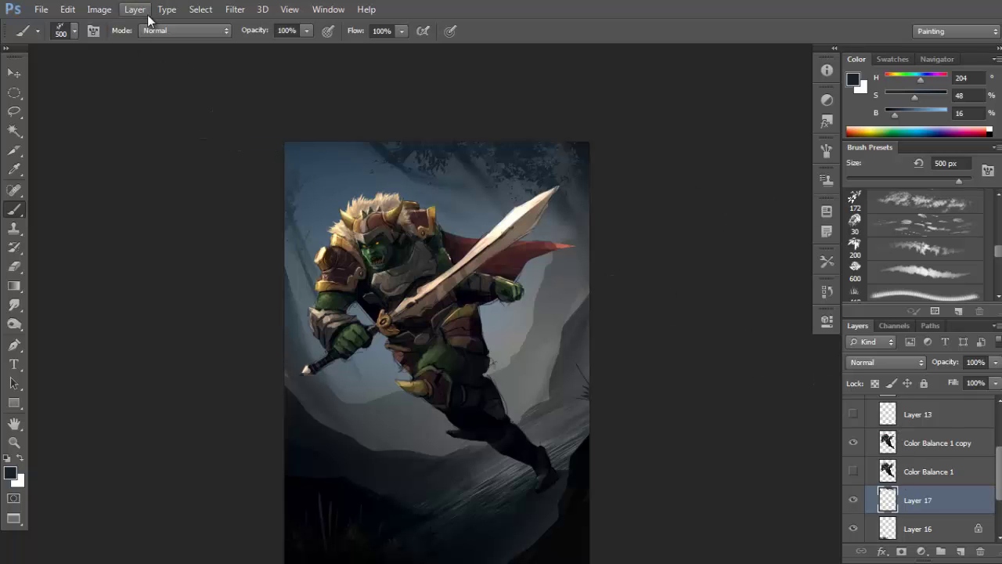
Apply a Gaussian Blur with a radius of about 3 pixels to the foliage on Layer 17.
left_click(249, 16)
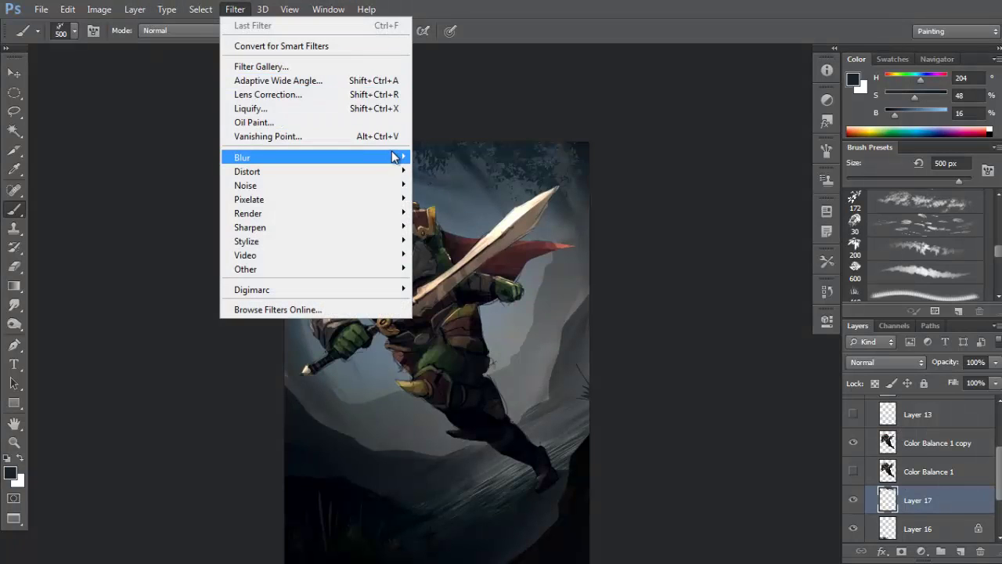
mouse_move(402, 157)
left_click(468, 260)
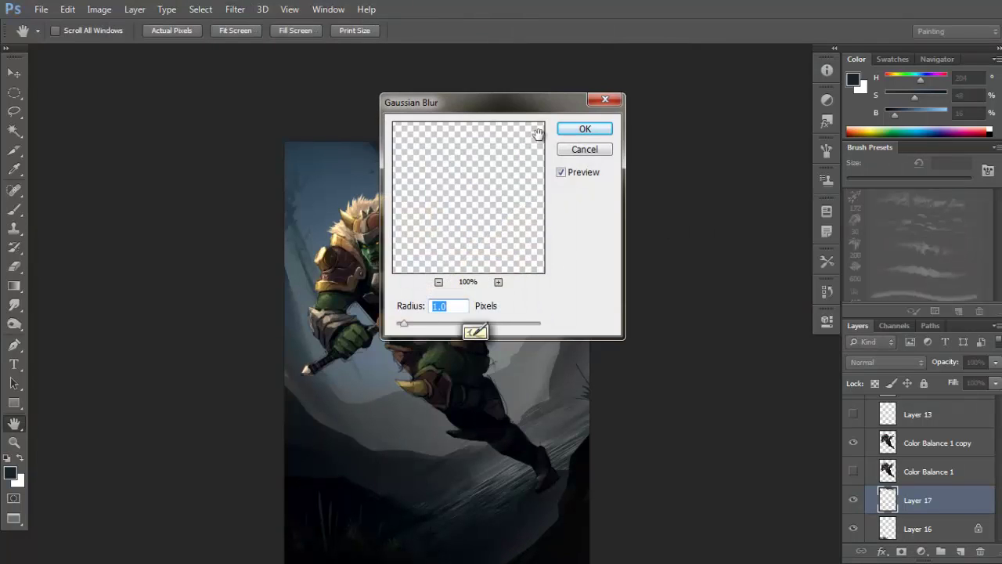
left_click_drag(535, 106, 740, 130)
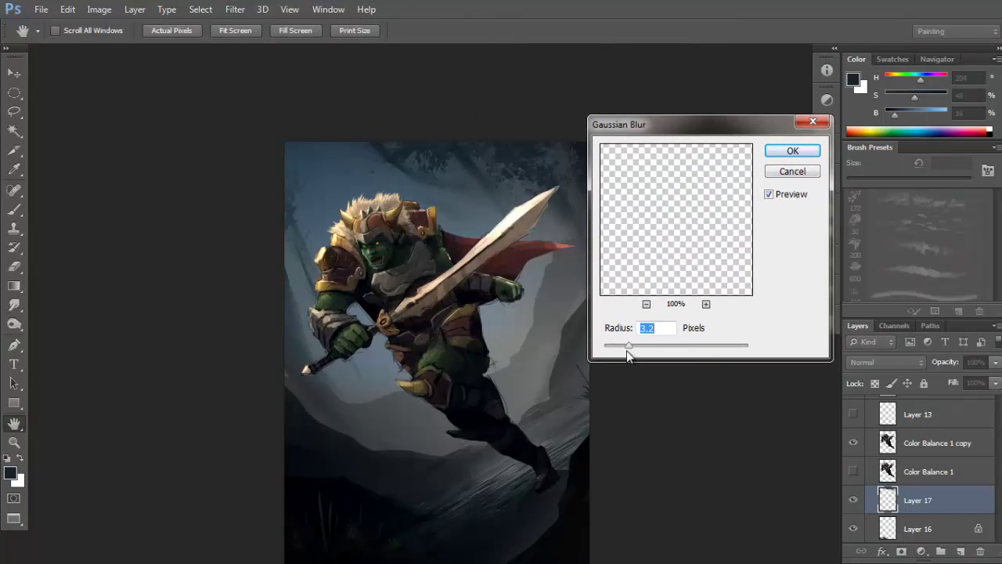
left_click_drag(612, 346, 623, 346)
left_click(788, 151)
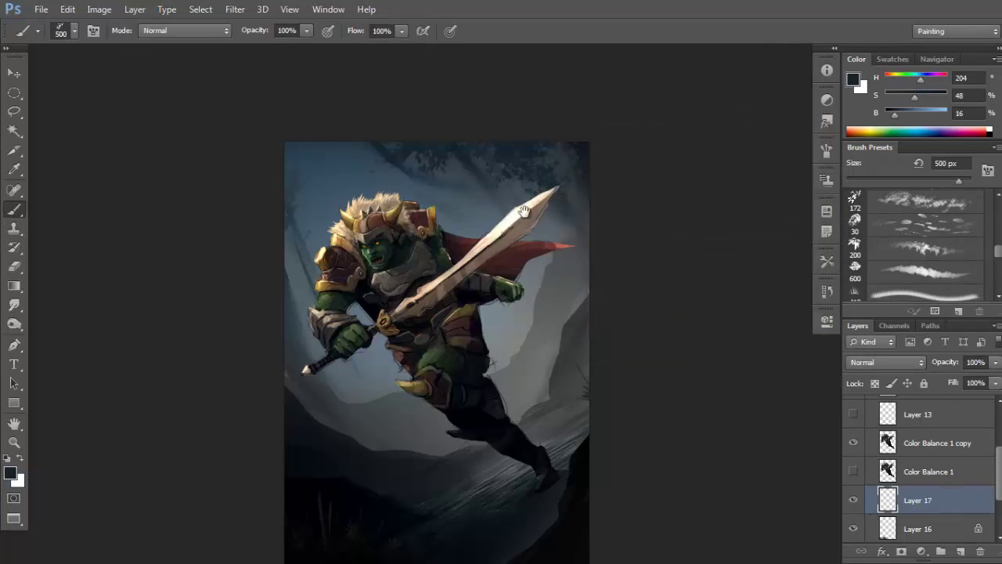
Make Layer 12 the active layer, hiding and reshowing it to check what it contains.
left_click(530, 195, "alt")
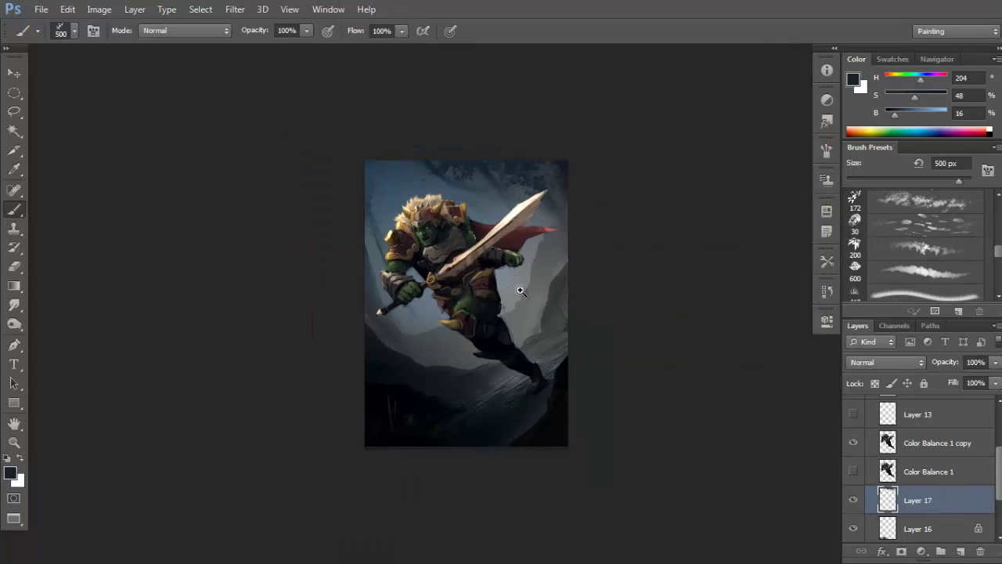
left_click(519, 289, "ctrl")
left_click_drag(513, 347, 542, 318)
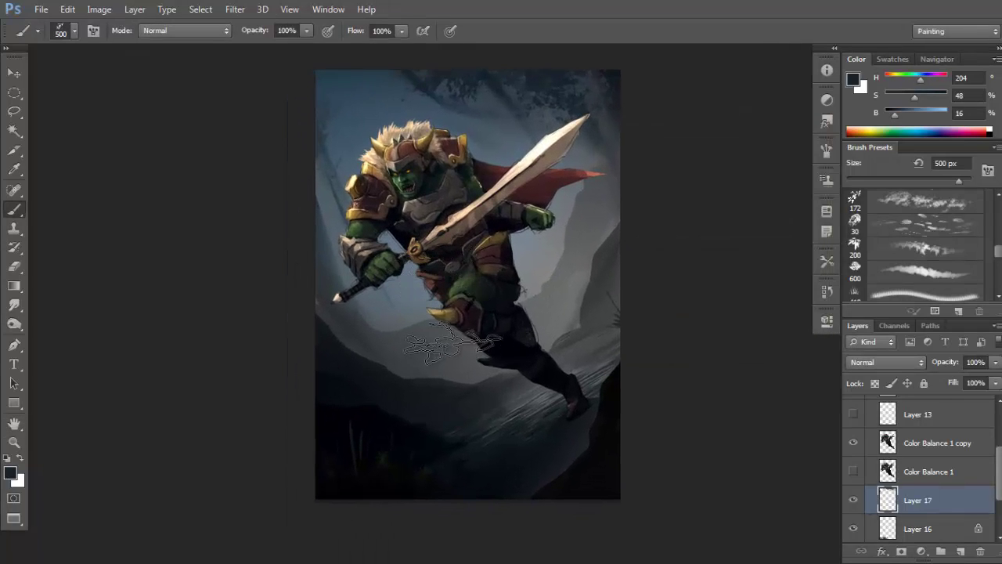
key("l")
left_click_drag(1000, 467, 1000, 484)
left_click(920, 515)
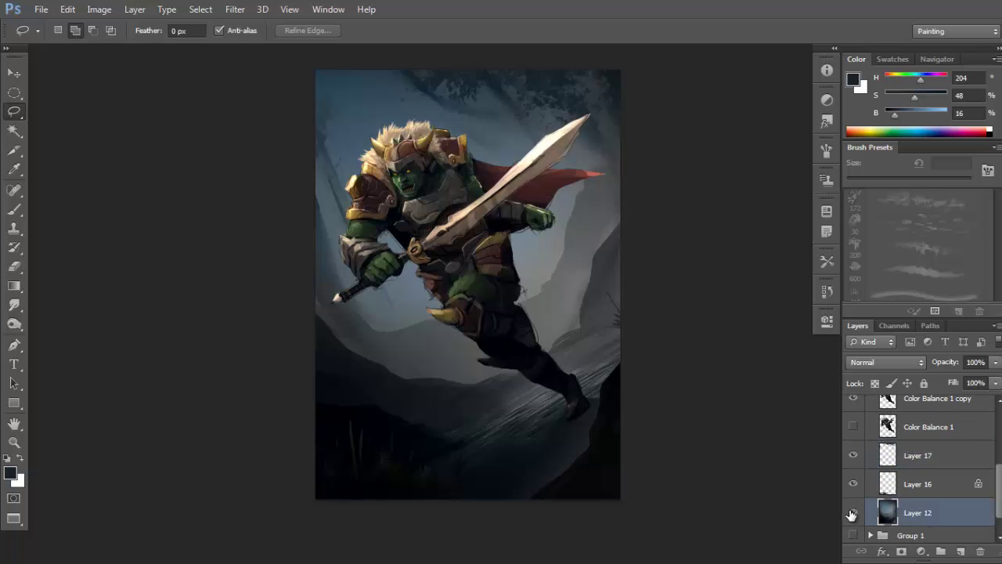
left_click(852, 513)
left_click(852, 513)
Lasso a thin strip along the crest of the dark foreground bank at the painting's lower left.
left_click(422, 385, "ctrl")
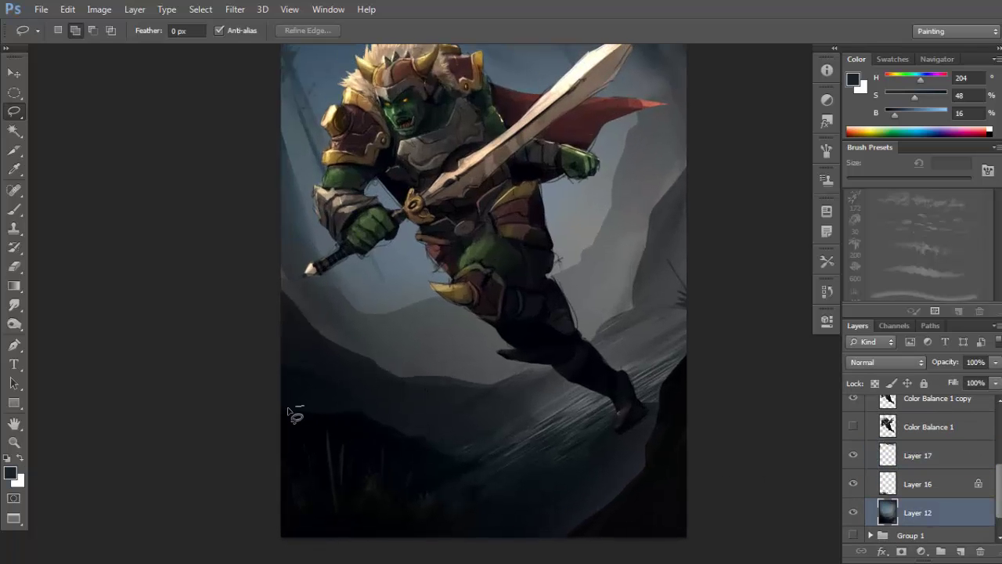
key("ctrl+d")
mouse_move(314, 418)
left_mouse_down()
mouse_move(288, 413)
mouse_move(347, 413)
mouse_move(456, 460)
mouse_move(467, 452)
left_mouse_up()
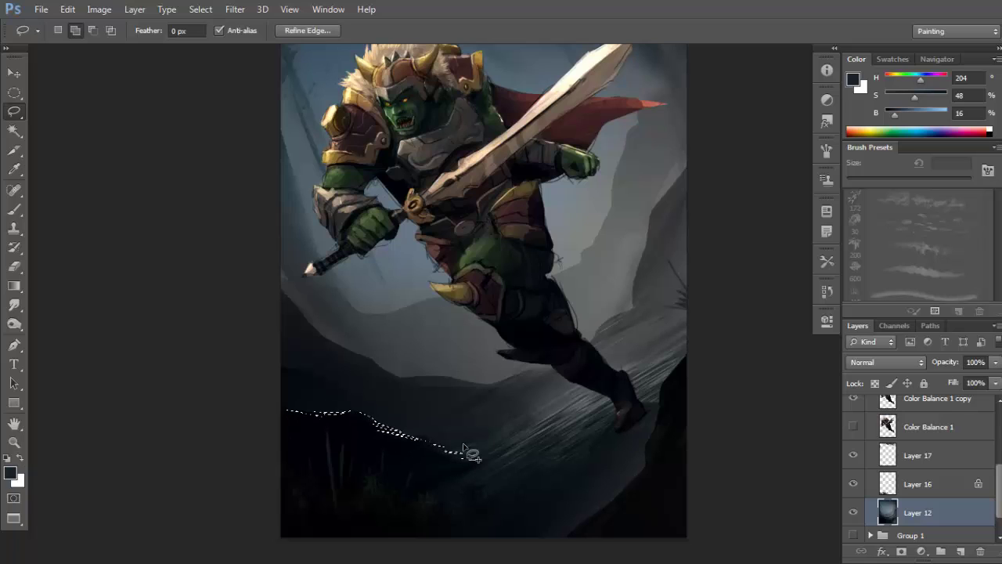
Highlight the selected bank crest with white-to-transparent gradients in Color Dodge mode, replacing the first attempt, and clear the selection.
key("g")
right_click(435, 243, "shift")
left_click(509, 246)
key("x")
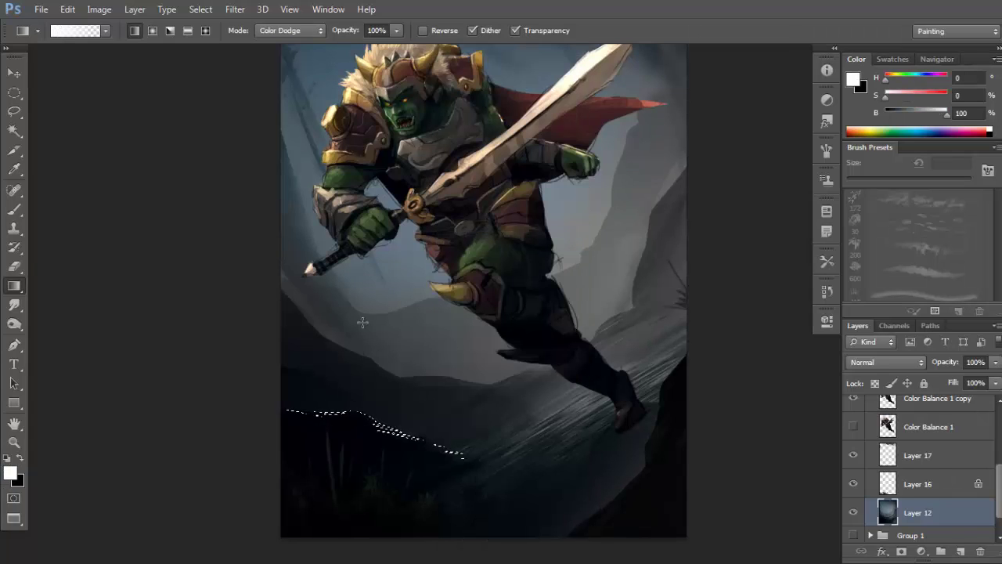
left_click_drag(363, 313, 379, 492)
key("ctrl+z")
left_click_drag(383, 347, 392, 499)
left_click_drag(400, 329, 394, 483)
key("ctrl+d")
key("ctrl+d")
left_click_drag(561, 320, 551, 323)
Lasso a short thin strip on the dark slope above the foreground bank and lighten it with a white Color Dodge gradient.
key("l")
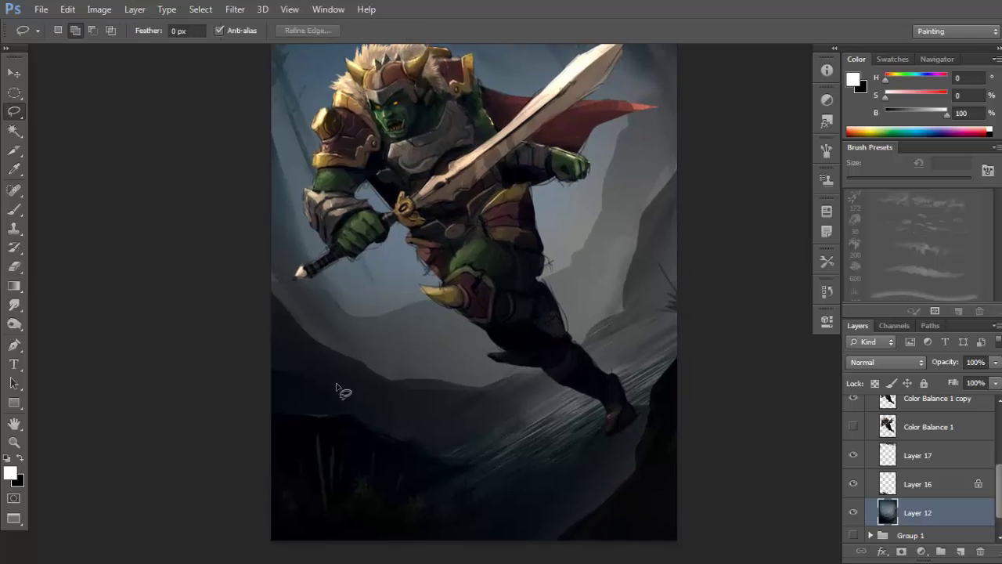
left_click_drag(316, 386, 334, 397)
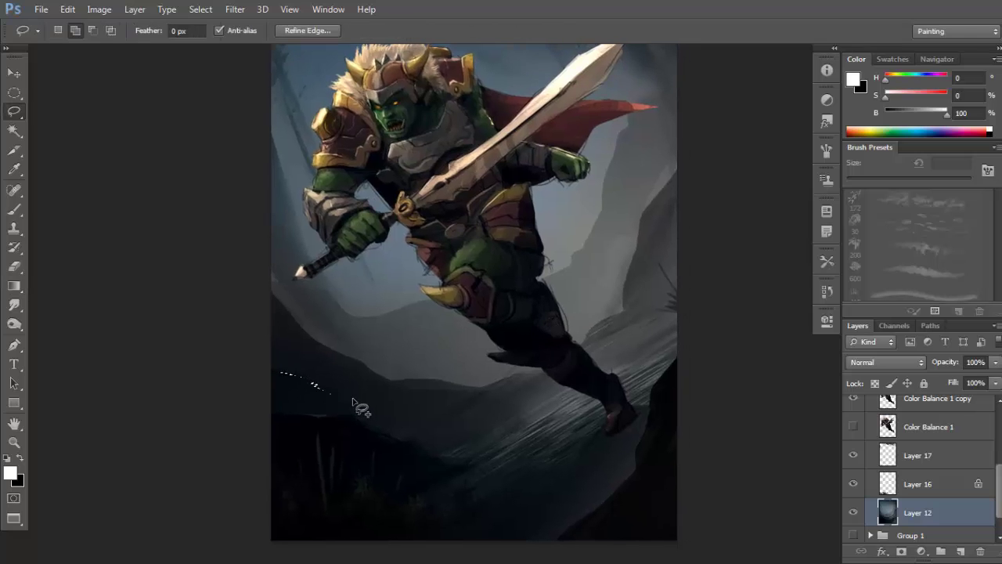
key("g")
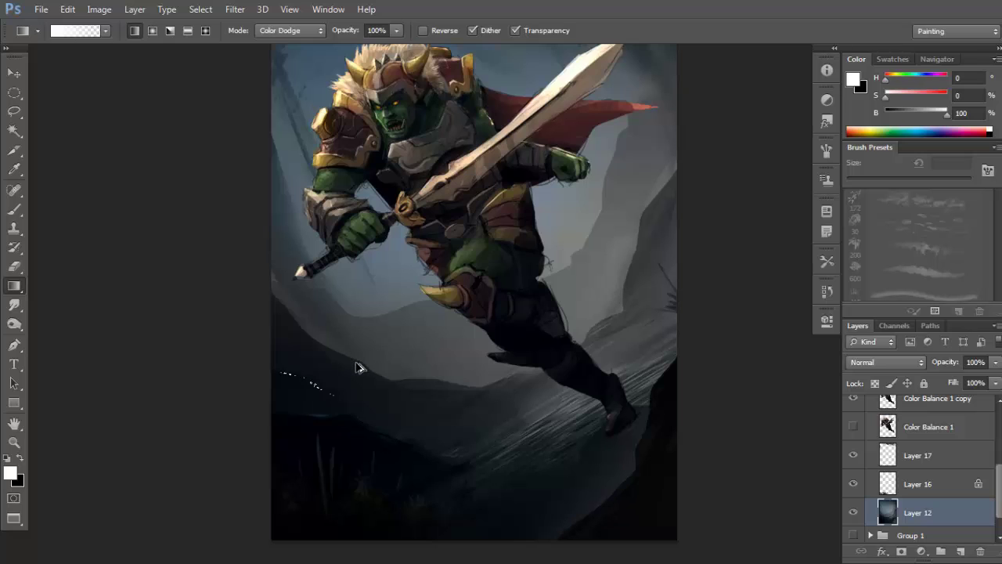
key("x")
key("x")
left_click_drag(338, 283, 314, 437)
left_click_drag(449, 357, 588, 351)
Lasso the upper edge of the grey cliff at the painting's right side and highlight it with a white Color Dodge gradient.
key("l")
left_click_drag(439, 374, 446, 367)
left_click_drag(576, 332, 454, 389)
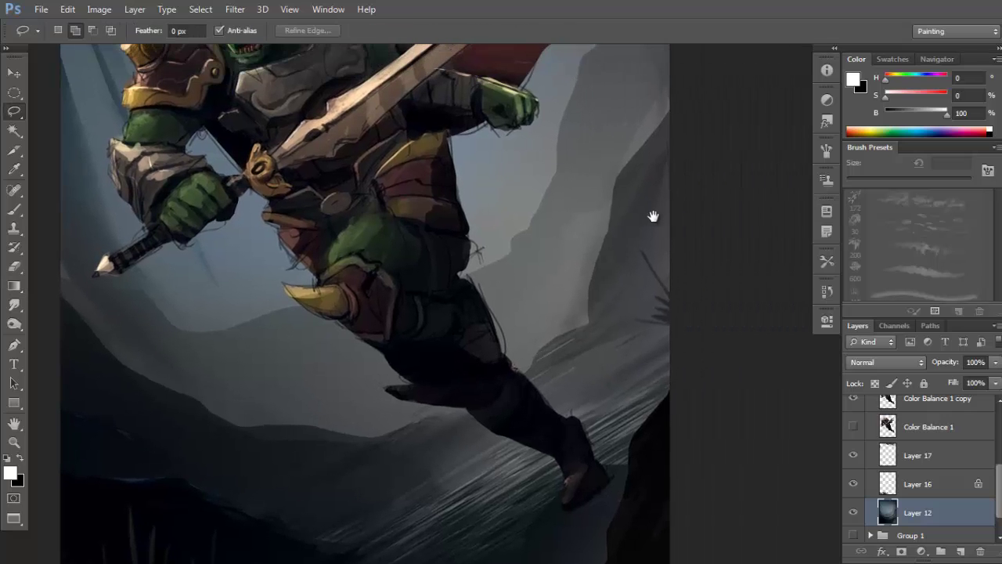
mouse_move(606, 261)
left_mouse_down()
mouse_move(617, 194)
mouse_move(676, 115)
mouse_move(613, 216)
mouse_move(588, 328)
mouse_move(605, 233)
left_mouse_up()
key("g")
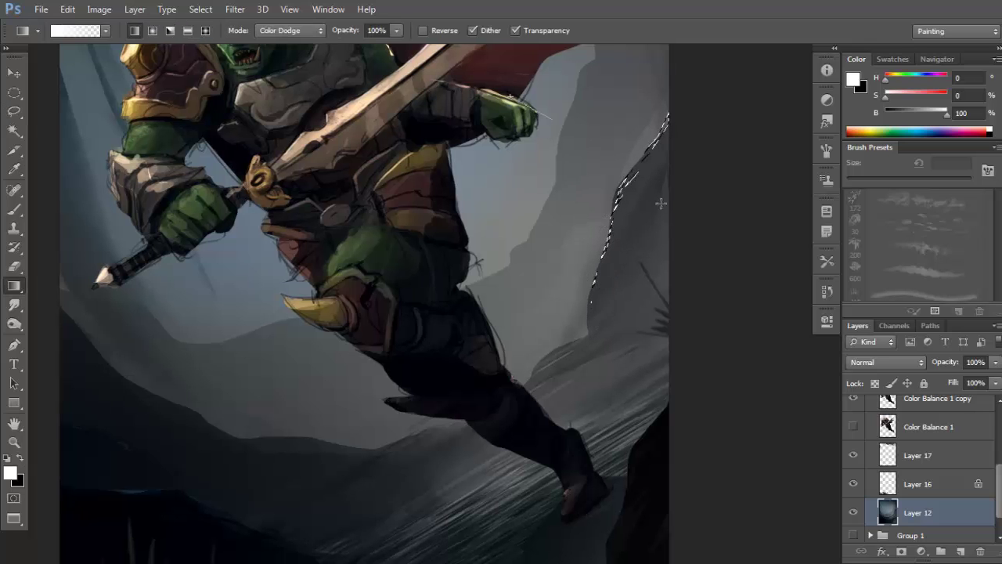
left_click_drag(462, 333, 532, 320)
left_click(517, 344, "alt")
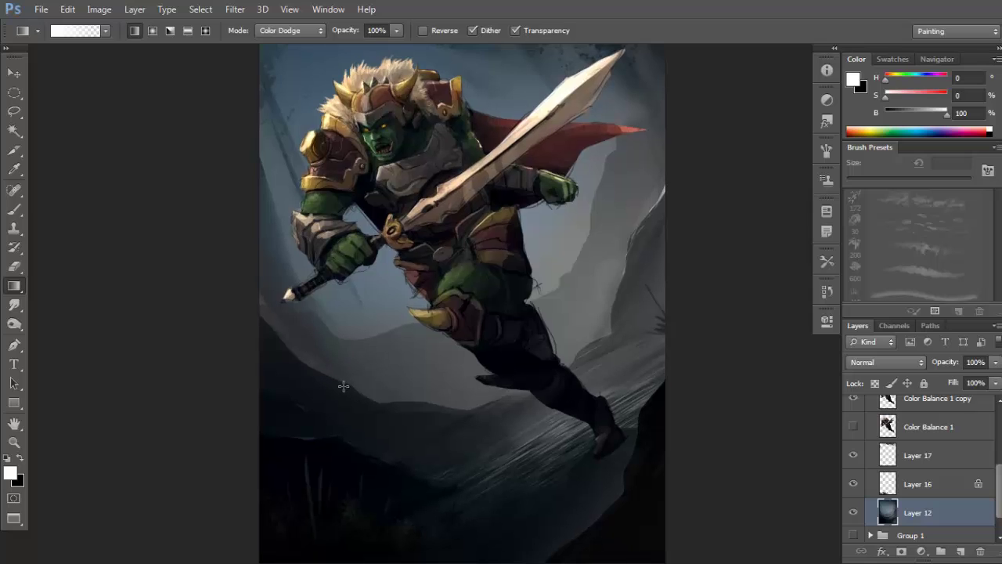
Lasso part of the background behind the orc, lighten it with a white linear Color Dodge gradient, and clear the selection.
key("l")
mouse_move(310, 370)
left_mouse_down()
mouse_move(251, 311)
mouse_move(330, 393)
mouse_move(334, 378)
mouse_move(351, 386)
mouse_move(304, 371)
left_mouse_up()
key("g")
left_click_drag(351, 227, 380, 449)
key("ctrl+d")
left_click_drag(462, 286, 468, 305)
mouse_move(537, 295)
left_mouse_down()
mouse_move(516, 295)
mouse_move(497, 335)
left_mouse_up()
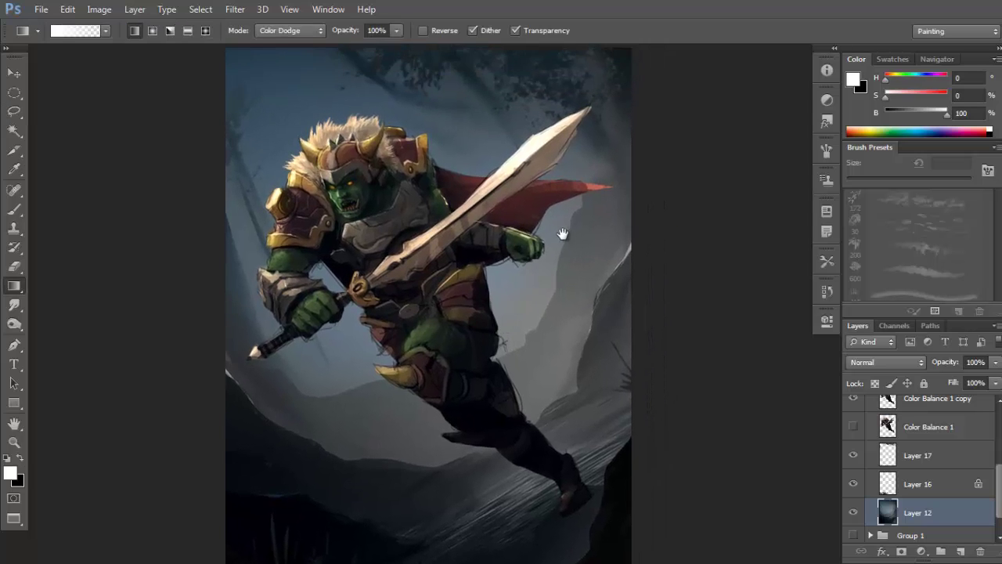
left_click_drag(574, 216, 556, 303)
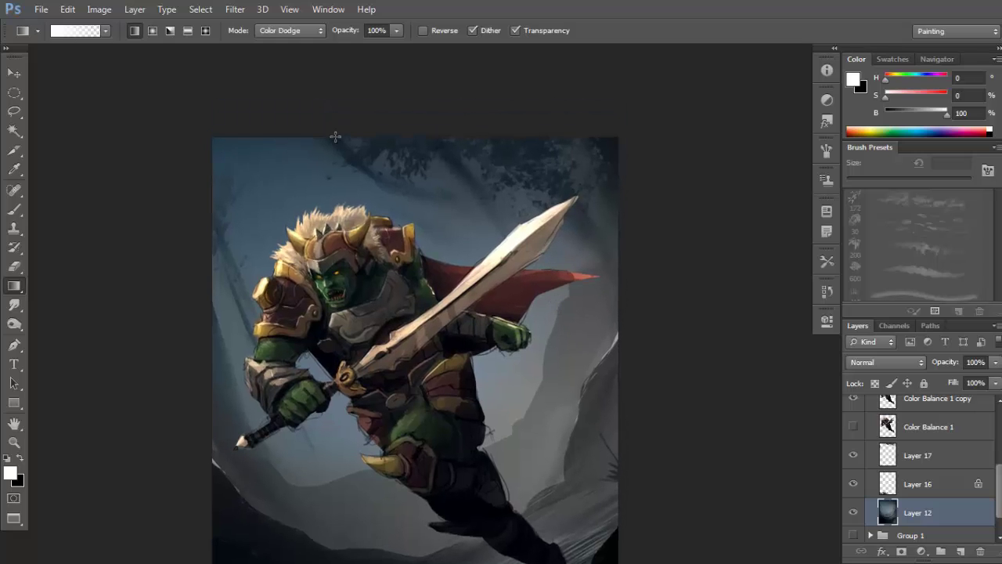
Choose the 30 px hard round brush preset and enlarge it to 50 px.
key("b")
right_click(452, 100)
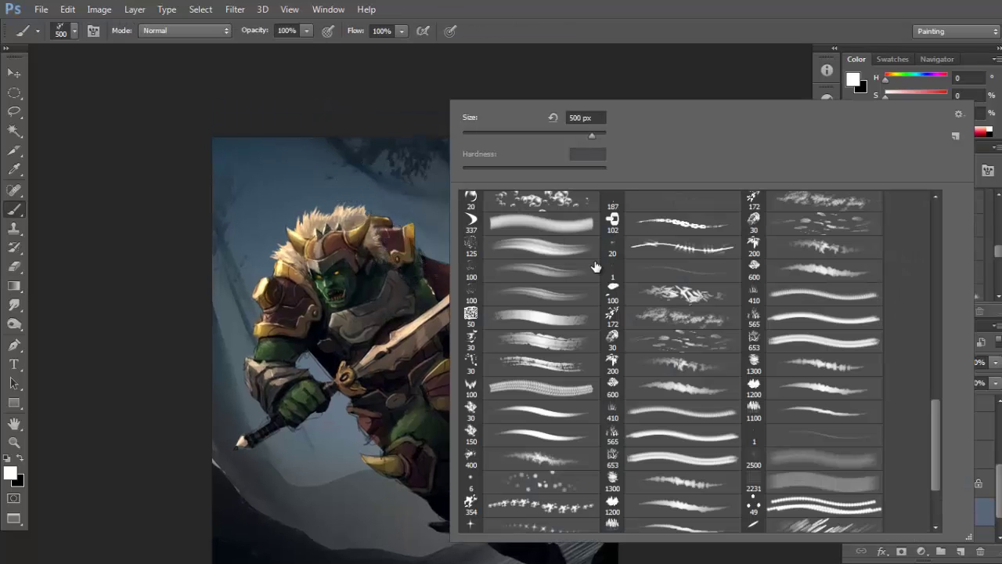
left_click_drag(934, 406, 939, 218)
left_click(550, 350)
left_click(509, 321)
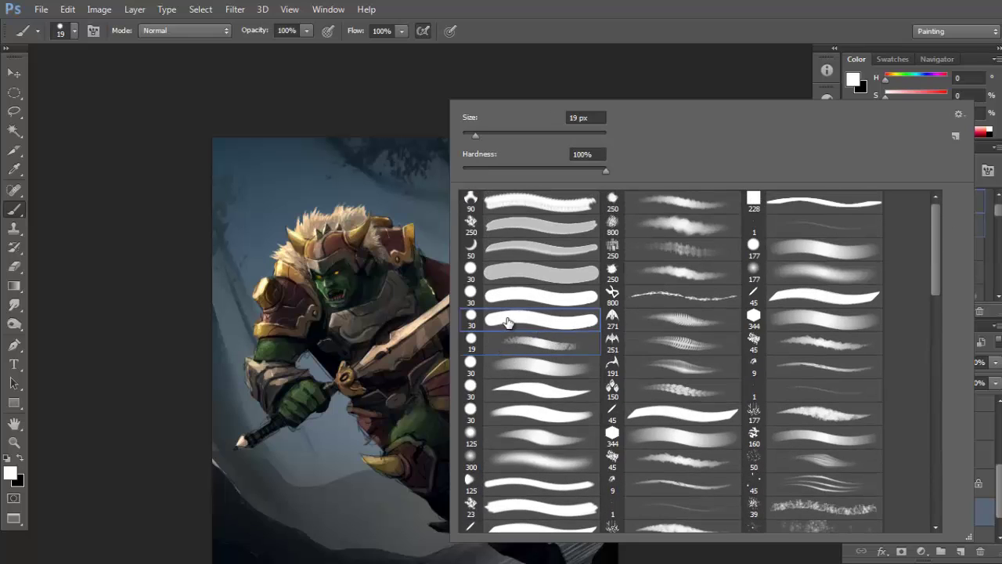
key("Return")
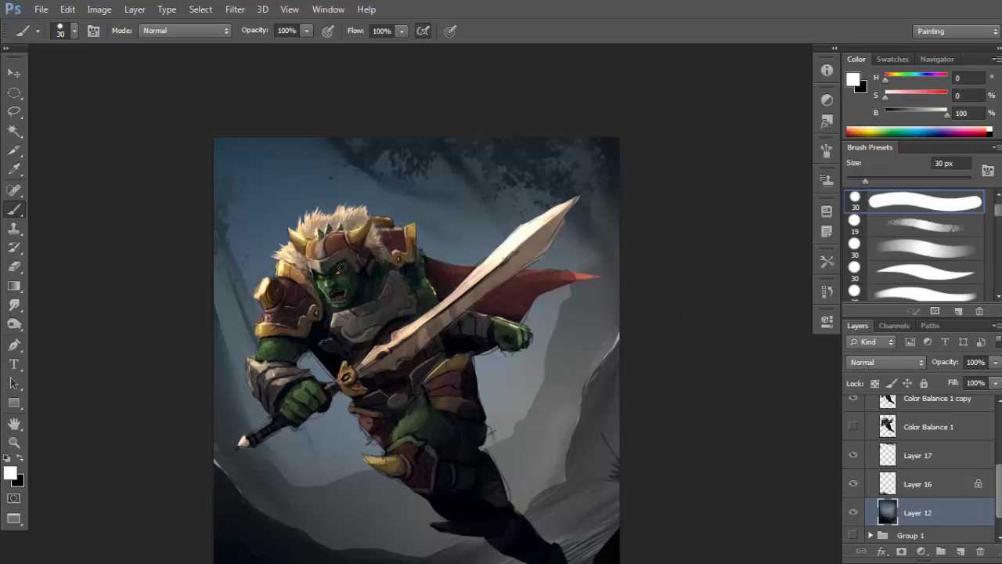
key("bracketright")
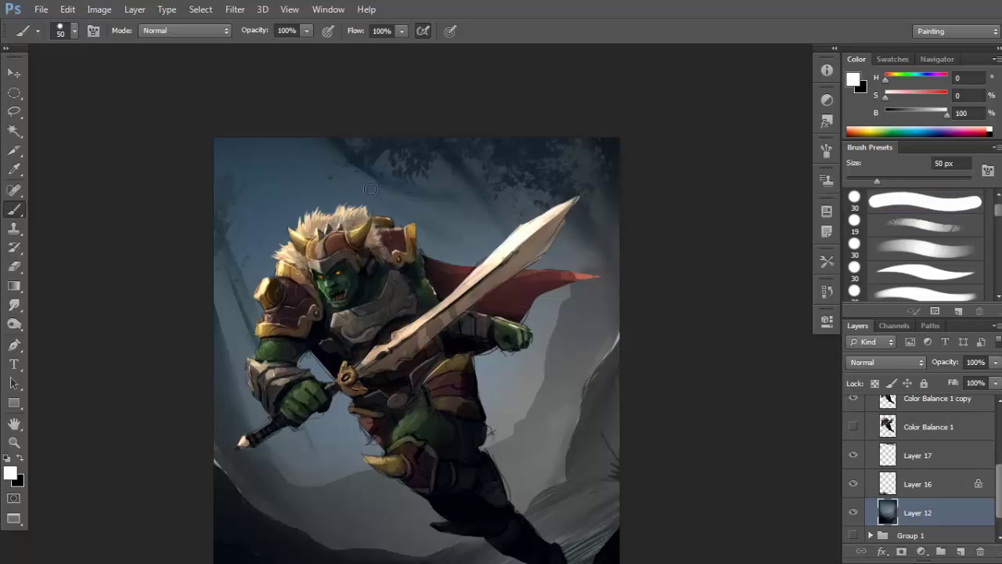
Paint over the sky above the orc's head with blues sampled from it, using the brush at 80 px.
left_click(375, 196, "alt")
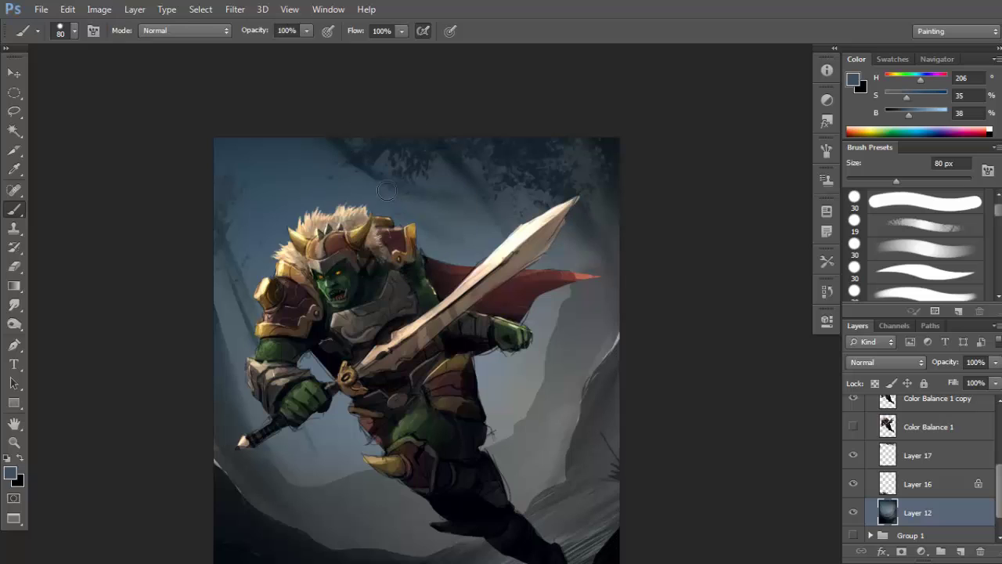
mouse_move(444, 212)
left_mouse_down()
mouse_move(449, 233)
mouse_move(448, 211)
left_mouse_up()
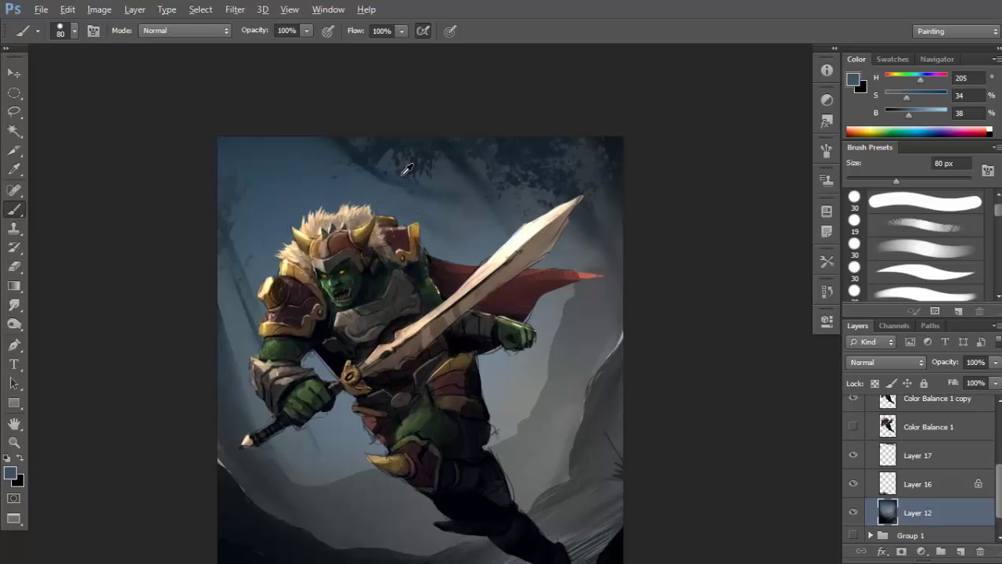
left_click(330, 147, "alt")
left_click_drag(304, 178, 309, 182)
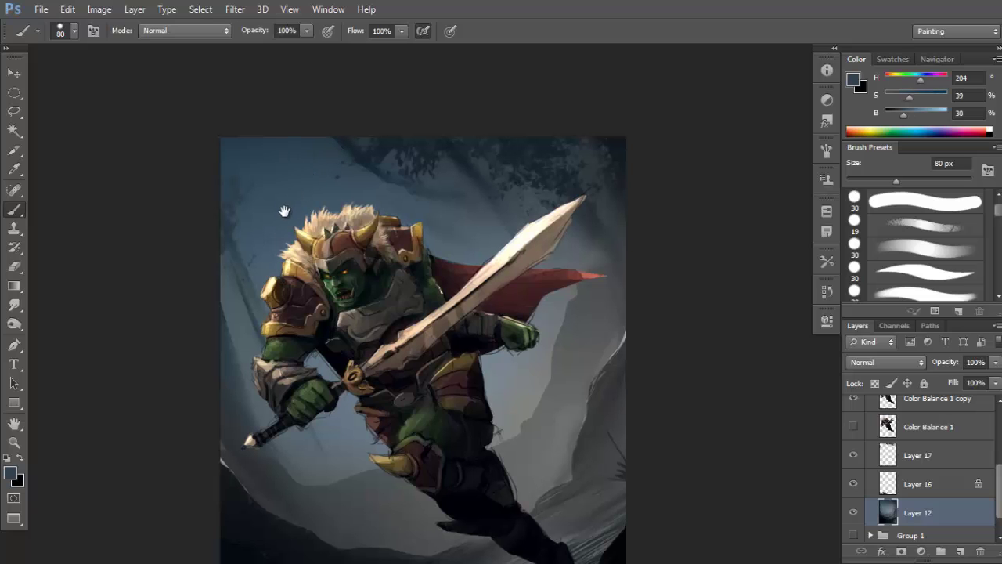
Repaint the sky and faint trunk beside the gold-trimmed shoulder armor with blues sampled around them.
left_click(255, 243, "alt")
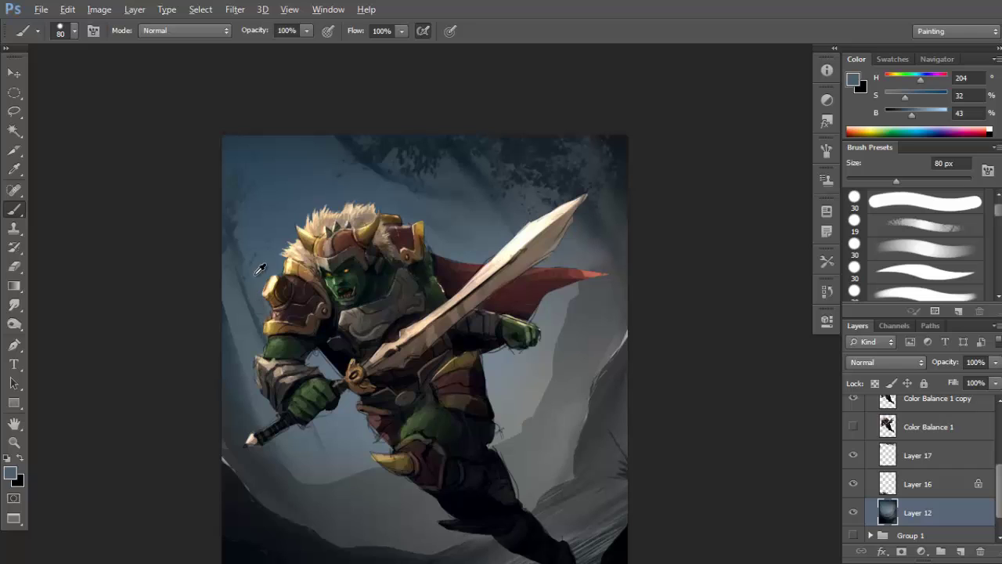
left_click(240, 262, "alt")
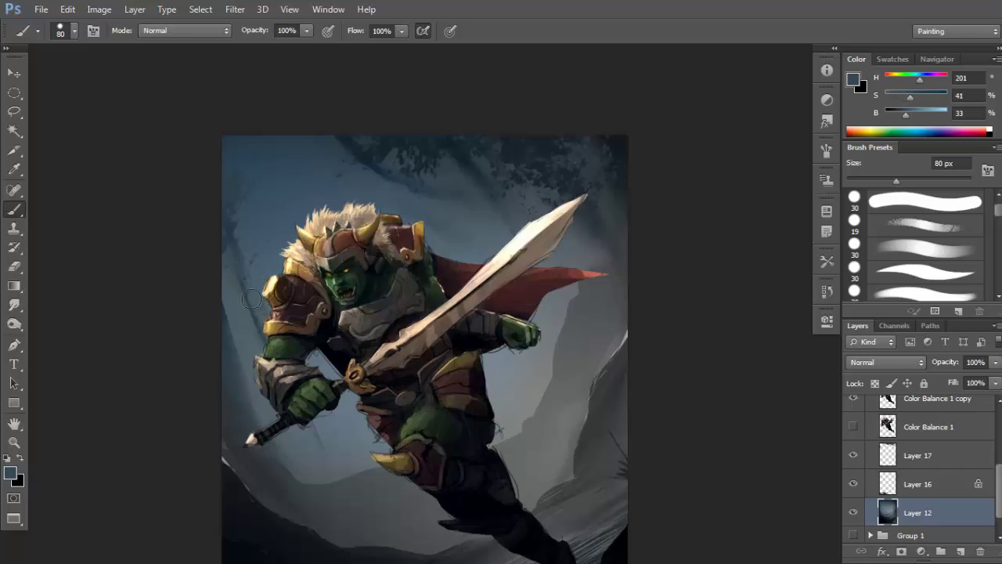
left_click(238, 257, "alt")
left_click(258, 284, "alt")
left_click(268, 270, "alt")
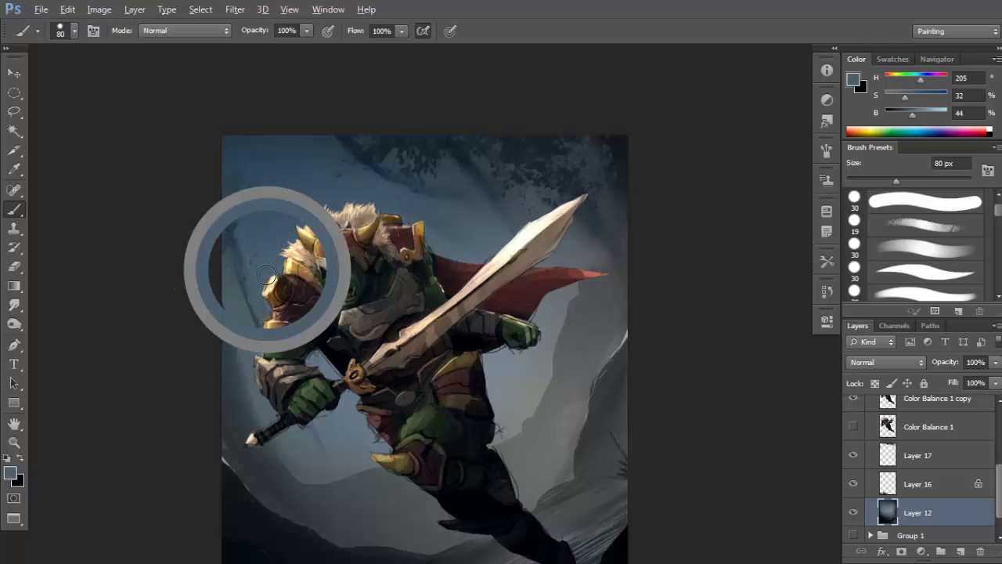
Paint the tree branch above the orc's helmet with dark blues sampled from the foliage.
left_click_drag(375, 159, 361, 214)
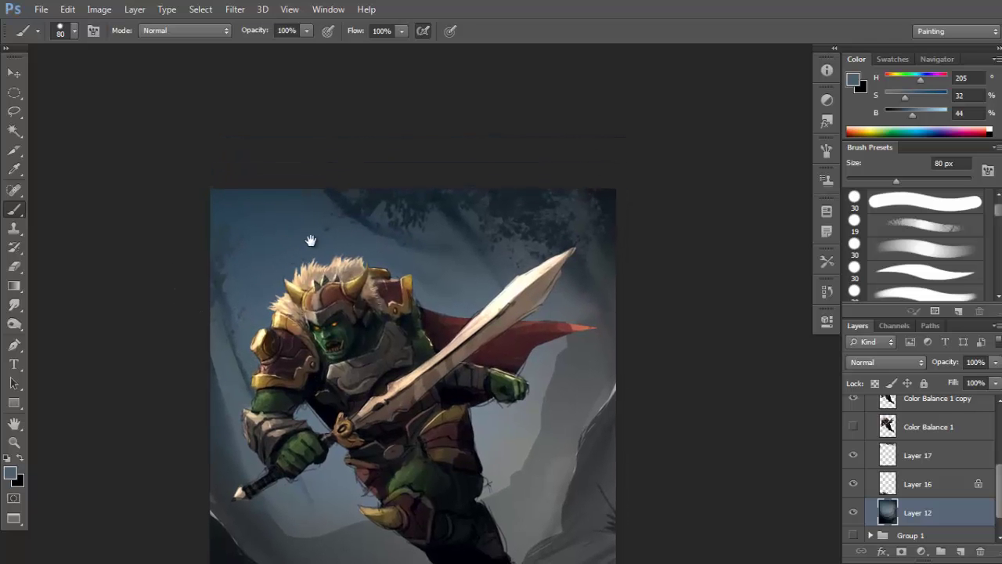
left_click_drag(440, 246, 437, 213)
left_click(387, 196, "alt")
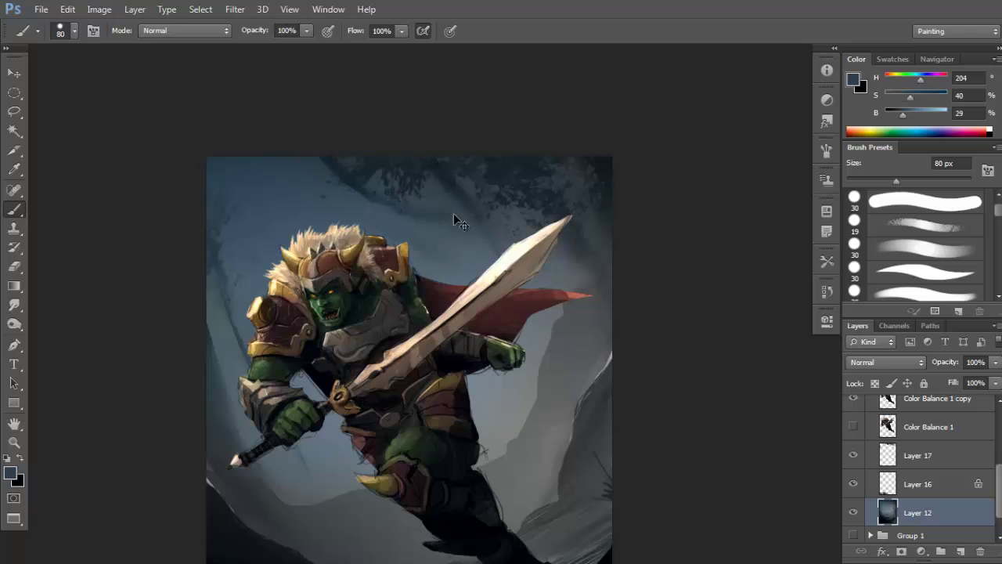
left_click(373, 193, "alt")
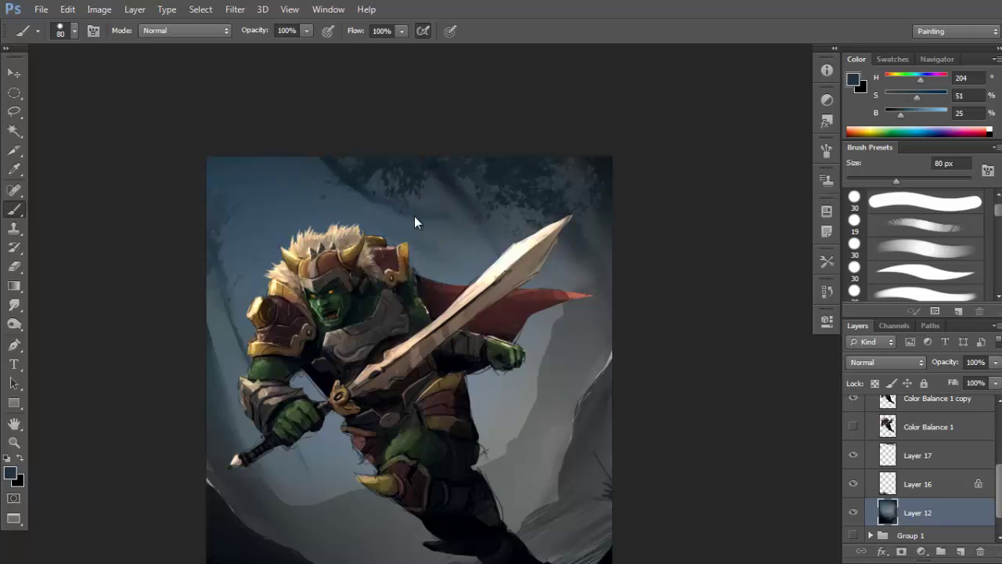
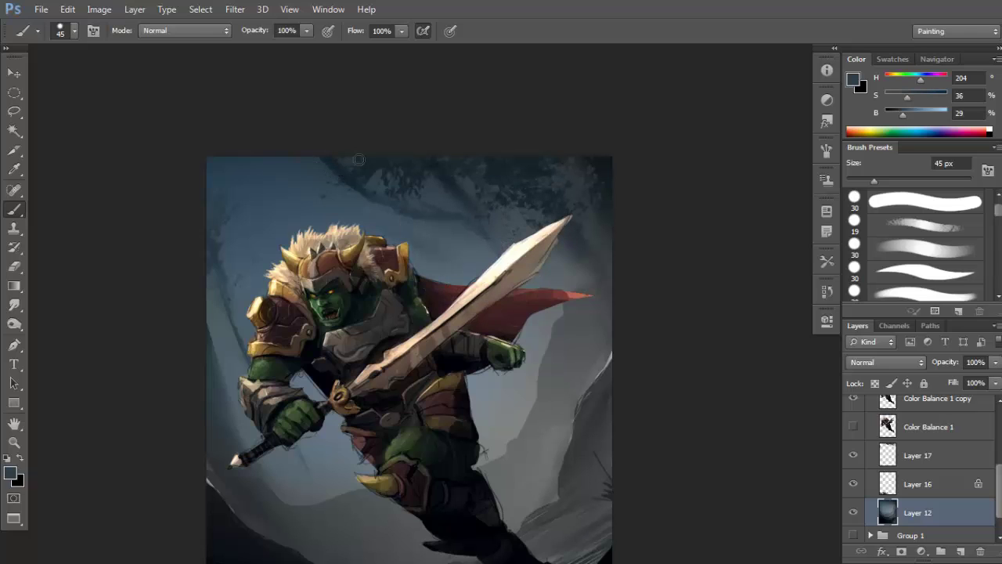
Refine the branch and its edge against the sky with sampled light and dark blues, using a 45 px brush.
left_click(322, 168, "alt")
left_click(327, 168, "alt")
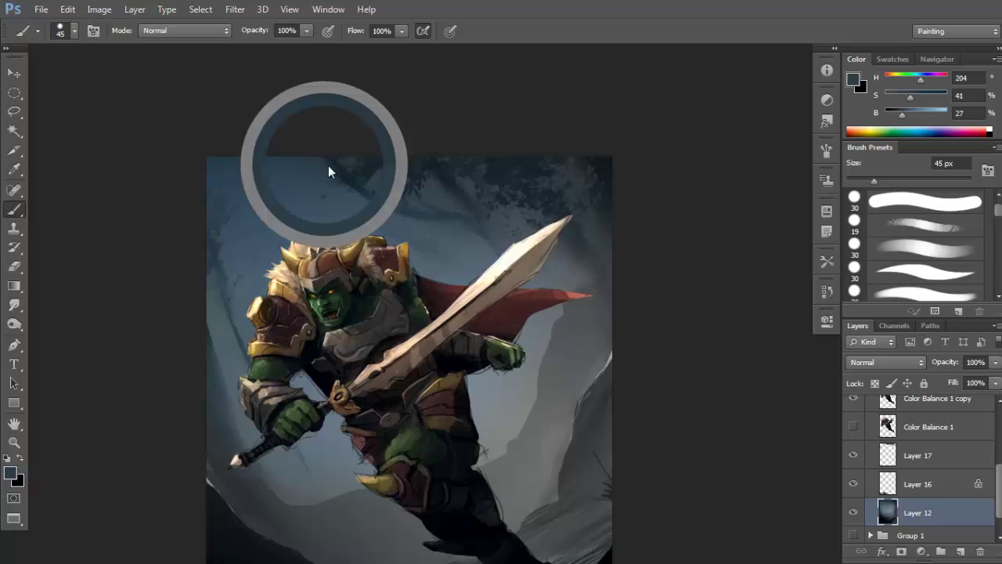
left_click(364, 203, "alt")
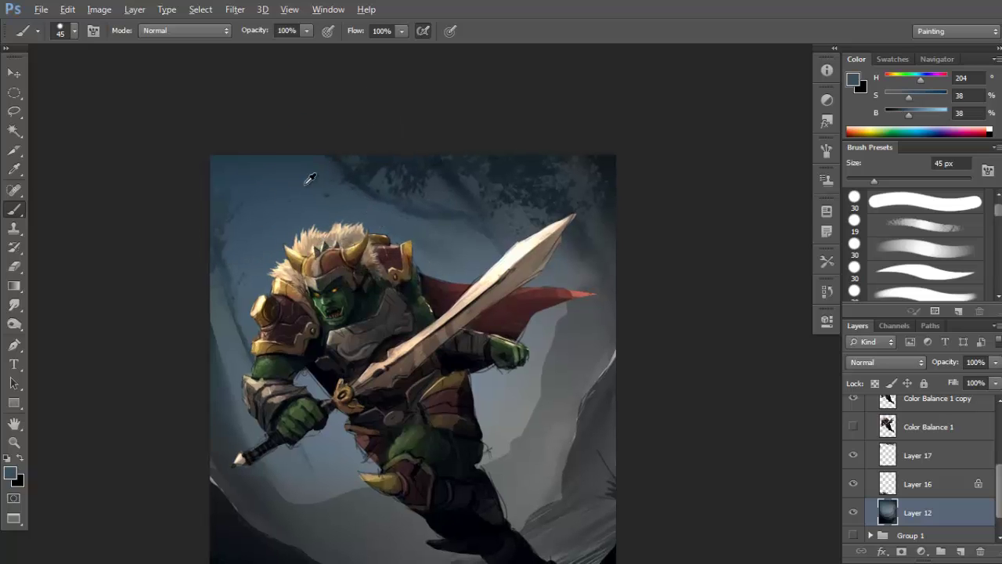
left_click(381, 193, "alt")
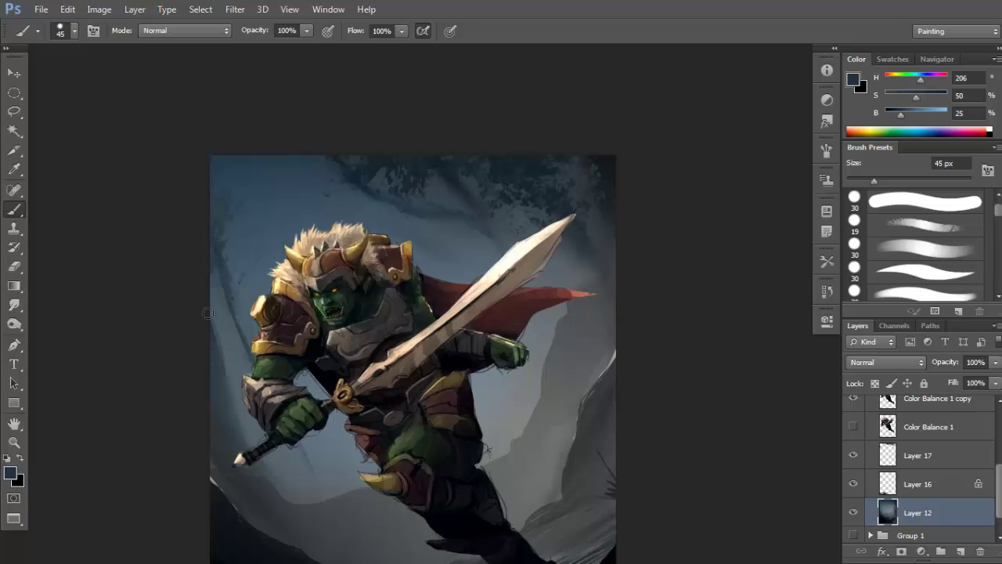
left_click_drag(306, 415, 277, 363)
left_click_drag(436, 289, 441, 309)
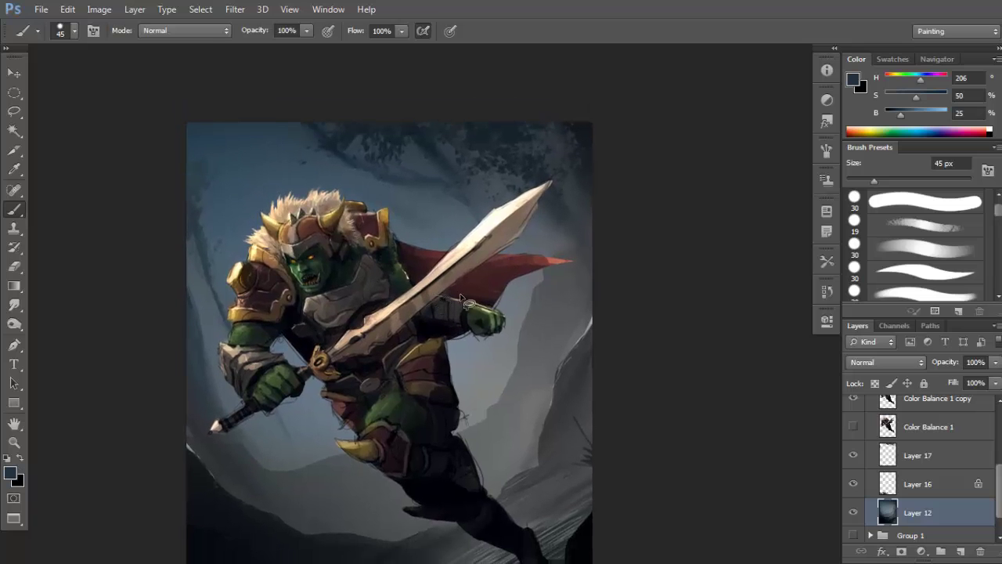
key("l")
left_click_drag(550, 246, 525, 307)
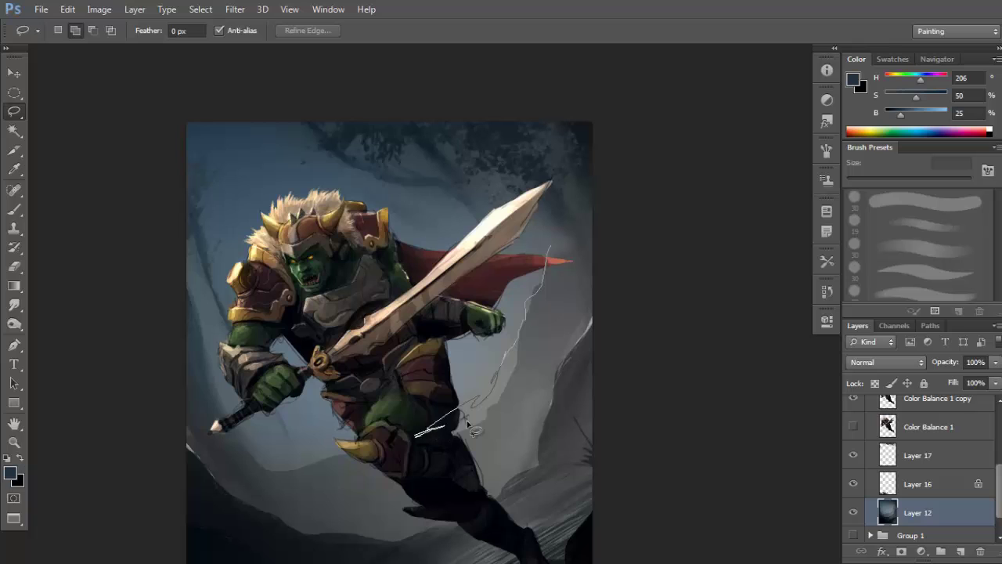
left_click_drag(467, 423, 481, 365)
key("ctrl+d")
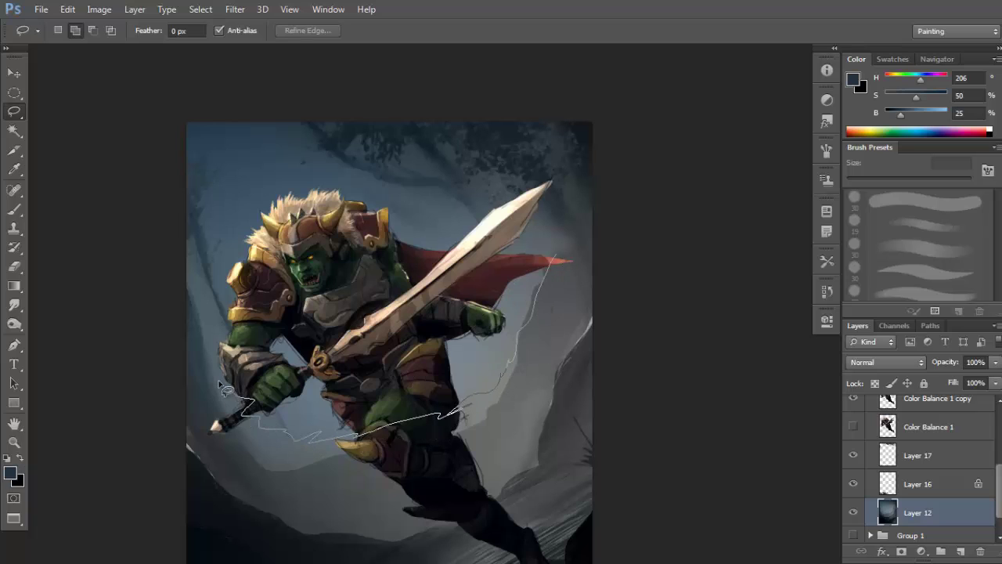
Lasso the sky around the orc's upper body, from the cape tip along the hill line to the canvas's upper edge.
mouse_move(150, 259)
left_mouse_down()
mouse_move(190, 131)
mouse_move(400, 73)
mouse_move(547, 81)
mouse_move(561, 116)
left_mouse_up()
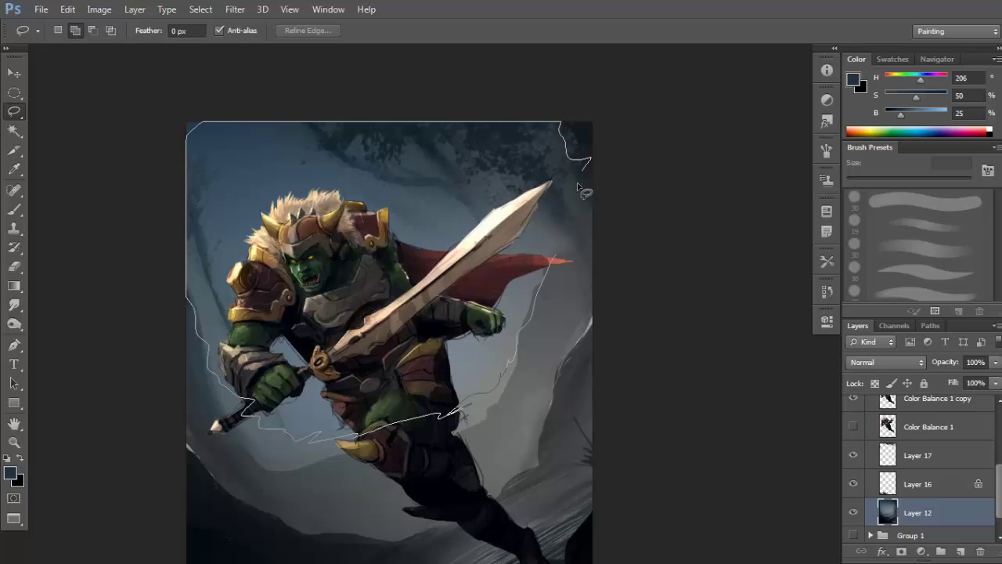
left_click_drag(577, 186, 555, 244)
left_click_drag(470, 299, 473, 298)
Set up a radial white-to-transparent gradient in Color Dodge mode.
key("g")
right_click(468, 244, "shift")
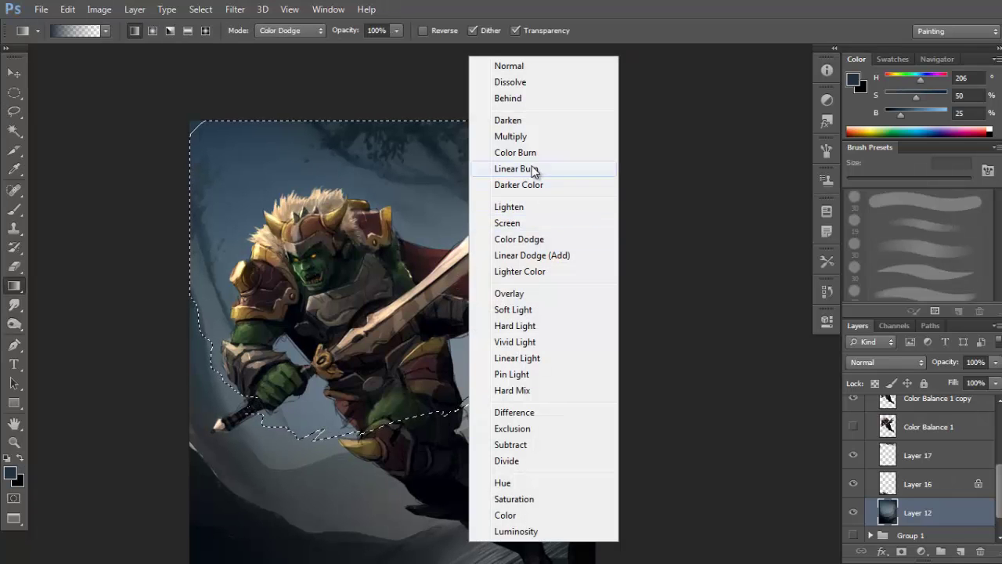
left_click(511, 239)
key("ctrl+minus")
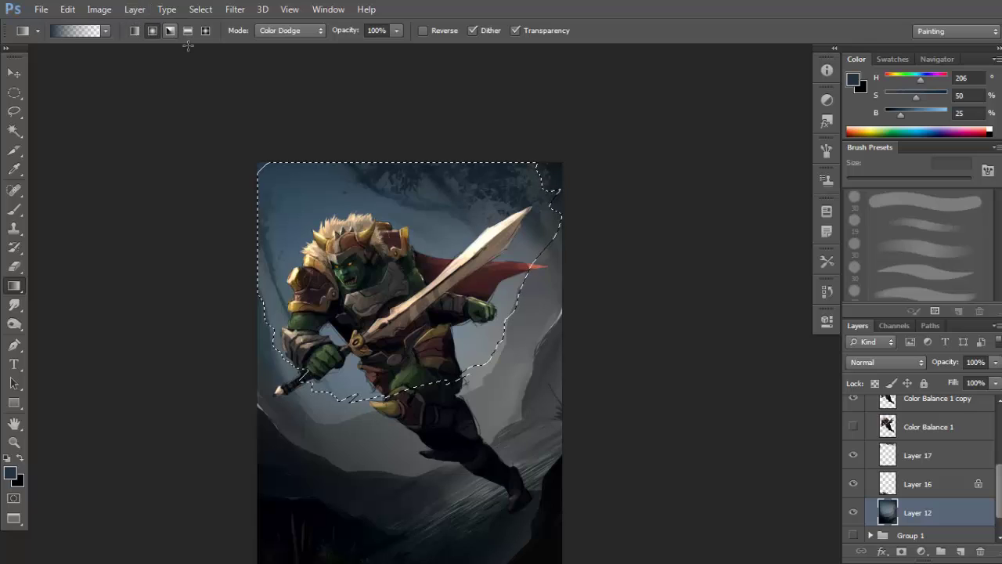
key("d")
key("x")
Brighten the selected sky below the orc's outstretched fist with the radial gradient, redoing it more softly, and clear the selection.
left_click_drag(490, 434, 399, 270)
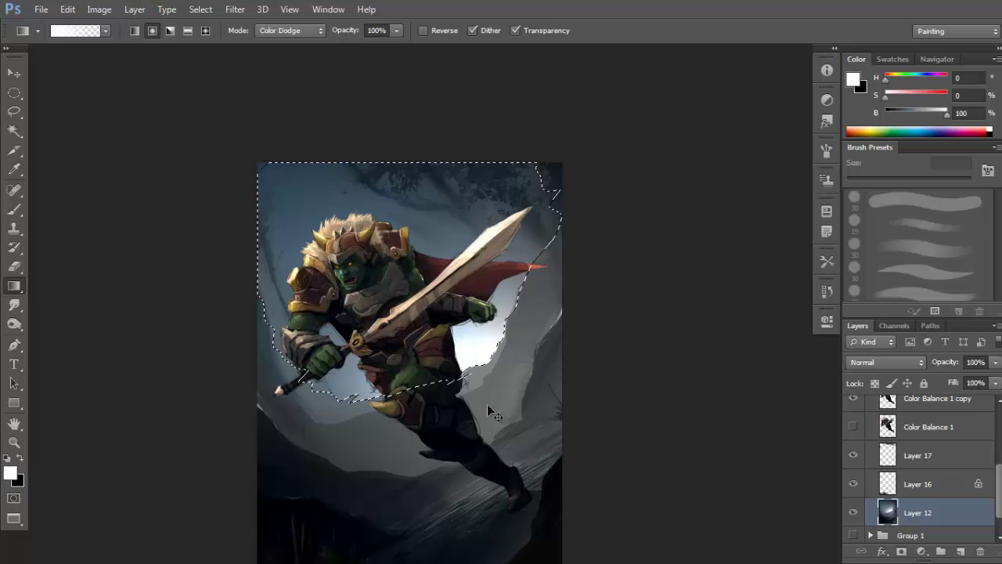
key("ctrl+minus")
key("ctrl+z")
mouse_move(485, 496)
left_mouse_down()
mouse_move(410, 278)
mouse_move(419, 303)
left_mouse_up()
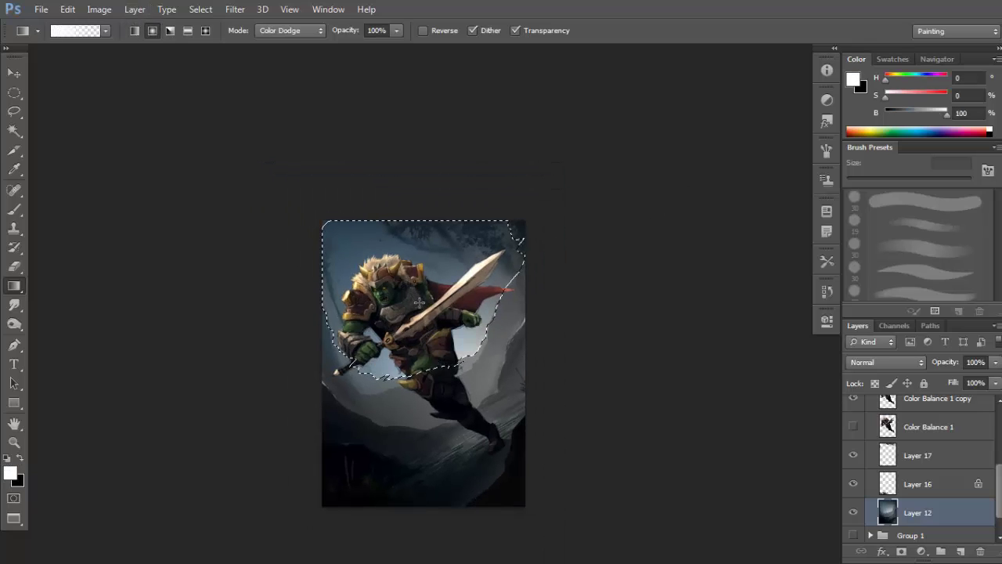
key("ctrl+d")
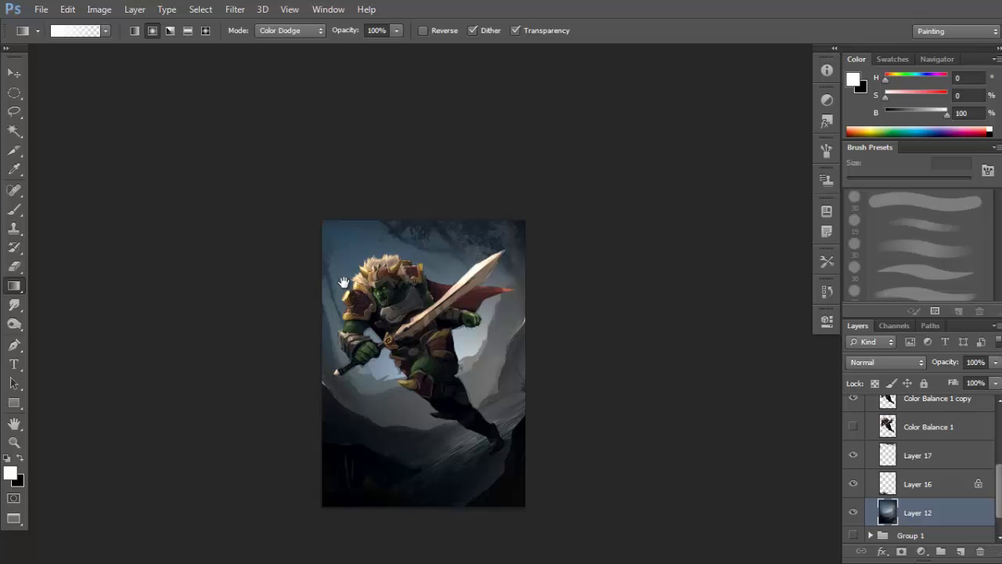
Choose the scattered foliage-like 51 px brush preset for the Brush tool.
left_click(348, 287, "ctrl")
left_click_drag(999, 477, 999, 401)
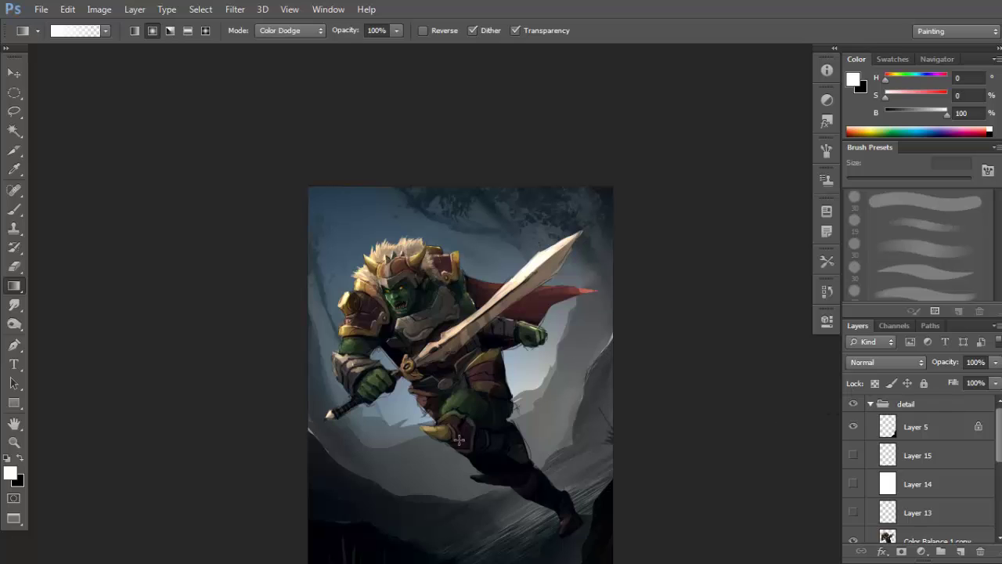
key("b")
left_click_drag(459, 399, 483, 334)
right_click(487, 332)
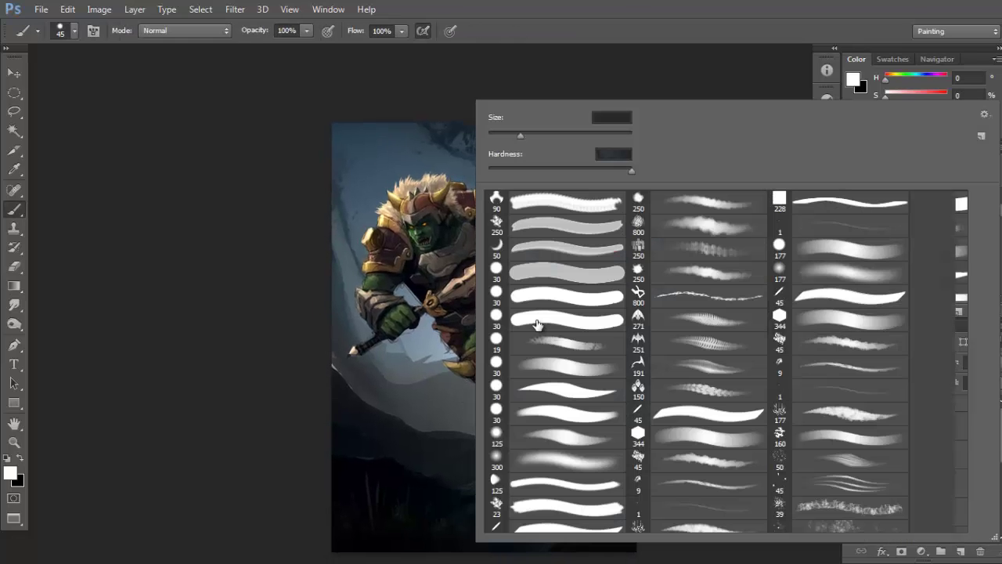
left_click_drag(962, 293, 950, 548)
double_click(863, 523)
scroll(370, 355, "up", 1)
left_click_drag(504, 425, 490, 408)
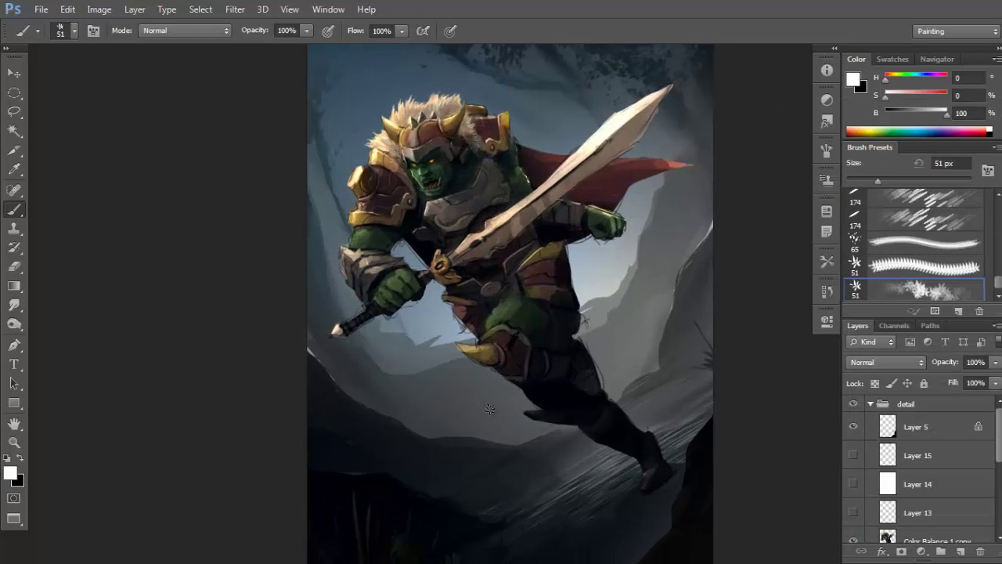
Try a foliage-brush stroke in white on the ridge below the orc's knee, undo it, and enlarge the brush to 100 px.
left_click_drag(458, 441, 532, 419)
key("ctrl+z")
key("bracketright")
key("bracketright")
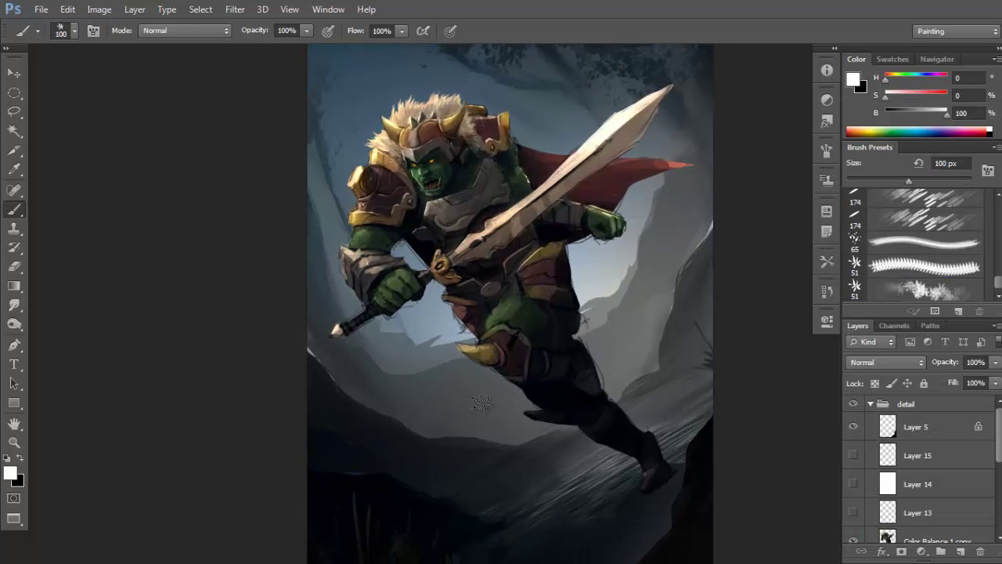
Sample the dark blue-grey of the ridge, try a 150 px foliage-brush stroke below the orc's knee, and undo it.
key("F5")
key("F5")
left_click_drag(999, 452, 998, 518)
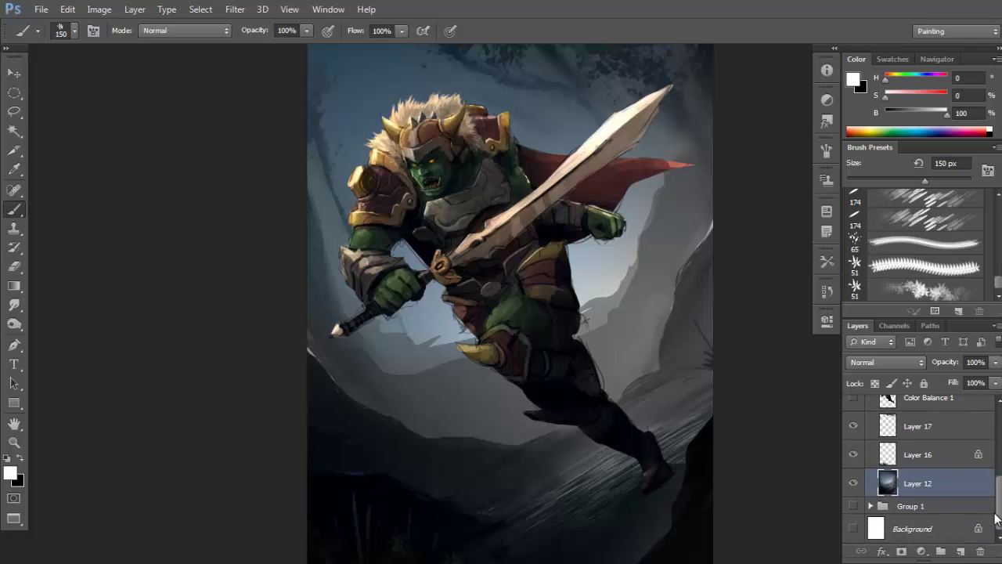
left_click(458, 446, "alt")
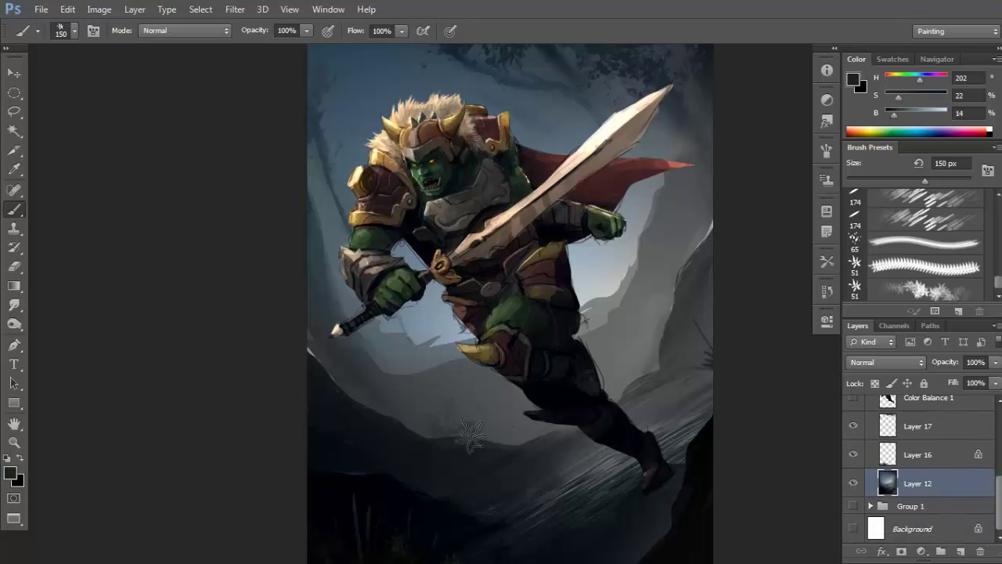
key("ctrl+z")
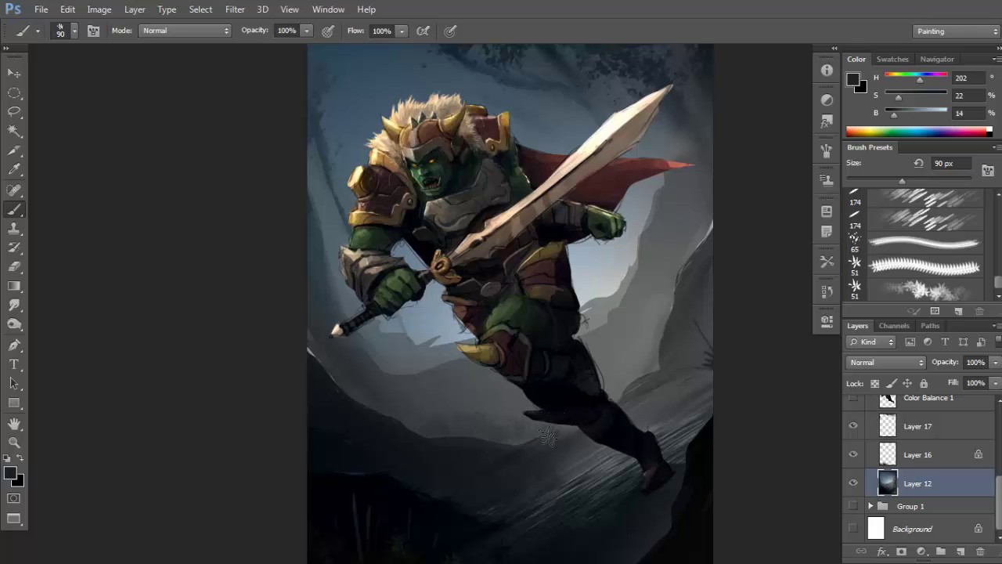
Try a 90 px foliage stroke and an eraser correction on the hill beside the orc's rear leg, and undo the attempt.
mouse_move(603, 401)
left_mouse_down()
mouse_move(662, 342)
mouse_move(652, 339)
mouse_move(705, 258)
left_mouse_up()
key("e")
left_click_drag(681, 334, 699, 329)
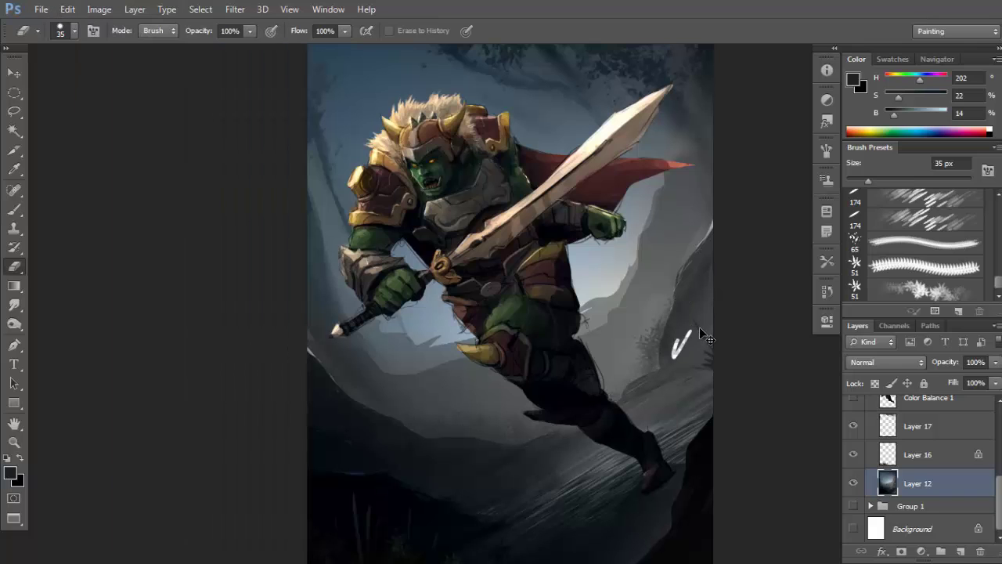
key("ctrl+z")
key("b")
Add a new layer directly above Color Balance 1 copy and set its blend mode to Screen.
left_click(655, 279, "alt")
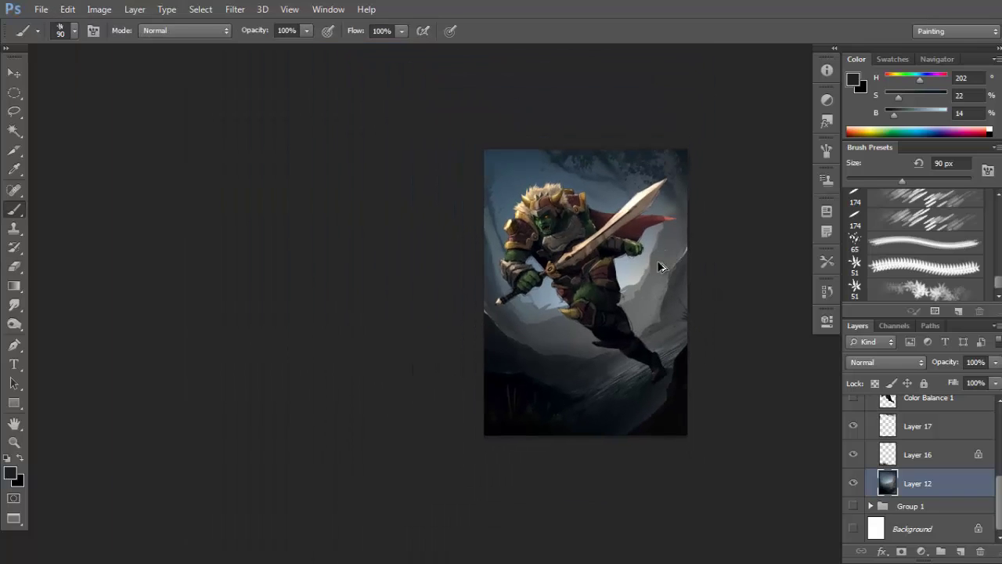
left_click(619, 299)
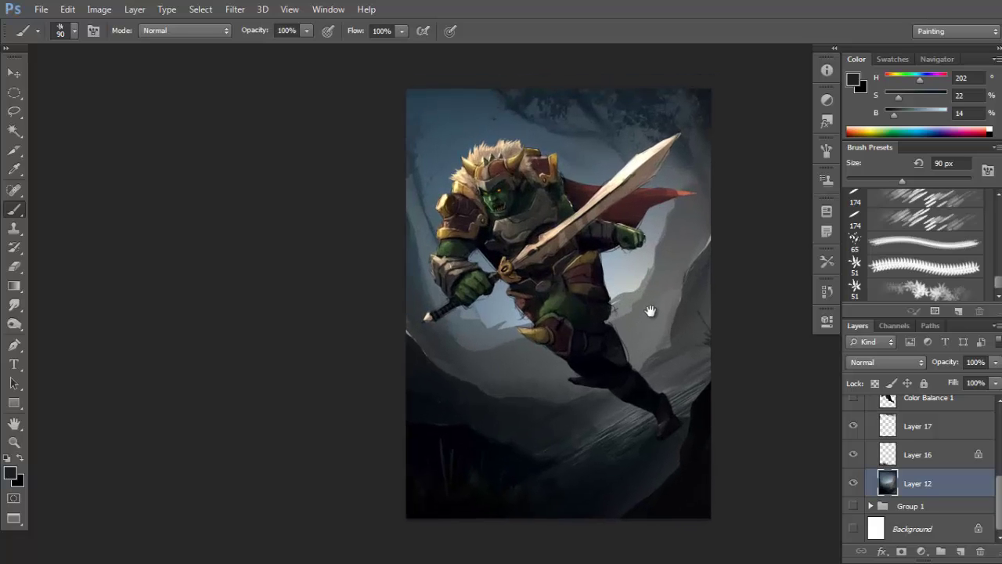
left_click_drag(649, 189, 681, 233)
left_click_drag(998, 489, 998, 430)
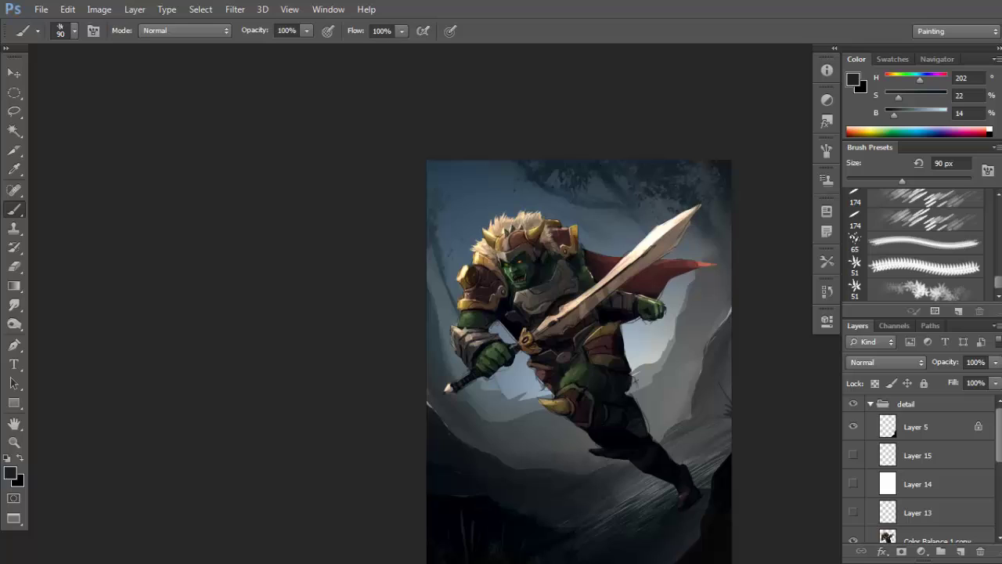
left_click(939, 438)
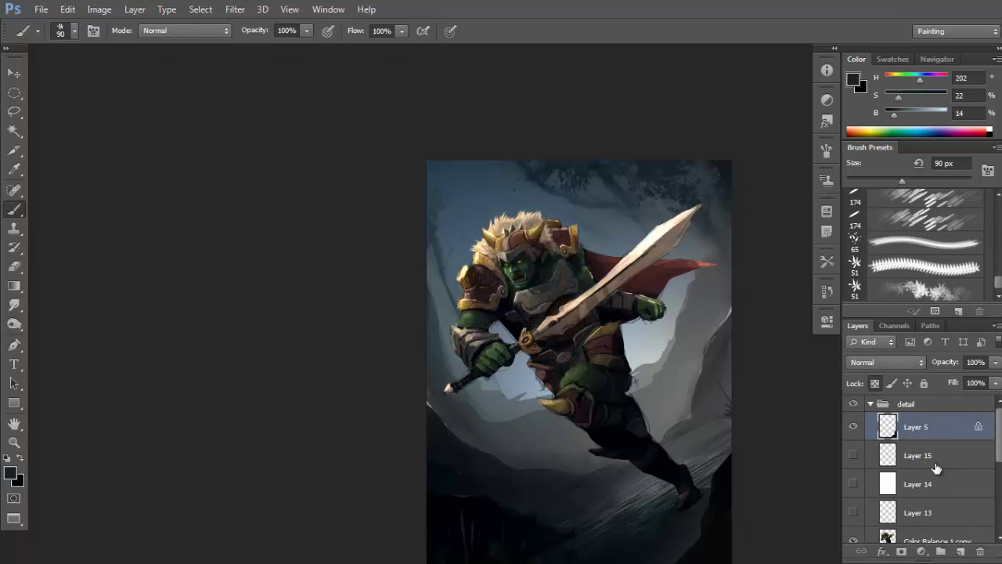
scroll(944, 477, "down", 1)
left_click(936, 505)
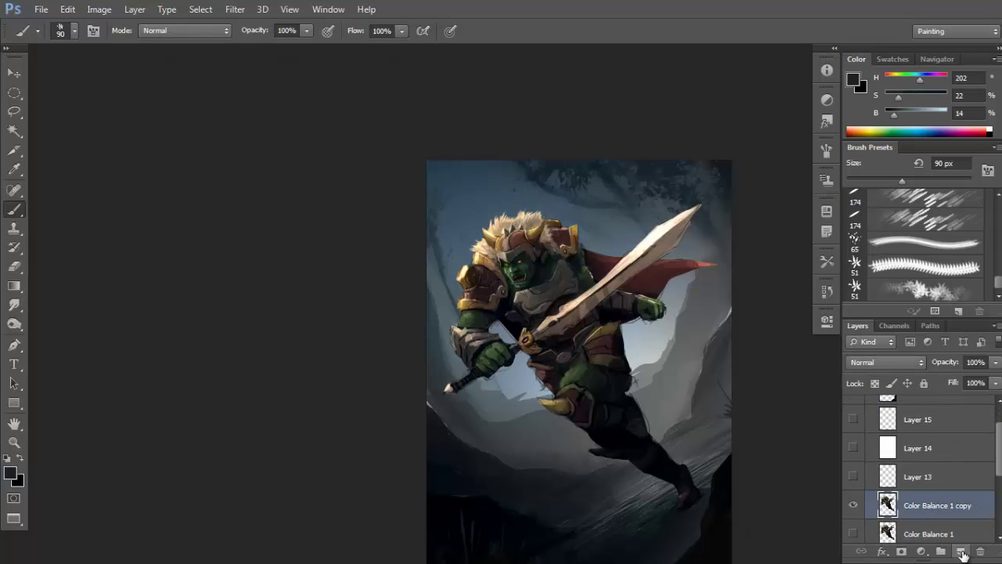
left_click(960, 551)
left_click(898, 360)
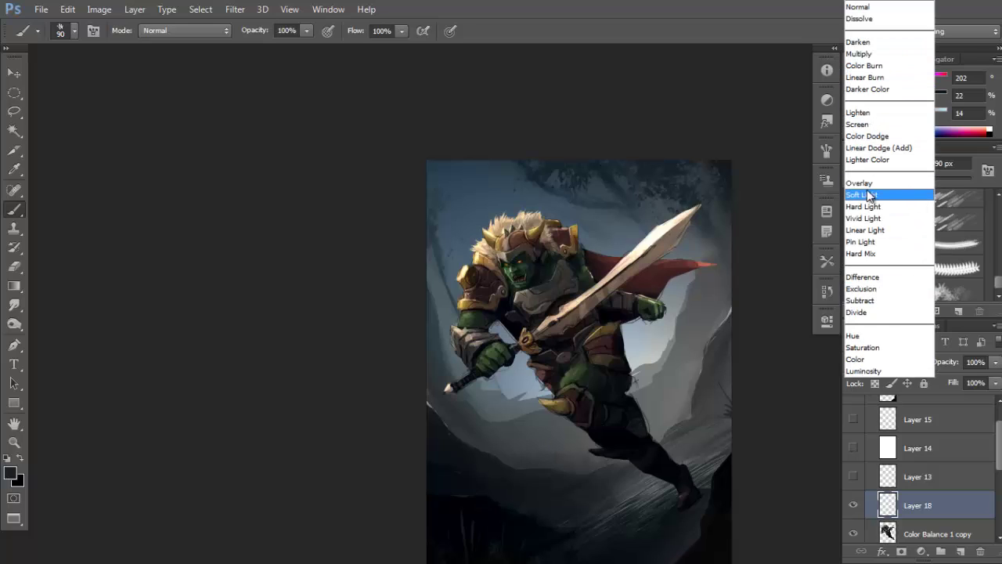
left_click(857, 123)
Sample the golden shoulder armour colour and cast a soft radial gradient glow from beyond the canvas's upper-left corner, redoing it until subtle.
key("g")
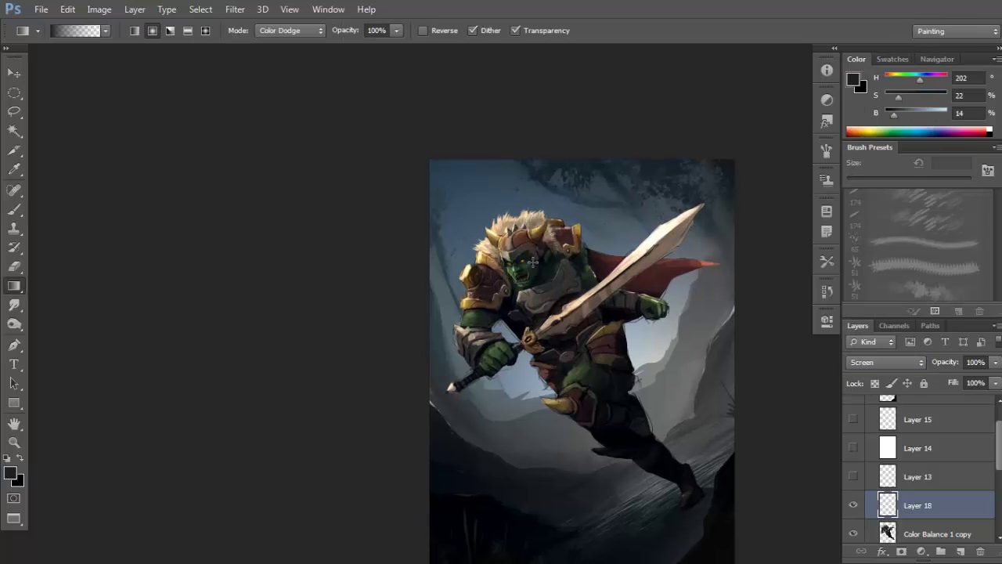
left_click(486, 258, "alt")
mouse_move(367, 94)
left_mouse_down()
mouse_move(514, 272)
mouse_move(501, 271)
left_mouse_up()
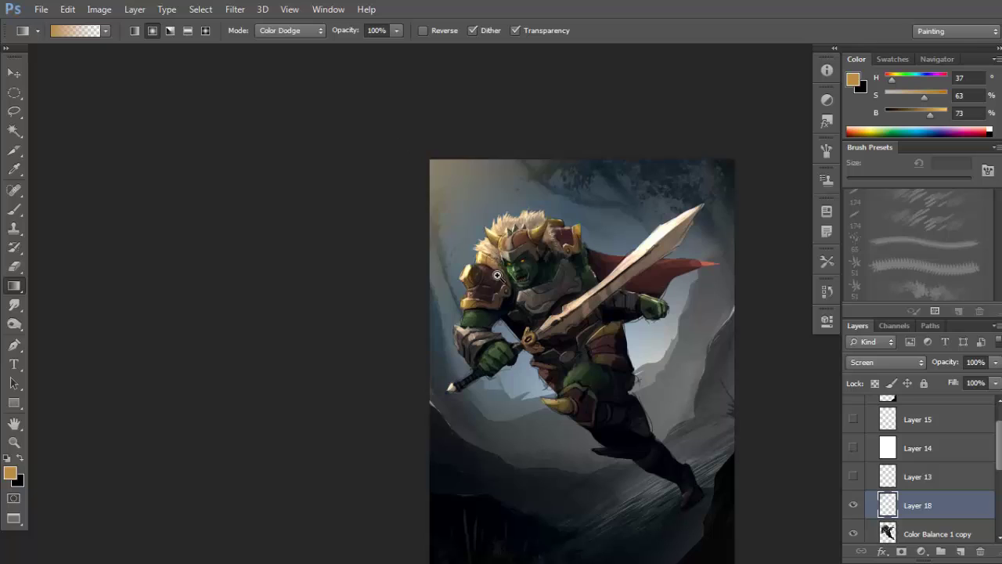
key("ctrl+minus")
key("ctrl+z")
left_click_drag(317, 114, 522, 310)
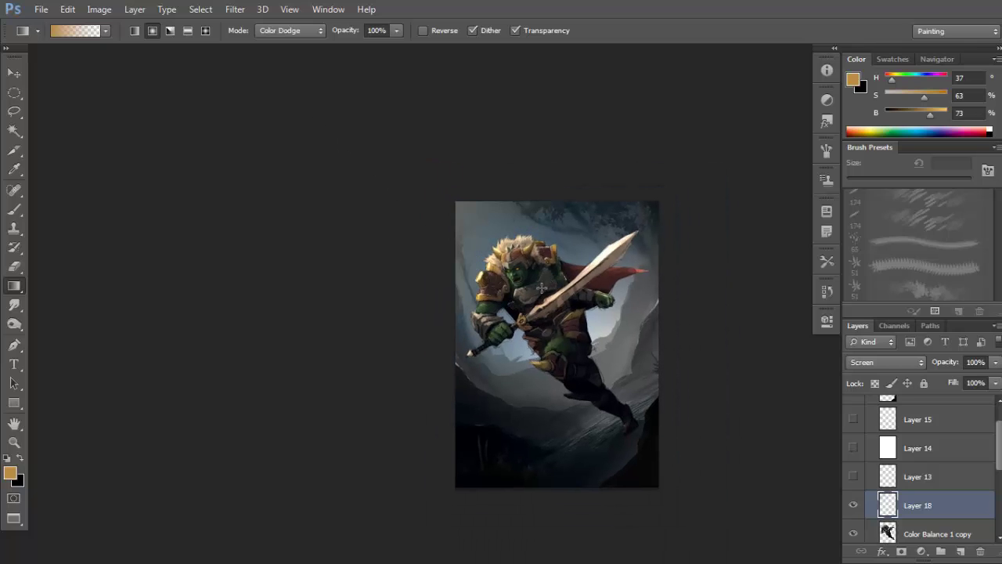
key("ctrl+z")
left_click_drag(389, 105, 557, 298)
key("ctrl+z")
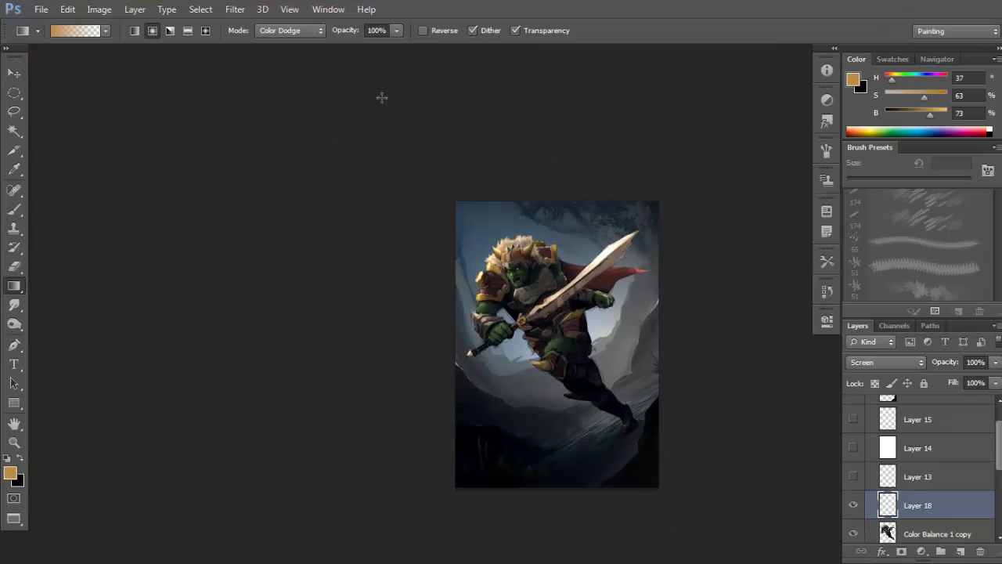
left_click_drag(381, 96, 544, 283)
Add another new layer beneath the Screen glow layer and set its blend mode to Color Dodge.
scroll(543, 283, "up", 1)
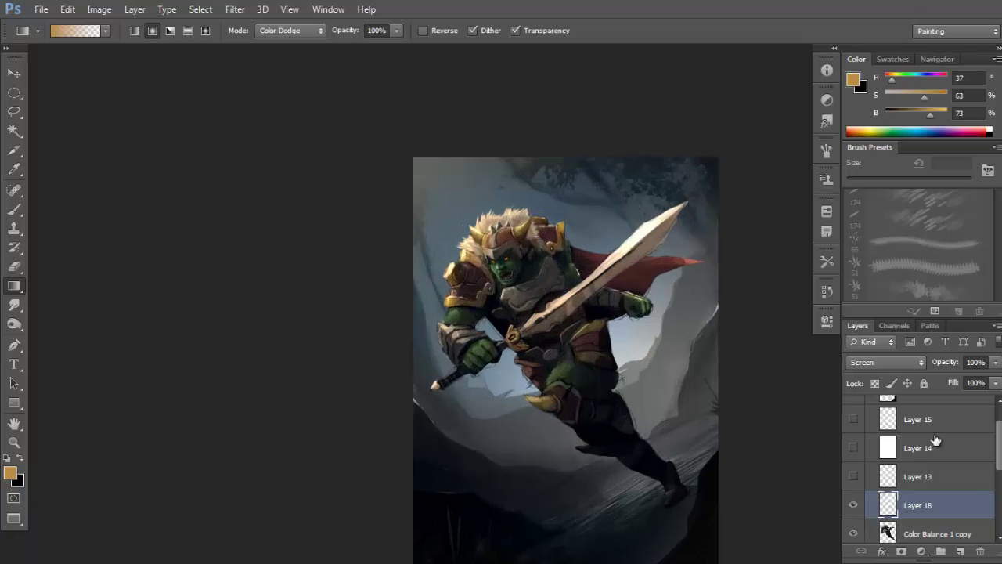
left_click(960, 551, "ctrl")
left_click(922, 362)
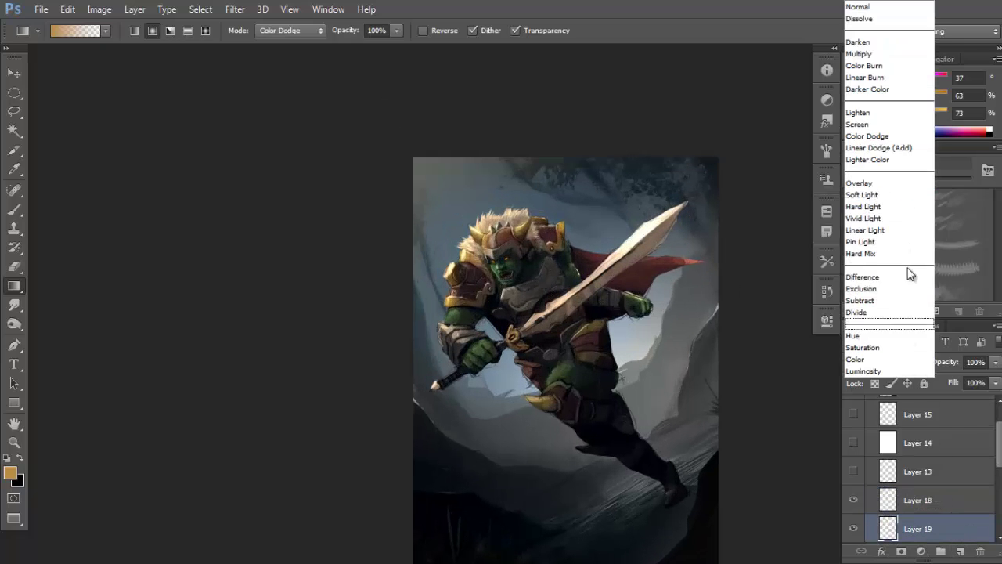
left_click(870, 136)
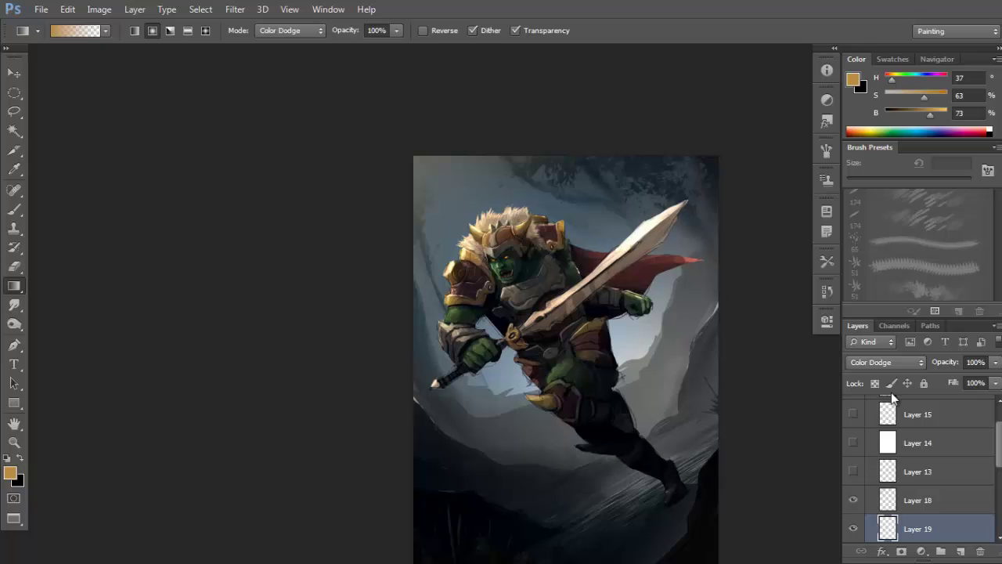
Turn off Blend Clipped Layers as Group in the Color Dodge layer's blending options.
scroll(982, 455, "down", 1)
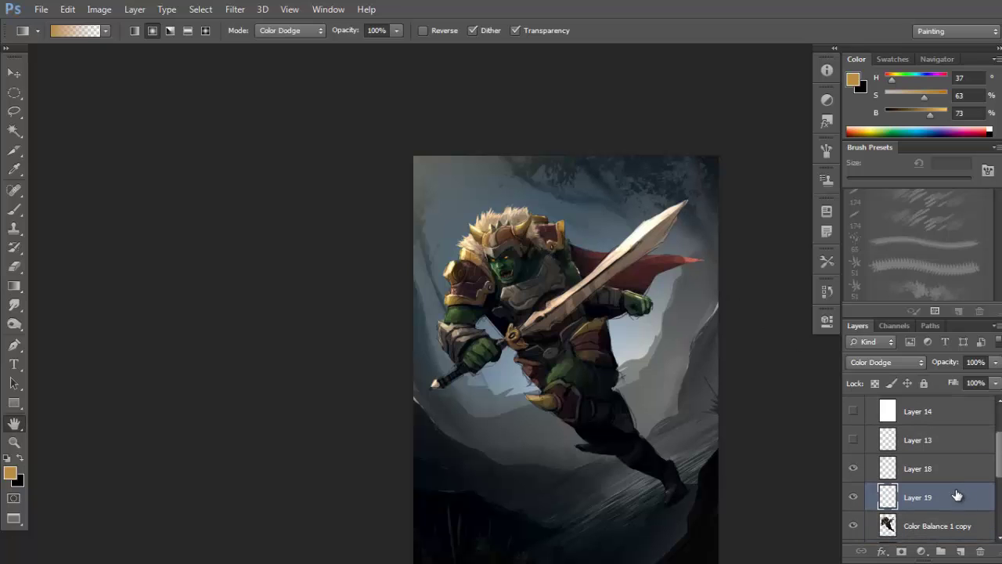
double_click(963, 498)
left_click(544, 245)
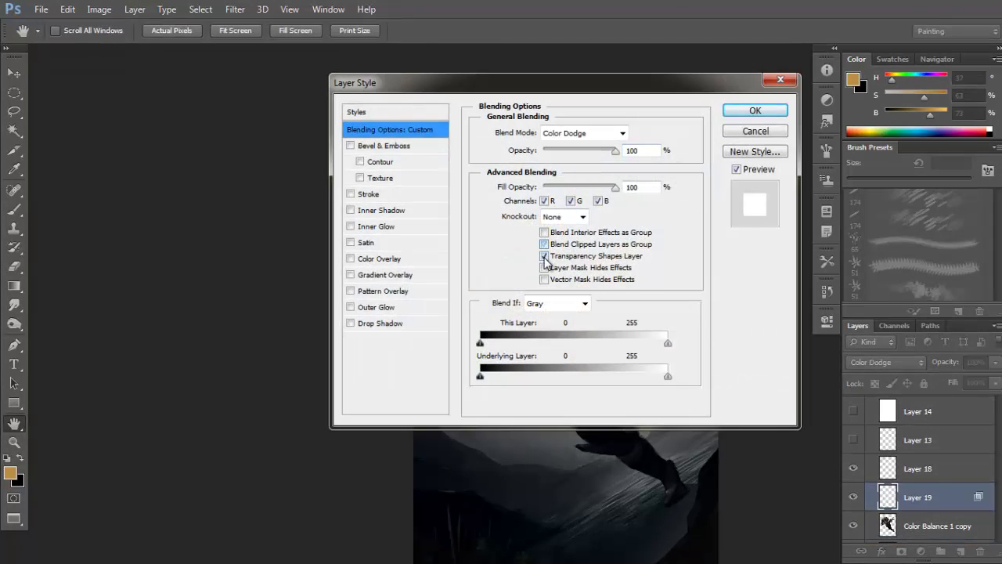
left_click(755, 113)
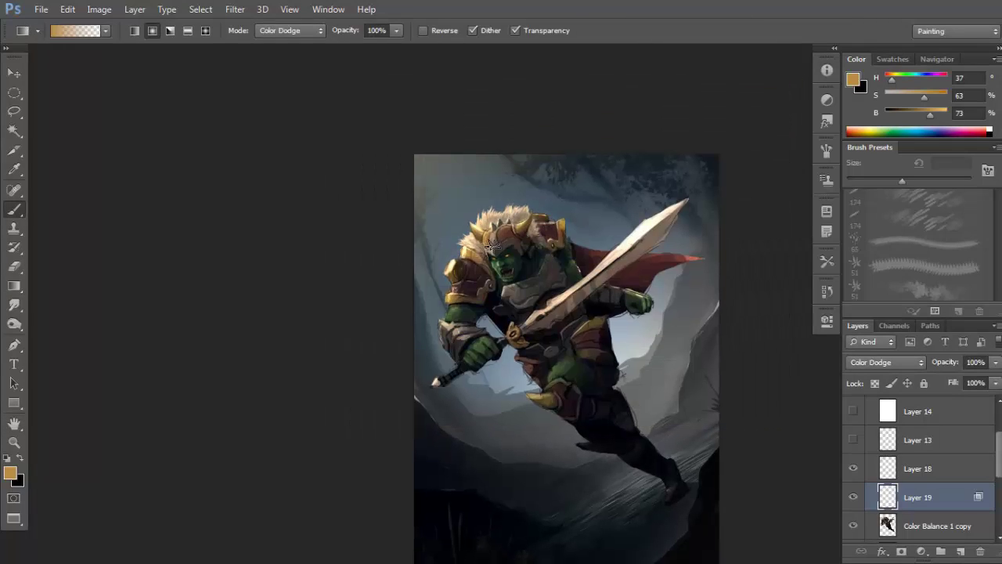
Choose the soft round brush preset for the Brush tool at a size of 300 px.
key("b")
right_click(484, 100)
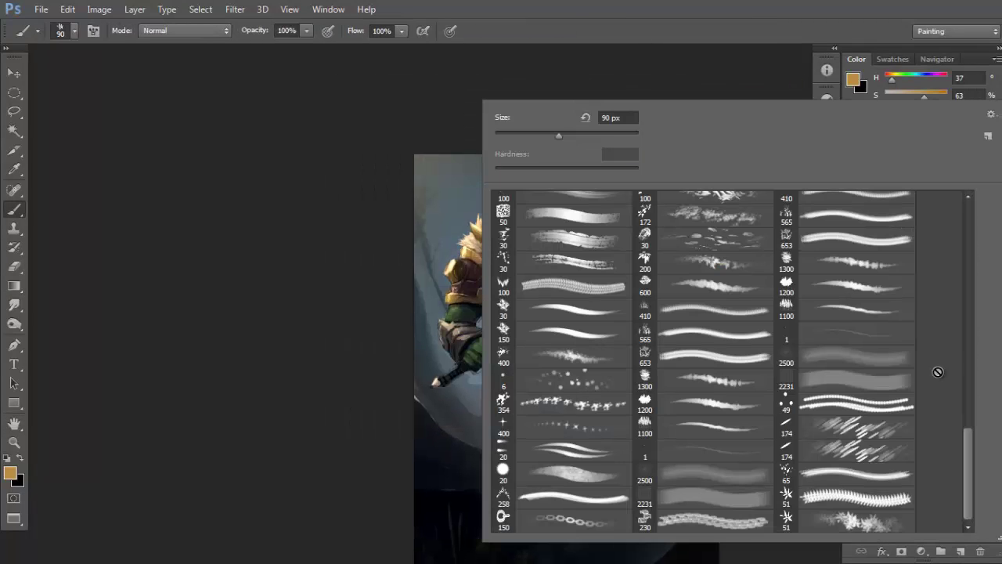
left_click_drag(961, 433, 973, 233)
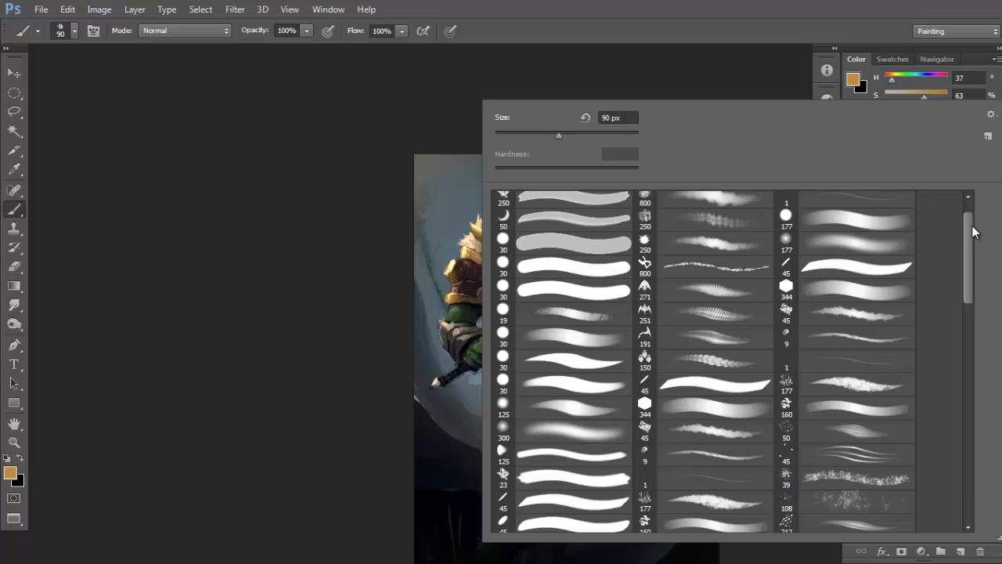
left_click(589, 431)
key("Return")
scroll(428, 285, "up", 1)
key("]")
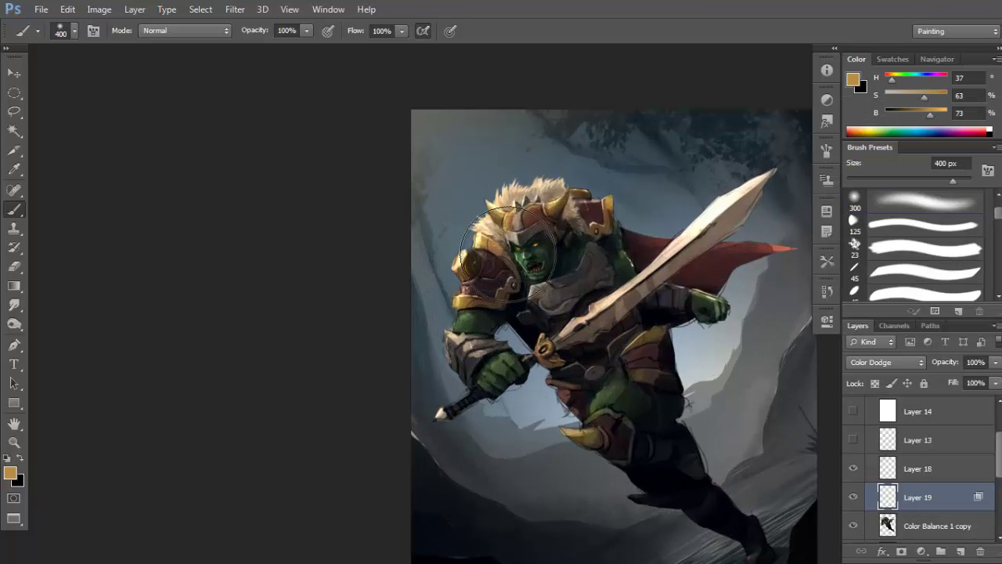
key("bracketleft")
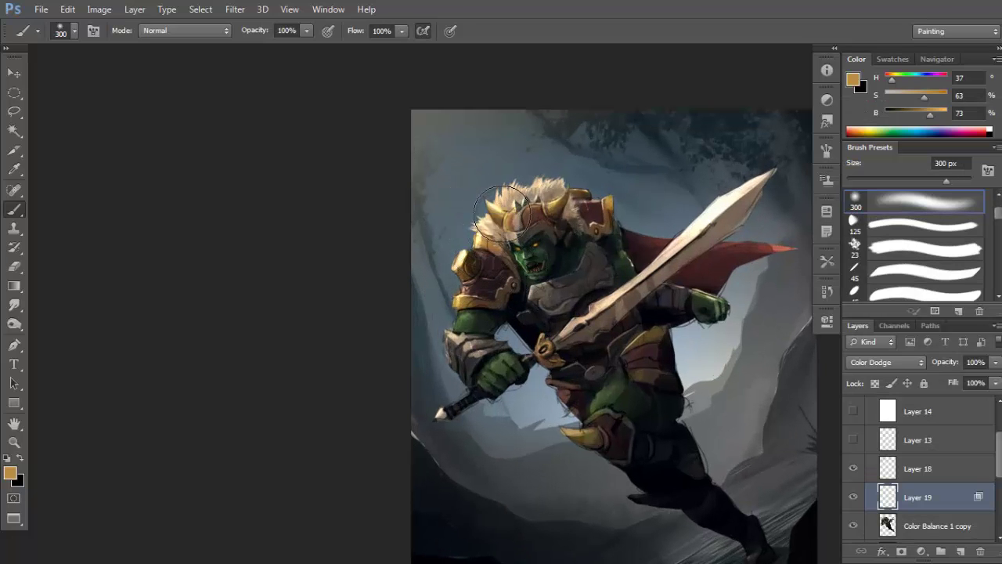
Try golden dodge strokes over the orc's fur collar and helmet, and undo them.
left_click_drag(491, 206, 502, 203)
key("ctrl+z")
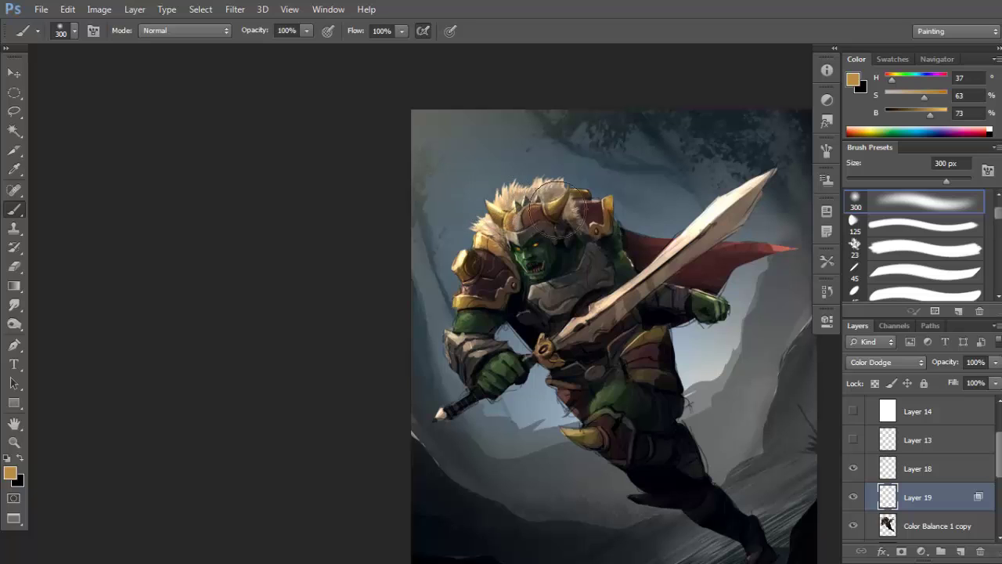
left_click(493, 190)
key("ctrl+z")
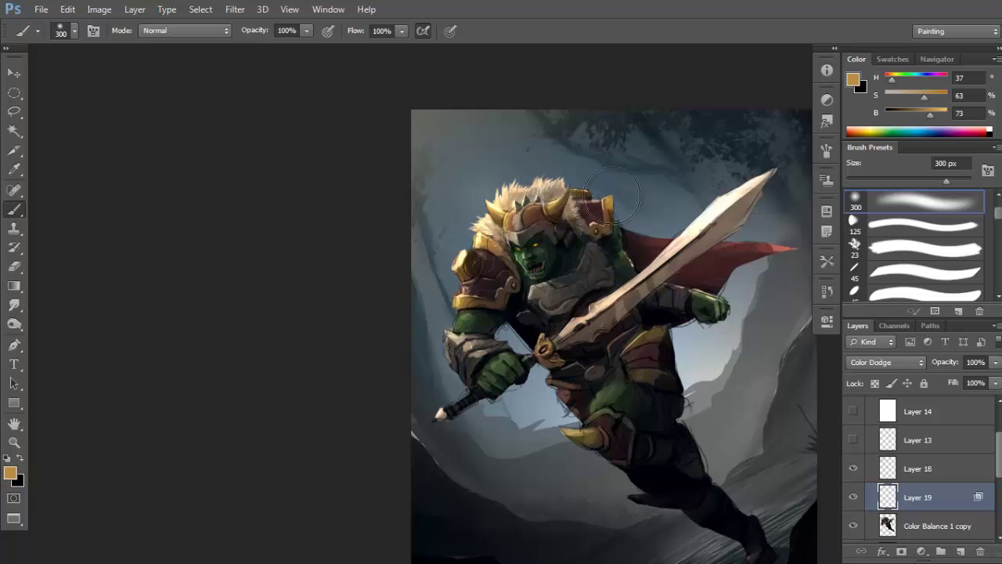
Paint a golden glow along the sword blade with the 300 px soft brush, redoing the stroke until it looks right.
left_click_drag(600, 309, 694, 228)
key("ctrl+z")
left_click_drag(650, 264, 733, 177)
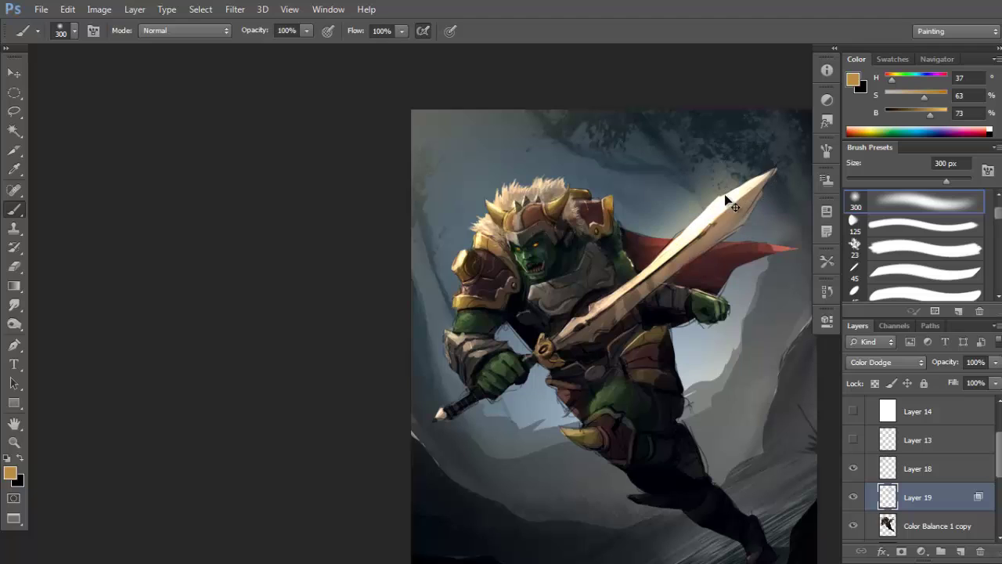
key("ctrl+z")
left_click_drag(679, 235, 732, 191)
key("ctrl+z")
mouse_move(615, 295)
left_mouse_down()
mouse_move(595, 308)
mouse_move(730, 190)
left_mouse_up()
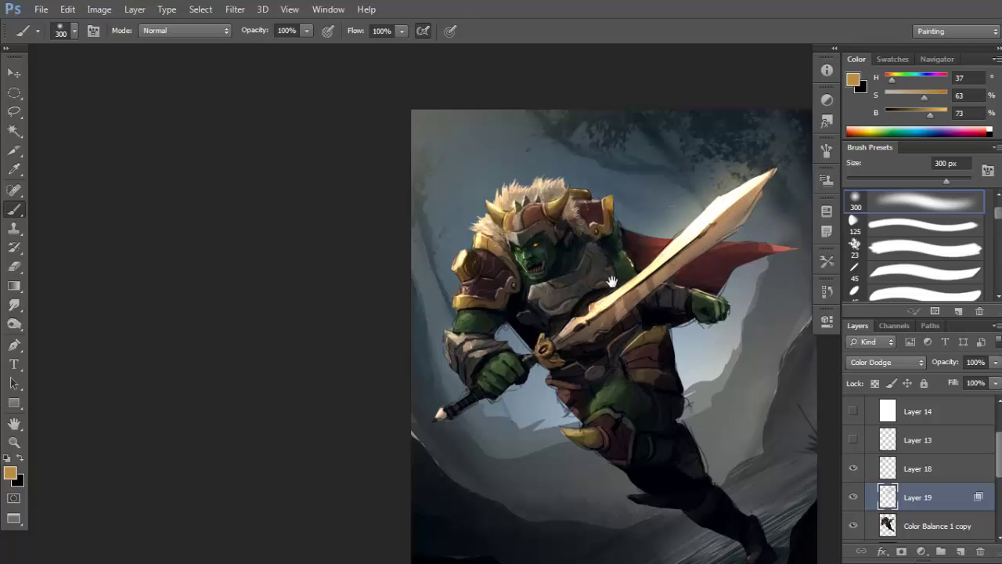
Brighten the orc's forearm guard, sword pommel and knee spike with golden dodge strokes, using a 175 to 200 px soft brush.
left_click_drag(612, 282, 607, 277)
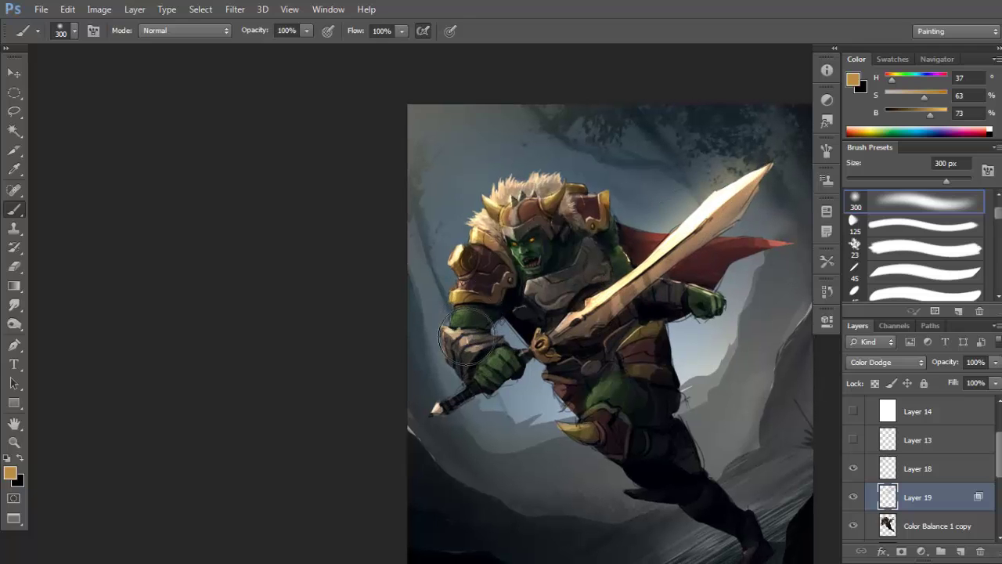
key("bracketleft")
key("bracketleft")
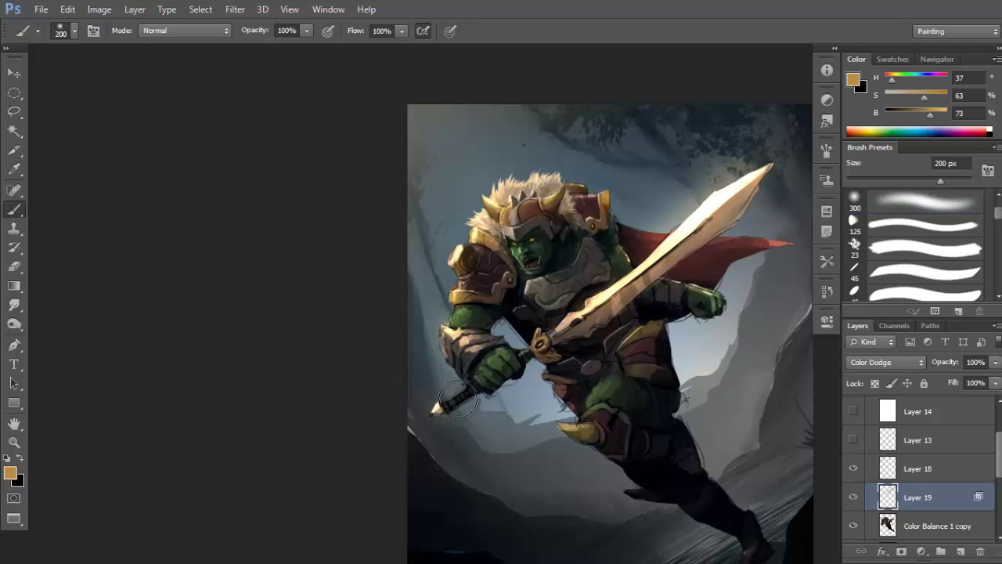
key("bracketleft")
left_click_drag(549, 415, 527, 370)
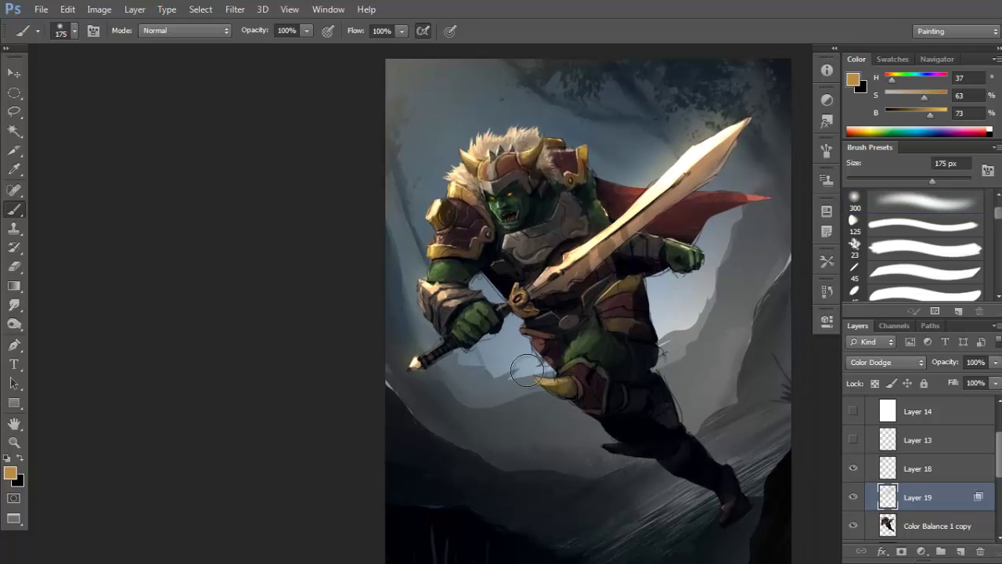
key("bracketright")
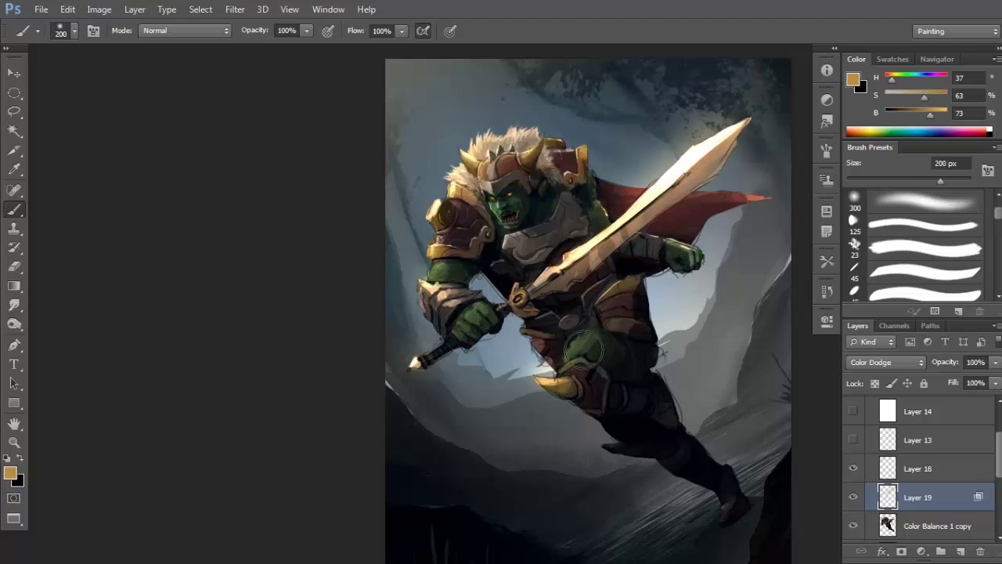
Enlarge the soft round brush to 1400 px for broad glow strokes.
key("bracketright")
key("bracketright")
key("bracketright")
key("bracketright")
left_click_drag(574, 296, 572, 346)
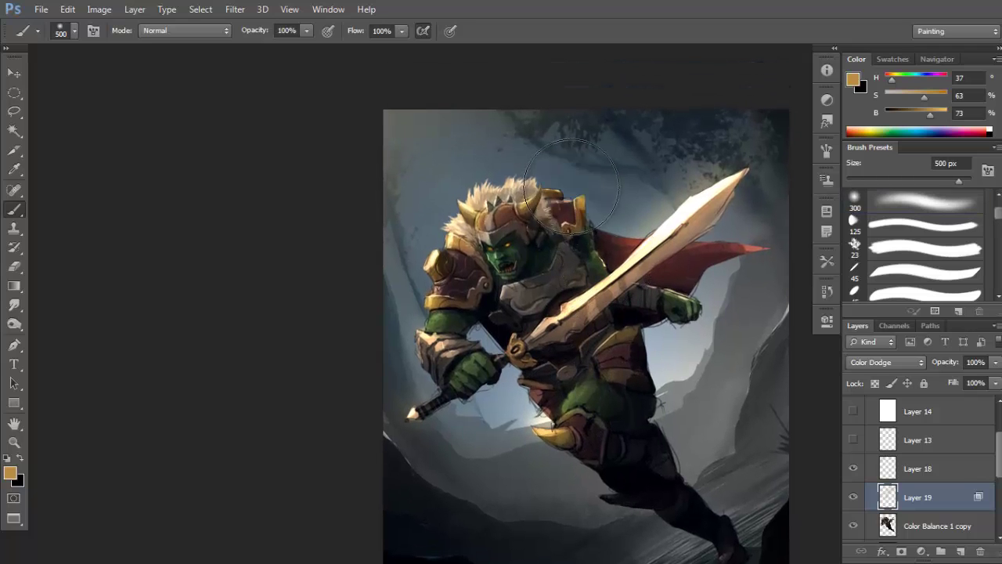
scroll(568, 186, "down", 1)
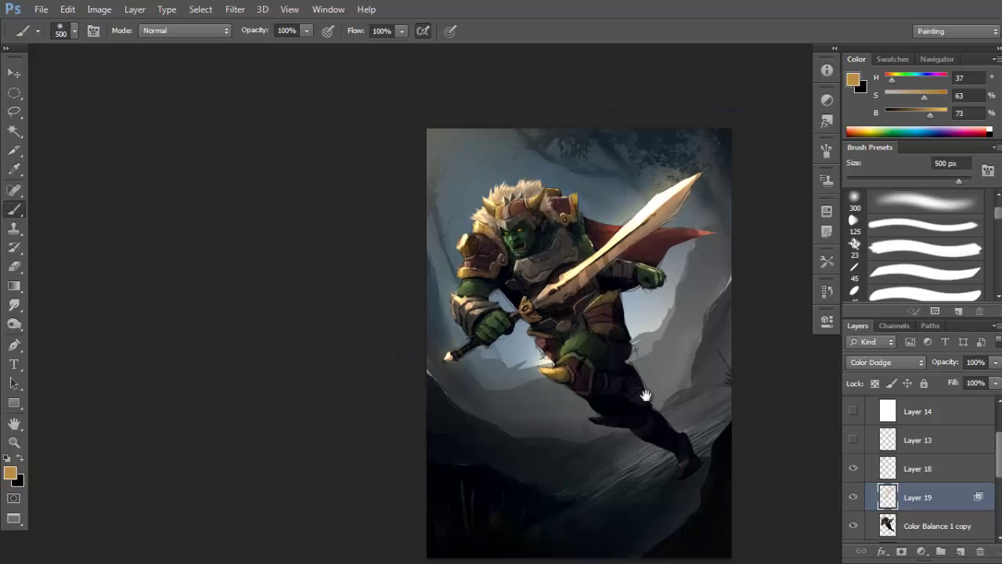
left_click_drag(645, 396, 651, 365)
key("bracketright")
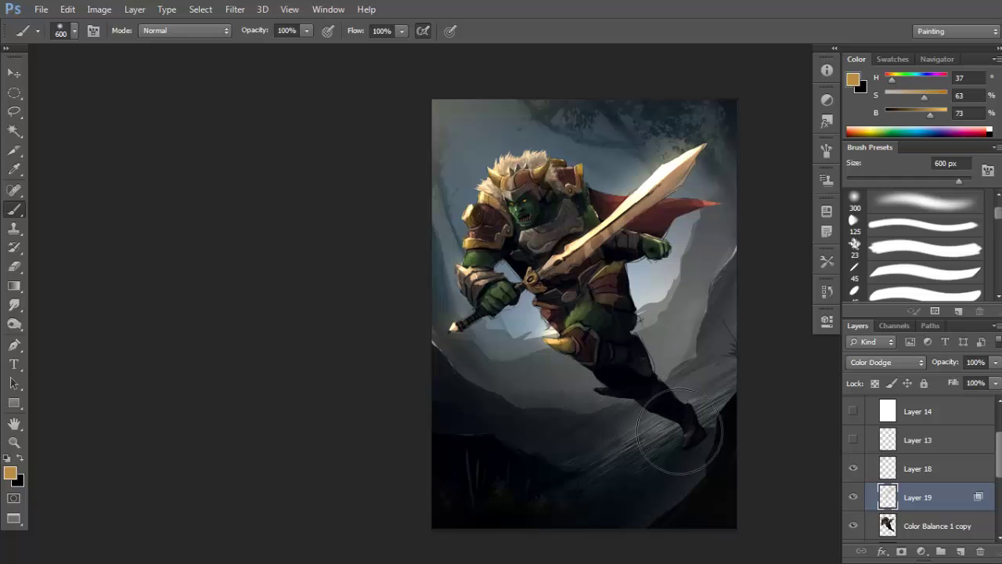
key("bracketright")
key("bracketright")
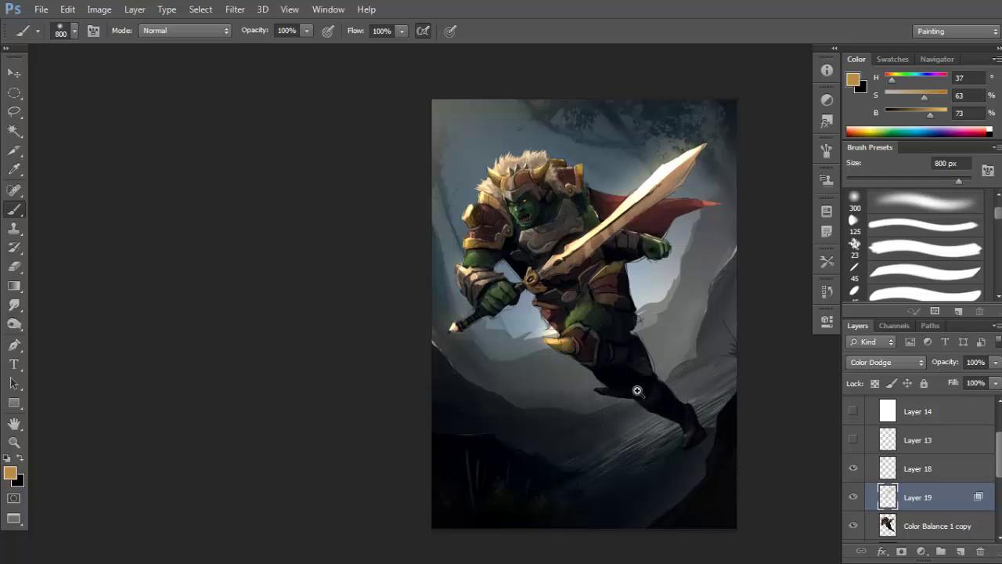
left_click(637, 390)
scroll(688, 368, "down", 2)
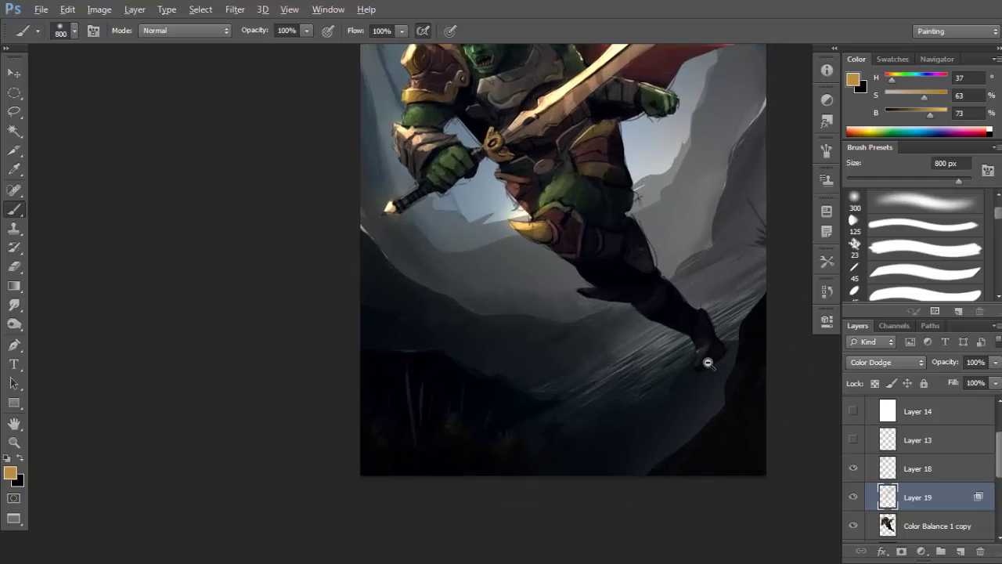
left_click(707, 362, "alt")
key("bracketright")
key("bracketright")
key("bracketright")
key("bracketright")
key("bracketright")
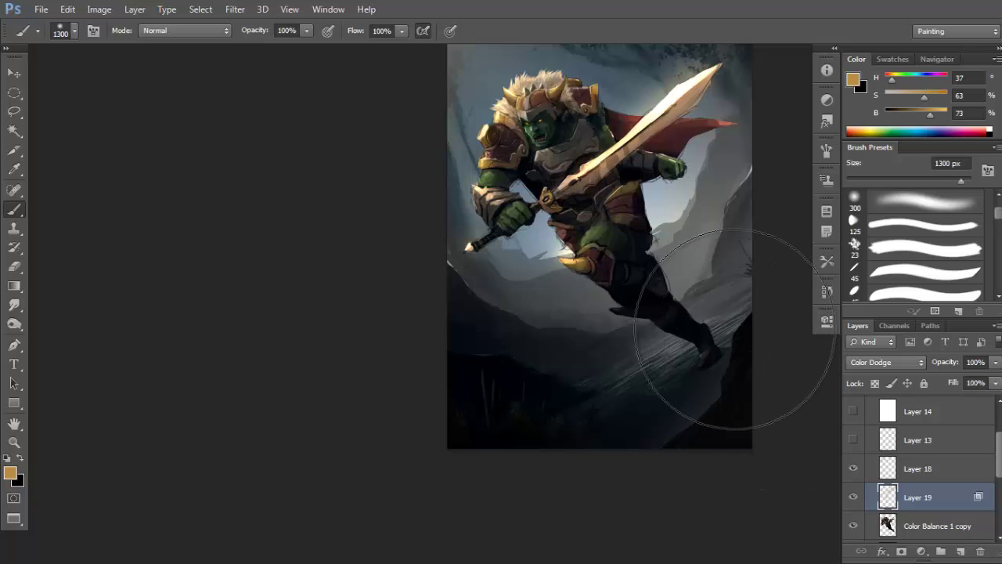
key("bracketright")
Try broad golden dodge strokes over the ground around the orc's trailing foot, and undo them.
mouse_move(730, 332)
left_mouse_down()
mouse_move(675, 391)
mouse_move(646, 405)
mouse_move(581, 405)
left_mouse_up()
key("ctrl+z")
mouse_move(727, 295)
left_mouse_down()
mouse_move(633, 418)
mouse_move(603, 432)
left_mouse_up()
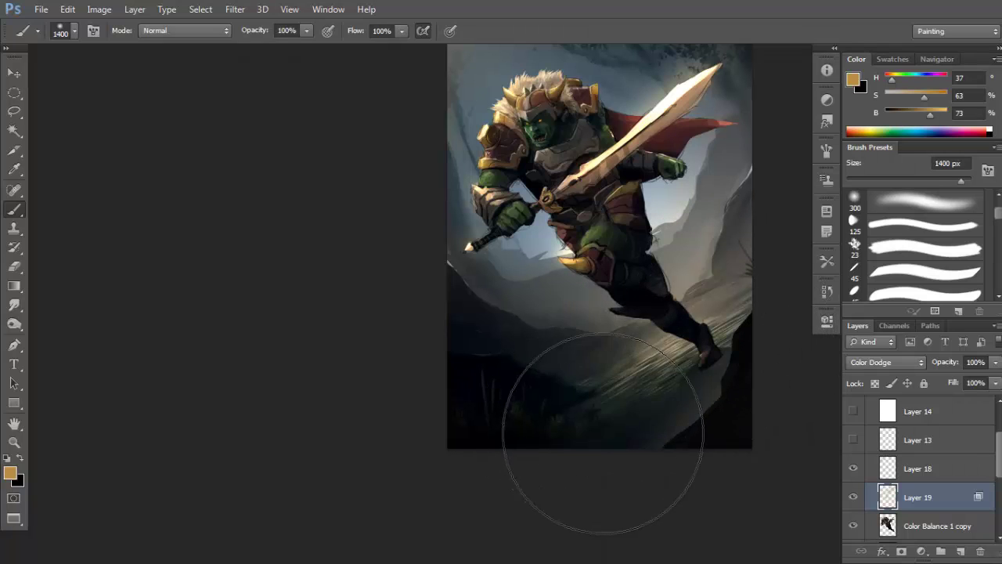
left_click(608, 365, "alt")
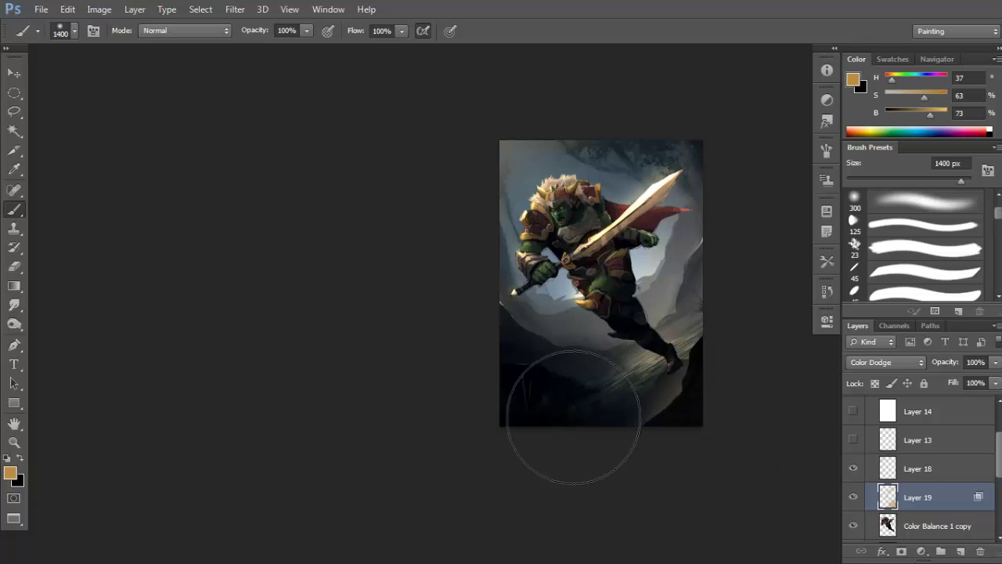
key("ctrl+z")
Paint a broad golden glow over the dark hills in the painting's lower left with the 1400 px brush, redoing the stroke until it looks right.
mouse_move(524, 422)
left_mouse_down()
mouse_move(551, 384)
mouse_move(531, 347)
left_mouse_up()
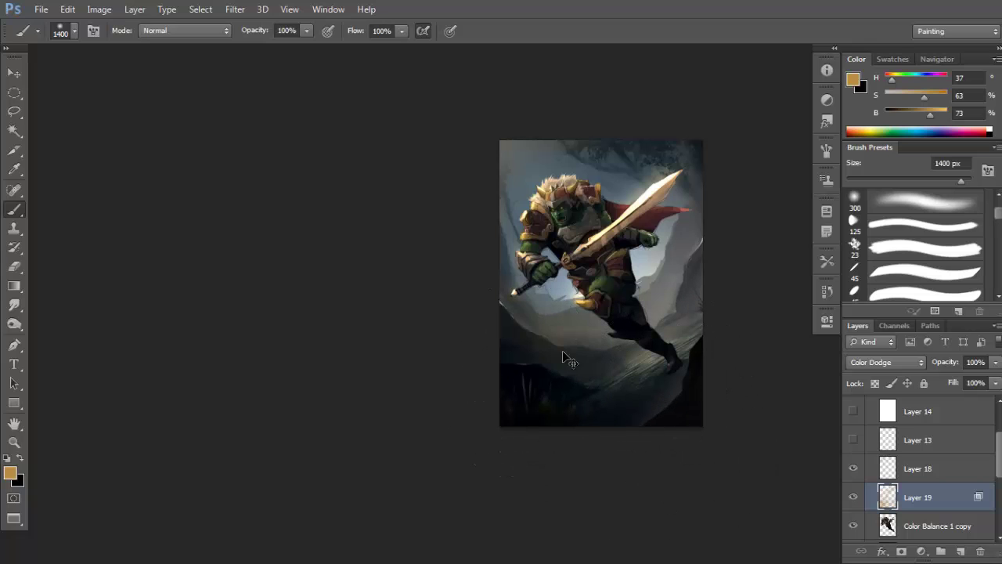
key("ctrl+z")
left_click_drag(543, 405, 575, 328)
key("ctrl+z")
left_click_drag(568, 413, 546, 337)
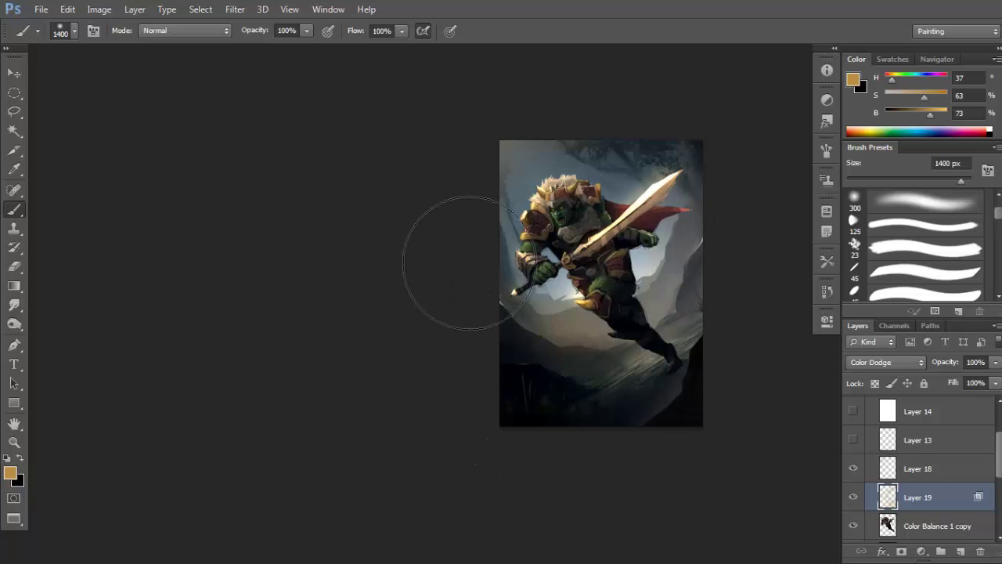
Lasso three diagonal light-ray shapes running inward from the painting's left edge.
key("l")
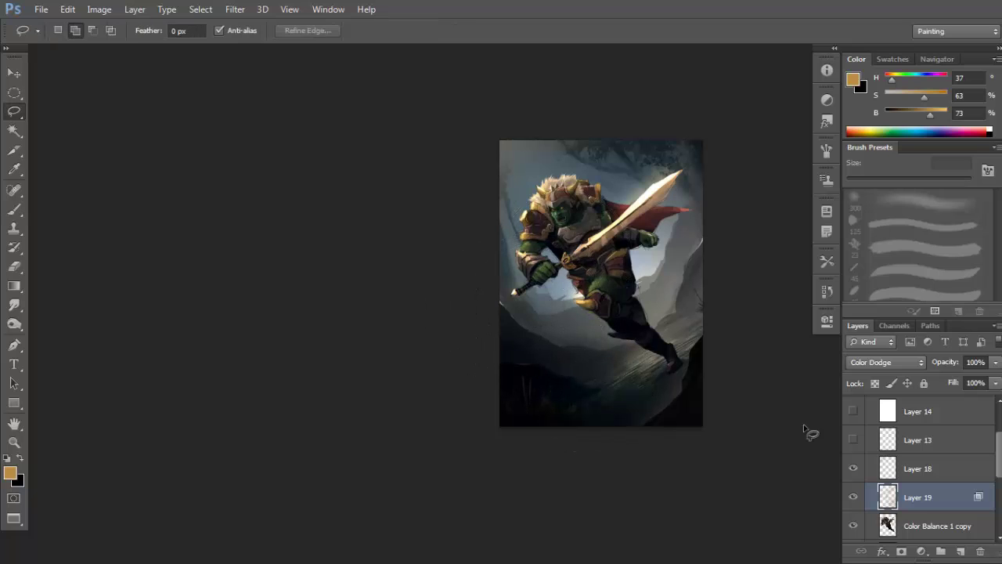
mouse_move(498, 258)
left_mouse_down()
mouse_move(586, 368)
mouse_move(537, 289)
left_mouse_up()
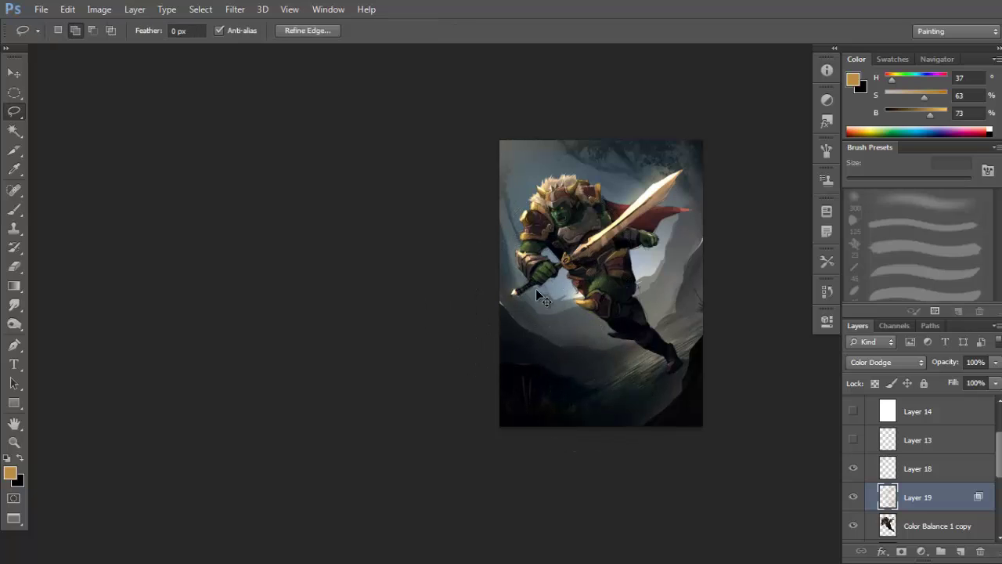
left_click(536, 288)
mouse_move(479, 240)
left_mouse_down()
mouse_move(595, 359)
mouse_move(582, 374)
mouse_move(461, 316)
mouse_move(533, 383)
mouse_move(566, 398)
left_mouse_up()
mouse_move(491, 185)
left_mouse_down()
mouse_move(576, 274)
mouse_move(494, 227)
left_mouse_up()
right_click(569, 228)
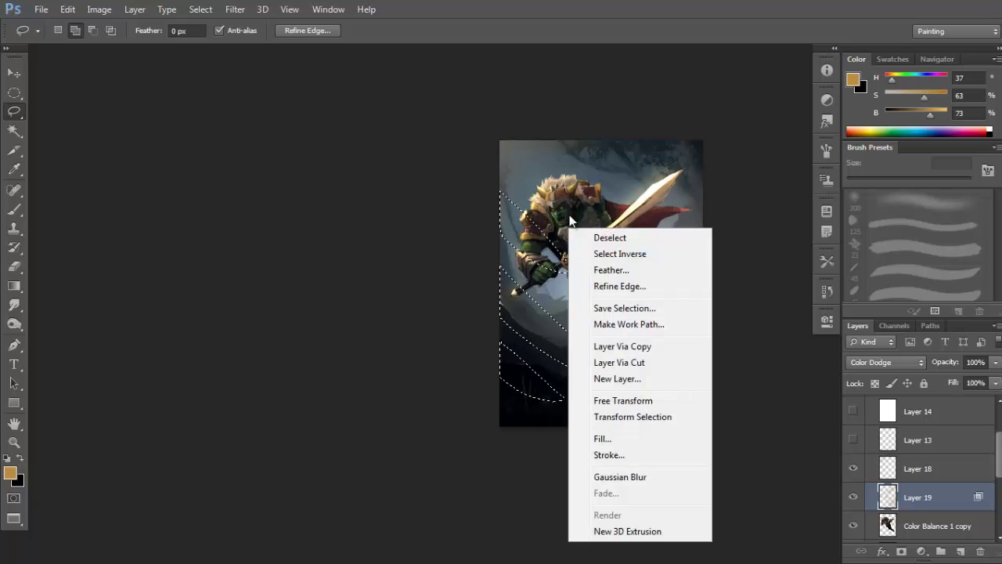
left_click(546, 258)
scroll(571, 285, "up", 3)
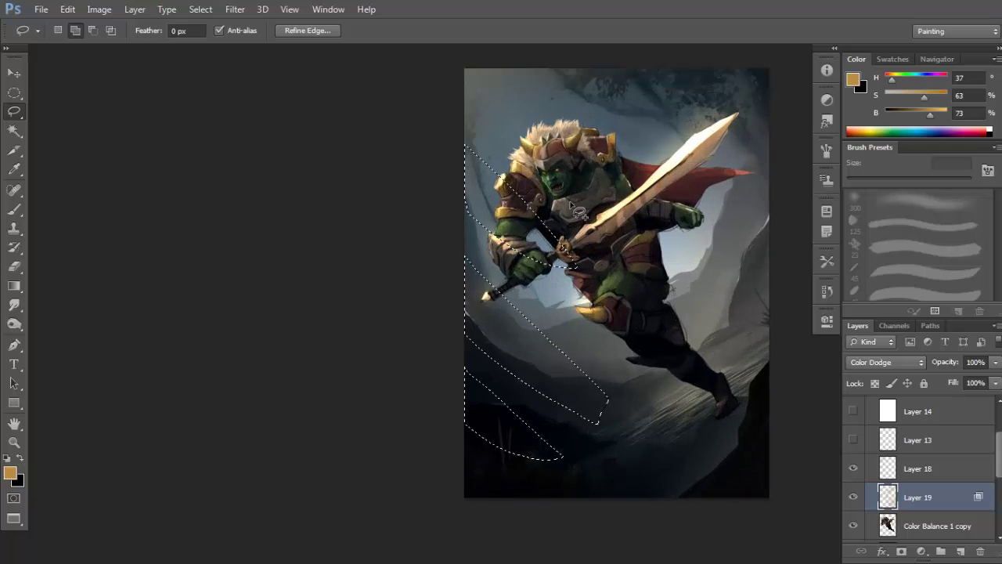
Try a radial golden gradient across the selected ray shapes, and undo it.
right_click(574, 190)
key("Escape")
key("g")
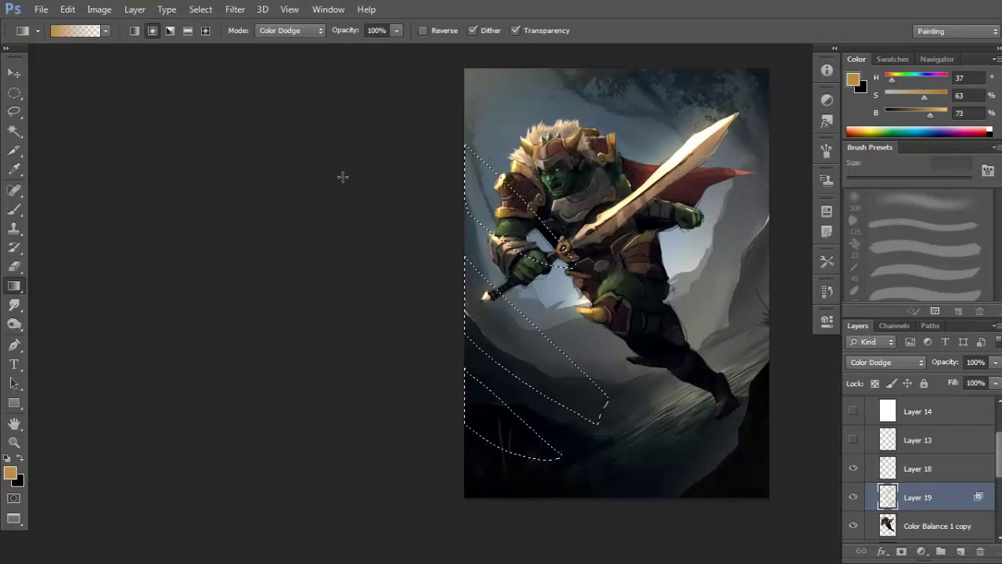
left_click_drag(324, 165, 655, 459)
key("ctrl+z")
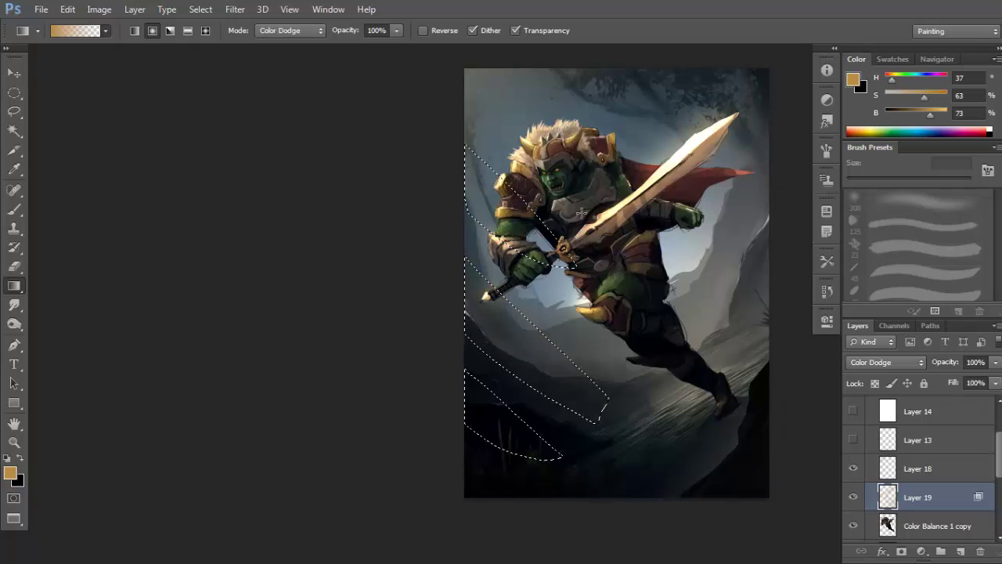
Feather the ray-shaped selection by 20 pixels.
right_click(599, 219)
key("Escape")
key("l")
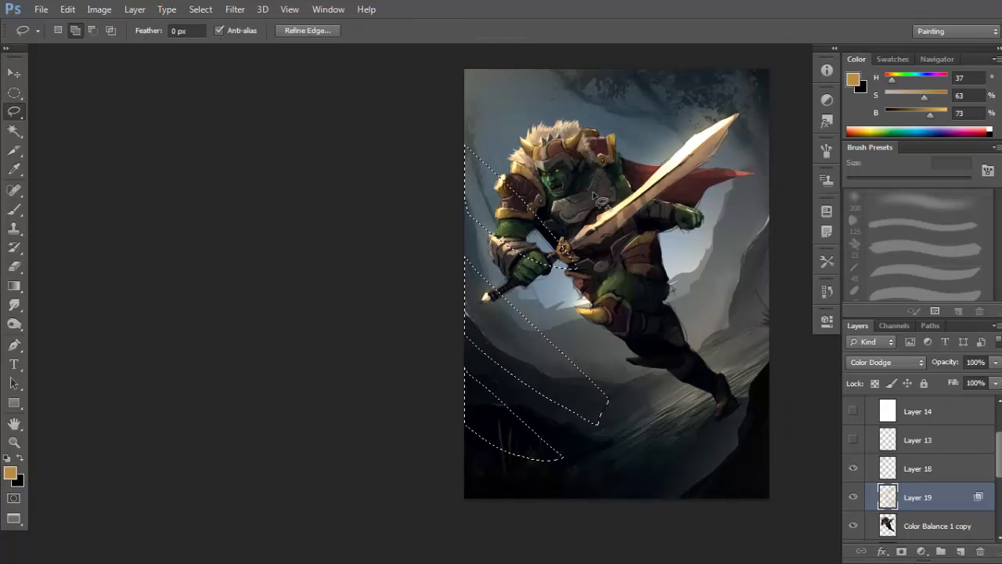
right_click(589, 196)
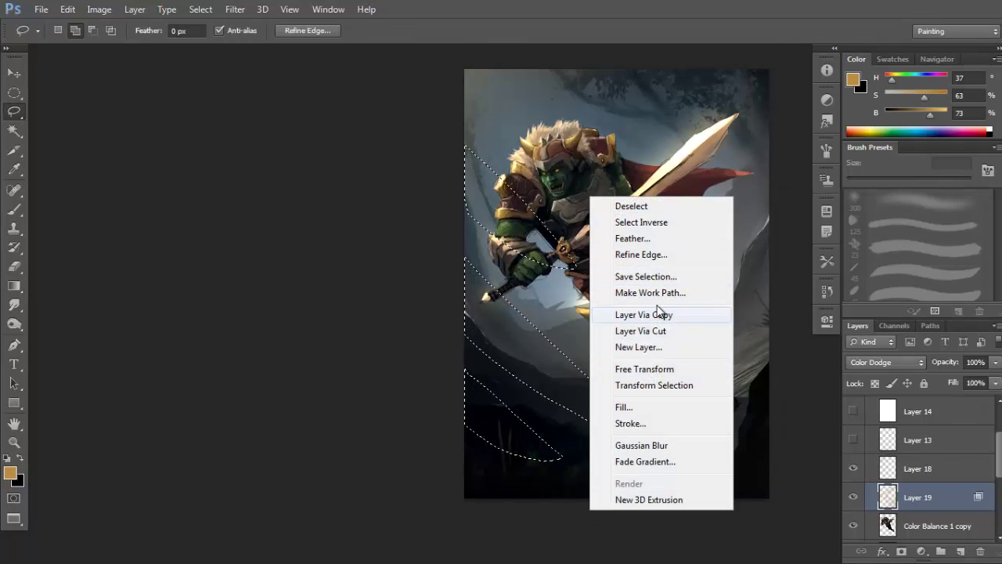
left_click(664, 240)
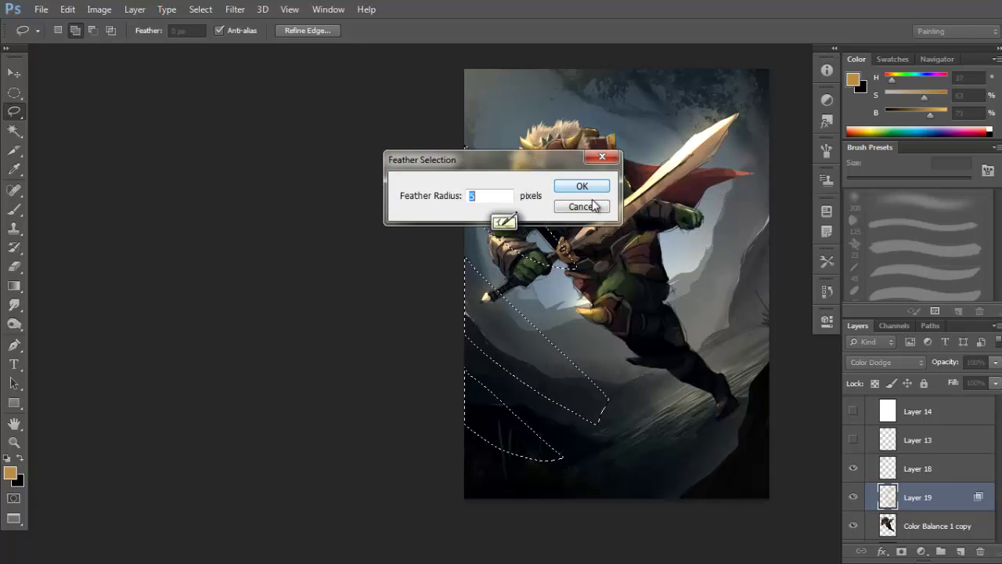
type("20")
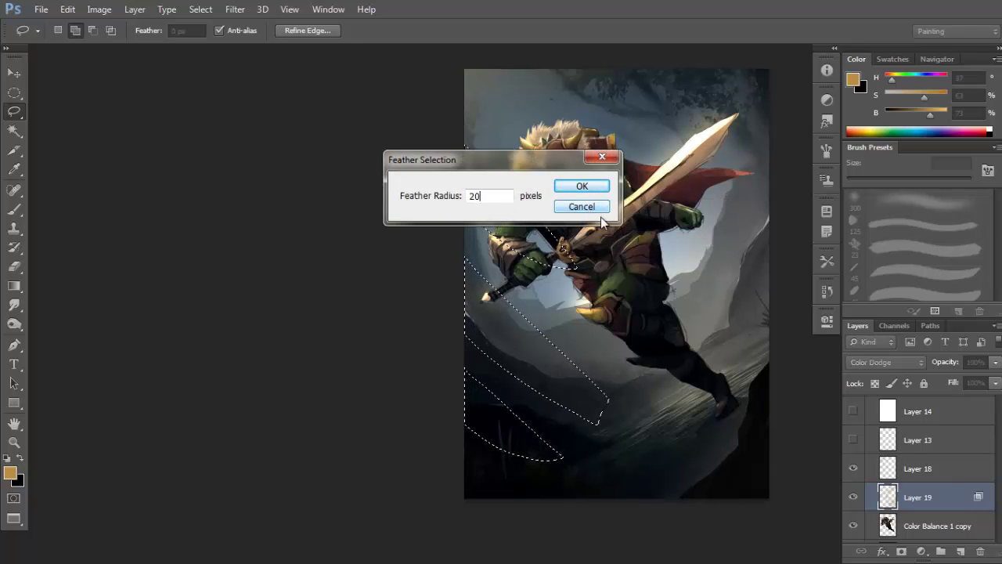
left_click(582, 185)
Fill the feathered rays with a linear golden gradient fading inward in Color Dodge mode, after trying the radial type, and clear the selection.
key("g")
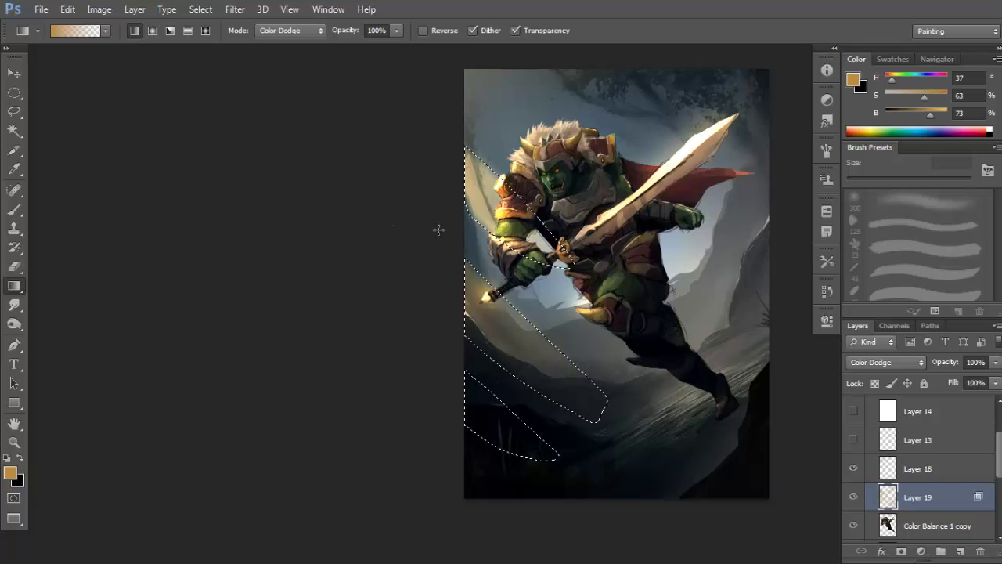
left_click(152, 31)
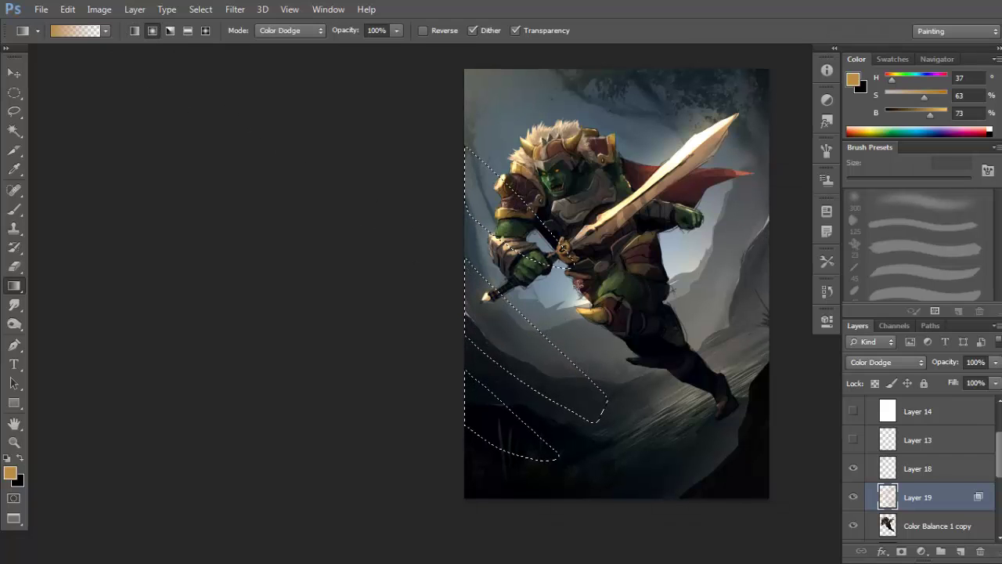
left_click(174, 31)
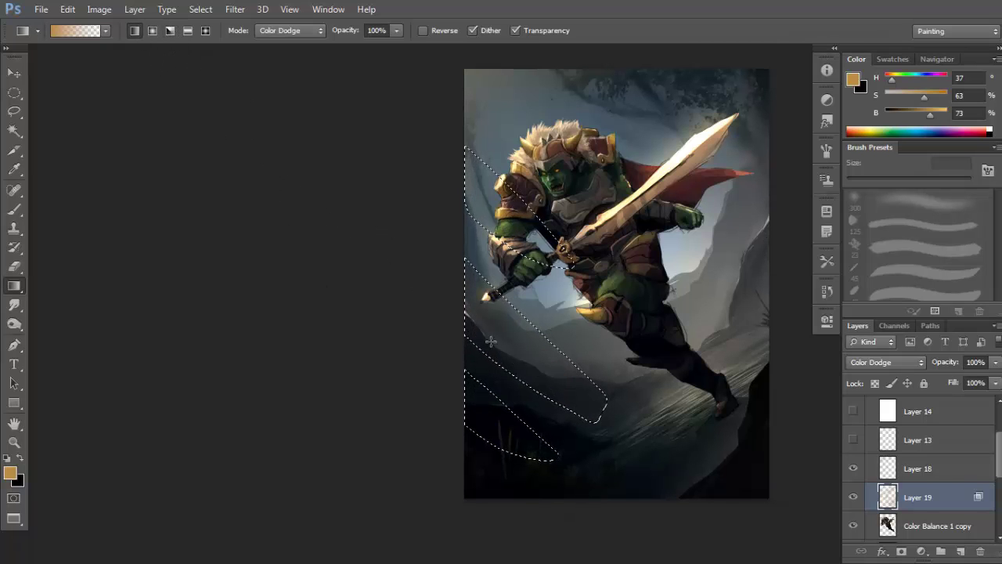
left_click_drag(421, 292, 498, 312)
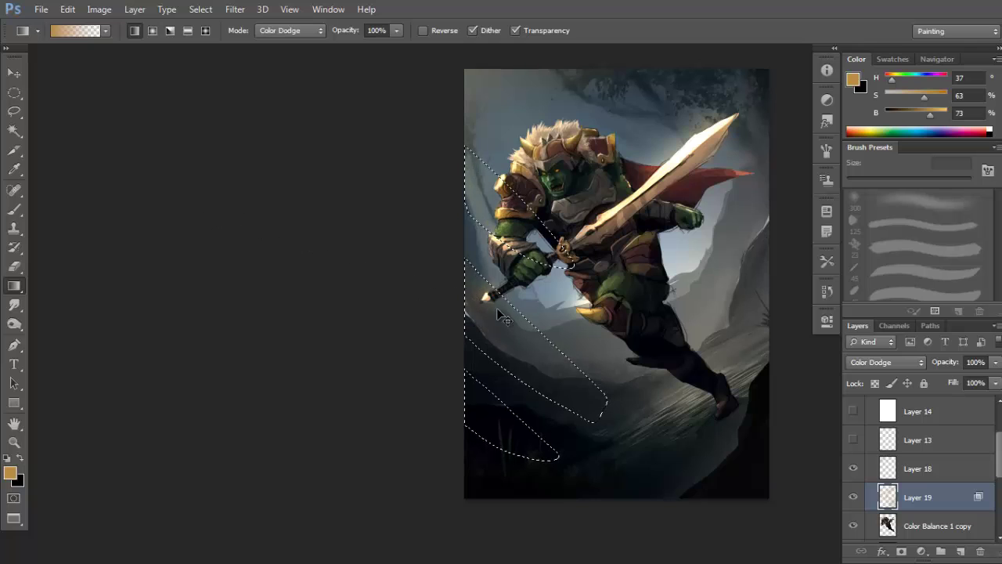
left_click(546, 302, "alt")
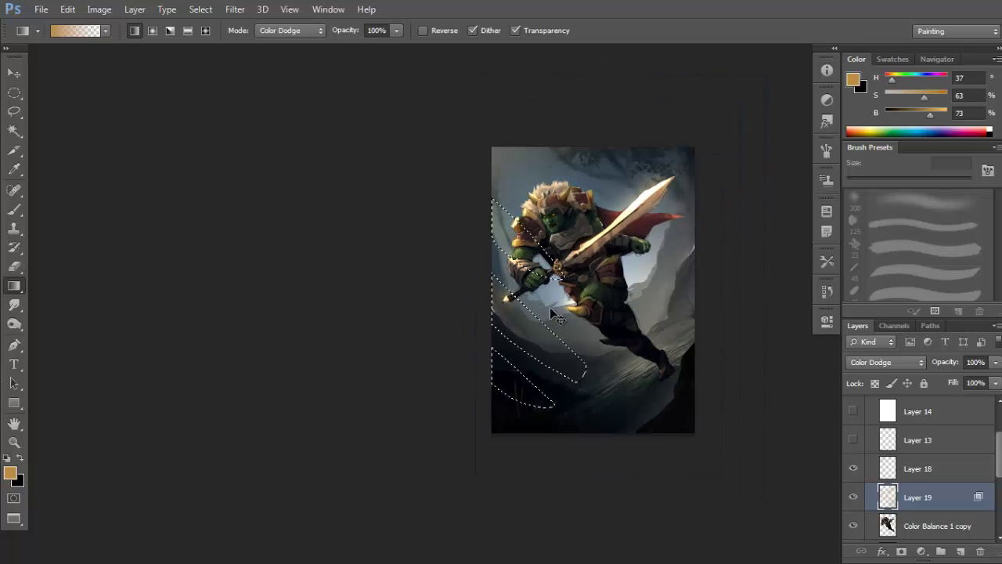
left_click_drag(606, 302, 585, 348)
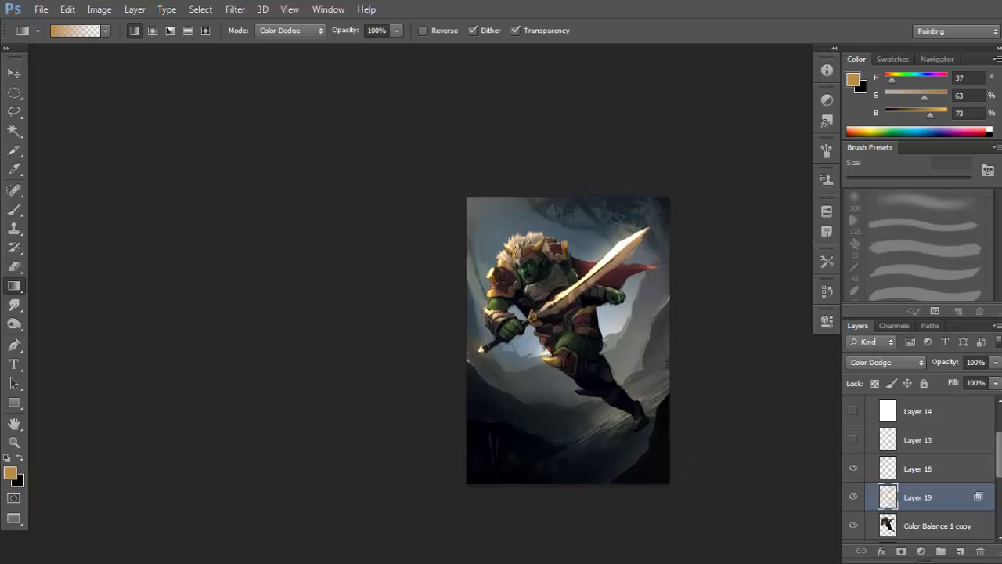
Lasso three diagonal ray shapes from the painting's upper edge toward the orc's head and sword, and feather them by 20 pixels.
key("l")
left_click_drag(452, 218, 521, 262)
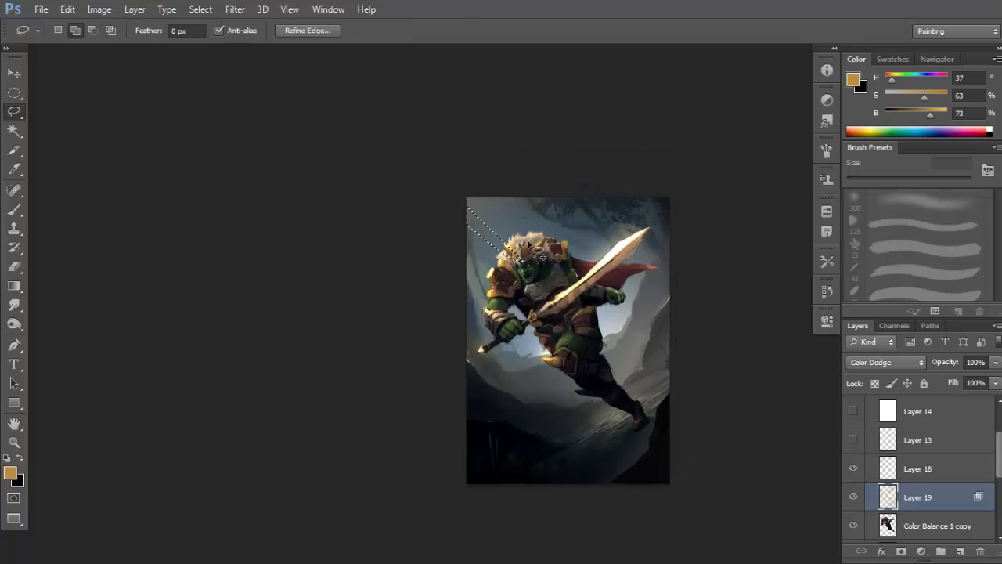
left_click_drag(490, 190, 595, 274)
left_click_drag(548, 195, 647, 266)
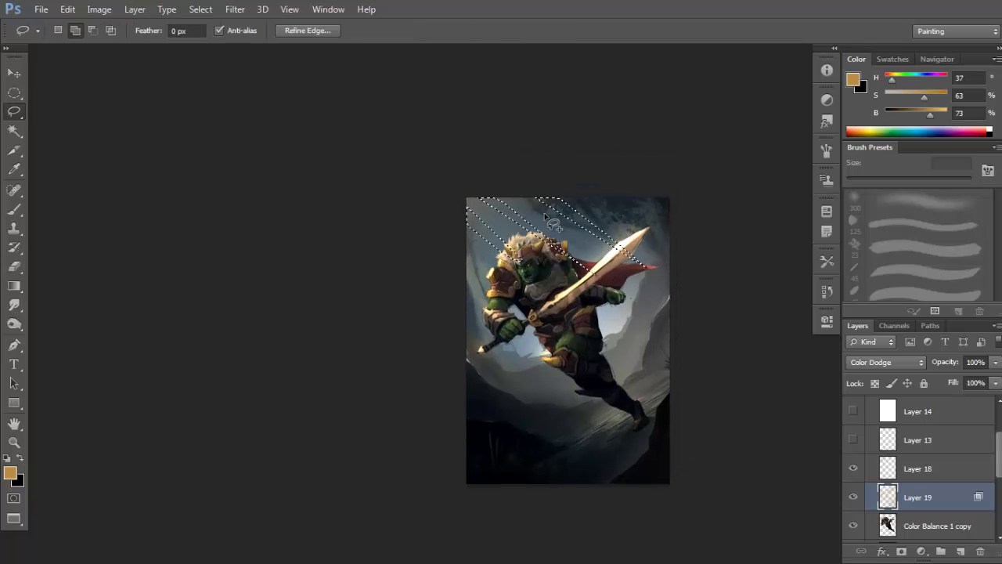
key("g")
key("l")
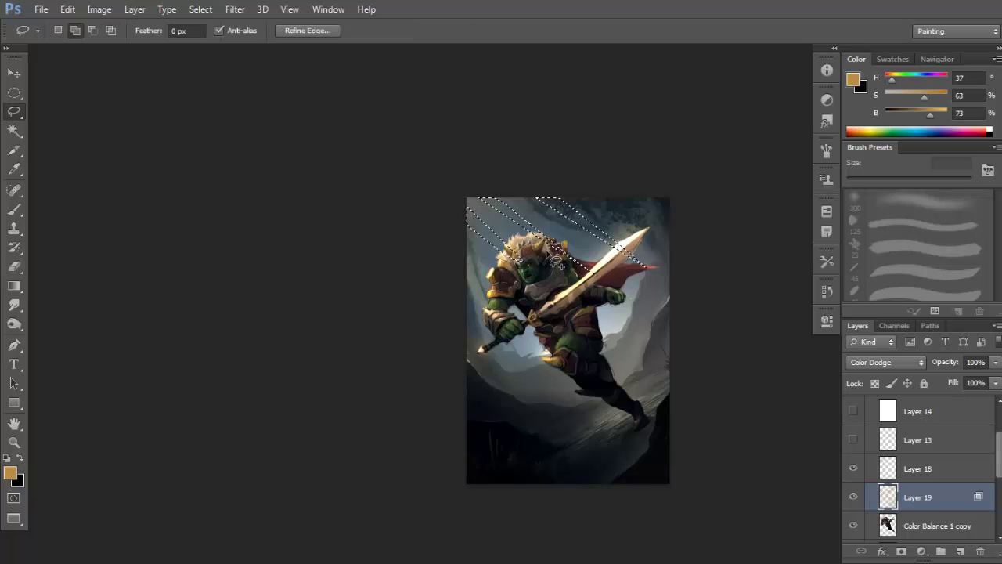
right_click(563, 223)
left_click(589, 266)
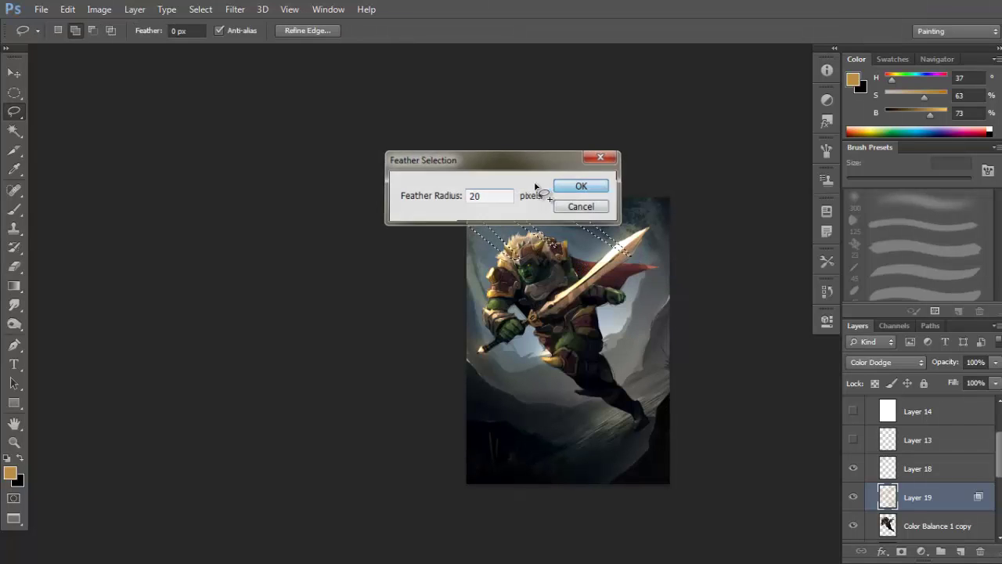
left_click(582, 186)
Fill the upper rays with a linear golden gradient from the painting's upper-left corner, and deselect them.
key("g")
left_click_drag(463, 141, 522, 219)
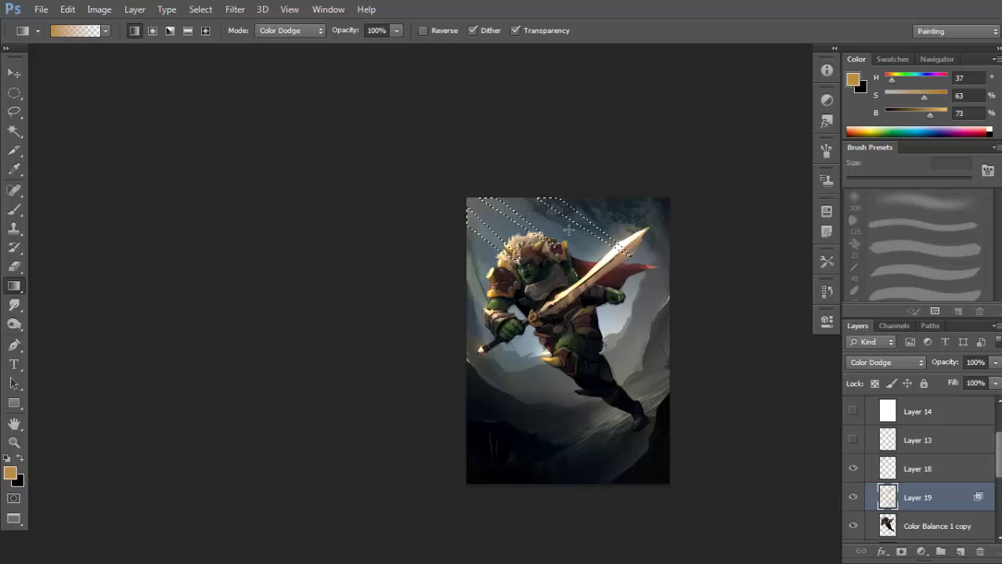
key("ctrl+d")
Highlight the grass blades in the dark foreground with soft golden brush strokes, using brush sizes between 125 and 175 px.
left_click(494, 429)
scroll(512, 420, "down", 2)
key("b")
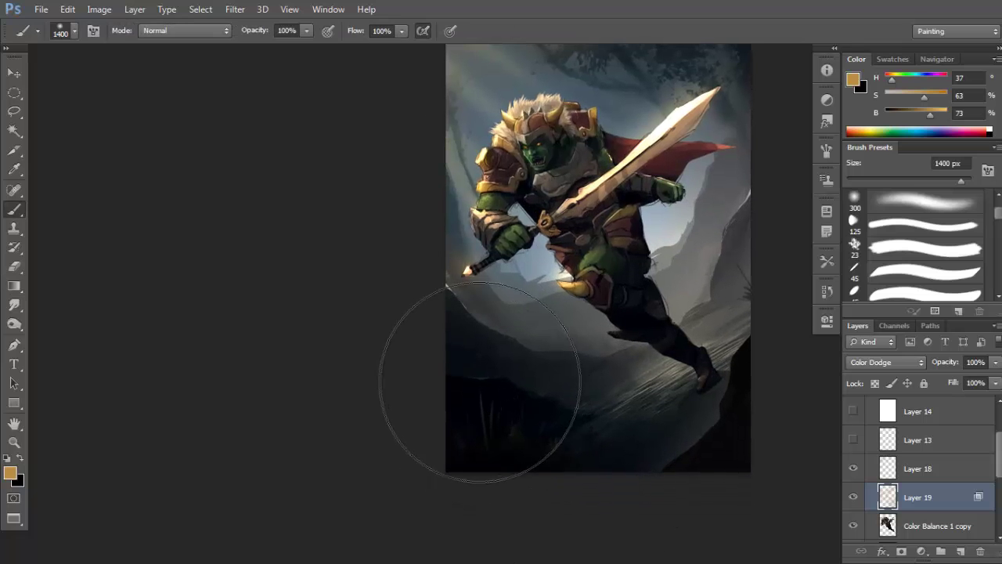
key("bracketleft")
key("bracketleft")
key("bracketleft")
key("bracketleft")
key("bracketleft")
key("bracketleft")
key("bracketleft")
key("bracketleft")
key("bracketleft")
key("bracketleft")
key("bracketleft")
key("bracketleft")
key("bracketleft")
key("bracketleft")
key("bracketleft")
key("bracketleft")
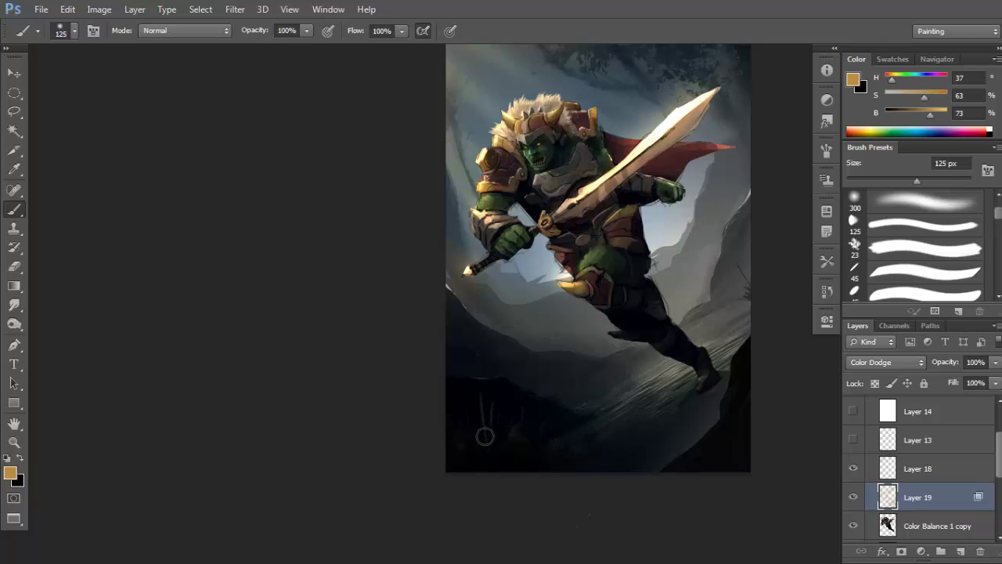
key("bracketright")
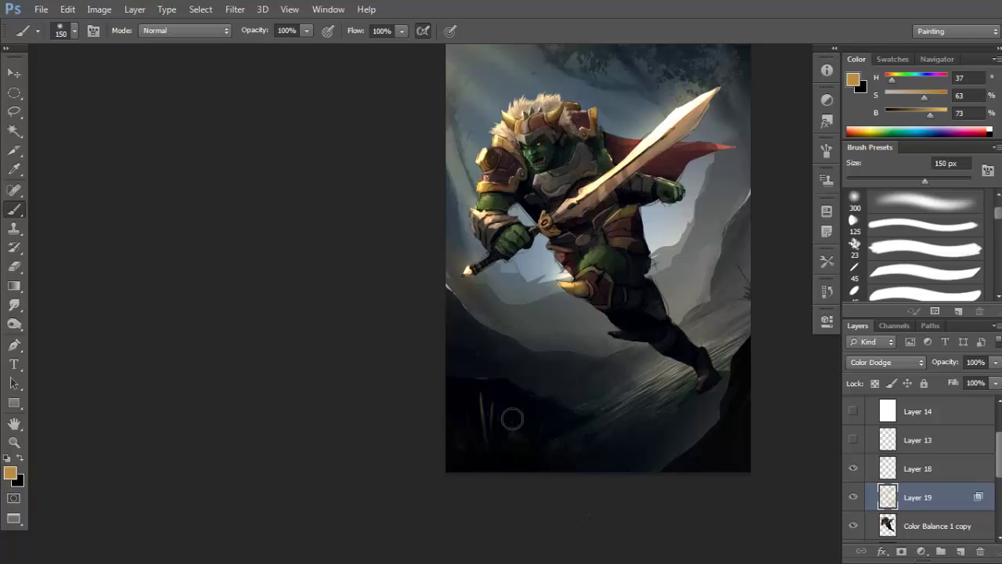
key("bracketright")
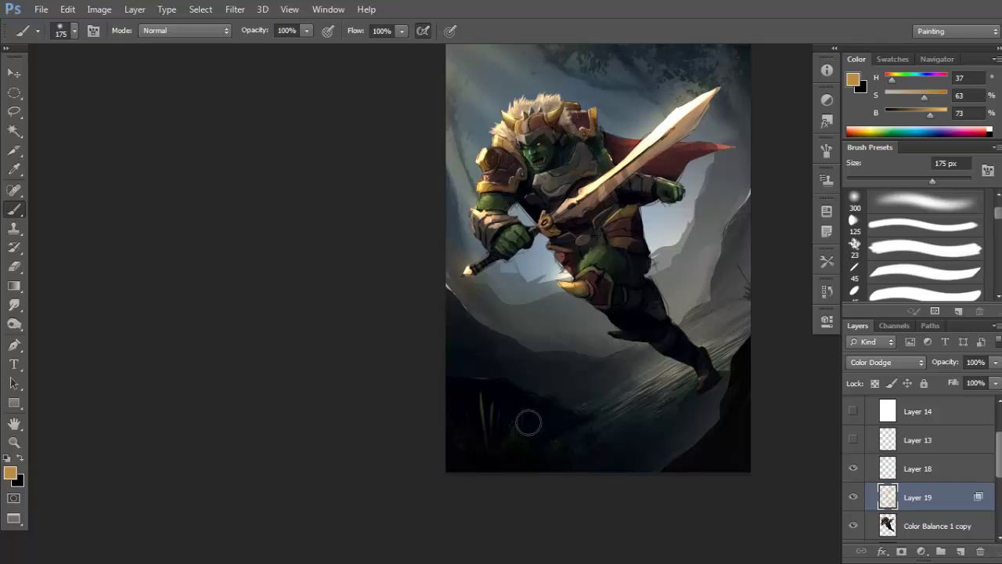
Dab golden light onto the low grass tufts beside the blades with a soft 300 px brush.
key("bracketright")
key("bracketright")
key("bracketright")
key("bracketright")
left_click(531, 426)
key("bracketleft")
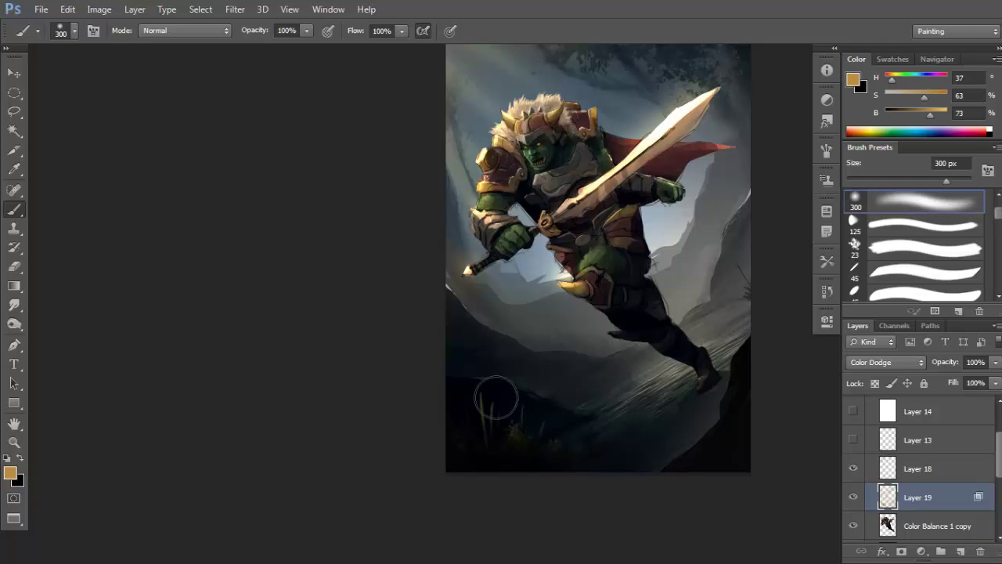
Paint a soft golden glow with a 500 px brush over the streaked ground around the orc's trailing foot, undoing unwanted strokes.
key("bracketright")
key("bracketright")
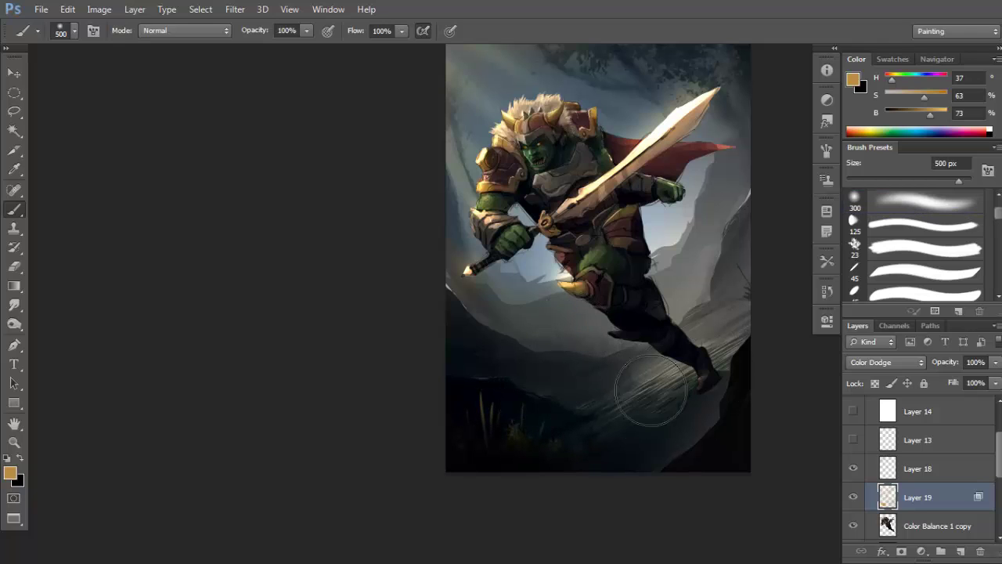
mouse_move(651, 389)
left_mouse_down()
mouse_move(689, 332)
mouse_move(685, 275)
left_mouse_up()
key("ctrl+z")
key("ctrl+z")
left_click_drag(650, 356, 682, 231)
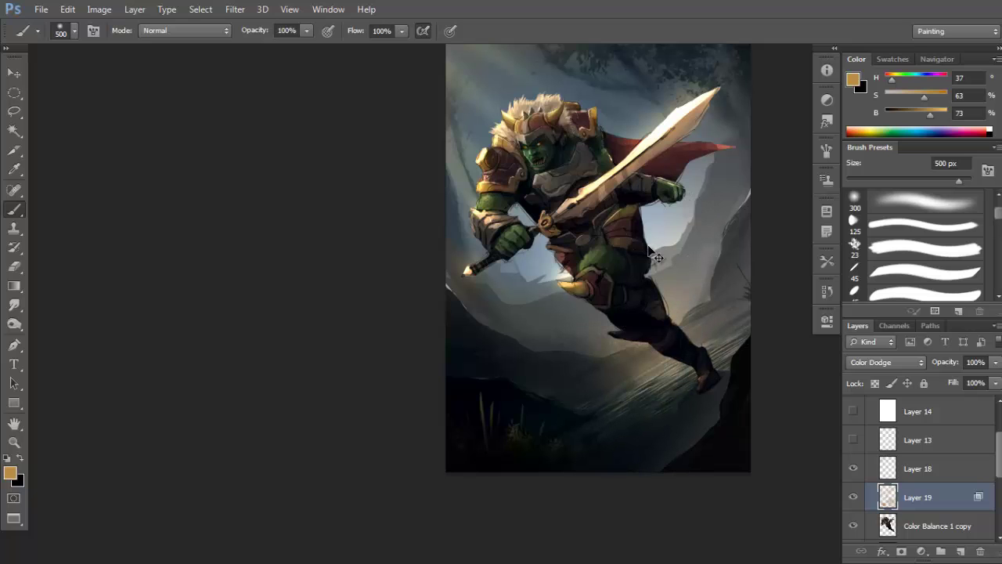
key("ctrl+z")
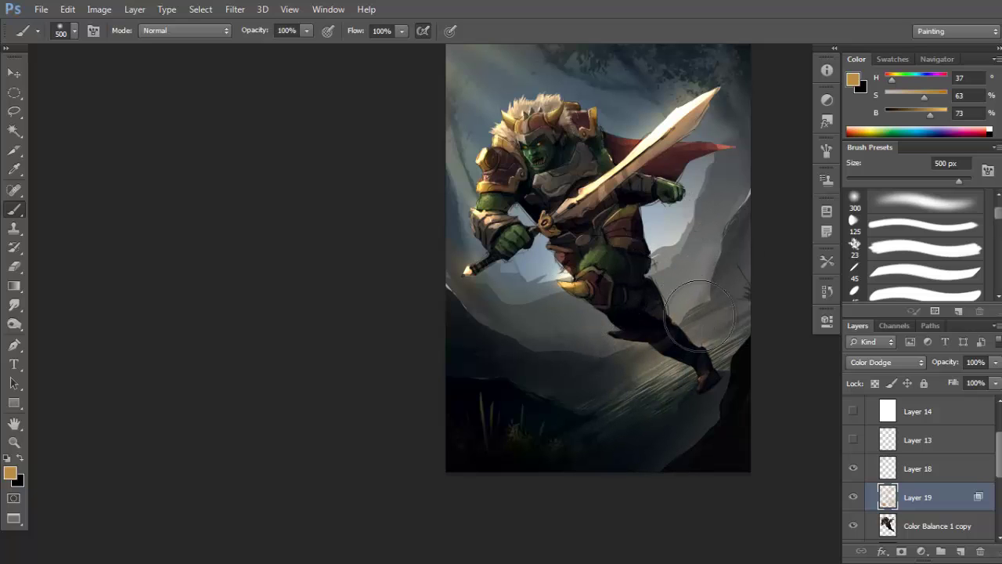
scroll(697, 301, "up", 1)
mouse_move(691, 332)
left_mouse_down()
mouse_move(685, 339)
mouse_move(673, 308)
mouse_move(694, 304)
mouse_move(654, 352)
left_mouse_up()
On the Color Balance 1 copy layer, lasso a selection along the underside of the orc's trailing leg, from the knee to the foot.
left_click(908, 527)
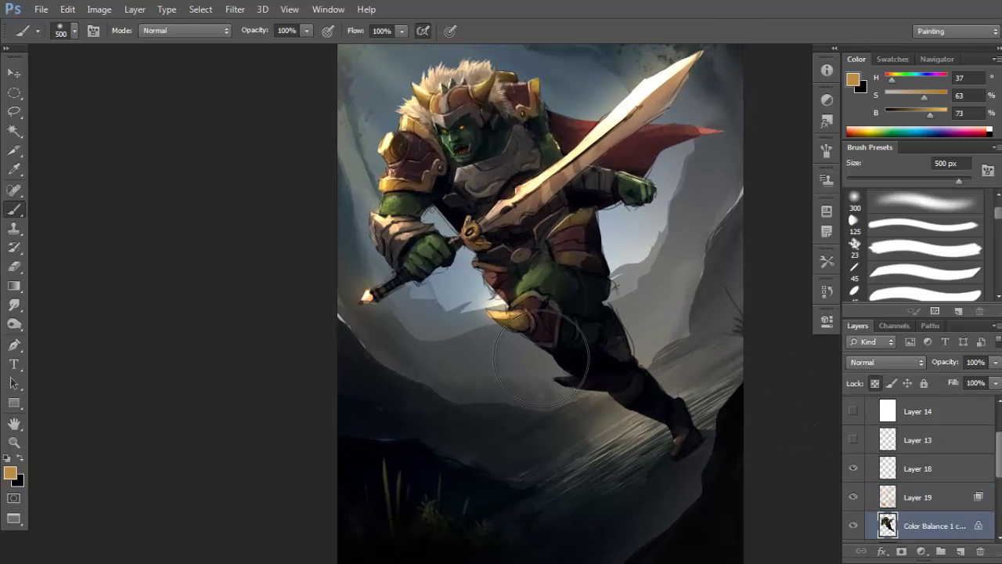
key("l")
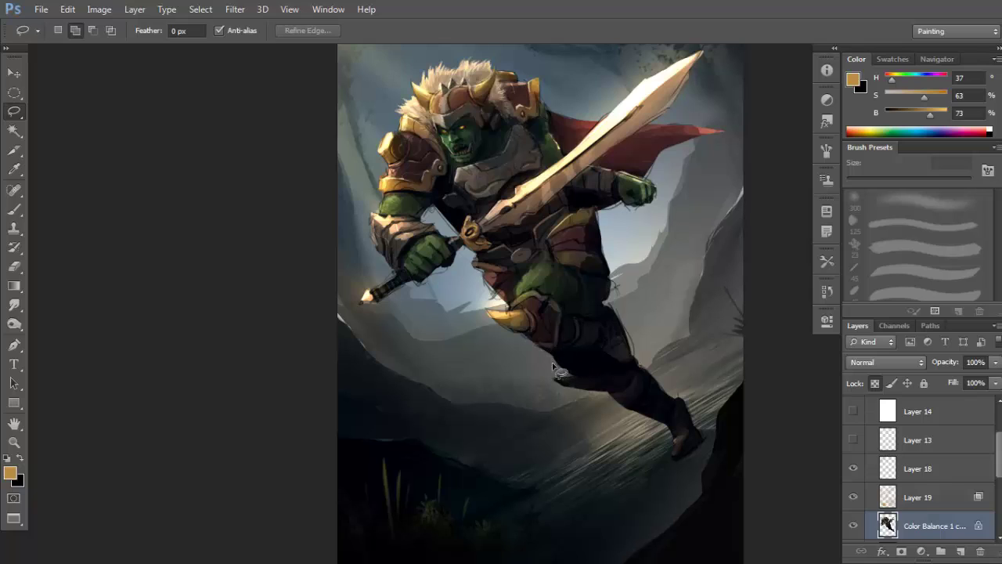
mouse_move(554, 377)
left_mouse_down()
mouse_move(612, 395)
mouse_move(673, 429)
mouse_move(666, 460)
left_mouse_up()
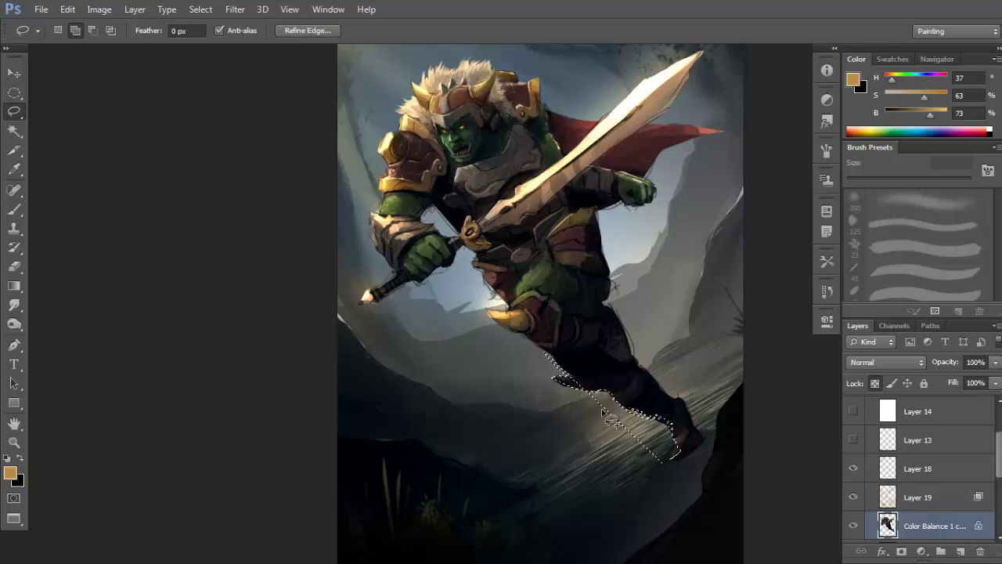
key("ctrl+d")
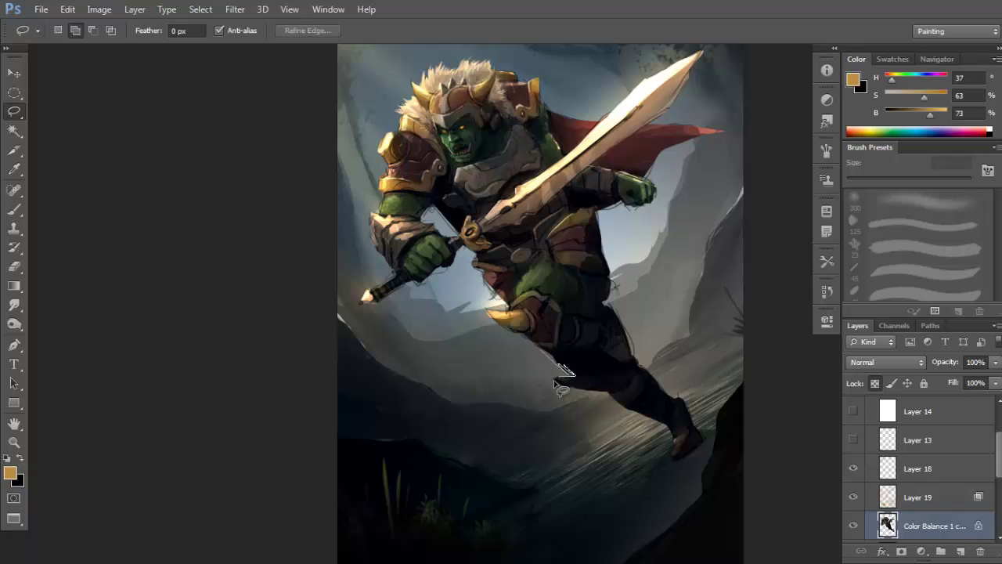
left_click_drag(599, 395, 624, 400)
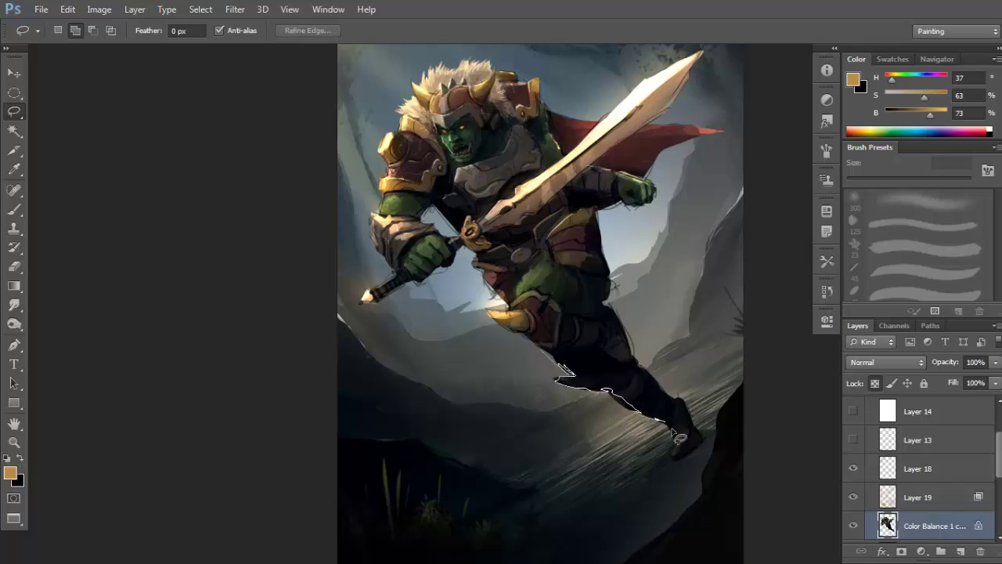
mouse_move(679, 438)
left_mouse_down()
mouse_move(632, 463)
mouse_move(492, 383)
left_mouse_up()
Set the gradient's blend mode to Normal, try a golden linear gradient along the leg's selected underside, and deselect.
key("g")
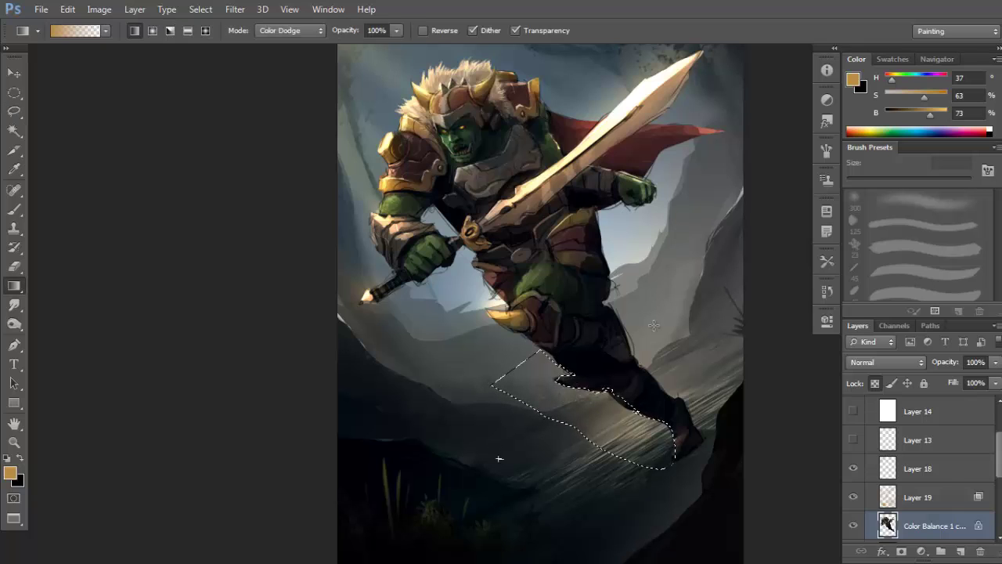
right_click(580, 247, "shift")
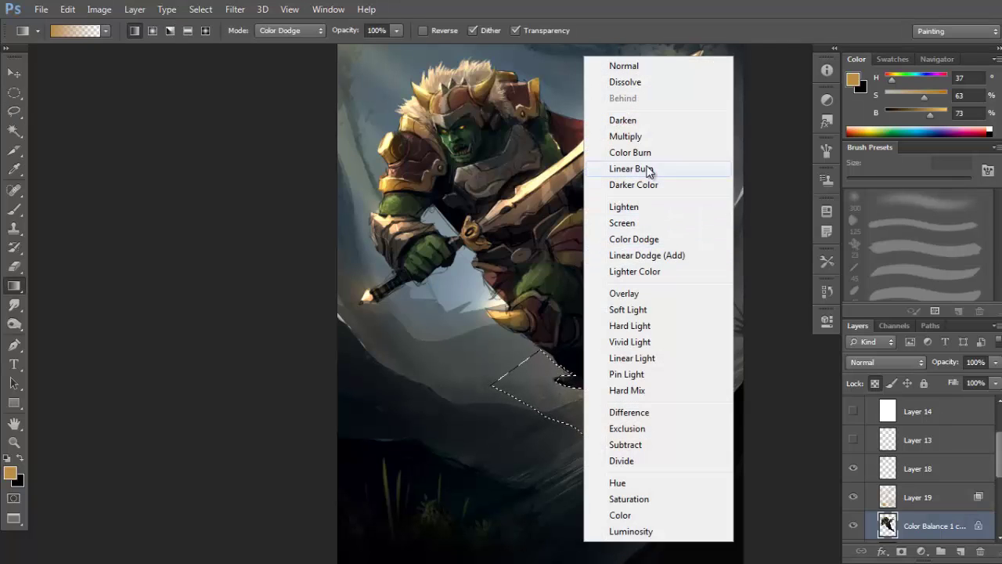
left_click(659, 69)
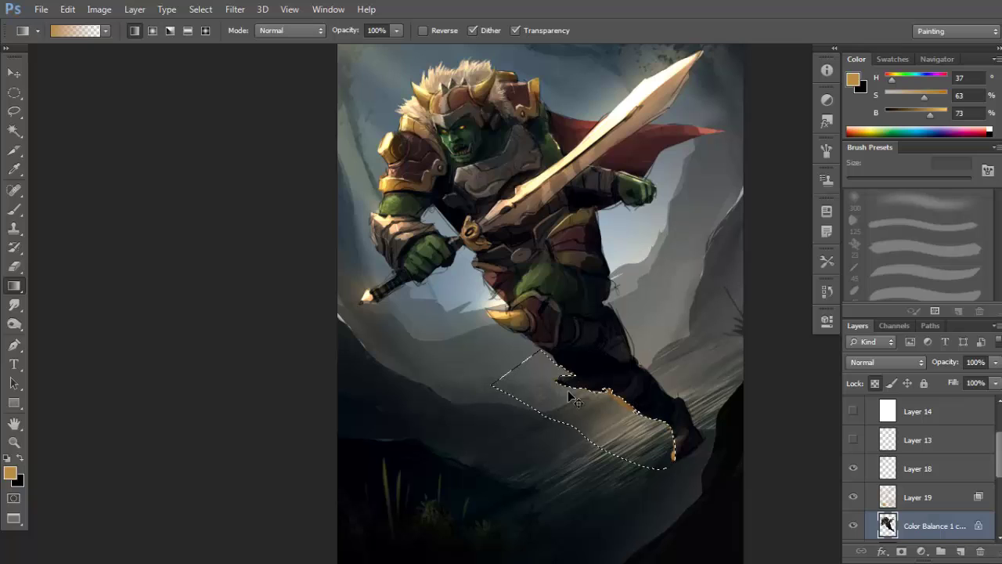
key("ctrl+d")
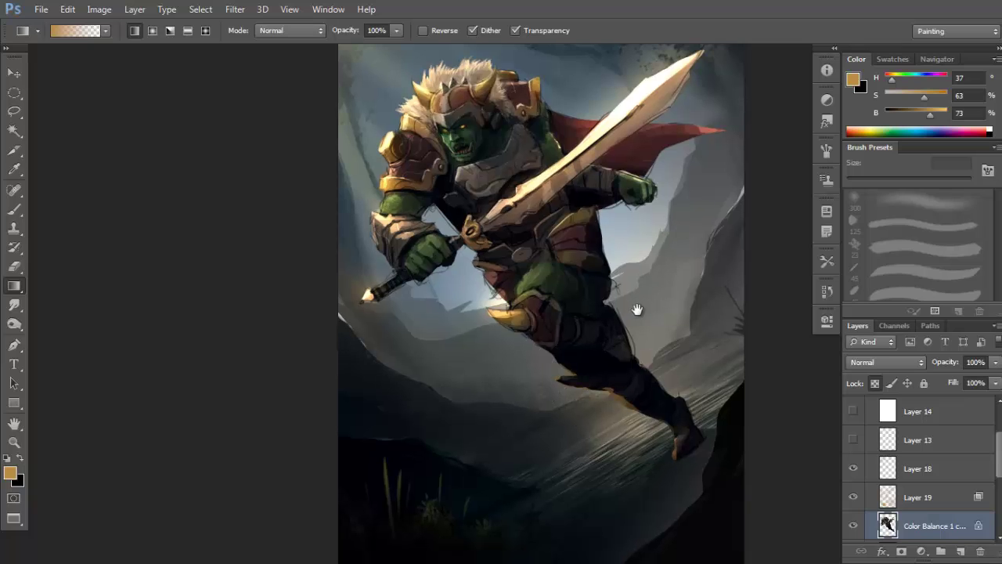
Redo the leg's underside gradient with an orange-gold sampled from the knee guard, and clear the selection.
mouse_move(544, 346)
left_mouse_down()
mouse_move(618, 392)
mouse_move(469, 407)
mouse_move(493, 381)
left_mouse_up()
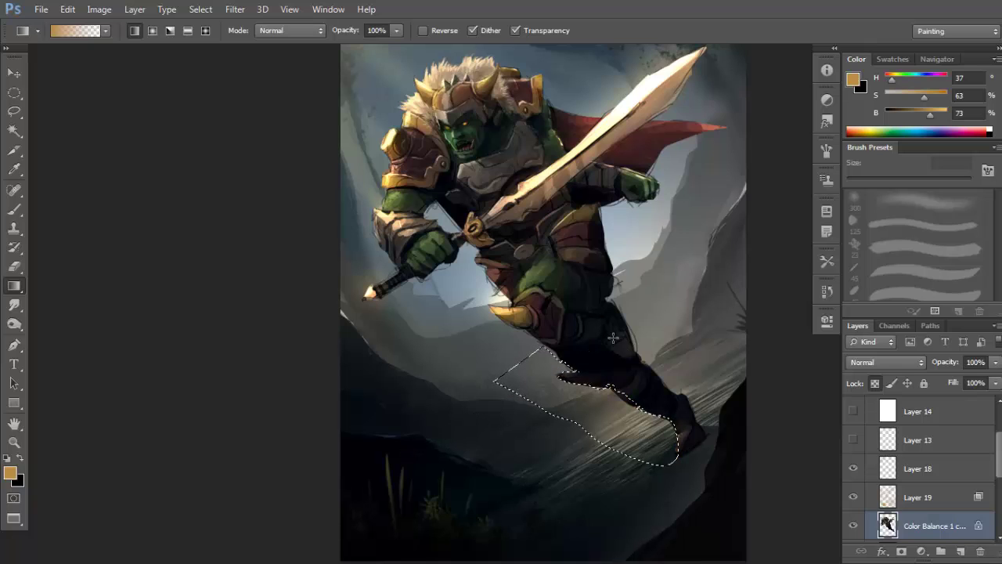
key("ctrl+d")
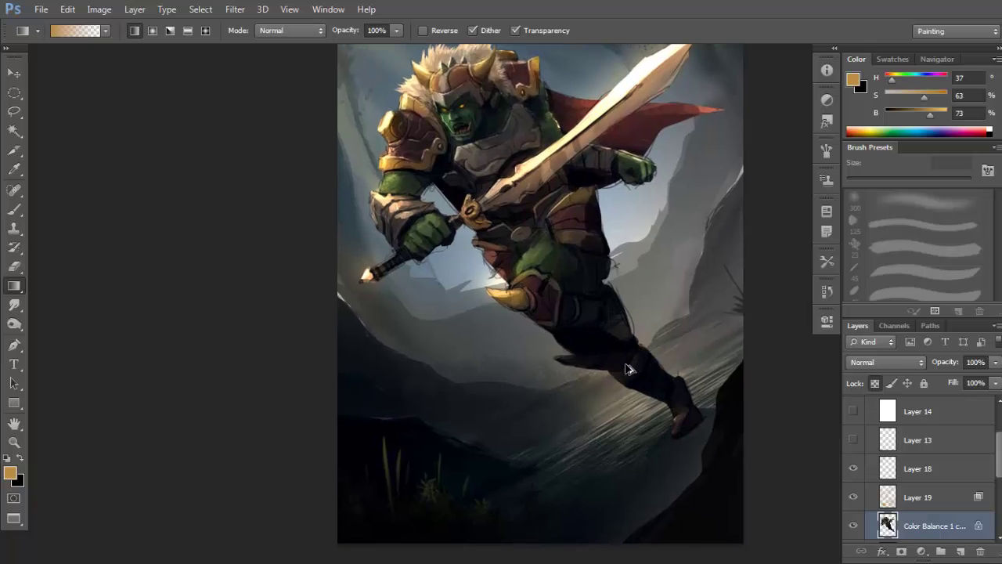
mouse_move(576, 354)
left_mouse_down()
mouse_move(649, 391)
mouse_move(564, 401)
mouse_move(492, 362)
left_mouse_up()
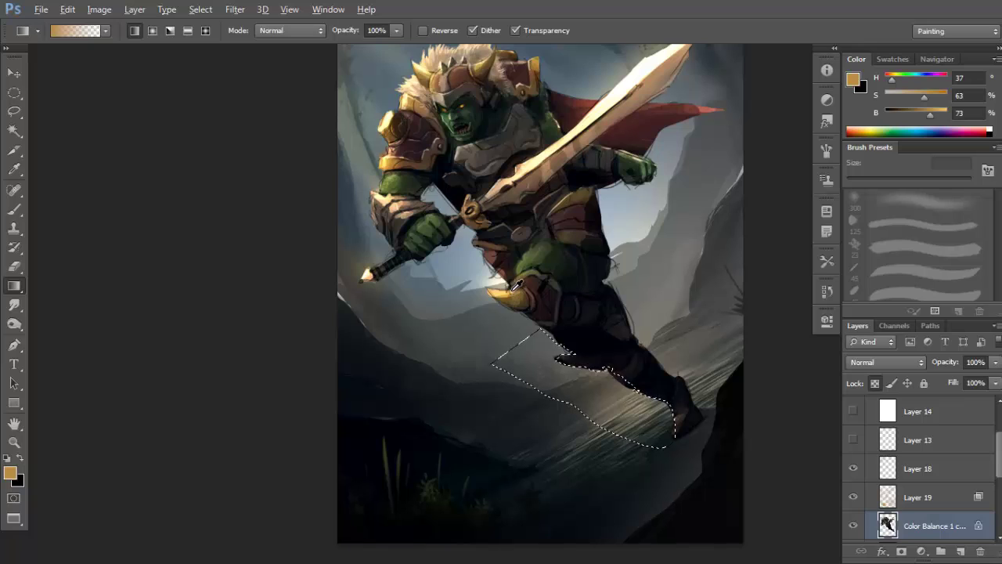
left_click(516, 288, "alt")
key("ctrl+d")
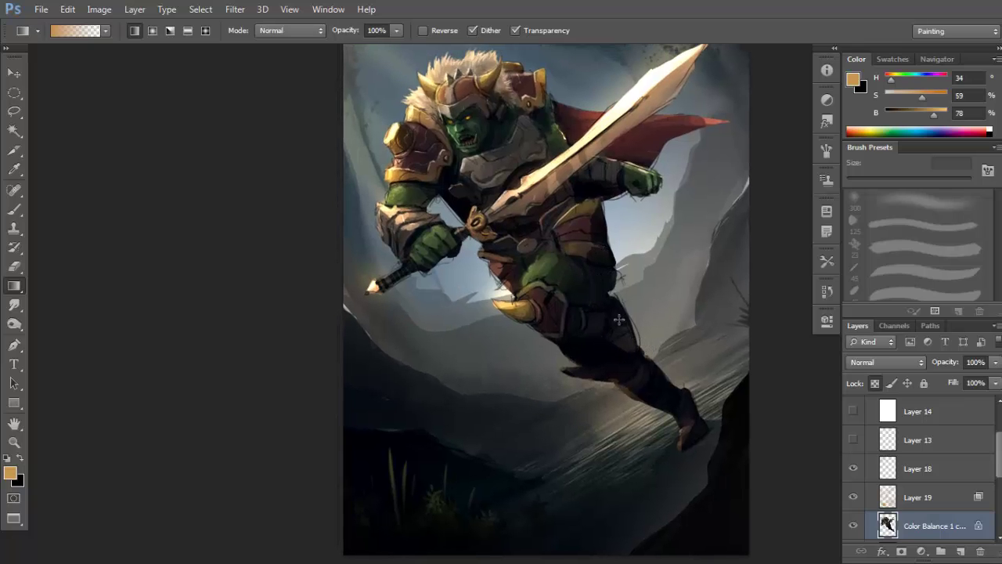
Sample the dark grey of the ground below the trailing foot and fade the foot into it with linear gradients.
scroll(618, 319, "down", 2)
key("l")
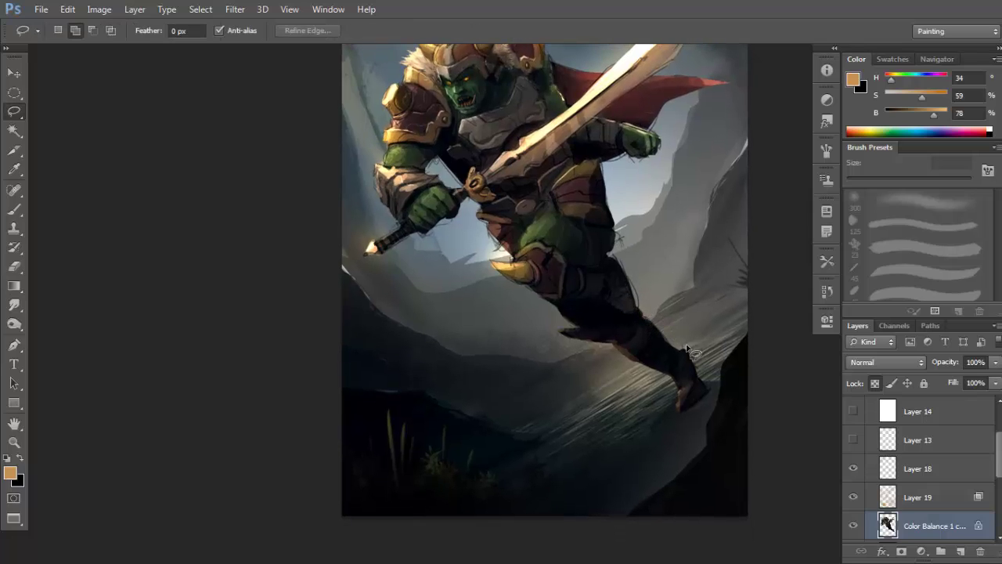
key("g")
left_click(683, 417, "alt")
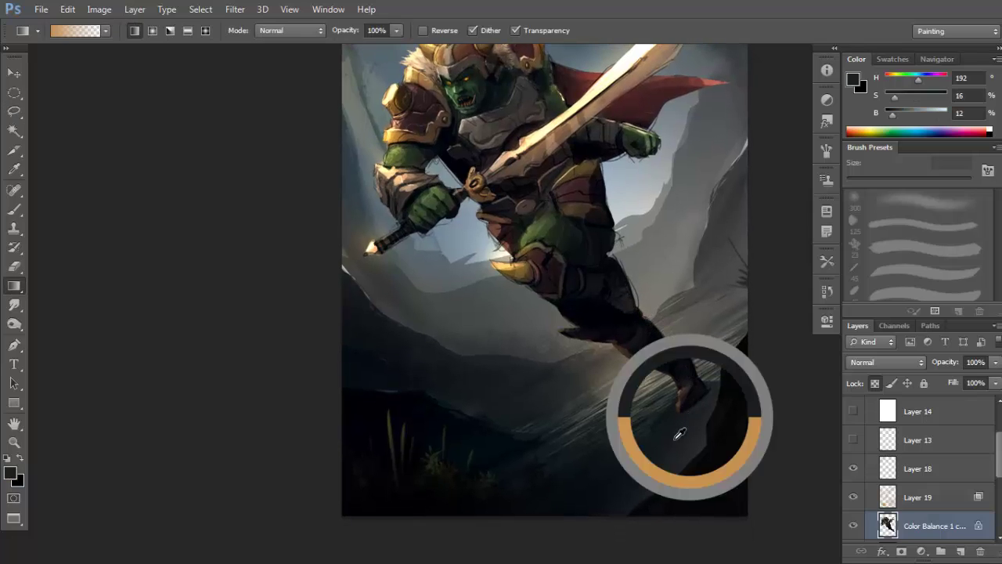
mouse_move(609, 443)
left_mouse_down()
mouse_move(627, 257)
mouse_move(611, 328)
mouse_move(642, 329)
mouse_move(650, 311)
mouse_move(545, 304)
mouse_move(613, 420)
mouse_move(678, 421)
mouse_move(693, 296)
left_mouse_up()
key("l")
key("g")
left_click_drag(669, 457, 647, 337)
key("ctrl+d")
scroll(683, 290, "down", 1)
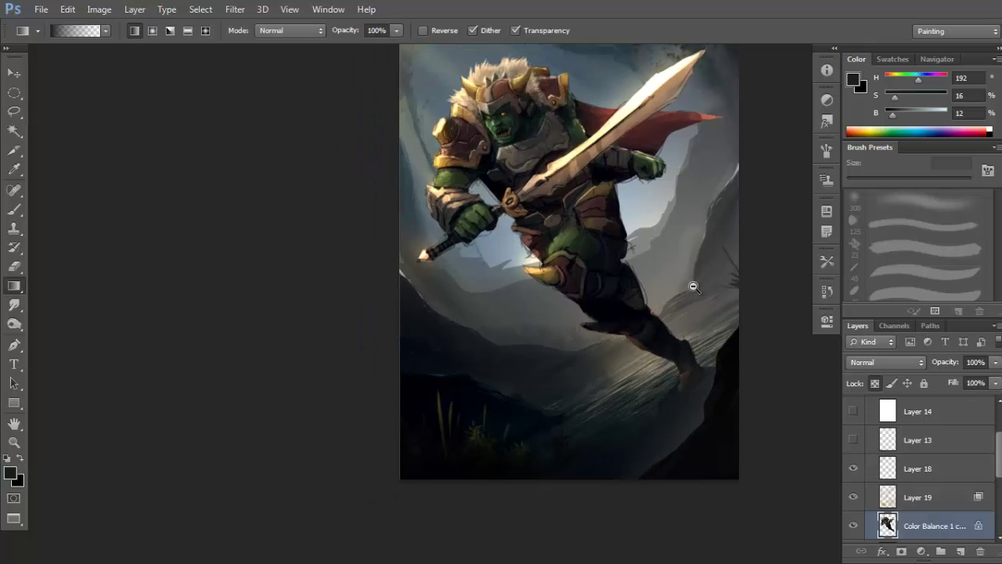
Choose the 108 px scattered speckle brush for painting debris.
scroll(685, 302, "up", 1)
key("b")
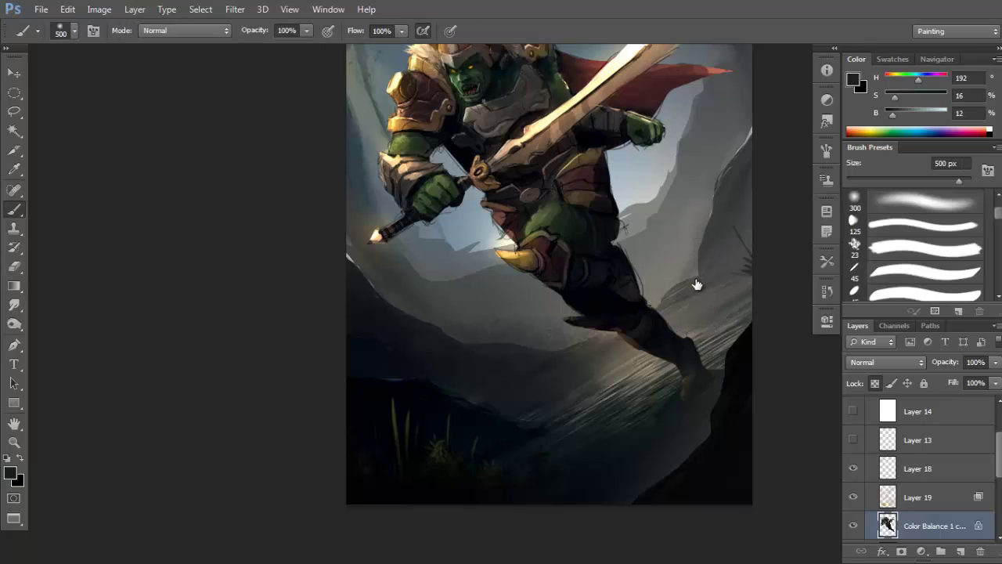
right_click(697, 284)
left_click(852, 510)
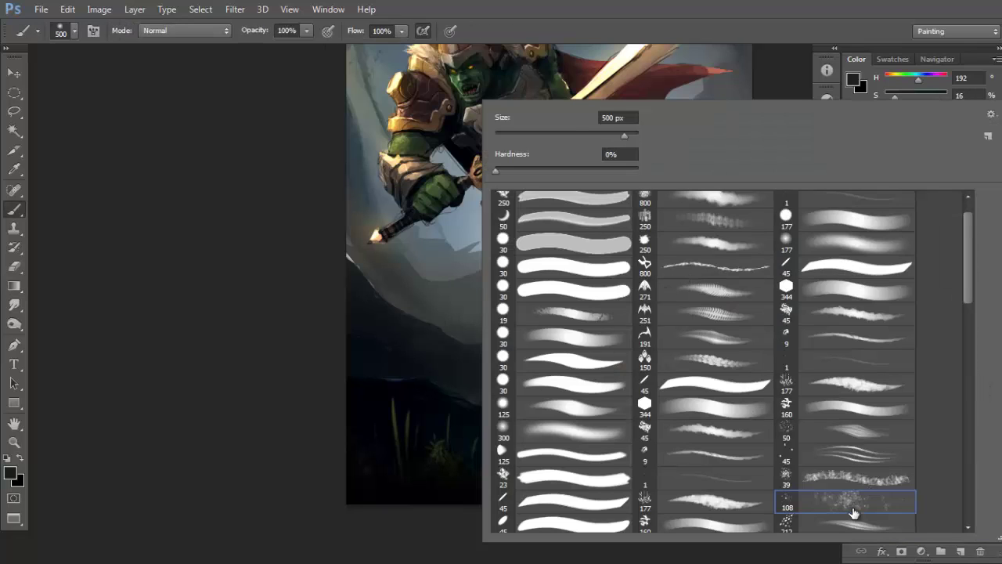
left_click_drag(430, 379, 432, 377)
Add a new layer directly above Layer 17 and set the speckle brush size to 175 px.
scroll(970, 507, "down", 5)
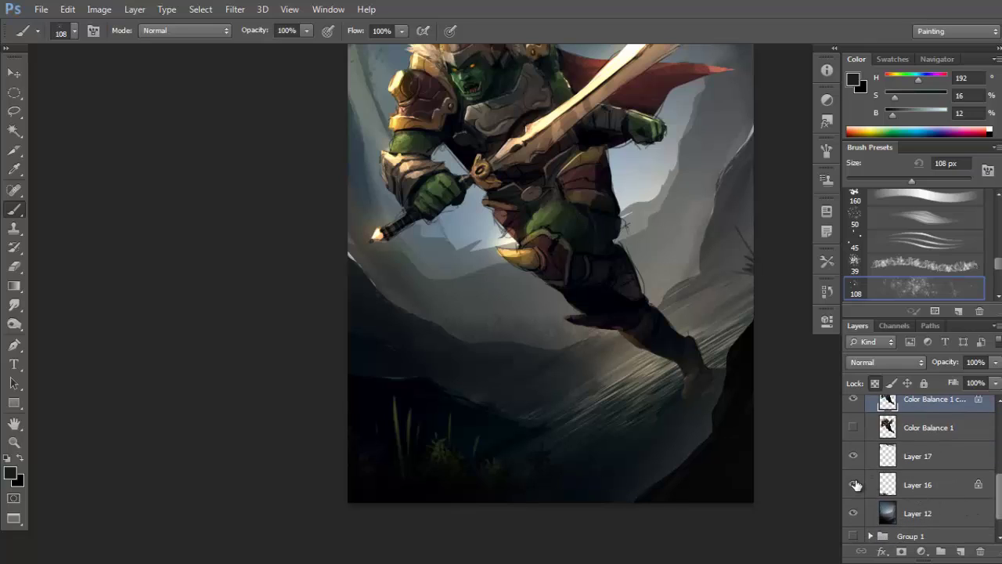
left_click(931, 452)
left_click(960, 551)
key("bracketleft")
key("bracketleft")
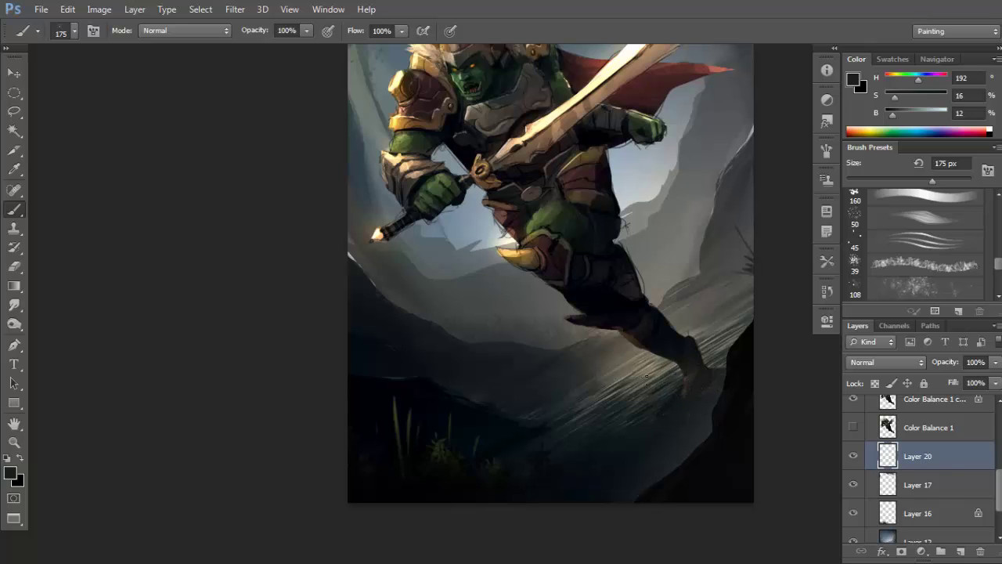
Spatter black and white debris specks over the streaked ground around the trailing foot, undoing unwanted dabs.
key("d")
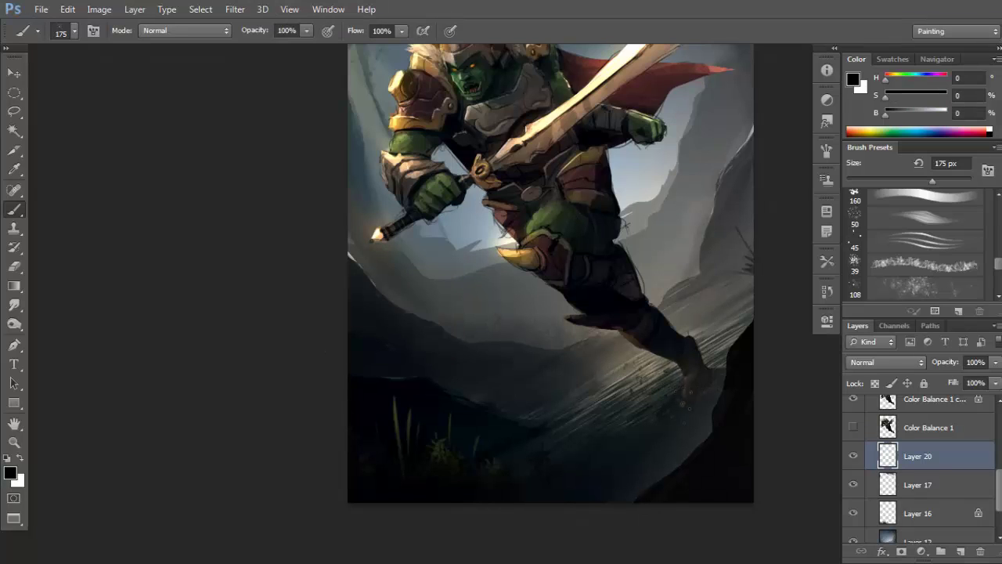
key("x")
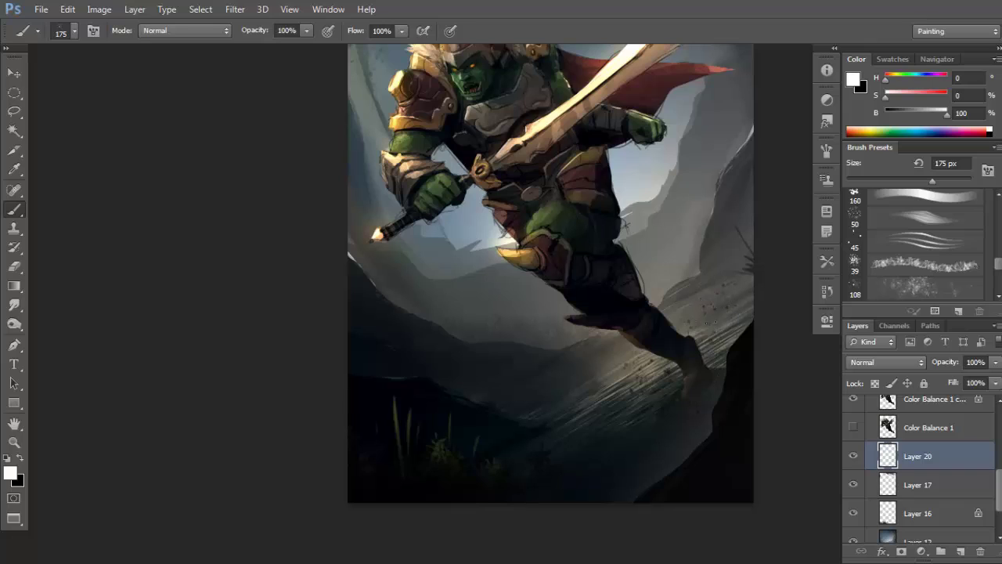
key("ctrl+z")
left_click(705, 332)
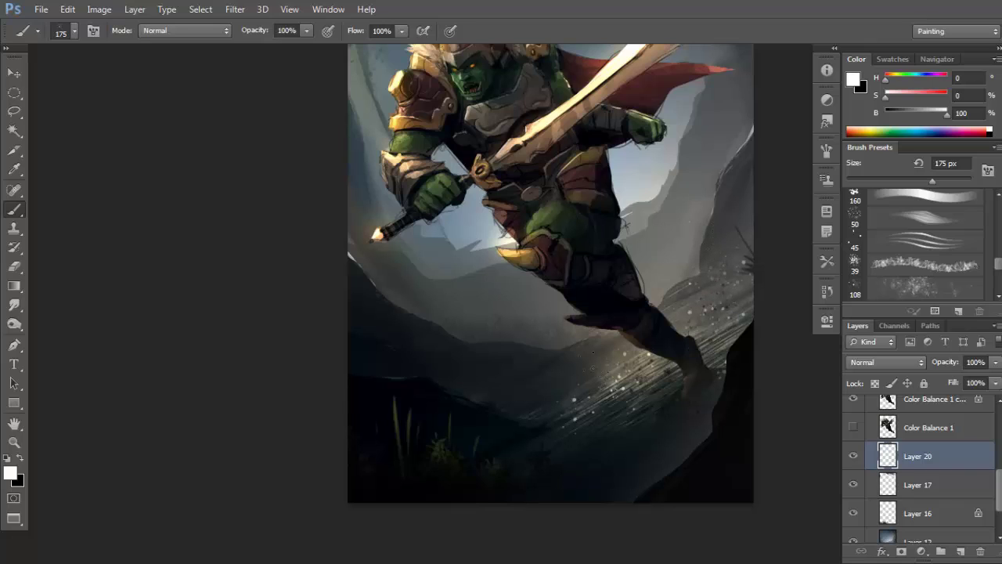
left_click(600, 373)
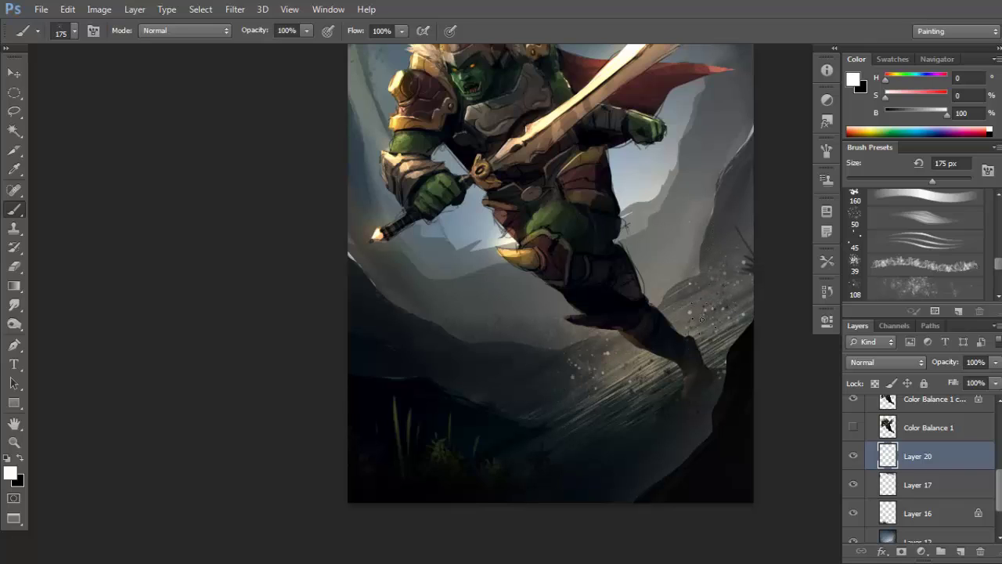
key("ctrl+z")
key("ctrl+z")
key("ctrl+z")
Soften the debris specks around the trailing foot with the Smudge tool at 40% strength and 104 px size.
right_click(656, 300)
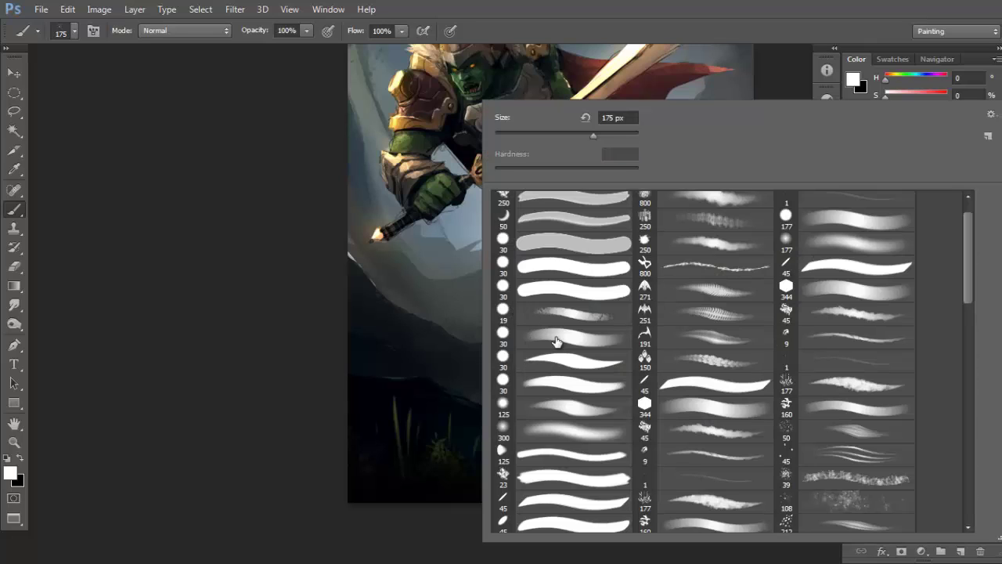
left_click(397, 343)
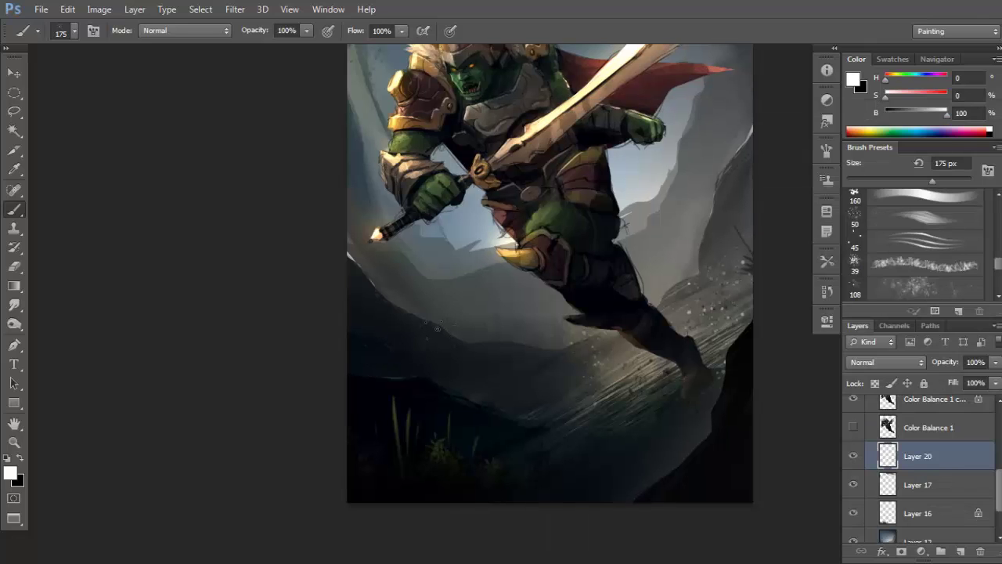
left_click(15, 307)
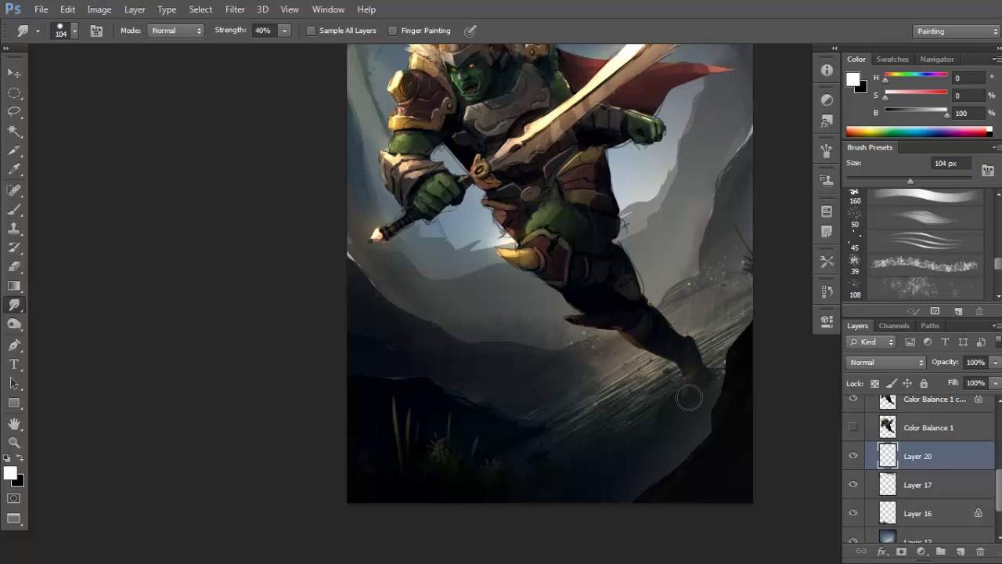
Switch back to painting in black and choose the 177 px spatter brush.
key("x")
key("b")
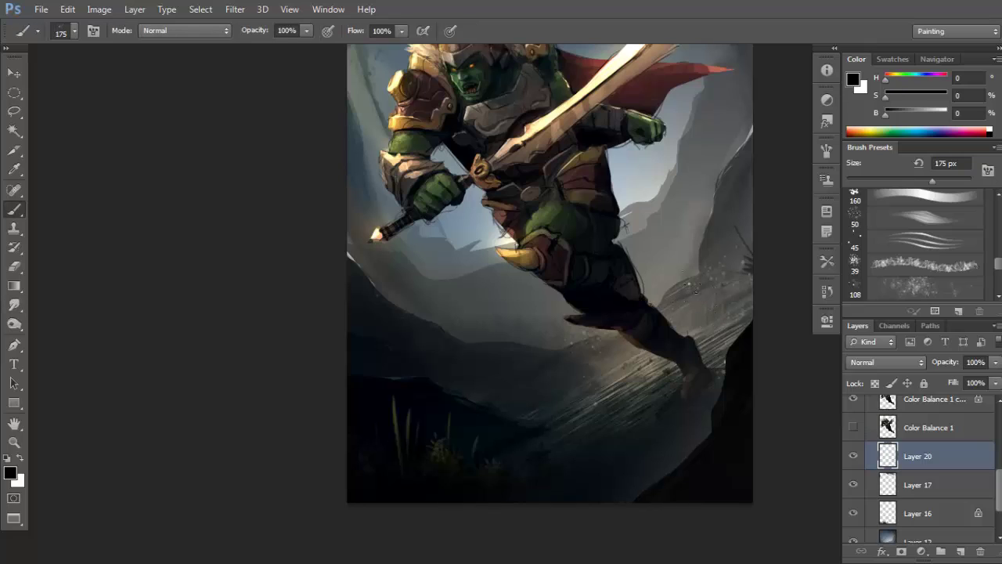
right_click(696, 277)
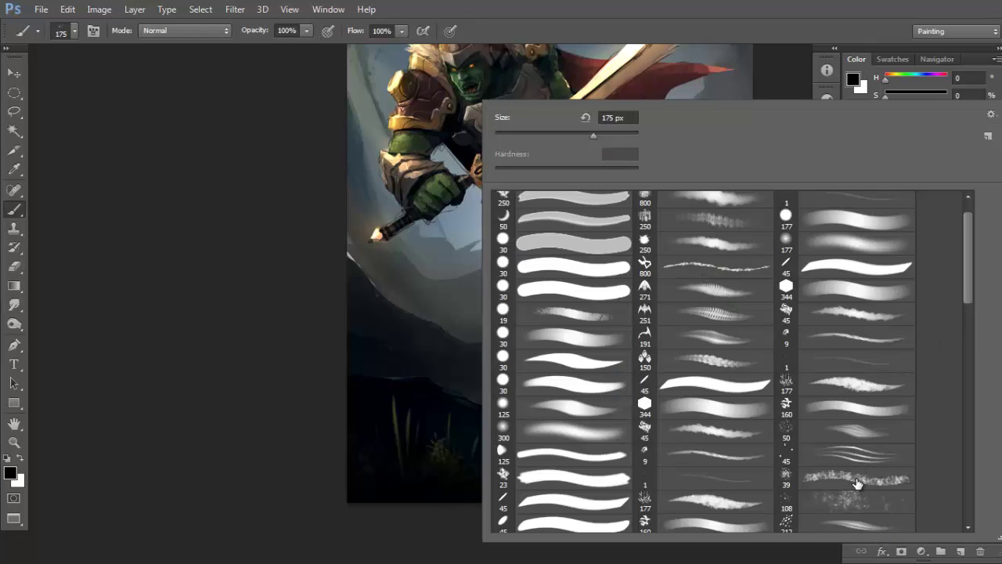
left_click(861, 393)
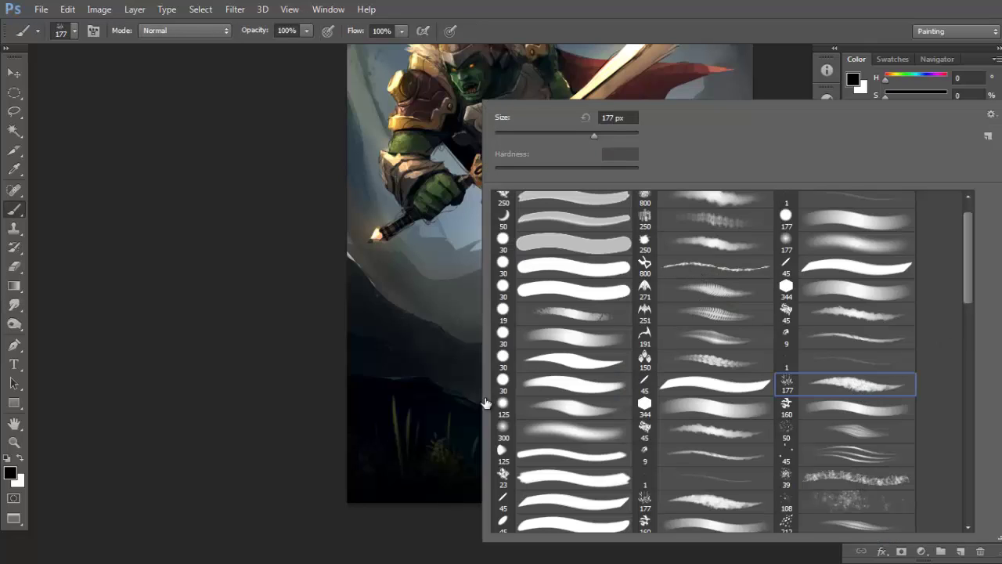
left_click(410, 398)
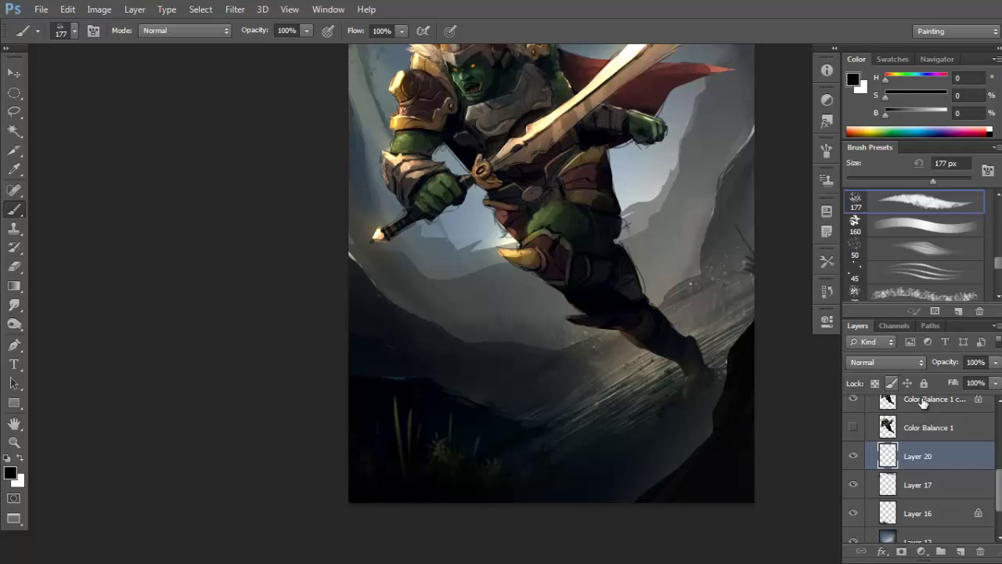
Move Layer 20 directly above the Color Balance 1 copy layer and enlarge the spatter brush to 200 px.
scroll(951, 516, "up", 3)
left_click_drag(949, 536, 949, 467)
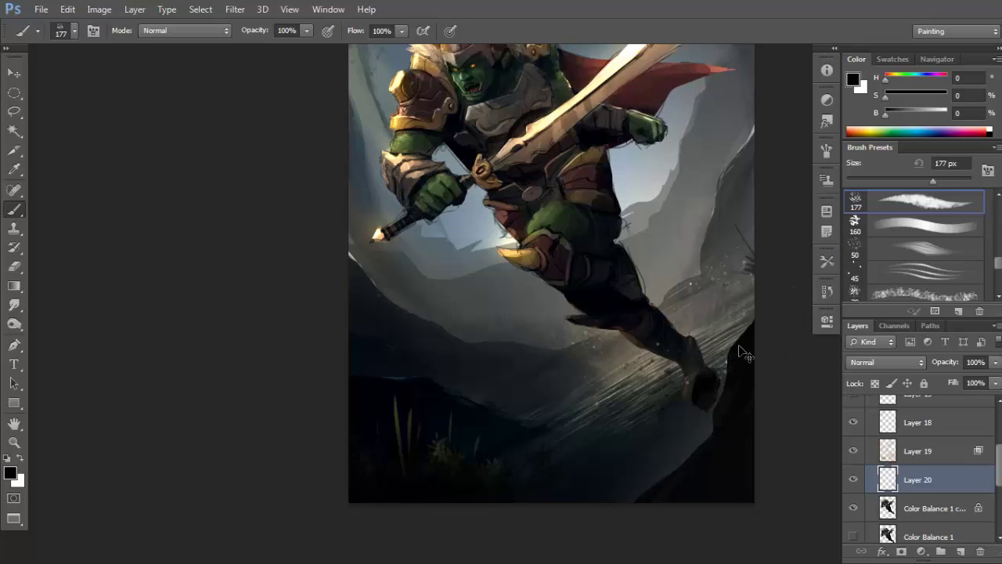
key("bracketright")
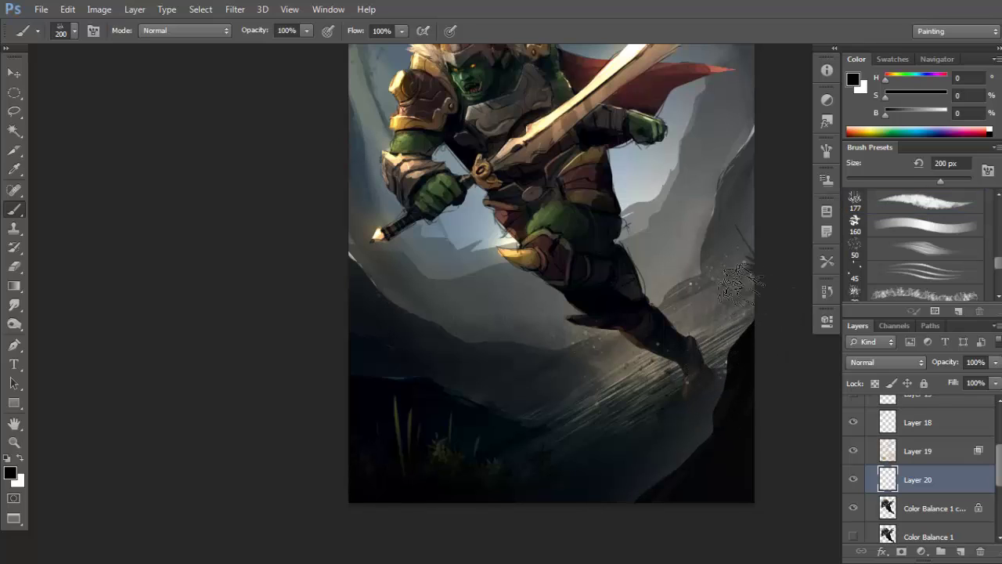
mouse_move(702, 306)
left_mouse_down()
mouse_move(720, 357)
mouse_move(721, 415)
left_mouse_up()
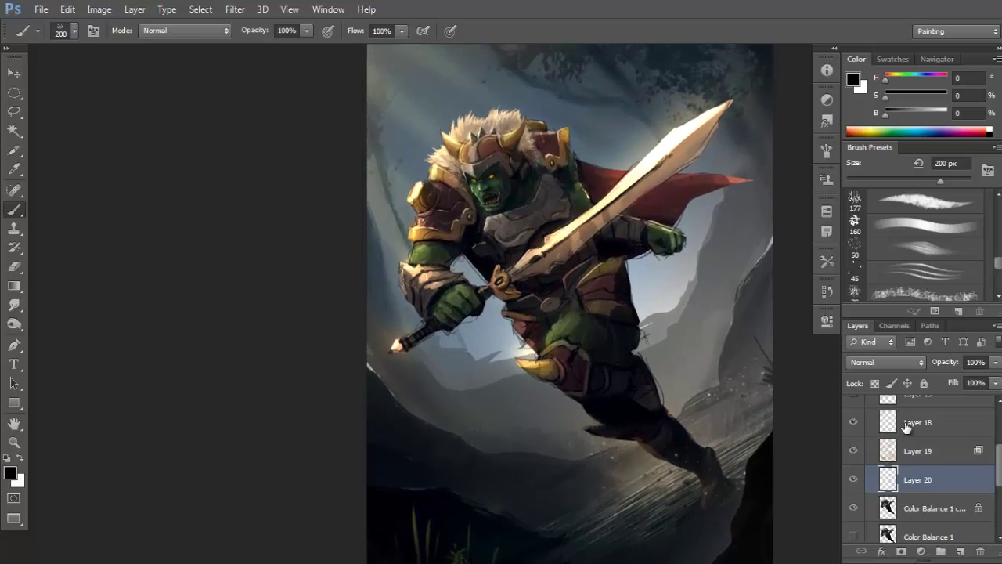
left_click(950, 520)
left_click(898, 479)
Dab dark debris texture around the toe of the trailing foot, enlarging the brush to 300 px and sampling dark tones from the ground.
left_click_drag(729, 440, 747, 407)
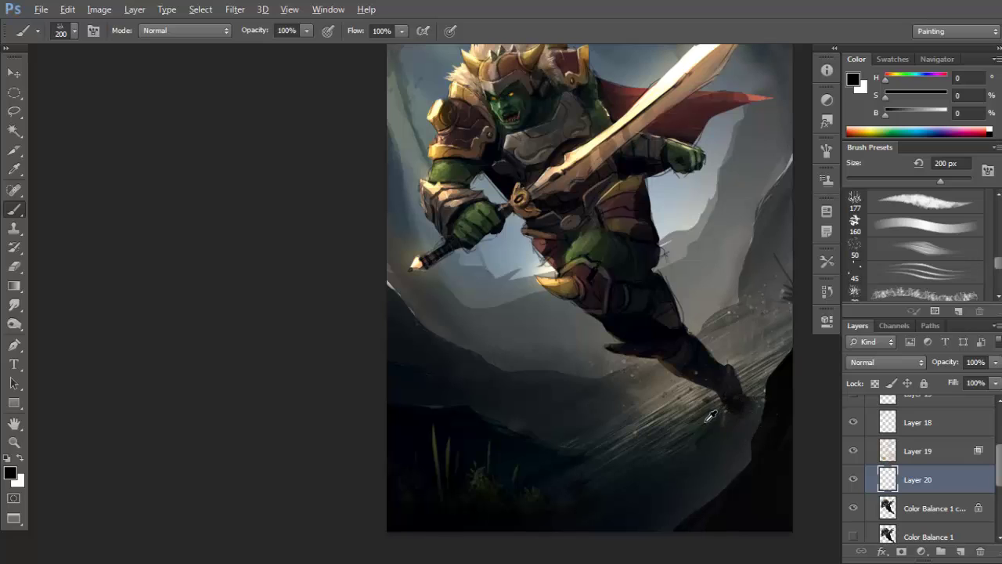
left_click(731, 427, "alt")
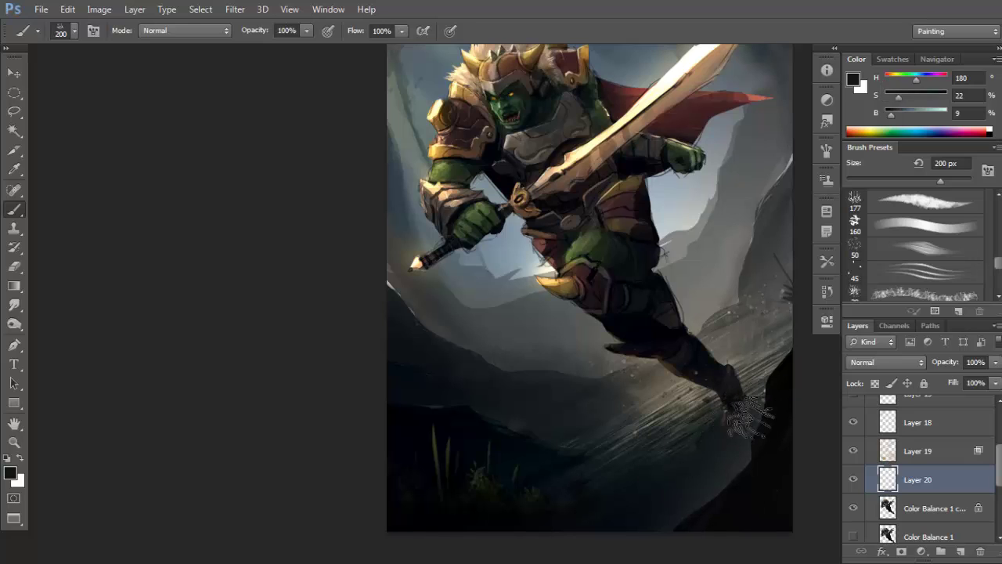
key("d")
key("bracketright")
key("bracketright")
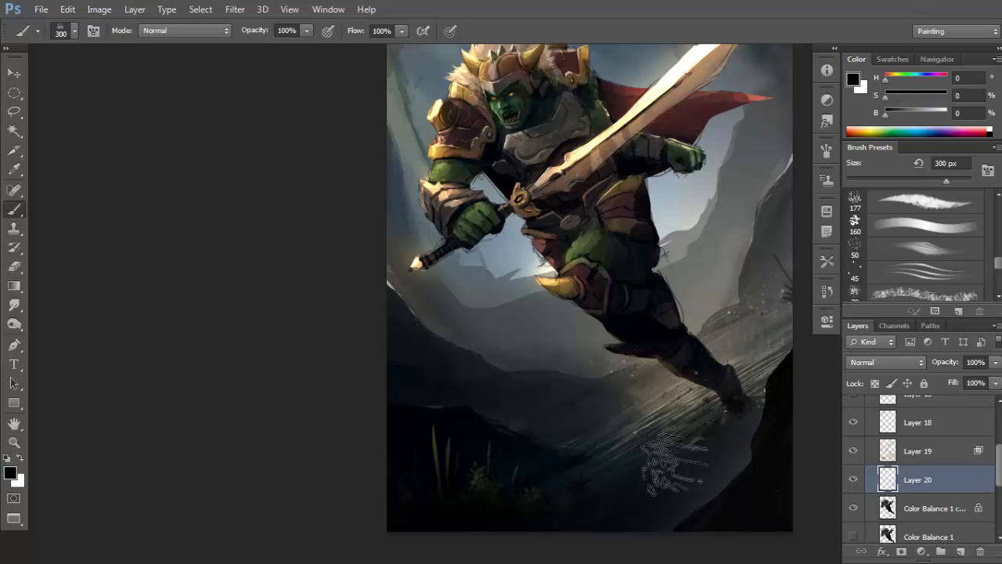
left_click(612, 495, "alt")
left_click(494, 433, "alt")
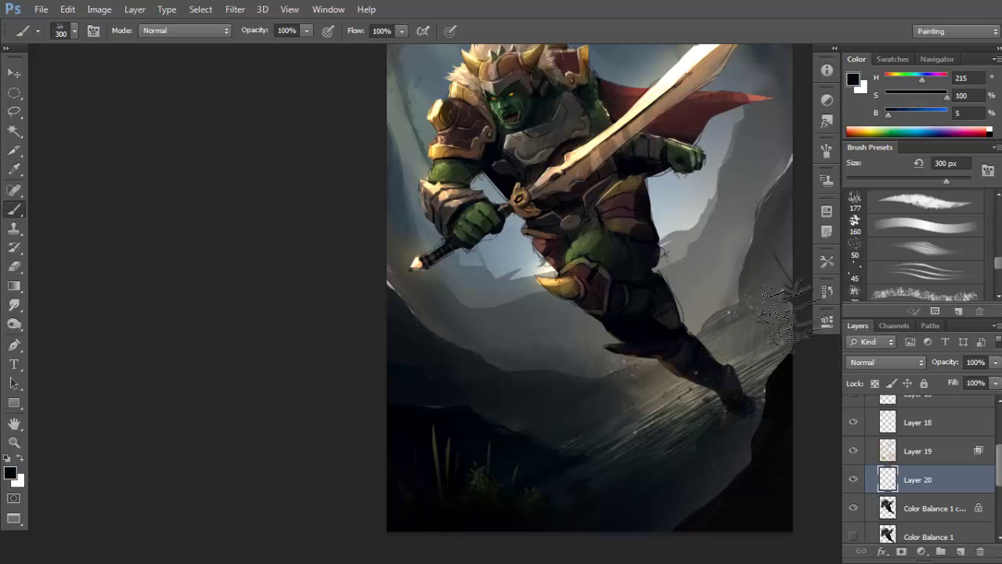
Choose the 30 px scattered fleck brush and enlarge it to 50 px.
right_click(739, 337)
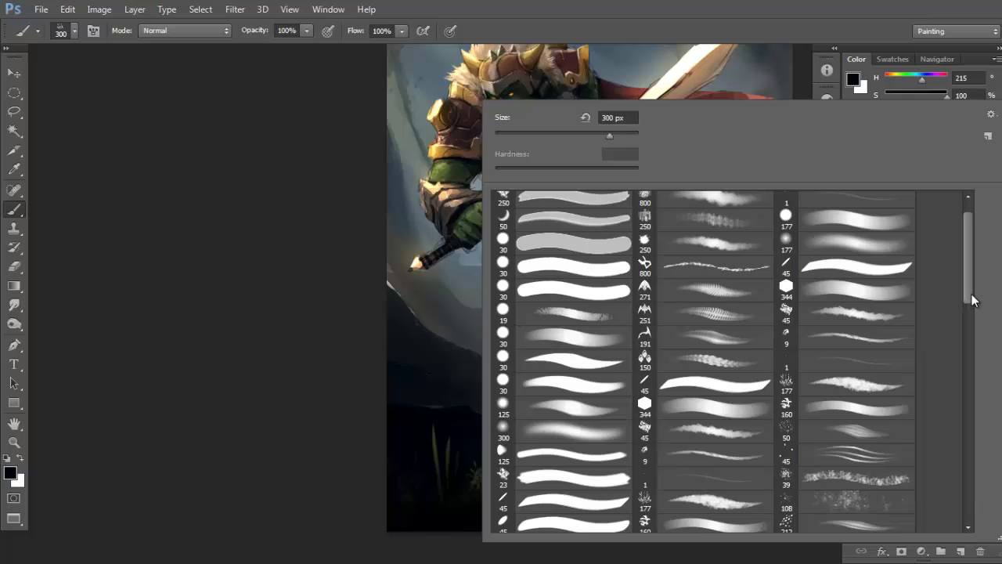
left_click_drag(971, 294, 969, 397)
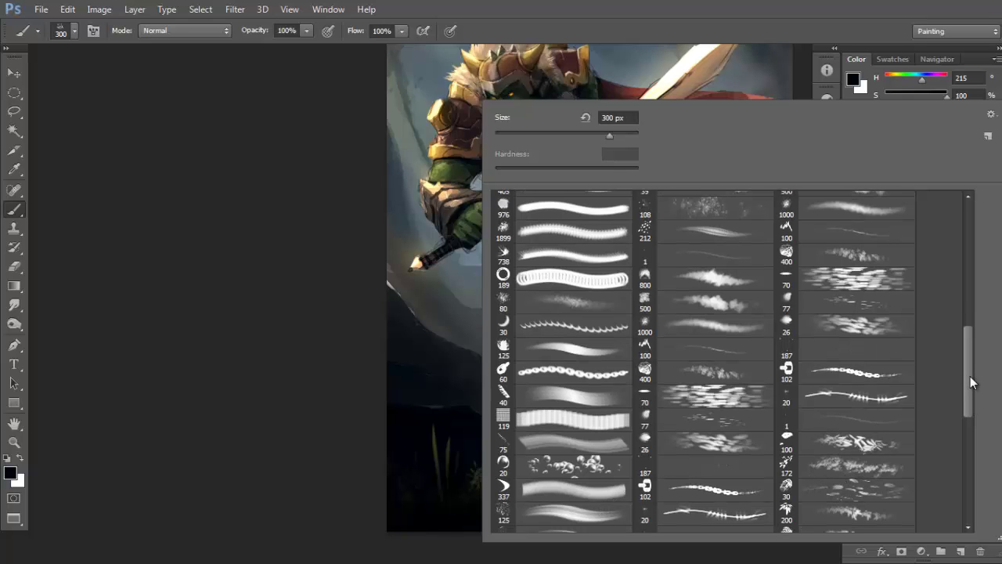
left_click_drag(970, 375, 969, 429)
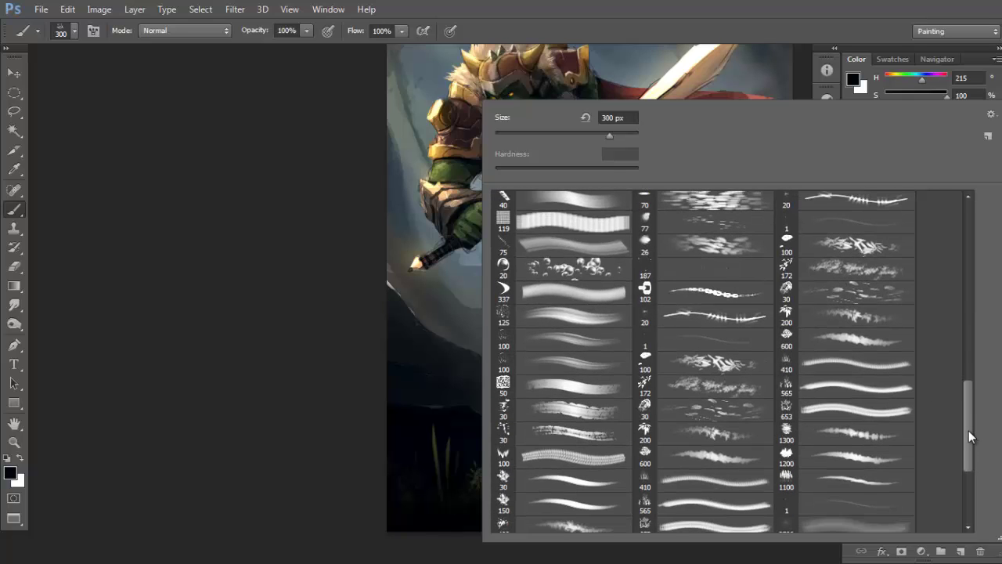
left_click(713, 405)
left_click_drag(450, 372, 451, 371)
key("bracketright")
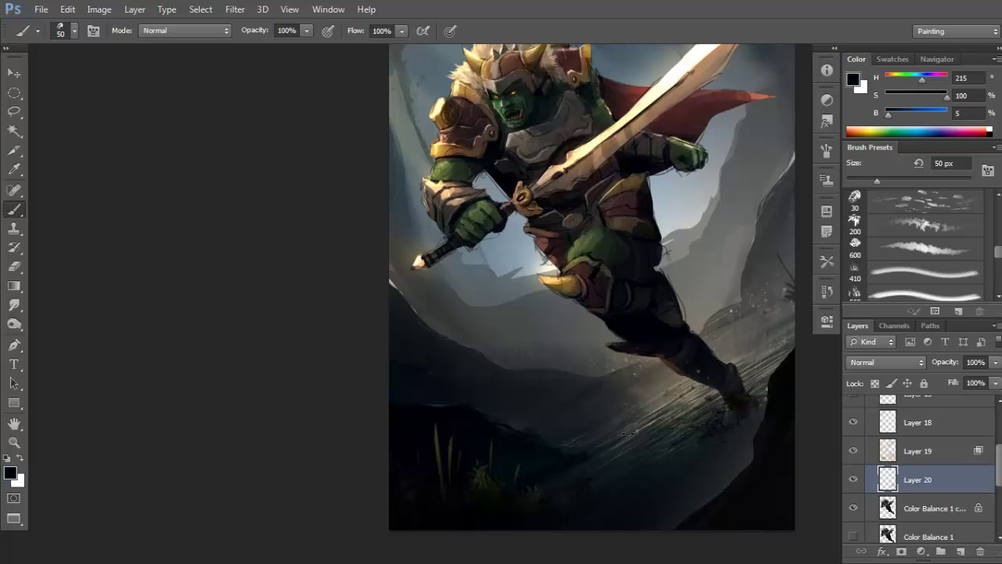
Paint white debris flecks below and behind the trailing foot on Layer 20, undoing unwanted strokes.
key("d")
key("x")
left_click(712, 431)
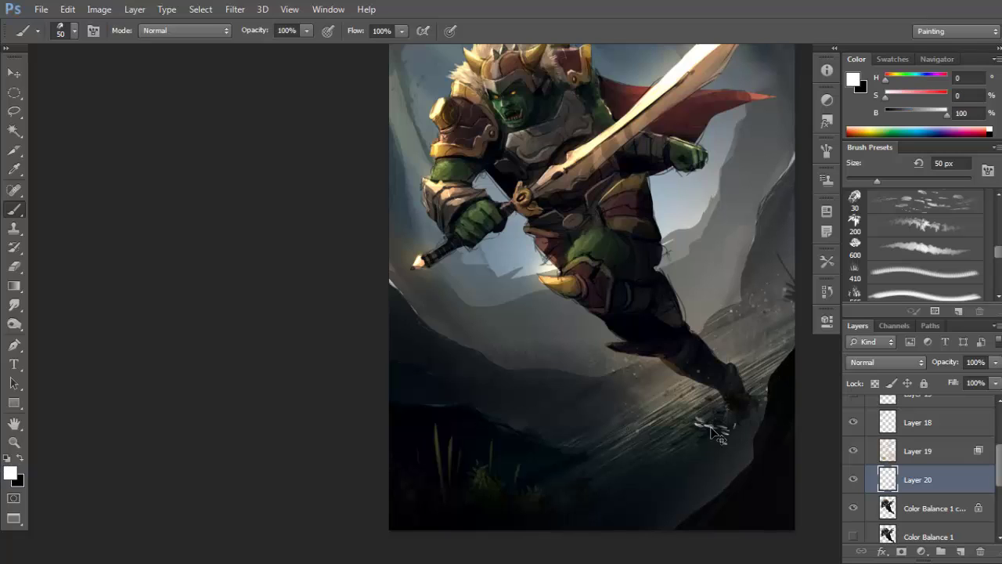
key("ctrl+z")
mouse_move(689, 431)
left_mouse_down()
mouse_move(720, 425)
mouse_move(740, 405)
left_mouse_up()
key("ctrl+z")
left_click_drag(764, 321, 768, 376)
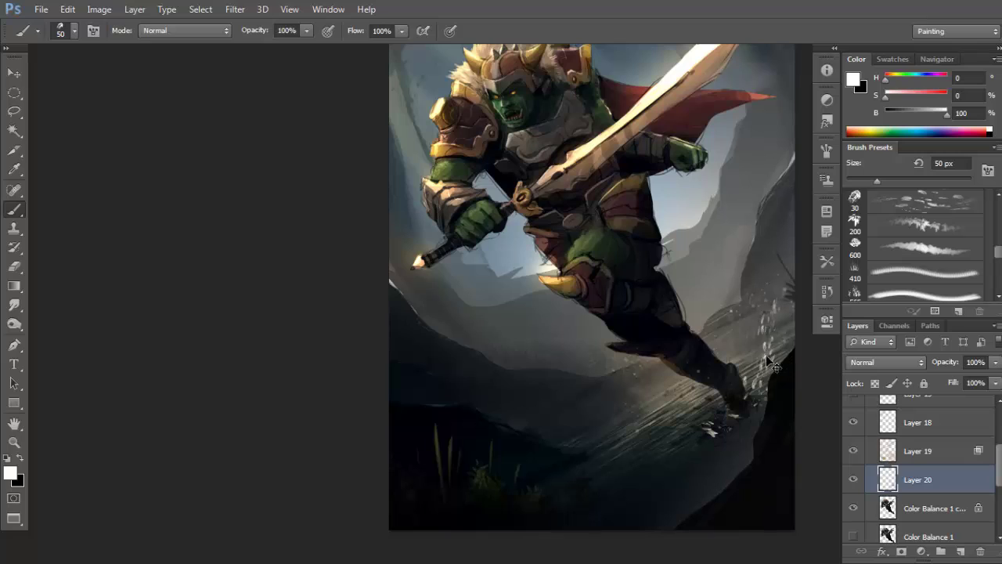
key("ctrl+z")
left_click(766, 359)
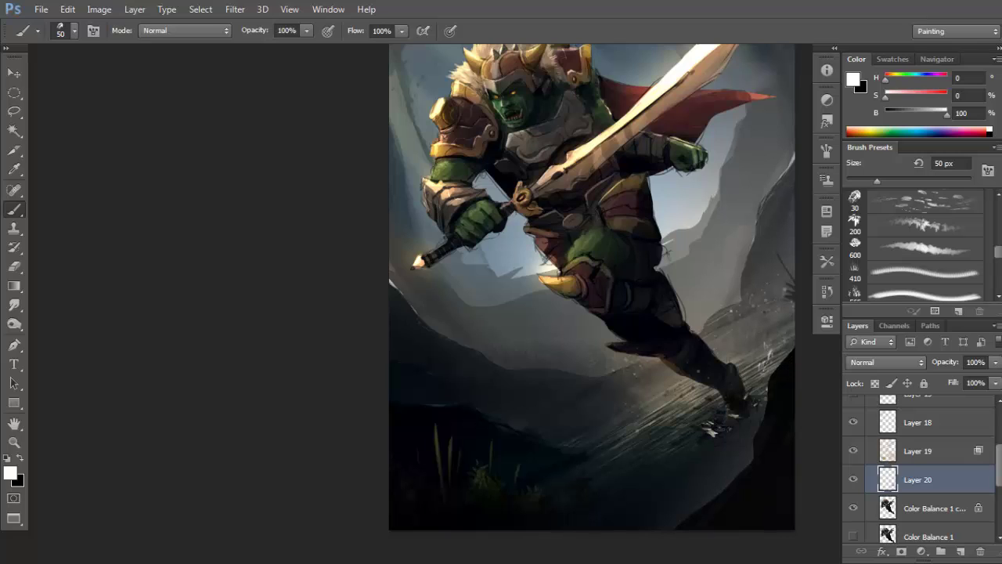
Soften the white flecks around the trailing foot with the Smudge tool at 40% strength and 104 px.
left_click(15, 306)
mouse_move(703, 434)
left_mouse_down()
mouse_move(694, 441)
mouse_move(709, 426)
mouse_move(684, 427)
mouse_move(720, 422)
left_mouse_up()
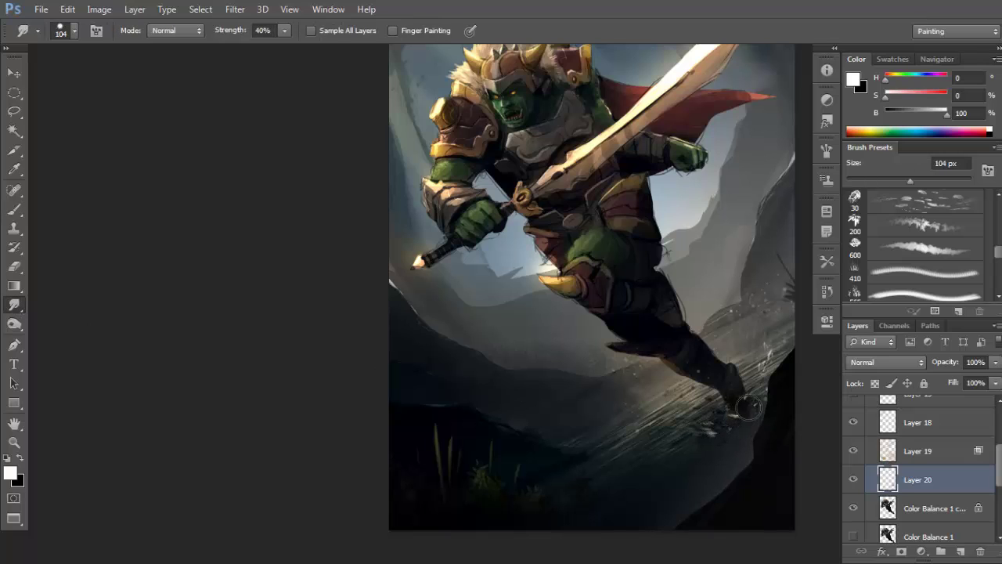
left_click_drag(762, 331, 738, 308)
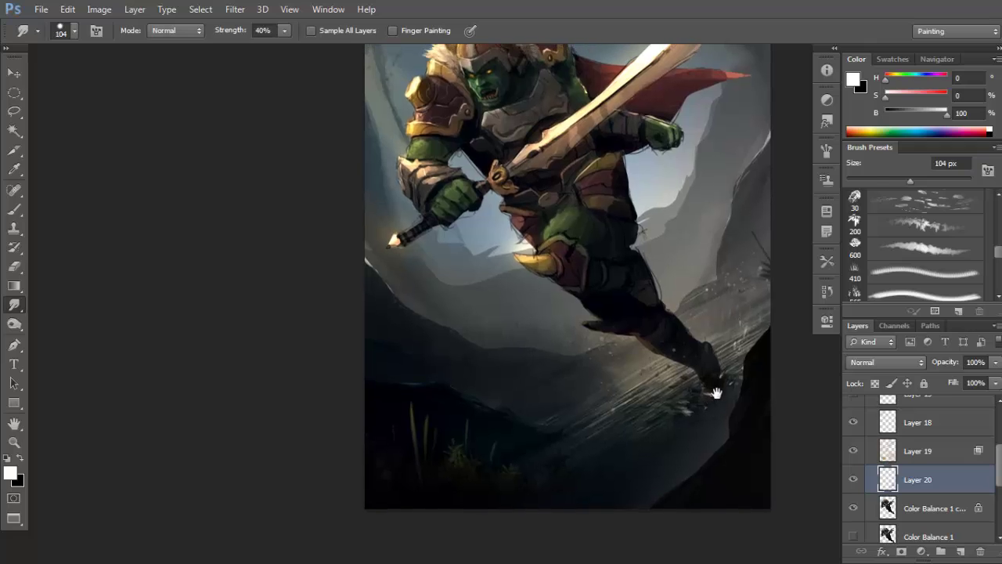
Spray white flecks behind the foot and lower leg on Layer 17 with the 50 px fleck brush, undoing unwanted strokes.
key("b")
scroll(966, 478, "down", 2)
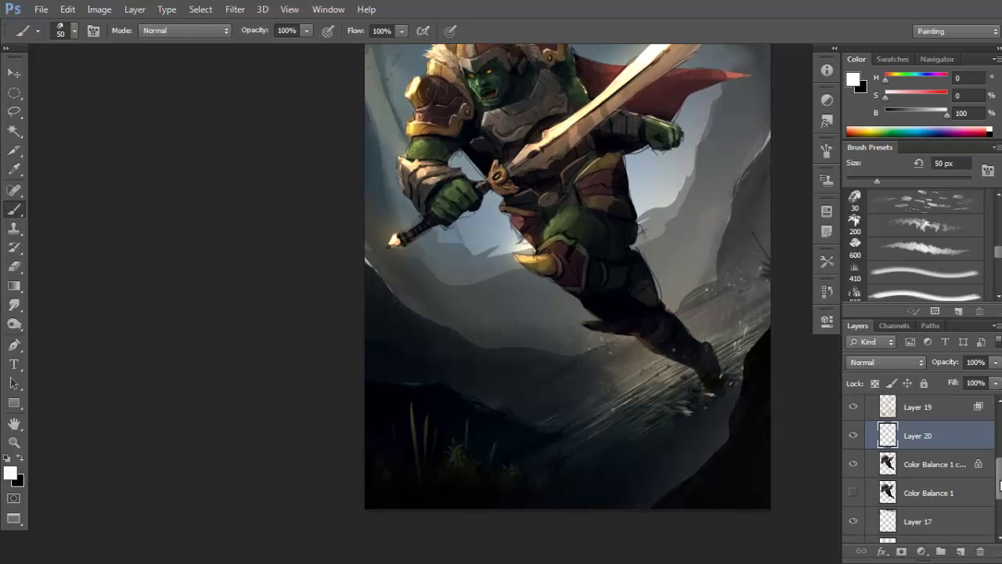
left_click(918, 485)
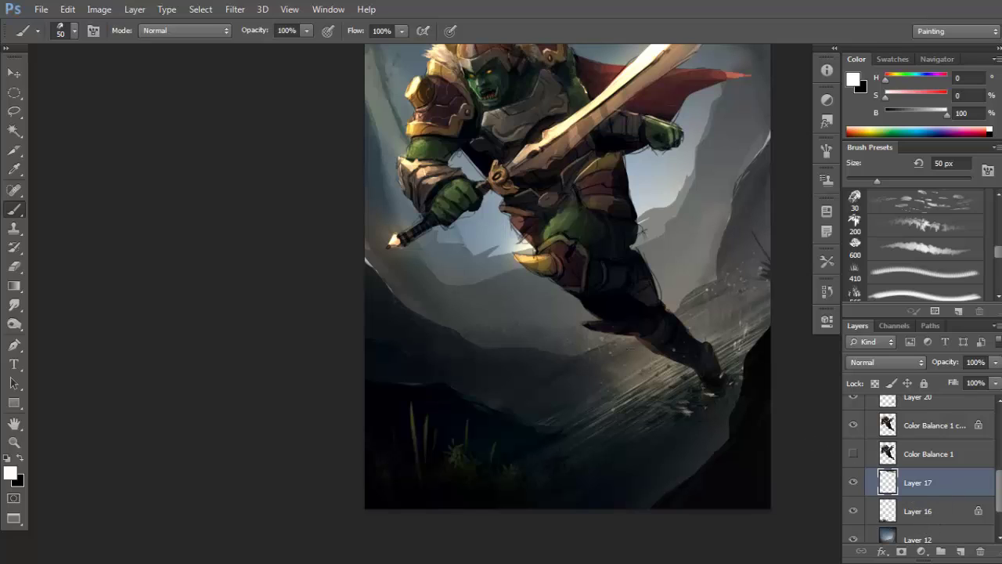
key("x")
key("x")
mouse_move(724, 358)
left_mouse_down()
mouse_move(722, 329)
mouse_move(720, 368)
left_mouse_up()
key("ctrl+z")
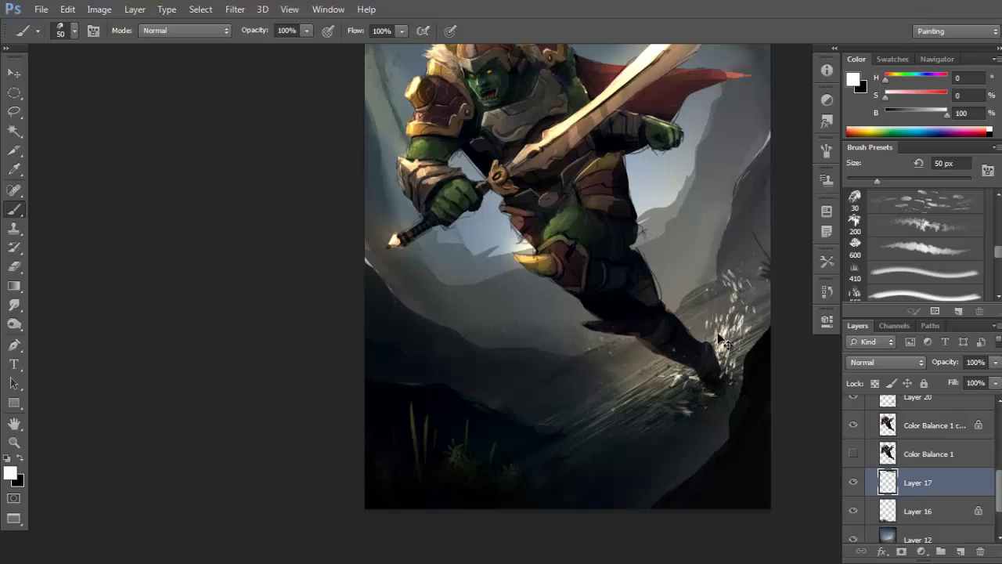
key("ctrl+z")
mouse_move(685, 372)
left_mouse_down()
mouse_move(671, 380)
mouse_move(573, 344)
left_mouse_up()
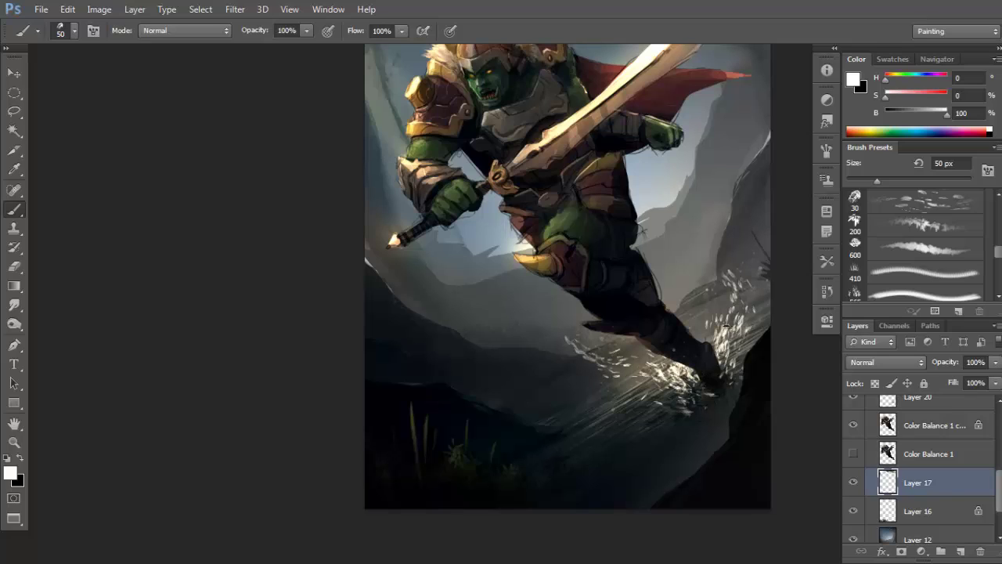
left_click_drag(704, 336, 695, 275)
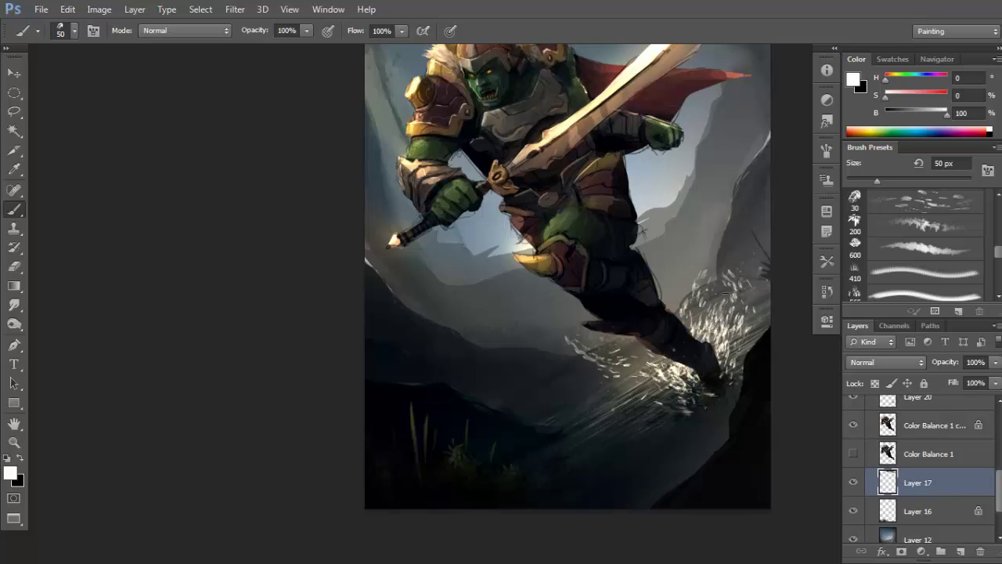
Smudge the Layer 17 flecks into soft dust and spray around the foot, enlarging the Smudge tool to 125 px.
left_click(14, 305)
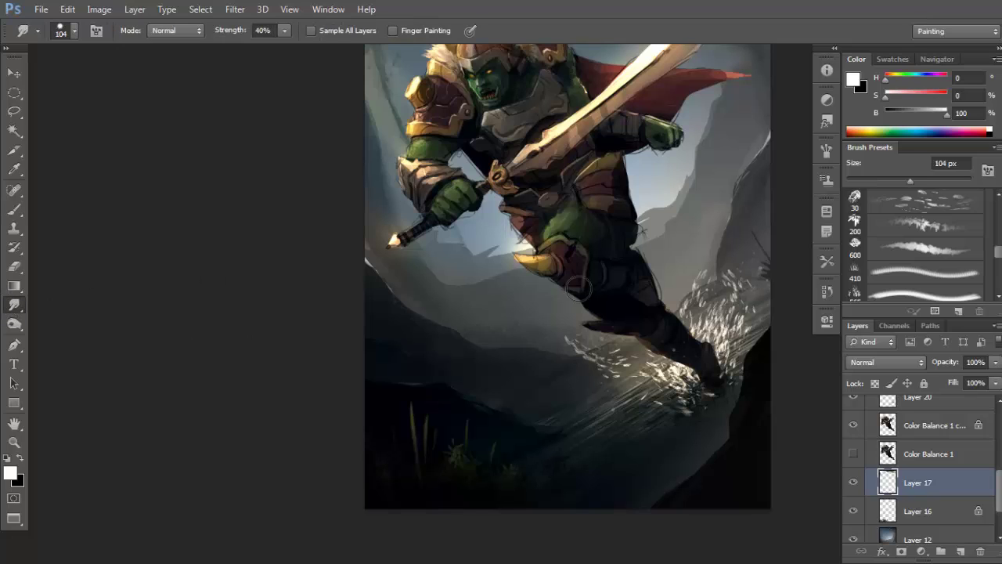
mouse_move(735, 304)
left_mouse_down()
mouse_move(709, 305)
mouse_move(705, 317)
mouse_move(688, 287)
mouse_move(701, 311)
mouse_move(741, 311)
mouse_move(754, 328)
mouse_move(720, 282)
mouse_move(681, 285)
mouse_move(715, 273)
mouse_move(775, 307)
mouse_move(630, 373)
mouse_move(566, 369)
mouse_move(567, 346)
mouse_move(549, 351)
mouse_move(656, 348)
mouse_move(661, 378)
mouse_move(704, 384)
mouse_move(666, 374)
mouse_move(724, 352)
mouse_move(757, 309)
left_mouse_up()
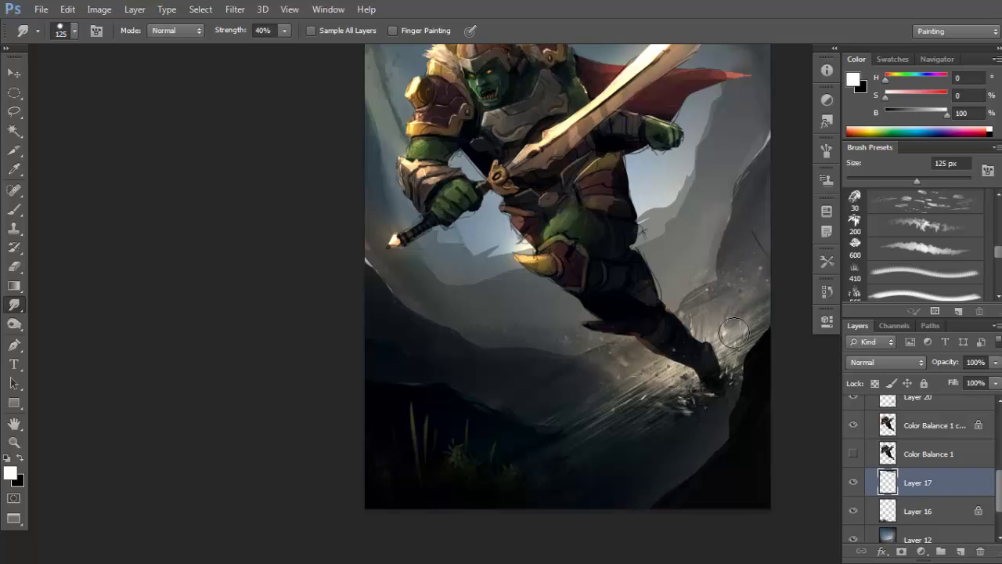
left_click(696, 301, "alt")
left_click_drag(731, 333, 754, 359)
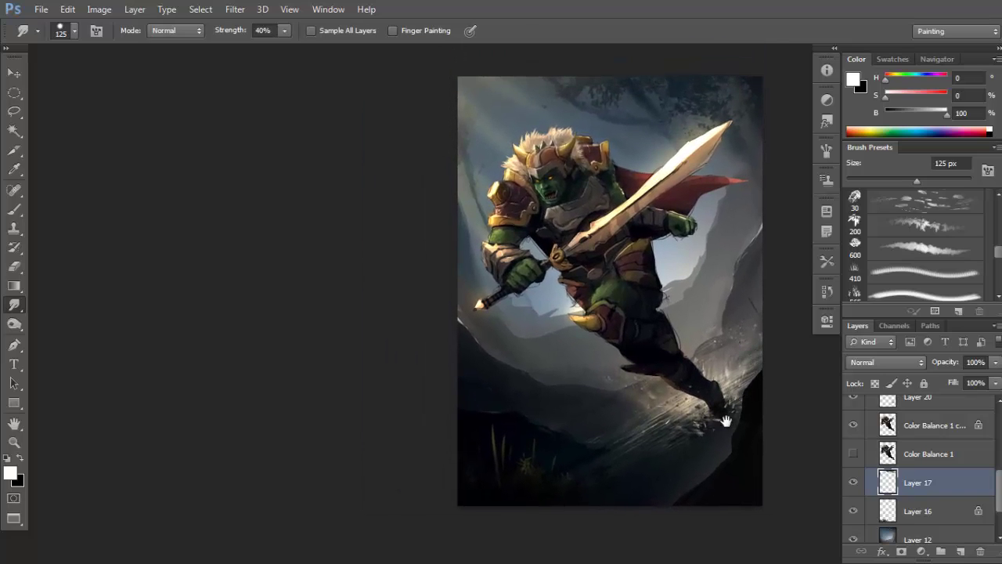
Check what Layer 20 and Layer 17 contribute around the foot by toggling their visibility.
left_click(948, 408)
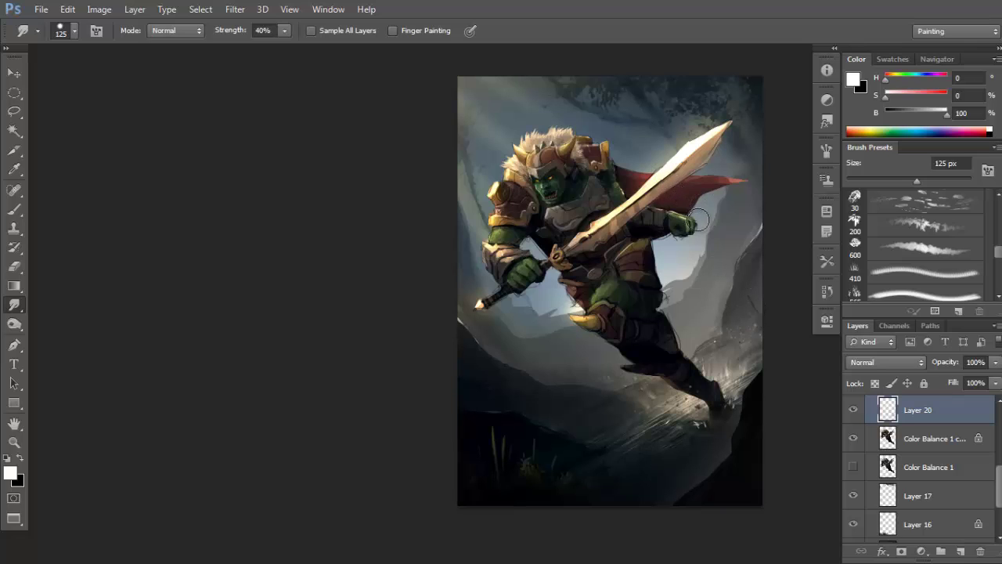
left_click(717, 332, "ctrl")
left_click_drag(702, 319, 714, 332)
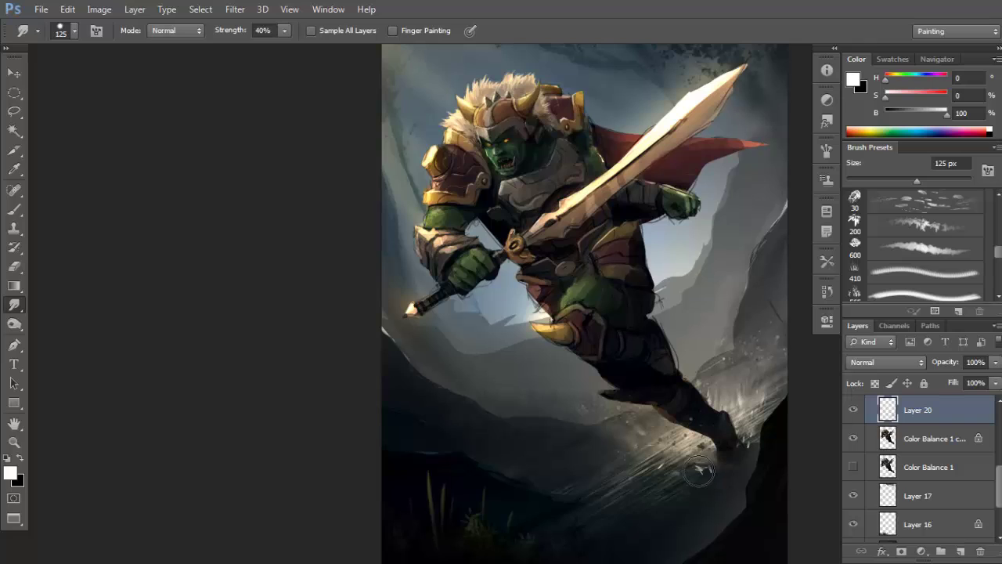
left_click(854, 411)
left_click(854, 411)
left_click(914, 495)
left_click(853, 494)
left_click(853, 495)
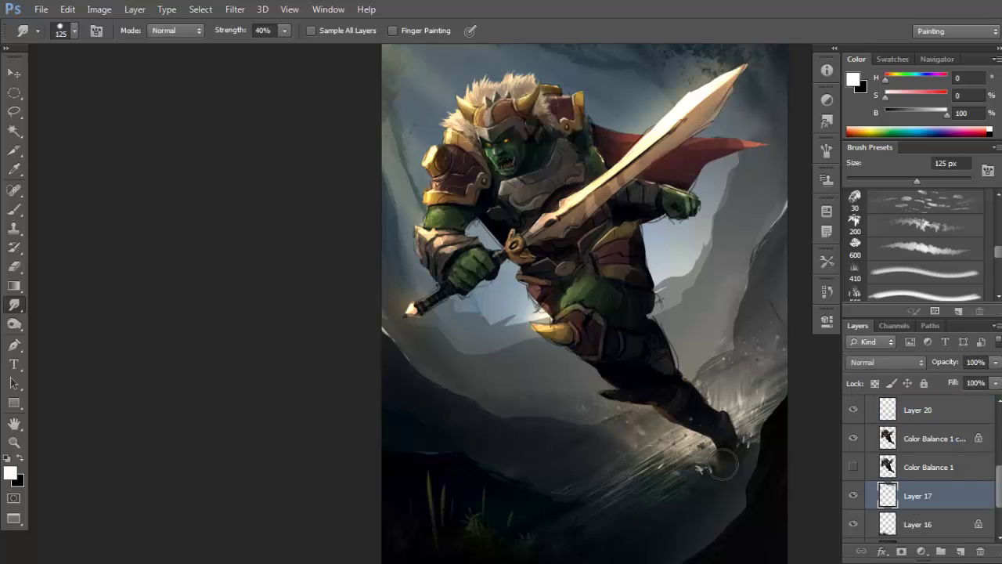
Identify the foreground layers by toggling the visibility of Layer 16 and Layer 5, and select Layer 5.
left_click_drag(734, 318, 733, 244)
scroll(736, 344, "down", 1)
scroll(984, 478, "up", 2)
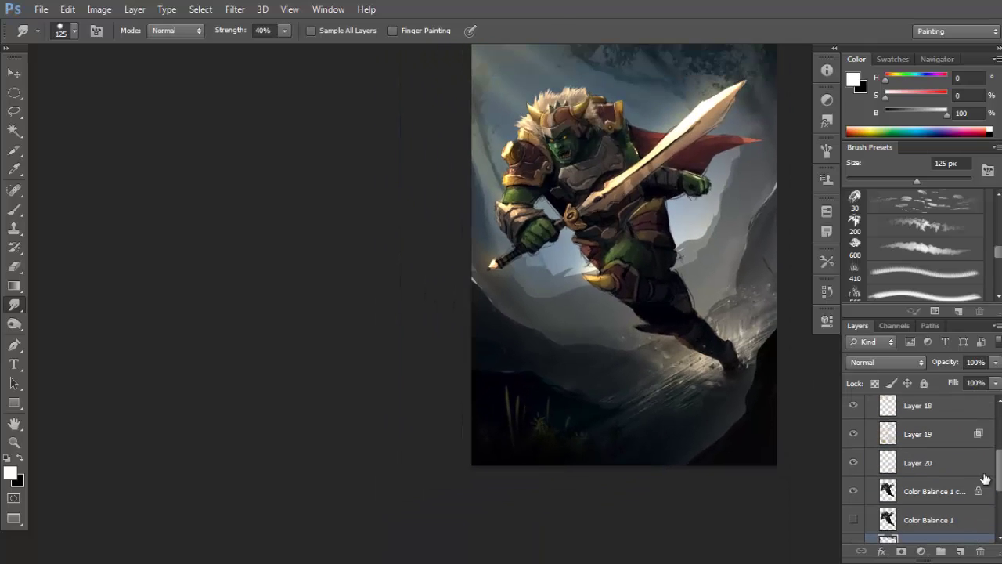
scroll(991, 467, "down", 2)
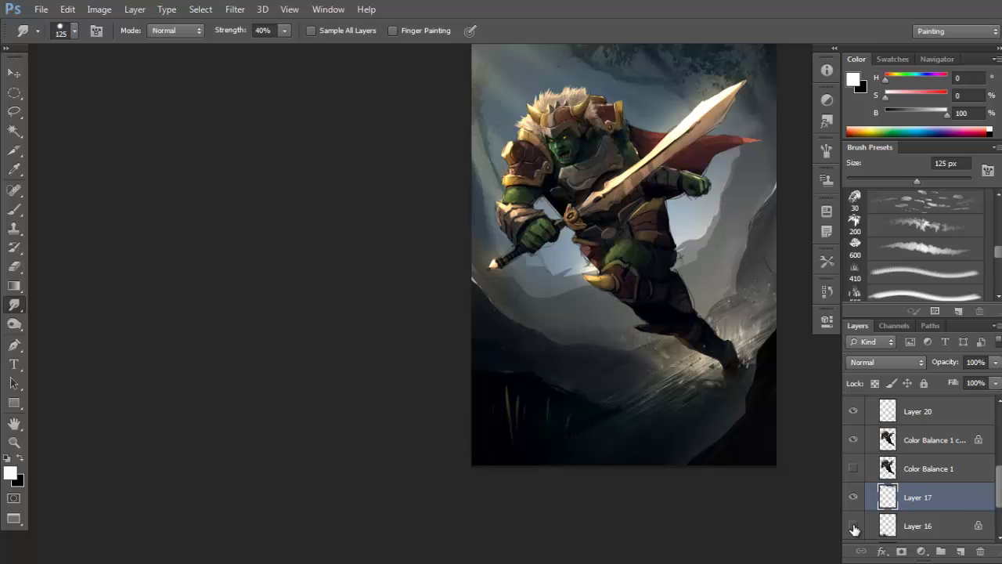
scroll(939, 427, "up", 5)
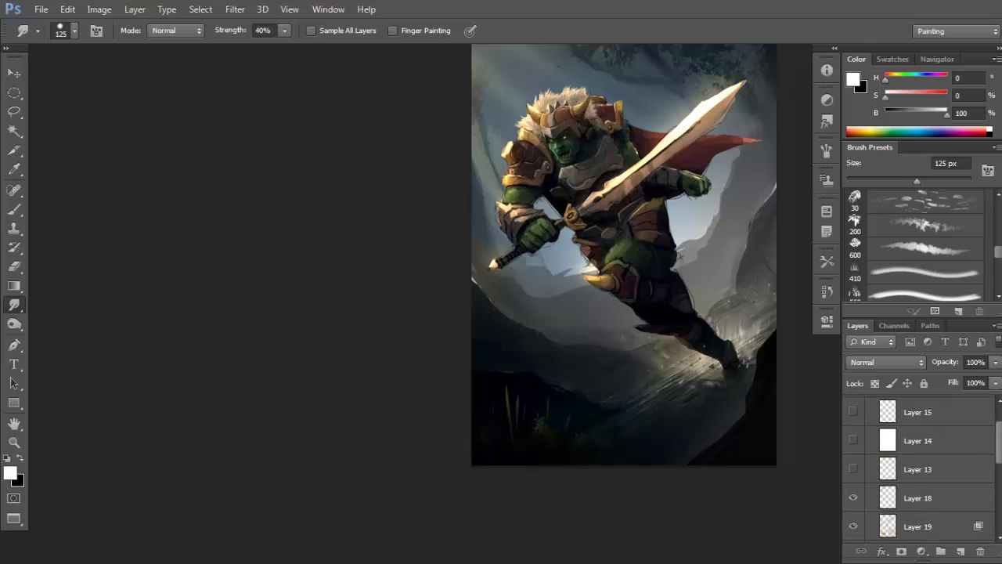
scroll(879, 425, "up", 2)
left_click(854, 429)
left_click(854, 430)
left_click(905, 433)
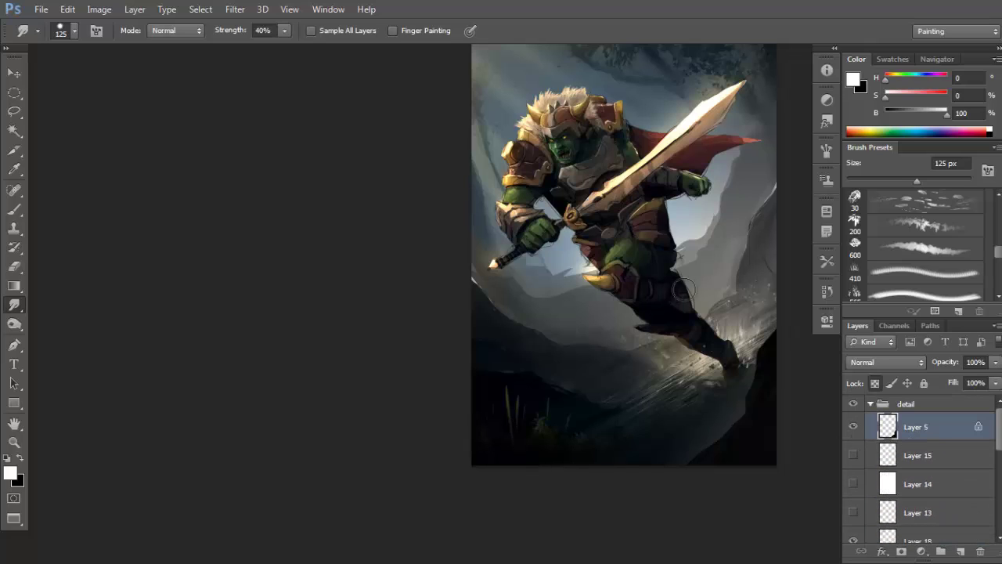
Lasso ragged slivers along the dark foreground rock's edge on Layer 5 and tint them with the tan sampled from the sword.
key("l")
mouse_move(778, 343)
left_mouse_down()
mouse_move(760, 336)
mouse_move(751, 398)
mouse_move(765, 394)
mouse_move(750, 433)
mouse_move(680, 485)
mouse_move(788, 403)
mouse_move(745, 305)
left_mouse_up()
key("g")
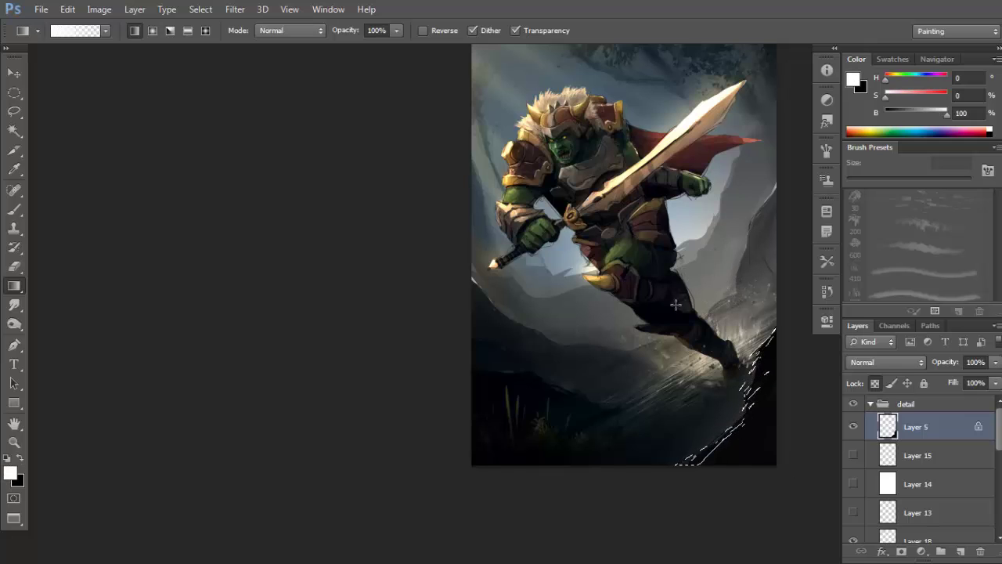
left_click(720, 110, "alt")
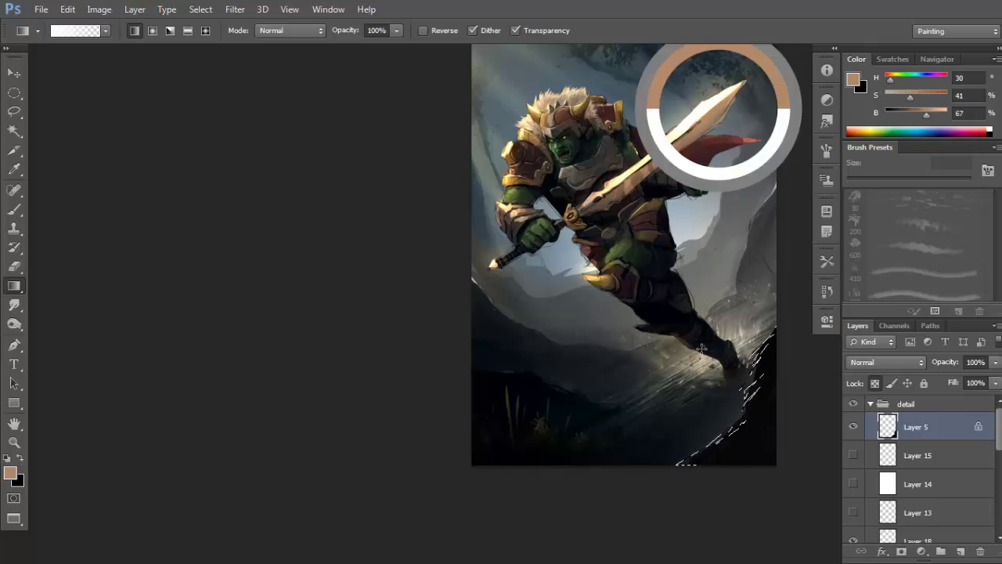
left_click(763, 382, "ctrl")
key("b")
left_click_drag(761, 388, 757, 360)
Choose a broken, dry-textured brush preset for the rock edge and enlarge it to 200 px.
right_click(739, 285)
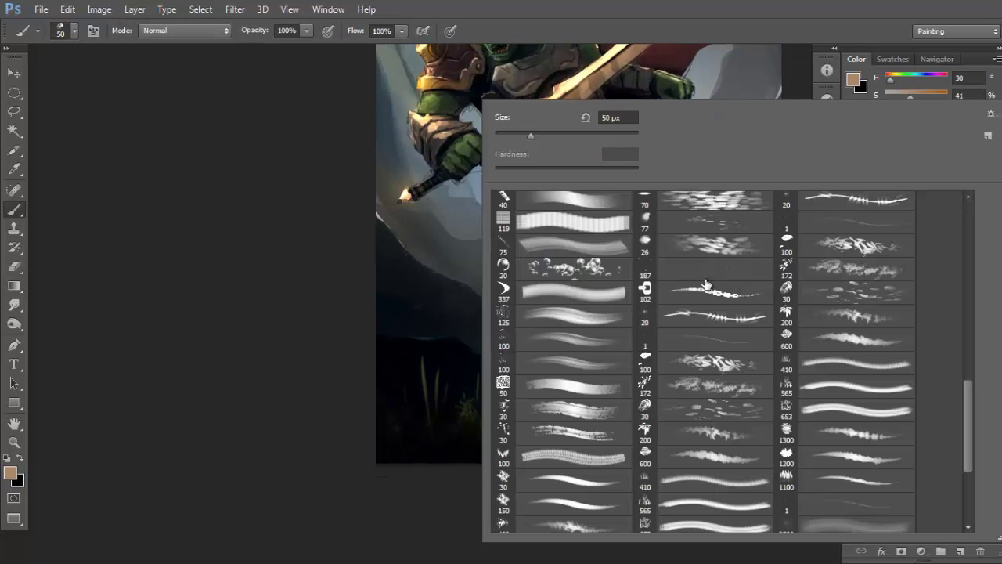
left_click(580, 432)
left_click(423, 369)
key("bracketright")
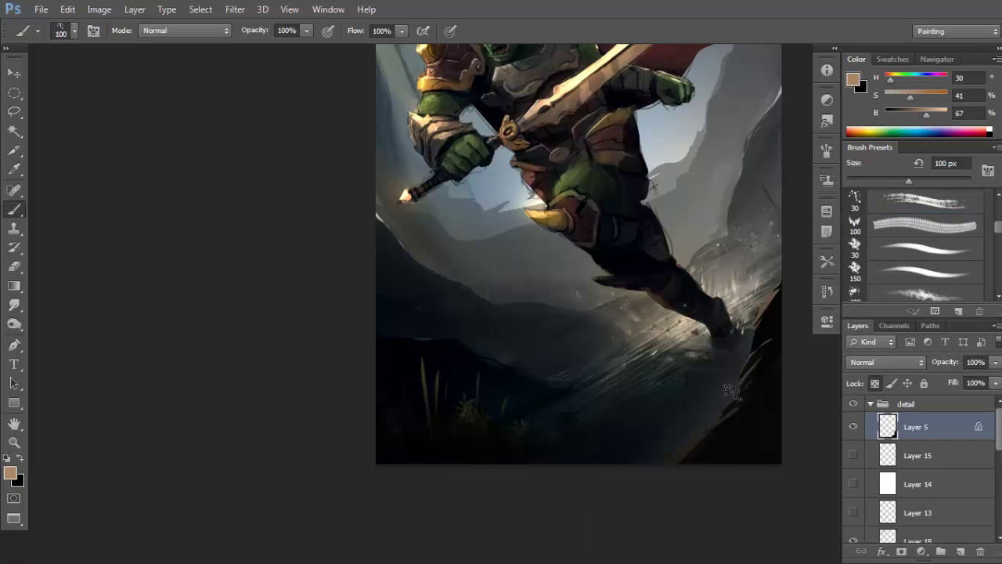
key("bracketright")
key("bracketright")
key("bracketright")
key("bracketright")
Set the brush to Color Dodge, sample brown from the rock edge, and brush warm highlights along it on Layer 5.
right_click(735, 271, "shift")
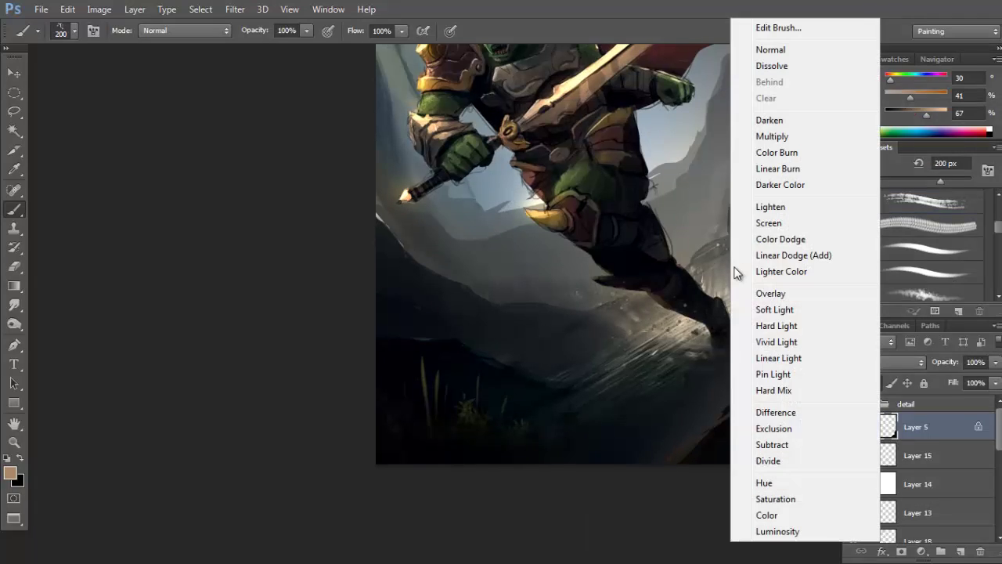
left_click(794, 239)
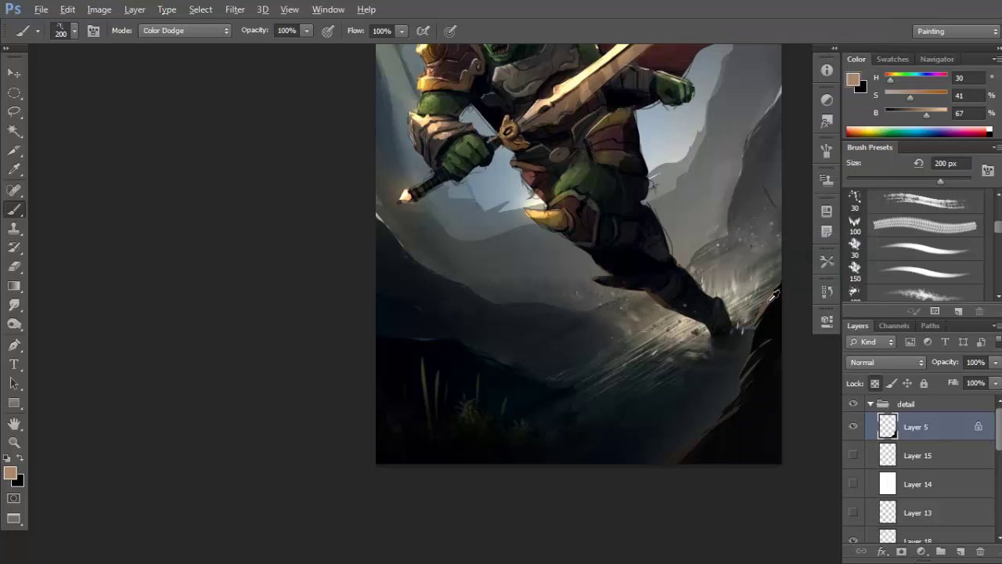
left_click(771, 297, "alt")
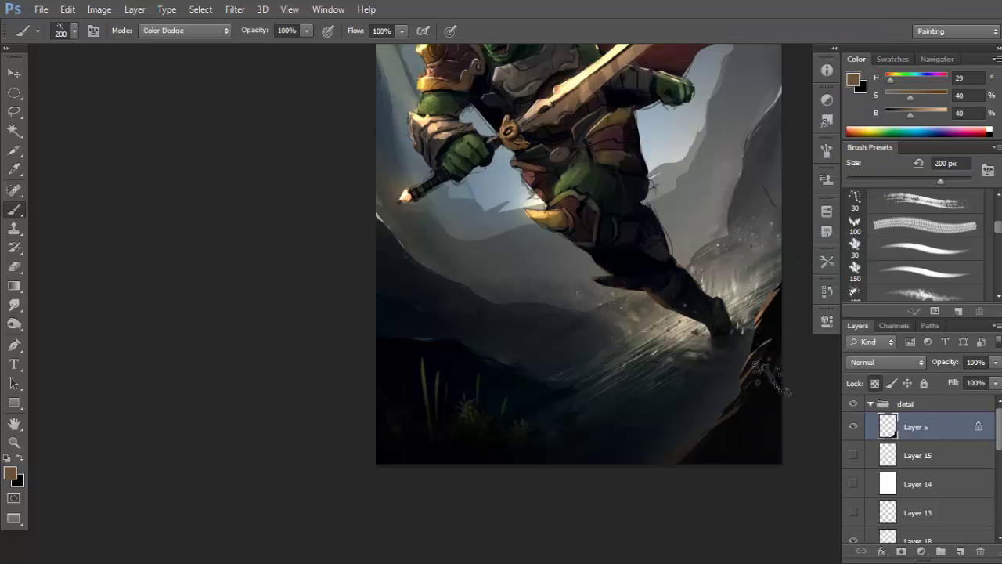
mouse_move(771, 377)
left_mouse_down()
mouse_move(717, 411)
mouse_move(702, 442)
left_mouse_up()
left_click_drag(800, 319, 752, 406)
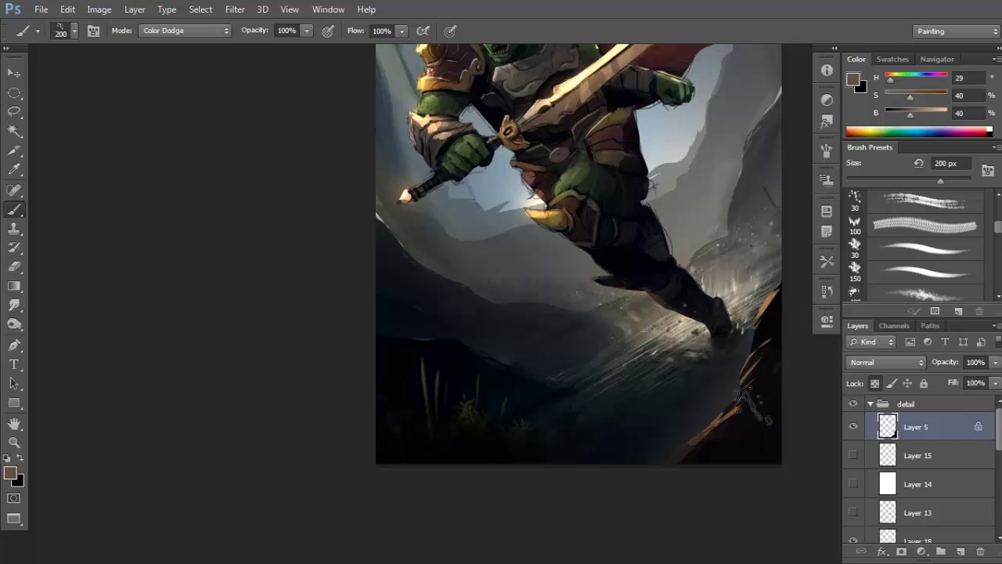
Strengthen the orange-brown highlights down the foreground rock's edge with more Color Dodge strokes from the 200 px brush.
right_click(733, 291, "shift")
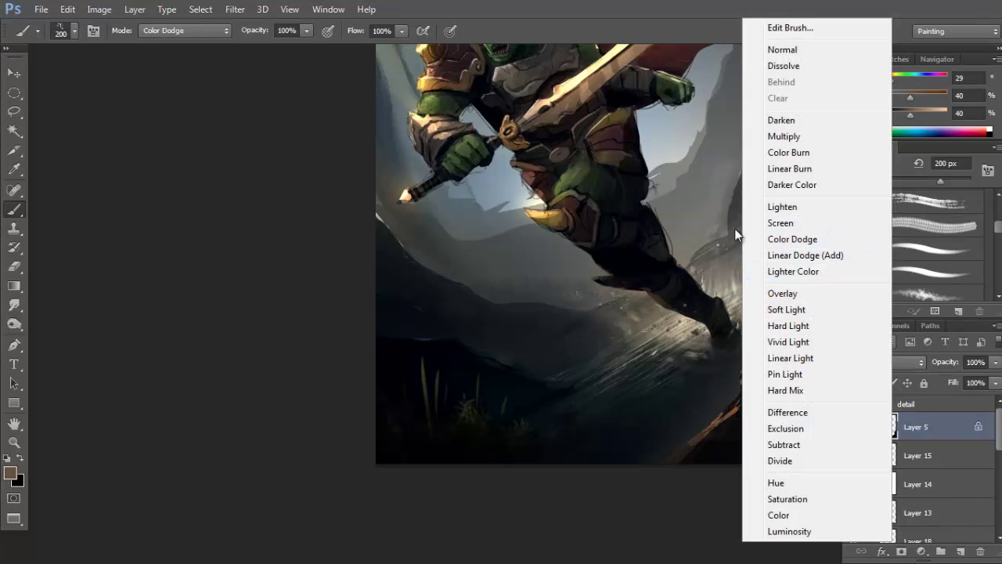
key("Escape")
right_click(624, 250)
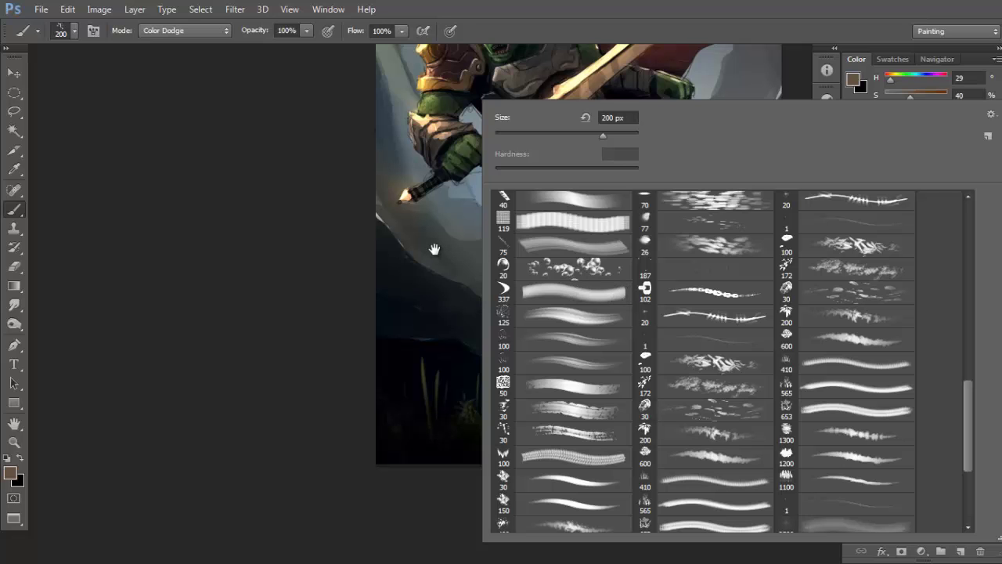
left_click(445, 314)
left_click_drag(745, 327, 736, 373)
left_click(742, 322, "alt")
left_click_drag(657, 383, 633, 461)
left_click_drag(676, 348, 681, 357)
left_click_drag(674, 408, 682, 321)
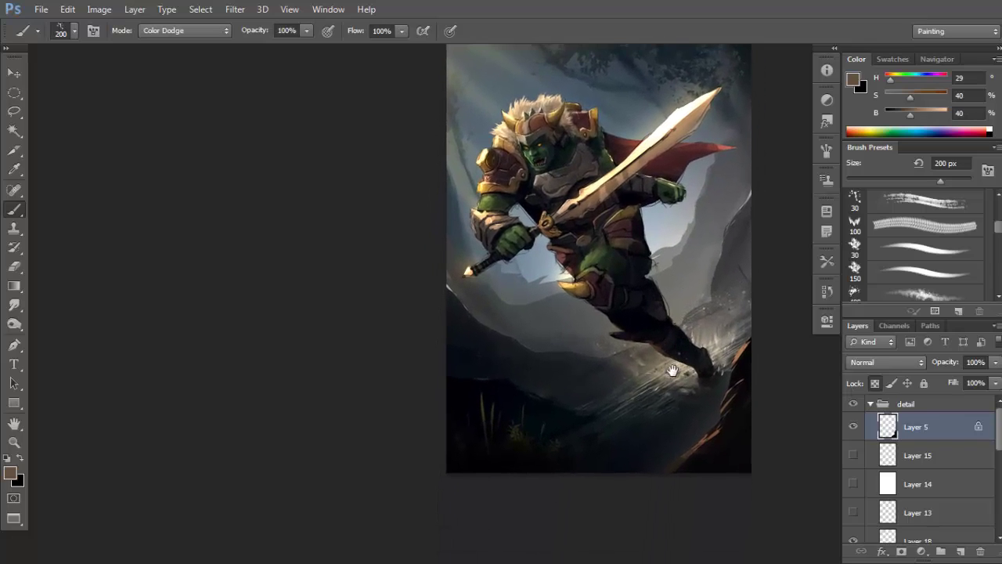
Select Layer 12 and lasso jagged slivers of ground between the trailing foot and the foreground rock.
key("l")
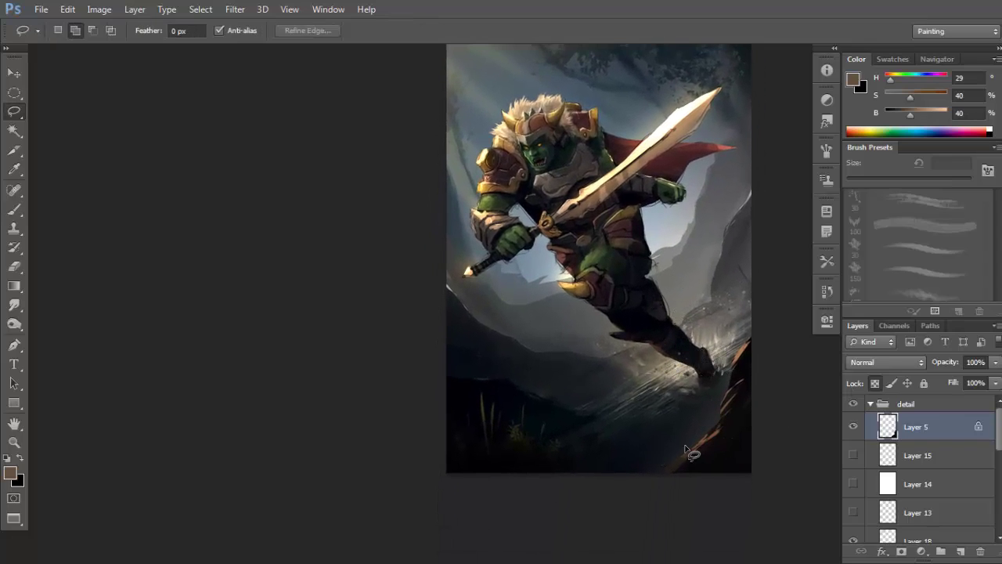
left_click_drag(999, 442, 996, 509)
left_click(918, 517)
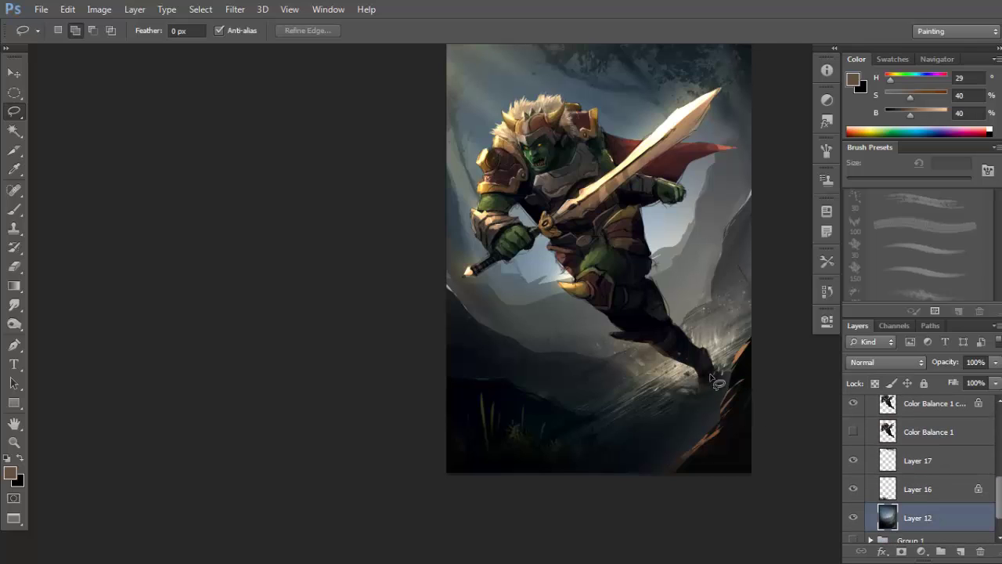
left_click_drag(694, 403, 722, 391)
left_click_drag(706, 394, 716, 392)
left_click_drag(700, 400, 697, 405)
mouse_move(702, 406)
left_mouse_down()
mouse_move(658, 443)
mouse_move(724, 408)
mouse_move(634, 474)
mouse_move(724, 393)
mouse_move(732, 404)
mouse_move(712, 426)
mouse_move(771, 412)
left_mouse_up()
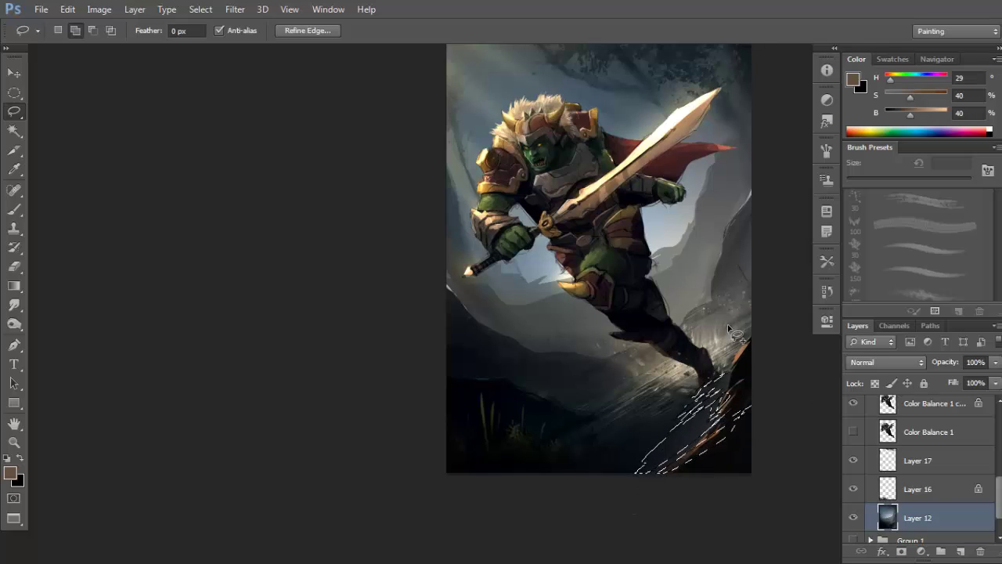
Darken the selected ground slivers with a black-to-transparent gradient in Multiply mode and clear the selection.
key("d")
key("g")
right_click(686, 315, "shift")
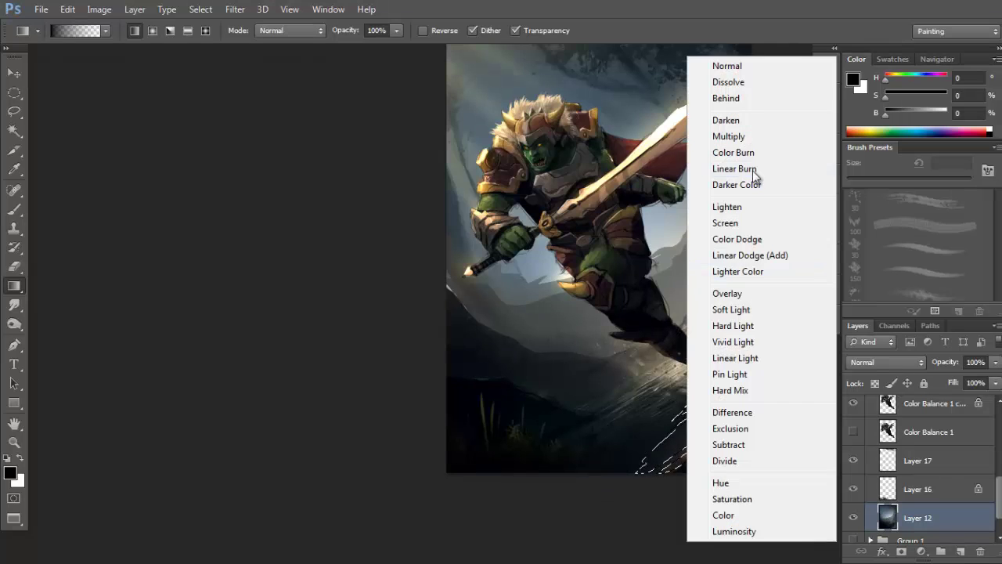
left_click(728, 136)
mouse_move(713, 474)
left_mouse_down()
mouse_move(706, 339)
mouse_move(695, 338)
left_mouse_up()
key("ctrl+d")
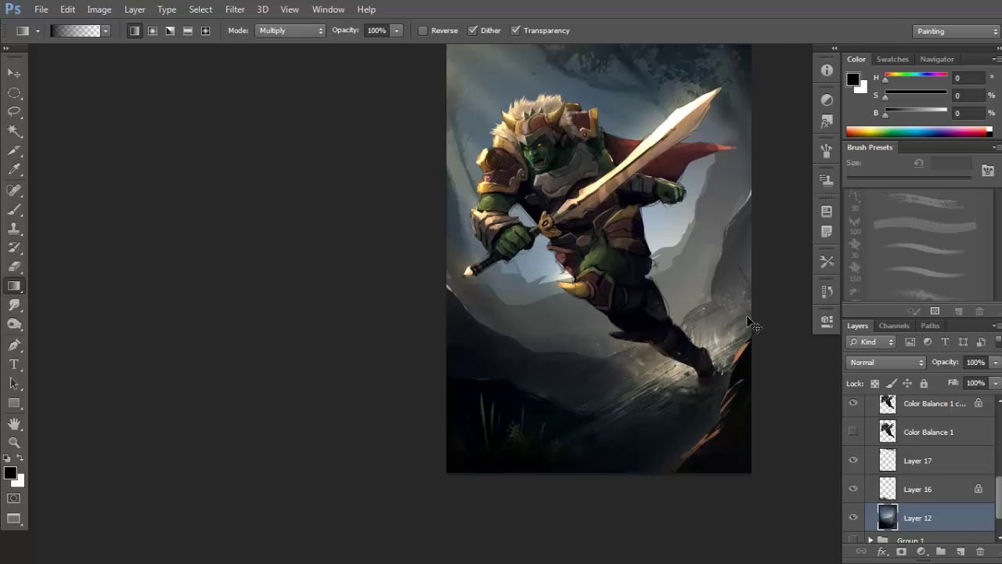
scroll(748, 325, "down", 1)
scroll(699, 345, "up", 1)
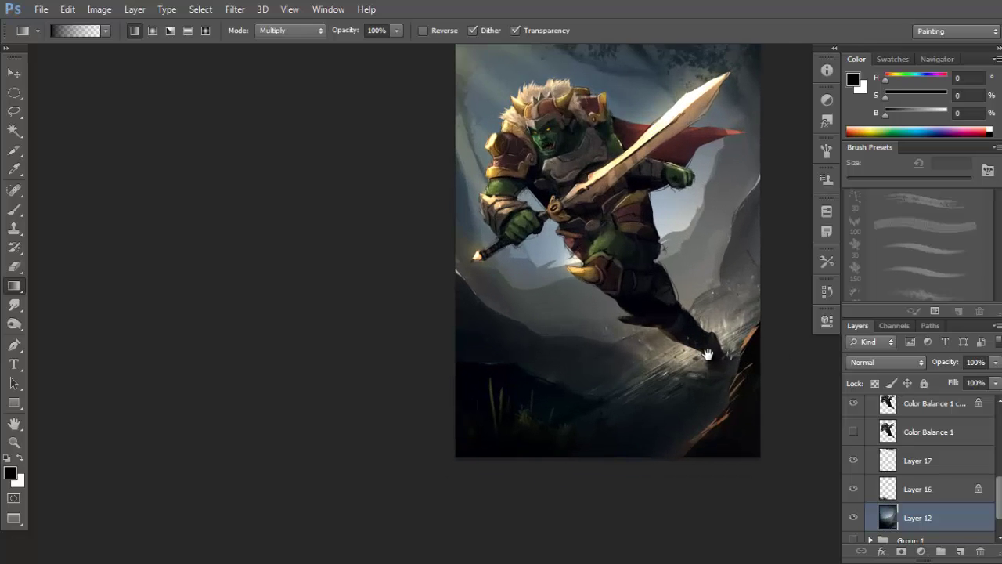
Lasso streaks of ground at the painting's lower edge on Layer 12, darken them with the black Multiply gradient, and deselect.
left_click_drag(577, 425, 608, 422)
key("l")
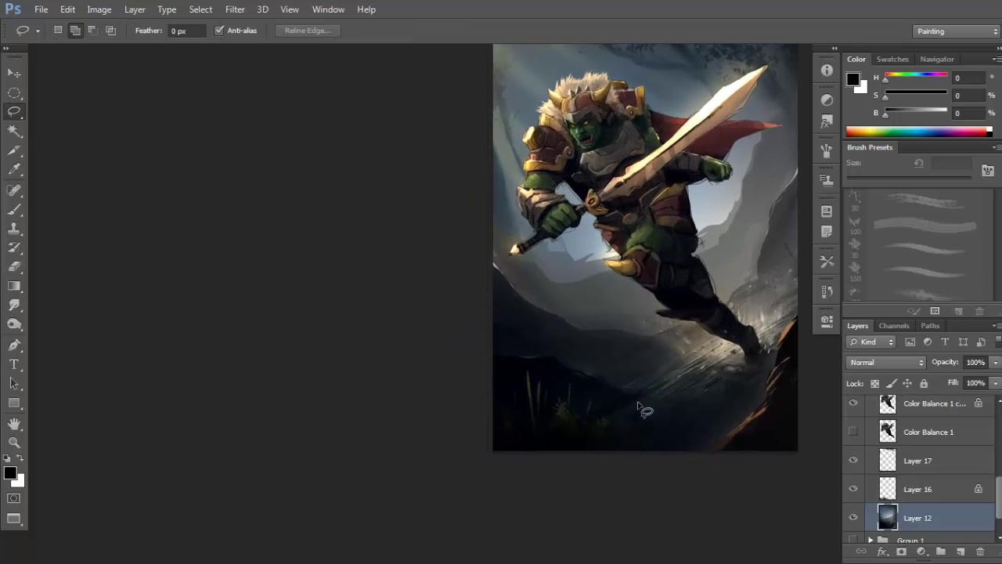
left_click_drag(699, 422, 697, 419)
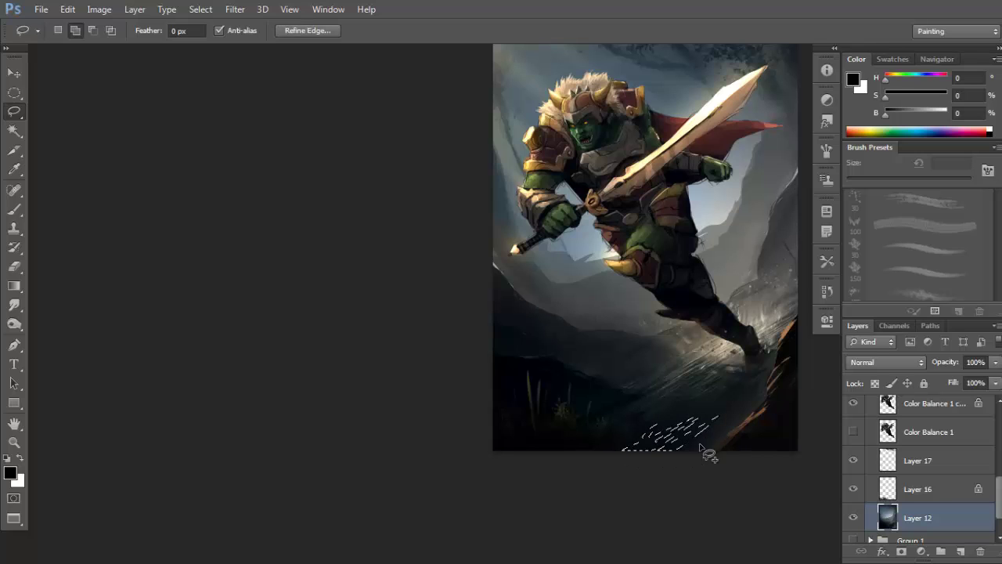
key("g")
left_click_drag(646, 387, 705, 523)
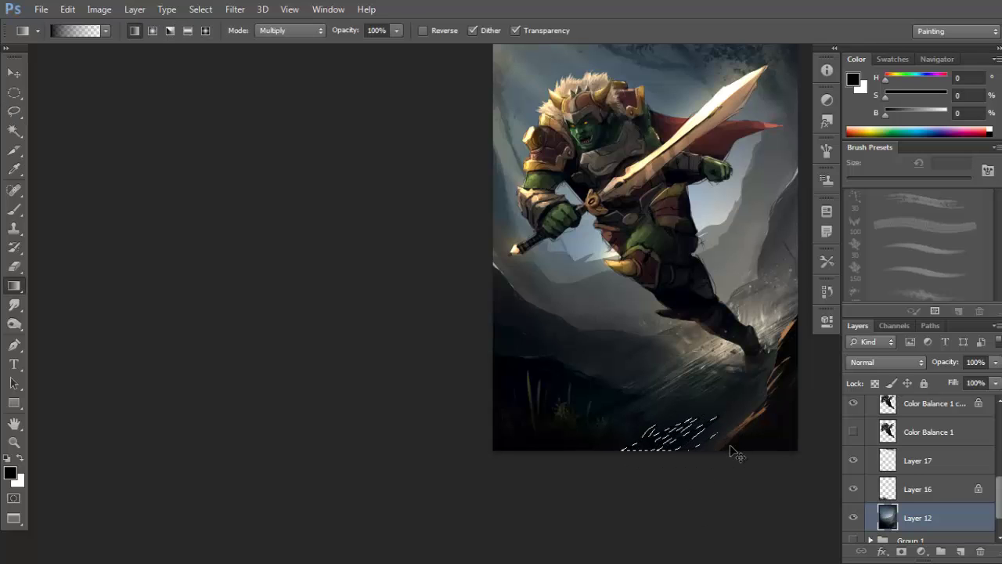
key("ctrl+d")
key("ctrl+d")
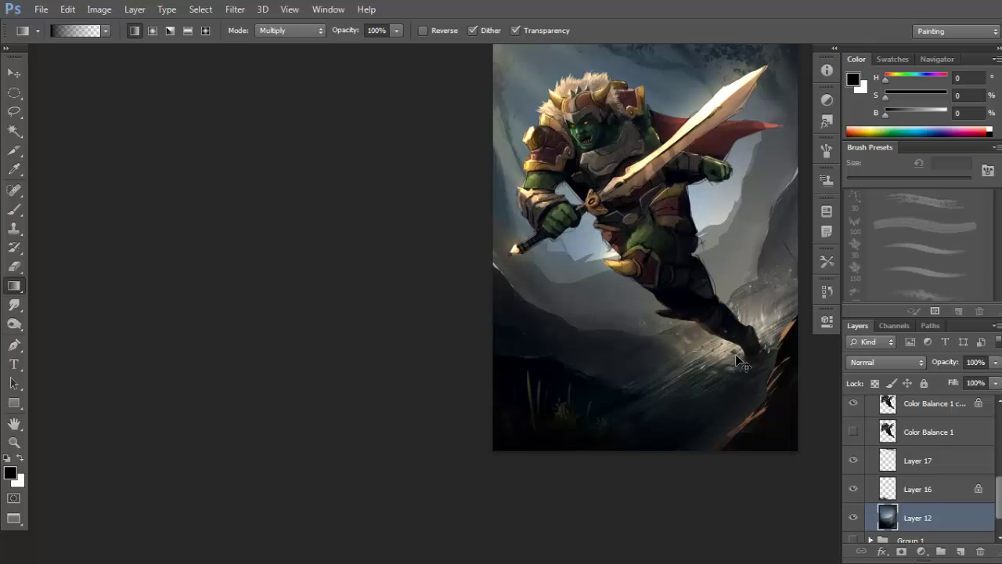
left_click(744, 360, "alt")
left_click_drag(756, 362, 750, 385)
scroll(767, 344, "up", 1)
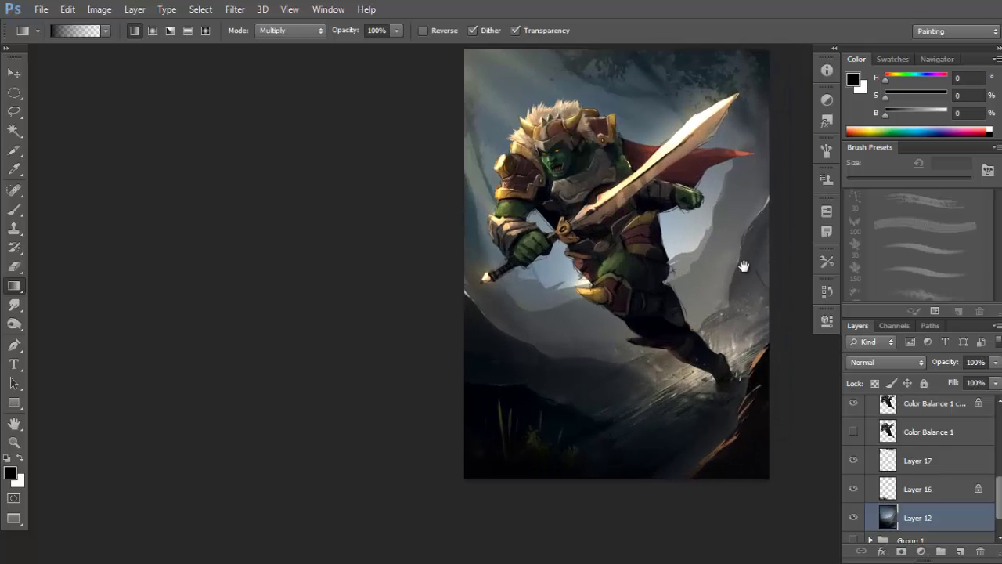
left_click_drag(668, 265, 669, 309)
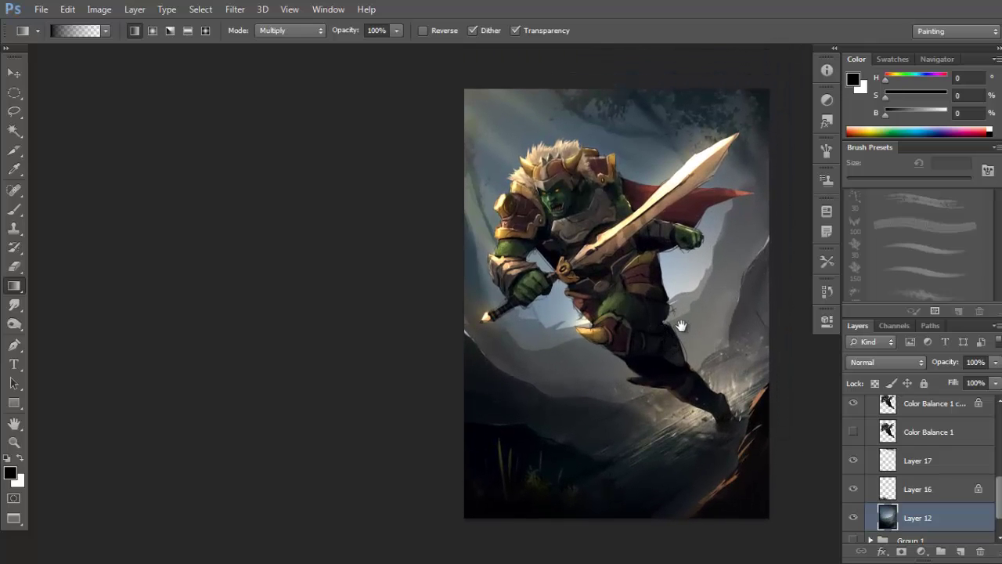
left_click_drag(715, 347, 711, 360)
left_click_drag(668, 315, 673, 317)
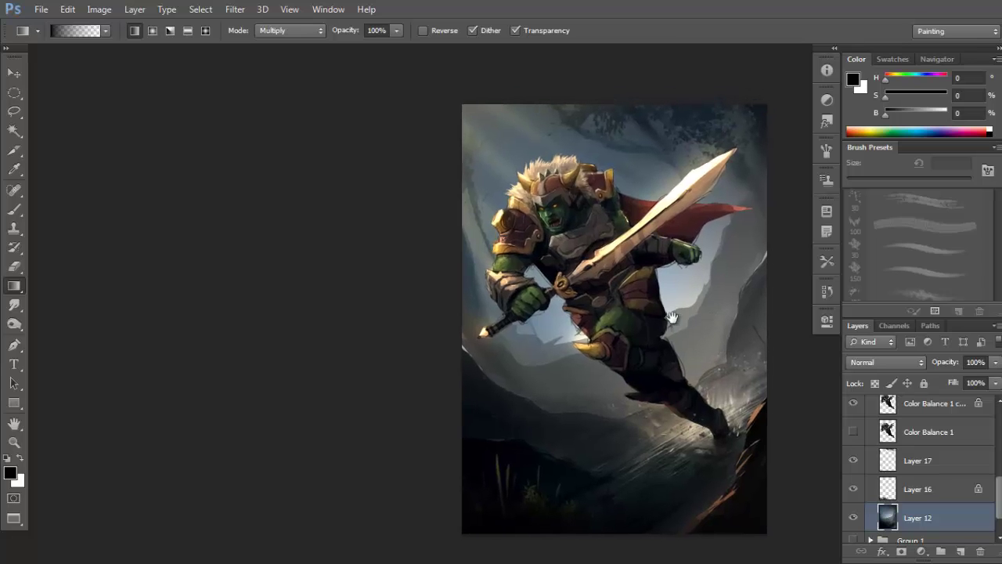
Select the Color Balance 1 copy layer and toggle its visibility to check which parts of the warrior it holds.
scroll(687, 329, "up", 1)
scroll(944, 502, "up", 2)
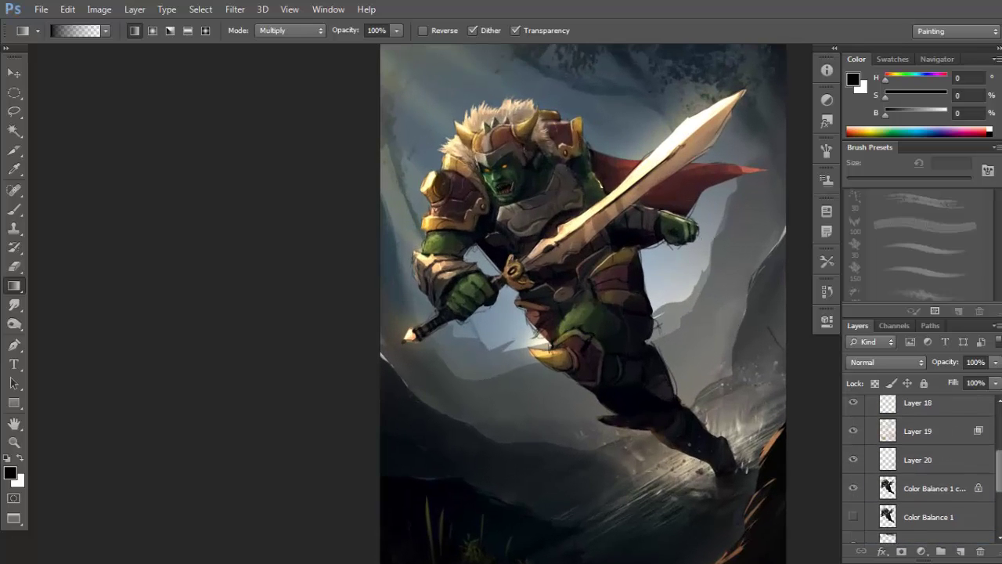
left_click(944, 500)
left_click(853, 497)
left_click(853, 498)
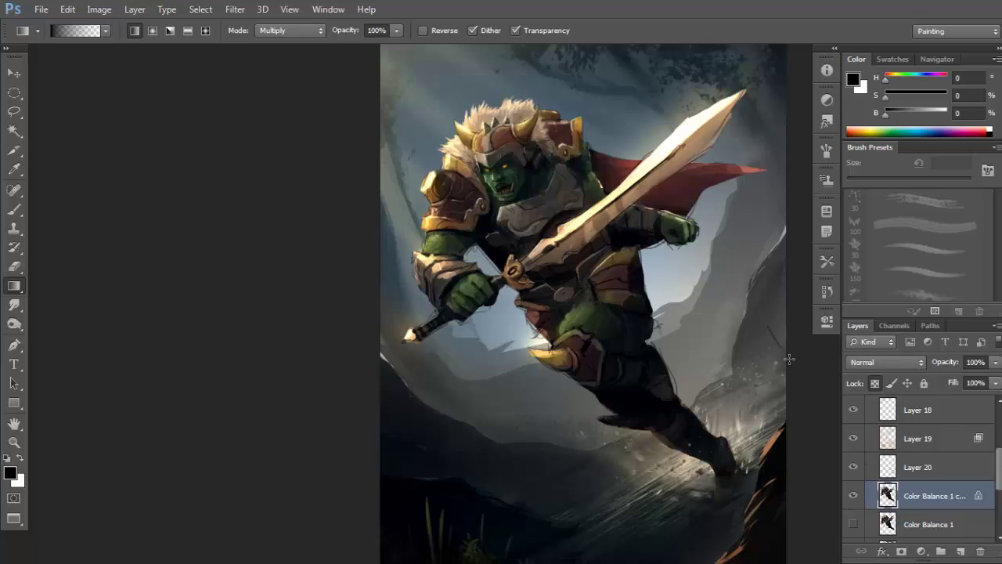
left_click_drag(621, 220, 564, 283)
key("l")
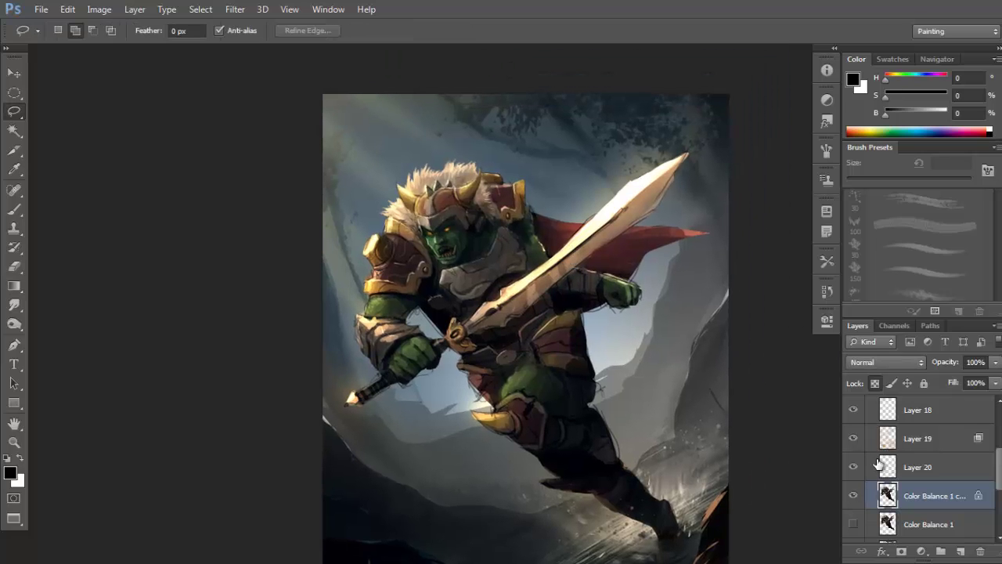
left_click(854, 496)
left_click(854, 495)
Lasso the red cape on both sides of the sword and copy it from Color Balance 1 copy to a new layer.
left_click_drag(687, 301, 690, 302)
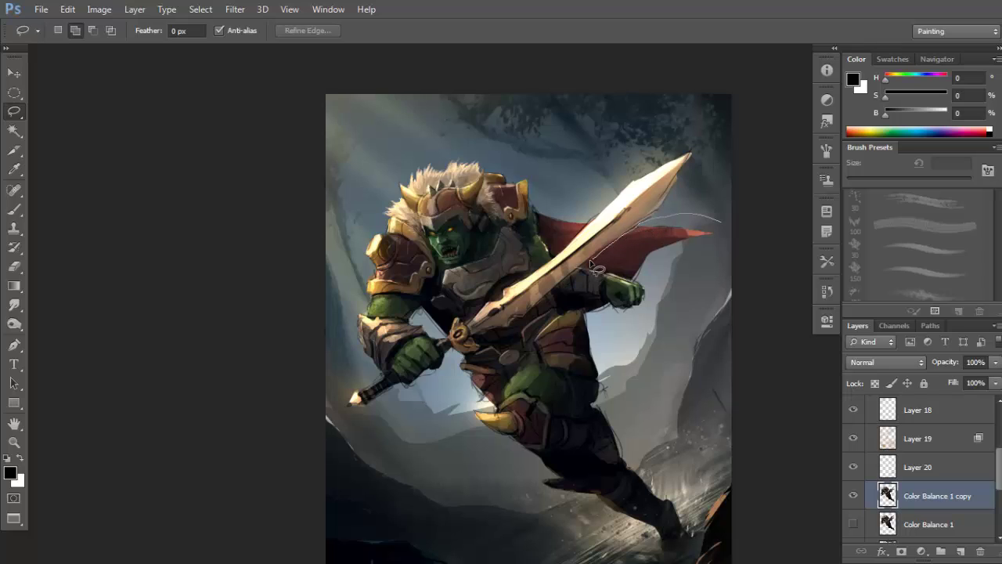
mouse_move(618, 279)
left_mouse_down()
mouse_move(646, 287)
mouse_move(728, 244)
left_mouse_up()
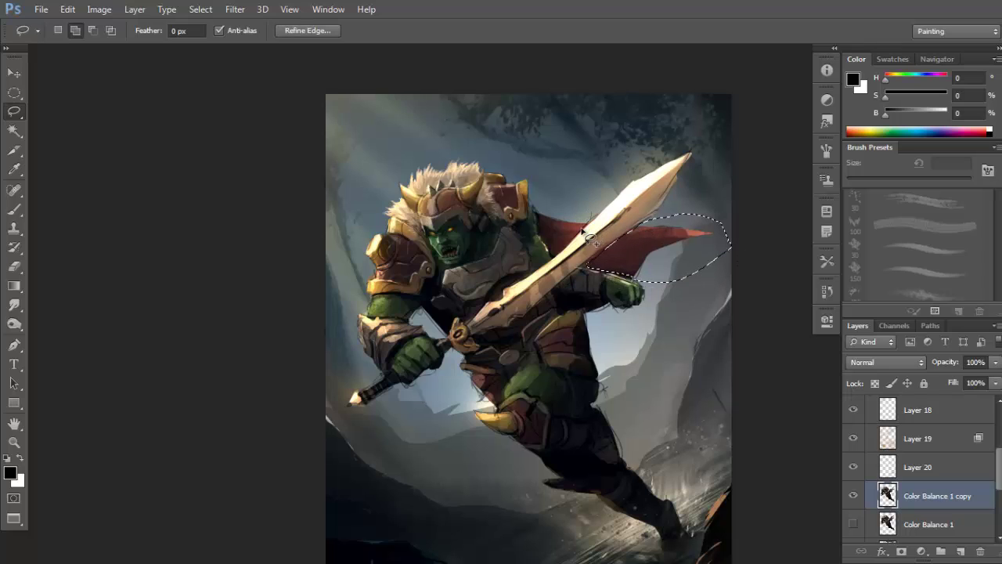
mouse_move(557, 245)
left_mouse_down()
mouse_move(557, 196)
mouse_move(589, 227)
left_mouse_up()
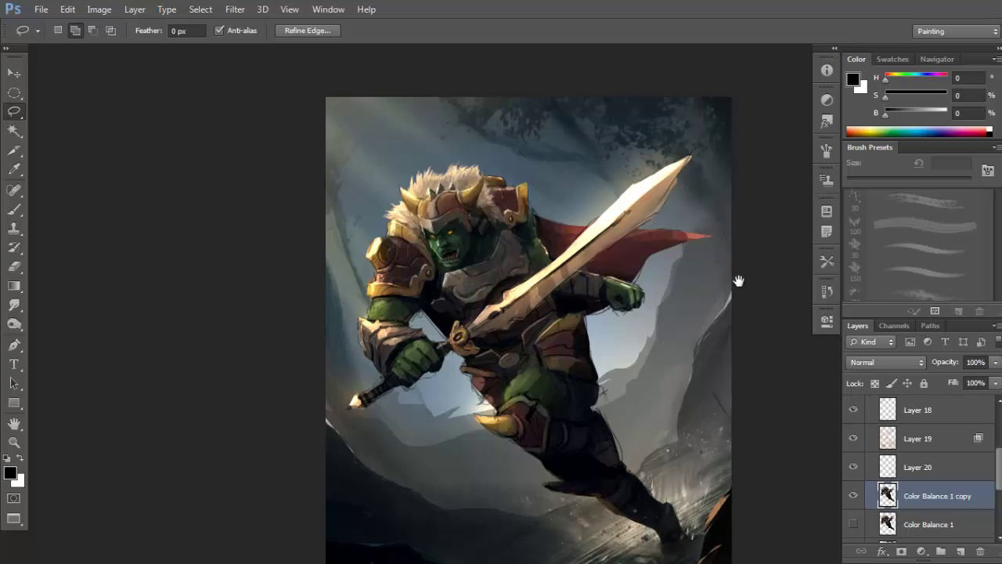
scroll(736, 279, "up", 2)
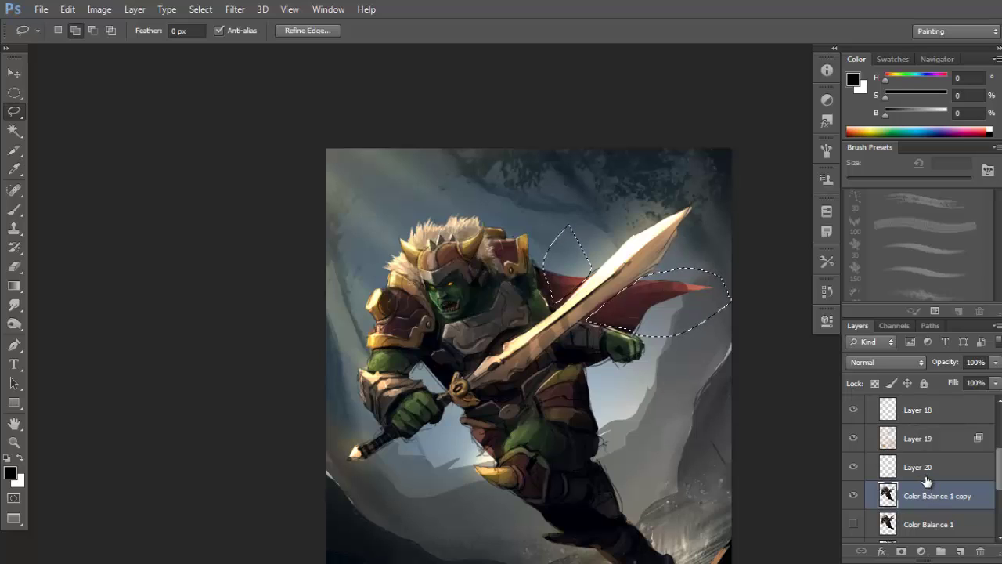
key("ctrl+j")
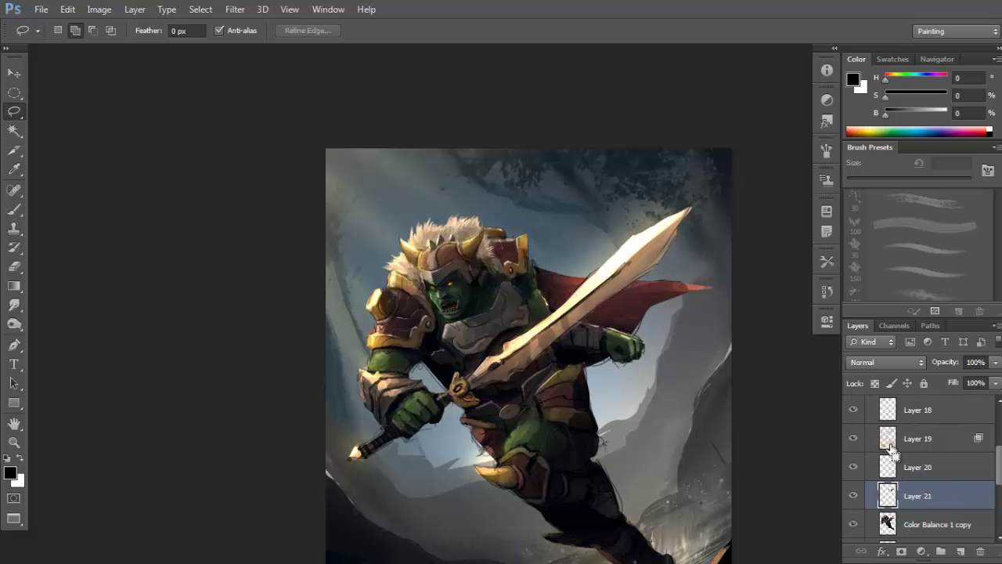
Apply a Motion Blur to the cape on Layer 21 with an angle of -48° and a distance of 27 pixels.
left_click(235, 9)
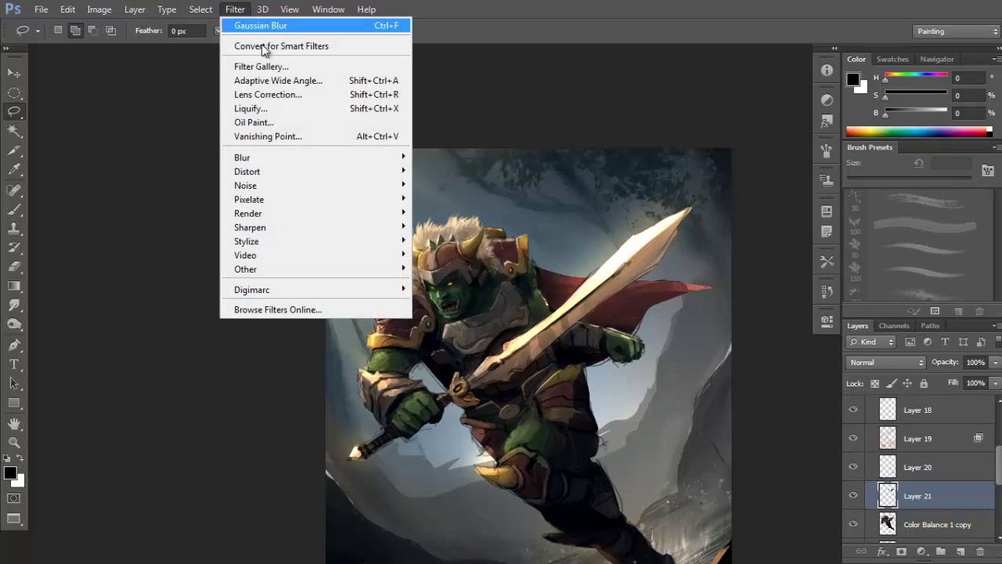
mouse_move(338, 158)
left_click(450, 289)
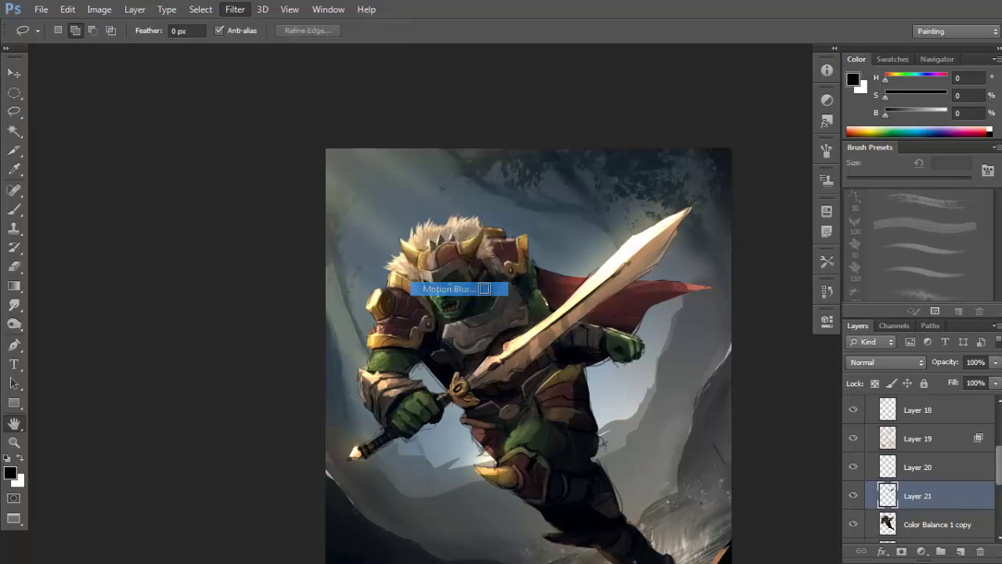
left_click_drag(657, 147, 305, 117)
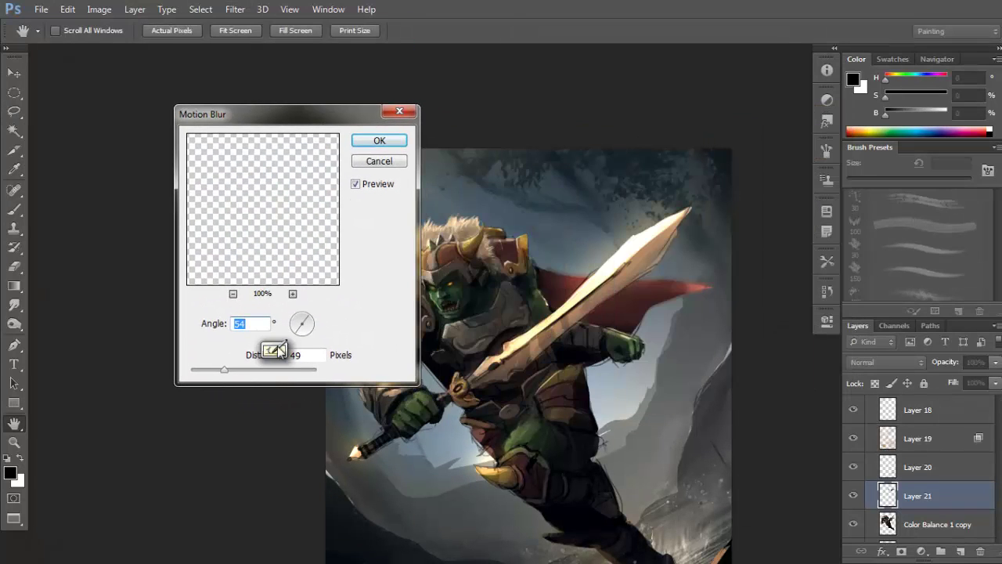
left_click_drag(224, 370, 206, 371)
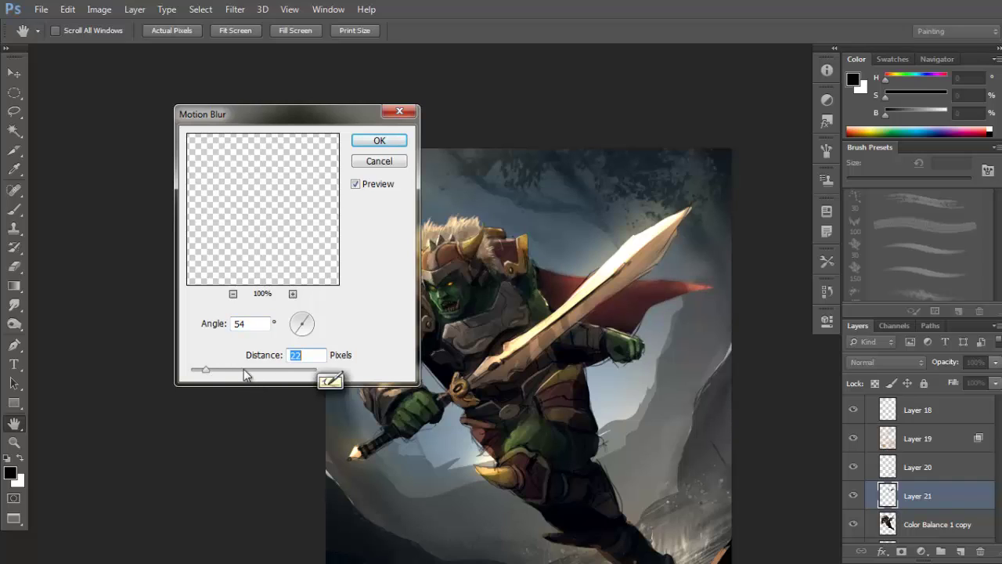
left_click_drag(305, 333, 313, 343)
left_click_drag(206, 369, 198, 369)
mouse_move(207, 371)
left_mouse_down()
mouse_move(239, 376)
mouse_move(206, 375)
left_mouse_up()
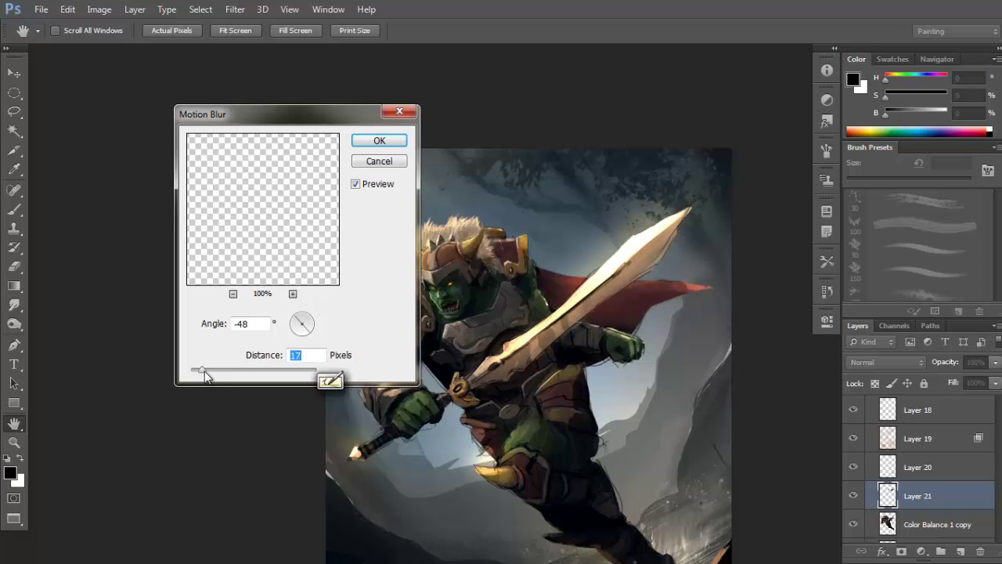
left_click(208, 372)
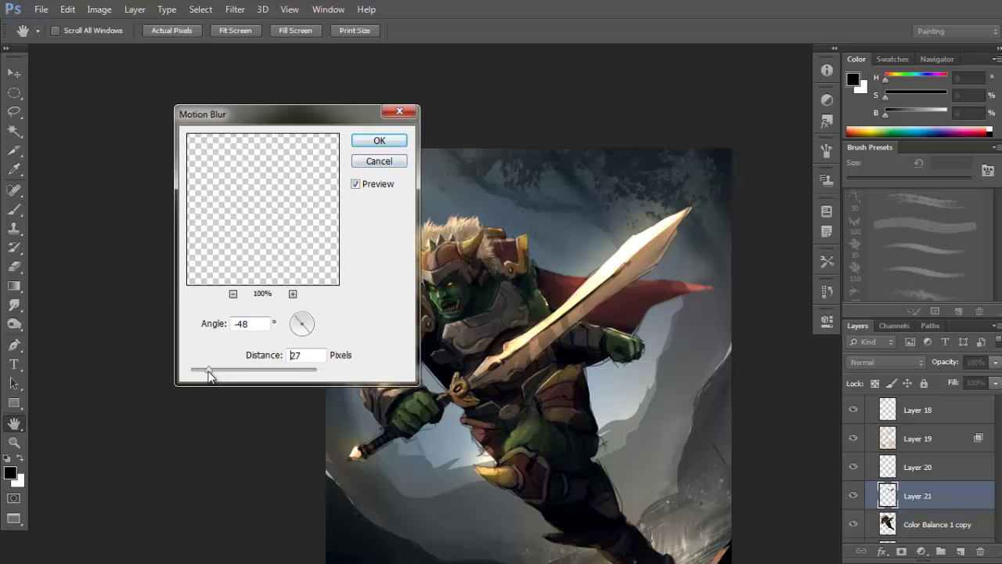
left_click(375, 143)
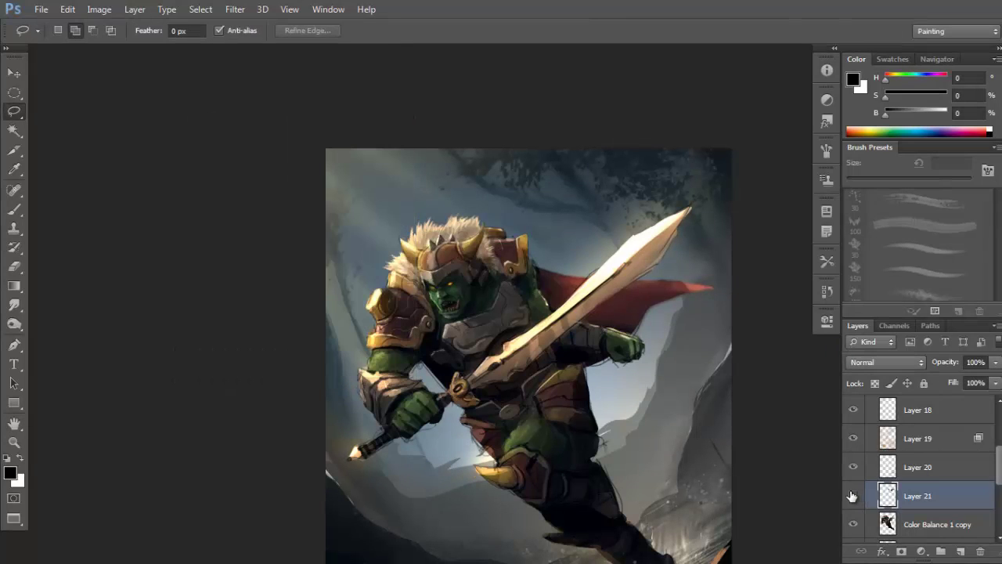
Duplicate Layer 21 and apply a stronger Motion Blur to the copy at -48° with a distance of about 111 pixels.
key("ctrl+j")
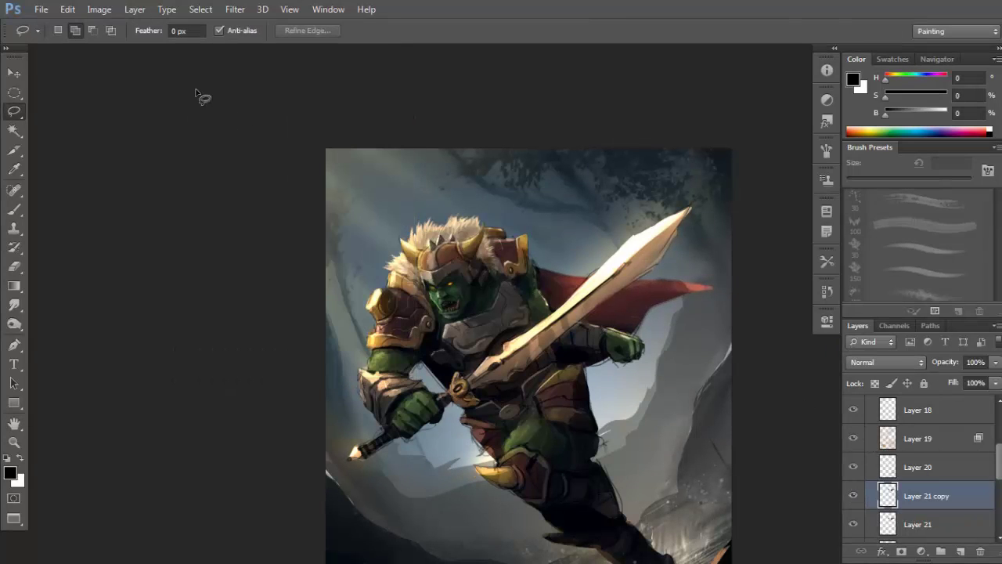
left_click(199, 9)
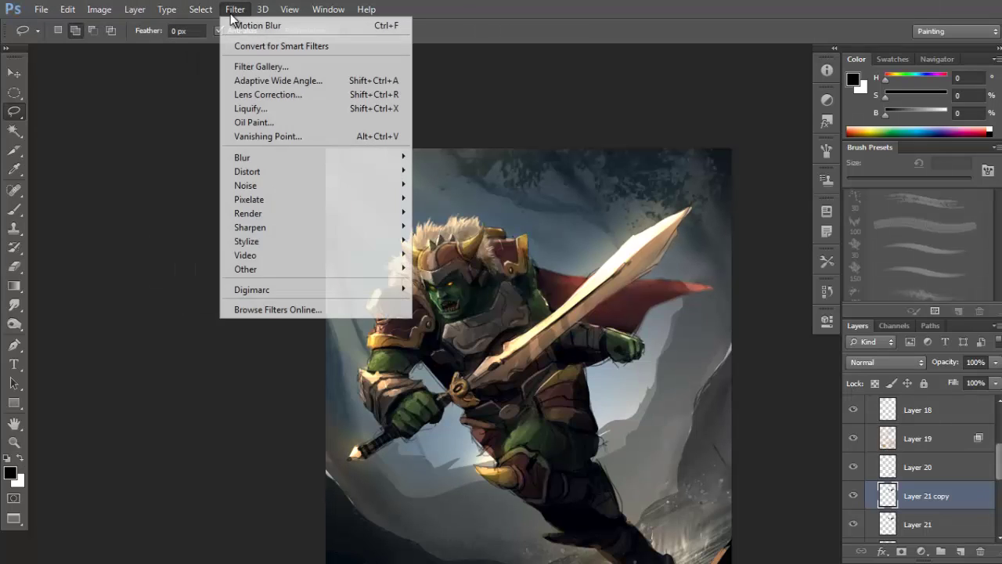
left_click(232, 14)
left_click(234, 9)
mouse_move(373, 165)
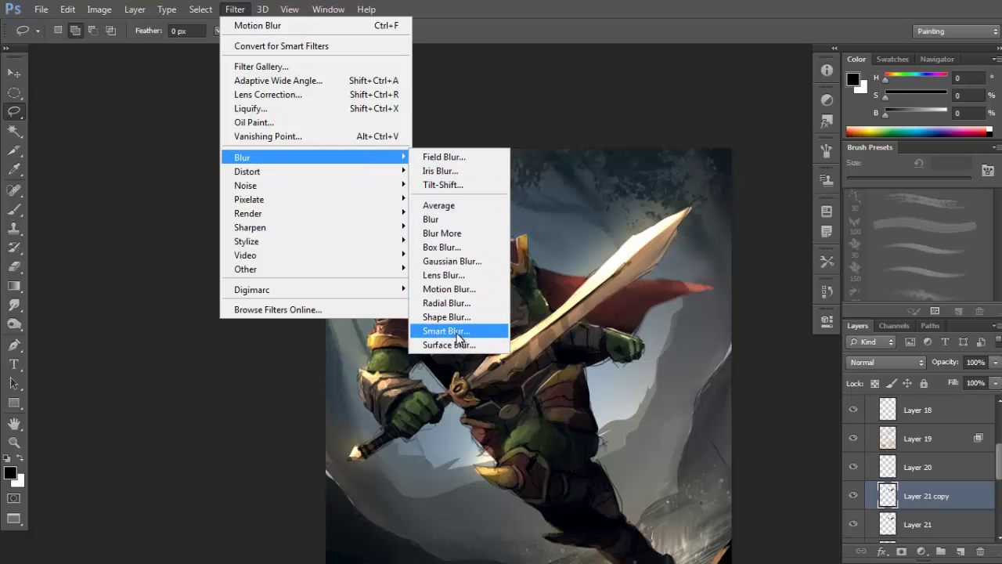
left_click(454, 289)
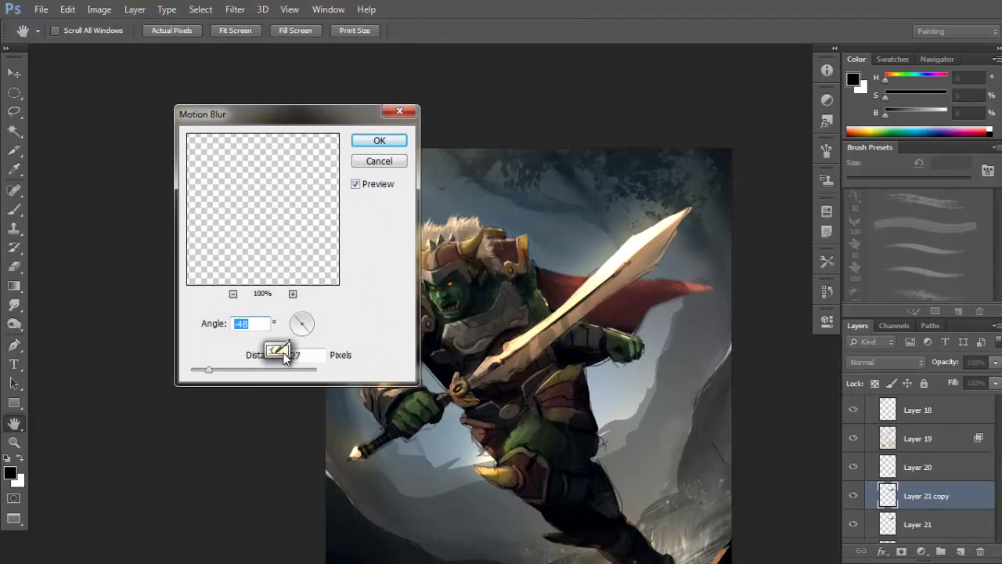
left_click_drag(222, 377, 241, 375)
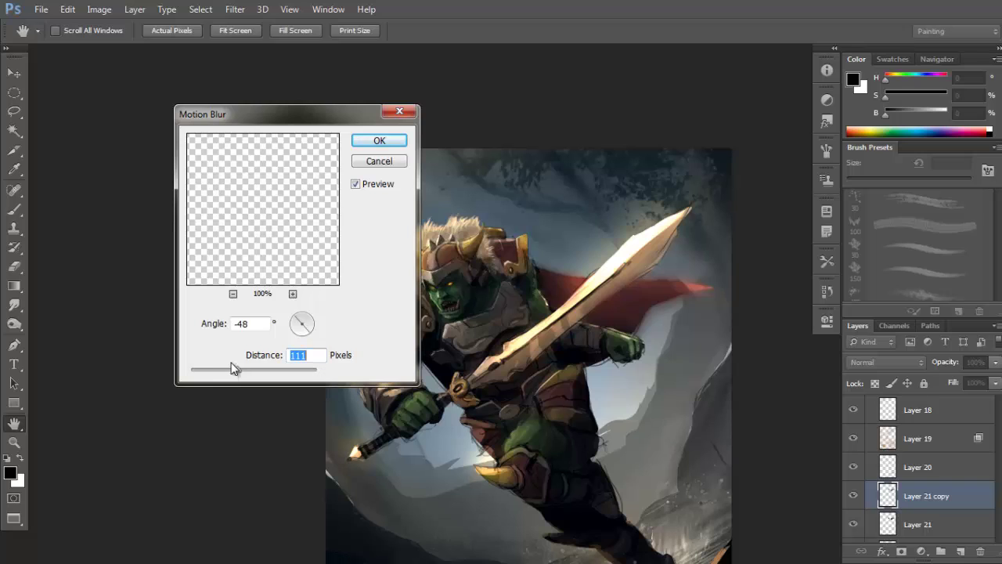
left_click(377, 141)
Merge Layer 21 copy and Layer 21 into a single blurred cape layer.
key("l")
key("e")
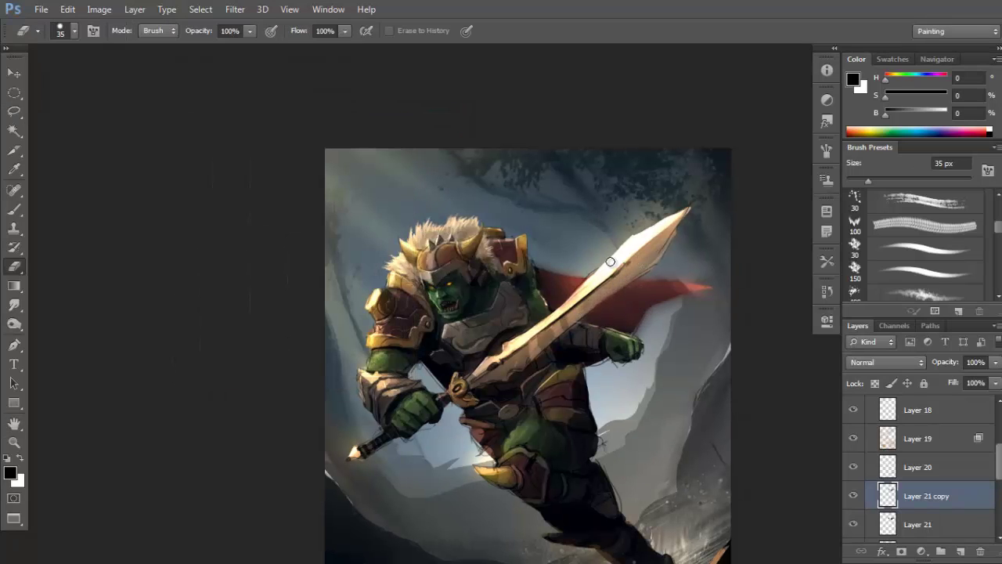
left_click(697, 267, "alt")
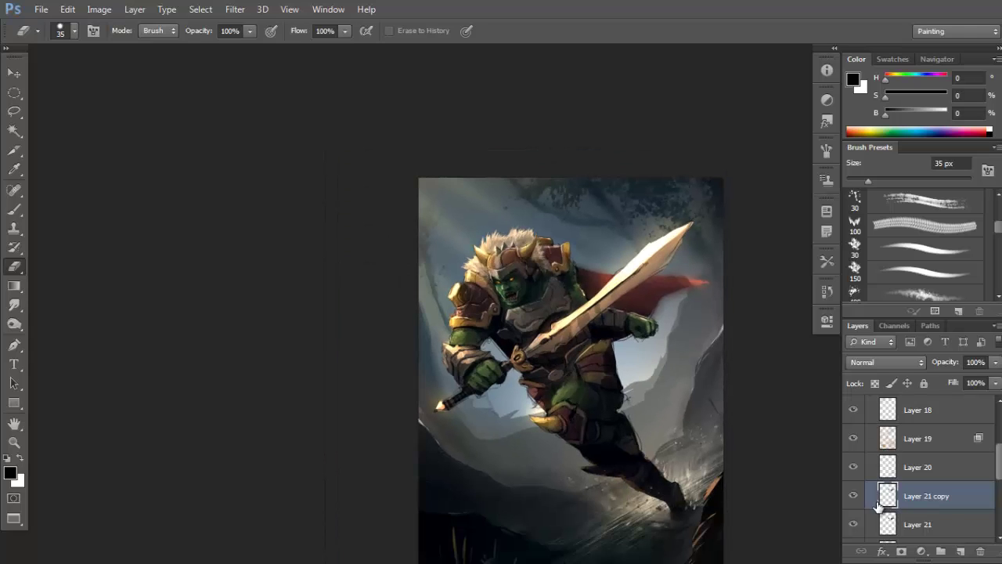
left_click(924, 524, "shift")
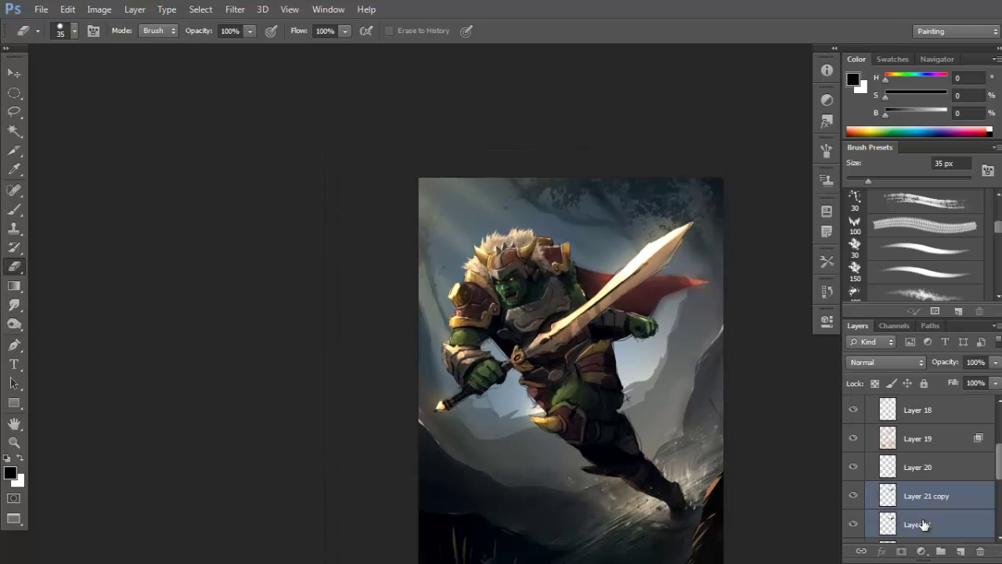
key("ctrl+e")
left_click(655, 352, "ctrl")
mouse_move(671, 334)
left_mouse_down()
mouse_move(663, 311)
mouse_move(678, 322)
left_mouse_up()
mouse_move(604, 372)
left_mouse_down()
mouse_move(602, 345)
mouse_move(612, 370)
left_mouse_up()
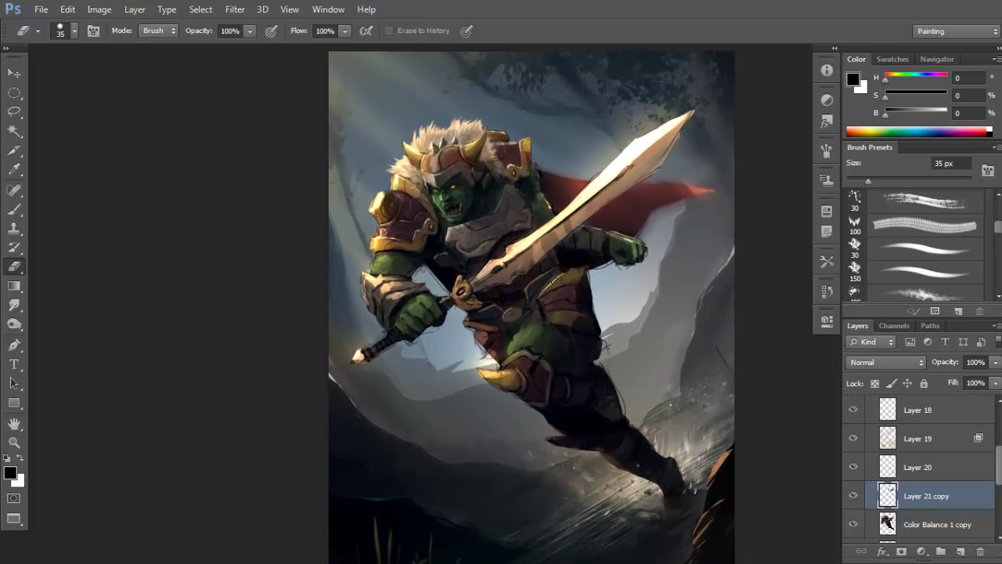
Select the Color Balance 1 copy layer and lasso slivers along the back edge of the warrior's thigh and lower leg.
key("l")
left_click(926, 523)
key("ctrl+plus")
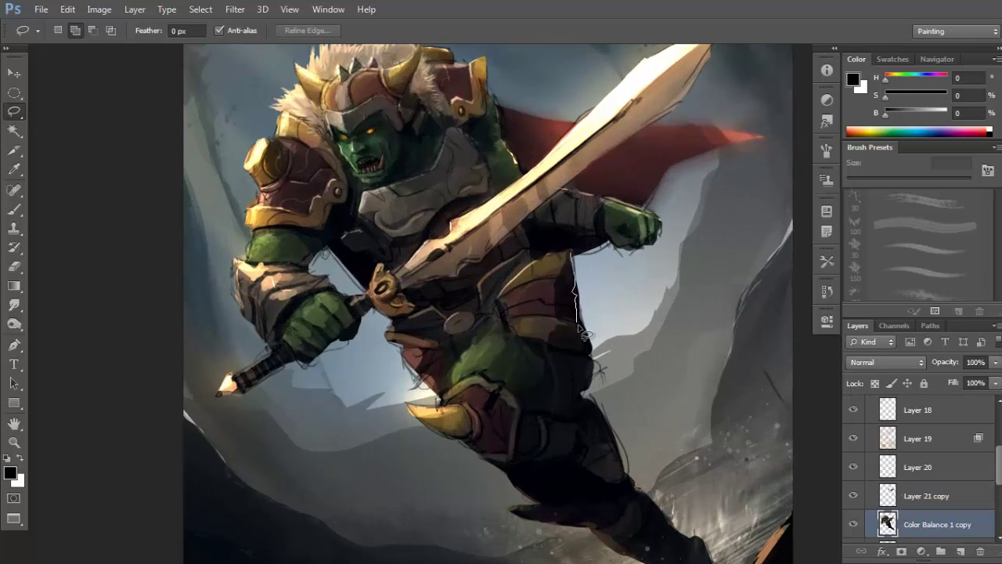
mouse_move(601, 377)
left_mouse_down()
mouse_move(577, 406)
mouse_move(600, 402)
mouse_move(618, 440)
left_mouse_up()
mouse_move(638, 474)
left_mouse_down()
mouse_move(615, 377)
mouse_move(666, 438)
mouse_move(663, 408)
mouse_move(676, 496)
left_mouse_up()
key("g")
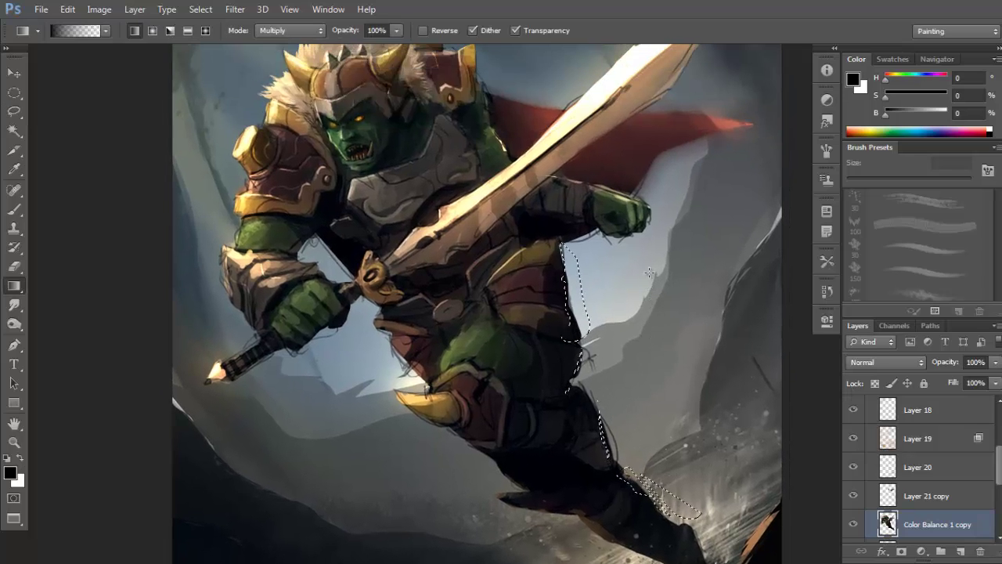
Set the gradient to Normal with a grey sampled from the rocks, lock the layer's transparent pixels, and clear the selection.
right_click(655, 271, "shift")
left_click(697, 66)
left_click(693, 327, "alt")
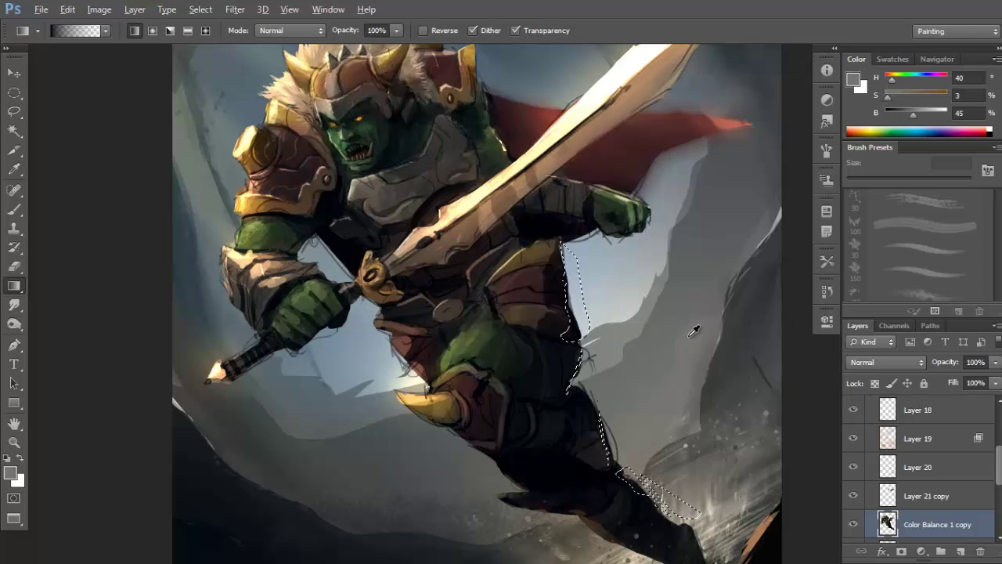
key("slash")
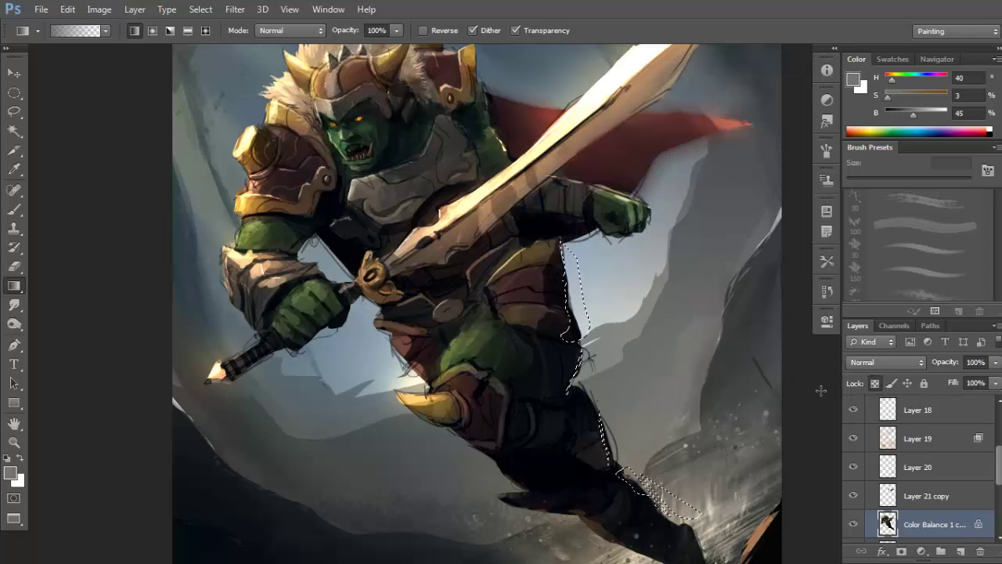
key("ctrl+d")
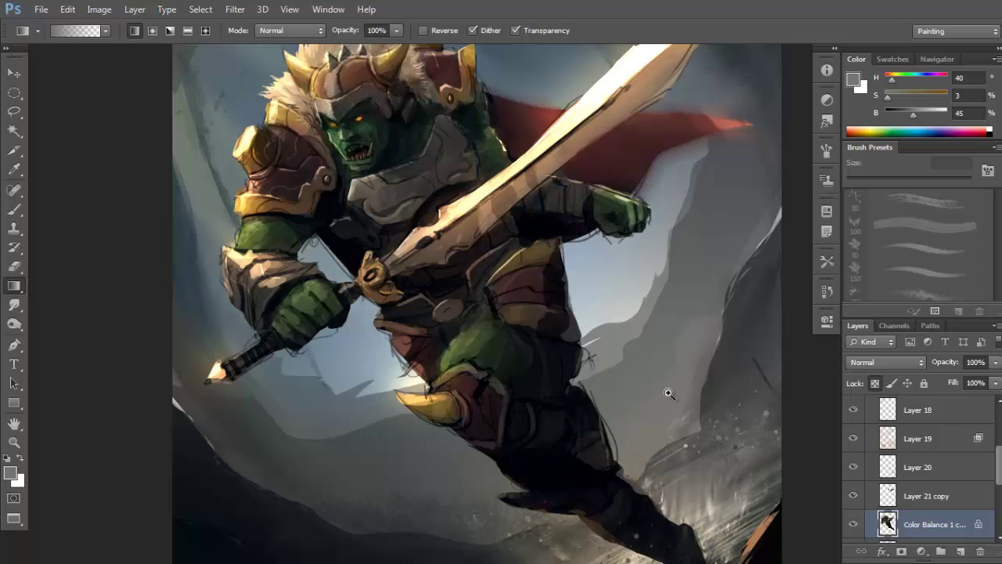
Try a linear grey-to-transparent gradient across the warrior's trailing leg and undo it.
left_click_drag(662, 387, 668, 323)
key("ctrl+0")
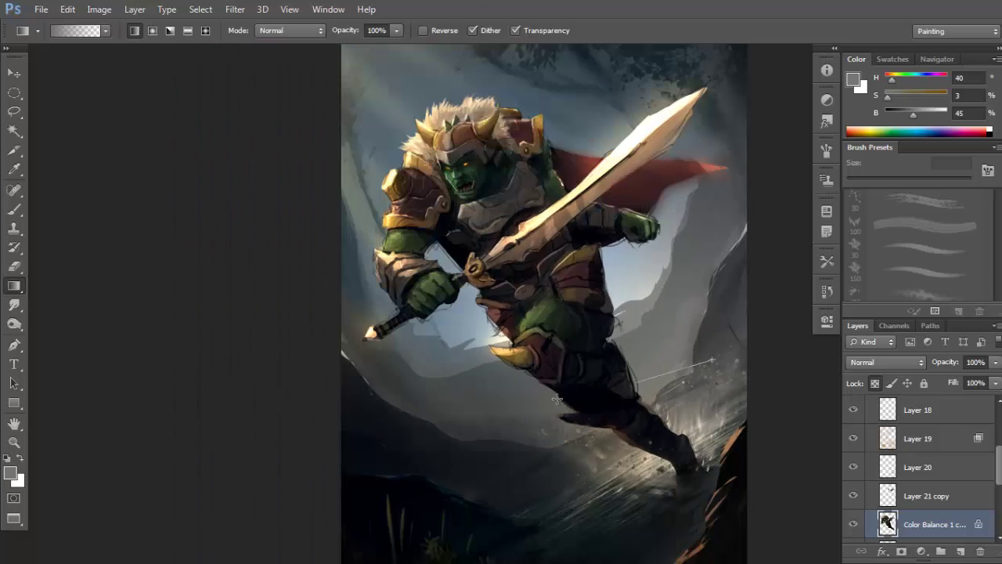
left_click_drag(557, 399, 552, 399)
key("ctrl+z")
Switch the gradient to the radial type and its blending mode to Screen.
left_click(153, 31)
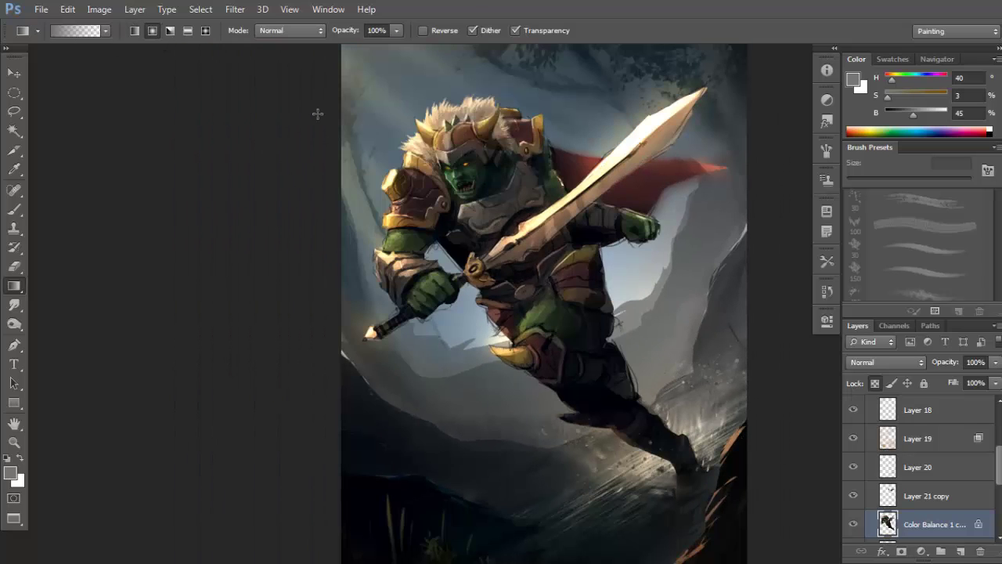
right_click(661, 272, "shift")
left_click(643, 234)
left_click_drag(581, 147, 615, 194)
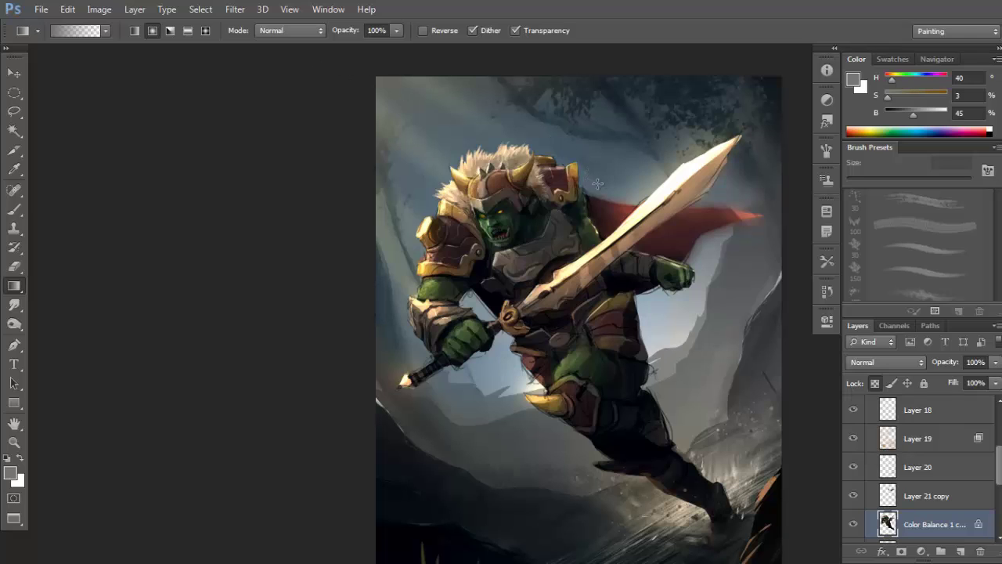
right_click(607, 191, "shift")
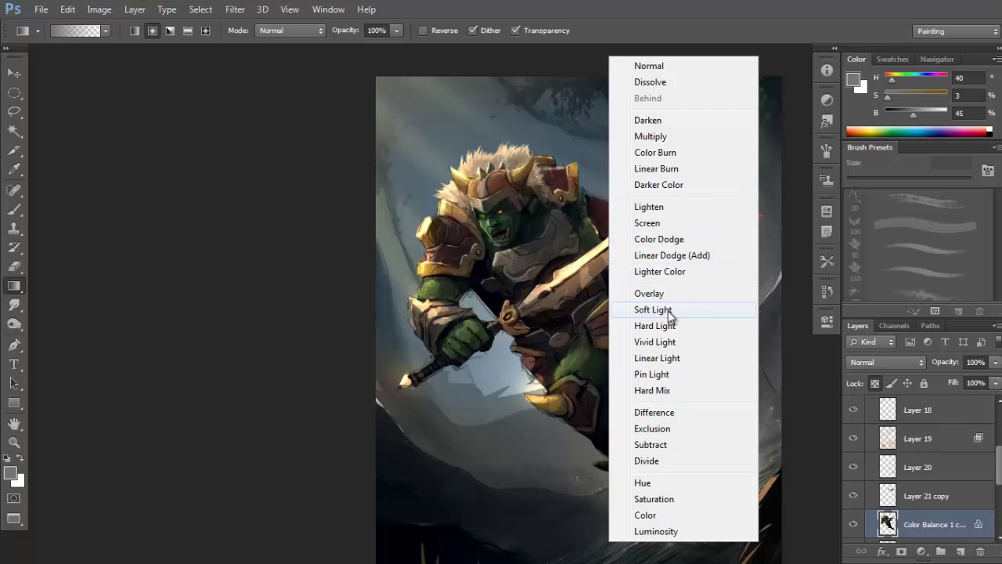
left_click(647, 223)
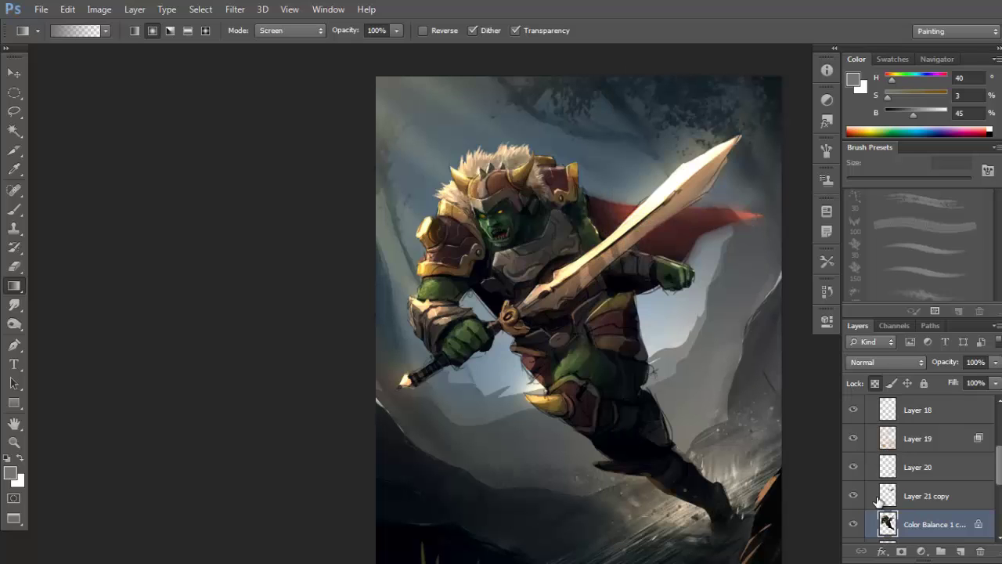
Sample the blue-grey backdrop between arm and torso and add radial Screen haze to the warrior's torso edge above the hilt.
left_click(616, 190, "ctrl")
left_click_drag(439, 327, 505, 328)
left_click(480, 358, "alt")
key("ctrl+z")
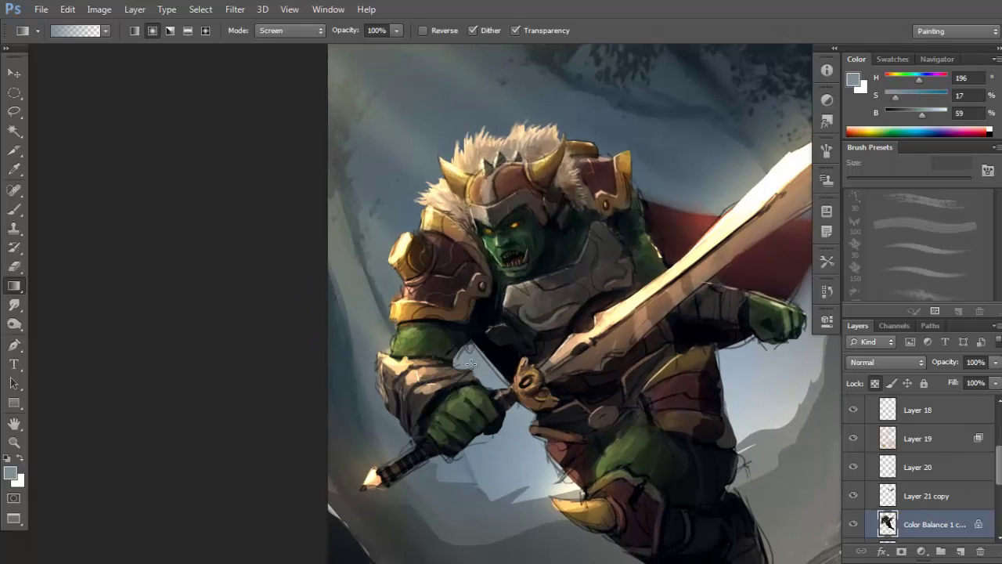
left_click_drag(472, 364, 508, 345)
left_click(523, 349, "alt")
scroll(549, 336, "down", 1)
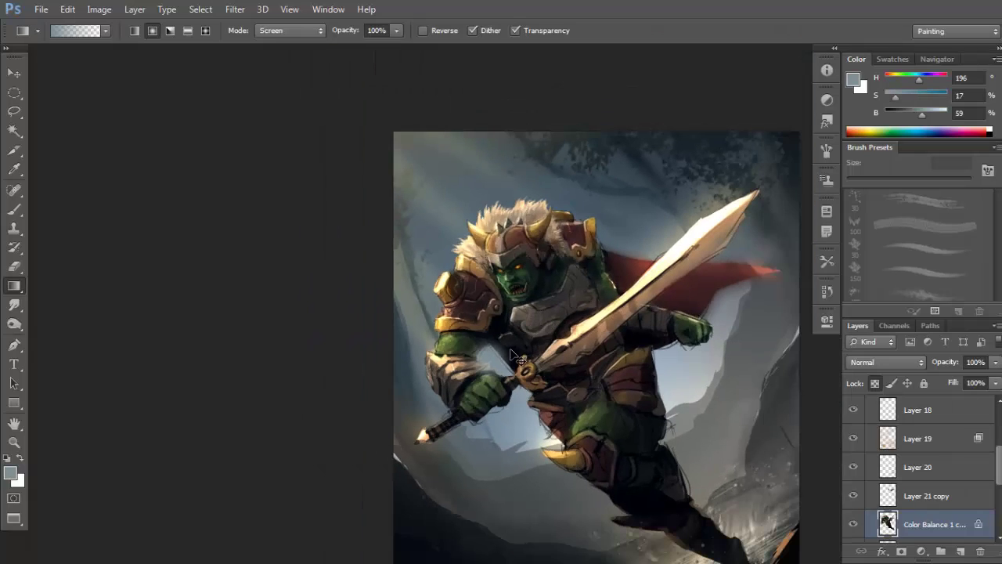
scroll(513, 367, "up", 1)
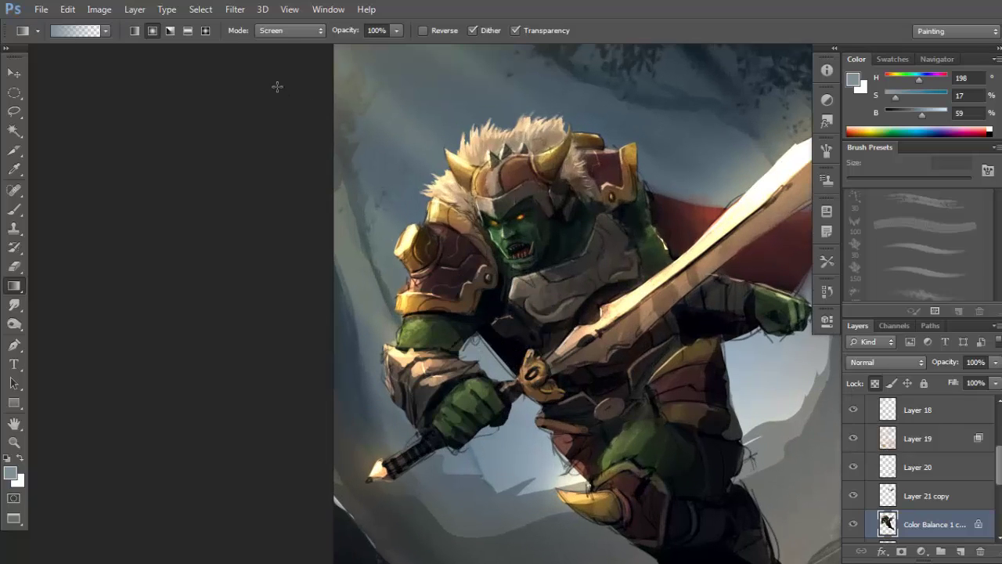
Strengthen the blue haze around the sword arm and torso, and sample the darker sky beside the rear shoulder for further haze.
left_click(287, 31)
left_click(294, 37)
left_click_drag(468, 340, 467, 389)
left_click(645, 199, "alt")
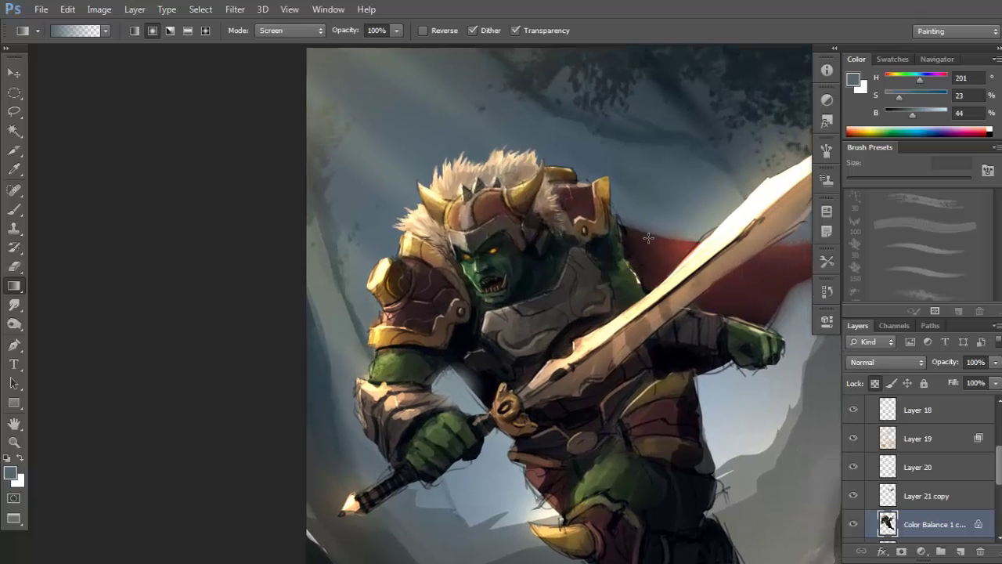
scroll(647, 202, "down", 2)
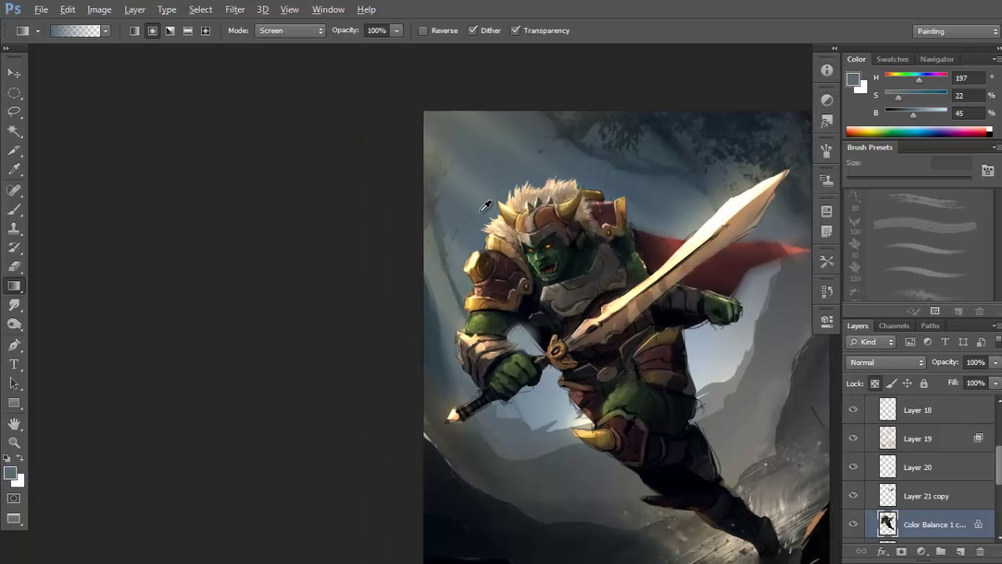
left_click_drag(678, 335, 624, 290)
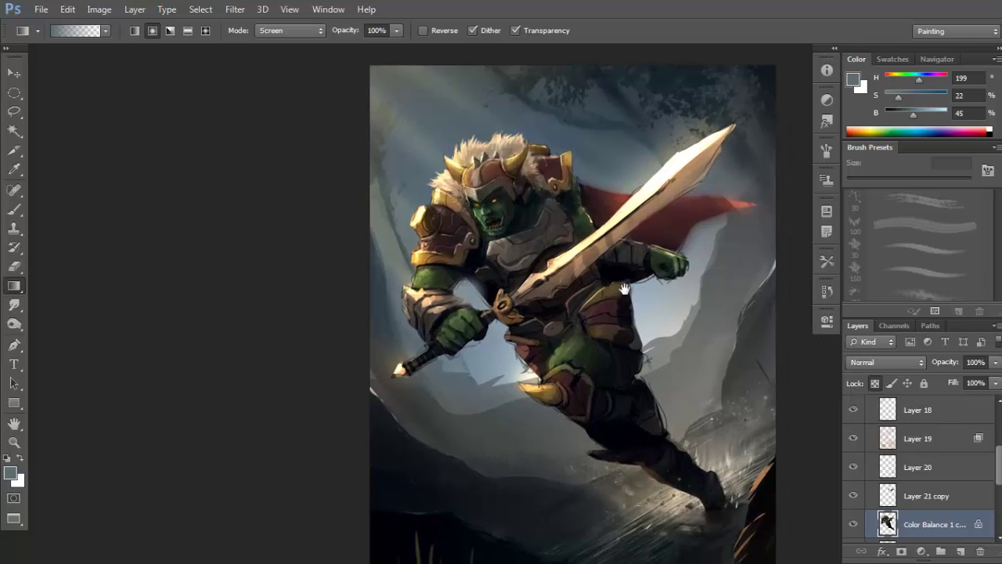
Sample the pale blue backdrop behind the hip and add radial Screen haze along the warrior's rear hip and thigh edge.
left_click(642, 295, "alt")
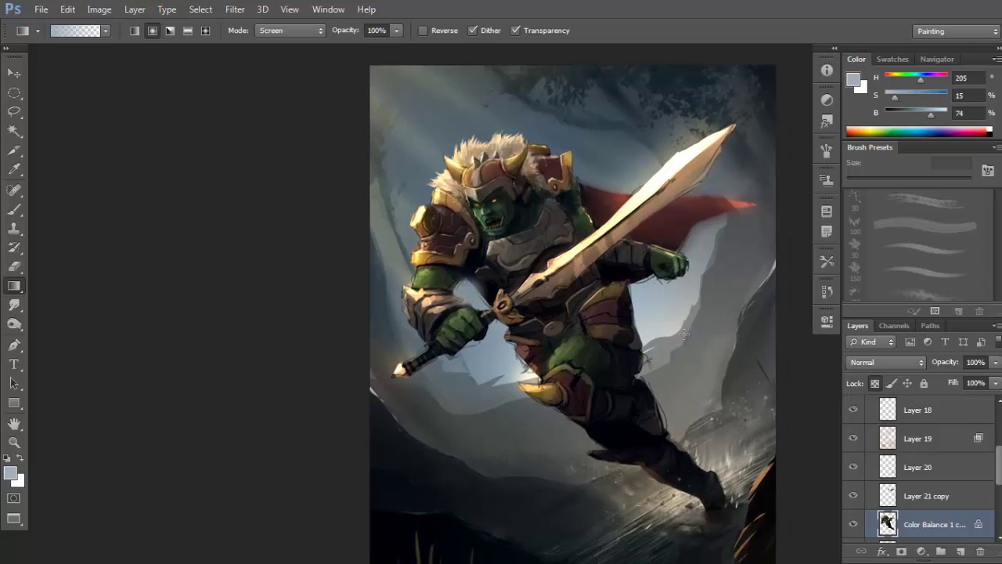
left_click(639, 297, "alt")
left_click_drag(663, 346, 658, 318)
left_click(671, 283, "alt")
scroll(671, 283, "down", 3)
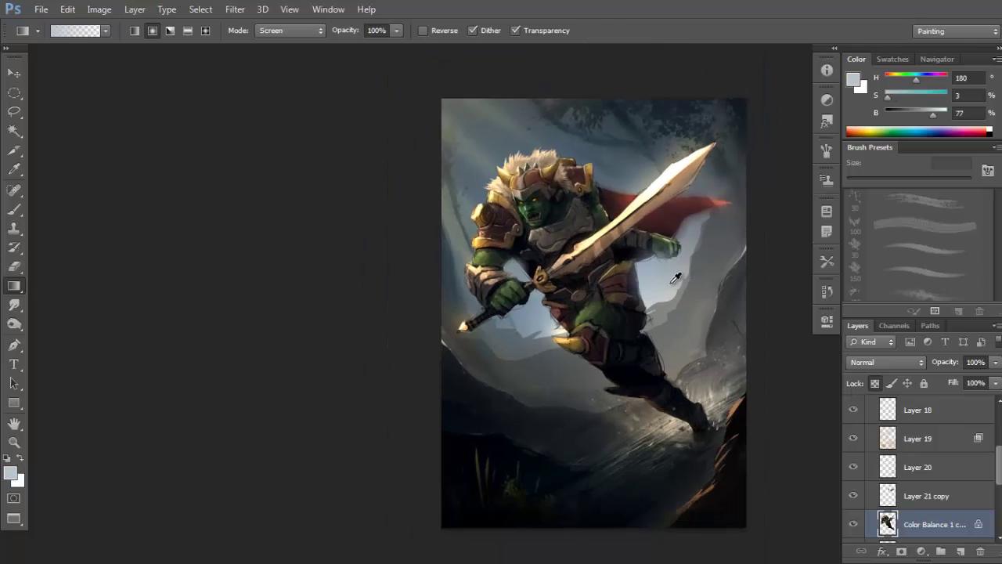
Add sampled blue haze to the waist edge below the hilt and sampled grey haze across the trailing leg.
left_click(551, 317, "alt")
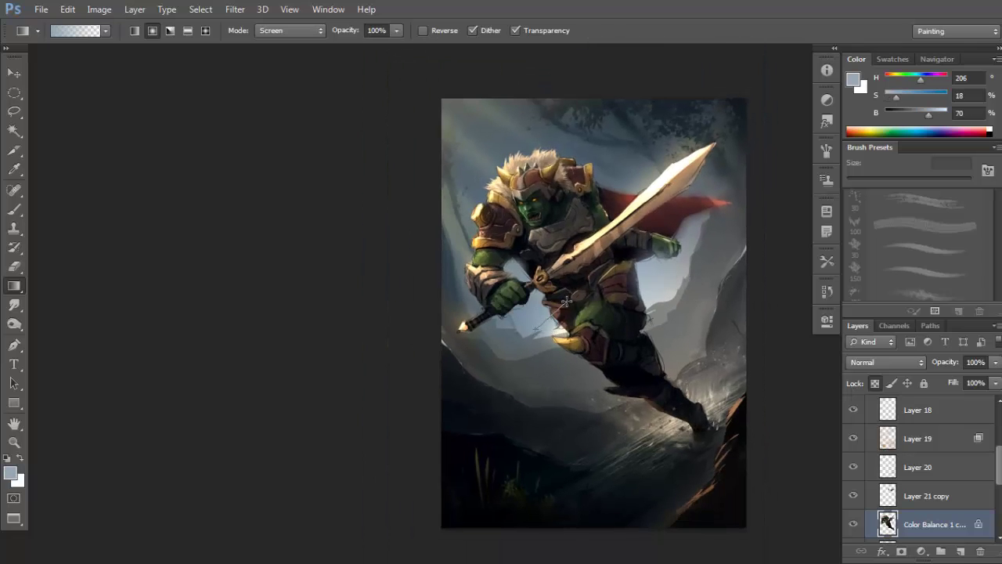
left_click(678, 346, "alt")
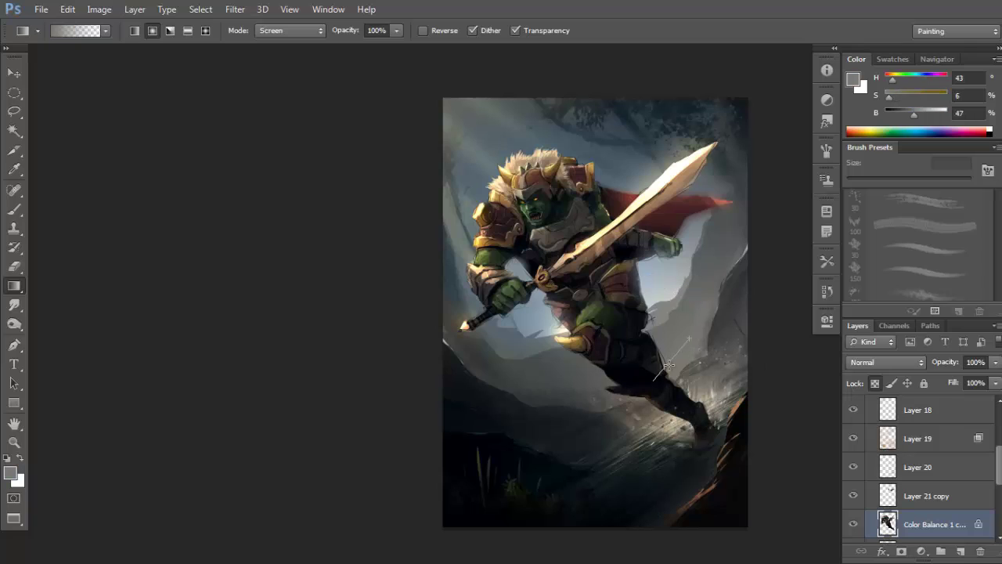
left_click(589, 387, "alt")
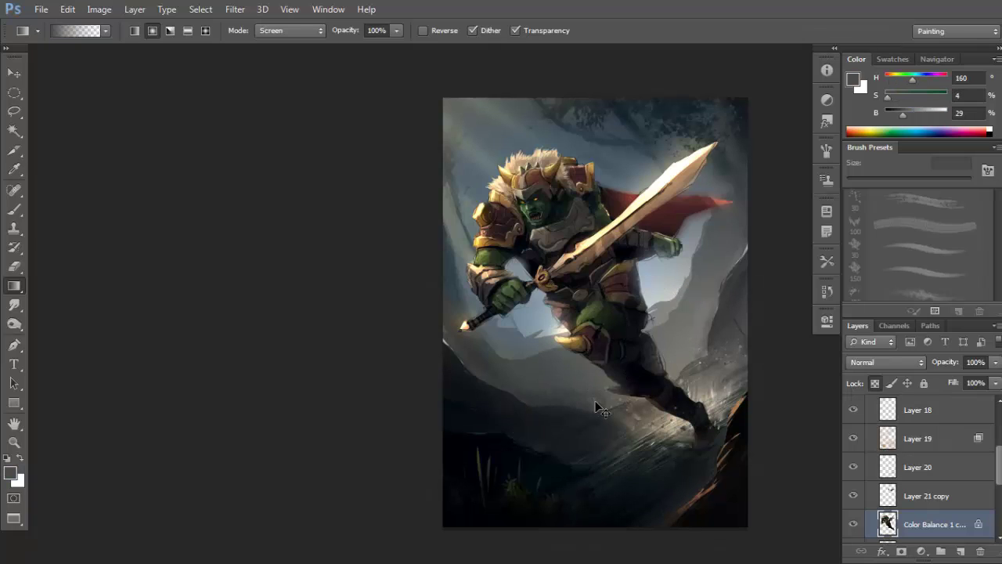
Try a warm brown radial haze sampled from the lit ground over the trailing foot and undo it.
left_click(666, 416, "alt")
left_click_drag(666, 416, 677, 372)
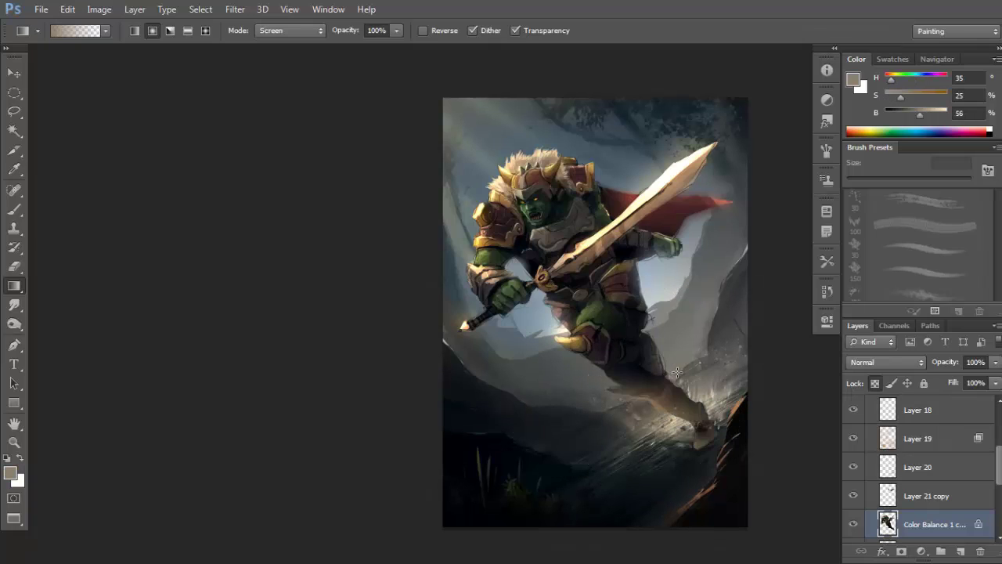
key("ctrl+z")
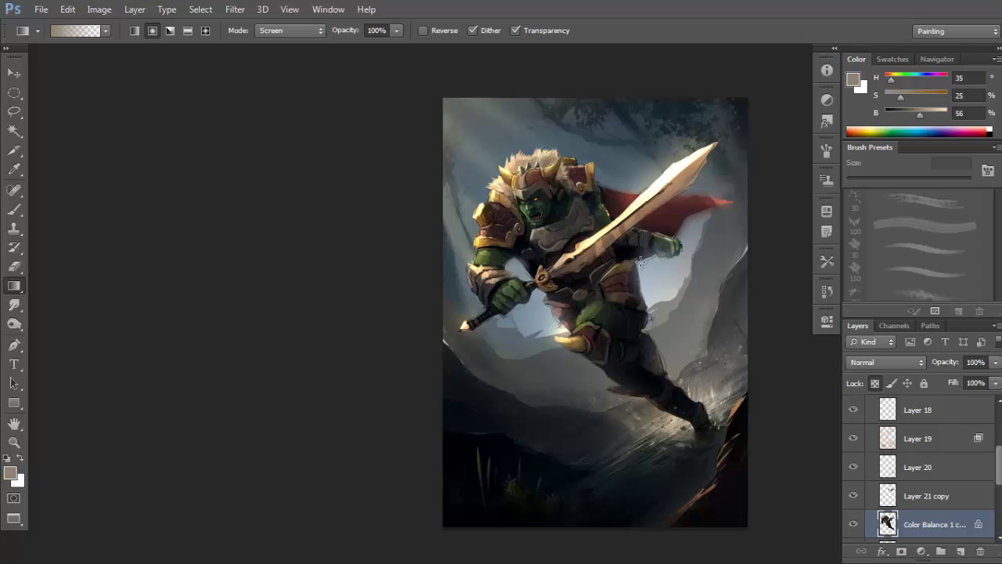
Sample adjacent backdrop greys and blues for radial Screen haze on the front arm and rear shoulder, undoing the unwanted arm pass.
left_click_drag(592, 245, 626, 254)
scroll(524, 263, "up", 2)
left_click(491, 251, "alt")
left_click_drag(483, 238, 525, 255)
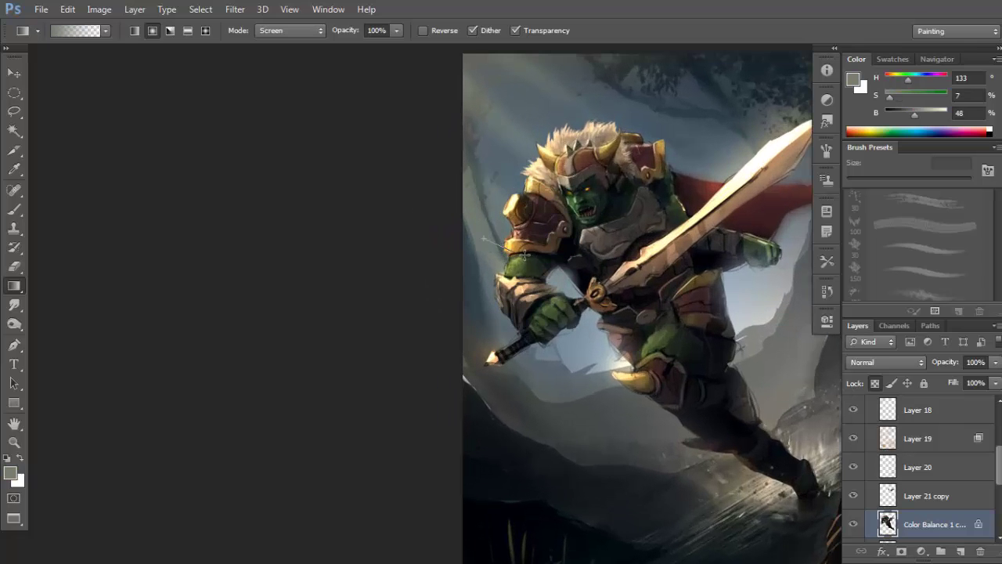
left_click(487, 248, "alt")
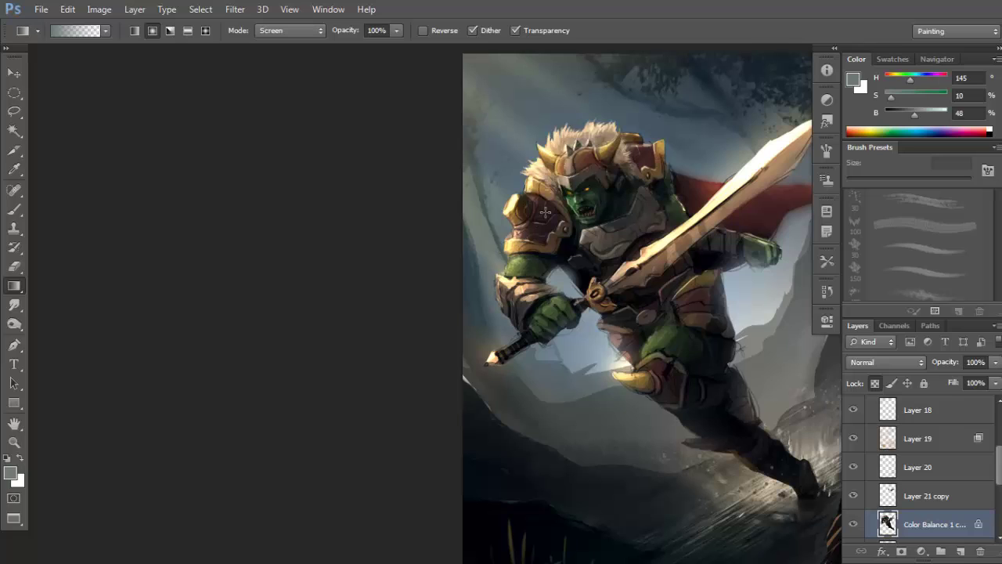
key("ctrl+z")
left_click_drag(670, 187, 667, 207)
left_click(684, 163, "alt")
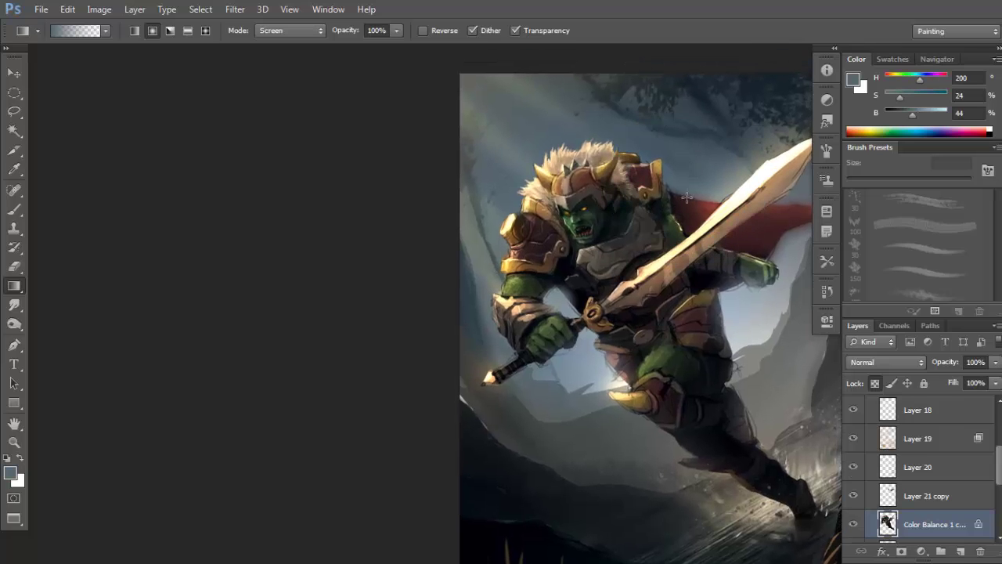
Switch to the Brush tool and create a new layer directly above Layer 21 copy.
left_click(900, 489)
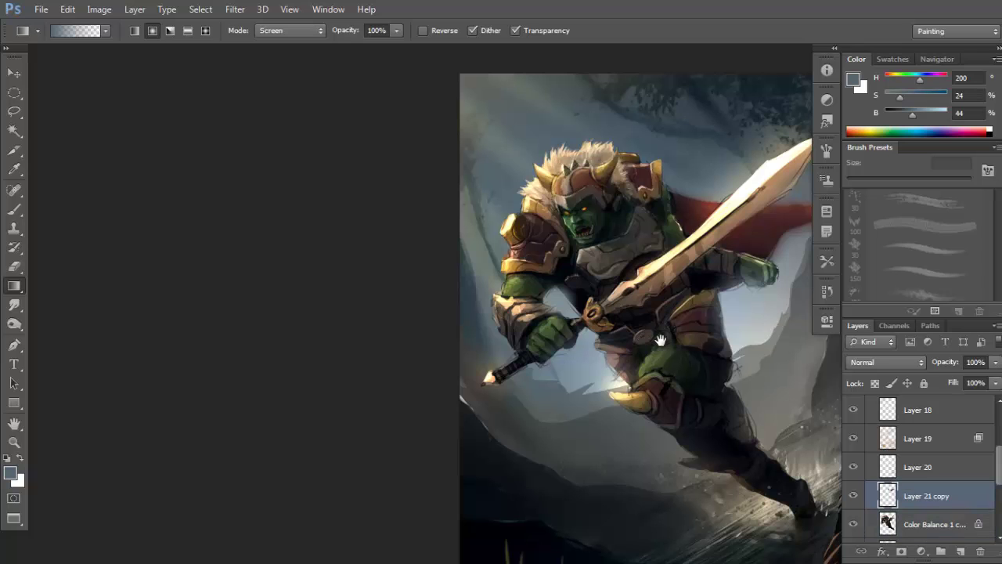
left_click_drag(660, 340, 668, 355)
left_click(700, 335, "ctrl+alt")
left_click_drag(765, 360, 686, 335)
left_click(679, 339, "ctrl+alt")
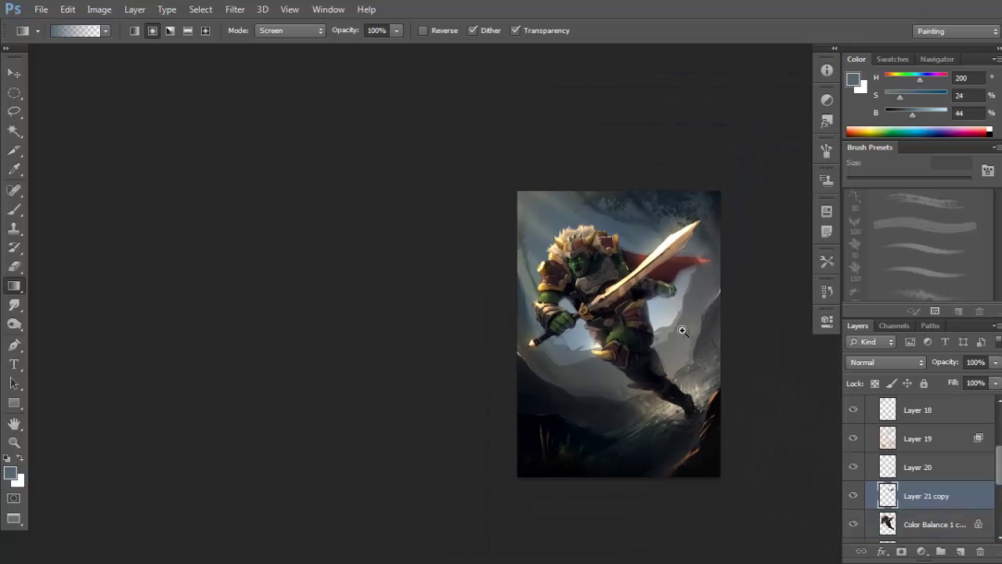
left_click(683, 331)
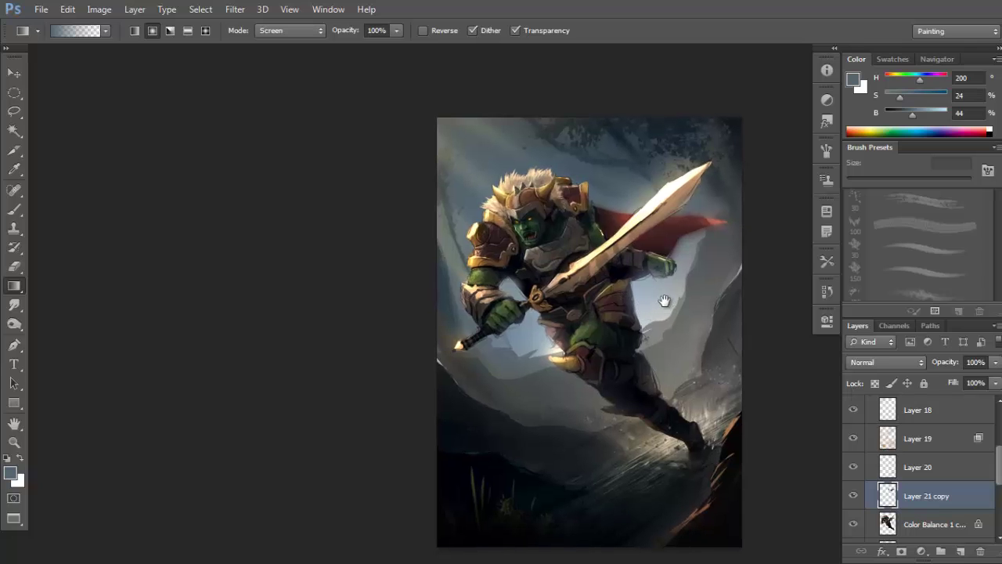
scroll(664, 302, "down", 2)
left_click_drag(670, 328, 673, 330)
key("b")
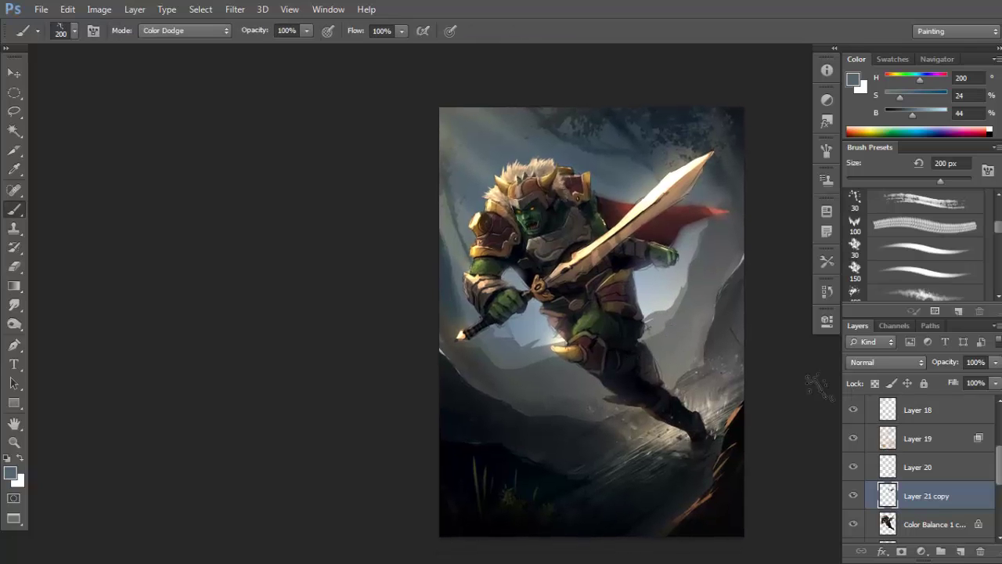
scroll(921, 469, "up", 2)
scroll(920, 468, "down", 2)
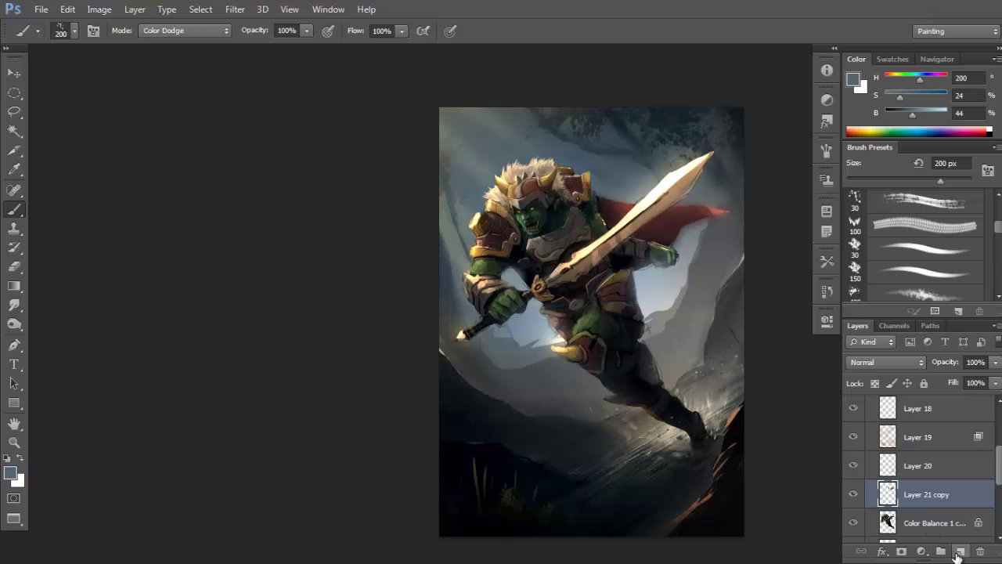
left_click(959, 551)
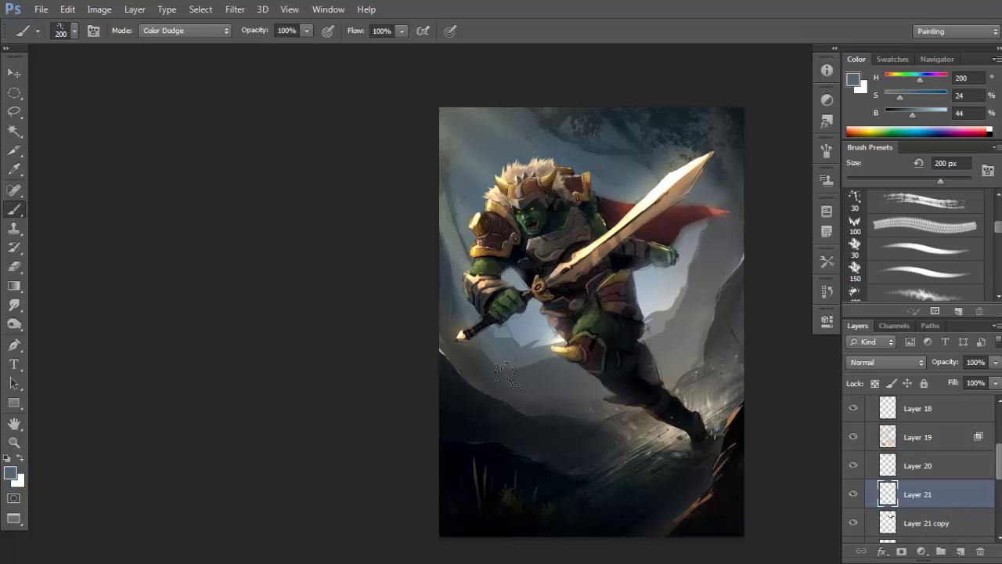
Scatter black debris specks with the 200 px textured brush below the front knee and around the outer areas of the scene.
key("d")
left_click_drag(507, 398, 537, 389)
key("ctrl+z")
left_click(522, 383)
left_click(523, 382)
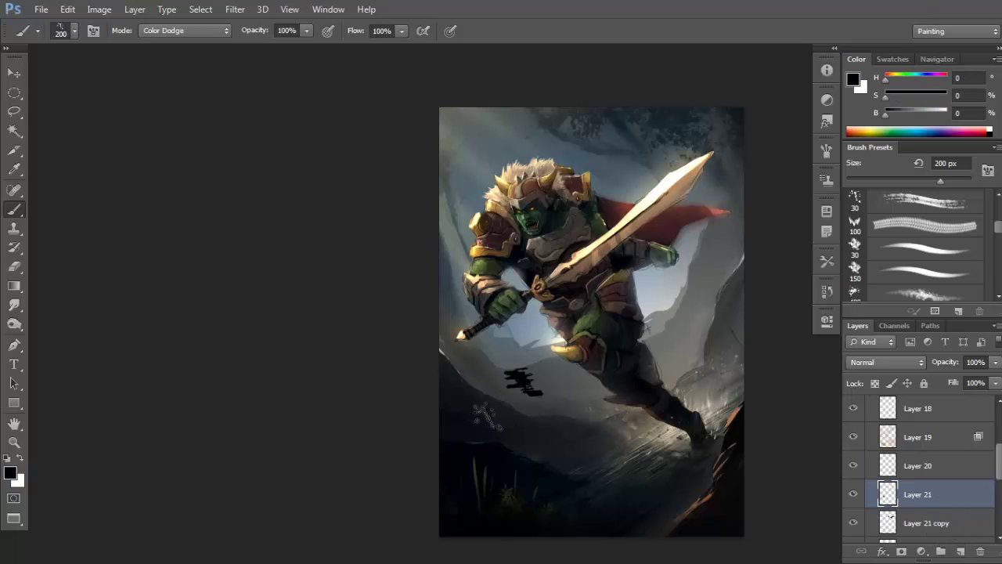
key("ctrl+z")
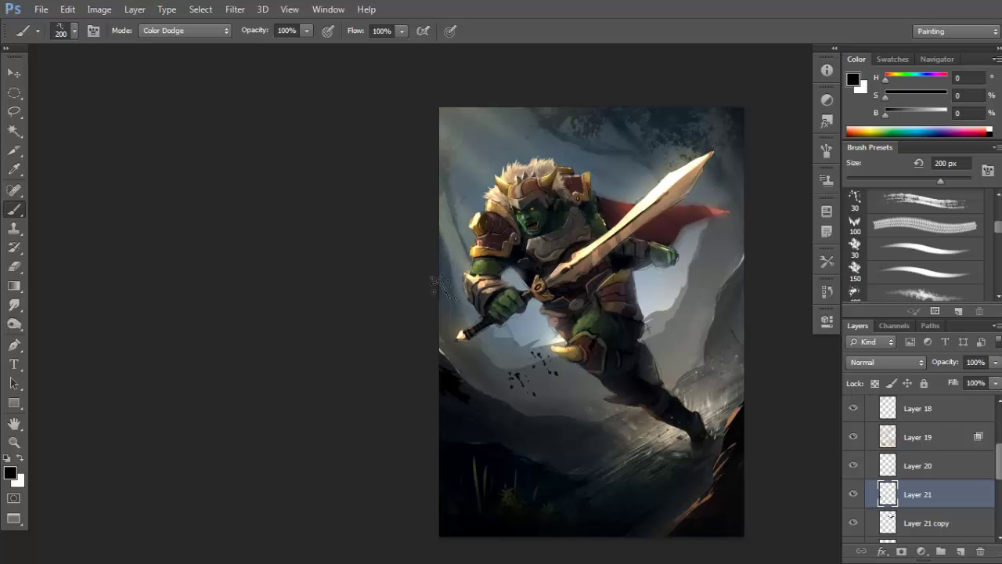
left_click_drag(443, 288, 449, 301)
left_click(707, 316)
left_click_drag(731, 263, 708, 255)
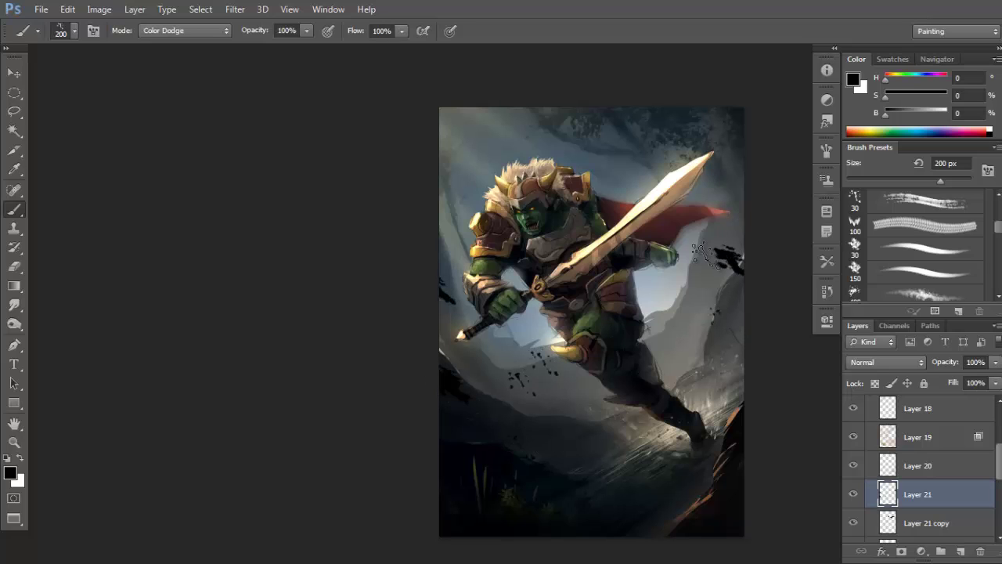
left_click(611, 117)
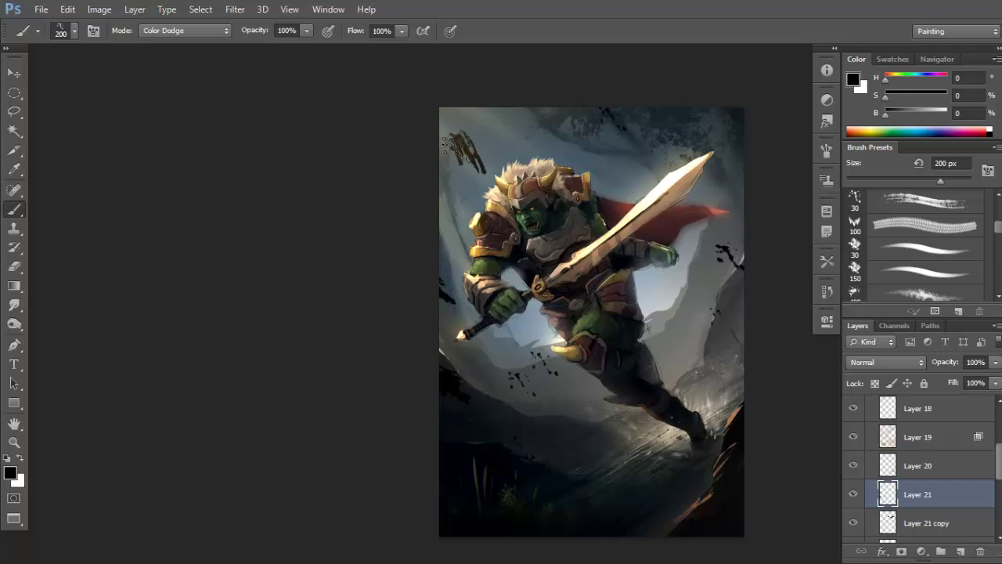
left_click(474, 145)
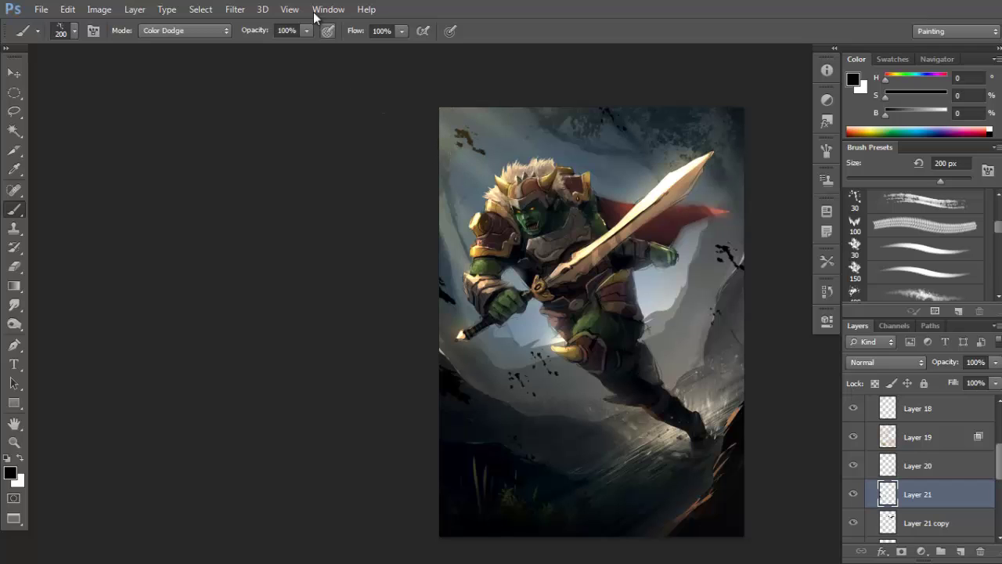
Try a Motion Blur with angle -48° and distance 45 pixels on the black specks and undo it.
left_click(237, 11)
mouse_move(366, 159)
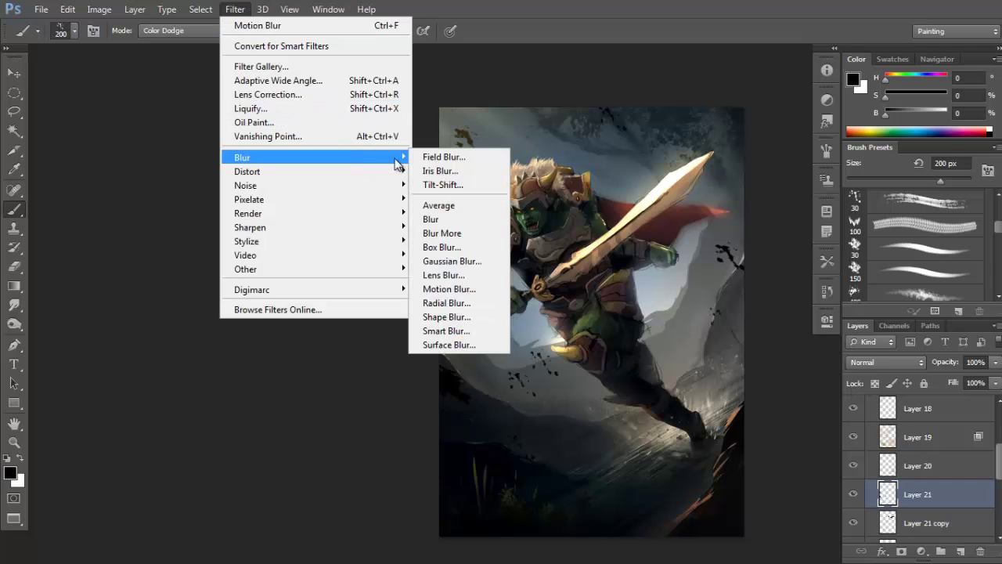
left_click(454, 289)
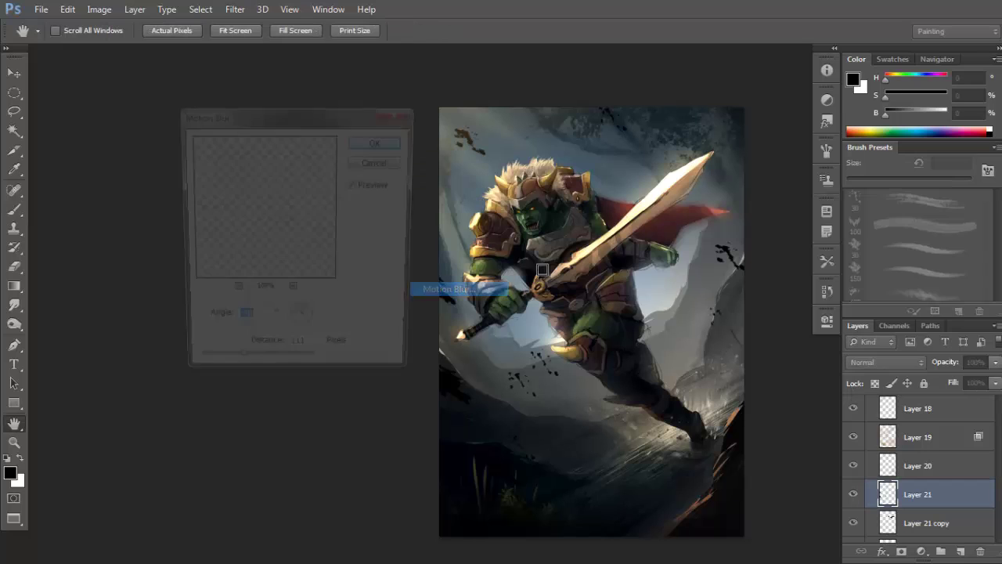
left_click(208, 371)
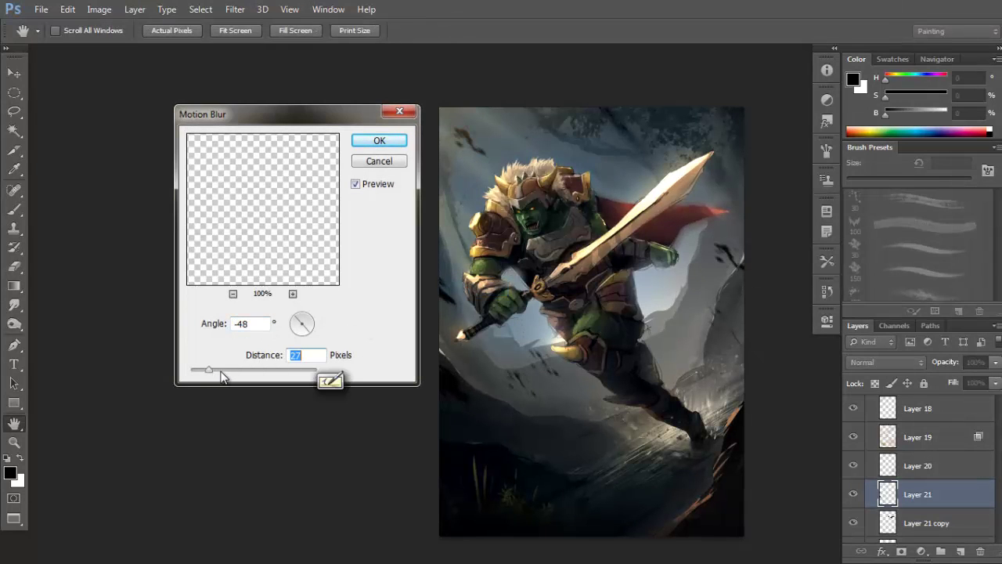
left_click(222, 370)
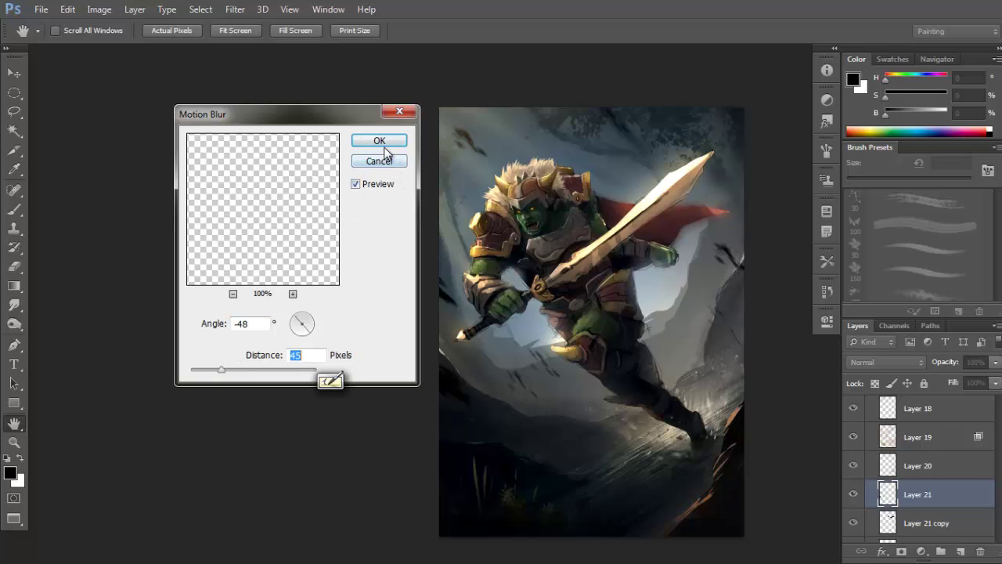
left_click(358, 140)
key("b")
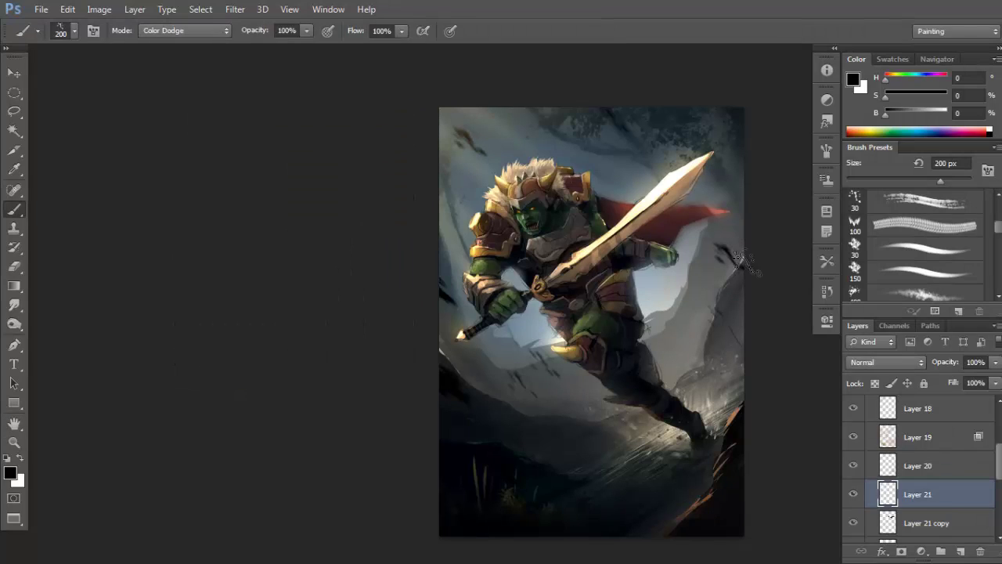
key("e")
key("ctrl+z")
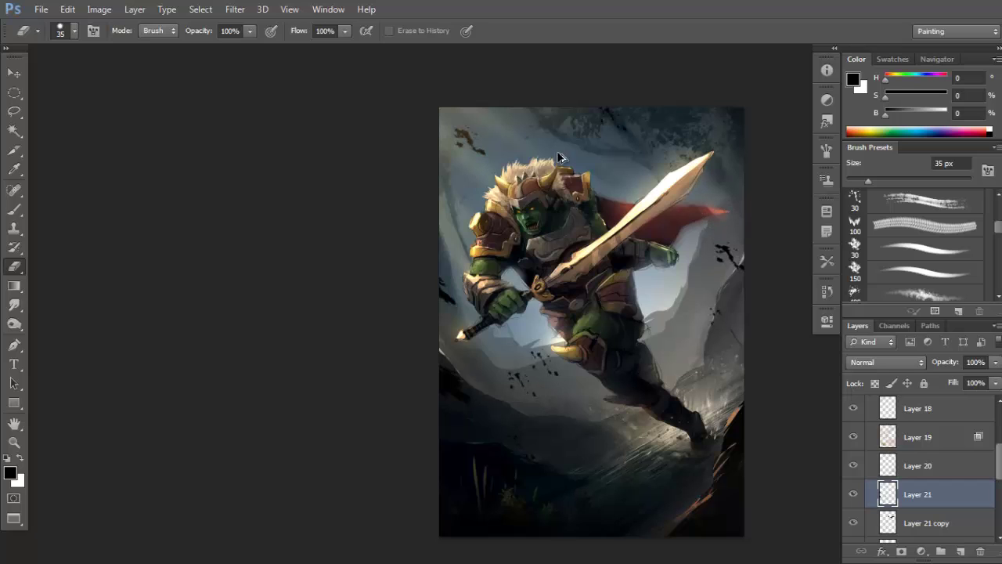
Apply Motion Blur to the black specks with an angle of -48° and a distance of 83 pixels.
left_click(235, 9)
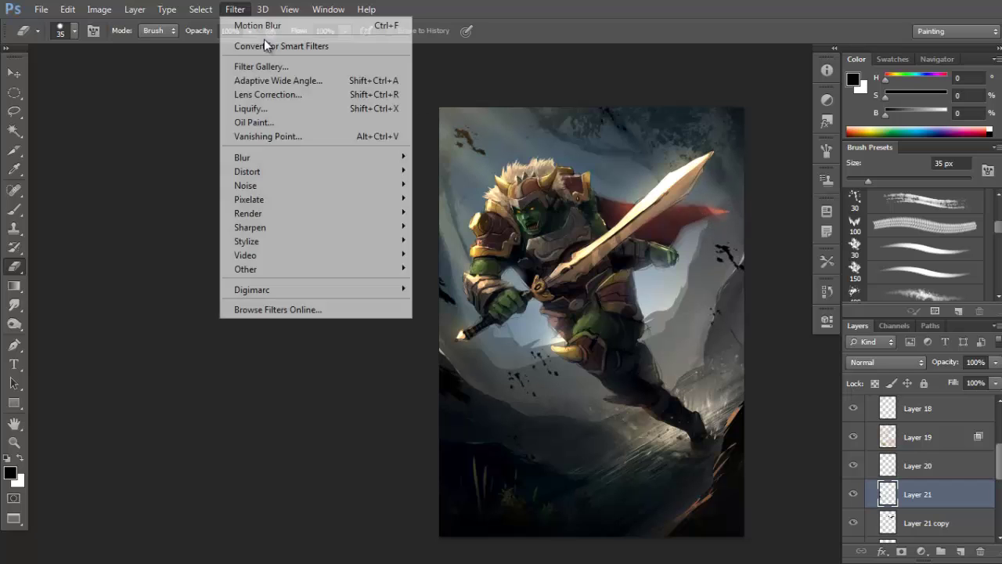
mouse_move(379, 159)
left_click(451, 290)
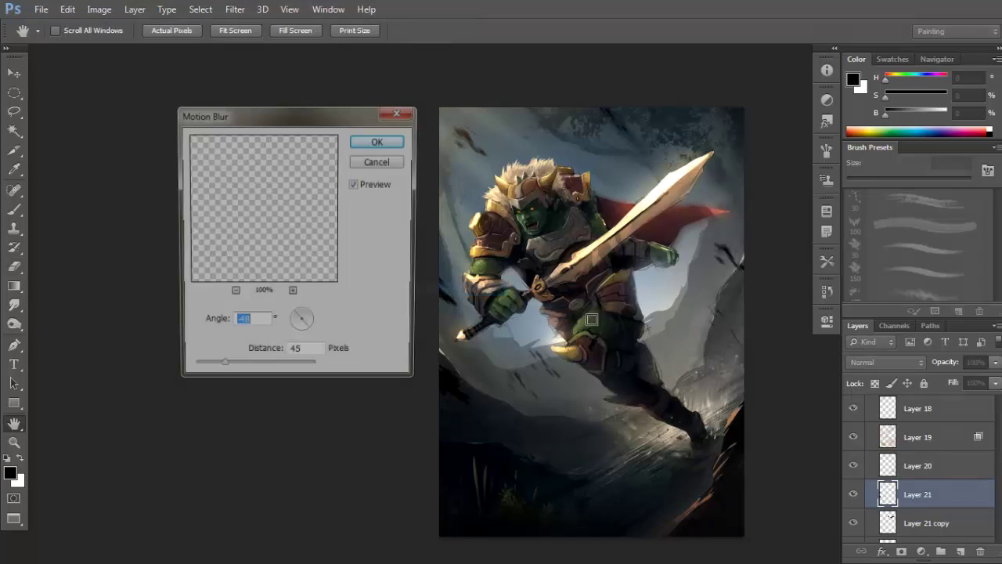
left_click(234, 374)
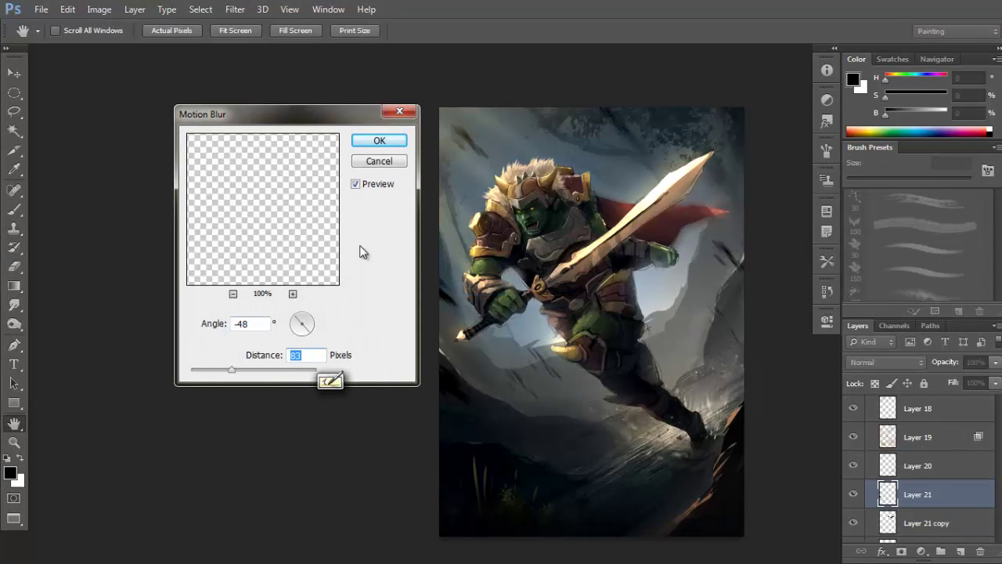
left_click(382, 143)
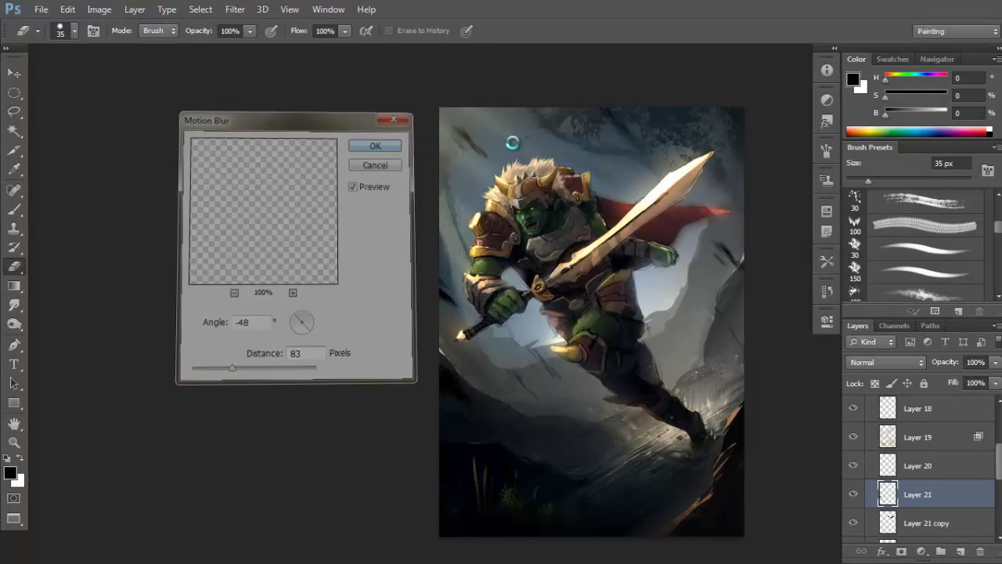
Distort the blurred specks by pulling their upper-left corner beyond the canvas and both lower corners inward, and switch to the Eraser.
key("ctrl+t")
left_click_drag(438, 107, 375, 90)
left_click_drag(421, 477, 478, 491)
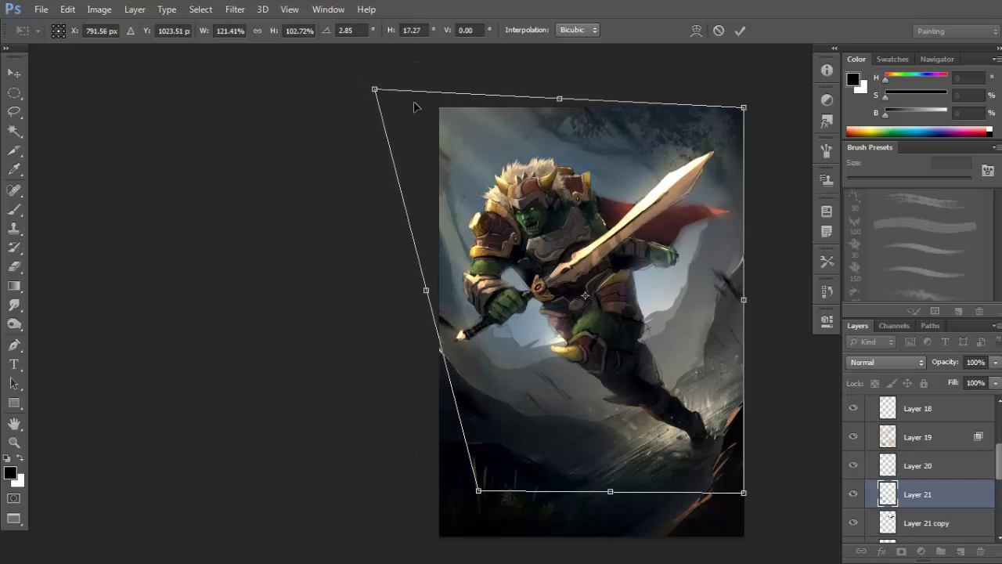
left_click_drag(375, 89, 400, 93)
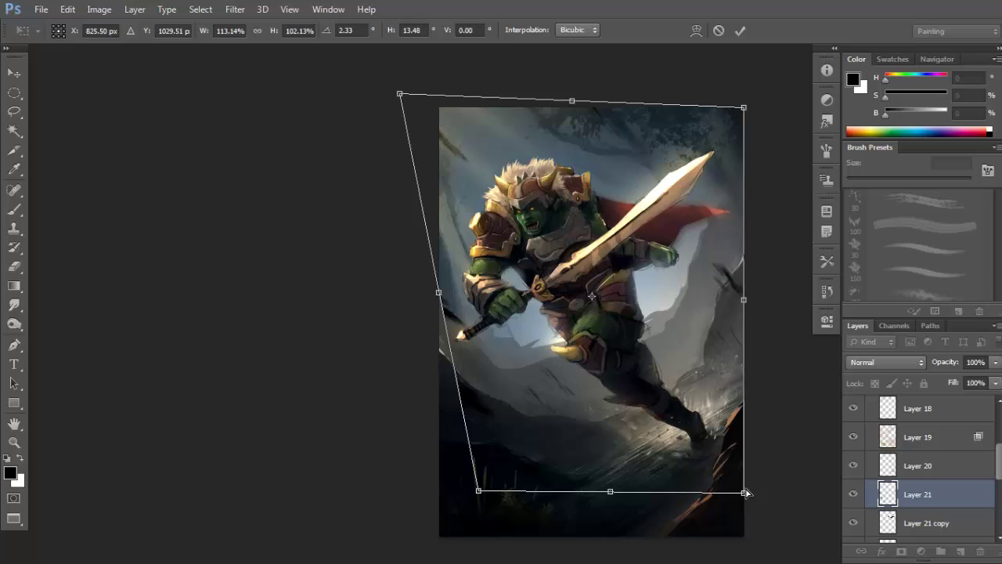
left_click_drag(746, 493, 734, 488)
key("Return")
key("e")
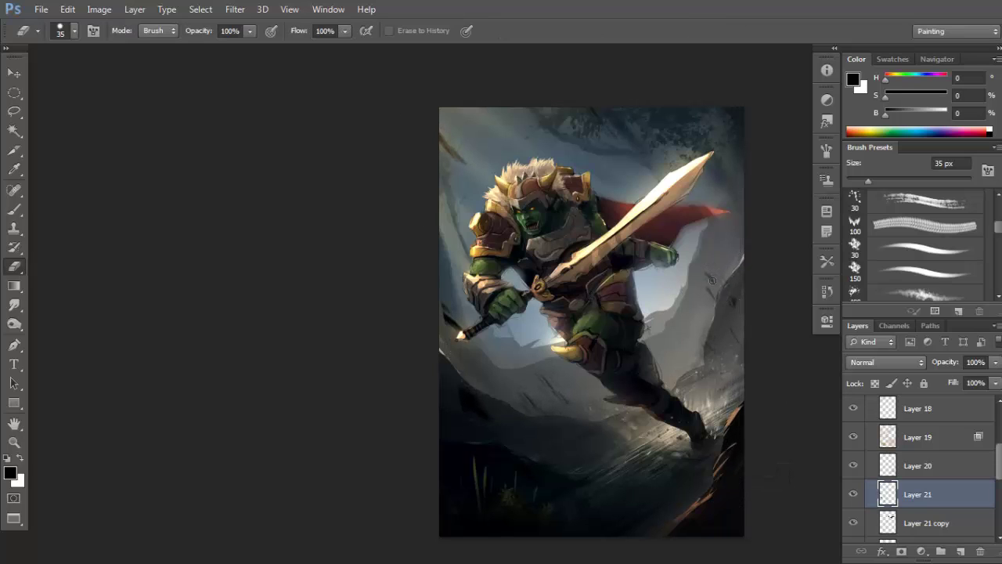
left_click(491, 226, "ctrl+alt")
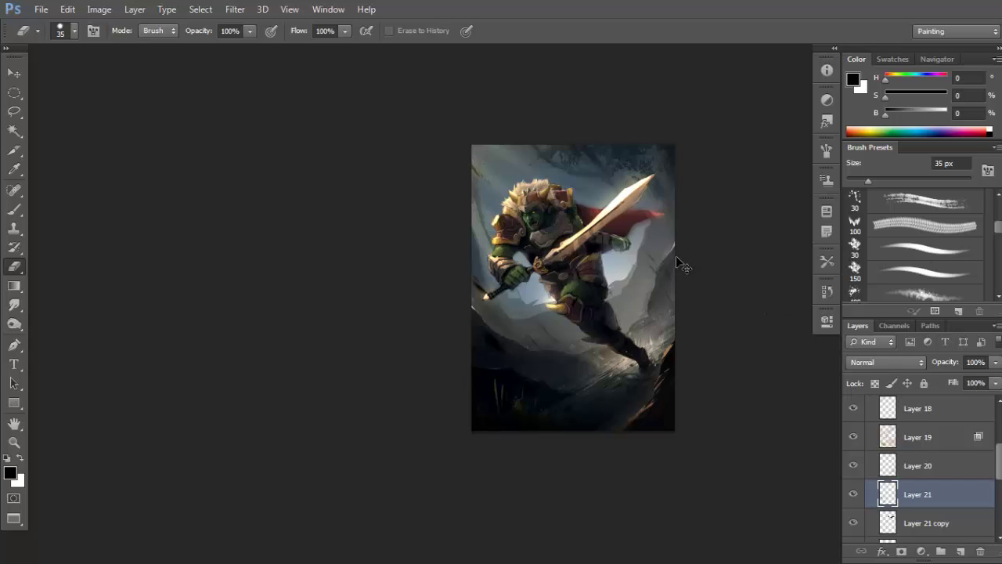
Delete Layer 21 with its distorted blurred specks and switch back to the 200 px textured brush.
left_click_drag(945, 492, 979, 552)
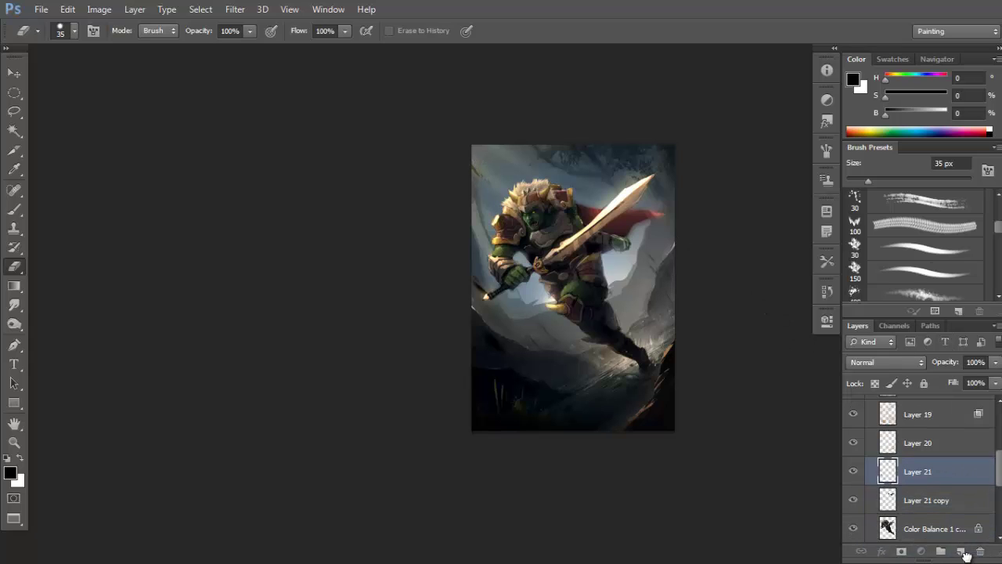
left_click(606, 244, "ctrl")
key("b")
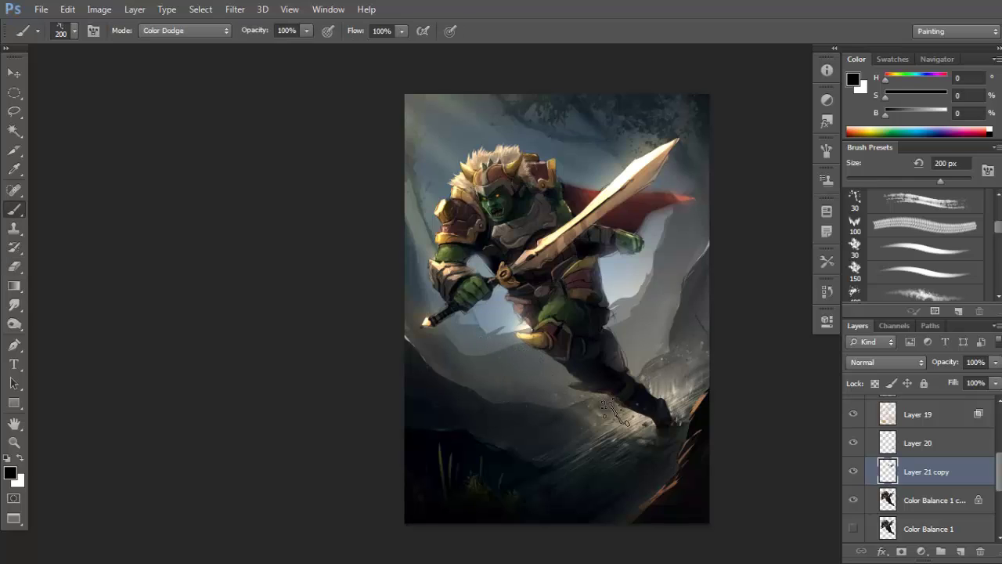
left_click(523, 389, "alt")
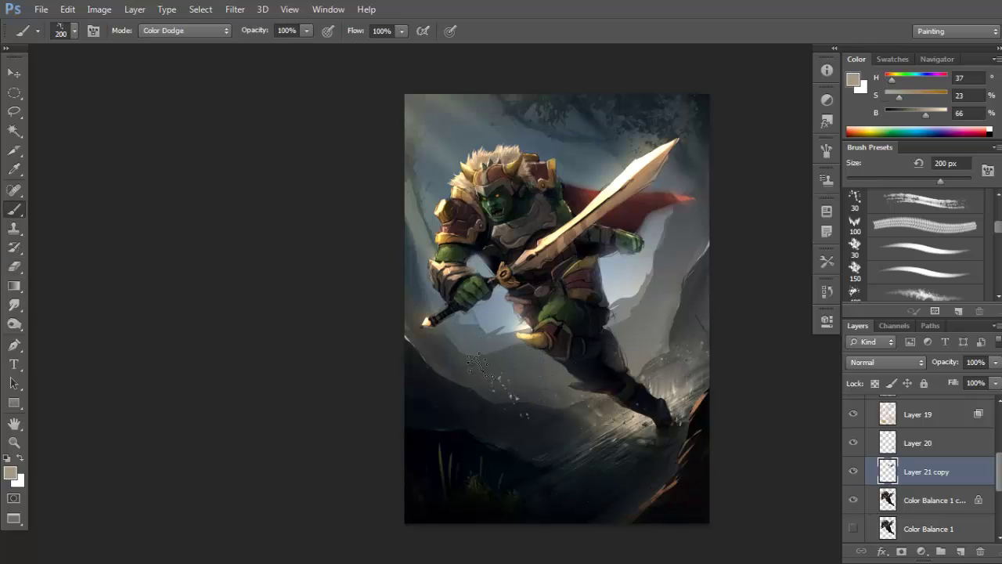
left_click(498, 375)
left_click_drag(589, 395, 608, 411)
Add a new layer above Layer 21 copy and scatter warm grey specks, sampled from the lit ground, below the front knee and along the cliff.
left_click(960, 551)
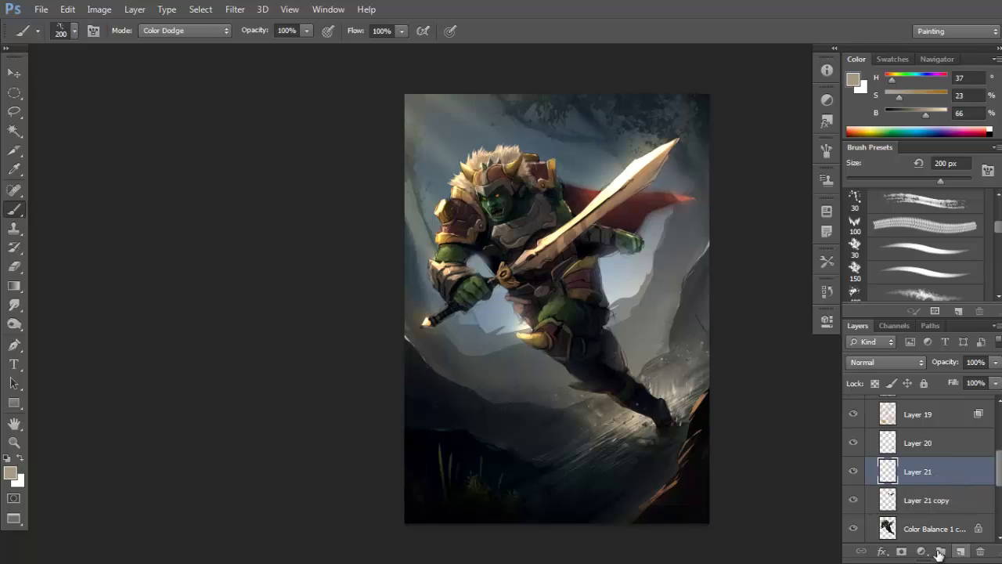
left_click(618, 423, "alt")
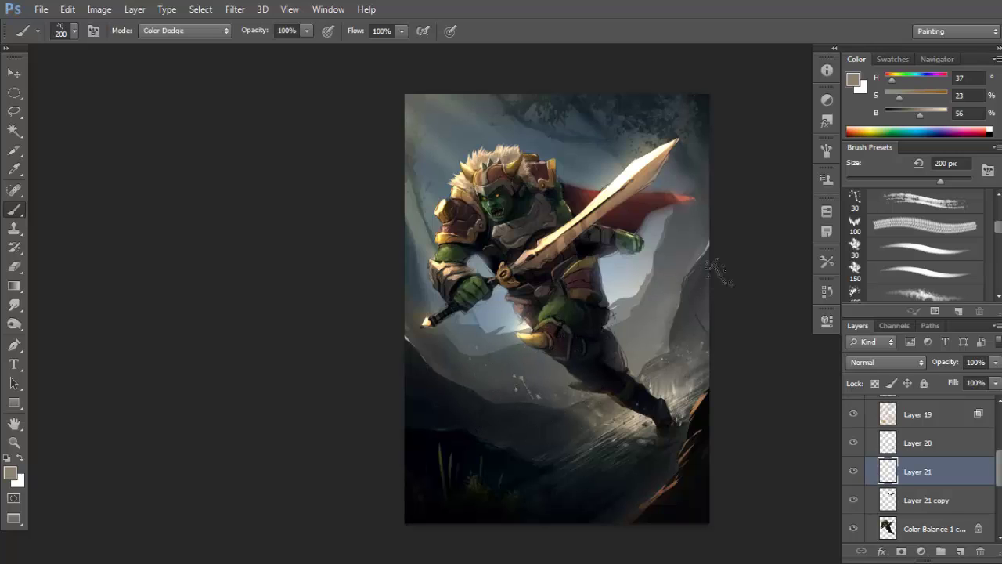
left_click(614, 418, "alt")
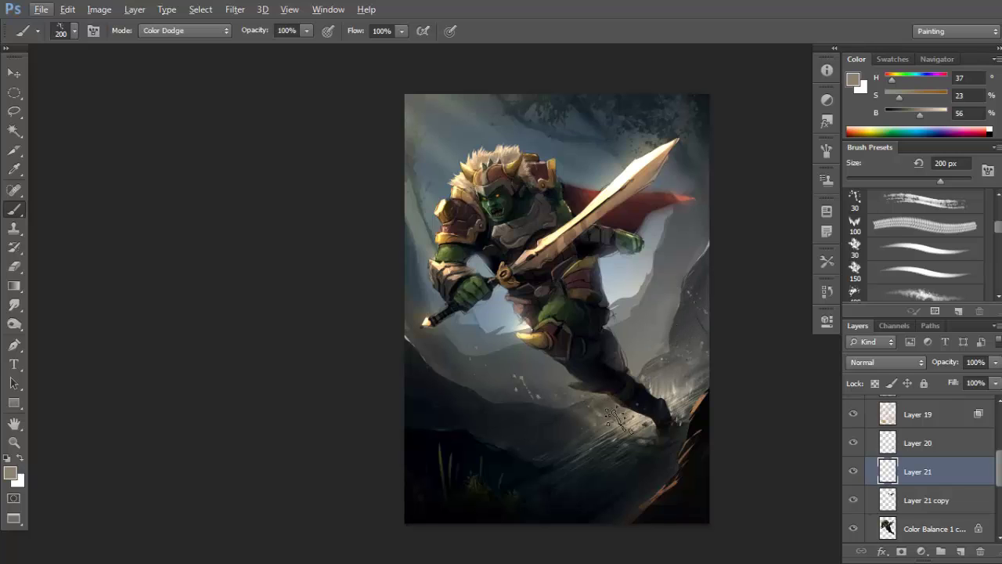
left_click(625, 420)
Scatter white specks over the dark ground below the warrior with the 200 px textured brush, undoing the unwanted dabs.
key("d")
key("x")
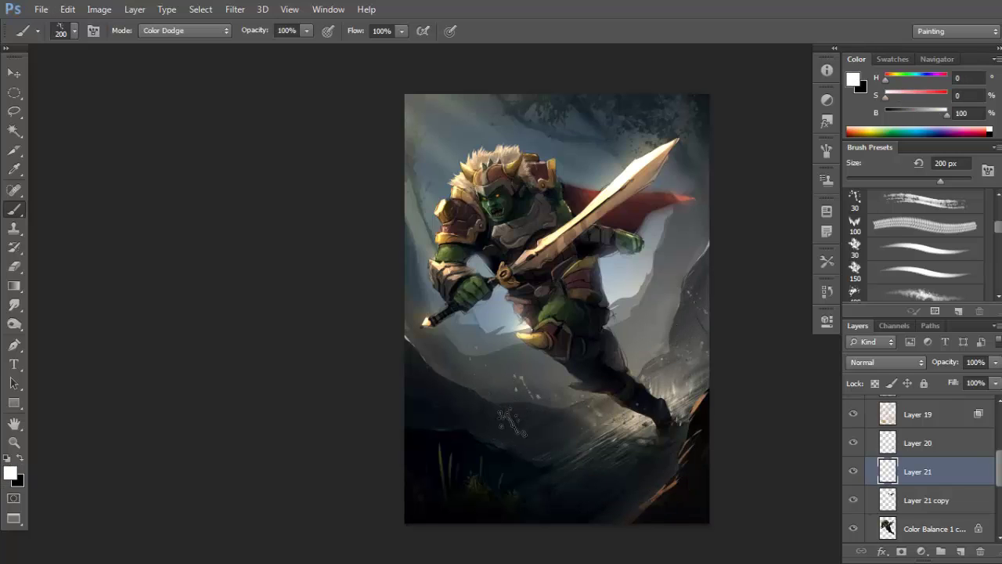
left_click(539, 421)
left_click(429, 400)
key("ctrl+alt+z")
key("ctrl+alt+z")
left_click(547, 427)
Apply Motion Blur to the light specks with an angle of -48° and a distance of 17 pixels.
left_click(228, 15)
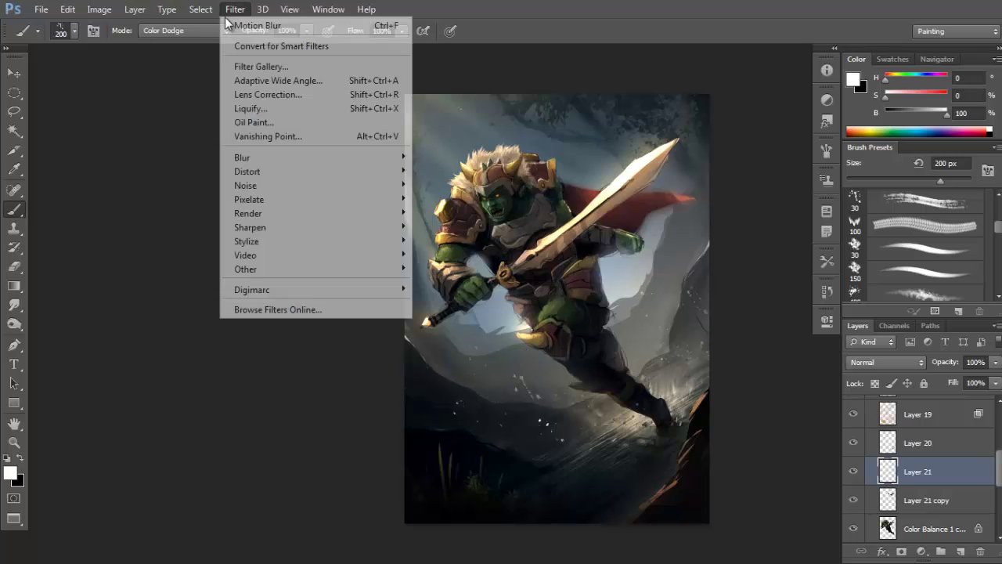
mouse_move(362, 159)
left_click(459, 291)
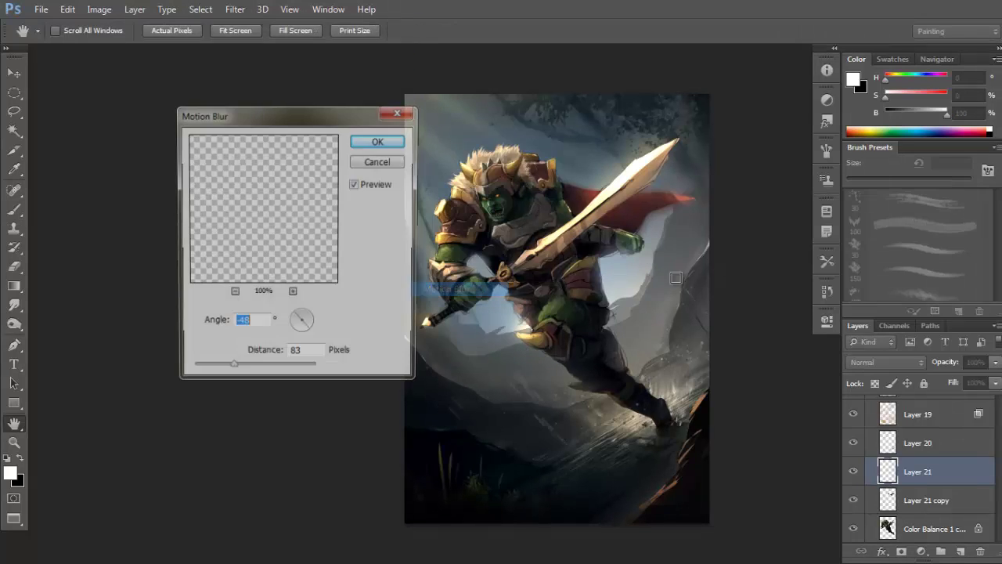
left_click(210, 374)
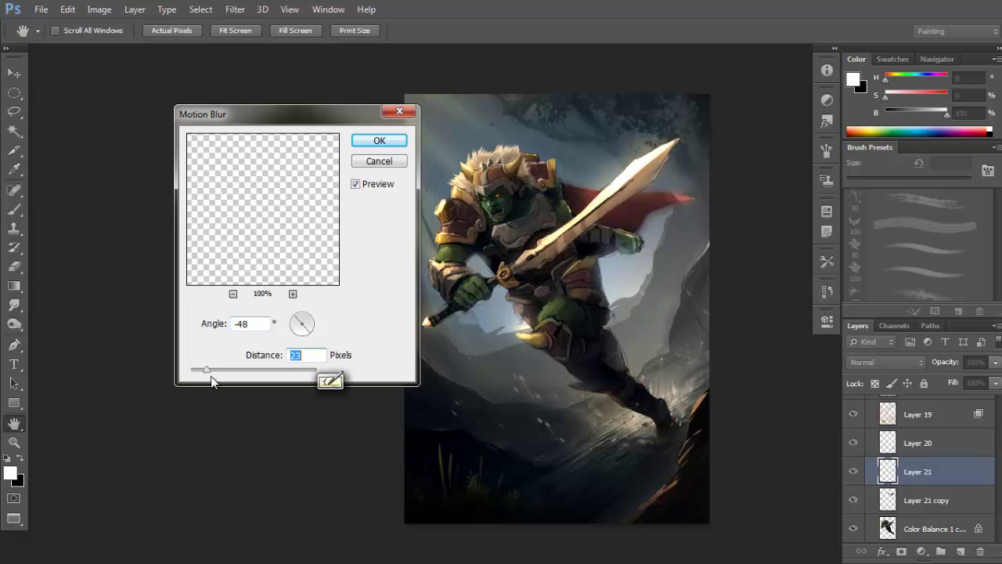
left_click_drag(203, 375, 200, 375)
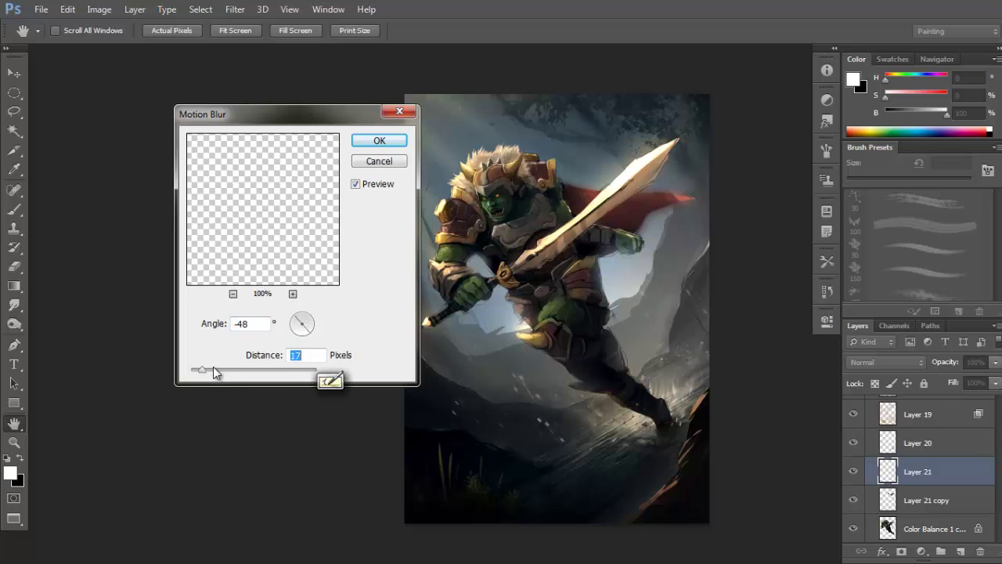
left_click(379, 143)
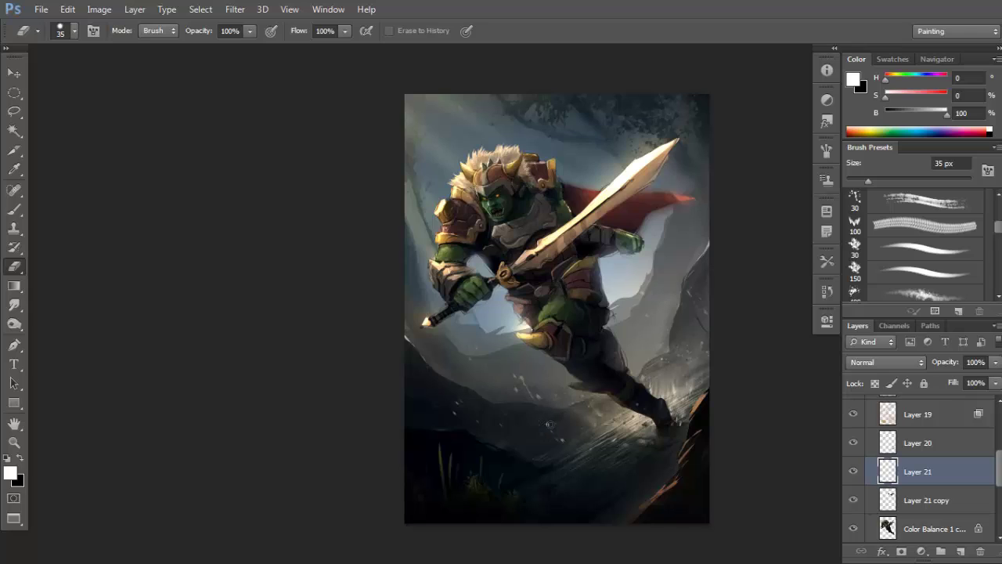
key("b")
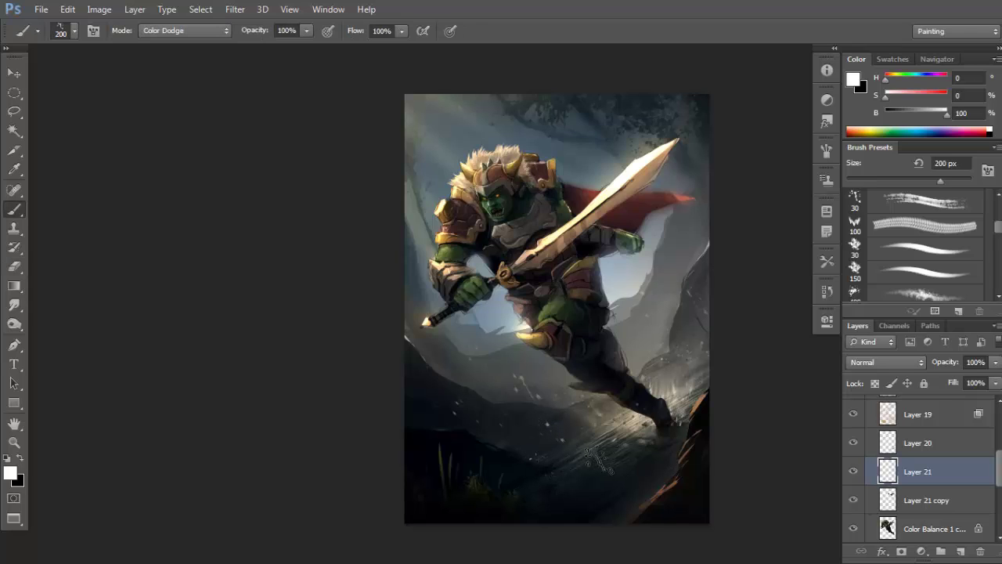
left_click_drag(691, 243, 679, 337)
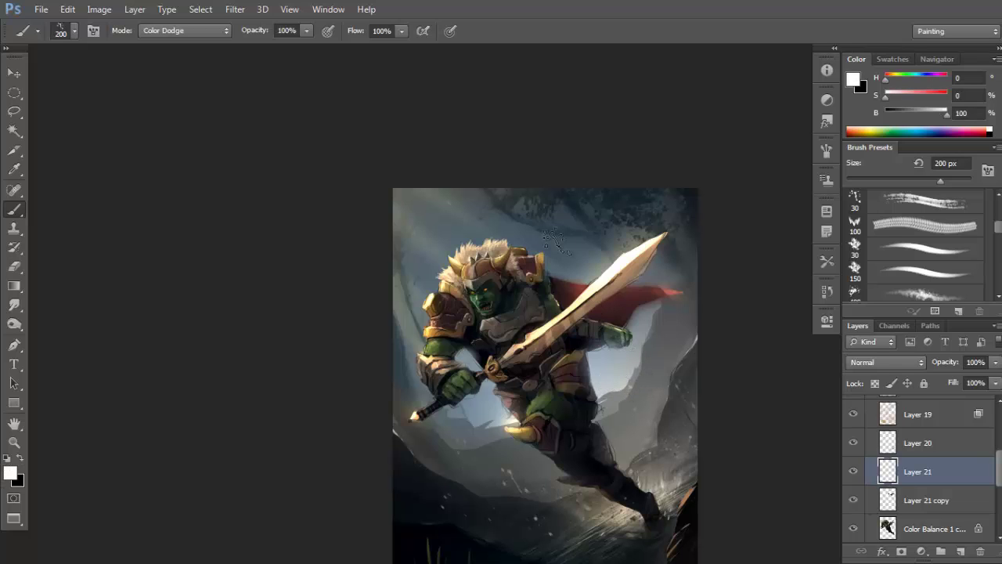
right_click(597, 225)
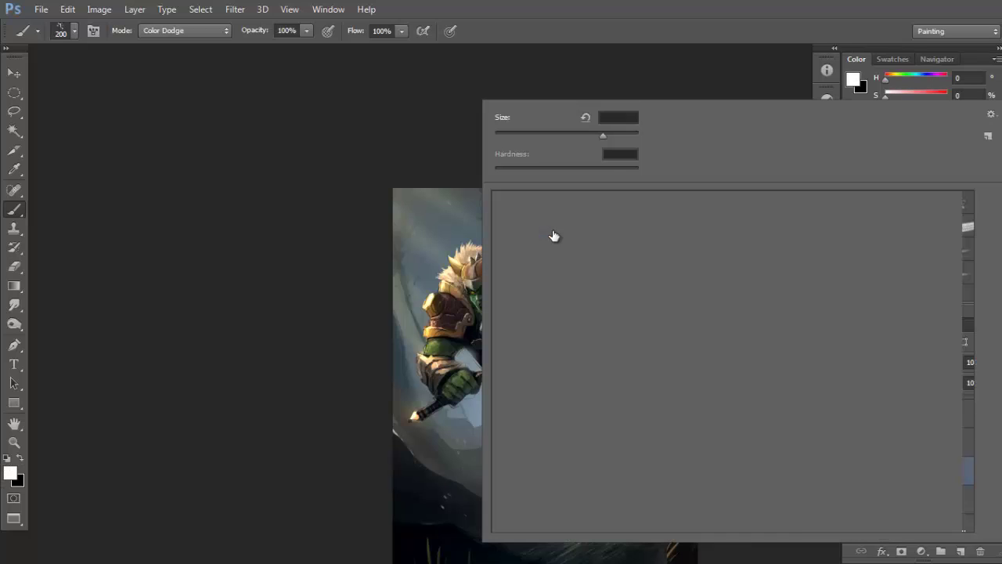
left_click(415, 345)
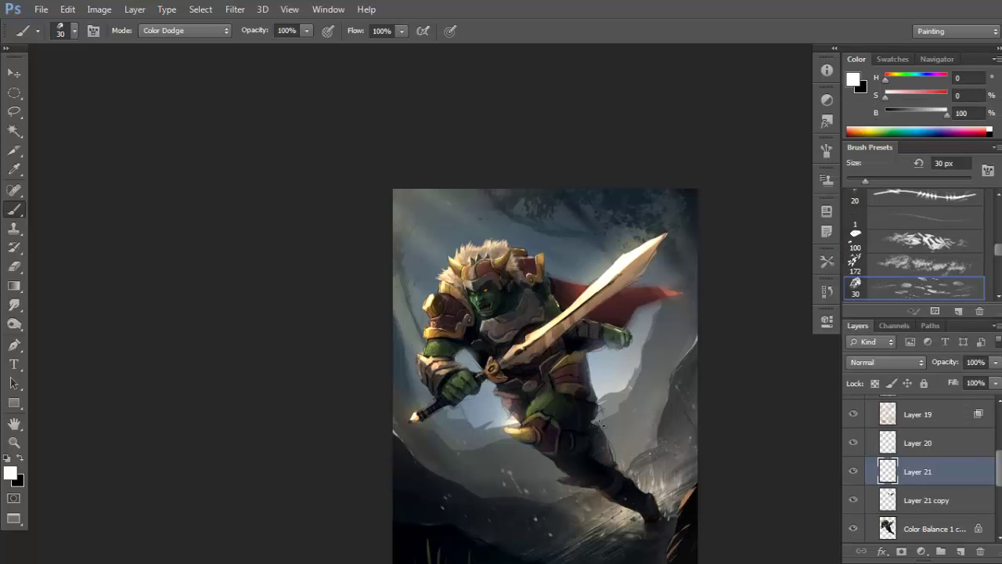
key("e")
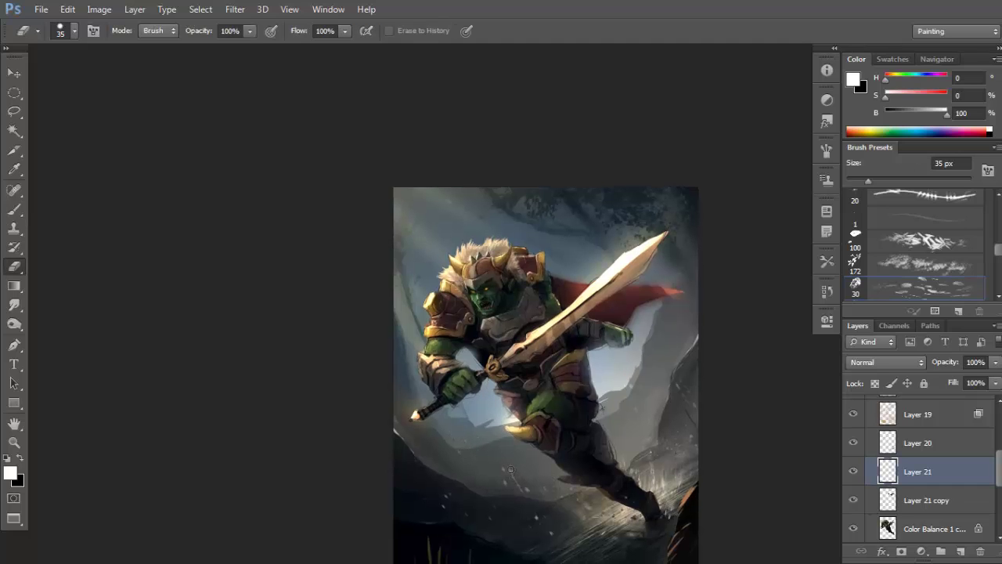
key("b")
Scatter fine white specks across the background near the sword with the 108 px speckle preset, resized to 600 px and 250 px.
right_click(561, 239)
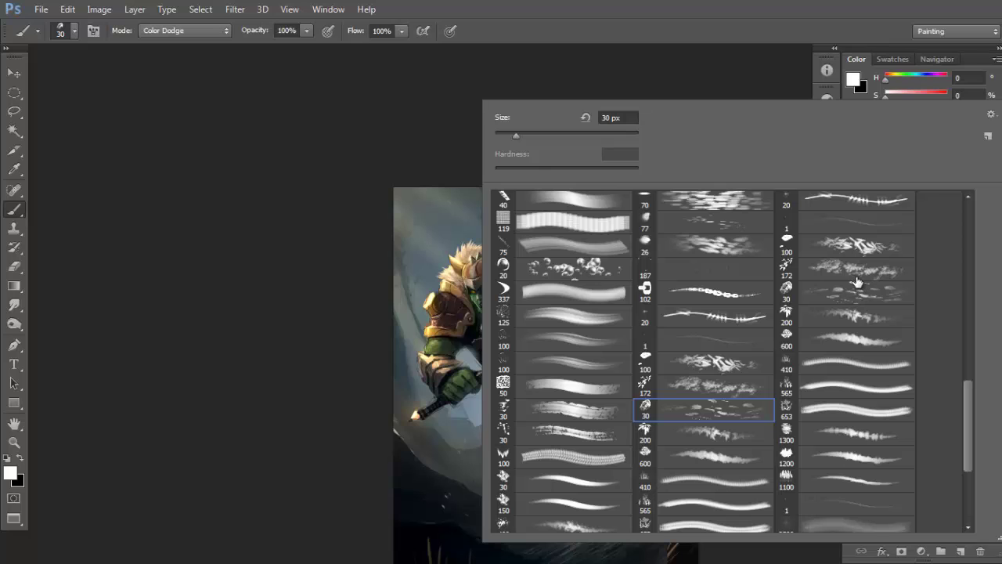
left_click_drag(966, 398, 969, 336)
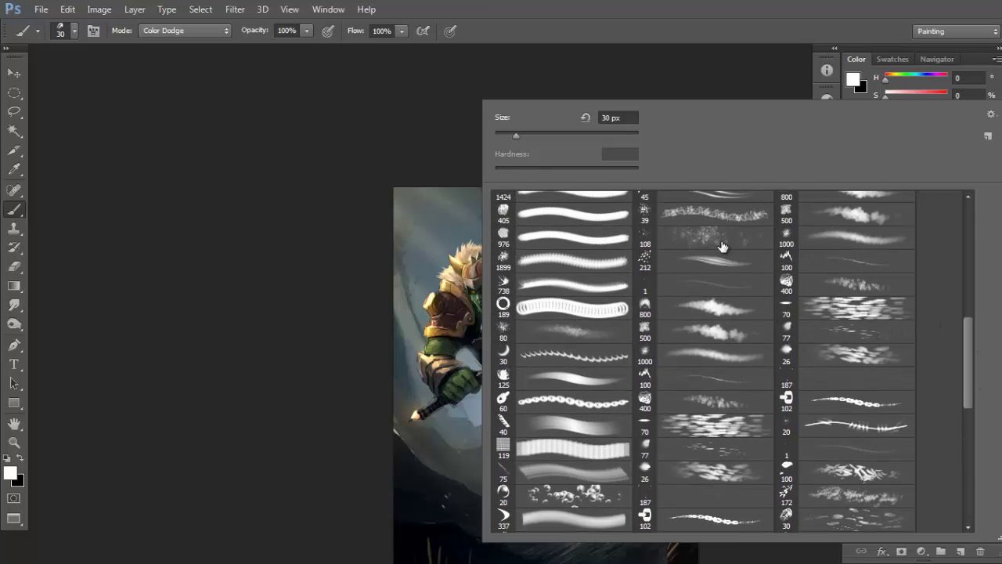
double_click(721, 247)
key("bracketright")
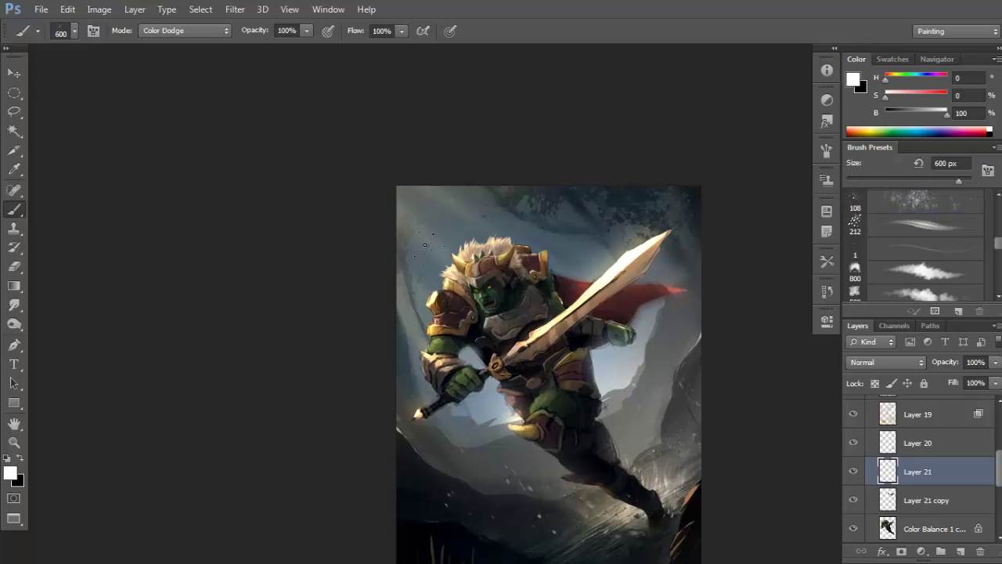
key("bracketright")
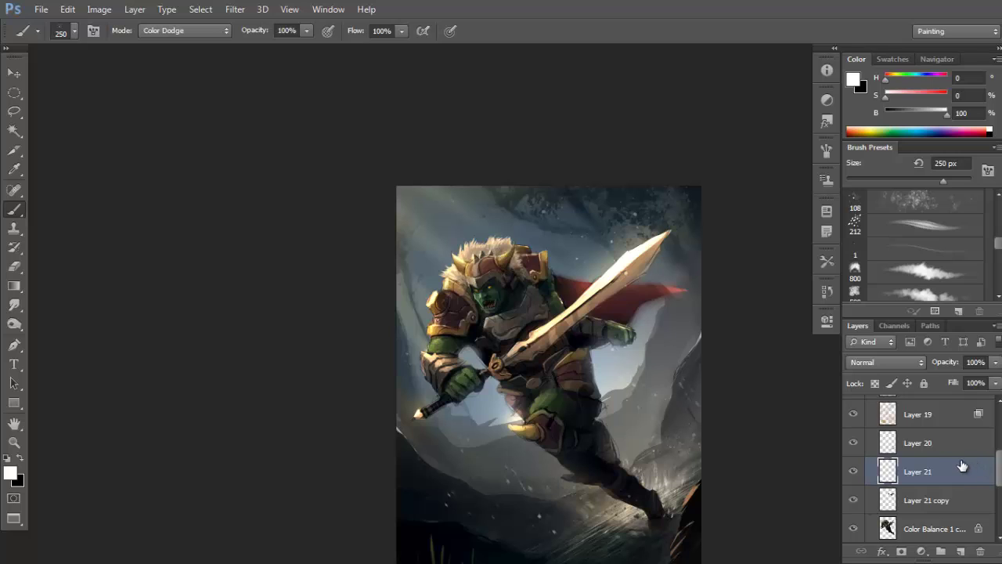
Choose the 51 px leaf-shaped scatter brush and enlarge it to 175 px.
key("ctrl+n")
left_click(447, 73)
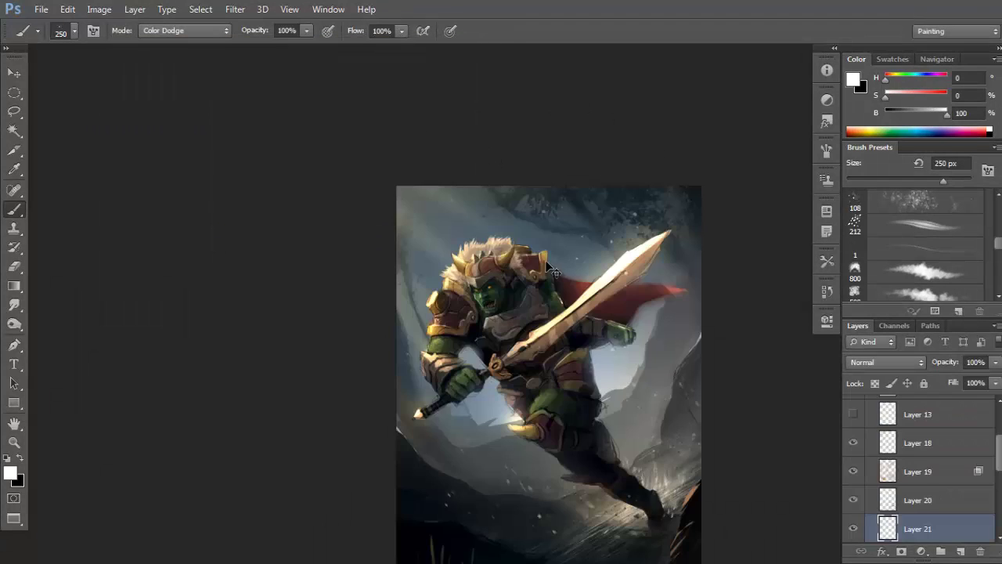
left_click_drag(627, 312, 627, 311)
scroll(969, 414, "up", 3)
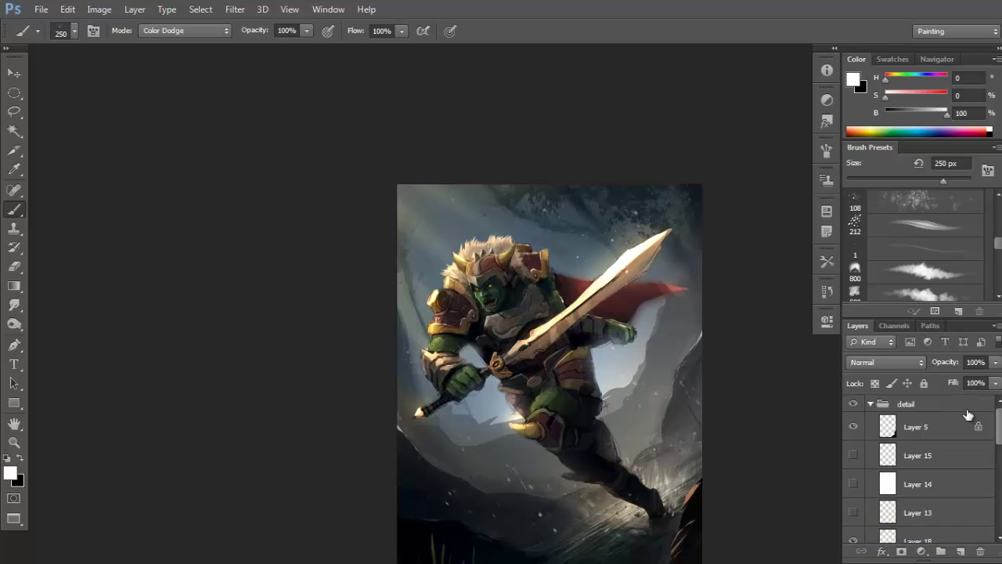
right_click(570, 333)
scroll(948, 375, "down", 6)
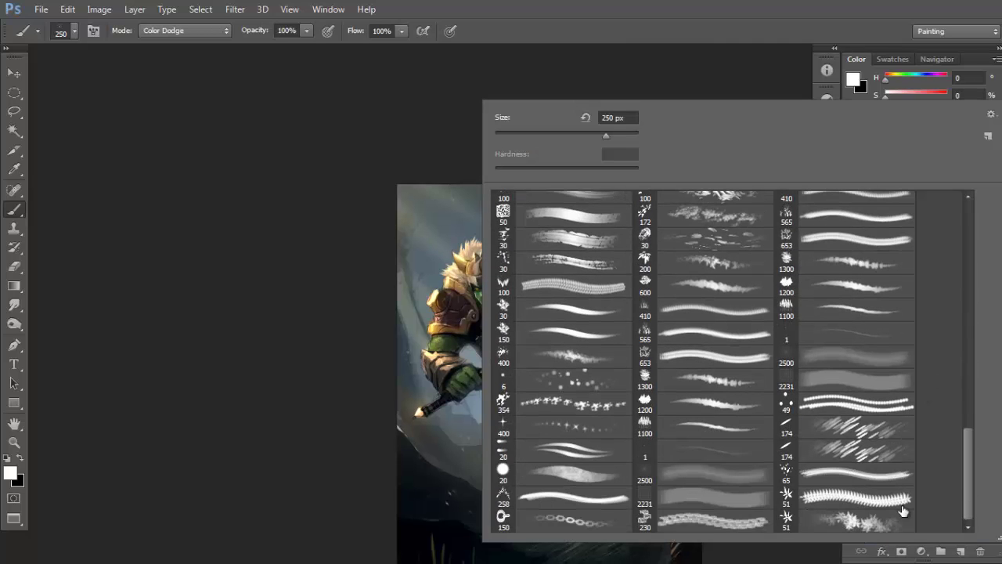
left_click(847, 523)
left_click(391, 256)
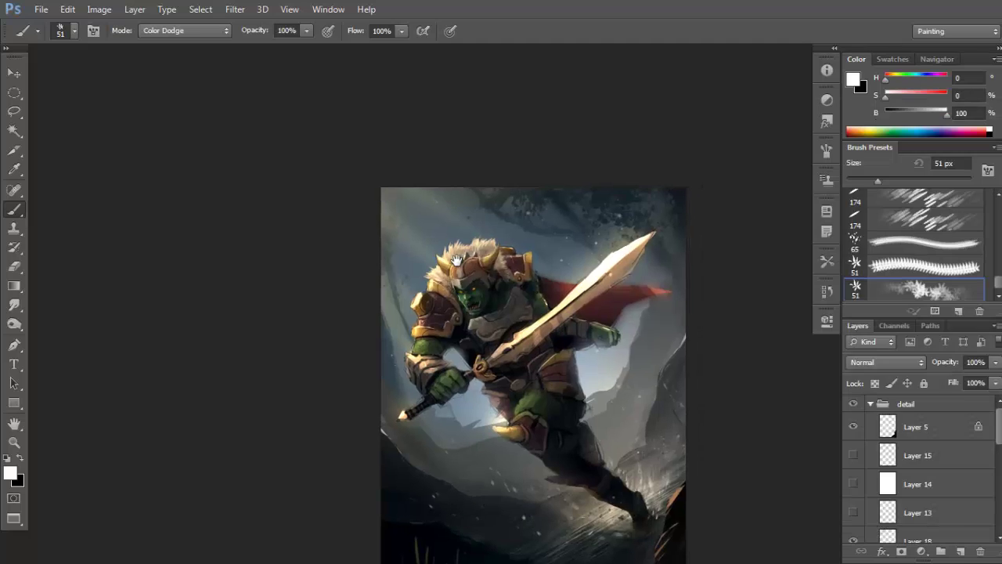
key("bracketright")
key("bracketright")
key("bracketright")
key("bracketright")
key("bracketright")
key("bracketright")
key("bracketright")
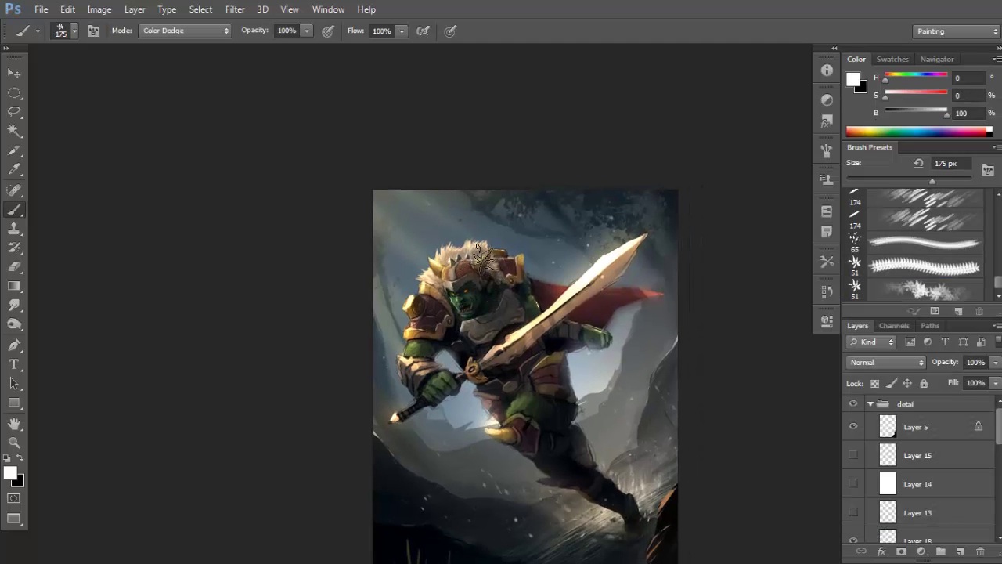
Make black the foreground color and add a new layer above Layer 5 in the detail group.
key("x")
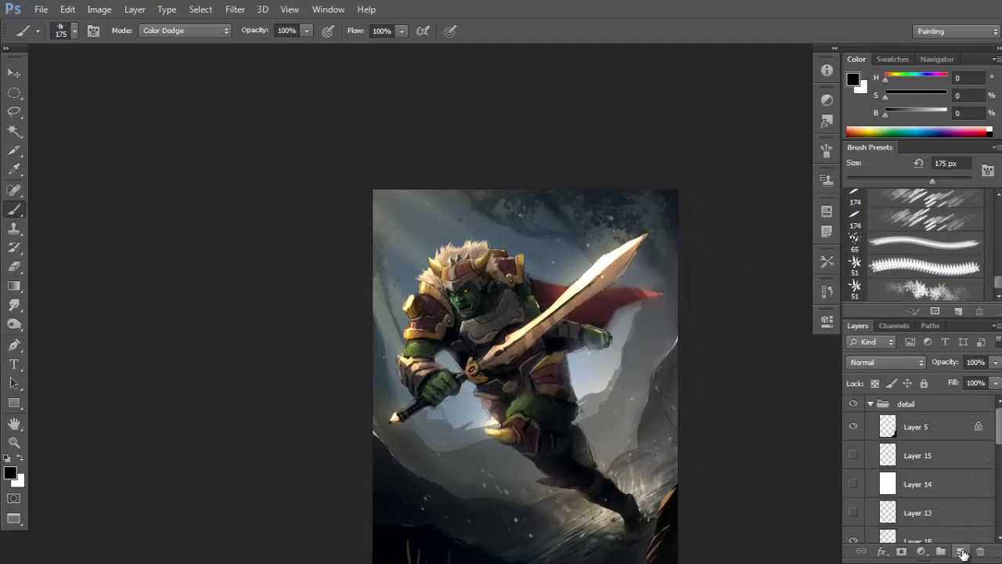
scroll(967, 521, "down", 3)
scroll(978, 447, "up", 3)
left_click_drag(955, 438, 957, 419)
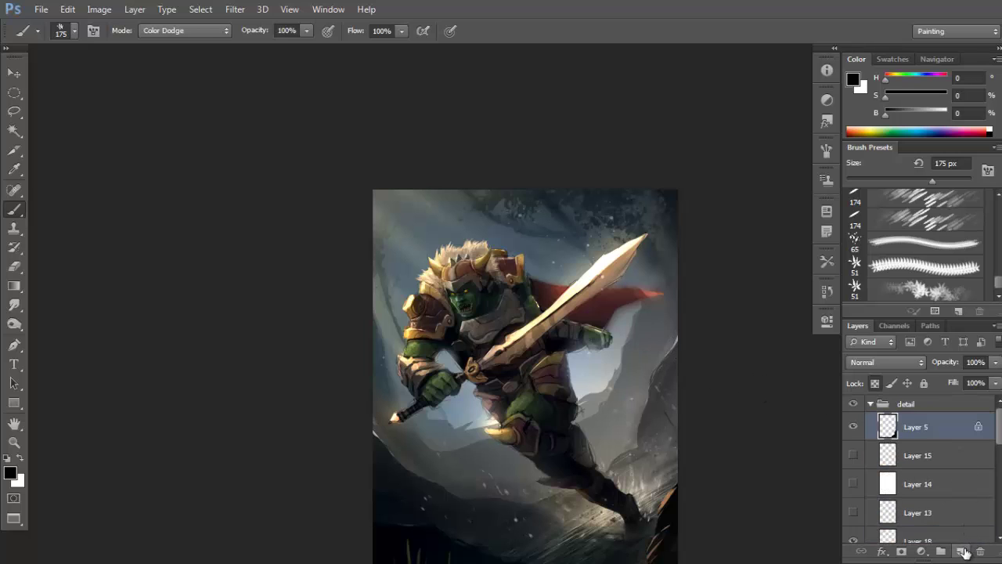
Reload the leaf scatter brush at 51 px and paint black leaves between the warrior's shoulder and the sword blade.
right_click(586, 272)
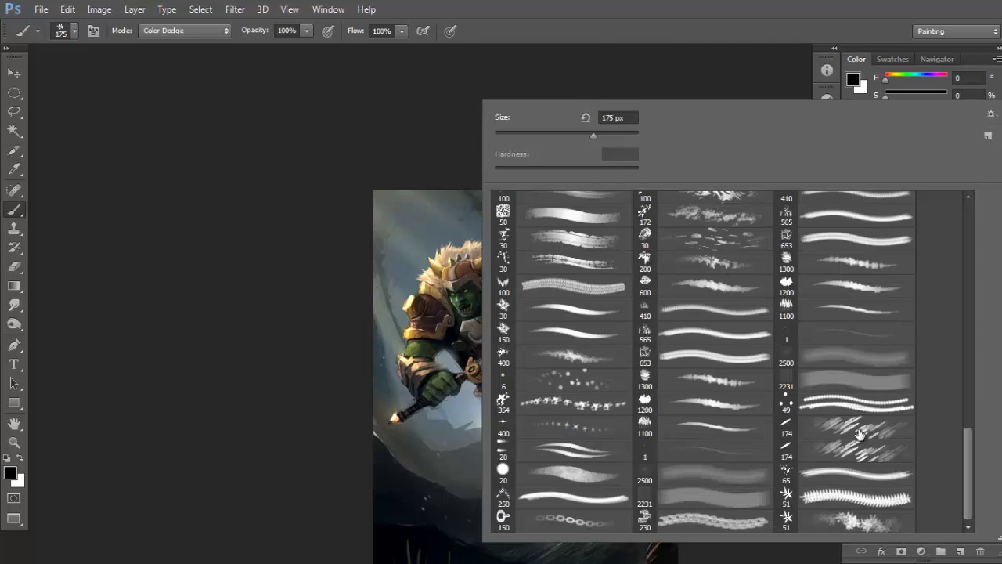
left_click(841, 515)
left_click_drag(71, 448, 70, 447)
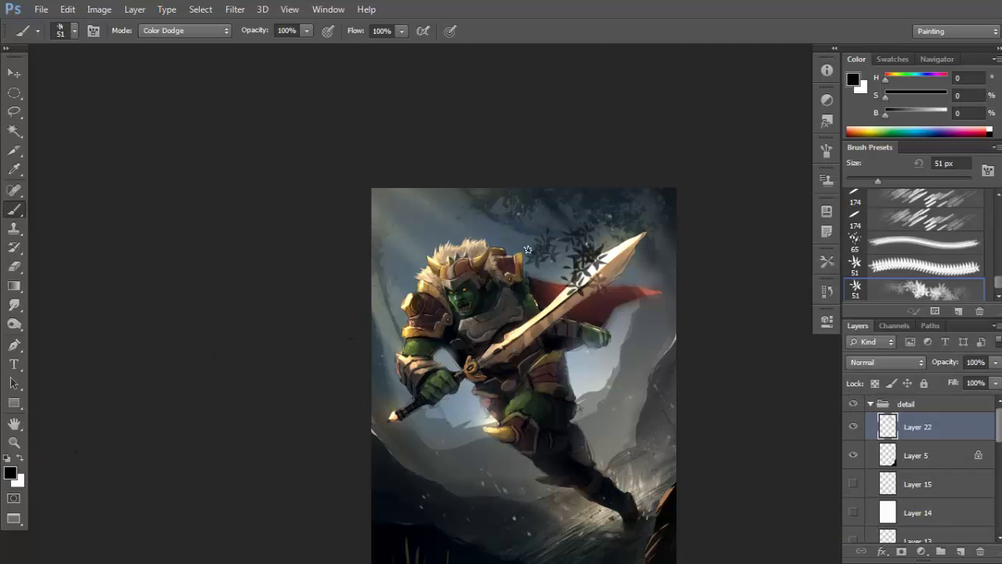
Enlarge the leaf brush to 250 px and undo the black leaves around the sword.
key("bracketright")
key("bracketright")
key("bracketright")
key("bracketright")
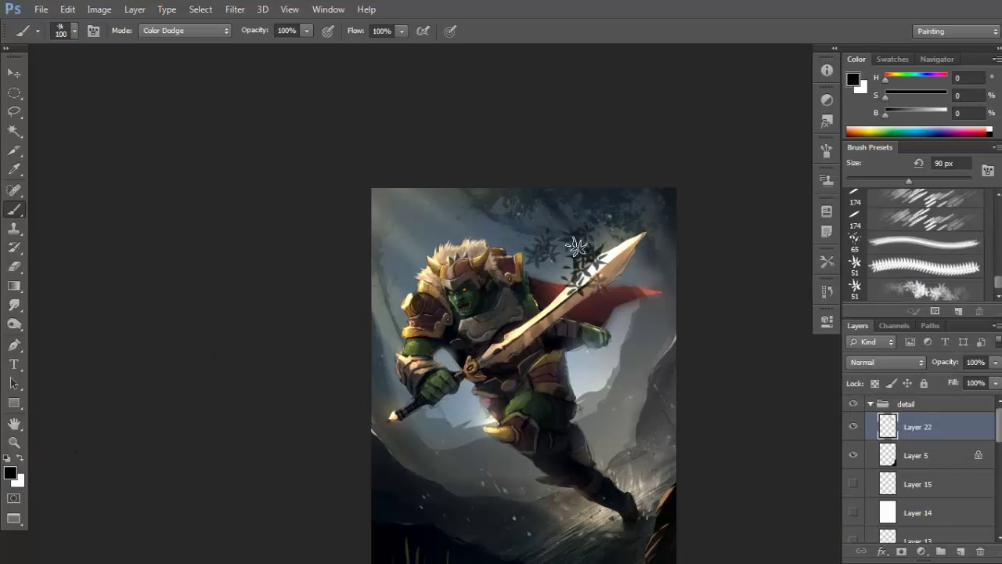
key("bracketright")
key("bracketright")
key("bracketright")
key("bracketright")
key("bracketright")
key("bracketright")
key("ctrl+z")
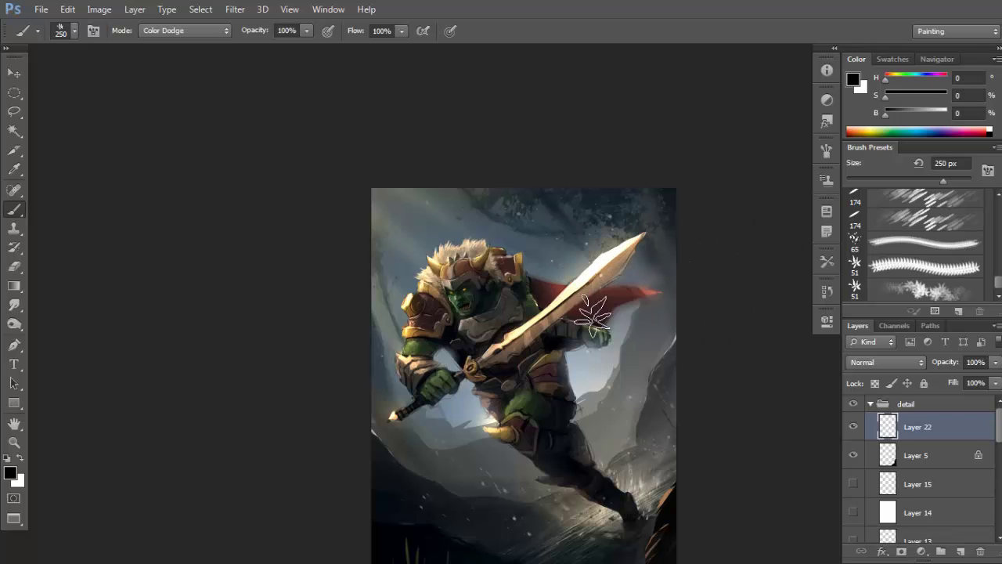
Pick a green foreground color and save the leaf brush as tool preset Brush Tool Sampled Brush 40 1 with its color included.
key("alt")
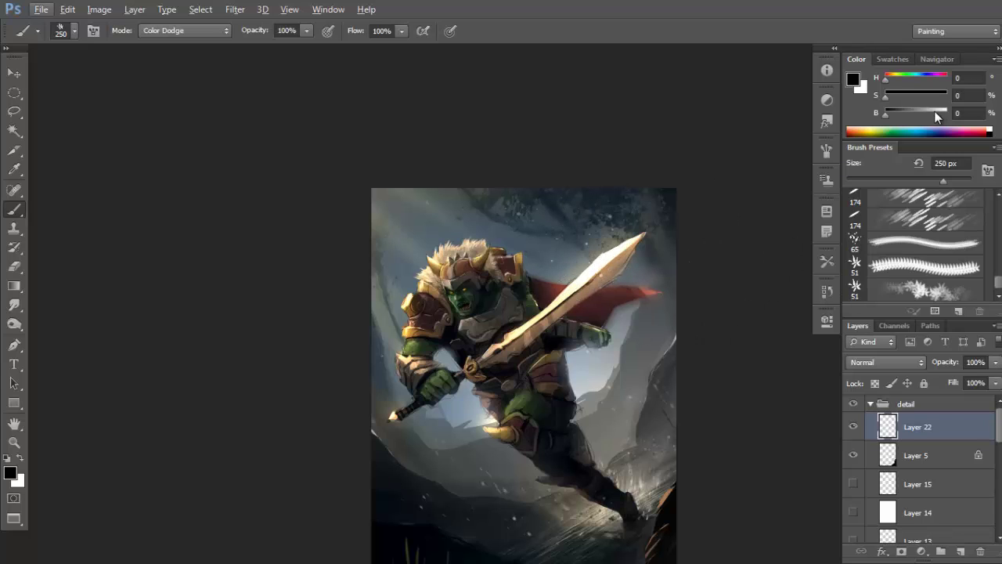
left_click(902, 131)
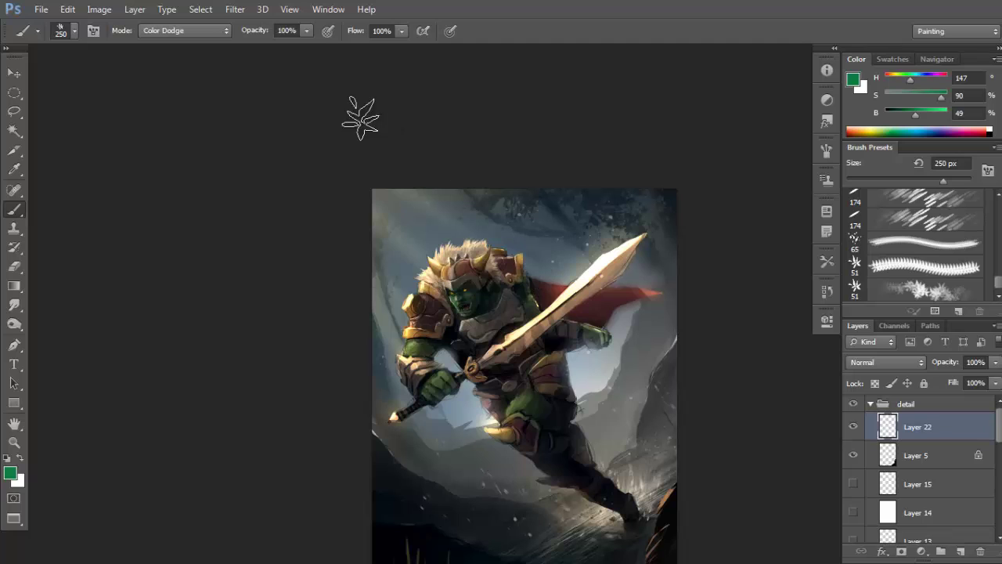
left_click(328, 8)
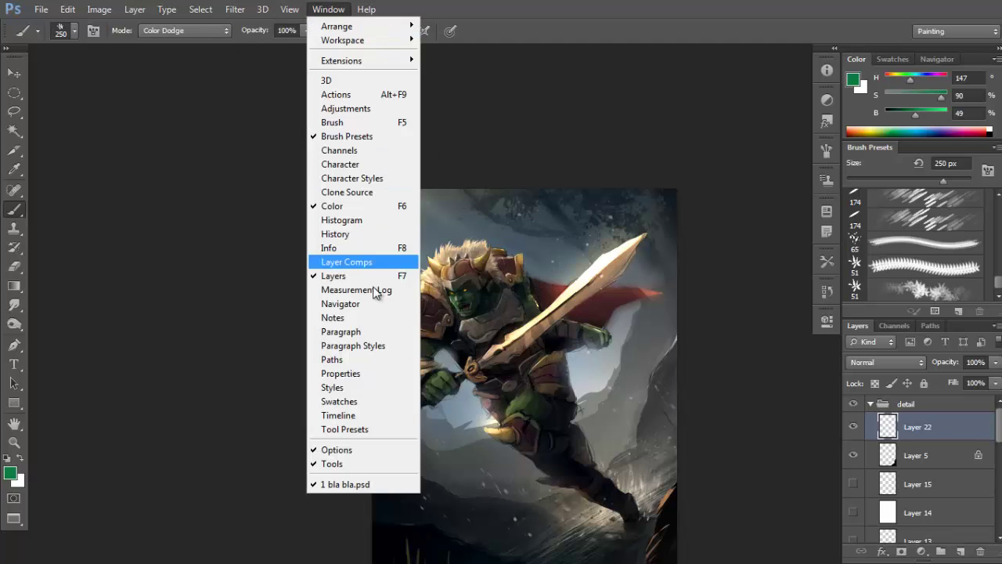
left_click(344, 429)
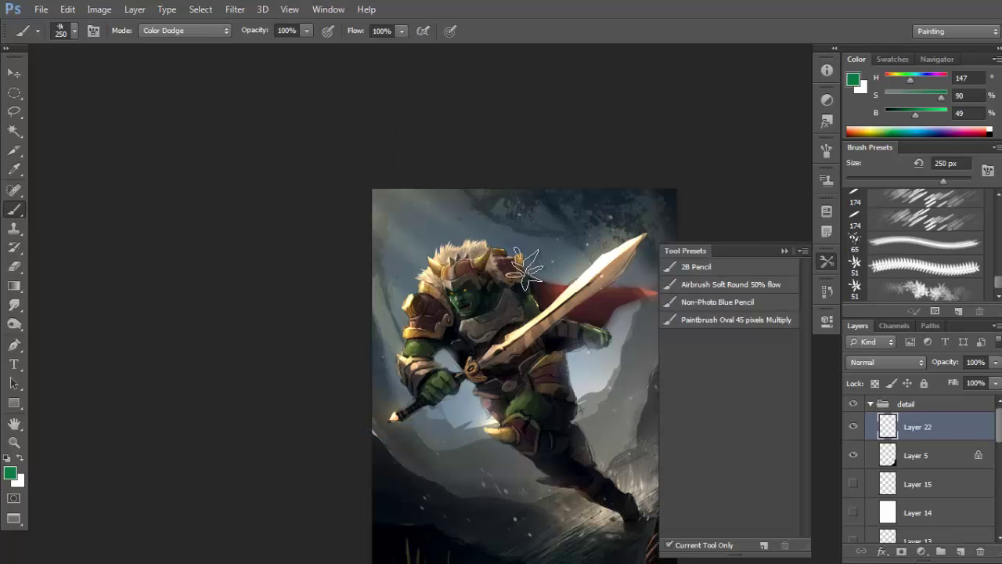
left_click_drag(527, 268, 499, 242)
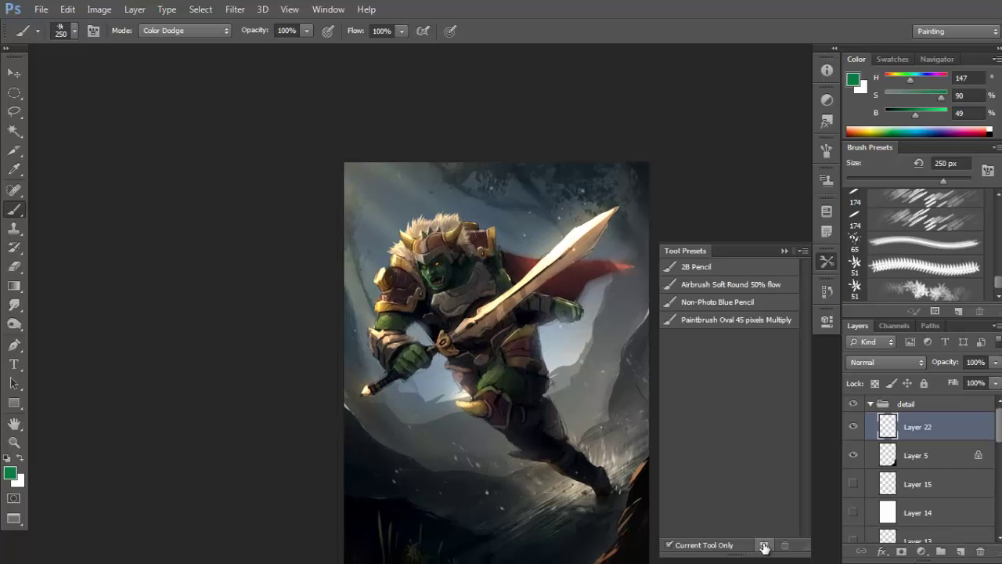
left_click(764, 545)
left_click(389, 205)
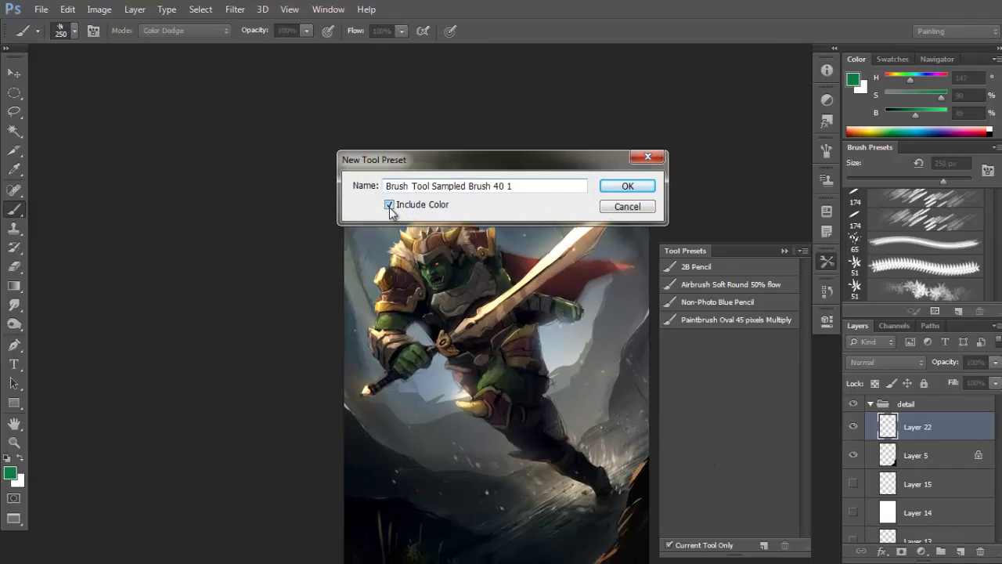
left_click(627, 187)
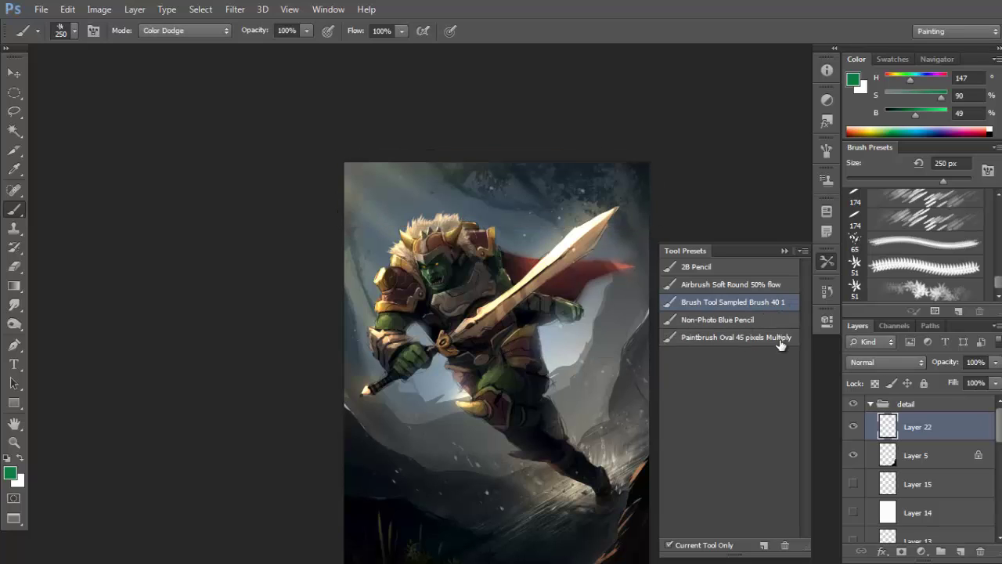
Save the same green leaf brush as a second tool preset under a custom name, including its color.
left_click(763, 545)
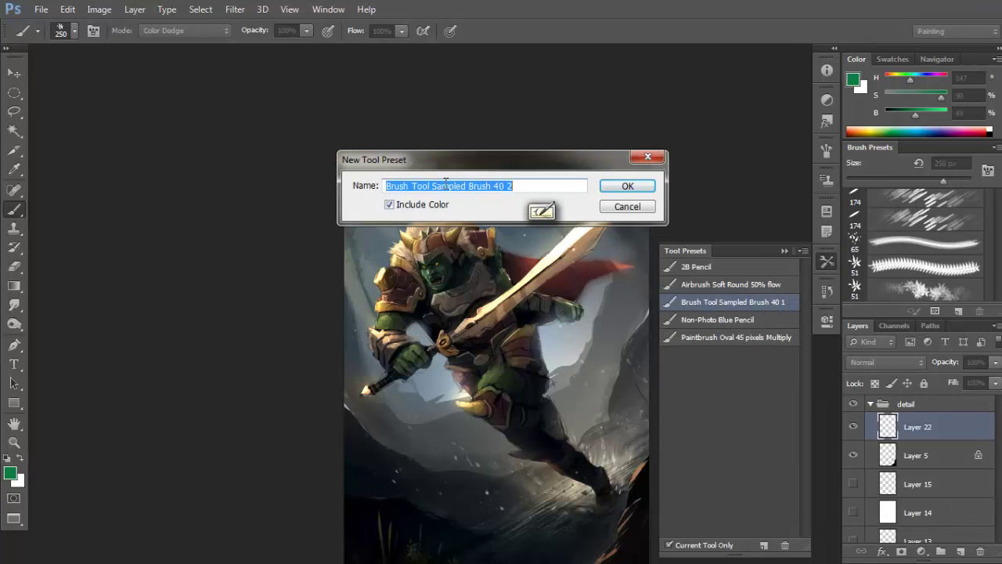
type("fajar")
key("Return")
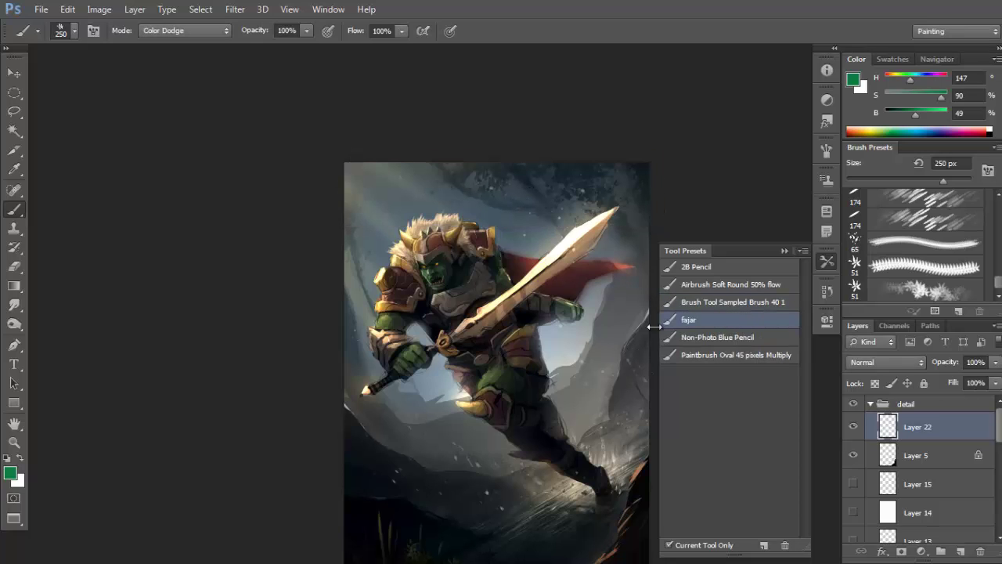
Switch to the 200 px brush with default black and white colors, and reload the green 250 px leaf brush from its custom preset.
right_click(483, 321)
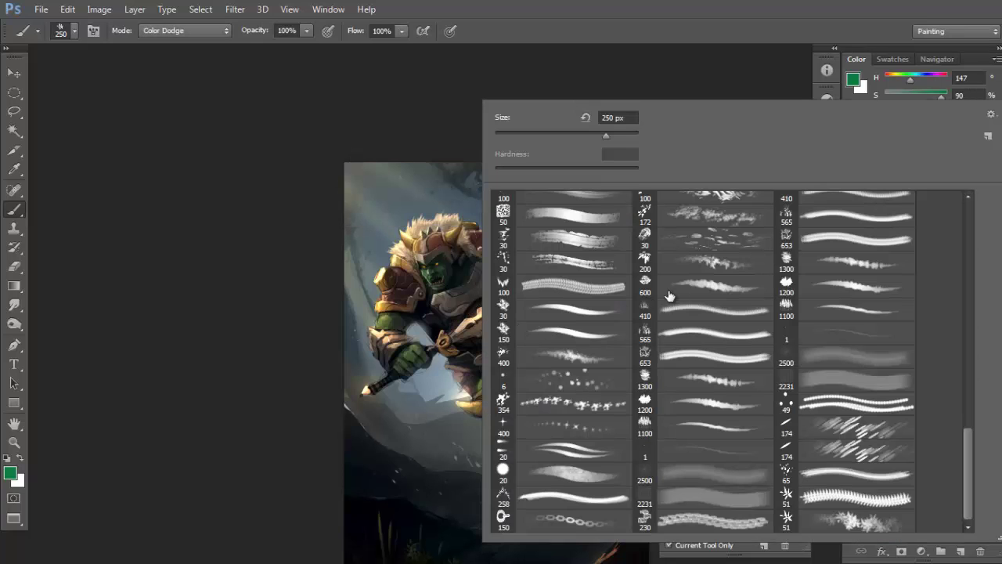
left_click(735, 258)
key("Return")
key("d")
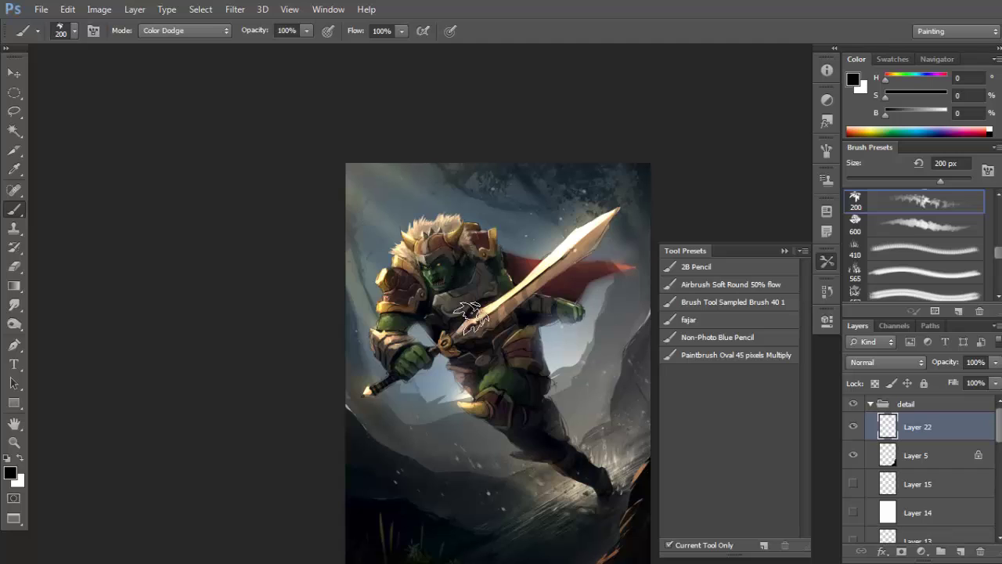
left_click(699, 320)
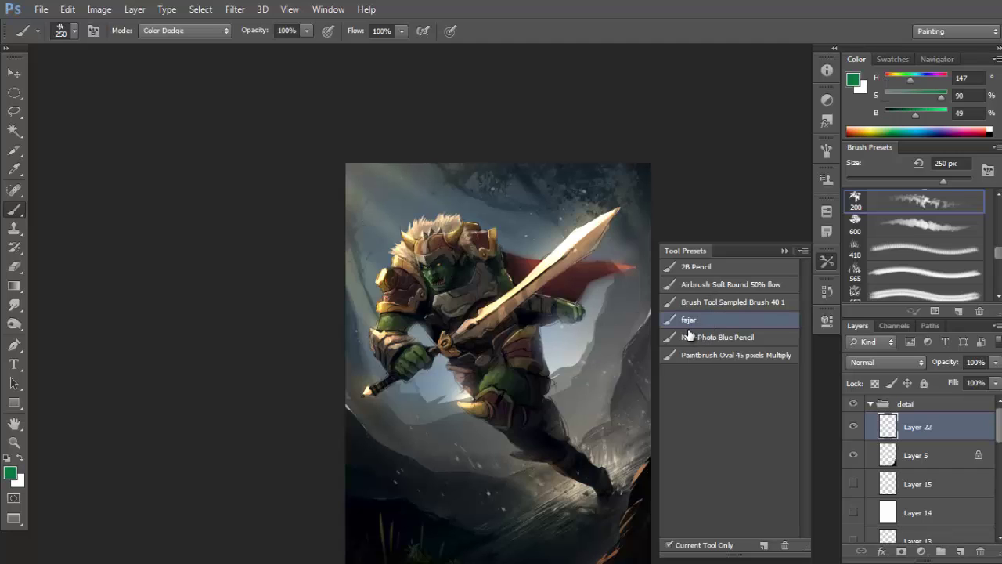
Reset the colors to black and white, choose the 6 px scatter brush, and restore the green leaf brush from its custom preset.
key("d")
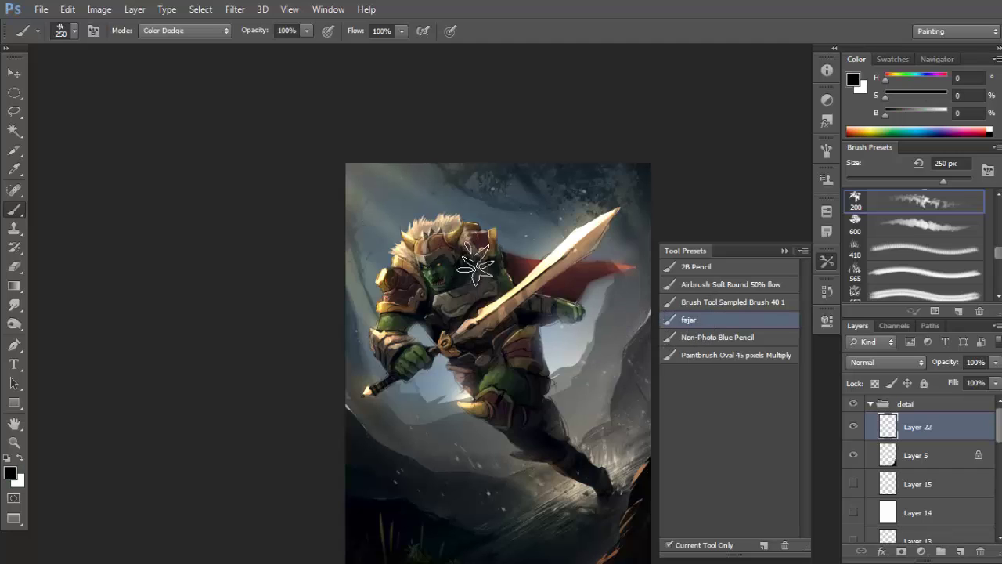
right_click(581, 278)
left_click(574, 365)
key("Return")
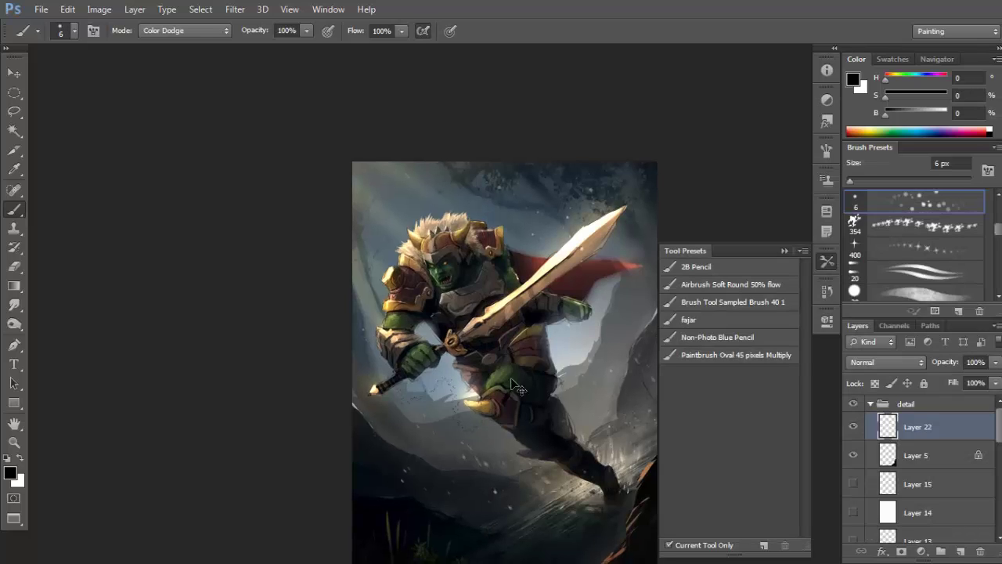
left_click(708, 323)
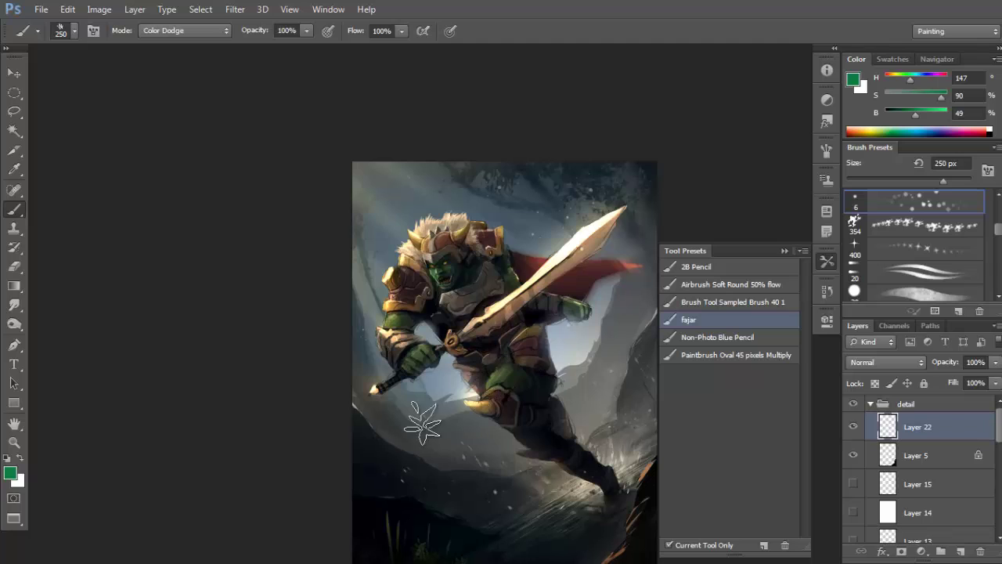
Try a stroke of leaves with the preset brush below the warrior's sword arm and undo it.
left_click_drag(440, 430, 528, 431)
key("ctrl+z")
left_click_drag(503, 490, 517, 445)
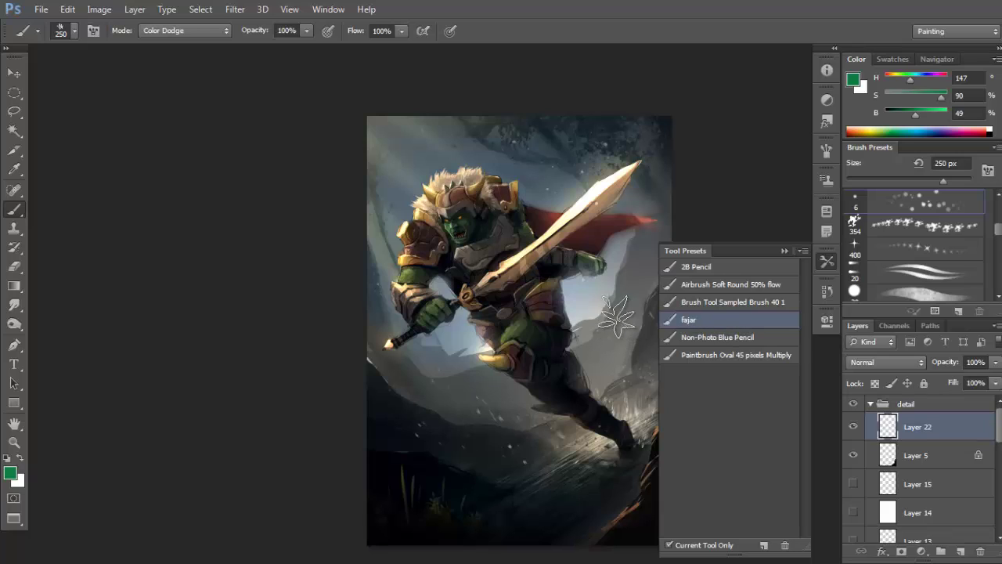
Rename the custom leaf brush tool preset as awan.
left_click_drag(690, 321, 688, 319)
double_click(688, 319)
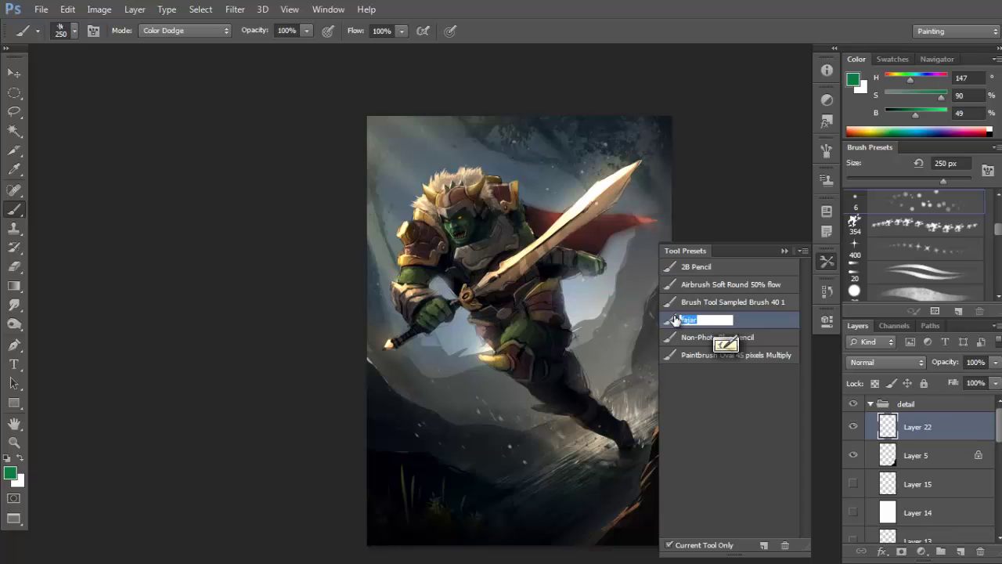
type("awan")
key("Return")
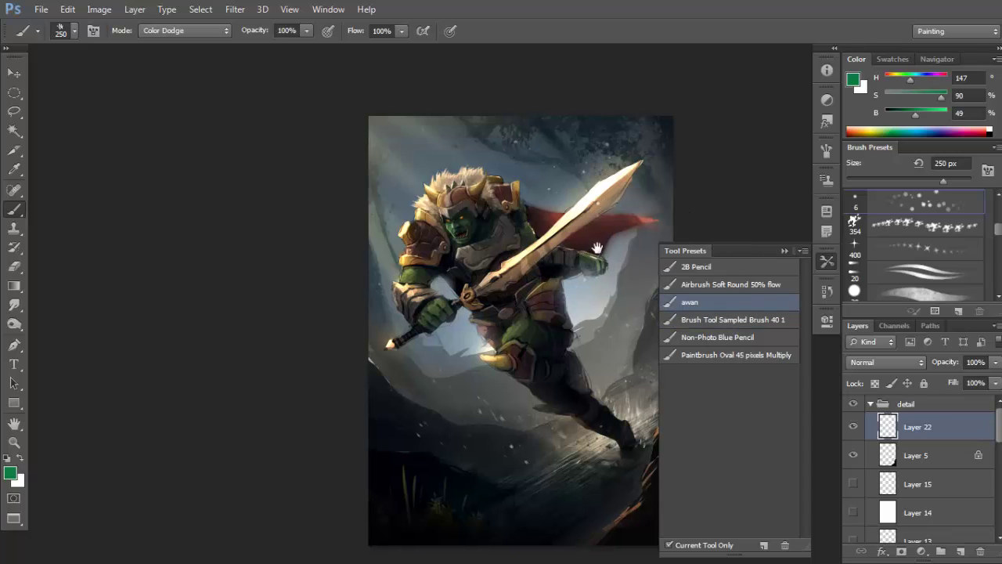
mouse_move(624, 267)
left_mouse_down()
mouse_move(566, 244)
mouse_move(547, 279)
mouse_move(531, 266)
left_mouse_up()
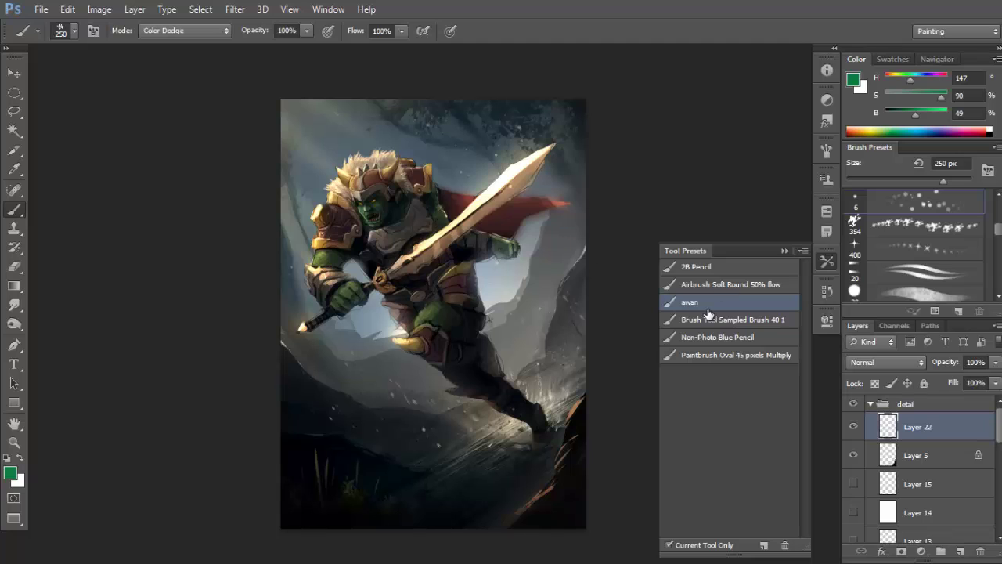
right_click(546, 234)
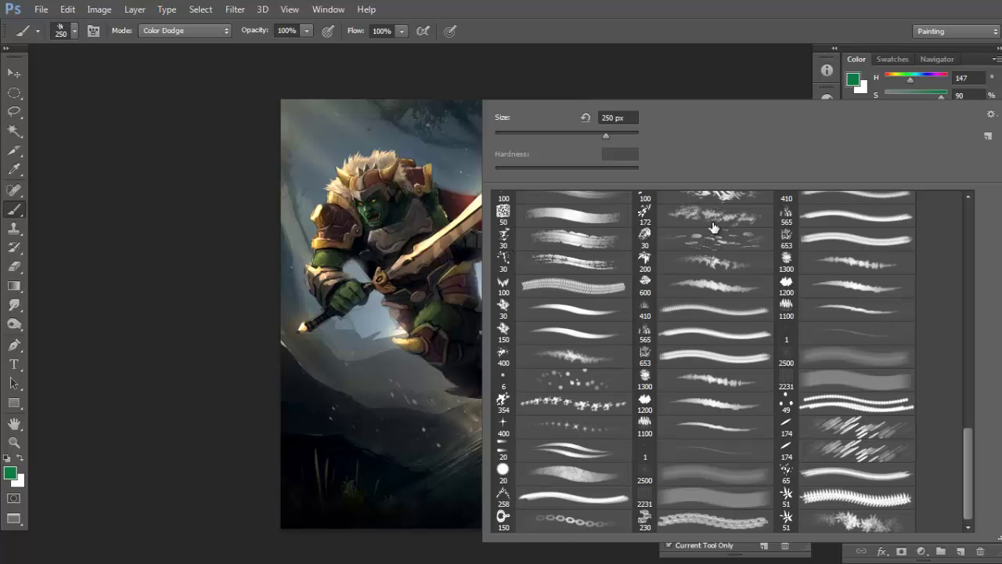
left_click(670, 39)
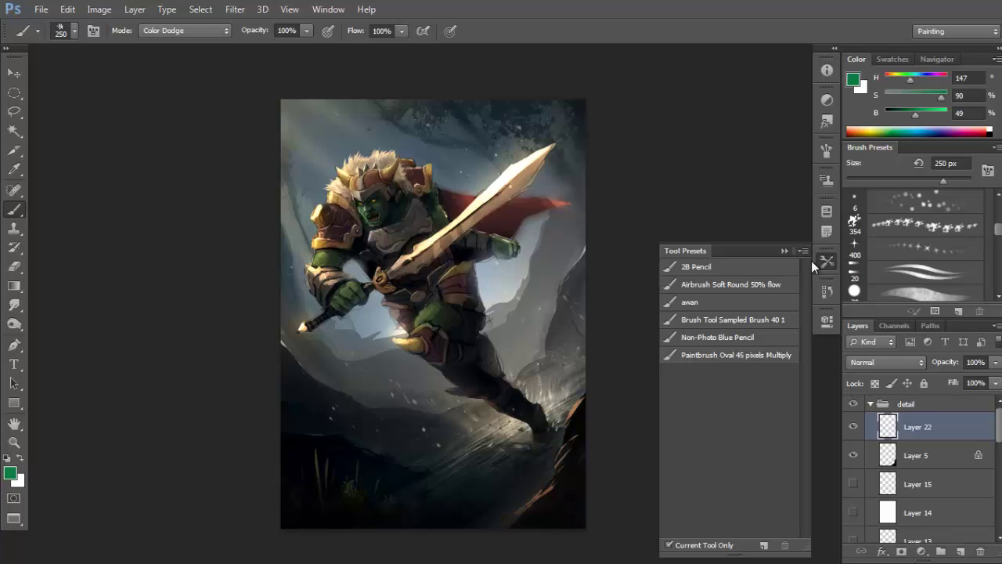
left_click_drag(509, 130, 533, 166)
left_click_drag(485, 274, 483, 227)
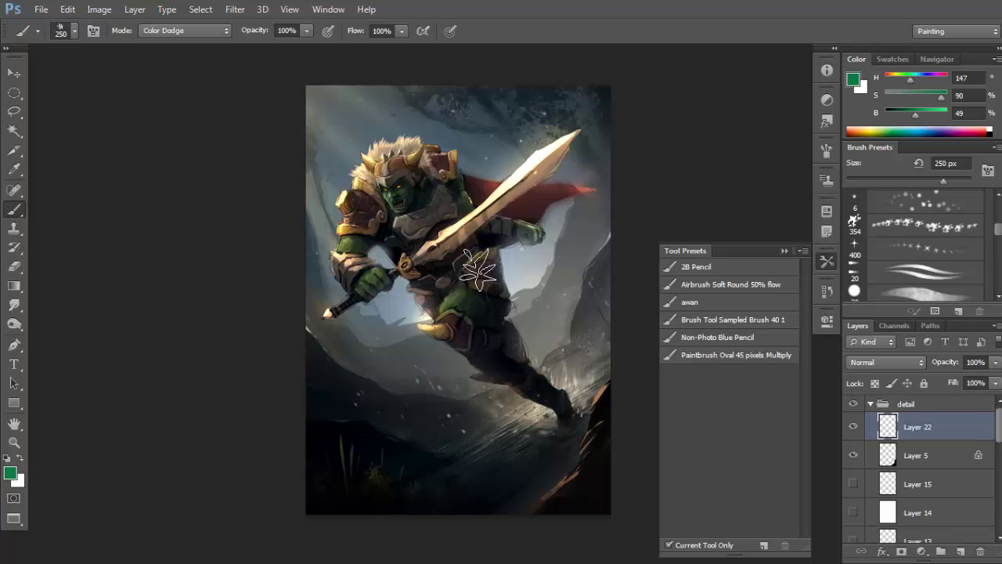
left_click_drag(499, 214, 499, 231)
scroll(487, 281, "down", 4)
scroll(514, 274, "up", 4)
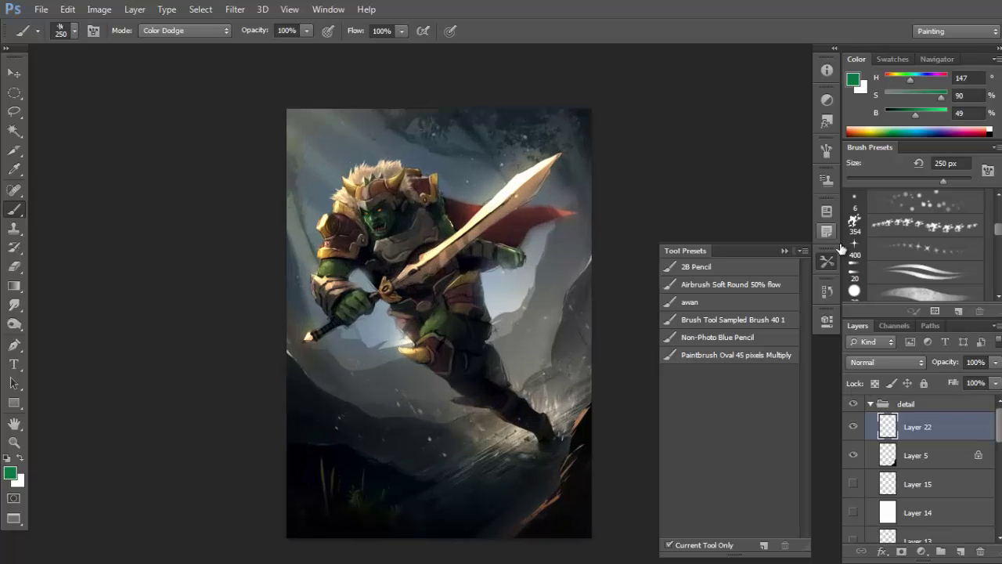
Put away the tool presets and delete Layer 22 from the detail group.
left_click(827, 261)
left_click(854, 428)
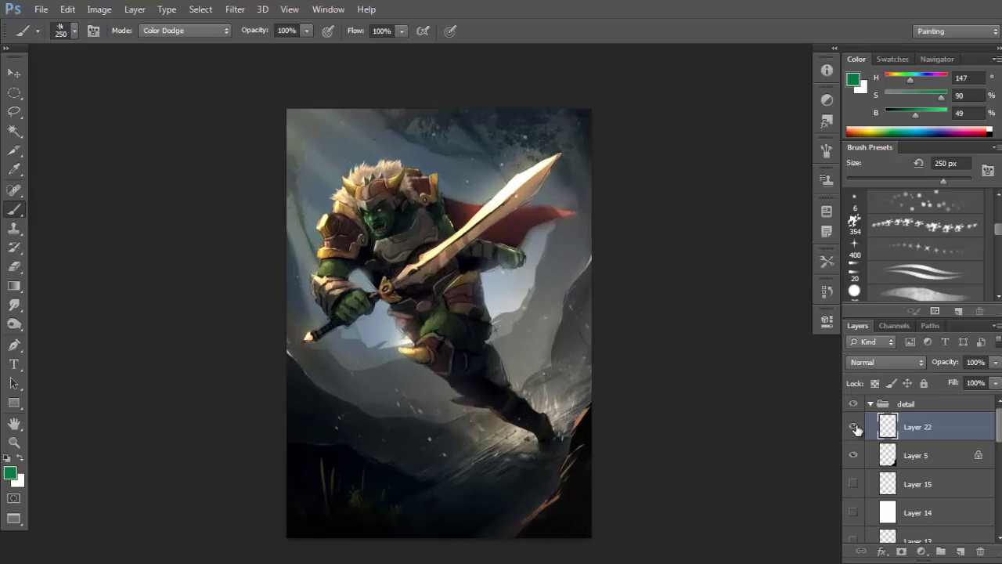
scroll(394, 194, "up", 4)
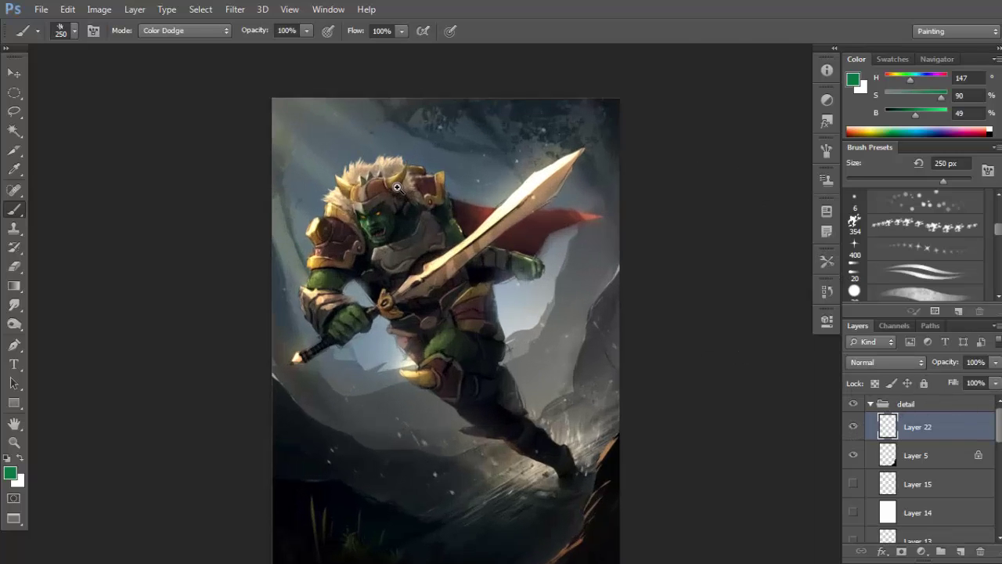
left_click_drag(969, 425, 979, 551)
mouse_move(998, 432)
left_mouse_down()
mouse_move(999, 501)
mouse_move(999, 423)
left_mouse_up()
Collapse and duplicate the detail group, and merge the copy into a single layer with the original group hidden.
left_click(871, 404)
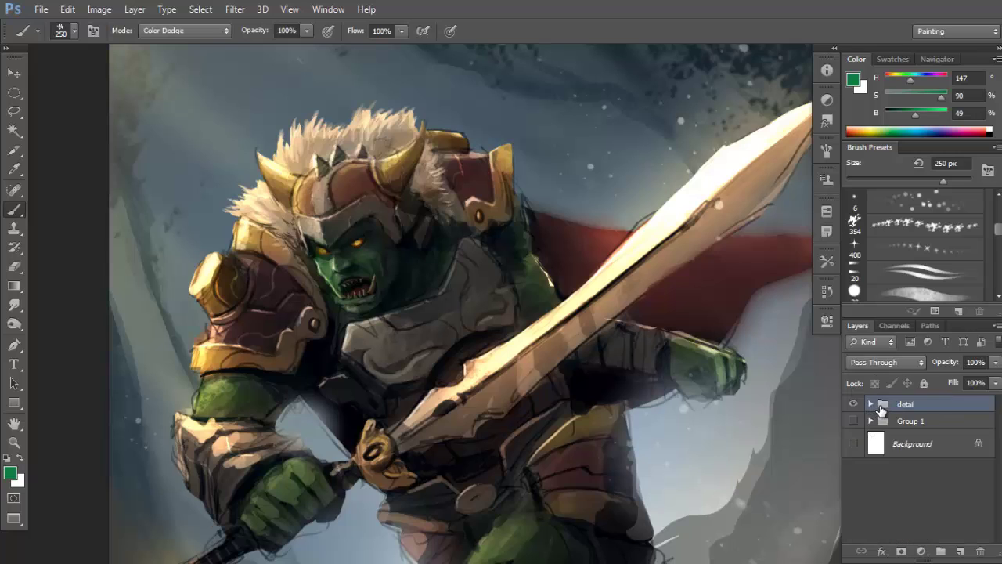
scroll(606, 297, "down", 2)
left_click_drag(944, 409, 960, 551)
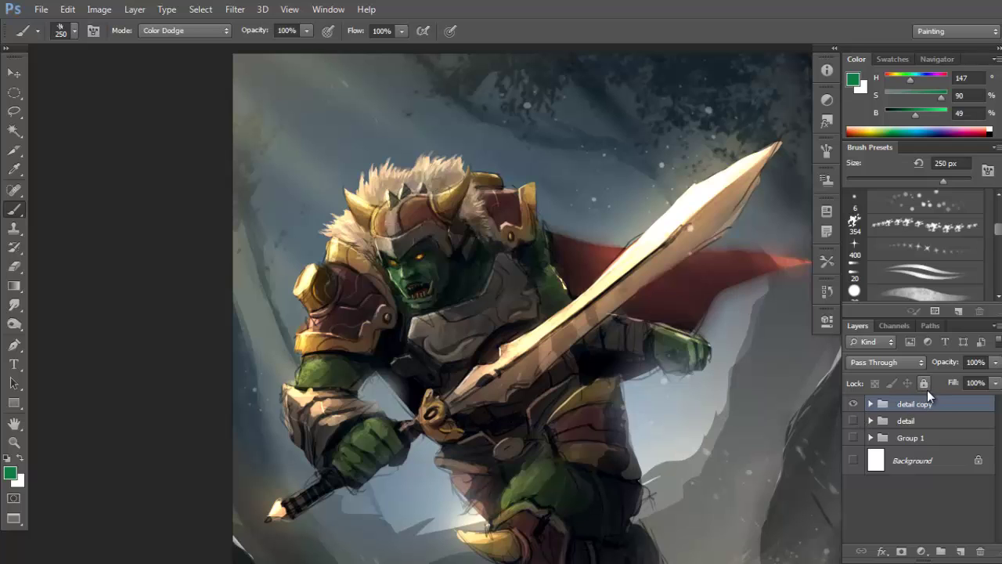
key("ctrl+e")
scroll(699, 325, "down", 2)
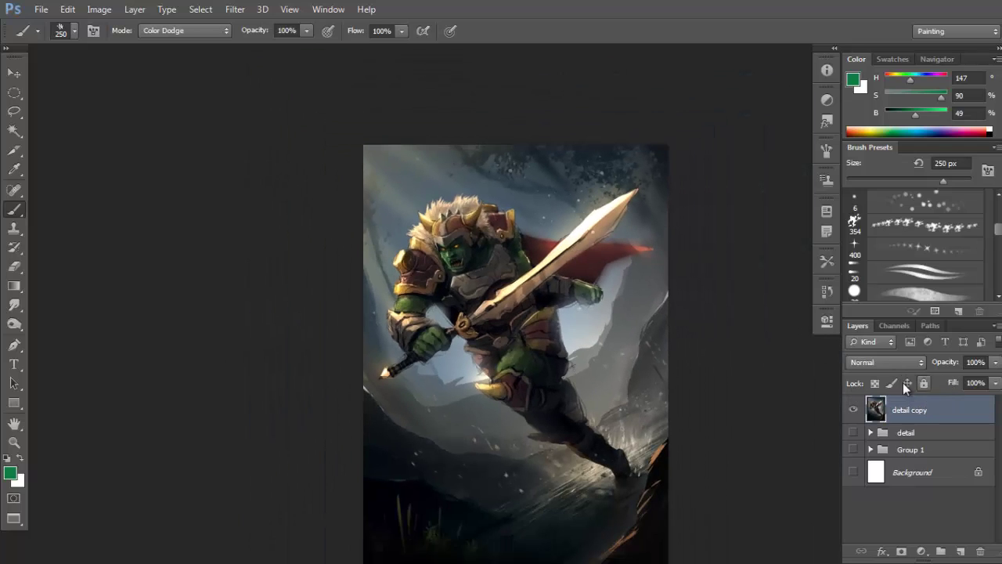
left_click(852, 411)
Open the Smart Sharpen filter for the merged detail copy layer.
left_click_drag(484, 227, 515, 152)
scroll(444, 187, "up", 3)
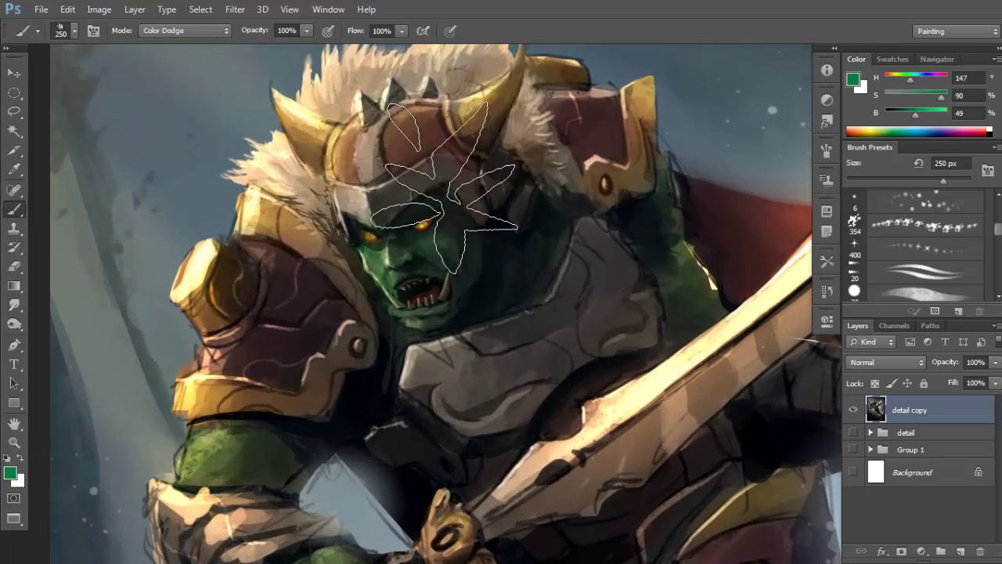
left_click(235, 10)
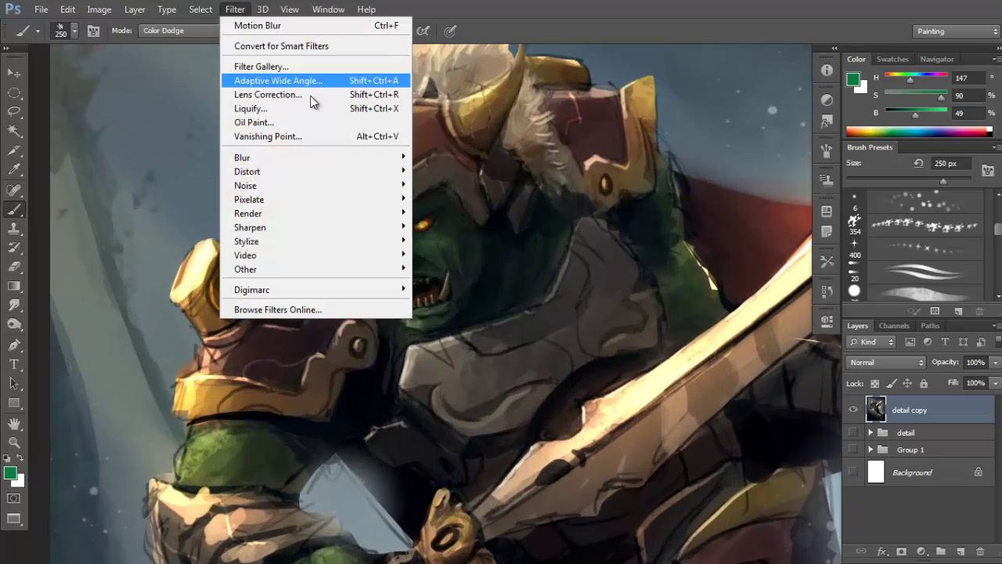
mouse_move(388, 175)
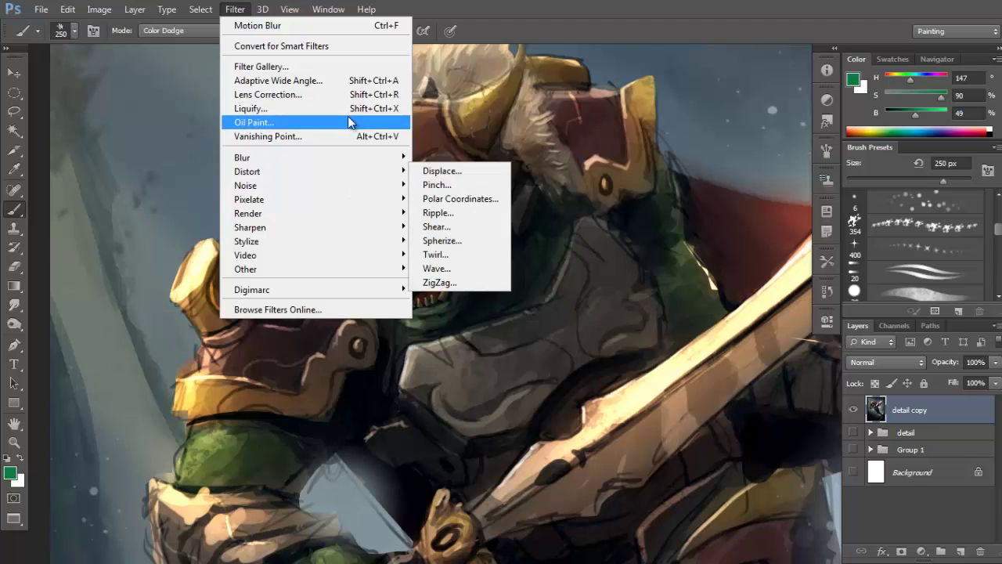
mouse_move(372, 219)
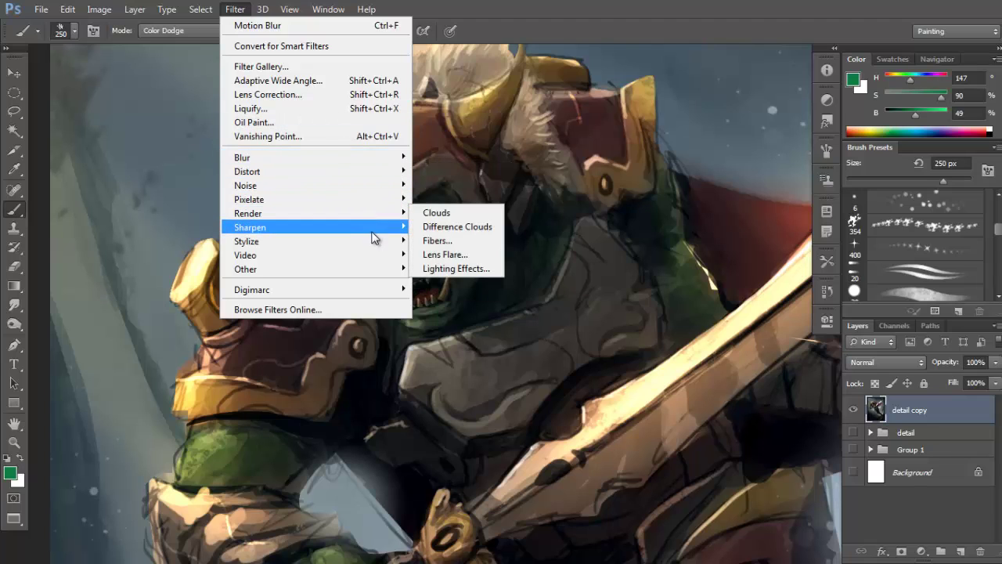
left_click(469, 268)
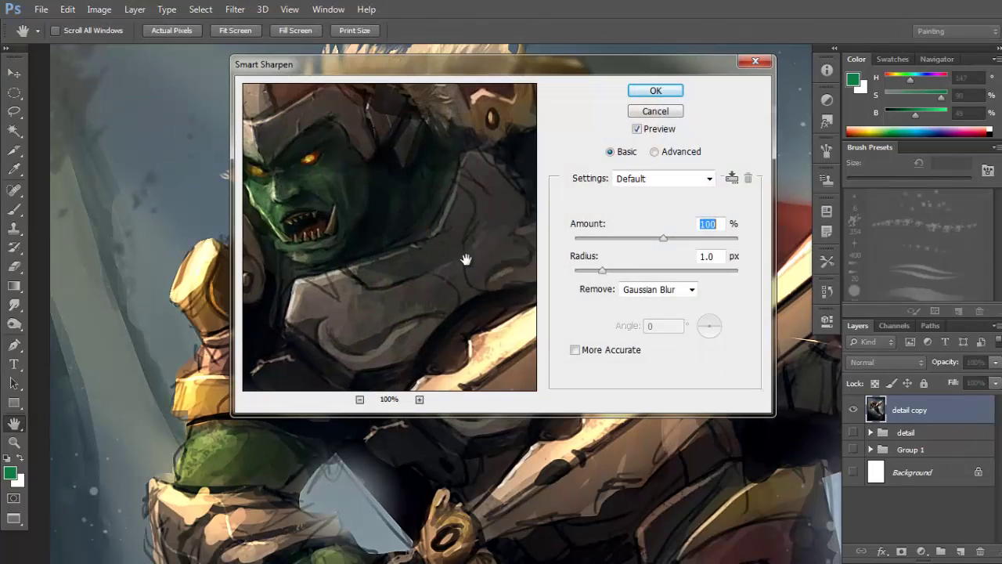
Examine the Smart Sharpen preview on the orc's face, chest armour and horned helmet at several magnifications.
left_click_drag(338, 195, 443, 253)
left_click(382, 211, "ctrl")
left_click(384, 211, "ctrl")
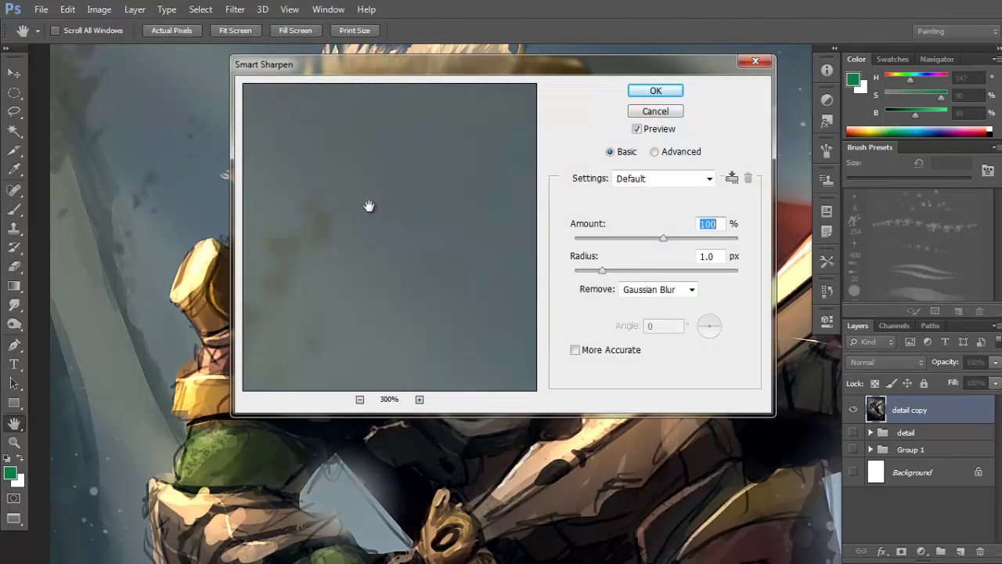
left_click_drag(369, 206, 398, 239)
left_click(404, 238, "alt")
left_click(406, 238, "alt")
left_click(497, 250, "alt")
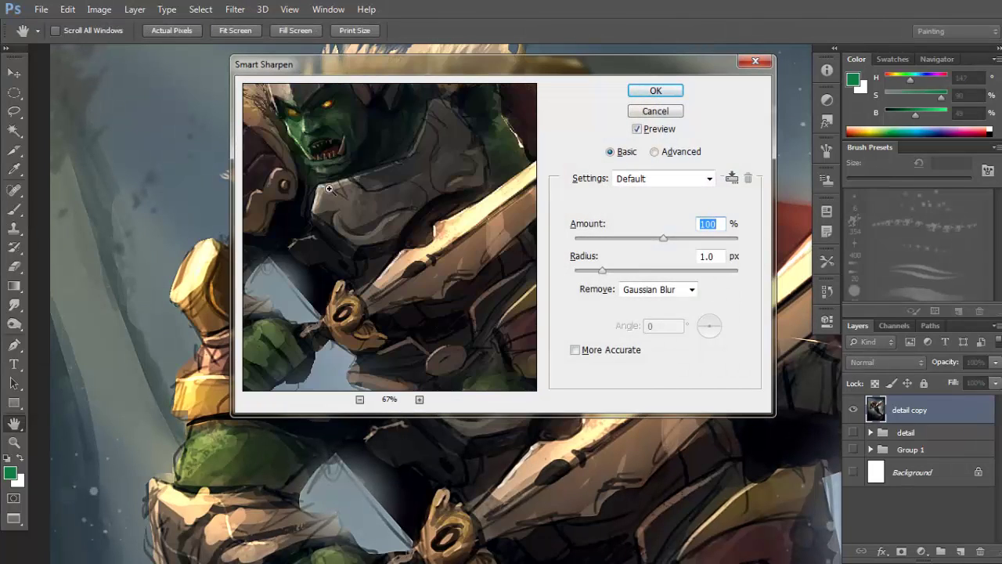
left_click_drag(354, 144, 396, 274)
left_click(360, 192, "ctrl")
mouse_move(356, 204)
left_mouse_down()
mouse_move(371, 219)
mouse_move(348, 188)
left_mouse_up()
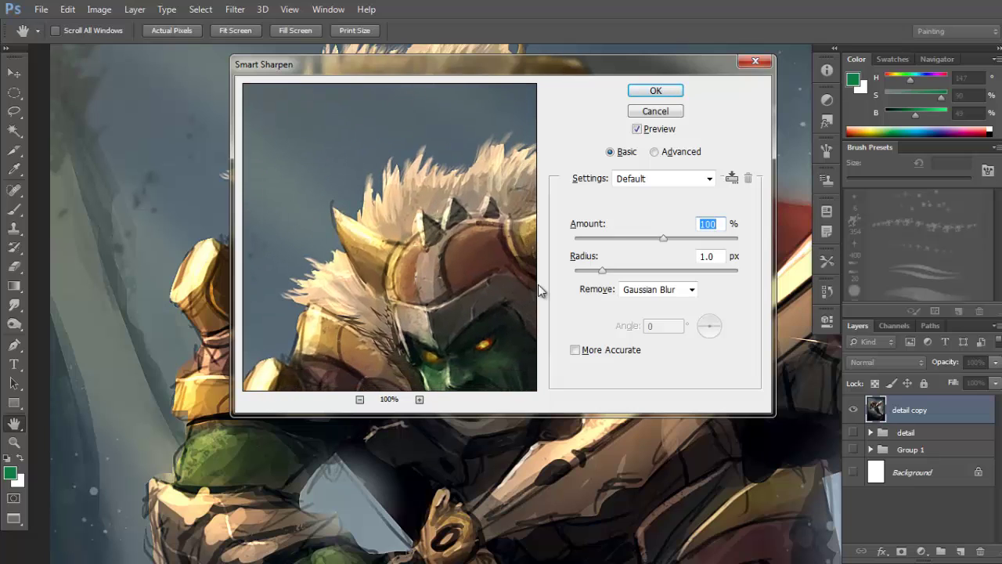
Sharpen the detail copy layer with Smart Sharpen at 100% amount, raising the radius slightly.
left_click(608, 272)
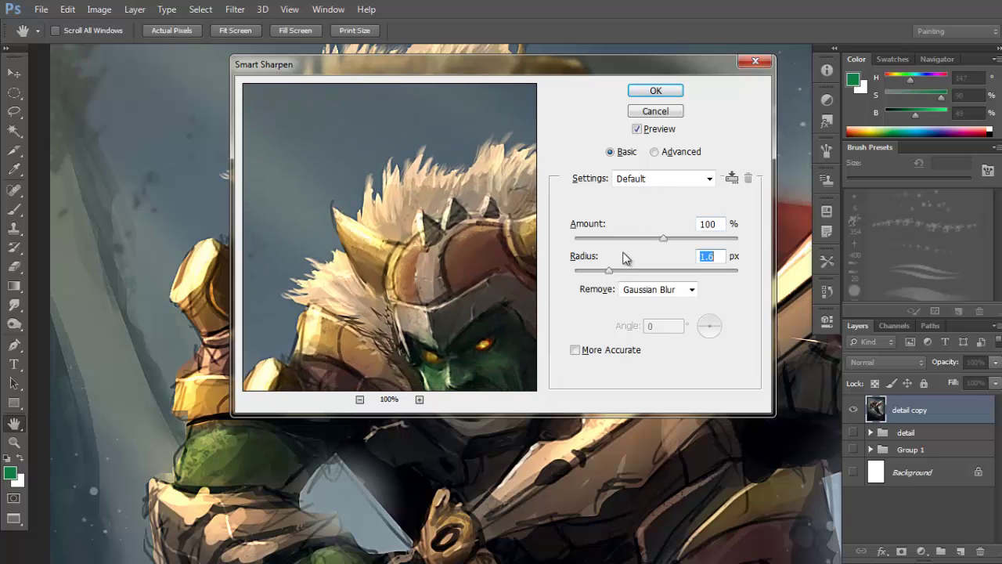
left_click(605, 271)
left_click(662, 111)
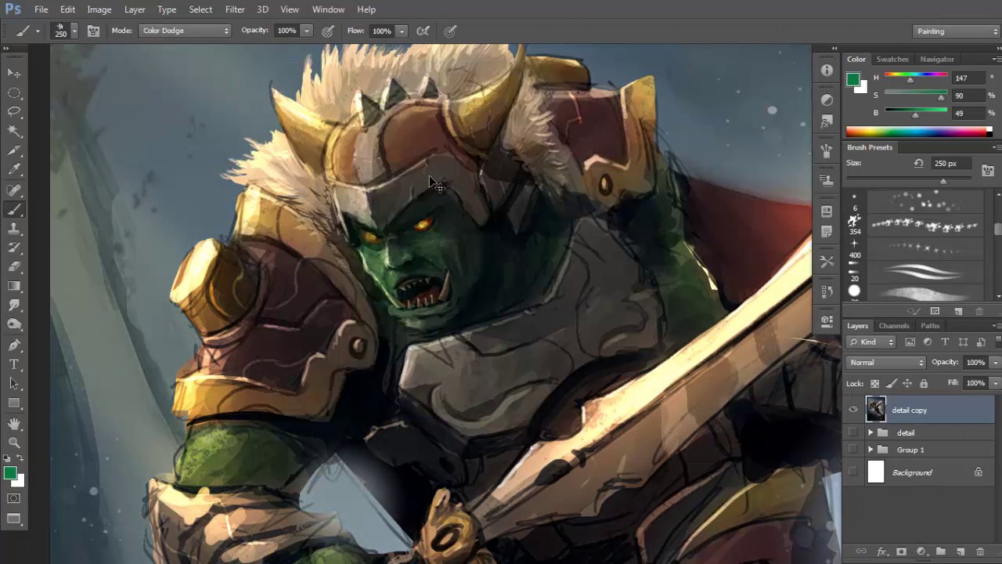
Examine the sharpened painting up close around the orc's face, helmet, fur and shoulder armour.
left_click(442, 246, "ctrl")
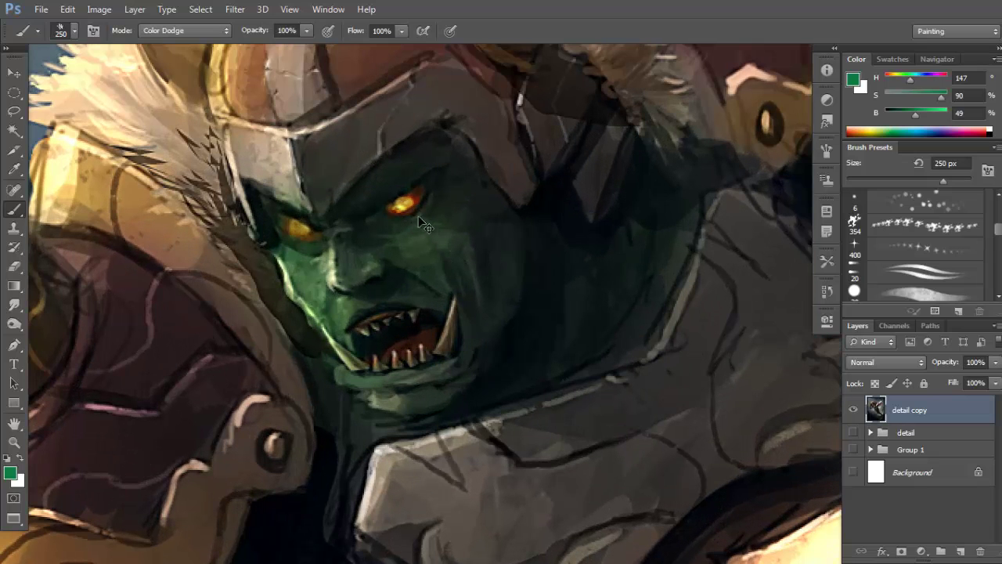
left_click(525, 195, "alt")
left_click(525, 194, "alt")
scroll(479, 228, "up", 3)
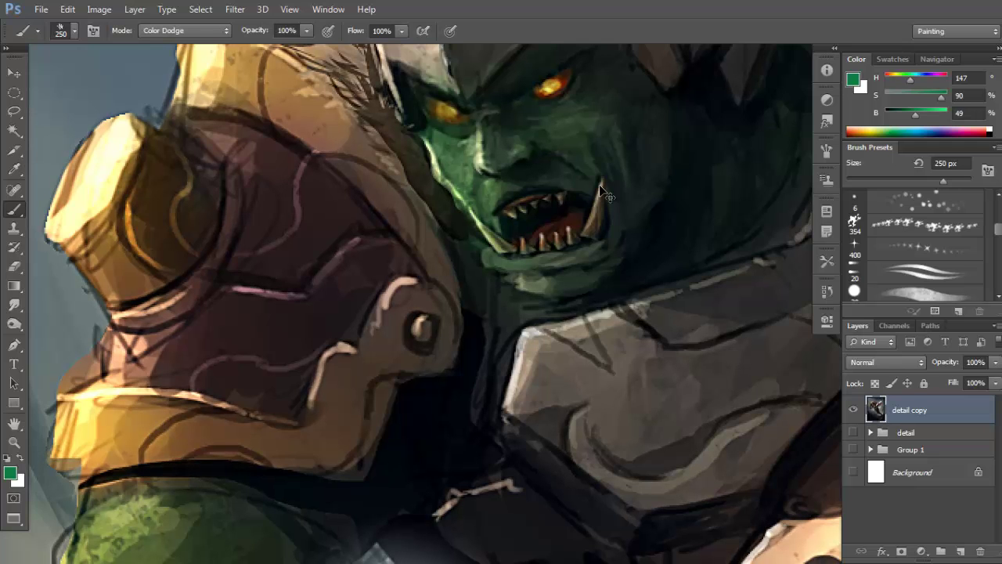
scroll(603, 192, "up", 3)
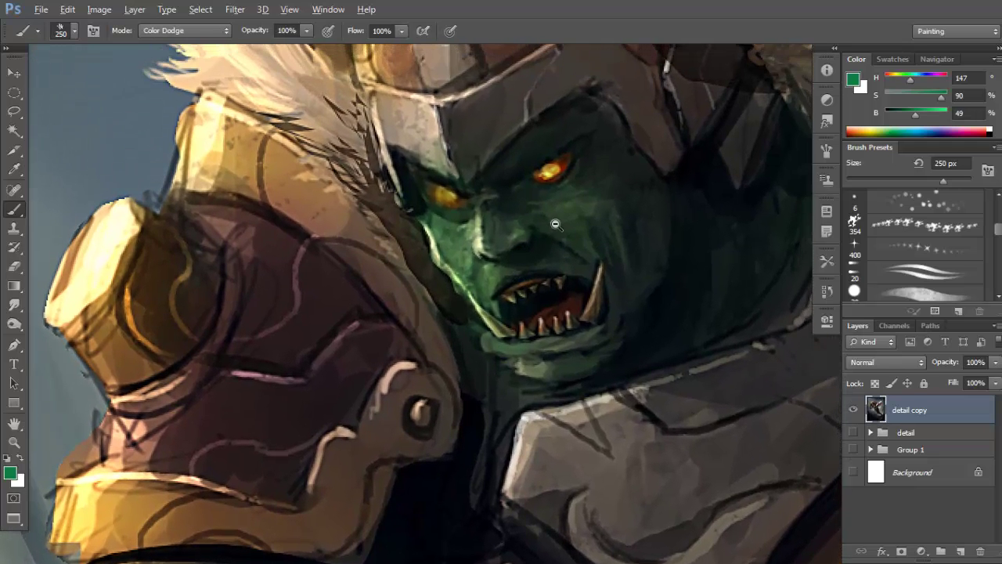
left_click(555, 224, "alt")
left_click_drag(557, 196, 556, 232)
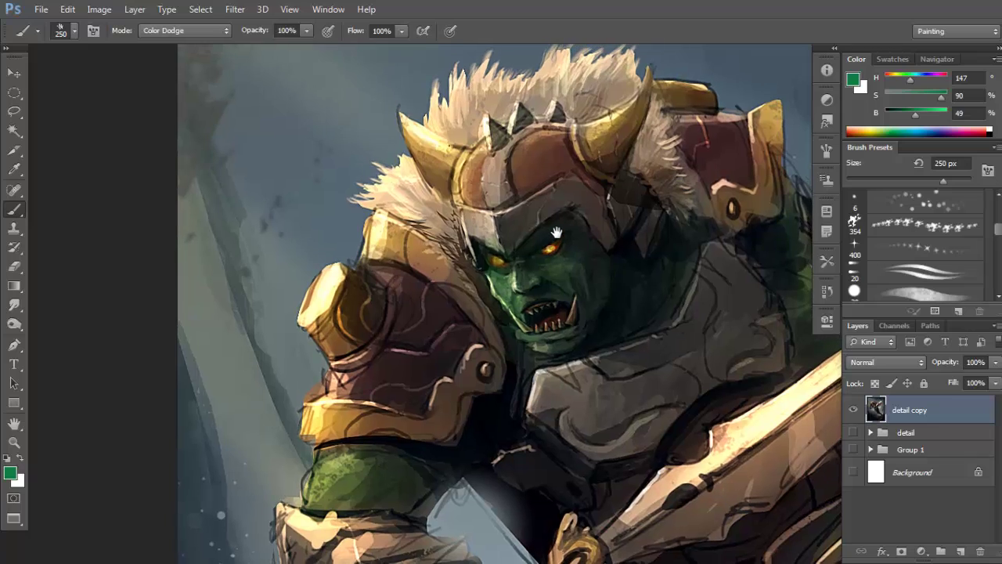
left_click_drag(544, 184, 415, 201)
scroll(416, 201, "up", 4)
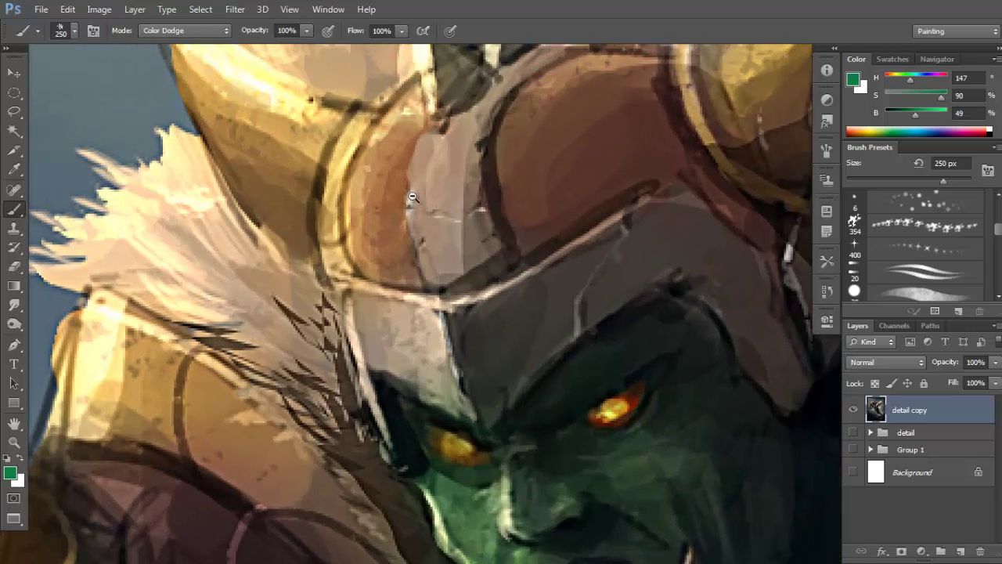
scroll(439, 227, "up", 2)
left_click_drag(451, 245, 475, 270)
scroll(442, 245, "down", 3)
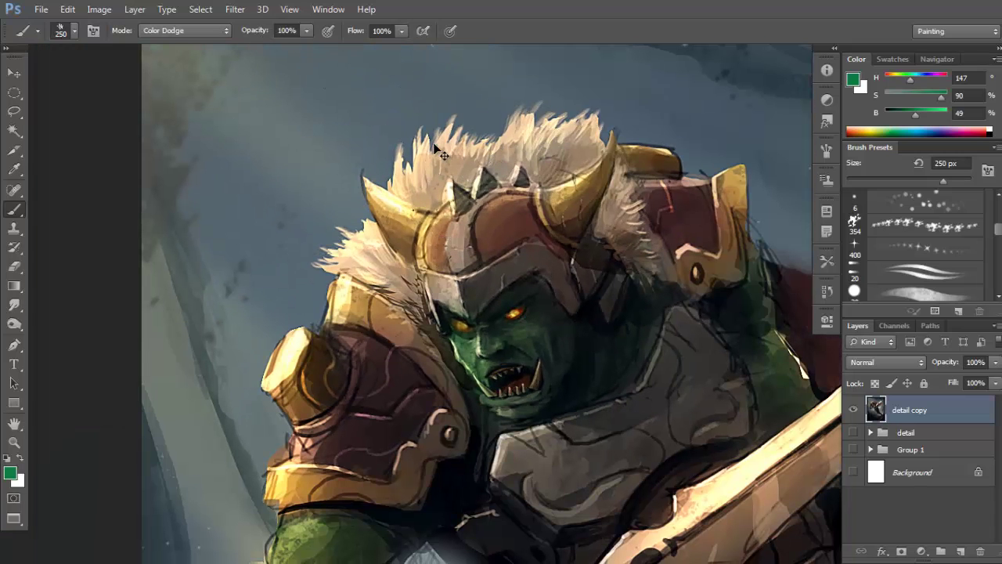
Duplicate the detail copy layer and open the Lens Correction filter for the duplicate.
key("ctrl+j")
left_click(232, 18)
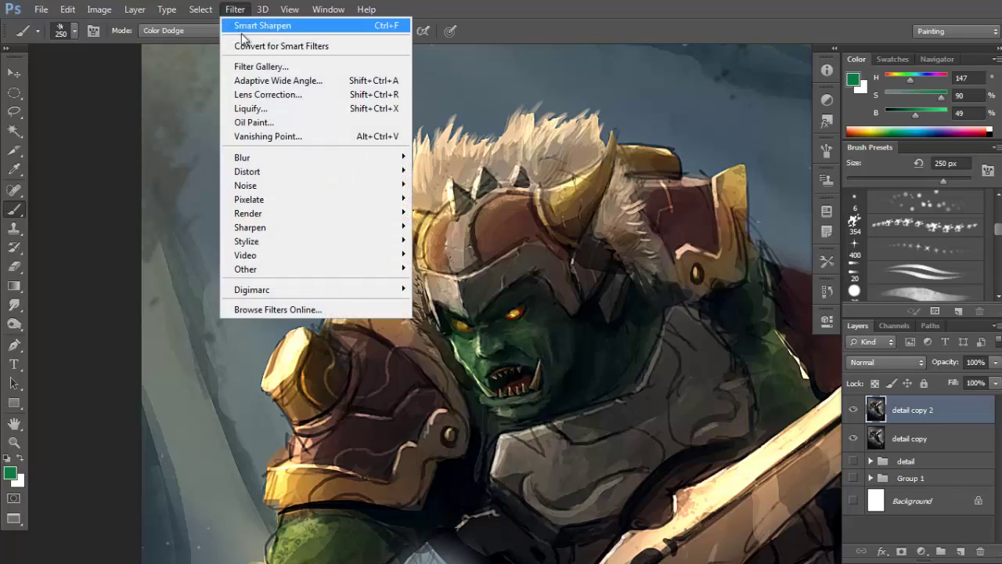
left_click(290, 96)
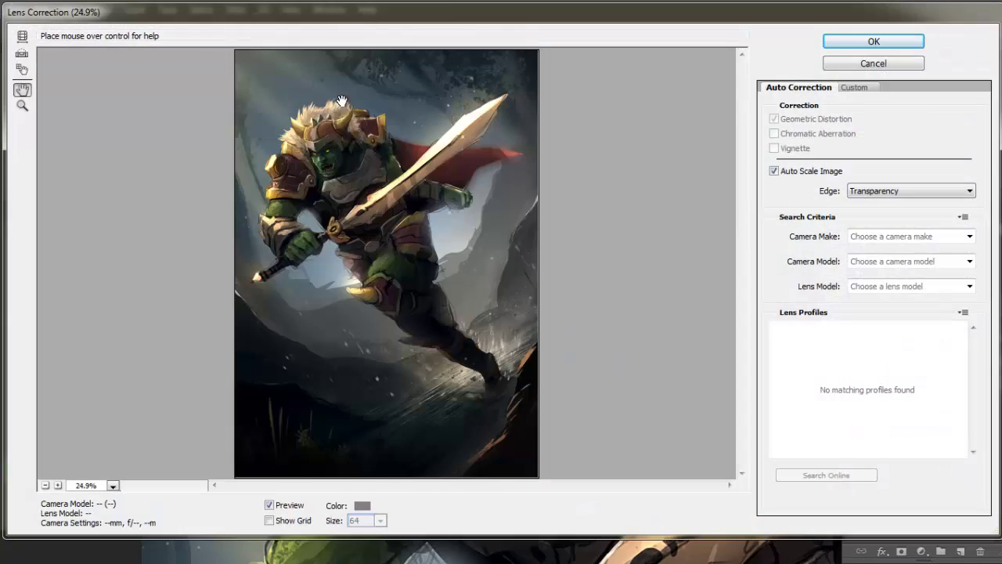
Set custom chromatic aberration to -36.51 for the red/cyan fringe, +30.95 for green/magenta and -38.10 for blue/yellow.
left_click(308, 129, "ctrl")
left_click_drag(307, 128, 311, 145)
scroll(362, 212, "down", 4)
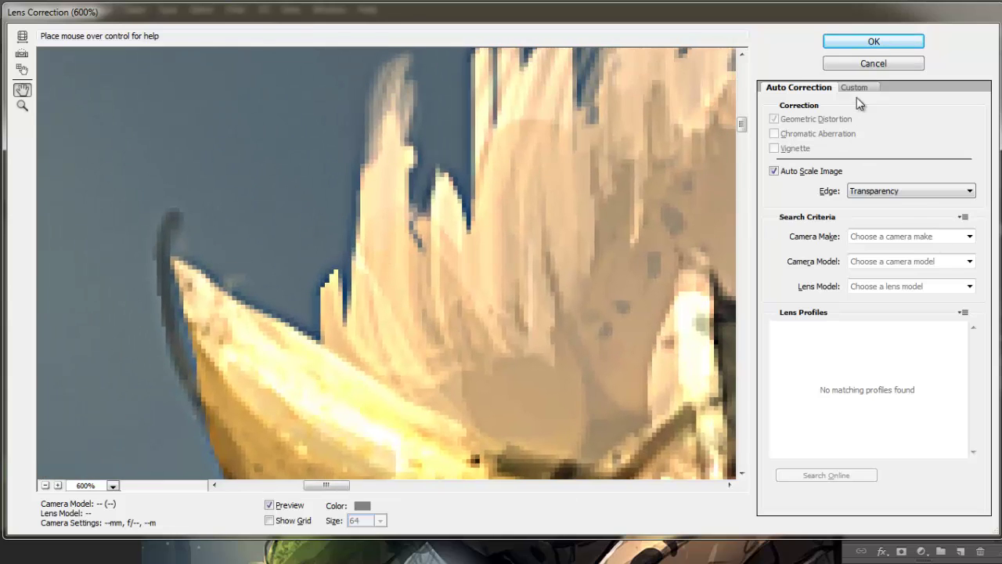
left_click(854, 87)
left_click(832, 210)
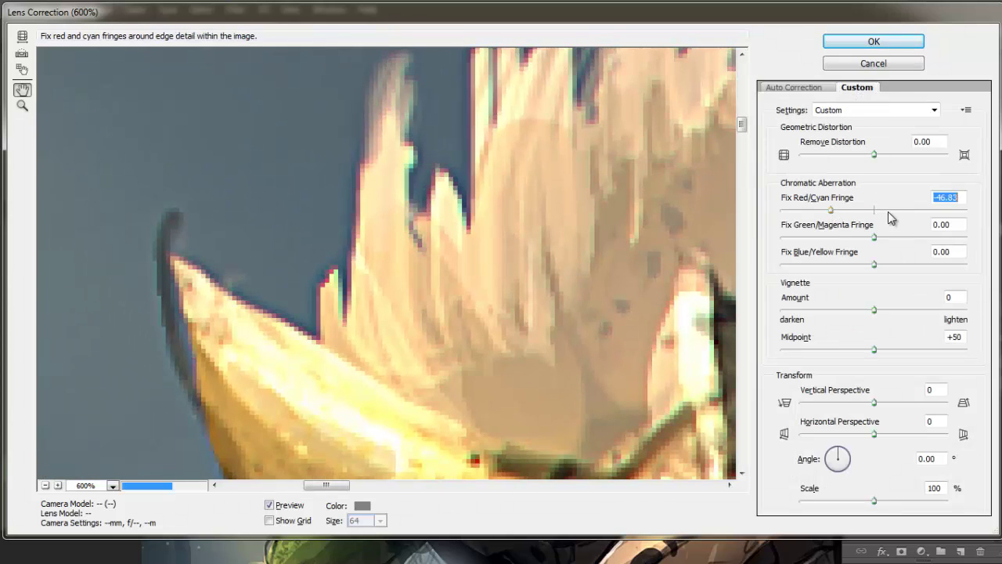
left_click(903, 237)
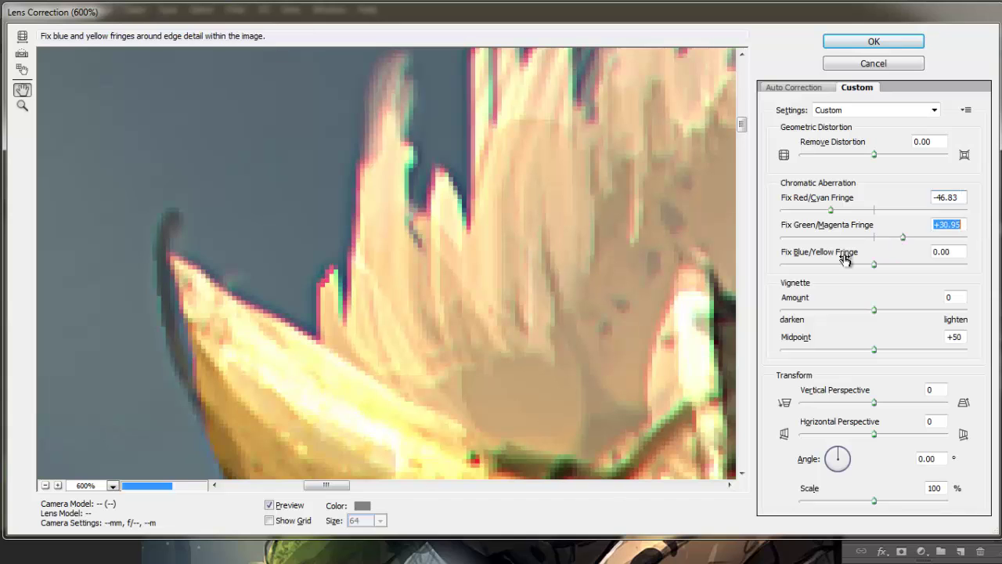
left_click(845, 265)
left_click(838, 264)
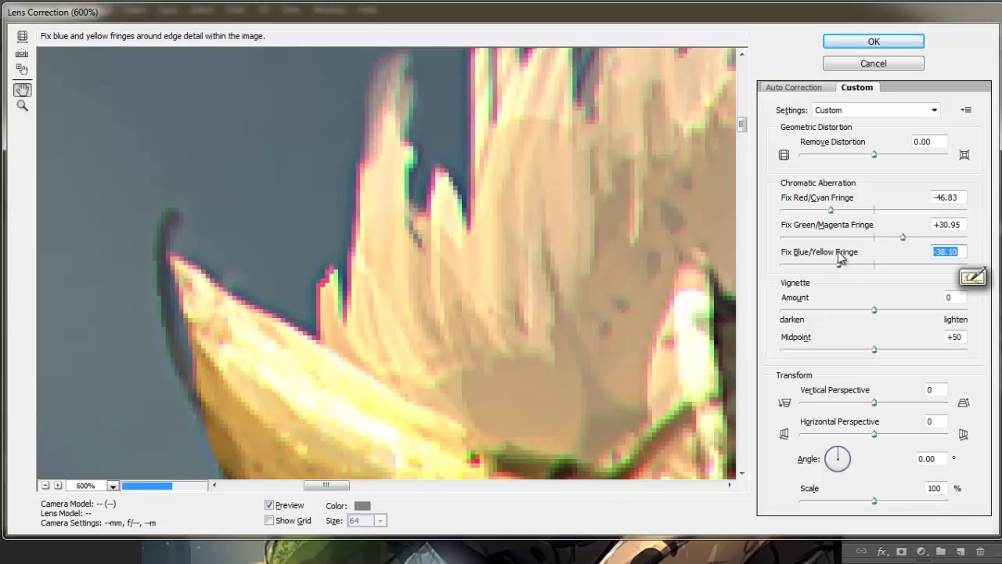
left_click(840, 211)
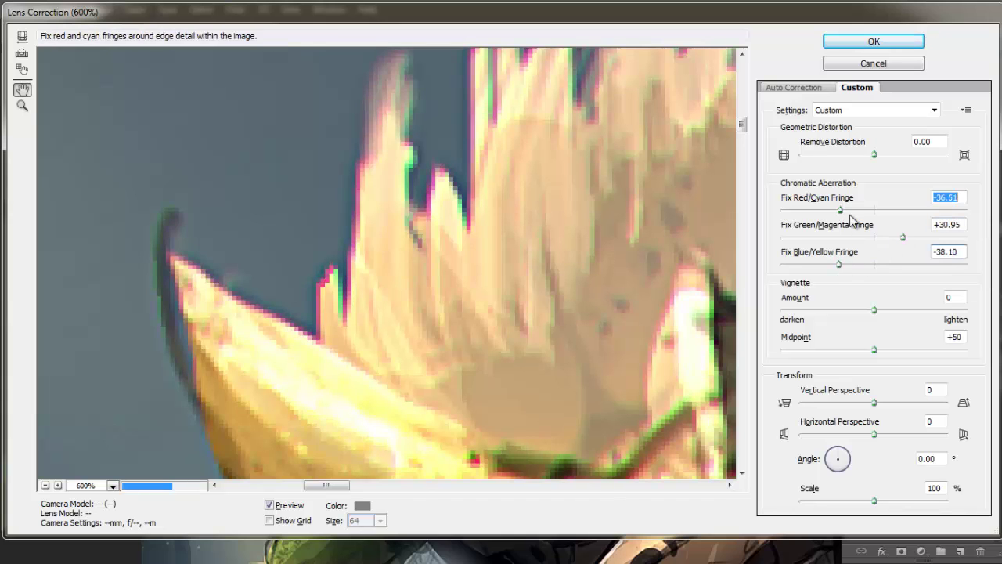
Darken the image edges with a vignette amount of -15 and apply the lens correction.
left_click(570, 273, "alt")
left_click(560, 273, "alt")
left_click(553, 273, "alt")
left_click(553, 273, "alt")
left_click(554, 273, "alt")
left_click(556, 274, "alt")
left_click(556, 274, "alt")
left_click(556, 274, "alt")
left_click(520, 234, "alt")
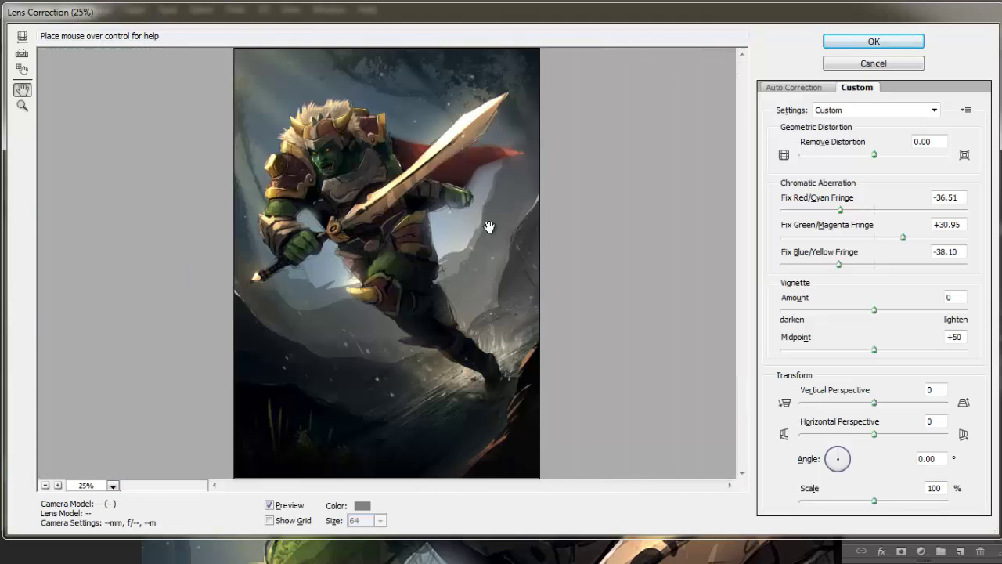
left_click(836, 311)
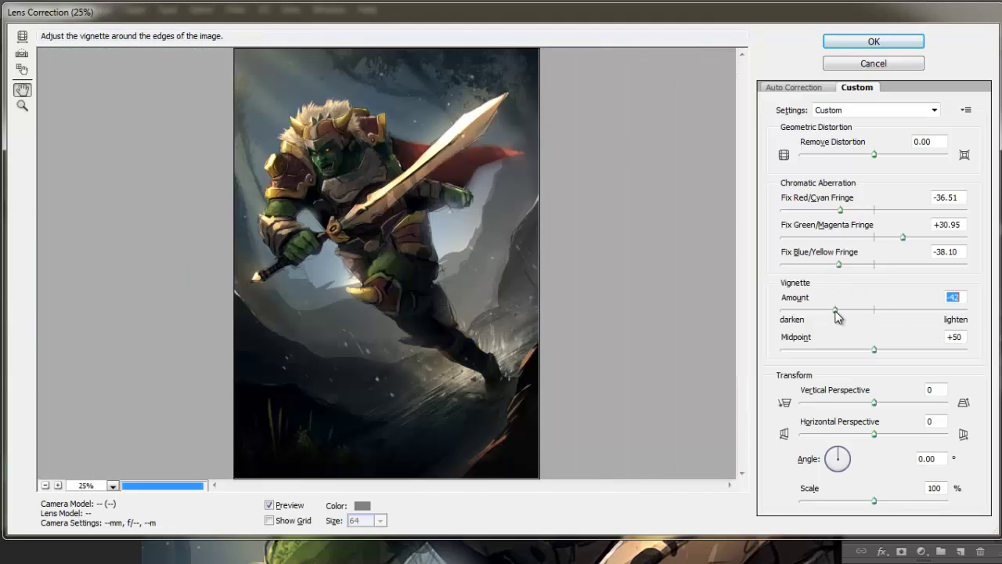
left_click_drag(842, 314, 852, 315)
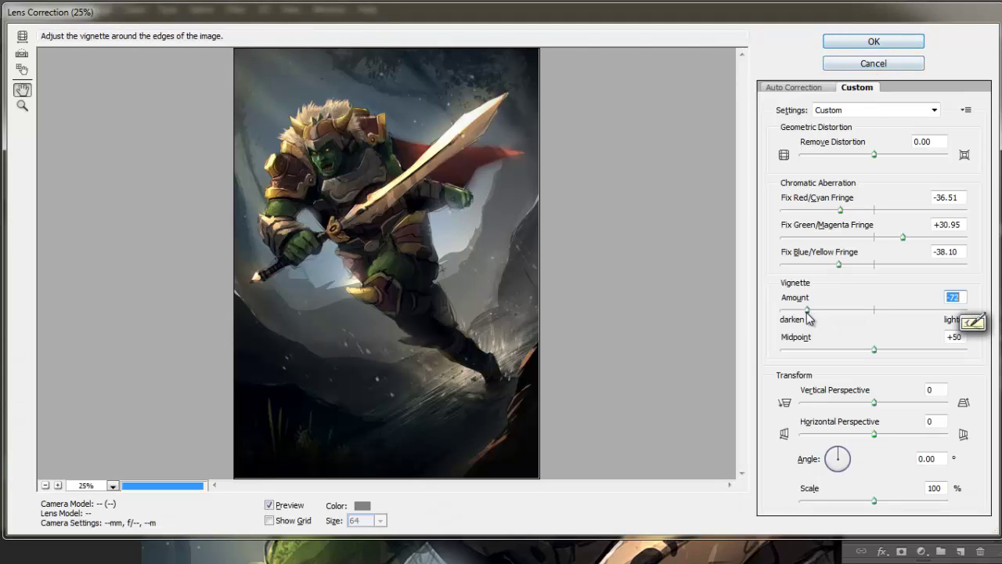
left_click_drag(814, 315, 864, 315)
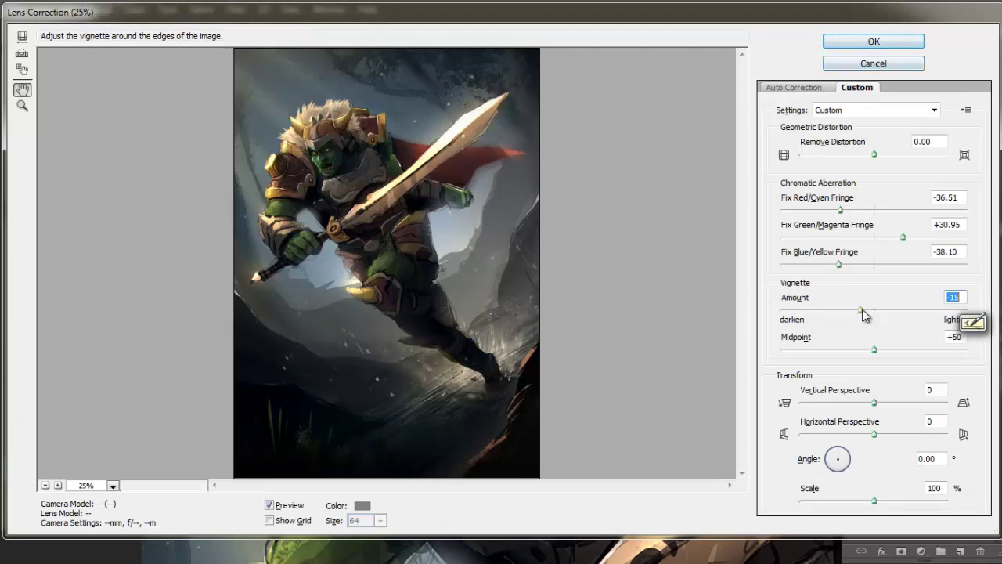
left_click(897, 41)
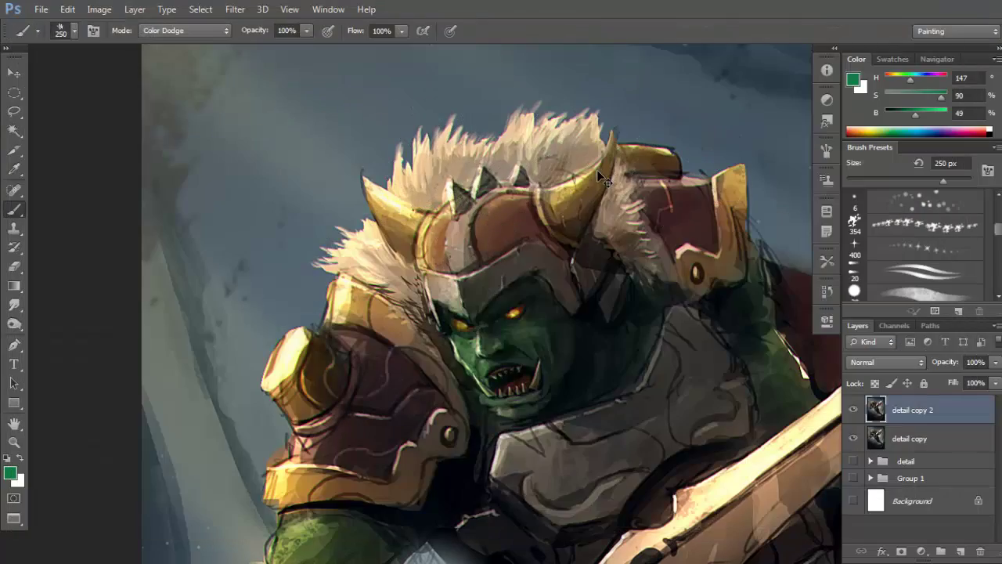
Examine the lens-corrected illustration, from the colour fringes around the helmet to the whole composition.
left_click(477, 197, "ctrl")
left_click(478, 198, "ctrl")
left_click(531, 349, "alt")
left_click_drag(529, 317, 485, 102)
left_click(554, 272, "alt")
left_click(554, 273, "alt")
left_click(554, 273, "alt")
left_click(554, 272, "alt")
left_click_drag(664, 390, 599, 289)
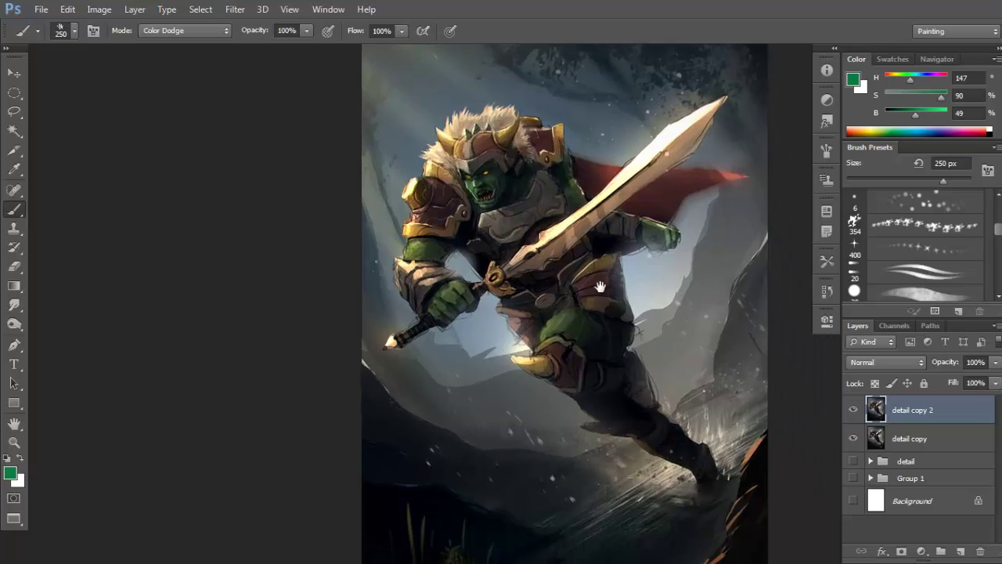
left_click(603, 289, "alt")
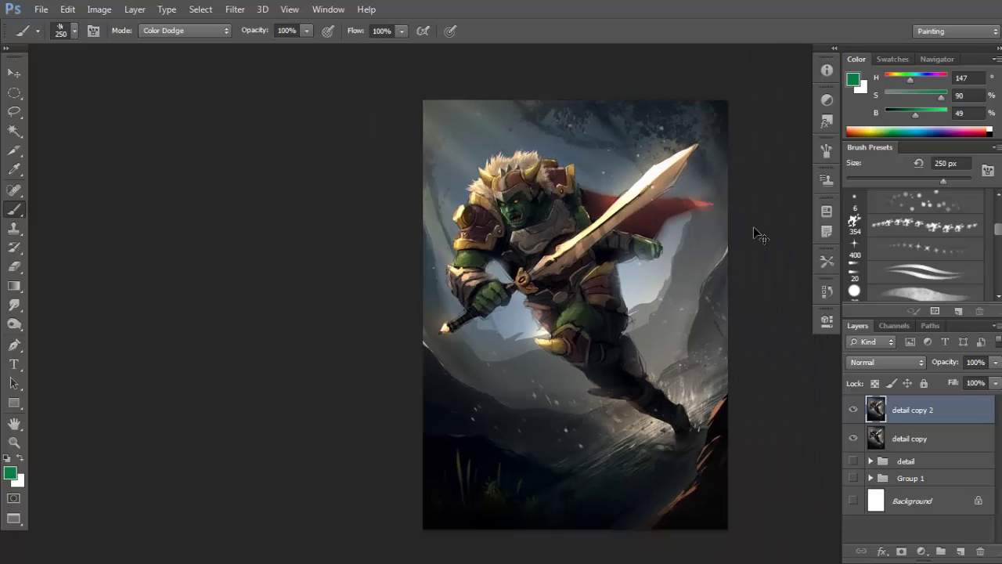